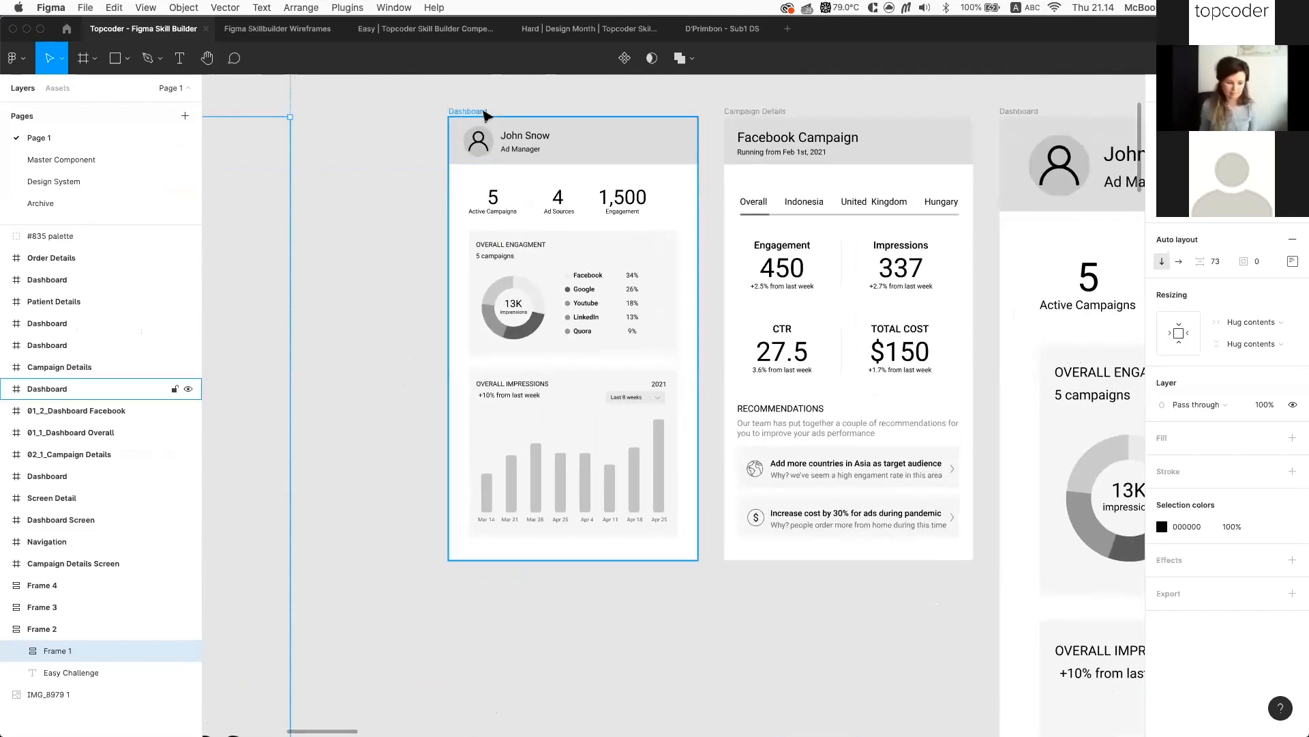
Pan to the #835 palette and select it to show 00204A, 005792, D9FAFF and FD5F00
{"action": "scroll", "coordinate": [600, 273], "scroll_direction": "left", "scroll_amount": 3}
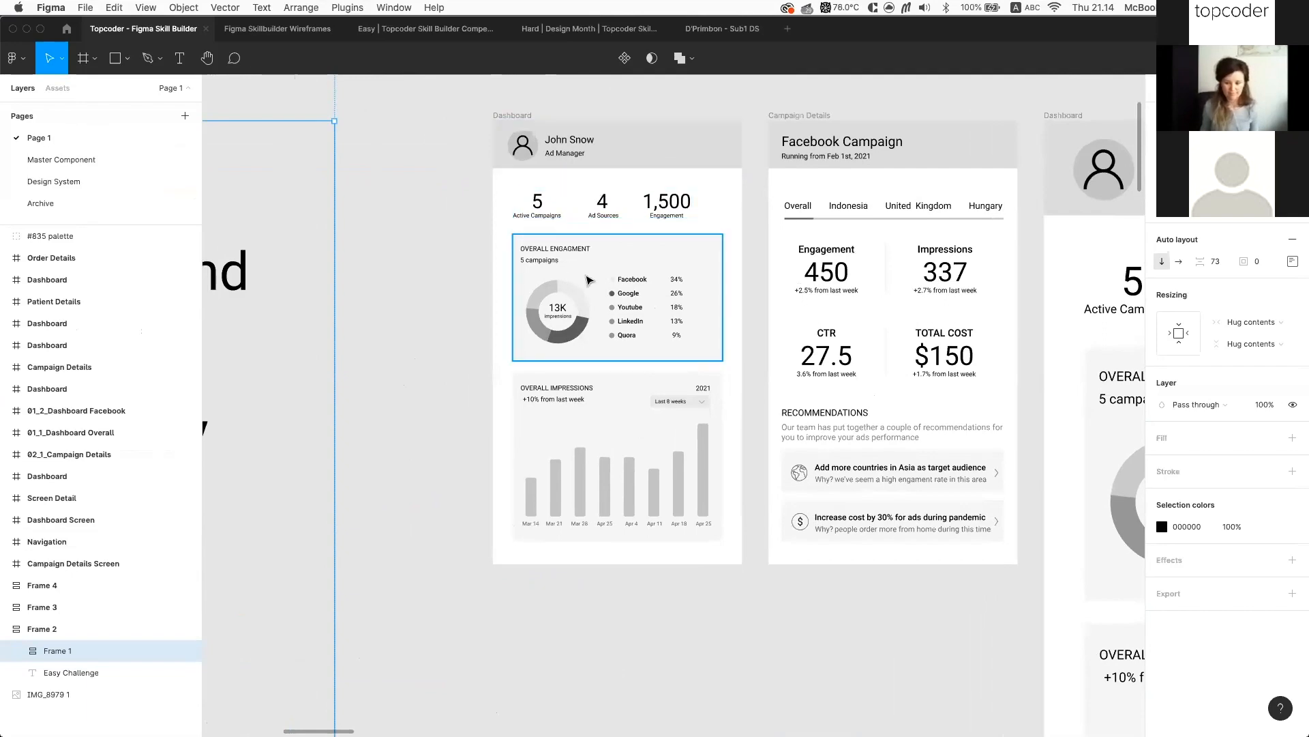
{"action": "scroll", "coordinate": [588, 280], "scroll_direction": "left", "scroll_amount": 10}
{"action": "scroll", "coordinate": [649, 292], "scroll_direction": "left", "scroll_amount": 2}
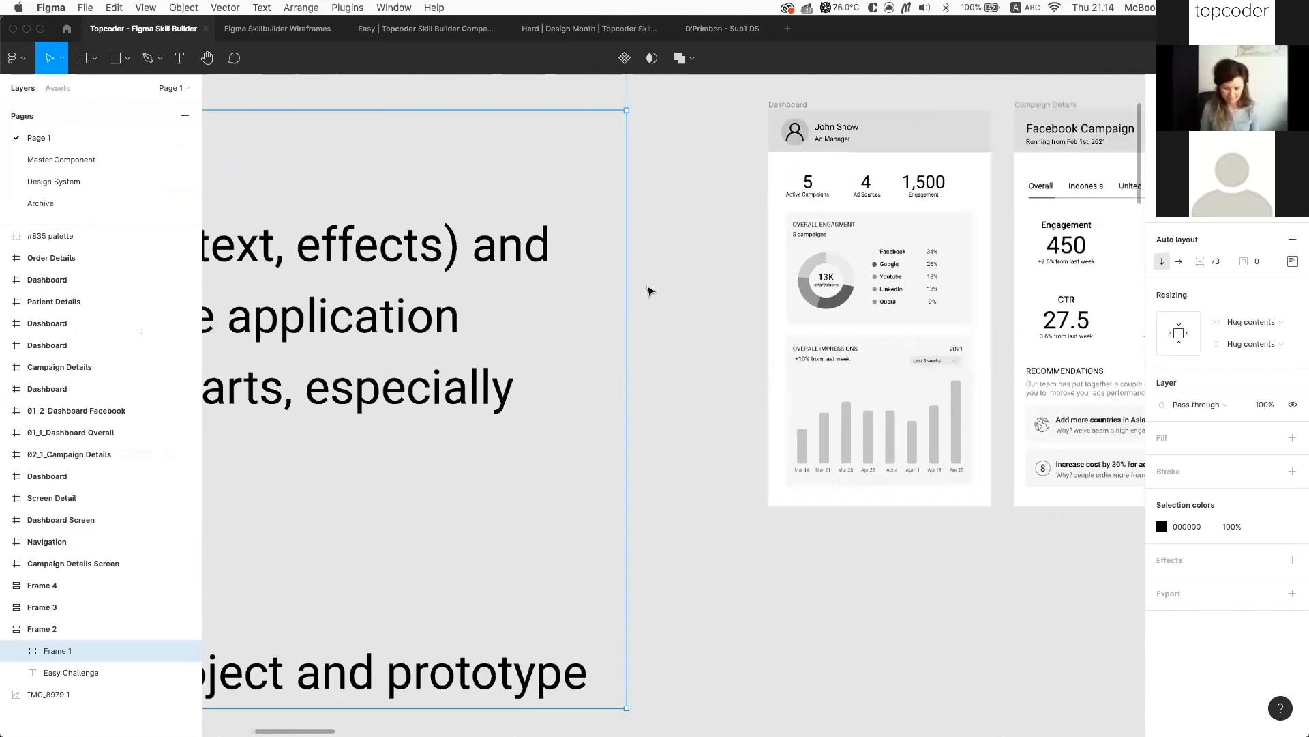
{"action": "scroll", "coordinate": [649, 292], "scroll_direction": "down", "scroll_amount": 5}
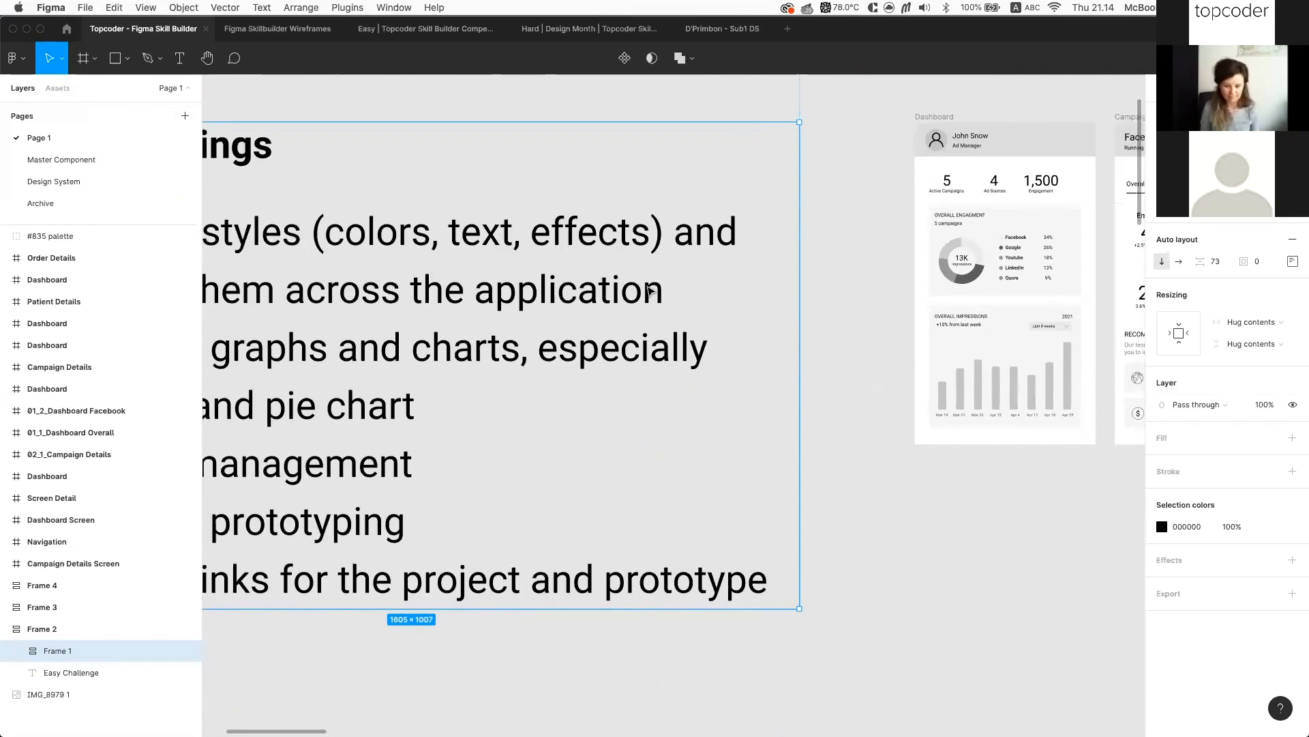
{"action": "scroll", "coordinate": [649, 292], "scroll_direction": "left", "scroll_amount": 2}
{"action": "scroll", "coordinate": [649, 292], "scroll_direction": "down", "scroll_amount": 3}
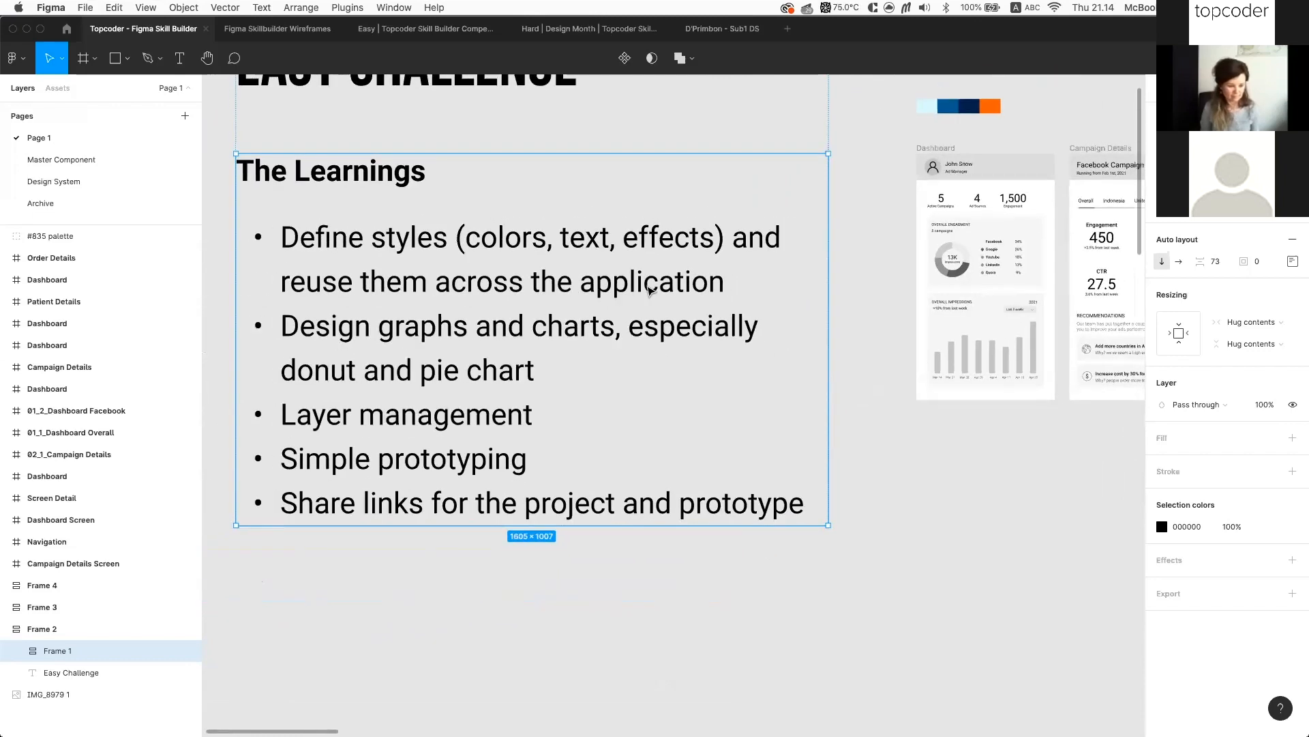
{"action": "scroll", "coordinate": [862, 407], "scroll_direction": "down", "scroll_amount": 2}
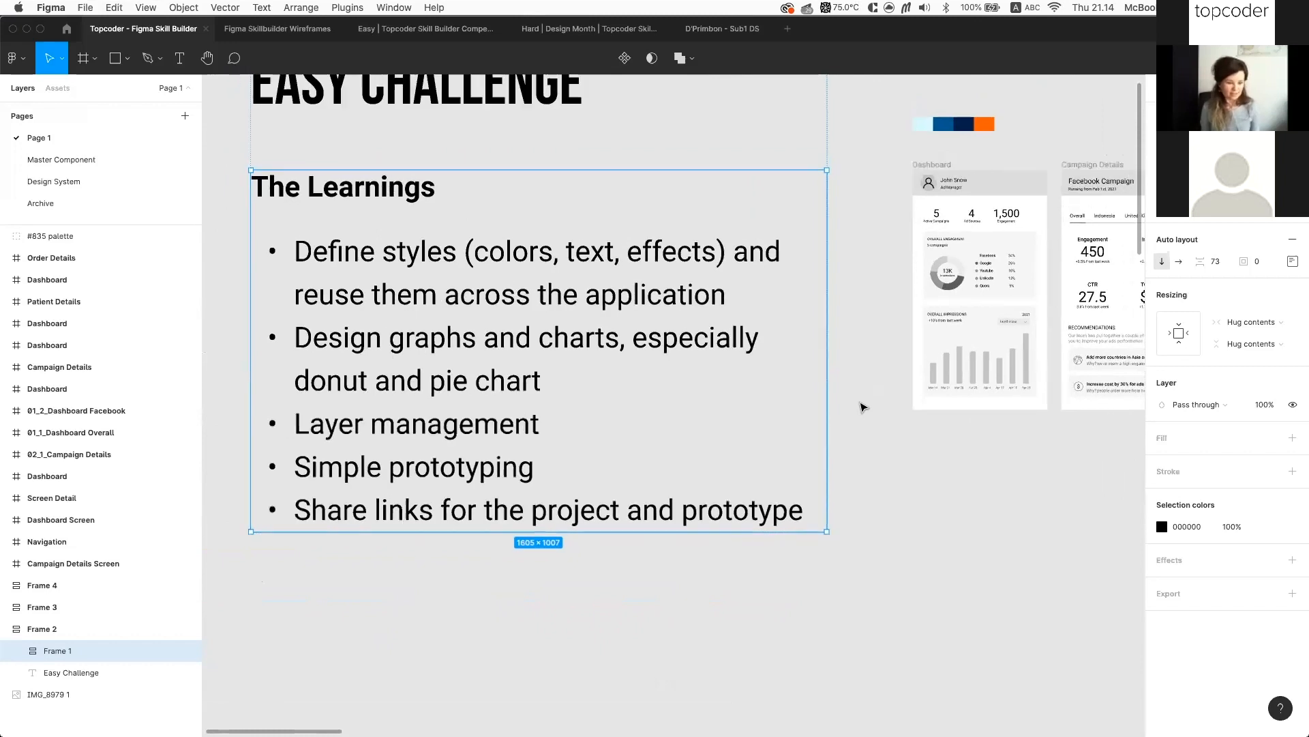
{"action": "scroll", "coordinate": [844, 386], "scroll_direction": "right", "scroll_amount": 2}
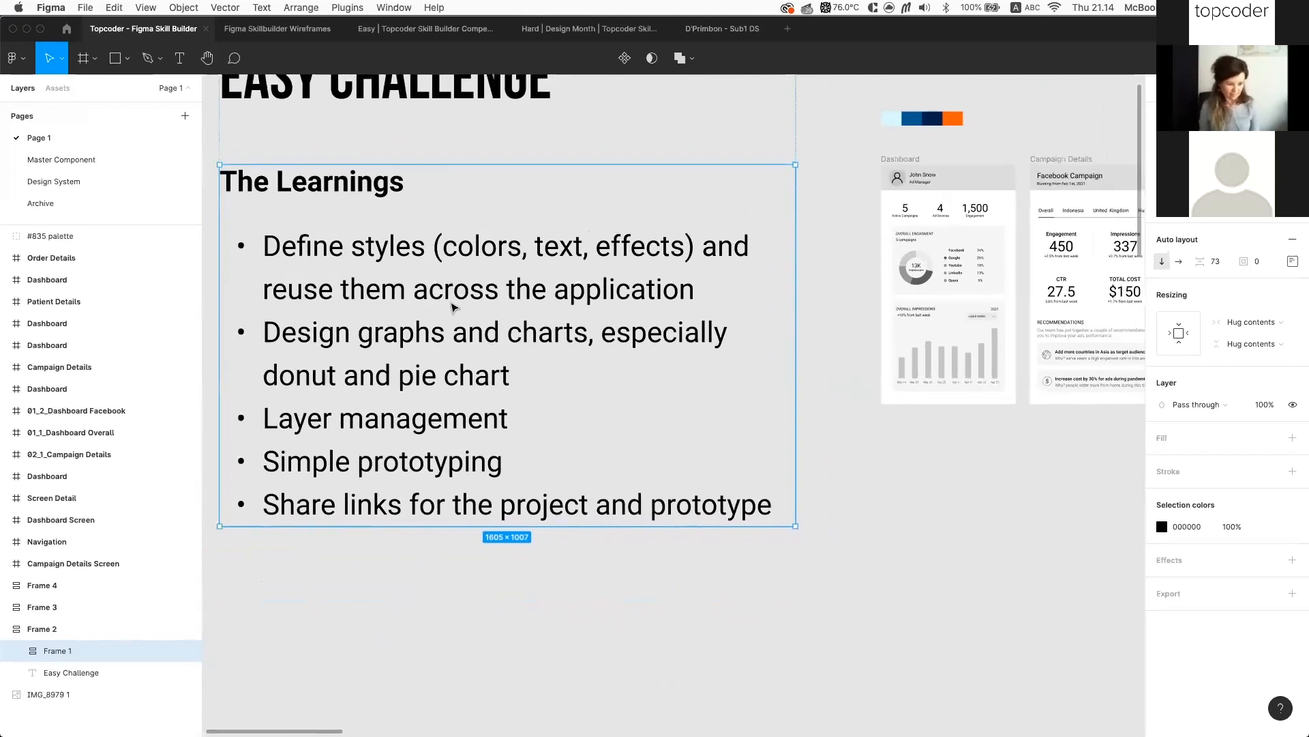
{"action": "scroll", "coordinate": [344, 271], "scroll_direction": "left", "scroll_amount": 1}
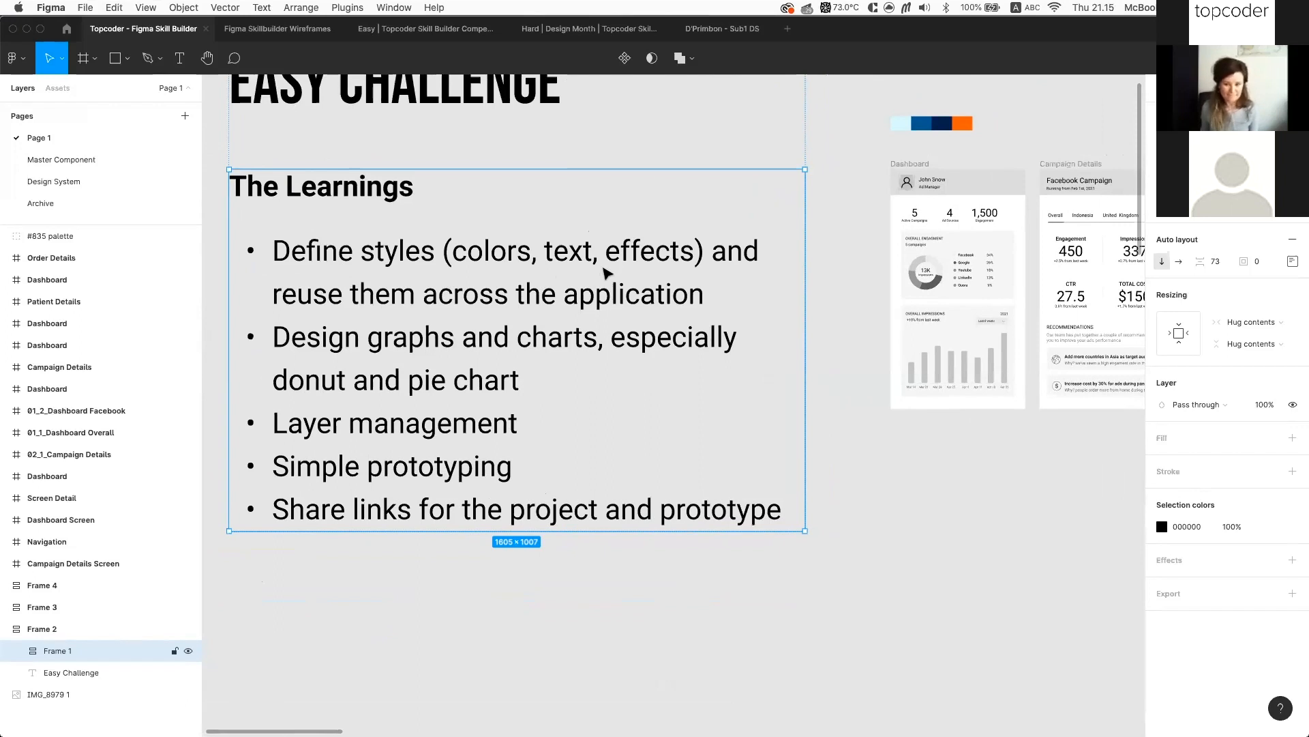
{"action": "scroll", "coordinate": [974, 581], "scroll_direction": "up", "scroll_amount": 2}
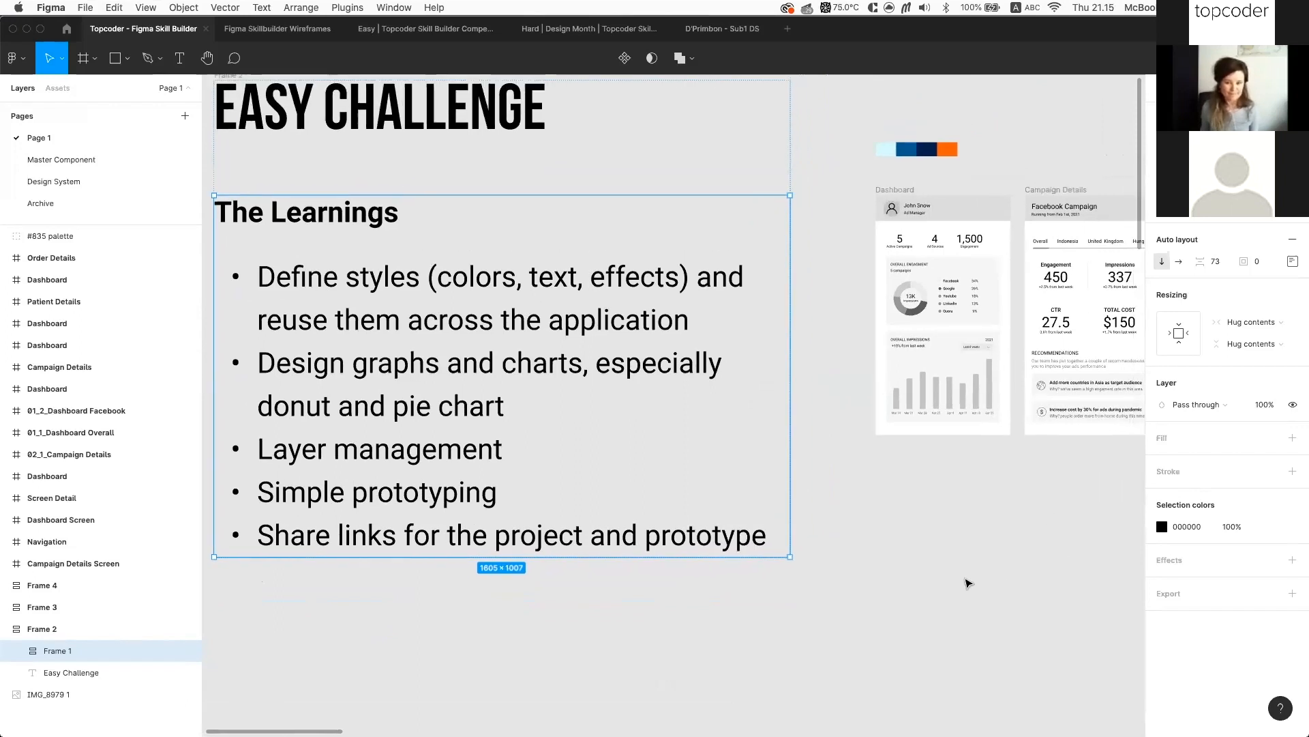
{"action": "scroll", "coordinate": [969, 583], "scroll_direction": "right", "scroll_amount": 3}
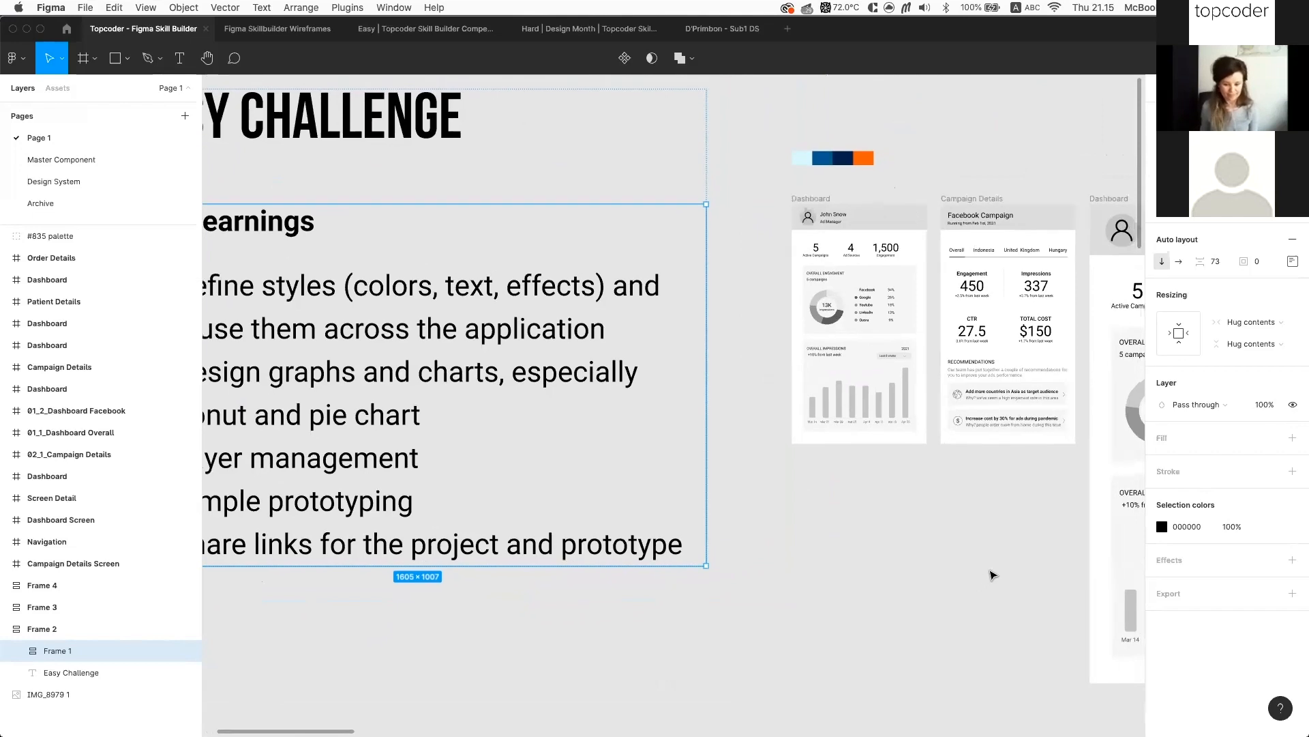
{"action": "scroll", "coordinate": [877, 171], "scroll_direction": "up", "scroll_amount": 5}
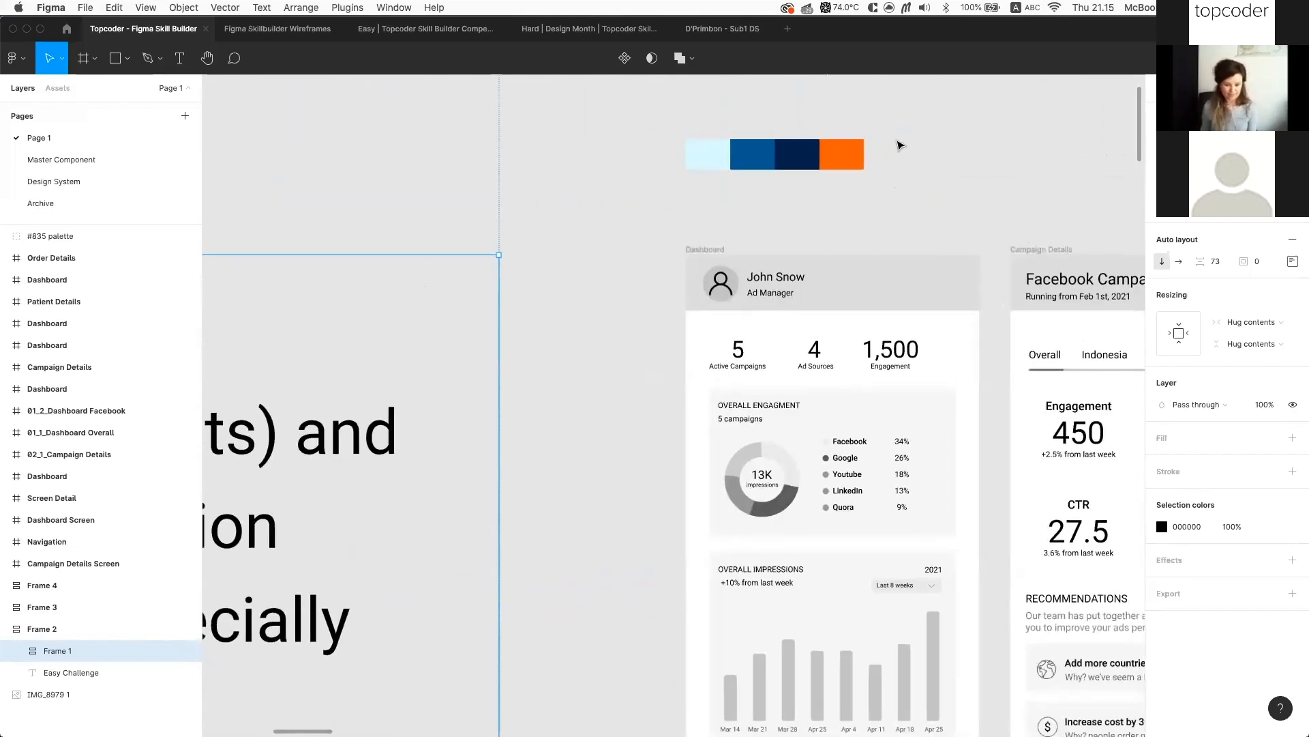
{"action": "scroll", "coordinate": [901, 145], "scroll_direction": "up", "scroll_amount": 3}
{"action": "scroll", "coordinate": [899, 145], "scroll_direction": "down", "scroll_amount": 5}
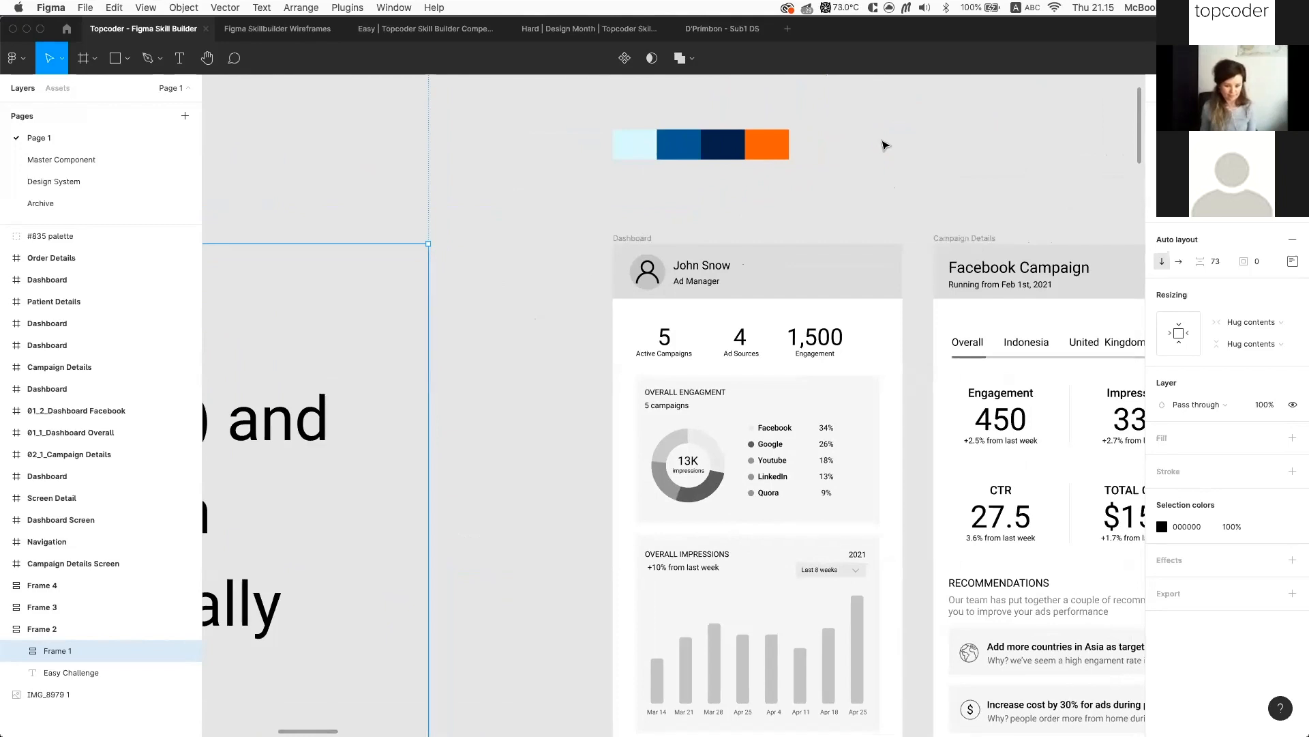
{"action": "left_click", "coordinate": [773, 157]}
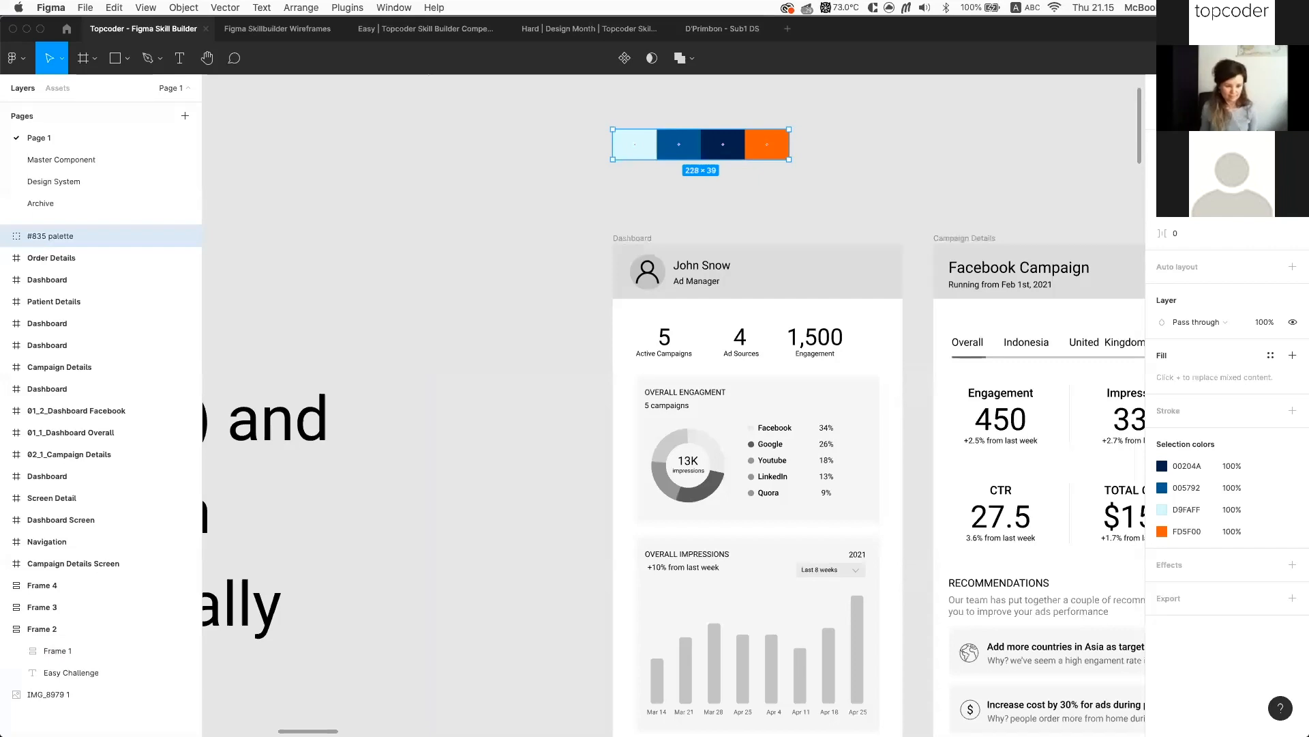
Dismiss the Coolors 'Howdy!' welcome pop-up in Chrome, then return to Figma and clear the selection
{"action": "key", "text": "super+Tab"}
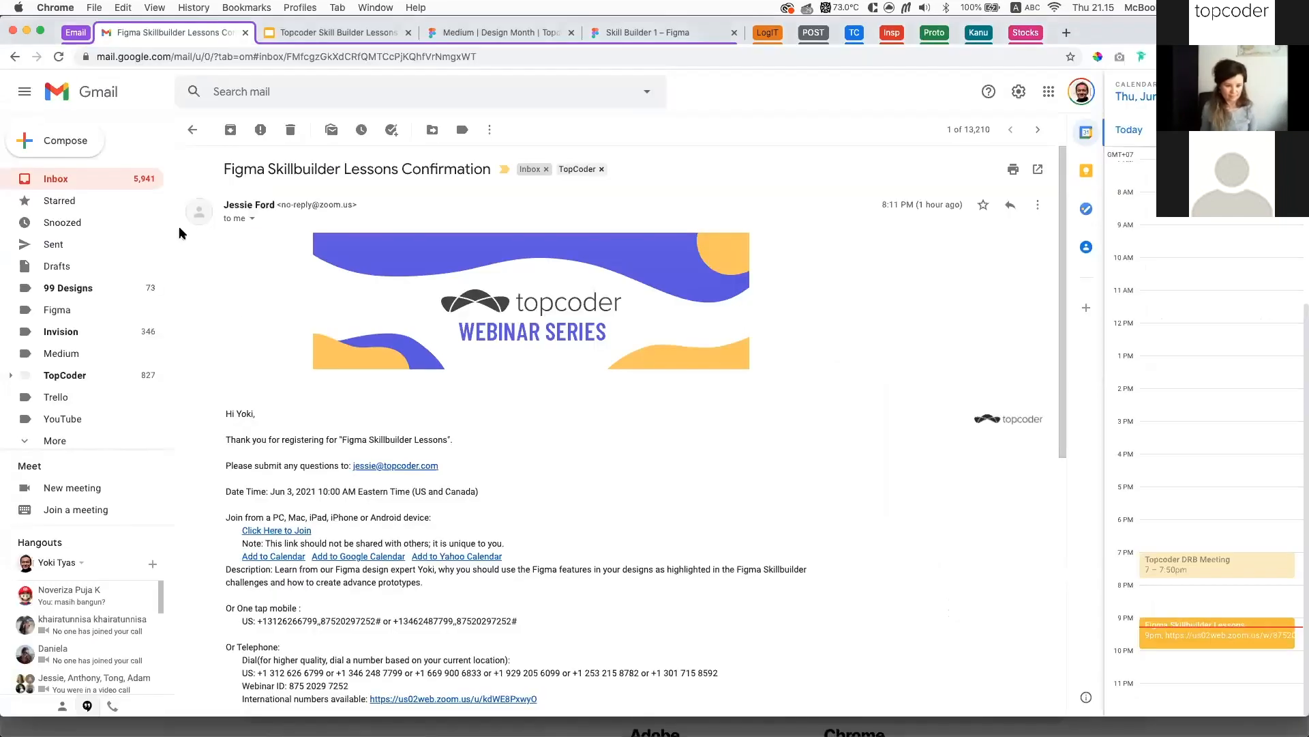
{"action": "key", "text": "super+grave"}
{"action": "left_click", "coordinate": [408, 507]}
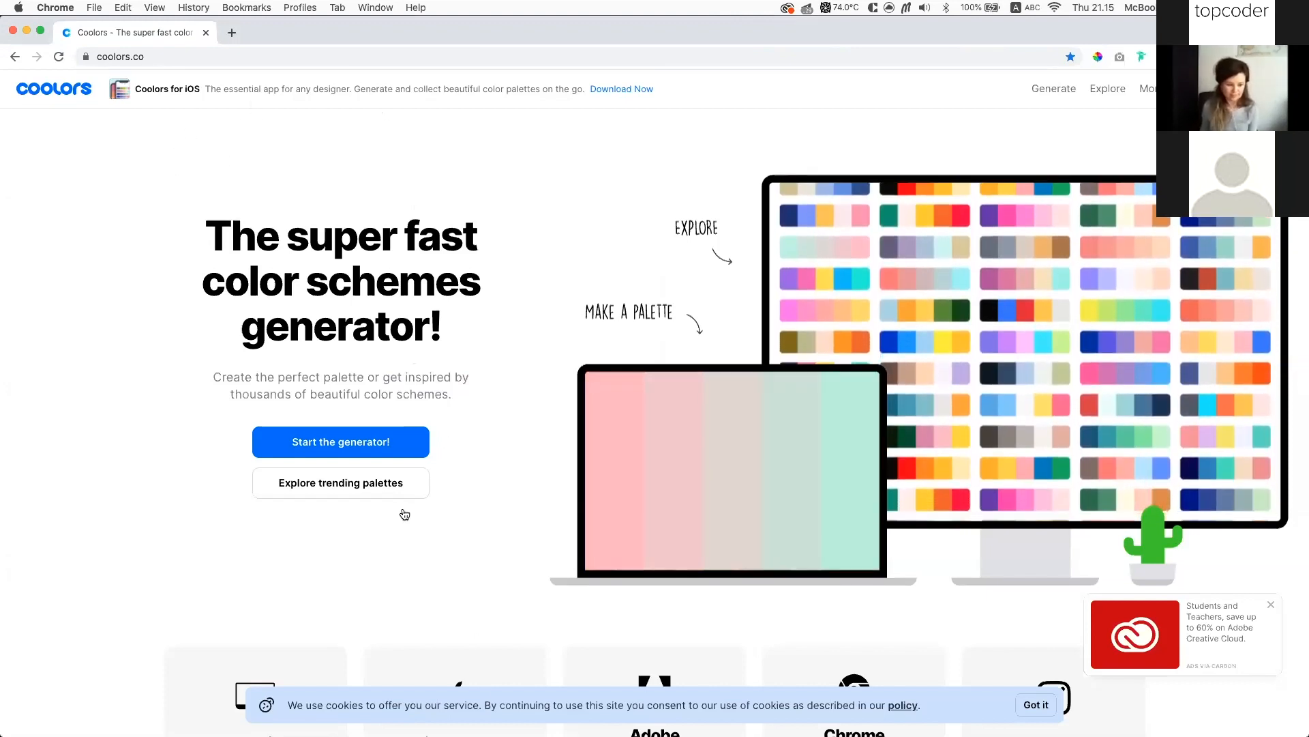
{"action": "key", "text": "super+Tab"}
{"action": "left_click", "coordinate": [557, 248]}
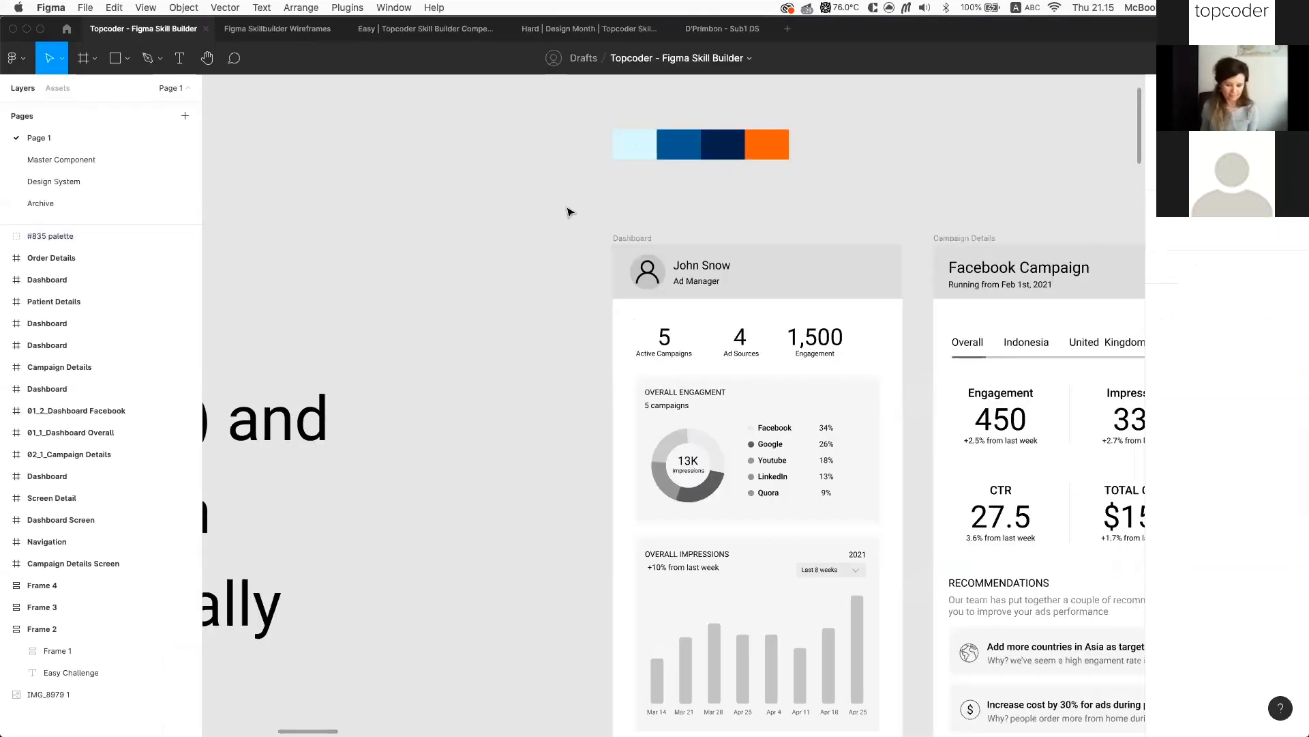
Glance at the installed plugins list, then leave the file for Figma's home file browser
{"action": "left_click", "coordinate": [349, 8]}
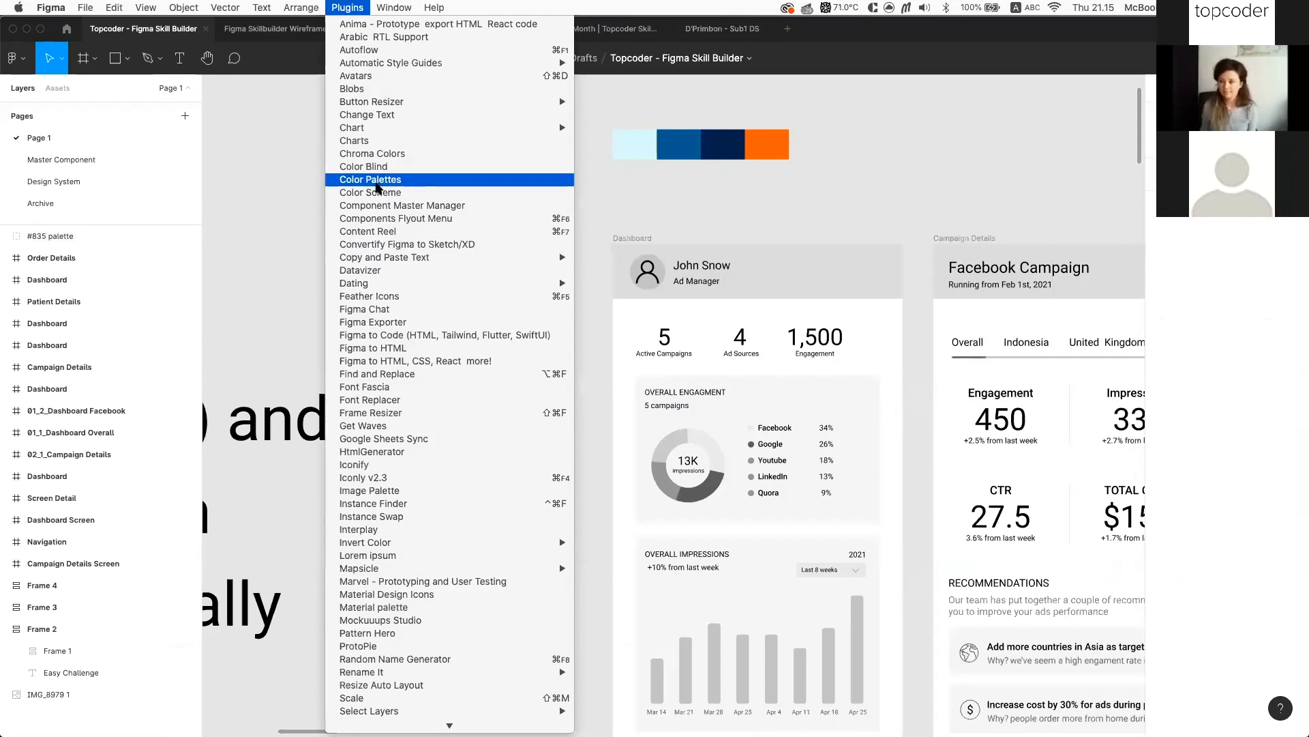
{"action": "left_click", "coordinate": [341, 193]}
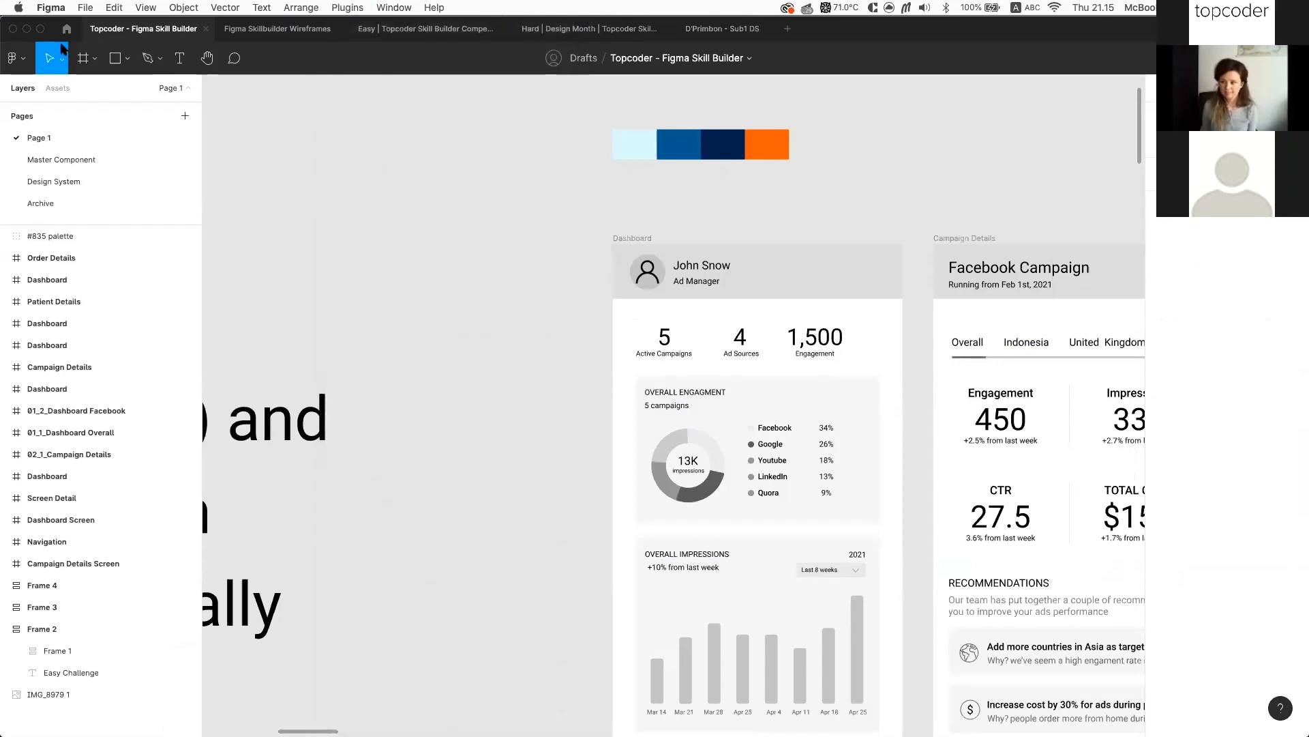
{"action": "left_click", "coordinate": [66, 30]}
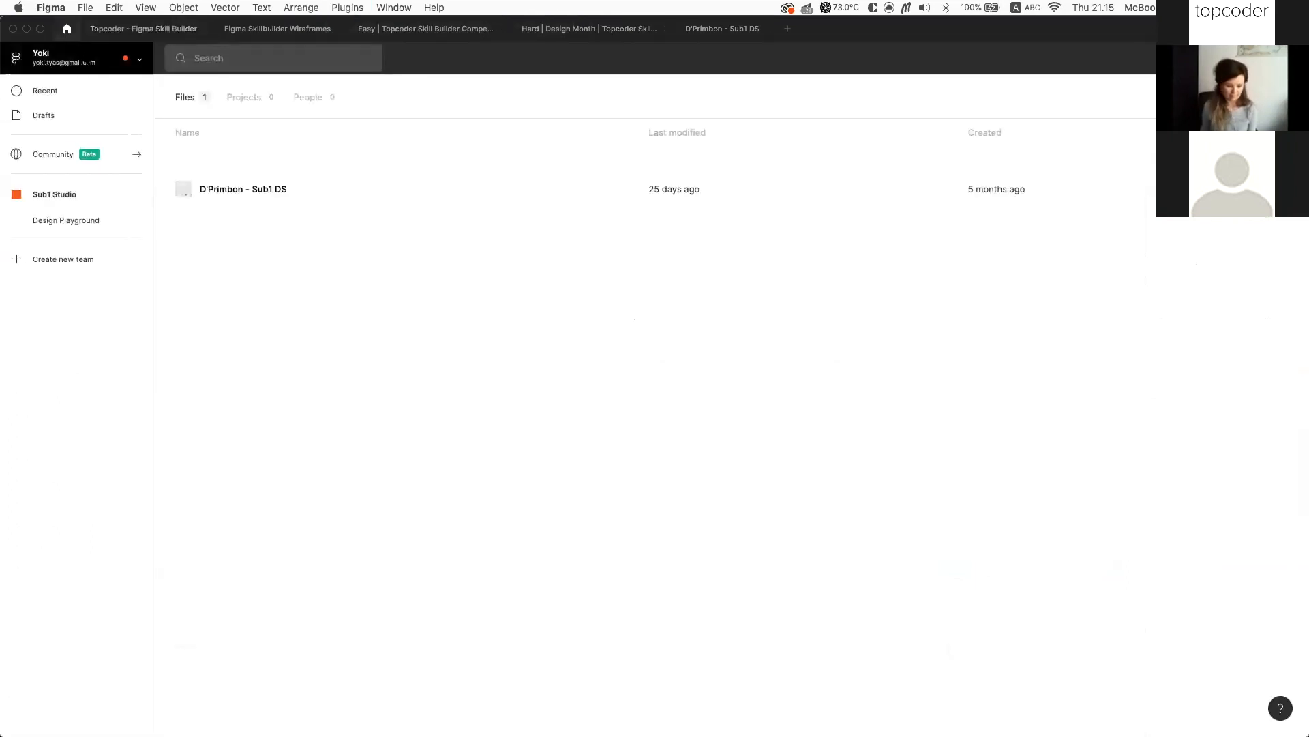
Go to the Community page and scroll through its top plugins and trending files
{"action": "left_click", "coordinate": [50, 155]}
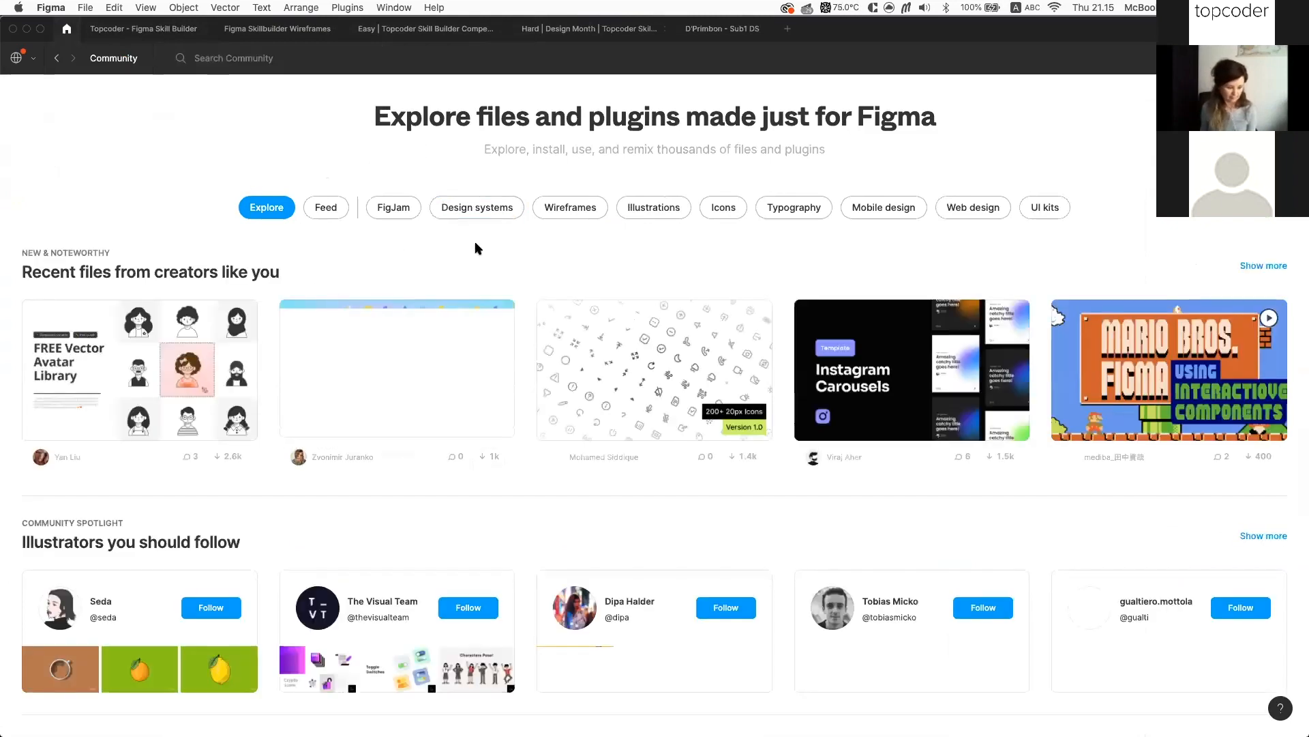
{"action": "scroll", "coordinate": [520, 412], "scroll_direction": "down", "scroll_amount": 5}
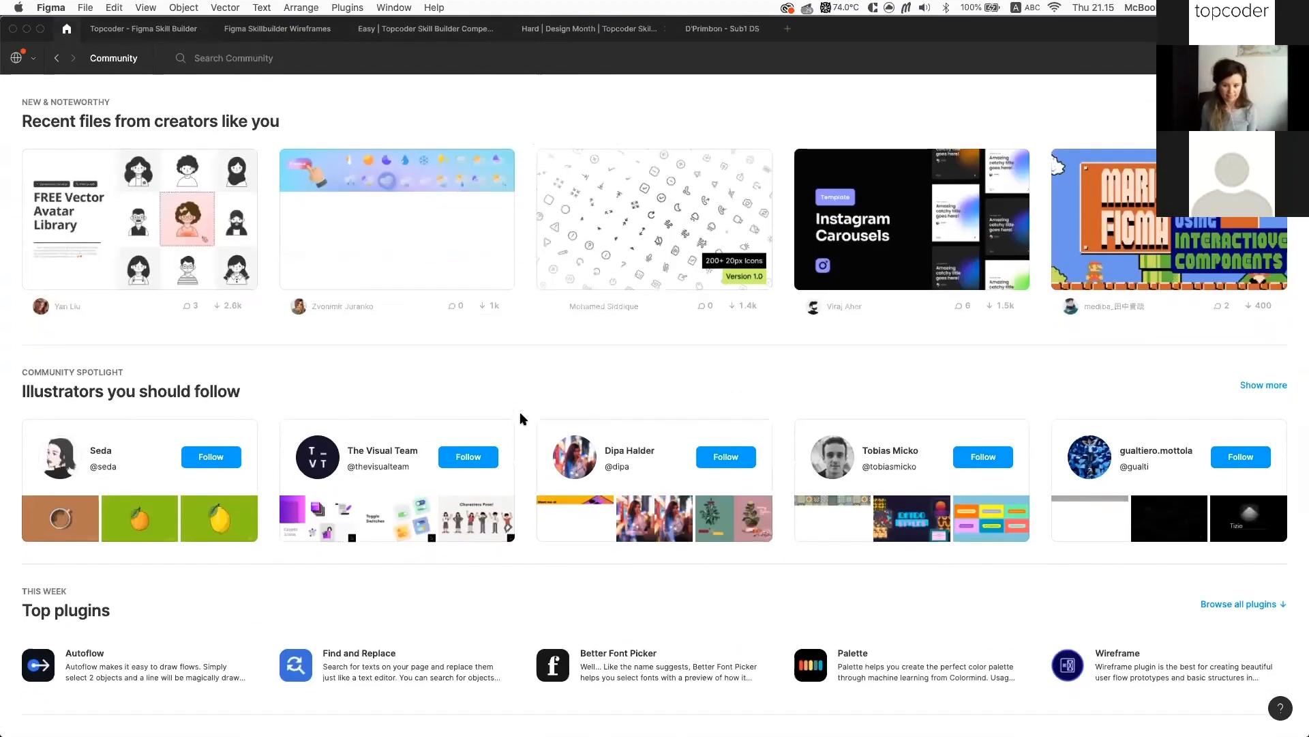
{"action": "scroll", "coordinate": [225, 371], "scroll_direction": "down", "scroll_amount": 3}
{"action": "scroll", "coordinate": [409, 328], "scroll_direction": "up", "scroll_amount": 5}
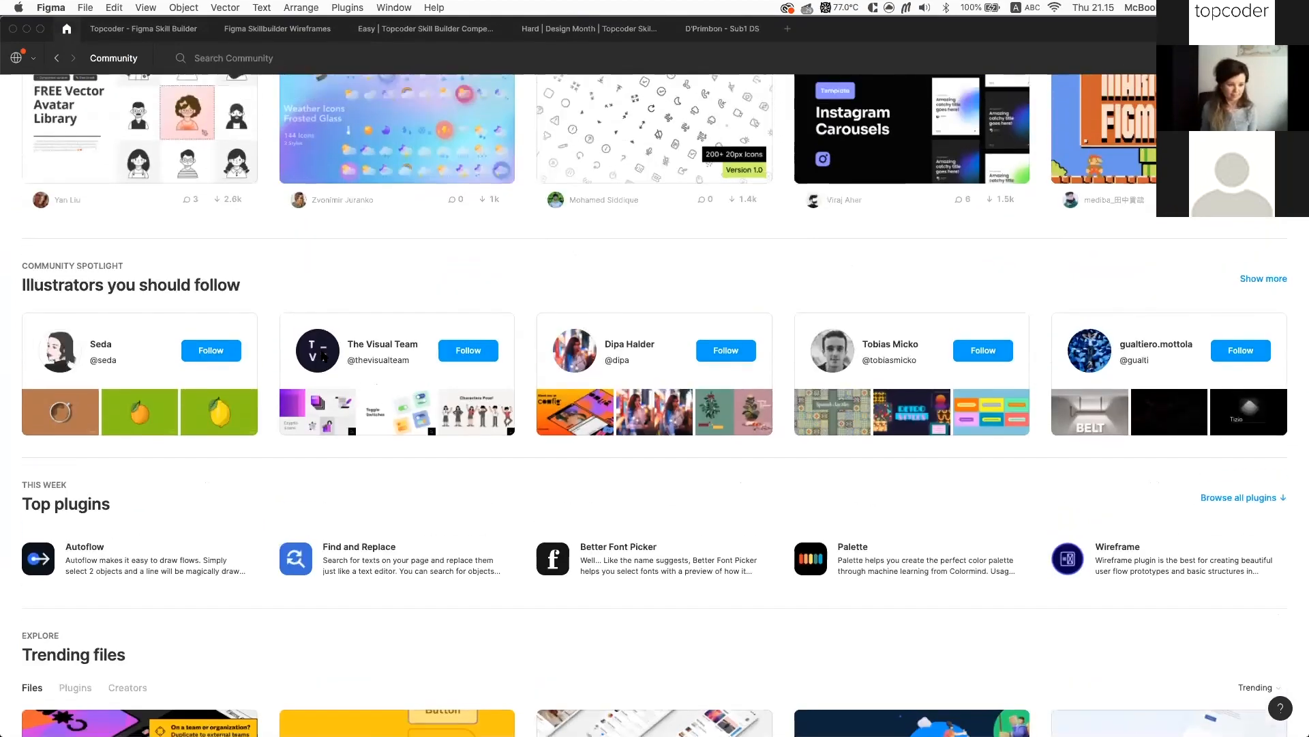
{"action": "scroll", "coordinate": [628, 314], "scroll_direction": "up", "scroll_amount": 2}
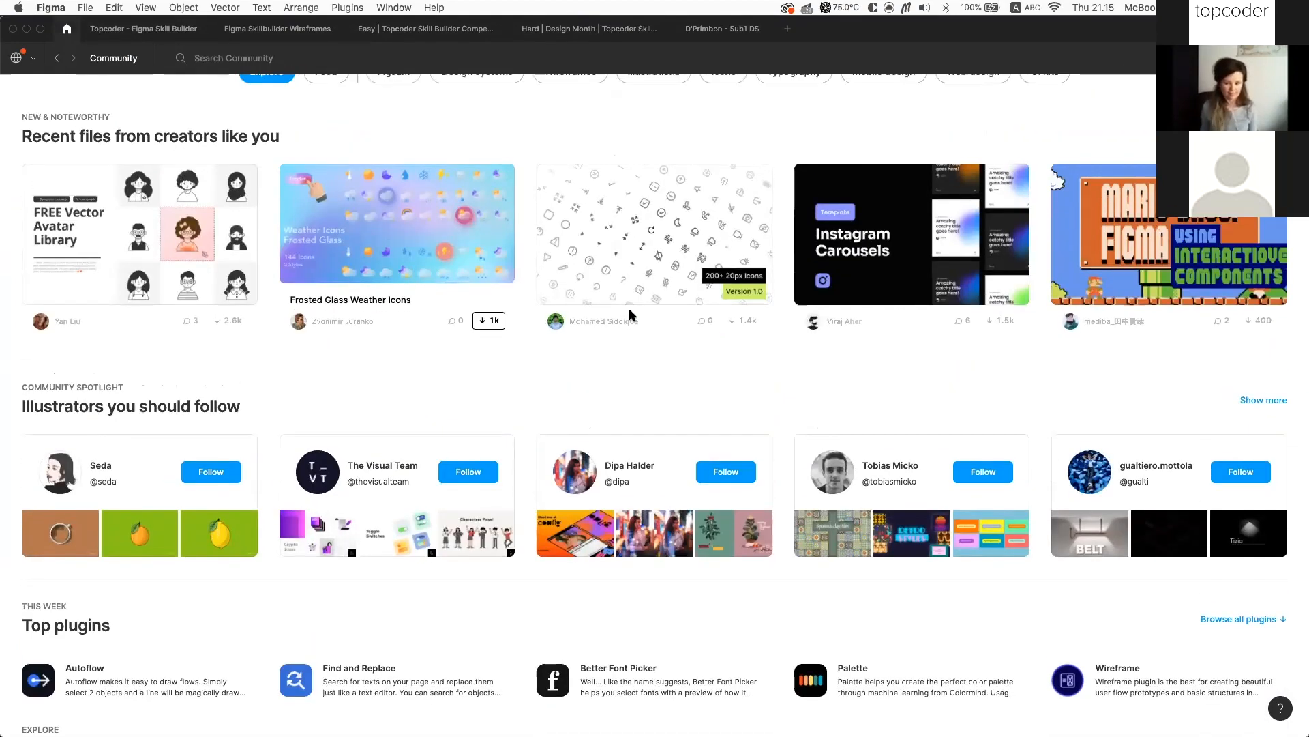
{"action": "scroll", "coordinate": [611, 345], "scroll_direction": "up", "scroll_amount": 2}
{"action": "scroll", "coordinate": [206, 553], "scroll_direction": "down", "scroll_amount": 2}
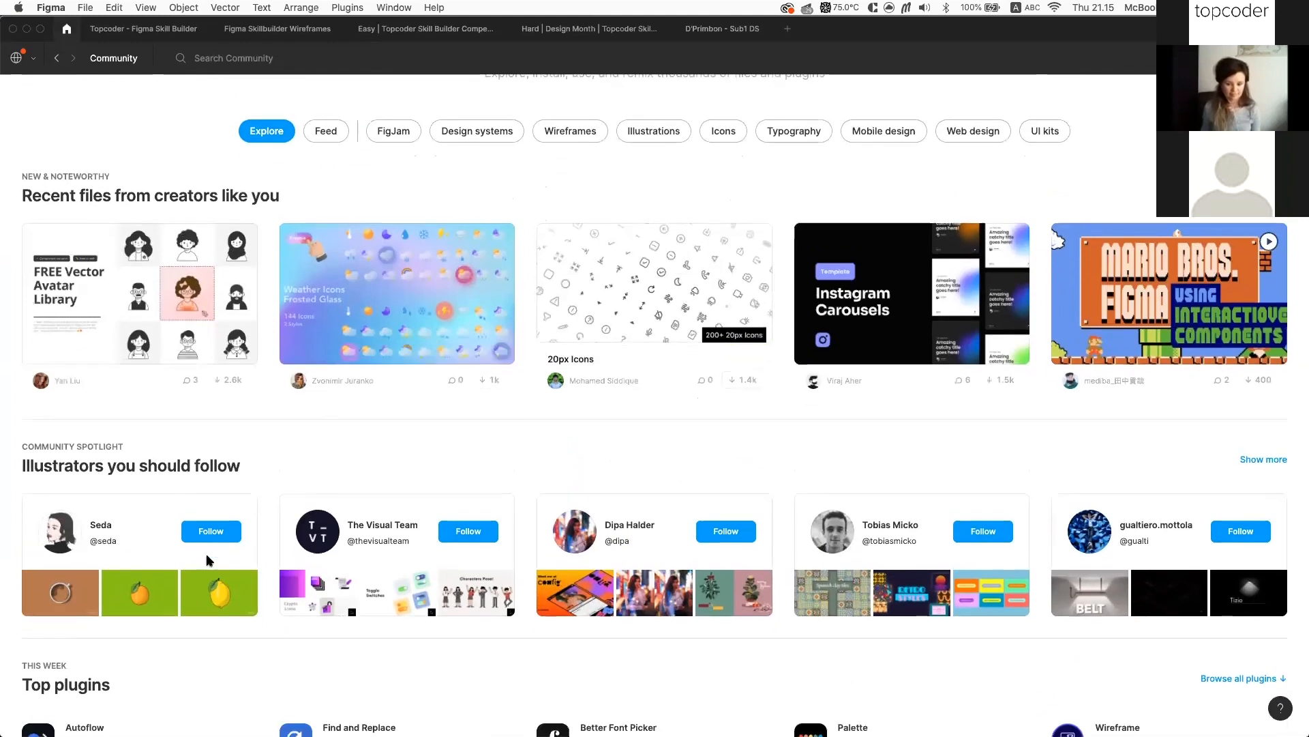
{"action": "scroll", "coordinate": [75, 437], "scroll_direction": "down", "scroll_amount": 6}
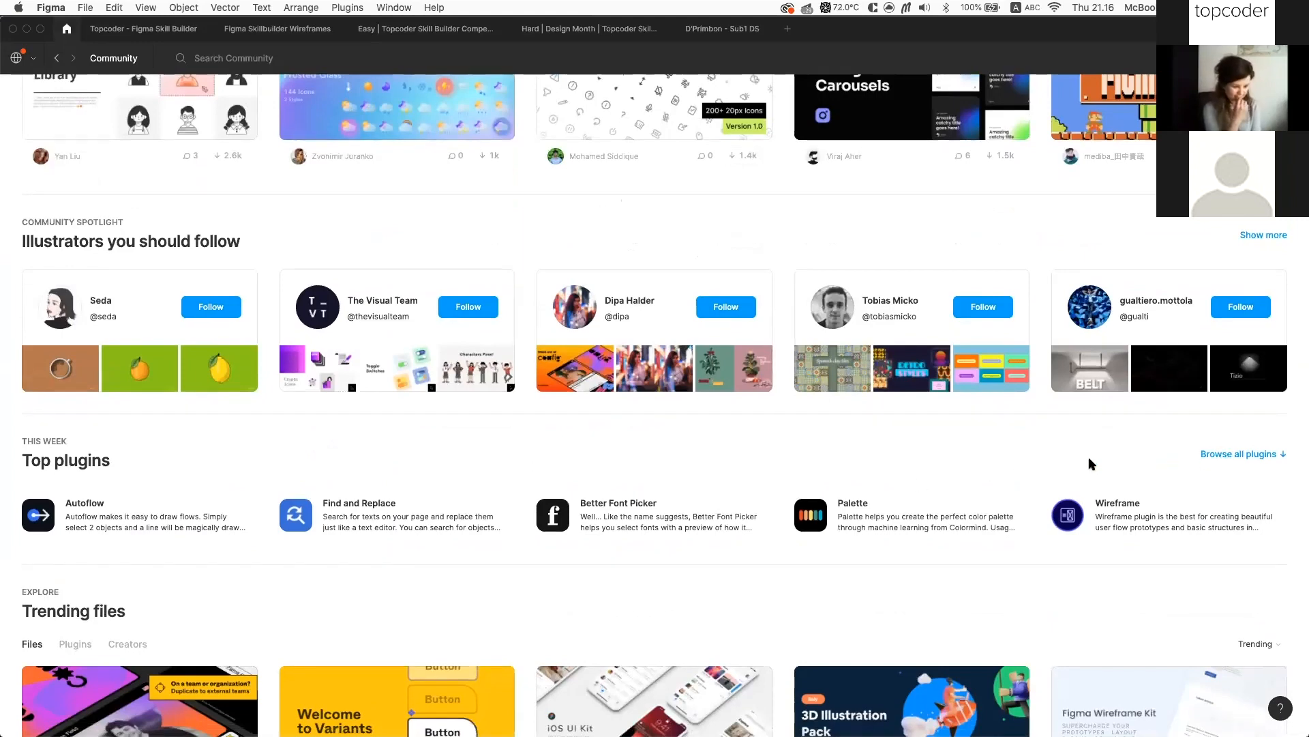
Browse the full most-popular Community plugins list, then return to the Topcoder - Figma Skill Builder file
{"action": "left_click", "coordinate": [1240, 453]}
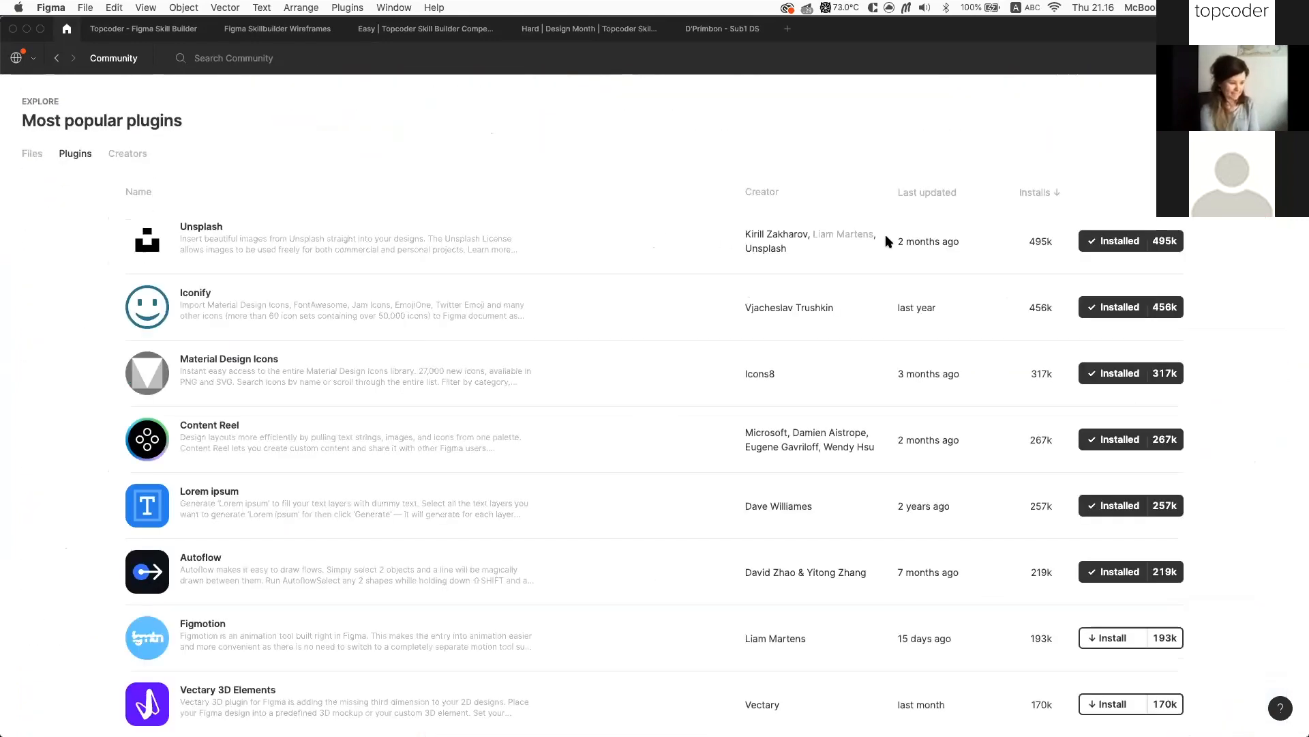
{"action": "scroll", "coordinate": [710, 201], "scroll_direction": "down", "scroll_amount": 1}
{"action": "scroll", "coordinate": [958, 214], "scroll_direction": "up", "scroll_amount": 1}
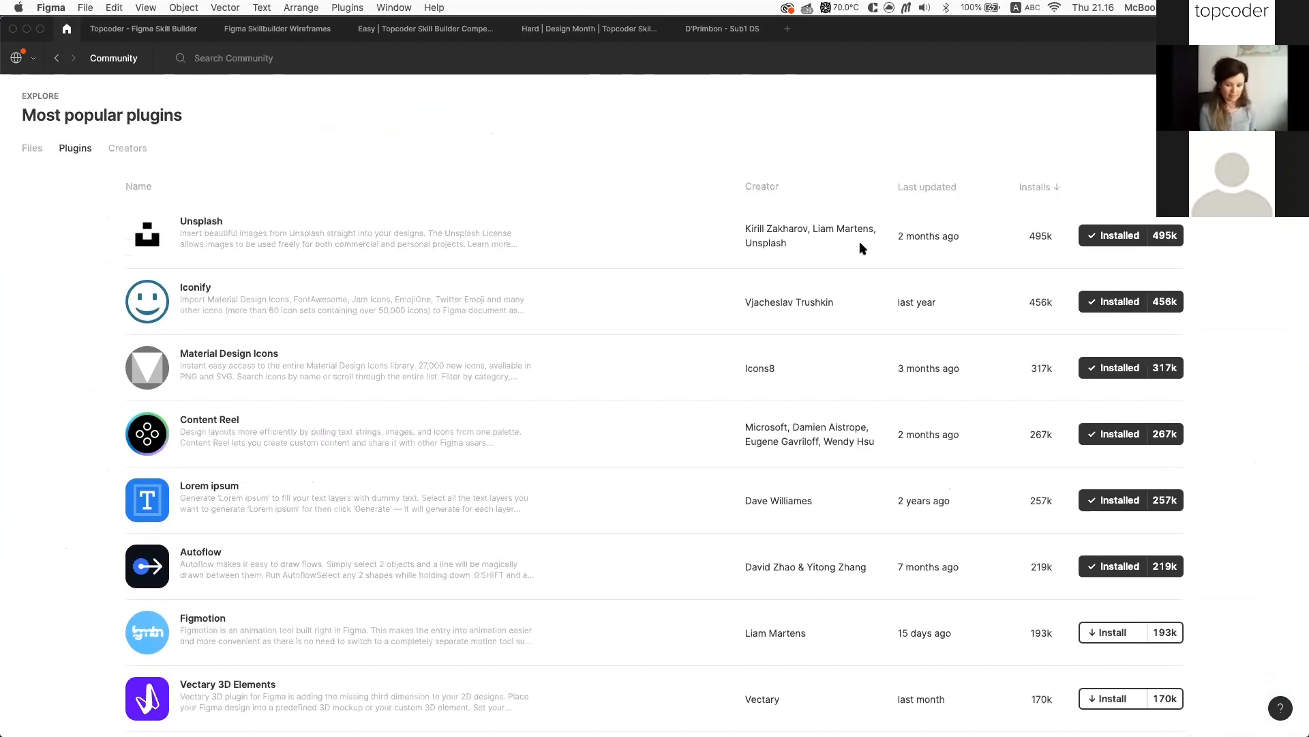
{"action": "scroll", "coordinate": [306, 455], "scroll_direction": "down", "scroll_amount": 5}
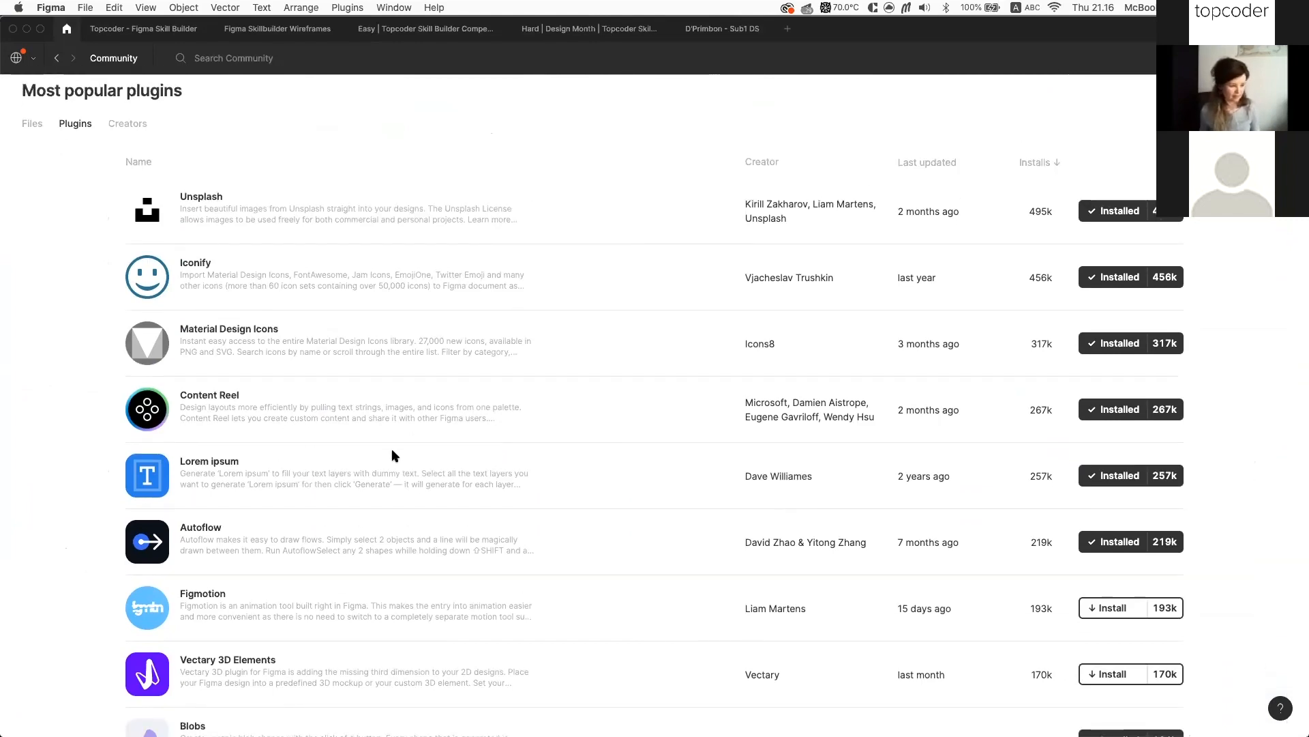
{"action": "scroll", "coordinate": [450, 401], "scroll_direction": "down", "scroll_amount": 3}
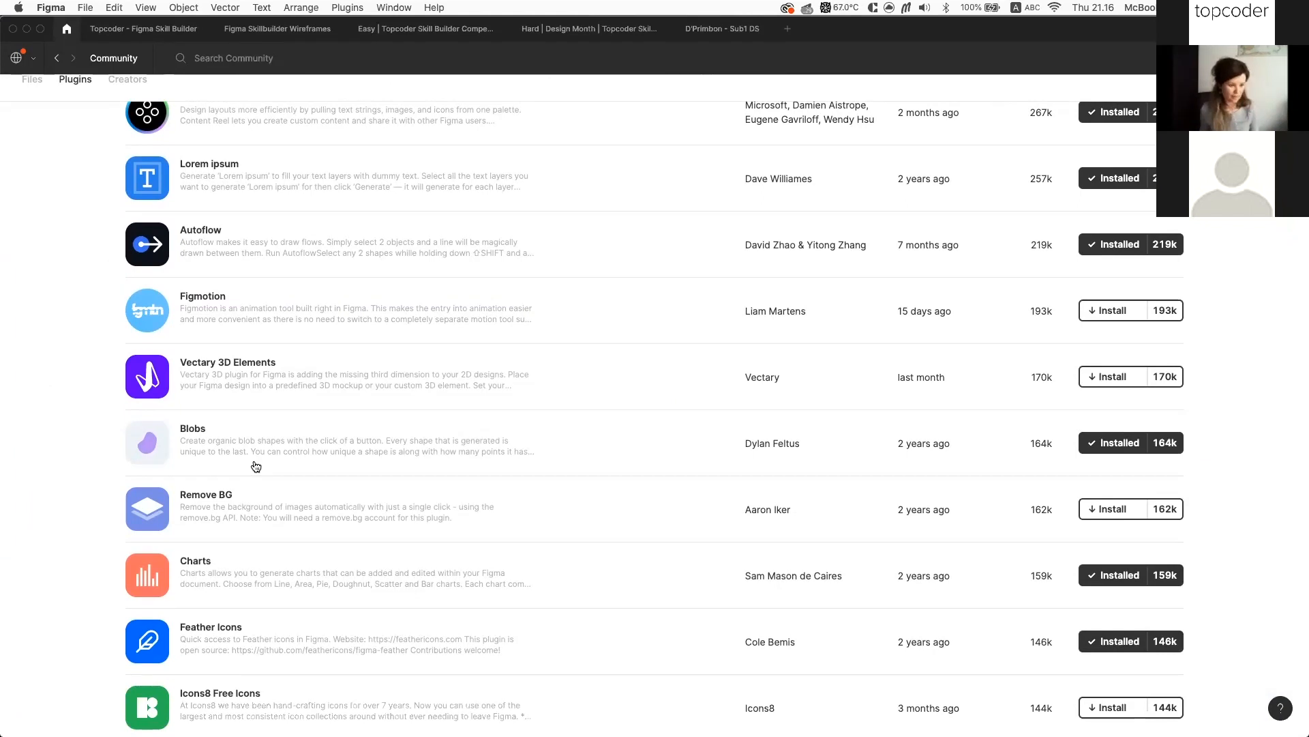
{"action": "scroll", "coordinate": [257, 464], "scroll_direction": "down", "scroll_amount": 2}
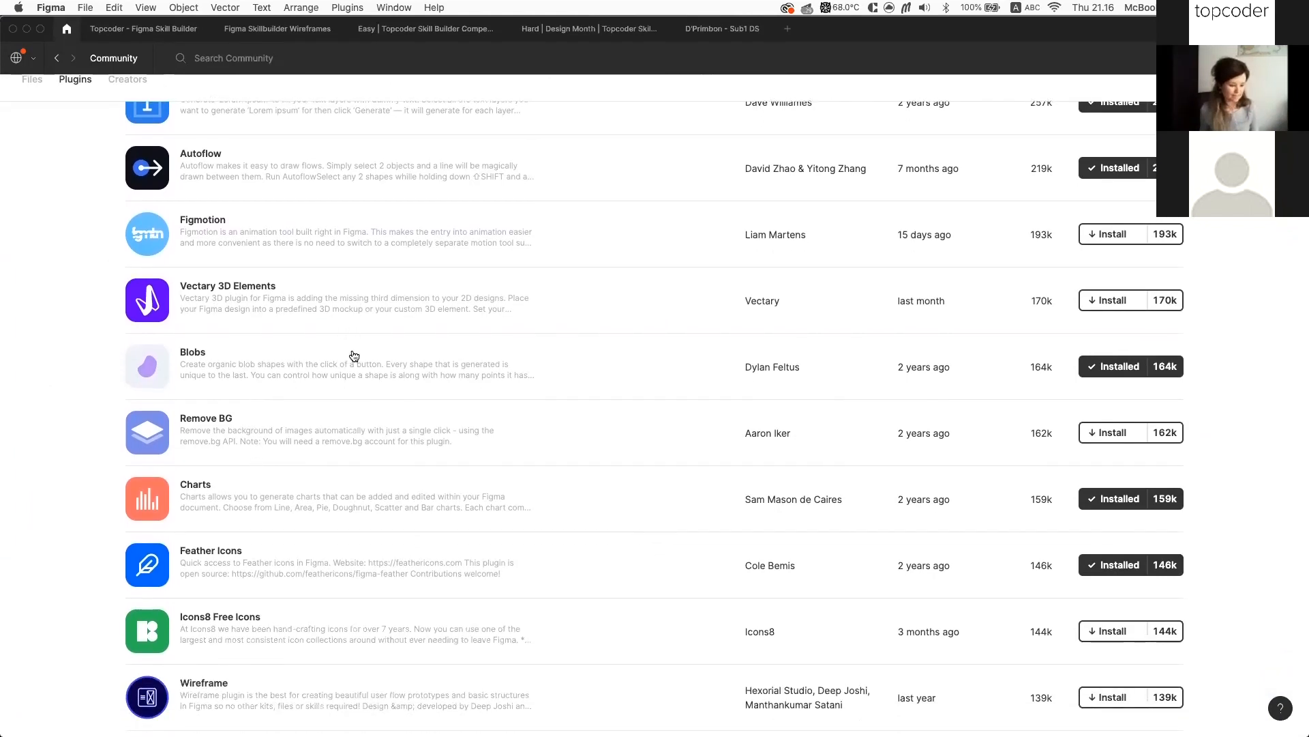
{"action": "scroll", "coordinate": [354, 356], "scroll_direction": "down", "scroll_amount": 1}
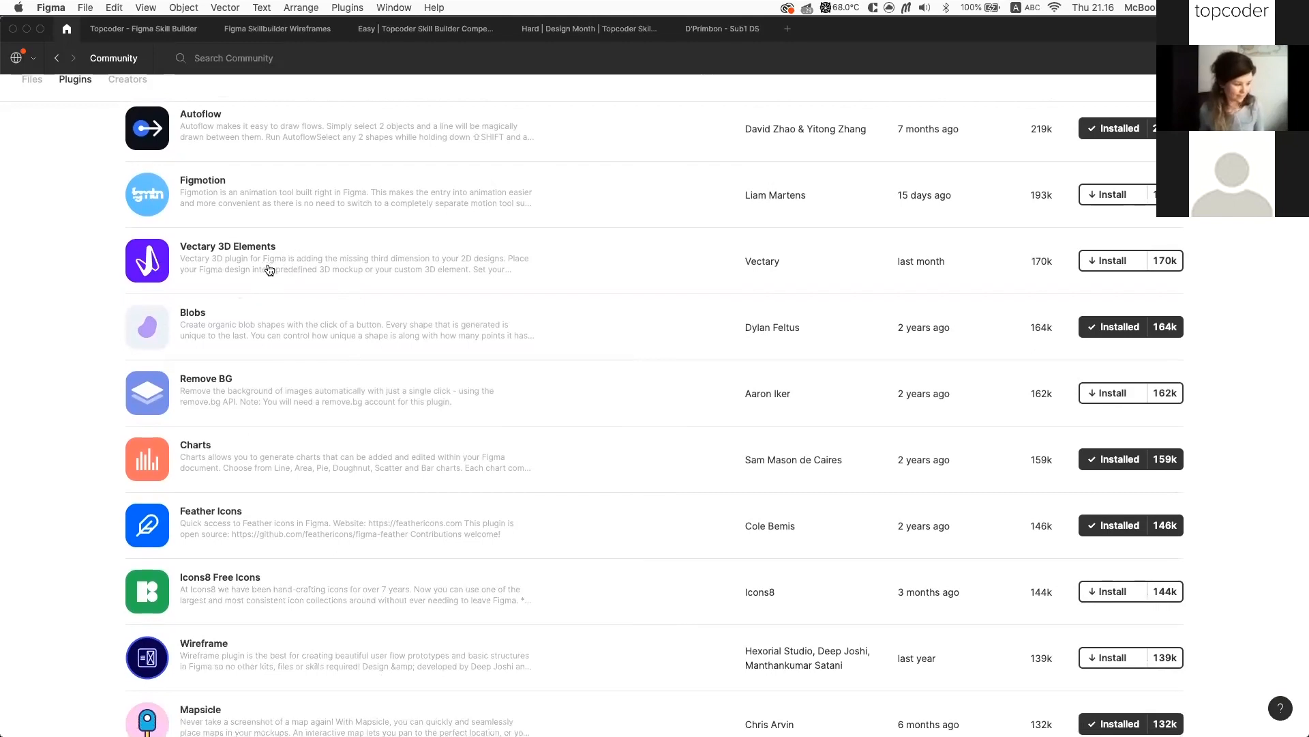
{"action": "scroll", "coordinate": [246, 292], "scroll_direction": "down", "scroll_amount": 1}
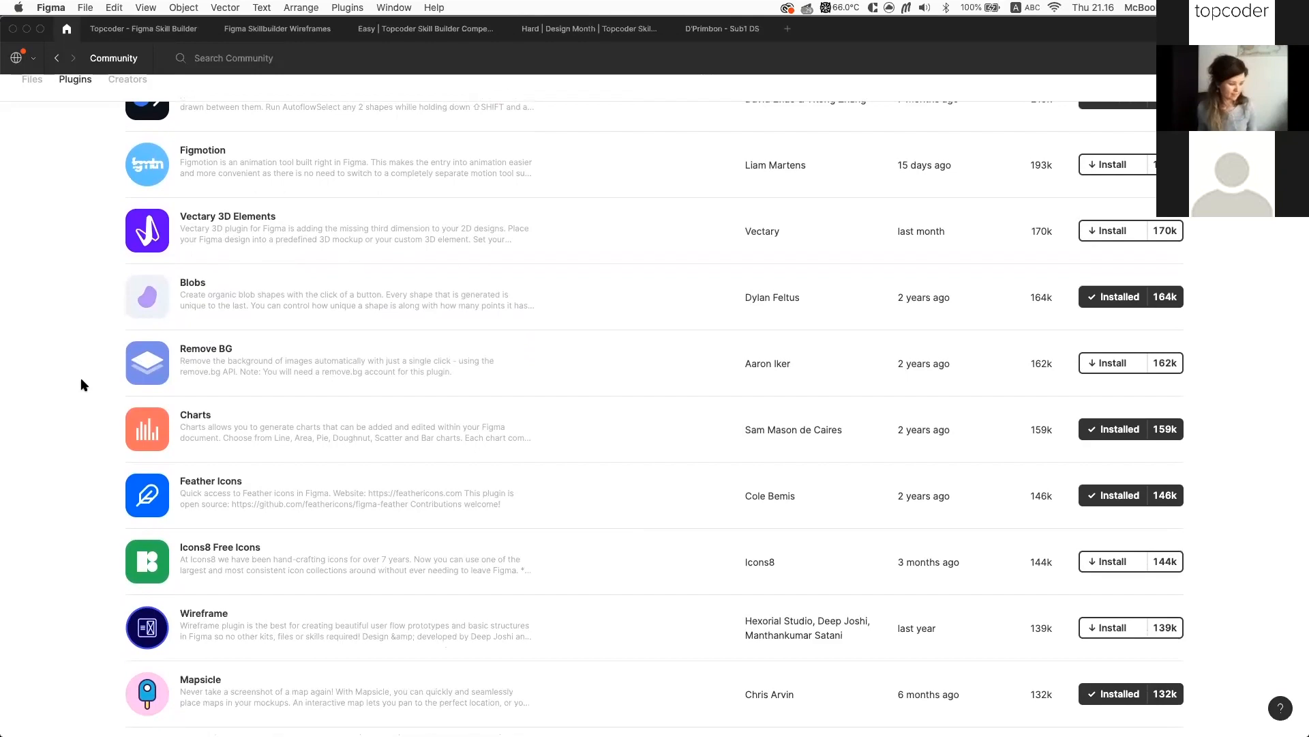
{"action": "scroll", "coordinate": [316, 389], "scroll_direction": "up", "scroll_amount": 5}
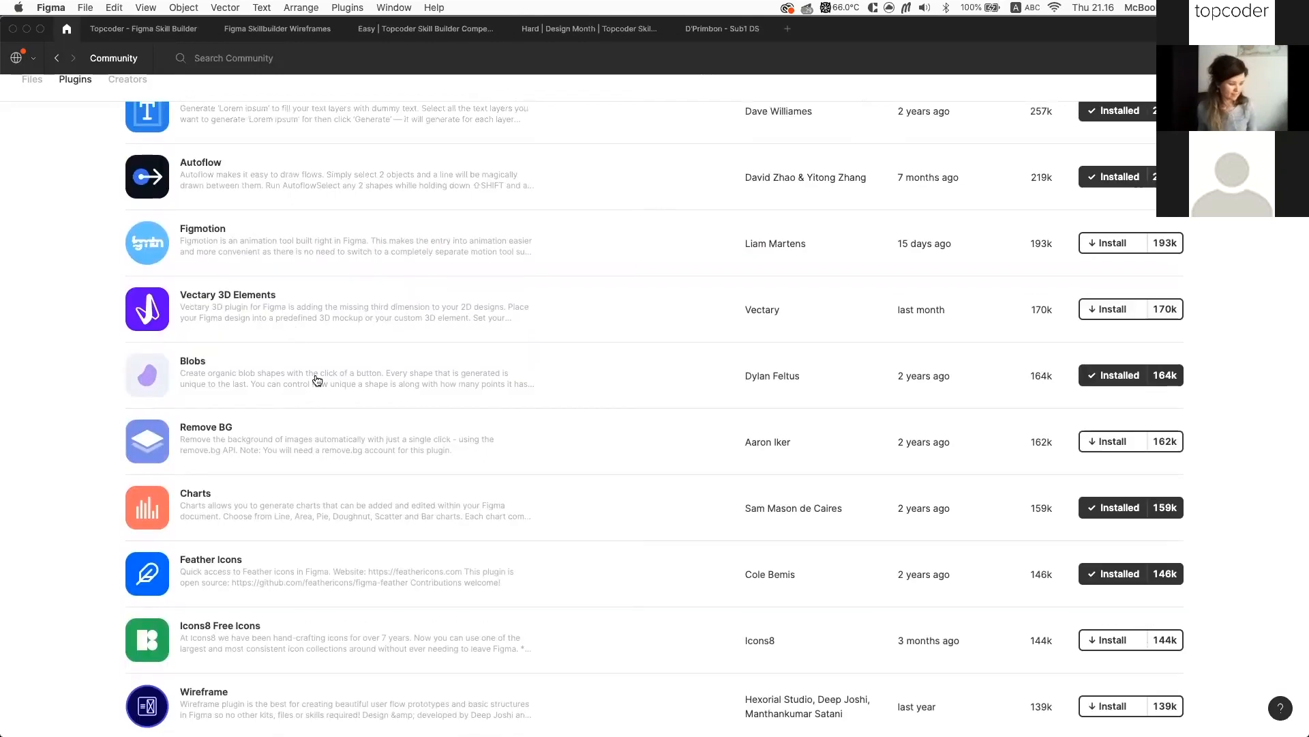
{"action": "scroll", "coordinate": [290, 338], "scroll_direction": "up", "scroll_amount": 4}
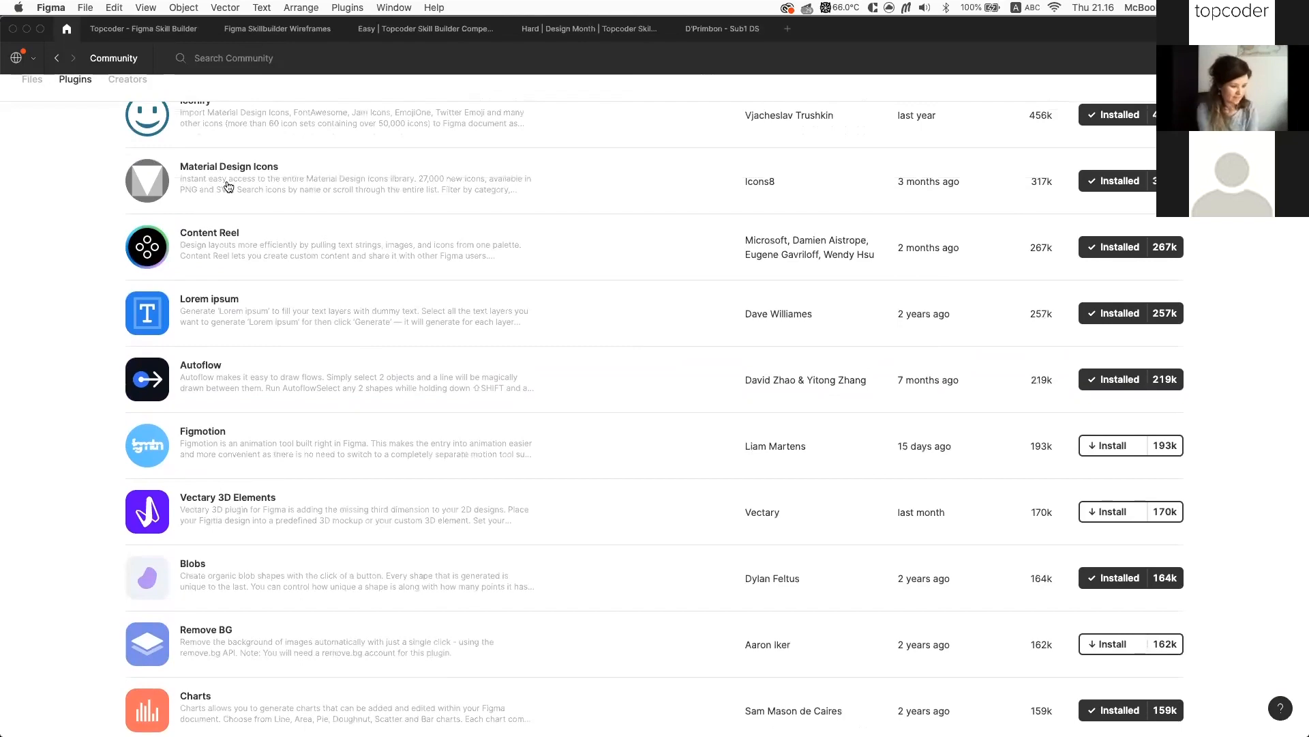
{"action": "scroll", "coordinate": [257, 187], "scroll_direction": "down", "scroll_amount": 5}
{"action": "scroll", "coordinate": [313, 552], "scroll_direction": "down", "scroll_amount": 2}
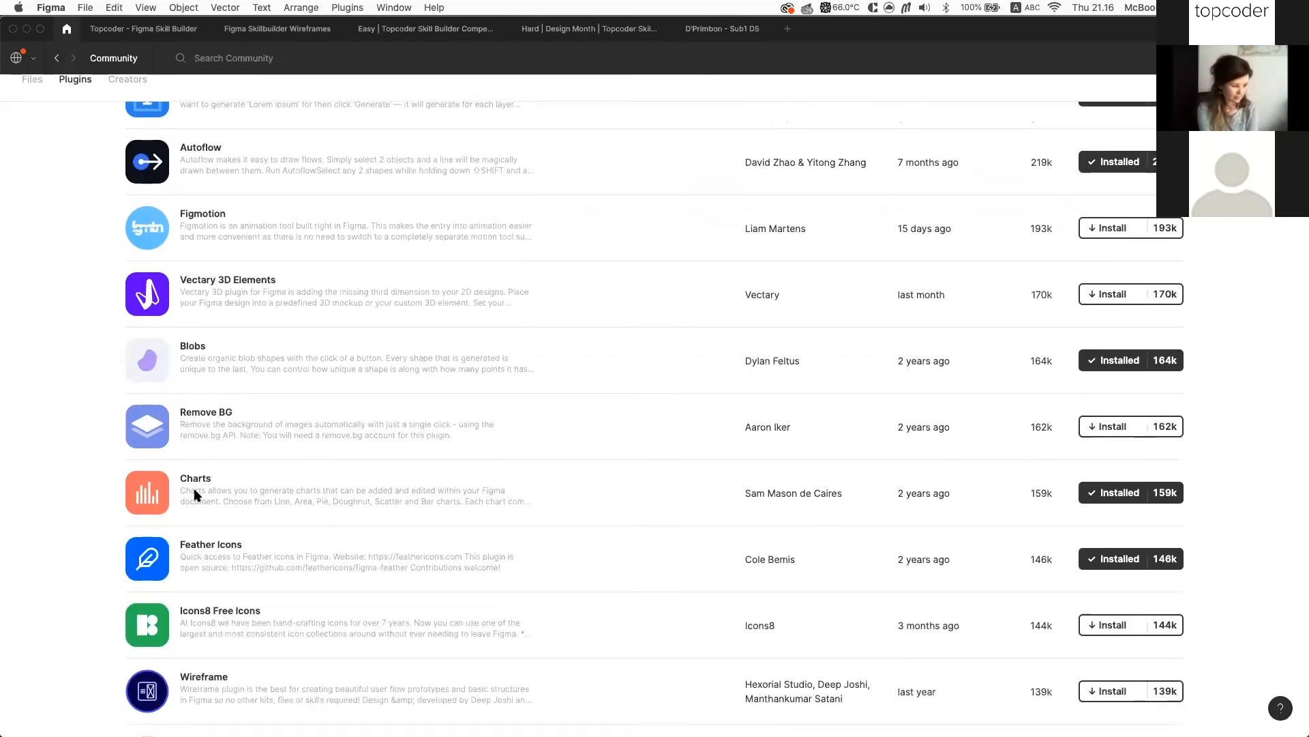
{"action": "scroll", "coordinate": [227, 557], "scroll_direction": "down", "scroll_amount": 2}
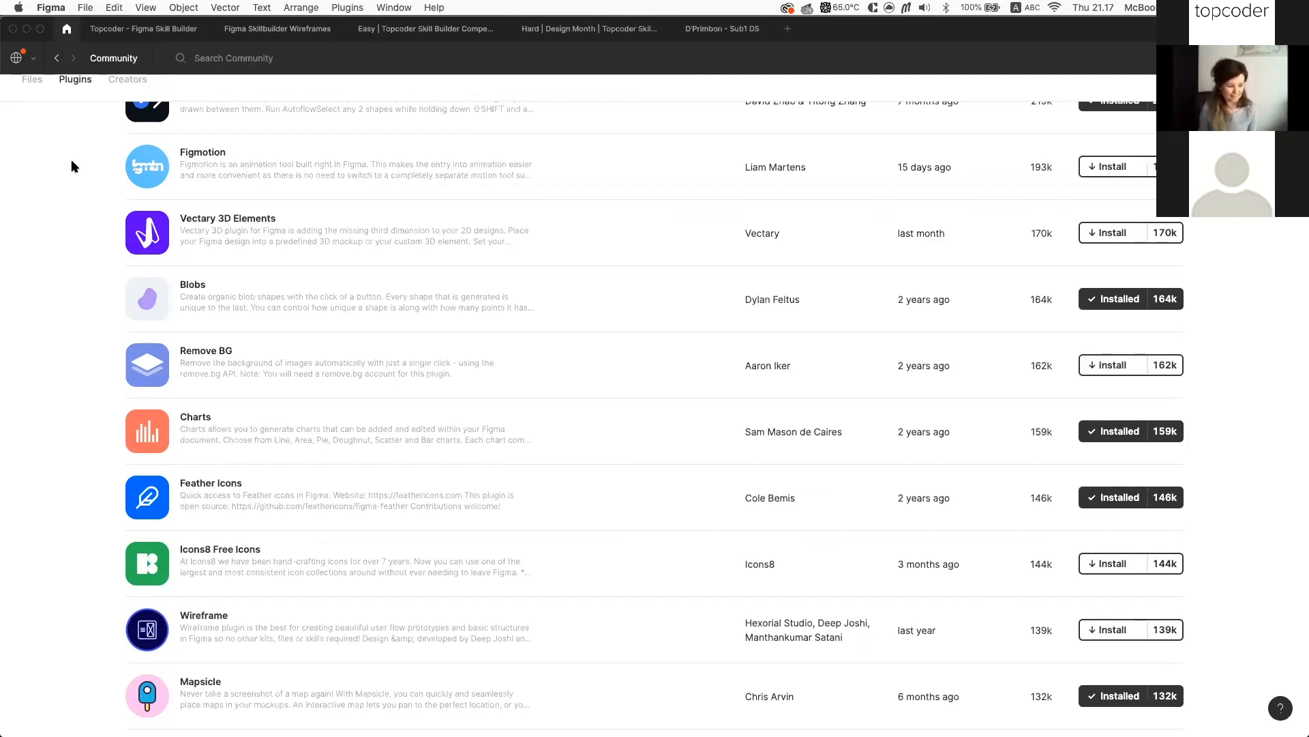
{"action": "left_click", "coordinate": [152, 35]}
Use the Color Palettes plugin to add the #1083 palette to the canvas
{"action": "scroll", "coordinate": [598, 150], "scroll_direction": "up", "scroll_amount": 2}
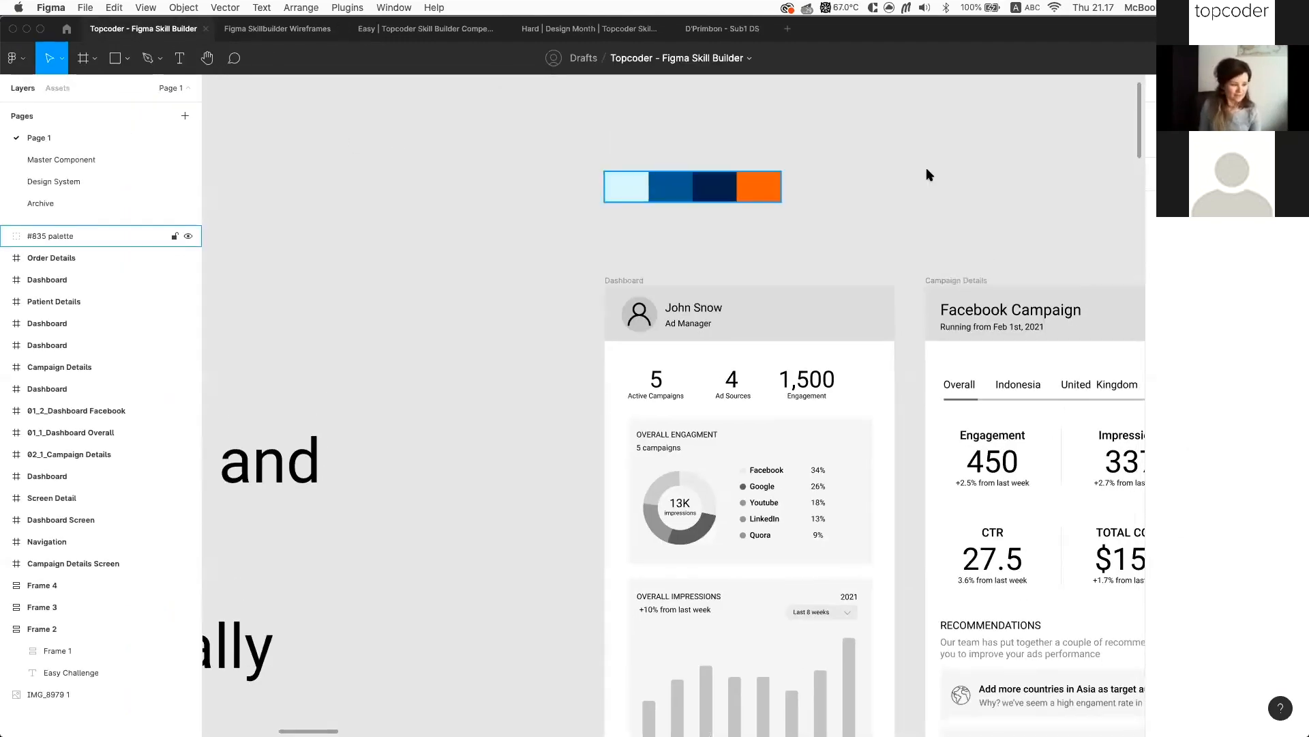
{"action": "left_click", "coordinate": [348, 8]}
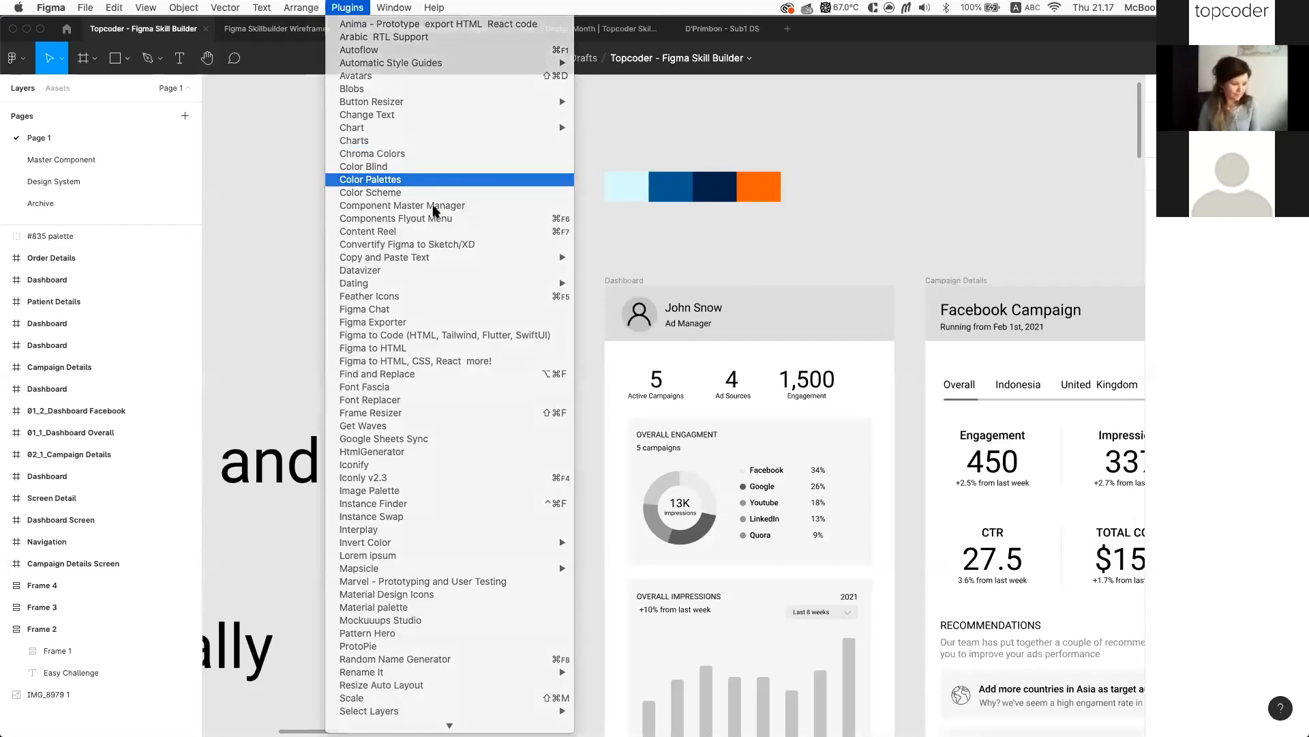
{"action": "left_click", "coordinate": [423, 180]}
{"action": "scroll", "coordinate": [469, 429], "scroll_direction": "down", "scroll_amount": 1}
{"action": "scroll", "coordinate": [467, 429], "scroll_direction": "down", "scroll_amount": 15}
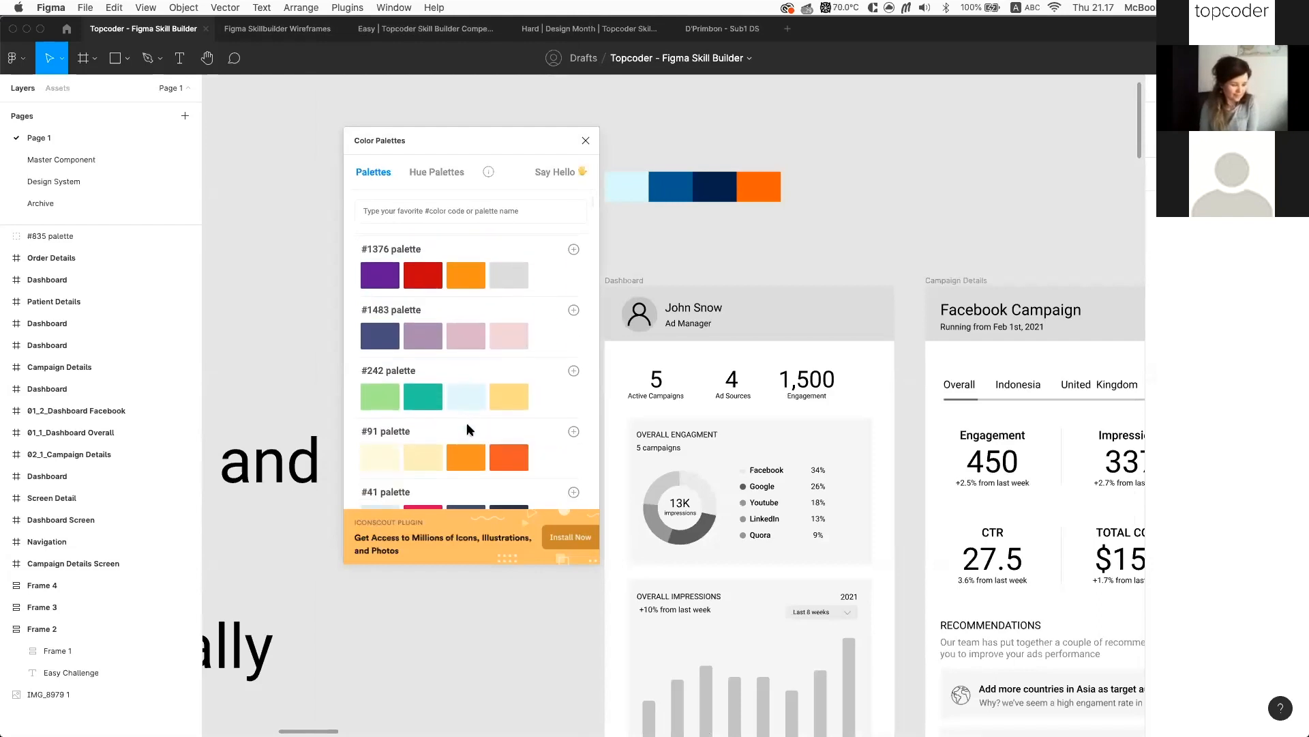
{"action": "scroll", "coordinate": [466, 428], "scroll_direction": "down", "scroll_amount": 4}
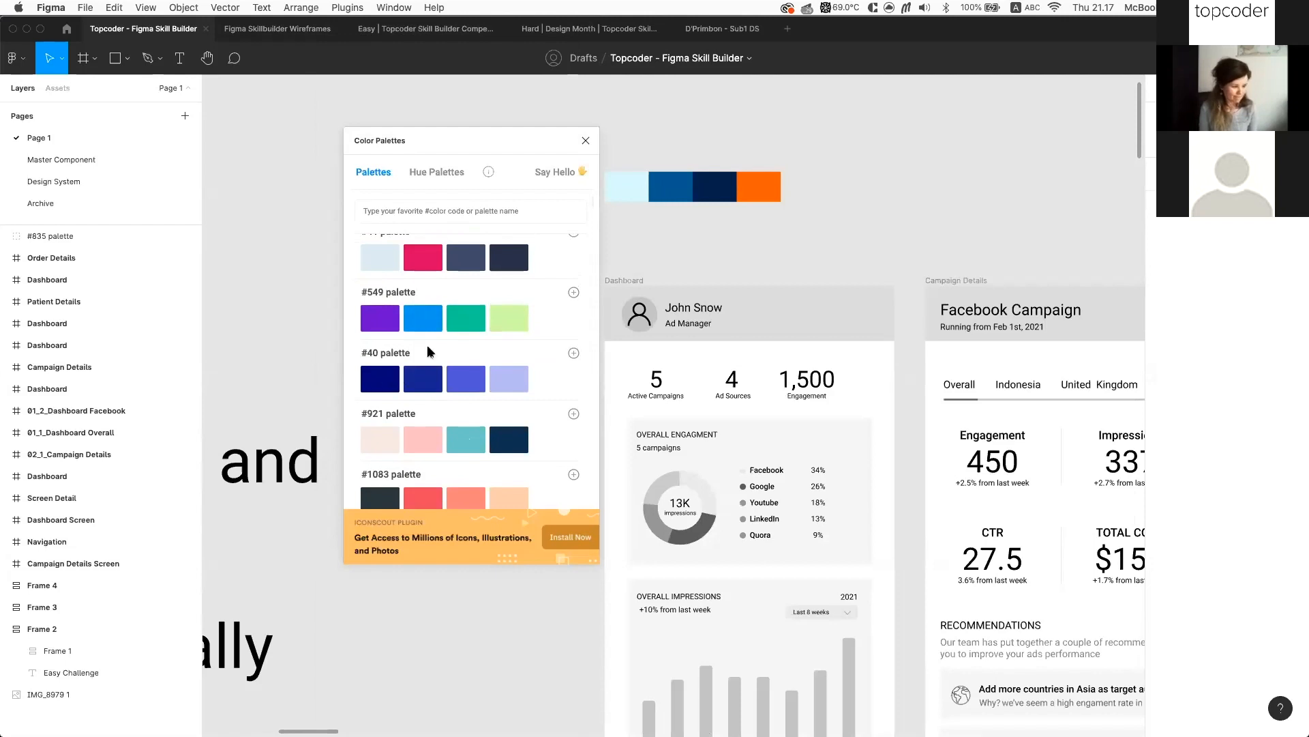
{"action": "scroll", "coordinate": [438, 496], "scroll_direction": "down", "scroll_amount": 2}
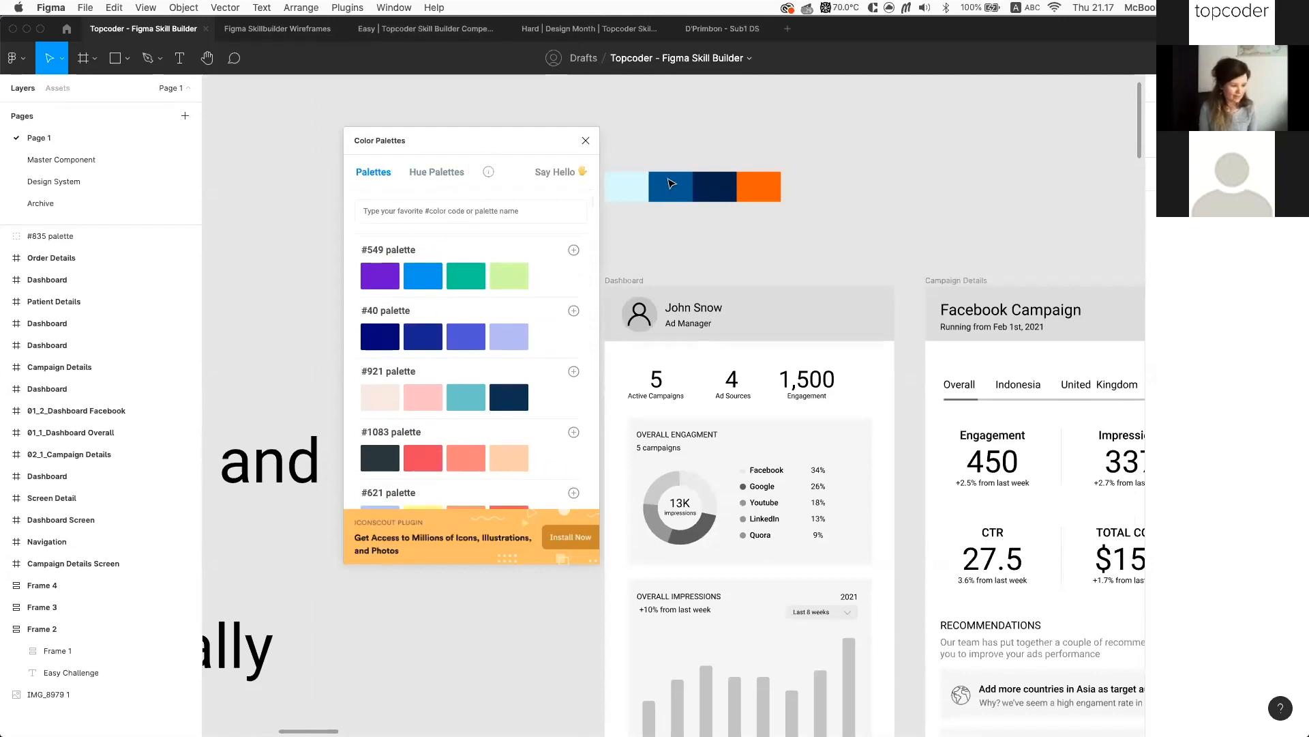
{"action": "scroll", "coordinate": [453, 330], "scroll_direction": "down", "scroll_amount": 4}
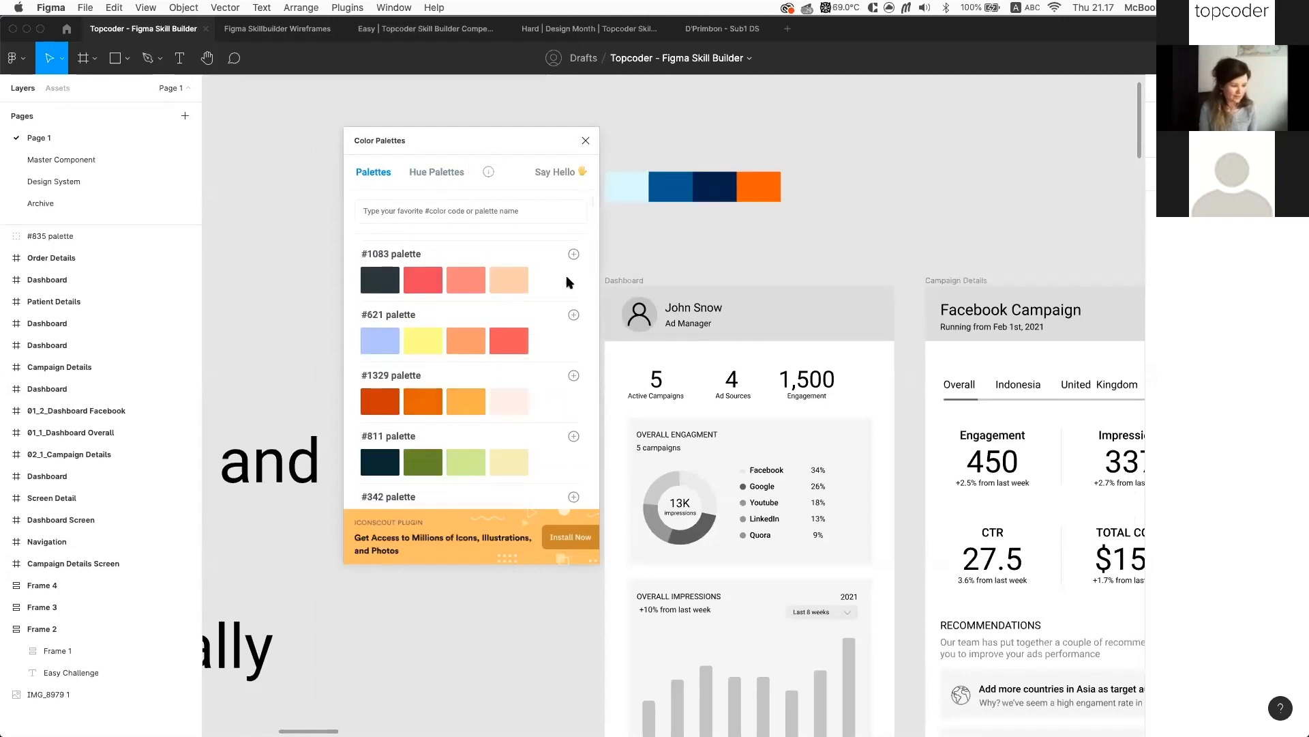
{"action": "left_click", "coordinate": [573, 255]}
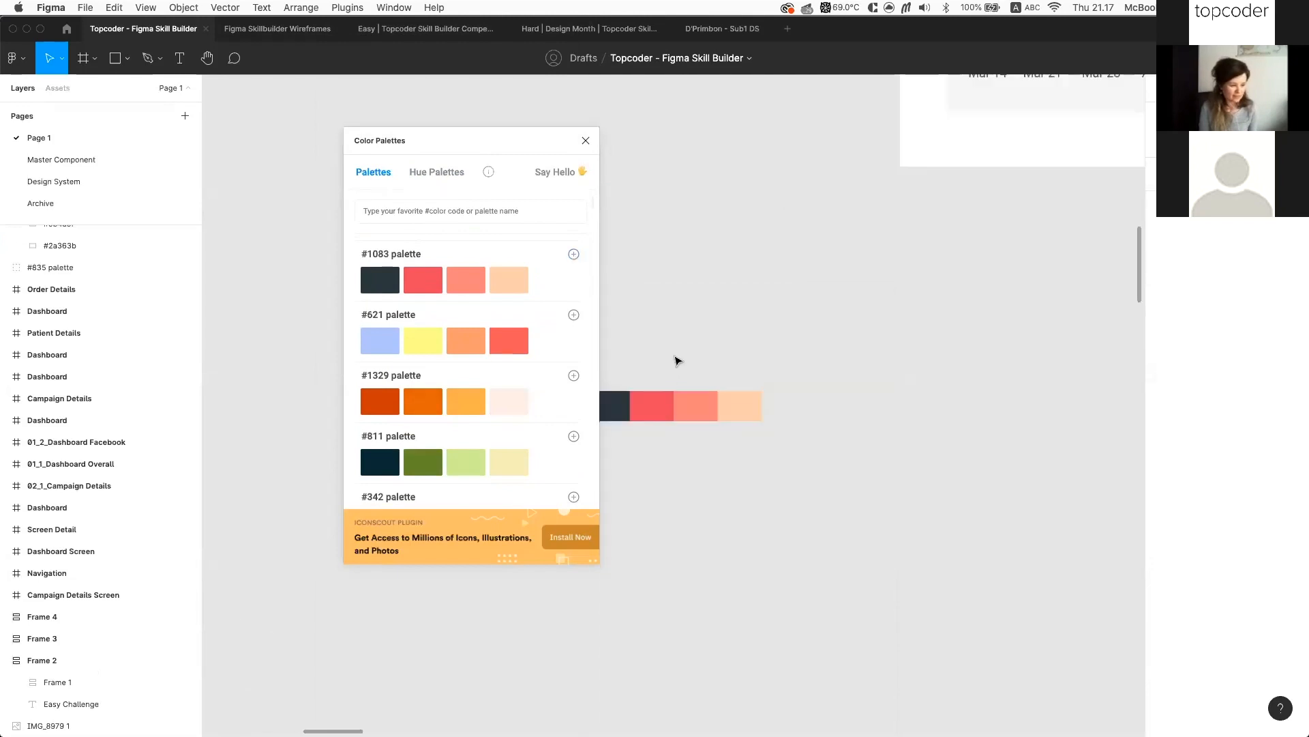
{"action": "left_click", "coordinate": [586, 140]}
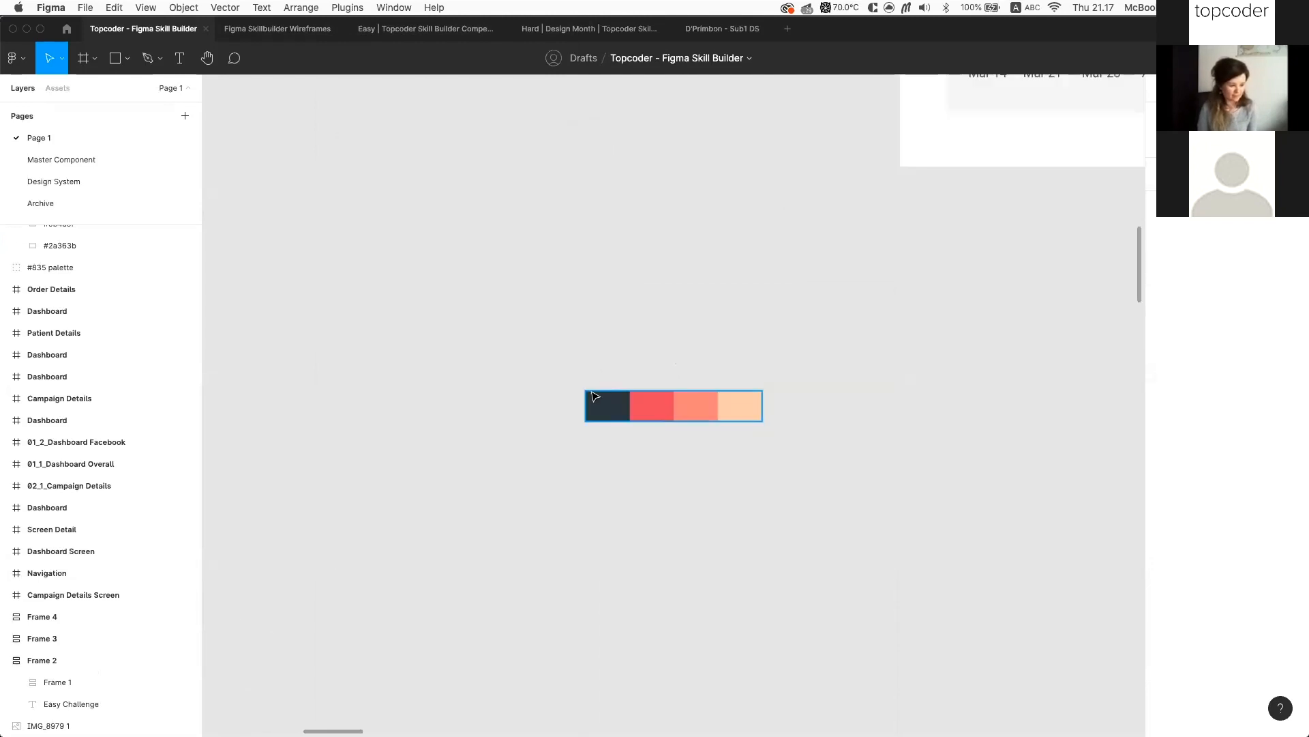
Select the #1083 palette and delete it
{"action": "left_click", "coordinate": [685, 394]}
{"action": "scroll", "coordinate": [713, 388], "scroll_direction": "down", "scroll_amount": 3}
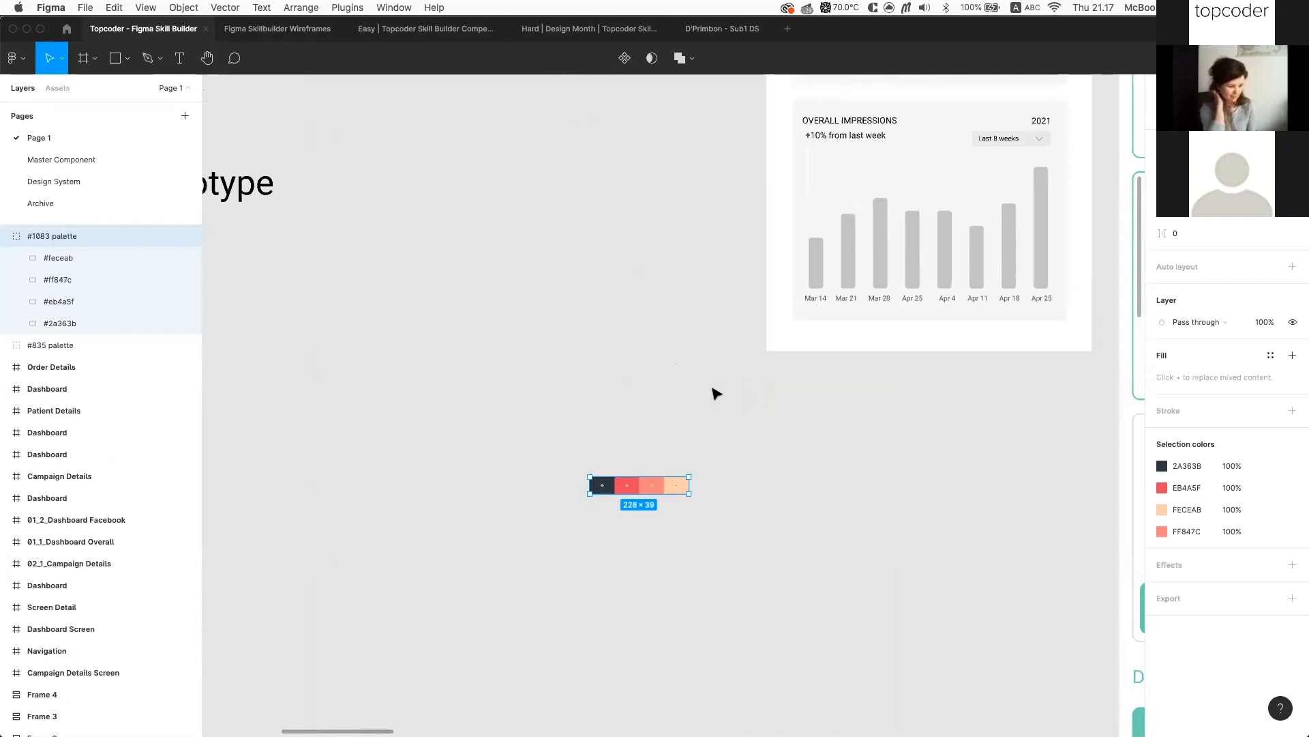
{"action": "scroll", "coordinate": [712, 393], "scroll_direction": "down", "scroll_amount": 5}
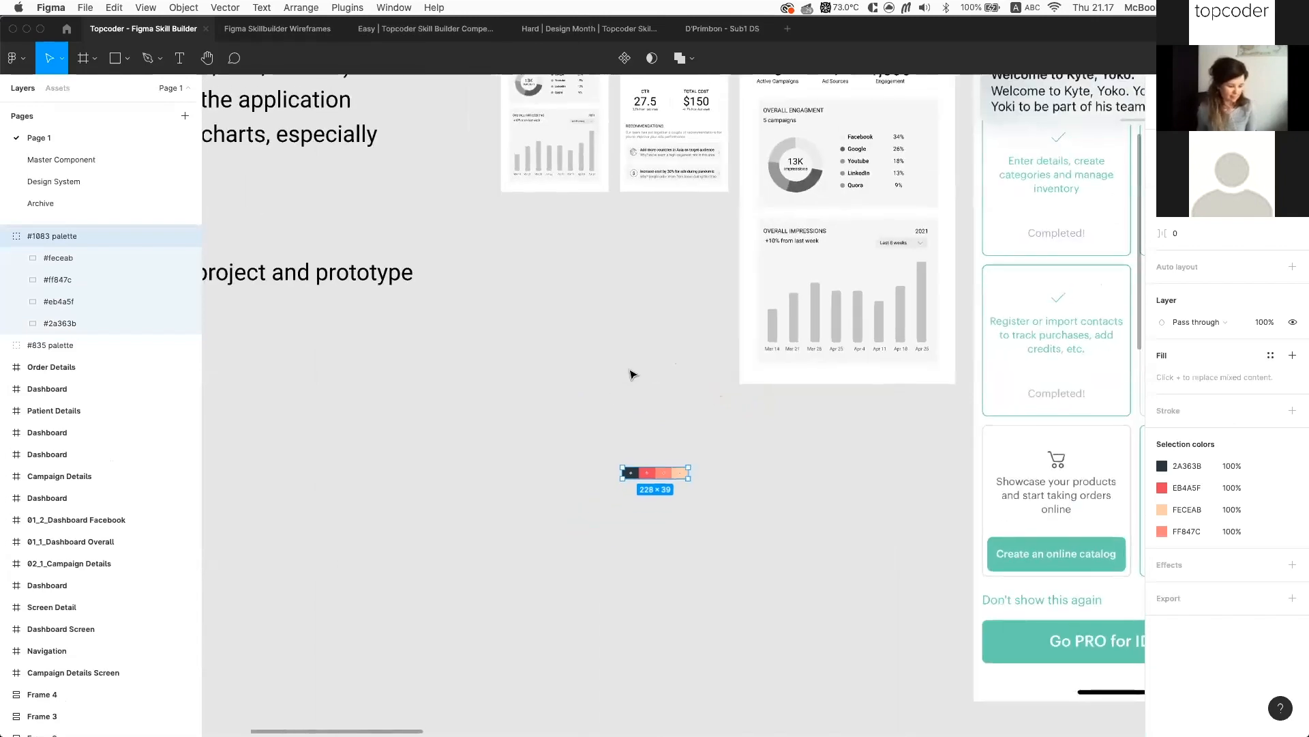
{"action": "key", "text": "Delete"}
Bring up the colour styles for the #005792 swatch's fill
{"action": "scroll", "coordinate": [632, 375], "scroll_direction": "up", "scroll_amount": 3}
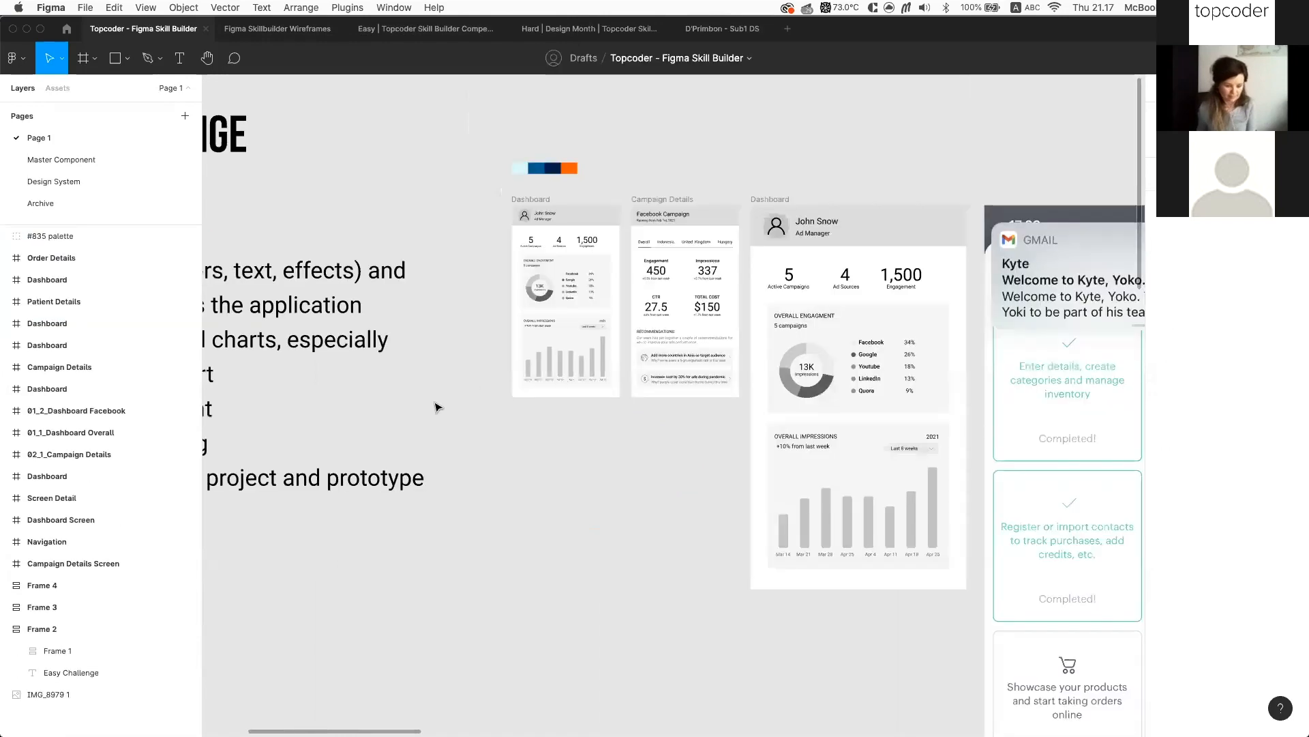
{"action": "scroll", "coordinate": [716, 320], "scroll_direction": "up", "scroll_amount": 3}
{"action": "scroll", "coordinate": [577, 363], "scroll_direction": "up", "scroll_amount": 5}
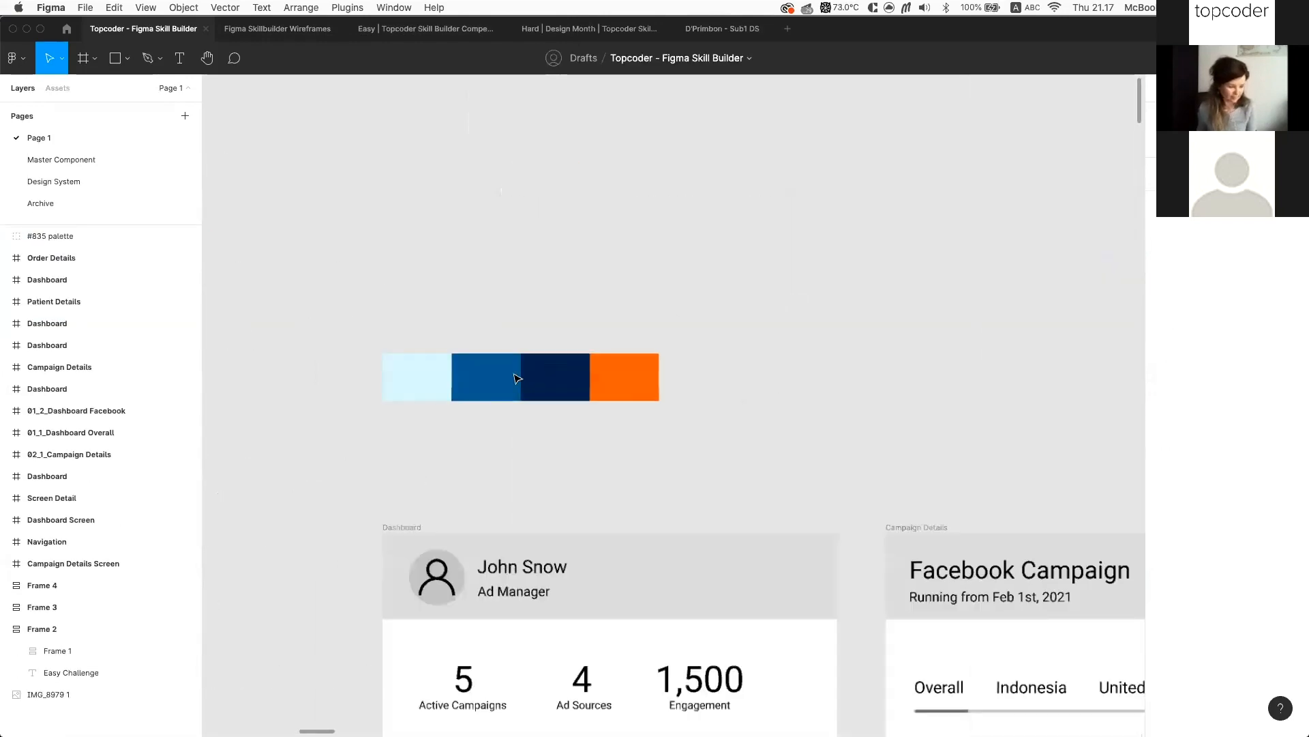
{"action": "scroll", "coordinate": [758, 303], "scroll_direction": "down", "scroll_amount": 5}
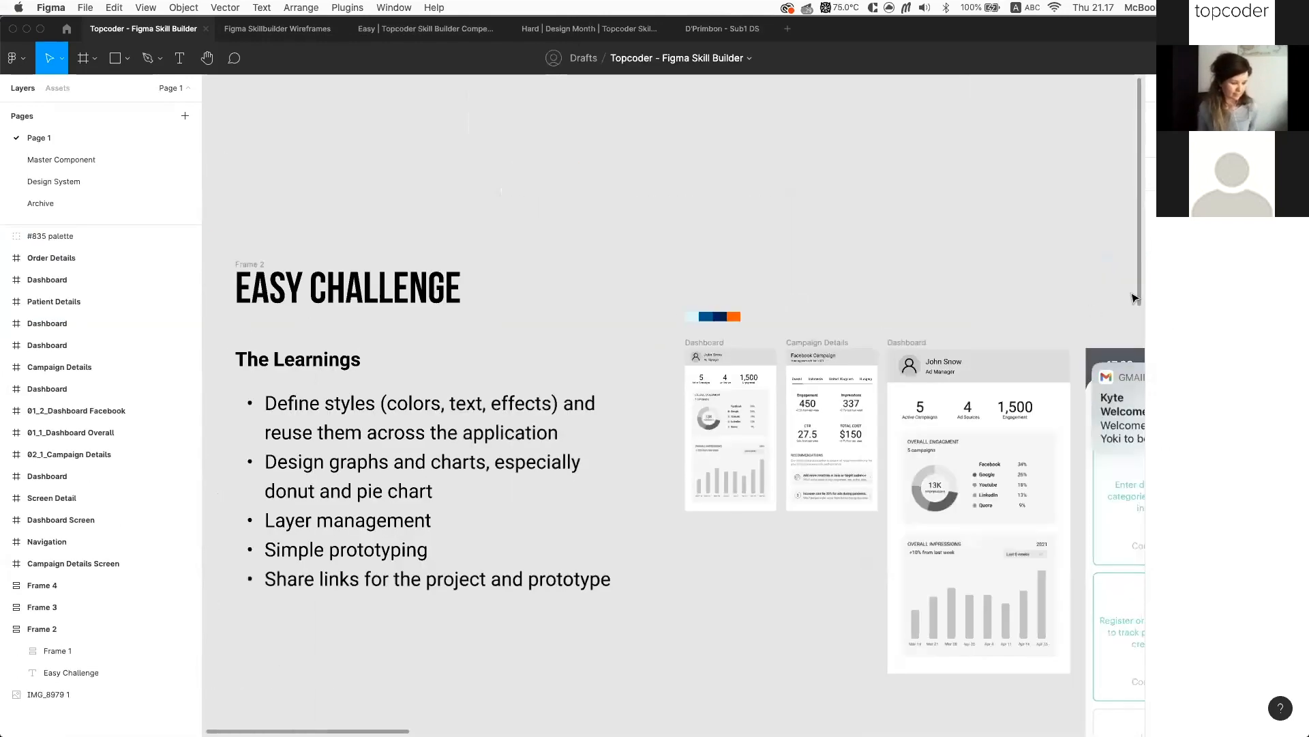
{"action": "scroll", "coordinate": [787, 297], "scroll_direction": "up", "scroll_amount": 2}
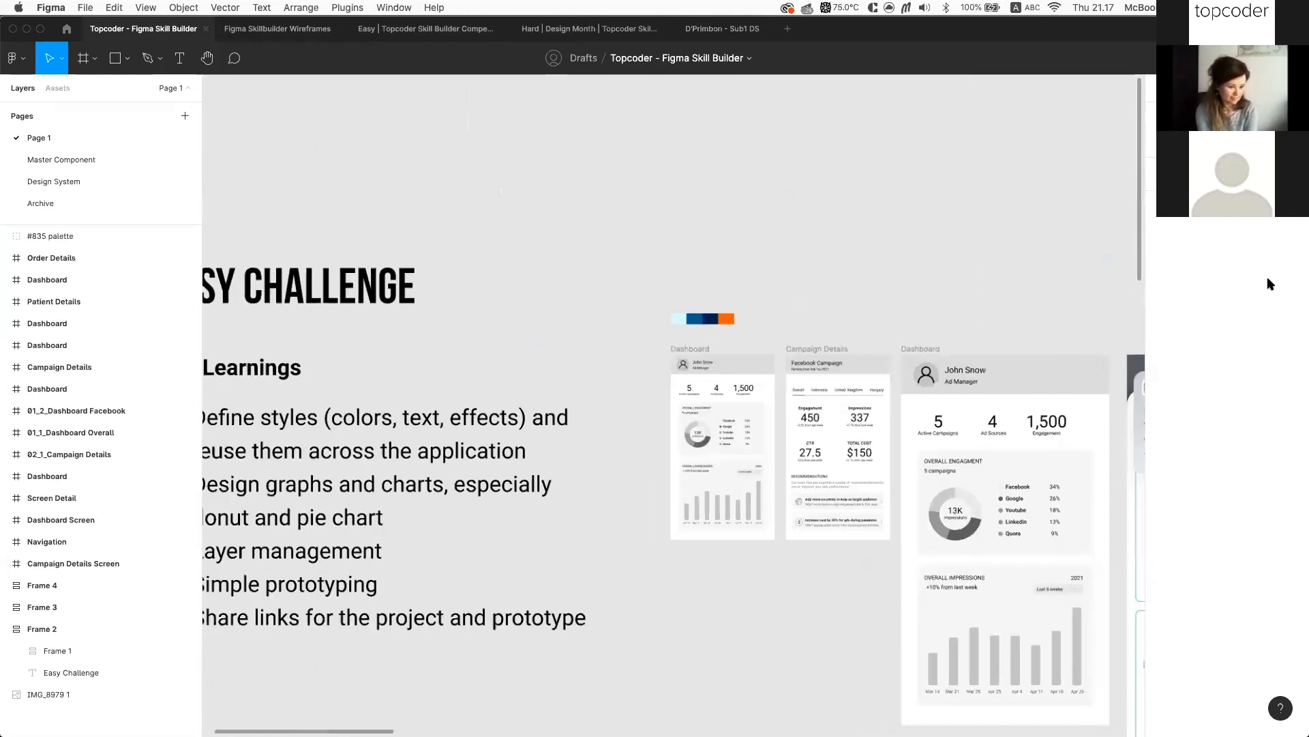
{"action": "scroll", "coordinate": [787, 297], "scroll_direction": "up", "scroll_amount": 3}
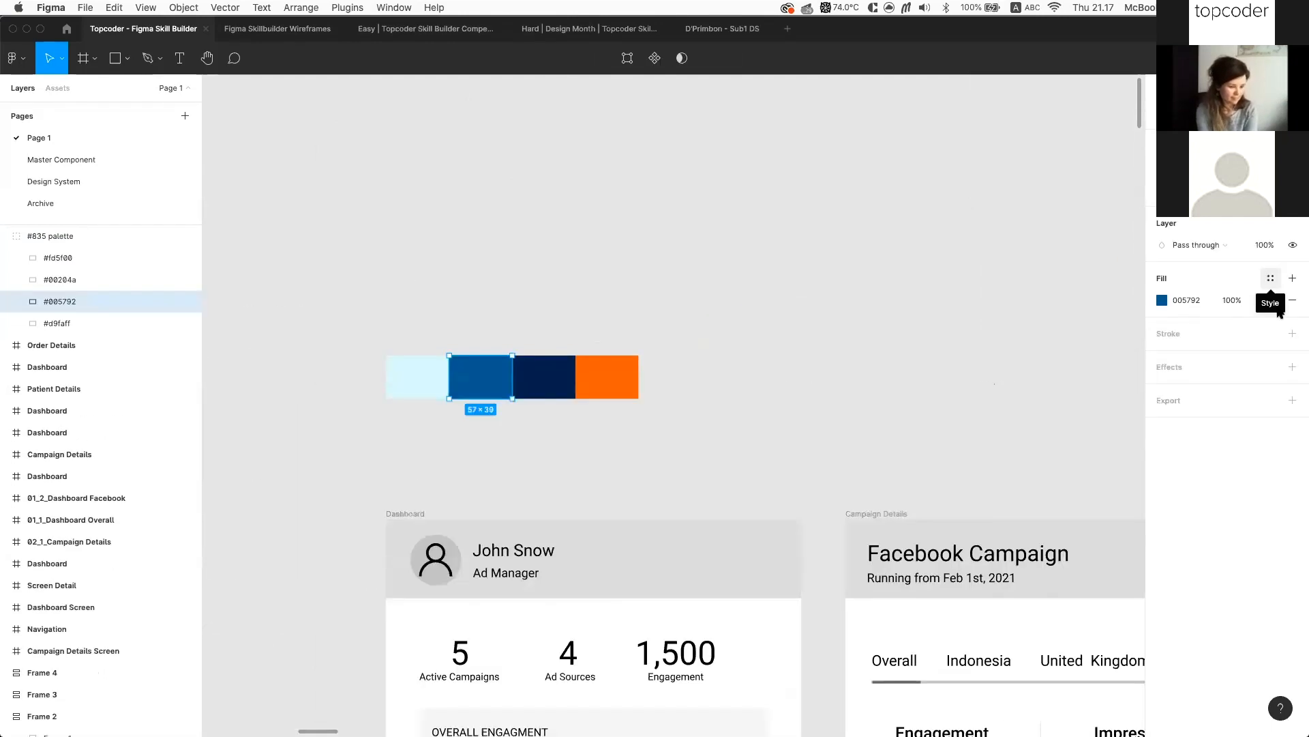
{"action": "left_click", "coordinate": [1271, 279]}
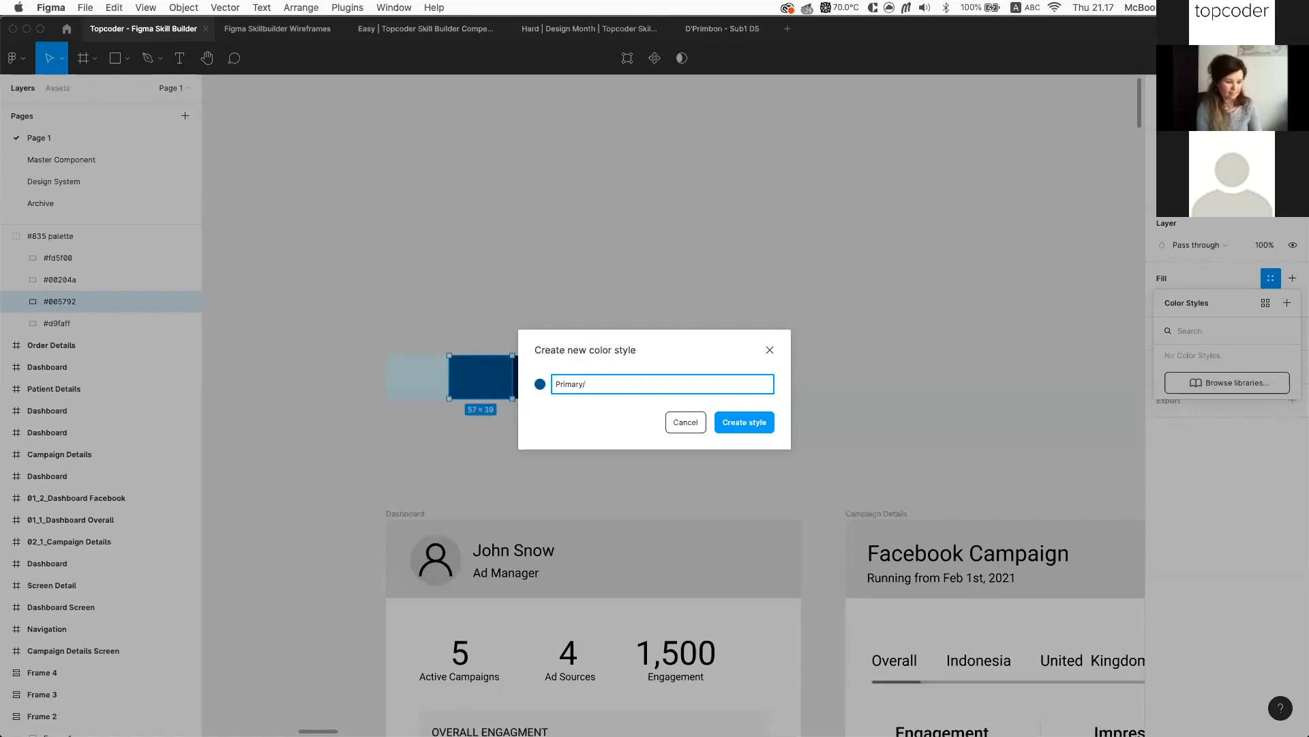
Finish the Primary/Dark Navy colour style, then view fill styles for the orange #fd5f00 swatch
{"action": "type", "text": "Dark"}
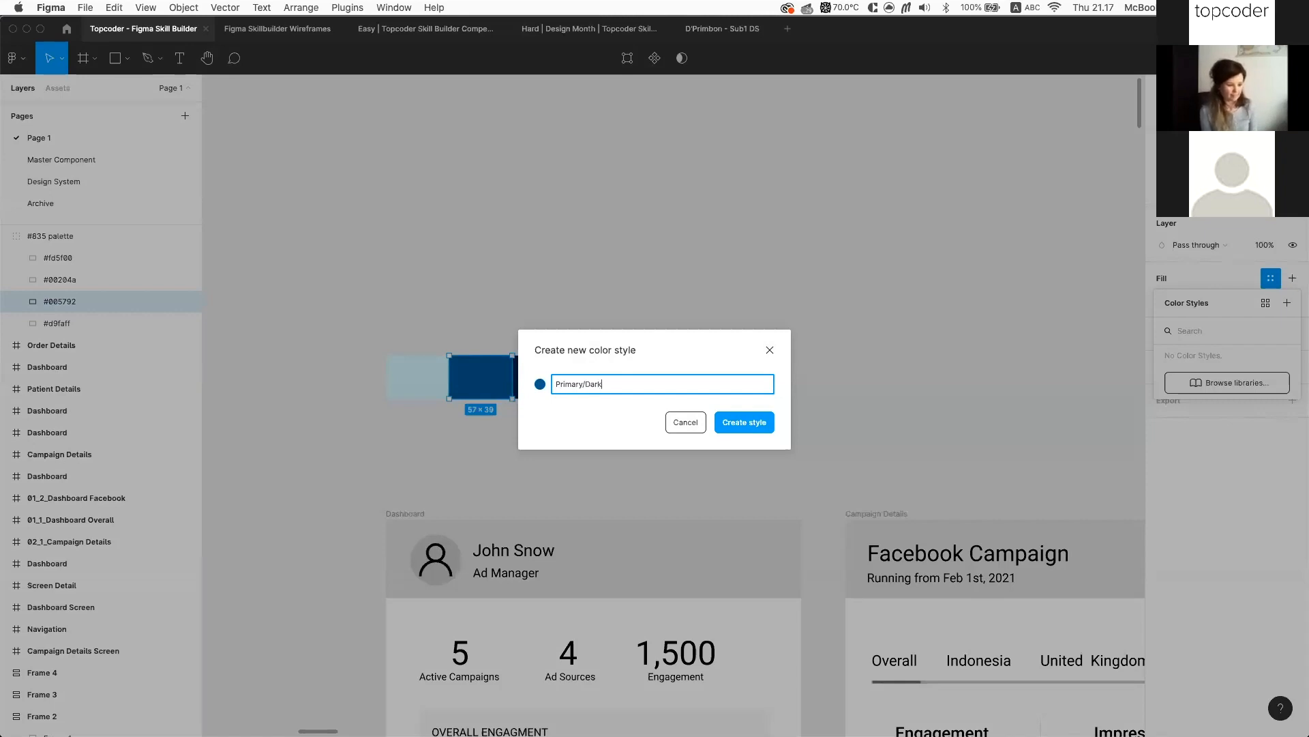
{"action": "type", "text": " Navy"}
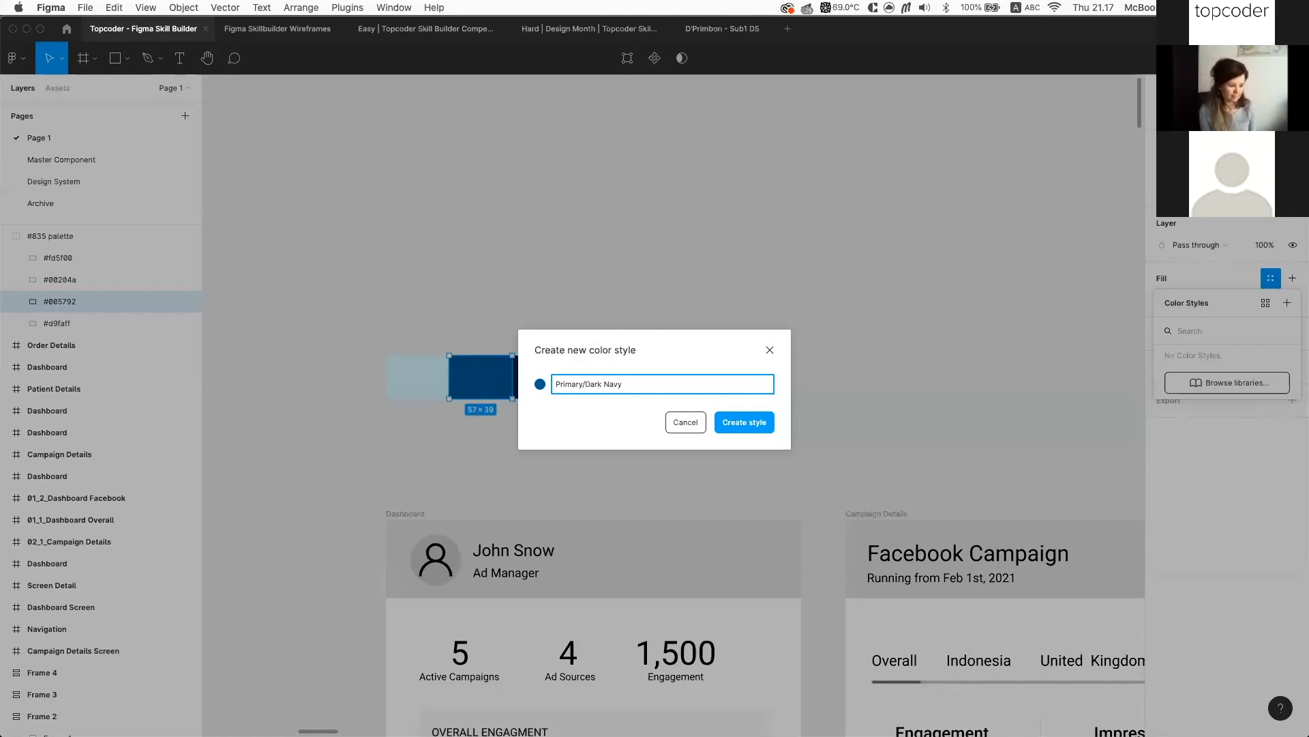
{"action": "left_click", "coordinate": [732, 423]}
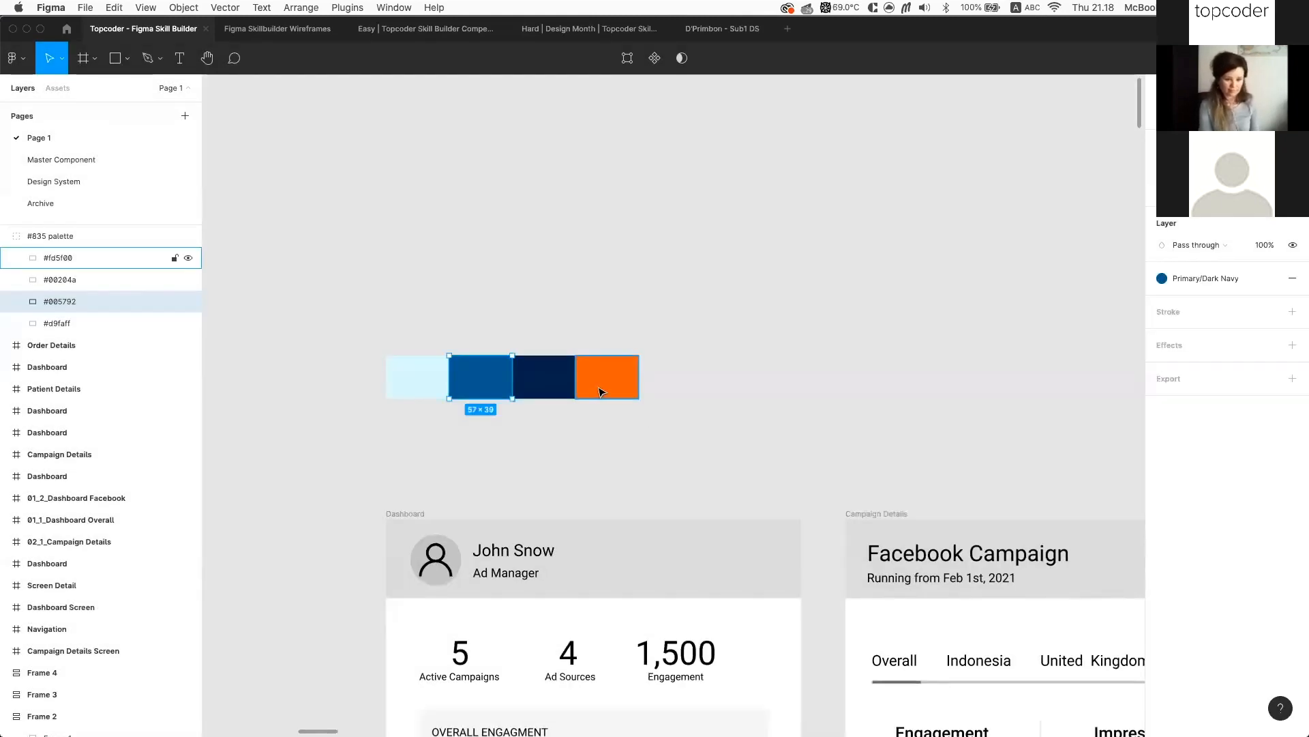
{"action": "left_click", "coordinate": [578, 394]}
{"action": "left_click", "coordinate": [1271, 278]}
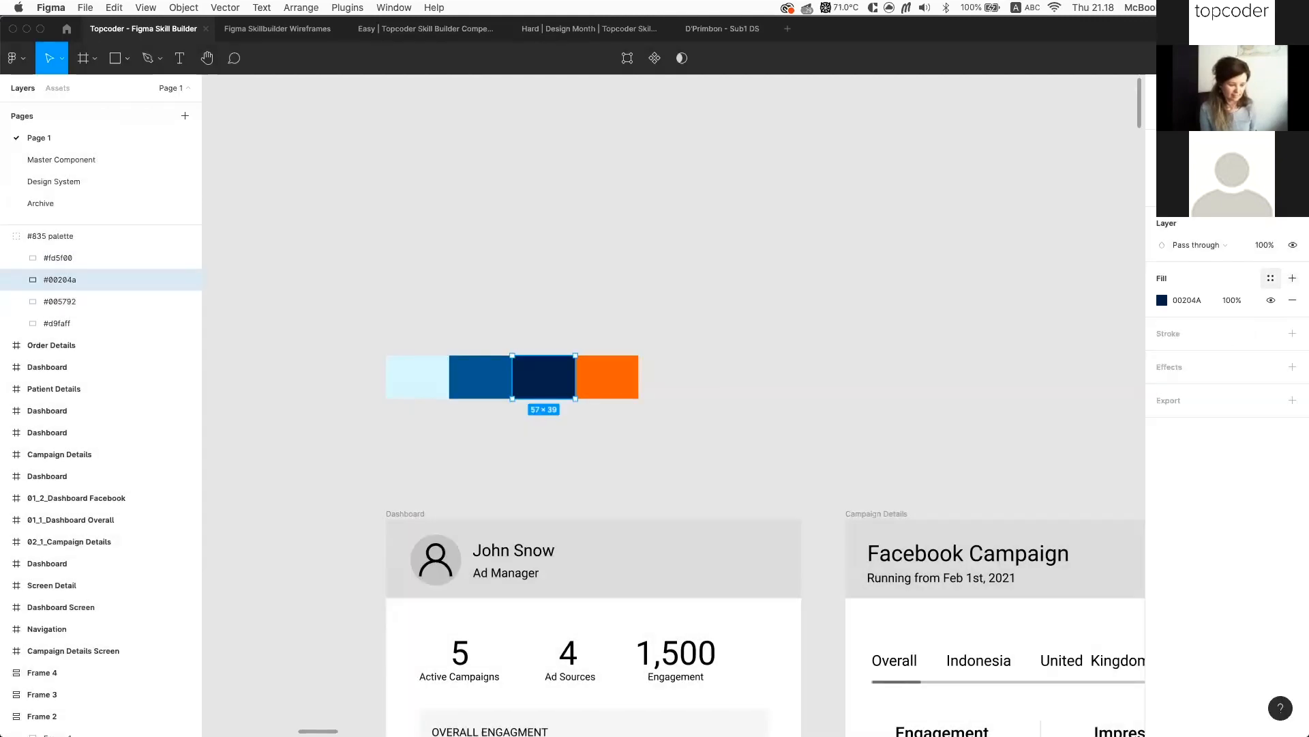
Save the #00204a swatch as a new colour style named 'Secondary - Dark Blue'
{"action": "left_click", "coordinate": [1271, 278]}
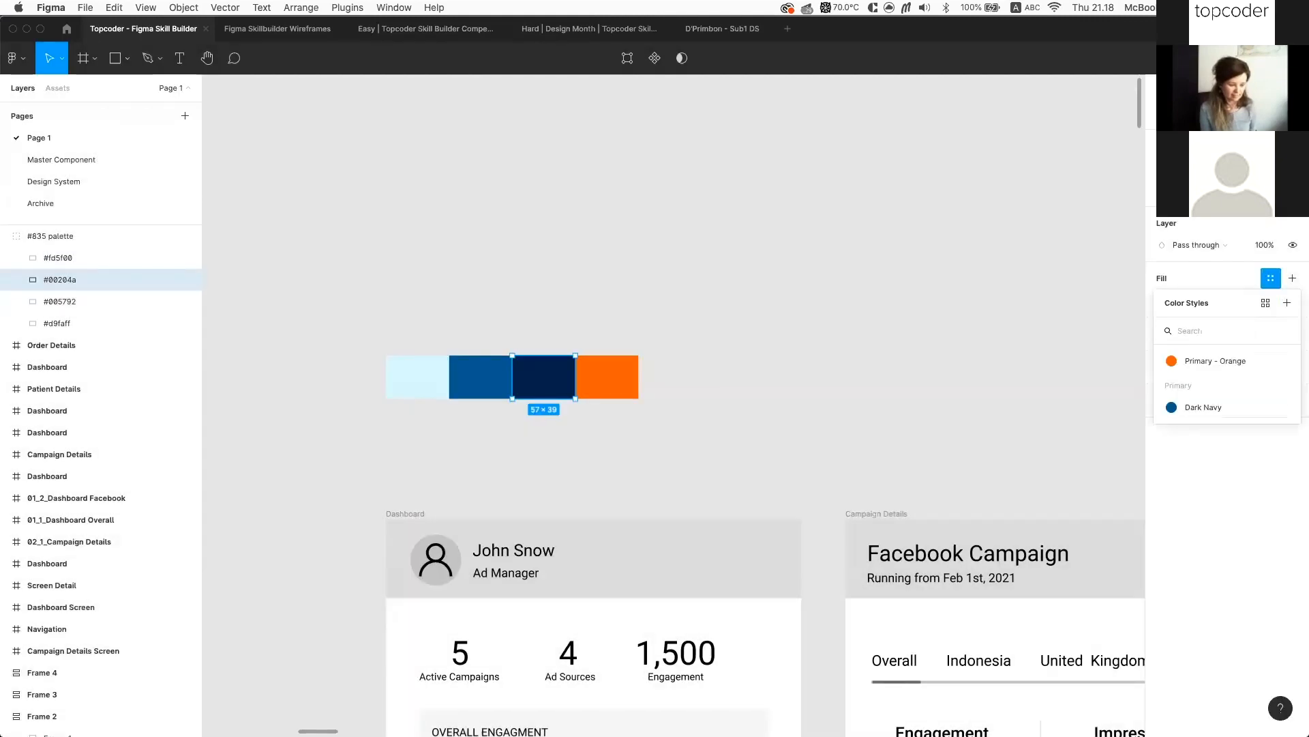
{"action": "left_click", "coordinate": [1287, 302]}
{"action": "type", "text": "Secondary - D"}
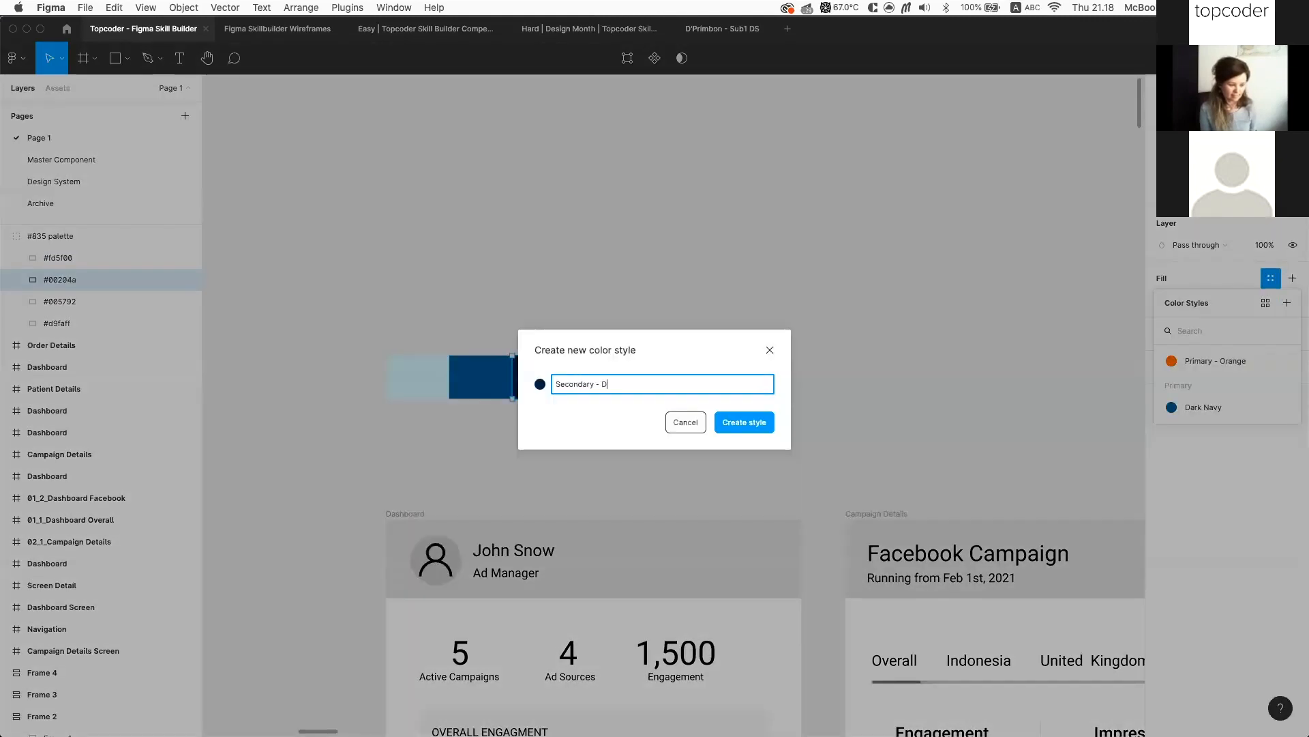
{"action": "type", "text": "ark Blue"}
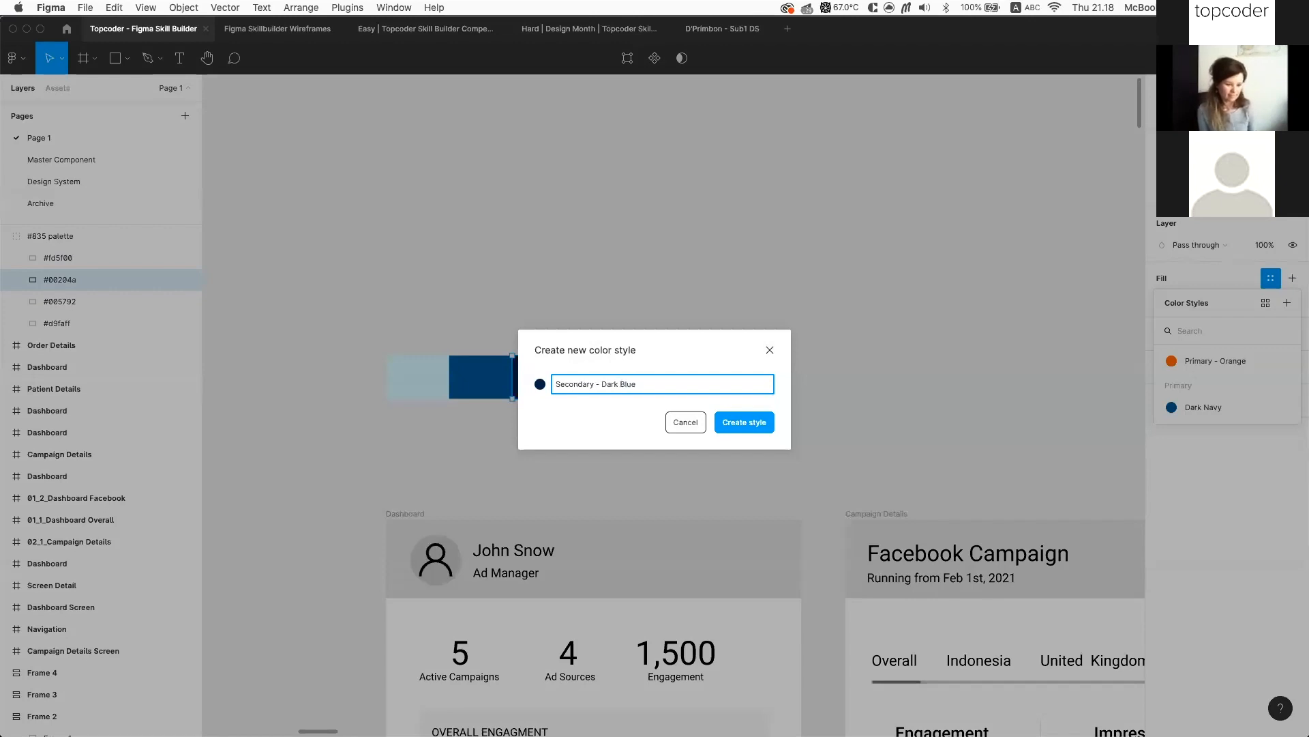
{"action": "key", "text": "Return"}
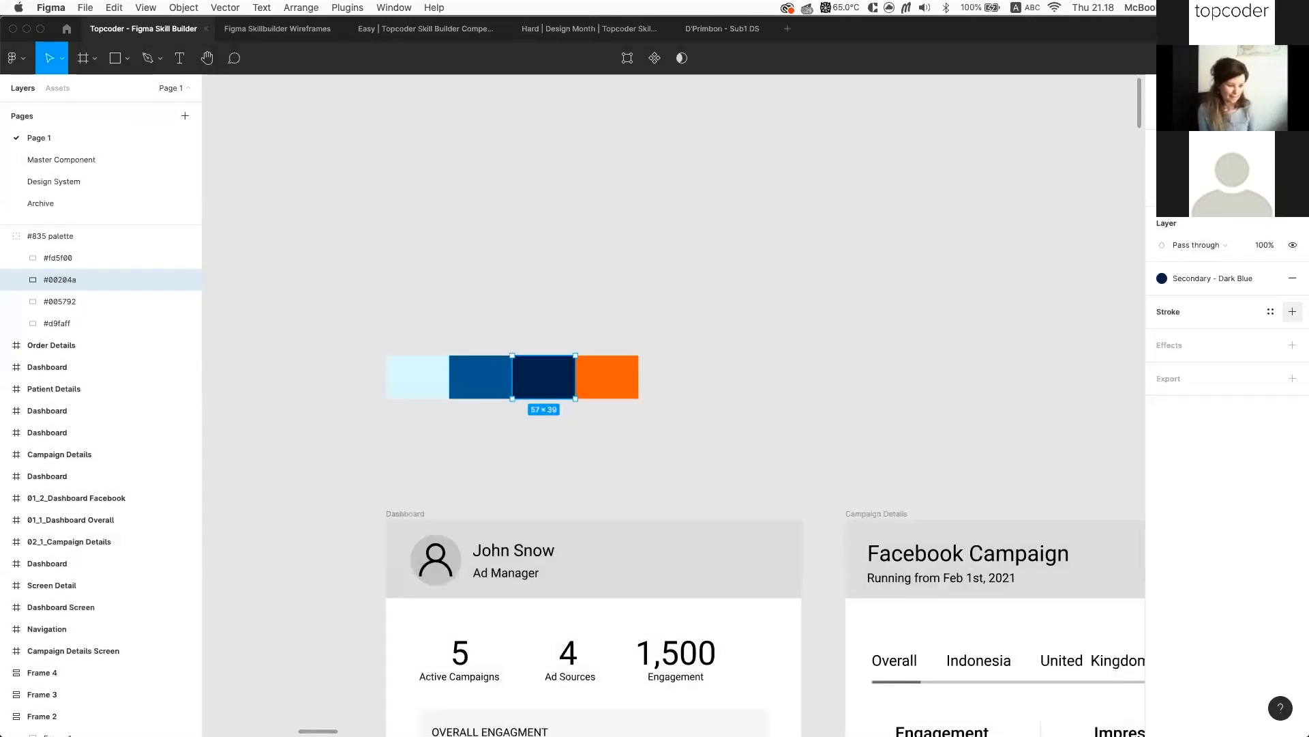
Save the light #d9faff swatch as a colour style named 'Secondary - Light Blue'
{"action": "left_click", "coordinate": [407, 389]}
{"action": "left_click", "coordinate": [1269, 278]}
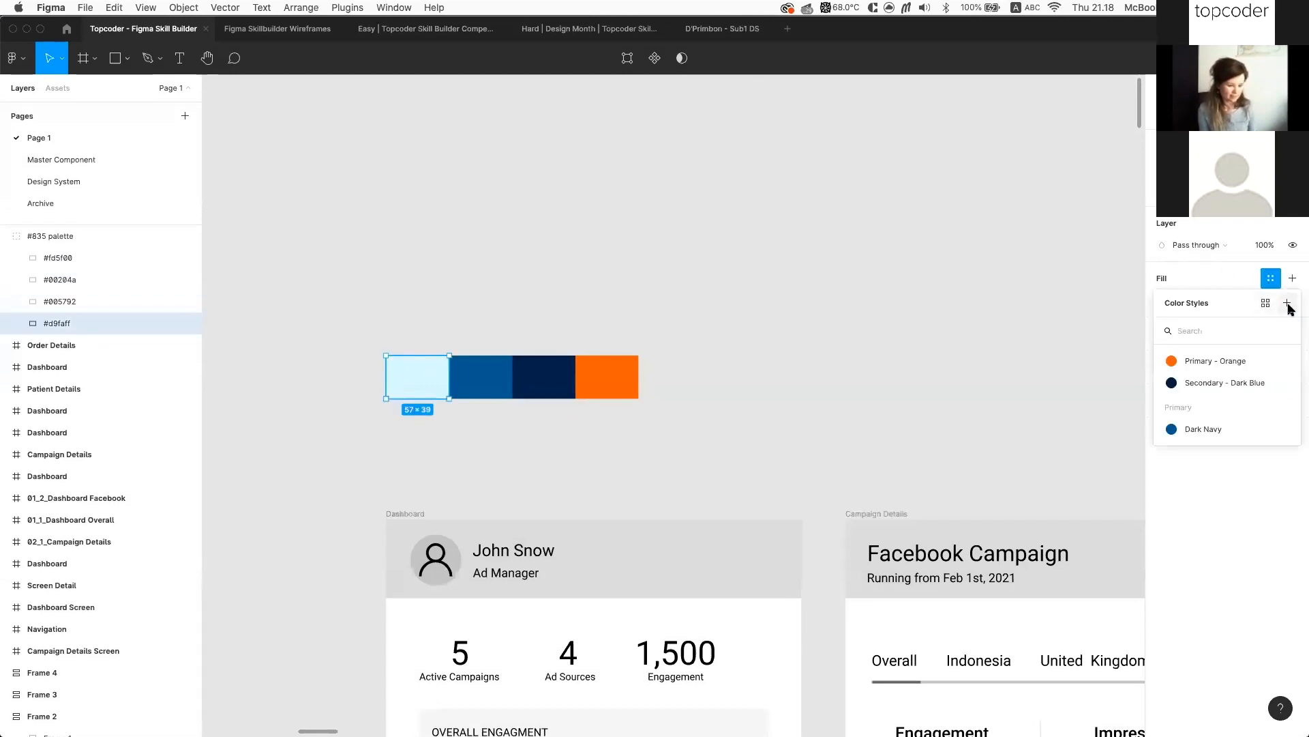
{"action": "left_click", "coordinate": [1288, 304]}
{"action": "type", "text": "Se"}
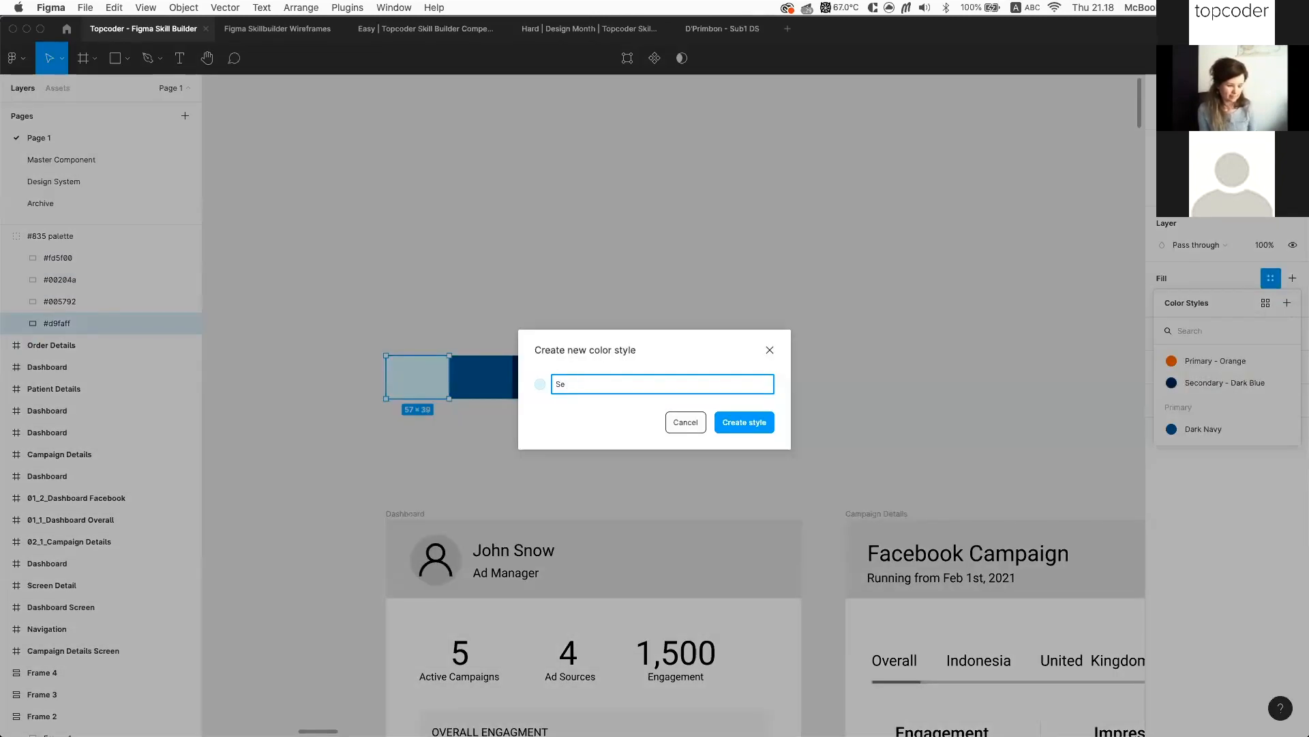
{"action": "type", "text": "condary - Light Blue"}
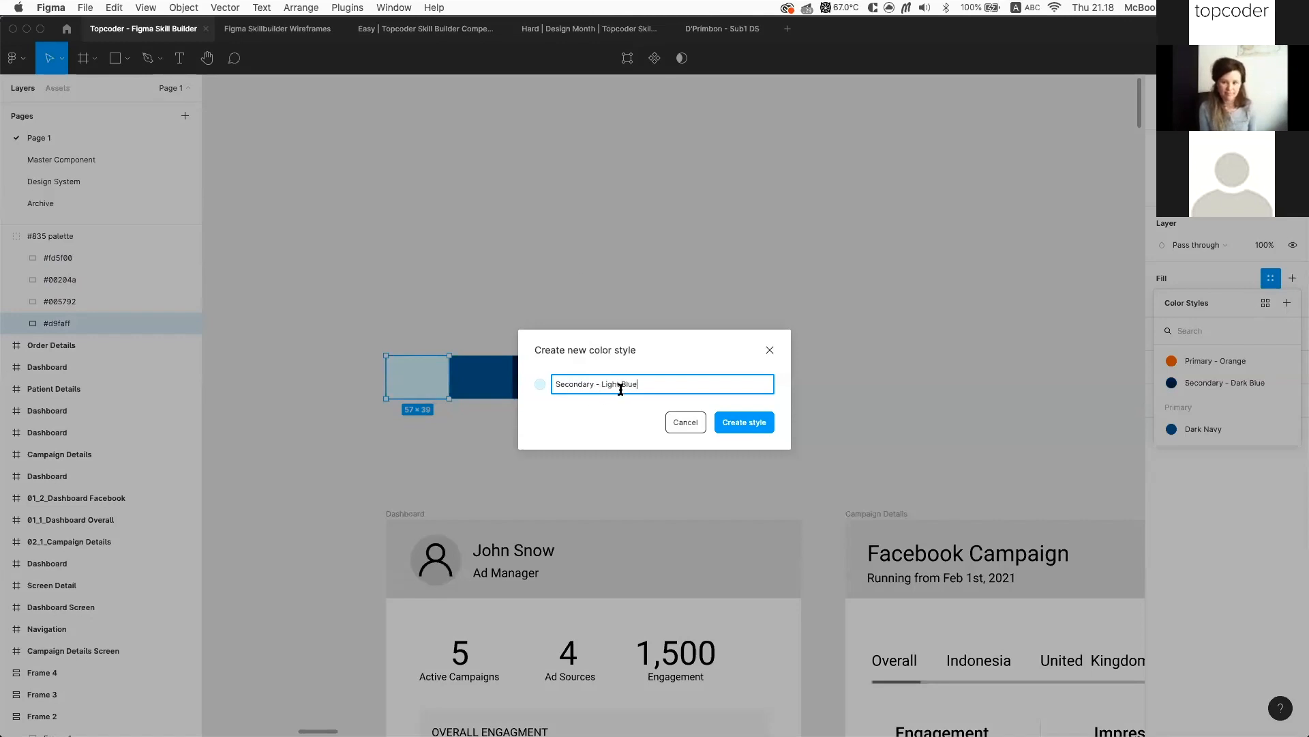
{"action": "left_click", "coordinate": [764, 430]}
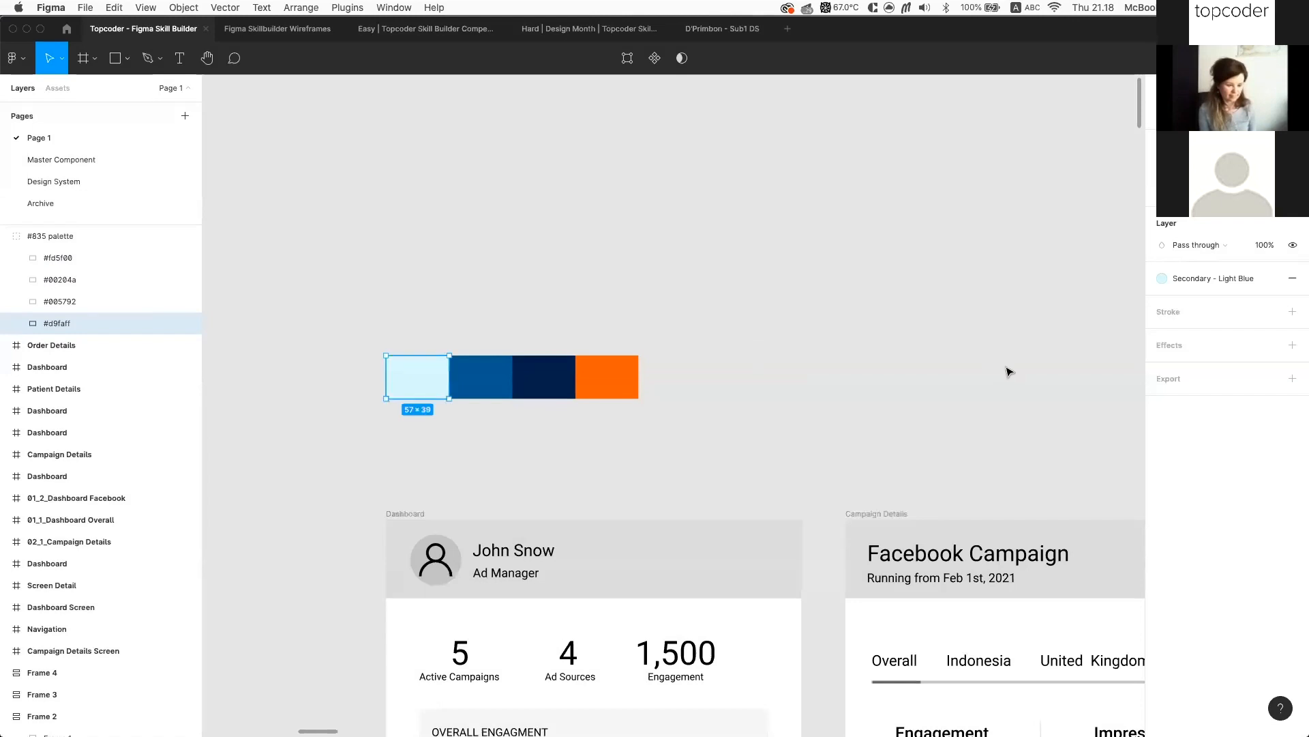
{"action": "left_click", "coordinate": [1006, 369]}
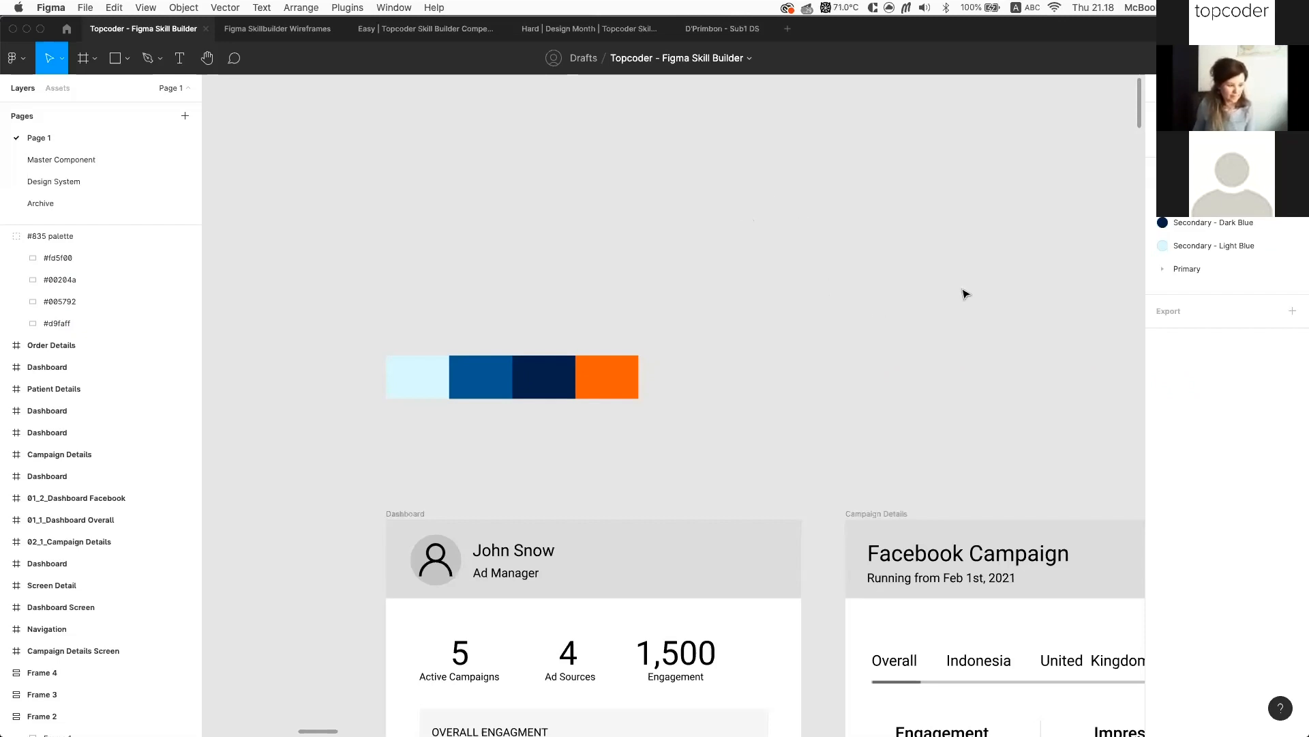
Draw a grey rectangle above the #835 palette and browse colour styles without applying one
{"action": "left_click", "coordinate": [619, 375]}
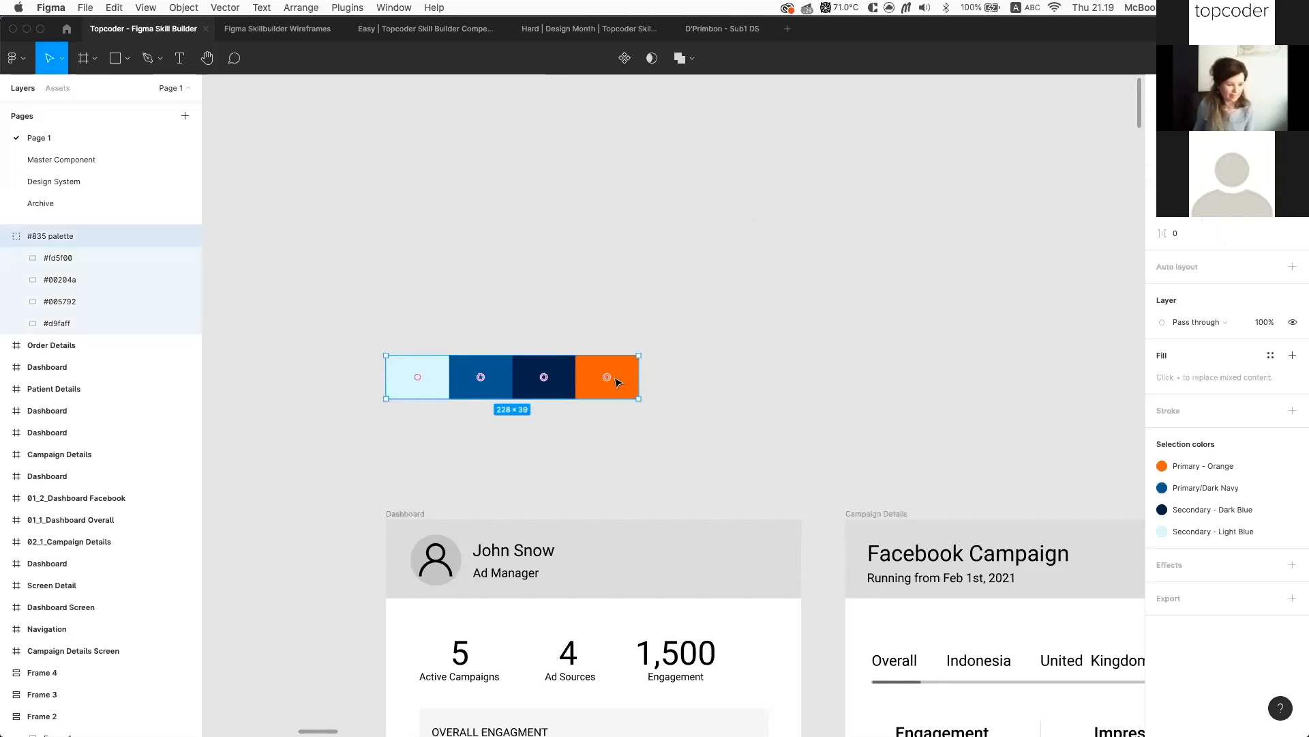
{"action": "left_click", "coordinate": [685, 265]}
{"action": "key", "text": "r"}
{"action": "left_click_drag", "start_coordinate": [676, 239], "coordinate": [768, 290]}
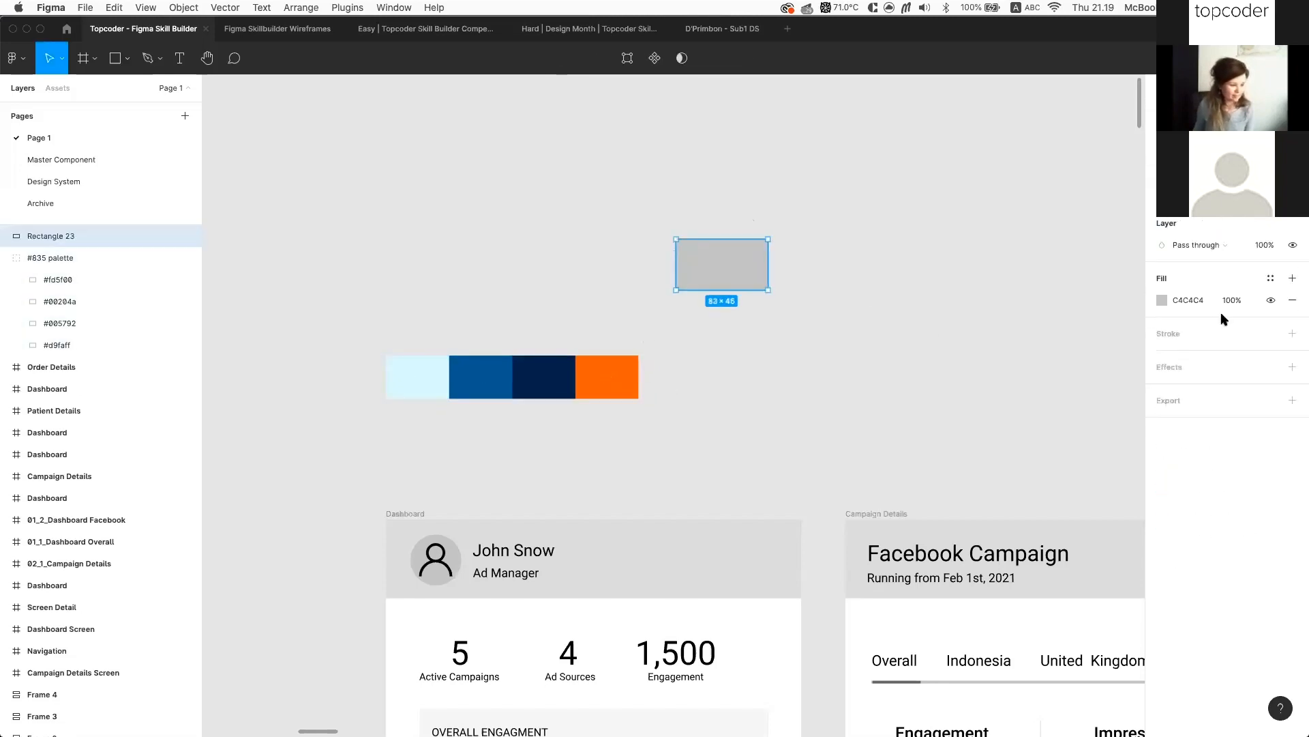
{"action": "left_click", "coordinate": [1271, 279]}
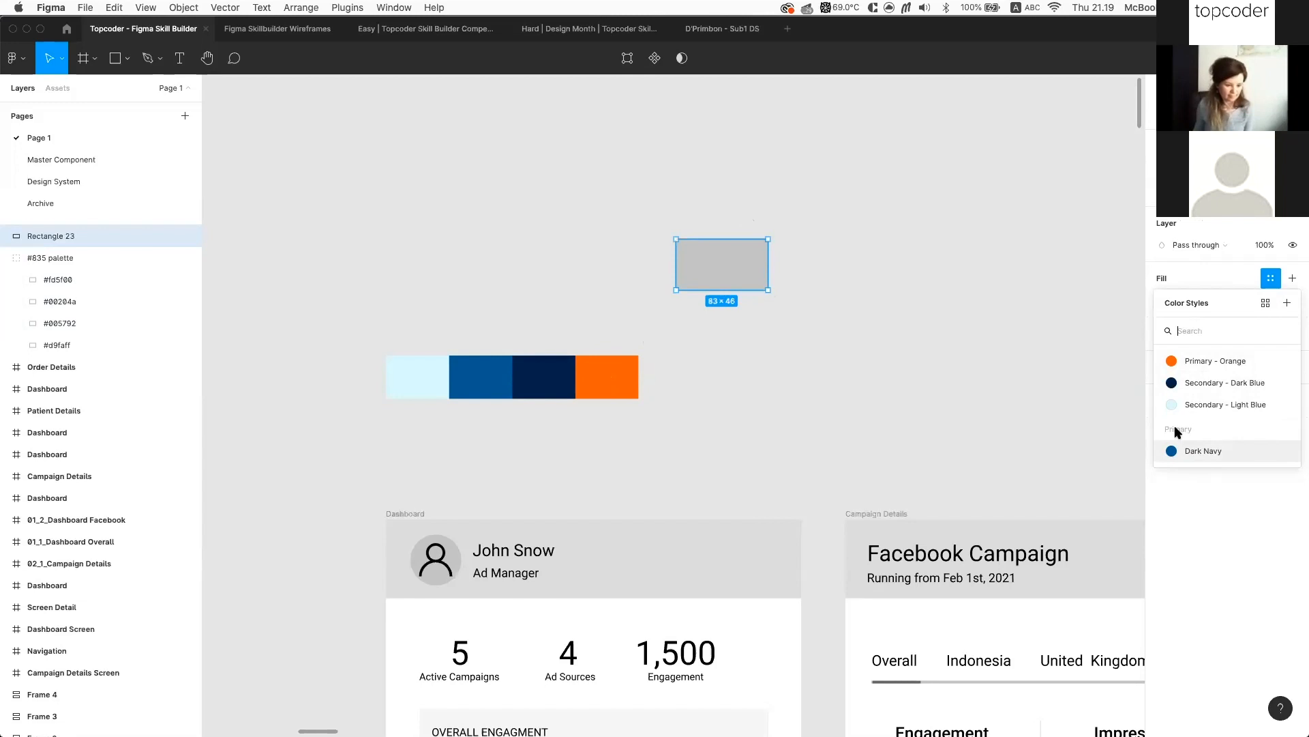
{"action": "left_click", "coordinate": [1077, 424]}
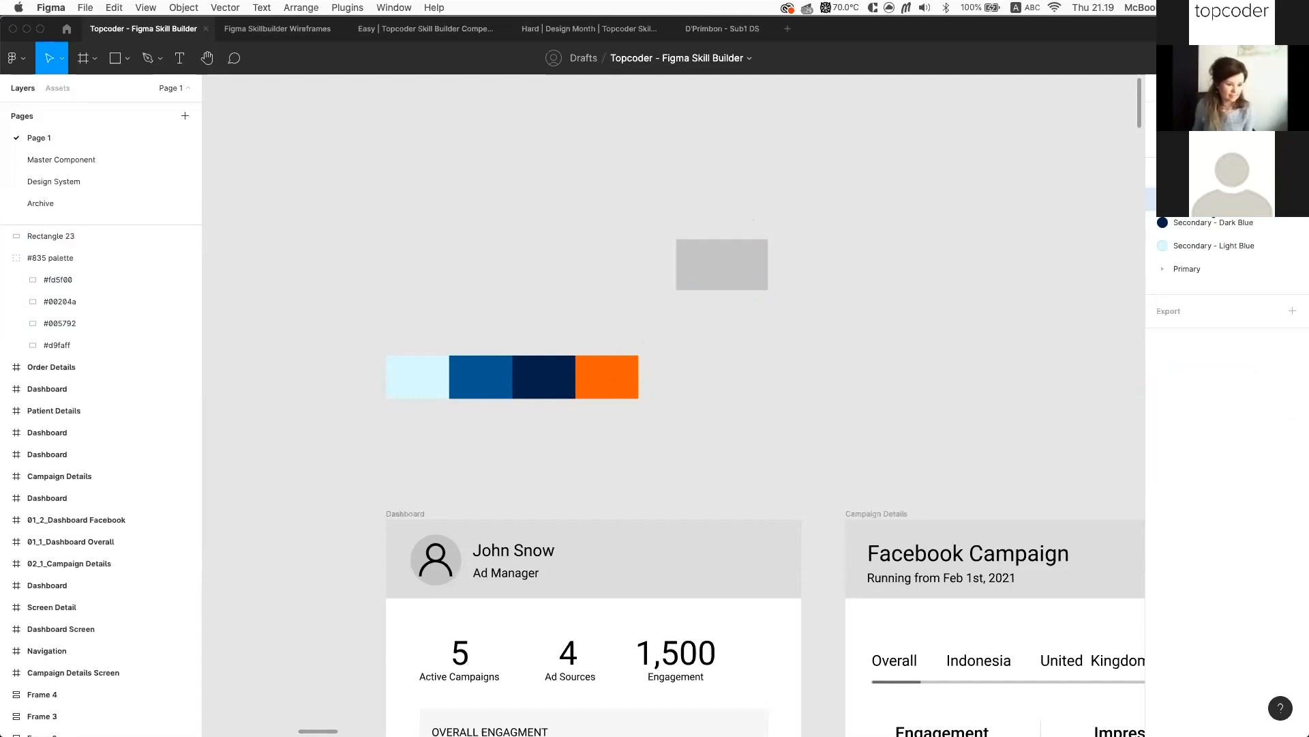
Rename the Secondary - Dark Blue style to Secondary/Dark Blue, creating a Secondary group
{"action": "left_click", "coordinate": [1217, 269]}
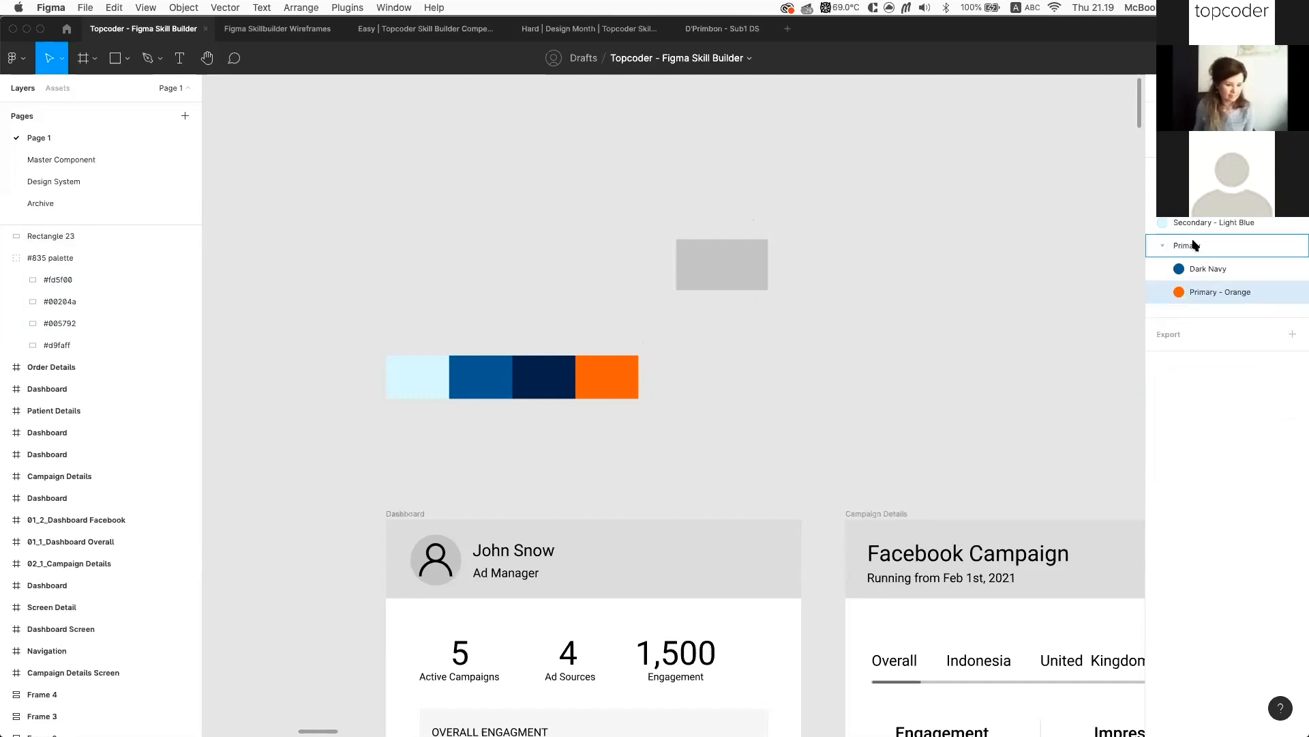
{"action": "left_click", "coordinate": [1165, 245]}
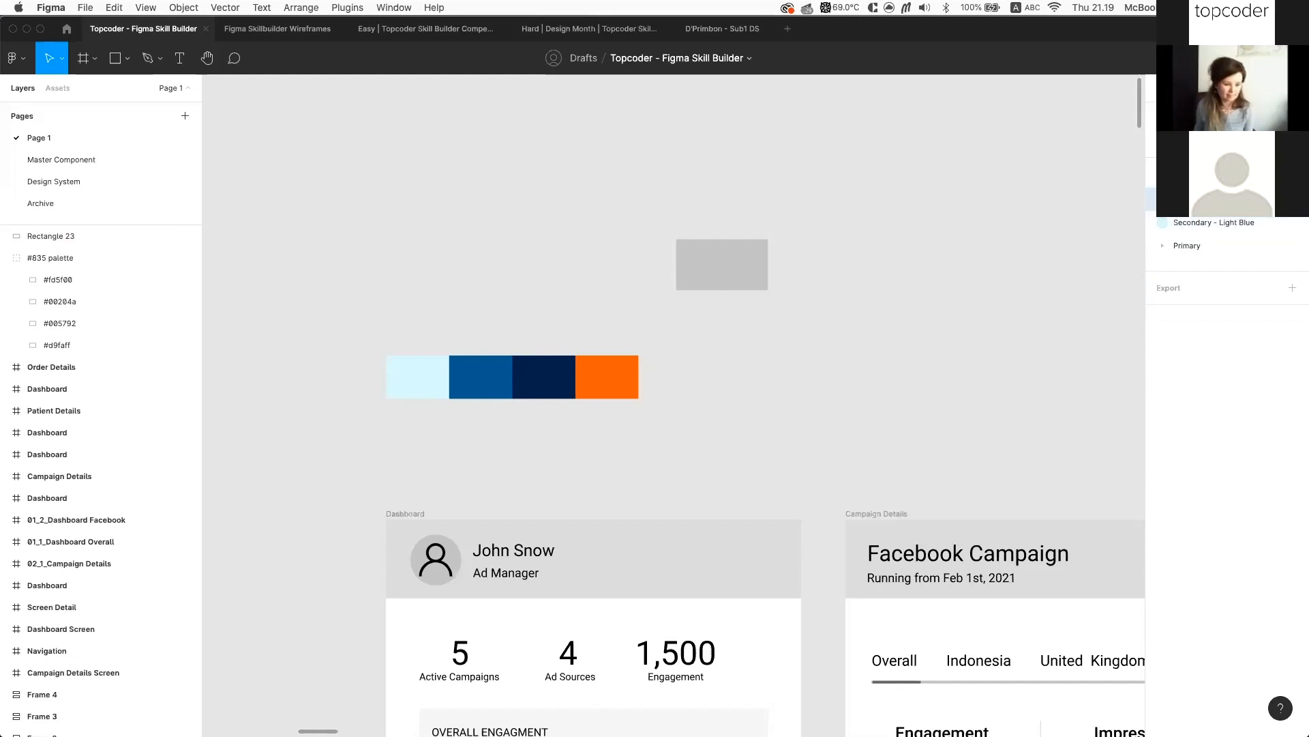
{"action": "left_click", "coordinate": [1292, 199]}
{"action": "left_click", "coordinate": [1054, 233]}
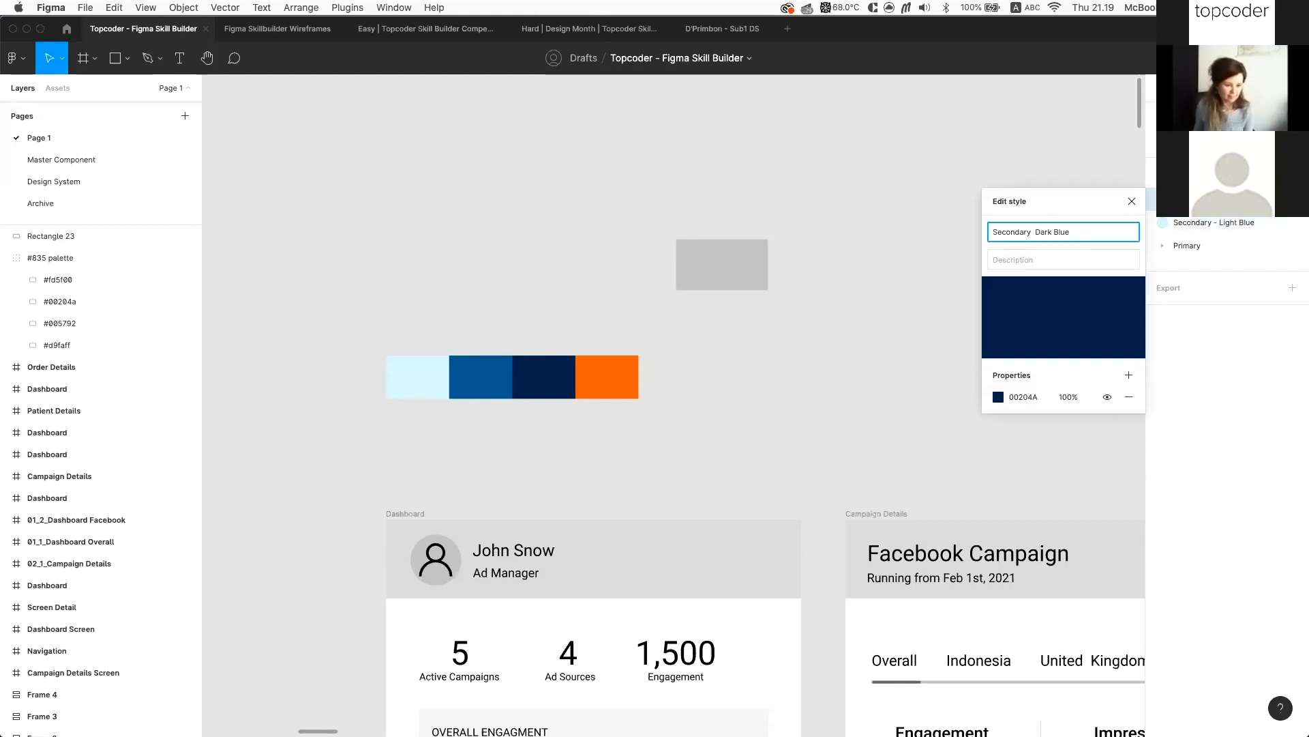
{"action": "key", "text": "Return"}
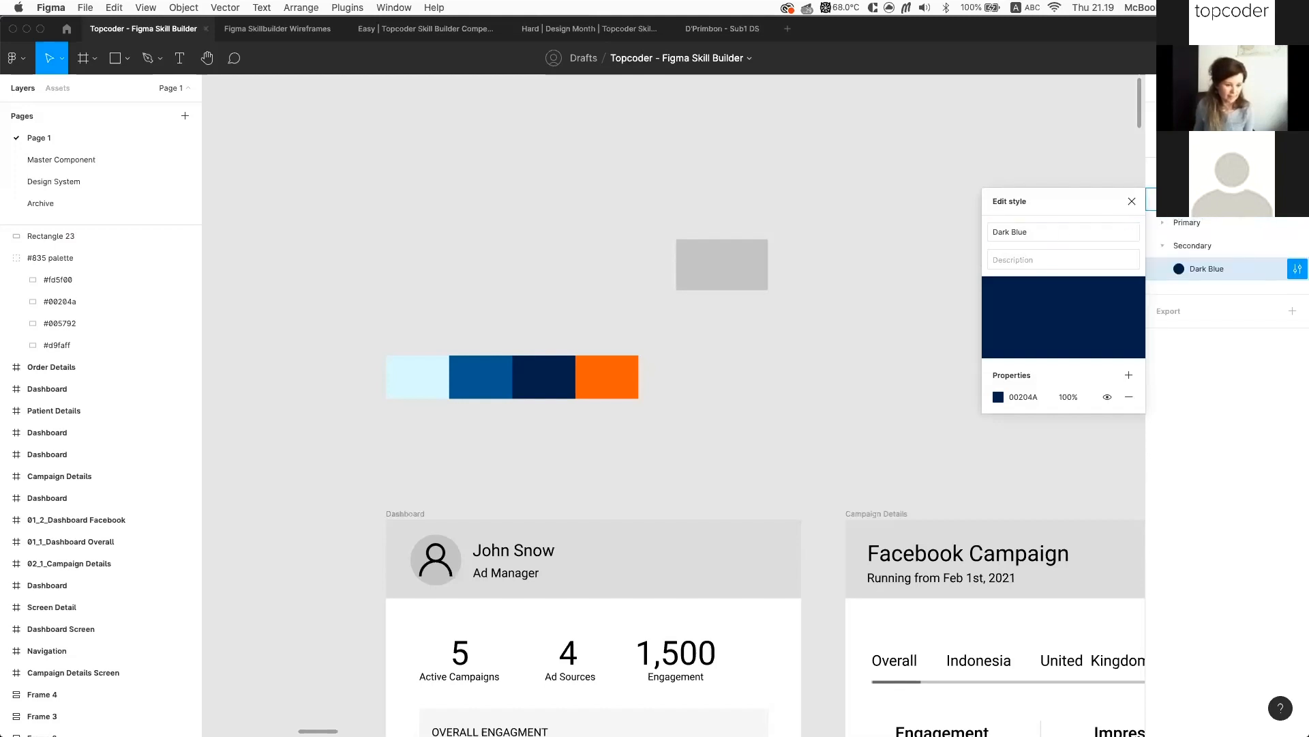
Move Secondary - Light Blue into the Secondary group and rename it Light Blue
{"action": "left_click", "coordinate": [1292, 199]}
{"action": "left_click_drag", "start_coordinate": [1249, 199], "coordinate": [1251, 250]}
{"action": "double_click", "coordinate": [1243, 249]}
{"action": "key", "text": "Right"}
{"action": "key", "text": "alt+Left"}
{"action": "key", "text": "shift+super+Left"}
{"action": "key", "text": "BackSpace"}
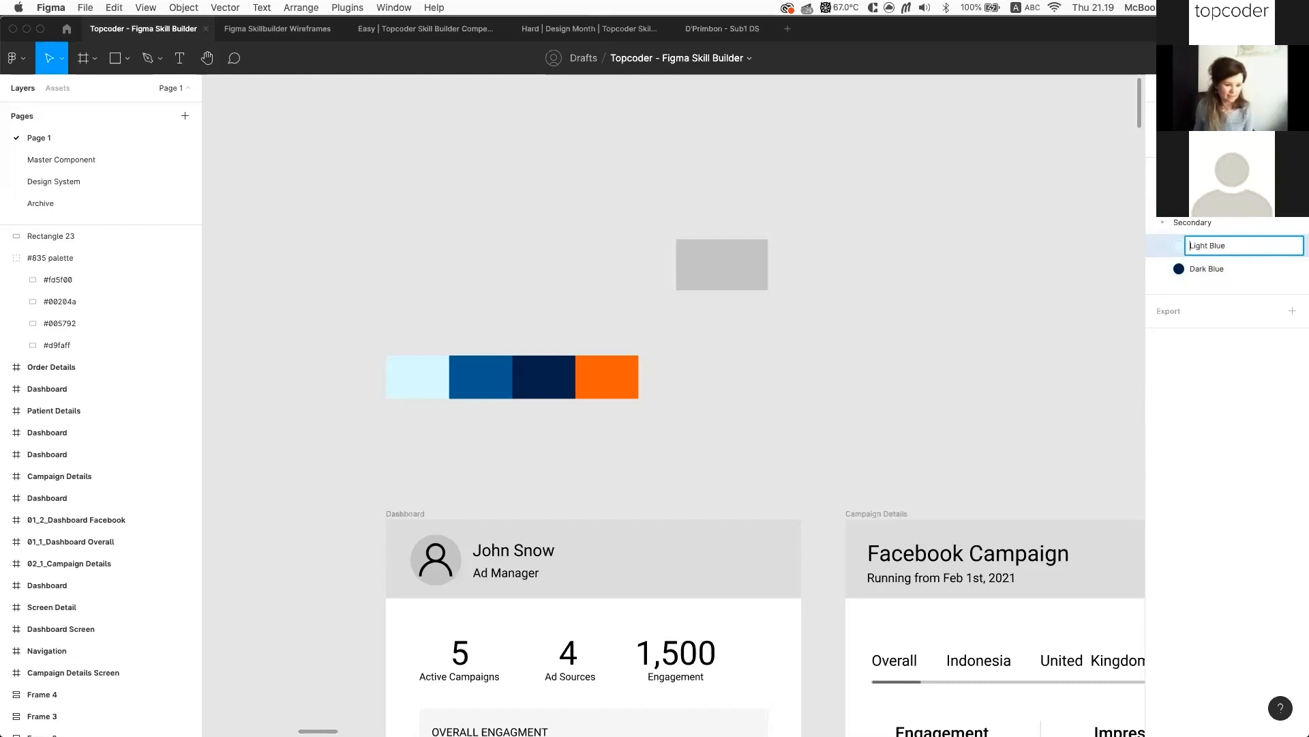
{"action": "key", "text": "Return"}
{"action": "left_click", "coordinate": [1162, 223]}
{"action": "left_click", "coordinate": [1163, 199]}
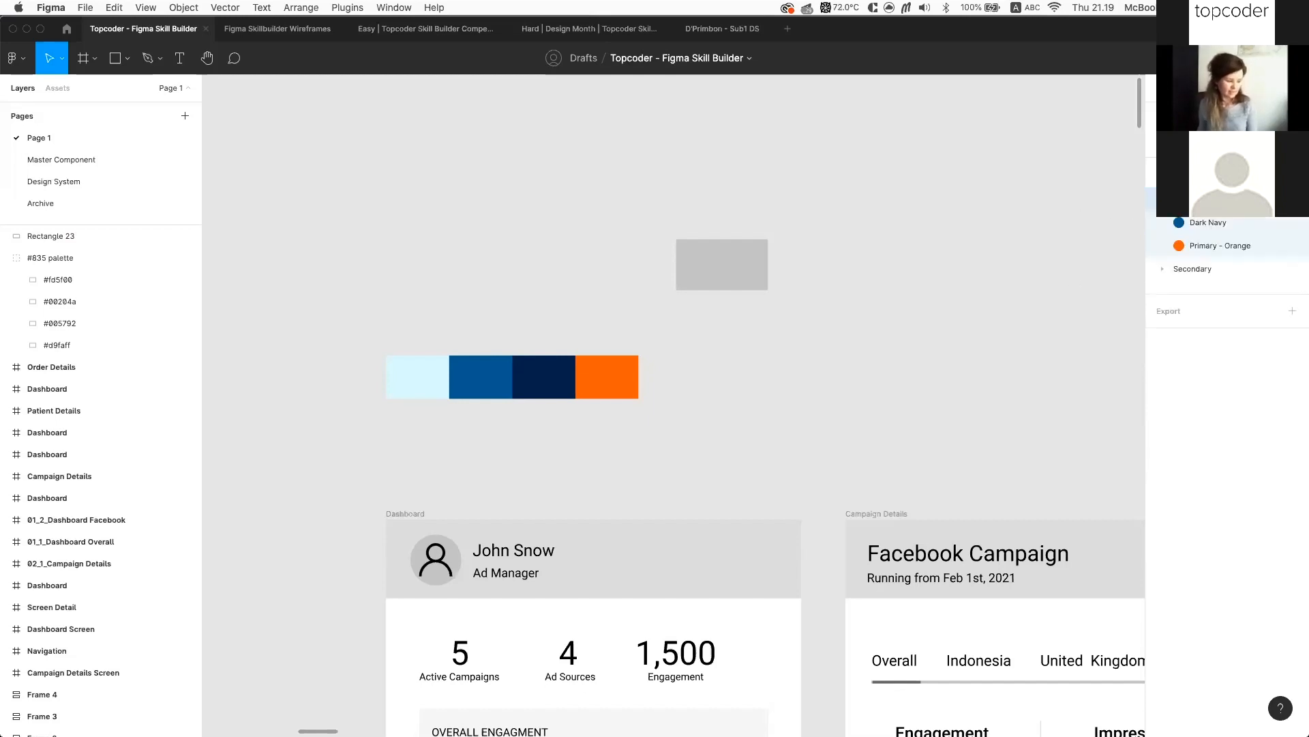
{"action": "left_click", "coordinate": [1163, 269]}
{"action": "scroll", "coordinate": [956, 337], "scroll_direction": "down", "scroll_amount": 5}
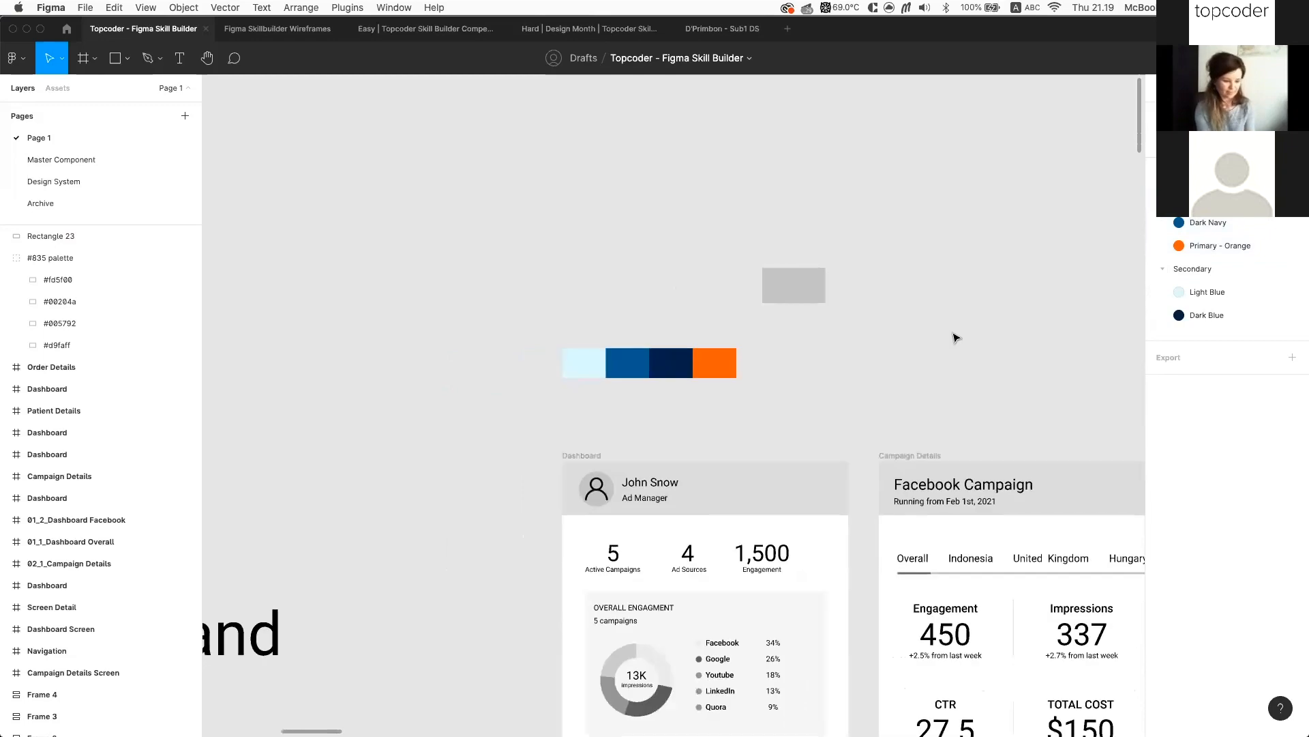
Move the palette level with the grey rectangle and duplicate it just below
{"action": "scroll", "coordinate": [784, 316], "scroll_direction": "down", "scroll_amount": 2}
{"action": "left_click", "coordinate": [611, 284]}
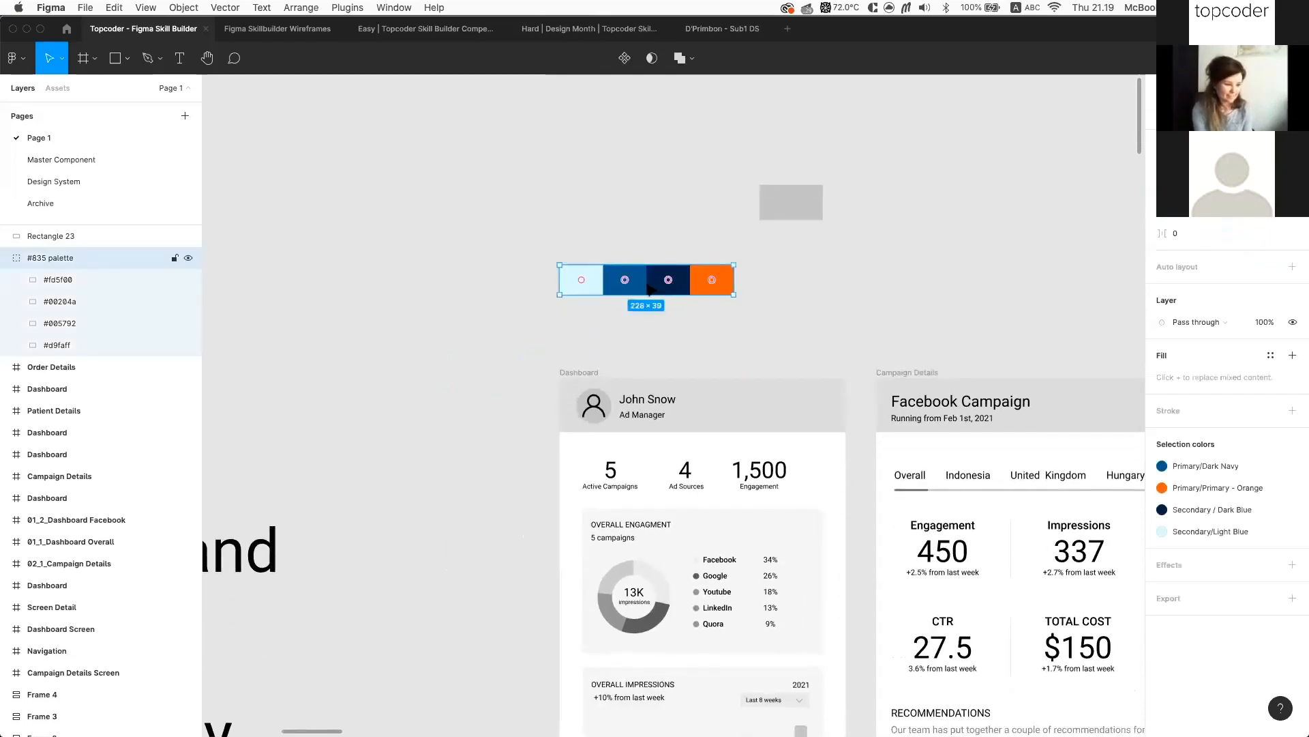
{"action": "left_click_drag", "start_coordinate": [645, 286], "coordinate": [641, 244]}
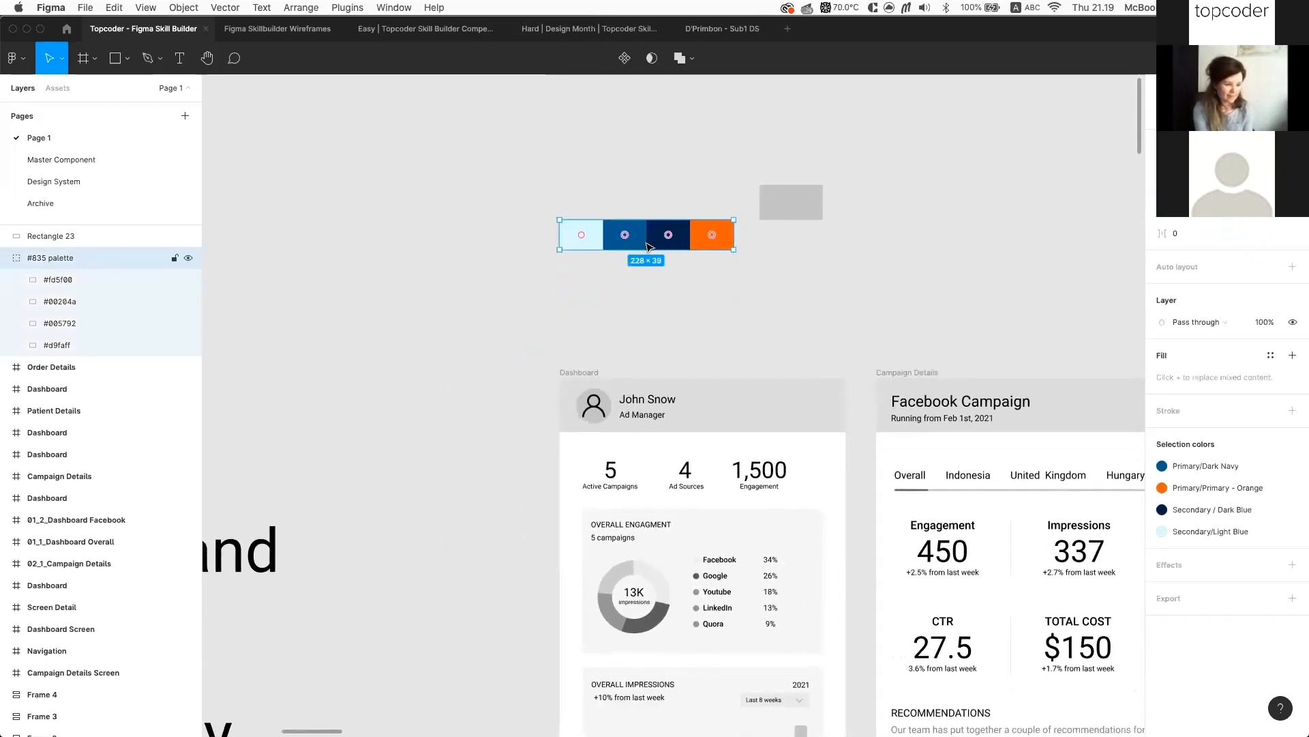
{"action": "scroll", "coordinate": [684, 264], "scroll_direction": "up", "scroll_amount": 3}
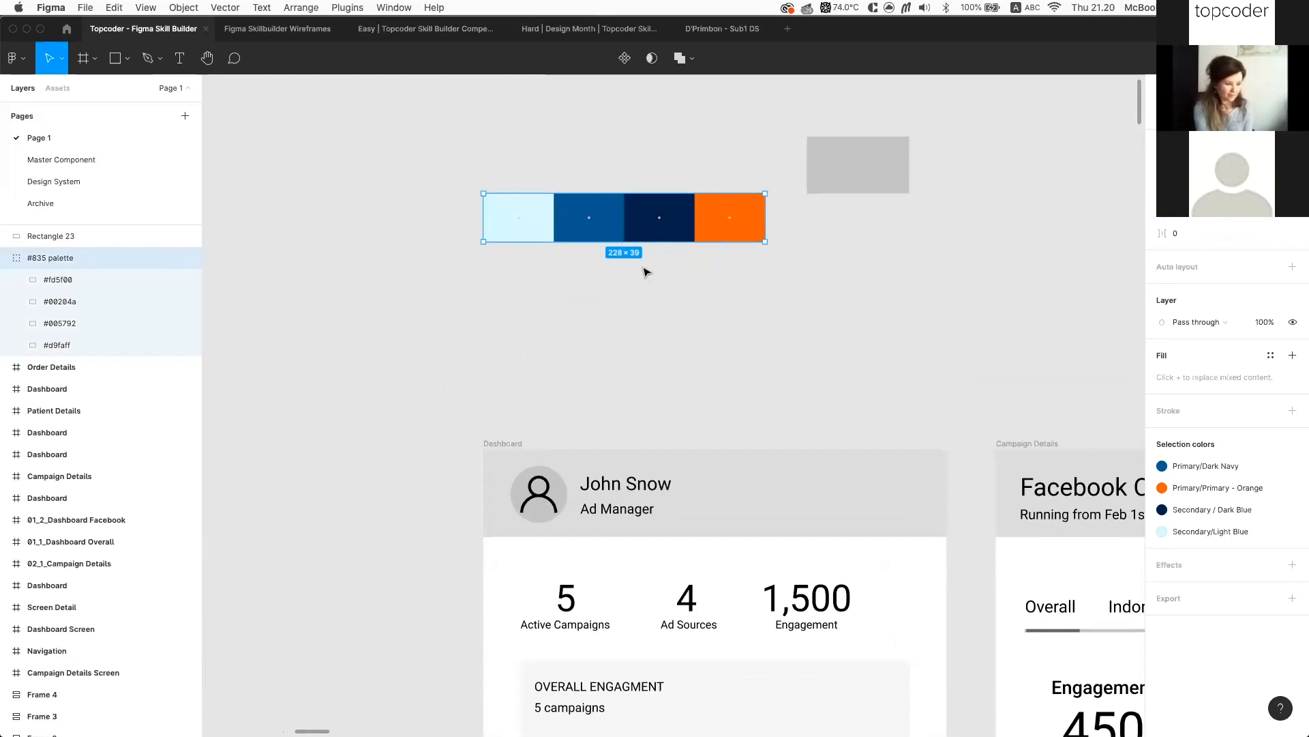
{"action": "left_click_drag", "start_coordinate": [650, 235], "coordinate": [648, 332]}
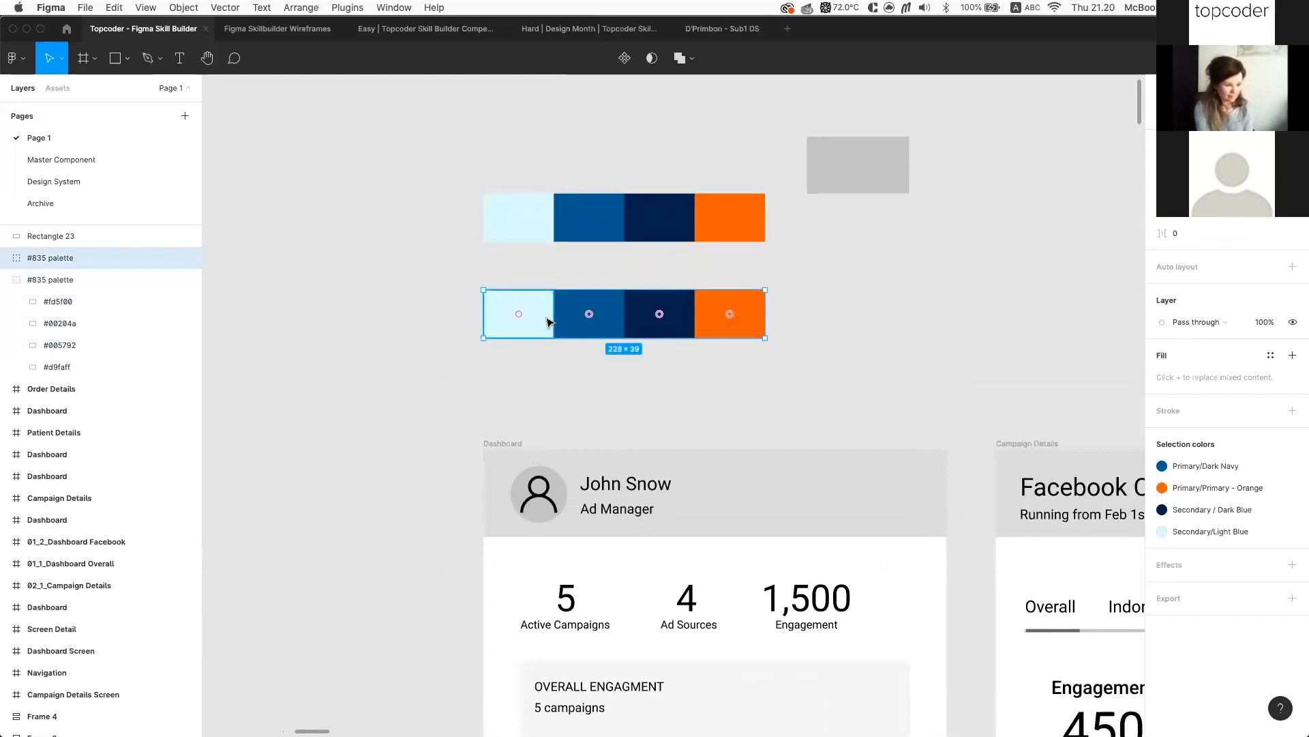
Reduce the copy to the single #005792 cell and open its fill colour picker
{"action": "double_click", "coordinate": [550, 322]}
{"action": "key", "text": "Delete"}
{"action": "left_click", "coordinate": [606, 323]}
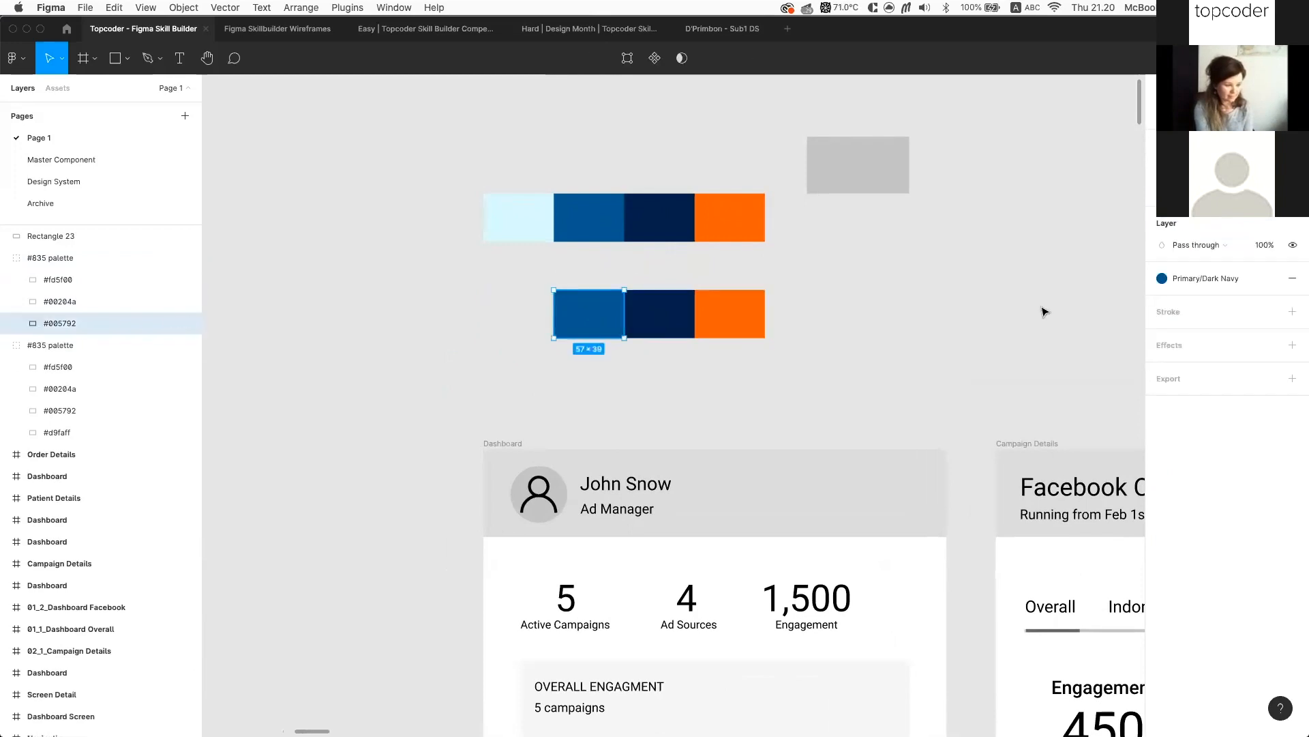
{"action": "left_click", "coordinate": [653, 317], "text": "shift"}
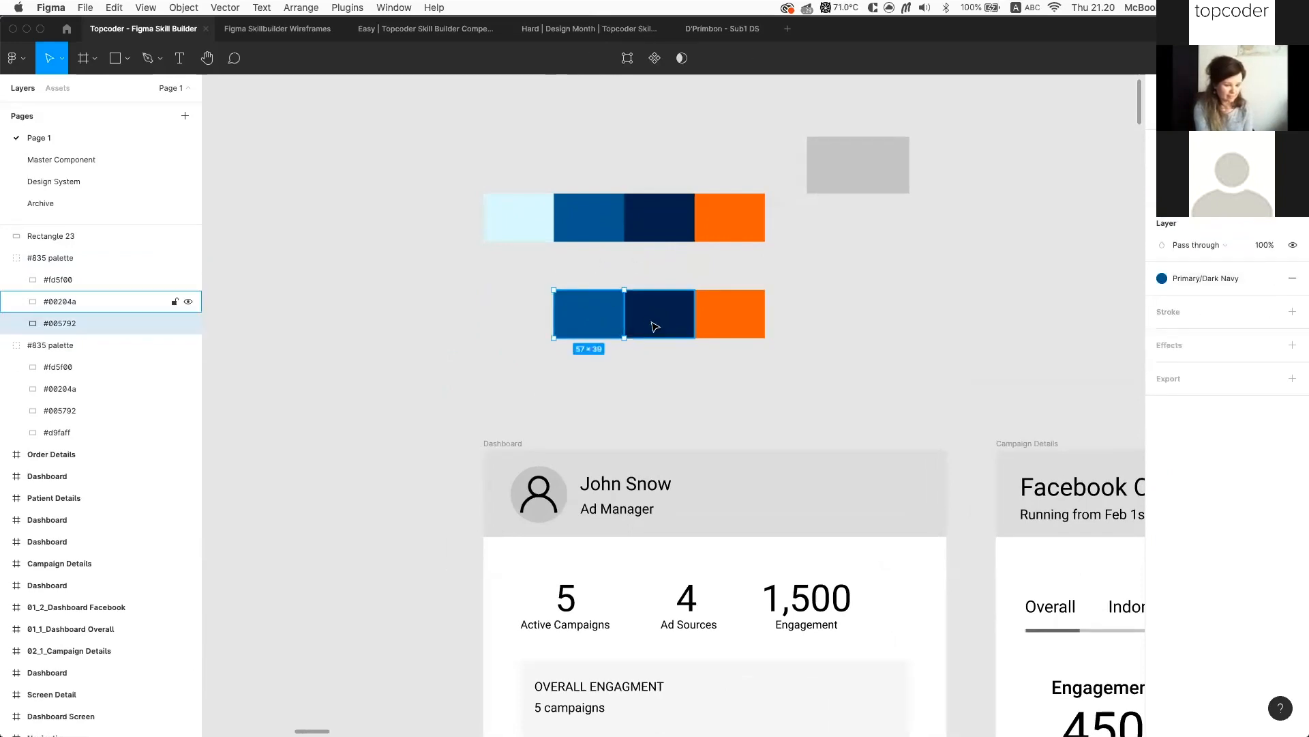
{"action": "left_click", "coordinate": [723, 316], "text": "shift"}
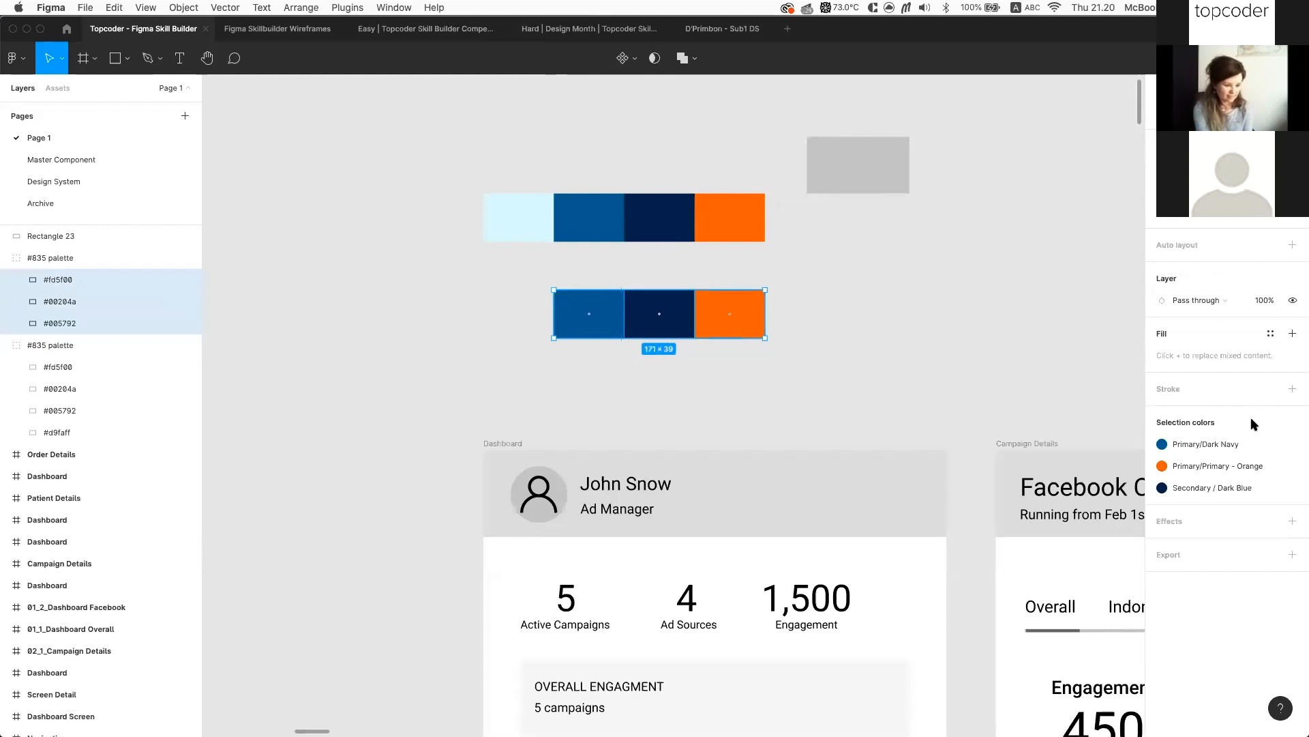
{"action": "left_click", "coordinate": [614, 314]}
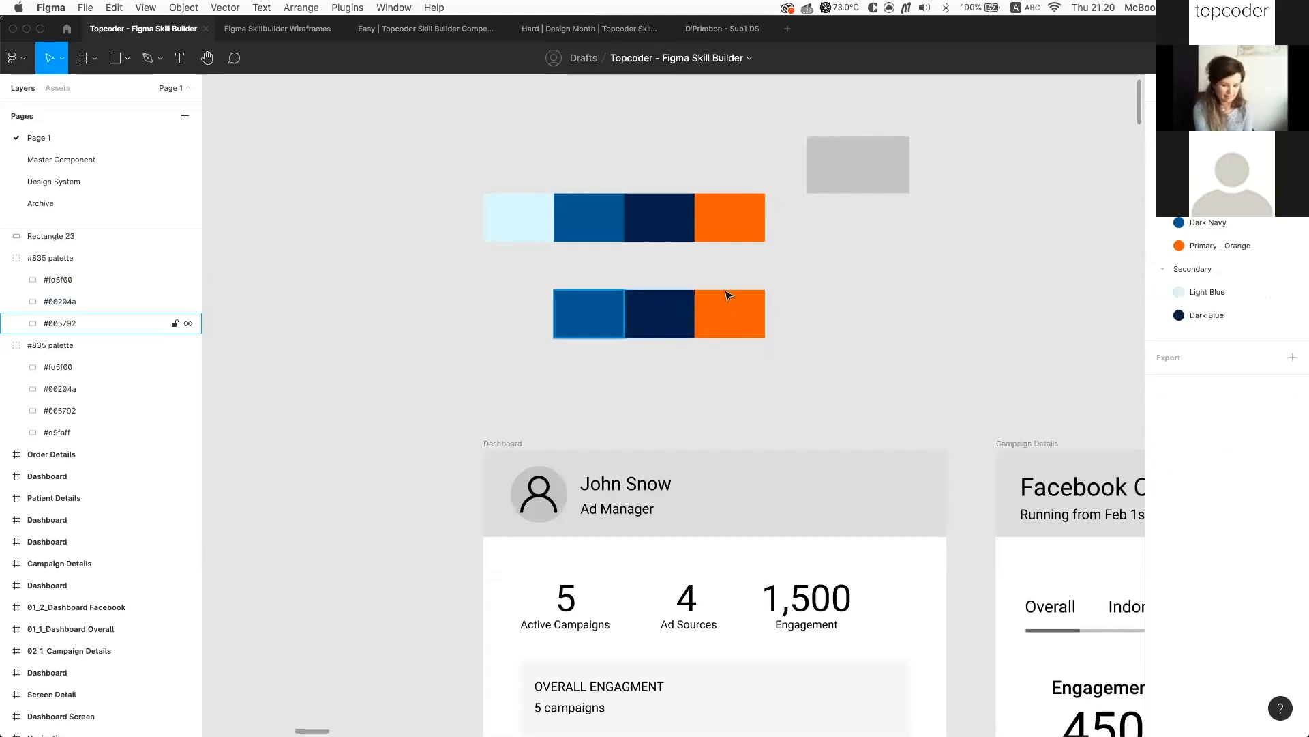
{"action": "left_click", "coordinate": [658, 317]}
{"action": "left_click", "coordinate": [753, 327], "text": "shift"}
{"action": "key", "text": "Delete"}
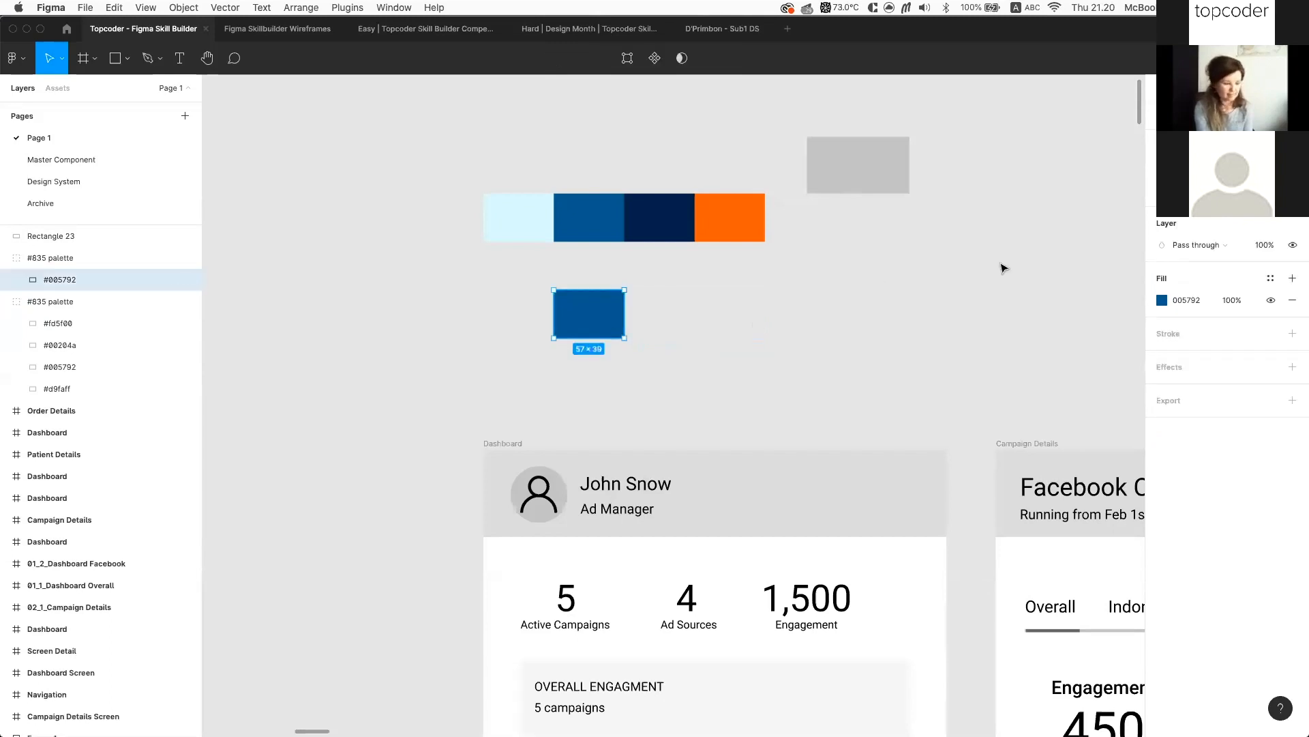
{"action": "left_click", "coordinate": [1271, 278]}
{"action": "left_click", "coordinate": [1272, 279]}
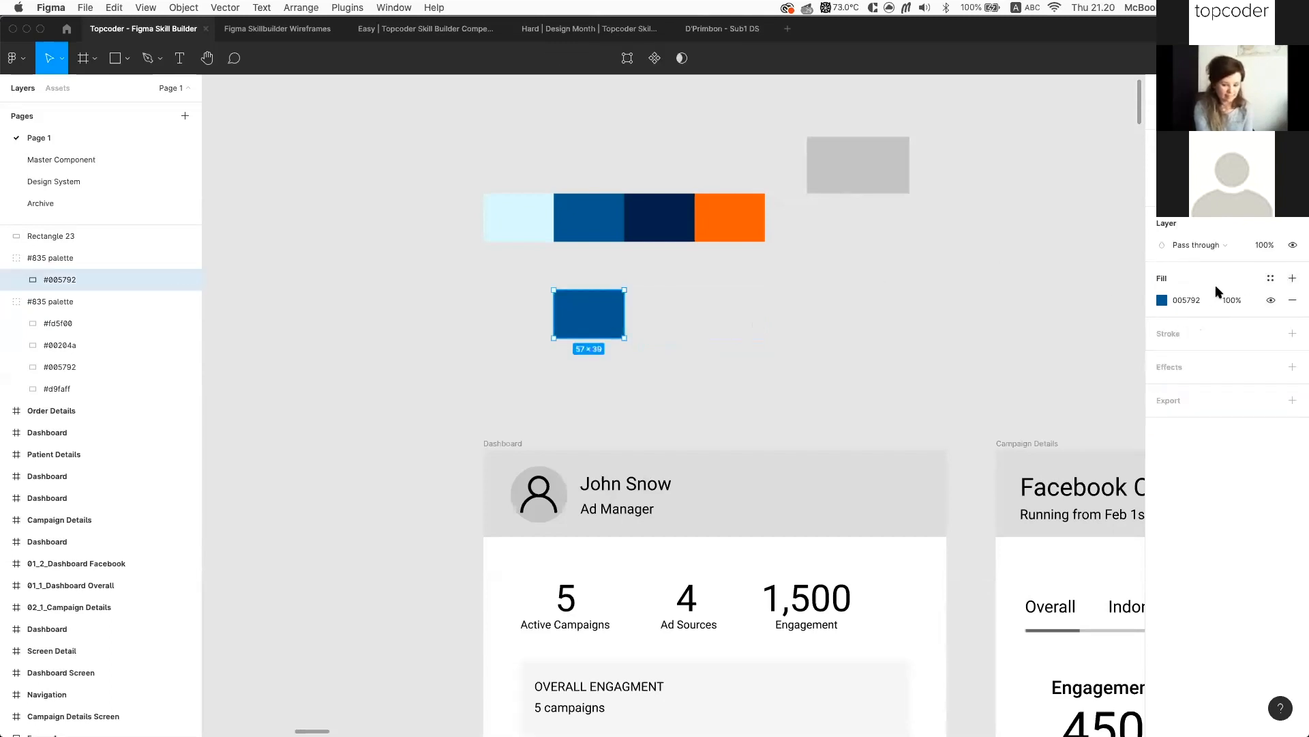
{"action": "left_click", "coordinate": [1163, 300]}
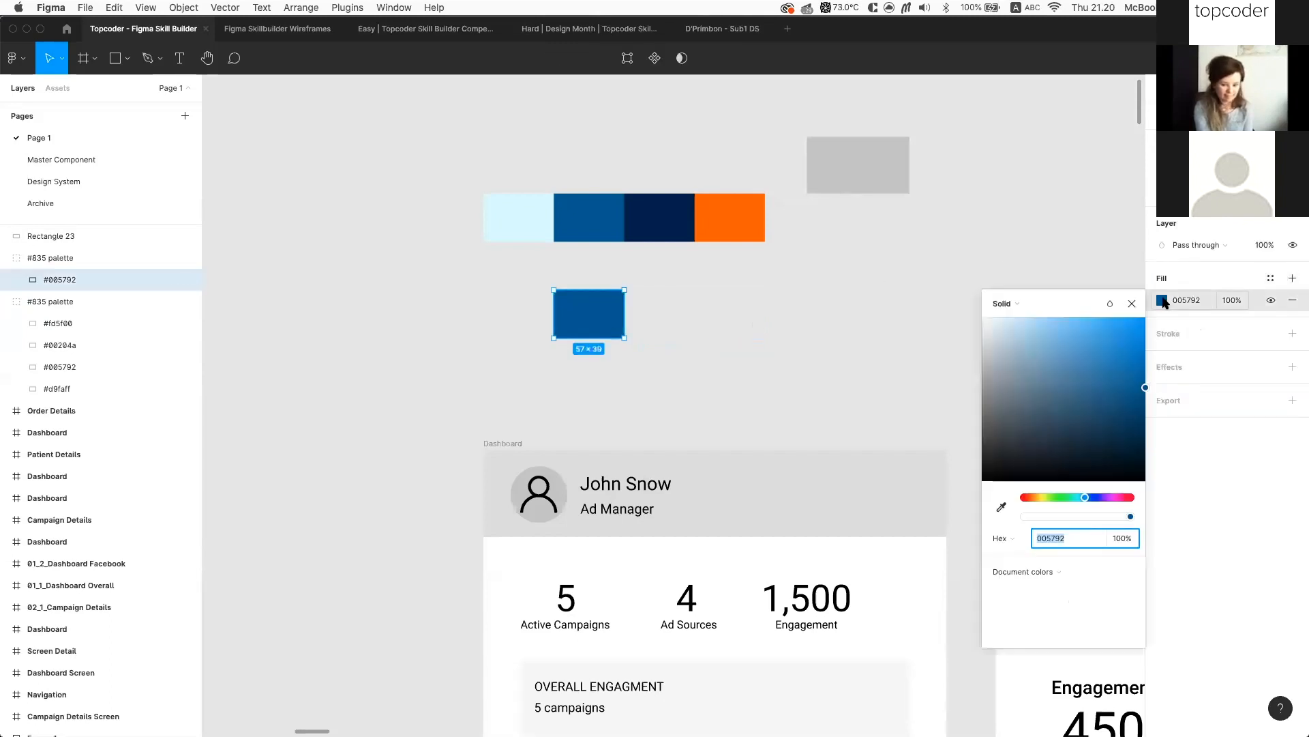
Make the first cell a bright green, then duplicate it and turn the copy red DF2E2E
{"action": "left_click", "coordinate": [1062, 497]}
{"action": "left_click_drag", "start_coordinate": [1084, 347], "coordinate": [1137, 361]}
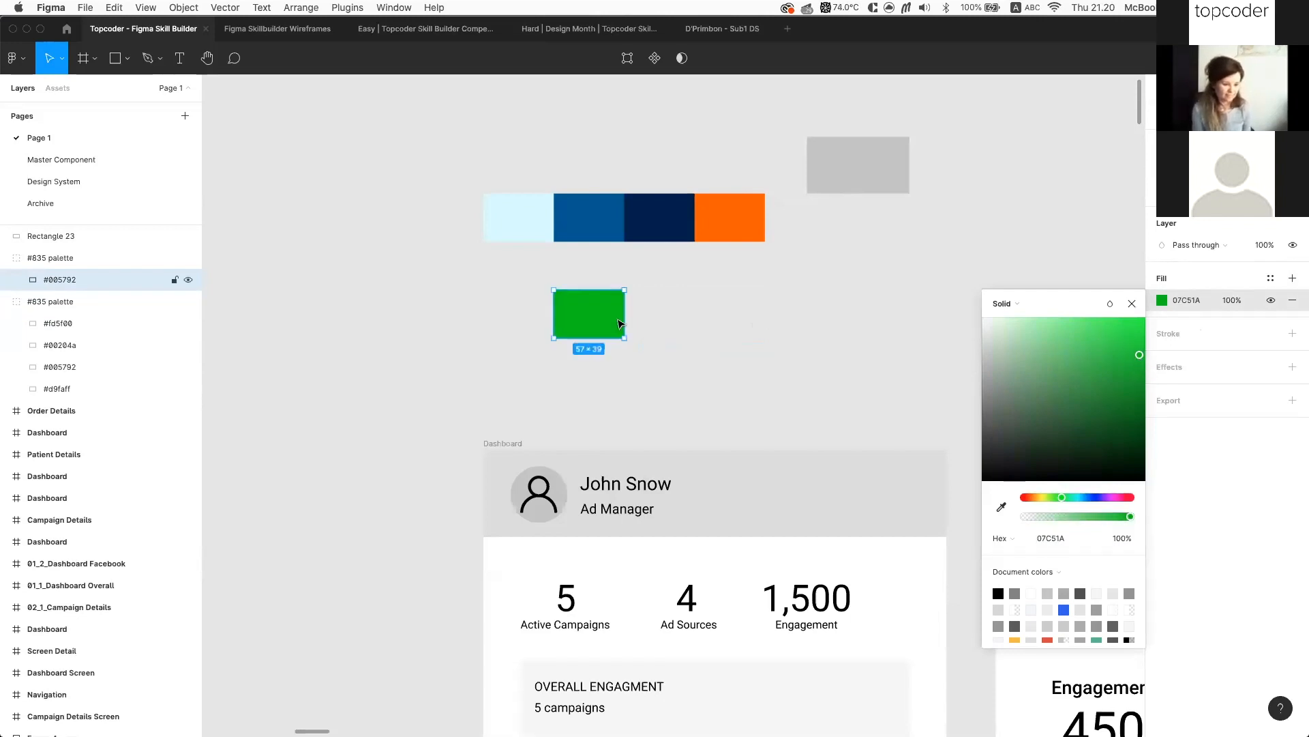
{"action": "left_click_drag", "start_coordinate": [593, 314], "coordinate": [660, 318]}
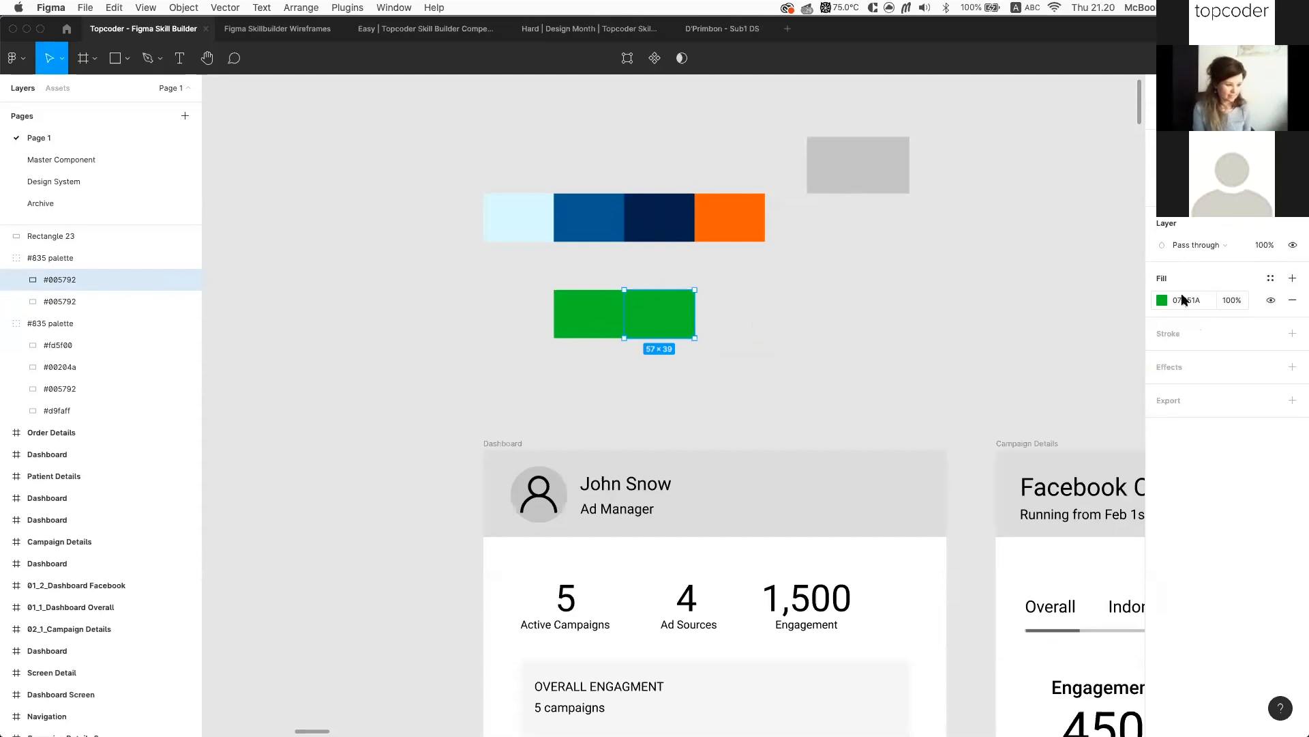
{"action": "left_click", "coordinate": [1163, 301]}
{"action": "left_click_drag", "start_coordinate": [1061, 497], "coordinate": [1024, 498]}
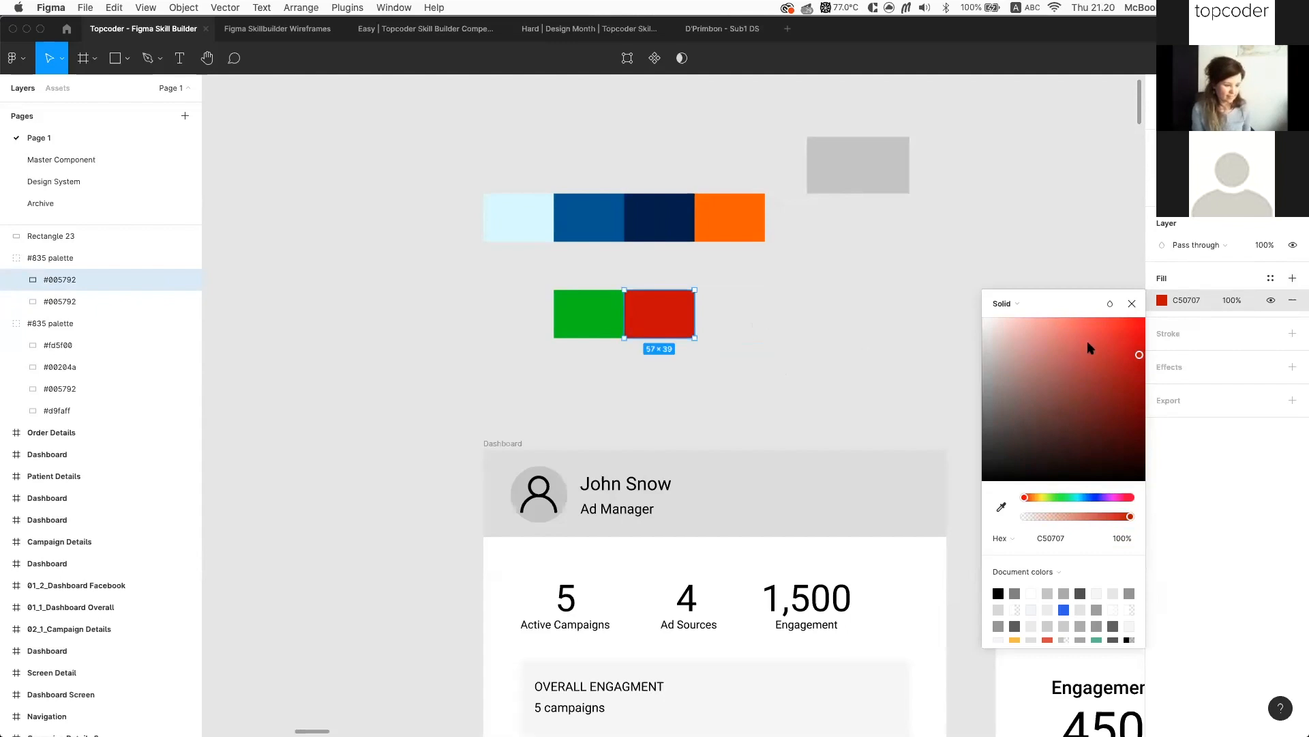
{"action": "left_click_drag", "start_coordinate": [1132, 355], "coordinate": [1112, 337]}
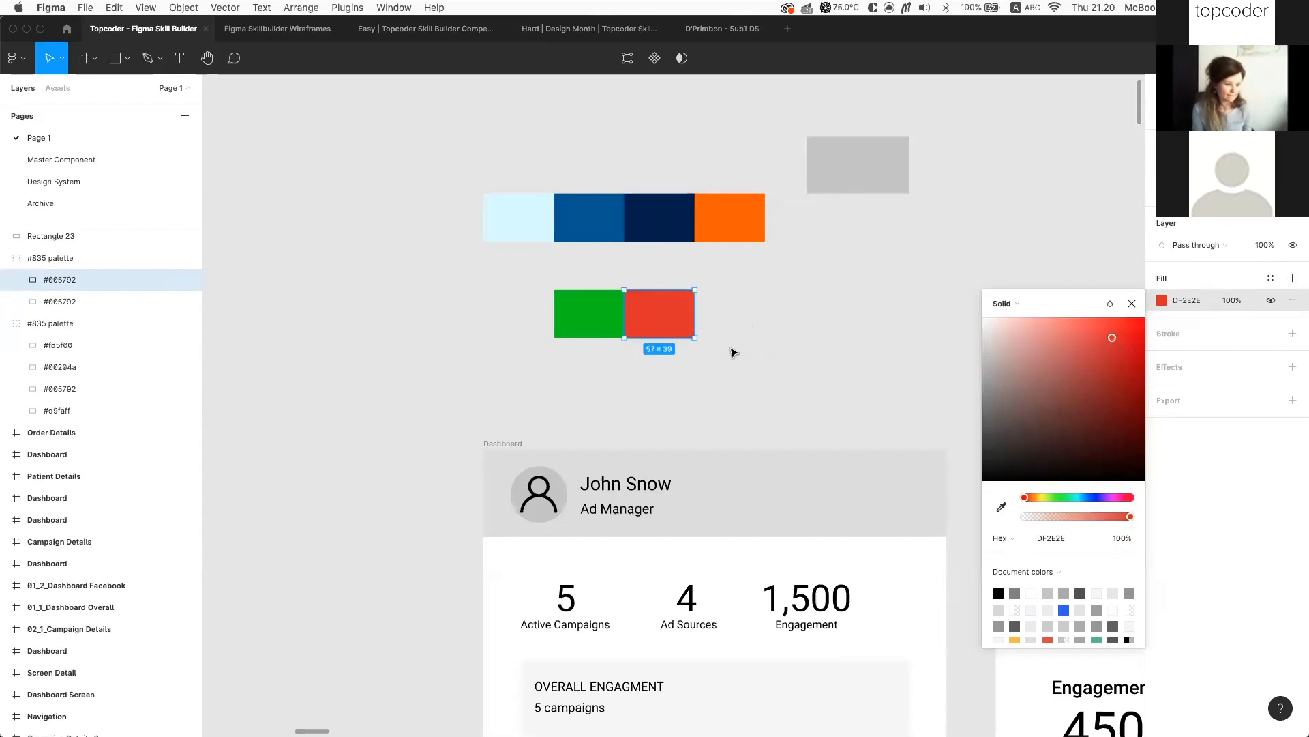
Duplicate the swatch again and make the third copy yellow from Document colors
{"action": "key", "text": "super+d"}
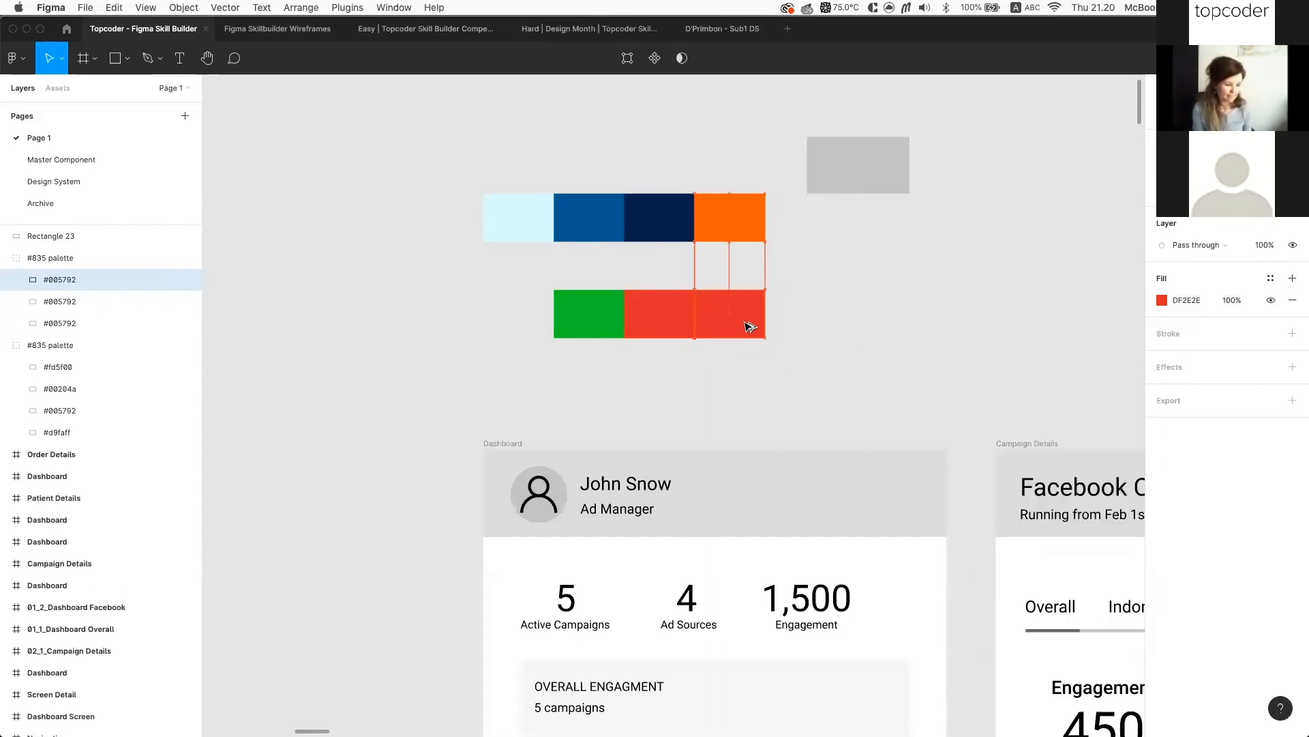
{"action": "left_click", "coordinate": [1162, 300]}
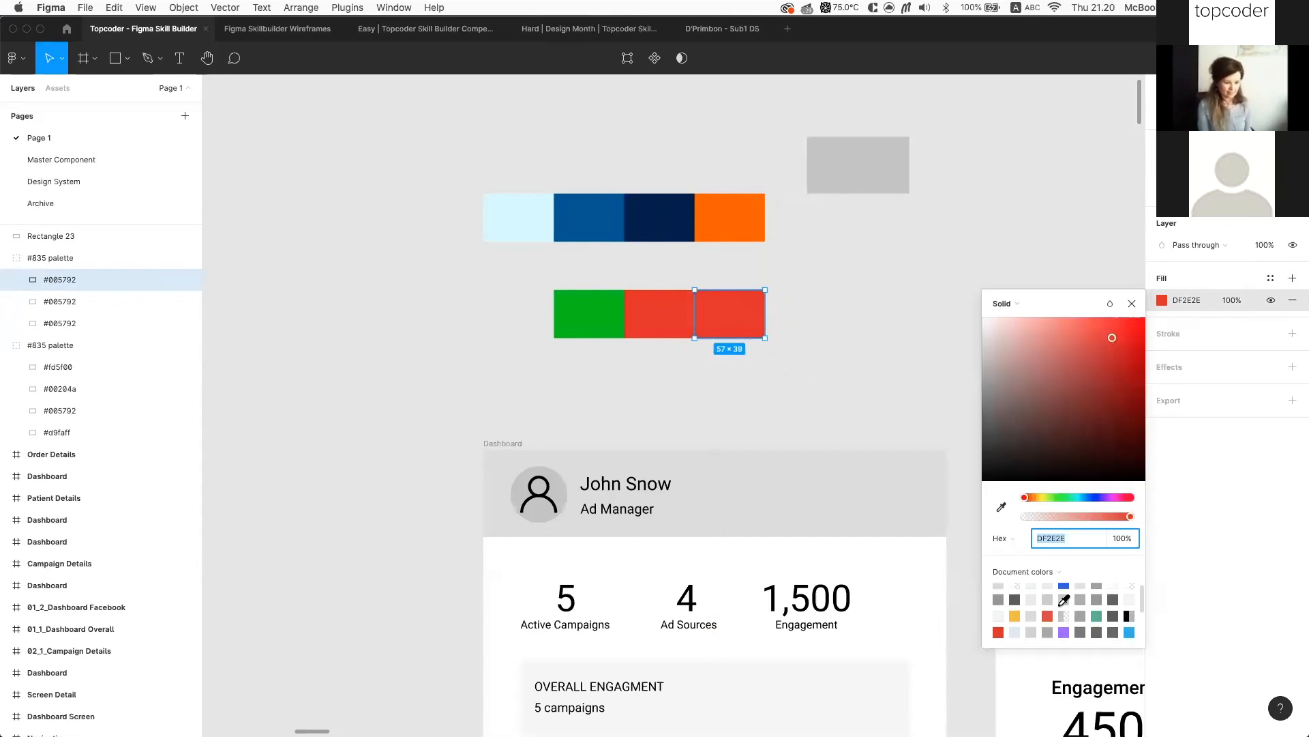
{"action": "left_click", "coordinate": [1014, 607]}
{"action": "left_click", "coordinate": [576, 350]}
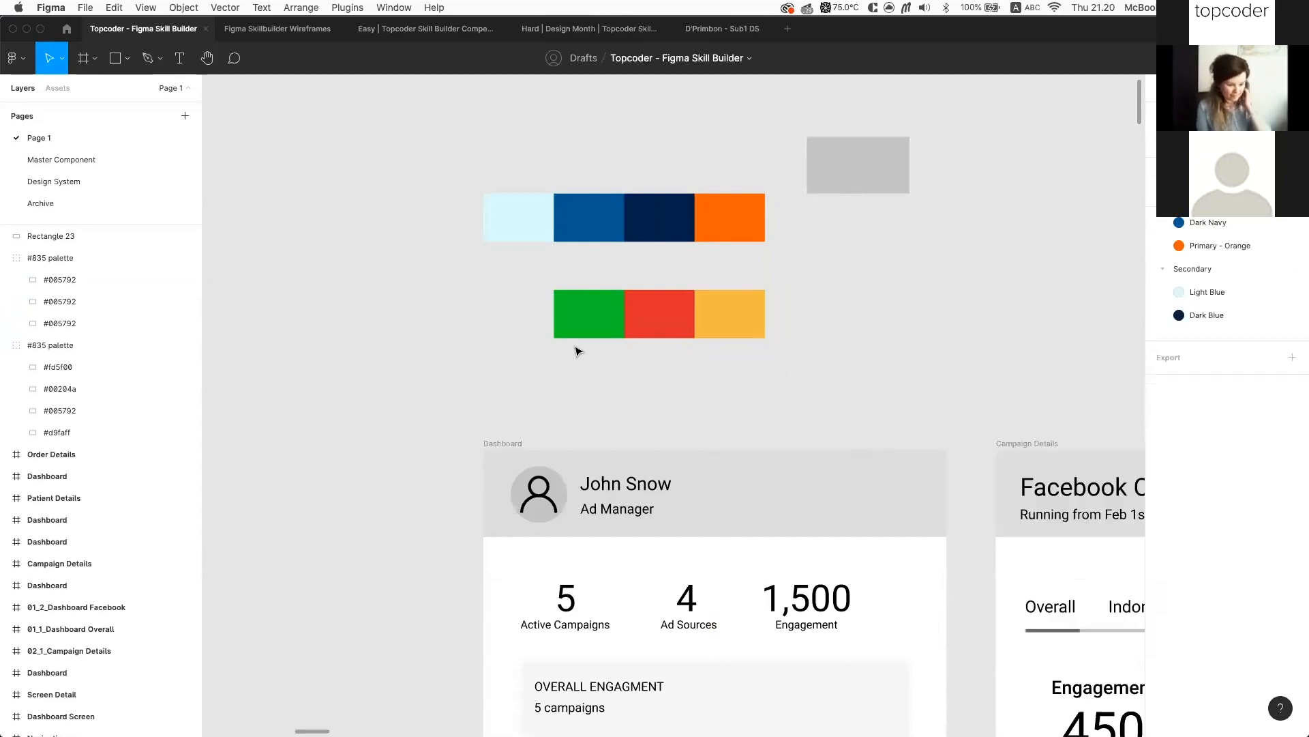
Brighten the green swatch's fill to 0CD920
{"action": "left_click", "coordinate": [583, 322]}
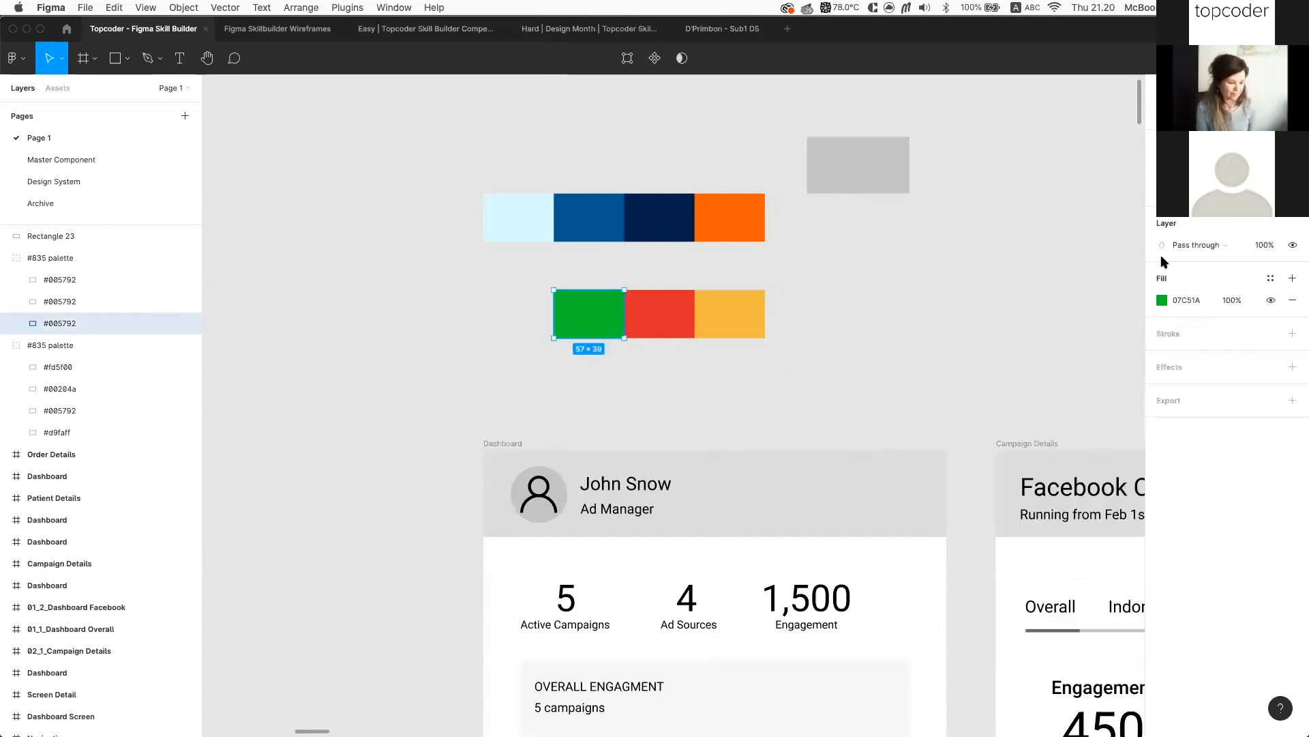
{"action": "left_click", "coordinate": [1162, 300]}
{"action": "left_click_drag", "start_coordinate": [1138, 348], "coordinate": [1136, 345]}
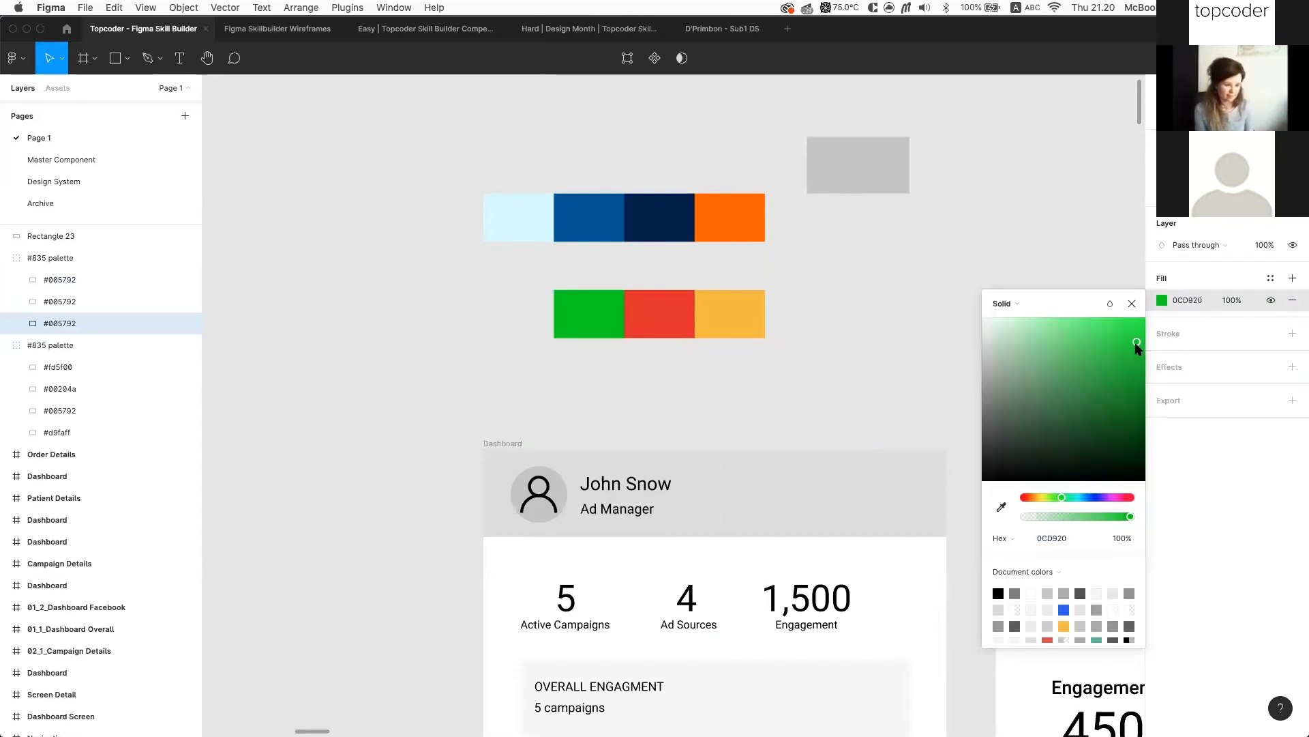
Save the green swatch's fill as a new colour style named Systems/Green
{"action": "left_click", "coordinate": [755, 321]}
{"action": "left_click", "coordinate": [584, 314]}
{"action": "left_click", "coordinate": [1270, 278]}
{"action": "left_click", "coordinate": [1288, 304]}
{"action": "type", "text": "Systems/"}
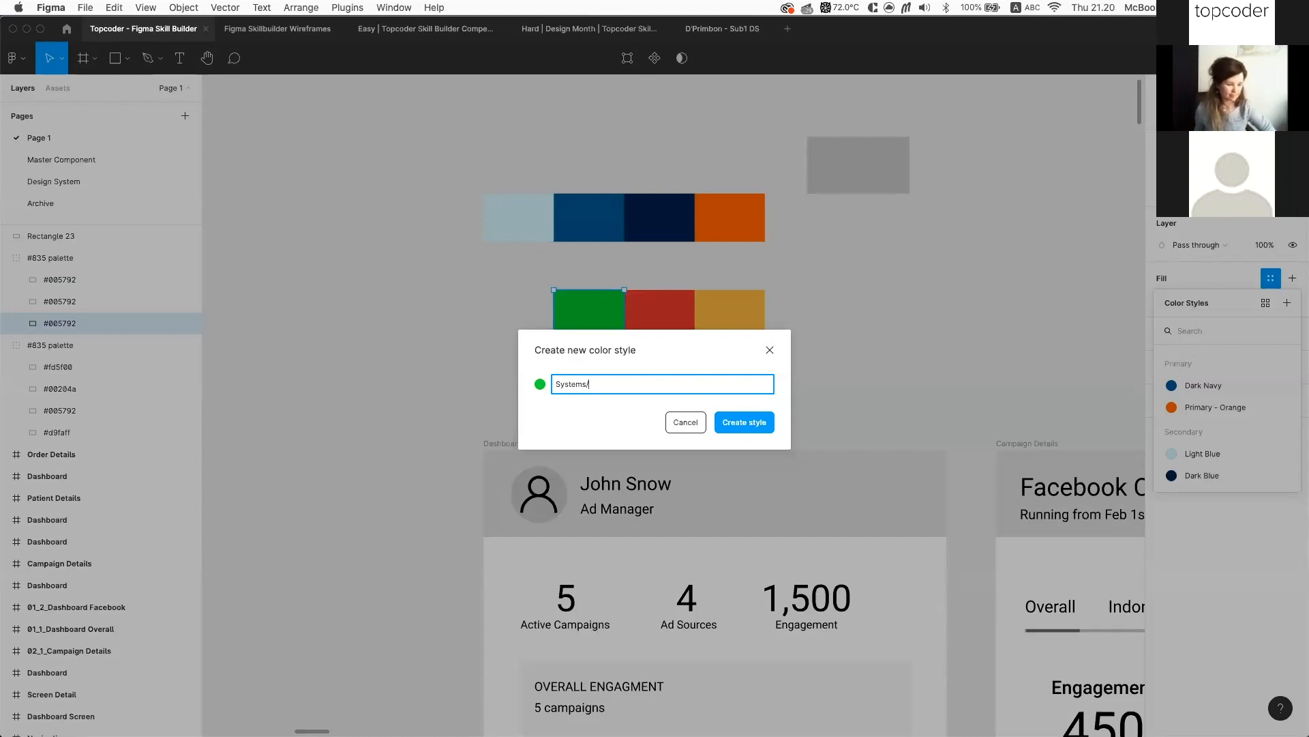
{"action": "type", "text": "green"}
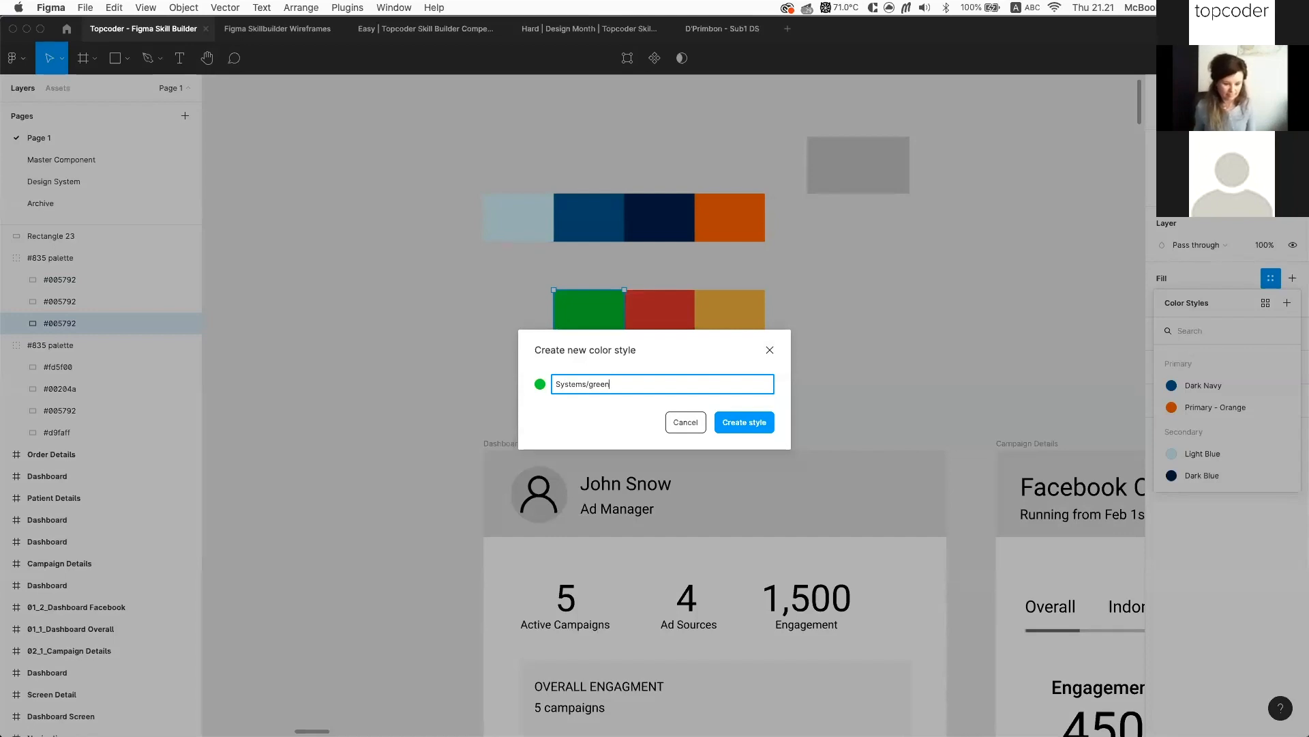
{"action": "type", "text": "G"}
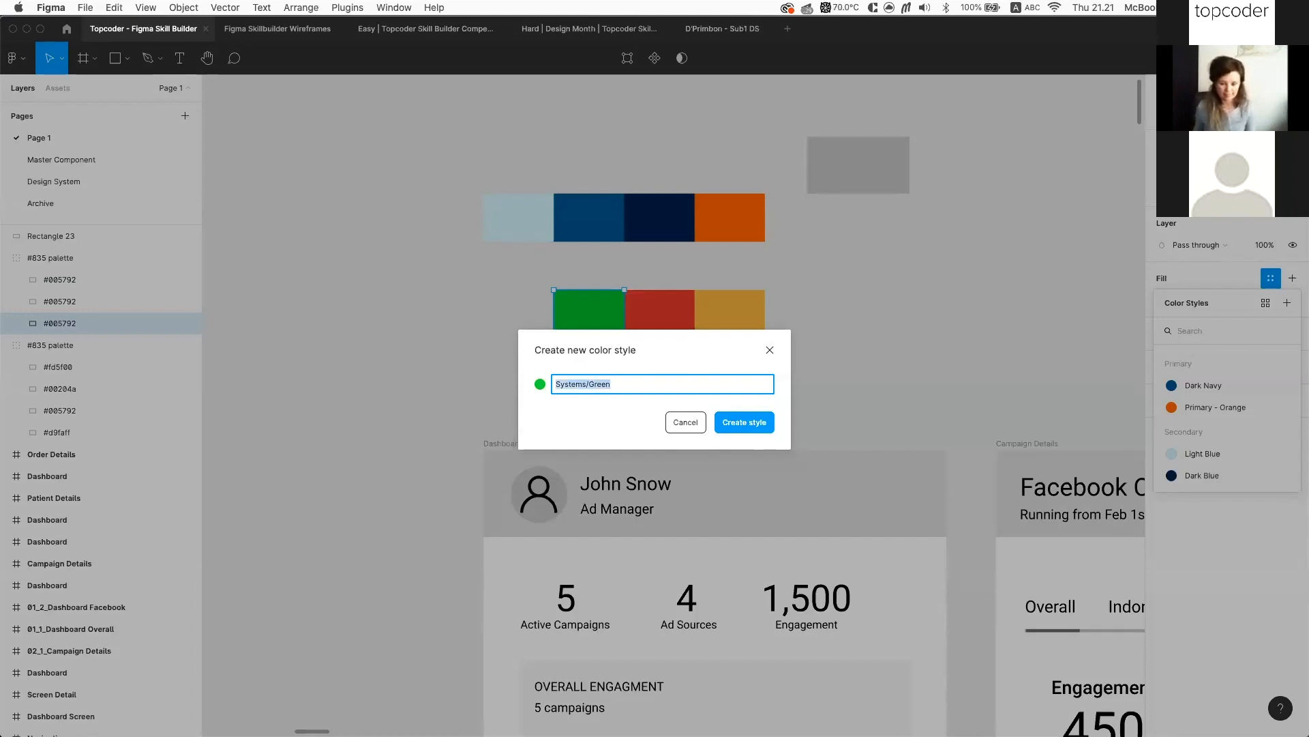
{"action": "key", "text": "Return"}
Save the red swatch's fill as a new colour style named Systems/Red
{"action": "left_click", "coordinate": [691, 313]}
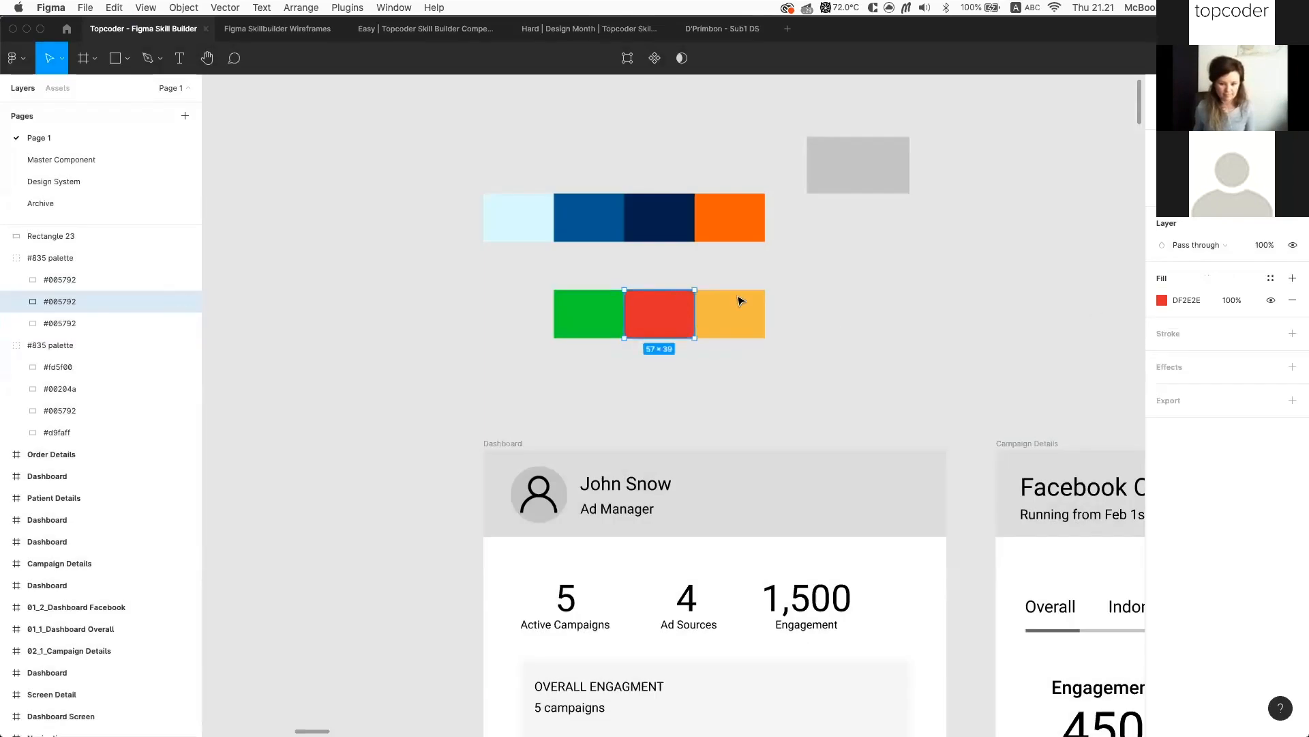
{"action": "left_click", "coordinate": [1273, 276]}
{"action": "left_click", "coordinate": [1287, 303]}
{"action": "type", "text": "Systems/Green"}
{"action": "key", "text": "alt+shift+Left"}
{"action": "key", "text": "Return"}
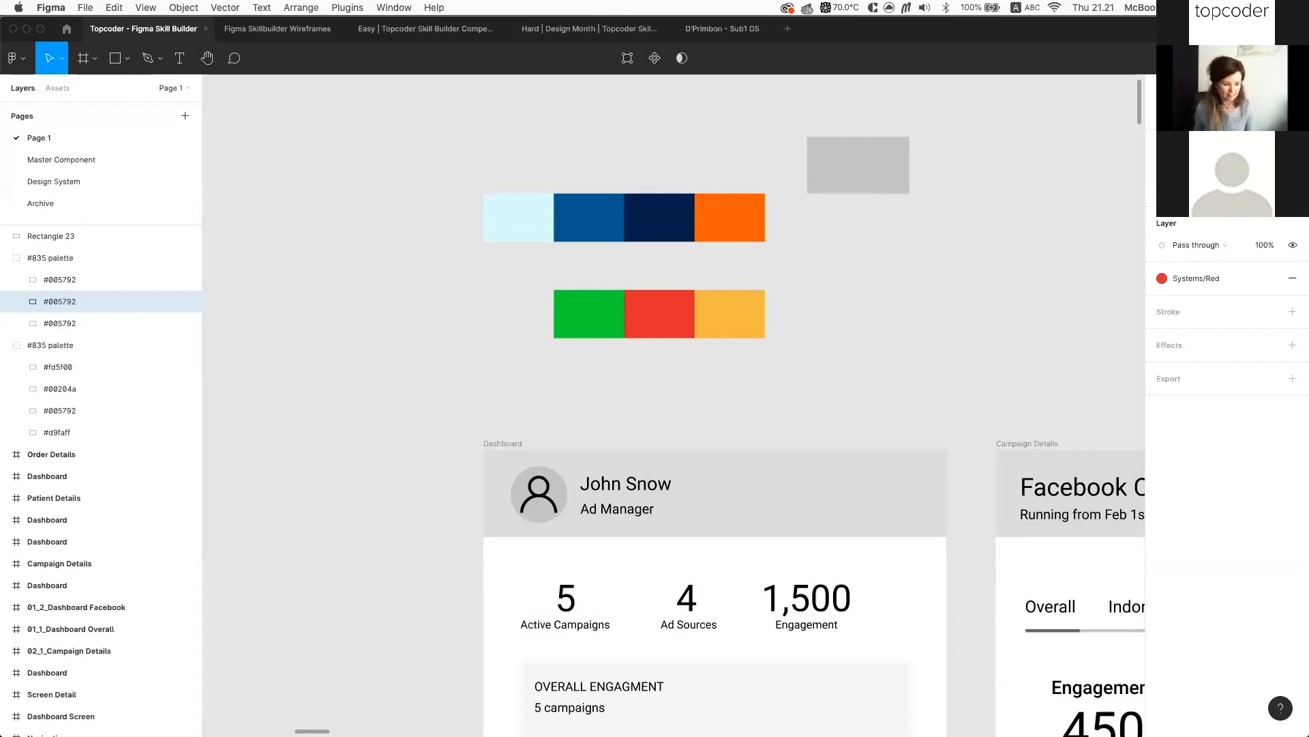
Check the palette's styles and collapse the Secondary and Systems colour style groups
{"action": "left_click", "coordinate": [800, 319]}
{"action": "scroll", "coordinate": [800, 320], "scroll_direction": "down", "scroll_amount": 1}
{"action": "scroll", "coordinate": [776, 414], "scroll_direction": "right", "scroll_amount": 2}
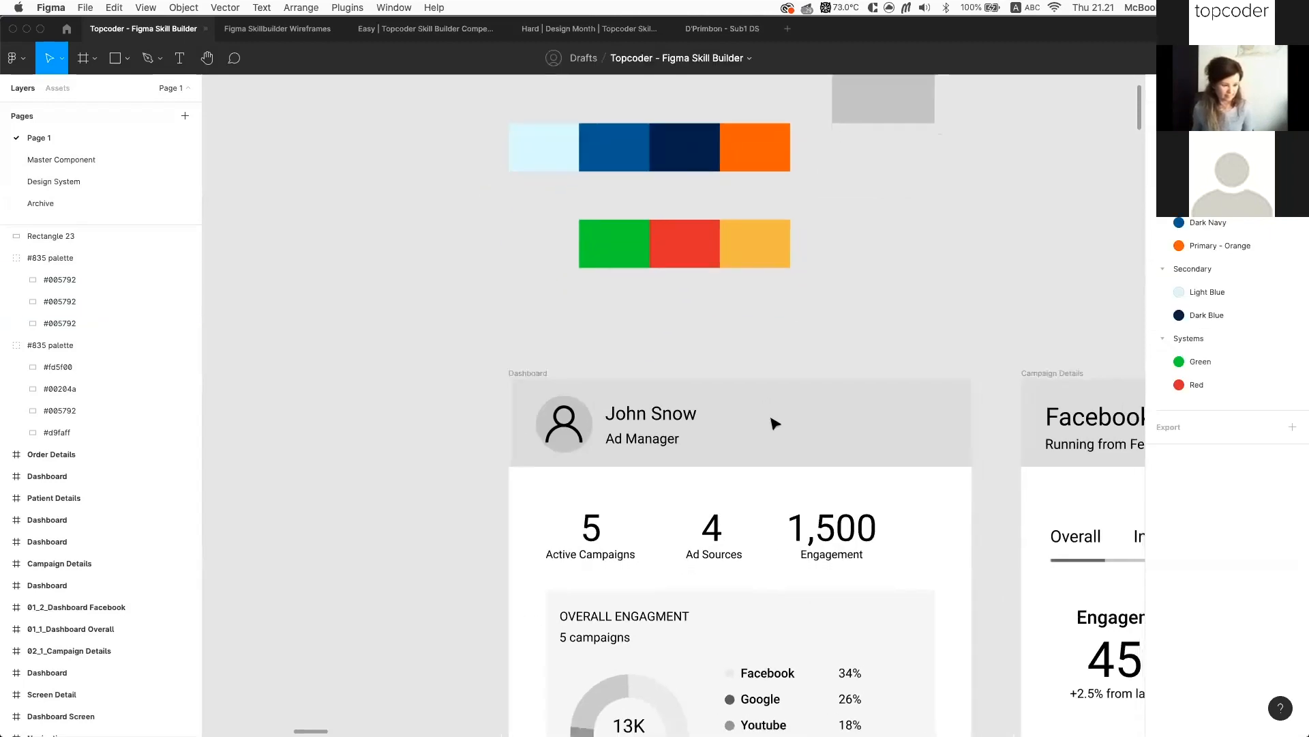
{"action": "left_click", "coordinate": [575, 238]}
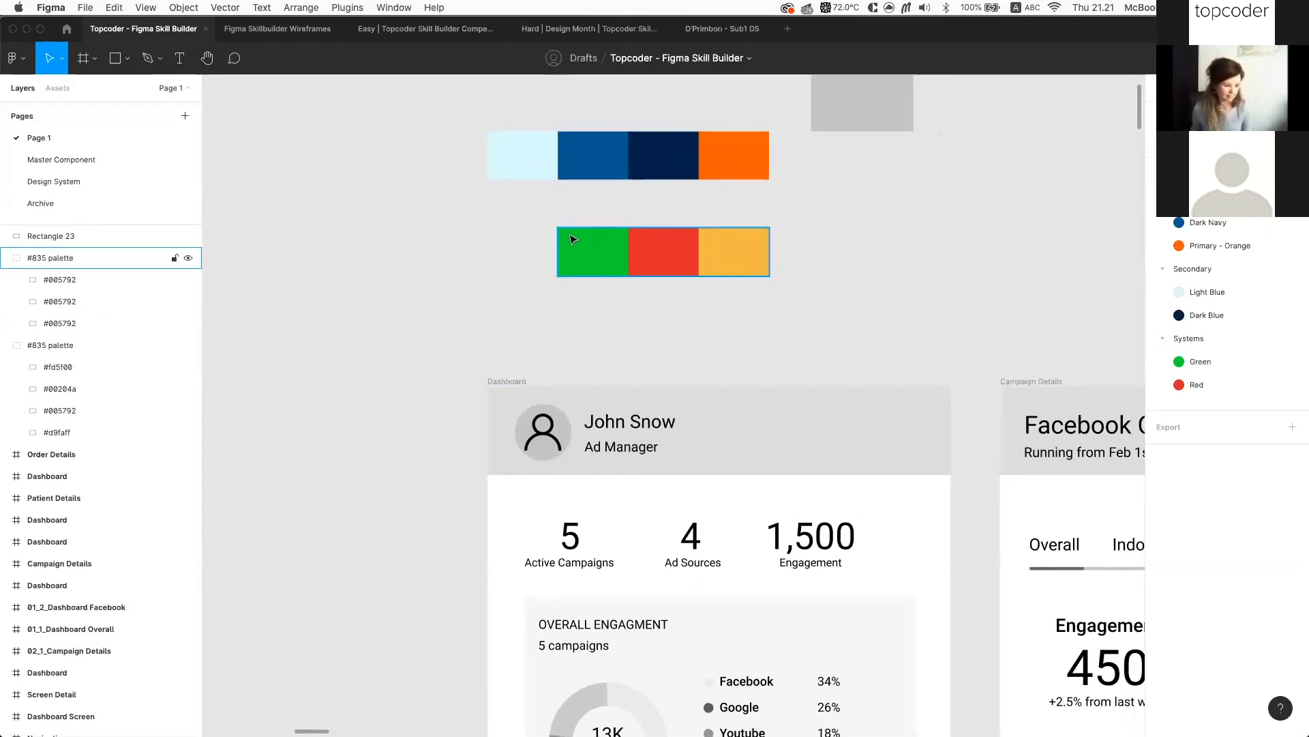
{"action": "left_click", "coordinate": [573, 239]}
{"action": "left_click", "coordinate": [595, 252]}
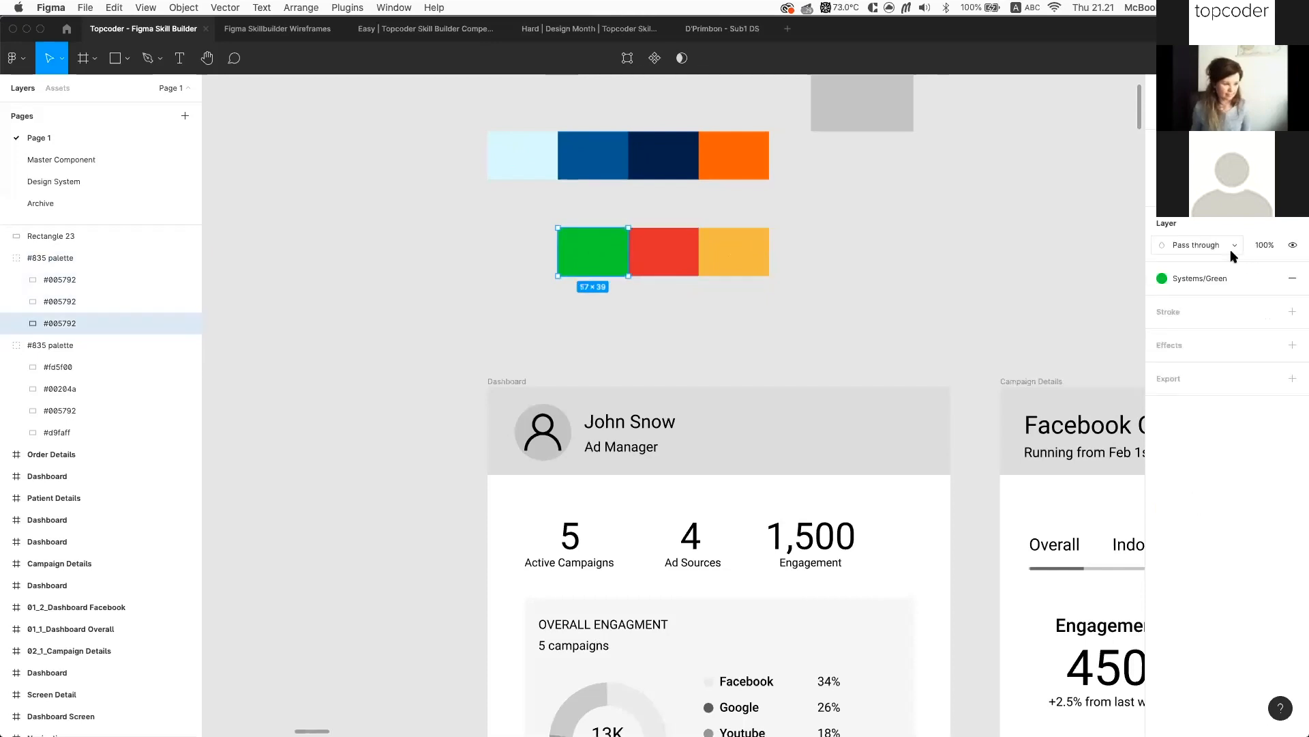
{"action": "left_click", "coordinate": [980, 261]}
{"action": "left_click", "coordinate": [1163, 269]}
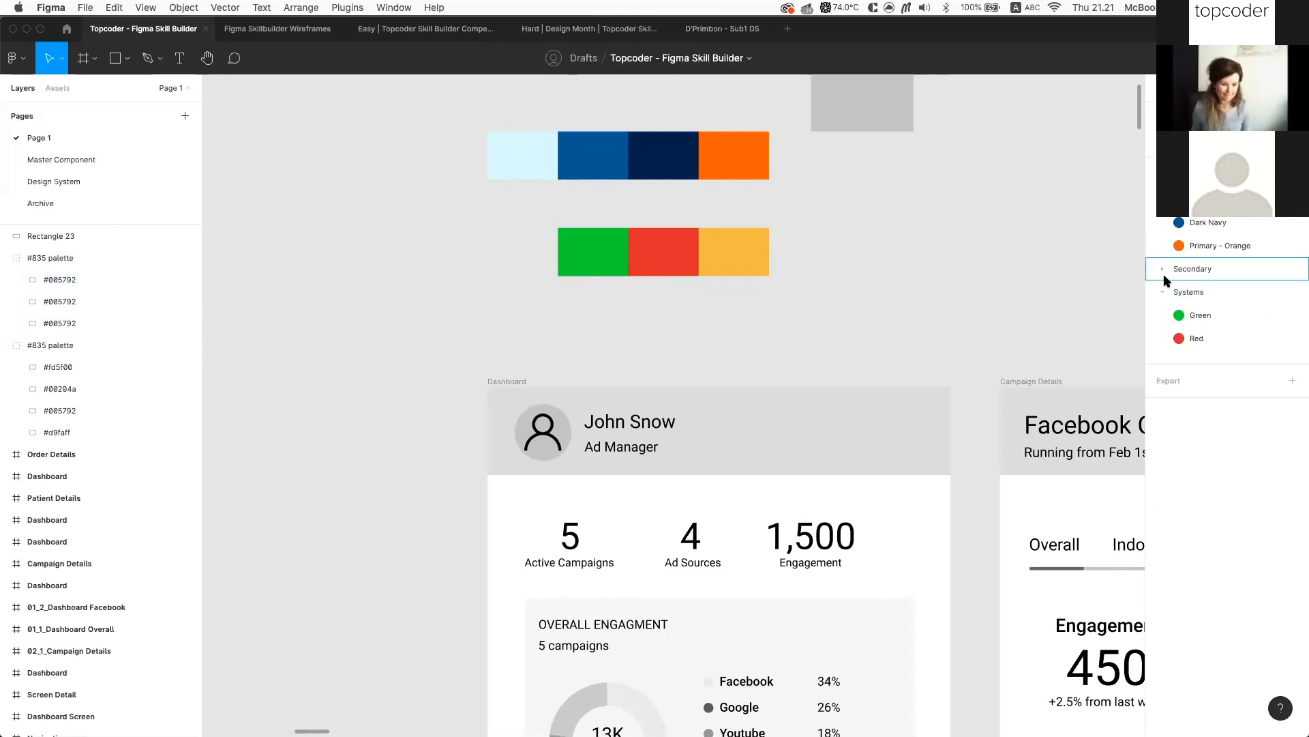
{"action": "left_click", "coordinate": [1163, 292]}
Duplicate the green, red and yellow palette row below the original
{"action": "scroll", "coordinate": [782, 490], "scroll_direction": "down", "scroll_amount": 2}
{"action": "double_click", "coordinate": [782, 490]}
{"action": "scroll", "coordinate": [879, 386], "scroll_direction": "up", "scroll_amount": 2}
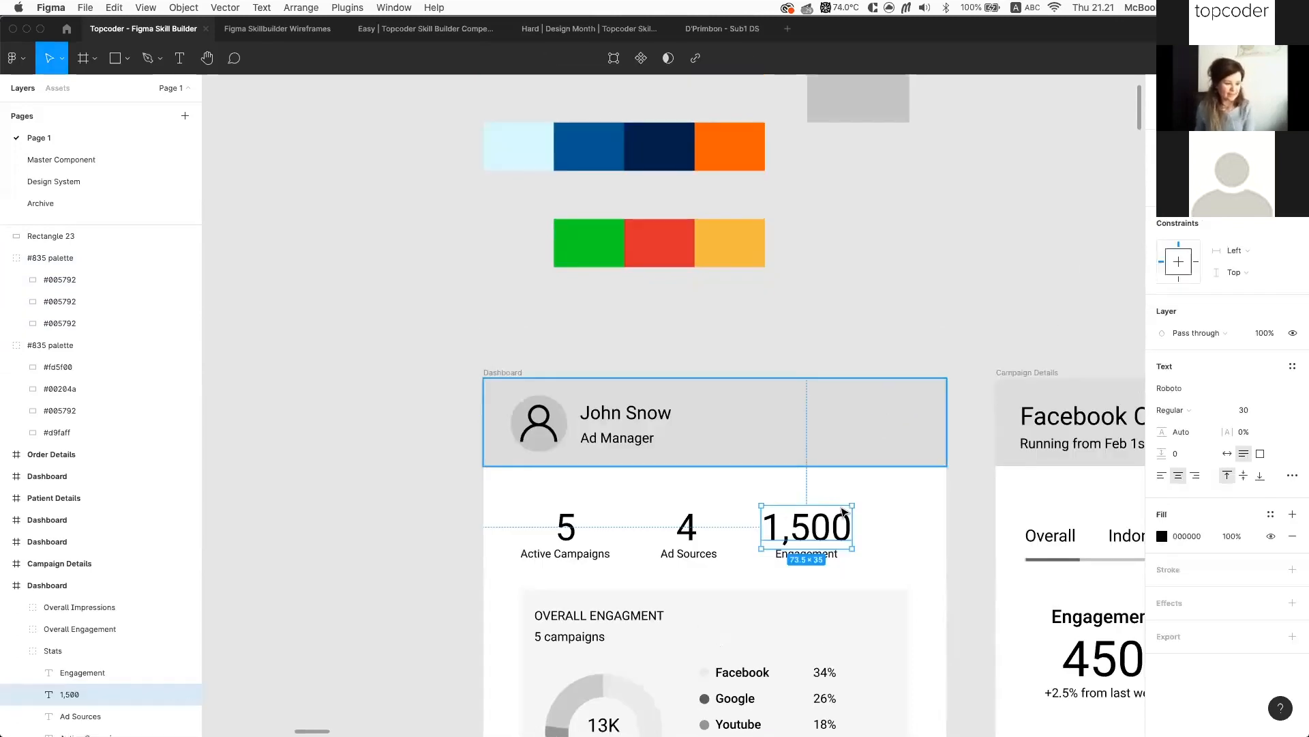
{"action": "scroll", "coordinate": [787, 366], "scroll_direction": "up", "scroll_amount": 5}
{"action": "left_click_drag", "start_coordinate": [613, 386], "coordinate": [558, 443]}
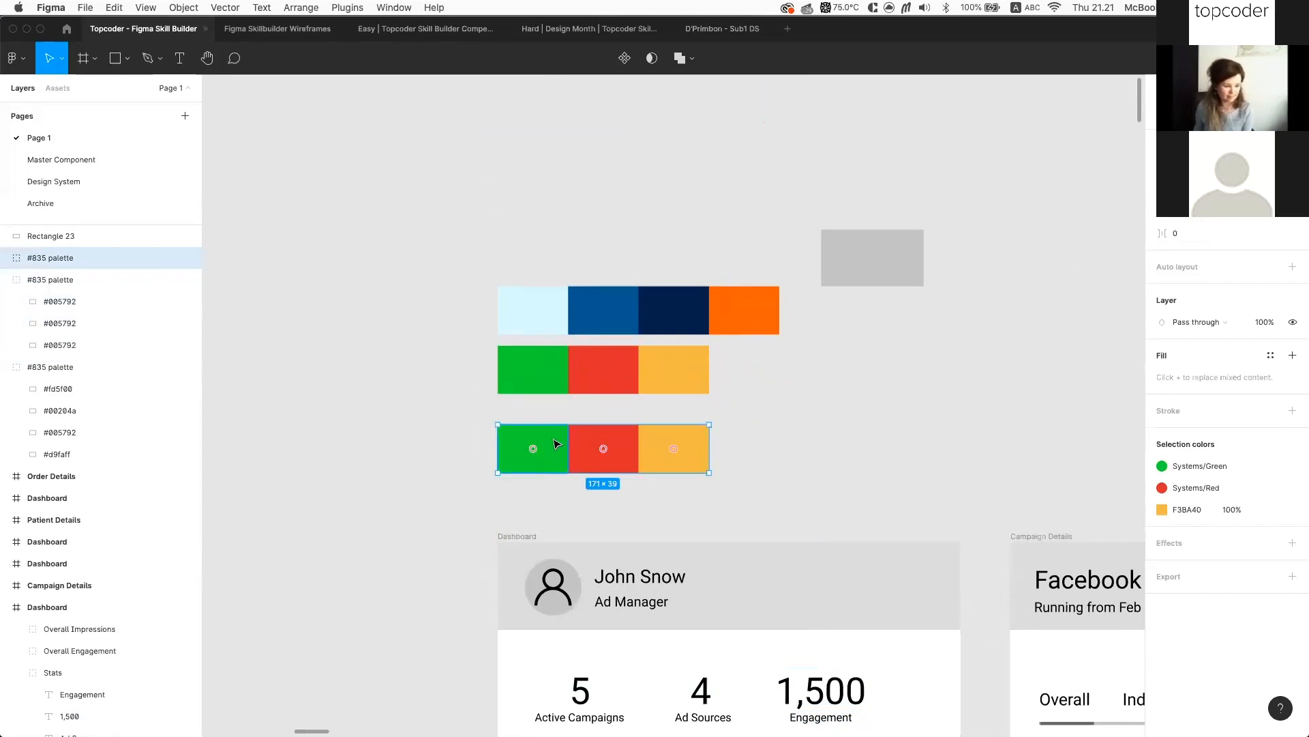
Detach the copied red swatch from its Systems/Red style
{"action": "double_click", "coordinate": [557, 444]}
{"action": "left_click", "coordinate": [628, 444], "text": "shift"}
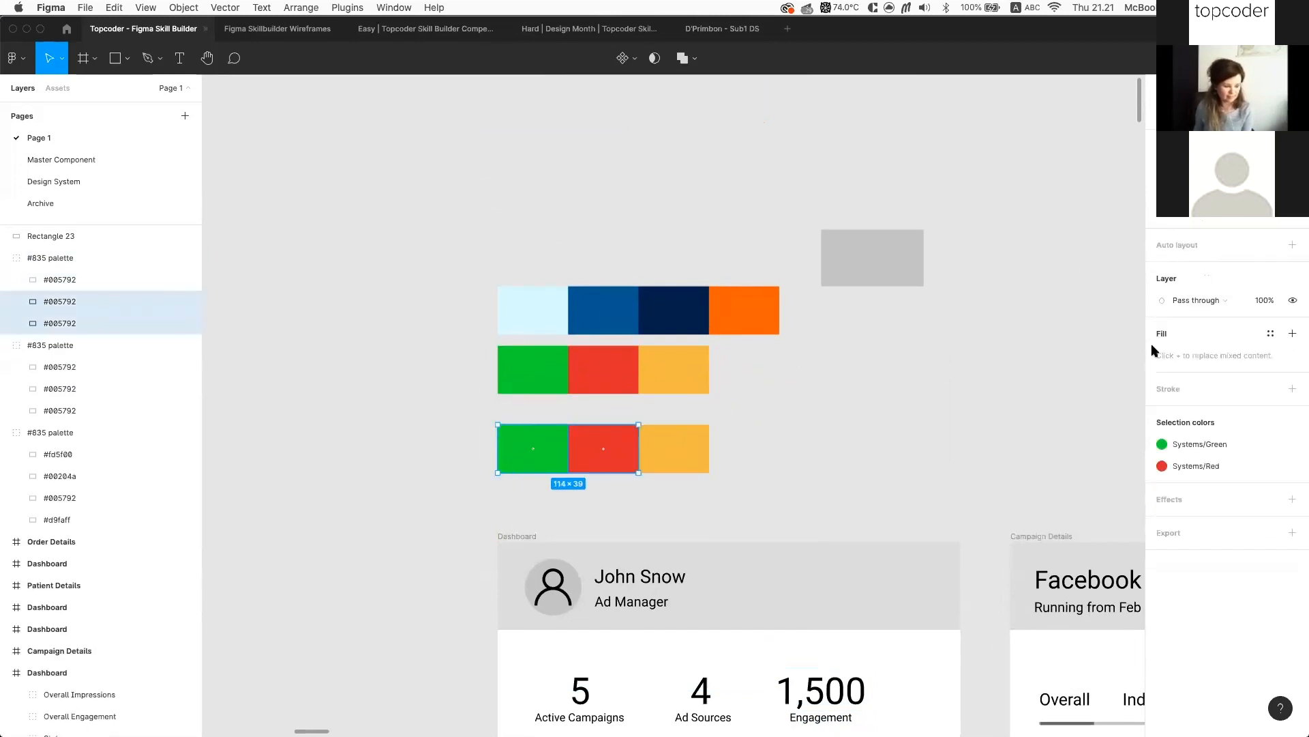
{"action": "left_click", "coordinate": [514, 448]}
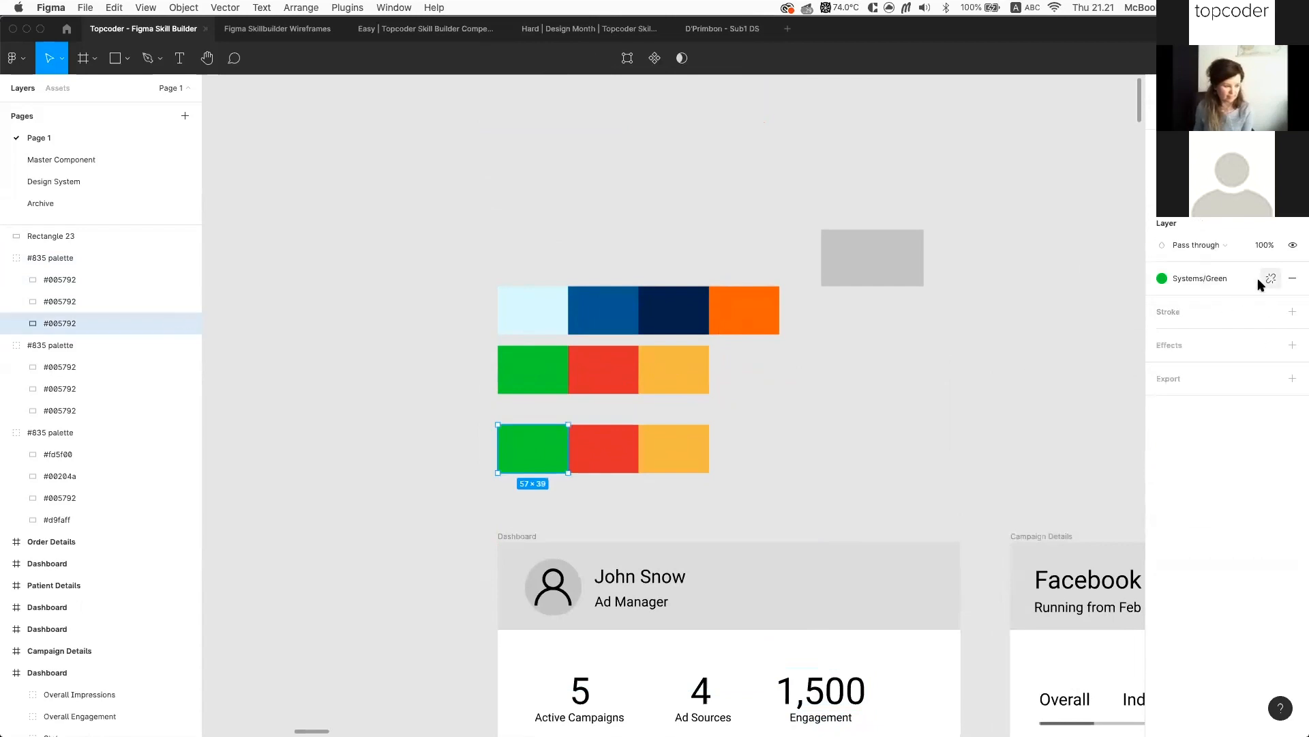
{"action": "left_click", "coordinate": [614, 447]}
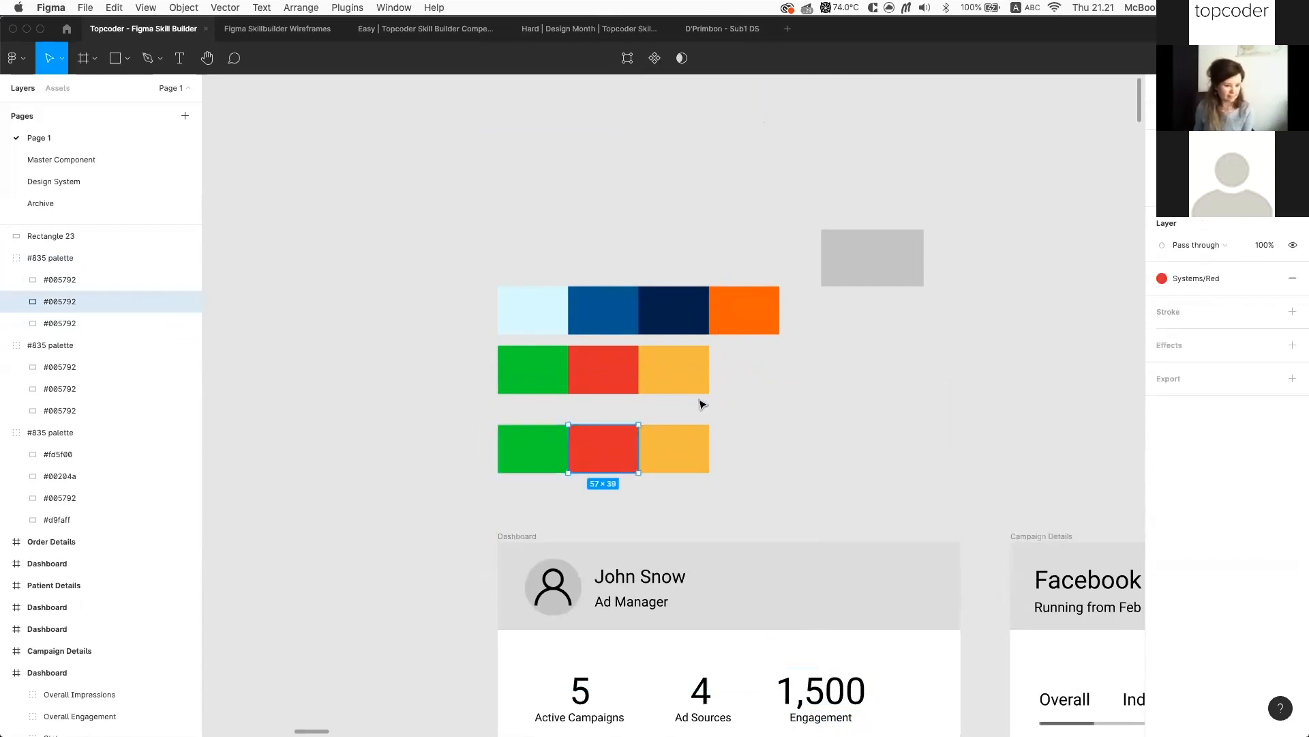
{"action": "left_click", "coordinate": [1294, 282]}
Recolour the three copied swatches to 333333, 757575 and AAAAAA
{"action": "left_click", "coordinate": [558, 447]}
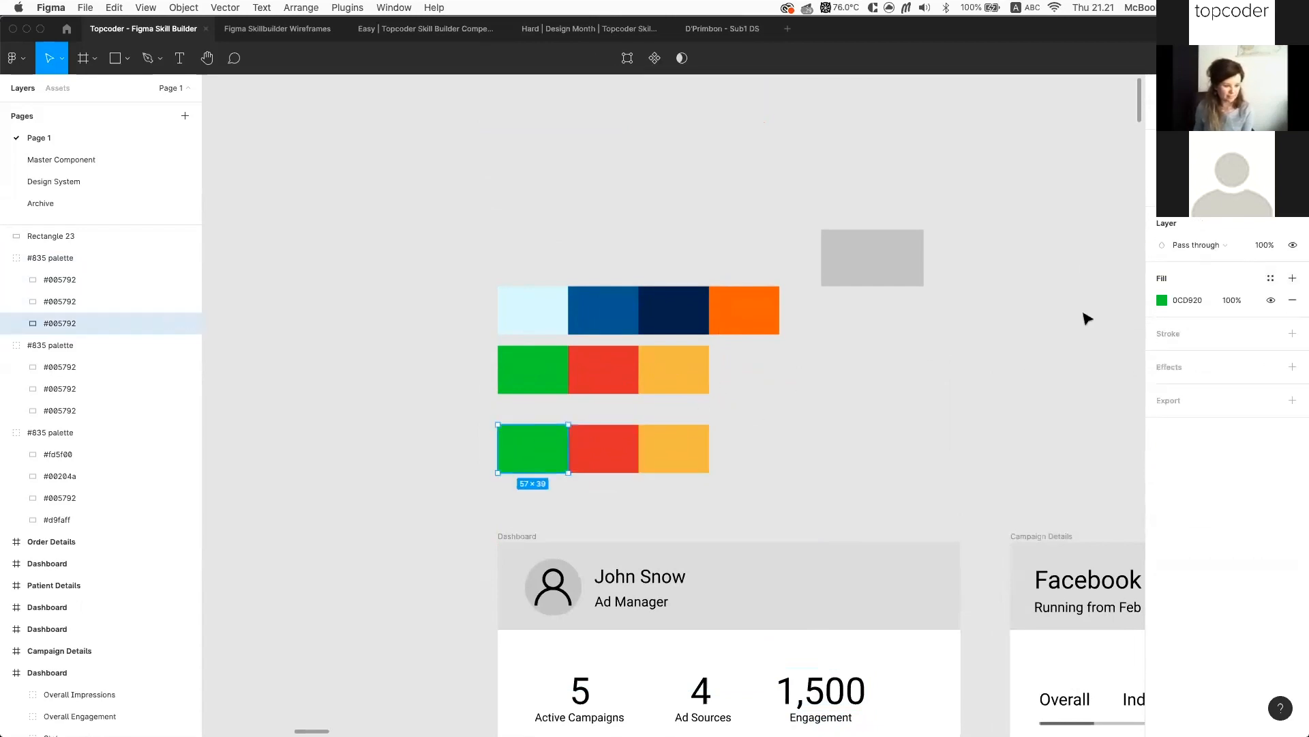
{"action": "left_click", "coordinate": [1201, 297]}
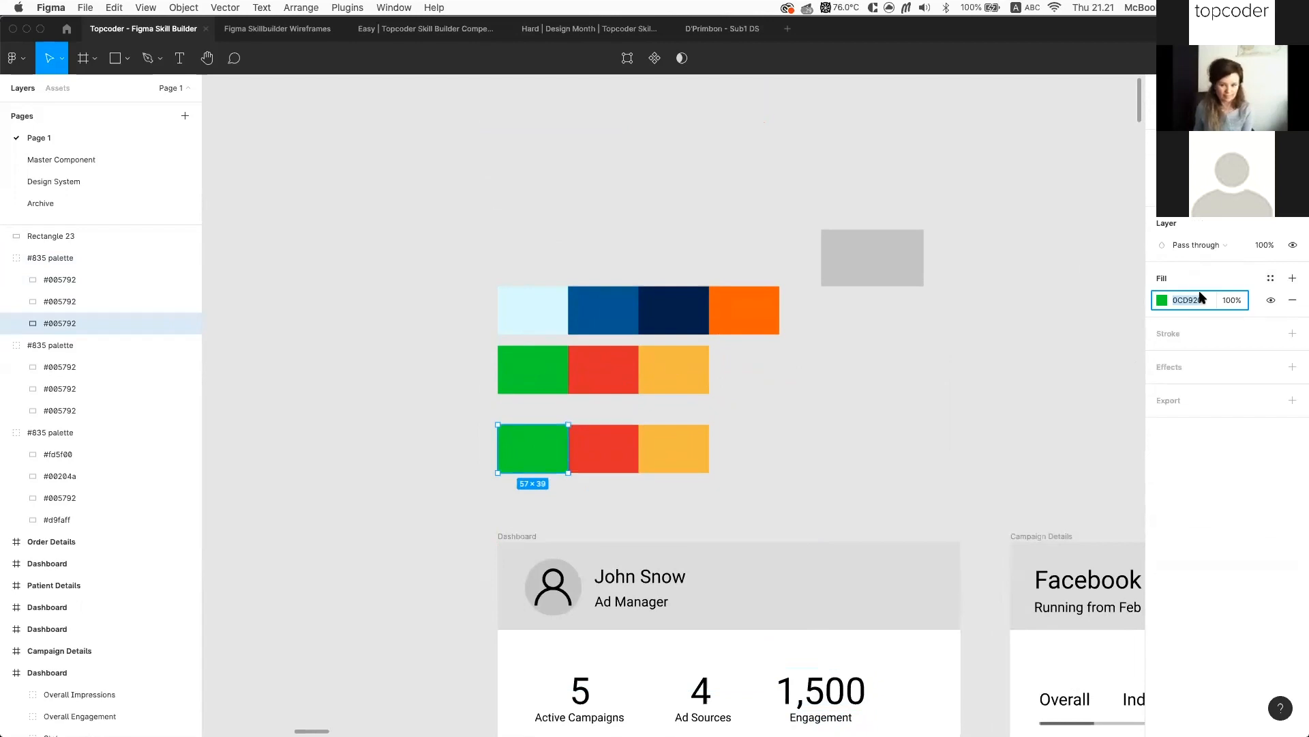
{"action": "type", "text": "333"}
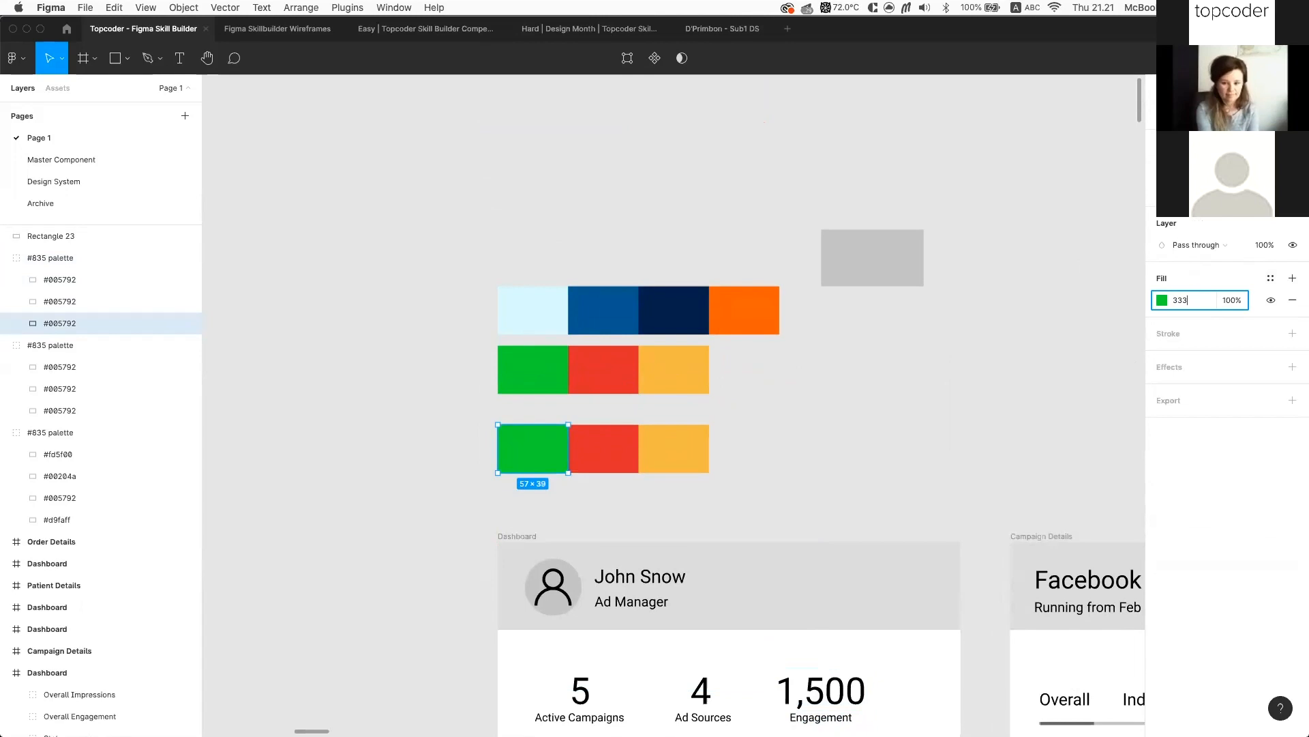
{"action": "key", "text": "Return"}
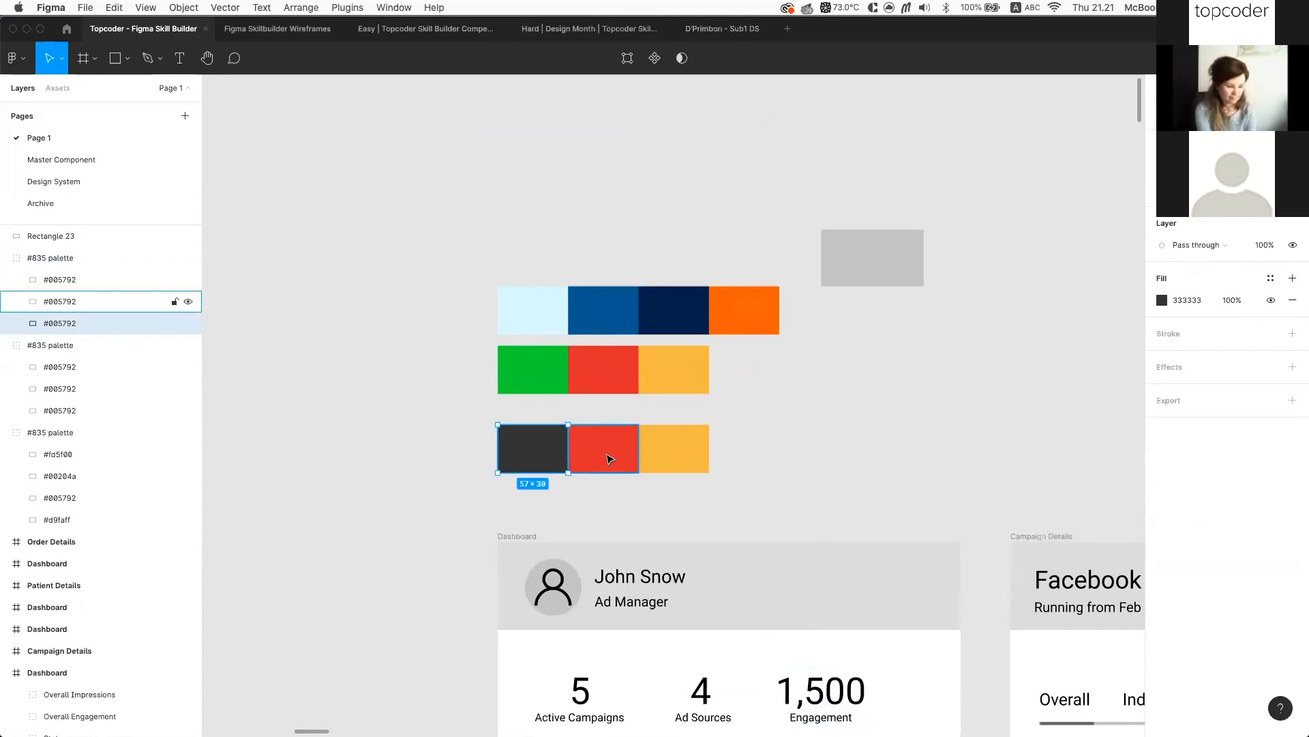
{"action": "left_click", "coordinate": [609, 458]}
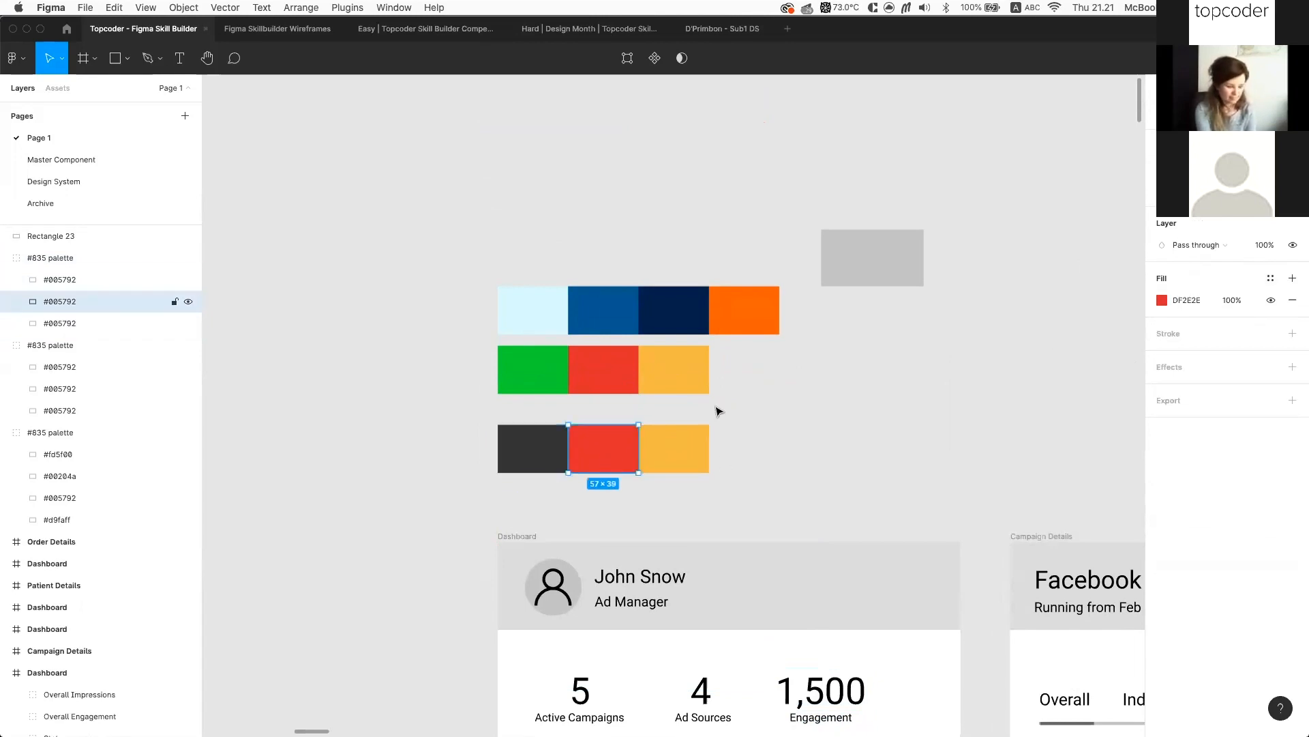
{"action": "left_click", "coordinate": [1205, 300]}
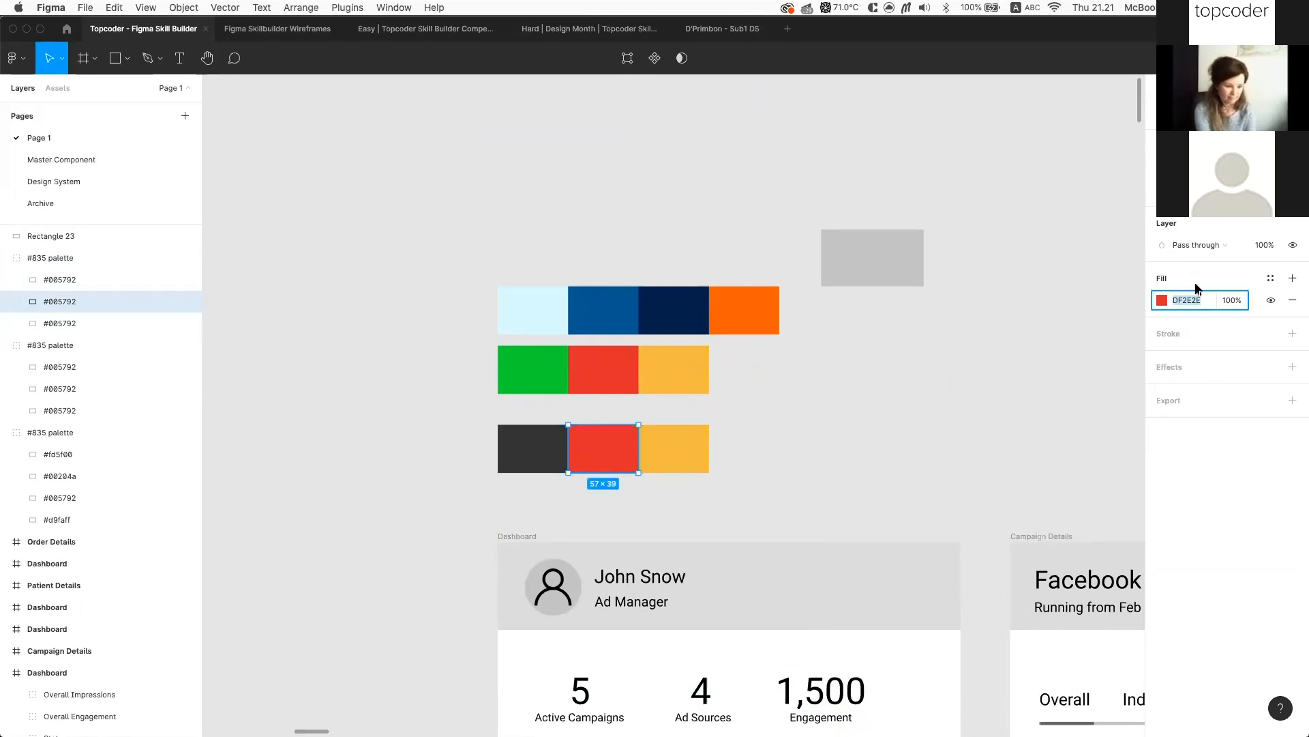
{"action": "type", "text": "757575"}
{"action": "key", "text": "Return"}
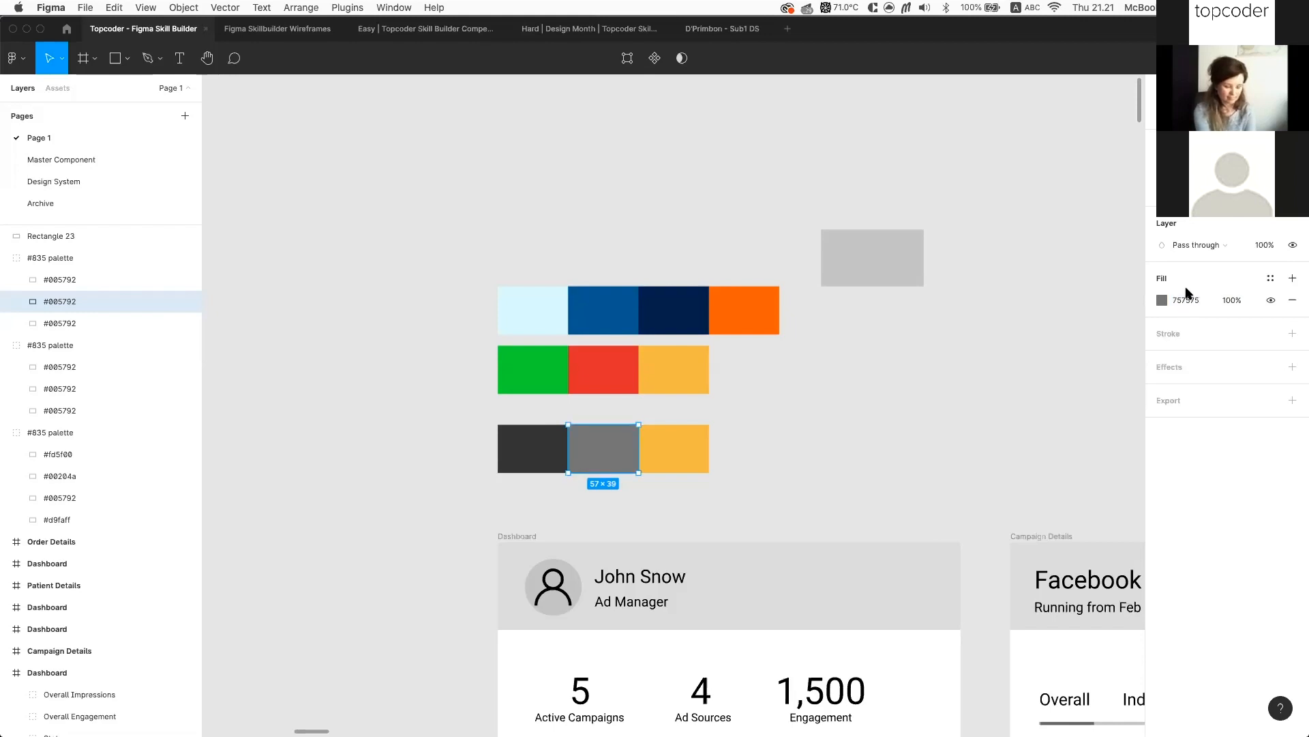
{"action": "left_click", "coordinate": [685, 444]}
{"action": "left_click", "coordinate": [1198, 305]}
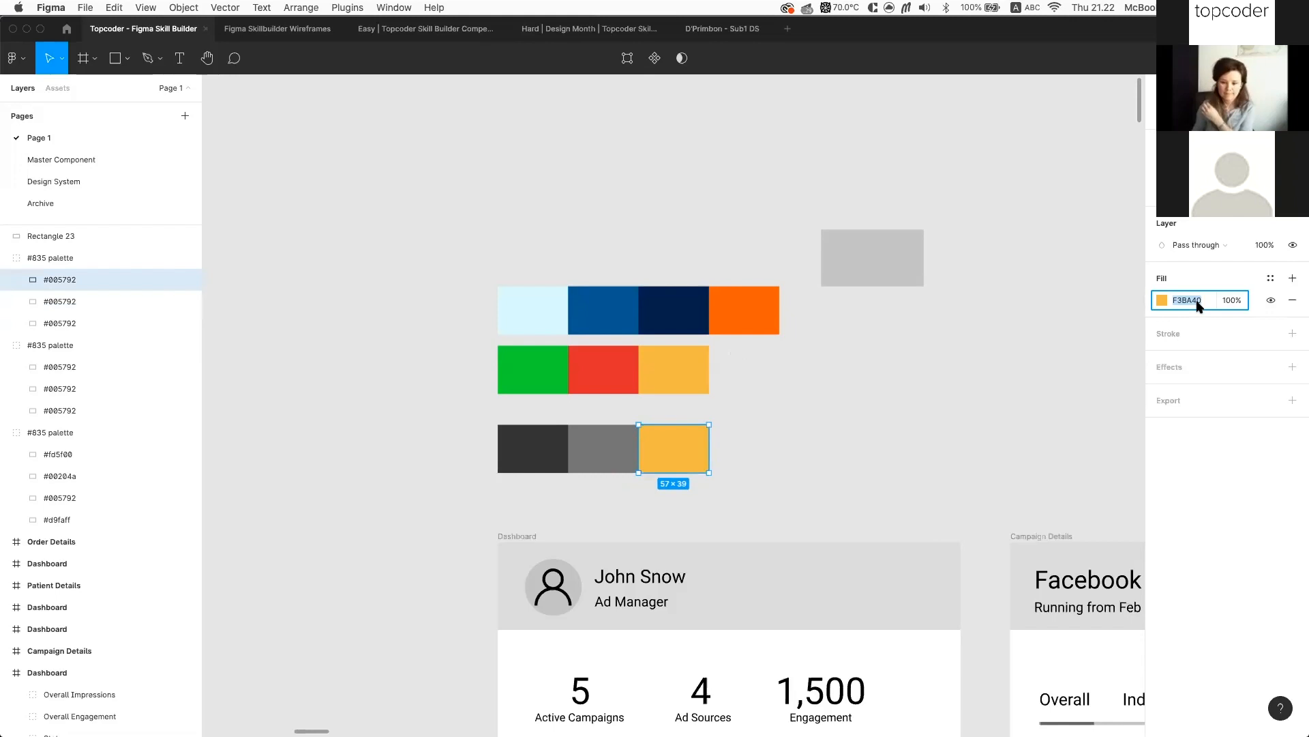
{"action": "type", "text": "aaaa"}
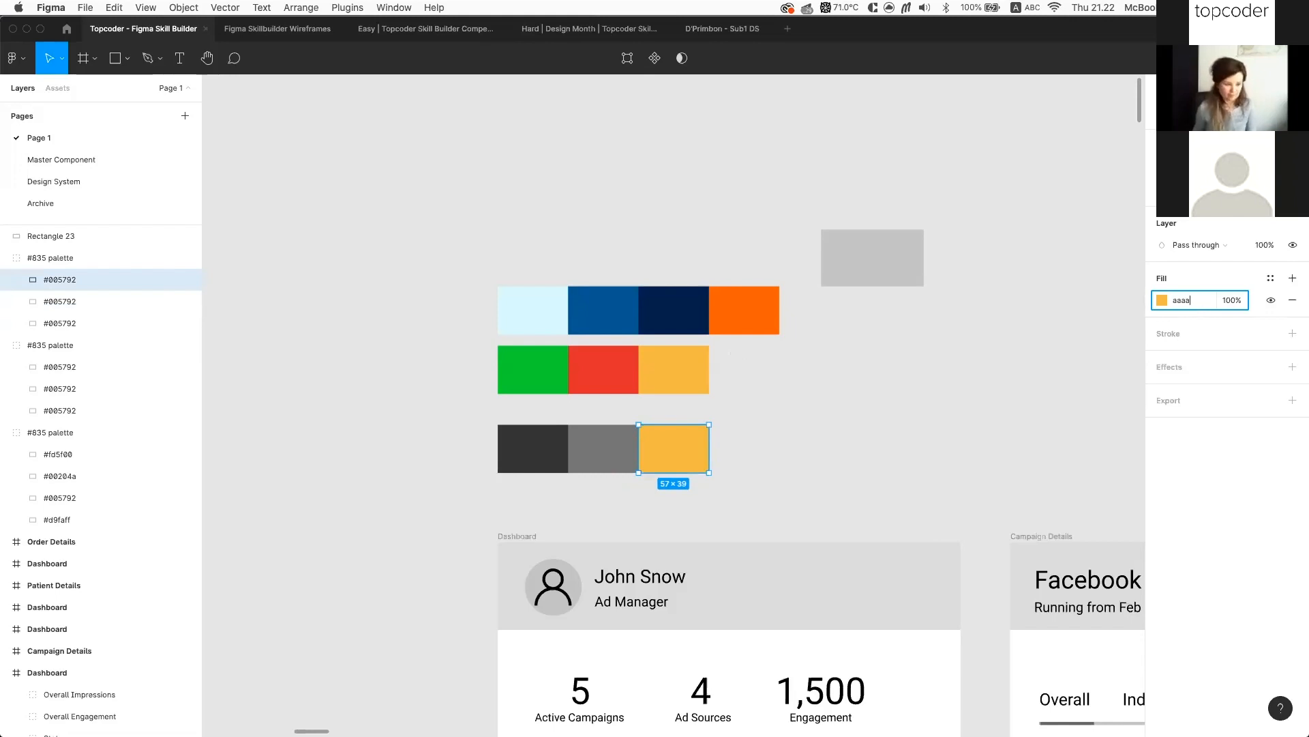
{"action": "key", "text": "Return"}
Review each grey swatch, then clear the selection
{"action": "scroll", "coordinate": [784, 406], "scroll_direction": "down", "scroll_amount": 1}
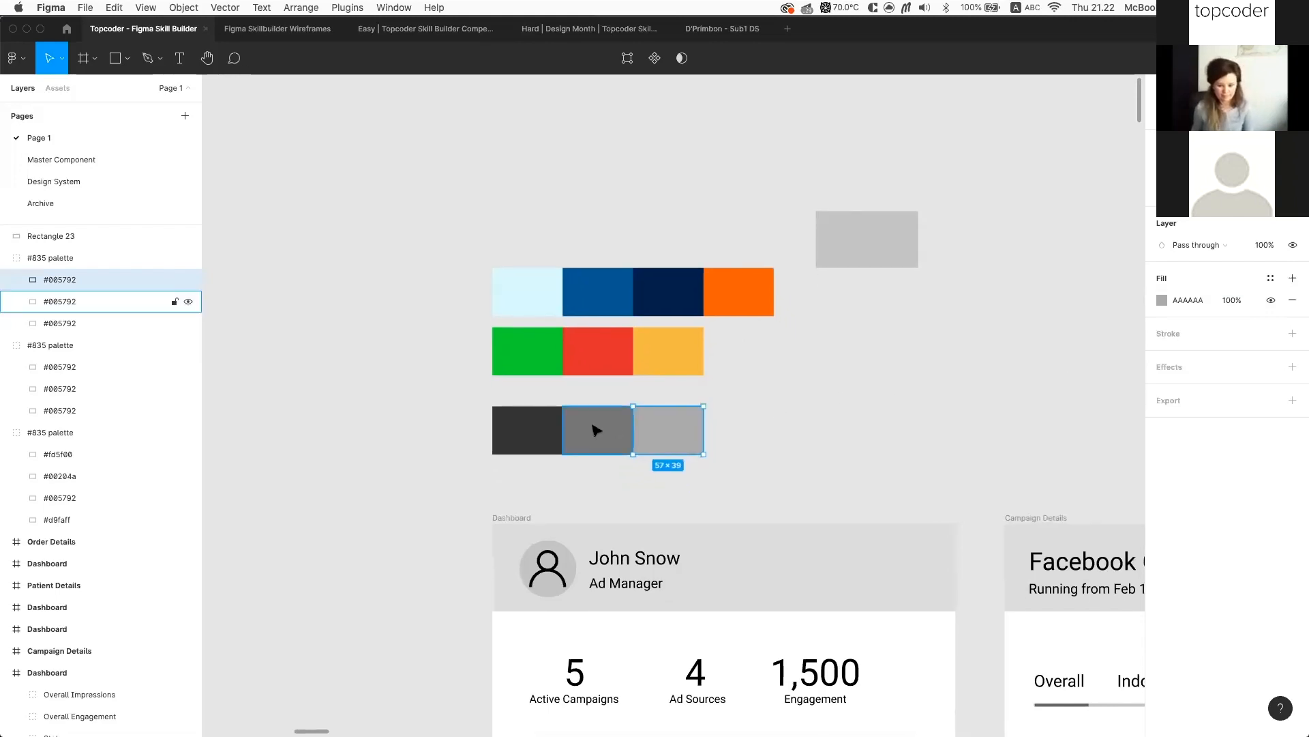
{"action": "left_click", "coordinate": [597, 430]}
{"action": "left_click", "coordinate": [541, 429]}
{"action": "left_click", "coordinate": [685, 428]}
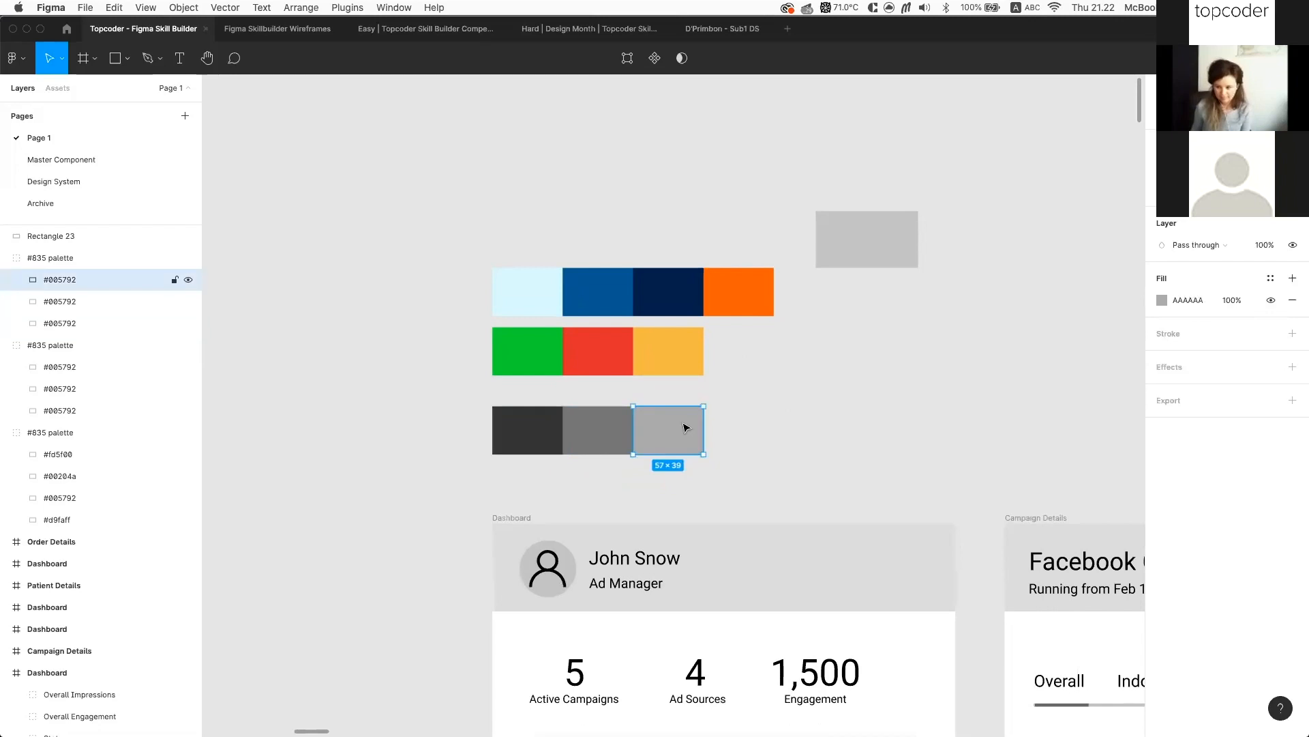
{"action": "left_click", "coordinate": [860, 332]}
{"action": "left_click", "coordinate": [347, 8]}
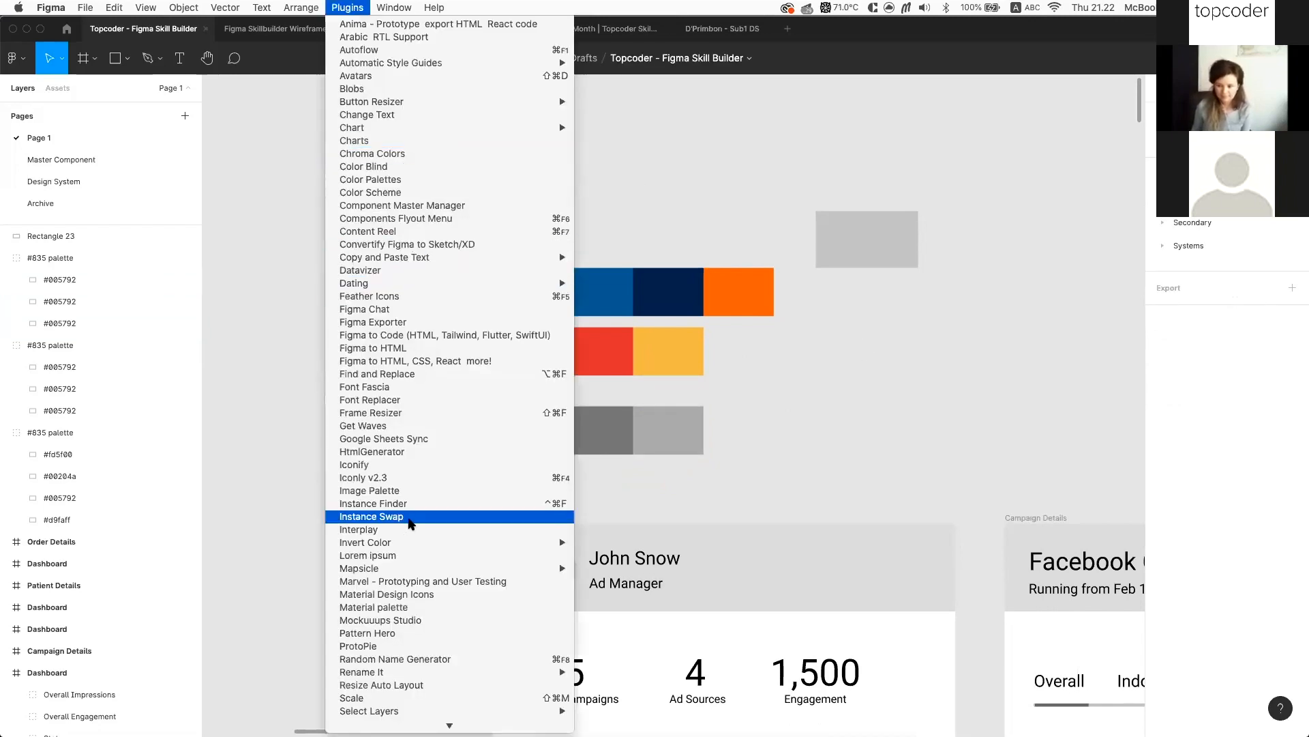
{"action": "scroll", "coordinate": [411, 523], "scroll_direction": "down", "scroll_amount": 5}
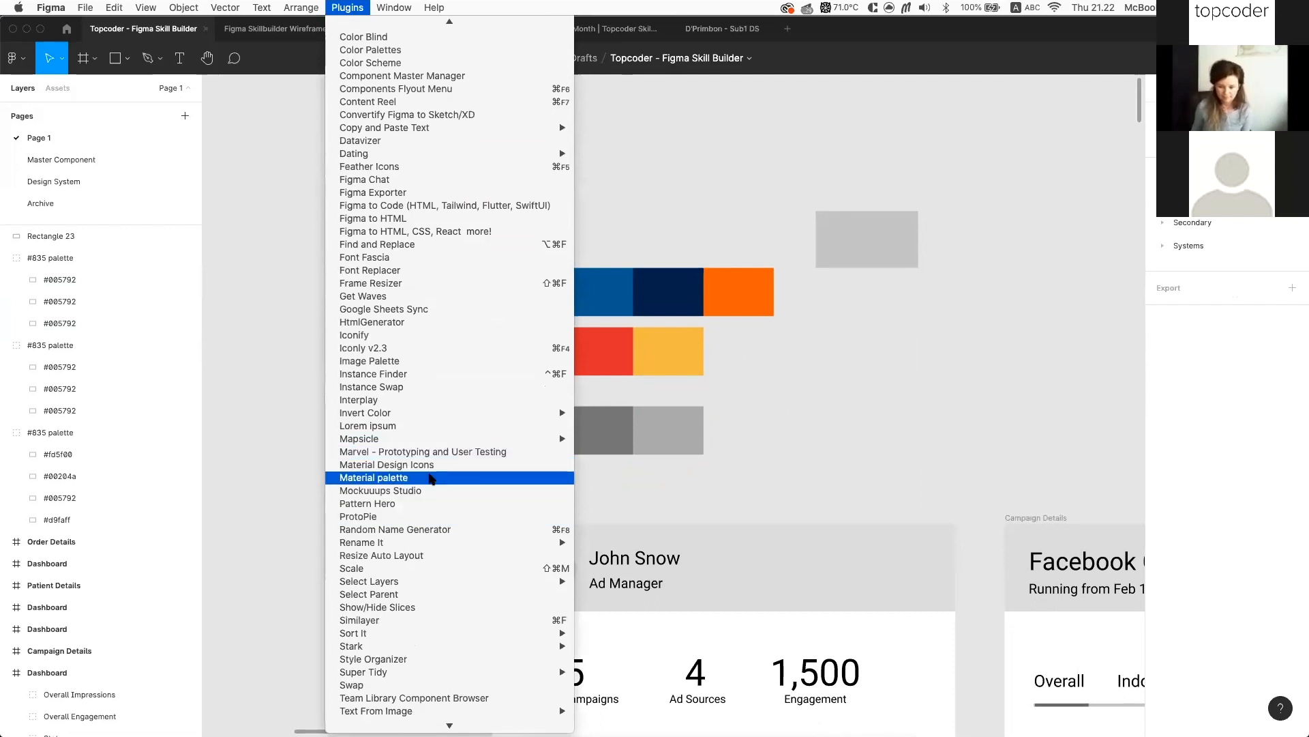
{"action": "left_click", "coordinate": [432, 477]}
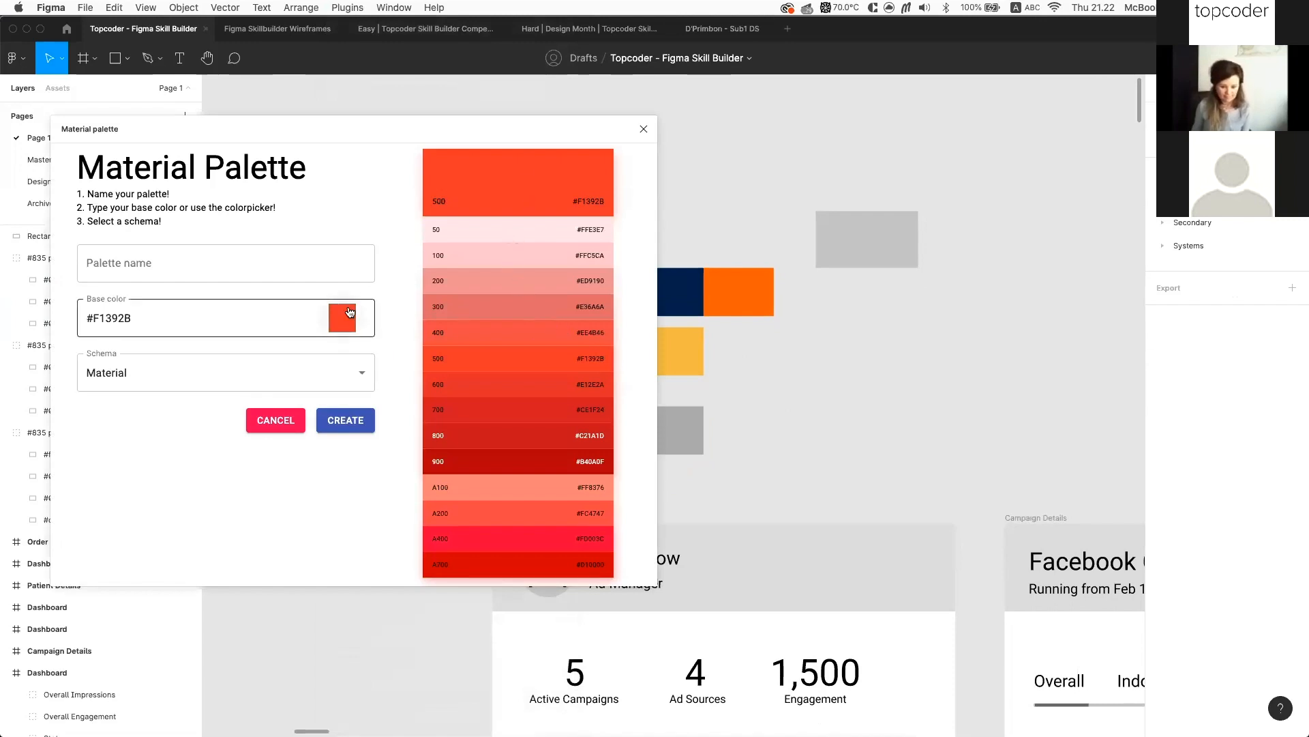
{"action": "left_click", "coordinate": [364, 376]}
{"action": "left_click", "coordinate": [328, 397]}
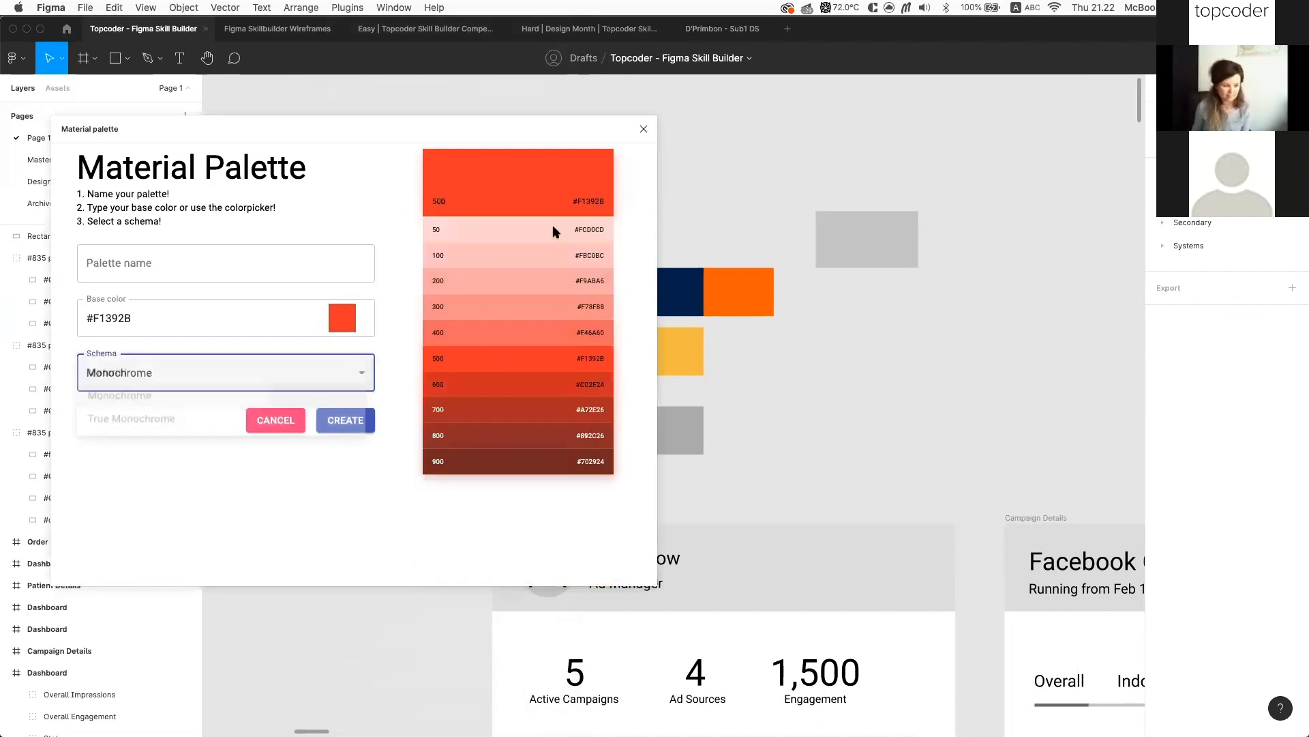
{"action": "left_click", "coordinate": [644, 129]}
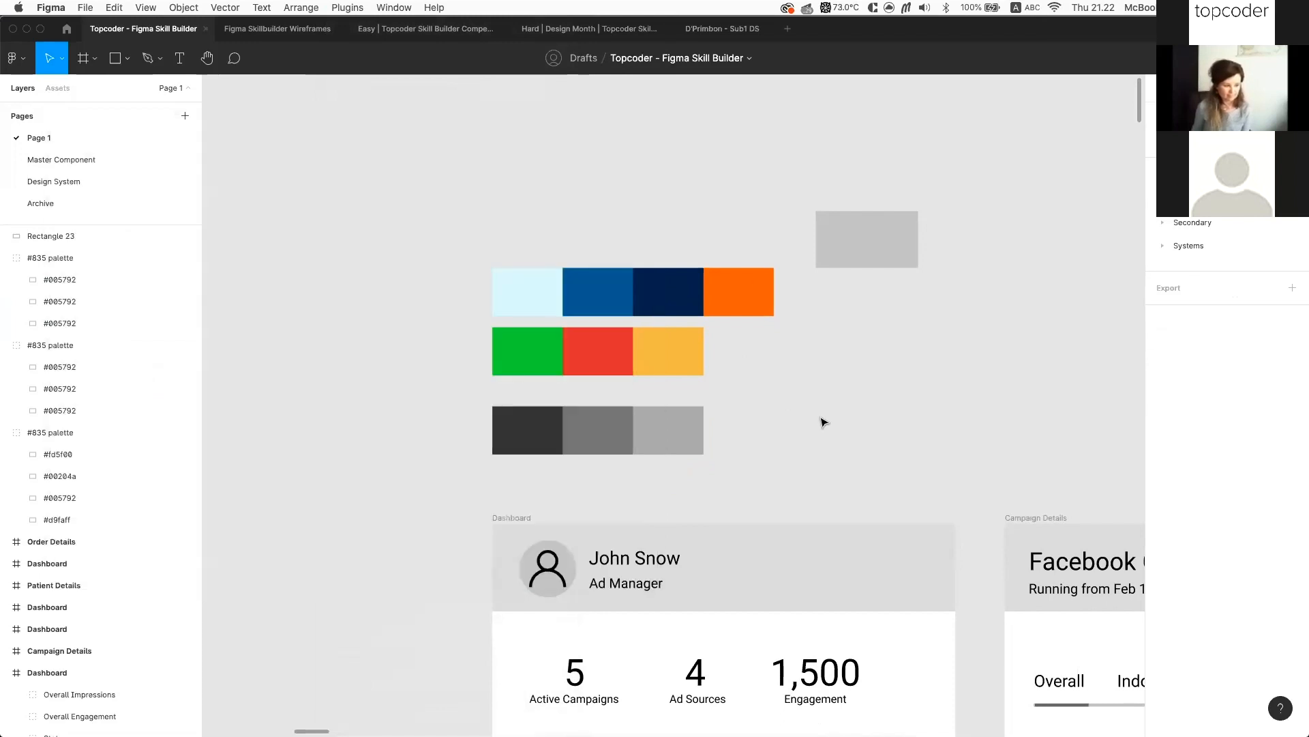
{"action": "scroll", "coordinate": [823, 422], "scroll_direction": "right", "scroll_amount": 2}
{"action": "left_click", "coordinate": [641, 423]}
{"action": "scroll", "coordinate": [439, 364], "scroll_direction": "down", "scroll_amount": 2}
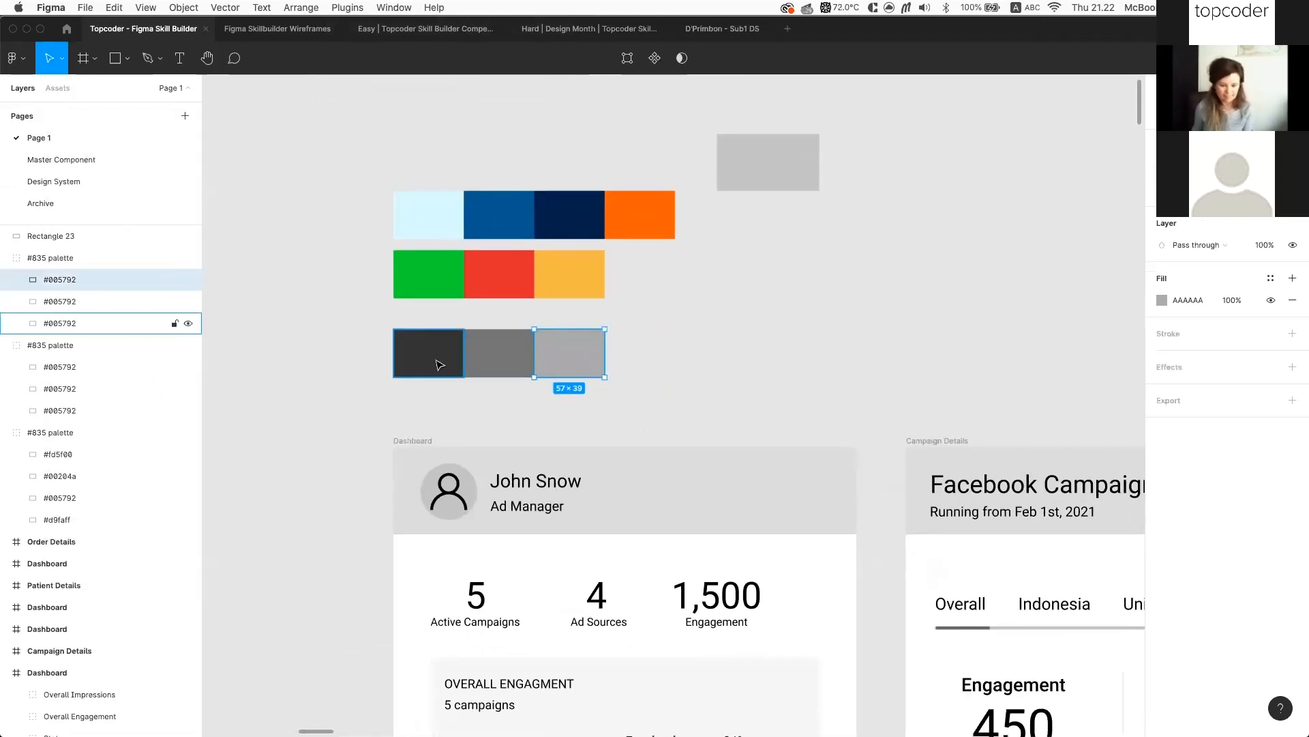
{"action": "left_click", "coordinate": [439, 365]}
{"action": "scroll", "coordinate": [490, 350], "scroll_direction": "down", "scroll_amount": 1}
{"action": "scroll", "coordinate": [490, 350], "scroll_direction": "left", "scroll_amount": 1}
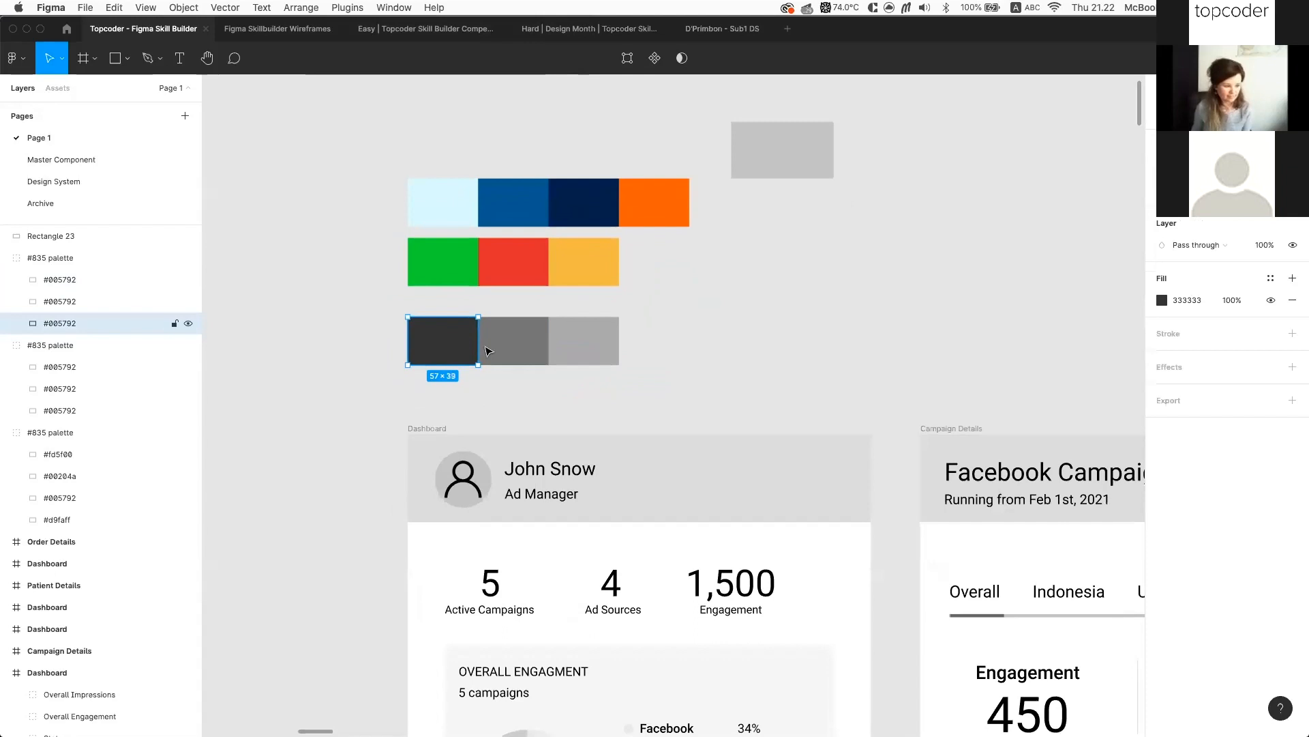
{"action": "left_click", "coordinate": [489, 350]}
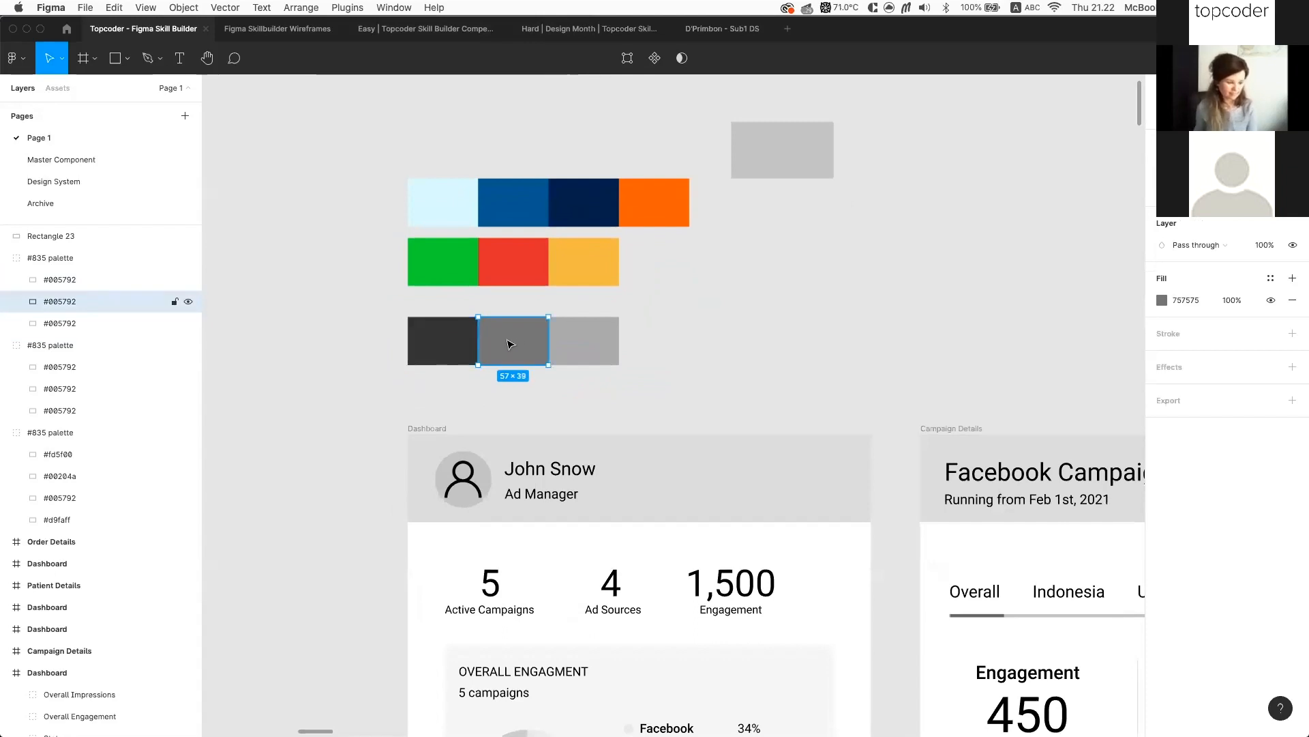
Create a Neutral/Black 01 color style from the dark grey 333333 square's fill
{"action": "scroll", "coordinate": [513, 341], "scroll_direction": "up", "scroll_amount": 3}
{"action": "left_click", "coordinate": [639, 340]}
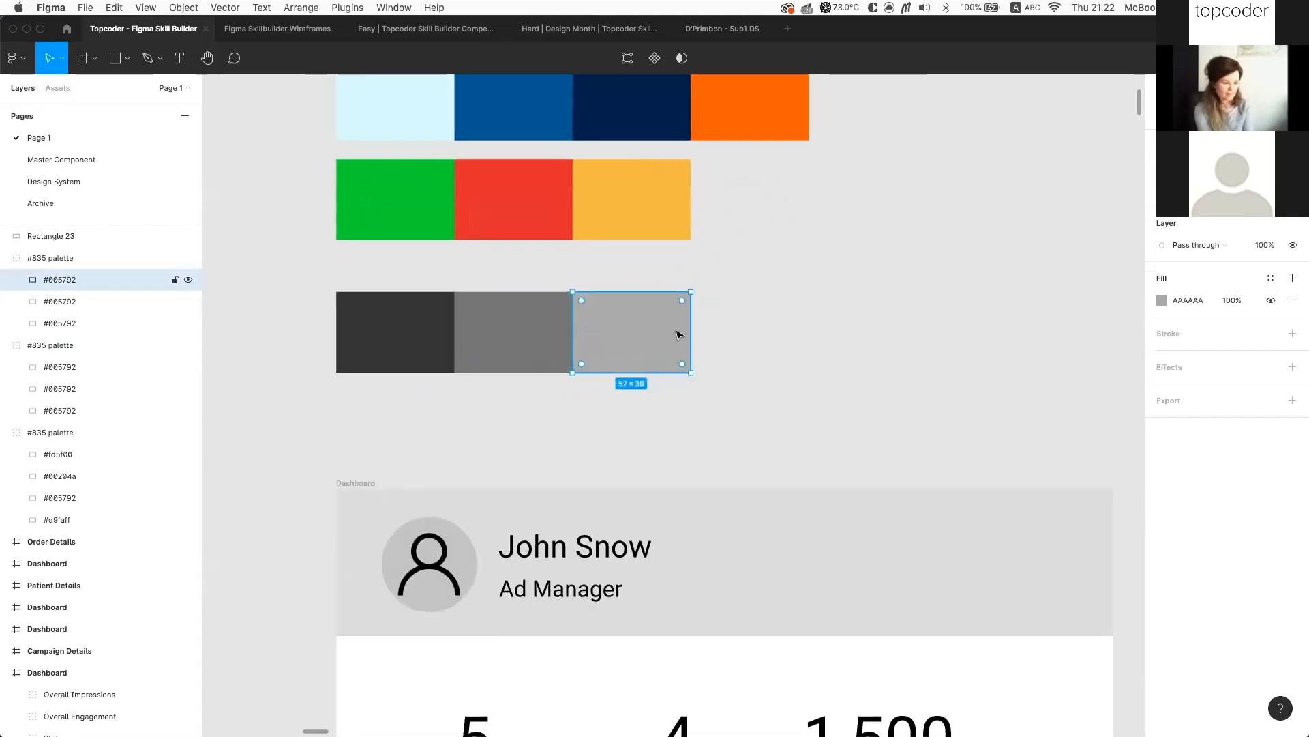
{"action": "scroll", "coordinate": [763, 339], "scroll_direction": "down", "scroll_amount": 3}
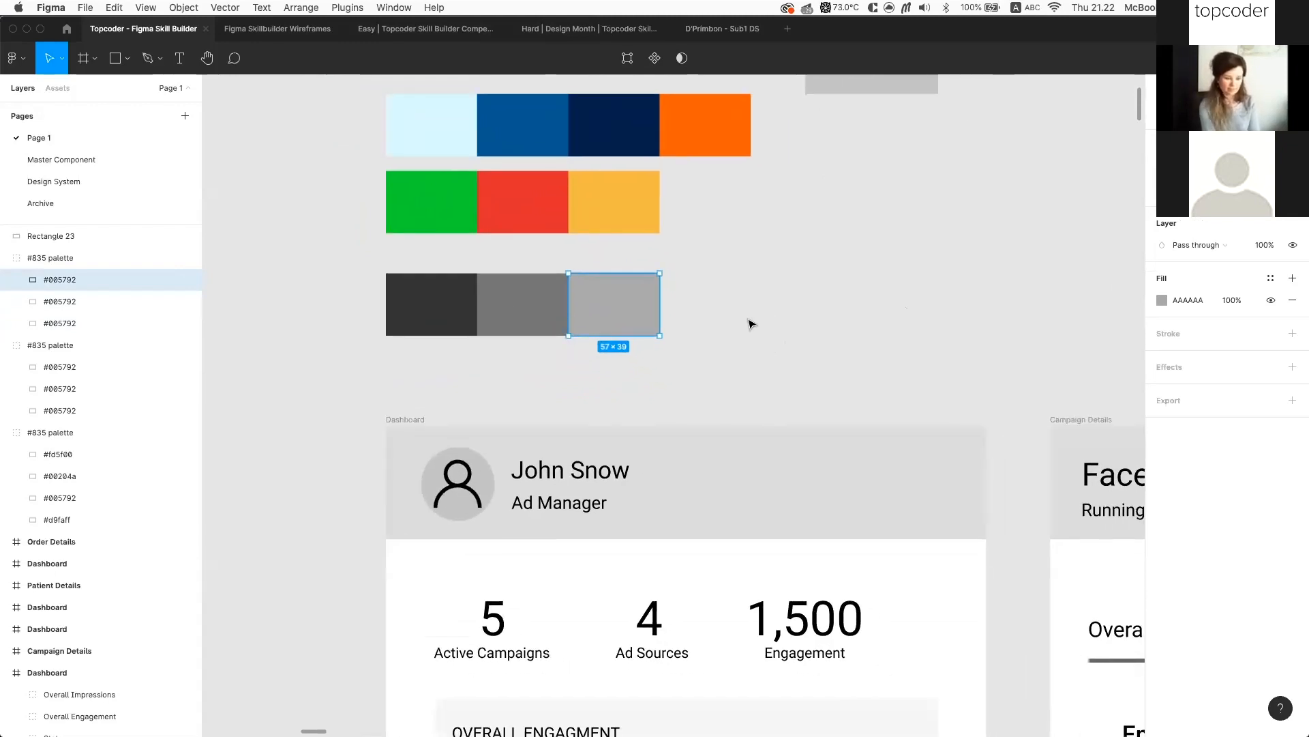
{"action": "left_click", "coordinate": [416, 297]}
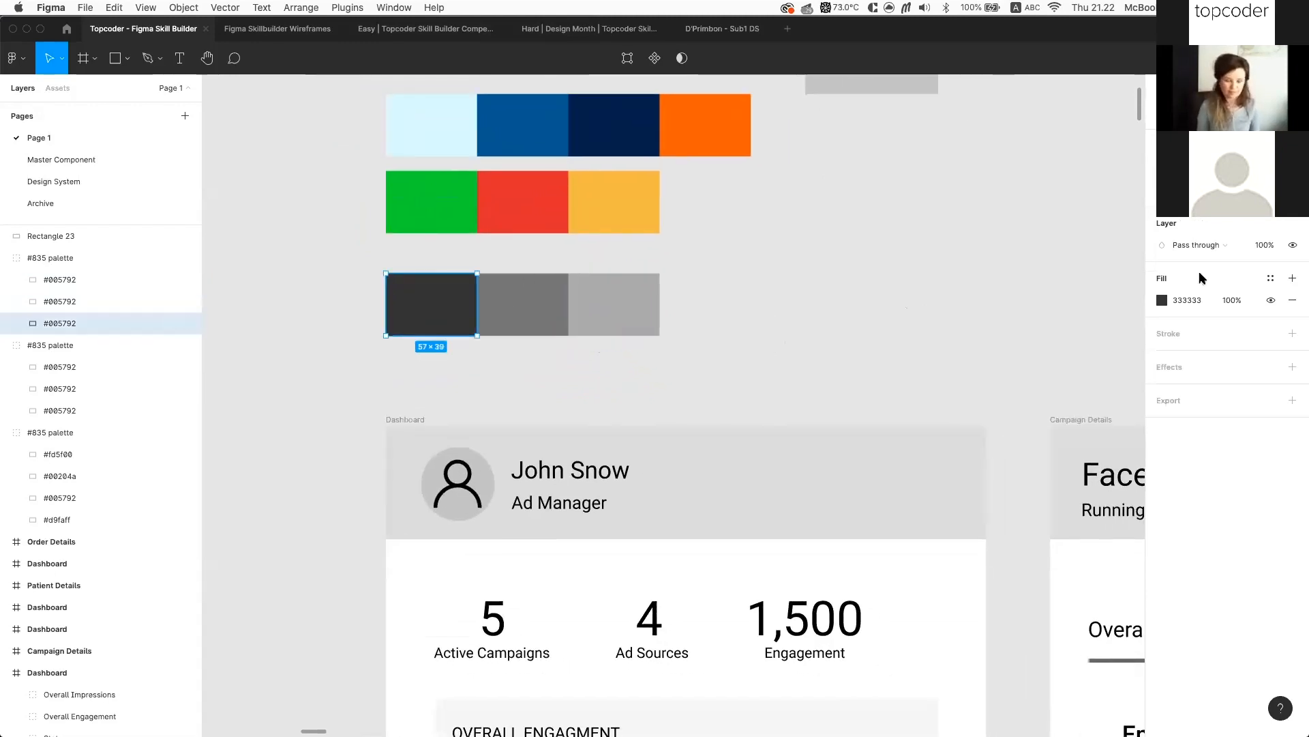
{"action": "left_click", "coordinate": [1268, 278]}
{"action": "left_click", "coordinate": [1289, 304]}
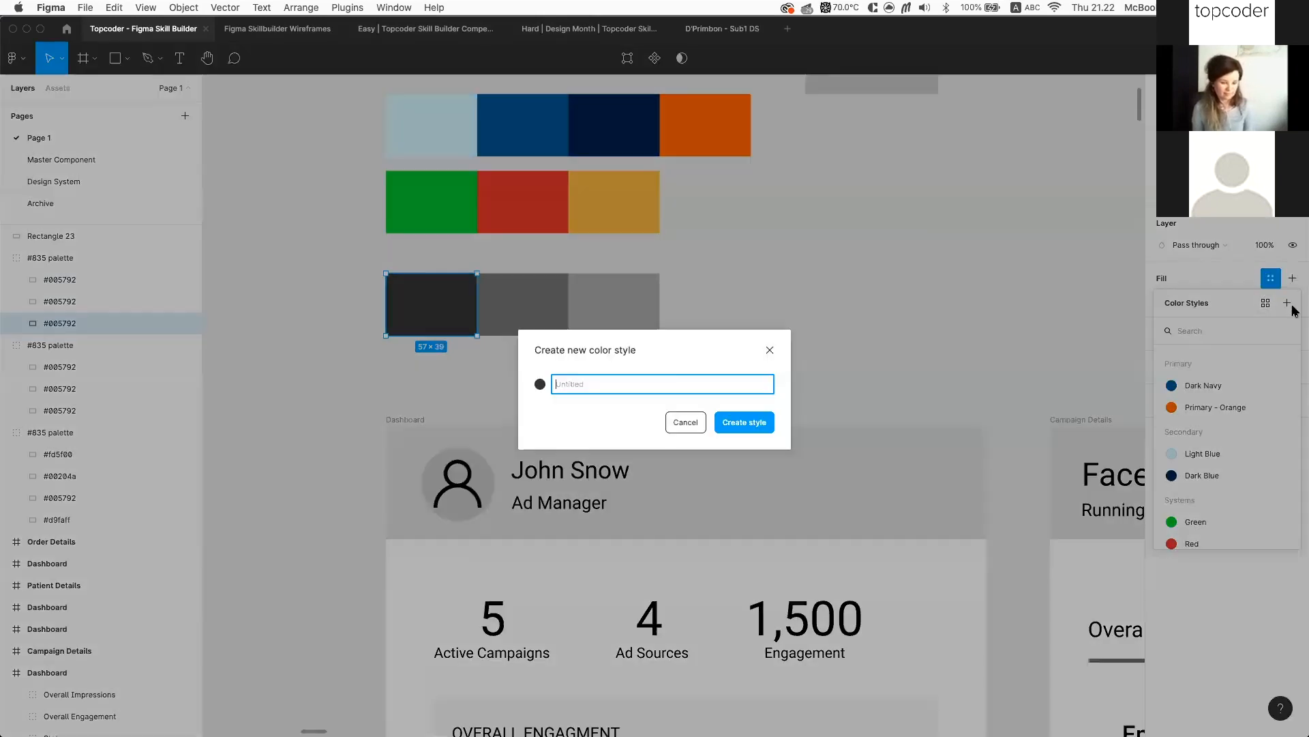
{"action": "type", "text": "Neu"}
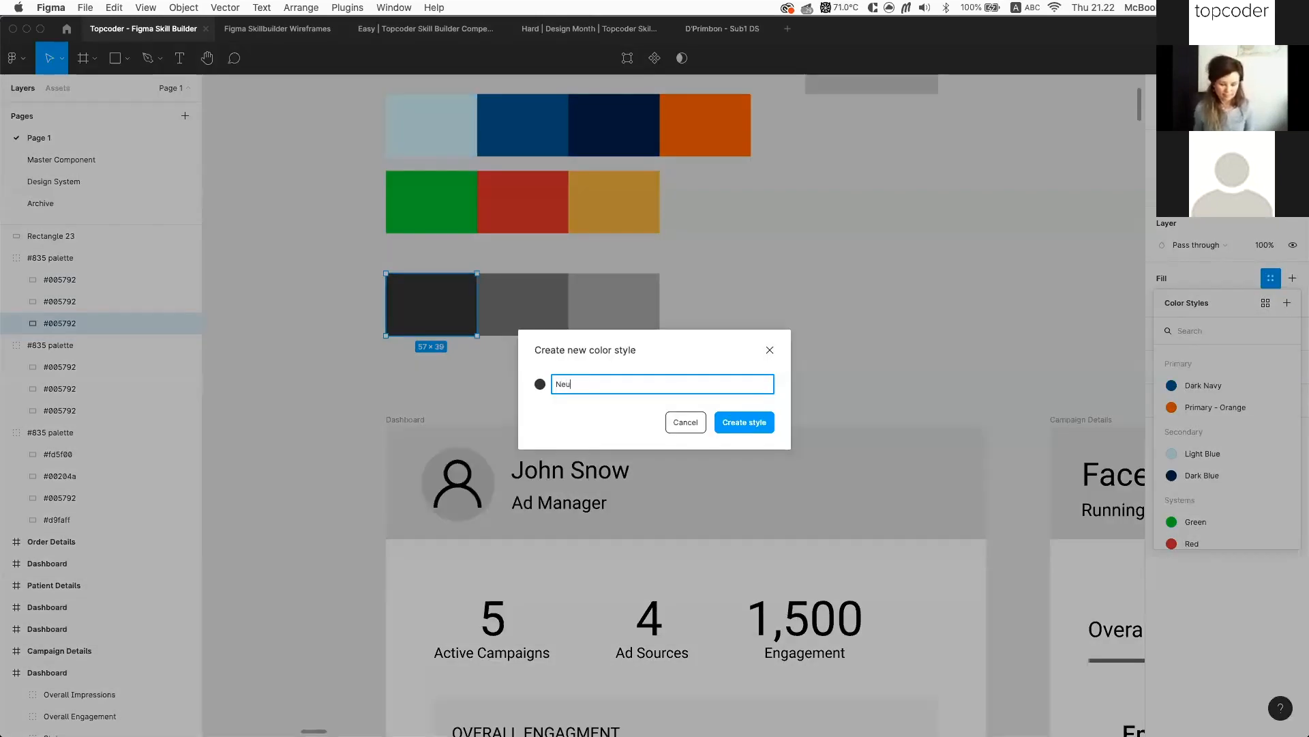
{"action": "type", "text": "rta"}
{"action": "key", "text": "BackSpace"}
{"action": "key", "text": "BackSpace"}
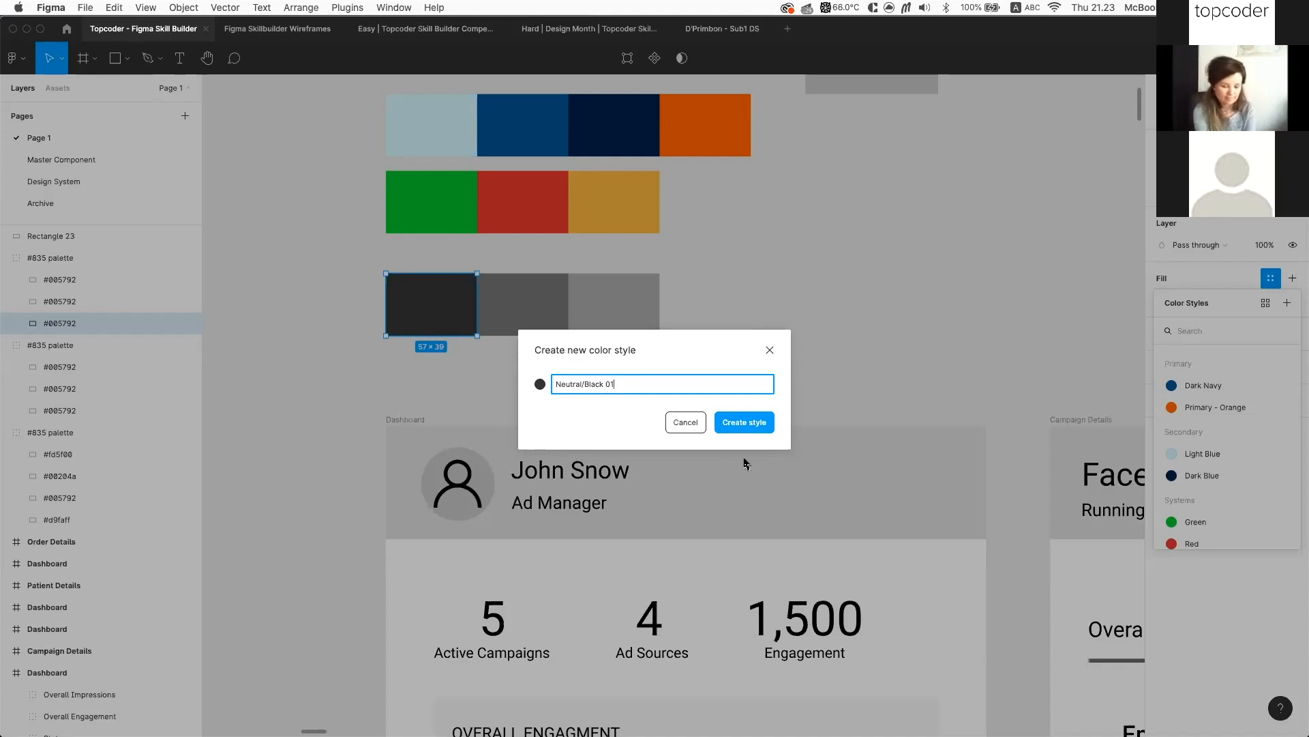
{"action": "left_click", "coordinate": [760, 424]}
{"action": "key", "text": "Tab"}
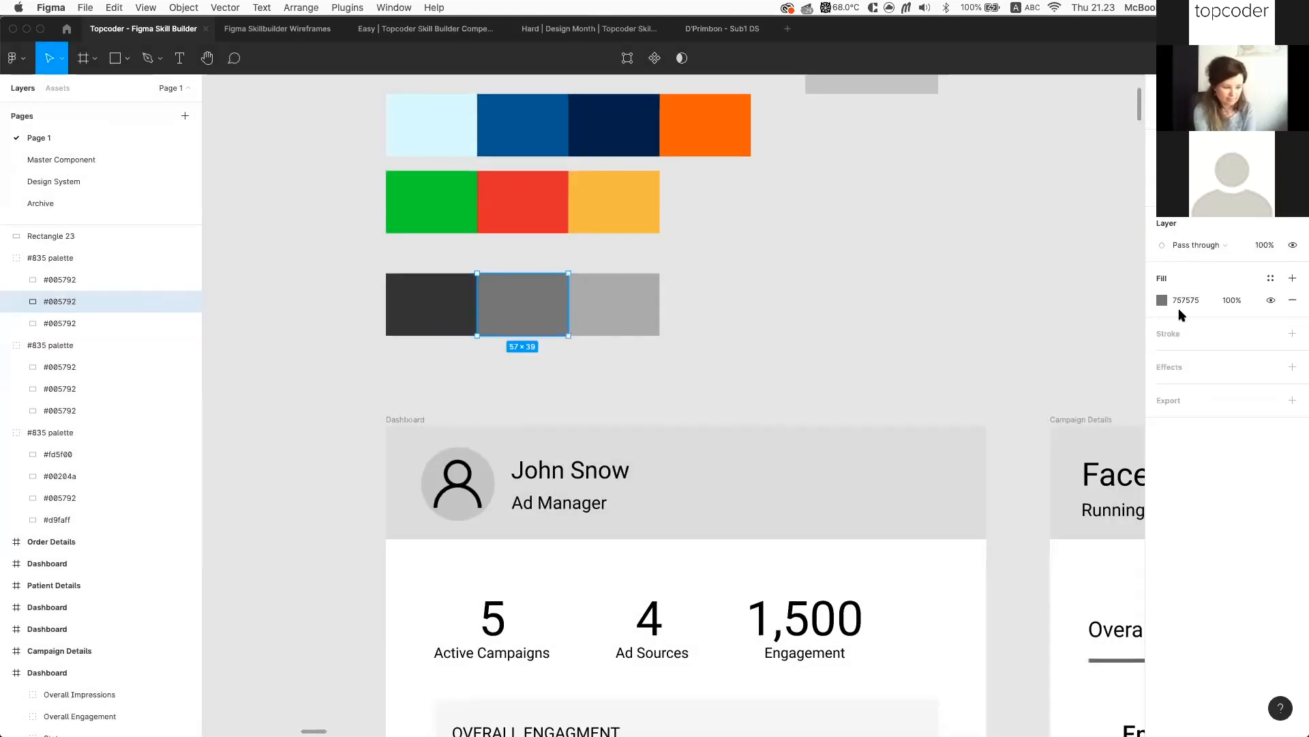
Save the middle grey swatch's fill as the Neutral/Grey 01 color style
{"action": "left_click", "coordinate": [1270, 278]}
{"action": "left_click", "coordinate": [1286, 303]}
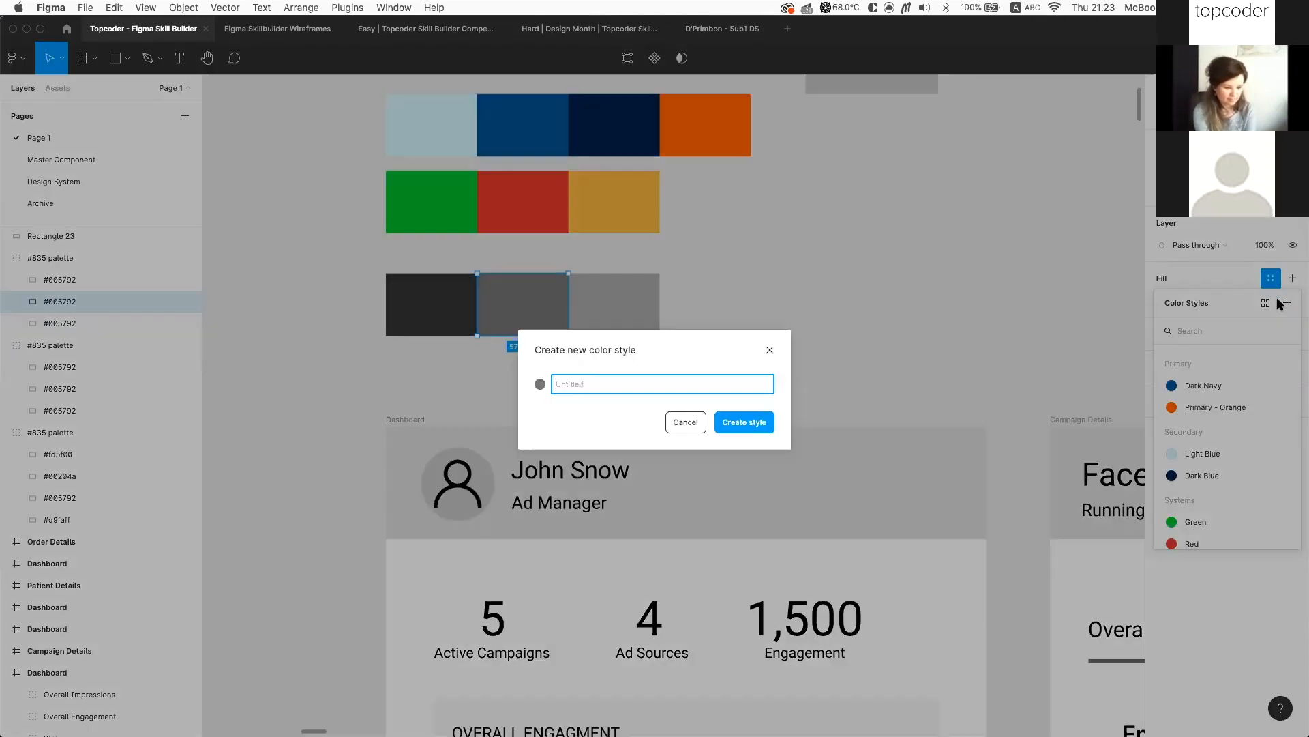
{"action": "type", "text": "Neutrals"}
{"action": "key", "text": "BackSpace"}
{"action": "type", "text": "/Grey 01"}
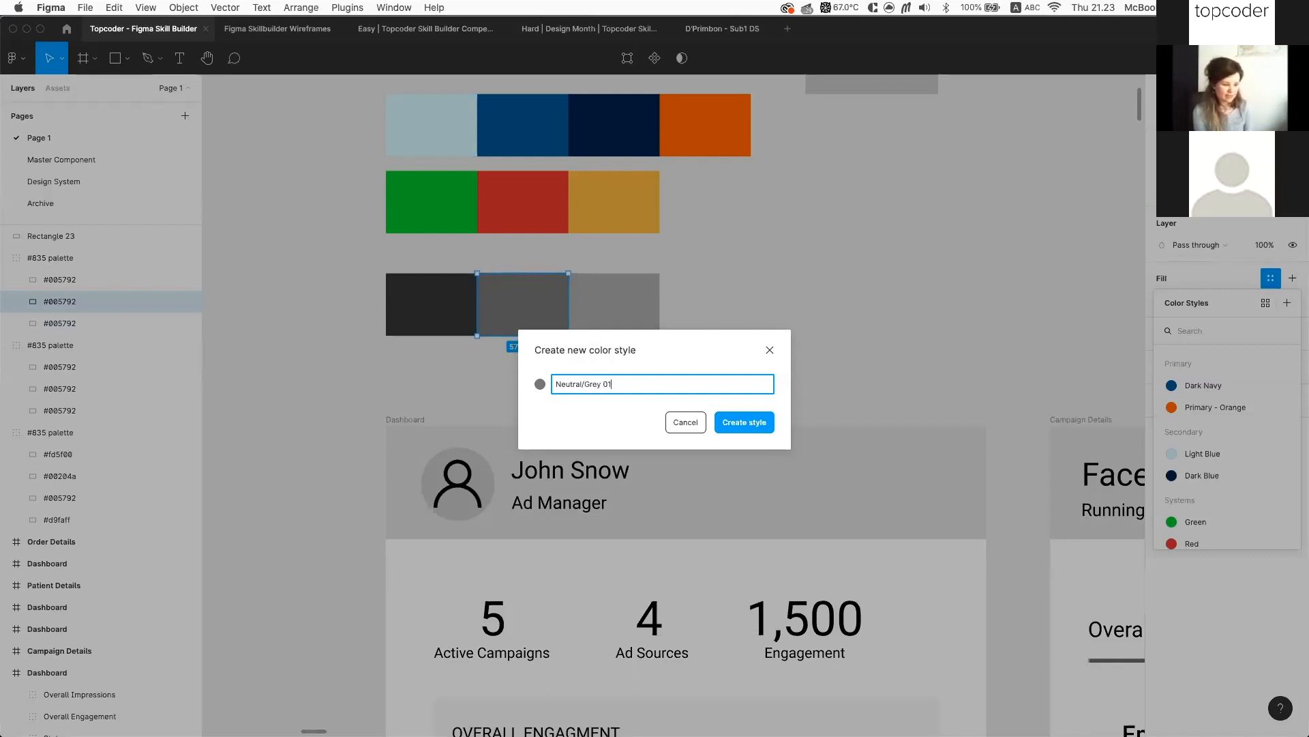
{"action": "key", "text": "super+a"}
{"action": "key", "text": "super+c"}
{"action": "key", "text": "Return"}
Save the light grey swatch's fill as the Neutral/Grey 02 color style
{"action": "left_click", "coordinate": [605, 313]}
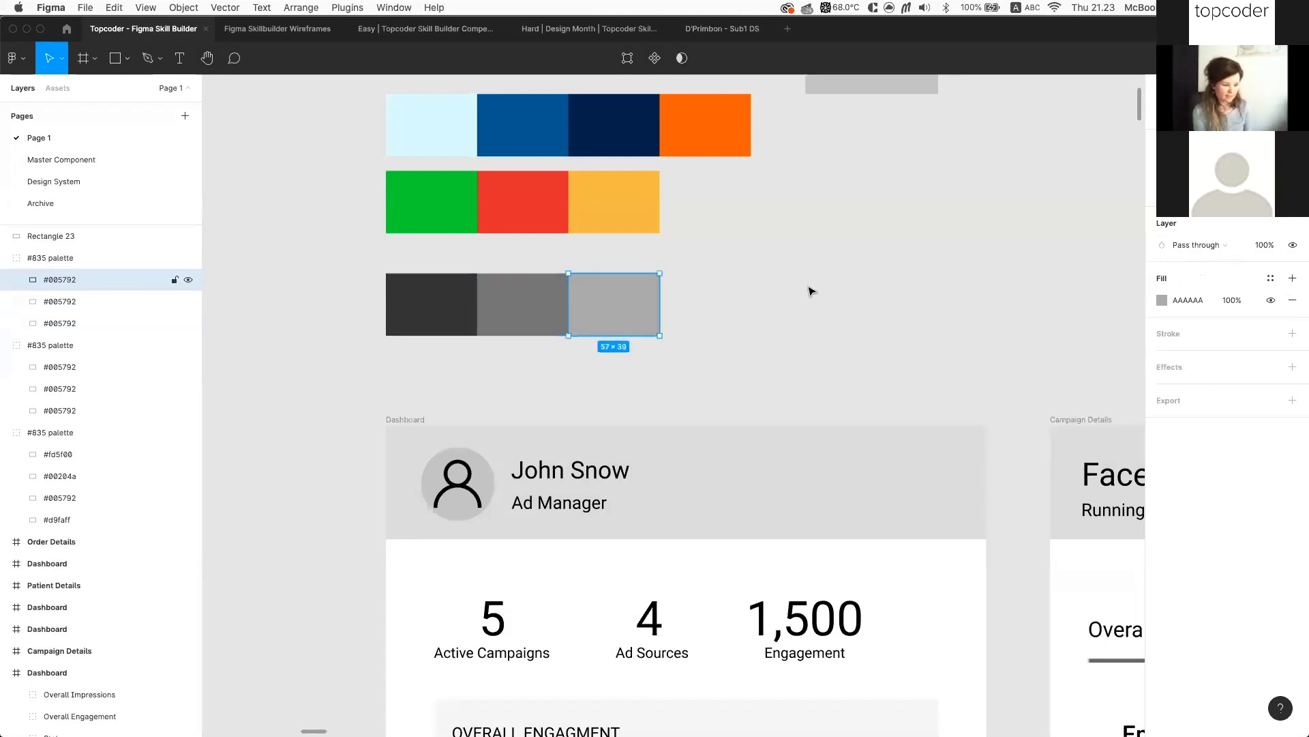
{"action": "left_click", "coordinate": [1272, 279]}
{"action": "left_click", "coordinate": [1287, 303]}
{"action": "key", "text": "super+v"}
{"action": "key", "text": "Return"}
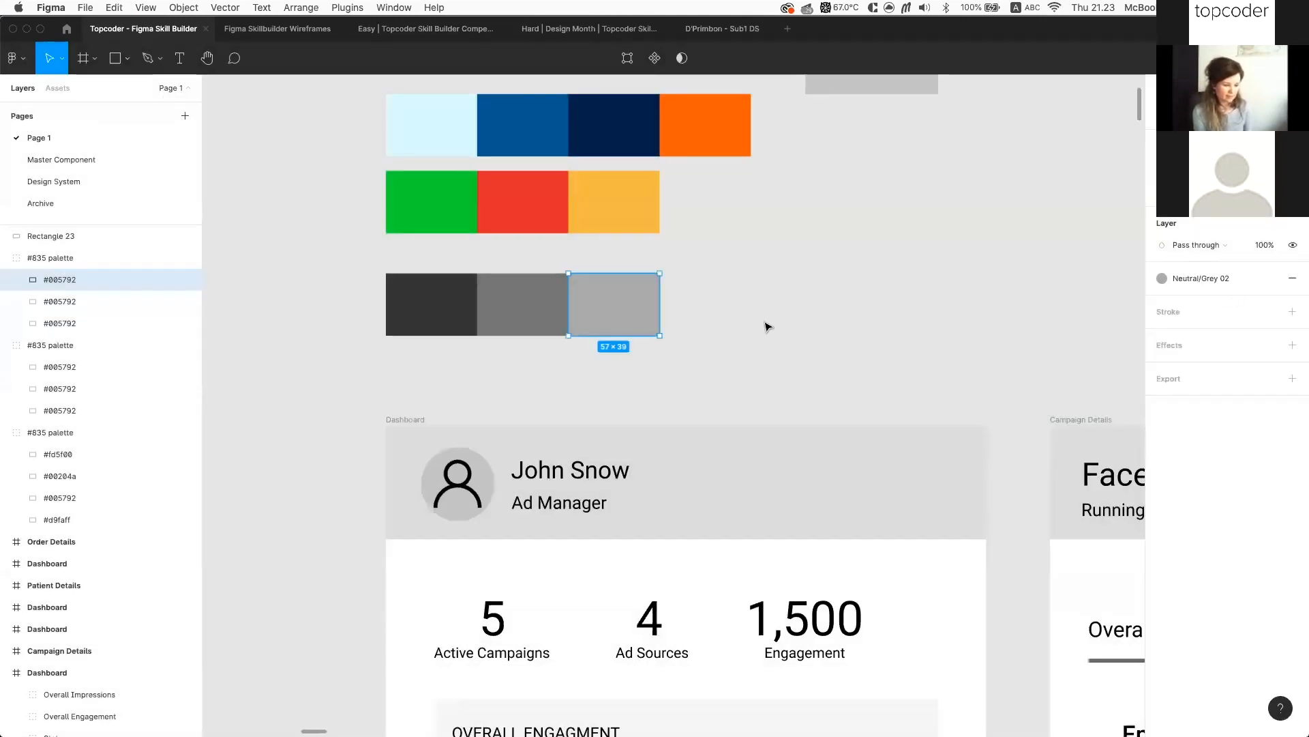
Duplicate the light grey swatch to its right, detach its style and fill it E0E0E0
{"action": "left_click_drag", "start_coordinate": [618, 312], "coordinate": [747, 312]}
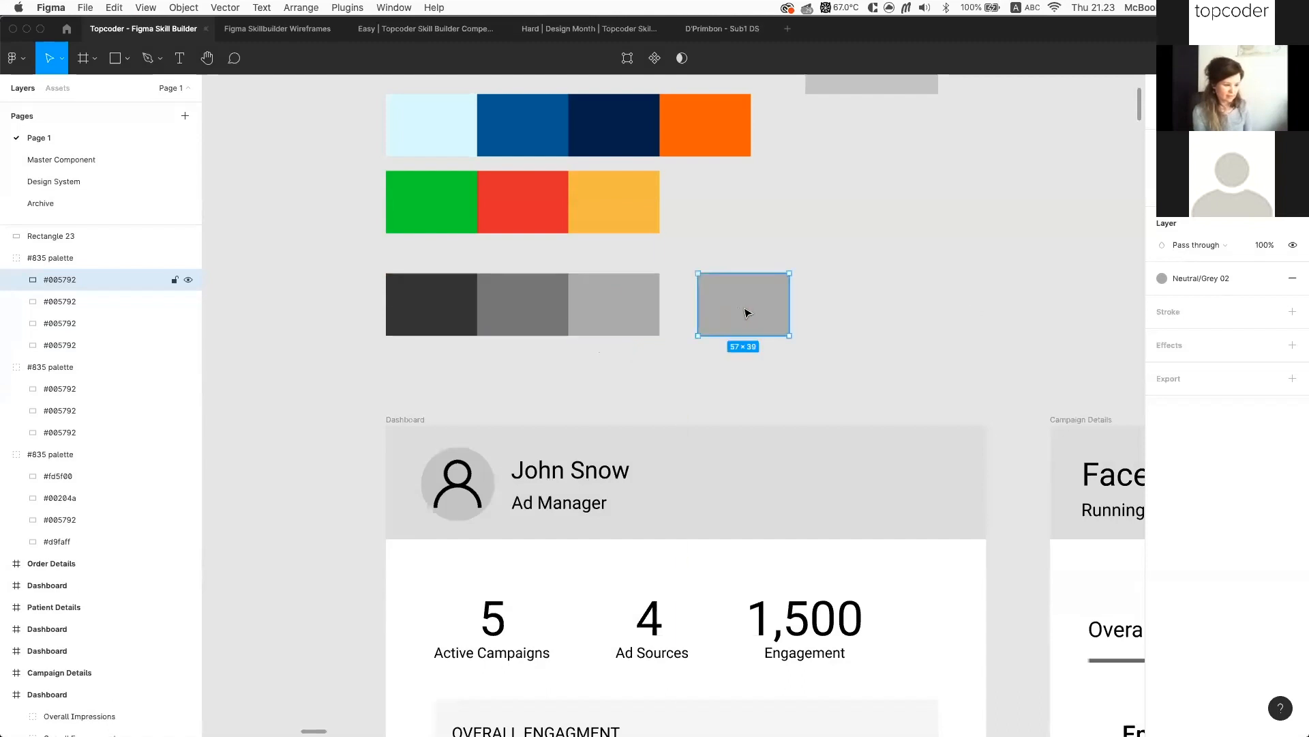
{"action": "left_click", "coordinate": [1271, 279]}
{"action": "left_click", "coordinate": [1215, 301]}
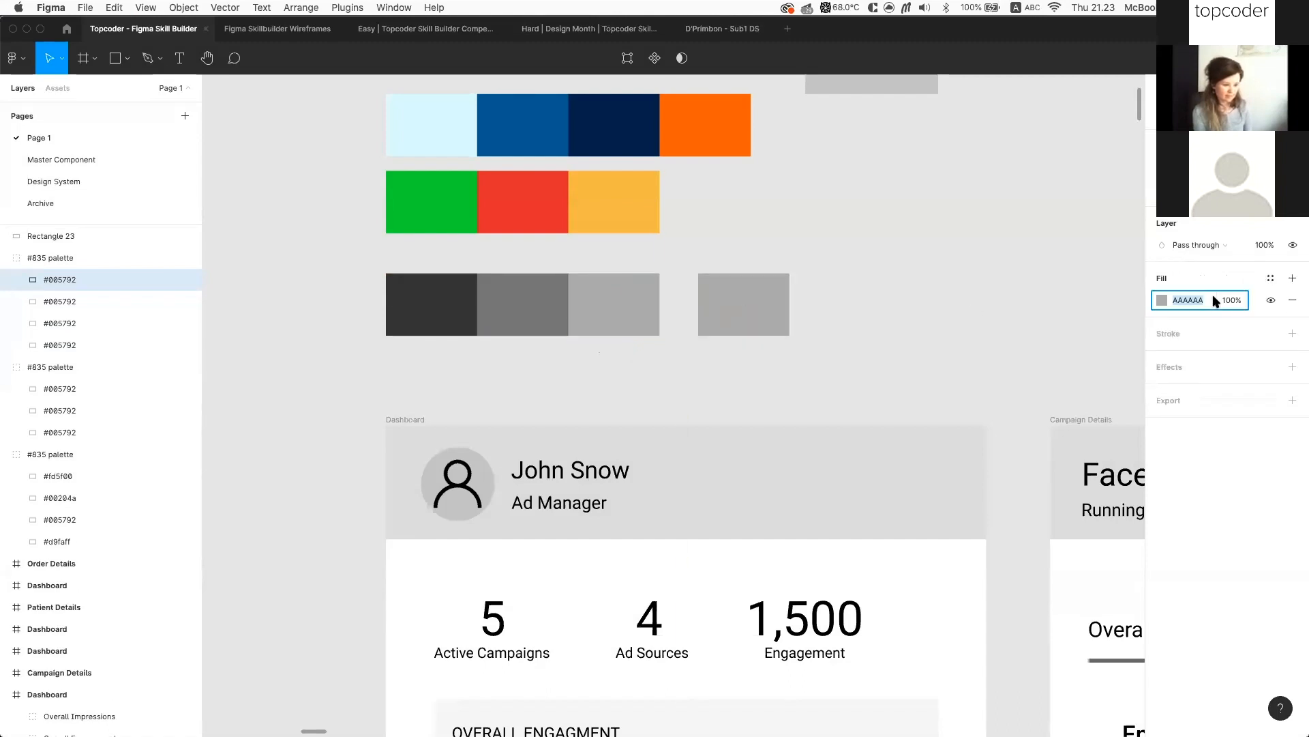
{"action": "type", "text": "e0e0e0"}
{"action": "key", "text": "Return"}
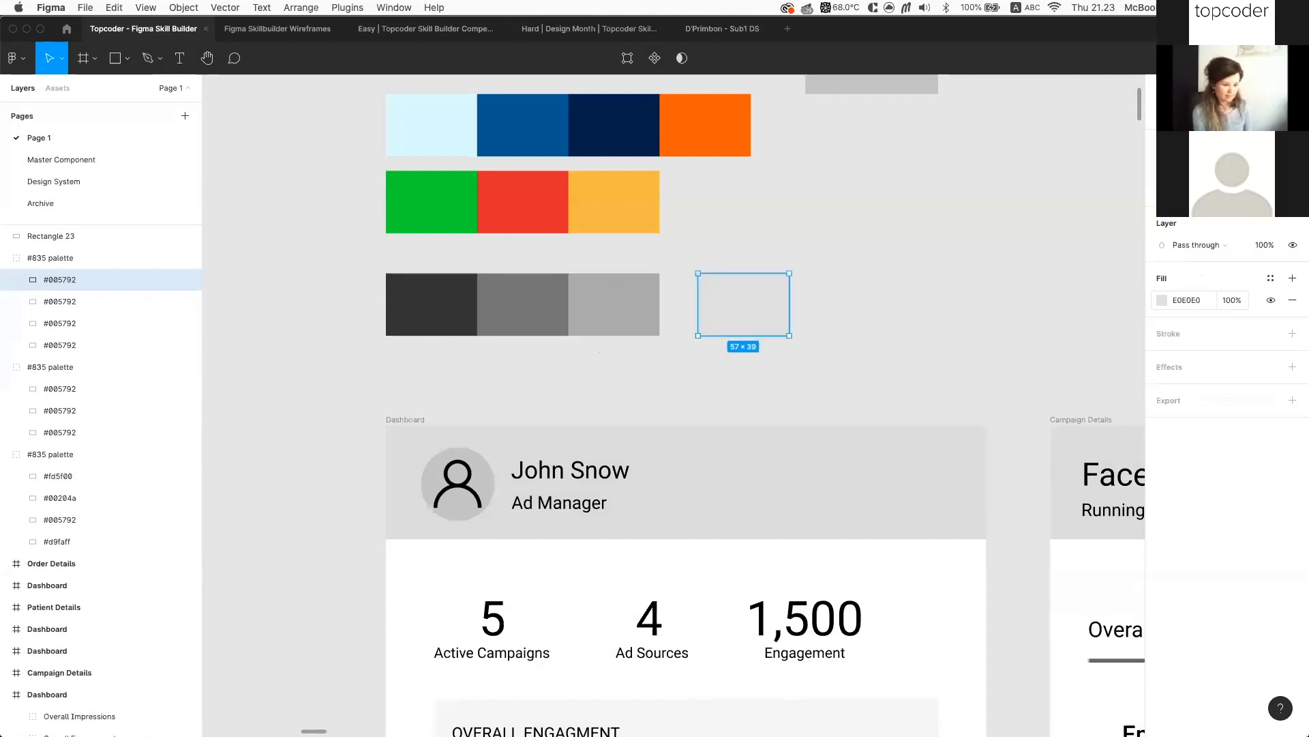
{"action": "left_click", "coordinate": [957, 321]}
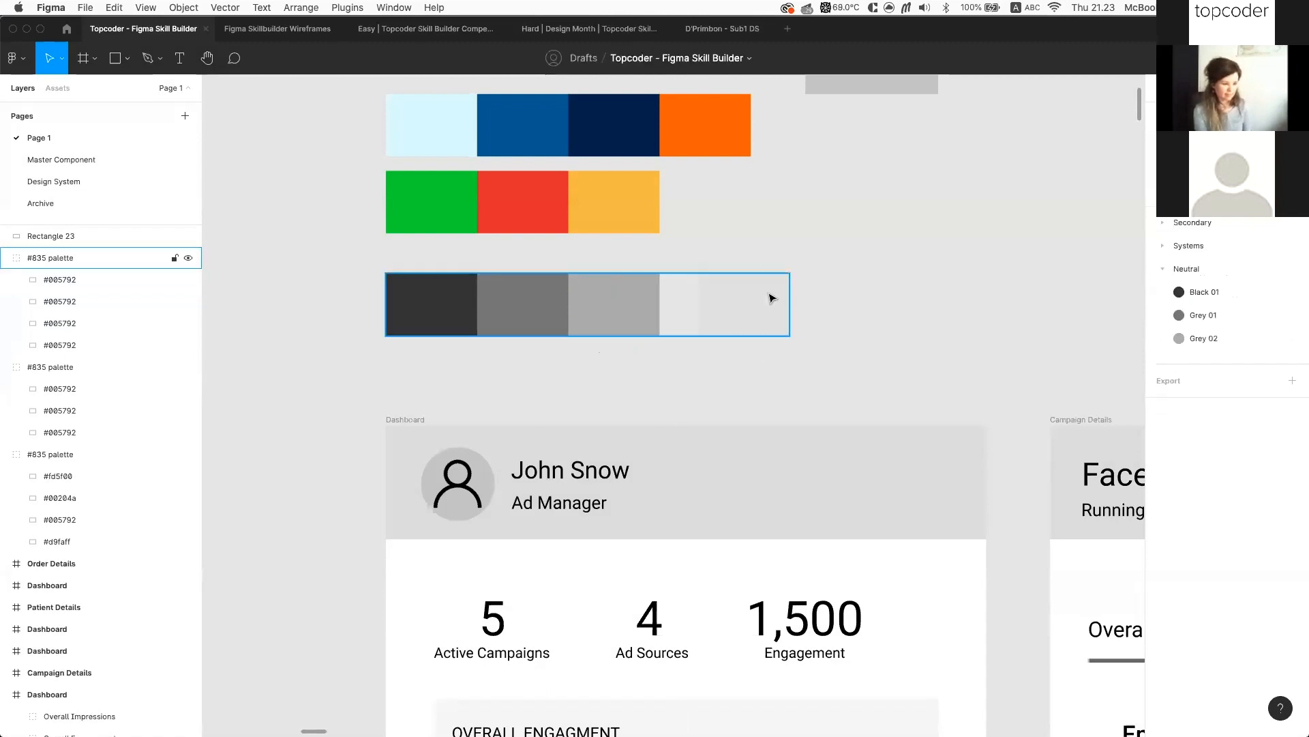
{"action": "right_click", "coordinate": [917, 295]}
{"action": "key", "text": "Escape"}
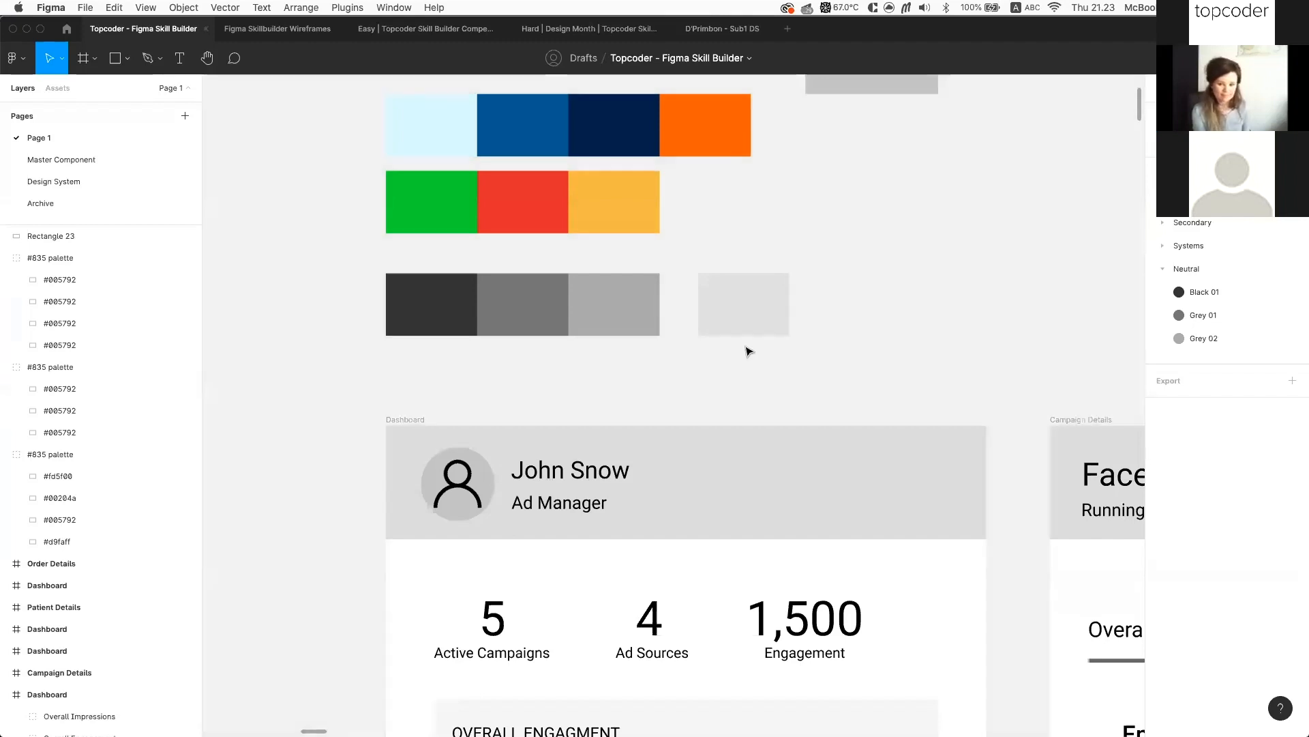
{"action": "left_click", "coordinate": [753, 324]}
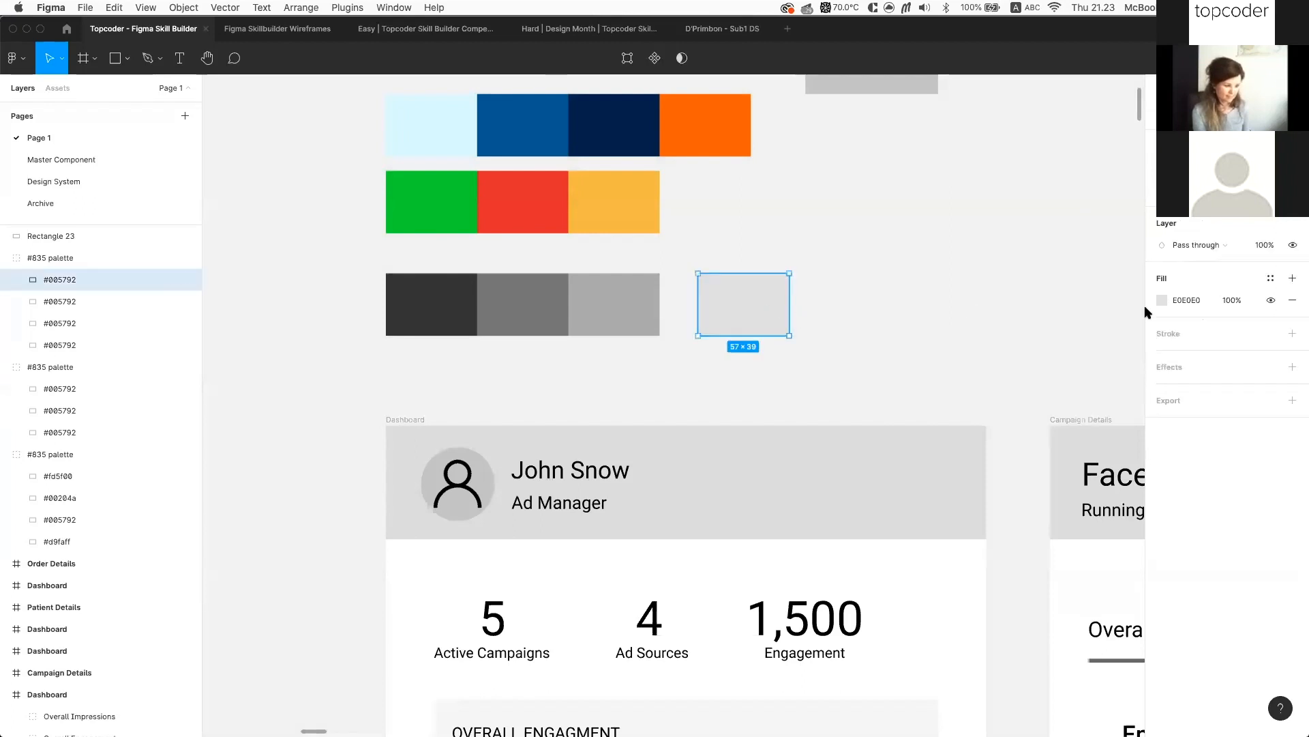
Save the E0E0E0 swatch's fill as the Neutral/Soft Grey 01 color style
{"action": "left_click", "coordinate": [634, 304]}
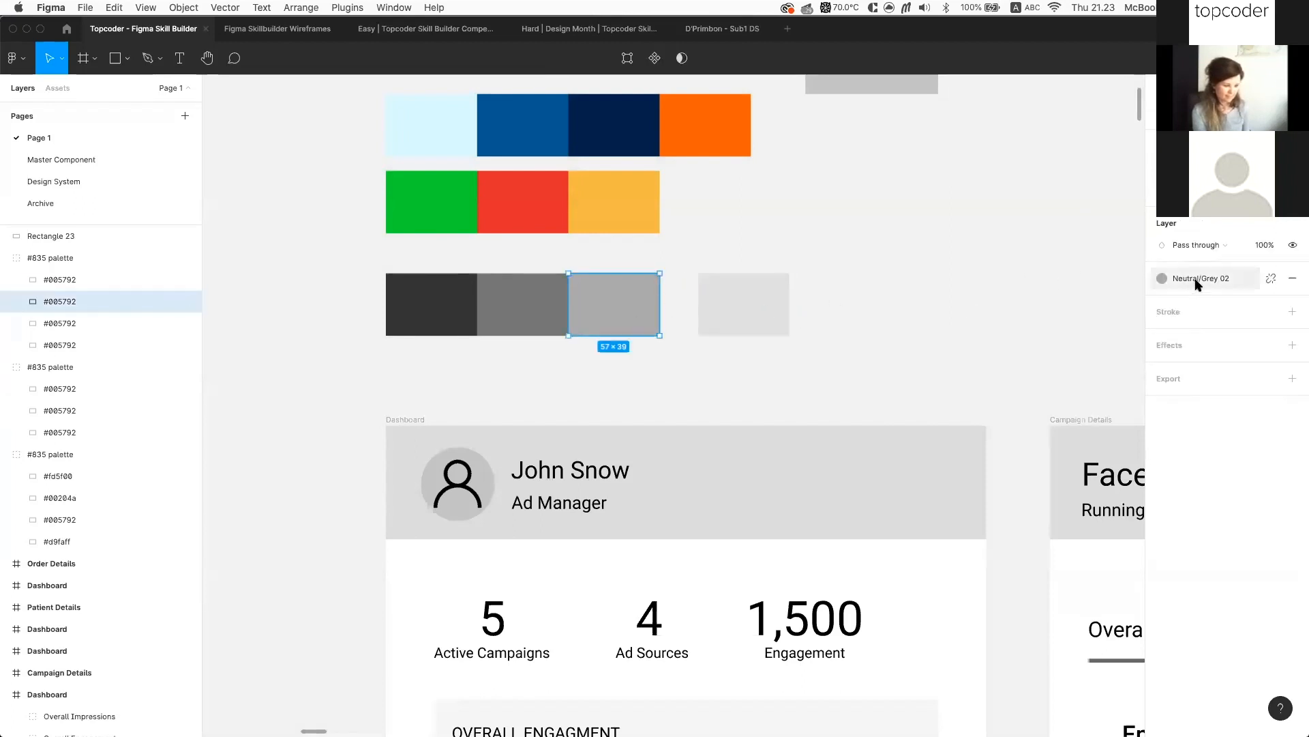
{"action": "left_click", "coordinate": [731, 291]}
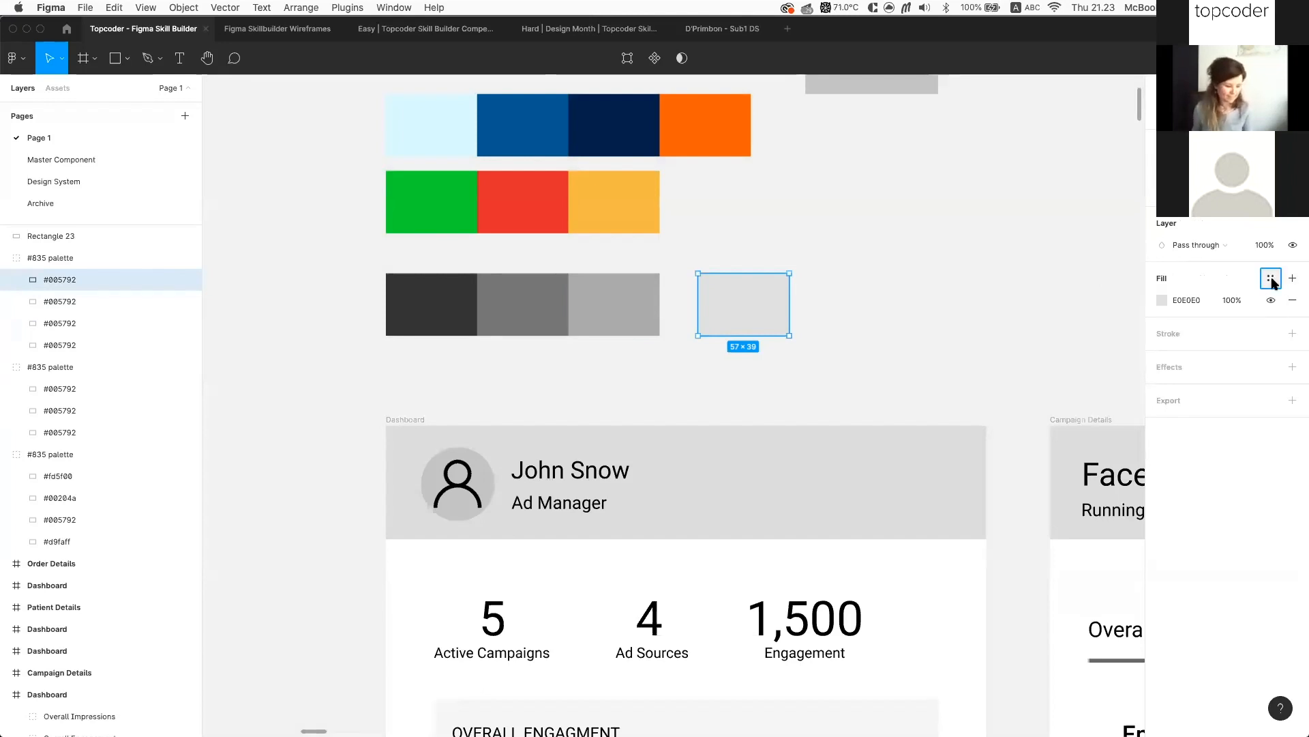
{"action": "left_click", "coordinate": [1272, 279]}
{"action": "left_click", "coordinate": [1288, 302]}
{"action": "type", "text": "Neutral"}
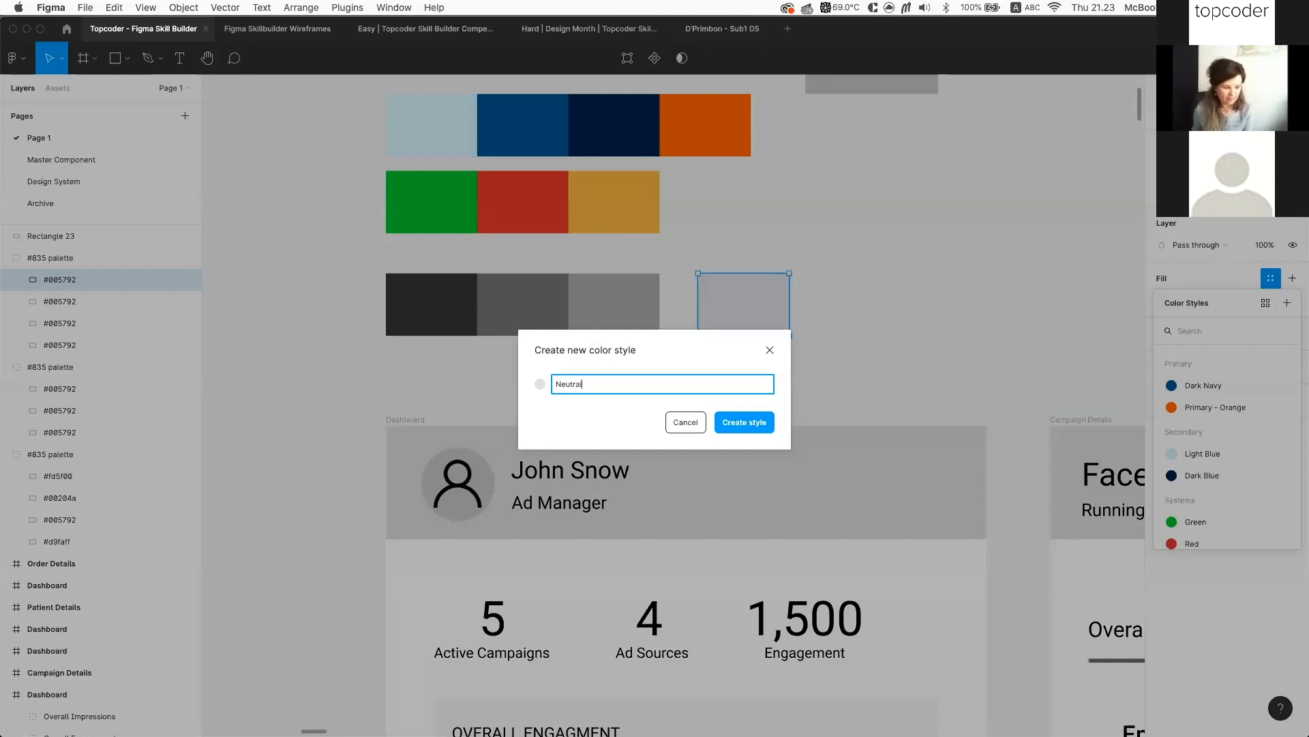
{"action": "type", "text": "/Soft Grey 01"}
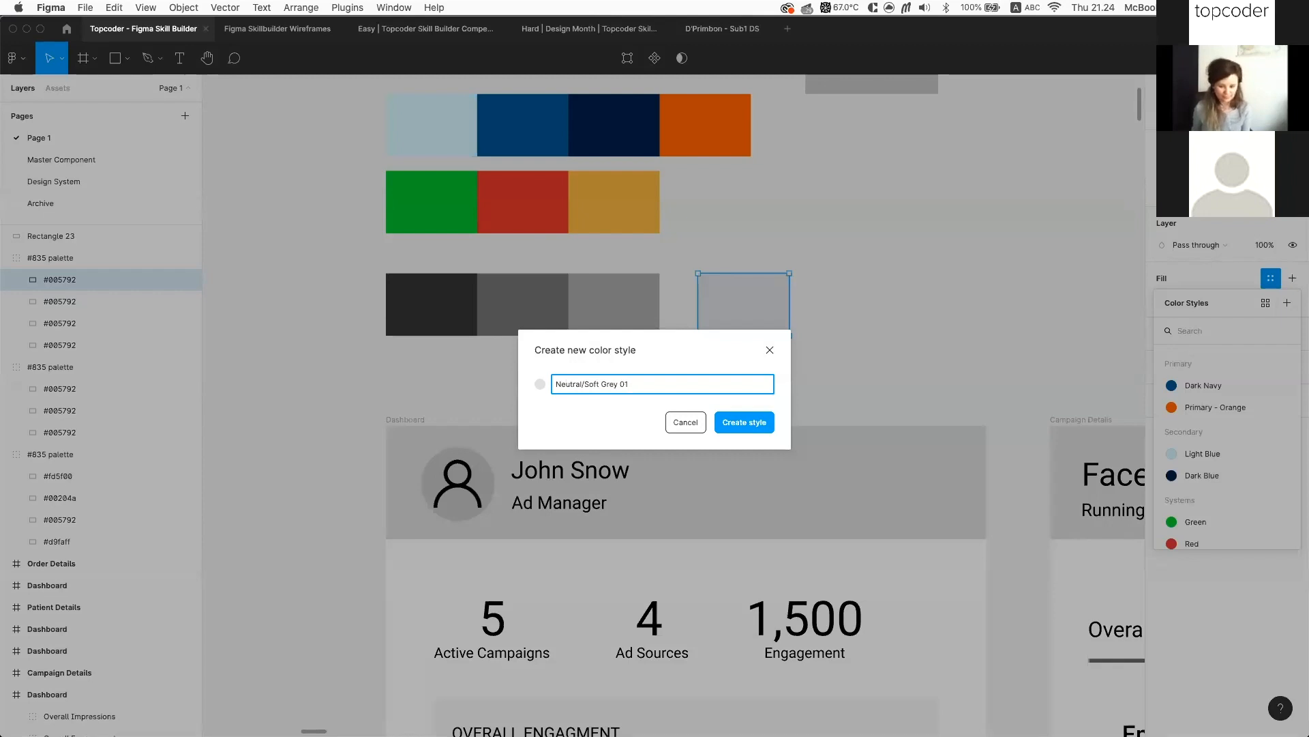
{"action": "key", "text": "Return"}
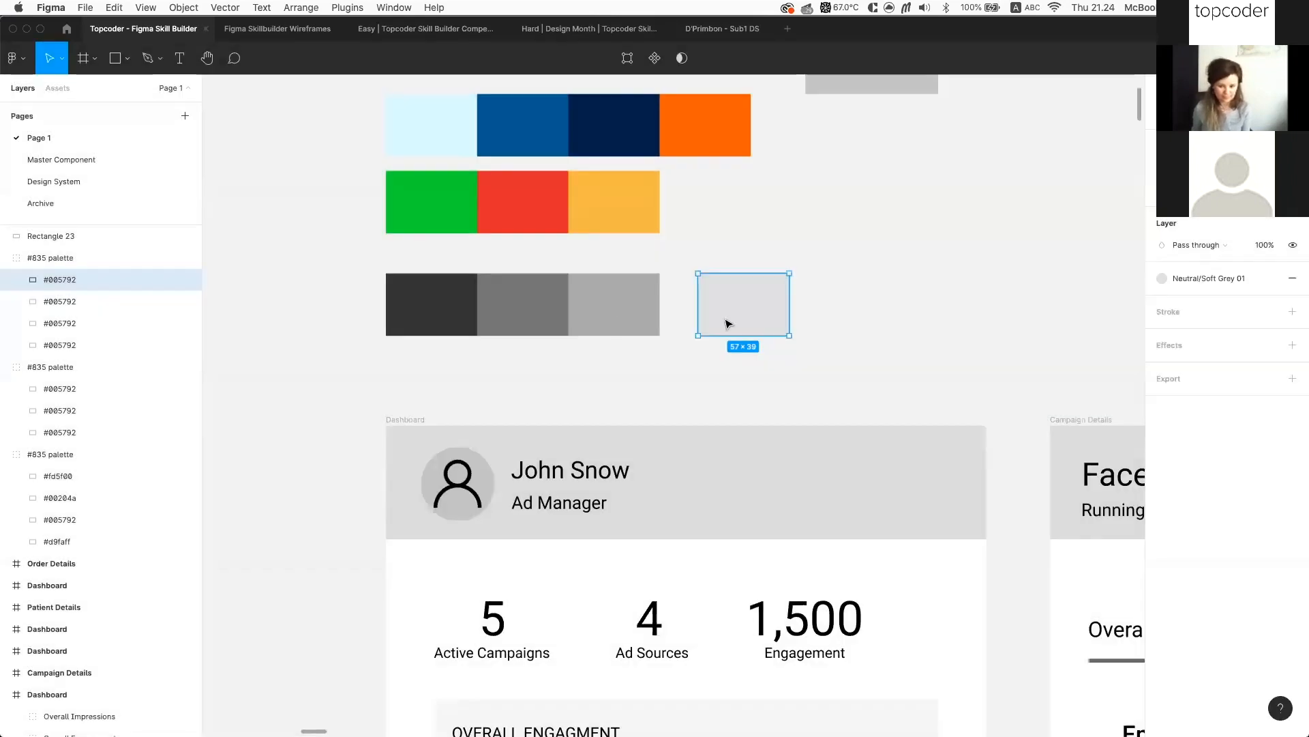
Duplicate the soft grey swatch further right, detach its style and fill it white FFF
{"action": "left_click_drag", "start_coordinate": [793, 303], "coordinate": [921, 303]}
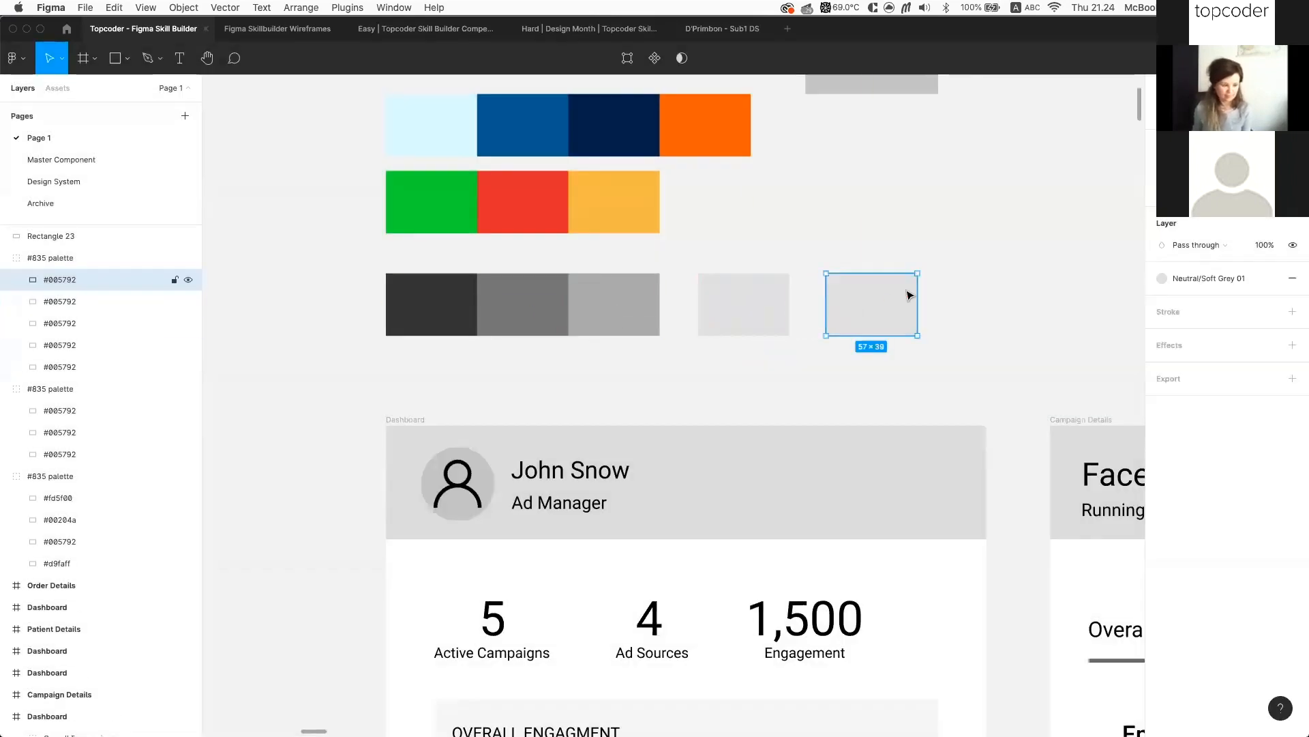
{"action": "left_click", "coordinate": [1272, 278]}
{"action": "left_click", "coordinate": [1207, 298]}
{"action": "type", "text": "ff"}
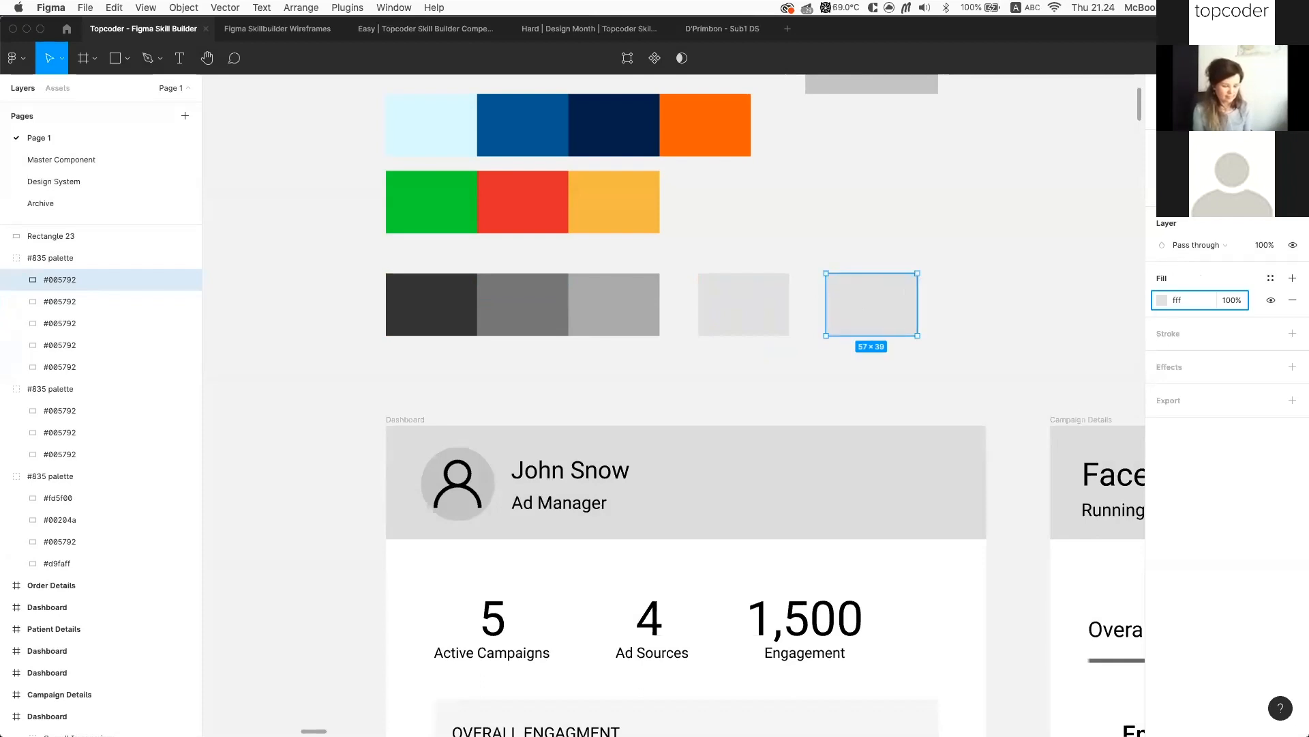
{"action": "type", "text": "f"}
{"action": "key", "text": "Return"}
Save the white fill as the Neutral/White colour style and collapse the Neutral group
{"action": "left_click", "coordinate": [1271, 283]}
{"action": "left_click", "coordinate": [1286, 304]}
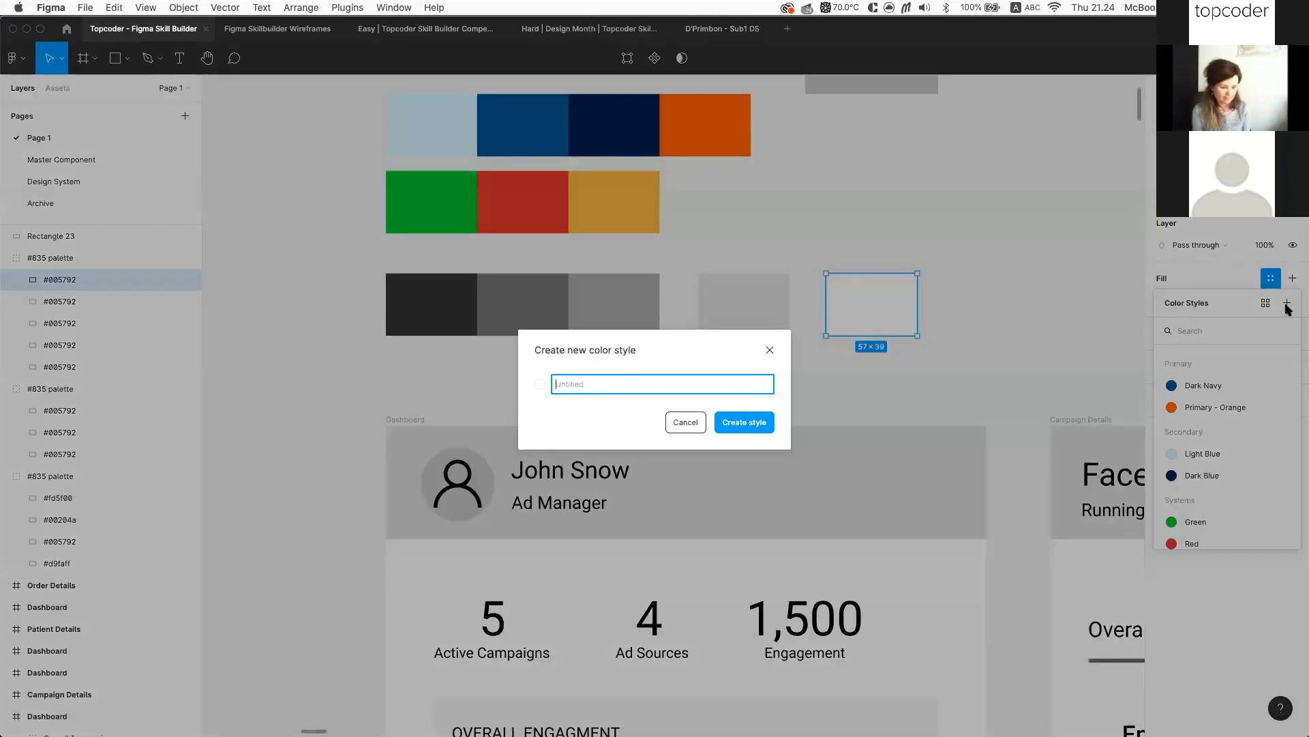
{"action": "type", "text": "Neutral"}
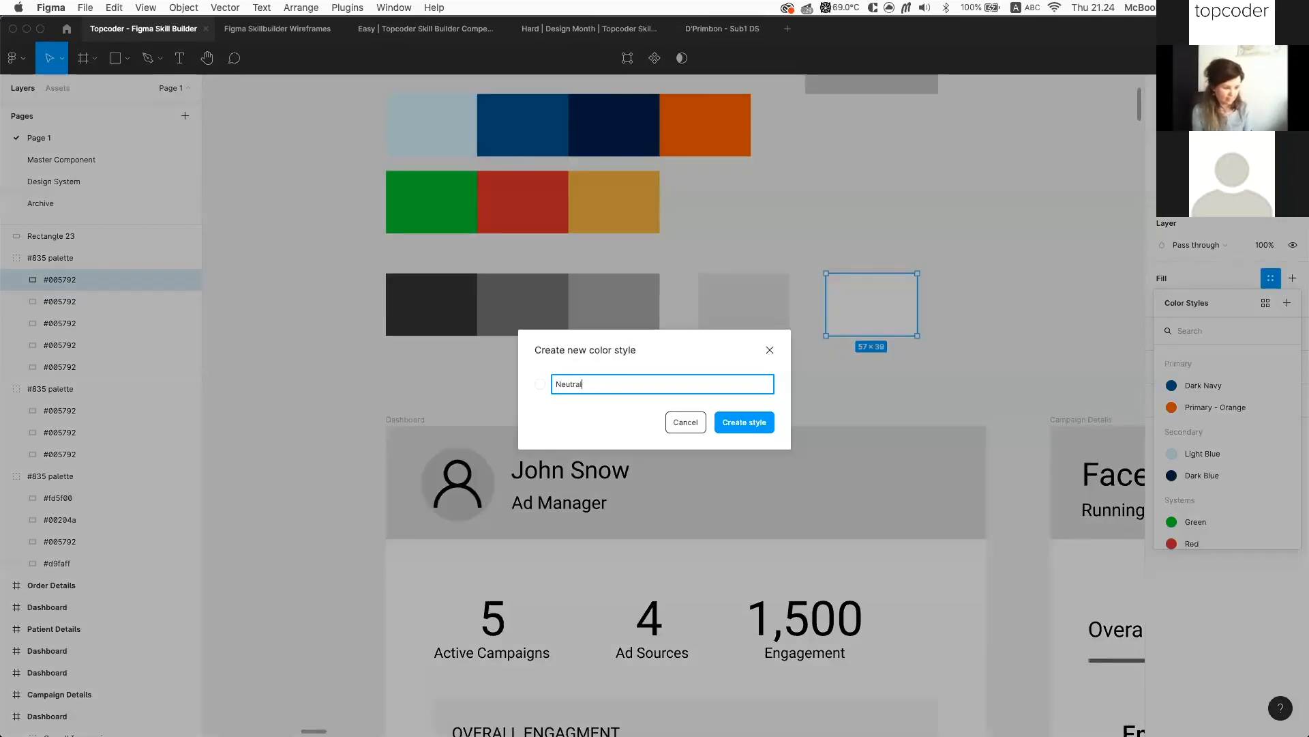
{"action": "type", "text": "/WH"}
{"action": "key", "text": "BackSpace"}
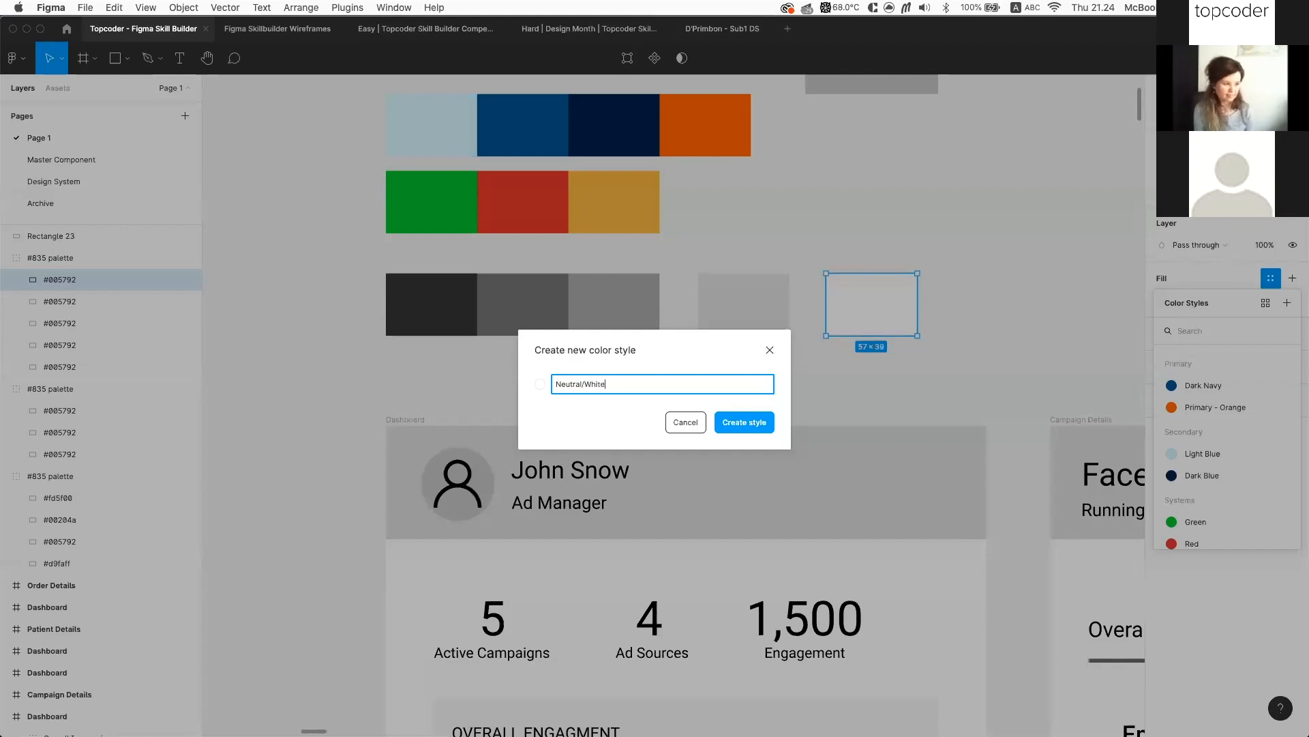
{"action": "key", "text": "Return"}
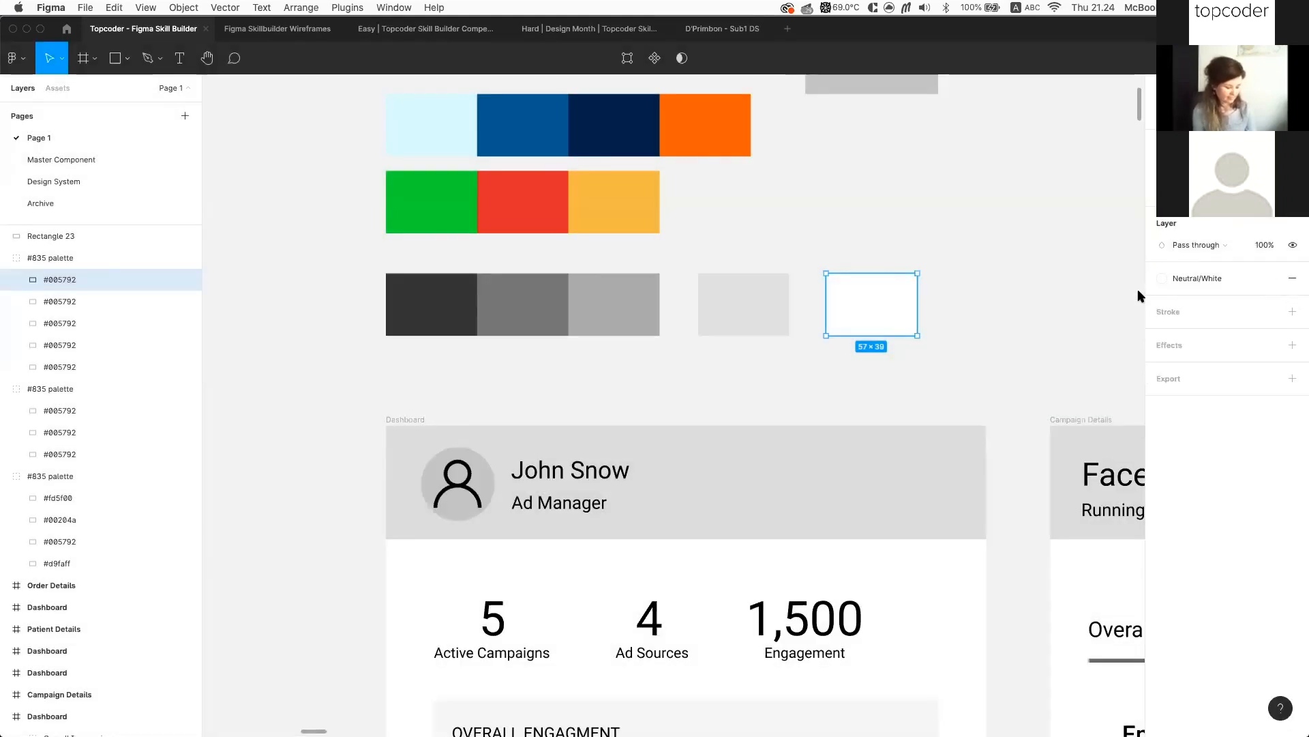
{"action": "left_click", "coordinate": [1084, 302]}
{"action": "left_click", "coordinate": [1168, 269]}
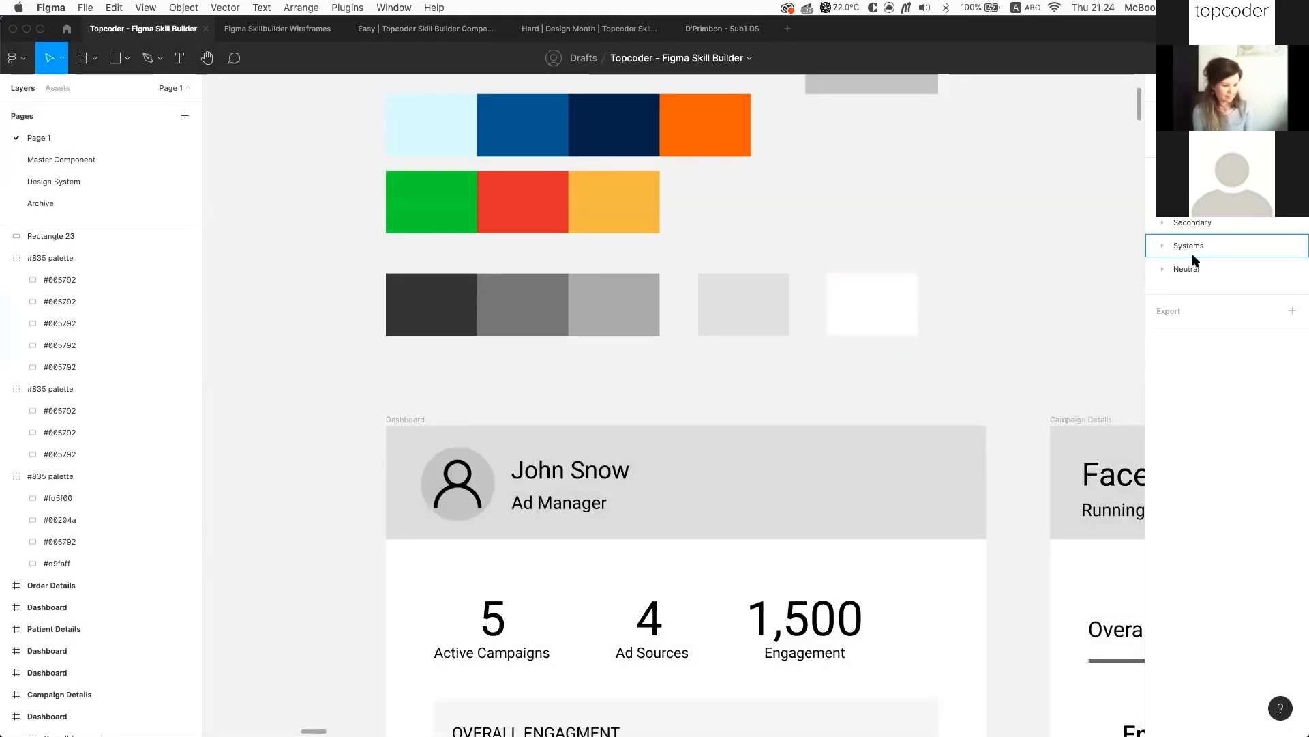
Move the Neutral style group above Primary, keeping the orange style below Dark Navy
{"action": "left_click", "coordinate": [1200, 269]}
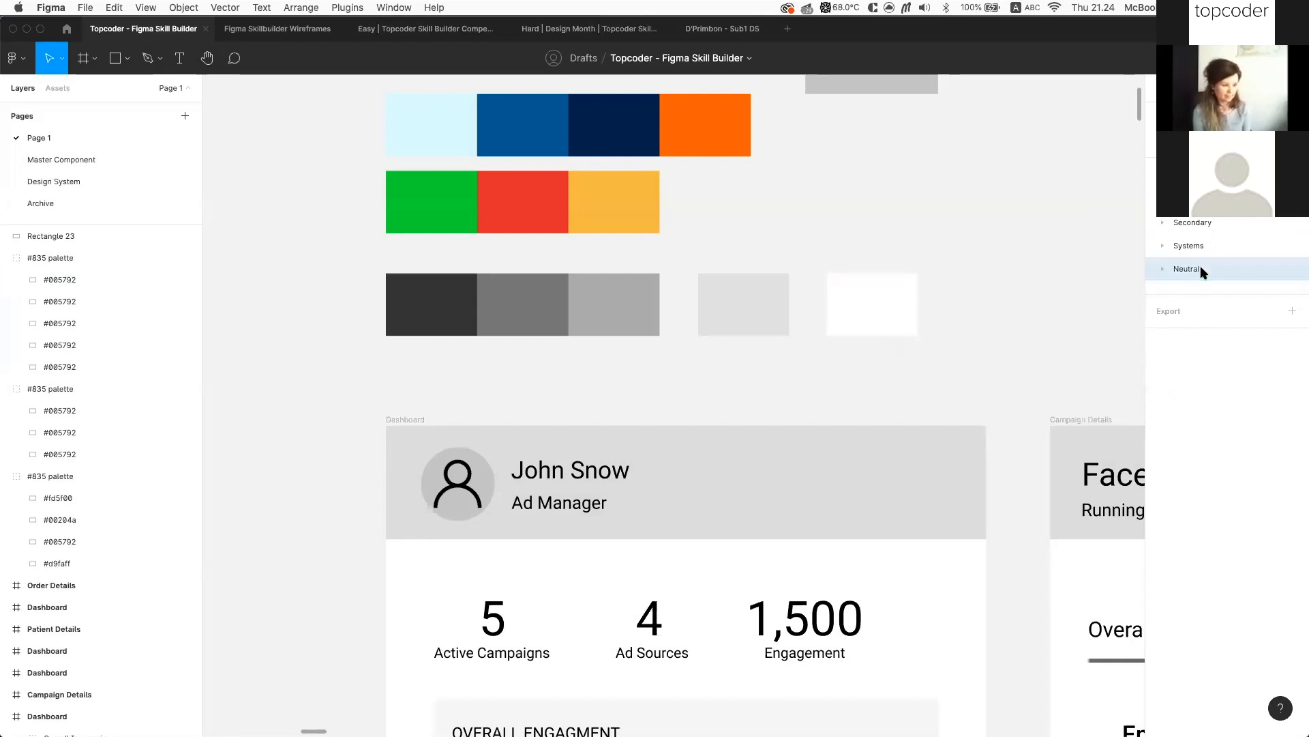
{"action": "left_click_drag", "start_coordinate": [1227, 205], "coordinate": [1226, 189]}
{"action": "left_click", "coordinate": [1163, 222]}
{"action": "left_click_drag", "start_coordinate": [1207, 268], "coordinate": [1219, 247]}
{"action": "left_click_drag", "start_coordinate": [1240, 273], "coordinate": [1236, 268]}
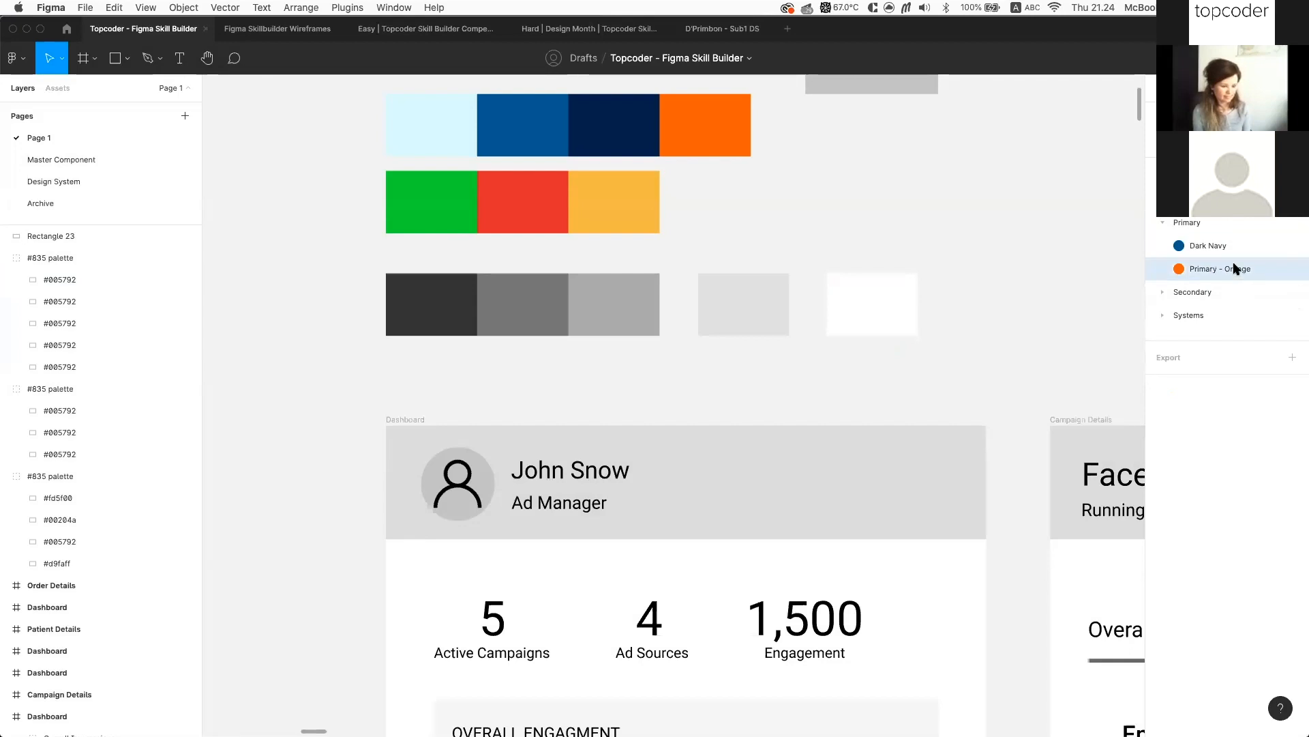
Rename the Primary - Orange style to Orange
{"action": "double_click", "coordinate": [1232, 268]}
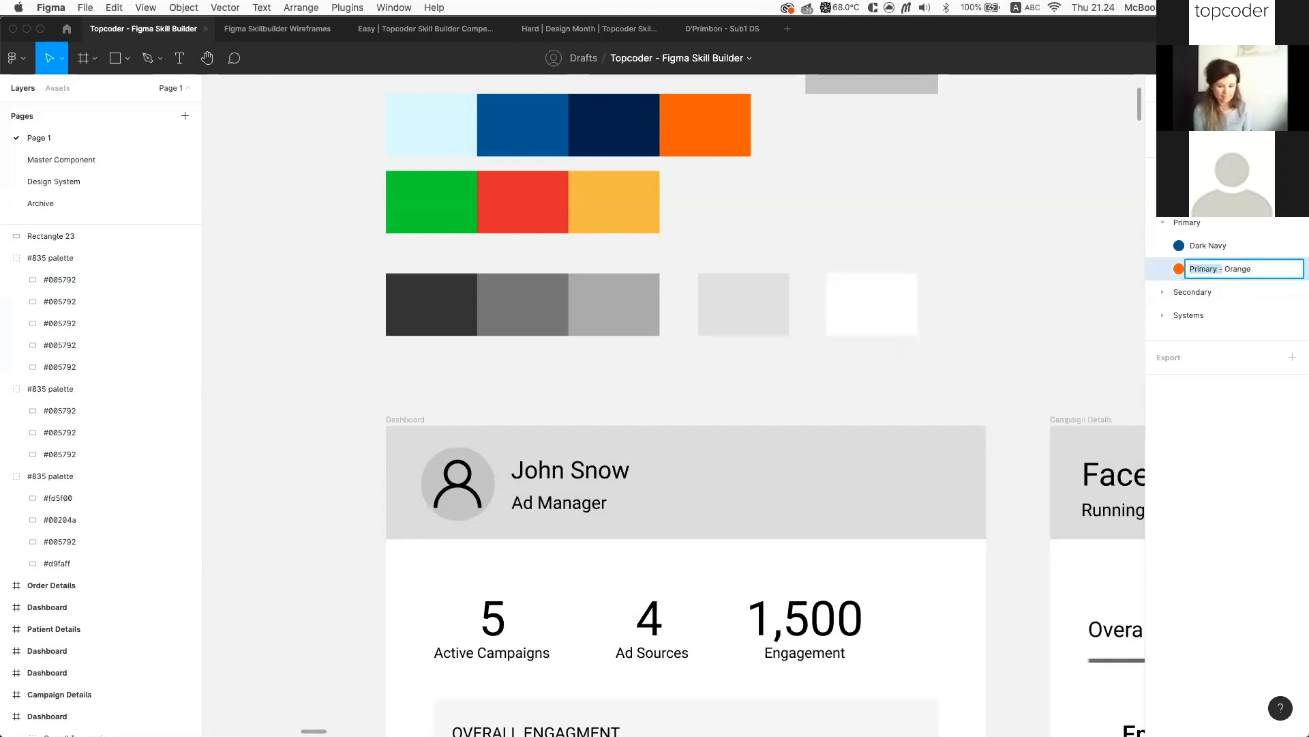
{"action": "key", "text": "BackSpace"}
{"action": "key", "text": "Return"}
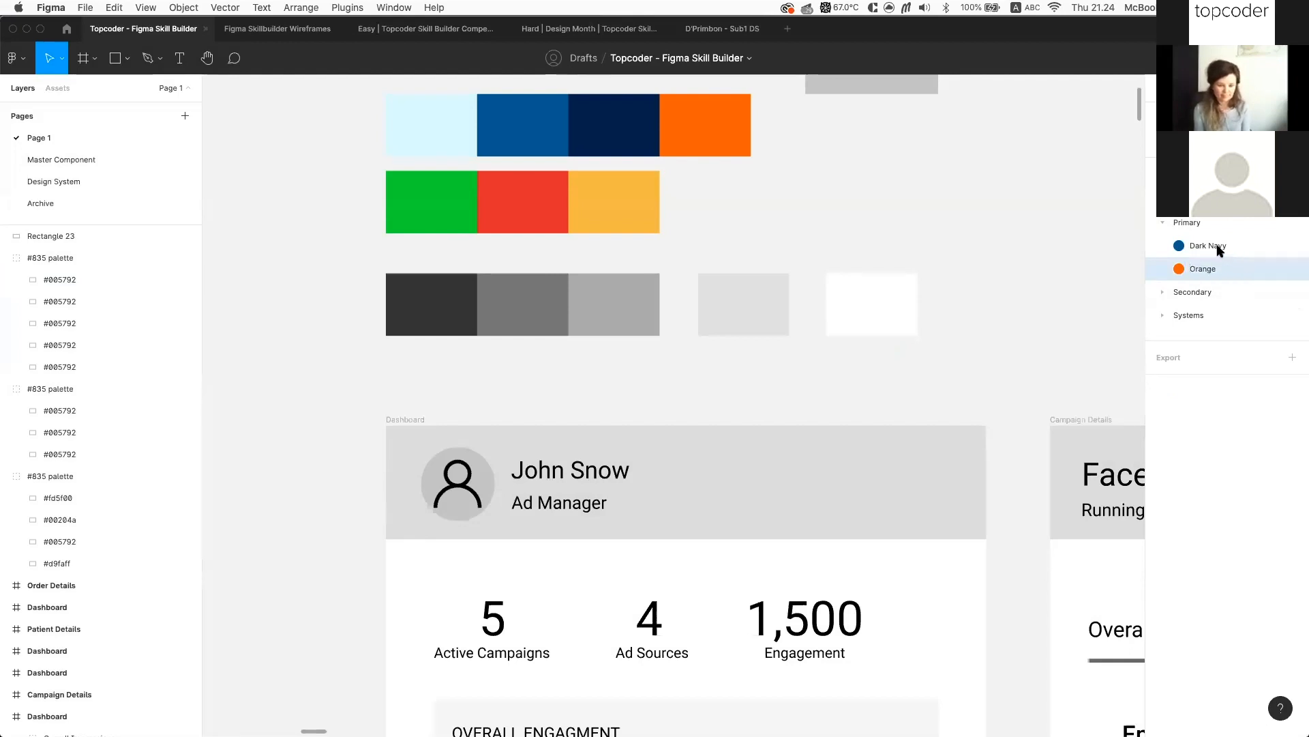
{"action": "left_click", "coordinate": [1167, 218]}
{"action": "left_click", "coordinate": [1164, 220]}
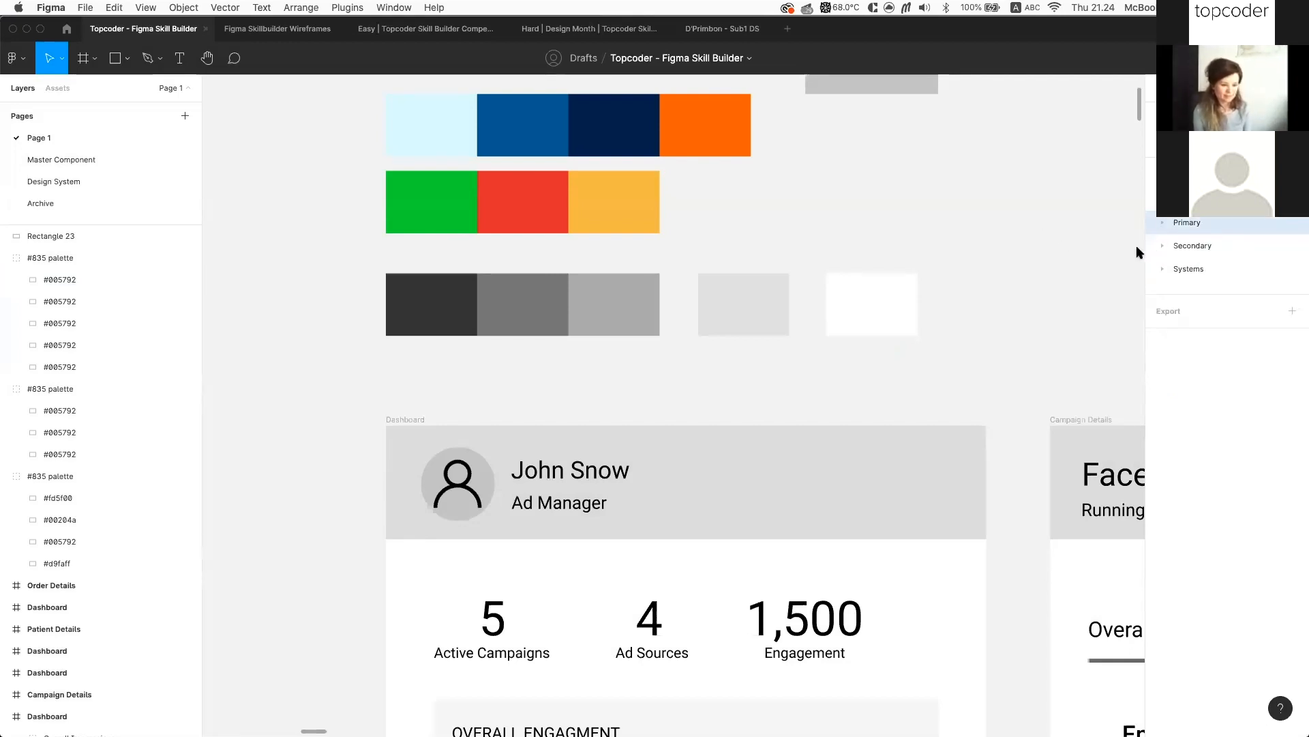
{"action": "left_click", "coordinate": [1164, 223]}
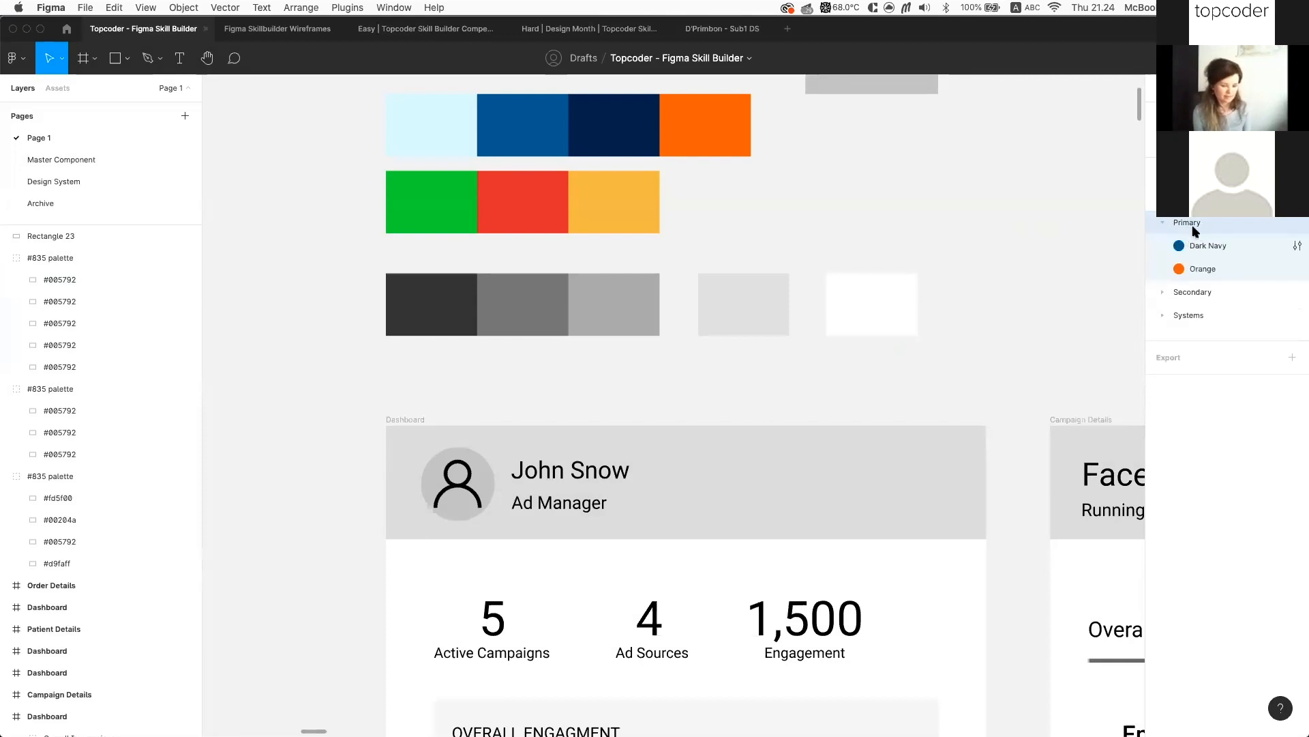
{"action": "left_click", "coordinate": [1164, 292]}
Browse the dashboard mockups and briefly select the 1,500 engagement figure
{"action": "scroll", "coordinate": [1014, 297], "scroll_direction": "down", "scroll_amount": 3}
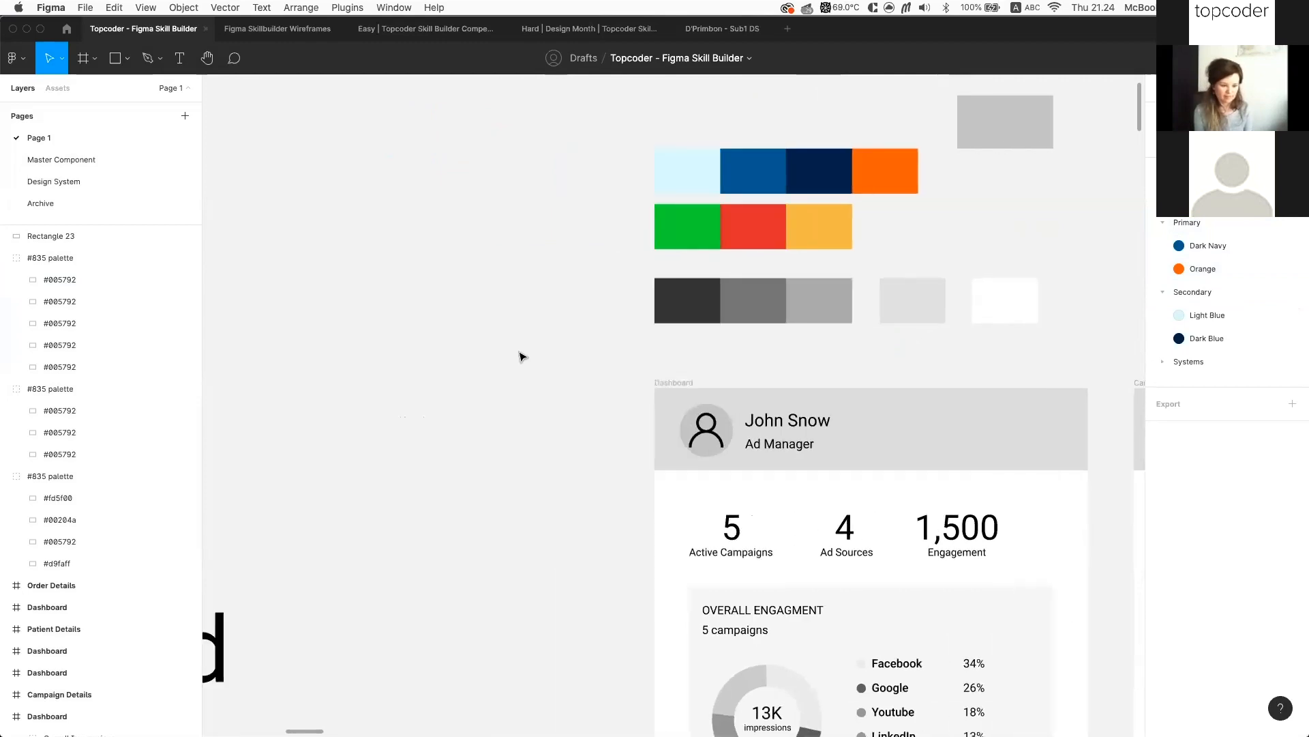
{"action": "scroll", "coordinate": [524, 359], "scroll_direction": "down", "scroll_amount": 5}
{"action": "scroll", "coordinate": [524, 359], "scroll_direction": "down", "scroll_amount": 5}
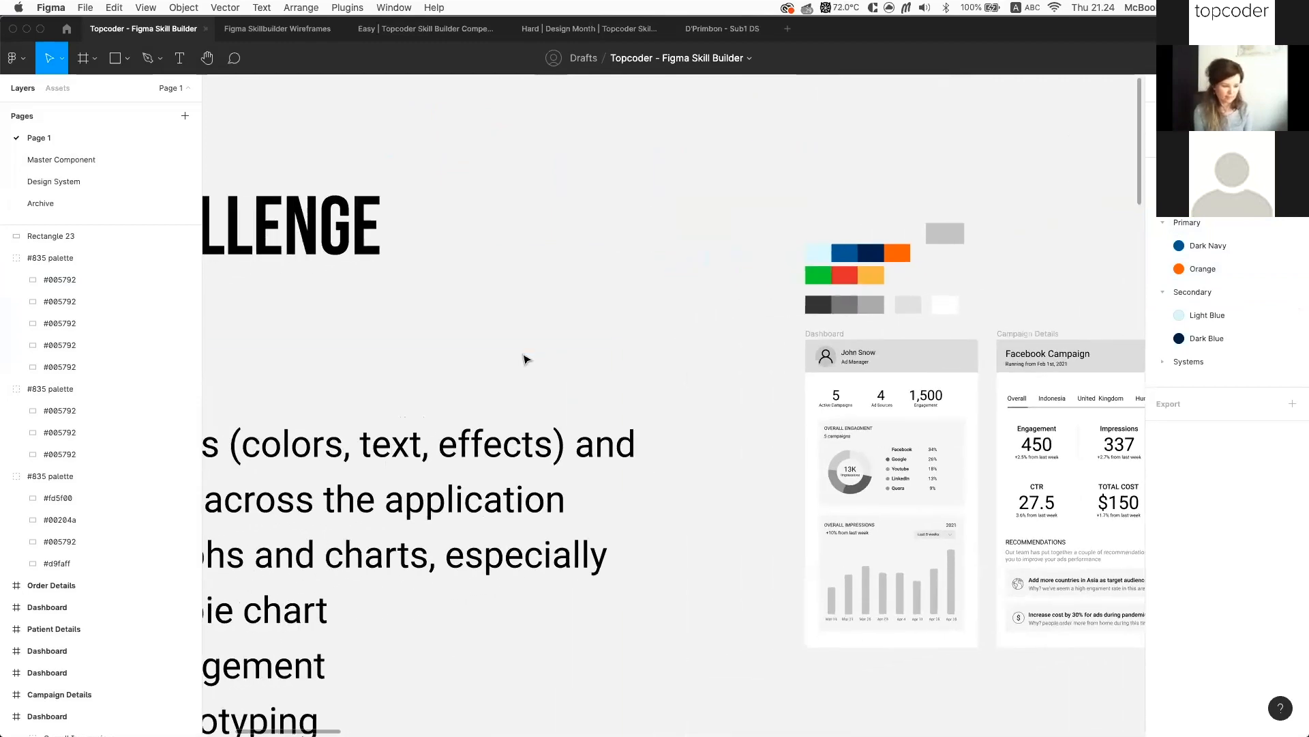
{"action": "scroll", "coordinate": [735, 343], "scroll_direction": "up", "scroll_amount": 2}
{"action": "scroll", "coordinate": [736, 343], "scroll_direction": "up", "scroll_amount": 10}
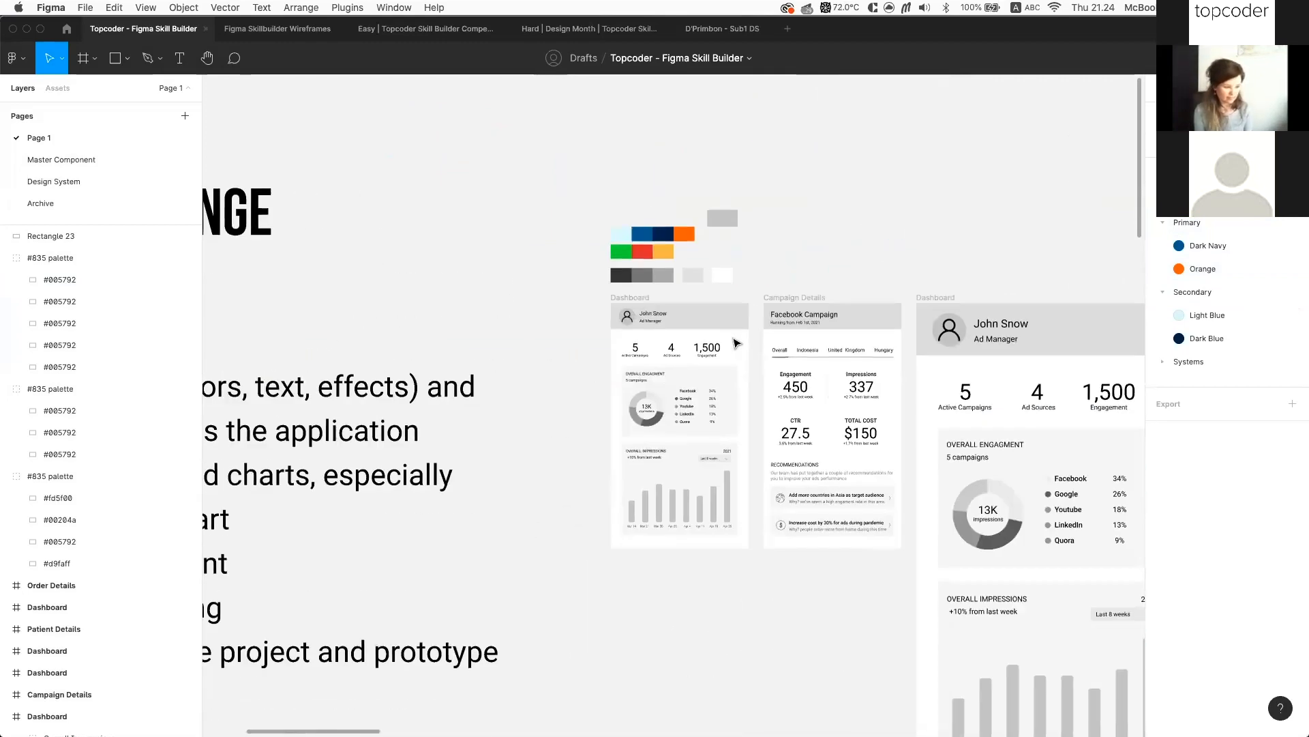
{"action": "scroll", "coordinate": [788, 352], "scroll_direction": "up", "scroll_amount": 3}
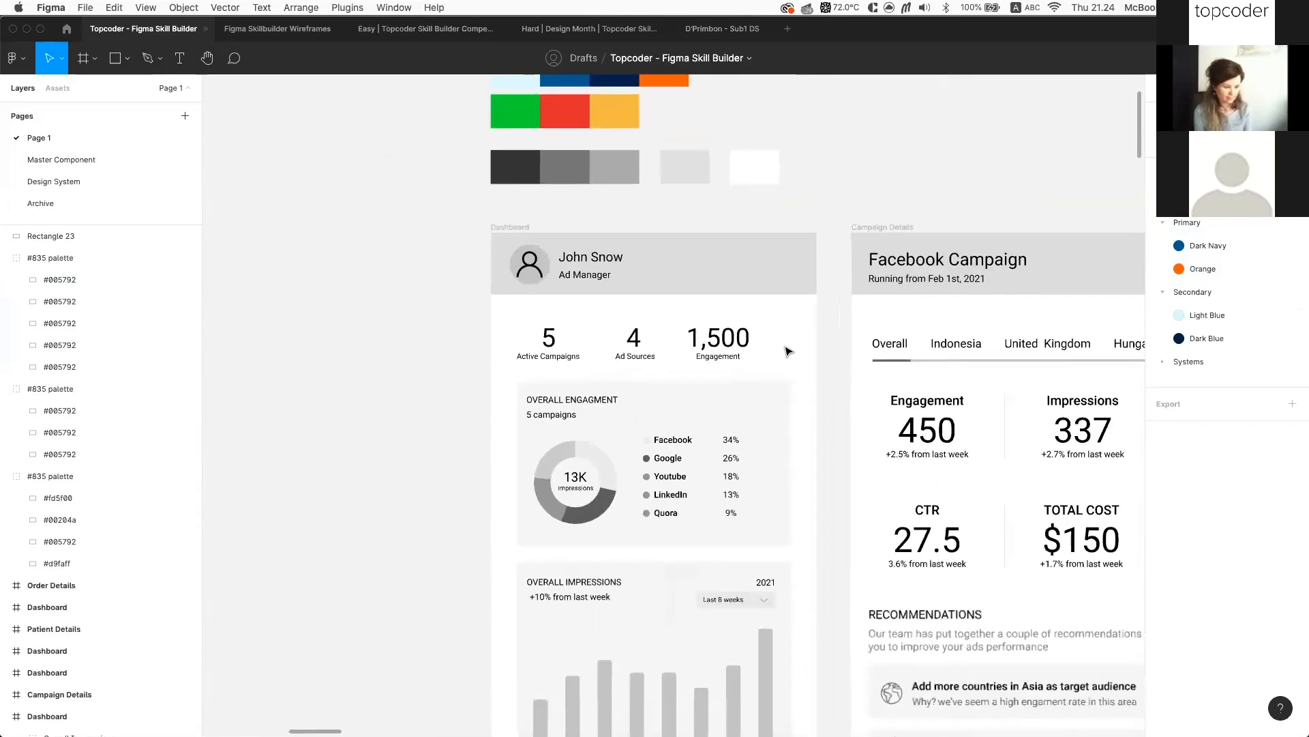
{"action": "scroll", "coordinate": [894, 329], "scroll_direction": "down", "scroll_amount": 1}
{"action": "scroll", "coordinate": [894, 328], "scroll_direction": "down", "scroll_amount": 2}
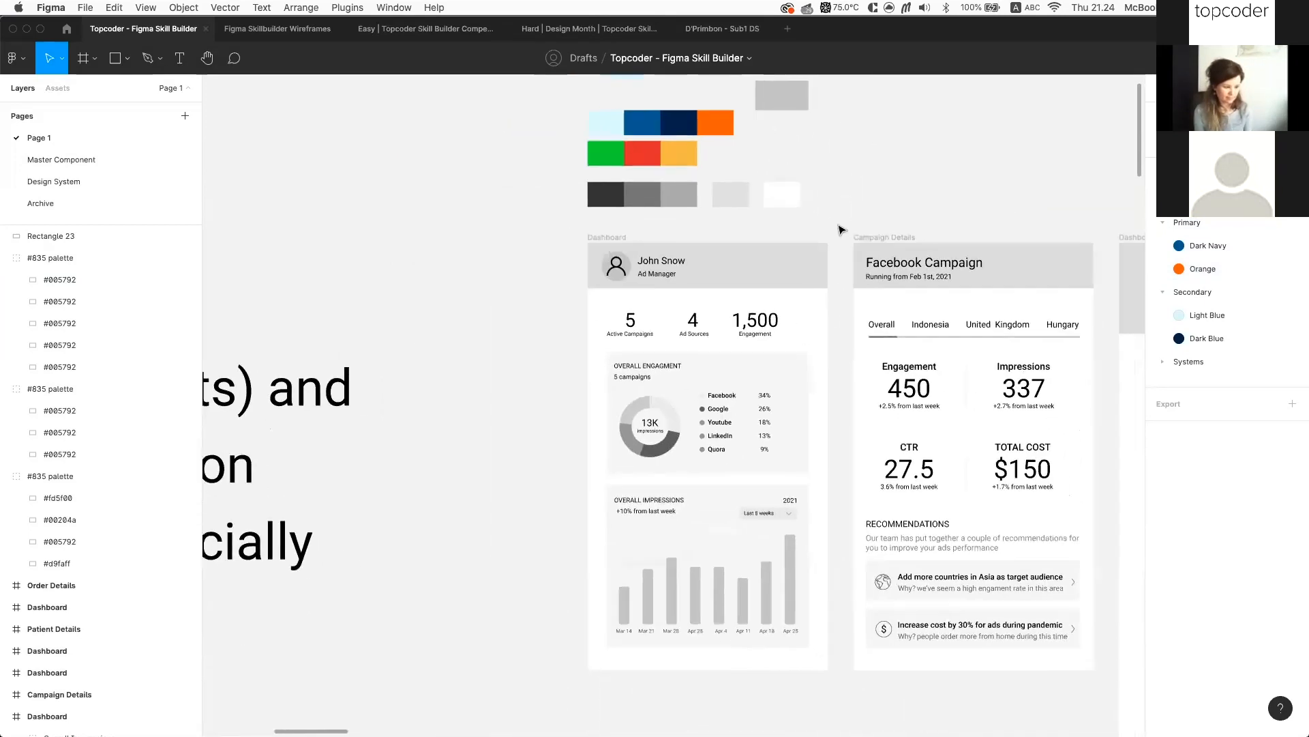
{"action": "scroll", "coordinate": [810, 205], "scroll_direction": "down", "scroll_amount": 2}
{"action": "scroll", "coordinate": [665, 303], "scroll_direction": "up", "scroll_amount": 1}
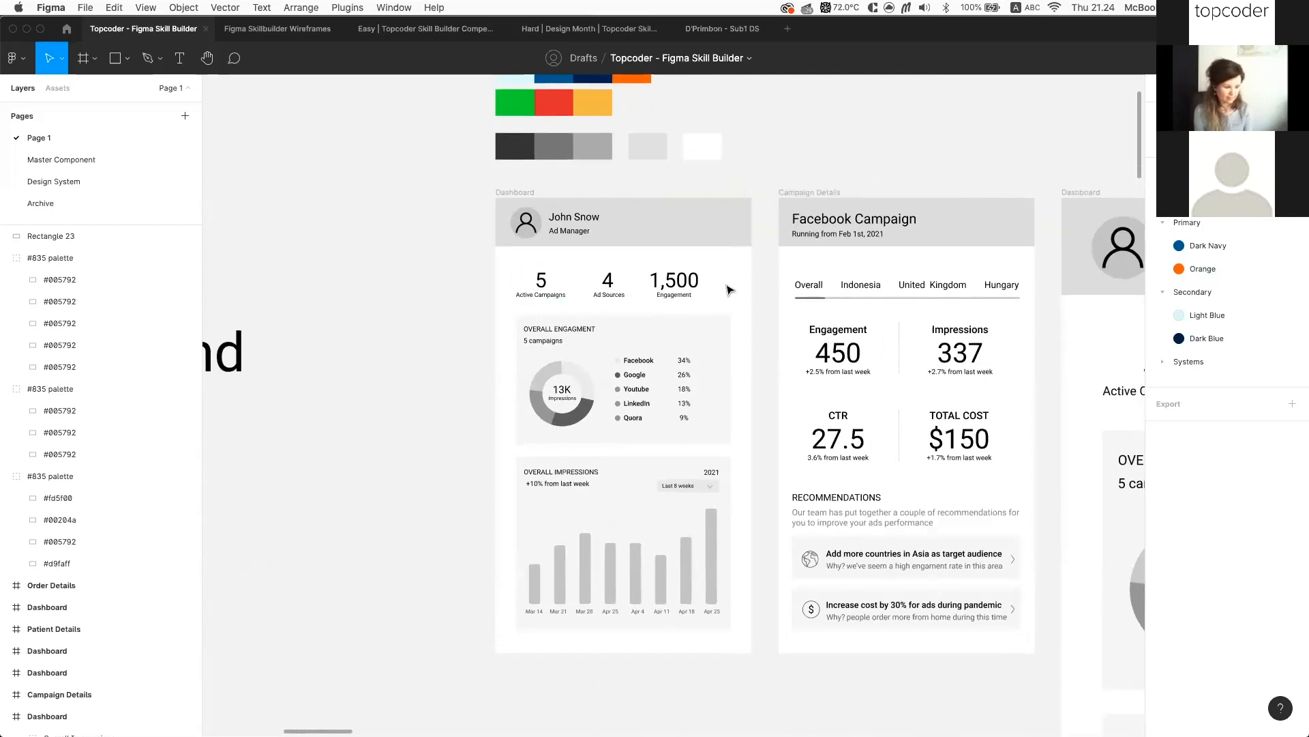
{"action": "left_click", "coordinate": [697, 285]}
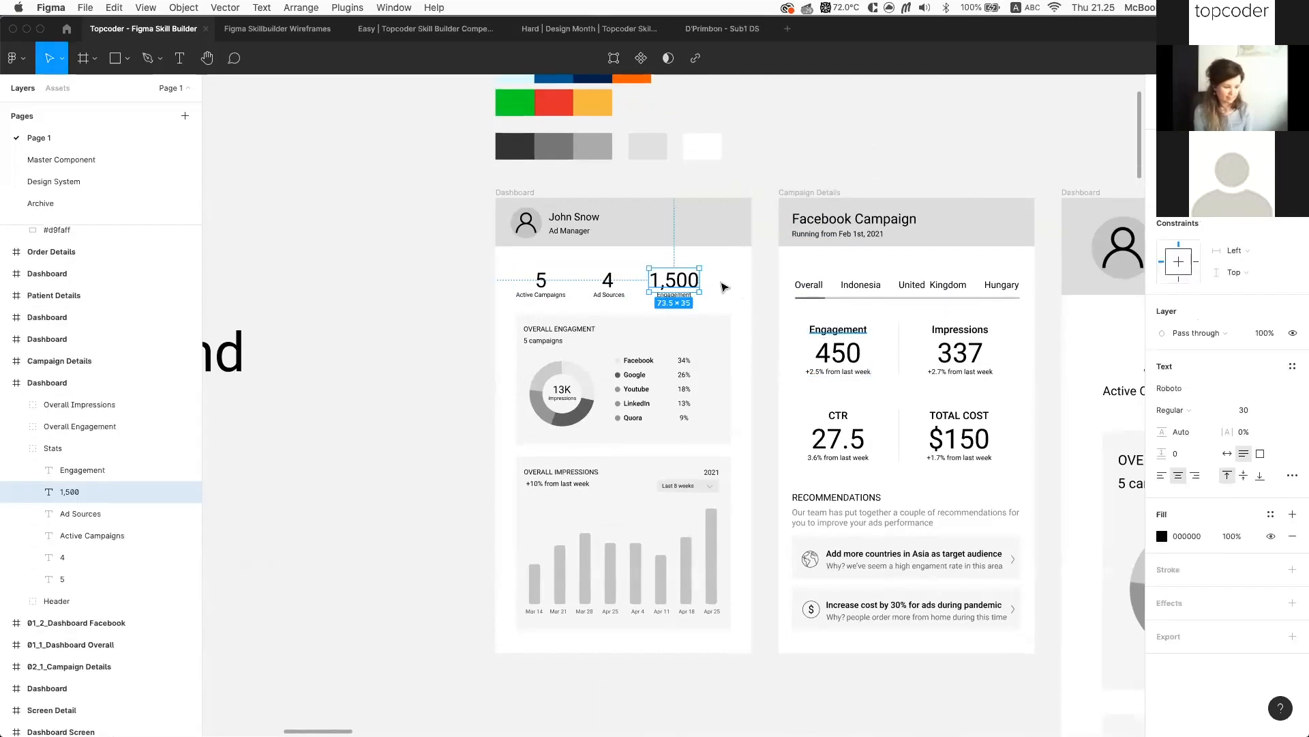
{"action": "scroll", "coordinate": [684, 280], "scroll_direction": "up", "scroll_amount": 1}
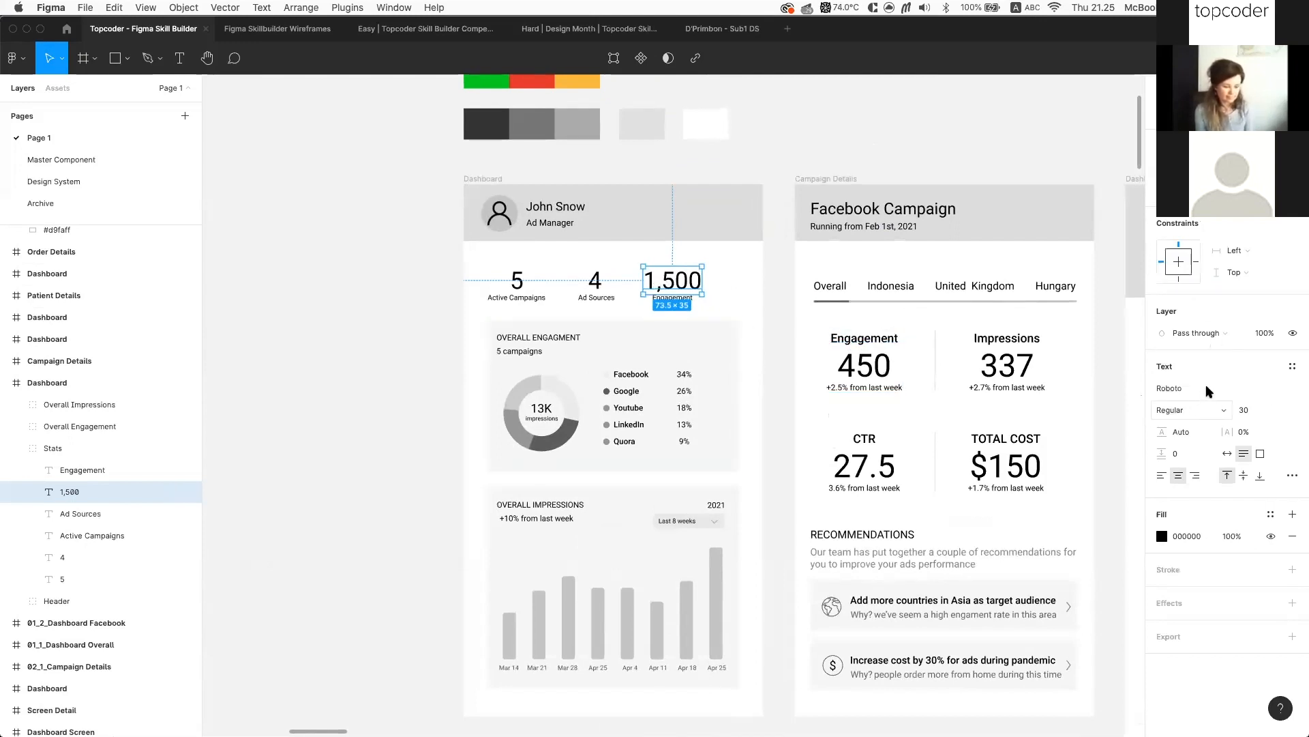
{"action": "left_click", "coordinate": [1106, 359]}
Return to the Dashboard frame and reselect the 1,500 text layer to show its Text properties
{"action": "scroll", "coordinate": [818, 362], "scroll_direction": "left", "scroll_amount": 5}
{"action": "scroll", "coordinate": [566, 365], "scroll_direction": "down", "scroll_amount": 2}
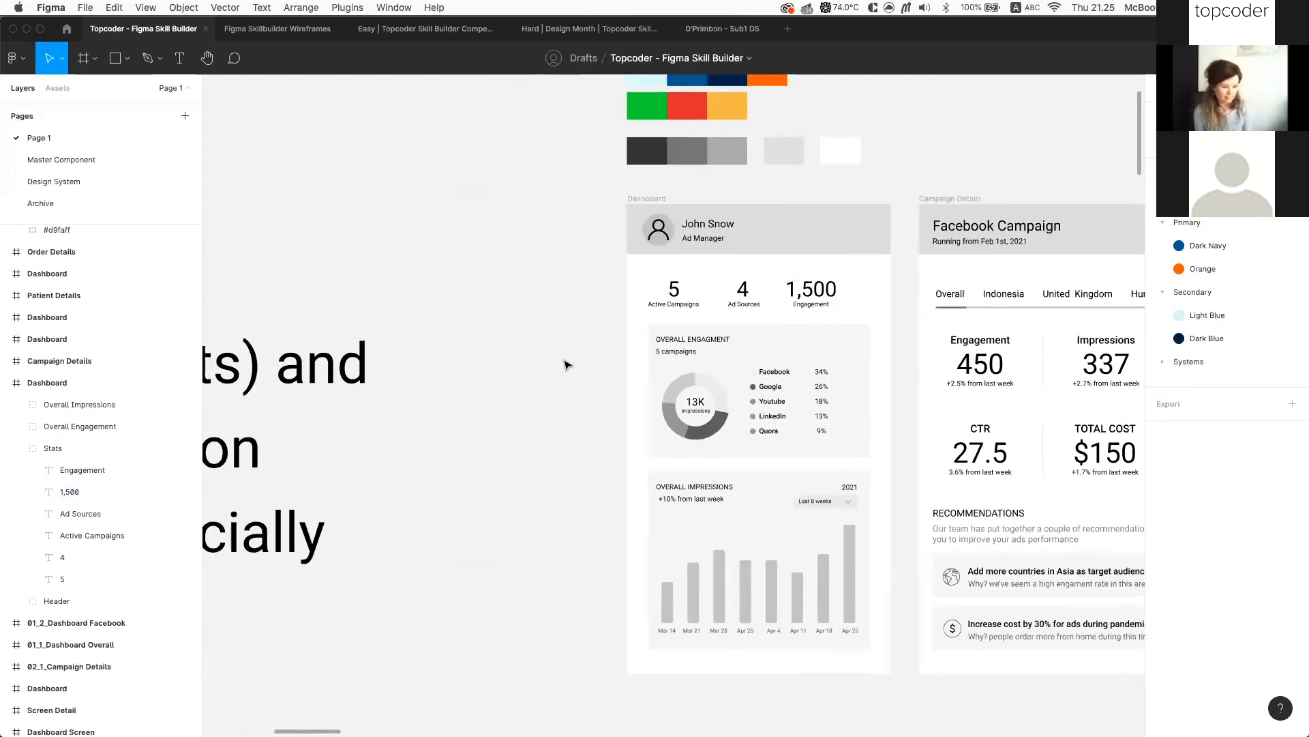
{"action": "scroll", "coordinate": [566, 365], "scroll_direction": "down", "scroll_amount": 3}
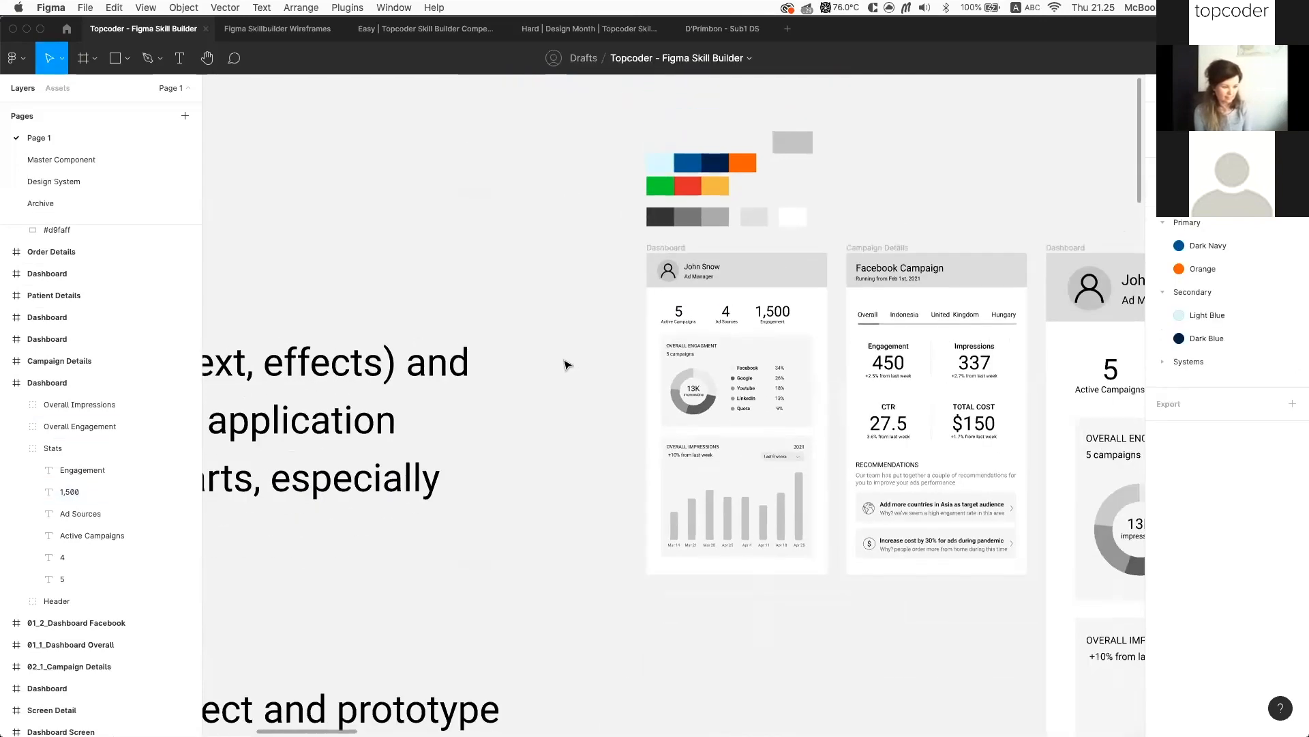
{"action": "scroll", "coordinate": [566, 365], "scroll_direction": "left", "scroll_amount": 5}
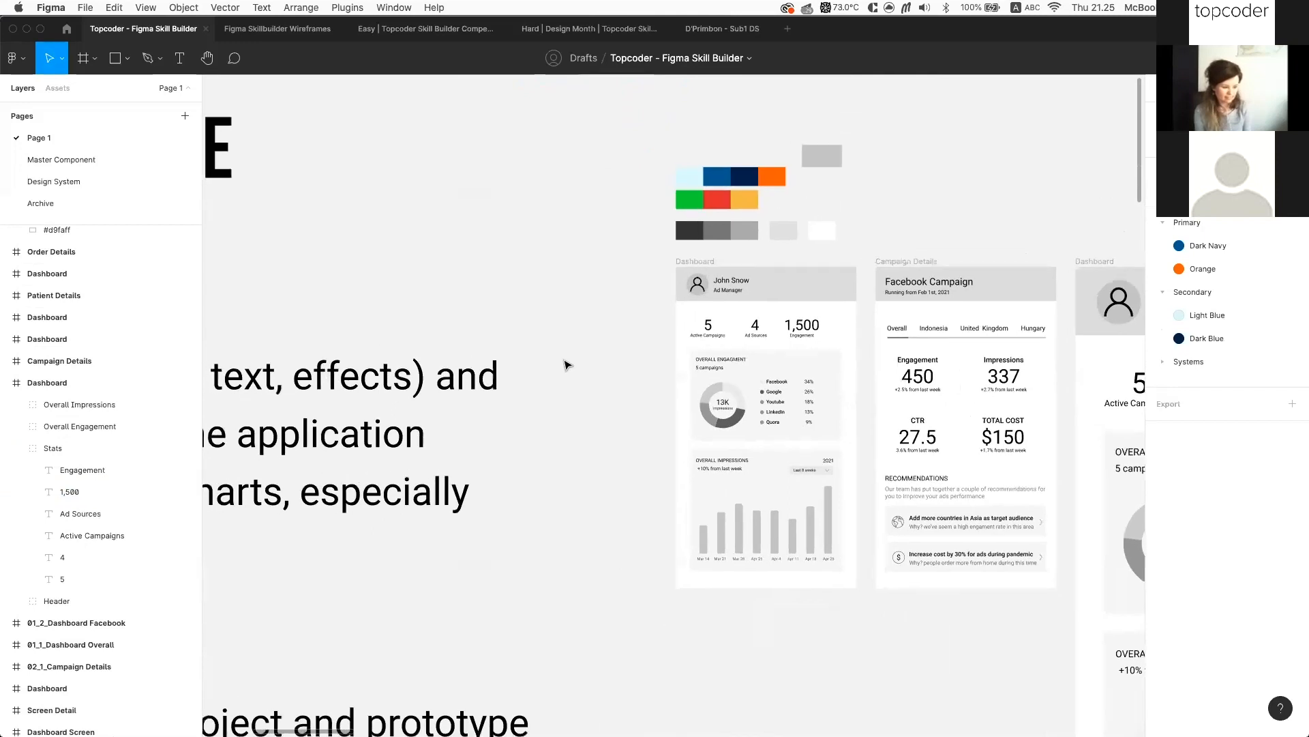
{"action": "scroll", "coordinate": [626, 355], "scroll_direction": "left", "scroll_amount": 2}
{"action": "scroll", "coordinate": [625, 355], "scroll_direction": "down", "scroll_amount": 1}
{"action": "scroll", "coordinate": [750, 350], "scroll_direction": "left", "scroll_amount": 2}
{"action": "scroll", "coordinate": [750, 350], "scroll_direction": "down", "scroll_amount": 1}
{"action": "scroll", "coordinate": [751, 350], "scroll_direction": "right", "scroll_amount": 2}
{"action": "scroll", "coordinate": [750, 350], "scroll_direction": "up", "scroll_amount": 1}
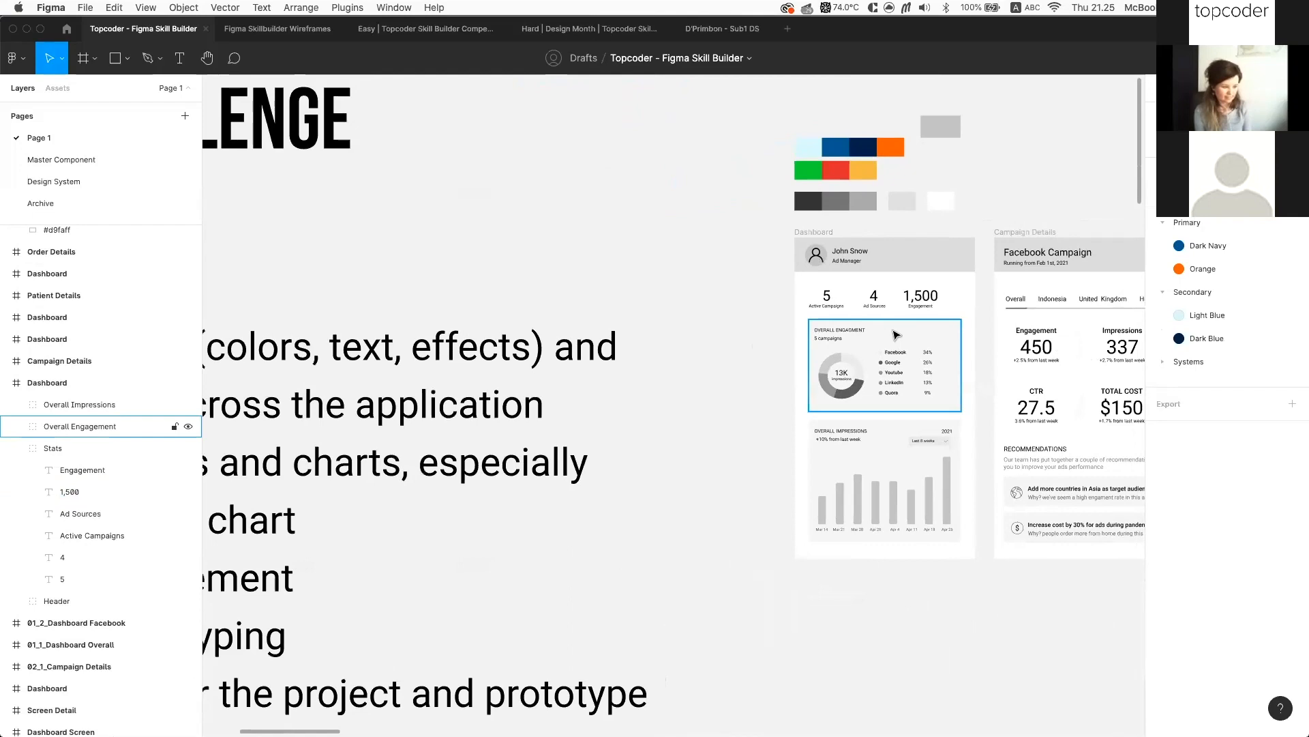
{"action": "scroll", "coordinate": [986, 238], "scroll_direction": "up", "scroll_amount": 5}
{"action": "left_click", "coordinate": [875, 369], "text": "super"}
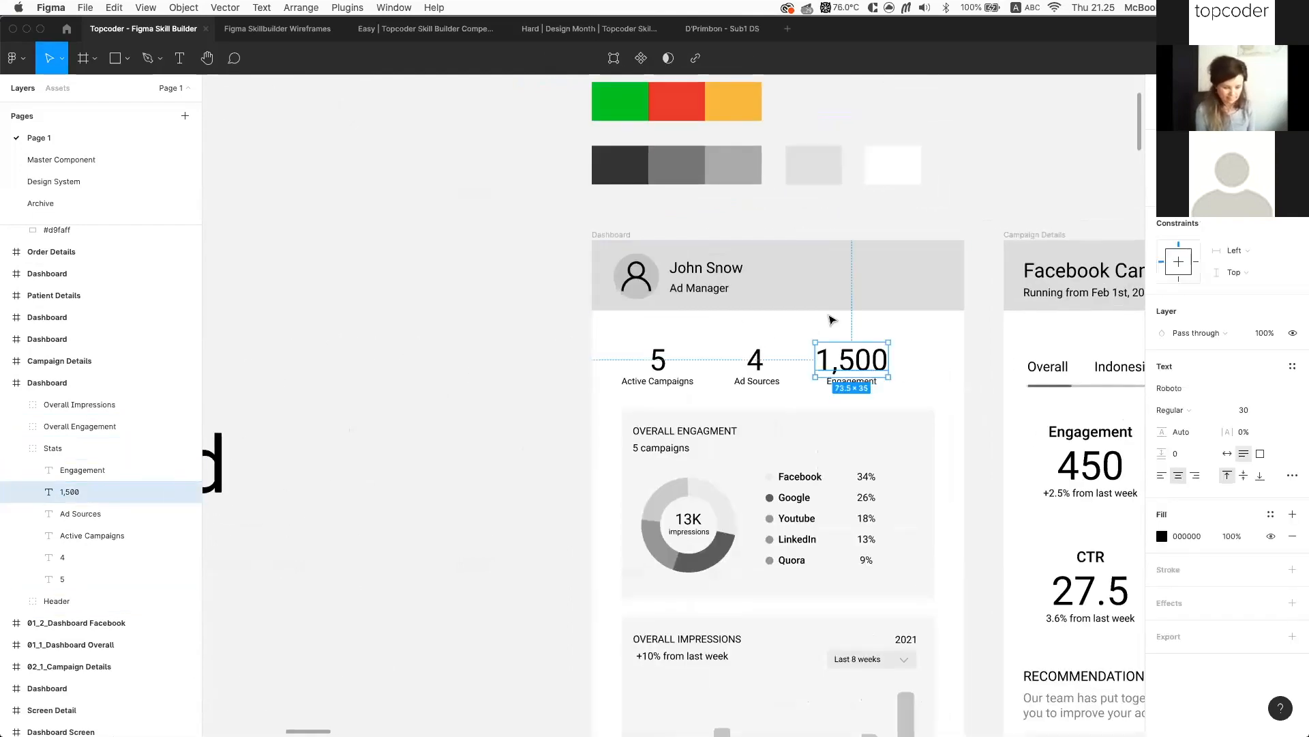
{"action": "scroll", "coordinate": [935, 342], "scroll_direction": "down", "scroll_amount": 3}
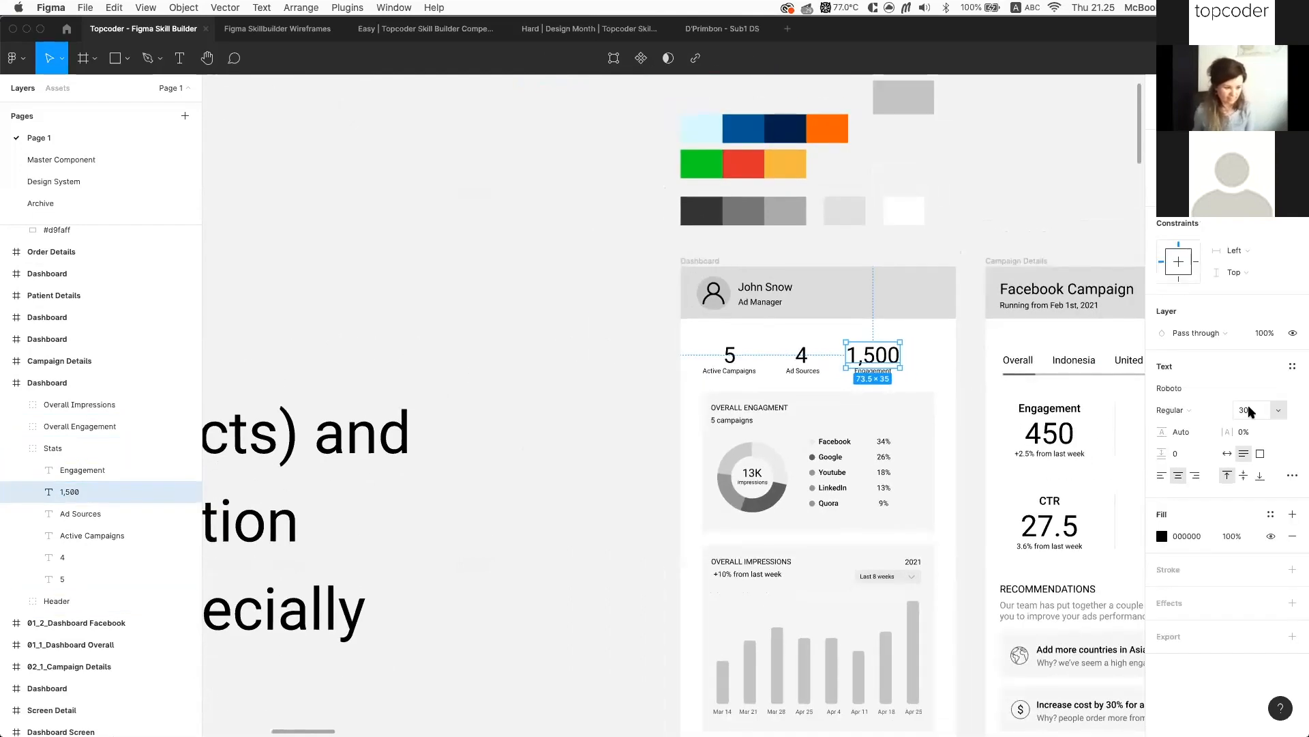
Save the 1,500 figure's text formatting as a new Heading/H1 text style
{"action": "left_click", "coordinate": [1293, 369]}
{"action": "left_click", "coordinate": [1285, 390]}
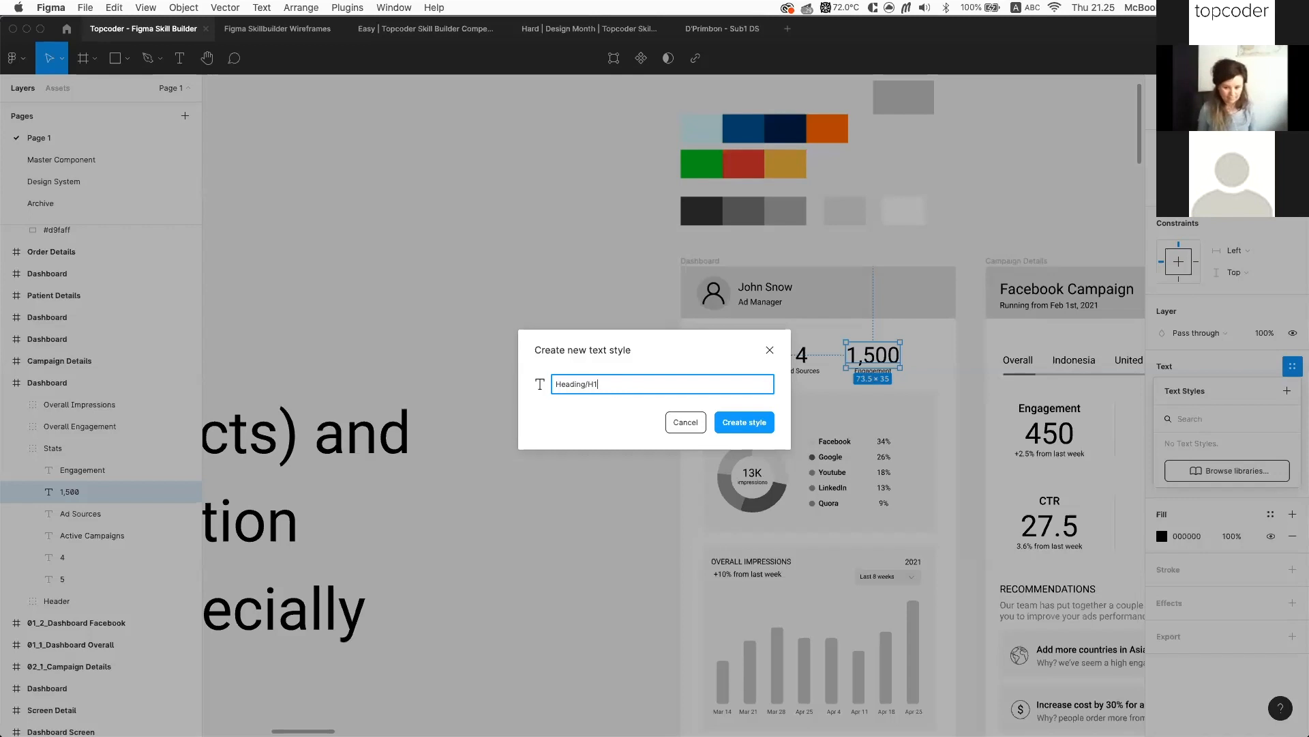
{"action": "key", "text": "Return"}
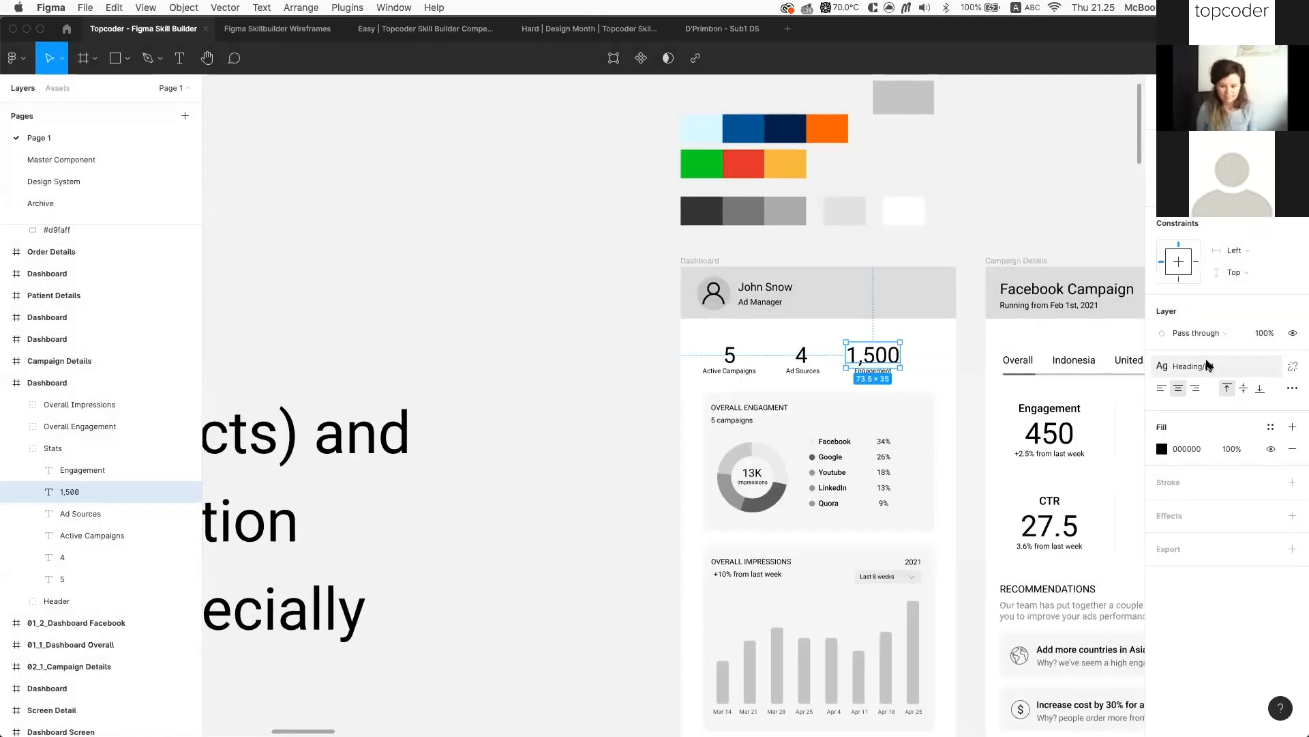
Copy the text properties of the 1,500 figure
{"action": "left_click", "coordinate": [802, 355]}
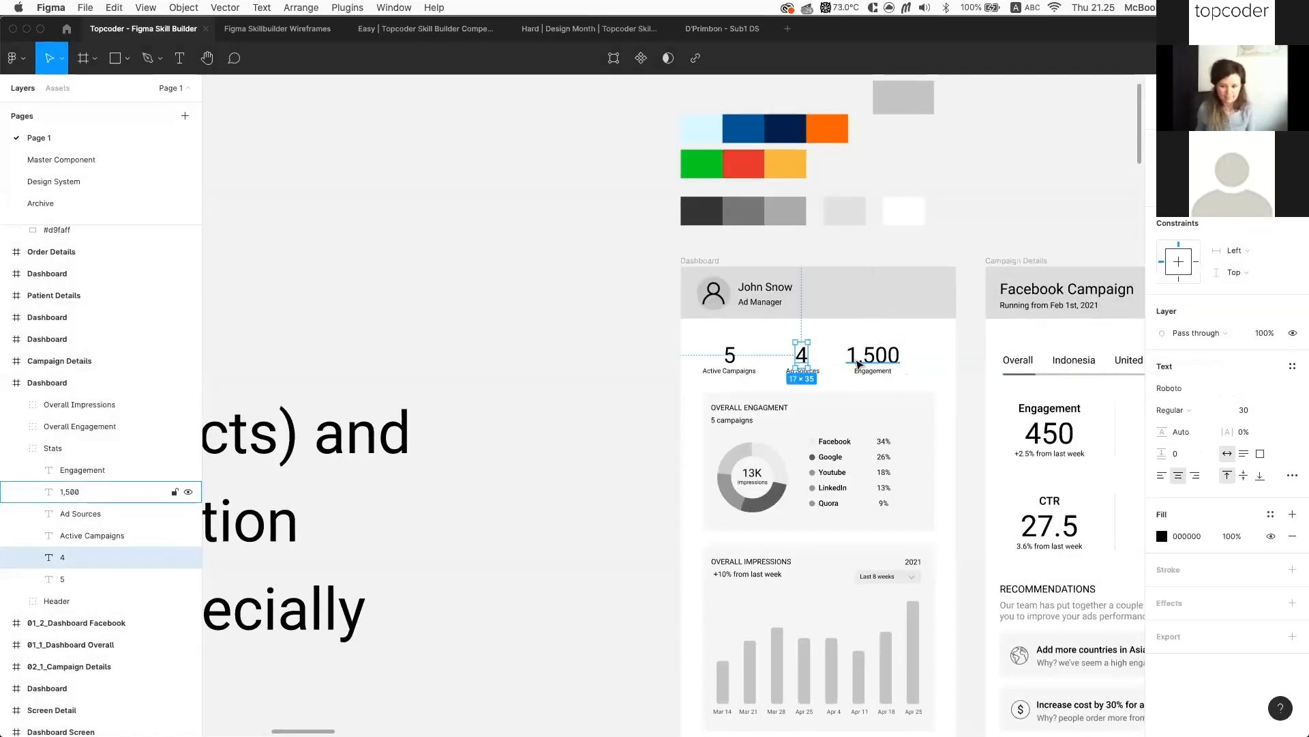
{"action": "left_click", "coordinate": [863, 361]}
{"action": "right_click", "coordinate": [872, 360]}
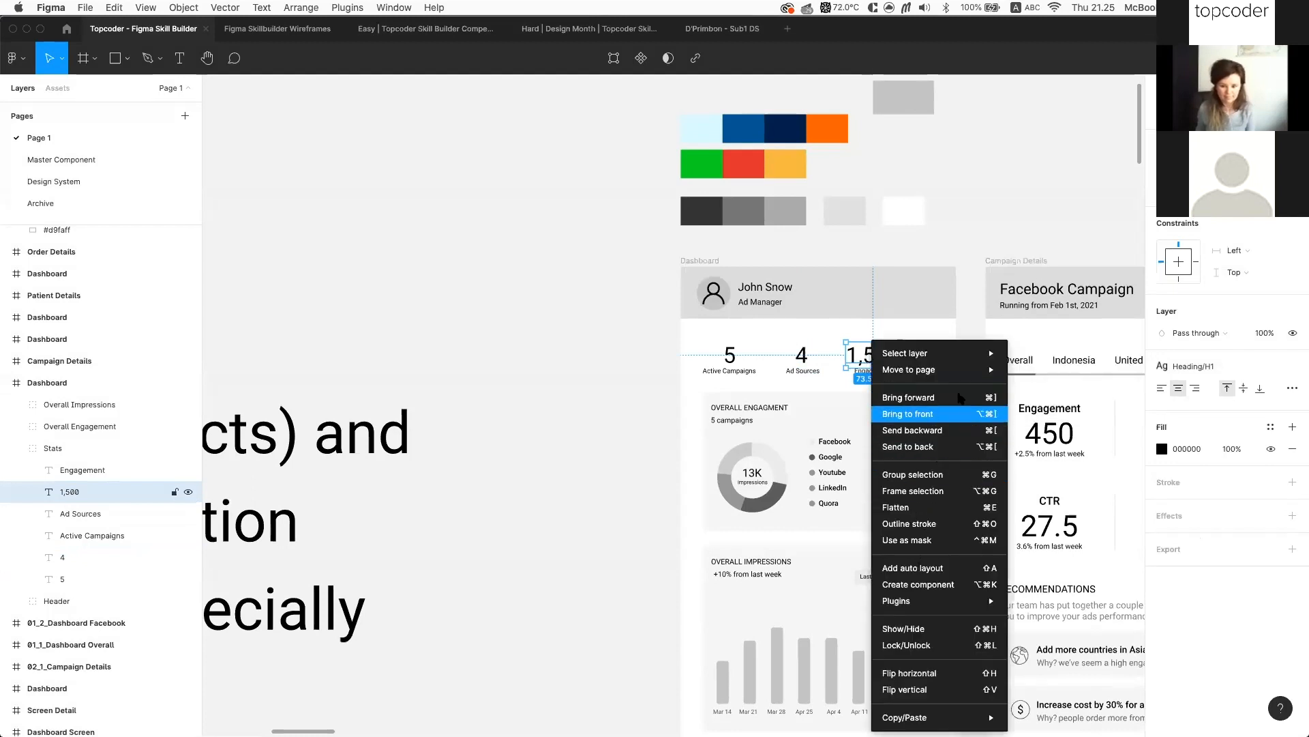
{"action": "mouse_move", "coordinate": [921, 724]}
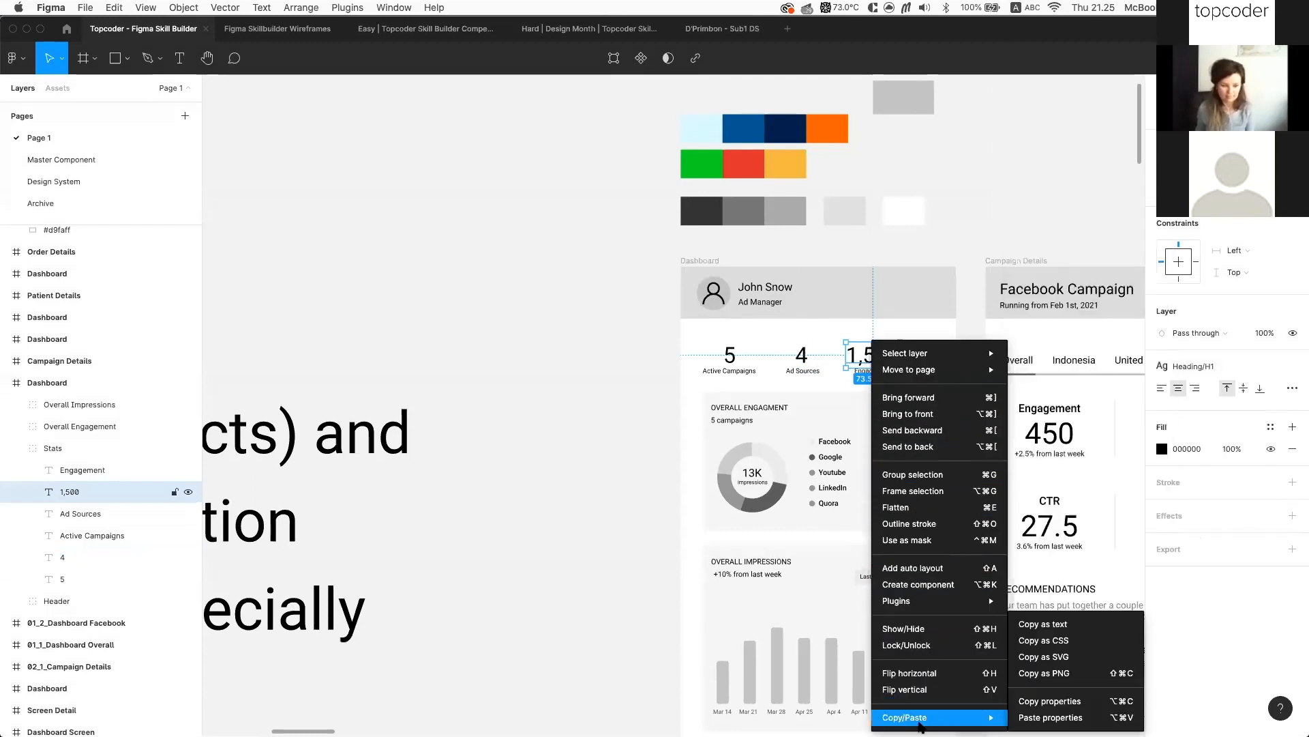
{"action": "left_click", "coordinate": [1059, 703]}
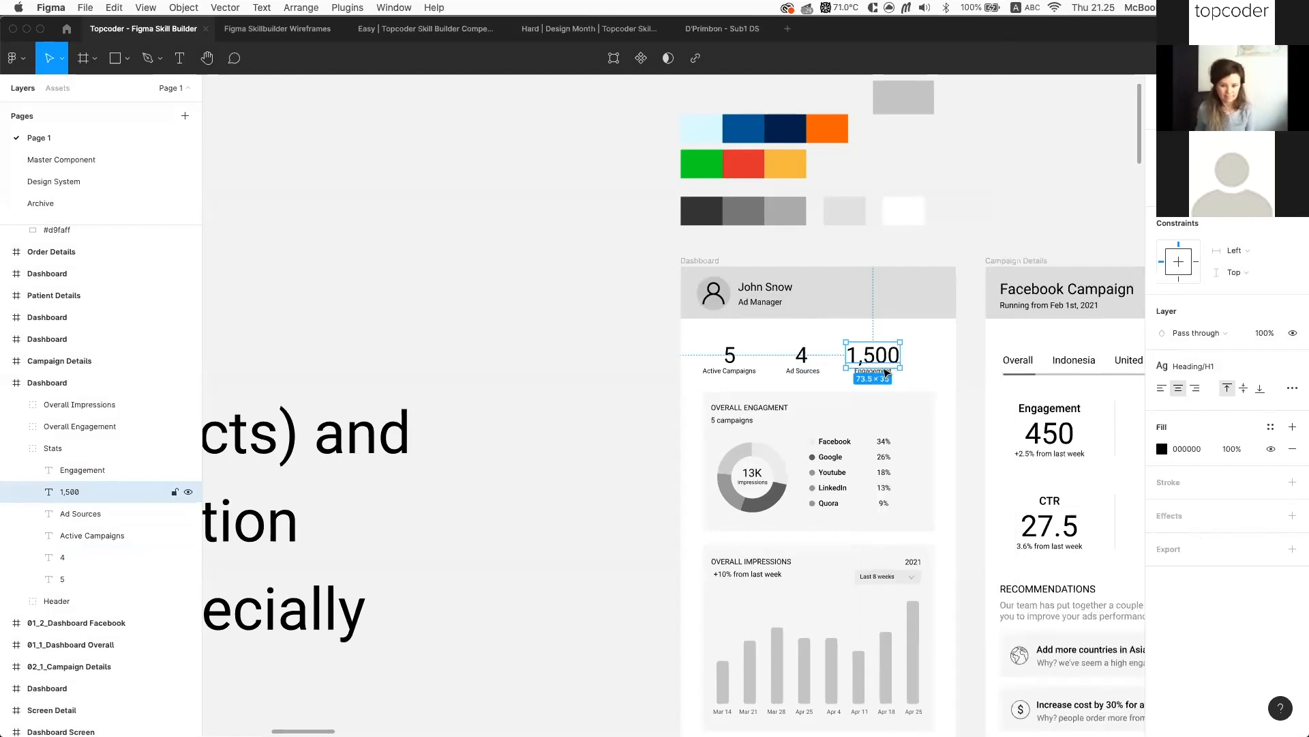
Apply the Heading/H1 text style to the 4 and 5 stat numbers
{"action": "left_click", "coordinate": [62, 558]}
{"action": "left_click", "coordinate": [725, 352], "text": "shift"}
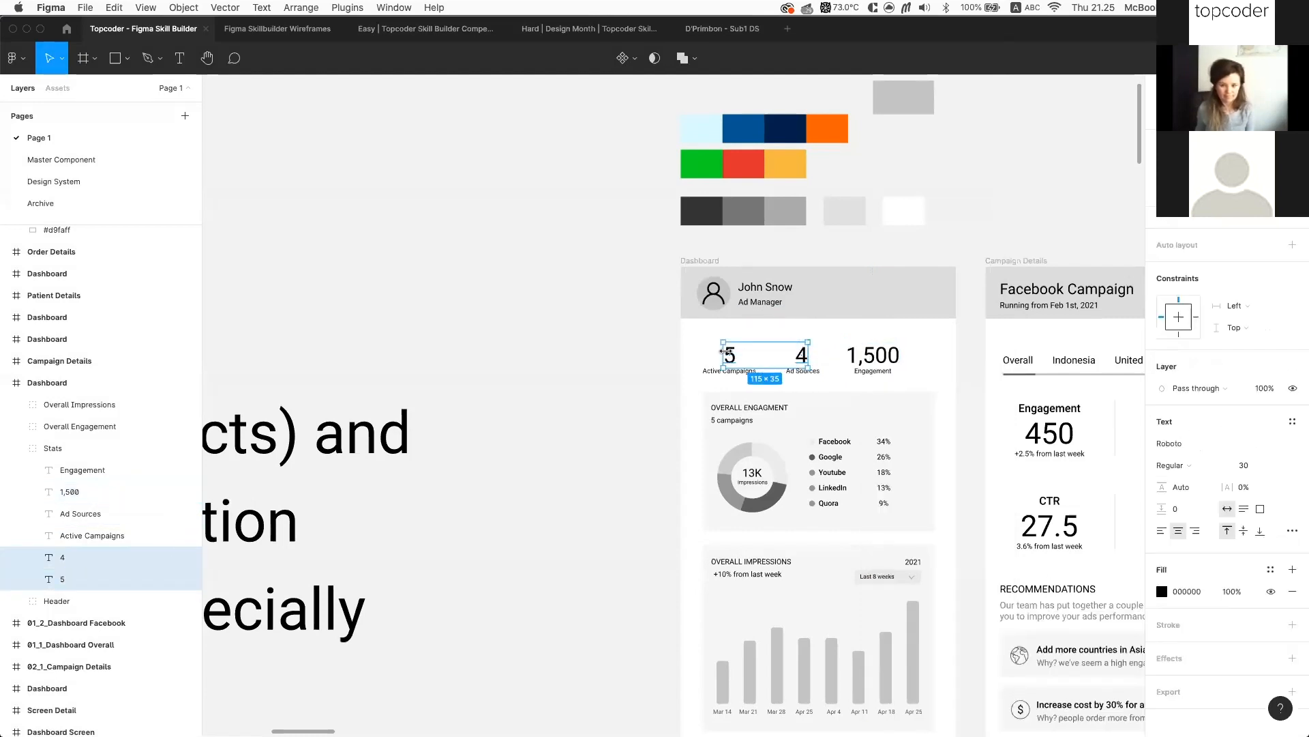
{"action": "left_click", "coordinate": [1291, 424]}
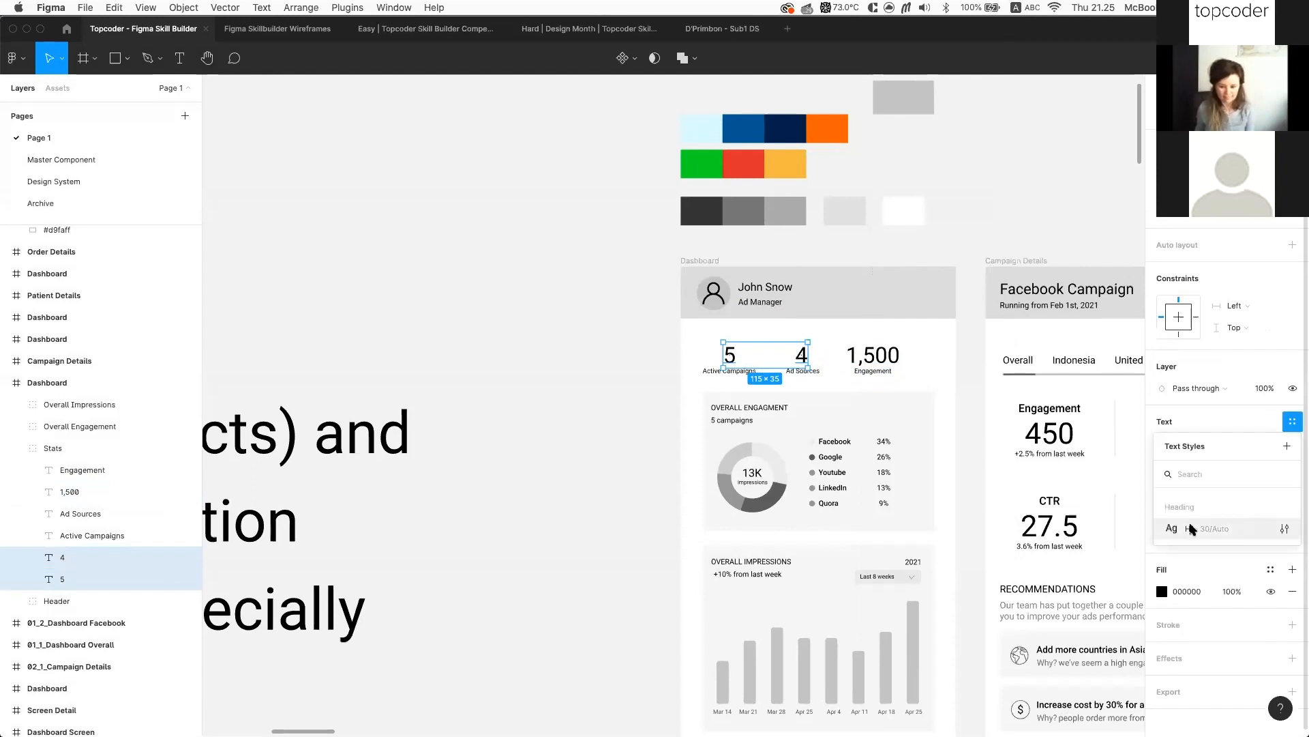
{"action": "left_click", "coordinate": [1191, 528]}
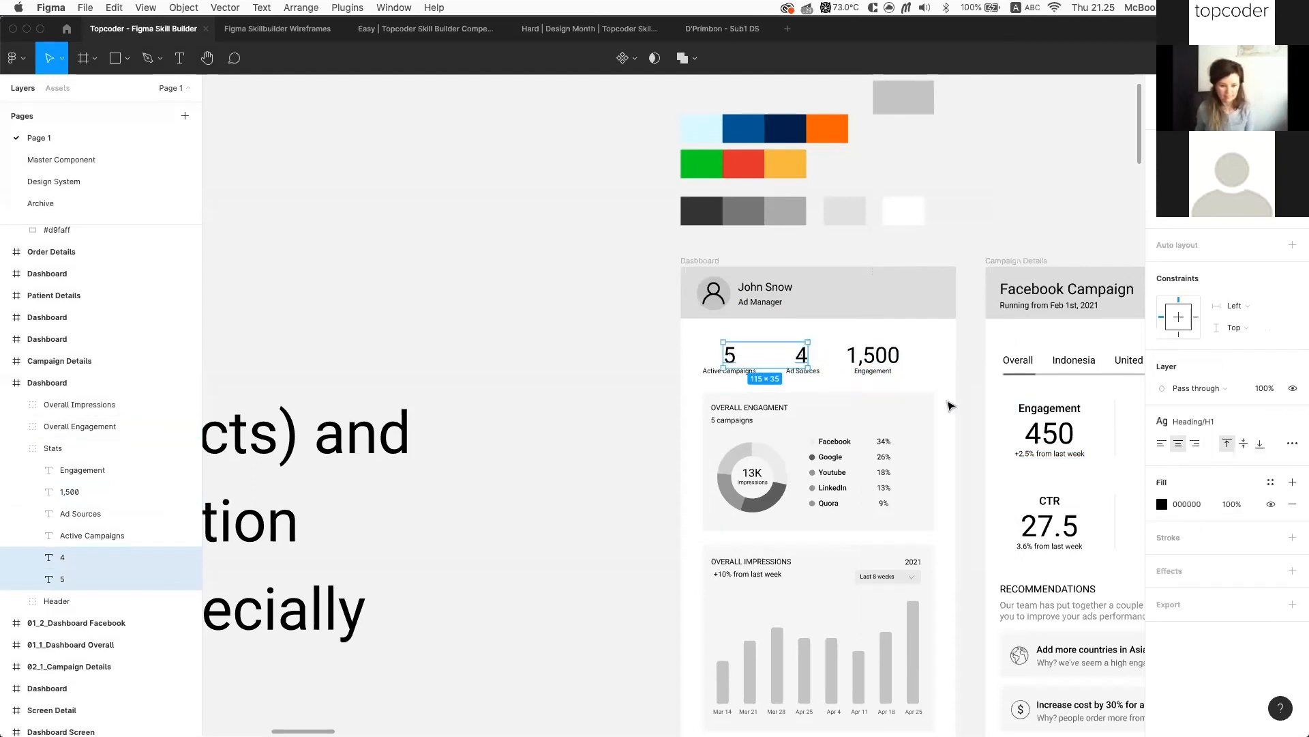
{"action": "scroll", "coordinate": [924, 457], "scroll_direction": "down", "scroll_amount": 3}
{"action": "scroll", "coordinate": [924, 456], "scroll_direction": "right", "scroll_amount": 2}
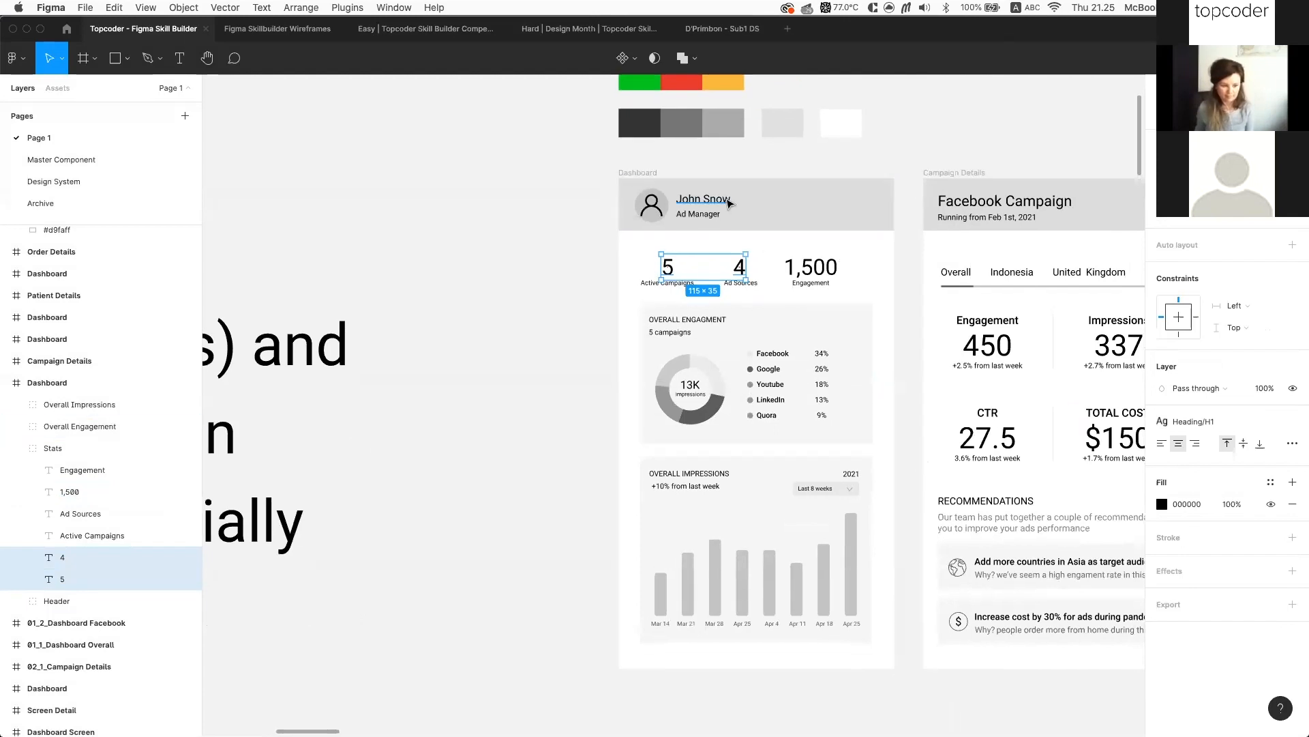
Paste the copied properties onto the name text, then undo to leave it unchanged
{"action": "left_click", "coordinate": [728, 202]}
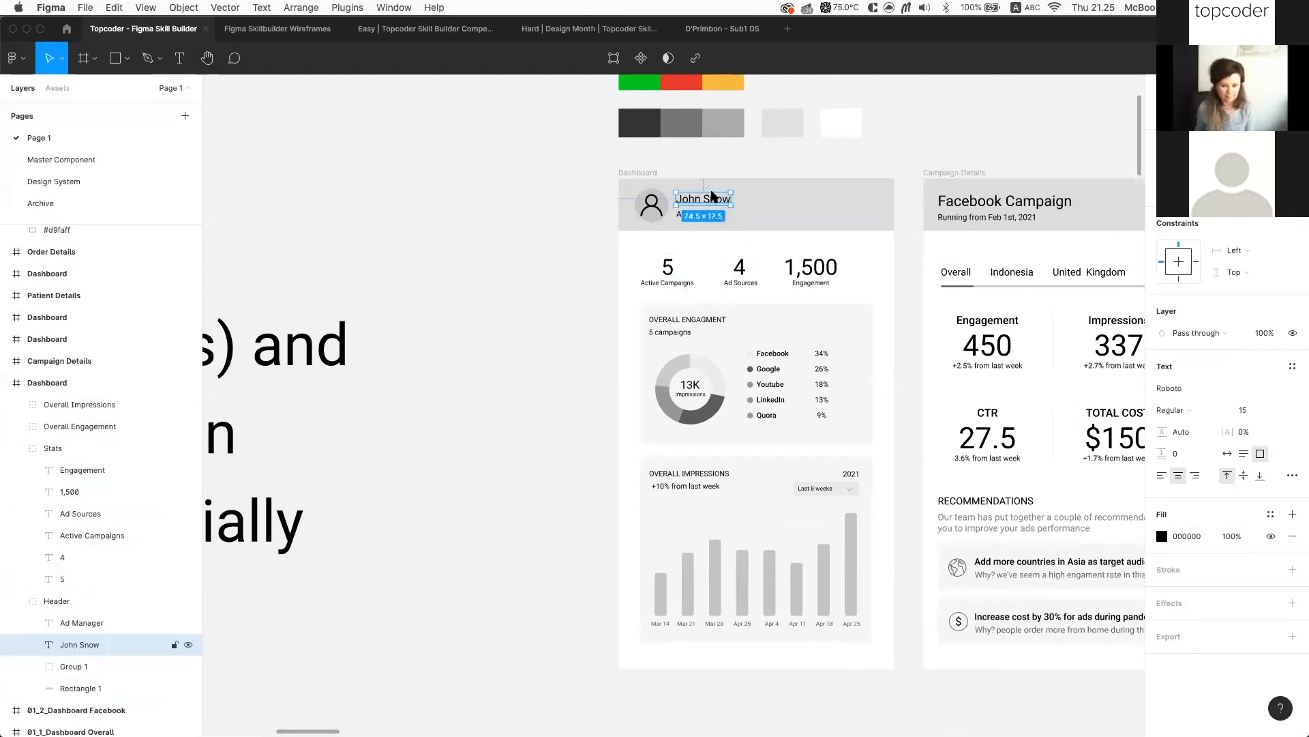
{"action": "right_click", "coordinate": [711, 197]}
{"action": "mouse_move", "coordinate": [810, 567]}
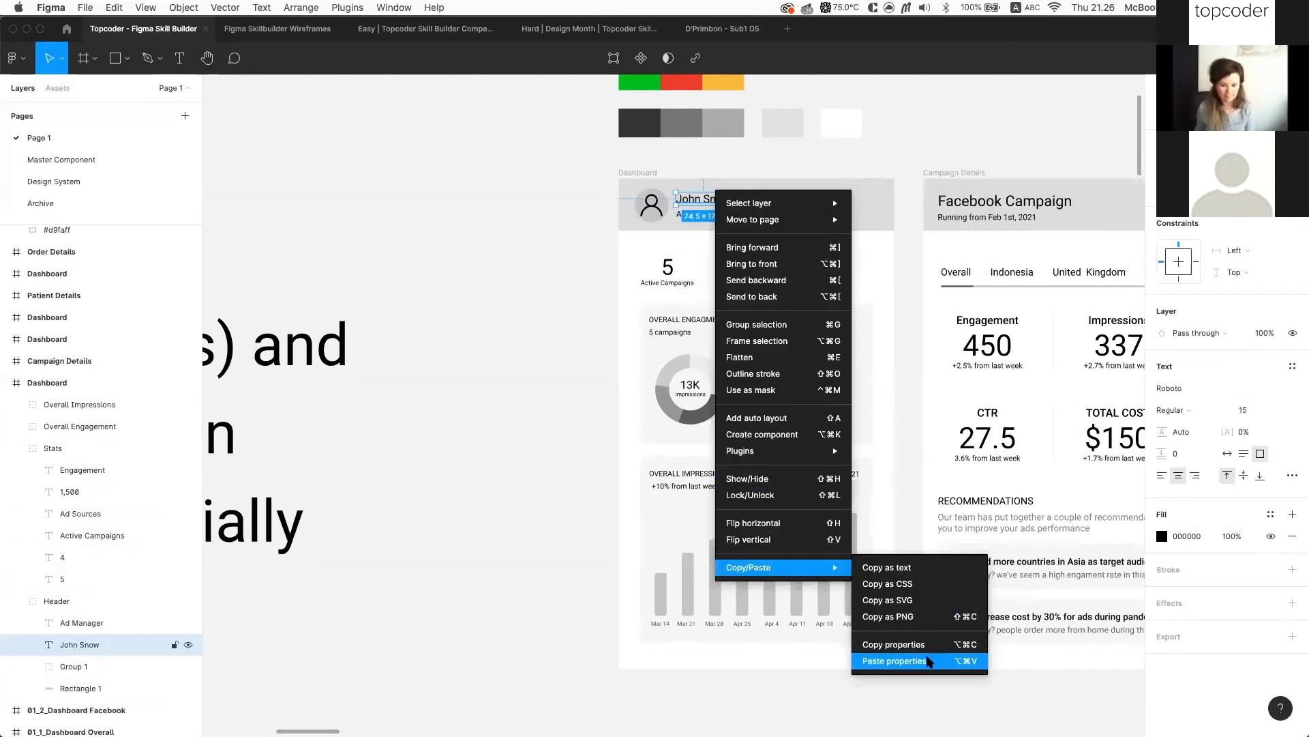
{"action": "left_click", "coordinate": [927, 661]}
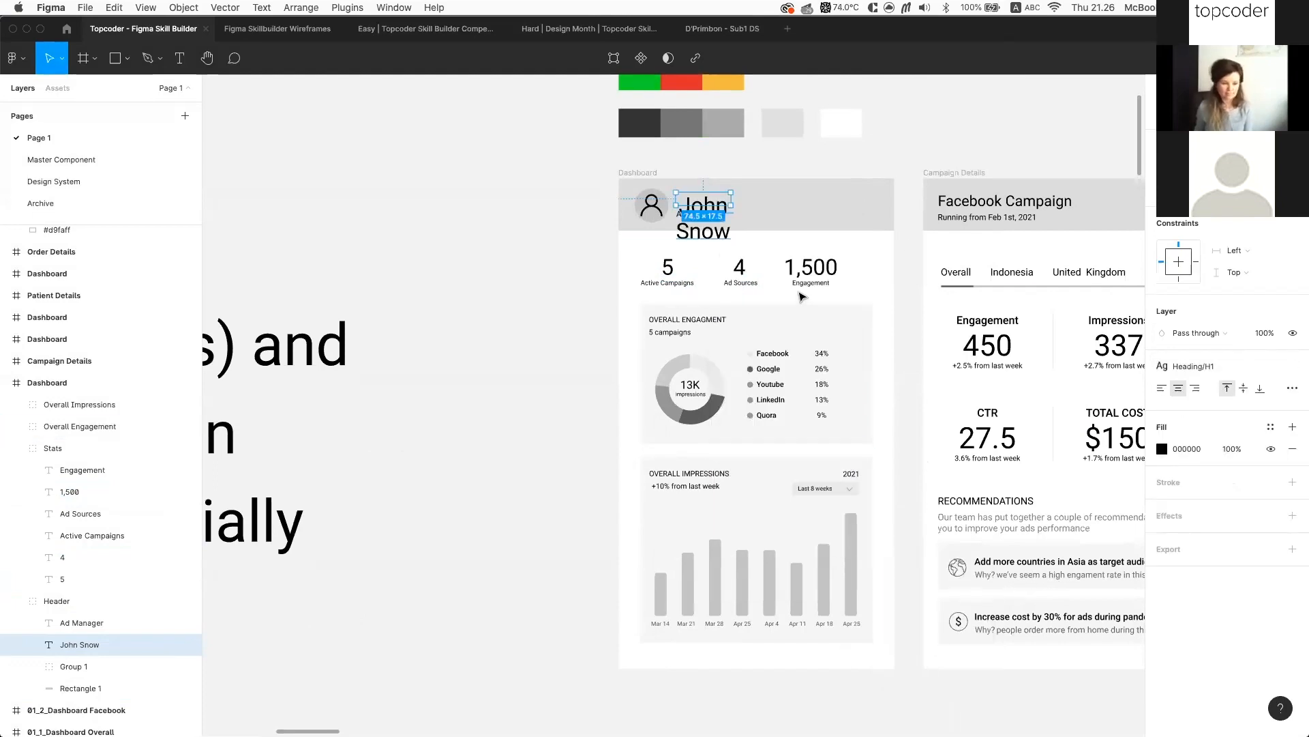
{"action": "scroll", "coordinate": [803, 298], "scroll_direction": "up", "scroll_amount": 3}
{"action": "key", "text": "super+z"}
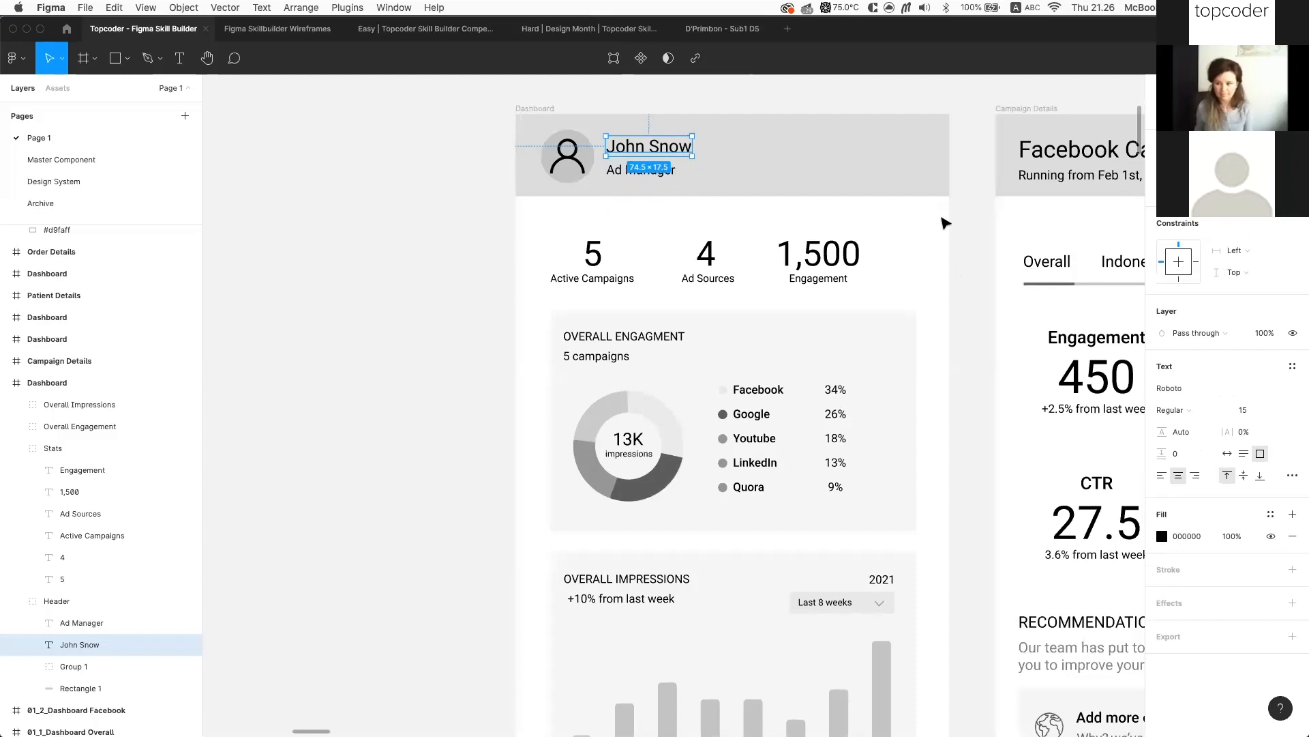
{"action": "left_click", "coordinate": [945, 223]}
{"action": "scroll", "coordinate": [944, 222], "scroll_direction": "left", "scroll_amount": 1}
{"action": "scroll", "coordinate": [830, 257], "scroll_direction": "down", "scroll_amount": 4}
{"action": "scroll", "coordinate": [830, 257], "scroll_direction": "up", "scroll_amount": 3}
{"action": "scroll", "coordinate": [830, 257], "scroll_direction": "down", "scroll_amount": 1}
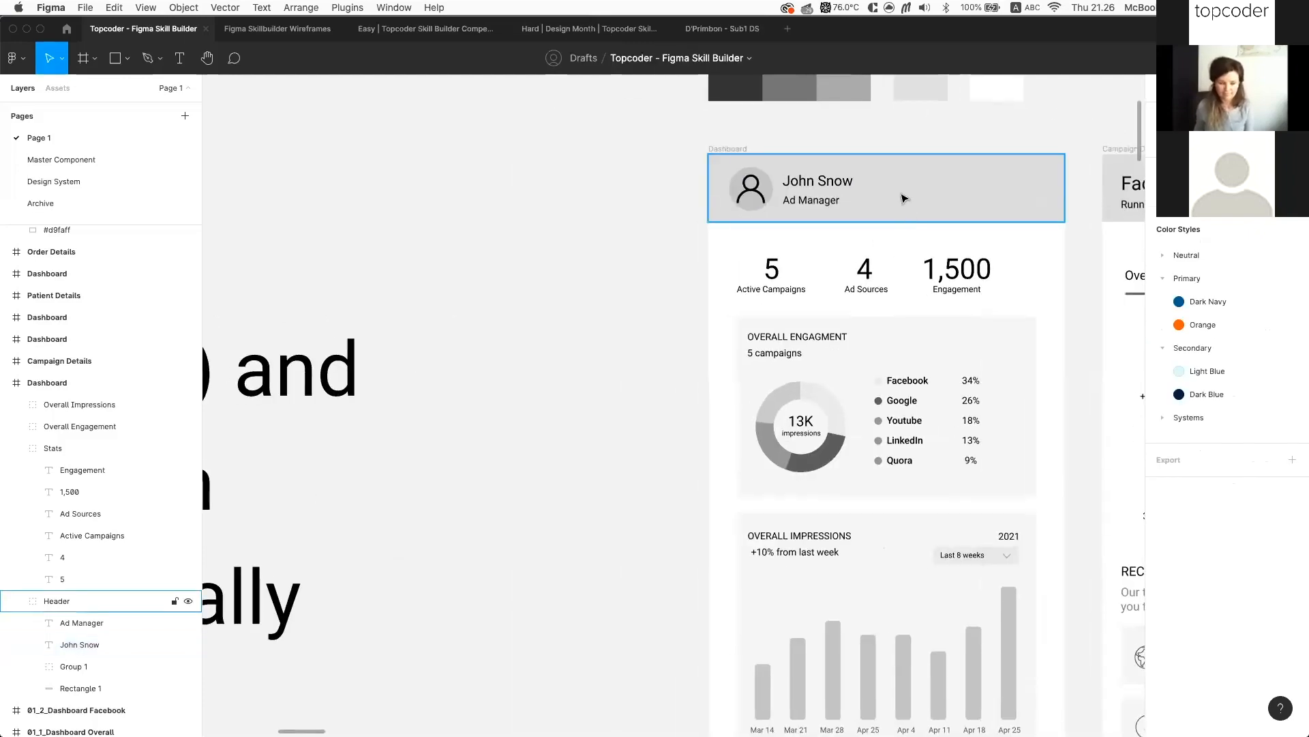
Create a Subheading/SH1 text style from the OVERALL ENGAGMENT title's formatting
{"action": "left_click", "coordinate": [964, 271], "text": "super"}
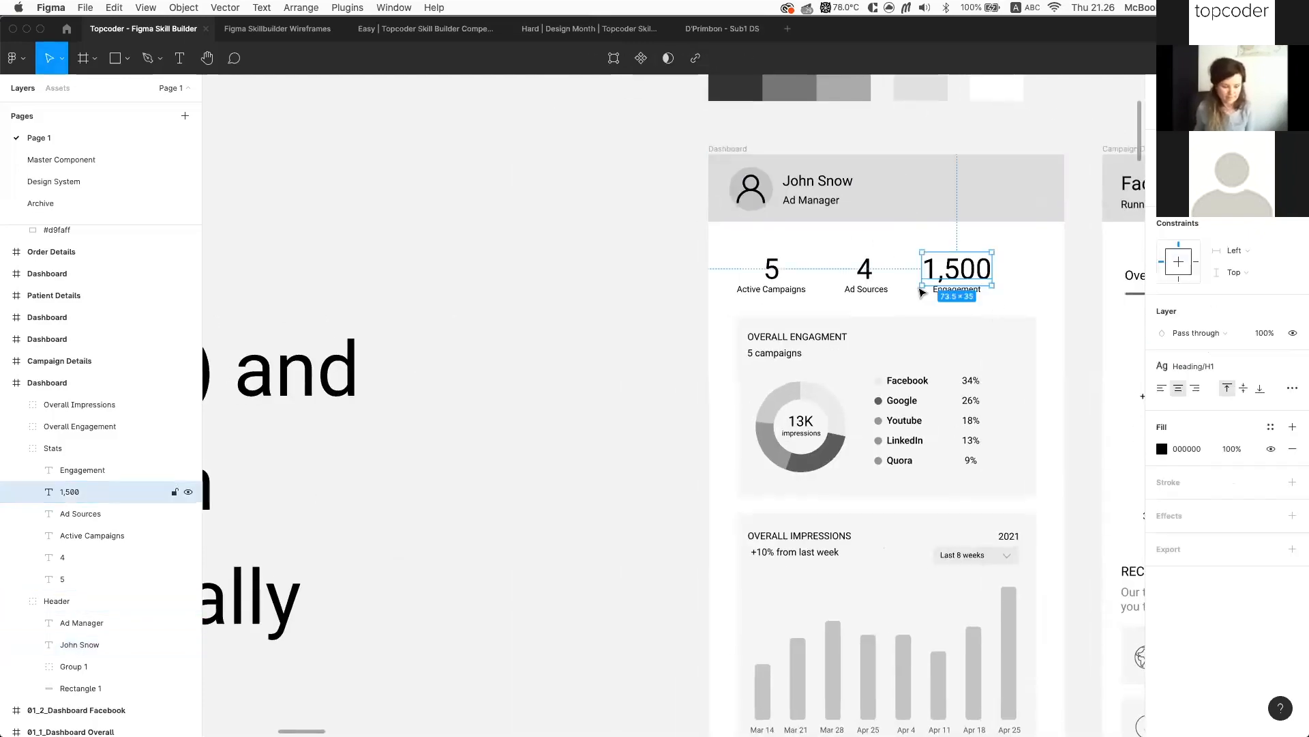
{"action": "left_click", "coordinate": [831, 336], "text": "super"}
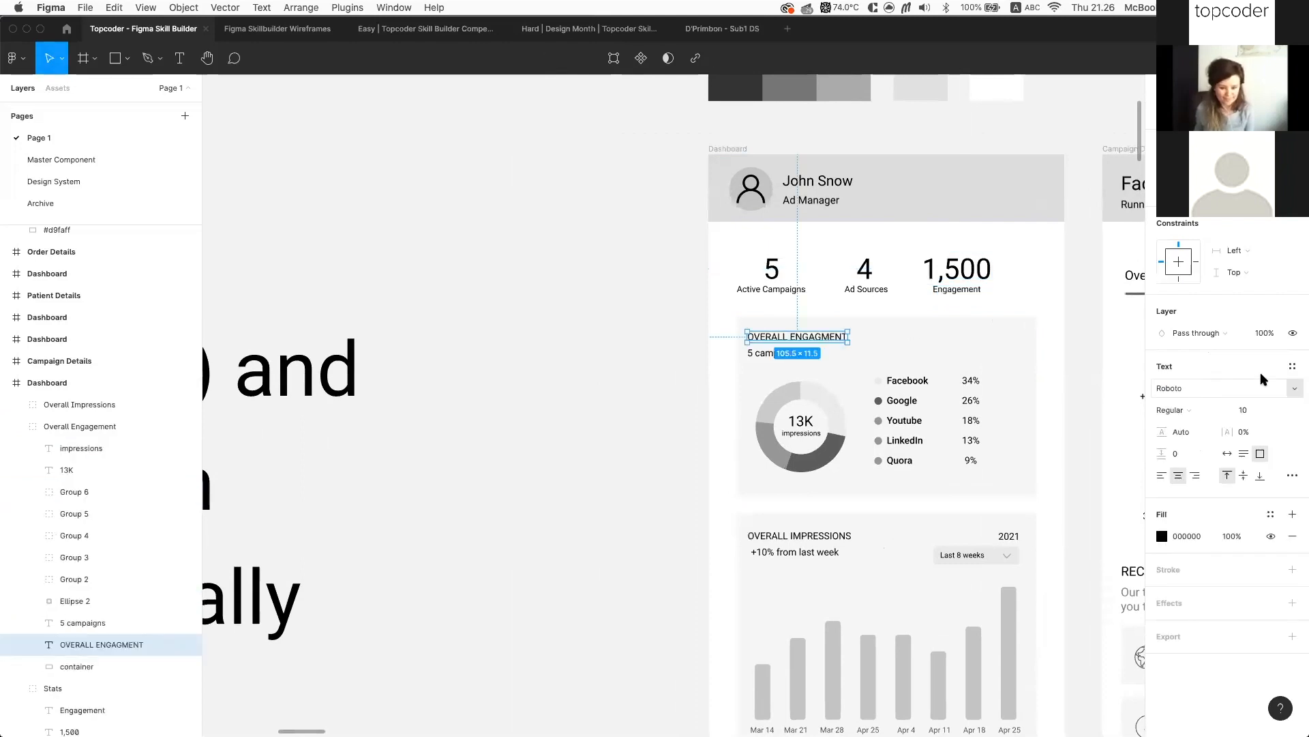
{"action": "left_click", "coordinate": [1292, 367]}
{"action": "left_click", "coordinate": [1285, 392]}
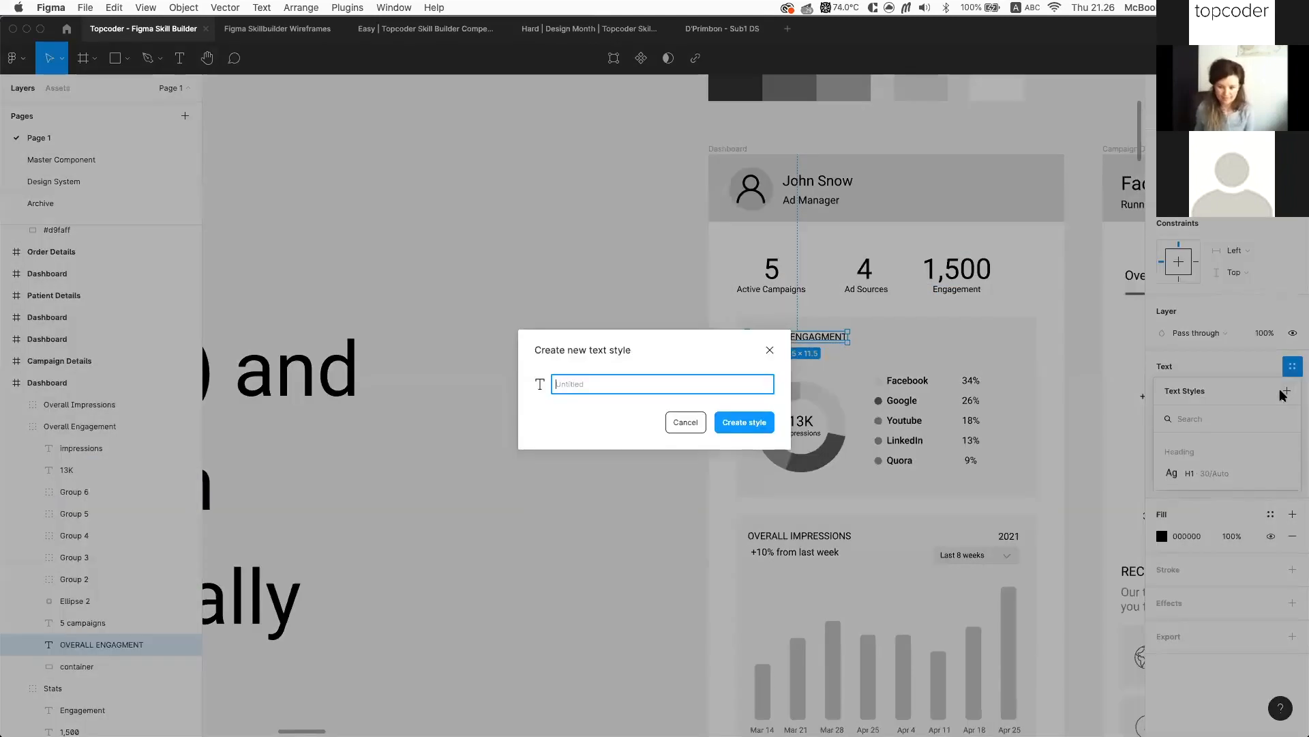
{"action": "type", "text": "Subheading/"}
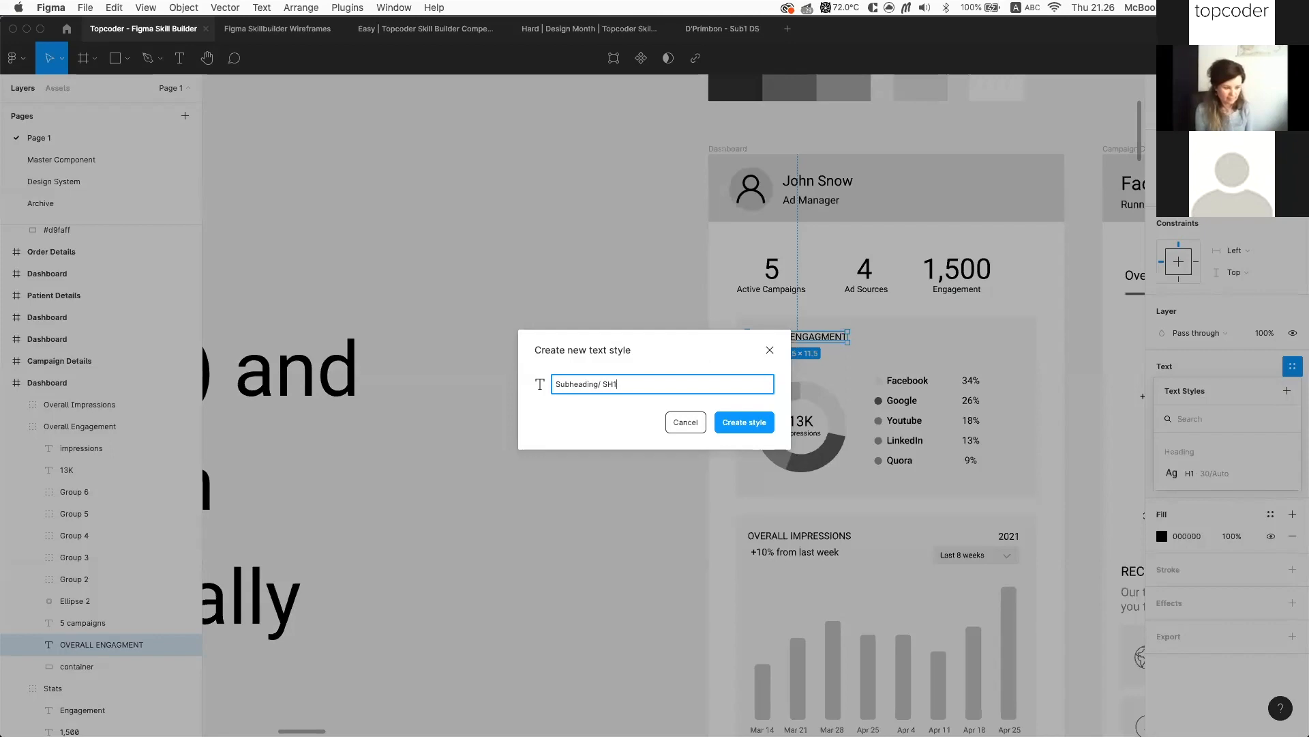
{"action": "type", "text": "SH1"}
{"action": "key", "text": "Return"}
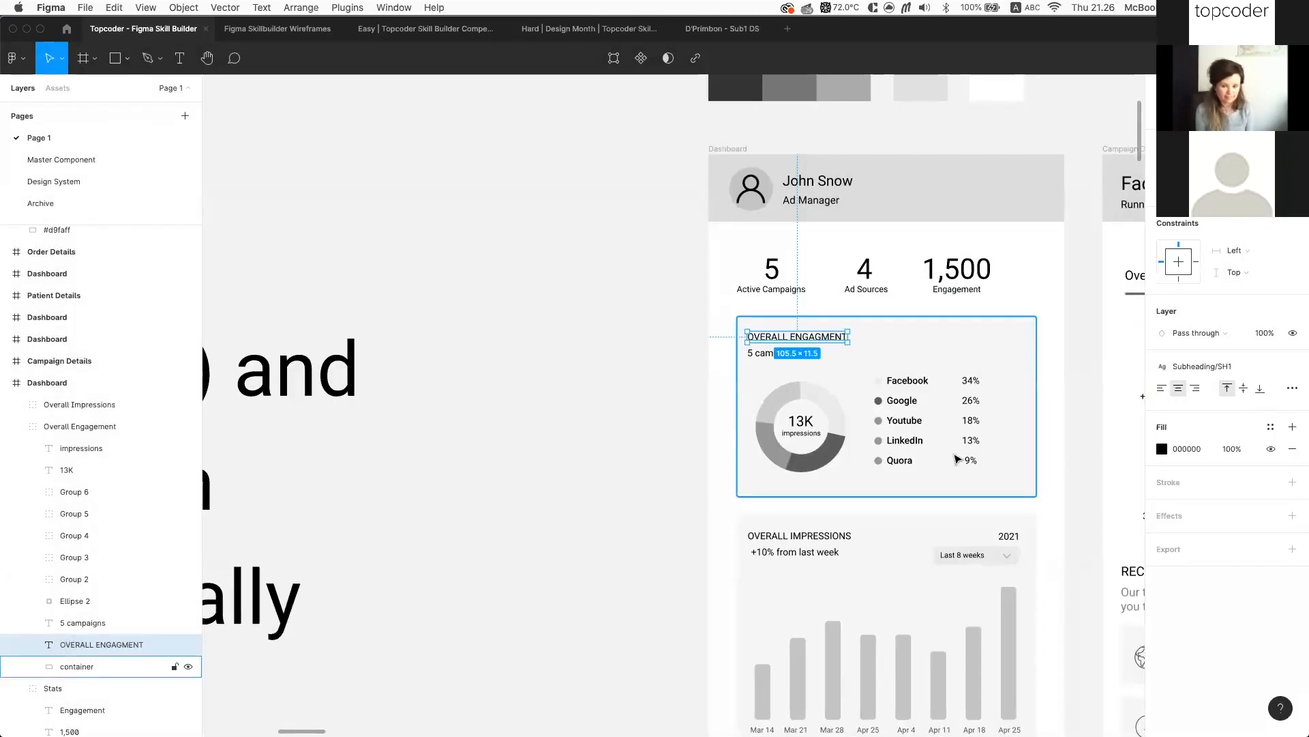
{"action": "scroll", "coordinate": [957, 458], "scroll_direction": "up", "scroll_amount": 5}
{"action": "scroll", "coordinate": [957, 458], "scroll_direction": "down", "scroll_amount": 3}
{"action": "scroll", "coordinate": [957, 458], "scroll_direction": "right", "scroll_amount": 3}
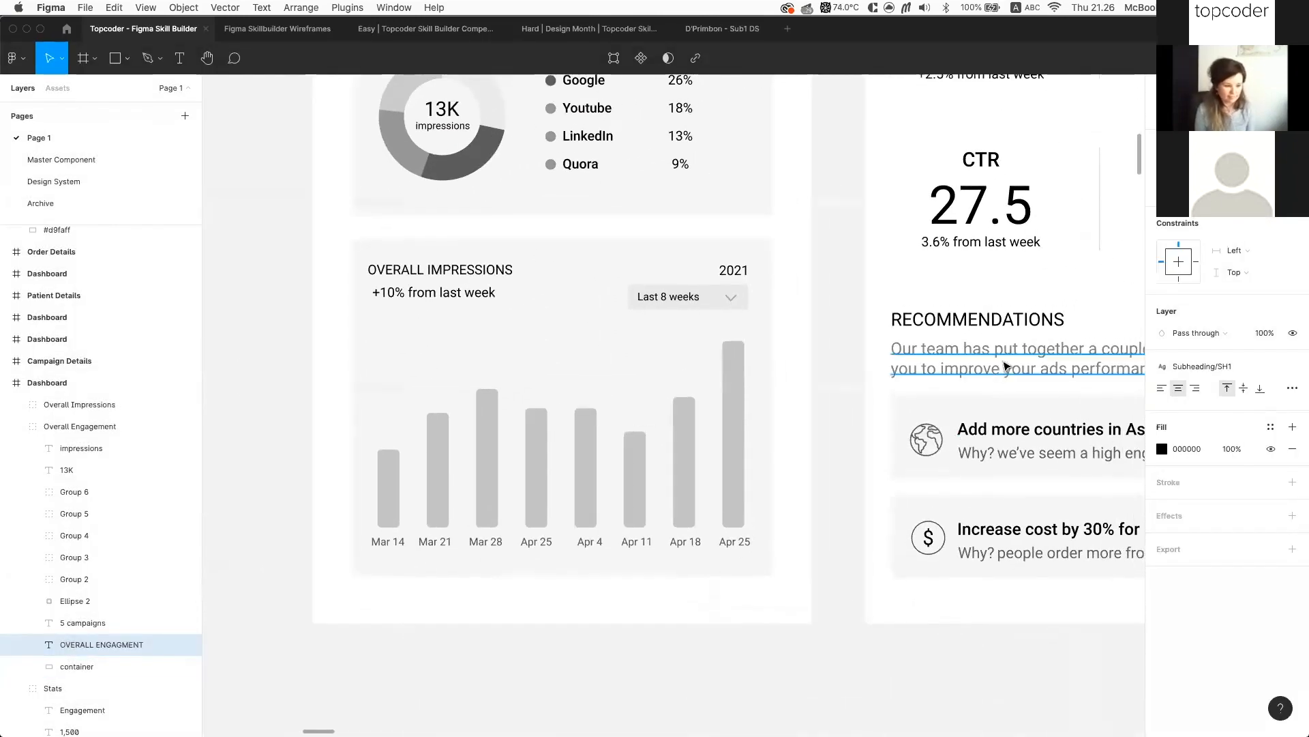
Set the recommendations intro paragraph to Auto height
{"action": "left_click", "coordinate": [989, 362]}
{"action": "scroll", "coordinate": [873, 413], "scroll_direction": "right", "scroll_amount": 5}
{"action": "scroll", "coordinate": [873, 413], "scroll_direction": "up", "scroll_amount": 2}
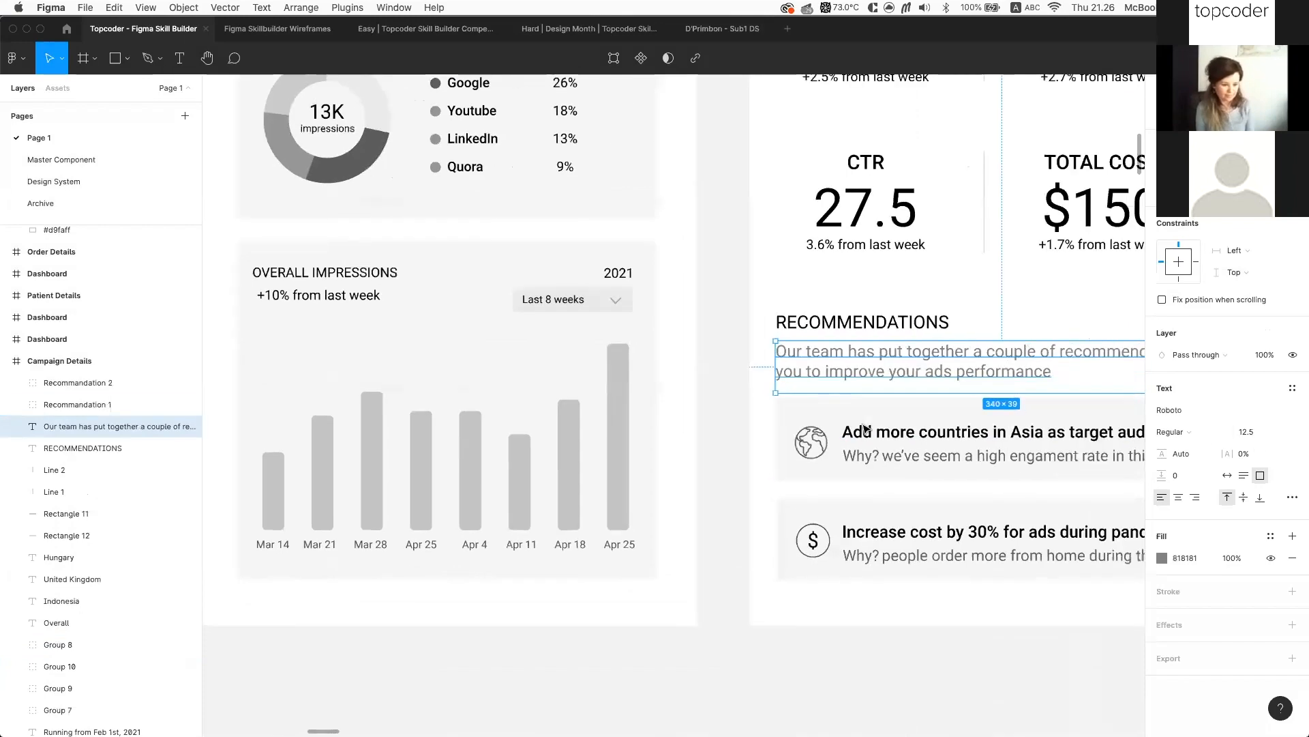
{"action": "scroll", "coordinate": [873, 412], "scroll_direction": "up", "scroll_amount": 1}
{"action": "scroll", "coordinate": [872, 413], "scroll_direction": "right", "scroll_amount": 1}
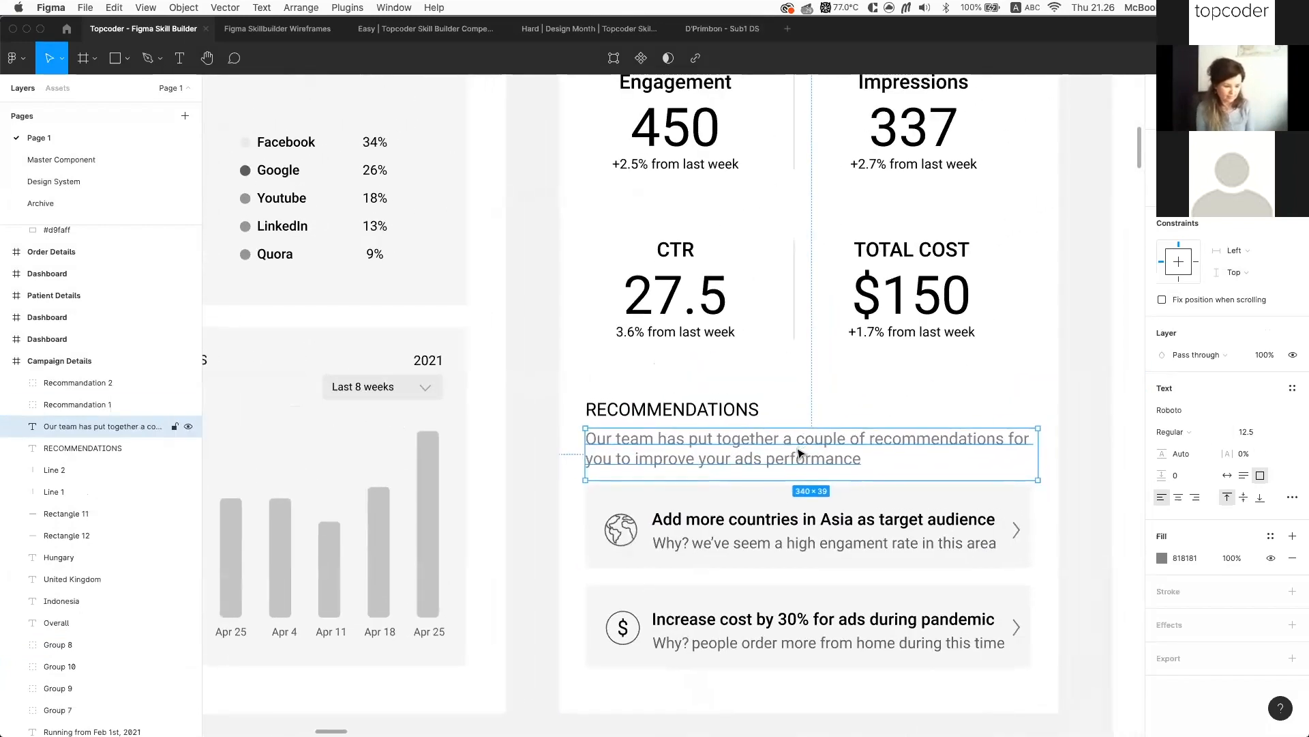
{"action": "scroll", "coordinate": [832, 452], "scroll_direction": "down", "scroll_amount": 4}
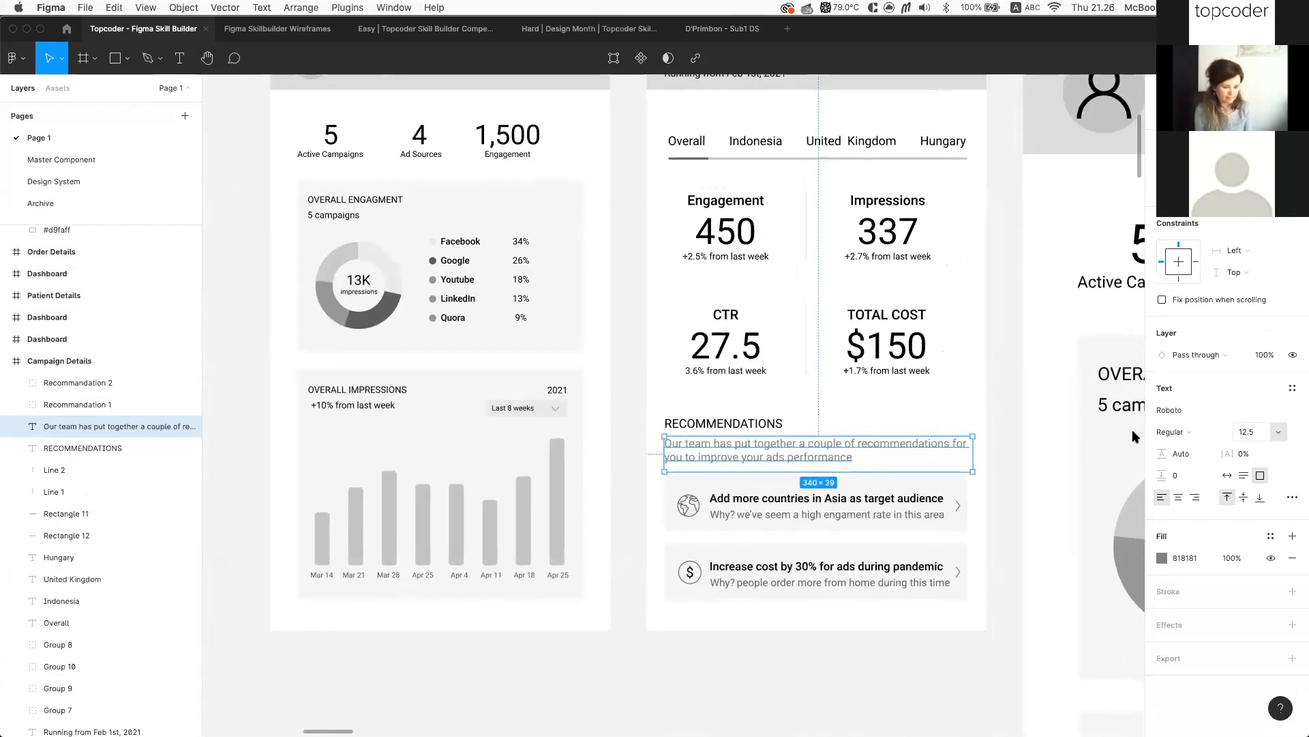
{"action": "left_click", "coordinate": [1245, 478]}
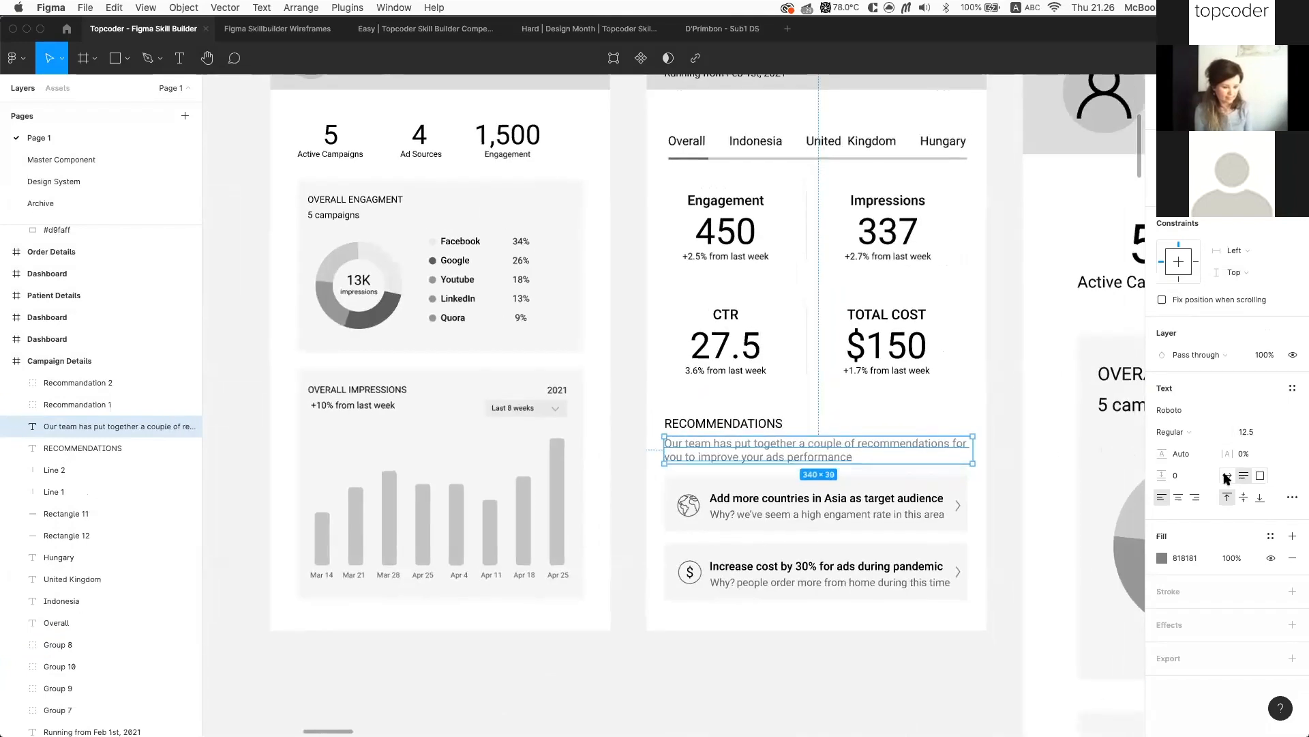
Save the paragraph's formatting as a new Body/B12 text style
{"action": "left_click", "coordinate": [1299, 387]}
{"action": "left_click", "coordinate": [1287, 411]}
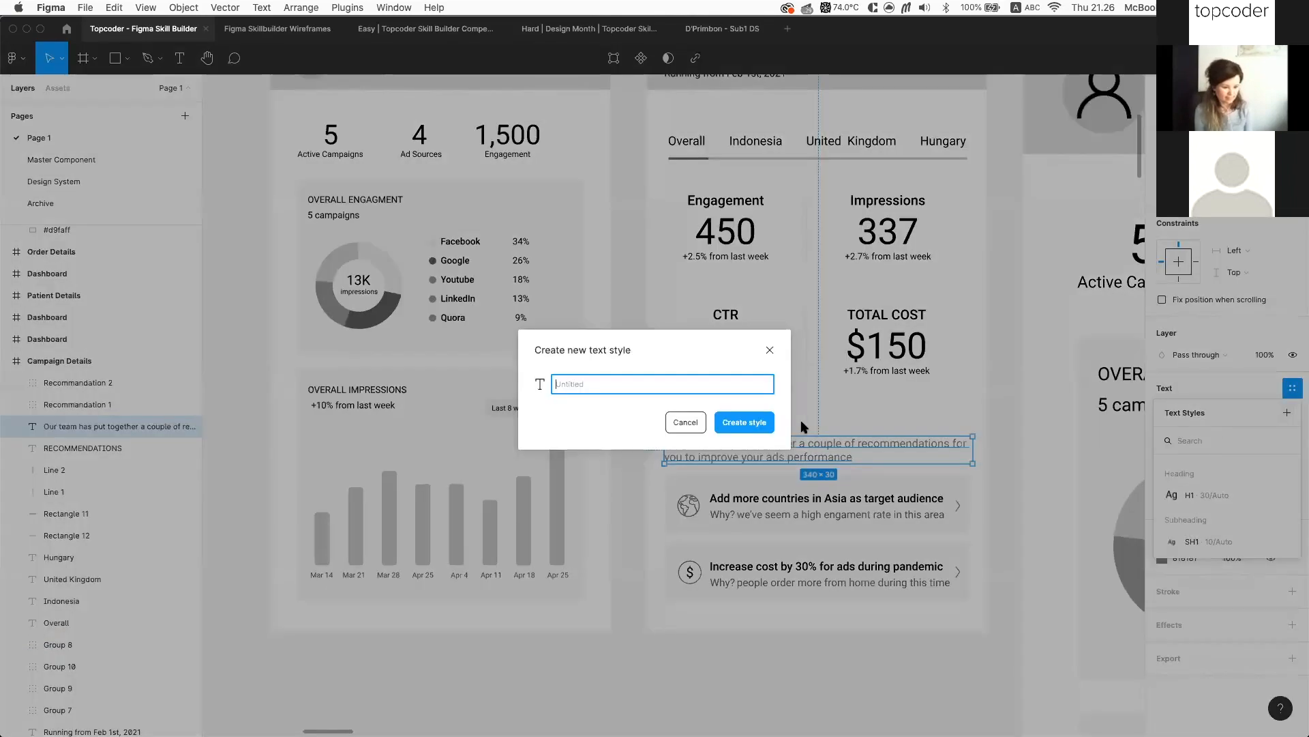
{"action": "type", "text": "Bo"}
{"action": "key", "text": "Return"}
{"action": "scroll", "coordinate": [525, 416], "scroll_direction": "up", "scroll_amount": 2}
{"action": "scroll", "coordinate": [525, 416], "scroll_direction": "up", "scroll_amount": 3}
{"action": "scroll", "coordinate": [526, 416], "scroll_direction": "right", "scroll_amount": 2}
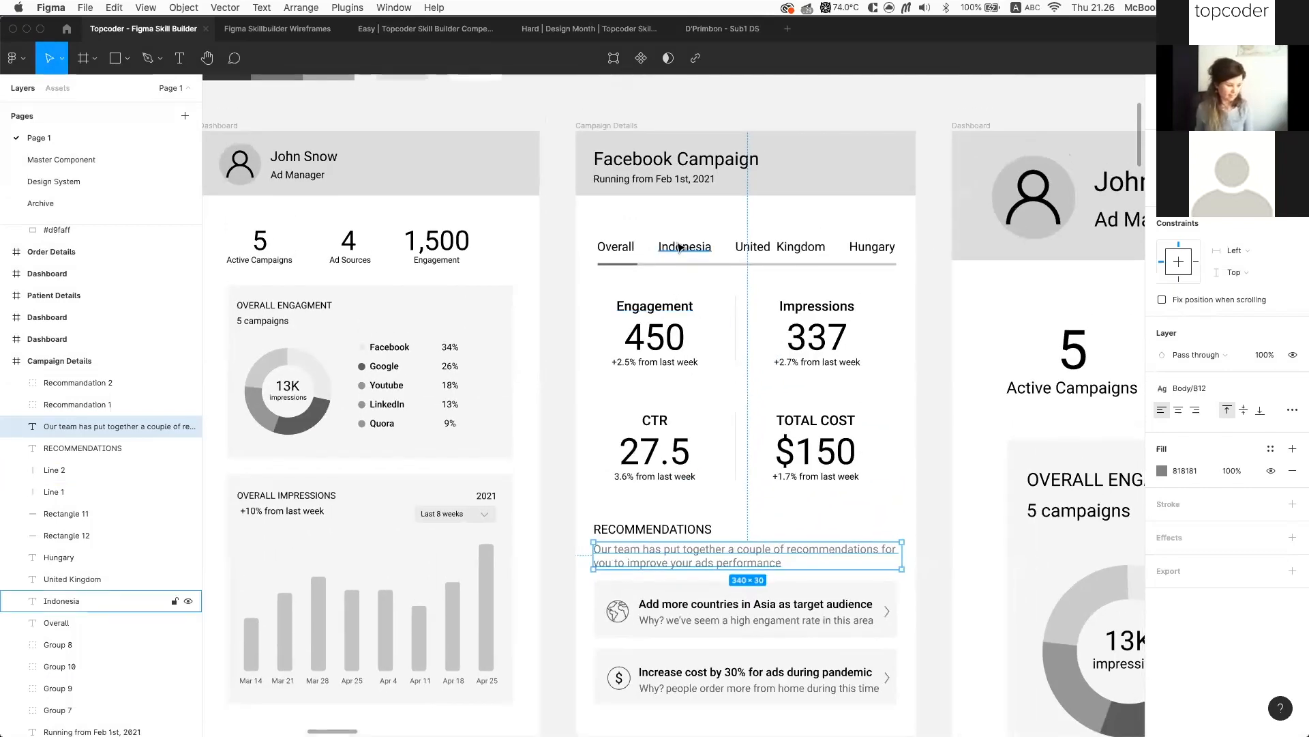
Create a Body/Med text style from the Overall tab label's formatting
{"action": "left_click", "coordinate": [680, 247]}
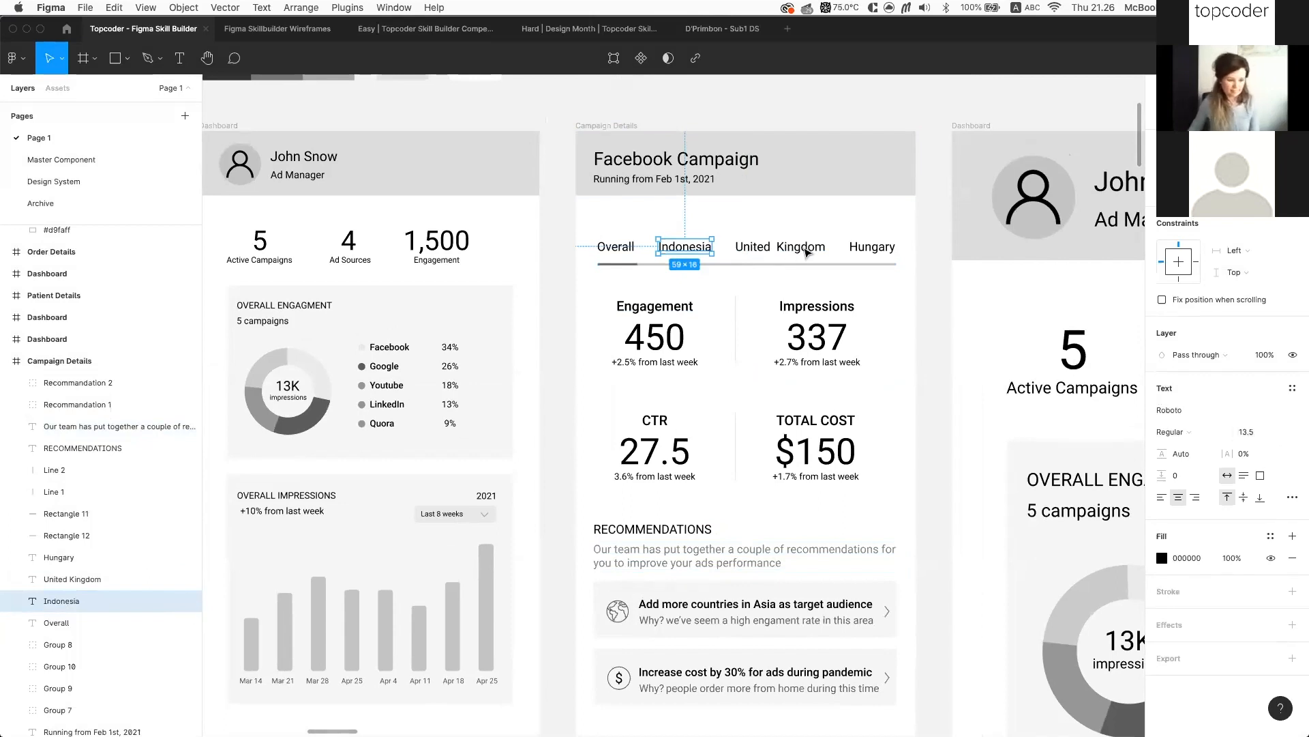
{"action": "left_click_drag", "start_coordinate": [562, 248], "coordinate": [884, 246]}
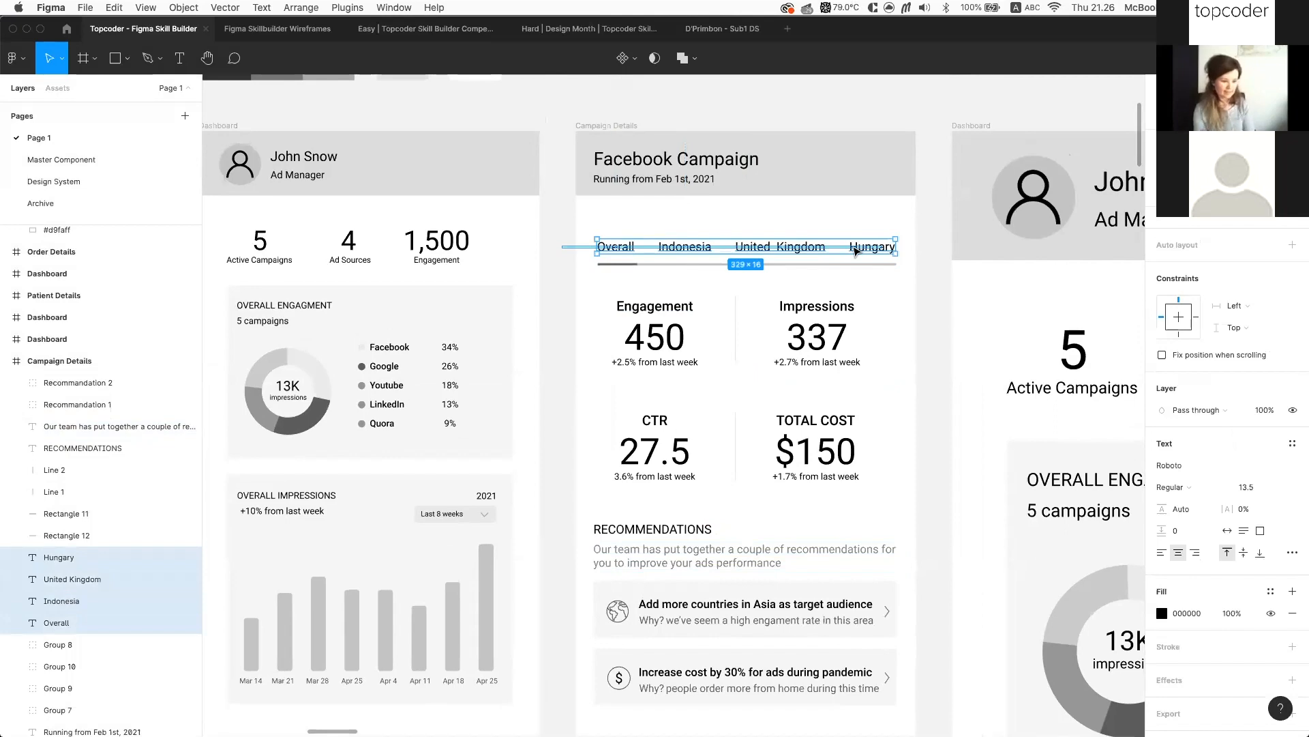
{"action": "left_click", "coordinate": [617, 246]}
{"action": "left_click", "coordinate": [1292, 388]}
{"action": "left_click", "coordinate": [1287, 412]}
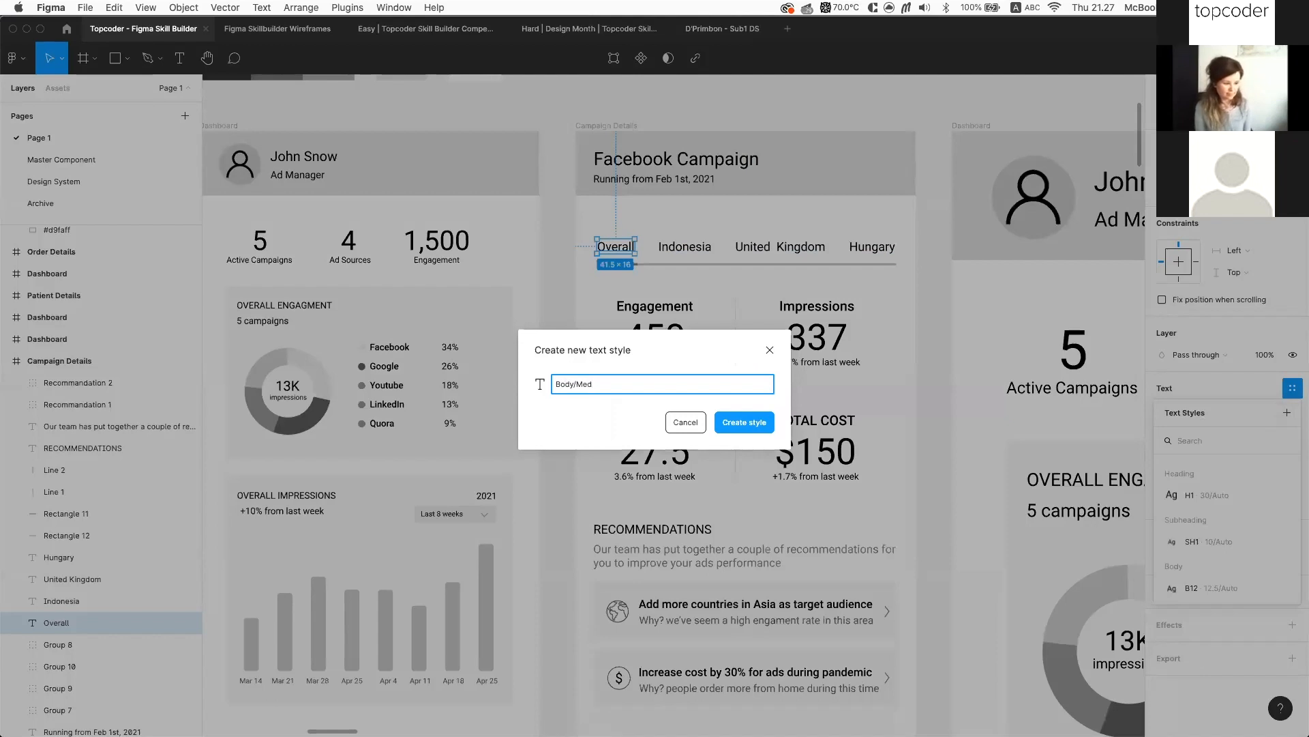
{"action": "key", "text": "Return"}
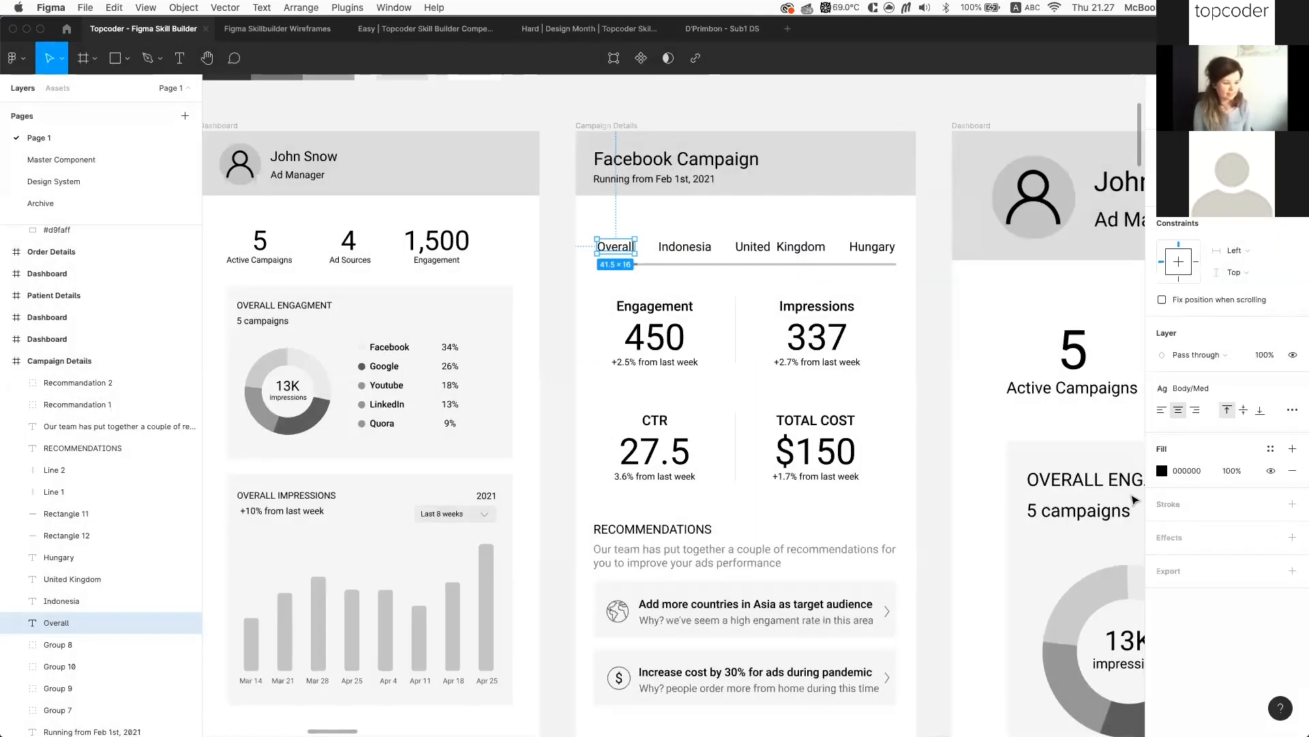
Rename the Body/B12 text style to Small
{"action": "key", "text": "Escape"}
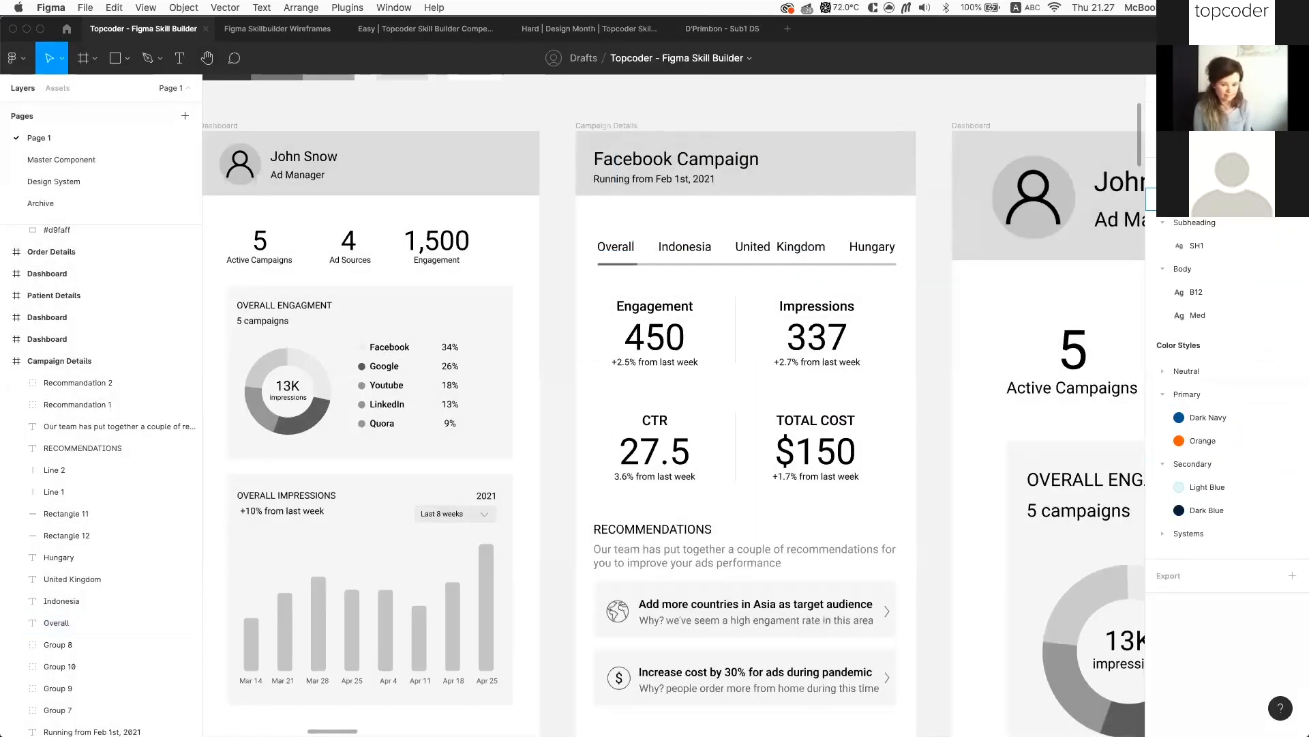
{"action": "double_click", "coordinate": [1195, 292]}
{"action": "type", "text": "Small"}
{"action": "key", "text": "Return"}
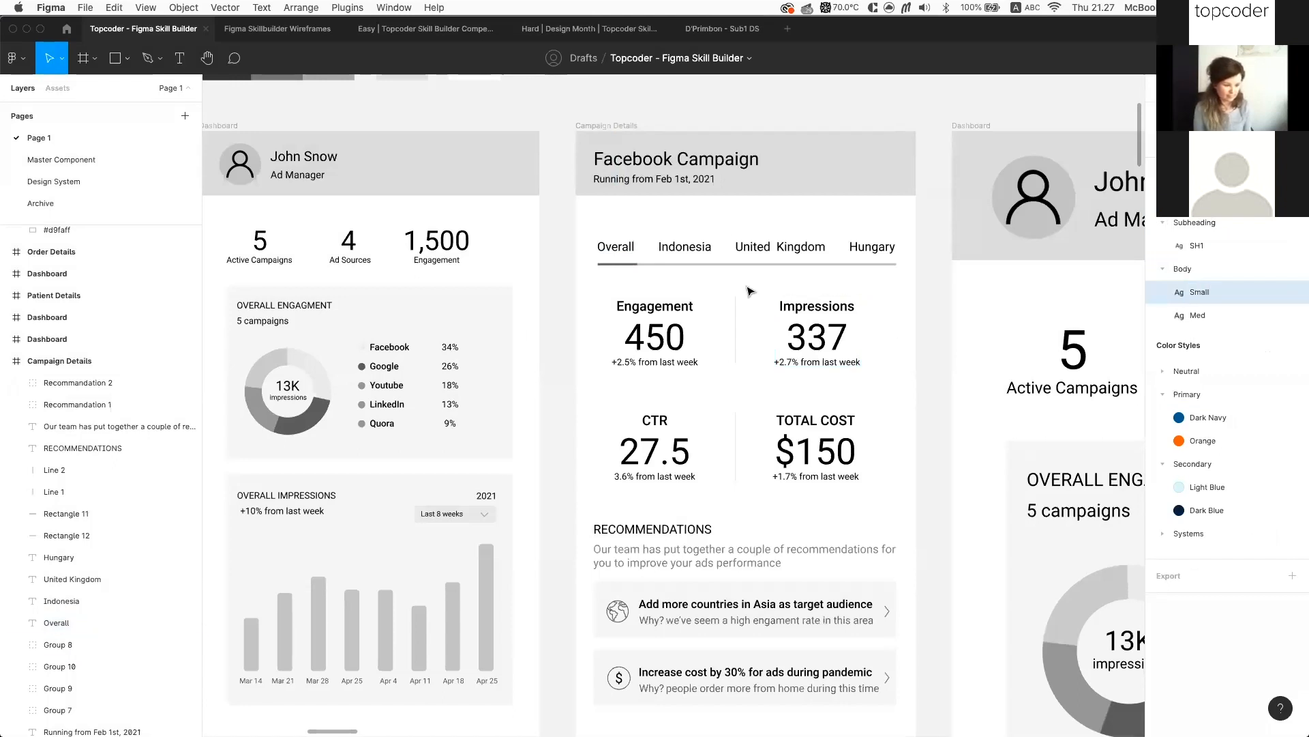
{"action": "scroll", "coordinate": [795, 282], "scroll_direction": "left", "scroll_amount": 1}
{"action": "scroll", "coordinate": [795, 283], "scroll_direction": "down", "scroll_amount": 1}
{"action": "scroll", "coordinate": [795, 283], "scroll_direction": "right", "scroll_amount": 1}
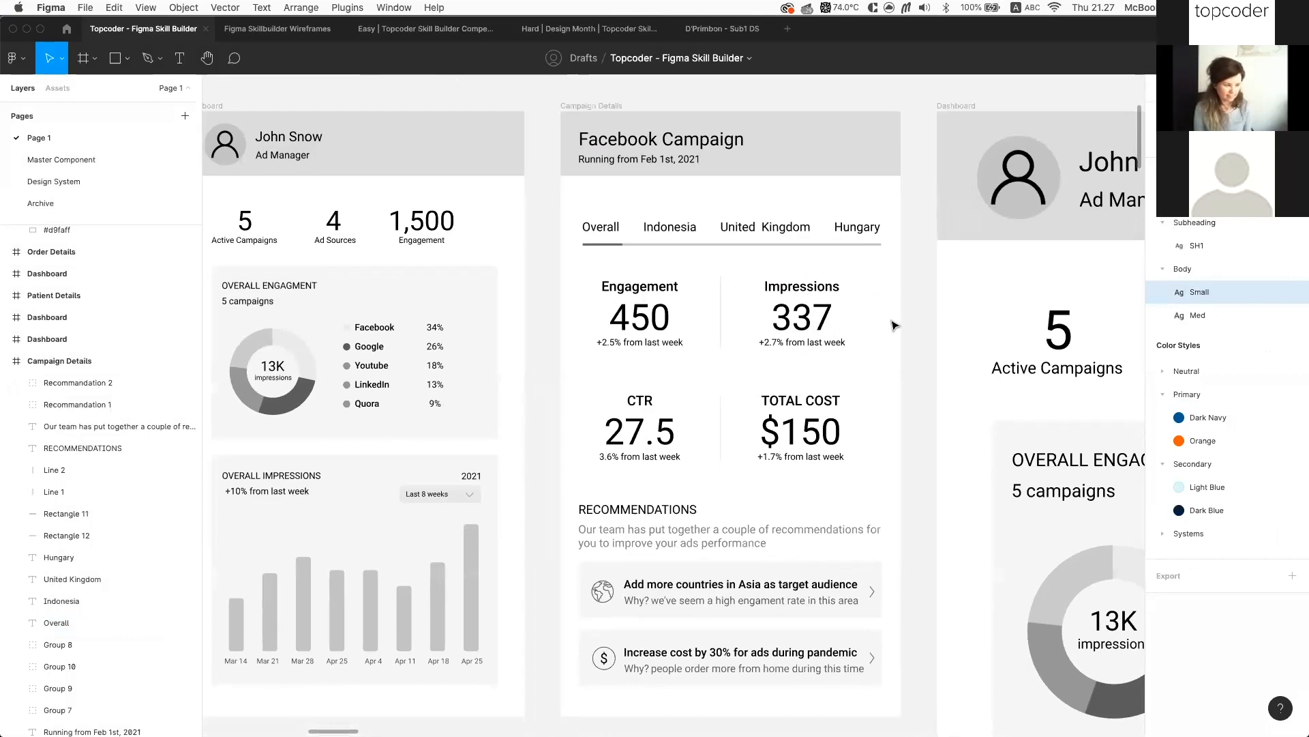
{"action": "scroll", "coordinate": [883, 354], "scroll_direction": "down", "scroll_amount": 3}
Apply Body/Med to the Overall, Indonesia, United Kingdom and Hungary tab labels together
{"action": "scroll", "coordinate": [805, 320], "scroll_direction": "up", "scroll_amount": 1}
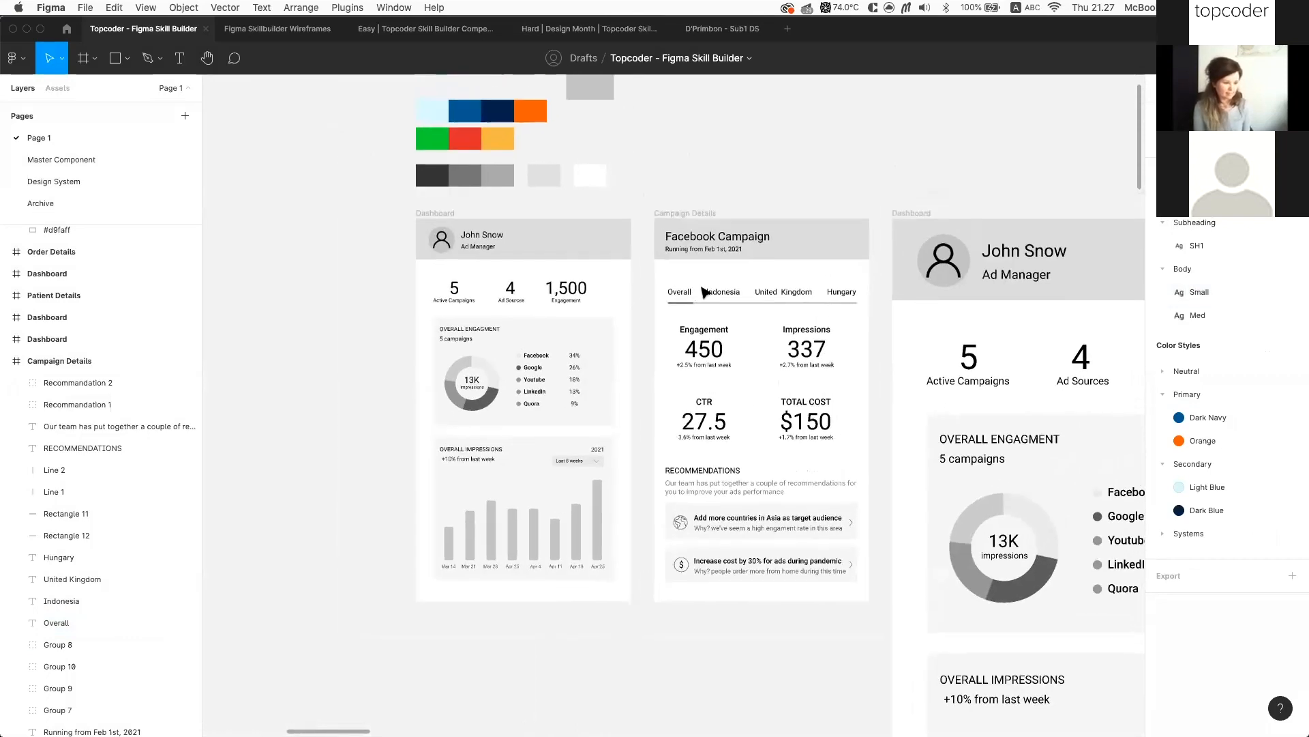
{"action": "scroll", "coordinate": [724, 287], "scroll_direction": "up", "scroll_amount": 3}
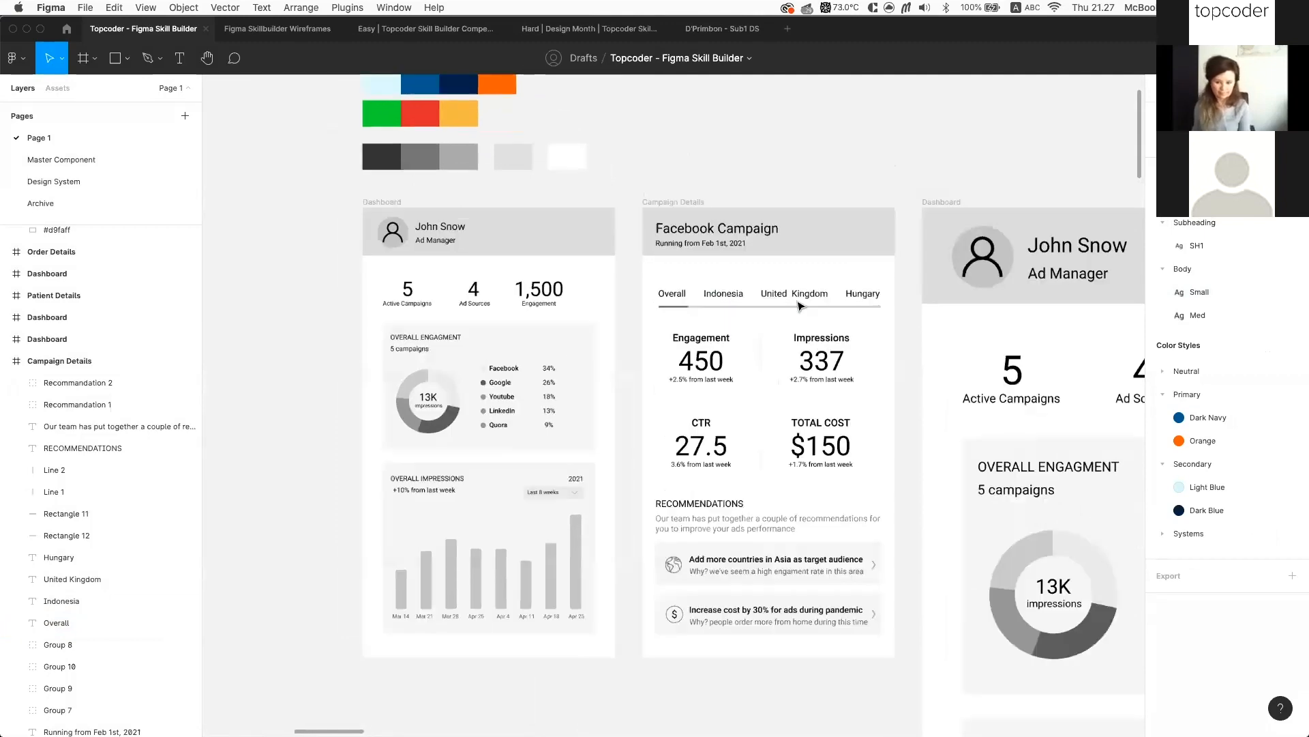
{"action": "scroll", "coordinate": [874, 296], "scroll_direction": "left", "scroll_amount": 2}
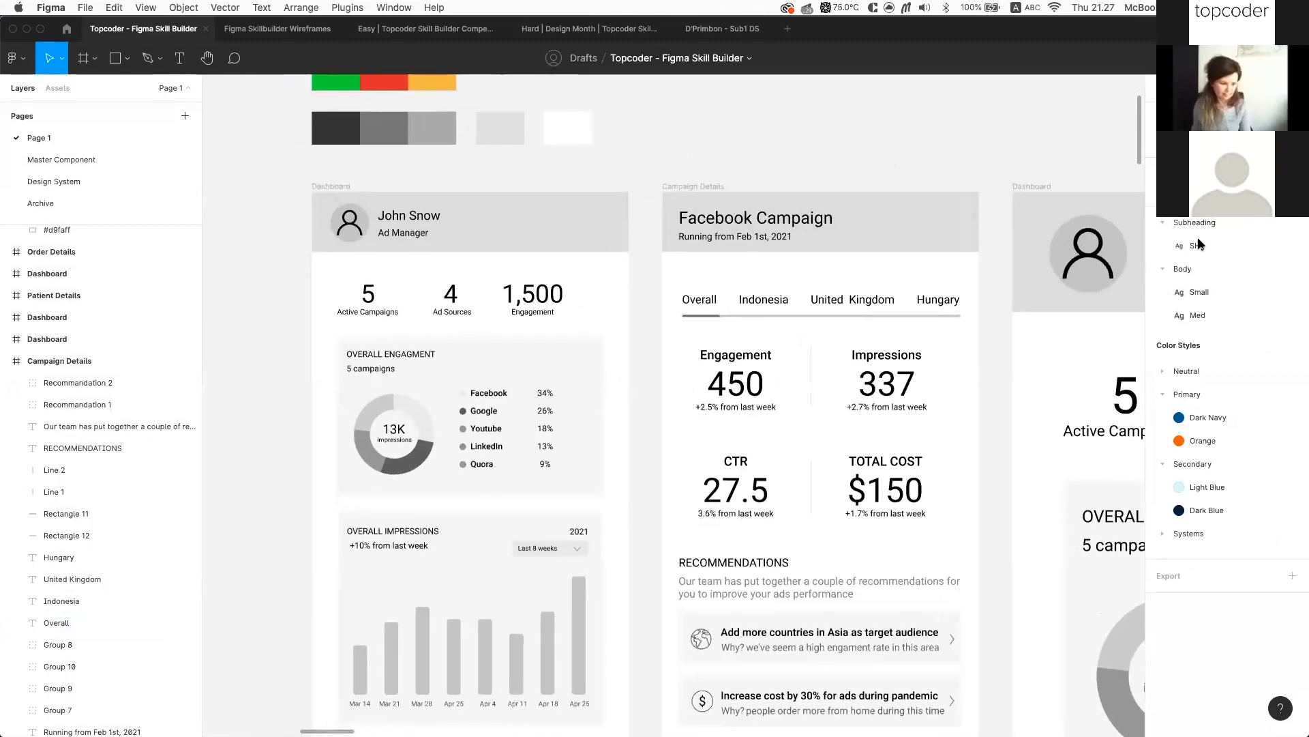
{"action": "scroll", "coordinate": [887, 262], "scroll_direction": "down", "scroll_amount": 3}
{"action": "scroll", "coordinate": [857, 253], "scroll_direction": "up", "scroll_amount": 2}
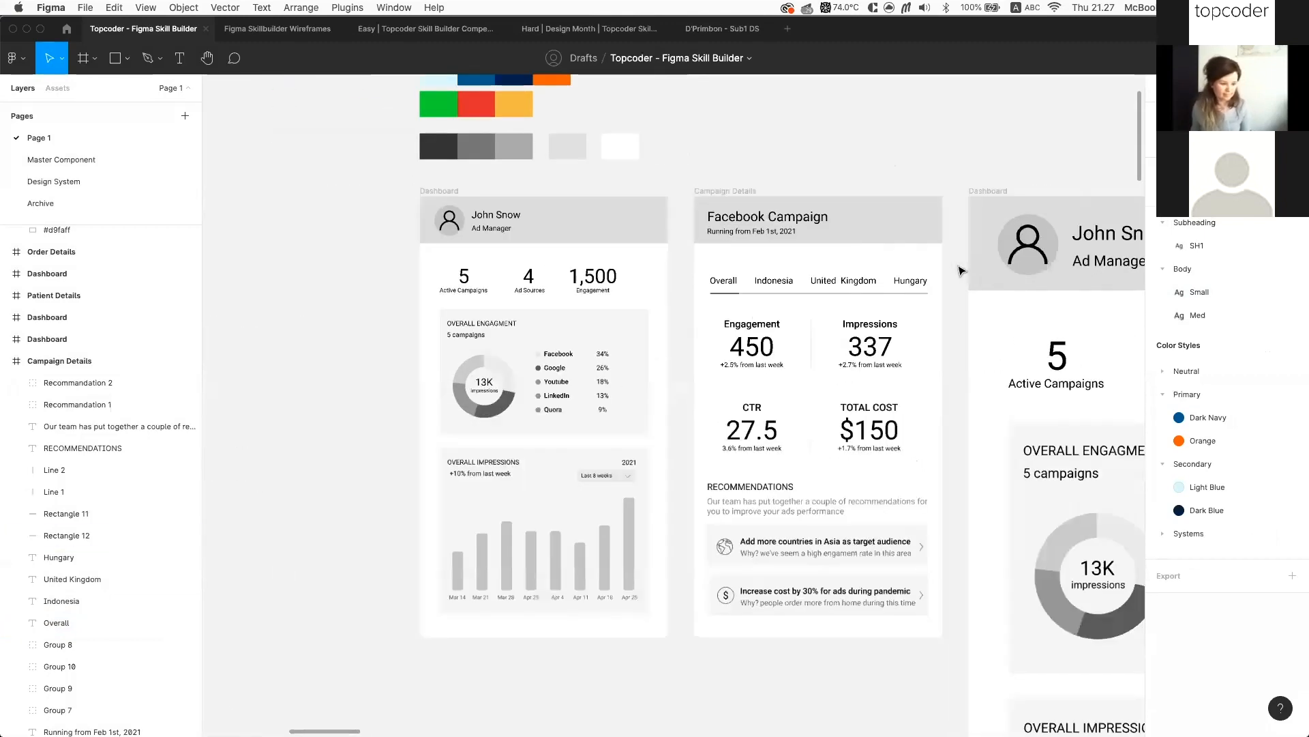
{"action": "scroll", "coordinate": [856, 254], "scroll_direction": "right", "scroll_amount": 3}
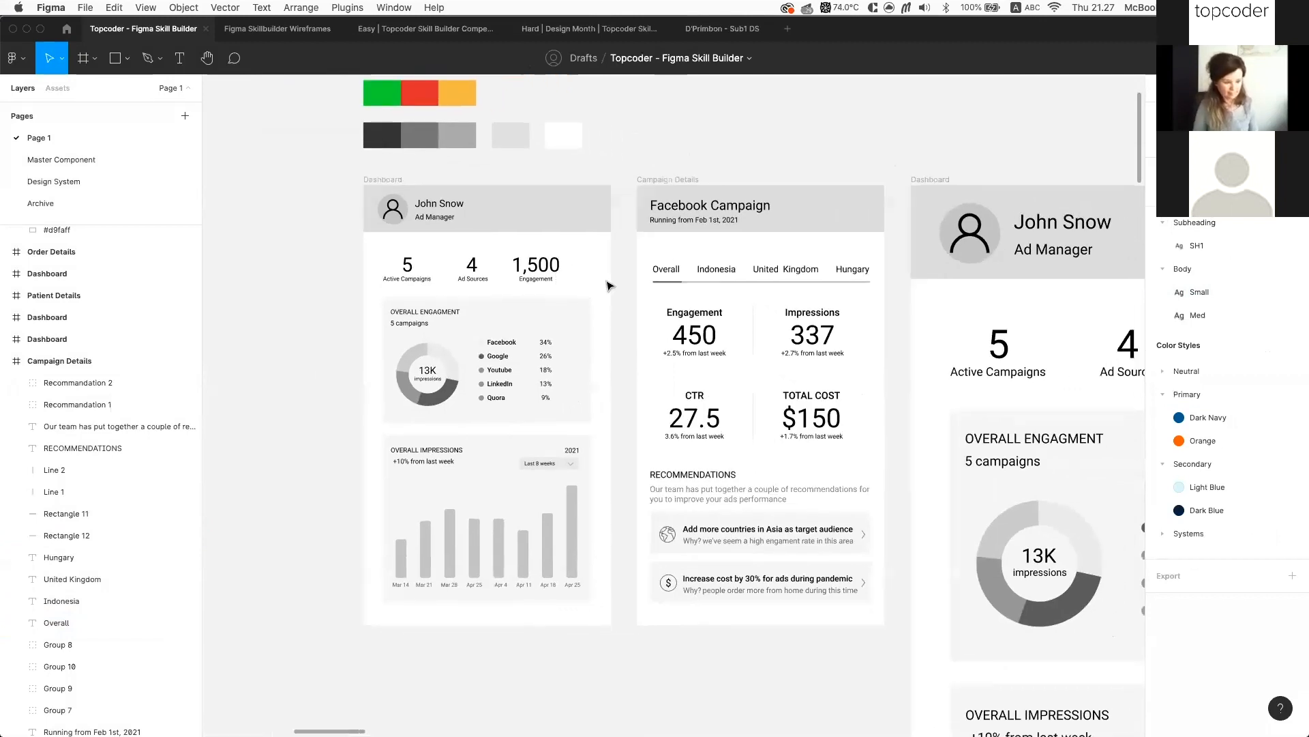
{"action": "scroll", "coordinate": [593, 286], "scroll_direction": "up", "scroll_amount": 2}
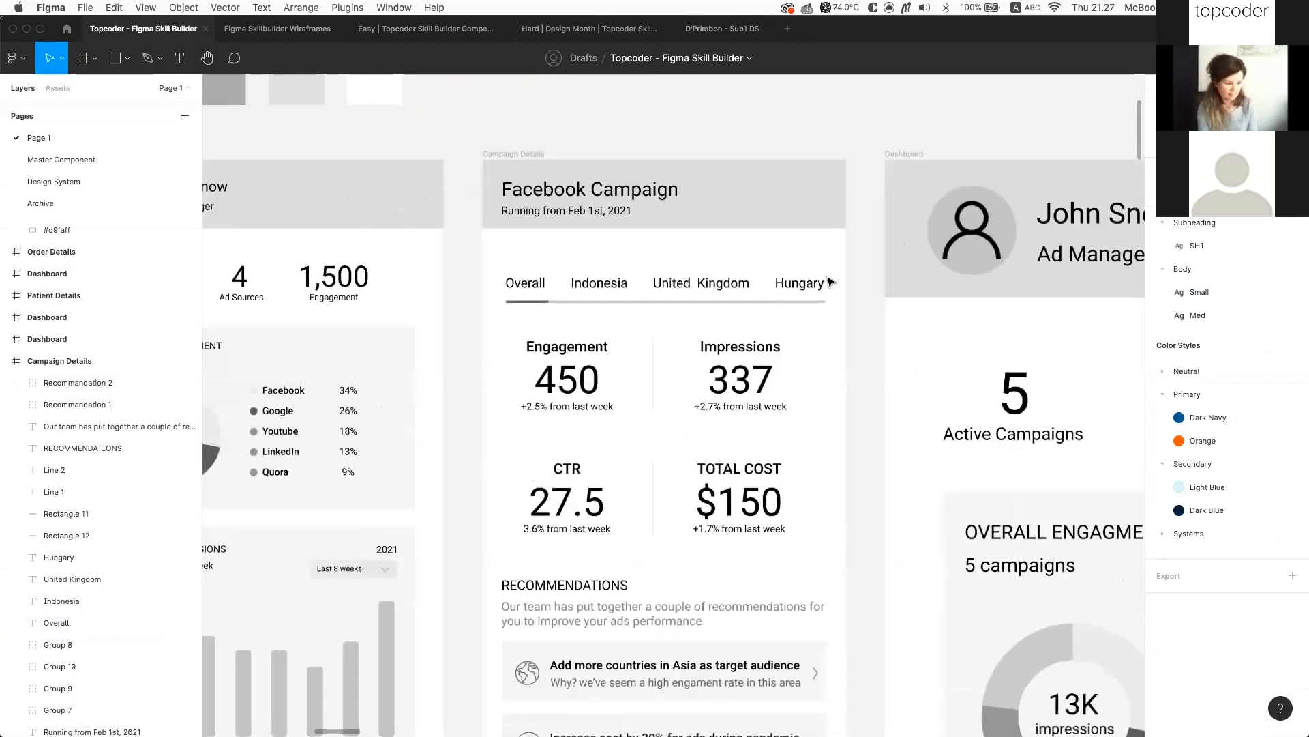
{"action": "left_click", "coordinate": [599, 283]}
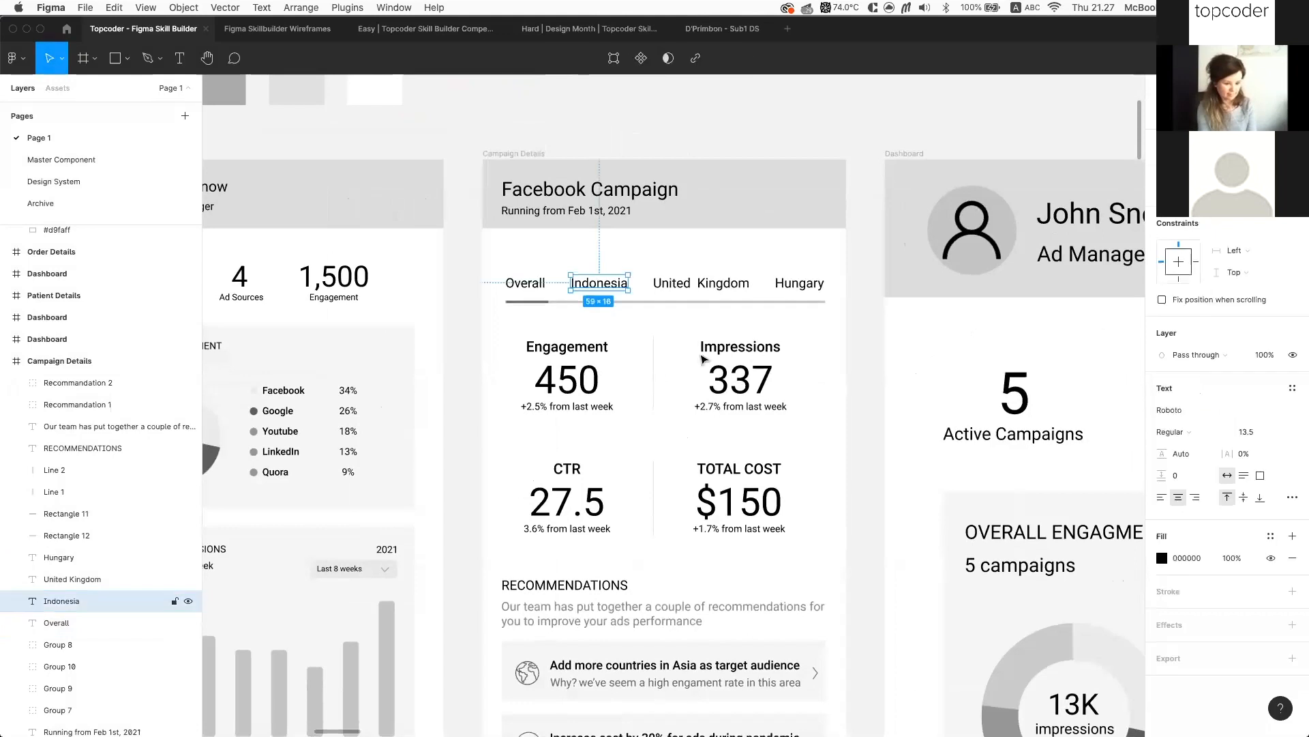
{"action": "left_click", "coordinate": [526, 283], "text": "shift"}
{"action": "left_click", "coordinate": [701, 283], "text": "shift"}
{"action": "left_click", "coordinate": [800, 283], "text": "shift"}
{"action": "scroll", "coordinate": [777, 330], "scroll_direction": "left", "scroll_amount": 3}
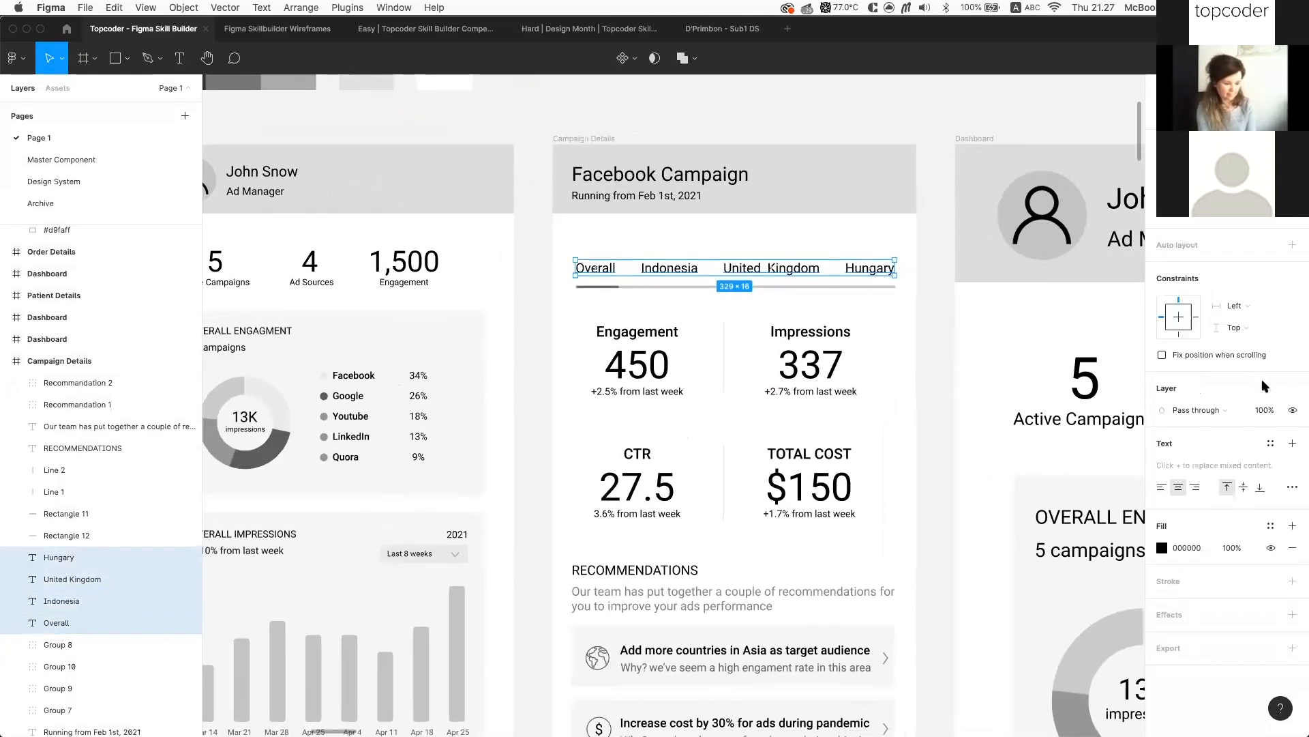
{"action": "left_click", "coordinate": [1271, 443]}
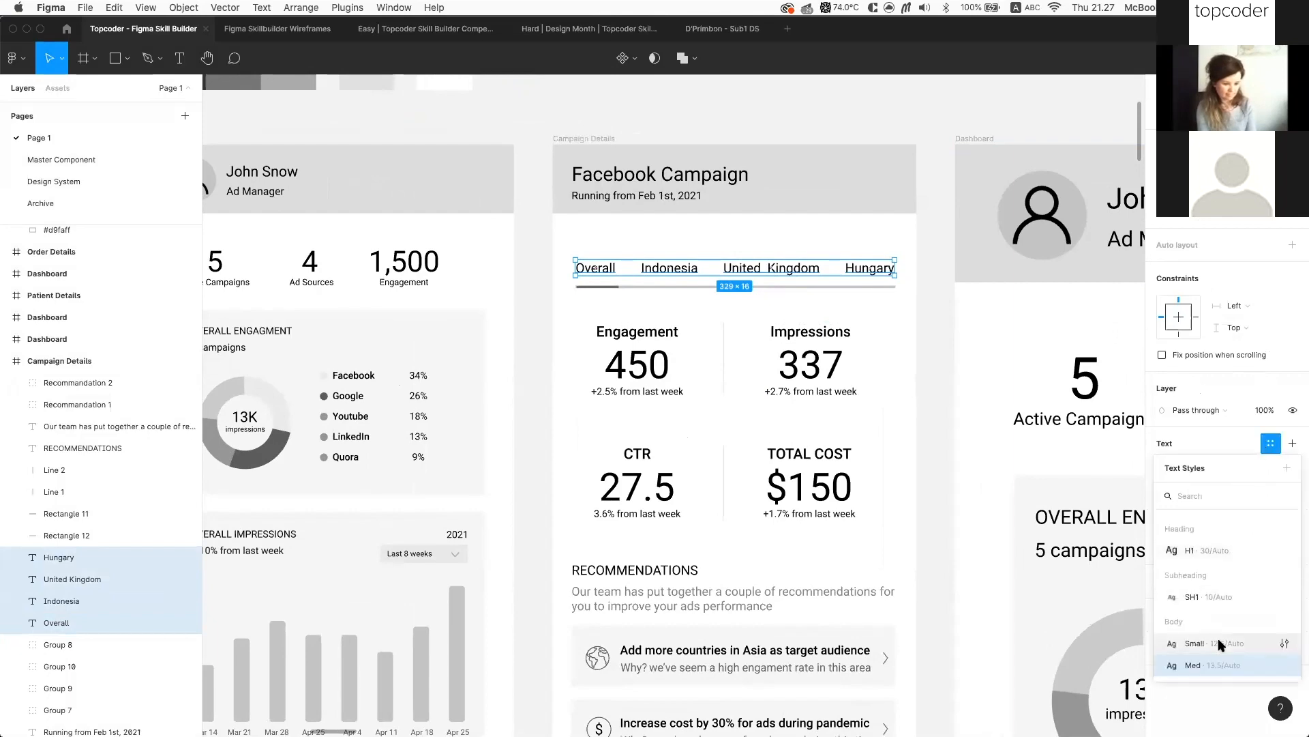
{"action": "left_click", "coordinate": [1221, 665]}
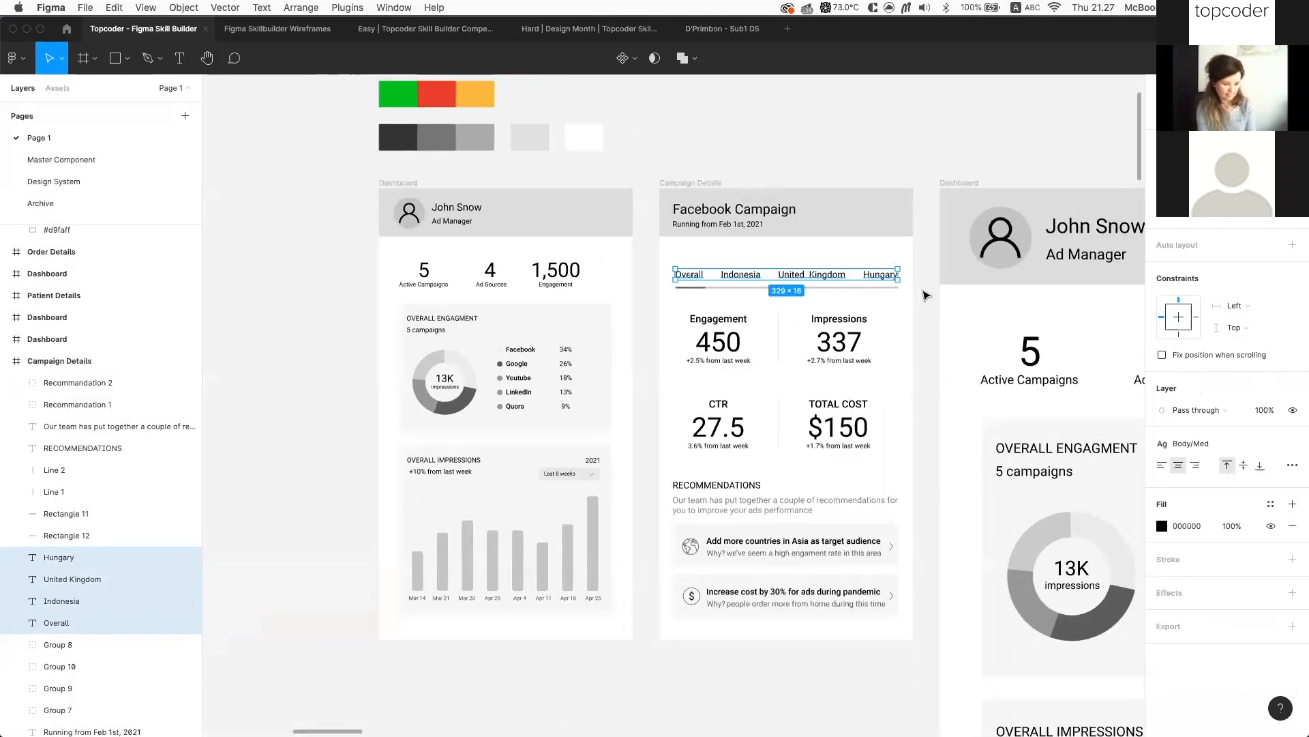
Verify each tab label, including Hungary, now shows the Body/Med text style
{"action": "left_click", "coordinate": [926, 317]}
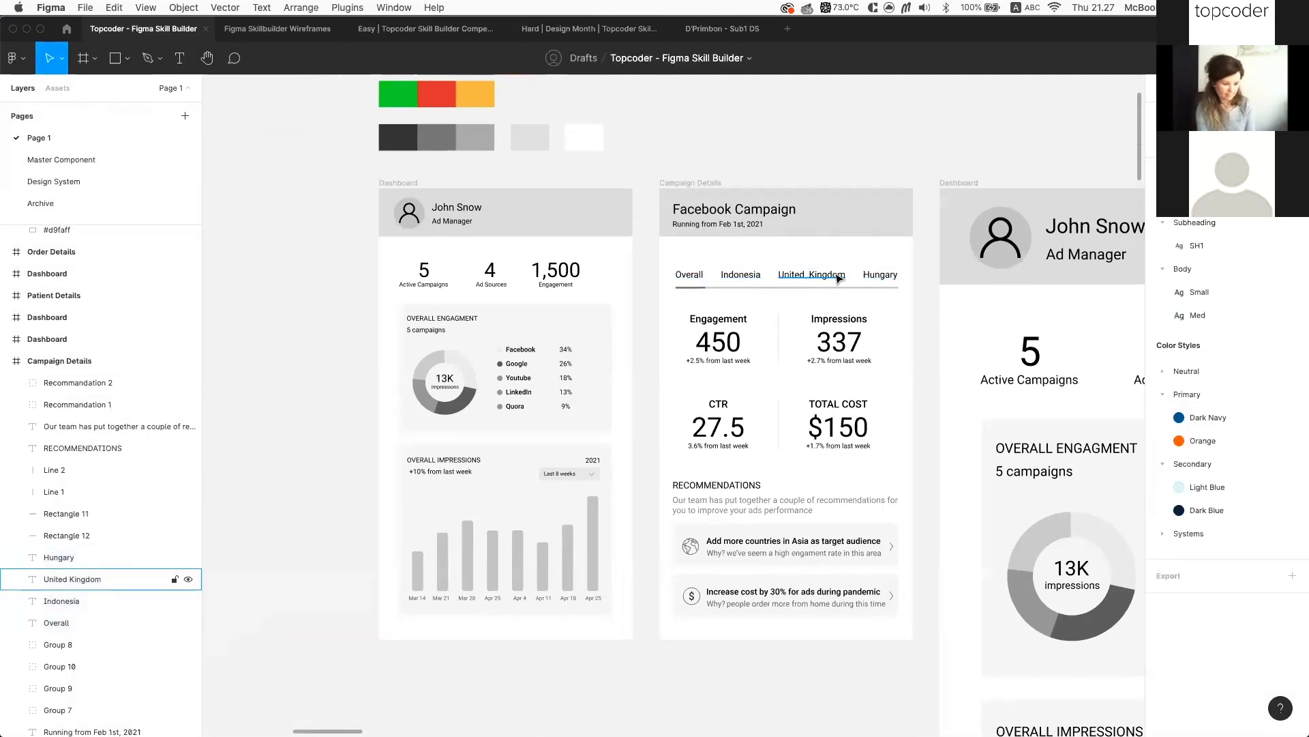
{"action": "scroll", "coordinate": [835, 273], "scroll_direction": "up", "scroll_amount": 3}
{"action": "left_click", "coordinate": [889, 277]}
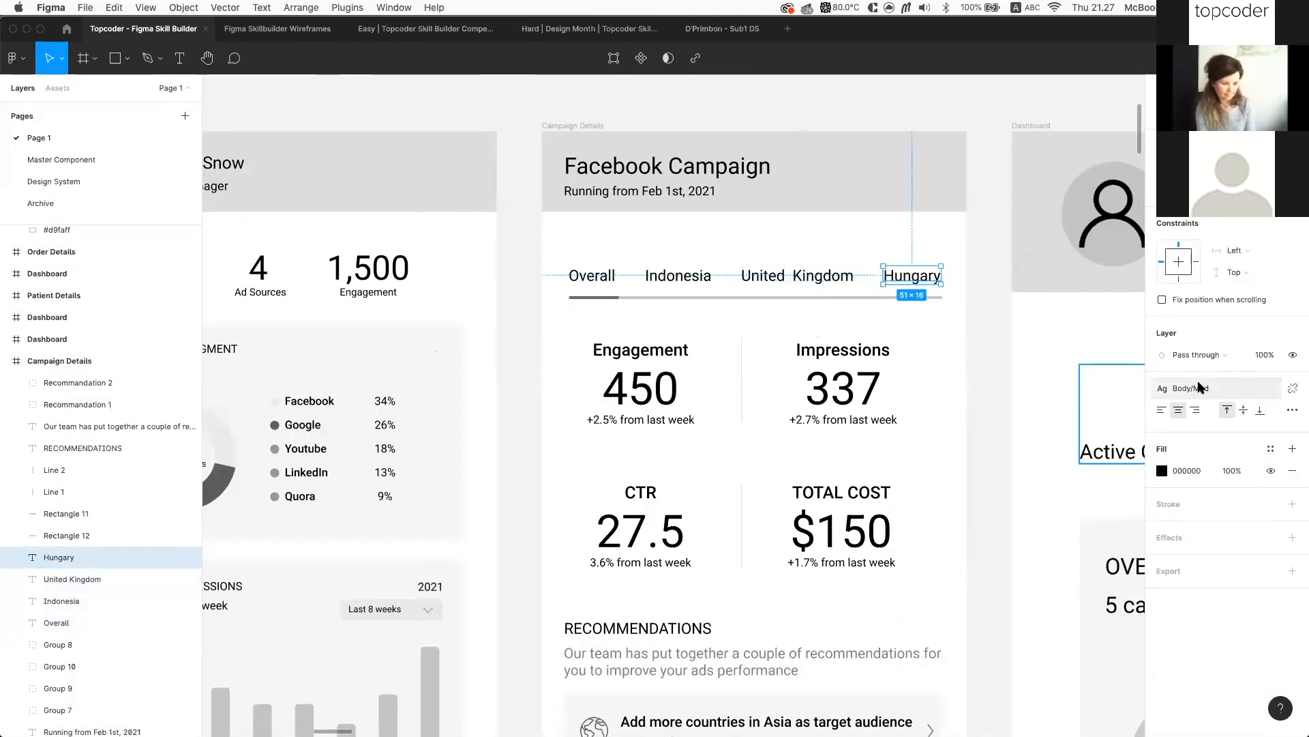
{"action": "left_click", "coordinate": [810, 277]}
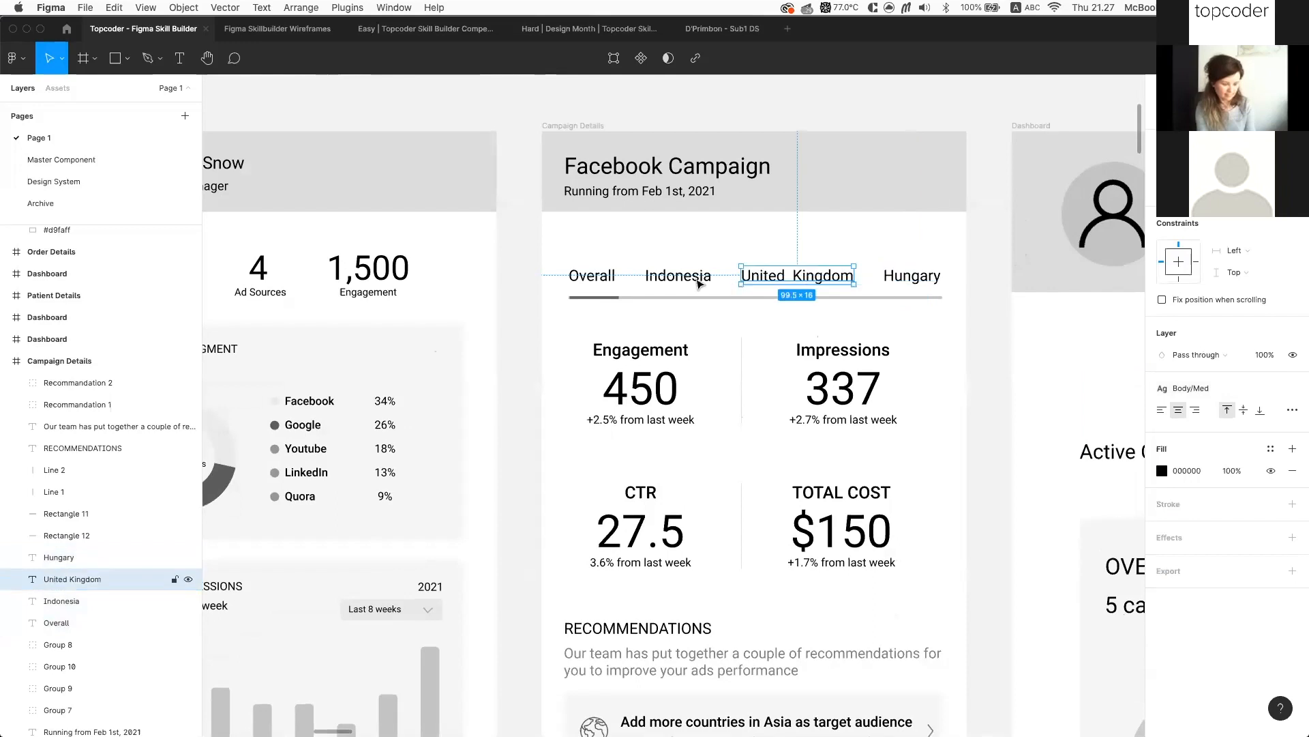
{"action": "left_click", "coordinate": [681, 276]}
{"action": "left_click", "coordinate": [595, 280]}
{"action": "left_click", "coordinate": [1216, 387]}
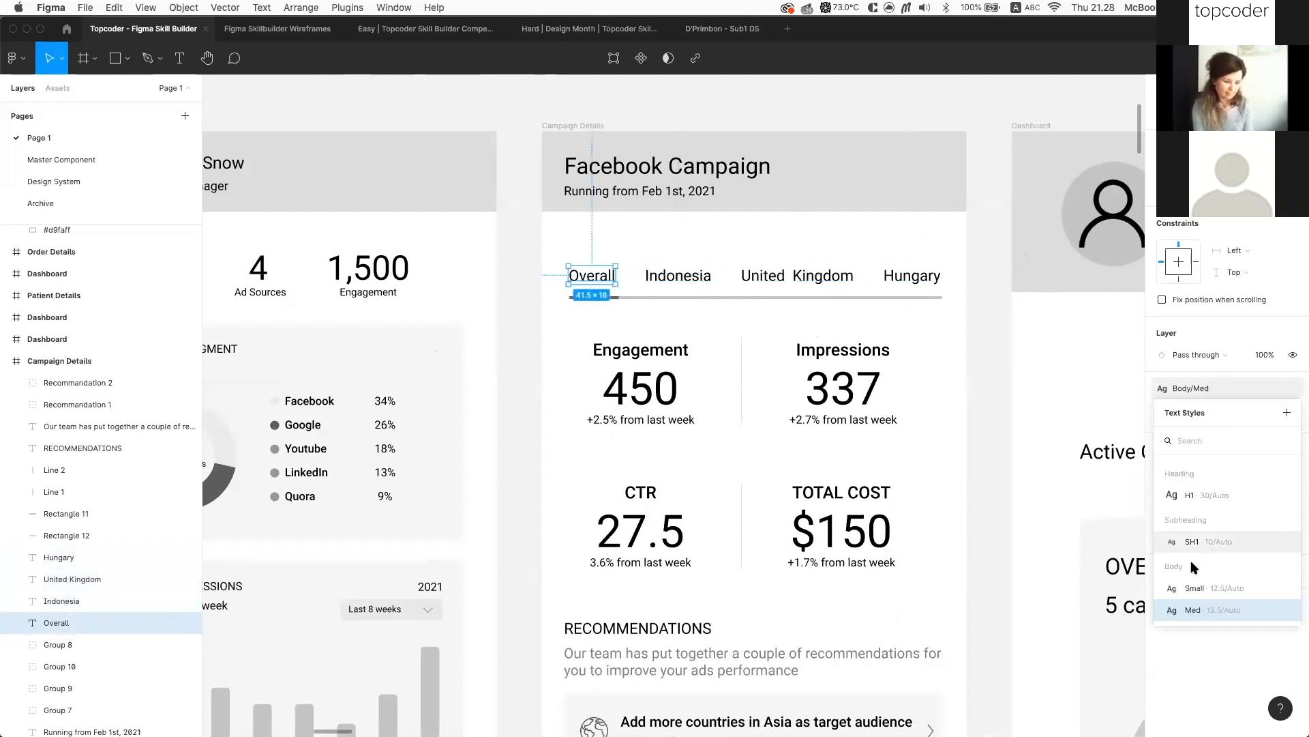
{"action": "left_click", "coordinate": [989, 257]}
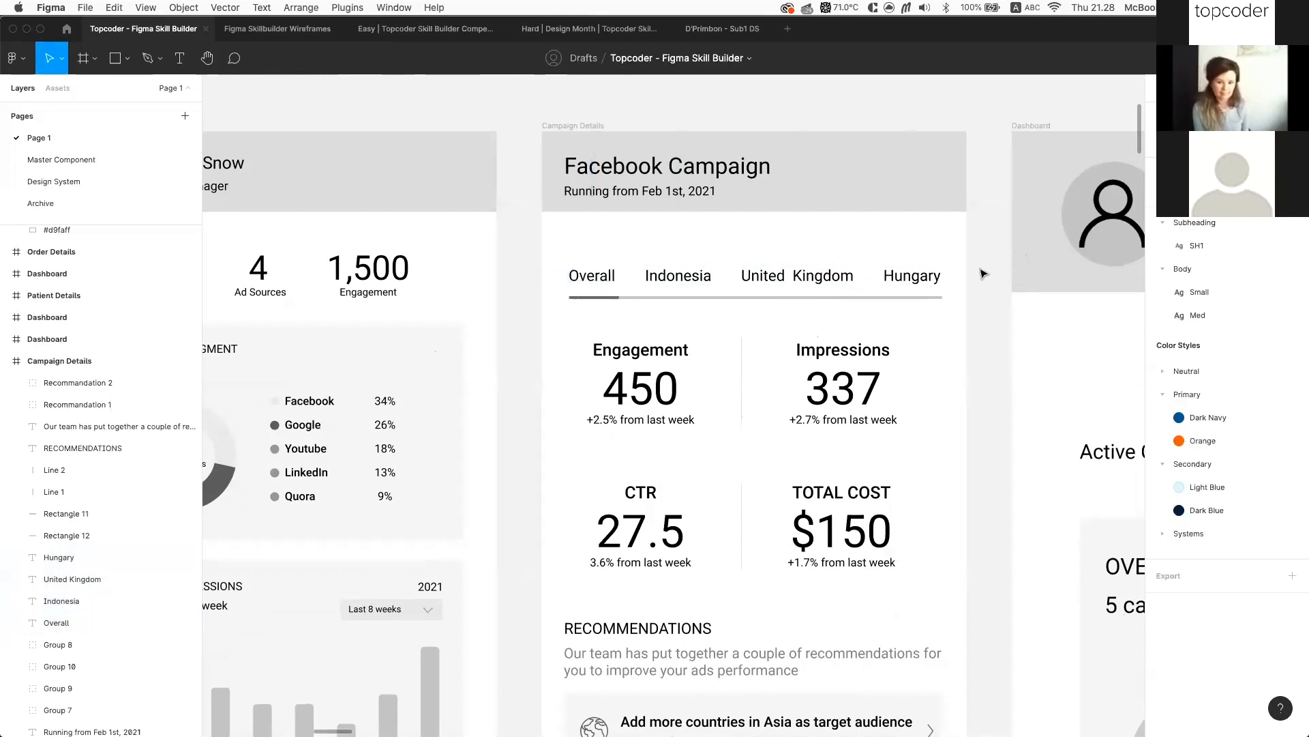
{"action": "left_click", "coordinate": [895, 279]}
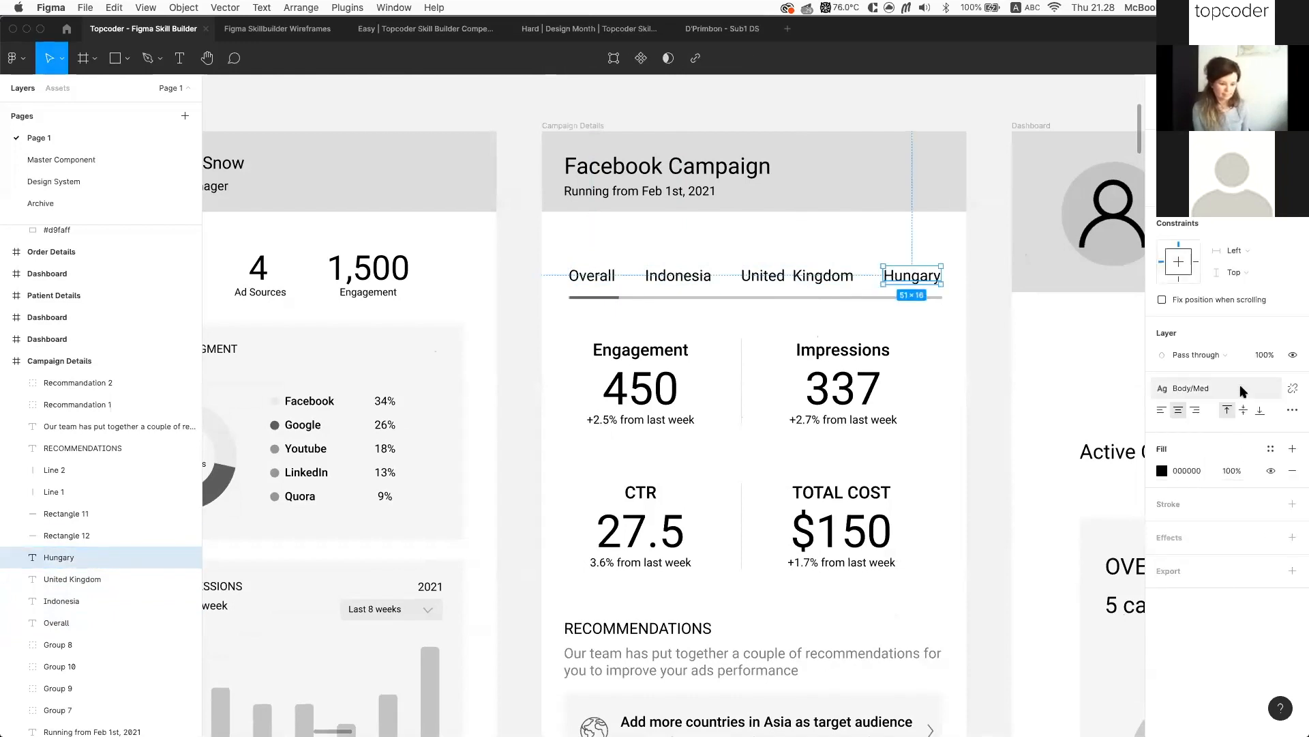
{"action": "left_click", "coordinate": [1199, 388]}
{"action": "mouse_move", "coordinate": [1214, 613]}
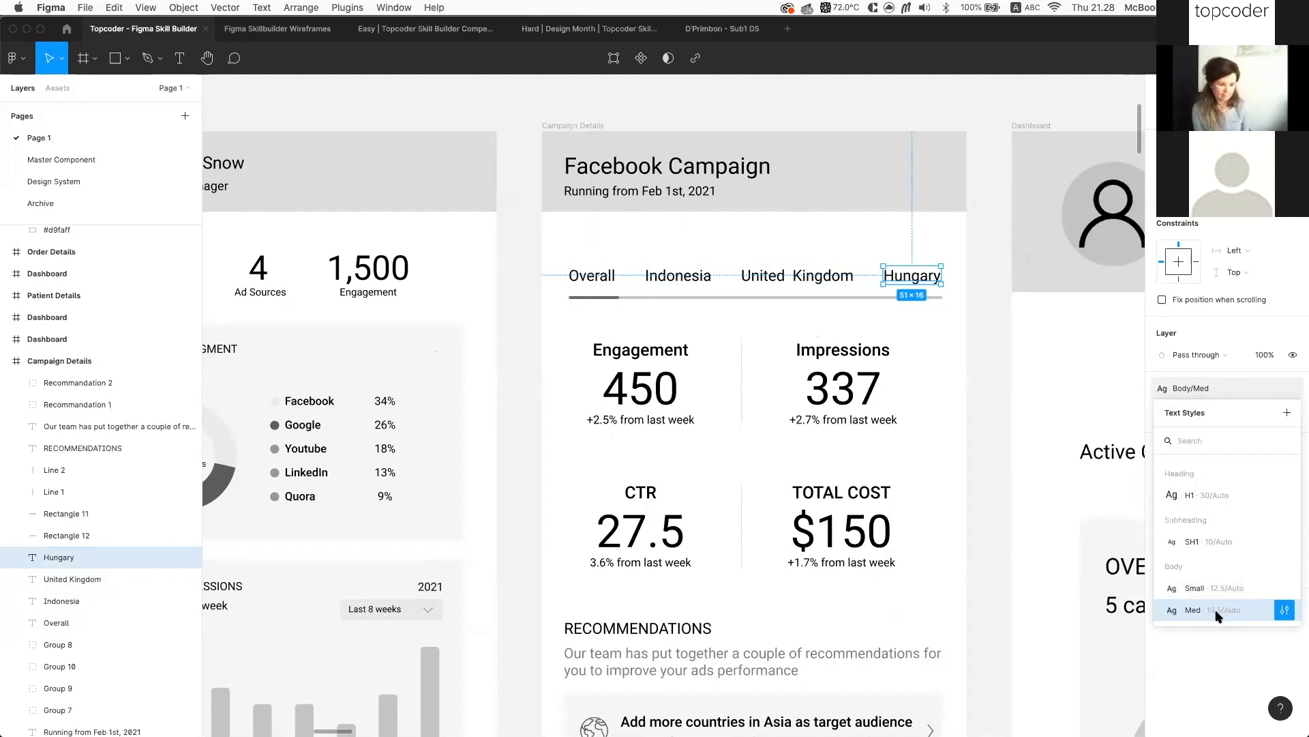
Change the Body/Med text style's font size from 13.5 to 16
{"action": "left_click", "coordinate": [1285, 611]}
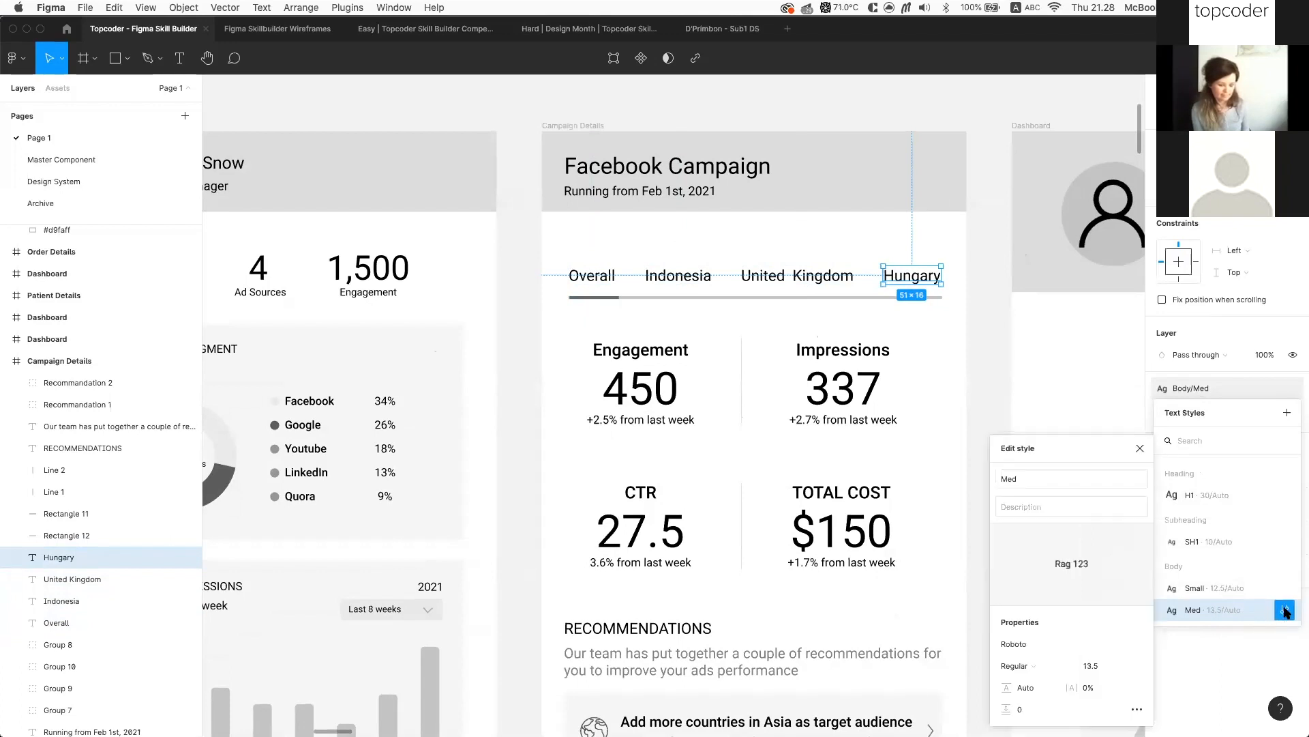
{"action": "left_click", "coordinate": [1140, 448]}
{"action": "left_click", "coordinate": [996, 214]}
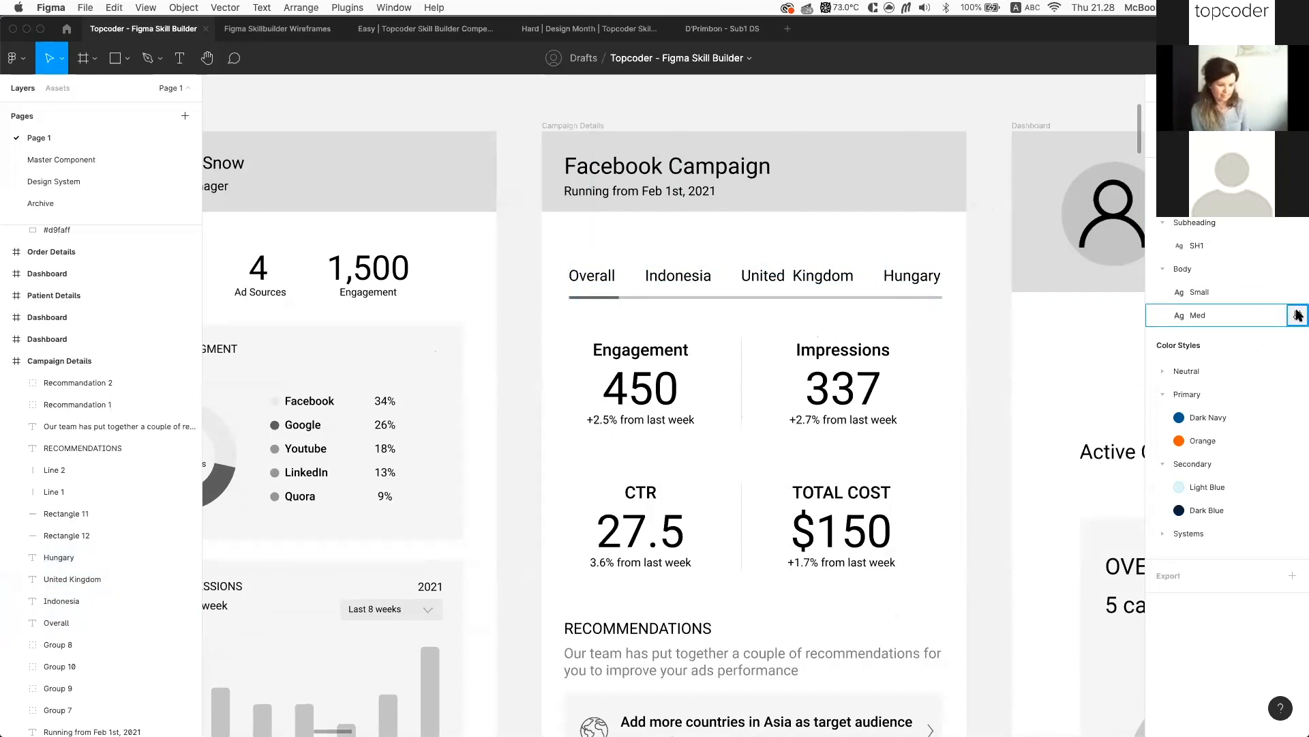
{"action": "left_click", "coordinate": [1298, 315]}
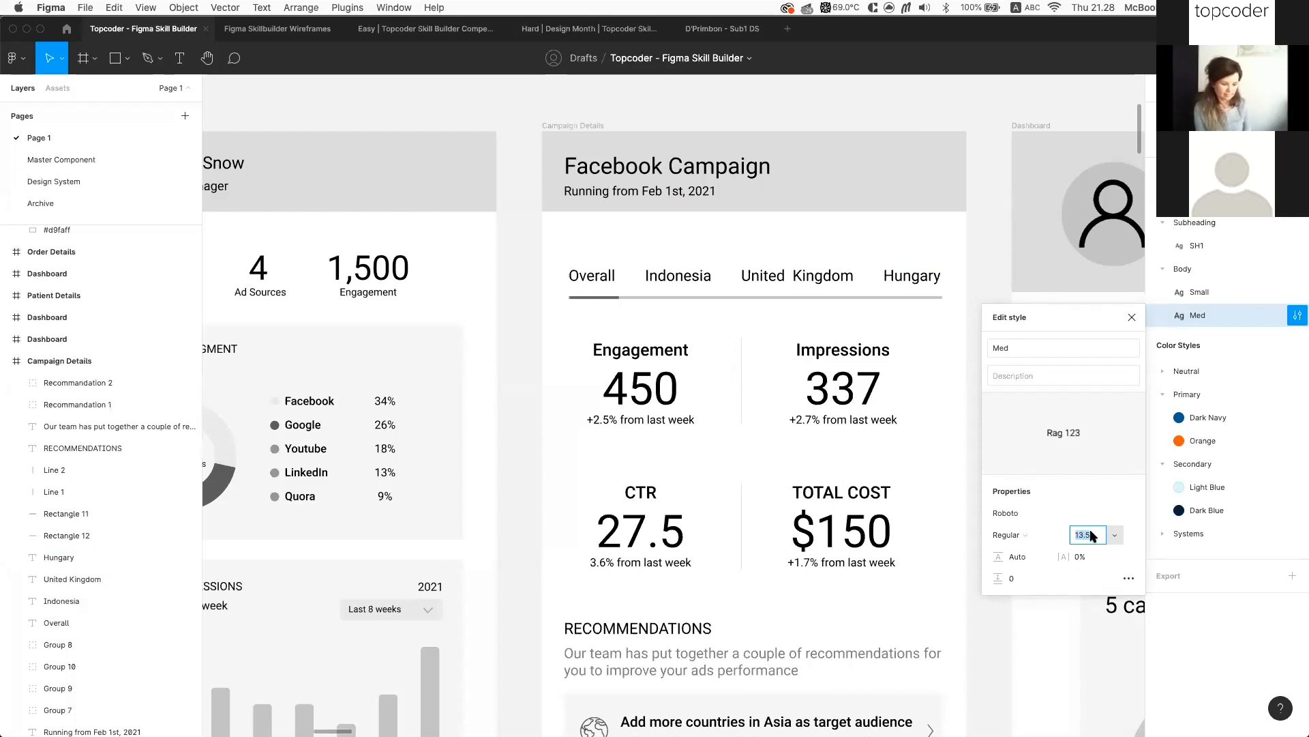
{"action": "type", "text": "16"}
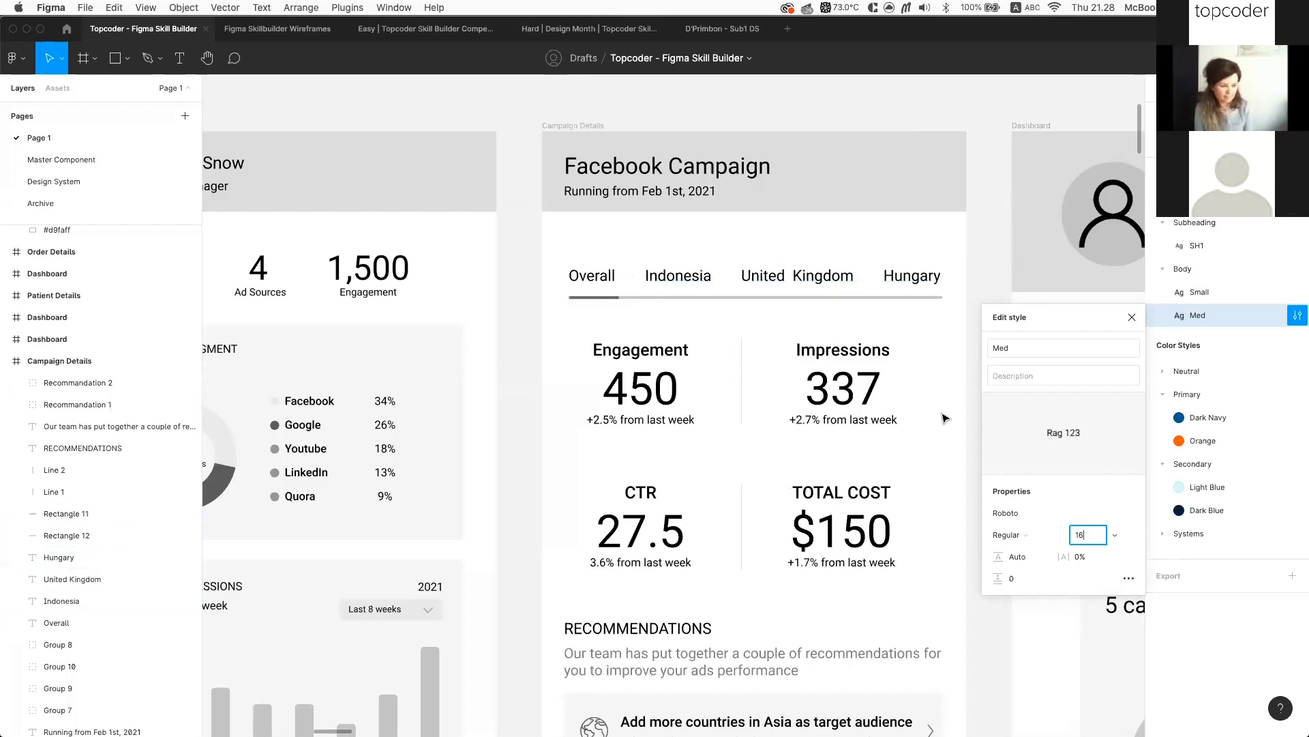
{"action": "key", "text": "Return"}
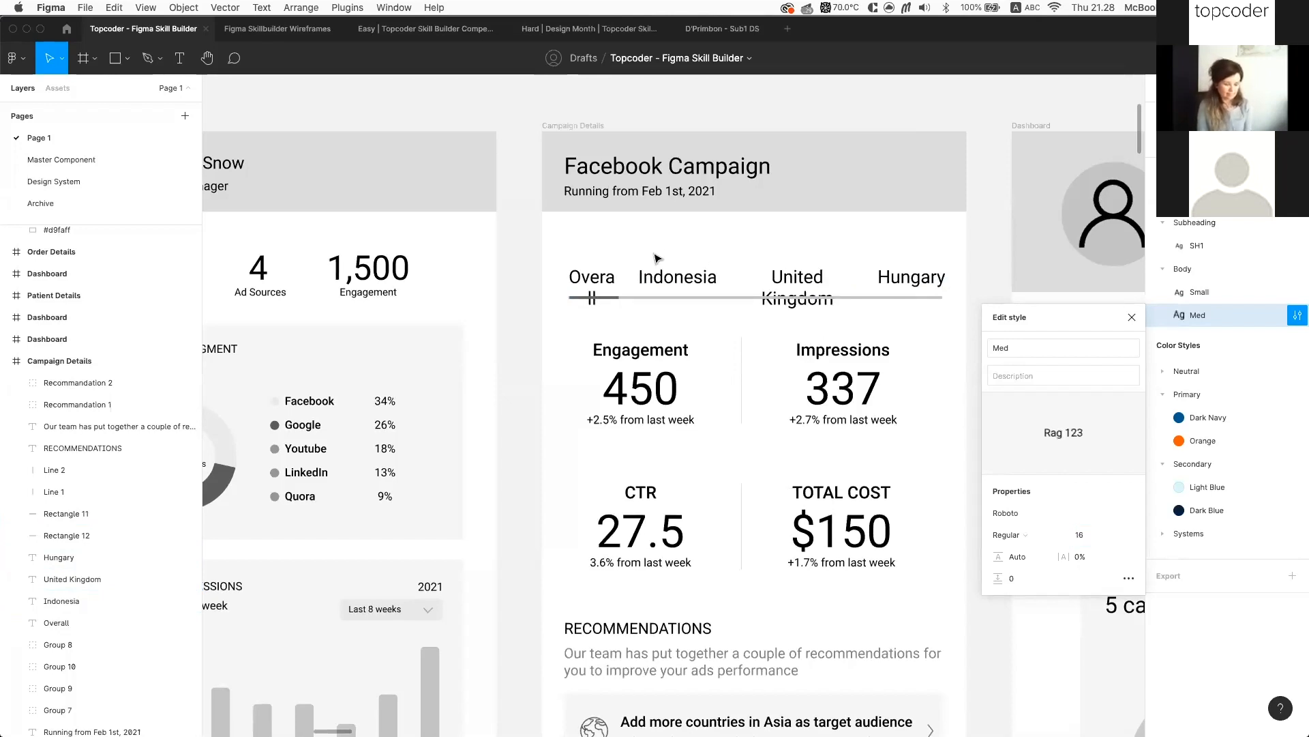
{"action": "left_click", "coordinate": [1131, 317]}
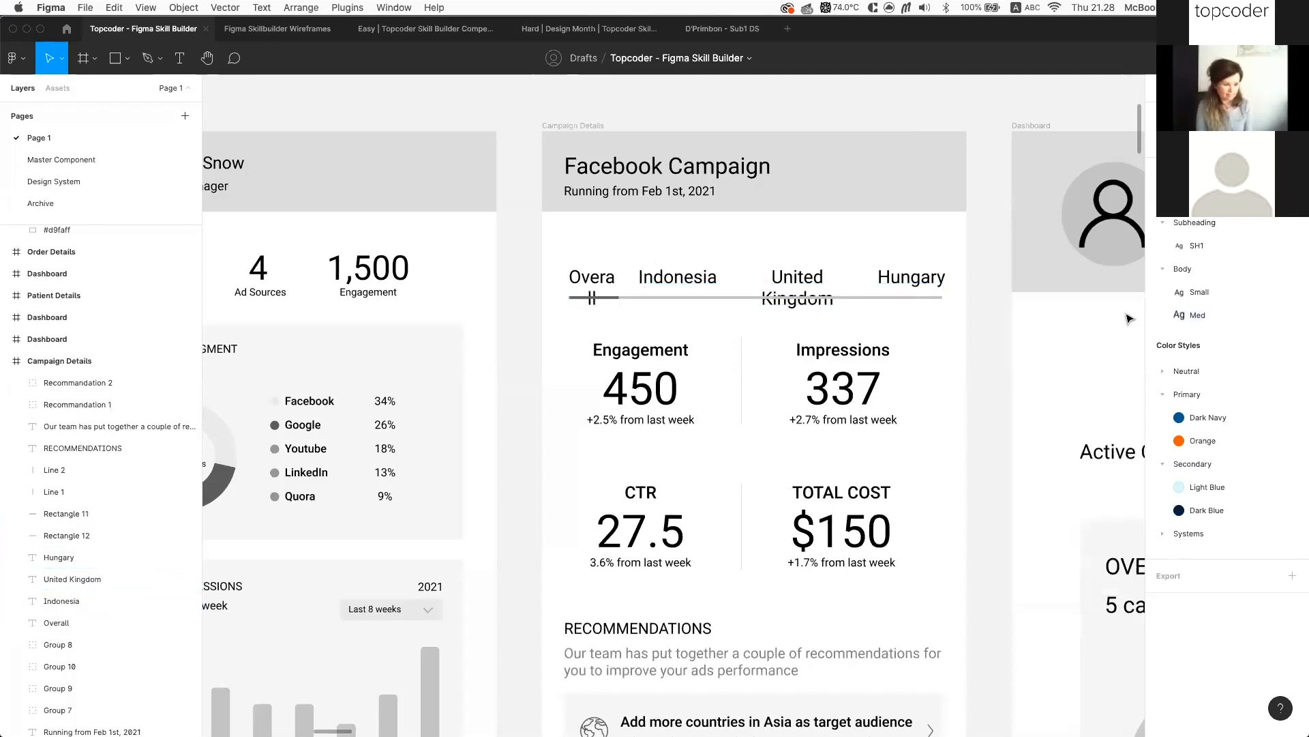
{"action": "left_click", "coordinate": [786, 285]}
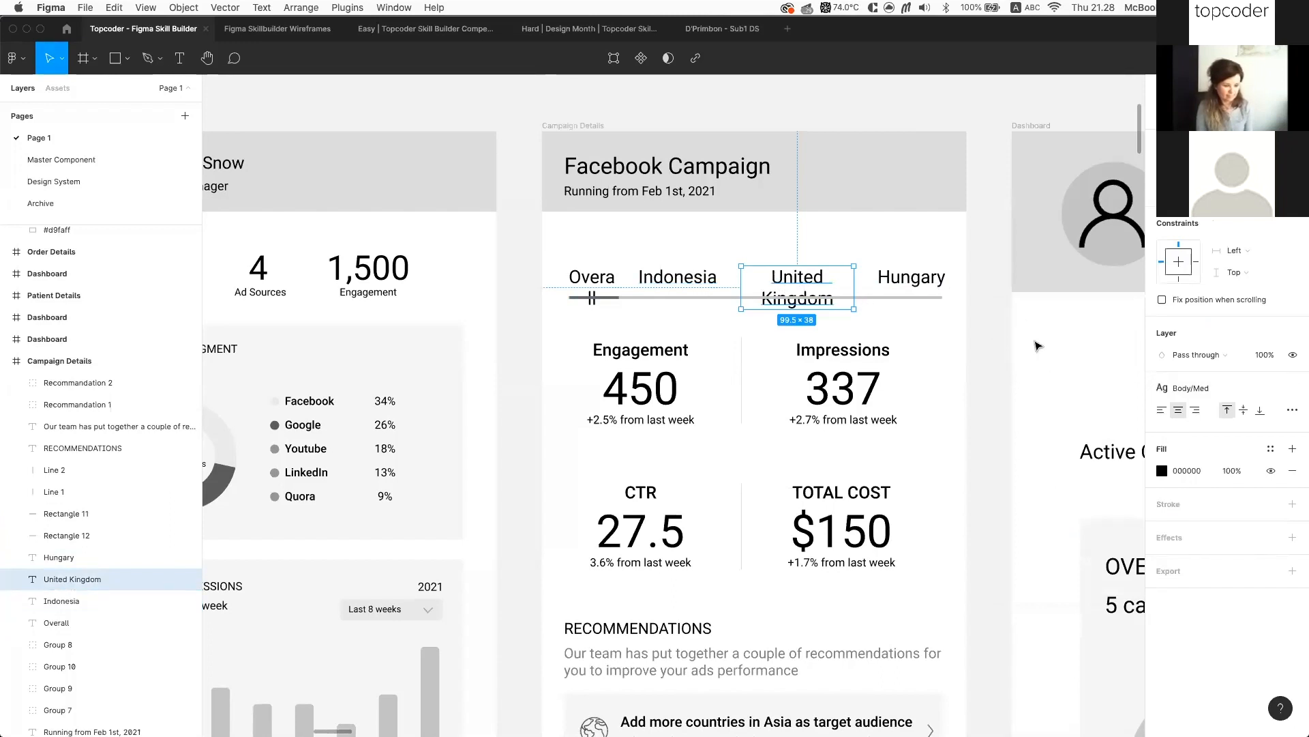
{"action": "left_click", "coordinate": [911, 285]}
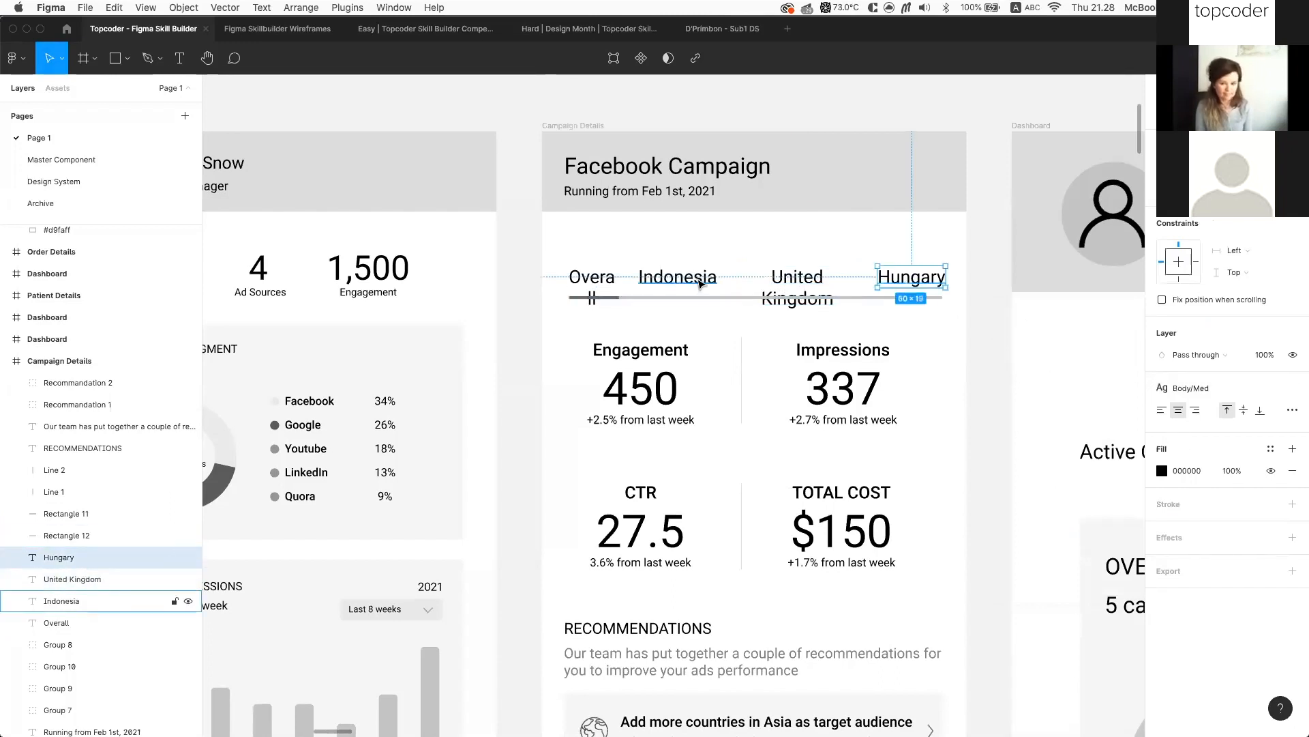
{"action": "left_click", "coordinate": [700, 282]}
{"action": "left_click", "coordinate": [788, 281], "text": "shift"}
{"action": "left_click", "coordinate": [605, 278], "text": "shift"}
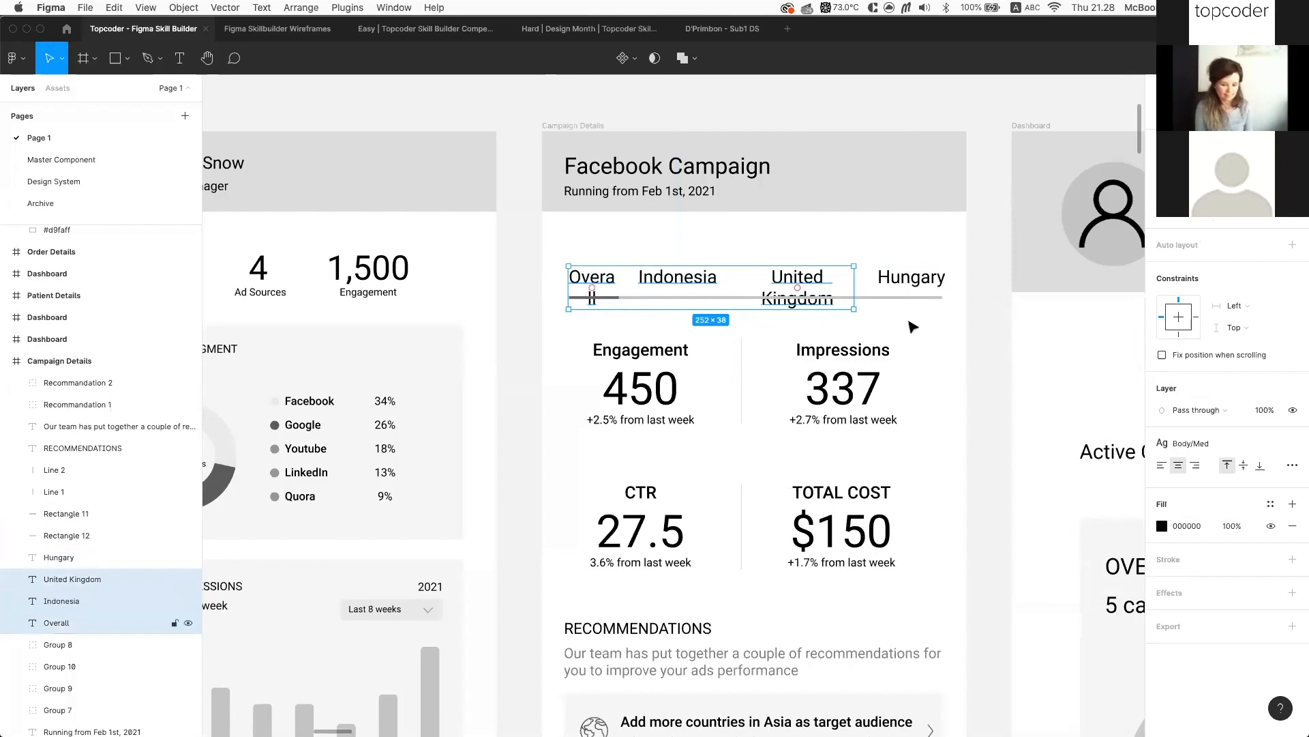
{"action": "left_click", "coordinate": [1293, 465]}
{"action": "left_click", "coordinate": [1090, 606]}
{"action": "left_click", "coordinate": [799, 285]}
{"action": "left_click", "coordinate": [1293, 409]}
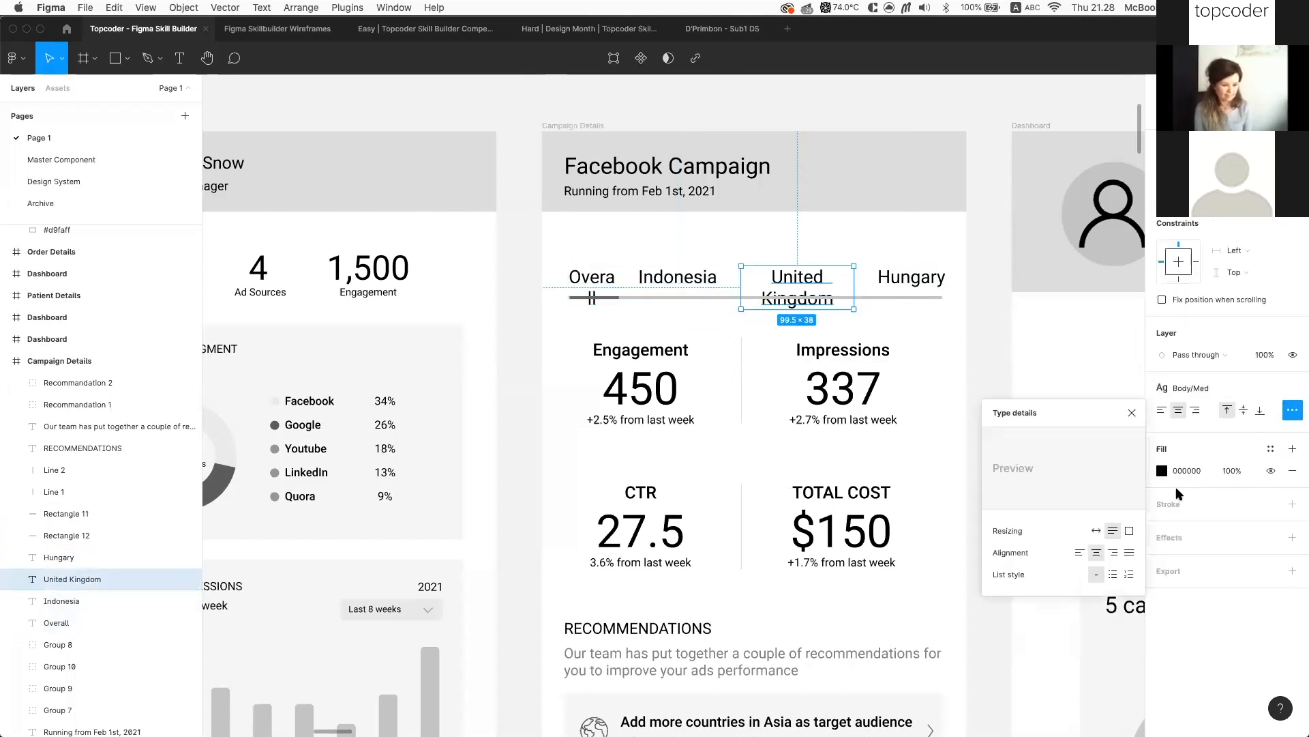
{"action": "left_click", "coordinate": [1096, 531]}
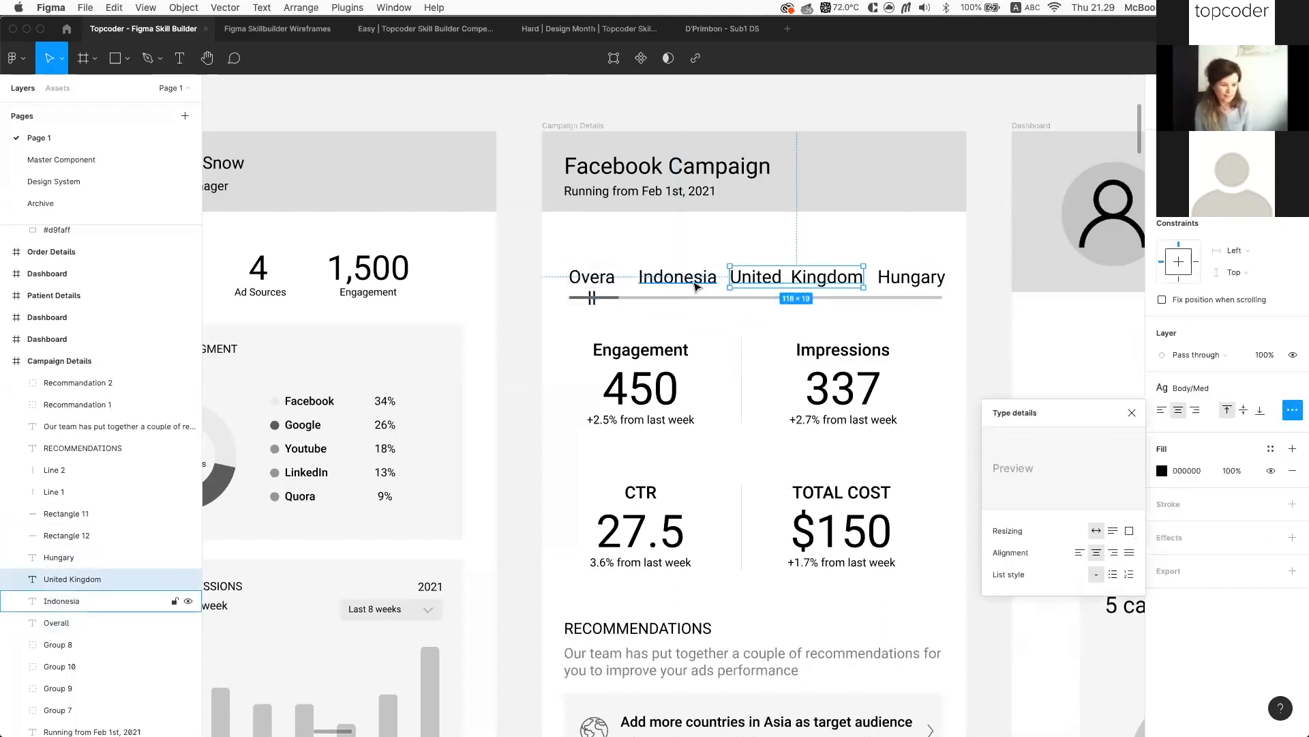
{"action": "left_click", "coordinate": [677, 276]}
{"action": "left_click", "coordinate": [593, 278]}
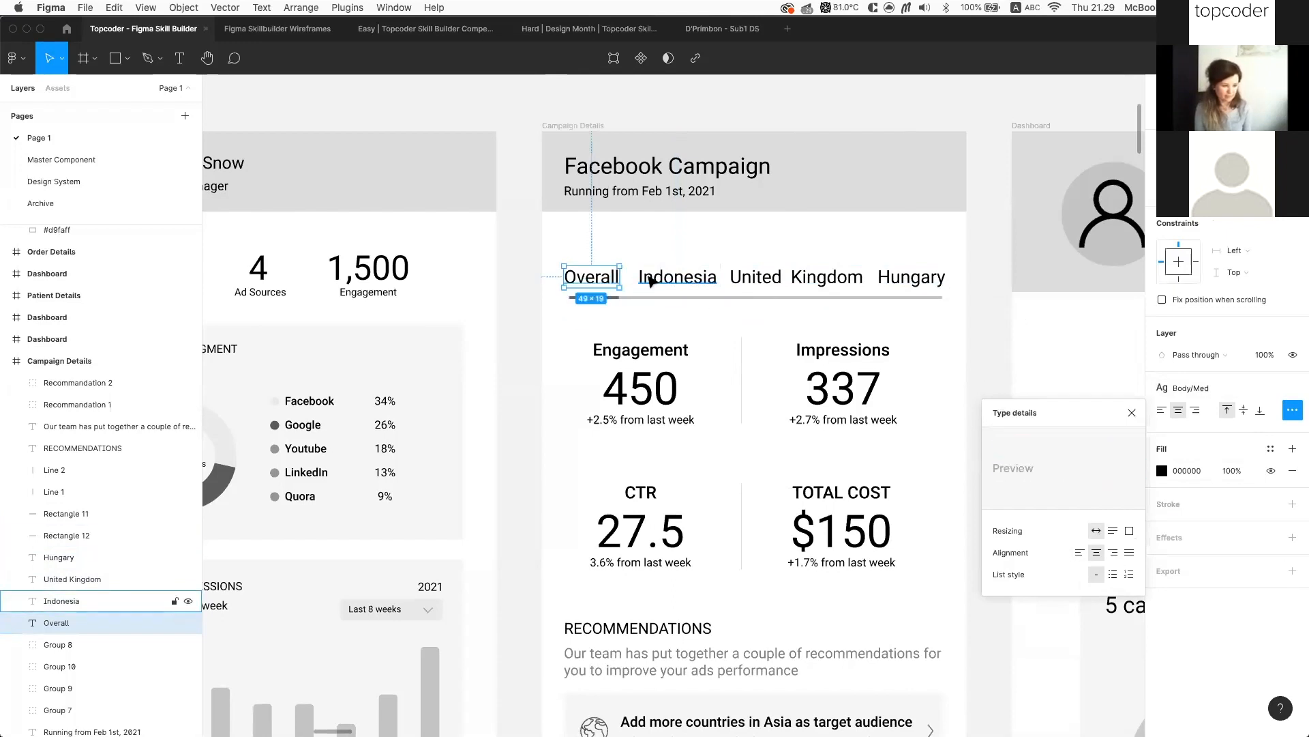
{"action": "left_click", "coordinate": [651, 281]}
{"action": "left_click", "coordinate": [777, 274]}
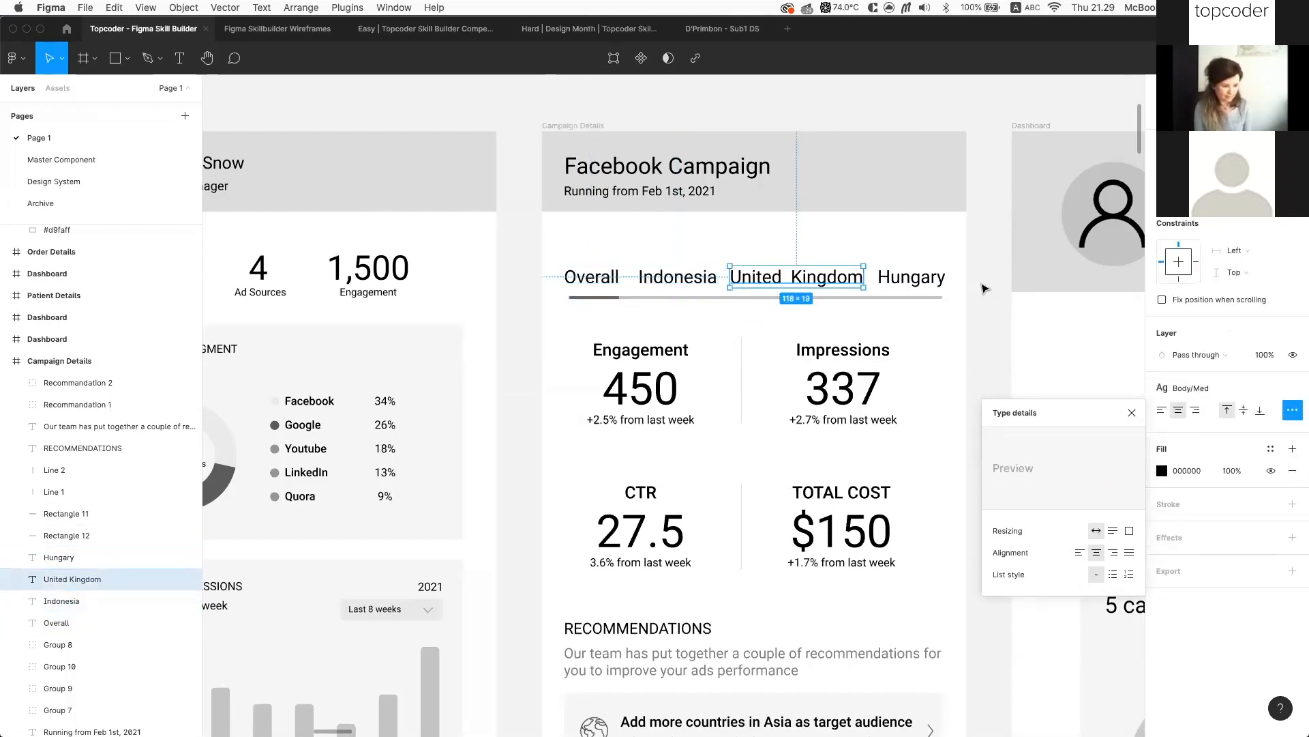
{"action": "left_click", "coordinate": [982, 290]}
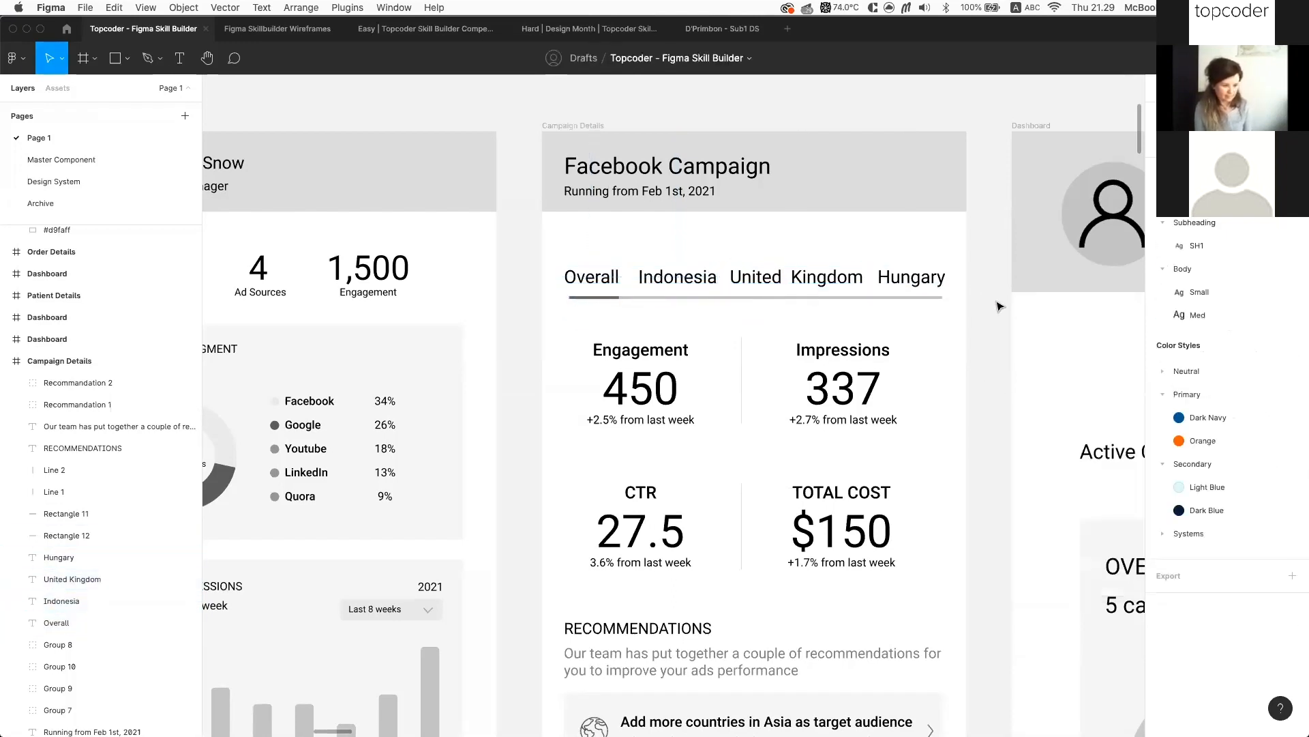
{"action": "left_click", "coordinate": [616, 285]}
{"action": "left_click", "coordinate": [711, 279]}
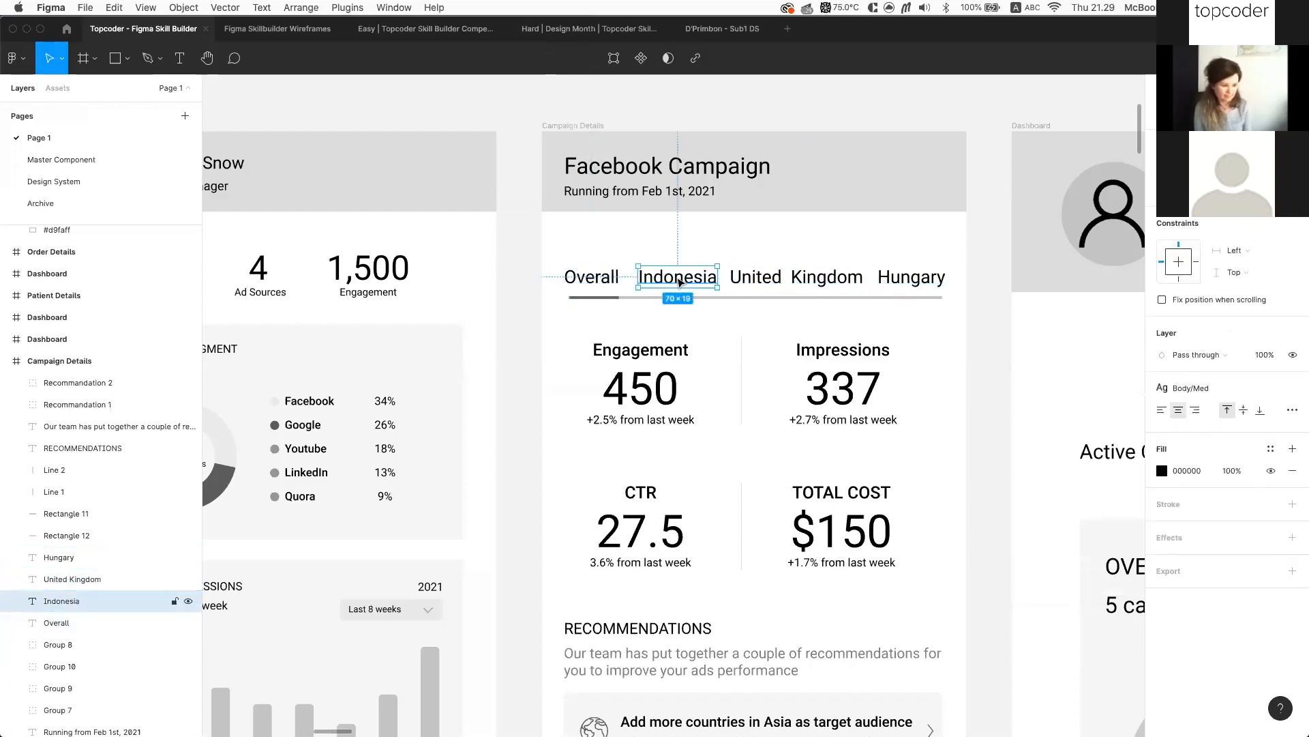
{"action": "left_click", "coordinate": [744, 280]}
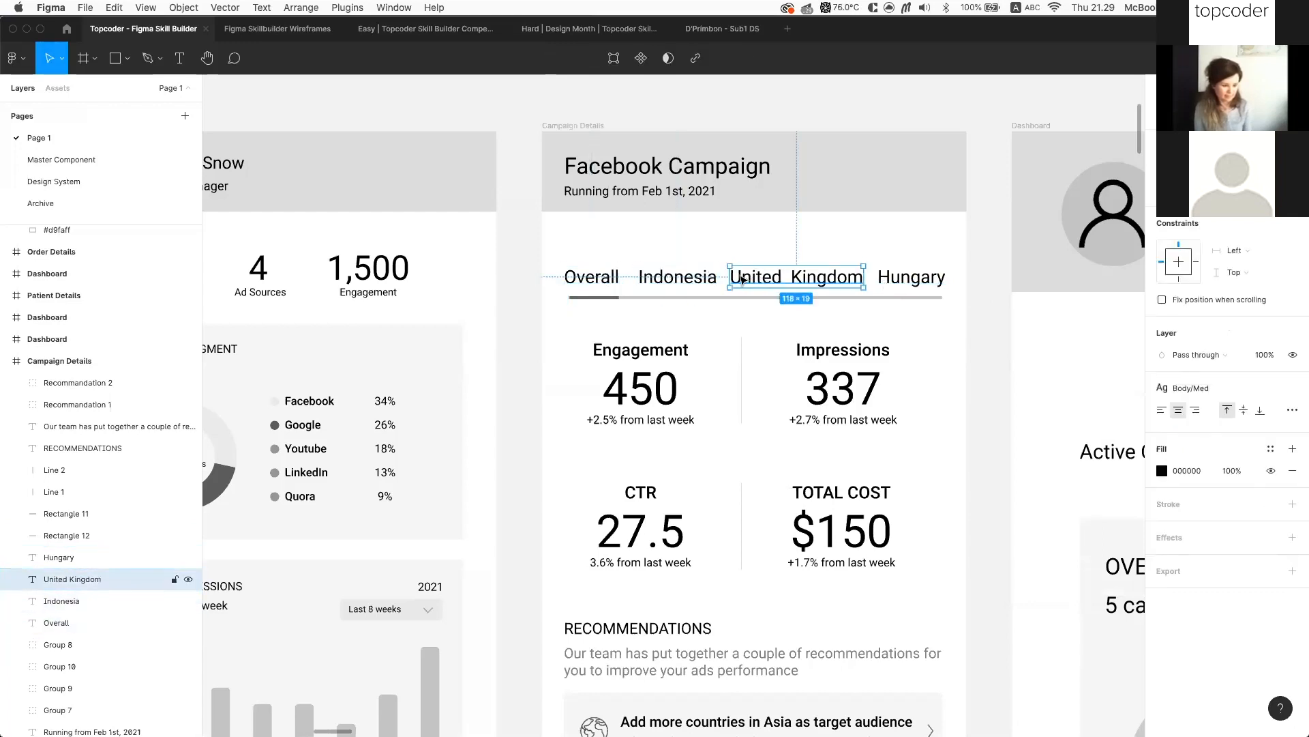
{"action": "scroll", "coordinate": [819, 351], "scroll_direction": "down", "scroll_amount": 5}
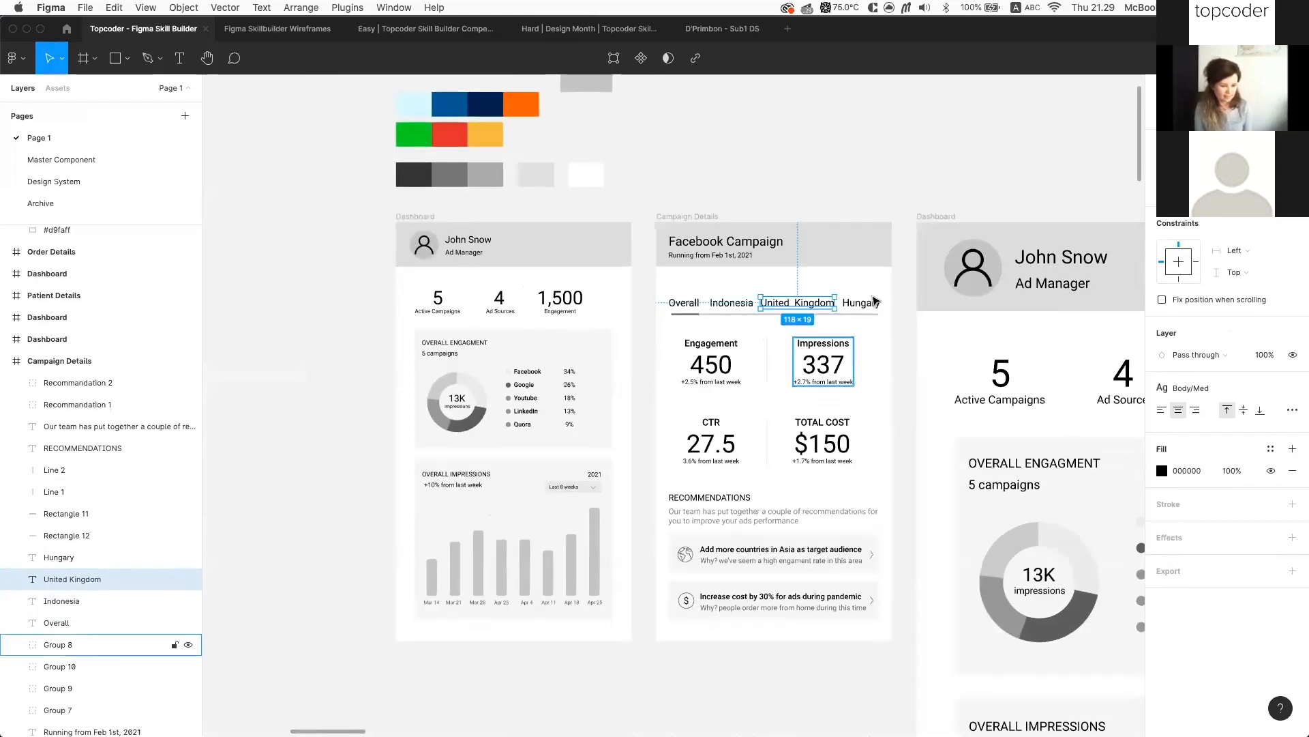
{"action": "scroll", "coordinate": [887, 334], "scroll_direction": "left", "scroll_amount": 2}
{"action": "scroll", "coordinate": [896, 339], "scroll_direction": "left", "scroll_amount": 6}
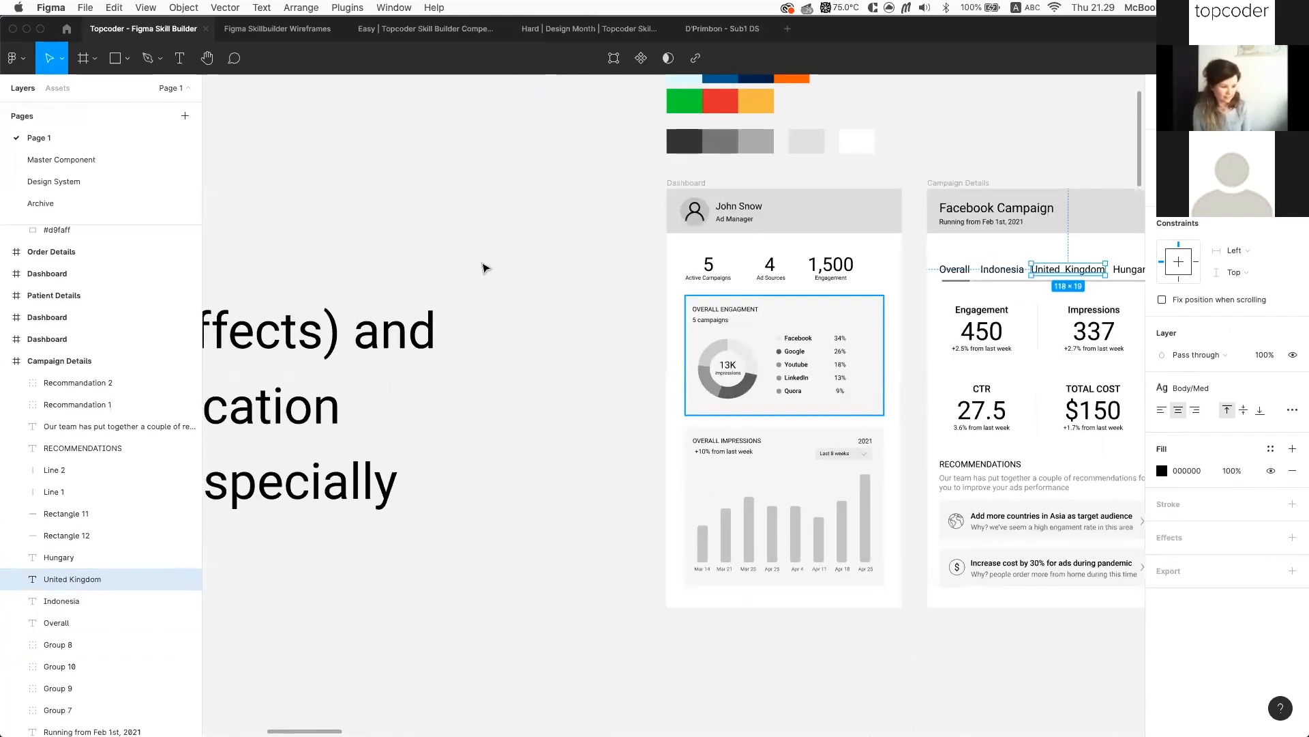
{"action": "scroll", "coordinate": [497, 249], "scroll_direction": "down", "scroll_amount": 3}
{"action": "scroll", "coordinate": [556, 476], "scroll_direction": "down", "scroll_amount": 3}
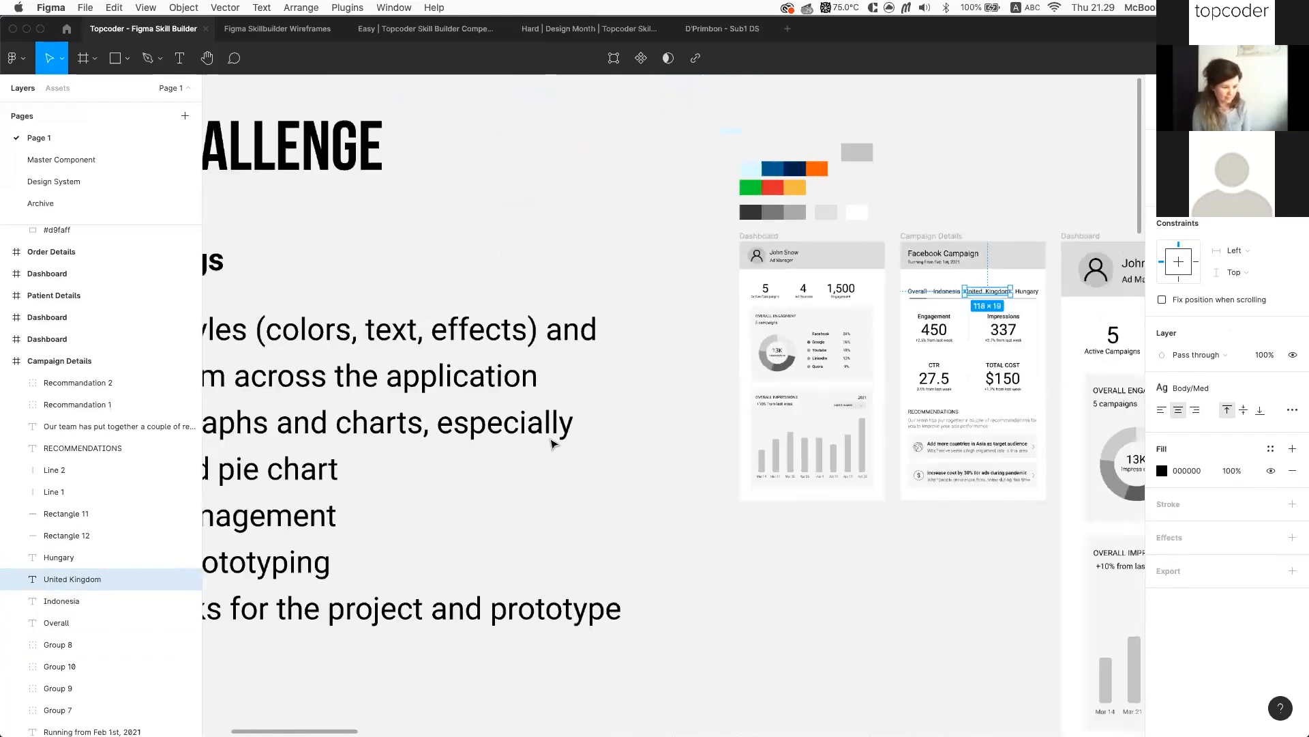
{"action": "scroll", "coordinate": [608, 357], "scroll_direction": "left", "scroll_amount": 1}
{"action": "scroll", "coordinate": [611, 351], "scroll_direction": "right", "scroll_amount": 2}
{"action": "scroll", "coordinate": [736, 399], "scroll_direction": "left", "scroll_amount": 3}
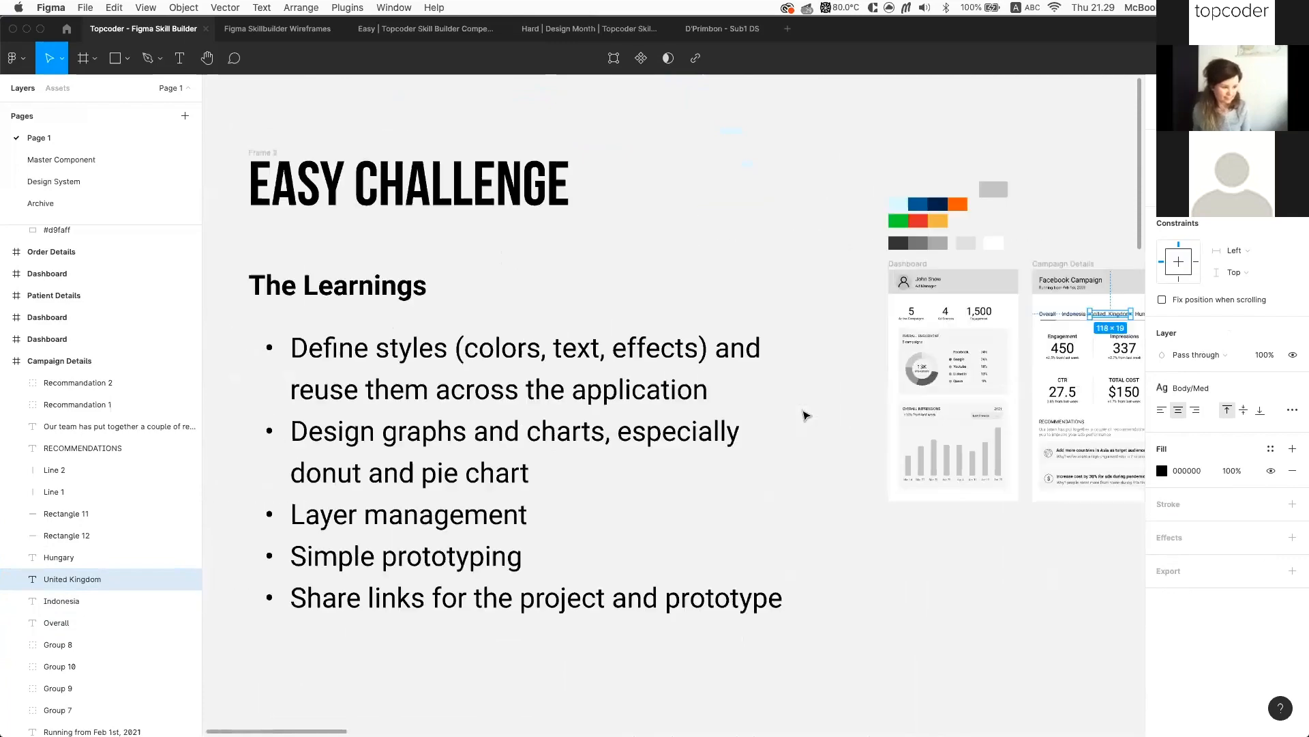
{"action": "scroll", "coordinate": [400, 269], "scroll_direction": "right", "scroll_amount": 5}
{"action": "scroll", "coordinate": [409, 298], "scroll_direction": "down", "scroll_amount": 2}
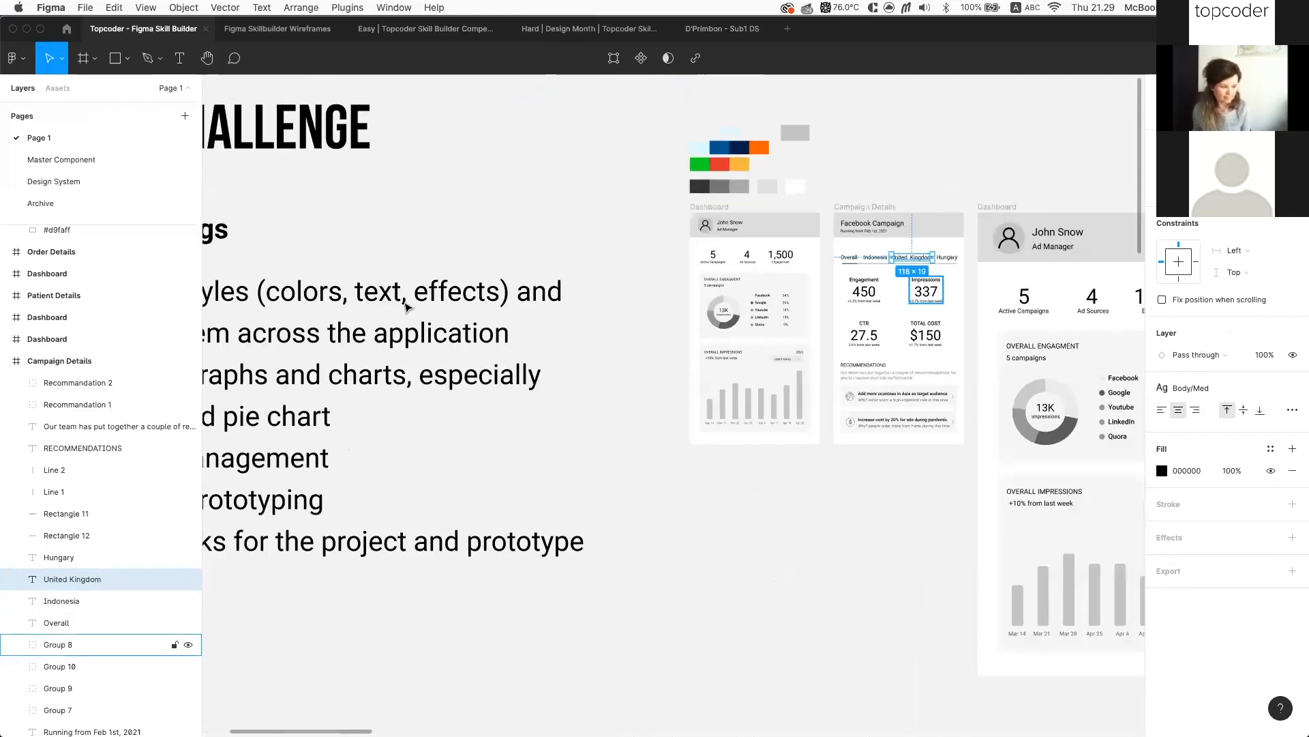
{"action": "scroll", "coordinate": [789, 267], "scroll_direction": "up", "scroll_amount": 3}
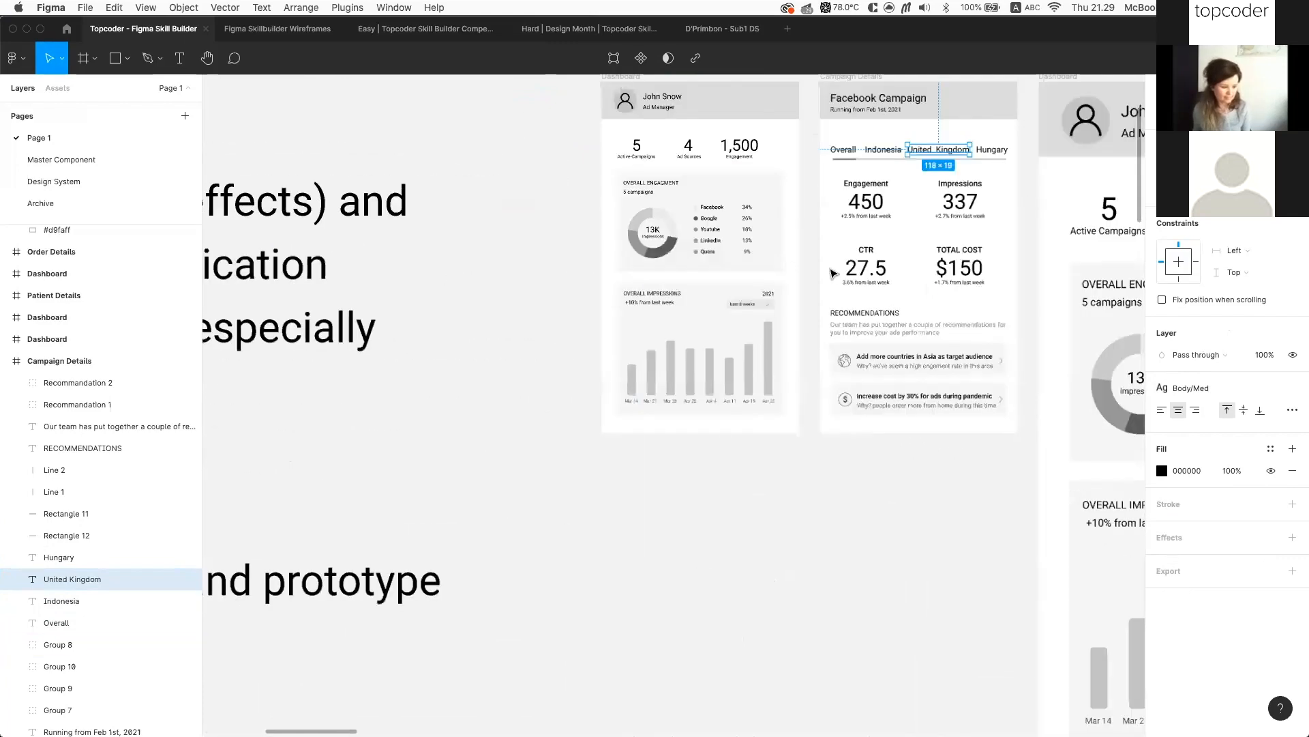
{"action": "scroll", "coordinate": [845, 271], "scroll_direction": "up", "scroll_amount": 2}
{"action": "scroll", "coordinate": [846, 271], "scroll_direction": "left", "scroll_amount": 2}
{"action": "double_click", "coordinate": [852, 268]}
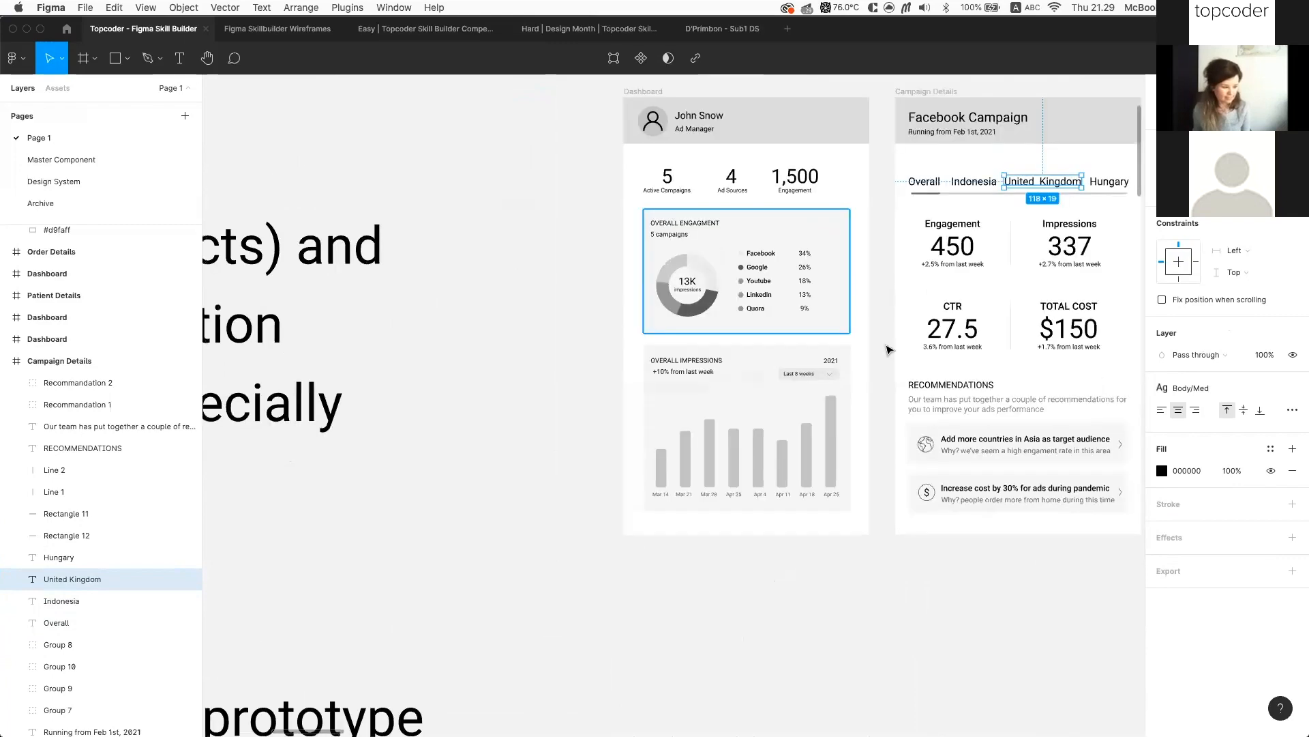
{"action": "scroll", "coordinate": [884, 366], "scroll_direction": "up", "scroll_amount": 3}
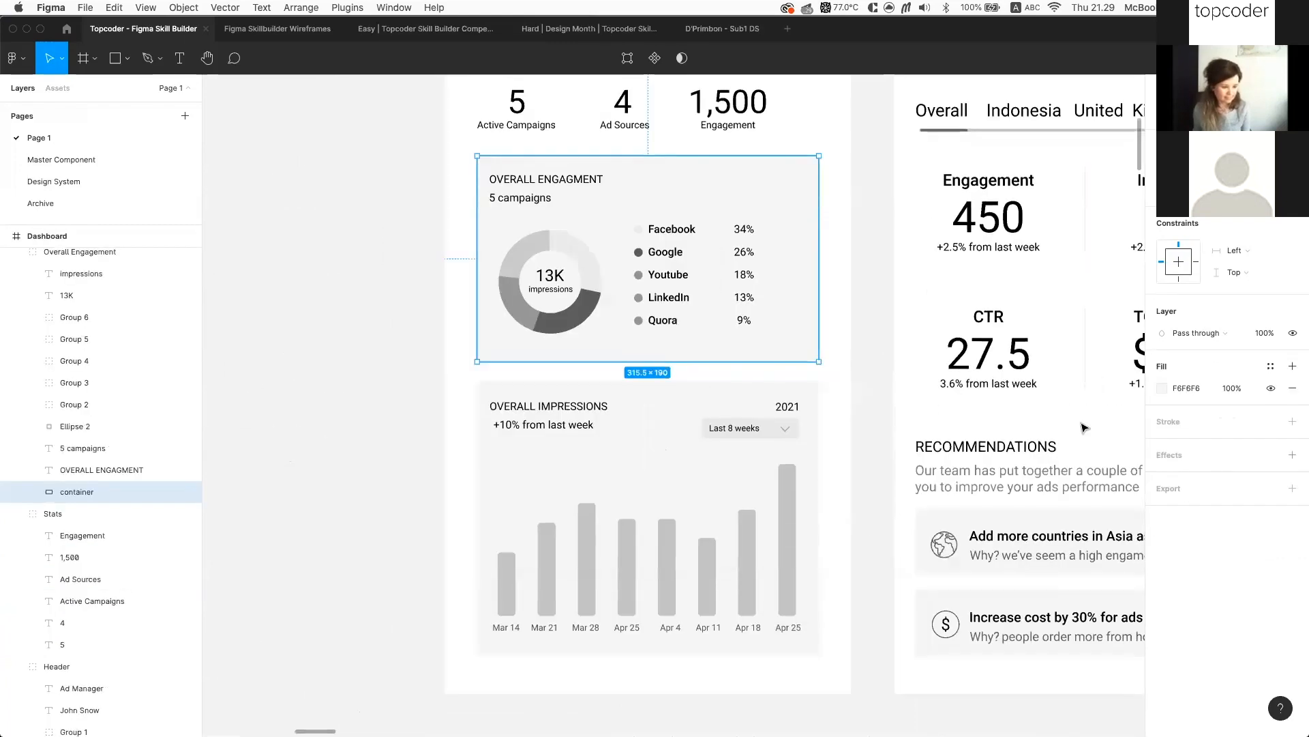
{"action": "scroll", "coordinate": [1084, 428], "scroll_direction": "up", "scroll_amount": 2}
{"action": "scroll", "coordinate": [1085, 427], "scroll_direction": "left", "scroll_amount": 1}
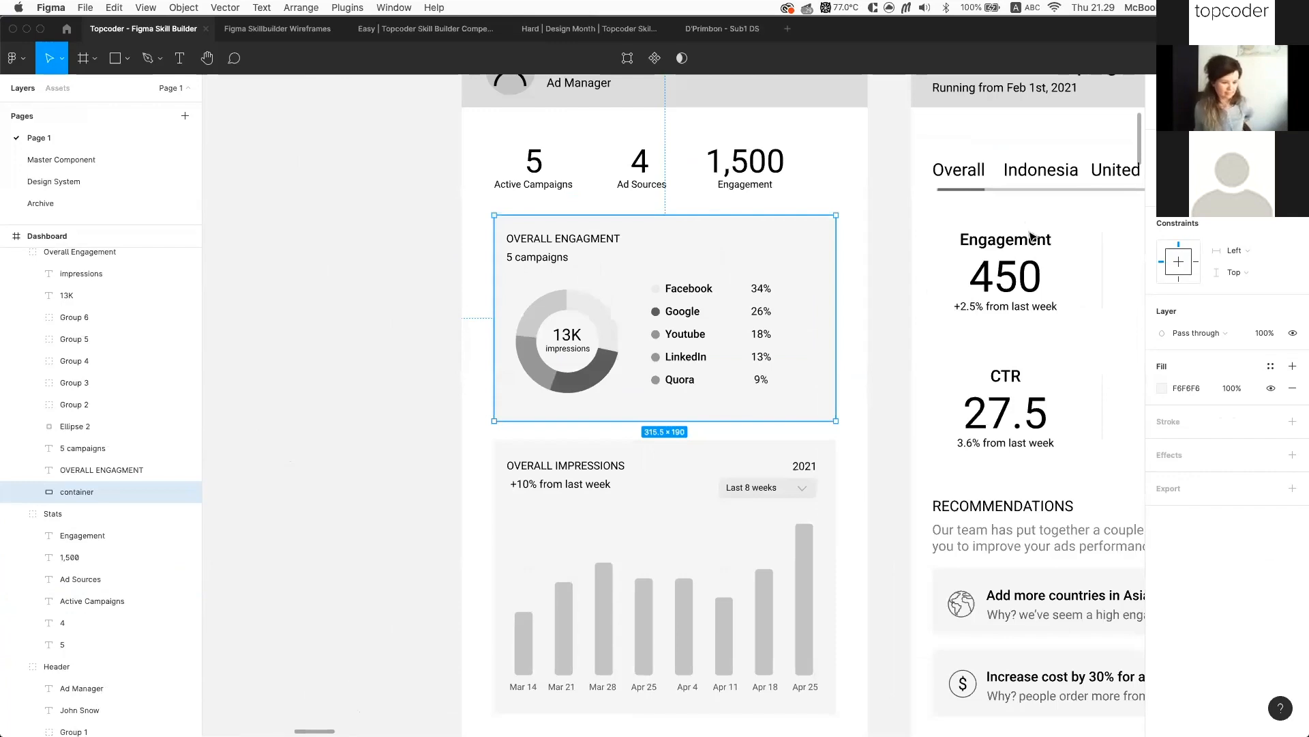
{"action": "scroll", "coordinate": [1031, 236], "scroll_direction": "down", "scroll_amount": 4}
{"action": "scroll", "coordinate": [1031, 236], "scroll_direction": "right", "scroll_amount": 2}
Remove the first recommendation card's grey F6F6F6 fill and give it an inner shadow effect
{"action": "scroll", "coordinate": [996, 416], "scroll_direction": "down", "scroll_amount": 2}
{"action": "scroll", "coordinate": [1014, 394], "scroll_direction": "right", "scroll_amount": 5}
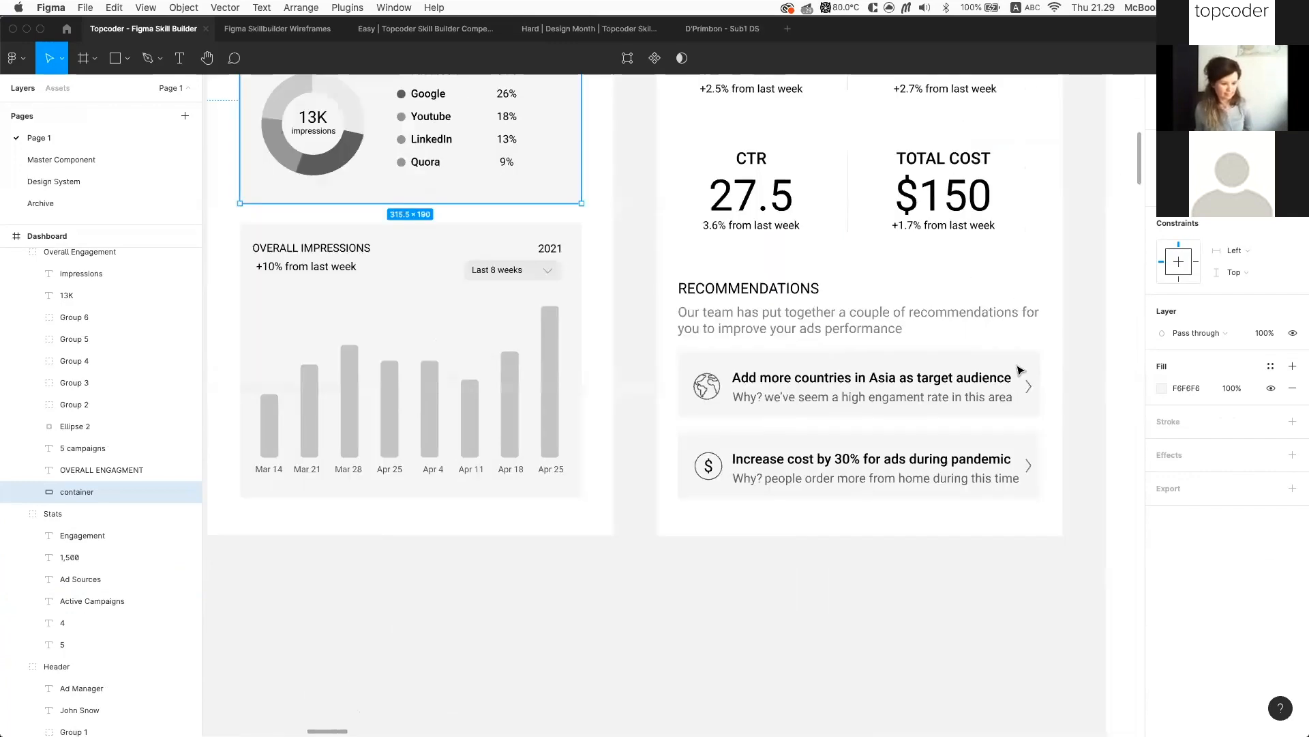
{"action": "left_click", "coordinate": [1020, 390], "text": "super"}
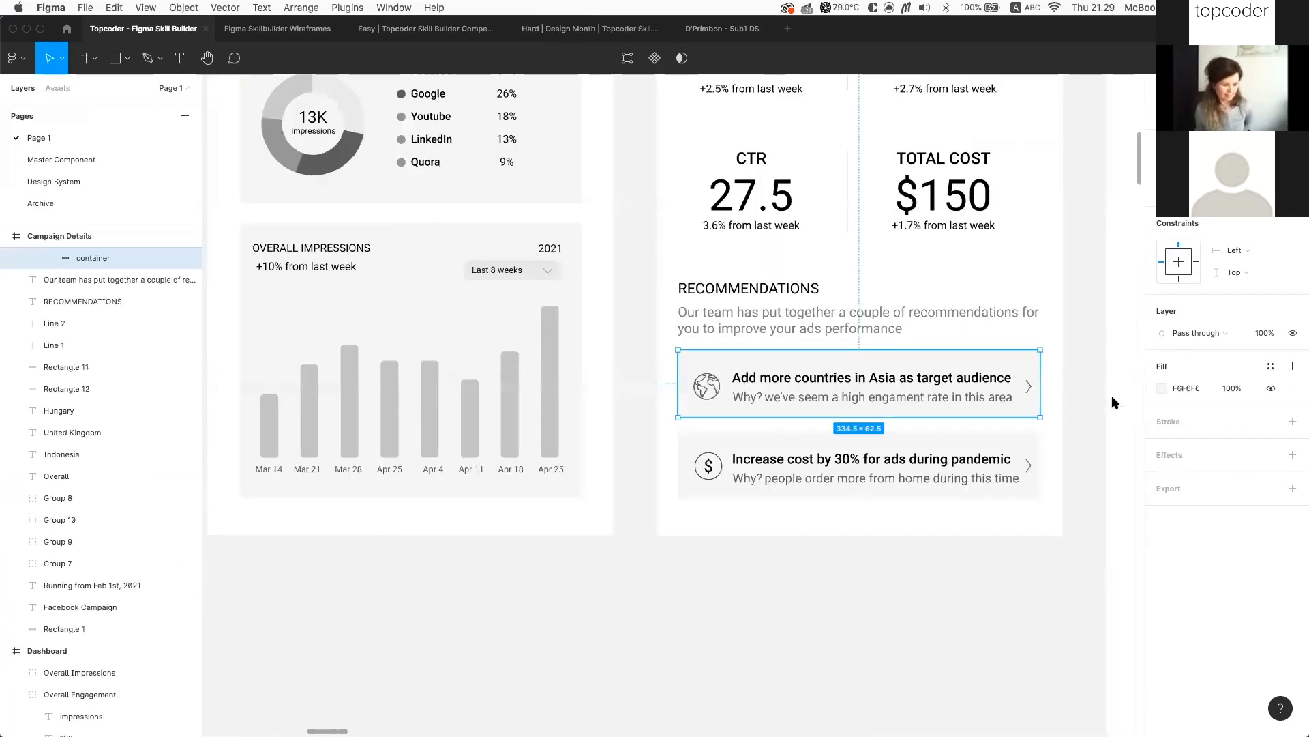
{"action": "left_click", "coordinate": [1292, 388]}
{"action": "left_click", "coordinate": [1293, 436]}
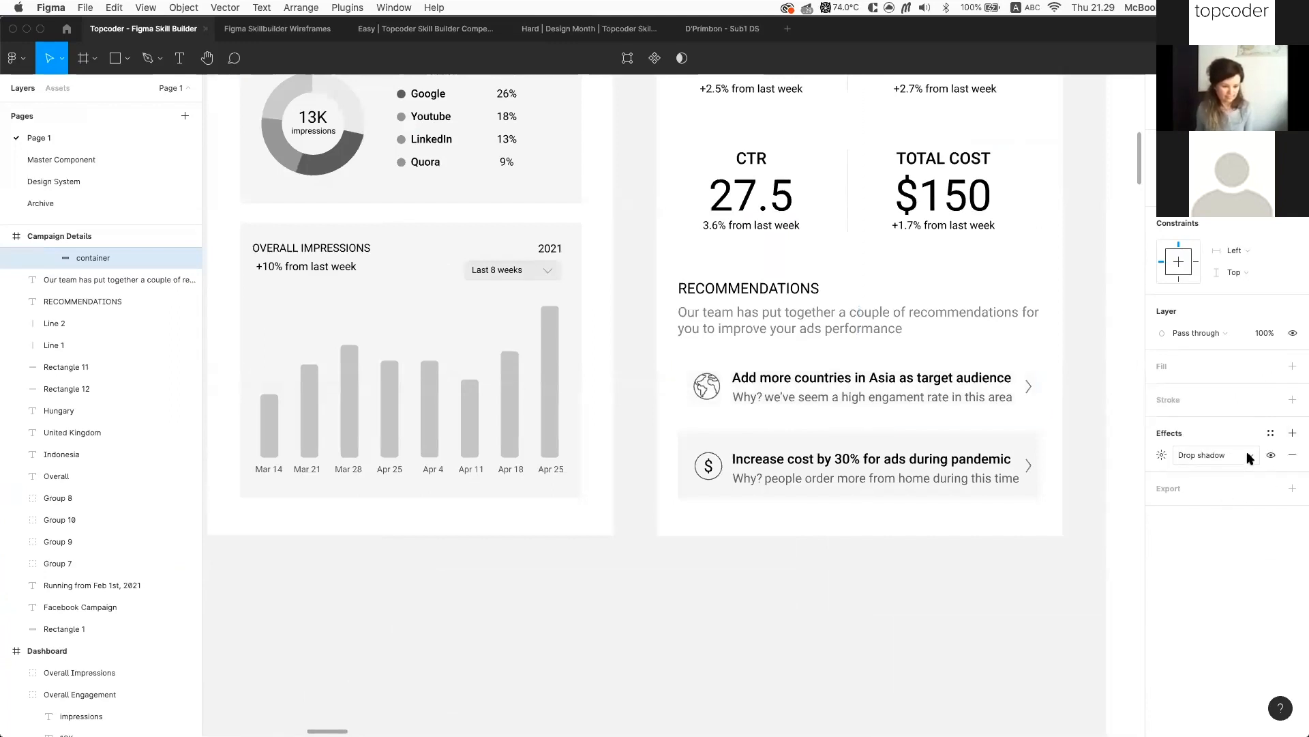
{"action": "left_click", "coordinate": [1221, 455]}
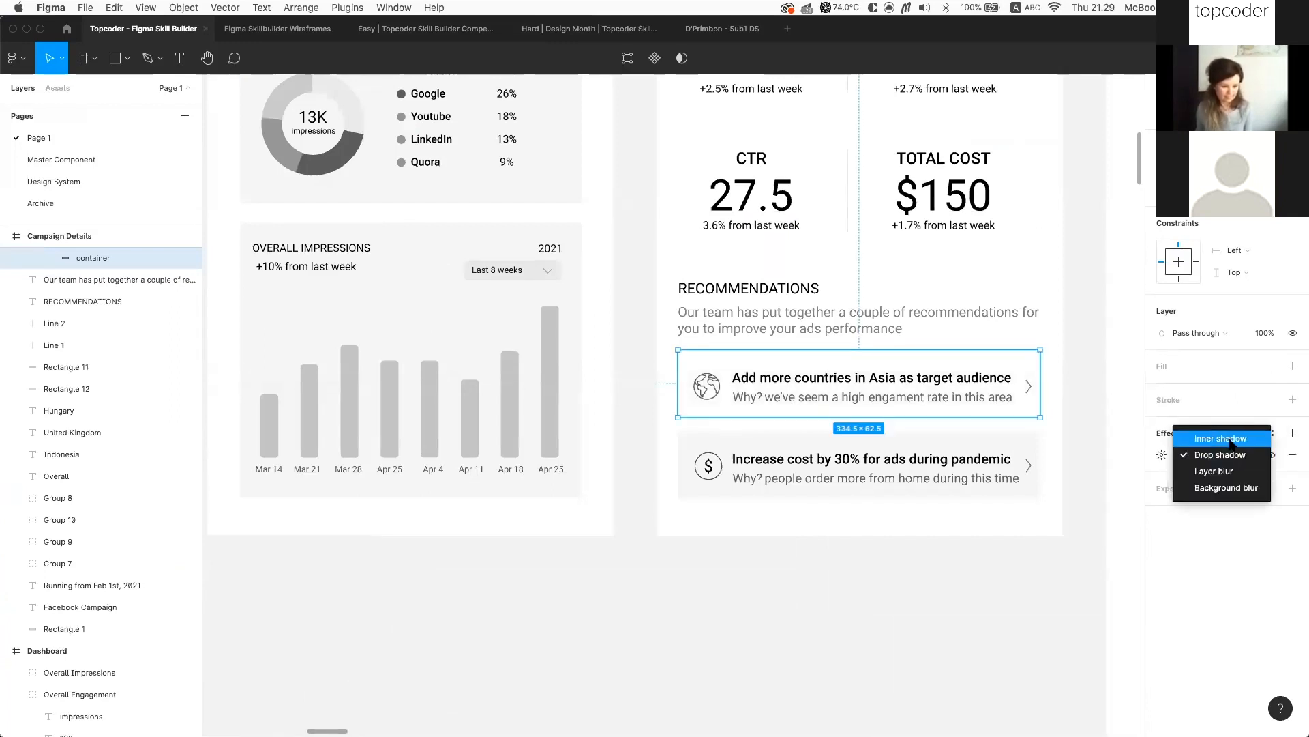
{"action": "left_click", "coordinate": [1231, 440]}
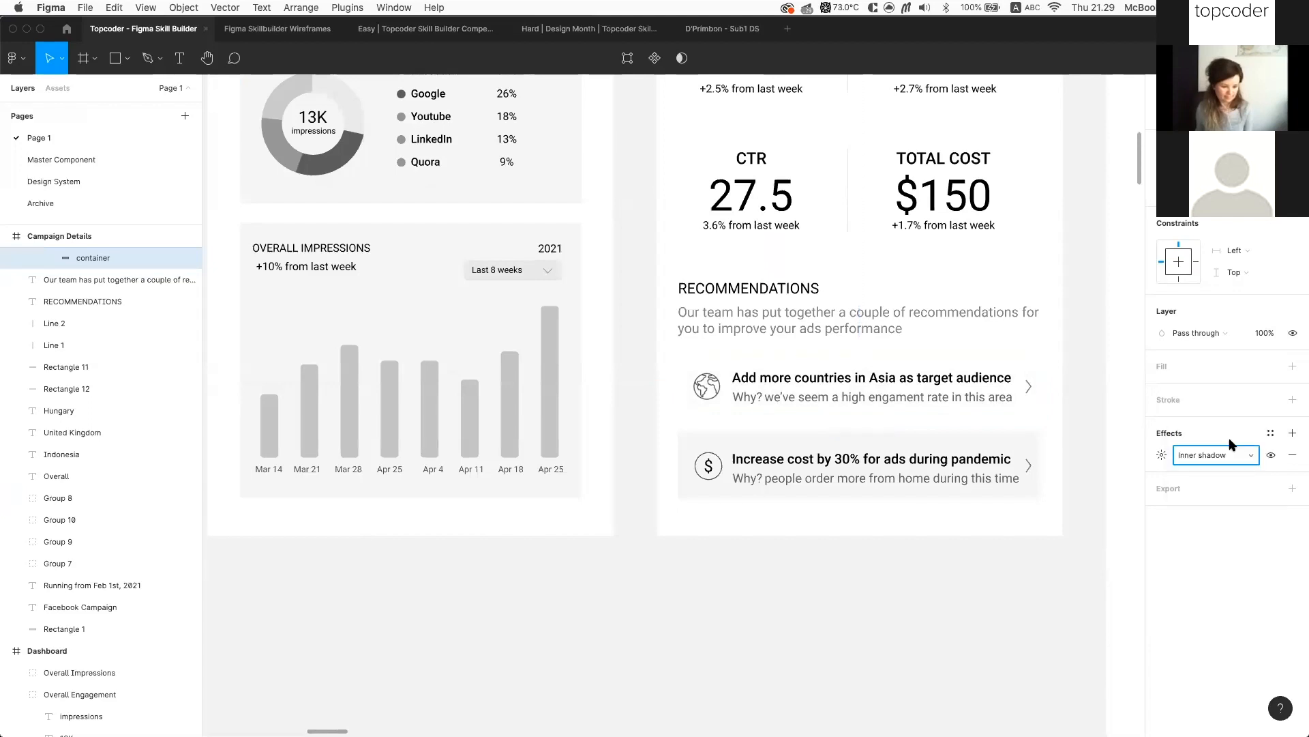
Set the inner shadow's vertical offset to -1 and its opacity to 100%
{"action": "left_click", "coordinate": [1161, 455]}
{"action": "left_click", "coordinate": [1105, 490]}
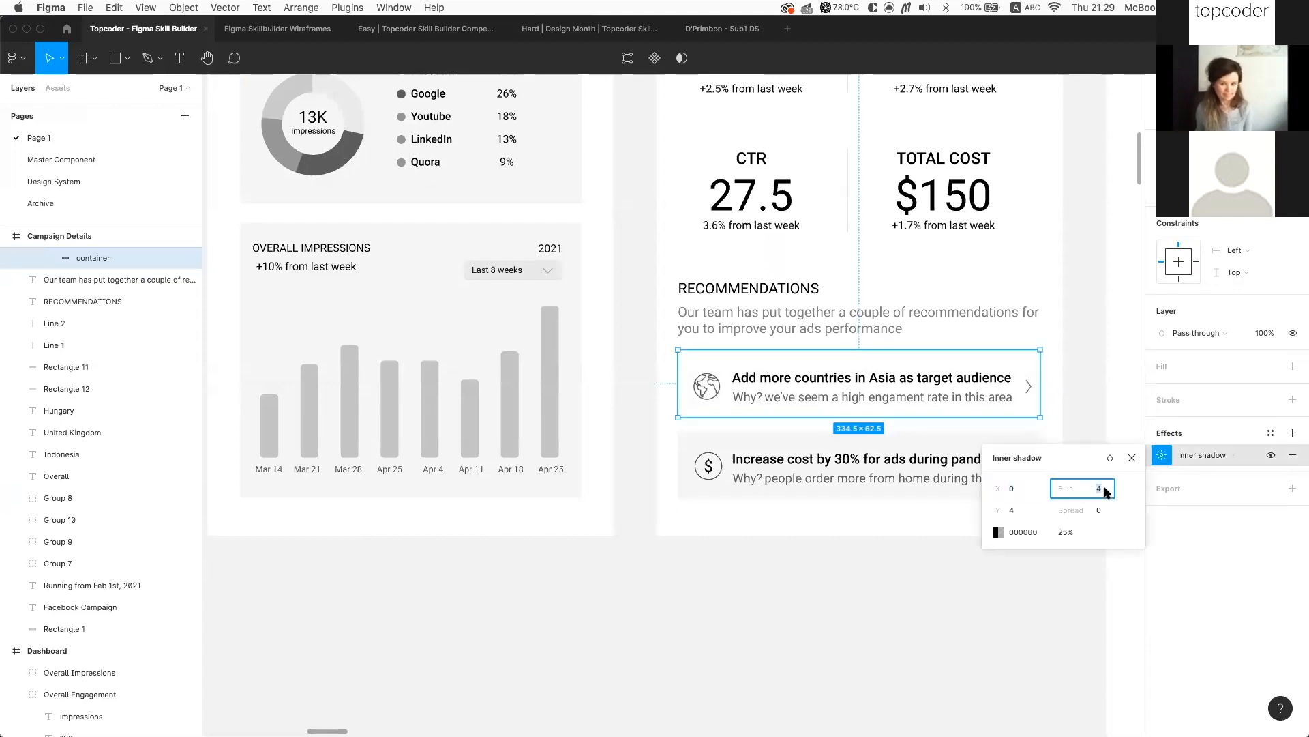
{"action": "left_click", "coordinate": [1017, 511]}
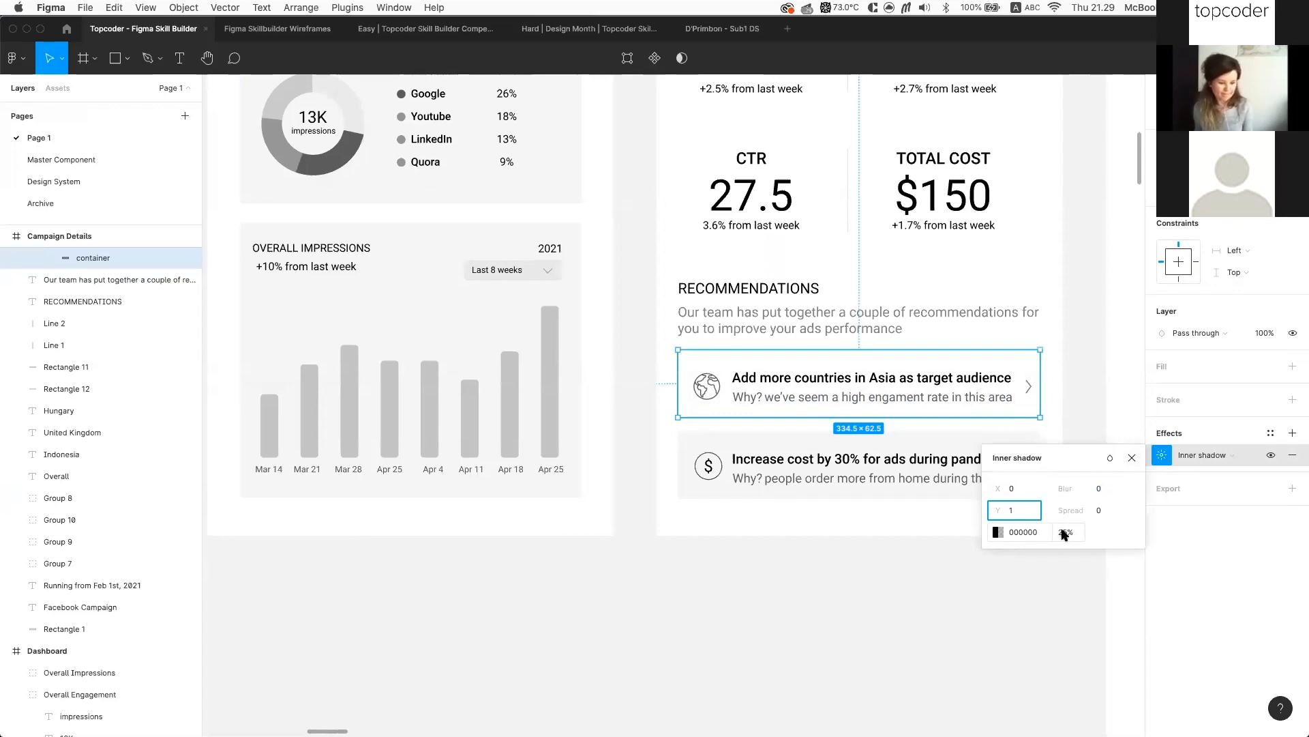
{"action": "key", "text": "Down"}
{"action": "key", "text": "Down"}
{"action": "left_click", "coordinate": [1021, 532]}
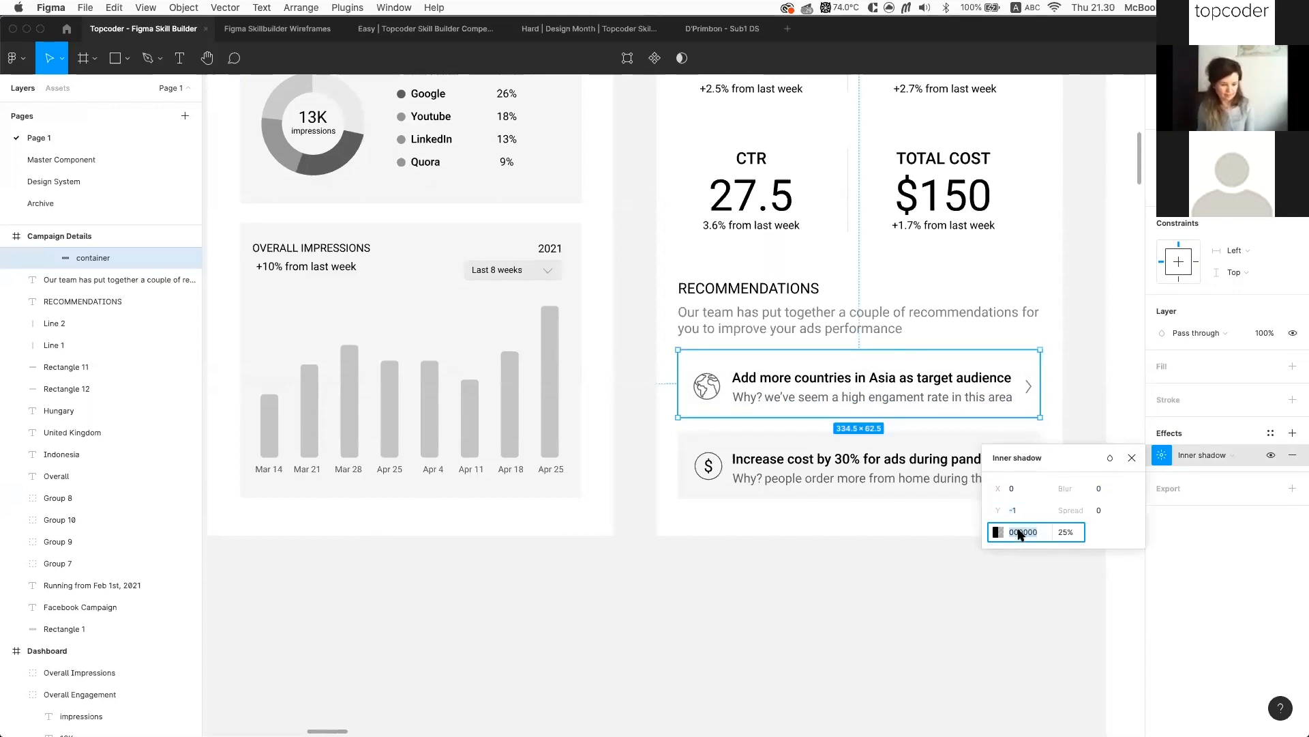
{"action": "key", "text": "Tab"}
{"action": "type", "text": "1"}
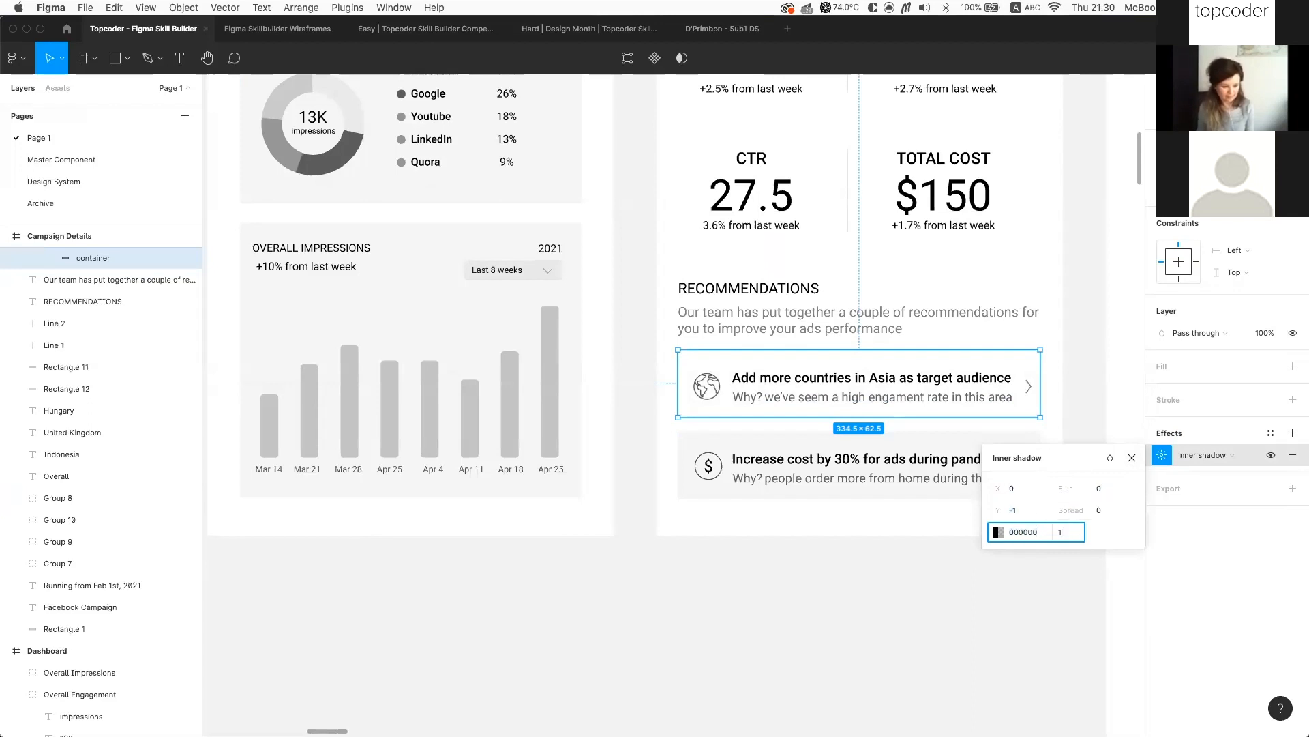
{"action": "key", "text": "Return"}
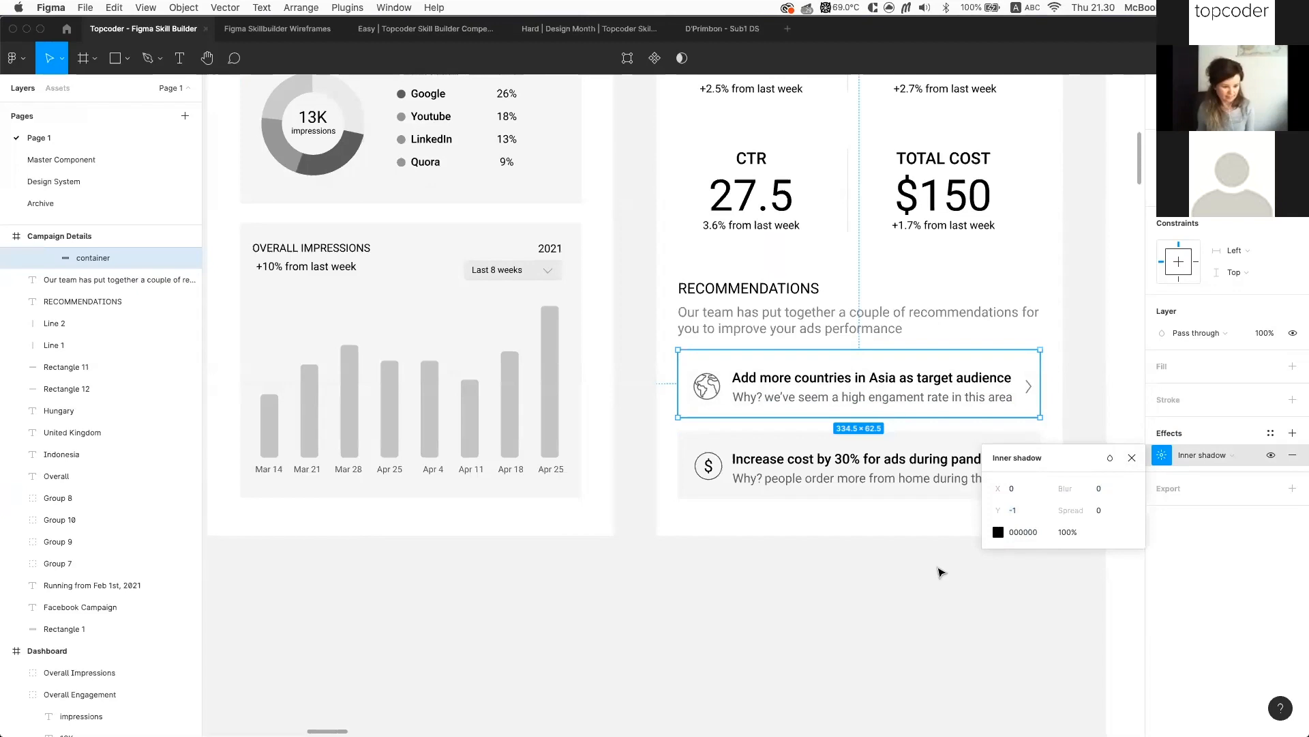
{"action": "left_click", "coordinate": [945, 537]}
Select the card's container background layer and set its inner shadow Y offset to 3
{"action": "scroll", "coordinate": [951, 524], "scroll_direction": "up", "scroll_amount": 5}
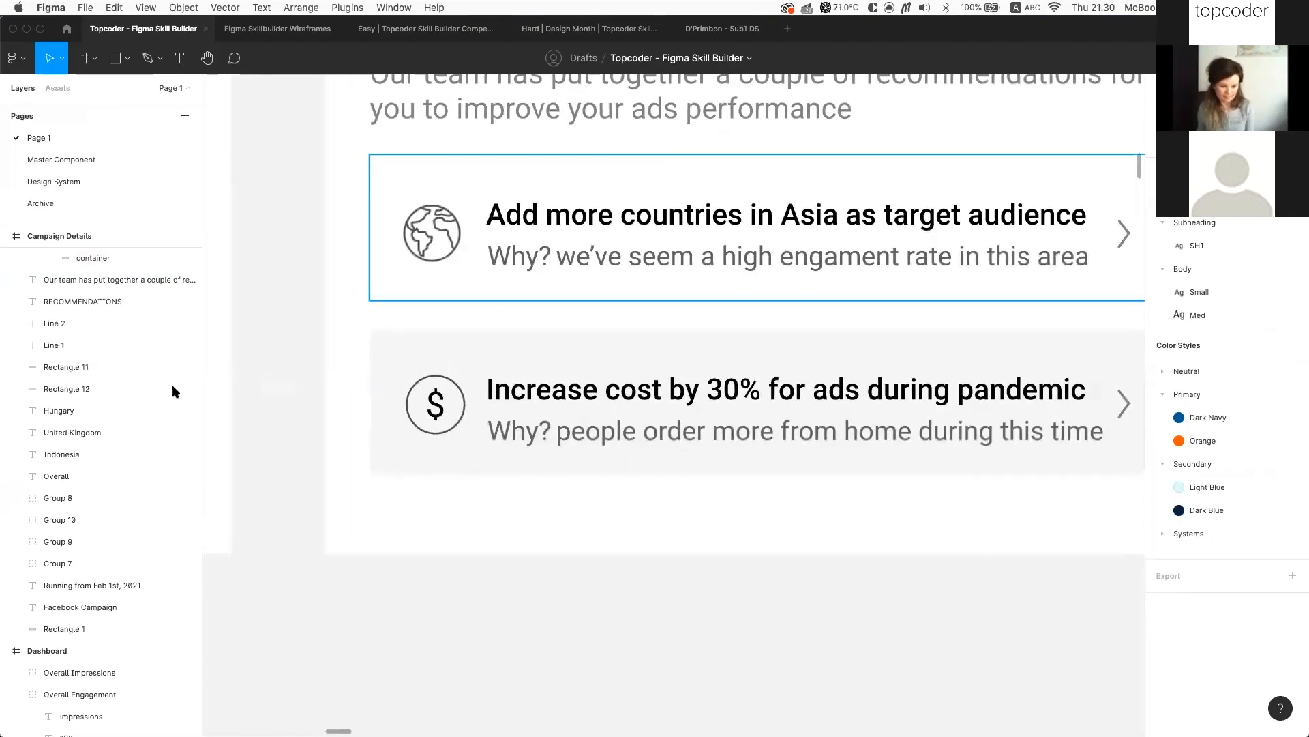
{"action": "left_click", "coordinate": [757, 259]}
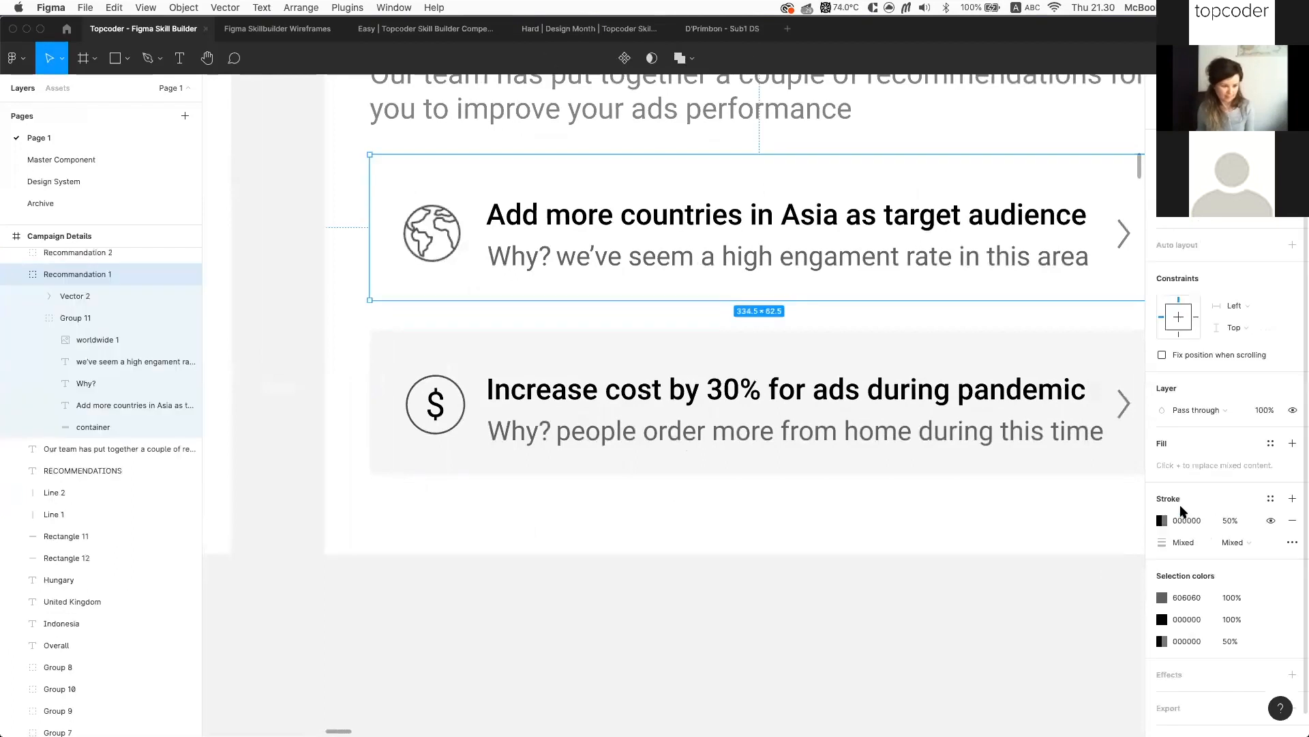
{"action": "key", "text": "0"}
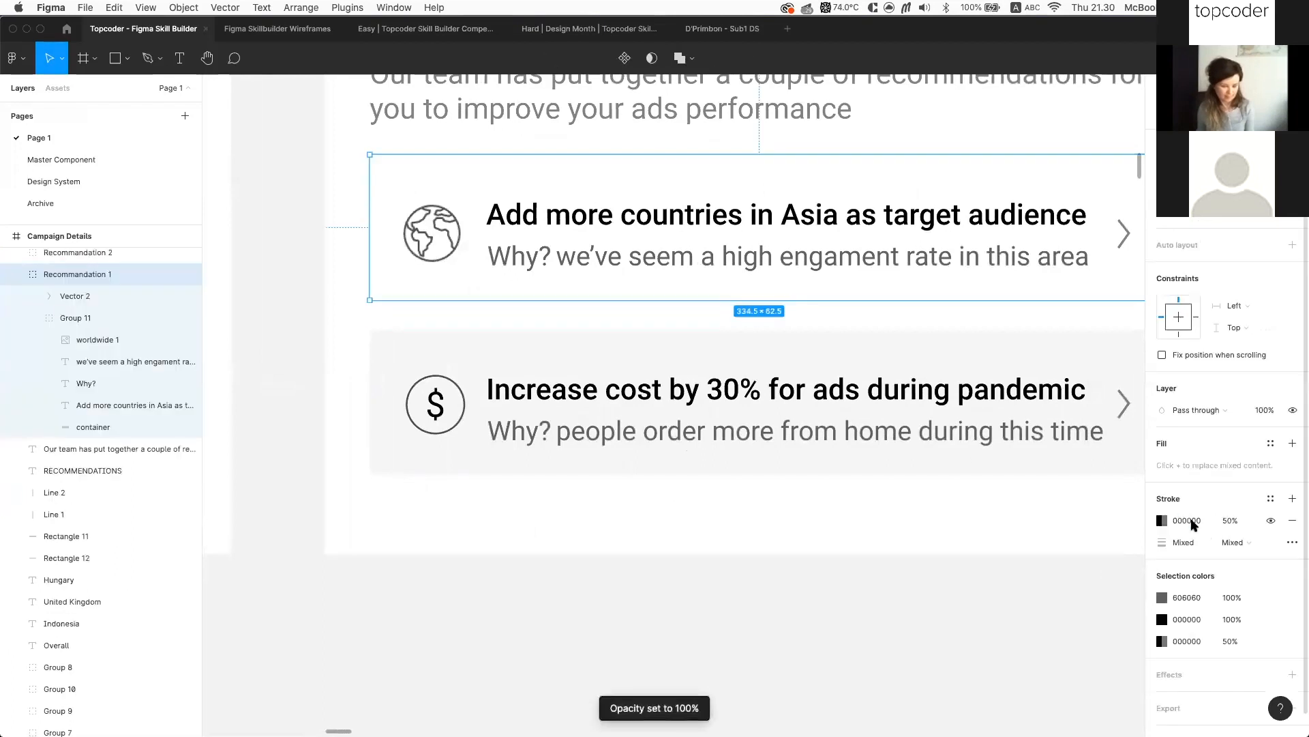
{"action": "left_click", "coordinate": [103, 427]}
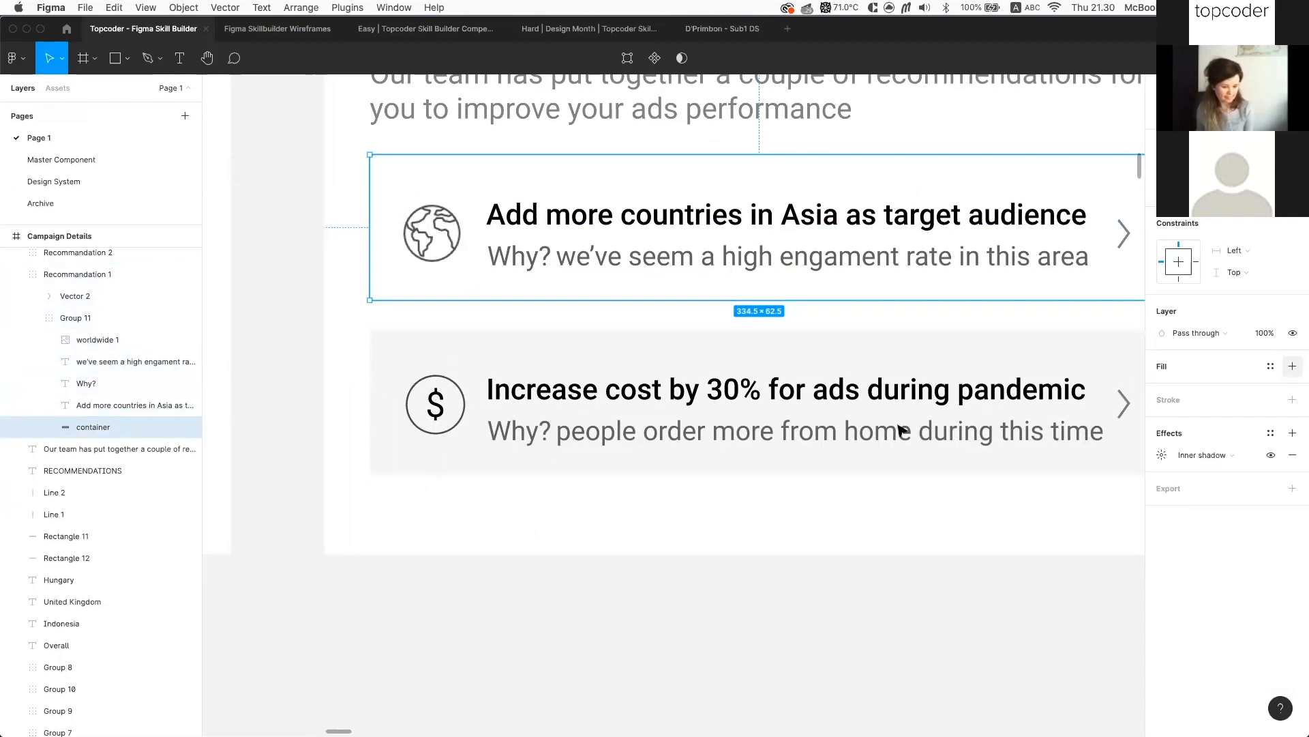
{"action": "left_click", "coordinate": [1162, 455]}
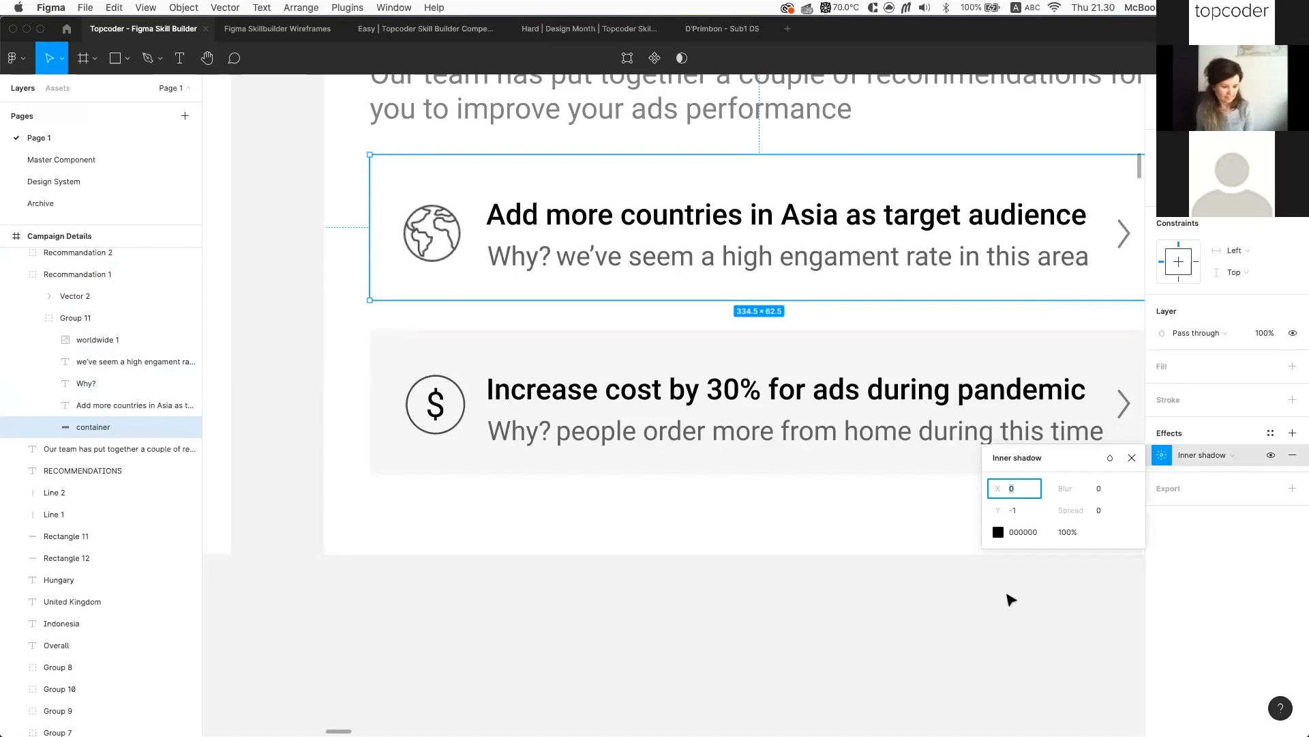
{"action": "left_click", "coordinate": [1016, 511]}
{"action": "type", "text": "-5"}
{"action": "key", "text": "Return"}
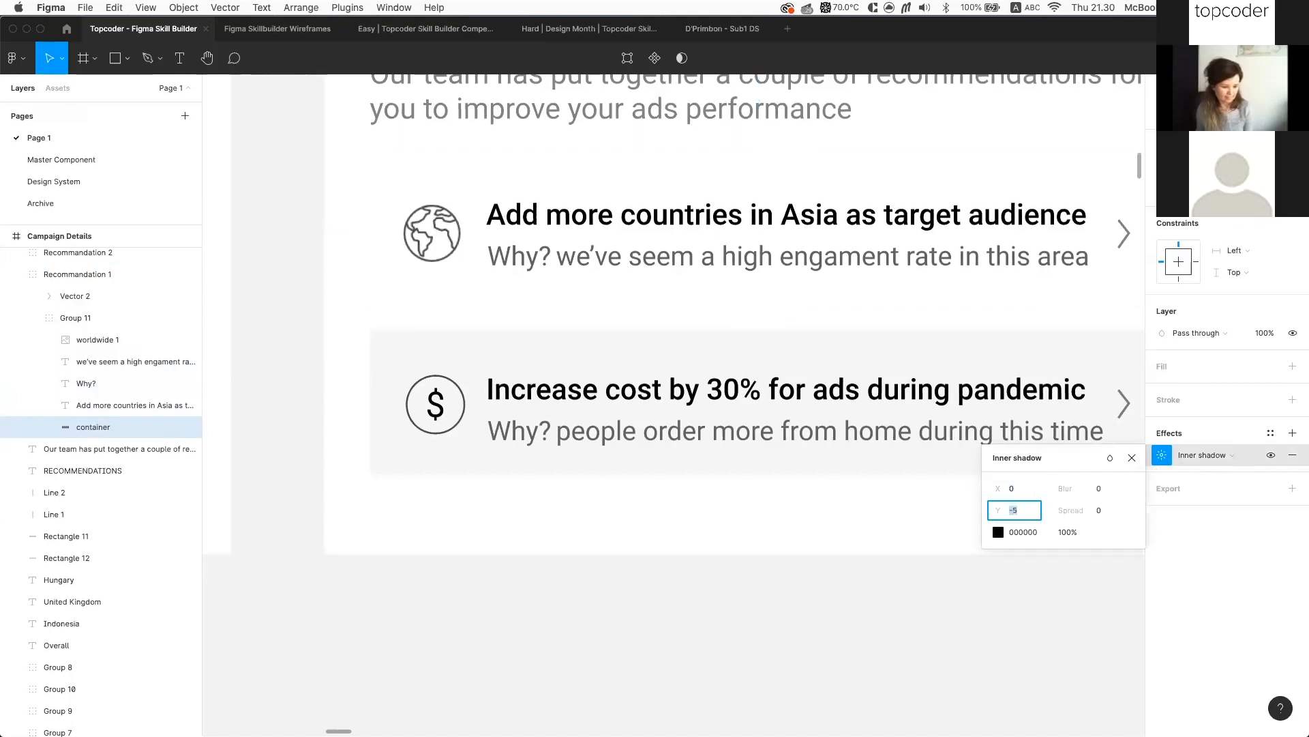
{"action": "type", "text": "3"}
{"action": "key", "text": "Return"}
Return the selection to the card's inner container layer to inspect its shadow
{"action": "scroll", "coordinate": [369, 336], "scroll_direction": "down", "scroll_amount": 2}
{"action": "scroll", "coordinate": [666, 399], "scroll_direction": "down", "scroll_amount": 3}
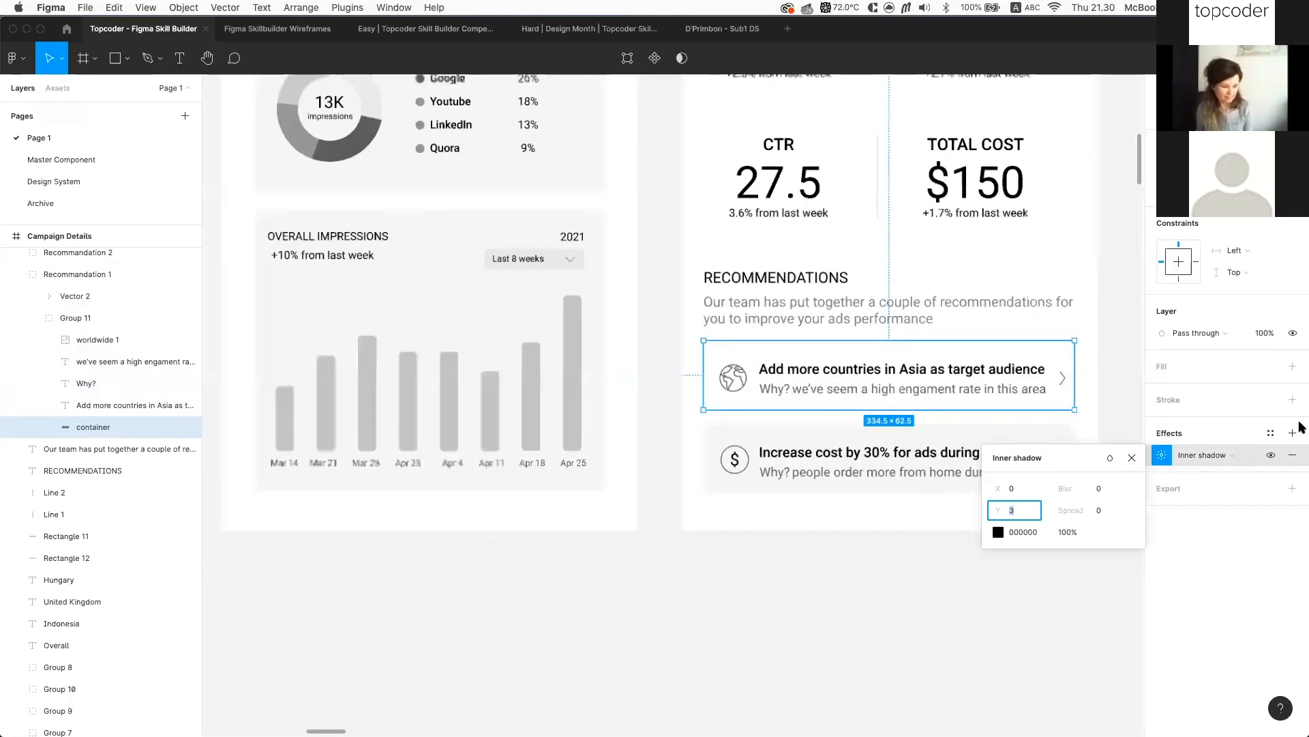
{"action": "key", "text": "Escape"}
{"action": "key", "text": "Escape"}
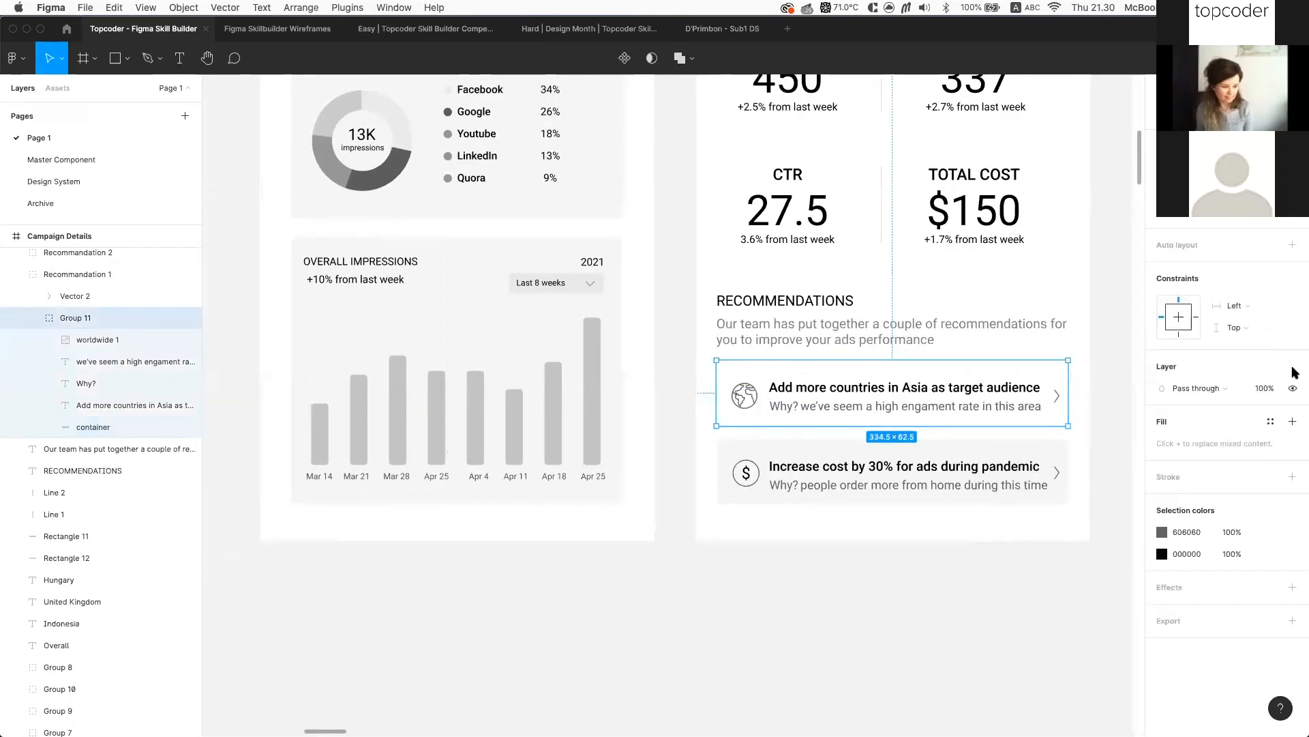
{"action": "scroll", "coordinate": [1295, 373], "scroll_direction": "up", "scroll_amount": 1}
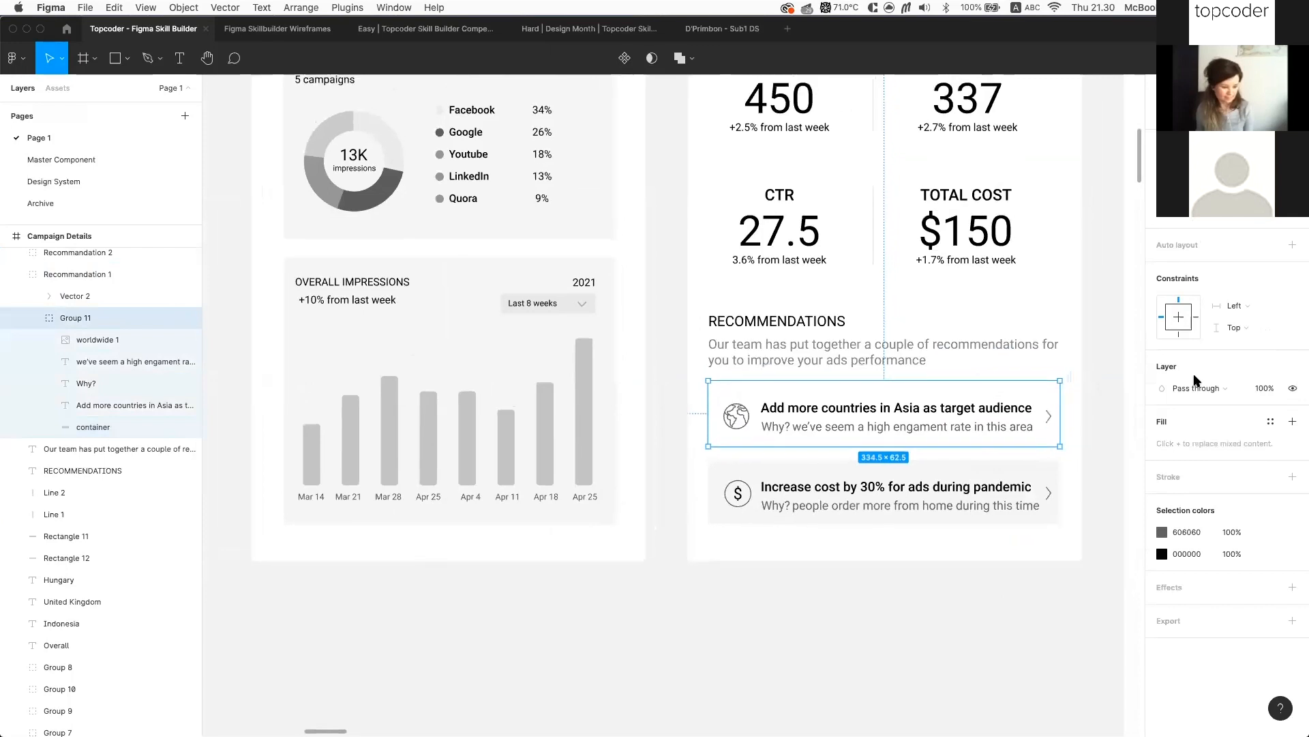
{"action": "scroll", "coordinate": [1044, 411], "scroll_direction": "up", "scroll_amount": 1}
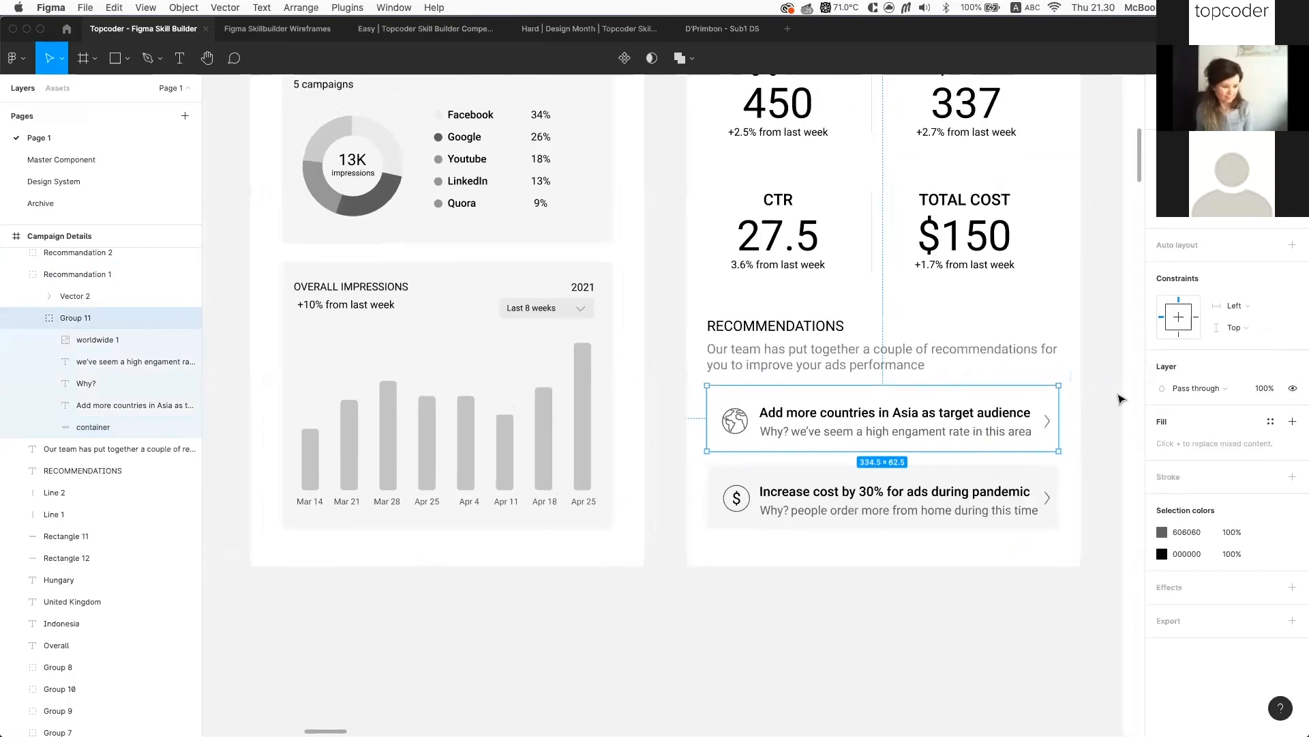
{"action": "key", "text": "super+z"}
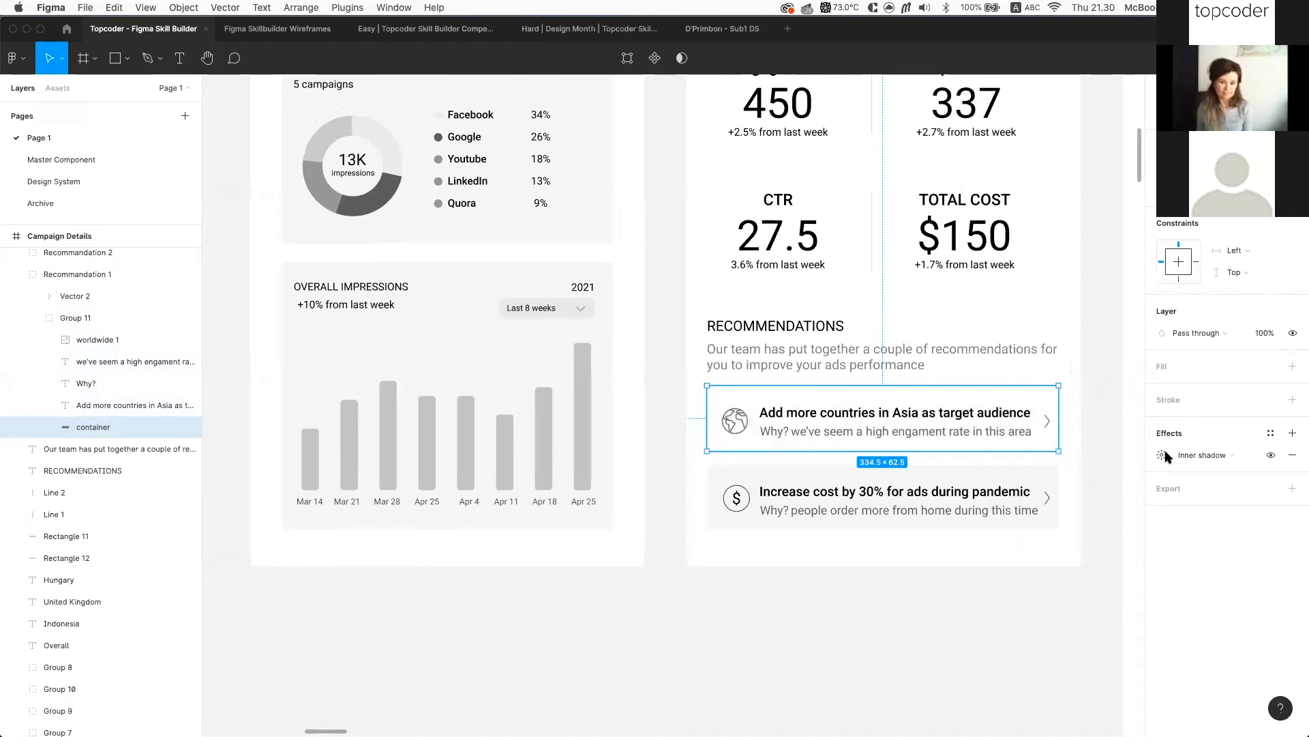
{"action": "scroll", "coordinate": [1041, 408], "scroll_direction": "up", "scroll_amount": 5}
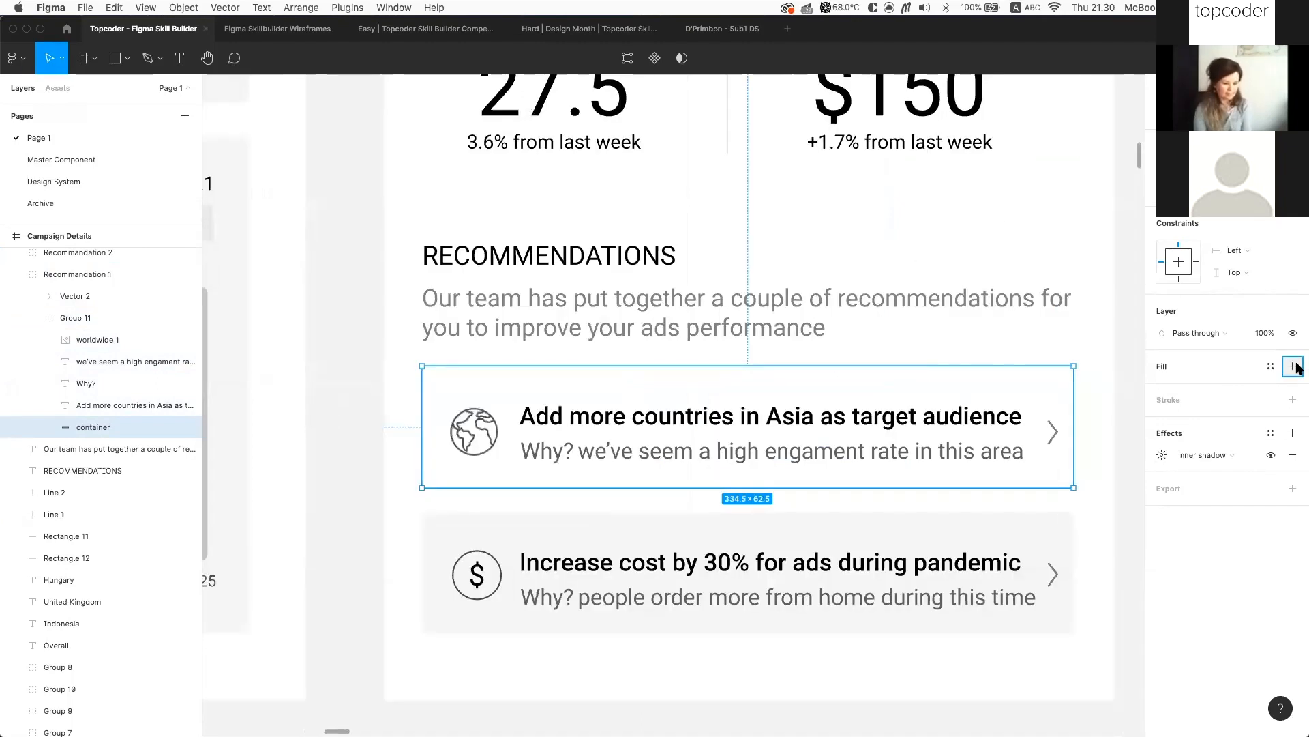
Add a fill to the Asia card's container at 0.5% opacity
{"action": "left_click", "coordinate": [1293, 366]}
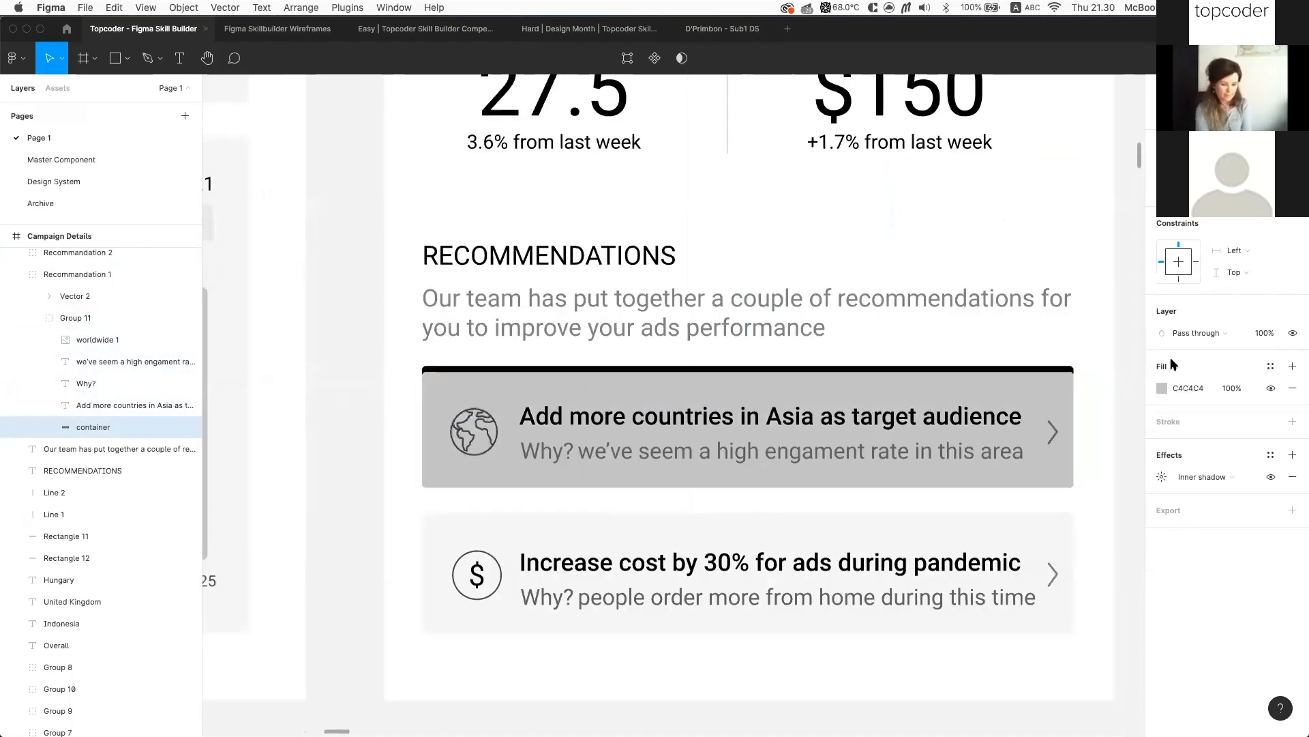
{"action": "left_click", "coordinate": [1234, 389]}
{"action": "type", "text": "0"}
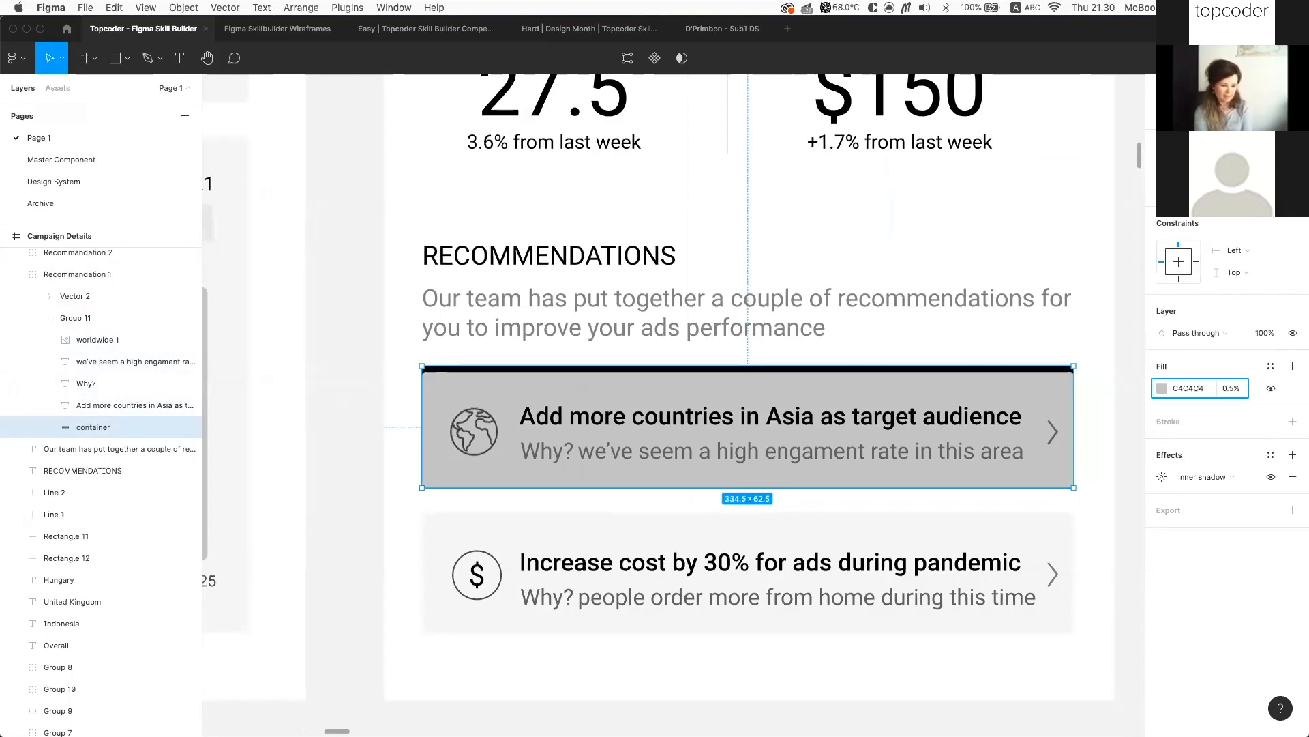
{"action": "type", "text": ".5"}
{"action": "key", "text": "Return"}
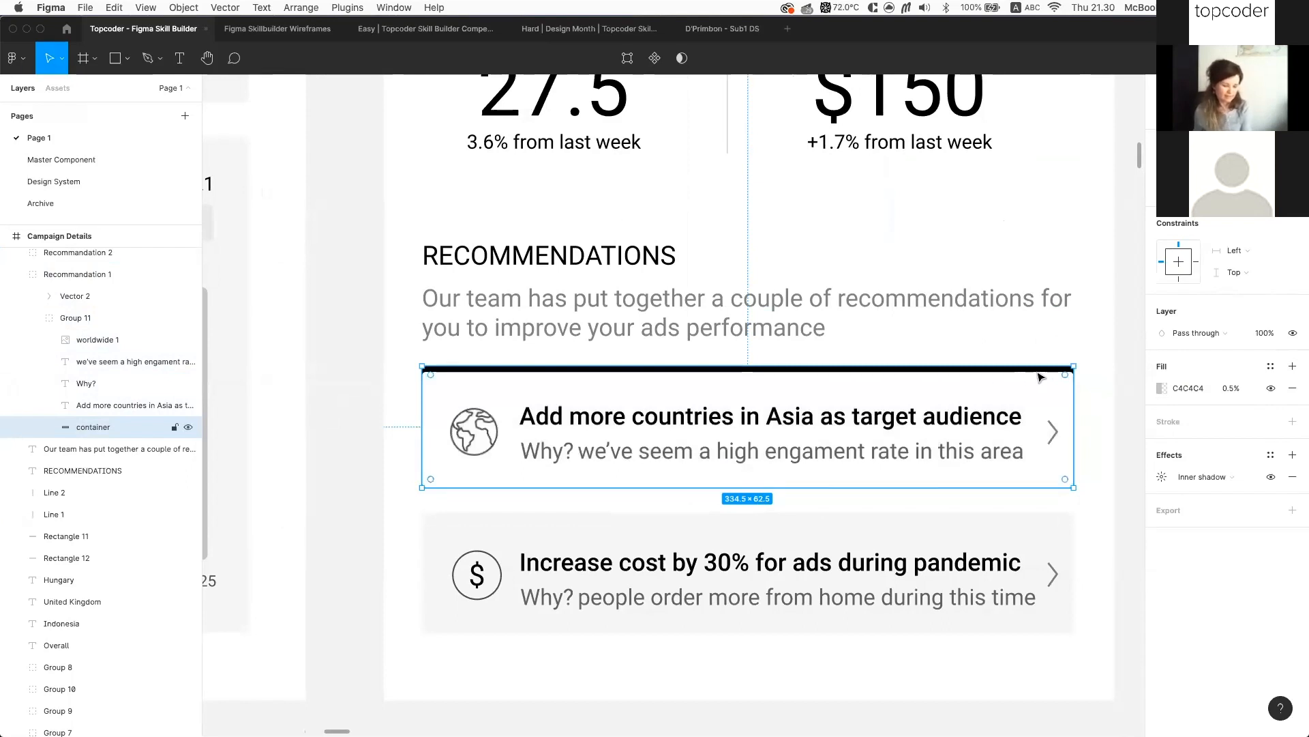
Change the container's inner shadow to Y offset -1 with colour E0E0E0
{"action": "left_click", "coordinate": [1162, 477]}
{"action": "left_click", "coordinate": [1015, 531]}
{"action": "key", "text": "Down"}
{"action": "left_click", "coordinate": [1132, 480]}
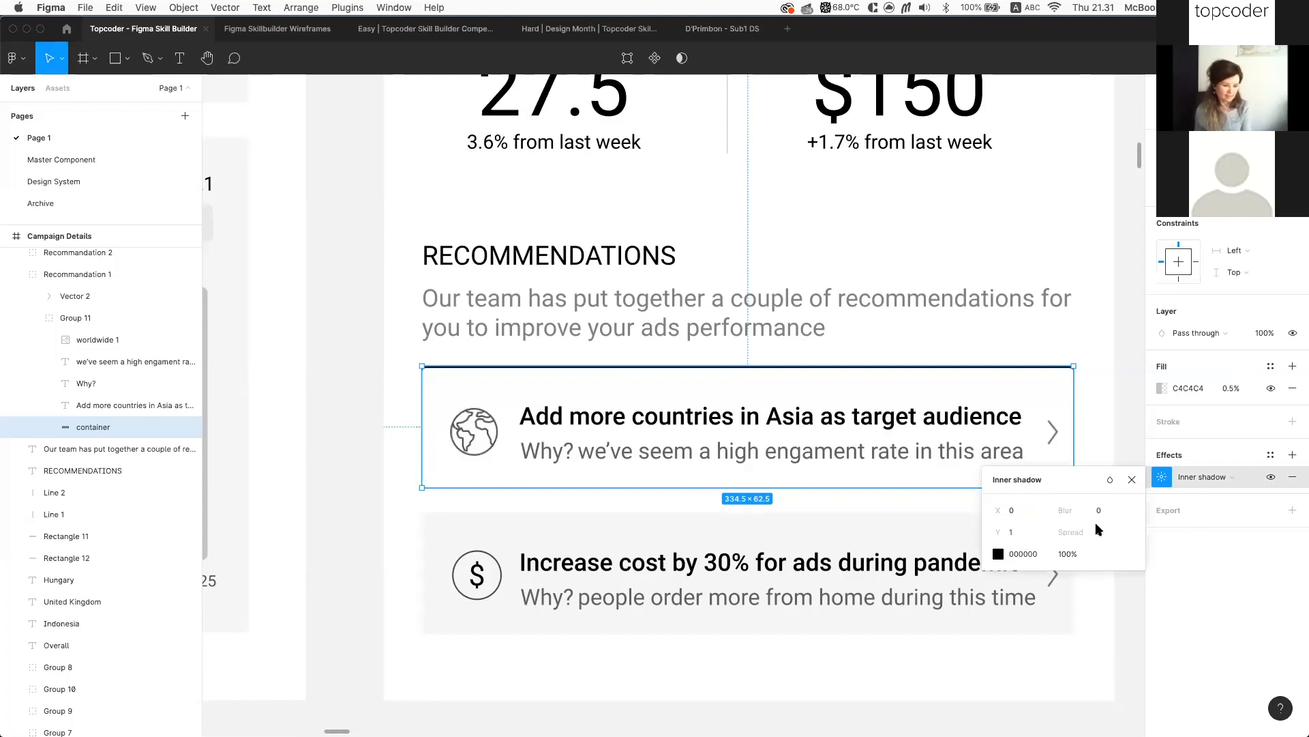
{"action": "left_click", "coordinate": [1037, 535]}
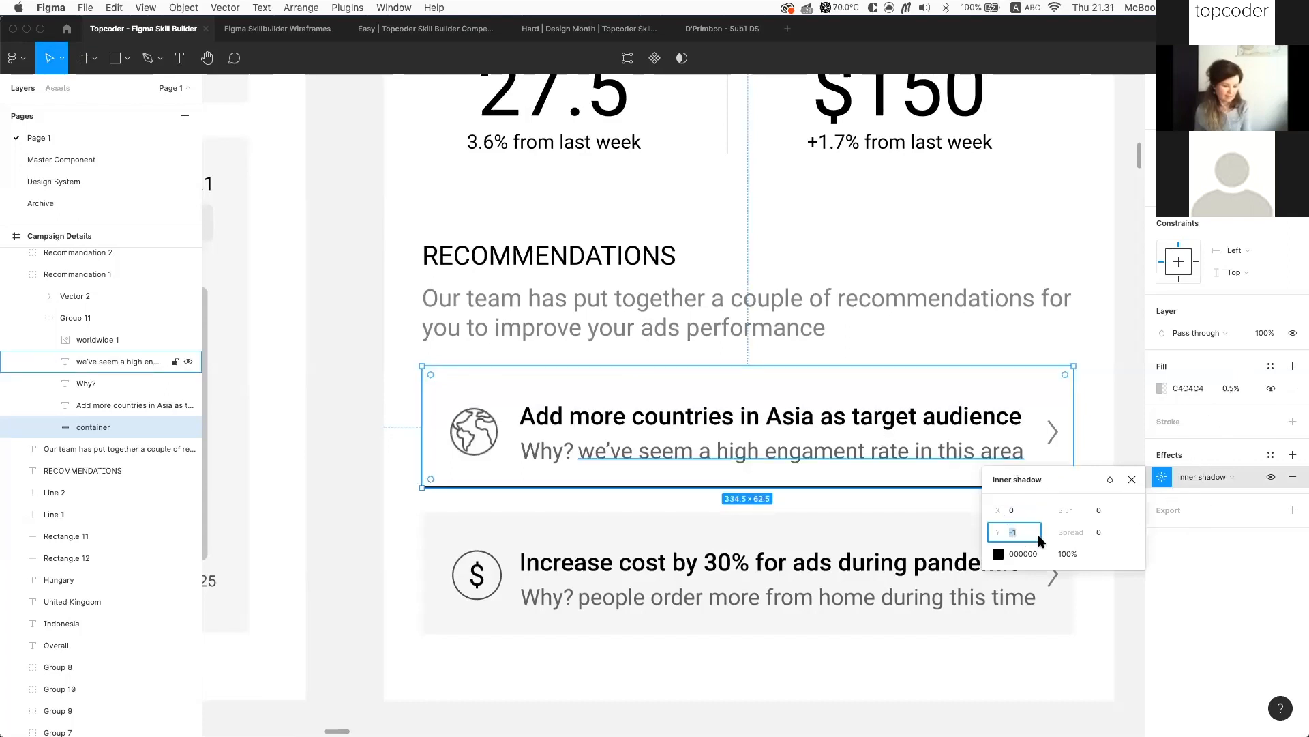
{"action": "left_click", "coordinate": [1033, 556]}
{"action": "type", "text": "e"}
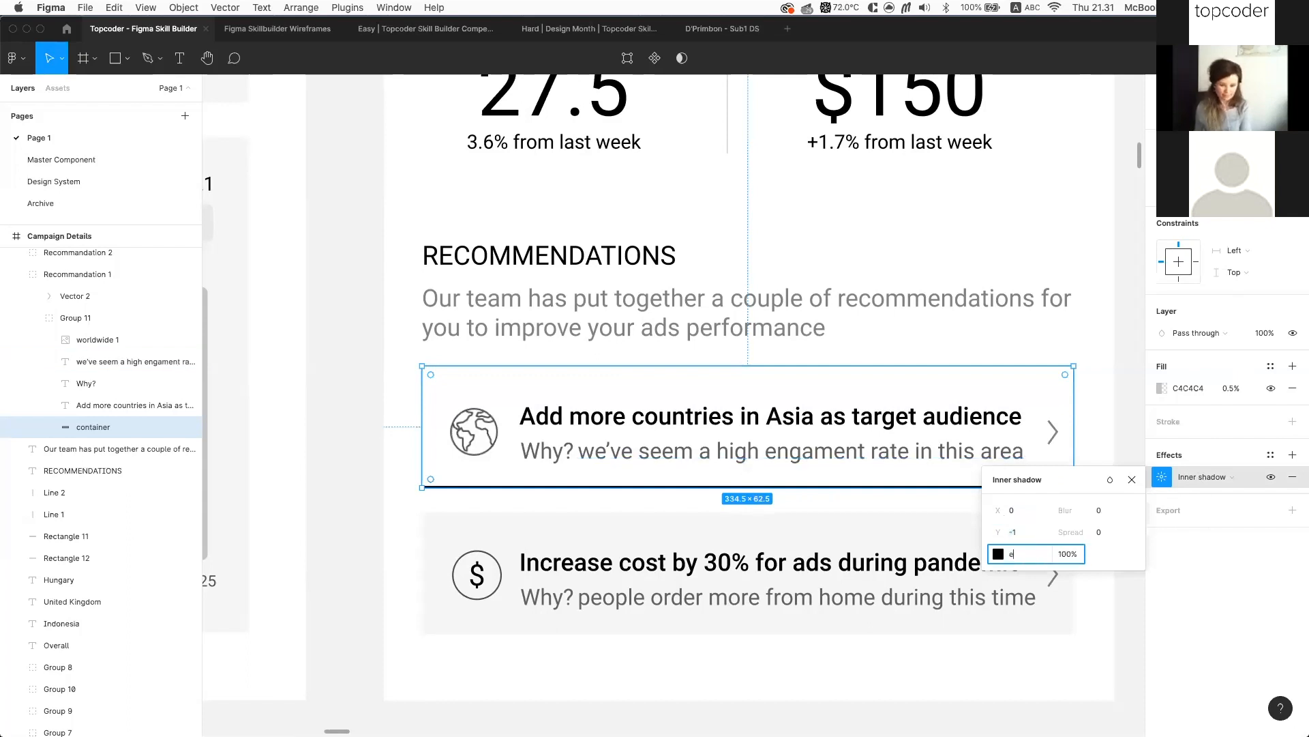
{"action": "type", "text": "0e0e0"}
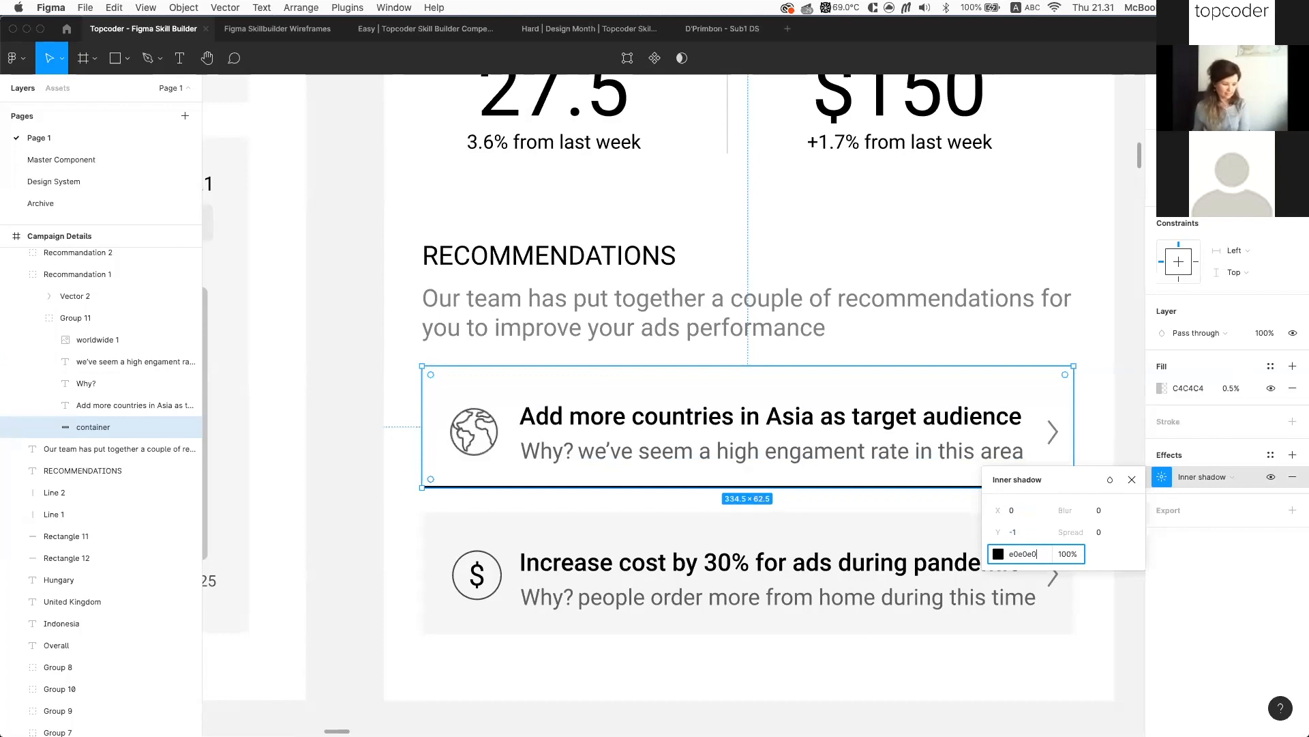
{"action": "left_click", "coordinate": [1000, 556]}
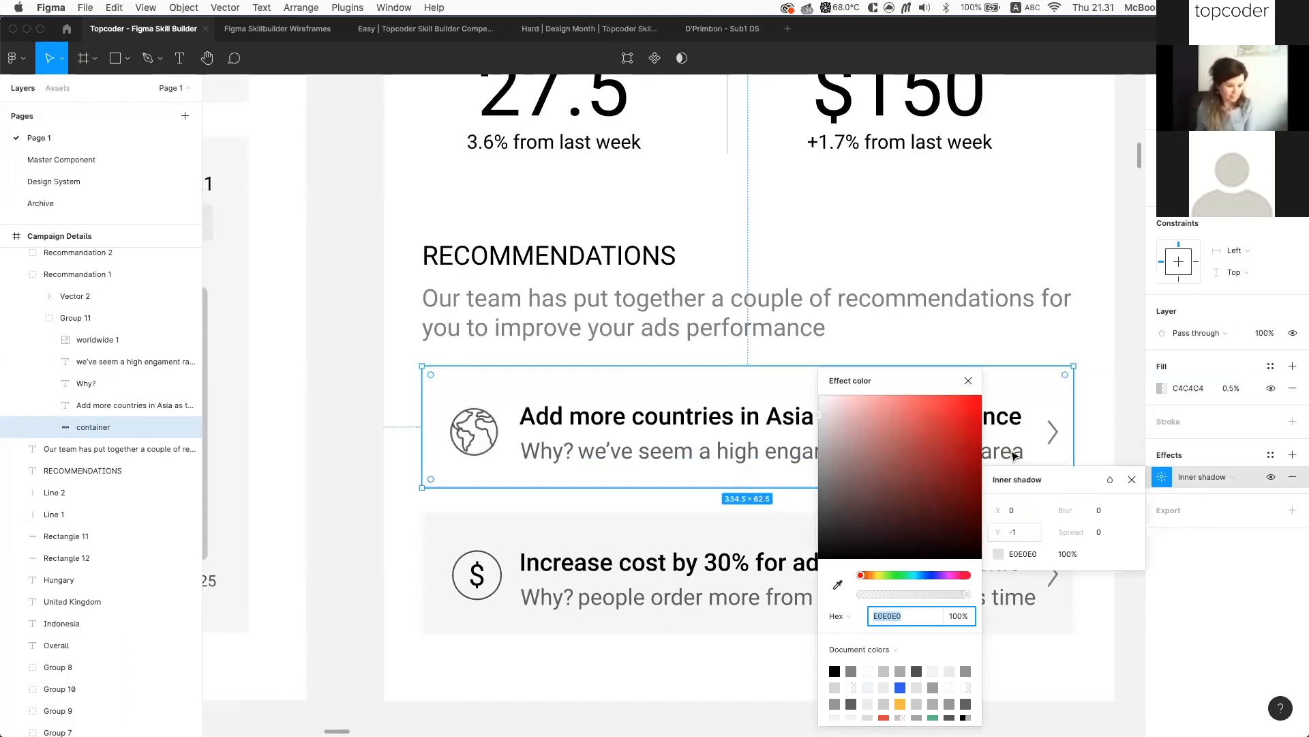
{"action": "left_click", "coordinate": [968, 381]}
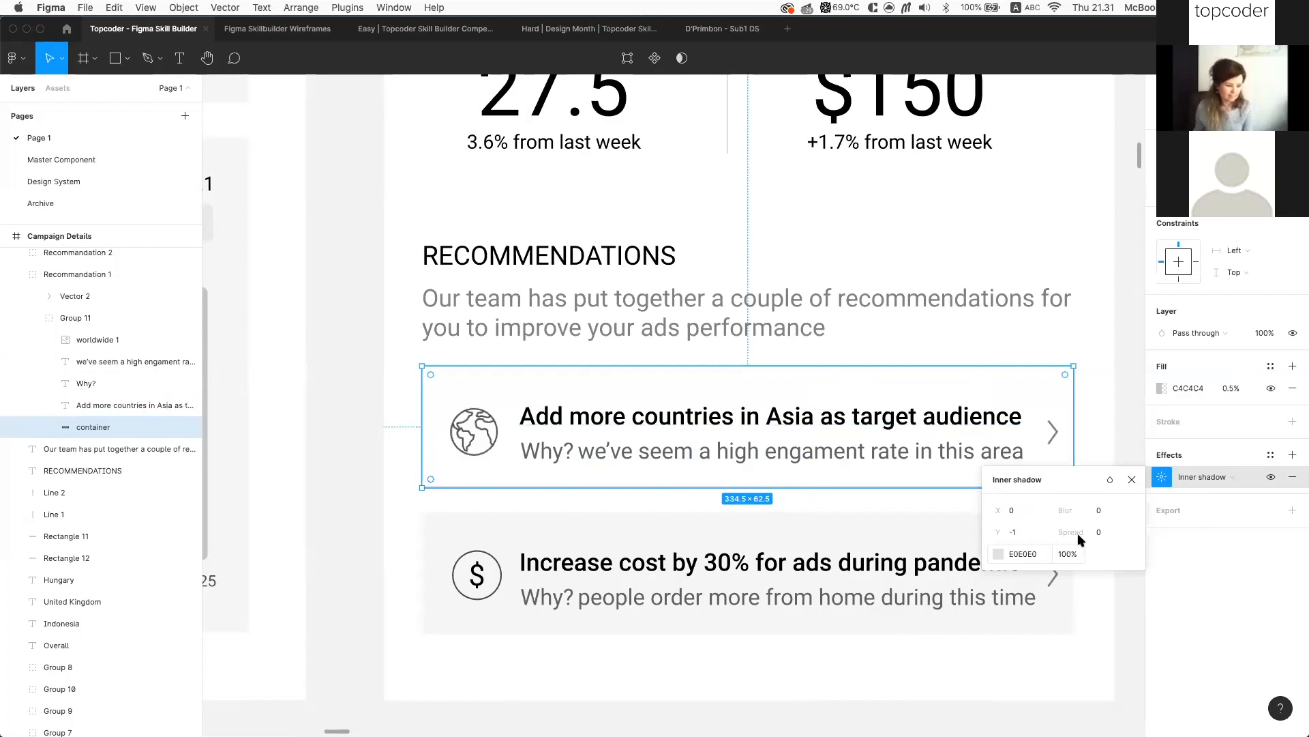
Close the shadow settings and select the Recommandation 1 card to preview the bottom line
{"action": "left_click", "coordinate": [1133, 479]}
{"action": "left_click", "coordinate": [1119, 516]}
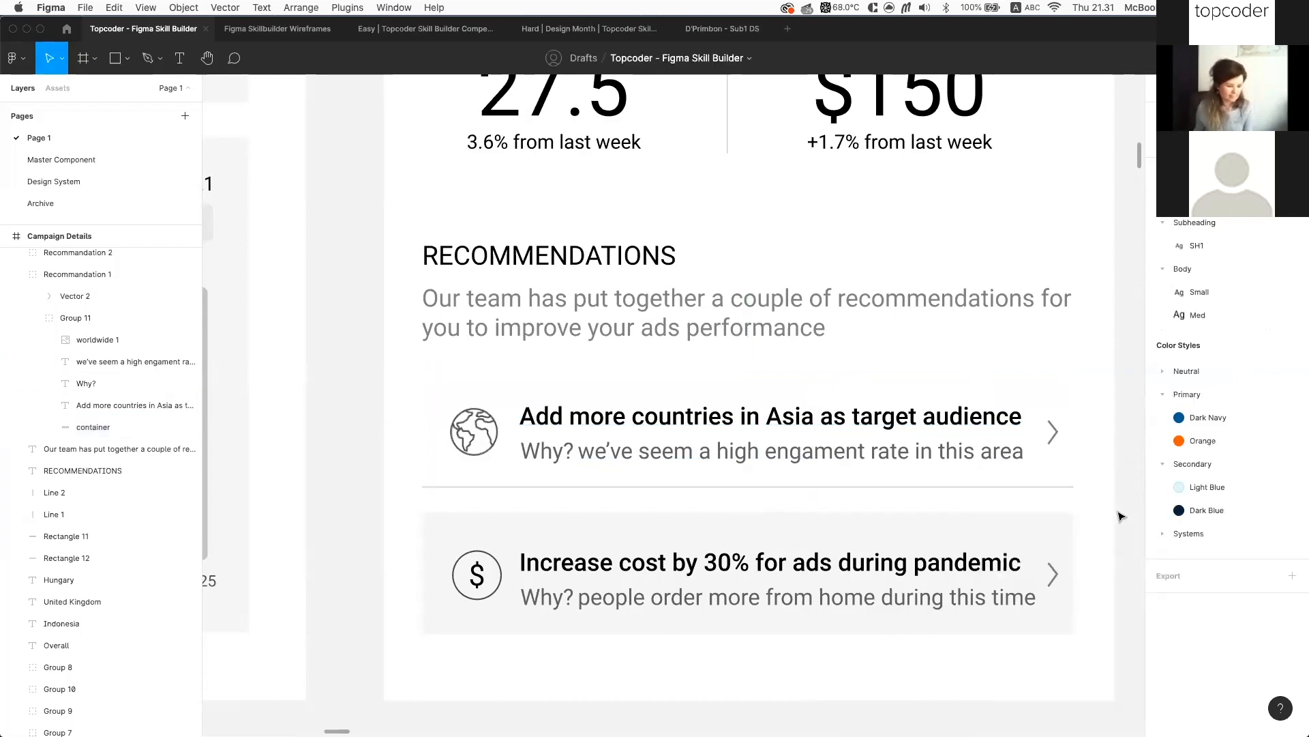
{"action": "left_click", "coordinate": [964, 453]}
{"action": "scroll", "coordinate": [963, 454], "scroll_direction": "down", "scroll_amount": 5}
{"action": "scroll", "coordinate": [844, 476], "scroll_direction": "up", "scroll_amount": 2}
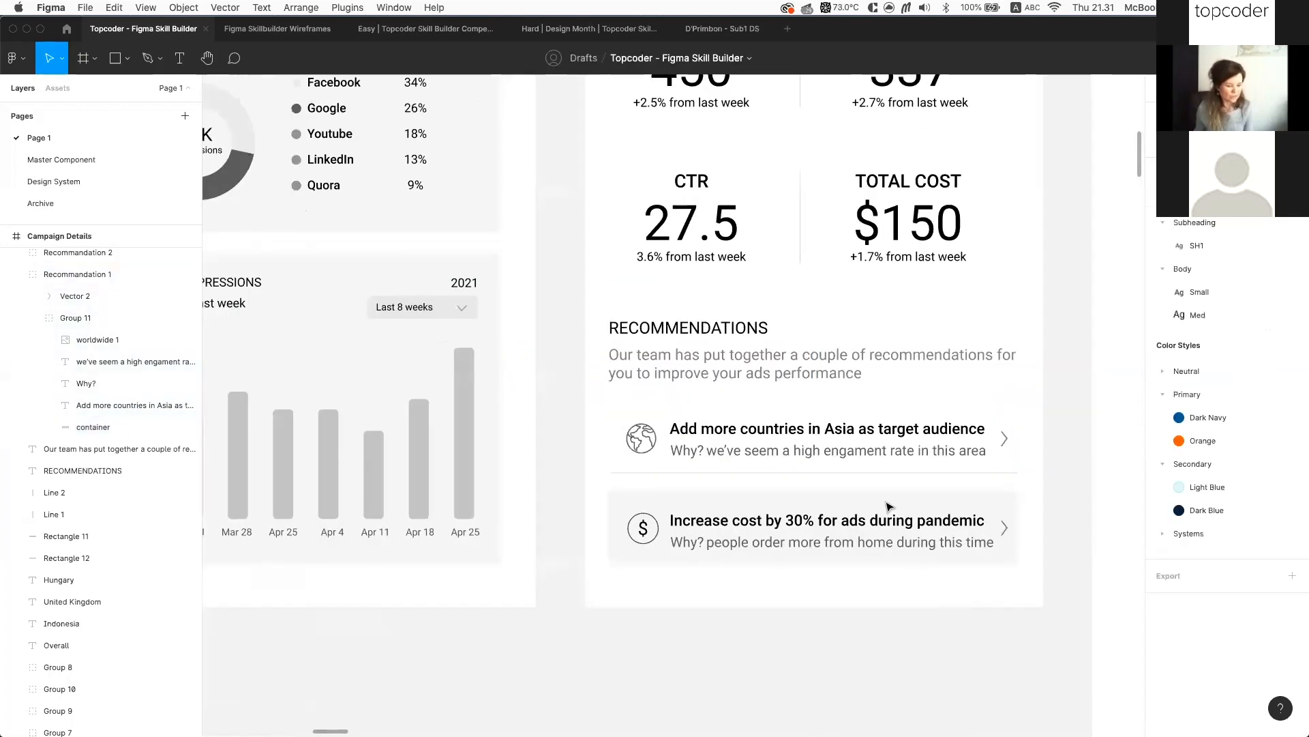
Create a new effect style named 'Bottom line' from the container's E0E0E0 inner shadow
{"action": "left_click", "coordinate": [1066, 462]}
{"action": "left_click", "coordinate": [996, 453]}
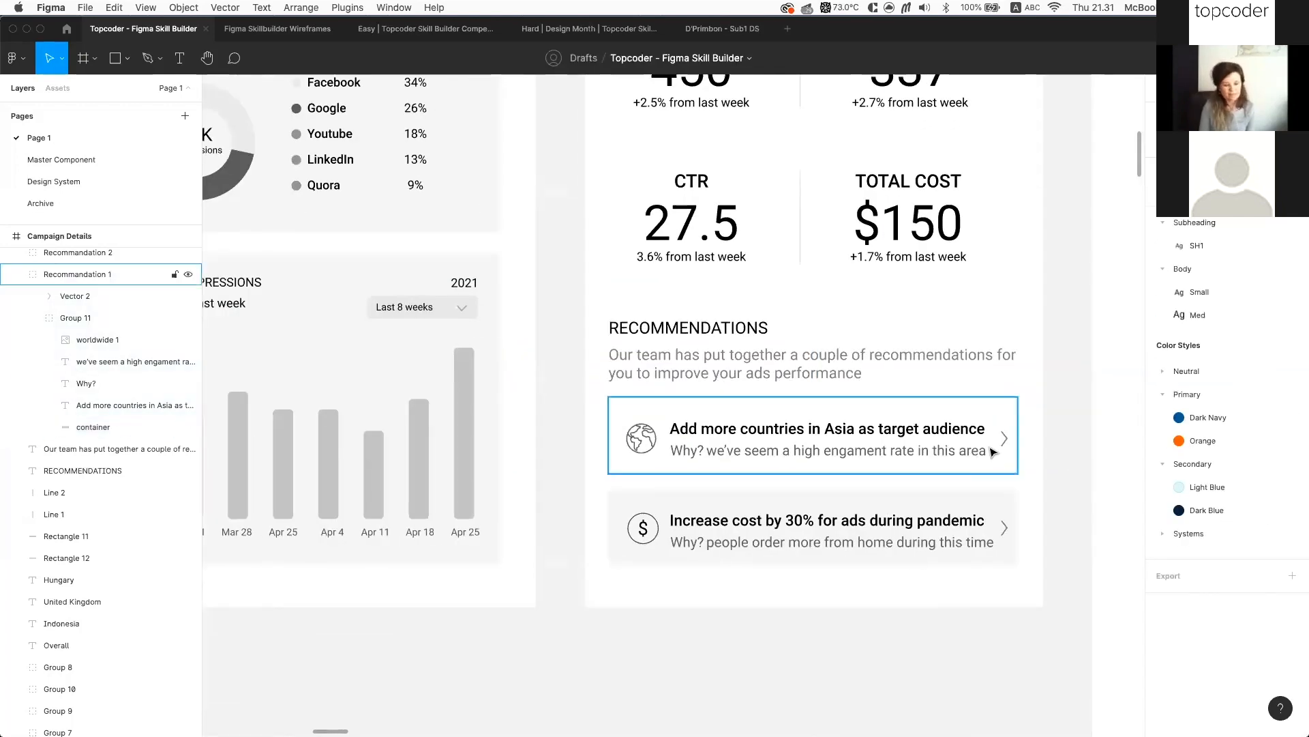
{"action": "left_click", "coordinate": [1050, 487]}
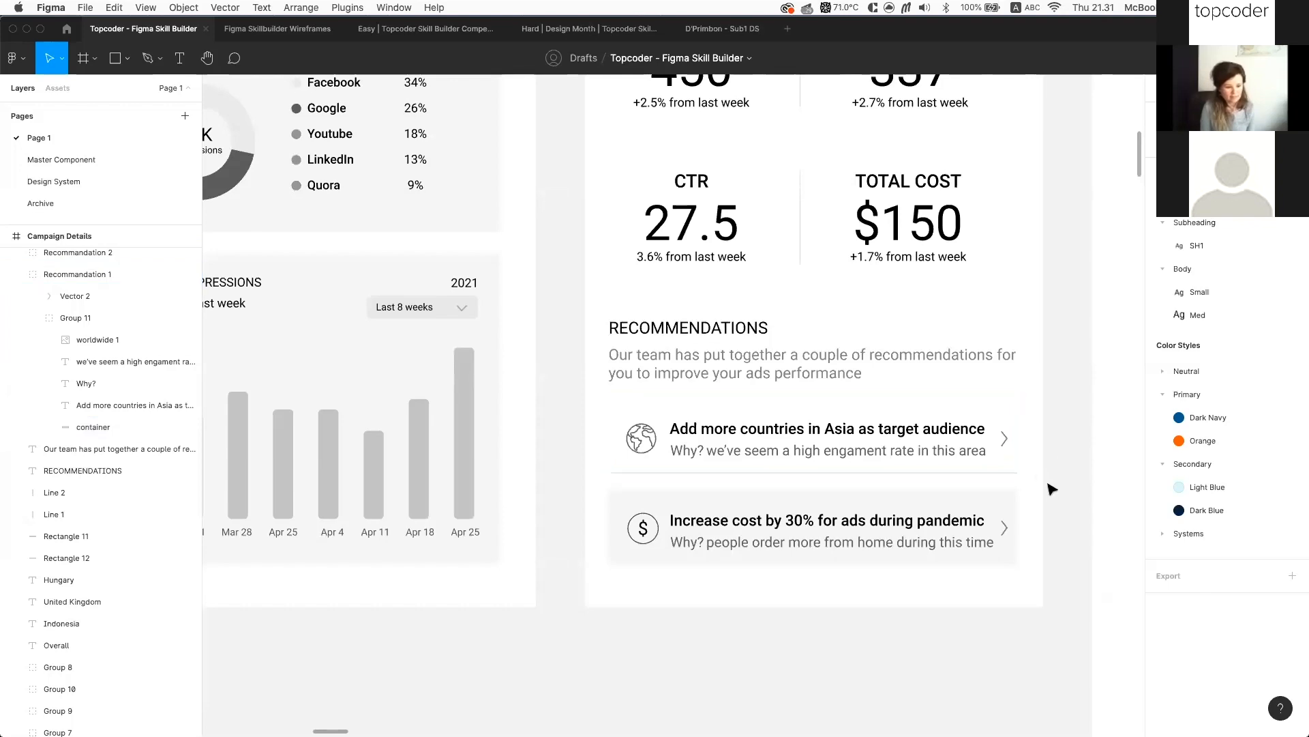
{"action": "scroll", "coordinate": [1050, 487], "scroll_direction": "down", "scroll_amount": 5}
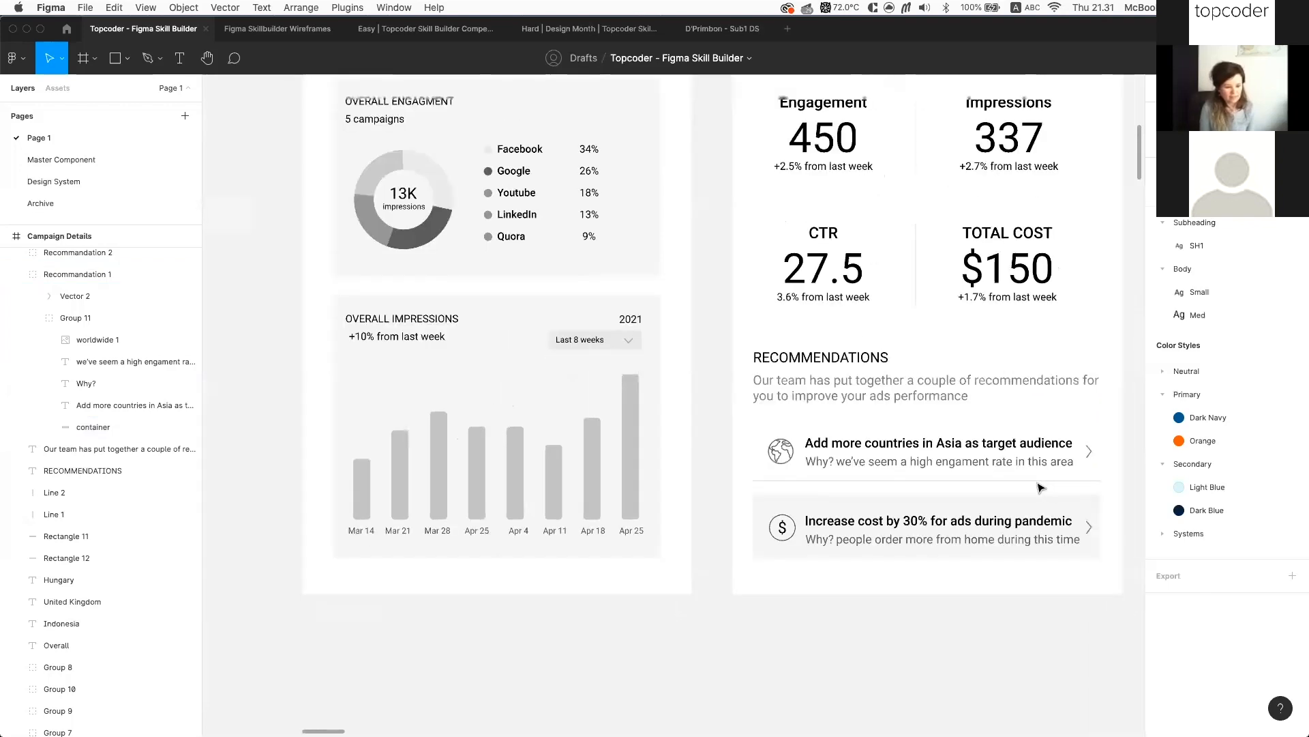
{"action": "left_click", "coordinate": [1270, 455]}
{"action": "left_click", "coordinate": [1287, 480]}
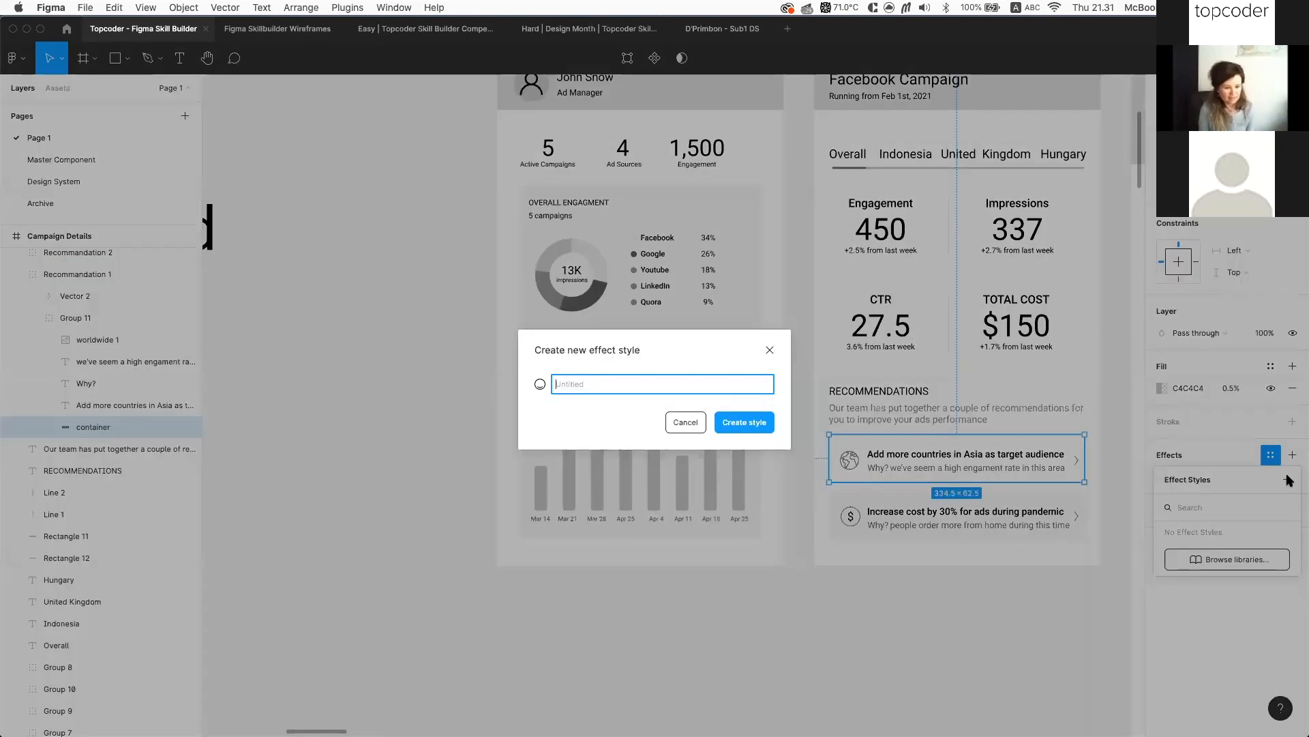
{"action": "type", "text": "I"}
{"action": "type", "text": "ine sp"}
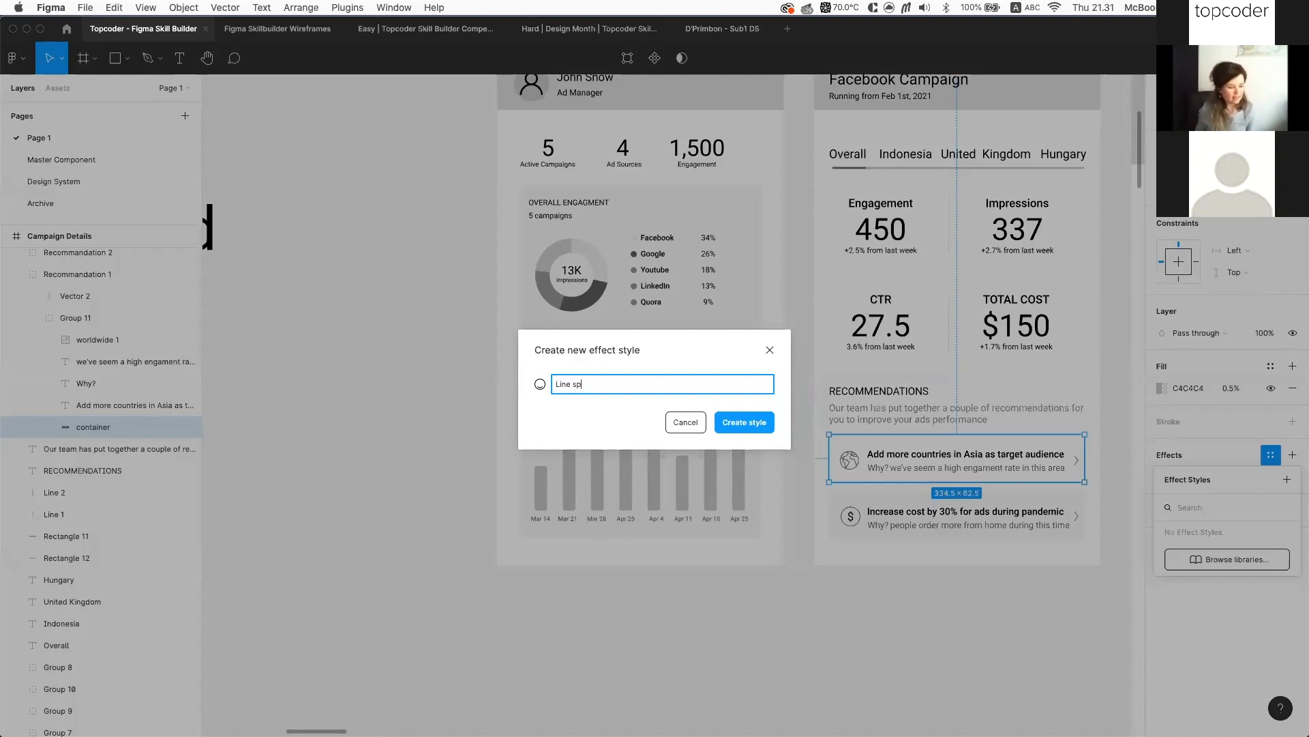
{"action": "key", "text": "super+a"}
{"action": "type", "text": "Bottom line"}
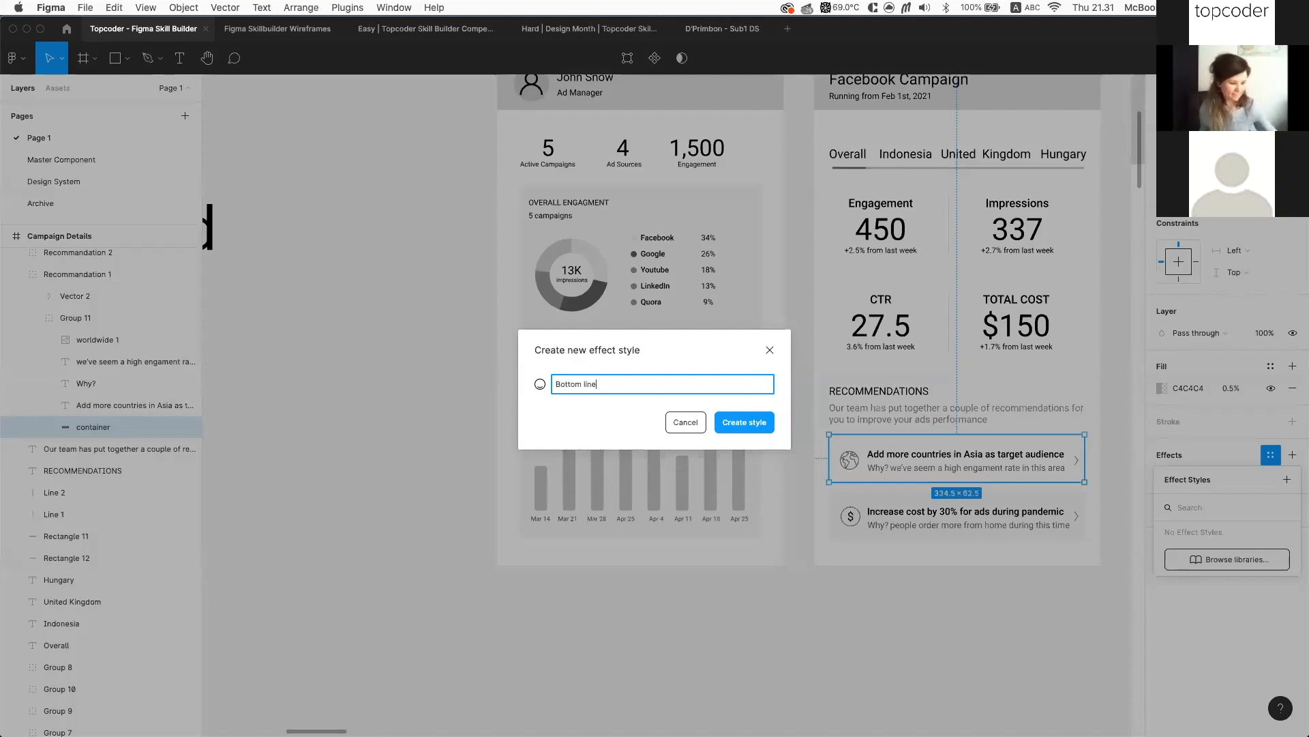
{"action": "key", "text": "Return"}
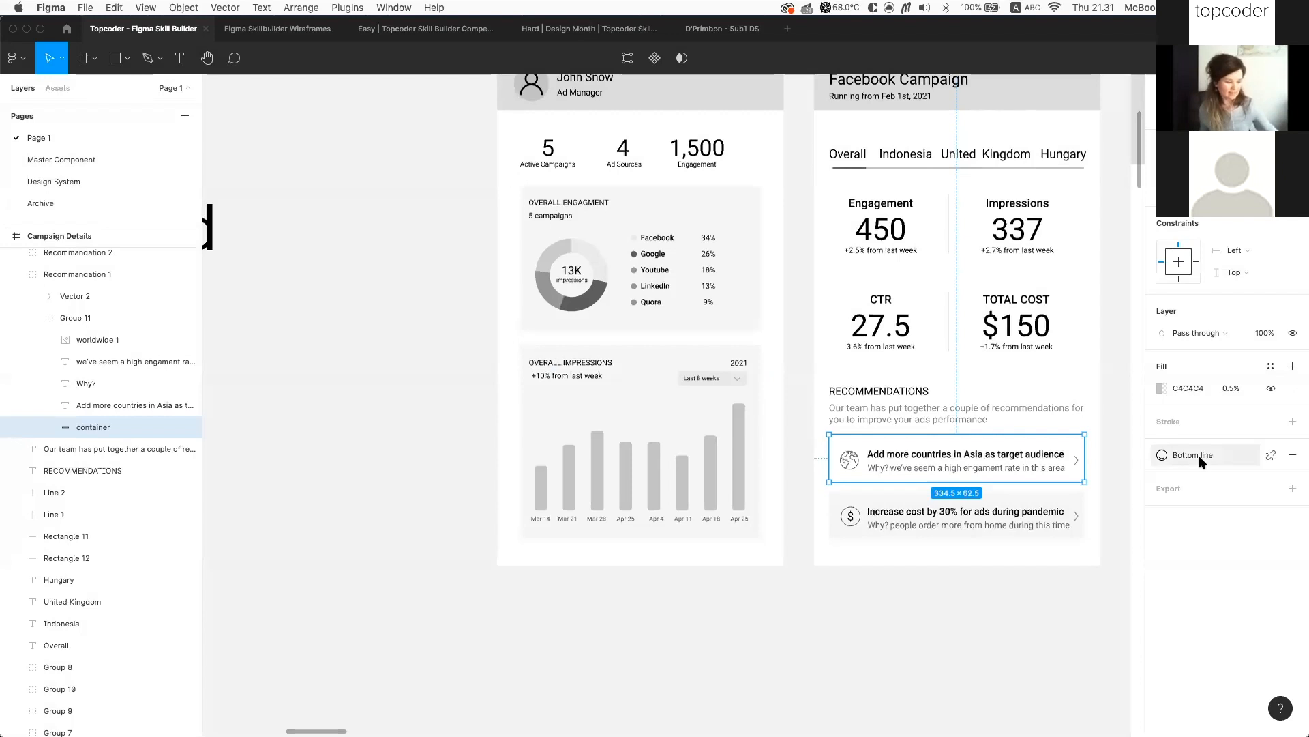
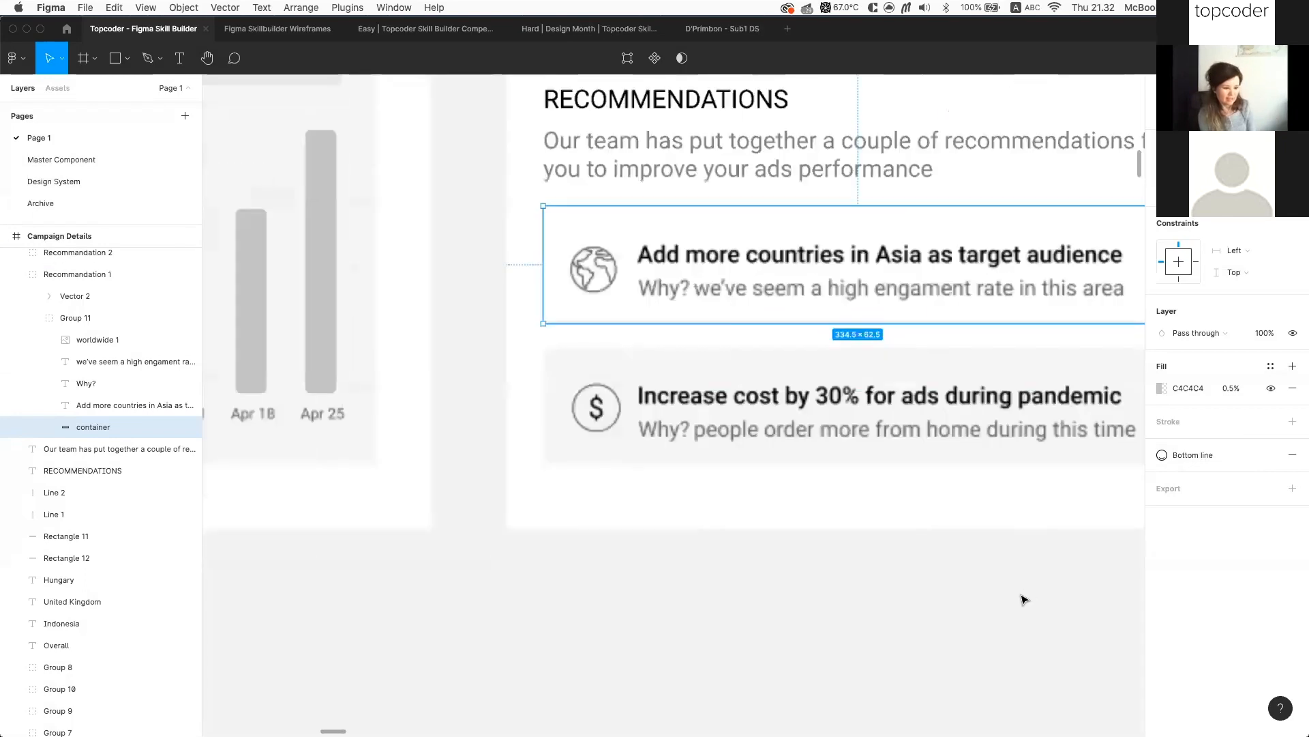
Inspect the first recommendation card's background container and its faint fill
{"action": "scroll", "coordinate": [1027, 595], "scroll_direction": "up", "scroll_amount": 5}
{"action": "left_click", "coordinate": [928, 584]}
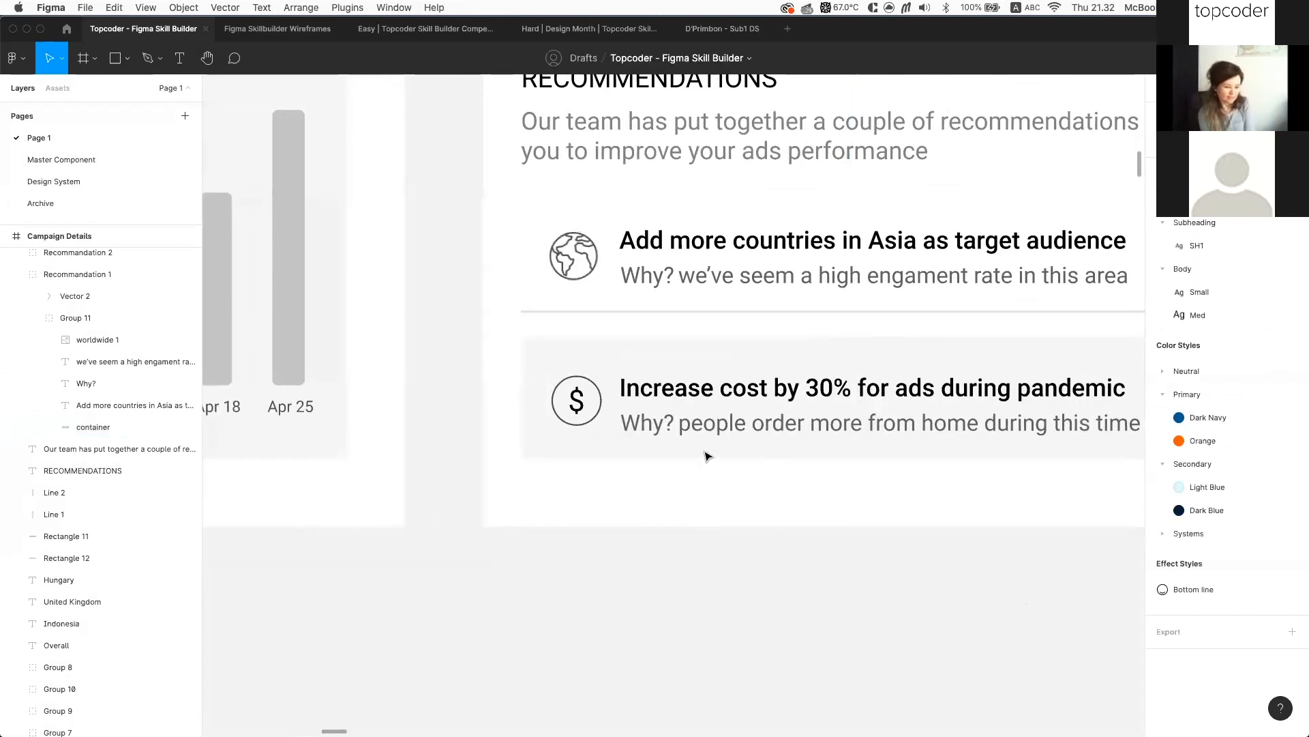
{"action": "scroll", "coordinate": [706, 455], "scroll_direction": "up", "scroll_amount": 1}
{"action": "scroll", "coordinate": [724, 439], "scroll_direction": "down", "scroll_amount": 5}
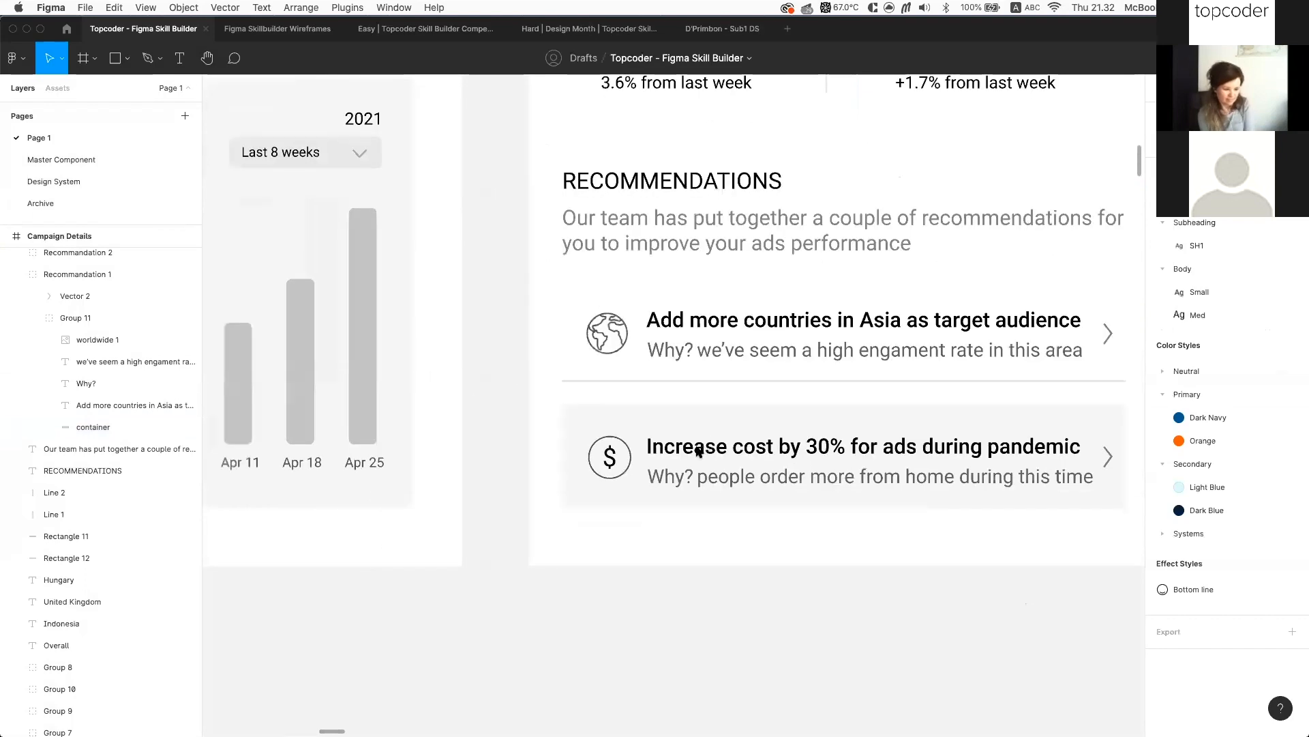
{"action": "scroll", "coordinate": [945, 611], "scroll_direction": "down", "scroll_amount": 1}
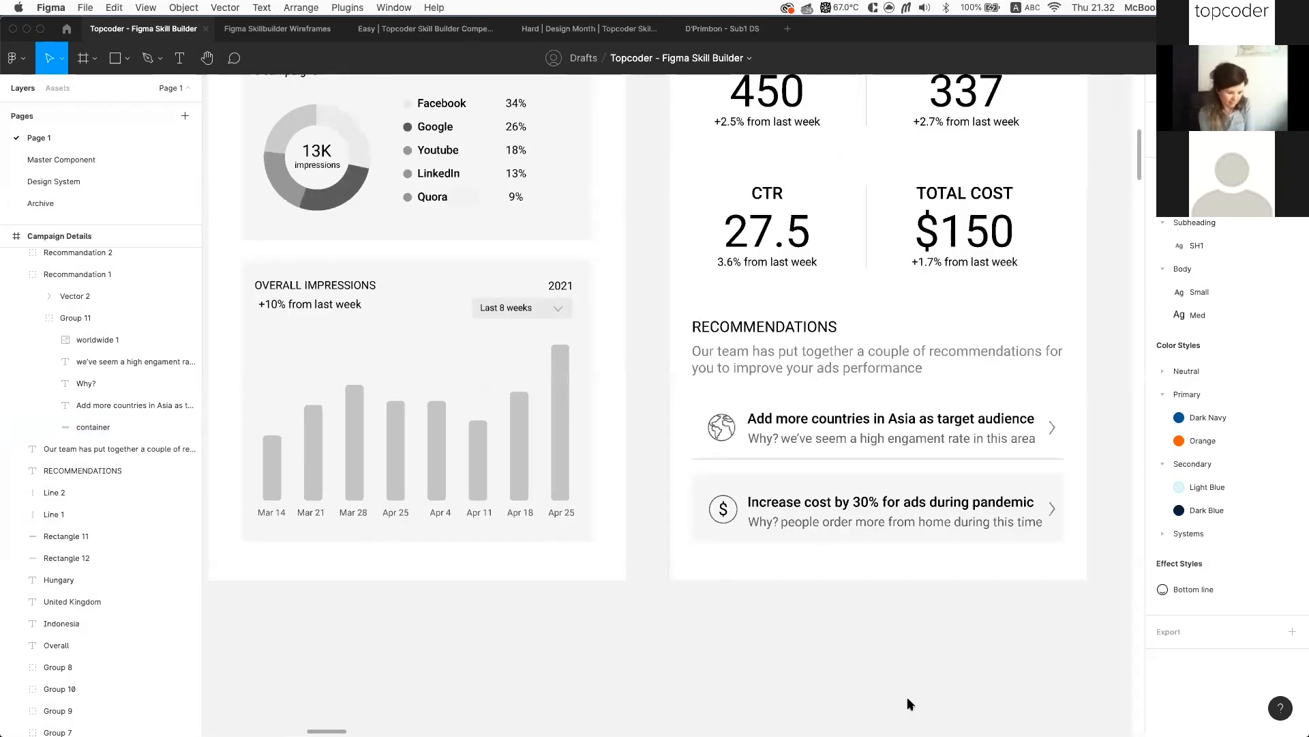
{"action": "right_click", "coordinate": [701, 437]}
{"action": "mouse_move", "coordinate": [830, 714]}
{"action": "left_click", "coordinate": [907, 699]}
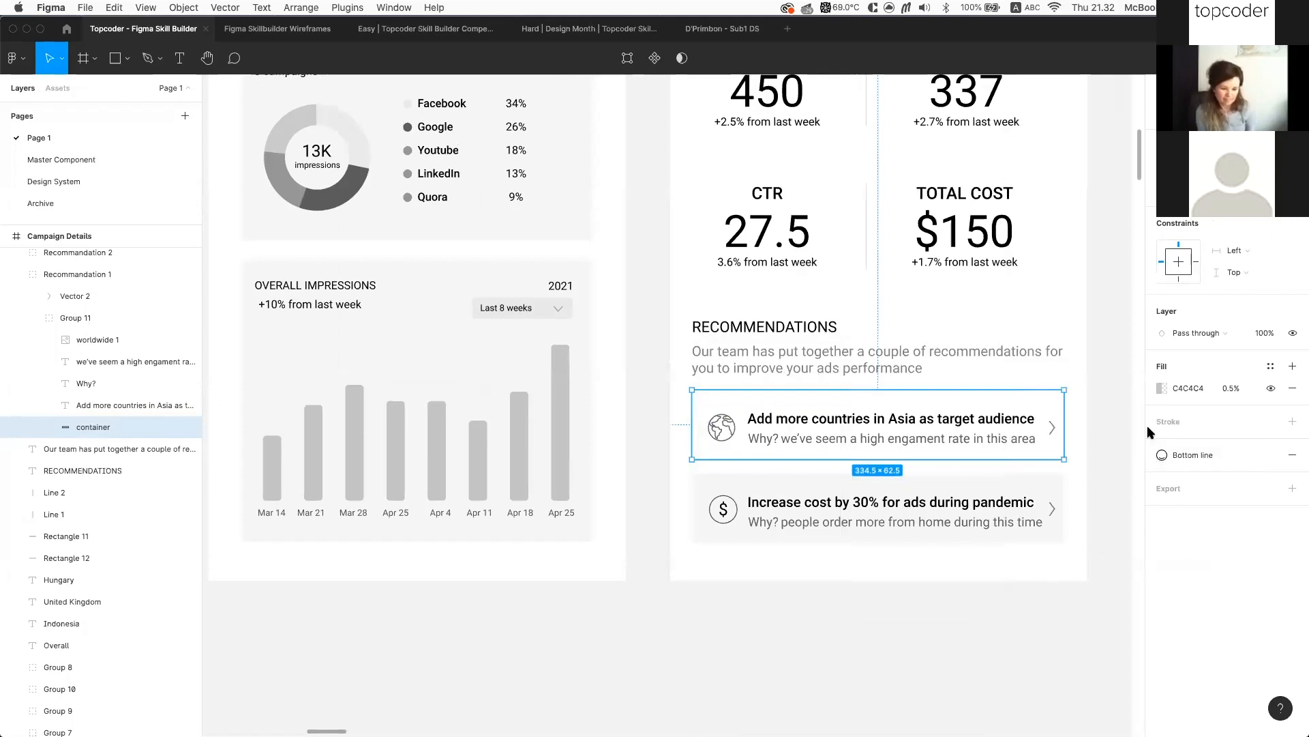
{"action": "left_click", "coordinate": [1149, 391]}
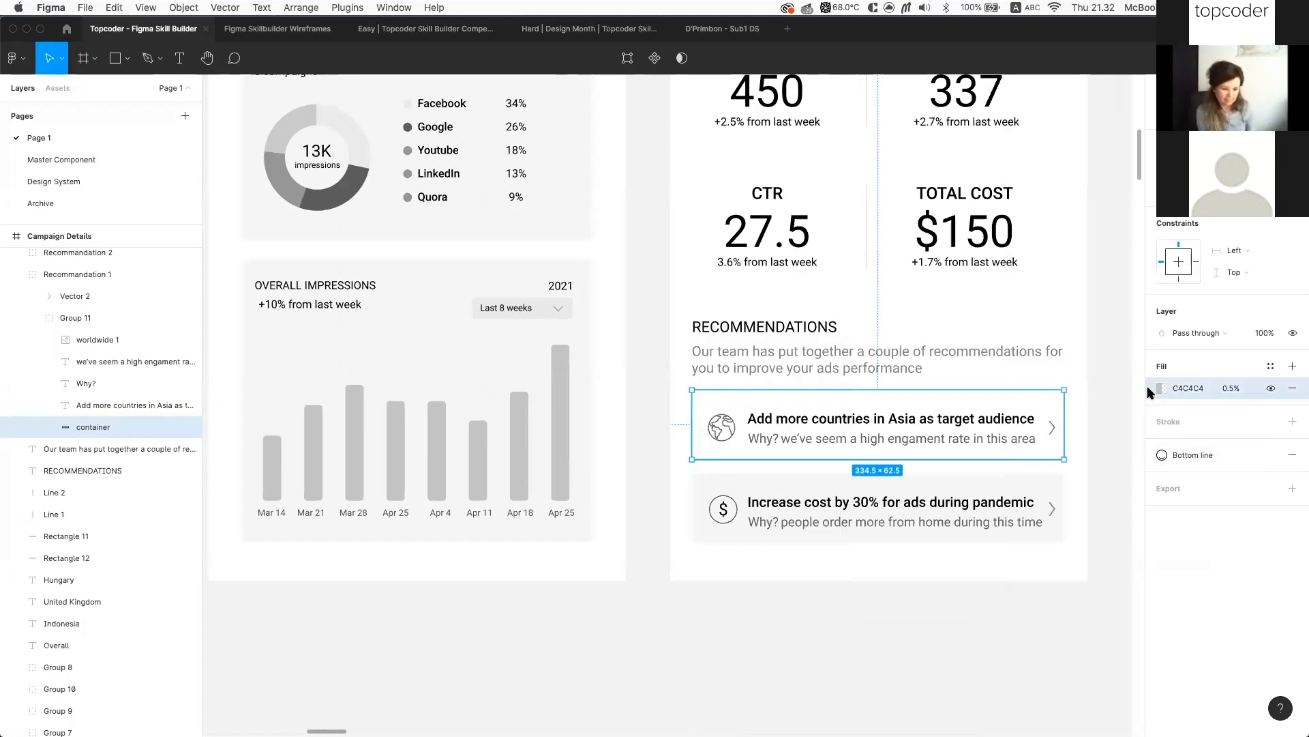
{"action": "left_click", "coordinate": [1150, 461]}
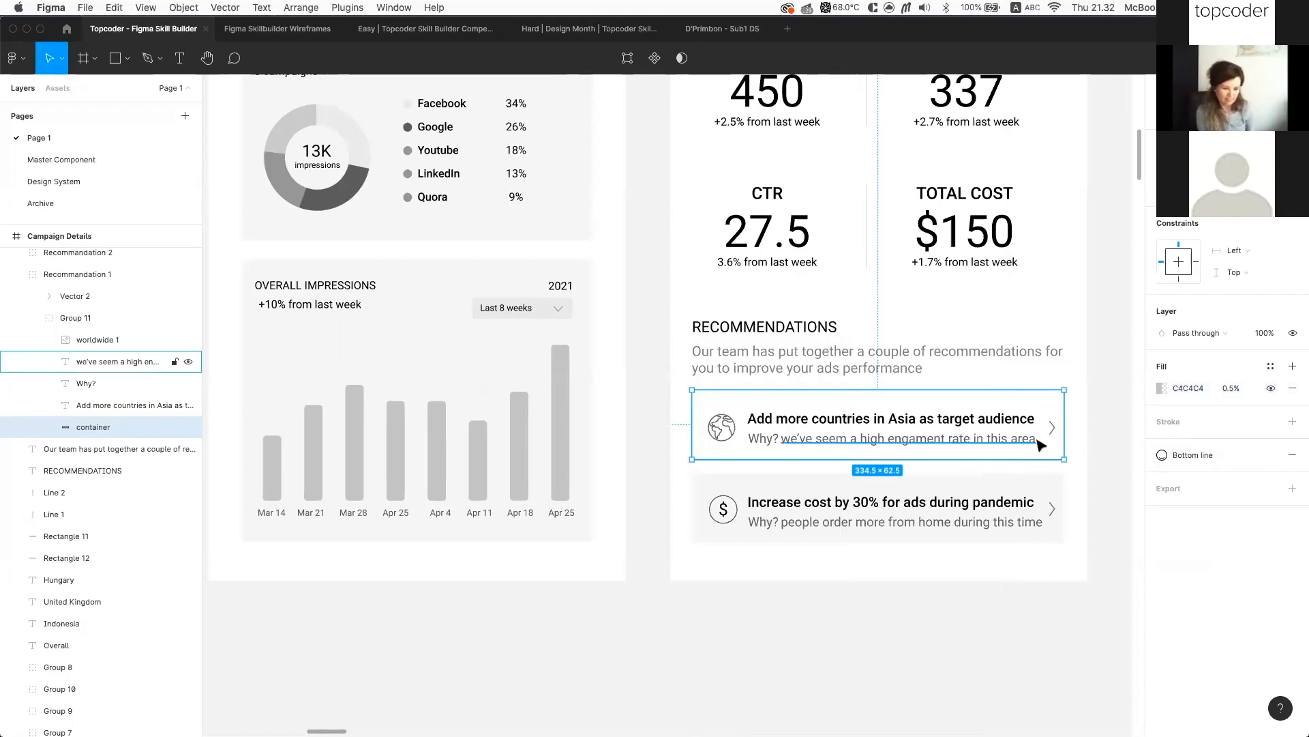
Duplicate the Increase cost card and place the copy below the Campaign Details screen
{"action": "left_click", "coordinate": [1013, 501]}
{"action": "key", "text": "super+d"}
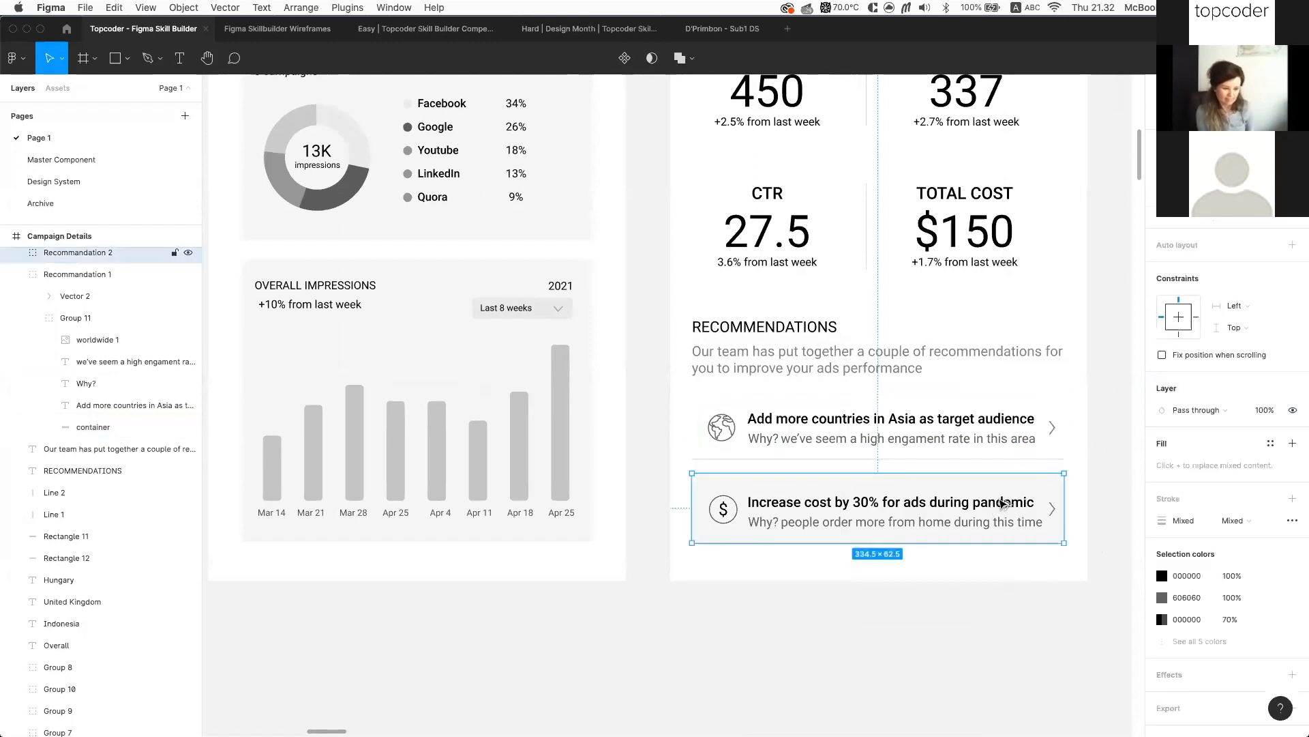
{"action": "left_click_drag", "start_coordinate": [1001, 608], "coordinate": [1007, 641]}
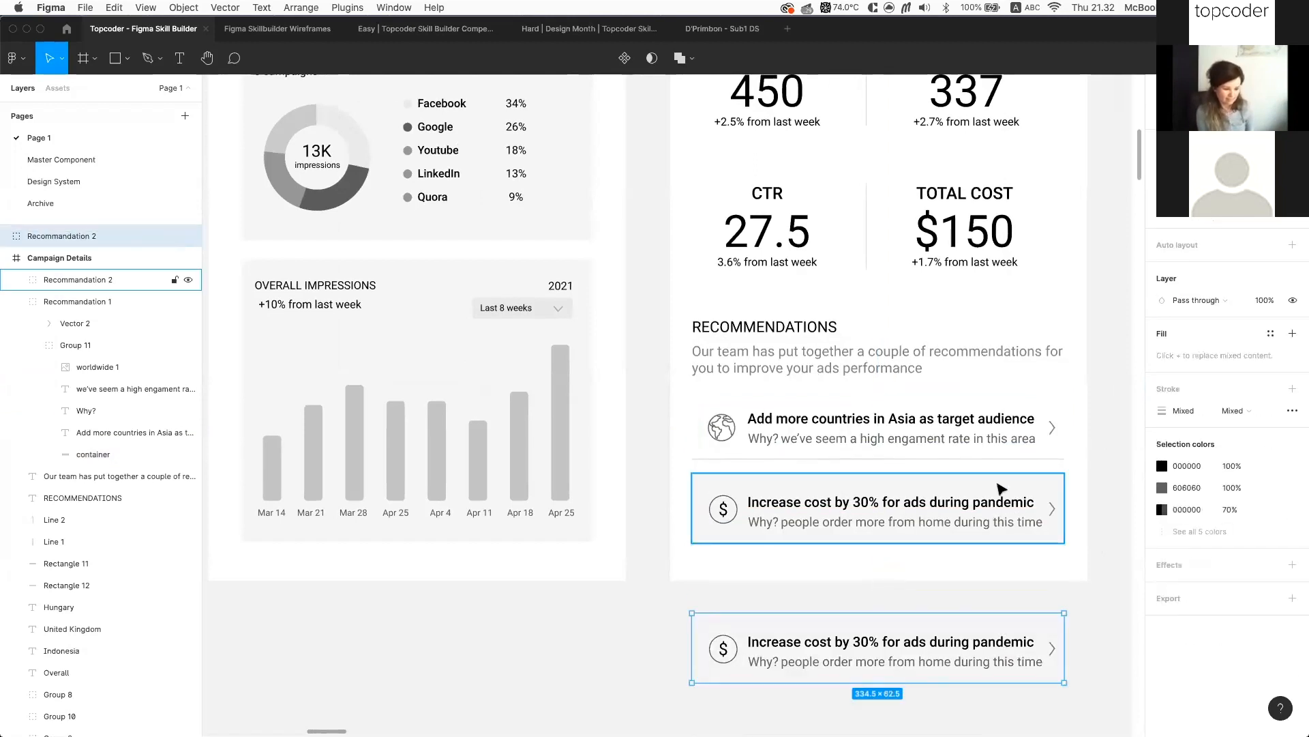
{"action": "left_click", "coordinate": [86, 448]}
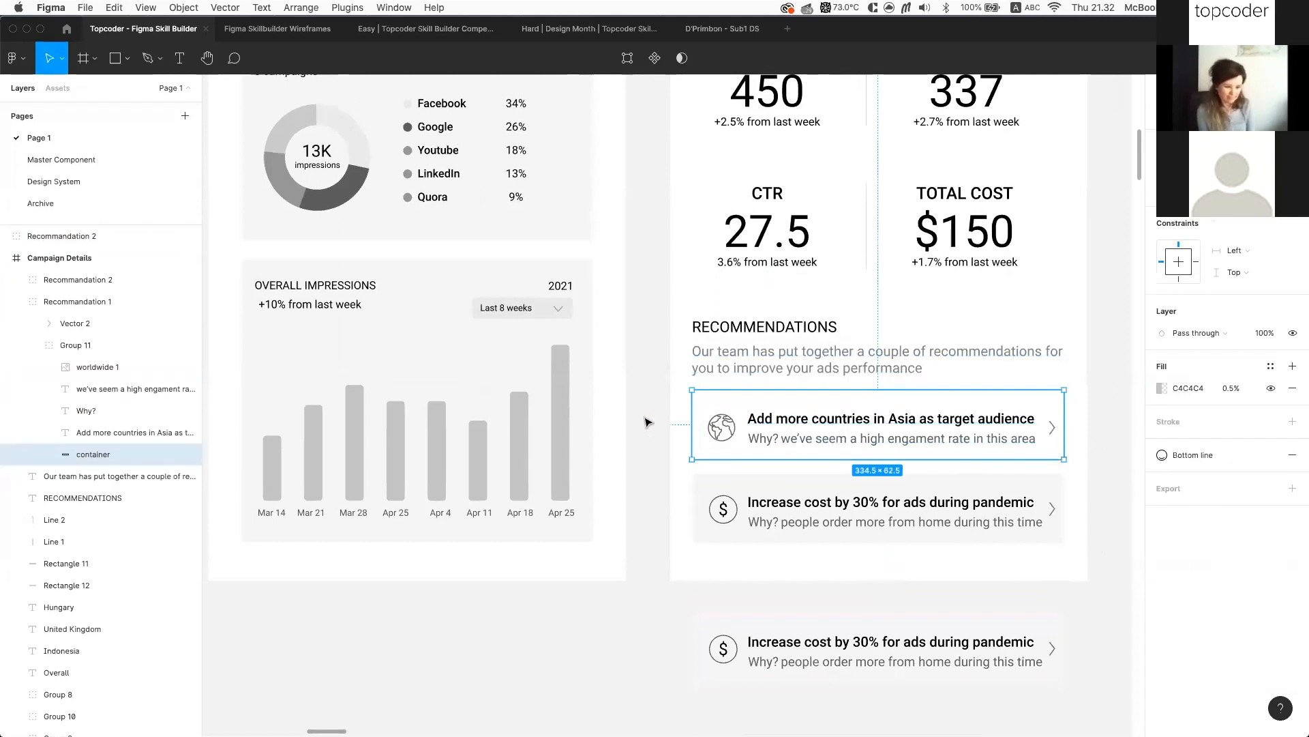
{"action": "left_click", "coordinate": [696, 494]}
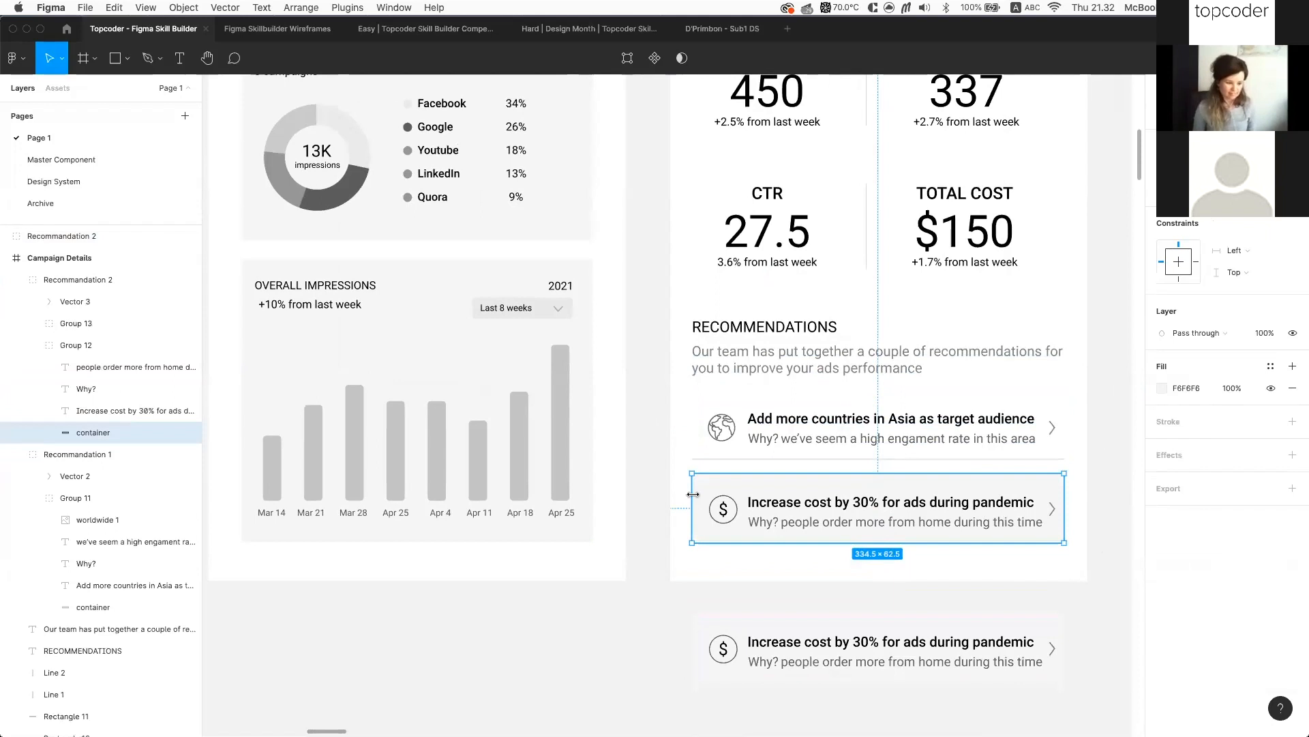
Copy the first card's properties and paste them onto the second card
{"action": "left_click", "coordinate": [704, 455]}
{"action": "right_click", "coordinate": [705, 455]}
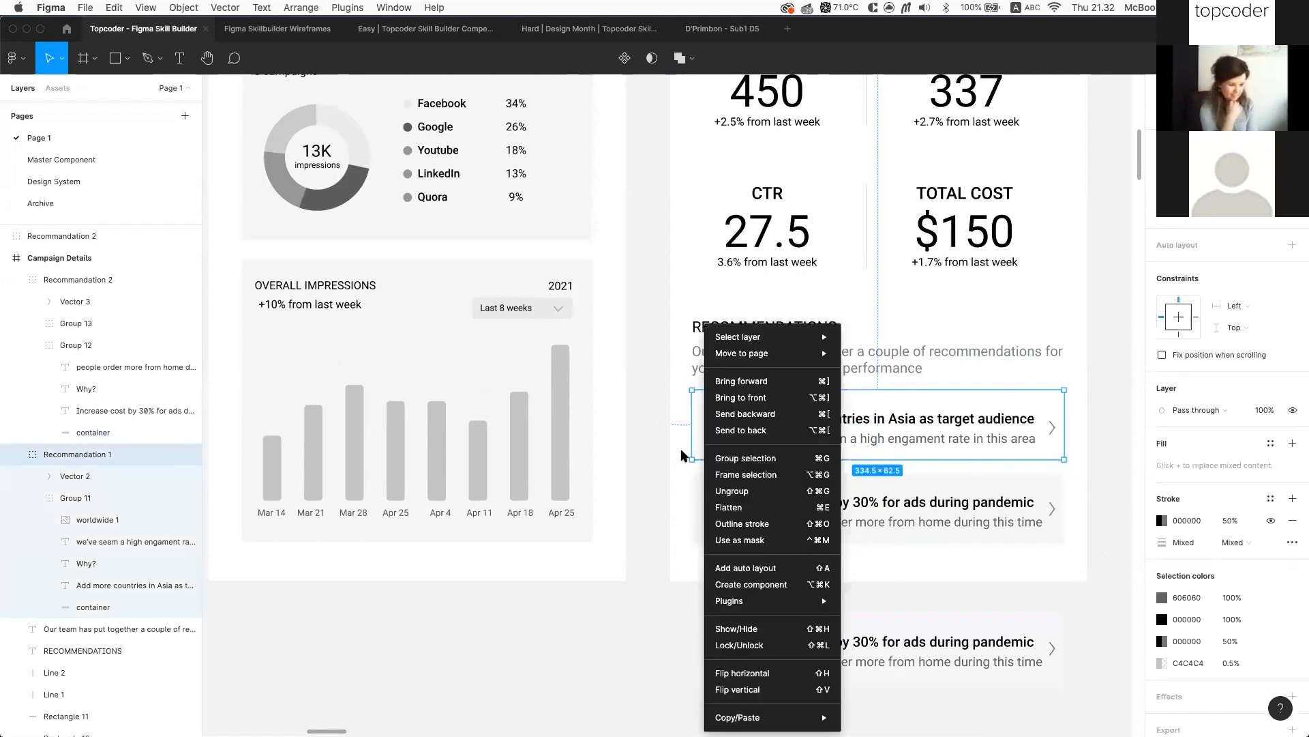
{"action": "left_click", "coordinate": [684, 457]}
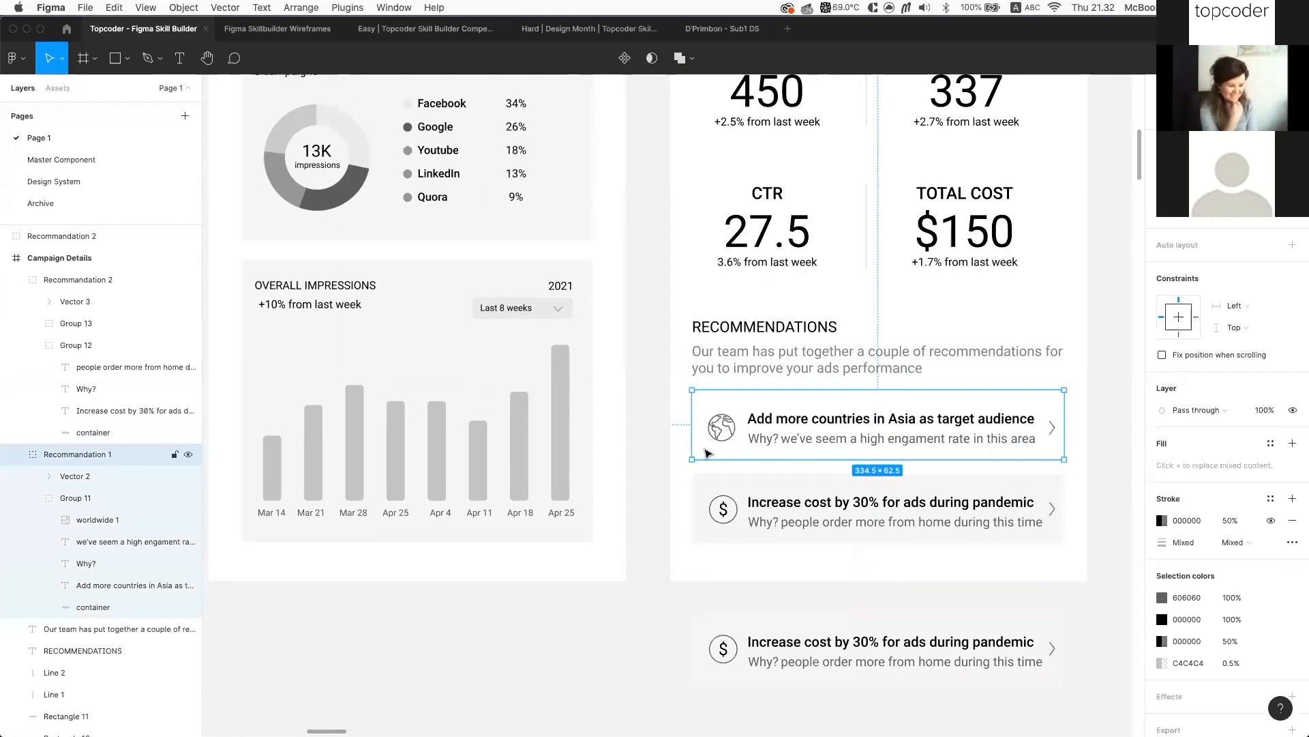
{"action": "right_click", "coordinate": [706, 453]}
{"action": "mouse_move", "coordinate": [759, 716]}
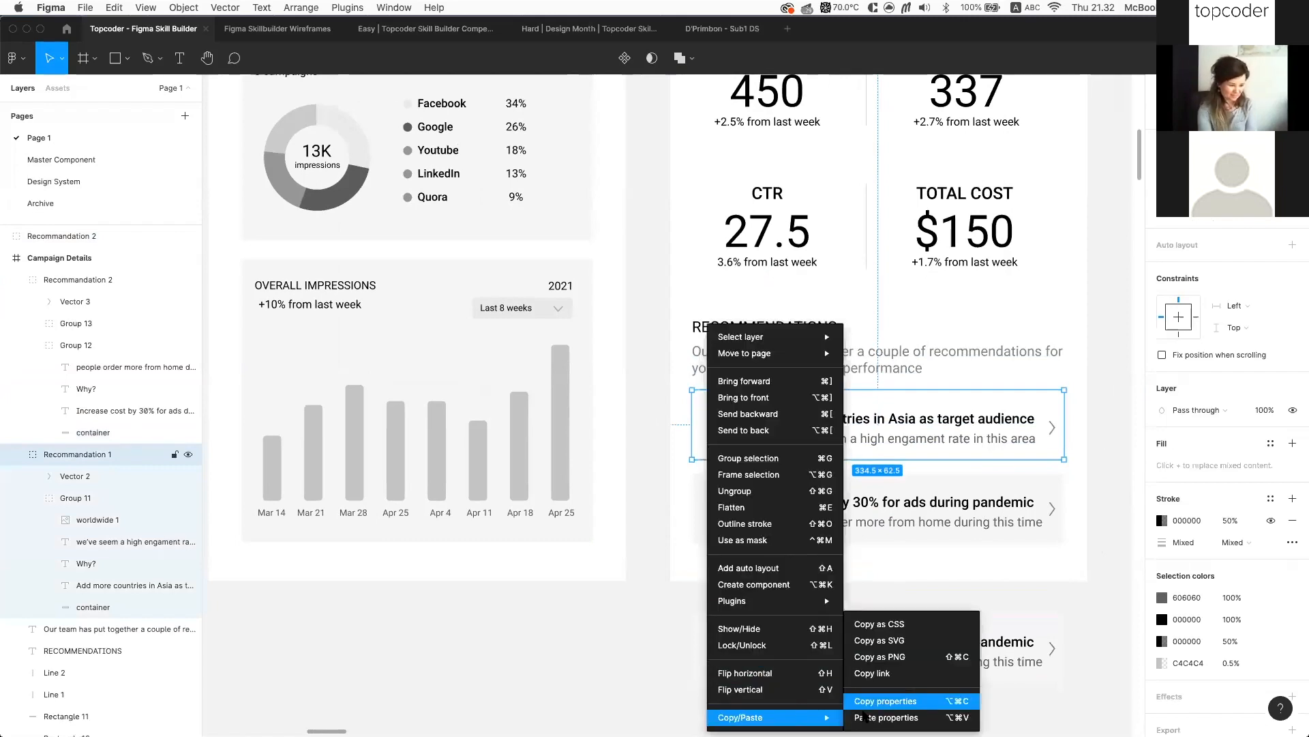
{"action": "left_click", "coordinate": [854, 703]}
{"action": "left_click", "coordinate": [699, 526], "text": "super"}
{"action": "right_click", "coordinate": [702, 536]}
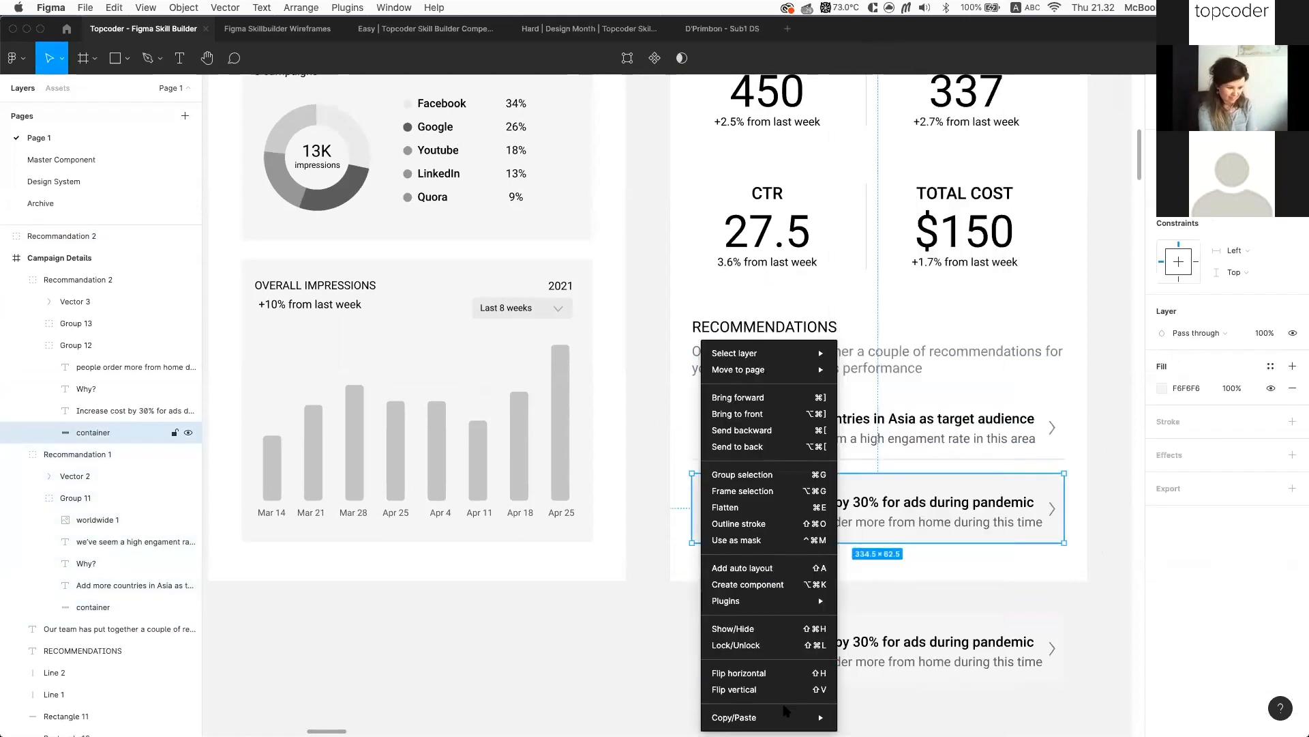
{"action": "mouse_move", "coordinate": [822, 717]}
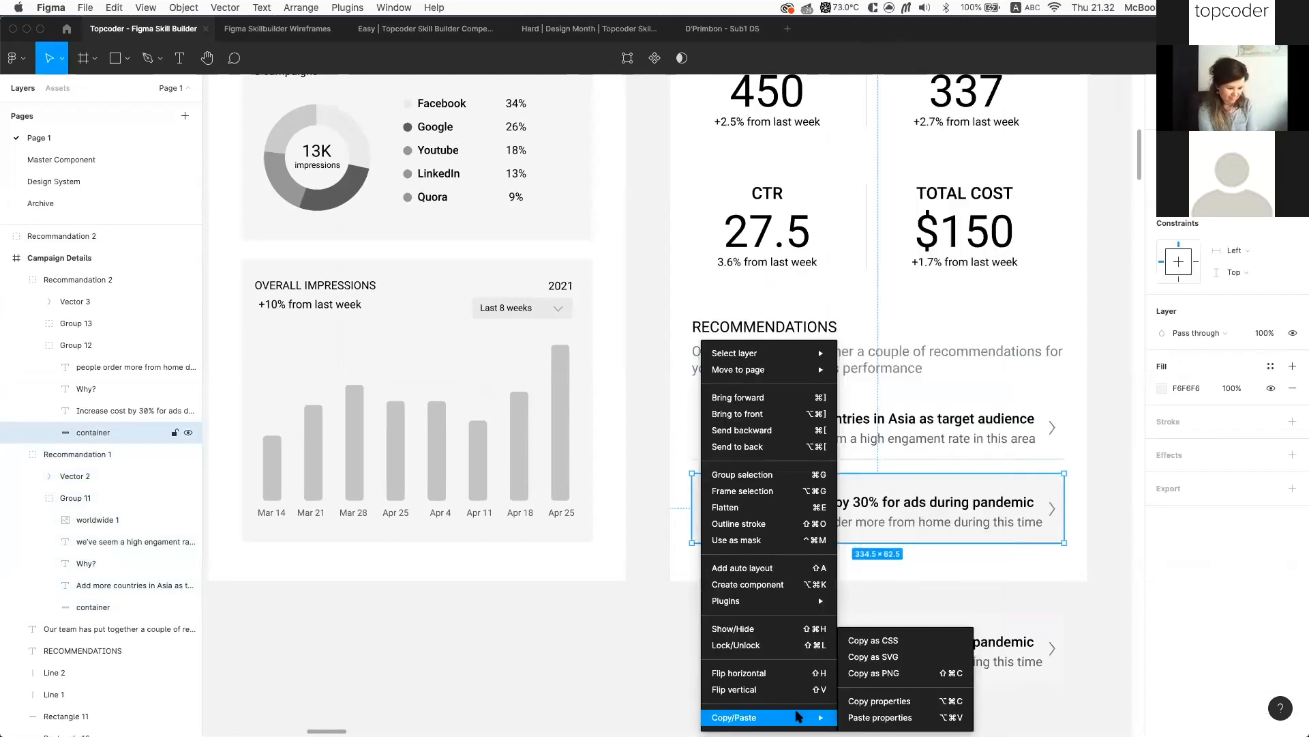
{"action": "left_click", "coordinate": [881, 717]}
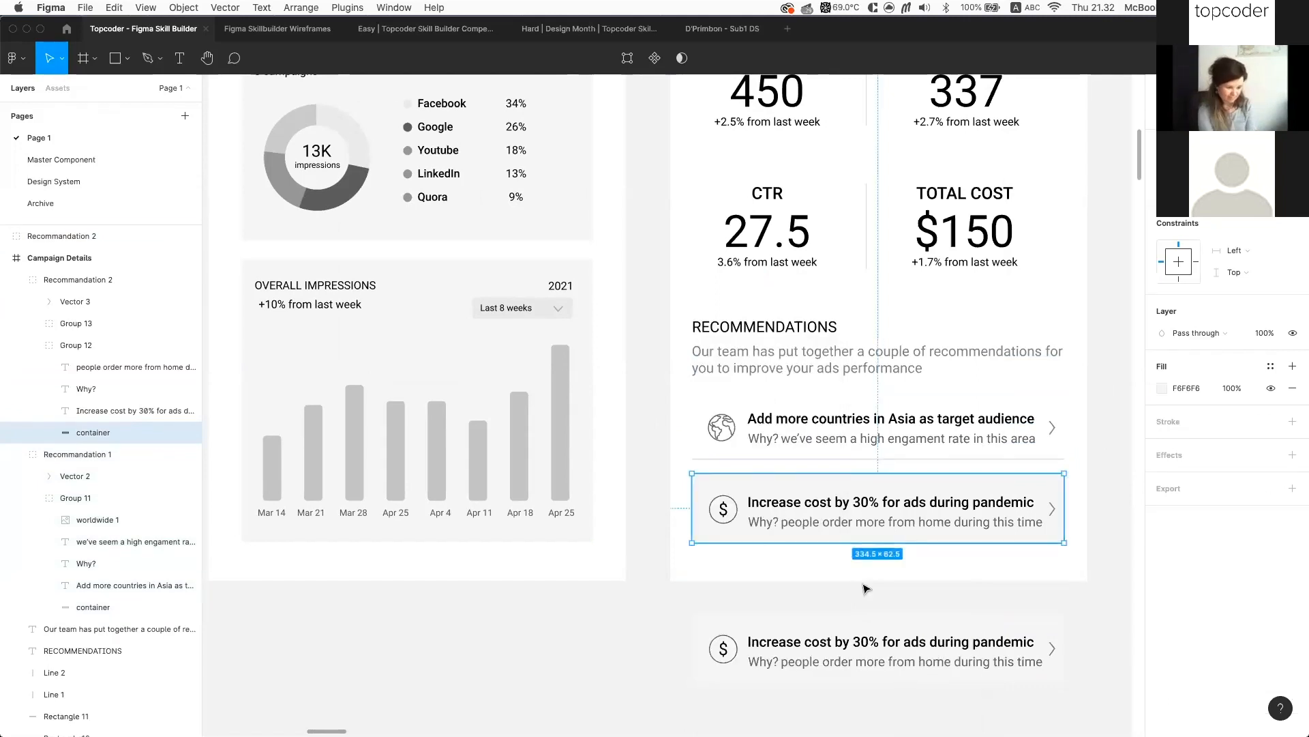
Paste the first container's faint C4C4C4 fill and Bottom line effect onto the second container
{"action": "left_click", "coordinate": [704, 454], "text": "super"}
{"action": "right_click", "coordinate": [700, 452]}
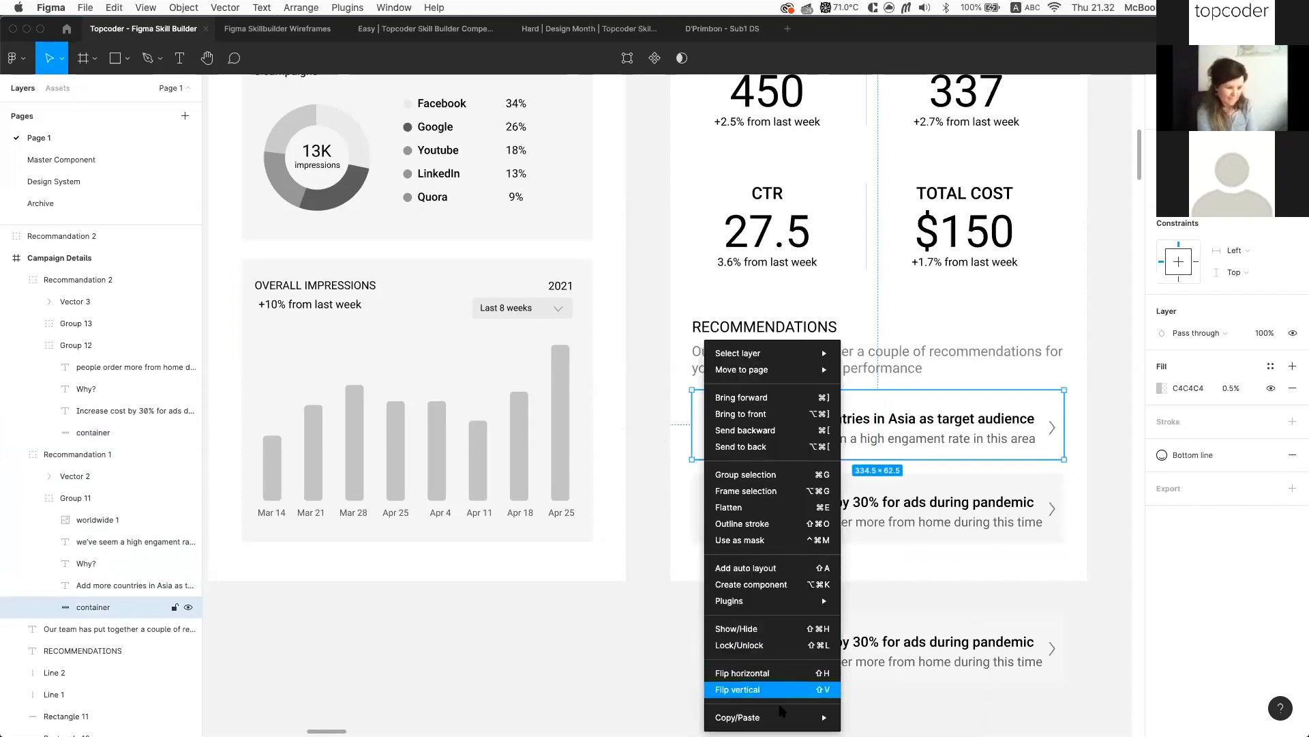
{"action": "mouse_move", "coordinate": [781, 719]}
{"action": "left_click", "coordinate": [872, 703]}
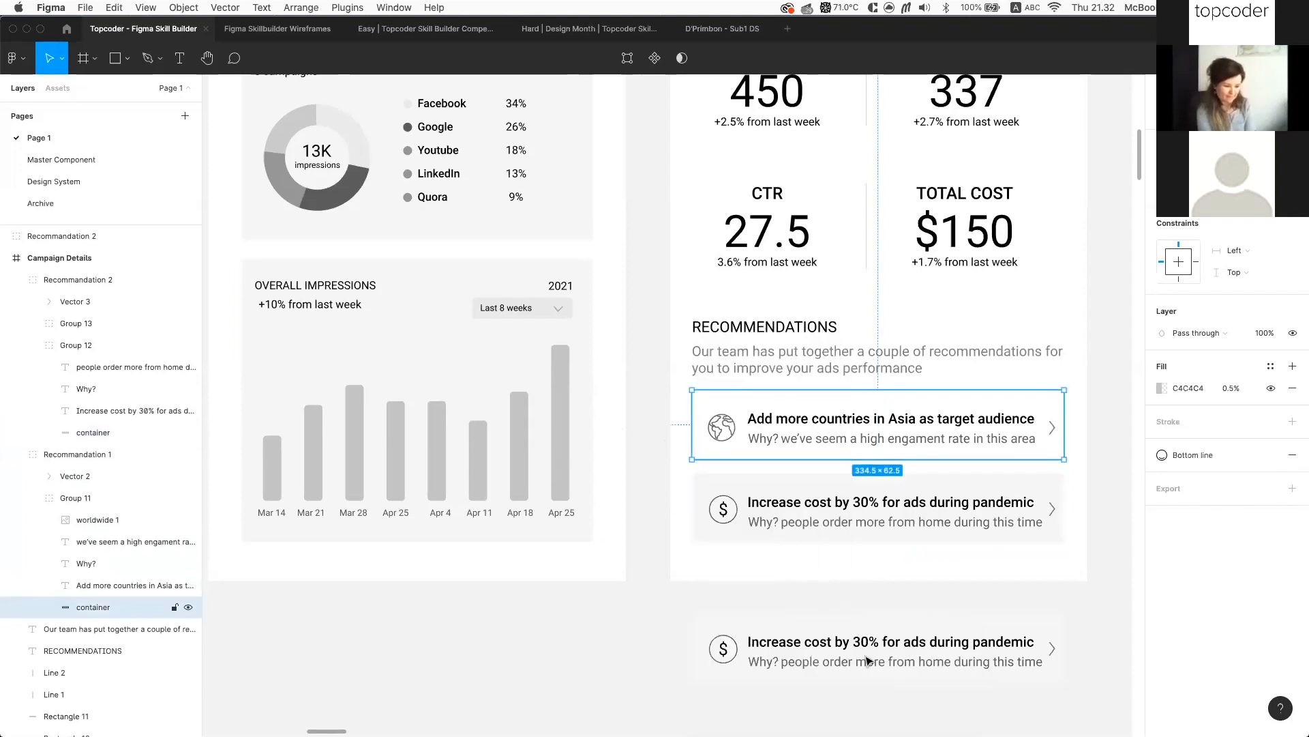
{"action": "left_click", "coordinate": [702, 540], "text": "super"}
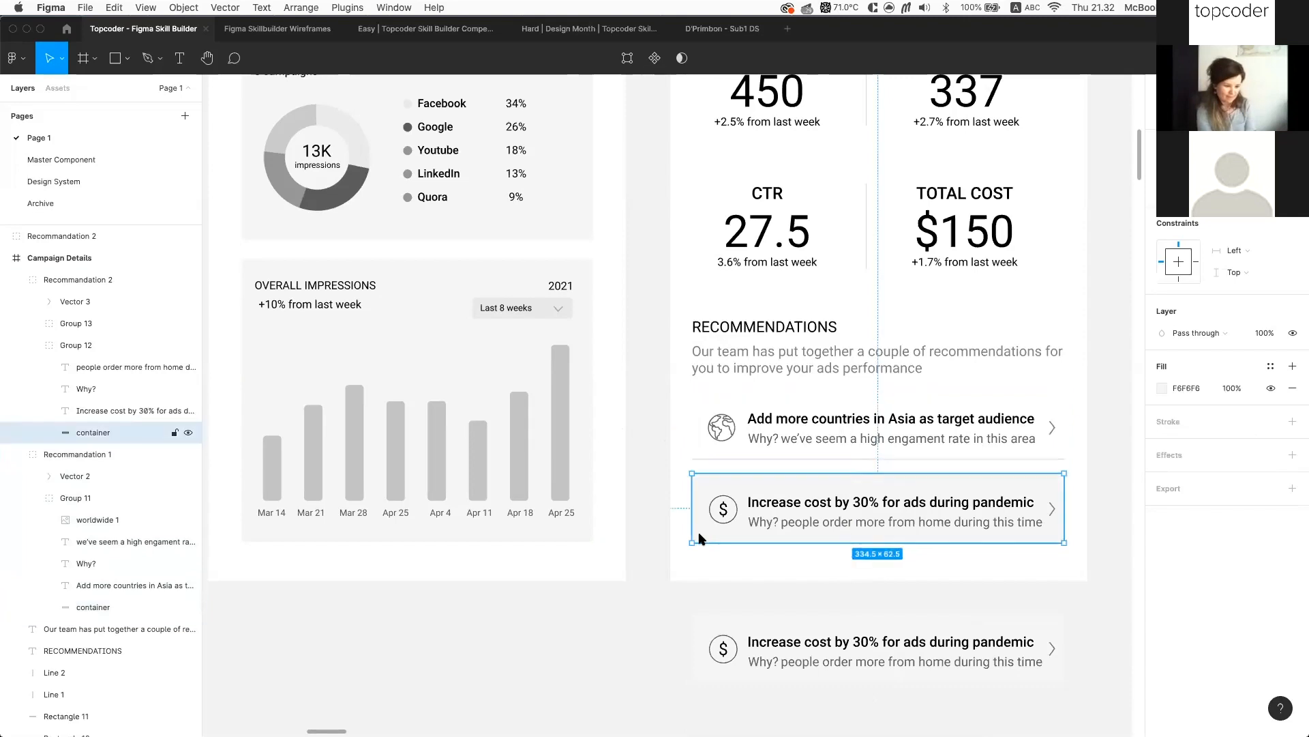
{"action": "right_click", "coordinate": [703, 540]}
{"action": "mouse_move", "coordinate": [806, 718]}
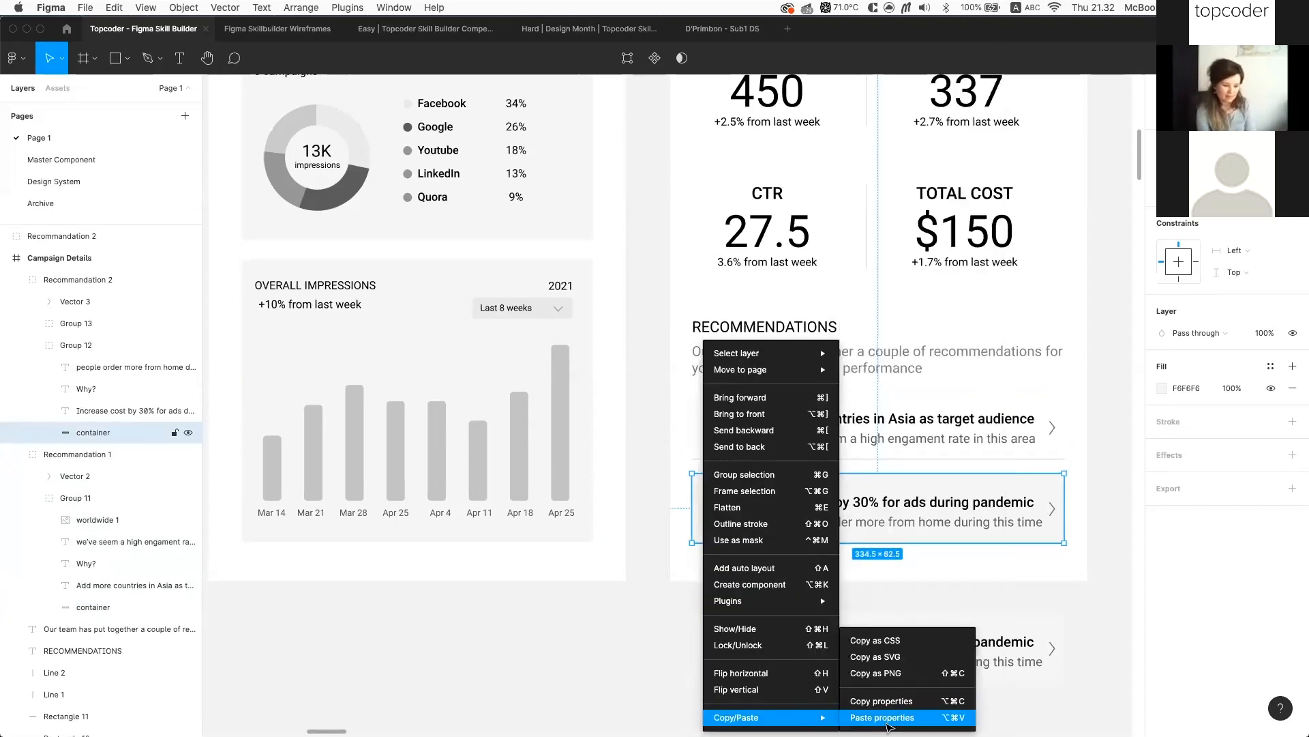
{"action": "left_click", "coordinate": [888, 722]}
{"action": "left_click", "coordinate": [737, 582]}
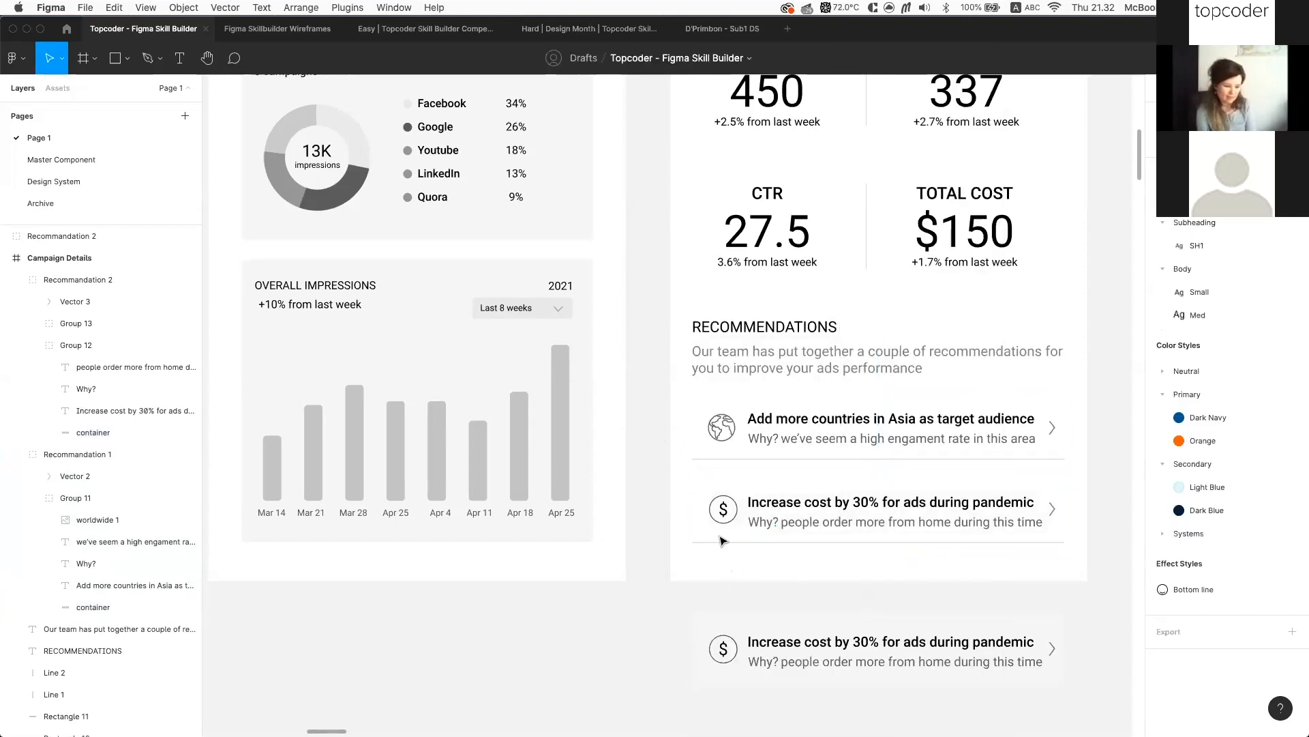
Set the Overall Engagement card's drop shadow blur to 16
{"action": "left_click", "coordinate": [1062, 544]}
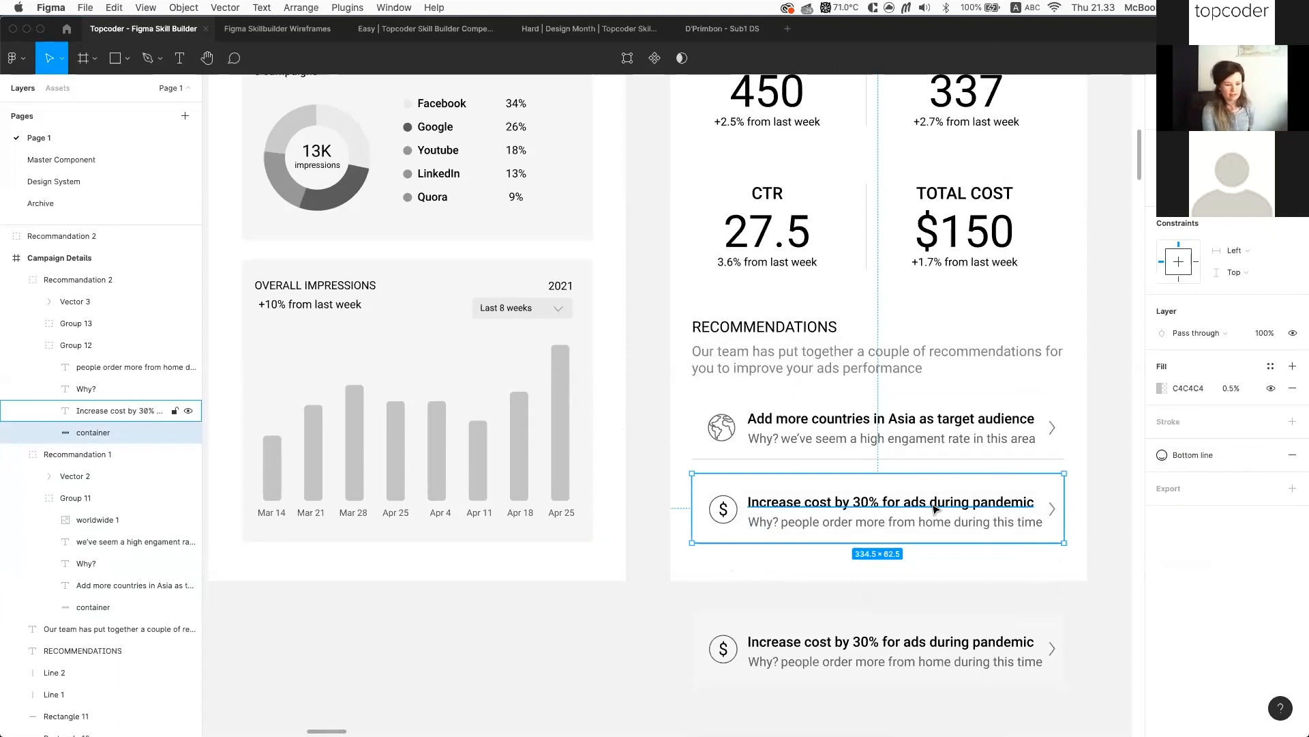
{"action": "scroll", "coordinate": [936, 508], "scroll_direction": "up", "scroll_amount": 2}
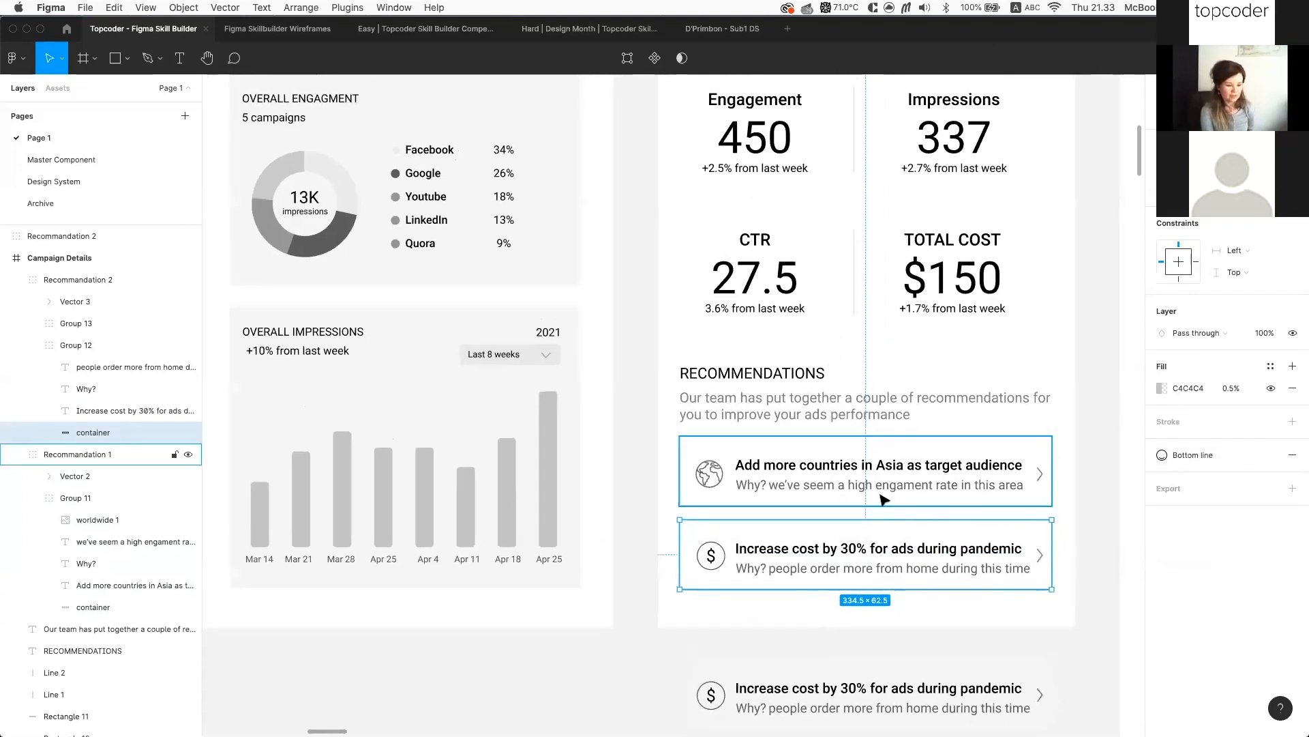
{"action": "scroll", "coordinate": [811, 350], "scroll_direction": "down", "scroll_amount": 4}
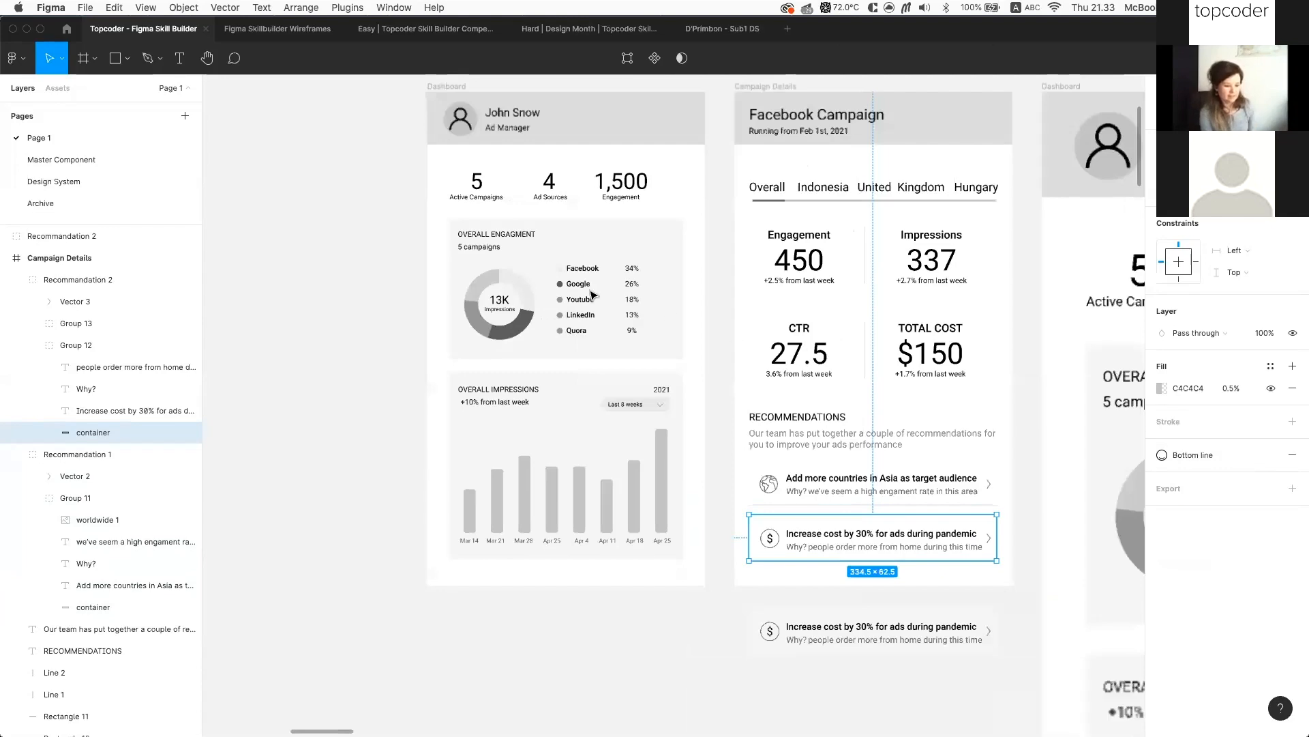
{"action": "scroll", "coordinate": [589, 293], "scroll_direction": "down", "scroll_amount": 2}
{"action": "scroll", "coordinate": [1152, 470], "scroll_direction": "up", "scroll_amount": 1}
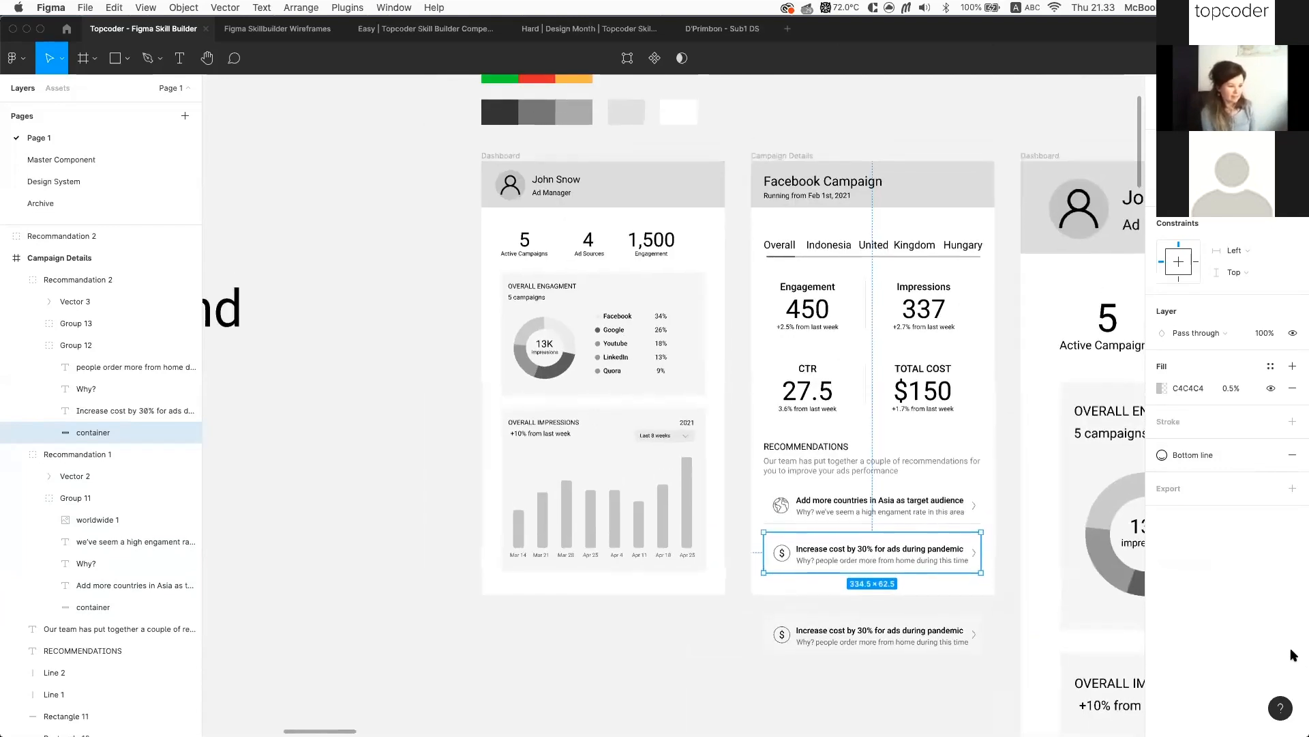
{"action": "scroll", "coordinate": [1031, 658], "scroll_direction": "right", "scroll_amount": 2}
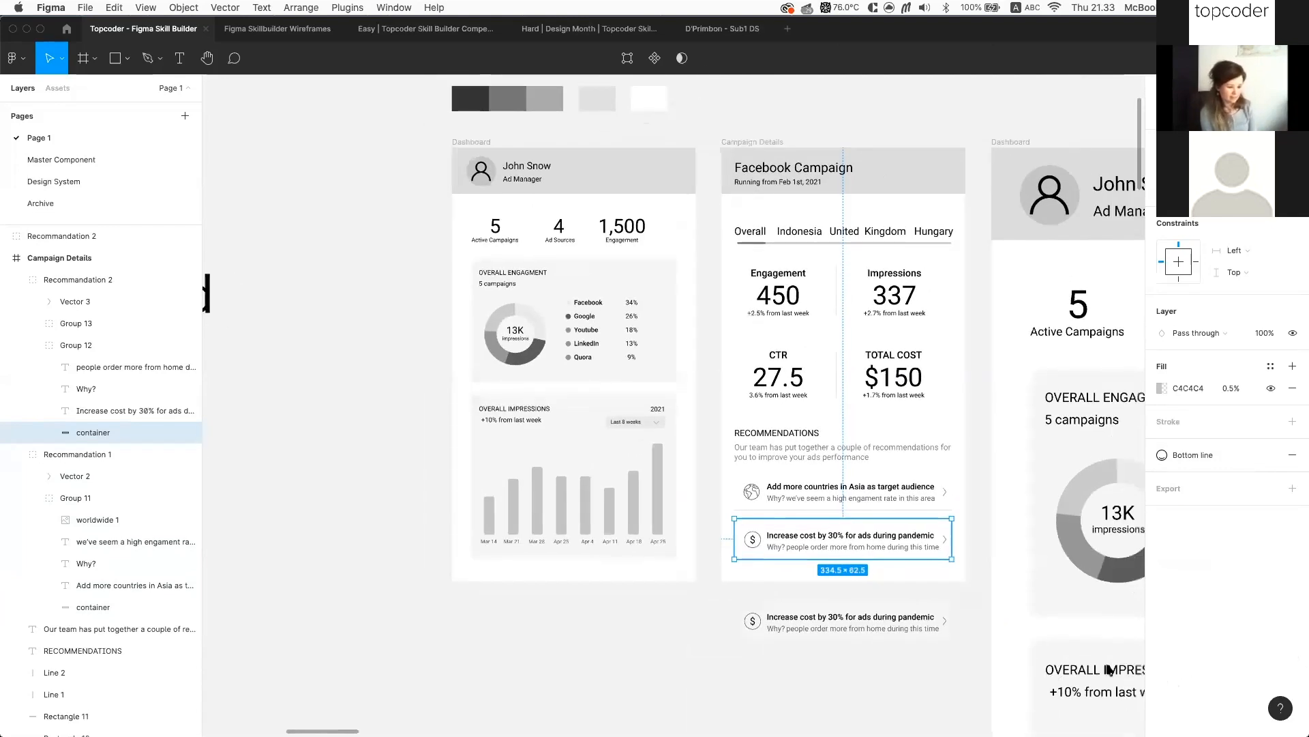
{"action": "scroll", "coordinate": [1110, 669], "scroll_direction": "right", "scroll_amount": 2}
{"action": "scroll", "coordinate": [1107, 665], "scroll_direction": "right", "scroll_amount": 3}
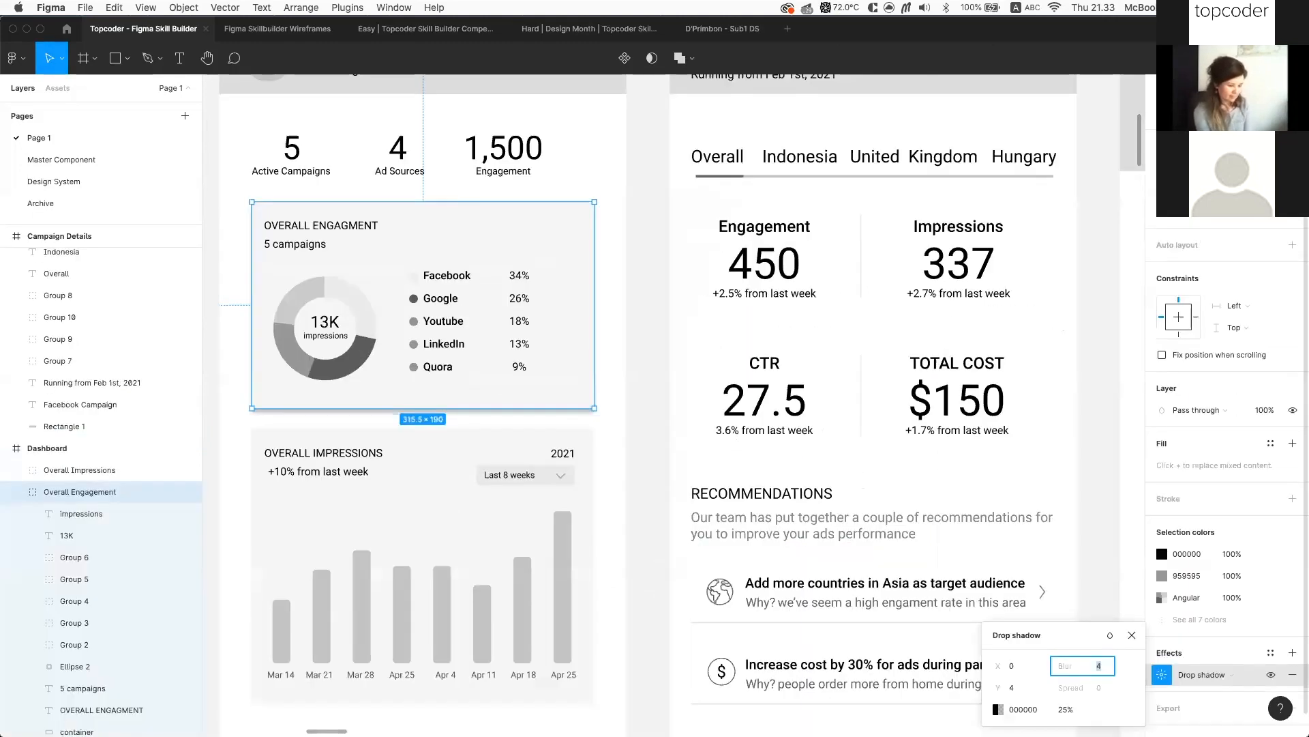
{"action": "type", "text": "16"}
{"action": "key", "text": "Return"}
Set the shadow opacity to 15% and nudge its Y offset upward
{"action": "left_click", "coordinate": [1066, 710]}
{"action": "key", "text": "shift+Down"}
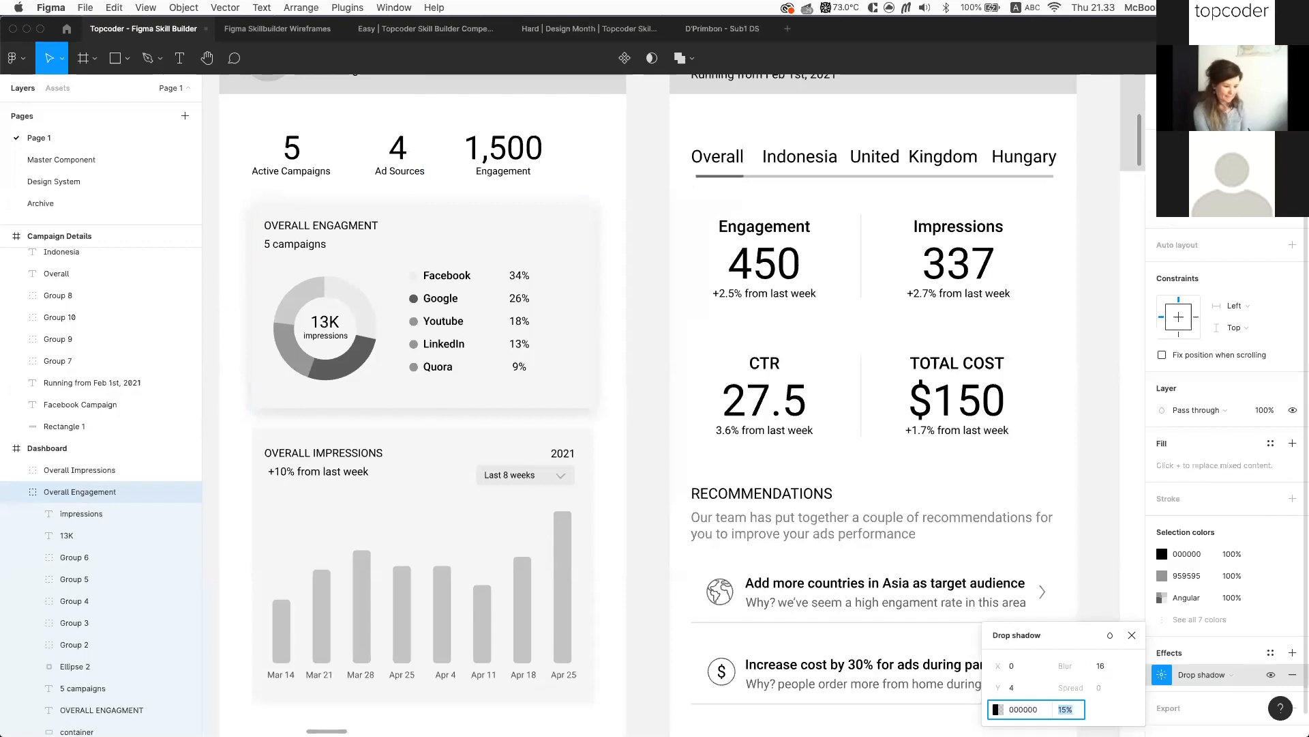
{"action": "left_click", "coordinate": [1023, 688]}
{"action": "key", "text": "Up"}
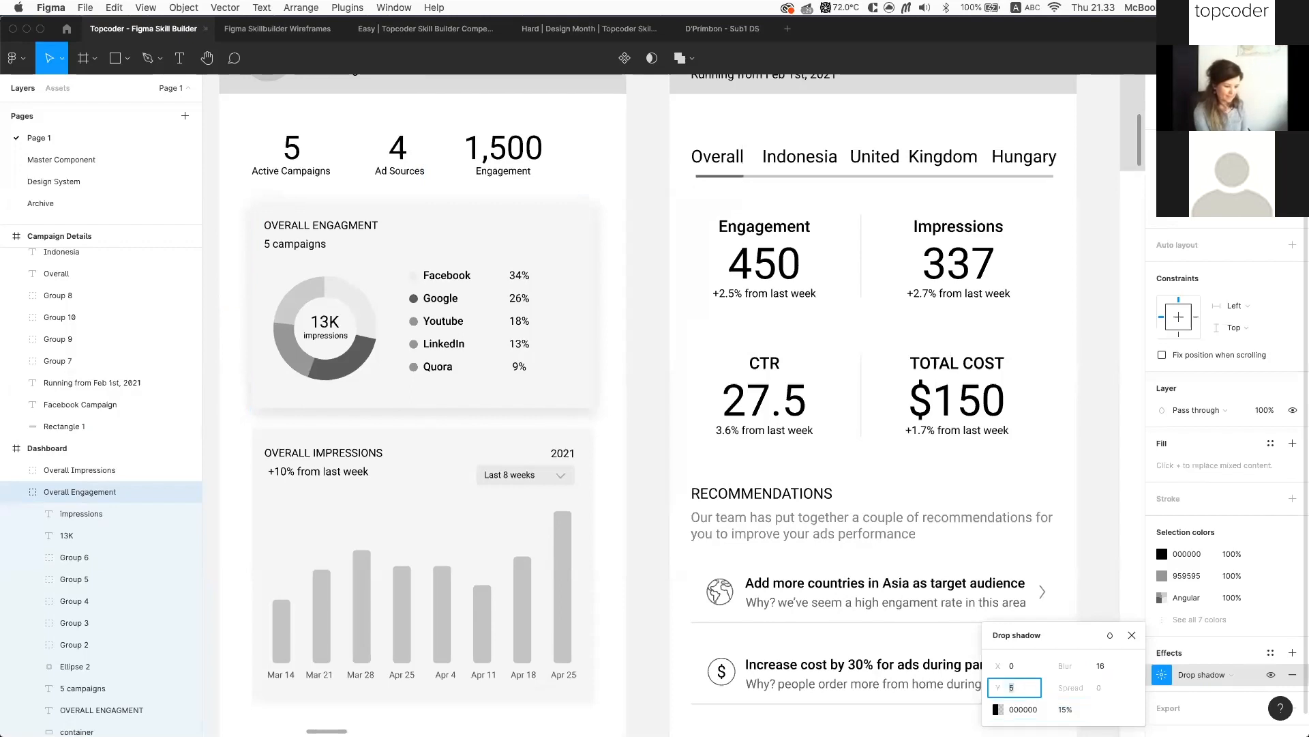
{"action": "key", "text": "Up"}
{"action": "key", "text": "Up"}
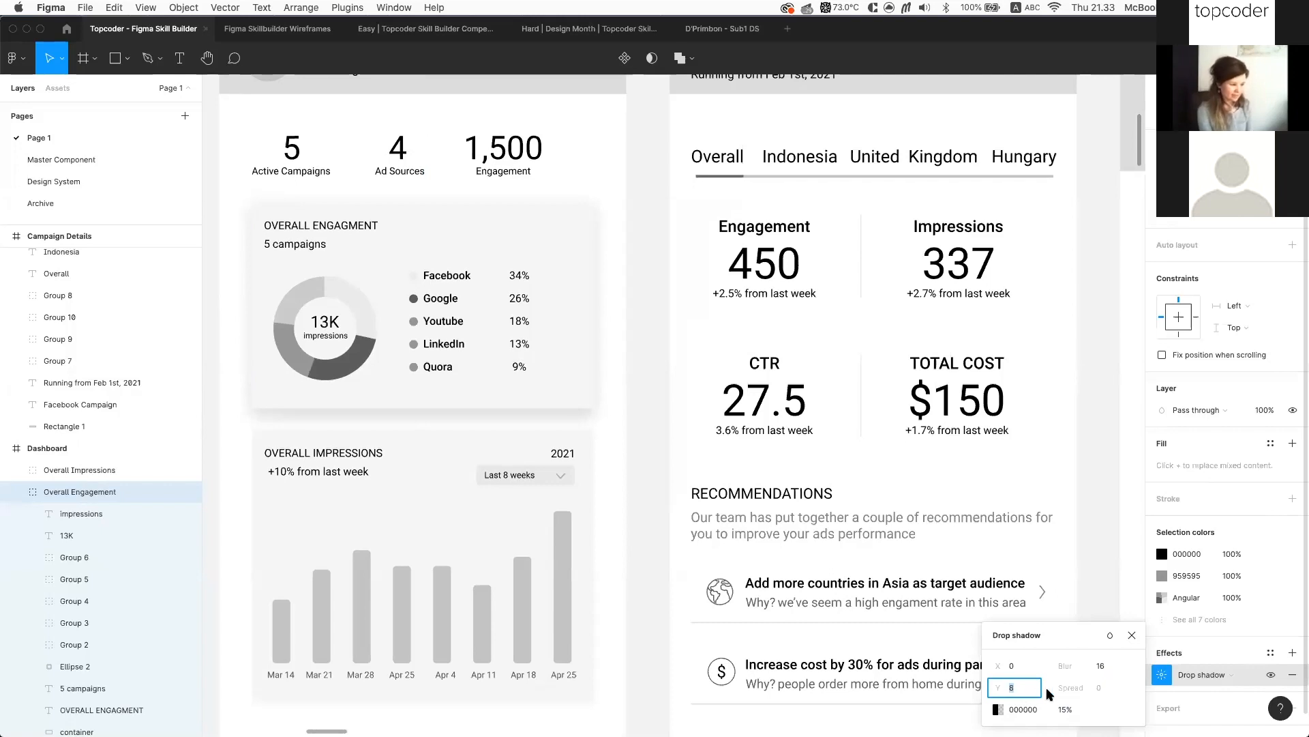
Lower the shadow blur to 12 and its opacity to 10%, then close the settings
{"action": "left_click_drag", "start_coordinate": [1065, 666], "coordinate": [1062, 666]}
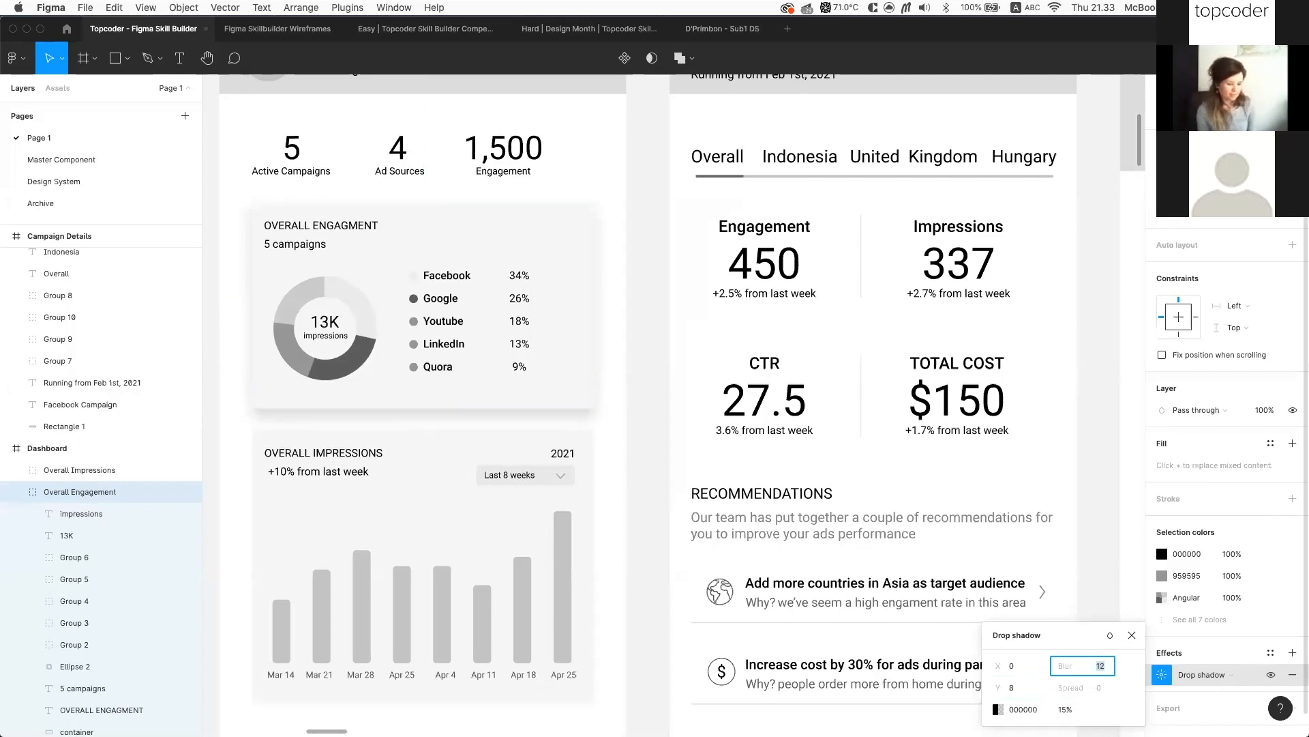
{"action": "left_click", "coordinate": [1065, 709]}
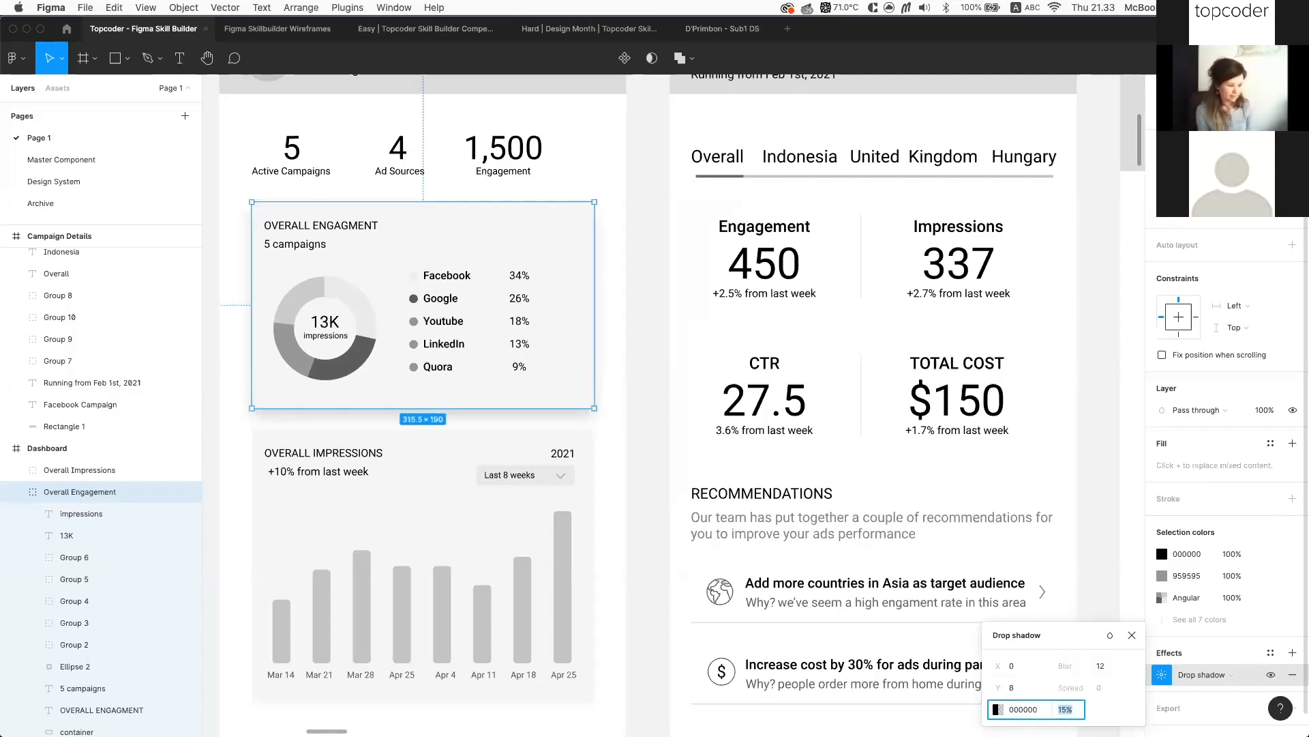
{"action": "key", "text": "Down"}
{"action": "key", "text": "Down"}
{"action": "key", "text": "Down"}
{"action": "key", "text": "Down"}
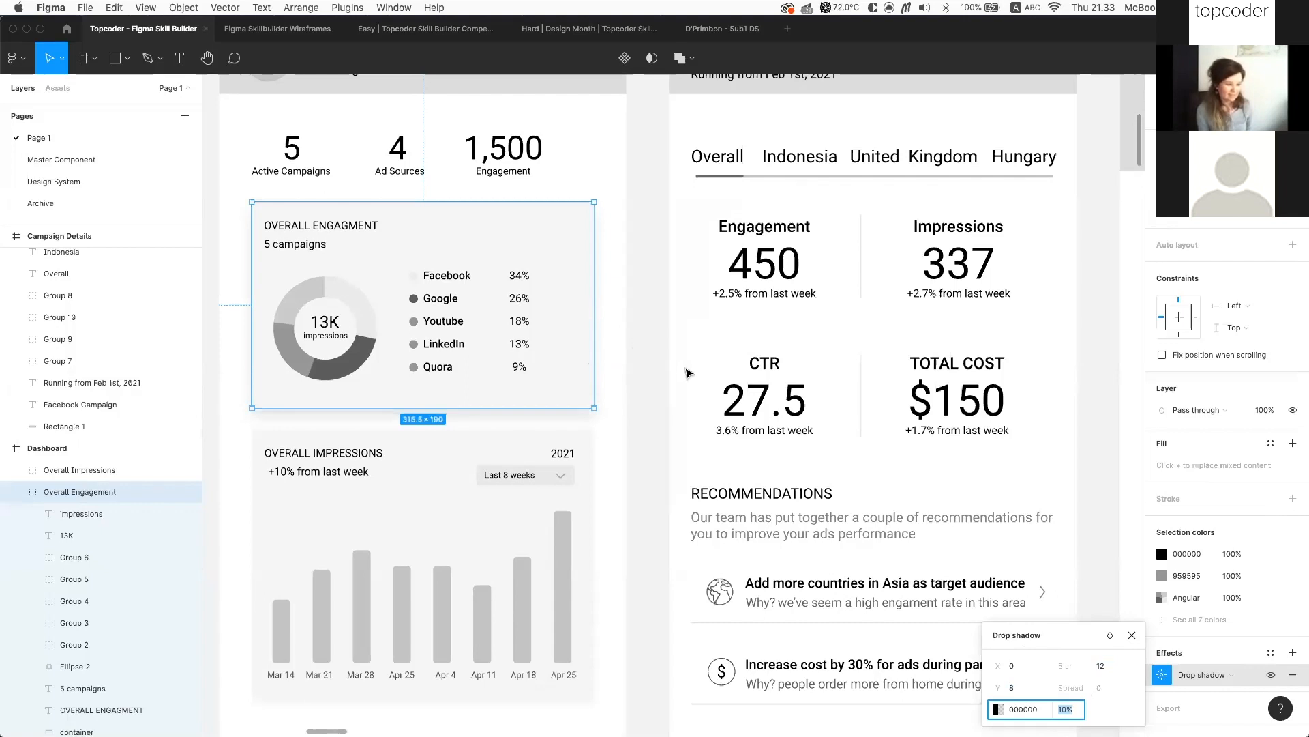
{"action": "key", "text": "Escape"}
{"action": "key", "text": "Escape"}
{"action": "scroll", "coordinate": [689, 373], "scroll_direction": "left", "scroll_amount": 3}
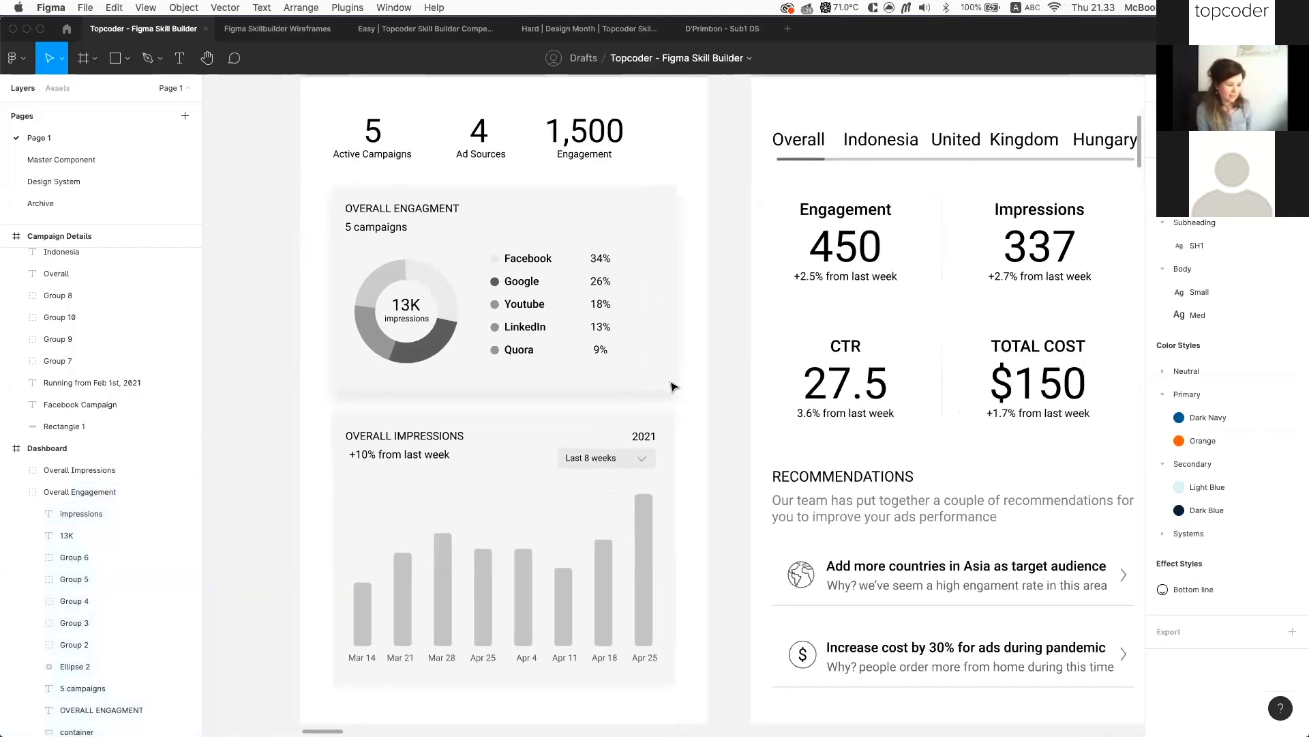
Inspect the Overall Engagement card's background fill colour
{"action": "left_click", "coordinate": [671, 386]}
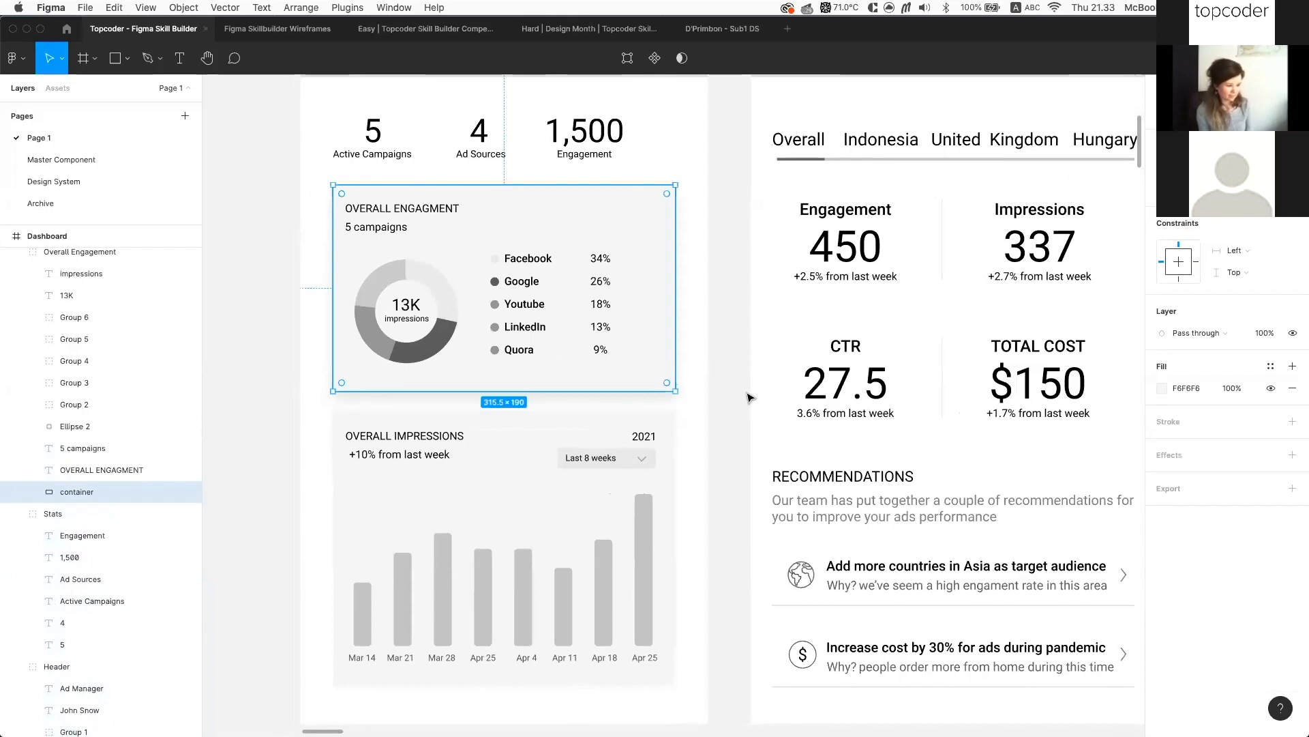
{"action": "scroll", "coordinate": [745, 395], "scroll_direction": "up", "scroll_amount": 2}
{"action": "scroll", "coordinate": [761, 419], "scroll_direction": "up", "scroll_amount": 3}
{"action": "scroll", "coordinate": [761, 418], "scroll_direction": "left", "scroll_amount": 2}
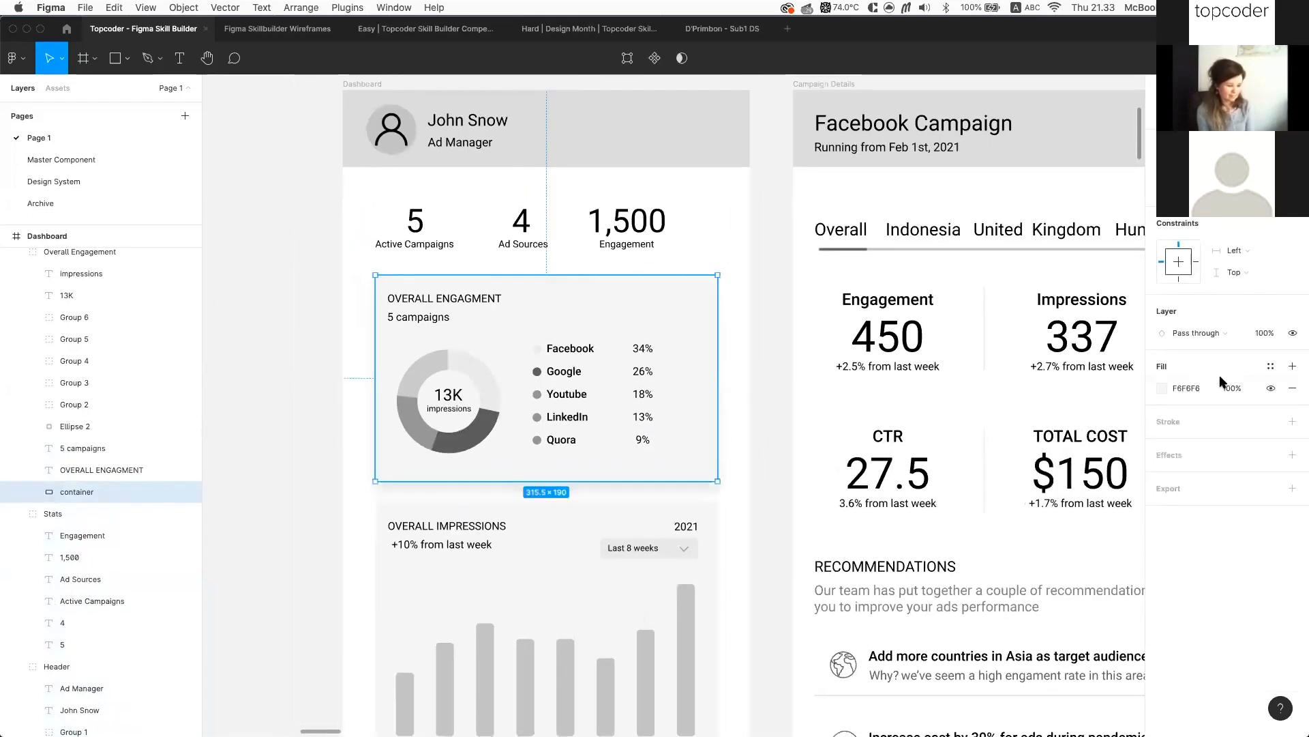
{"action": "scroll", "coordinate": [1201, 382], "scroll_direction": "left", "scroll_amount": 2}
{"action": "left_click", "coordinate": [1193, 389]}
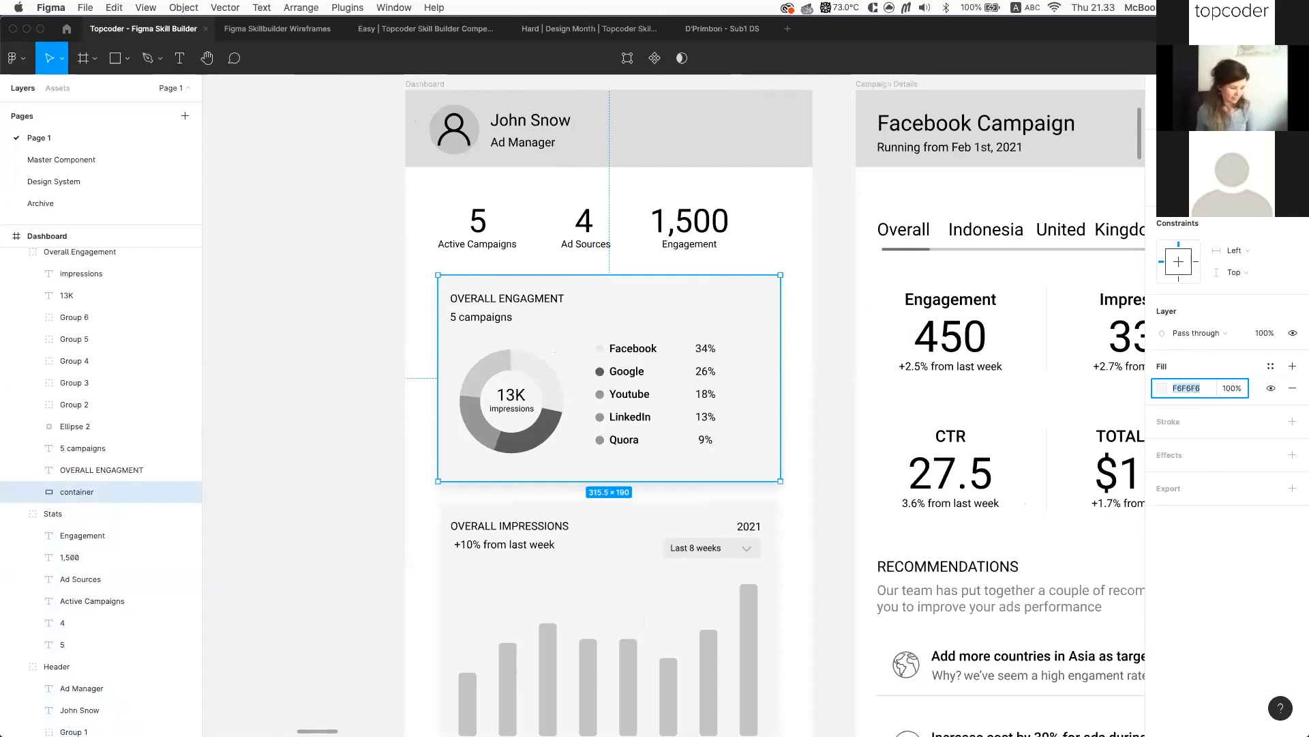
{"action": "left_click", "coordinate": [844, 455]}
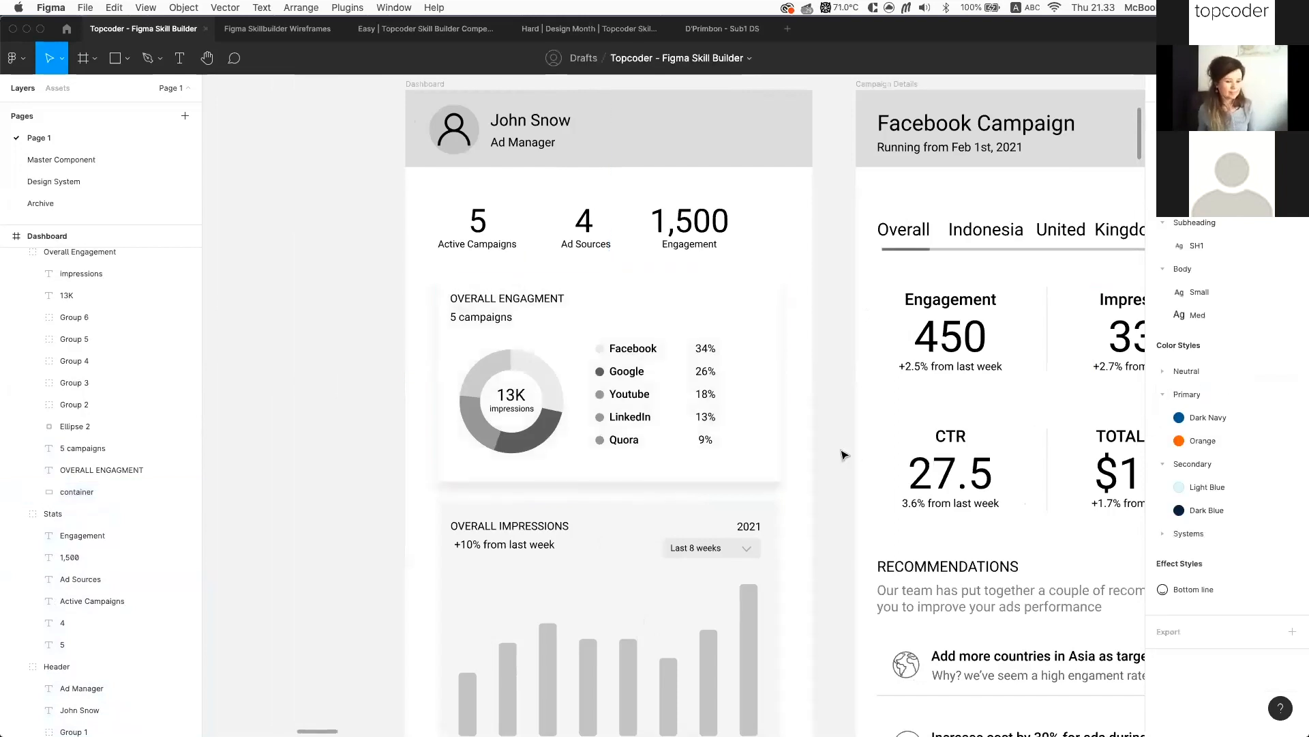
Fill the Dashboard frame with F9F9F9
{"action": "scroll", "coordinate": [844, 455], "scroll_direction": "down", "scroll_amount": 1}
{"action": "scroll", "coordinate": [803, 277], "scroll_direction": "up", "scroll_amount": 1}
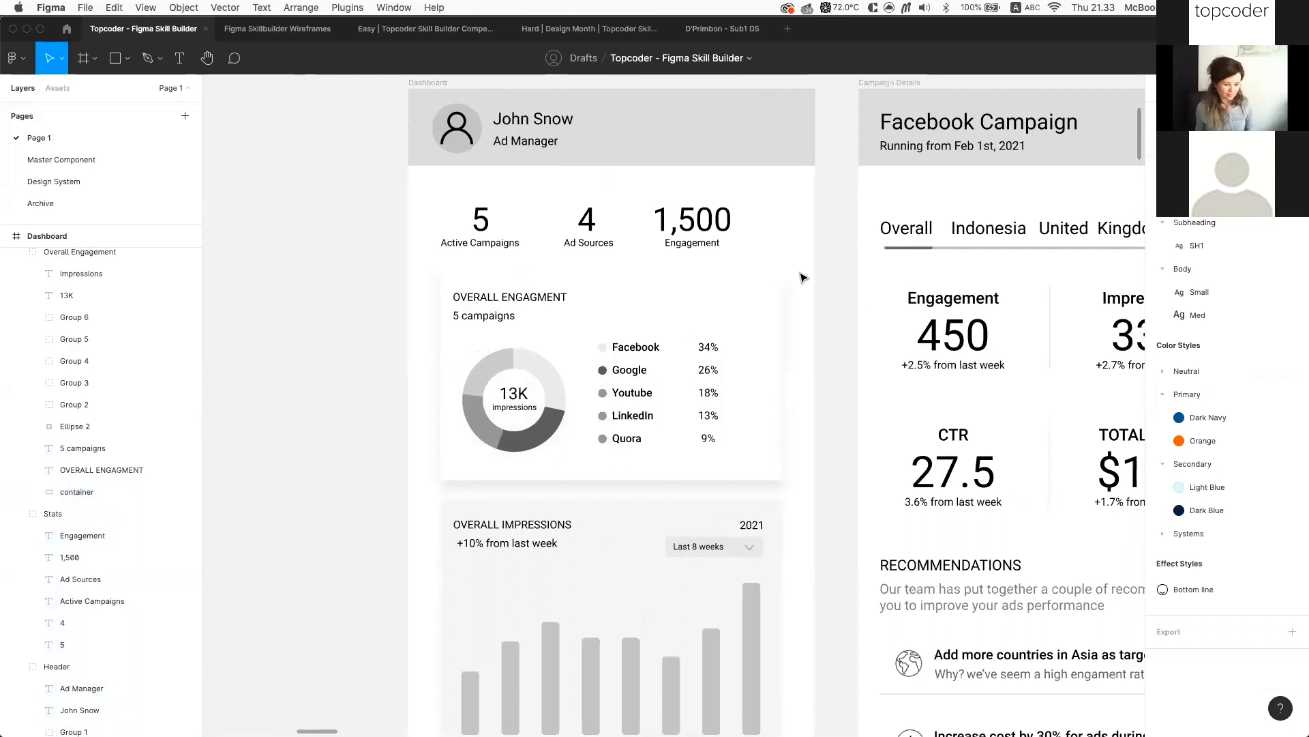
{"action": "scroll", "coordinate": [803, 278], "scroll_direction": "up", "scroll_amount": 3}
{"action": "left_click", "coordinate": [437, 176]}
{"action": "left_click", "coordinate": [1186, 412]}
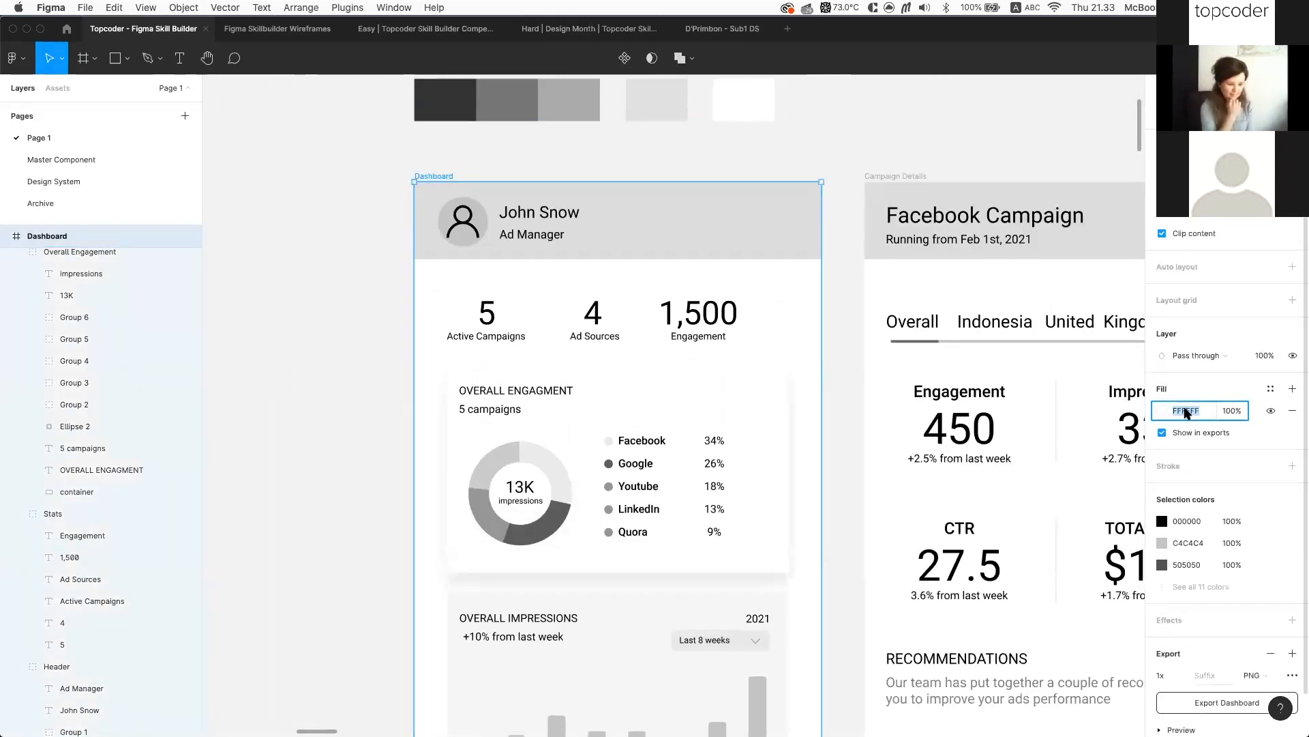
{"action": "type", "text": "F9F9F9"}
{"action": "key", "text": "Return"}
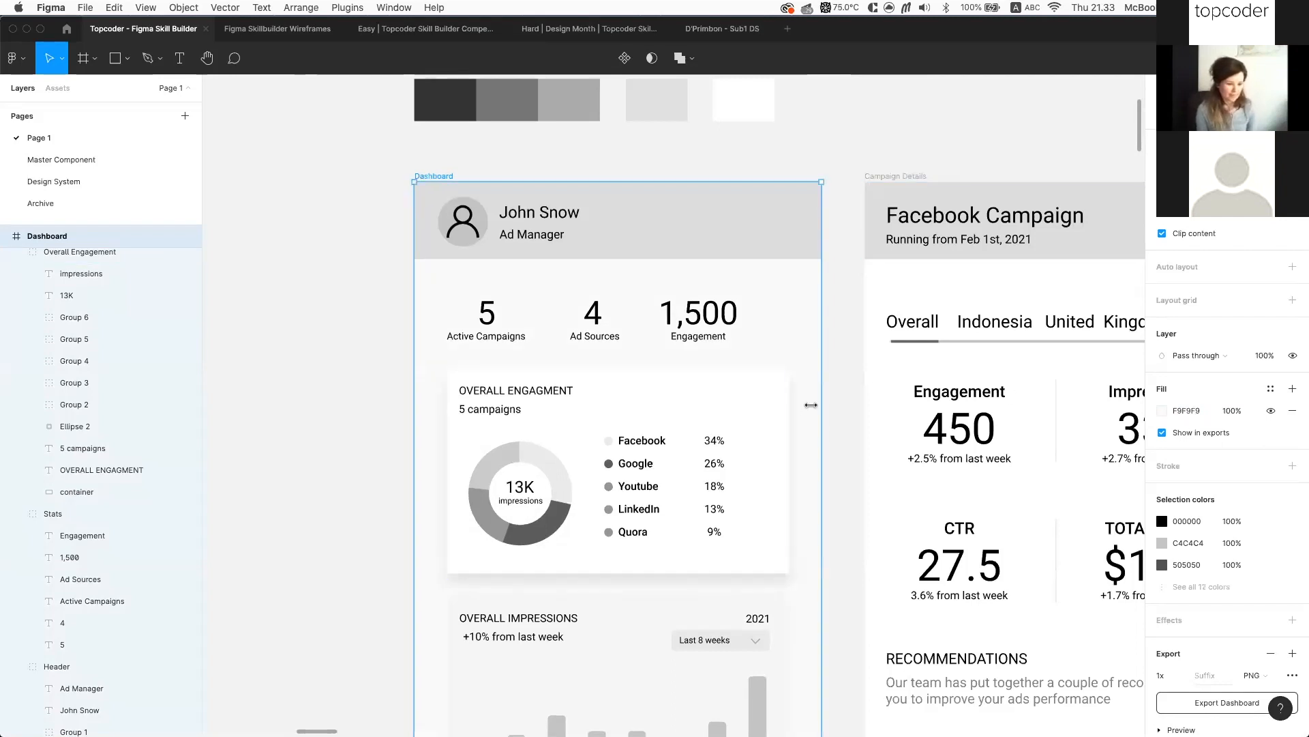
{"action": "scroll", "coordinate": [839, 407], "scroll_direction": "down", "scroll_amount": 2}
{"action": "key", "text": "Escape"}
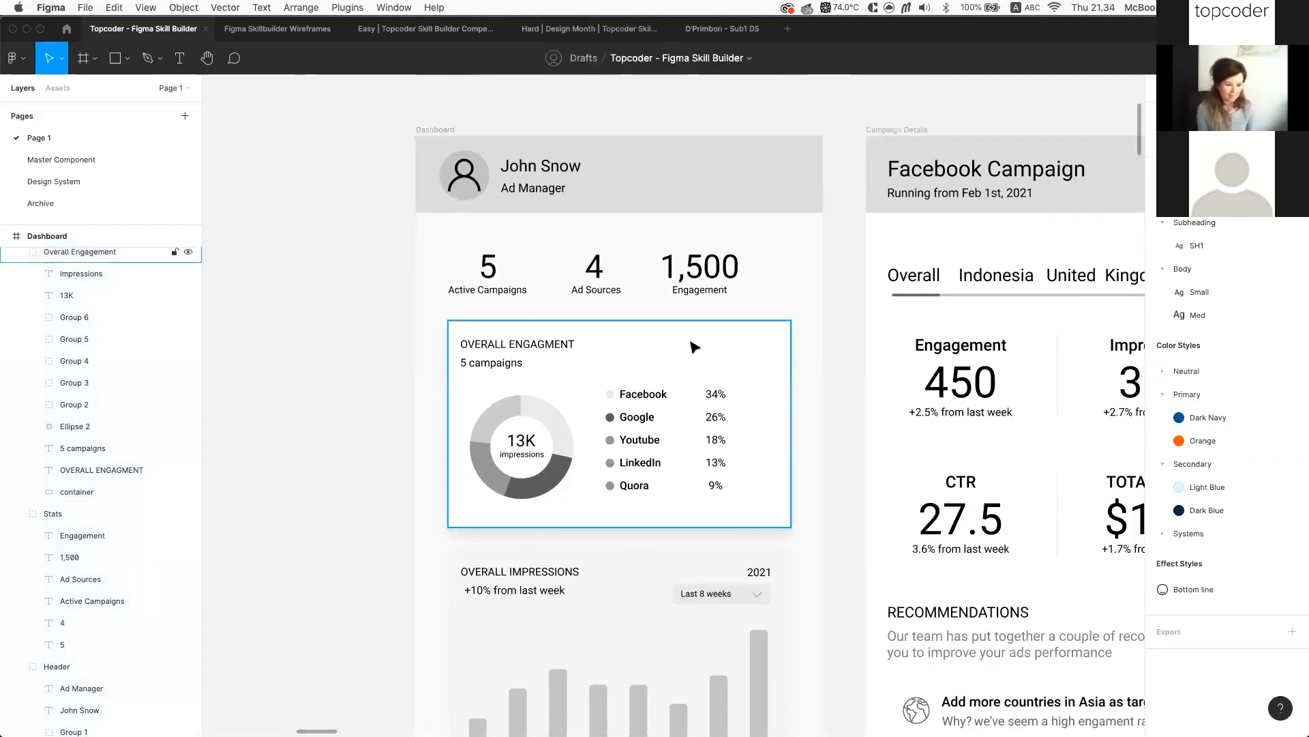
Select the Overall Engagement card's container rectangle, then the whole group
{"action": "scroll", "coordinate": [841, 475], "scroll_direction": "down", "scroll_amount": 3}
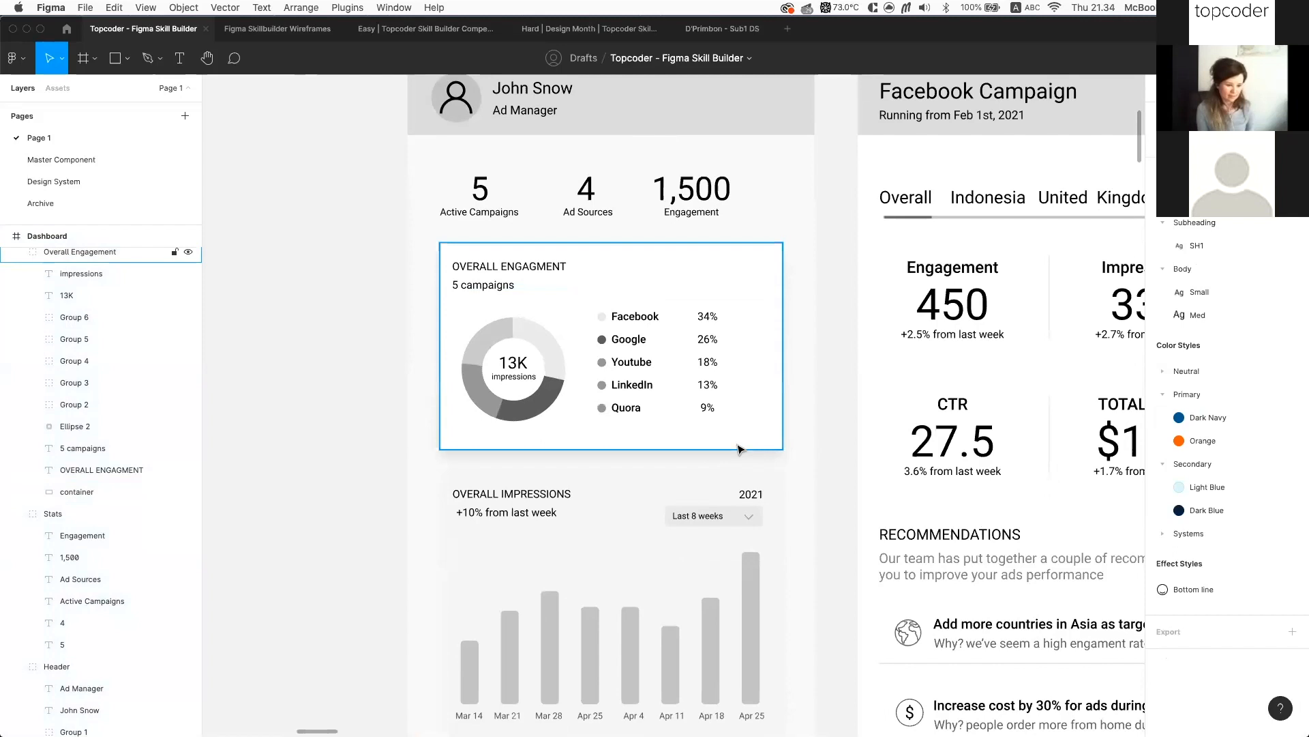
{"action": "left_click", "coordinate": [740, 448]}
{"action": "double_click", "coordinate": [762, 436]}
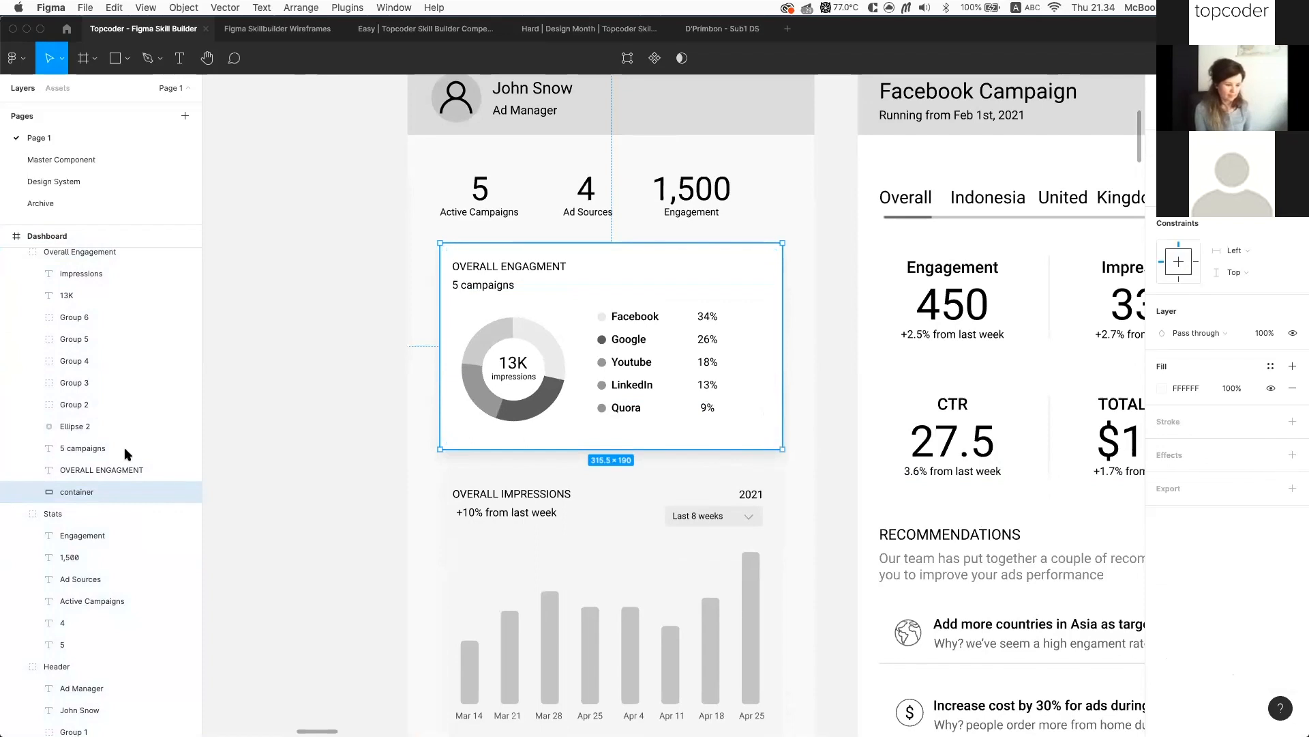
{"action": "scroll", "coordinate": [82, 440], "scroll_direction": "up", "scroll_amount": 3}
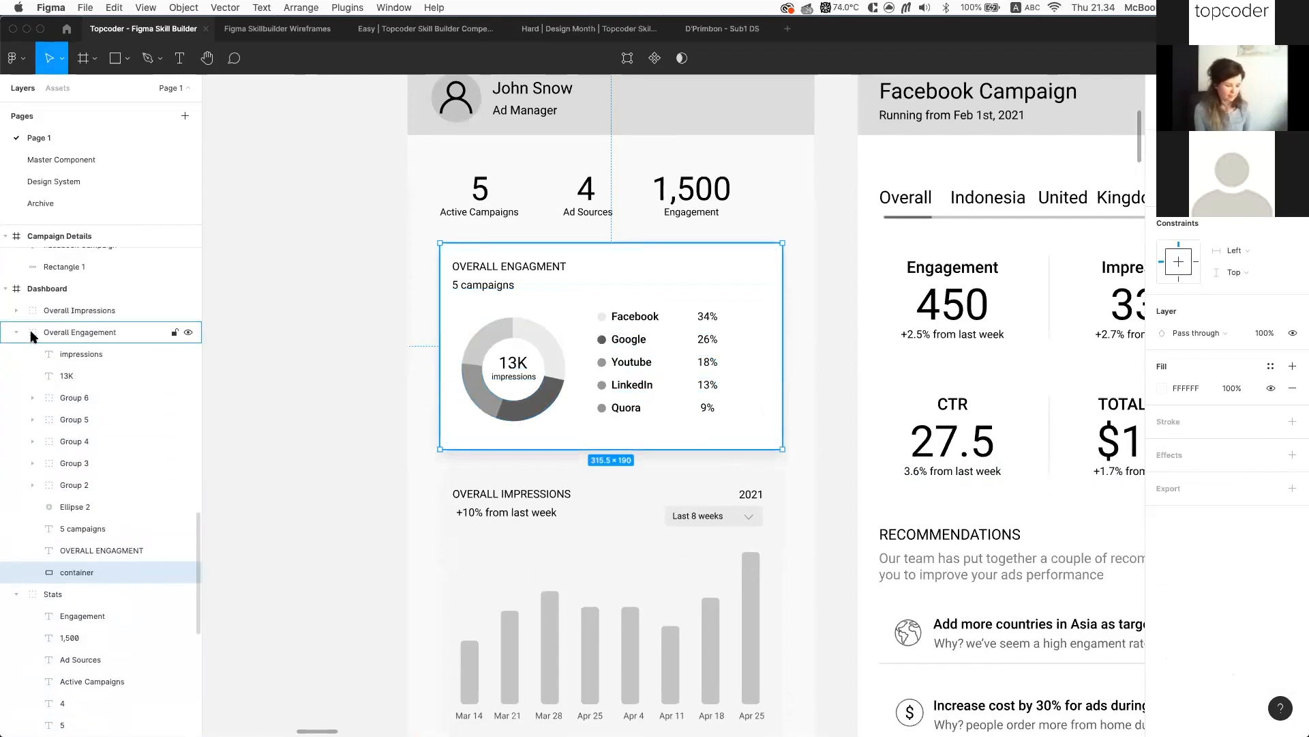
{"action": "left_click", "coordinate": [77, 332]}
{"action": "scroll", "coordinate": [1270, 599], "scroll_direction": "down", "scroll_amount": 1}
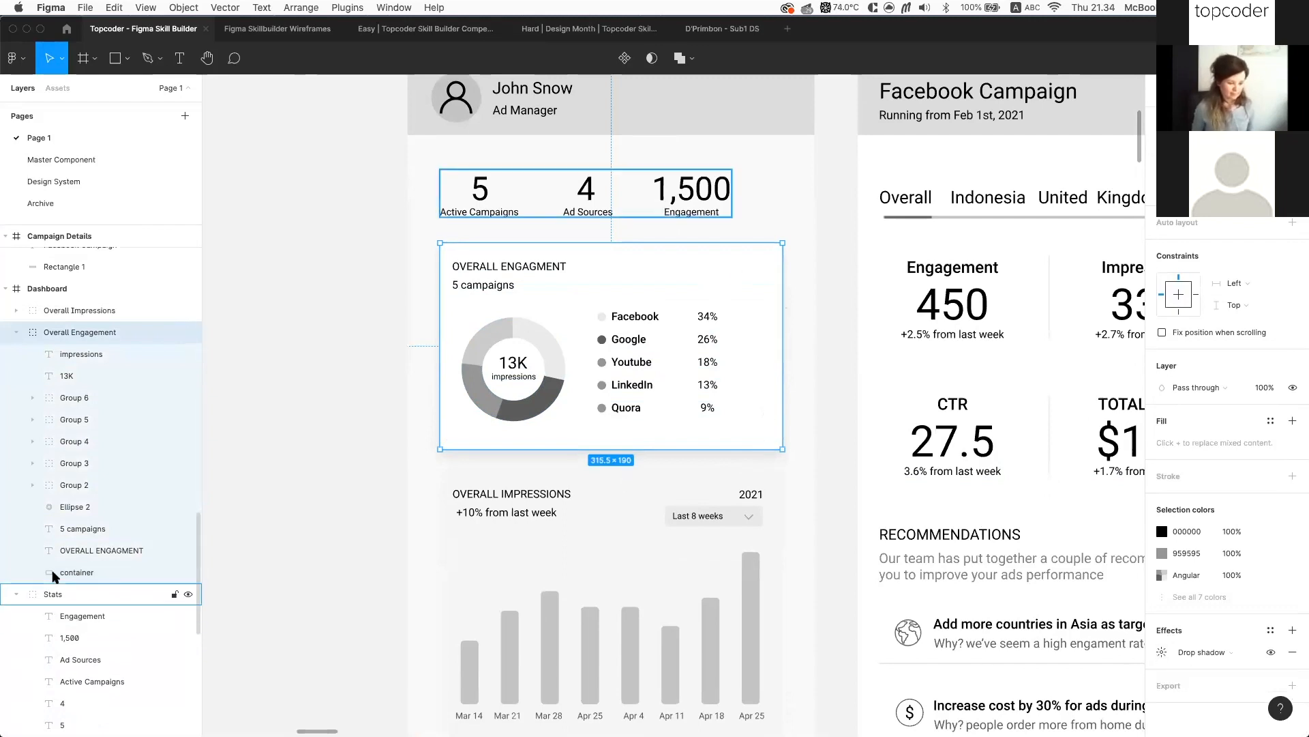
Select the Overall Engagement card with its drop shadow
{"action": "left_click", "coordinate": [87, 573]}
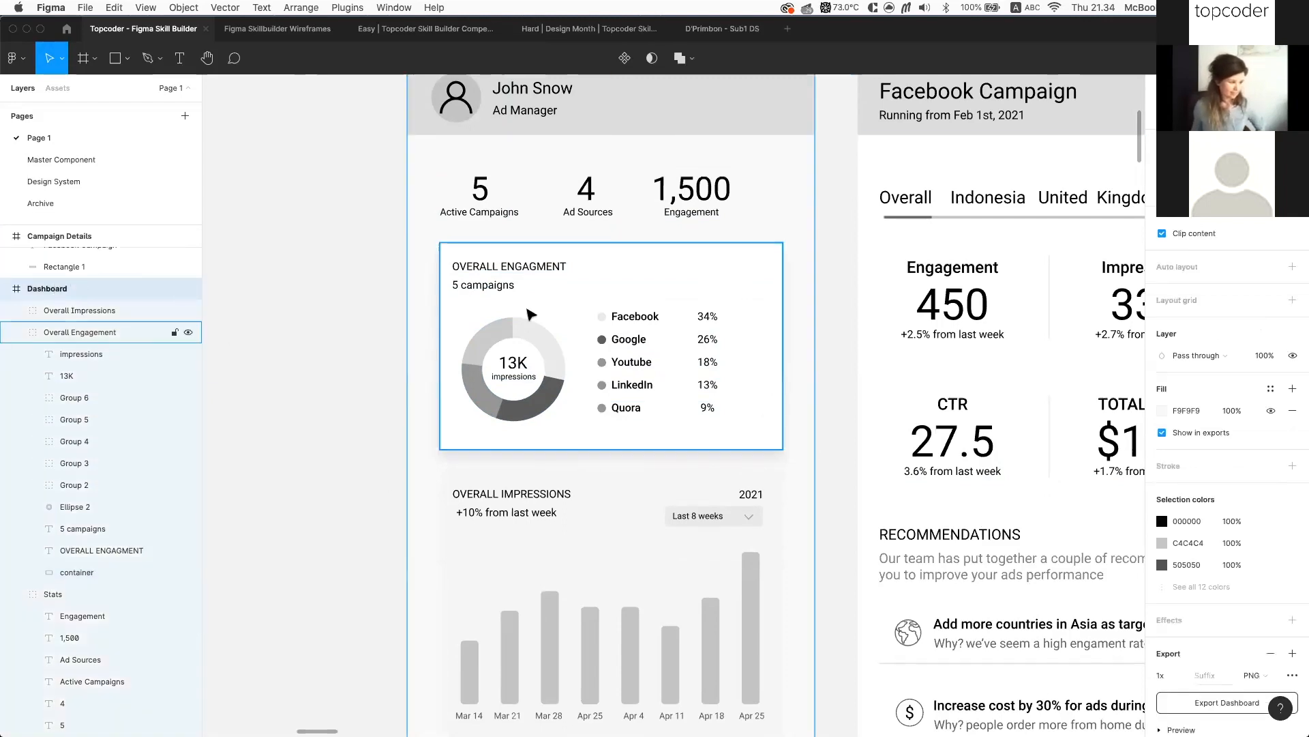
{"action": "scroll", "coordinate": [529, 314], "scroll_direction": "down", "scroll_amount": 5}
{"action": "scroll", "coordinate": [582, 281], "scroll_direction": "up", "scroll_amount": 4}
{"action": "scroll", "coordinate": [584, 281], "scroll_direction": "down", "scroll_amount": 6}
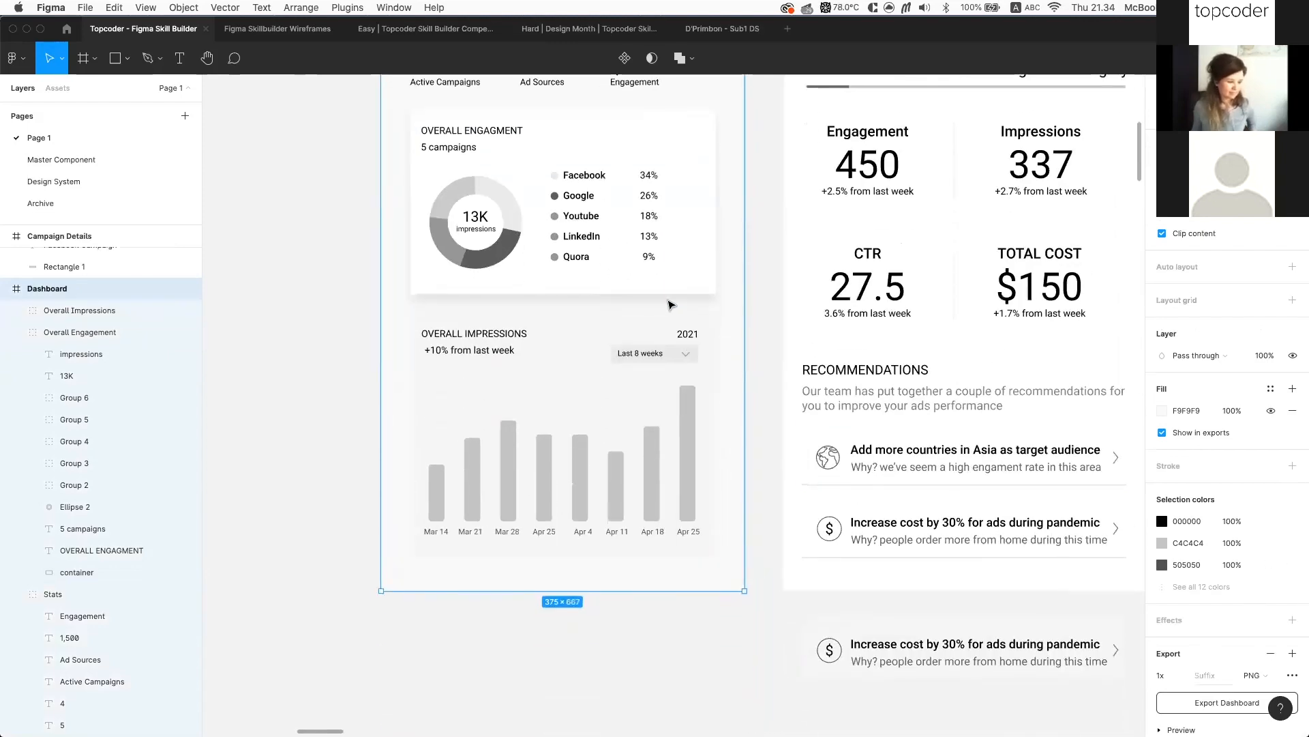
{"action": "left_click", "coordinate": [669, 293]}
{"action": "scroll", "coordinate": [1275, 600], "scroll_direction": "down", "scroll_amount": 2}
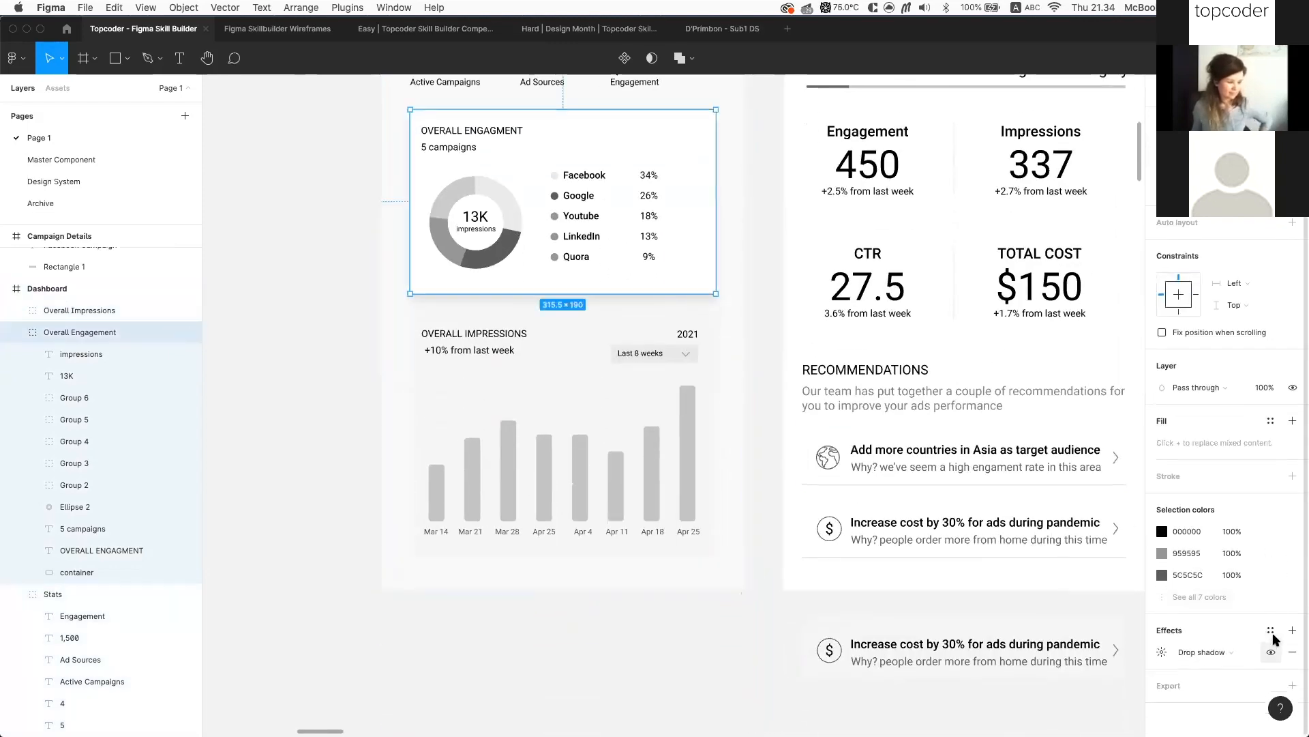
Create an effect style named 'Soft shadow' from the card's drop shadow
{"action": "left_click", "coordinate": [1271, 630]}
{"action": "left_click", "coordinate": [1287, 654]}
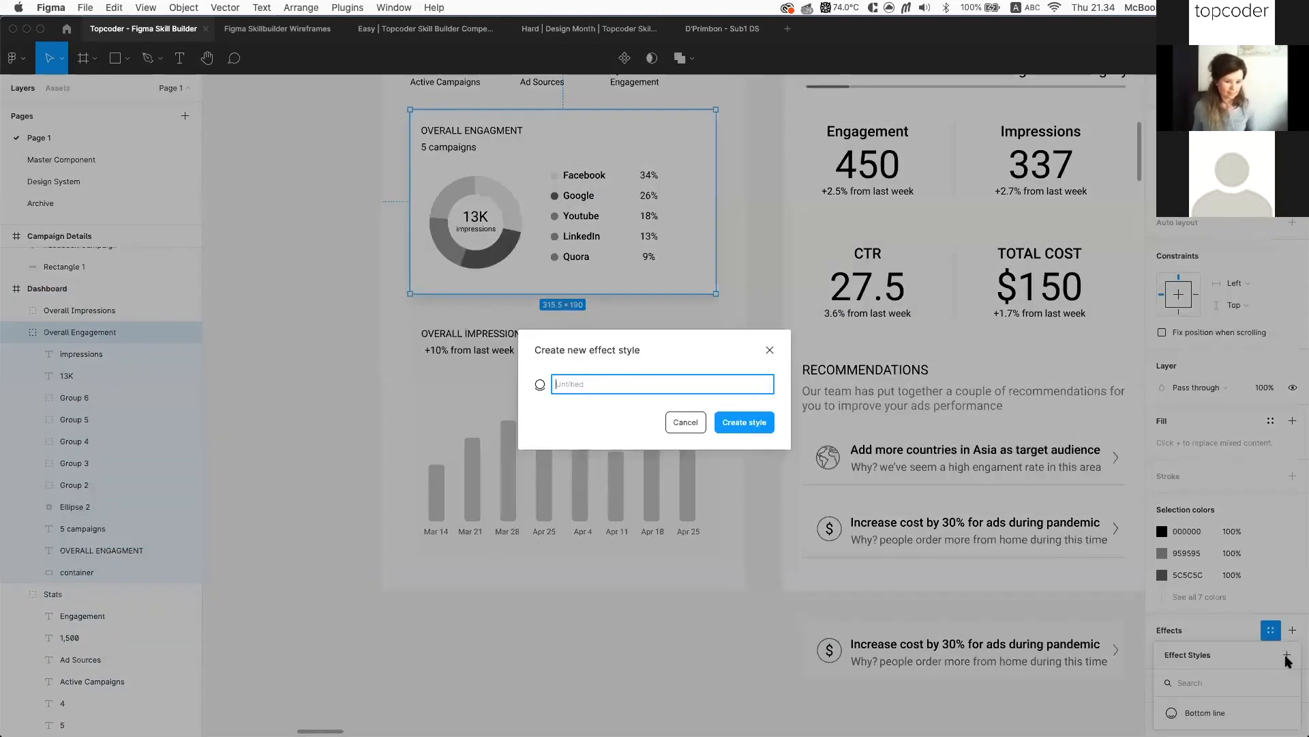
{"action": "type", "text": "Sho"}
{"action": "key", "text": "BackSpace"}
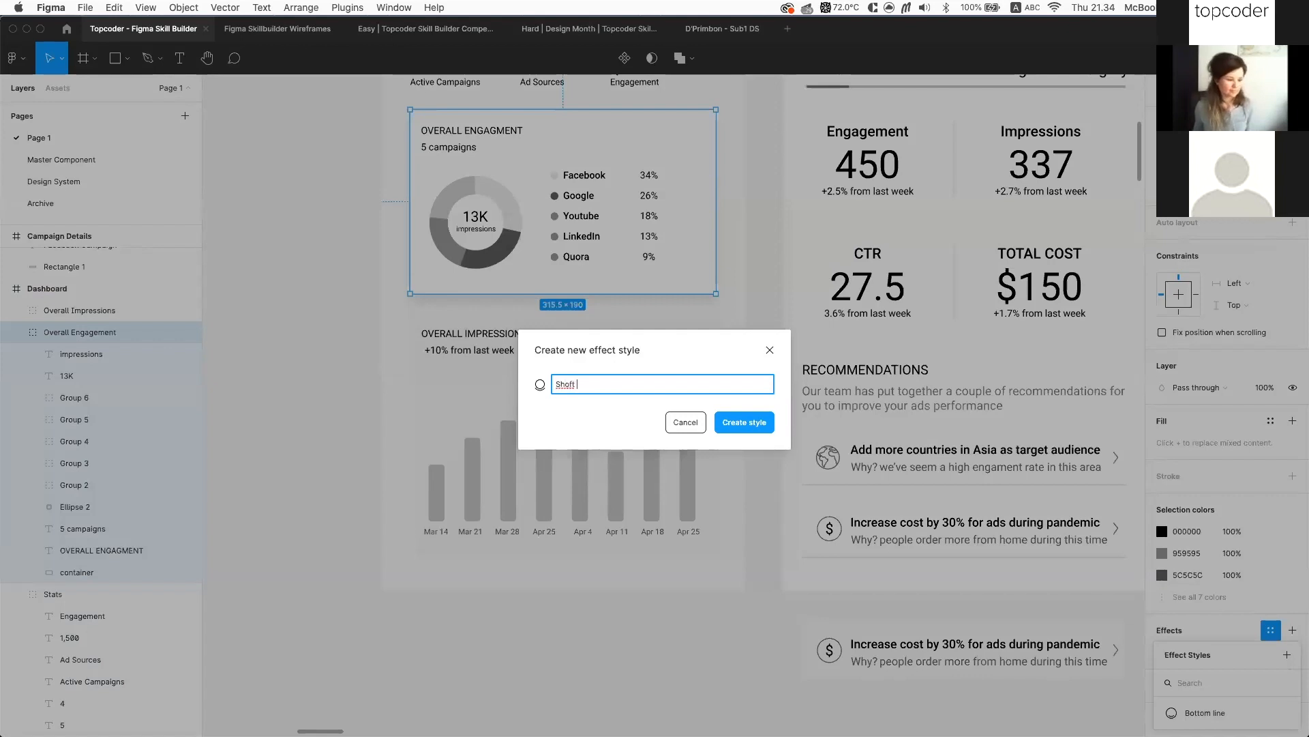
{"action": "key", "text": "Left"}
{"action": "key", "text": "Left"}
{"action": "type", "text": "hadow"}
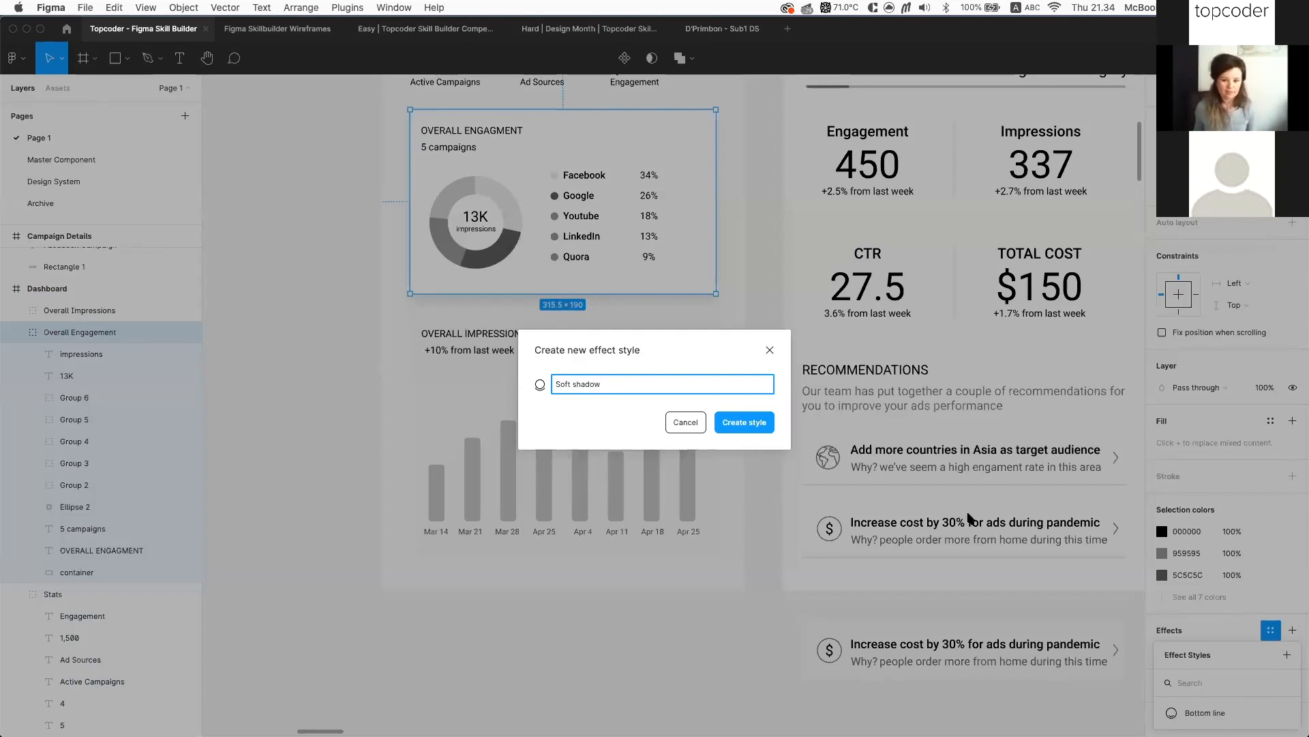
{"action": "left_click", "coordinate": [748, 405]}
{"action": "left_click", "coordinate": [746, 421]}
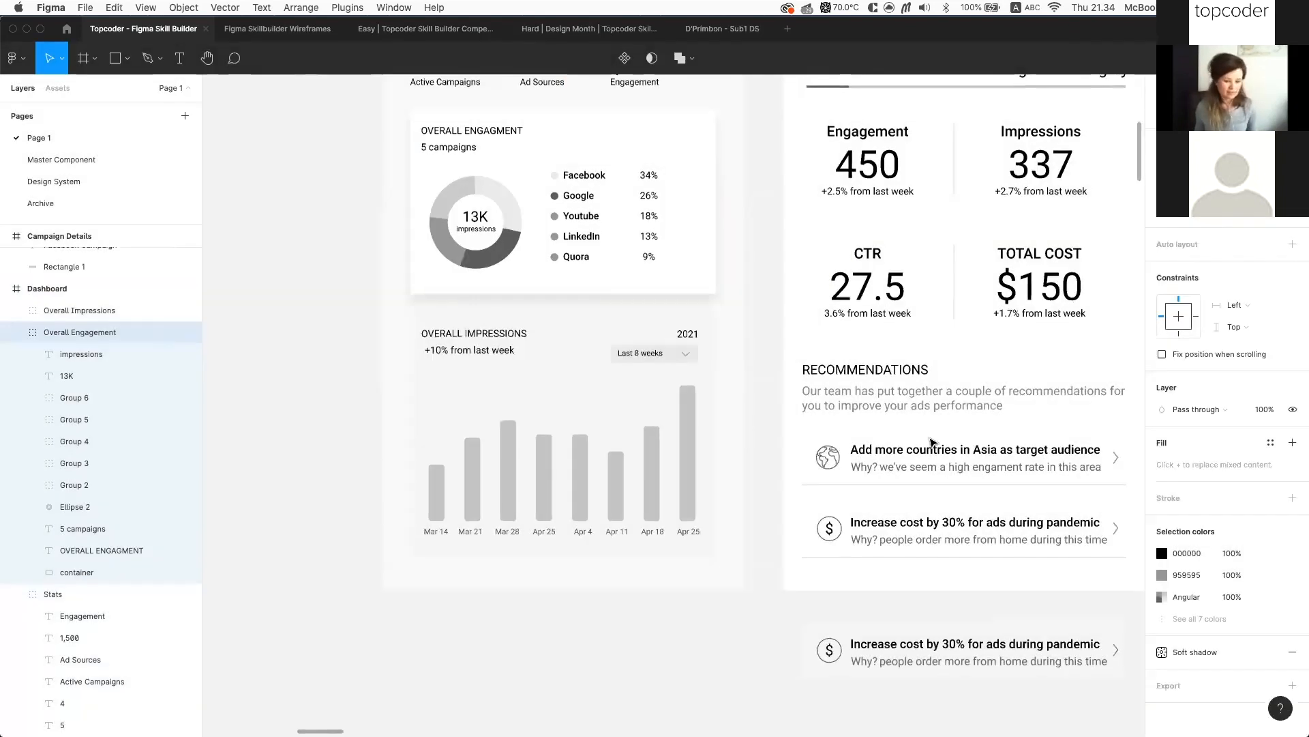
Remove the Soft shadow effect from the Overall Engagement group
{"action": "left_click", "coordinate": [1200, 656]}
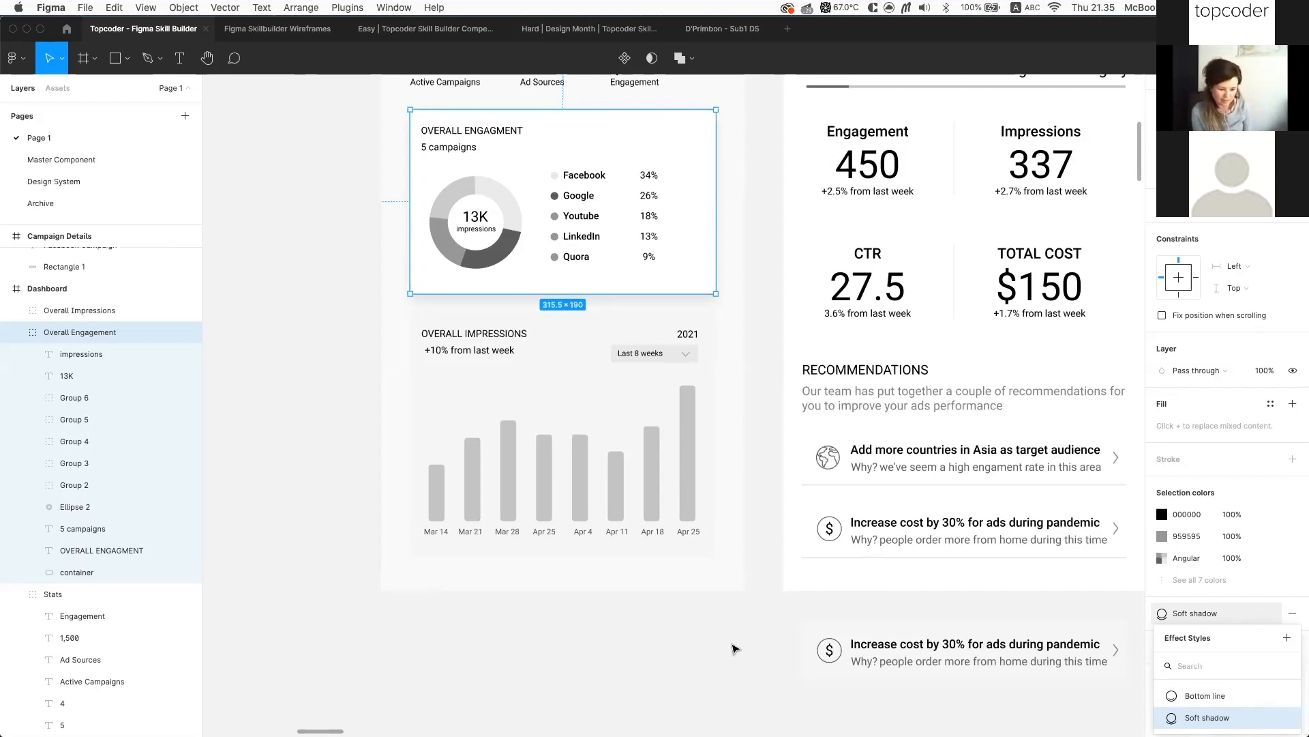
{"action": "left_click", "coordinate": [727, 647]}
{"action": "scroll", "coordinate": [729, 646], "scroll_direction": "right", "scroll_amount": 2}
{"action": "scroll", "coordinate": [728, 645], "scroll_direction": "up", "scroll_amount": 1}
{"action": "left_click", "coordinate": [678, 296]}
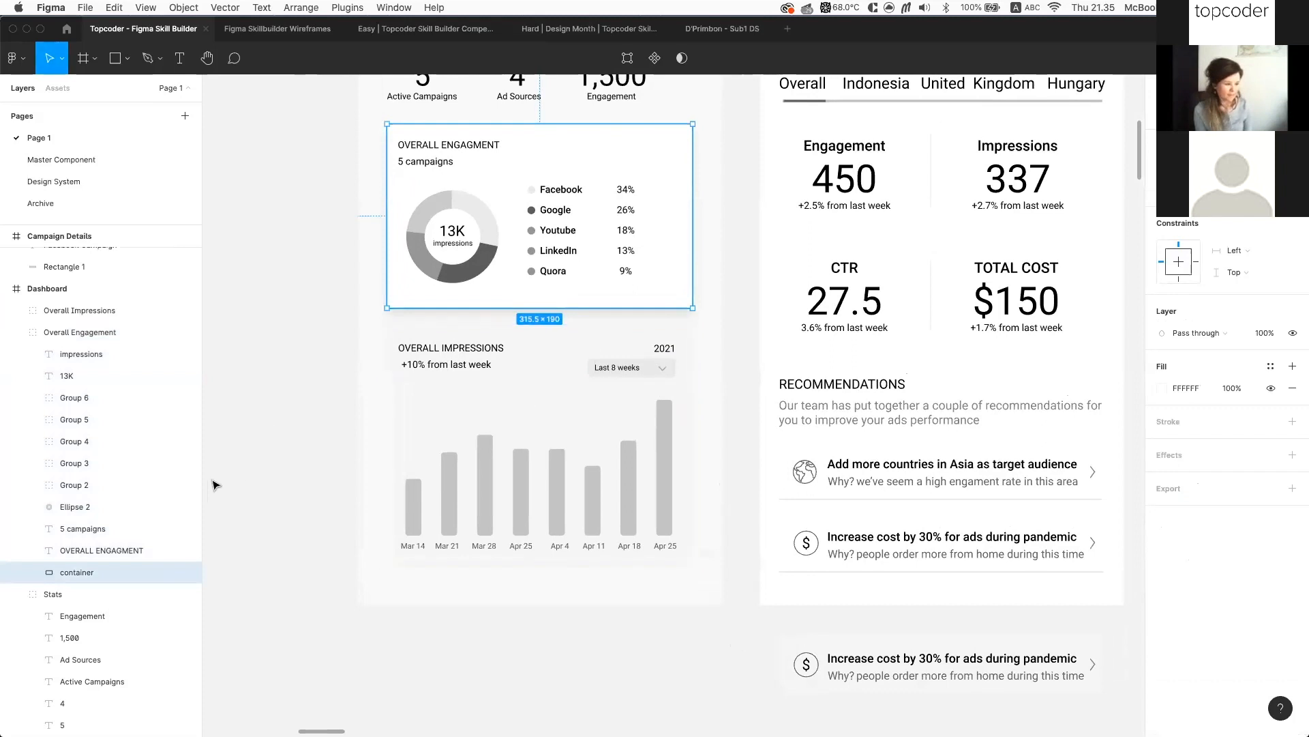
{"action": "scroll", "coordinate": [144, 414], "scroll_direction": "up", "scroll_amount": 1}
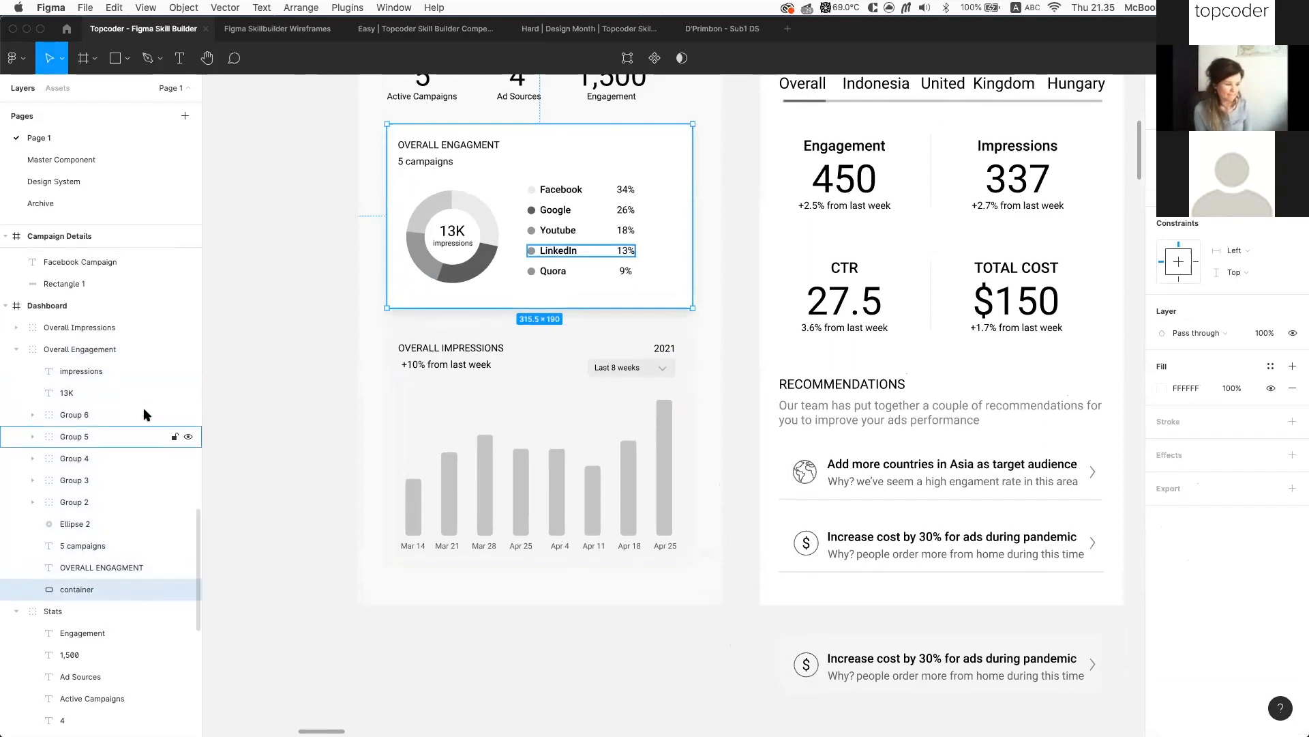
{"action": "left_click", "coordinate": [120, 351]}
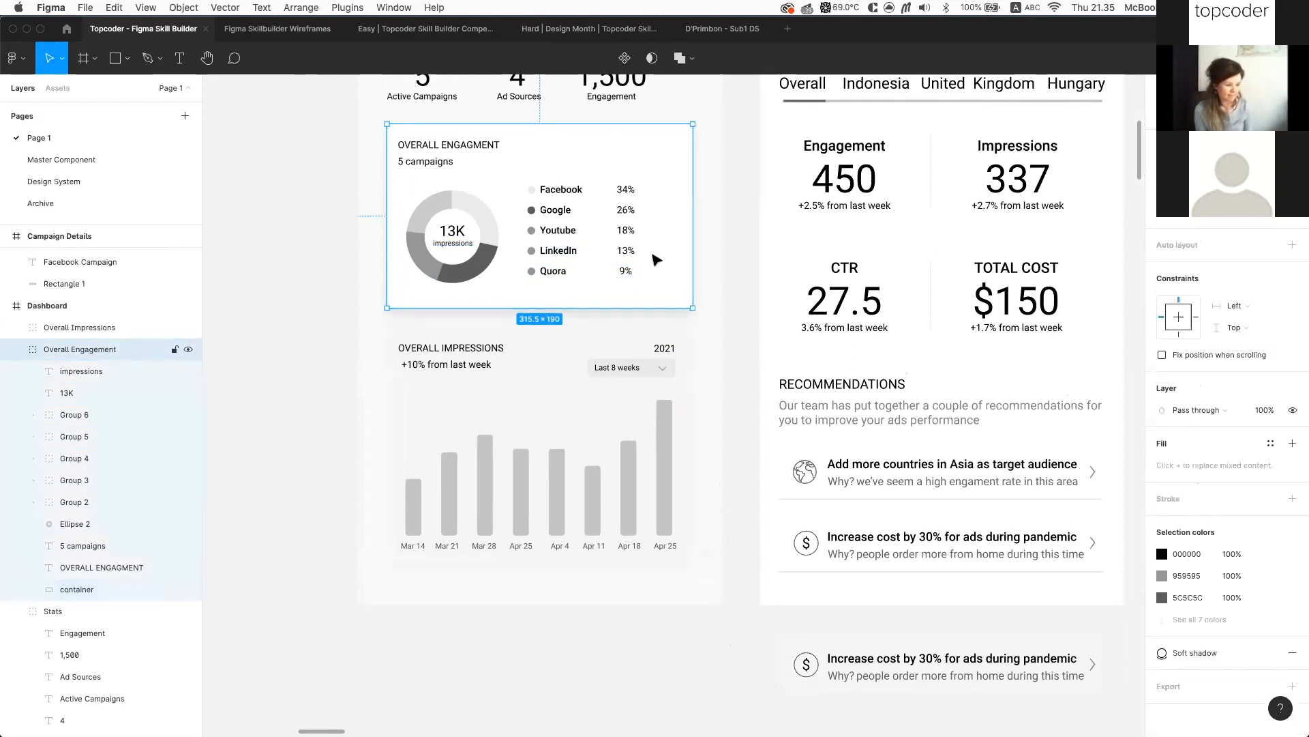
{"action": "left_click", "coordinate": [1289, 653]}
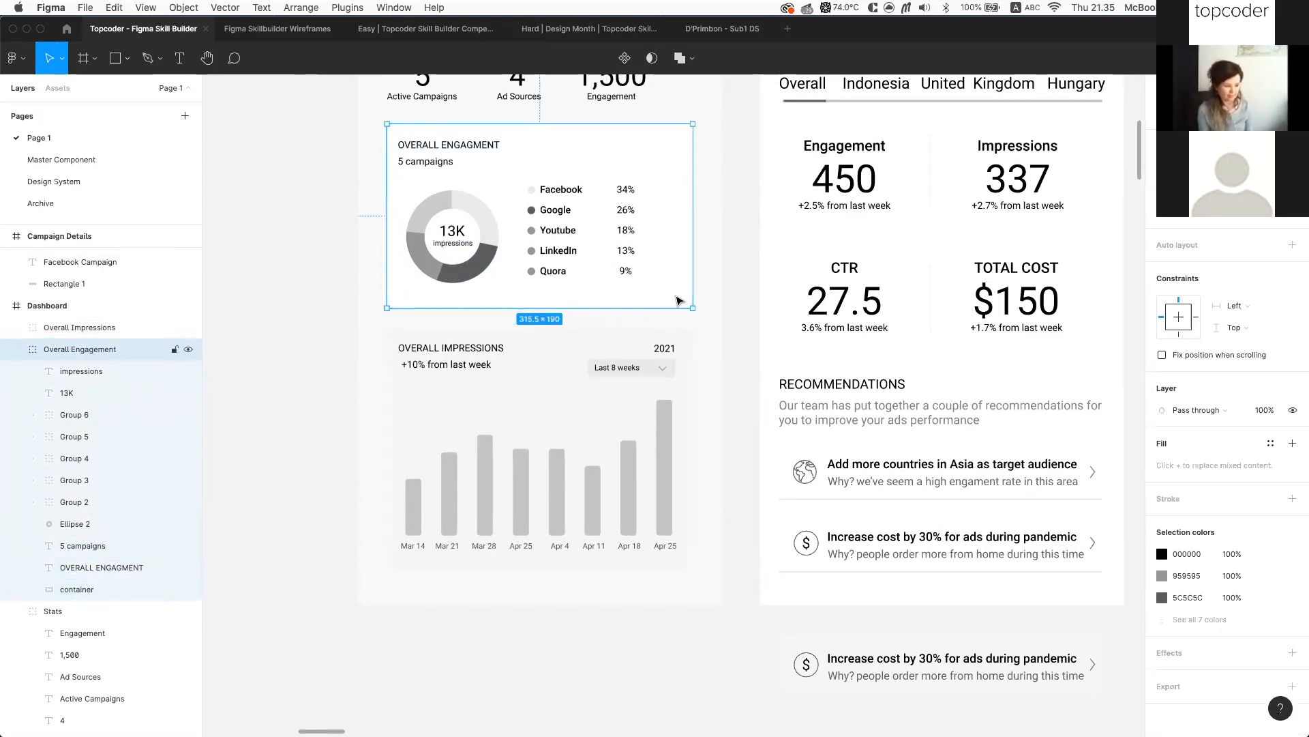
Apply the Soft shadow style to the card's container rectangle
{"action": "left_click", "coordinate": [94, 591]}
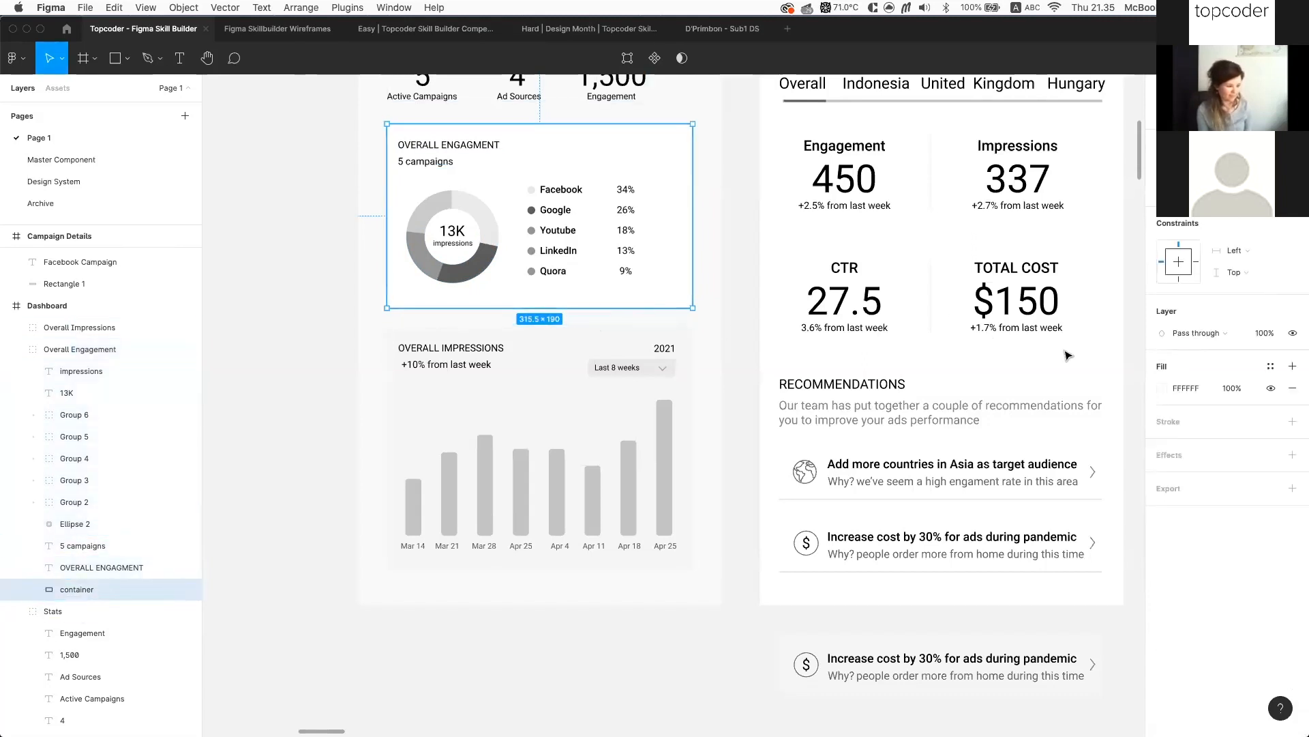
{"action": "left_click", "coordinate": [1272, 455]}
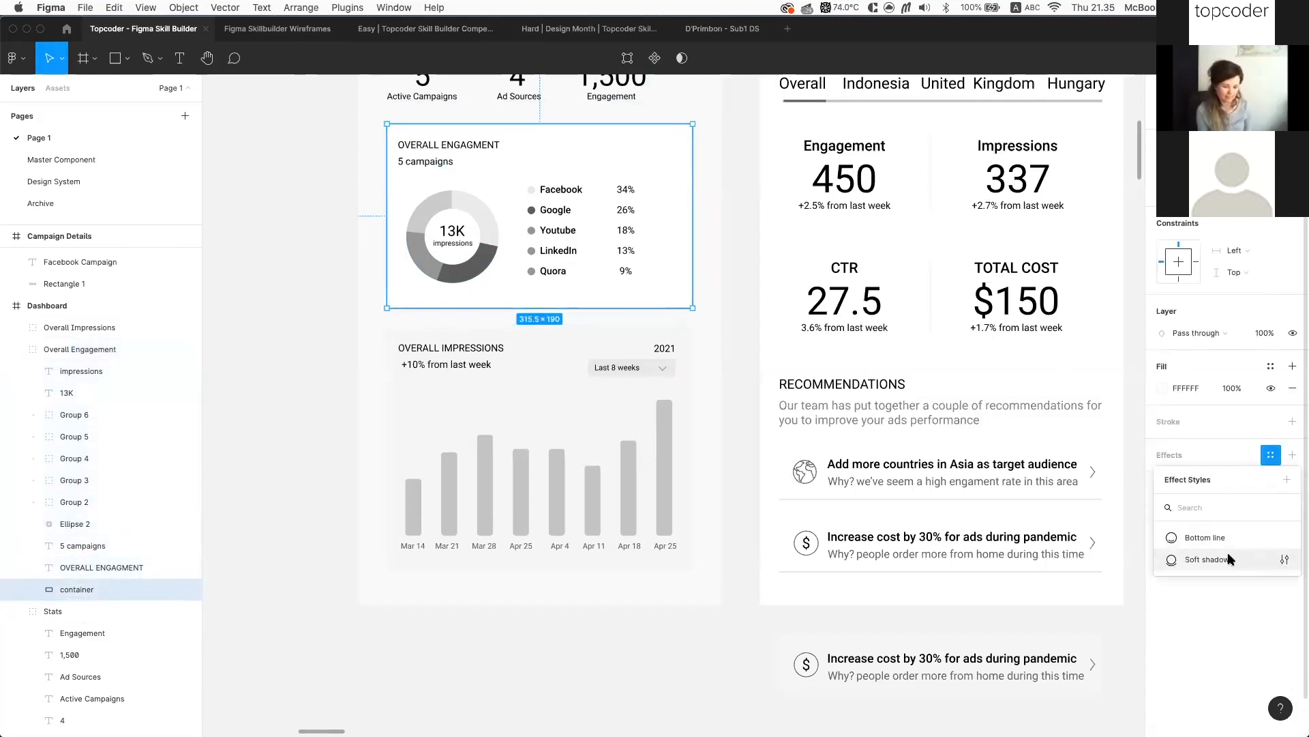
{"action": "left_click", "coordinate": [1206, 560]}
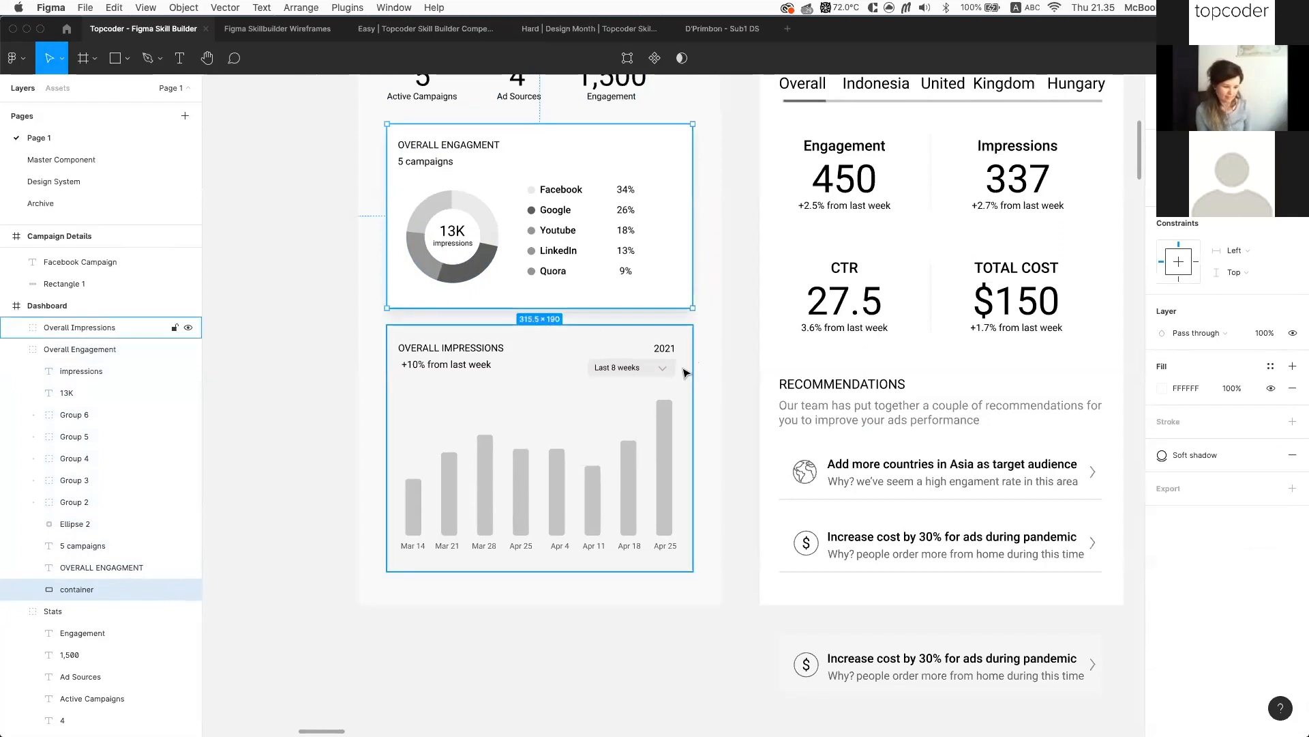
Copy the engagement container's properties and paste them onto the Overall Impressions container
{"action": "right_click", "coordinate": [666, 292]}
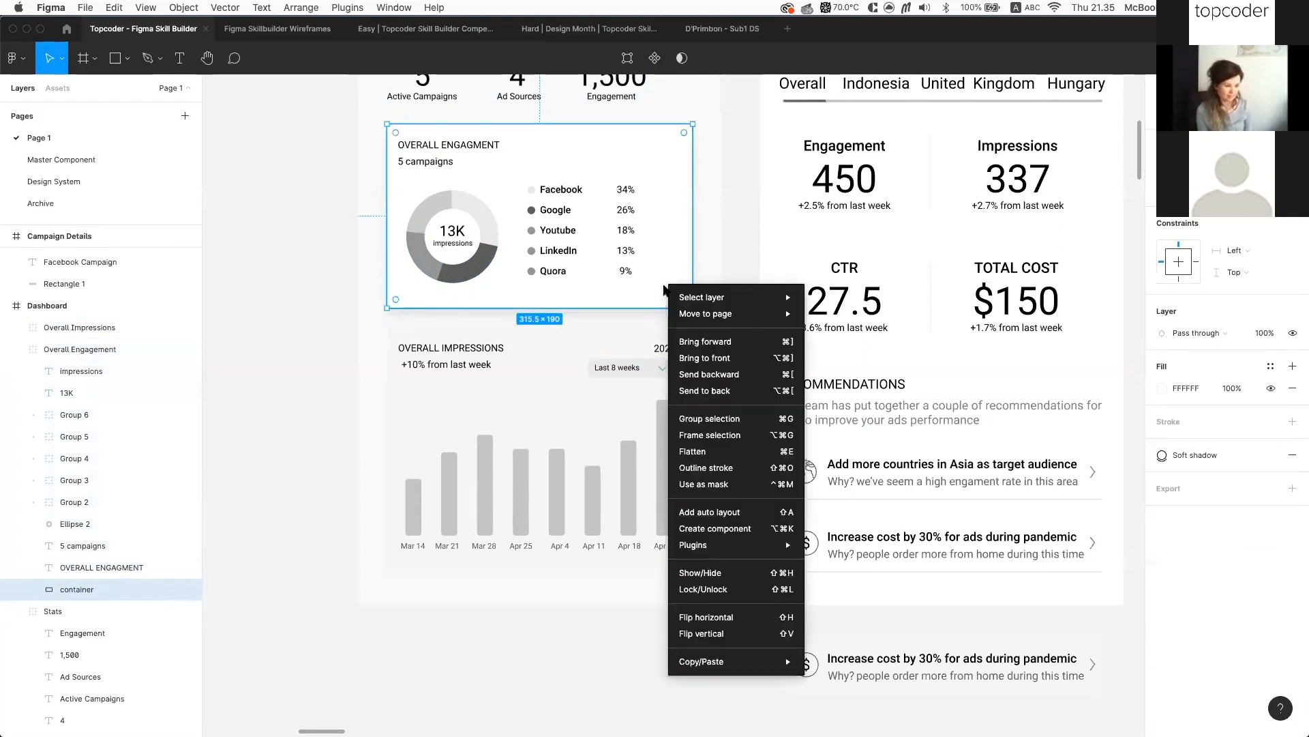
{"action": "mouse_move", "coordinate": [758, 659]}
{"action": "left_click", "coordinate": [836, 643]}
{"action": "left_click", "coordinate": [684, 382]}
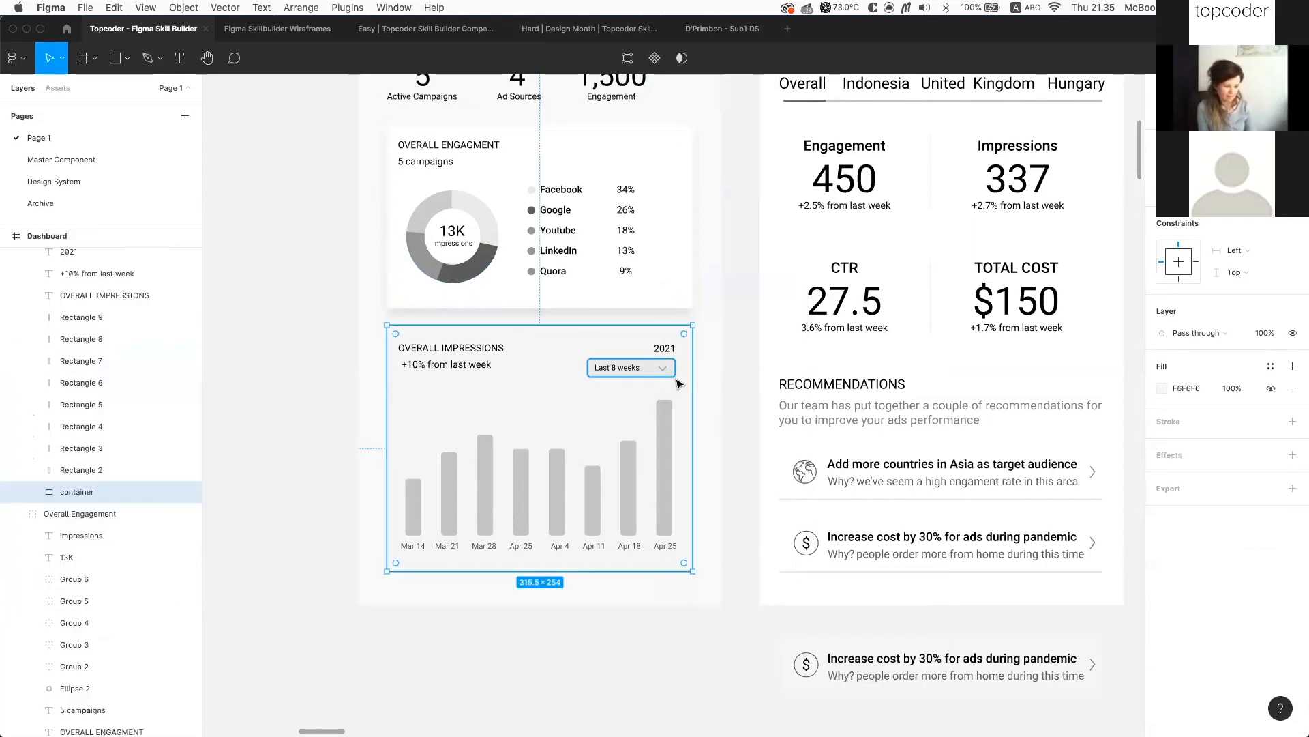
{"action": "right_click", "coordinate": [684, 396]}
{"action": "mouse_move", "coordinate": [795, 721]}
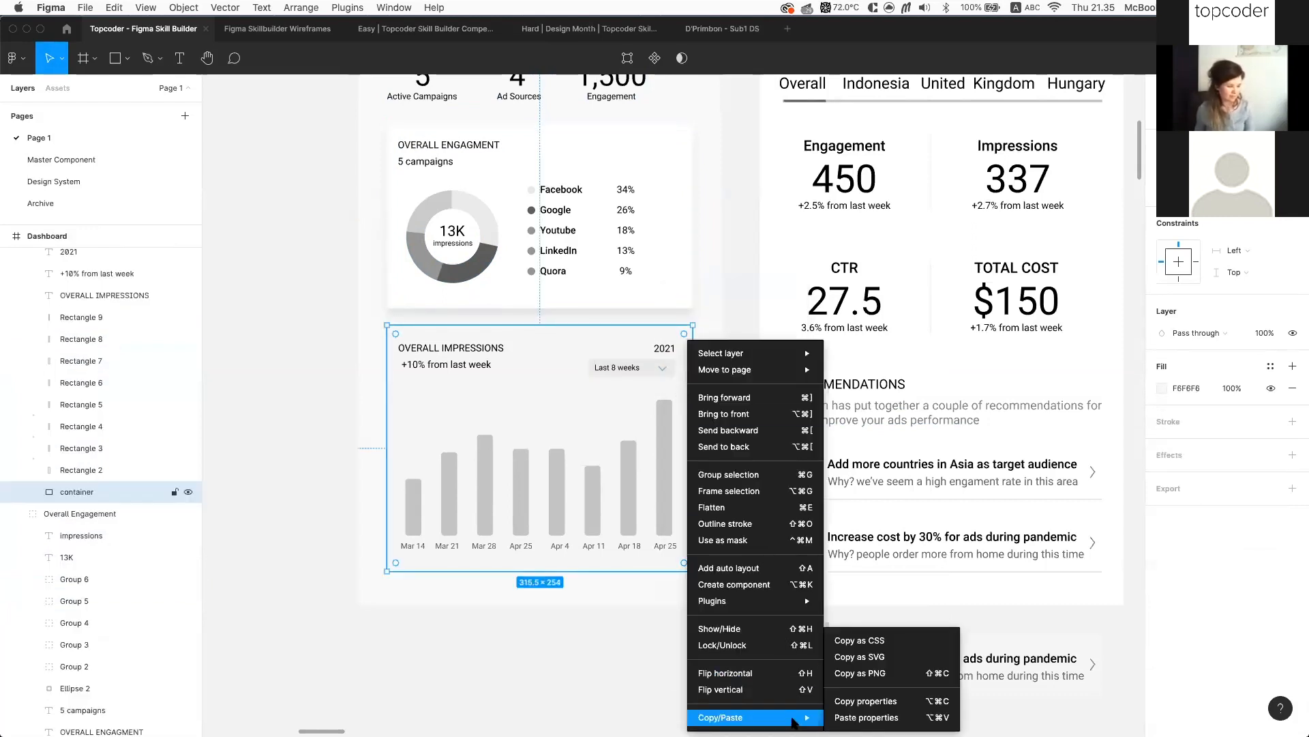
{"action": "left_click", "coordinate": [848, 719]}
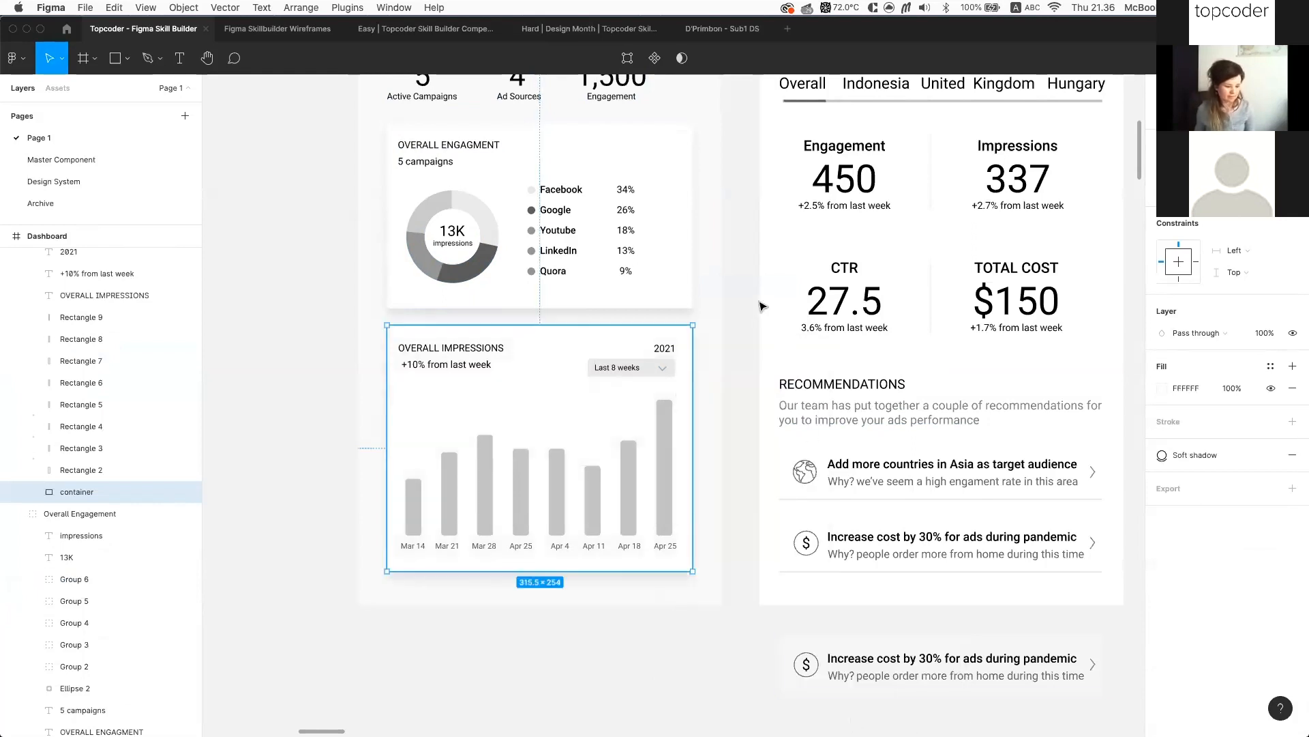
Set the engagement container's fill to the Neutral/White colour style
{"action": "left_click", "coordinate": [686, 233]}
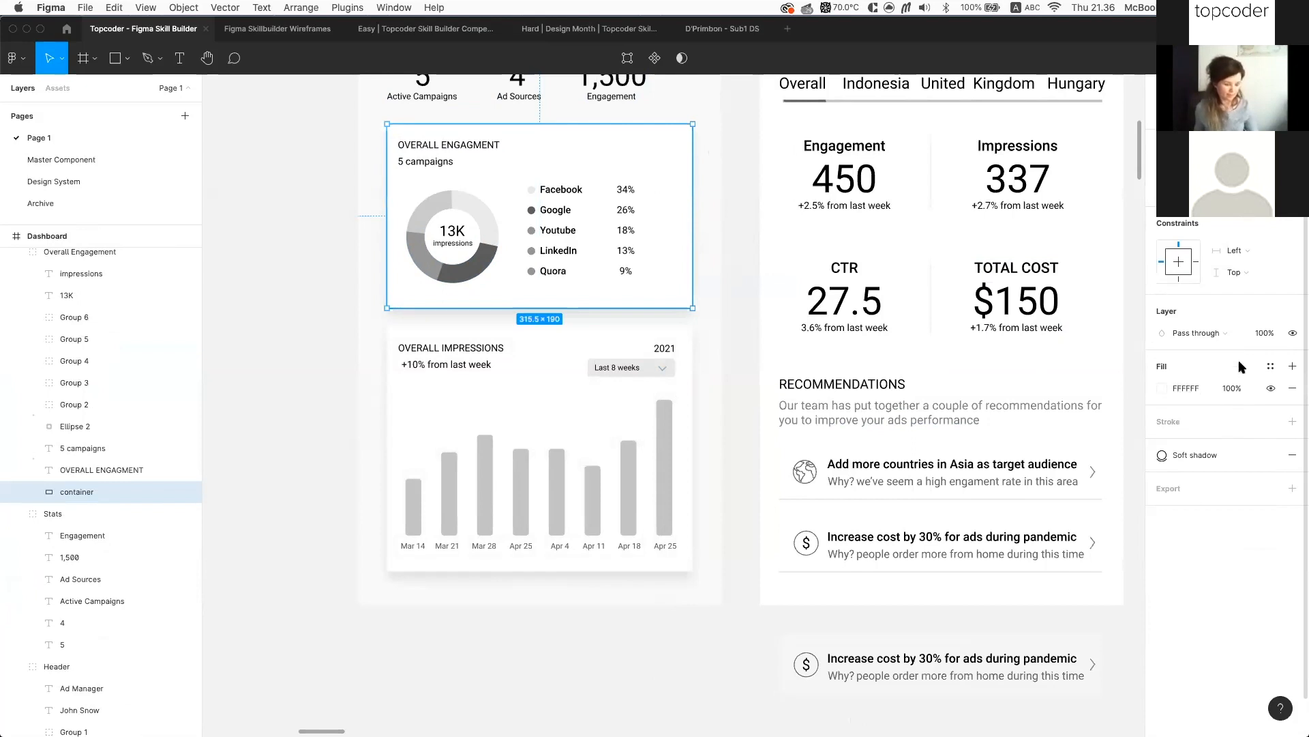
{"action": "left_click", "coordinate": [1270, 367]}
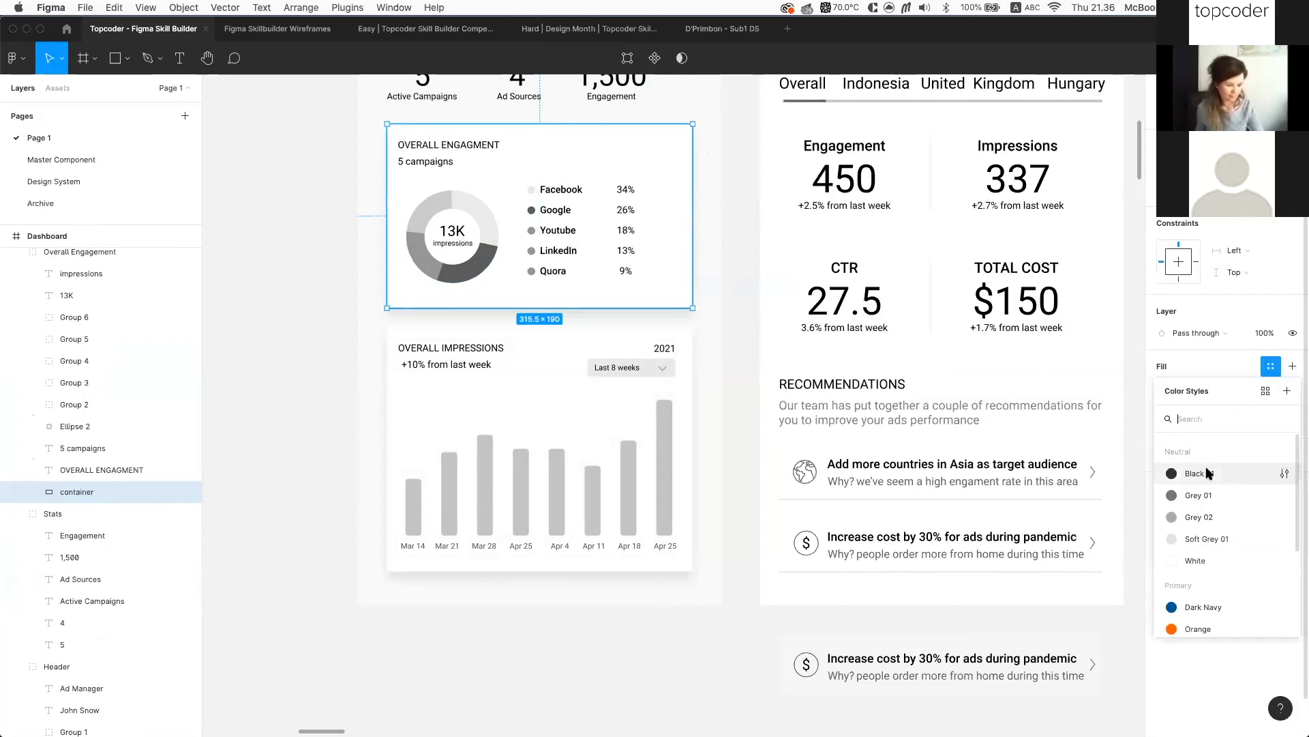
{"action": "left_click", "coordinate": [1228, 561]}
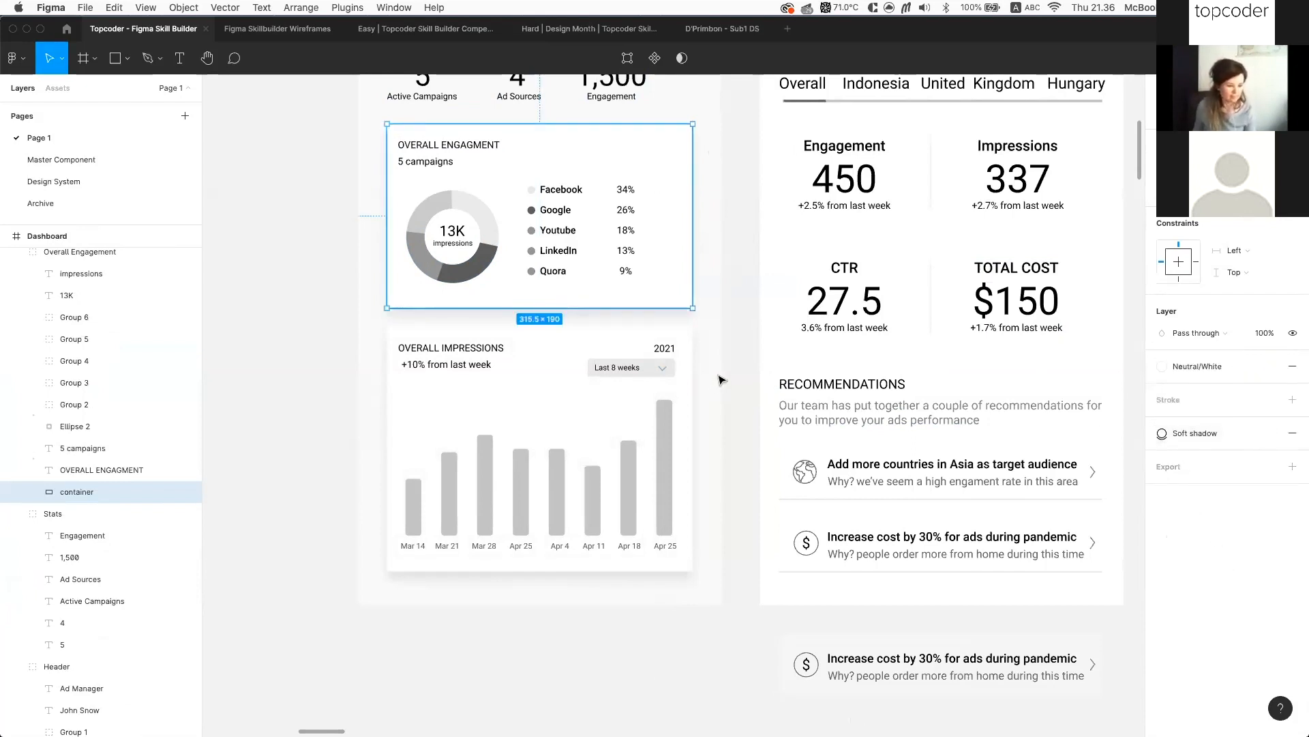
{"action": "scroll", "coordinate": [637, 380], "scroll_direction": "up", "scroll_amount": 2}
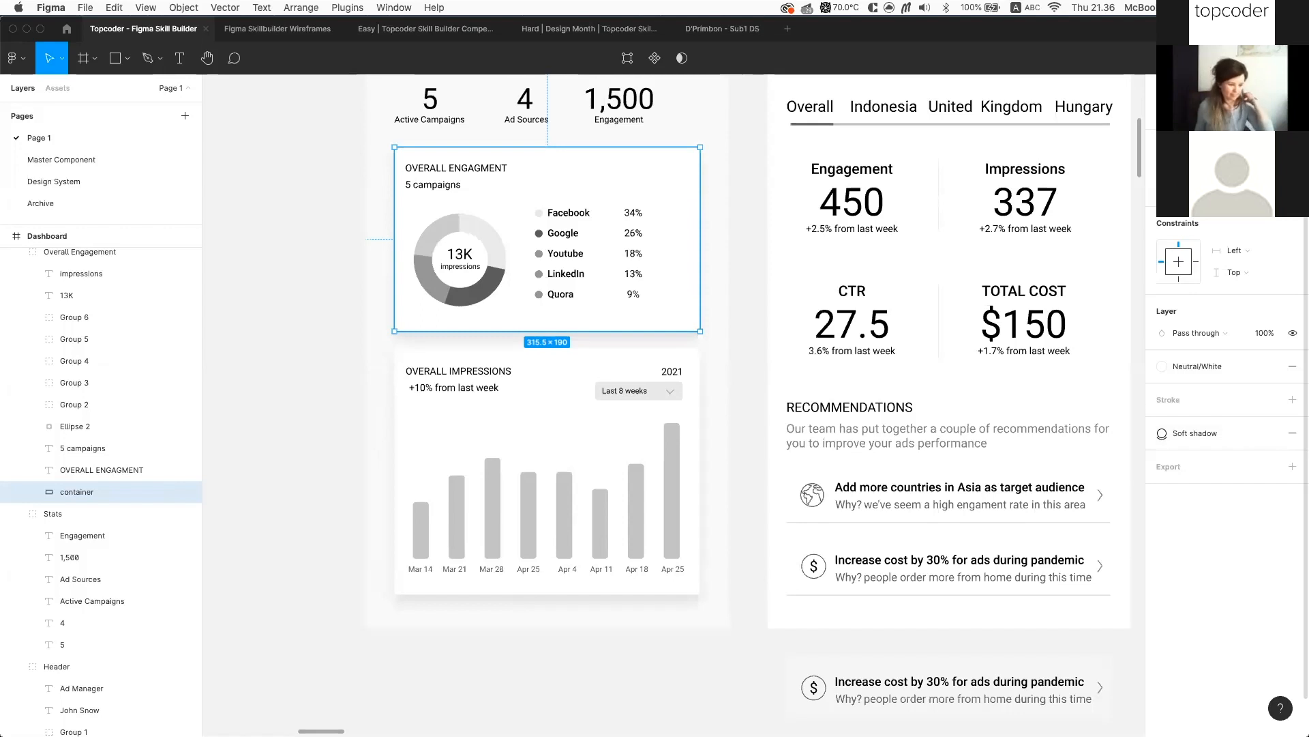
{"action": "left_click", "coordinate": [702, 179]}
Paste the updated white fill and rounded corners onto the impressions container
{"action": "left_click", "coordinate": [691, 165]}
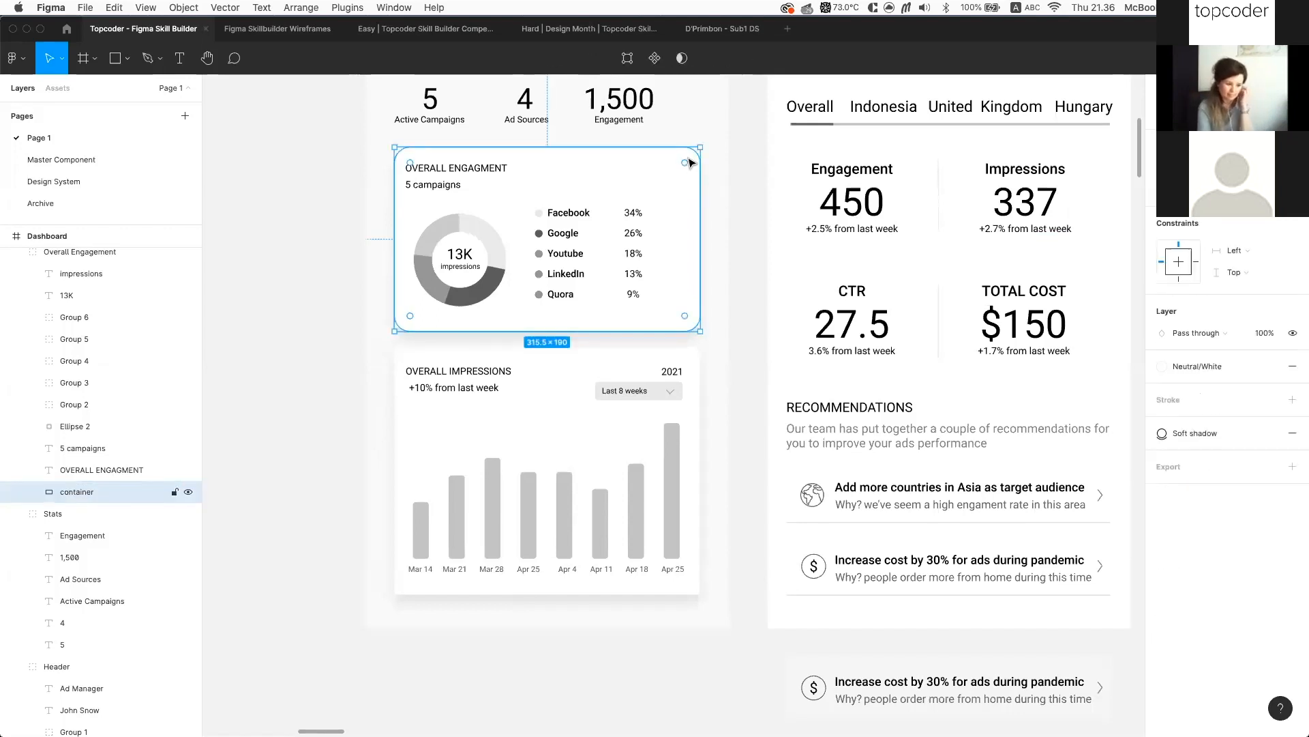
{"action": "right_click", "coordinate": [687, 161]}
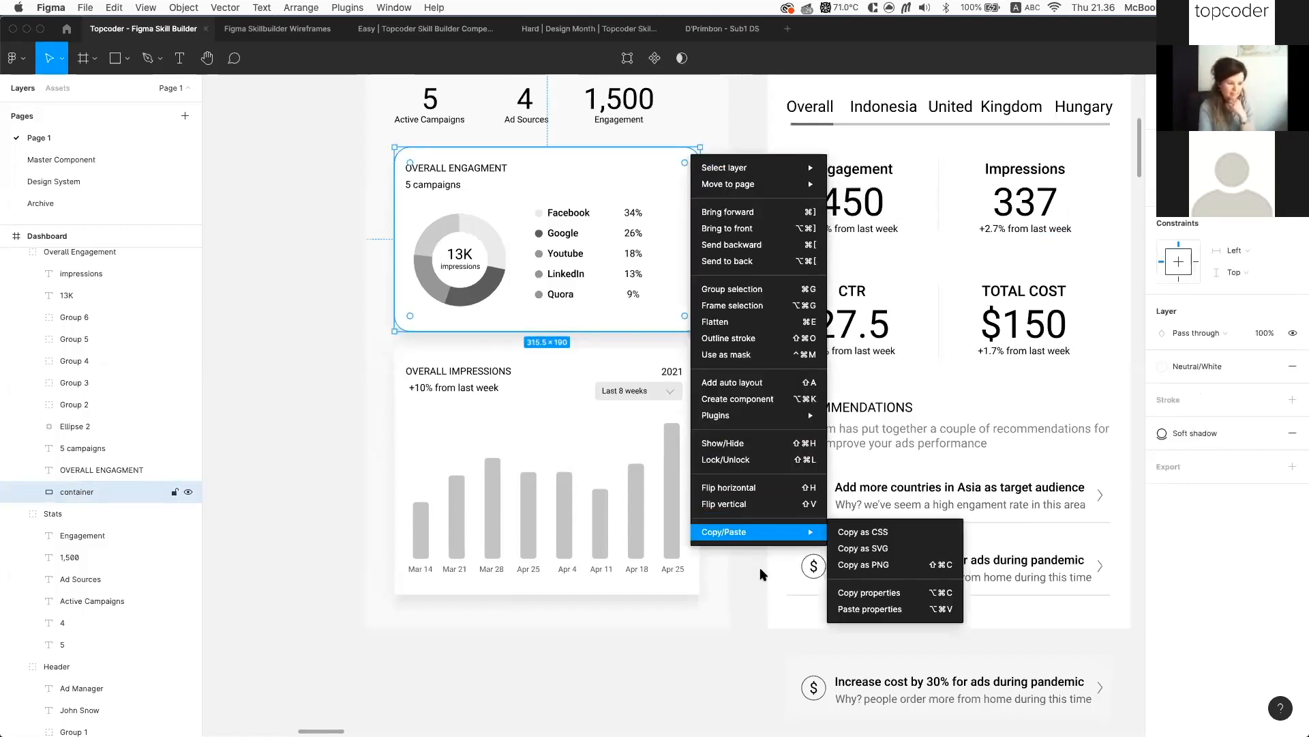
{"action": "left_click", "coordinate": [876, 590]}
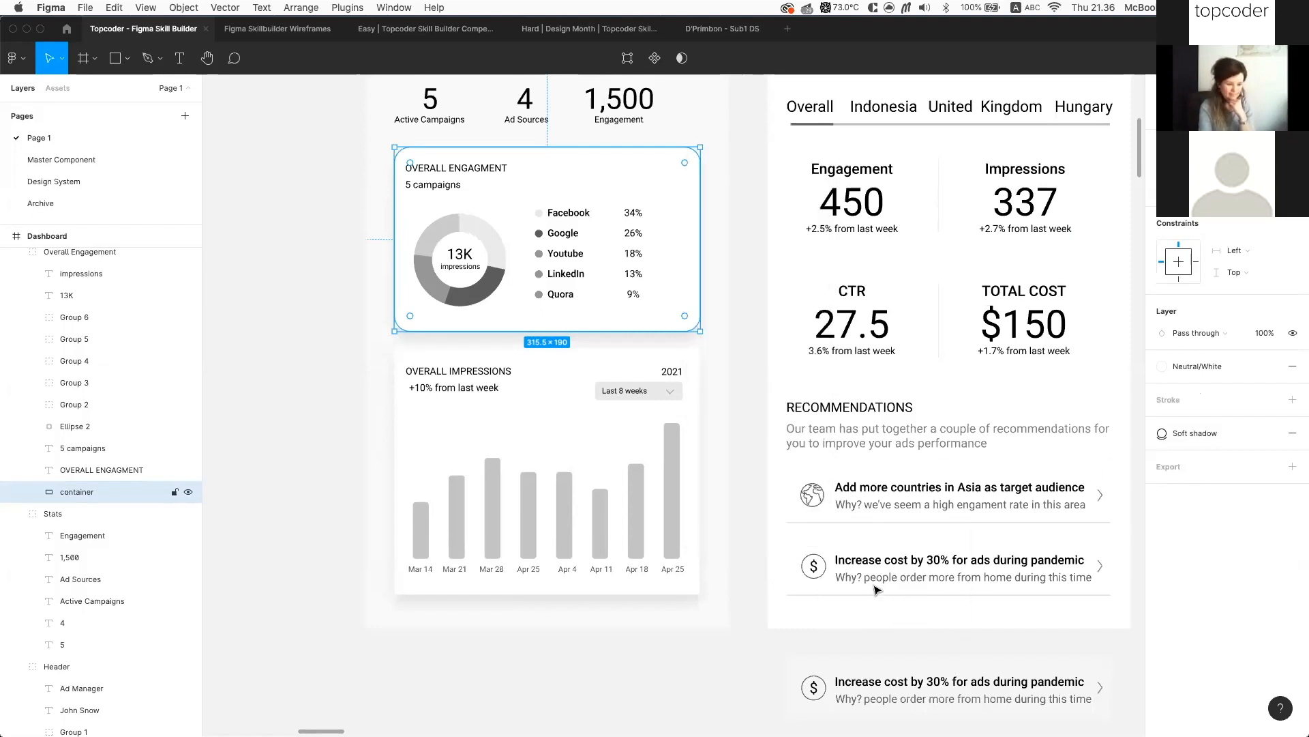
{"action": "left_click", "coordinate": [694, 394]}
{"action": "right_click", "coordinate": [697, 395]}
{"action": "mouse_move", "coordinate": [736, 716]}
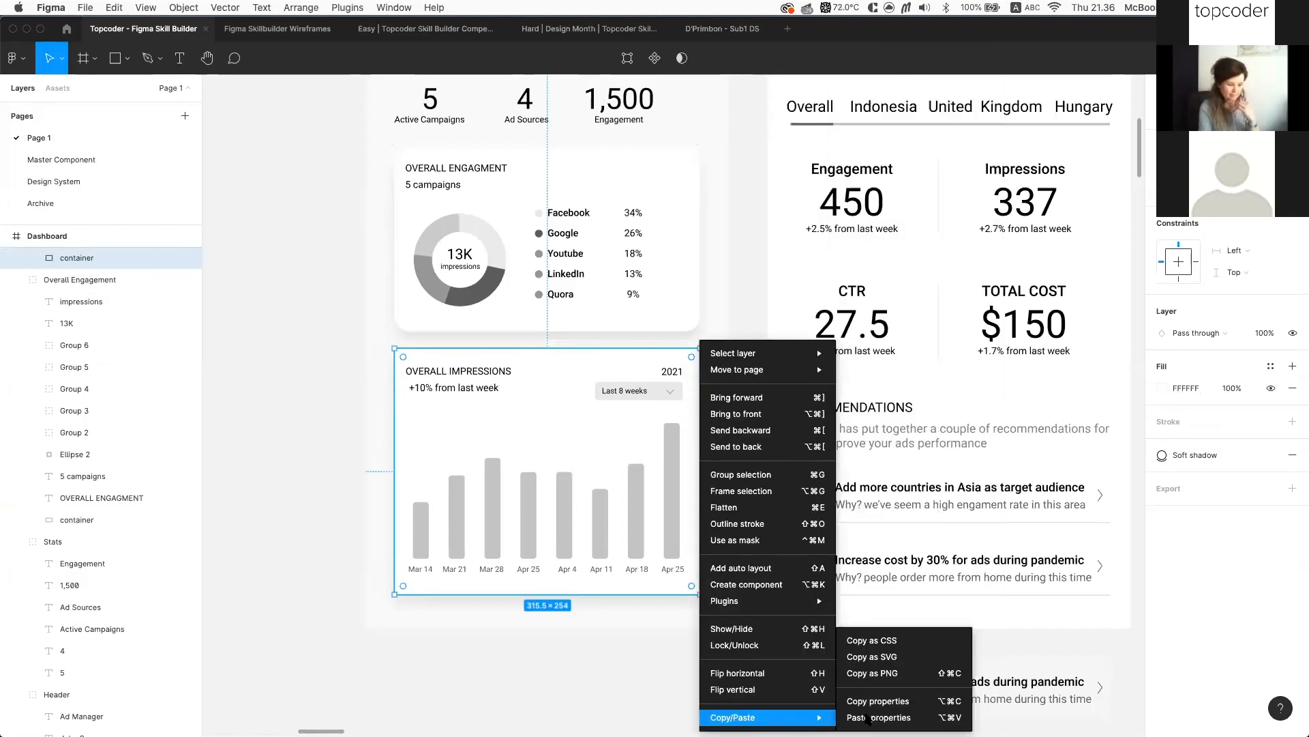
{"action": "left_click", "coordinate": [880, 716]}
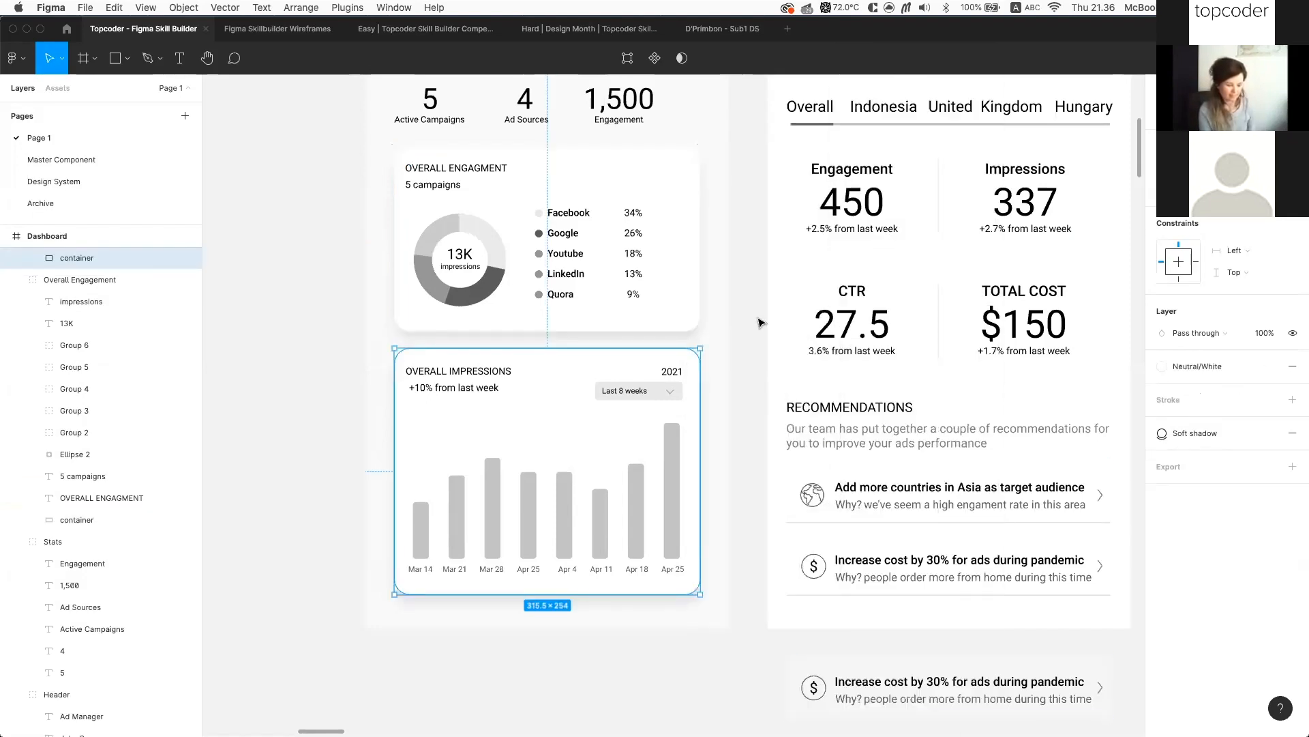
{"action": "scroll", "coordinate": [754, 321], "scroll_direction": "up", "scroll_amount": 5}
{"action": "left_click", "coordinate": [613, 380]}
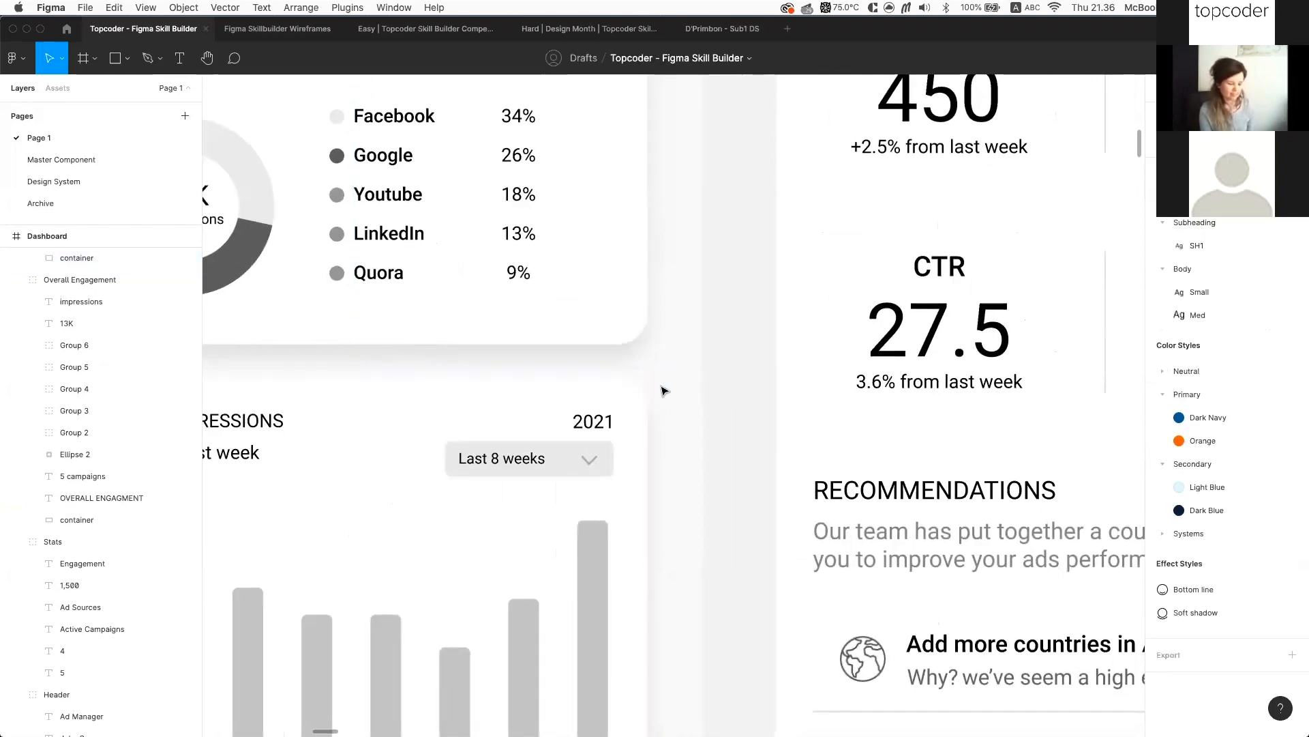
{"action": "scroll", "coordinate": [682, 301], "scroll_direction": "down", "scroll_amount": 5}
{"action": "left_click", "coordinate": [102, 520]}
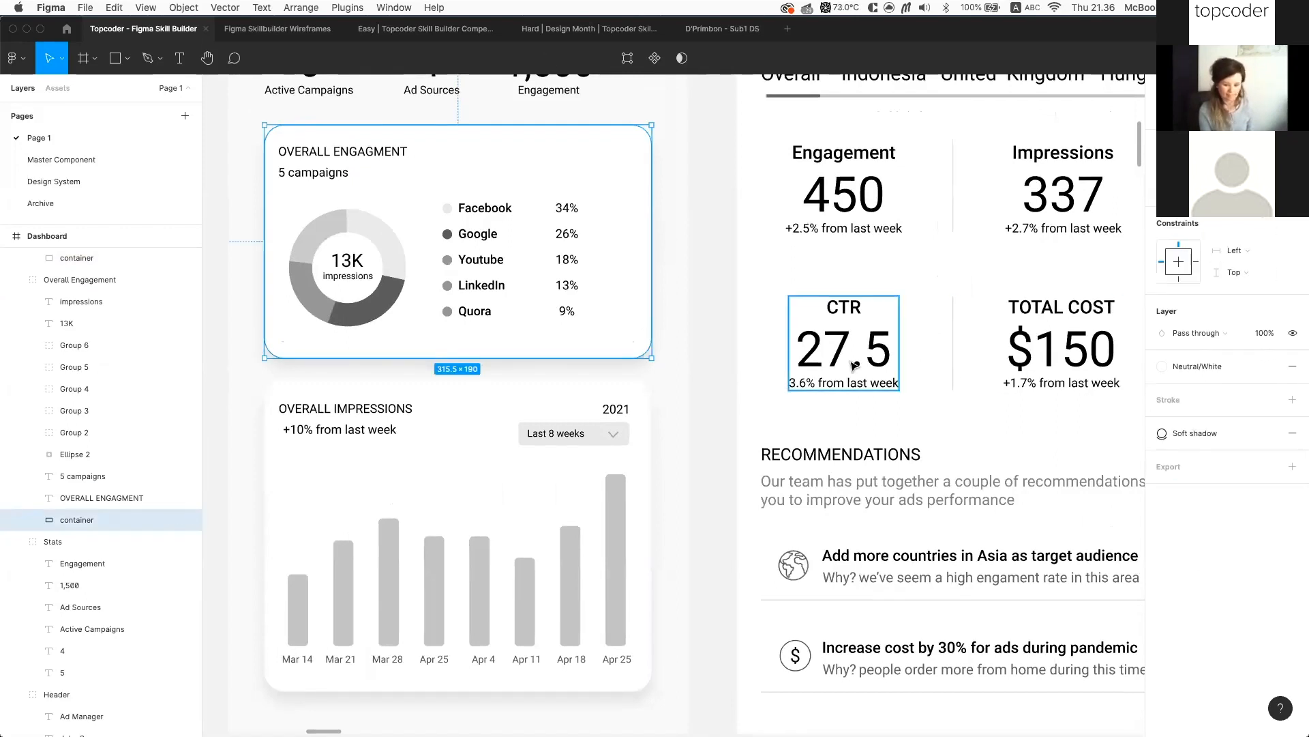
{"action": "left_click", "coordinate": [651, 409]}
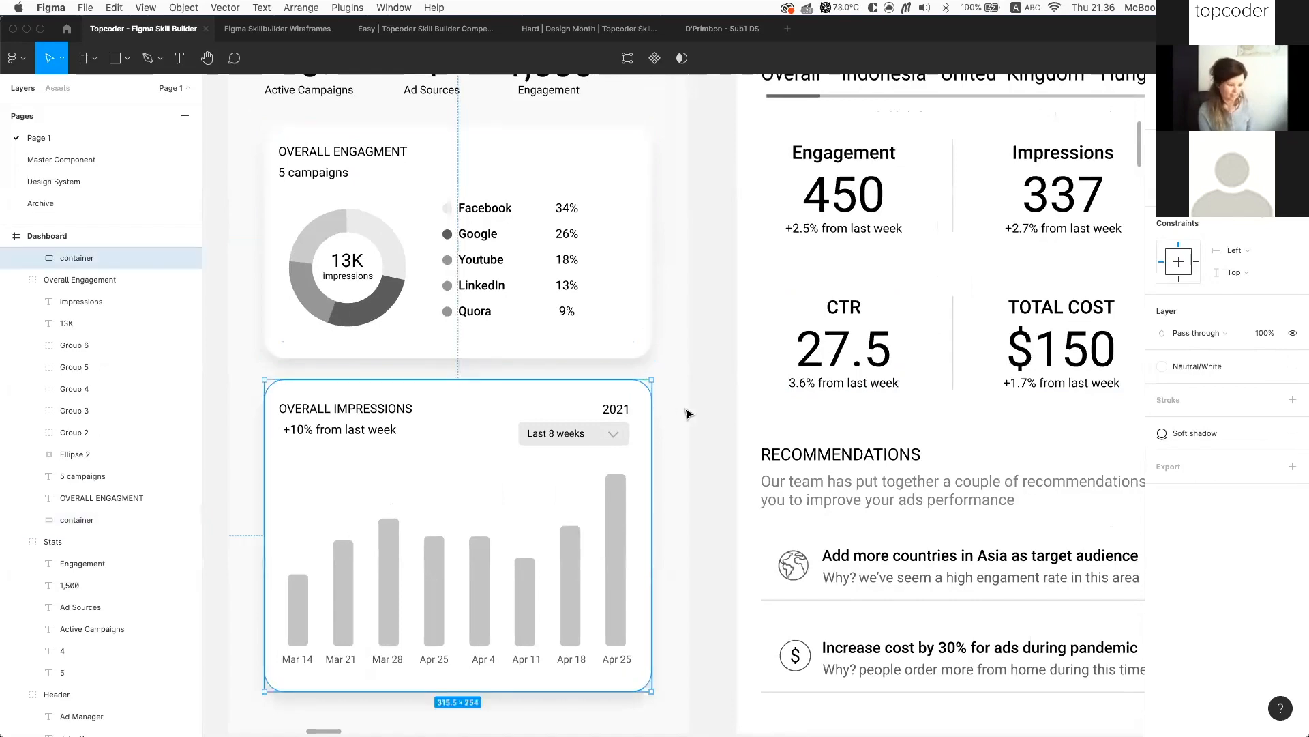
{"action": "scroll", "coordinate": [686, 409], "scroll_direction": "down", "scroll_amount": 2}
{"action": "scroll", "coordinate": [590, 415], "scroll_direction": "down", "scroll_amount": 2}
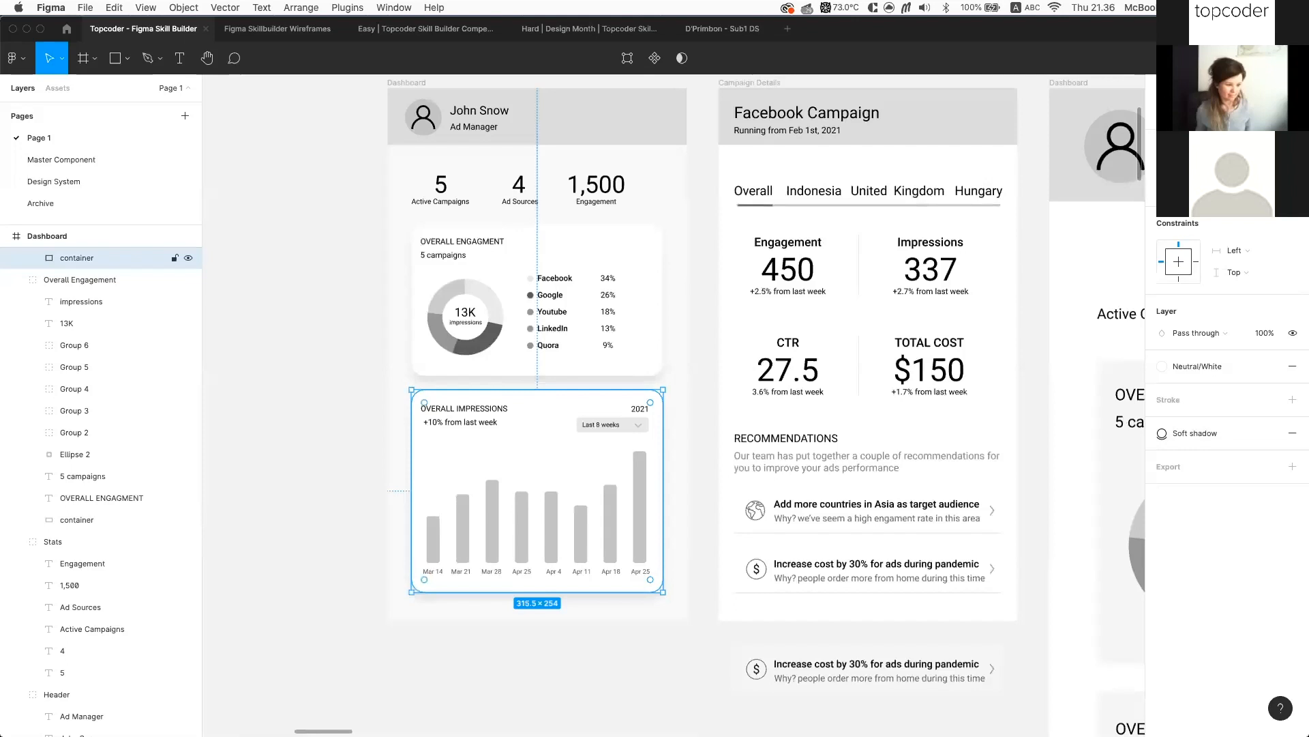
{"action": "left_click", "coordinate": [76, 520], "text": "shift"}
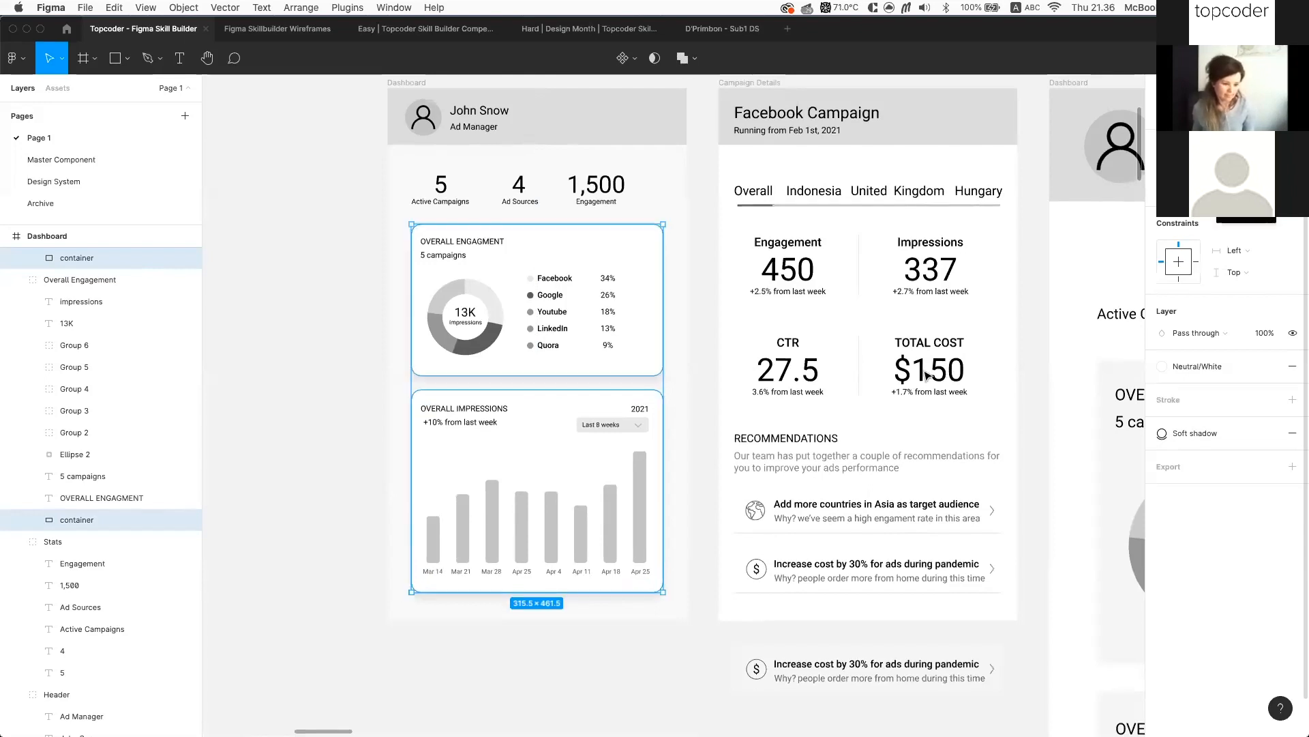
{"action": "left_click", "coordinate": [642, 364]}
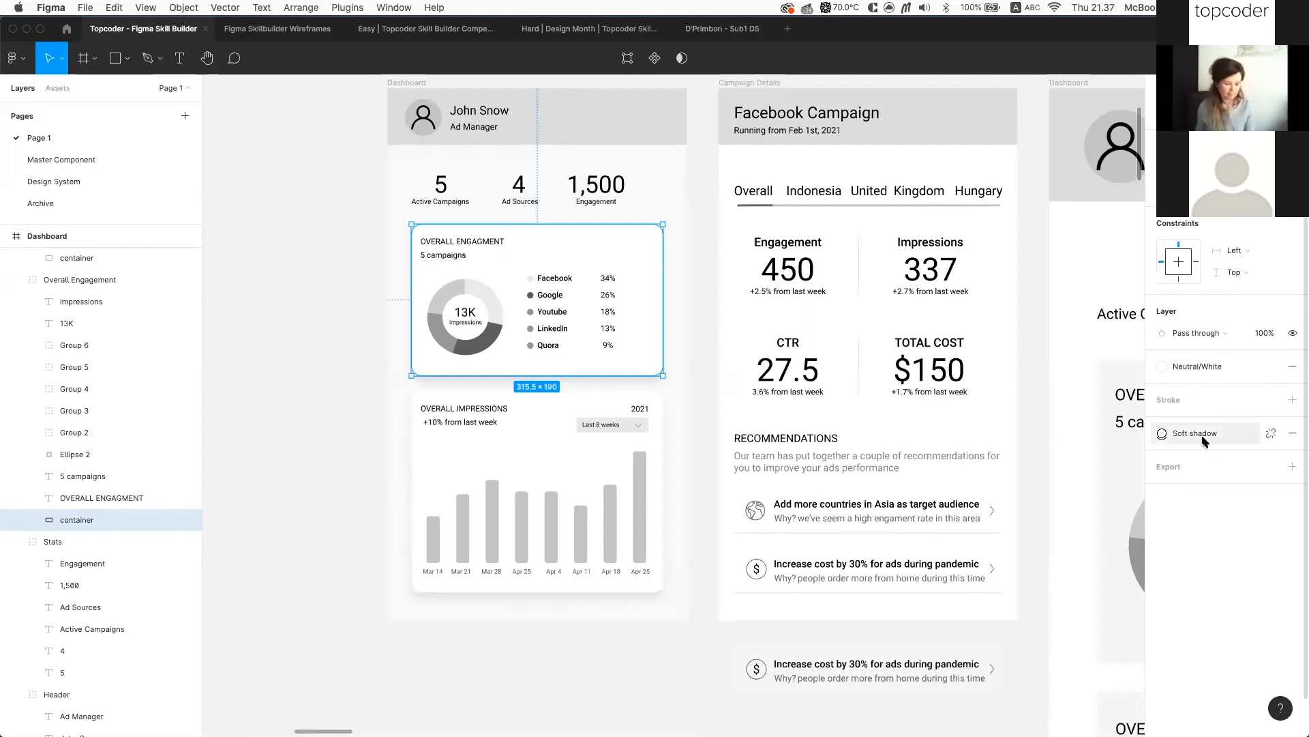
{"action": "left_click", "coordinate": [687, 246]}
{"action": "scroll", "coordinate": [689, 246], "scroll_direction": "left", "scroll_amount": 2}
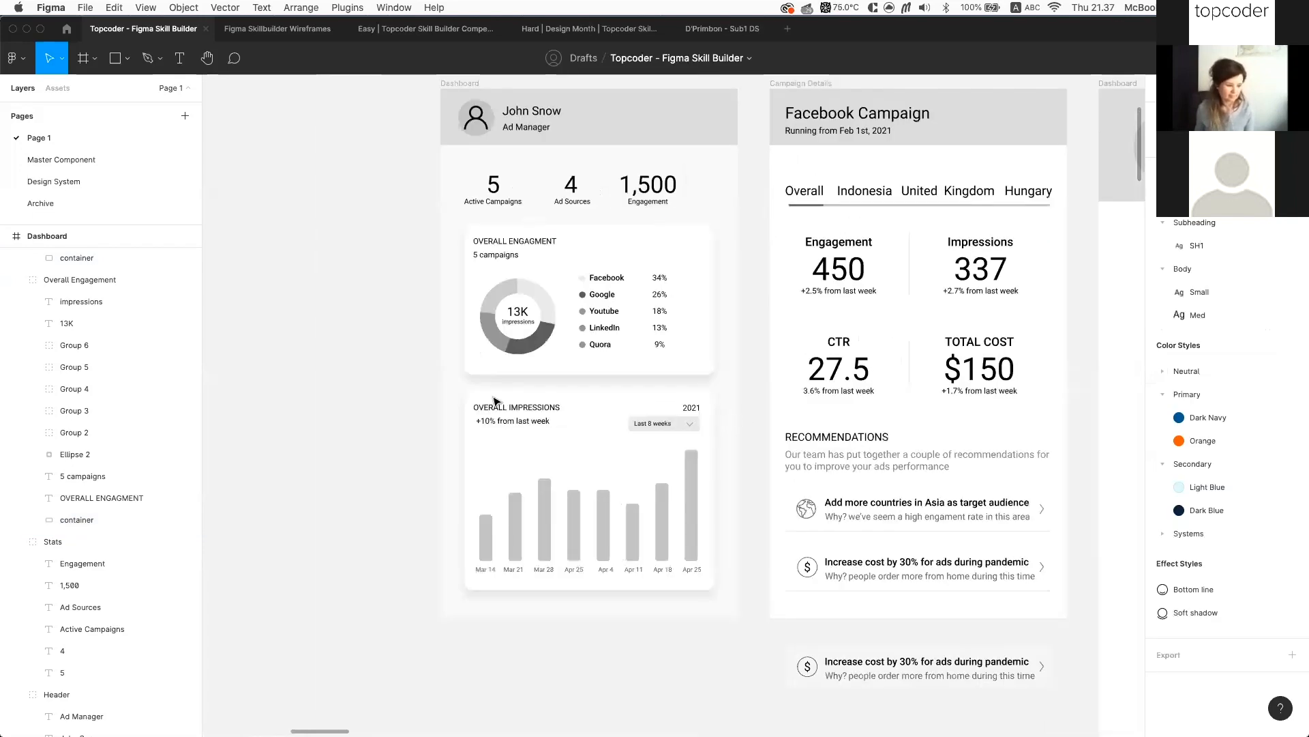
{"action": "scroll", "coordinate": [494, 402], "scroll_direction": "down", "scroll_amount": 5}
{"action": "scroll", "coordinate": [585, 371], "scroll_direction": "left", "scroll_amount": 7}
{"action": "scroll", "coordinate": [480, 374], "scroll_direction": "down", "scroll_amount": 3}
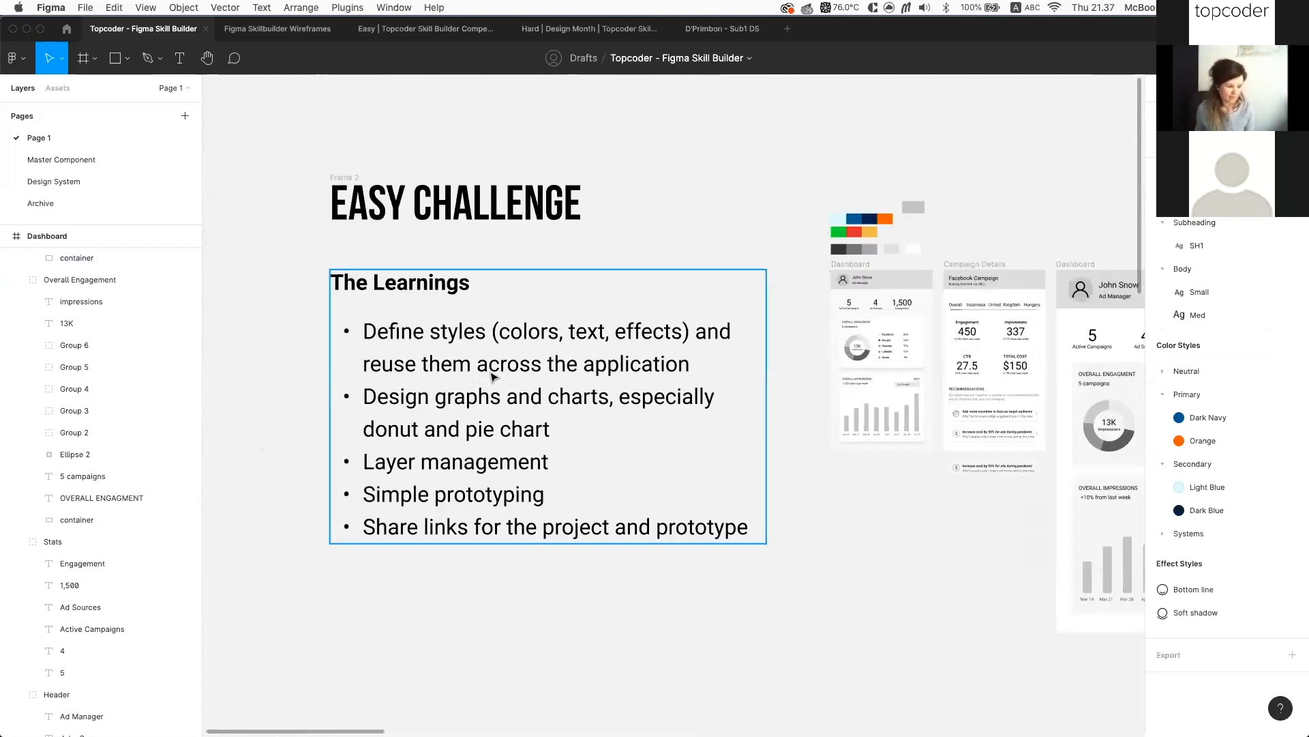
{"action": "scroll", "coordinate": [491, 375], "scroll_direction": "up", "scroll_amount": 2}
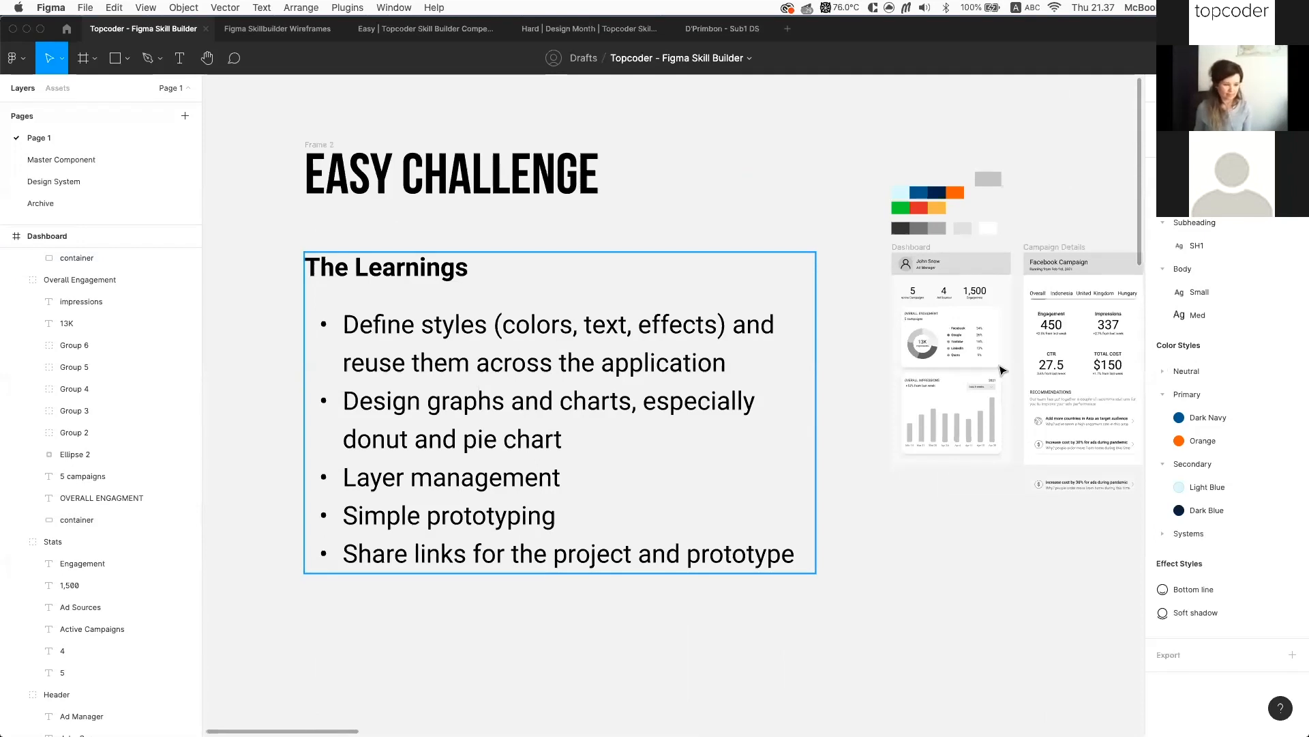
{"action": "scroll", "coordinate": [1002, 369], "scroll_direction": "up", "scroll_amount": 3}
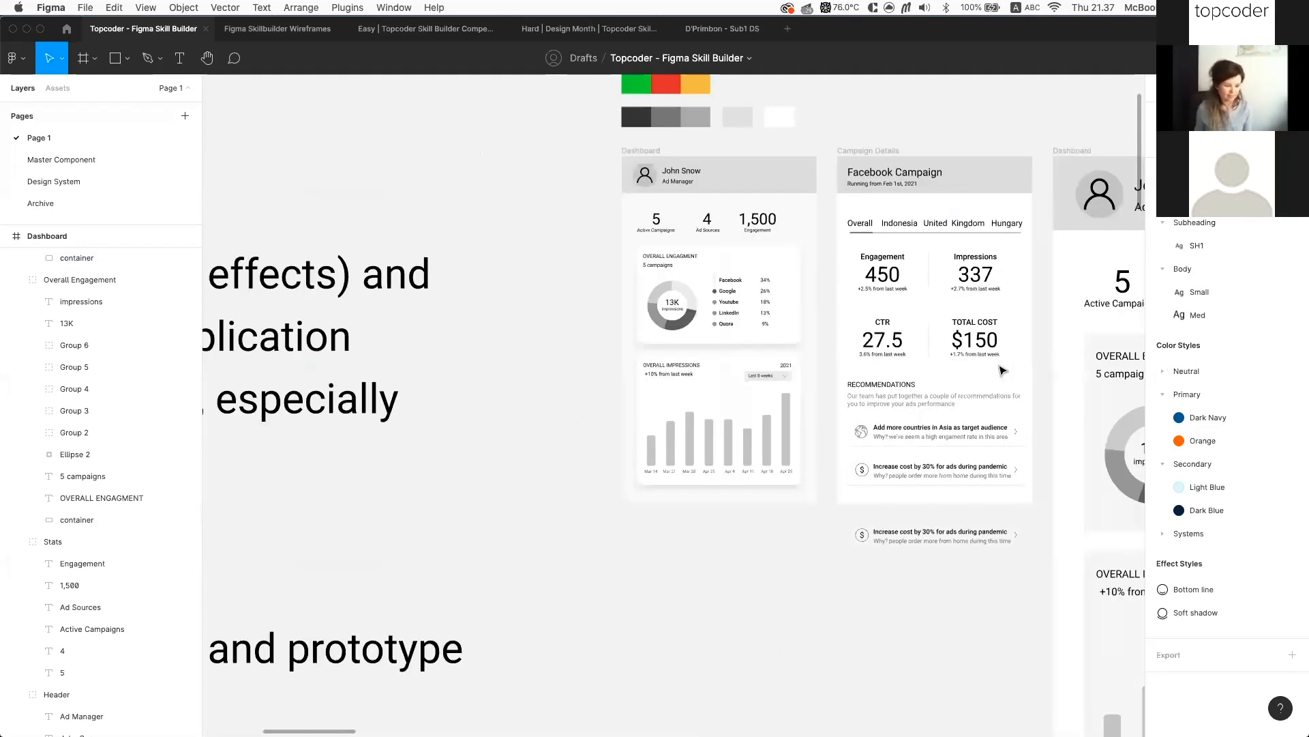
{"action": "scroll", "coordinate": [962, 306], "scroll_direction": "right", "scroll_amount": 1}
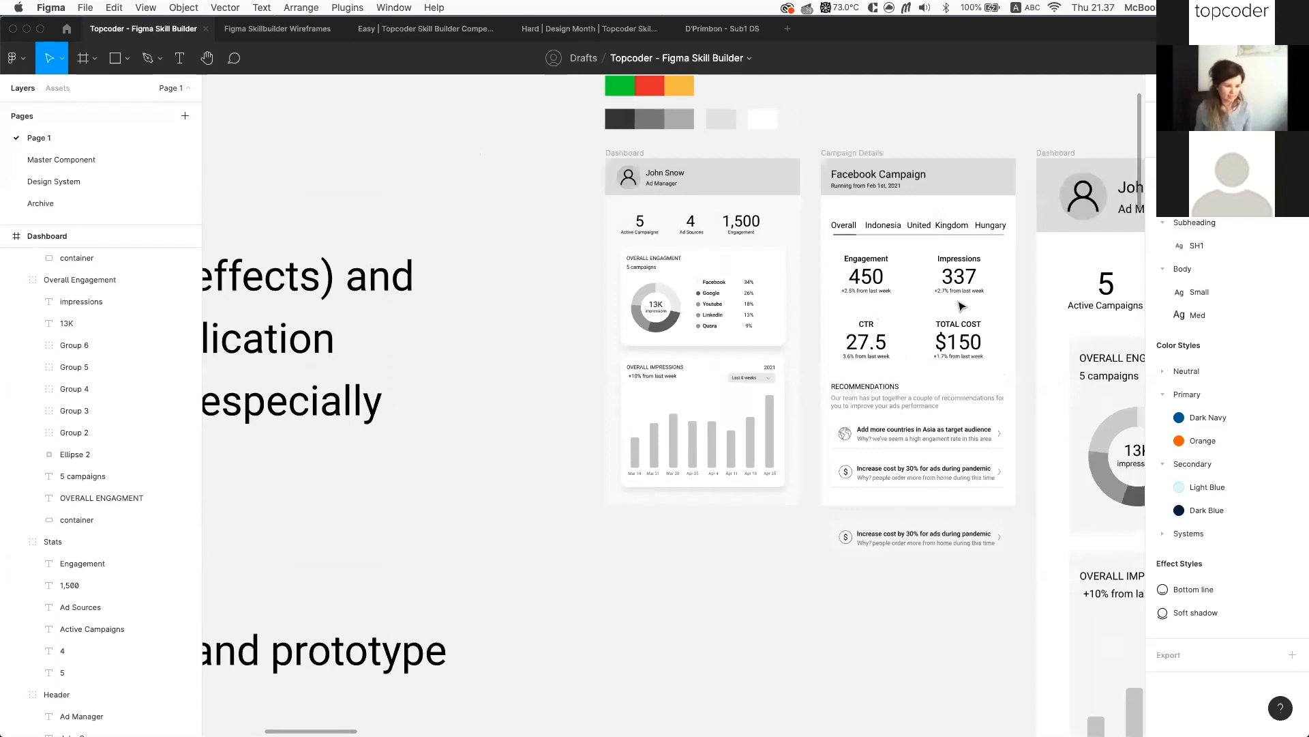
{"action": "scroll", "coordinate": [961, 305], "scroll_direction": "right", "scroll_amount": 5}
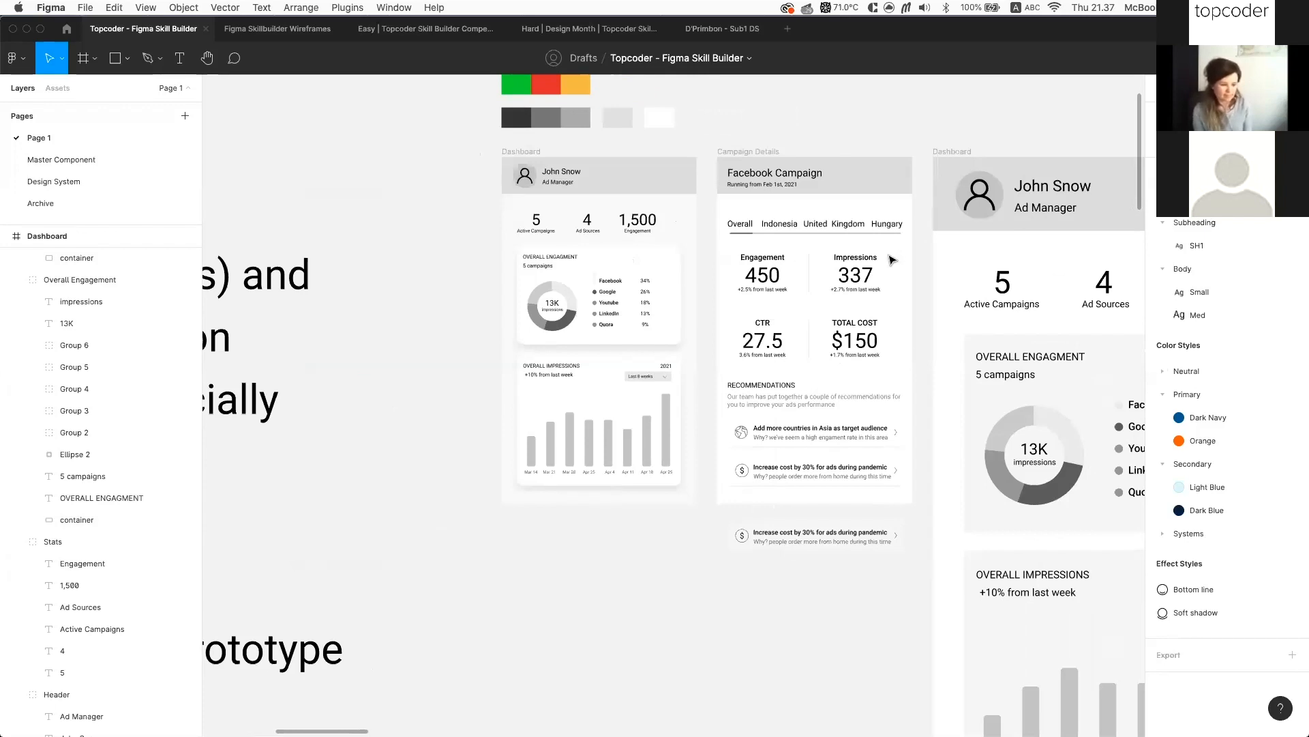
{"action": "scroll", "coordinate": [887, 256], "scroll_direction": "right", "scroll_amount": 2}
{"action": "scroll", "coordinate": [805, 228], "scroll_direction": "right", "scroll_amount": 2}
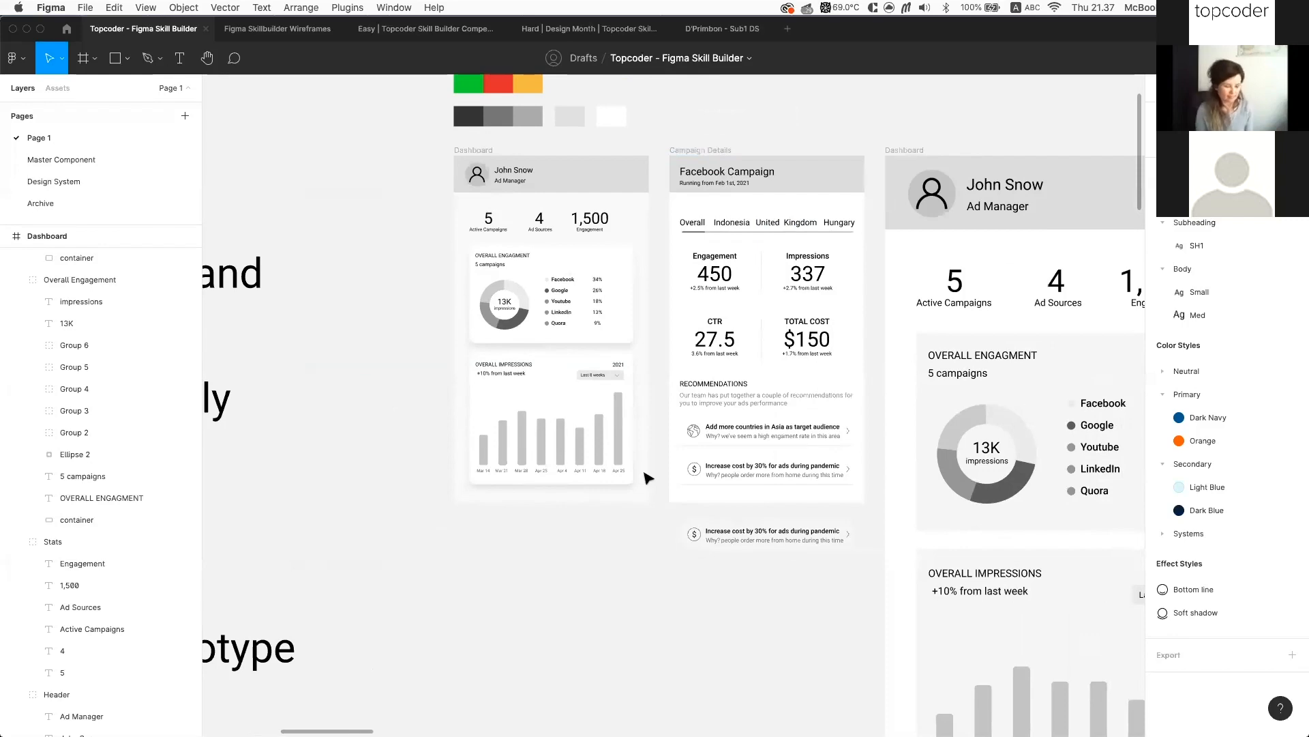
{"action": "scroll", "coordinate": [540, 313], "scroll_direction": "left", "scroll_amount": 4}
{"action": "scroll", "coordinate": [541, 313], "scroll_direction": "down", "scroll_amount": 5}
{"action": "scroll", "coordinate": [790, 292], "scroll_direction": "up", "scroll_amount": 6}
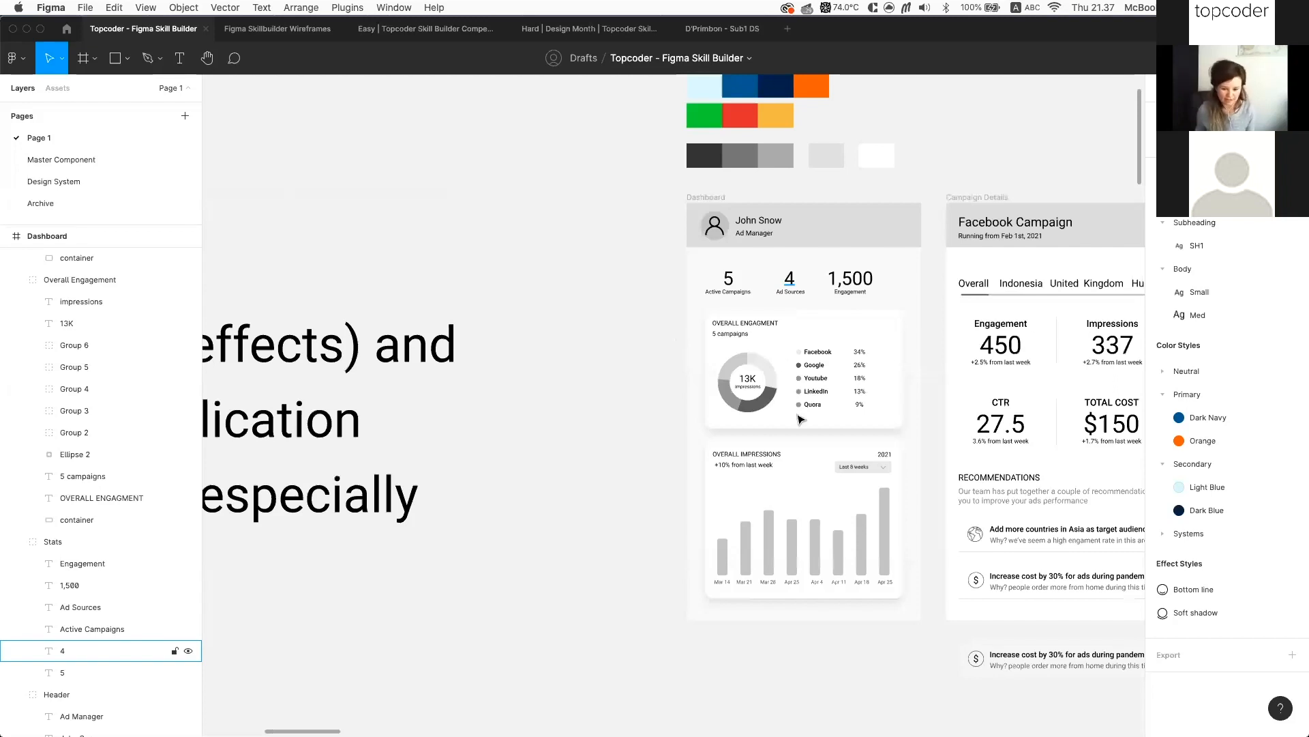
{"action": "left_click", "coordinate": [789, 278]}
{"action": "scroll", "coordinate": [726, 386], "scroll_direction": "down", "scroll_amount": 1}
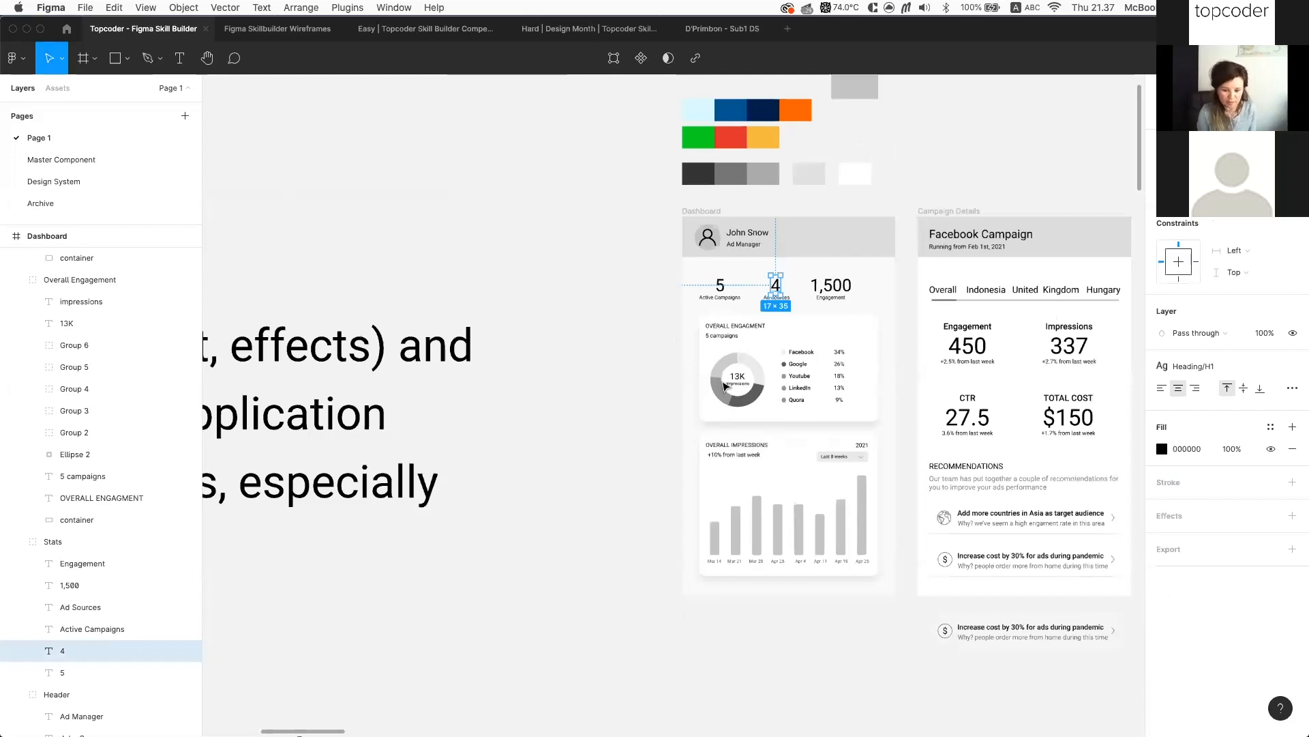
{"action": "scroll", "coordinate": [725, 386], "scroll_direction": "down", "scroll_amount": 3}
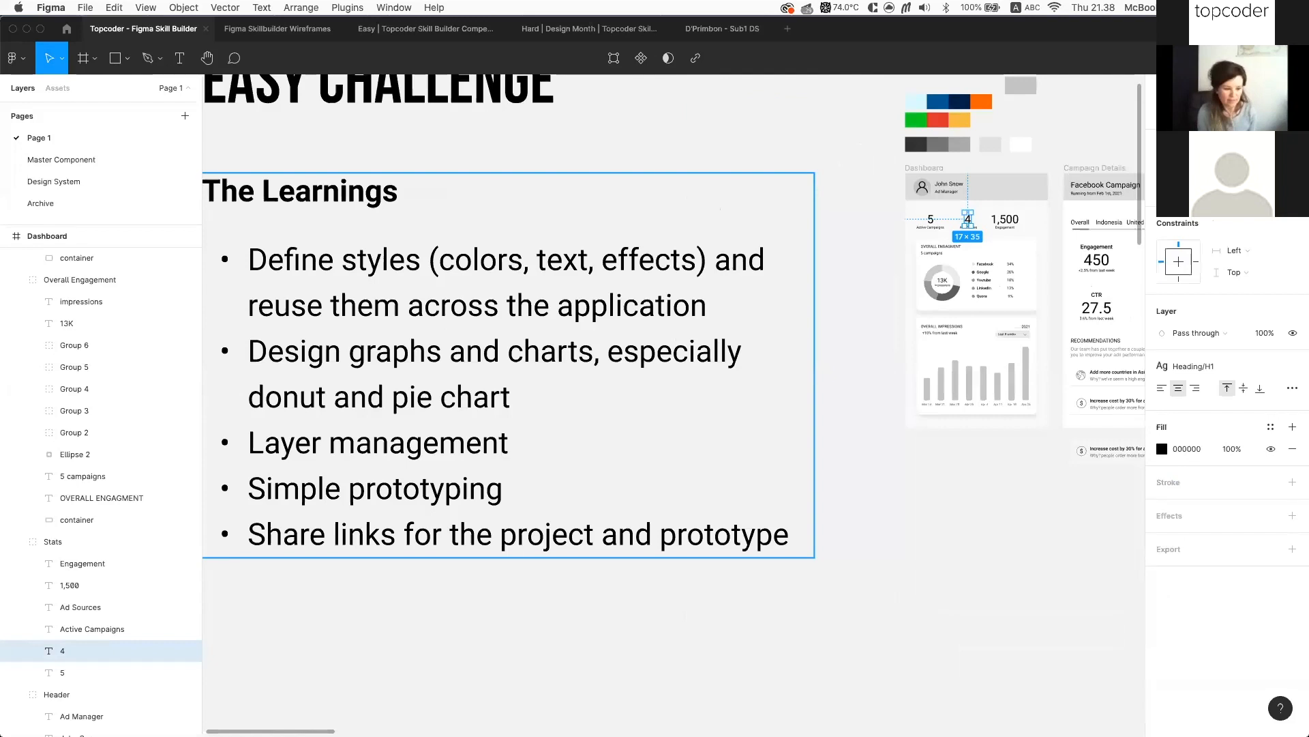
{"action": "scroll", "coordinate": [760, 345], "scroll_direction": "down", "scroll_amount": 2}
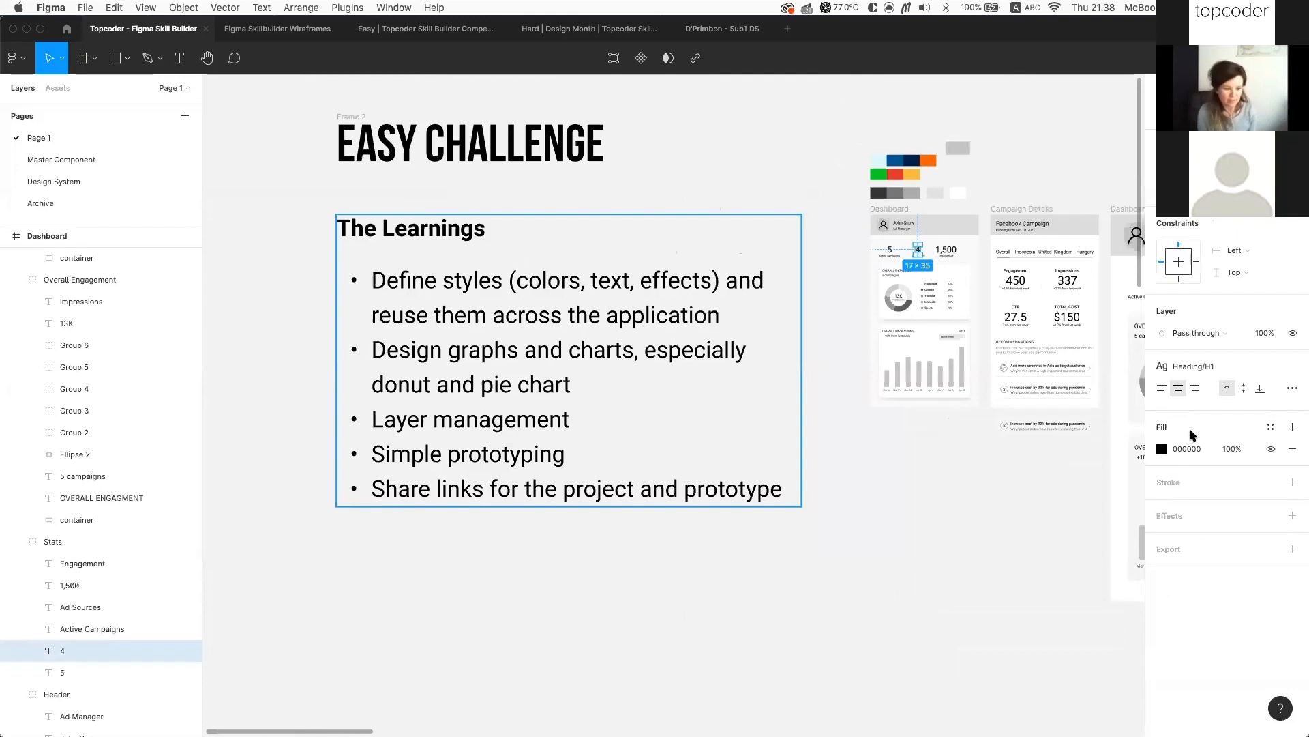
{"action": "key", "text": "Escape"}
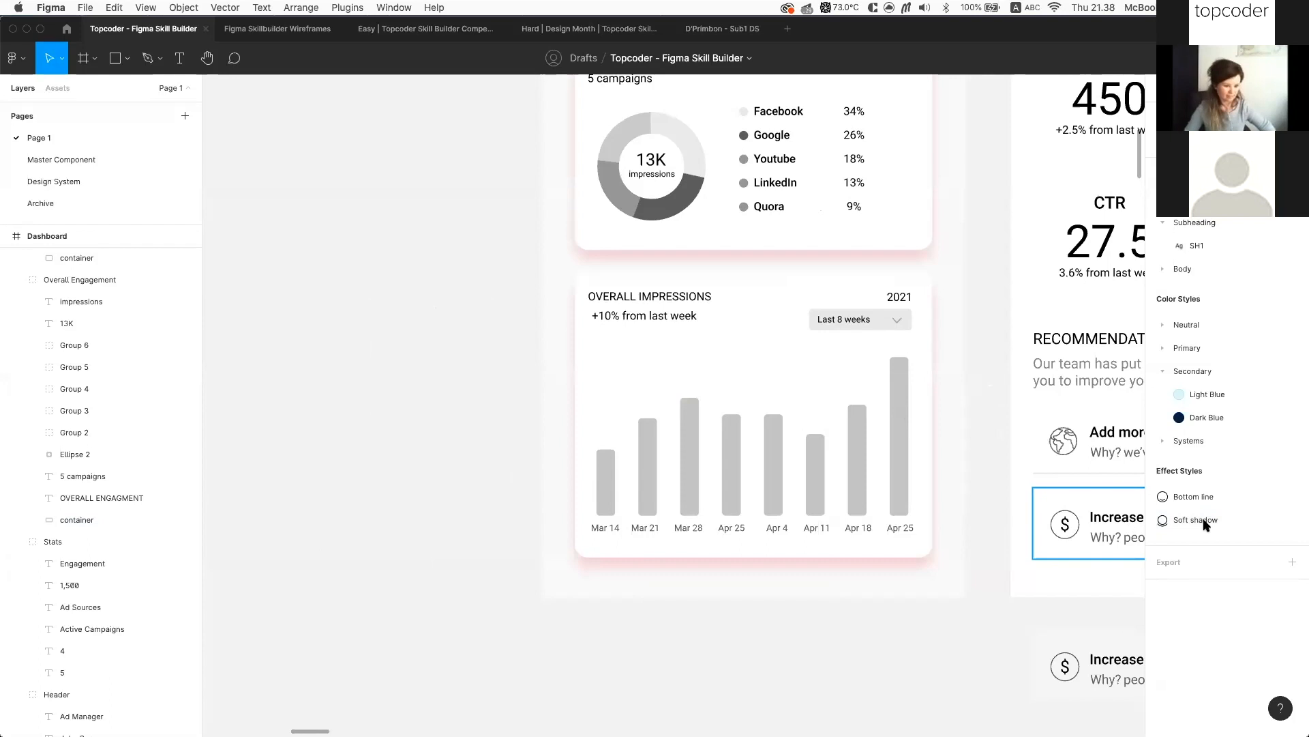
Detach the Overall Impressions container's shadow style and set its colour to 000000
{"action": "left_click", "coordinate": [892, 511]}
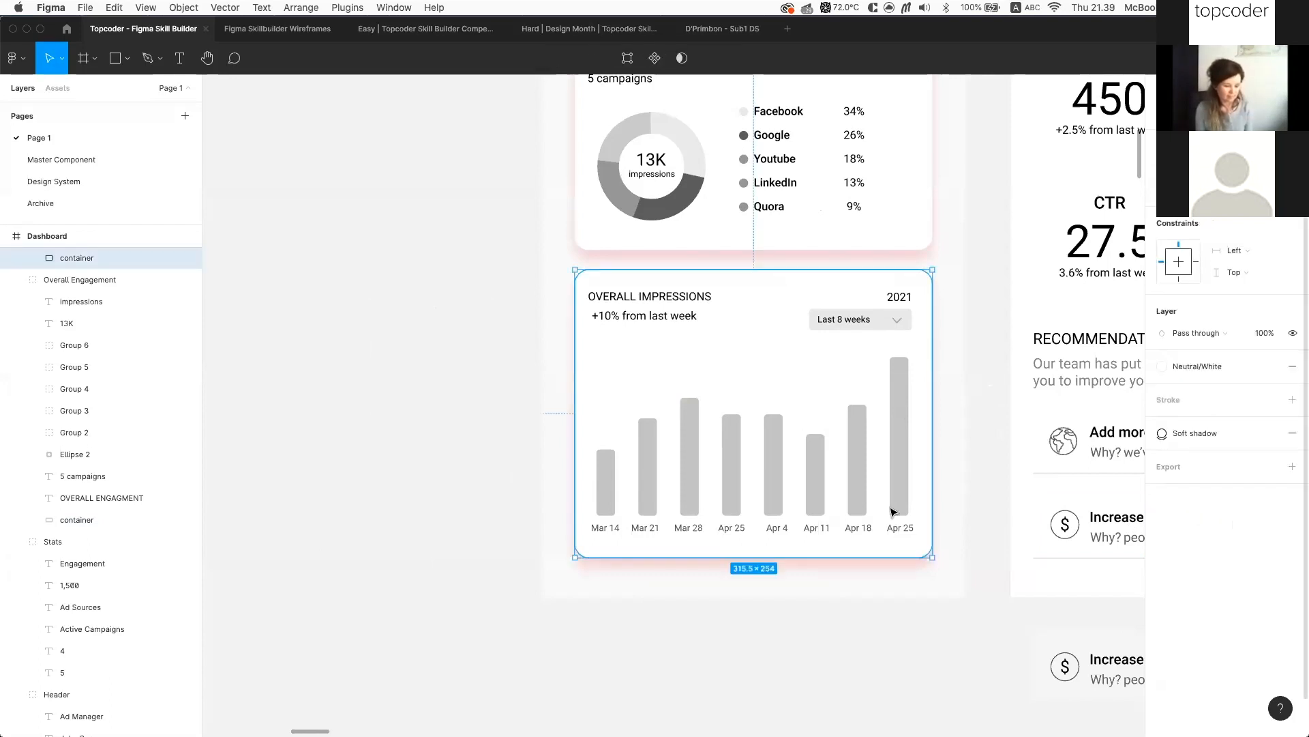
{"action": "left_click", "coordinate": [1270, 434]}
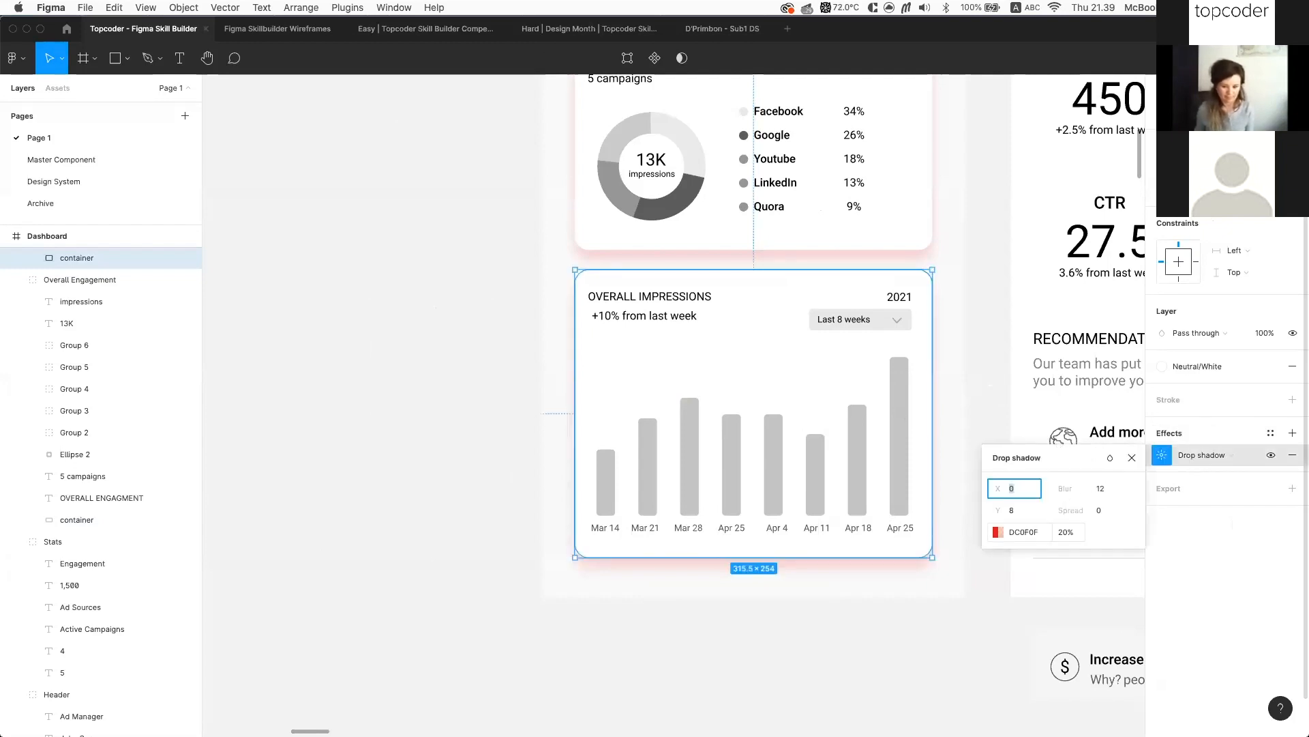
{"action": "left_click", "coordinate": [1024, 531]}
{"action": "type", "text": "000000"}
{"action": "key", "text": "Return"}
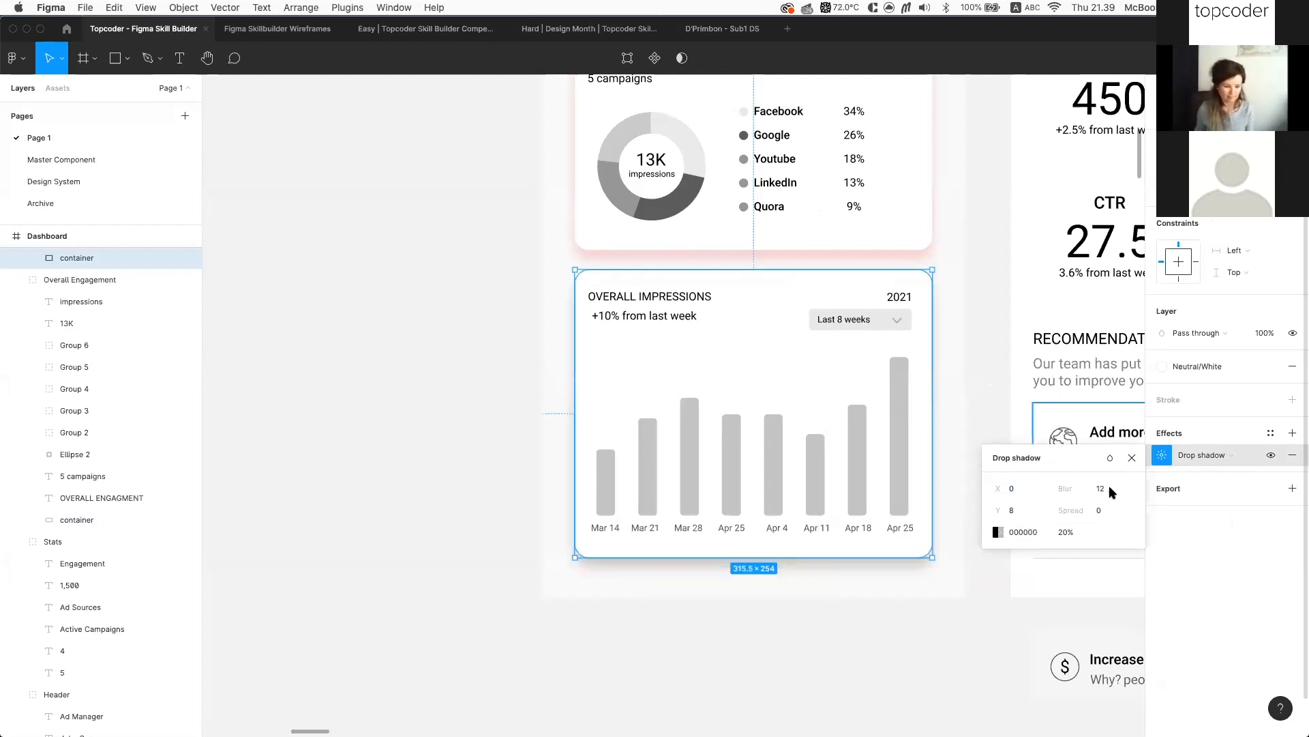
Save the black shadow as a new effect style named 'Soft Shadow - Black'
{"action": "left_click", "coordinate": [1271, 434]}
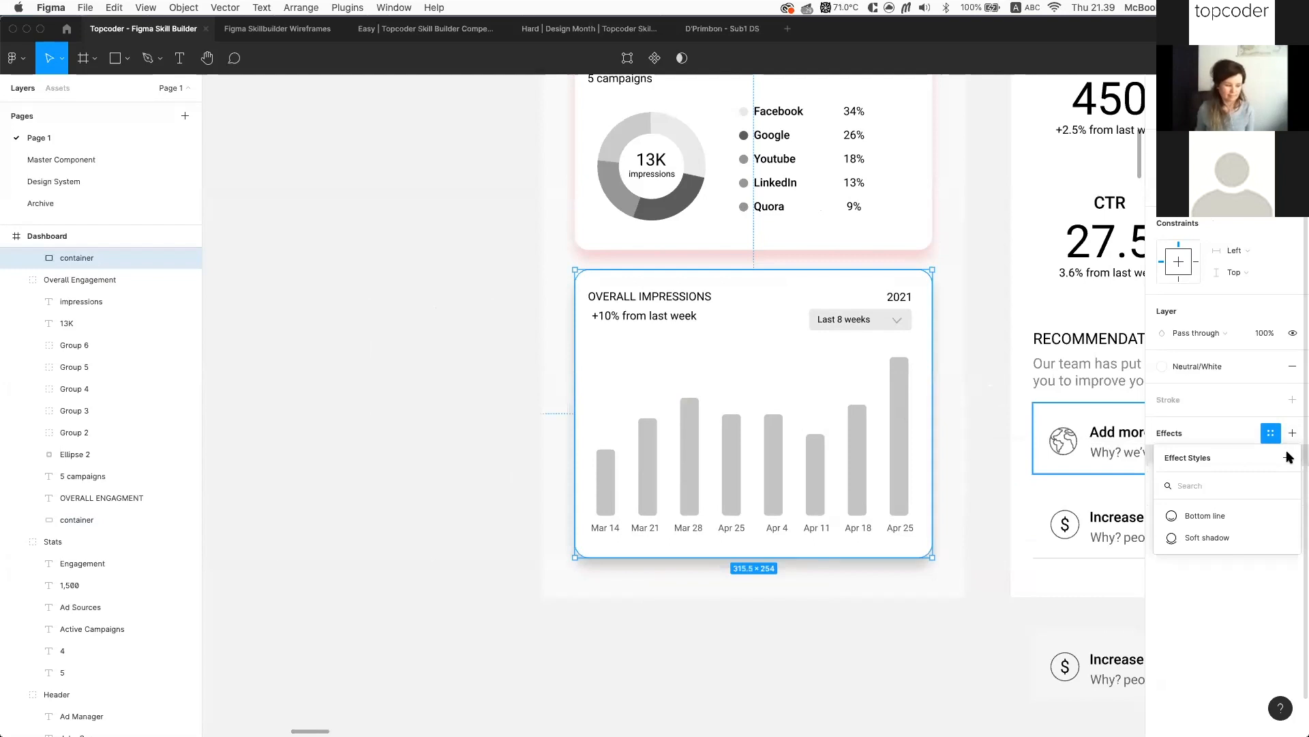
{"action": "left_click", "coordinate": [1289, 457]}
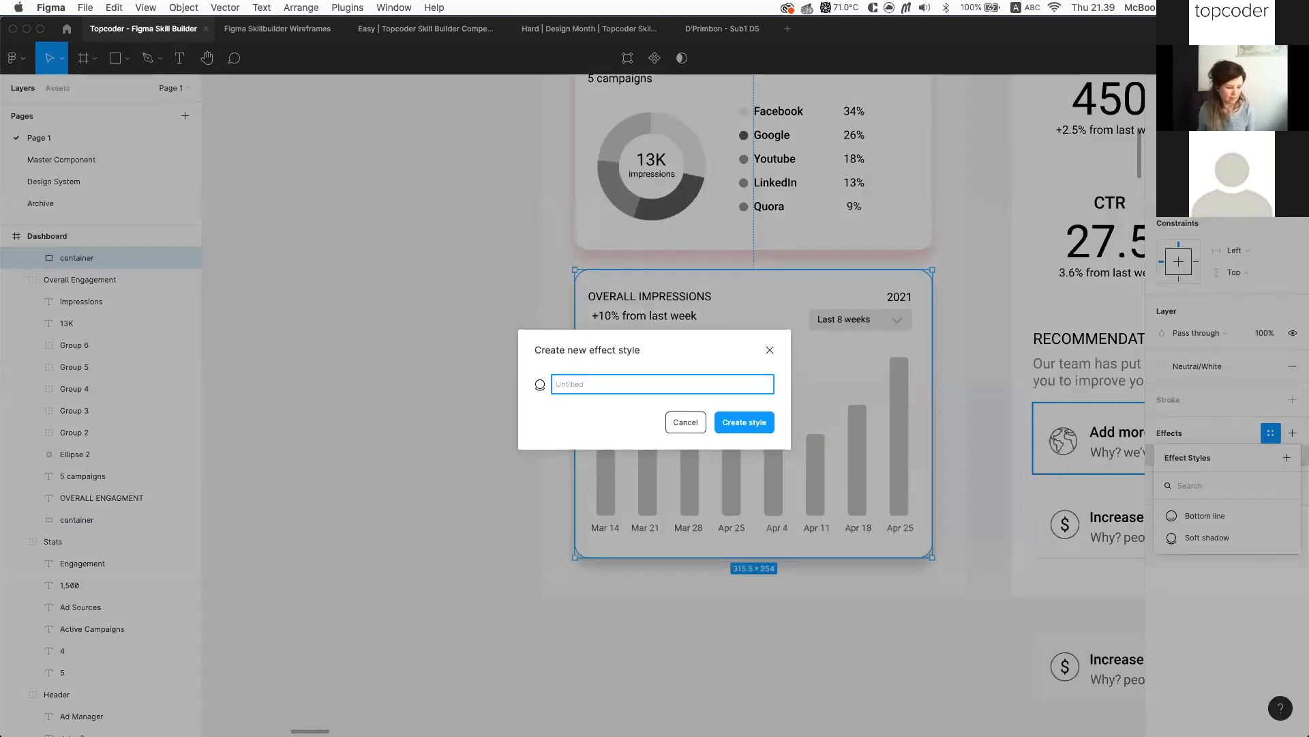
{"action": "type", "text": "Soft S"}
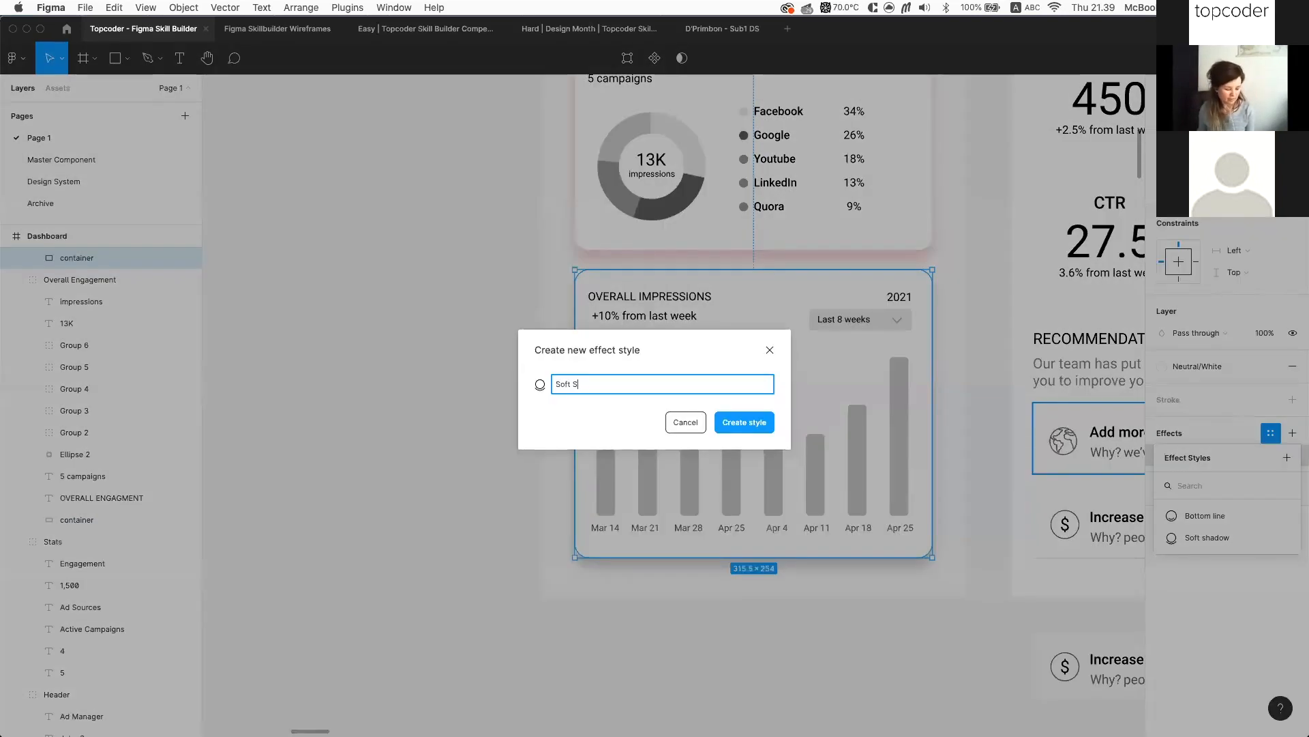
{"action": "type", "text": "hado"}
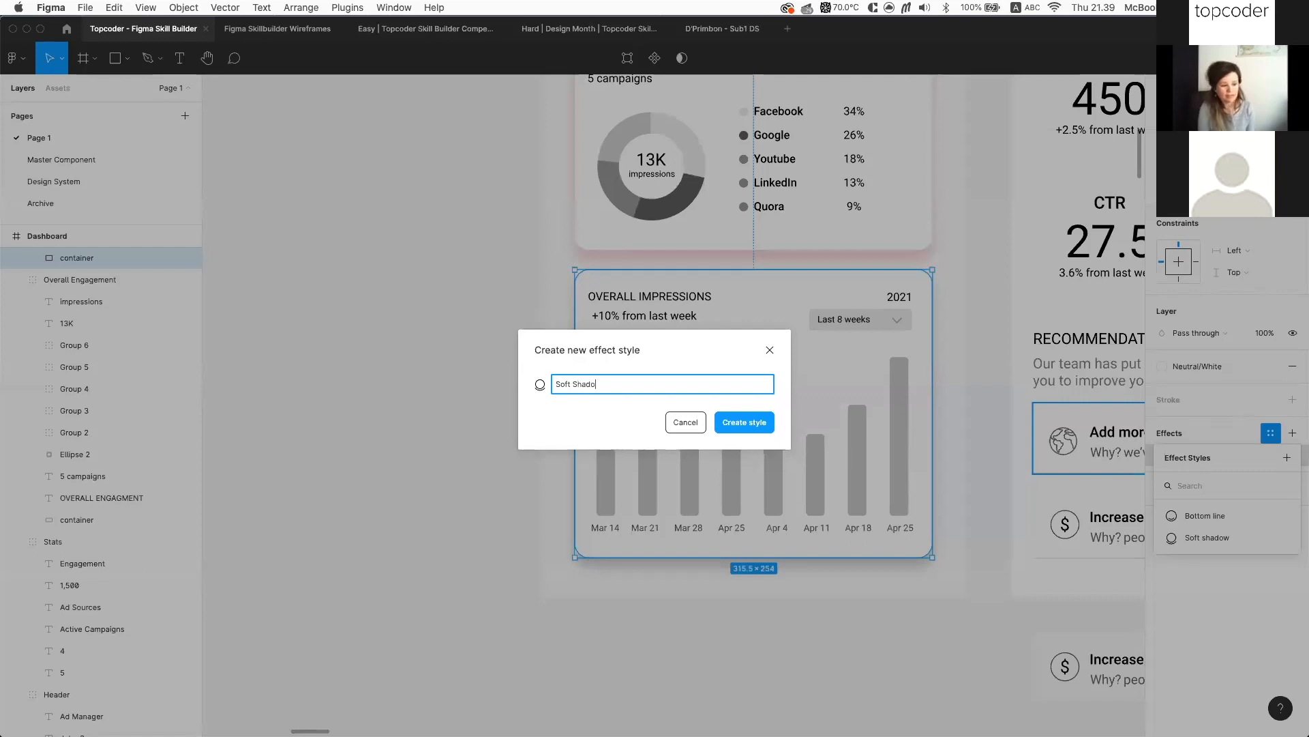
{"action": "type", "text": "w - Da"}
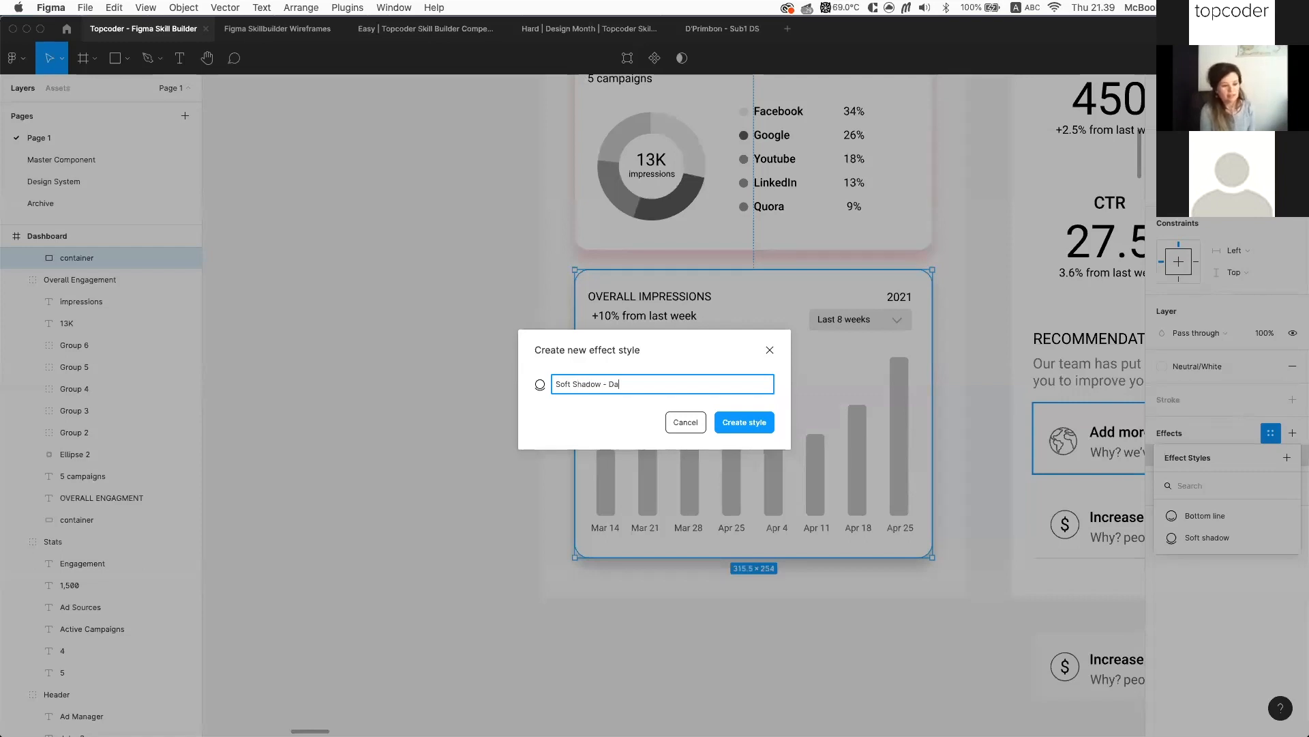
{"action": "key", "text": "BackSpace"}
{"action": "key", "text": "BackSpace"}
{"action": "type", "text": "B"}
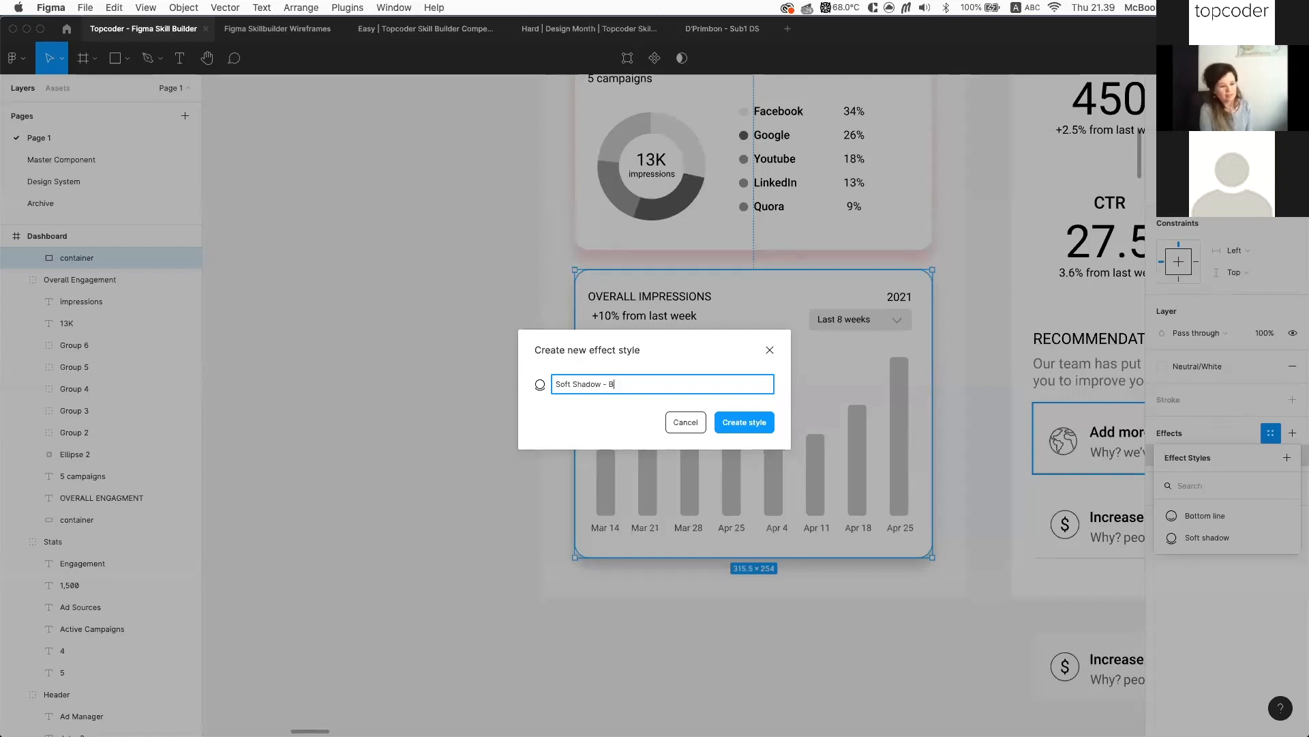
{"action": "type", "text": "lack"}
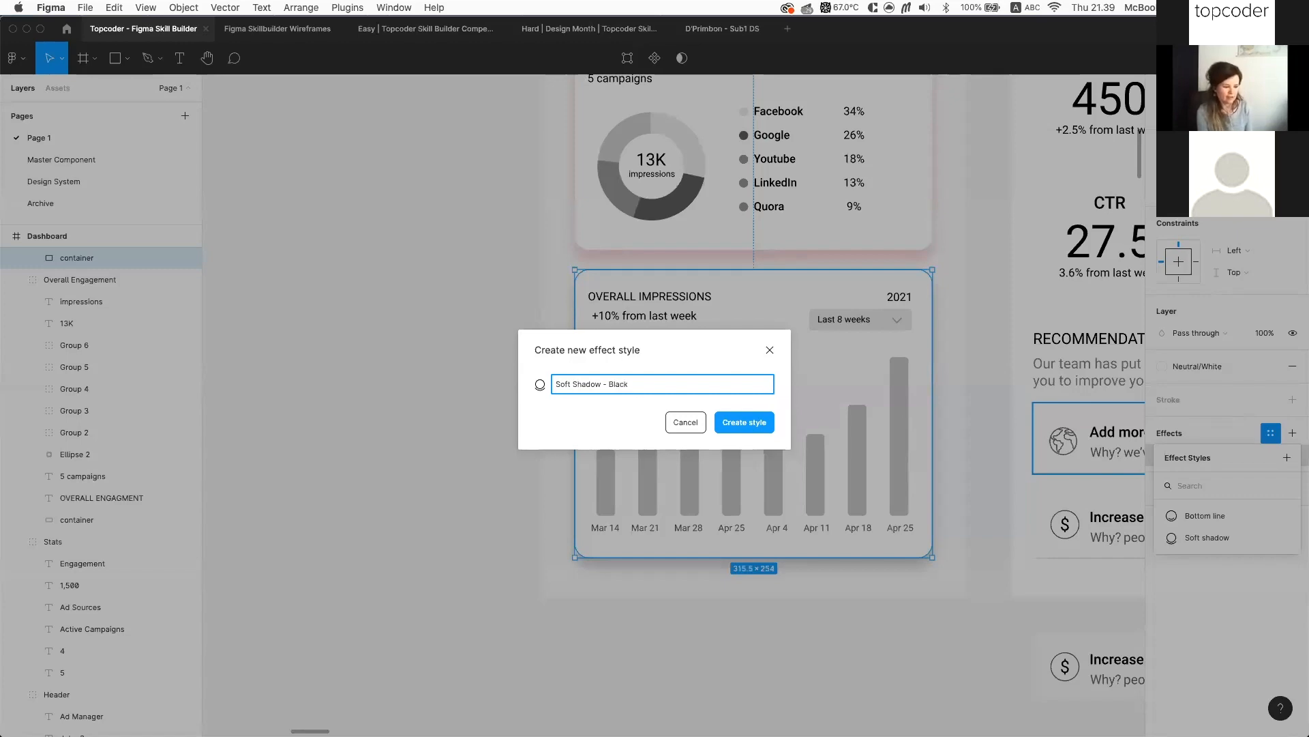
{"action": "left_click", "coordinate": [763, 425]}
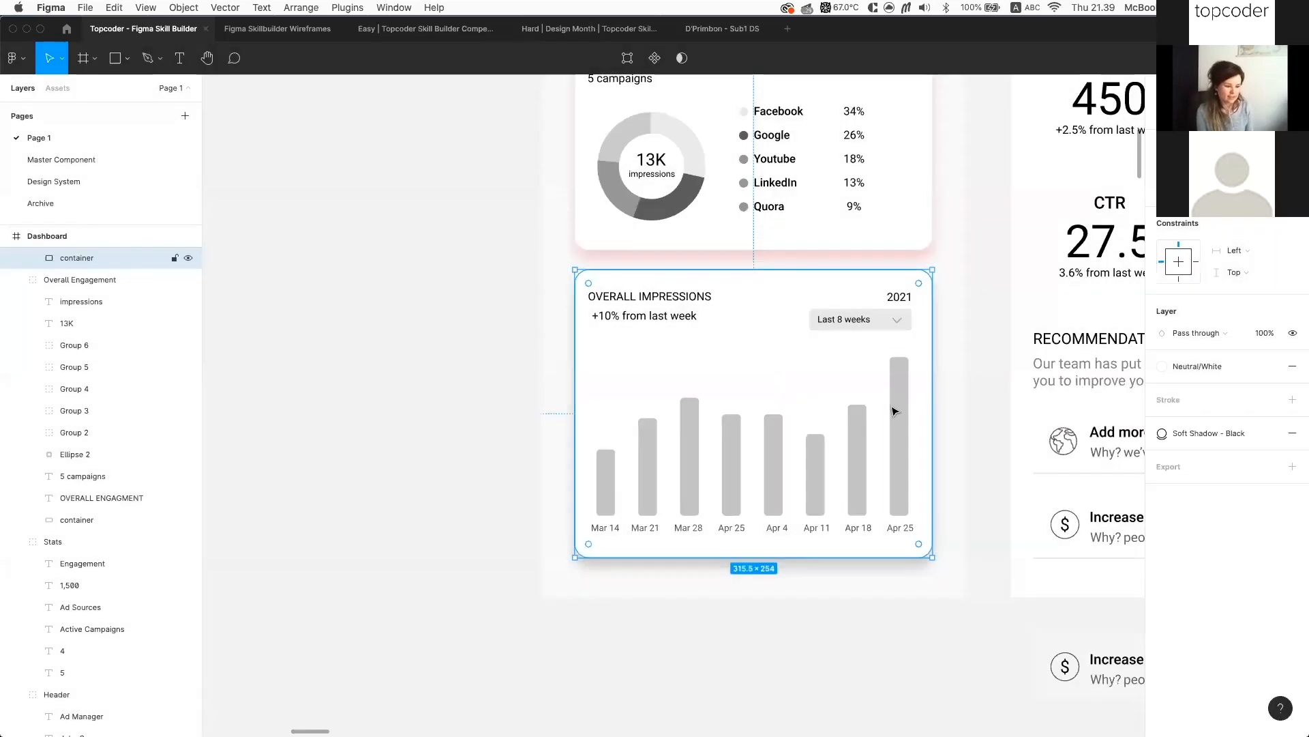
{"action": "scroll", "coordinate": [960, 483], "scroll_direction": "down", "scroll_amount": 2}
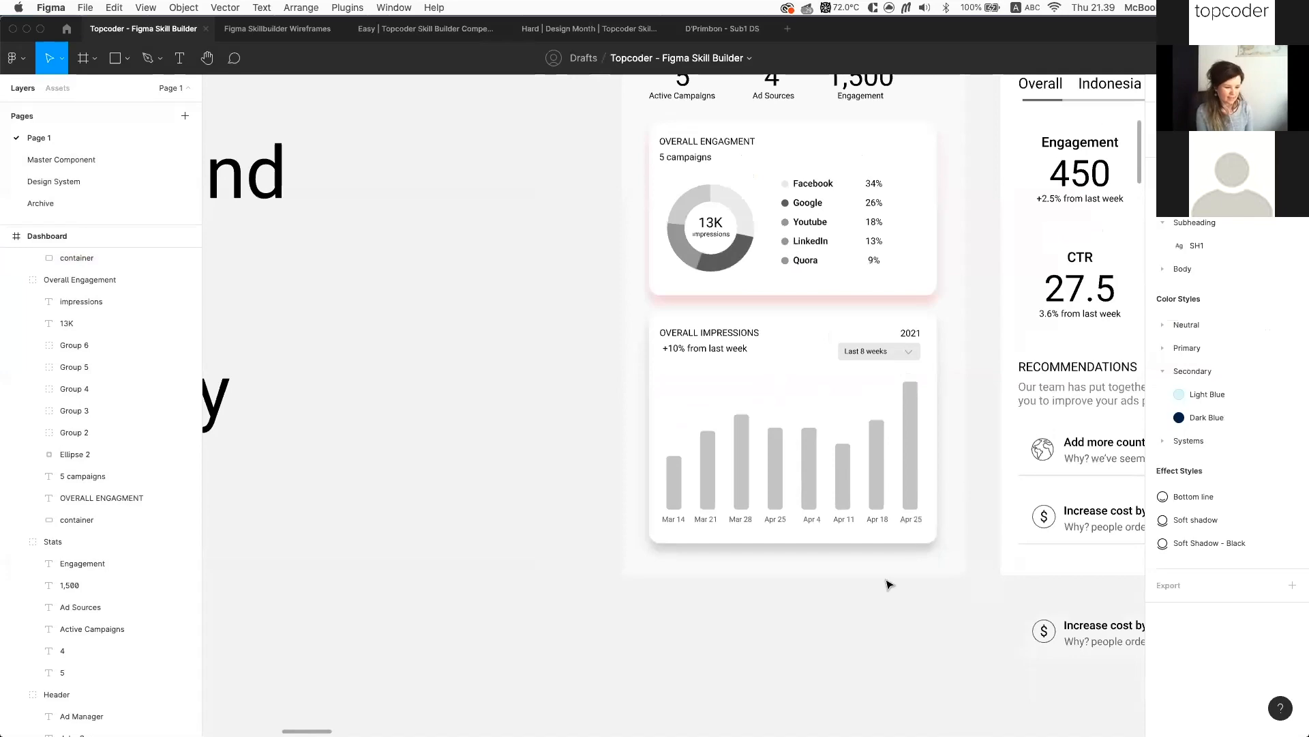
{"action": "scroll", "coordinate": [889, 584], "scroll_direction": "right", "scroll_amount": 3}
{"action": "scroll", "coordinate": [995, 517], "scroll_direction": "down", "scroll_amount": 5}
{"action": "scroll", "coordinate": [479, 482], "scroll_direction": "down", "scroll_amount": 2}
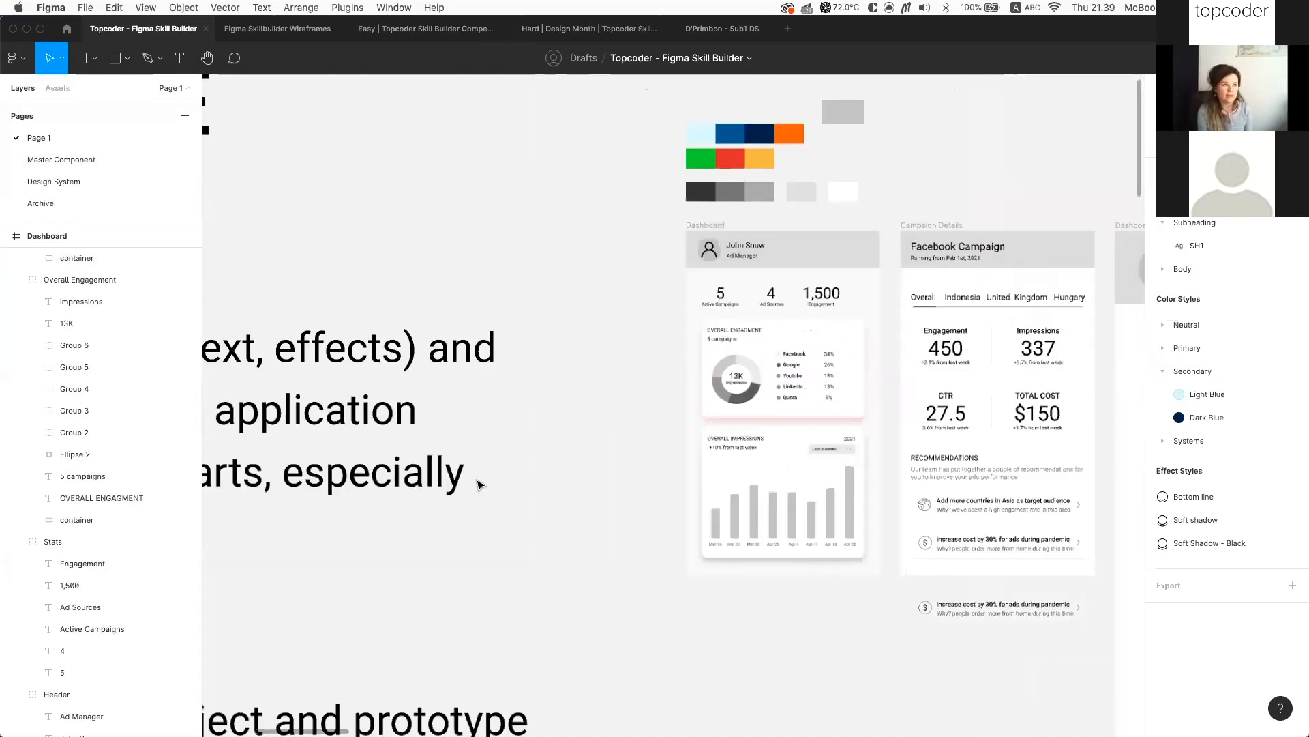
{"action": "scroll", "coordinate": [480, 484], "scroll_direction": "right", "scroll_amount": 3}
{"action": "scroll", "coordinate": [479, 483], "scroll_direction": "left", "scroll_amount": 4}
{"action": "scroll", "coordinate": [479, 484], "scroll_direction": "down", "scroll_amount": 1}
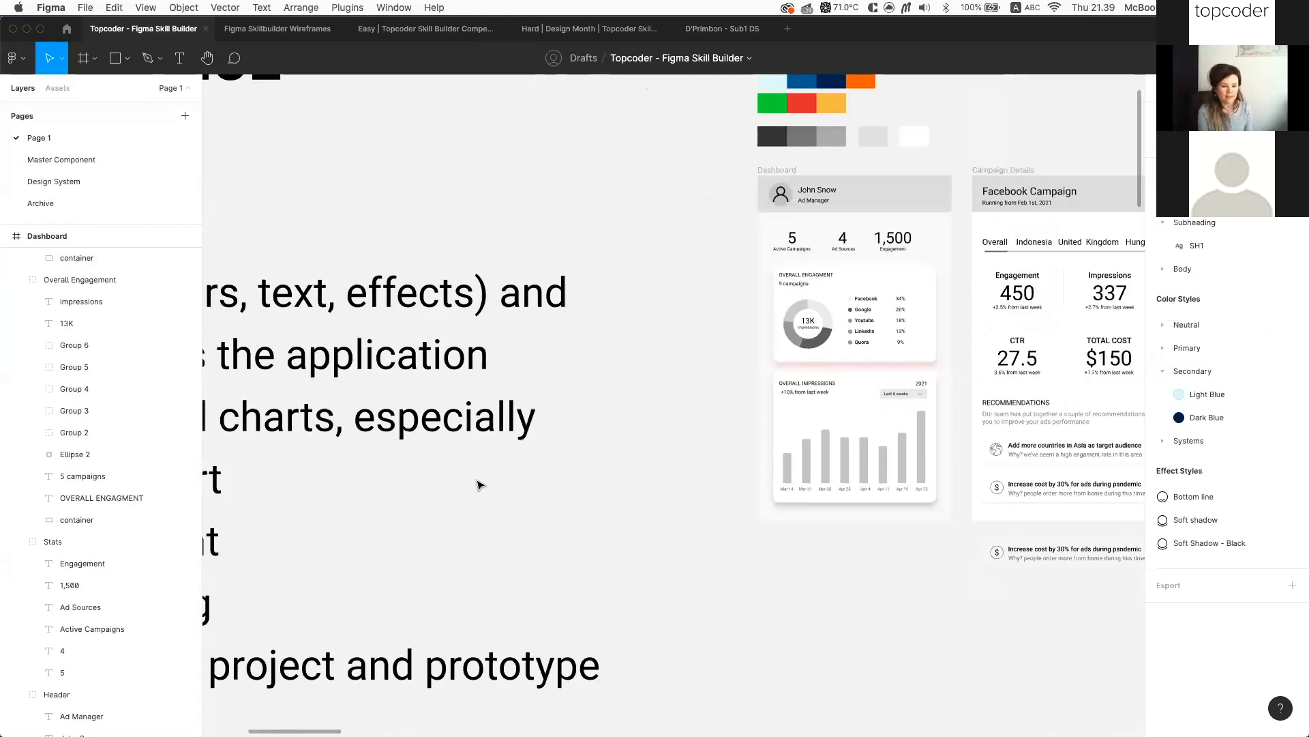
{"action": "scroll", "coordinate": [669, 462], "scroll_direction": "down", "scroll_amount": 2}
{"action": "scroll", "coordinate": [772, 459], "scroll_direction": "down", "scroll_amount": 3}
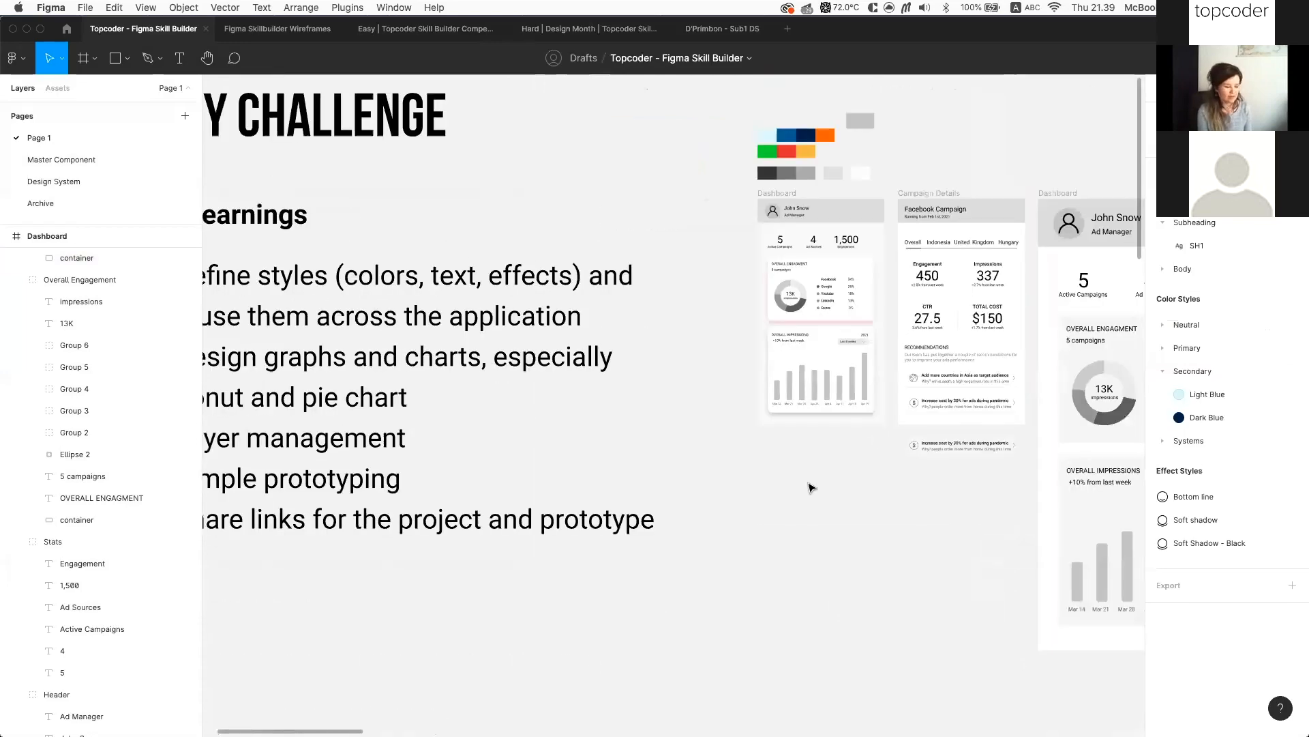
{"action": "scroll", "coordinate": [812, 487], "scroll_direction": "right", "scroll_amount": 1}
{"action": "scroll", "coordinate": [812, 487], "scroll_direction": "up", "scroll_amount": 1}
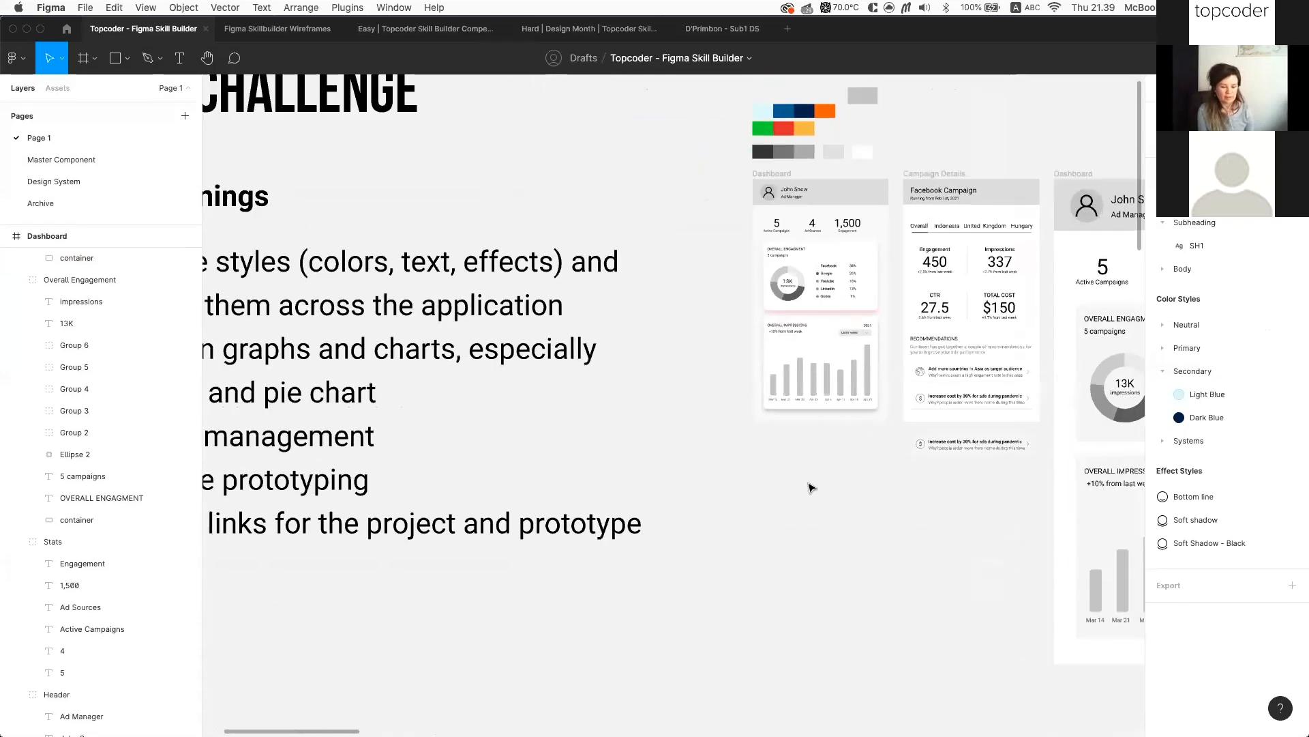
{"action": "scroll", "coordinate": [811, 487], "scroll_direction": "up", "scroll_amount": 1}
{"action": "scroll", "coordinate": [811, 487], "scroll_direction": "up", "scroll_amount": 1}
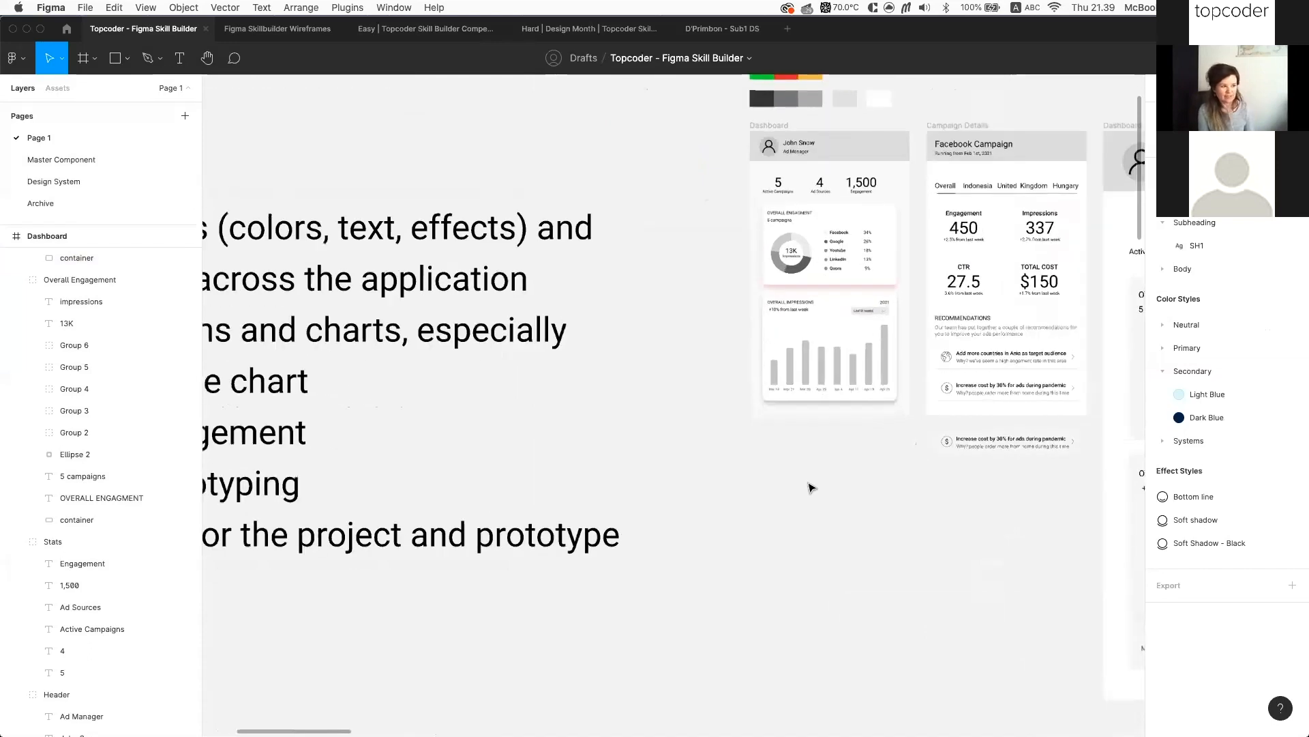
{"action": "scroll", "coordinate": [811, 487], "scroll_direction": "up", "scroll_amount": 2}
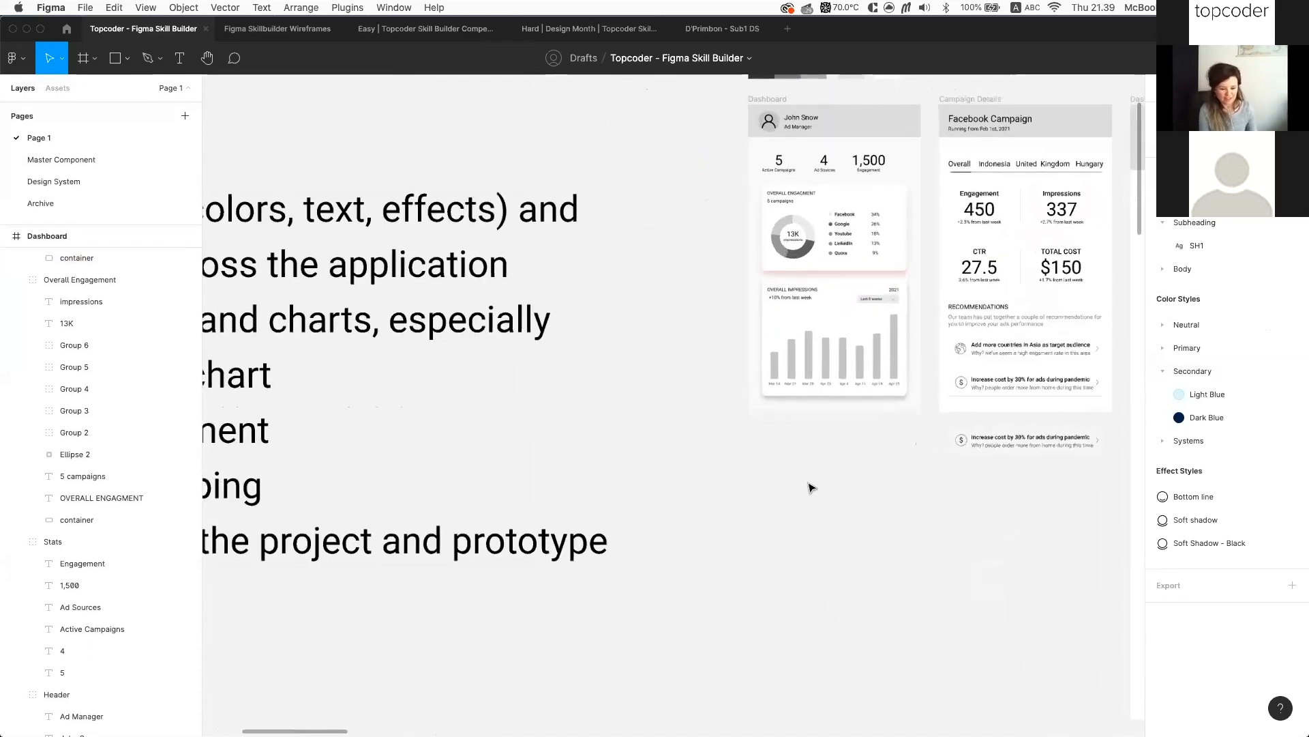
{"action": "scroll", "coordinate": [811, 487], "scroll_direction": "down", "scroll_amount": 2}
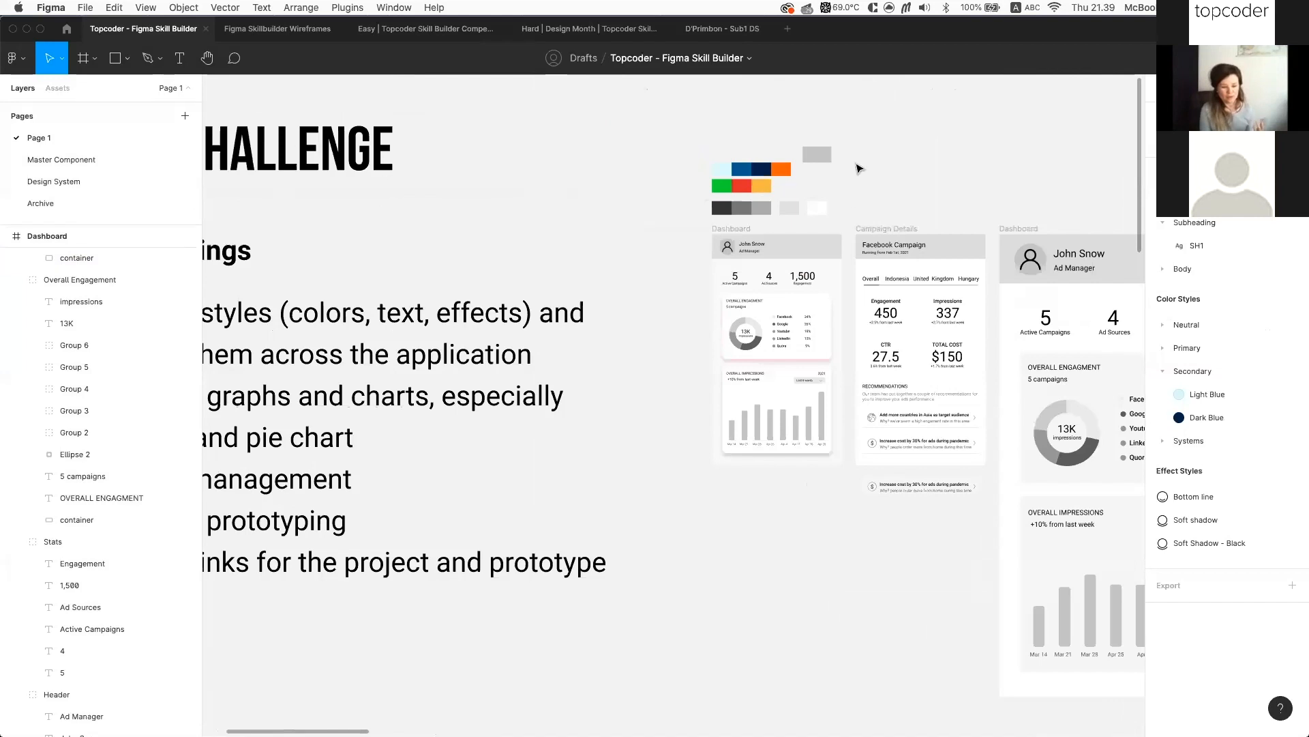
{"action": "scroll", "coordinate": [835, 208], "scroll_direction": "right", "scroll_amount": 5}
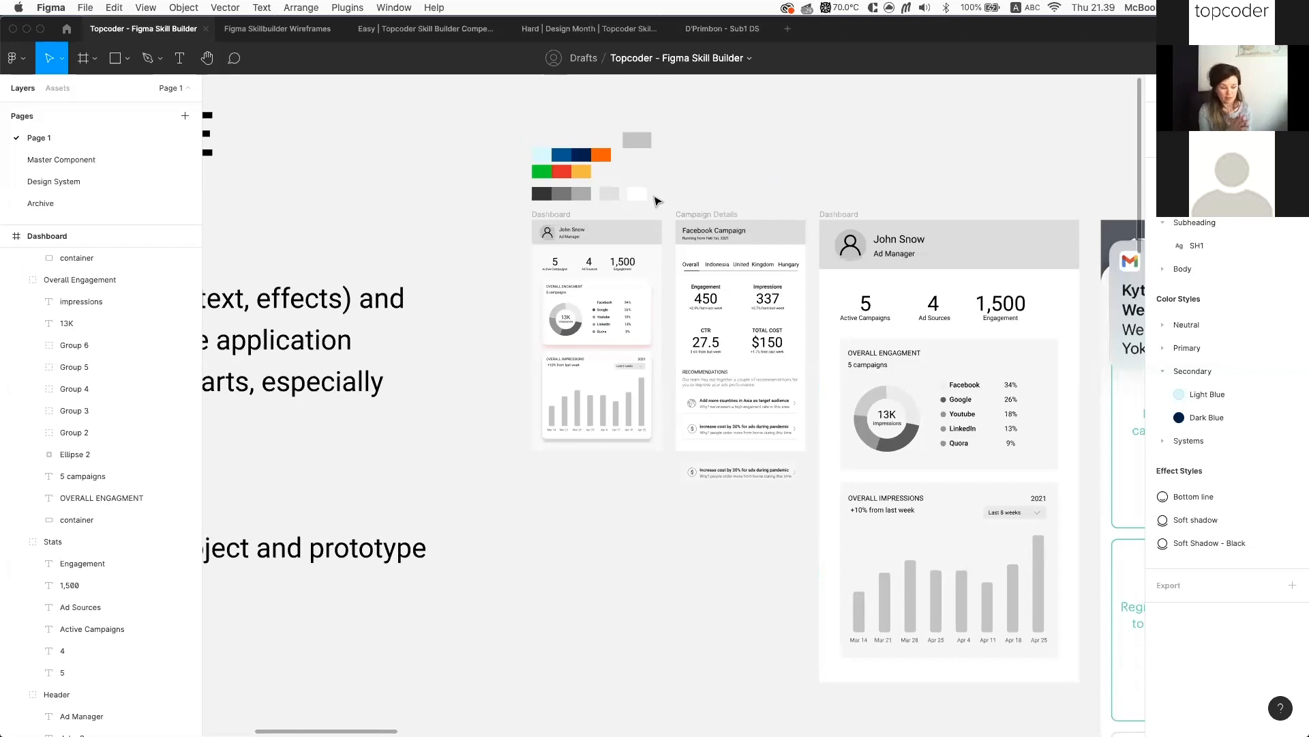
{"action": "scroll", "coordinate": [657, 200], "scroll_direction": "up", "scroll_amount": 3}
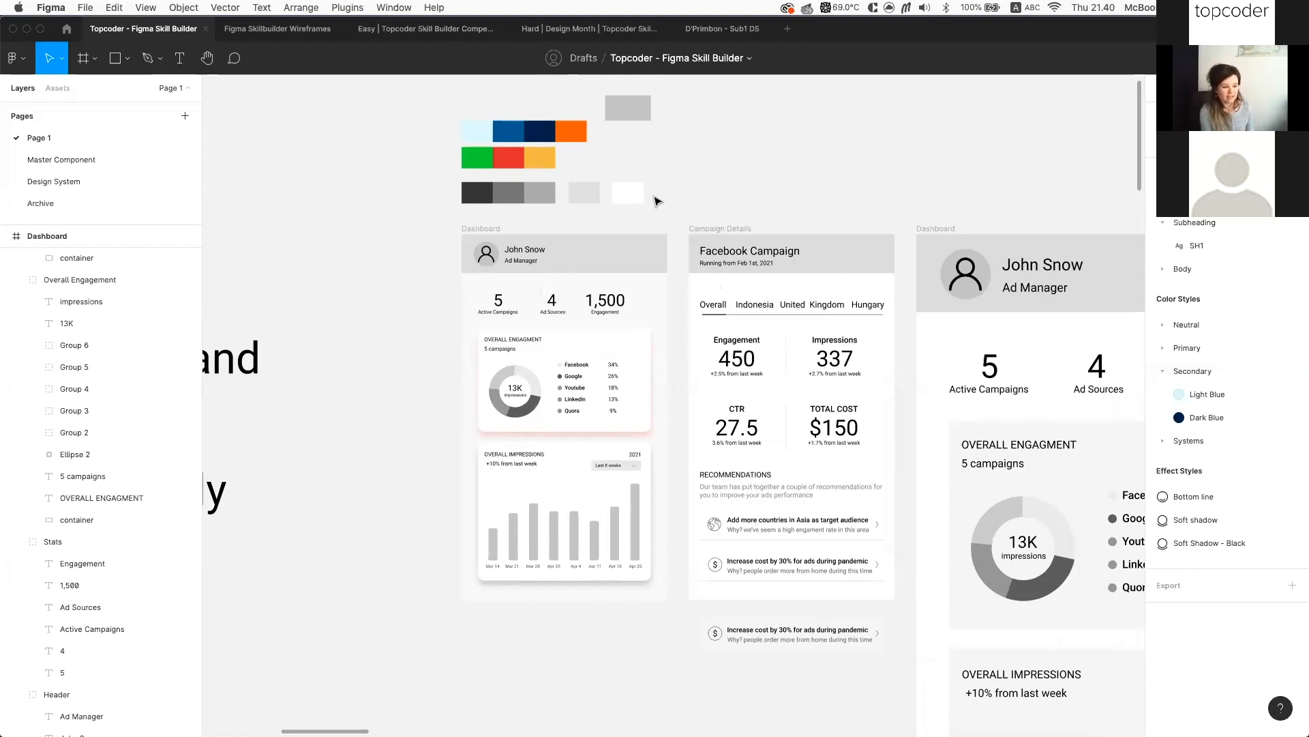
{"action": "scroll", "coordinate": [572, 223], "scroll_direction": "left", "scroll_amount": 5}
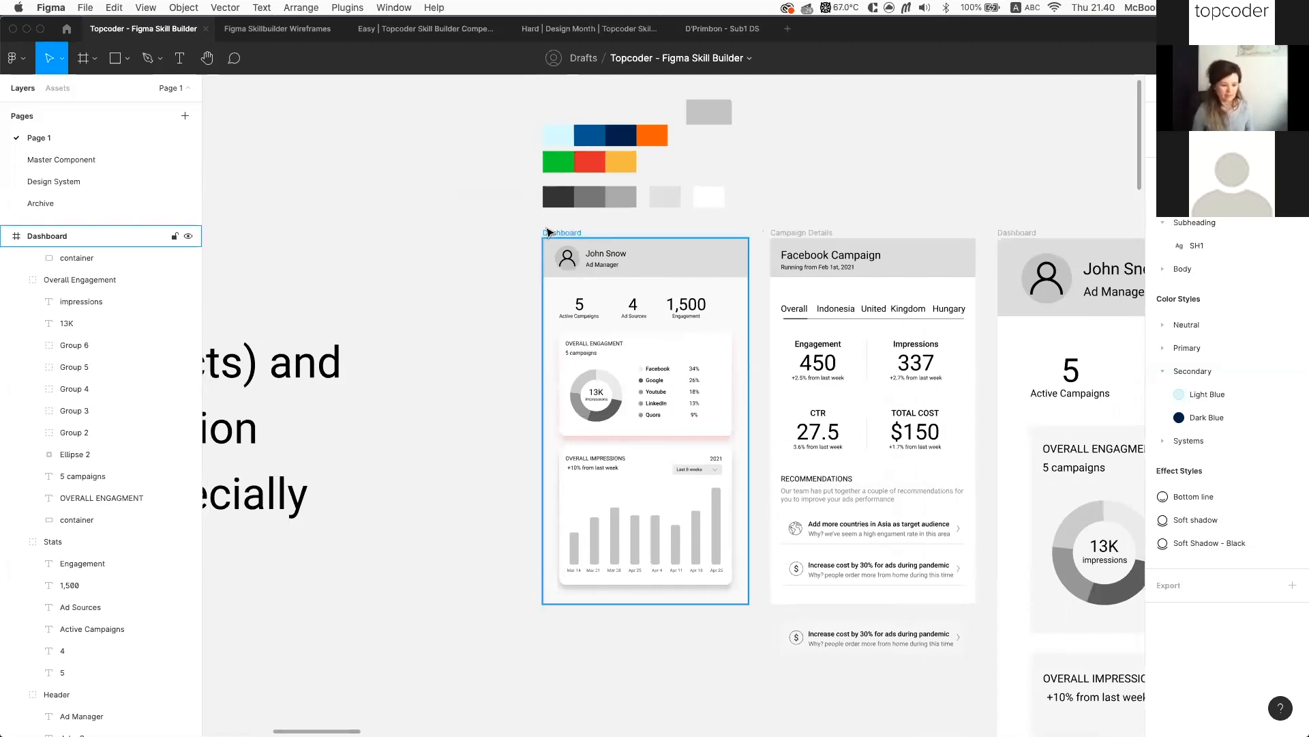
{"action": "scroll", "coordinate": [547, 232], "scroll_direction": "left", "scroll_amount": 4}
{"action": "scroll", "coordinate": [548, 232], "scroll_direction": "left", "scroll_amount": 6}
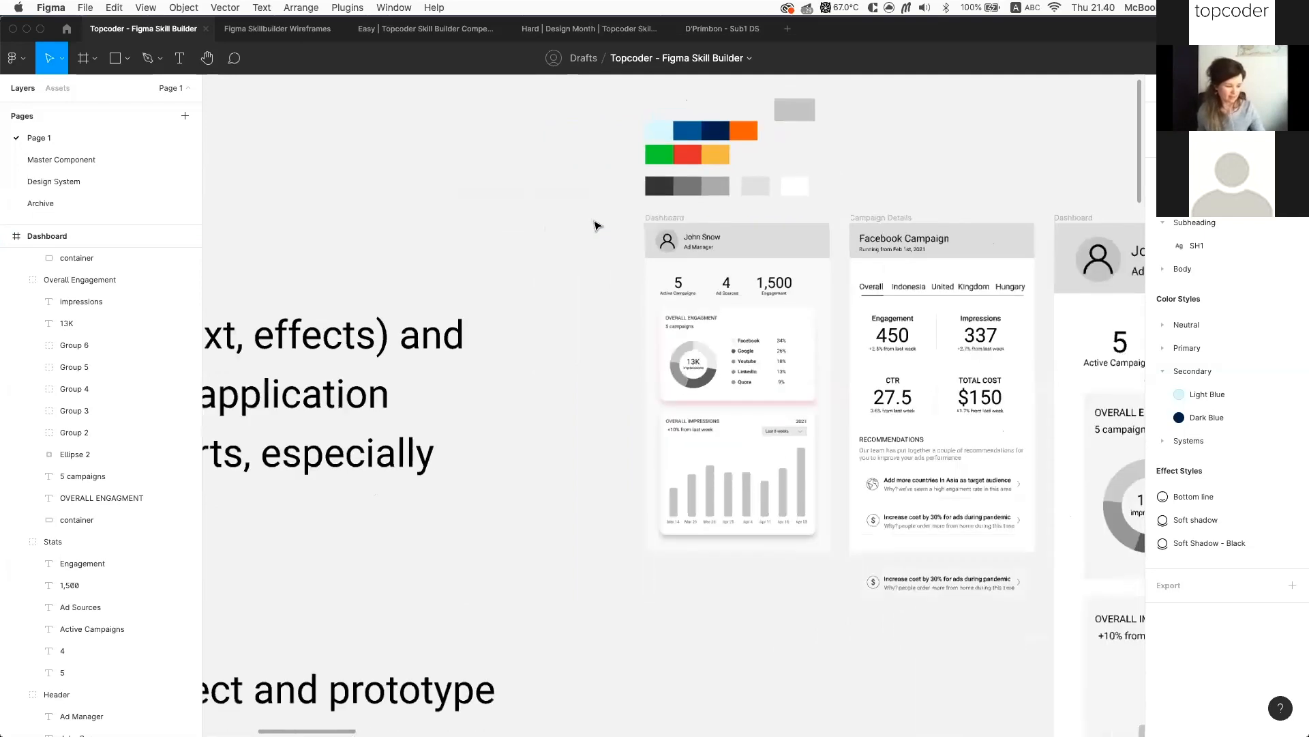
{"action": "scroll", "coordinate": [628, 225], "scroll_direction": "down", "scroll_amount": 3}
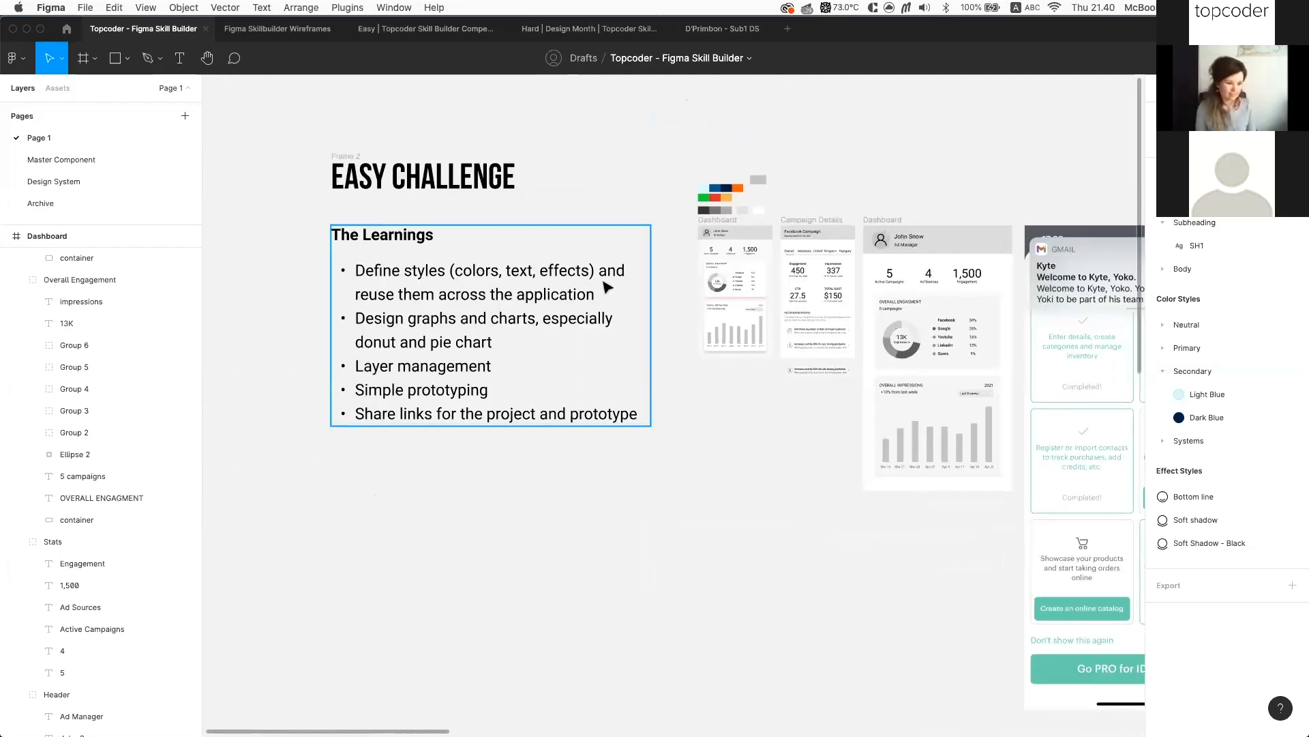
{"action": "scroll", "coordinate": [739, 279], "scroll_direction": "up", "scroll_amount": 3}
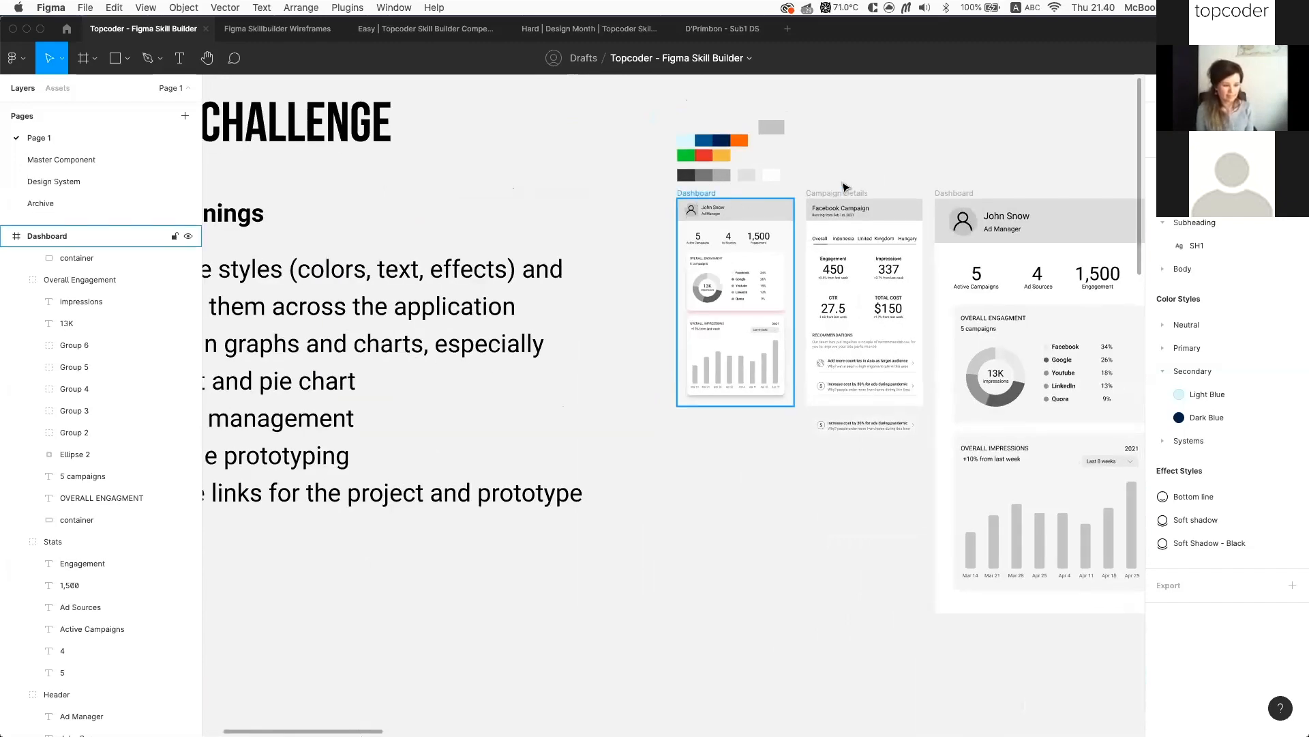
{"action": "scroll", "coordinate": [844, 187], "scroll_direction": "left", "scroll_amount": 2}
{"action": "scroll", "coordinate": [843, 187], "scroll_direction": "down", "scroll_amount": 1}
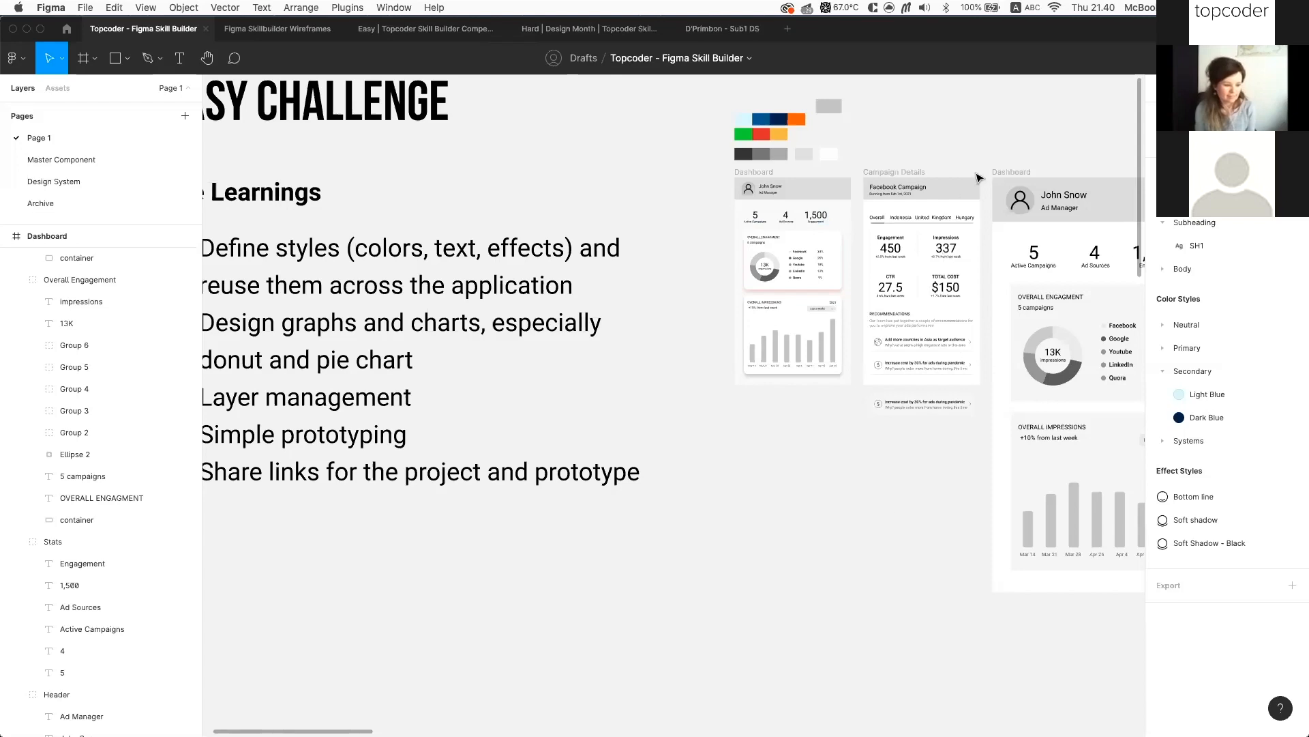
{"action": "scroll", "coordinate": [982, 179], "scroll_direction": "up", "scroll_amount": 2}
{"action": "scroll", "coordinate": [982, 179], "scroll_direction": "right", "scroll_amount": 2}
{"action": "scroll", "coordinate": [633, 162], "scroll_direction": "up", "scroll_amount": 3}
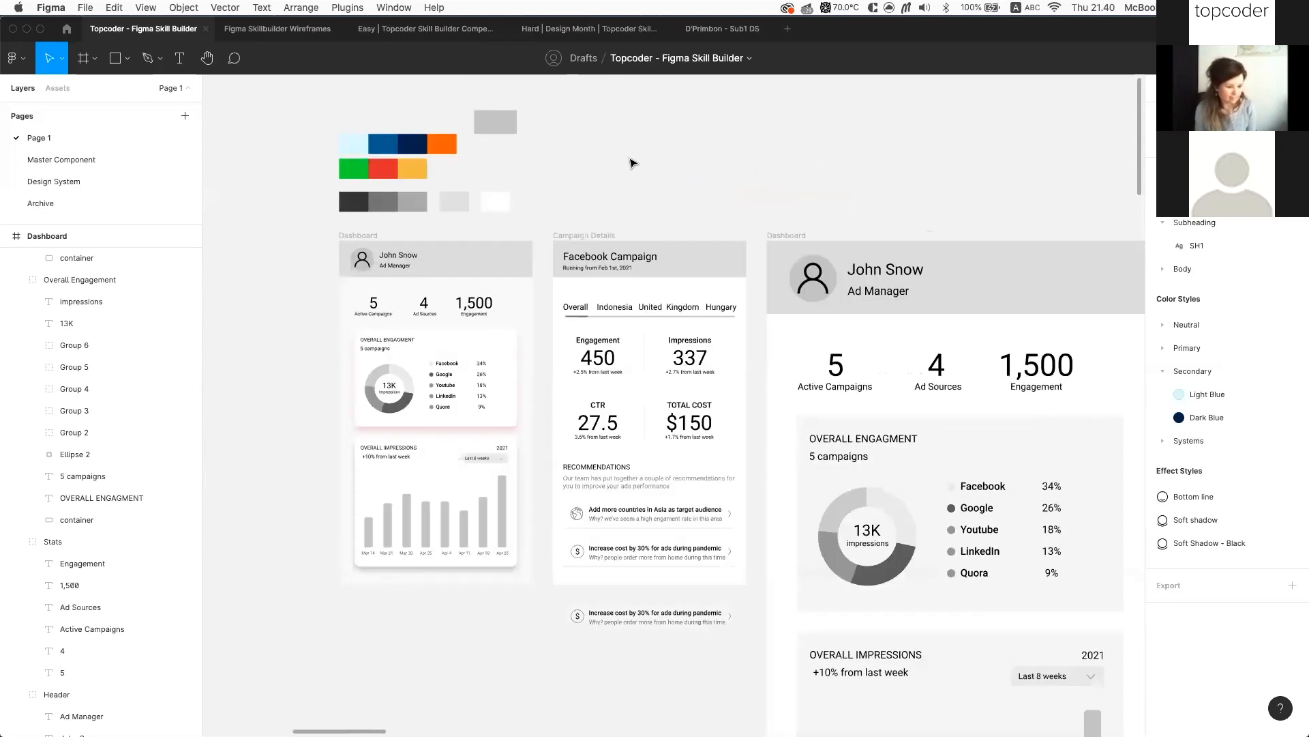
{"action": "scroll", "coordinate": [766, 181], "scroll_direction": "down", "scroll_amount": 3}
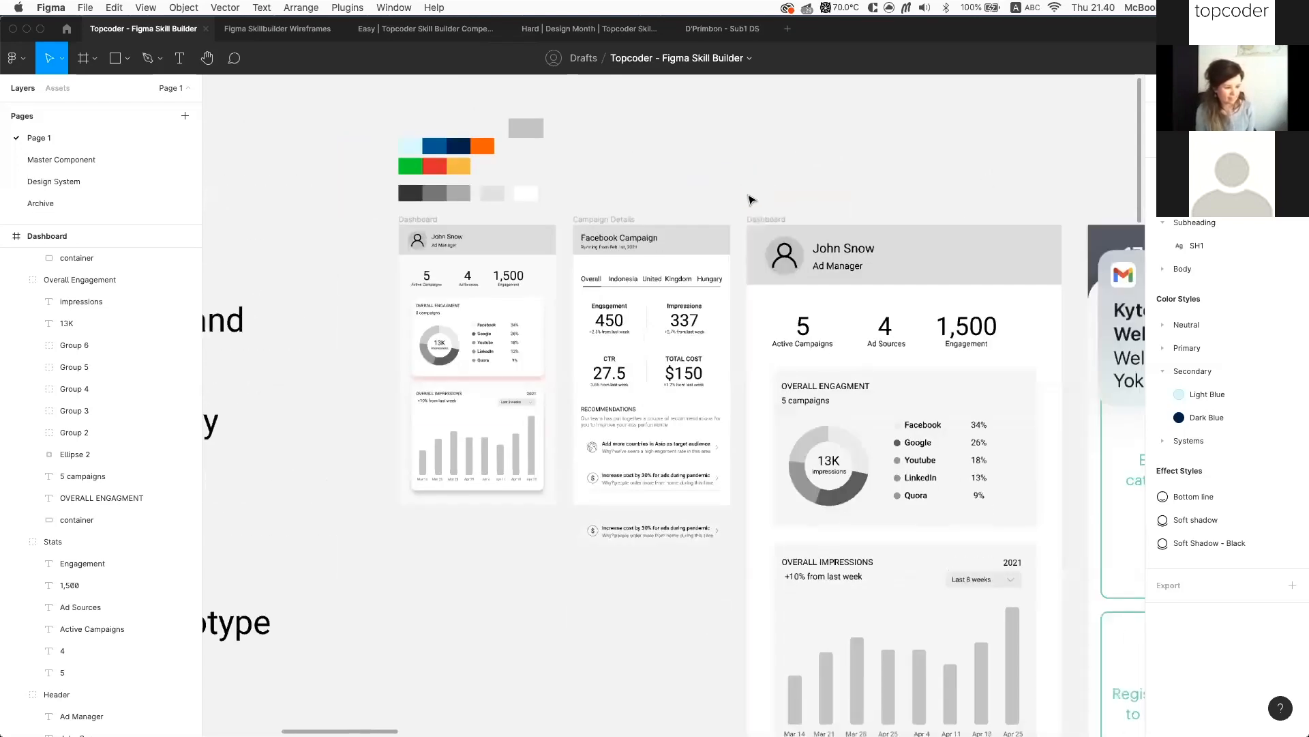
{"action": "scroll", "coordinate": [750, 198], "scroll_direction": "down", "scroll_amount": 3}
{"action": "scroll", "coordinate": [801, 190], "scroll_direction": "up", "scroll_amount": 2}
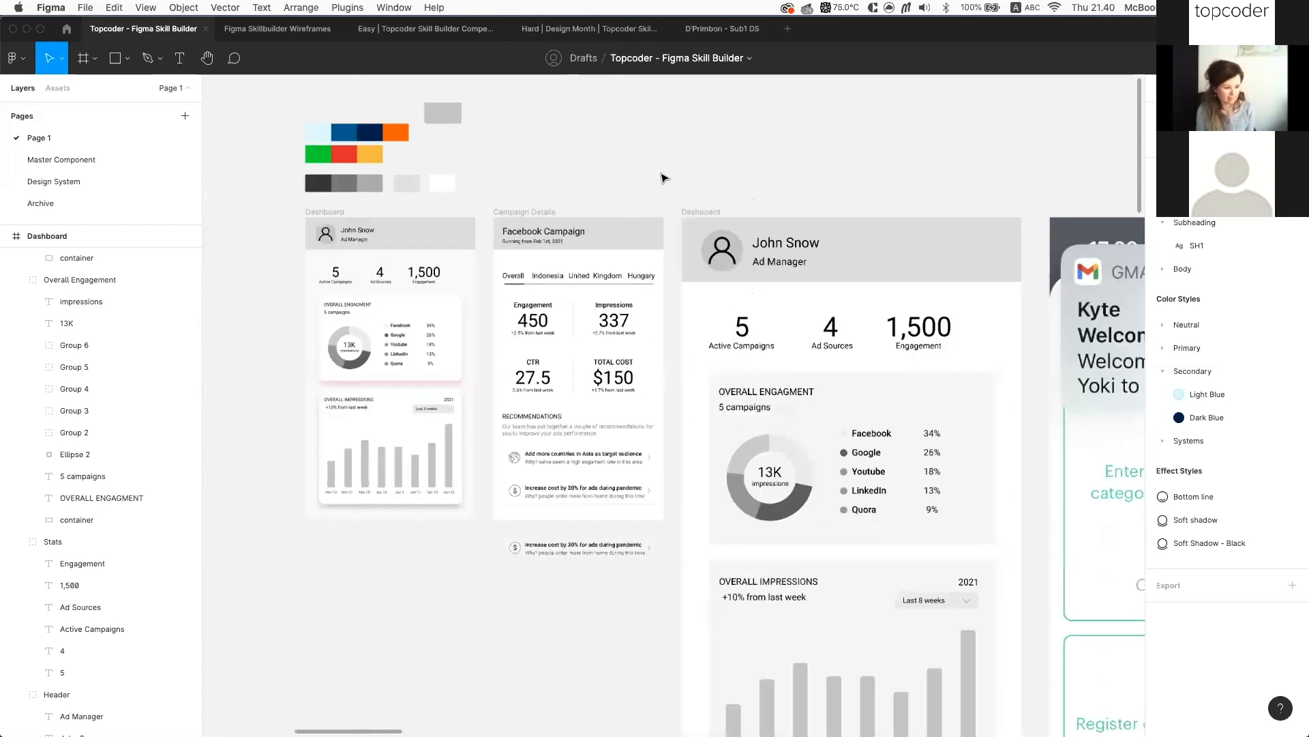
{"action": "scroll", "coordinate": [701, 212], "scroll_direction": "right", "scroll_amount": 1}
{"action": "left_click", "coordinate": [628, 181]}
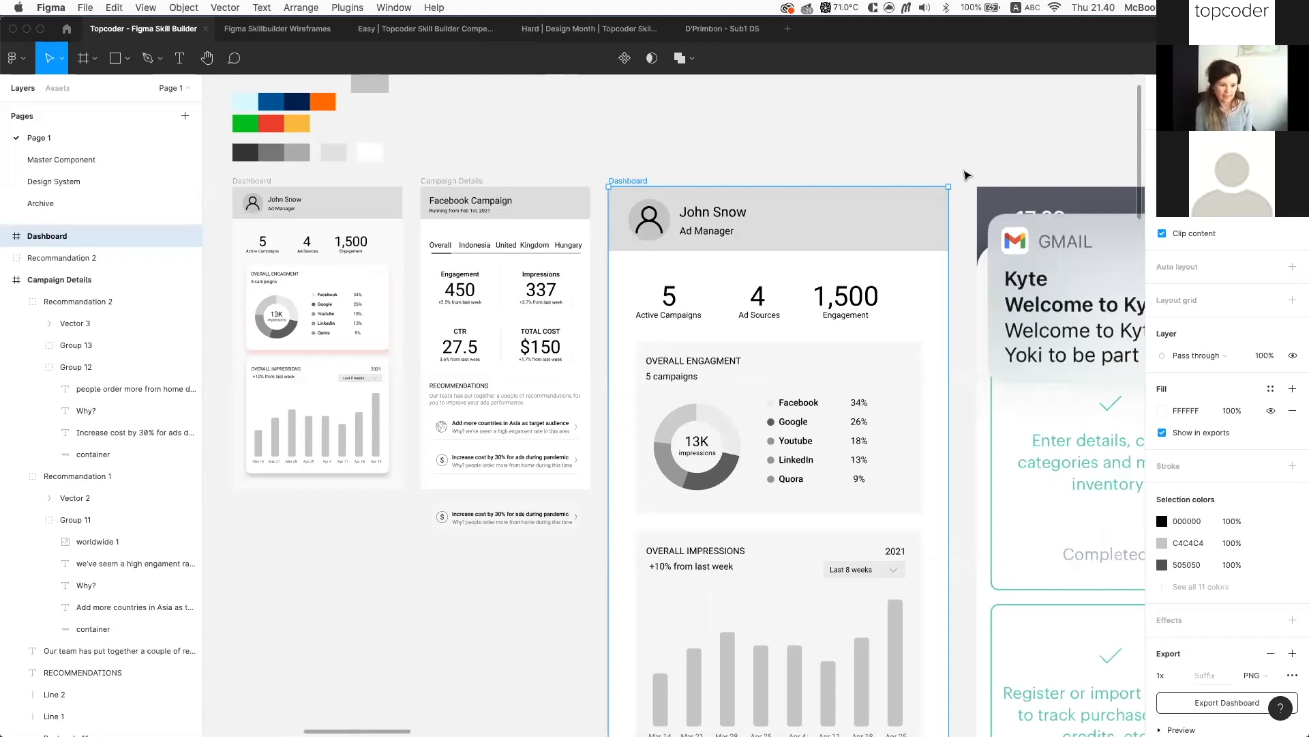
{"action": "scroll", "coordinate": [982, 174], "scroll_direction": "down", "scroll_amount": 1}
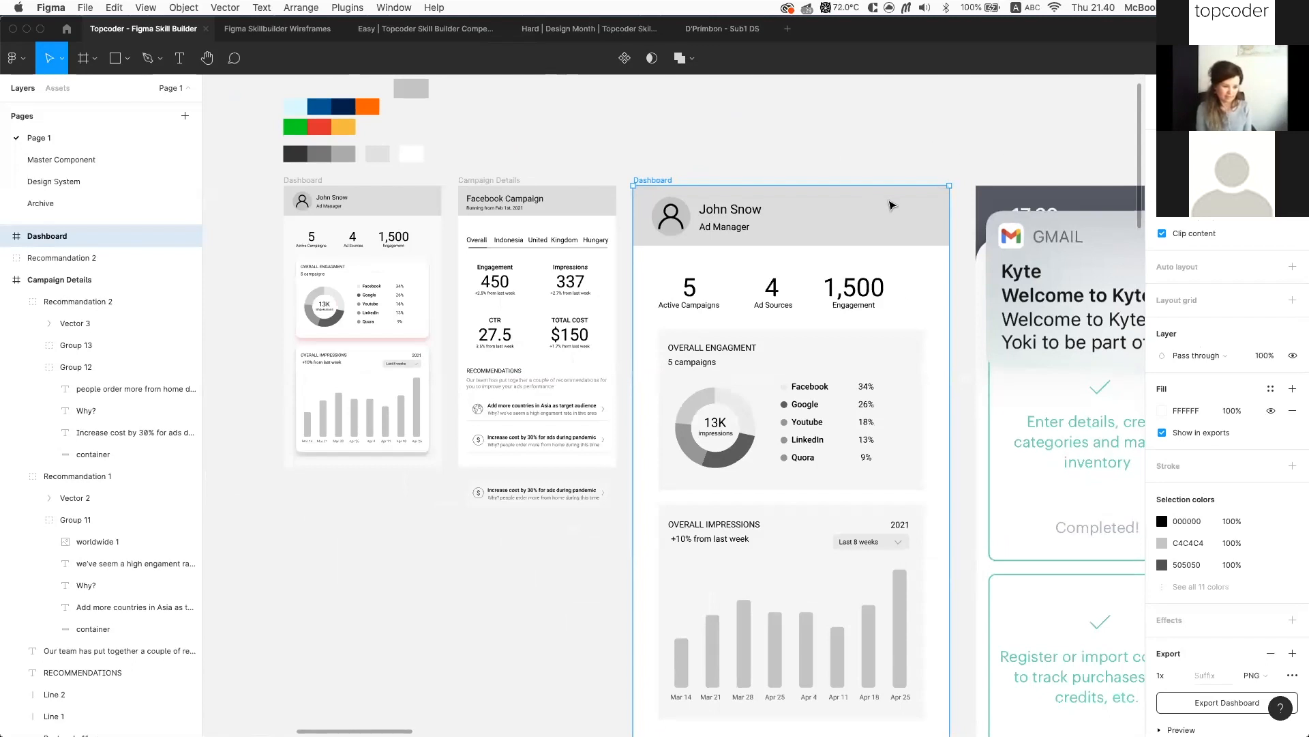
{"action": "scroll", "coordinate": [894, 205], "scroll_direction": "down", "scroll_amount": 3}
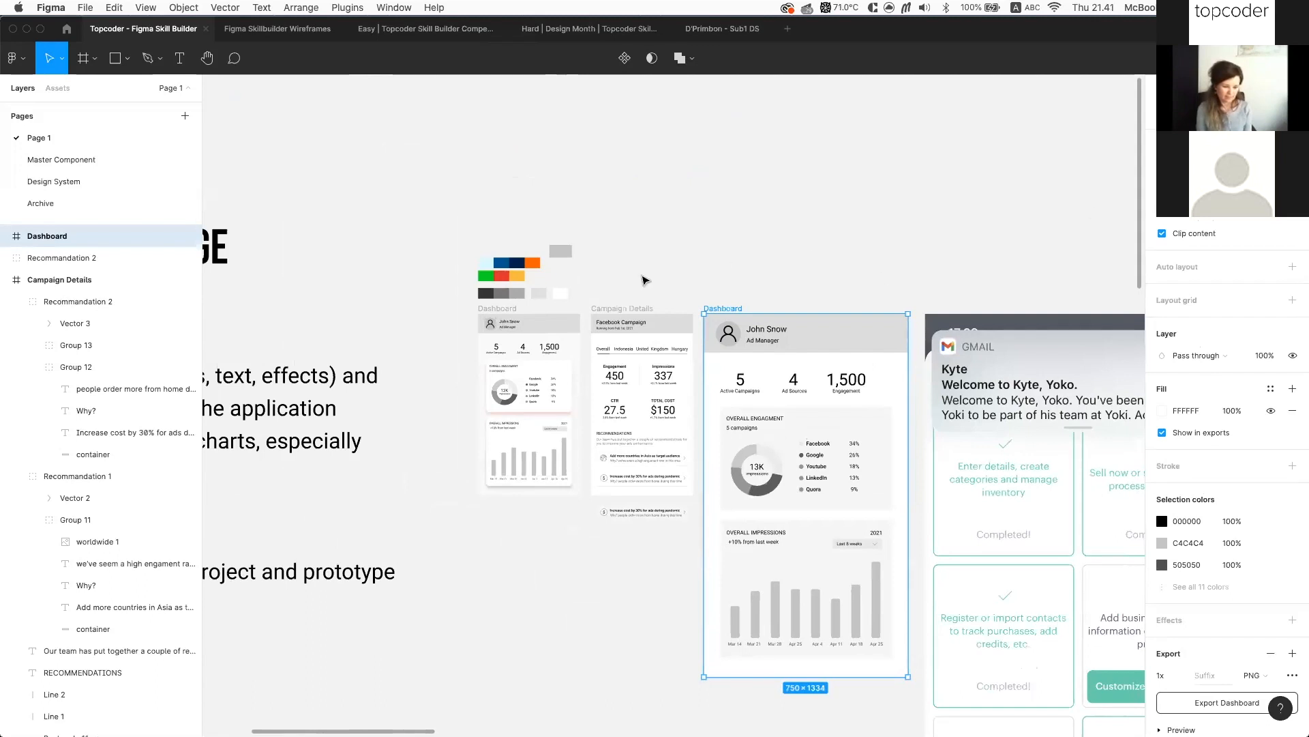
{"action": "scroll", "coordinate": [743, 362], "scroll_direction": "up", "scroll_amount": 3}
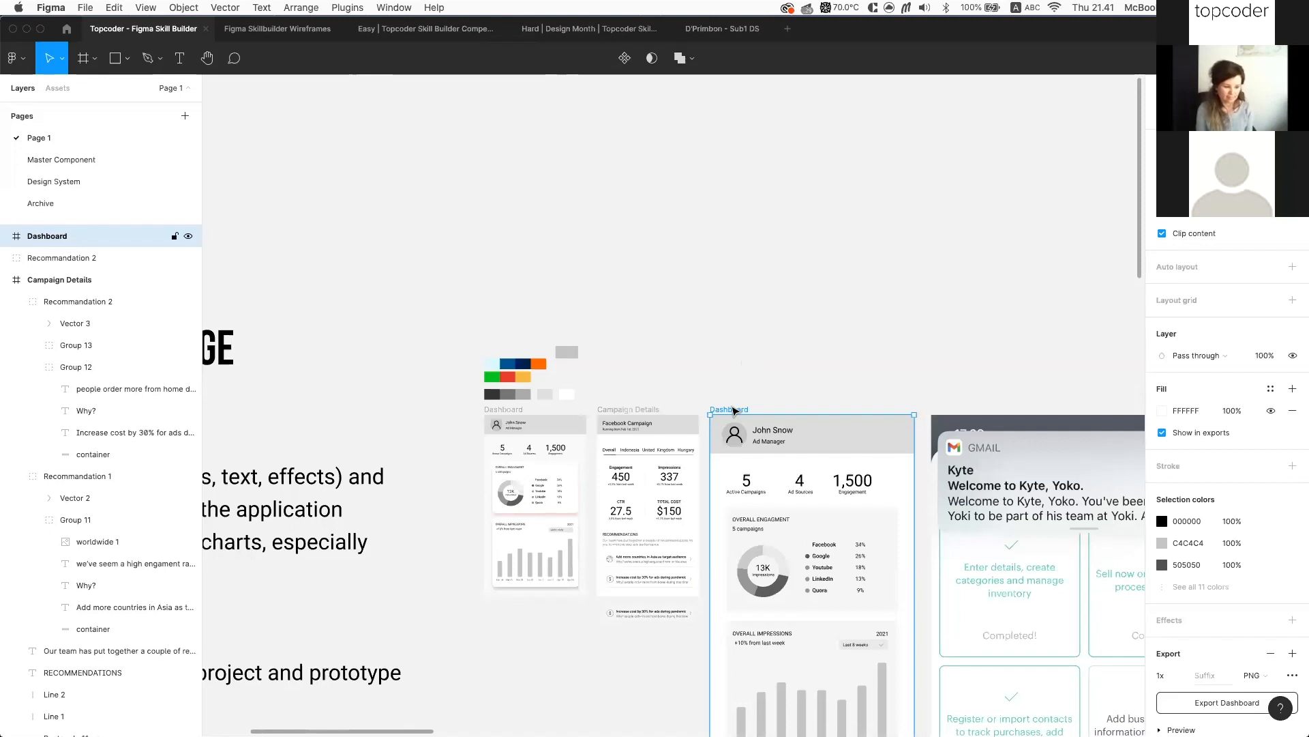
{"action": "scroll", "coordinate": [733, 410], "scroll_direction": "up", "scroll_amount": 5}
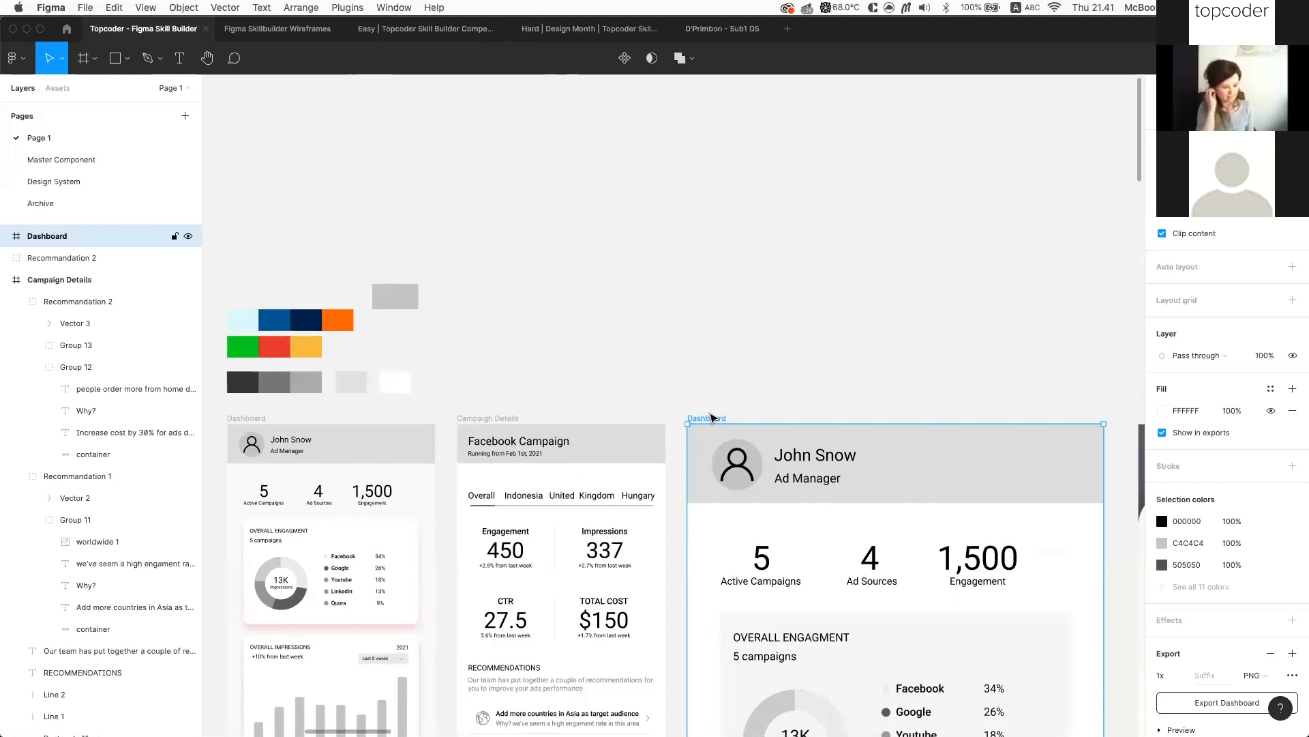
{"action": "scroll", "coordinate": [713, 414], "scroll_direction": "right", "scroll_amount": 1}
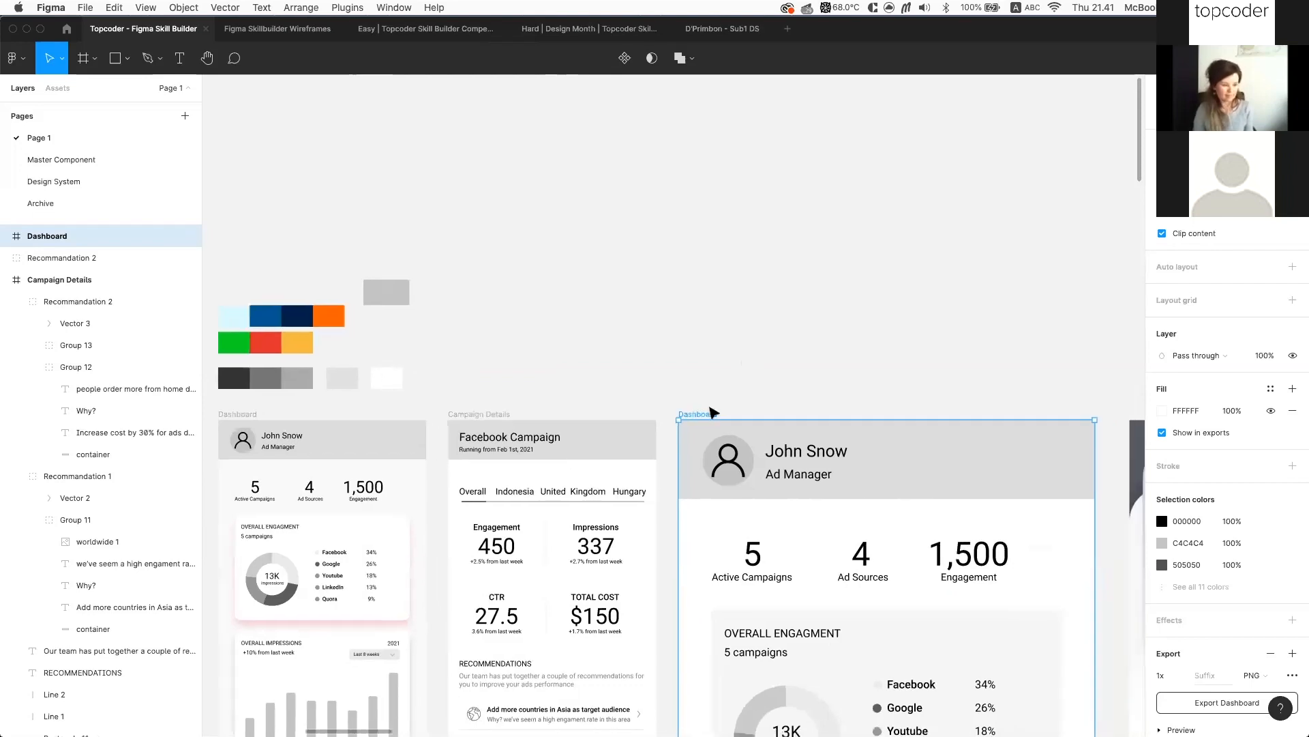
{"action": "scroll", "coordinate": [713, 413], "scroll_direction": "down", "scroll_amount": 2}
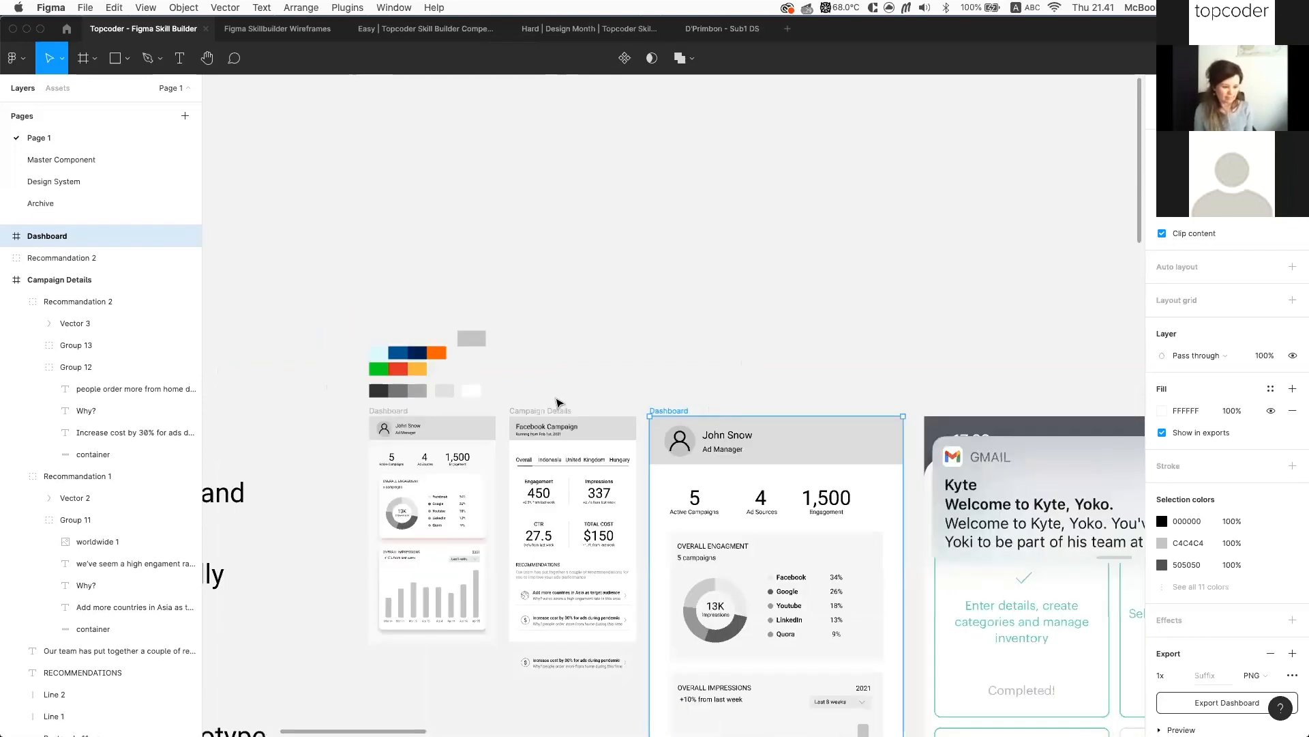
{"action": "scroll", "coordinate": [564, 402], "scroll_direction": "down", "scroll_amount": 2}
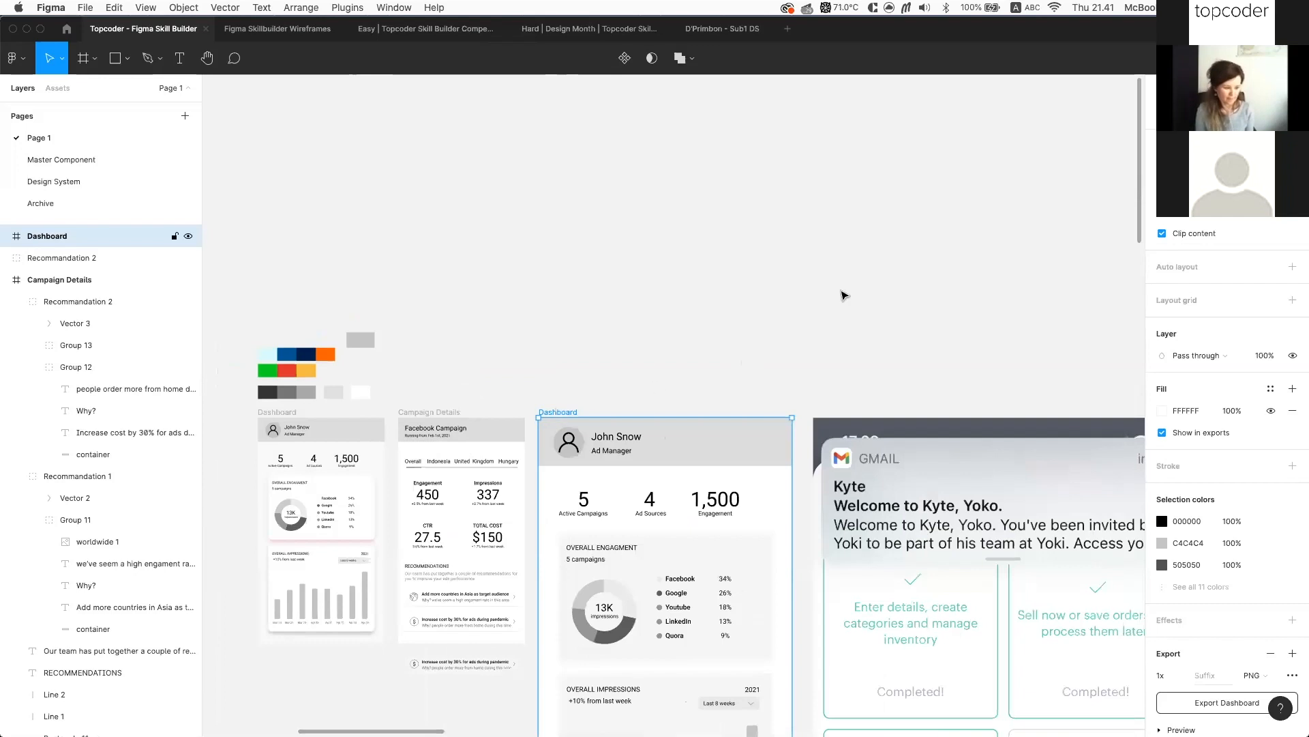
{"action": "left_click", "coordinate": [1027, 178]}
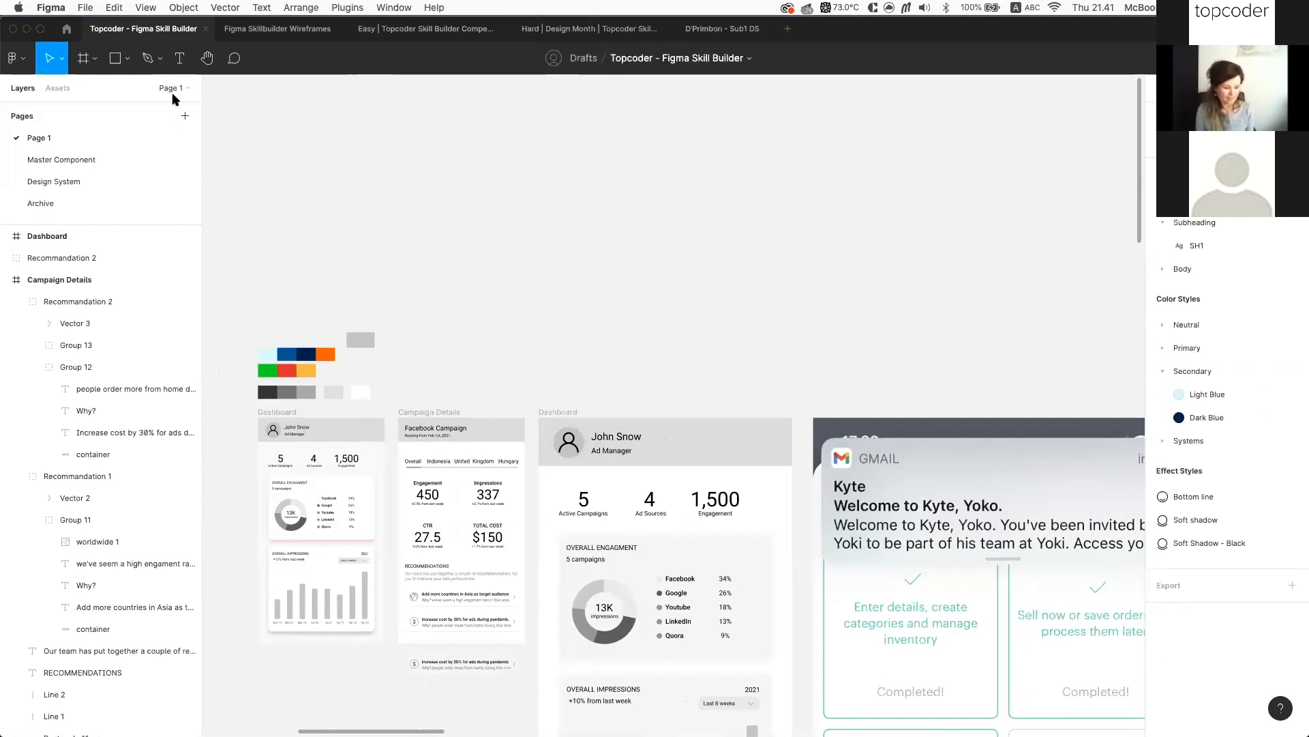
Add a blank 375×667 iPhone 8 frame and drag it left above the wireframes
{"action": "left_click", "coordinate": [94, 59]}
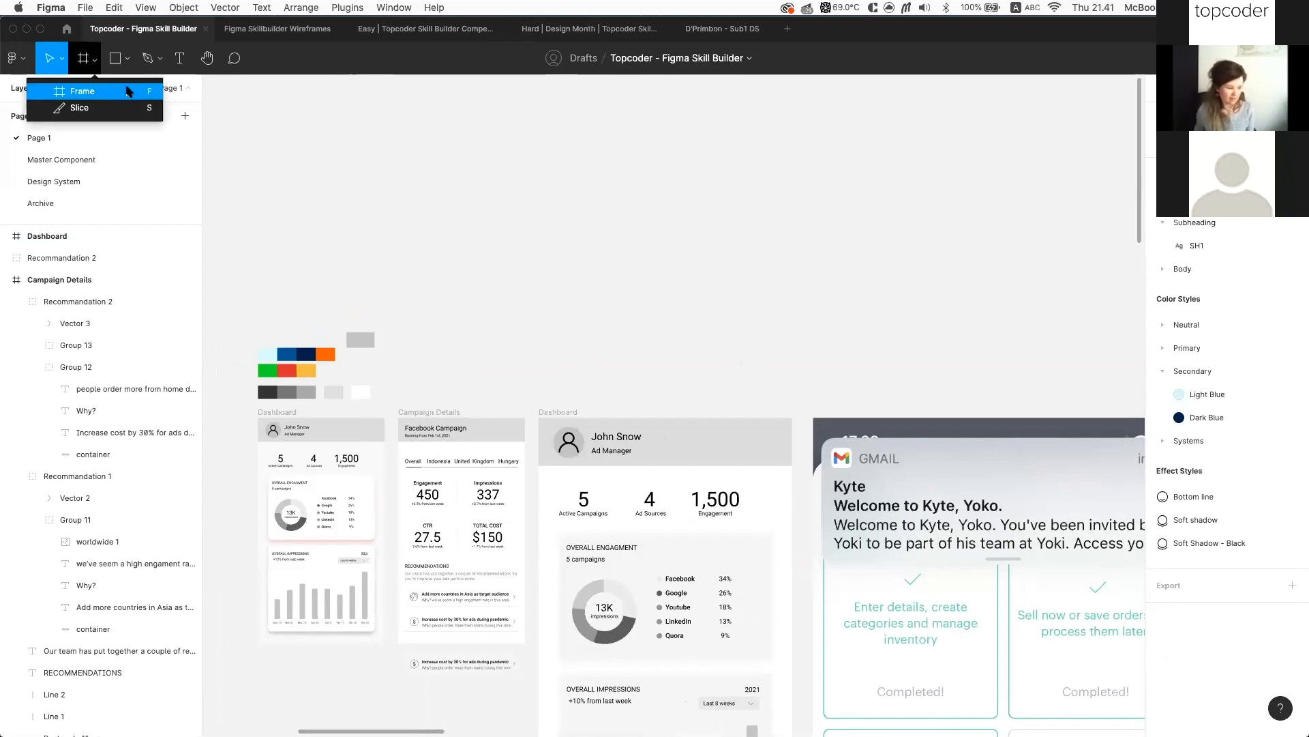
{"action": "left_click", "coordinate": [127, 91]}
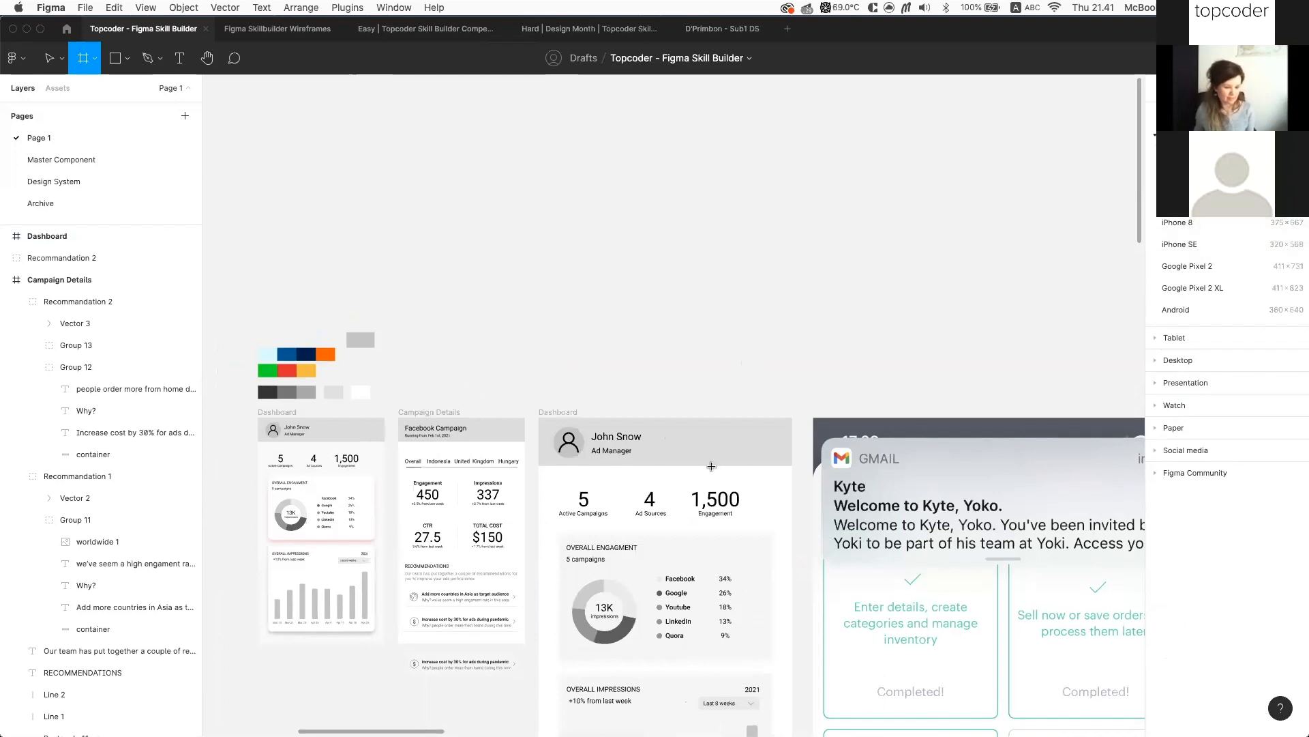
{"action": "left_click", "coordinate": [1180, 223]}
{"action": "left_click_drag", "start_coordinate": [1051, 306], "coordinate": [730, 211]}
{"action": "scroll", "coordinate": [743, 211], "scroll_direction": "up", "scroll_amount": 3}
{"action": "scroll", "coordinate": [740, 204], "scroll_direction": "up", "scroll_amount": 3}
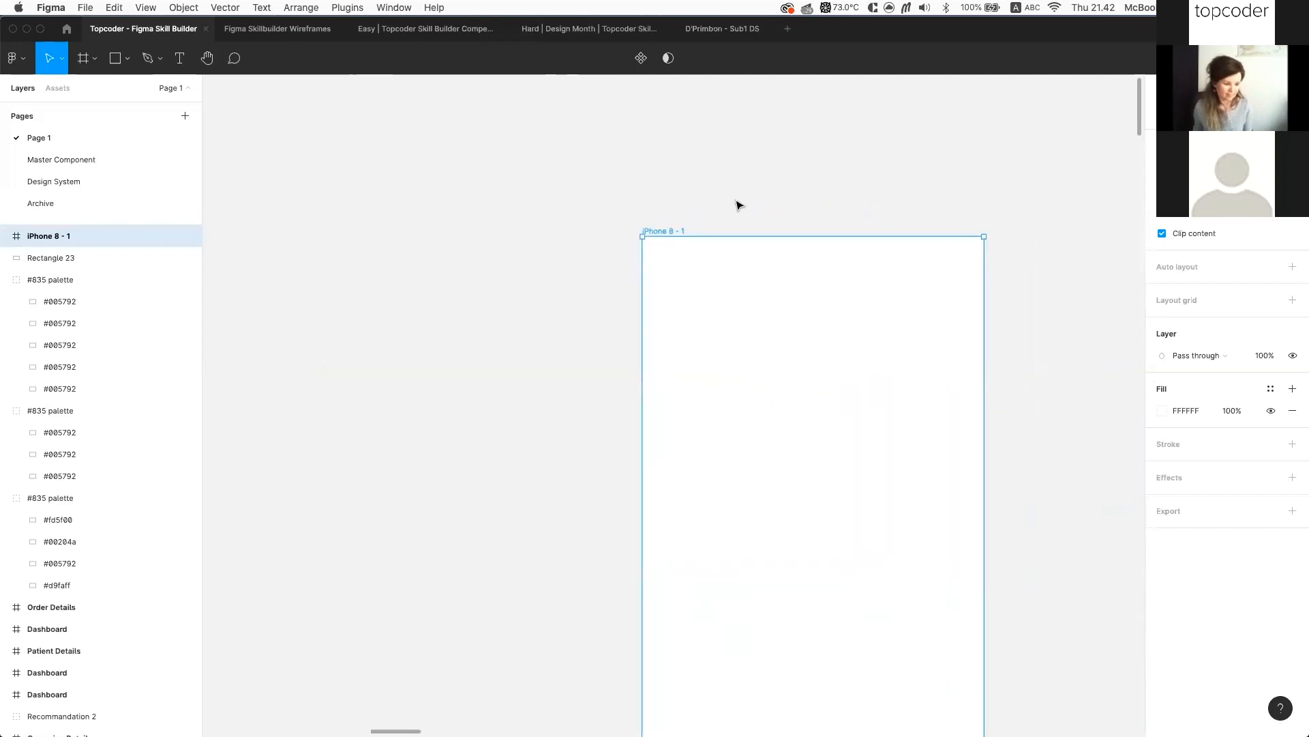
{"action": "scroll", "coordinate": [701, 187], "scroll_direction": "down", "scroll_amount": 2}
{"action": "scroll", "coordinate": [748, 171], "scroll_direction": "down", "scroll_amount": 2}
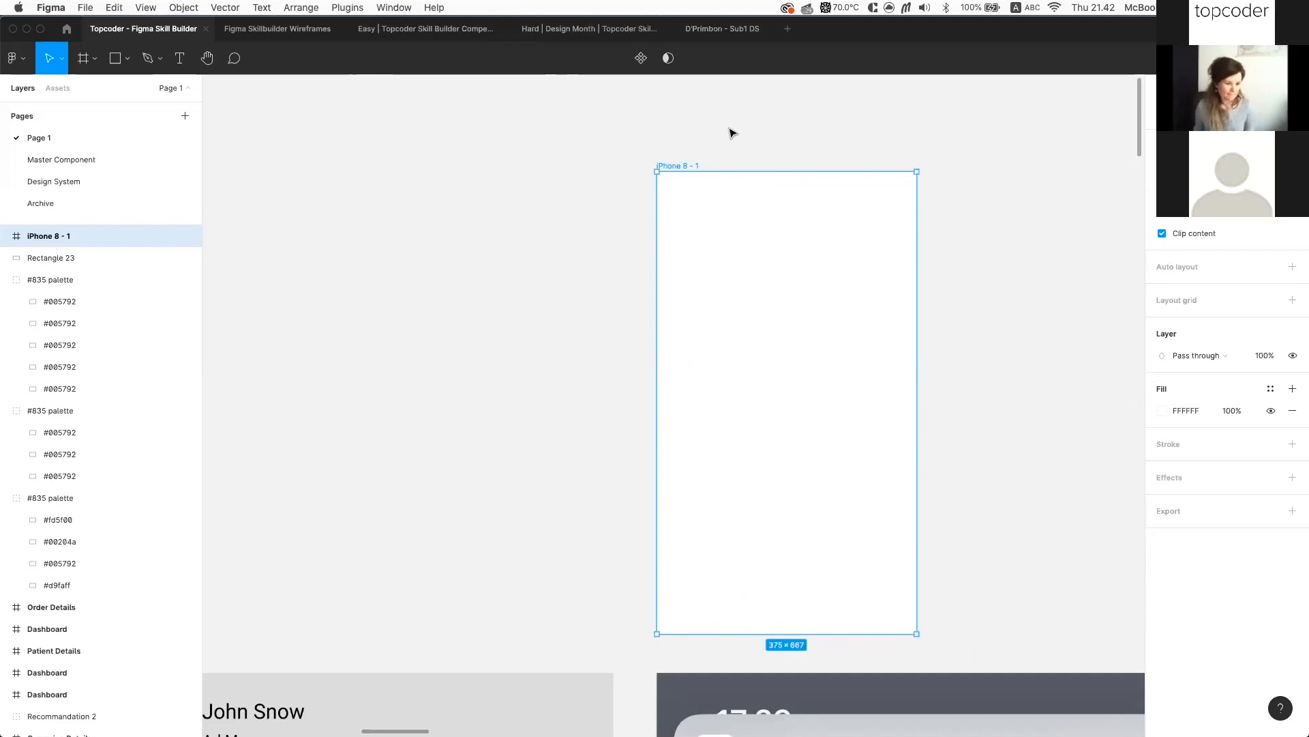
{"action": "scroll", "coordinate": [727, 140], "scroll_direction": "up", "scroll_amount": 2}
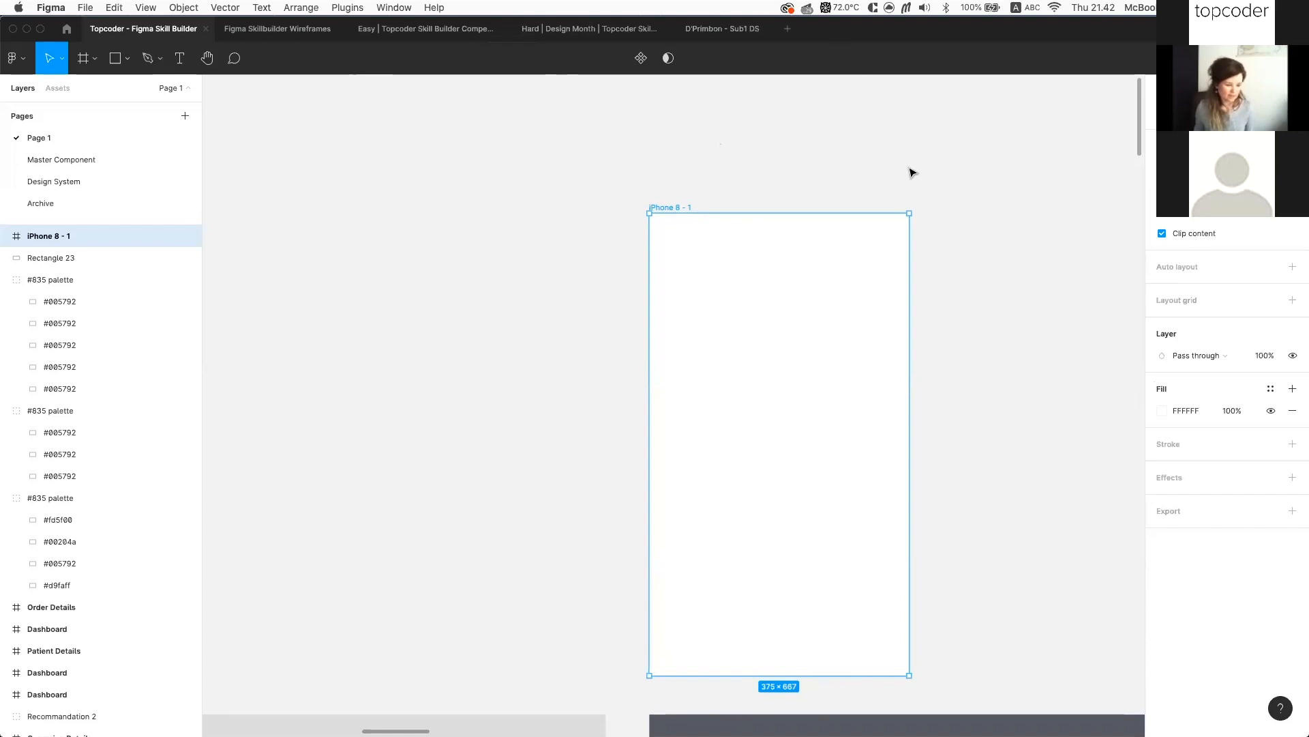
{"action": "left_click", "coordinate": [760, 209]}
{"action": "left_click", "coordinate": [682, 206]}
Drag the Dashboard frame up beside the new iPhone 8 - 1 frame
{"action": "scroll", "coordinate": [1031, 248], "scroll_direction": "down", "scroll_amount": 5}
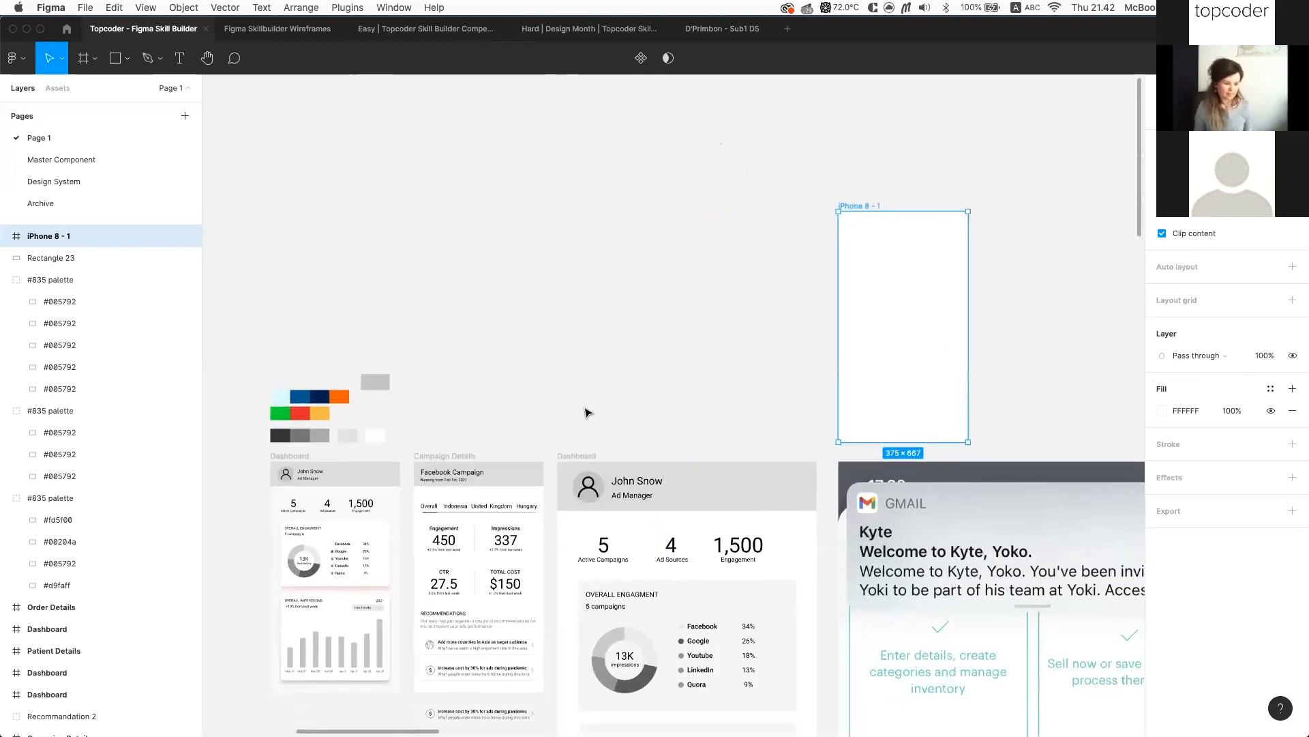
{"action": "scroll", "coordinate": [591, 409], "scroll_direction": "down", "scroll_amount": 2}
{"action": "left_click", "coordinate": [590, 409]}
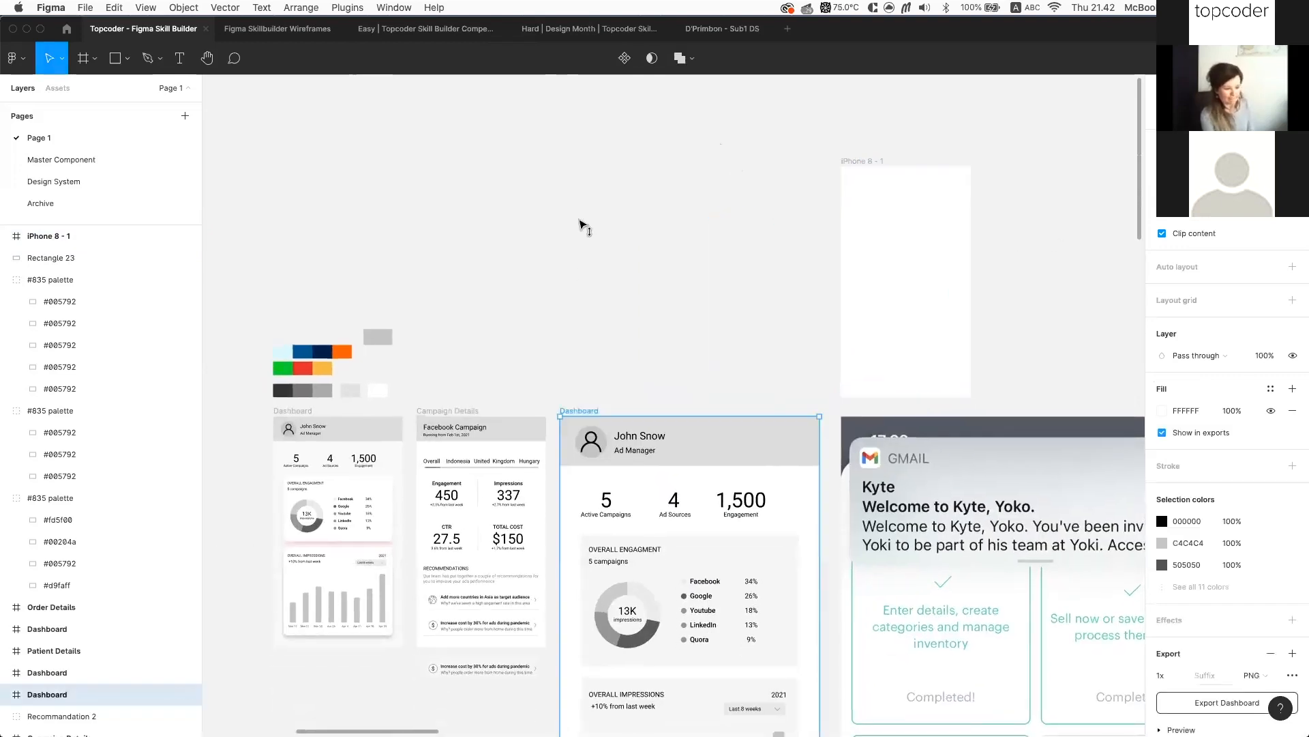
{"action": "left_click_drag", "start_coordinate": [580, 222], "coordinate": [575, 123]}
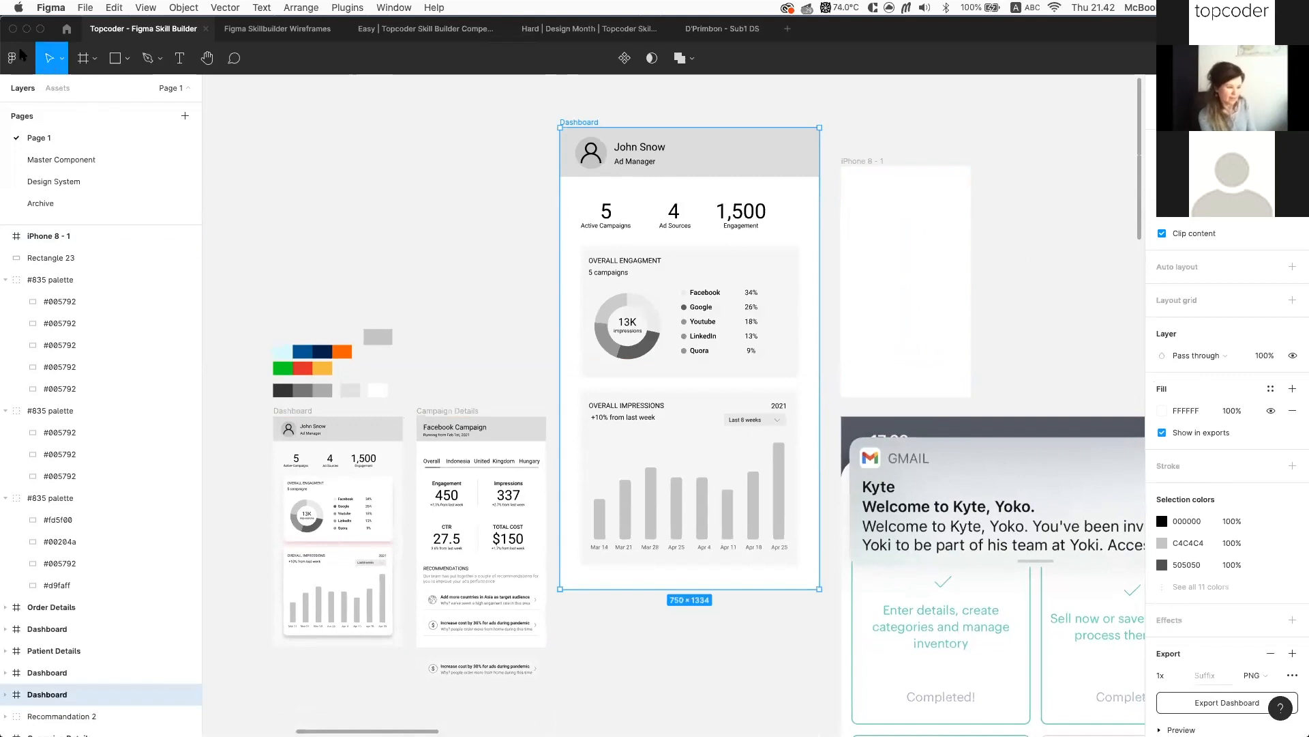
Try the Scale tool, then go back to the Move tool (V)
{"action": "left_click", "coordinate": [60, 58]}
{"action": "left_click", "coordinate": [77, 107]}
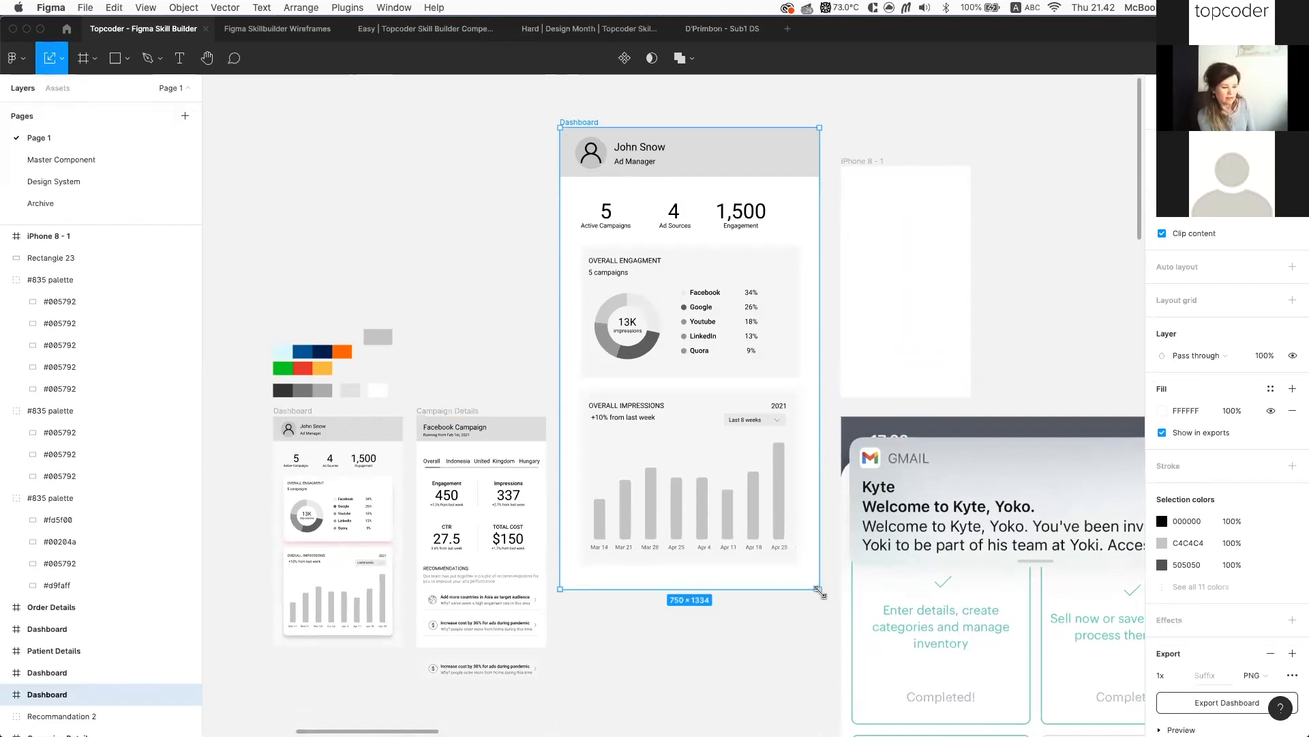
{"action": "key", "text": "v"}
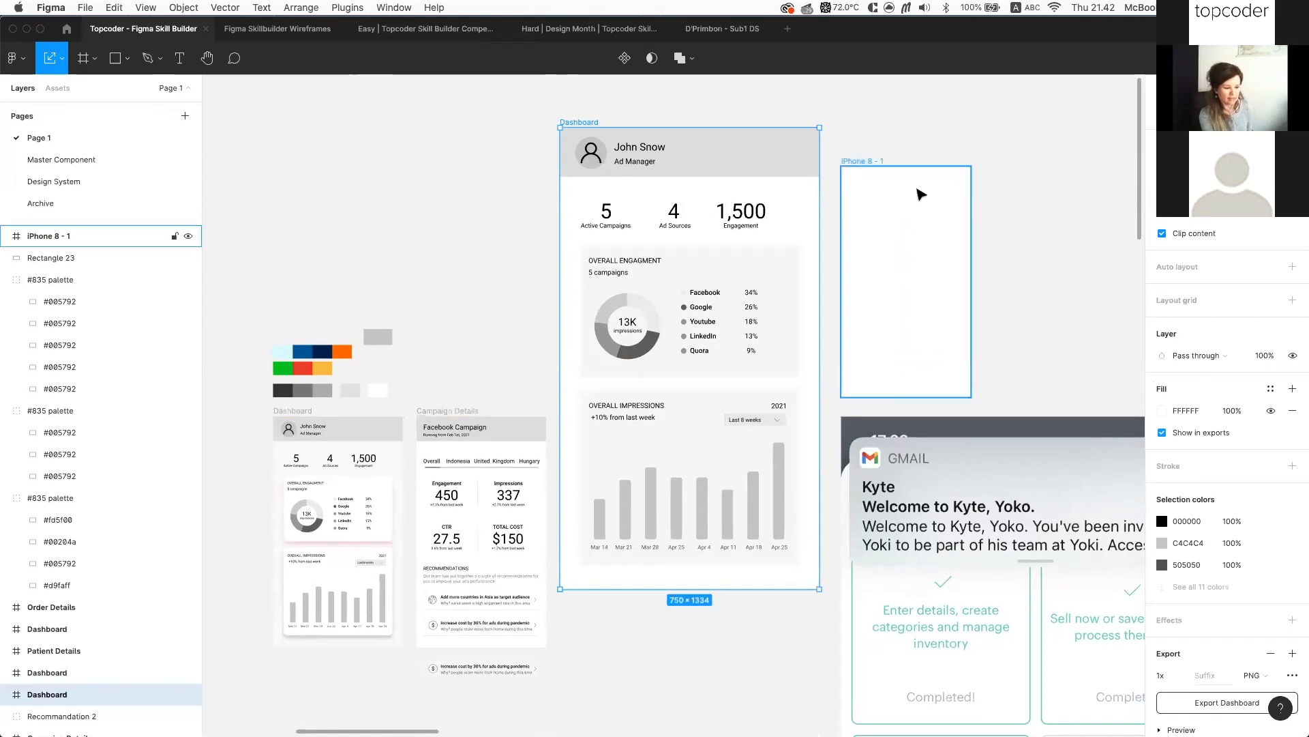
Zoom to the Dashboard Screen frame and launch its prototype presentation in a new tab
{"action": "scroll", "coordinate": [822, 126], "scroll_direction": "down", "scroll_amount": 3}
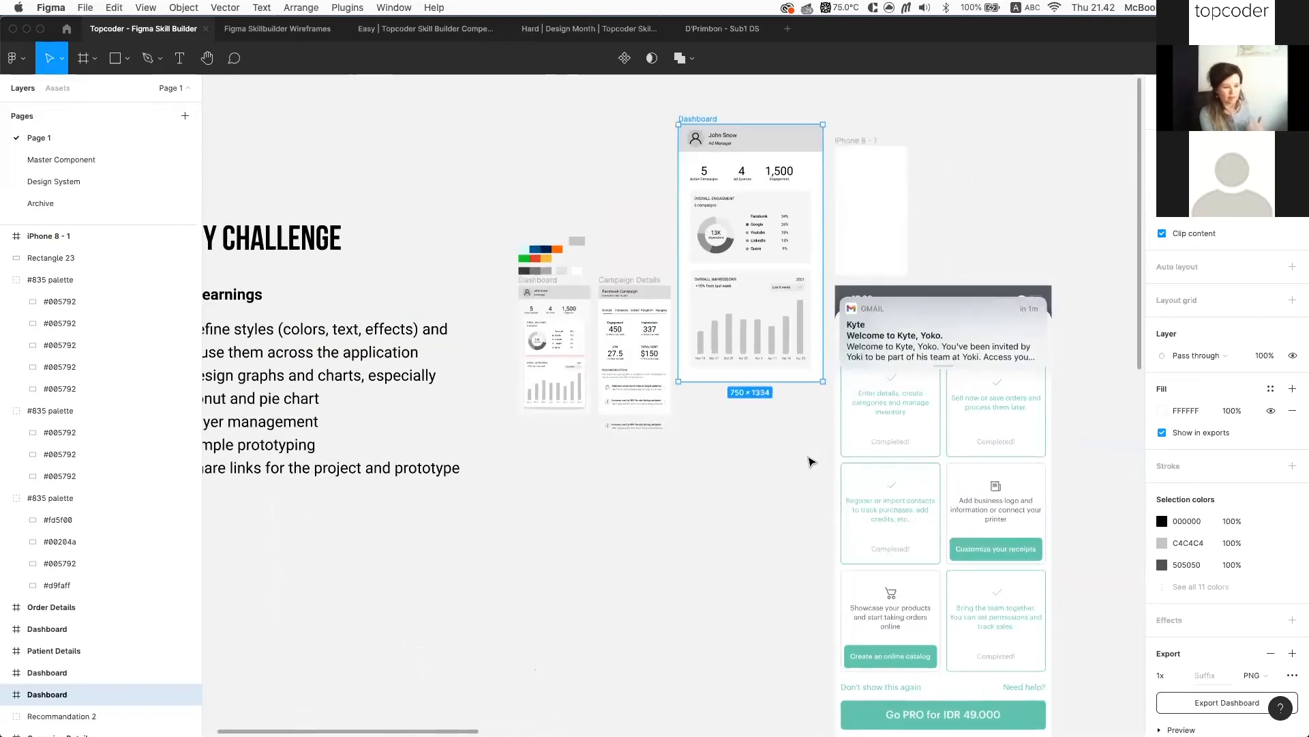
{"action": "scroll", "coordinate": [809, 459], "scroll_direction": "down", "scroll_amount": 3}
{"action": "scroll", "coordinate": [795, 409], "scroll_direction": "down", "scroll_amount": 3}
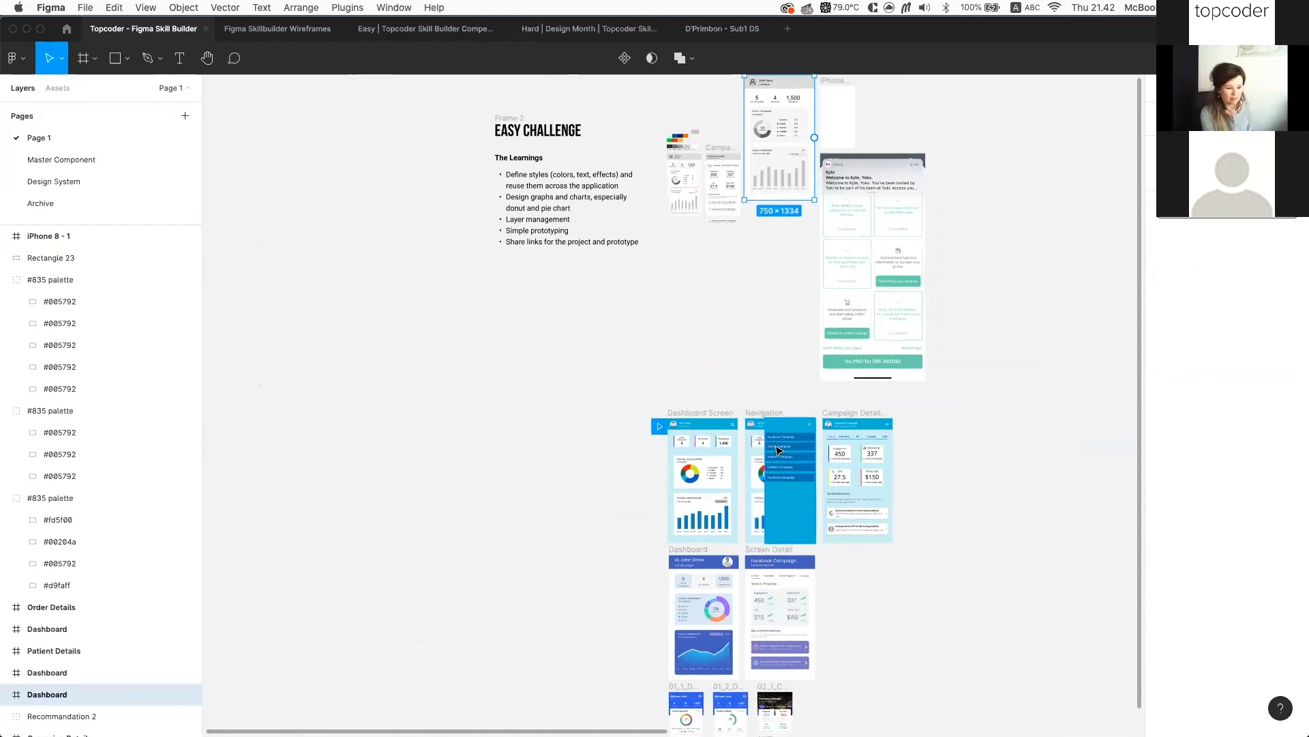
{"action": "scroll", "coordinate": [767, 476], "scroll_direction": "up", "scroll_amount": 5}
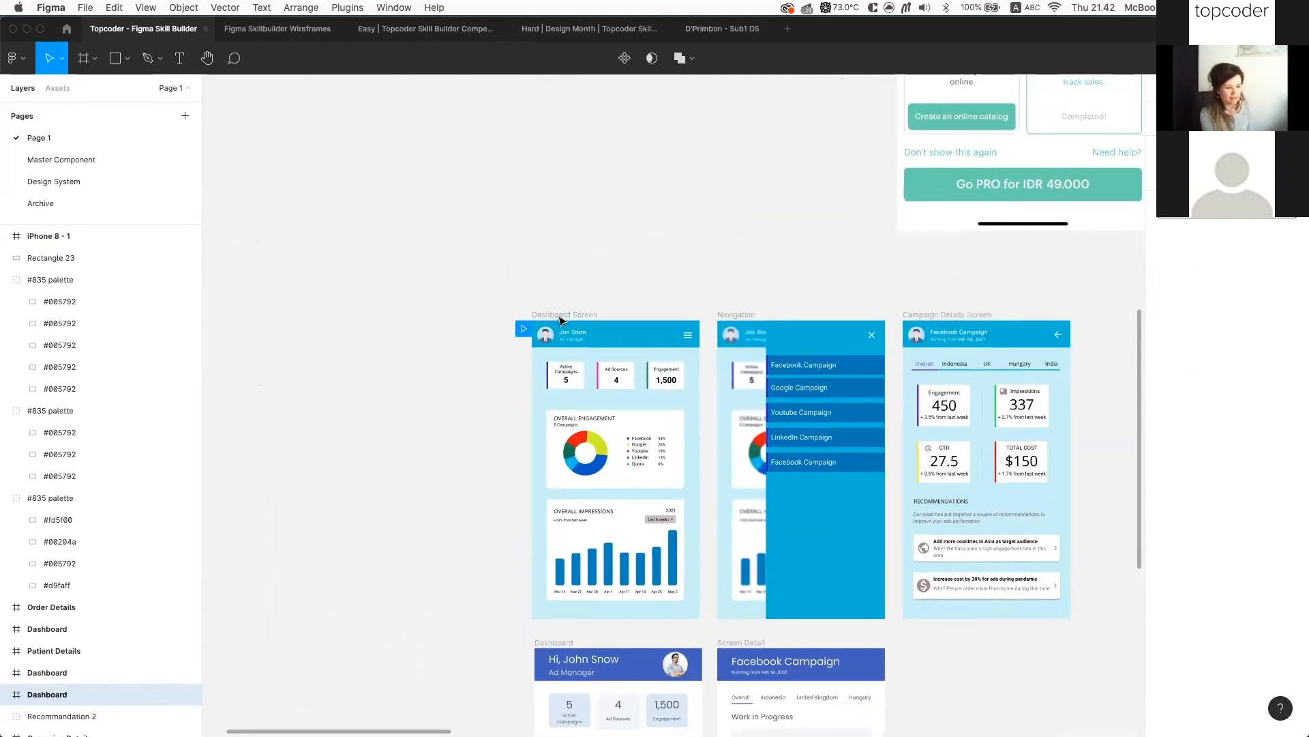
{"action": "scroll", "coordinate": [535, 303], "scroll_direction": "down", "scroll_amount": 3}
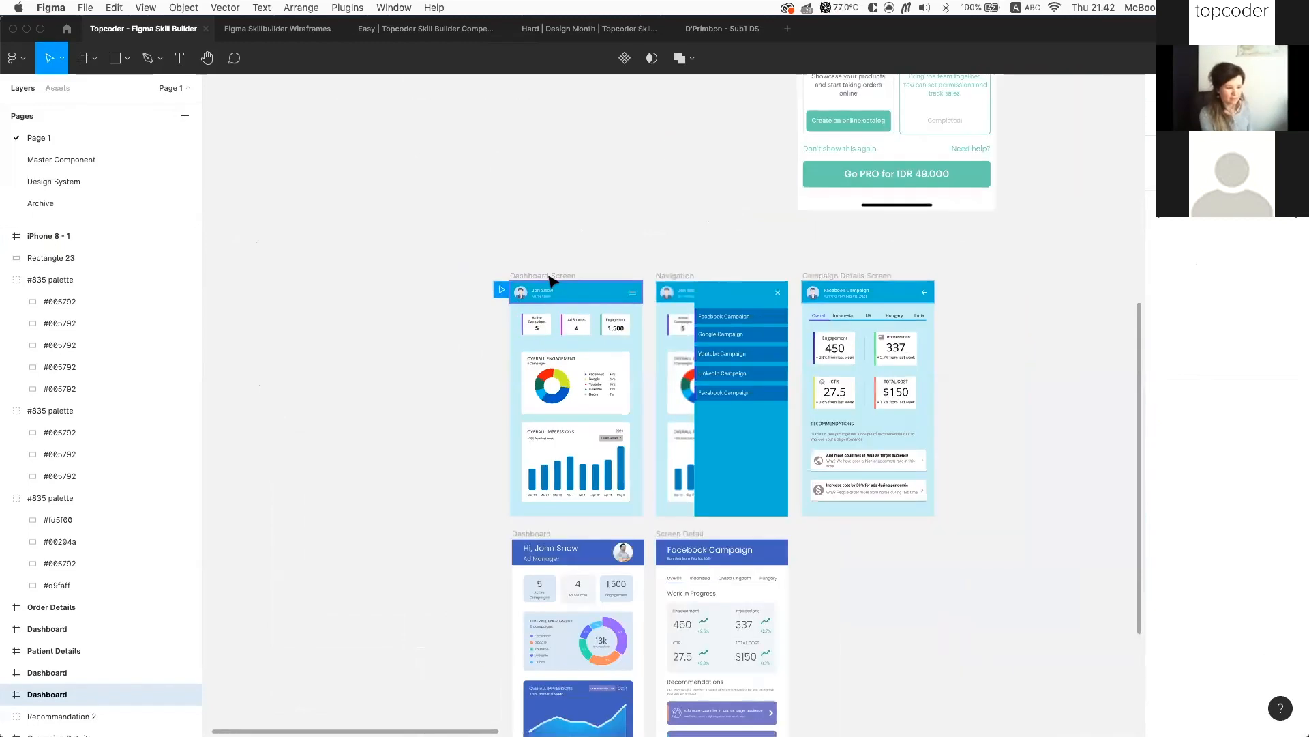
{"action": "scroll", "coordinate": [549, 276], "scroll_direction": "up", "scroll_amount": 3}
{"action": "scroll", "coordinate": [538, 294], "scroll_direction": "up", "scroll_amount": 1}
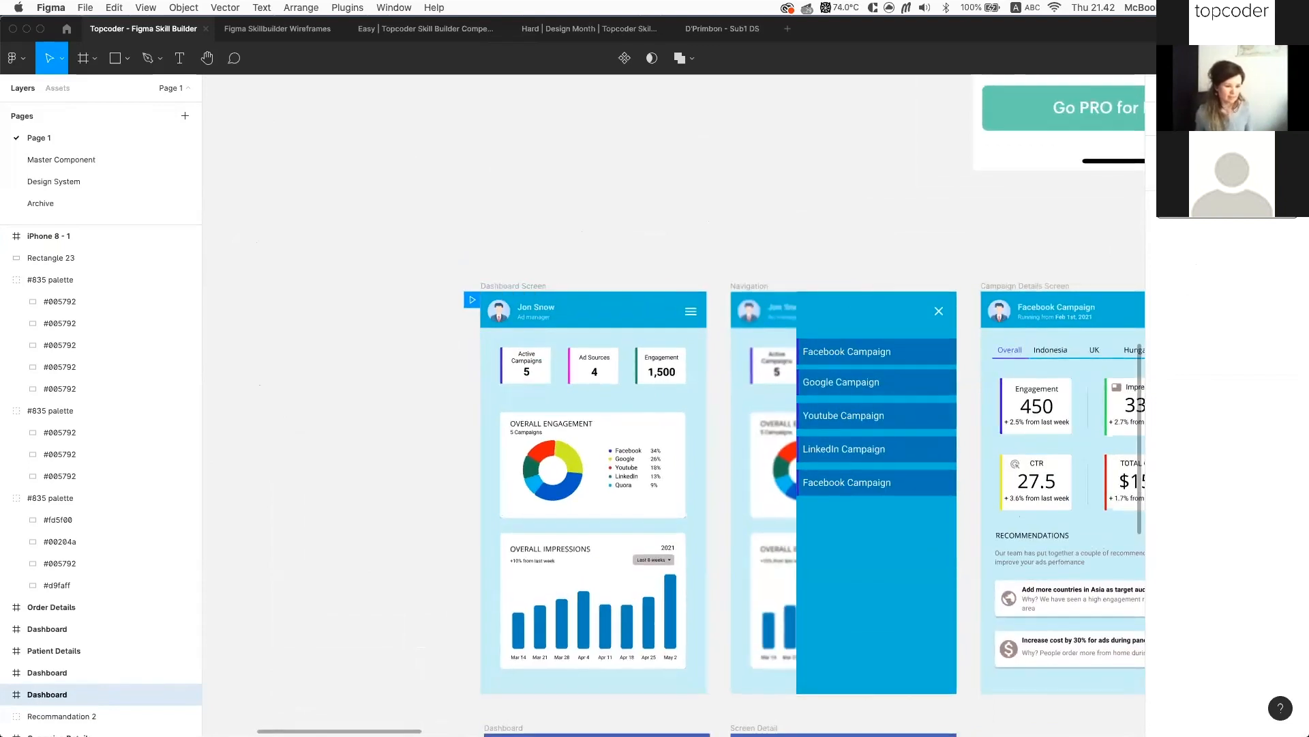
{"action": "left_click", "coordinate": [1250, 58]}
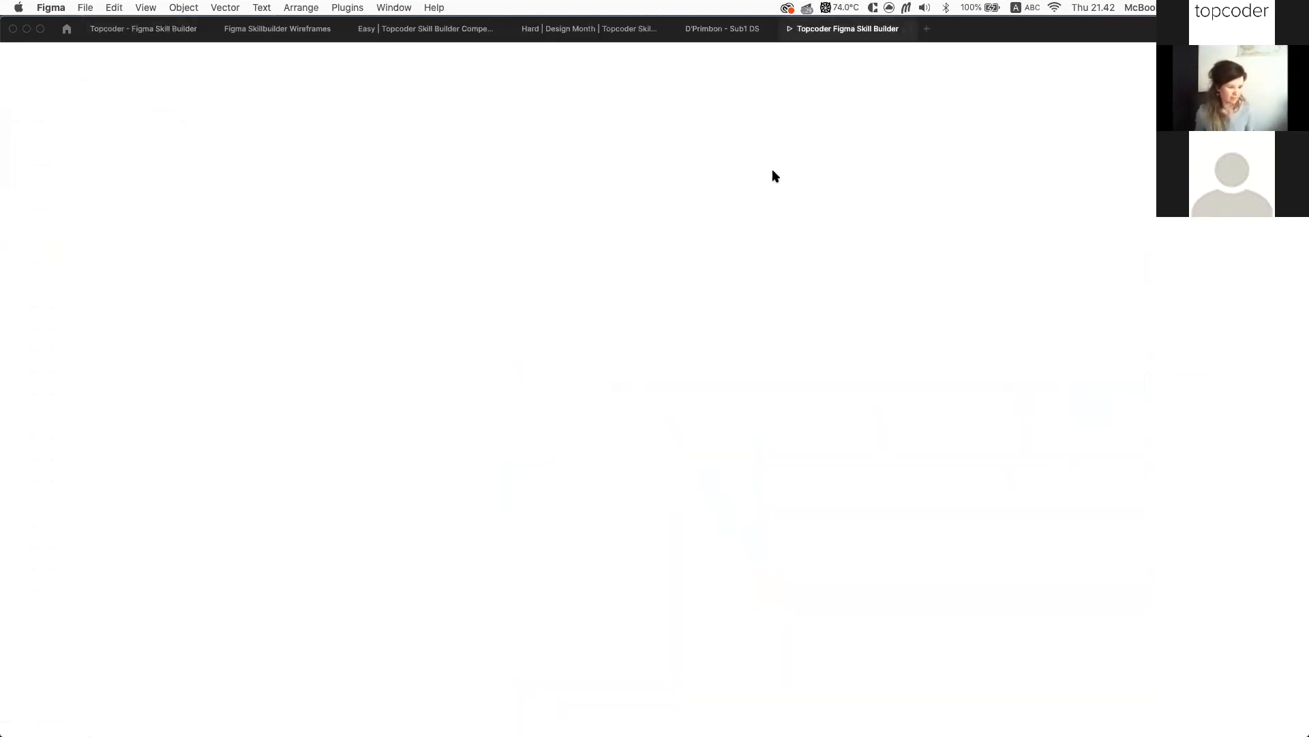
Scroll around the dashboard prototype in the presentation tab
{"action": "left_click", "coordinate": [170, 31]}
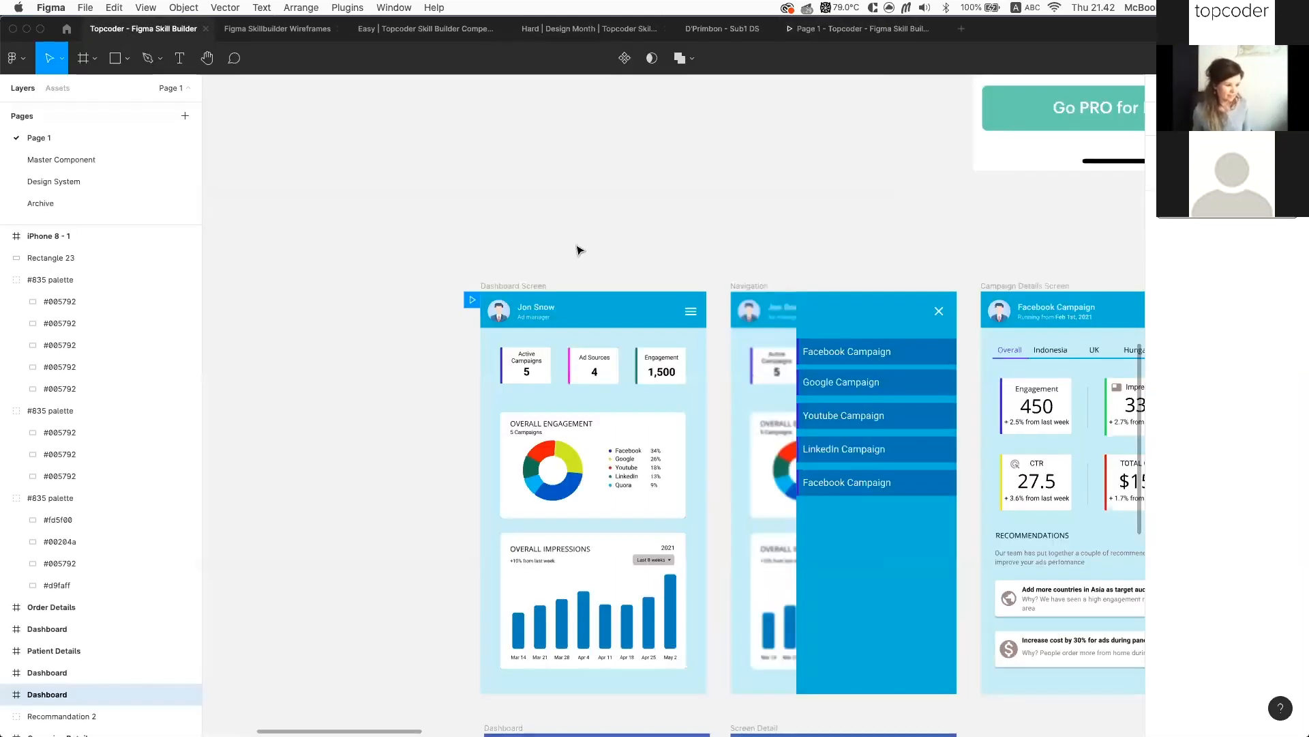
{"action": "left_click", "coordinate": [840, 30]}
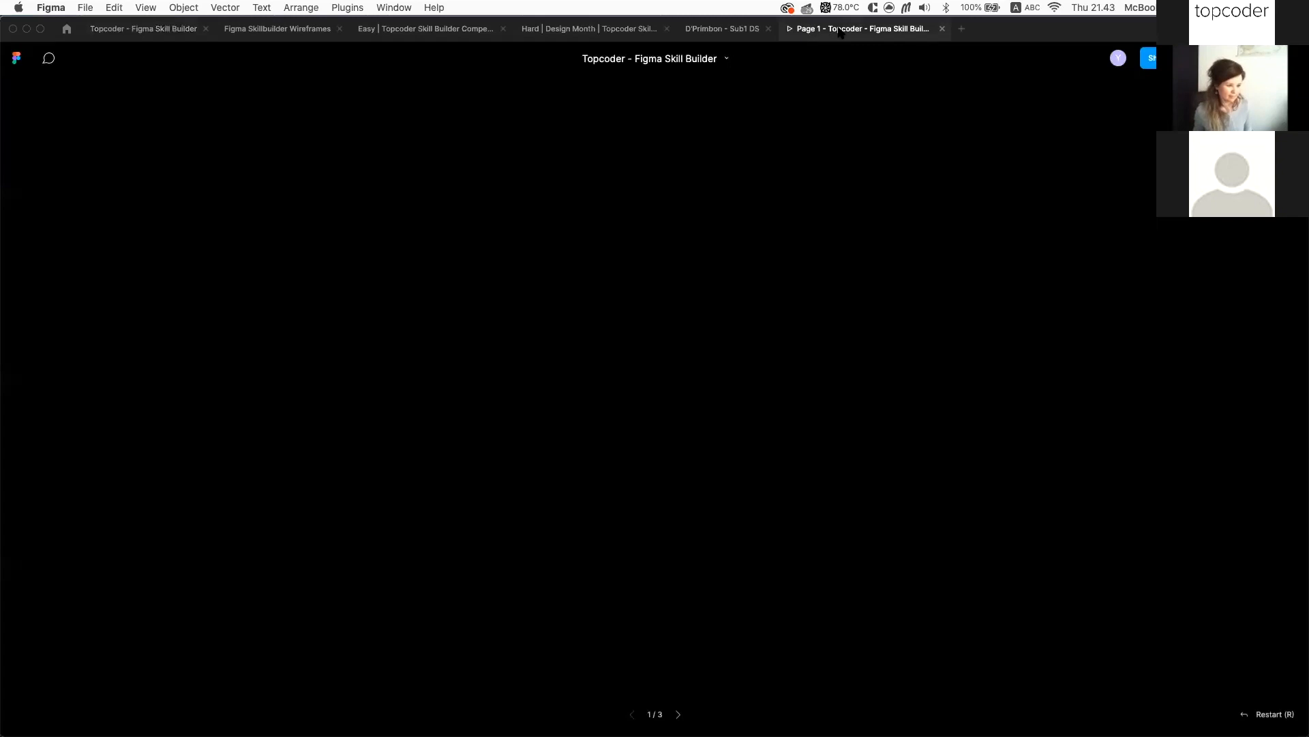
{"action": "scroll", "coordinate": [656, 282], "scroll_direction": "right", "scroll_amount": 4}
{"action": "scroll", "coordinate": [656, 281], "scroll_direction": "down", "scroll_amount": 2}
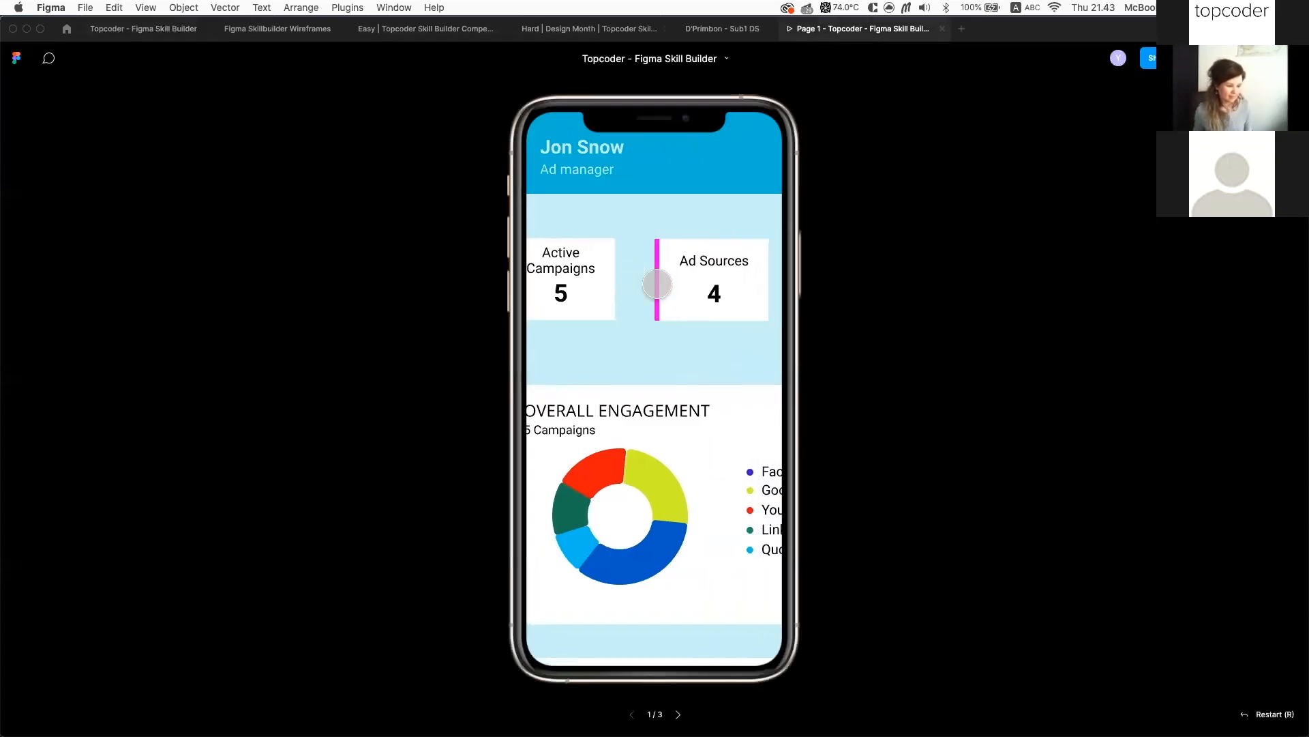
{"action": "scroll", "coordinate": [657, 284], "scroll_direction": "down", "scroll_amount": 3}
{"action": "scroll", "coordinate": [656, 283], "scroll_direction": "up", "scroll_amount": 3}
{"action": "scroll", "coordinate": [657, 284], "scroll_direction": "left", "scroll_amount": 3}
{"action": "scroll", "coordinate": [656, 284], "scroll_direction": "up", "scroll_amount": 2}
{"action": "scroll", "coordinate": [657, 284], "scroll_direction": "right", "scroll_amount": 1}
{"action": "scroll", "coordinate": [657, 283], "scroll_direction": "right", "scroll_amount": 5}
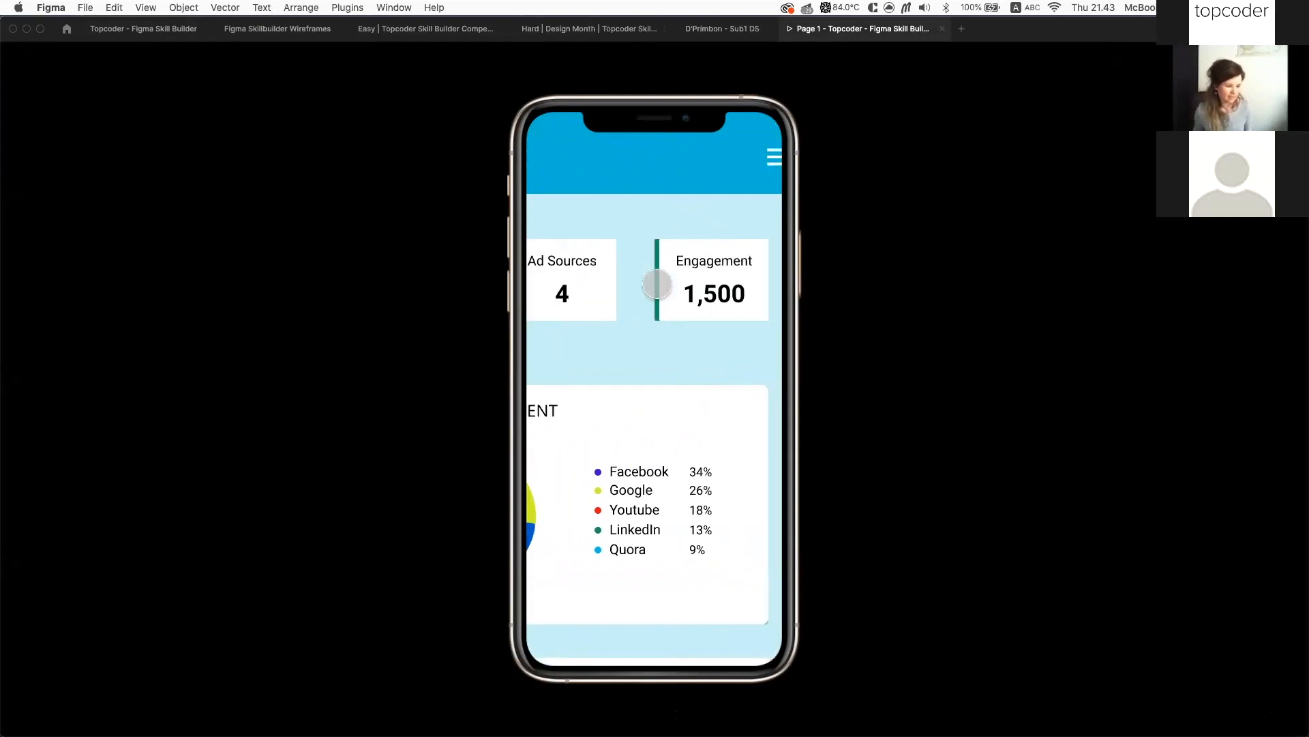
{"action": "scroll", "coordinate": [656, 283], "scroll_direction": "left", "scroll_amount": 3}
{"action": "scroll", "coordinate": [657, 283], "scroll_direction": "down", "scroll_amount": 1}
{"action": "scroll", "coordinate": [657, 284], "scroll_direction": "left", "scroll_amount": 2}
{"action": "scroll", "coordinate": [656, 284], "scroll_direction": "up", "scroll_amount": 1}
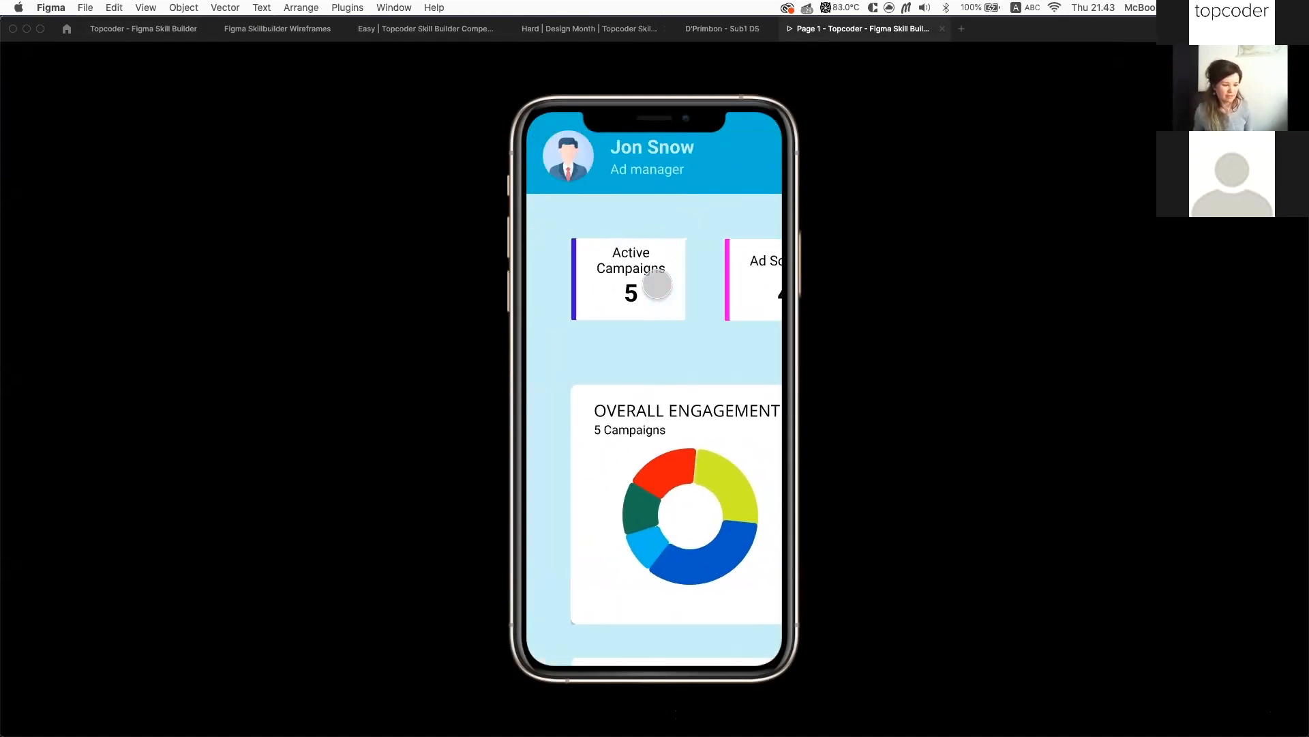
{"action": "scroll", "coordinate": [673, 269], "scroll_direction": "right", "scroll_amount": 1}
{"action": "scroll", "coordinate": [673, 269], "scroll_direction": "left", "scroll_amount": 1}
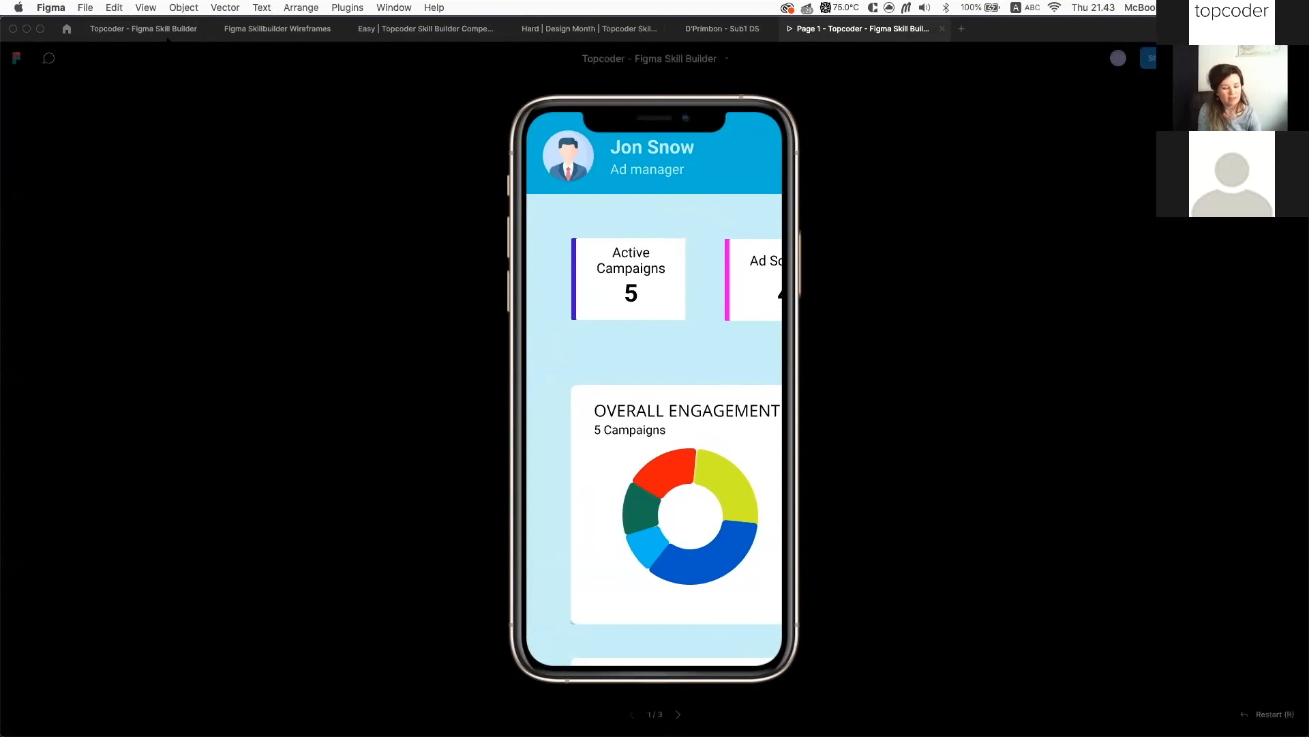
Go back to the 'Topcoder - Figma Skill Builder' editor canvas via the file tabs
{"action": "left_click", "coordinate": [276, 35]}
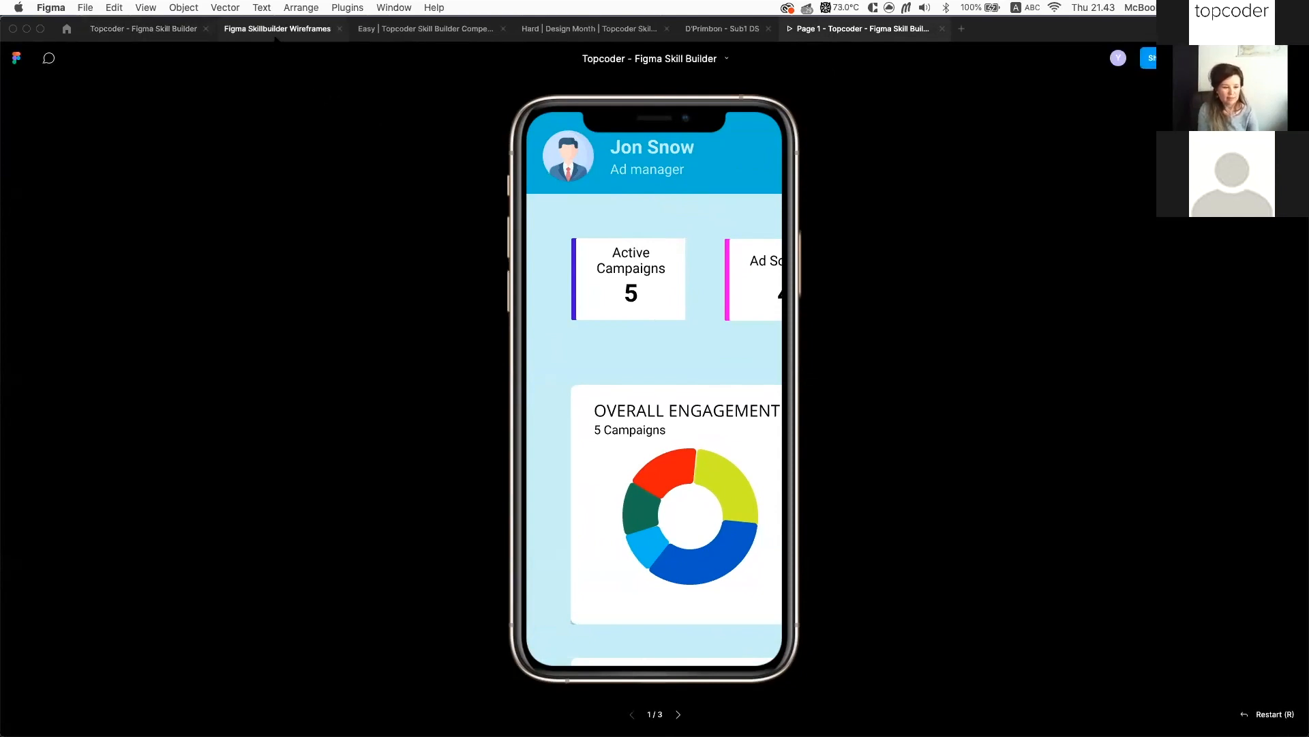
{"action": "left_click", "coordinate": [156, 31]}
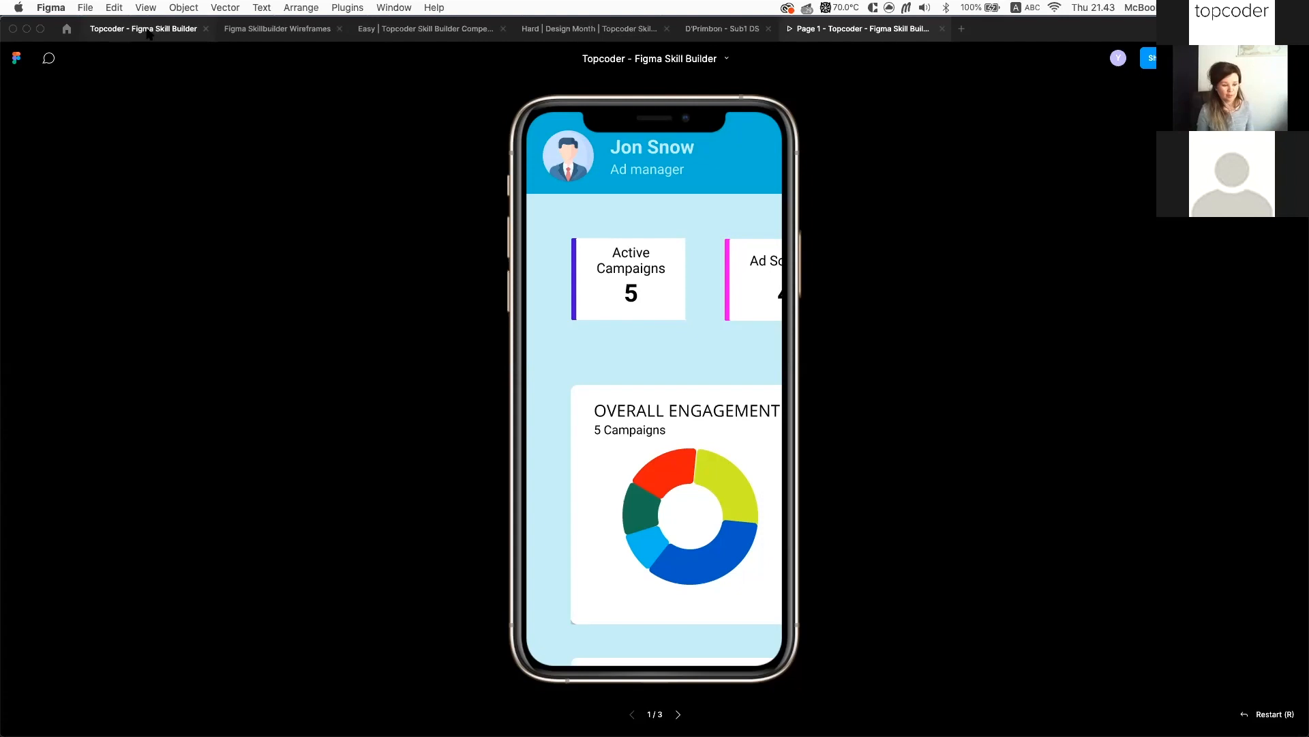
{"action": "left_click", "coordinate": [148, 31]}
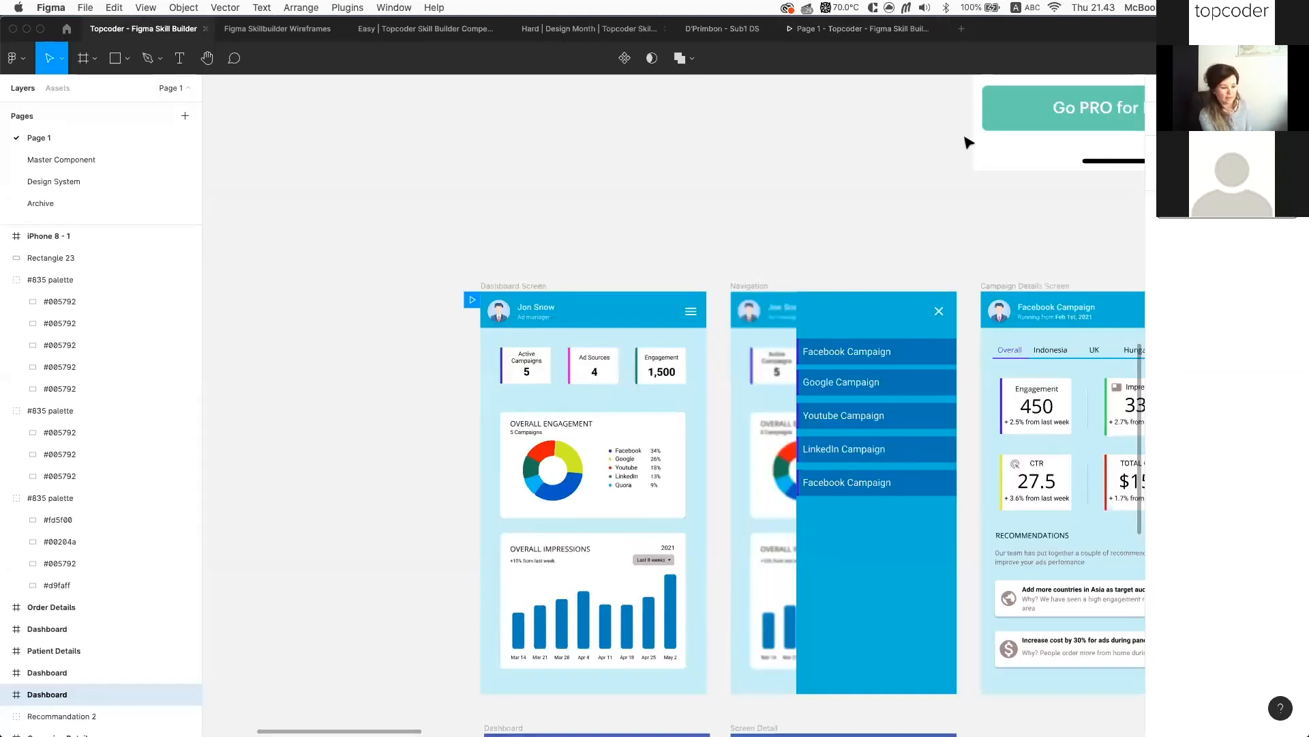
Select Dashboard Screen and review the list of prototype device presets
{"action": "left_click", "coordinate": [544, 285]}
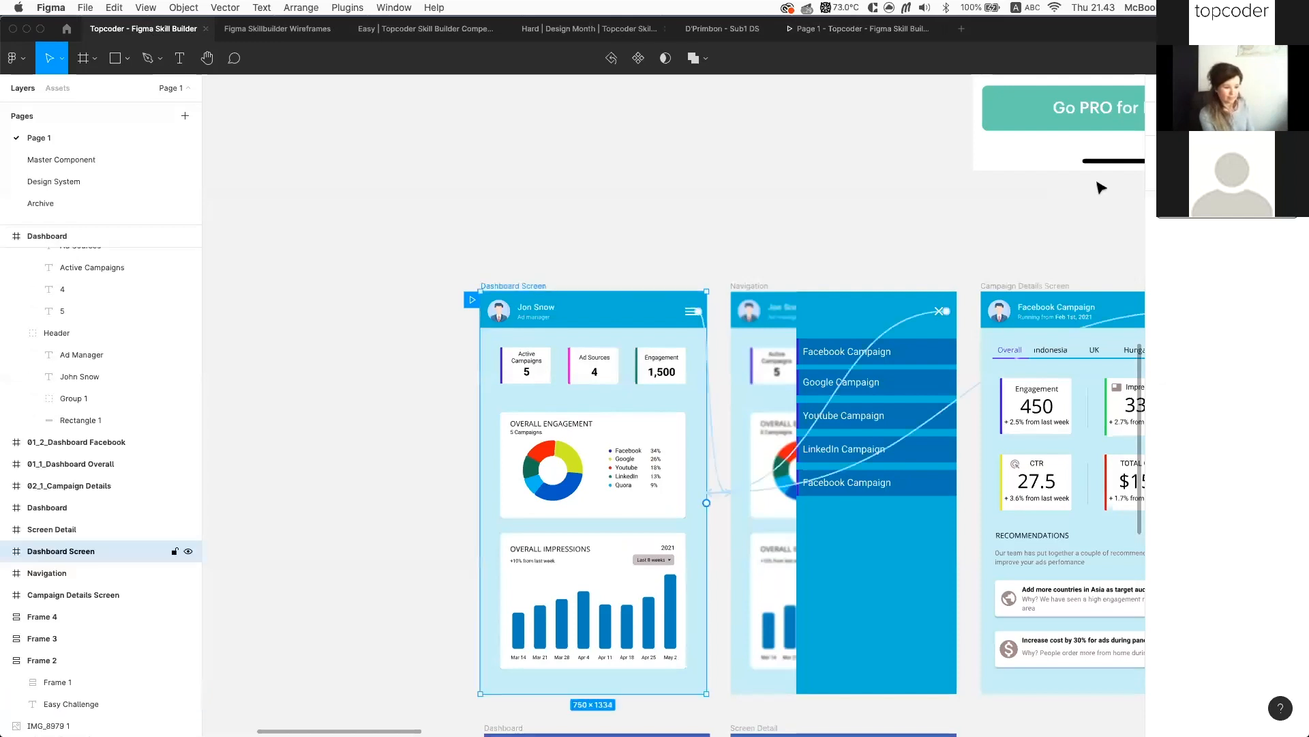
{"action": "key", "text": "Escape"}
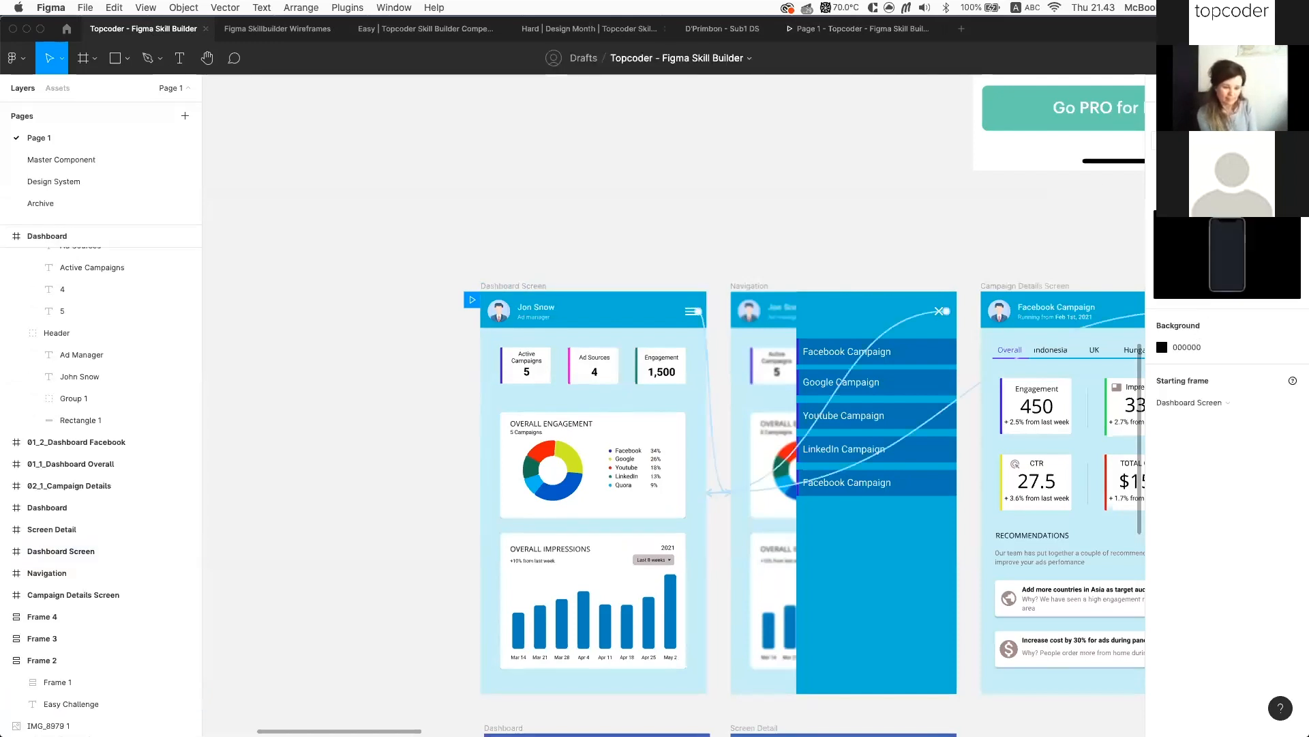
{"action": "left_click", "coordinate": [1221, 140]}
{"action": "left_click", "coordinate": [1221, 96]}
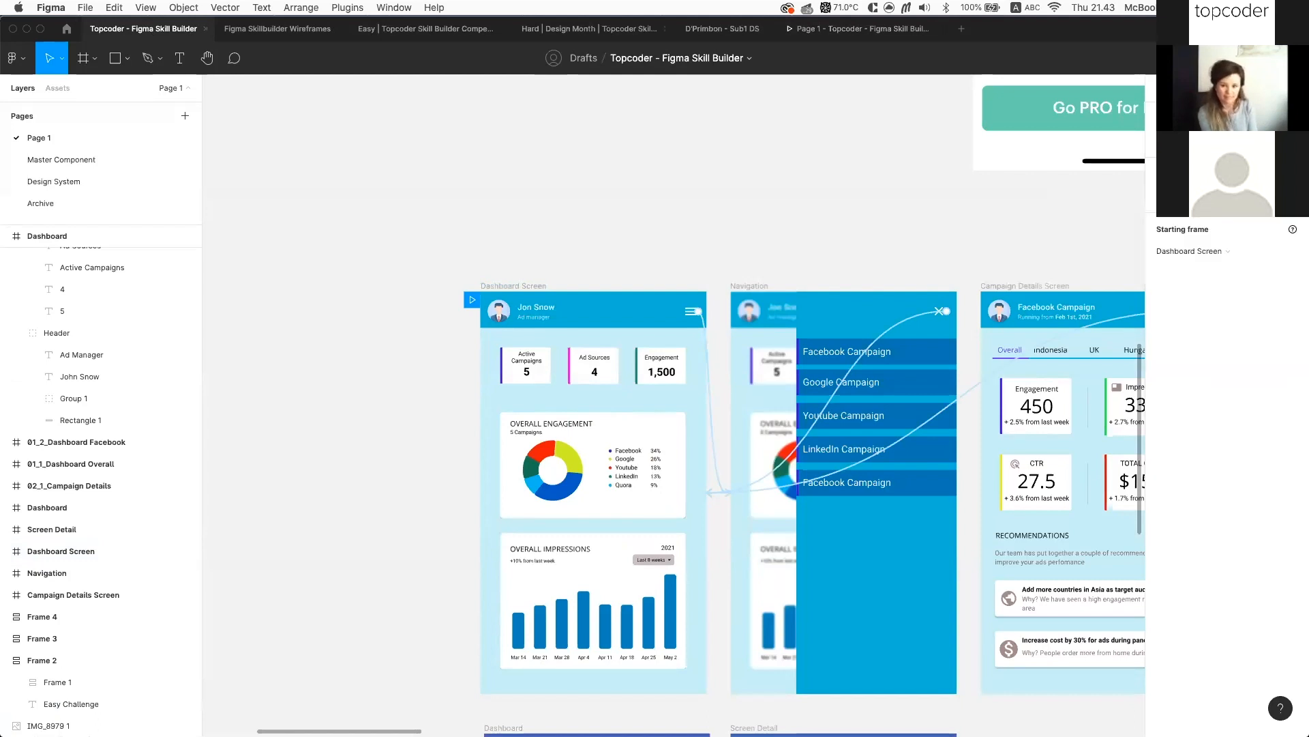
View the running prototype preview and its options, then return to the editor
{"action": "left_click", "coordinate": [867, 38]}
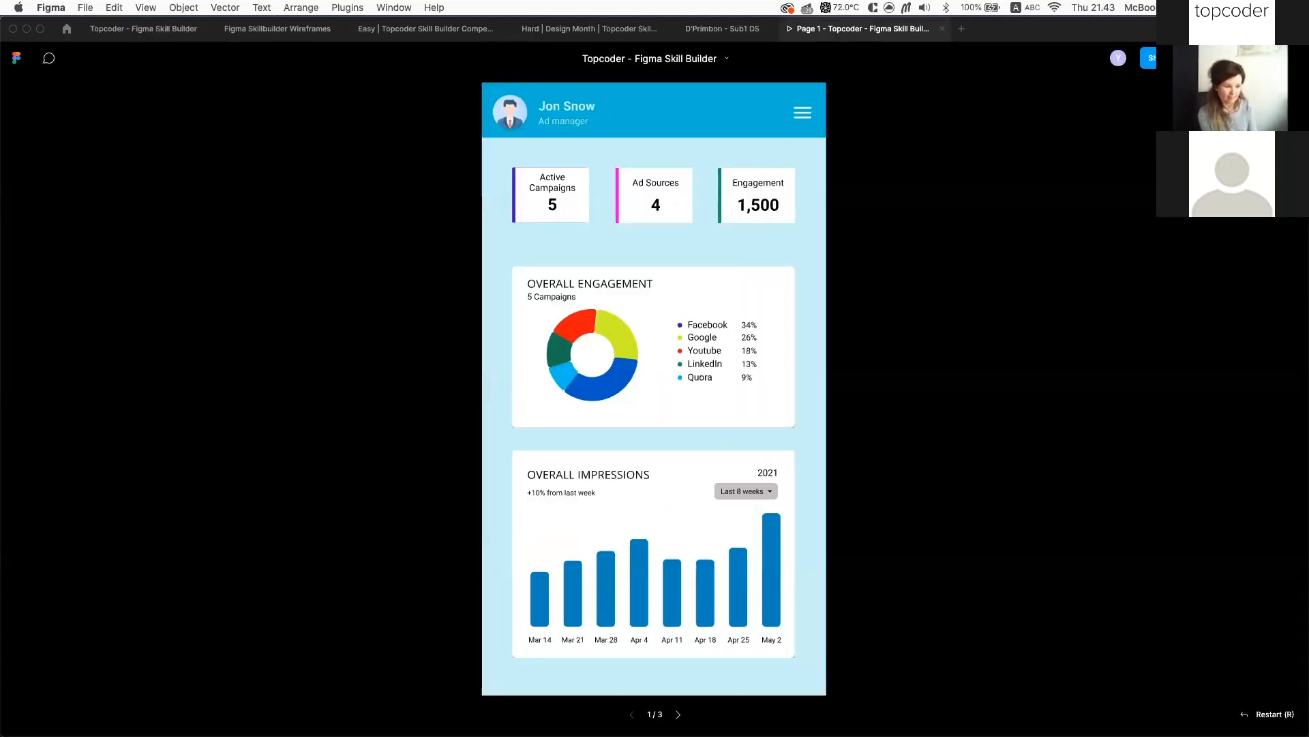
{"action": "left_click", "coordinate": [1253, 58]}
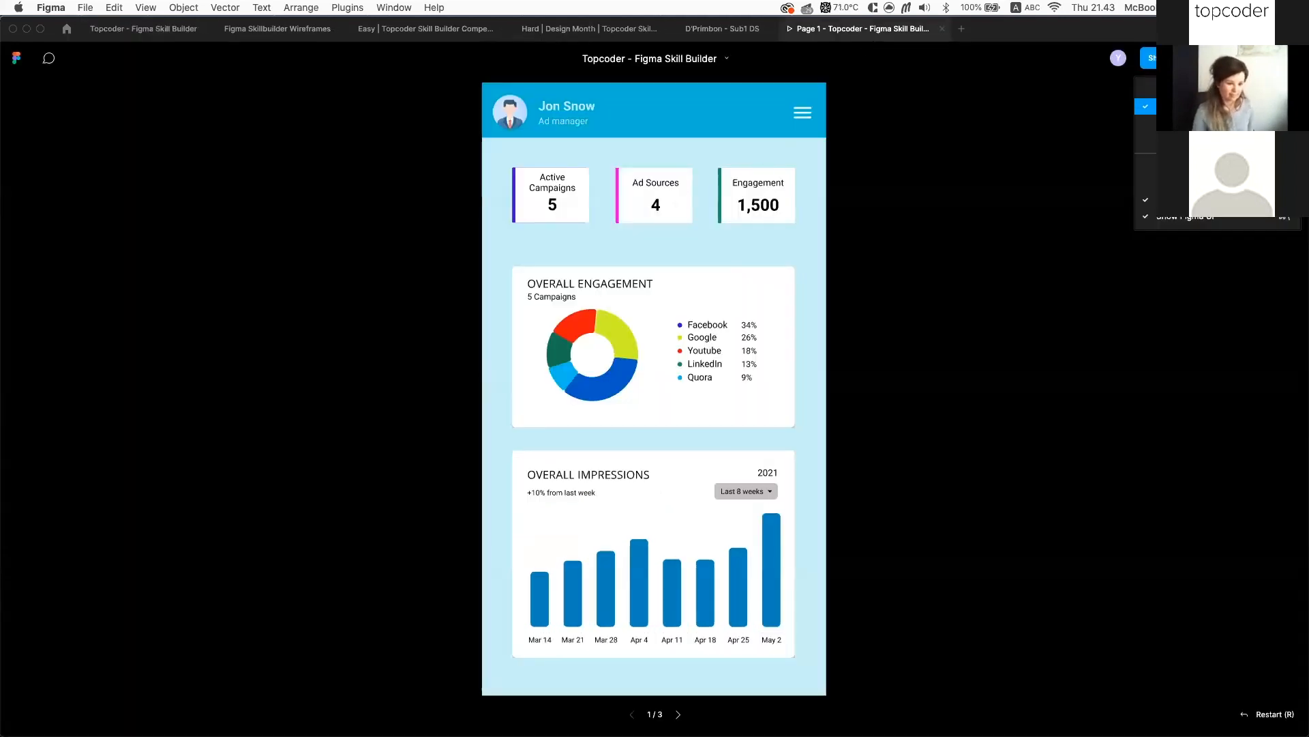
{"action": "left_click", "coordinate": [1253, 58]}
{"action": "left_click", "coordinate": [166, 35]}
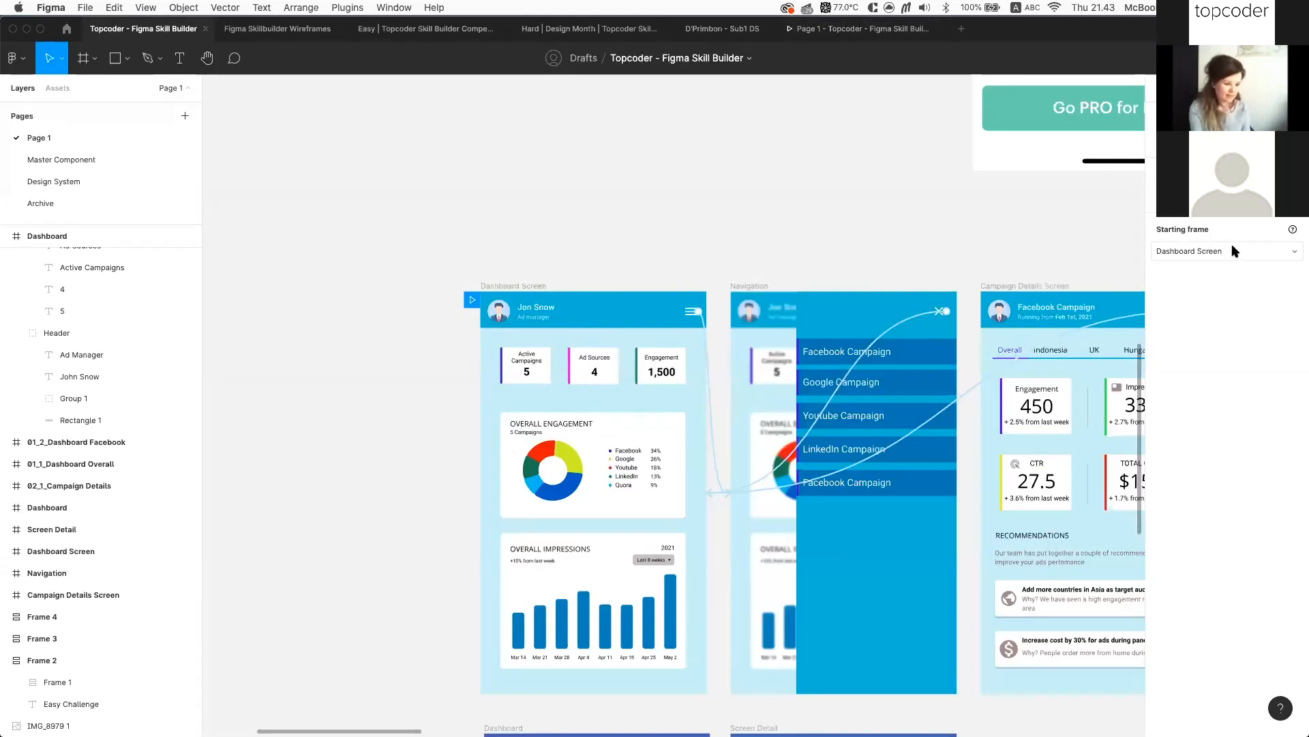
Zoom out over the prototype screens and activate the Frame tool (F)
{"action": "left_click", "coordinate": [497, 285]}
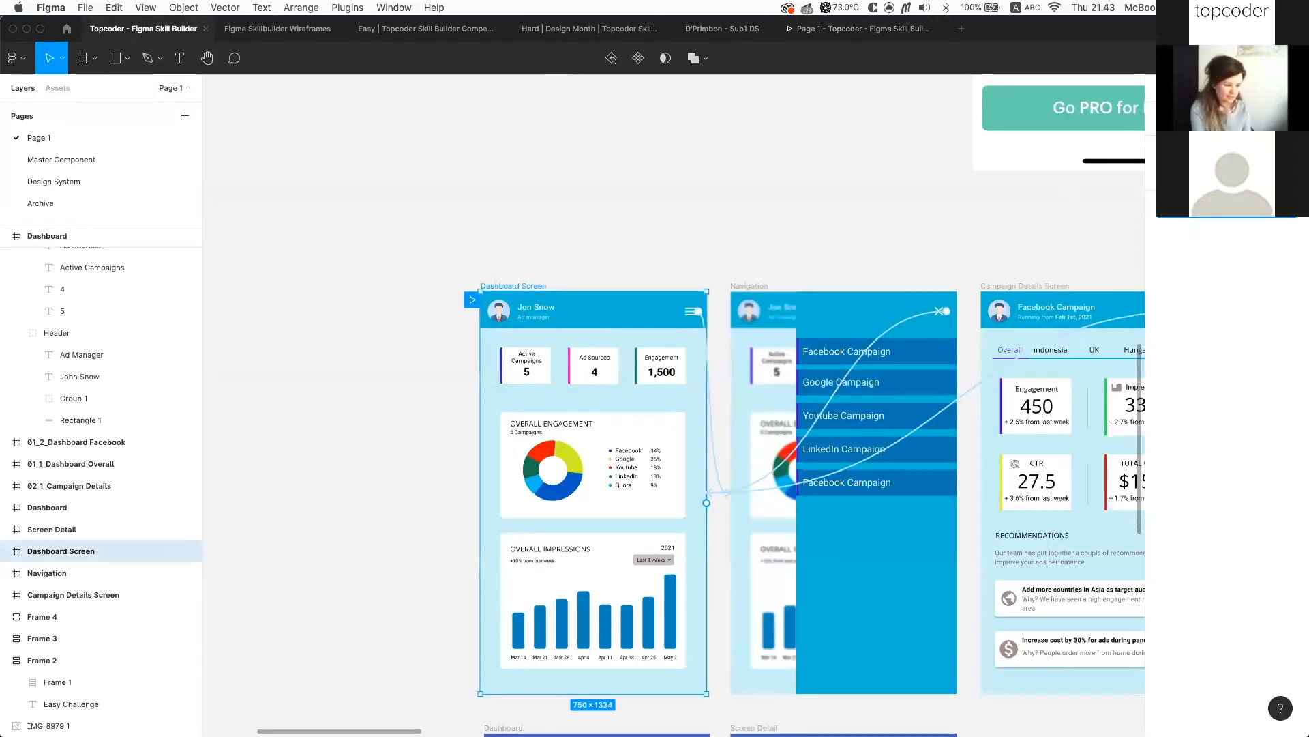
{"action": "left_click", "coordinate": [1215, 209]}
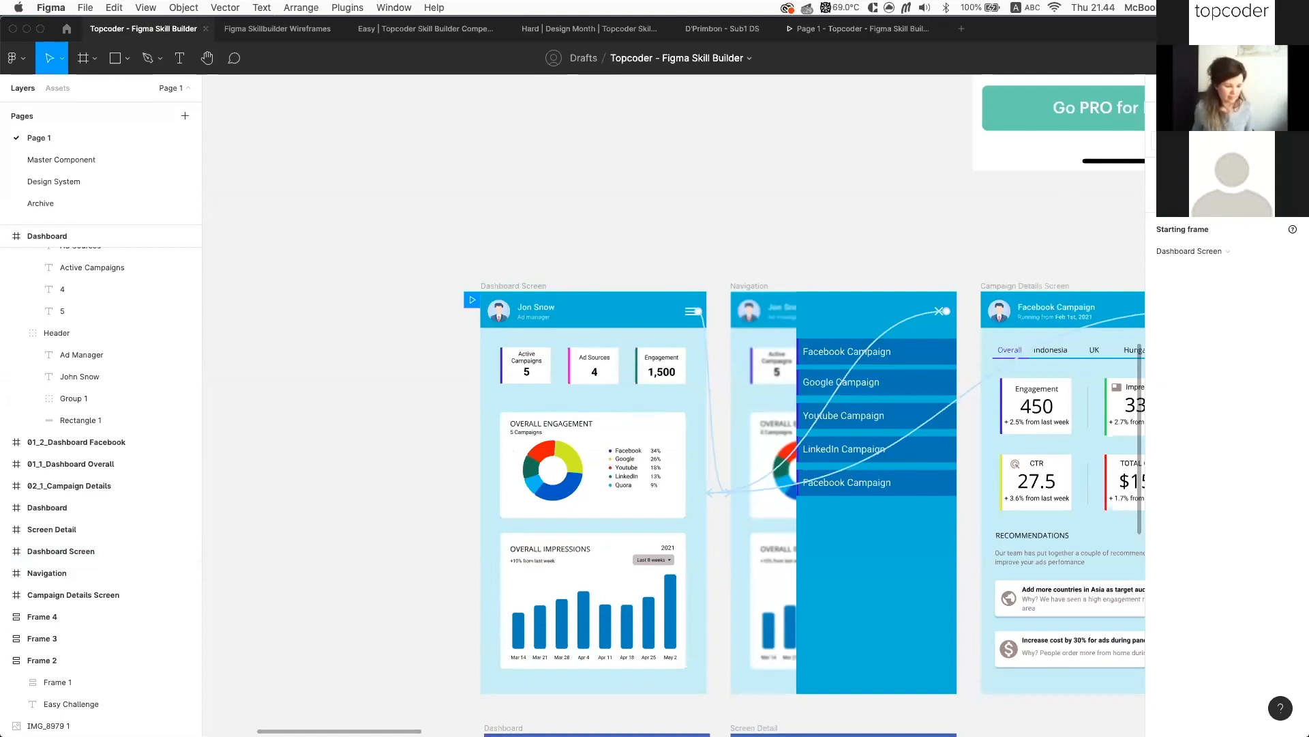
{"action": "scroll", "coordinate": [731, 239], "scroll_direction": "down", "scroll_amount": 5}
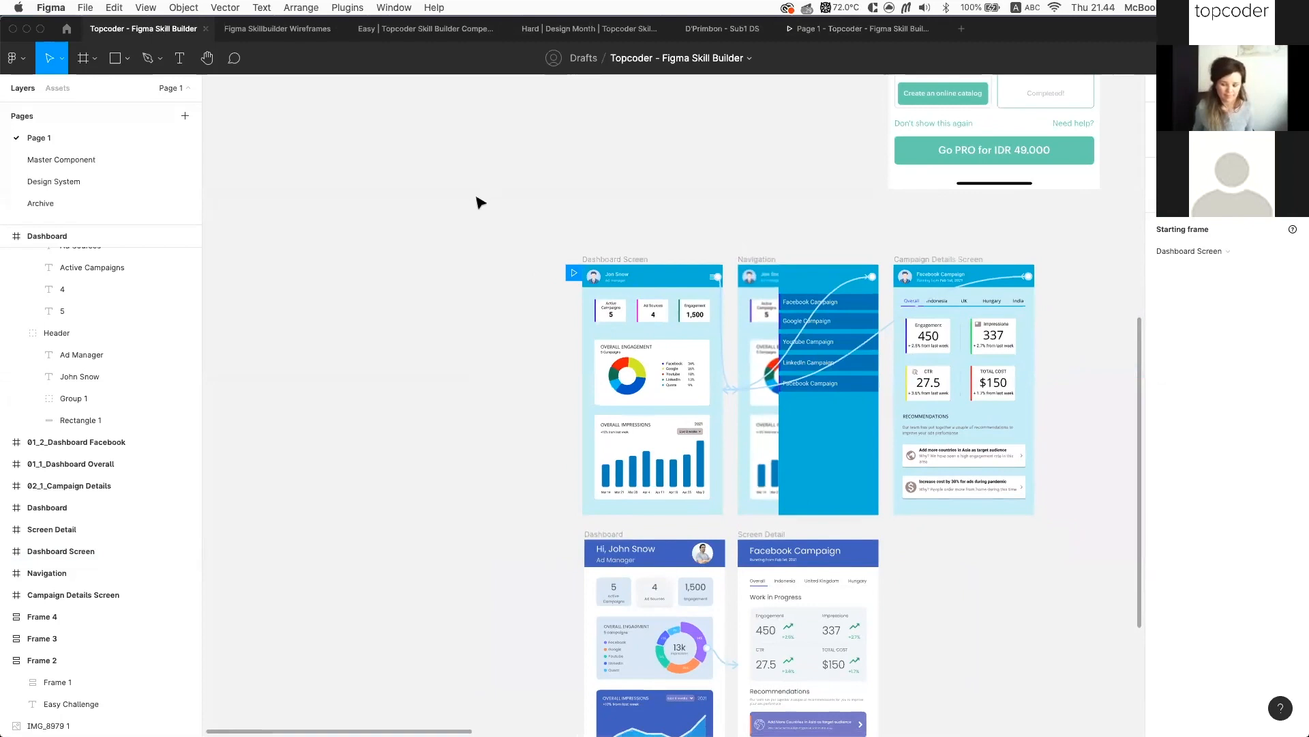
{"action": "key", "text": "f"}
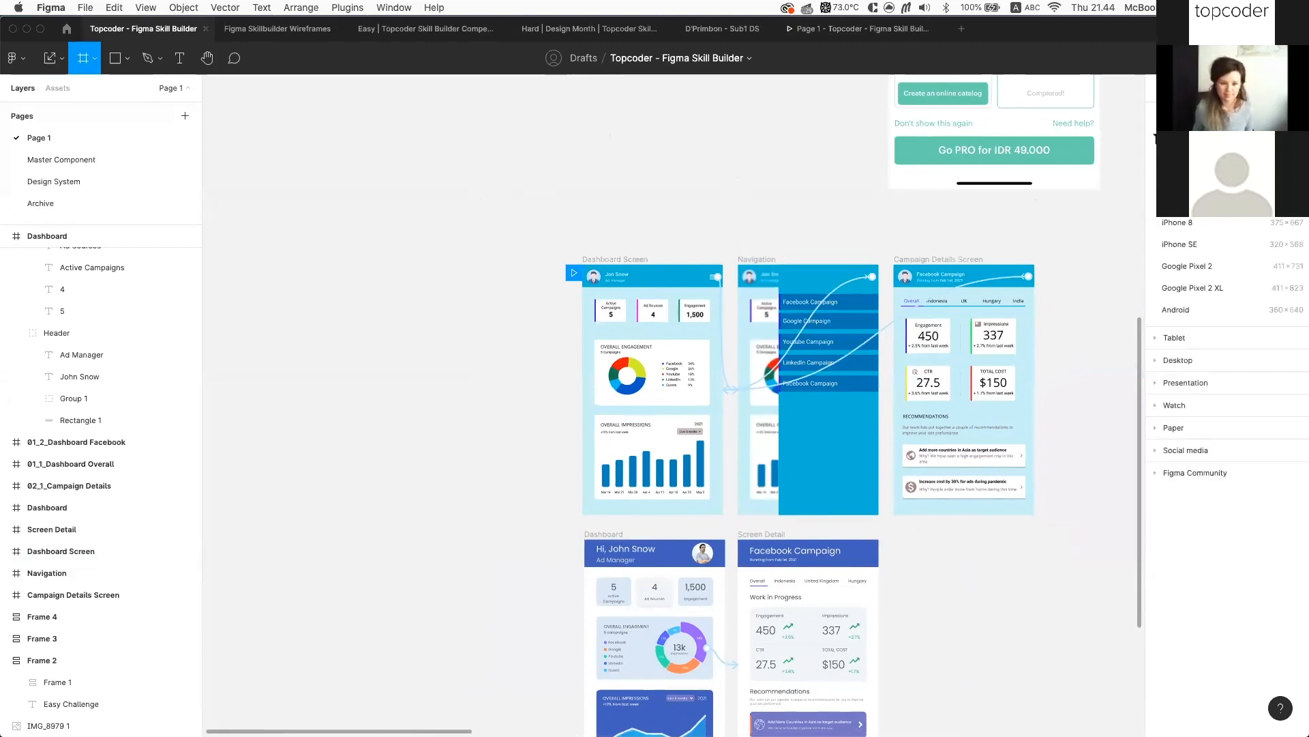
Cancel frame creation with Escape and pan over to the Easy Challenge wireframes
{"action": "scroll", "coordinate": [716, 349], "scroll_direction": "up", "scroll_amount": 1}
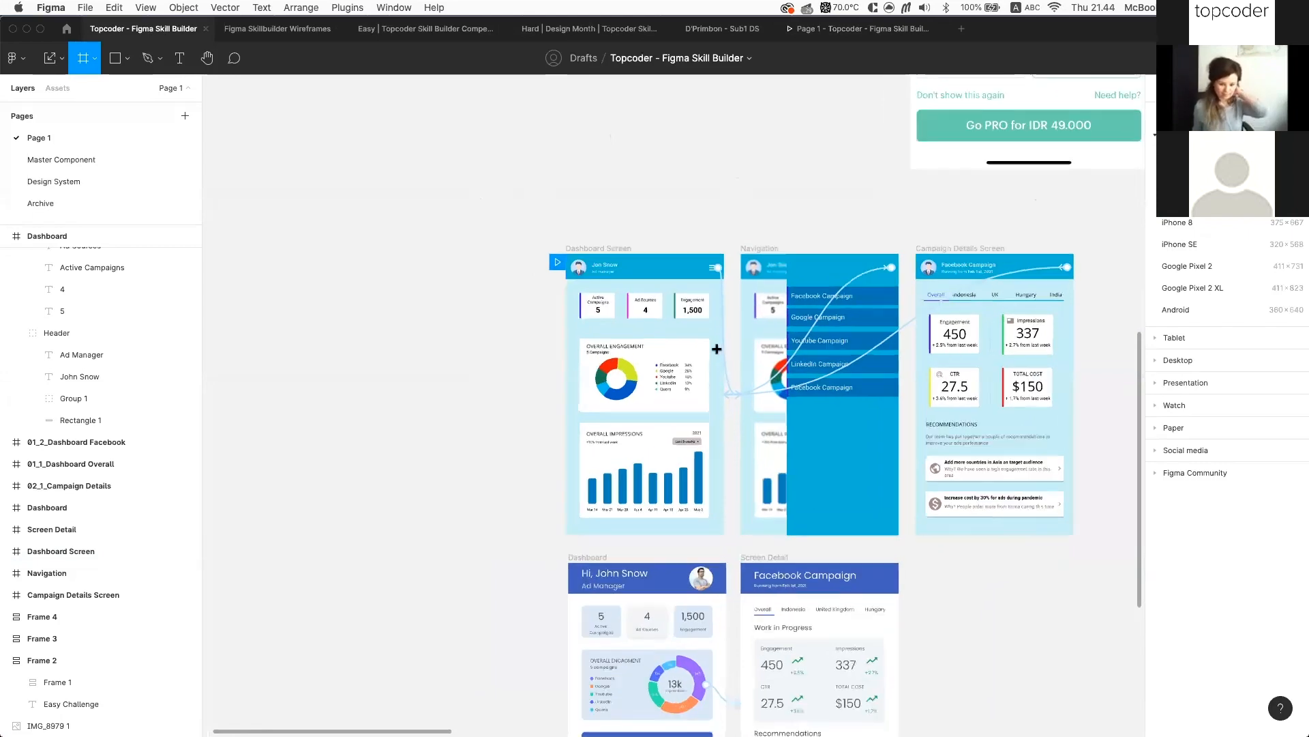
{"action": "scroll", "coordinate": [716, 349], "scroll_direction": "up", "scroll_amount": 5}
{"action": "scroll", "coordinate": [688, 300], "scroll_direction": "up", "scroll_amount": 5}
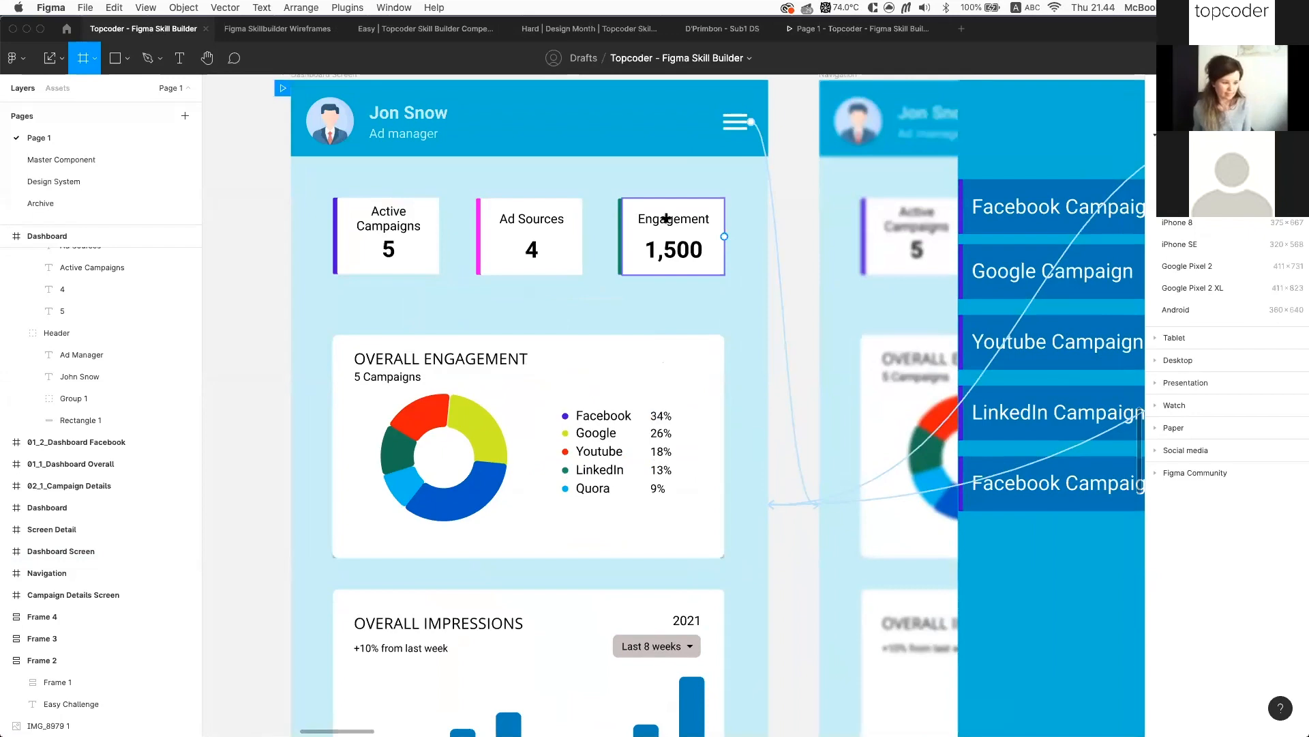
{"action": "scroll", "coordinate": [666, 218], "scroll_direction": "down", "scroll_amount": 5}
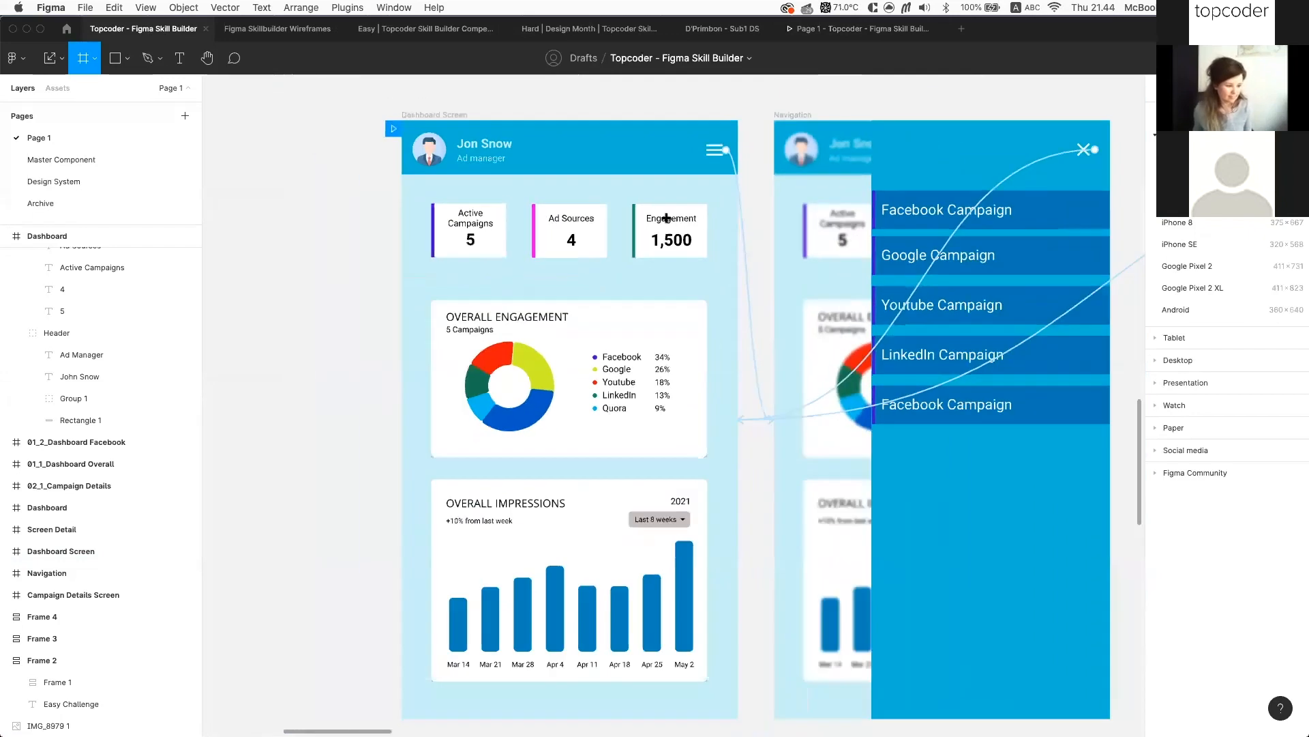
{"action": "scroll", "coordinate": [575, 188], "scroll_direction": "up", "scroll_amount": 2}
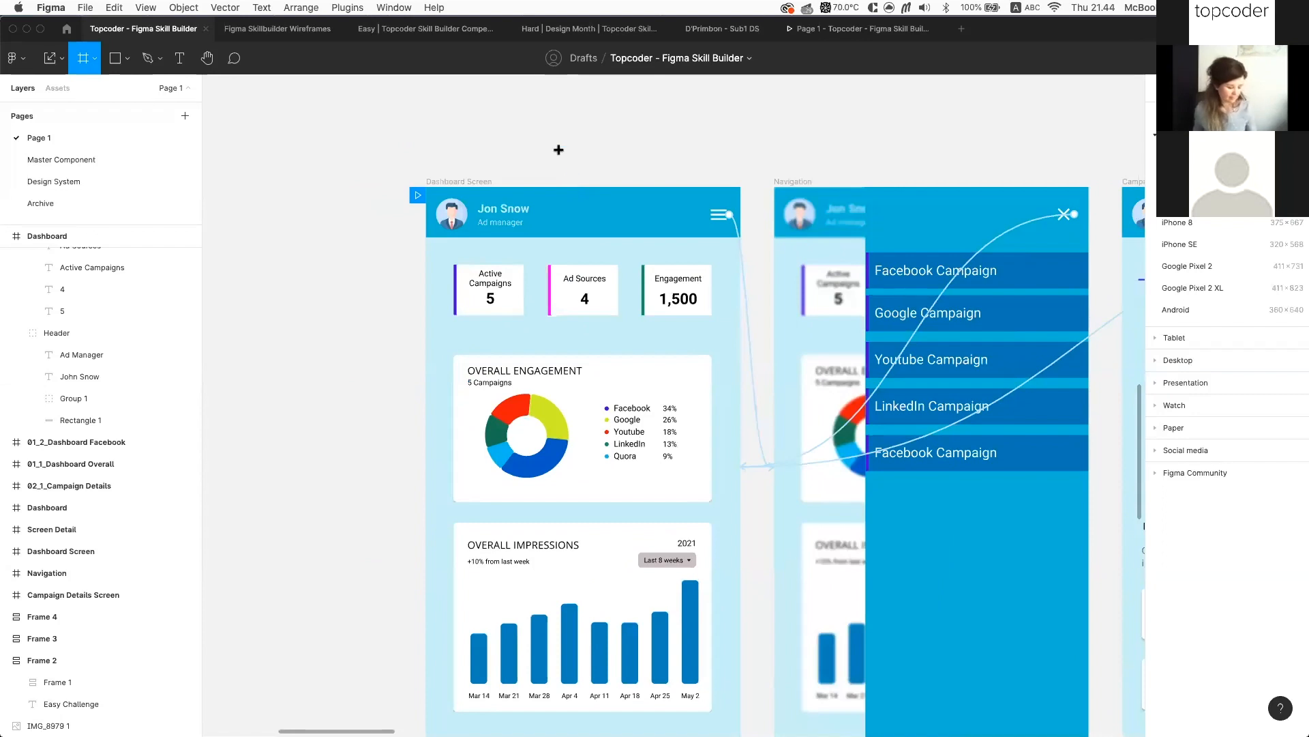
{"action": "scroll", "coordinate": [624, 198], "scroll_direction": "up", "scroll_amount": 3}
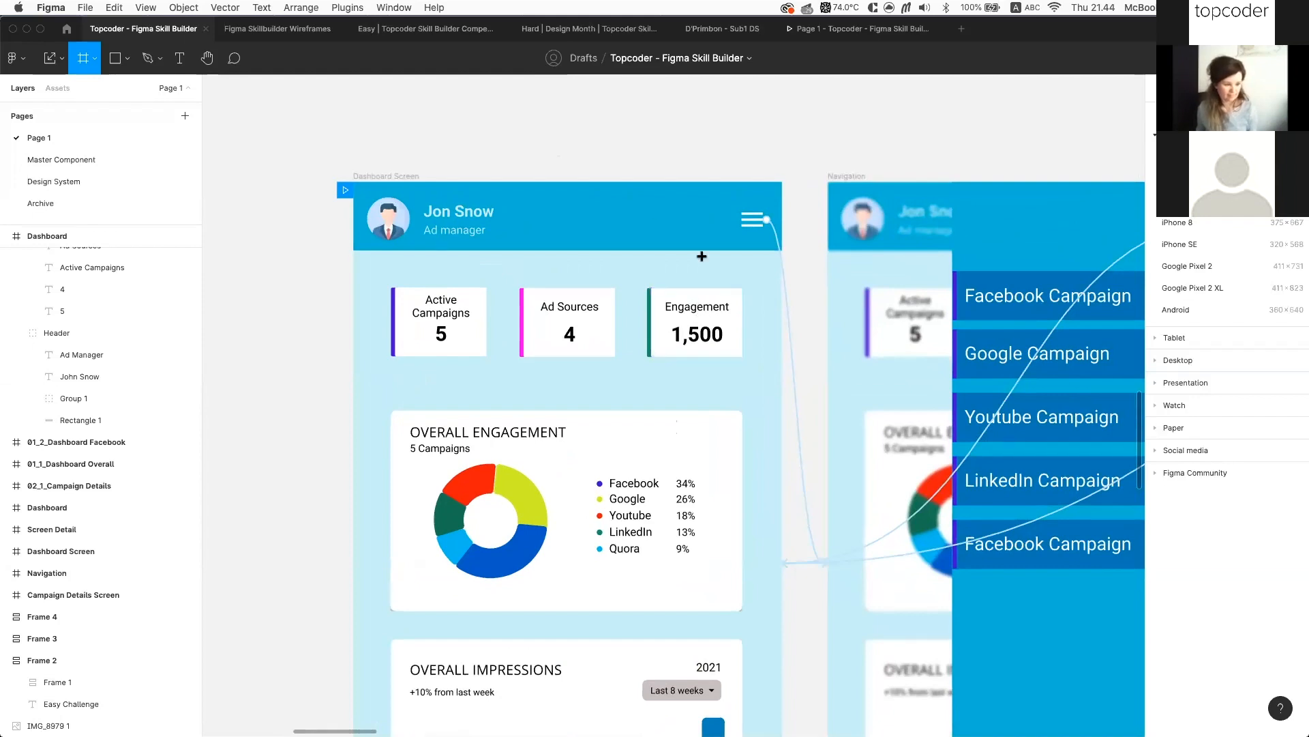
{"action": "scroll", "coordinate": [662, 190], "scroll_direction": "down", "scroll_amount": 5}
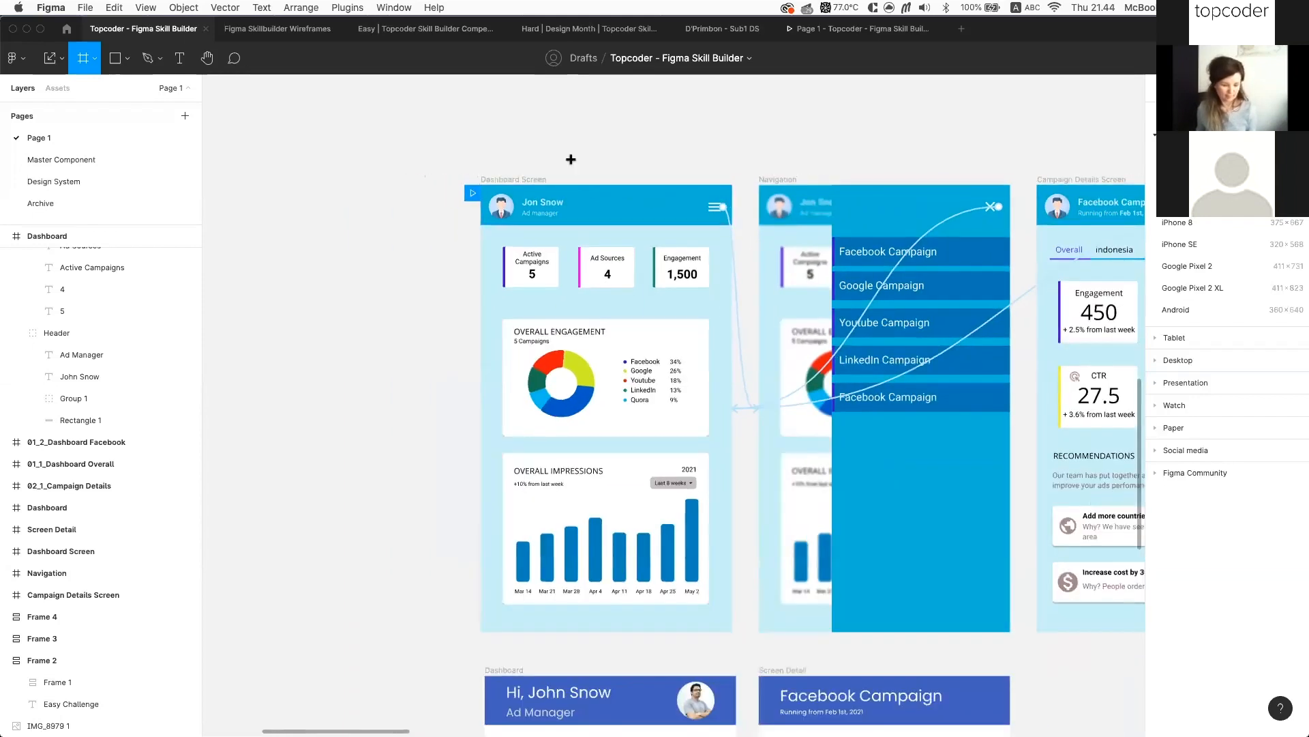
{"action": "scroll", "coordinate": [588, 170], "scroll_direction": "up", "scroll_amount": 2}
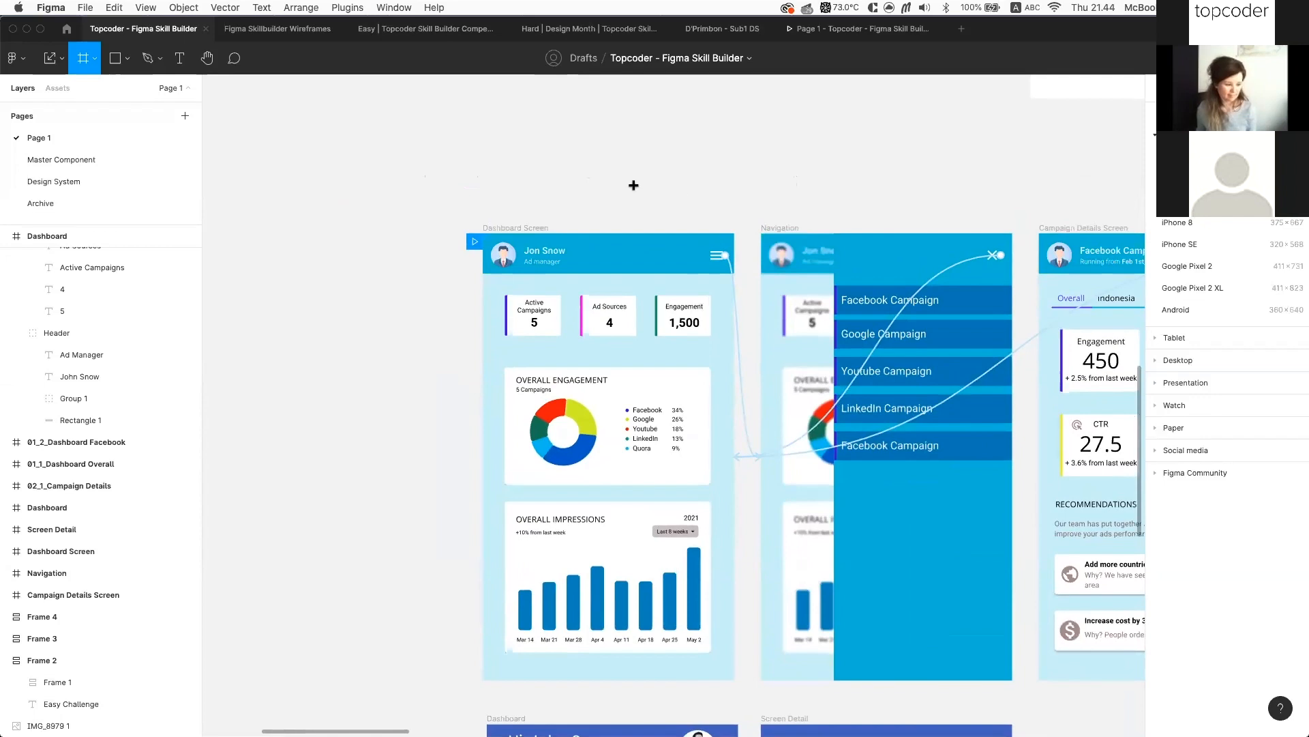
{"action": "key", "text": "Escape"}
{"action": "scroll", "coordinate": [678, 185], "scroll_direction": "down", "scroll_amount": 4}
{"action": "scroll", "coordinate": [679, 188], "scroll_direction": "up", "scroll_amount": 5}
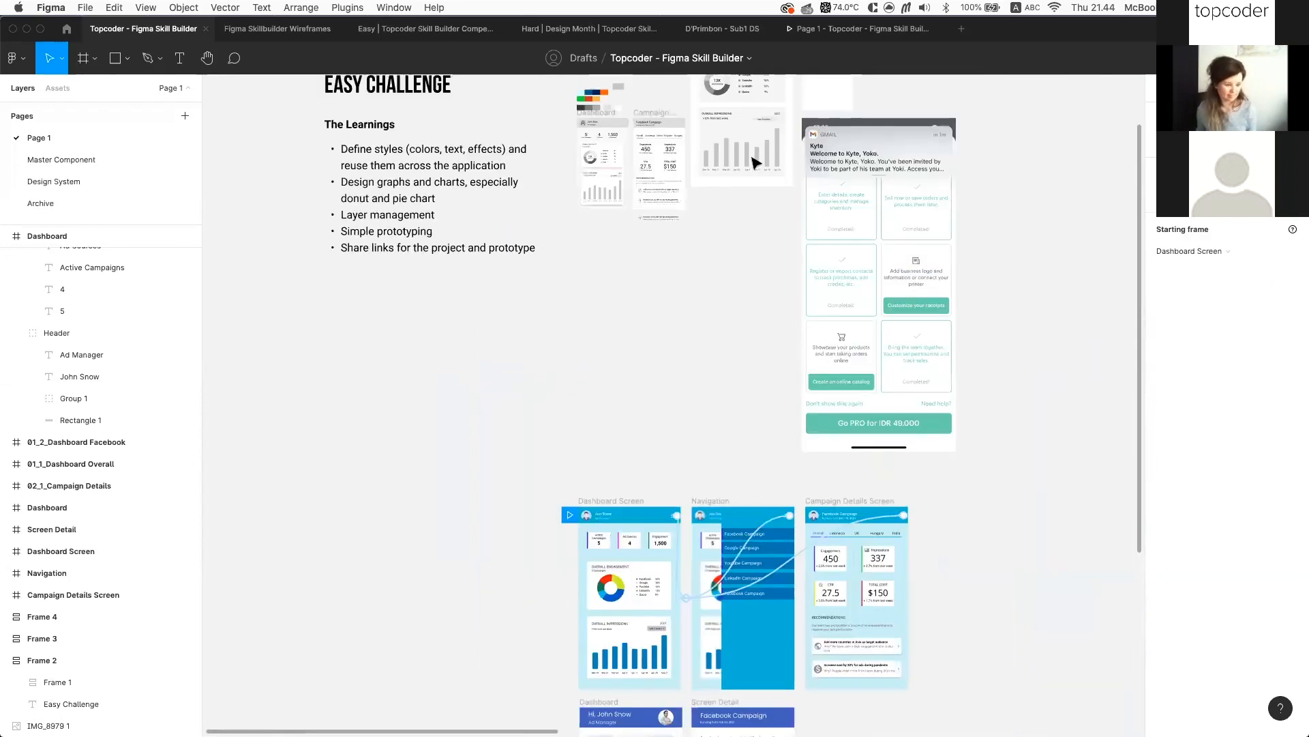
Select the grey Dashboard wireframe and drag its corner in Move mode, cropping the content
{"action": "left_click", "coordinate": [634, 318]}
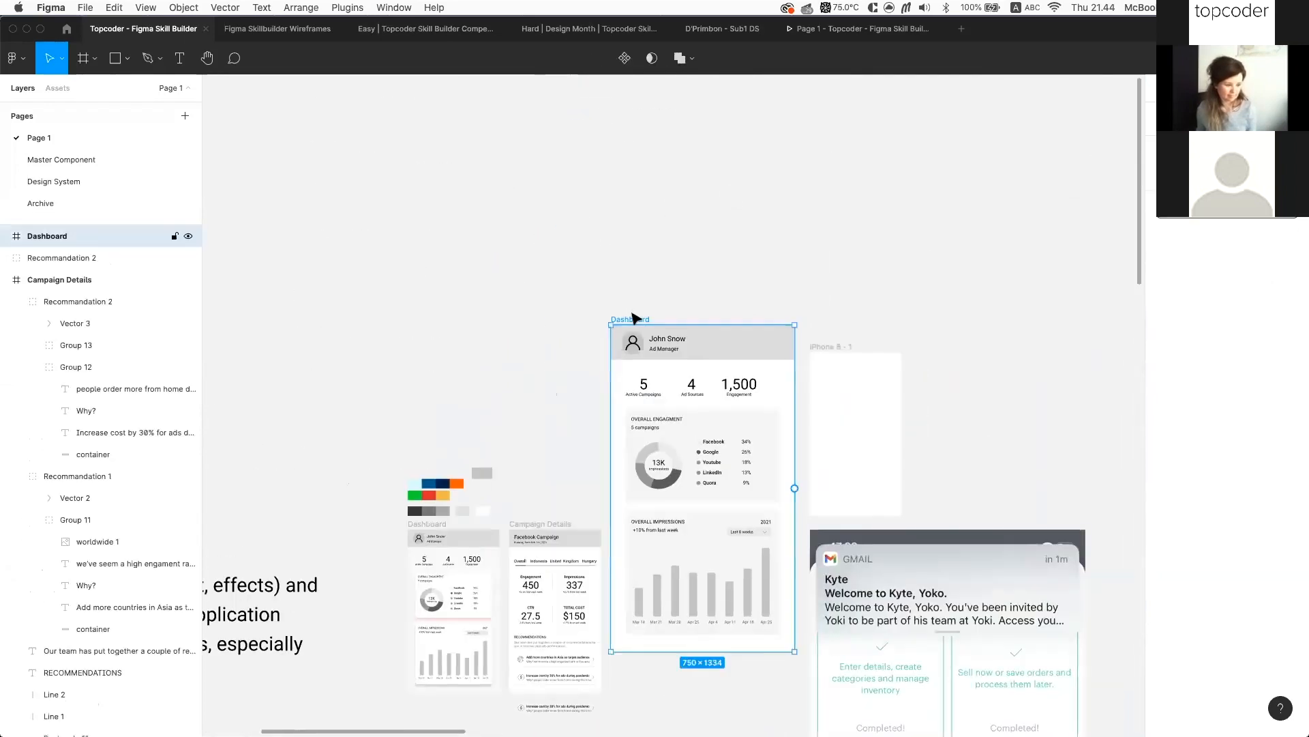
{"action": "left_click", "coordinate": [62, 58]}
{"action": "left_click", "coordinate": [82, 105]}
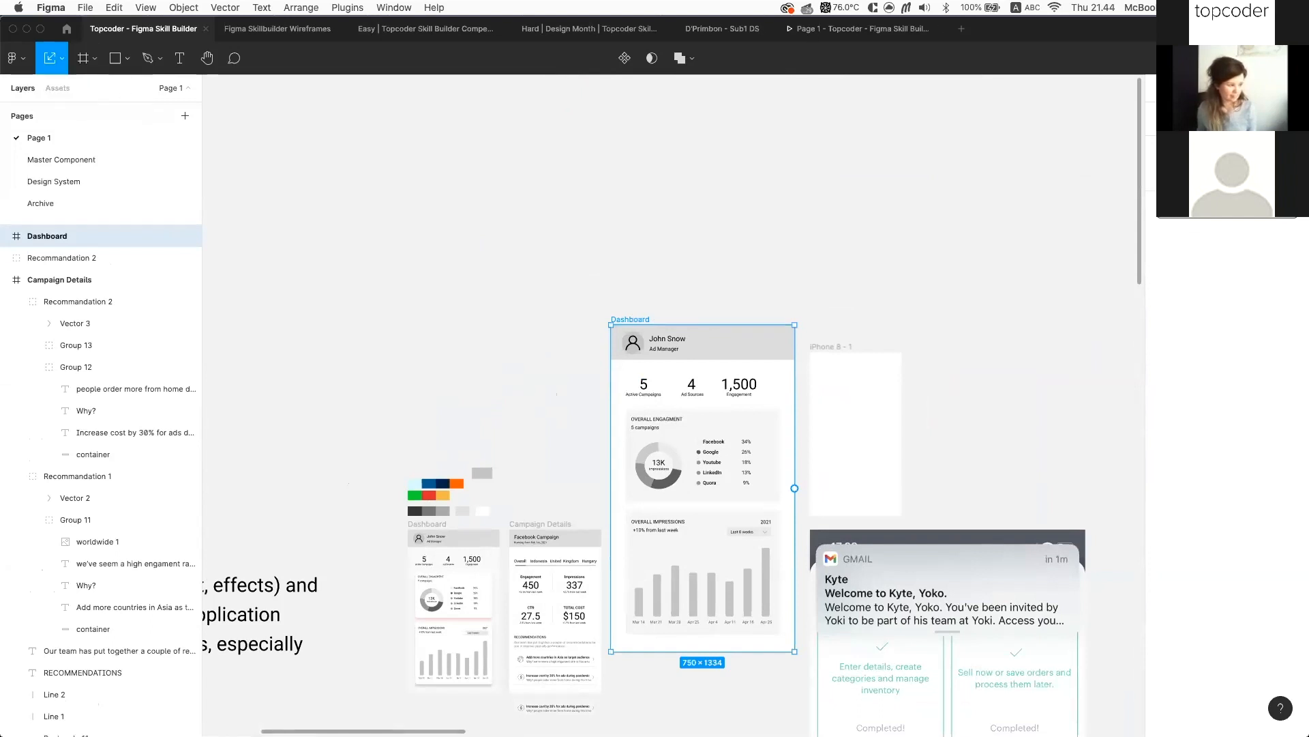
{"action": "left_click", "coordinate": [62, 58]}
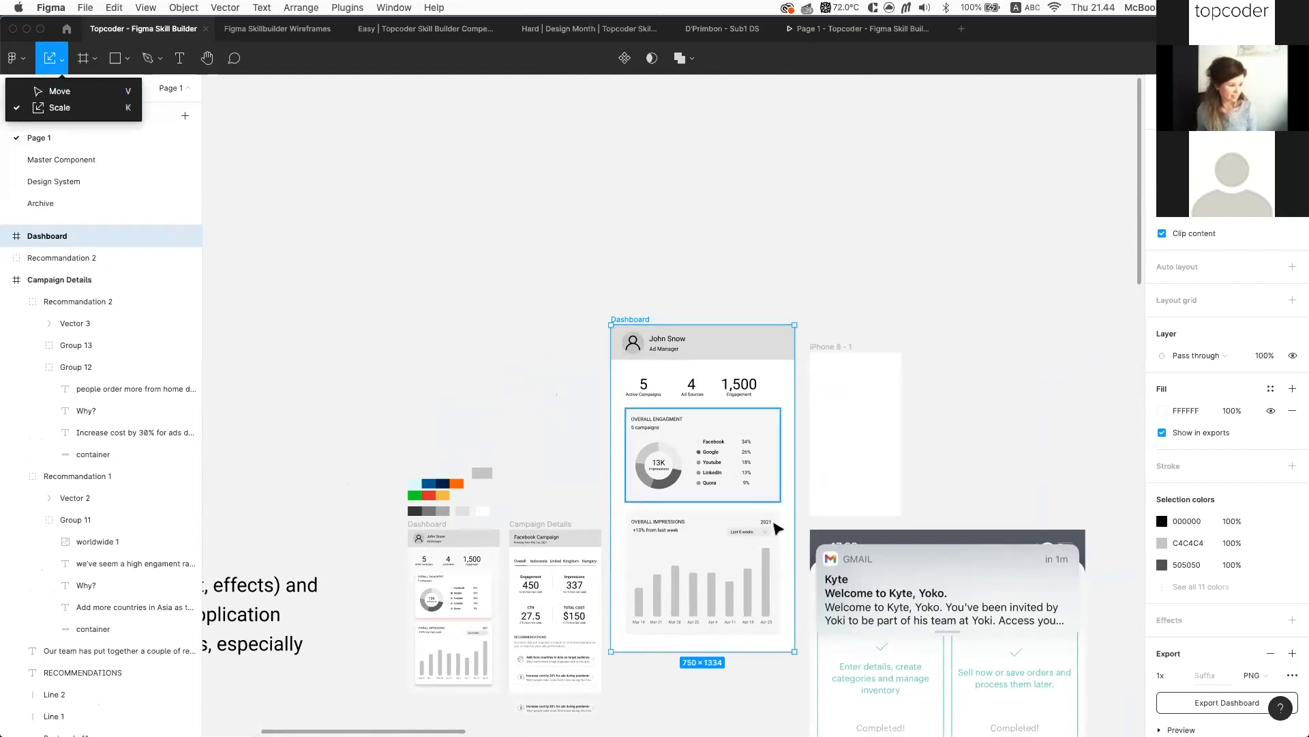
{"action": "left_click", "coordinate": [73, 91]}
{"action": "scroll", "coordinate": [822, 703], "scroll_direction": "up", "scroll_amount": 5}
{"action": "scroll", "coordinate": [824, 706], "scroll_direction": "up", "scroll_amount": 3}
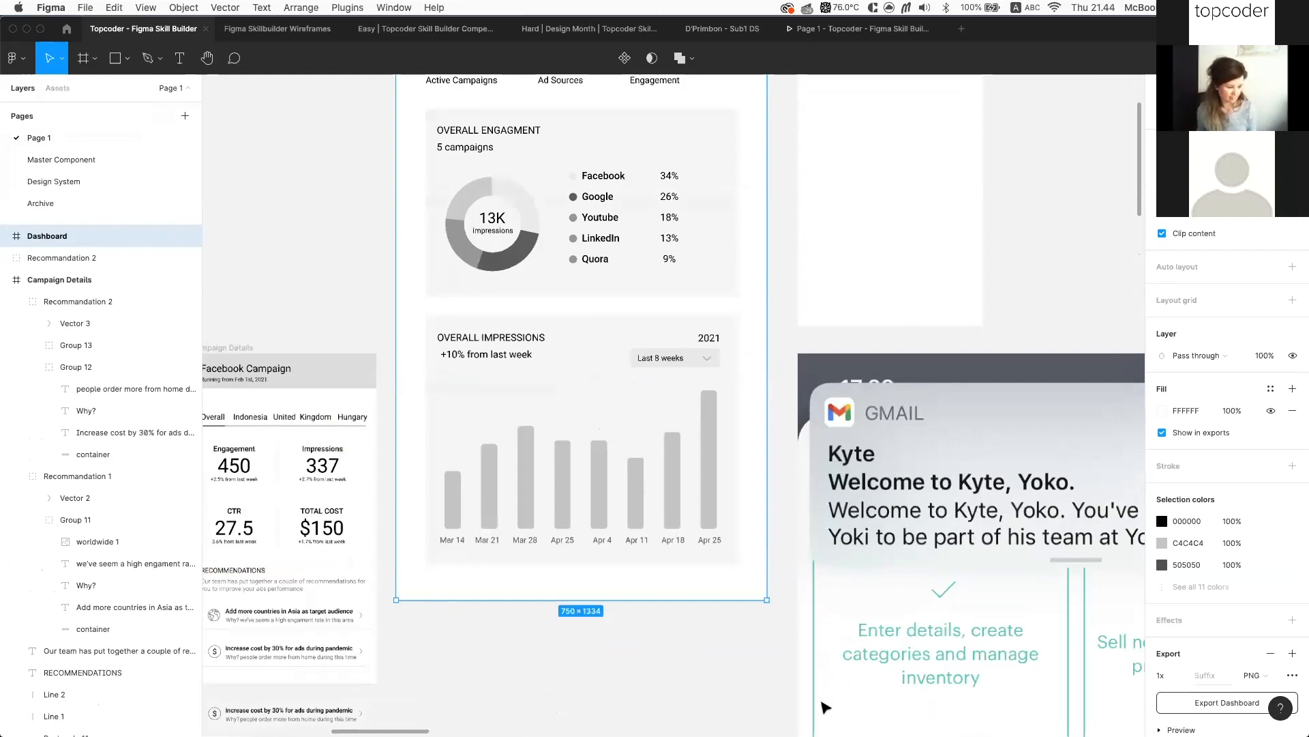
{"action": "left_click_drag", "start_coordinate": [751, 626], "coordinate": [785, 636]}
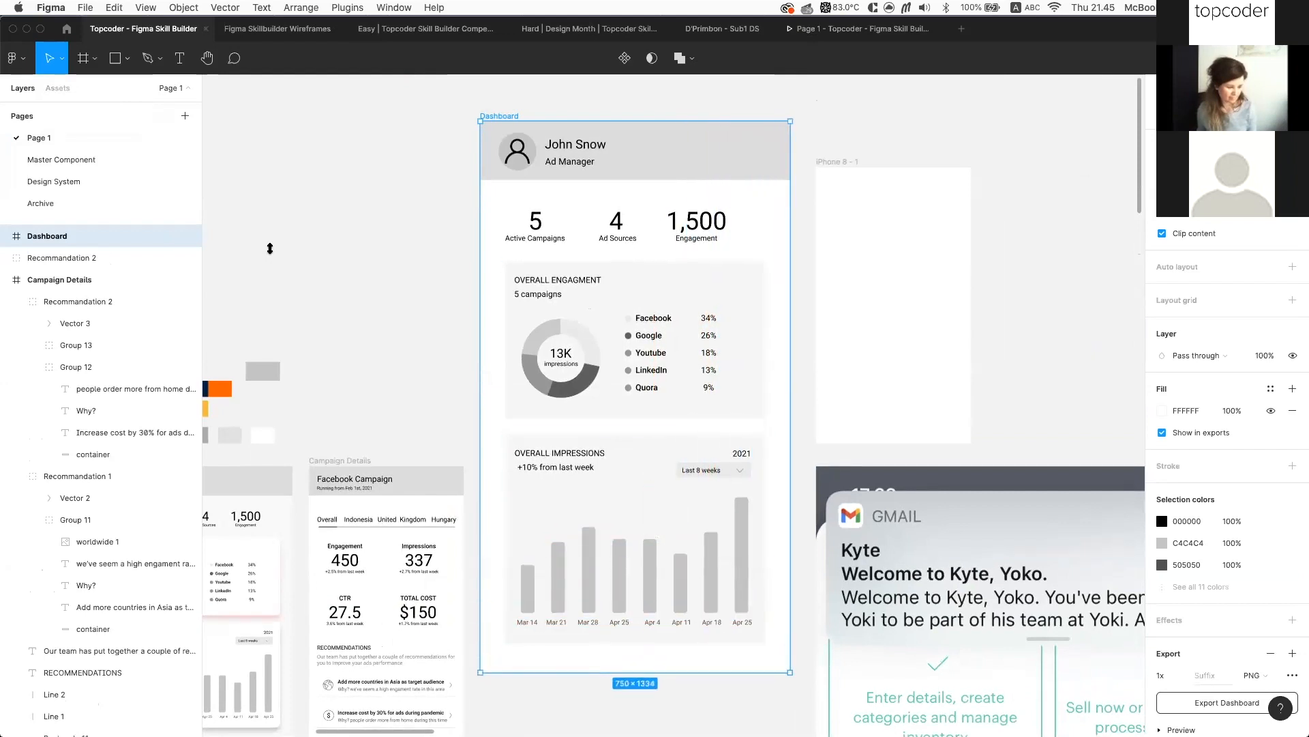
Scale the Dashboard frame down proportionally, then set its width to 375
{"action": "left_click", "coordinate": [58, 59]}
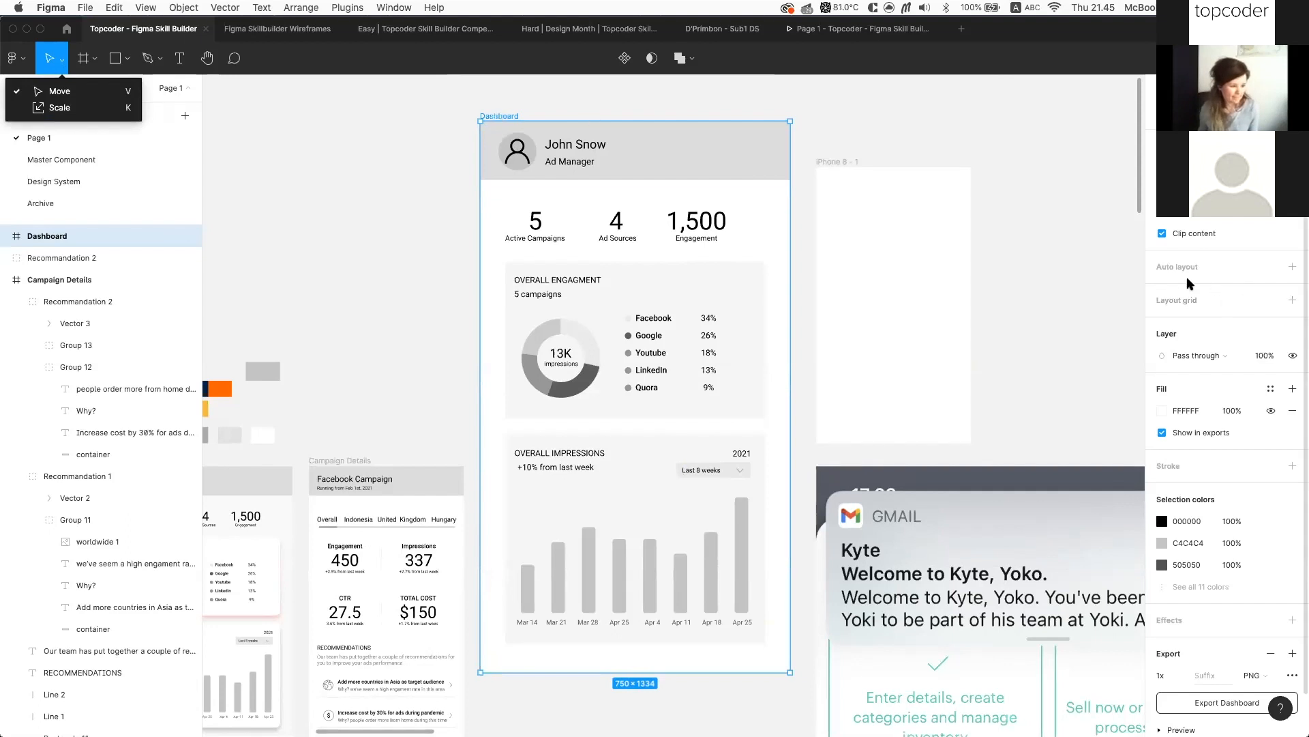
{"action": "left_click", "coordinate": [102, 107]}
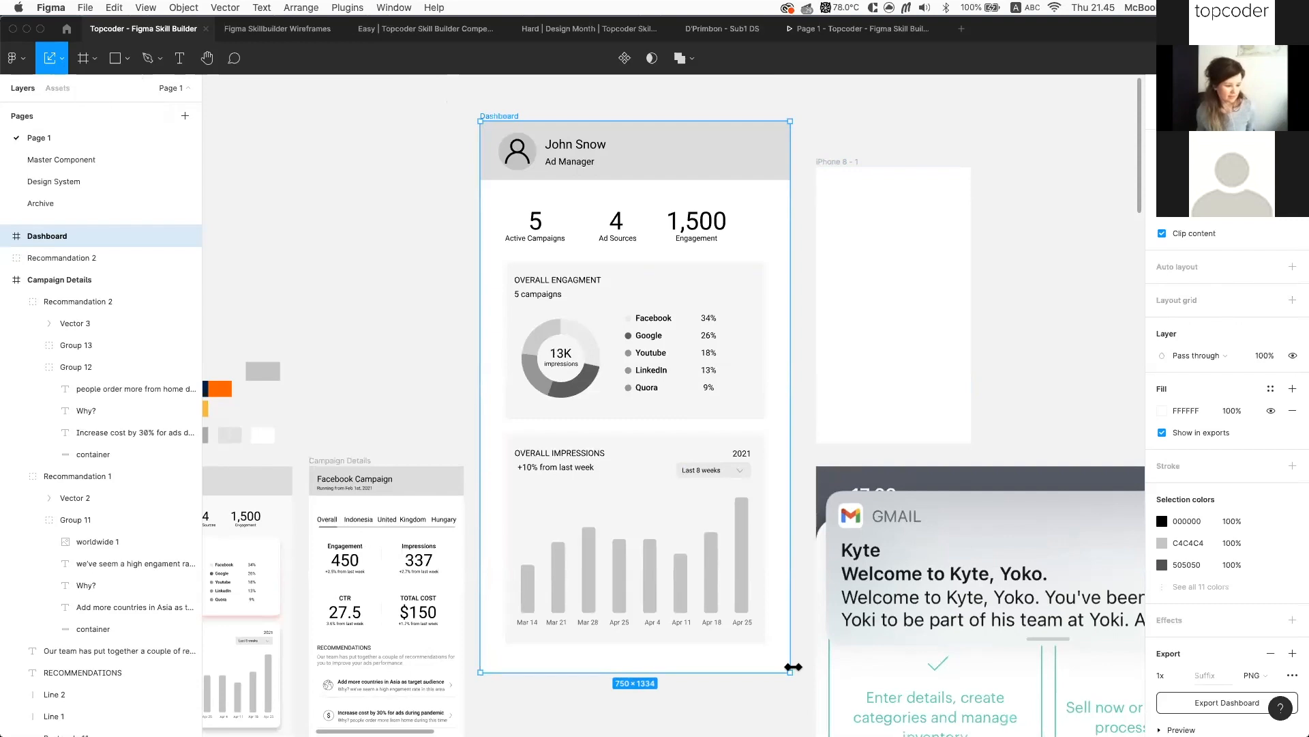
{"action": "left_click_drag", "start_coordinate": [785, 665], "coordinate": [677, 495]}
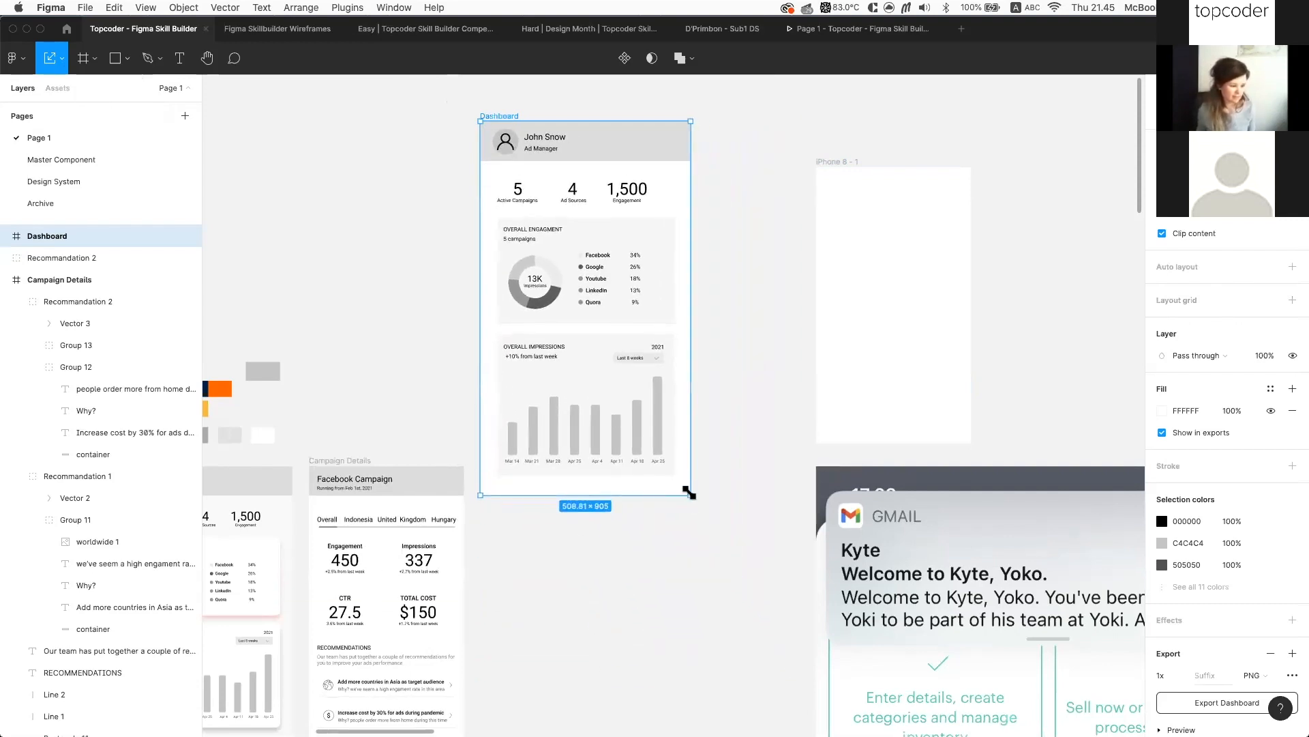
{"action": "scroll", "coordinate": [691, 494], "scroll_direction": "left", "scroll_amount": 1}
{"action": "scroll", "coordinate": [691, 494], "scroll_direction": "up", "scroll_amount": 3}
{"action": "scroll", "coordinate": [691, 494], "scroll_direction": "up", "scroll_amount": 2}
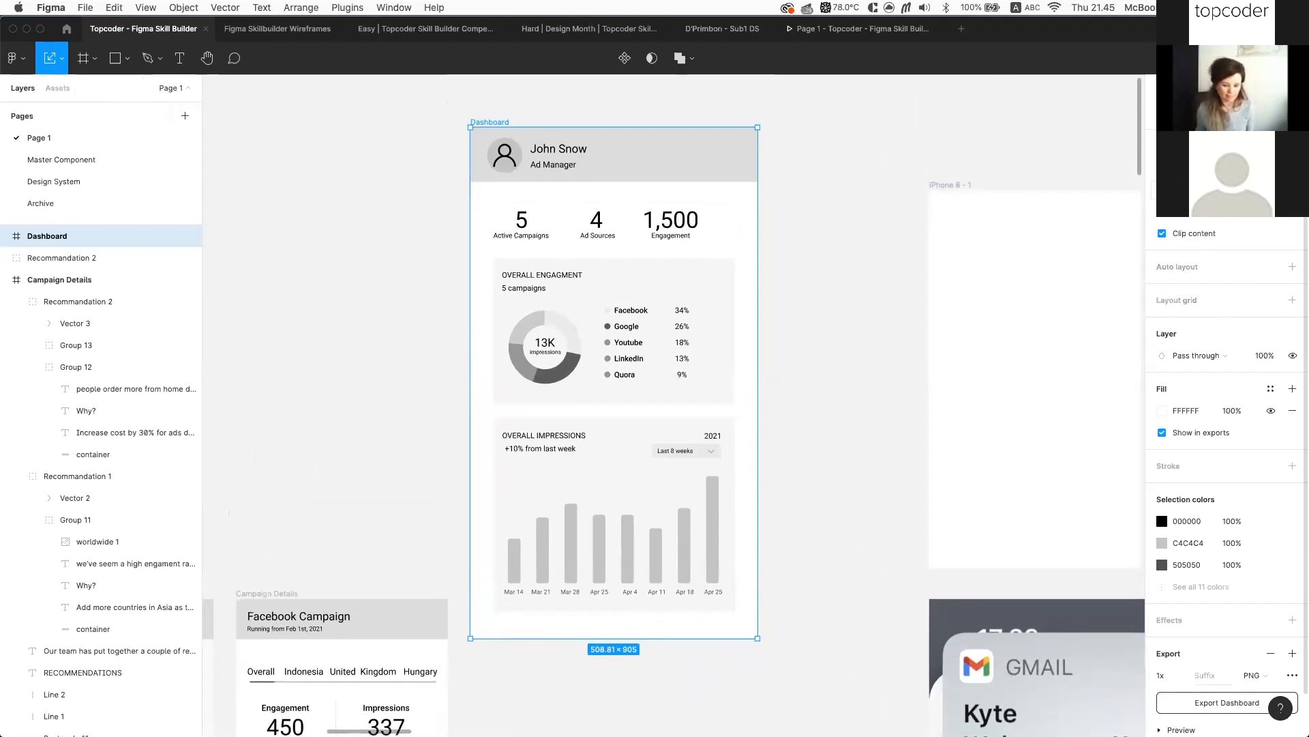
{"action": "left_click_drag", "start_coordinate": [757, 638], "coordinate": [643, 533]}
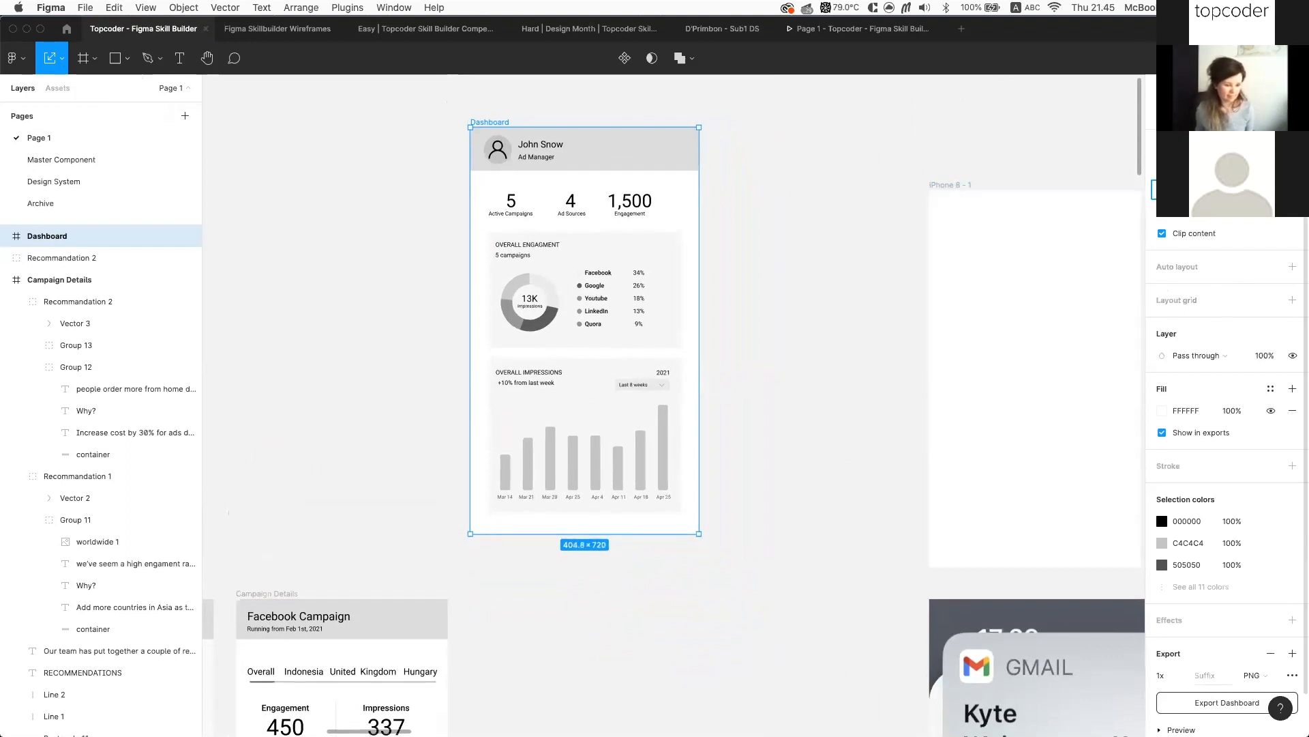
{"action": "type", "text": "375"}
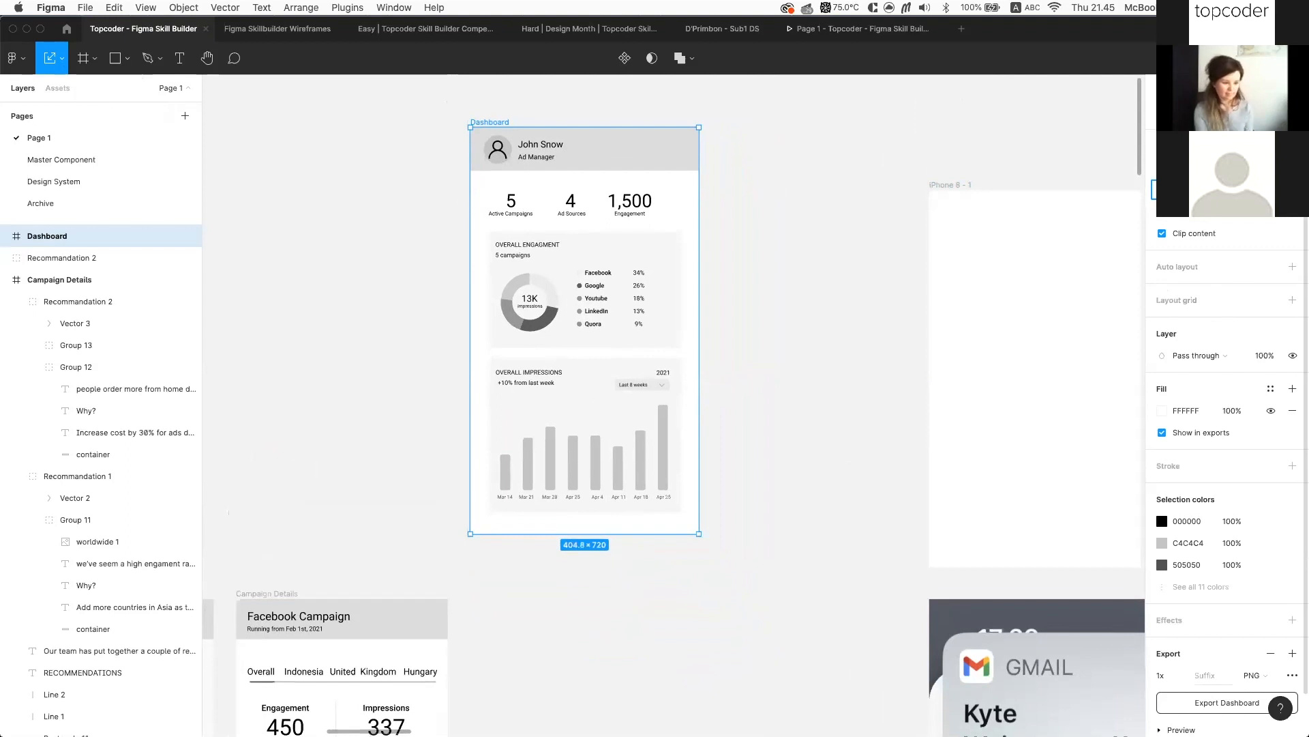
{"action": "key", "text": "Return"}
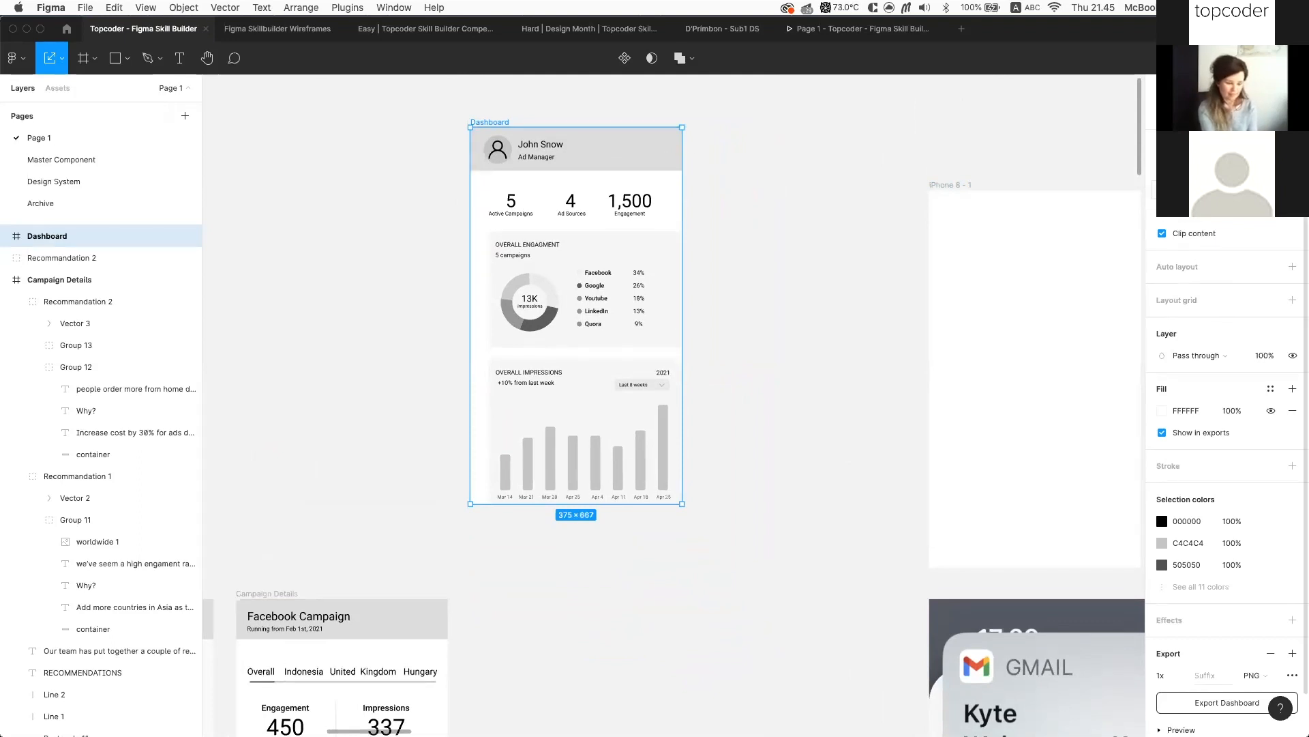
After one more trial shrink, undo the resizes back to 750×1334
{"action": "key", "text": "super+z"}
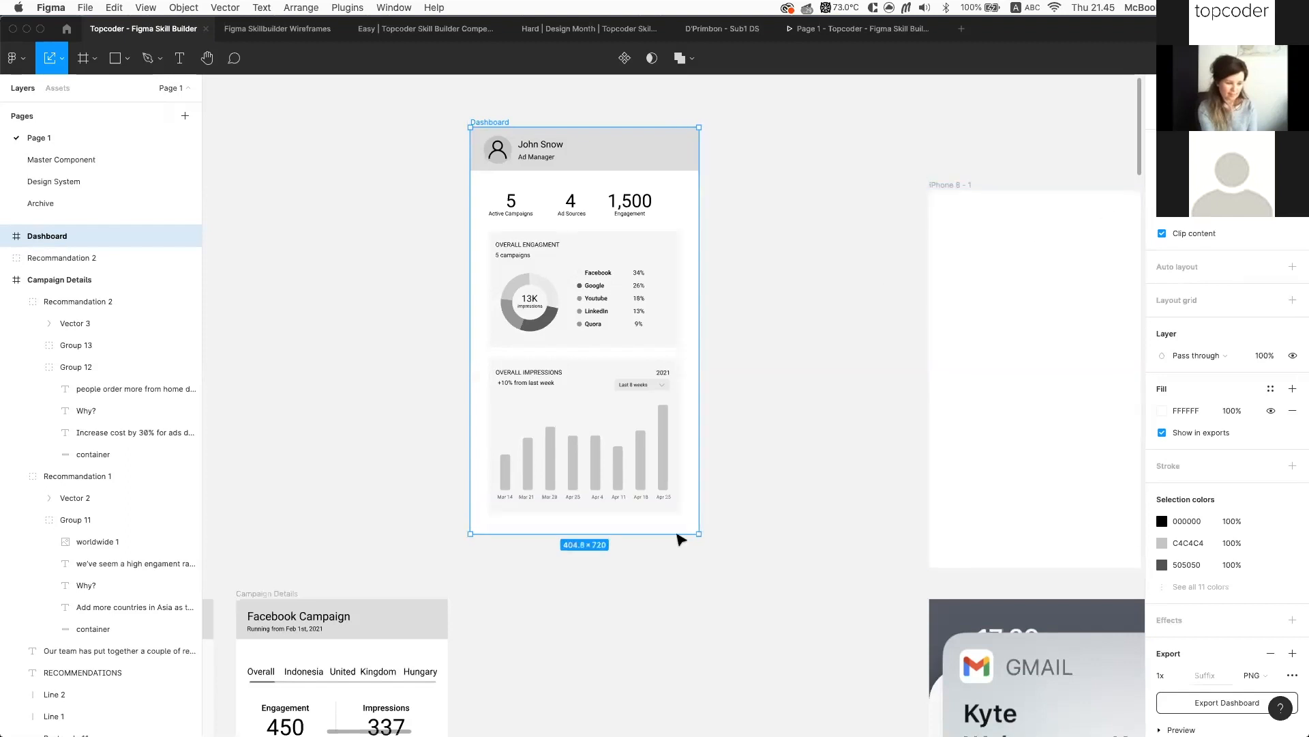
{"action": "left_click_drag", "start_coordinate": [695, 535], "coordinate": [673, 465]}
{"action": "scroll", "coordinate": [668, 501], "scroll_direction": "up", "scroll_amount": 5}
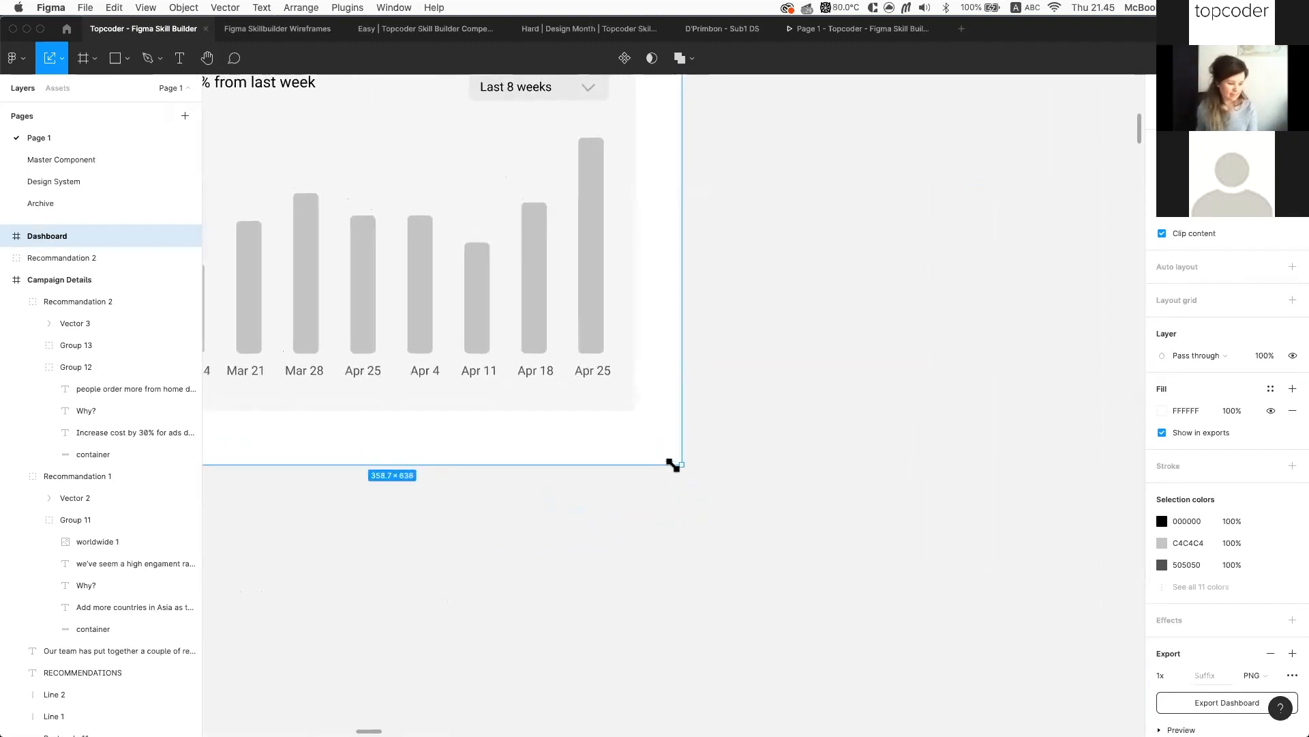
{"action": "scroll", "coordinate": [674, 464], "scroll_direction": "down", "scroll_amount": 5}
{"action": "key", "text": "super+z"}
{"action": "key", "text": "super+z"}
{"action": "key", "text": "super+z"}
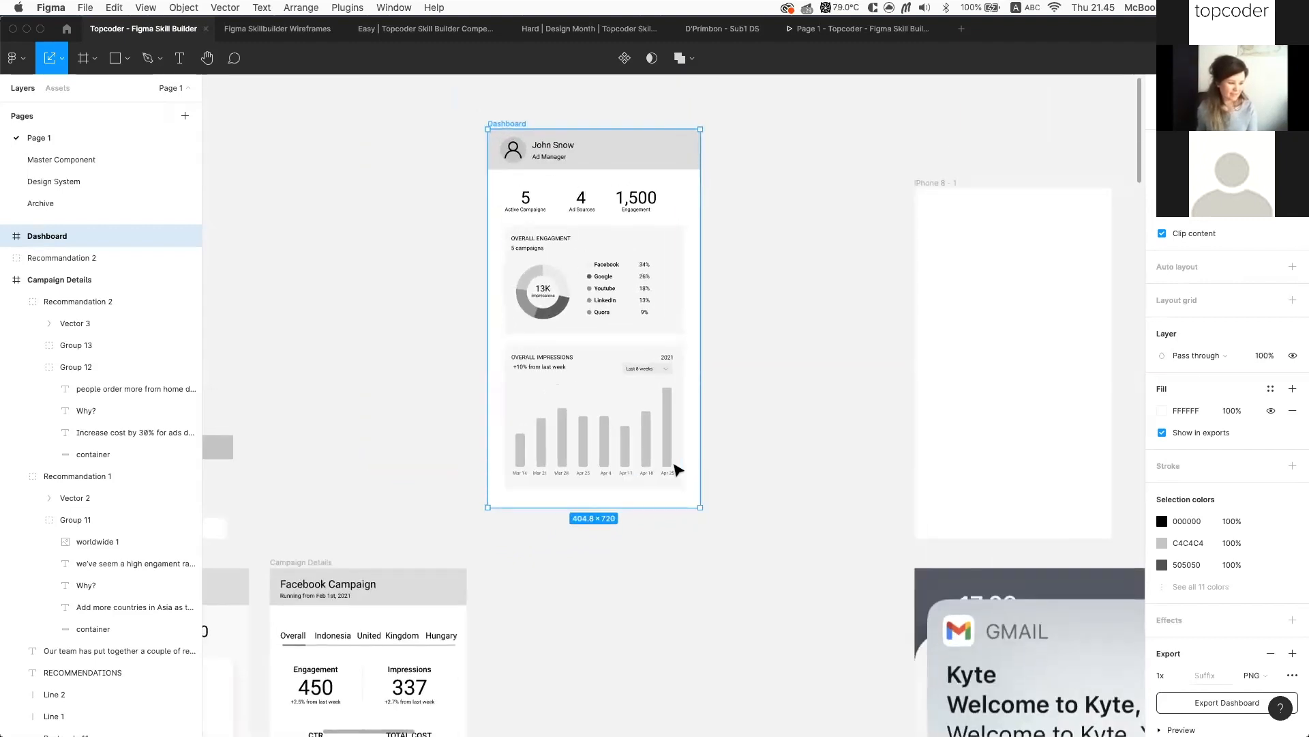
{"action": "key", "text": "super+z"}
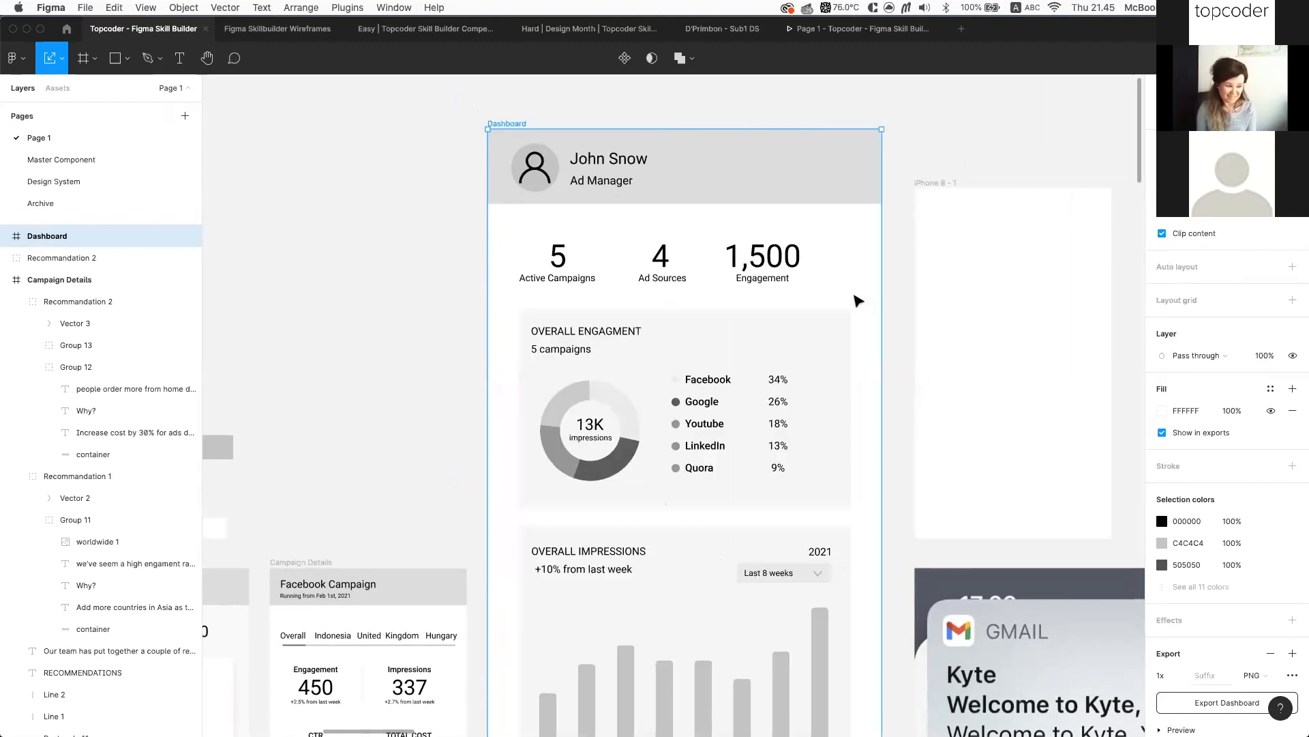
{"action": "scroll", "coordinate": [785, 219], "scroll_direction": "down", "scroll_amount": 3}
{"action": "scroll", "coordinate": [680, 179], "scroll_direction": "down", "scroll_amount": 3}
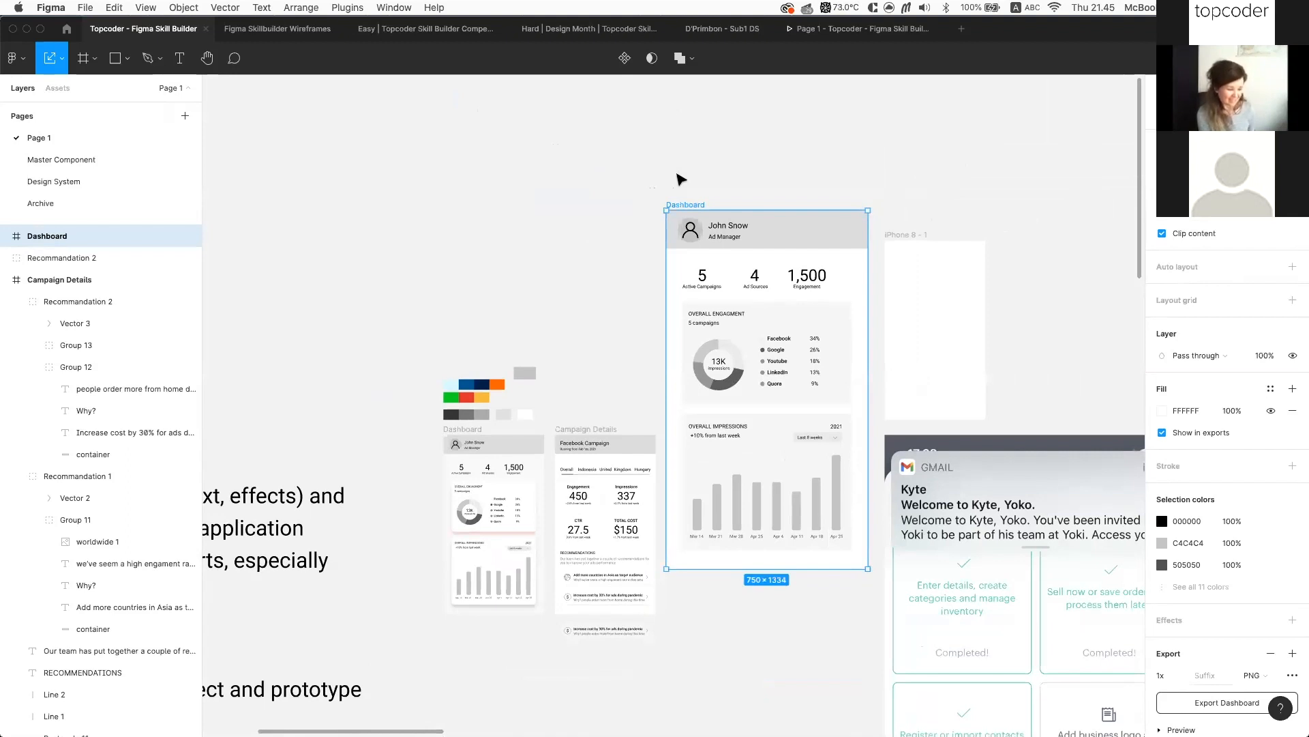
{"action": "left_click", "coordinate": [337, 9]}
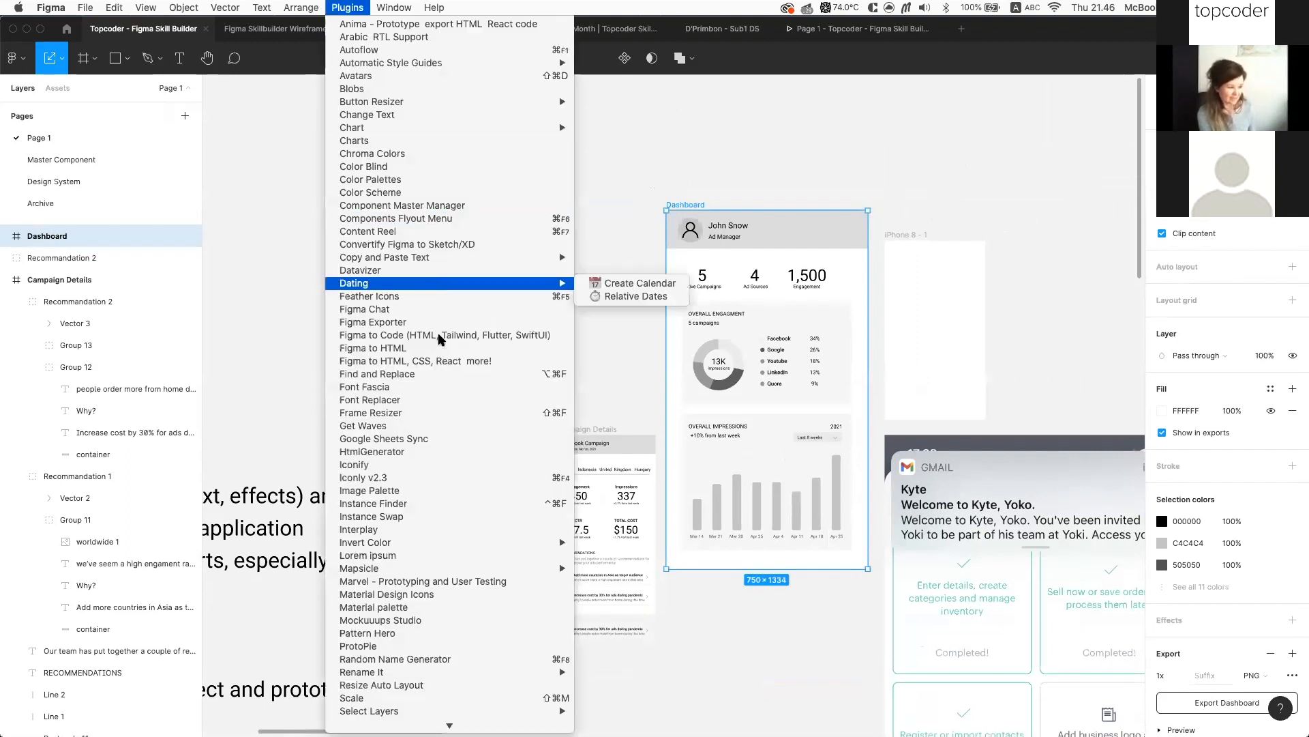
{"action": "scroll", "coordinate": [436, 430], "scroll_direction": "down", "scroll_amount": 2}
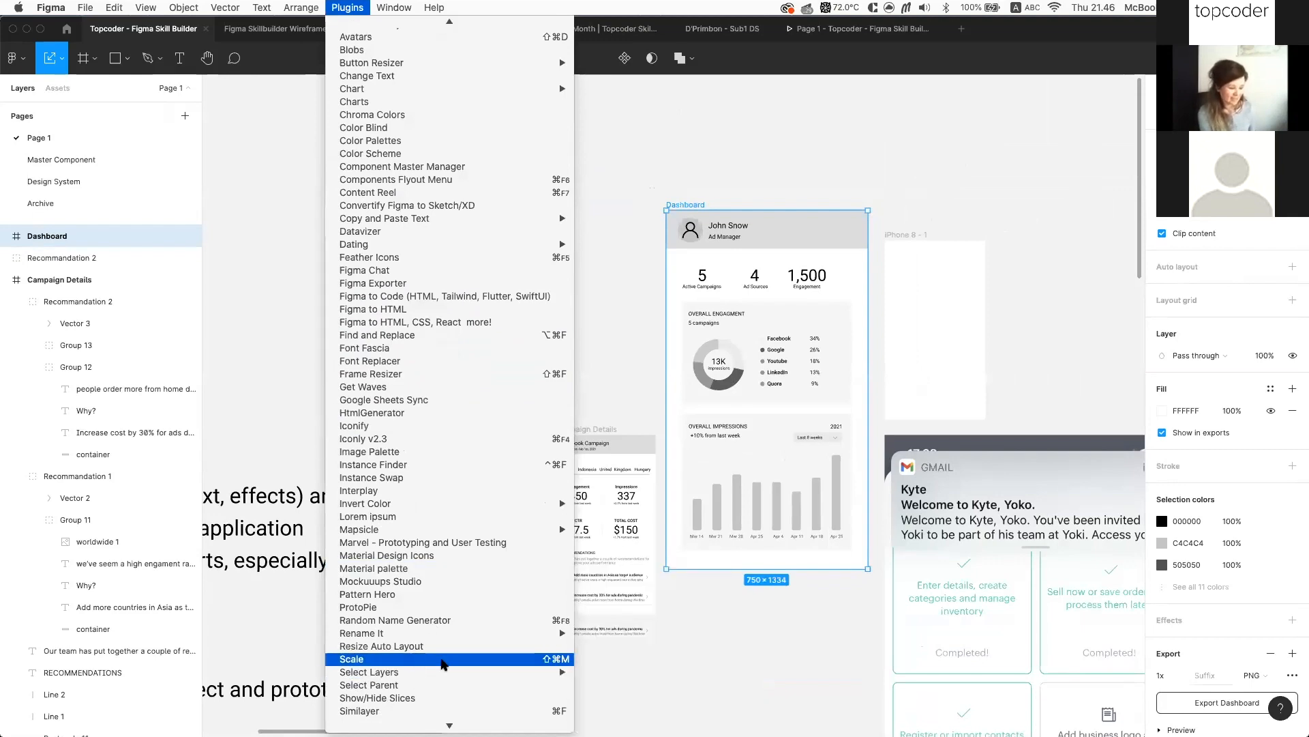
{"action": "left_click", "coordinate": [444, 660]}
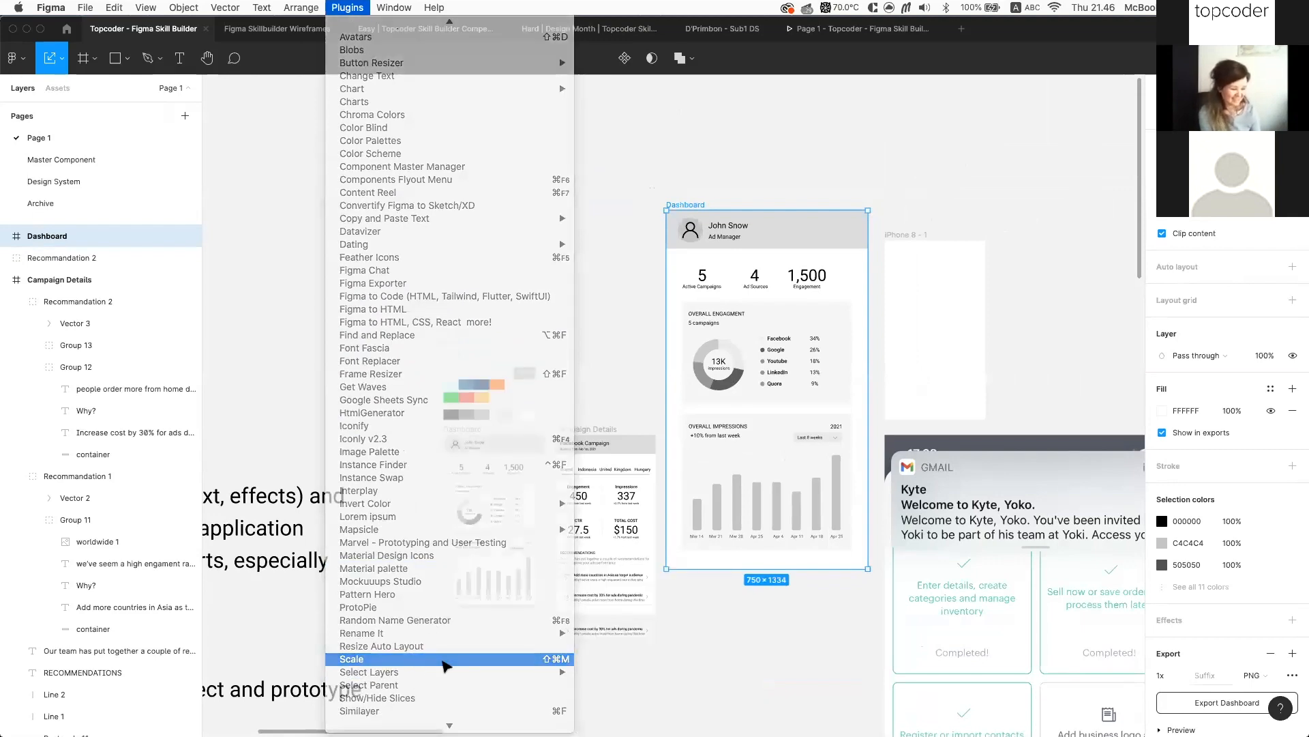
{"action": "scroll", "coordinate": [694, 214], "scroll_direction": "up", "scroll_amount": 3}
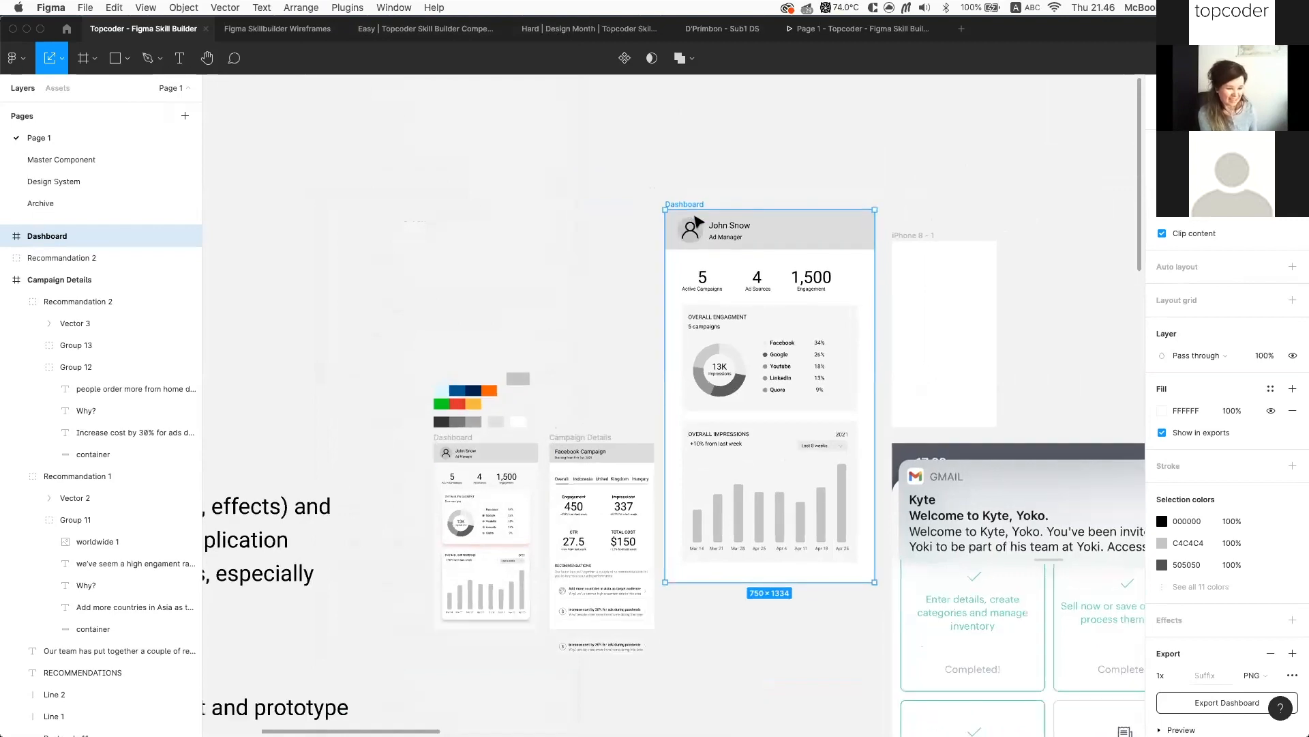
{"action": "scroll", "coordinate": [565, 203], "scroll_direction": "up", "scroll_amount": 1}
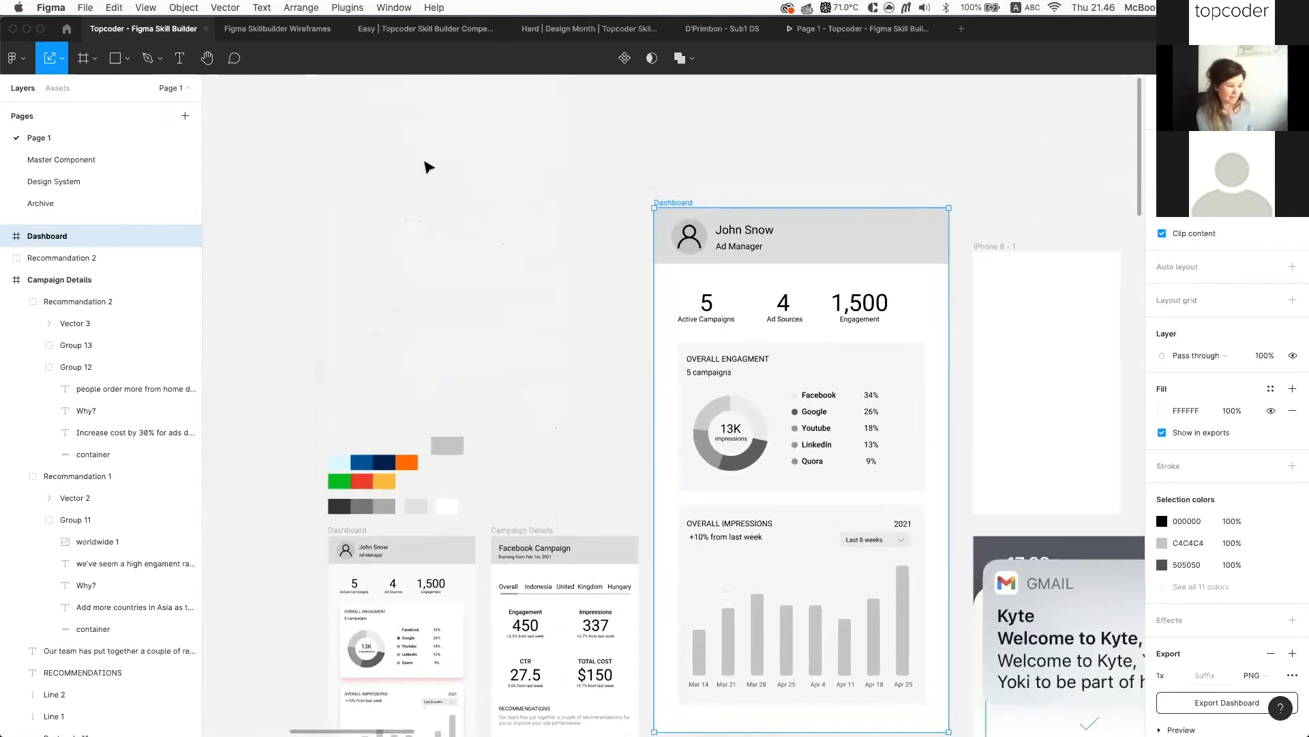
{"action": "left_click", "coordinate": [456, 173]}
{"action": "left_click", "coordinate": [666, 203]}
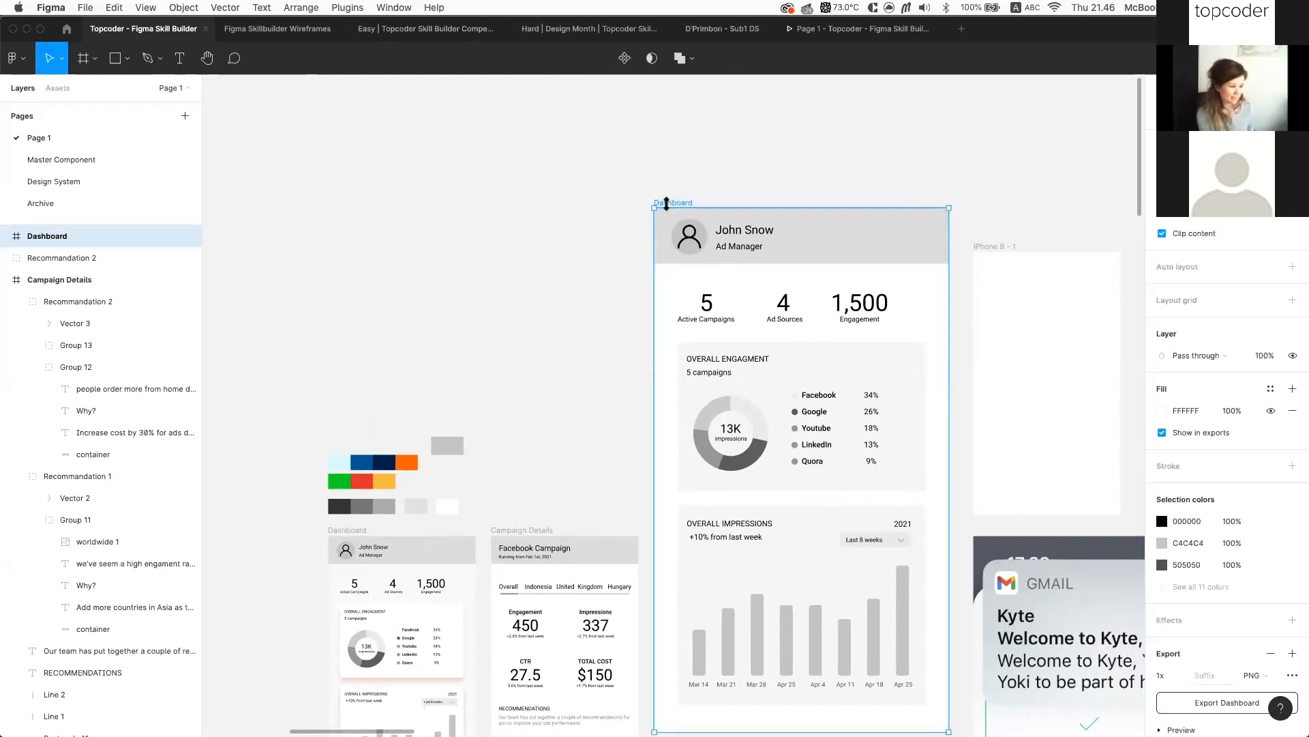
{"action": "left_click", "coordinate": [335, 6]}
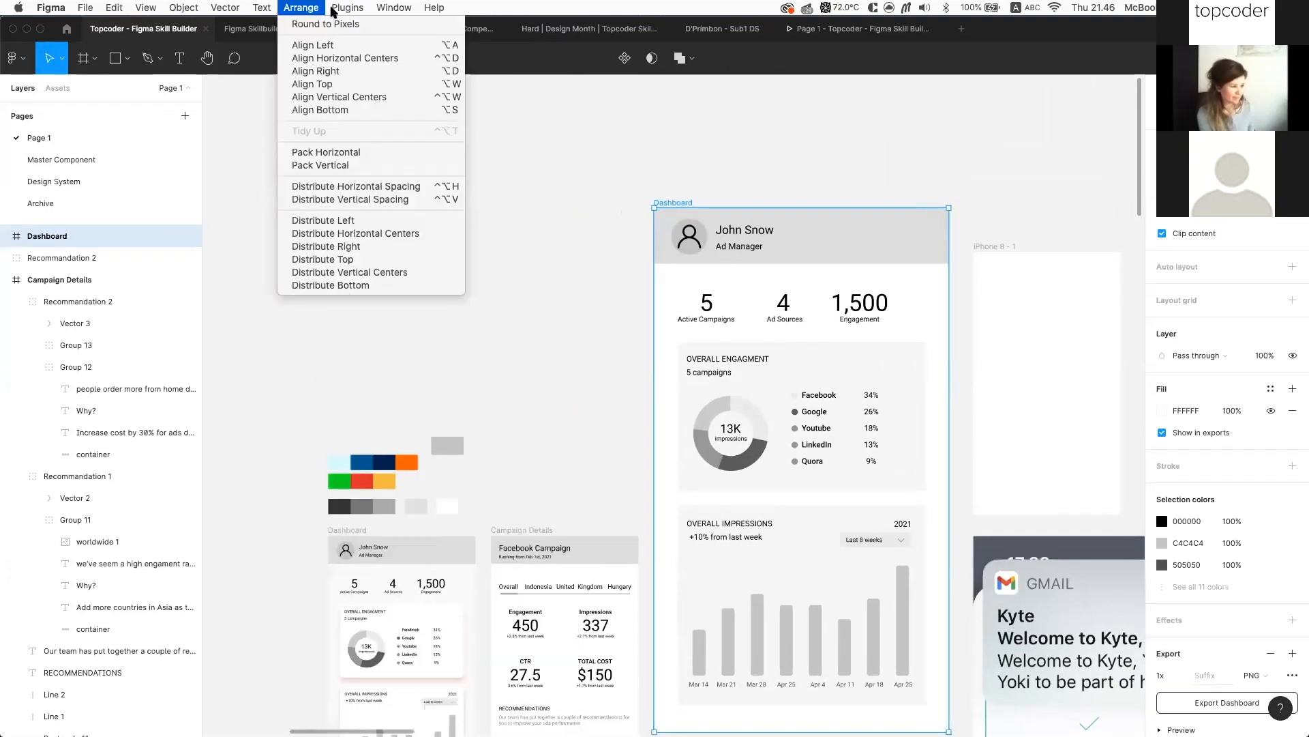
{"action": "scroll", "coordinate": [434, 546], "scroll_direction": "down", "scroll_amount": 4}
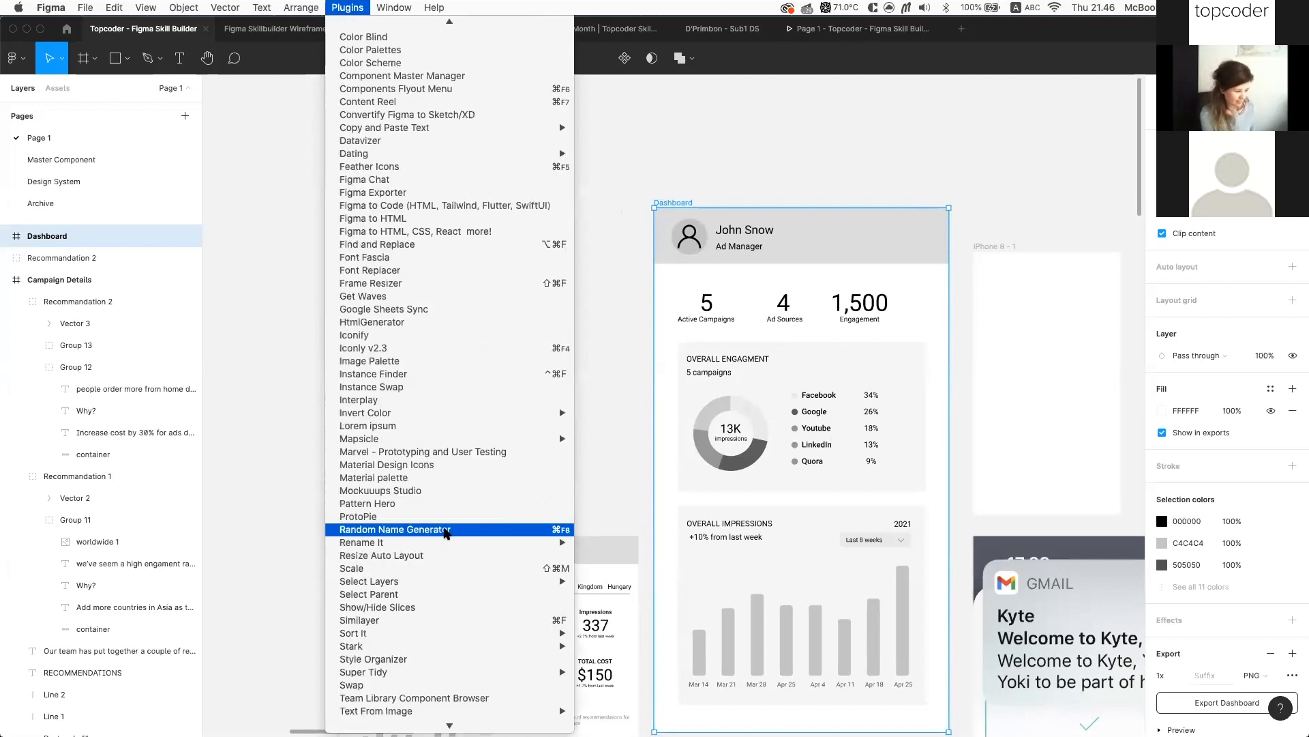
{"action": "left_click", "coordinate": [470, 570]}
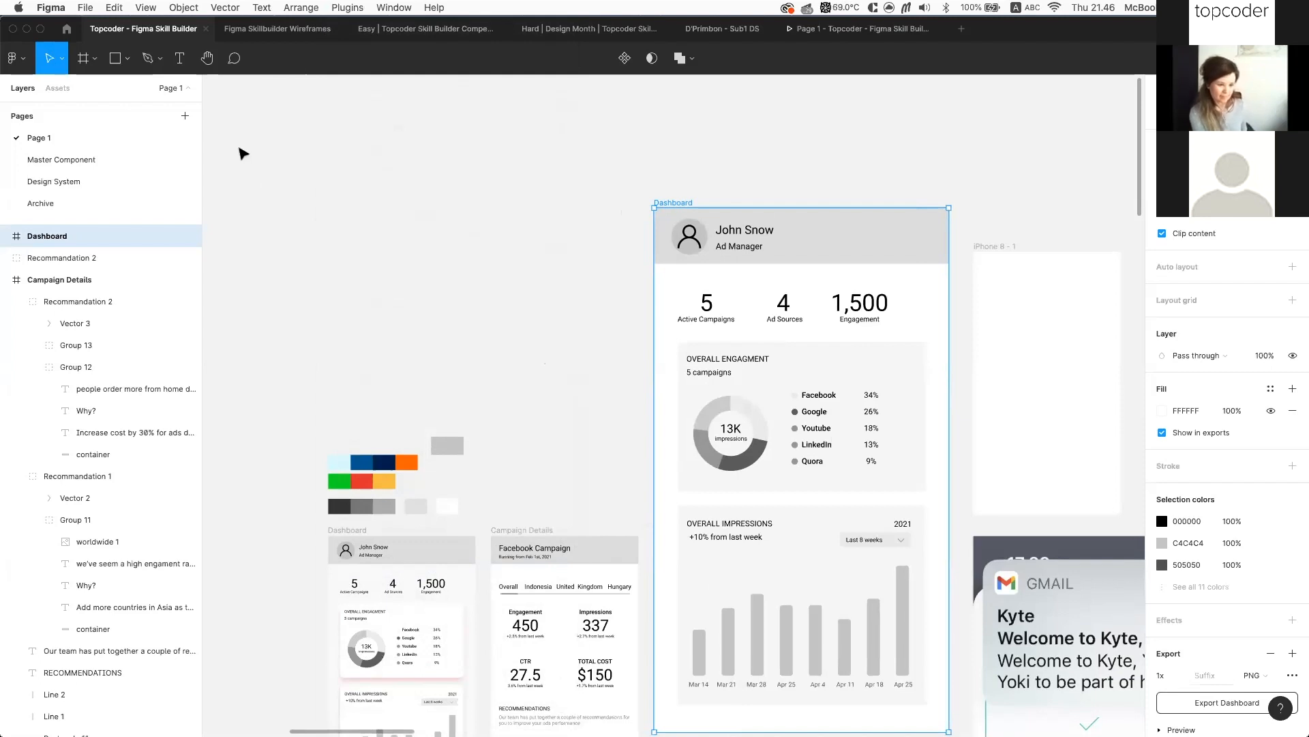
{"action": "left_click", "coordinate": [62, 58]}
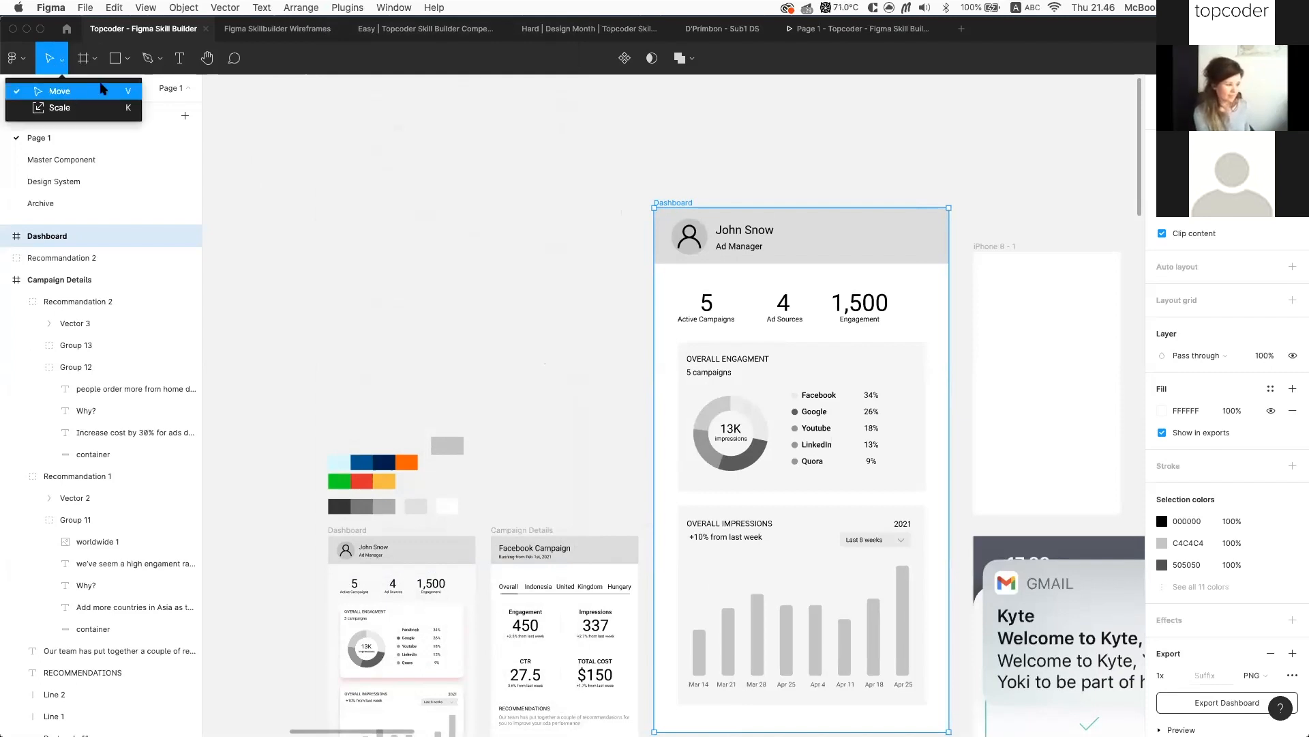
{"action": "left_click", "coordinate": [101, 87]}
{"action": "left_click", "coordinate": [565, 206]}
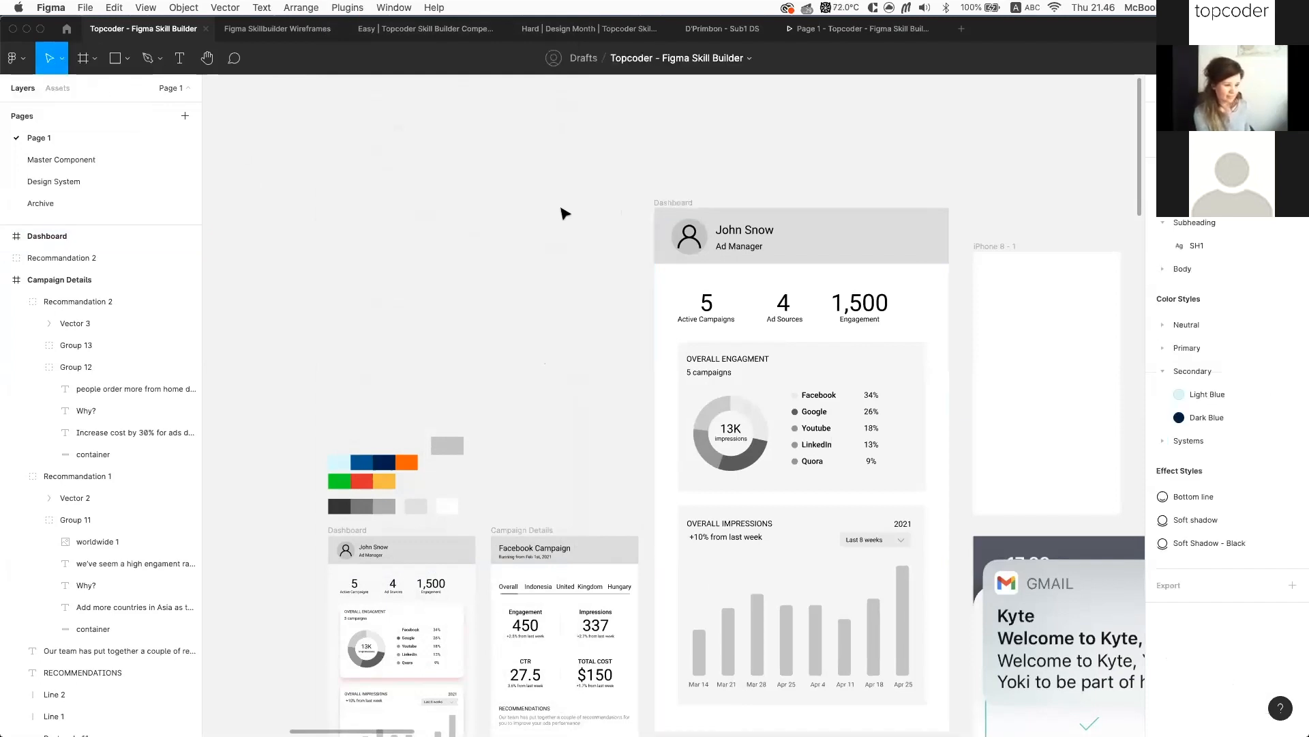
Run the Scale plugin at 50 percent on the Dashboard frame to reach 375×667
{"action": "key", "text": "alt+super+p"}
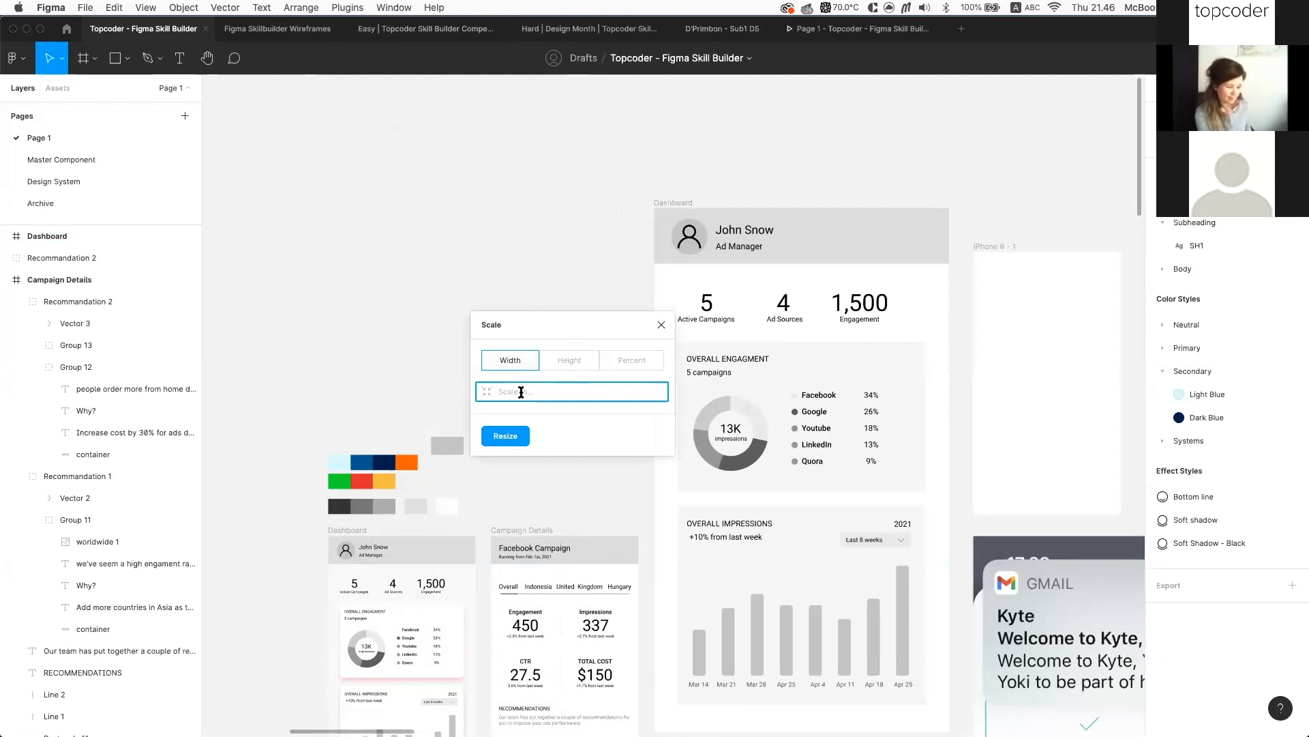
{"action": "type", "text": "375"}
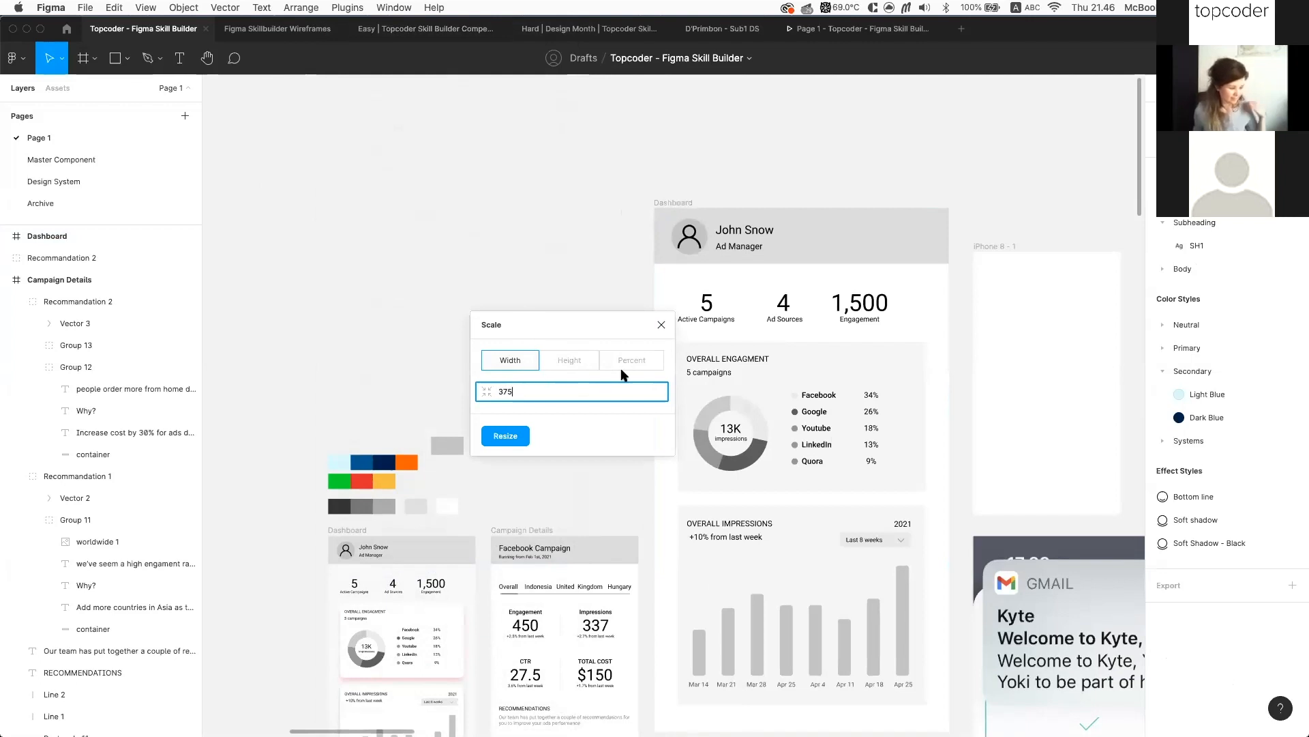
{"action": "left_click", "coordinate": [633, 367]}
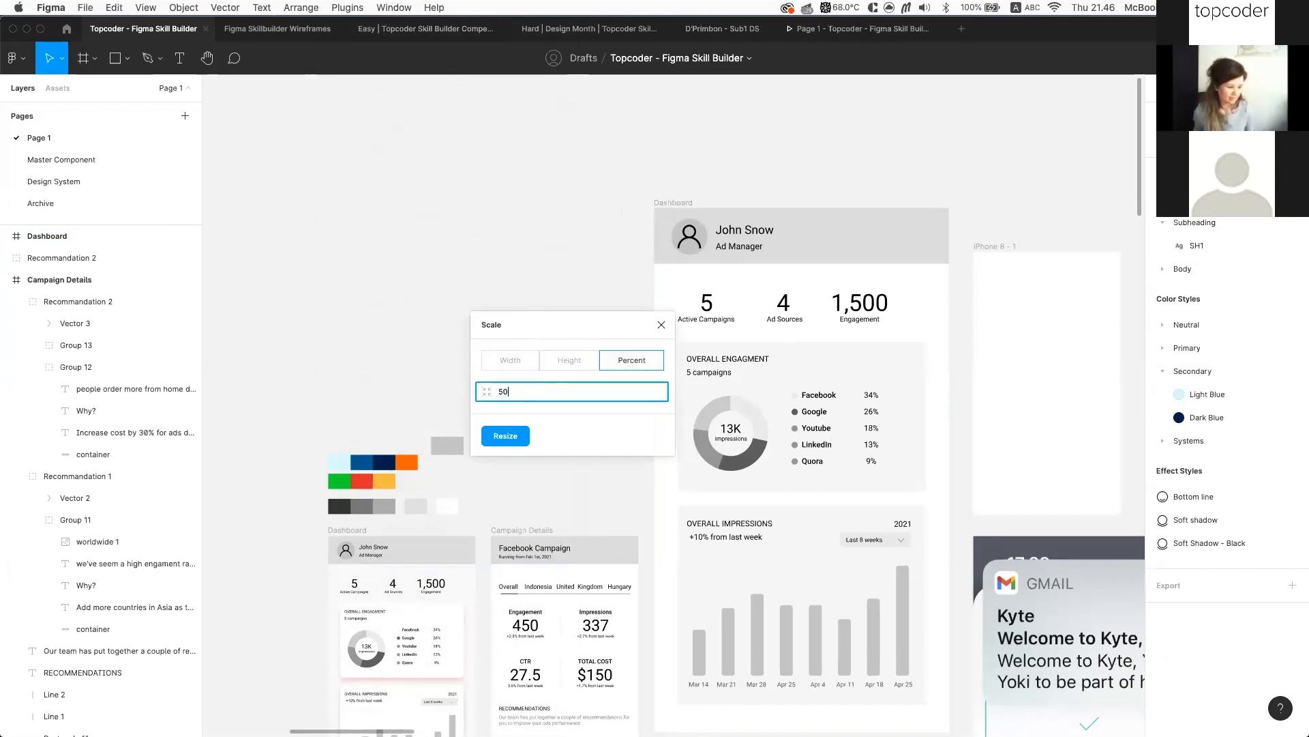
{"action": "left_click", "coordinate": [505, 436]}
{"action": "left_click", "coordinate": [691, 197]}
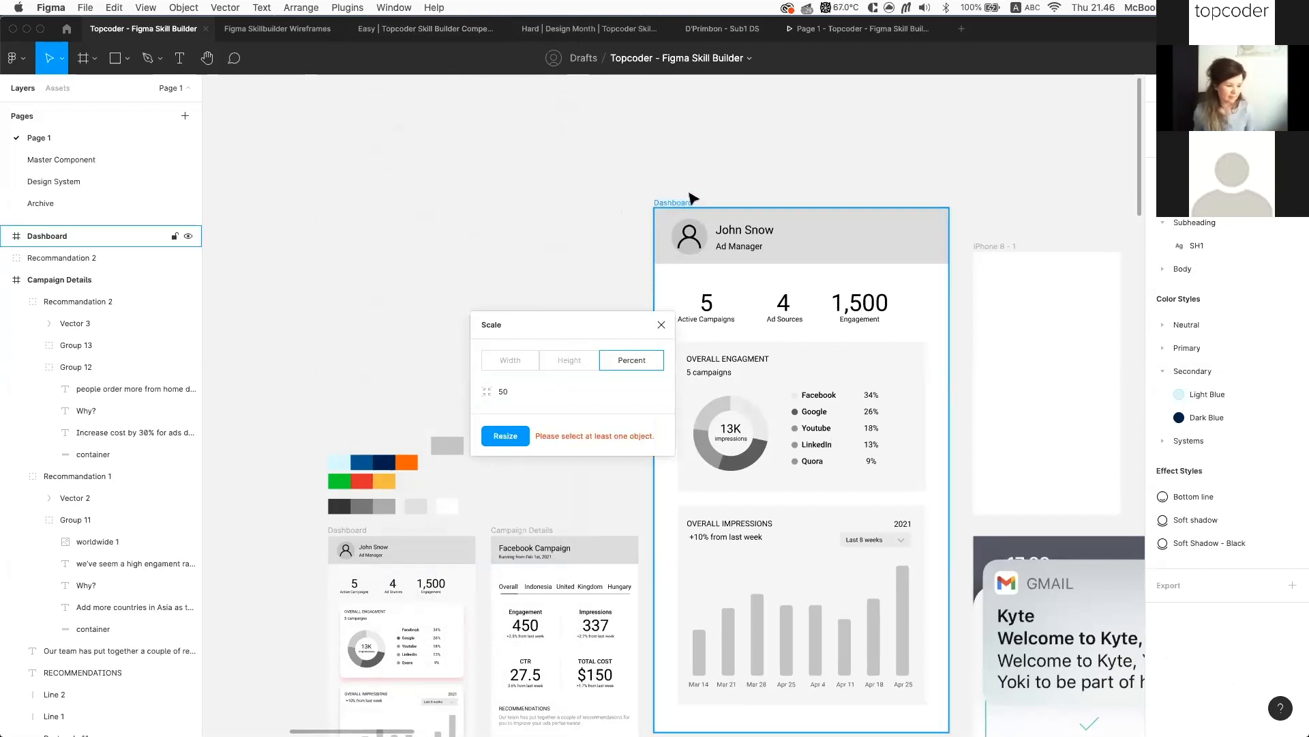
{"action": "left_click", "coordinate": [680, 202]}
{"action": "left_click", "coordinate": [572, 396]}
{"action": "left_click", "coordinate": [505, 435]}
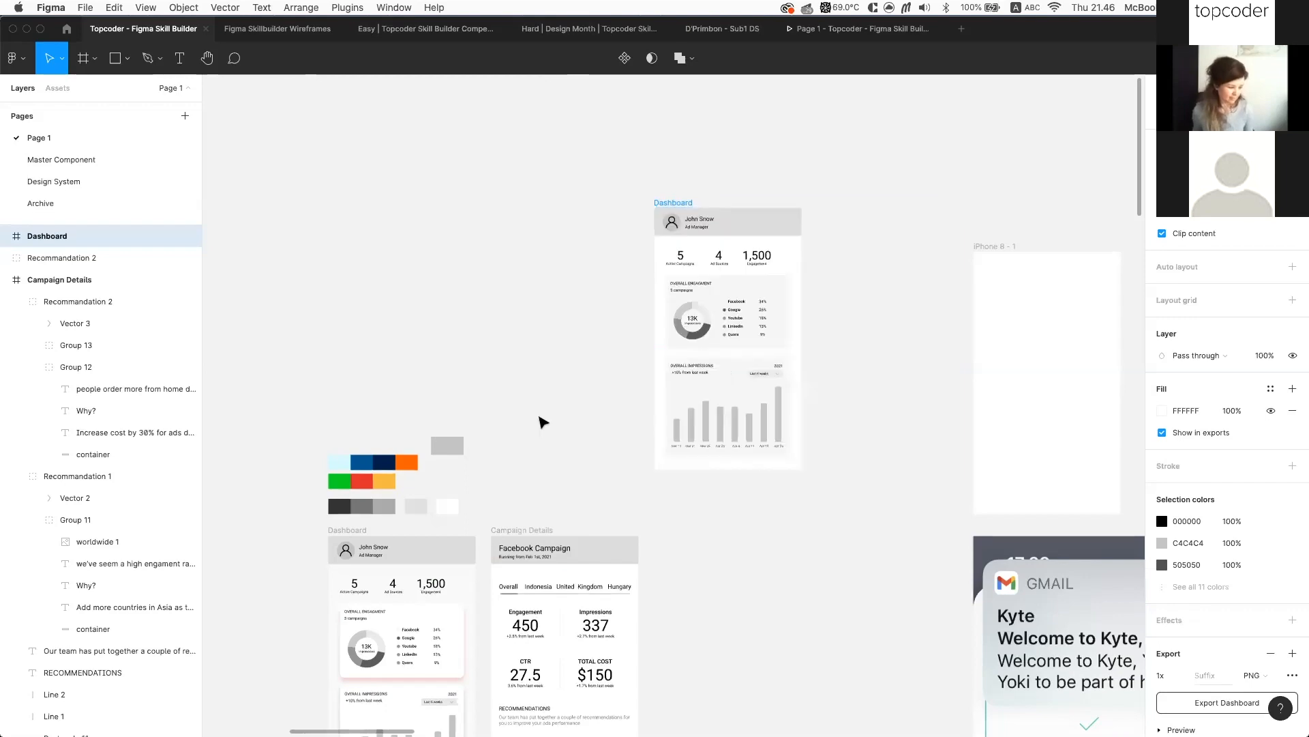
{"action": "scroll", "coordinate": [776, 263], "scroll_direction": "up", "scroll_amount": 5}
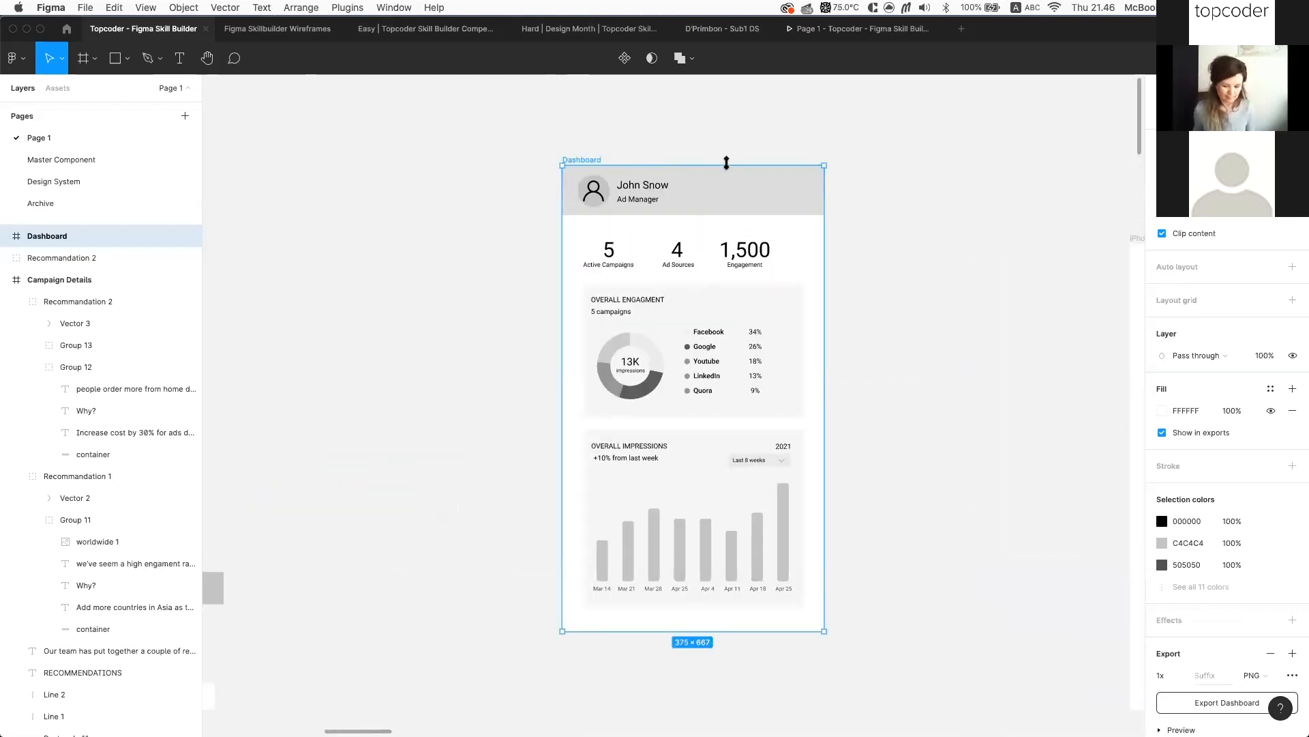
Undo the 50% scale and give the Overall Engagement card the Soft shadow effect style
{"action": "scroll", "coordinate": [818, 193], "scroll_direction": "down", "scroll_amount": 3}
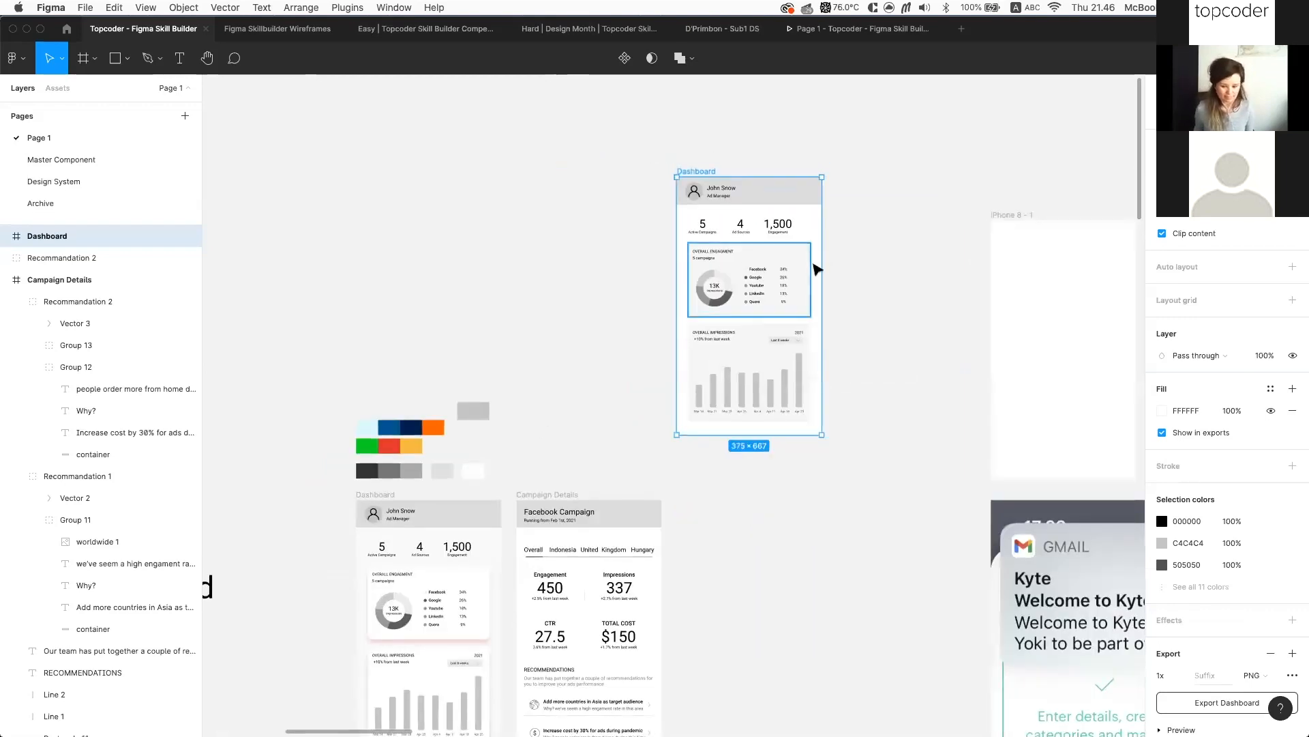
{"action": "key", "text": "super+z"}
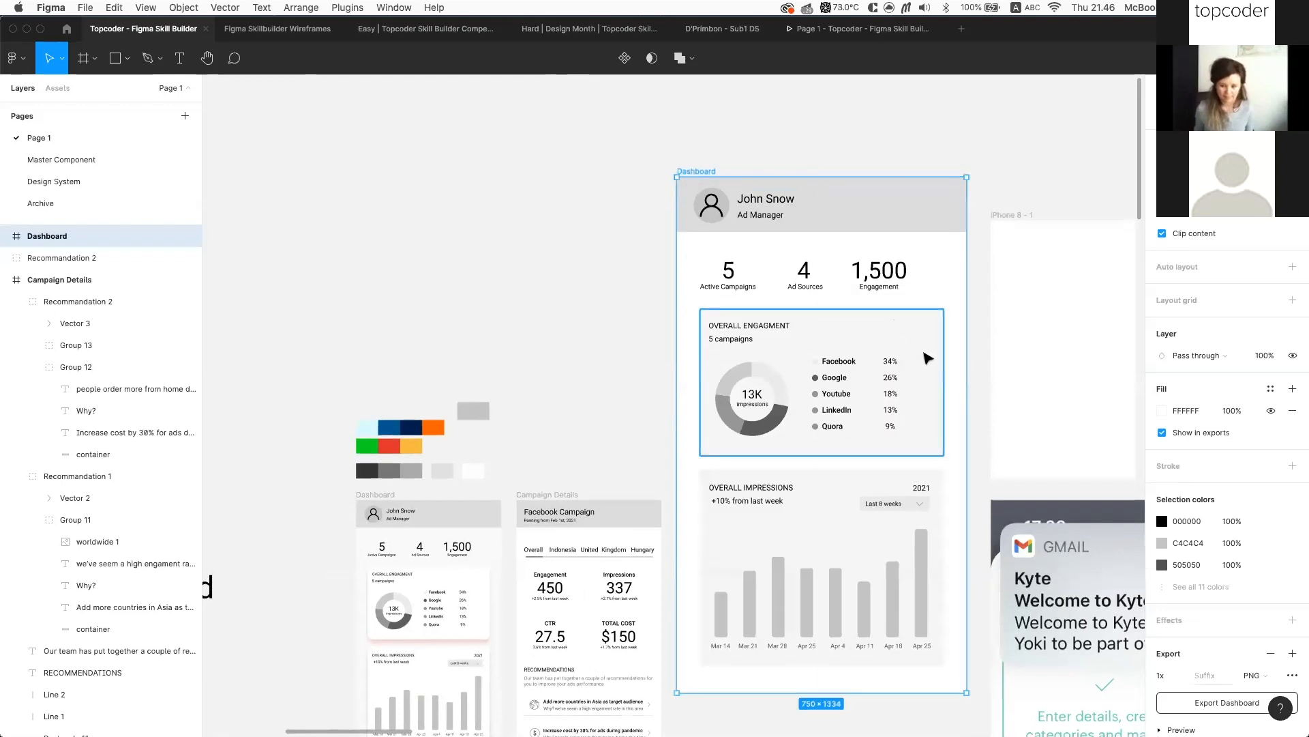
{"action": "double_click", "coordinate": [927, 358]}
{"action": "scroll", "coordinate": [1023, 444], "scroll_direction": "down", "scroll_amount": 3}
{"action": "left_click", "coordinate": [1272, 456]}
{"action": "left_click", "coordinate": [1250, 580]}
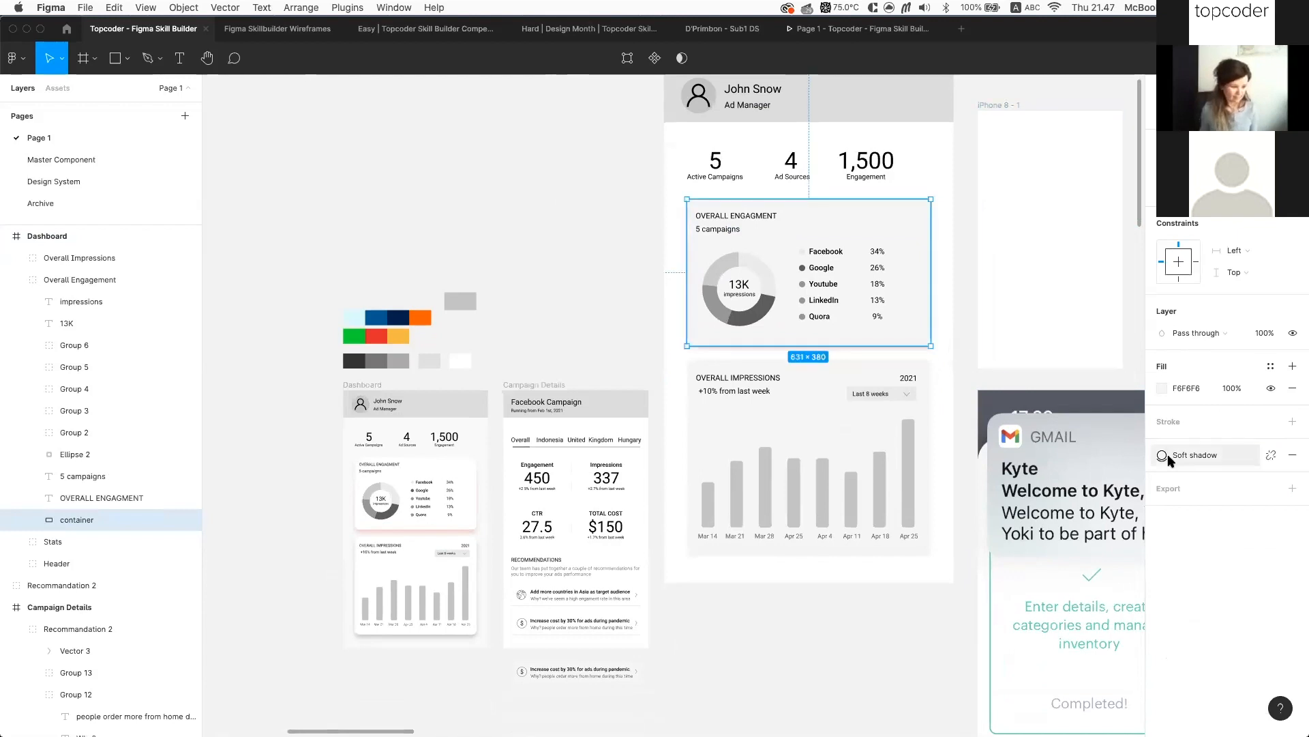
{"action": "left_click", "coordinate": [971, 304]}
{"action": "scroll", "coordinate": [971, 304], "scroll_direction": "up", "scroll_amount": 1}
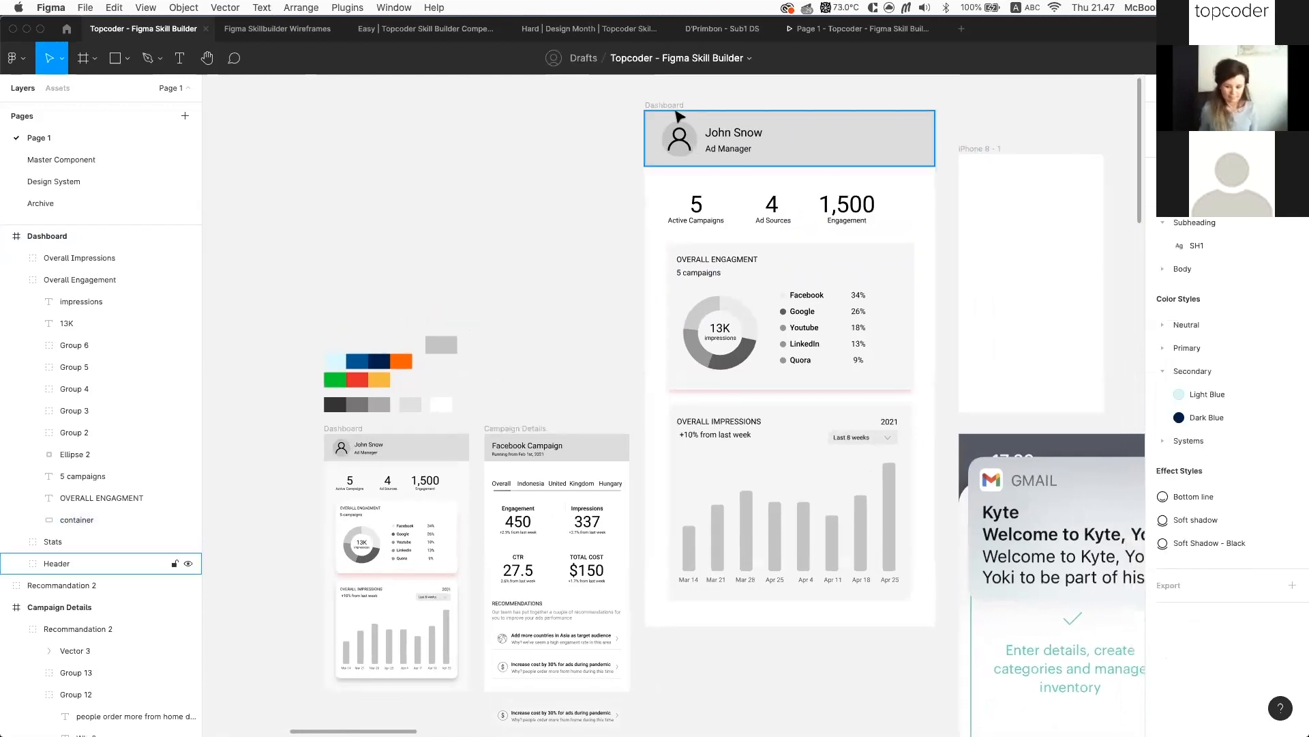
Set the Overall Engagement group's horizontal and vertical constraints to Scale
{"action": "left_click", "coordinate": [669, 108]}
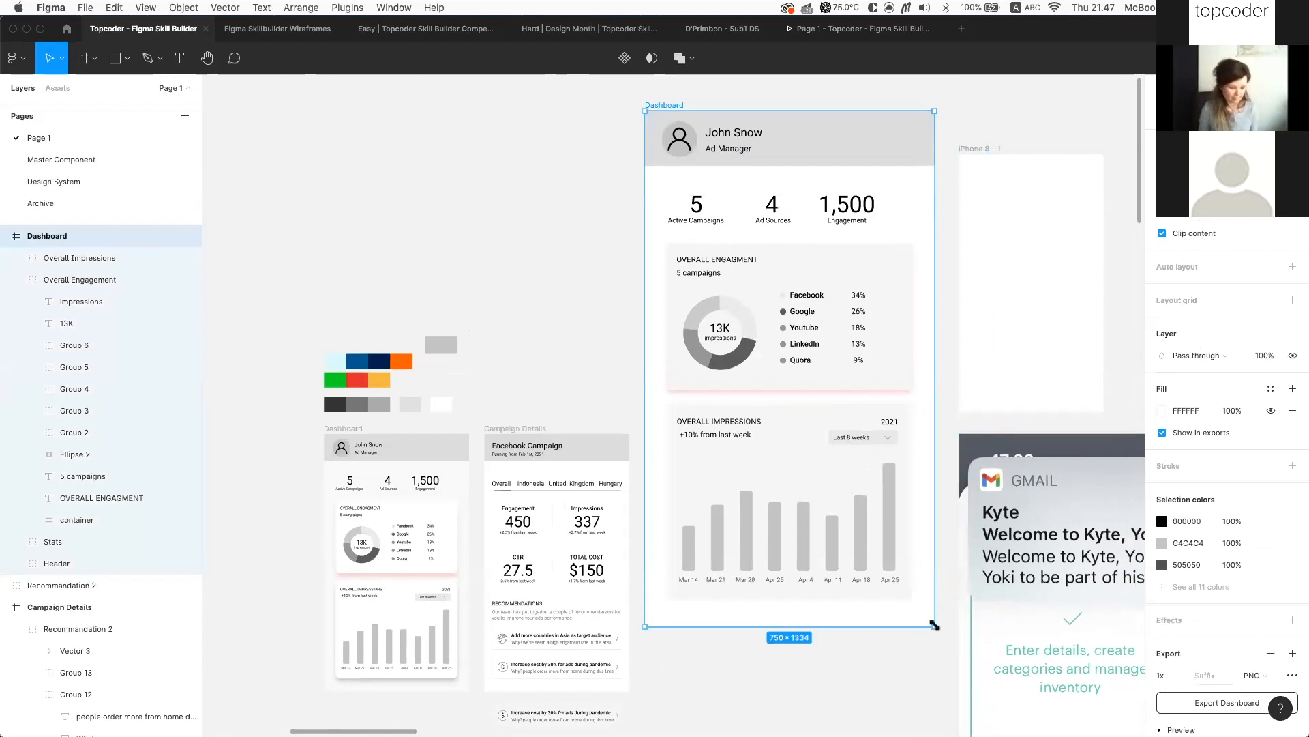
{"action": "left_click", "coordinate": [856, 334]}
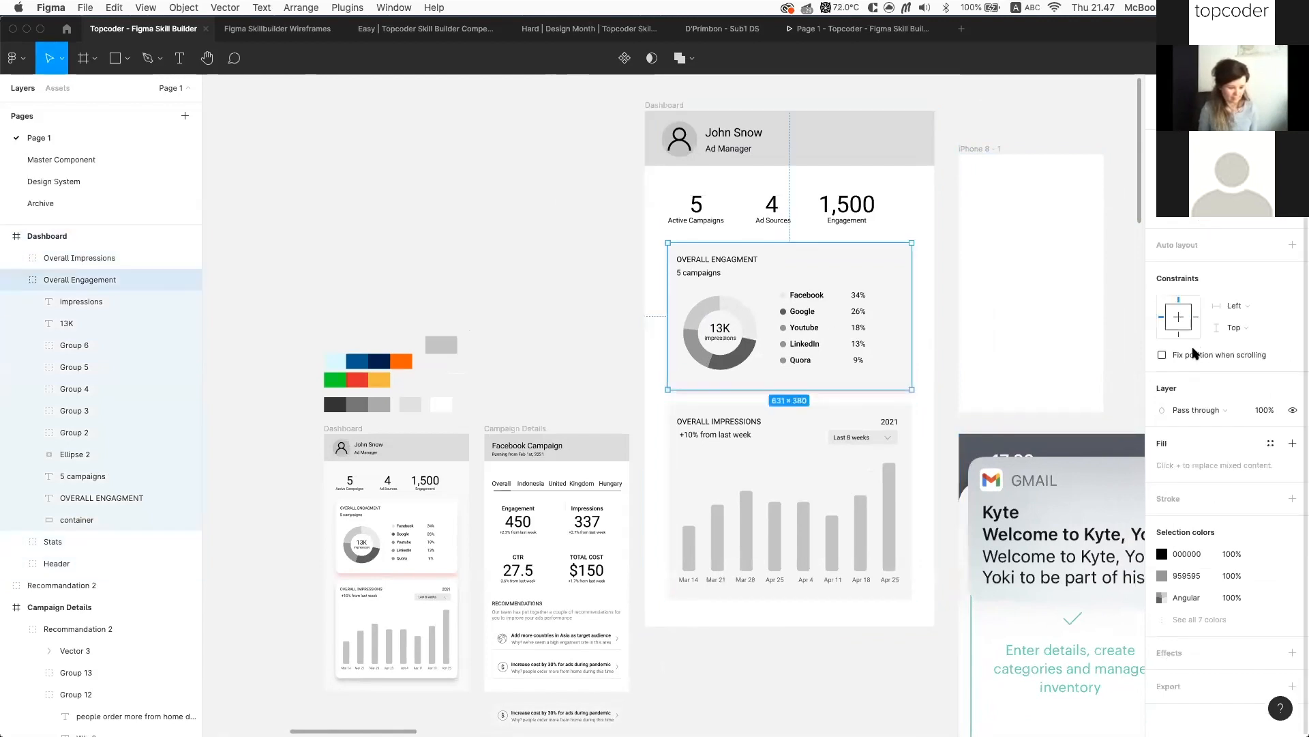
{"action": "left_click", "coordinate": [1260, 304]}
{"action": "left_click", "coordinate": [1248, 372]}
{"action": "left_click", "coordinate": [1259, 328]}
{"action": "left_click", "coordinate": [1238, 392]}
Reselect the Dashboard frame and zoom in on the Overall Engagement donut card
{"action": "left_click", "coordinate": [665, 105]}
{"action": "scroll", "coordinate": [884, 484], "scroll_direction": "up", "scroll_amount": 3}
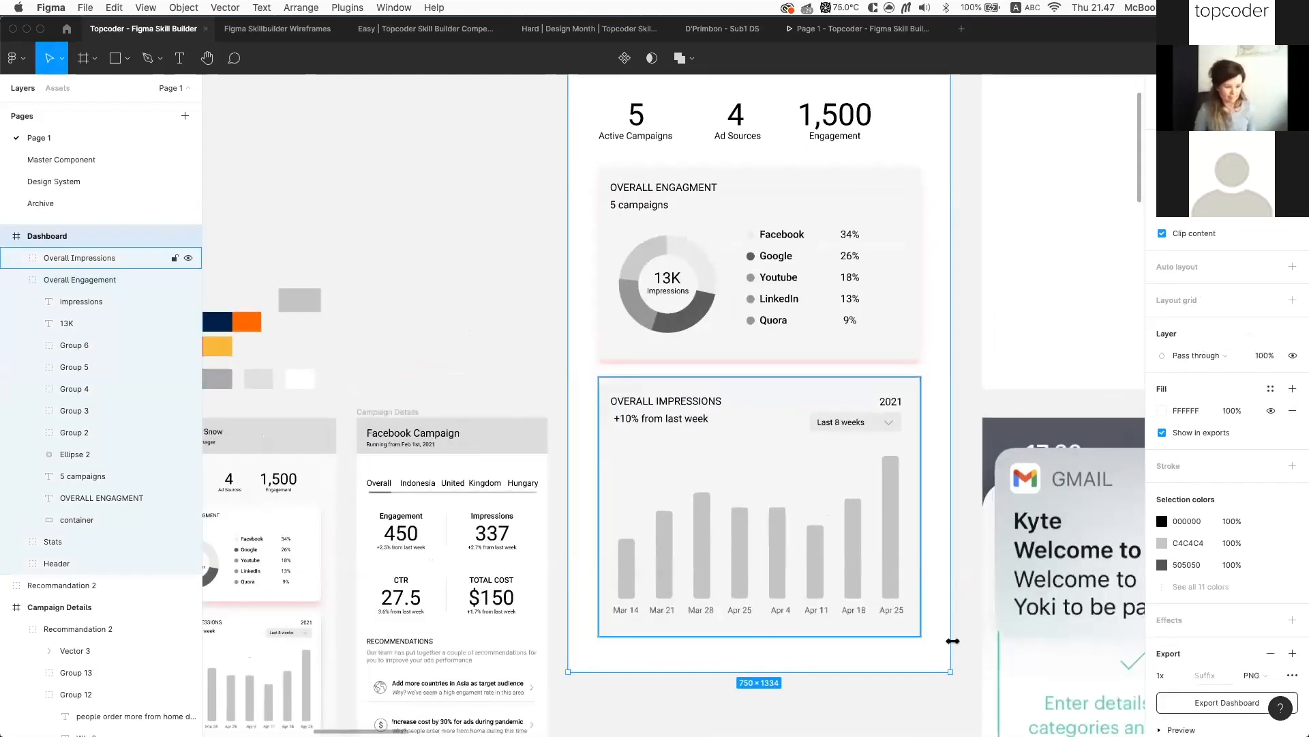
{"action": "left_click", "coordinate": [62, 59]}
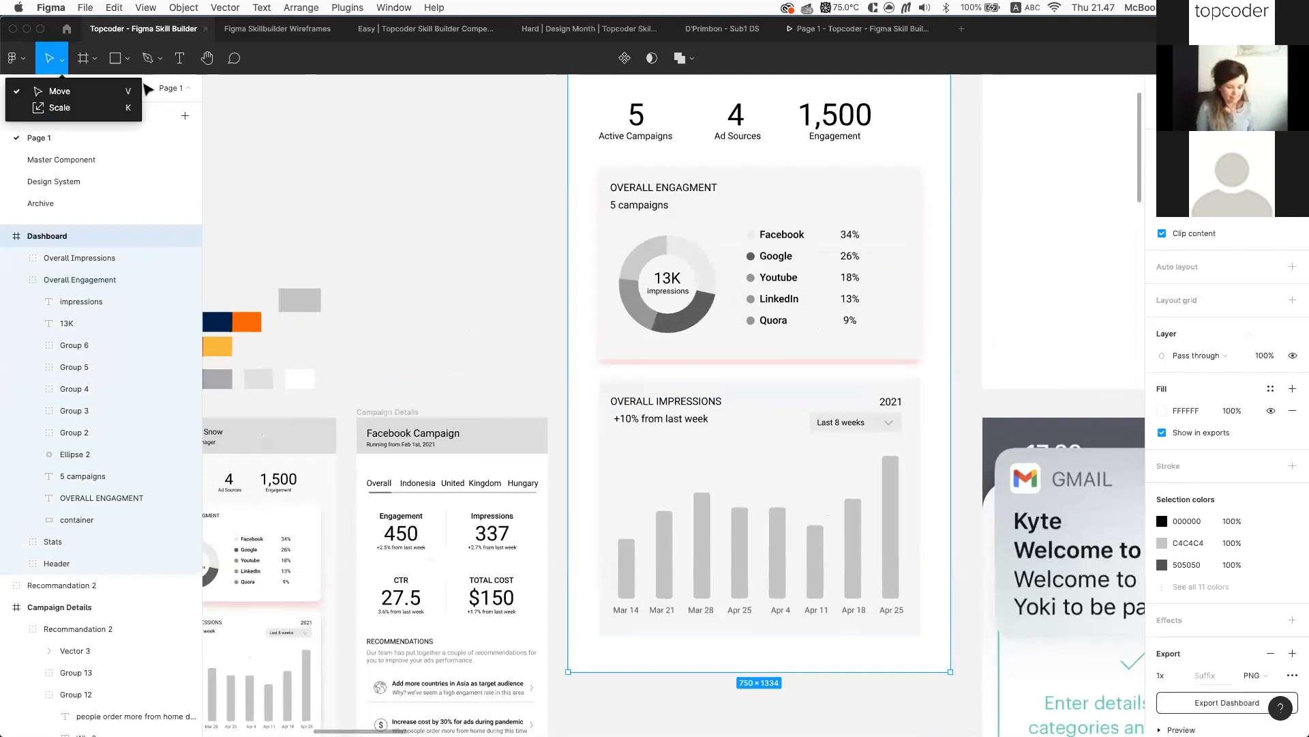
{"action": "left_click", "coordinate": [400, 169]}
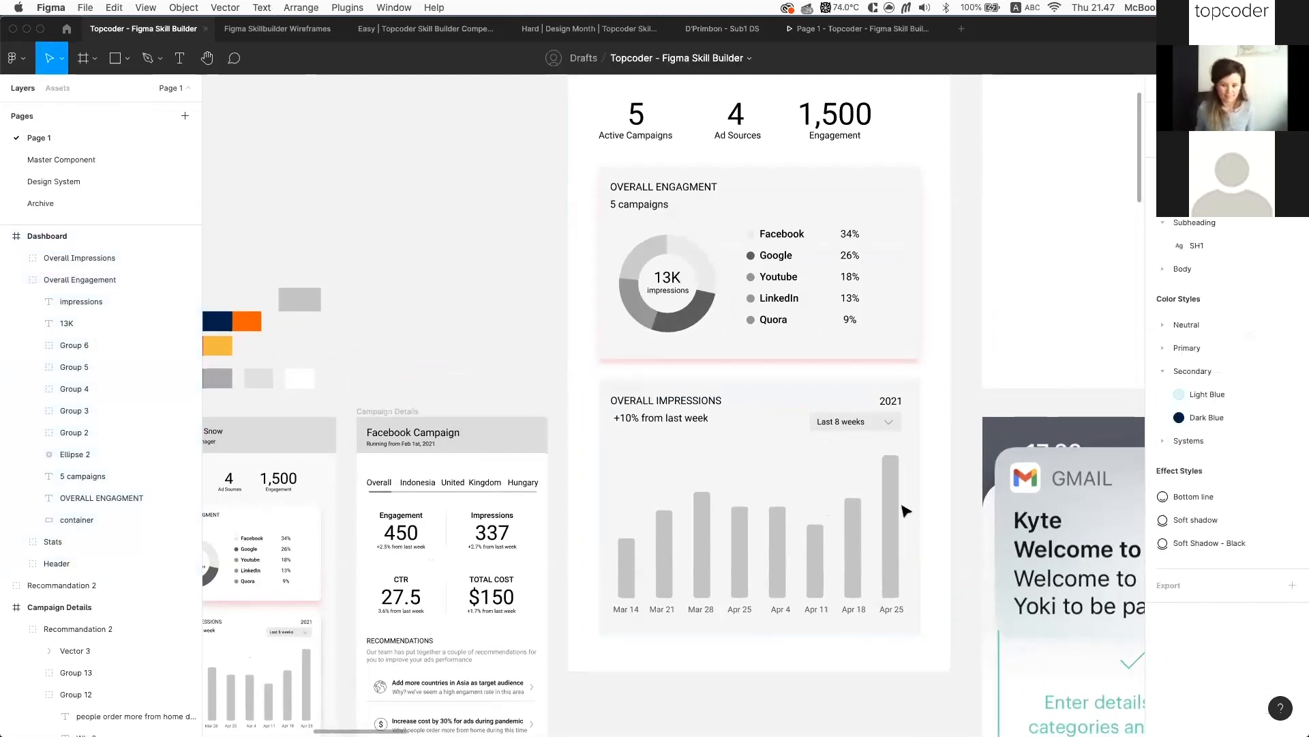
{"action": "scroll", "coordinate": [906, 512], "scroll_direction": "up", "scroll_amount": 3}
{"action": "left_click", "coordinate": [583, 91]}
{"action": "scroll", "coordinate": [828, 382], "scroll_direction": "down", "scroll_amount": 3}
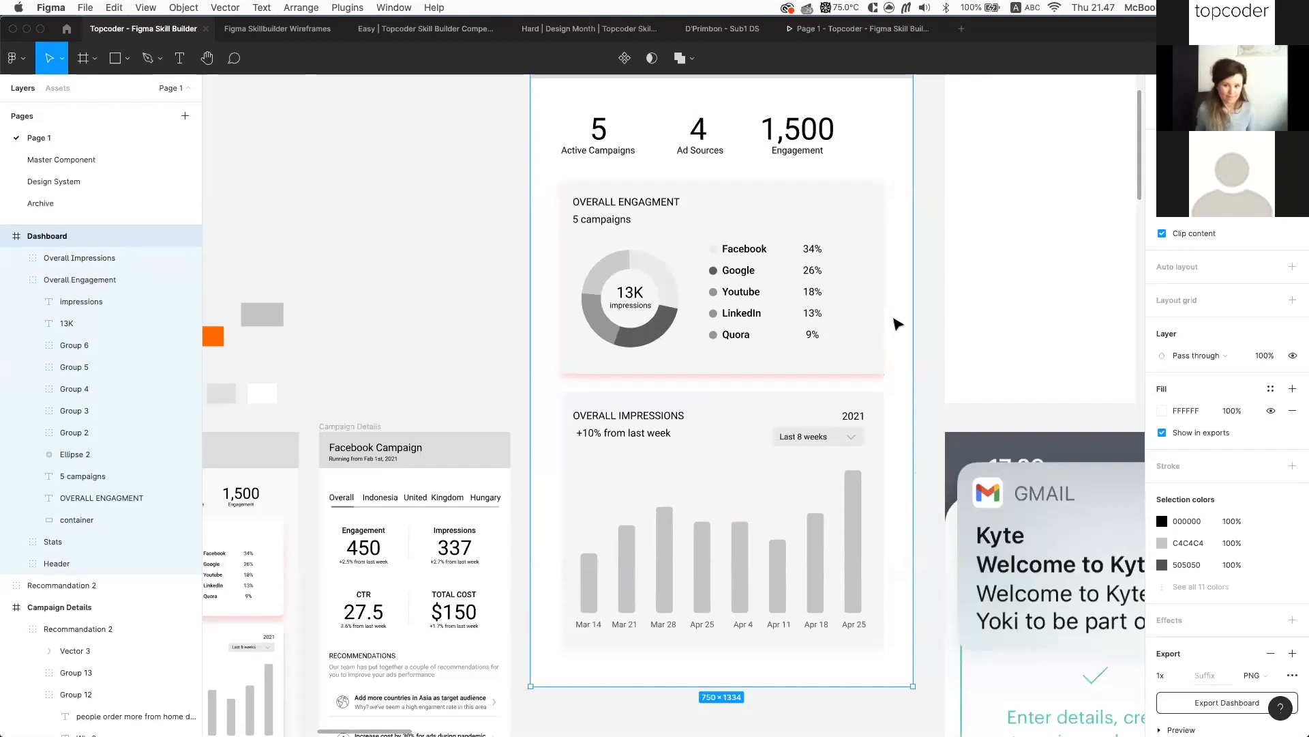
{"action": "scroll", "coordinate": [911, 380], "scroll_direction": "up", "scroll_amount": 3}
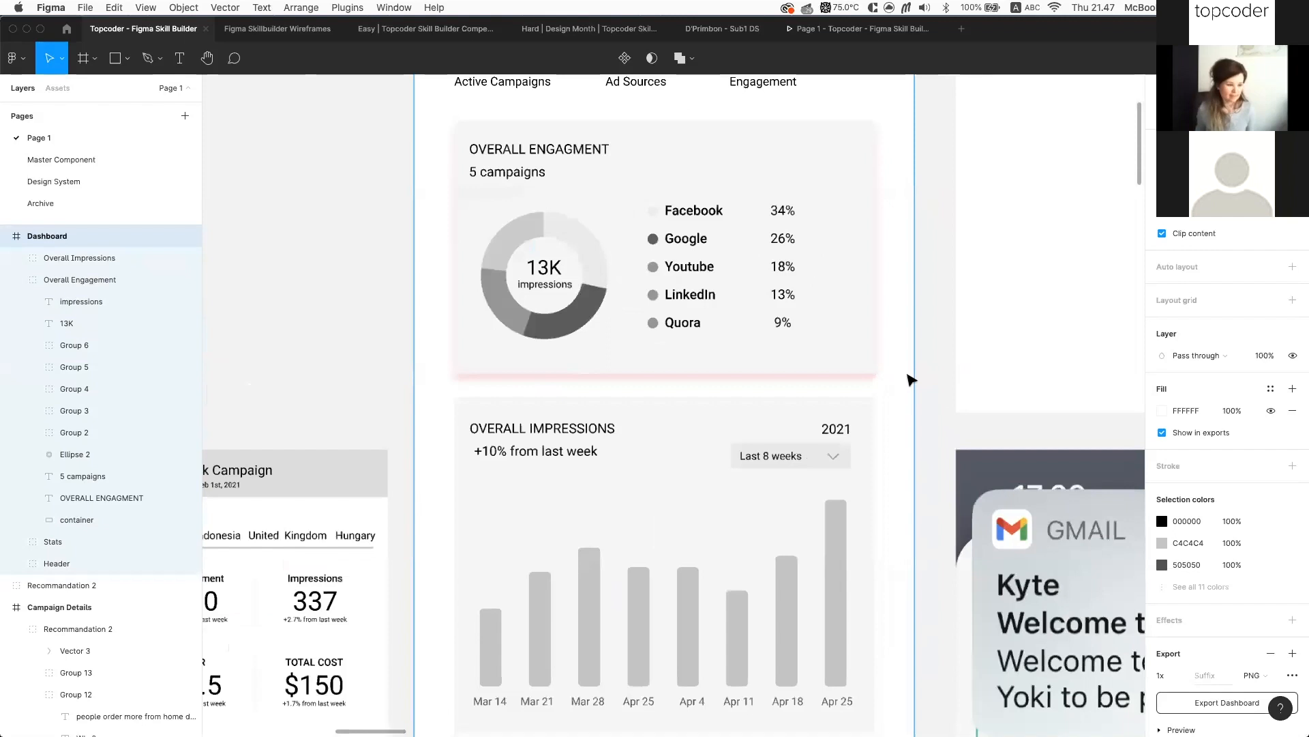
{"action": "scroll", "coordinate": [912, 379], "scroll_direction": "up", "scroll_amount": 3}
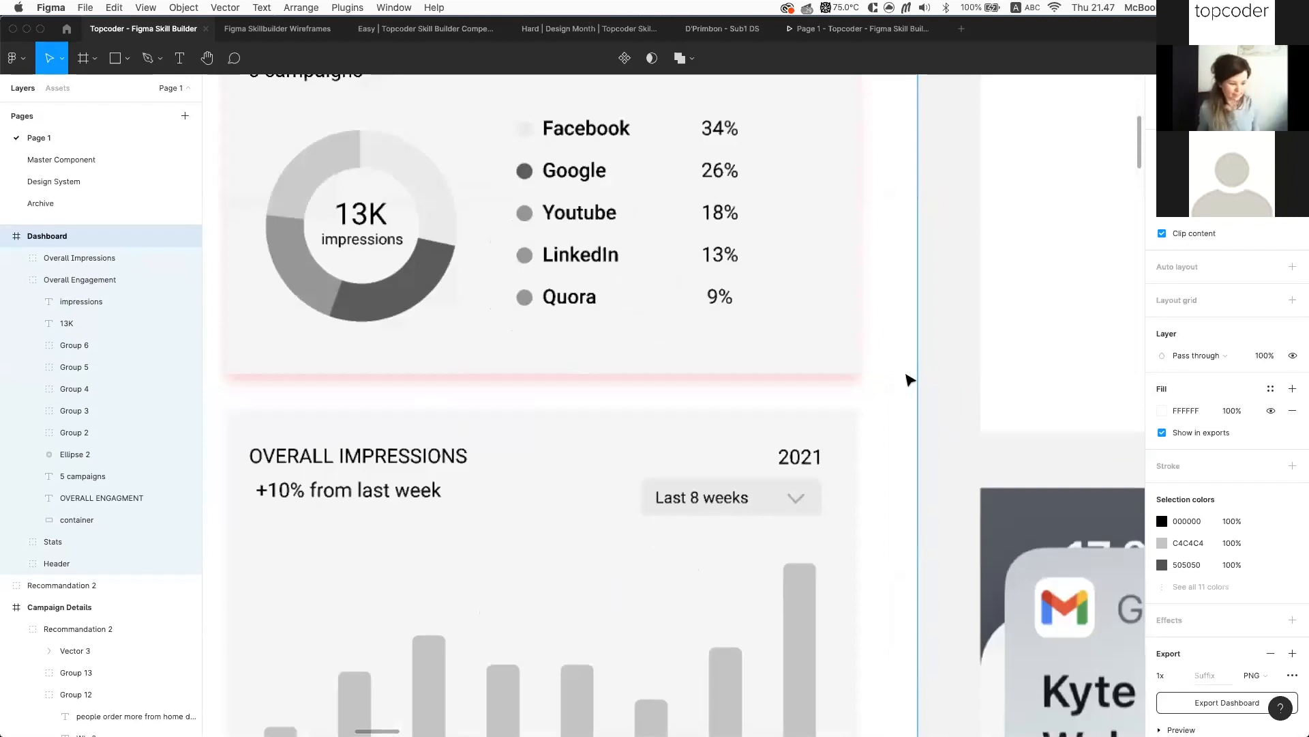
{"action": "scroll", "coordinate": [911, 379], "scroll_direction": "up", "scroll_amount": 1}
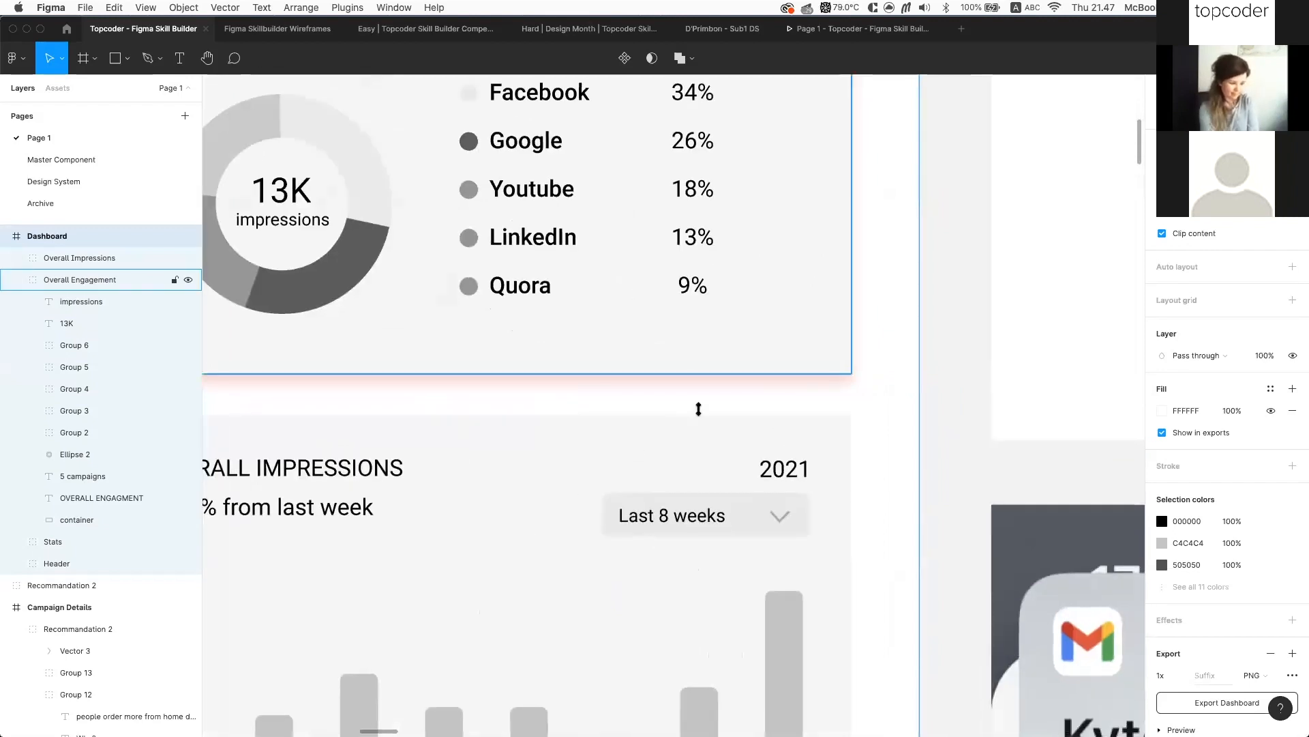
Undo the last two resizes so the Dashboard frame is unsqueezed again
{"action": "key", "text": "super+z"}
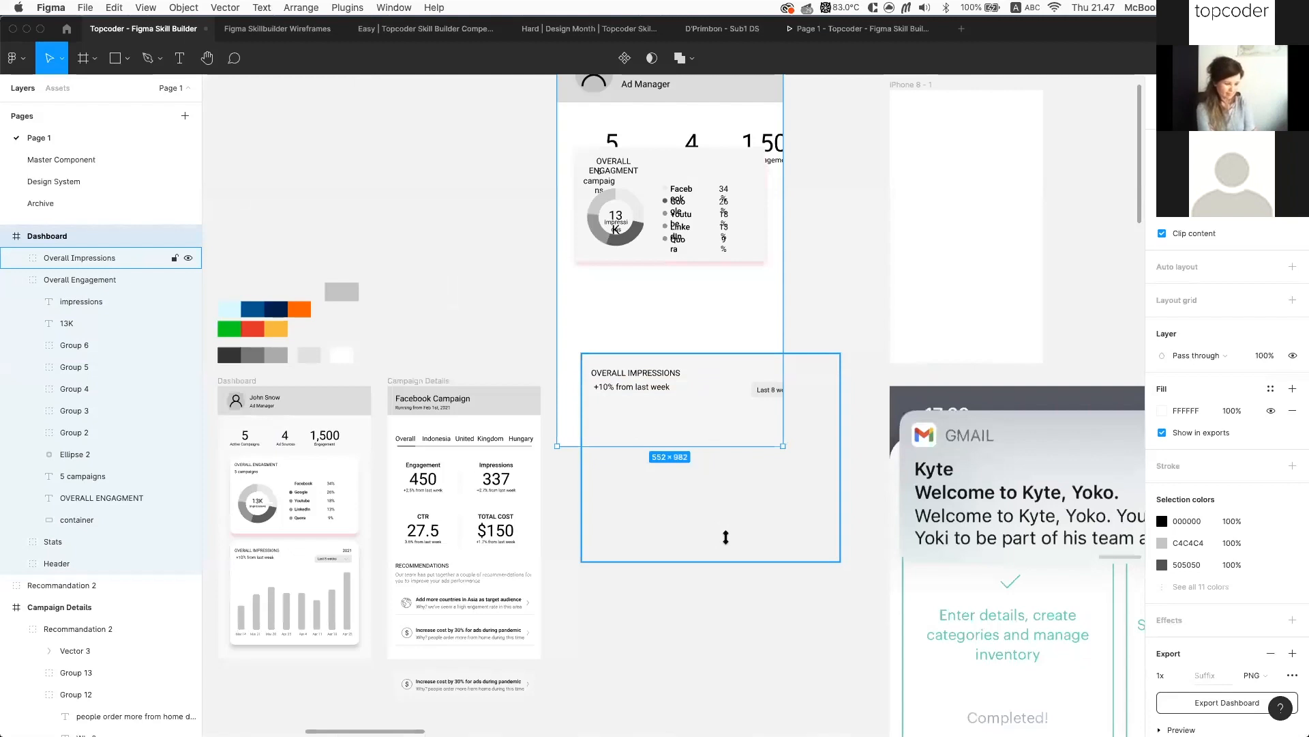
{"action": "key", "text": "super+z"}
{"action": "key", "text": "super+z"}
{"action": "key", "text": "super+z"}
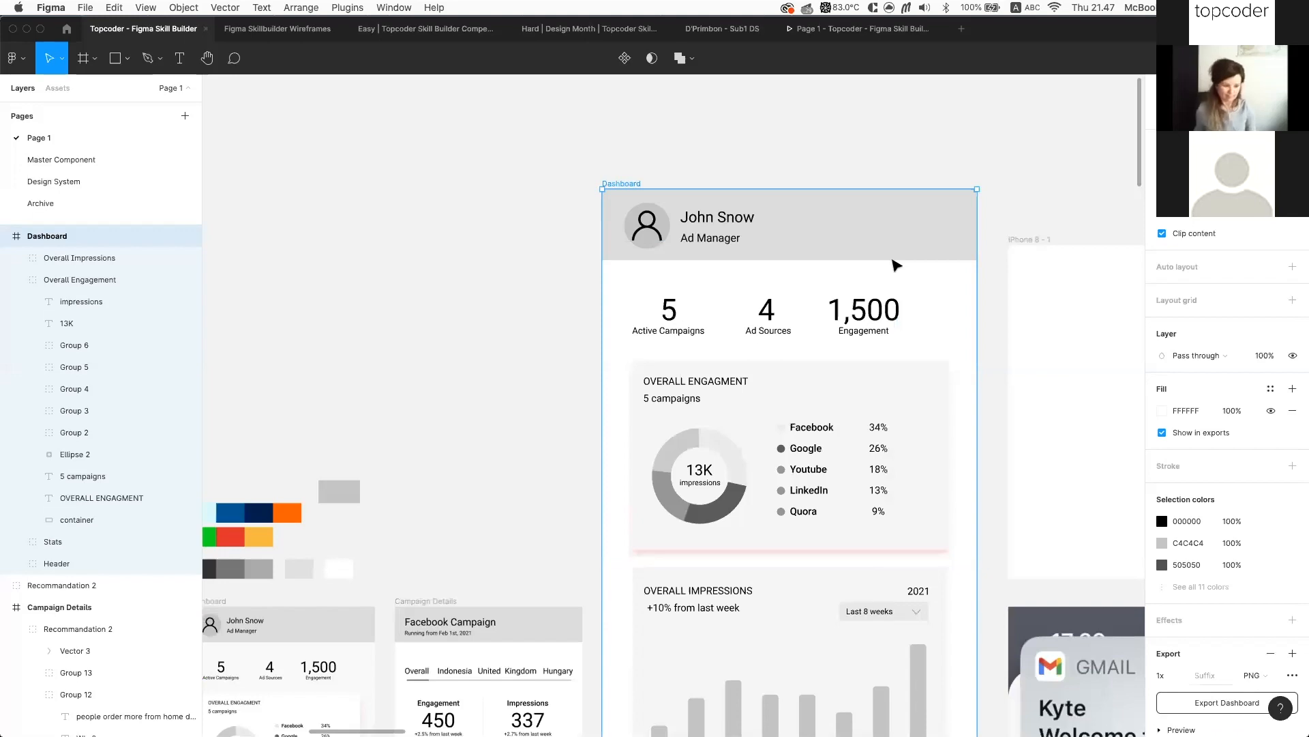
{"action": "scroll", "coordinate": [895, 264], "scroll_direction": "down", "scroll_amount": 3}
Try shrinking the Dashboard frame from its bottom-right corner, then undo the squashed resize
{"action": "key", "text": "space"}
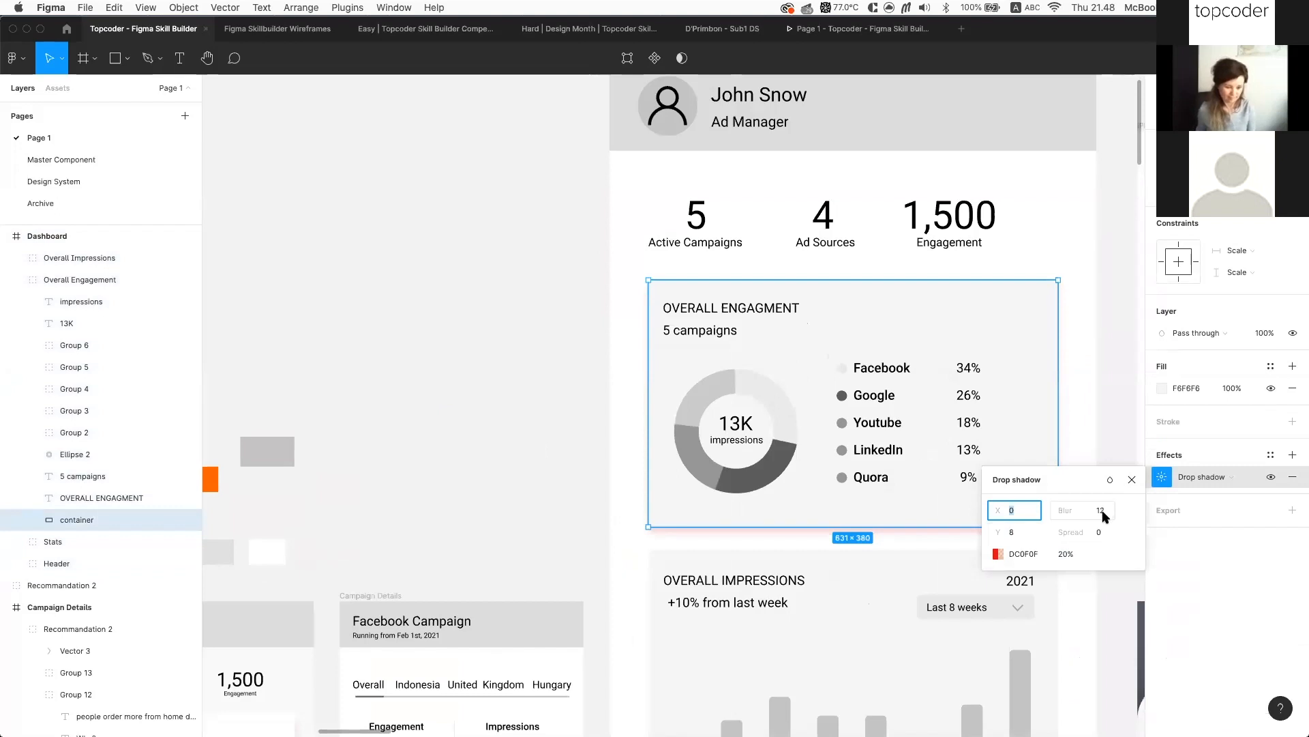
{"action": "left_click", "coordinate": [891, 241]}
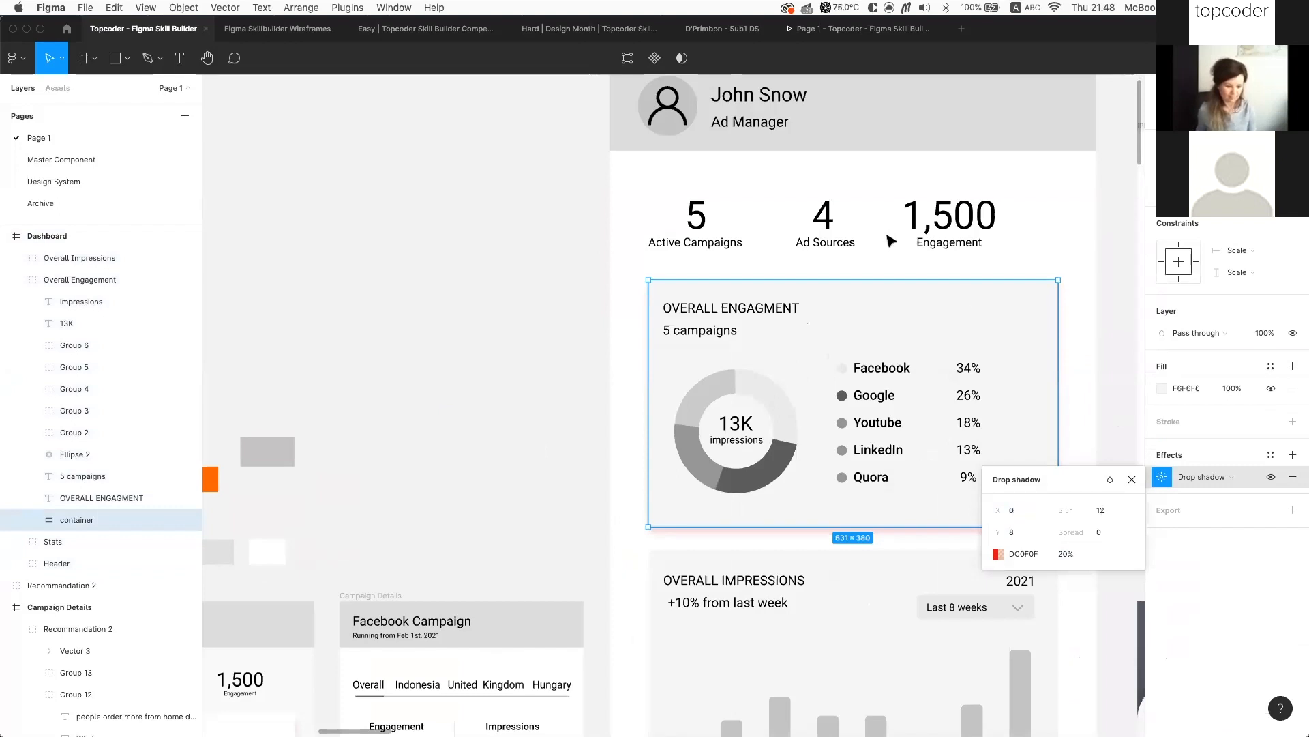
{"action": "scroll", "coordinate": [846, 195], "scroll_direction": "down", "scroll_amount": 5}
{"action": "left_click", "coordinate": [847, 195]}
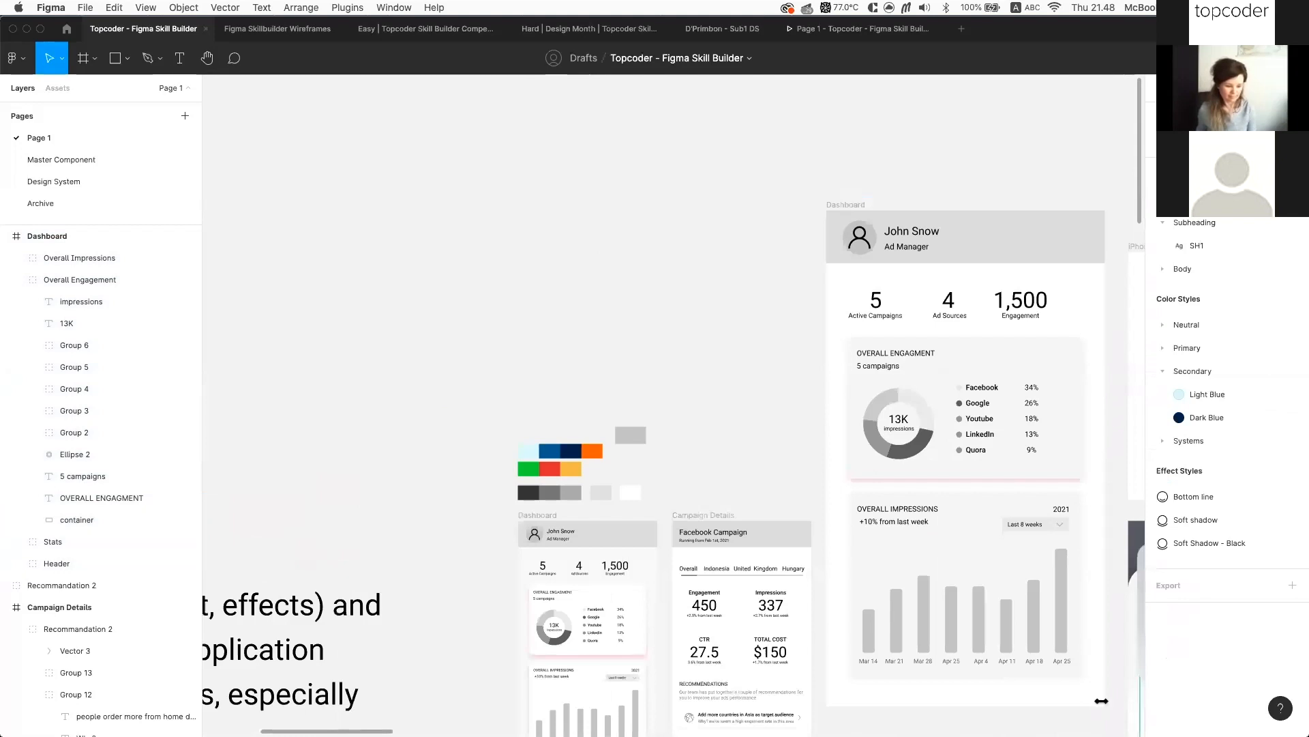
{"action": "left_click_drag", "start_coordinate": [1101, 700], "coordinate": [972, 356]}
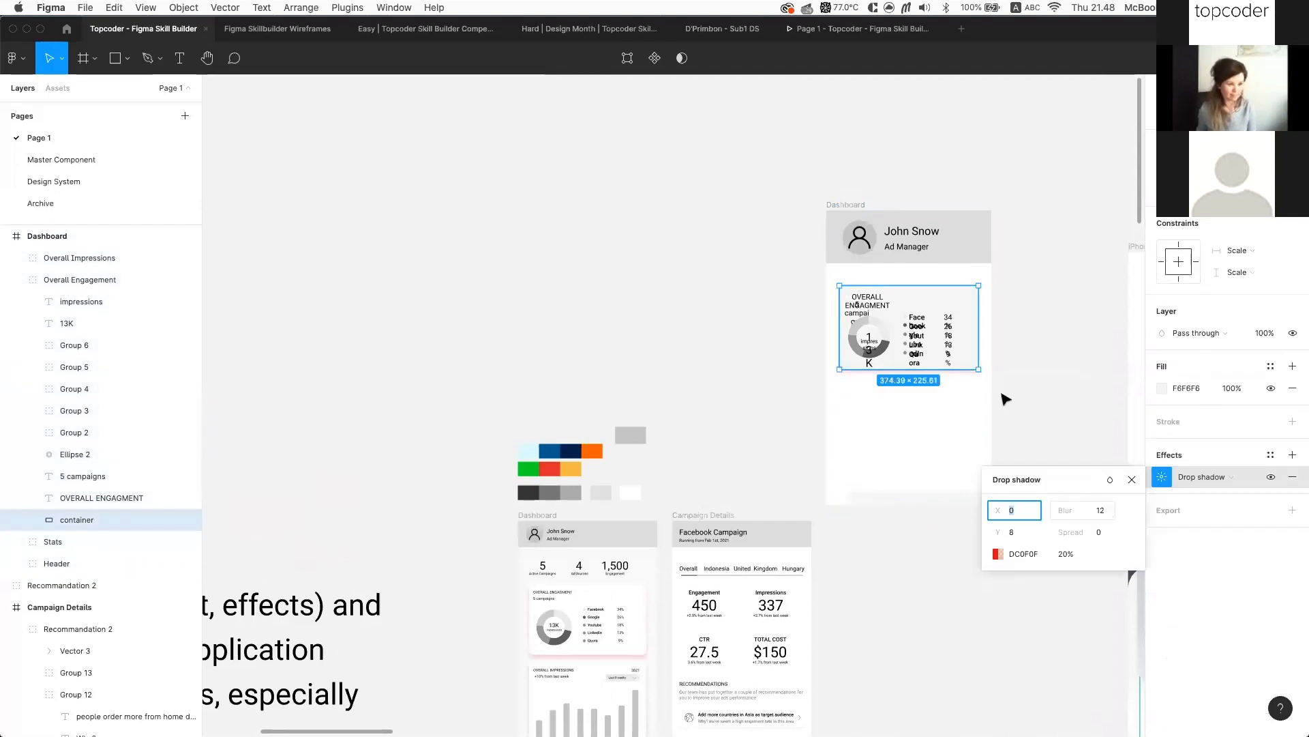
{"action": "scroll", "coordinate": [975, 365], "scroll_direction": "up", "scroll_amount": 3}
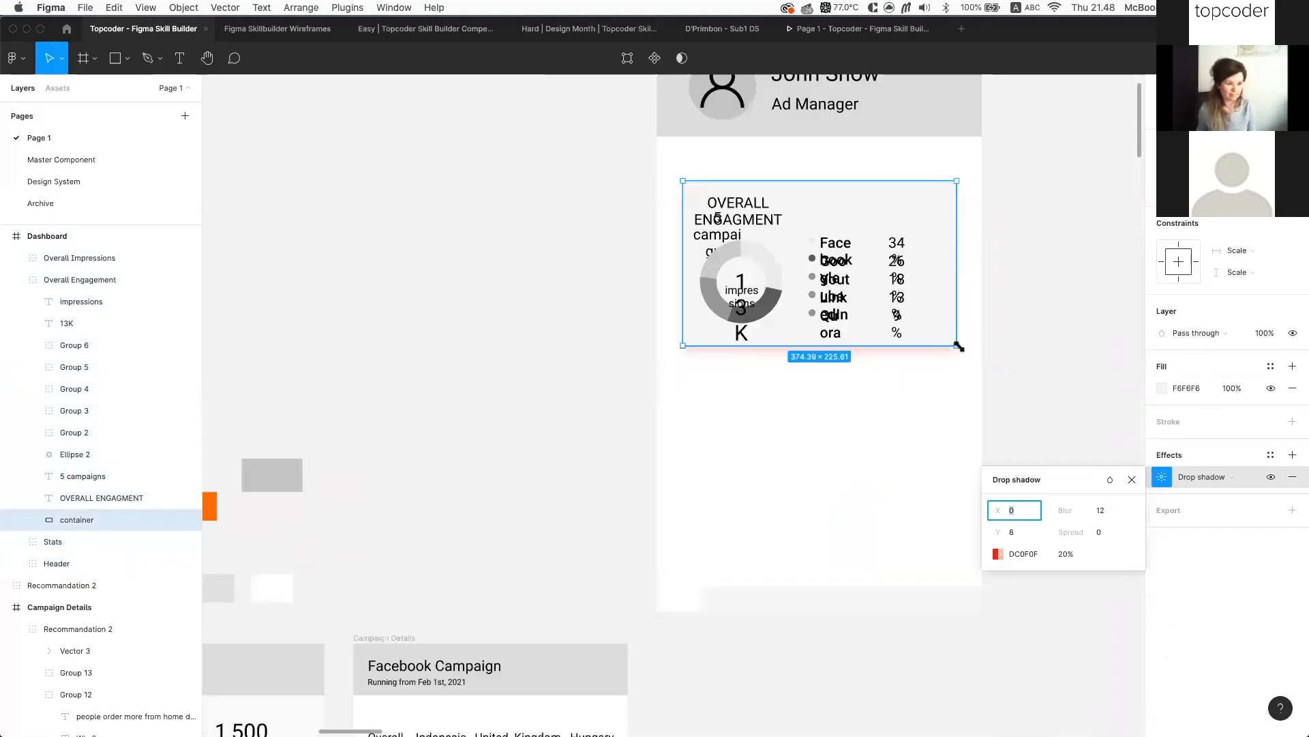
{"action": "key", "text": "super+z"}
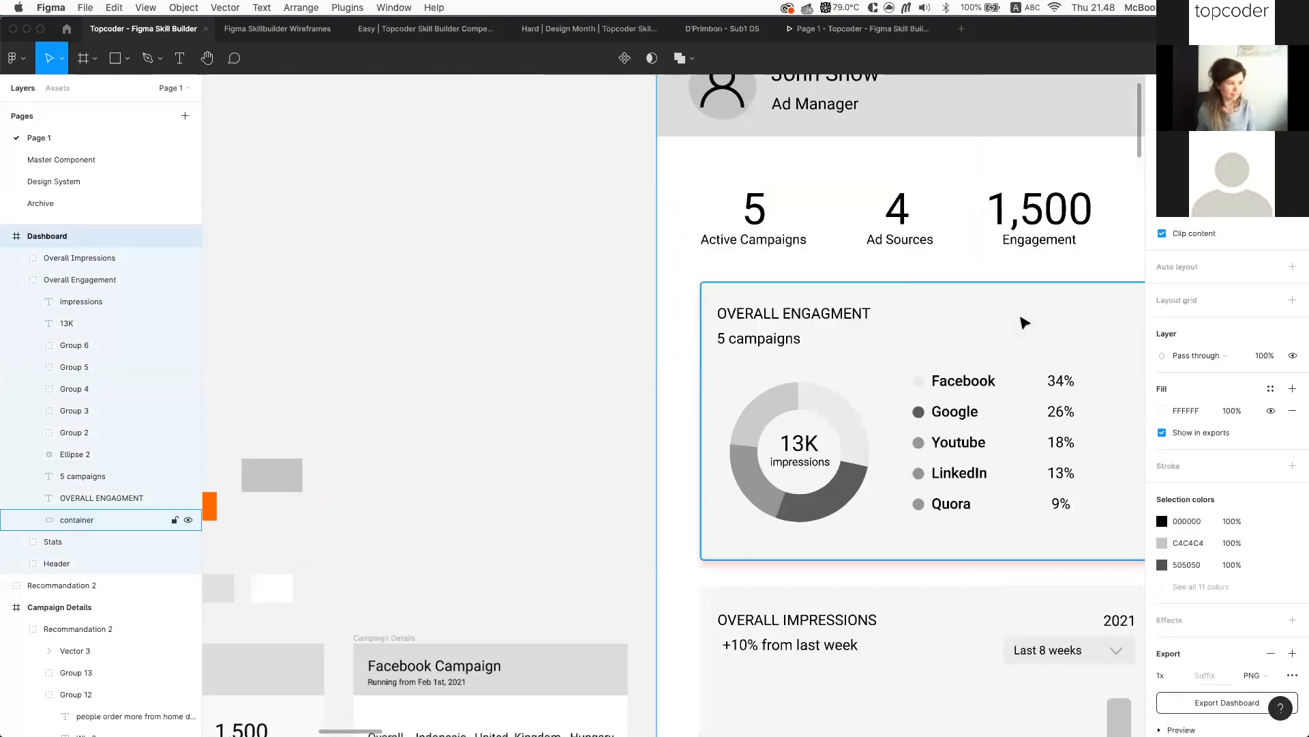
Scale the Dashboard frame by 50 percent to 375 × 667 with the Scale plugin
{"action": "scroll", "coordinate": [1001, 328], "scroll_direction": "down", "scroll_amount": 2}
{"action": "scroll", "coordinate": [1029, 331], "scroll_direction": "right", "scroll_amount": 5}
{"action": "scroll", "coordinate": [1028, 331], "scroll_direction": "down", "scroll_amount": 2}
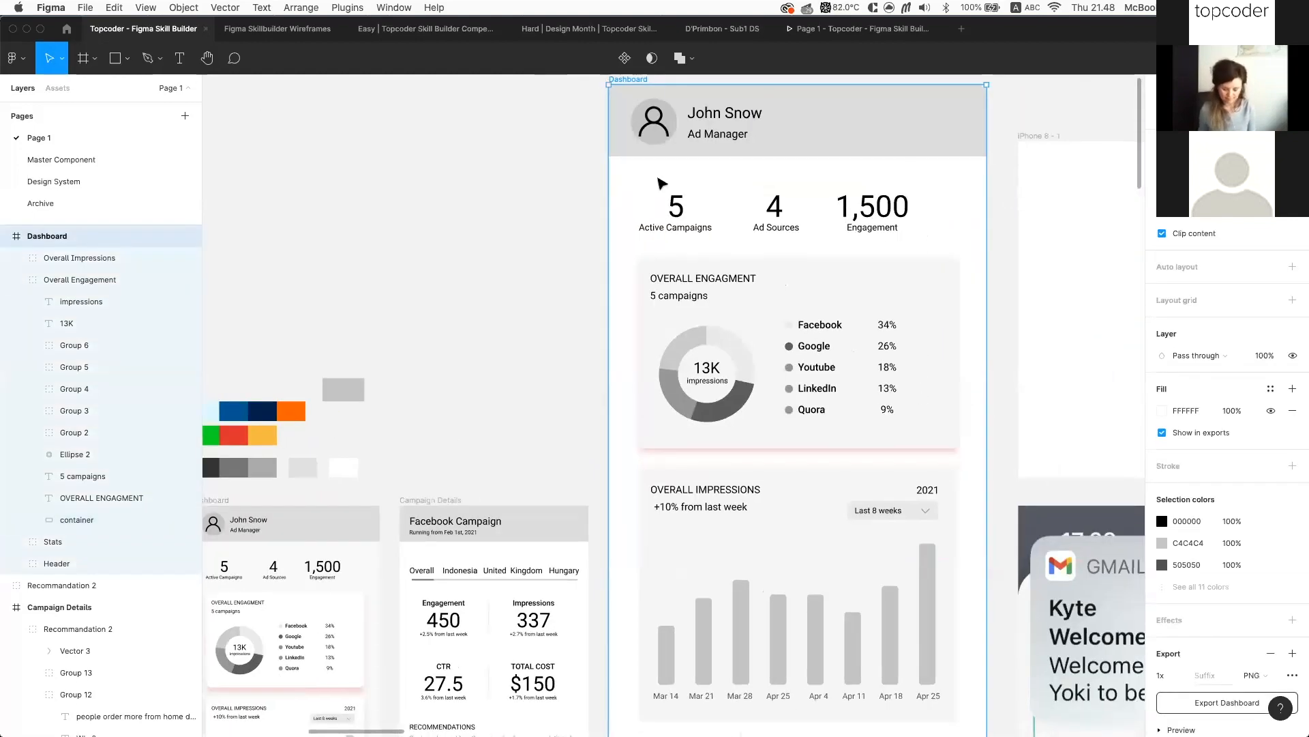
{"action": "scroll", "coordinate": [641, 136], "scroll_direction": "up", "scroll_amount": 1}
{"action": "key", "text": "alt+super+p"}
{"action": "left_click", "coordinate": [632, 360]}
{"action": "left_click", "coordinate": [597, 386]}
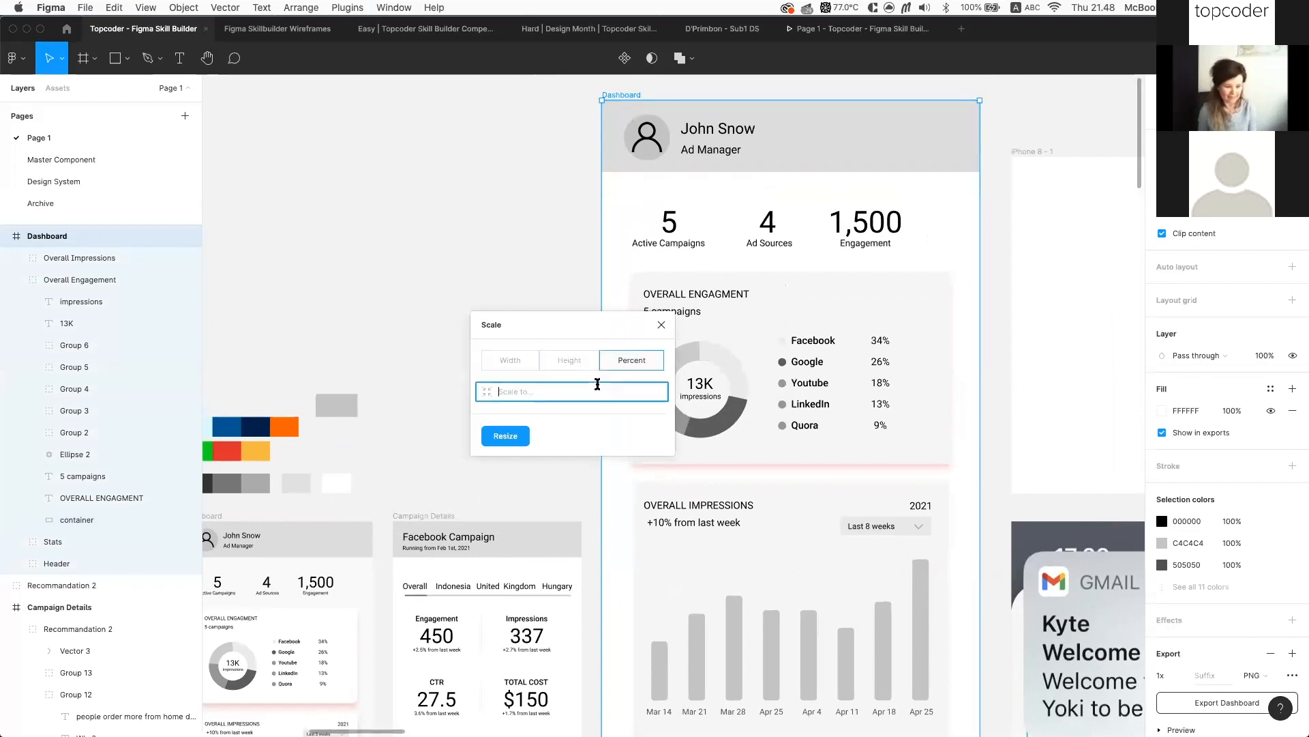
{"action": "type", "text": "50"}
{"action": "key", "text": "Return"}
{"action": "key", "text": "shift+2"}
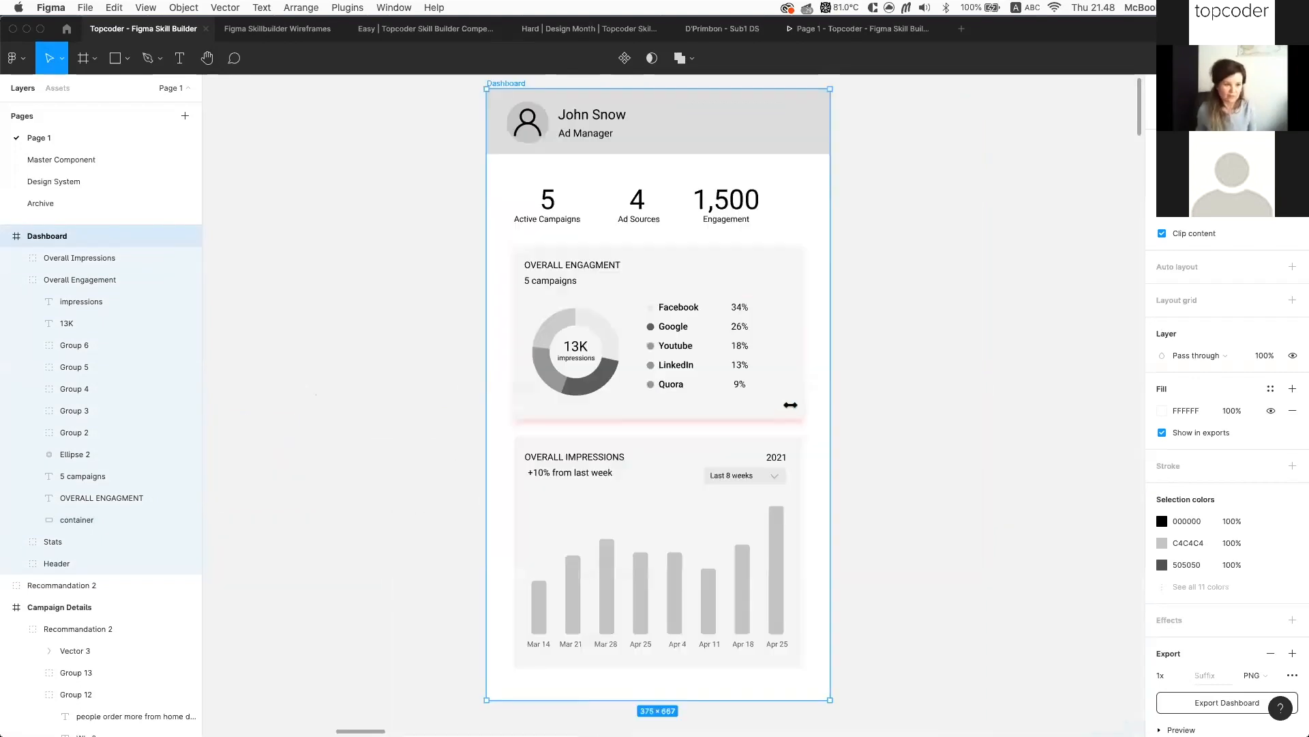
{"action": "scroll", "coordinate": [774, 394], "scroll_direction": "up", "scroll_amount": 3}
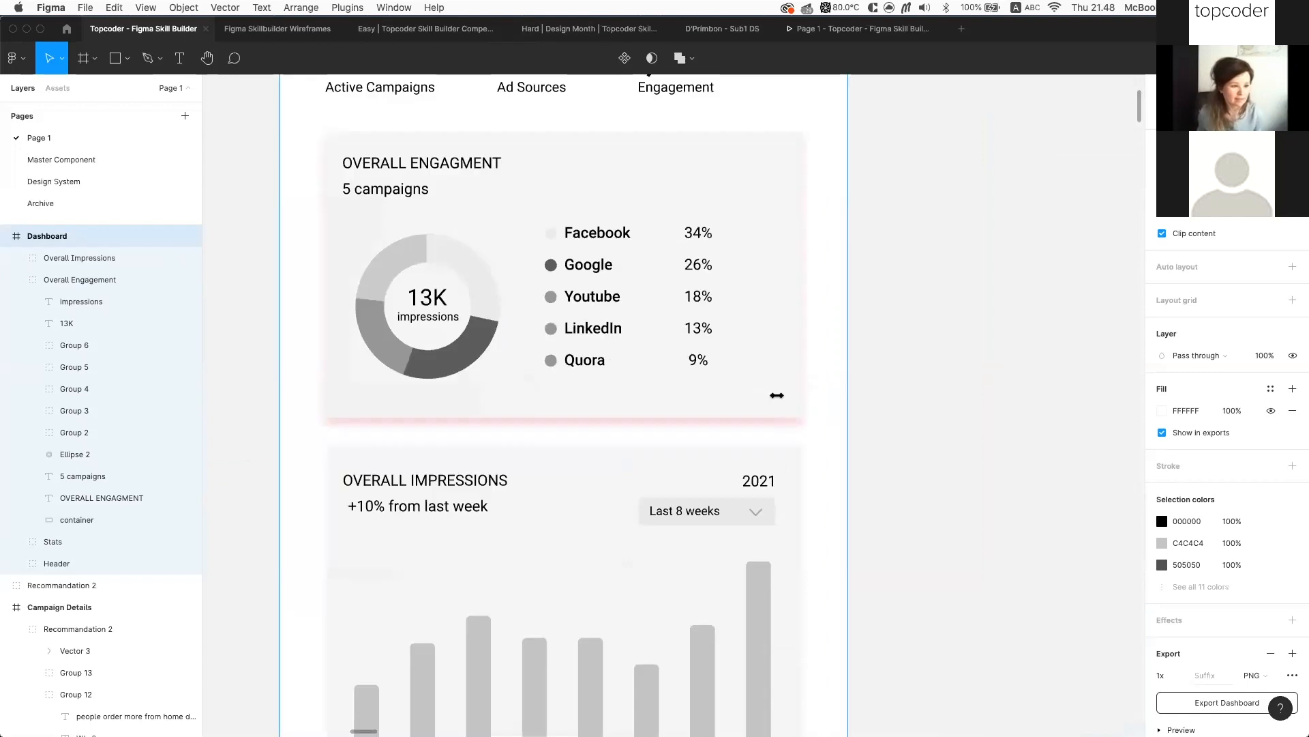
{"action": "left_click", "coordinate": [774, 394], "text": "super"}
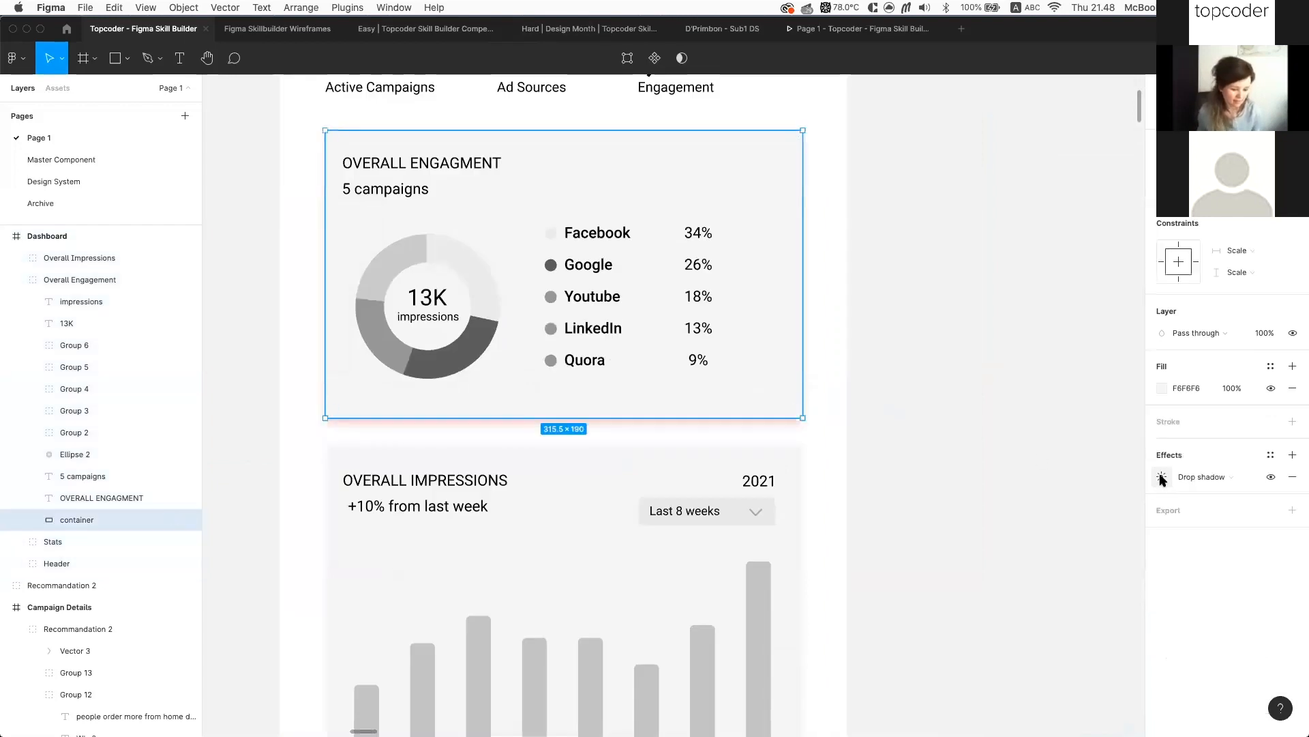
{"action": "left_click", "coordinate": [1162, 478]}
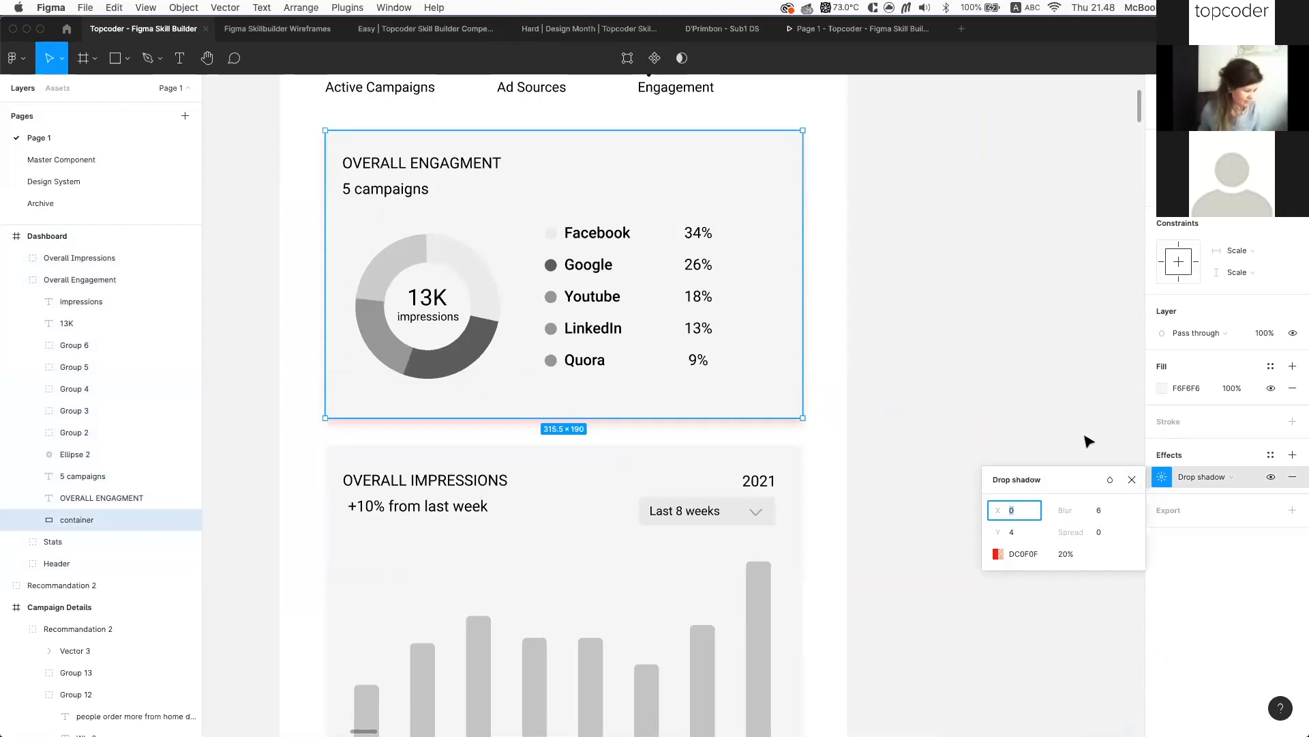
{"action": "scroll", "coordinate": [1085, 433], "scroll_direction": "down", "scroll_amount": 3}
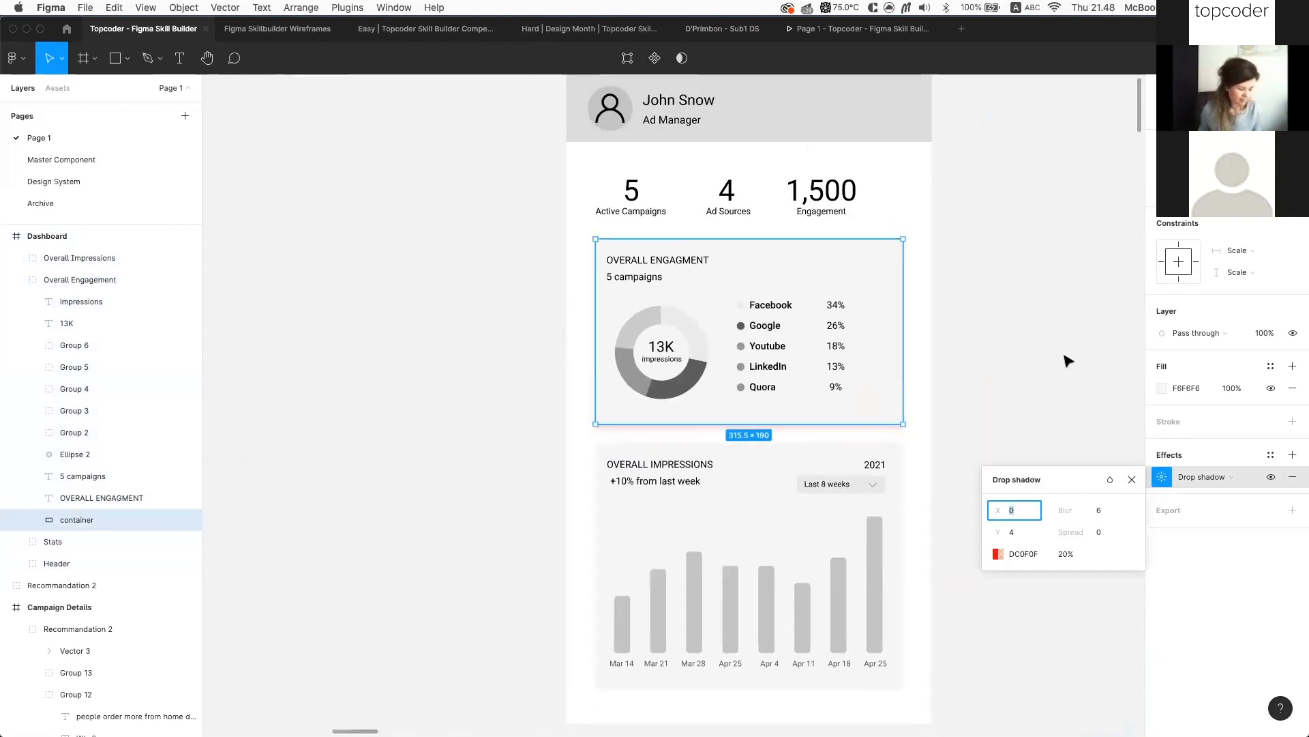
{"action": "scroll", "coordinate": [1068, 360], "scroll_direction": "down", "scroll_amount": 2}
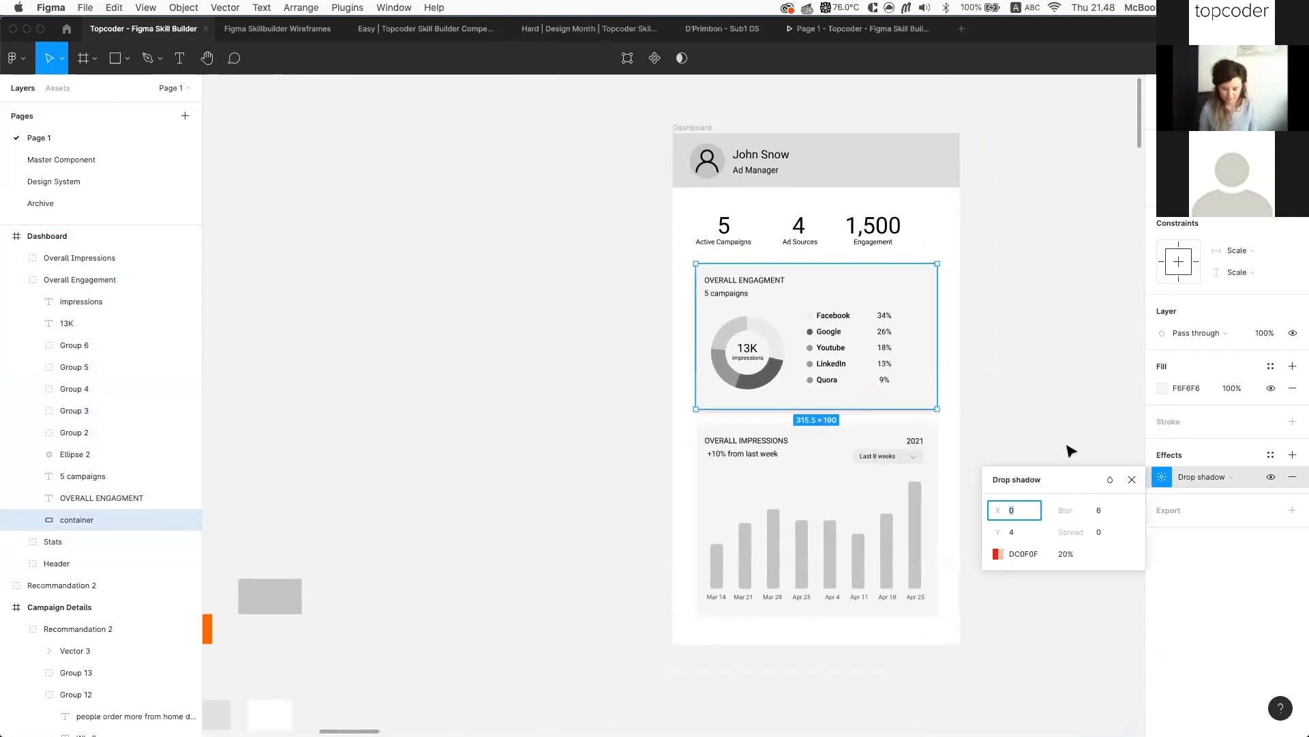
{"action": "key", "text": "Return"}
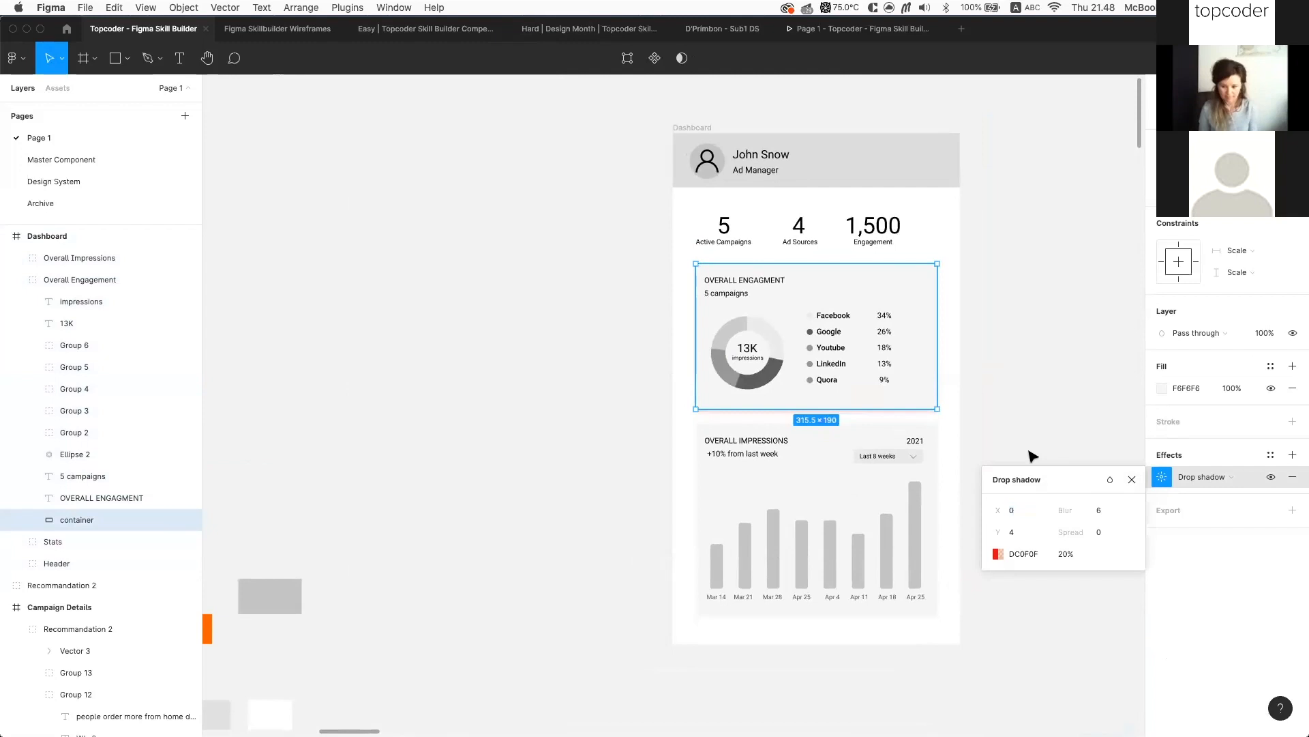
{"action": "left_click", "coordinate": [1033, 455]}
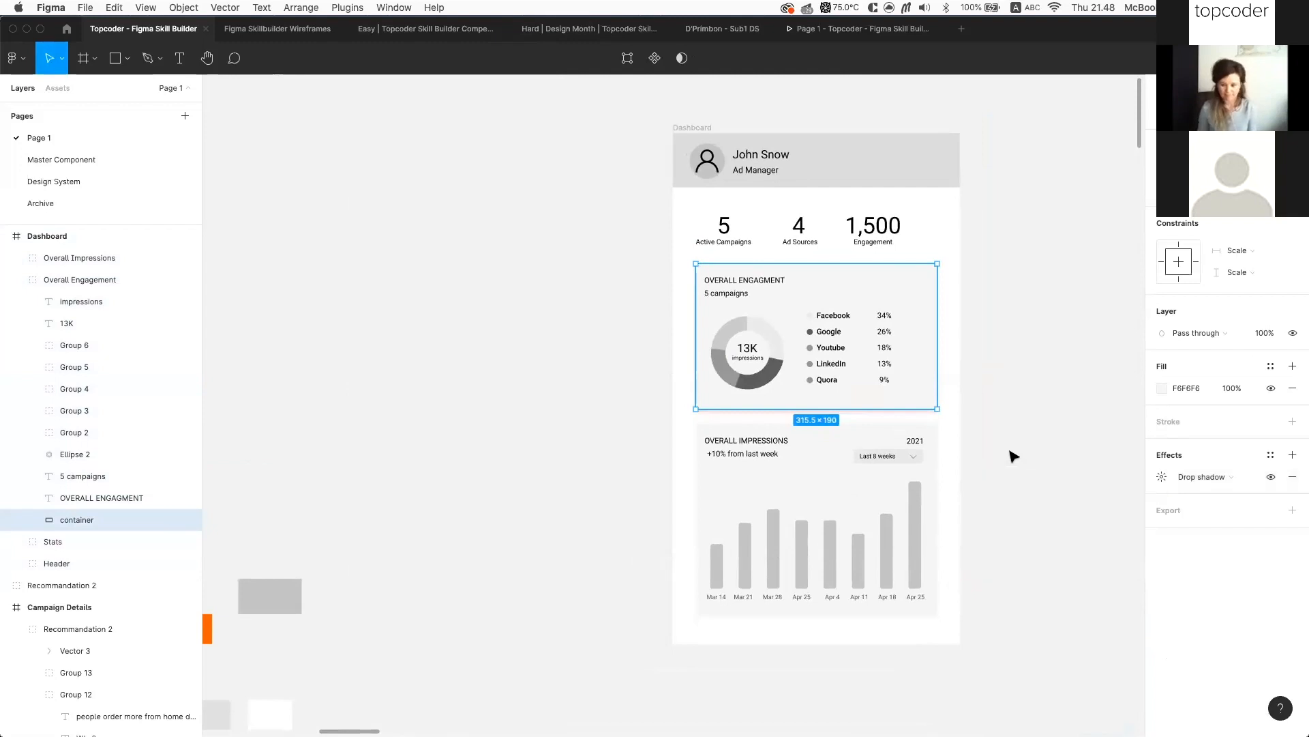
{"action": "left_click", "coordinate": [1014, 457]}
{"action": "scroll", "coordinate": [1015, 456], "scroll_direction": "down", "scroll_amount": 3}
{"action": "scroll", "coordinate": [503, 362], "scroll_direction": "down", "scroll_amount": 2}
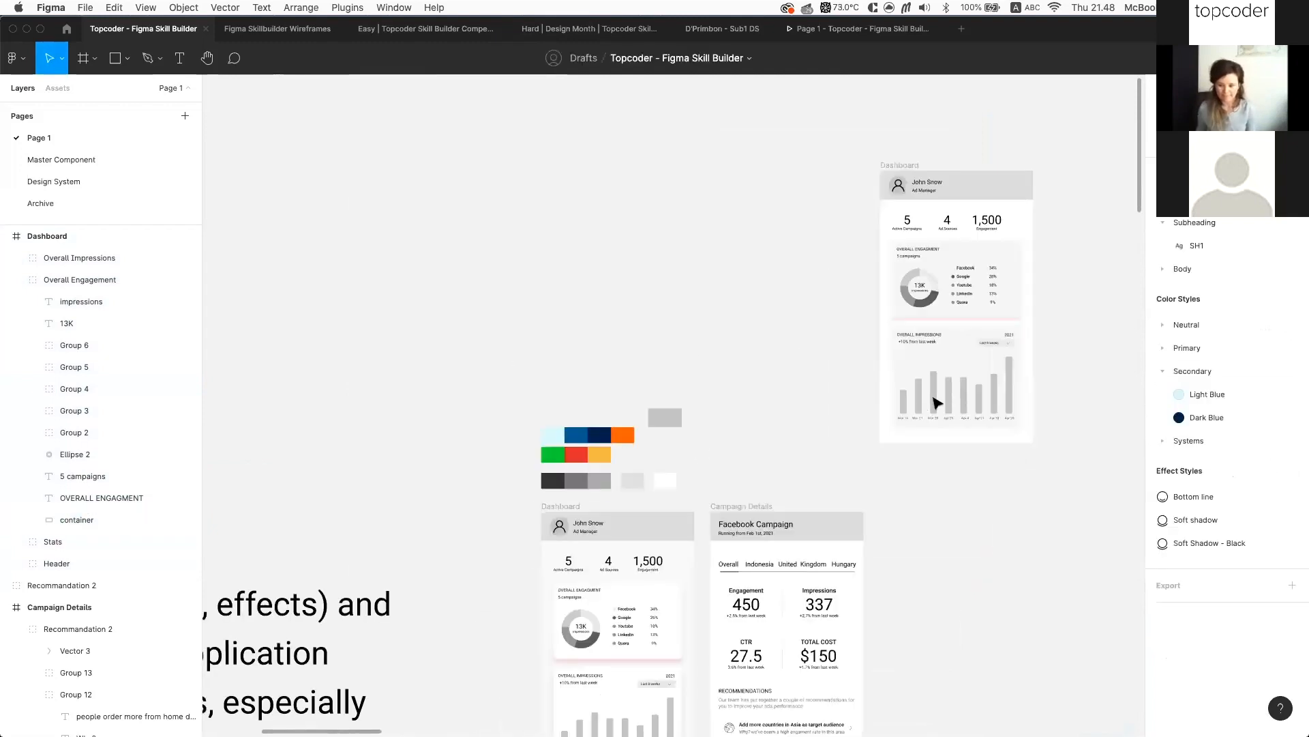
{"action": "scroll", "coordinate": [937, 403], "scroll_direction": "down", "scroll_amount": 2}
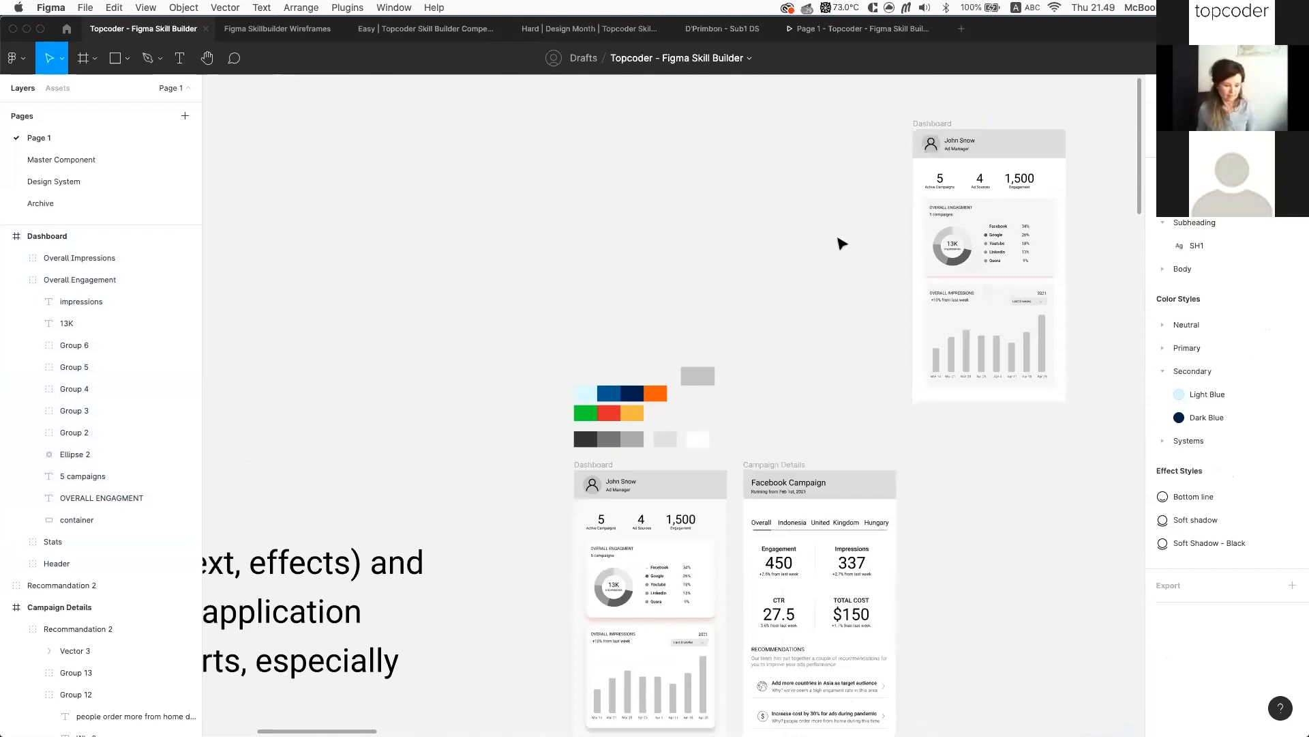
{"action": "scroll", "coordinate": [841, 243], "scroll_direction": "down", "scroll_amount": 3}
{"action": "scroll", "coordinate": [823, 247], "scroll_direction": "up", "scroll_amount": 3}
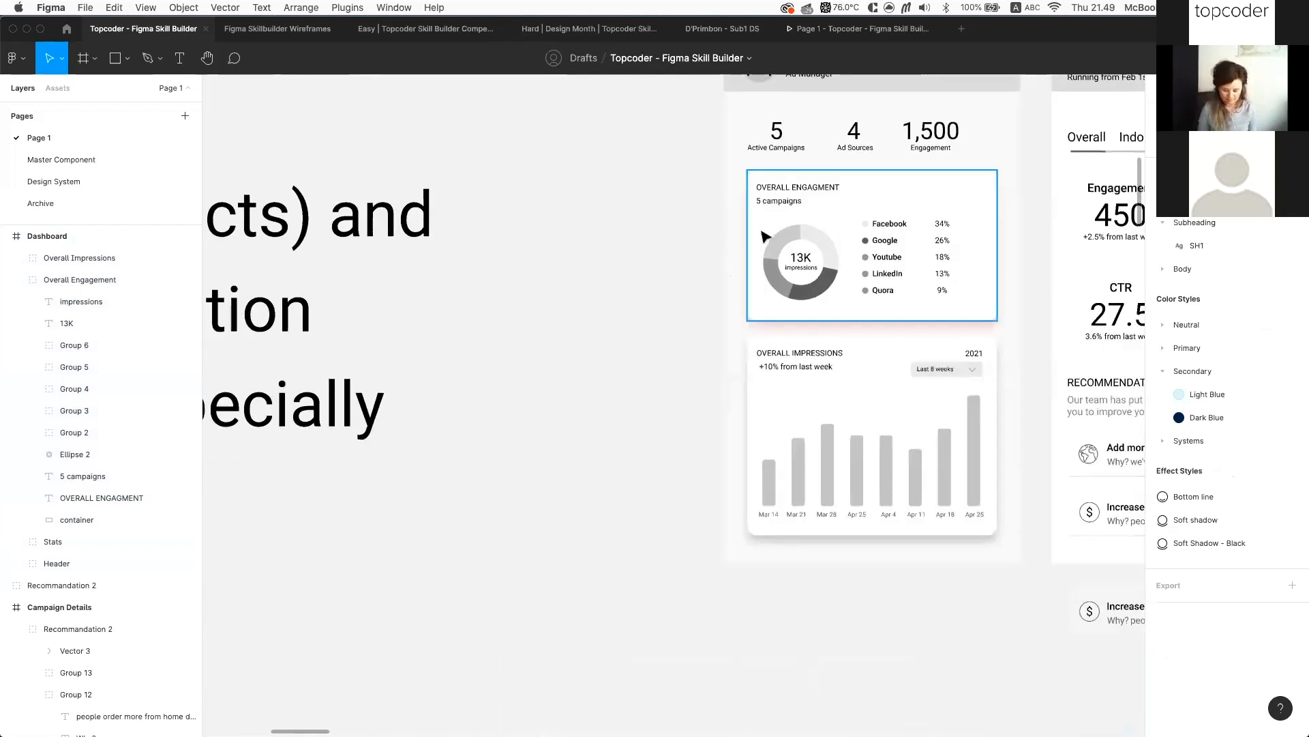
{"action": "scroll", "coordinate": [764, 236], "scroll_direction": "up", "scroll_amount": 2}
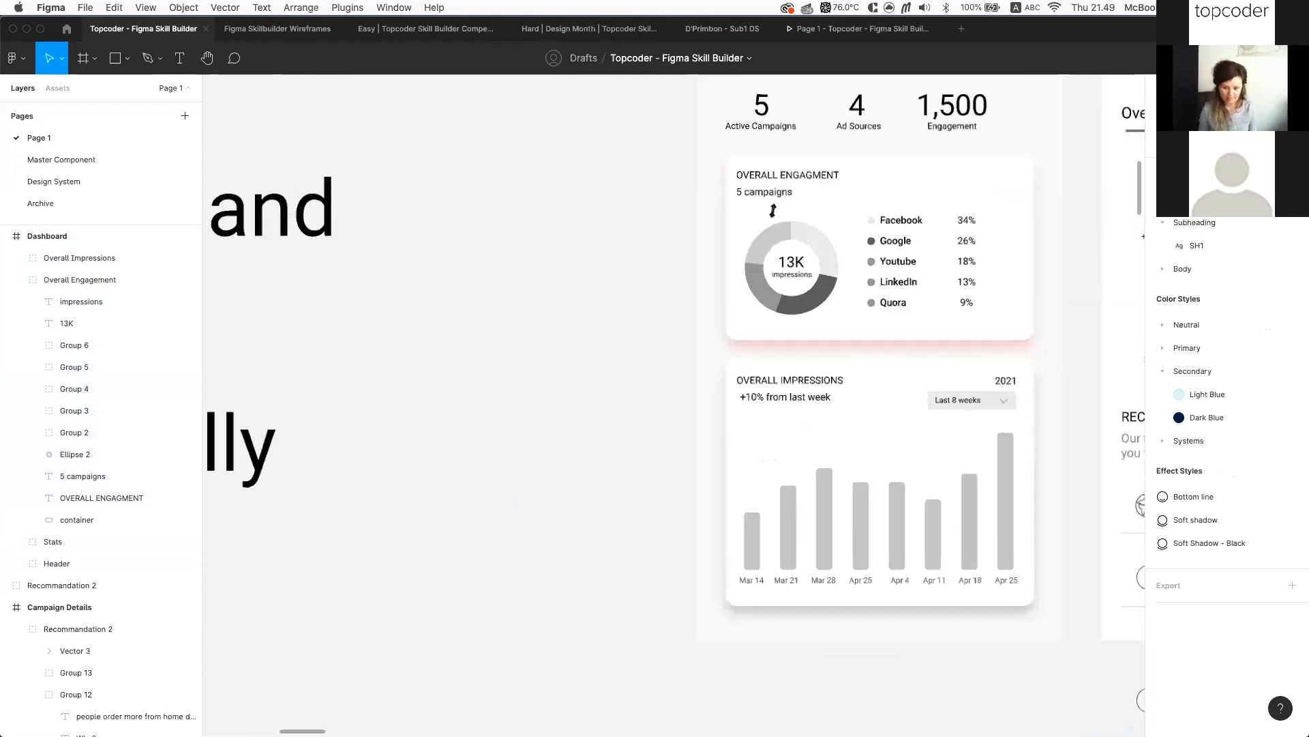
{"action": "left_click", "coordinate": [774, 218]}
{"action": "scroll", "coordinate": [766, 198], "scroll_direction": "up", "scroll_amount": 3}
{"action": "scroll", "coordinate": [762, 348], "scroll_direction": "up", "scroll_amount": 2}
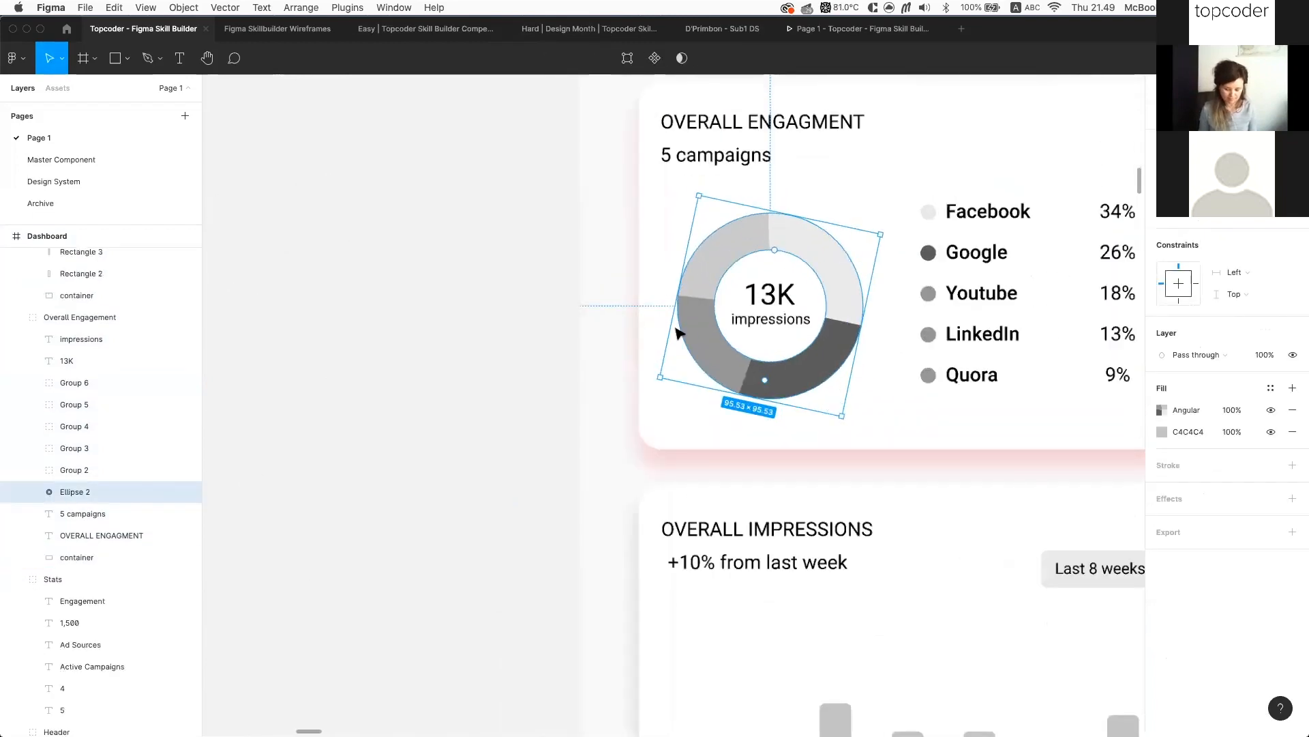
{"action": "scroll", "coordinate": [764, 222], "scroll_direction": "up", "scroll_amount": 2}
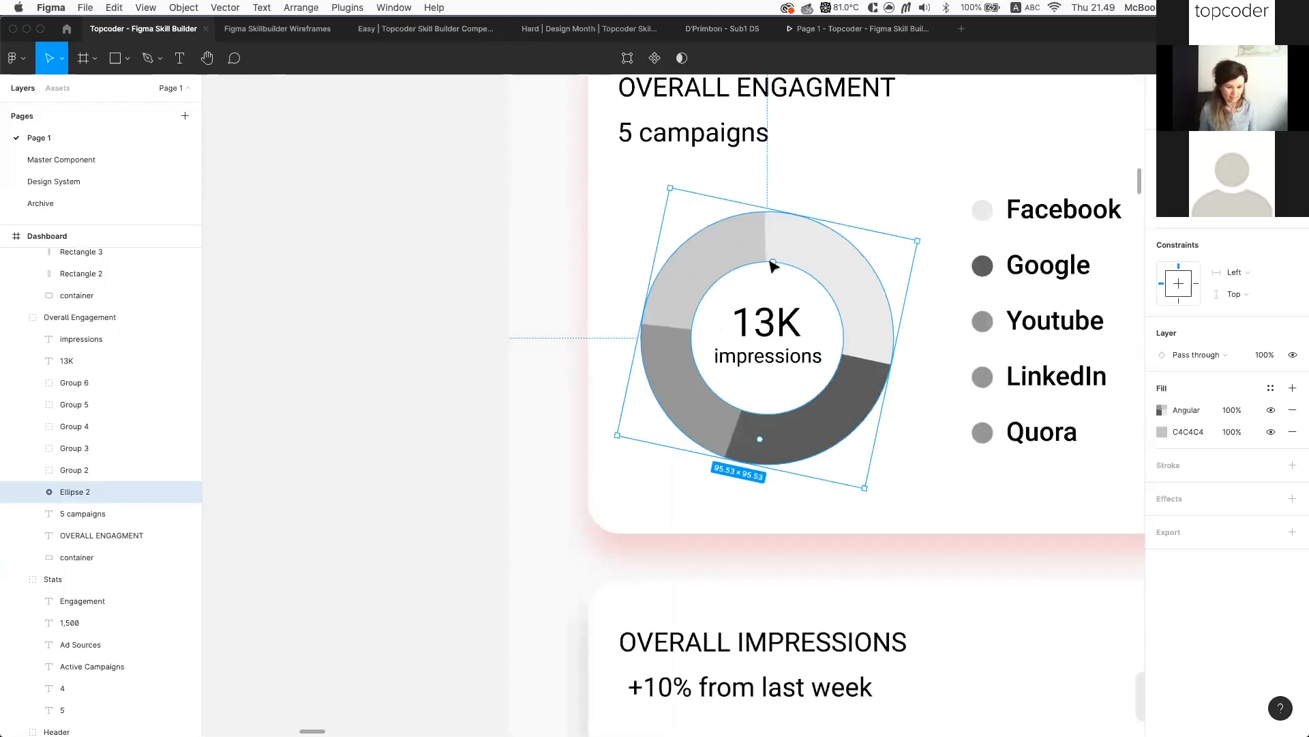
{"action": "double_click", "coordinate": [772, 246]}
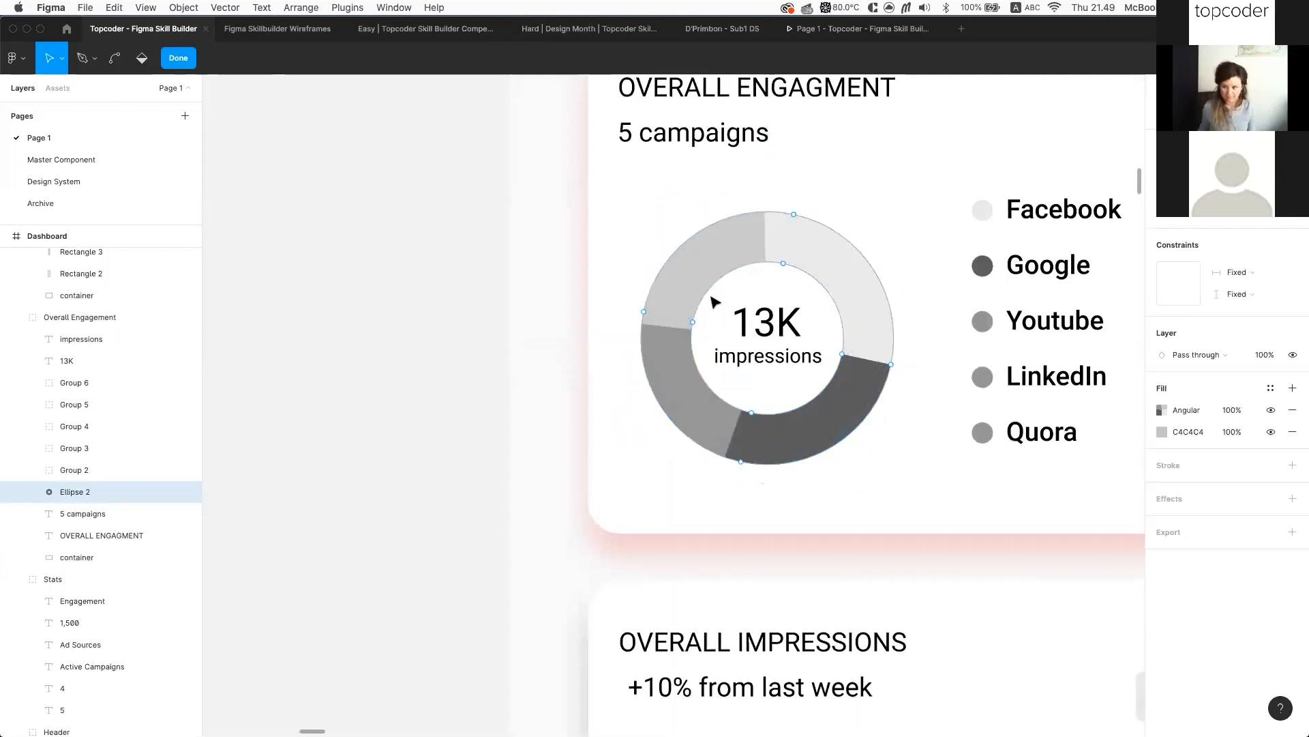
{"action": "key", "text": "Escape"}
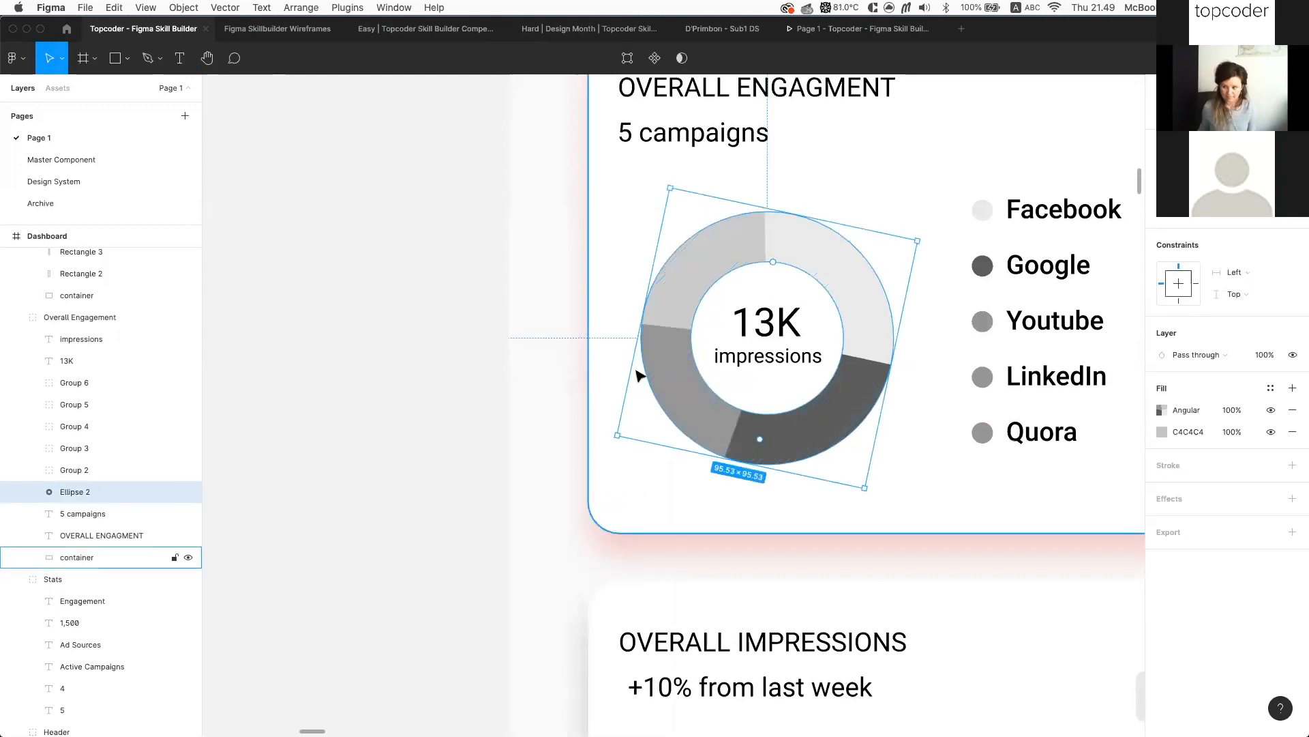
{"action": "scroll", "coordinate": [586, 294], "scroll_direction": "down", "scroll_amount": 5}
{"action": "left_click", "coordinate": [536, 295]}
{"action": "scroll", "coordinate": [586, 334], "scroll_direction": "left", "scroll_amount": 5}
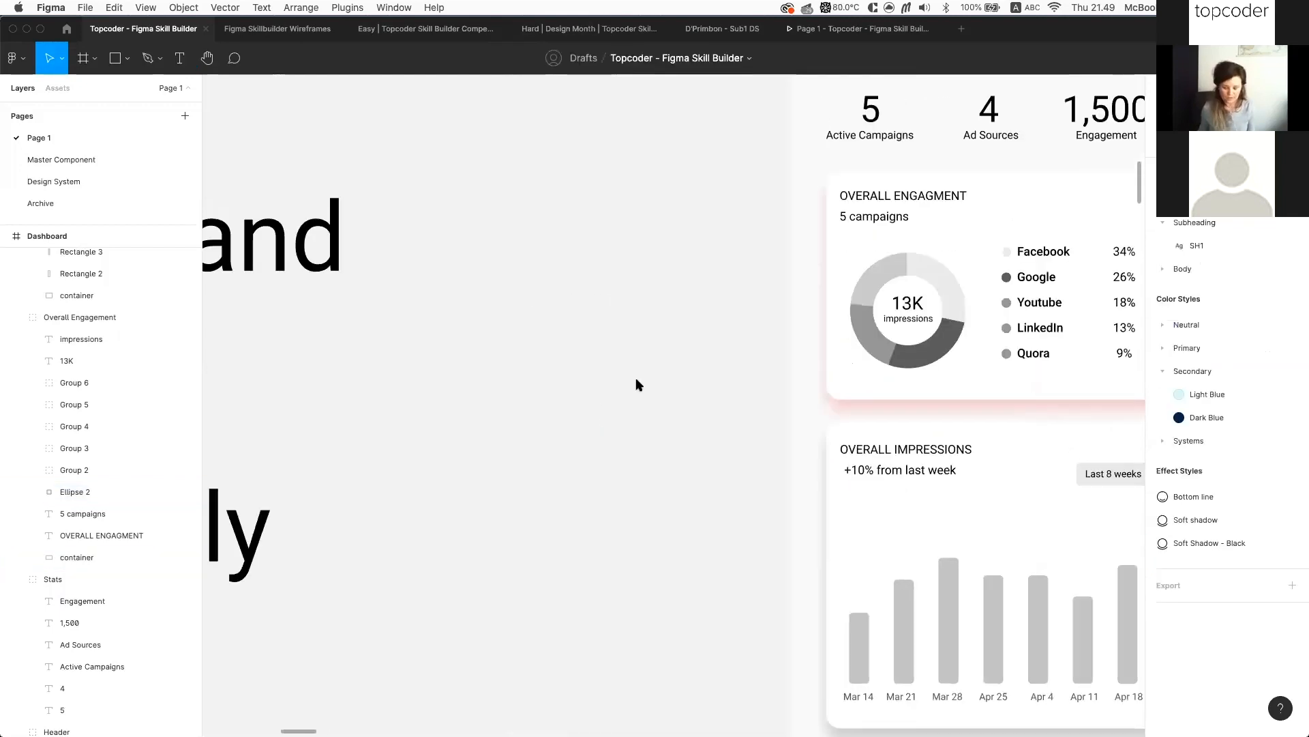
Restore the grey circle at 124 × 124 and zoom in on it
{"action": "key", "text": "o"}
{"action": "key", "text": "ctrl+z"}
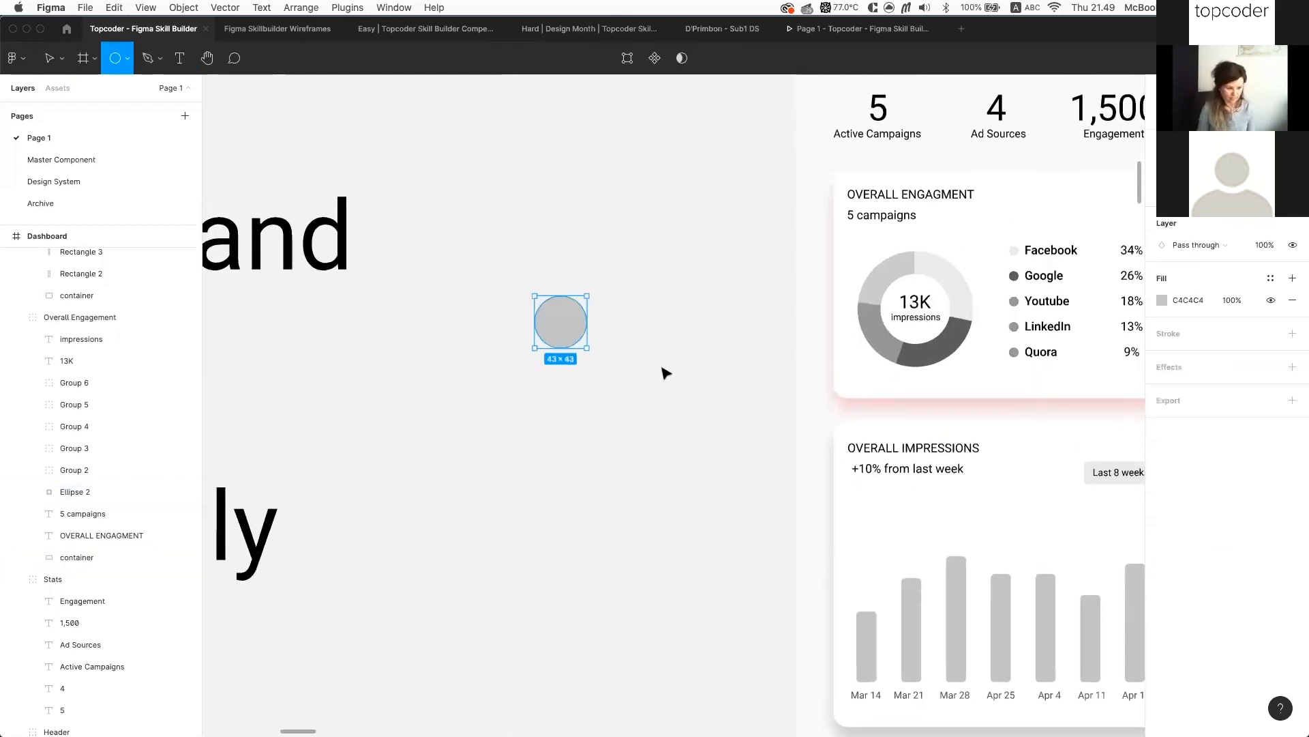
{"action": "key", "text": "ctrl+z"}
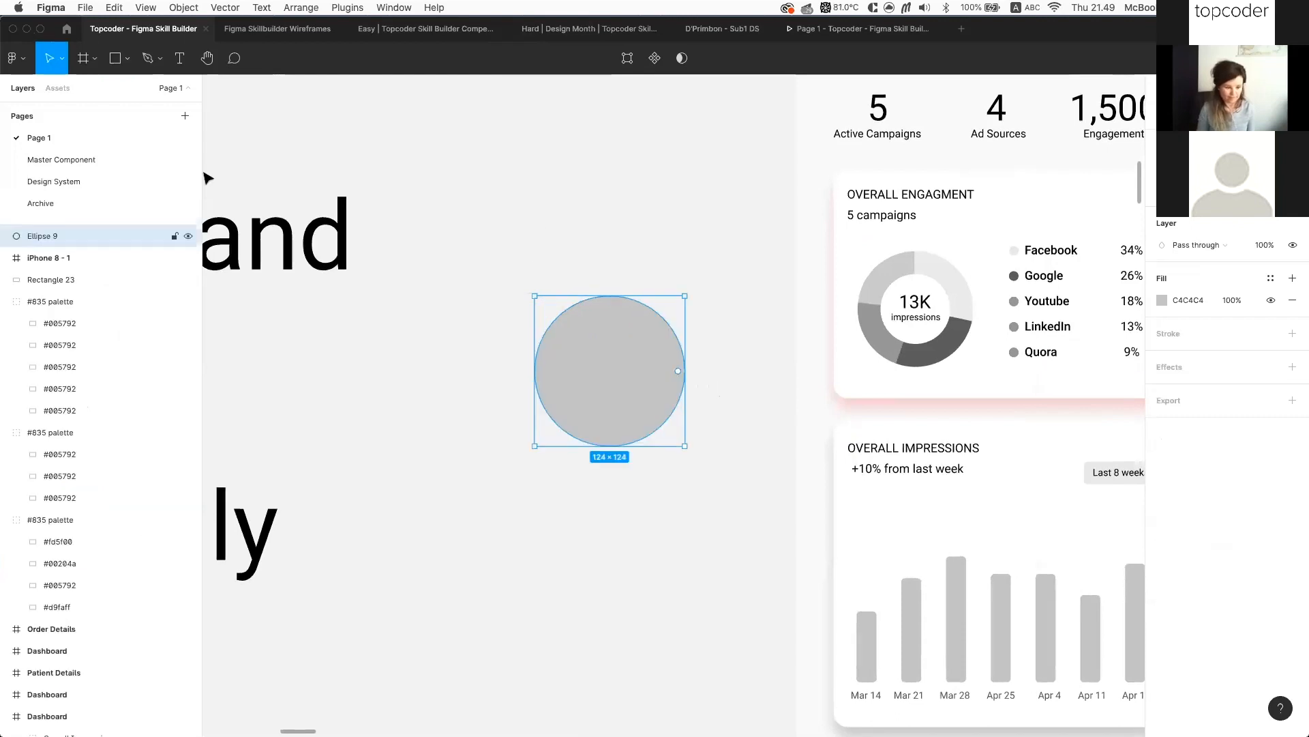
{"action": "key", "text": "plus"}
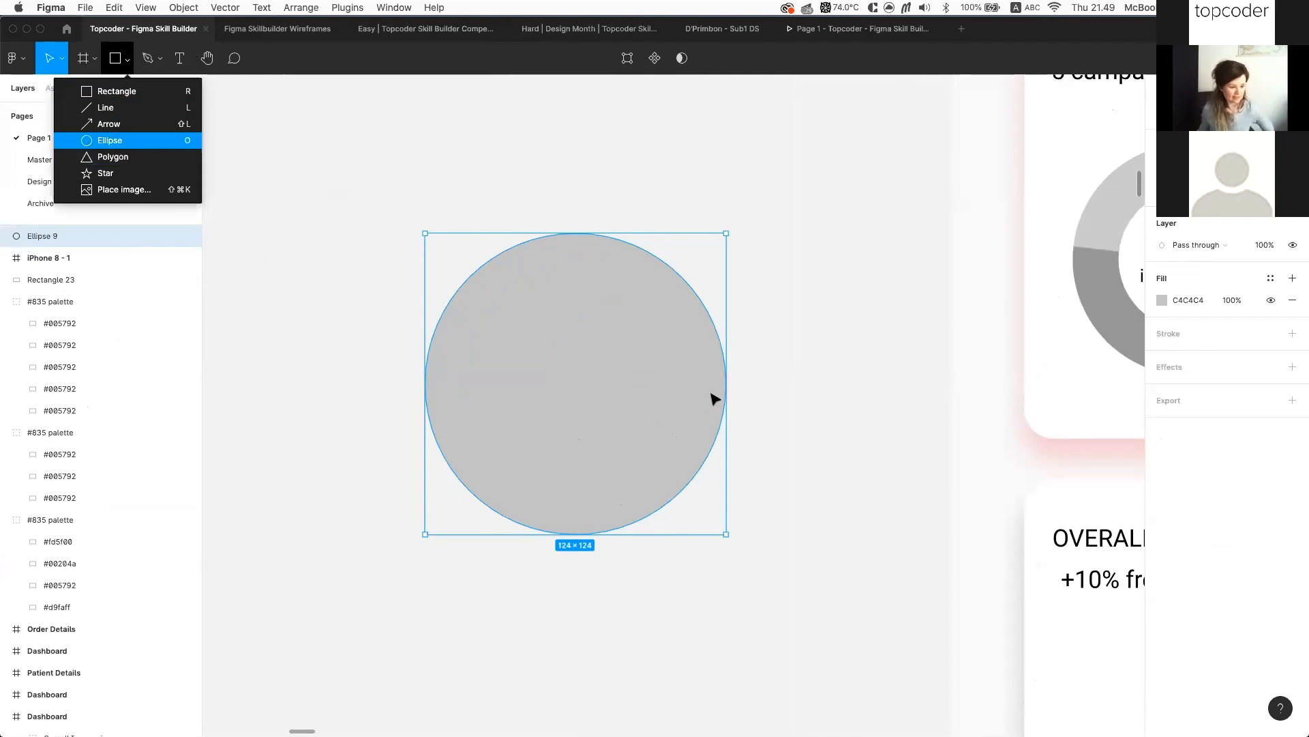
Hollow the circle into an open ring using its arc sweep and ratio handles
{"action": "left_click", "coordinate": [711, 396]}
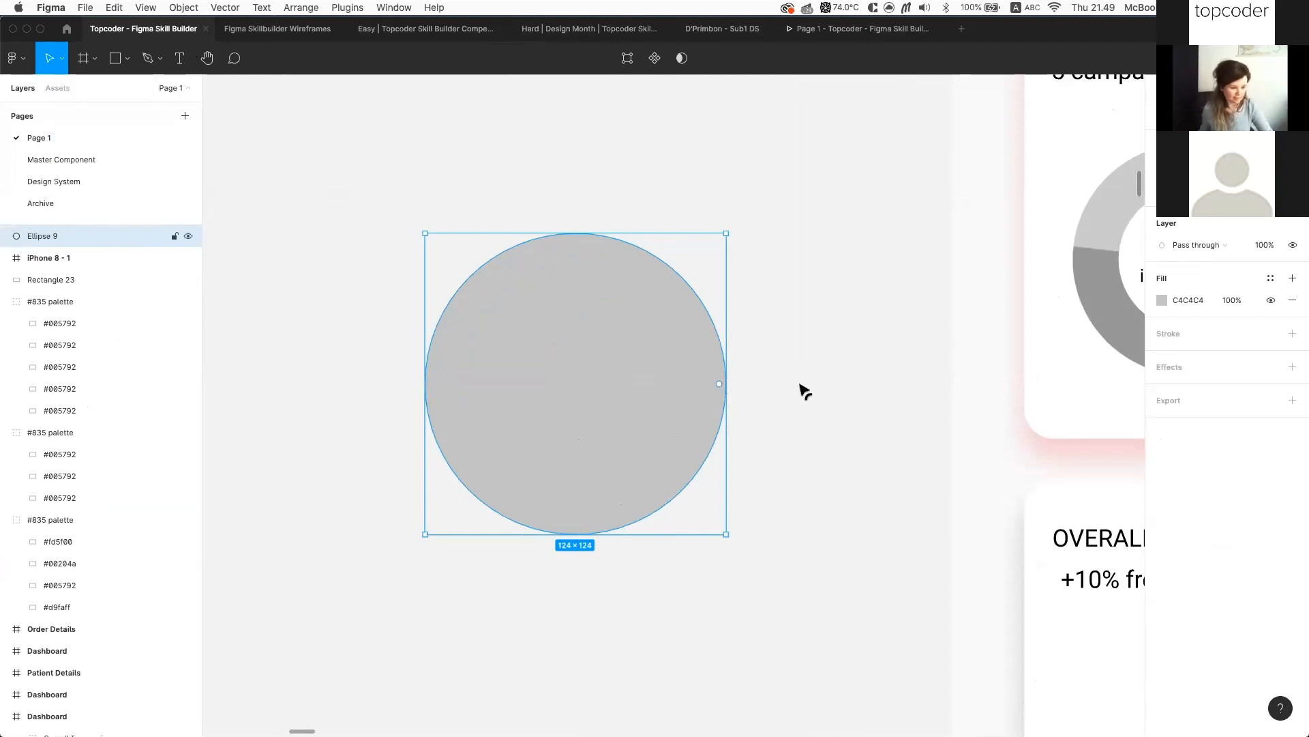
{"action": "scroll", "coordinate": [801, 390], "scroll_direction": "up", "scroll_amount": 5}
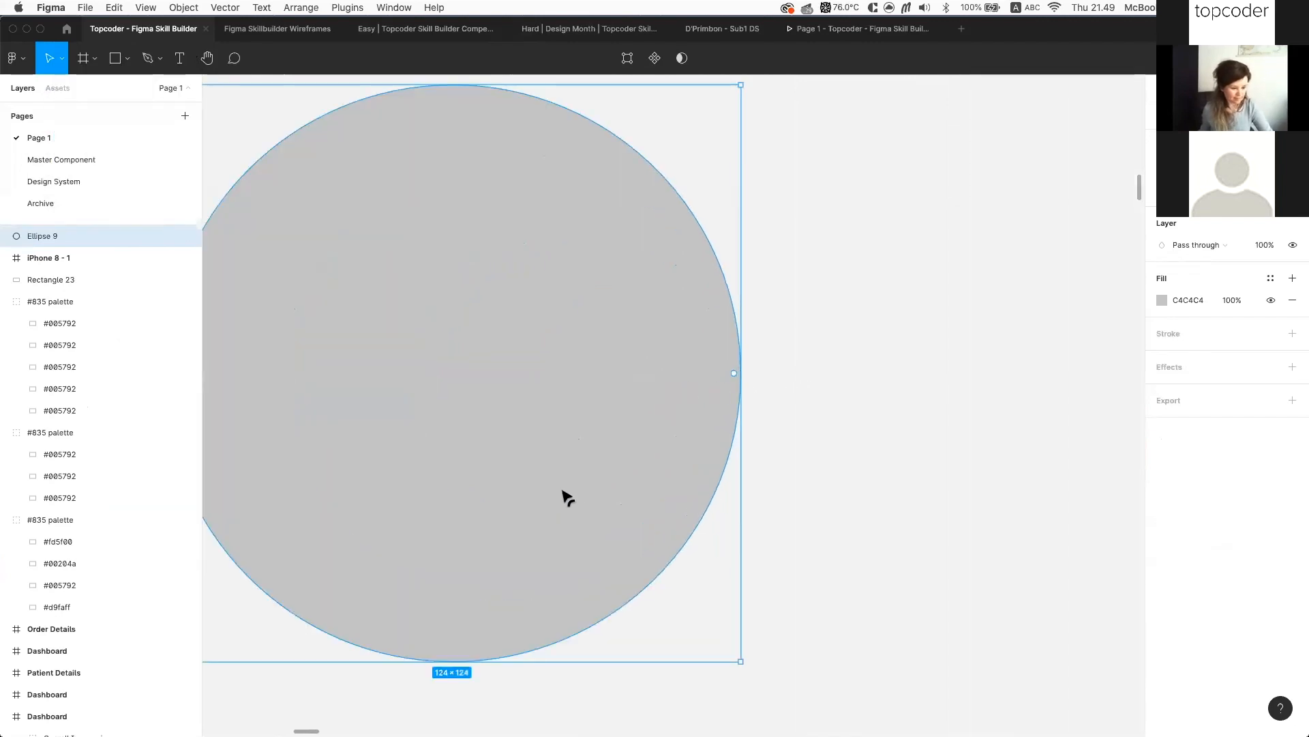
{"action": "scroll", "coordinate": [568, 497], "scroll_direction": "left", "scroll_amount": 2}
{"action": "left_click_drag", "start_coordinate": [497, 497], "coordinate": [346, 245]}
{"action": "left_click_drag", "start_coordinate": [519, 385], "coordinate": [708, 263]}
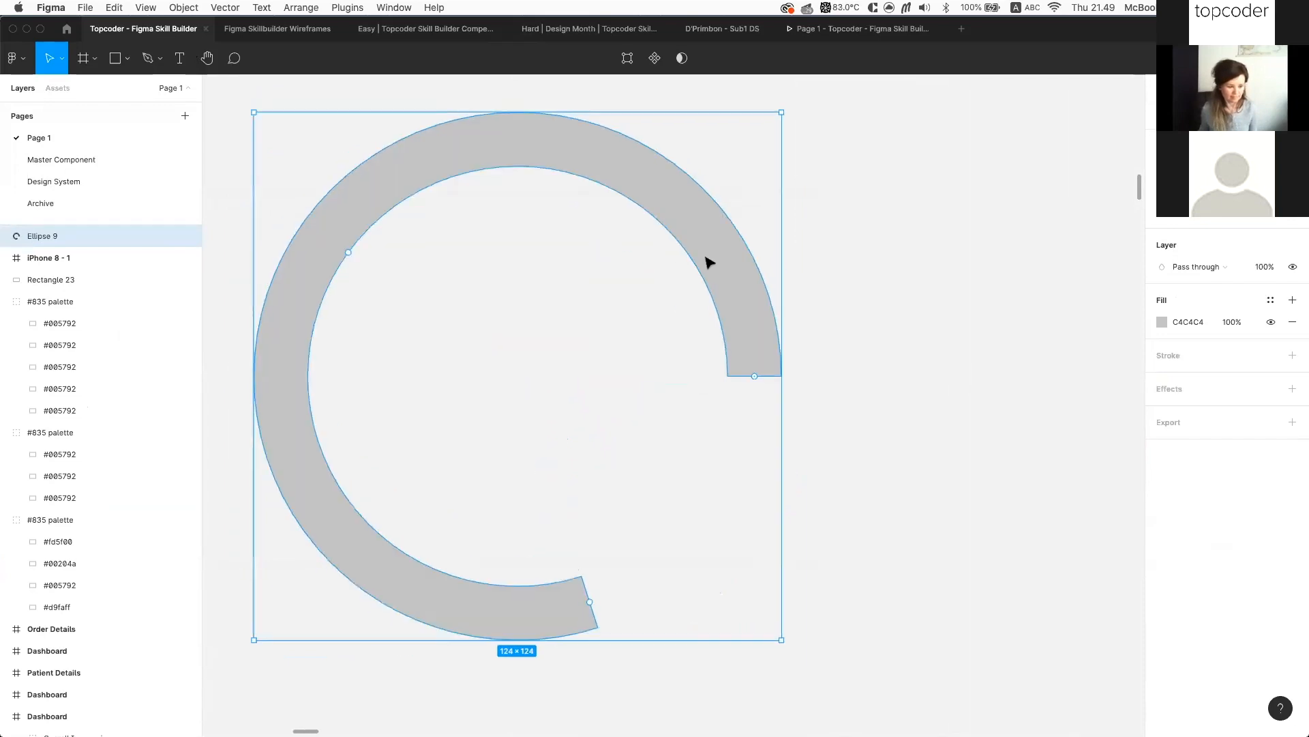
{"action": "scroll", "coordinate": [504, 276], "scroll_direction": "down", "scroll_amount": 5}
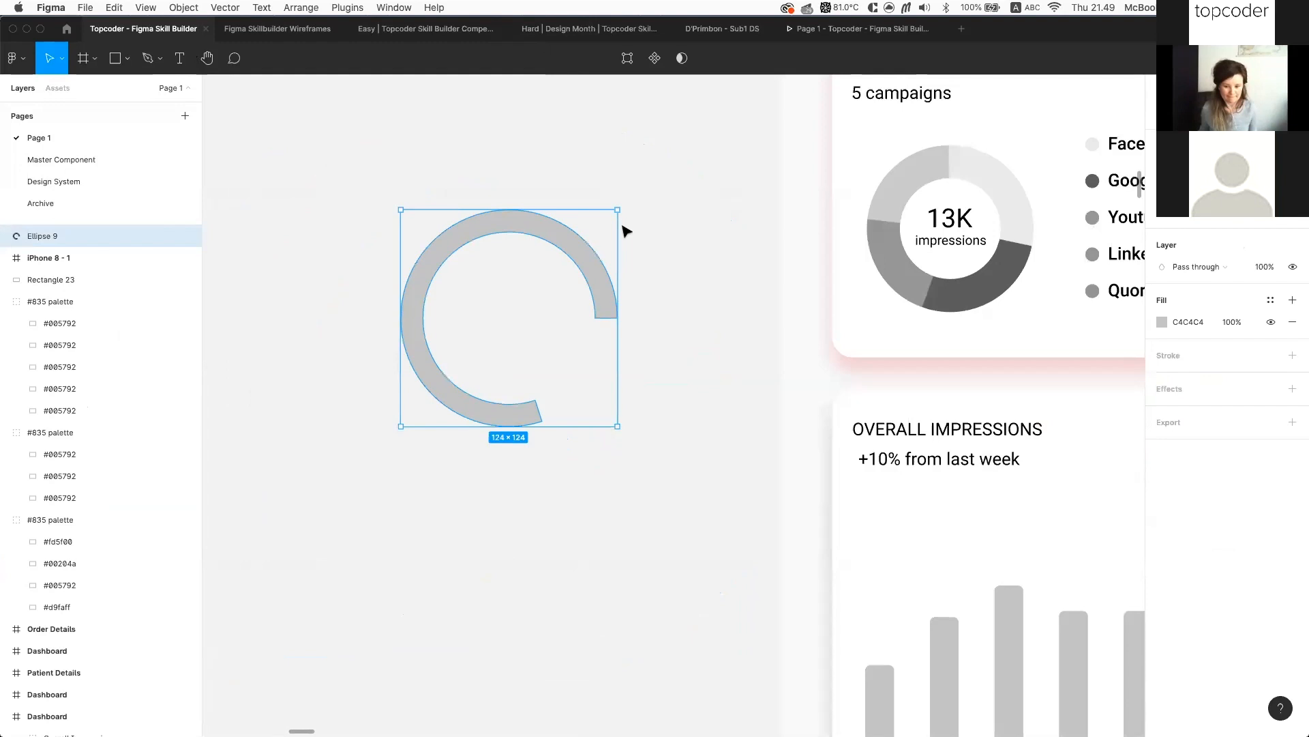
{"action": "scroll", "coordinate": [626, 232], "scroll_direction": "up", "scroll_amount": 1}
{"action": "scroll", "coordinate": [626, 232], "scroll_direction": "right", "scroll_amount": 1}
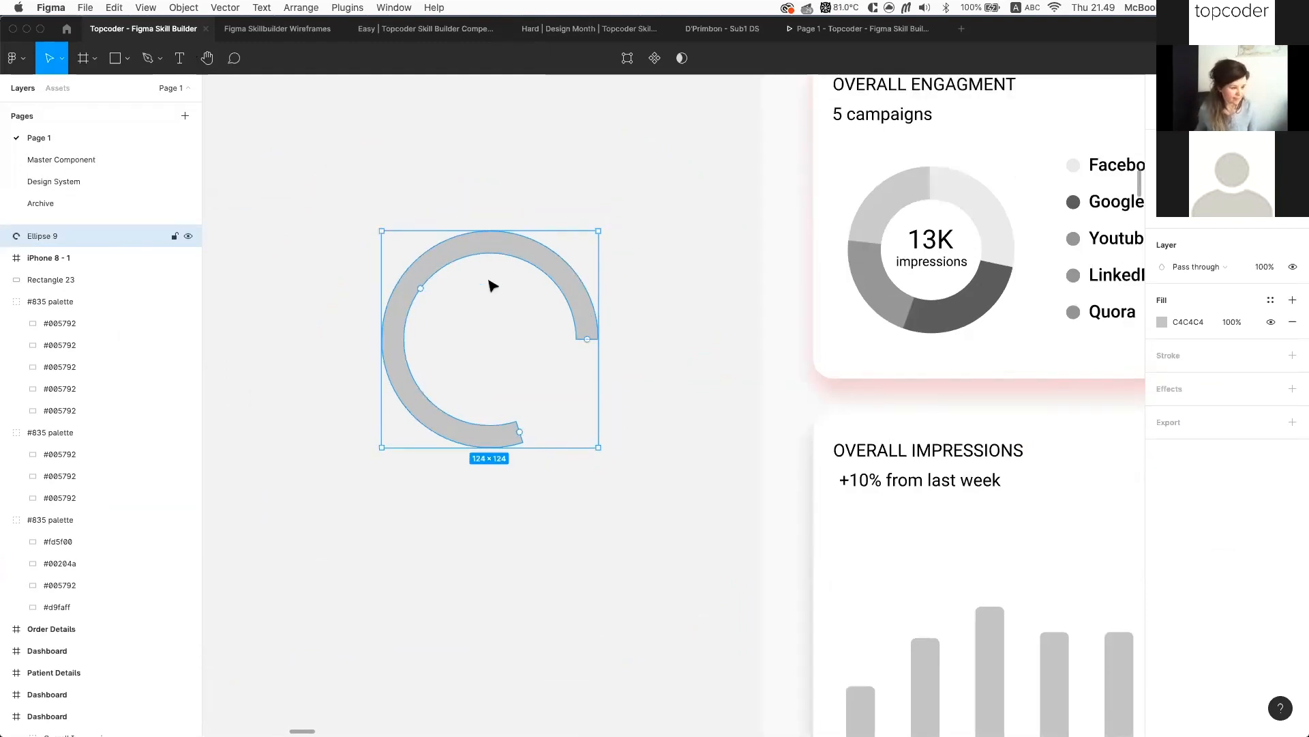
Duplicate the ring and trim the copy, Ellipse 10, to a half ring
{"action": "key", "text": "super+d"}
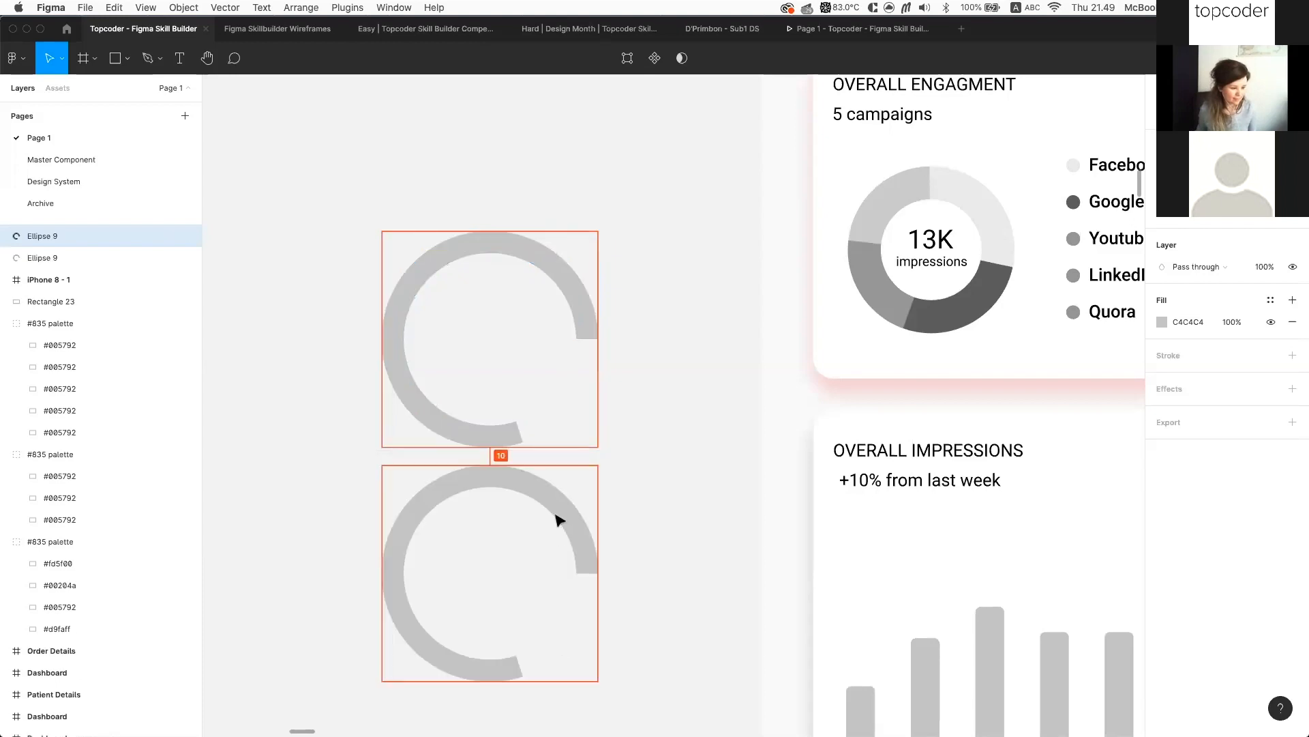
{"action": "scroll", "coordinate": [953, 409], "scroll_direction": "down", "scroll_amount": 2}
{"action": "scroll", "coordinate": [952, 409], "scroll_direction": "left", "scroll_amount": 1}
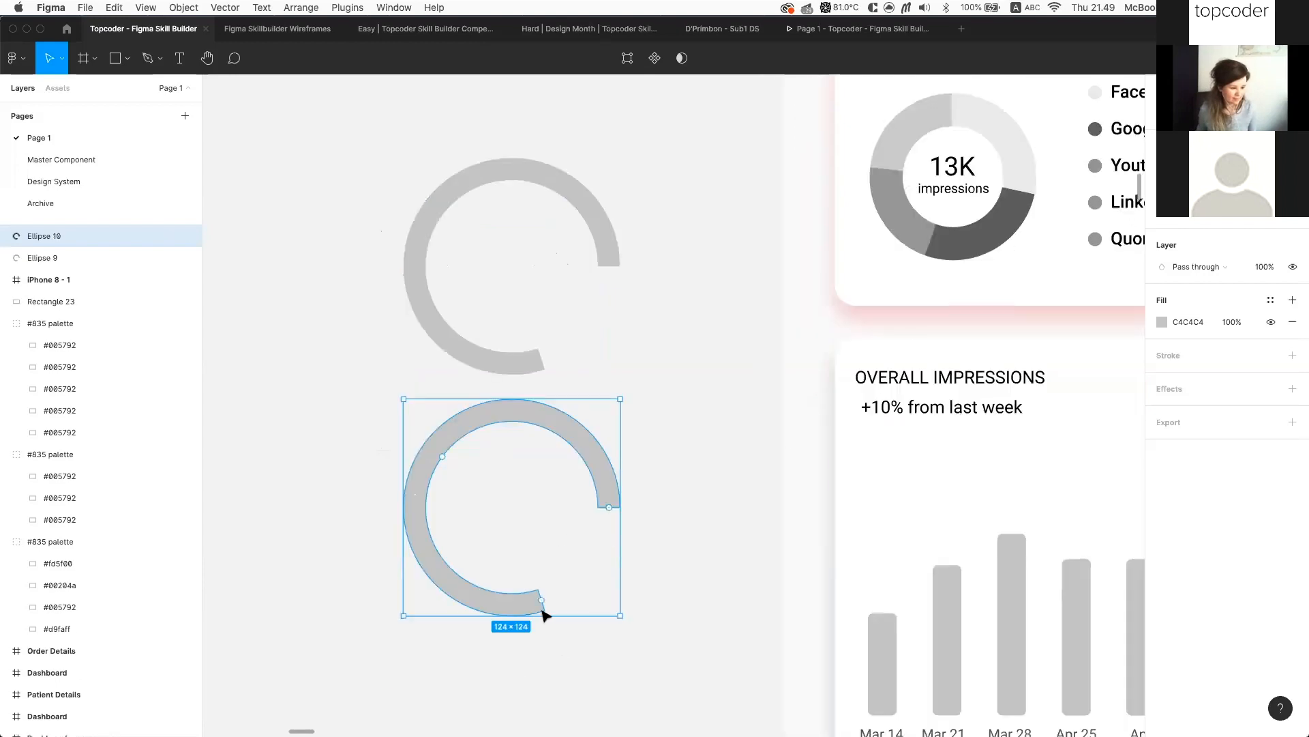
{"action": "left_click_drag", "start_coordinate": [542, 600], "coordinate": [415, 500]}
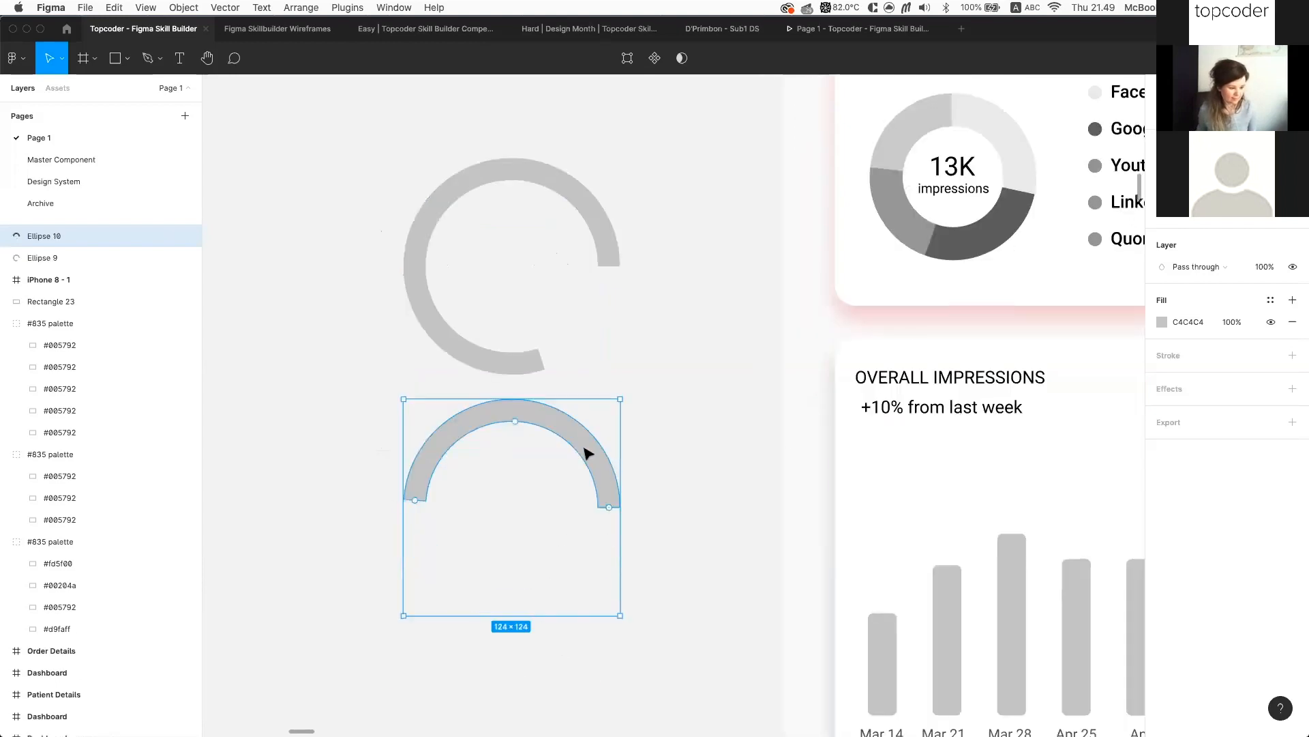
Flatten the half ring into a path
{"action": "right_click", "coordinate": [585, 450]}
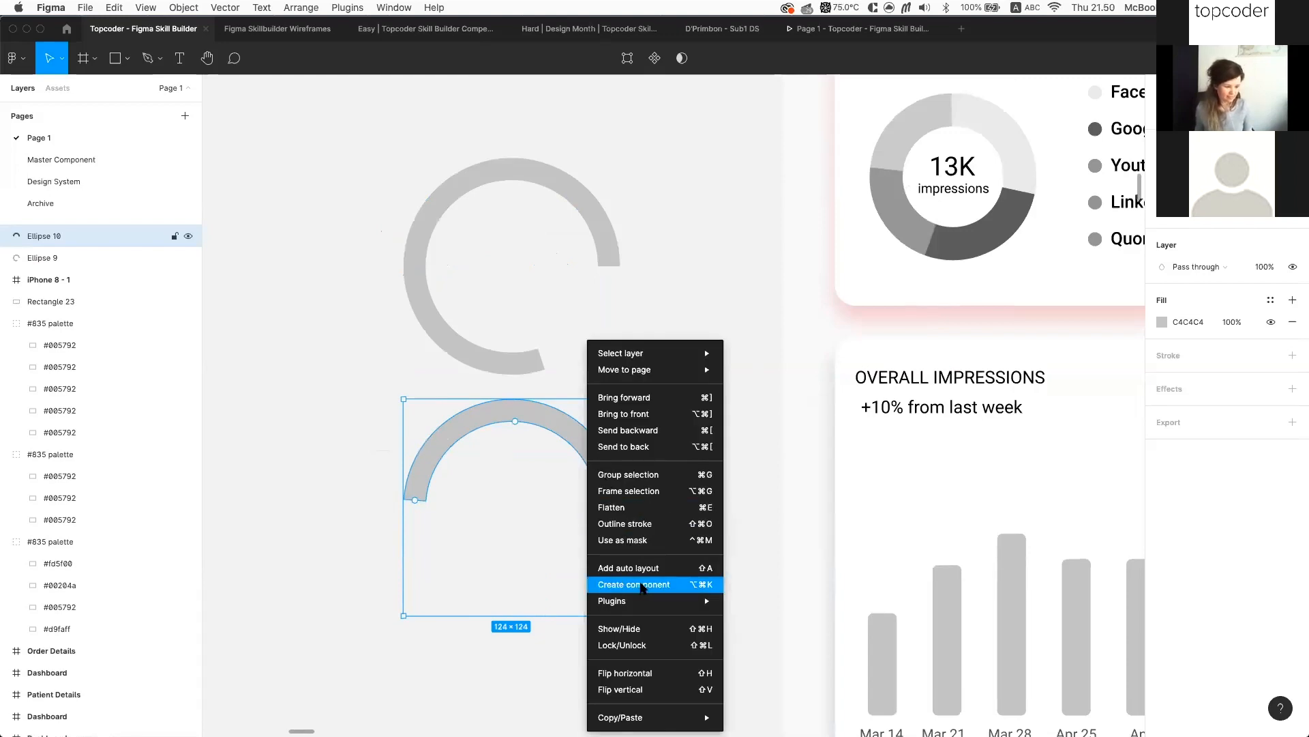
{"action": "left_click", "coordinate": [643, 508]}
{"action": "scroll", "coordinate": [448, 441], "scroll_direction": "up", "scroll_amount": 3}
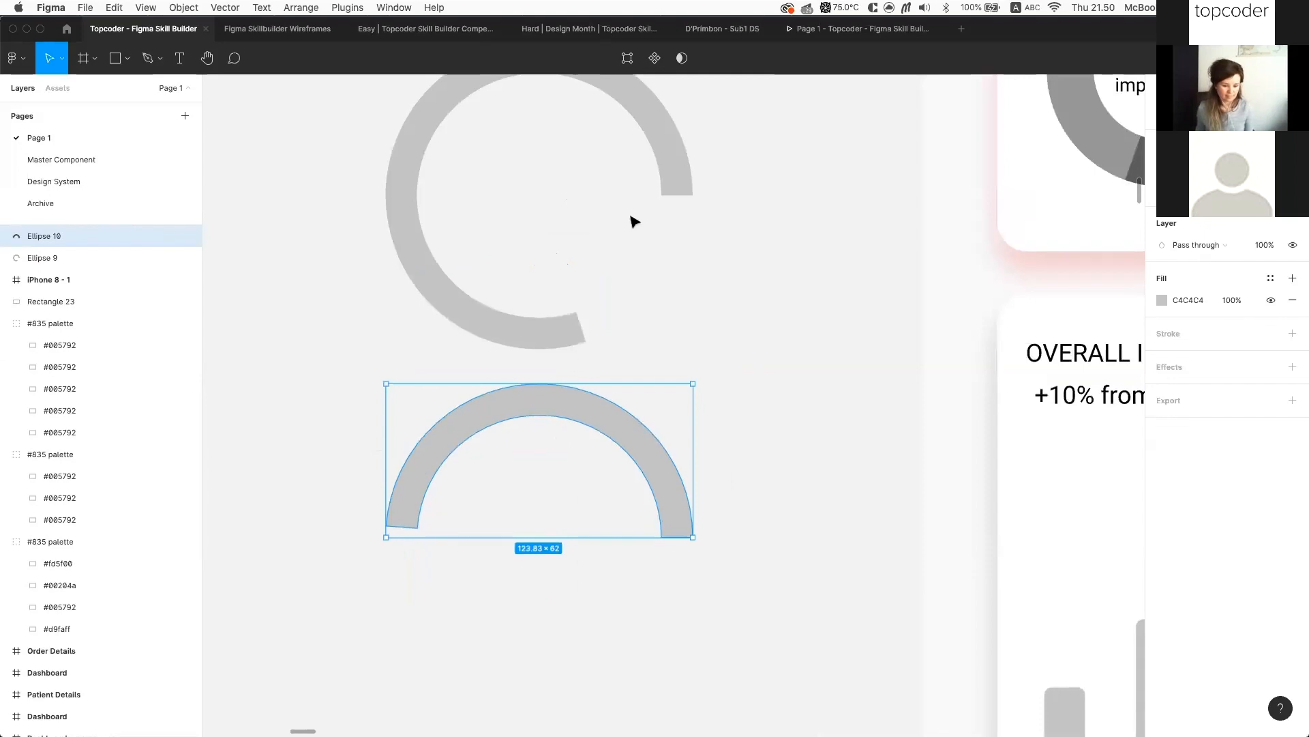
{"action": "scroll", "coordinate": [636, 215], "scroll_direction": "up", "scroll_amount": 2}
Rotate the open ring Ellipse 9 so its gap faces top-right
{"action": "left_click", "coordinate": [654, 260]}
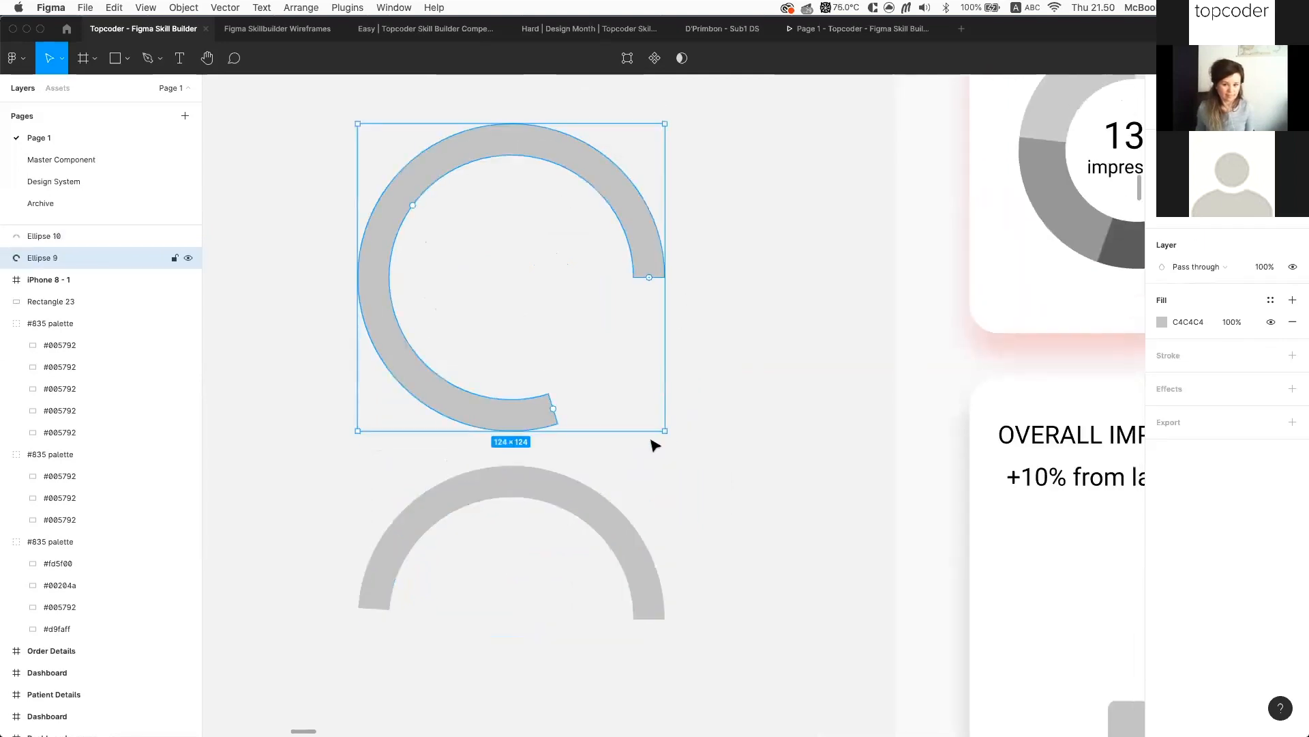
{"action": "scroll", "coordinate": [635, 278], "scroll_direction": "down", "scroll_amount": 2}
{"action": "scroll", "coordinate": [668, 201], "scroll_direction": "down", "scroll_amount": 3}
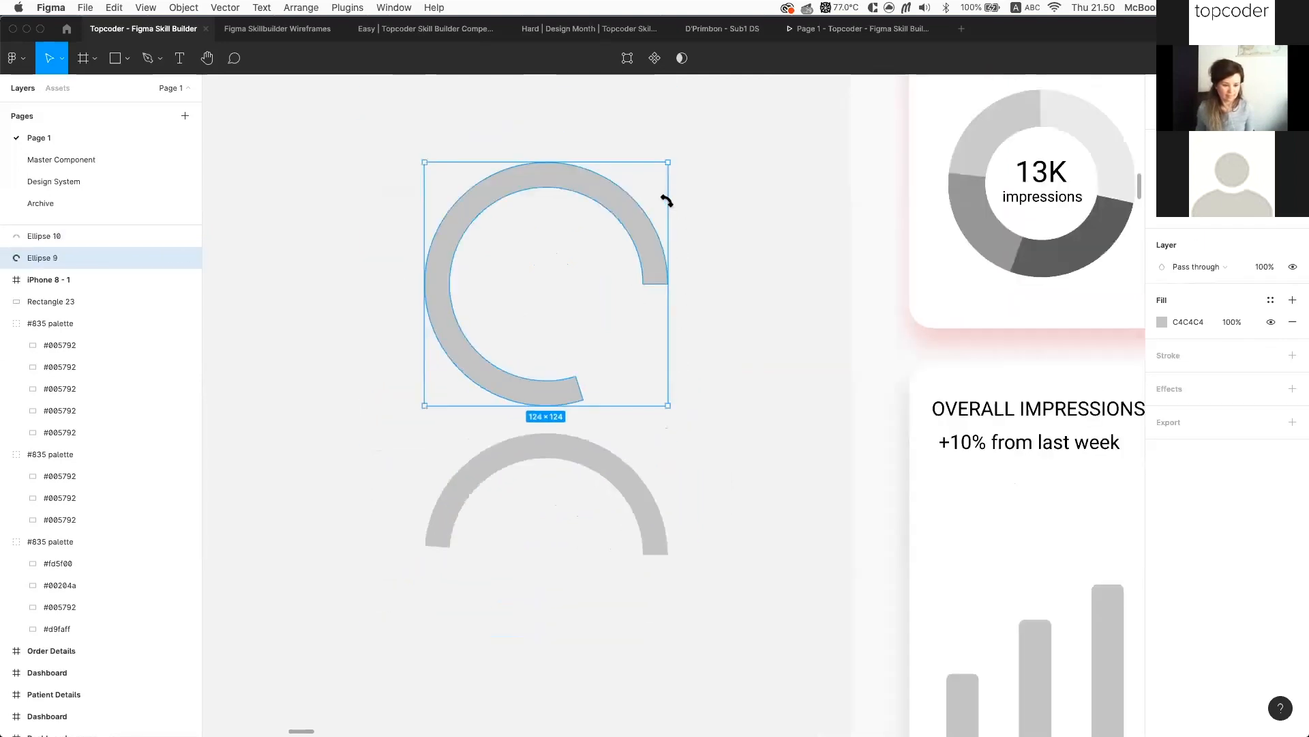
{"action": "left_click_drag", "start_coordinate": [510, 219], "coordinate": [714, 224]}
{"action": "mouse_move", "coordinate": [481, 217]}
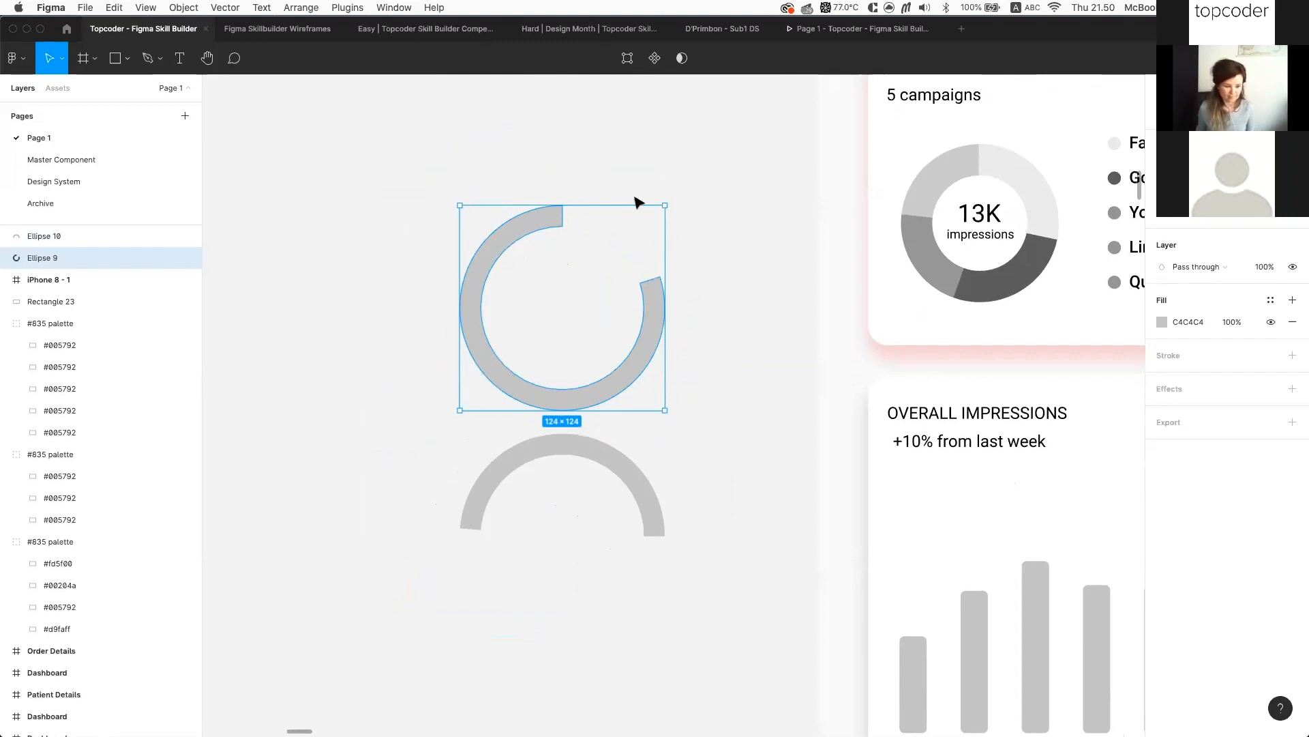
{"action": "scroll", "coordinate": [622, 271], "scroll_direction": "up", "scroll_amount": 2}
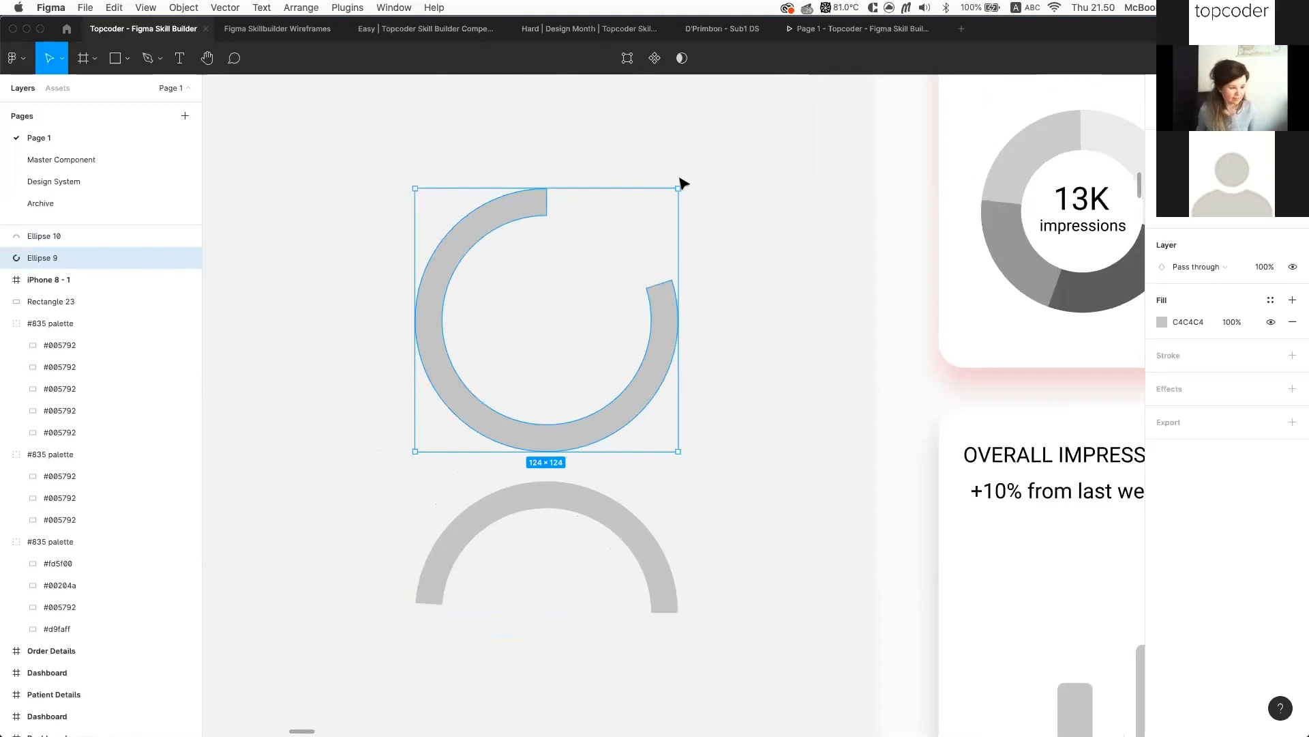
Rotate the half-arc Ellipse 10 to a new angle
{"action": "left_click", "coordinate": [631, 529]}
{"action": "scroll", "coordinate": [708, 450], "scroll_direction": "down", "scroll_amount": 1}
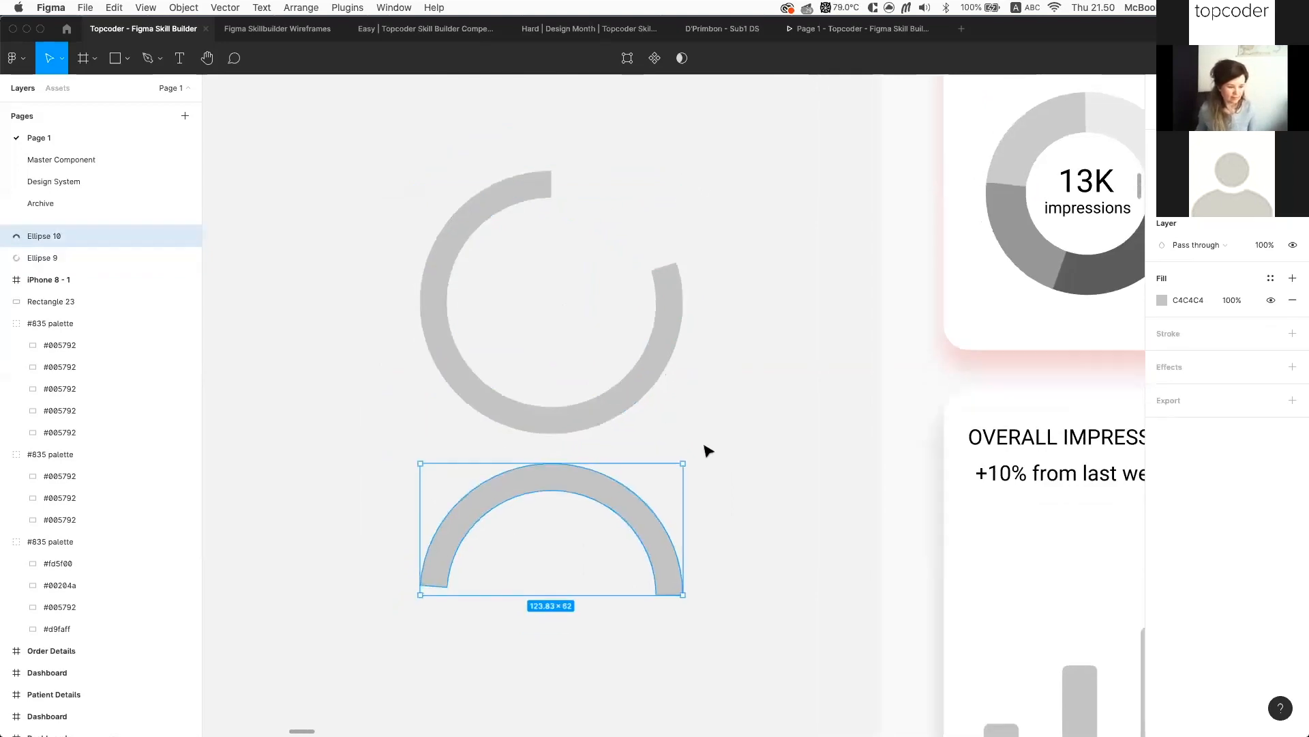
{"action": "scroll", "coordinate": [707, 450], "scroll_direction": "down", "scroll_amount": 1}
{"action": "left_click_drag", "start_coordinate": [671, 432], "coordinate": [424, 312]}
Duplicate the grey ring and change the copy's fill to red BF4545
{"action": "left_click", "coordinate": [424, 314]}
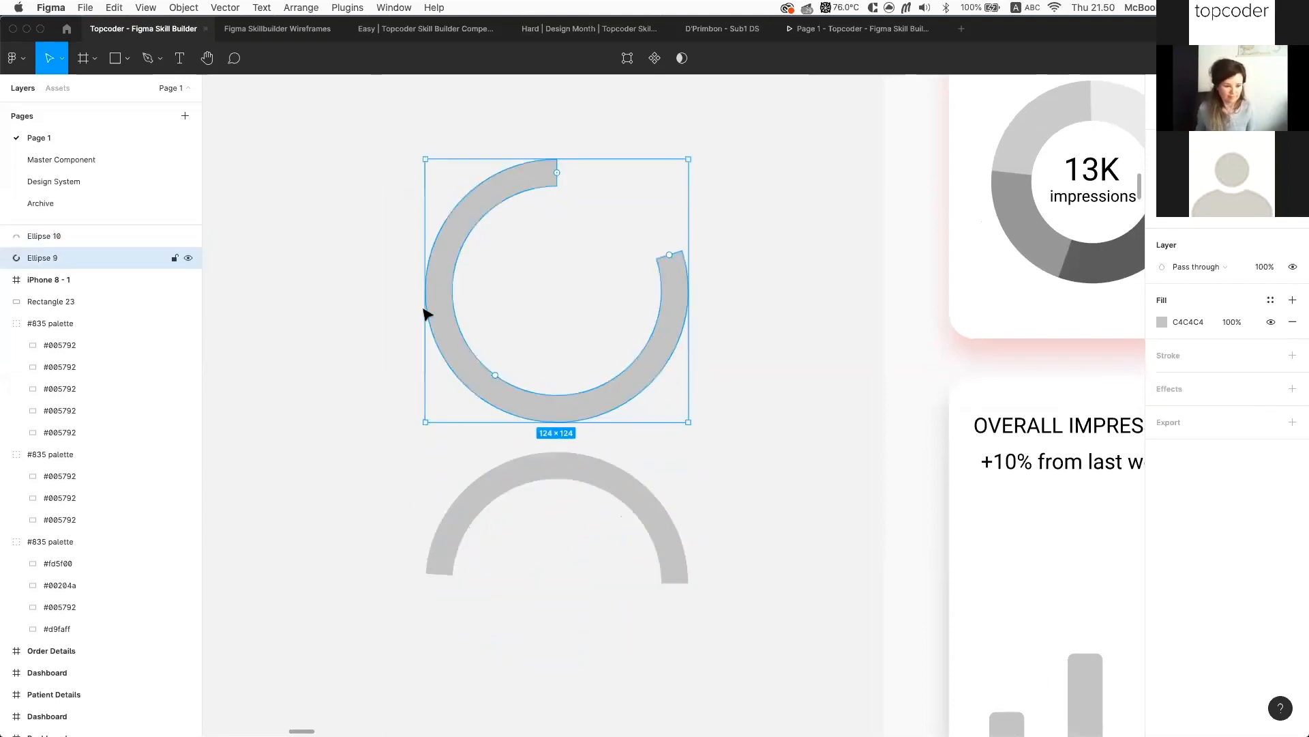
{"action": "key", "text": "super+d"}
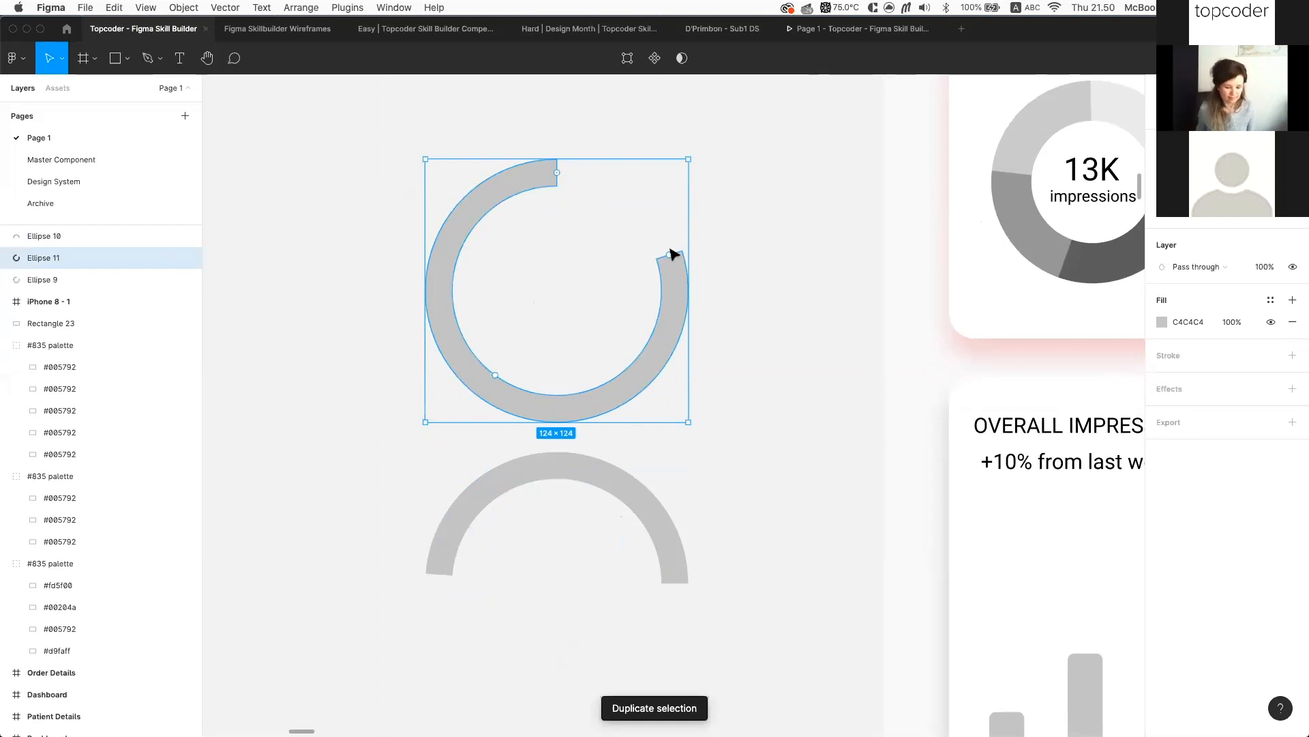
{"action": "key", "text": "super+z"}
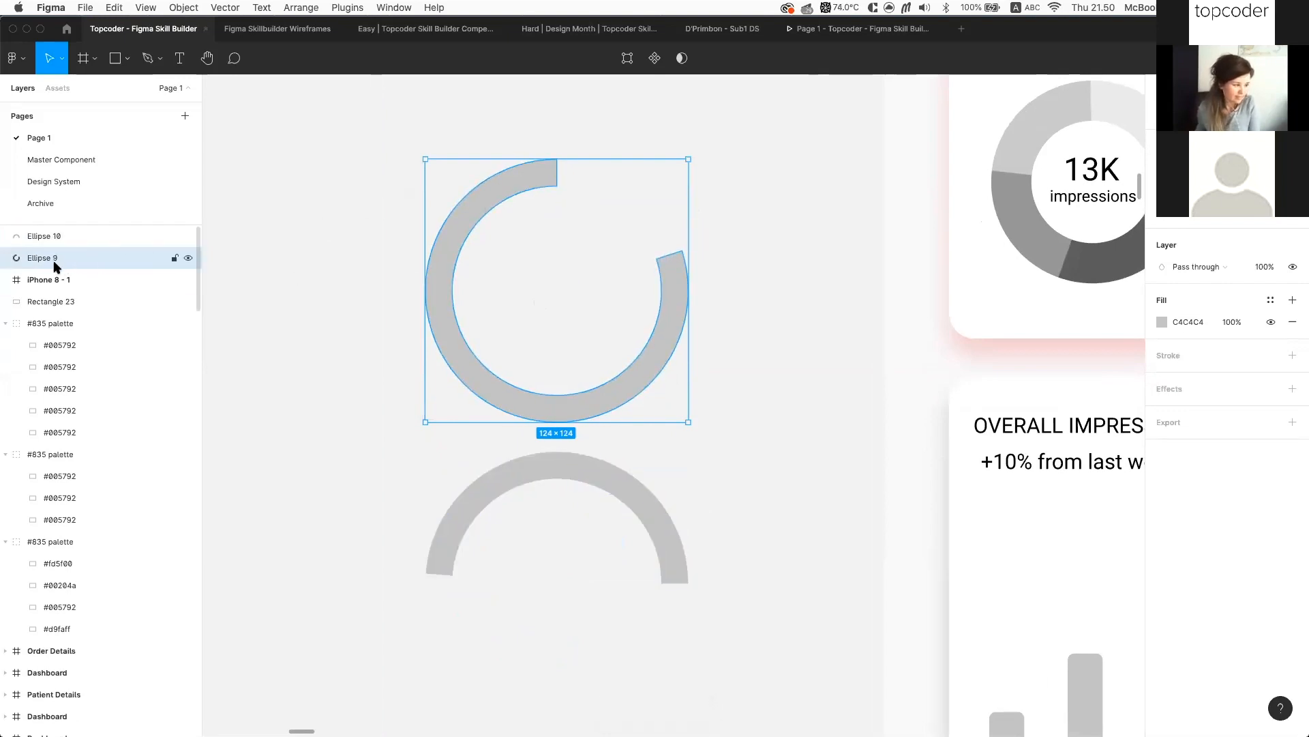
{"action": "key", "text": "super+d"}
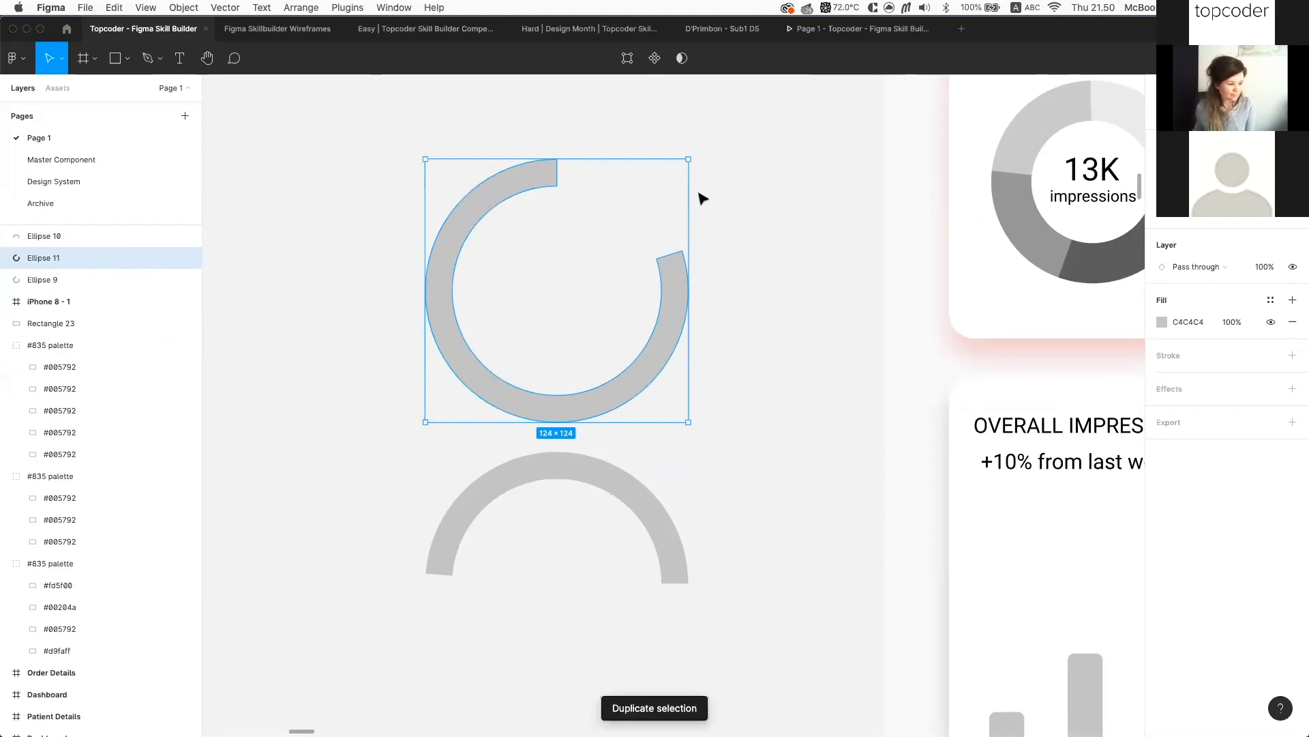
{"action": "left_click", "coordinate": [1159, 316]}
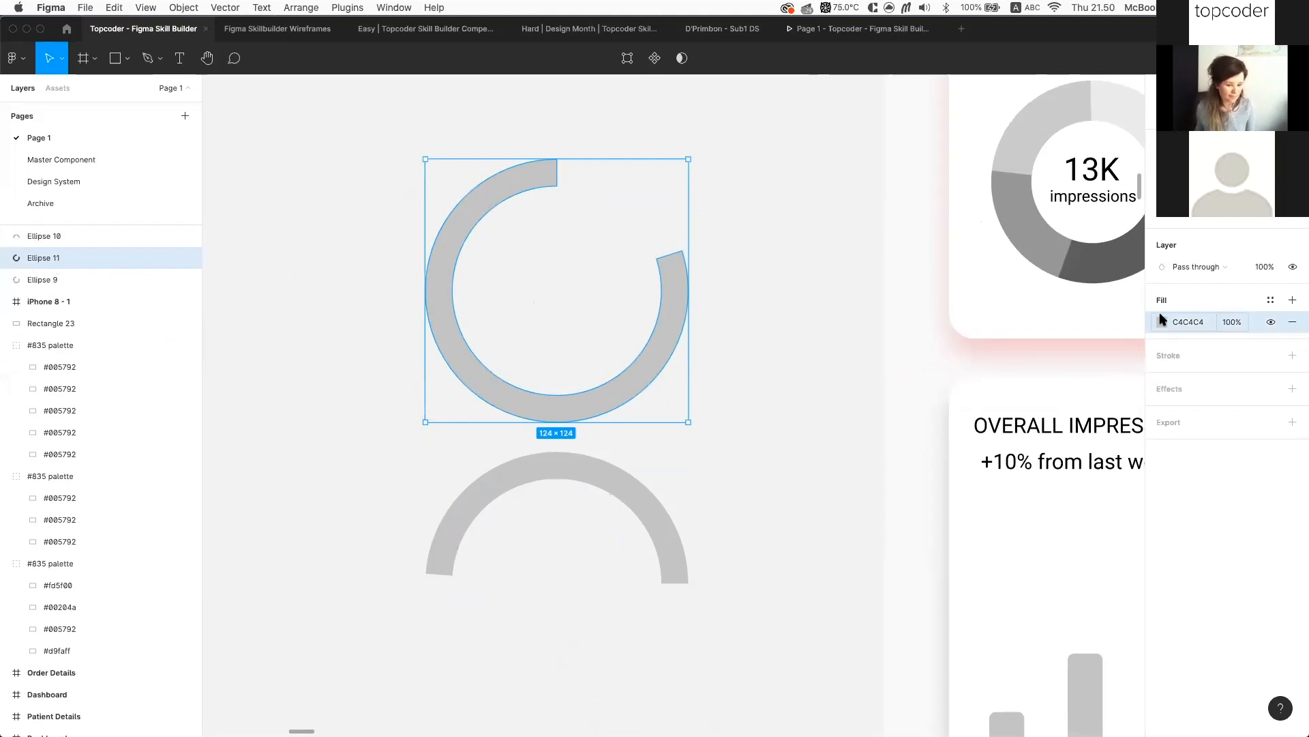
{"action": "left_click", "coordinate": [1166, 322]}
{"action": "left_click", "coordinate": [1087, 380]}
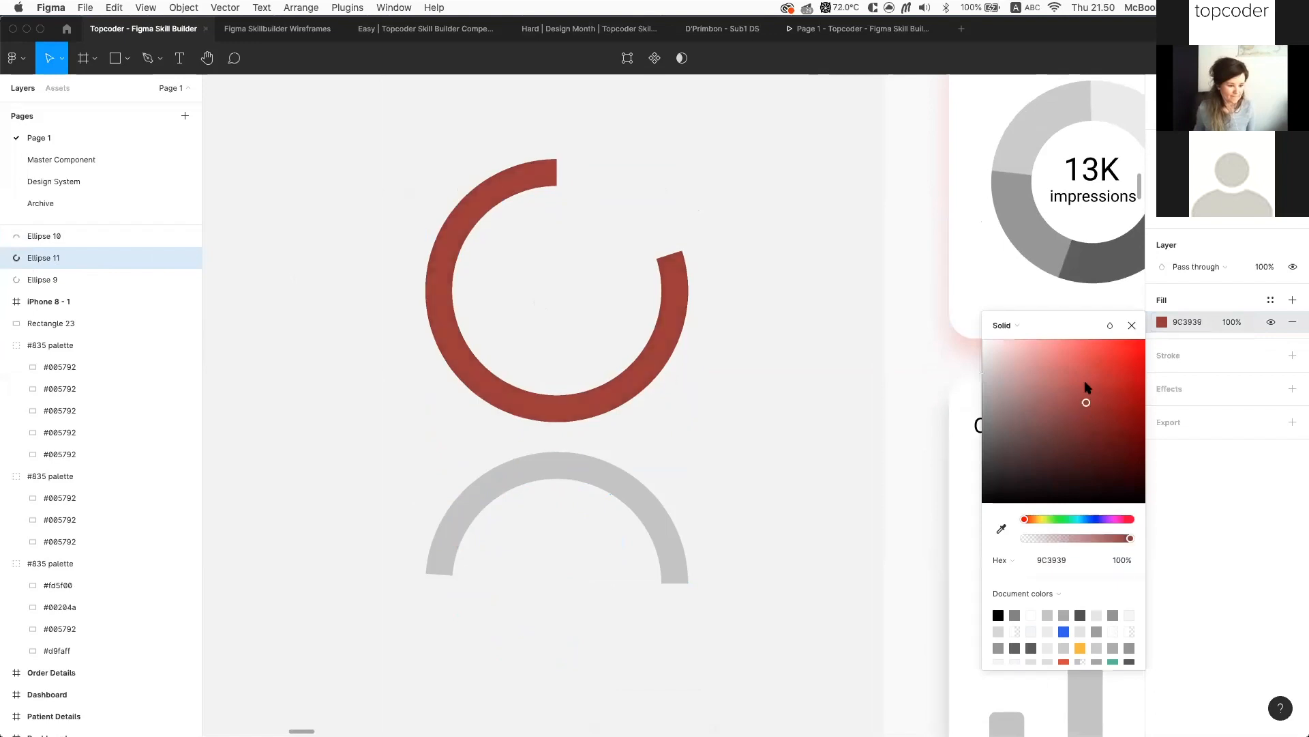
{"action": "left_click", "coordinate": [689, 243]}
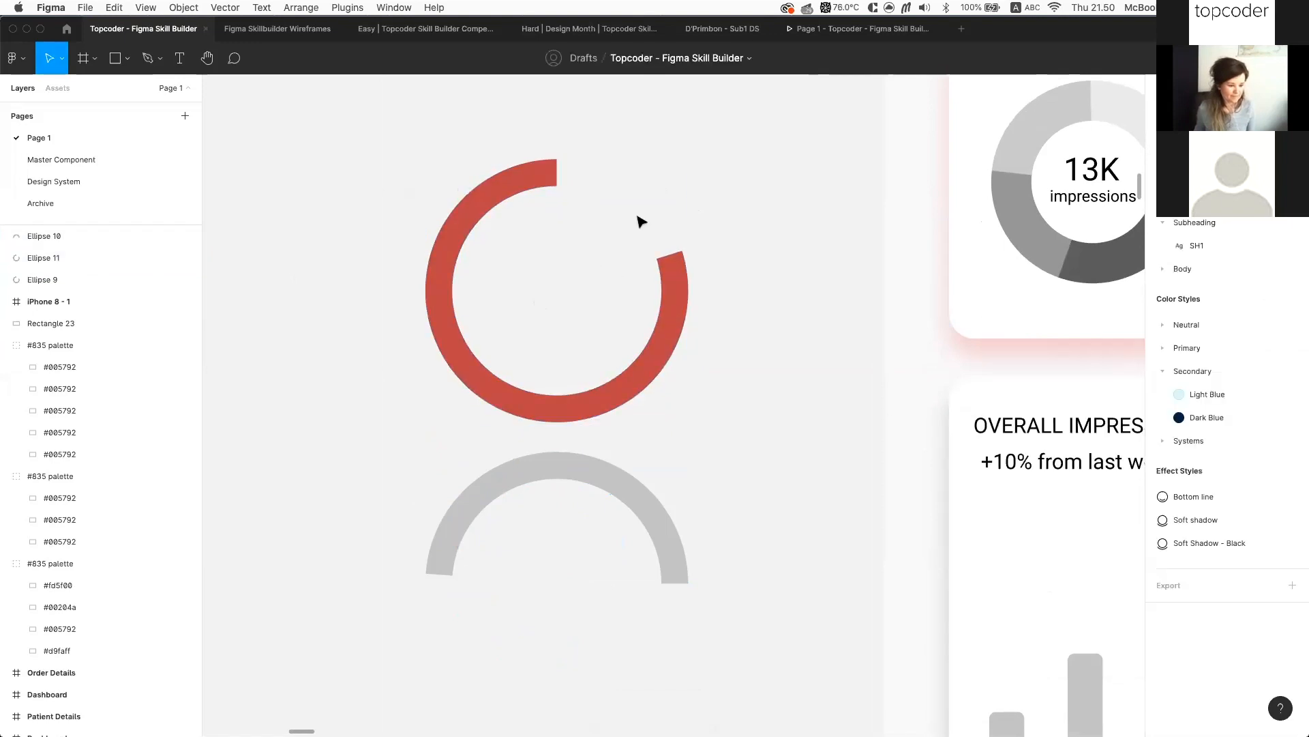
Rotate the red ring copy and trim its arc to a short lower-left segment
{"action": "left_click", "coordinate": [498, 182]}
{"action": "left_click_drag", "start_coordinate": [697, 155], "coordinate": [482, 175]}
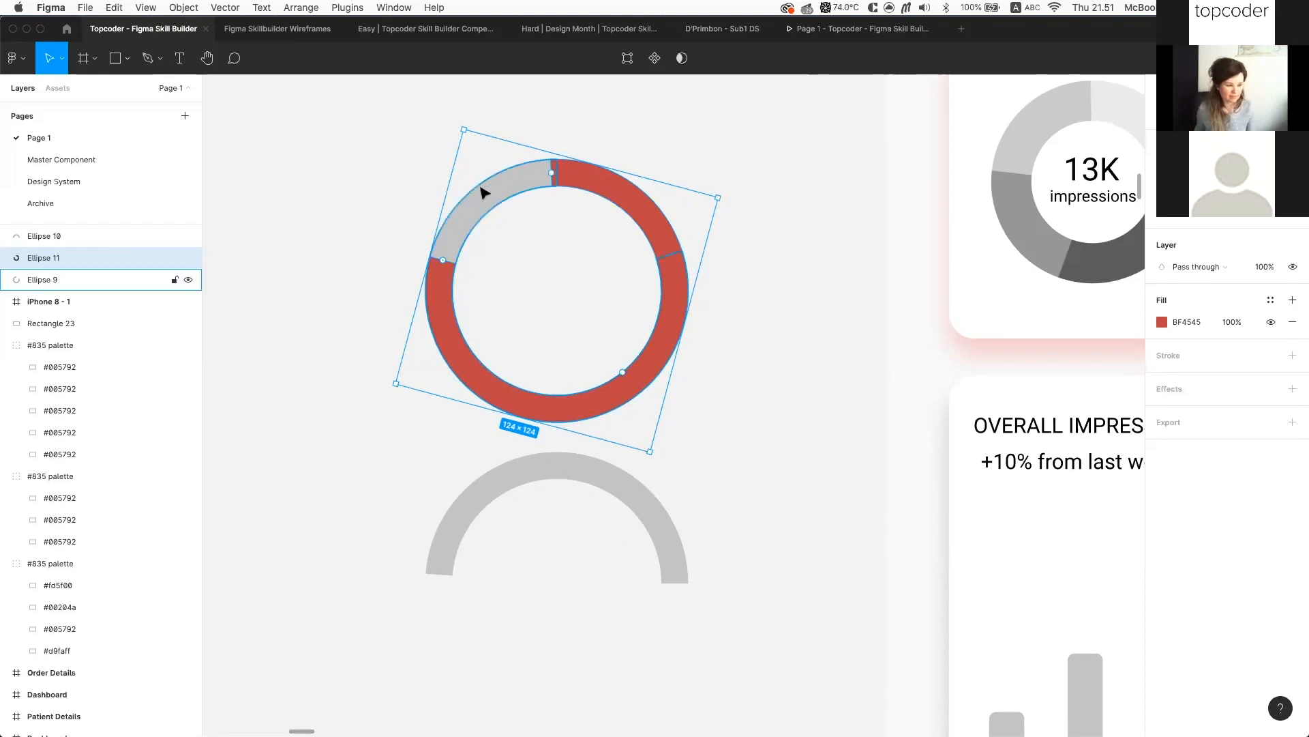
{"action": "left_click_drag", "start_coordinate": [438, 123], "coordinate": [410, 143]}
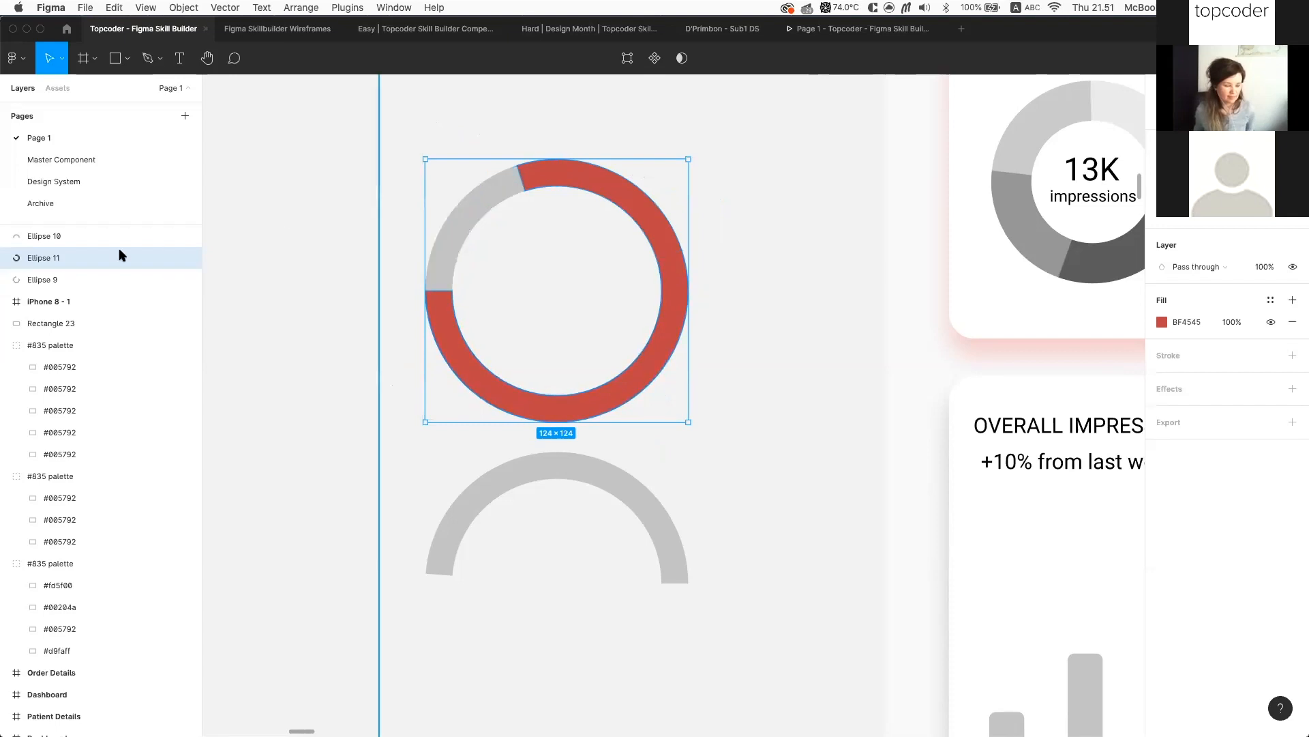
{"action": "left_click", "coordinate": [71, 279]}
{"action": "left_click_drag", "start_coordinate": [558, 174], "coordinate": [650, 227]}
{"action": "key", "text": "super+z"}
{"action": "left_click_drag", "start_coordinate": [526, 182], "coordinate": [582, 382]}
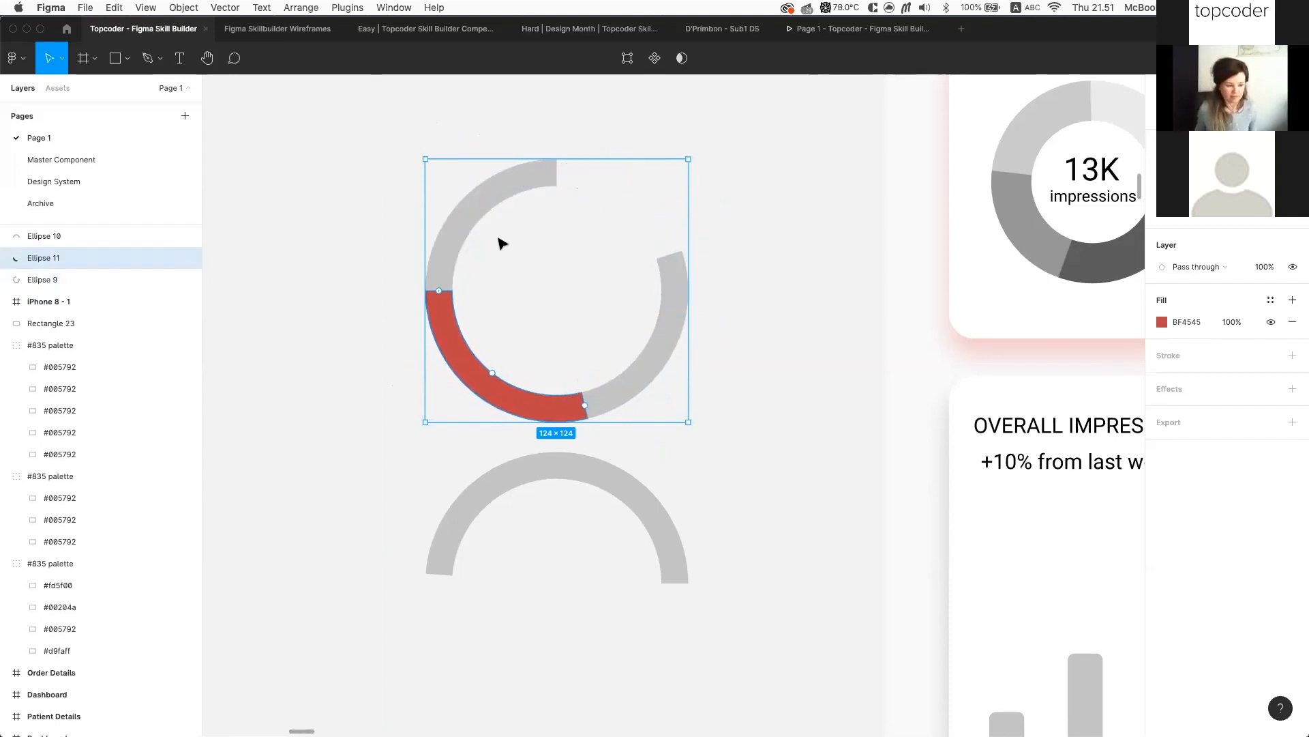
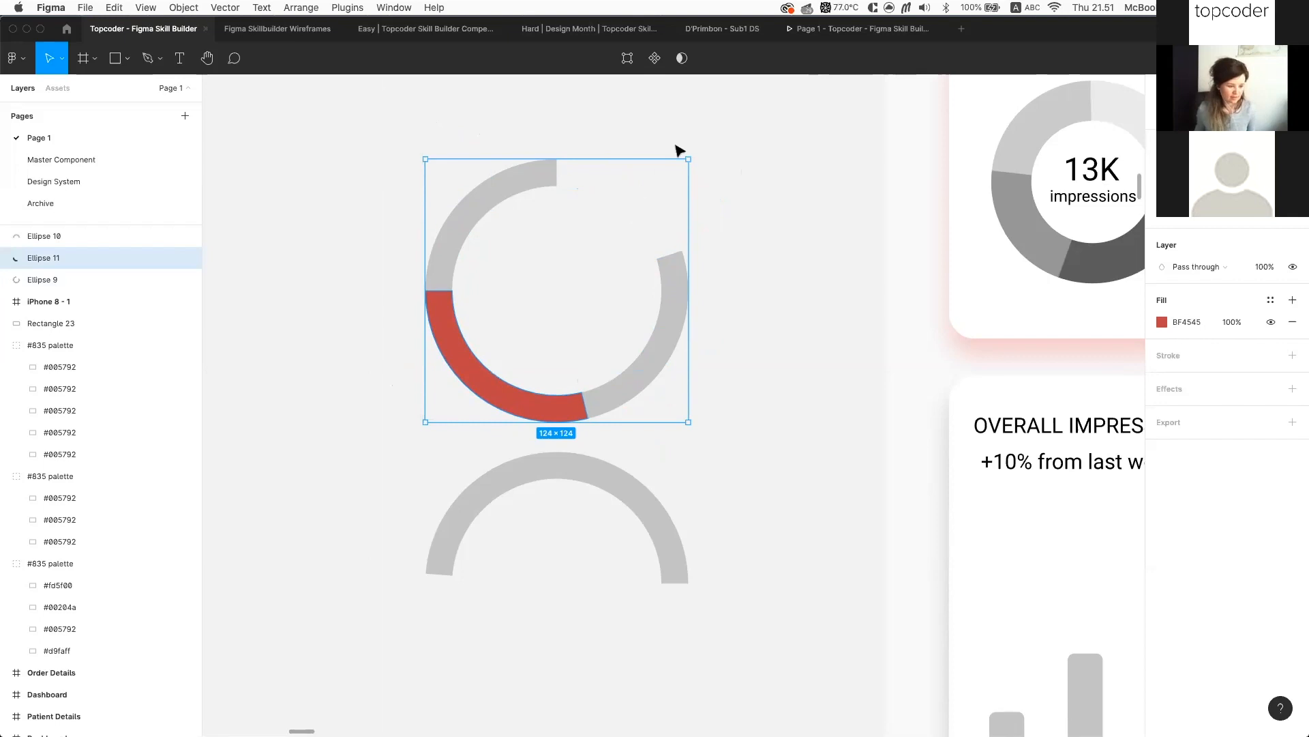
Deselect Ellipse 11 and zoom out to show the Dashboard, Navigation and Screen Detail frames
{"action": "left_click", "coordinate": [1070, 290]}
{"action": "scroll", "coordinate": [1070, 289], "scroll_direction": "down", "scroll_amount": 2}
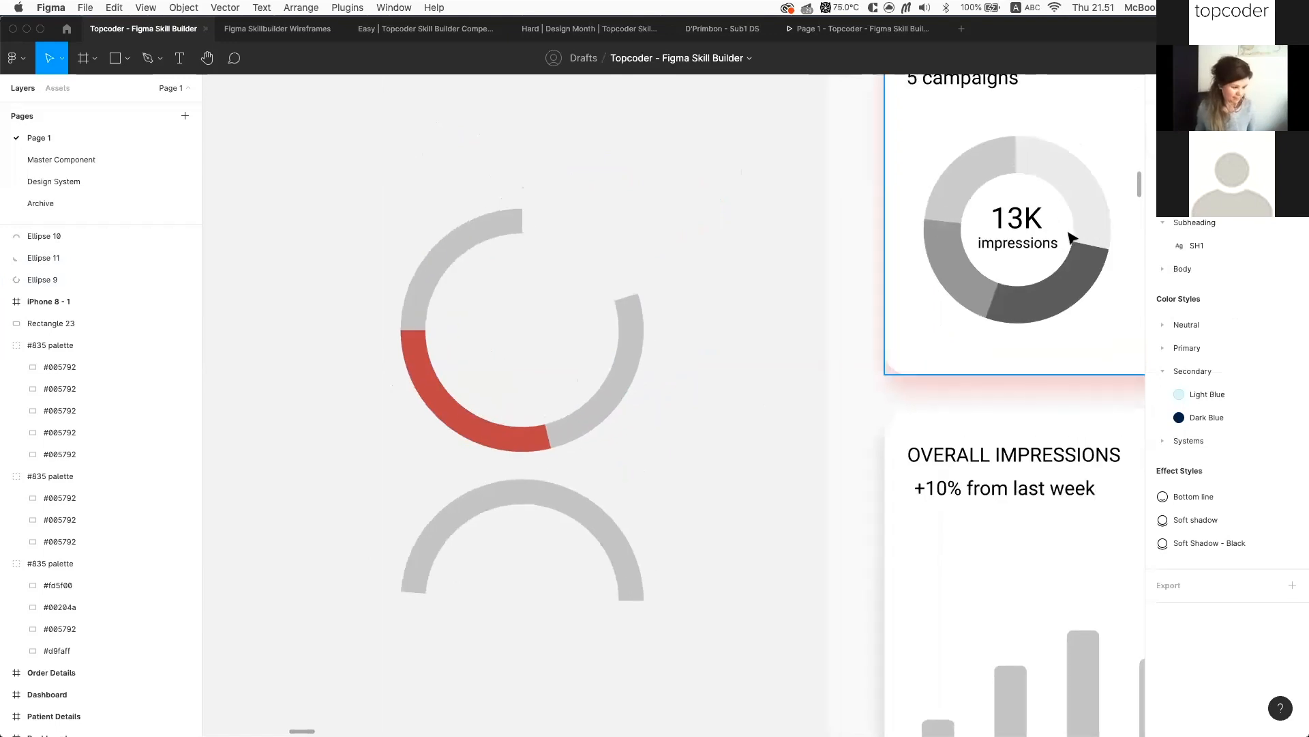
{"action": "scroll", "coordinate": [1068, 235], "scroll_direction": "down", "scroll_amount": 3}
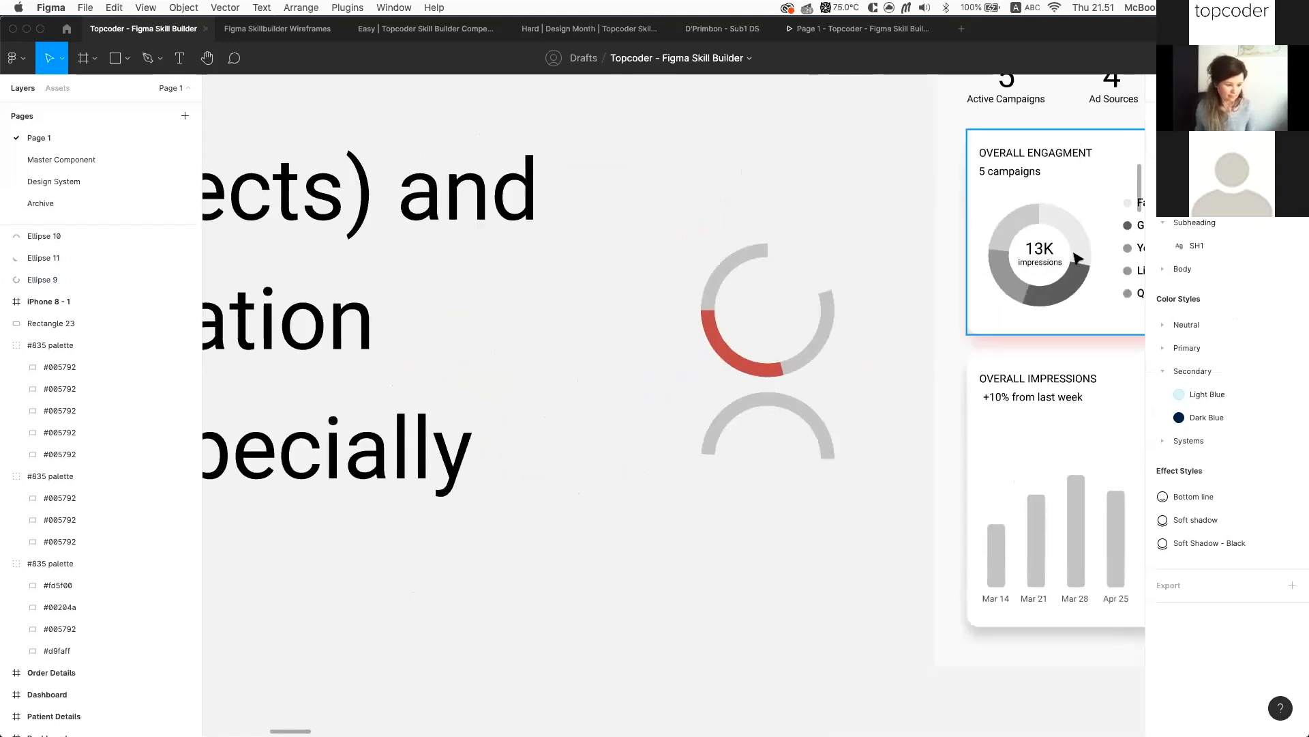
{"action": "scroll", "coordinate": [964, 304], "scroll_direction": "down", "scroll_amount": 3}
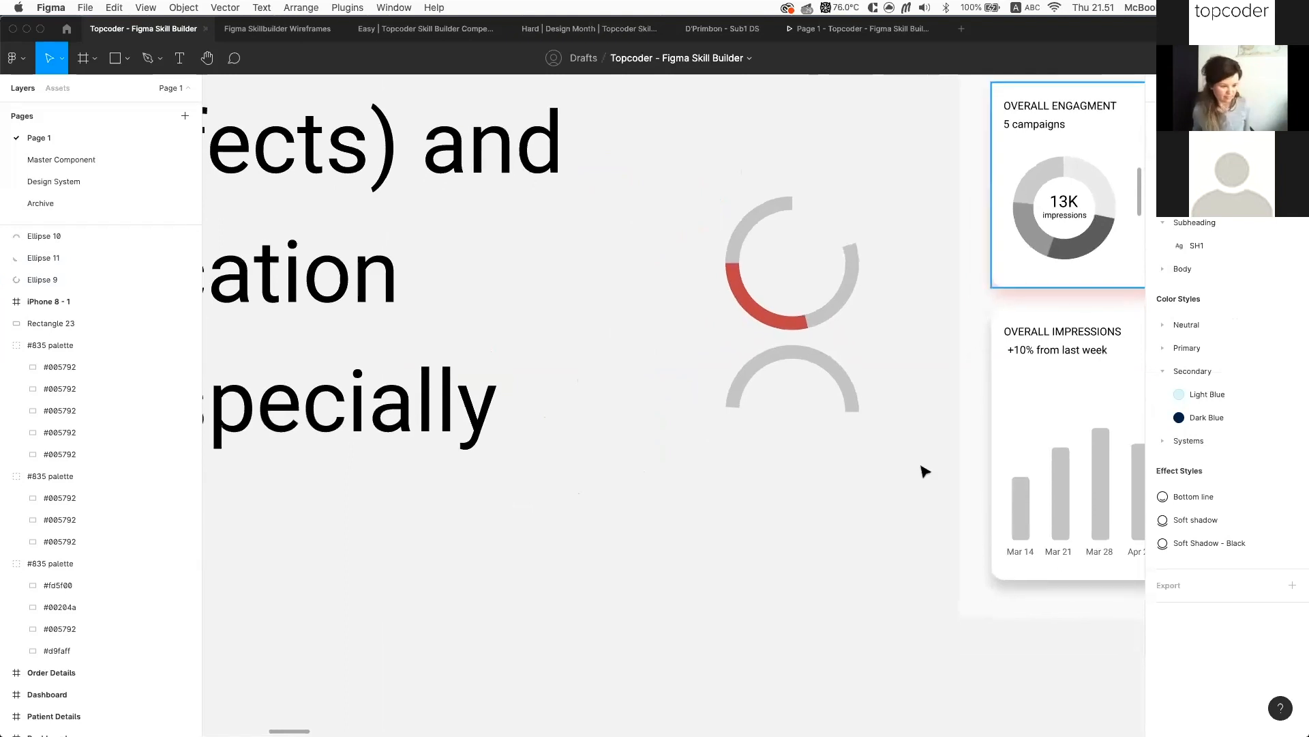
{"action": "scroll", "coordinate": [921, 471], "scroll_direction": "down", "scroll_amount": 10}
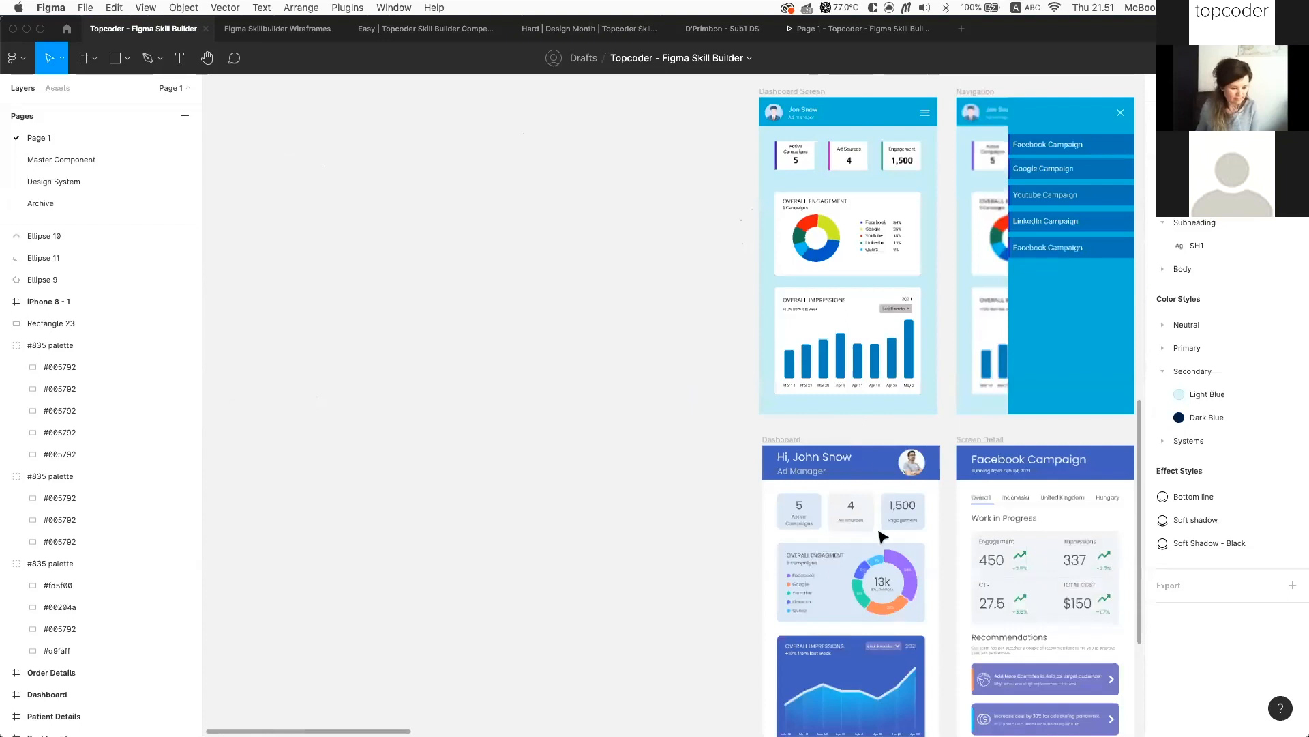
Select the five Overall Engagement donut segments and set their corner radius to 0
{"action": "scroll", "coordinate": [872, 474], "scroll_direction": "up", "scroll_amount": 1}
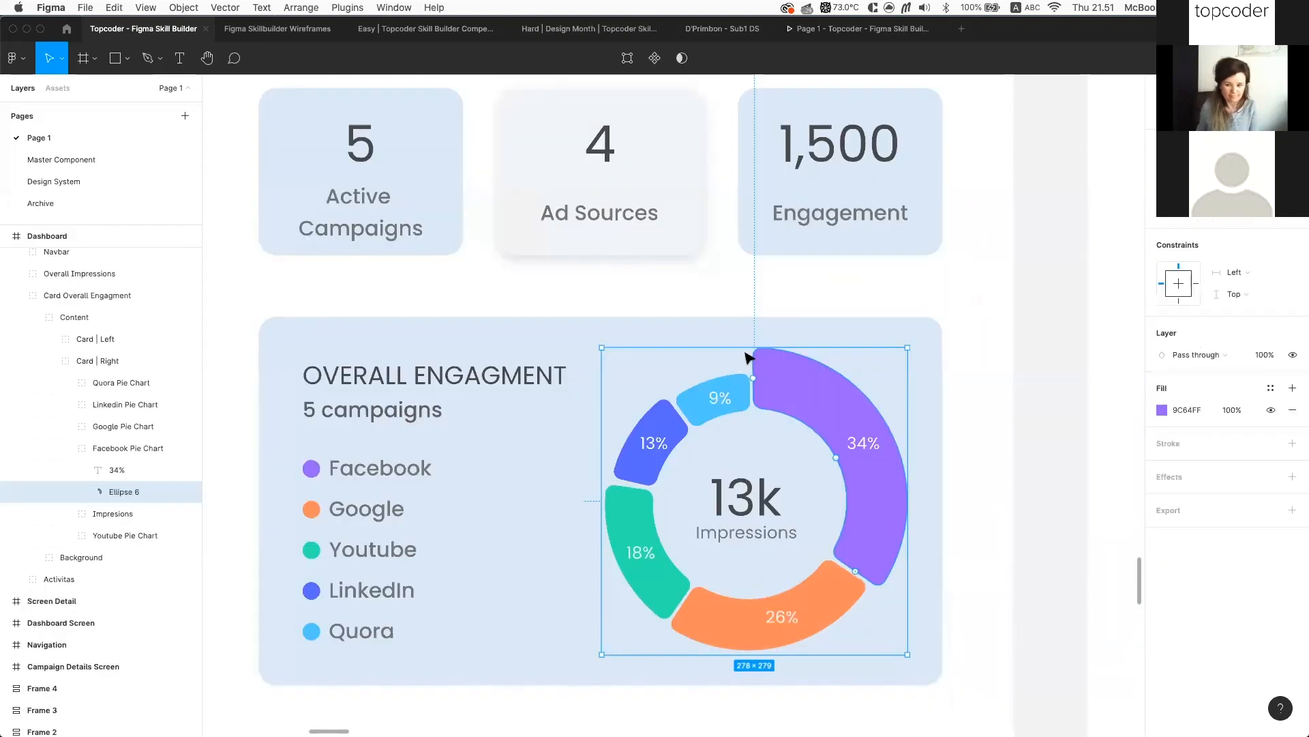
{"action": "scroll", "coordinate": [873, 475], "scroll_direction": "up", "scroll_amount": 3}
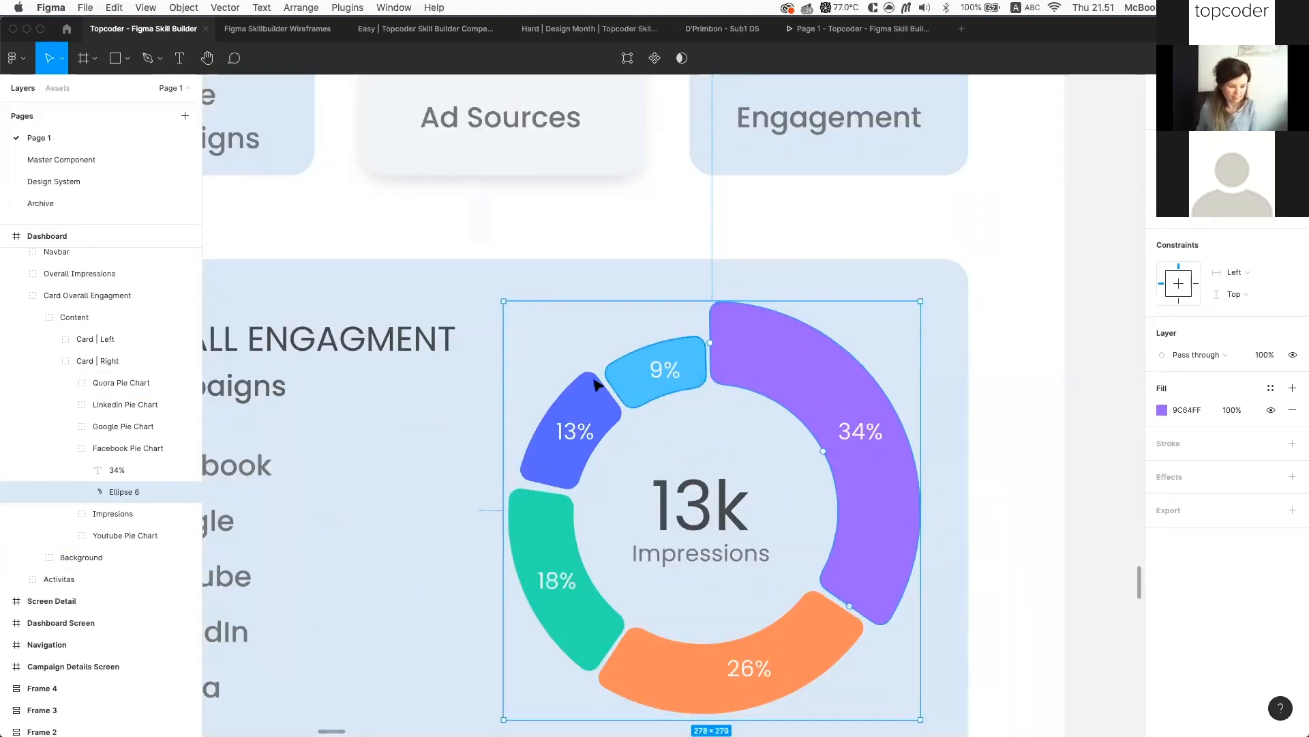
{"action": "left_click", "coordinate": [644, 379], "text": "shift+super"}
{"action": "left_click", "coordinate": [576, 440], "text": "shift+super"}
{"action": "left_click", "coordinate": [547, 516], "text": "shift+super"}
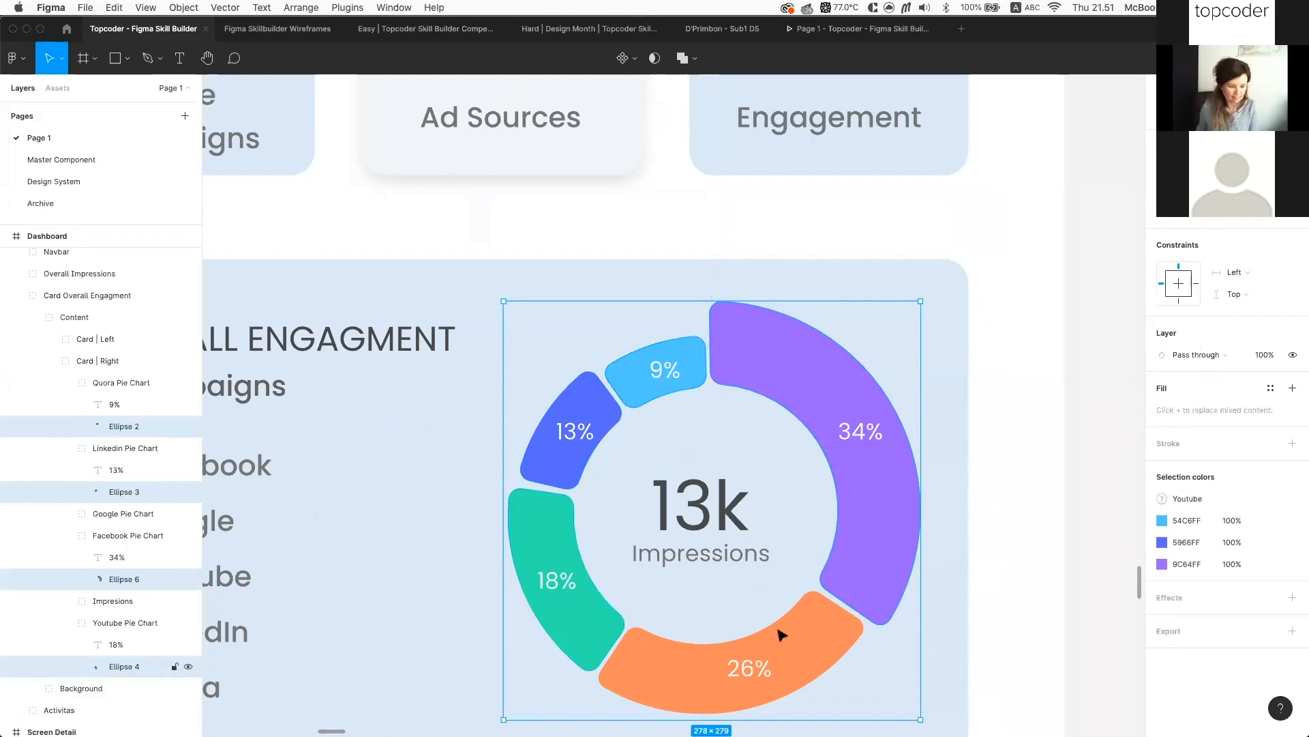
{"action": "left_click", "coordinate": [843, 600], "text": "shift+super"}
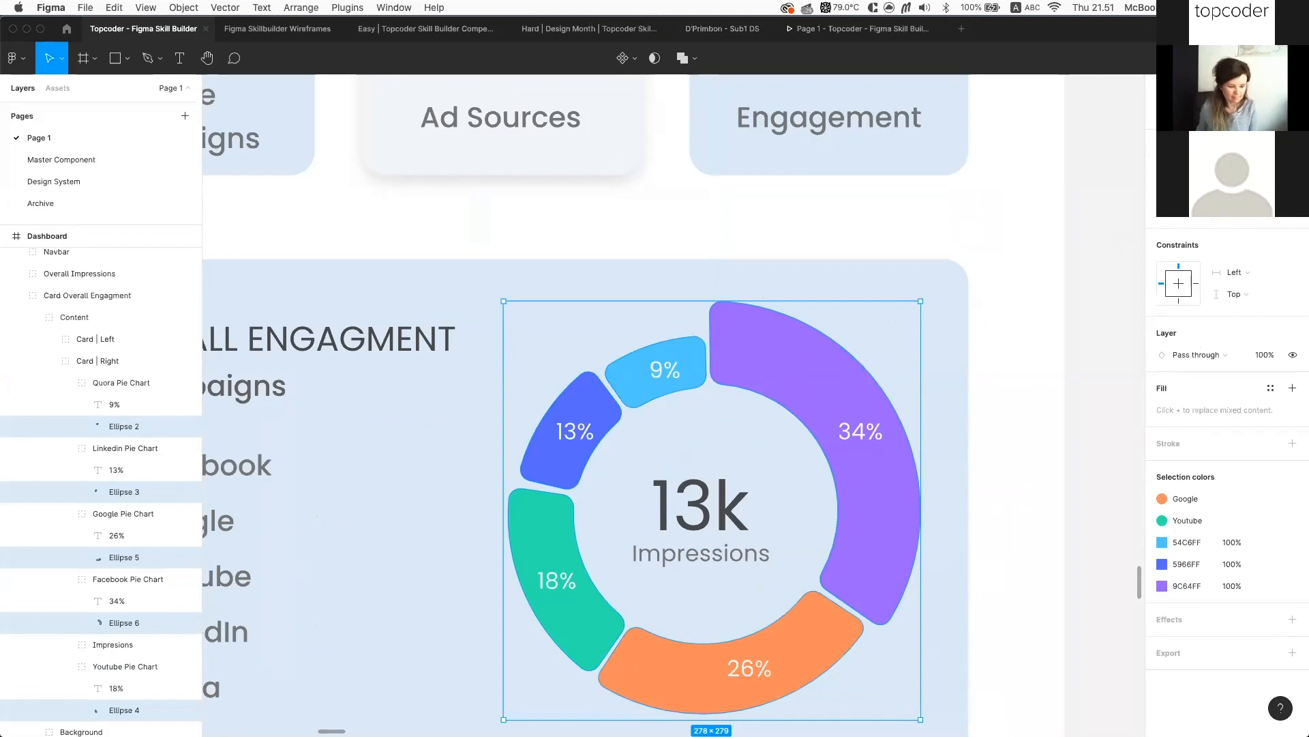
{"action": "type", "text": "0"}
{"action": "key", "text": "Return"}
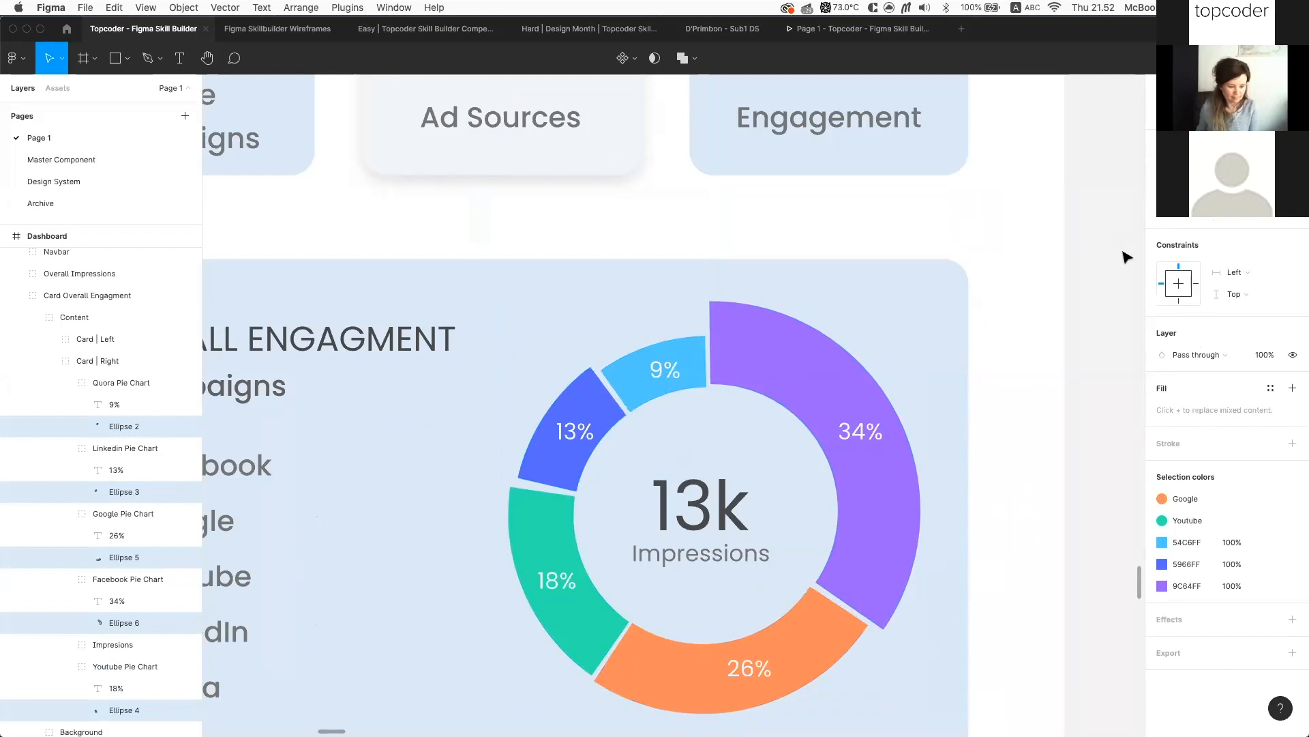
Adjust the purple 34% arc's endpoints, undoing the first attempt
{"action": "left_click", "coordinate": [861, 510]}
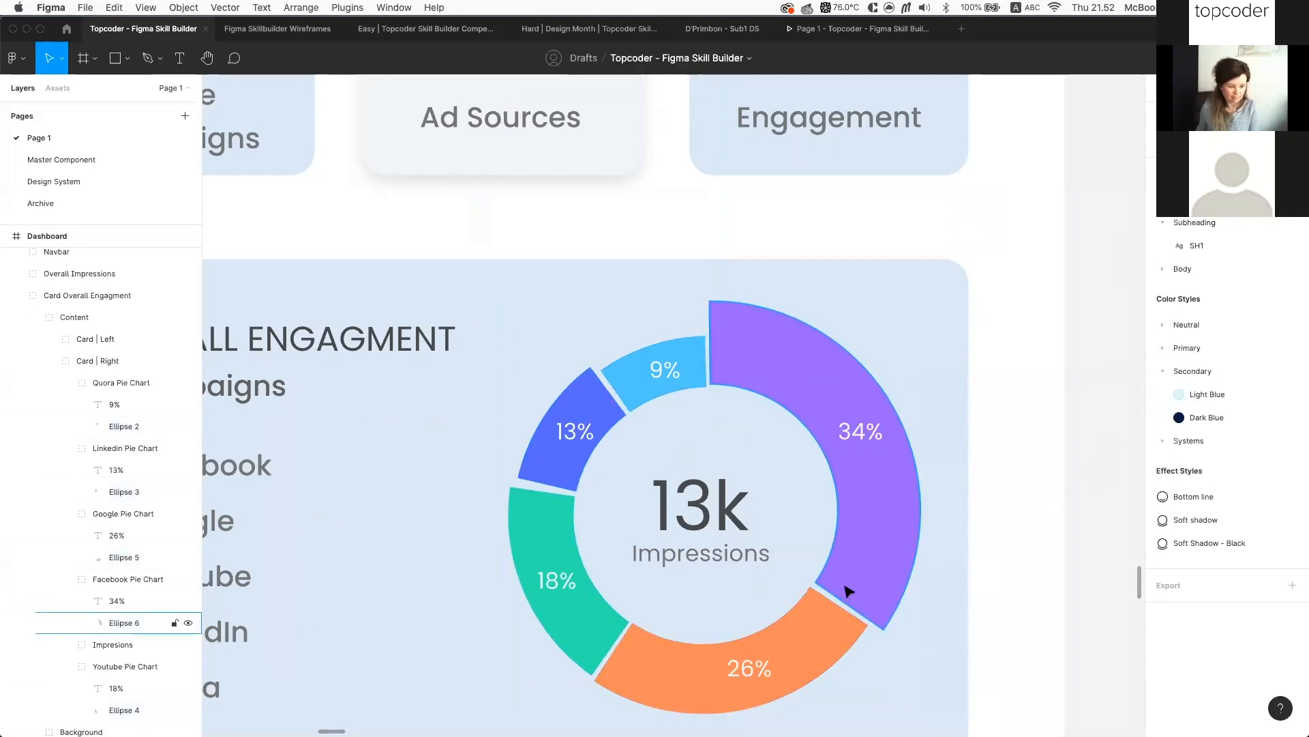
{"action": "left_click_drag", "start_coordinate": [852, 609], "coordinate": [868, 505]}
{"action": "key", "text": "ctrl+z"}
{"action": "mouse_move", "coordinate": [706, 337]}
{"action": "left_mouse_down"}
{"action": "mouse_move", "coordinate": [721, 348]}
{"action": "mouse_move", "coordinate": [712, 341]}
{"action": "left_mouse_up"}
Select the Overall Engagement card's background
{"action": "left_click", "coordinate": [914, 352]}
{"action": "scroll", "coordinate": [912, 350], "scroll_direction": "down", "scroll_amount": 5}
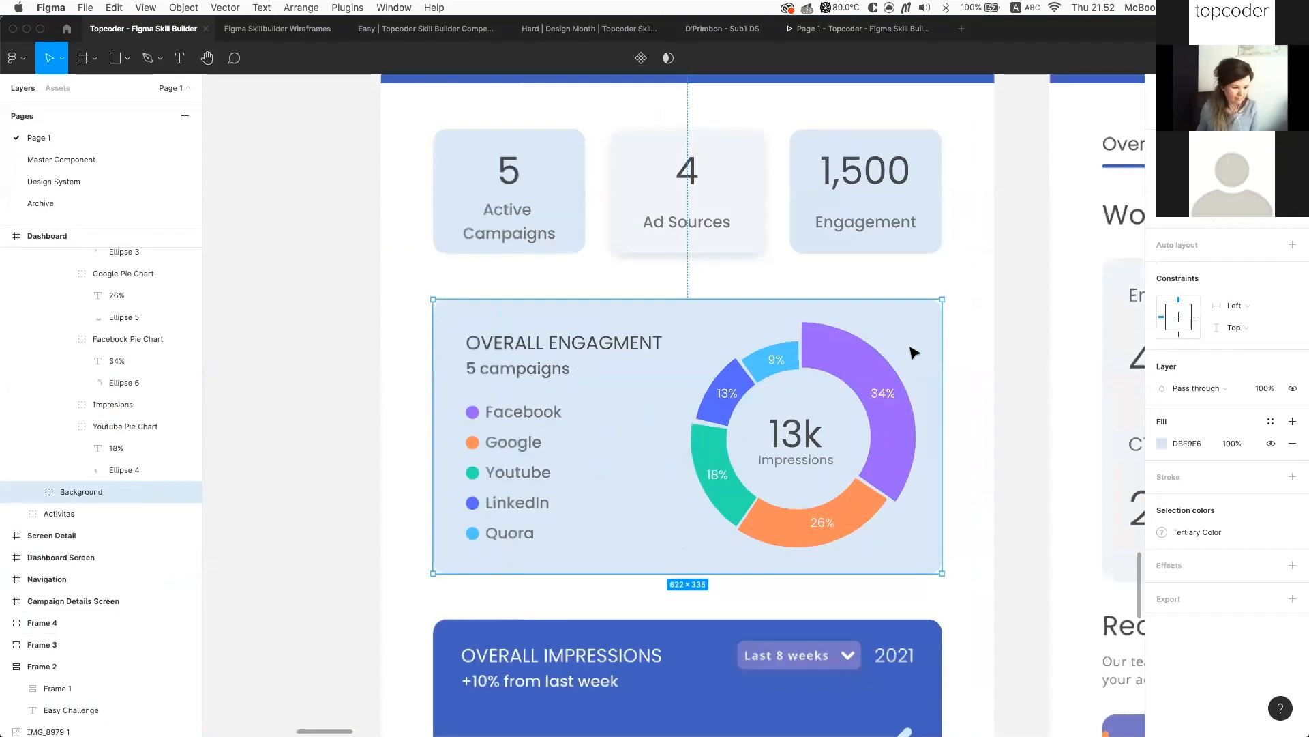
{"action": "scroll", "coordinate": [912, 351], "scroll_direction": "up", "scroll_amount": 3}
{"action": "scroll", "coordinate": [804, 300], "scroll_direction": "down", "scroll_amount": 6}
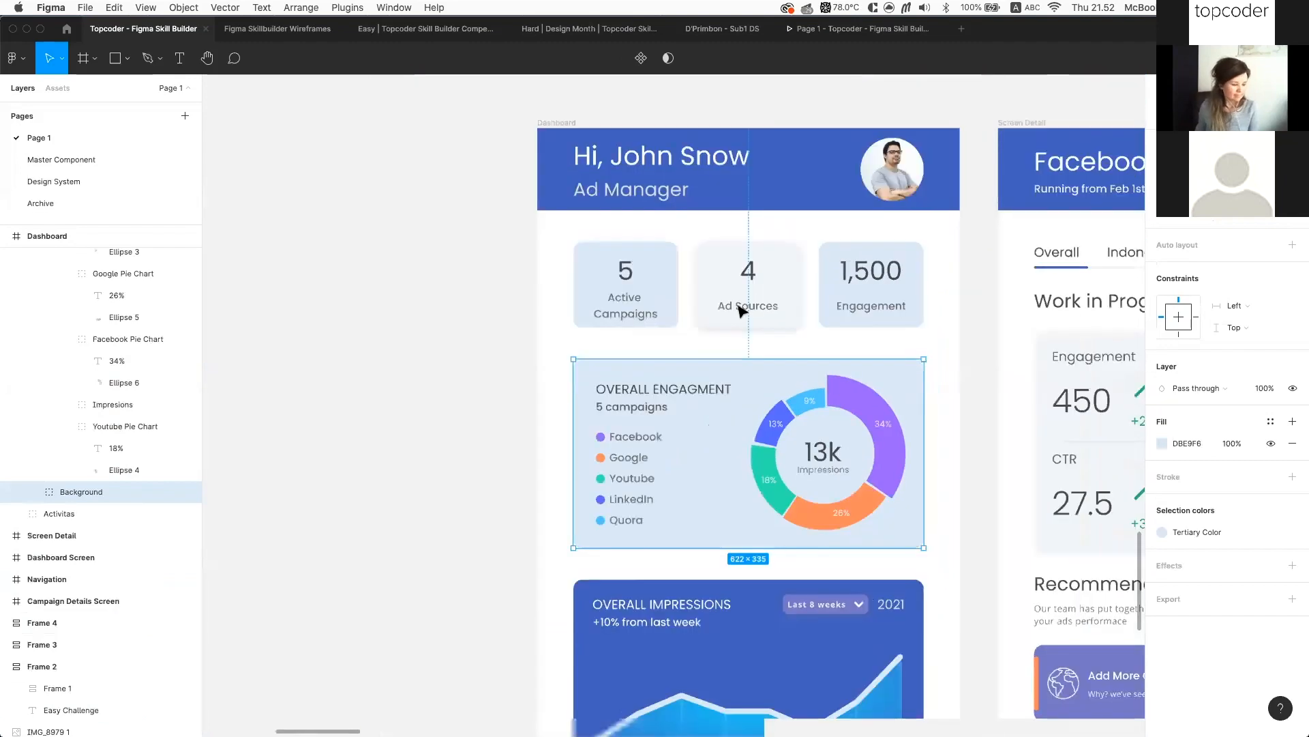
{"action": "scroll", "coordinate": [664, 304], "scroll_direction": "up", "scroll_amount": 4}
{"action": "scroll", "coordinate": [768, 321], "scroll_direction": "up", "scroll_amount": 3}
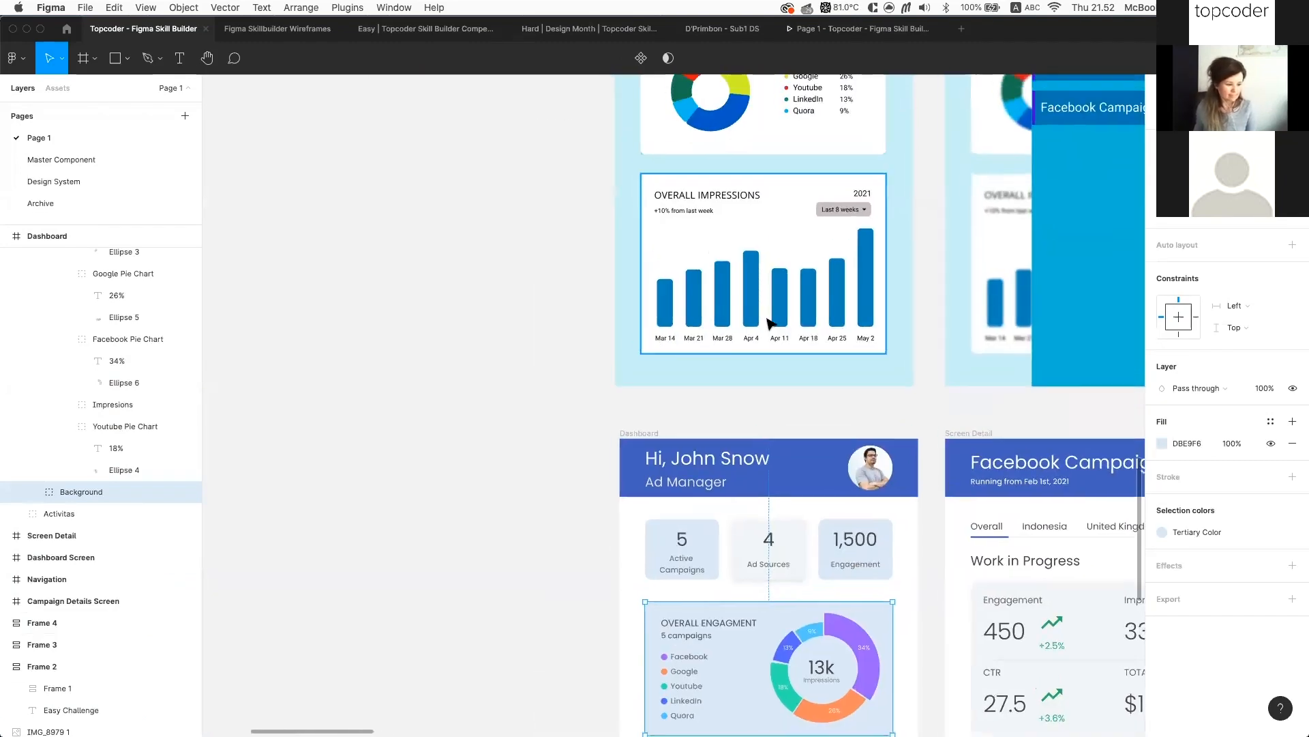
Select the Mar 14 impressions bar, then the wireframe chart's first bar
{"action": "left_click", "coordinate": [639, 301], "text": "super"}
{"action": "scroll", "coordinate": [748, 345], "scroll_direction": "up", "scroll_amount": 3}
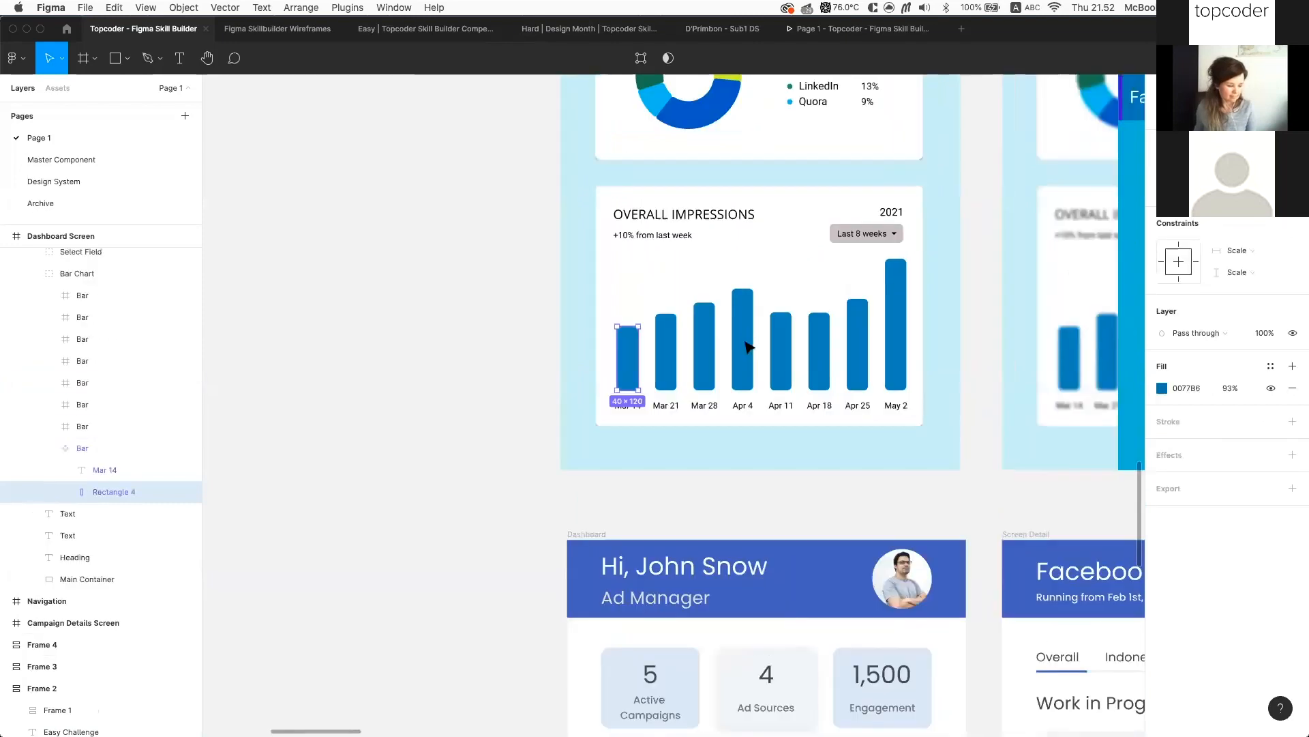
{"action": "key", "text": "Escape"}
{"action": "scroll", "coordinate": [738, 356], "scroll_direction": "up", "scroll_amount": 18}
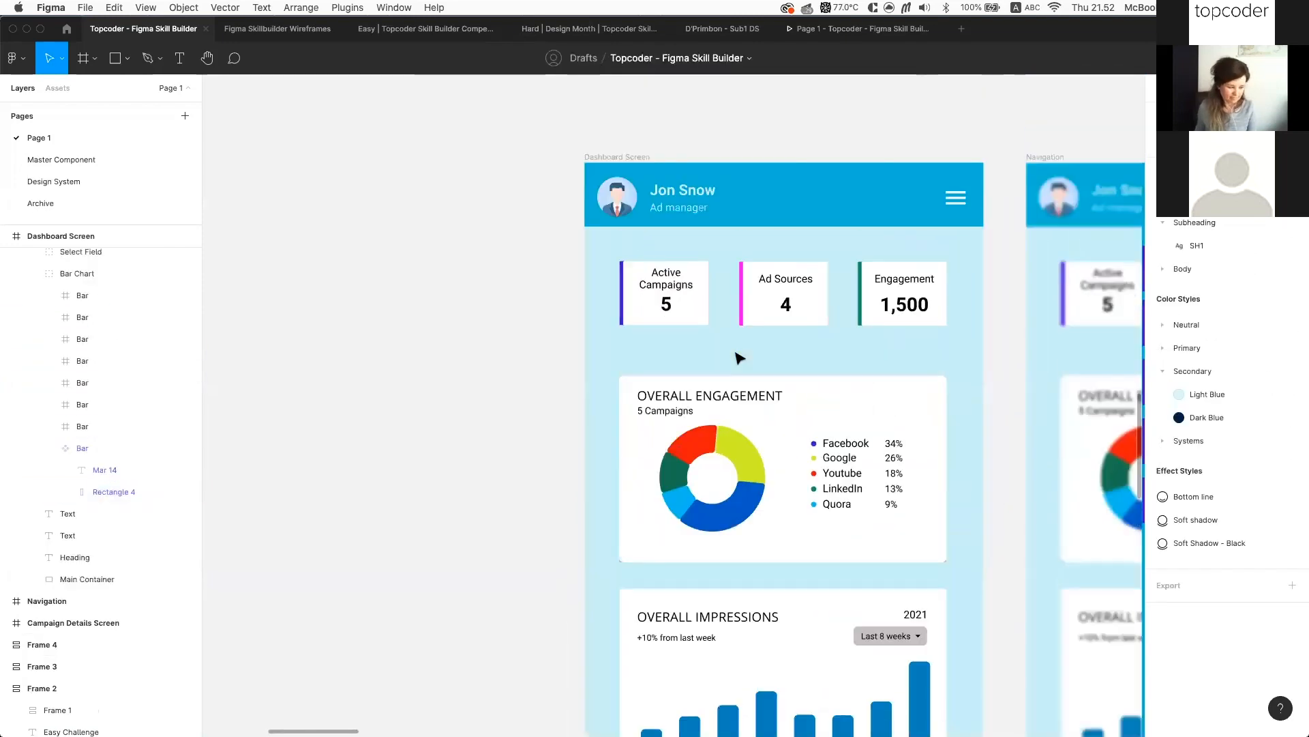
{"action": "scroll", "coordinate": [711, 349], "scroll_direction": "down", "scroll_amount": 6}
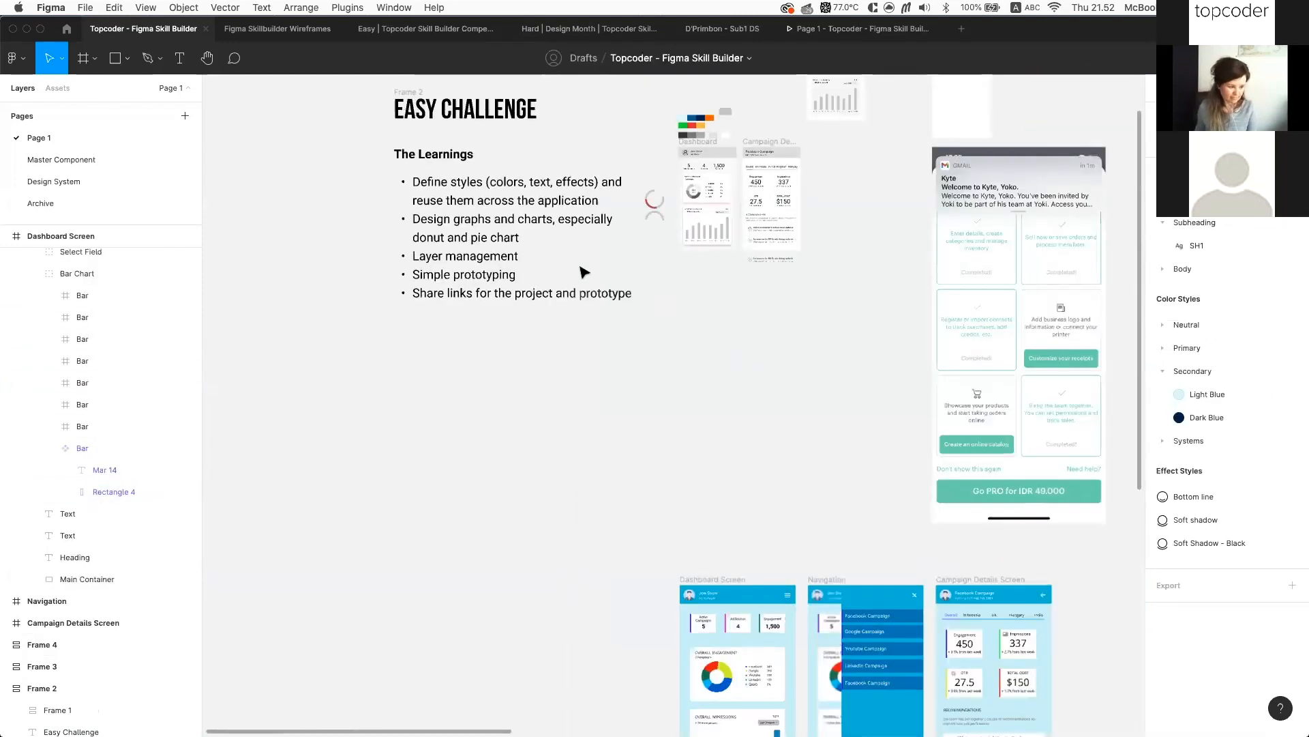
{"action": "scroll", "coordinate": [708, 341], "scroll_direction": "up", "scroll_amount": 6}
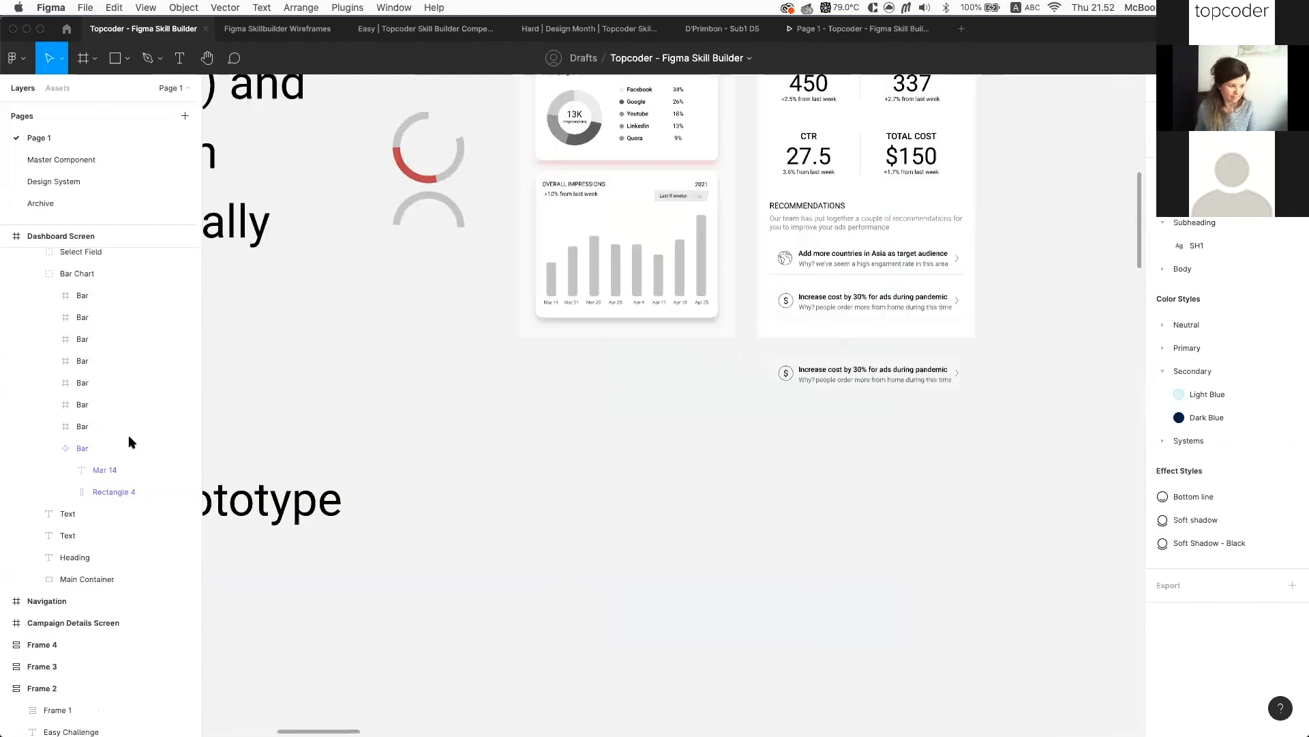
{"action": "left_click", "coordinate": [551, 281], "text": "super"}
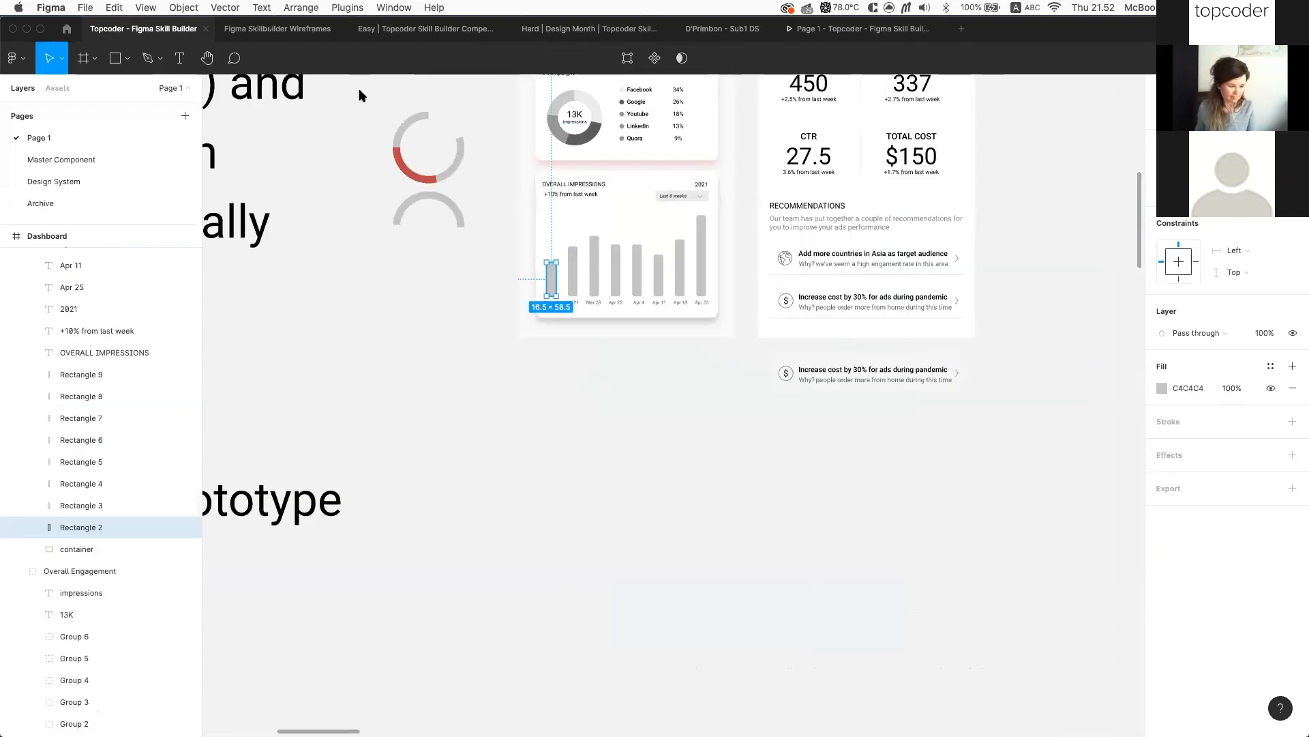
Browse the Plugins list for Chart and close it without running anything
{"action": "left_click", "coordinate": [347, 8]}
{"action": "mouse_move", "coordinate": [423, 128]}
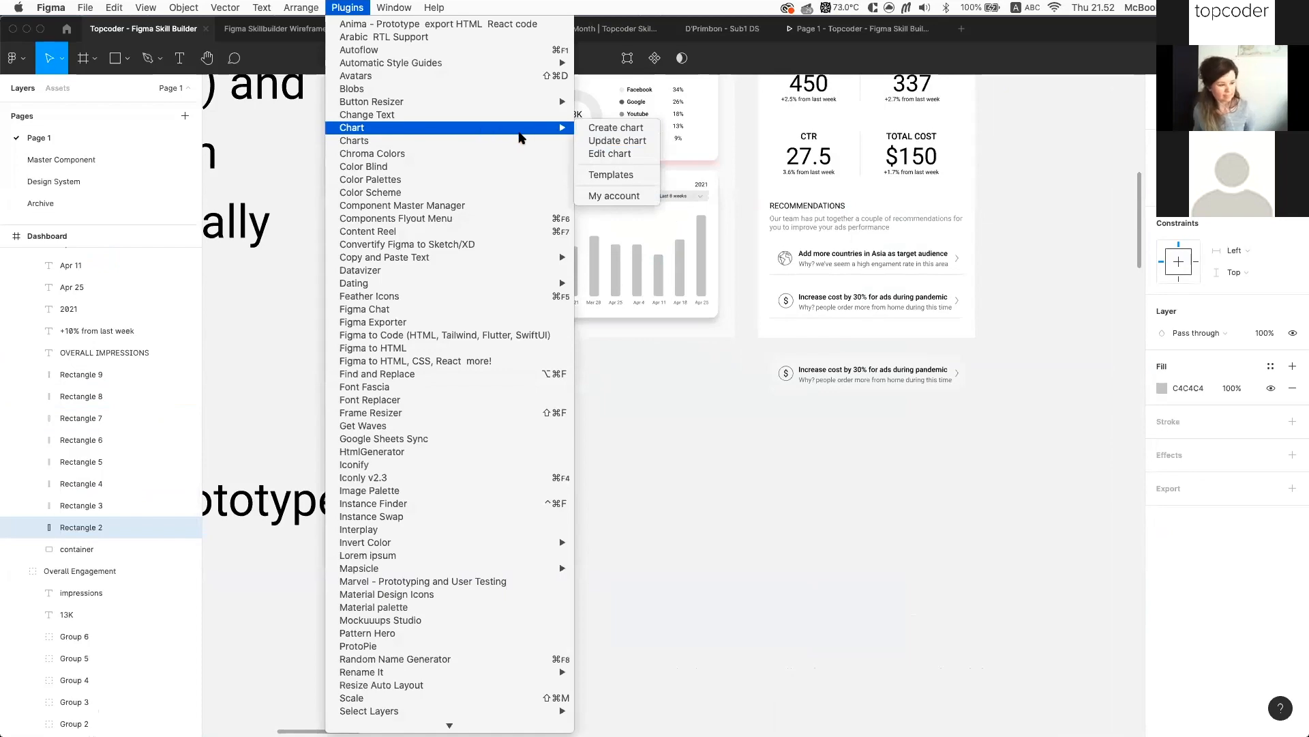
{"action": "left_click", "coordinate": [641, 409]}
{"action": "scroll", "coordinate": [641, 409], "scroll_direction": "up", "scroll_amount": 3}
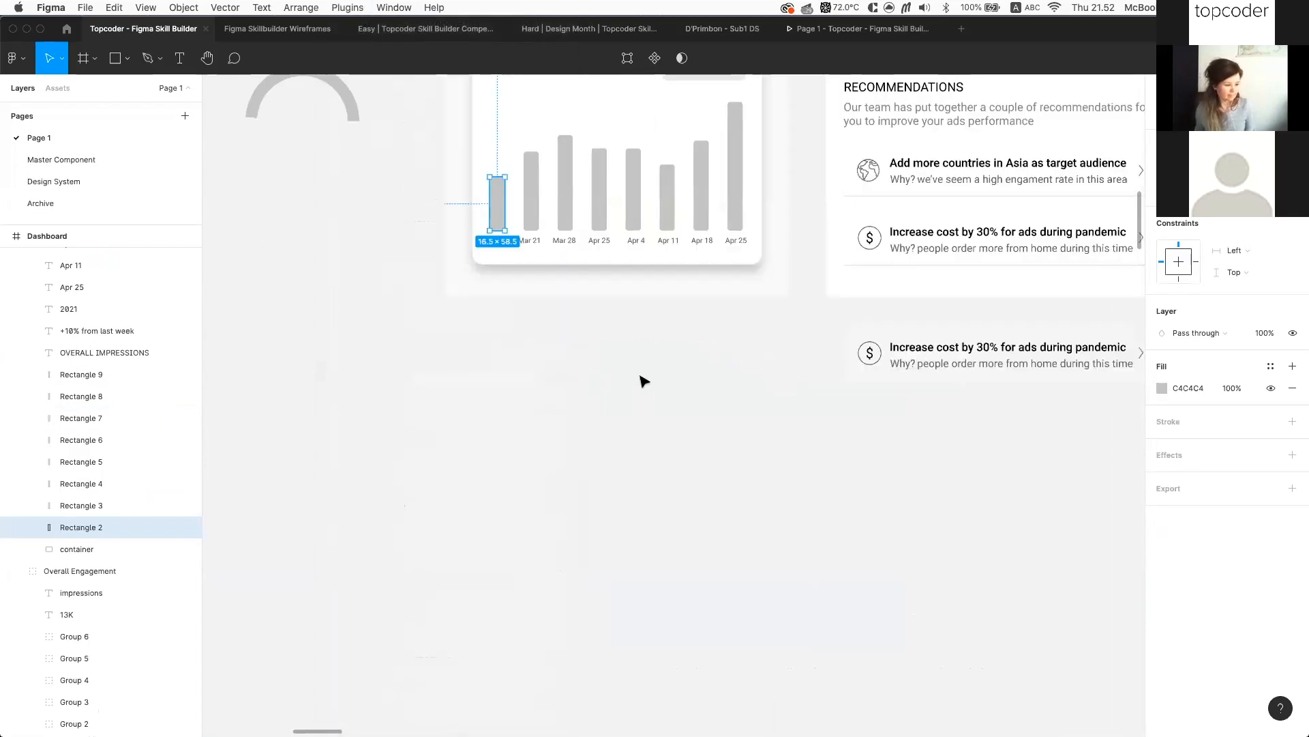
{"action": "scroll", "coordinate": [628, 375], "scroll_direction": "up", "scroll_amount": 5}
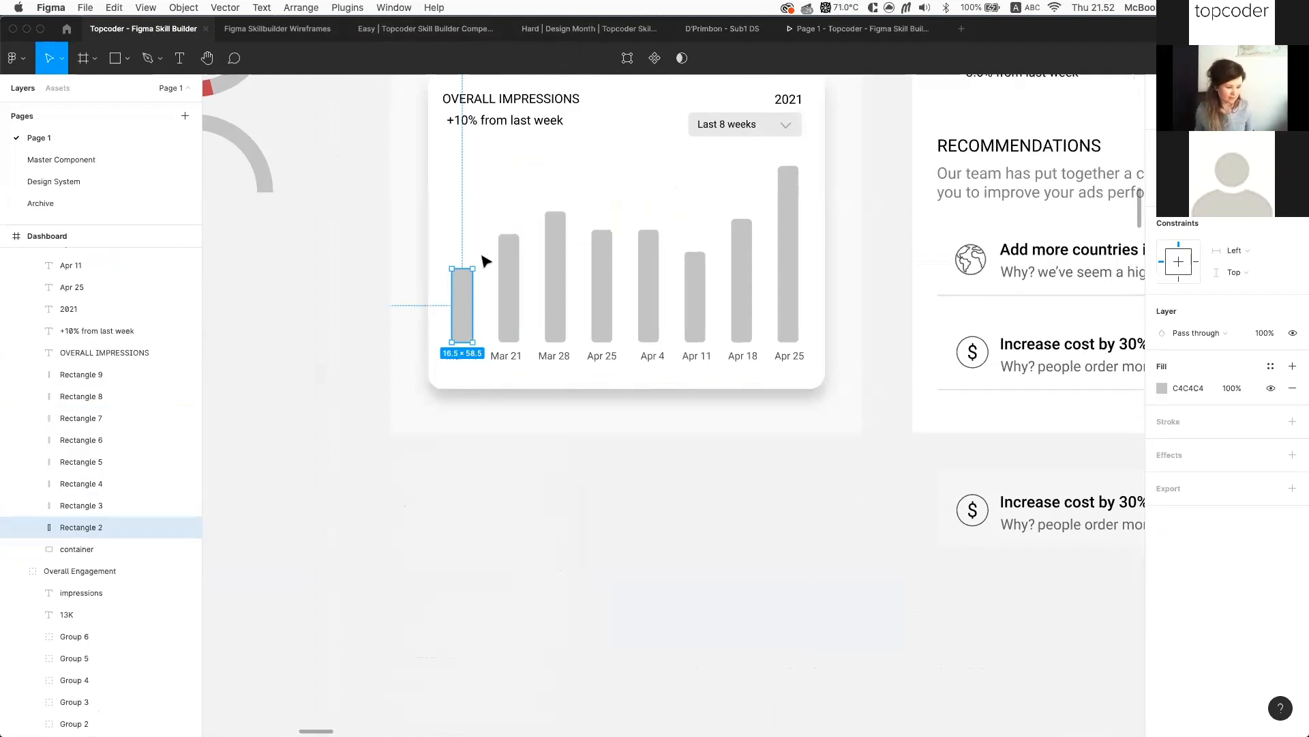
Select all eight Overall Impressions bars and wrap them in an auto layout frame
{"action": "left_click", "coordinate": [515, 294], "text": "shift"}
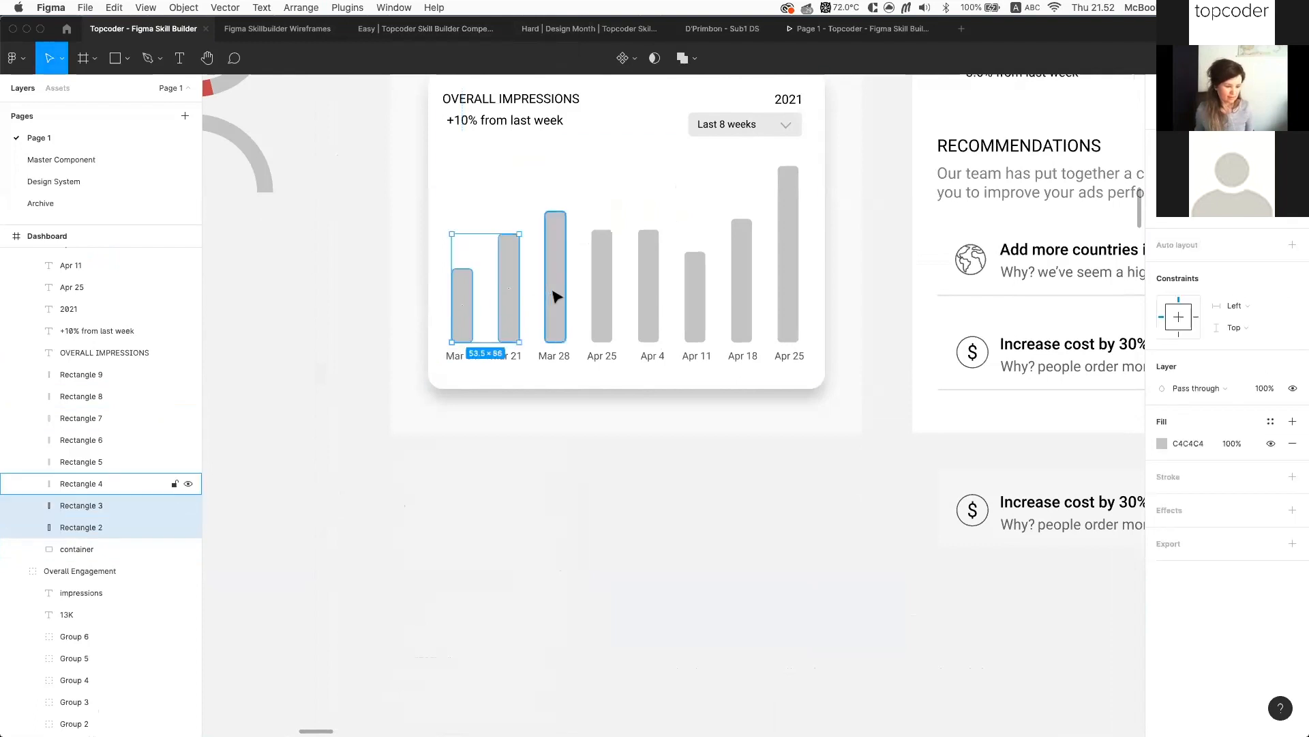
{"action": "left_click", "coordinate": [554, 293], "text": "shift"}
{"action": "left_click", "coordinate": [600, 295], "text": "shift"}
{"action": "left_click", "coordinate": [659, 290], "text": "shift"}
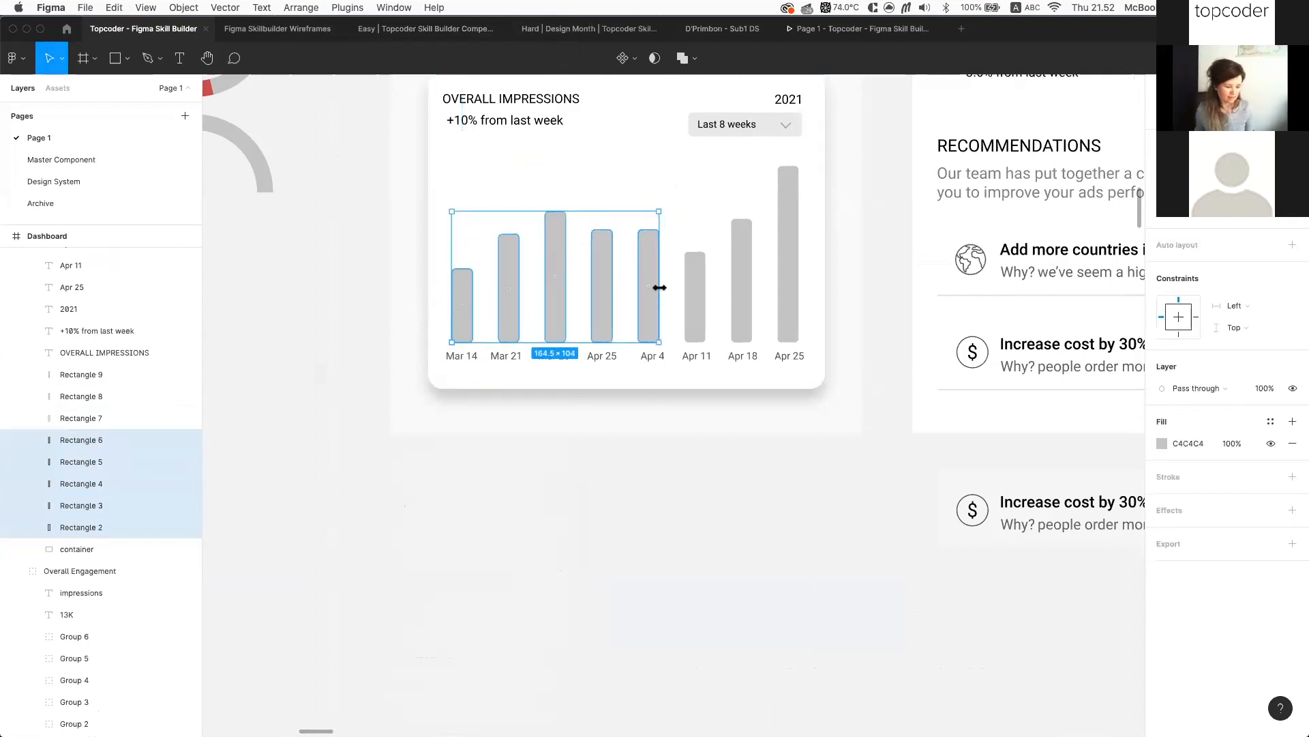
{"action": "left_click", "coordinate": [692, 296], "text": "shift"}
{"action": "left_click", "coordinate": [740, 300], "text": "shift"}
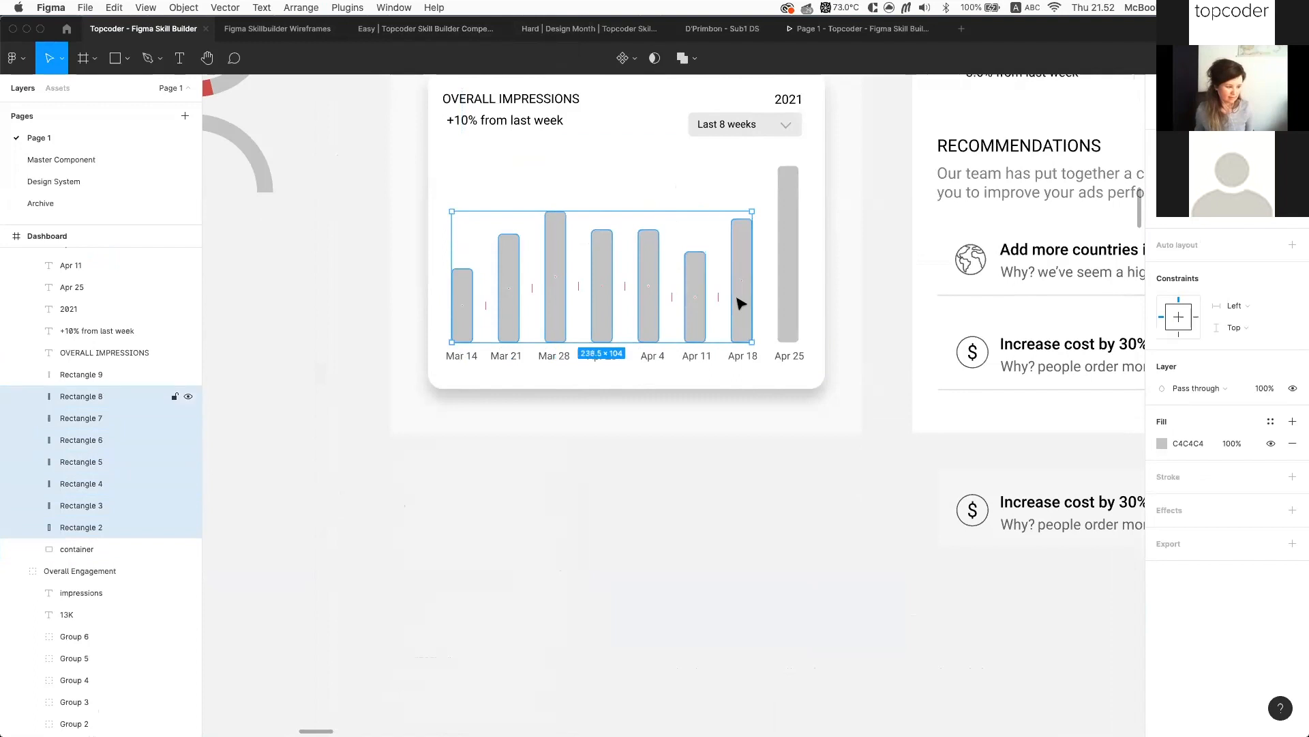
{"action": "left_click", "coordinate": [788, 295], "text": "shift"}
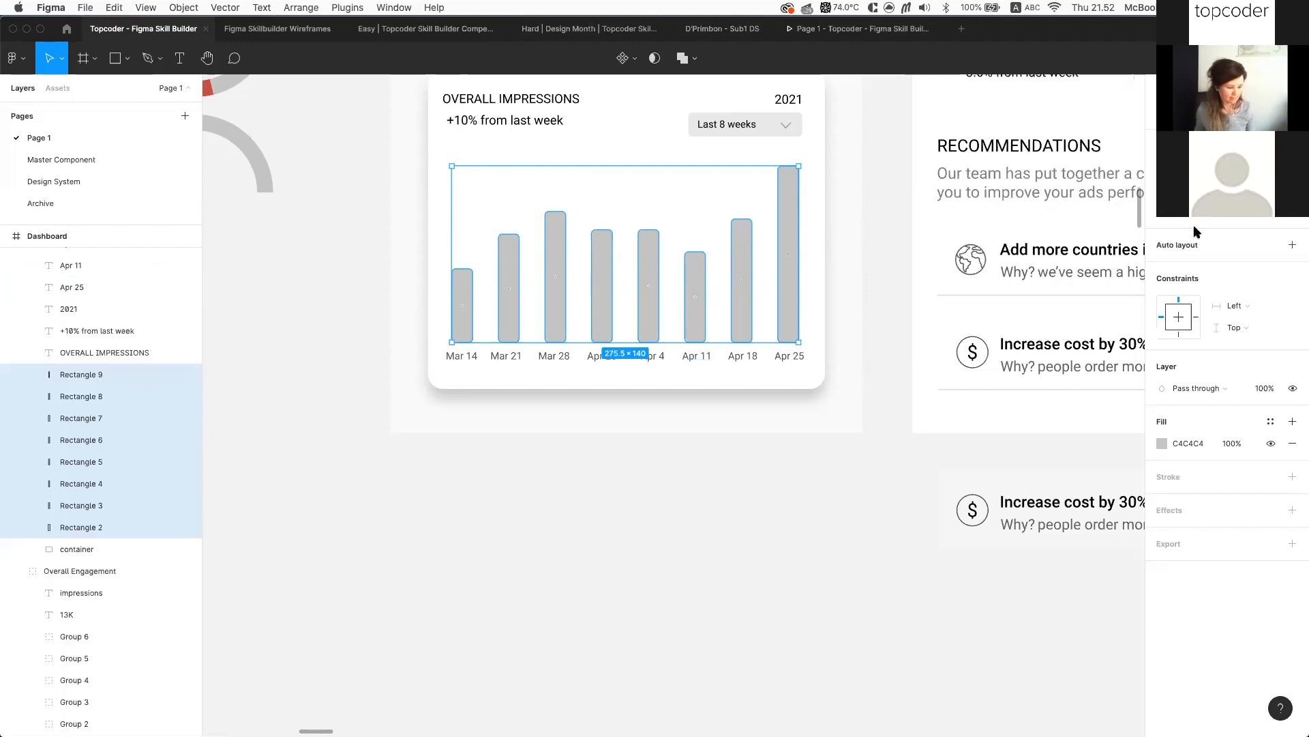
{"action": "left_click", "coordinate": [1293, 250]}
Align Frame 30's bars to the bottom of the frame
{"action": "left_click", "coordinate": [1293, 289]}
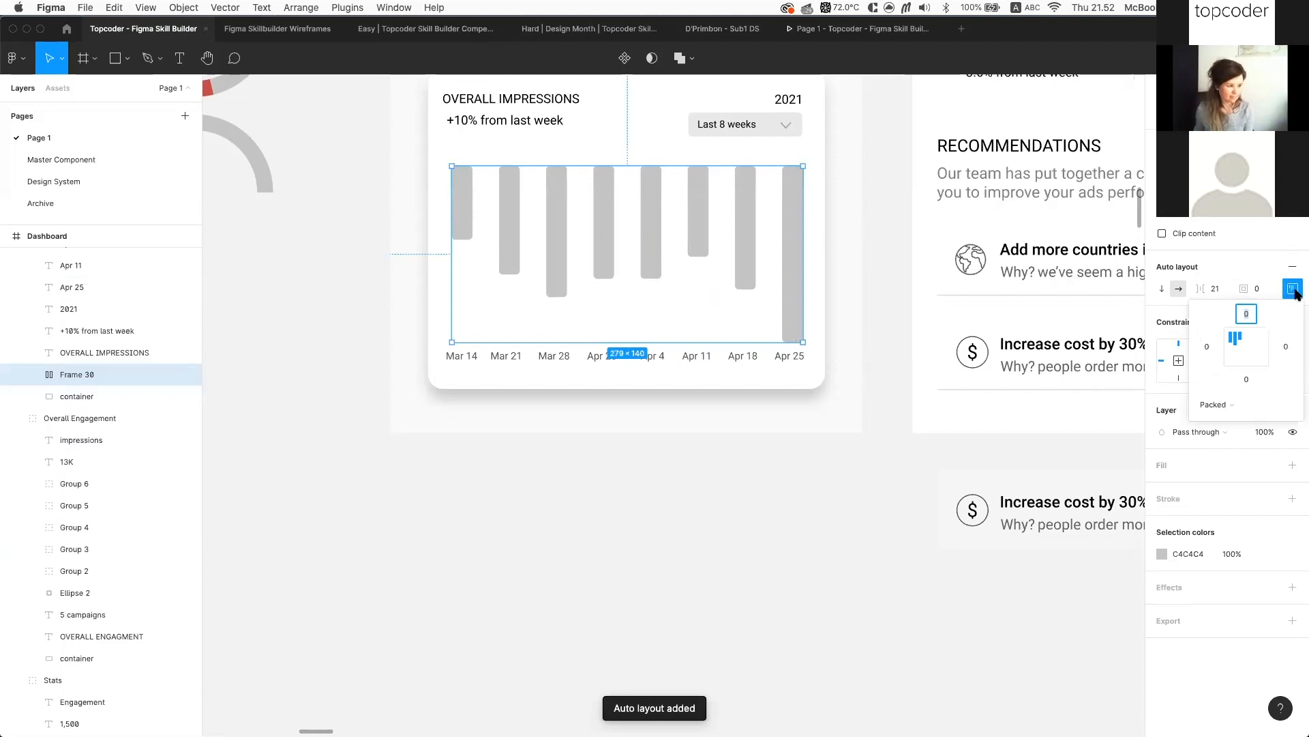
{"action": "left_click", "coordinate": [1247, 366]}
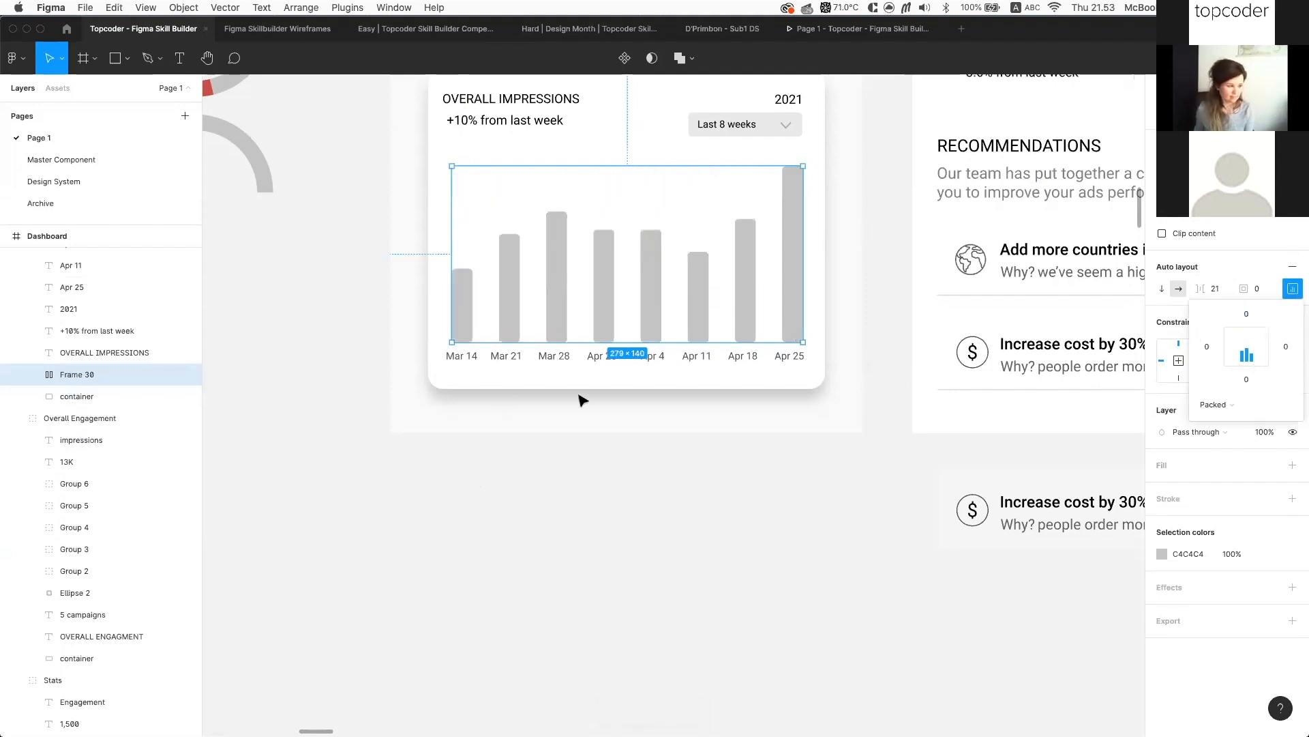
{"action": "key", "text": "Escape"}
Select the eight bars inside Frame 30 and make them narrower
{"action": "double_click", "coordinate": [743, 318]}
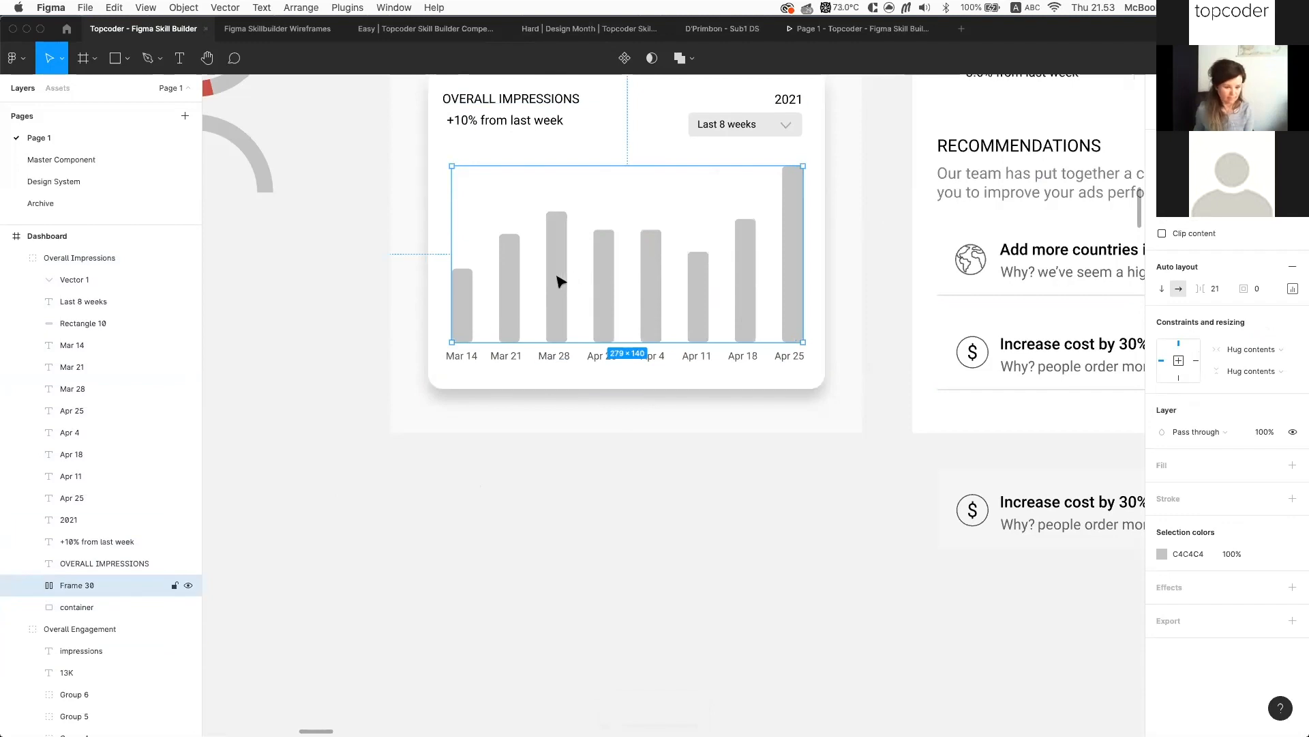
{"action": "left_click", "coordinate": [30, 586]}
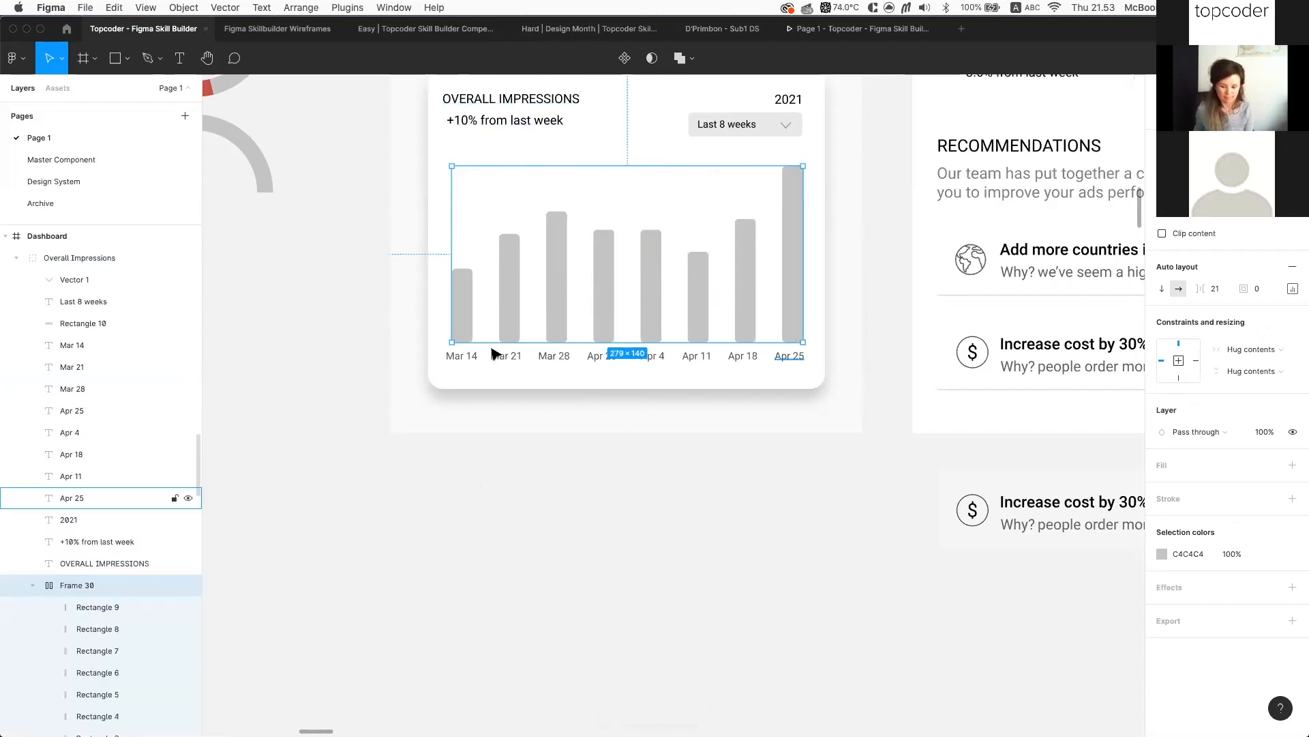
{"action": "scroll", "coordinate": [150, 546], "scroll_direction": "down", "scroll_amount": 5}
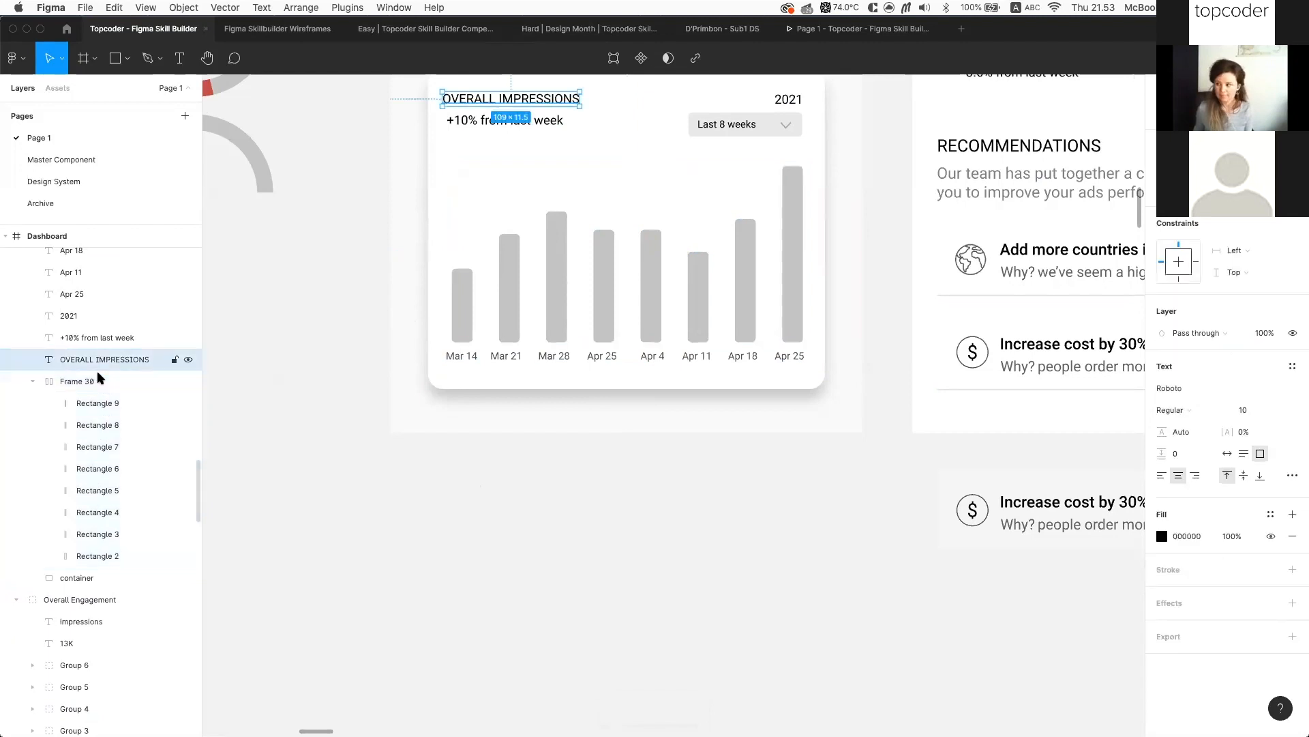
{"action": "left_click", "coordinate": [32, 382]}
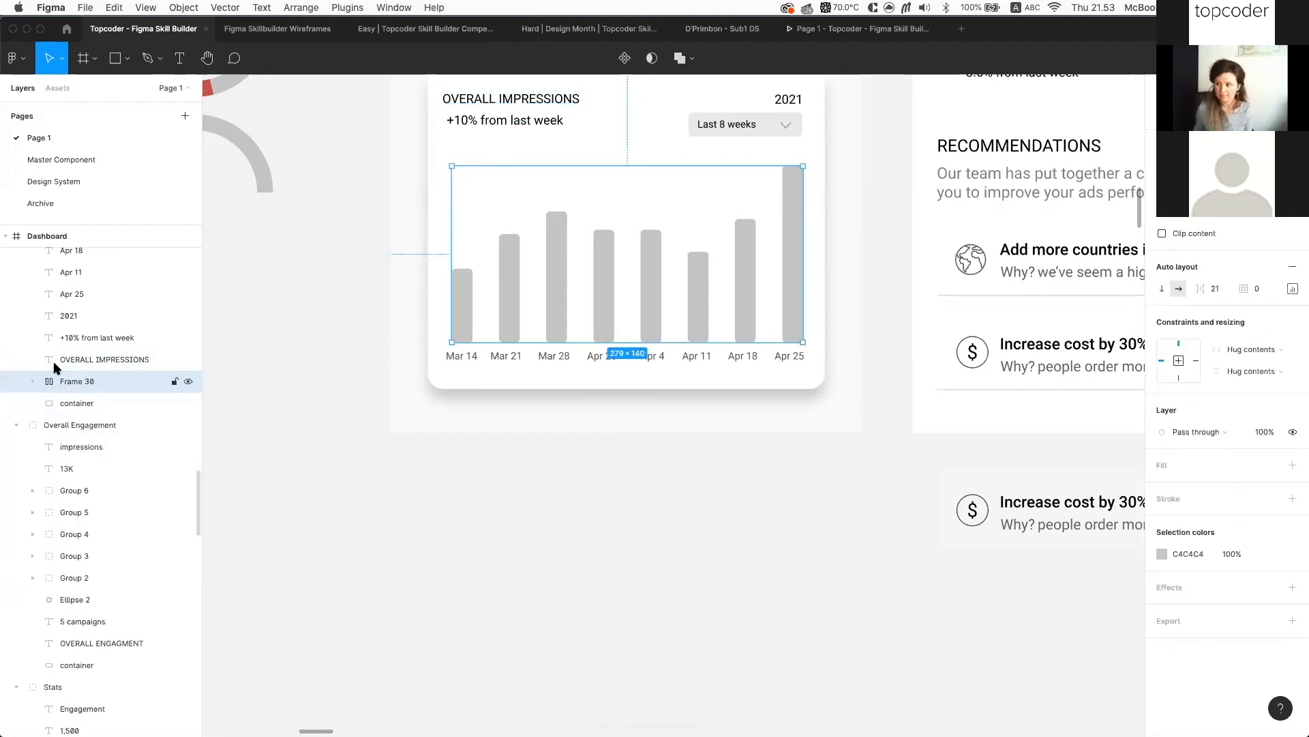
{"action": "key", "text": "Return"}
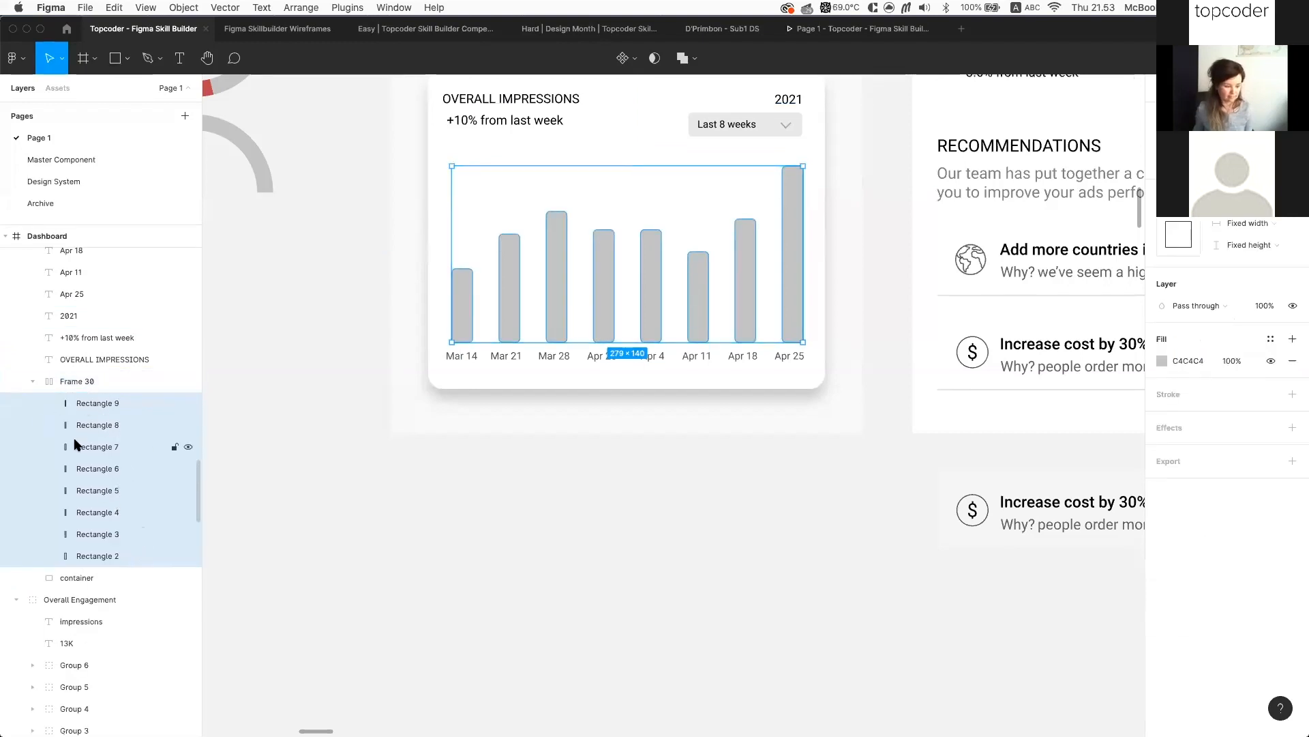
{"action": "left_click_drag", "start_coordinate": [600, 342], "coordinate": [637, 292]}
{"action": "key", "text": "super+z"}
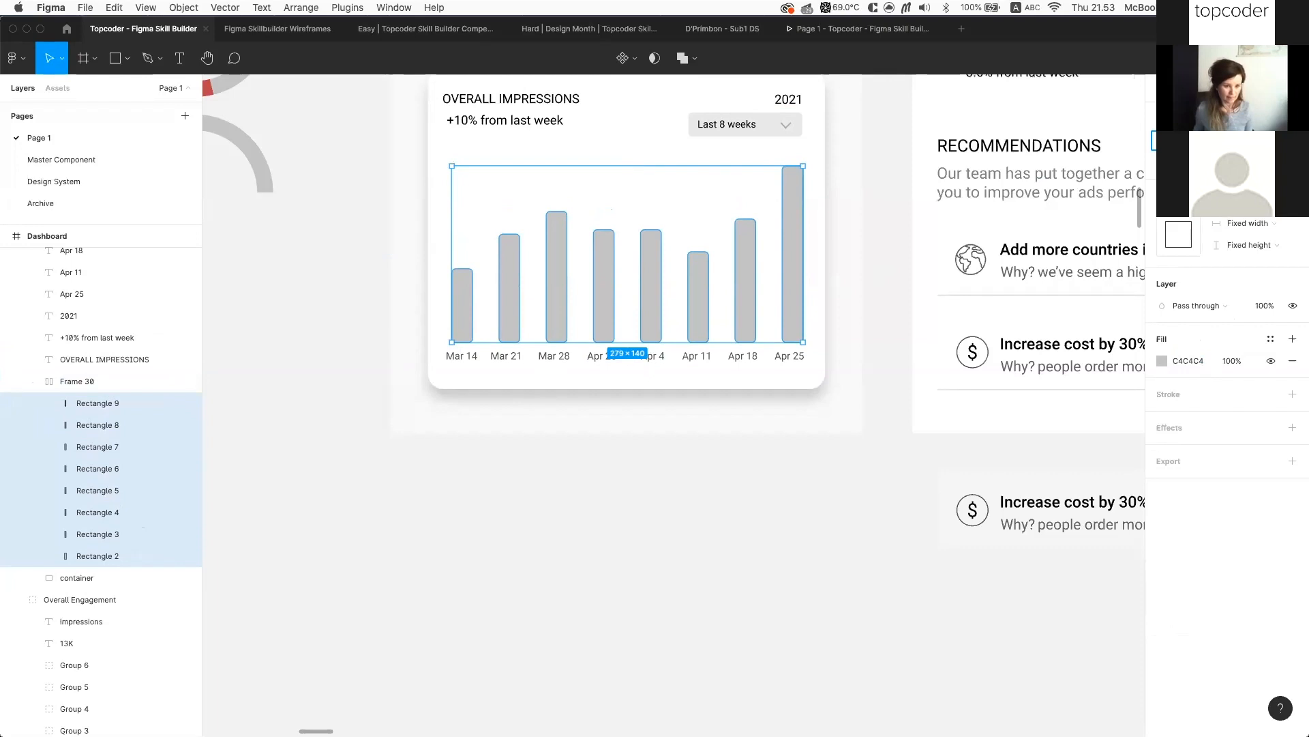
{"action": "left_click_drag", "start_coordinate": [803, 341], "coordinate": [738, 342]}
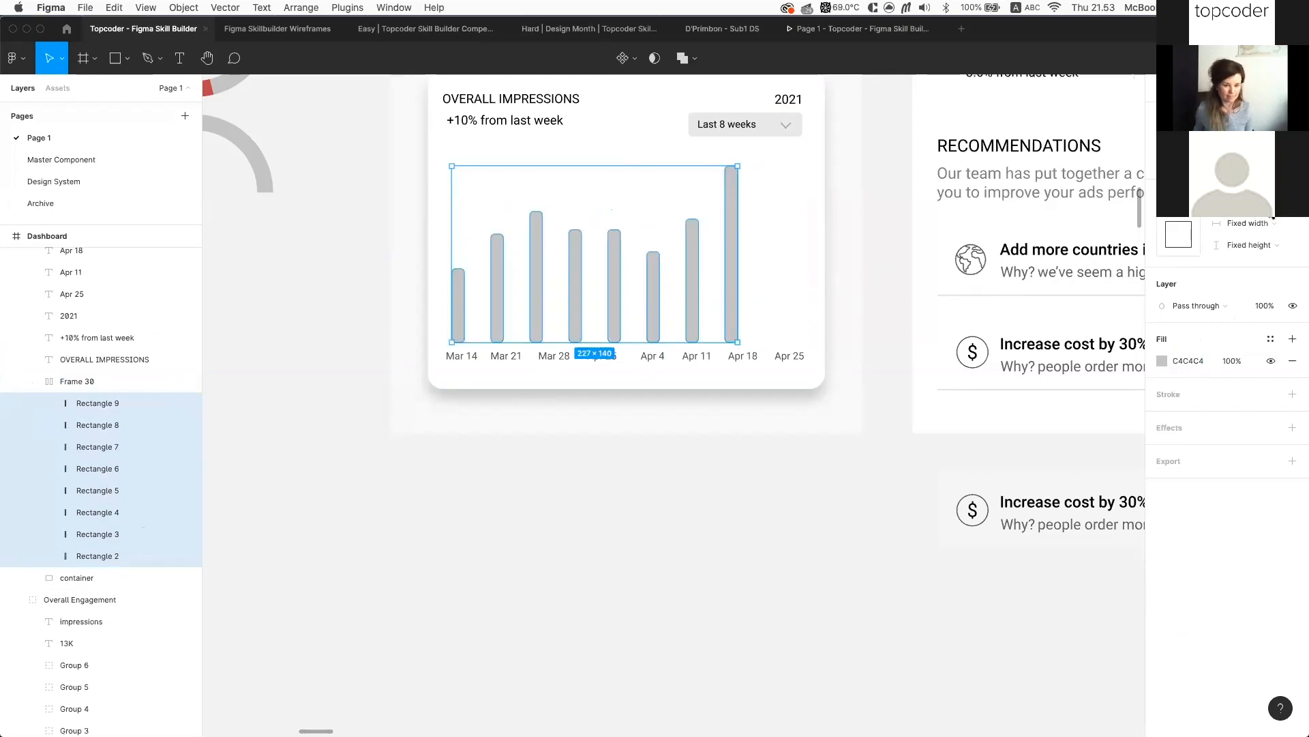
Set Frame 30's auto layout spacing to about 27 so bars span Mar 14–Apr 25
{"action": "left_click", "coordinate": [120, 381]}
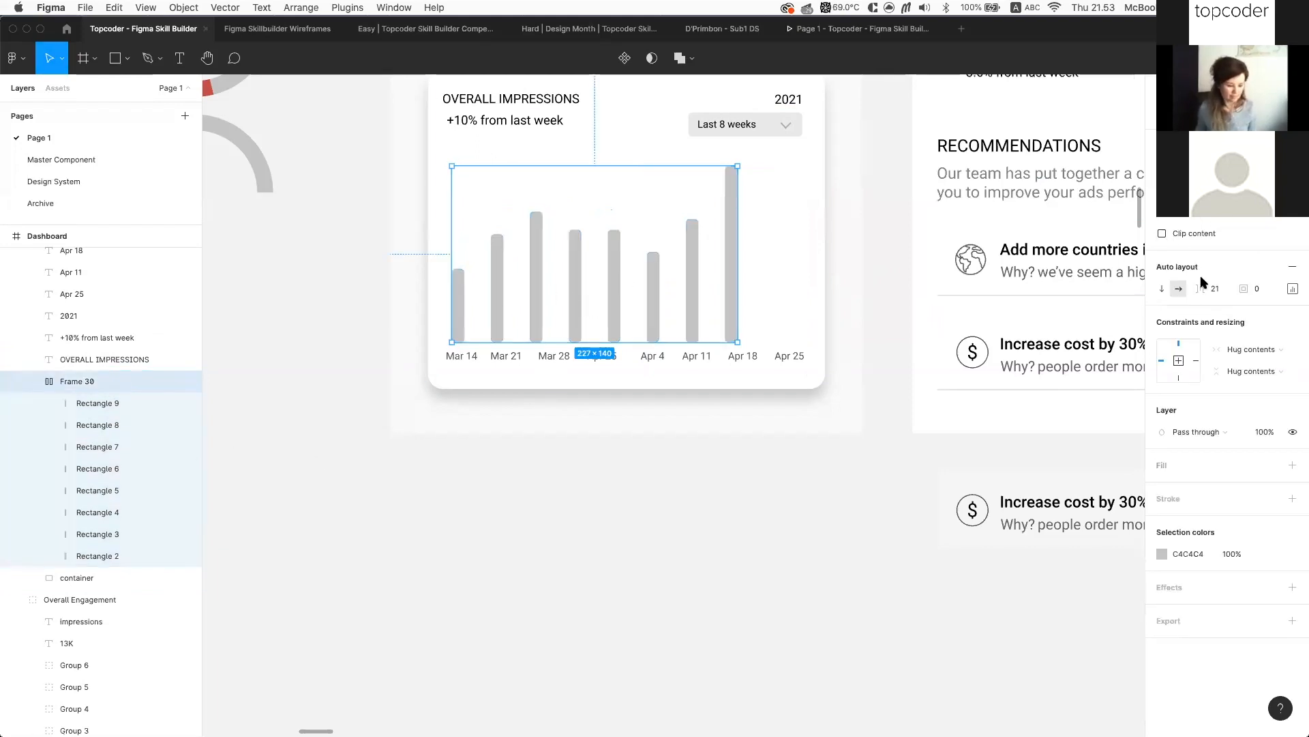
{"action": "left_click", "coordinate": [1219, 288]}
{"action": "key", "text": "Up"}
{"action": "key", "text": "Up"}
{"action": "key", "text": "Up"}
{"action": "key", "text": "Up"}
{"action": "key", "text": "Up"}
{"action": "key", "text": "Up"}
{"action": "key", "text": "Up"}
{"action": "key", "text": "Up"}
{"action": "key", "text": "Down"}
{"action": "key", "text": "Down"}
{"action": "key", "text": "Up"}
{"action": "key", "text": "Down"}
{"action": "key", "text": "Down"}
{"action": "key", "text": "Down"}
{"action": "key", "text": "Down"}
{"action": "key", "text": "Down"}
{"action": "key", "text": "Down"}
{"action": "key", "text": "Down"}
{"action": "key", "text": "Down"}
{"action": "key", "text": "Down"}
{"action": "key", "text": "Down"}
{"action": "key", "text": "Down"}
{"action": "key", "text": "Down"}
{"action": "key", "text": "Down"}
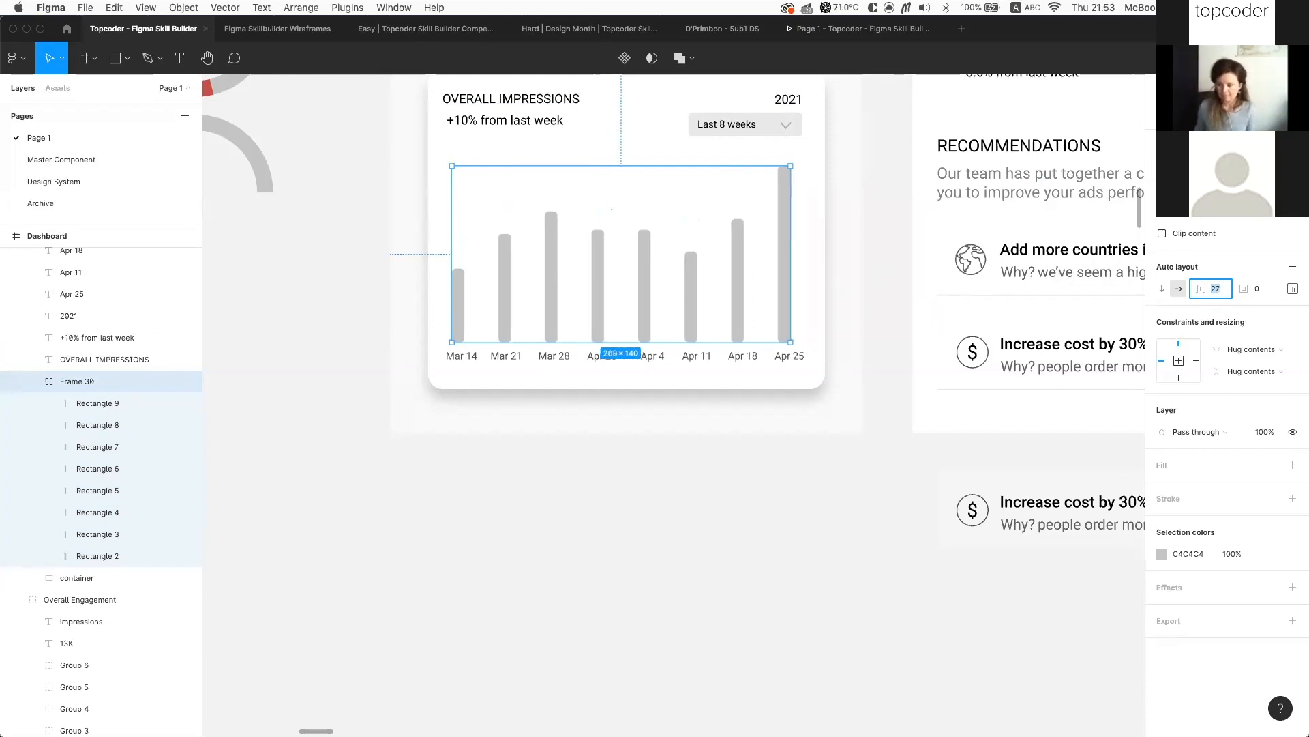
{"action": "key", "text": "Up"}
{"action": "key", "text": "Up"}
{"action": "key", "text": "Up"}
{"action": "key", "text": "Up"}
{"action": "key", "text": "Up"}
{"action": "key", "text": "Up"}
{"action": "key", "text": "Up"}
{"action": "key", "text": "Up"}
{"action": "key", "text": "Up"}
{"action": "key", "text": "Up"}
{"action": "key", "text": "Up"}
{"action": "key", "text": "Up"}
{"action": "key", "text": "Up"}
{"action": "key", "text": "Up"}
{"action": "key", "text": "Up"}
{"action": "key", "text": "Up"}
{"action": "key", "text": "Down"}
{"action": "key", "text": "Down"}
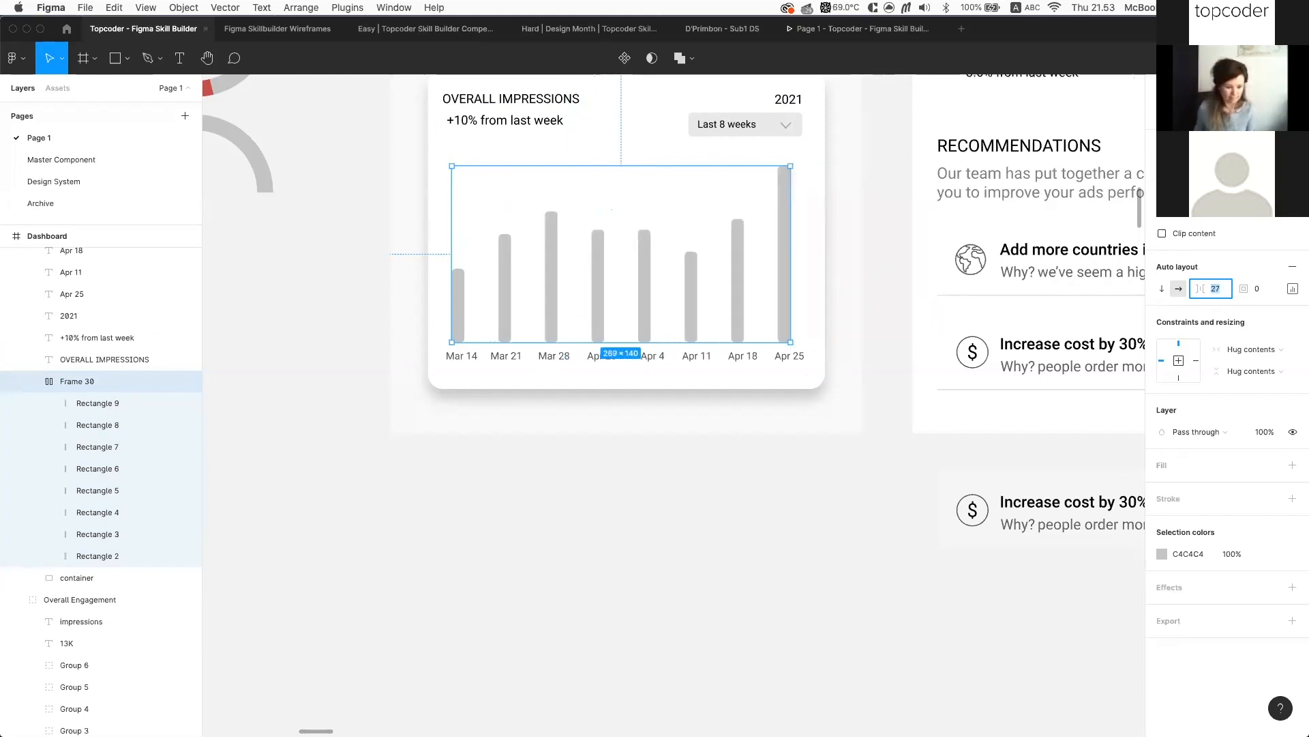
{"action": "key", "text": "Down"}
Fill the Dashboard header rectangle with the Primary/Dark Navy colour style
{"action": "scroll", "coordinate": [575, 598], "scroll_direction": "down", "scroll_amount": 5}
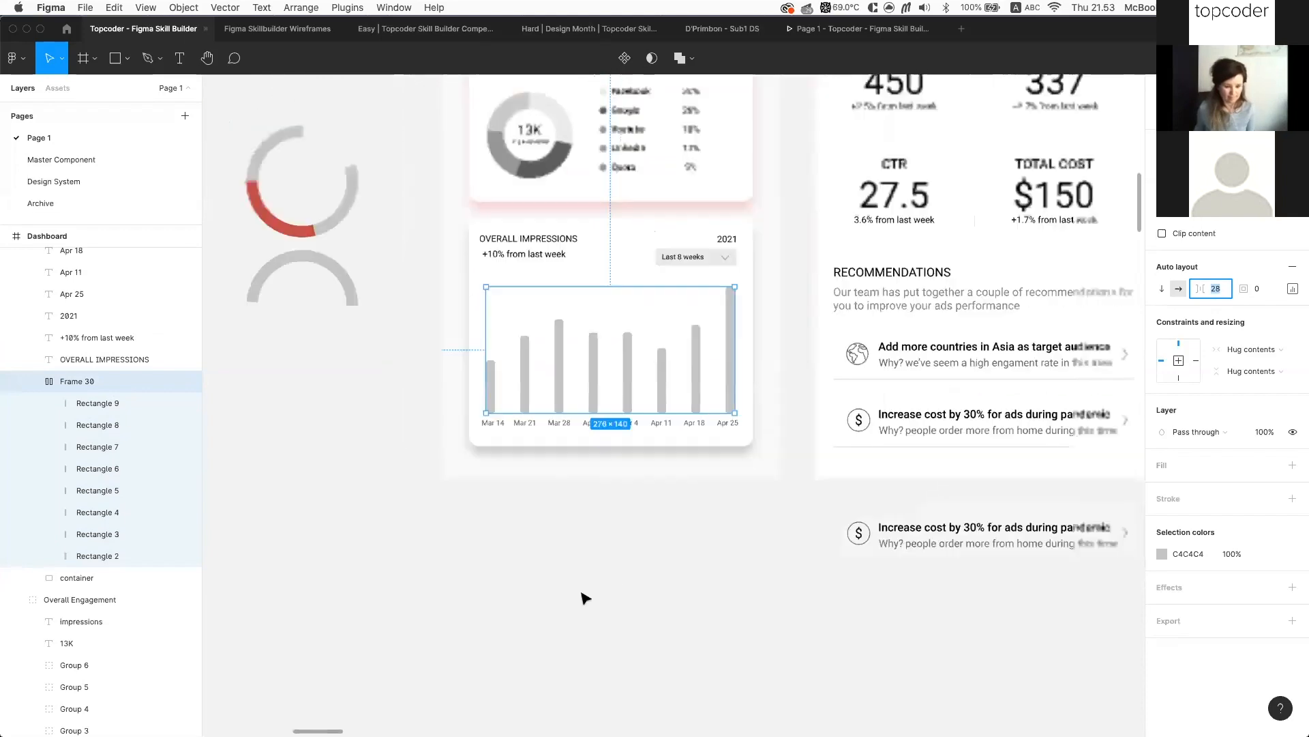
{"action": "scroll", "coordinate": [588, 488], "scroll_direction": "up", "scroll_amount": 3}
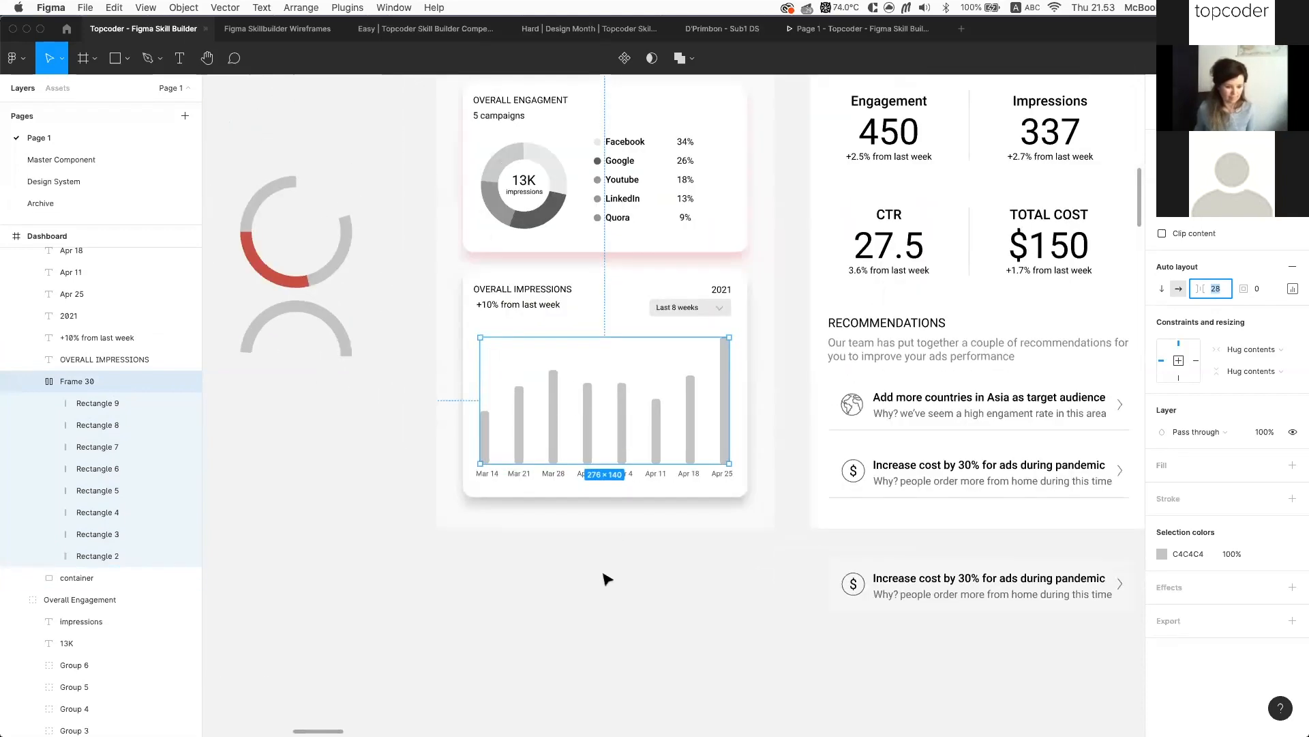
{"action": "left_click", "coordinate": [605, 576]}
{"action": "scroll", "coordinate": [605, 576], "scroll_direction": "down", "scroll_amount": 6}
{"action": "scroll", "coordinate": [605, 578], "scroll_direction": "down", "scroll_amount": 3}
{"action": "scroll", "coordinate": [605, 578], "scroll_direction": "left", "scroll_amount": 3}
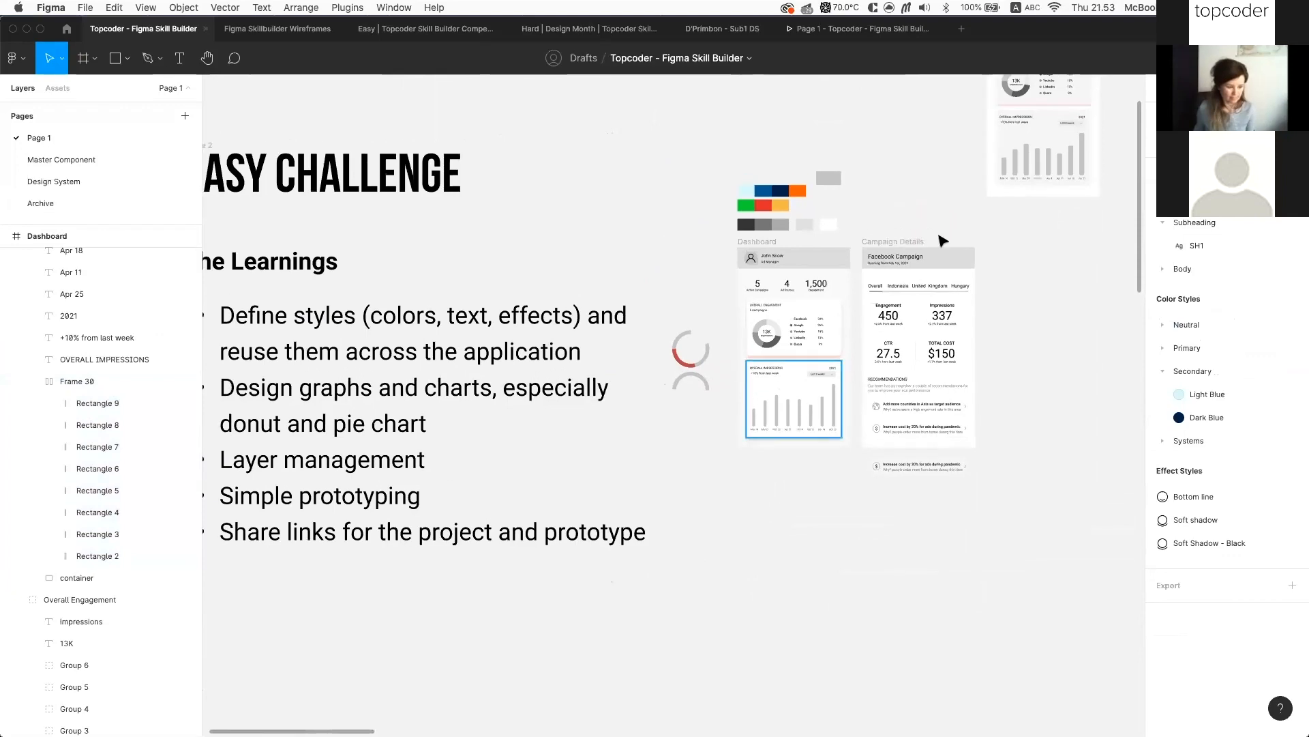
{"action": "scroll", "coordinate": [775, 191], "scroll_direction": "up", "scroll_amount": 5}
{"action": "left_click", "coordinate": [790, 332]}
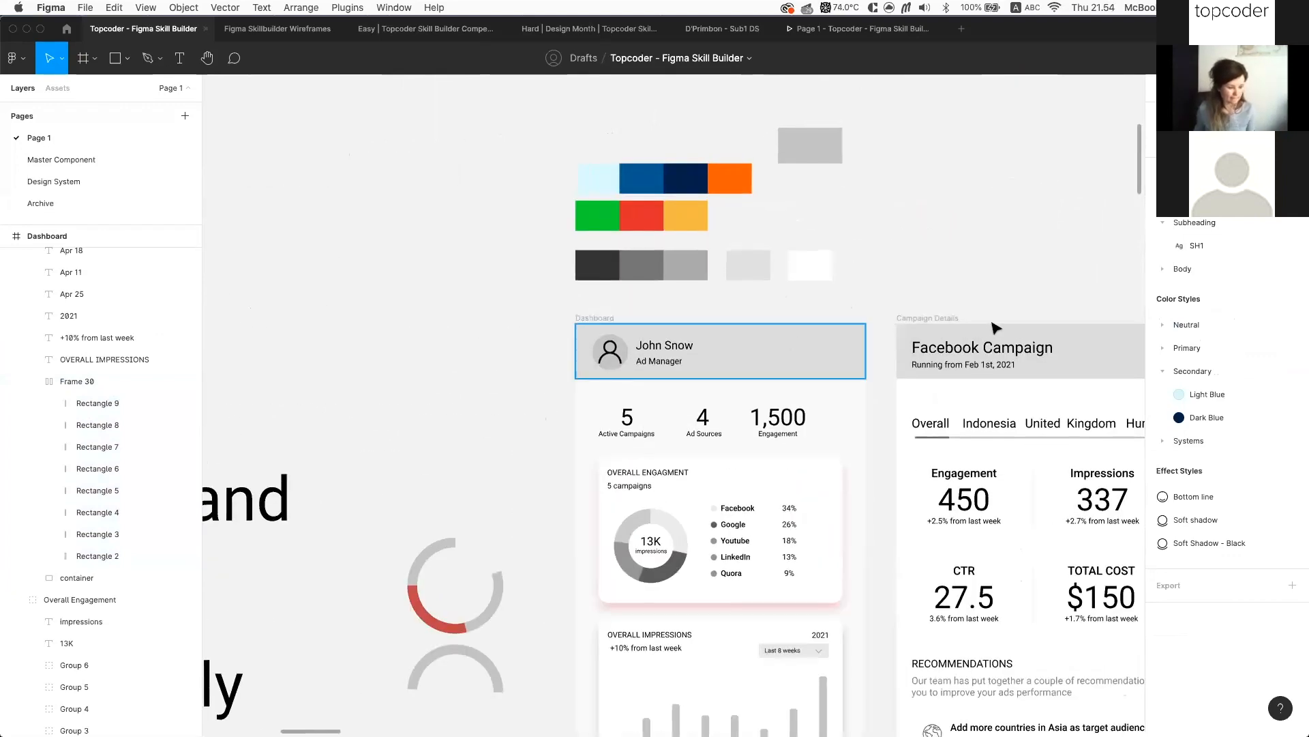
{"action": "scroll", "coordinate": [989, 341], "scroll_direction": "right", "scroll_amount": 5}
{"action": "left_click", "coordinate": [1270, 366]}
{"action": "scroll", "coordinate": [1214, 491], "scroll_direction": "down", "scroll_amount": 1}
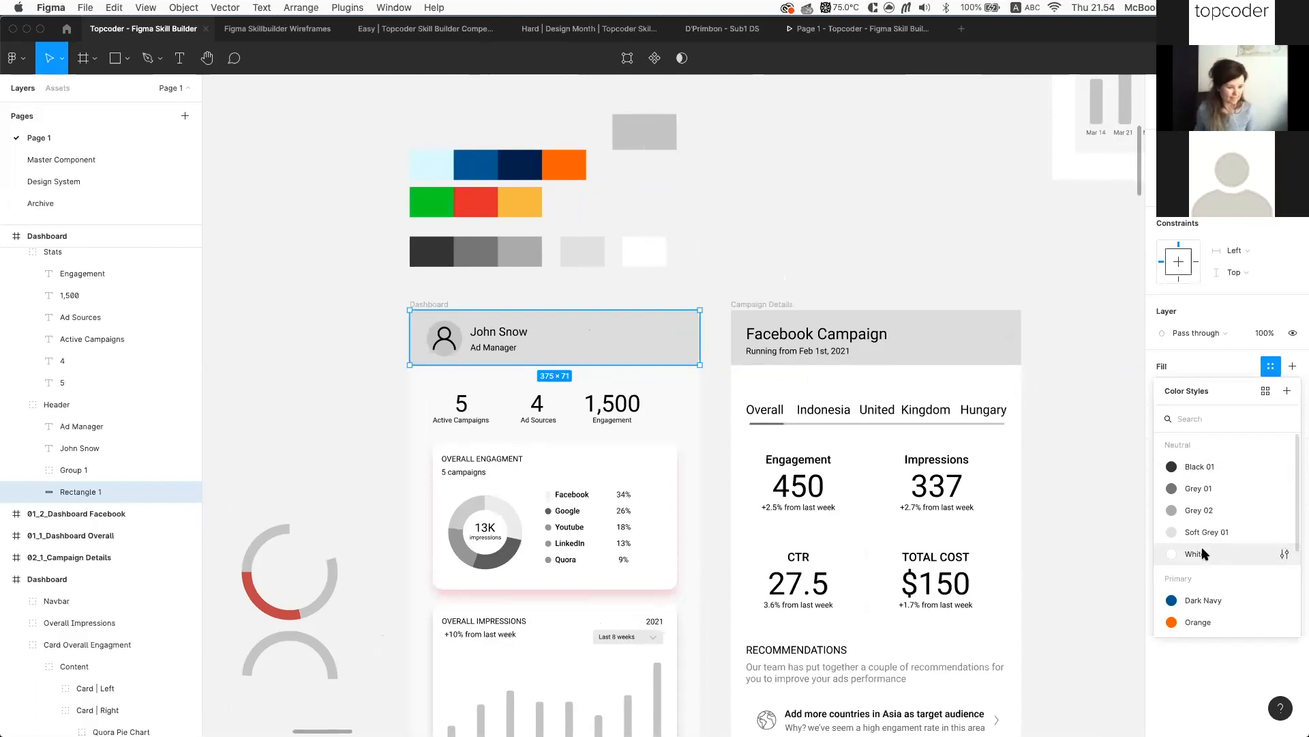
{"action": "scroll", "coordinate": [1203, 554], "scroll_direction": "down", "scroll_amount": 3}
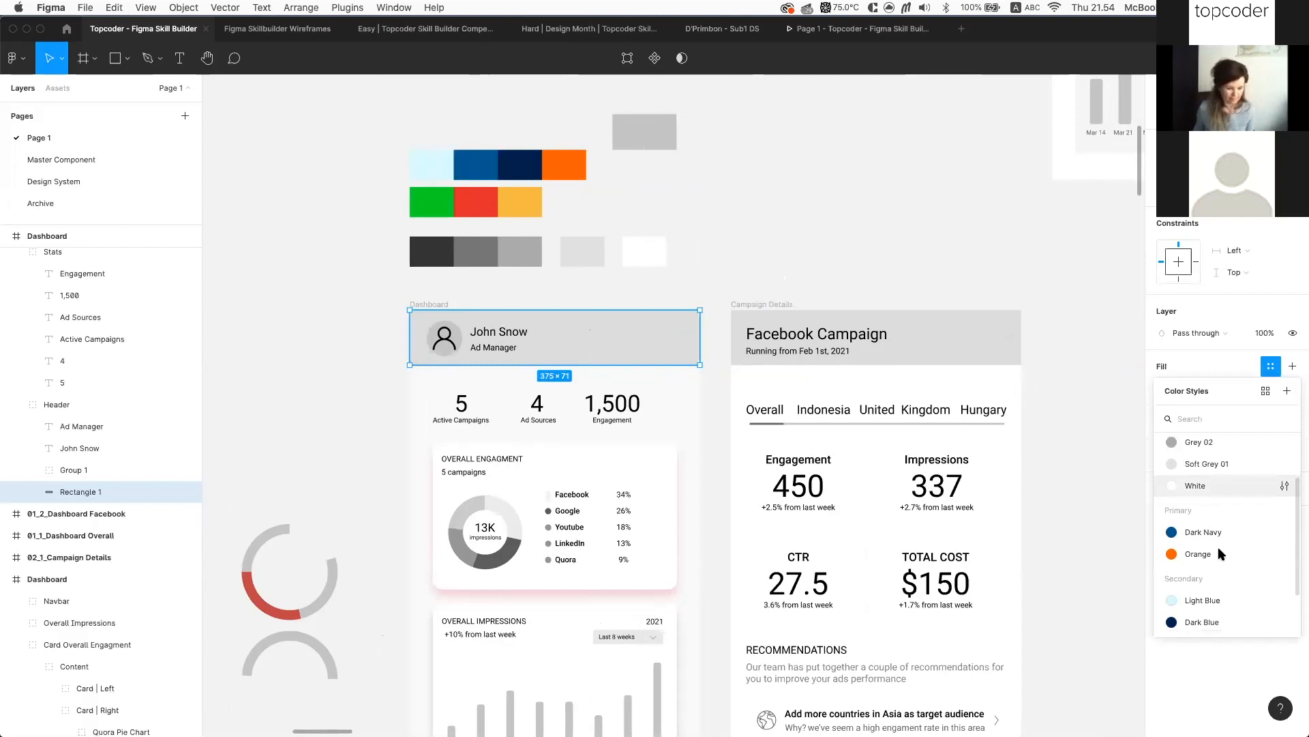
{"action": "left_click", "coordinate": [1230, 537]}
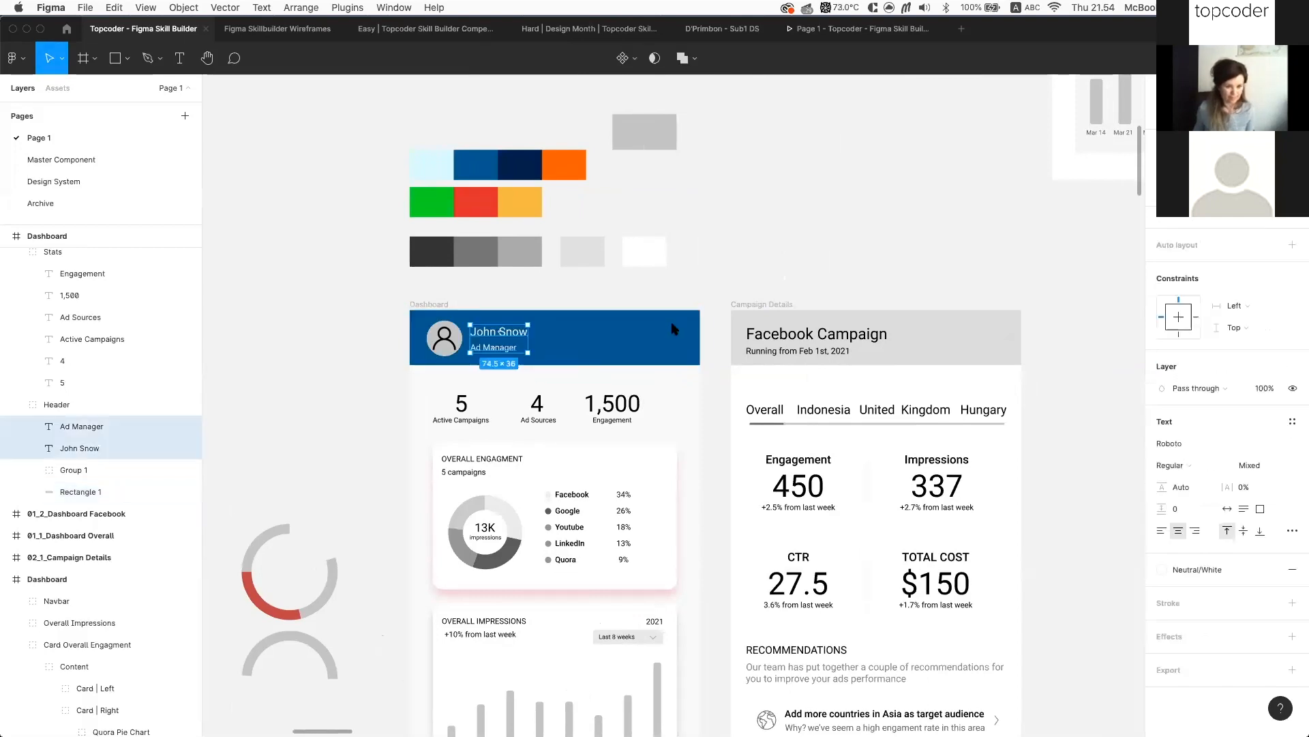
Paste the same Dark Navy fill onto the Campaign Details header rectangle
{"action": "left_click", "coordinate": [673, 329]}
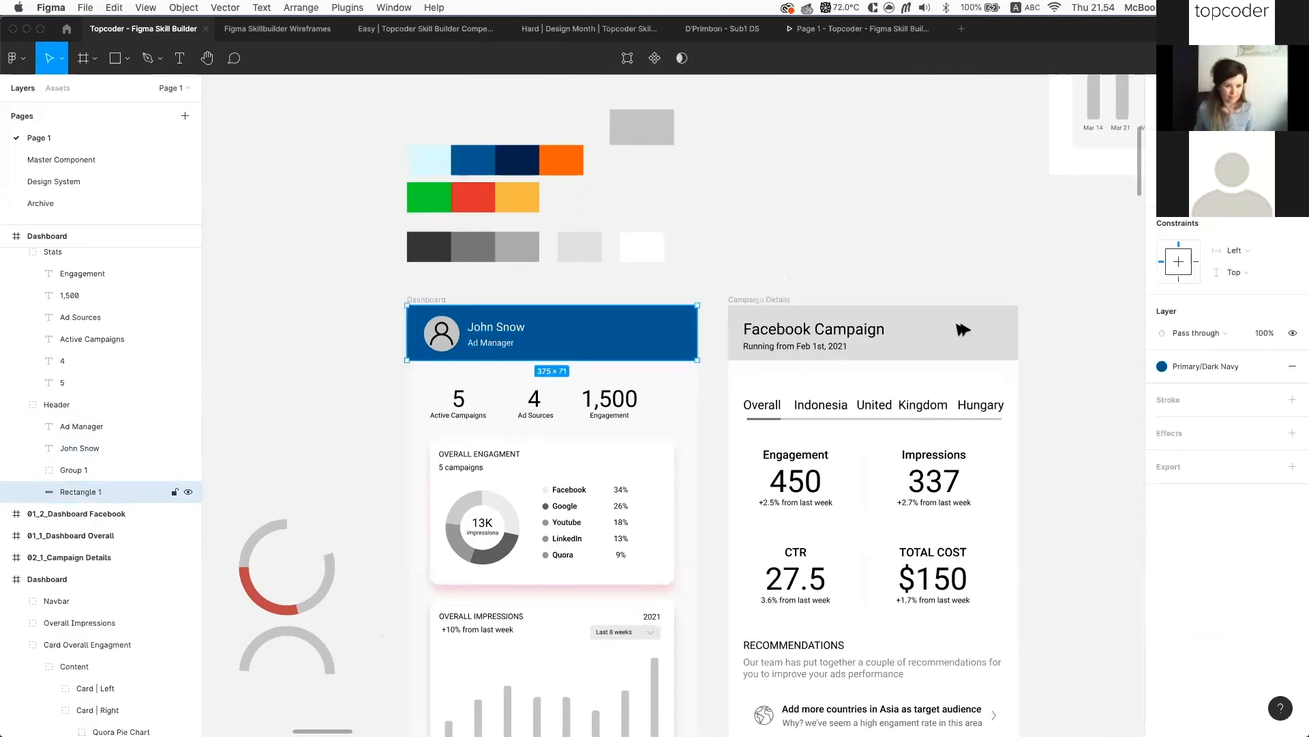
{"action": "left_click", "coordinate": [770, 315]}
{"action": "key", "text": "alt+super+v"}
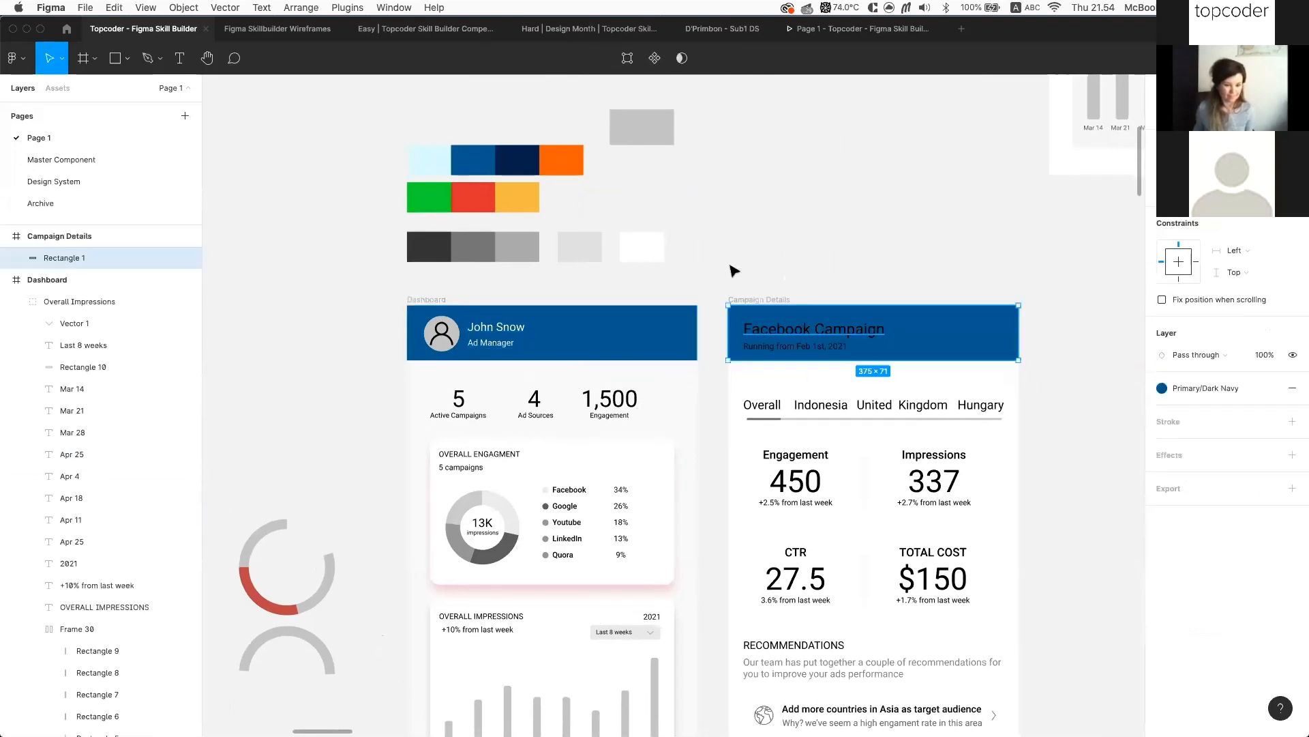
{"action": "left_click", "coordinate": [813, 329]}
Group the three Campaign Details header layers together
{"action": "left_click_drag", "start_coordinate": [741, 240], "coordinate": [774, 285]}
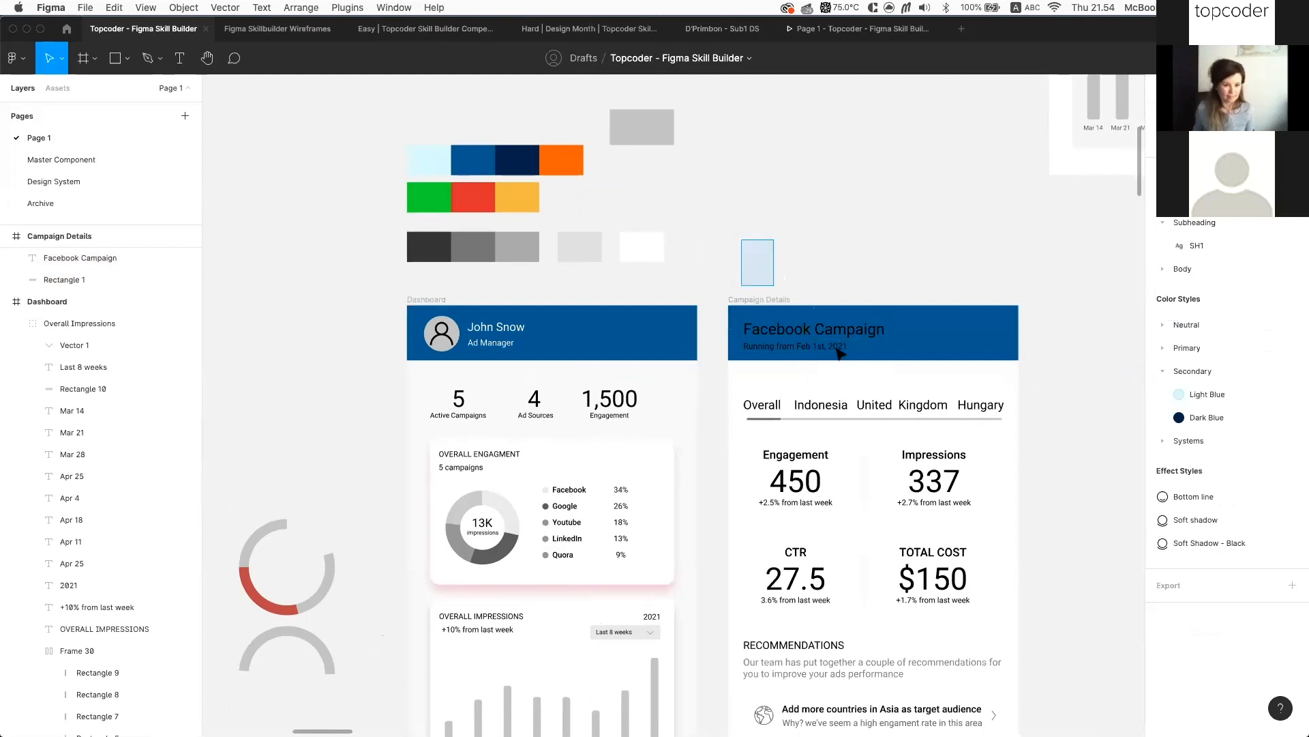
{"action": "left_click_drag", "start_coordinate": [948, 344], "coordinate": [929, 336]}
{"action": "left_click", "coordinate": [929, 336], "text": "shift"}
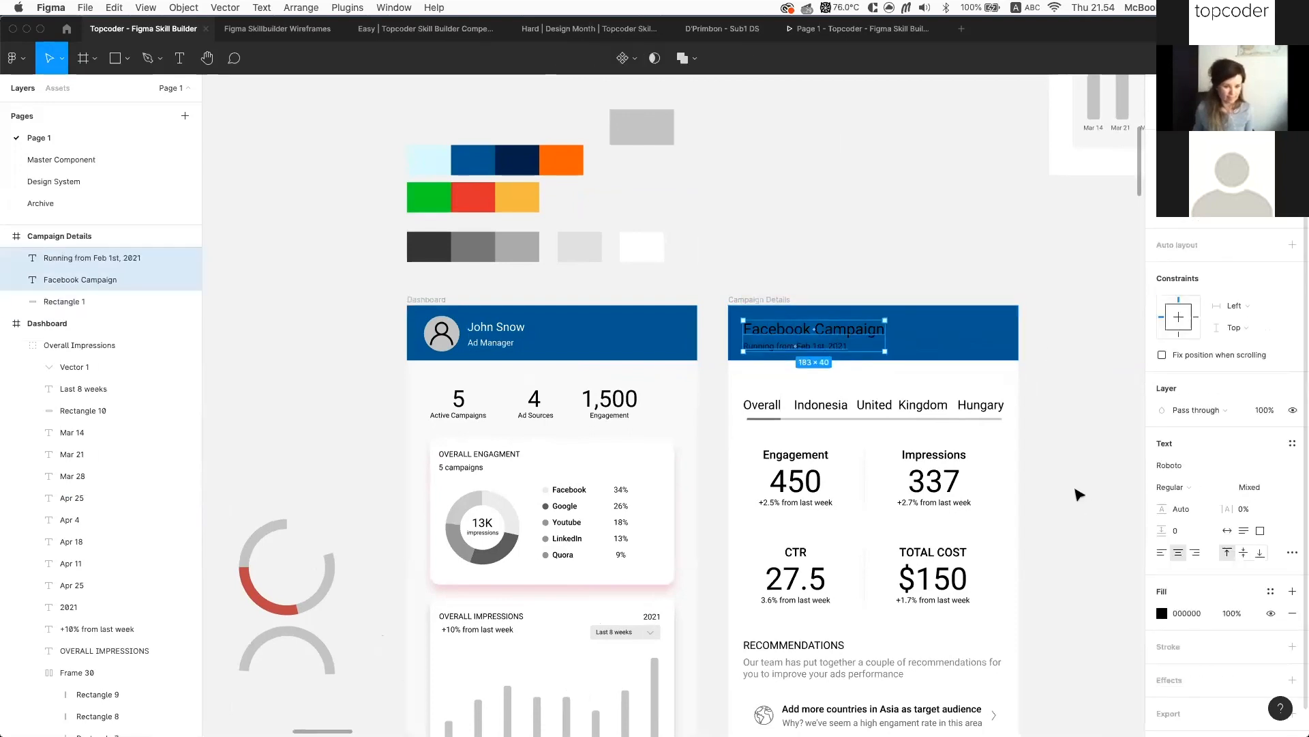
{"action": "key", "text": "Escape"}
{"action": "scroll", "coordinate": [924, 318], "scroll_direction": "down", "scroll_amount": 1}
{"action": "scroll", "coordinate": [925, 319], "scroll_direction": "right", "scroll_amount": 1}
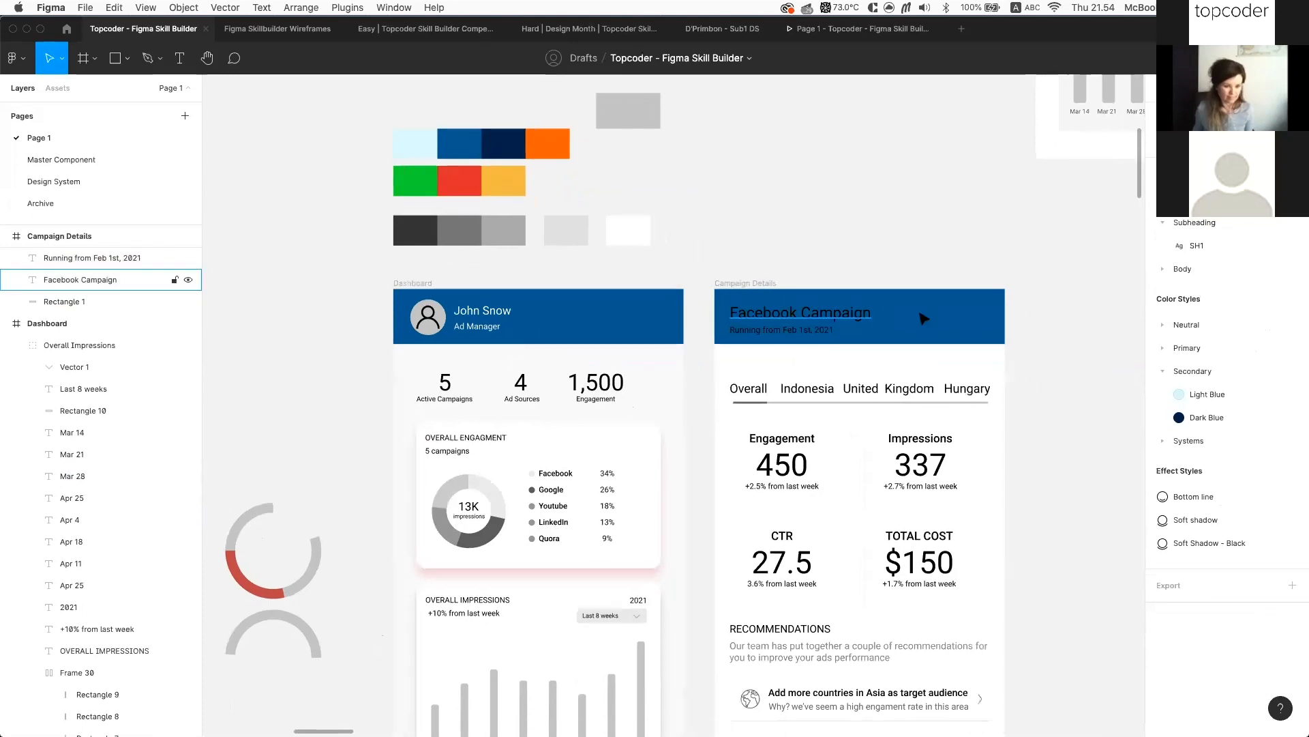
{"action": "left_click_drag", "start_coordinate": [701, 271], "coordinate": [1002, 339]}
{"action": "scroll", "coordinate": [1002, 339], "scroll_direction": "down", "scroll_amount": 5}
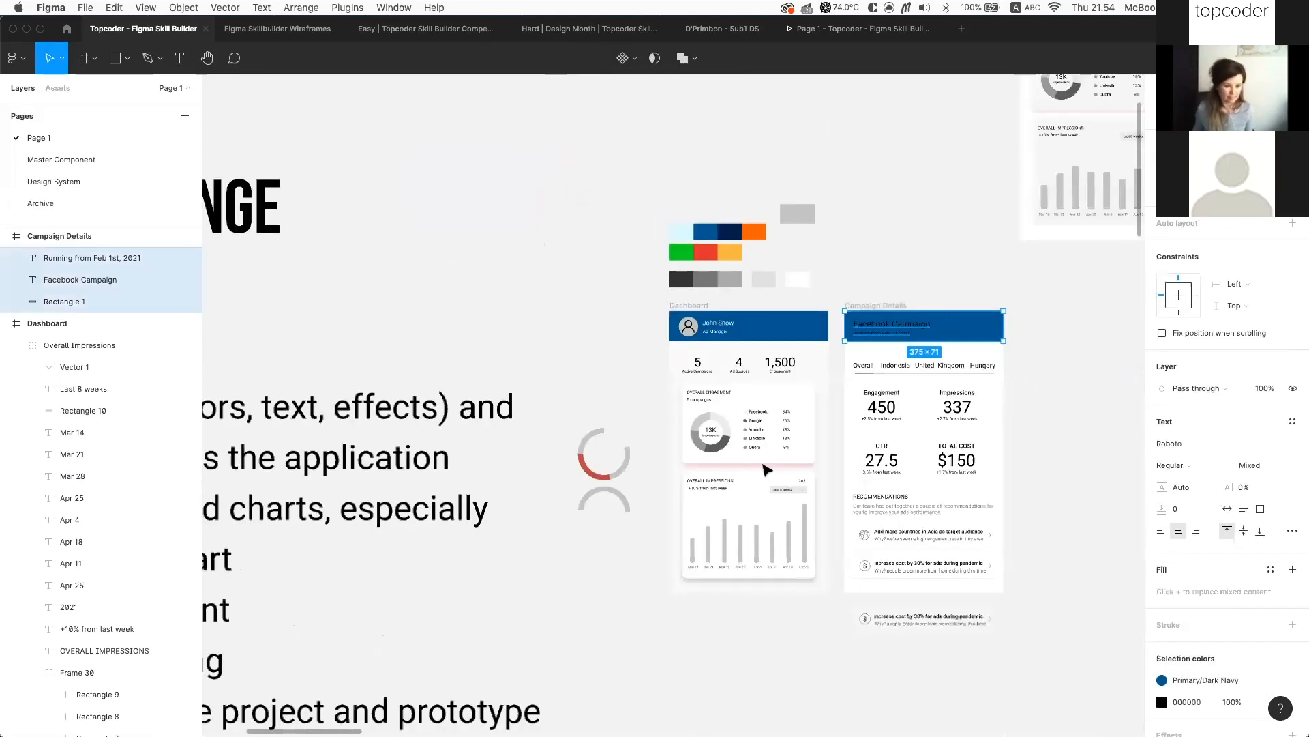
{"action": "scroll", "coordinate": [1091, 266], "scroll_direction": "down", "scroll_amount": 3}
{"action": "scroll", "coordinate": [1058, 302], "scroll_direction": "up", "scroll_amount": 1}
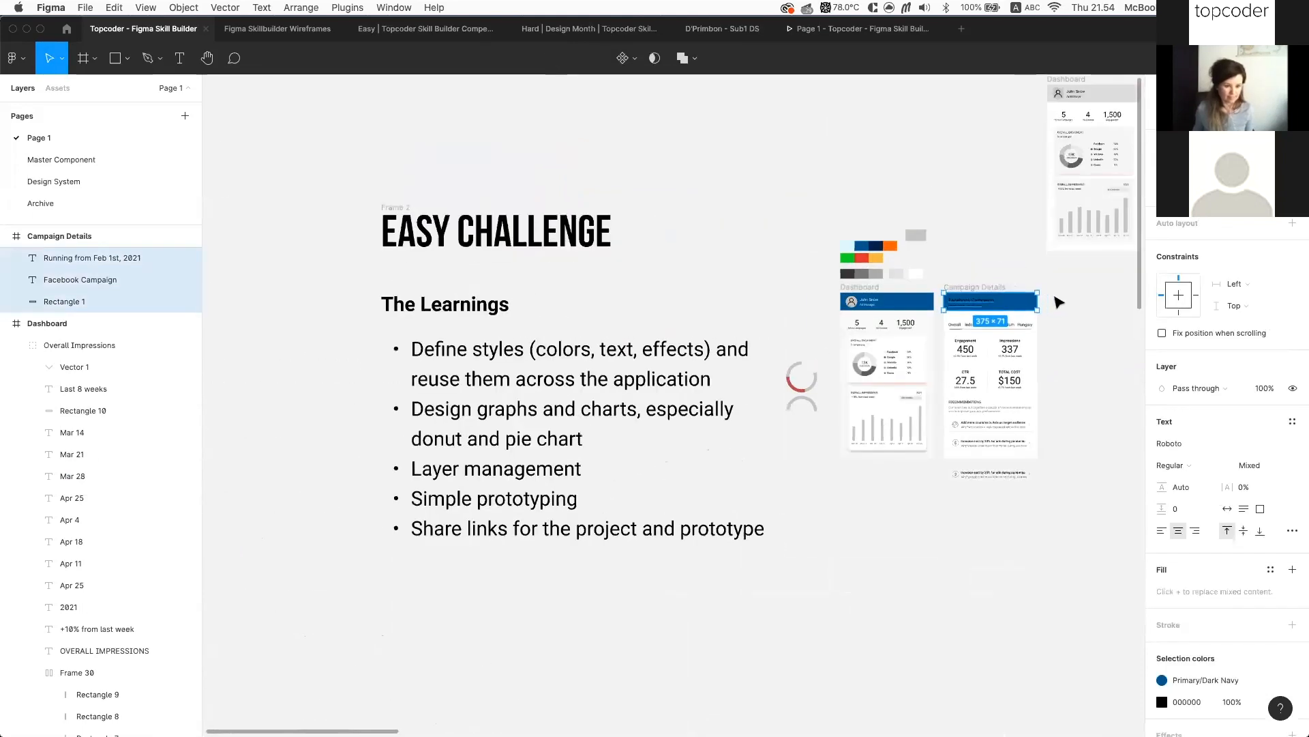
{"action": "scroll", "coordinate": [1058, 303], "scroll_direction": "up", "scroll_amount": 5}
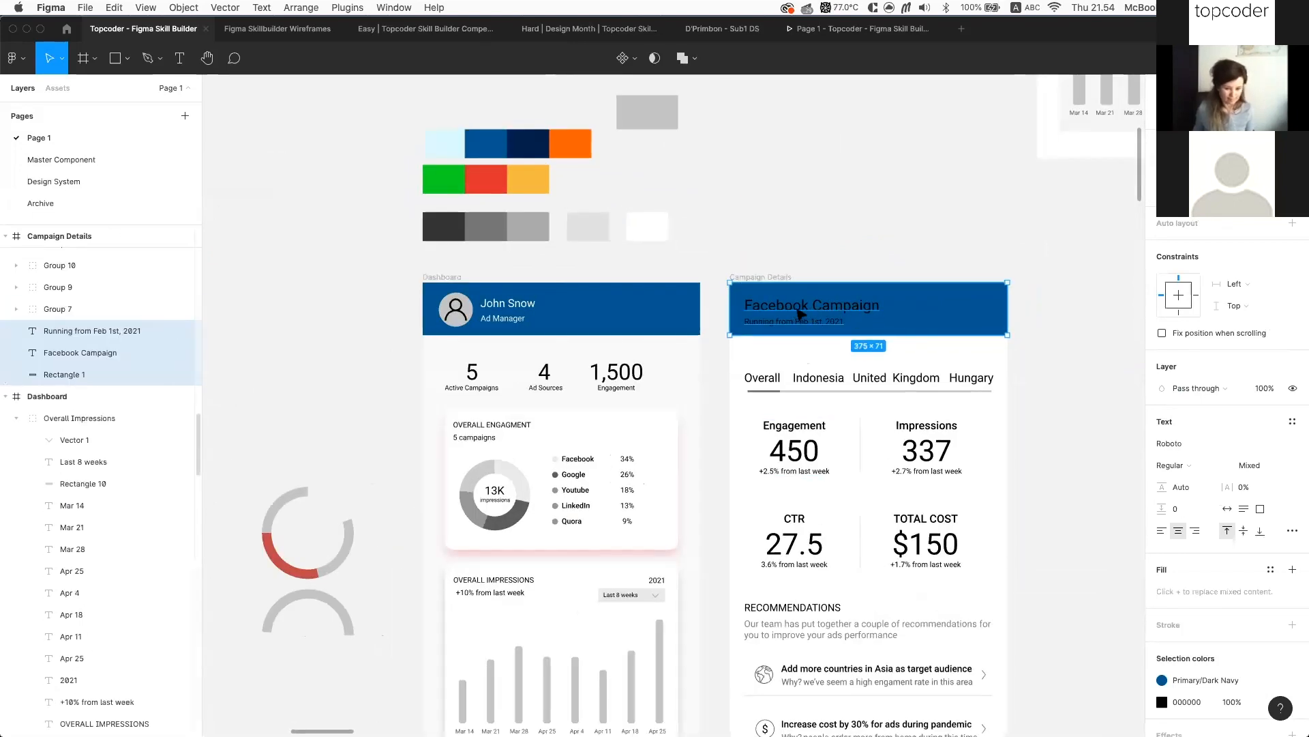
{"action": "scroll", "coordinate": [852, 303], "scroll_direction": "up", "scroll_amount": 3}
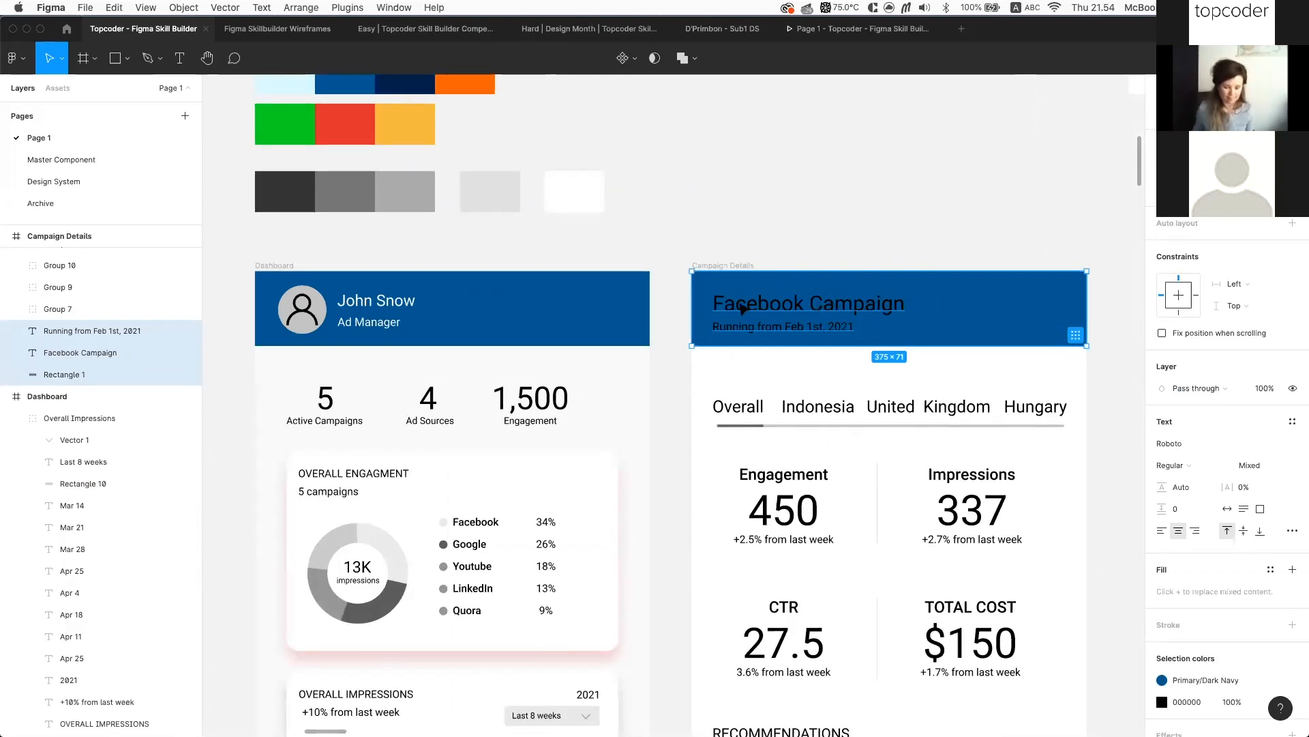
{"action": "key", "text": "super+g"}
Duplicate the Facebook Campaign title, trim the copy to 'Campaign' and move it right
{"action": "left_click", "coordinate": [843, 211]}
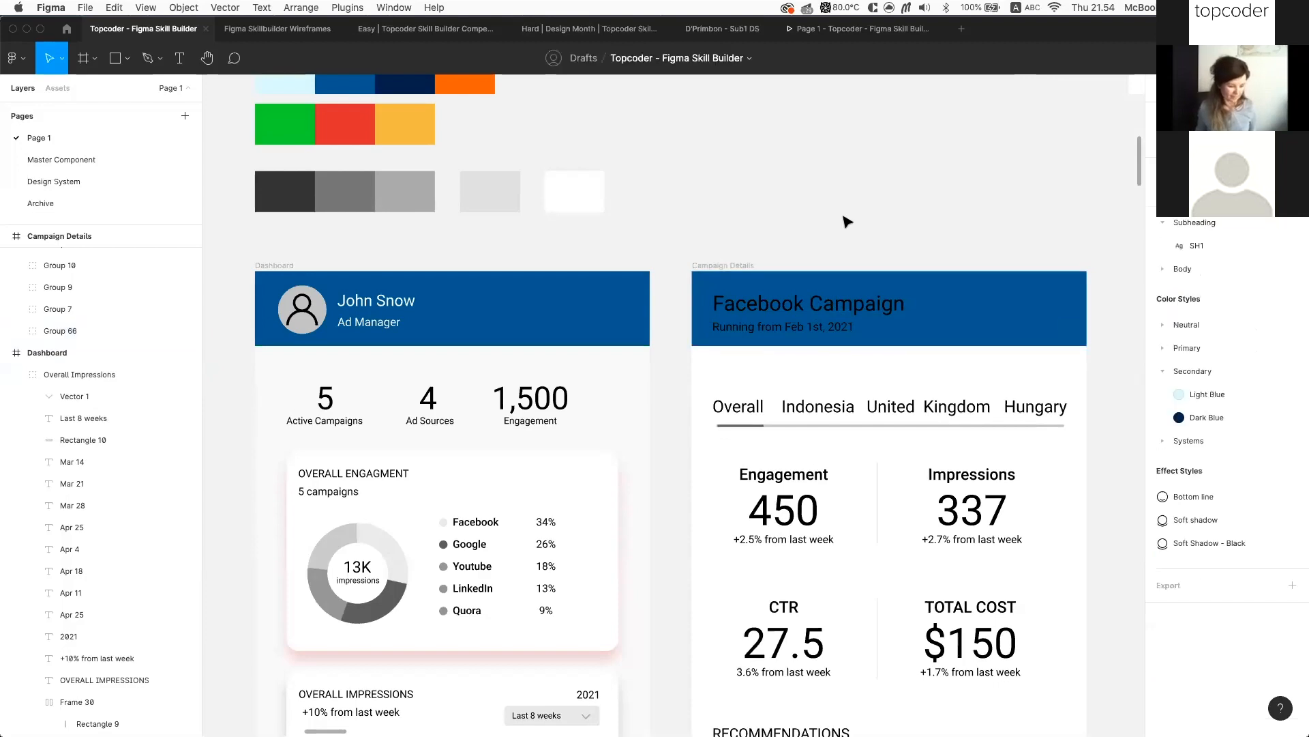
{"action": "scroll", "coordinate": [843, 212], "scroll_direction": "down", "scroll_amount": 2}
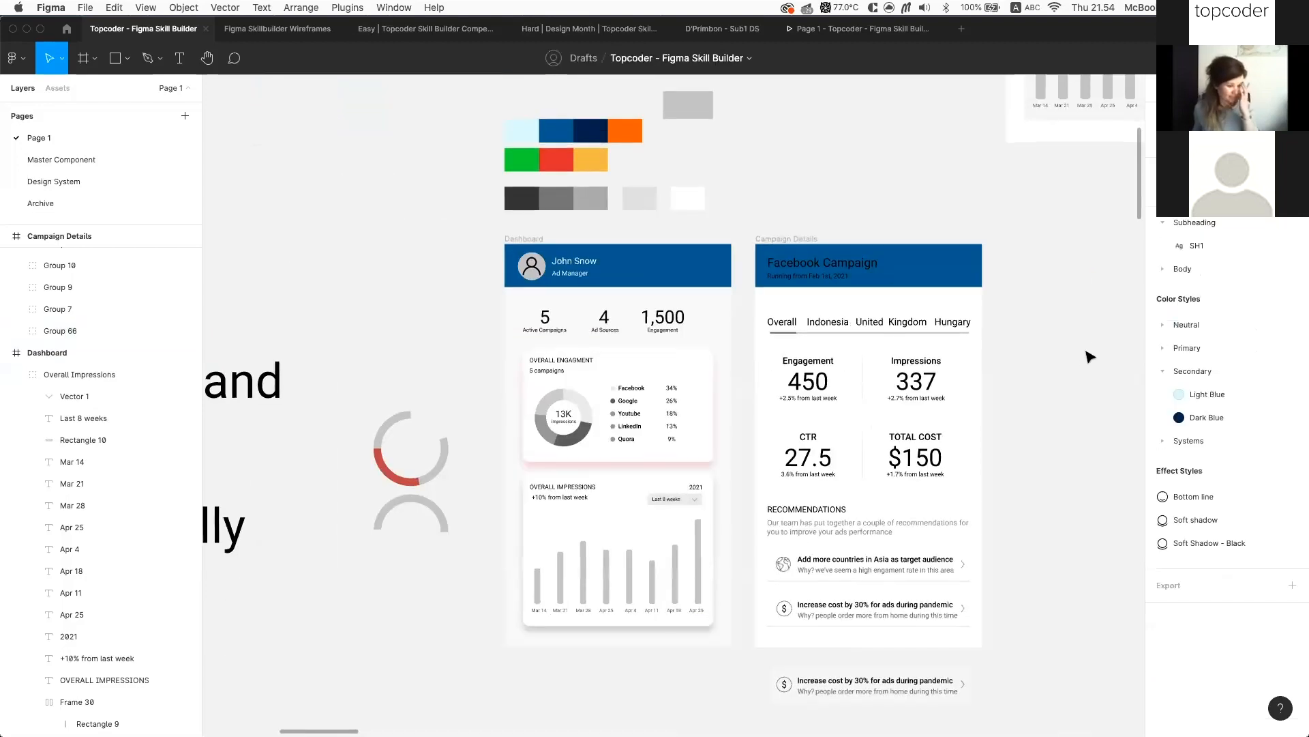
{"action": "scroll", "coordinate": [1088, 357], "scroll_direction": "up", "scroll_amount": 2}
{"action": "left_click", "coordinate": [1023, 300]}
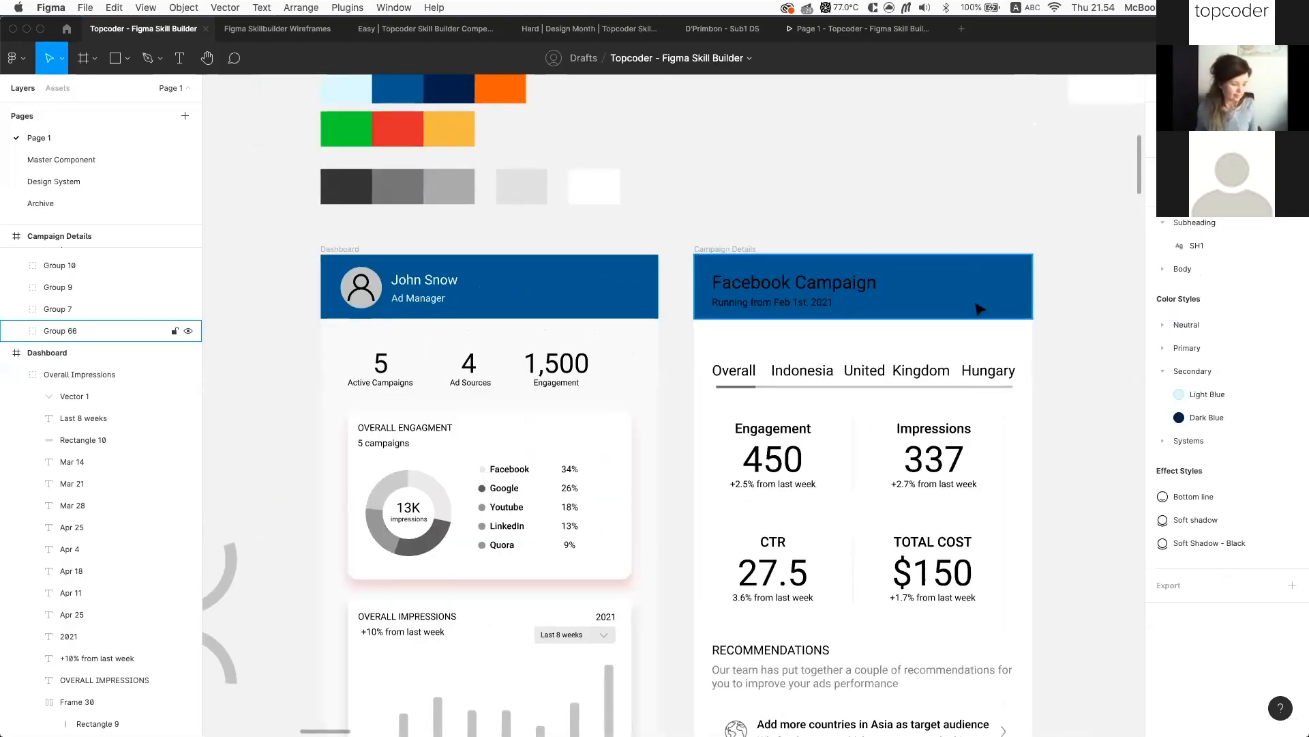
{"action": "double_click", "coordinate": [843, 288]}
{"action": "left_click_drag", "start_coordinate": [735, 281], "coordinate": [852, 273]}
{"action": "double_click", "coordinate": [919, 281]}
{"action": "left_click", "coordinate": [918, 281]}
{"action": "key", "text": "super+shift+Left"}
{"action": "key", "text": "BackSpace"}
{"action": "left_click", "coordinate": [982, 295]}
{"action": "left_click_drag", "start_coordinate": [921, 287], "coordinate": [964, 287]}
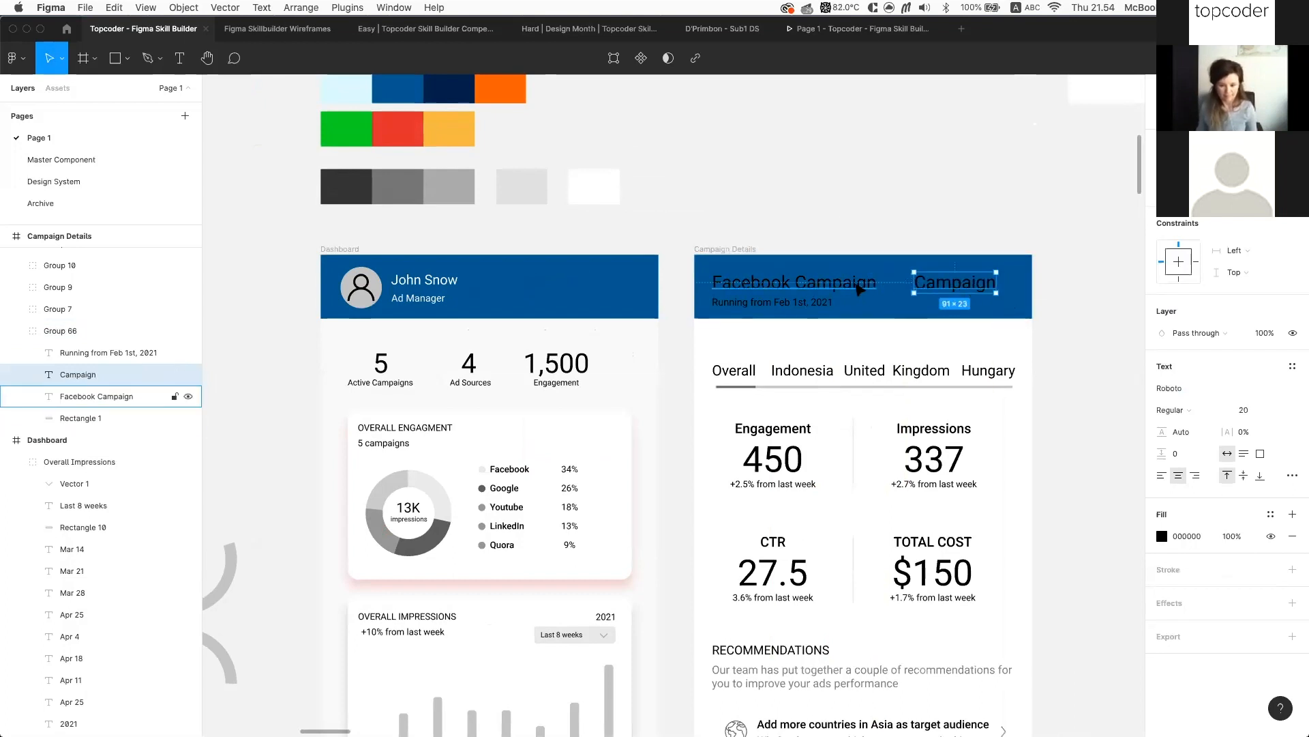
{"action": "left_click", "coordinate": [744, 239]}
Change the Campaign Details header text colour from black to the White style
{"action": "left_click", "coordinate": [105, 332]}
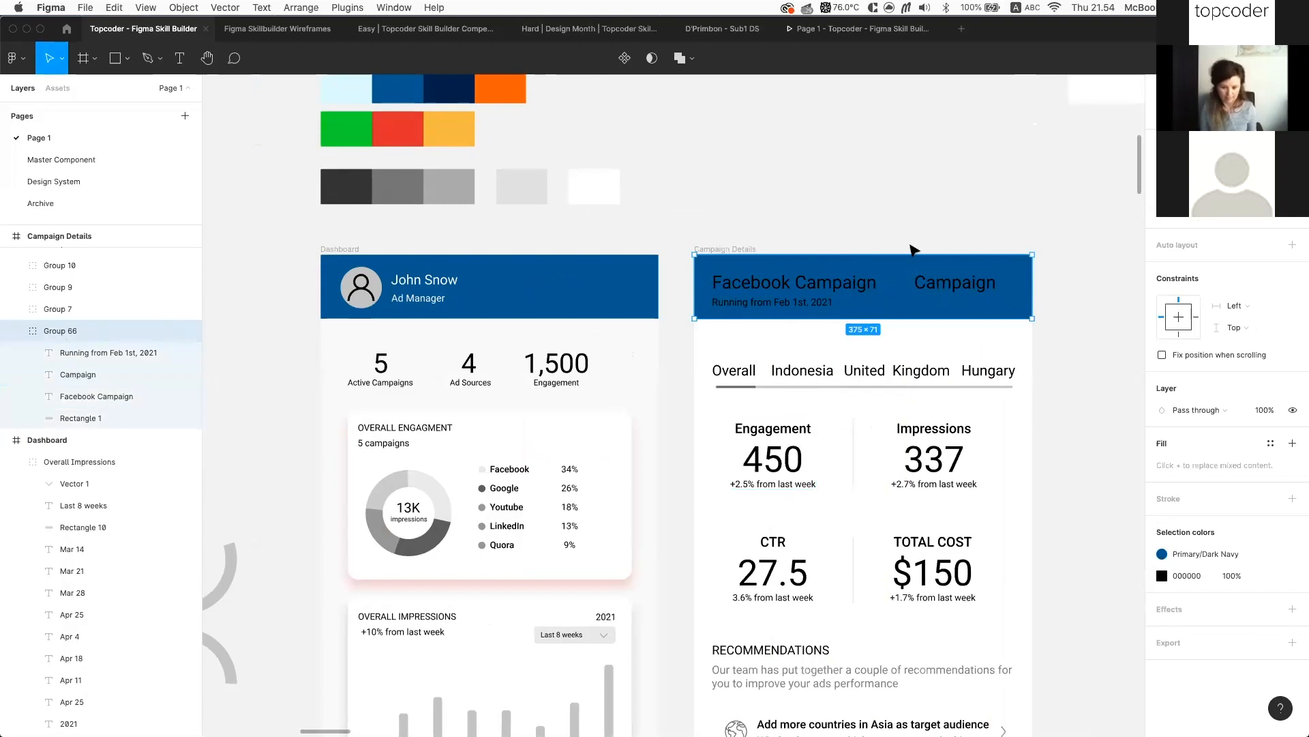
{"action": "scroll", "coordinate": [914, 249], "scroll_direction": "up", "scroll_amount": 3}
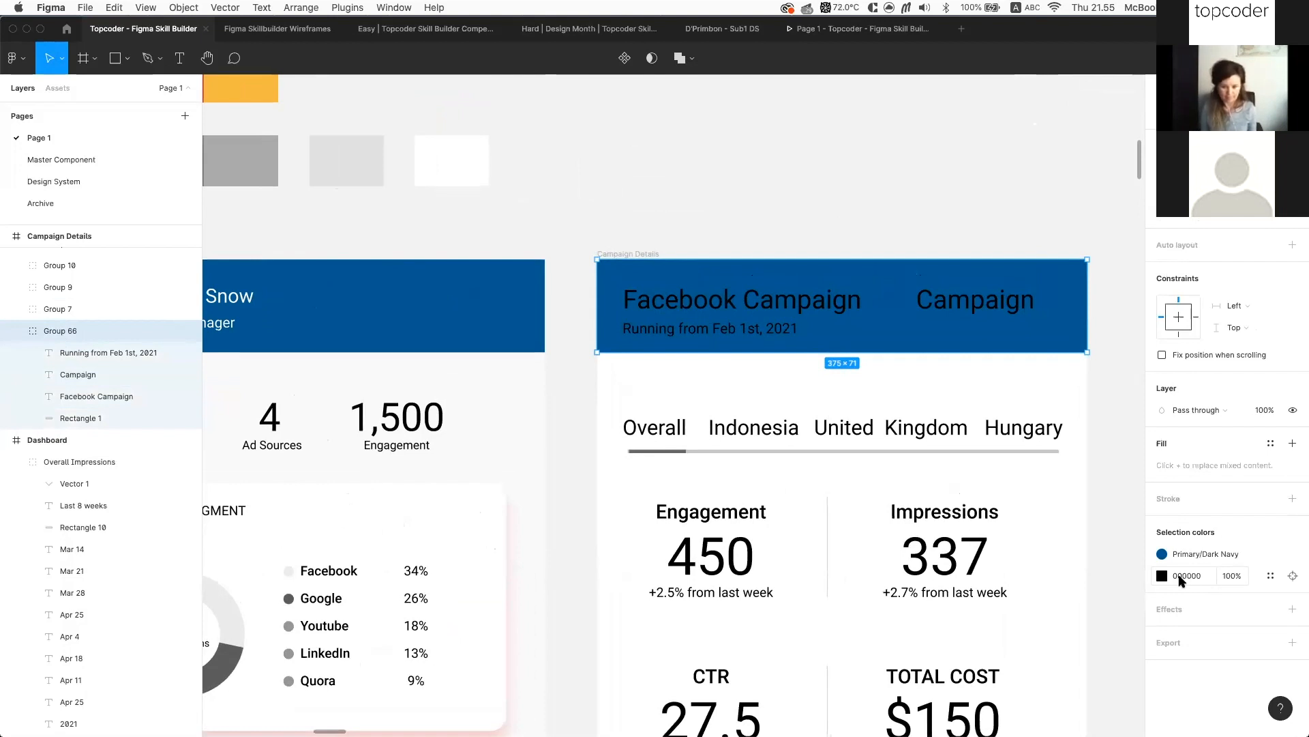
{"action": "left_click", "coordinate": [1186, 579]}
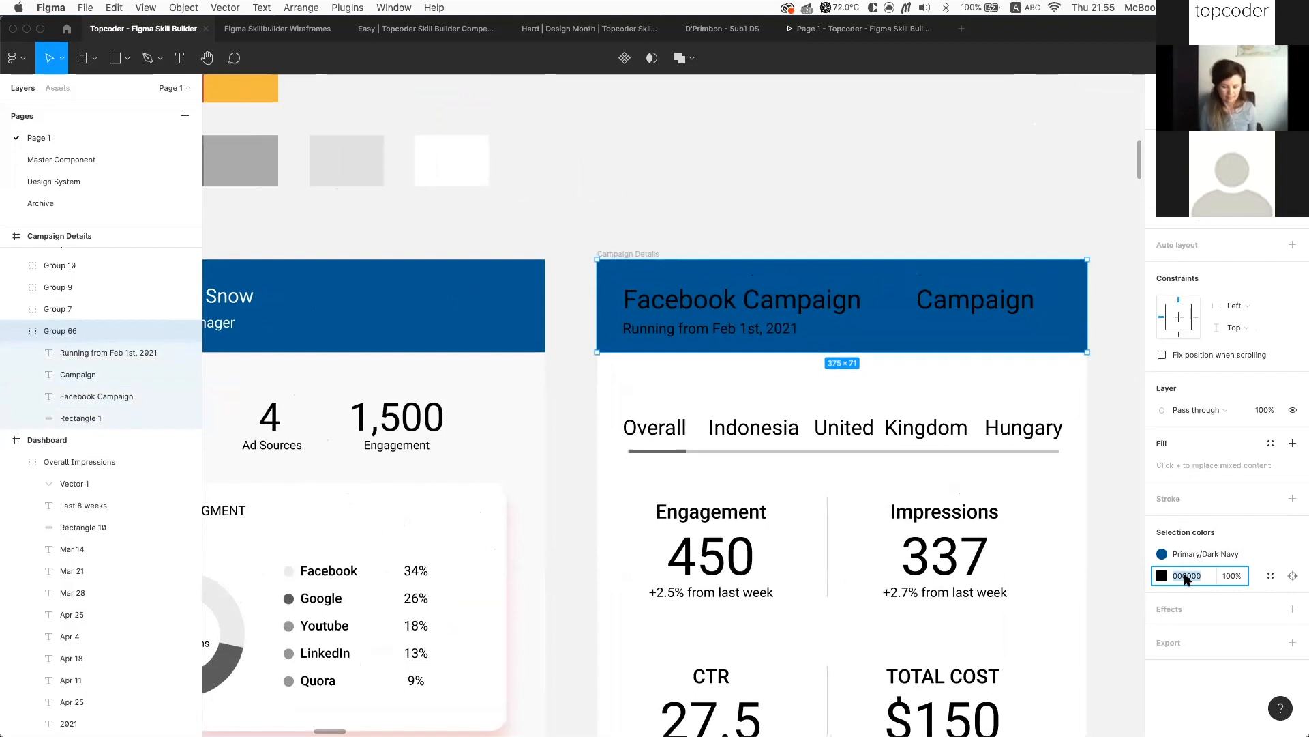
{"action": "left_click", "coordinate": [1270, 576]}
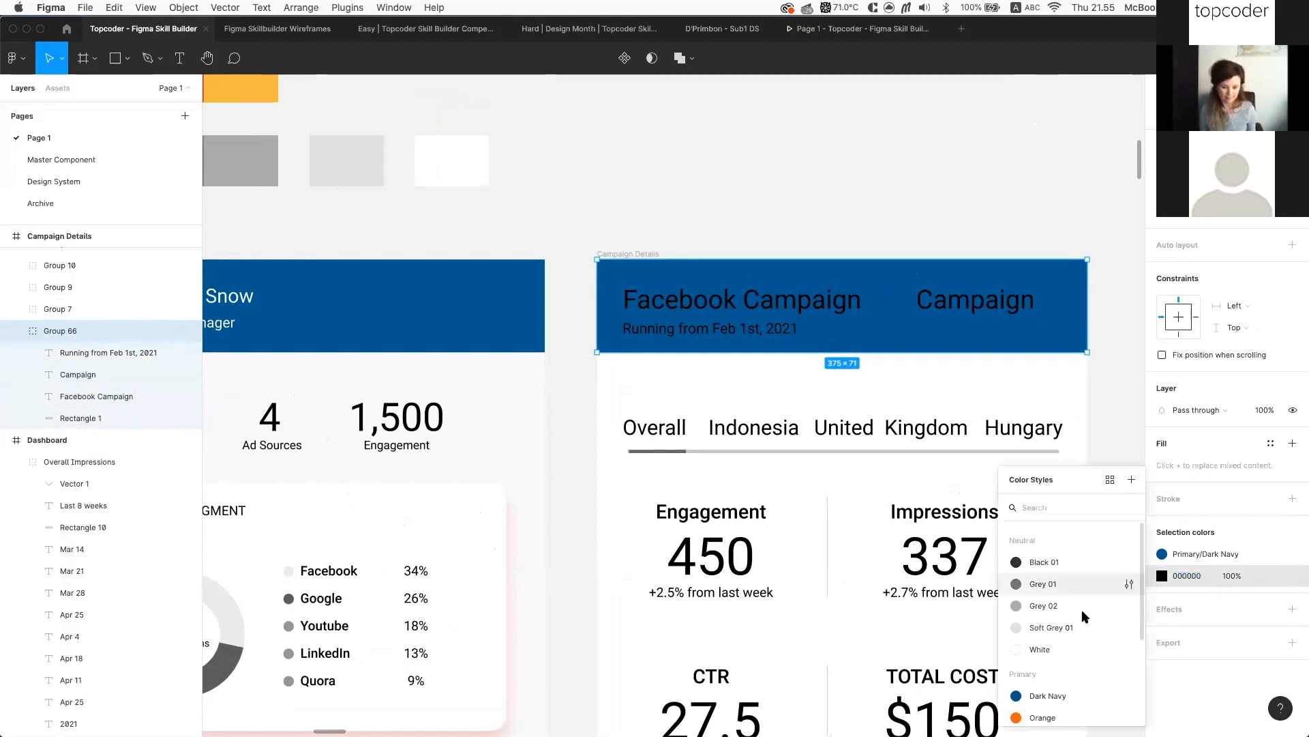
{"action": "left_click", "coordinate": [1040, 649]}
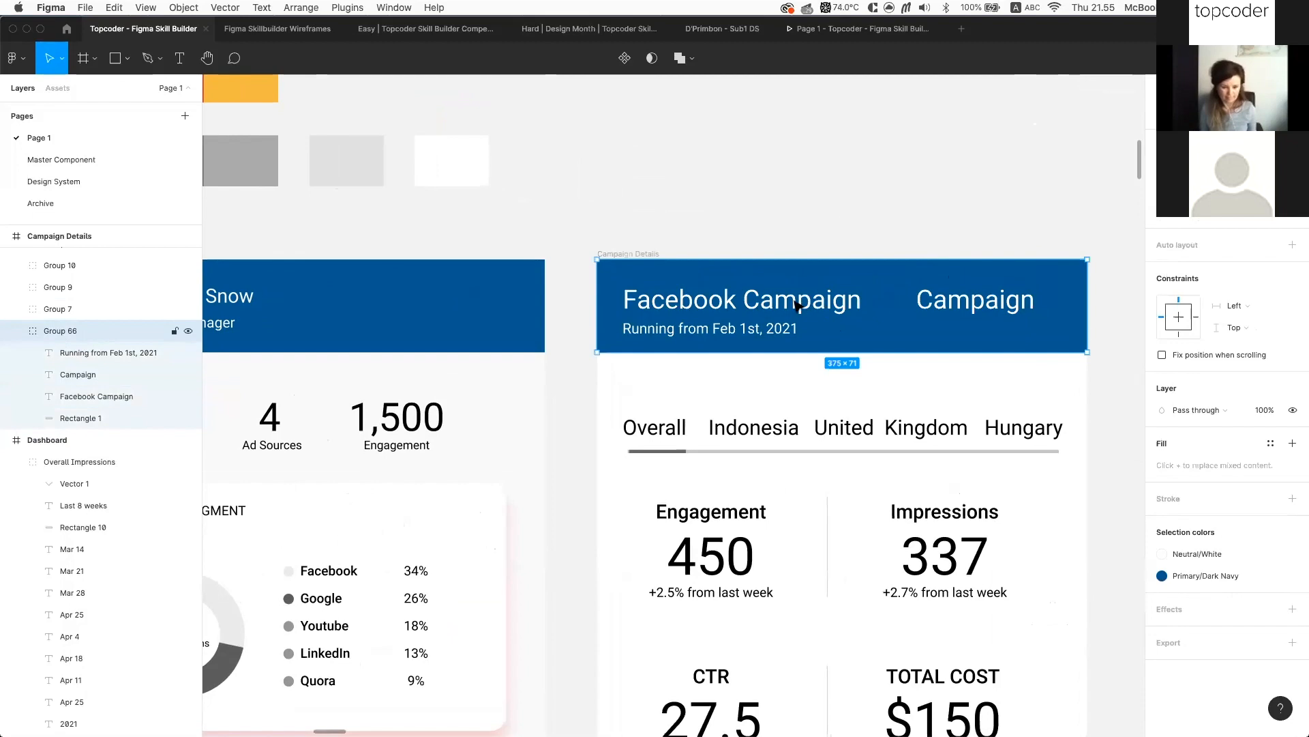
Delete the extra 'Campaign' text so the header reads only Facebook Campaign
{"action": "scroll", "coordinate": [821, 286], "scroll_direction": "down", "scroll_amount": 5}
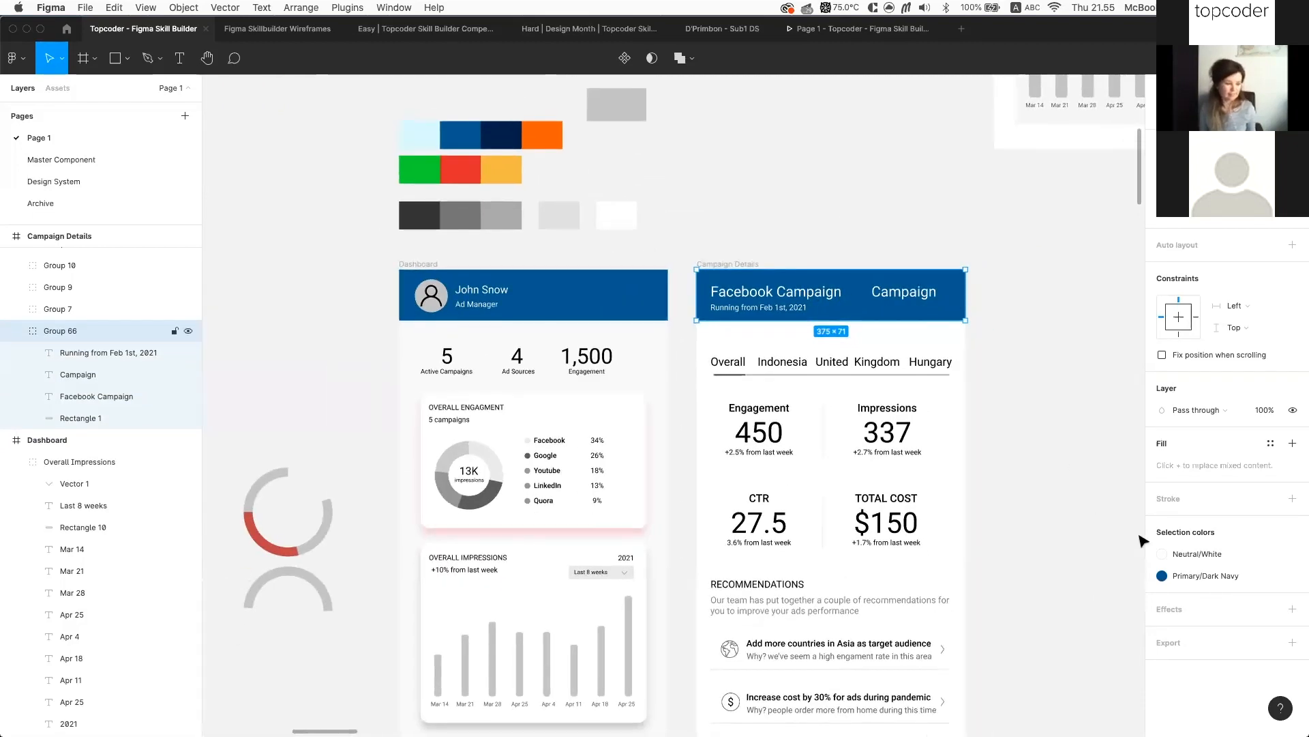
{"action": "double_click", "coordinate": [923, 300]}
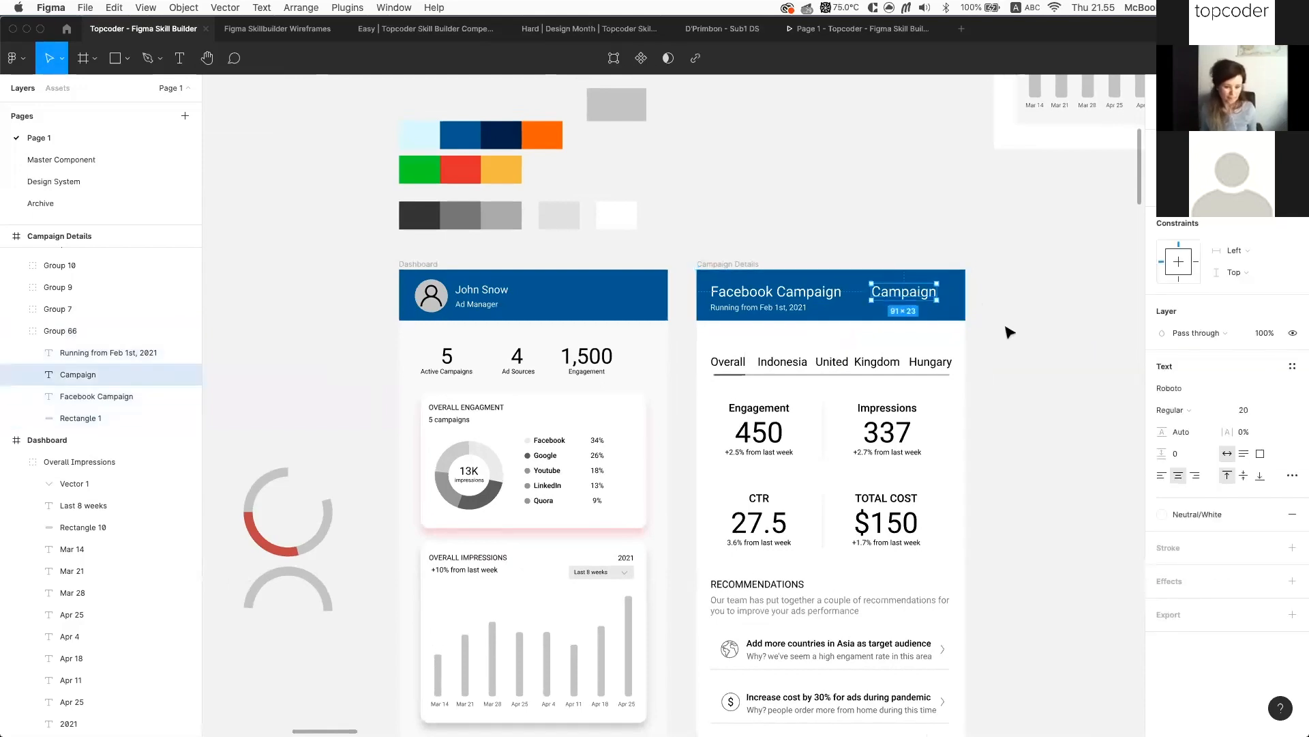
{"action": "key", "text": "Delete"}
{"action": "scroll", "coordinate": [1009, 333], "scroll_direction": "down", "scroll_amount": 3}
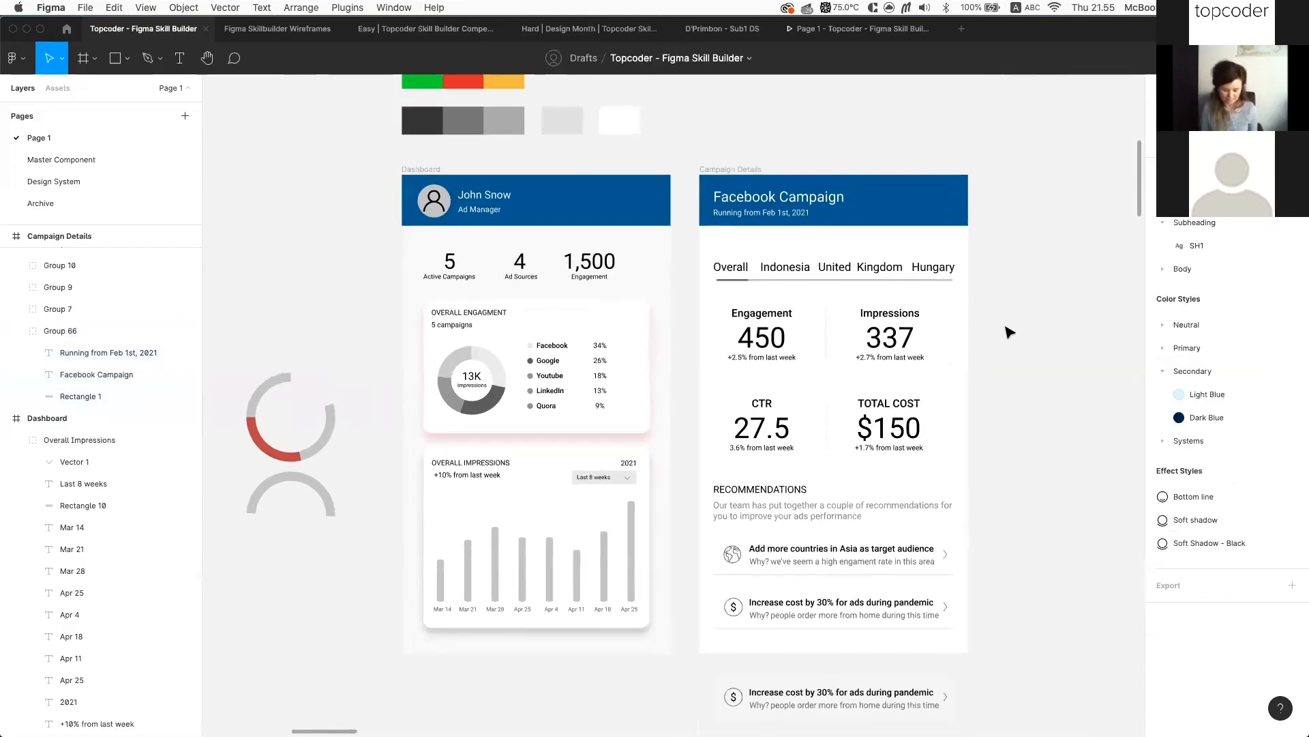
Review the Dashboard frame's selection colours, including the 959595 grey and the 1,500 number
{"action": "scroll", "coordinate": [974, 332], "scroll_direction": "down", "scroll_amount": 5}
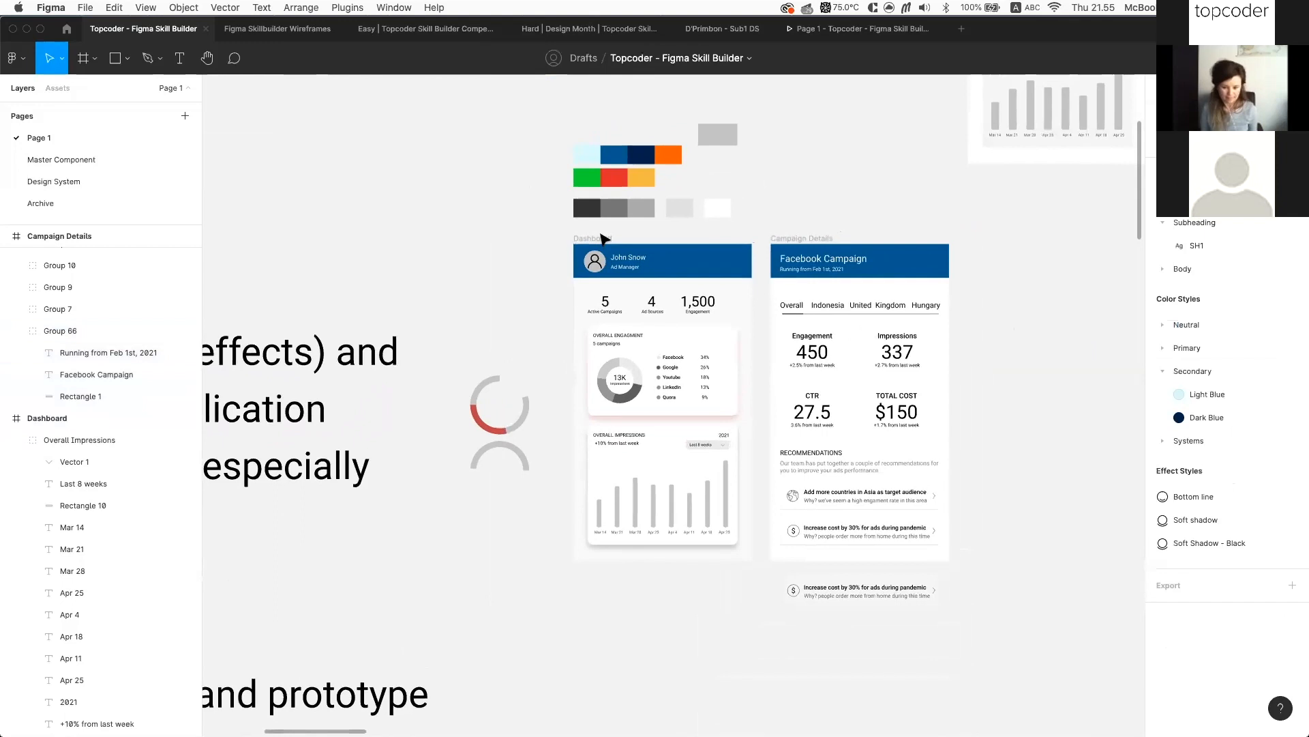
{"action": "left_click", "coordinate": [750, 270]}
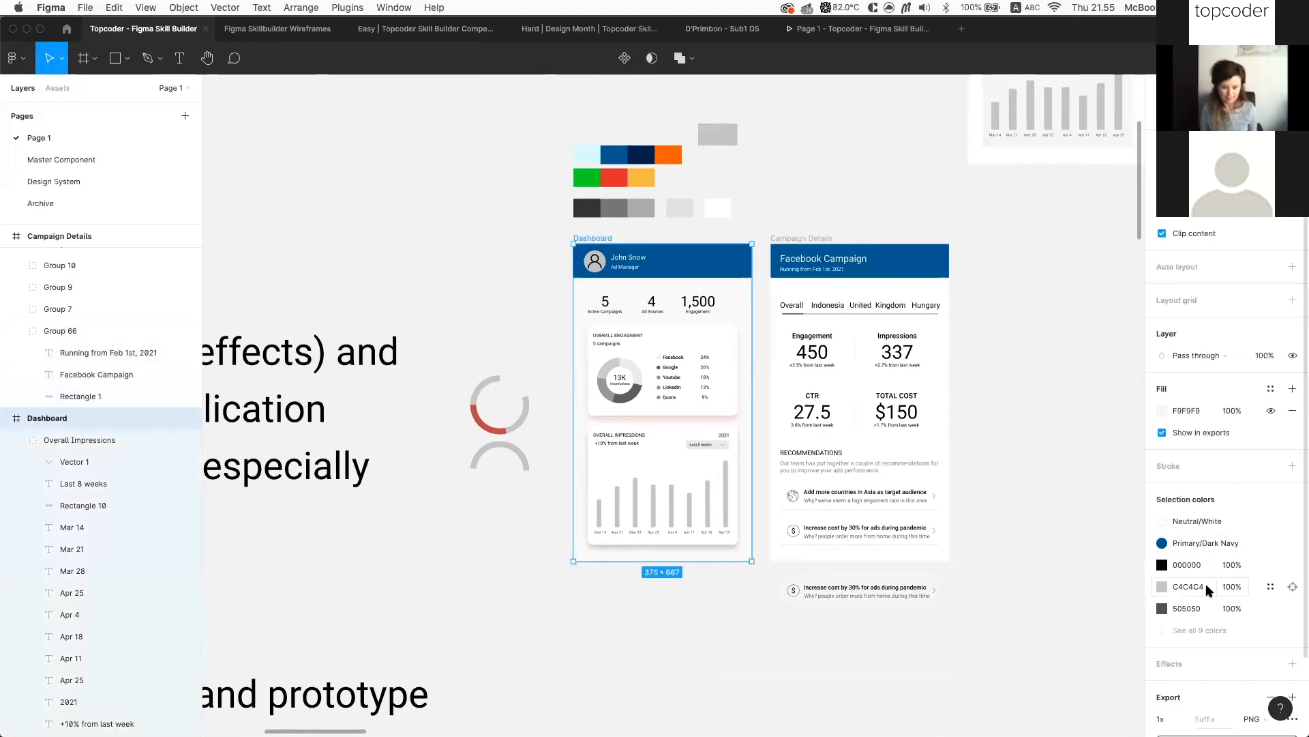
{"action": "scroll", "coordinate": [1200, 587], "scroll_direction": "down", "scroll_amount": 1}
{"action": "left_click", "coordinate": [1183, 612]}
{"action": "left_click", "coordinate": [1185, 614]}
{"action": "scroll", "coordinate": [1184, 607], "scroll_direction": "down", "scroll_amount": 1}
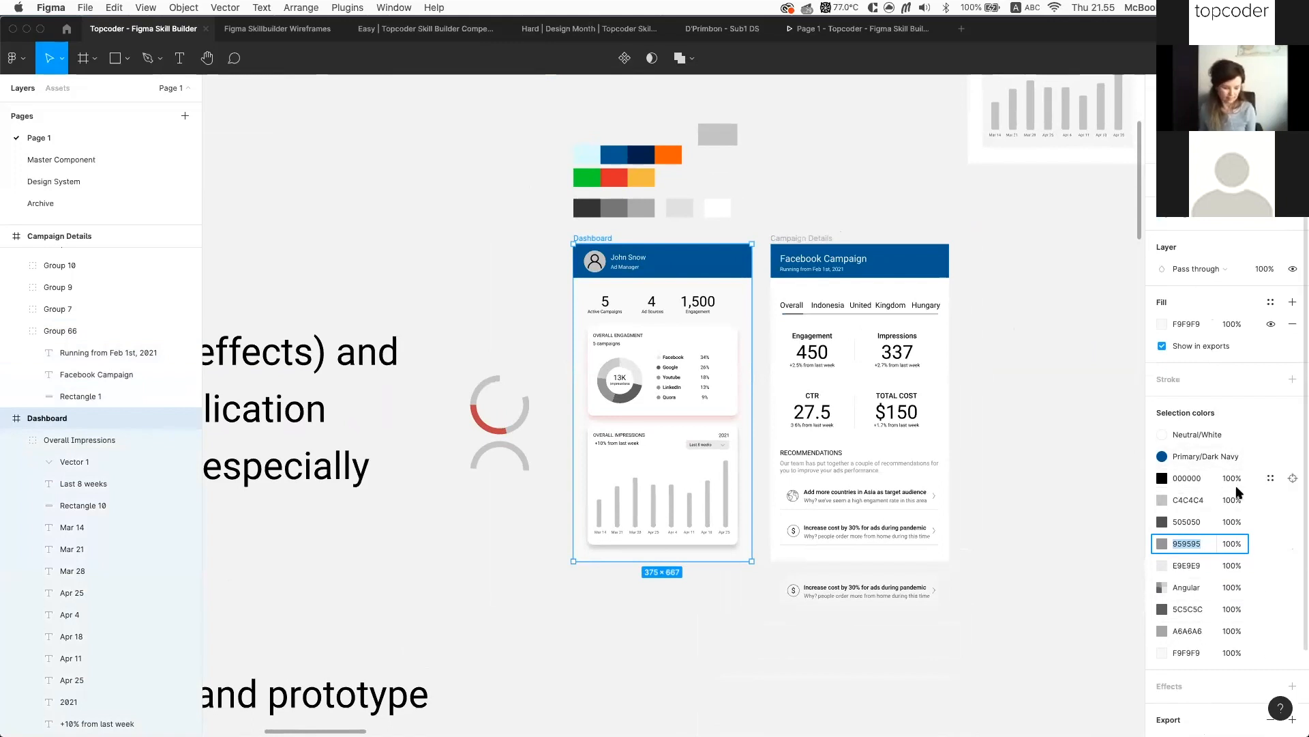
{"action": "scroll", "coordinate": [799, 313], "scroll_direction": "up", "scroll_amount": 3}
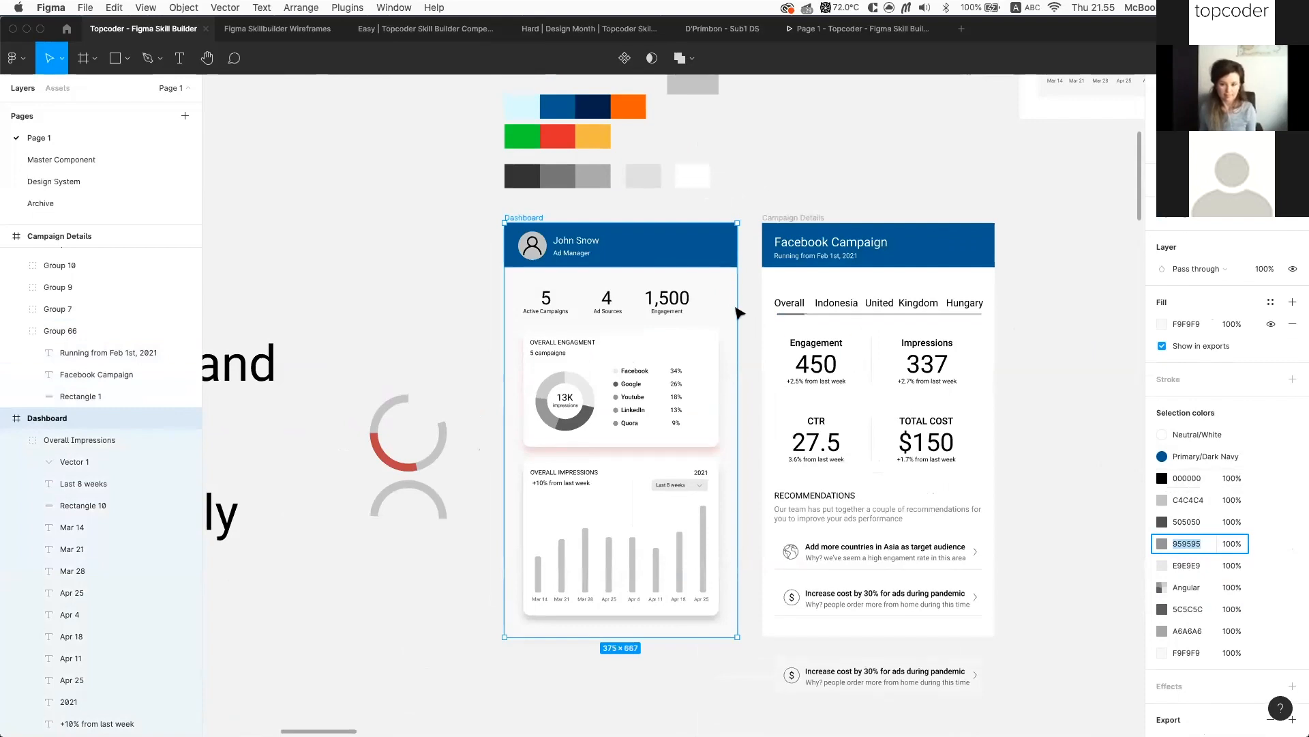
{"action": "scroll", "coordinate": [708, 295], "scroll_direction": "up", "scroll_amount": 3}
{"action": "double_click", "coordinate": [665, 299]}
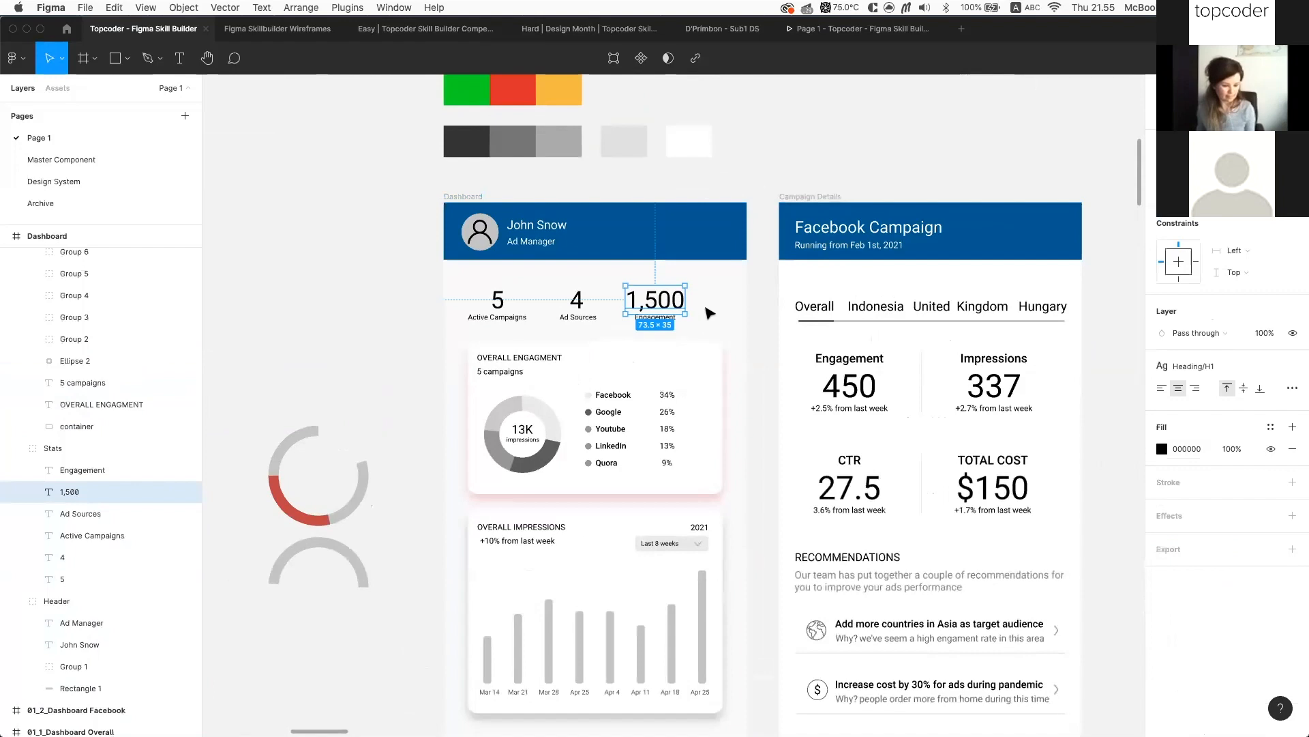
Link the Dashboard frame's 000000 black to the Neutral/Black 01 colour style
{"action": "left_click", "coordinate": [453, 189]}
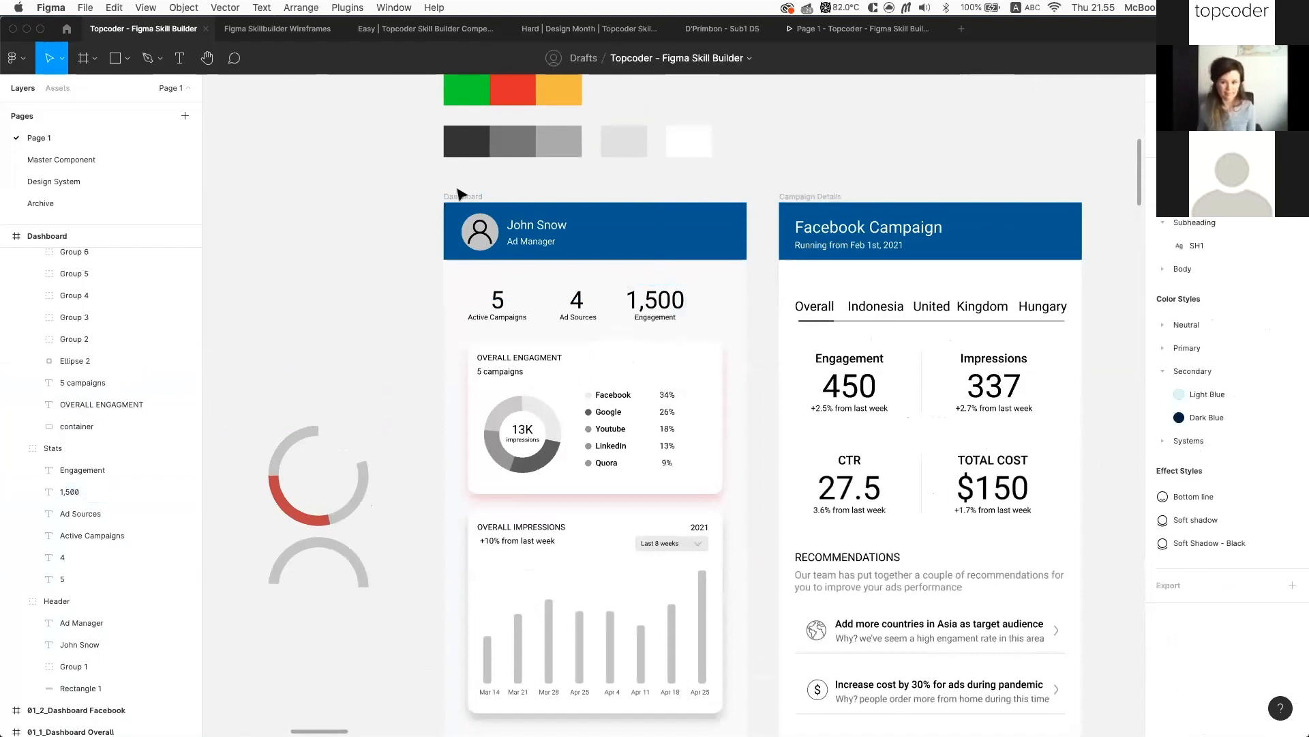
{"action": "left_click", "coordinate": [464, 197]}
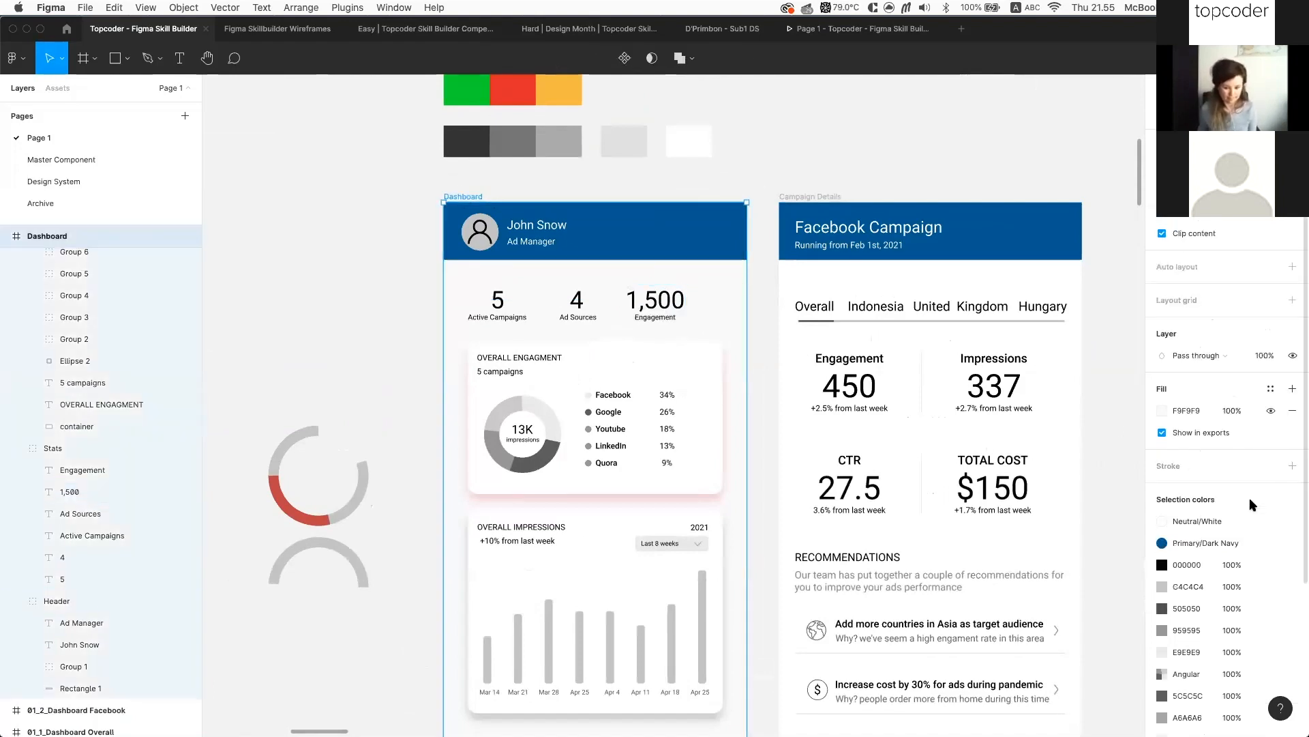
{"action": "scroll", "coordinate": [1249, 497], "scroll_direction": "down", "scroll_amount": 2}
{"action": "left_click", "coordinate": [1272, 501]}
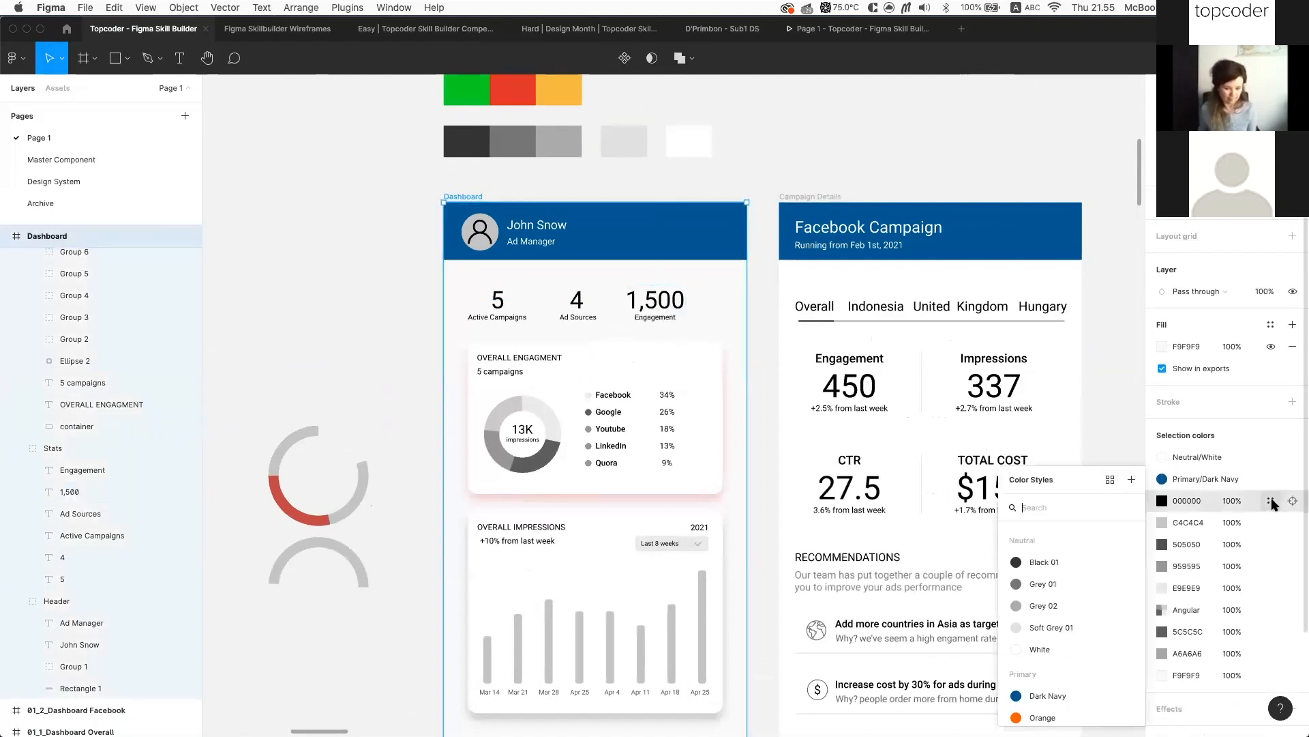
{"action": "left_click", "coordinate": [1057, 562]}
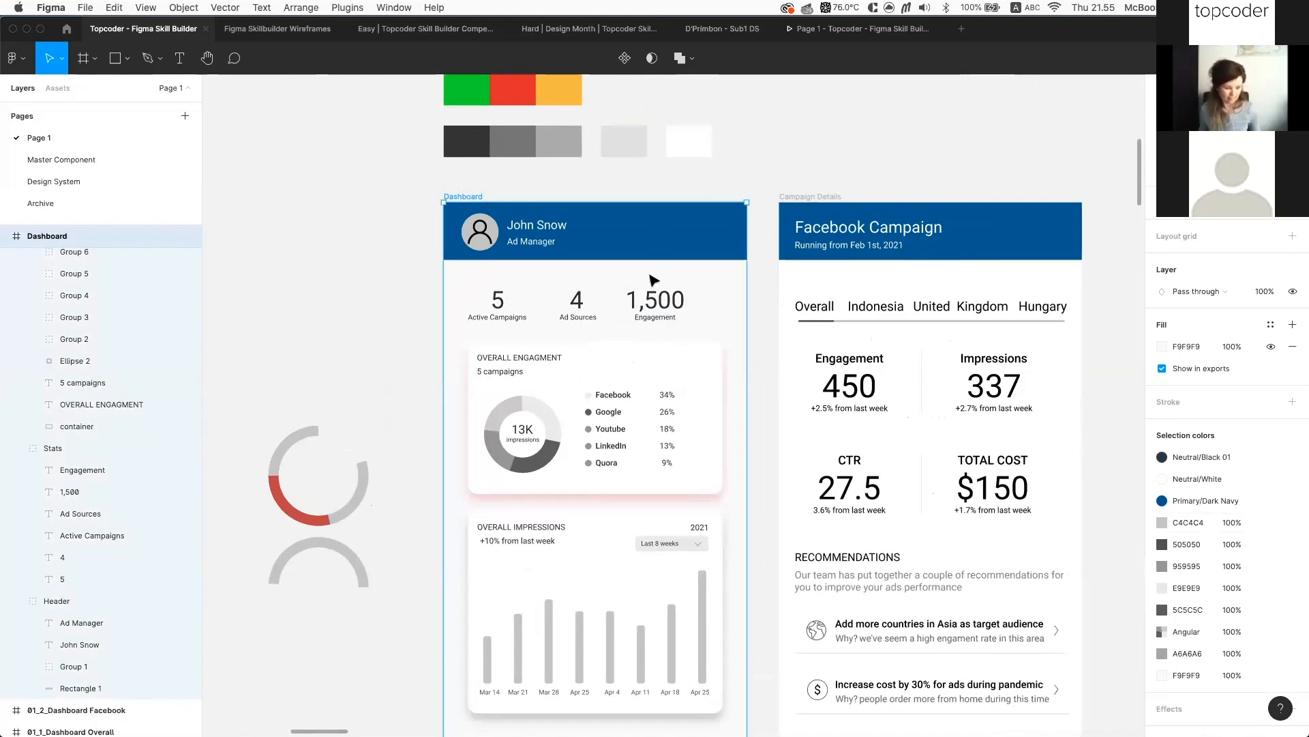
Check the colours of the Facebook, Youtube and Quora labels, OVERALL IMPRESSIONS heading, 2021 label and percentages
{"action": "left_click", "coordinate": [616, 399], "text": "super"}
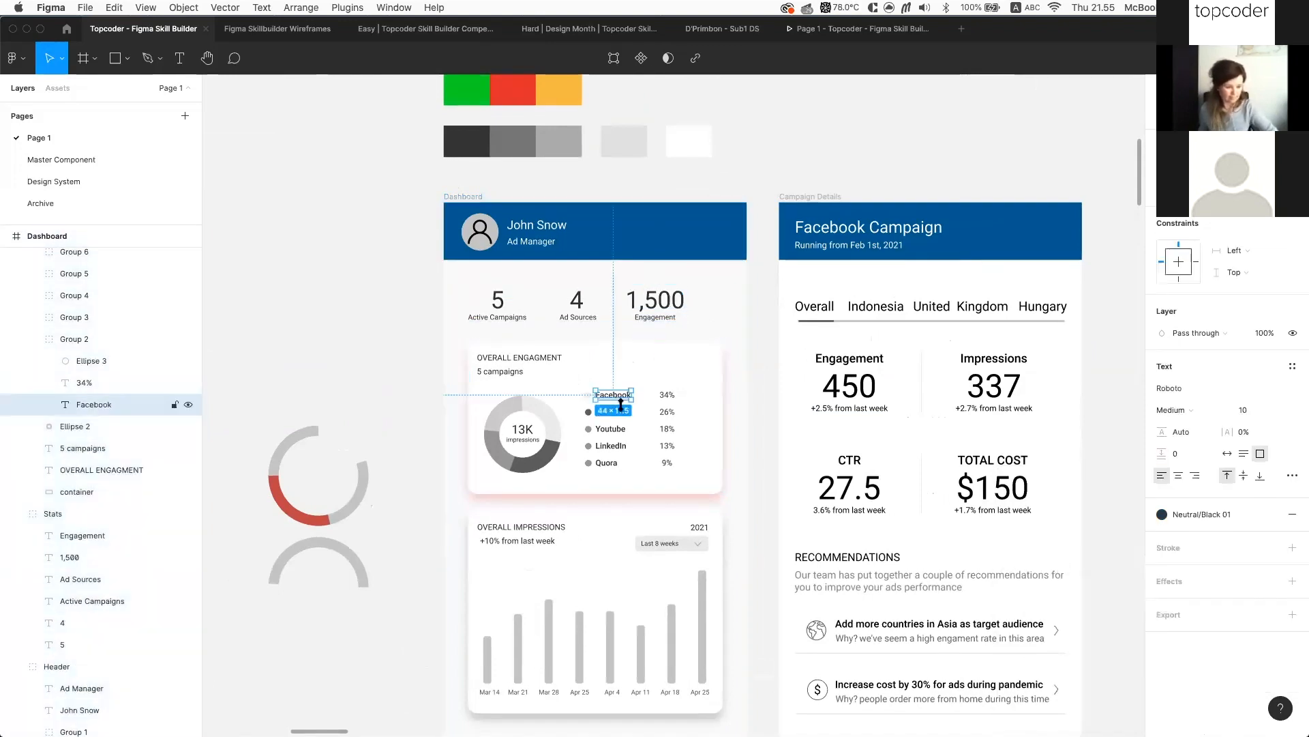
{"action": "left_click", "coordinate": [616, 430], "text": "super"}
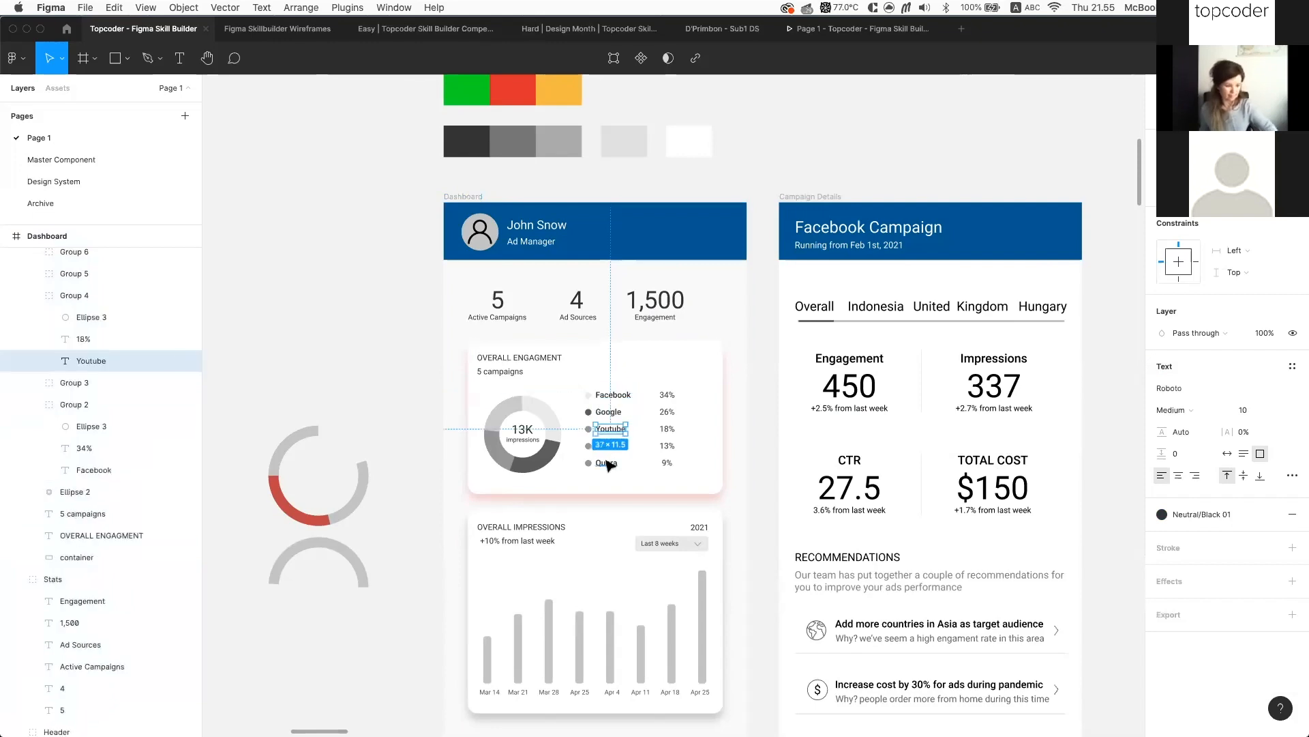
{"action": "left_click", "coordinate": [606, 464], "text": "super"}
{"action": "left_click", "coordinate": [540, 523], "text": "super"}
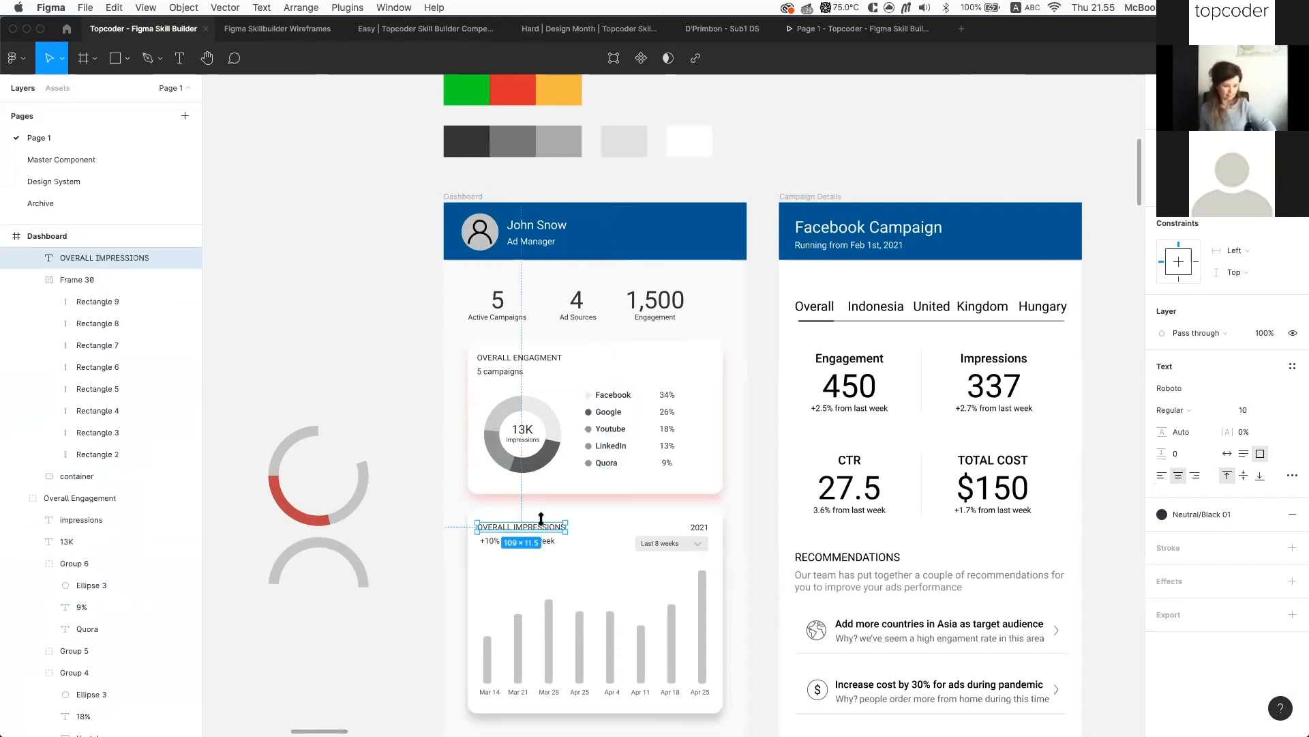
{"action": "scroll", "coordinate": [578, 536], "scroll_direction": "up", "scroll_amount": 5}
{"action": "left_click", "coordinate": [802, 521], "text": "super"}
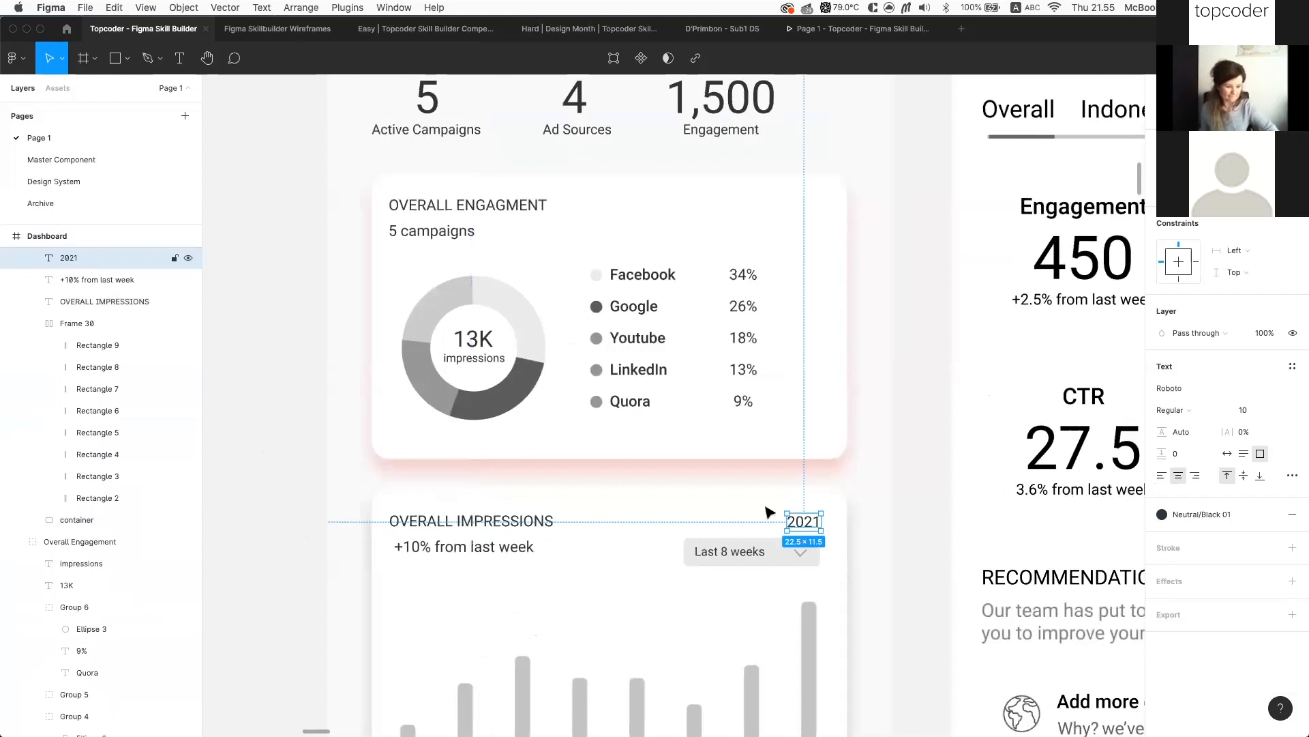
{"action": "left_click", "coordinate": [746, 401], "text": "super"}
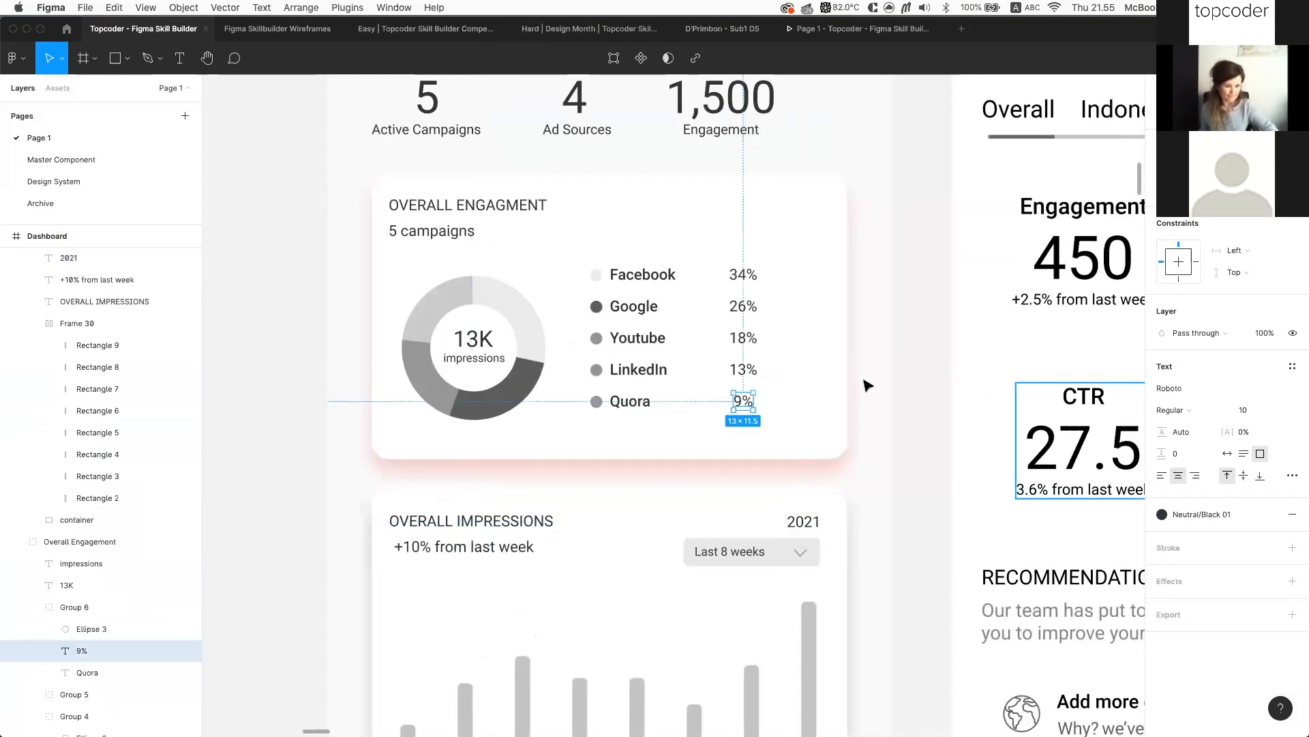
{"action": "left_click", "coordinate": [743, 339], "text": "super"}
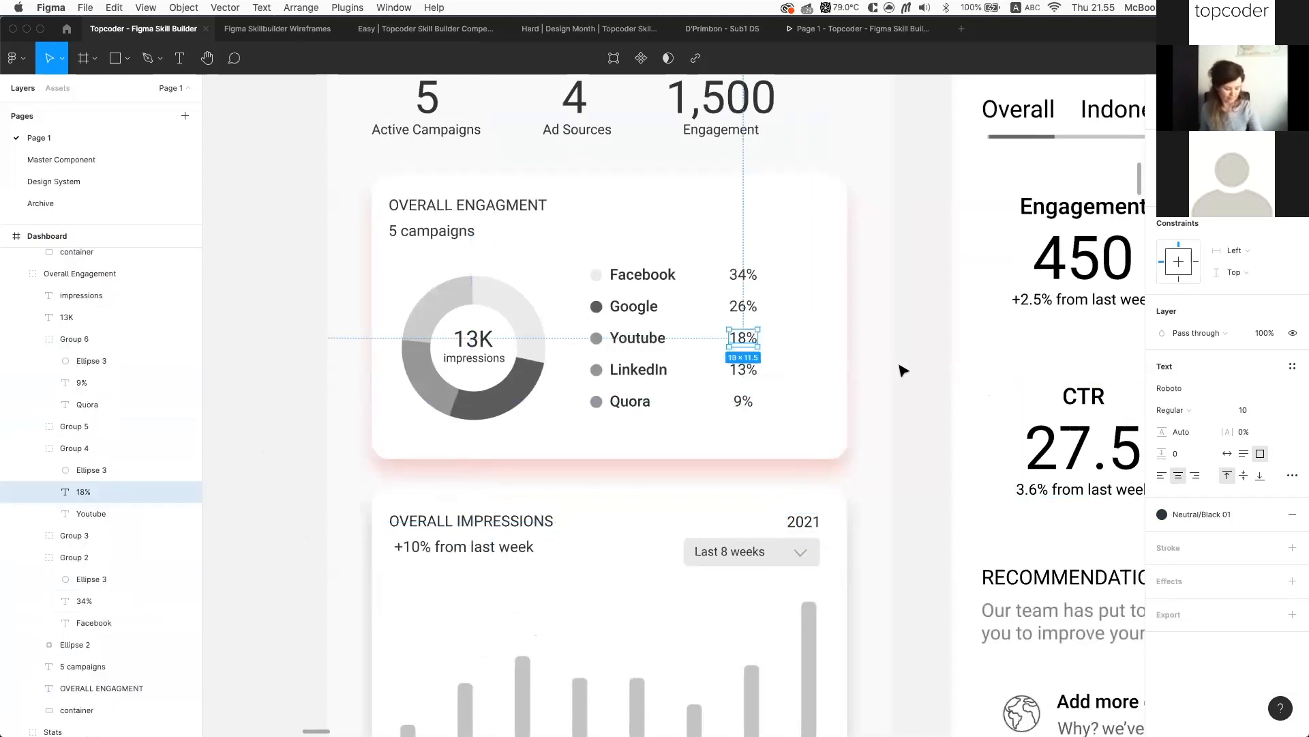
{"action": "scroll", "coordinate": [903, 370], "scroll_direction": "down", "scroll_amount": 5}
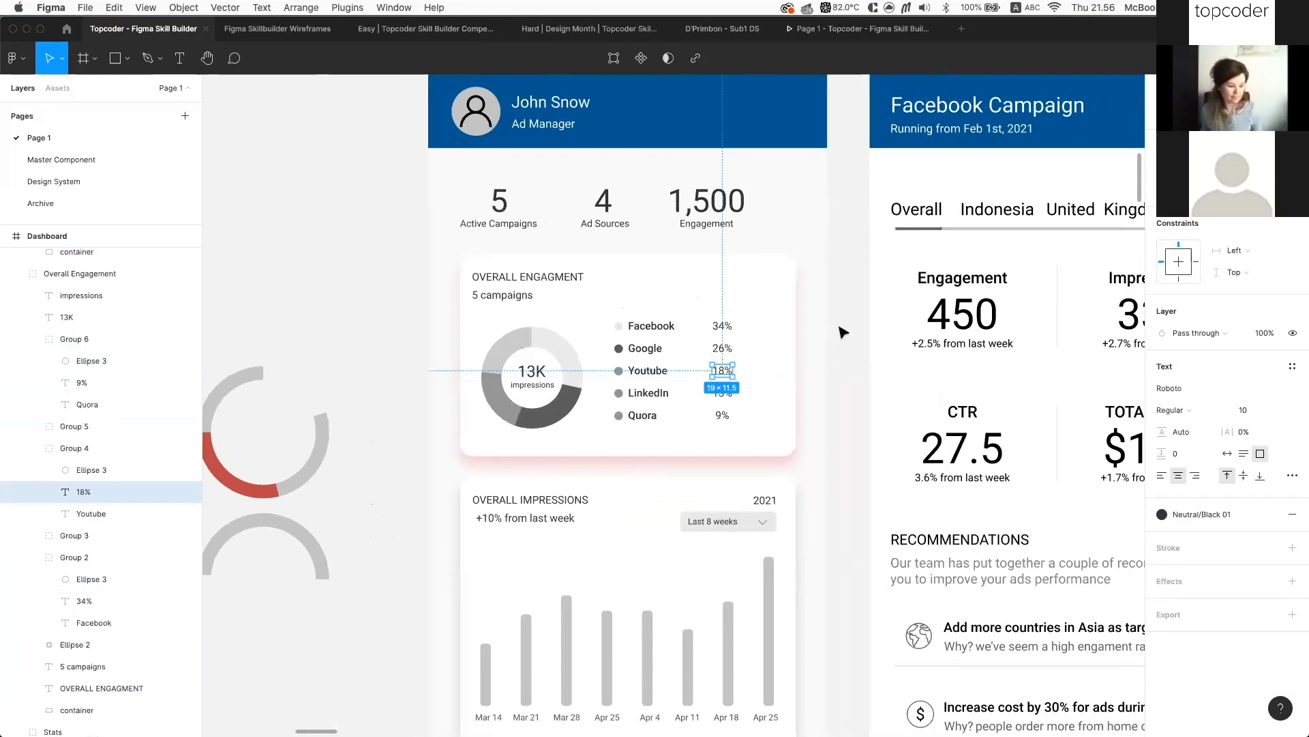
{"action": "left_click", "coordinate": [844, 333]}
{"action": "scroll", "coordinate": [805, 175], "scroll_direction": "down", "scroll_amount": 2}
{"action": "scroll", "coordinate": [818, 272], "scroll_direction": "down", "scroll_amount": 4}
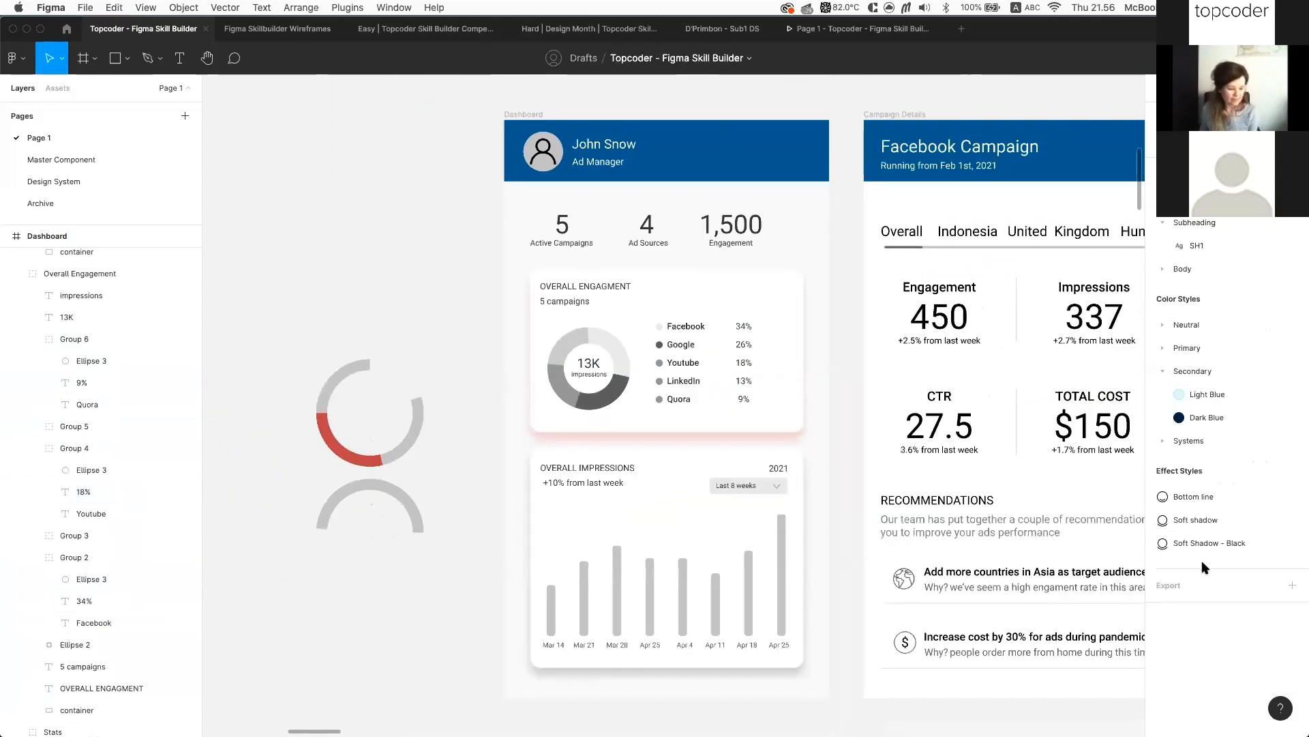
{"action": "scroll", "coordinate": [818, 273], "scroll_direction": "up", "scroll_amount": 1}
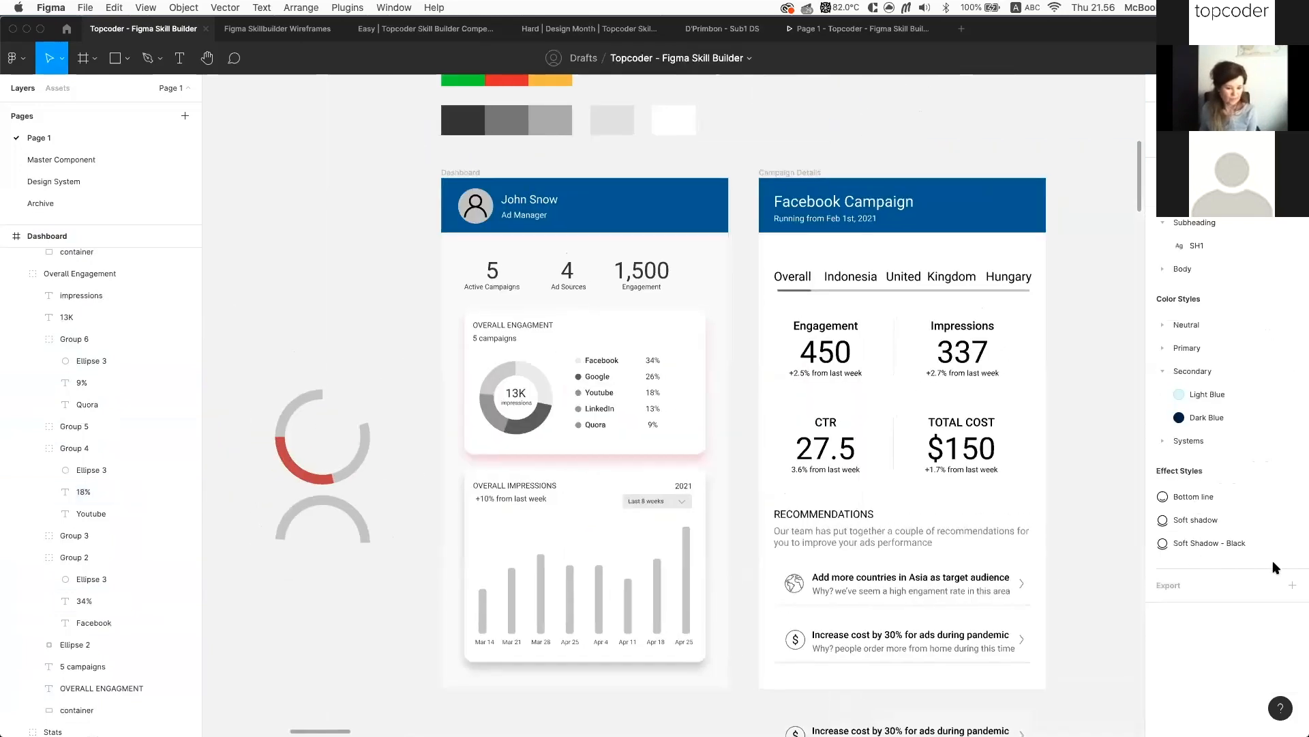
{"action": "left_click", "coordinate": [794, 170]}
{"action": "left_click", "coordinate": [1274, 566]}
{"action": "left_click", "coordinate": [1073, 716]}
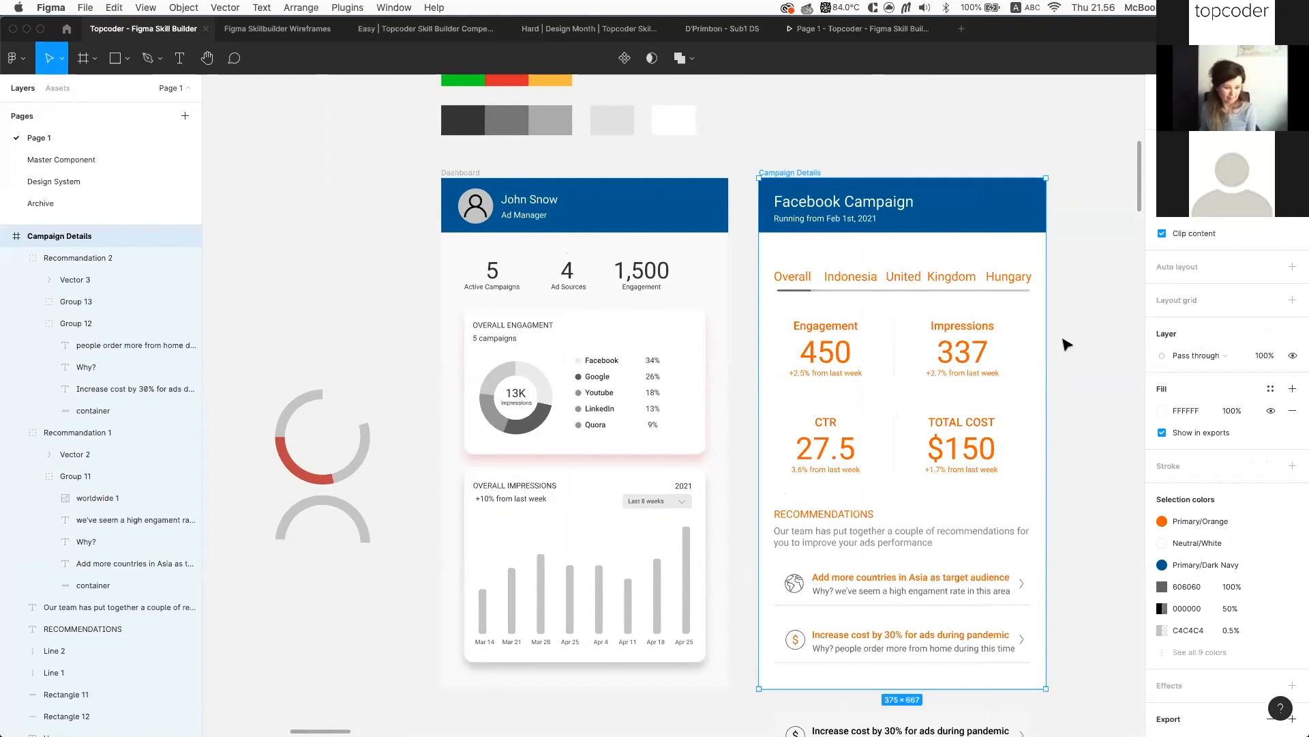
{"action": "key", "text": "ctrl+z"}
{"action": "key", "text": "ctrl+z"}
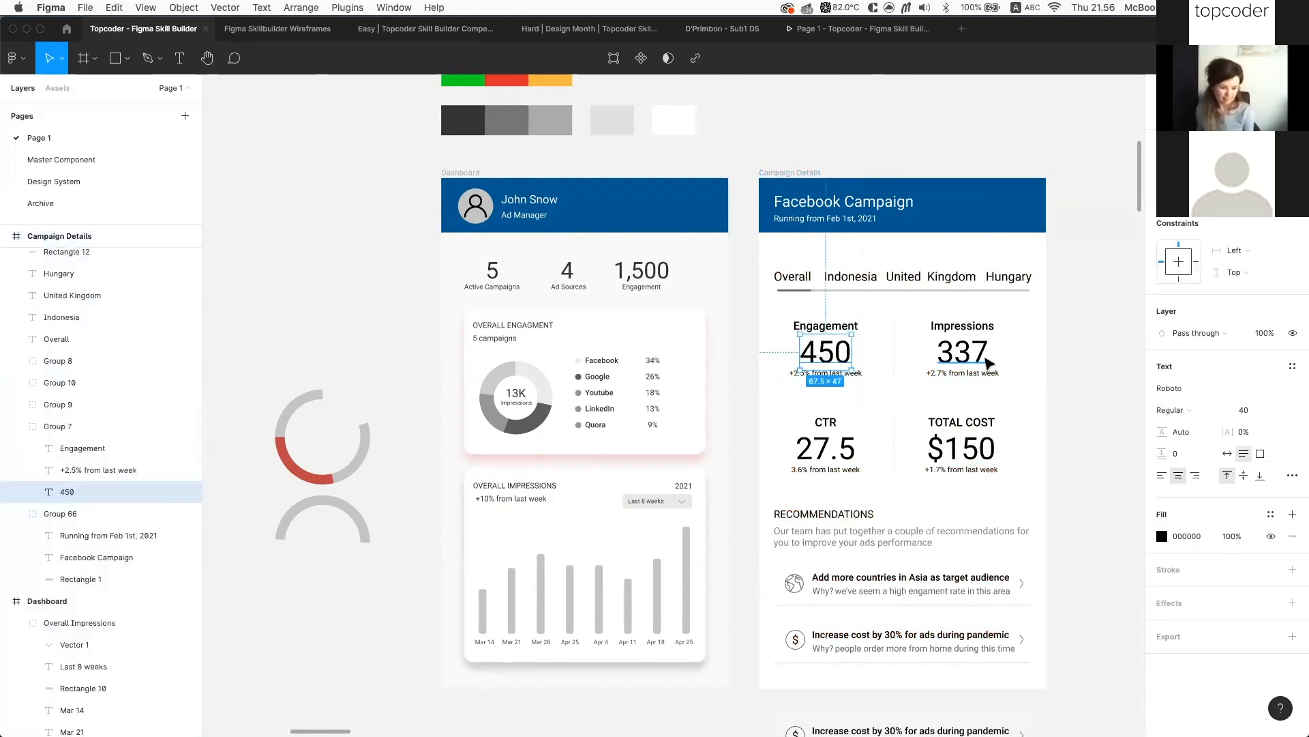
{"action": "left_click", "coordinate": [982, 354], "text": "shift"}
{"action": "left_click", "coordinate": [826, 448], "text": "shift"}
{"action": "left_click", "coordinate": [962, 448], "text": "shift"}
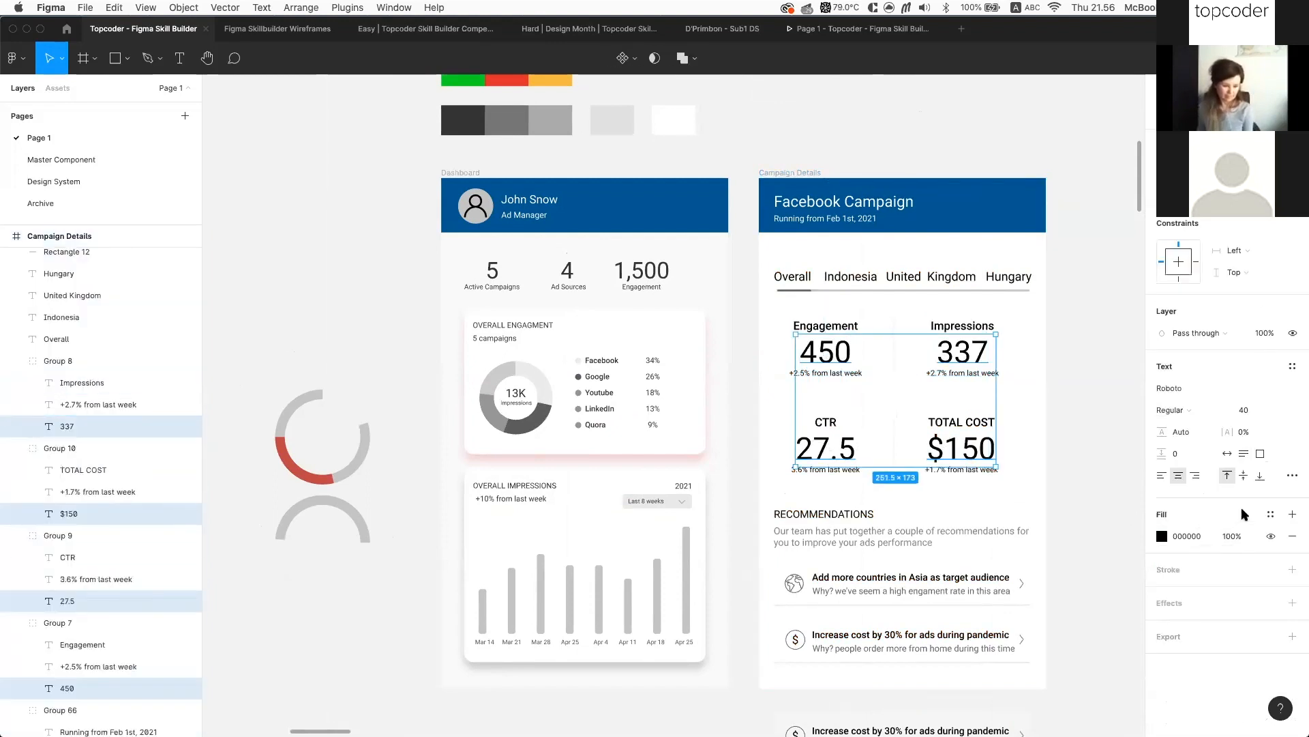
{"action": "left_click", "coordinate": [1271, 513]}
{"action": "left_click", "coordinate": [1228, 709]}
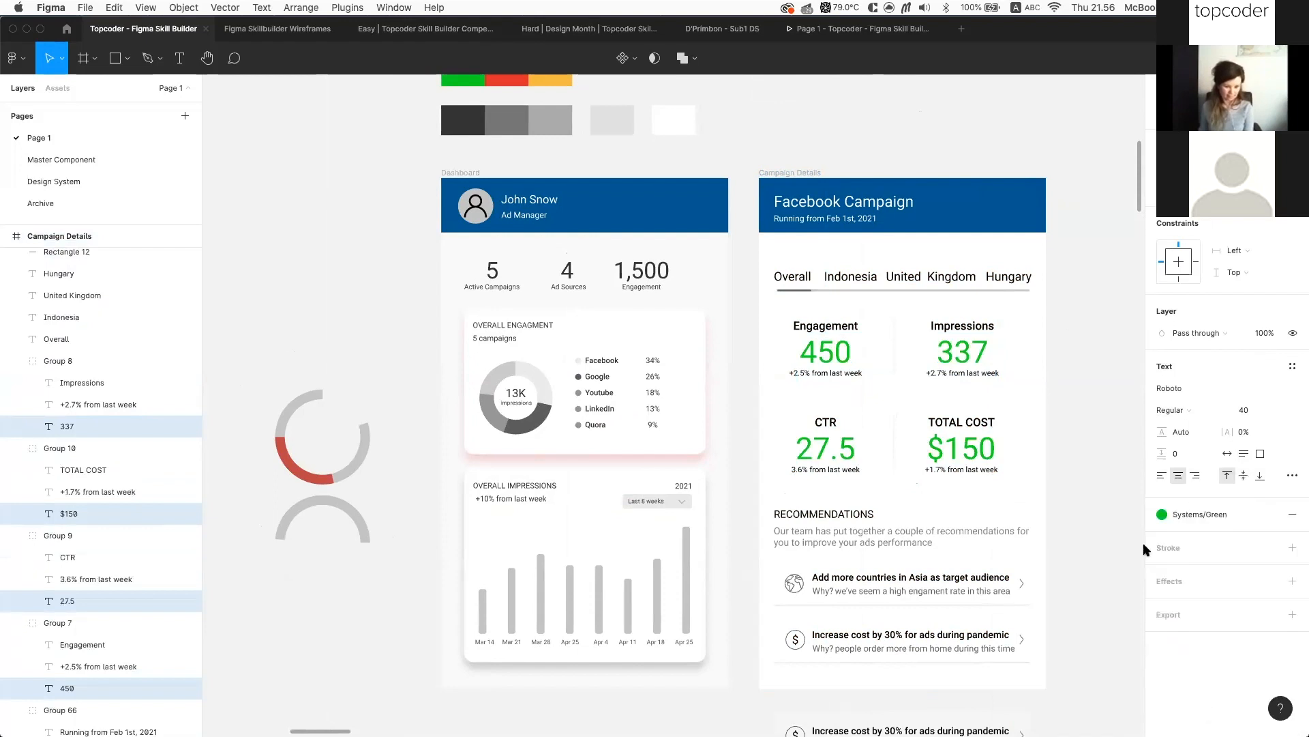
{"action": "left_click", "coordinate": [1108, 409]}
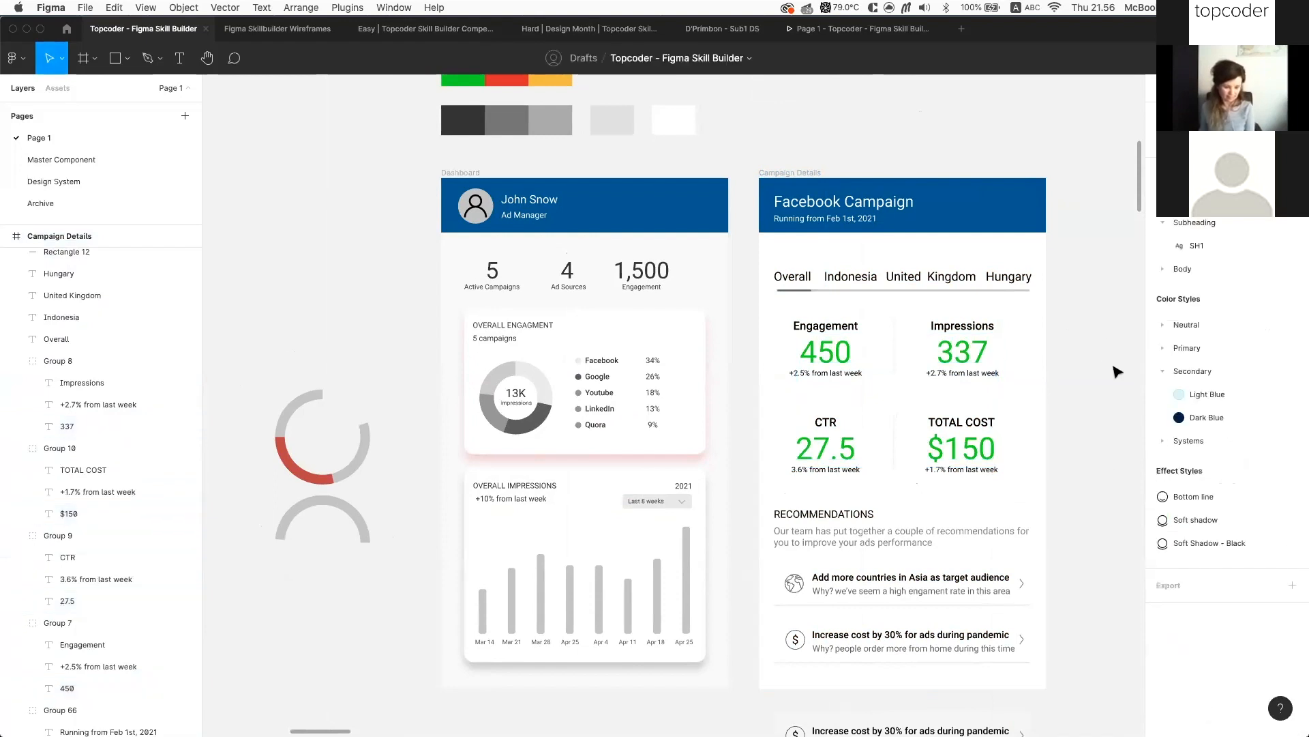
{"action": "left_click", "coordinate": [810, 174]}
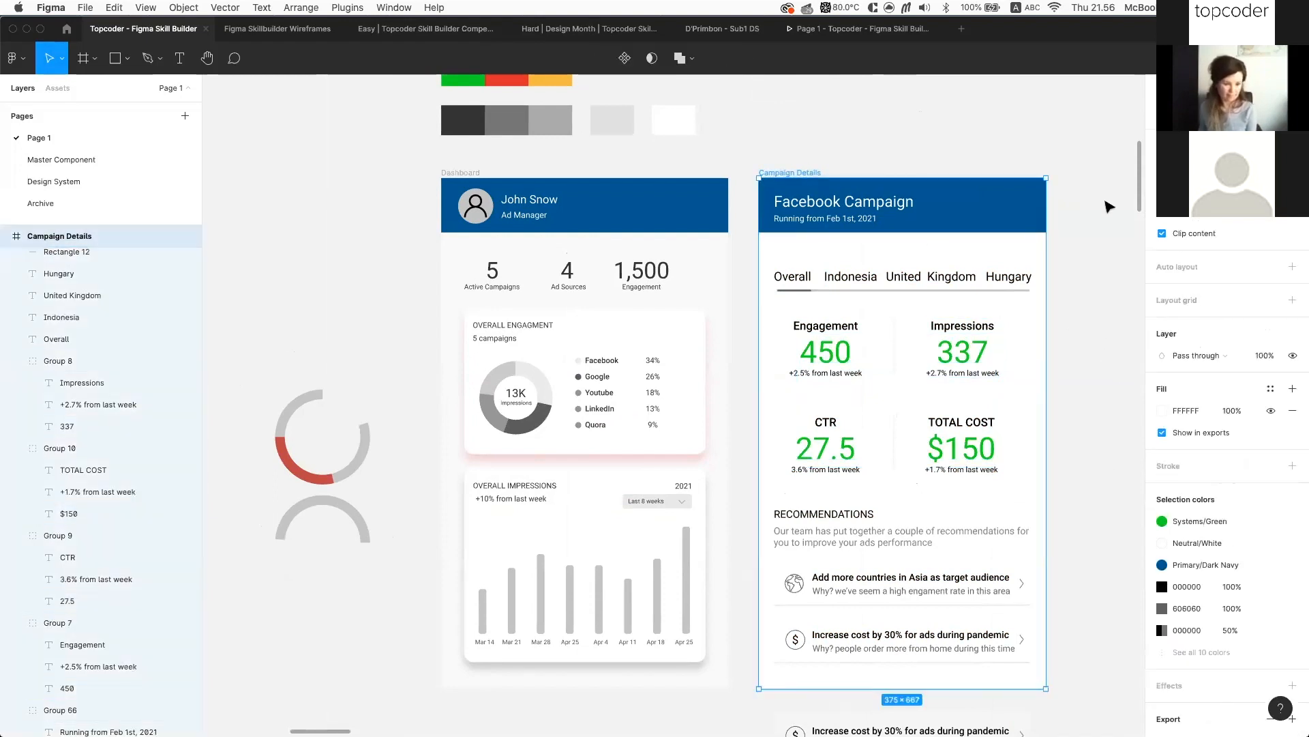
{"action": "left_click", "coordinate": [1214, 520]}
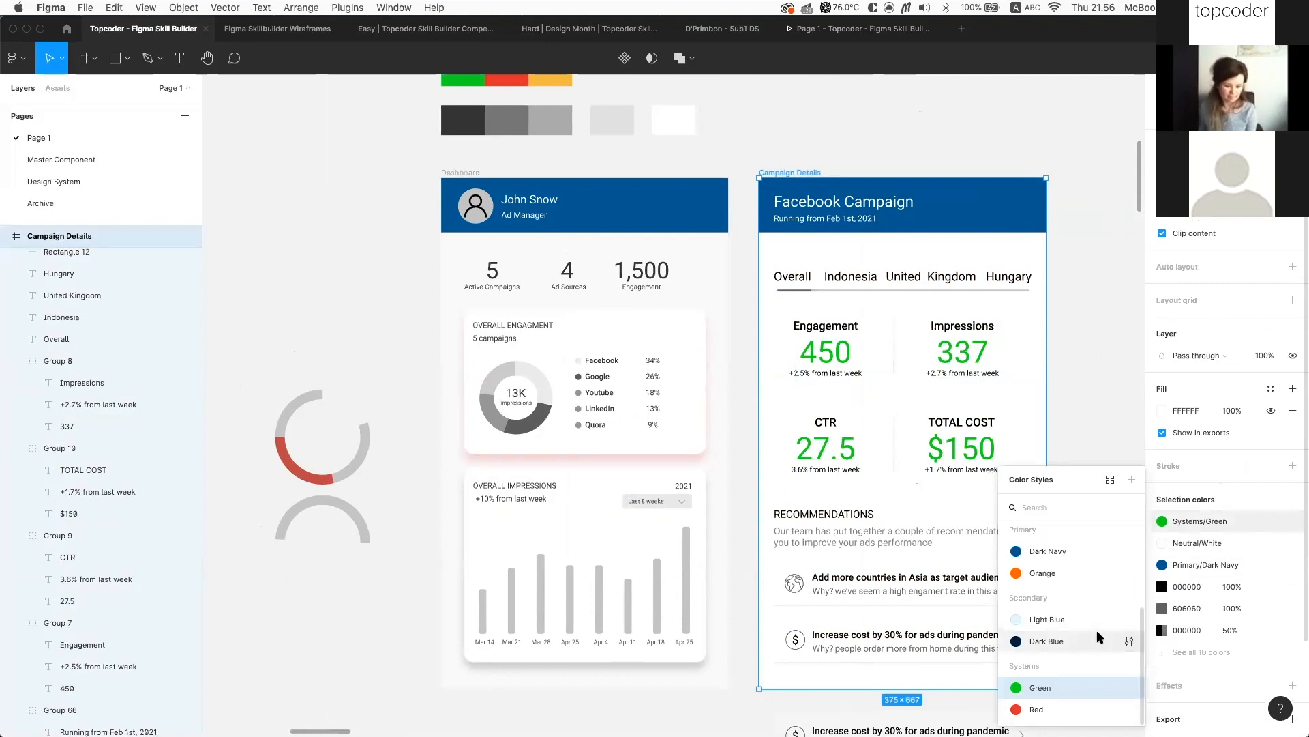
{"action": "scroll", "coordinate": [1097, 632], "scroll_direction": "up", "scroll_amount": 1}
{"action": "scroll", "coordinate": [1097, 631], "scroll_direction": "down", "scroll_amount": 1}
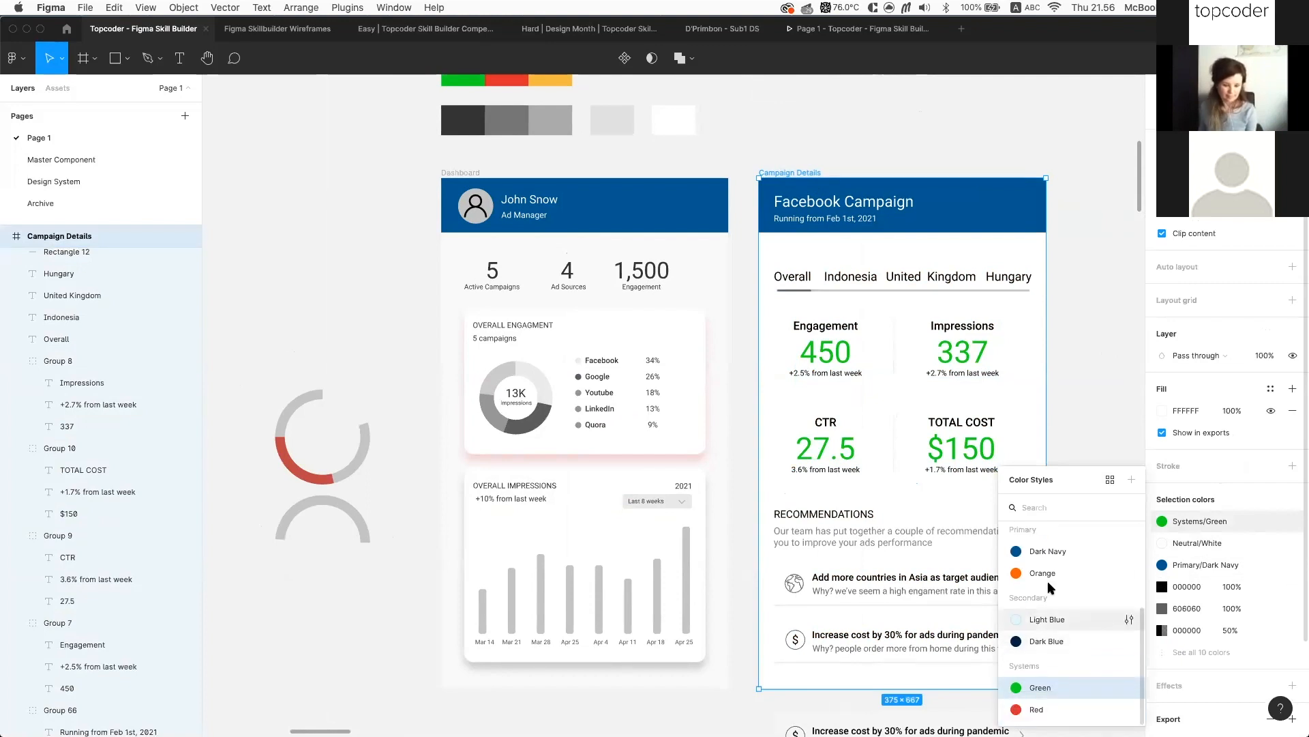
{"action": "left_click", "coordinate": [988, 112]}
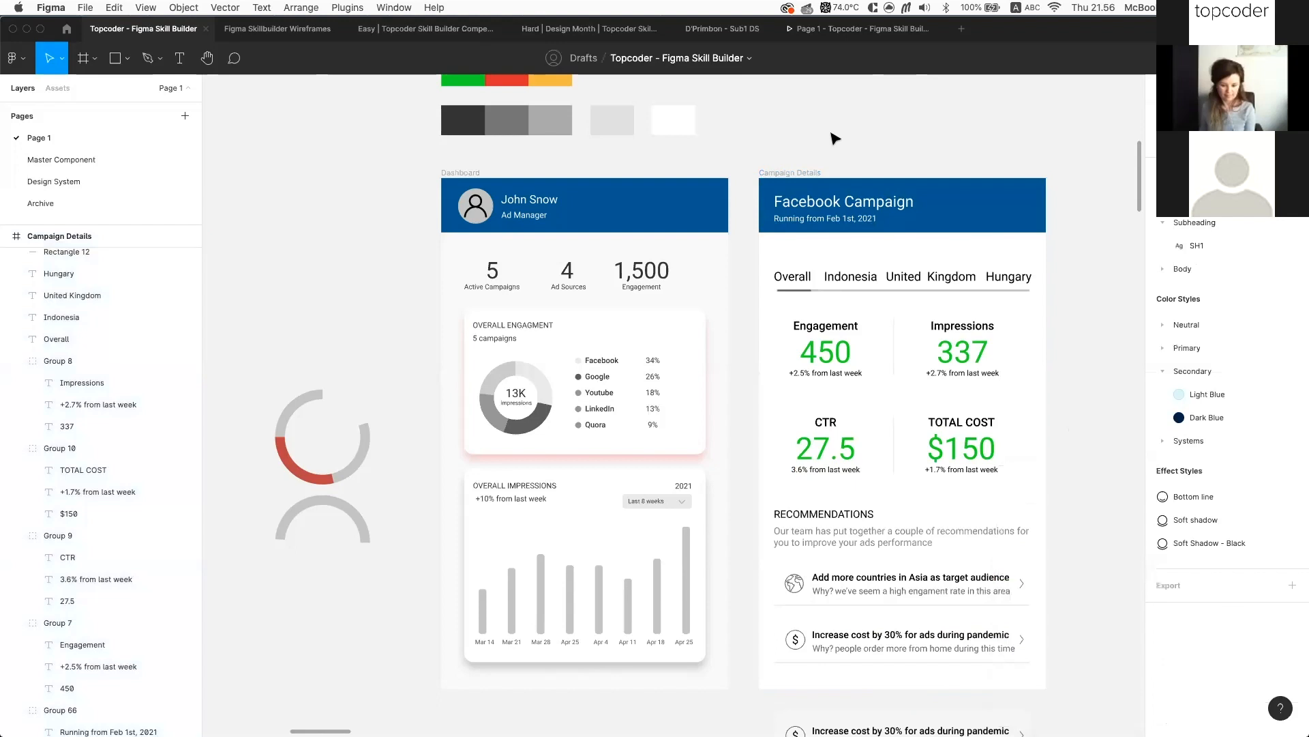
{"action": "left_click", "coordinate": [774, 174]}
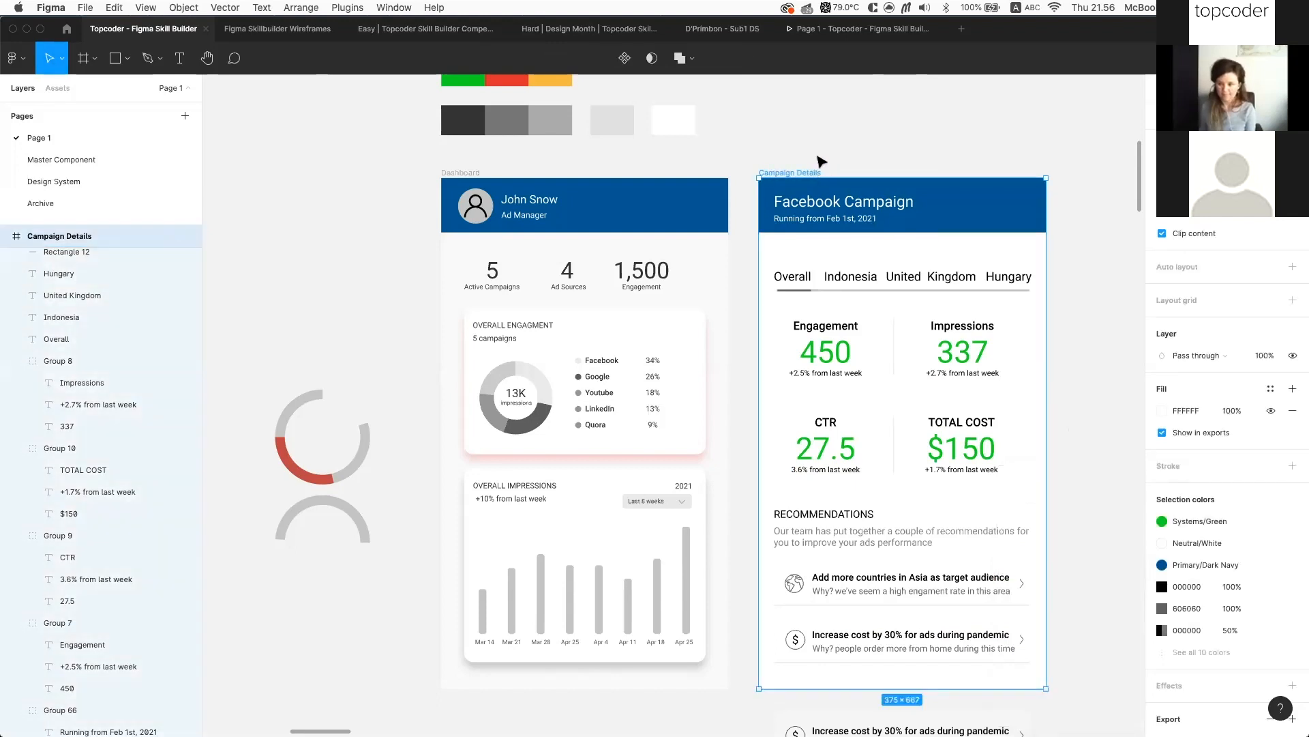
{"action": "left_click", "coordinate": [1173, 651]}
{"action": "scroll", "coordinate": [1254, 641], "scroll_direction": "down", "scroll_amount": 3}
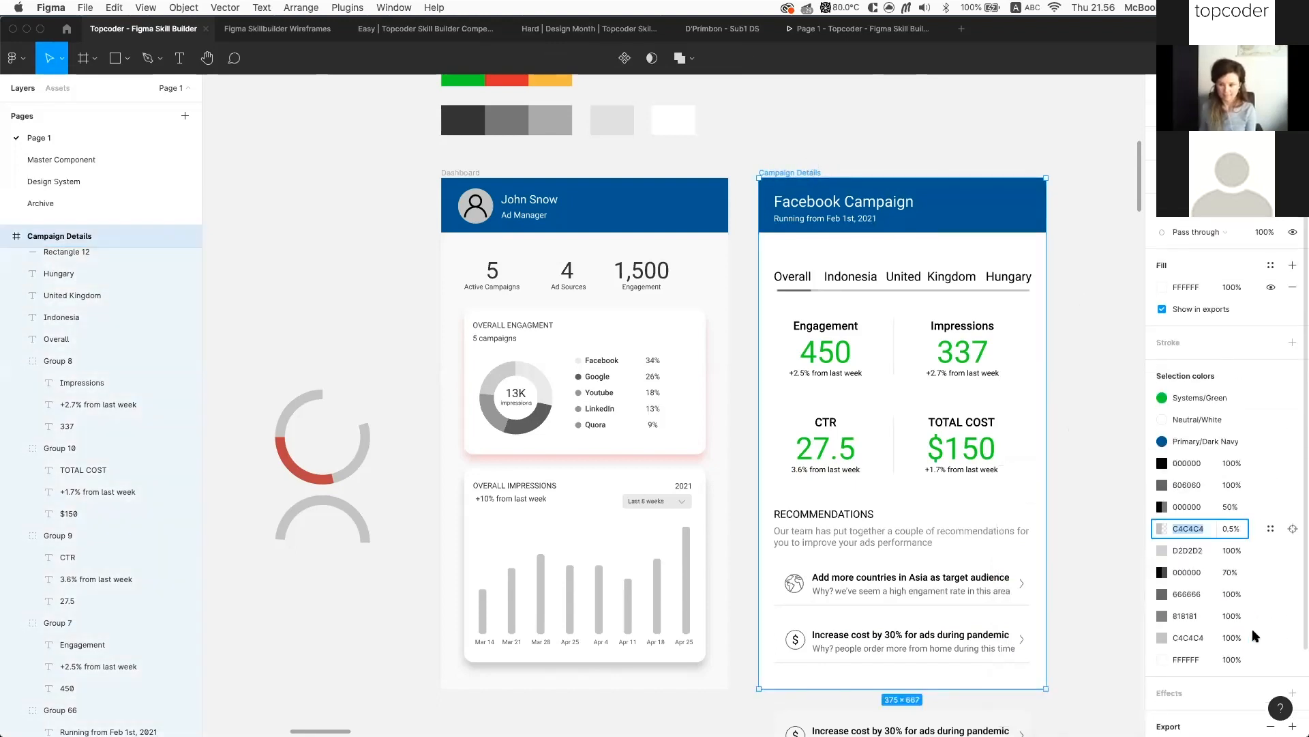
{"action": "left_click", "coordinate": [1208, 398]}
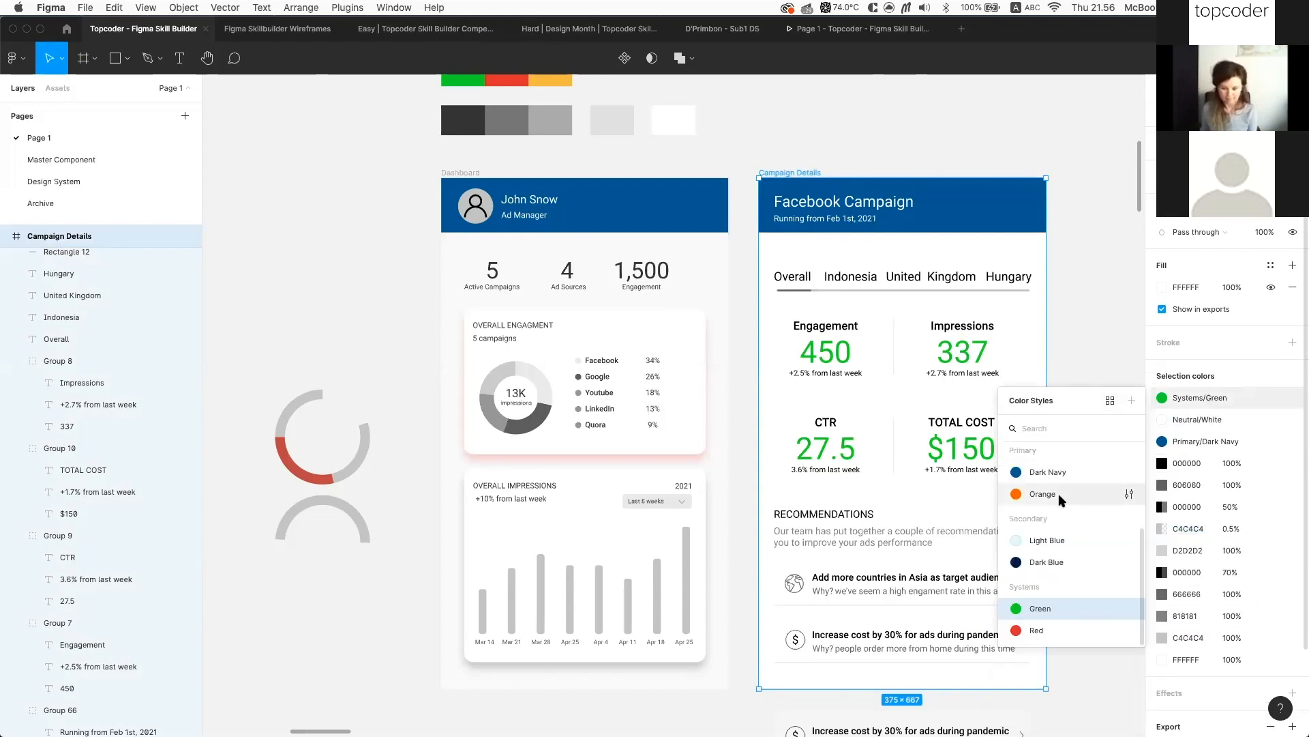
{"action": "left_click", "coordinate": [1058, 493]}
{"action": "left_click", "coordinate": [1109, 382]}
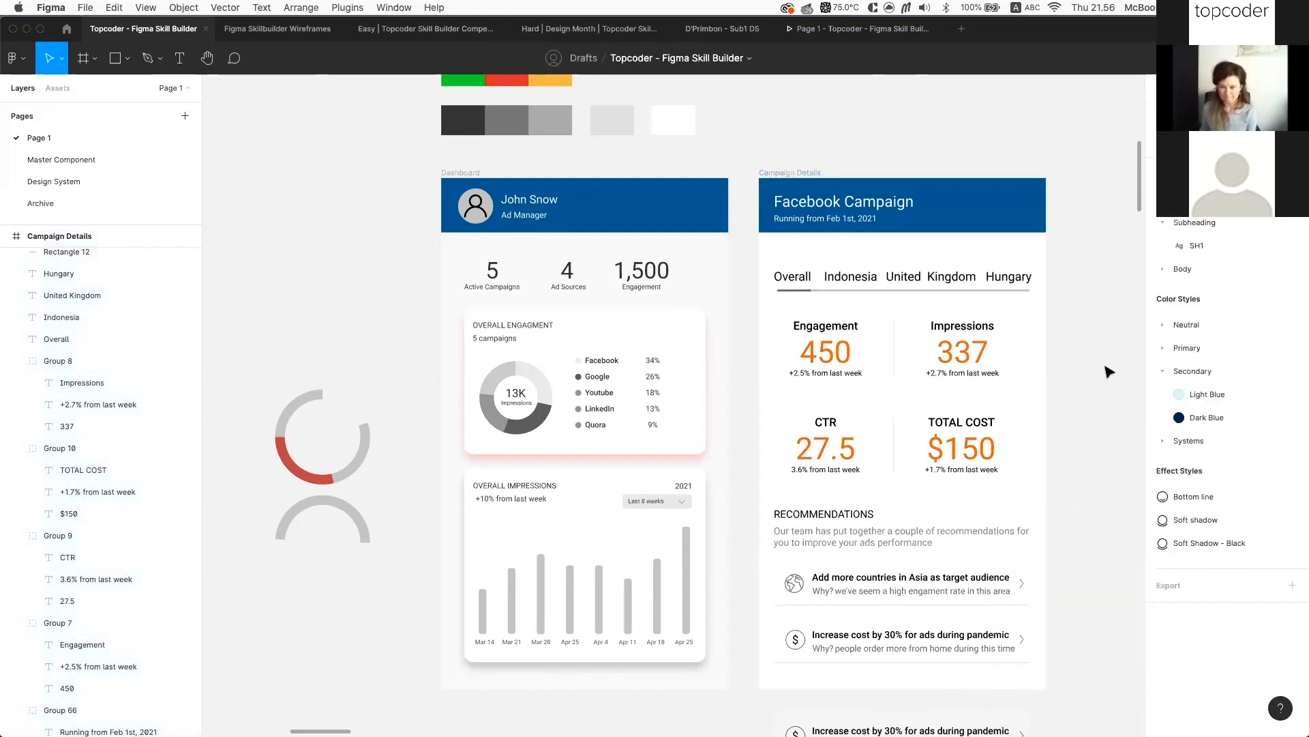
{"action": "scroll", "coordinate": [1108, 371], "scroll_direction": "down", "scroll_amount": 10}
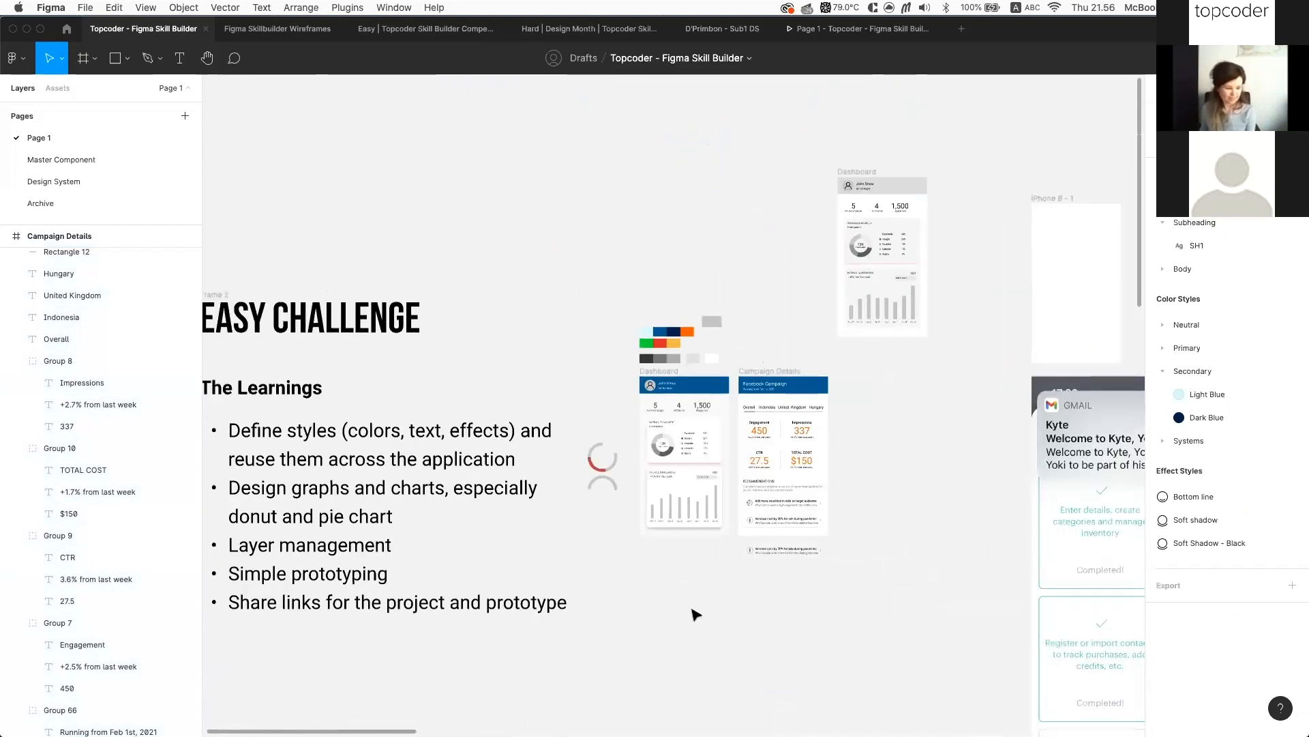
Collapse the Overall Engagement, Stats and Header layer groups in the Layers panel
{"action": "scroll", "coordinate": [693, 614], "scroll_direction": "up", "scroll_amount": 3}
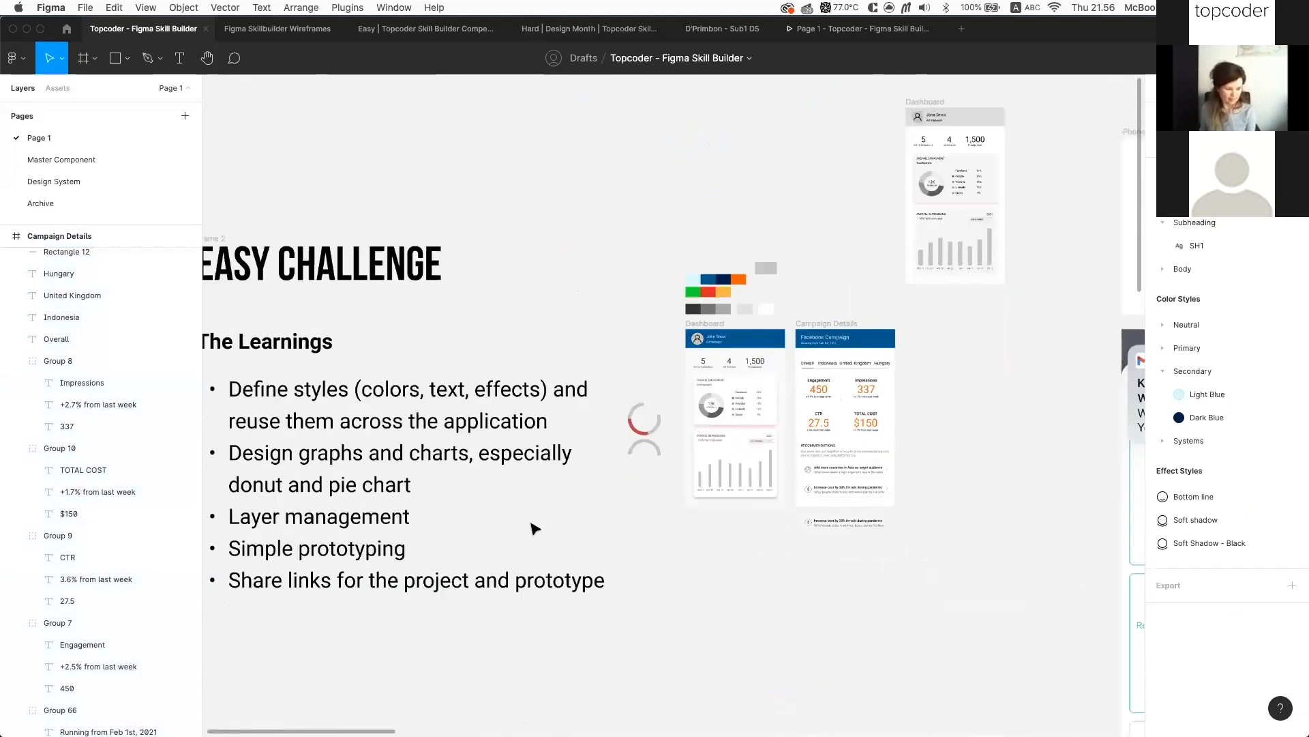
{"action": "scroll", "coordinate": [641, 464], "scroll_direction": "up", "scroll_amount": 5}
{"action": "left_click", "coordinate": [885, 330]}
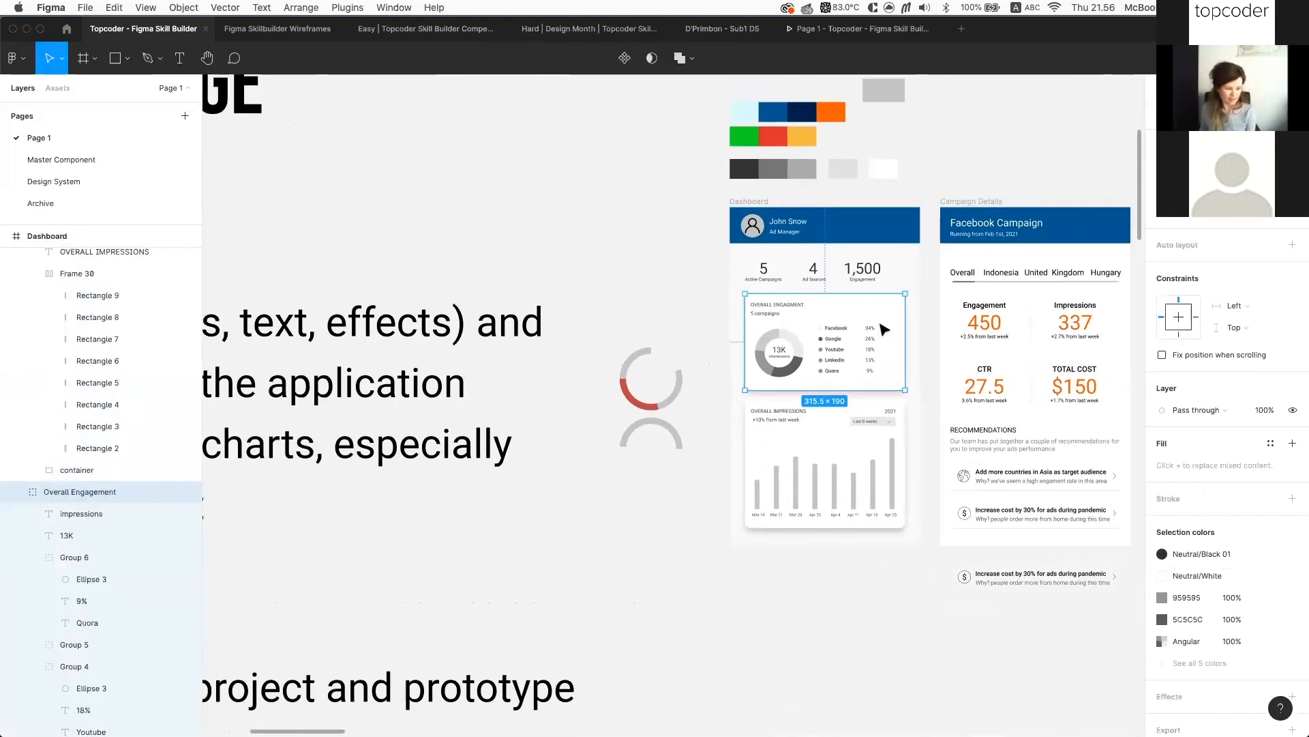
{"action": "left_click", "coordinate": [16, 491]}
{"action": "left_click", "coordinate": [16, 513]}
{"action": "left_click", "coordinate": [16, 535]}
Fold Group 6, Group 4 and Group 2 inside Overall Engagement, then collapse the card again
{"action": "scroll", "coordinate": [886, 415], "scroll_direction": "up", "scroll_amount": 2}
{"action": "scroll", "coordinate": [885, 415], "scroll_direction": "up", "scroll_amount": 1}
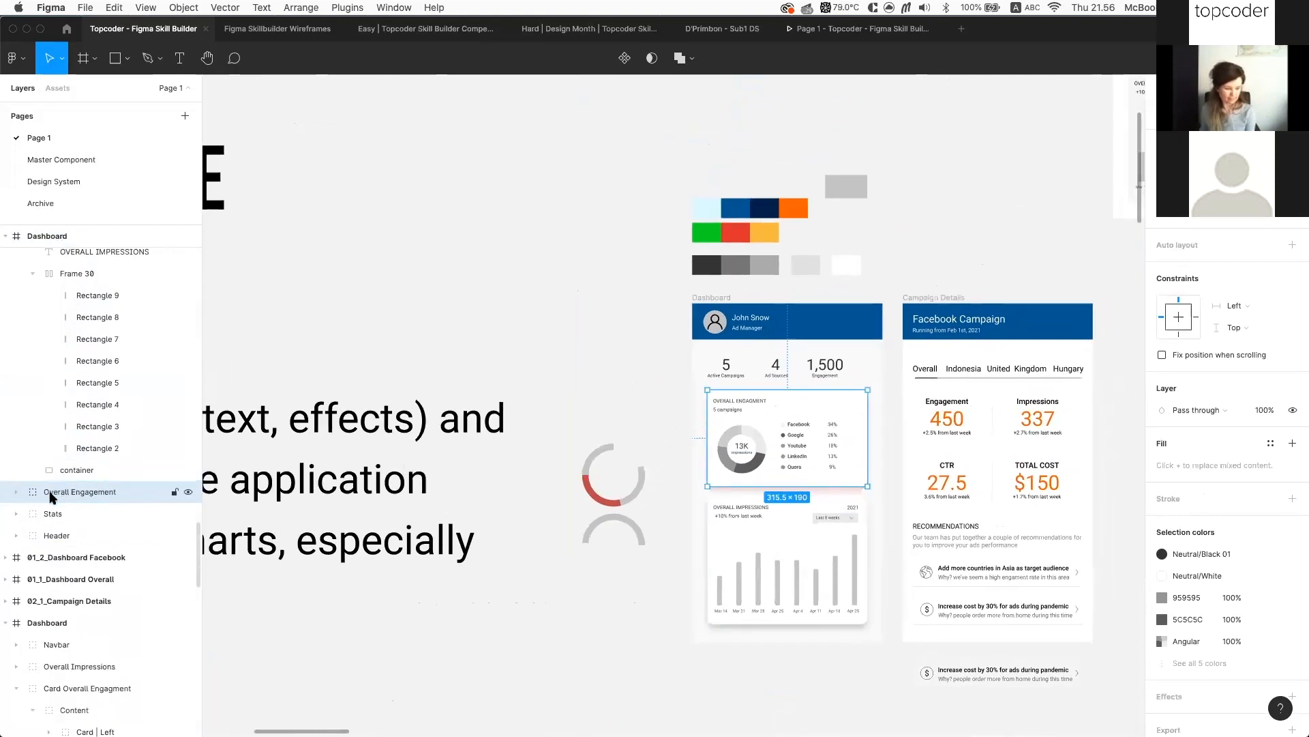
{"action": "left_click", "coordinate": [16, 492]}
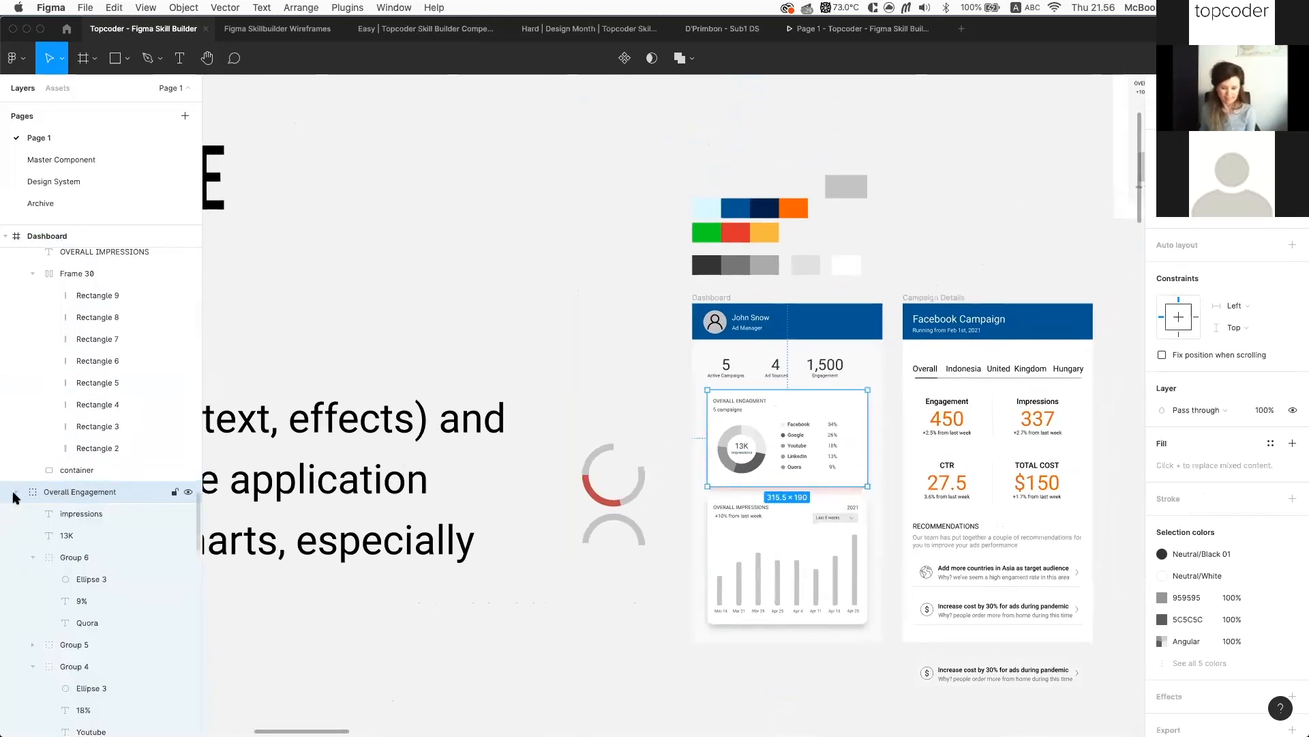
{"action": "left_click", "coordinate": [33, 558]}
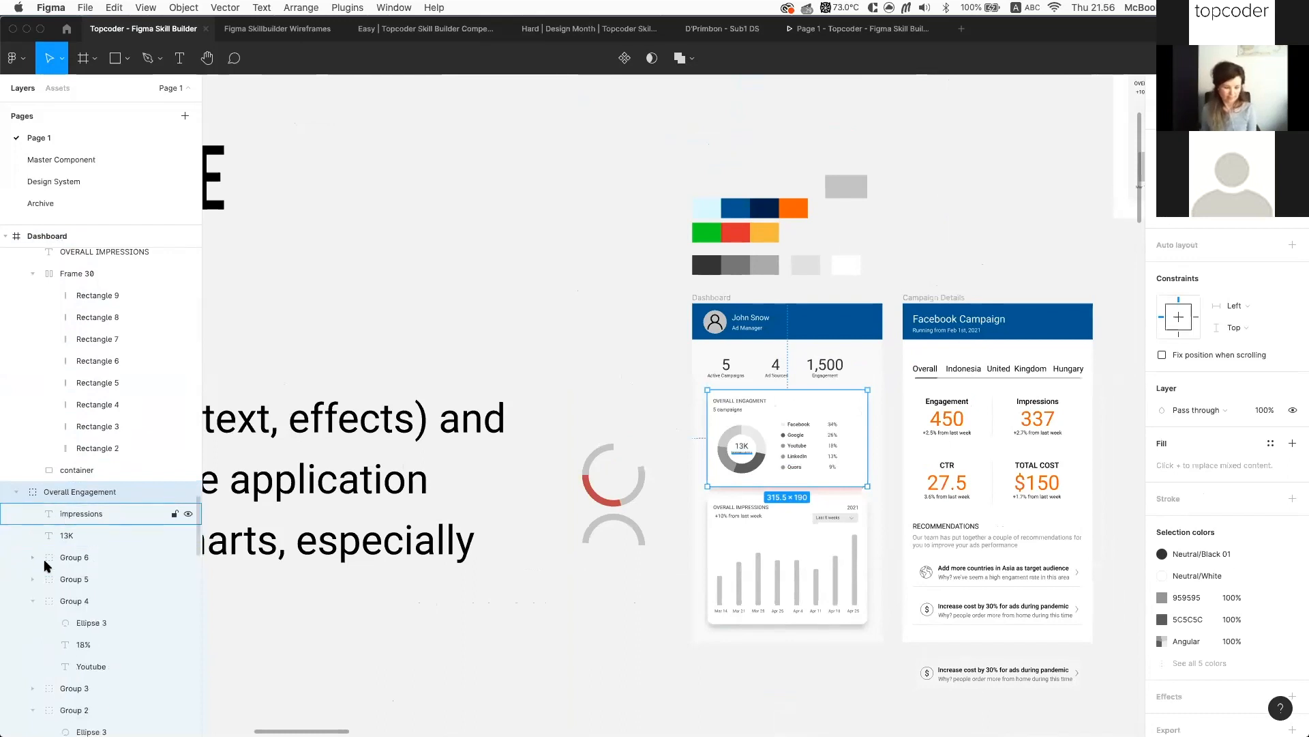
{"action": "left_click", "coordinate": [33, 600]}
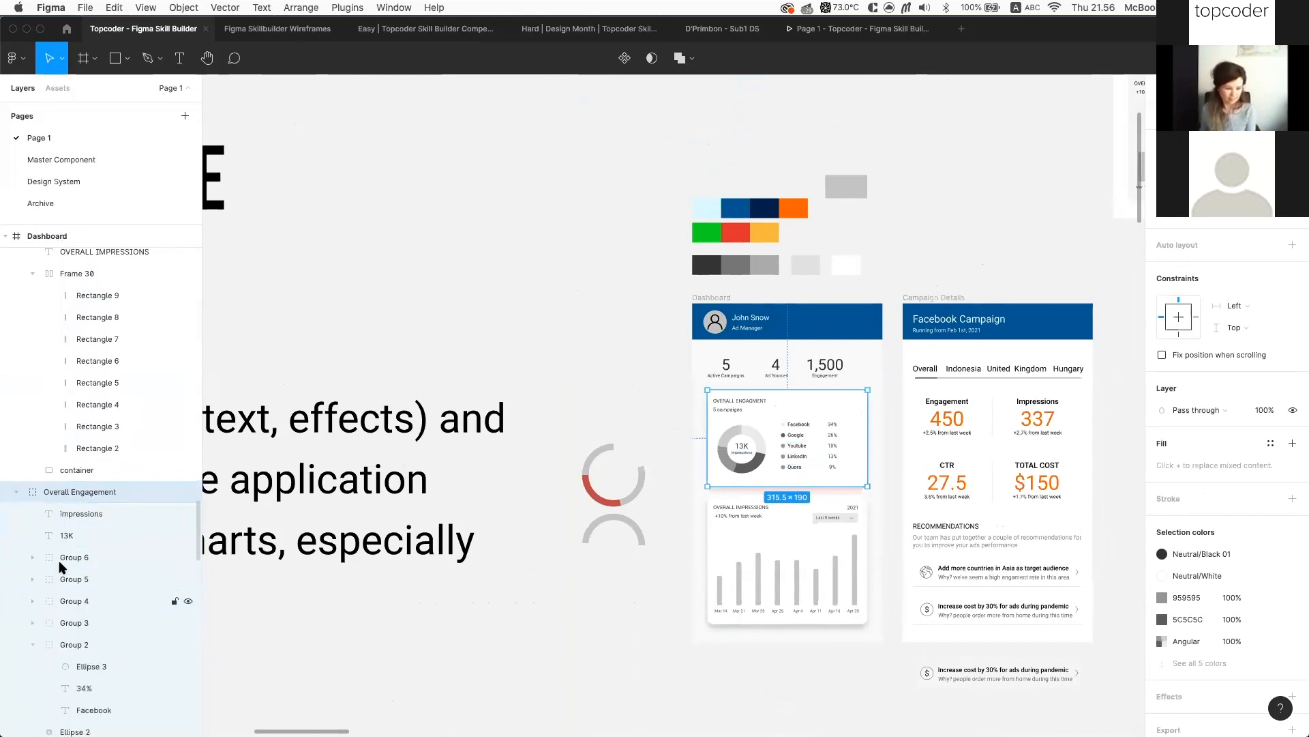
{"action": "left_click", "coordinate": [33, 646]}
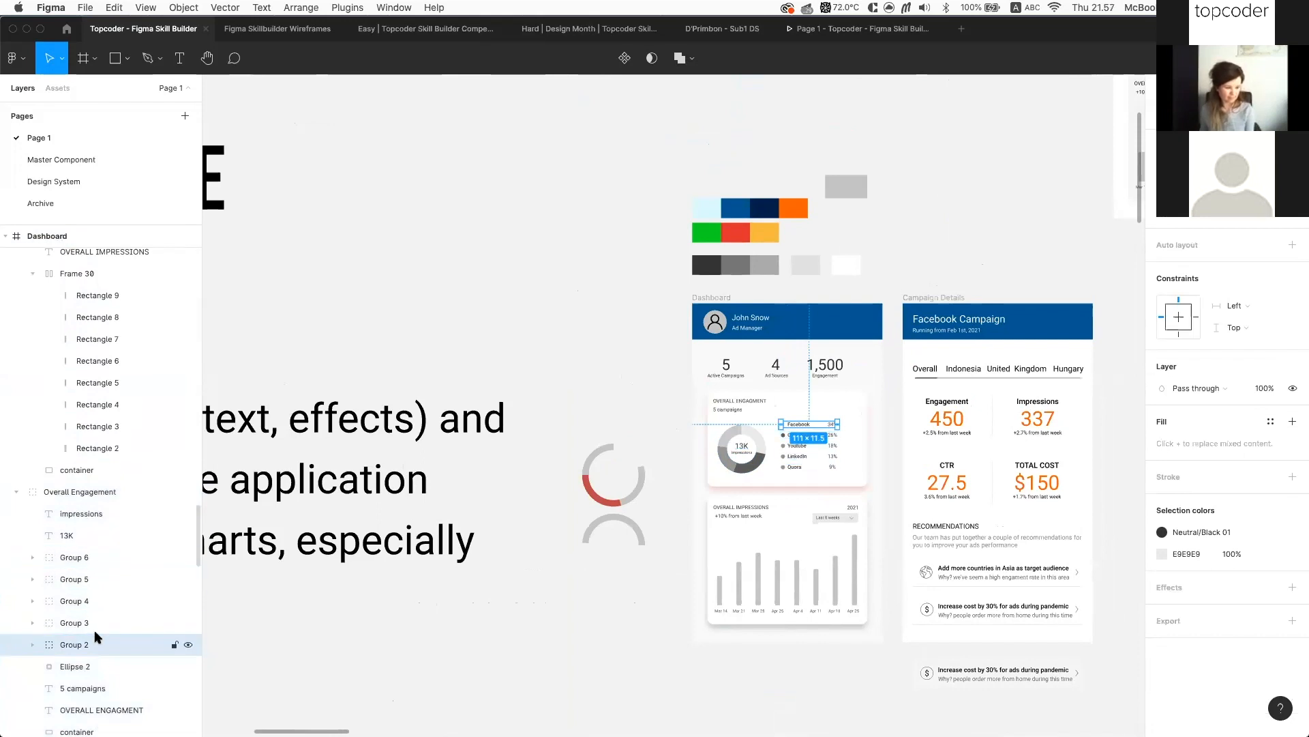
{"action": "scroll", "coordinate": [88, 518], "scroll_direction": "up", "scroll_amount": 1}
{"action": "left_click", "coordinate": [83, 498]}
{"action": "left_click", "coordinate": [15, 499], "text": "alt"}
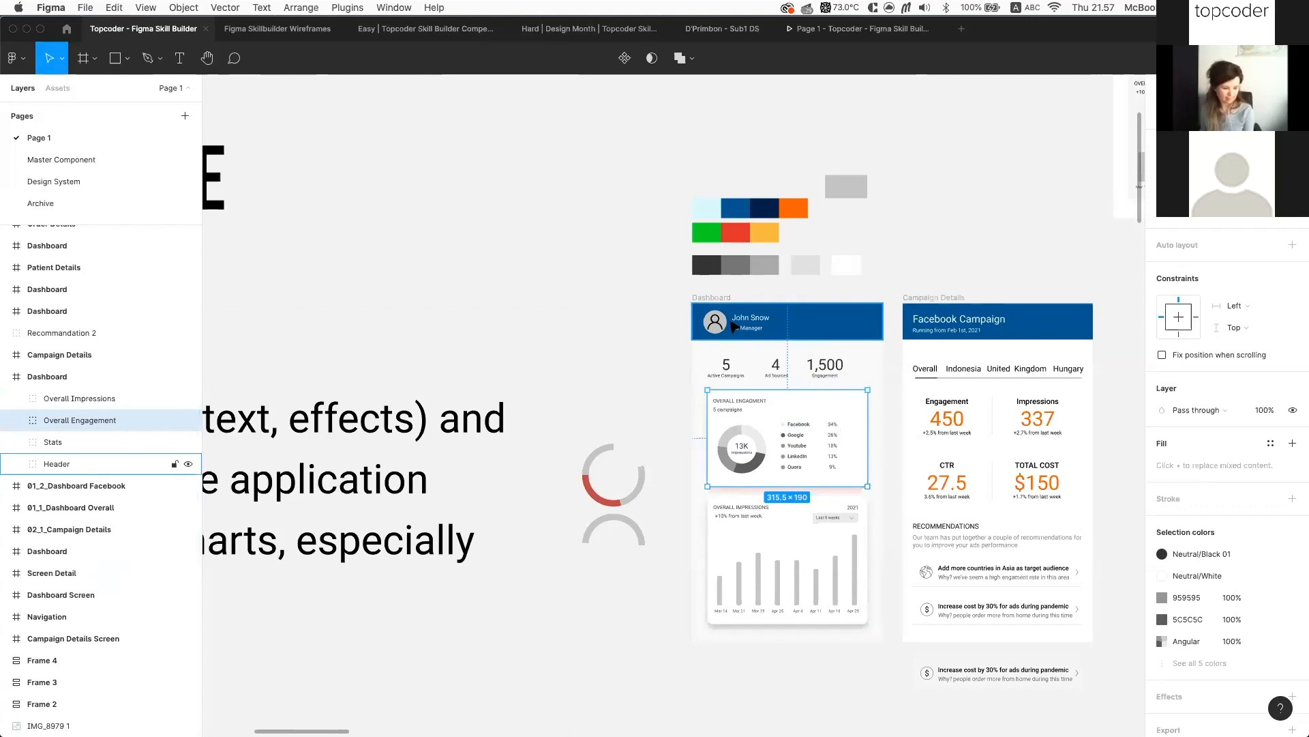
Select the Header, Stats, Overall Engagement and Overall Impressions groups in turn to check them
{"action": "left_click", "coordinate": [63, 463]}
{"action": "left_click", "coordinate": [827, 368]}
{"action": "left_click", "coordinate": [758, 396]}
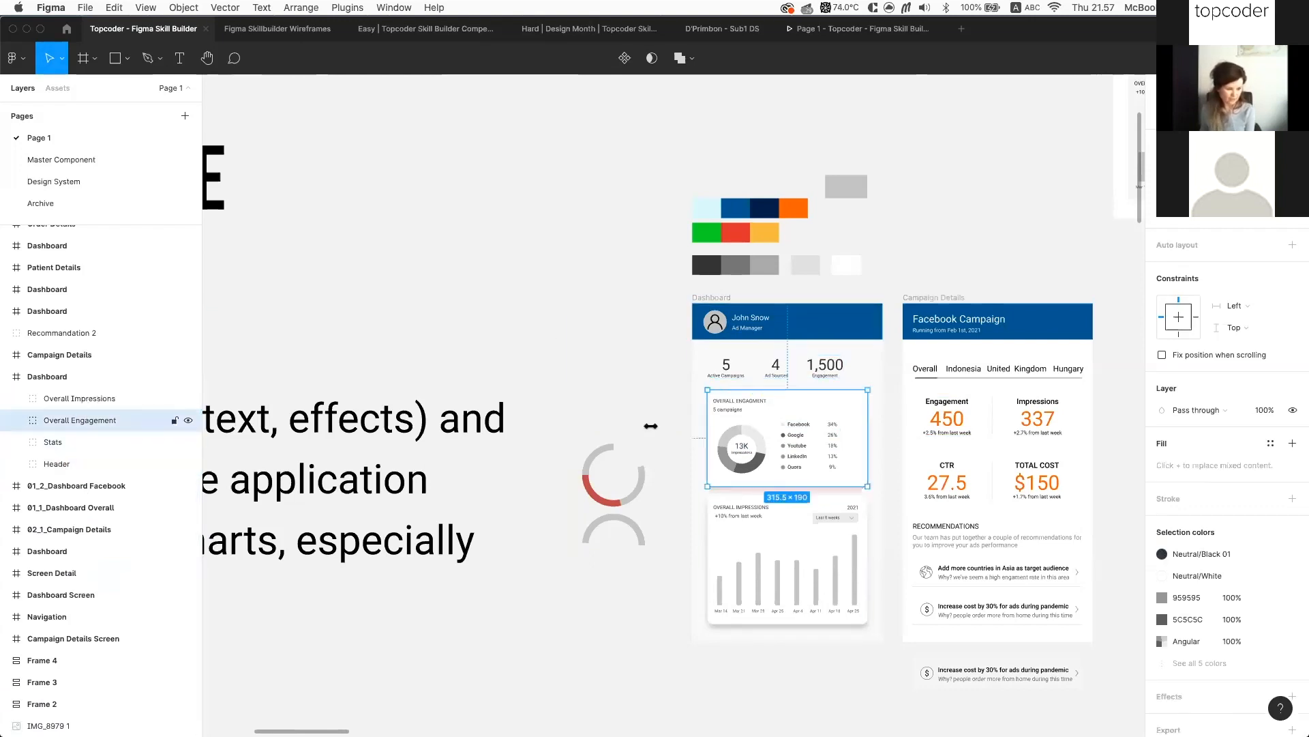
{"action": "left_click", "coordinate": [803, 555]}
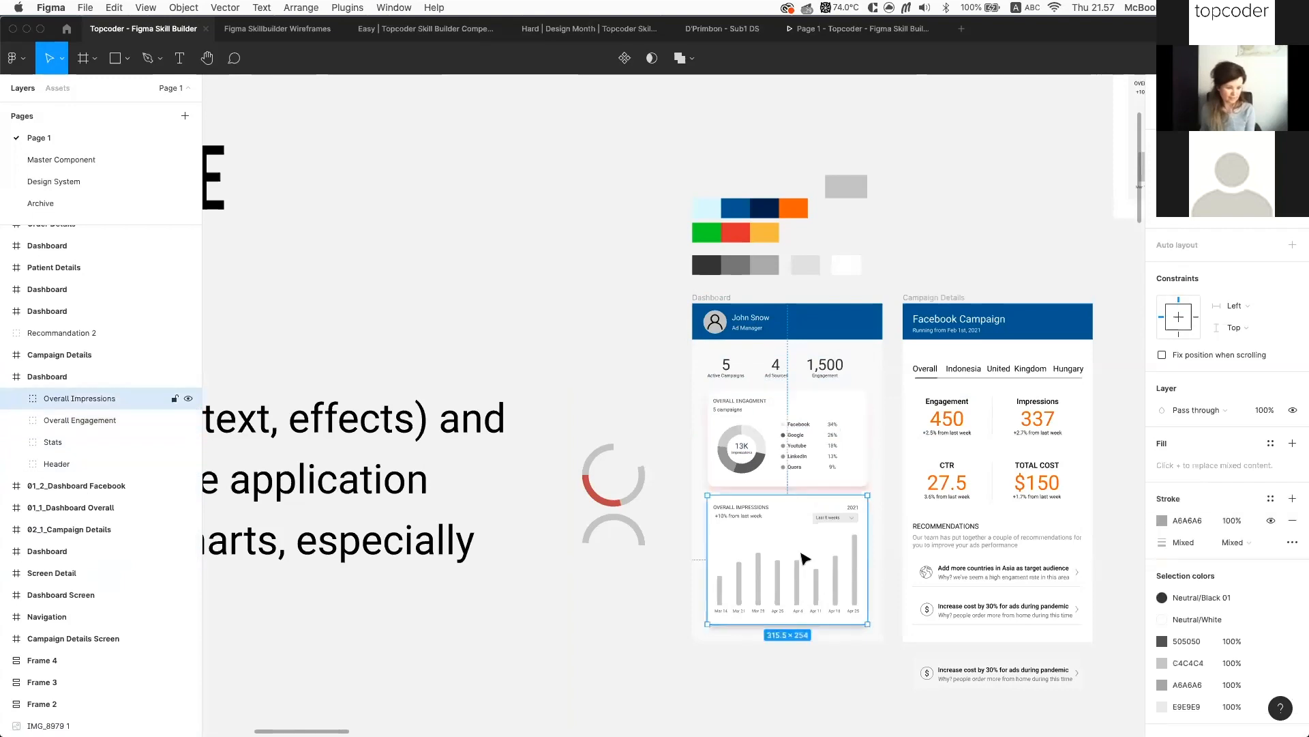
{"action": "scroll", "coordinate": [779, 520], "scroll_direction": "up", "scroll_amount": 3}
{"action": "scroll", "coordinate": [779, 519], "scroll_direction": "up", "scroll_amount": 2}
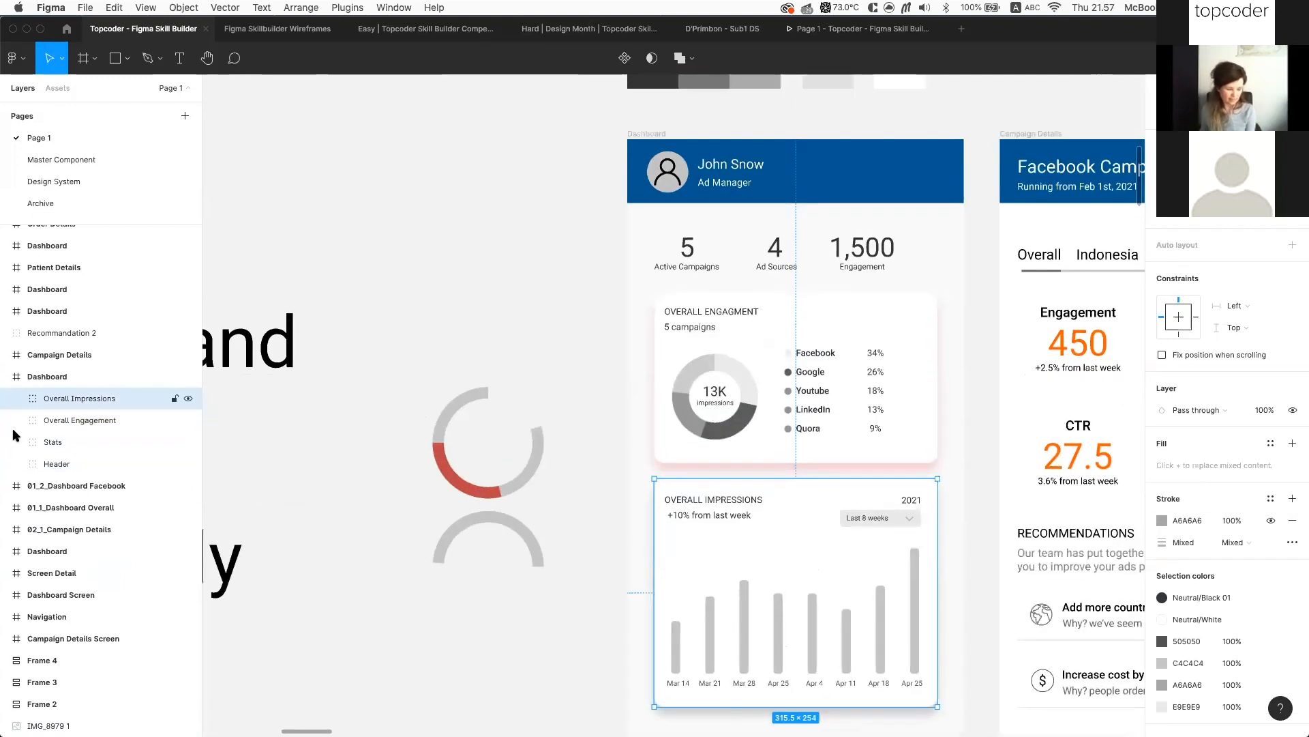
Rename the Overall Impressions chart frame, Frame 30, to 'bar chart'
{"action": "left_click", "coordinate": [17, 398]}
{"action": "scroll", "coordinate": [93, 422], "scroll_direction": "down", "scroll_amount": 2}
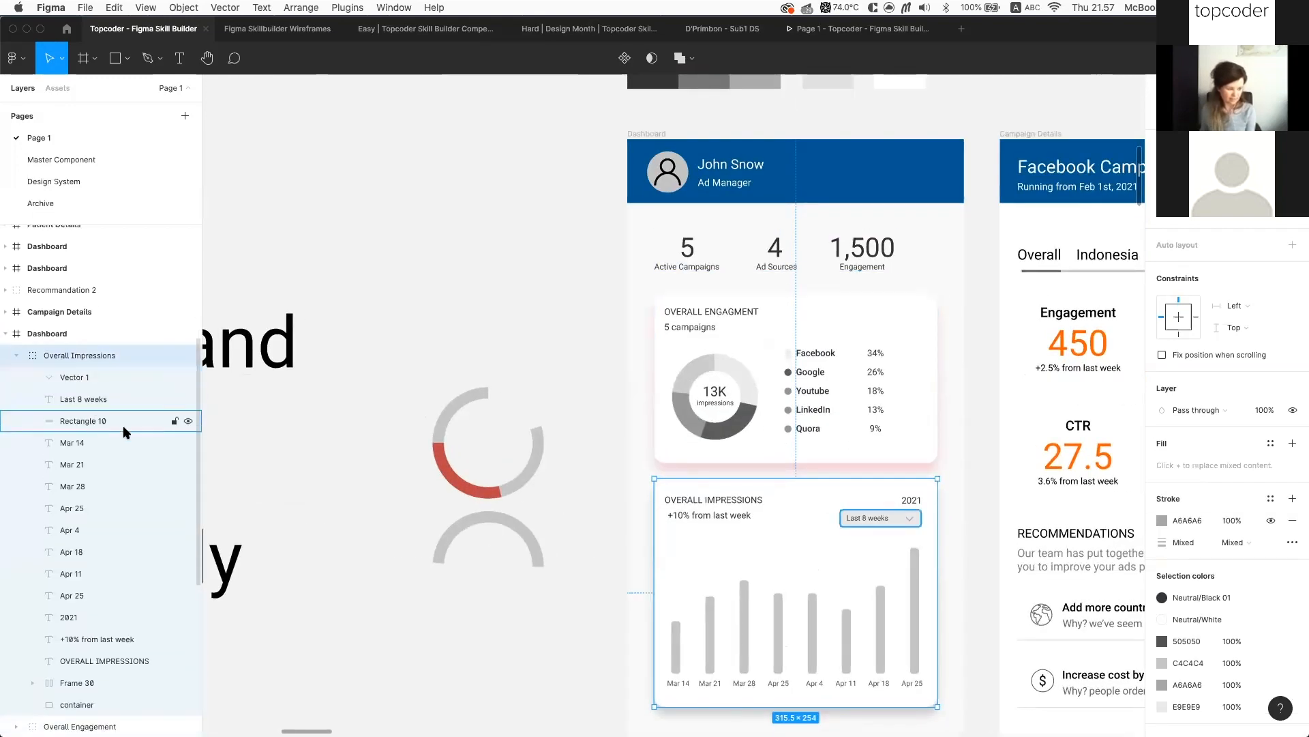
{"action": "scroll", "coordinate": [737, 607], "scroll_direction": "down", "scroll_amount": 2}
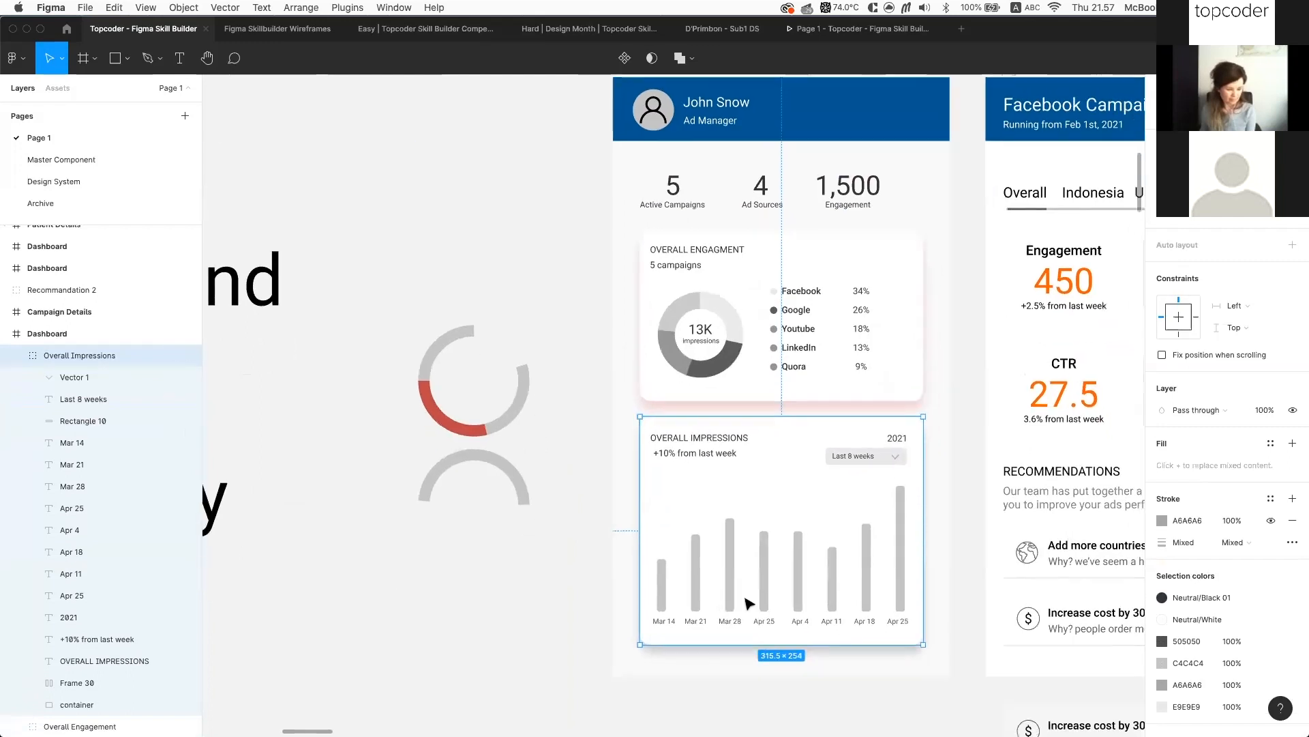
{"action": "double_click", "coordinate": [699, 582]}
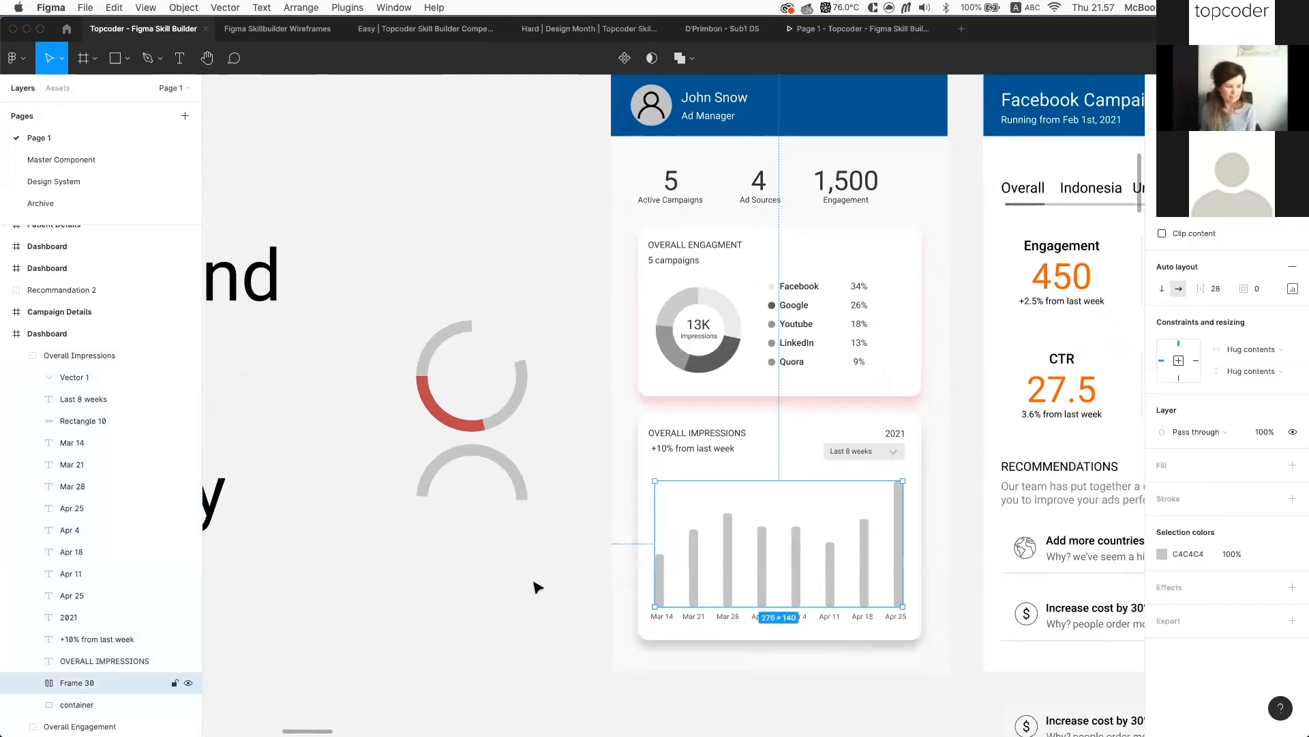
{"action": "double_click", "coordinate": [76, 683]}
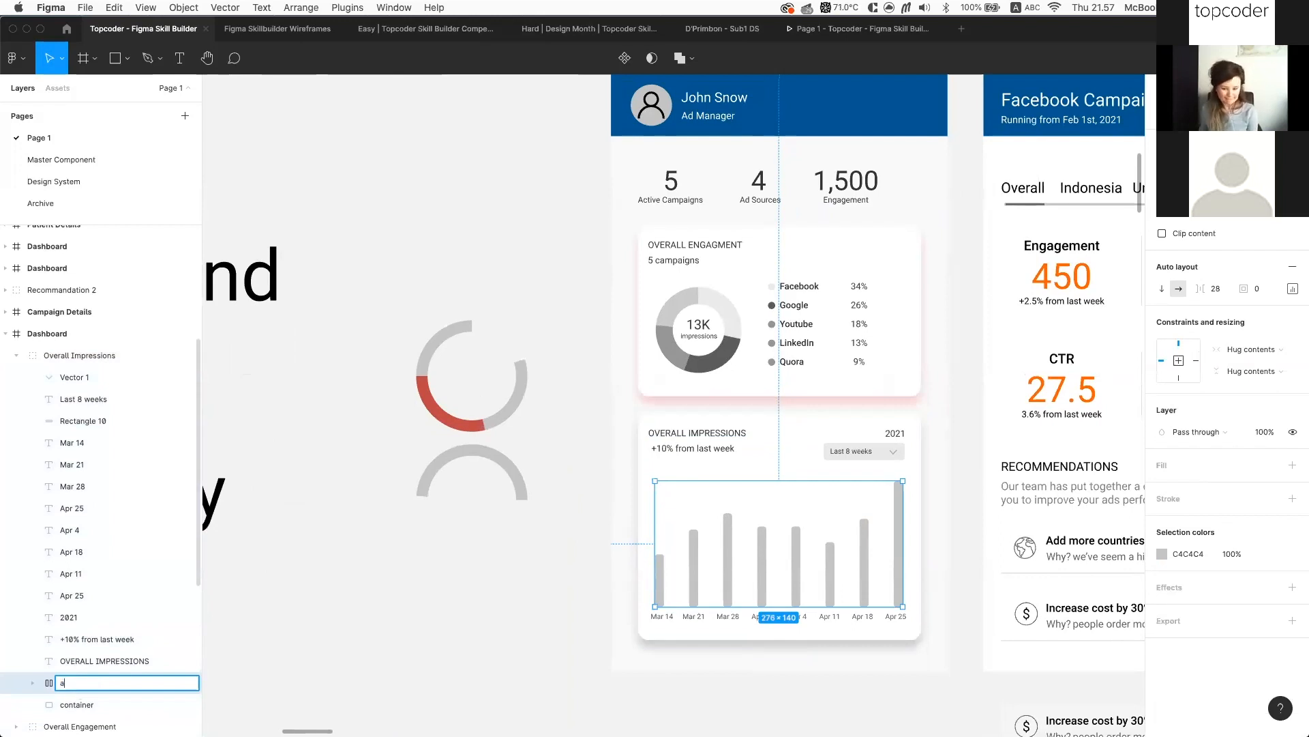
{"action": "type", "text": "bar chart"}
{"action": "key", "text": "Return"}
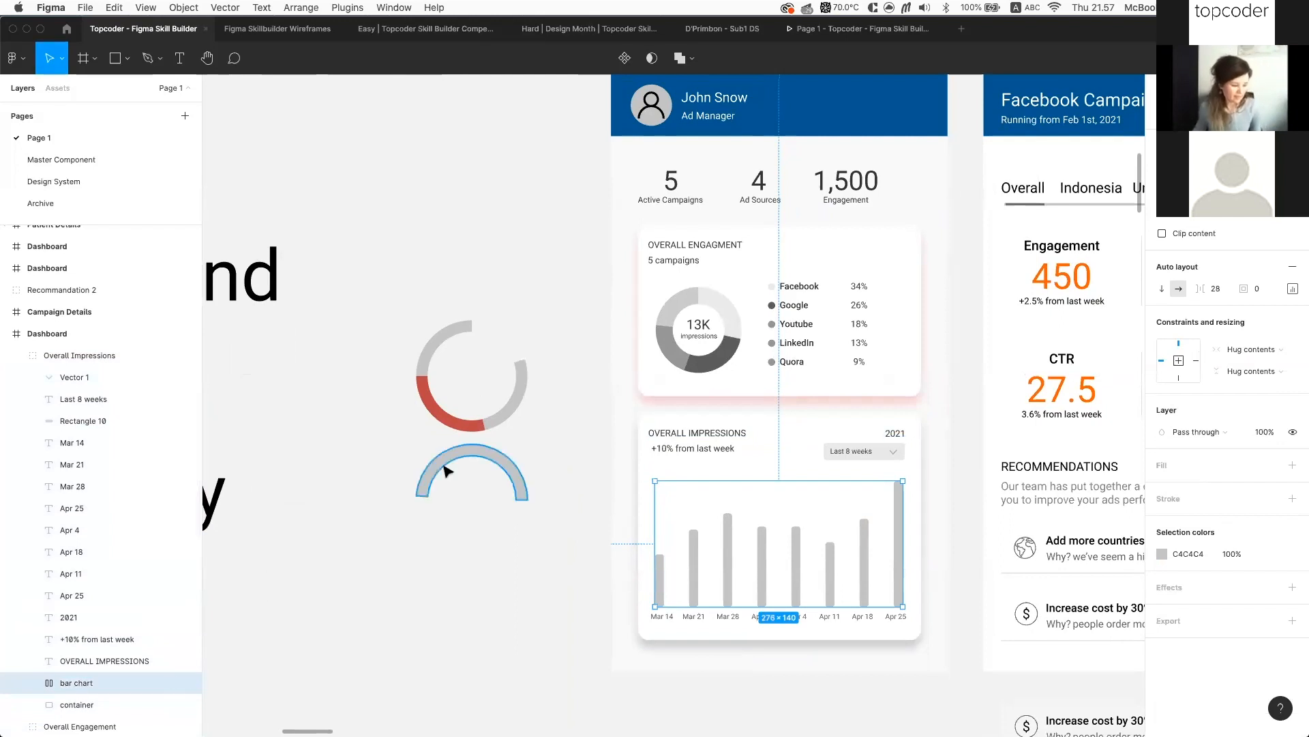
Group the OVERALL IMPRESSIONS heading and '+10% from last week' text as 'Title'
{"action": "left_click", "coordinate": [670, 430]}
{"action": "left_click", "coordinate": [723, 448], "text": "shift"}
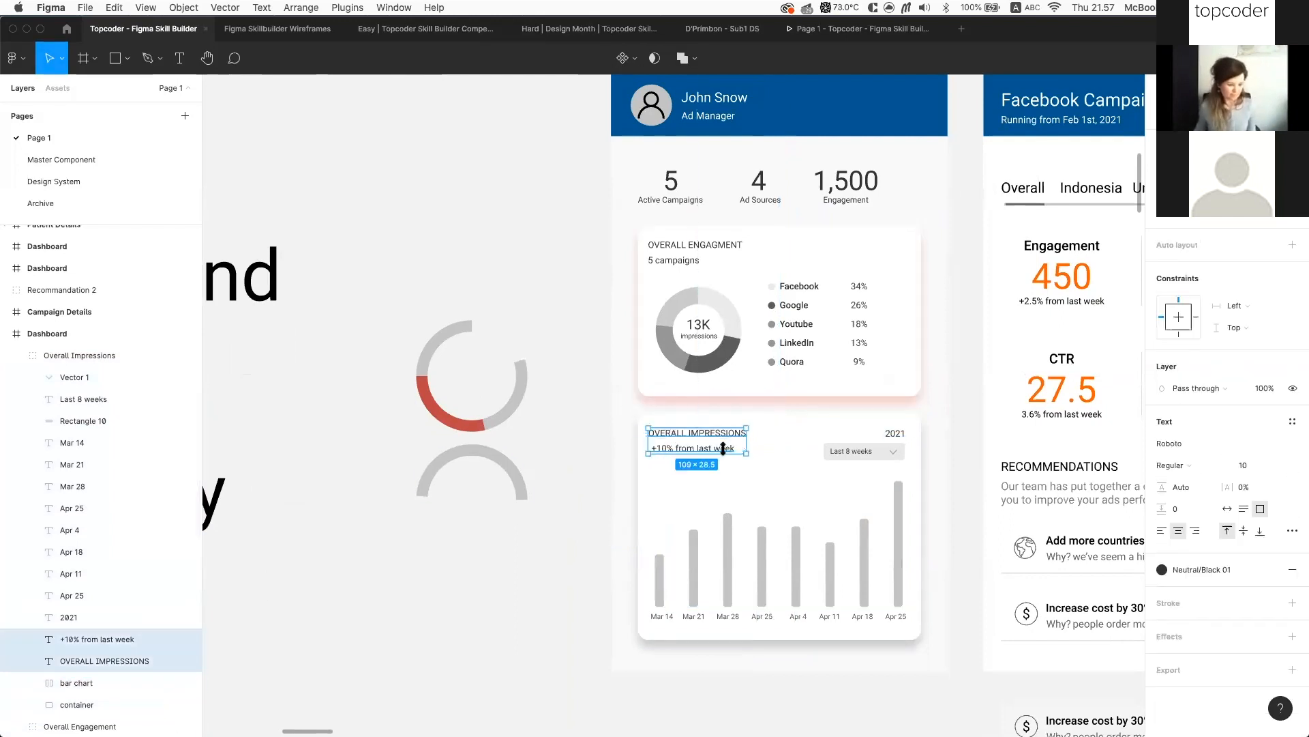
{"action": "key", "text": "super+g"}
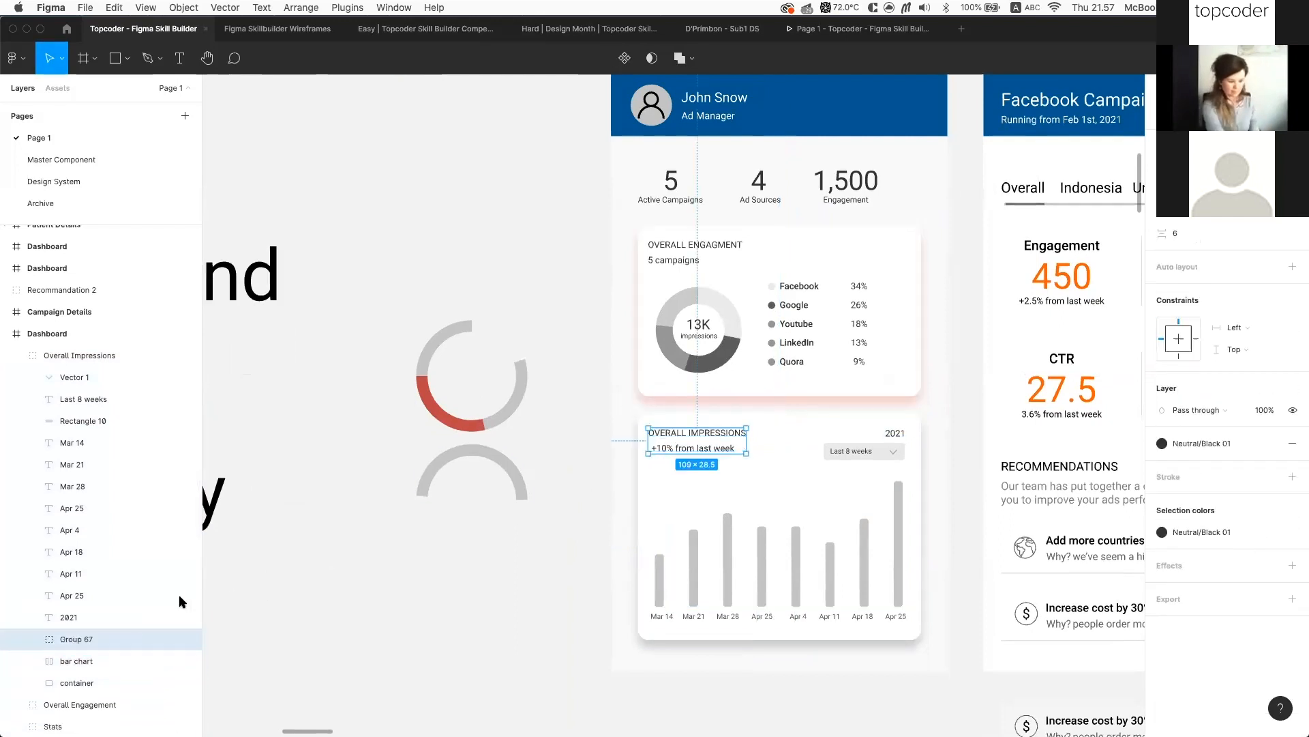
{"action": "double_click", "coordinate": [87, 641]}
{"action": "type", "text": "Tit"}
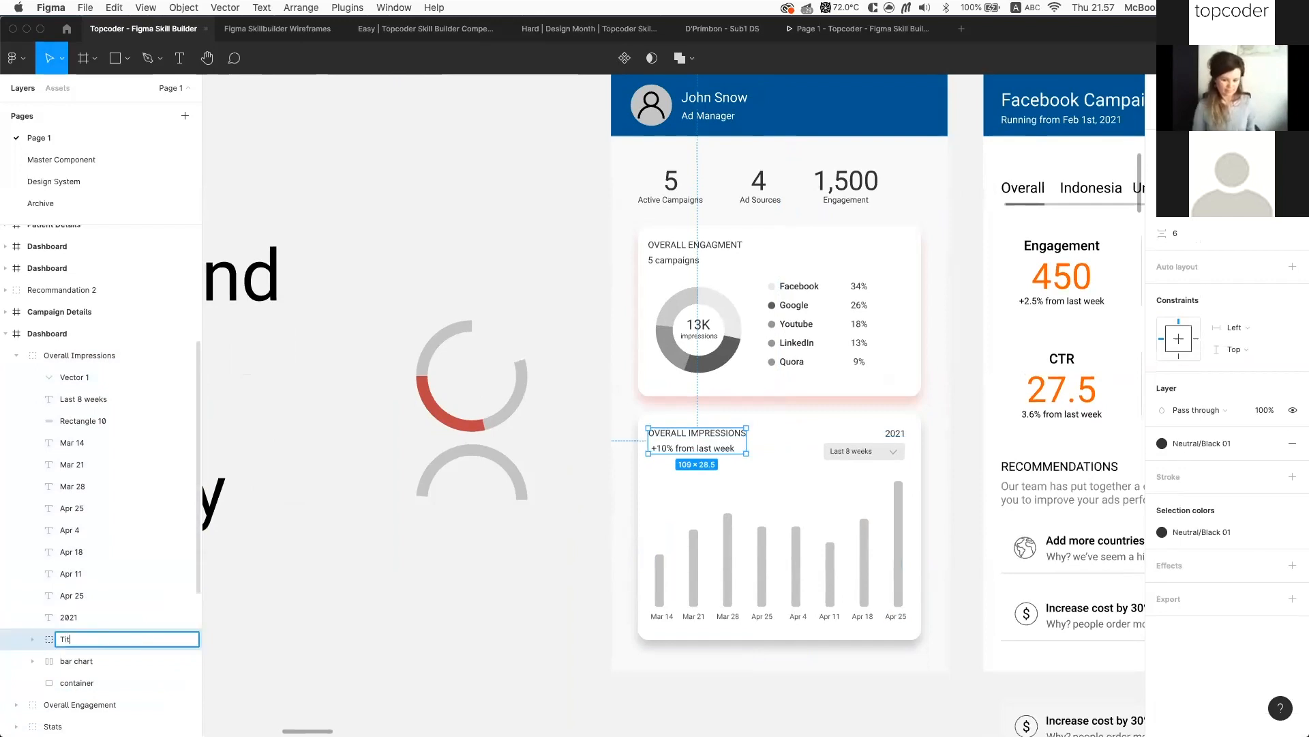
{"action": "type", "text": "le"}
{"action": "key", "text": "Return"}
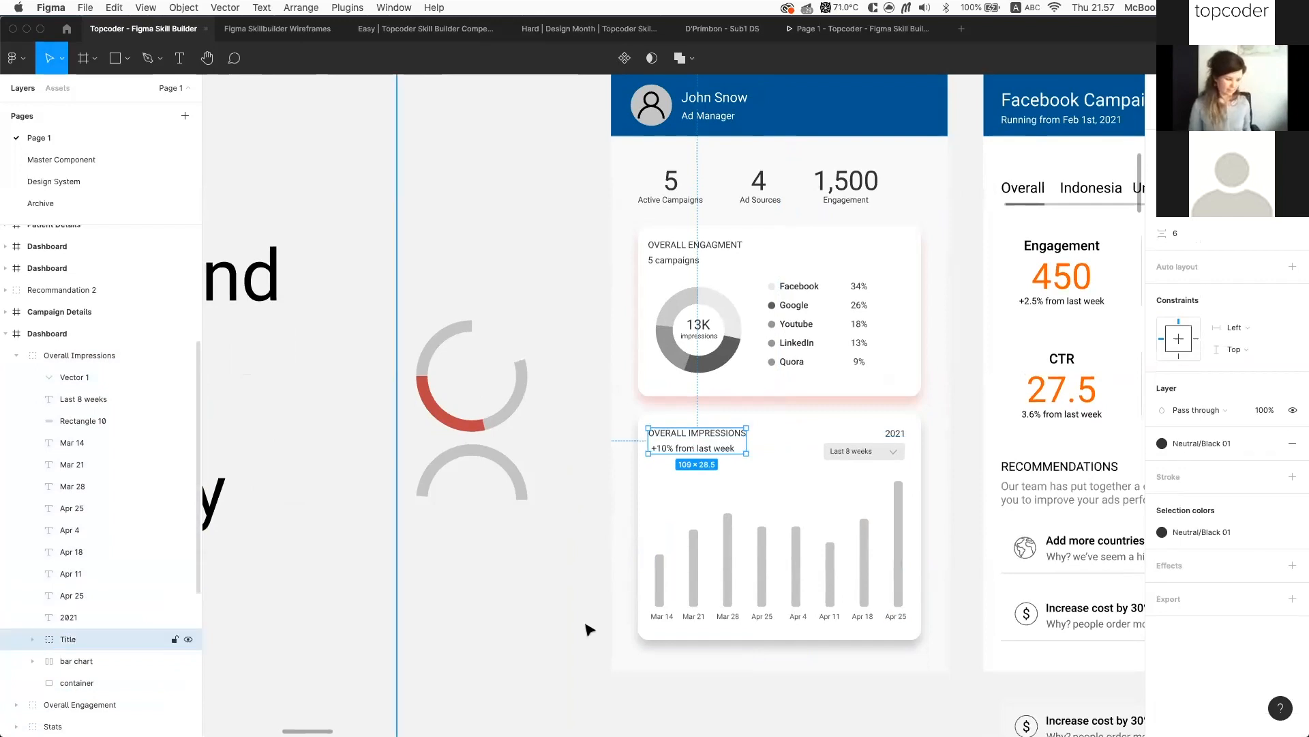
Group the Last 8 weeks label, arrow and box into a layer named 'dropdown'
{"action": "left_click", "coordinate": [869, 450]}
{"action": "scroll", "coordinate": [962, 488], "scroll_direction": "up", "scroll_amount": 5}
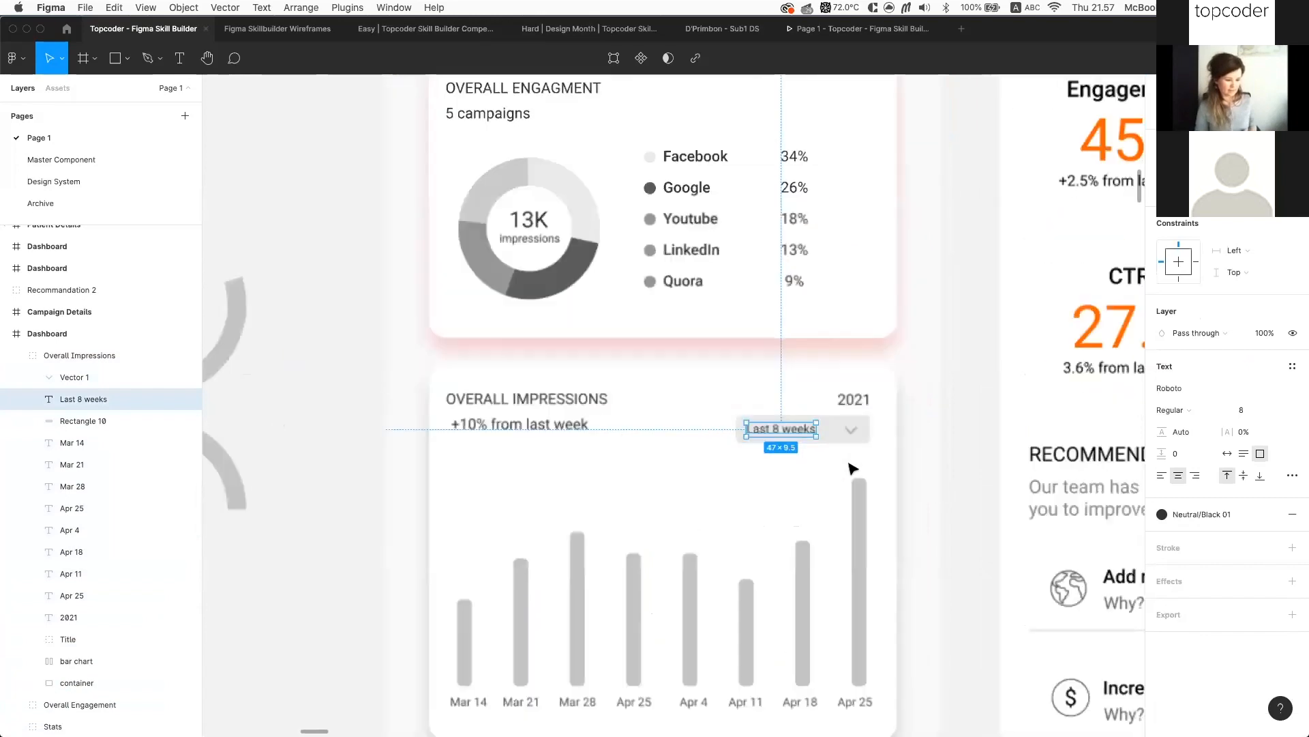
{"action": "left_click", "coordinate": [817, 412], "text": "shift"}
{"action": "left_click", "coordinate": [799, 418], "text": "shift"}
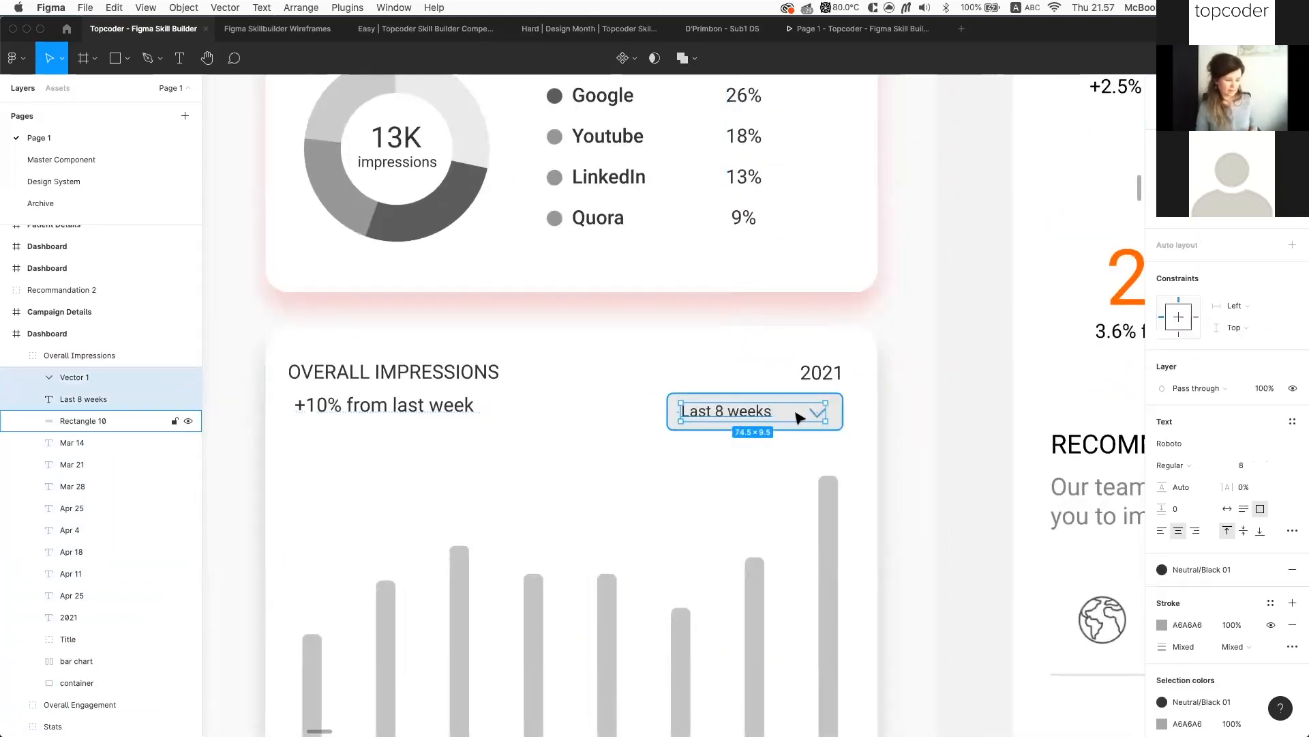
{"action": "key", "text": "super+g"}
{"action": "key", "text": "super+r"}
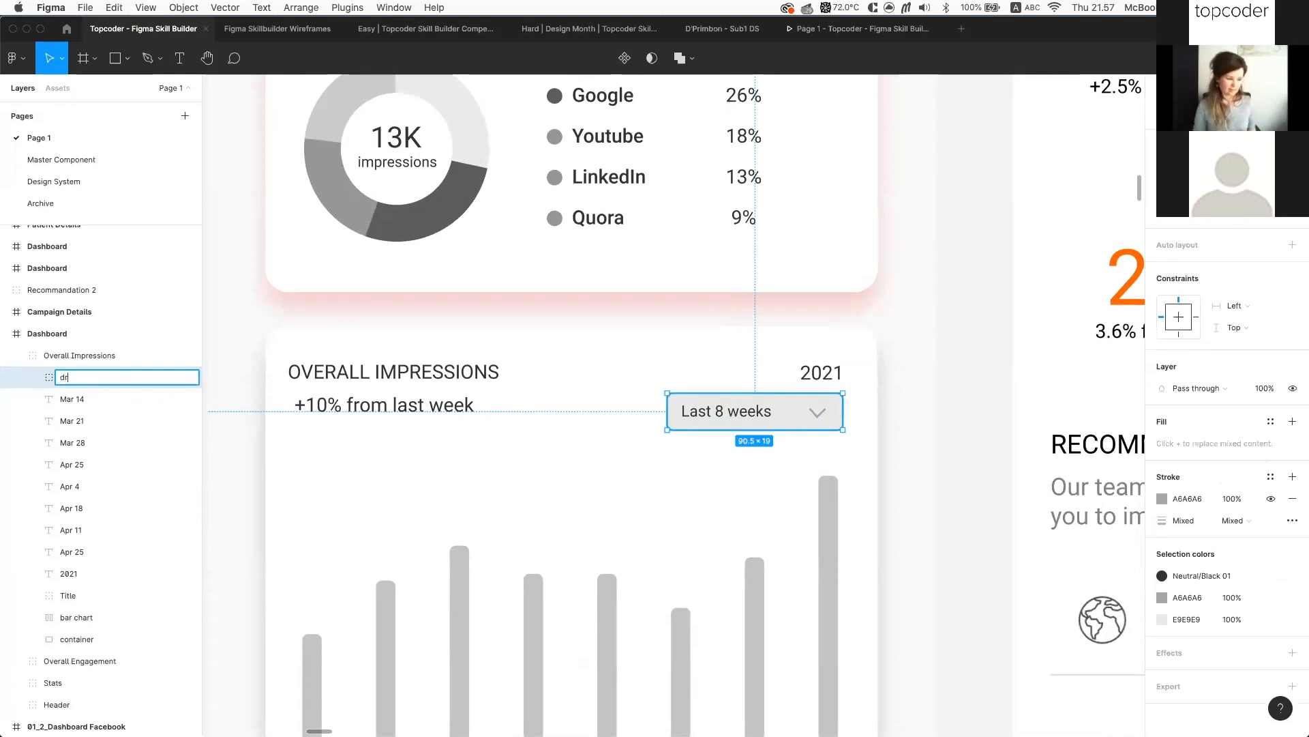
{"action": "key", "text": "Return"}
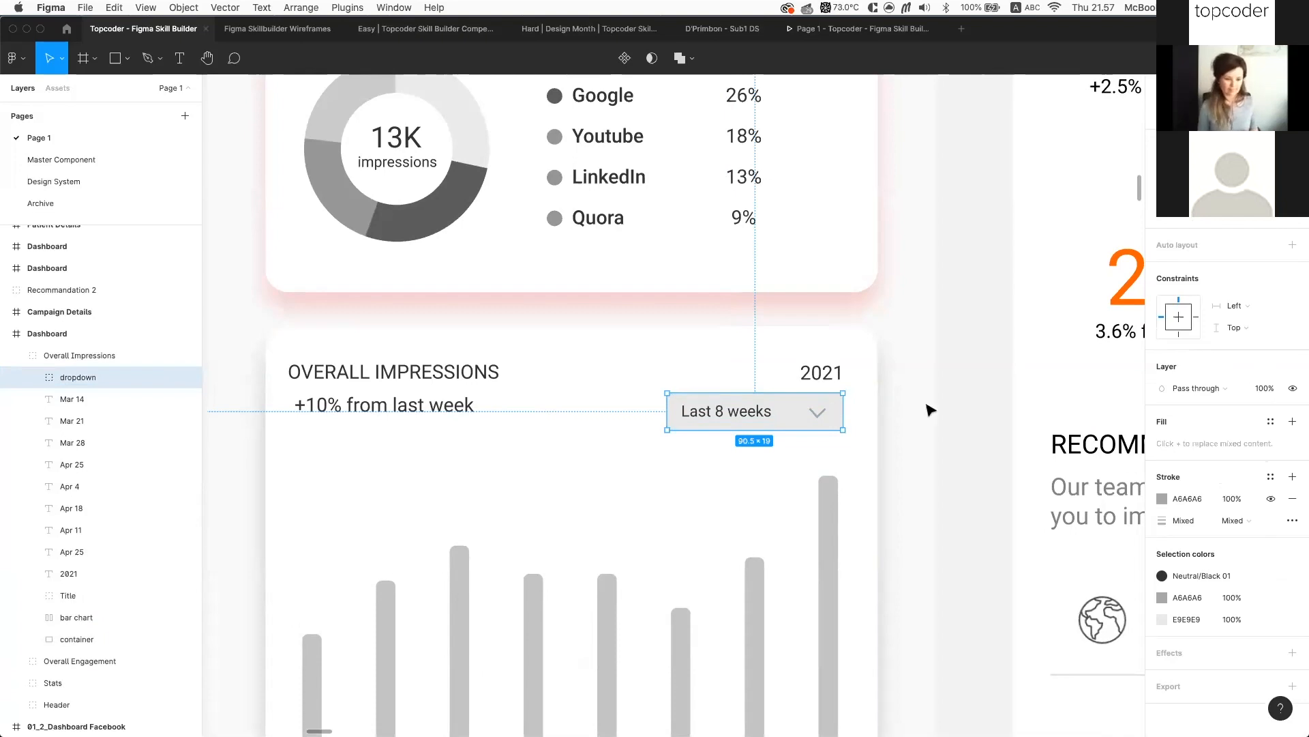
{"action": "scroll", "coordinate": [930, 409], "scroll_direction": "down", "scroll_amount": 5}
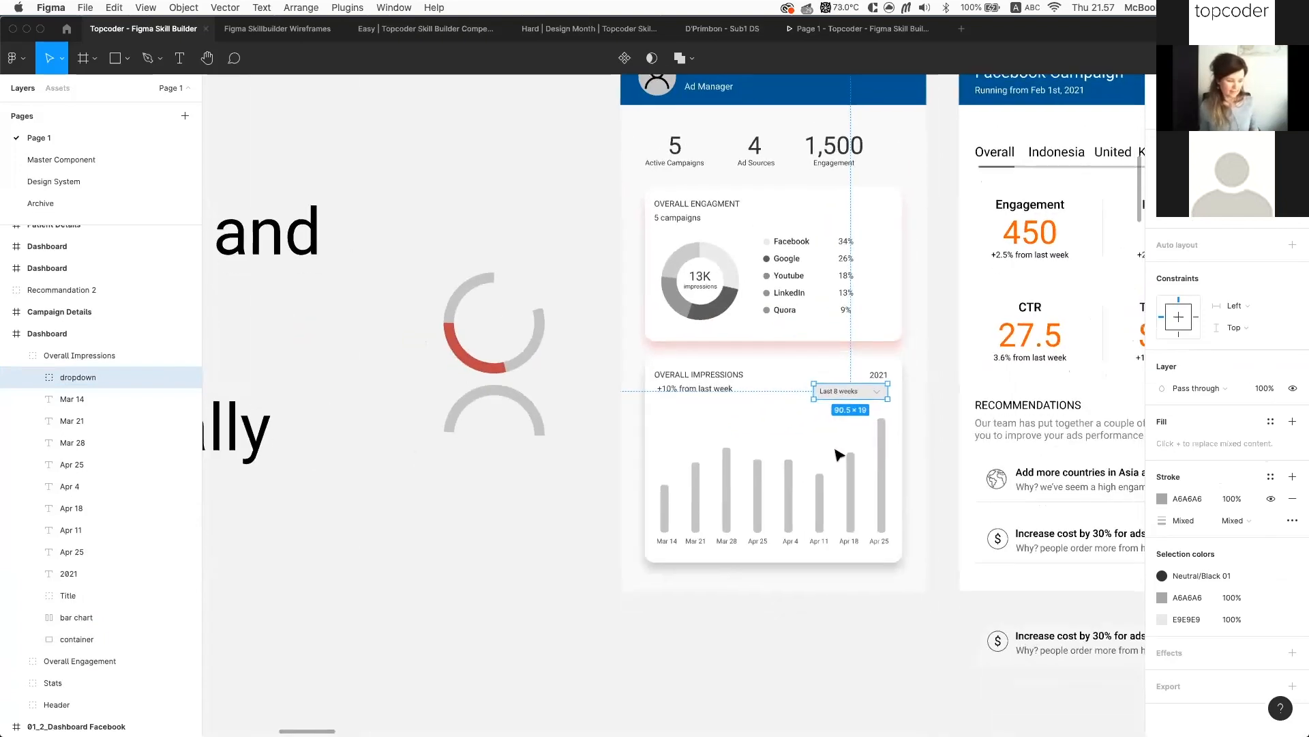
Marquee-select the bar chart's Mar 14 to Apr 25 date labels and group them
{"action": "scroll", "coordinate": [839, 455], "scroll_direction": "down", "scroll_amount": 1}
{"action": "left_click", "coordinate": [813, 457]}
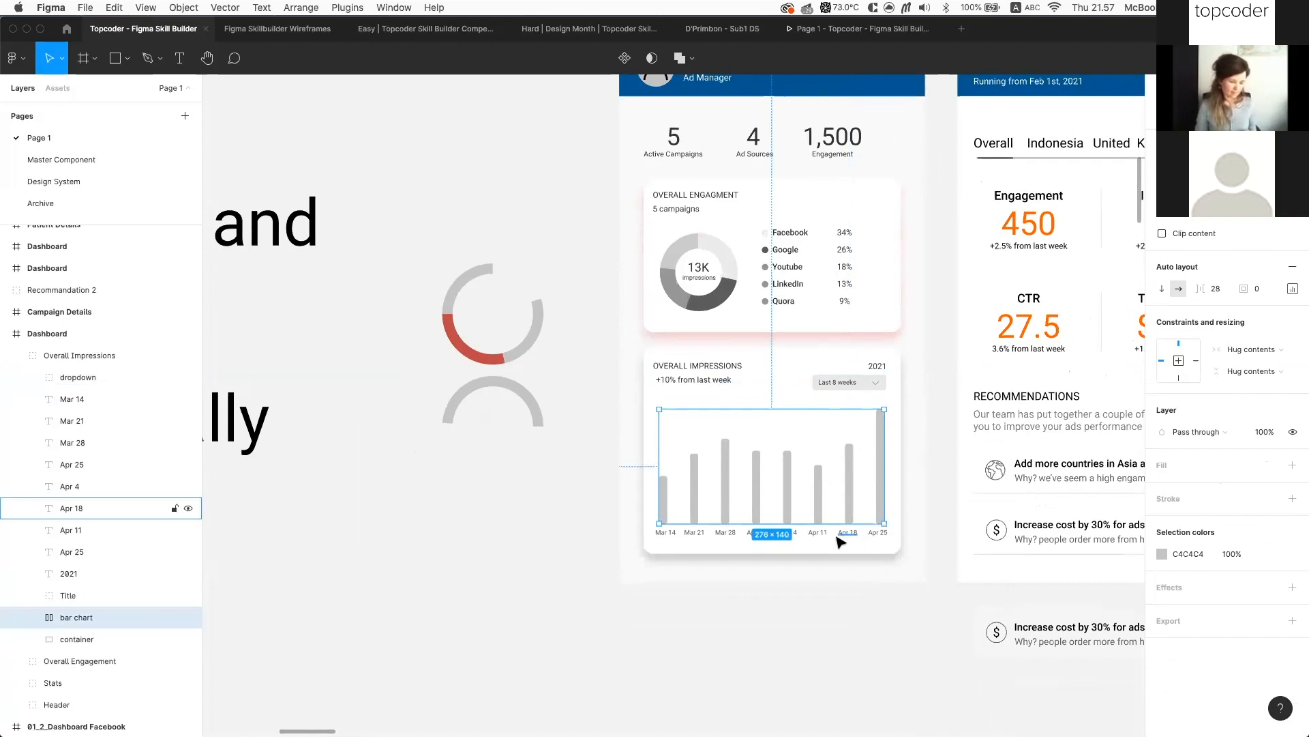
{"action": "scroll", "coordinate": [666, 543], "scroll_direction": "up", "scroll_amount": 2}
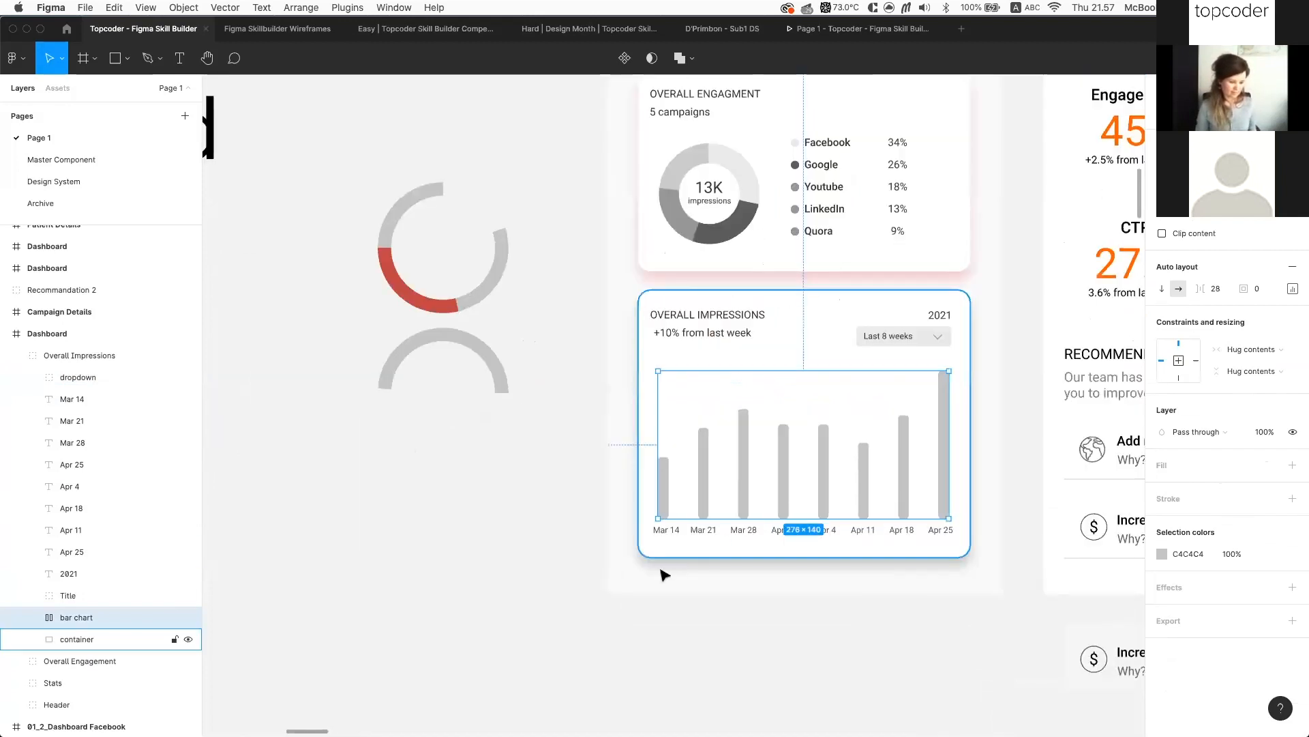
{"action": "scroll", "coordinate": [666, 575], "scroll_direction": "down", "scroll_amount": 5}
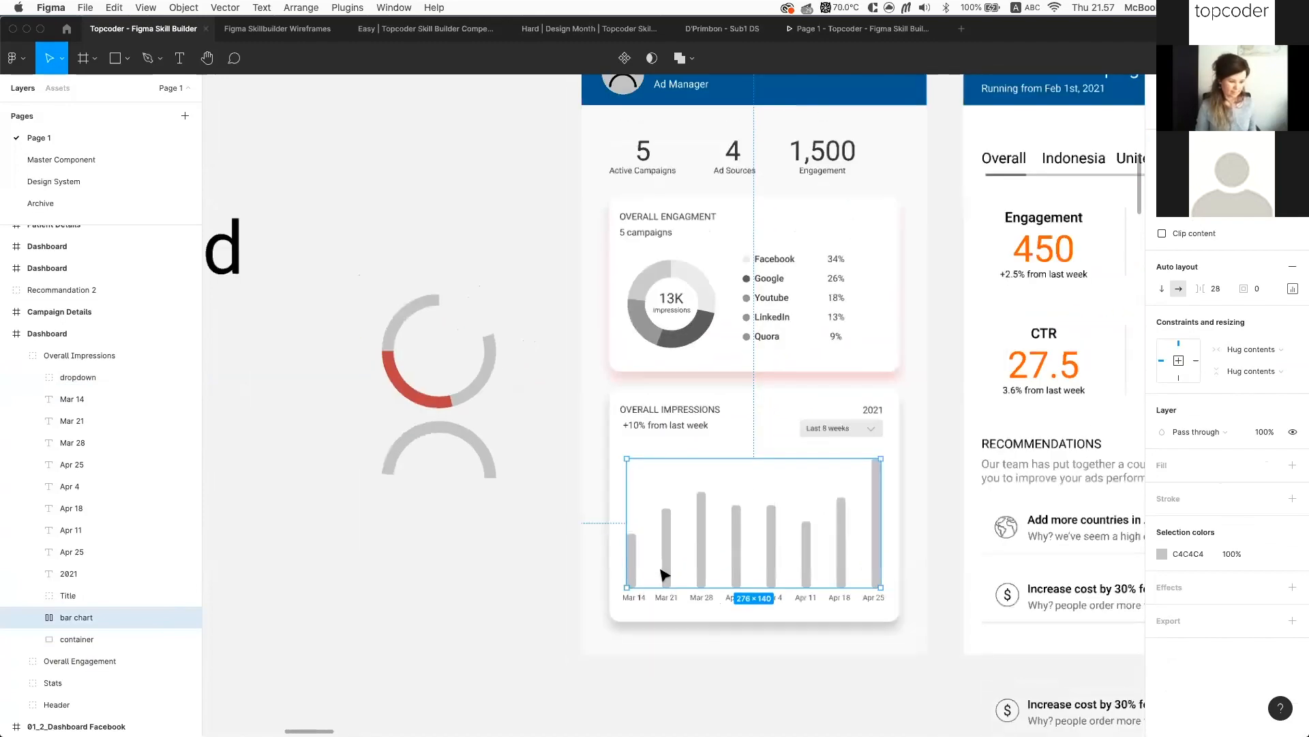
{"action": "scroll", "coordinate": [618, 628], "scroll_direction": "down", "scroll_amount": 3}
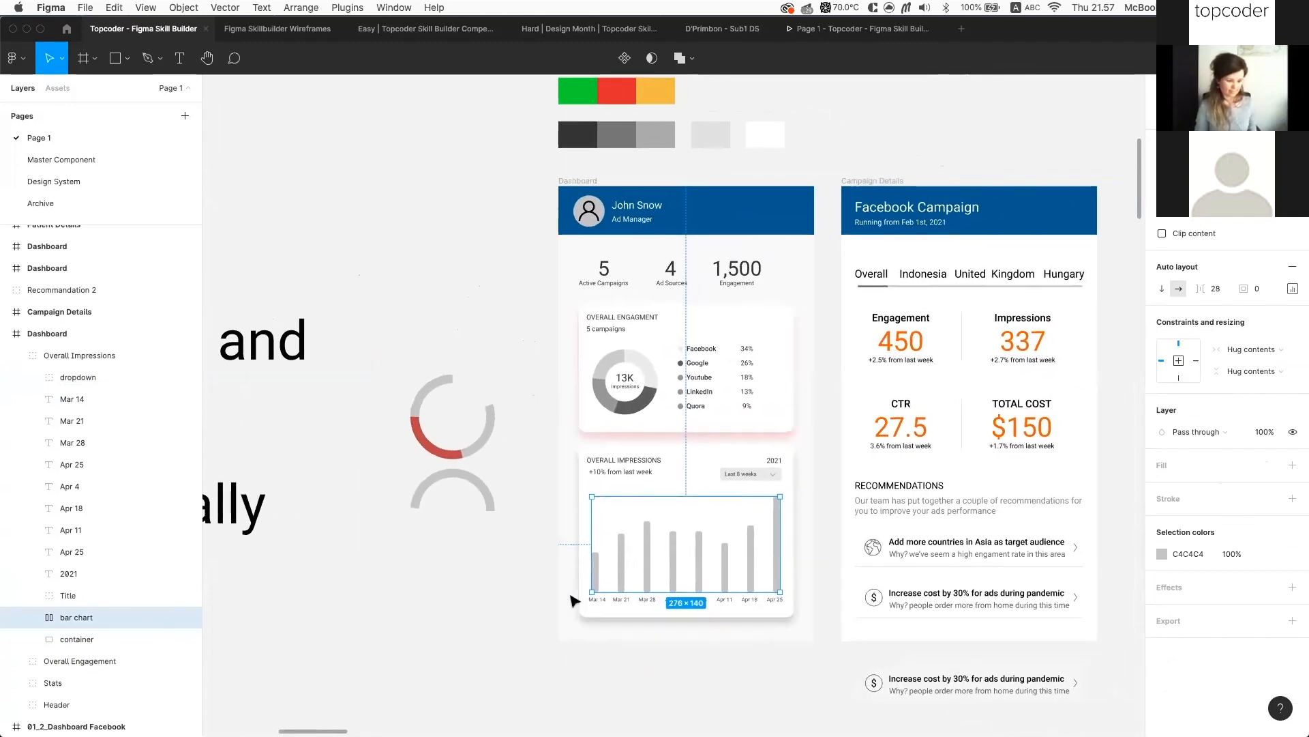
{"action": "scroll", "coordinate": [573, 588], "scroll_direction": "up", "scroll_amount": 4}
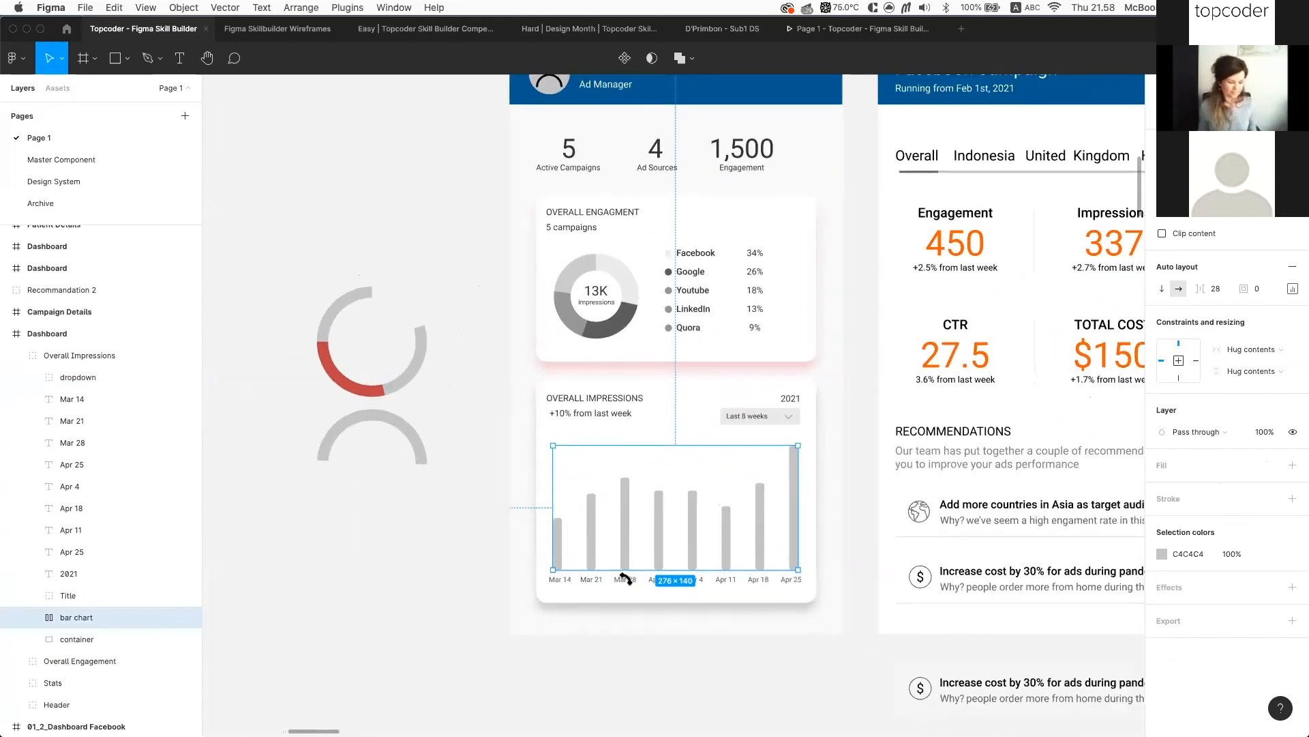
{"action": "left_click_drag", "start_coordinate": [546, 585], "coordinate": [792, 580]}
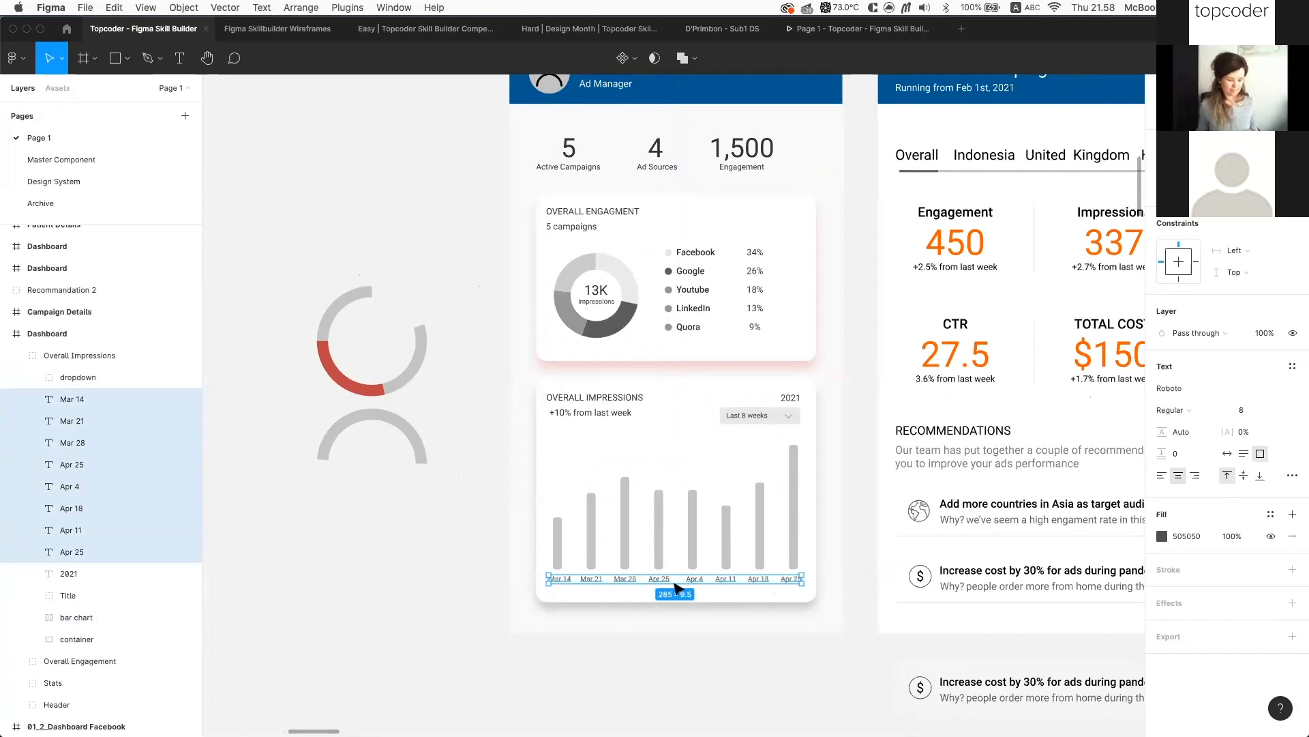
{"action": "key", "text": "super+g"}
Name the new date-label group 'Date'
{"action": "double_click", "coordinate": [75, 400]}
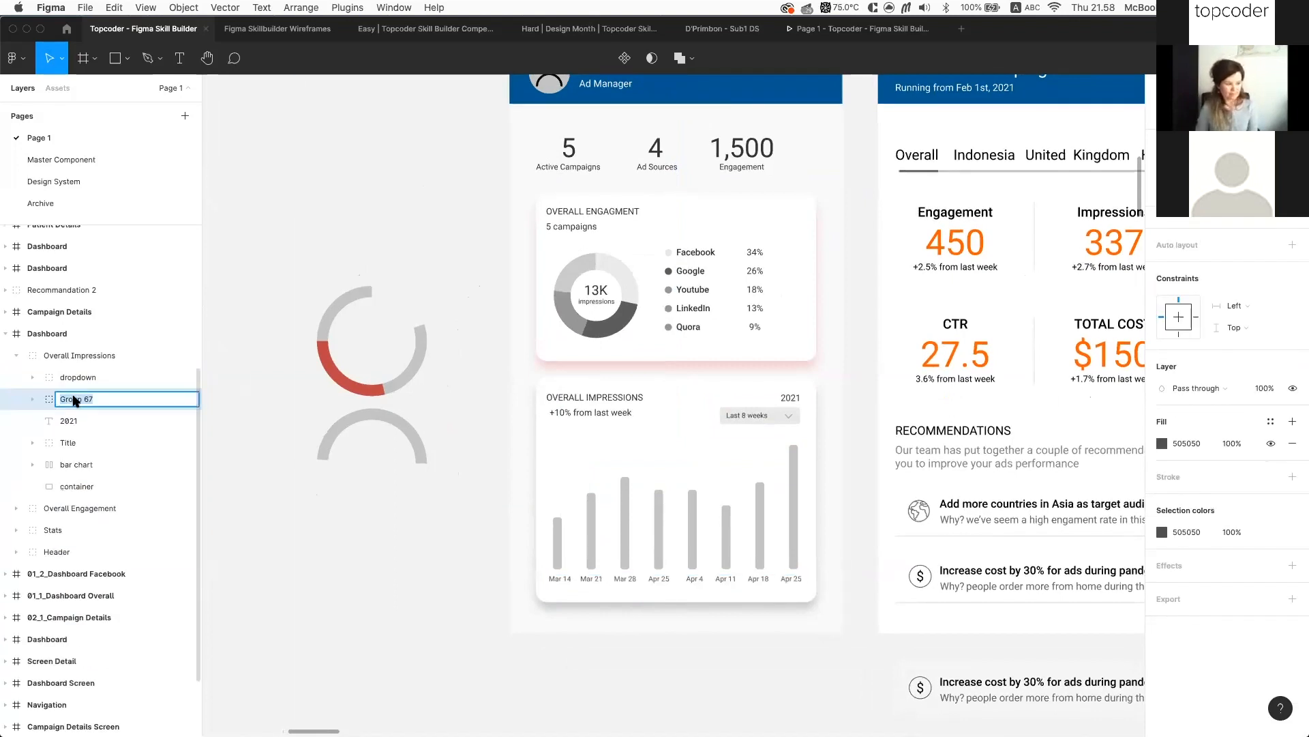
{"action": "key", "text": "alt+super+p"}
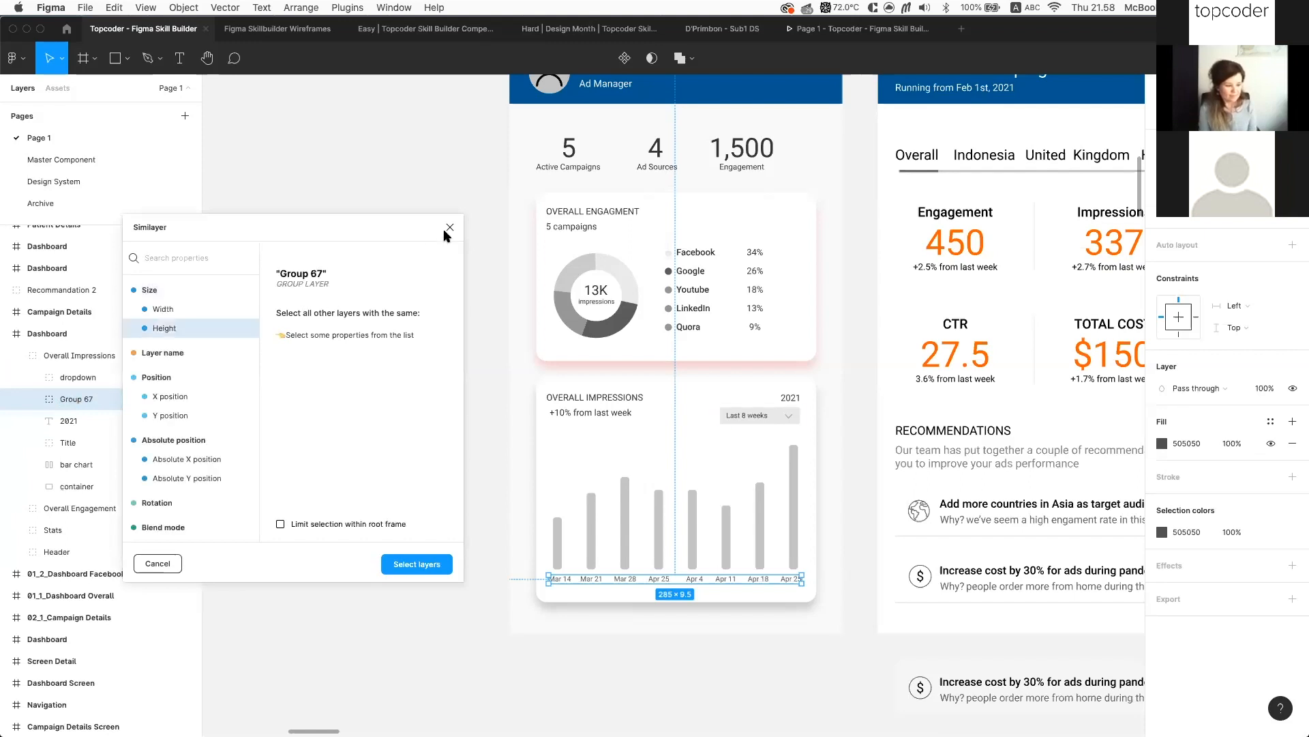
{"action": "left_click", "coordinate": [449, 228]}
{"action": "key", "text": "super+r"}
{"action": "type", "text": "Date"}
{"action": "key", "text": "Return"}
{"action": "left_click", "coordinate": [384, 486]}
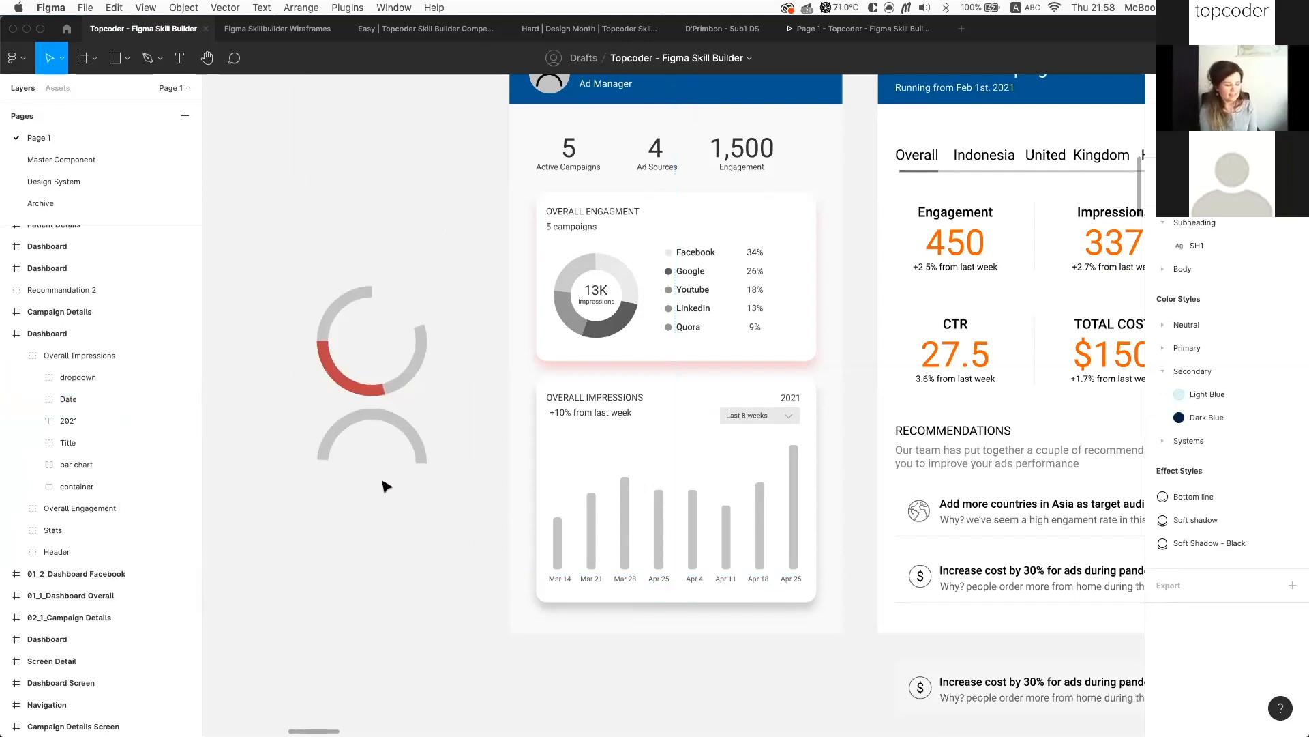
Delete the three spinner rings beside the Easy Challenge text
{"action": "scroll", "coordinate": [384, 486], "scroll_direction": "down", "scroll_amount": 5}
{"action": "scroll", "coordinate": [433, 491], "scroll_direction": "left", "scroll_amount": 6}
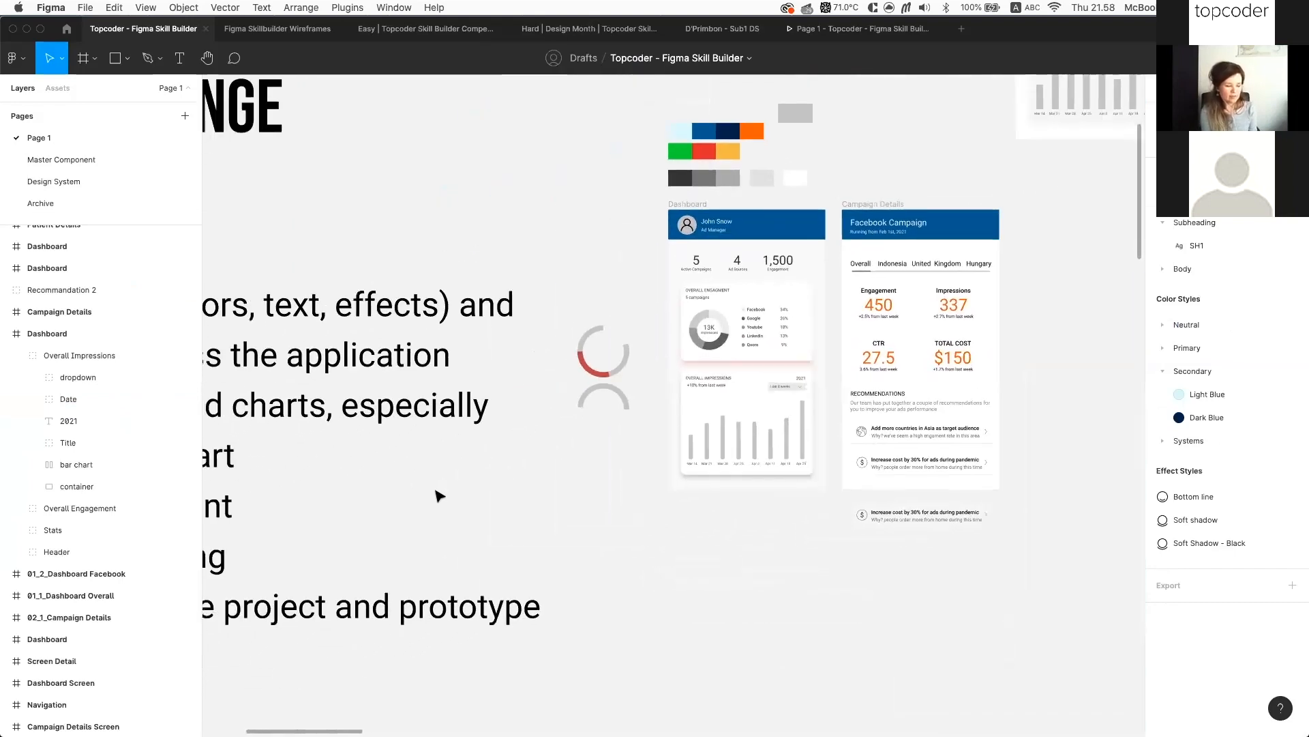
{"action": "scroll", "coordinate": [438, 496], "scroll_direction": "left", "scroll_amount": 5}
{"action": "scroll", "coordinate": [439, 496], "scroll_direction": "left", "scroll_amount": 3}
{"action": "scroll", "coordinate": [435, 494], "scroll_direction": "down", "scroll_amount": 3}
{"action": "scroll", "coordinate": [436, 494], "scroll_direction": "left", "scroll_amount": 4}
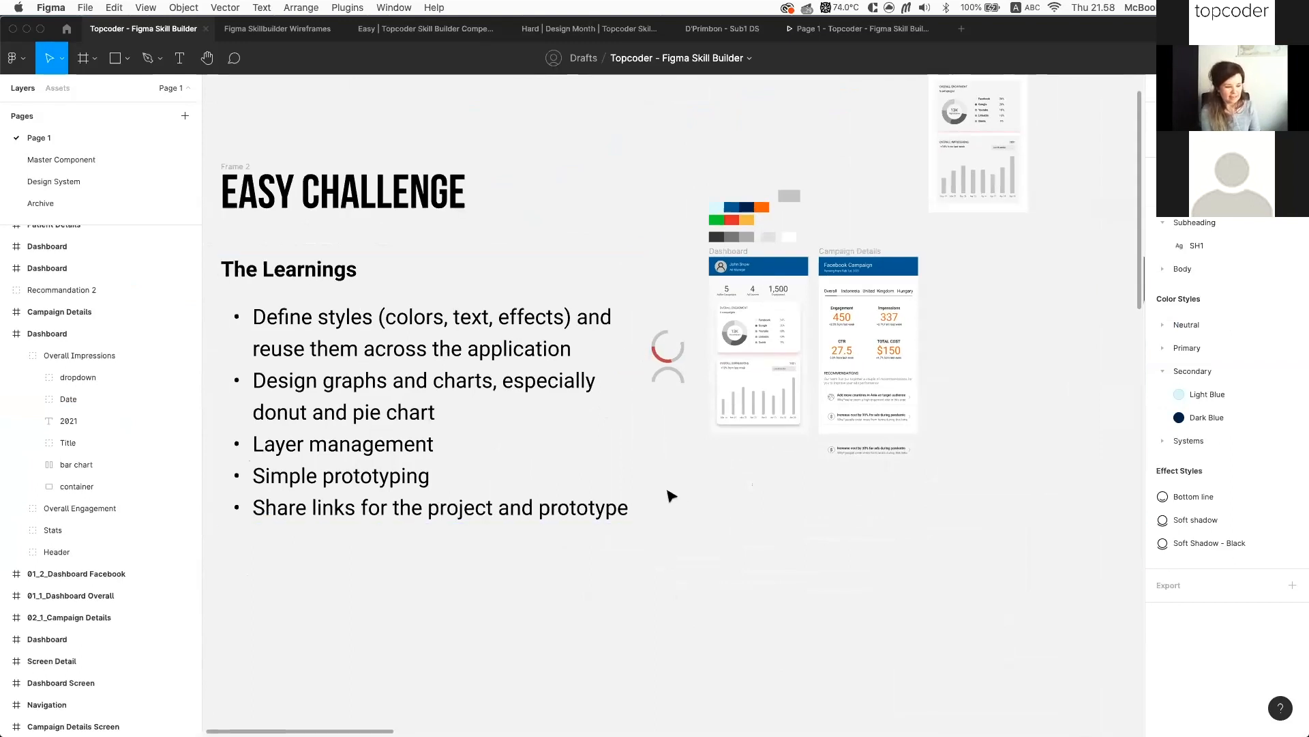
{"action": "scroll", "coordinate": [669, 493], "scroll_direction": "left", "scroll_amount": 3}
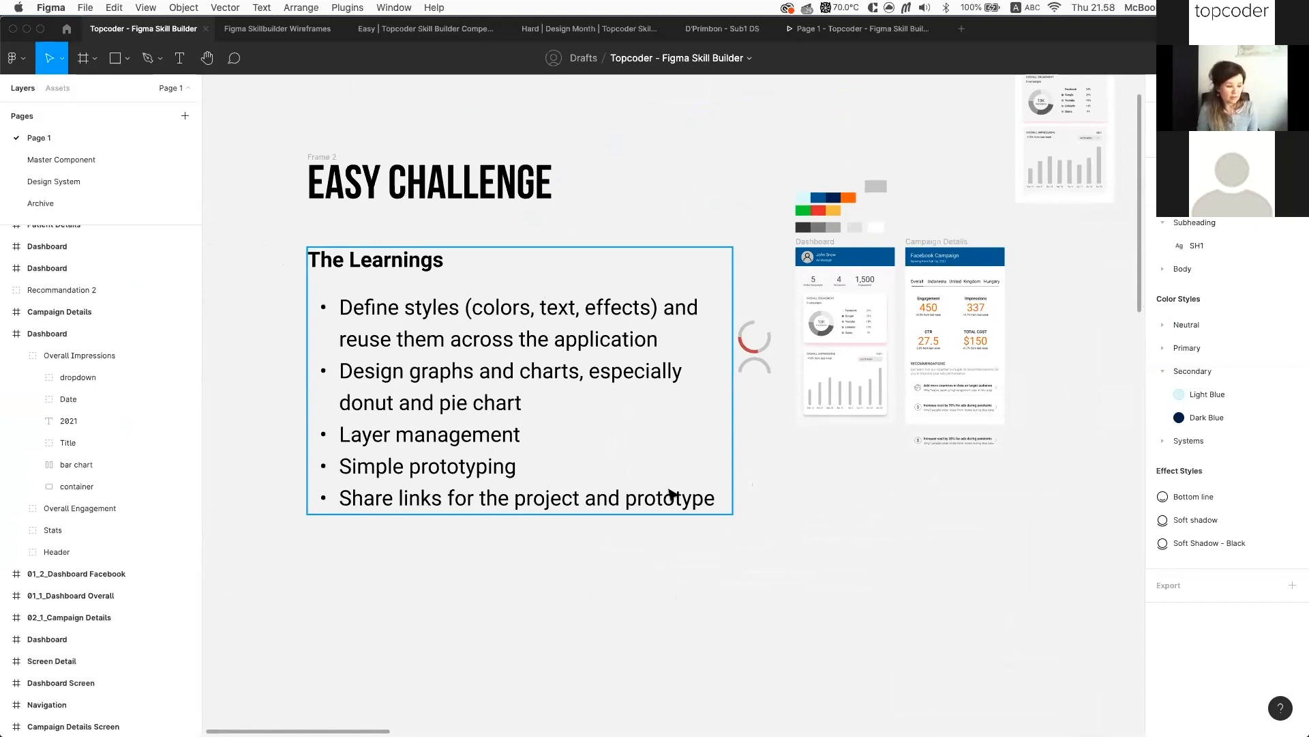
{"action": "scroll", "coordinate": [863, 280], "scroll_direction": "up", "scroll_amount": 3}
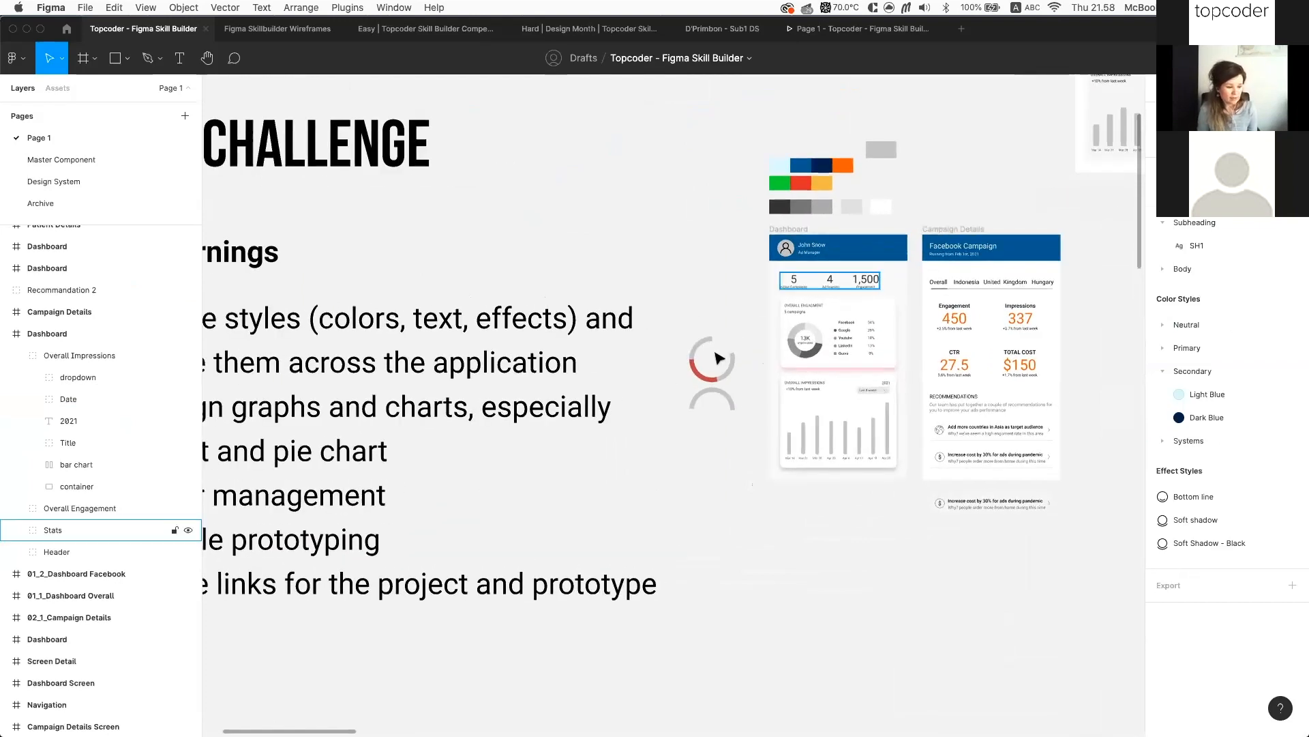
{"action": "scroll", "coordinate": [713, 368], "scroll_direction": "left", "scroll_amount": 5}
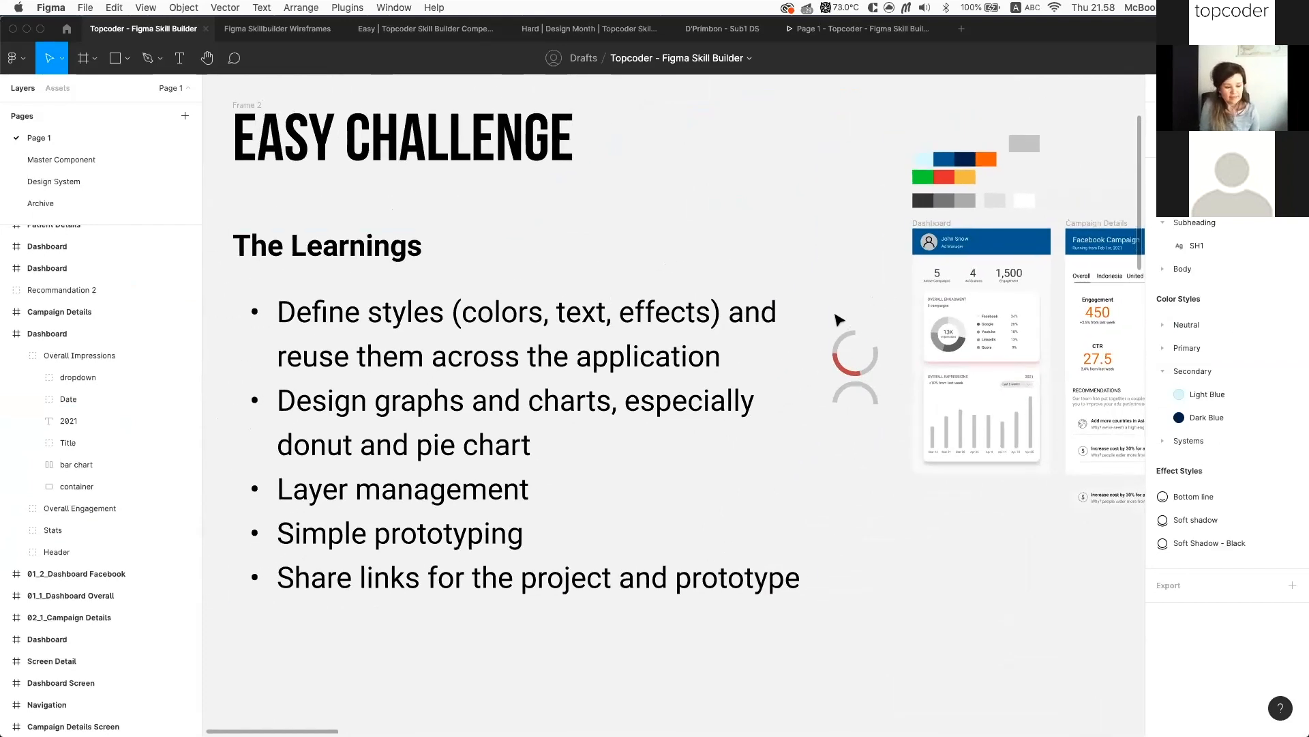
{"action": "scroll", "coordinate": [838, 319], "scroll_direction": "right", "scroll_amount": 5}
{"action": "scroll", "coordinate": [702, 315], "scroll_direction": "down", "scroll_amount": 3}
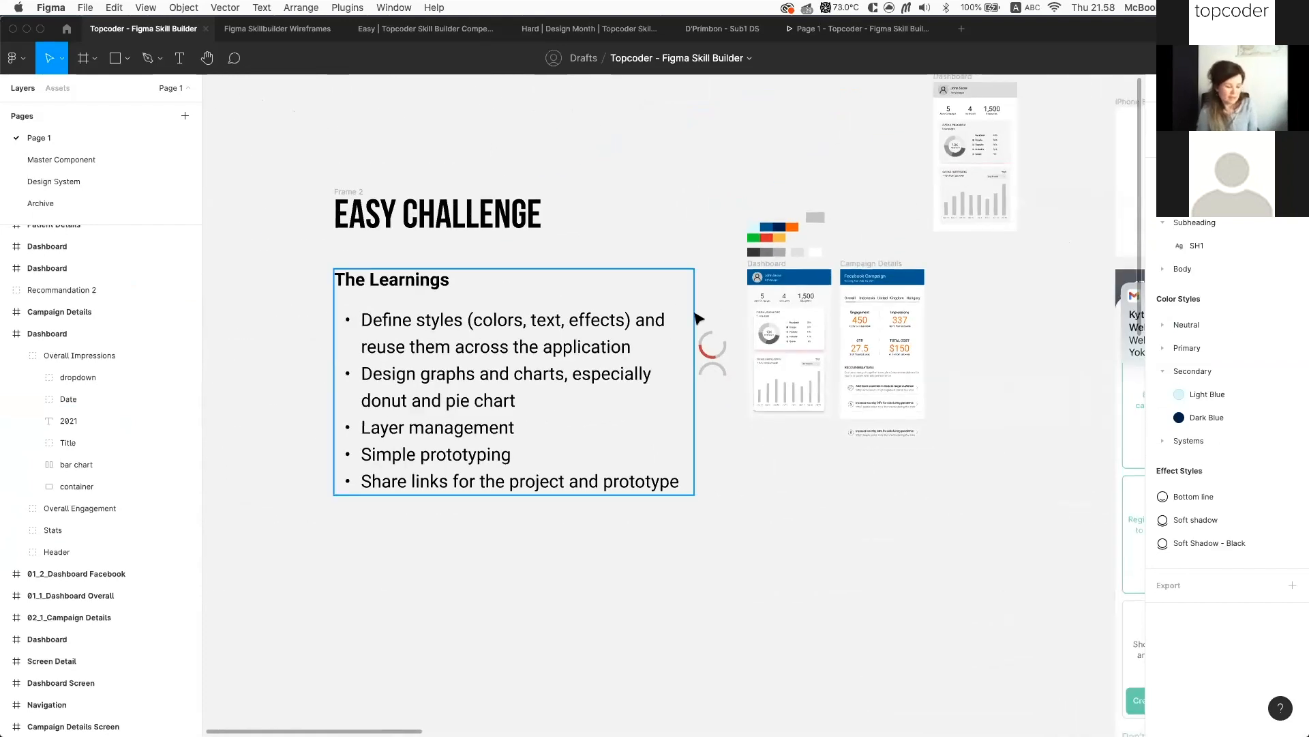
{"action": "left_click", "coordinate": [709, 341]}
{"action": "scroll", "coordinate": [727, 327], "scroll_direction": "up", "scroll_amount": 5}
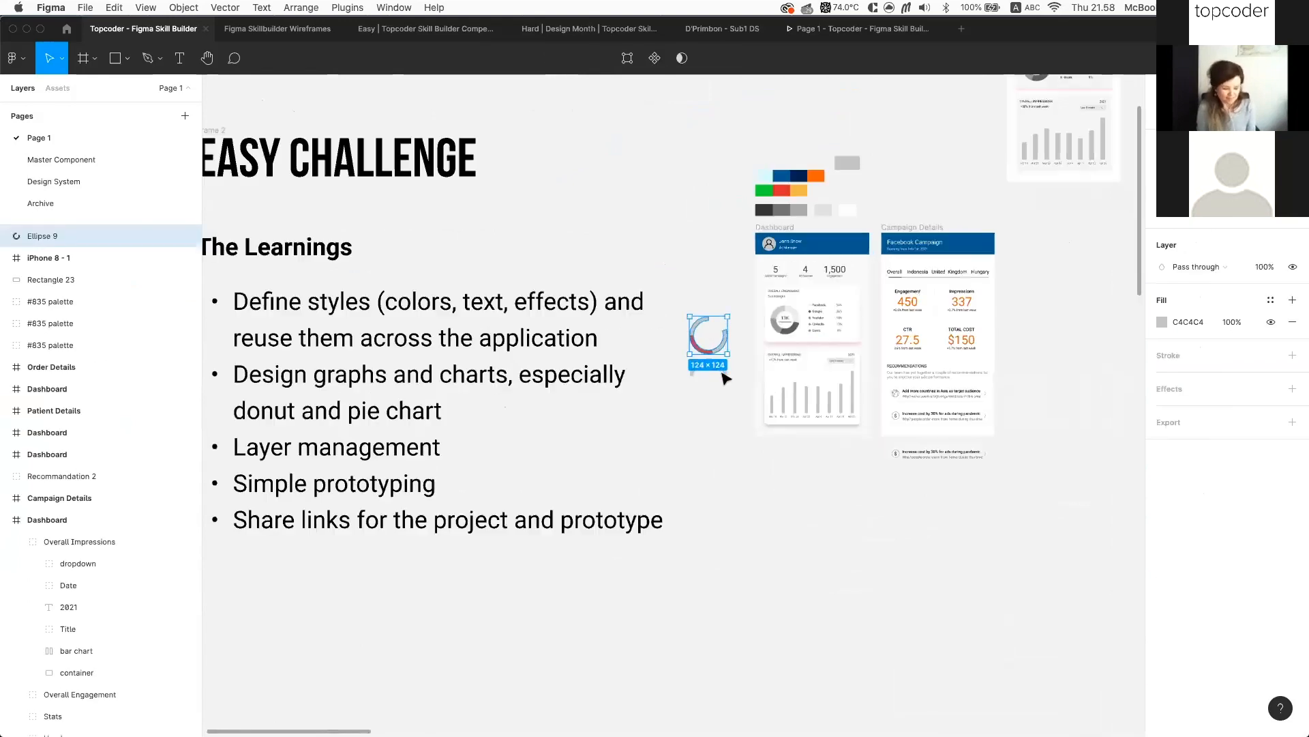
{"action": "left_click_drag", "start_coordinate": [740, 294], "coordinate": [653, 431]}
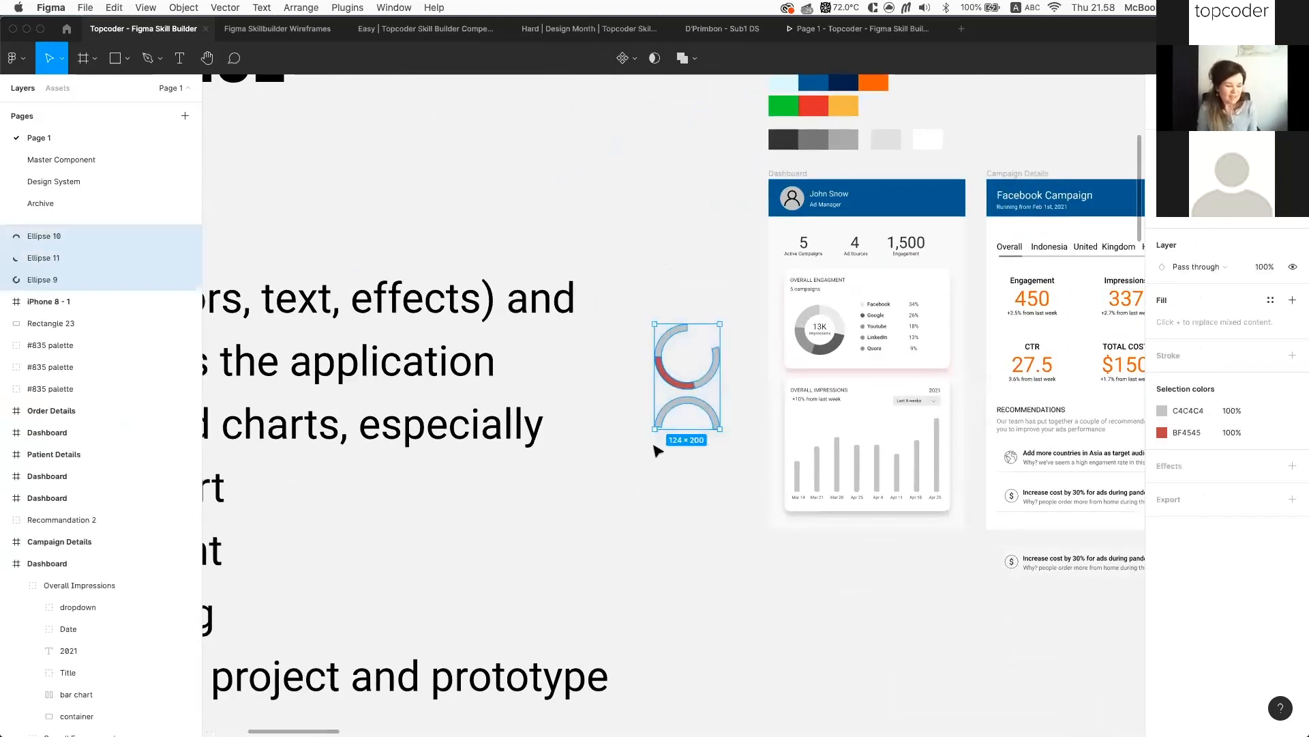
{"action": "key", "text": "Delete"}
Select the Dashboard frame and clear the selection again to review the layout
{"action": "scroll", "coordinate": [745, 298], "scroll_direction": "up", "scroll_amount": 3}
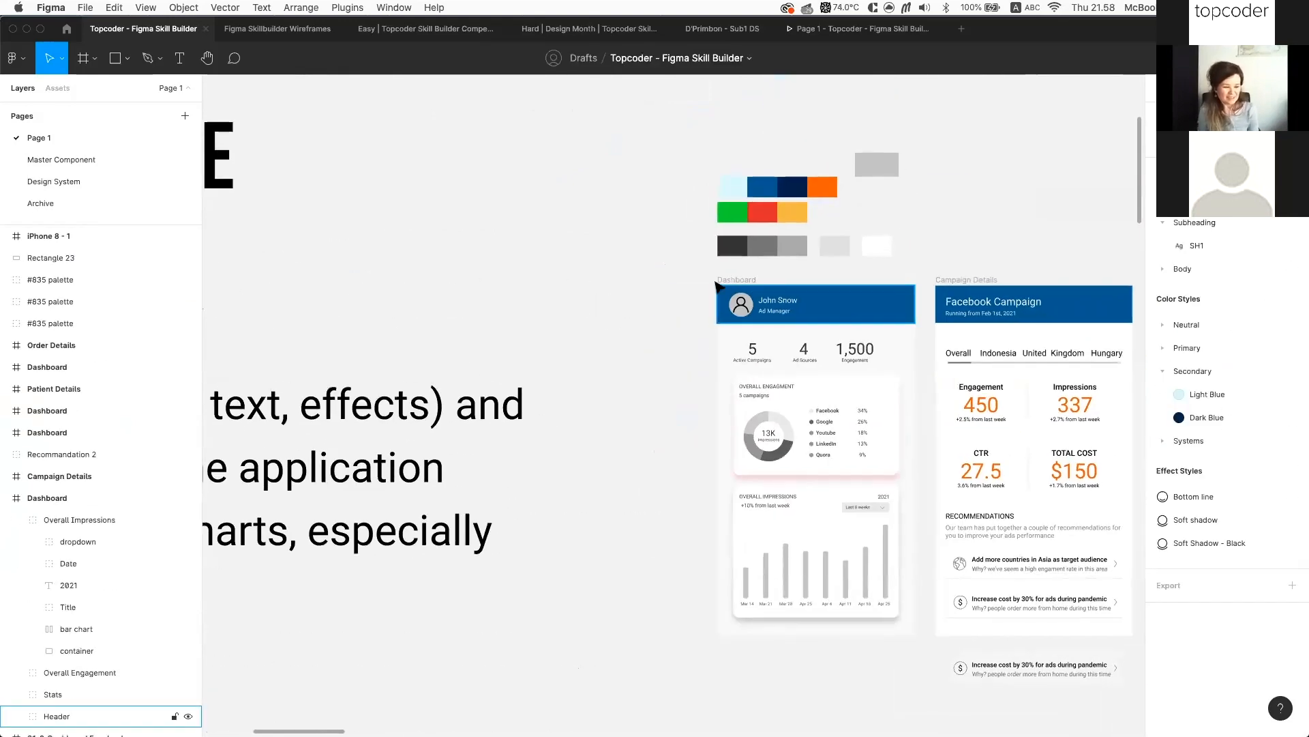
{"action": "left_click", "coordinate": [723, 280]}
{"action": "scroll", "coordinate": [914, 273], "scroll_direction": "right", "scroll_amount": 5}
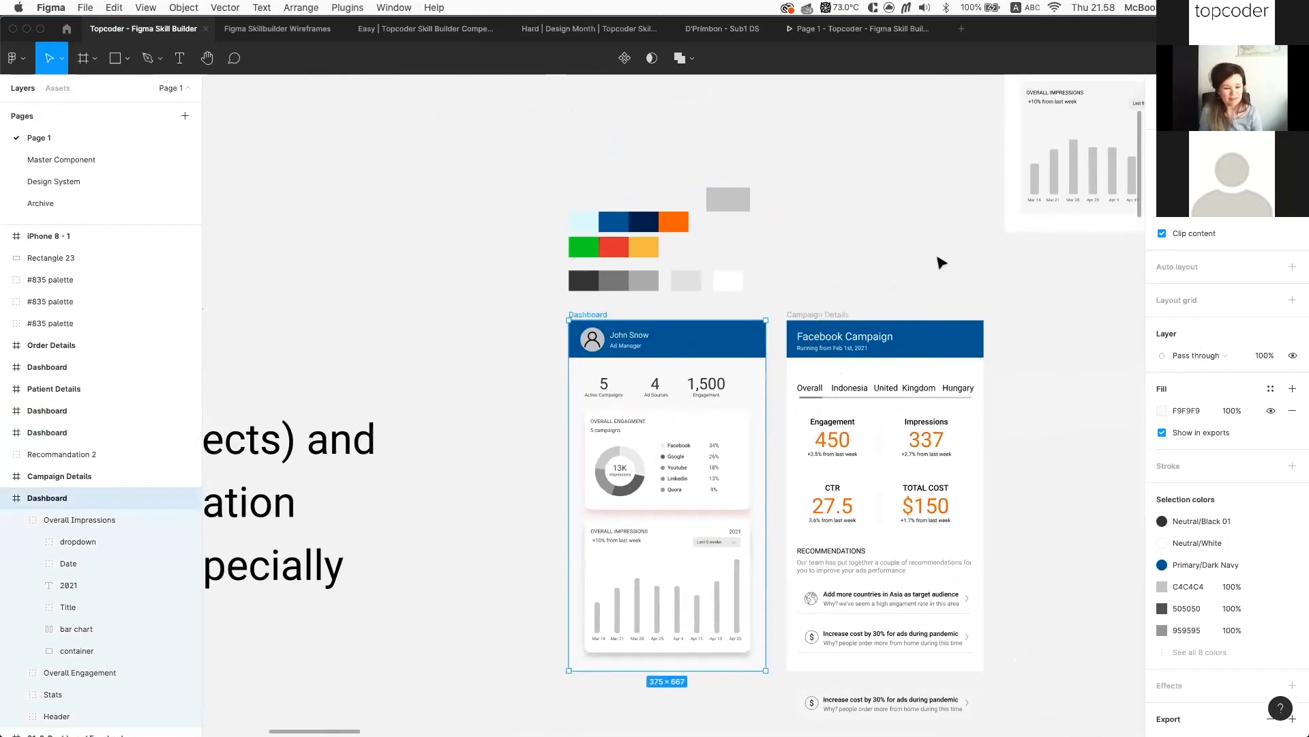
{"action": "left_click", "coordinate": [862, 263]}
{"action": "scroll", "coordinate": [861, 263], "scroll_direction": "right", "scroll_amount": 2}
{"action": "left_click", "coordinate": [559, 320]}
{"action": "left_click", "coordinate": [903, 243]}
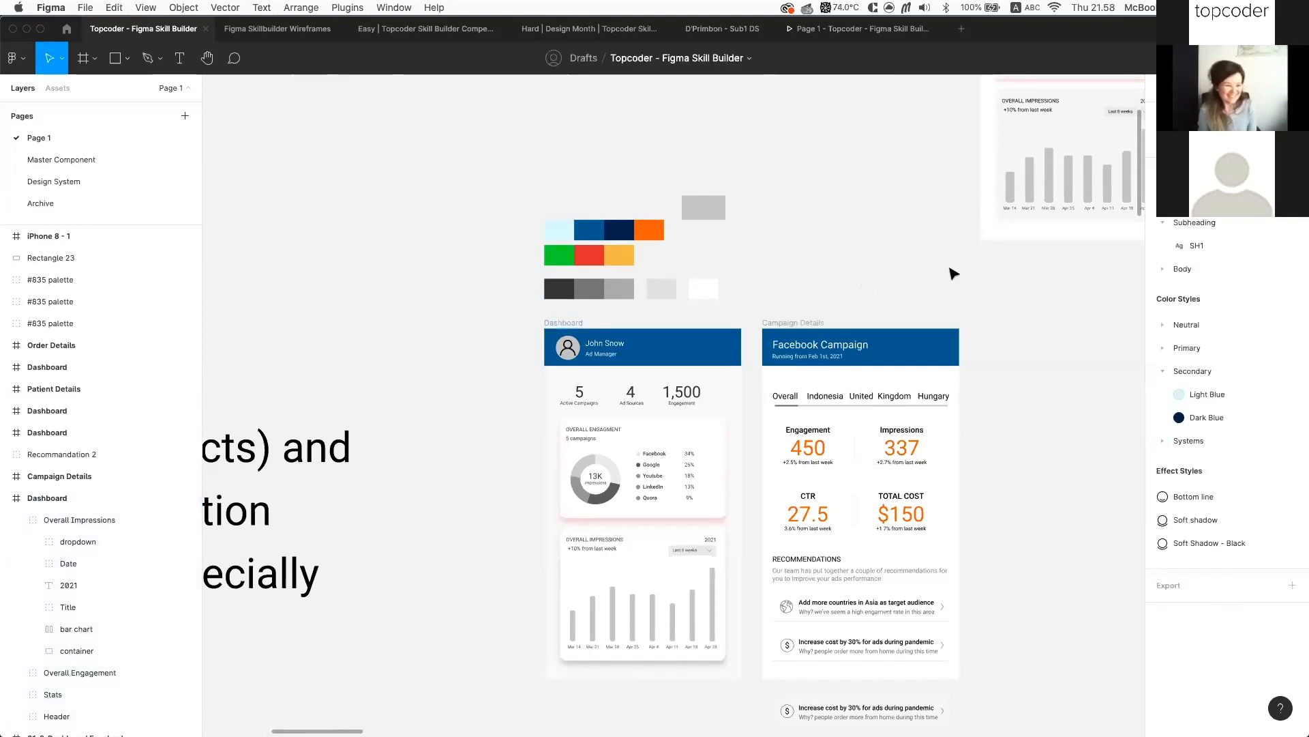
{"action": "scroll", "coordinate": [950, 271], "scroll_direction": "down", "scroll_amount": 5}
{"action": "scroll", "coordinate": [965, 294], "scroll_direction": "up", "scroll_amount": 5}
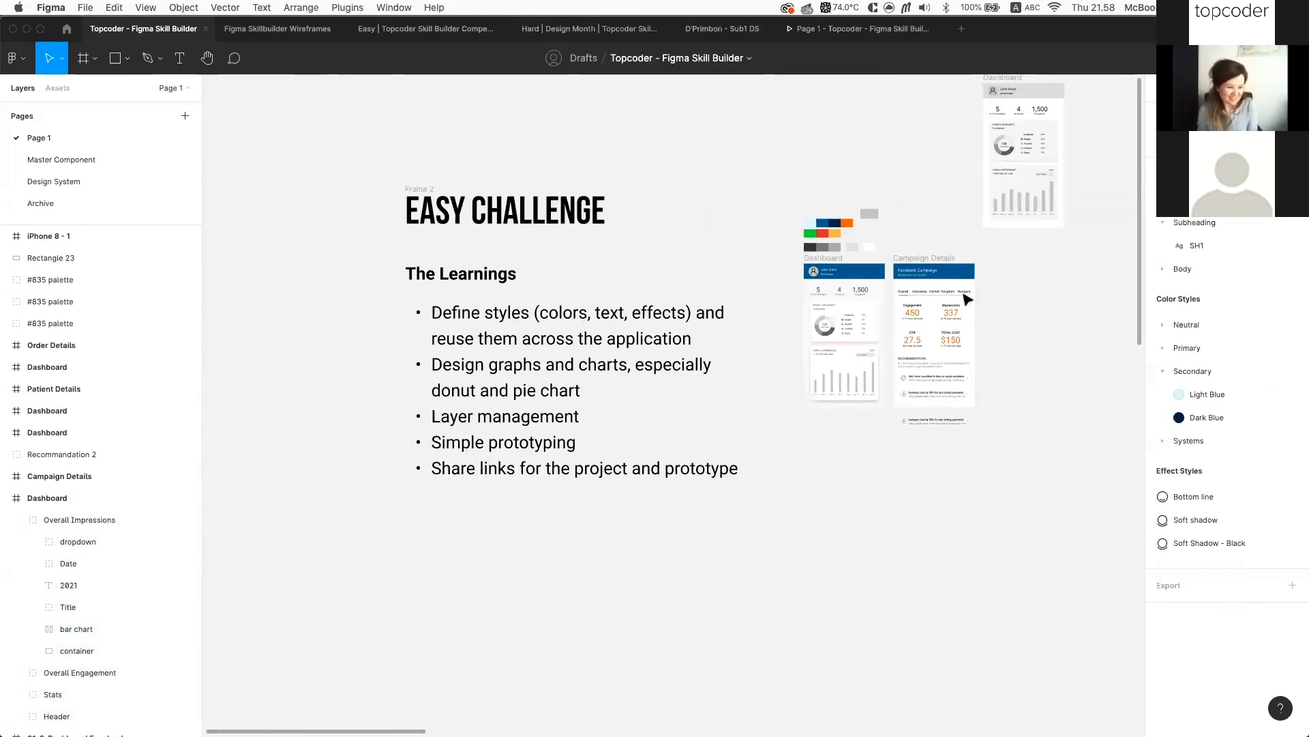
{"action": "scroll", "coordinate": [967, 298], "scroll_direction": "up", "scroll_amount": 2}
{"action": "scroll", "coordinate": [967, 298], "scroll_direction": "left", "scroll_amount": 2}
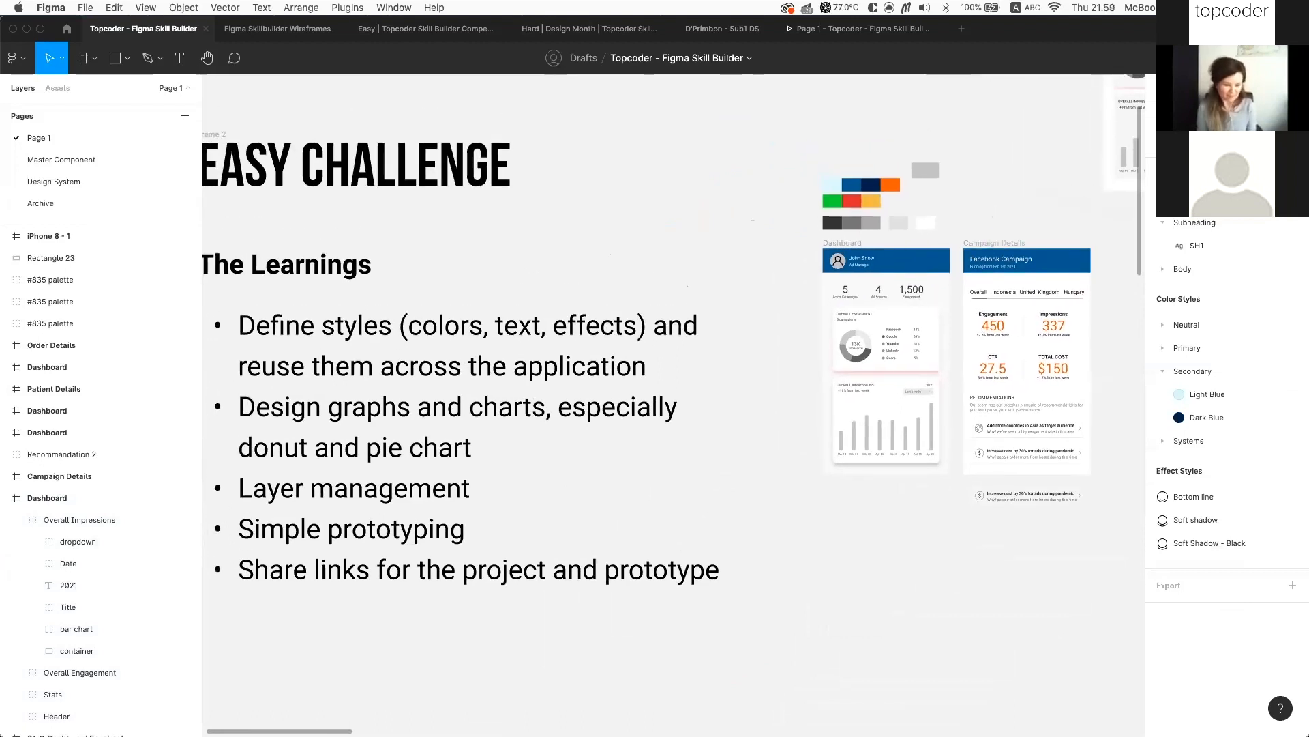
Show the Prototype settings and review the Dashboard Screen flow to Navigation and Campaign Details
{"action": "key", "text": "shift+e"}
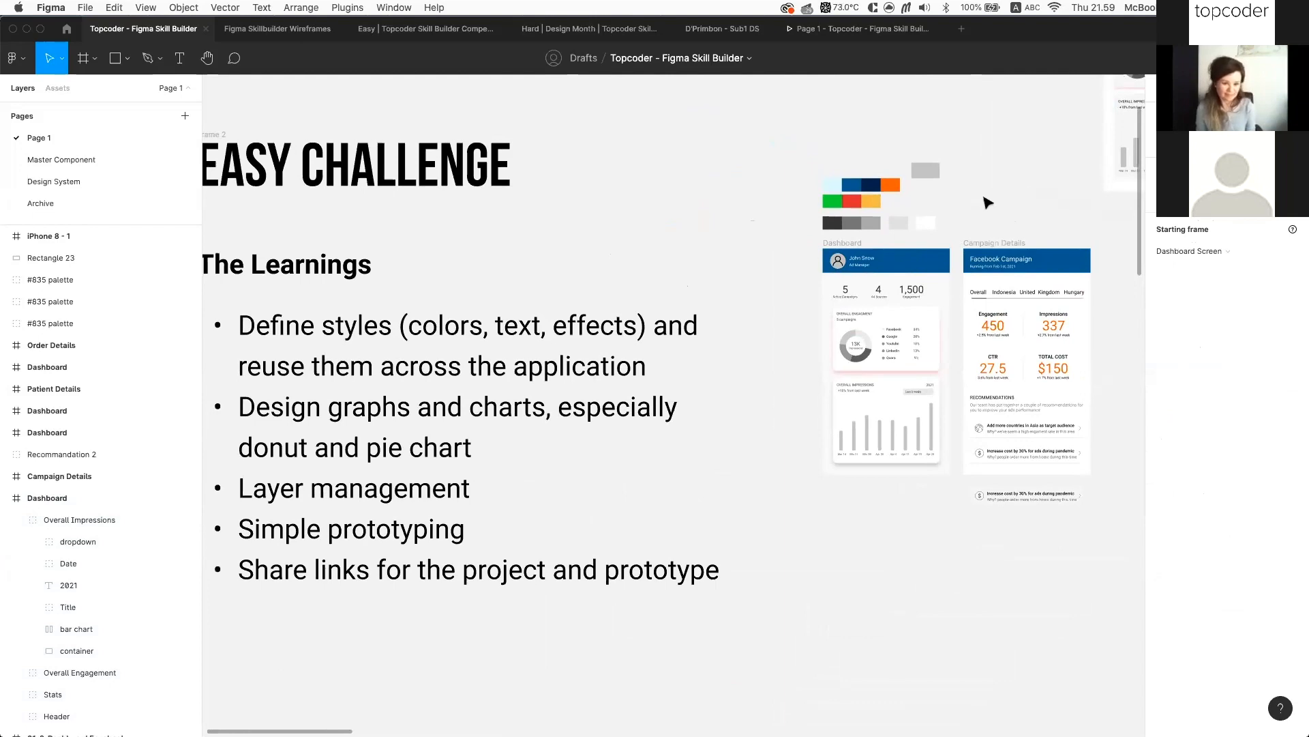
{"action": "scroll", "coordinate": [987, 202], "scroll_direction": "down", "scroll_amount": 5}
{"action": "scroll", "coordinate": [987, 202], "scroll_direction": "down", "scroll_amount": 2}
{"action": "scroll", "coordinate": [986, 203], "scroll_direction": "right", "scroll_amount": 5}
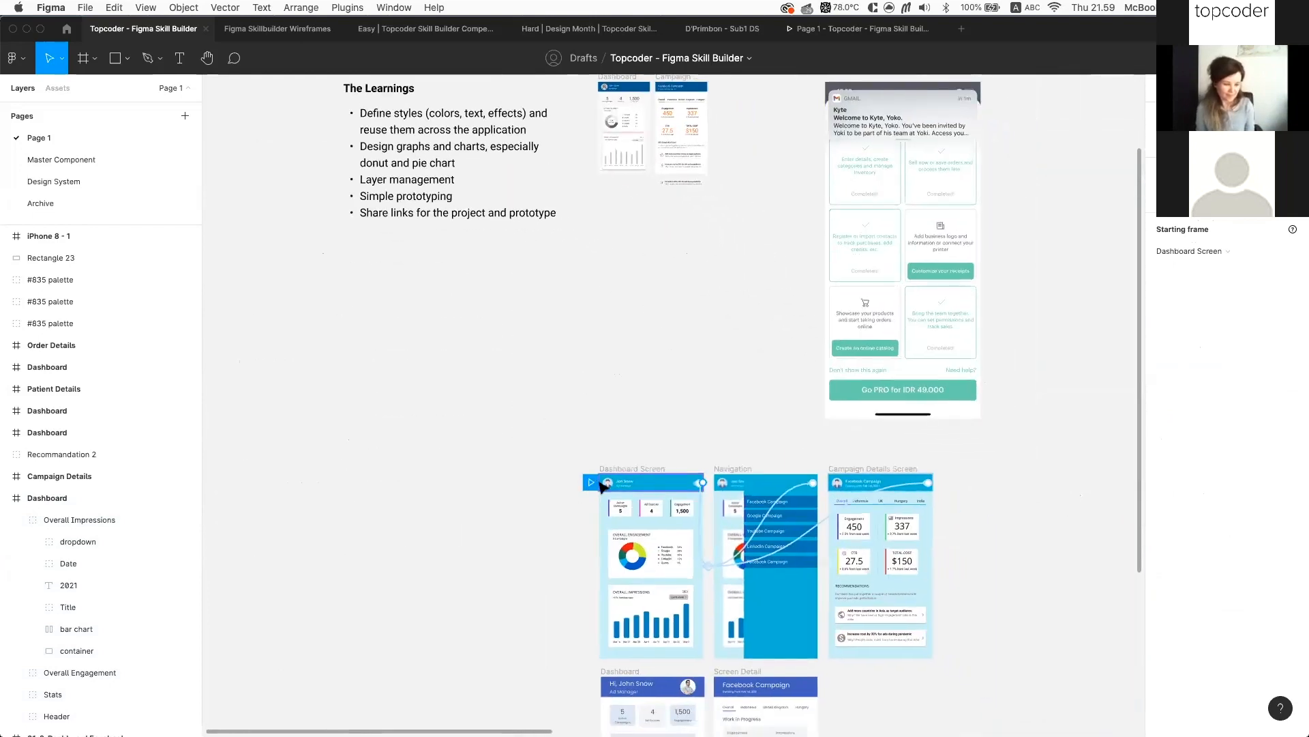
{"action": "scroll", "coordinate": [592, 487], "scroll_direction": "up", "scroll_amount": 3}
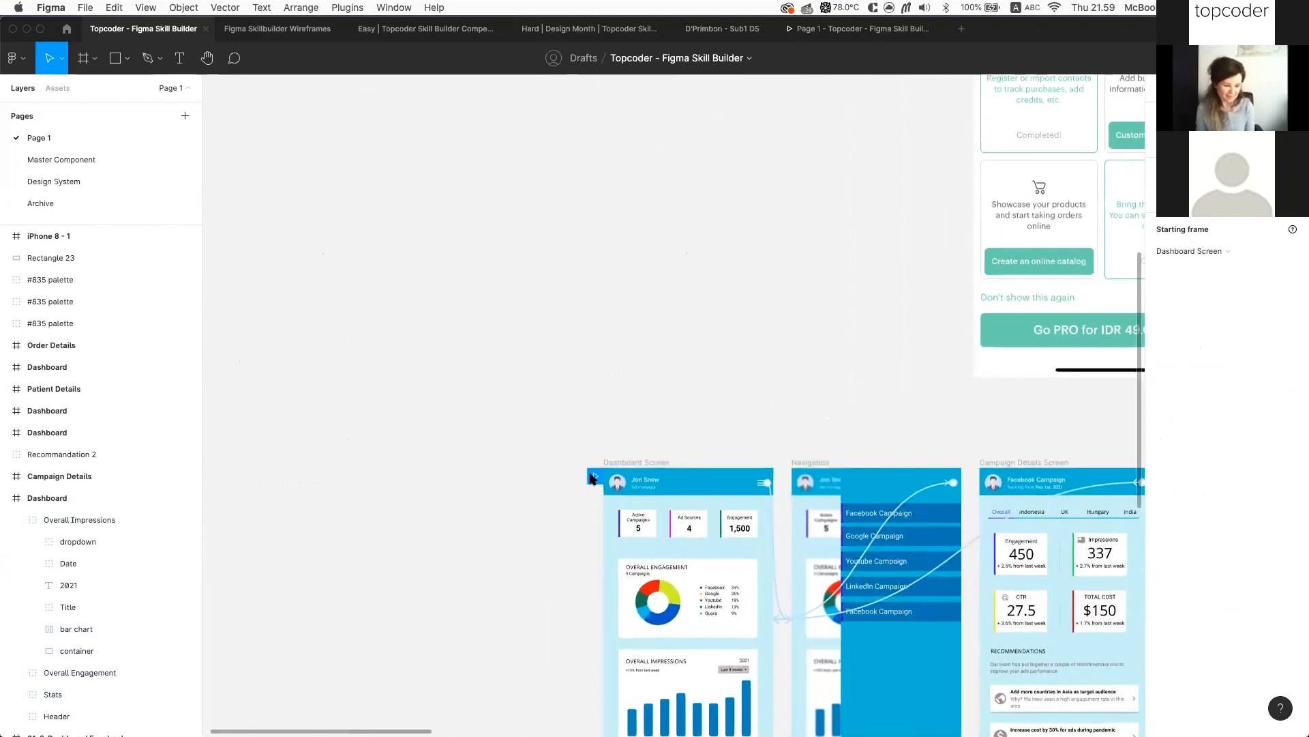
{"action": "scroll", "coordinate": [633, 483], "scroll_direction": "right", "scroll_amount": 2}
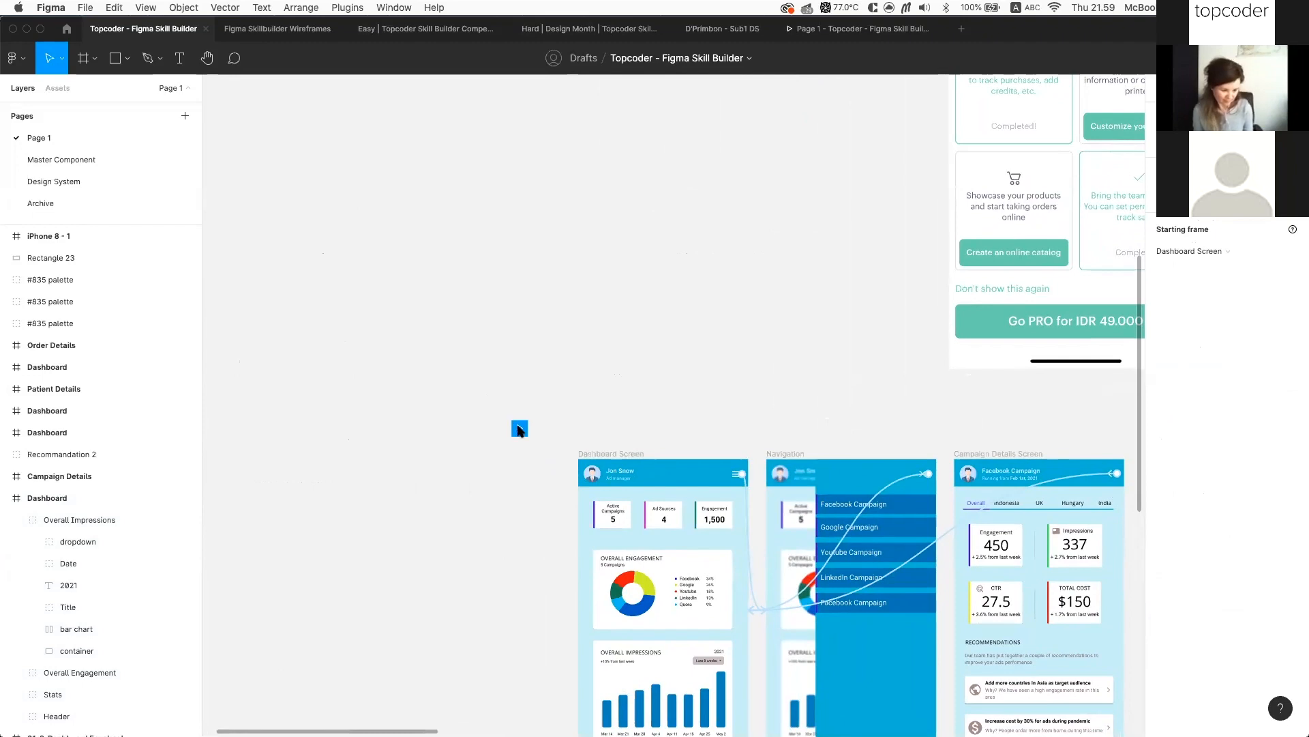
{"action": "scroll", "coordinate": [616, 414], "scroll_direction": "down", "scroll_amount": 5}
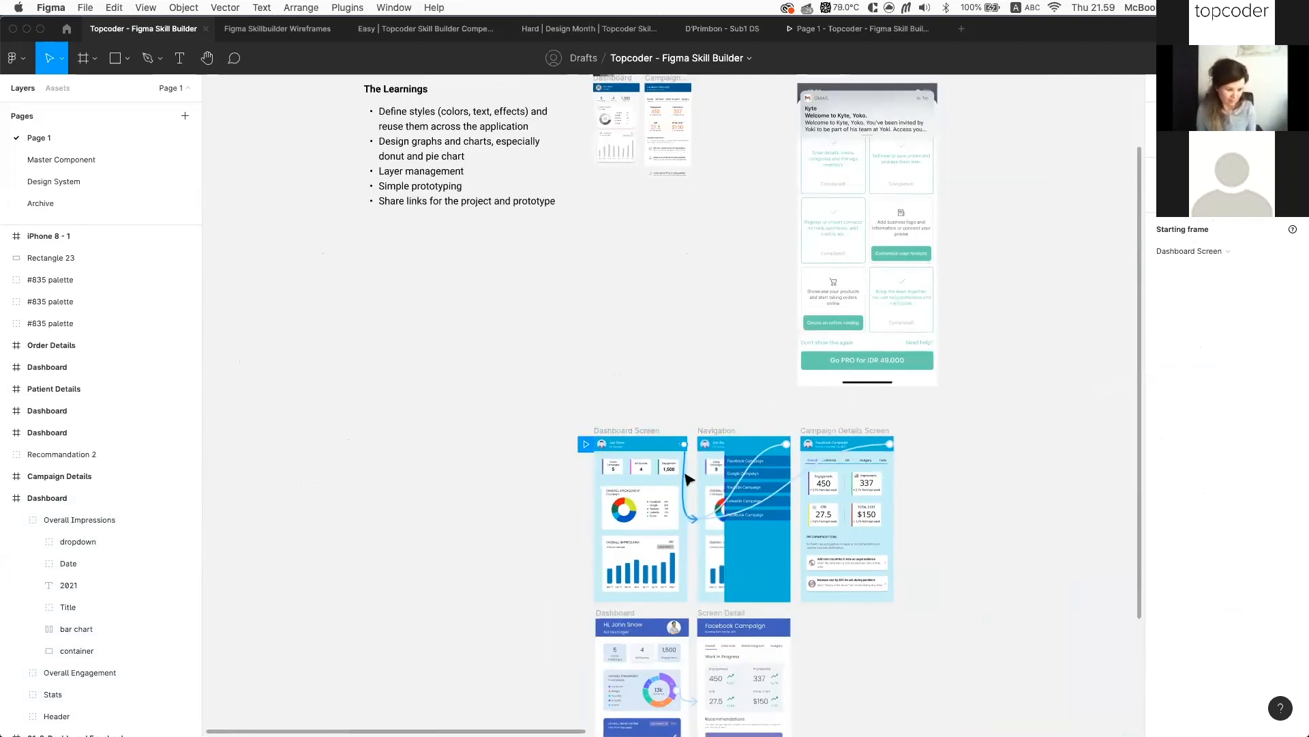
{"action": "scroll", "coordinate": [669, 358], "scroll_direction": "down", "scroll_amount": 5}
{"action": "scroll", "coordinate": [669, 357], "scroll_direction": "up", "scroll_amount": 2}
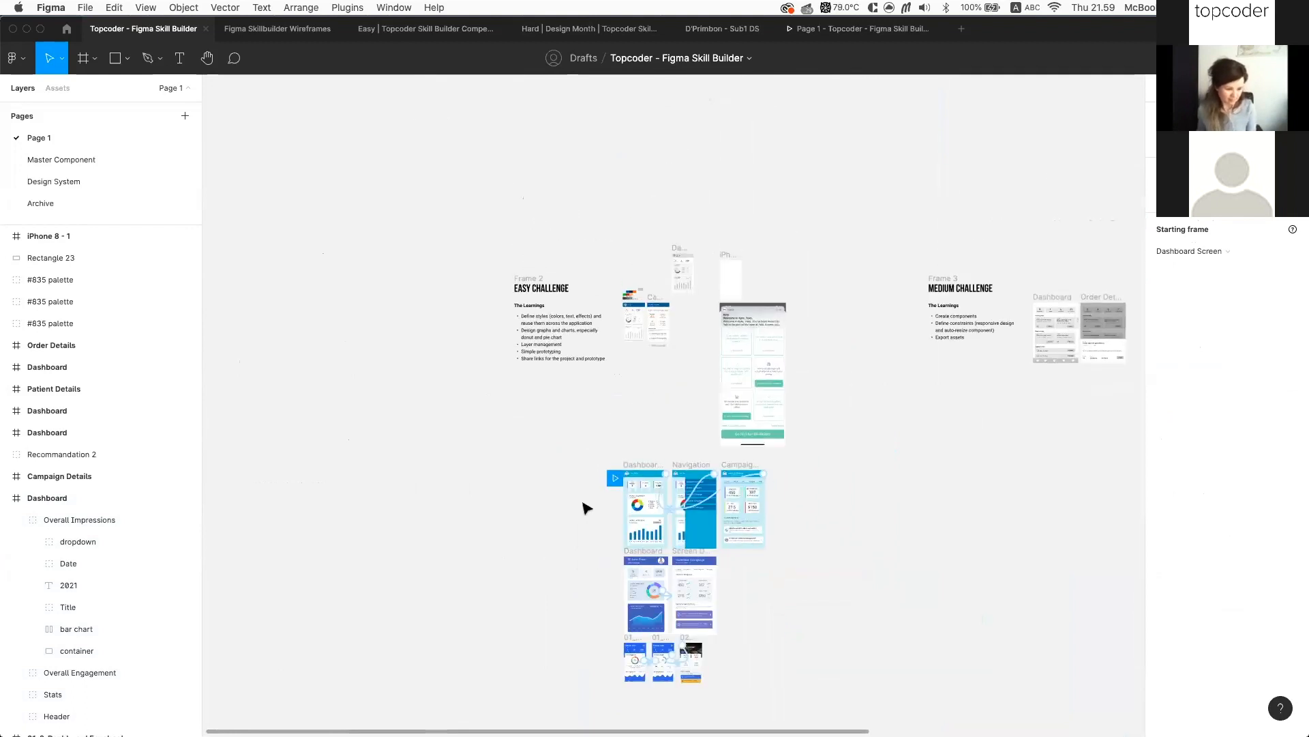
{"action": "mouse_move", "coordinate": [614, 479]}
{"action": "left_mouse_down"}
{"action": "mouse_move", "coordinate": [625, 329]}
{"action": "mouse_move", "coordinate": [611, 308]}
{"action": "mouse_move", "coordinate": [614, 476]}
{"action": "left_mouse_up"}
{"action": "scroll", "coordinate": [641, 390], "scroll_direction": "up", "scroll_amount": 4}
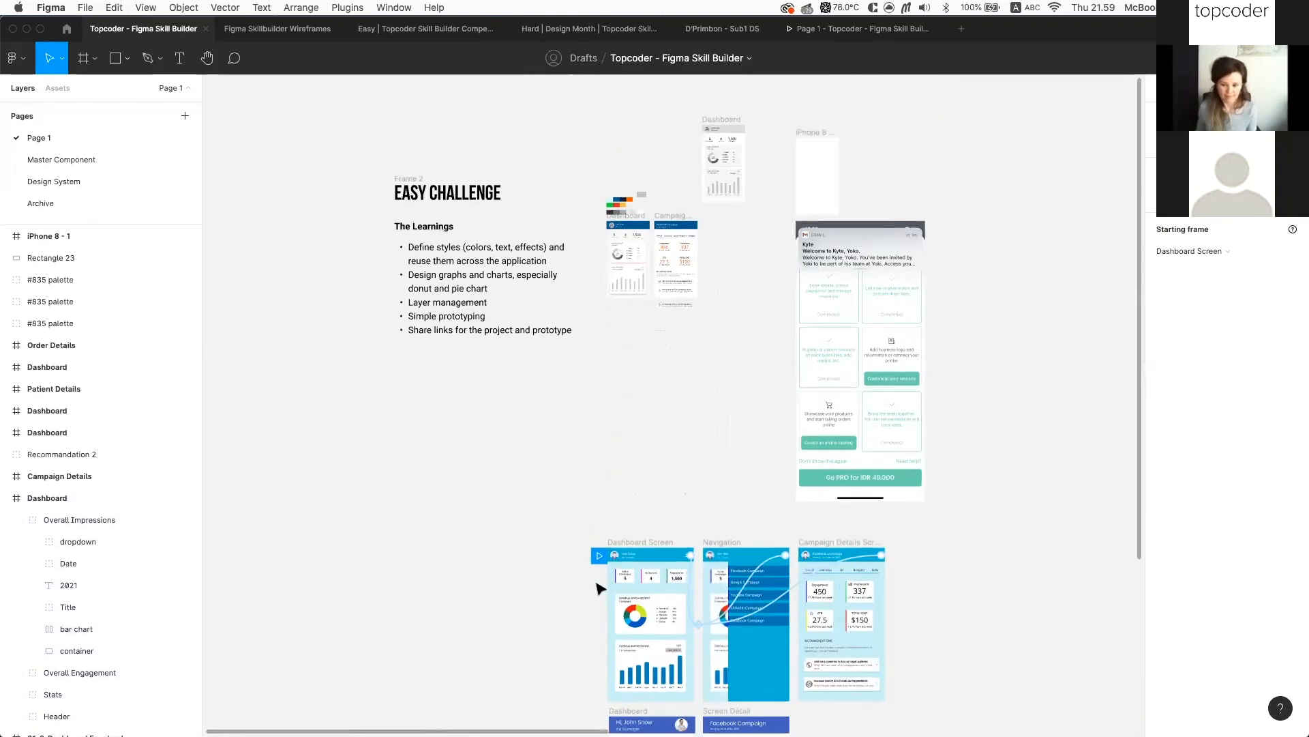
{"action": "scroll", "coordinate": [597, 588], "scroll_direction": "up", "scroll_amount": 4}
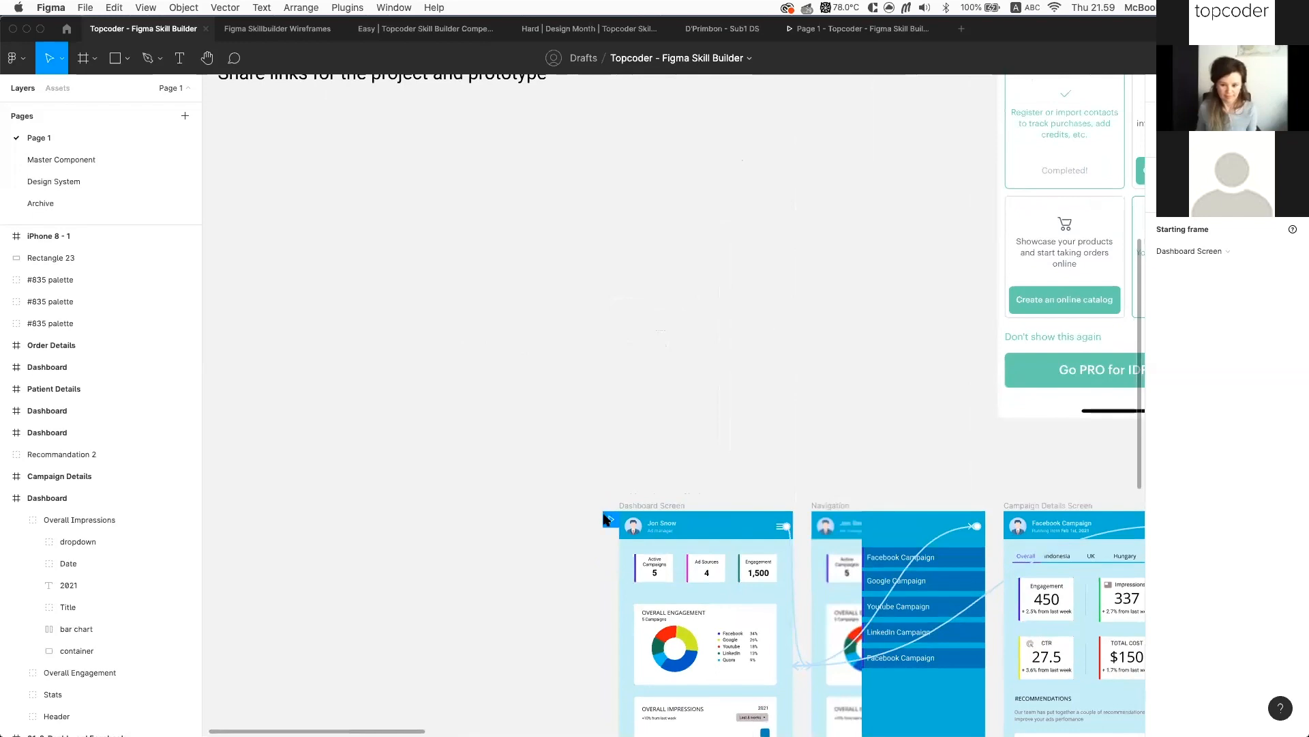
{"action": "scroll", "coordinate": [606, 519], "scroll_direction": "up", "scroll_amount": 3}
{"action": "scroll", "coordinate": [763, 272], "scroll_direction": "up", "scroll_amount": 10}
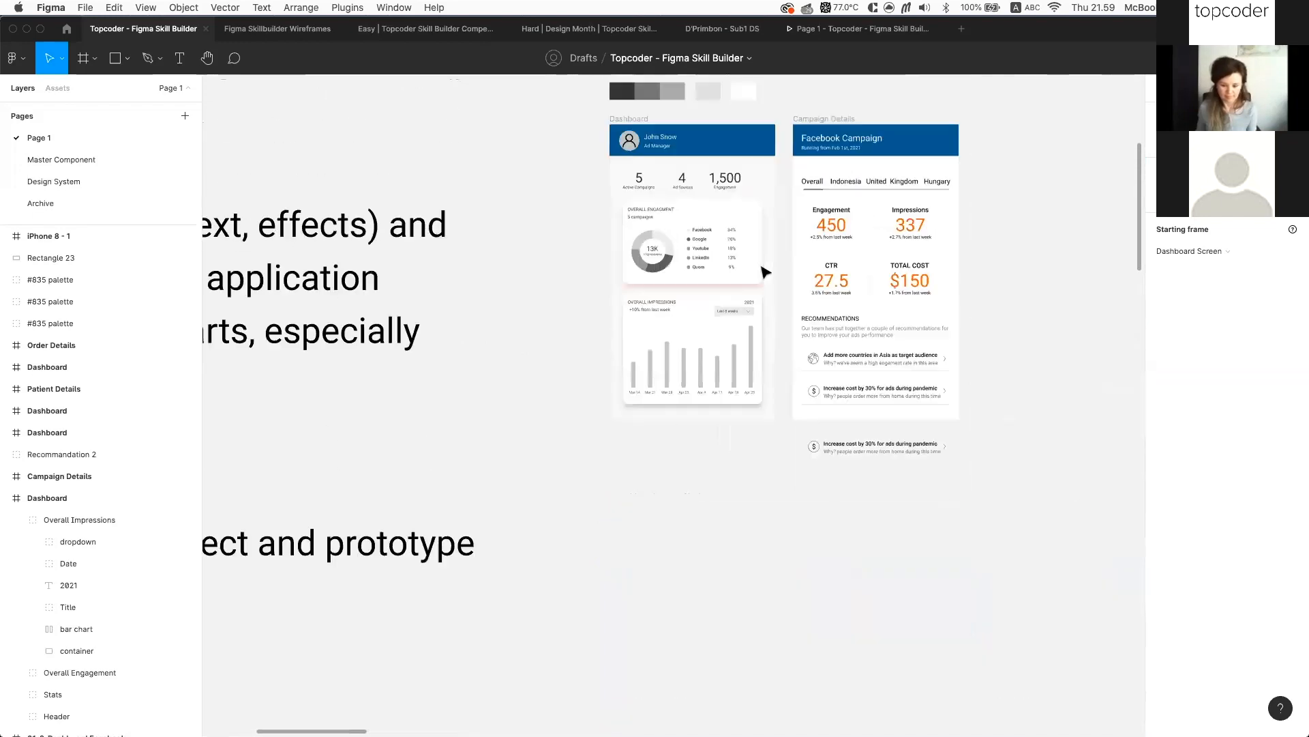
{"action": "scroll", "coordinate": [765, 272], "scroll_direction": "up", "scroll_amount": 4}
{"action": "scroll", "coordinate": [766, 272], "scroll_direction": "down", "scroll_amount": 4}
{"action": "left_click", "coordinate": [692, 302]}
{"action": "scroll", "coordinate": [769, 305], "scroll_direction": "up", "scroll_amount": 3}
{"action": "scroll", "coordinate": [828, 374], "scroll_direction": "up", "scroll_amount": 5}
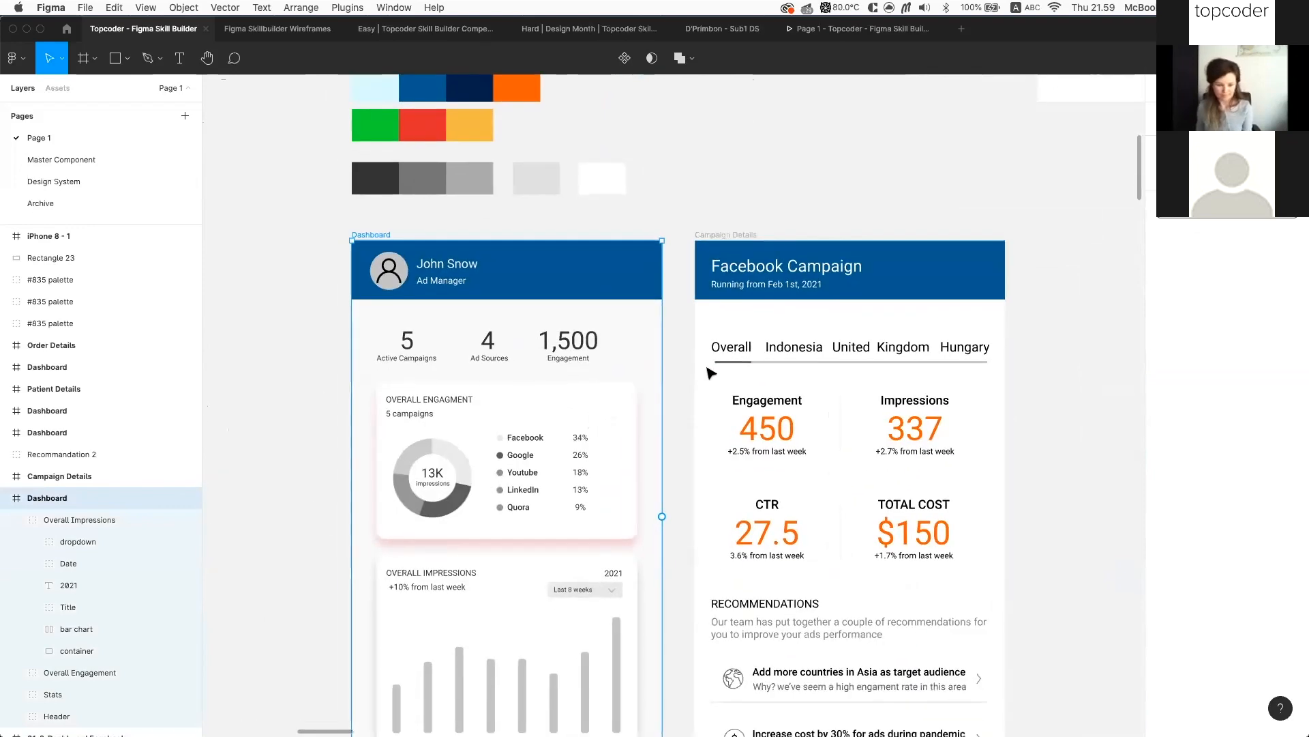
{"action": "scroll", "coordinate": [710, 372], "scroll_direction": "down", "scroll_amount": 3}
{"action": "left_click", "coordinate": [609, 315]}
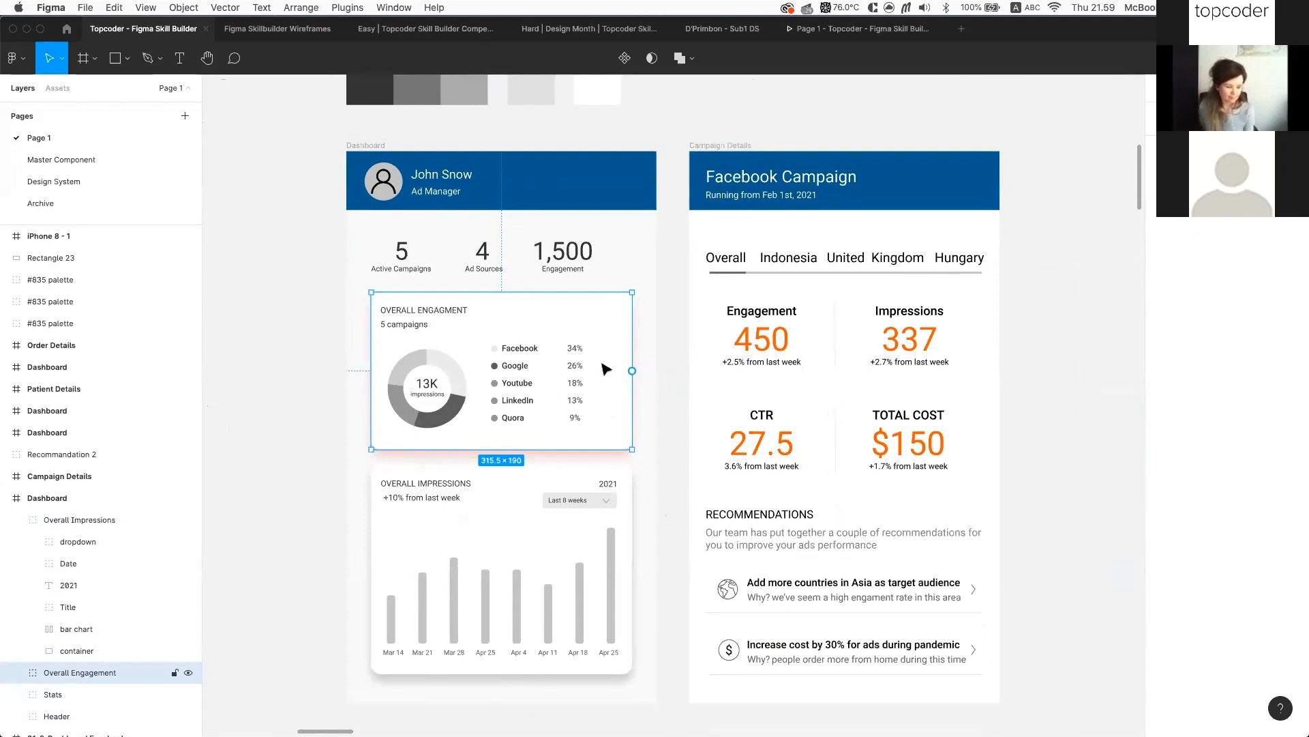
Link the Facebook legend row, not the whole card, to Campaign Details: On click, Navigate to, Instant
{"action": "left_click_drag", "start_coordinate": [633, 370], "coordinate": [696, 241]}
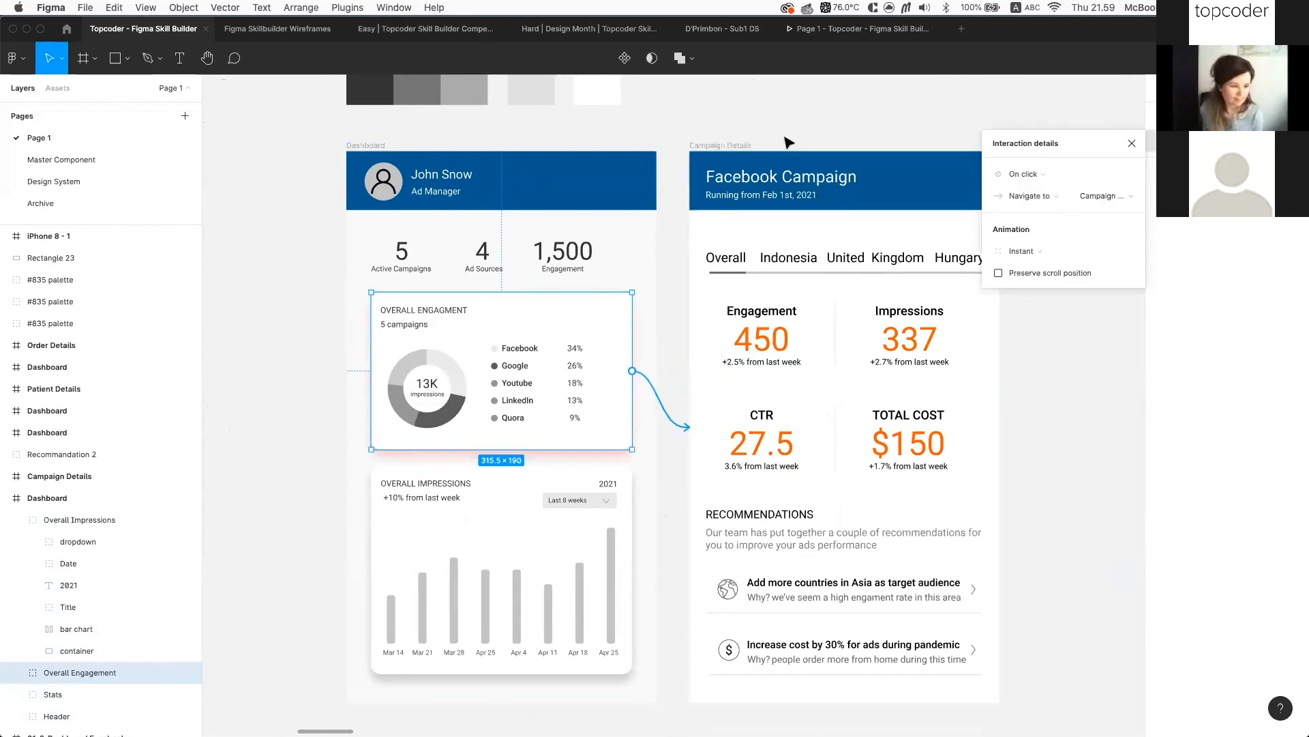
{"action": "key", "text": "super+z"}
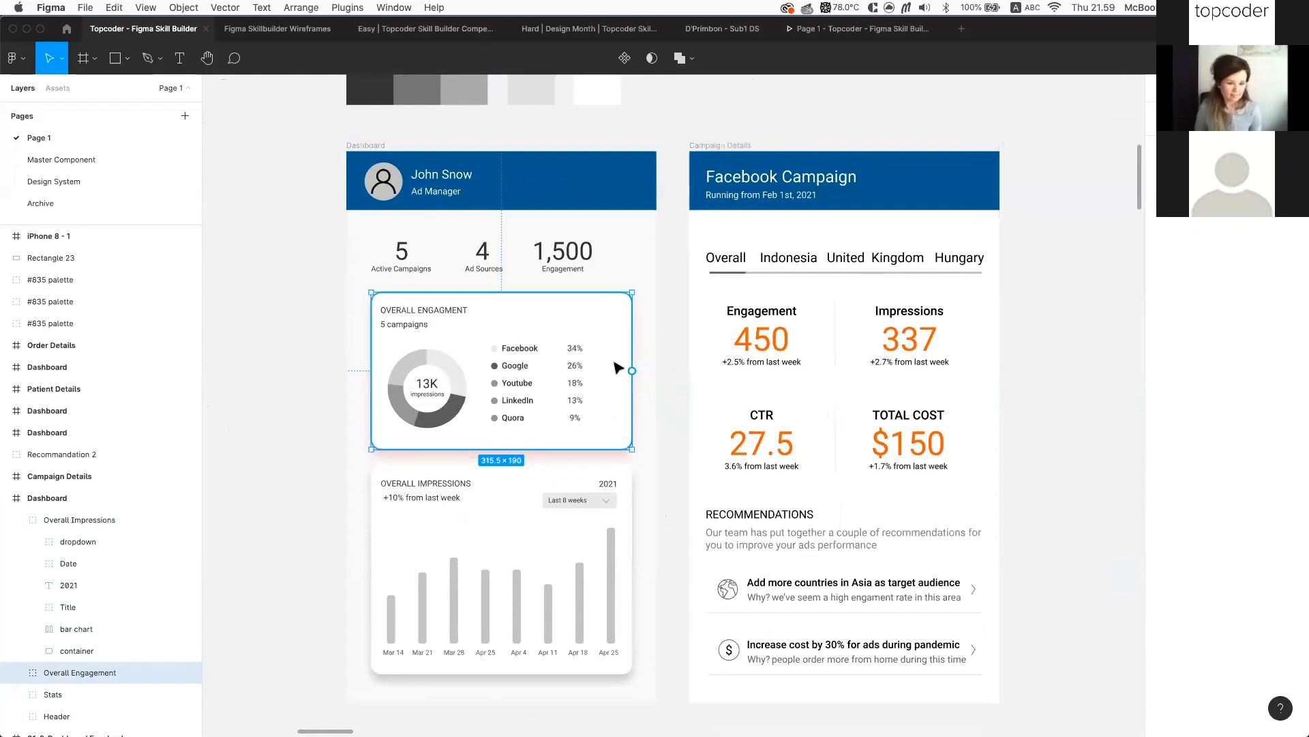
{"action": "double_click", "coordinate": [524, 350]}
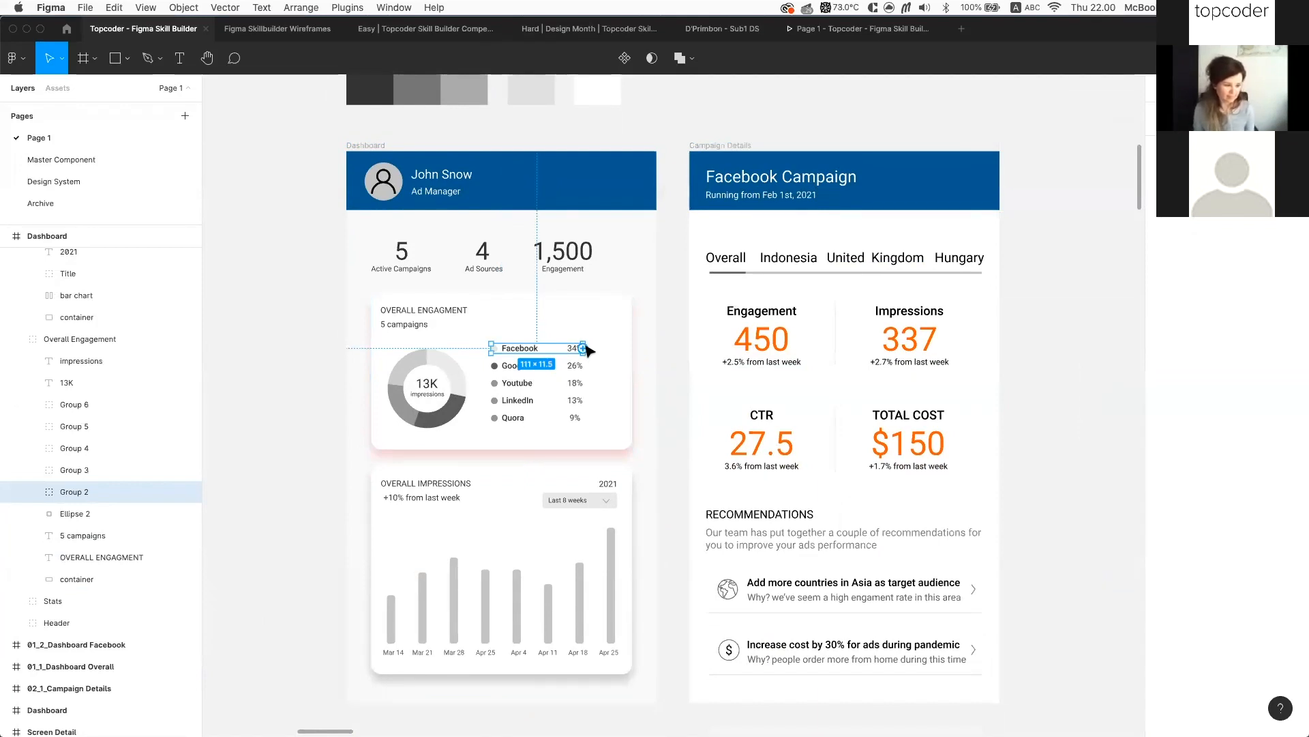
{"action": "left_click_drag", "start_coordinate": [584, 349], "coordinate": [702, 281]}
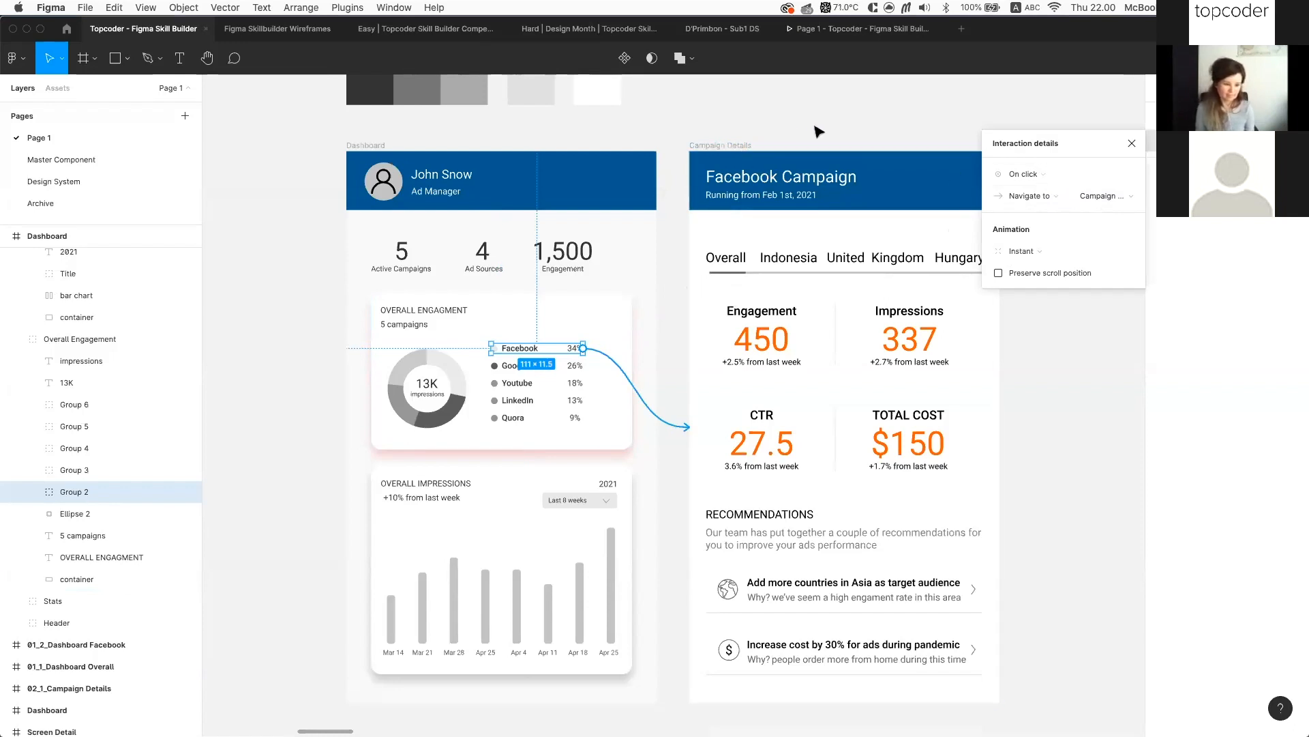
{"action": "scroll", "coordinate": [819, 131], "scroll_direction": "left", "scroll_amount": 2}
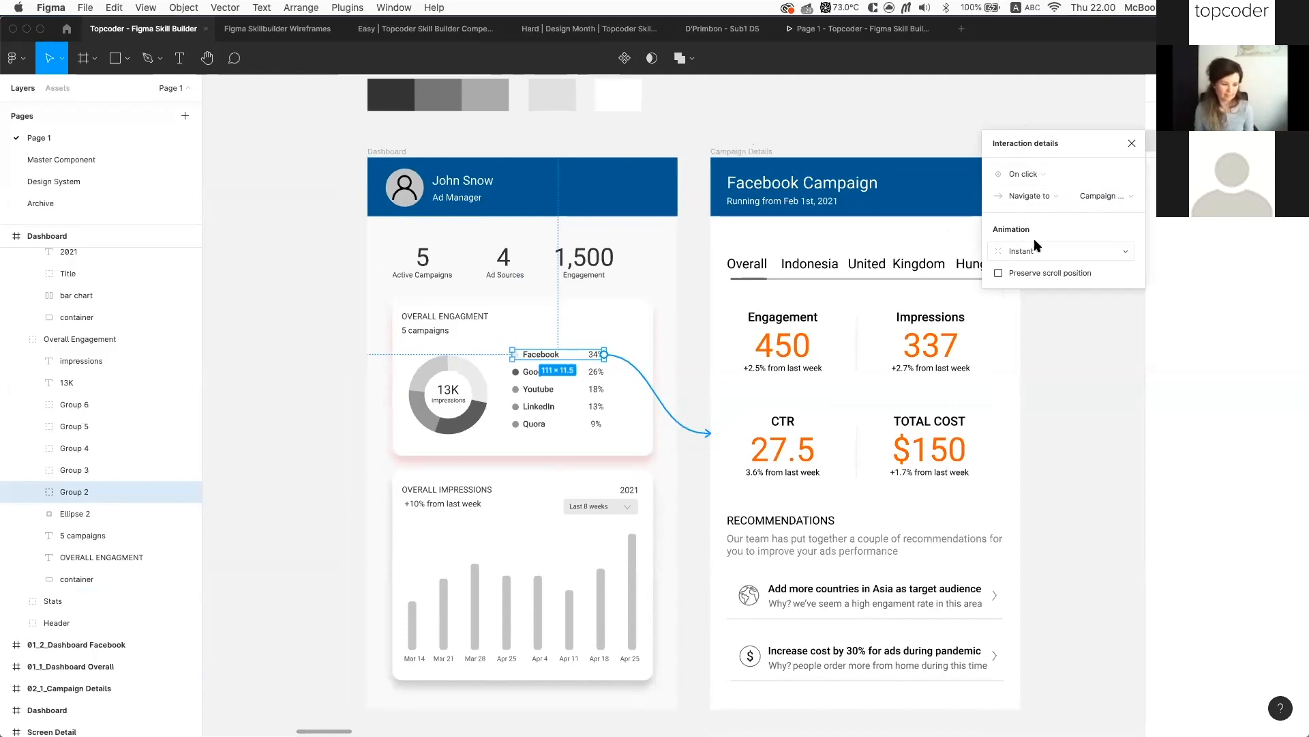
{"action": "left_click", "coordinate": [856, 147]}
{"action": "scroll", "coordinate": [855, 150], "scroll_direction": "up", "scroll_amount": 3}
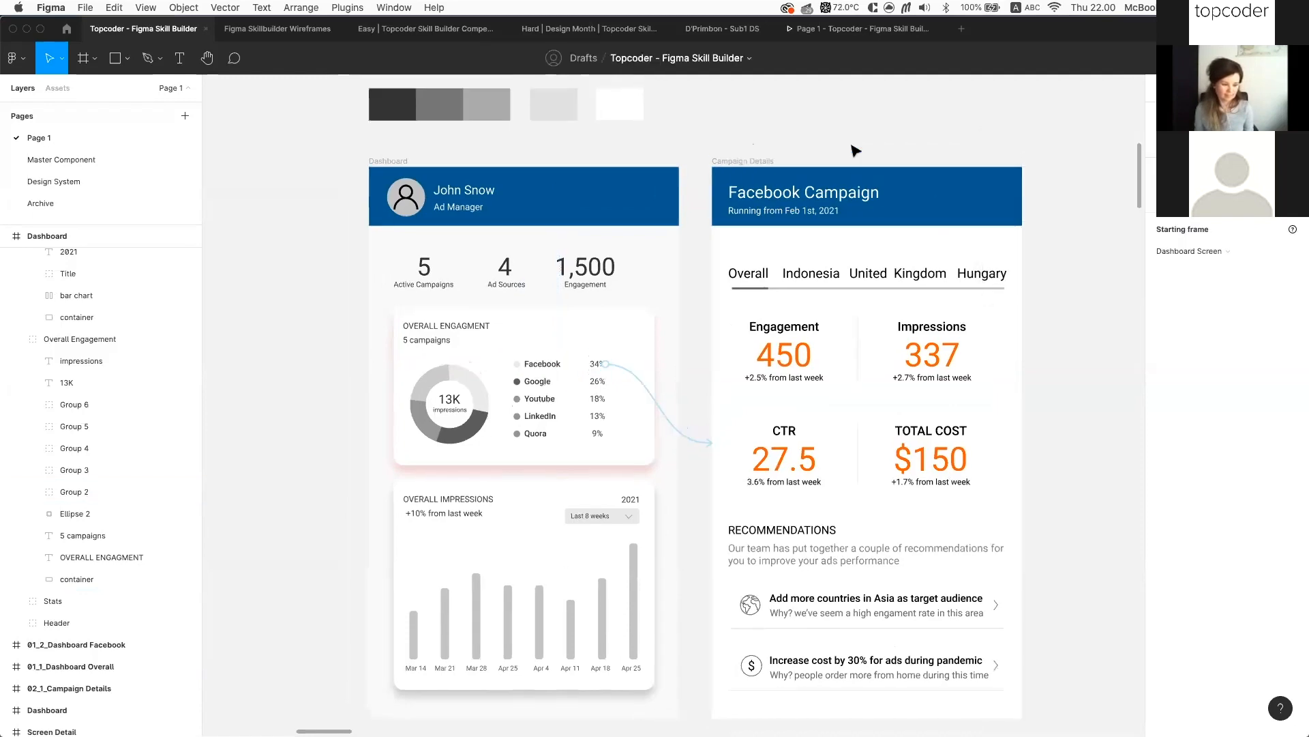
Move the prototype flow-start marker from Dashboard Screen onto the upper Dashboard frame
{"action": "scroll", "coordinate": [863, 147], "scroll_direction": "down", "scroll_amount": 5}
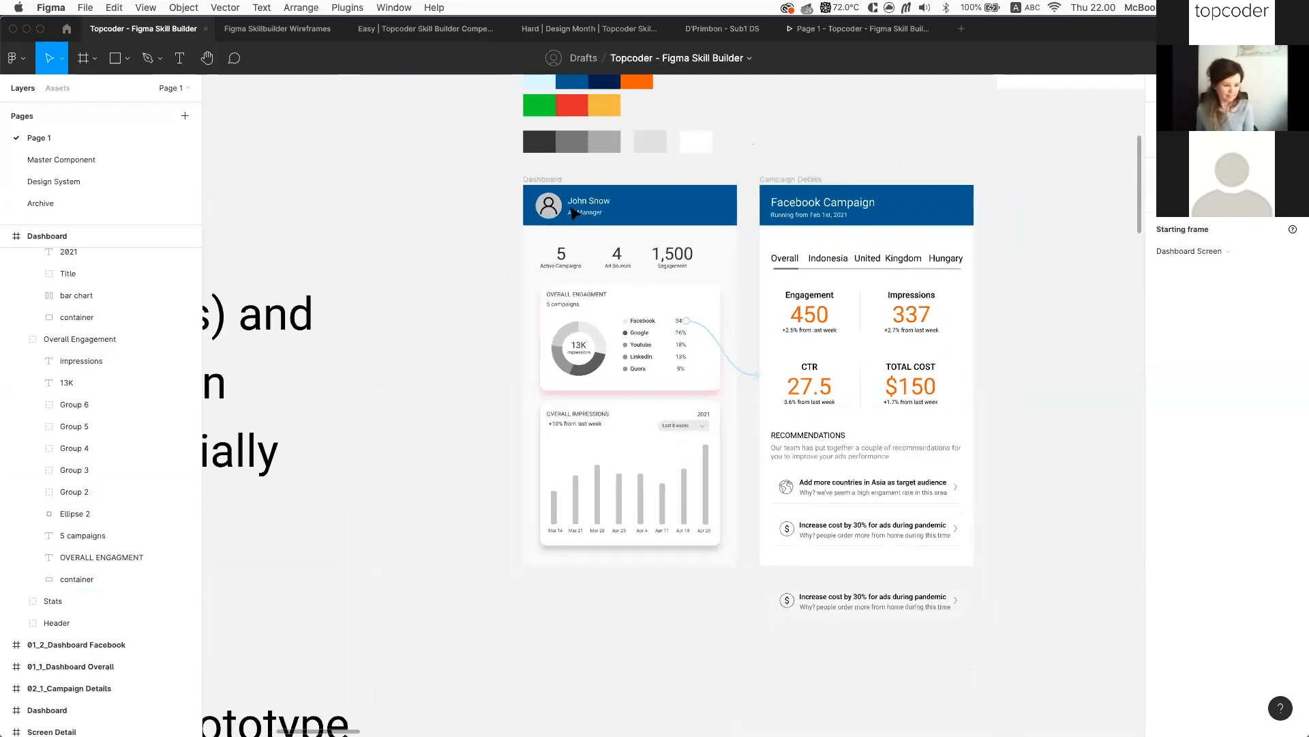
{"action": "scroll", "coordinate": [567, 231], "scroll_direction": "up", "scroll_amount": 3}
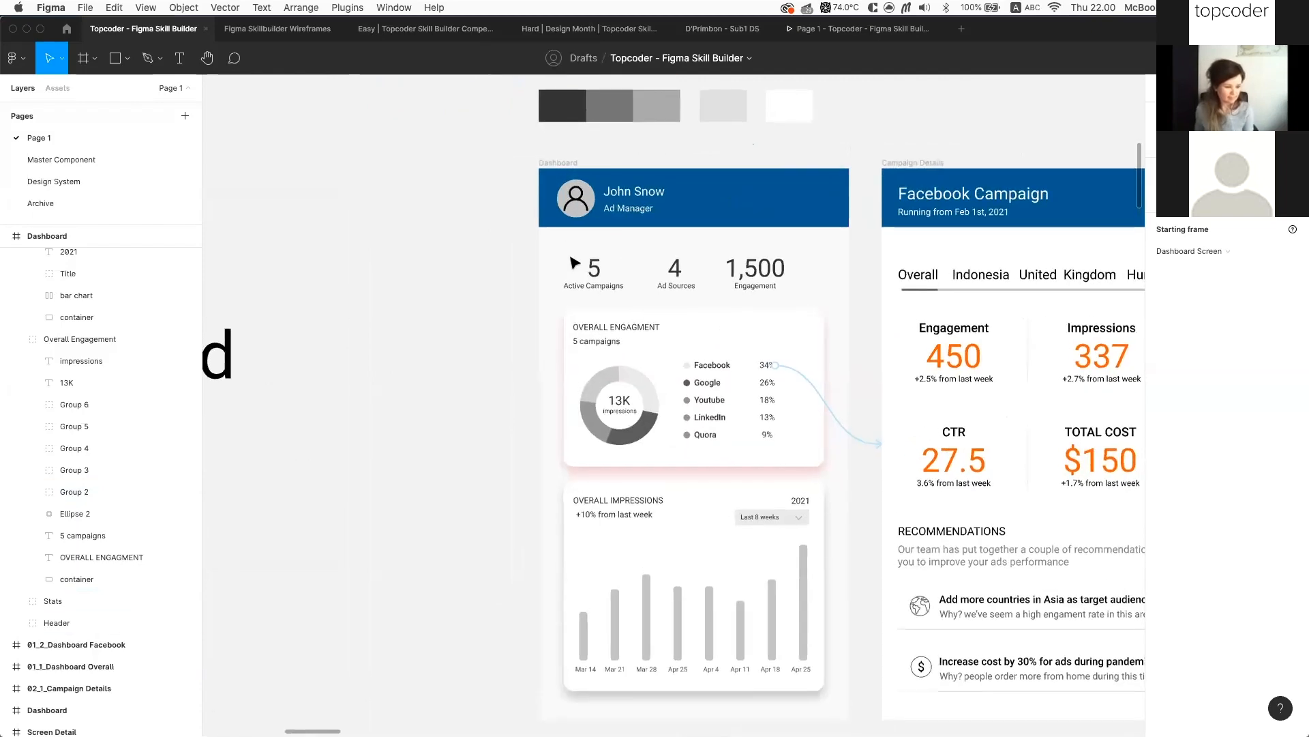
{"action": "scroll", "coordinate": [545, 219], "scroll_direction": "down", "scroll_amount": 5}
{"action": "scroll", "coordinate": [548, 205], "scroll_direction": "down", "scroll_amount": 5}
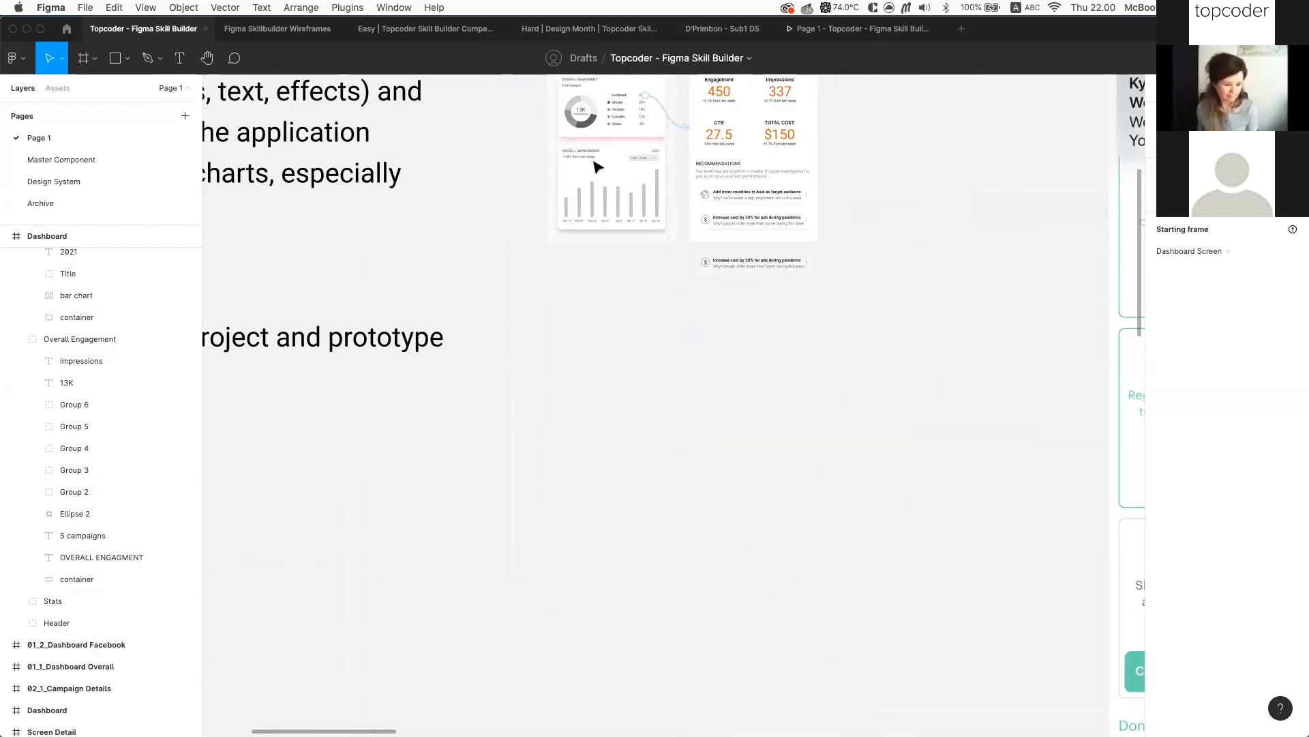
{"action": "scroll", "coordinate": [551, 152], "scroll_direction": "down", "scroll_amount": 3}
{"action": "scroll", "coordinate": [551, 157], "scroll_direction": "up", "scroll_amount": 3}
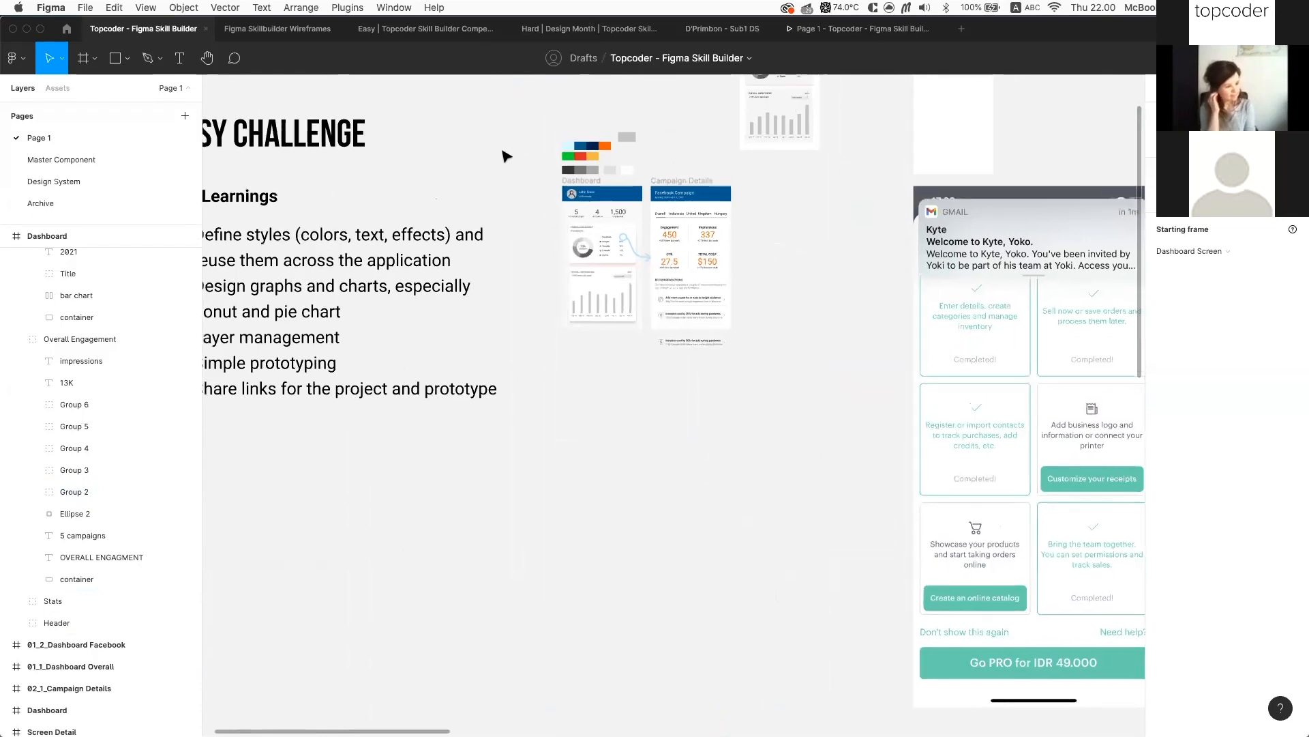
{"action": "scroll", "coordinate": [566, 170], "scroll_direction": "up", "scroll_amount": 5}
{"action": "scroll", "coordinate": [566, 171], "scroll_direction": "up", "scroll_amount": 5}
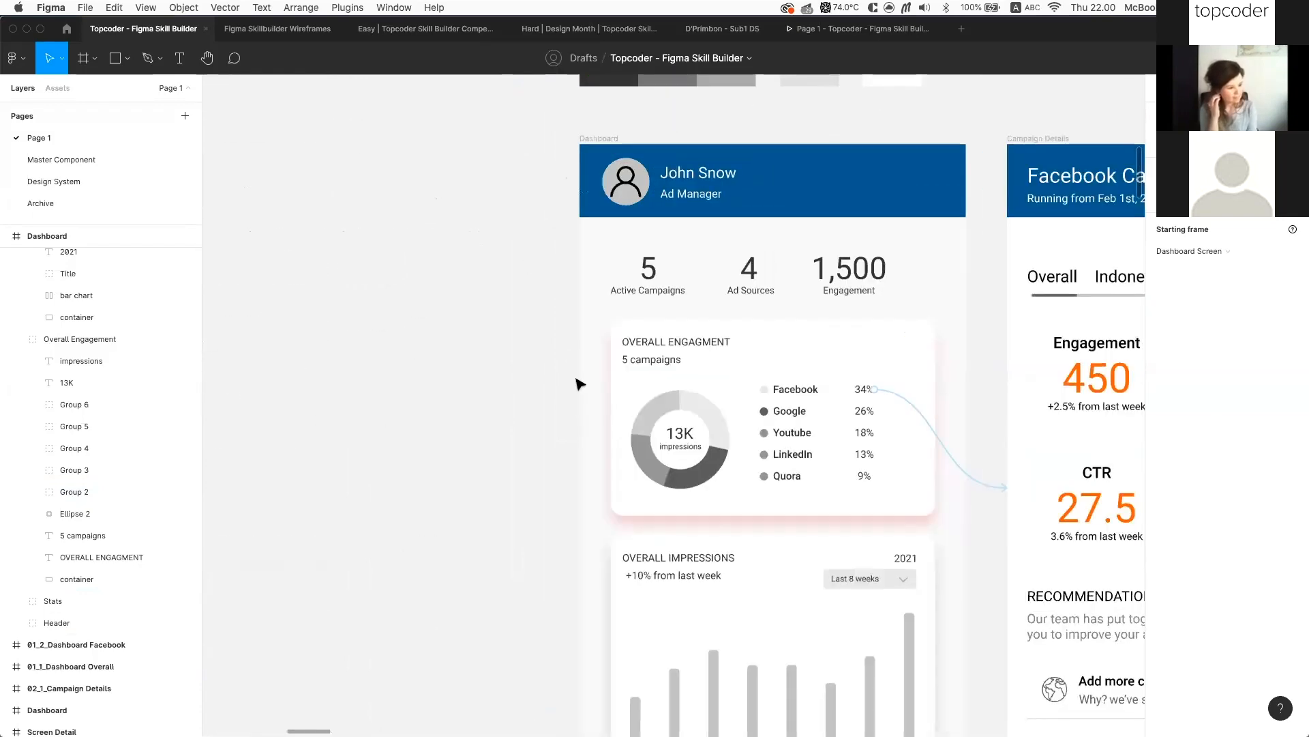
{"action": "scroll", "coordinate": [575, 380], "scroll_direction": "down", "scroll_amount": 5}
{"action": "scroll", "coordinate": [550, 529], "scroll_direction": "down", "scroll_amount": 5}
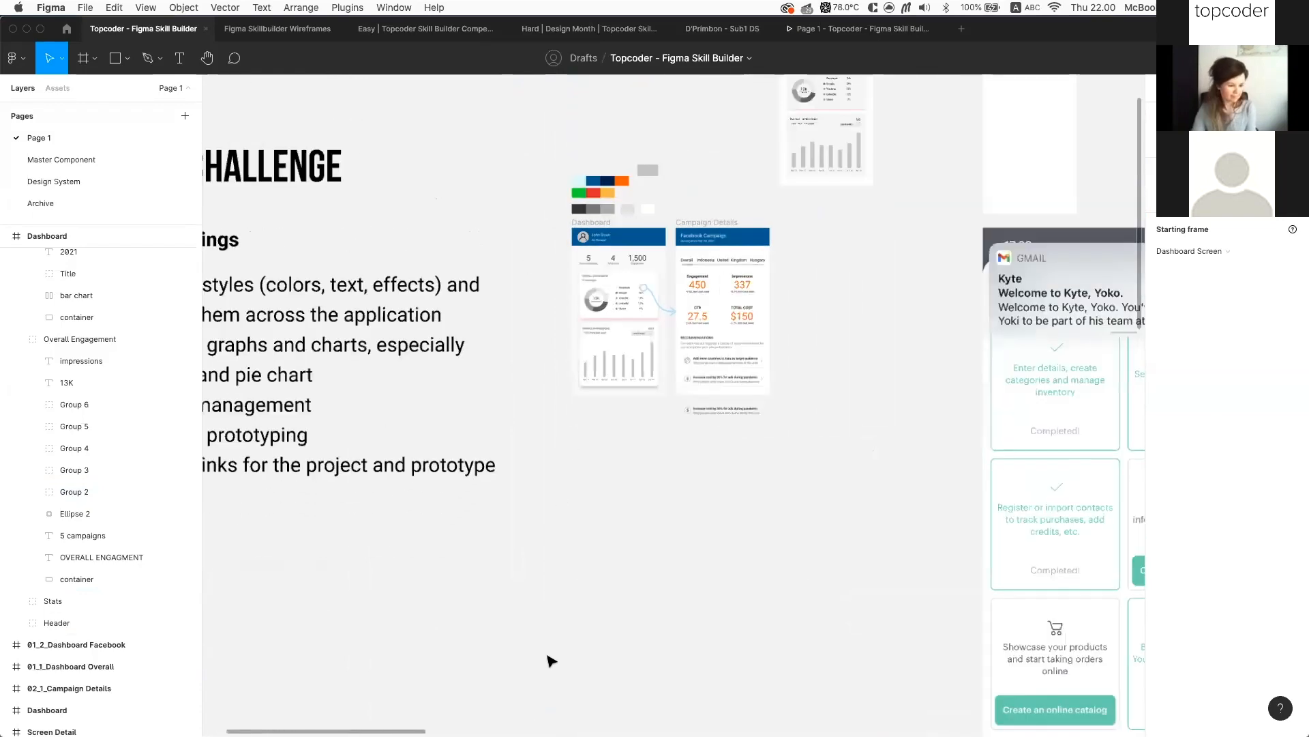
{"action": "scroll", "coordinate": [556, 665], "scroll_direction": "down", "scroll_amount": 1}
{"action": "scroll", "coordinate": [553, 665], "scroll_direction": "down", "scroll_amount": 5}
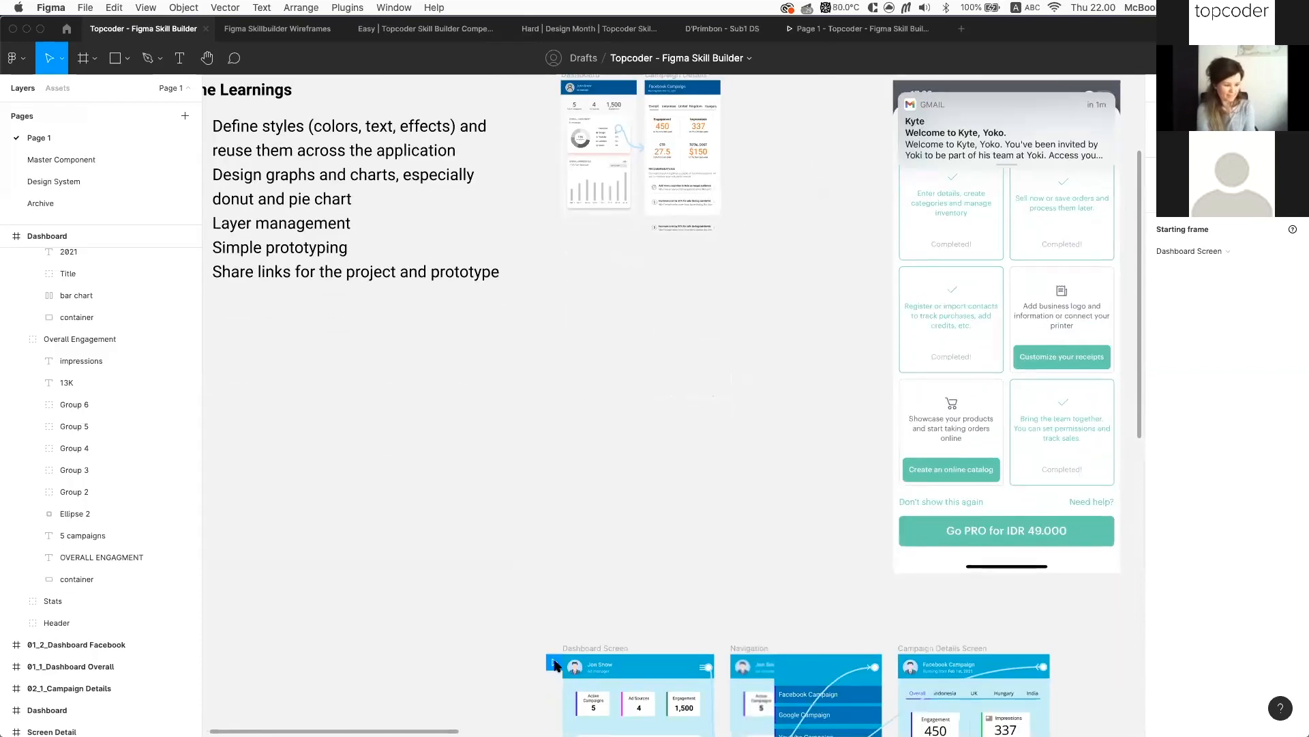
{"action": "scroll", "coordinate": [553, 665], "scroll_direction": "up", "scroll_amount": 1}
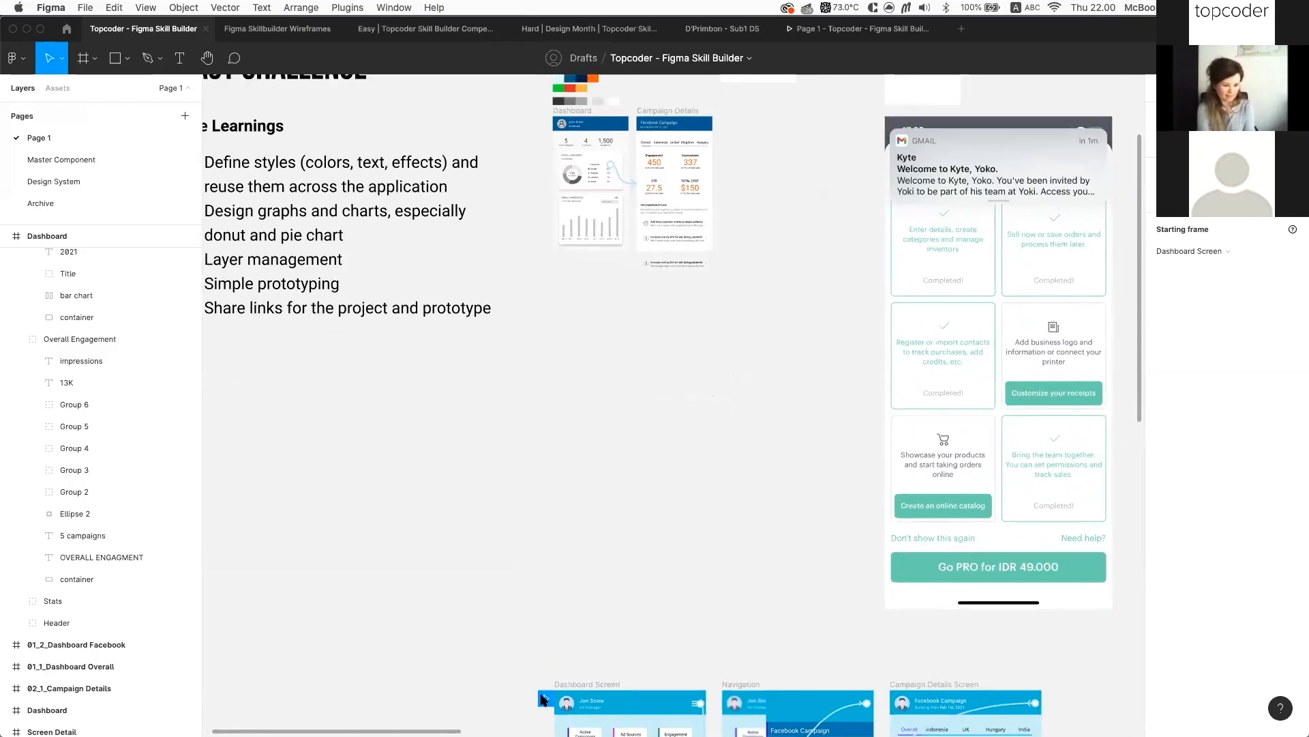
{"action": "mouse_move", "coordinate": [545, 697]}
{"action": "left_mouse_down"}
{"action": "mouse_move", "coordinate": [529, 169]}
{"action": "mouse_move", "coordinate": [545, 124]}
{"action": "left_mouse_up"}
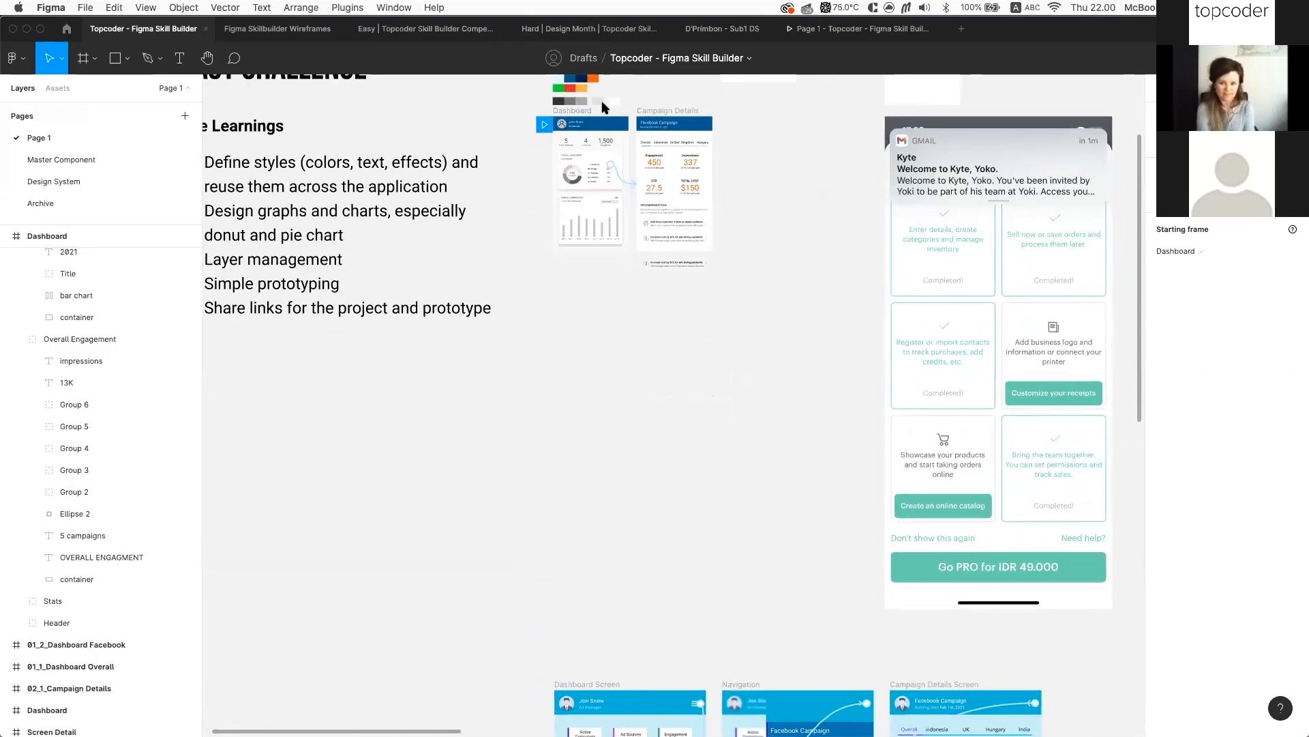
Close the outdated prototype tab and present a fresh preview opening on the Dashboard
{"action": "left_click", "coordinate": [944, 29]}
{"action": "key", "text": "super+alt+Return"}
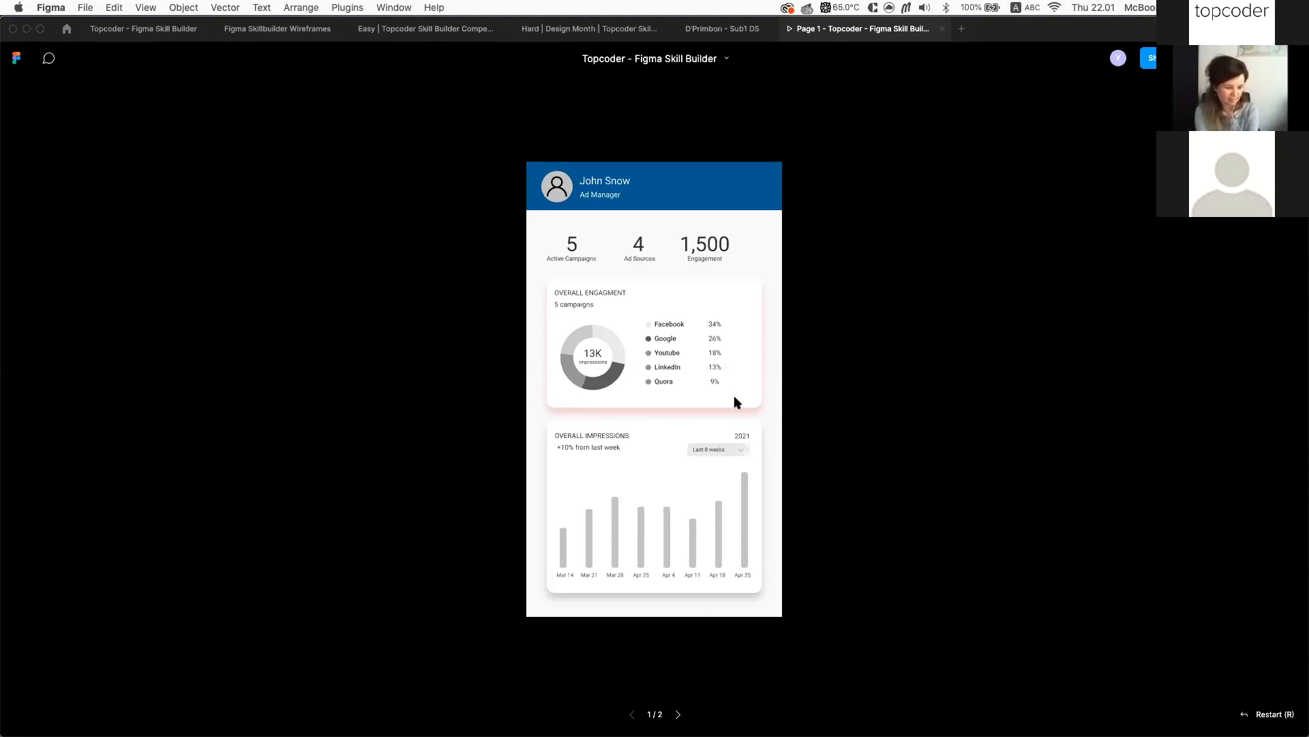
{"action": "left_click", "coordinate": [753, 231]}
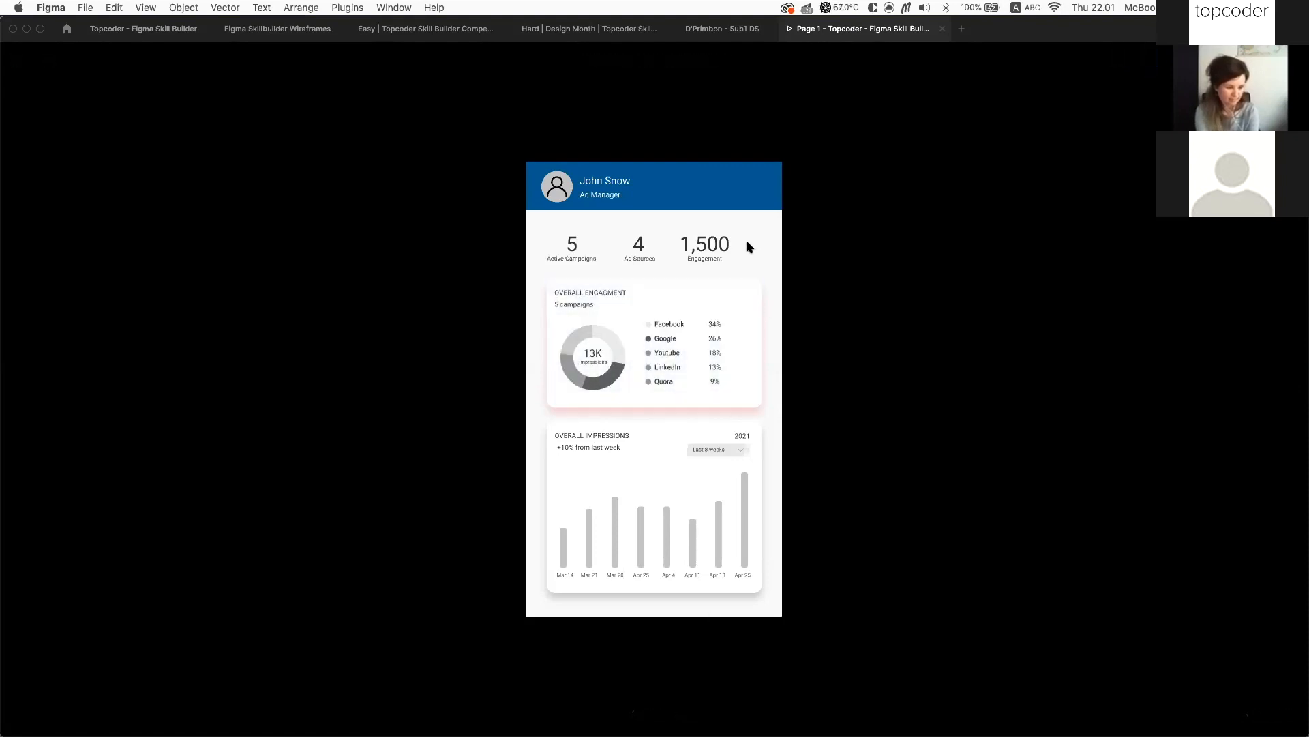
{"action": "left_click", "coordinate": [752, 236]}
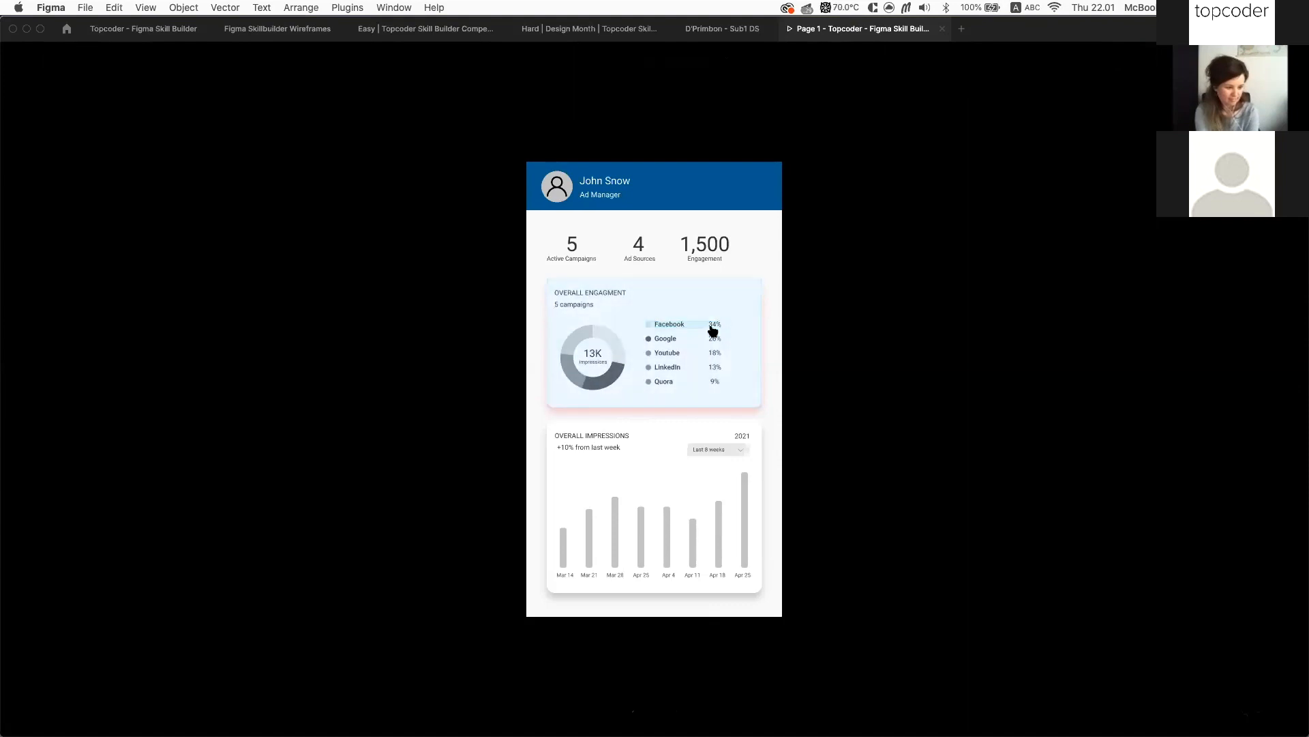
Click around the Dashboard preview to reveal its clickable hotspots, then return to the editor
{"action": "left_click", "coordinate": [750, 271]}
{"action": "left_click", "coordinate": [753, 253]}
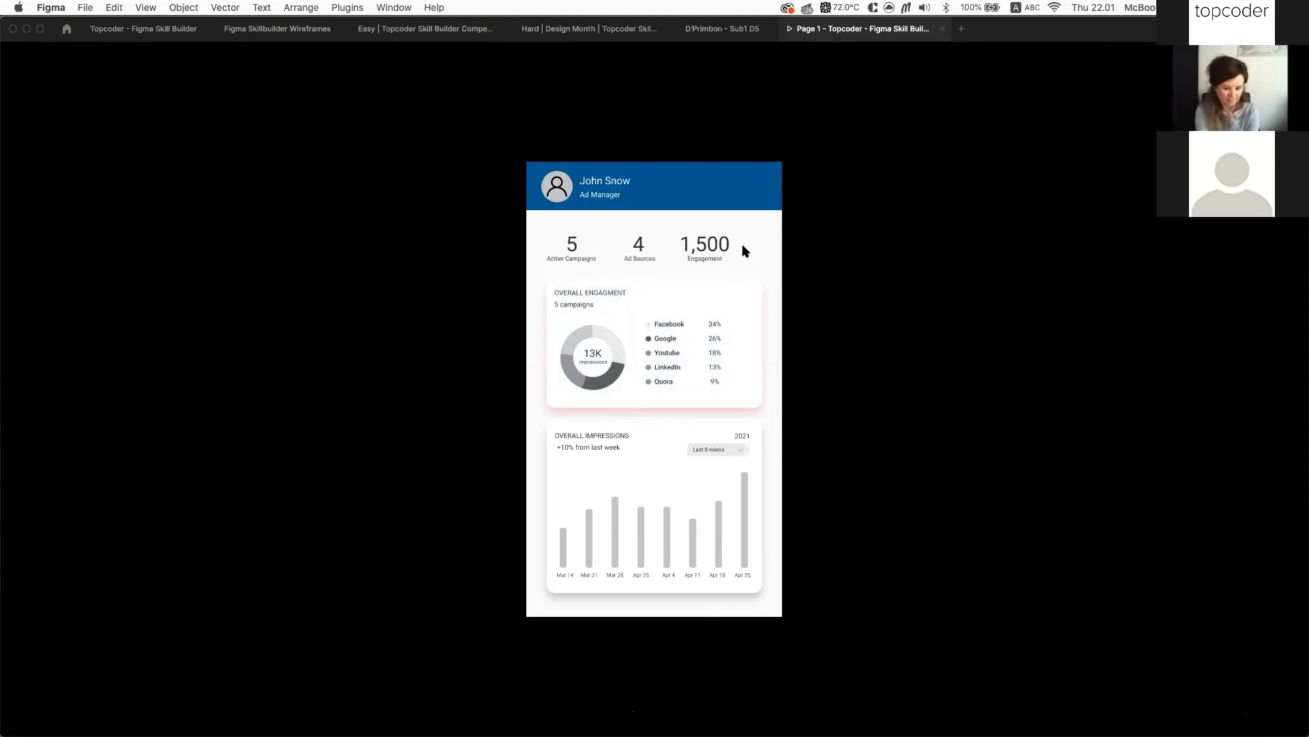
{"action": "left_click", "coordinate": [646, 290]}
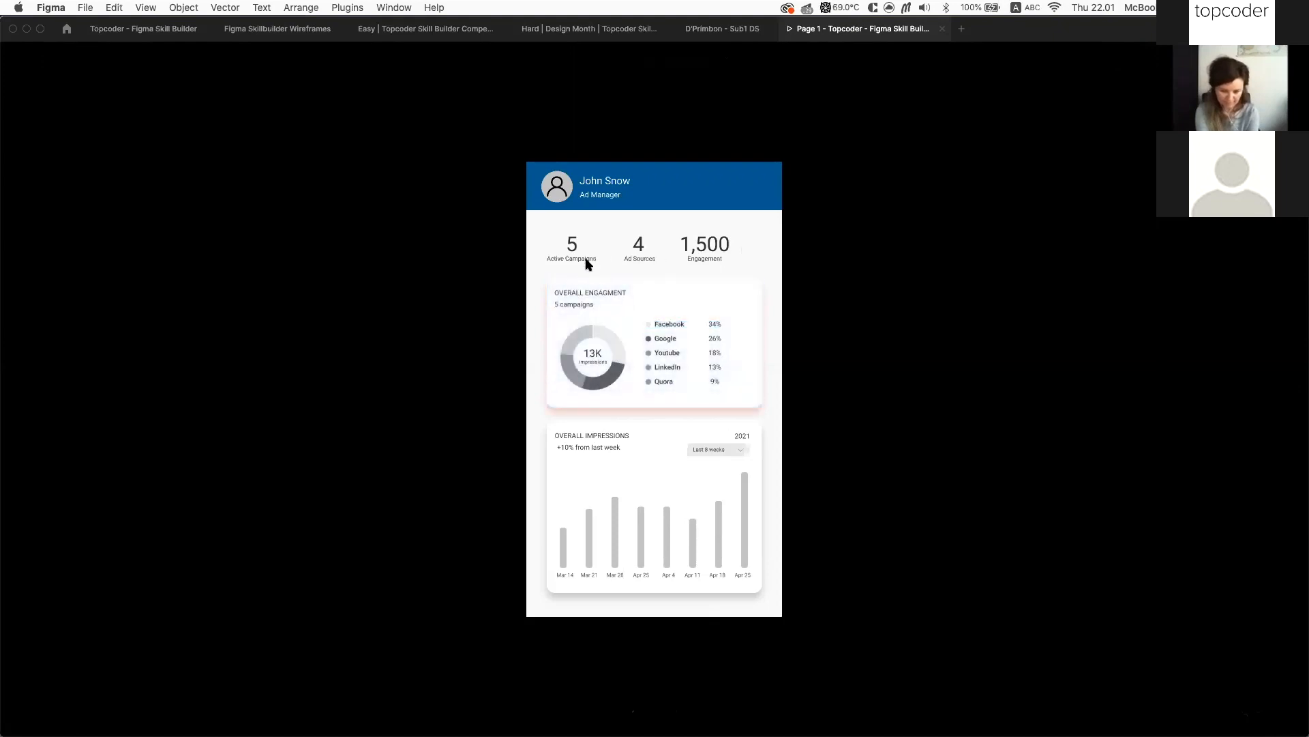
{"action": "left_click", "coordinate": [588, 240]}
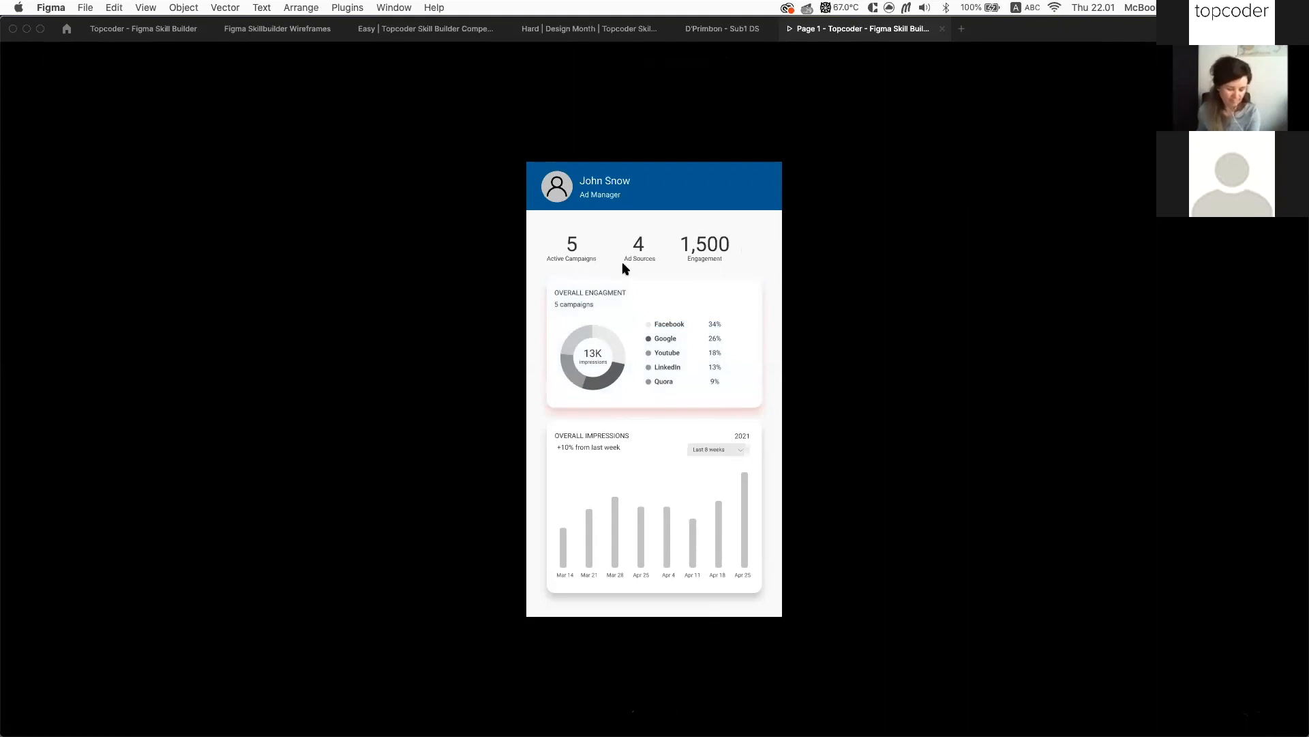
{"action": "left_click", "coordinate": [696, 280]}
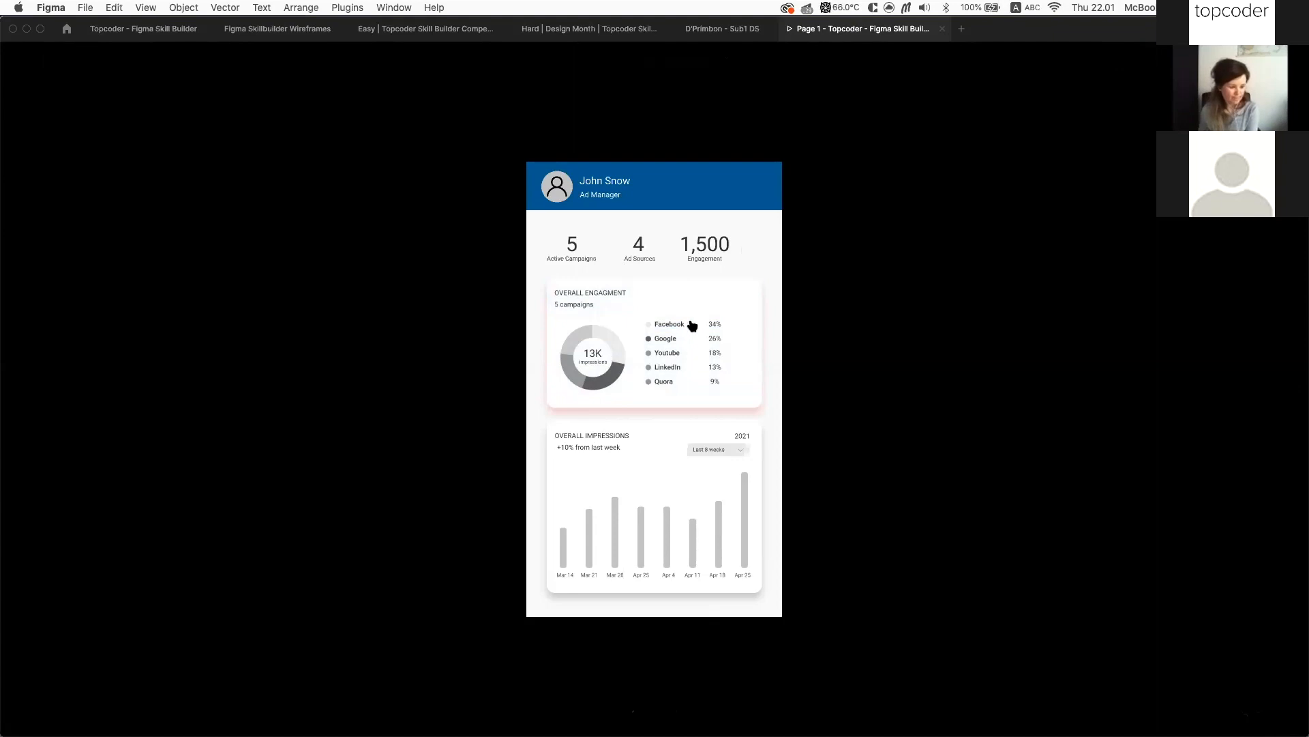
{"action": "left_click", "coordinate": [751, 259]}
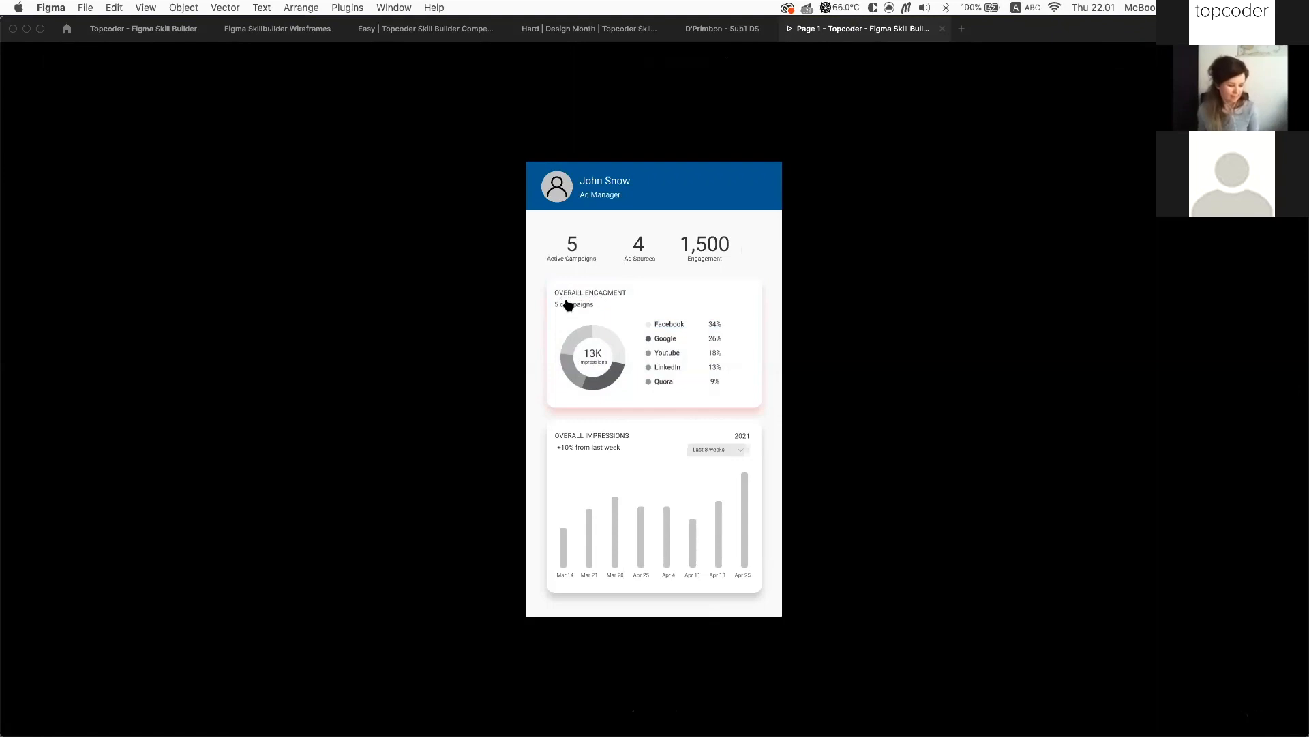
{"action": "left_click", "coordinate": [139, 34]}
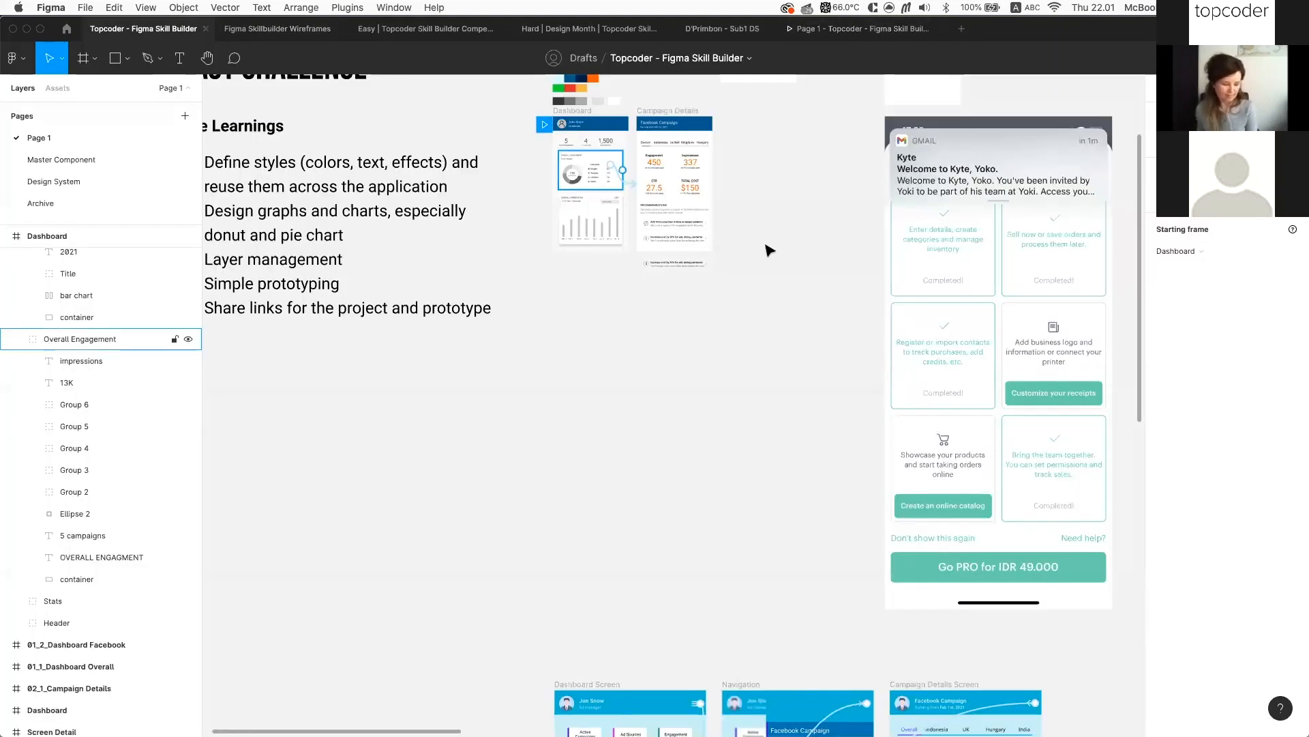
Select the Overall Engagement card inside the Dashboard frame
{"action": "scroll", "coordinate": [767, 249], "scroll_direction": "right", "scroll_amount": 5}
{"action": "scroll", "coordinate": [766, 249], "scroll_direction": "up", "scroll_amount": 4}
{"action": "scroll", "coordinate": [560, 341], "scroll_direction": "up", "scroll_amount": 5}
{"action": "left_click", "coordinate": [505, 228]}
{"action": "scroll", "coordinate": [506, 232], "scroll_direction": "up", "scroll_amount": 5}
{"action": "scroll", "coordinate": [785, 416], "scroll_direction": "down", "scroll_amount": 2}
{"action": "scroll", "coordinate": [784, 416], "scroll_direction": "right", "scroll_amount": 1}
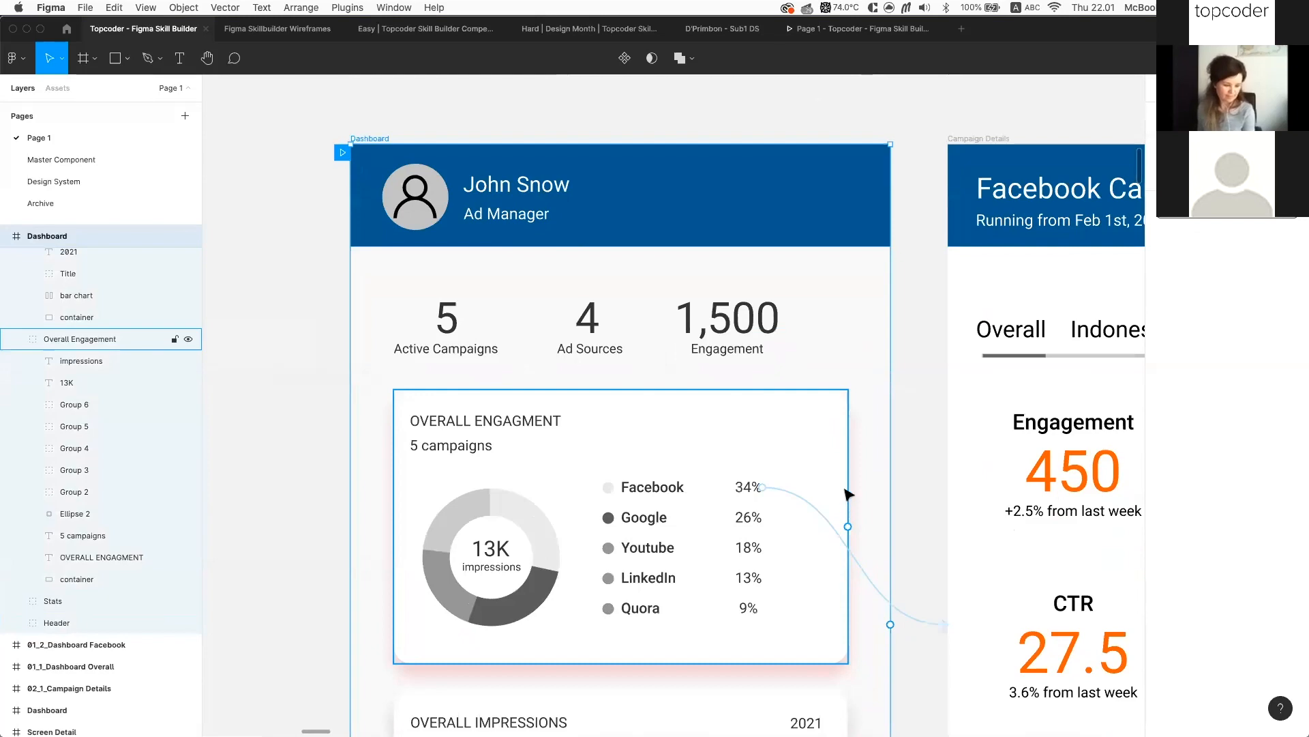
{"action": "left_click", "coordinate": [843, 489]}
{"action": "scroll", "coordinate": [905, 392], "scroll_direction": "down", "scroll_amount": 4}
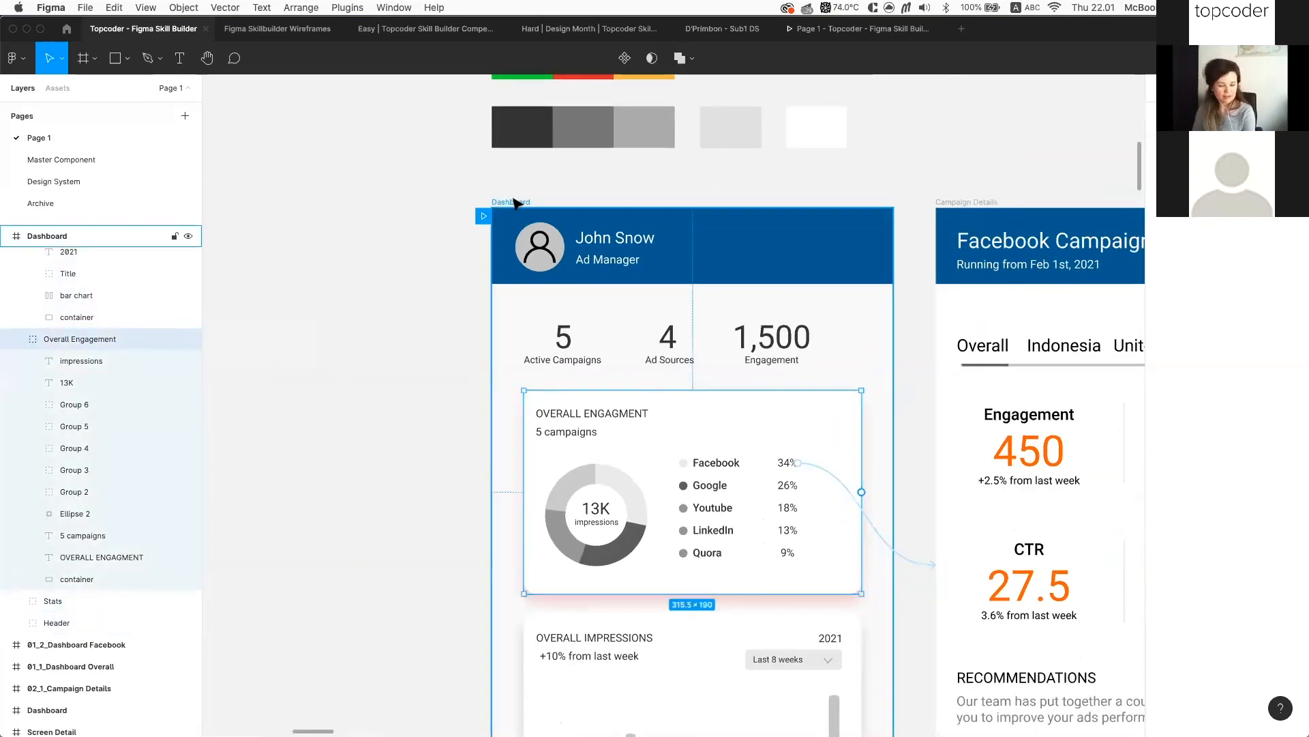
{"action": "left_click", "coordinate": [513, 203]}
{"action": "left_click", "coordinate": [813, 426]}
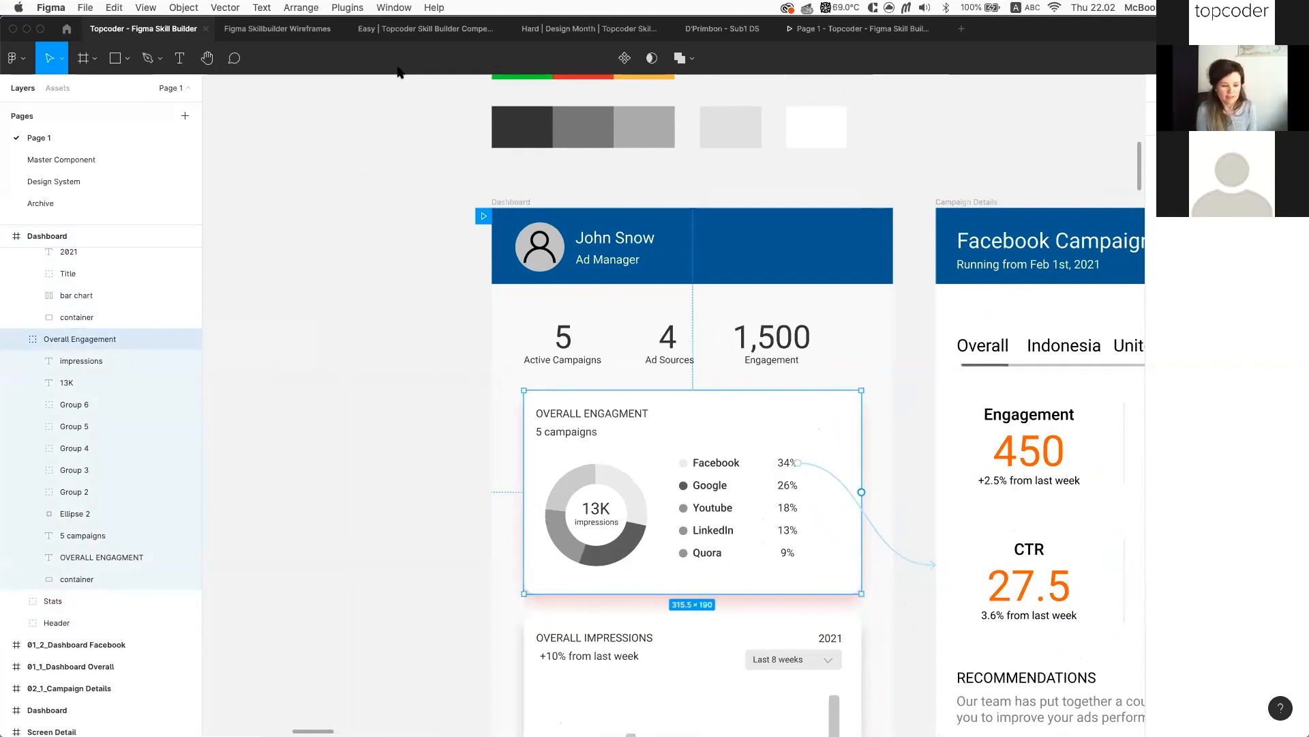
Run the Marvel - Prototyping and User Testing plugin from the Plugins menu
{"action": "left_click", "coordinate": [348, 8]}
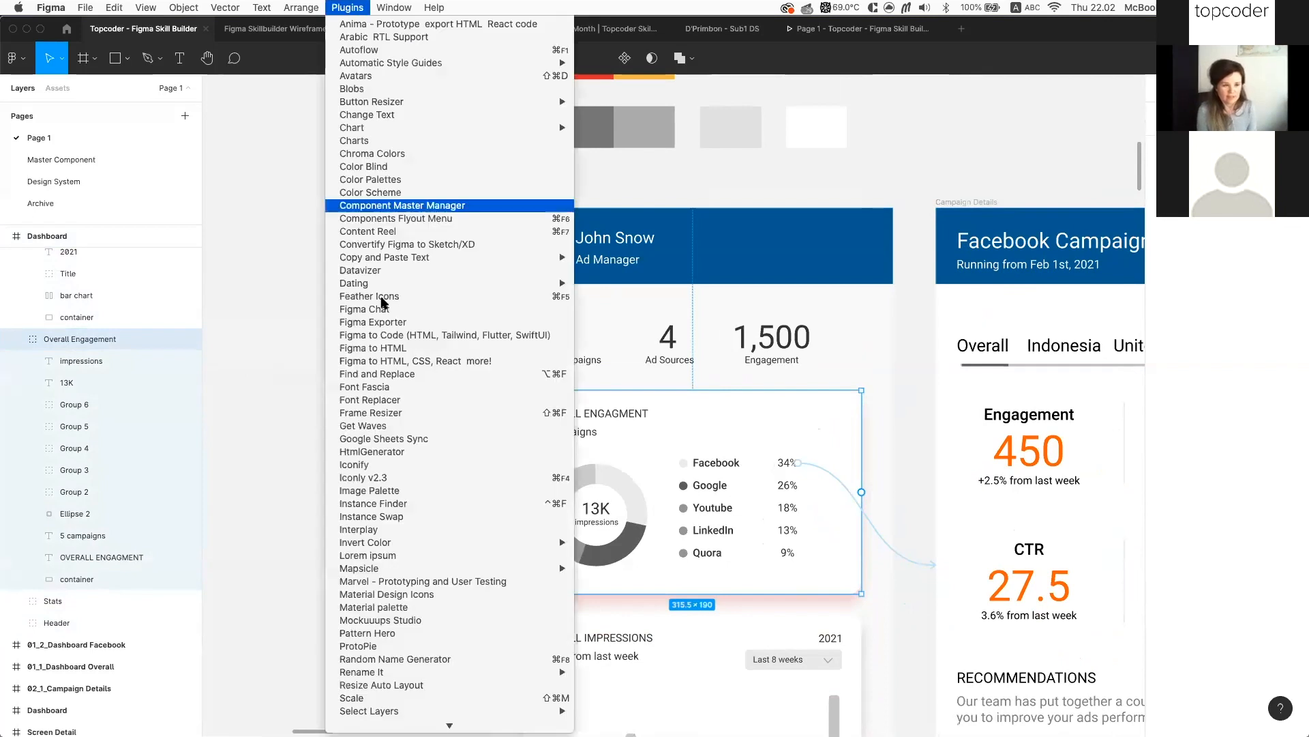
{"action": "scroll", "coordinate": [393, 479], "scroll_direction": "down", "scroll_amount": 3}
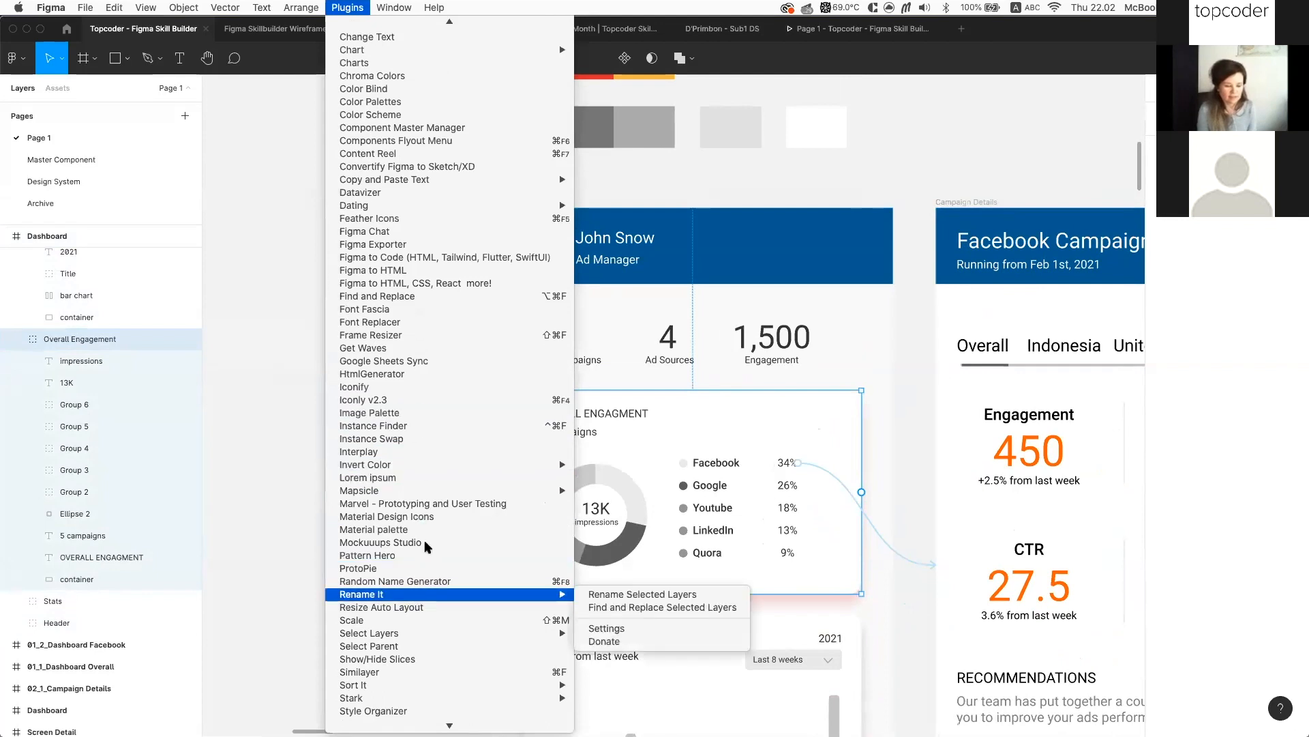
{"action": "scroll", "coordinate": [437, 502], "scroll_direction": "up", "scroll_amount": 3}
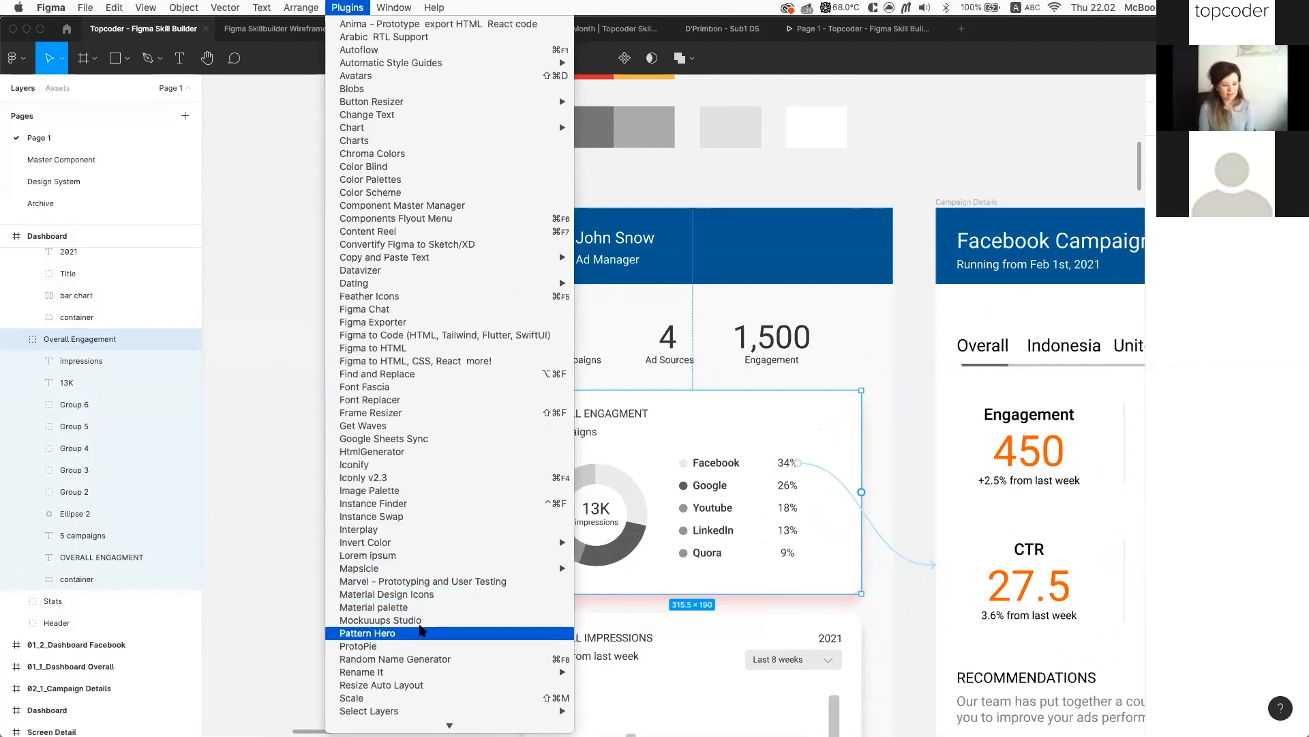
{"action": "scroll", "coordinate": [420, 629], "scroll_direction": "down", "scroll_amount": 1}
{"action": "left_click", "coordinate": [469, 552]}
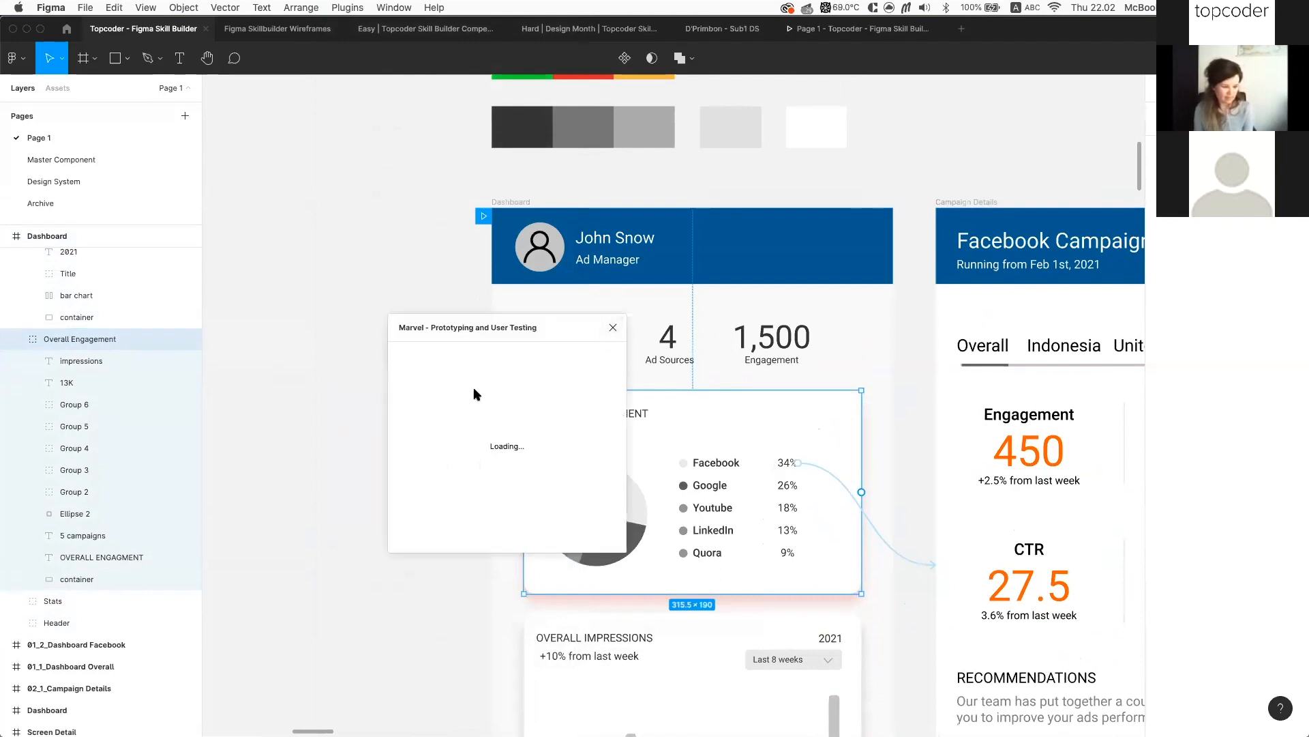
Sign in to Marvel with the account e-mail and password, resubmitting the form until it proceeds
{"action": "left_click", "coordinate": [503, 513]}
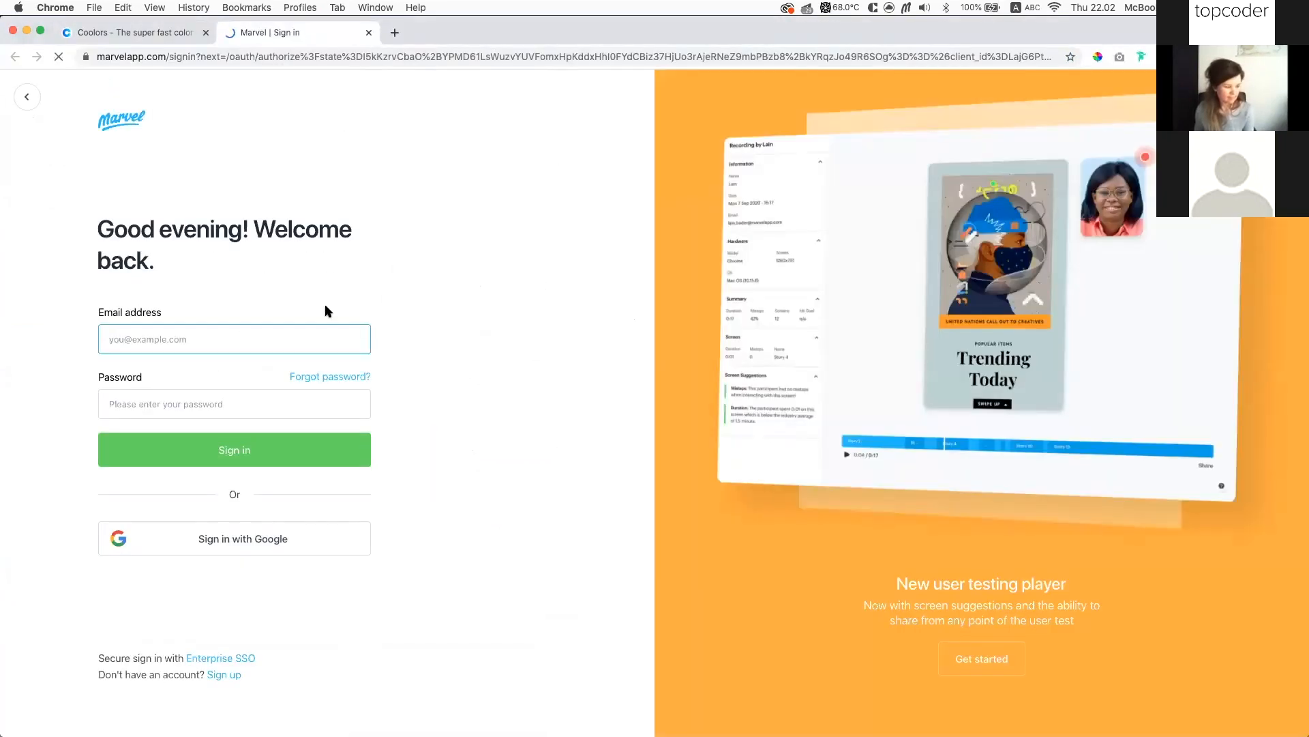
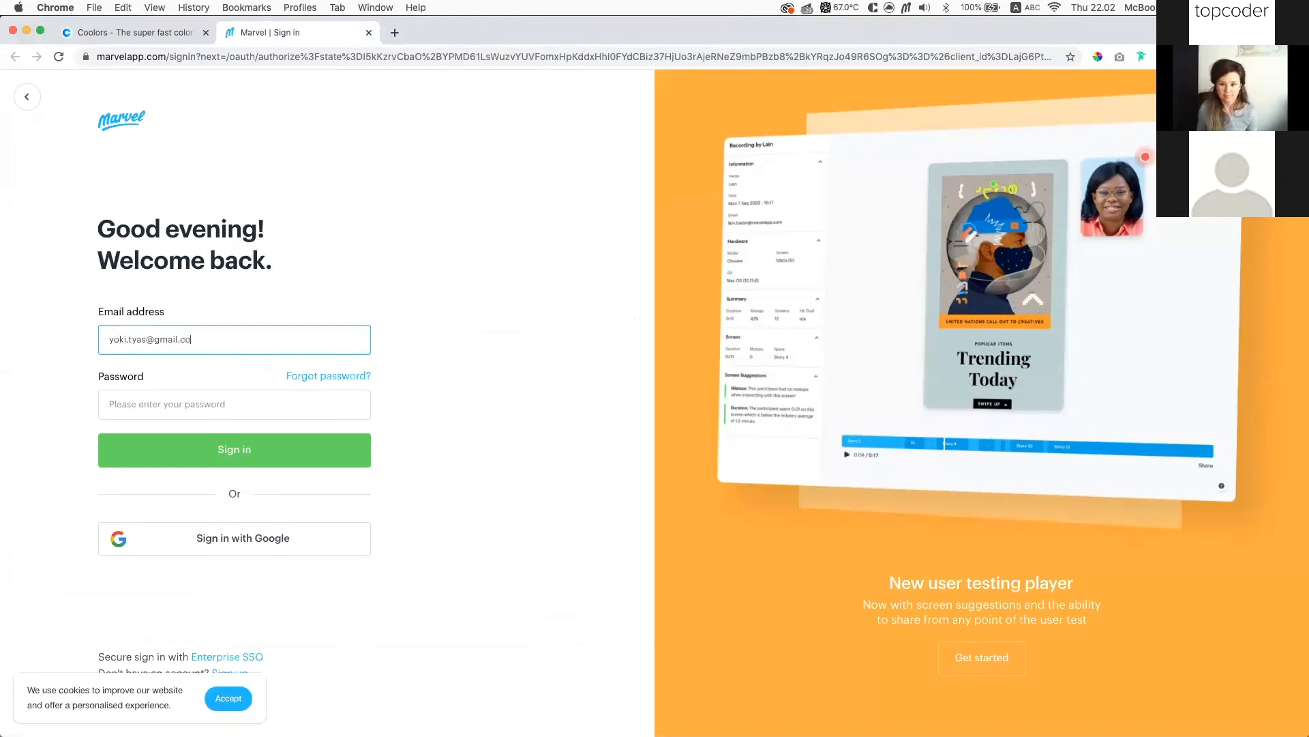
{"action": "left_click", "coordinate": [215, 403]}
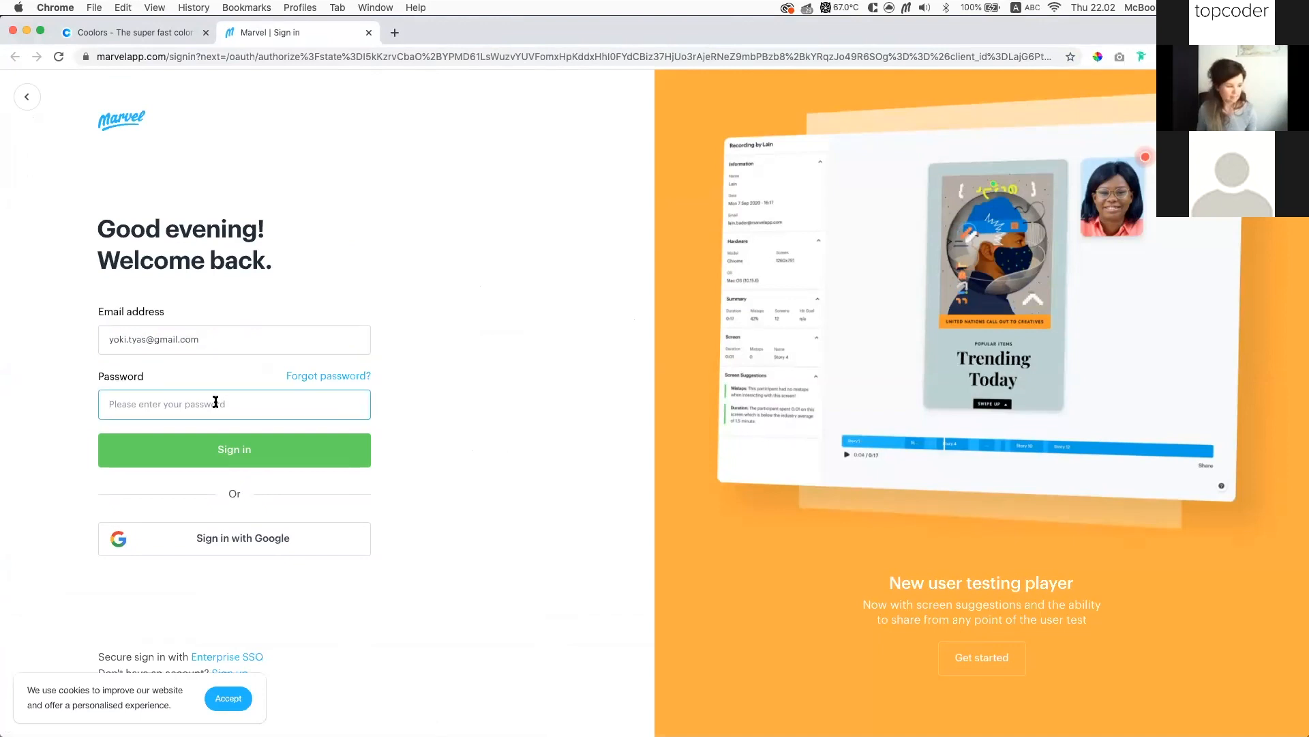
{"action": "type", "text": "•"}
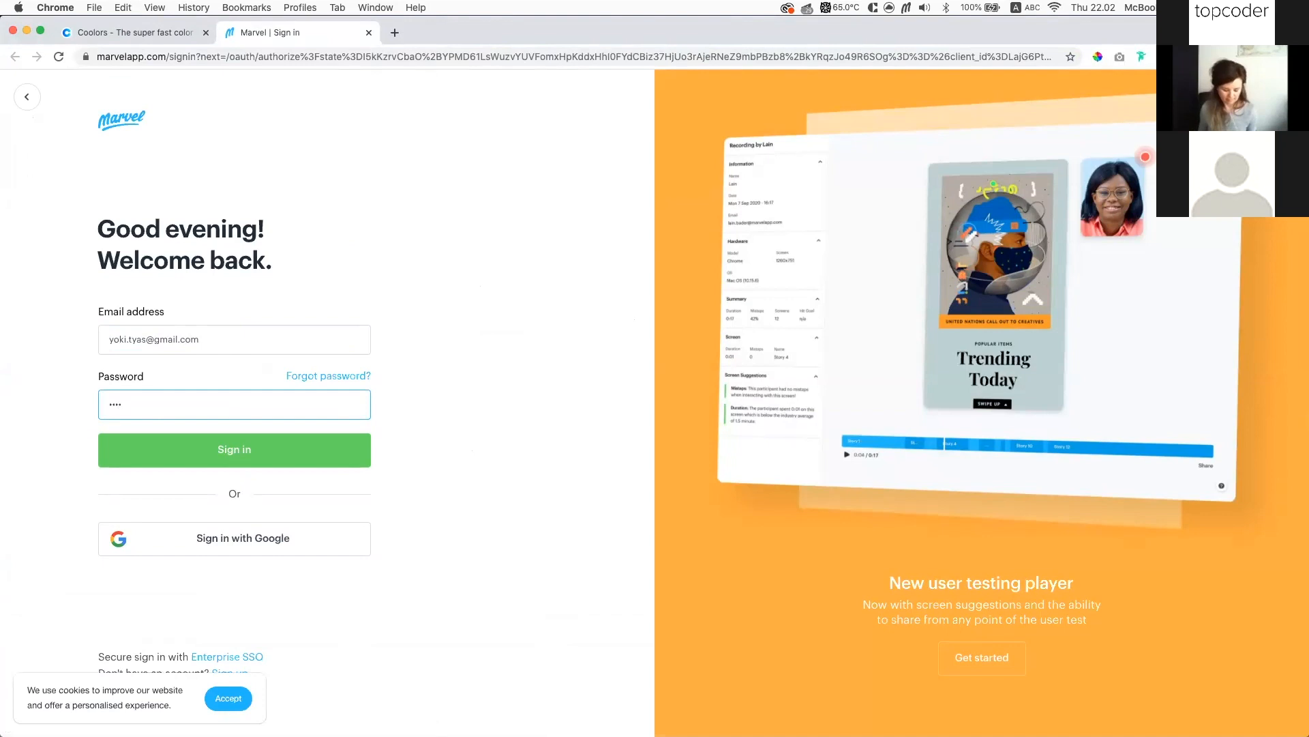
{"action": "key", "text": "Return"}
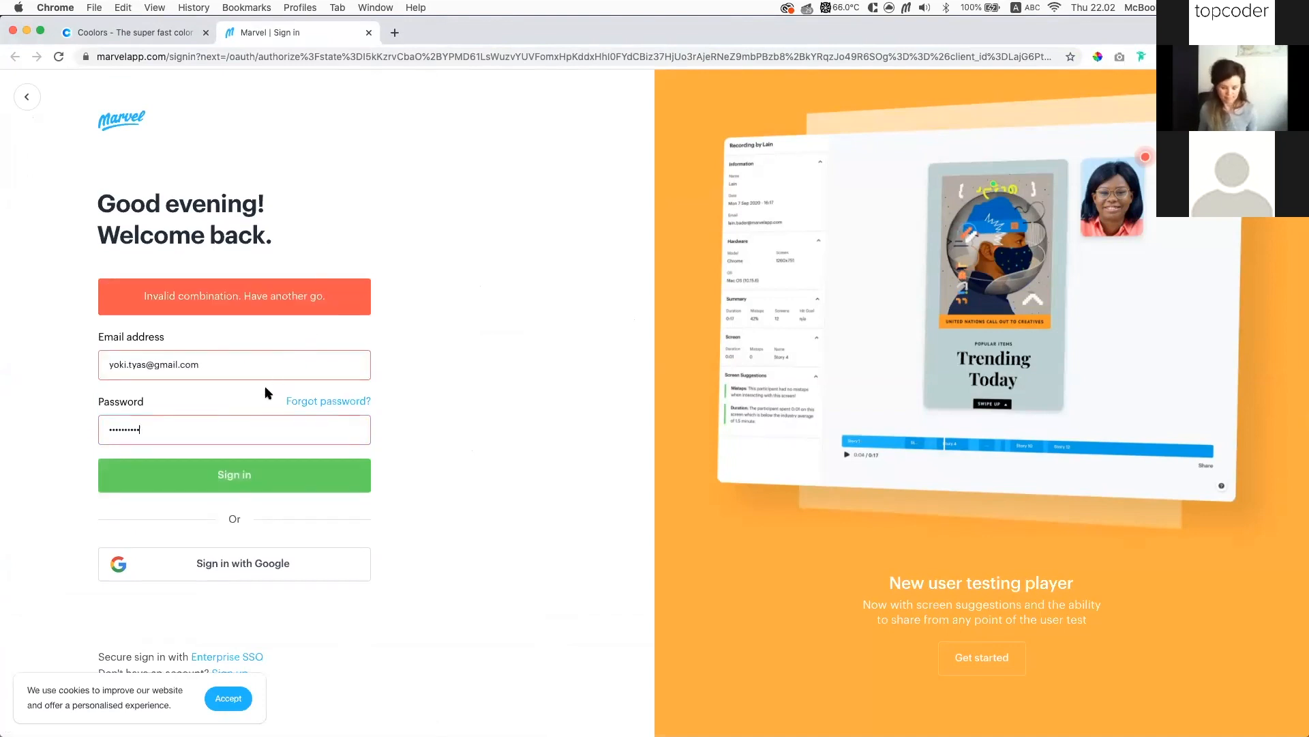
{"action": "key", "text": "Return"}
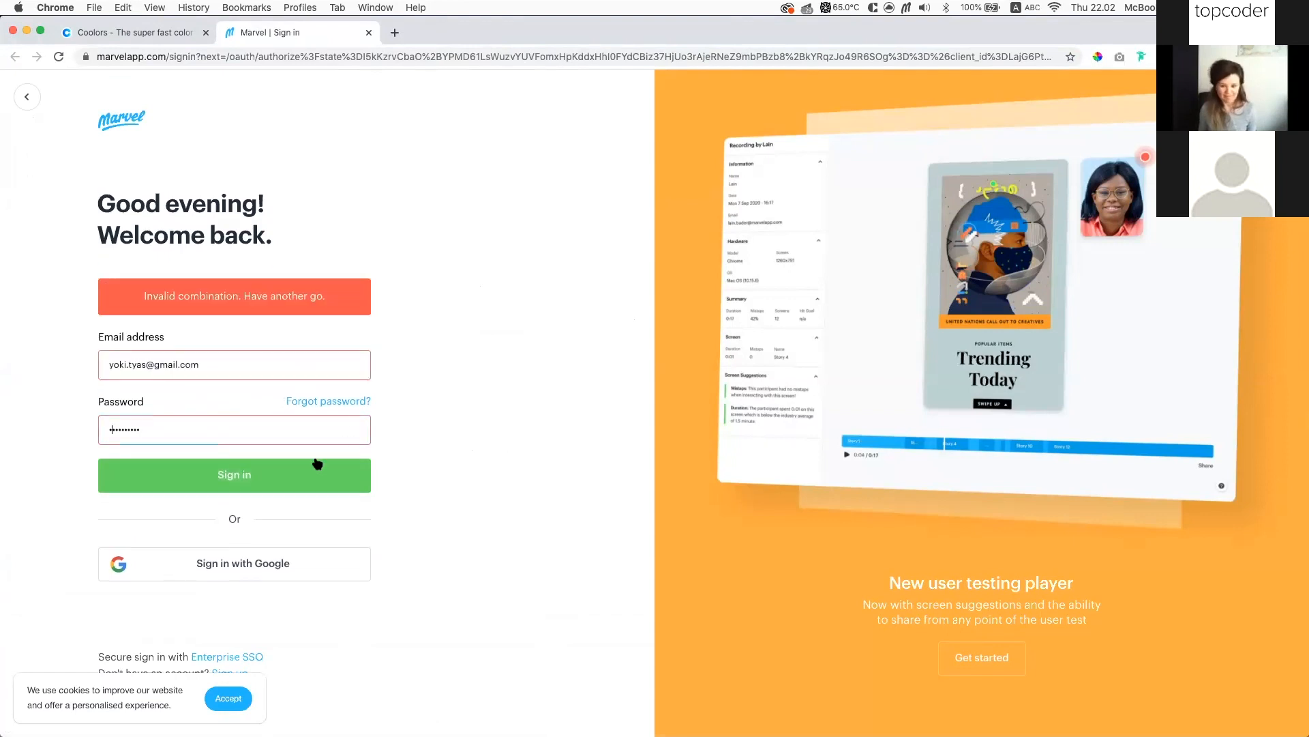
{"action": "key", "text": "Return"}
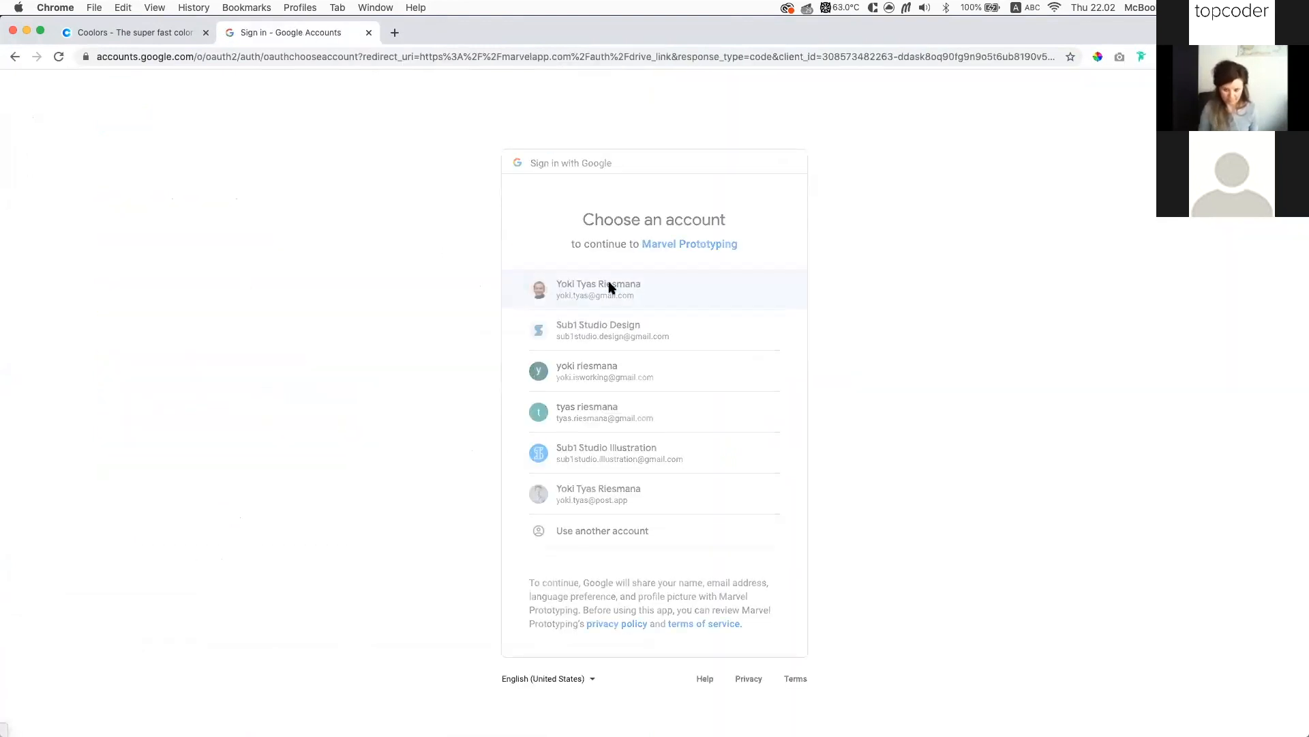
Allow and authorize Marvel Prototyping access to the chosen Google account
{"action": "left_click", "coordinate": [753, 555]}
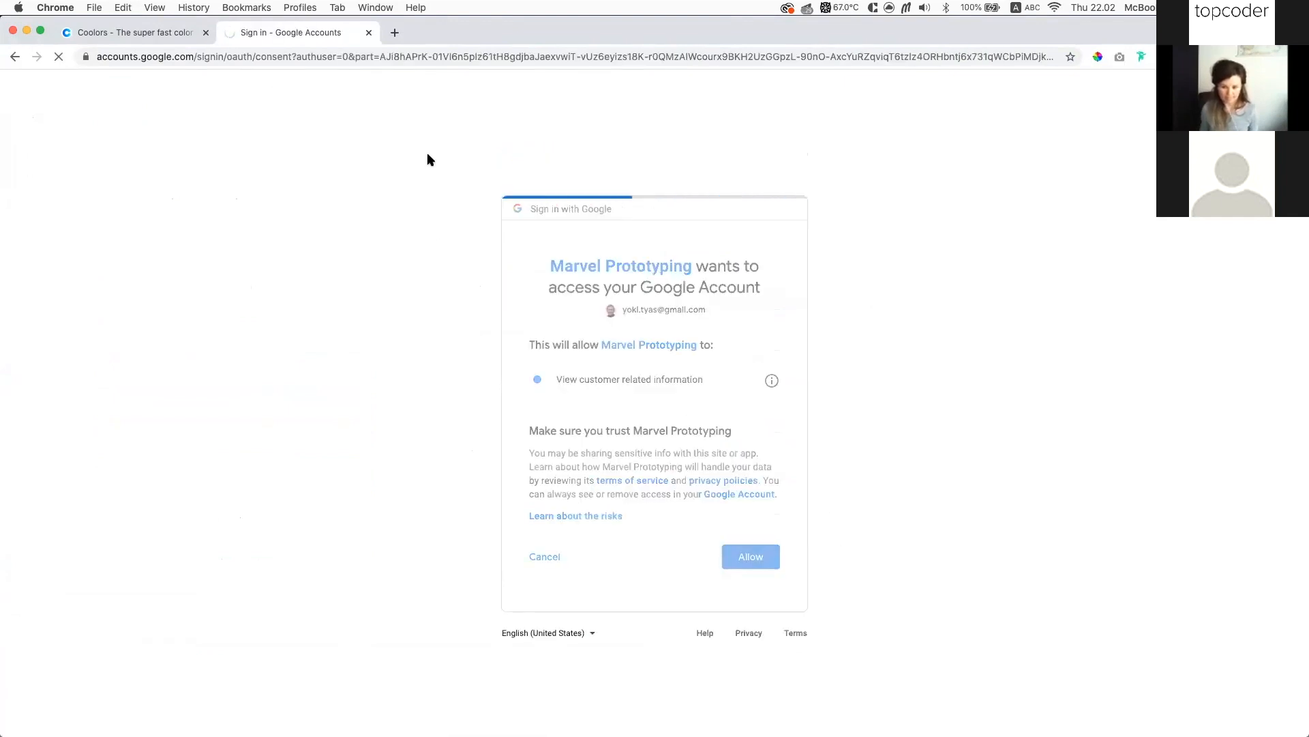
{"action": "left_click", "coordinate": [614, 605]}
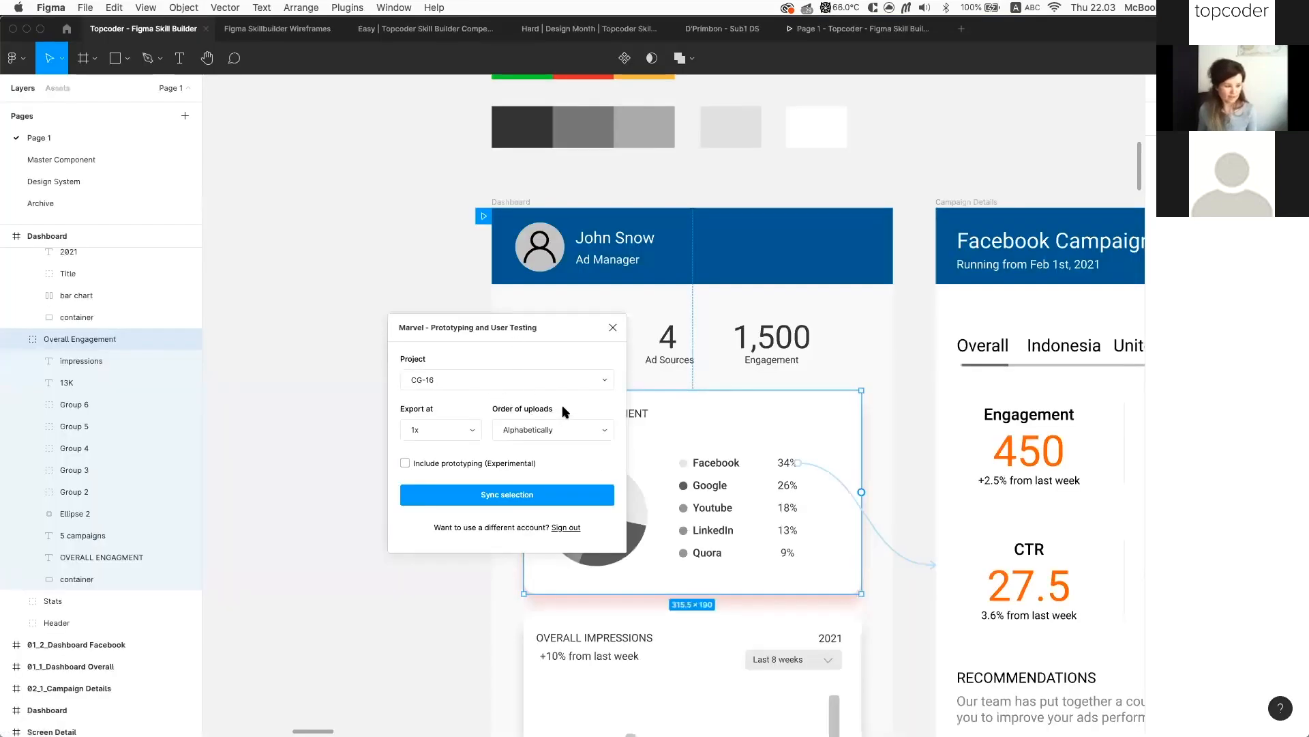
Keep CG-16 as the Marvel project and close the plugin without syncing
{"action": "left_click", "coordinate": [597, 382]}
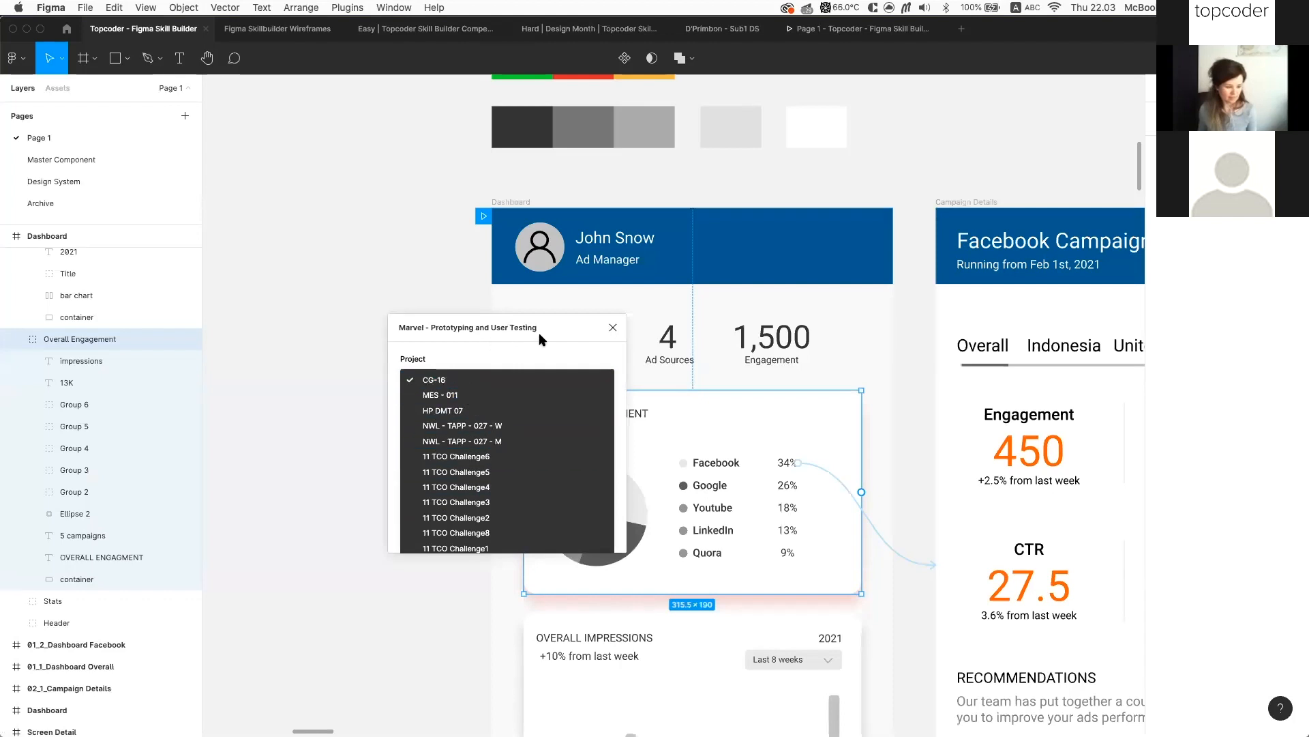
{"action": "left_click", "coordinate": [468, 363]}
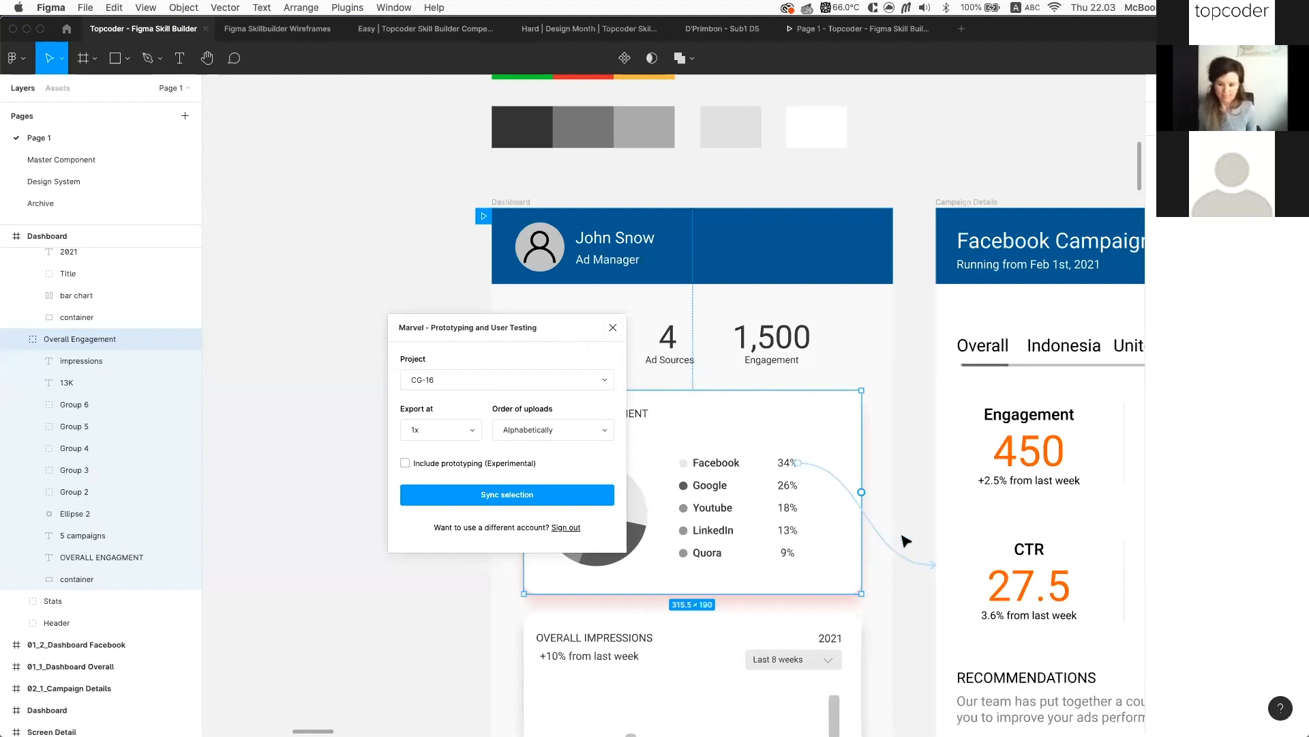
{"action": "left_click", "coordinate": [613, 328]}
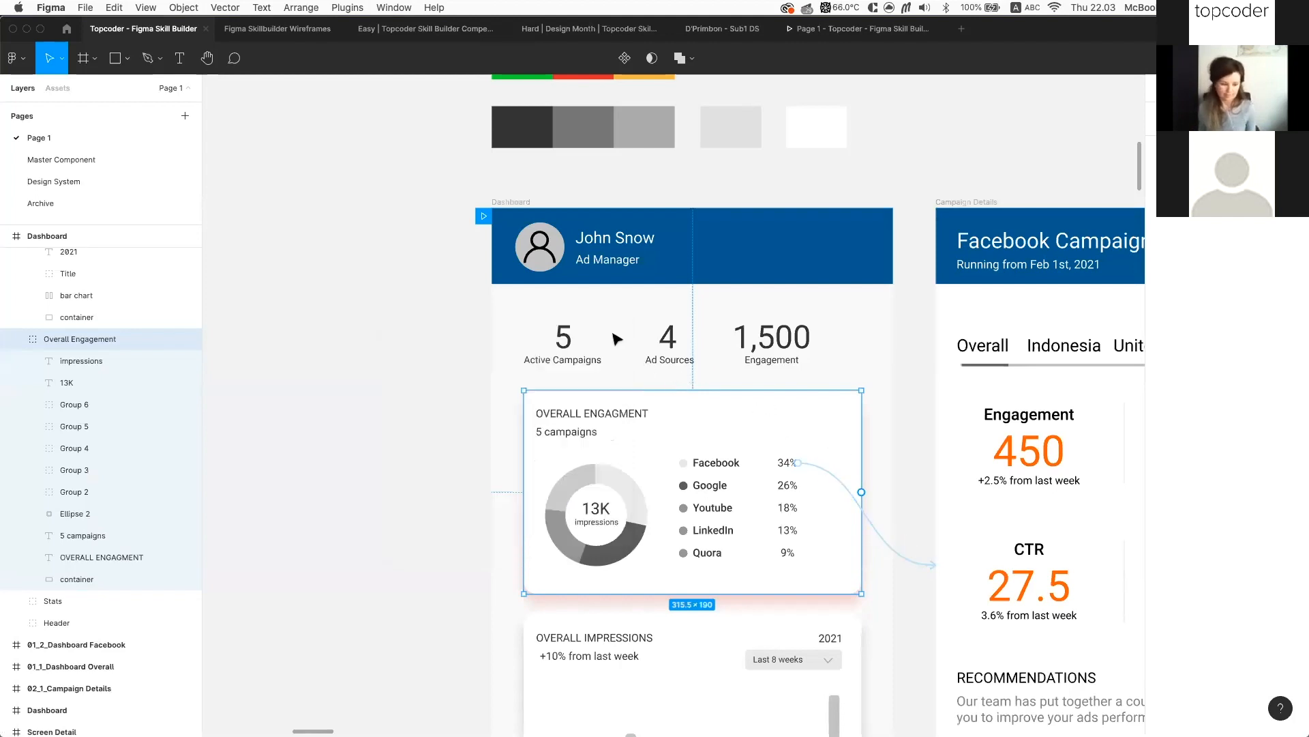
{"action": "left_click", "coordinate": [854, 32]}
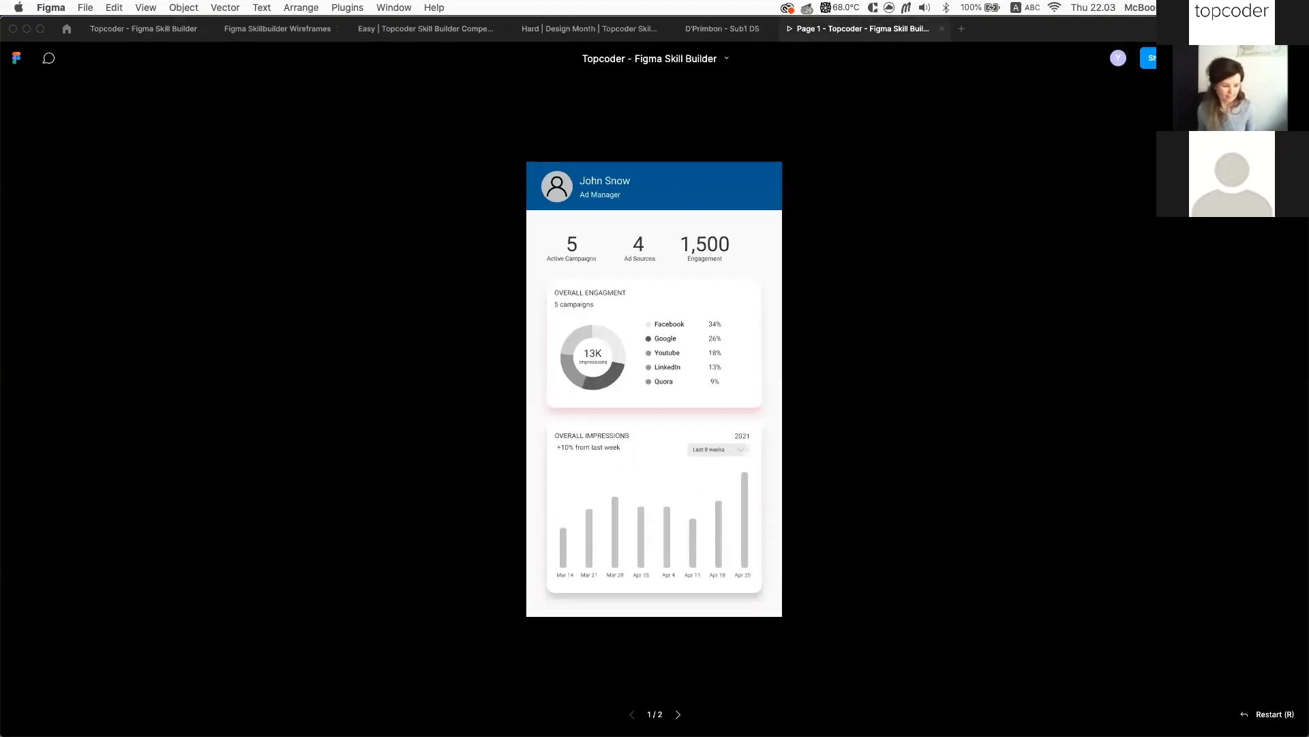
{"action": "left_click", "coordinate": [697, 367]}
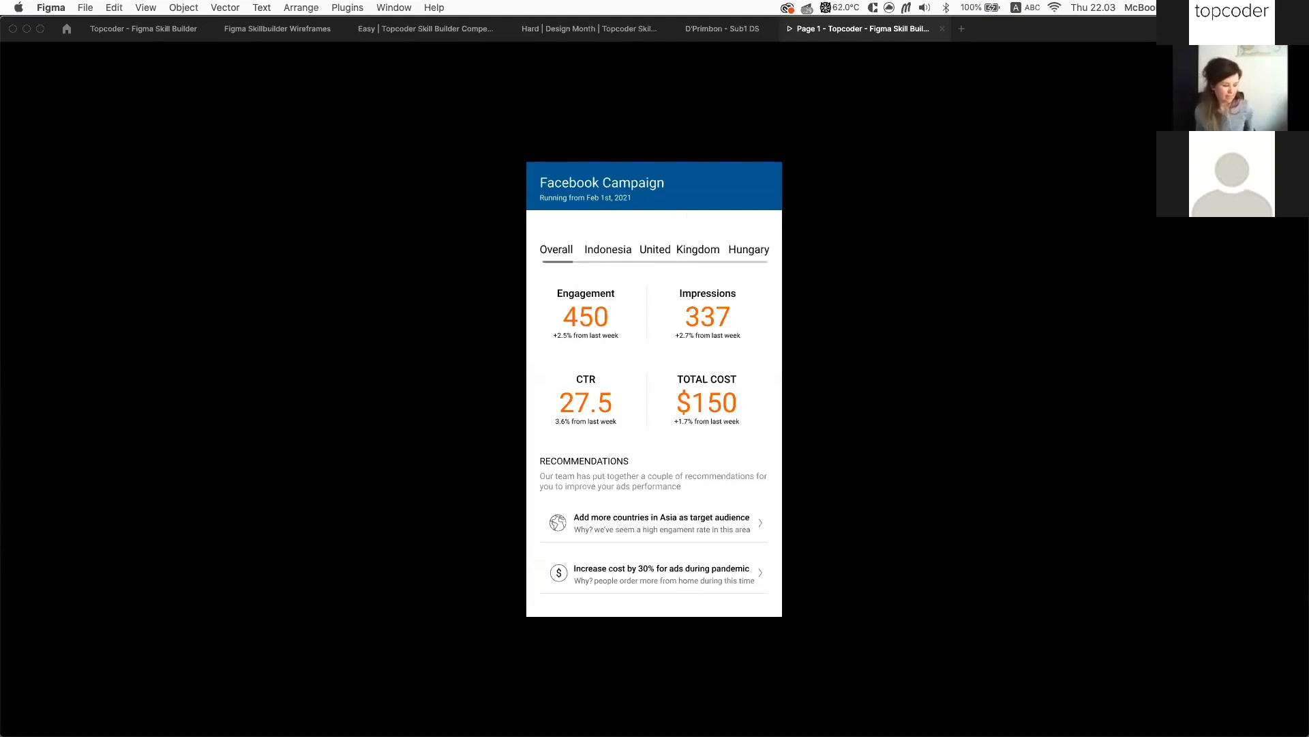
{"action": "left_click", "coordinate": [146, 29]}
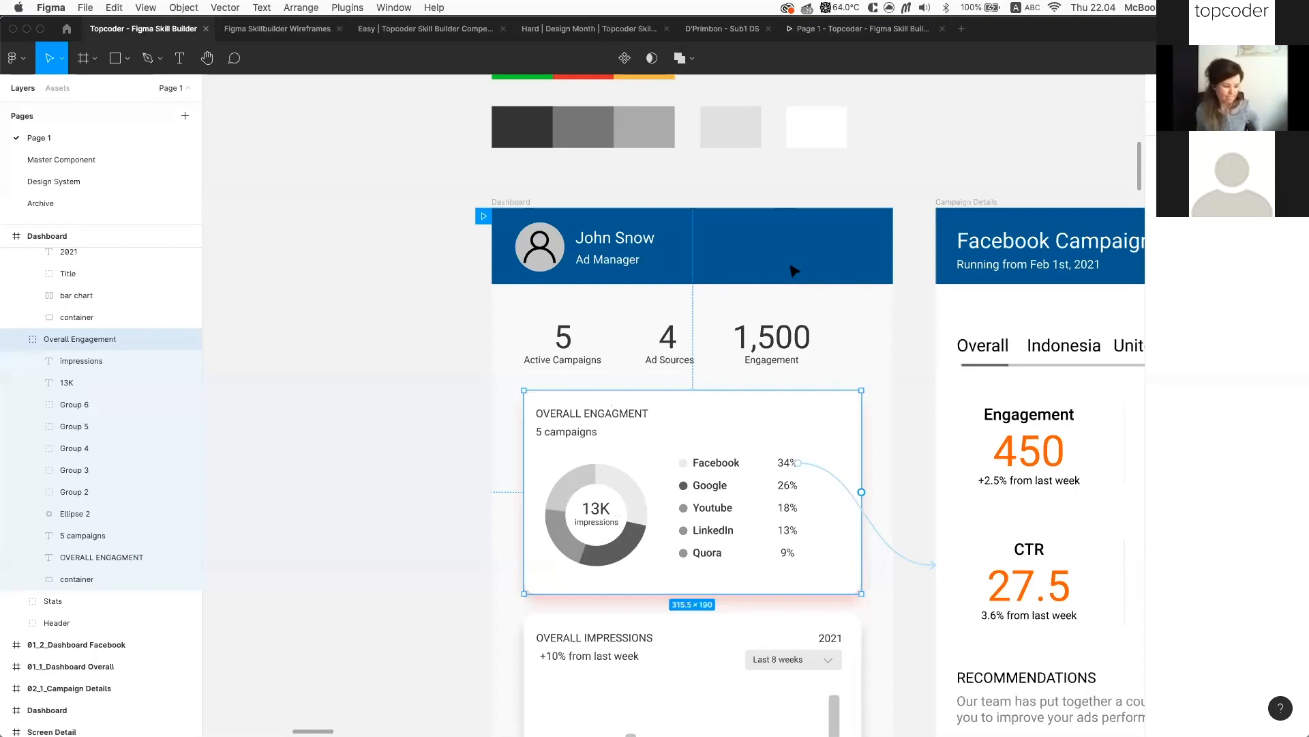
Slide the Facebook Campaign title and date right toward the header centre, then launch Feather Icons
{"action": "scroll", "coordinate": [988, 294], "scroll_direction": "right", "scroll_amount": 2}
{"action": "scroll", "coordinate": [988, 294], "scroll_direction": "right", "scroll_amount": 3}
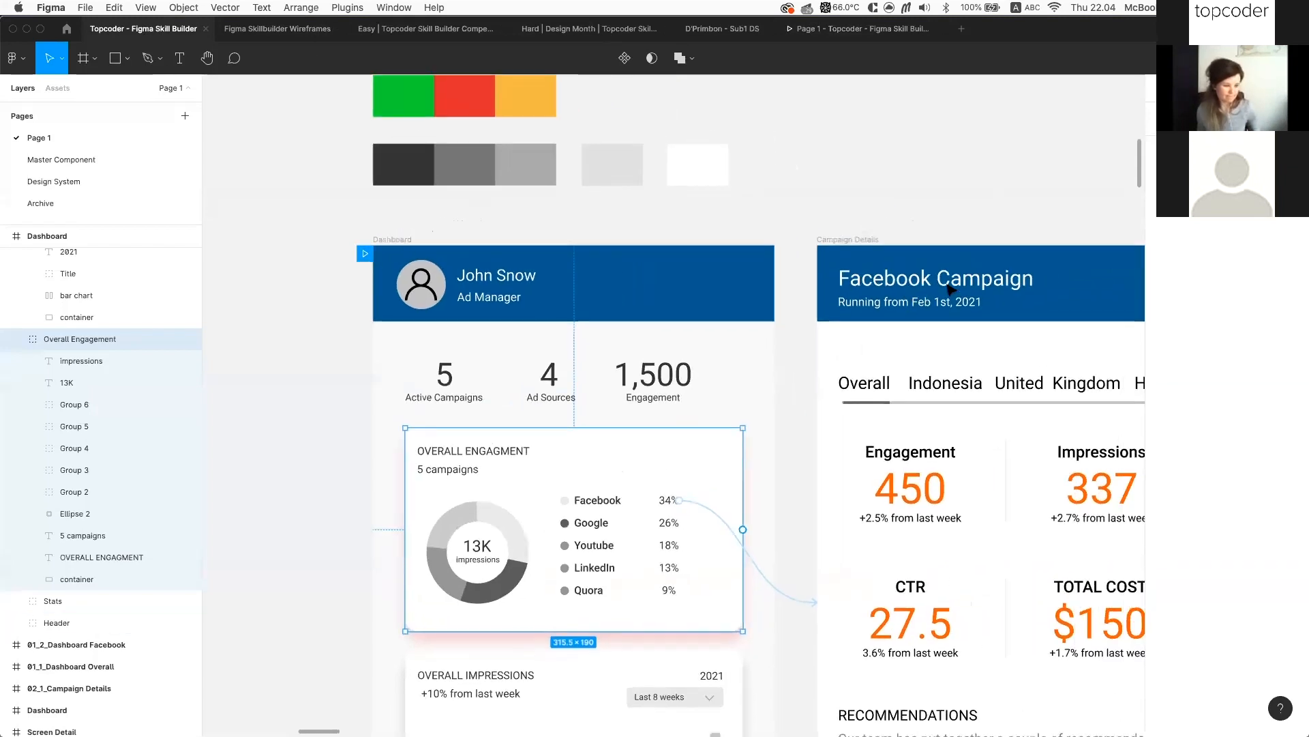
{"action": "left_click", "coordinate": [902, 293]}
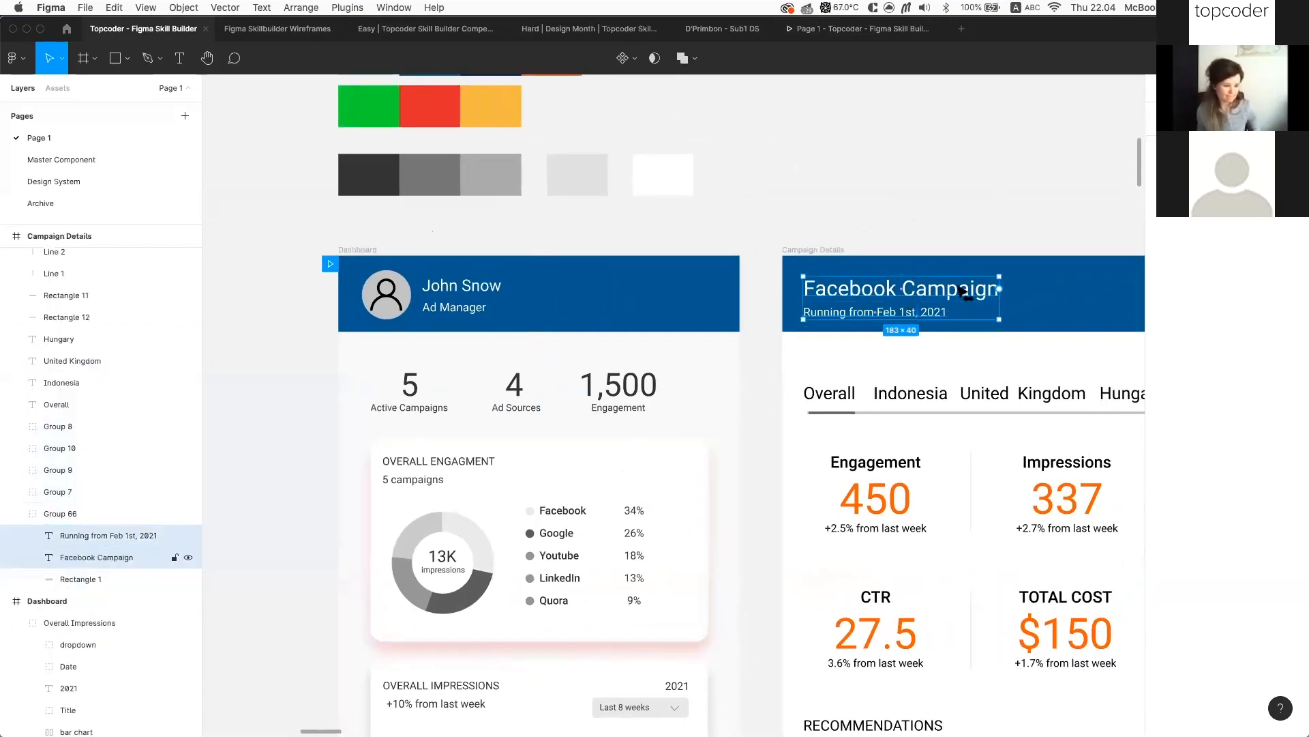
{"action": "left_click_drag", "start_coordinate": [966, 294], "coordinate": [1054, 293]}
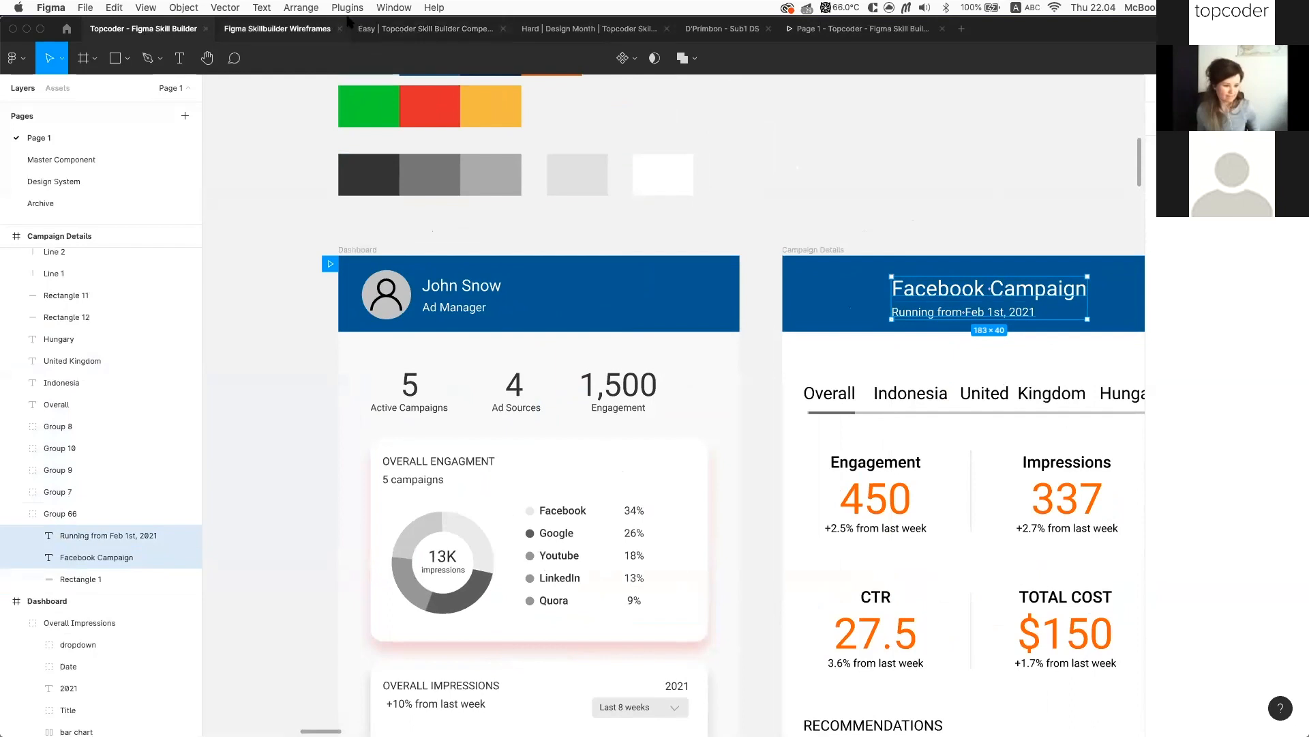
{"action": "left_click", "coordinate": [348, 8]}
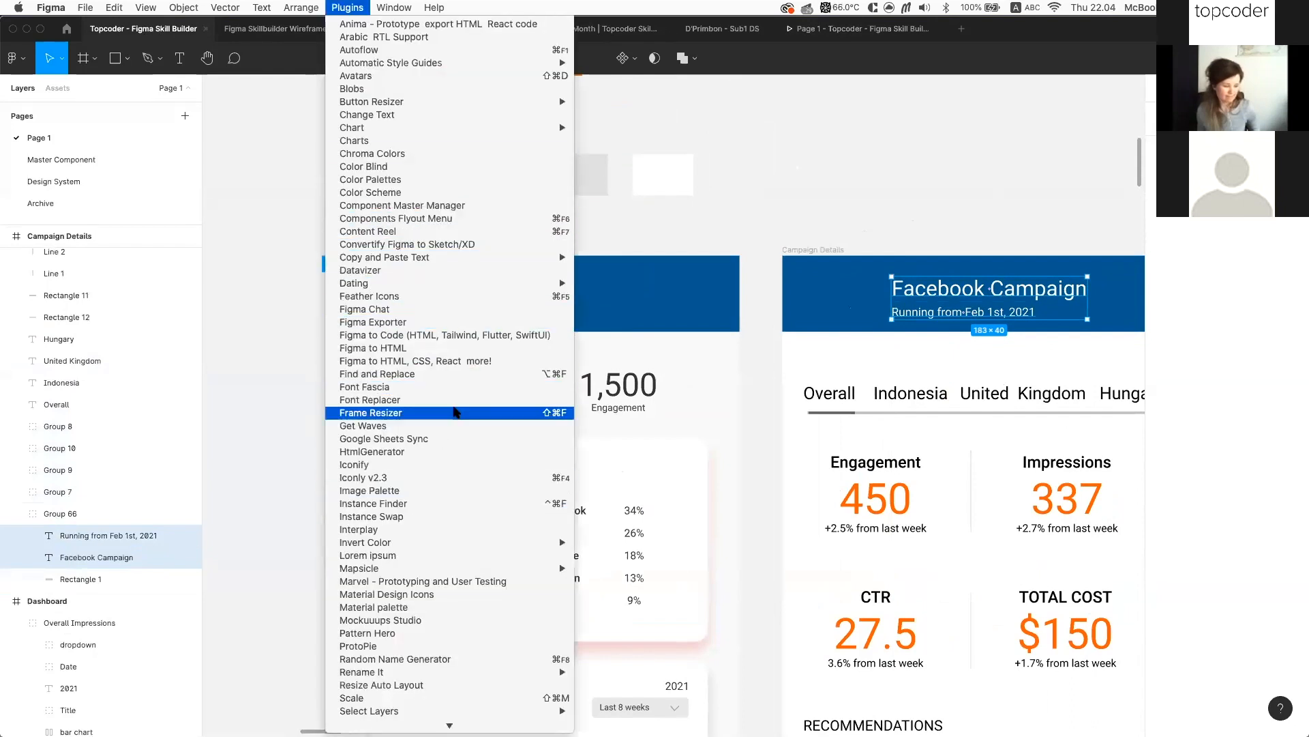
{"action": "left_click", "coordinate": [485, 296]}
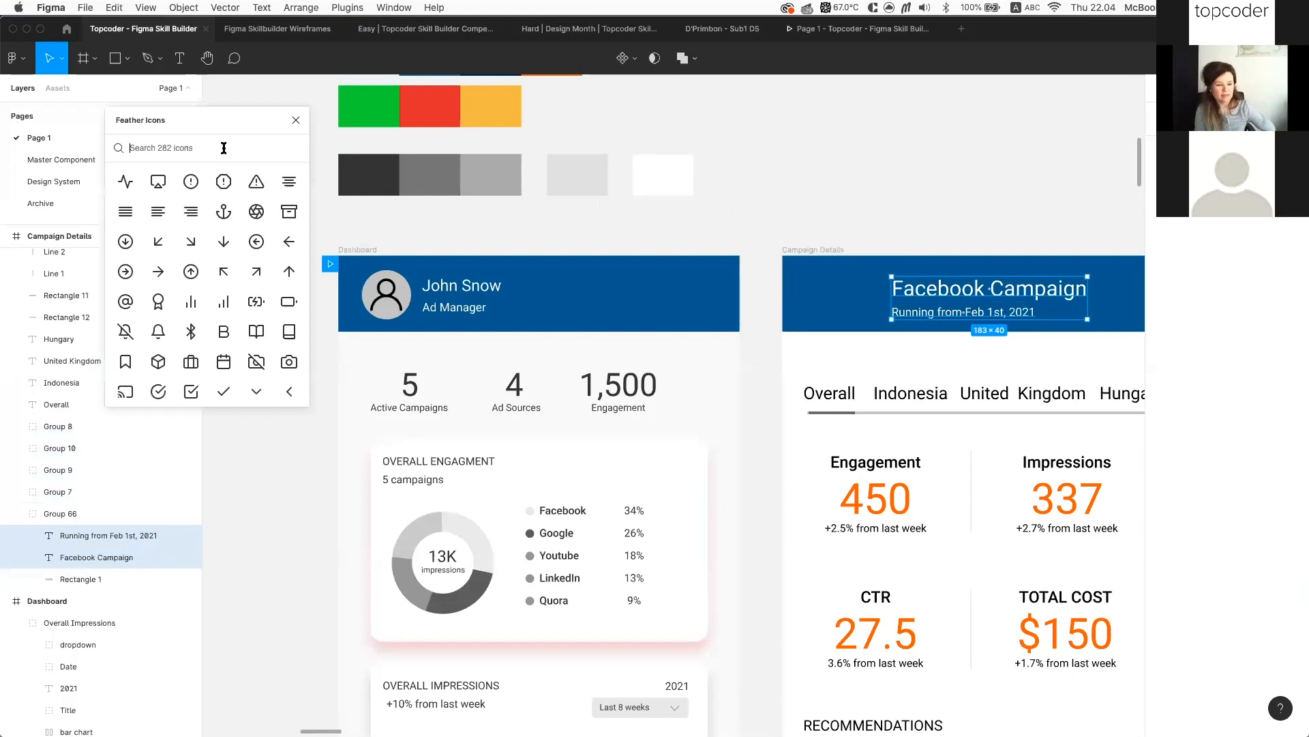
Insert the arrow-left-circle icon and drop it into the Facebook Campaign header
{"action": "left_click", "coordinate": [256, 242]}
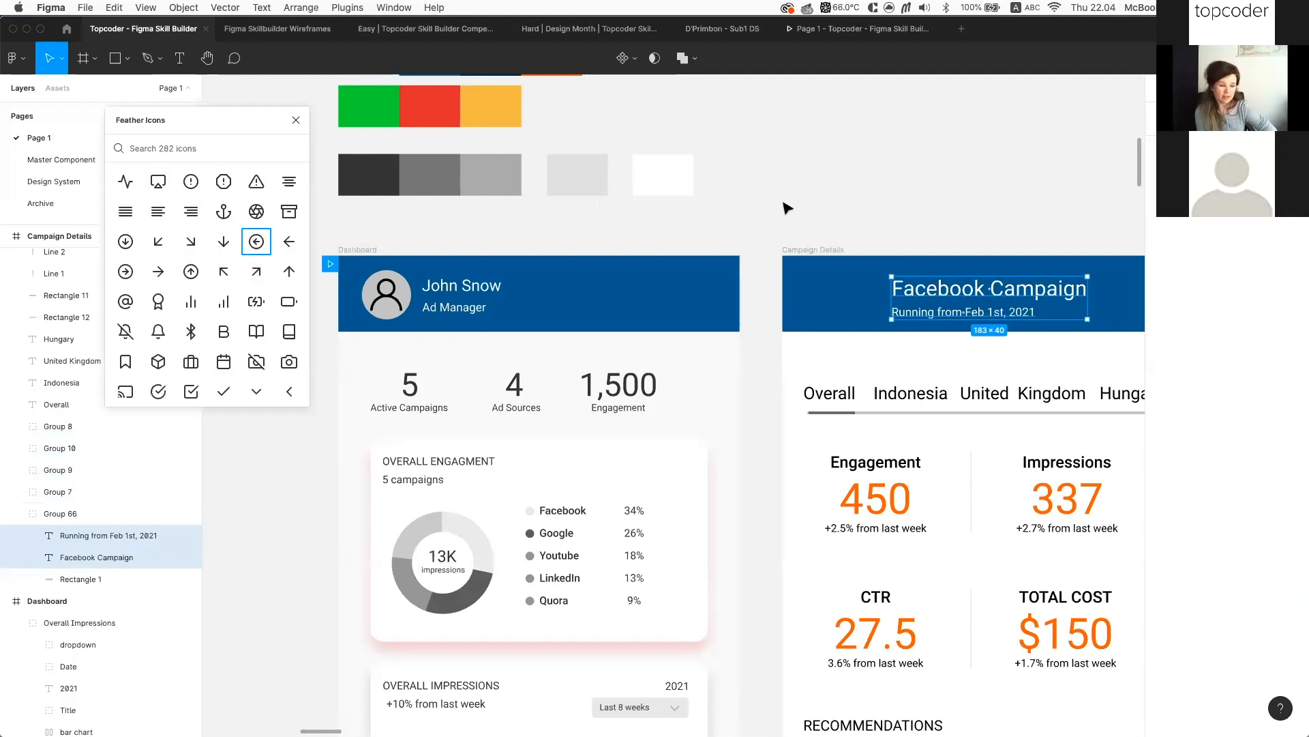
{"action": "left_click", "coordinate": [256, 242]}
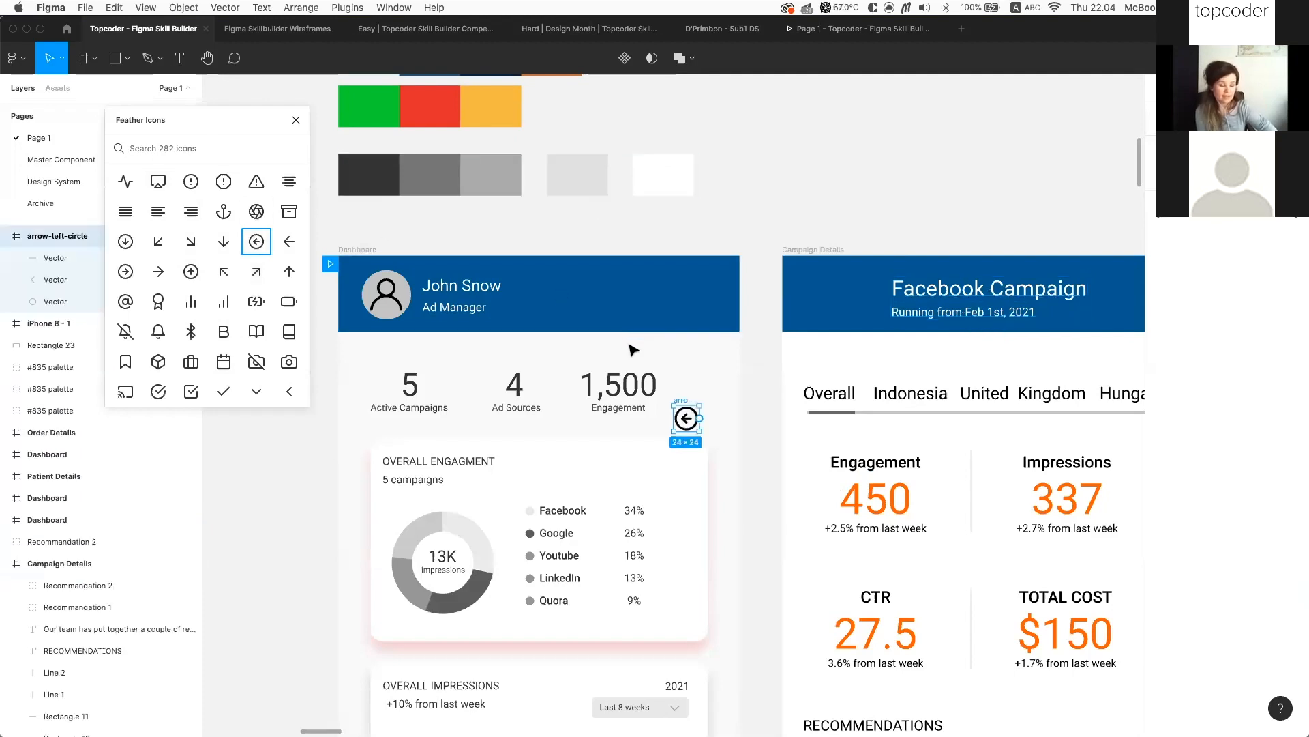
{"action": "left_click_drag", "start_coordinate": [681, 405], "coordinate": [813, 279]}
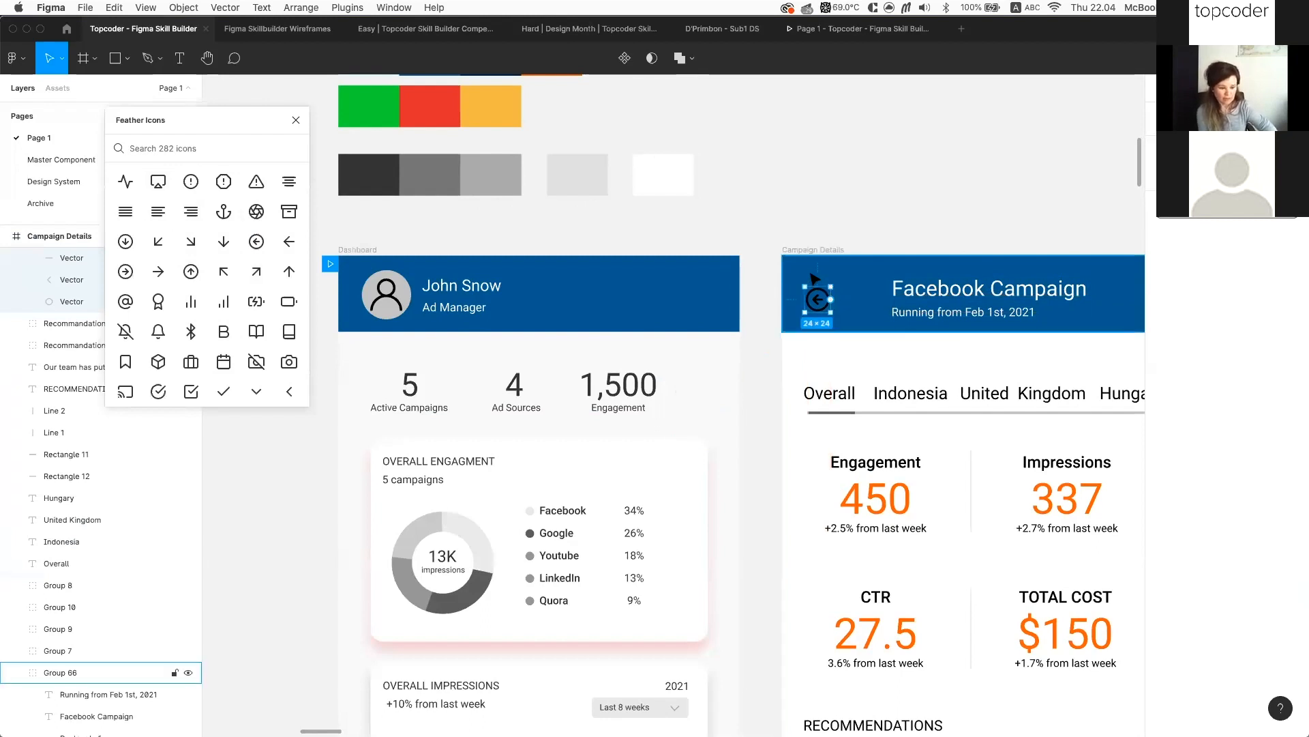
Shift the Facebook Campaign title and subtitle left beside the arrow, then reselect the icon
{"action": "left_click", "coordinate": [923, 310]}
{"action": "left_click", "coordinate": [922, 311]}
{"action": "left_click", "coordinate": [985, 292], "text": "shift"}
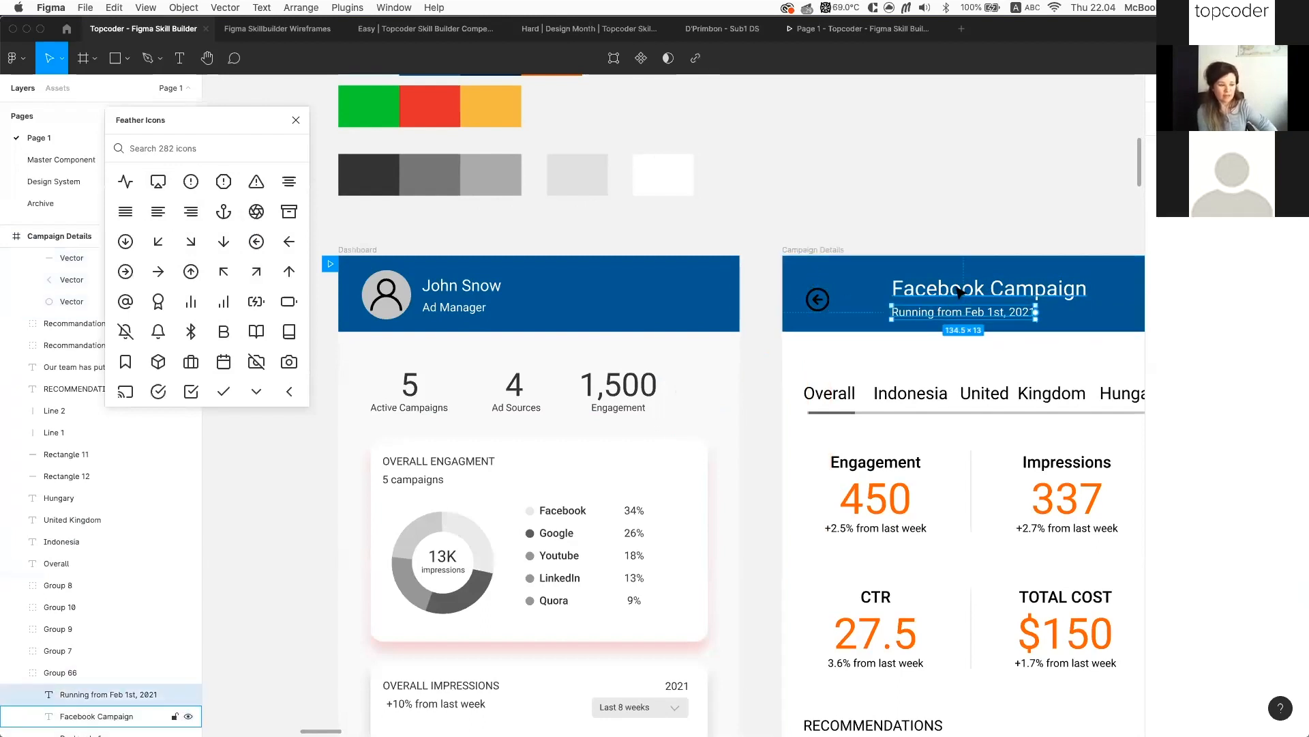
{"action": "left_click_drag", "start_coordinate": [985, 292], "coordinate": [967, 292]}
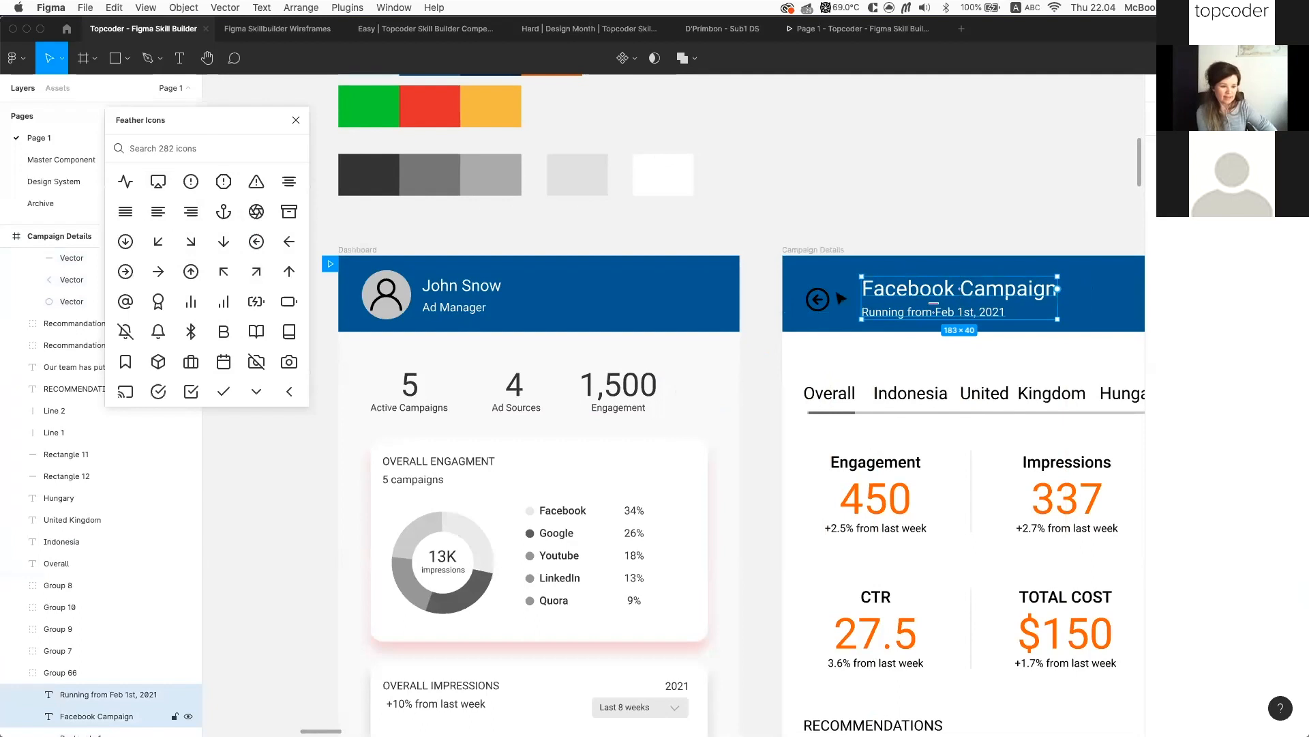
{"action": "key", "text": "Left"}
{"action": "key", "text": "Left"}
{"action": "key", "text": "Left"}
{"action": "key", "text": "Left"}
{"action": "key", "text": "Left"}
{"action": "key", "text": "Left"}
{"action": "key", "text": "Left"}
{"action": "key", "text": "Left"}
{"action": "key", "text": "Left"}
{"action": "key", "text": "Left"}
{"action": "key", "text": "Left"}
{"action": "key", "text": "Left"}
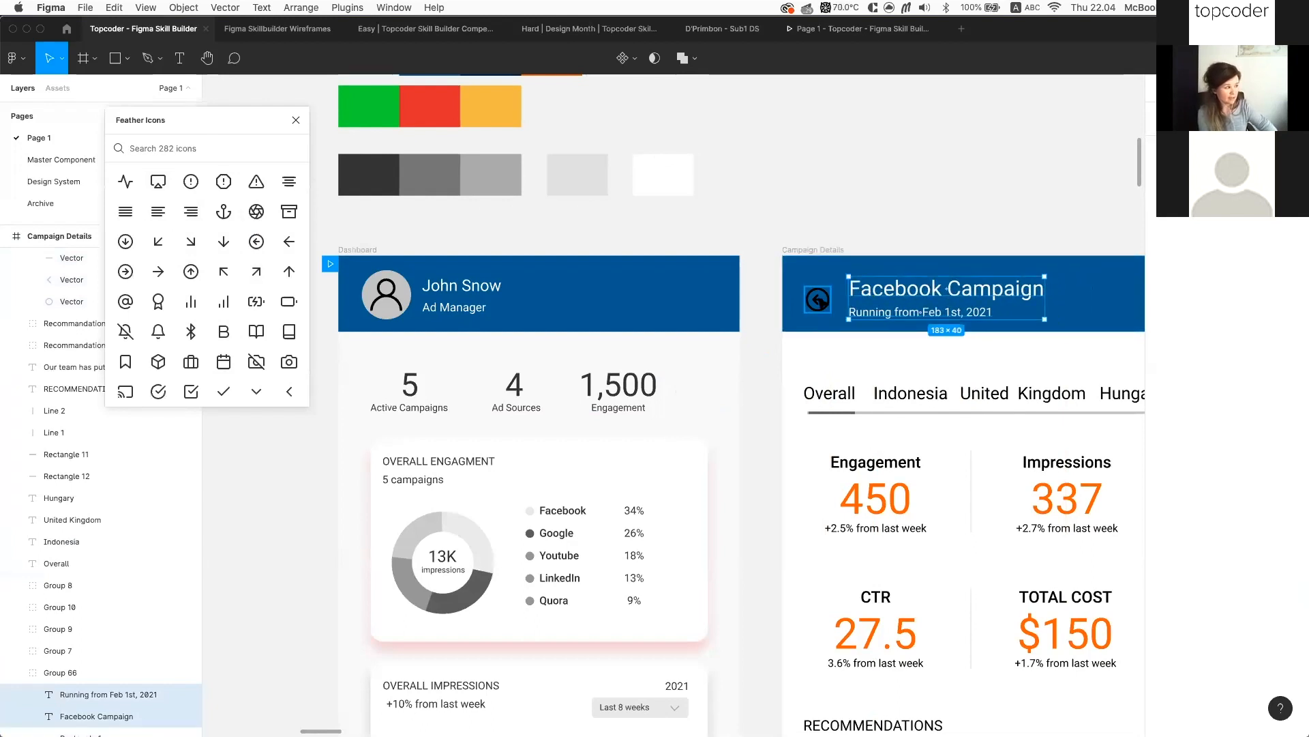
{"action": "left_click", "coordinate": [822, 299]}
{"action": "scroll", "coordinate": [62, 389], "scroll_direction": "up", "scroll_amount": 2}
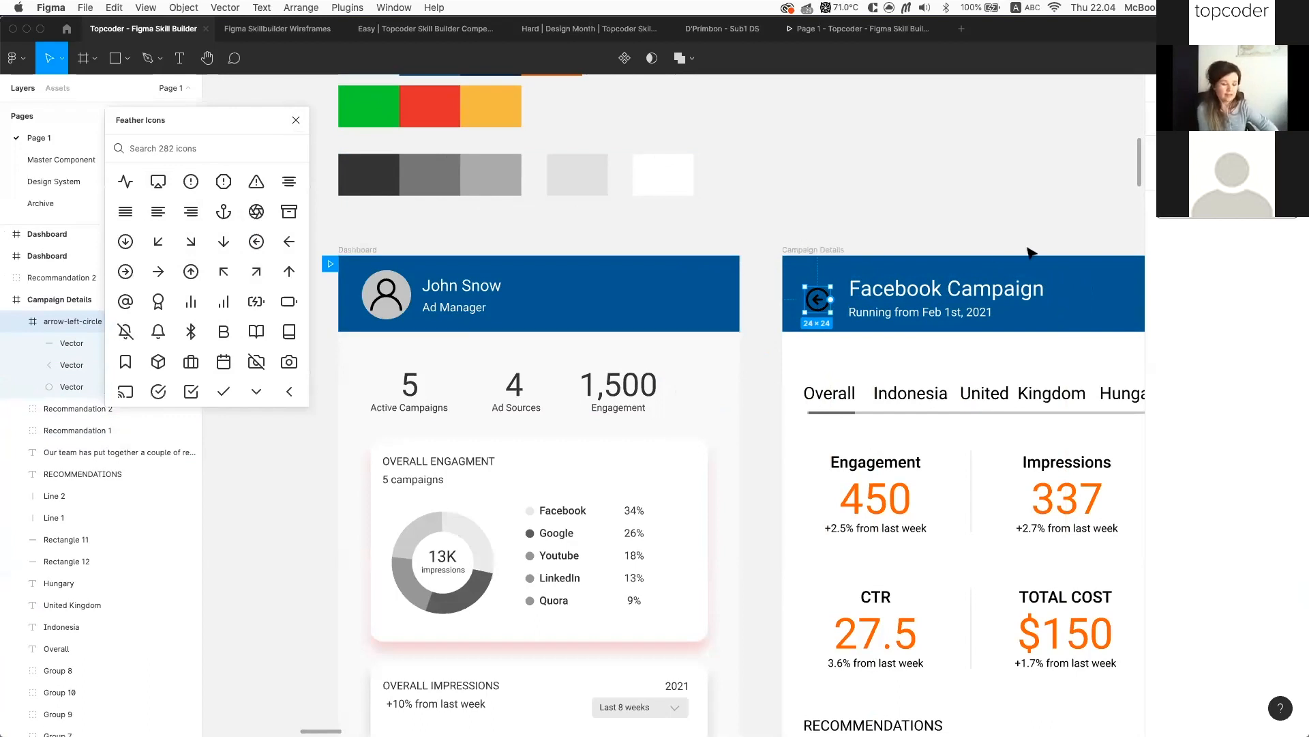
{"action": "left_click", "coordinate": [989, 247]}
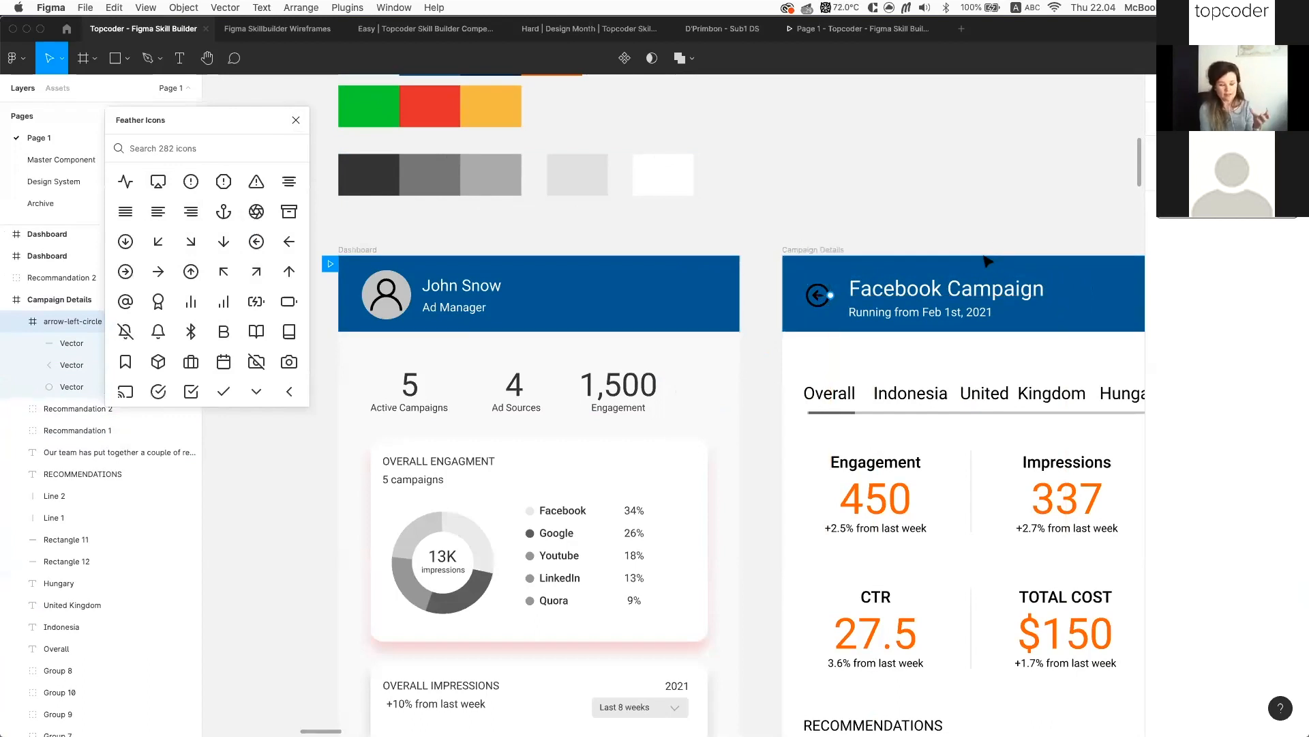
{"action": "left_click", "coordinate": [823, 249]}
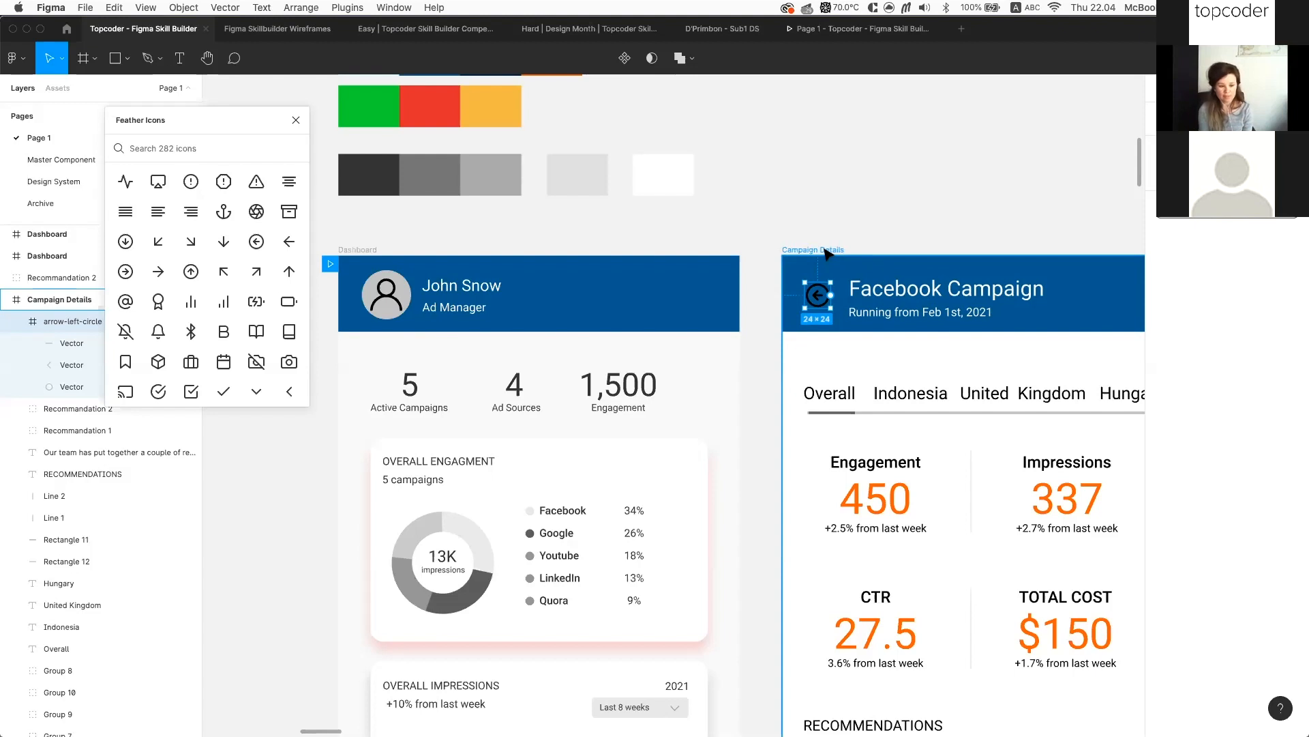
{"action": "left_click", "coordinate": [824, 250]}
{"action": "left_click", "coordinate": [818, 295]}
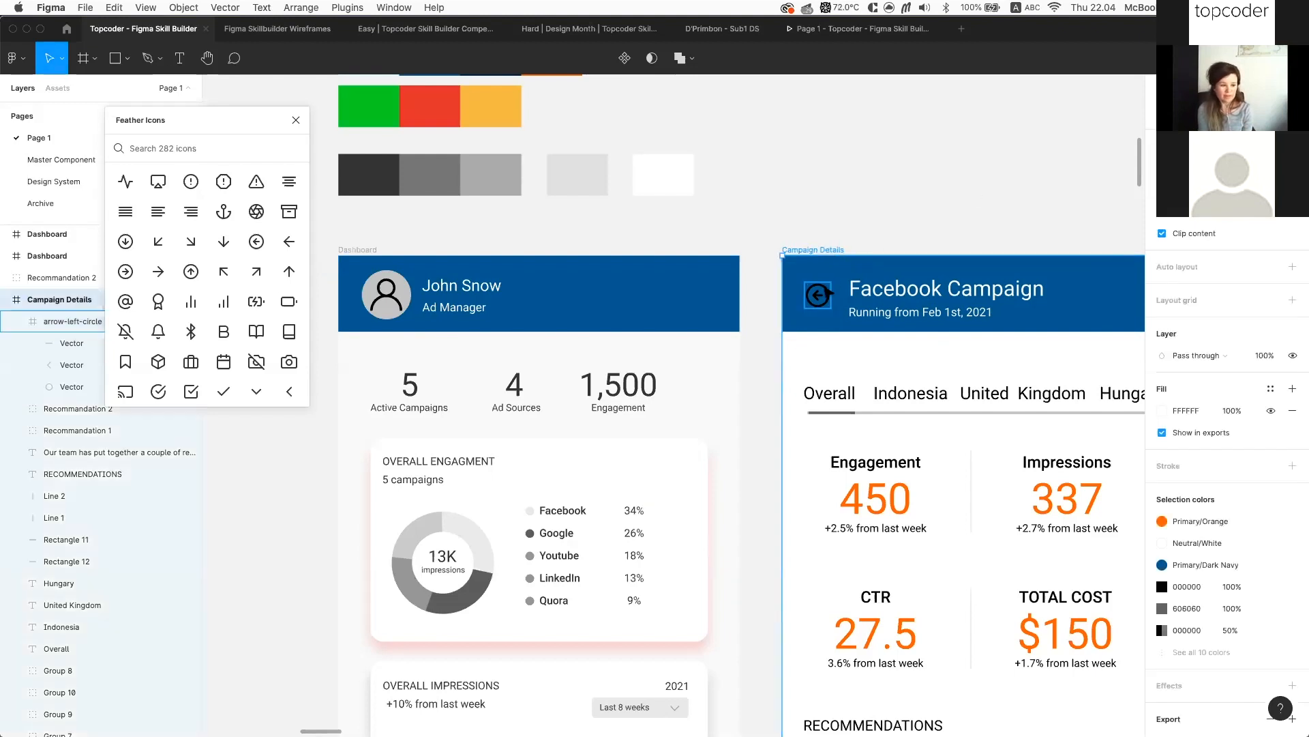
Colour the arrow icon FFFFFF and link it to the Neutral/White colour style
{"action": "left_click", "coordinate": [1188, 609]}
{"action": "type", "text": "f"}
{"action": "key", "text": "Return"}
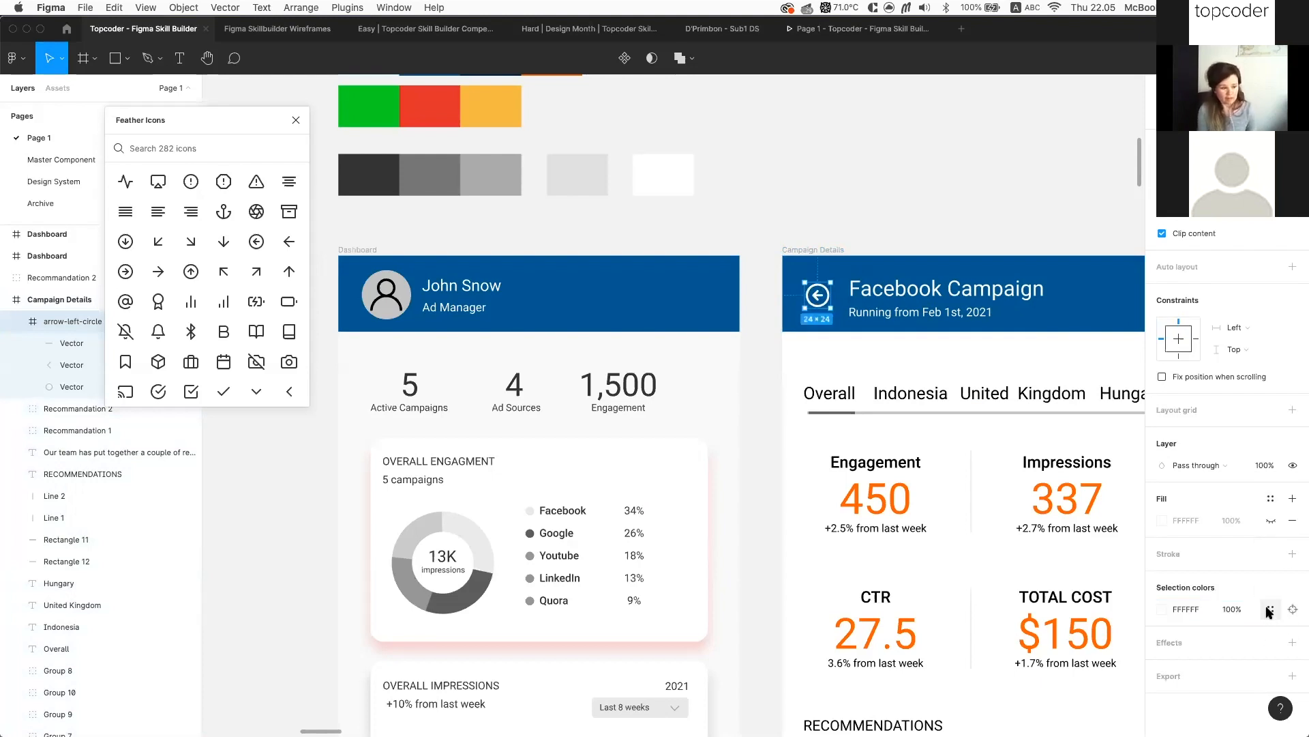
{"action": "left_click", "coordinate": [1270, 609]}
{"action": "left_click", "coordinate": [1071, 648]}
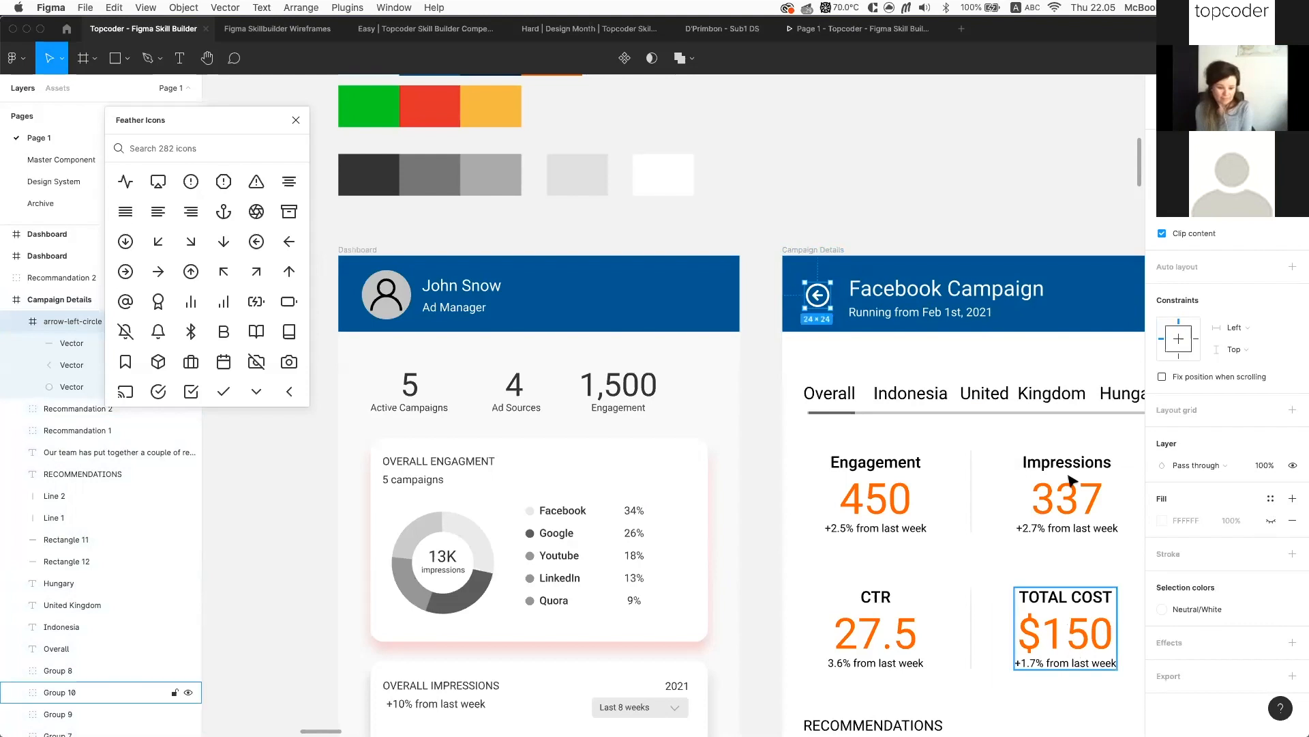
{"action": "left_click", "coordinate": [968, 185]}
{"action": "scroll", "coordinate": [968, 184], "scroll_direction": "up", "scroll_amount": 1}
{"action": "left_click", "coordinate": [819, 308]}
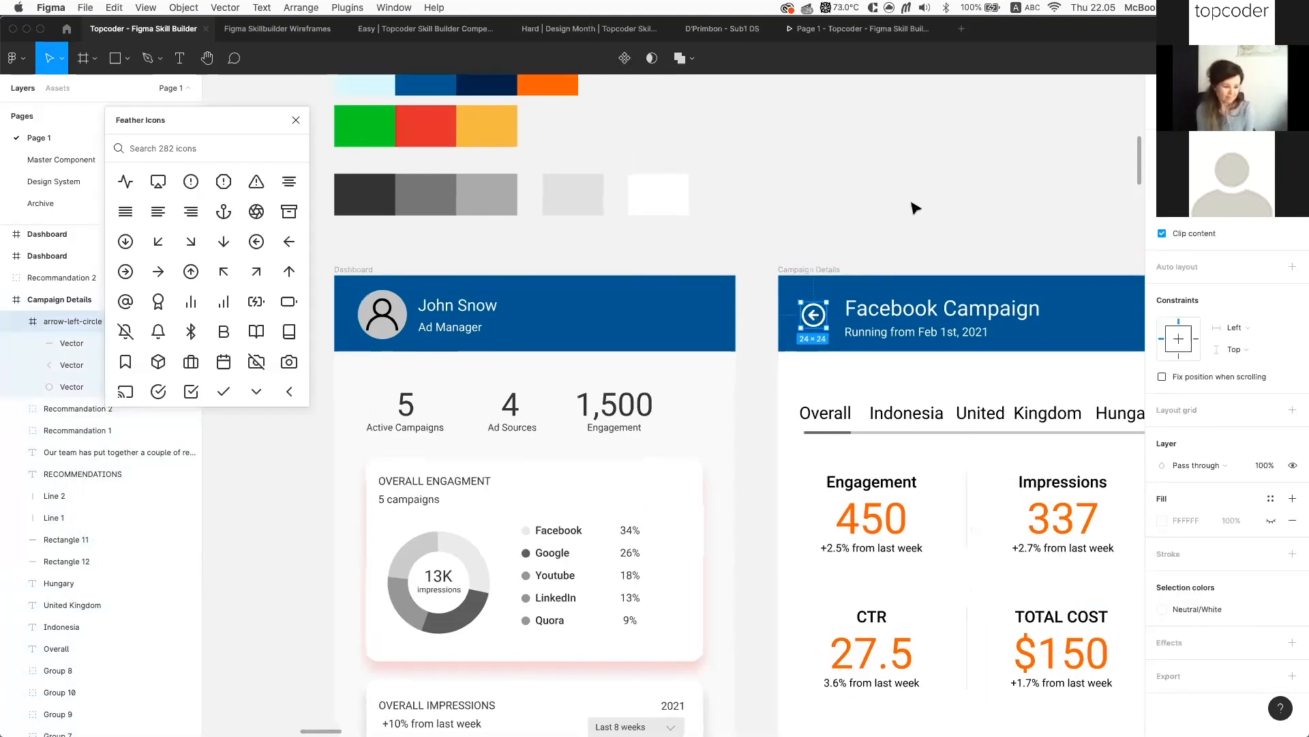
{"action": "scroll", "coordinate": [910, 225], "scroll_direction": "left", "scroll_amount": 2}
{"action": "scroll", "coordinate": [906, 239], "scroll_direction": "up", "scroll_amount": 3}
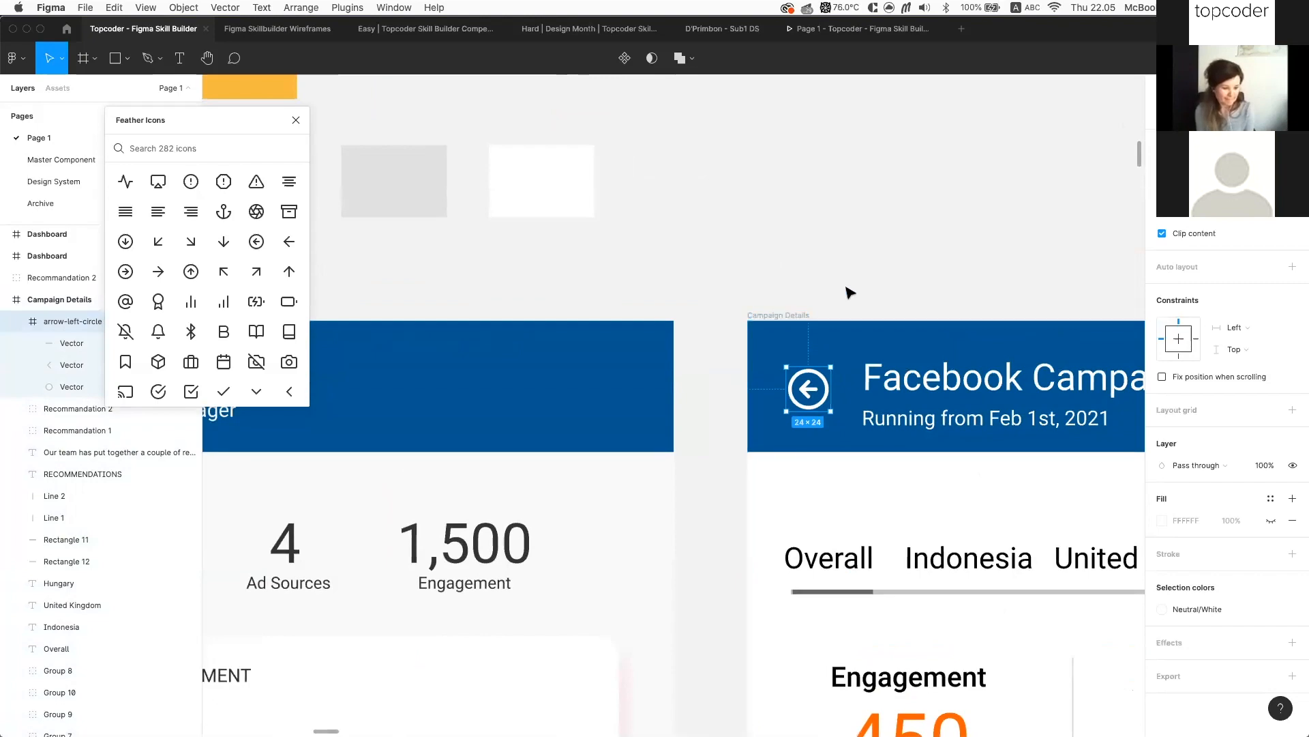
{"action": "scroll", "coordinate": [829, 301], "scroll_direction": "down", "scroll_amount": 3}
{"action": "scroll", "coordinate": [841, 298], "scroll_direction": "up", "scroll_amount": 3}
{"action": "scroll", "coordinate": [805, 308], "scroll_direction": "down", "scroll_amount": 3}
Link the header arrow icon back to the Dashboard frame as a prototype interaction
{"action": "left_click", "coordinate": [1208, 88]}
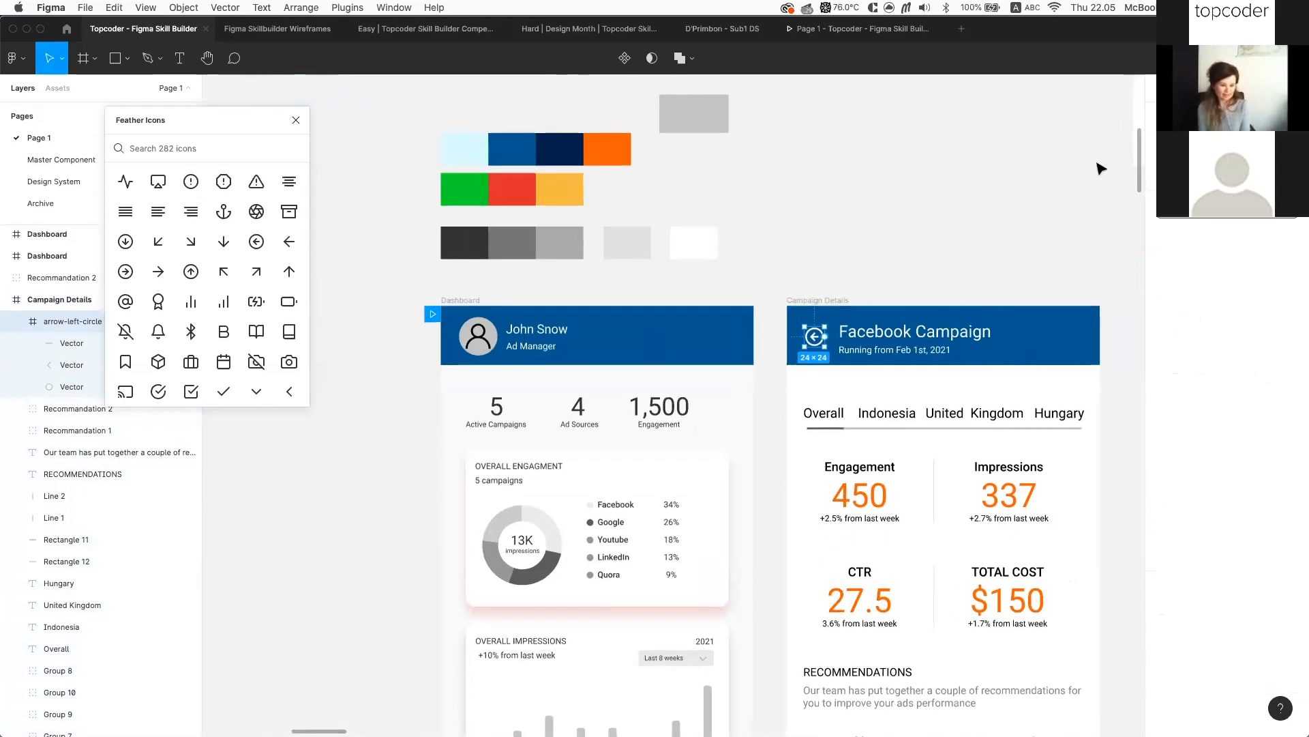
{"action": "left_click_drag", "start_coordinate": [827, 339], "coordinate": [730, 321]}
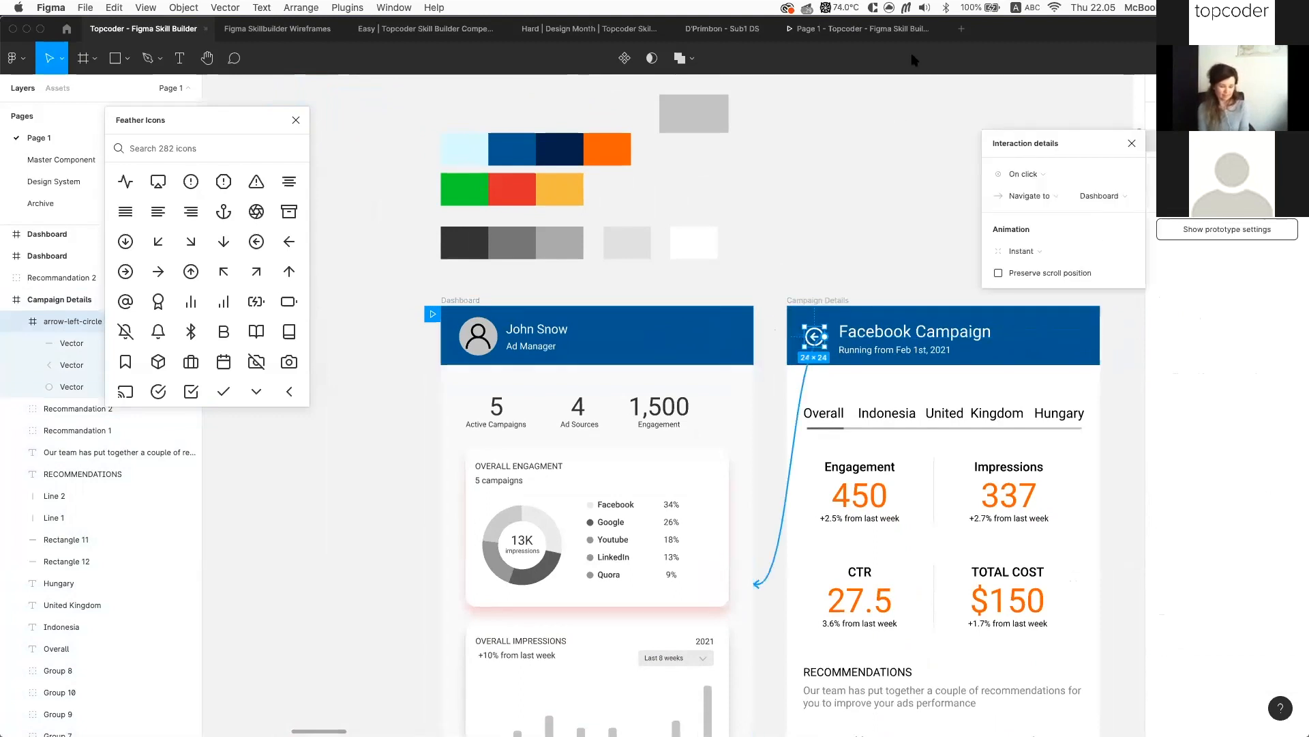
{"action": "left_click", "coordinate": [826, 31]}
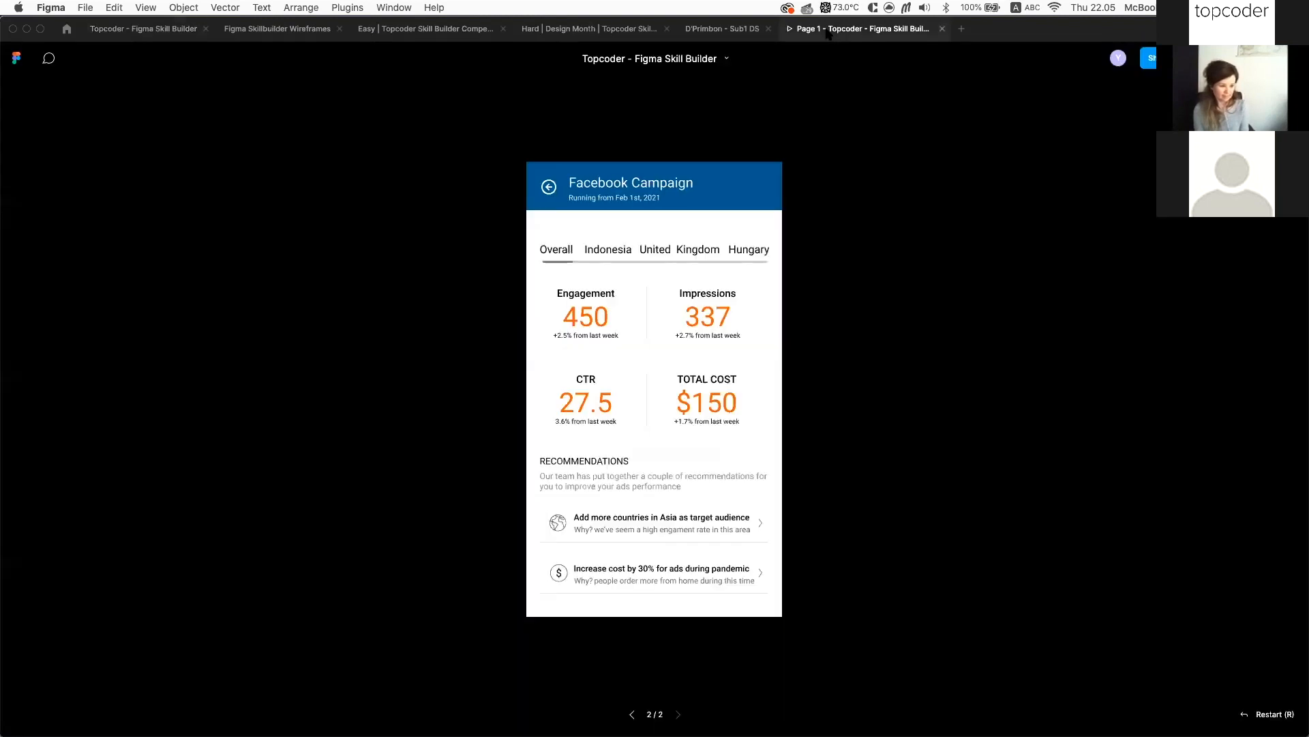
Test the back arrow and engagement card round trips, then return to the design file
{"action": "left_click", "coordinate": [550, 191]}
{"action": "left_click", "coordinate": [690, 319]}
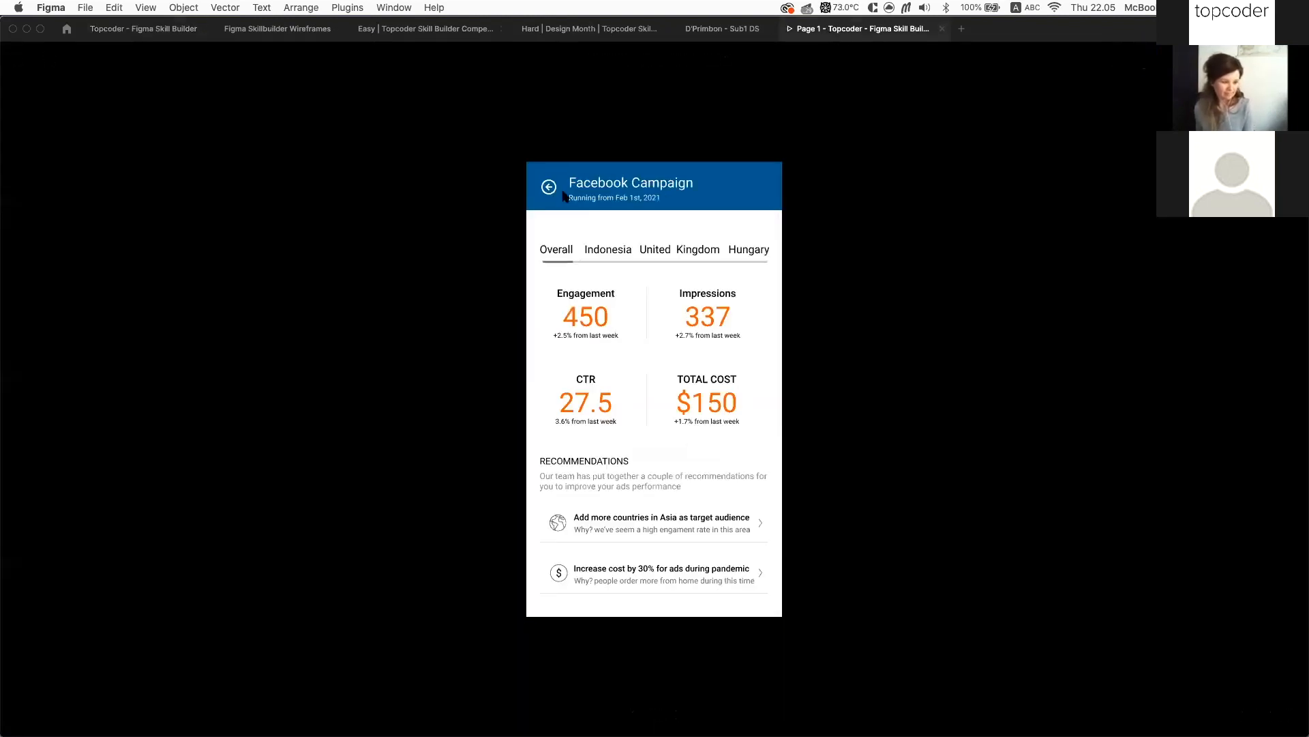
{"action": "left_click", "coordinate": [548, 189]}
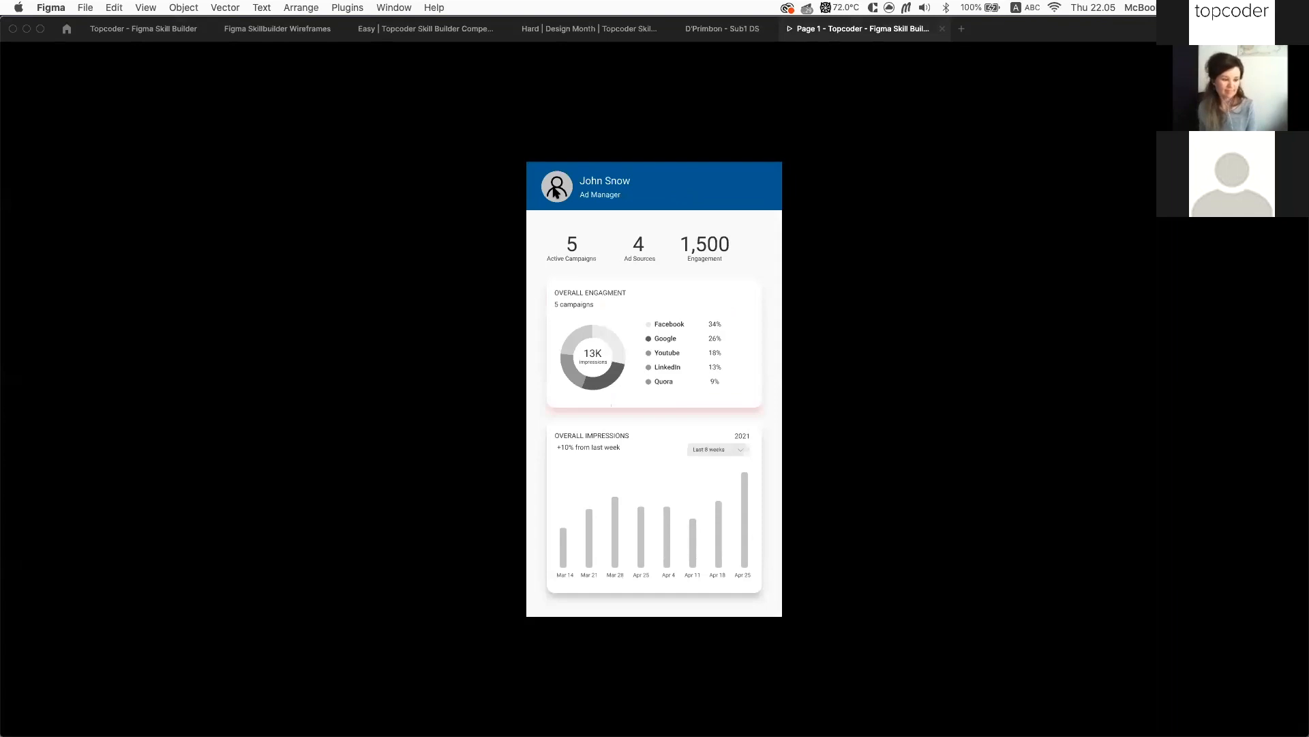
{"action": "left_click", "coordinate": [728, 372]}
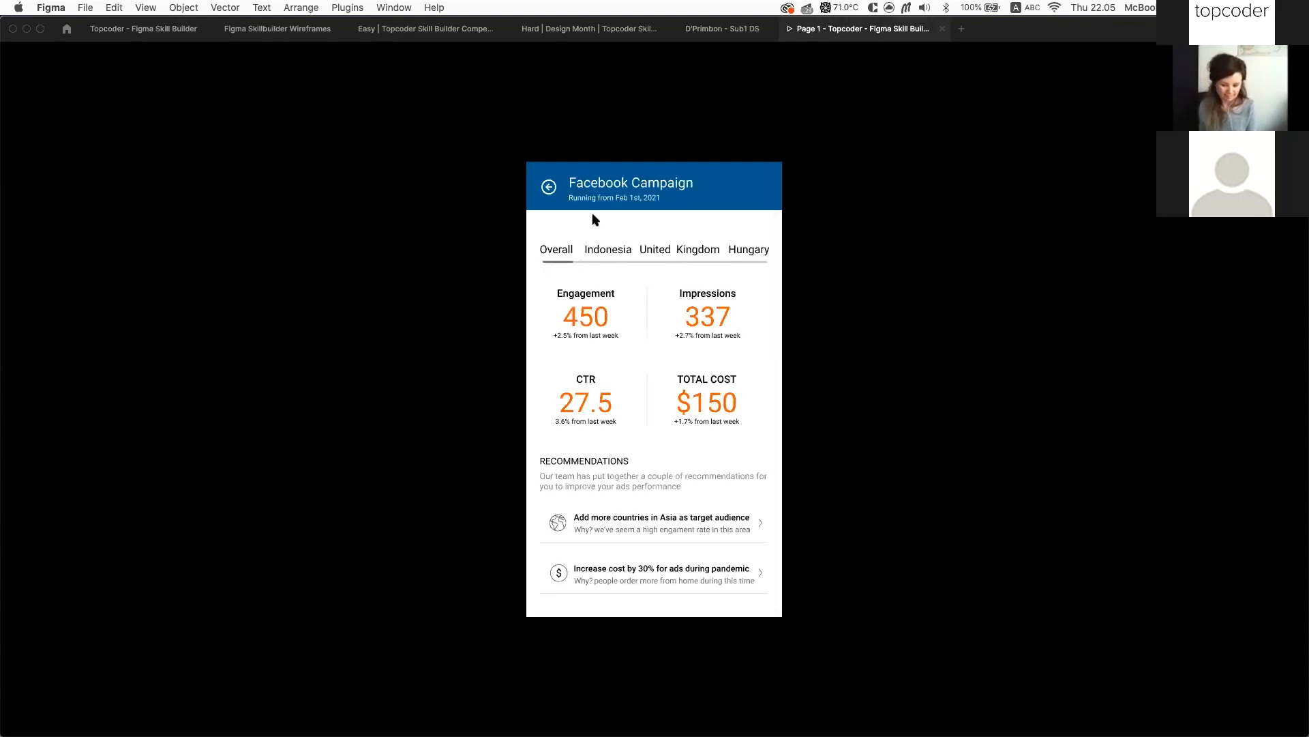
{"action": "left_click", "coordinate": [550, 188]}
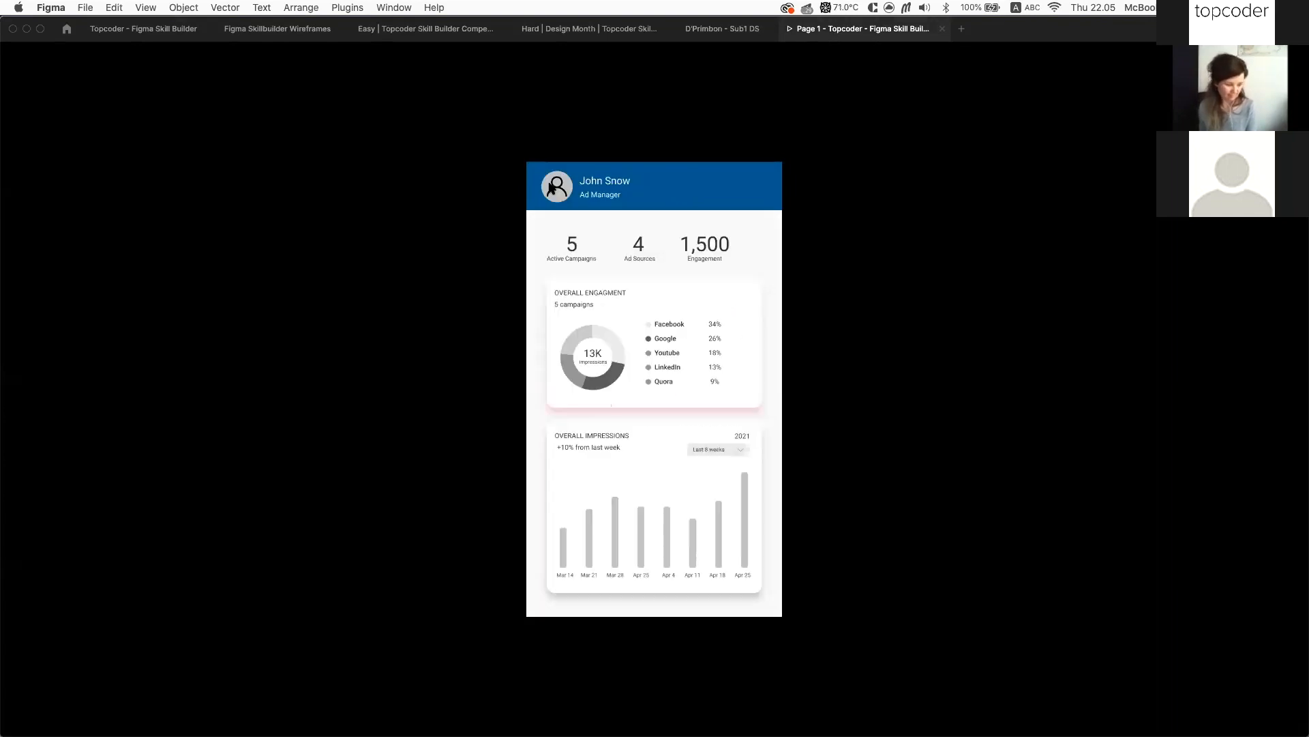
{"action": "left_click", "coordinate": [152, 29]}
{"action": "left_click", "coordinate": [658, 270]}
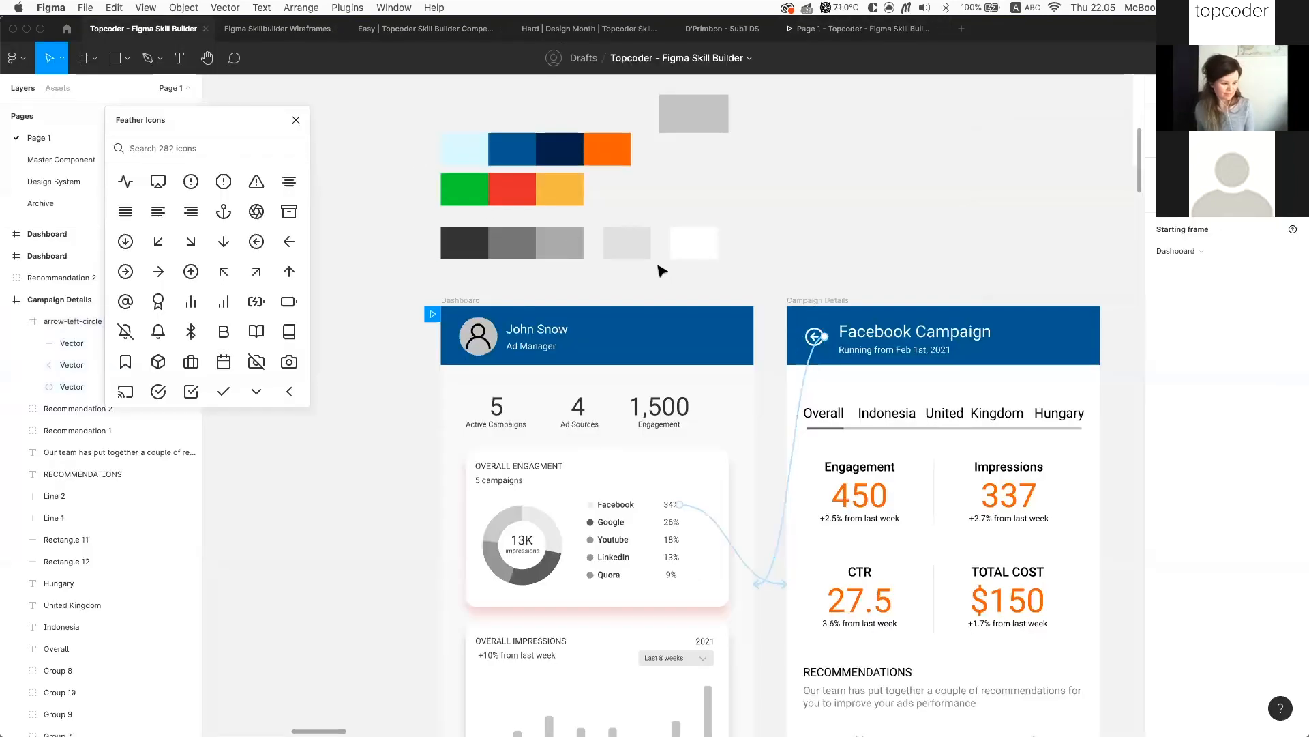
Close the icon library panel and clear the Campaign Details frame selection
{"action": "left_click", "coordinate": [839, 300]}
{"action": "left_click", "coordinate": [848, 263]}
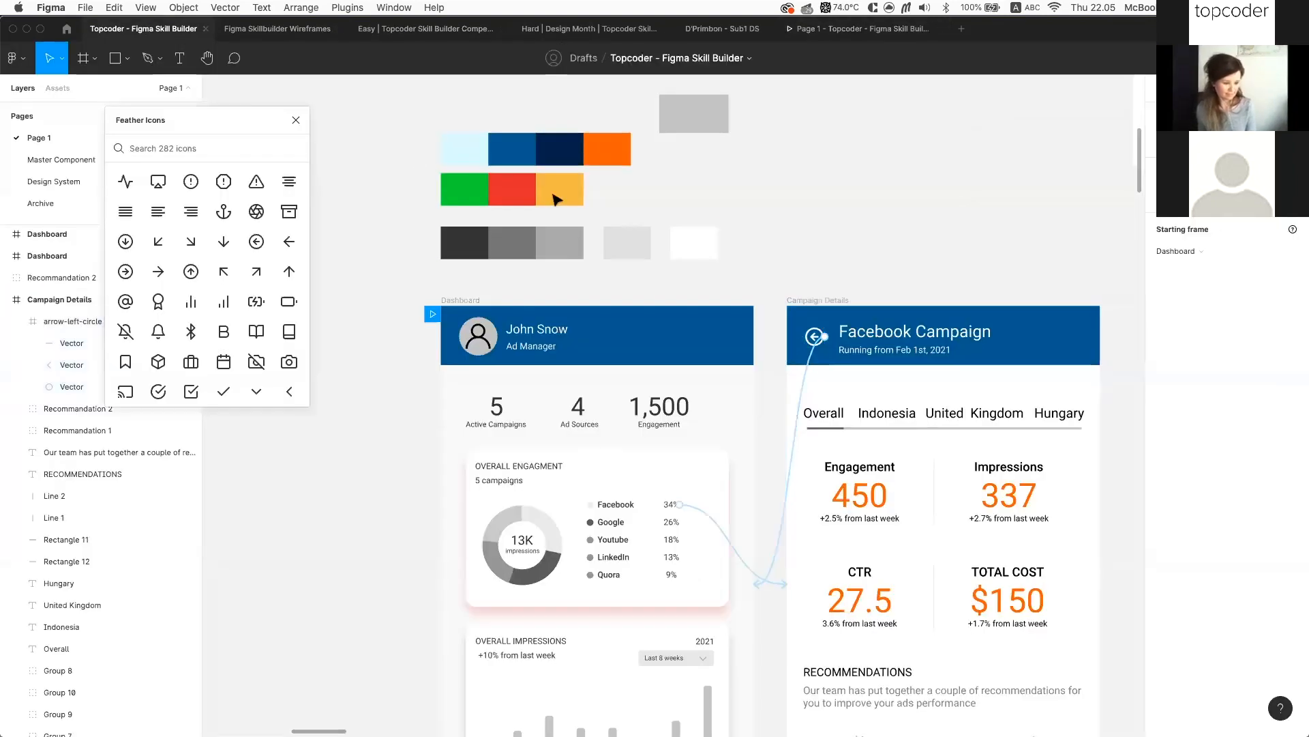
{"action": "left_click", "coordinate": [296, 120]}
{"action": "left_click", "coordinate": [529, 255]}
{"action": "scroll", "coordinate": [526, 255], "scroll_direction": "up", "scroll_amount": 4}
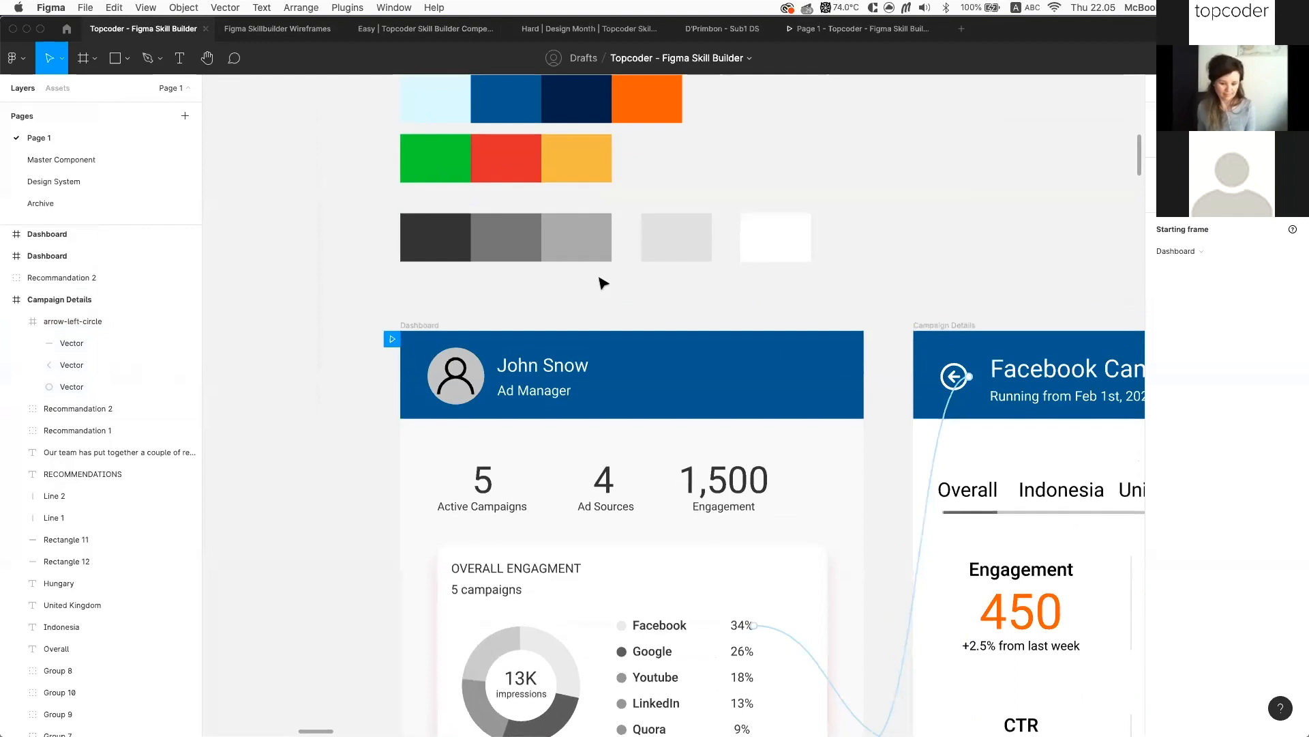
{"action": "scroll", "coordinate": [600, 277], "scroll_direction": "right", "scroll_amount": 2}
Select the Dashboard and Campaign Details frames and try exporting, cancelling the save dialog
{"action": "left_click", "coordinate": [363, 337]}
{"action": "scroll", "coordinate": [736, 324], "scroll_direction": "down", "scroll_amount": 1}
{"action": "scroll", "coordinate": [737, 325], "scroll_direction": "right", "scroll_amount": 1}
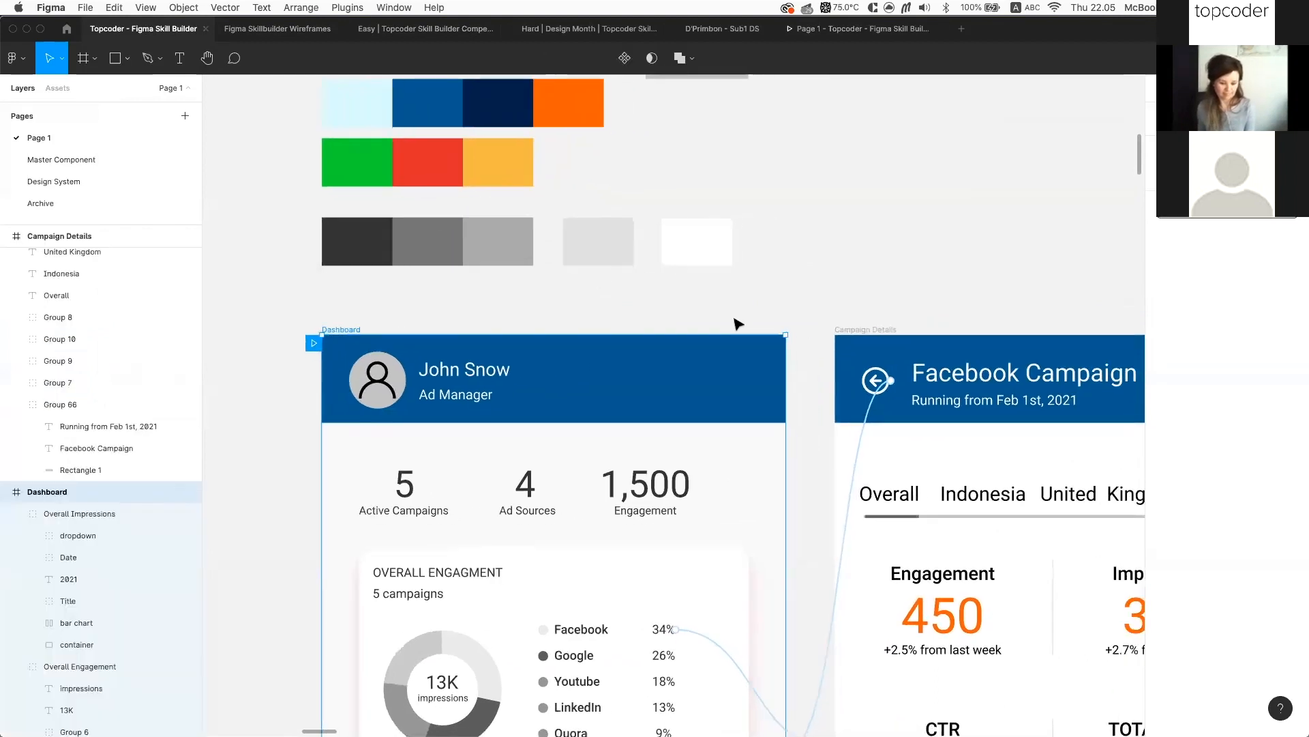
{"action": "left_click", "coordinate": [873, 330], "text": "shift"}
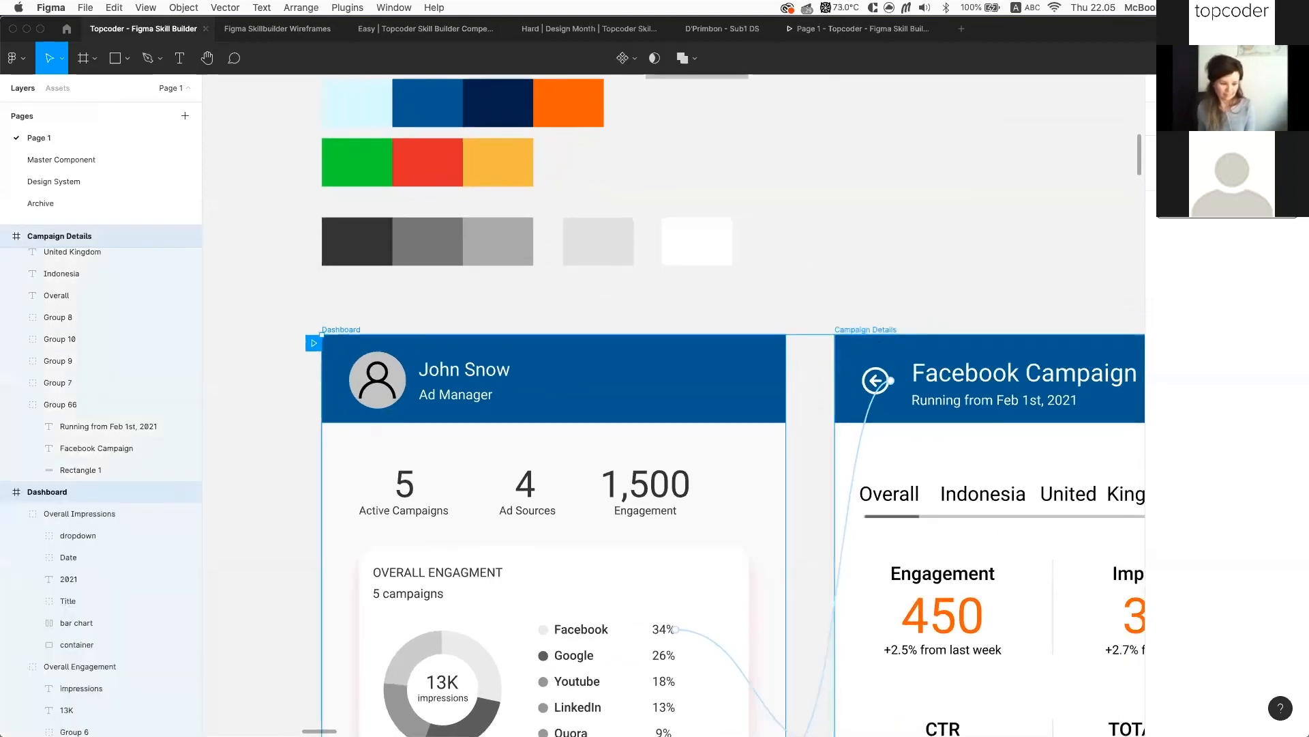
{"action": "scroll", "coordinate": [1166, 440], "scroll_direction": "down", "scroll_amount": 2}
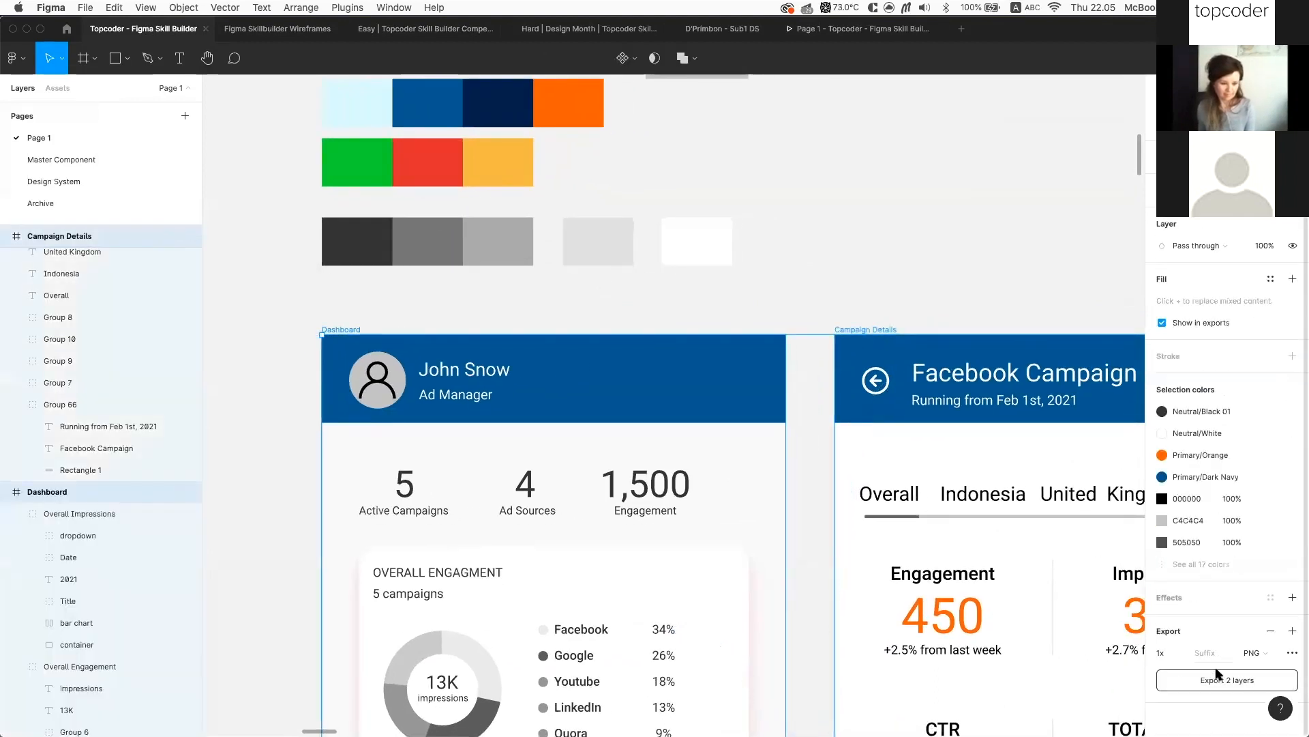
{"action": "left_click", "coordinate": [1253, 683]}
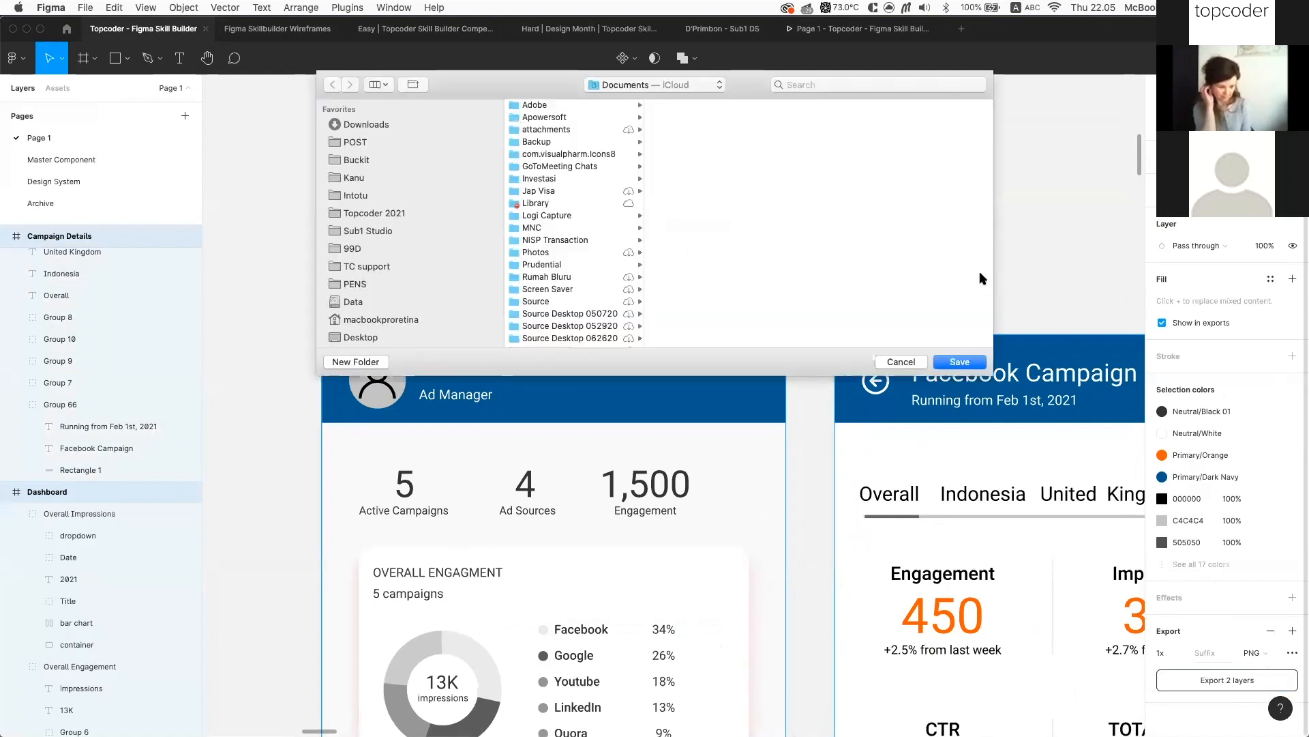
{"action": "key", "text": "Return"}
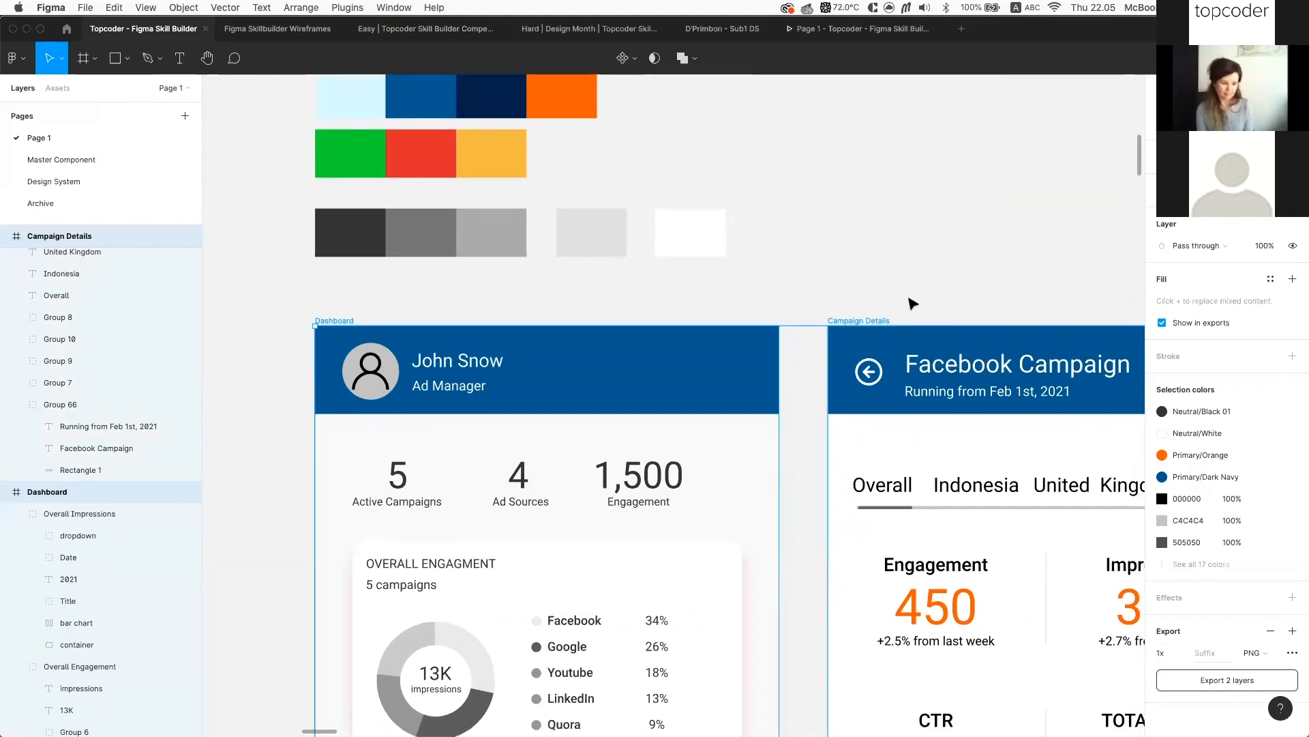
Reselect both the Campaign Details and Dashboard frames together
{"action": "scroll", "coordinate": [913, 302], "scroll_direction": "down", "scroll_amount": 3}
{"action": "scroll", "coordinate": [909, 304], "scroll_direction": "right", "scroll_amount": 3}
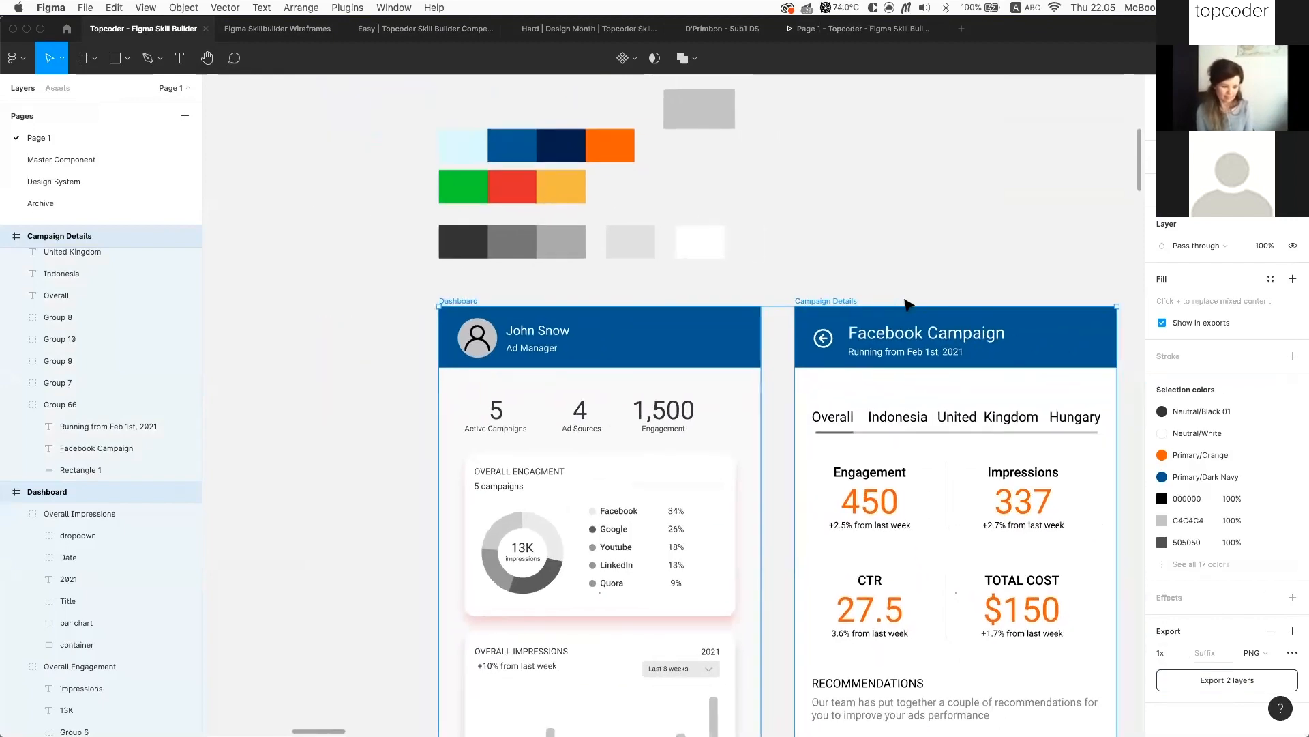
{"action": "scroll", "coordinate": [1089, 418], "scroll_direction": "right", "scroll_amount": 2}
{"action": "scroll", "coordinate": [1088, 418], "scroll_direction": "up", "scroll_amount": 2}
{"action": "scroll", "coordinate": [1061, 360], "scroll_direction": "right", "scroll_amount": 1}
{"action": "scroll", "coordinate": [1062, 360], "scroll_direction": "up", "scroll_amount": 1}
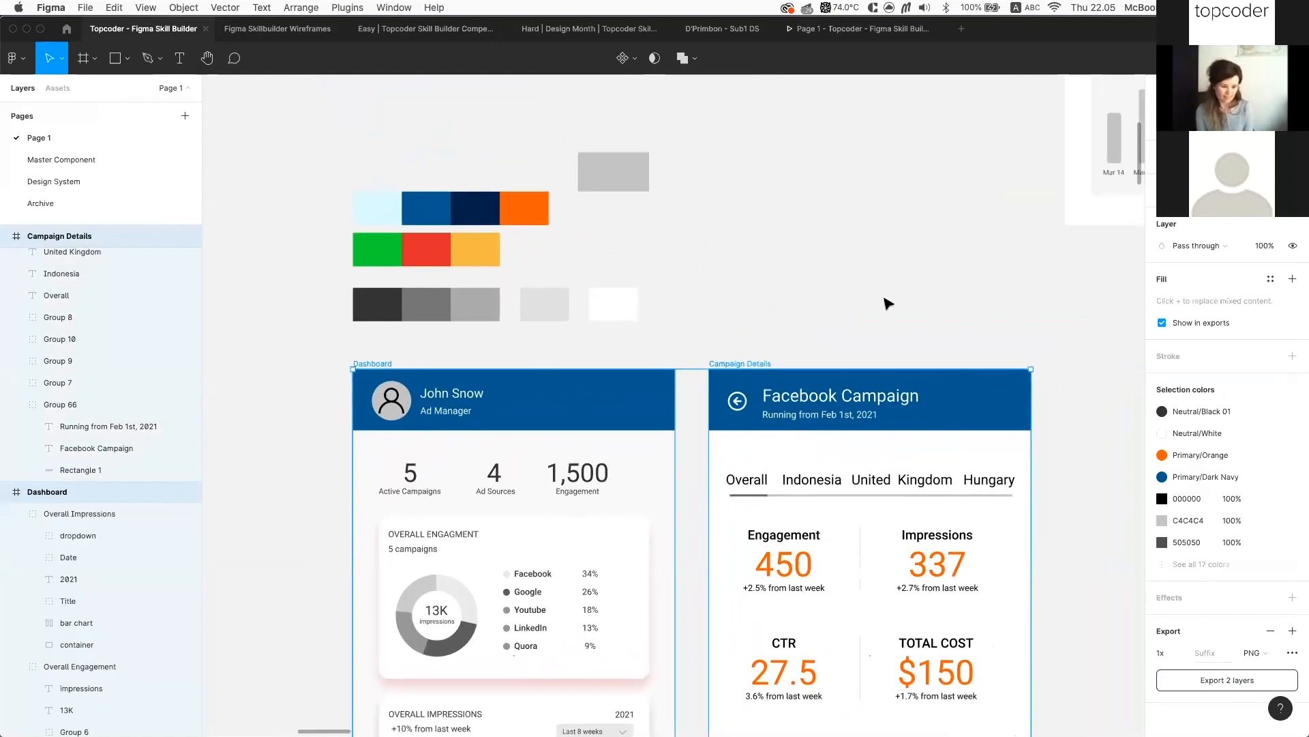
{"action": "left_click", "coordinate": [802, 334]}
{"action": "left_click", "coordinate": [750, 365]}
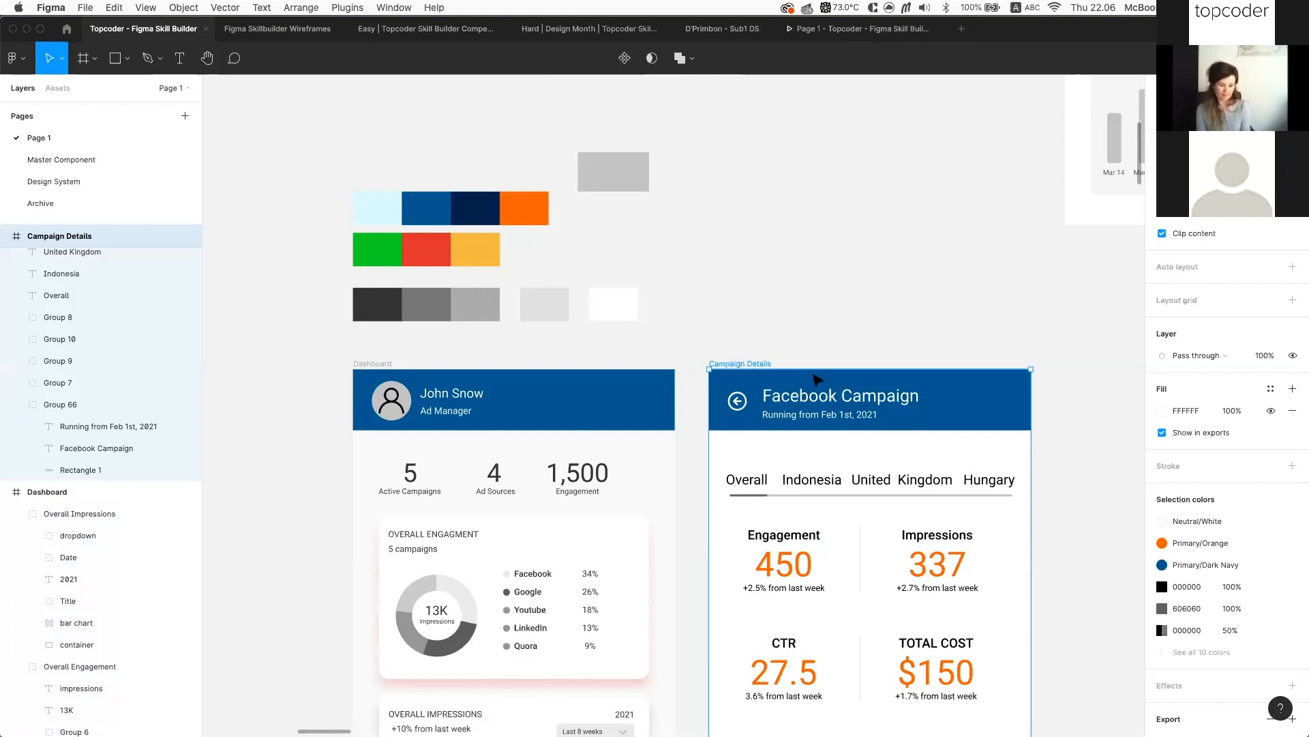
{"action": "left_click", "coordinate": [380, 364], "text": "shift"}
{"action": "scroll", "coordinate": [1249, 622], "scroll_direction": "down", "scroll_amount": 3}
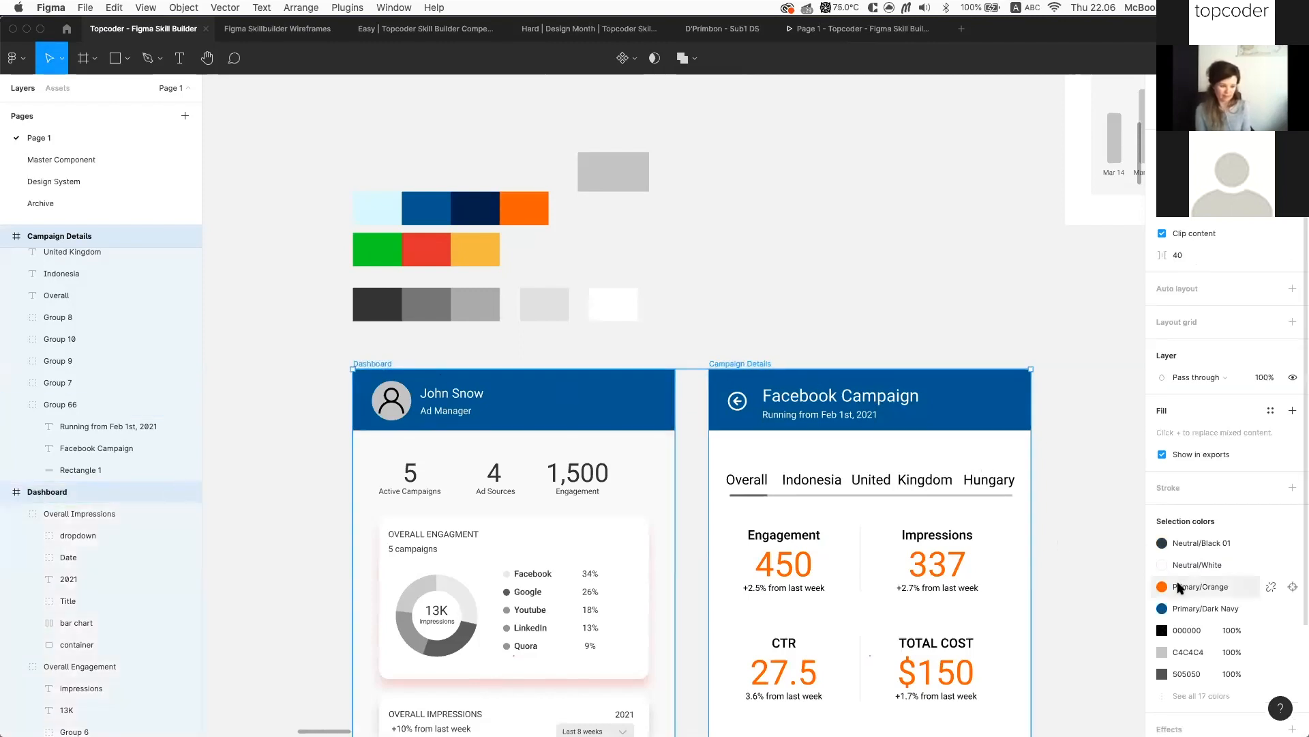
Export both frames as 2x PNG into Topcoder 2021 > Figma Skill Builder > Submission
{"action": "left_click", "coordinate": [1180, 653]}
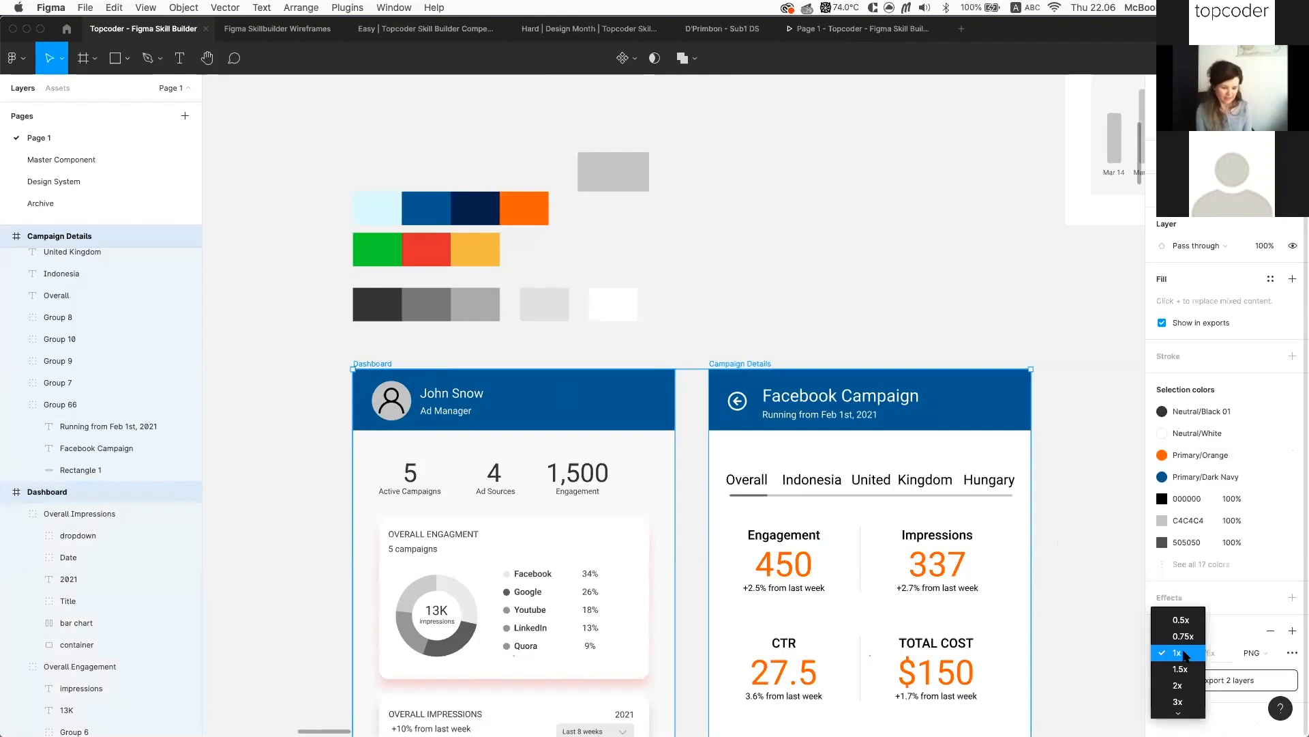
{"action": "left_click", "coordinate": [1180, 685]}
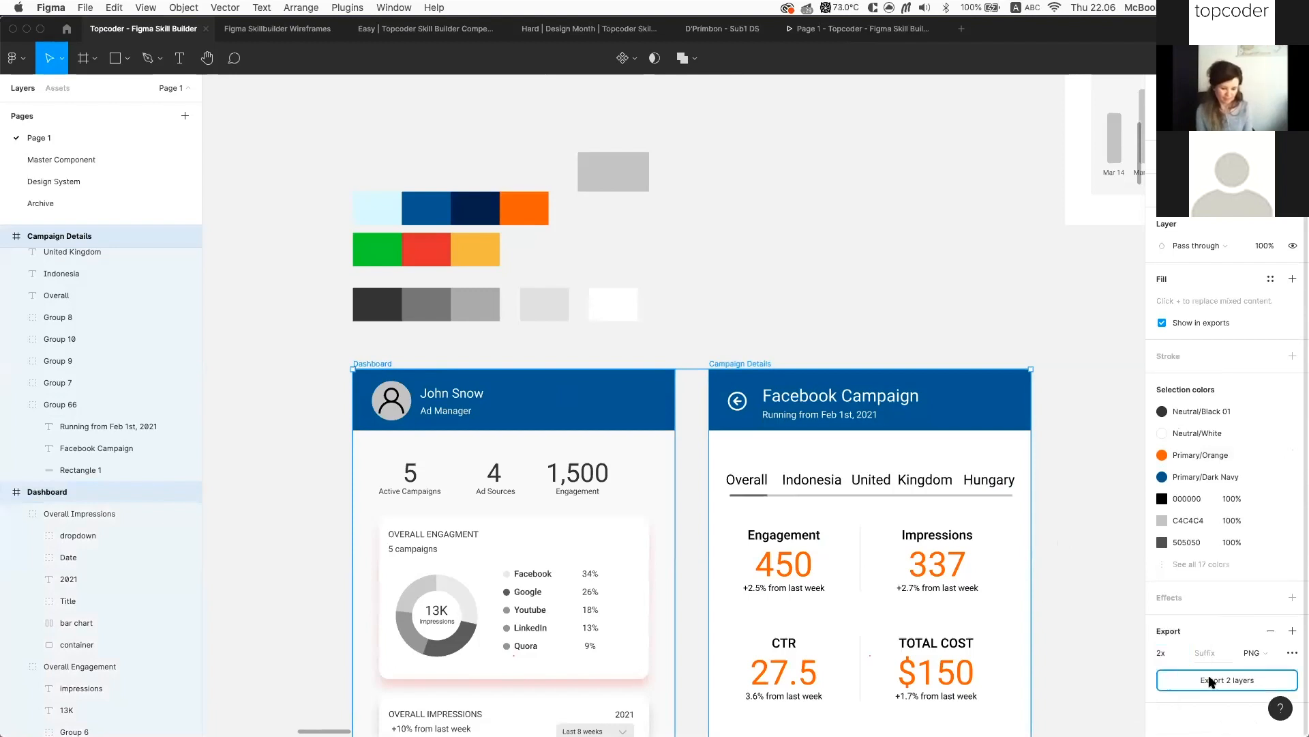
{"action": "left_click", "coordinate": [1210, 681]}
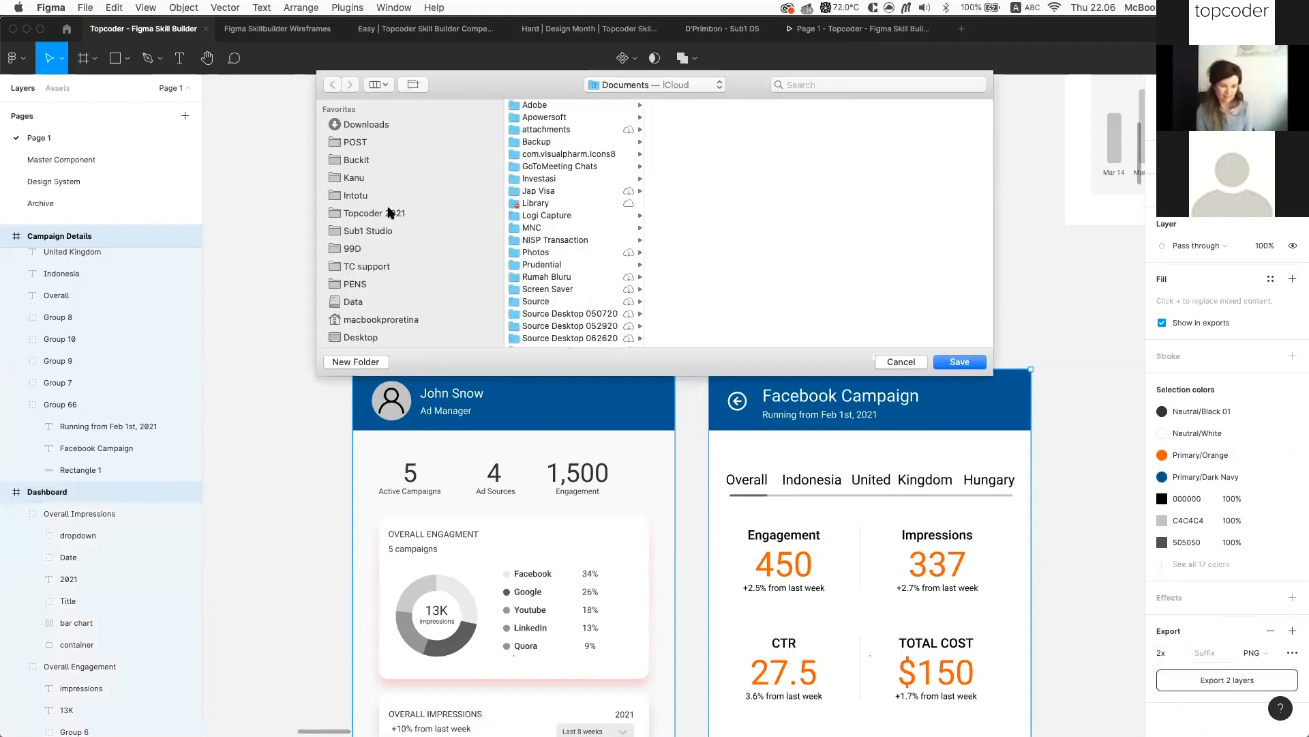
{"action": "left_click", "coordinate": [389, 212]}
{"action": "left_click", "coordinate": [564, 116]}
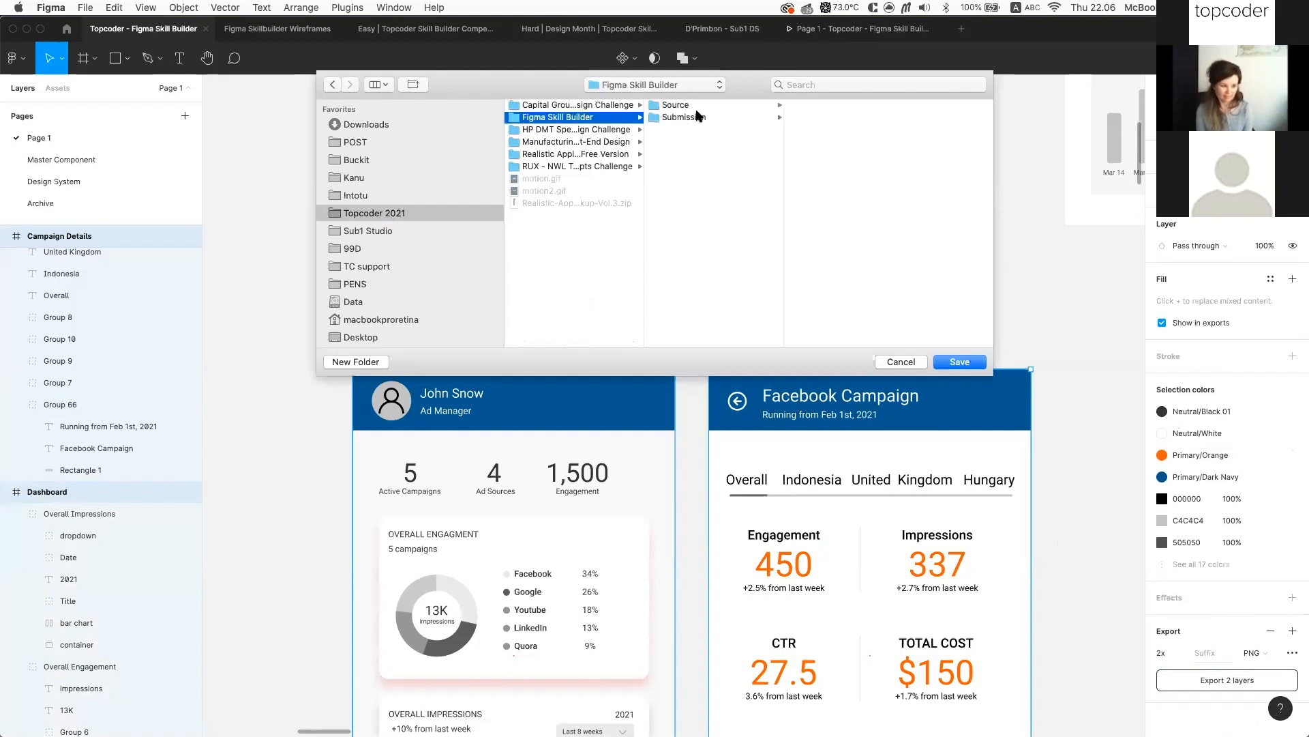
{"action": "left_click", "coordinate": [701, 117]}
{"action": "left_click", "coordinate": [958, 361]}
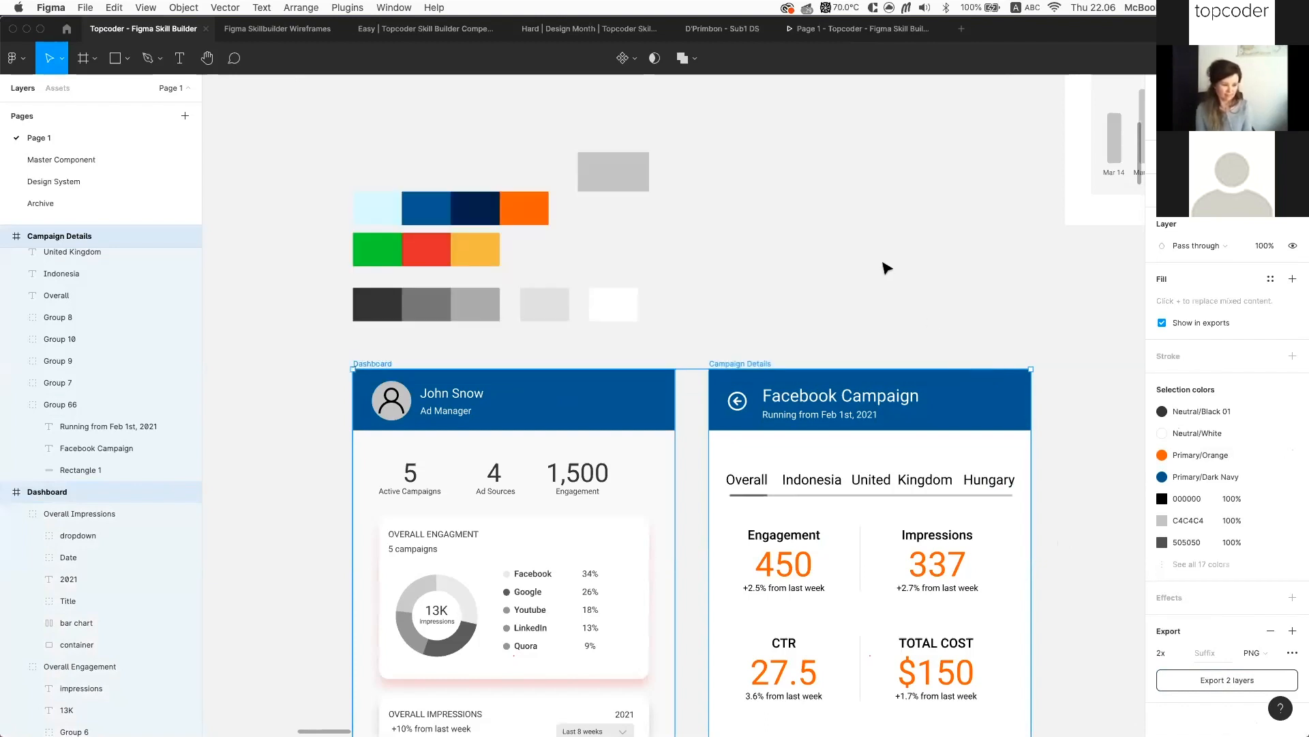
Select only the Dashboard frame, then bring the Finder window into view
{"action": "scroll", "coordinate": [887, 267], "scroll_direction": "down", "scroll_amount": 2}
{"action": "scroll", "coordinate": [886, 267], "scroll_direction": "down", "scroll_amount": 5}
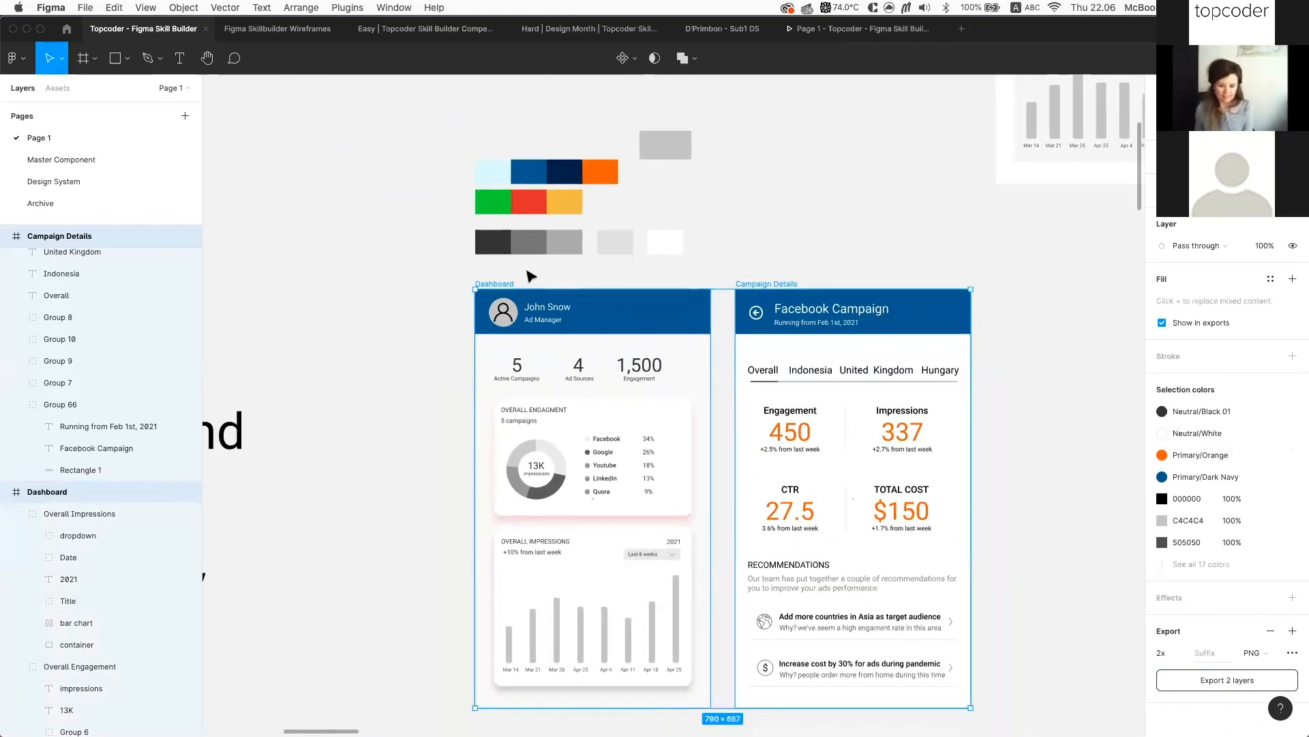
{"action": "left_click", "coordinate": [499, 285]}
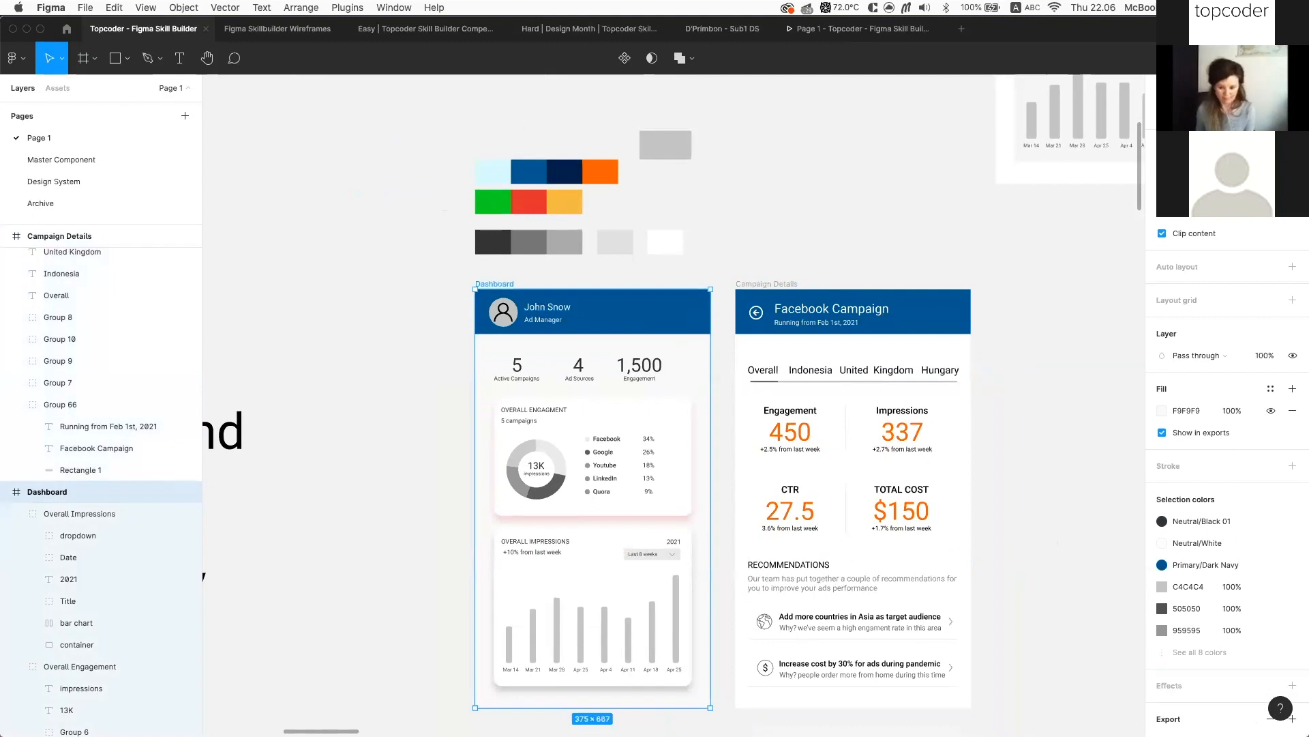
{"action": "key", "text": "super+Tab"}
{"action": "left_click_drag", "start_coordinate": [614, 730], "coordinate": [530, 217]}
Open Submission in Finder, preview Dashboard.png and Campaign Details.png, then return to Figma
{"action": "left_click", "coordinate": [537, 265]}
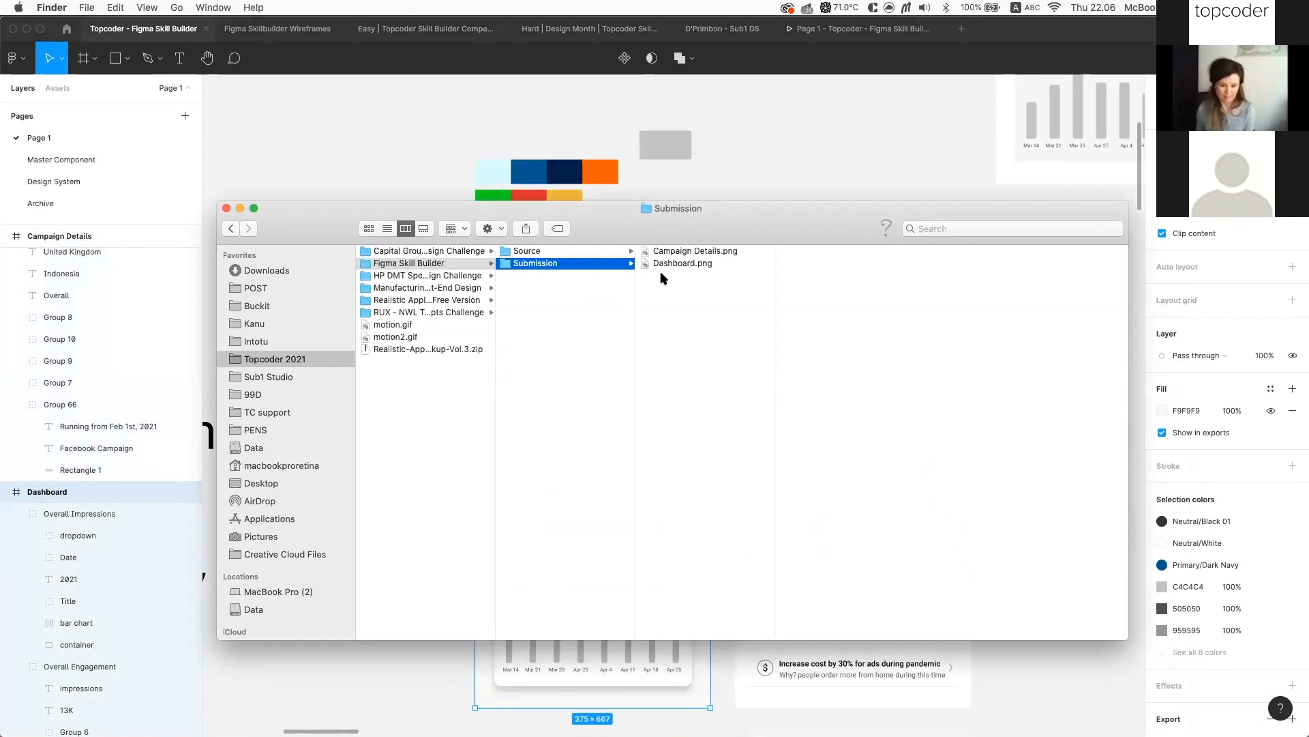
{"action": "left_click", "coordinate": [700, 264]}
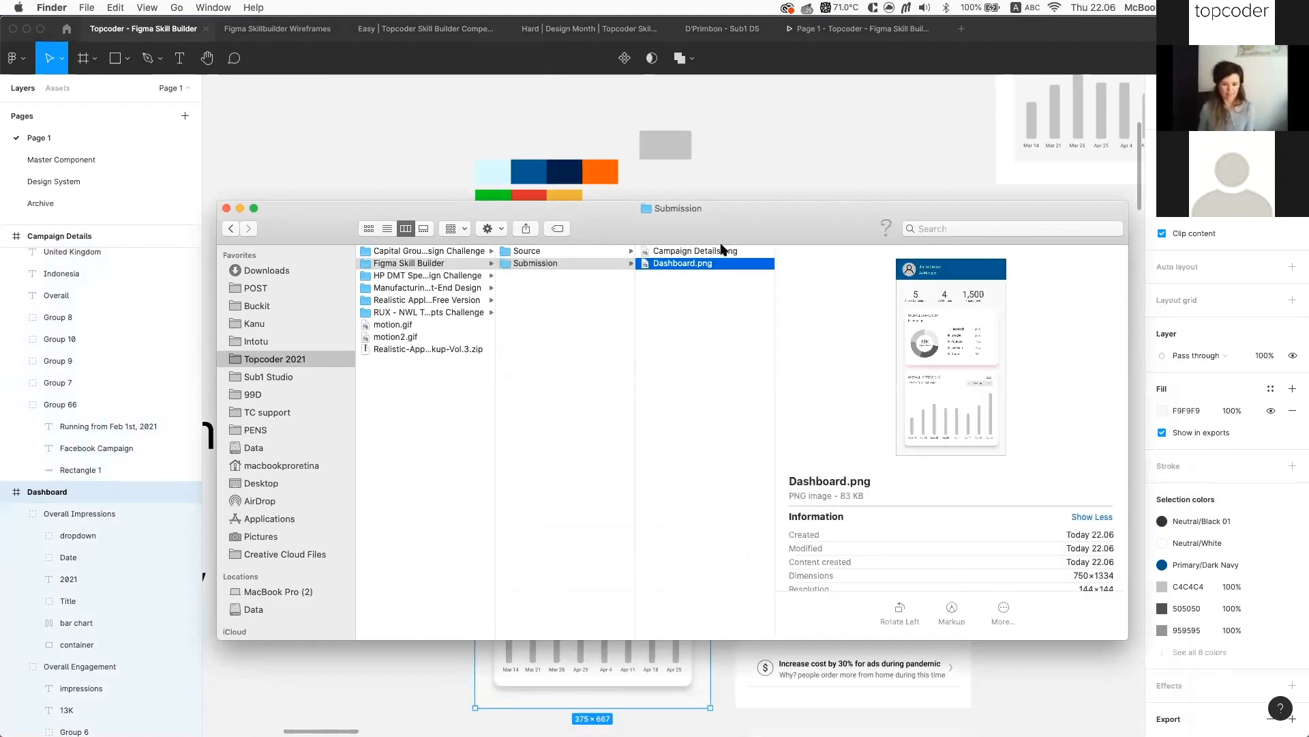
{"action": "left_click", "coordinate": [696, 252]}
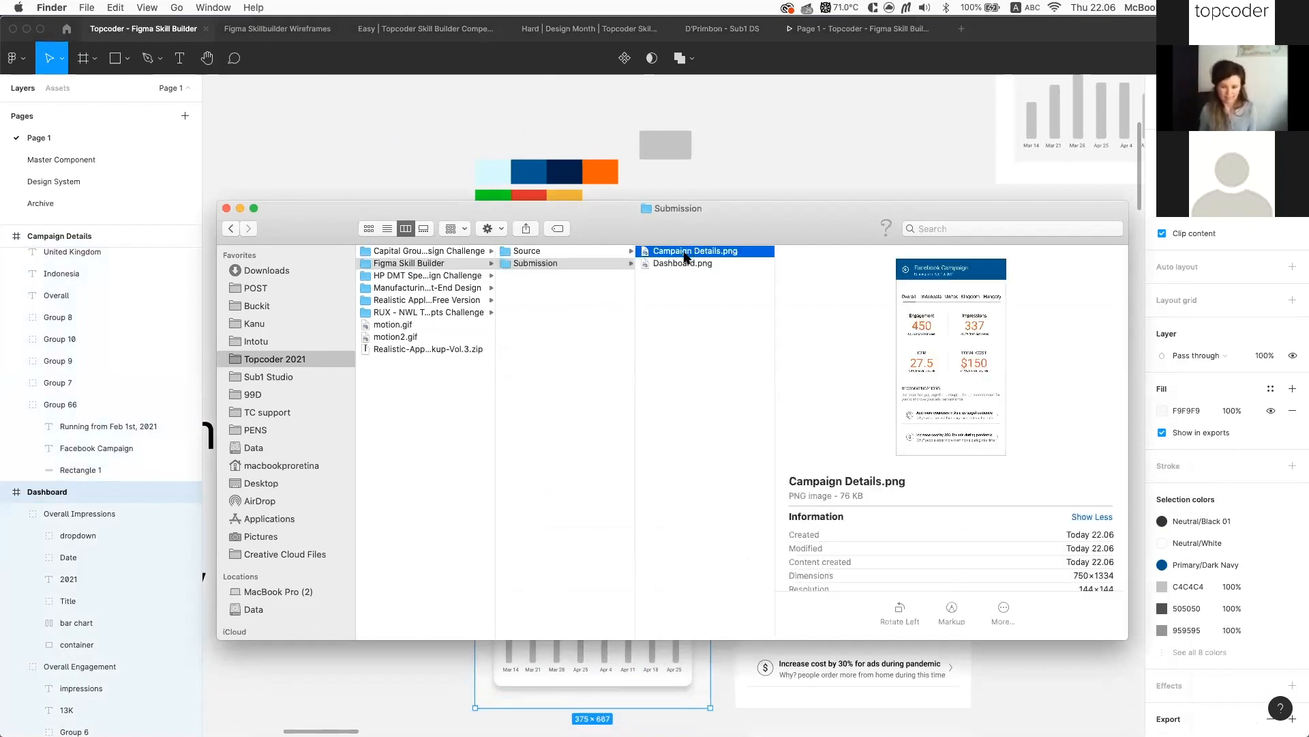
{"action": "left_click", "coordinate": [656, 264]}
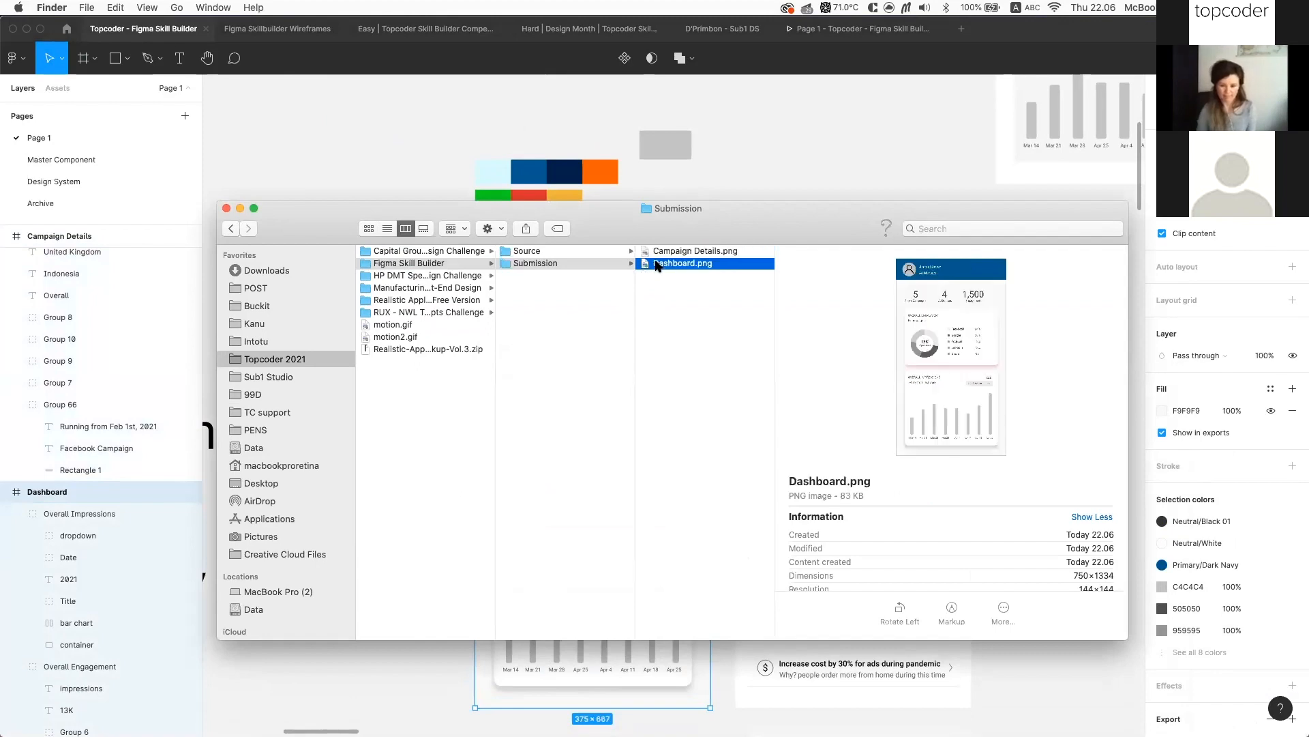
{"action": "left_click", "coordinate": [788, 145]}
{"action": "scroll", "coordinate": [530, 298], "scroll_direction": "up", "scroll_amount": 5}
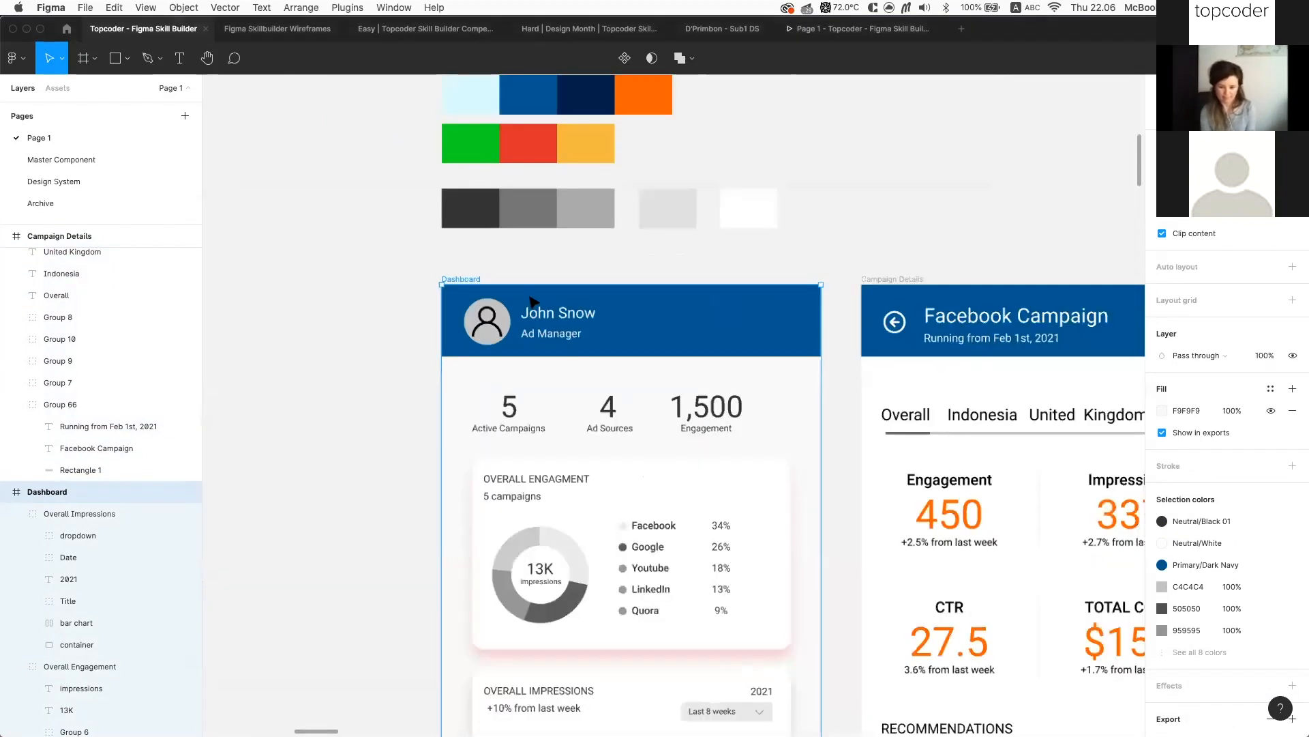
Rename the Dashboard frame to 01-01_Dashboard
{"action": "key", "text": "super+r"}
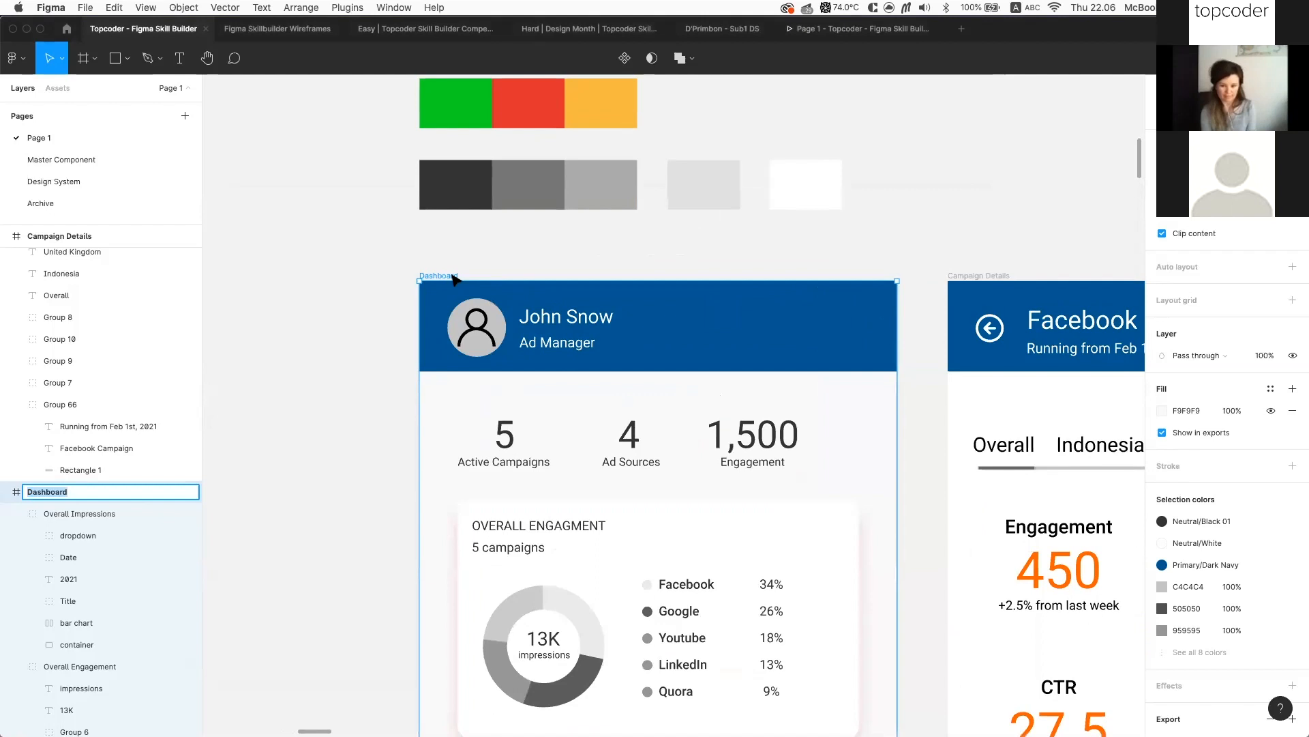
{"action": "key", "text": "Left"}
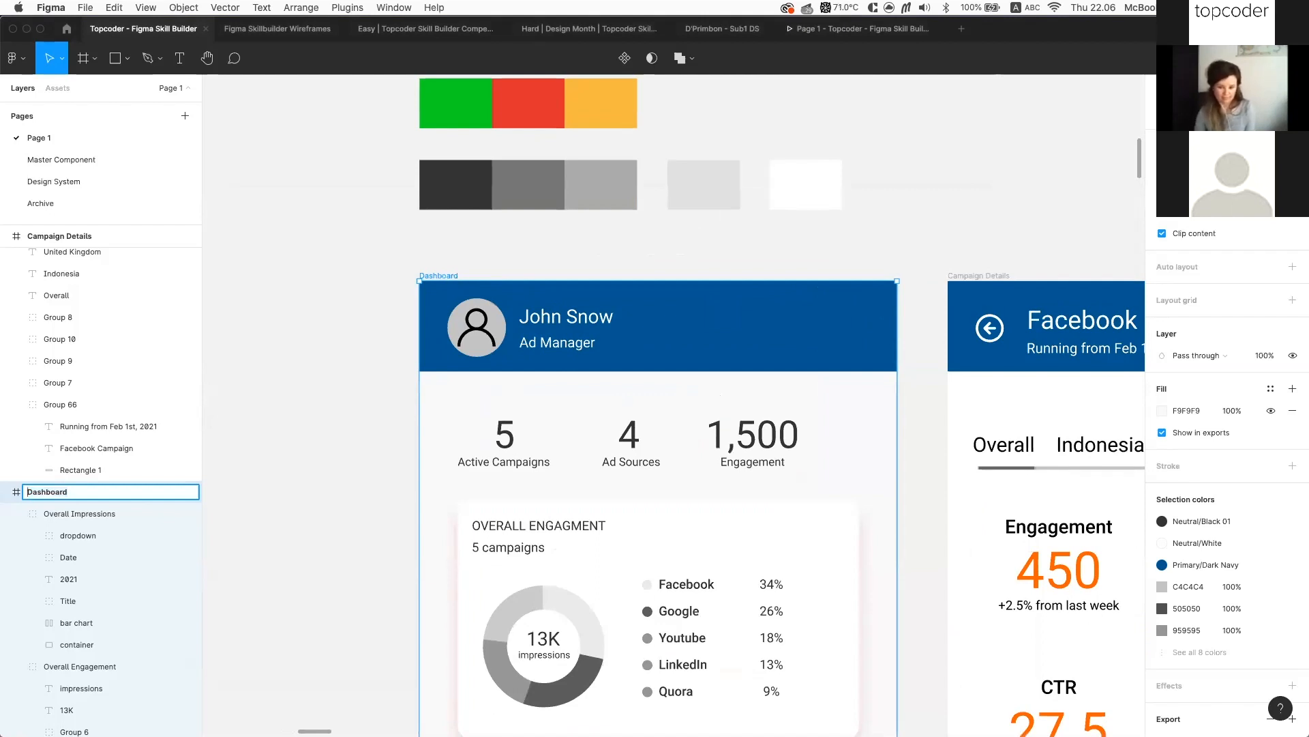
{"action": "type", "text": "0"}
{"action": "type", "text": "1-01"}
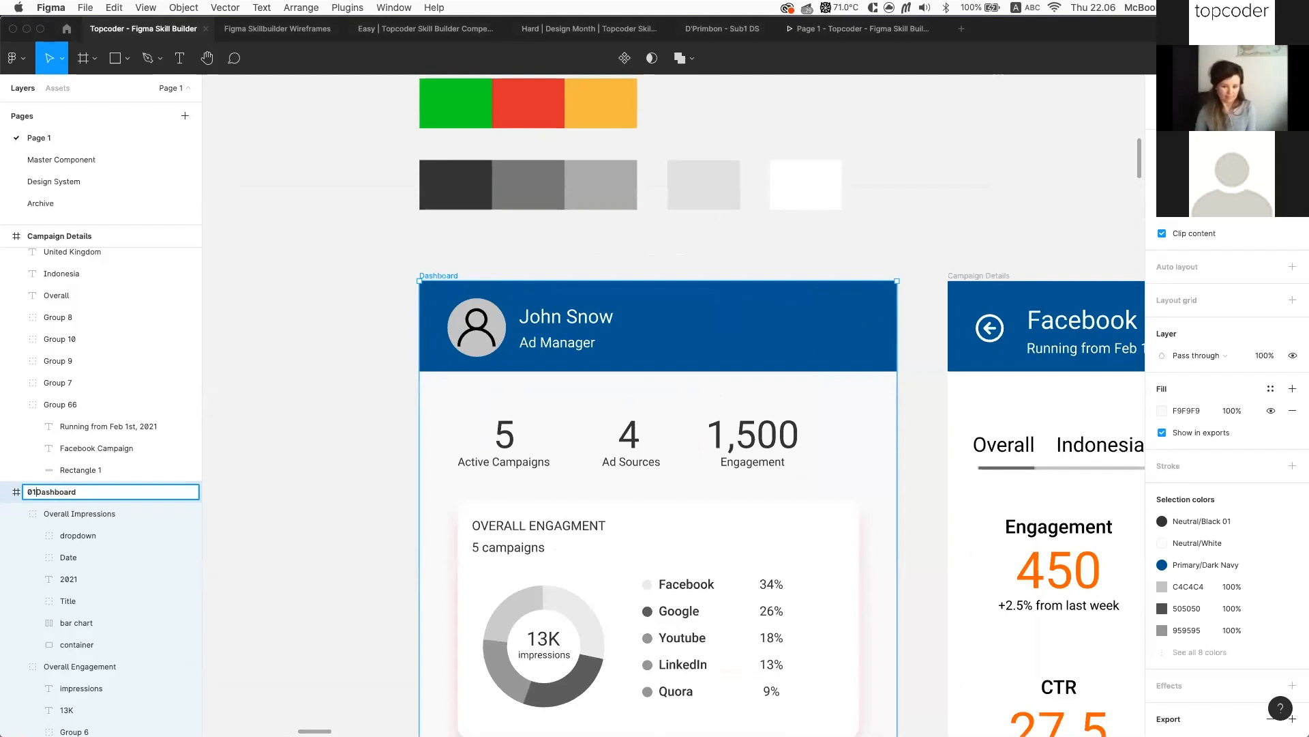
{"action": "type", "text": "_"}
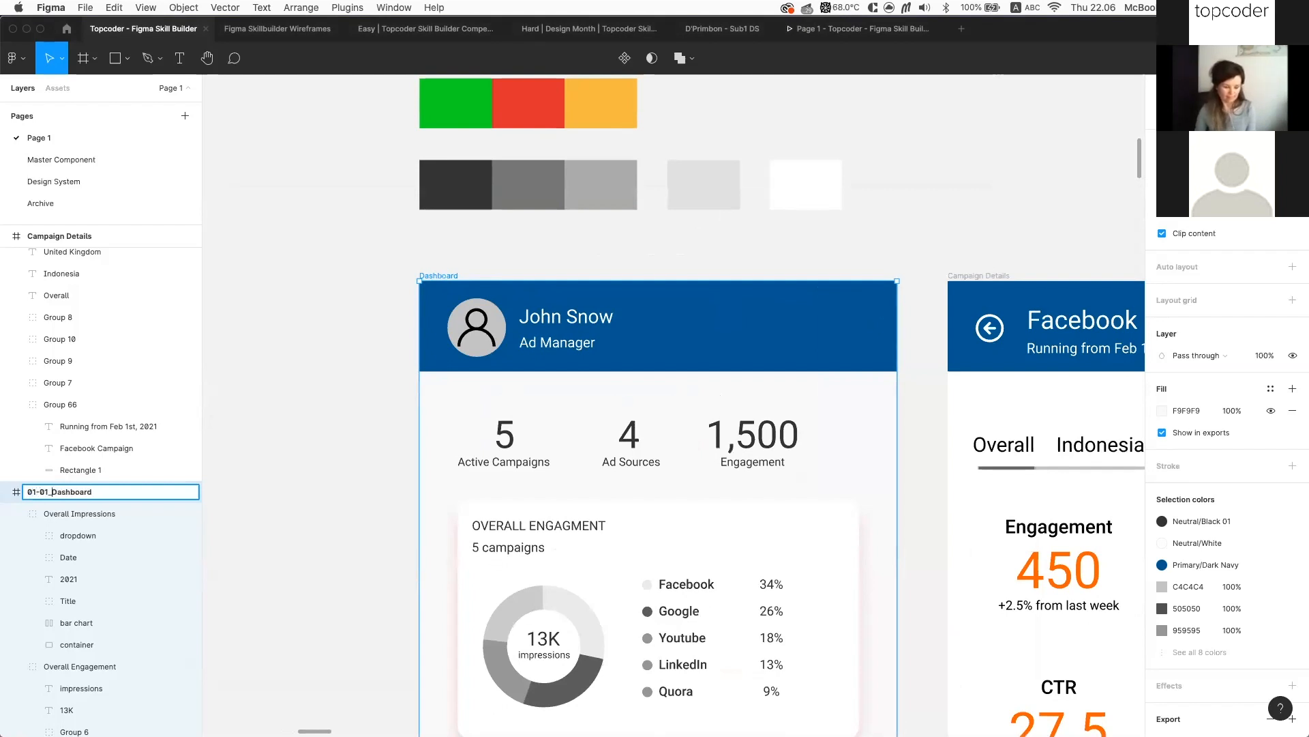
{"action": "left_click", "coordinate": [45, 491]}
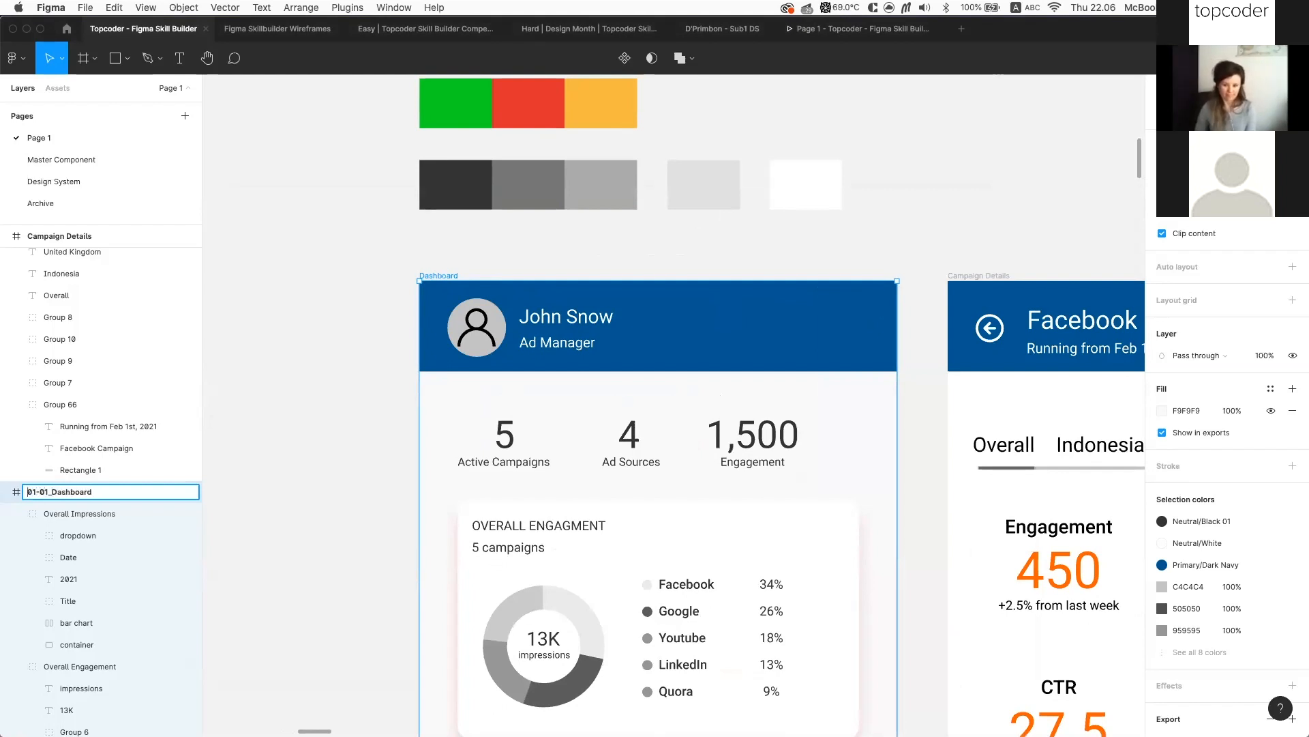
{"action": "key", "text": "Return"}
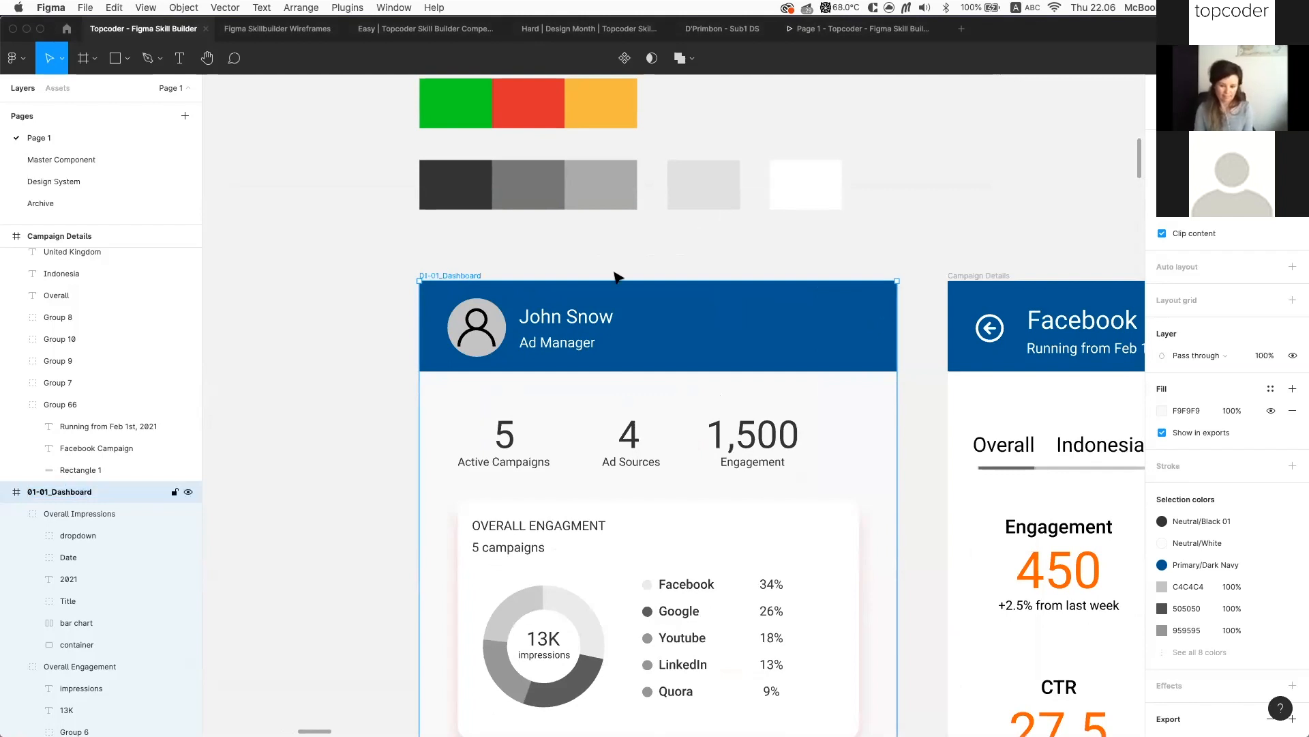
Start renaming the Campaign Details frame by pasting the copied name and editing its number
{"action": "left_click", "coordinate": [985, 280]}
{"action": "key", "text": "super+r"}
{"action": "type", "text": "01-01_Dashboard"}
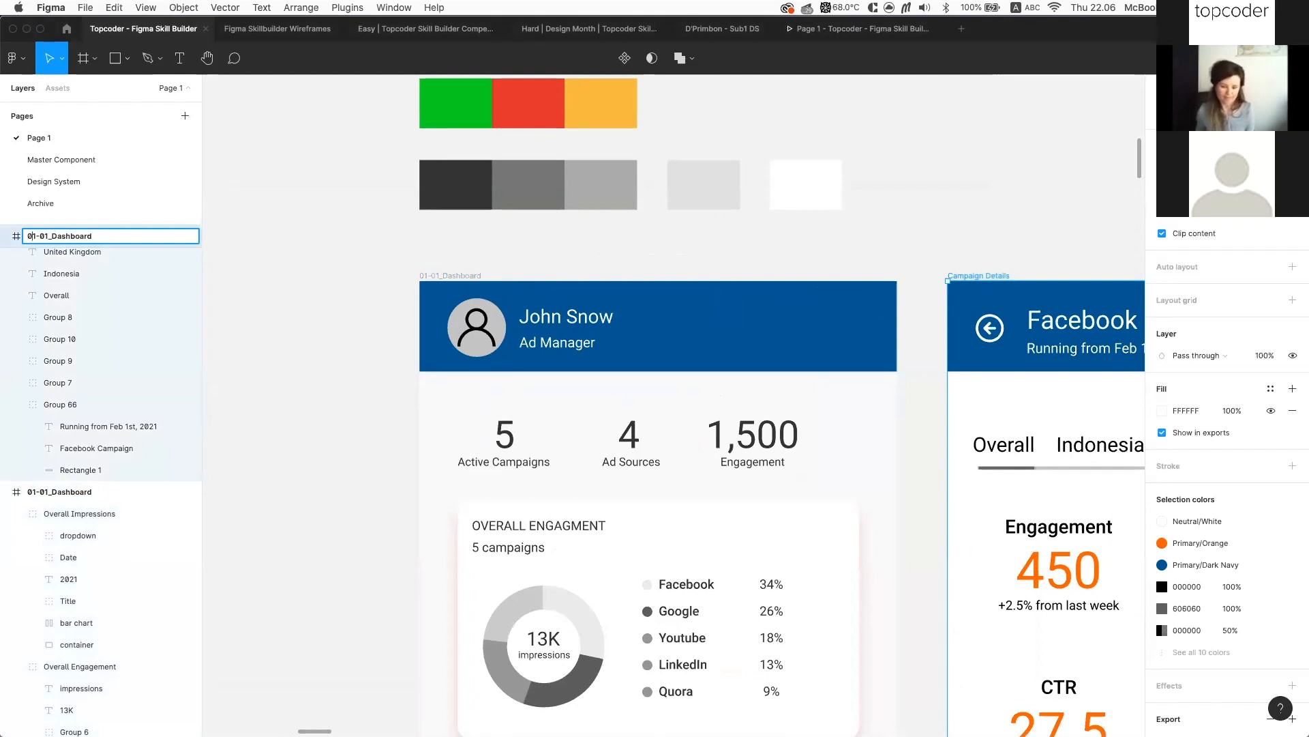
{"action": "left_click", "coordinate": [32, 236]}
{"action": "key", "text": "BackSpace"}
{"action": "type", "text": "2"}
{"action": "type", "text": " - Error"}
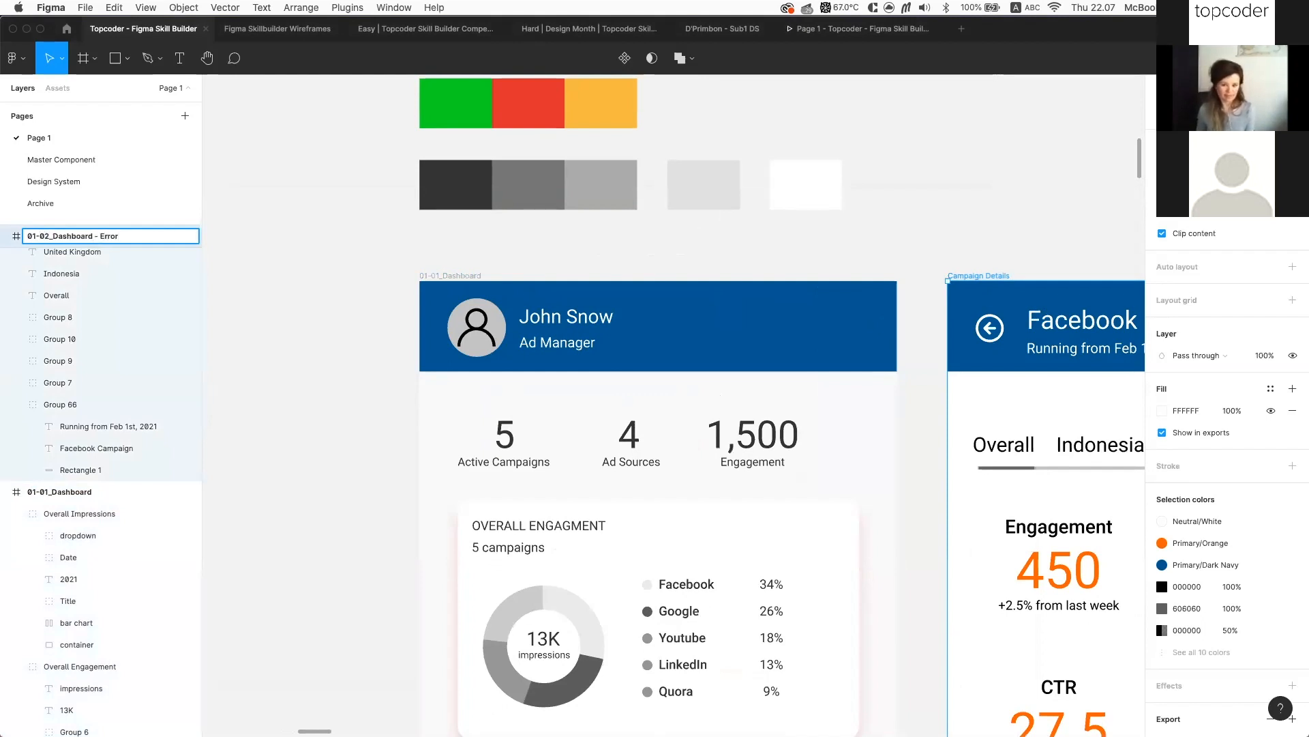
Correct the numbering and finish the name as 02-01_Detail Page
{"action": "scroll", "coordinate": [994, 240], "scroll_direction": "right", "scroll_amount": 5}
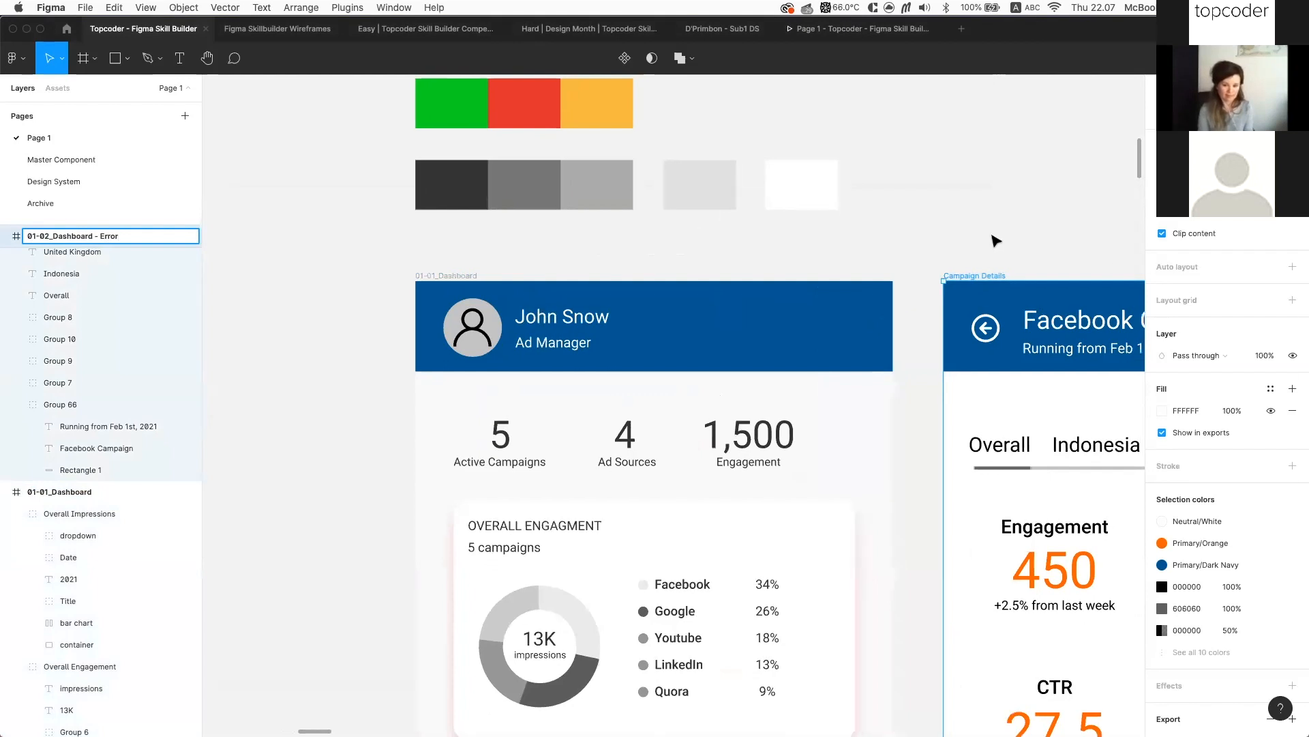
{"action": "key", "text": "Delete"}
{"action": "type", "text": "2"}
{"action": "key", "text": "Right"}
{"action": "key", "text": "Delete"}
{"action": "type", "text": "1"}
{"action": "key", "text": "Right"}
{"action": "key", "text": "shift+super+Right"}
{"action": "type", "text": "De"}
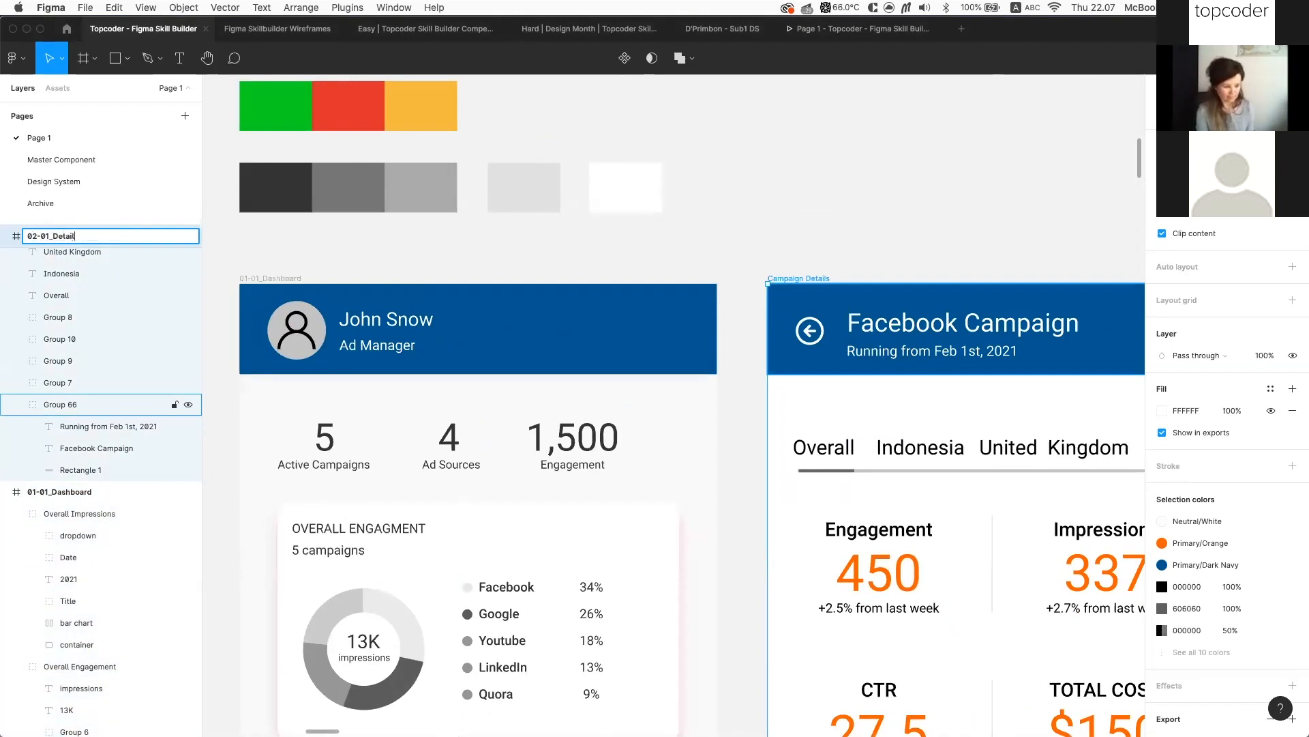
{"action": "type", "text": "tail Page"}
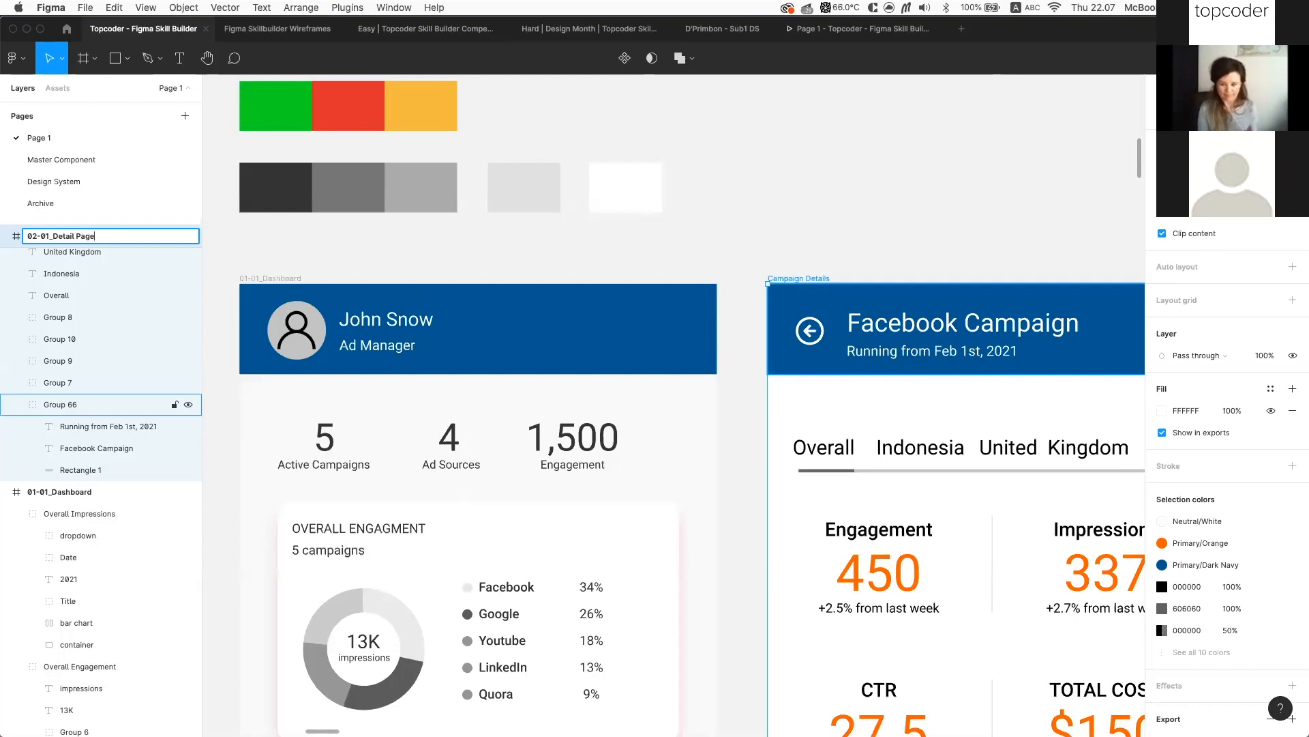
{"action": "key", "text": "Return"}
Export 01-01_Dashboard and 02-01_Detail Page as 2x PNGs into Submission, then switch to Finder
{"action": "left_click", "coordinate": [902, 260]}
{"action": "scroll", "coordinate": [903, 259], "scroll_direction": "down", "scroll_amount": 2}
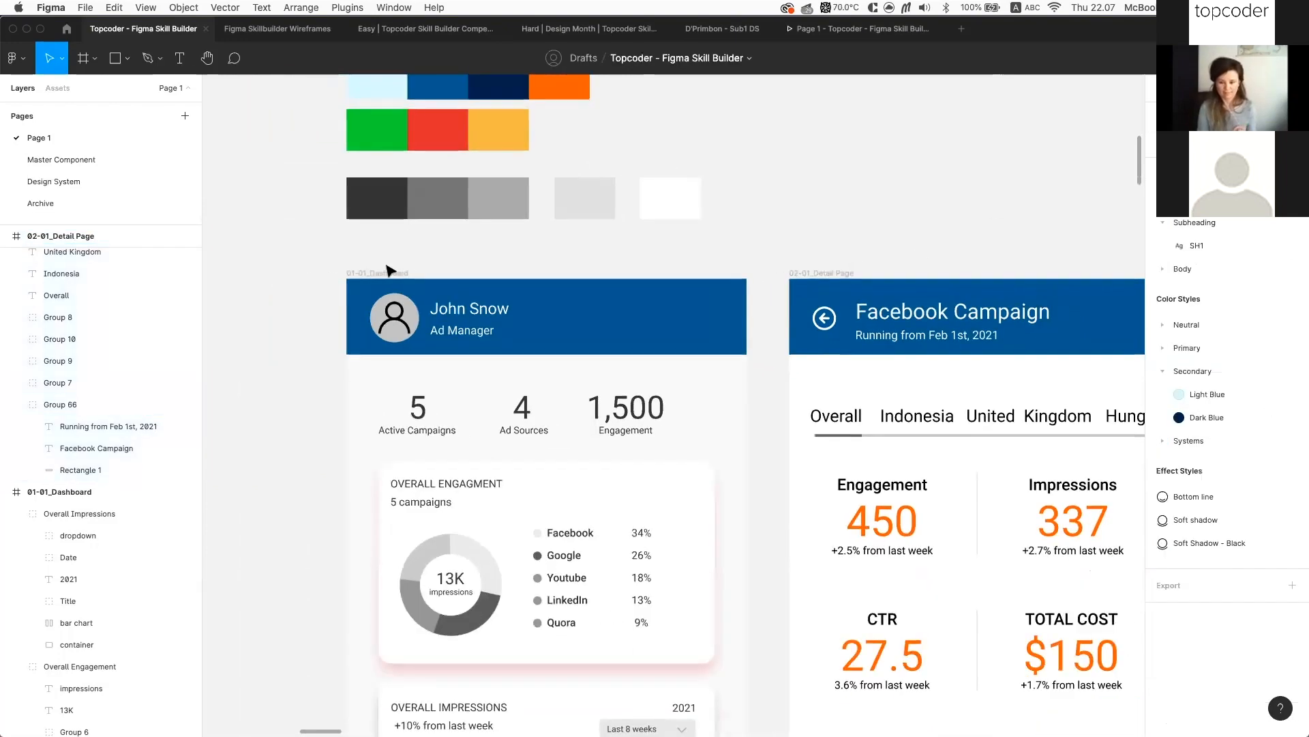
{"action": "left_click", "coordinate": [387, 272]}
{"action": "left_click", "coordinate": [825, 274], "text": "shift"}
{"action": "scroll", "coordinate": [1228, 614], "scroll_direction": "down", "scroll_amount": 3}
{"action": "left_click", "coordinate": [1234, 681]}
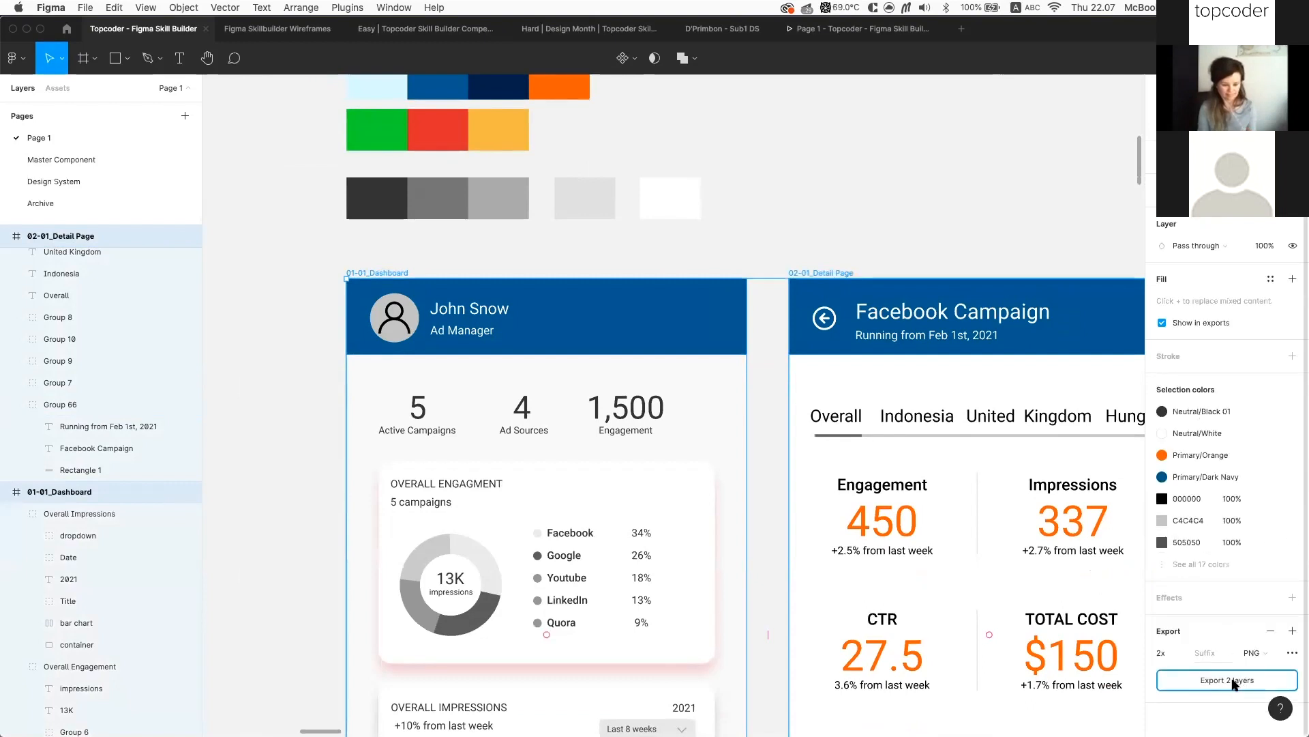
{"action": "left_click", "coordinate": [960, 362]}
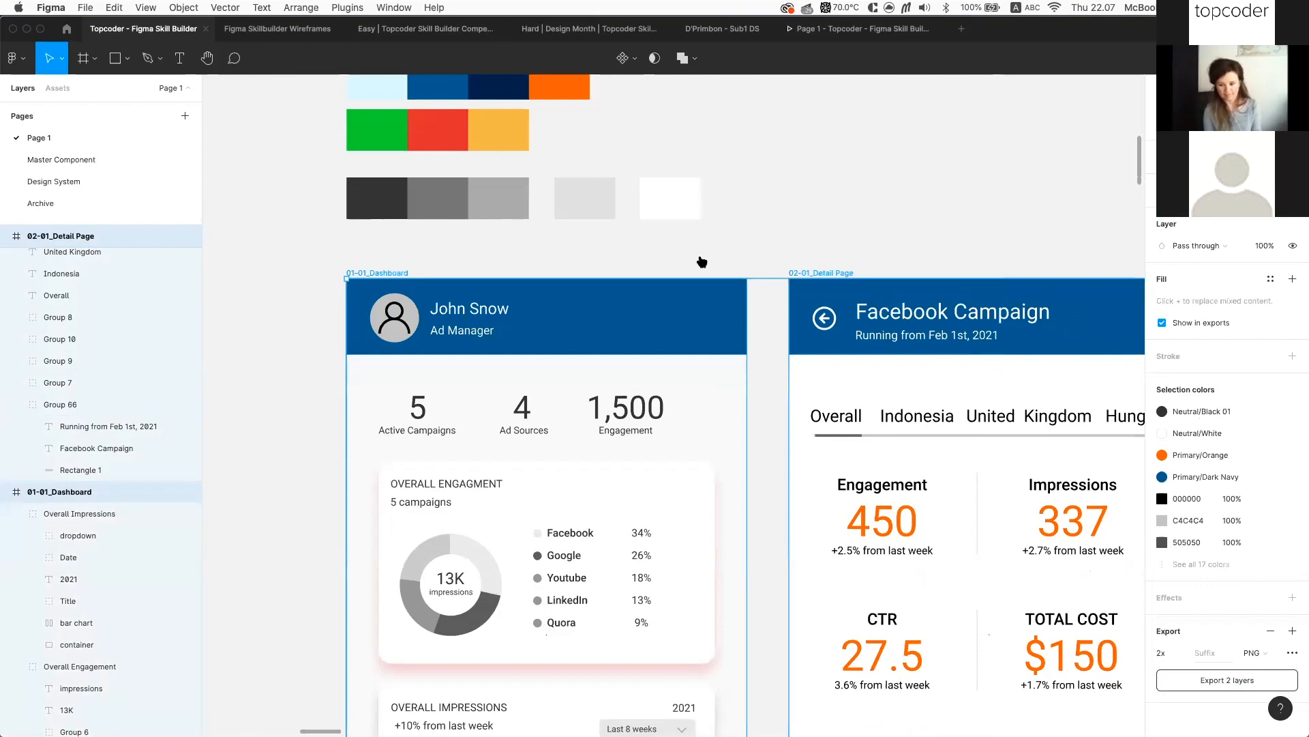
{"action": "key", "text": "super+Tab"}
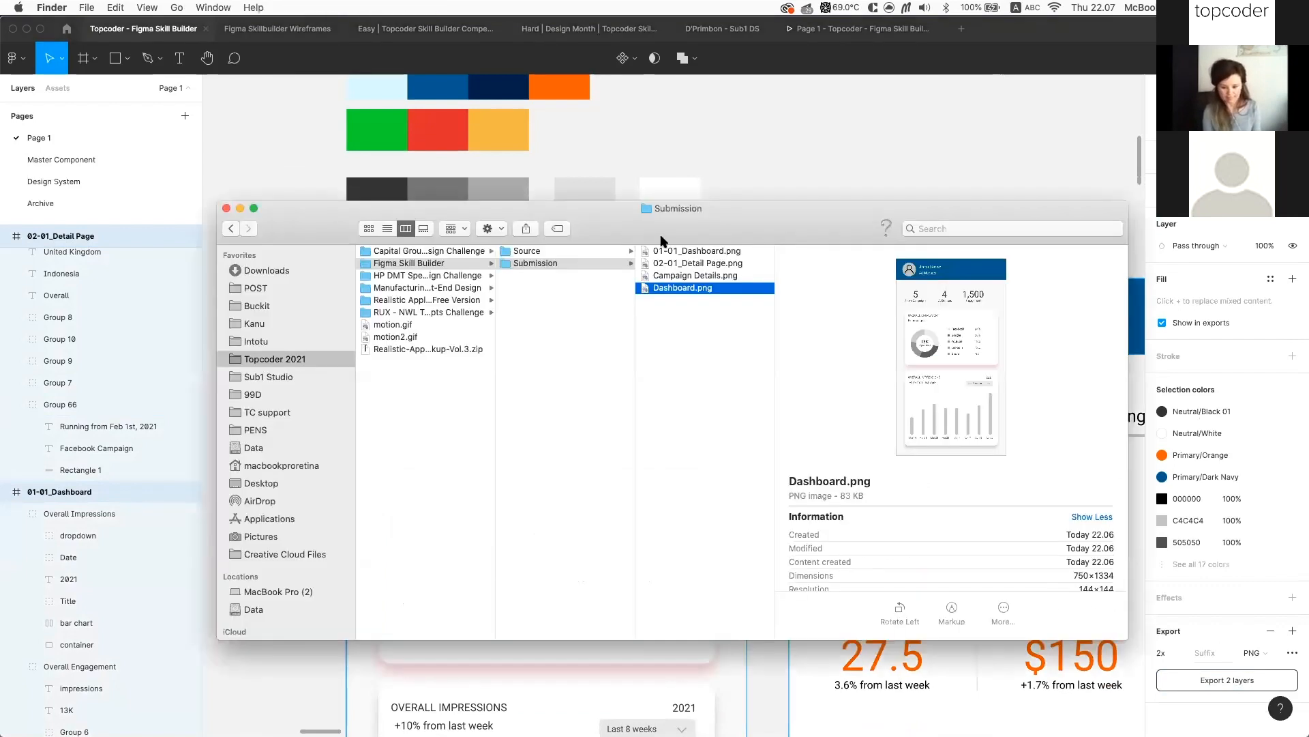
Preview the new 01-01_Dashboard.png and 02-01_Detail Page.png exports in Finder
{"action": "left_click", "coordinate": [702, 301]}
{"action": "left_click", "coordinate": [710, 261]}
{"action": "left_click", "coordinate": [709, 263]}
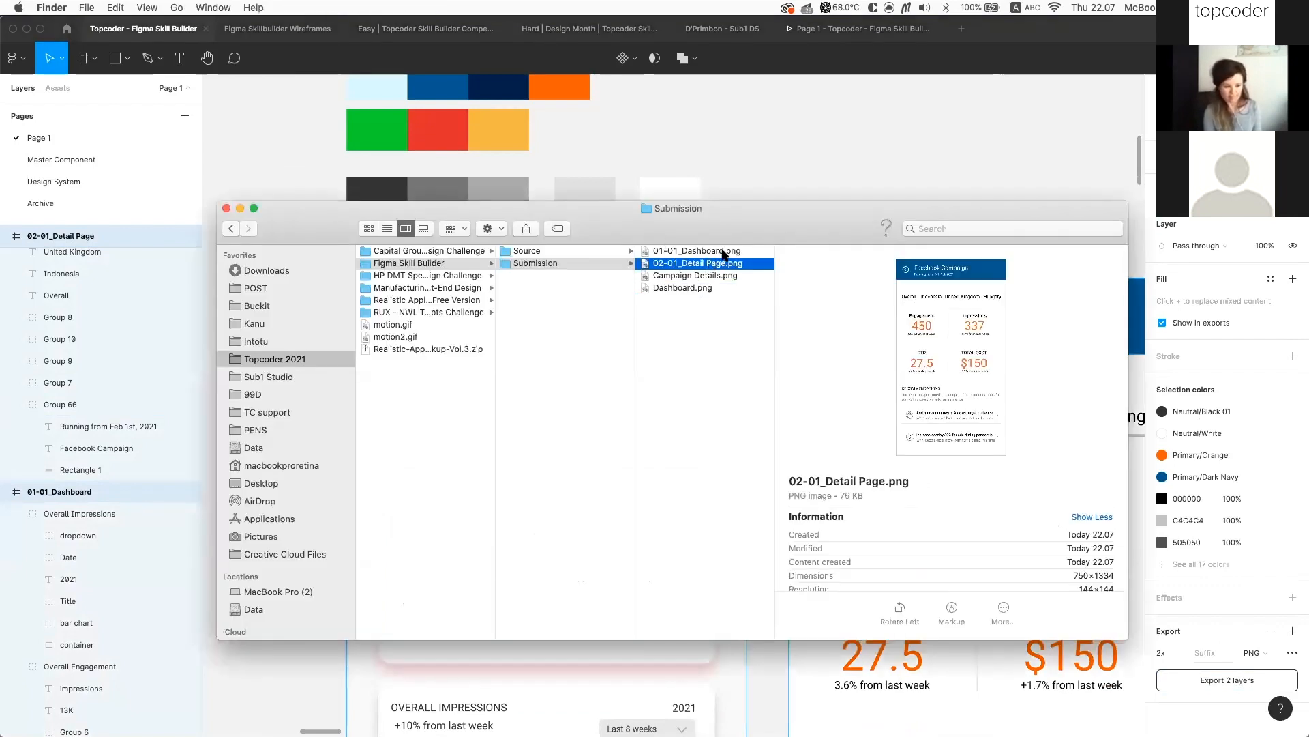
{"action": "left_click", "coordinate": [722, 252]}
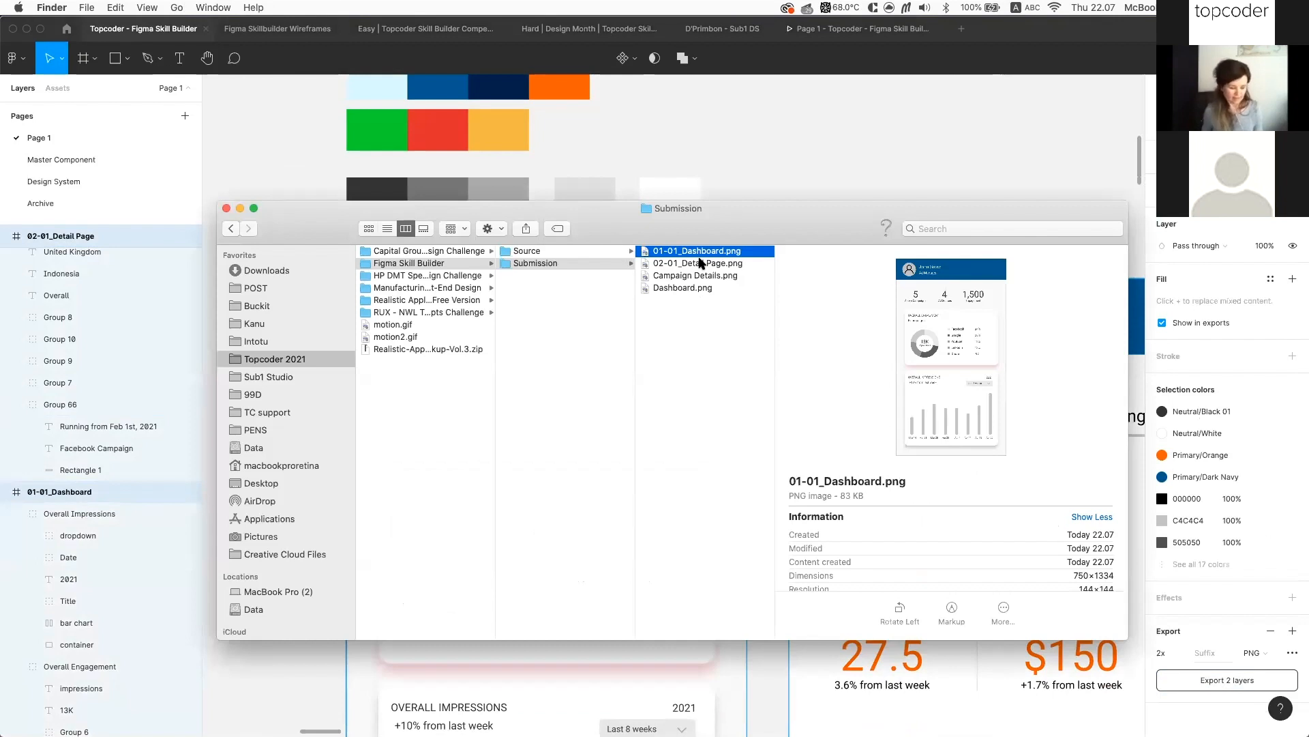
{"action": "left_click", "coordinate": [707, 264]}
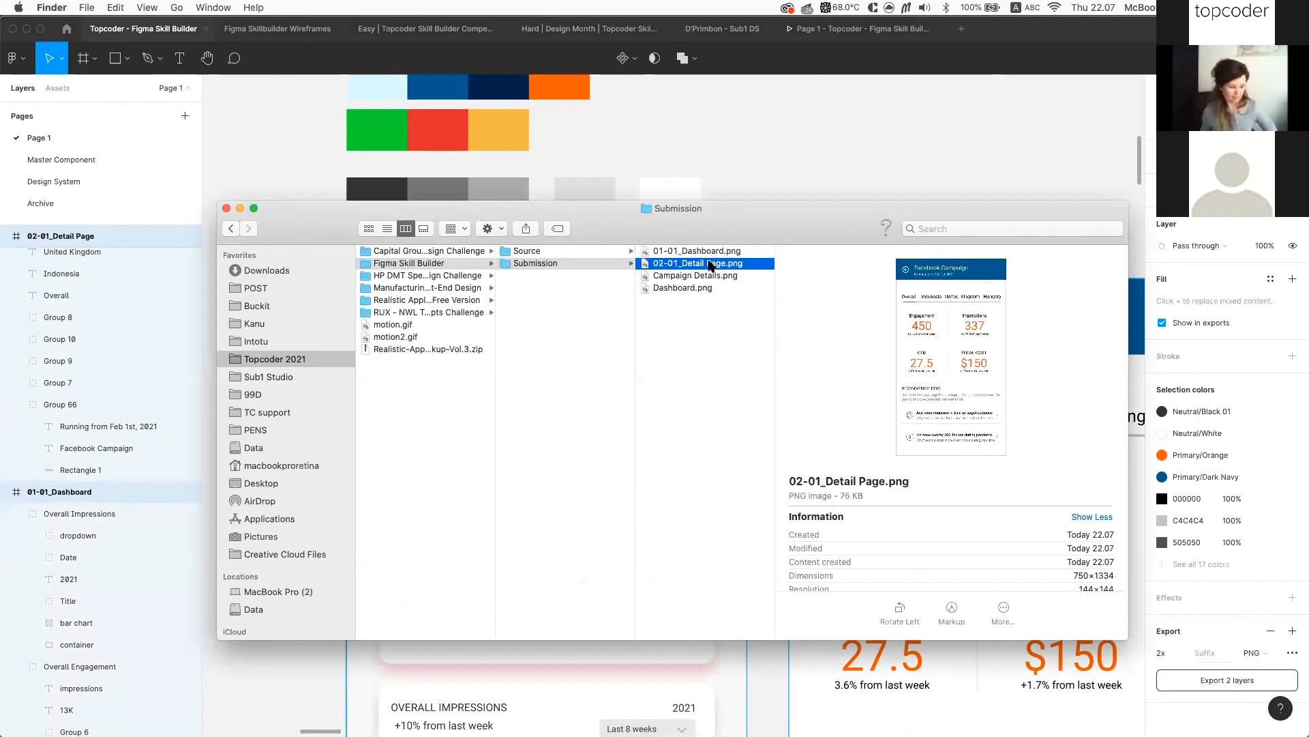
{"action": "key", "text": "Left"}
Delete 01-01_Dashboard.png and 02-01_Detail Page.png, leaving Dashboard.png selected
{"action": "left_click", "coordinate": [733, 252]}
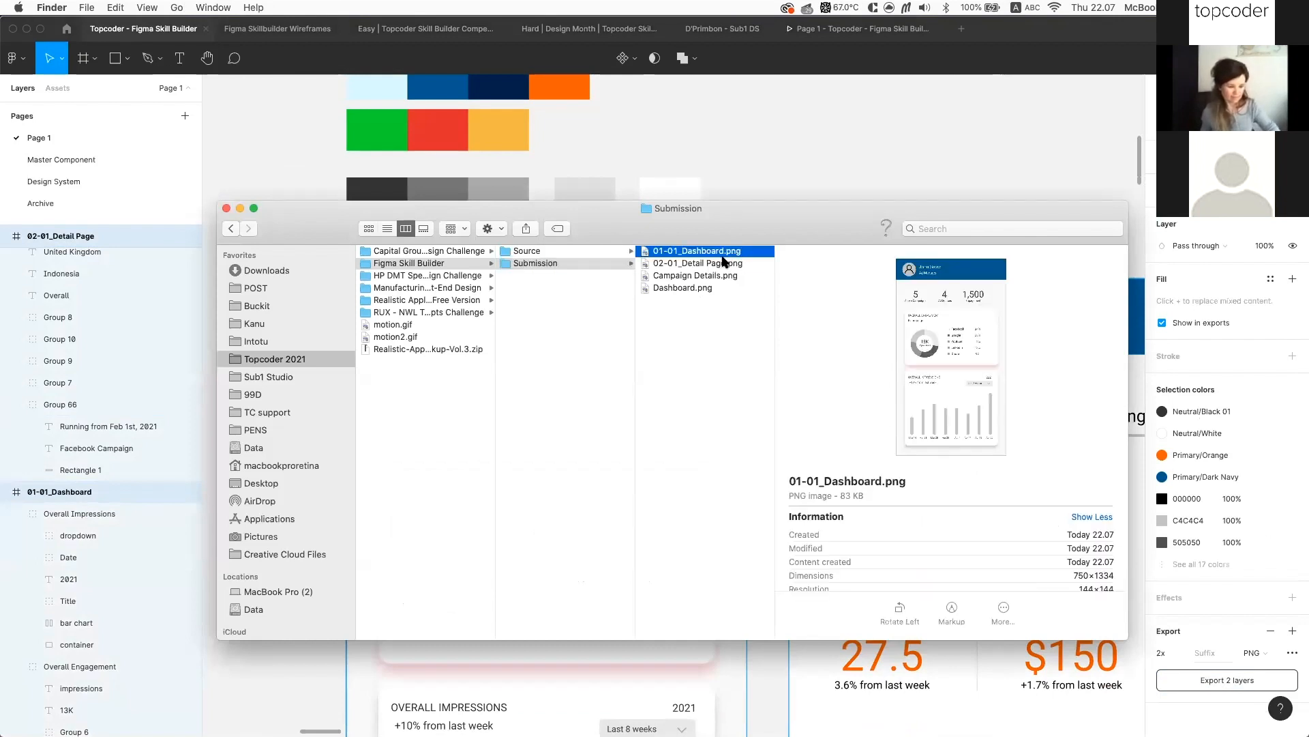
{"action": "left_click", "coordinate": [724, 263], "text": "shift"}
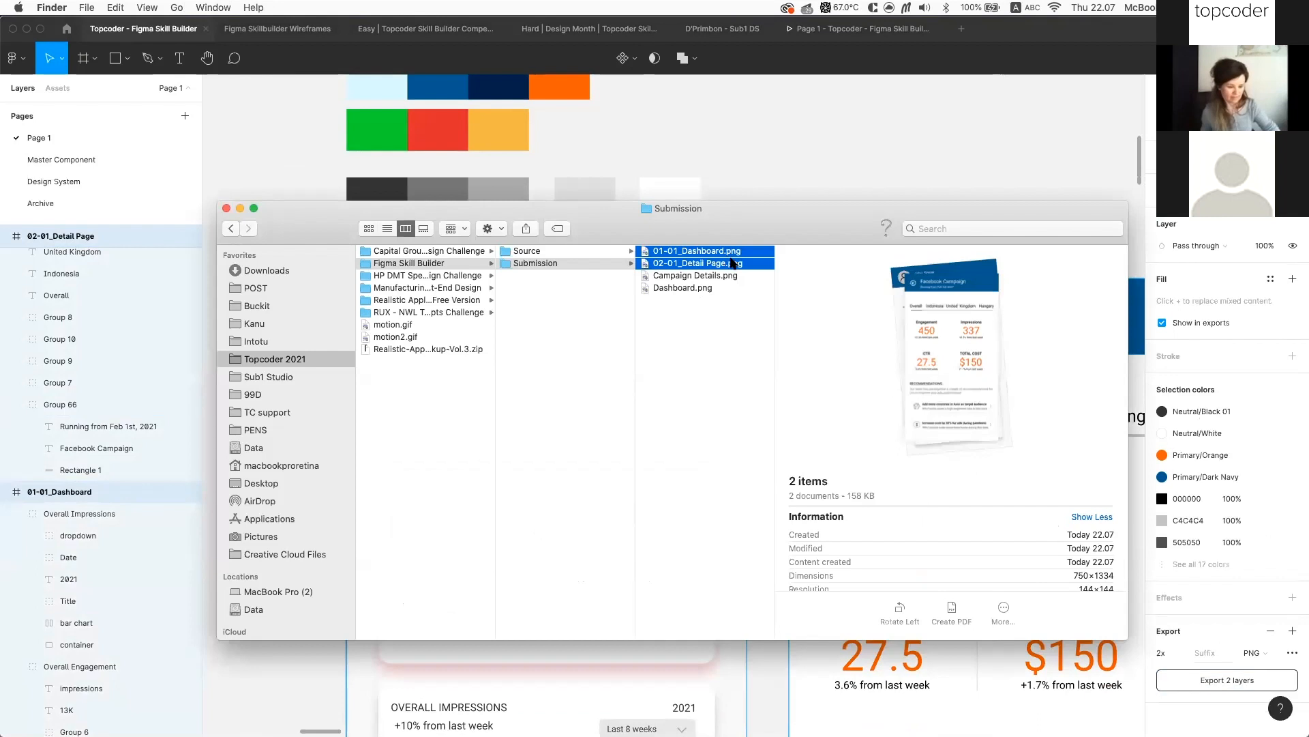
{"action": "key", "text": "super+BackSpace"}
{"action": "key", "text": "Left"}
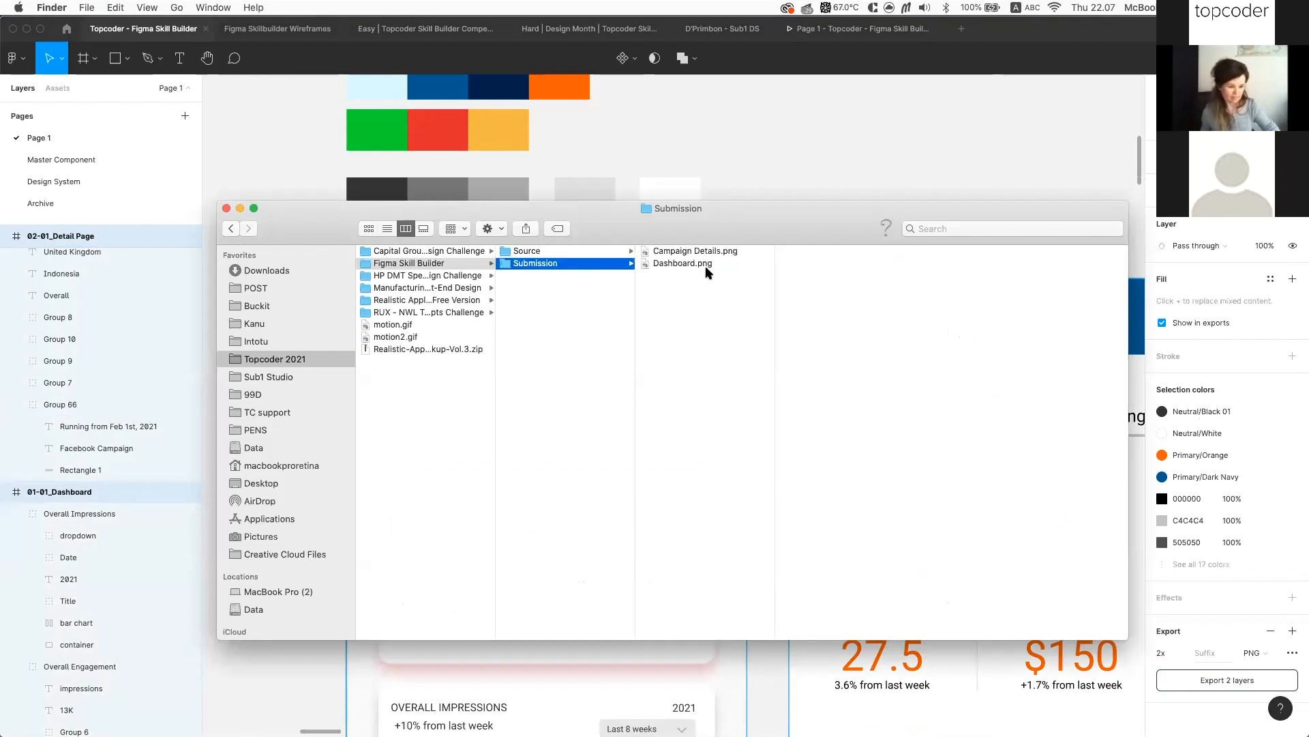
{"action": "left_click", "coordinate": [709, 265]}
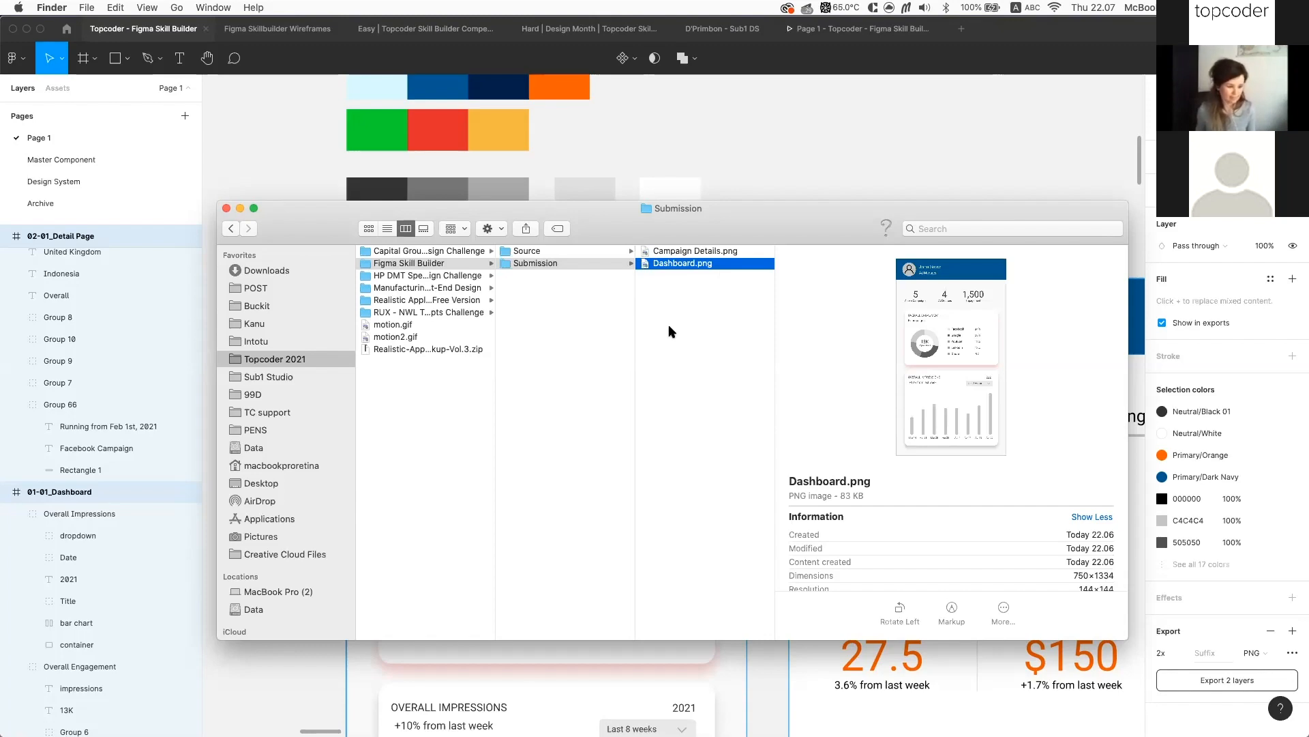
Bring Figma forward and pan to the Easy Challenge frame beside both renamed mockups
{"action": "left_click", "coordinate": [797, 183]}
{"action": "scroll", "coordinate": [797, 184], "scroll_direction": "down", "scroll_amount": 5}
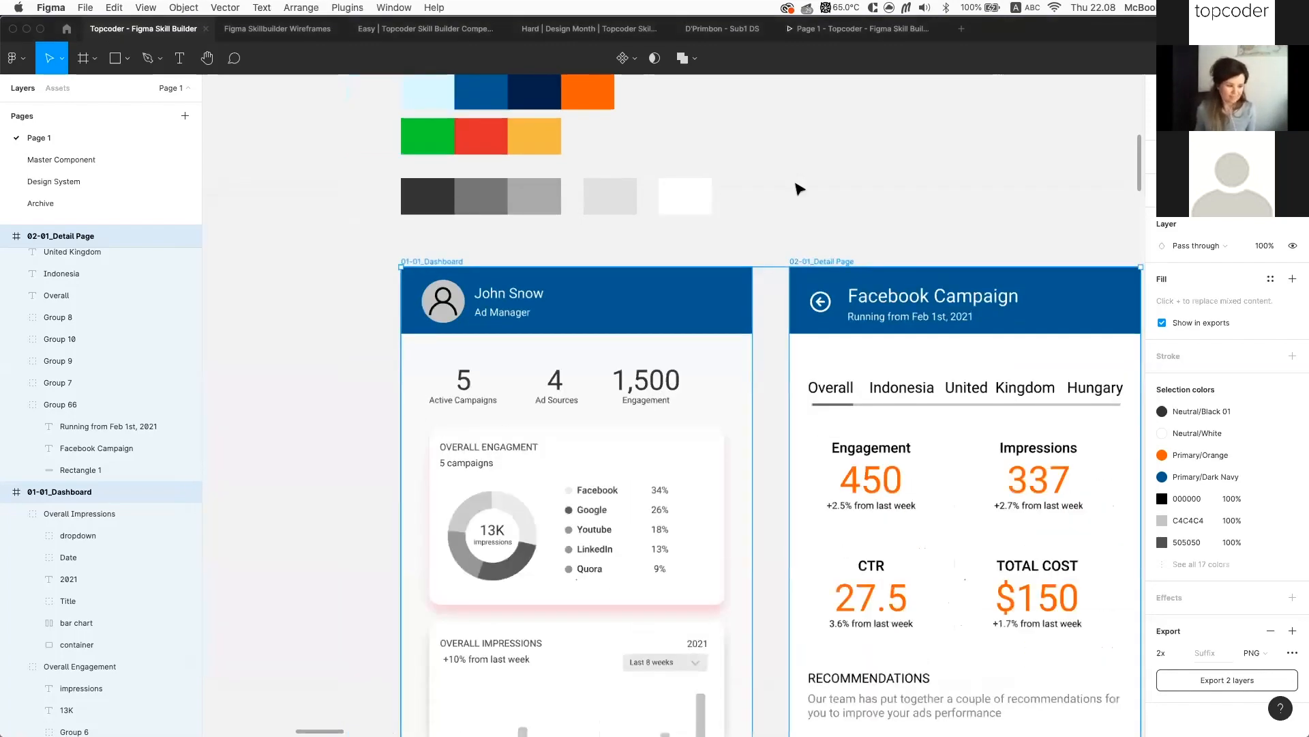
{"action": "scroll", "coordinate": [853, 189], "scroll_direction": "right", "scroll_amount": 1}
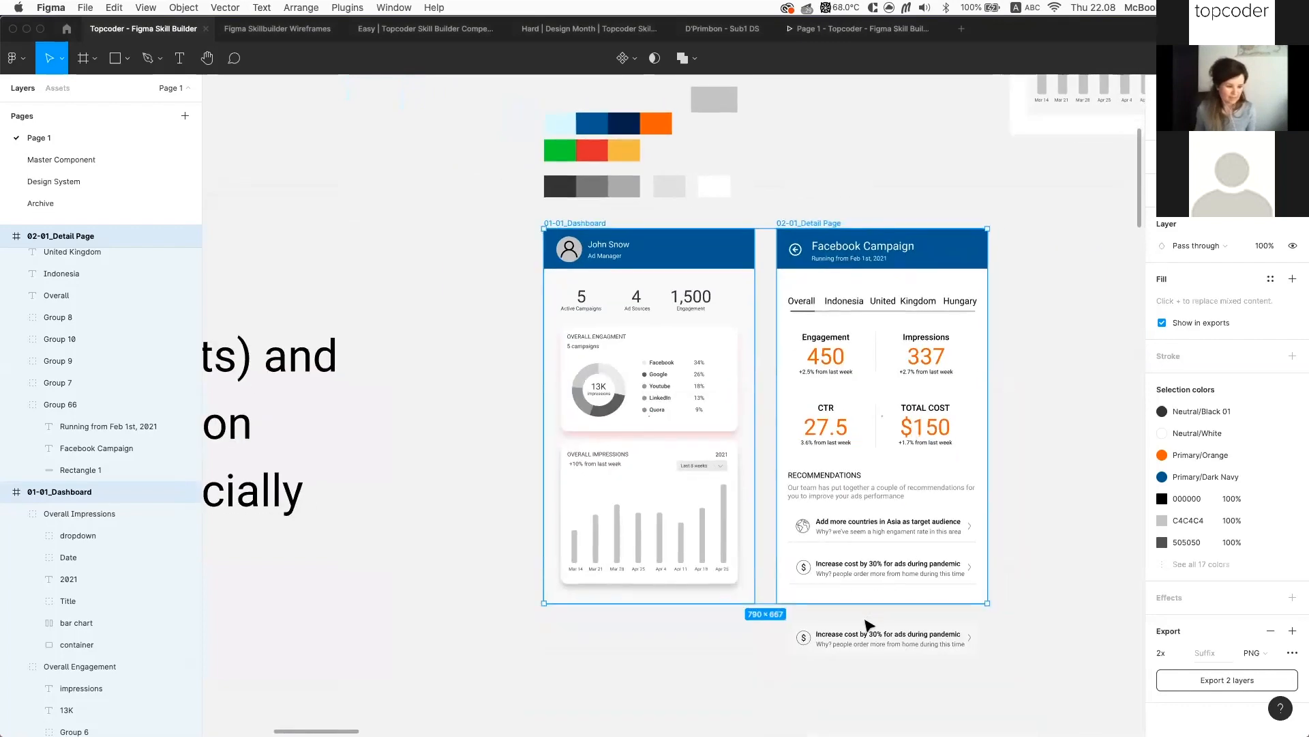
{"action": "left_click", "coordinate": [863, 637]}
{"action": "scroll", "coordinate": [858, 631], "scroll_direction": "right", "scroll_amount": 1}
{"action": "scroll", "coordinate": [845, 628], "scroll_direction": "down", "scroll_amount": 5}
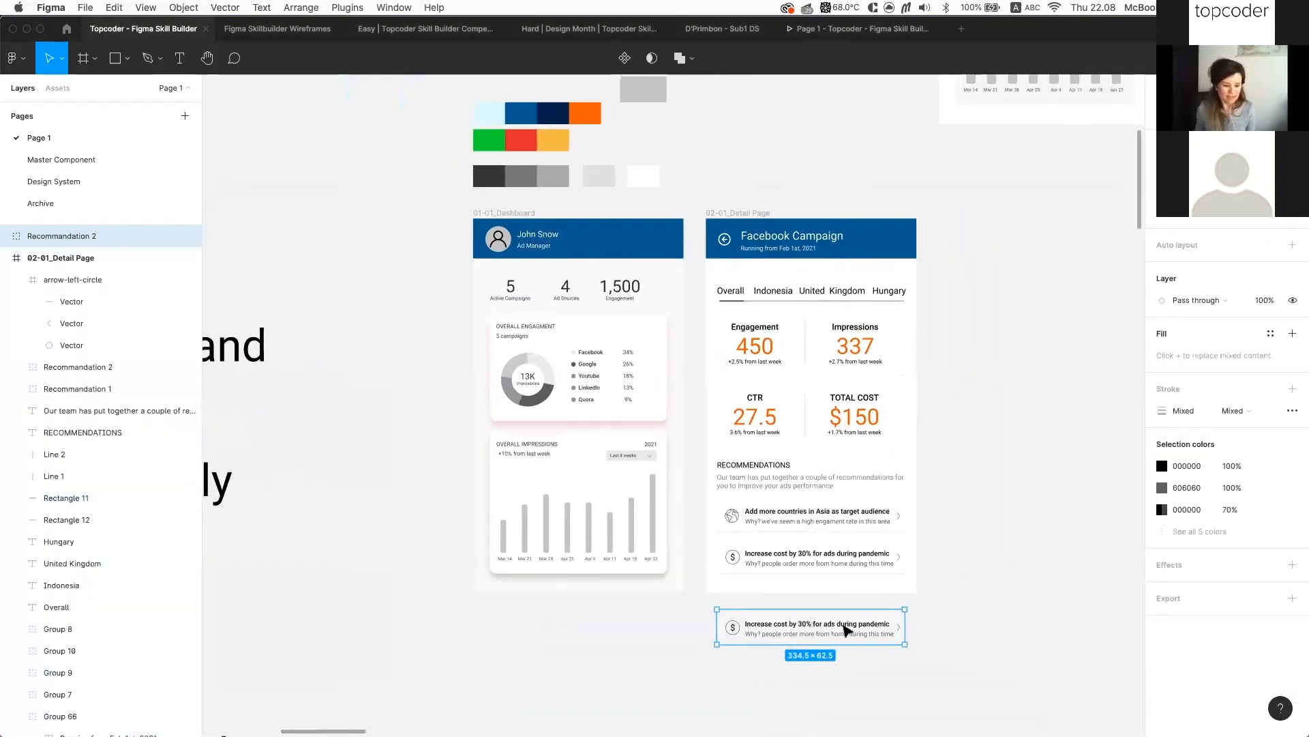
{"action": "scroll", "coordinate": [846, 629], "scroll_direction": "down", "scroll_amount": 3}
{"action": "scroll", "coordinate": [845, 628], "scroll_direction": "right", "scroll_amount": 1}
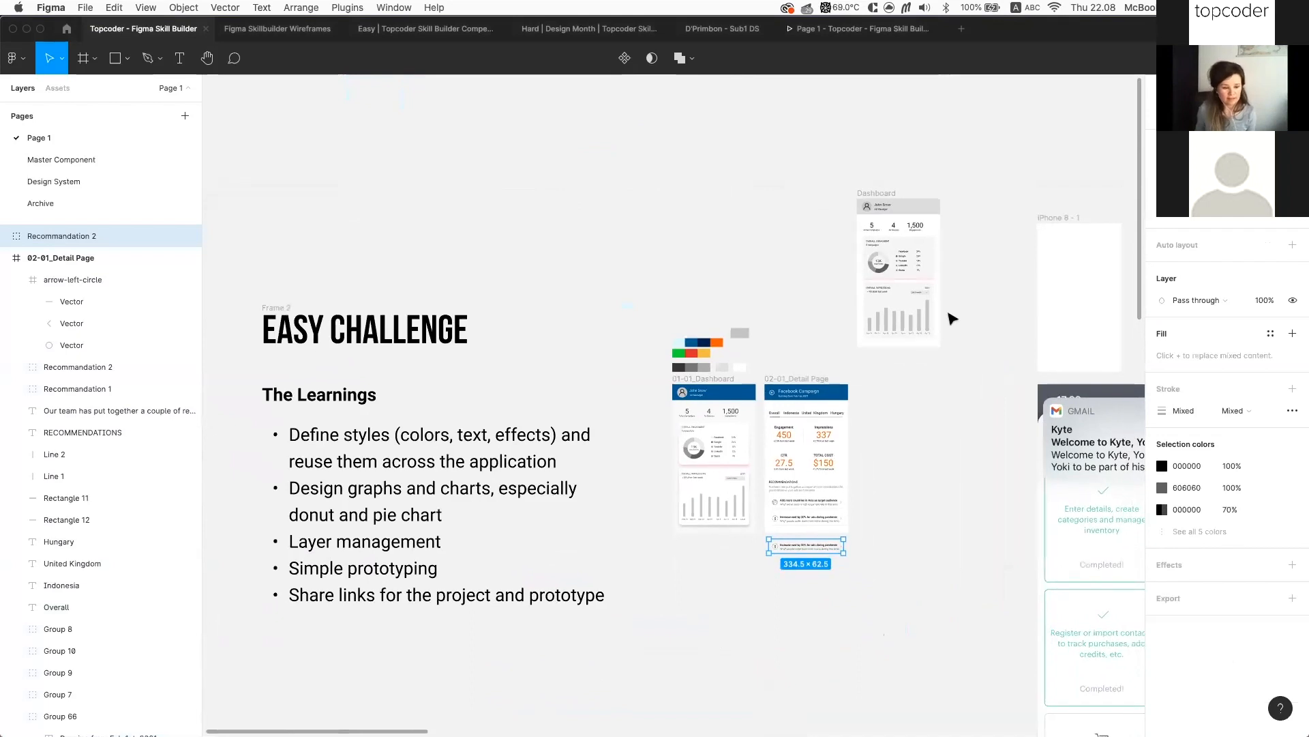
{"action": "left_click", "coordinate": [967, 301]}
{"action": "scroll", "coordinate": [967, 301], "scroll_direction": "right", "scroll_amount": 2}
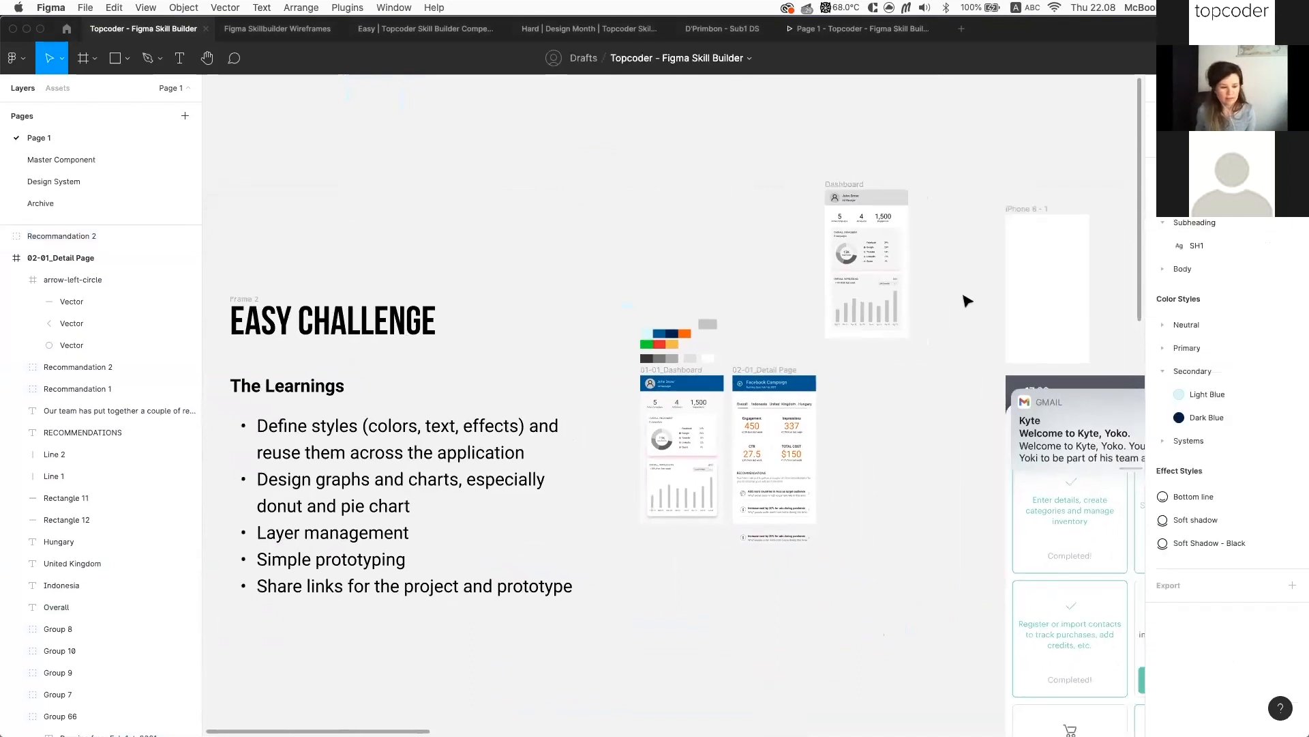
{"action": "scroll", "coordinate": [968, 301], "scroll_direction": "down", "scroll_amount": 1}
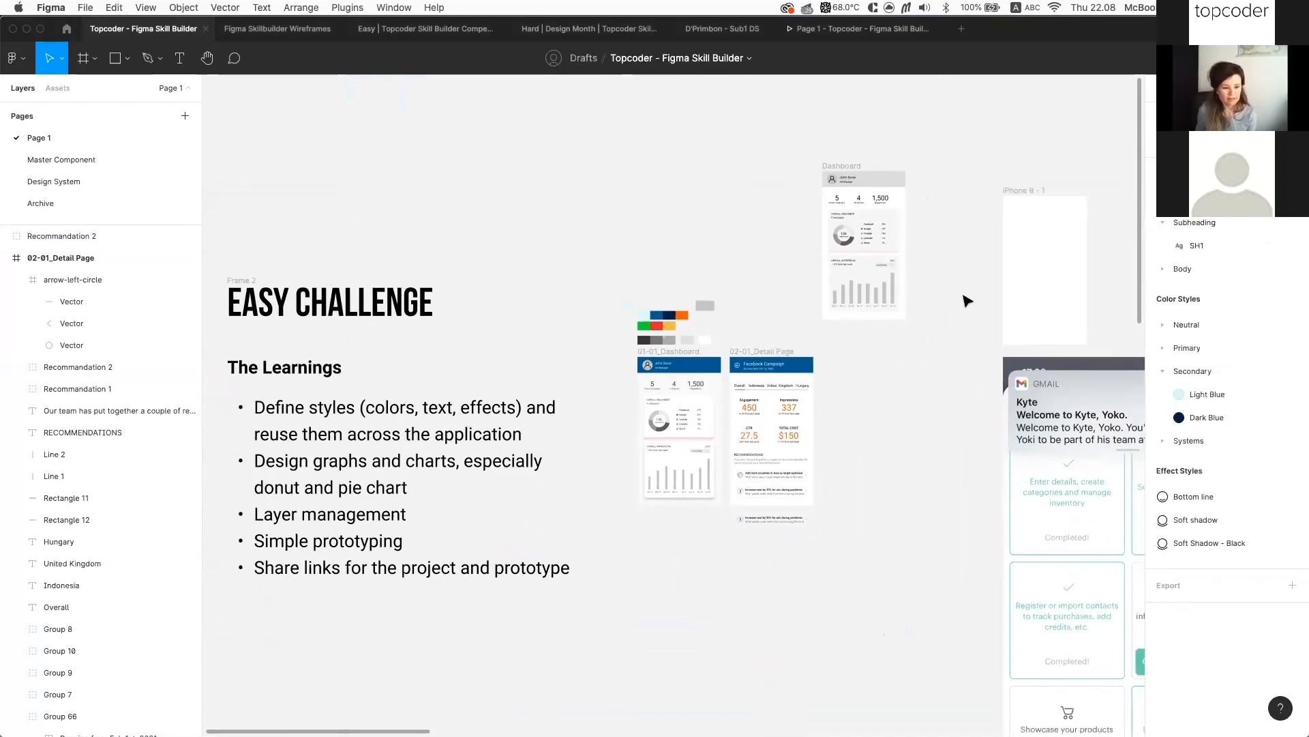
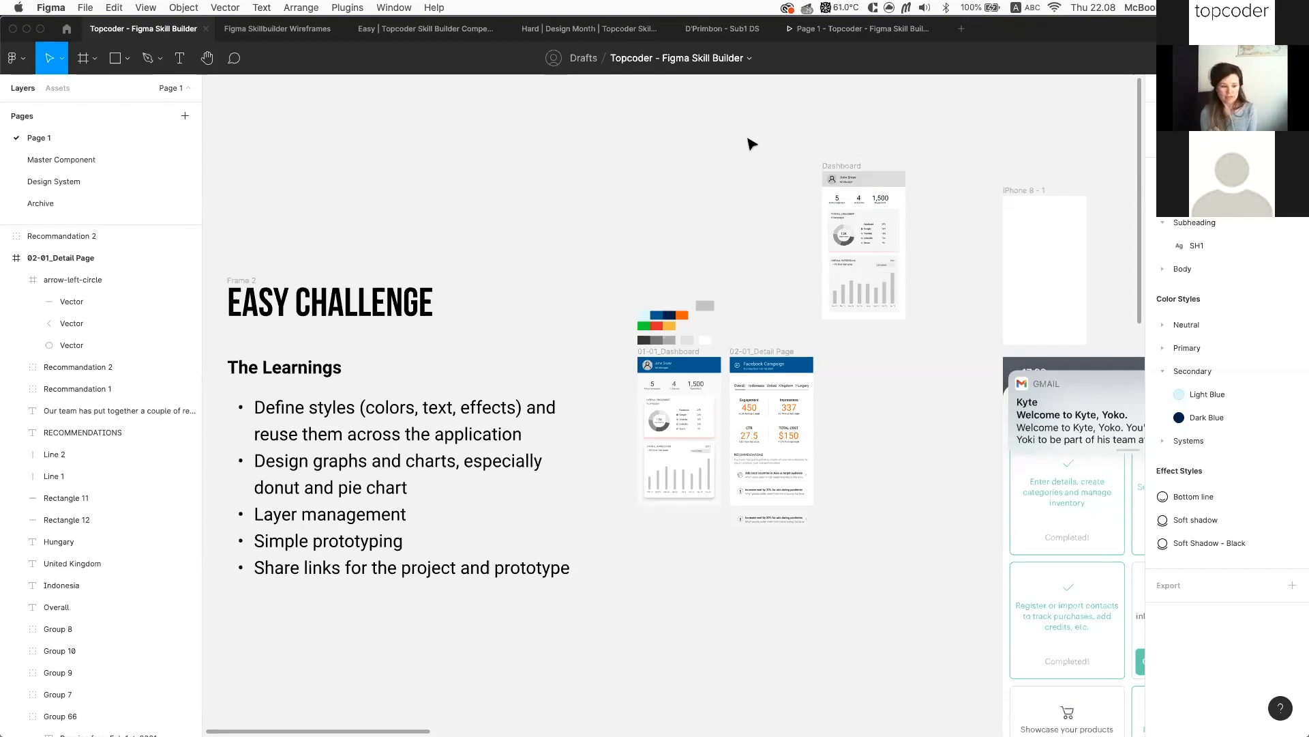
Delete the Gmail screenshot and the empty iPhone 8 - 1 frame from the canvas
{"action": "scroll", "coordinate": [751, 144], "scroll_direction": "down", "scroll_amount": 3}
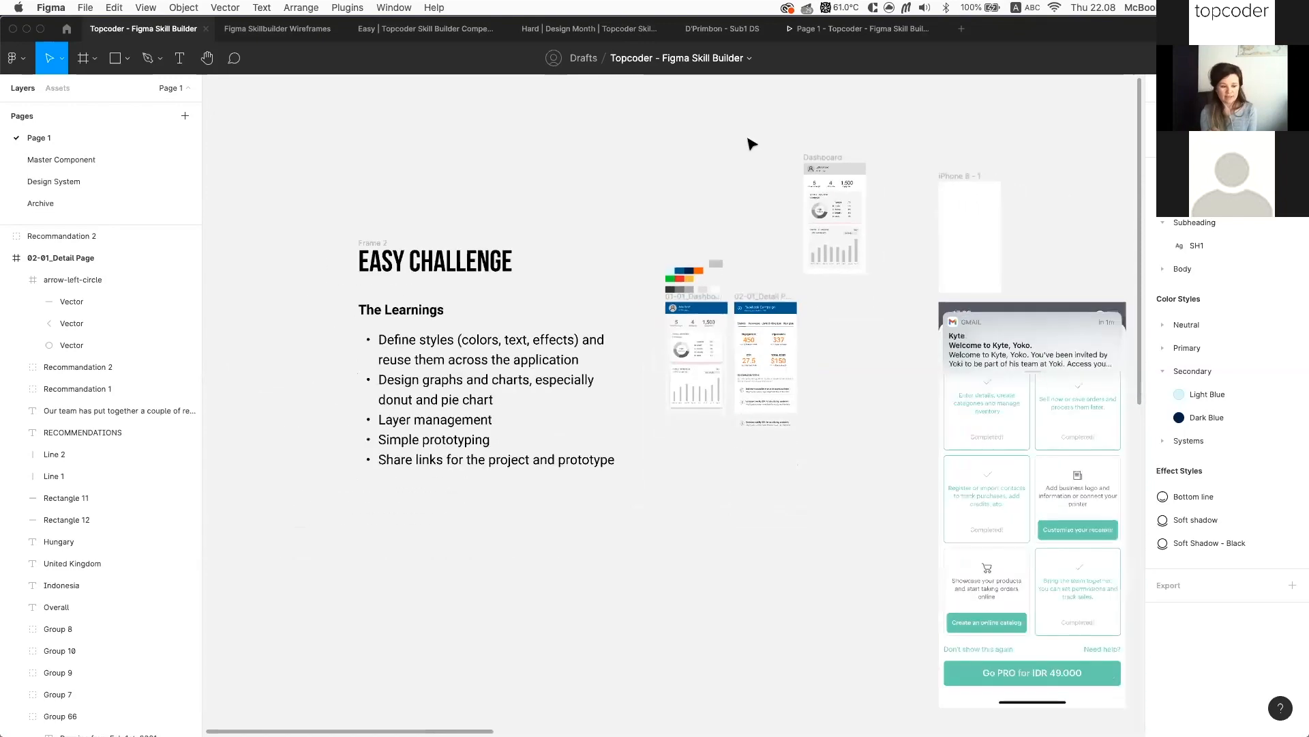
{"action": "scroll", "coordinate": [825, 269], "scroll_direction": "right", "scroll_amount": 3}
{"action": "scroll", "coordinate": [824, 269], "scroll_direction": "up", "scroll_amount": 1}
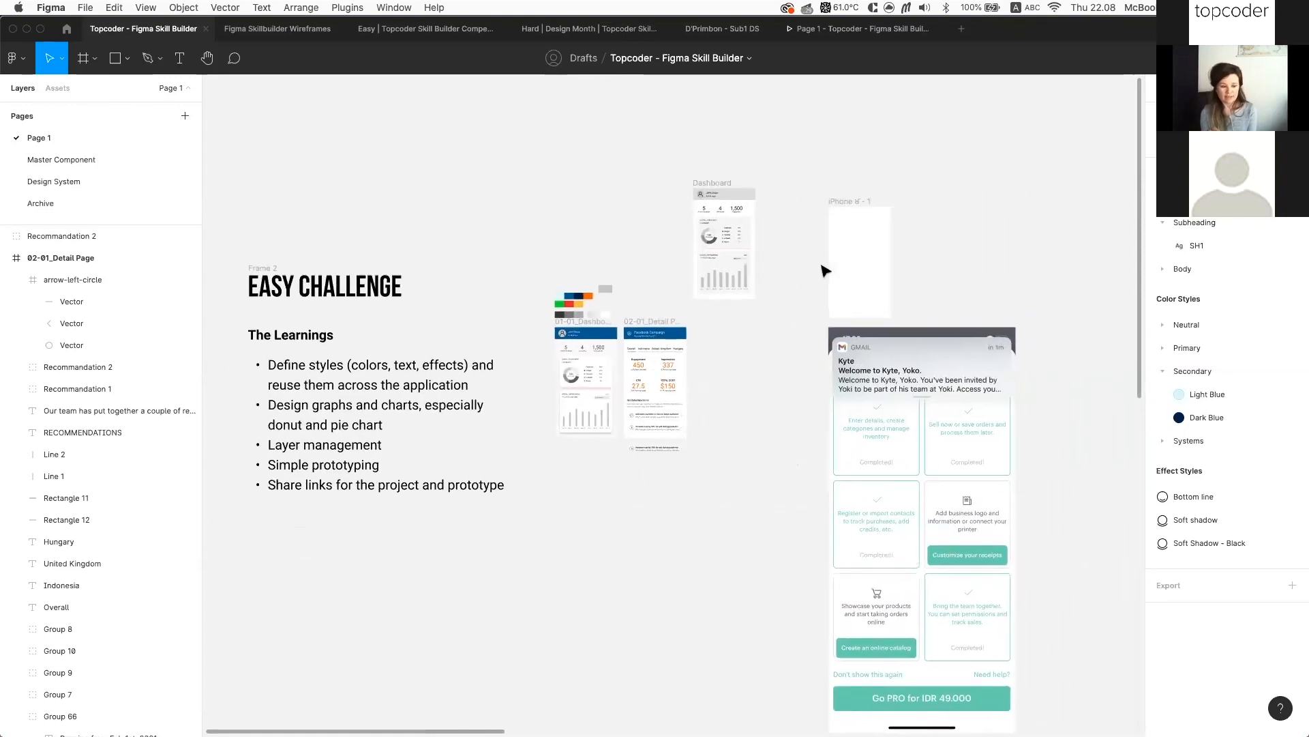
{"action": "left_click", "coordinate": [926, 423]}
{"action": "key", "text": "Delete"}
{"action": "scroll", "coordinate": [953, 149], "scroll_direction": "up", "scroll_amount": 5}
{"action": "left_click", "coordinate": [952, 149]}
{"action": "key", "text": "Delete"}
Switch to Finder and preview Campaign Details.png in the Submission folder
{"action": "scroll", "coordinate": [953, 148], "scroll_direction": "left", "scroll_amount": 2}
{"action": "scroll", "coordinate": [953, 149], "scroll_direction": "down", "scroll_amount": 1}
{"action": "scroll", "coordinate": [953, 149], "scroll_direction": "down", "scroll_amount": 3}
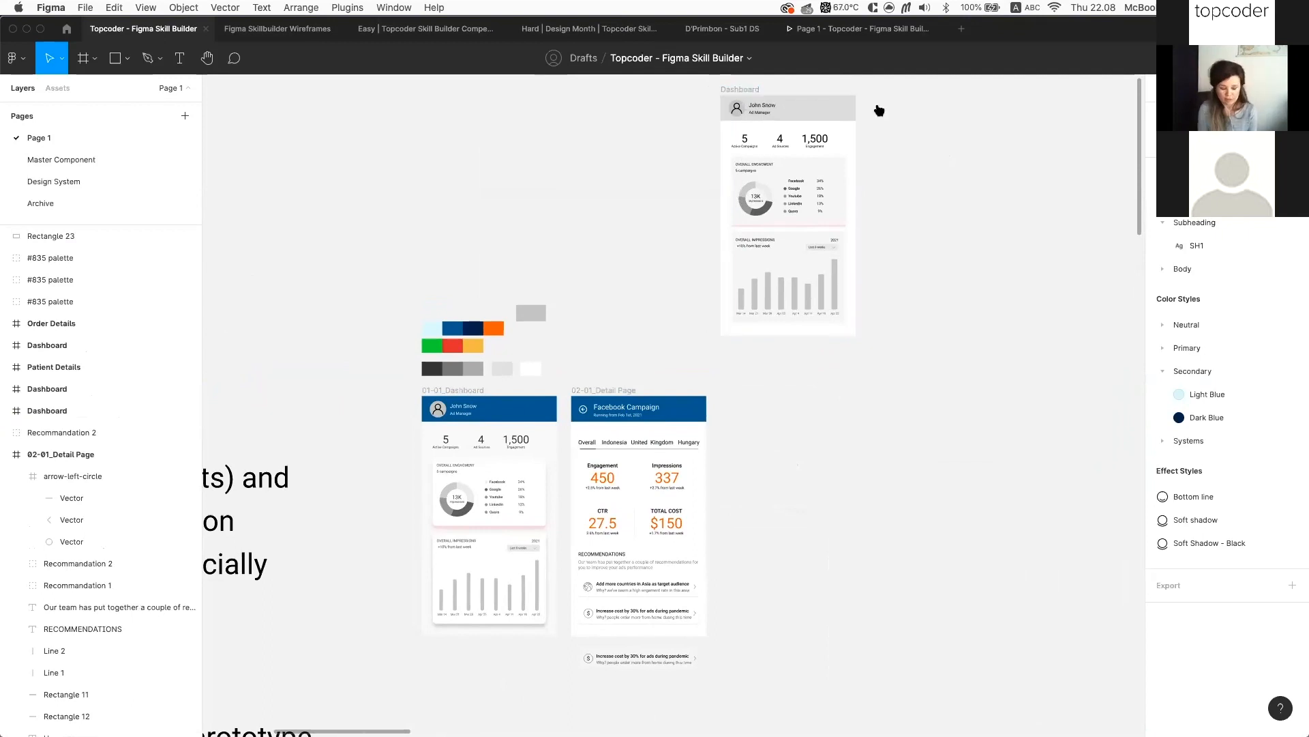
{"action": "key", "text": "super+Tab"}
{"action": "left_click", "coordinate": [711, 253]}
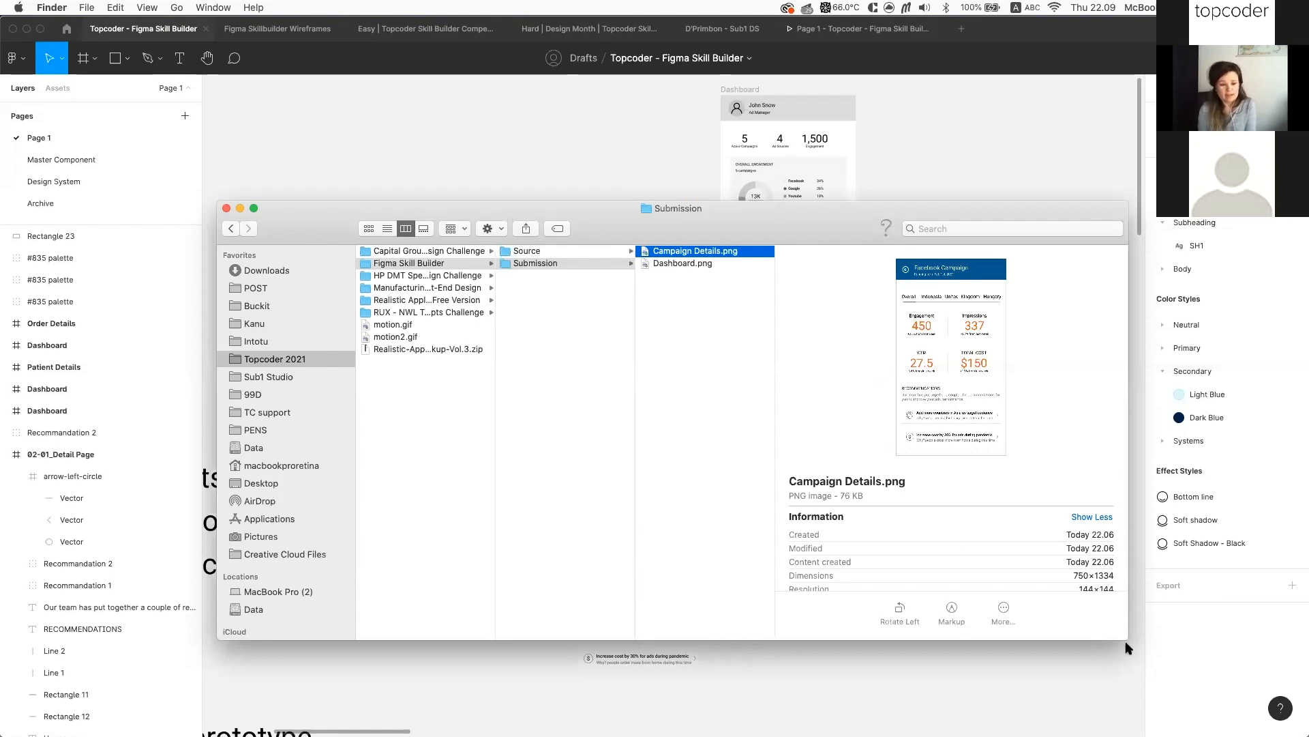
Compress the Submission and Source folders into Submission.zip and Source.zip, closing the extra window
{"action": "left_click_drag", "start_coordinate": [1129, 640], "coordinate": [1251, 736]}
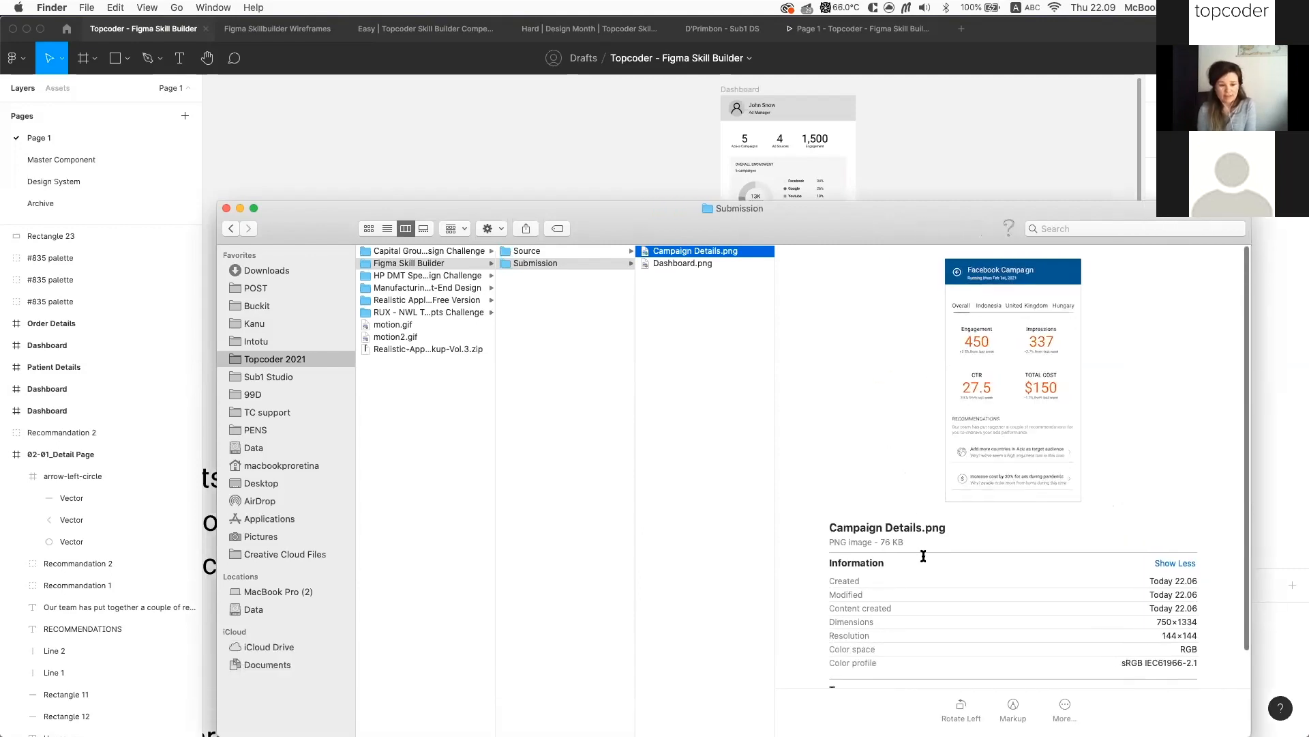
{"action": "left_click", "coordinate": [590, 266]}
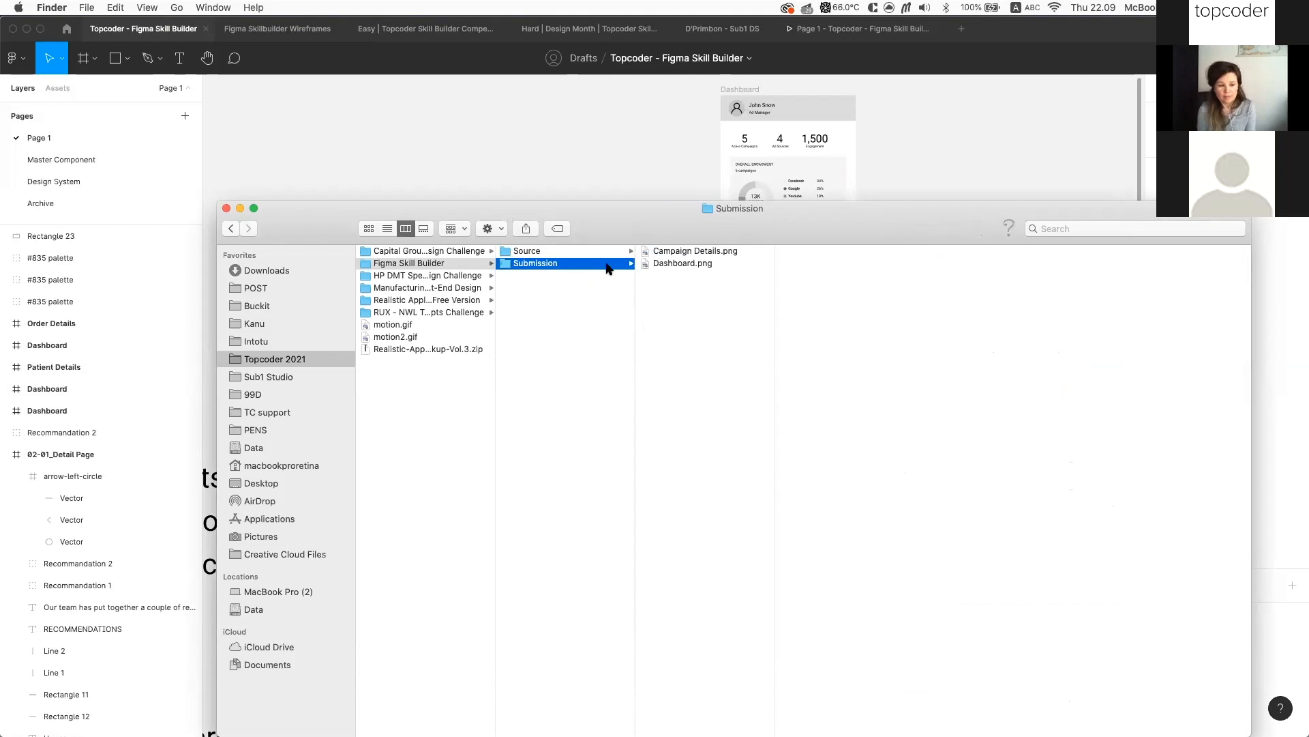
{"action": "right_click", "coordinate": [607, 269]}
{"action": "left_click", "coordinate": [665, 343]}
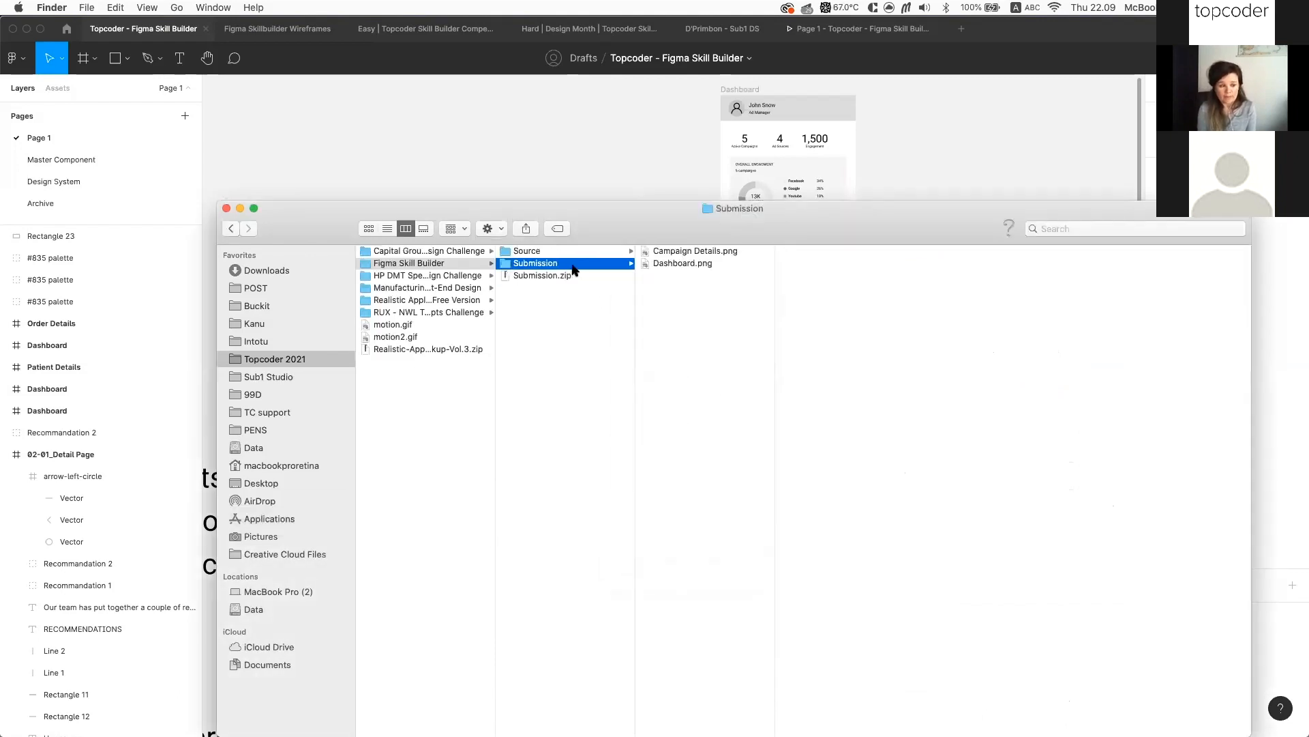
{"action": "left_click", "coordinate": [556, 251]}
{"action": "right_click", "coordinate": [563, 251]}
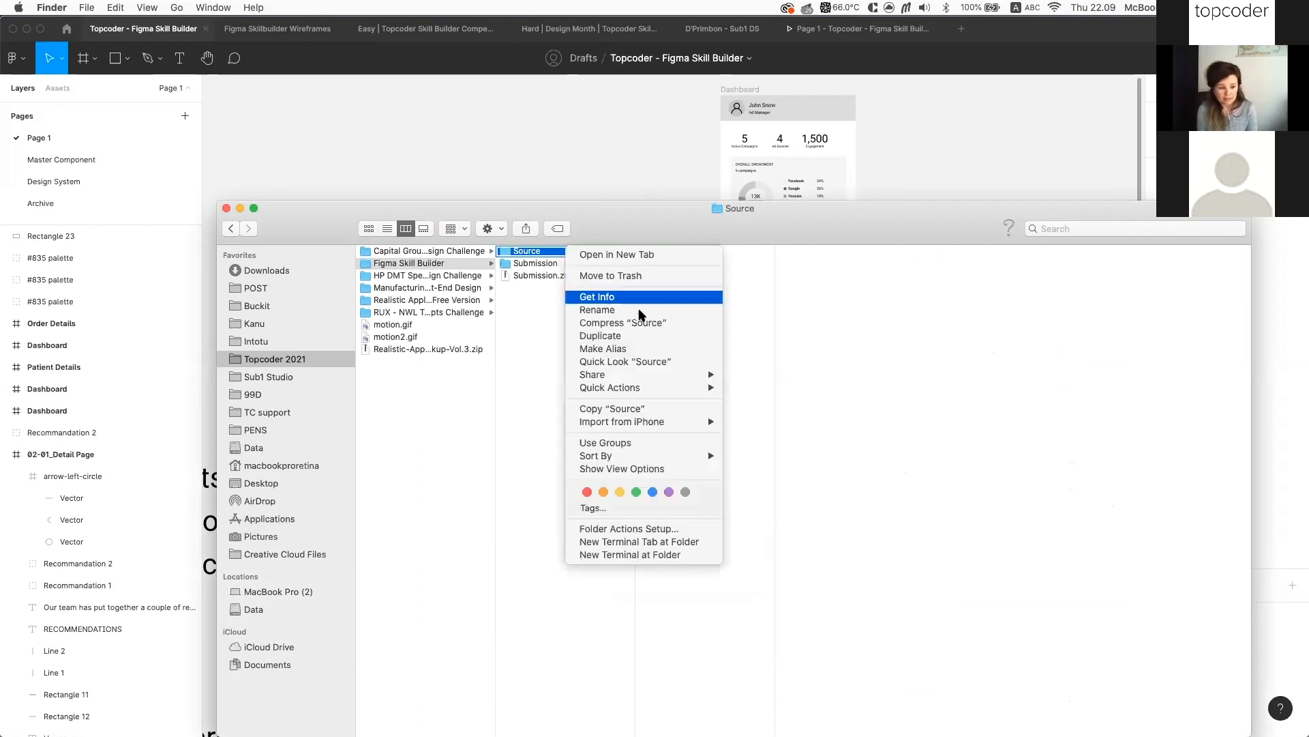
{"action": "left_click", "coordinate": [638, 322]}
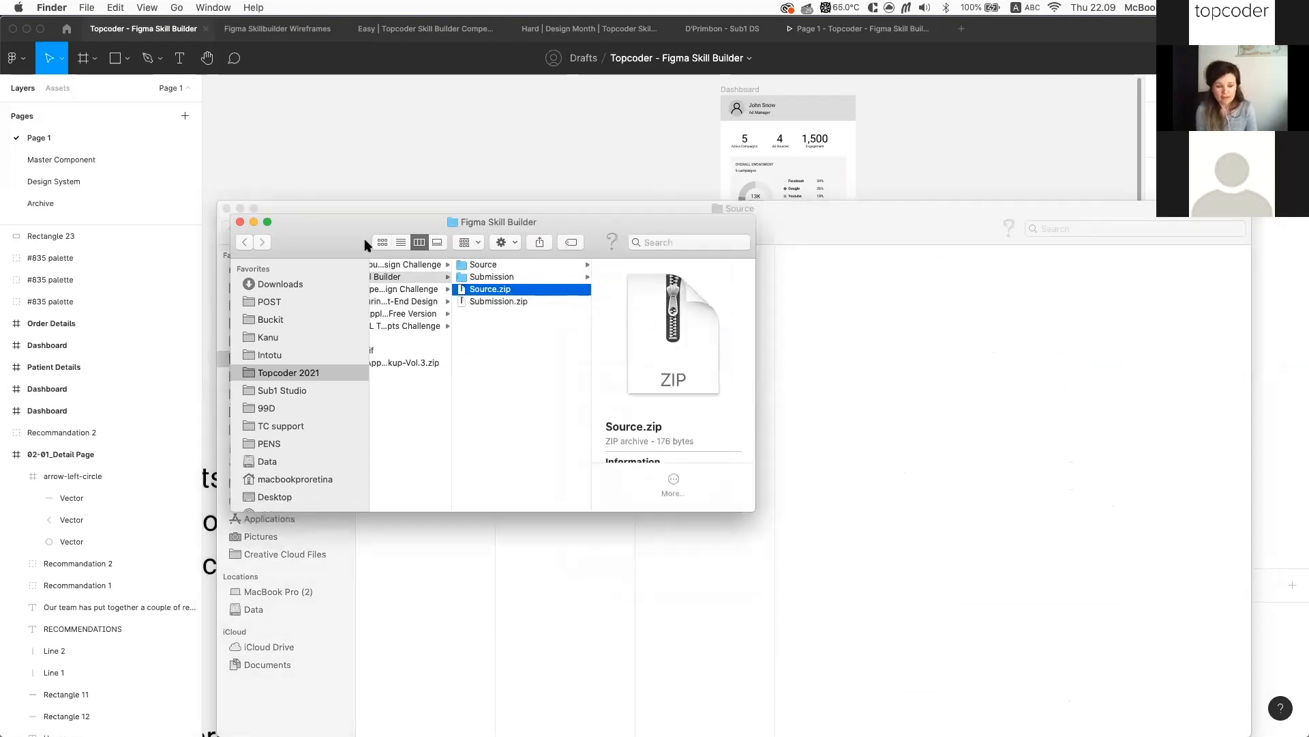
{"action": "left_click", "coordinate": [240, 221]}
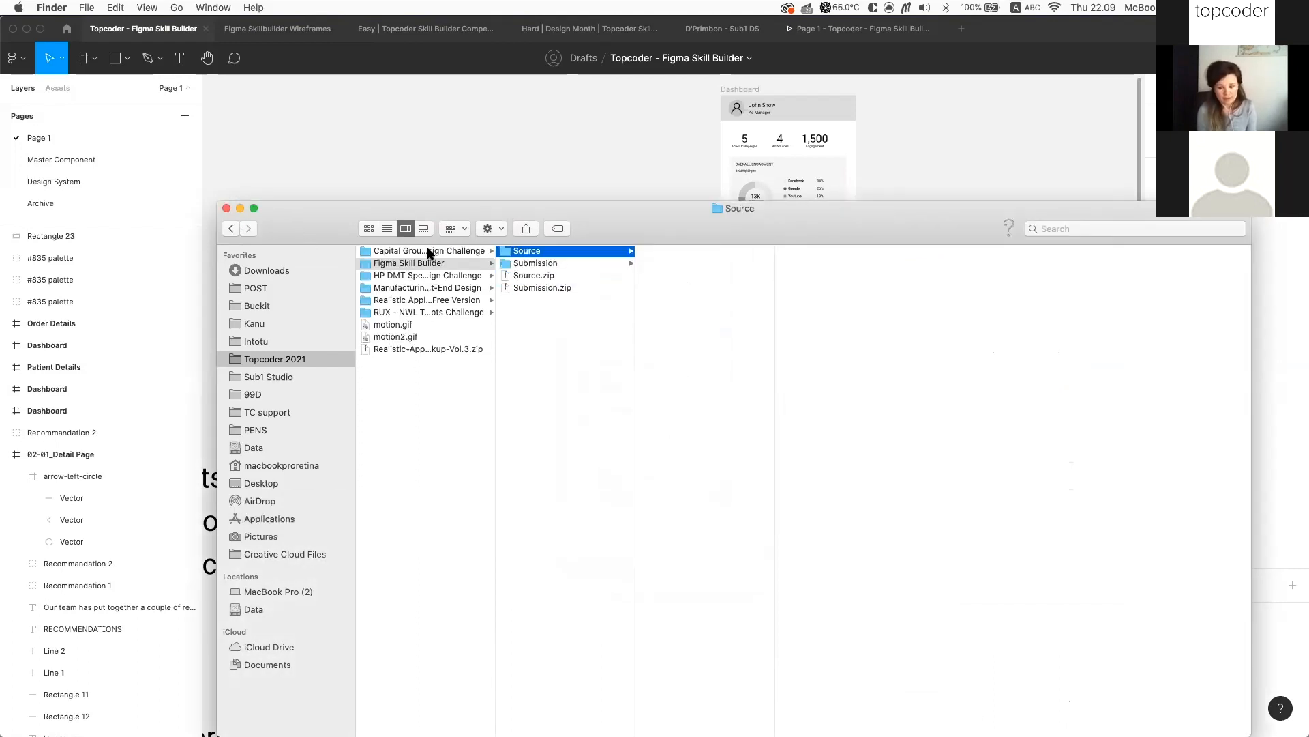
Copy Declaration.rtf and Preview.png from the Capital Group challenge folder into Figma Skill Builder
{"action": "left_click", "coordinate": [430, 252]}
{"action": "left_click", "coordinate": [553, 350]}
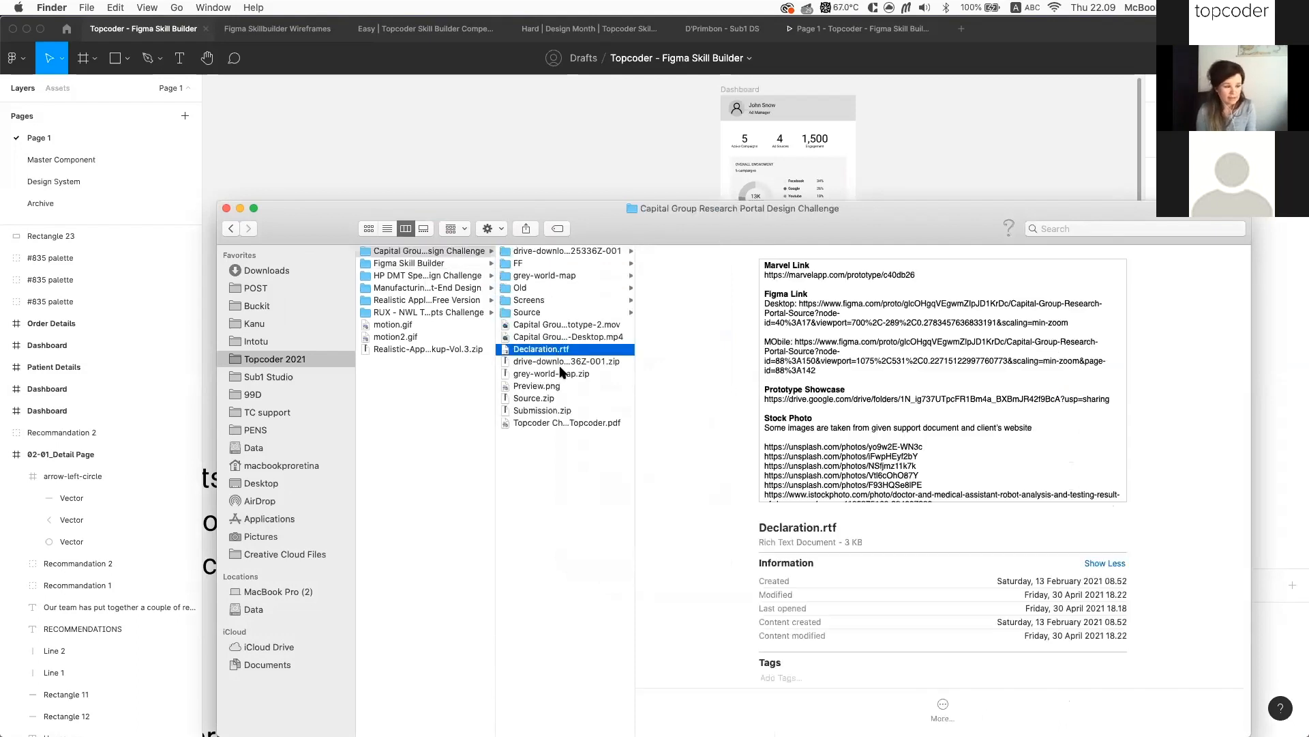
{"action": "left_click", "coordinate": [563, 386], "text": "super"}
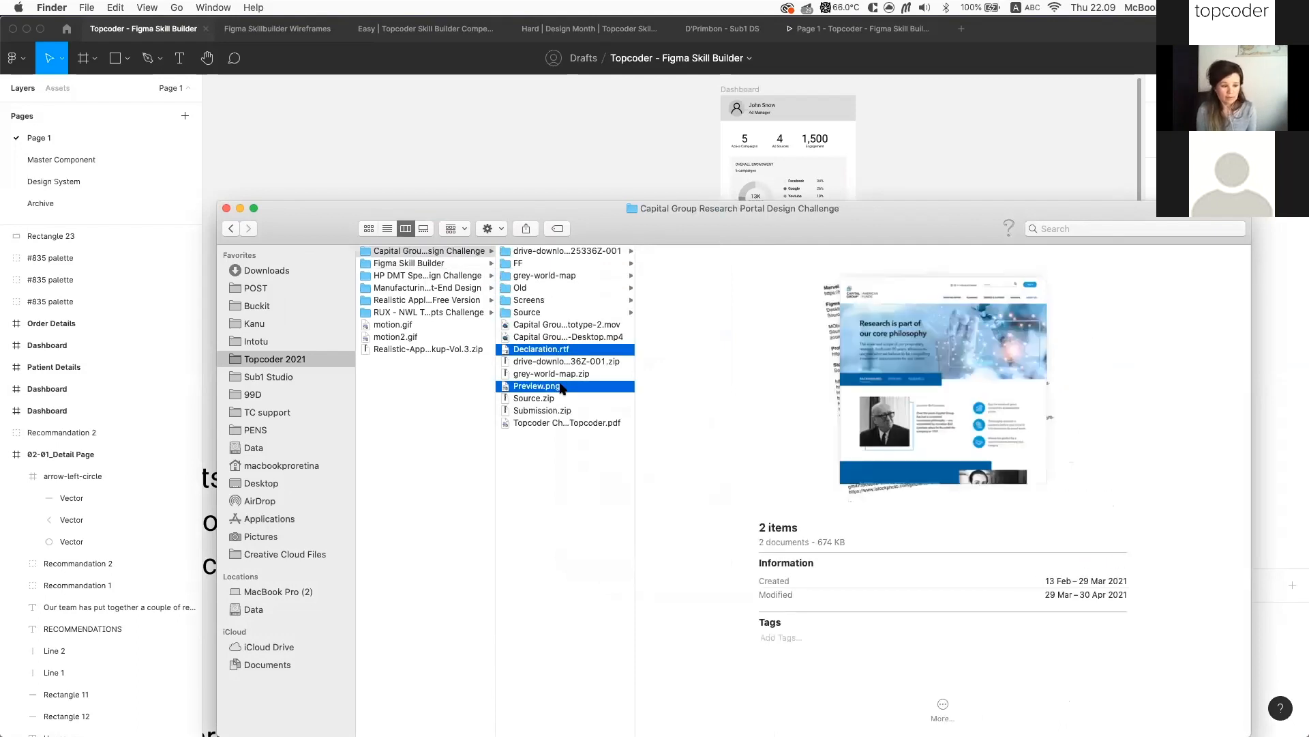
{"action": "left_click", "coordinate": [447, 261]}
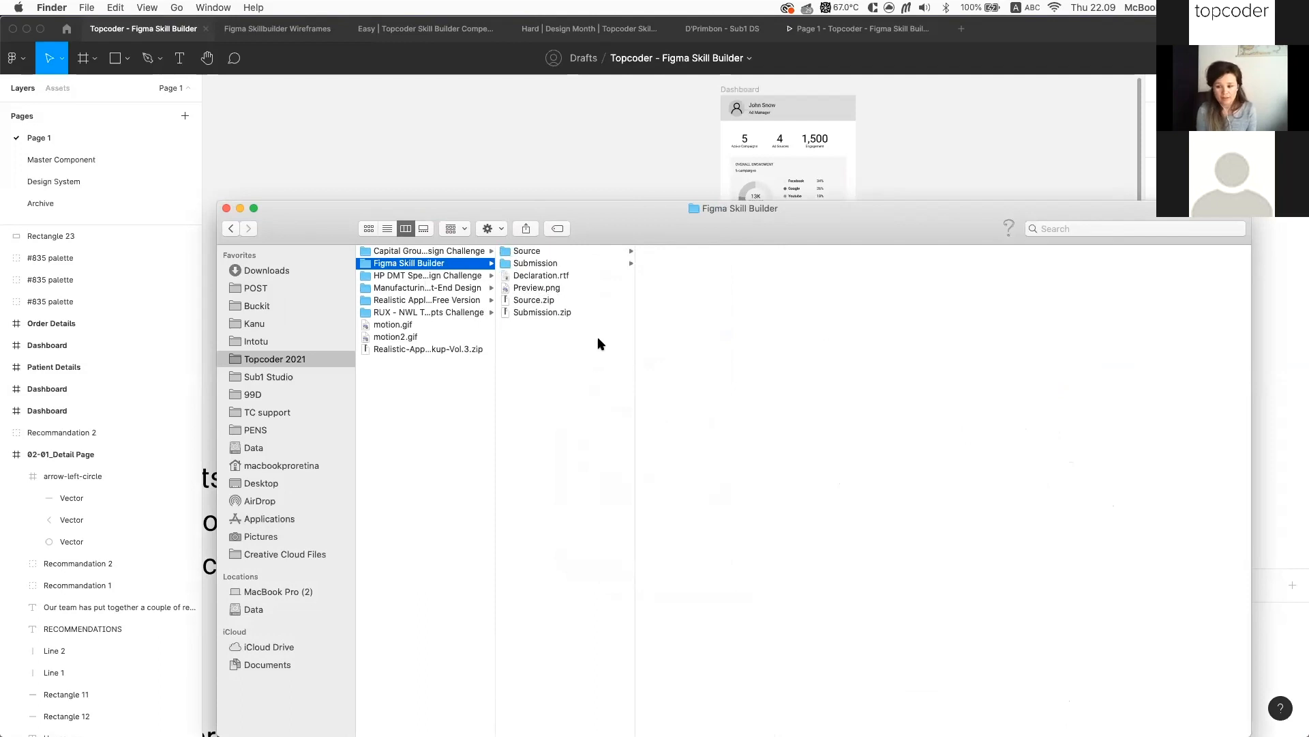
Check the copied files and Submission folder, then select all four files for packaging
{"action": "left_click", "coordinate": [568, 274]}
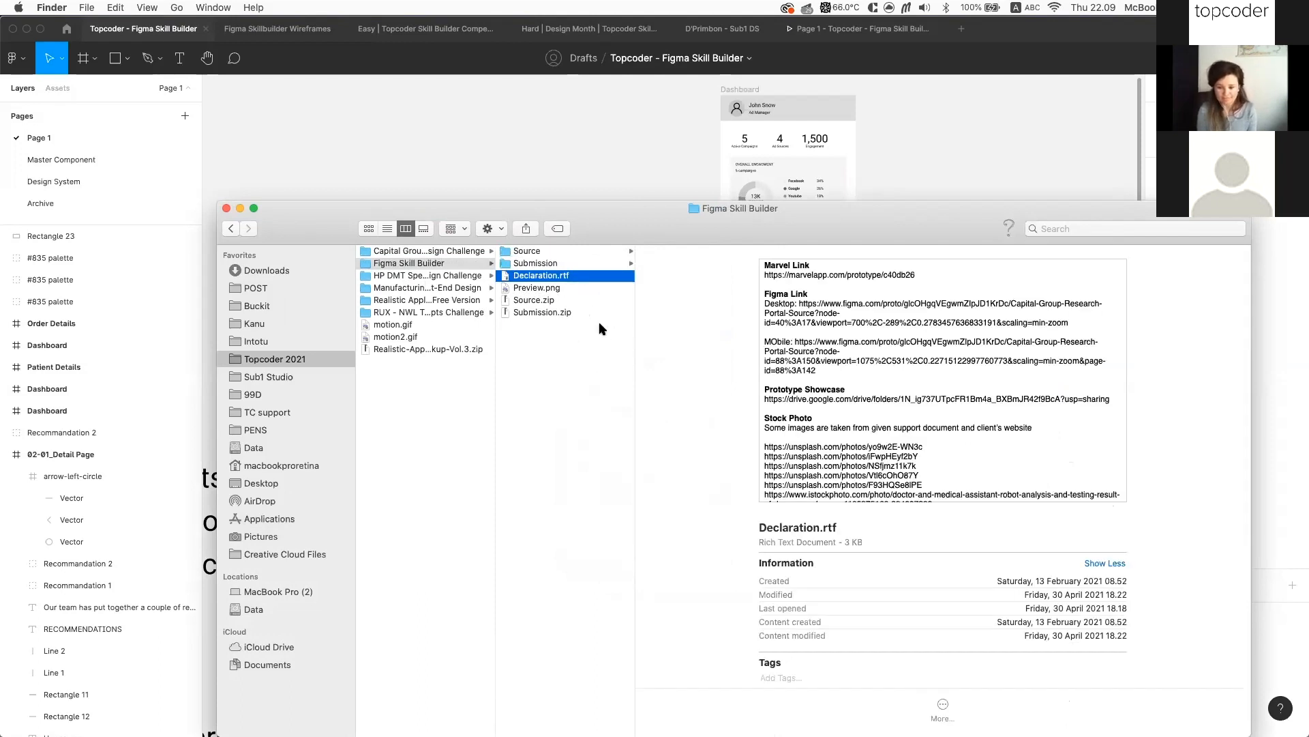
{"action": "left_click", "coordinate": [584, 309]}
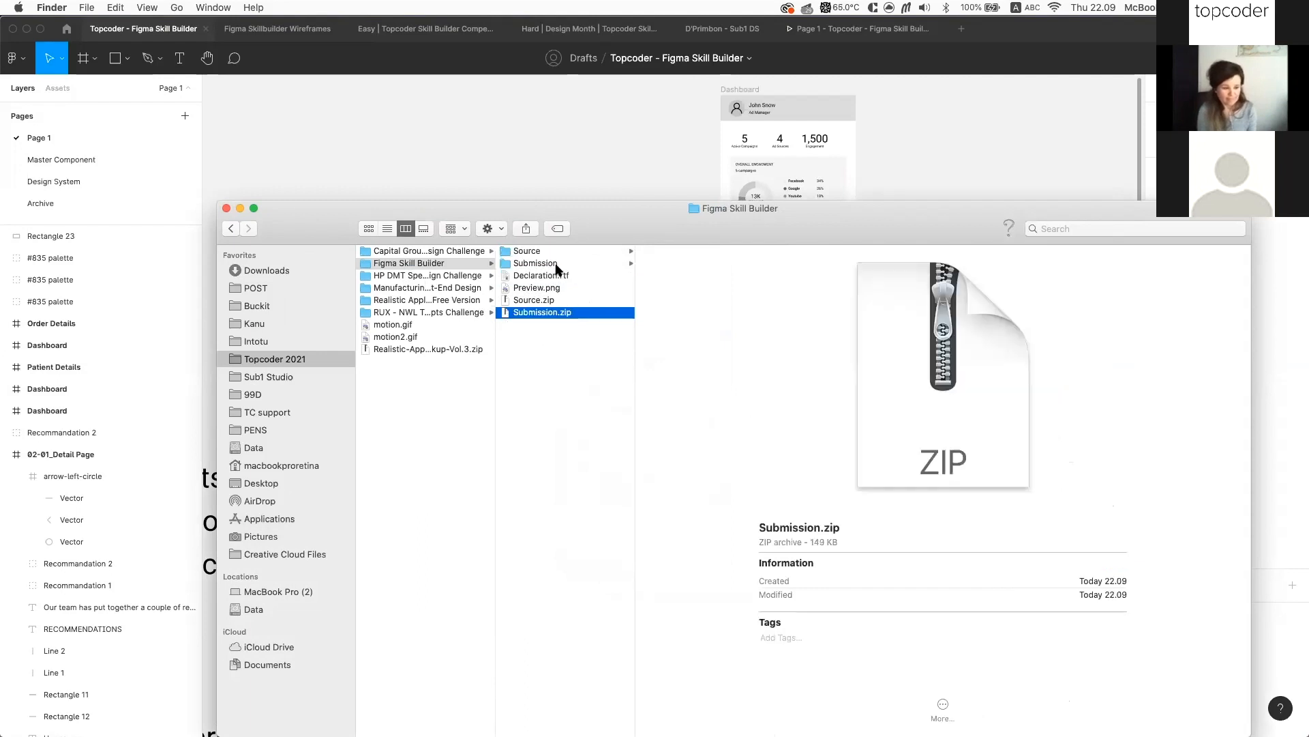
{"action": "left_click", "coordinate": [578, 276], "text": "shift"}
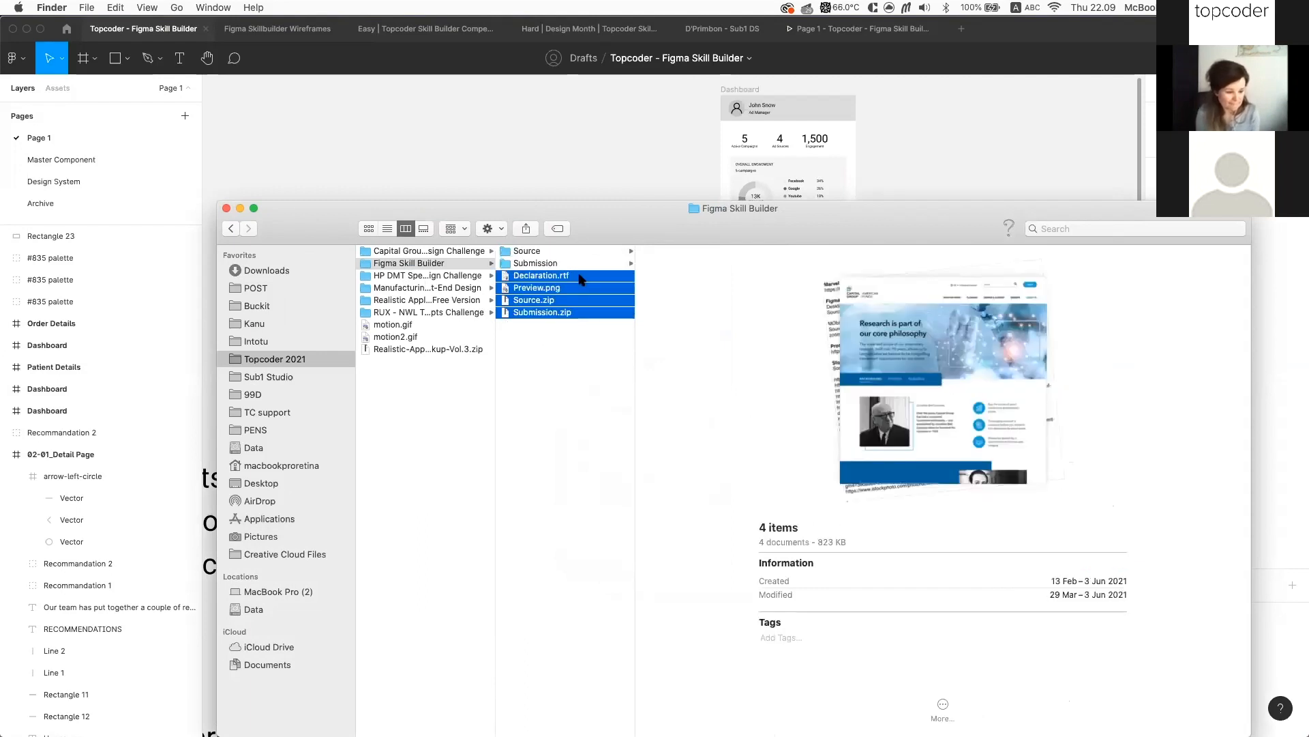
{"action": "left_click", "coordinate": [585, 336]}
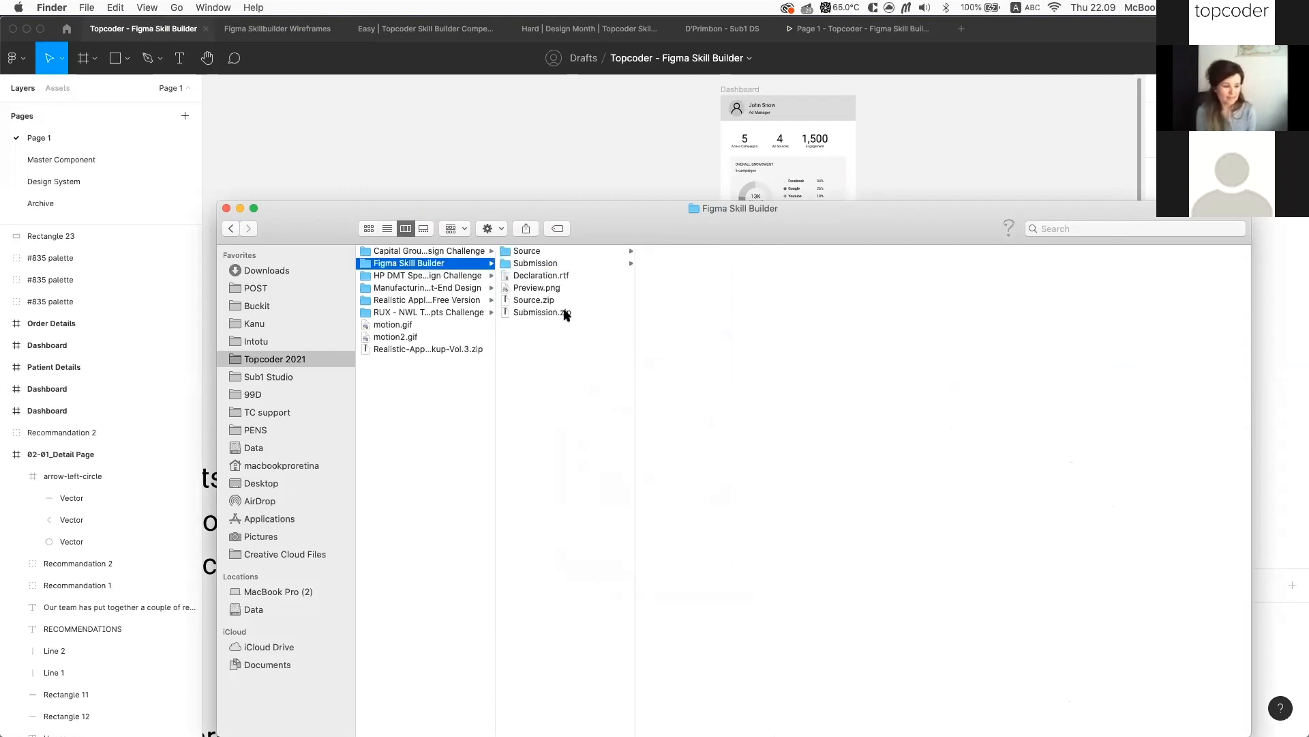
{"action": "left_click", "coordinate": [543, 252]}
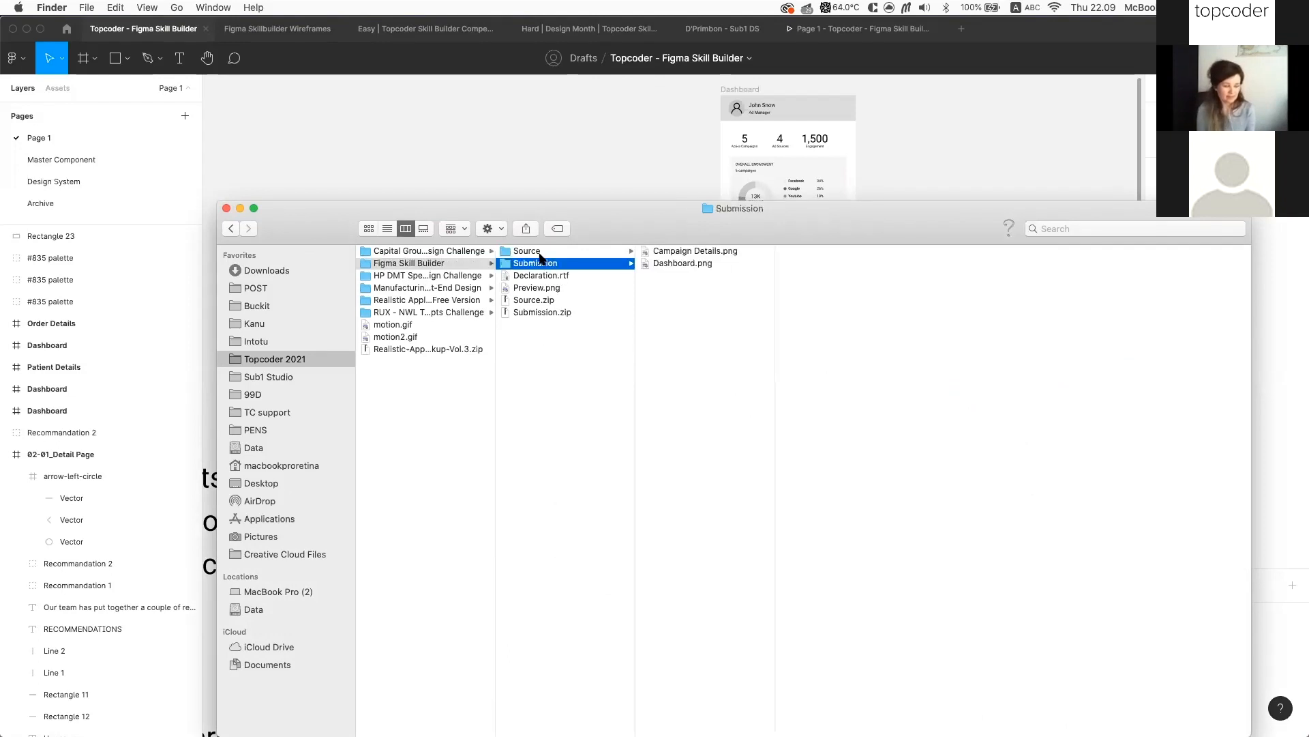
{"action": "left_click", "coordinate": [579, 277]}
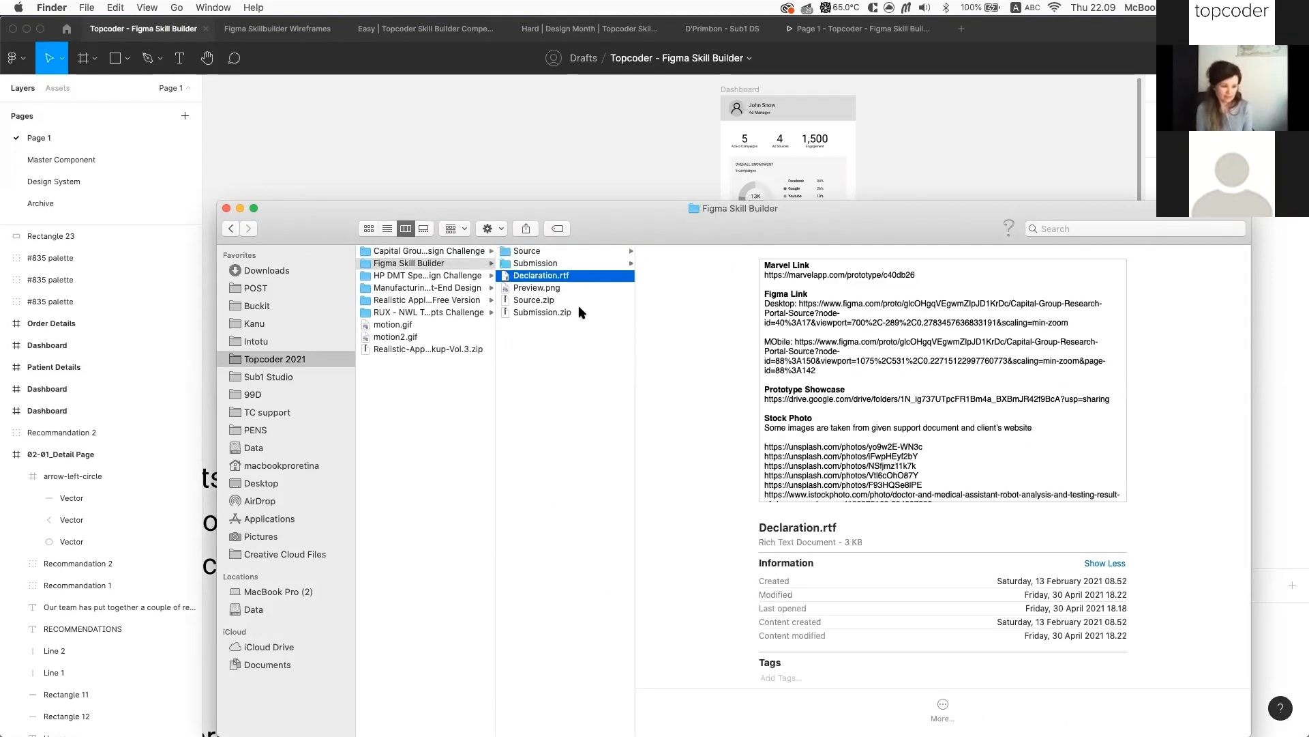
{"action": "left_click", "coordinate": [590, 312], "text": "shift"}
{"action": "right_click", "coordinate": [590, 313]}
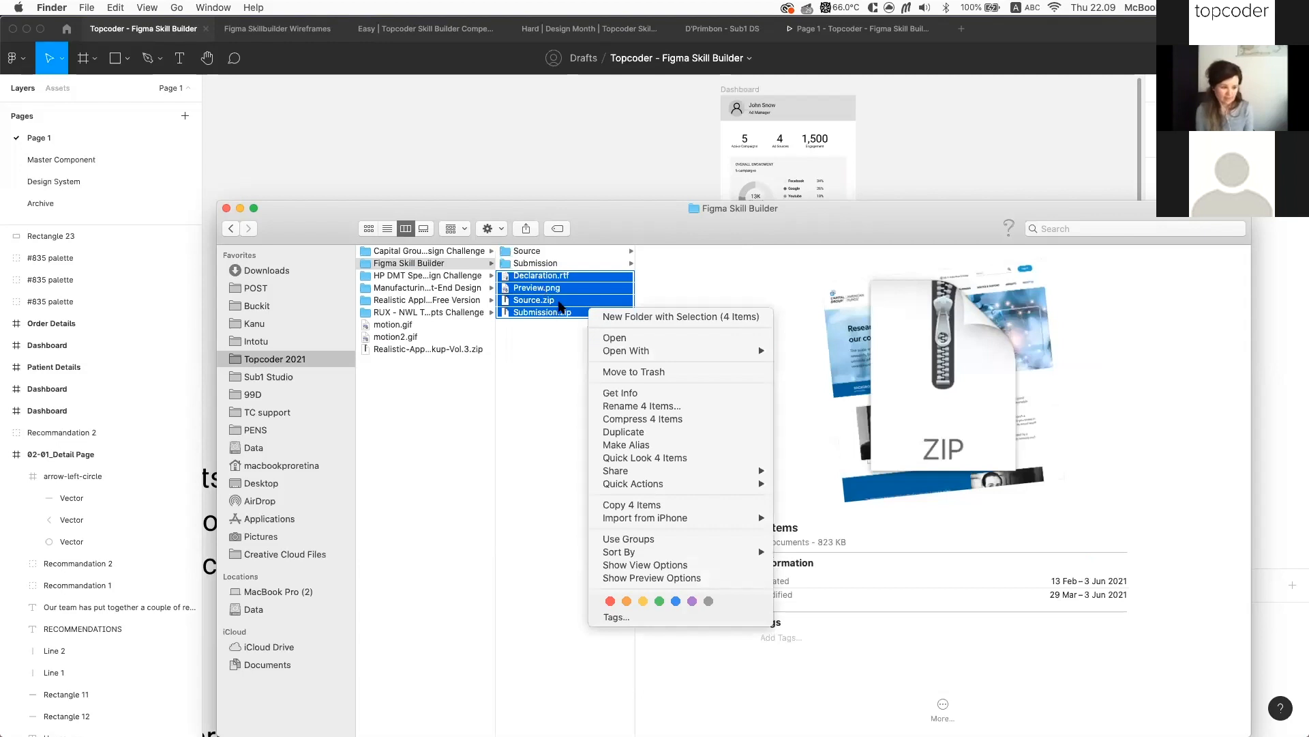
{"action": "left_click", "coordinate": [581, 289]}
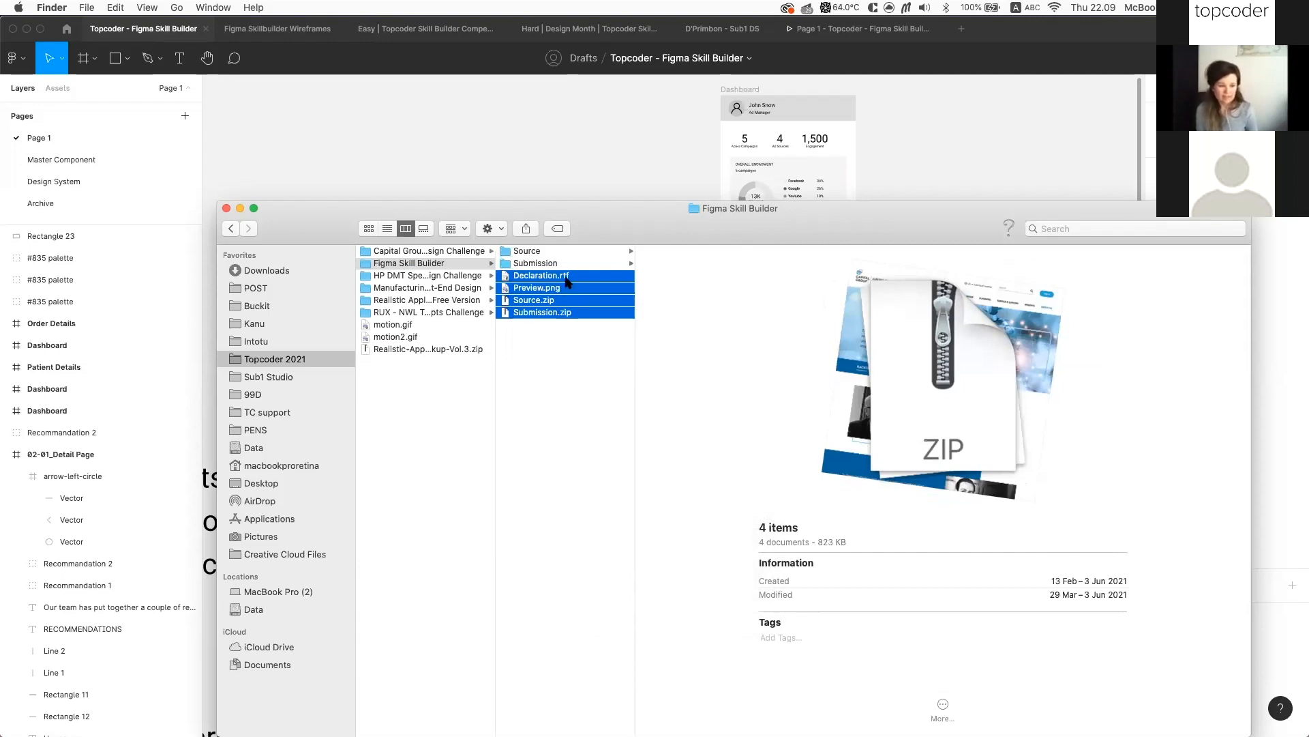
{"action": "left_click", "coordinate": [573, 281]}
{"action": "scroll", "coordinate": [841, 355], "scroll_direction": "down", "scroll_amount": 3}
{"action": "scroll", "coordinate": [841, 354], "scroll_direction": "up", "scroll_amount": 2}
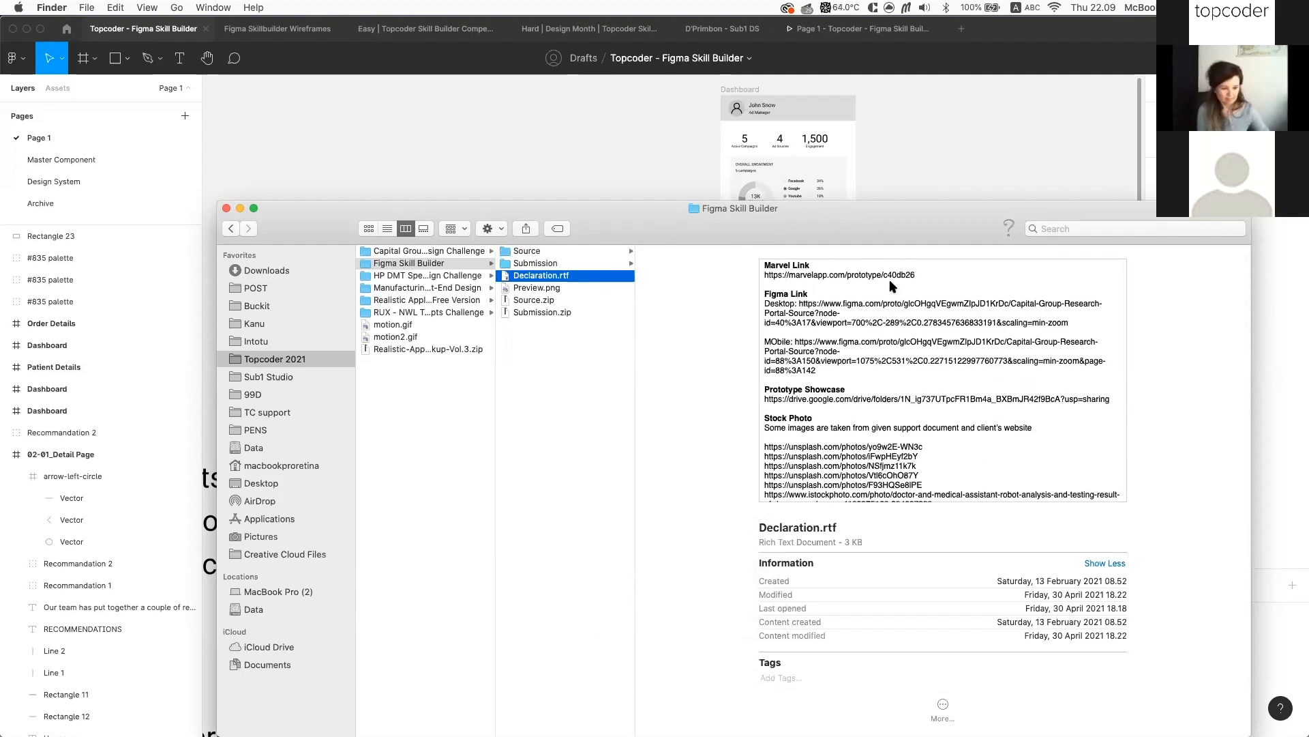
{"action": "scroll", "coordinate": [894, 386], "scroll_direction": "down", "scroll_amount": 2}
{"action": "scroll", "coordinate": [894, 386], "scroll_direction": "down", "scroll_amount": 4}
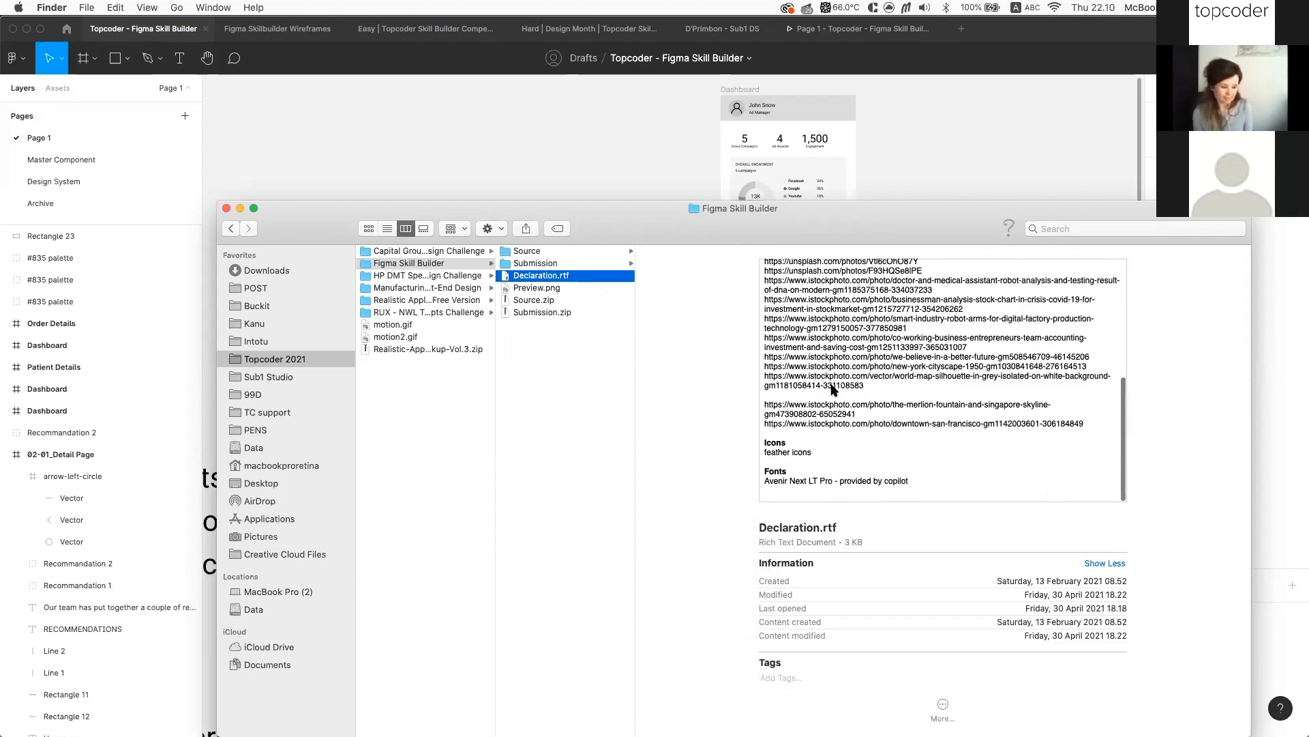
{"action": "scroll", "coordinate": [832, 389], "scroll_direction": "up", "scroll_amount": 8}
{"action": "left_click", "coordinate": [600, 400]}
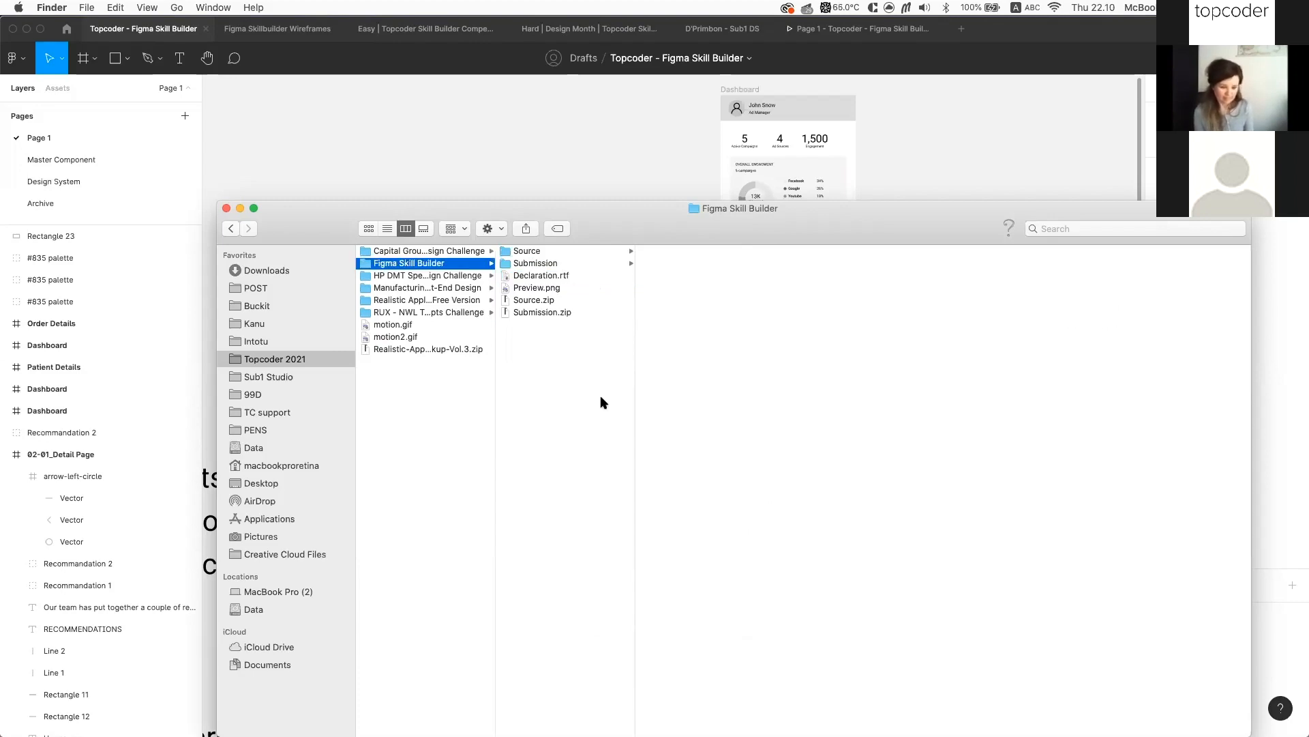
{"action": "left_click", "coordinate": [566, 276]}
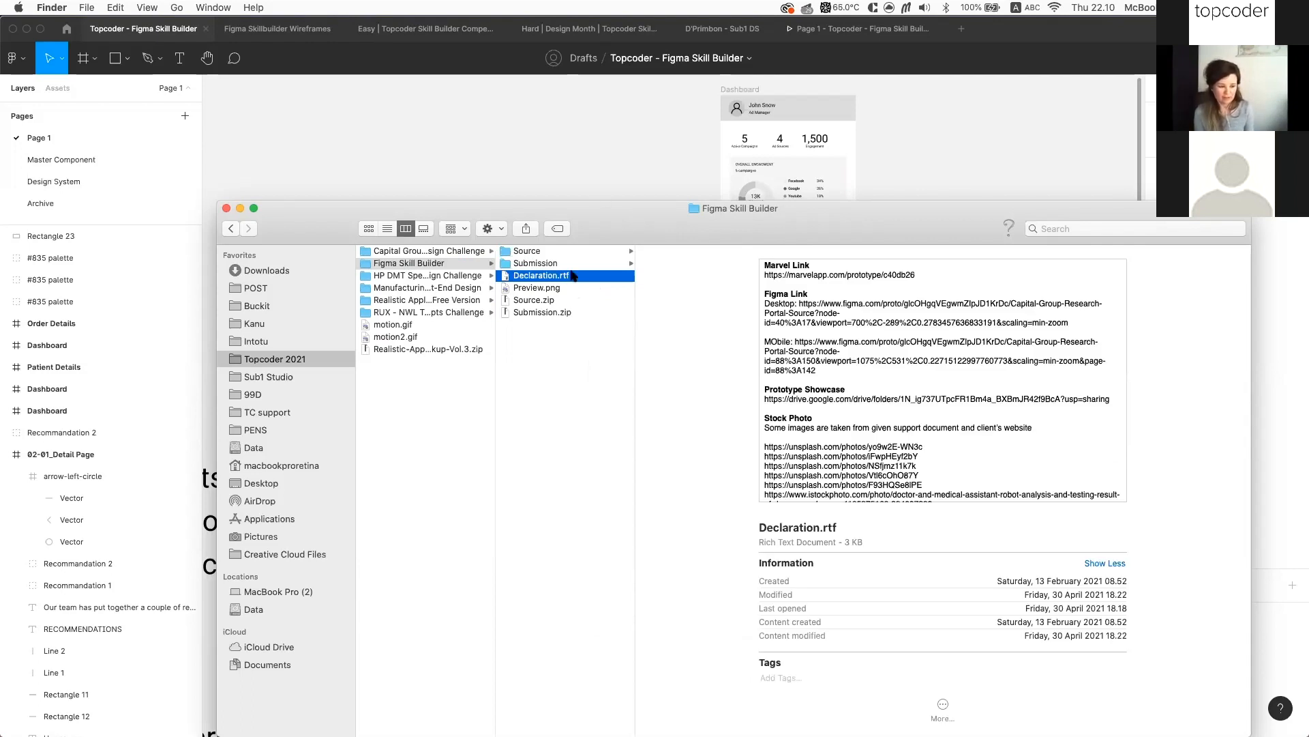
{"action": "left_click", "coordinate": [563, 312], "text": "shift"}
Compress the four selected files into one archive and rename it My Submission.zip
{"action": "right_click", "coordinate": [574, 311]}
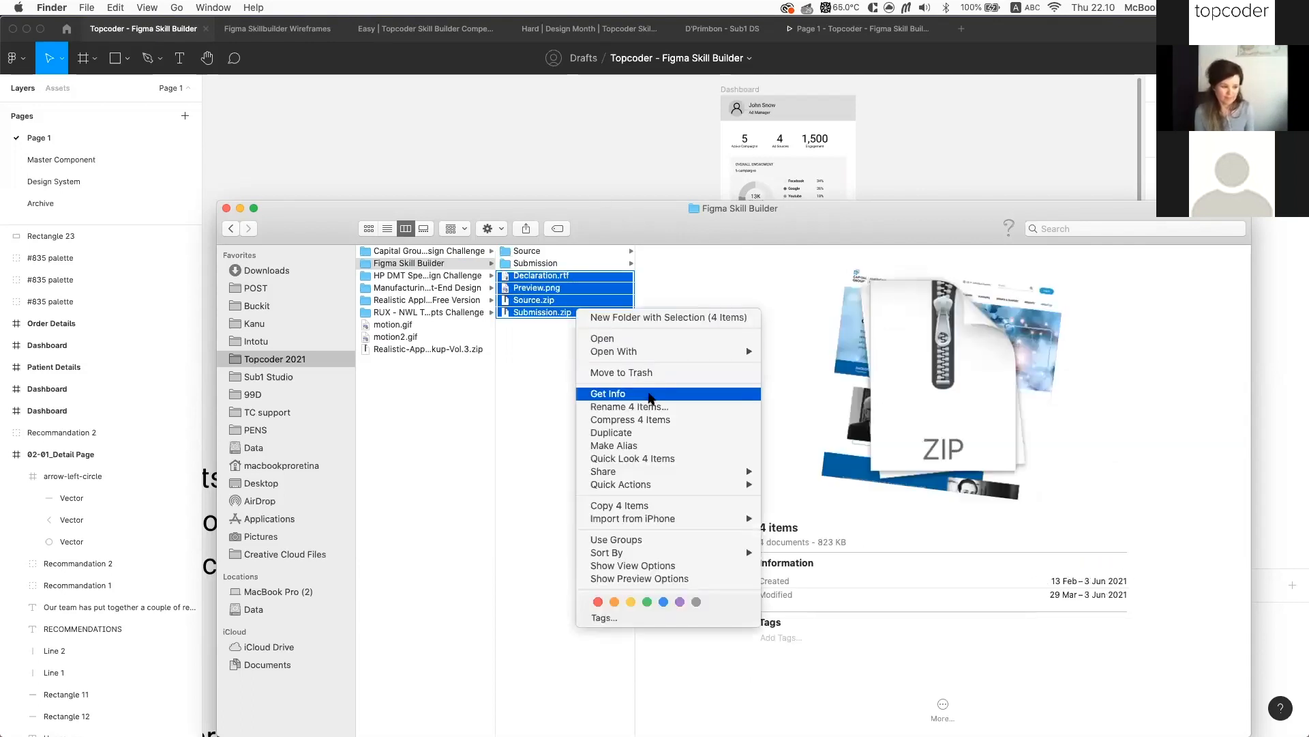
{"action": "left_click", "coordinate": [618, 419]}
{"action": "left_click", "coordinate": [540, 276]}
{"action": "type", "text": "My Su"}
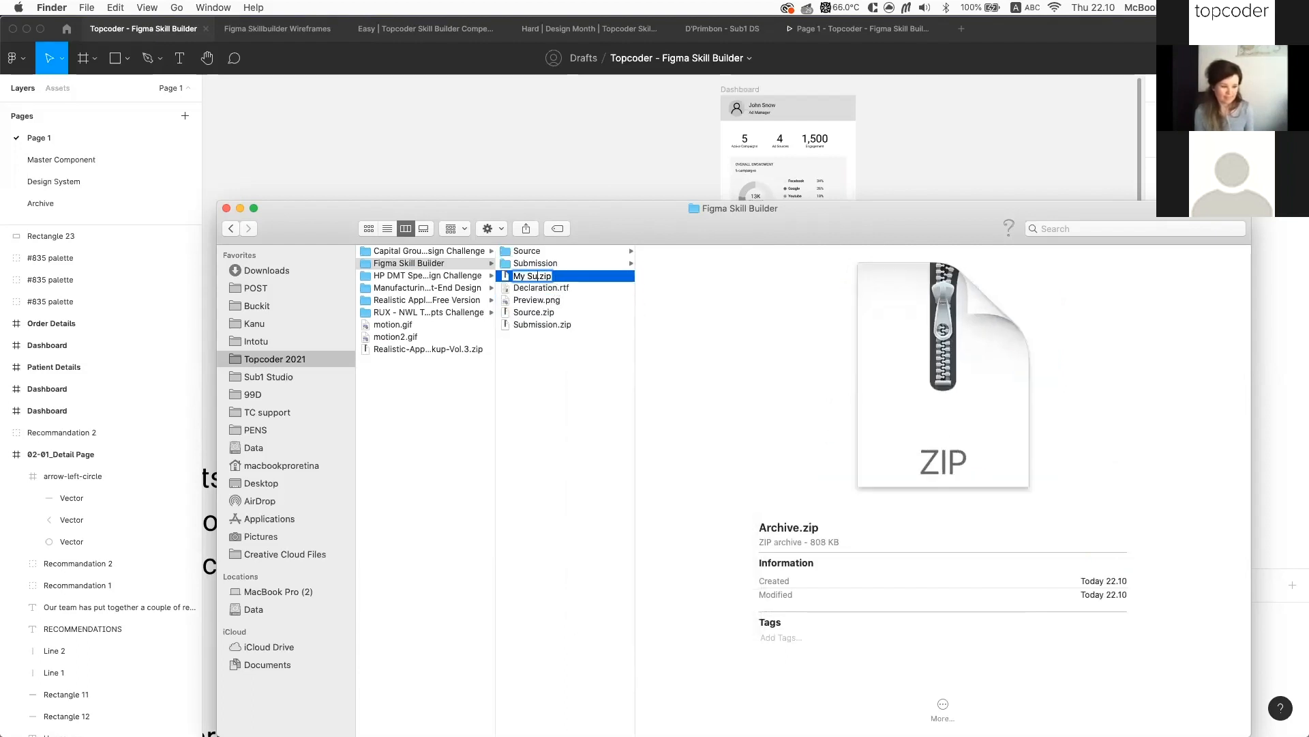
{"action": "type", "text": "bmission"}
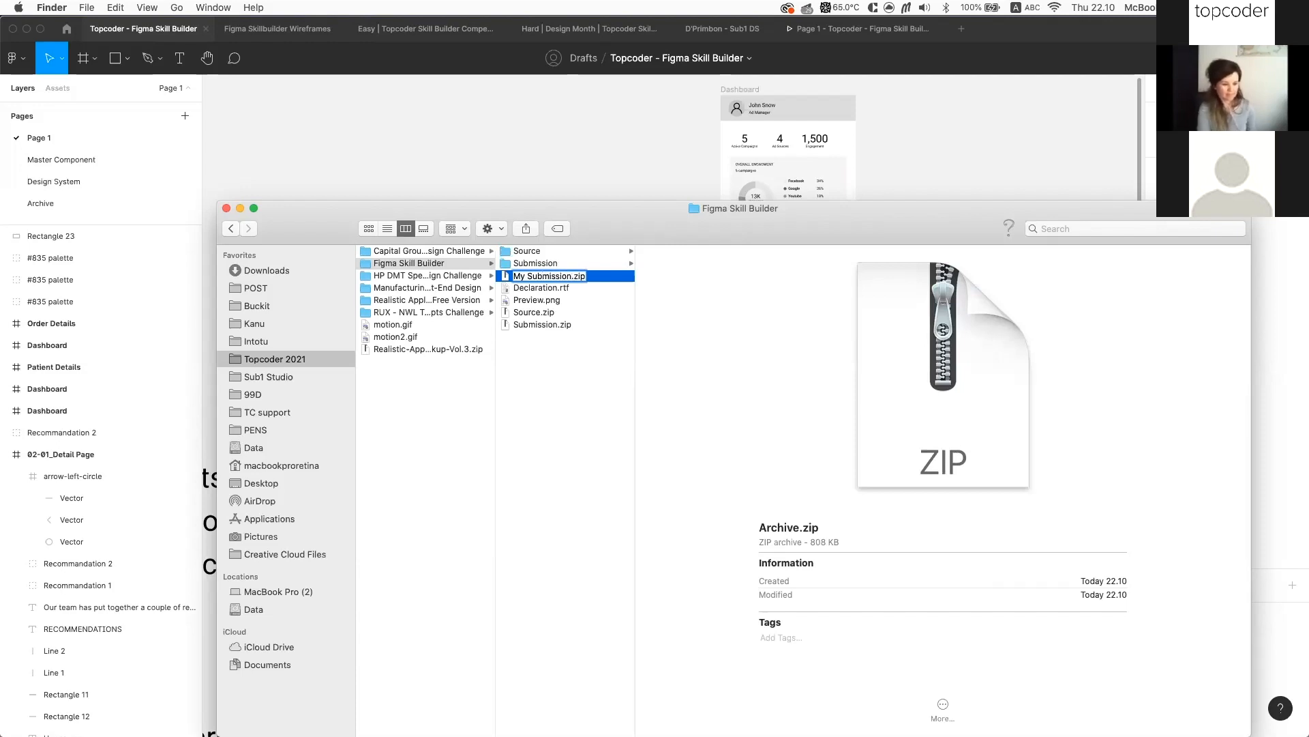
{"action": "key", "text": "Return"}
{"action": "left_click", "coordinate": [538, 379]}
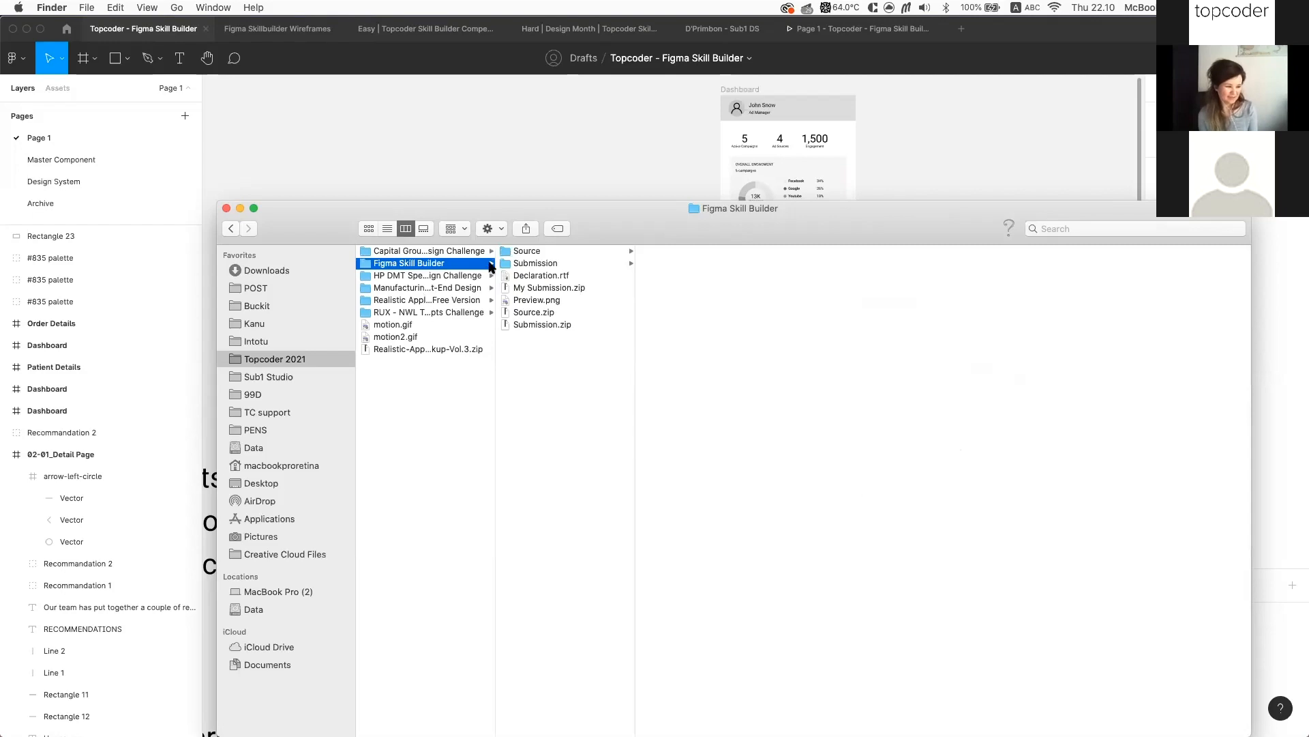
Bring Figma forward and glance at the prototype view before returning to the editor
{"action": "left_click", "coordinate": [538, 166]}
{"action": "scroll", "coordinate": [702, 292], "scroll_direction": "up", "scroll_amount": 5}
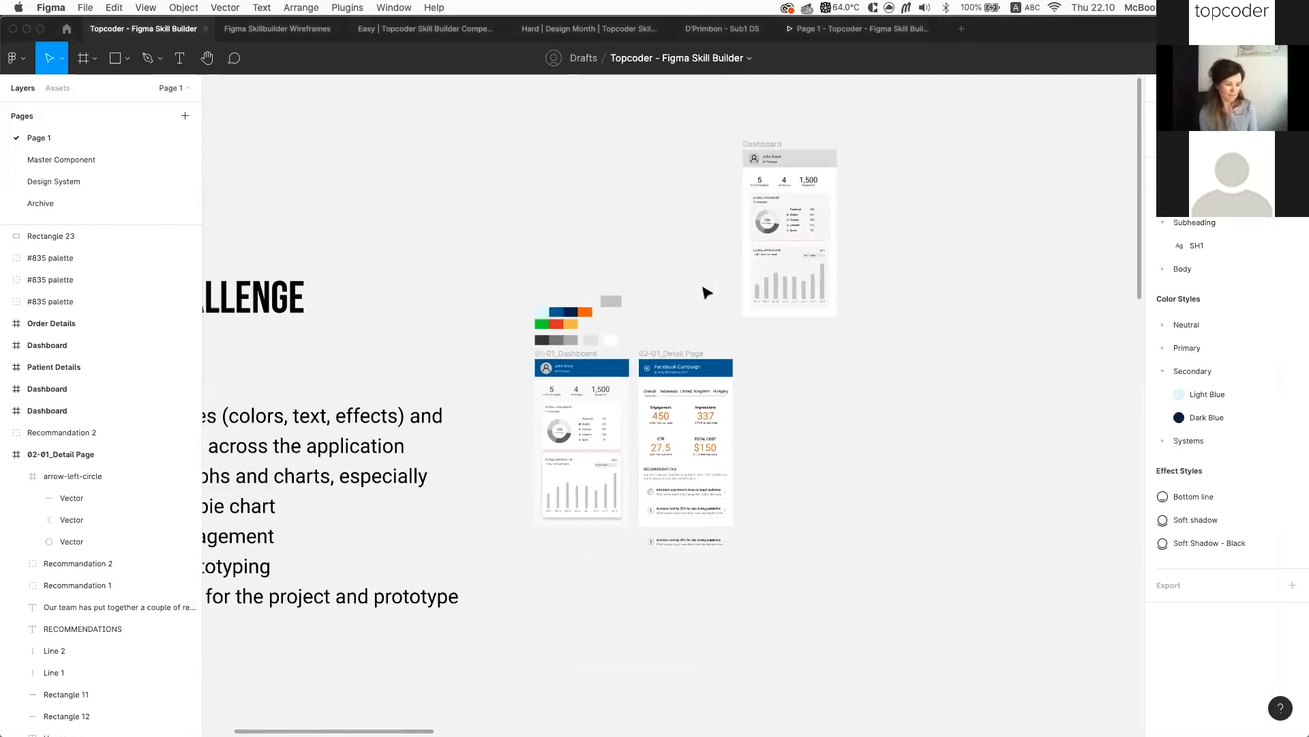
{"action": "scroll", "coordinate": [662, 463], "scroll_direction": "right", "scroll_amount": 1}
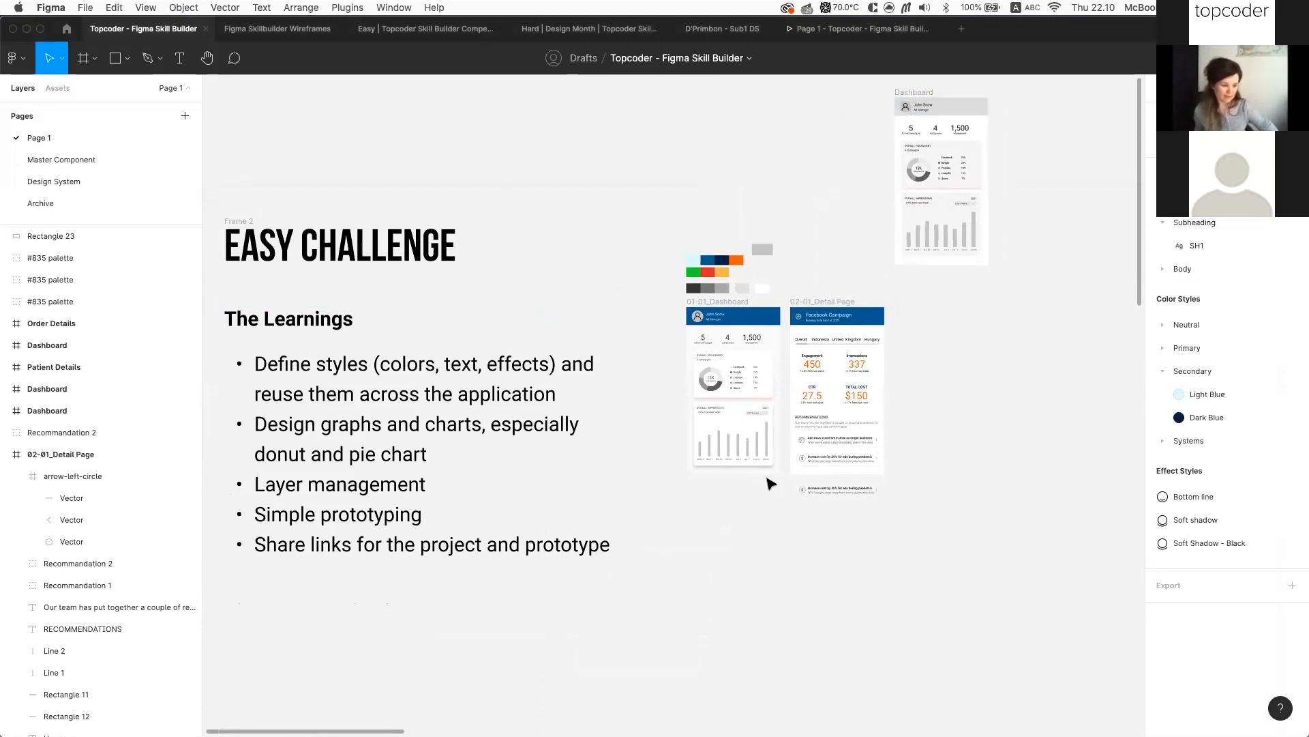
{"action": "left_click", "coordinate": [844, 31]}
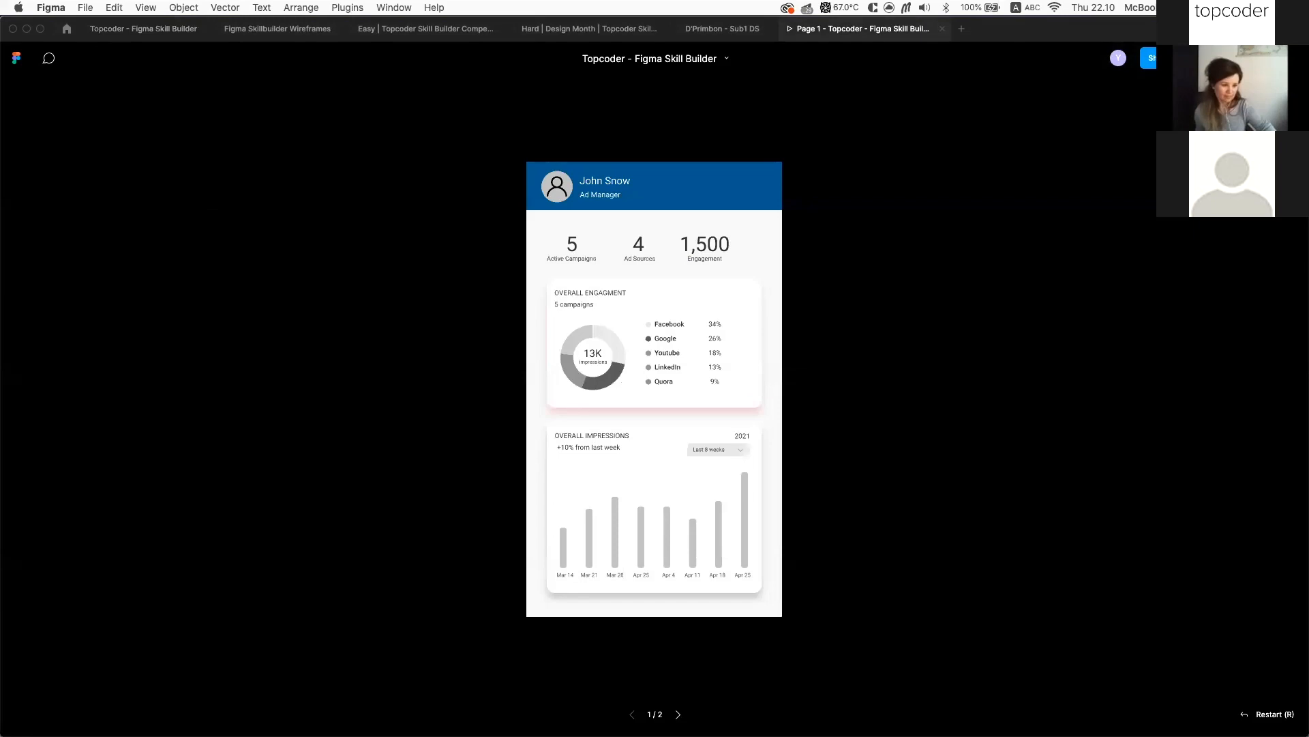
{"action": "left_click", "coordinate": [136, 29]}
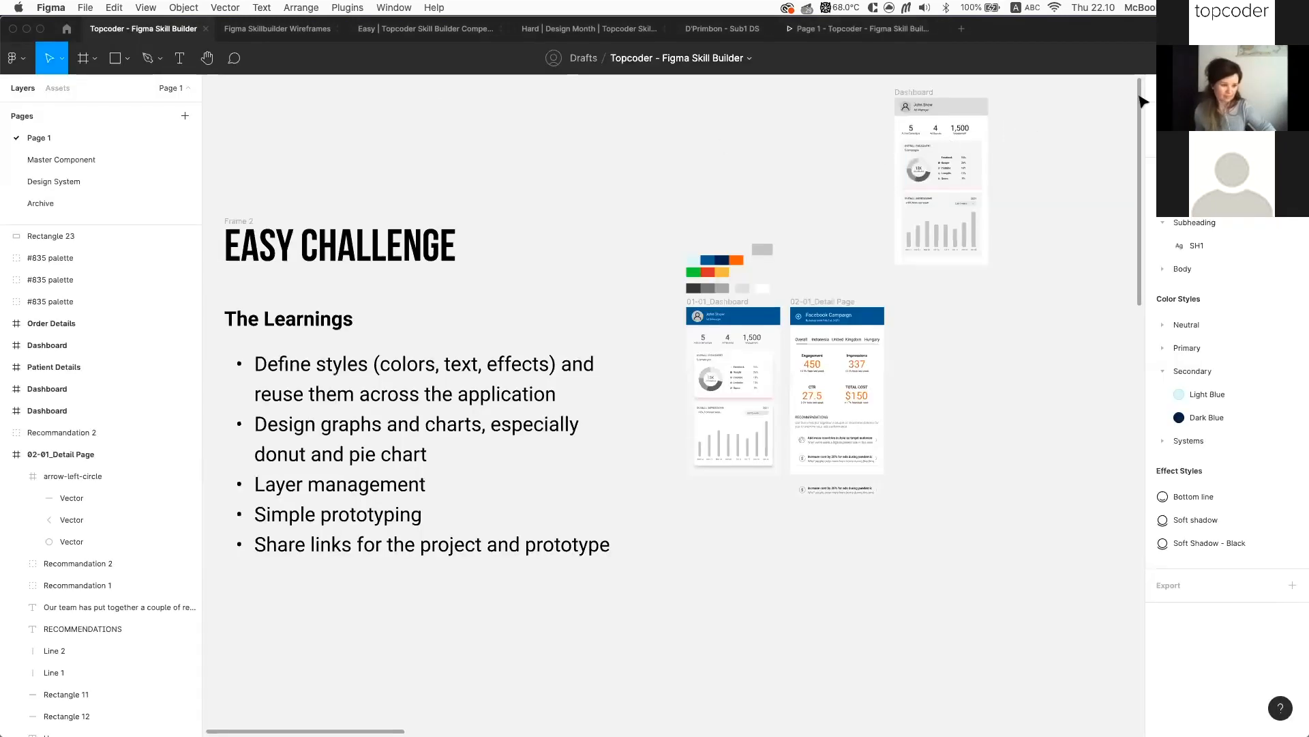
Copy the design file's share link with access kept at anyone with the link can view
{"action": "left_click", "coordinate": [1205, 58]}
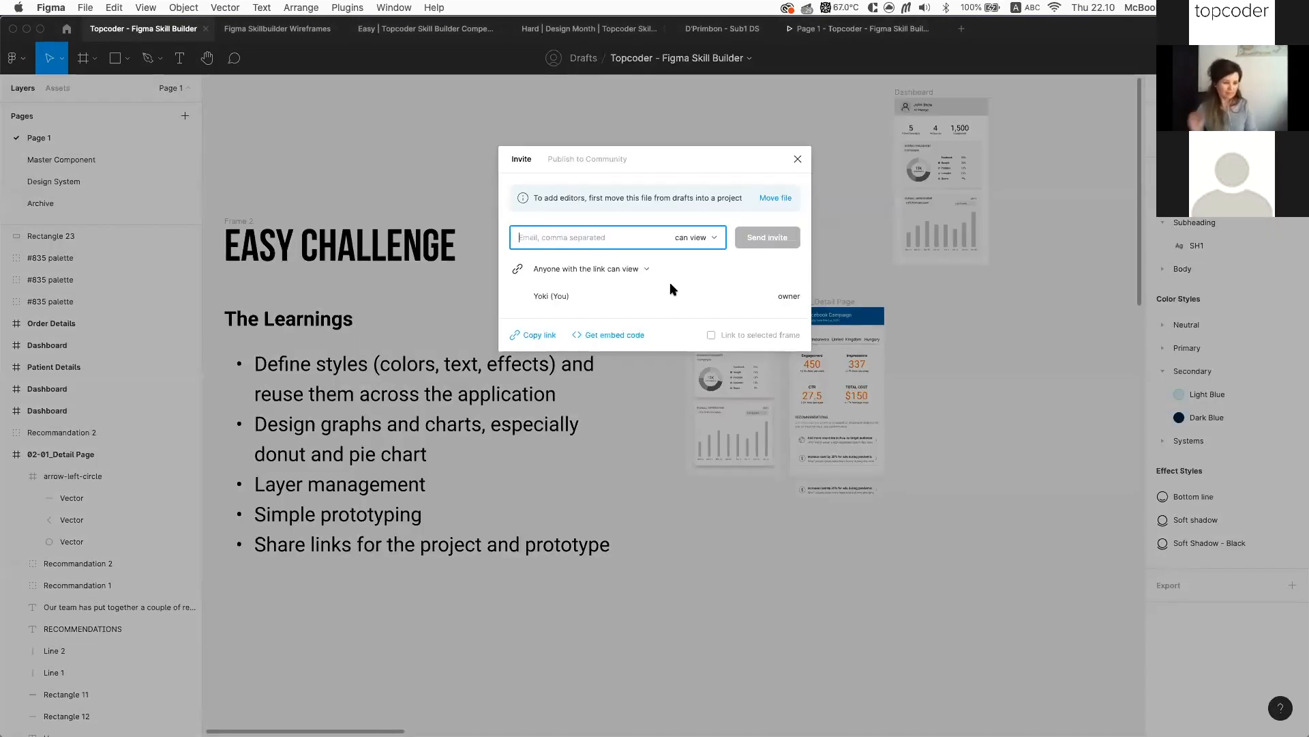
{"action": "left_click", "coordinate": [652, 272]}
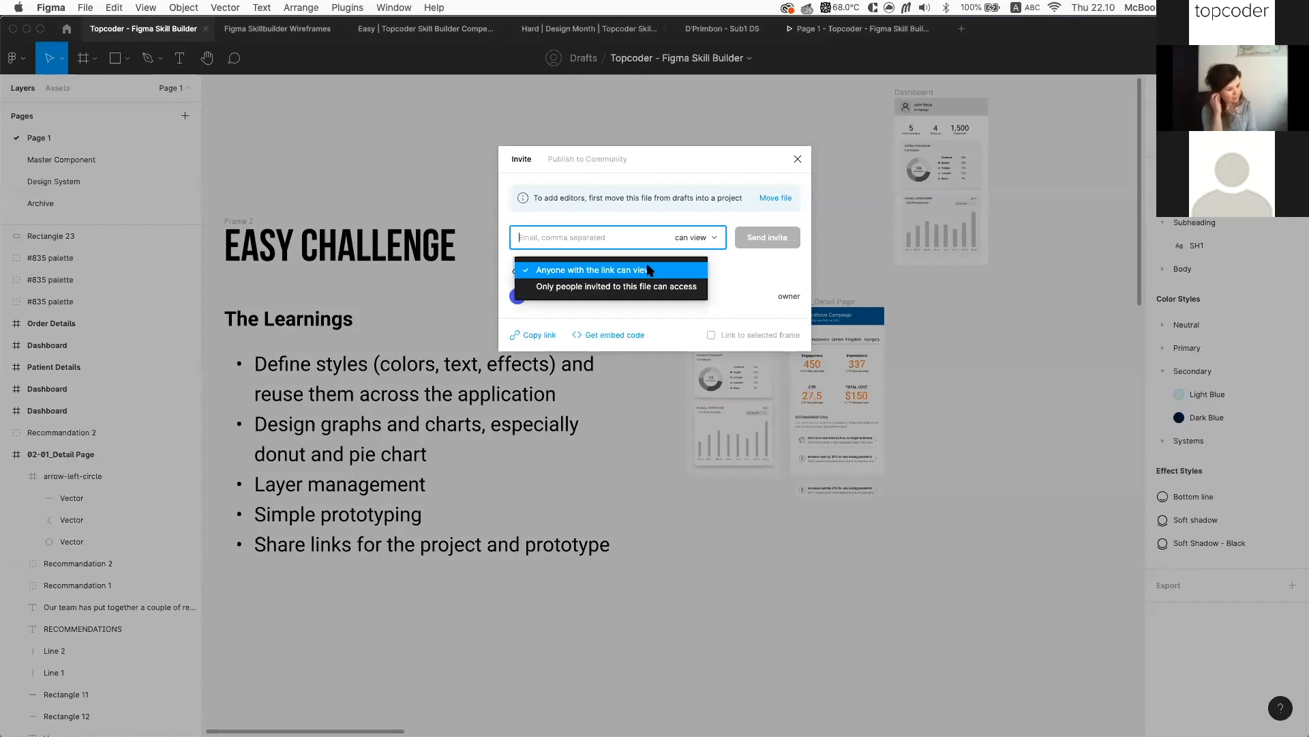
{"action": "left_click", "coordinate": [780, 271]}
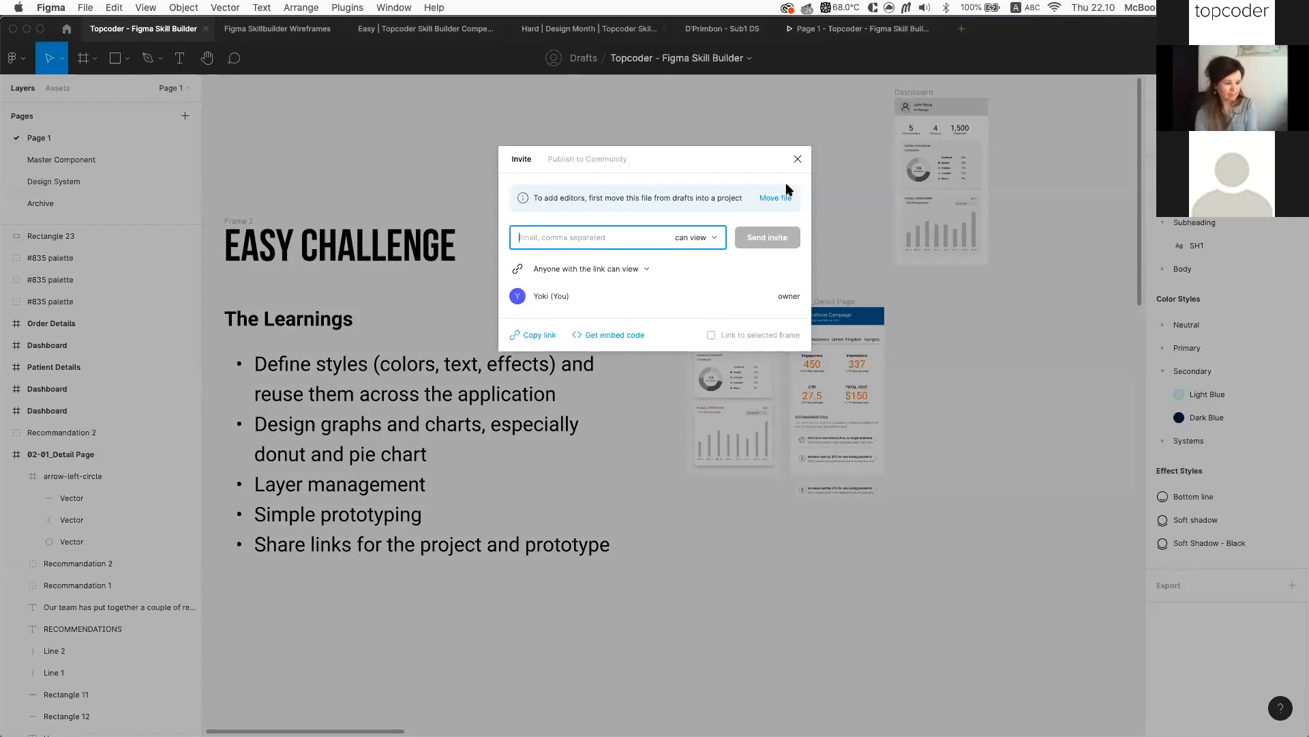
{"action": "left_click", "coordinate": [540, 336]}
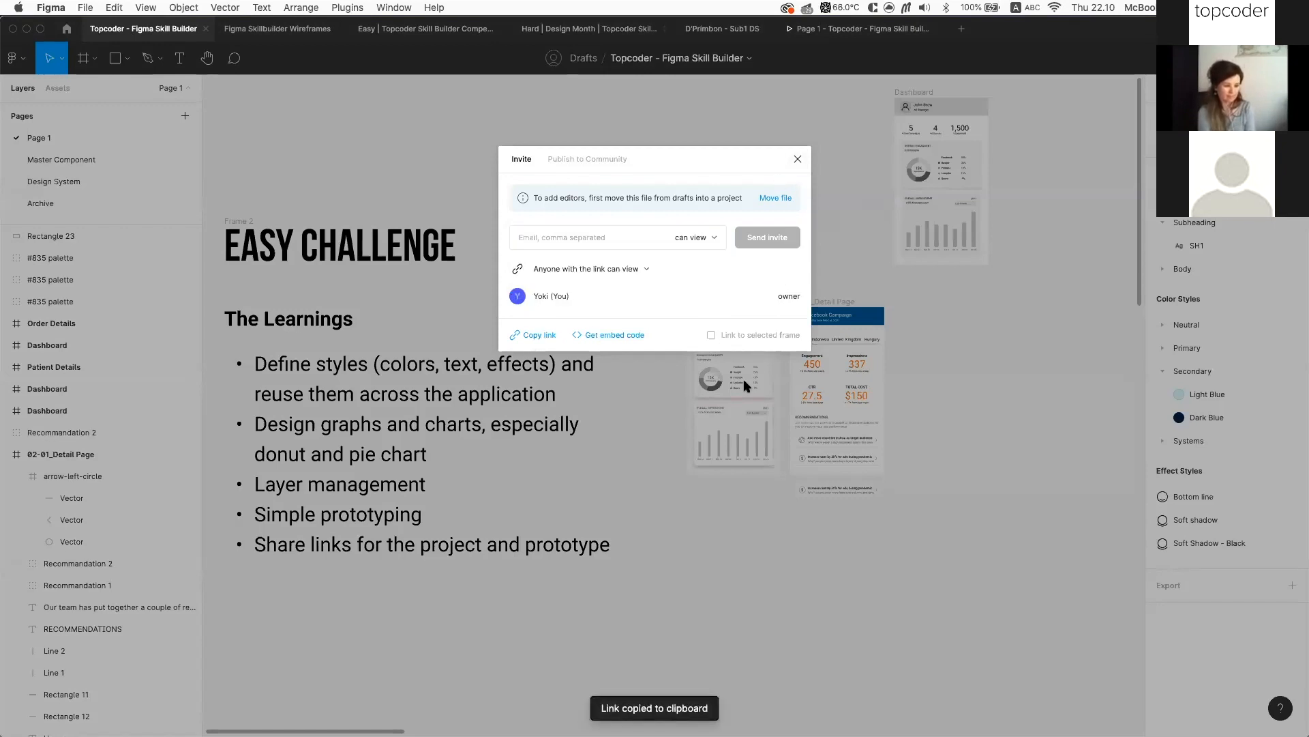
{"action": "left_click", "coordinate": [771, 520]}
{"action": "scroll", "coordinate": [818, 521], "scroll_direction": "right", "scroll_amount": 3}
Paste the design file's share link into a new text layer and set its font size to 40
{"action": "key", "text": "t"}
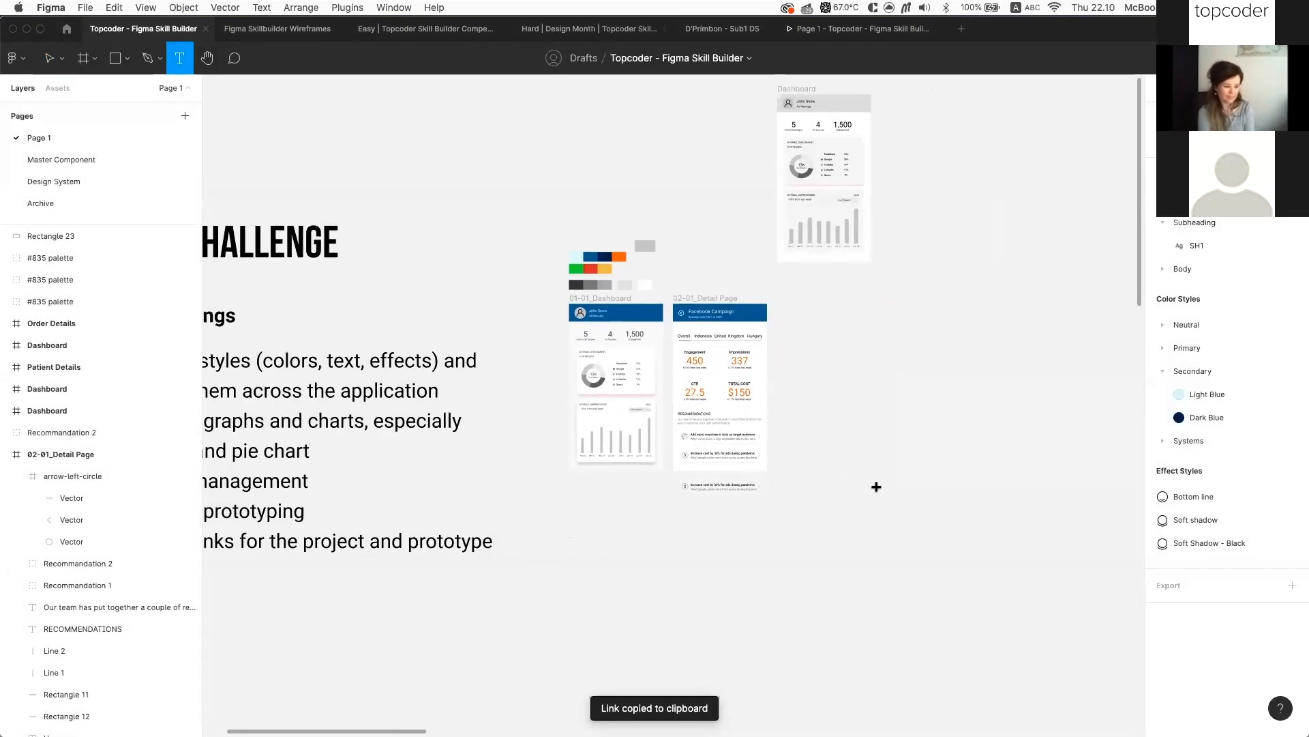
{"action": "left_click", "coordinate": [875, 487]}
{"action": "scroll", "coordinate": [953, 485], "scroll_direction": "up", "scroll_amount": 5}
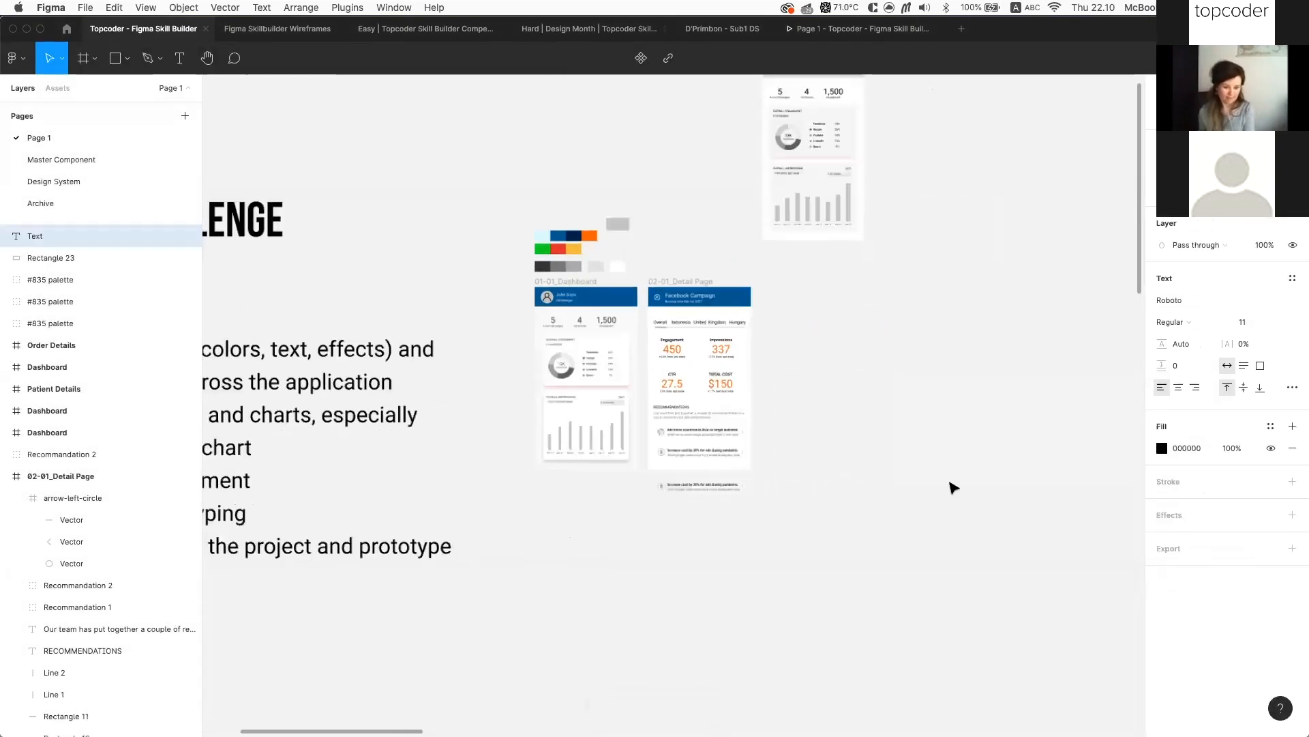
{"action": "key", "text": "super+v"}
{"action": "key", "text": "Escape"}
{"action": "scroll", "coordinate": [1059, 445], "scroll_direction": "up", "scroll_amount": 5}
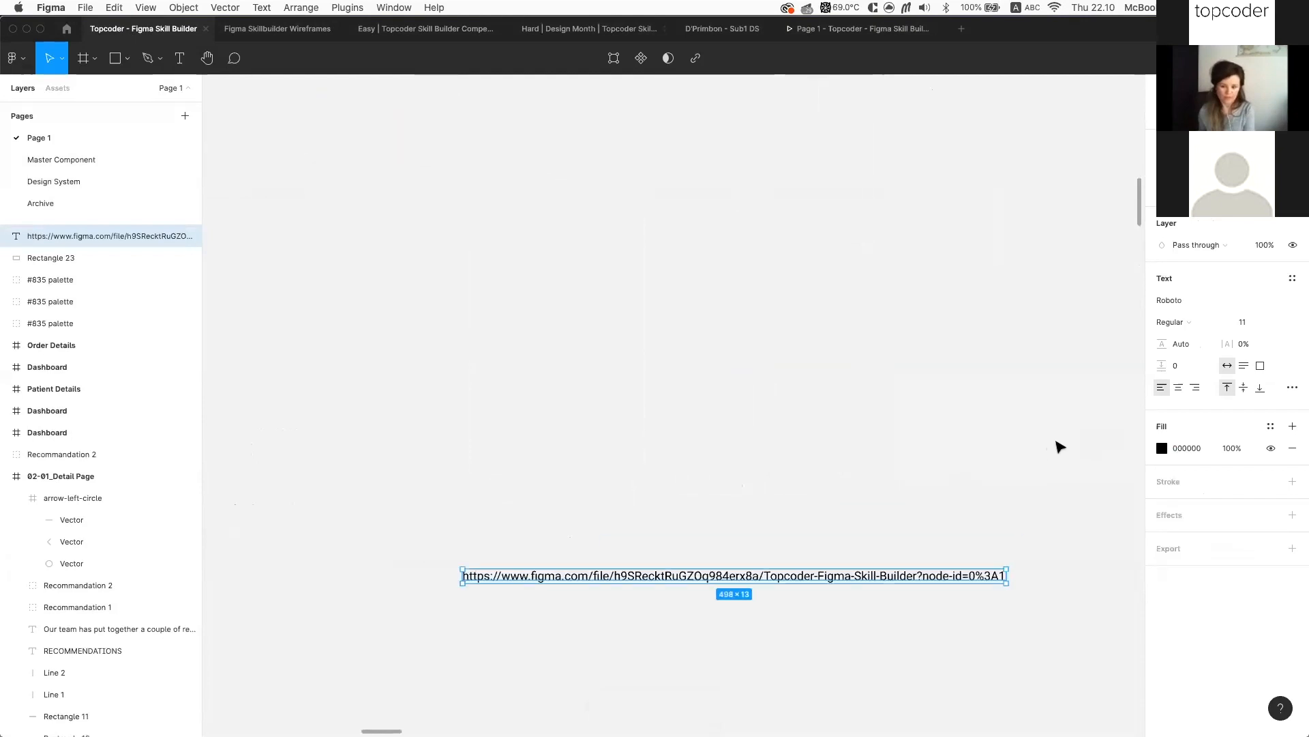
{"action": "left_click", "coordinate": [1243, 319]}
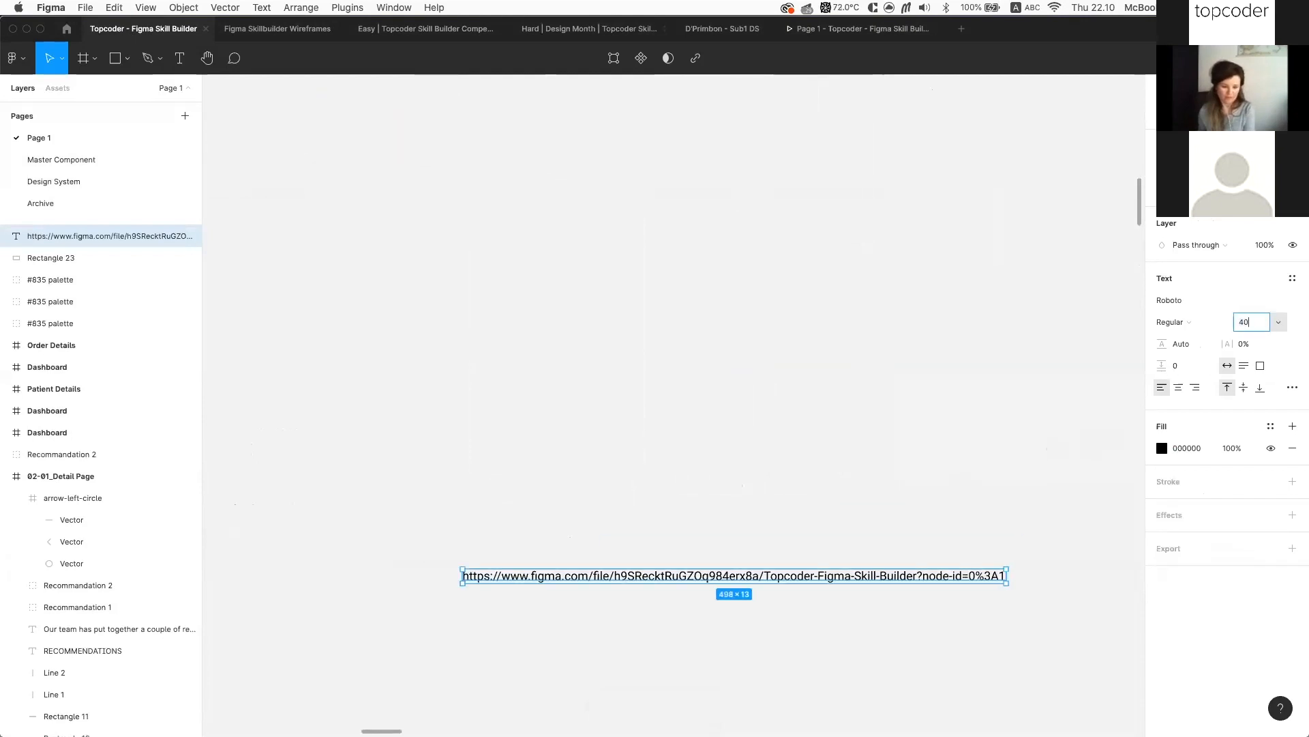
{"action": "key", "text": "Return"}
Pan around the canvas to review the new link text beside the mockups
{"action": "scroll", "coordinate": [740, 407], "scroll_direction": "down", "scroll_amount": 5}
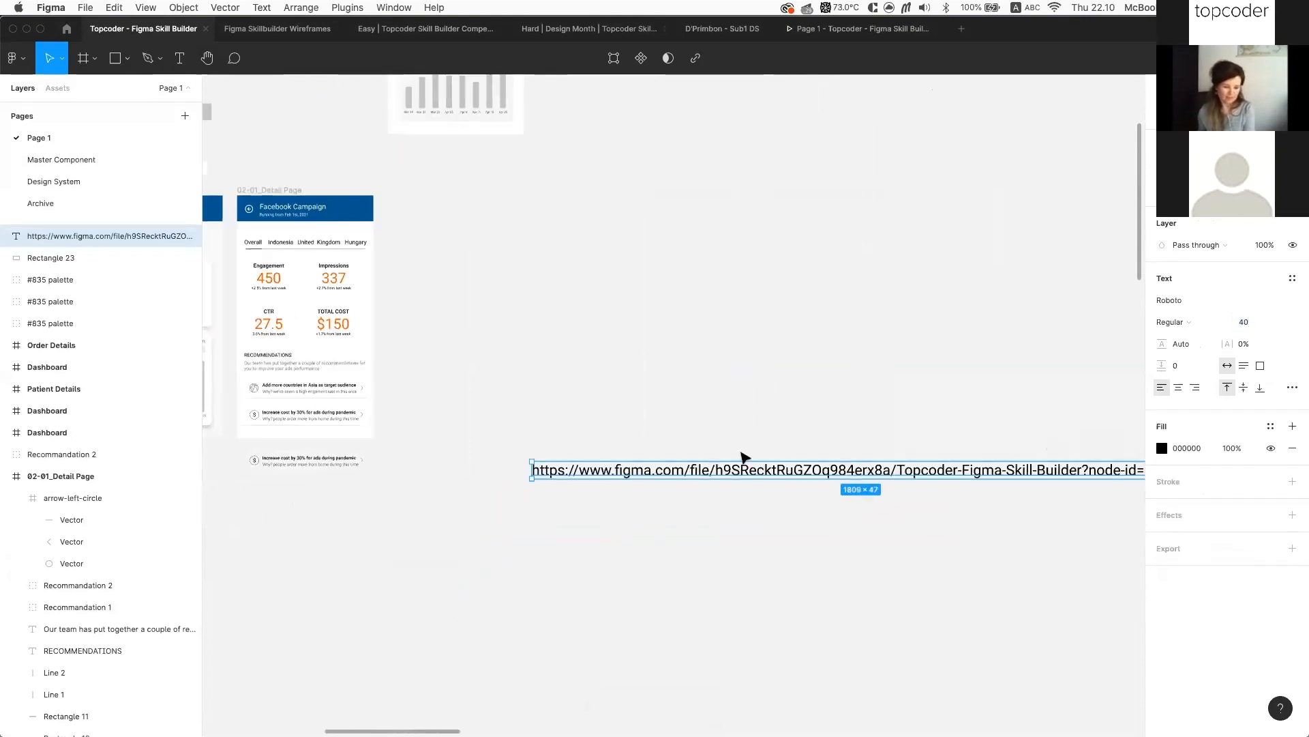
{"action": "scroll", "coordinate": [716, 447], "scroll_direction": "right", "scroll_amount": 5}
{"action": "scroll", "coordinate": [744, 462], "scroll_direction": "down", "scroll_amount": 1}
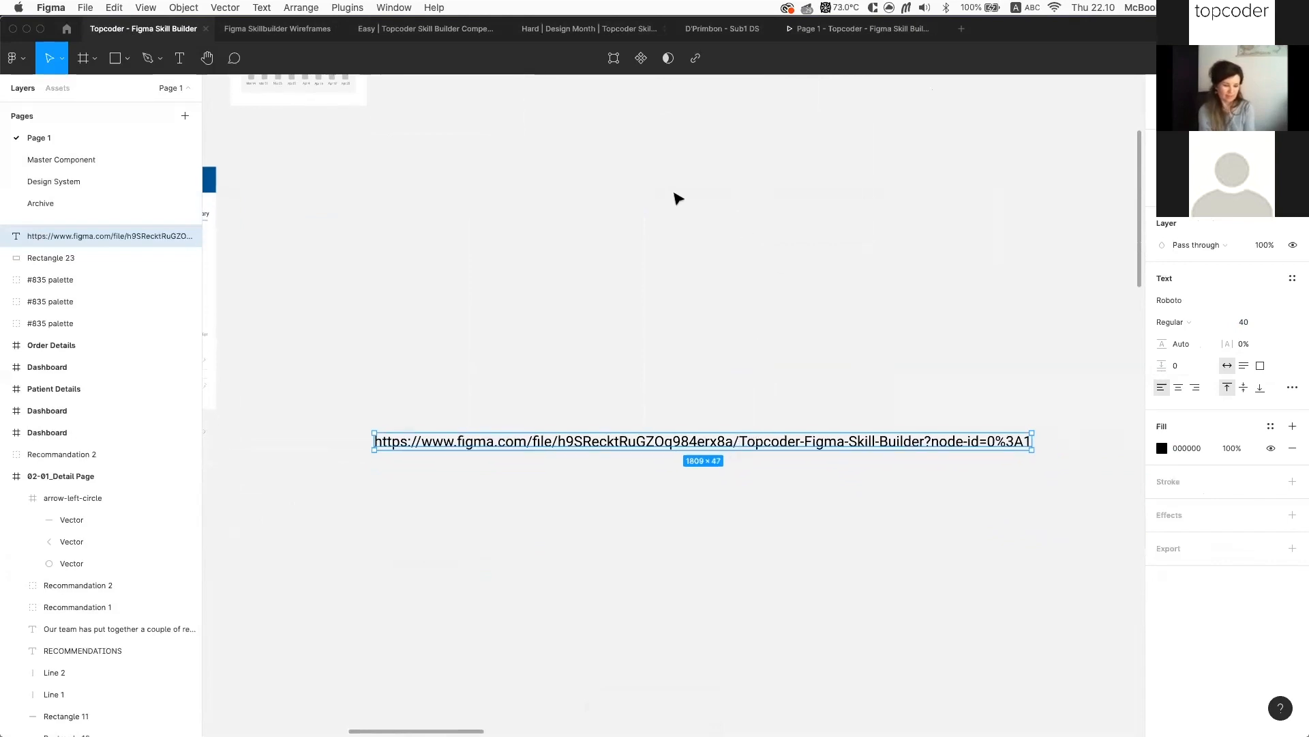
{"action": "scroll", "coordinate": [819, 347], "scroll_direction": "down", "scroll_amount": 3}
{"action": "right_click", "coordinate": [821, 346]}
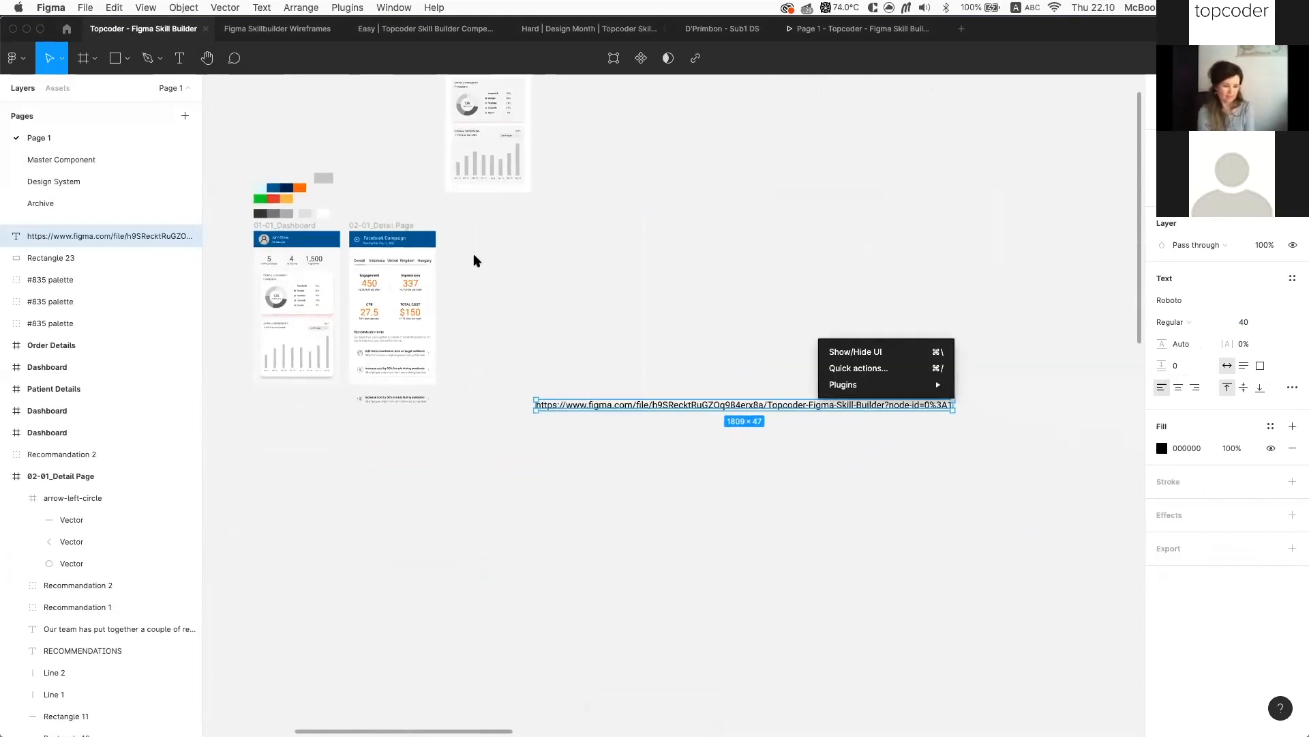
{"action": "key", "text": "Escape"}
{"action": "scroll", "coordinate": [450, 248], "scroll_direction": "up", "scroll_amount": 3}
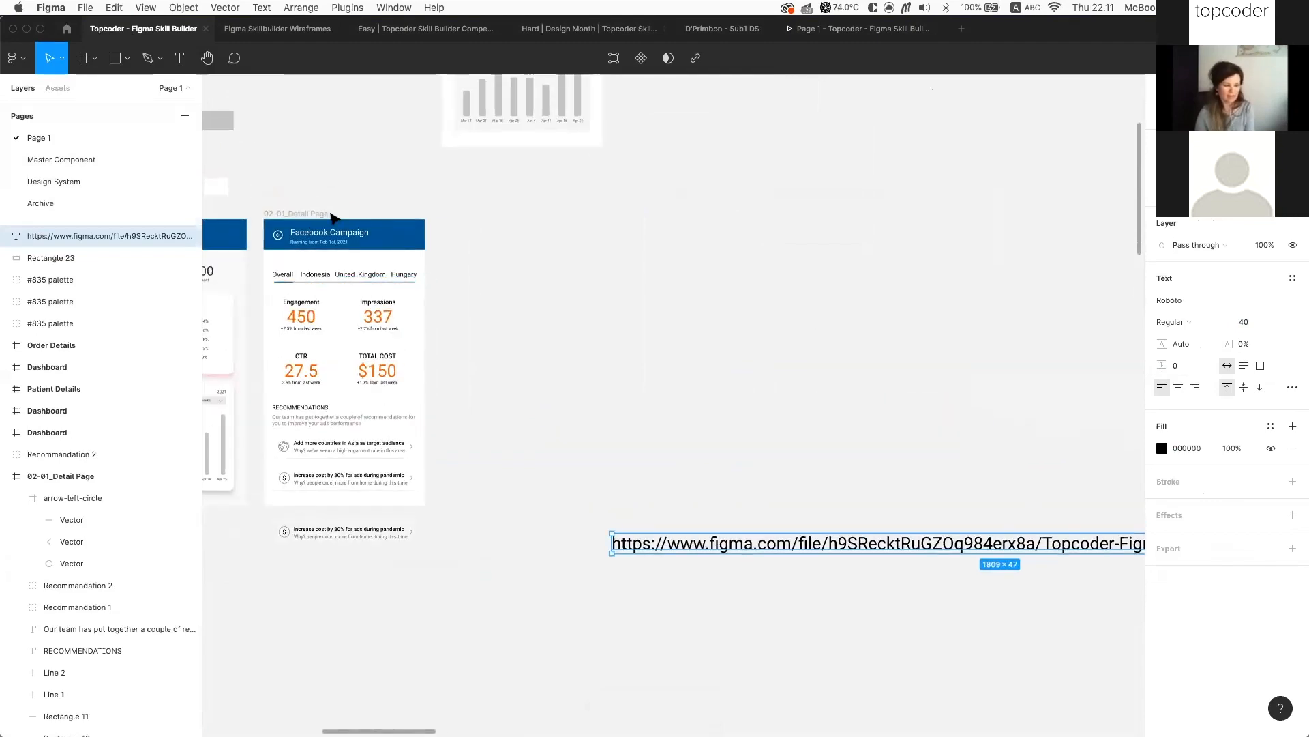
{"action": "scroll", "coordinate": [593, 290], "scroll_direction": "down", "scroll_amount": 3}
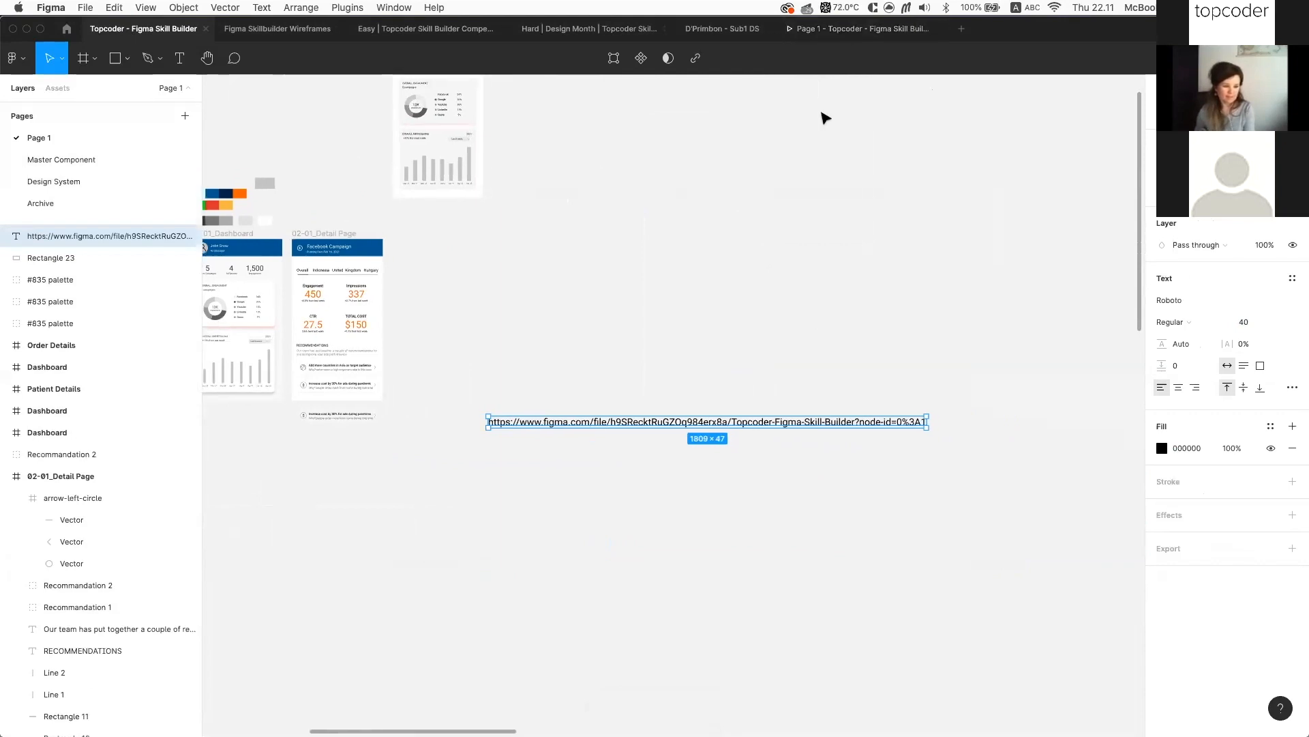
{"action": "scroll", "coordinate": [784, 214], "scroll_direction": "up", "scroll_amount": 2}
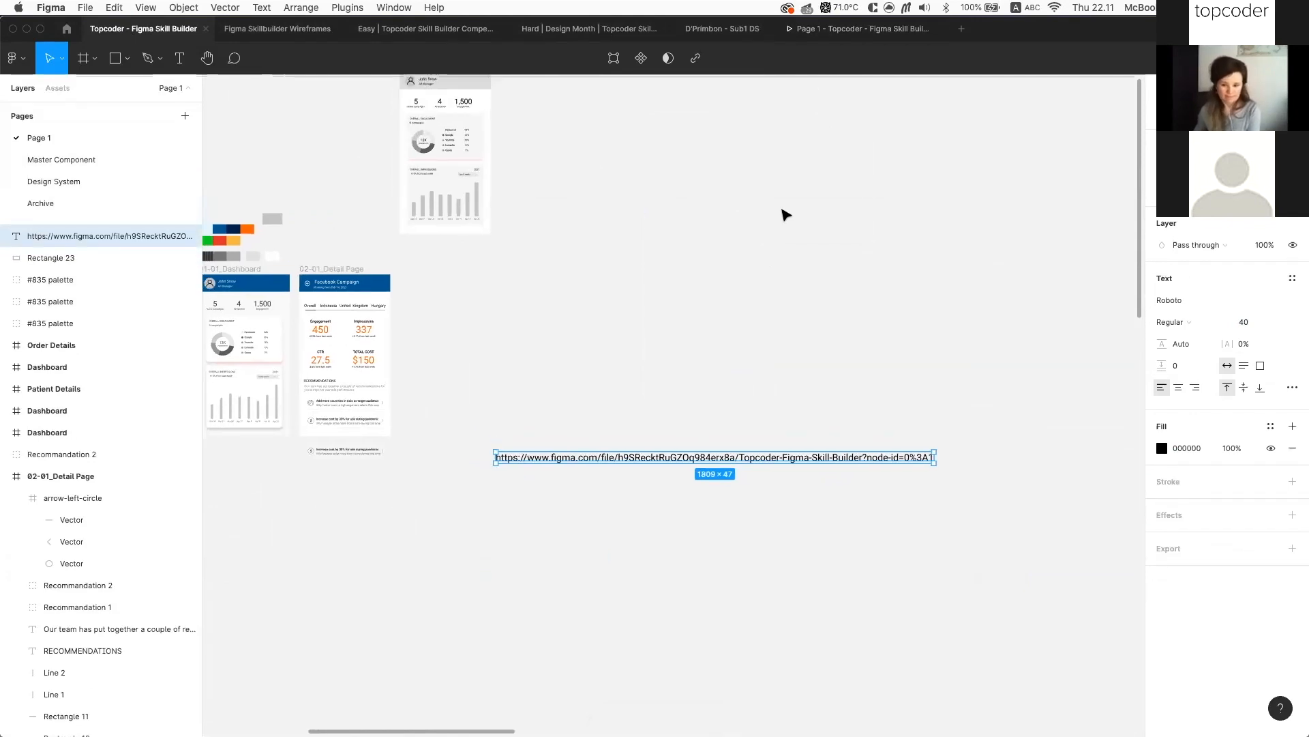
{"action": "scroll", "coordinate": [784, 214], "scroll_direction": "up", "scroll_amount": 2}
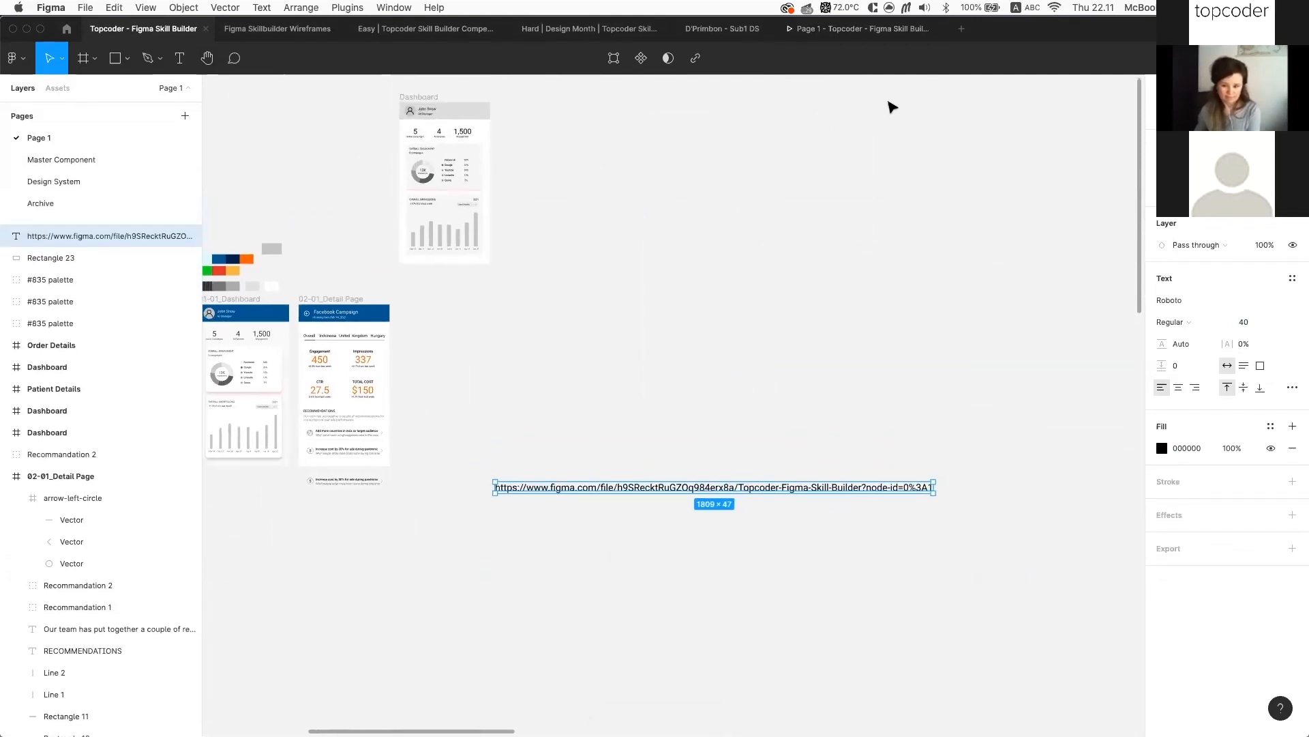
{"action": "scroll", "coordinate": [891, 108], "scroll_direction": "left", "scroll_amount": 4}
{"action": "scroll", "coordinate": [892, 107], "scroll_direction": "up", "scroll_amount": 3}
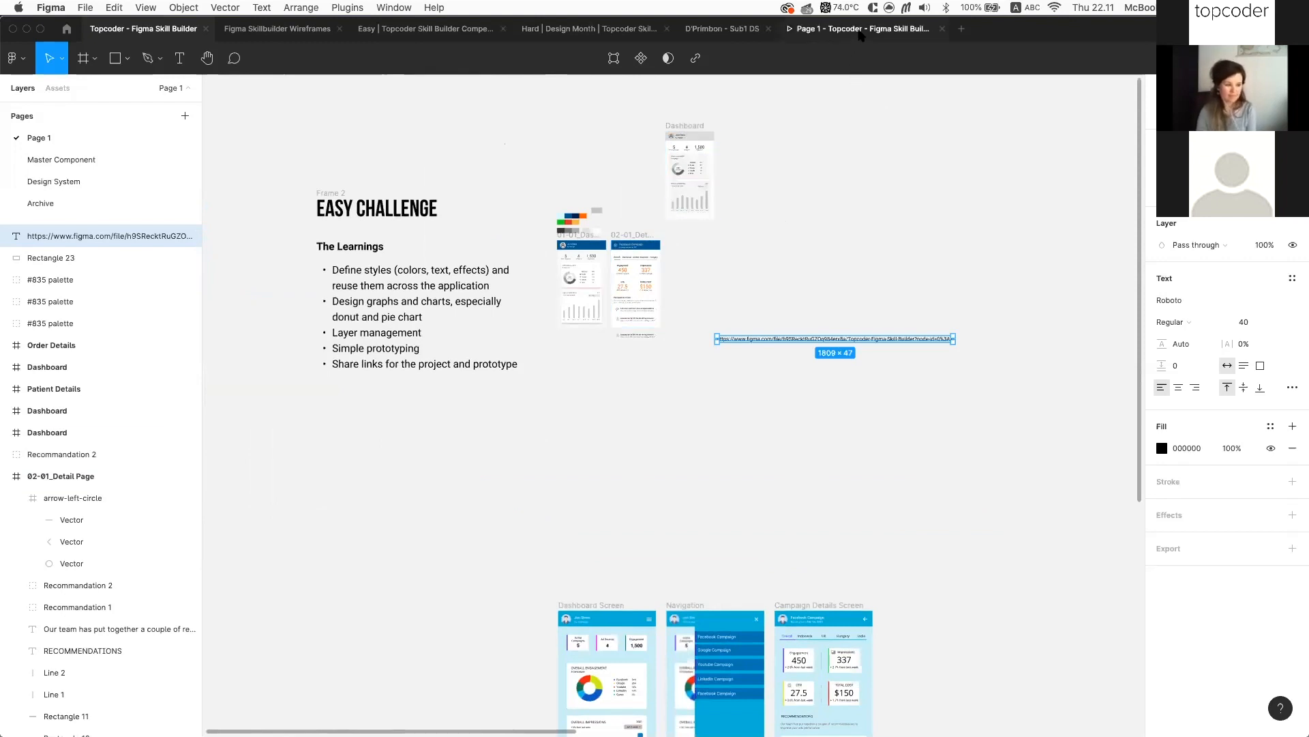
Copy the prototype's share link, then duplicate the URL text below the original in the editor
{"action": "left_click", "coordinate": [828, 29]}
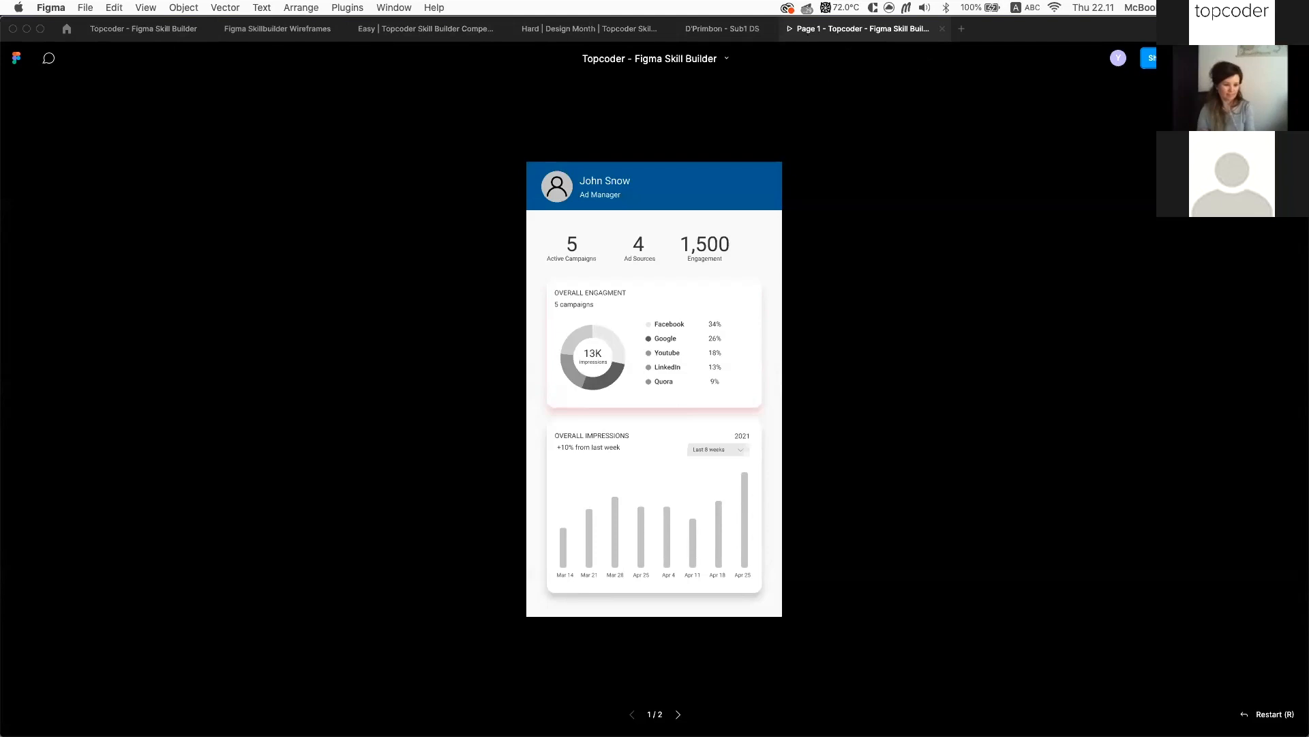
{"action": "left_click", "coordinate": [1160, 59]}
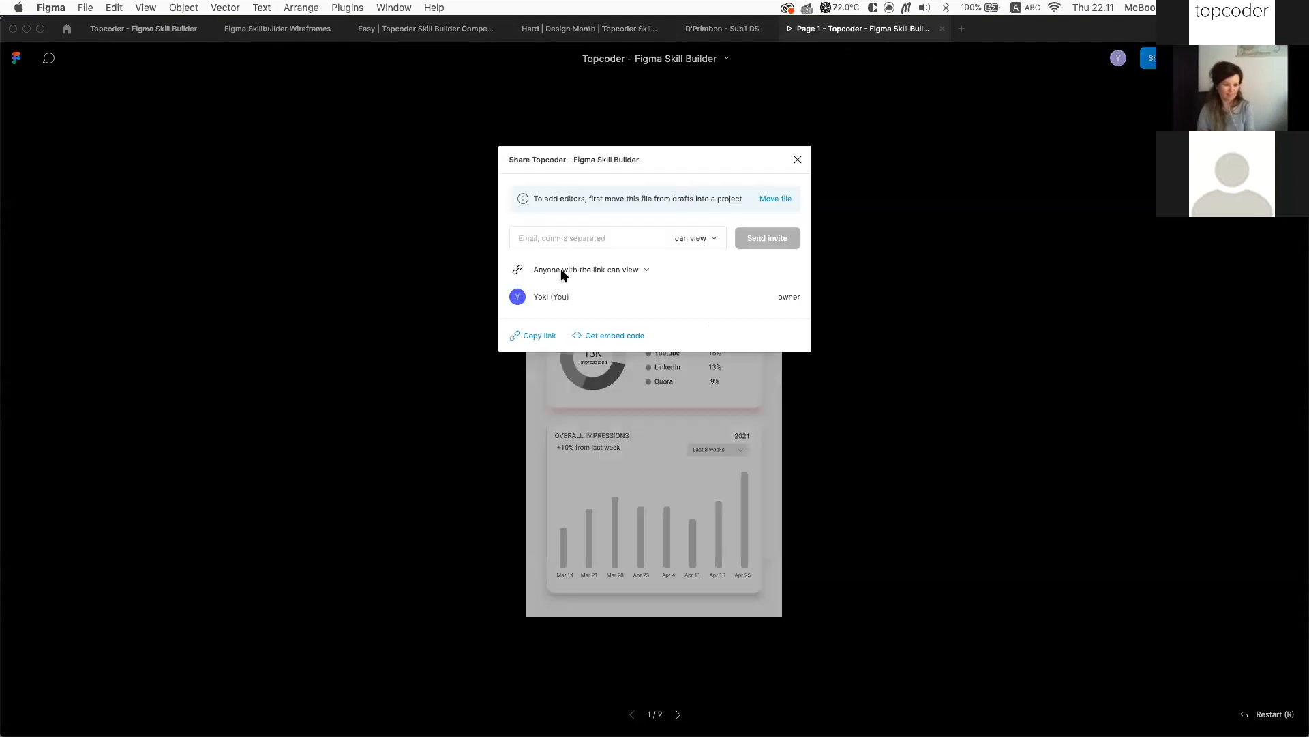
{"action": "left_click", "coordinate": [533, 336]}
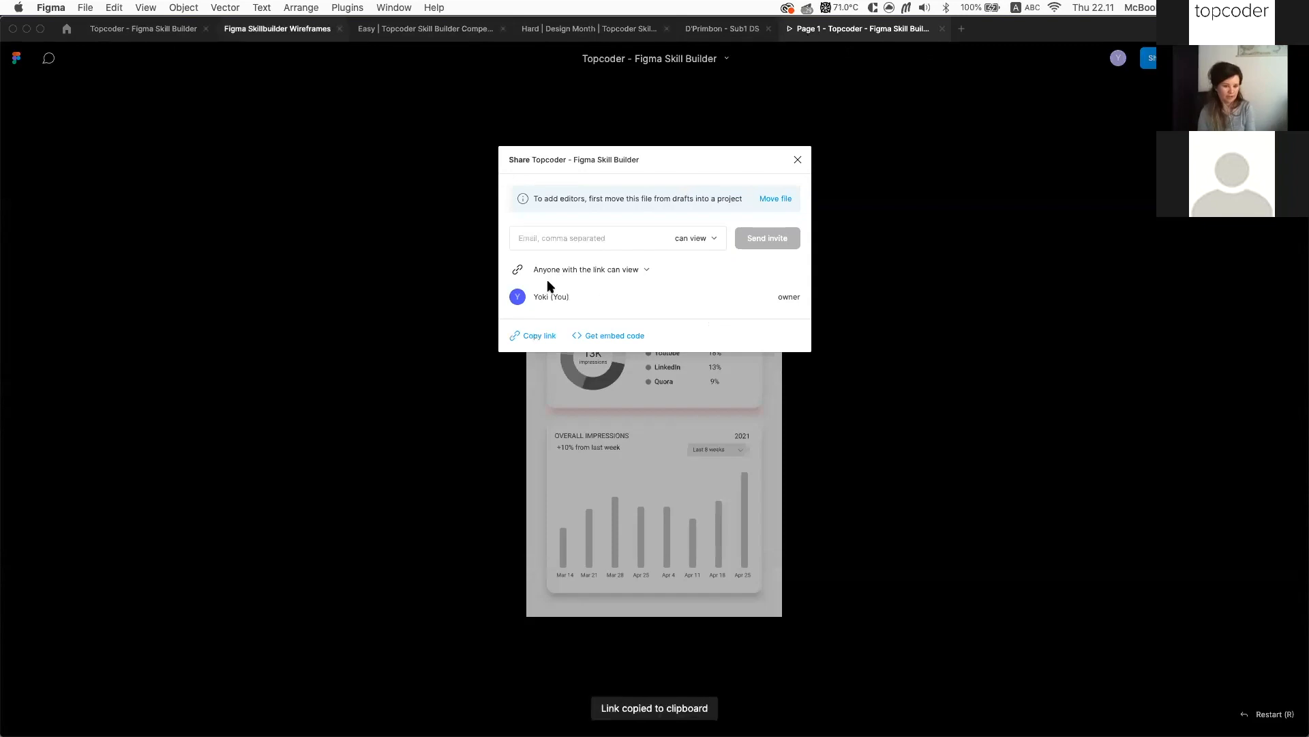
{"action": "left_click", "coordinate": [167, 31]}
{"action": "scroll", "coordinate": [899, 333], "scroll_direction": "up", "scroll_amount": 5}
{"action": "left_click_drag", "start_coordinate": [899, 344], "coordinate": [898, 400], "text": "alt"}
{"action": "double_click", "coordinate": [899, 400]}
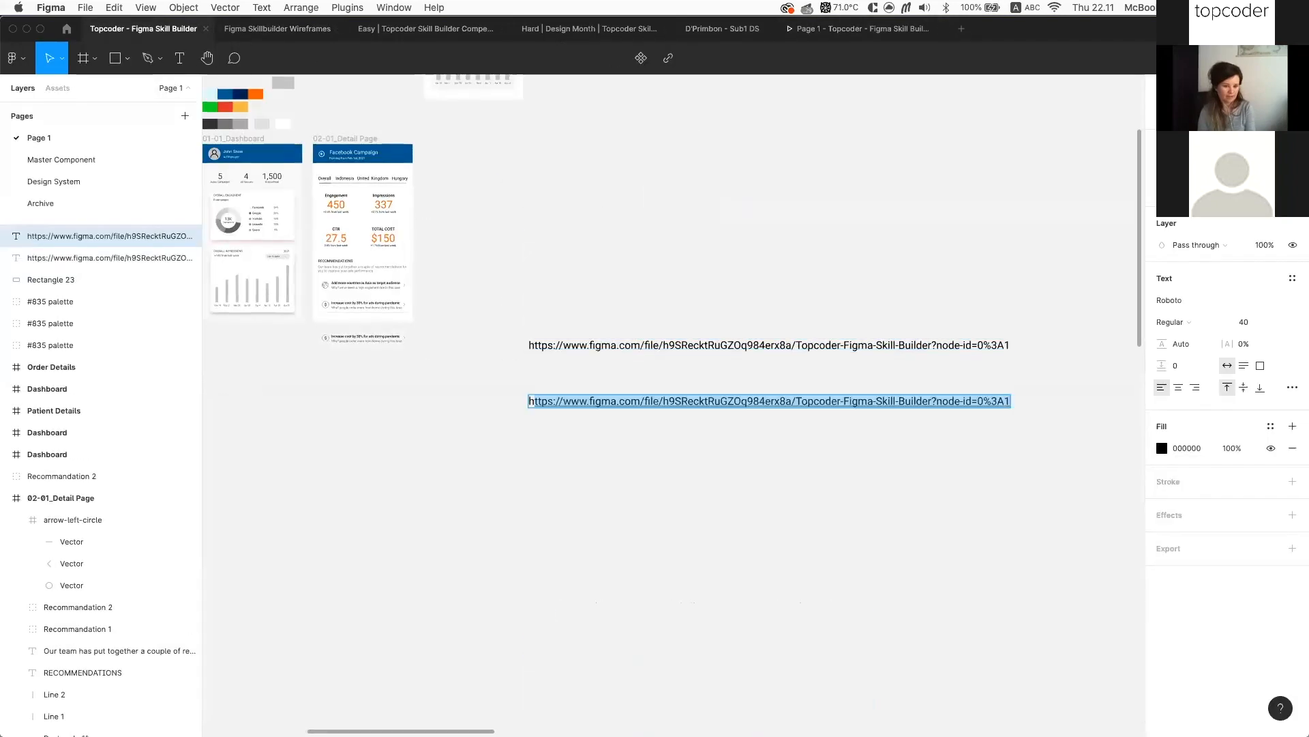
Replace the duplicated text's contents with the pasted prototype share link
{"action": "left_click", "coordinate": [535, 401]}
{"action": "key", "text": "super+a"}
{"action": "type", "text": "h"}
{"action": "key", "text": "super+v"}
{"action": "key", "text": "Delete"}
{"action": "key", "text": "Escape"}
Move the prototype link up under the file link and narrow it to wrap onto two lines
{"action": "scroll", "coordinate": [885, 444], "scroll_direction": "right", "scroll_amount": 2}
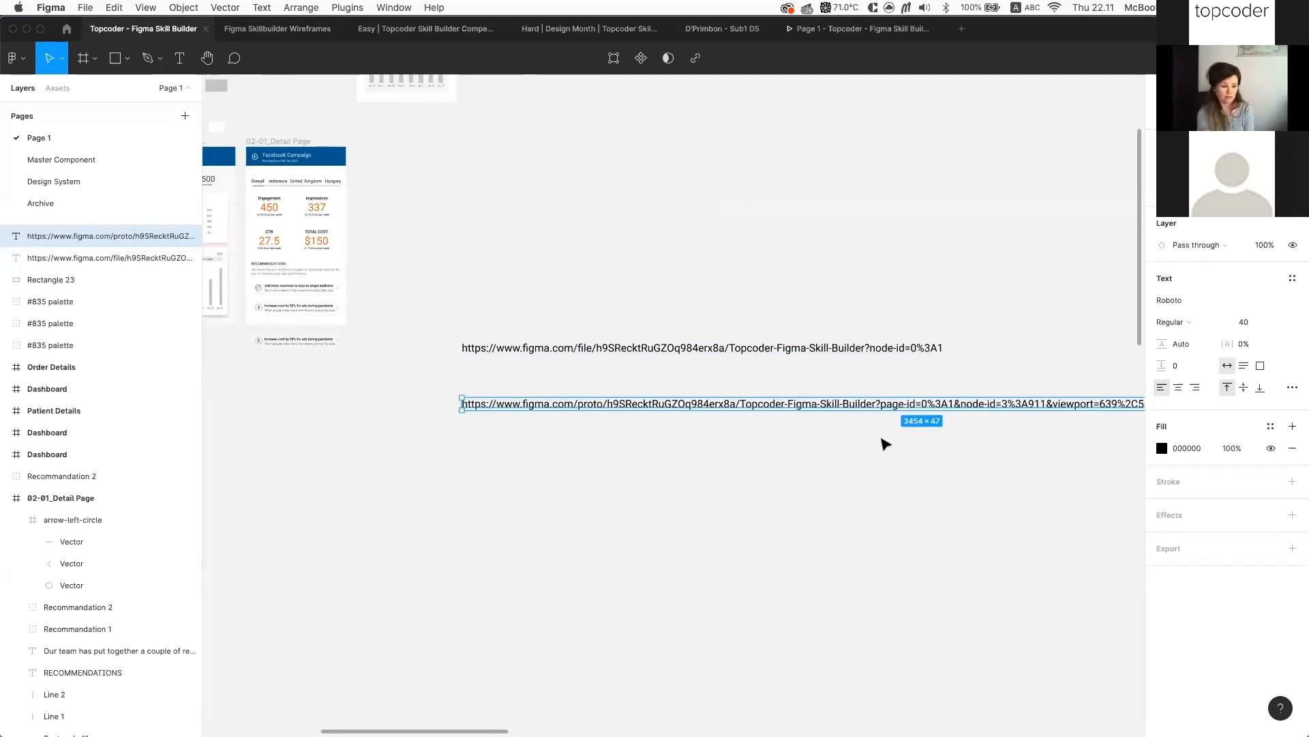
{"action": "scroll", "coordinate": [885, 444], "scroll_direction": "down", "scroll_amount": 5}
{"action": "scroll", "coordinate": [656, 397], "scroll_direction": "up", "scroll_amount": 6}
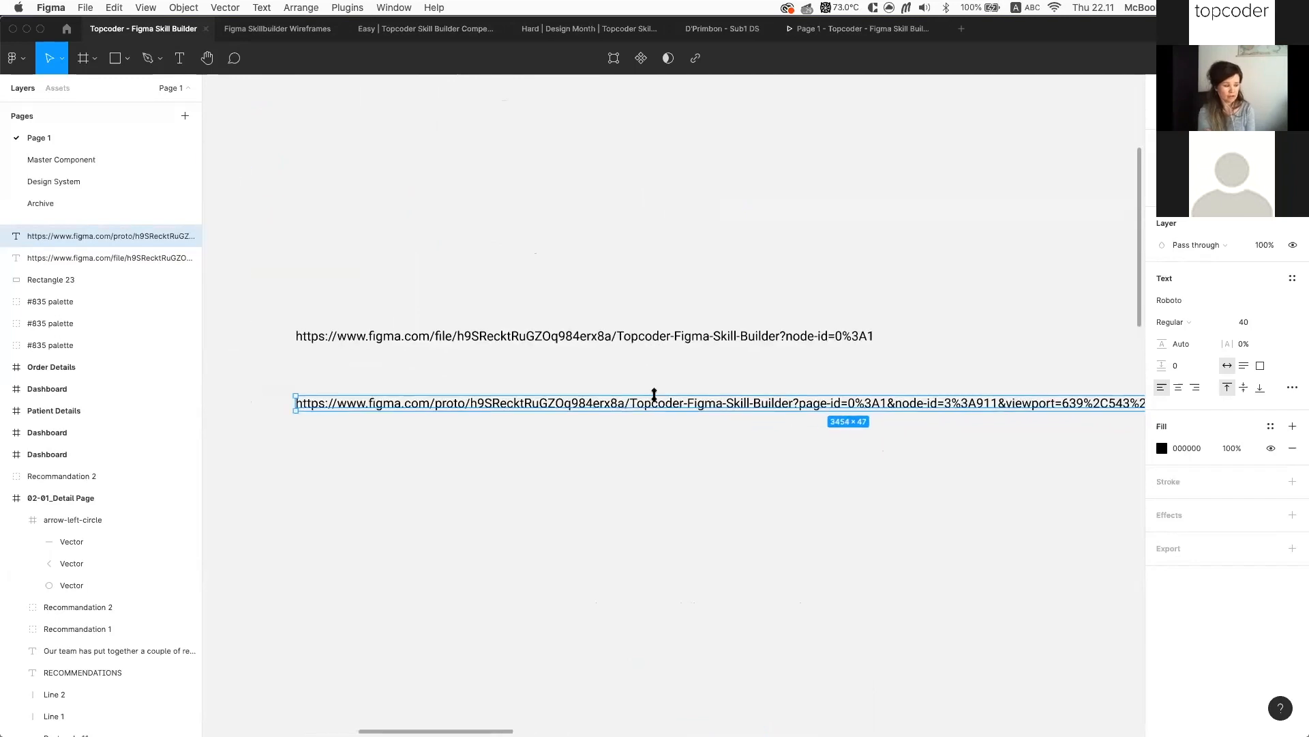
{"action": "left_click_drag", "start_coordinate": [596, 406], "coordinate": [596, 379]}
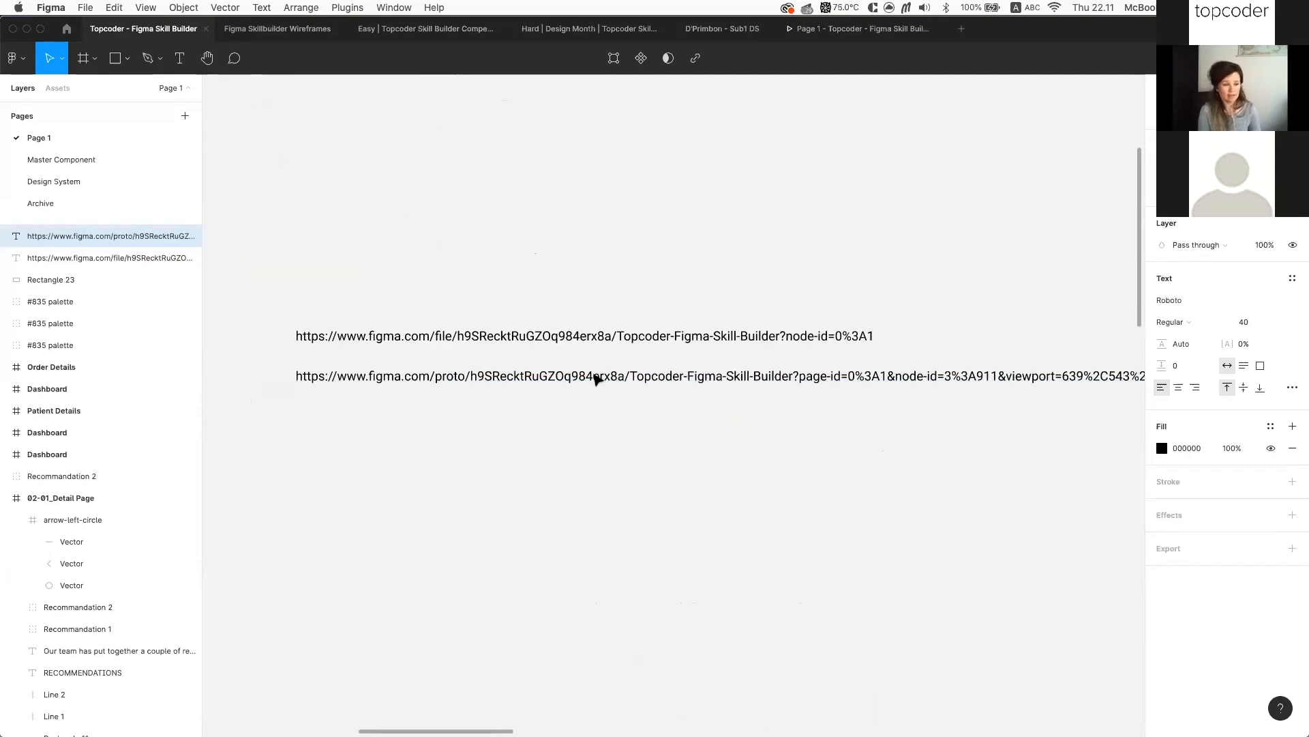
{"action": "scroll", "coordinate": [596, 379], "scroll_direction": "down", "scroll_amount": 3}
{"action": "left_click_drag", "start_coordinate": [994, 377], "coordinate": [722, 381]}
{"action": "scroll", "coordinate": [721, 386], "scroll_direction": "up", "scroll_amount": 4}
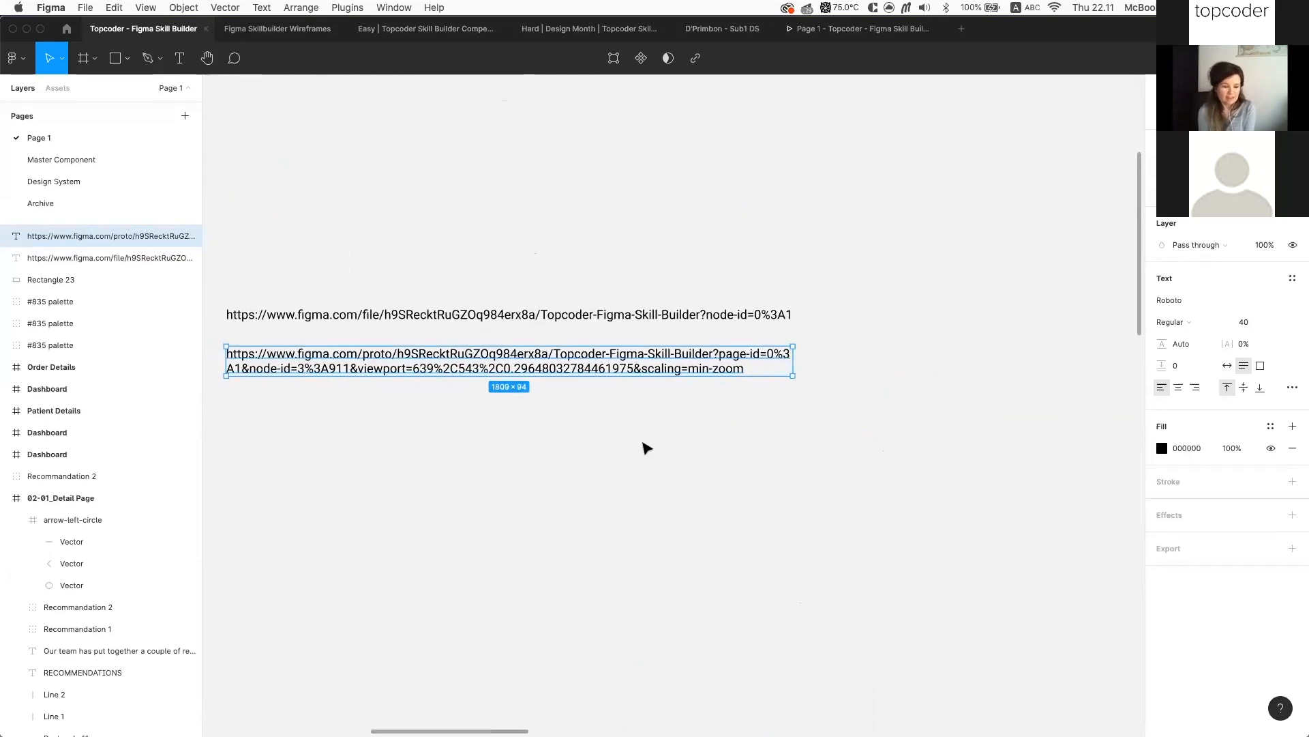
{"action": "left_click", "coordinate": [647, 448]}
Review the wrapped prototype link on the canvas, reselecting its text layer
{"action": "scroll", "coordinate": [647, 449], "scroll_direction": "left", "scroll_amount": 5}
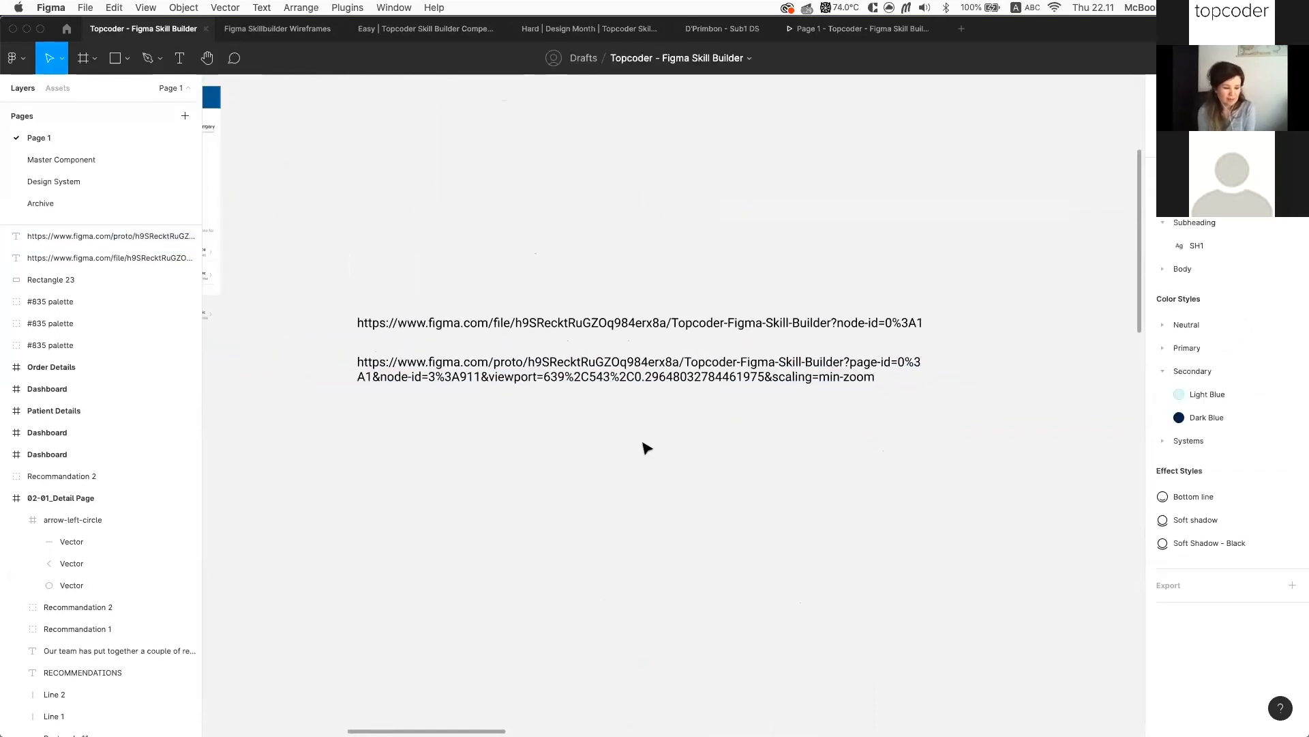
{"action": "scroll", "coordinate": [646, 448], "scroll_direction": "up", "scroll_amount": 1}
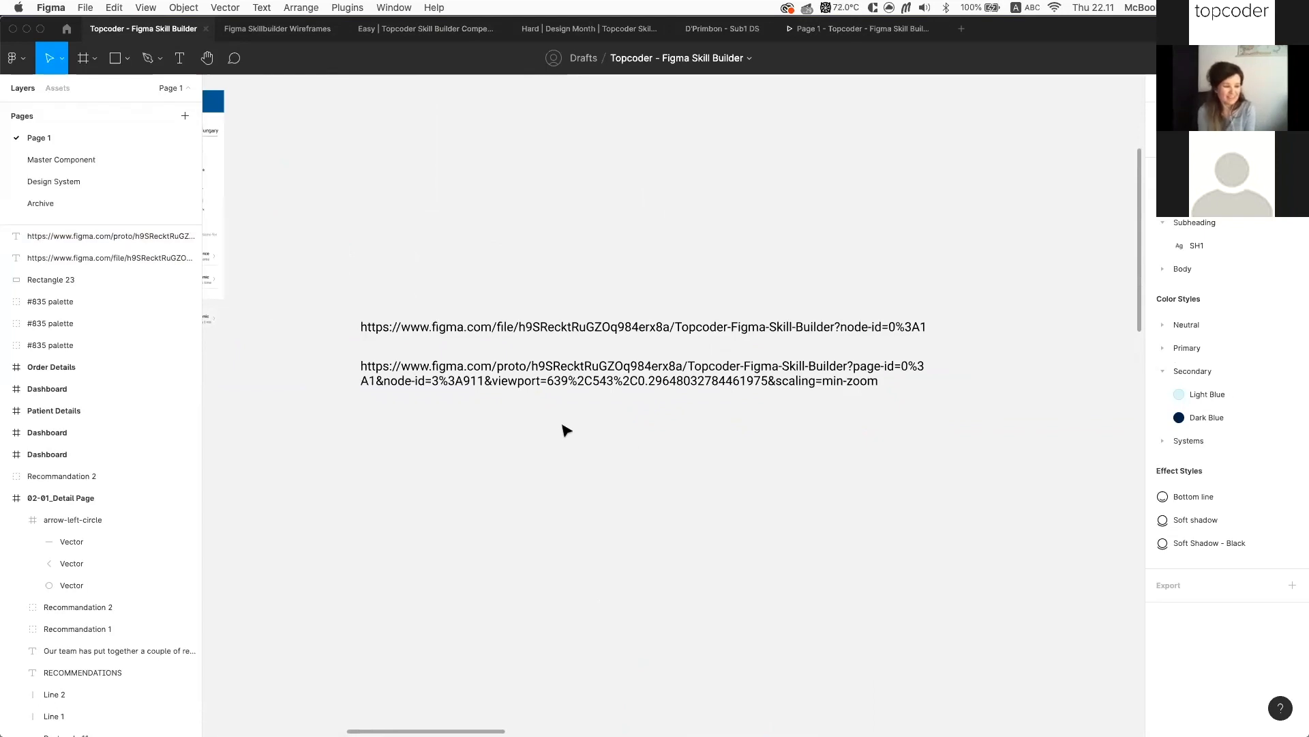
{"action": "scroll", "coordinate": [564, 430], "scroll_direction": "up", "scroll_amount": 2}
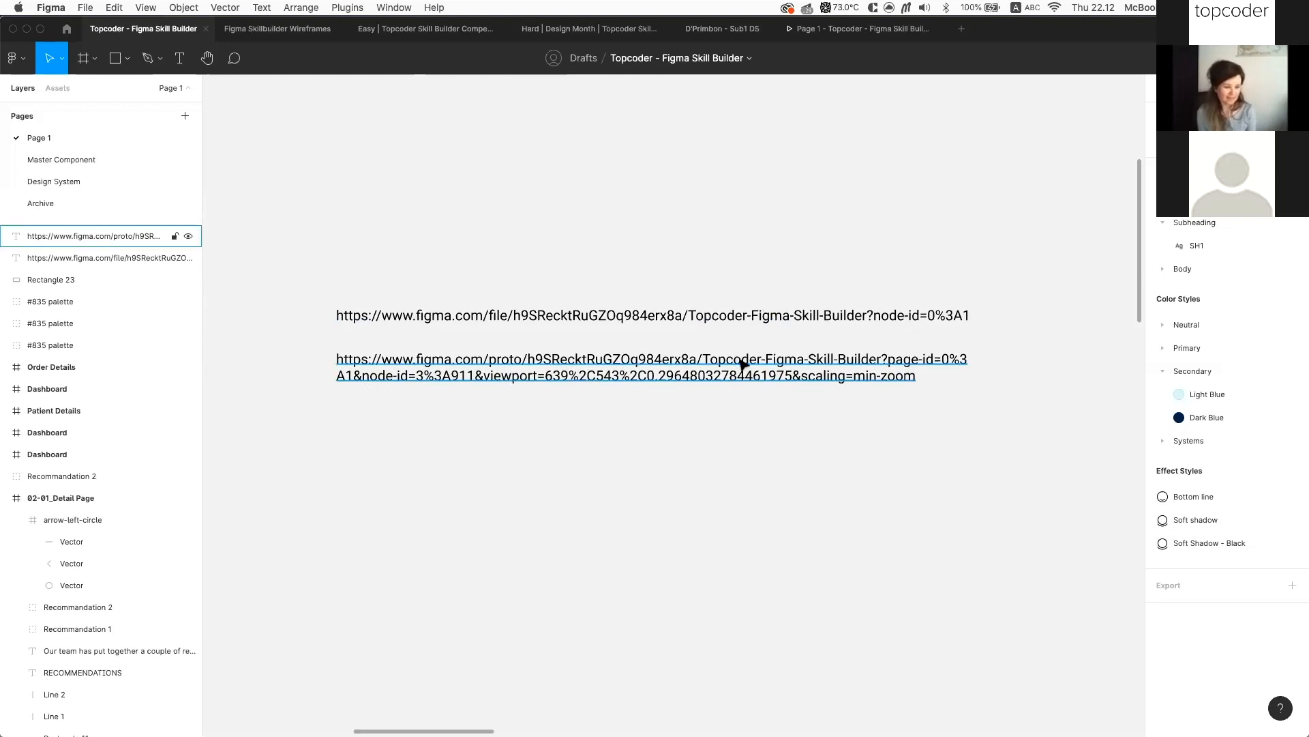
{"action": "scroll", "coordinate": [485, 386], "scroll_direction": "up", "scroll_amount": 5}
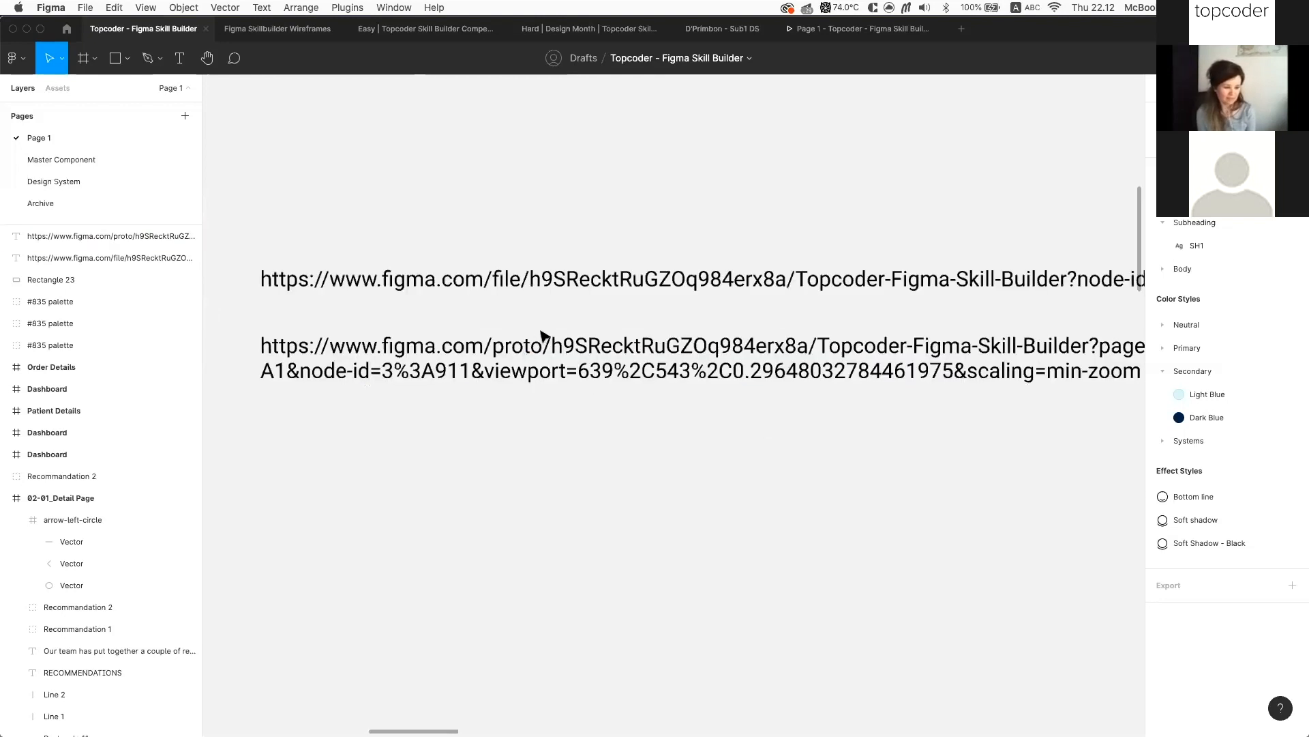
{"action": "left_click", "coordinate": [584, 336]}
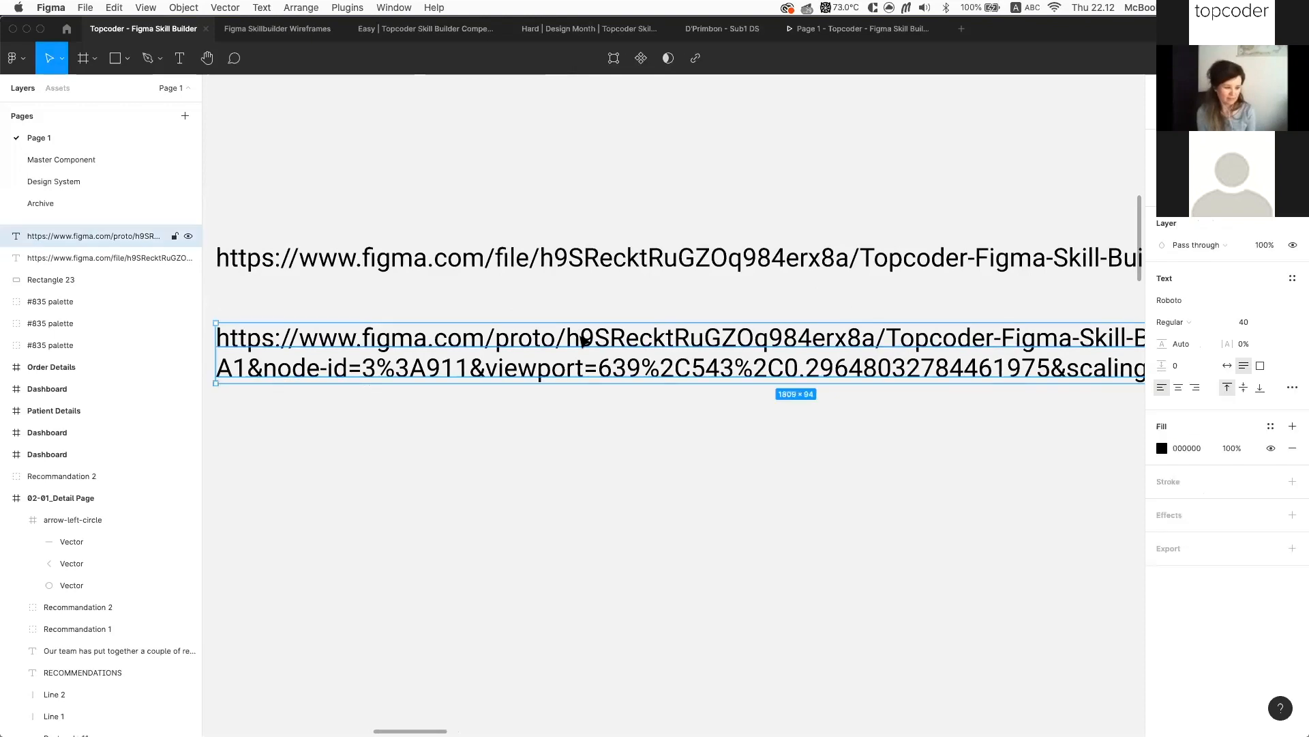
{"action": "scroll", "coordinate": [584, 337], "scroll_direction": "down", "scroll_amount": 3}
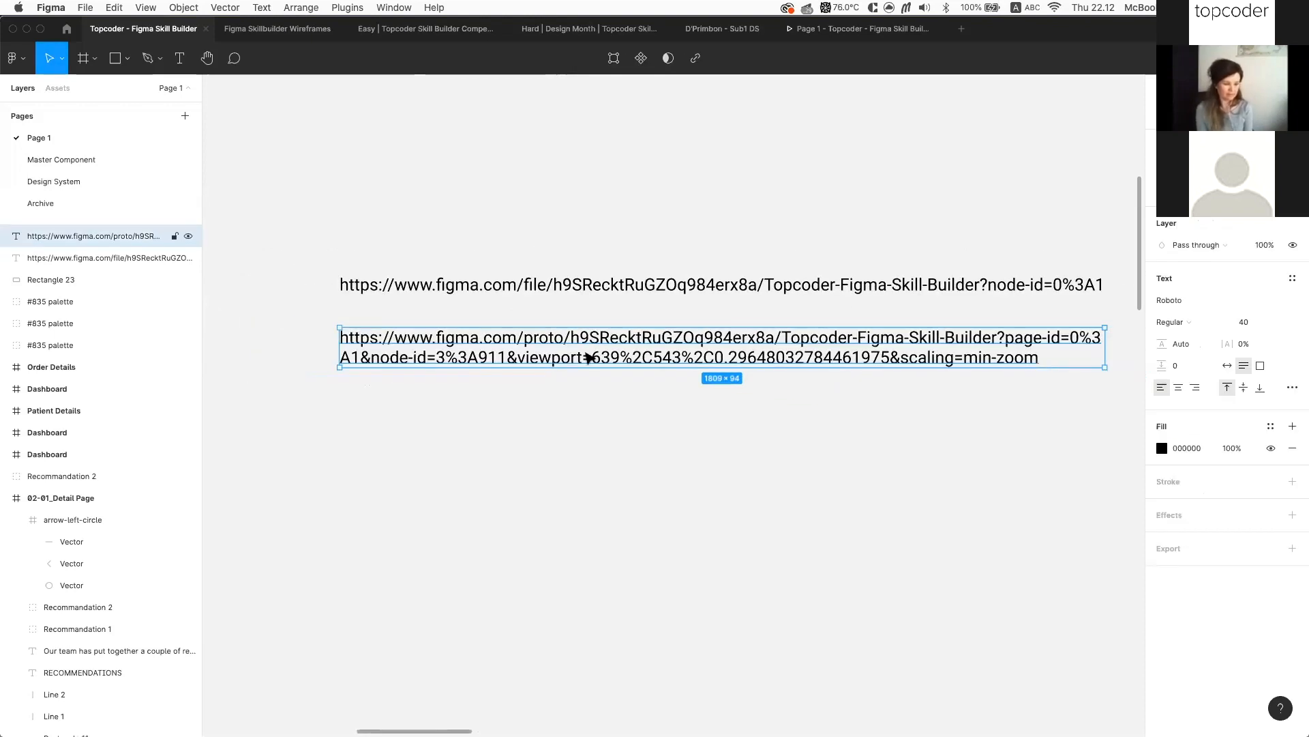
{"action": "left_click", "coordinate": [542, 378]}
{"action": "left_click", "coordinate": [587, 359]}
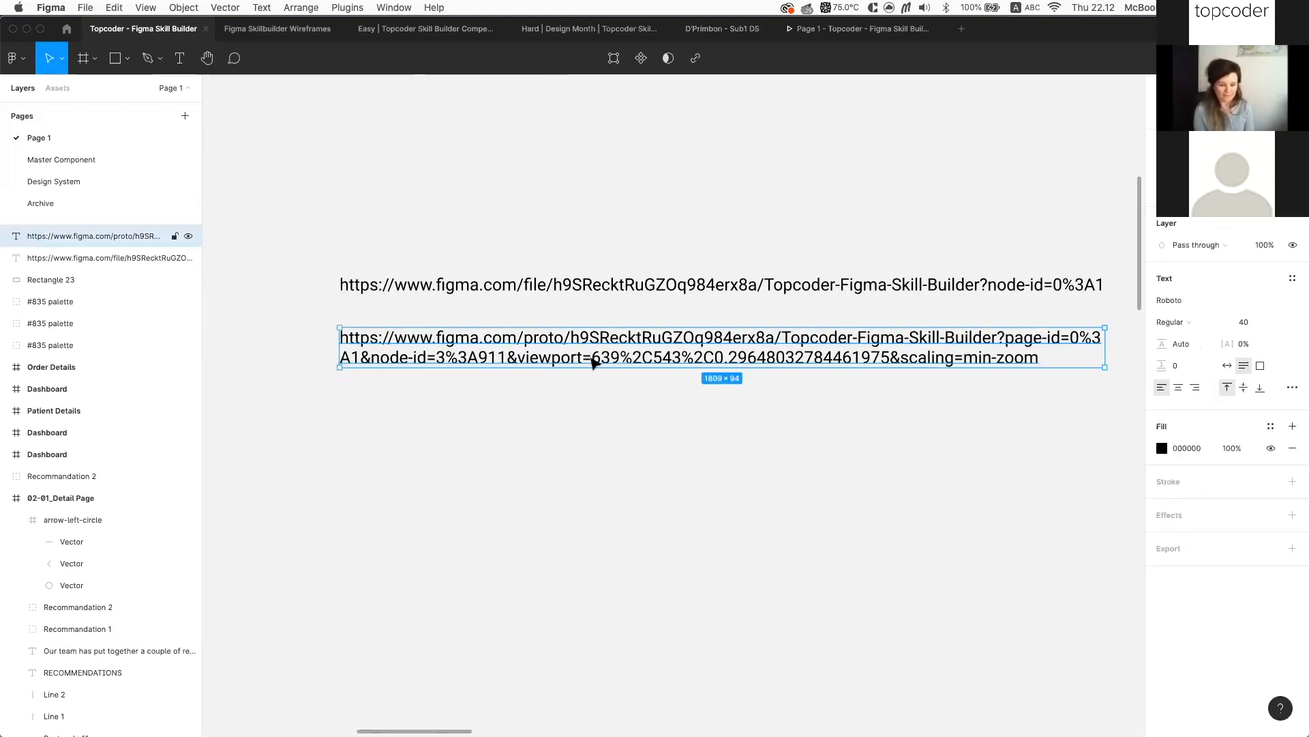
Post a 'Hello world' comment on the prototype's Overall Engagement card, then return to the design file
{"action": "left_click", "coordinate": [851, 33]}
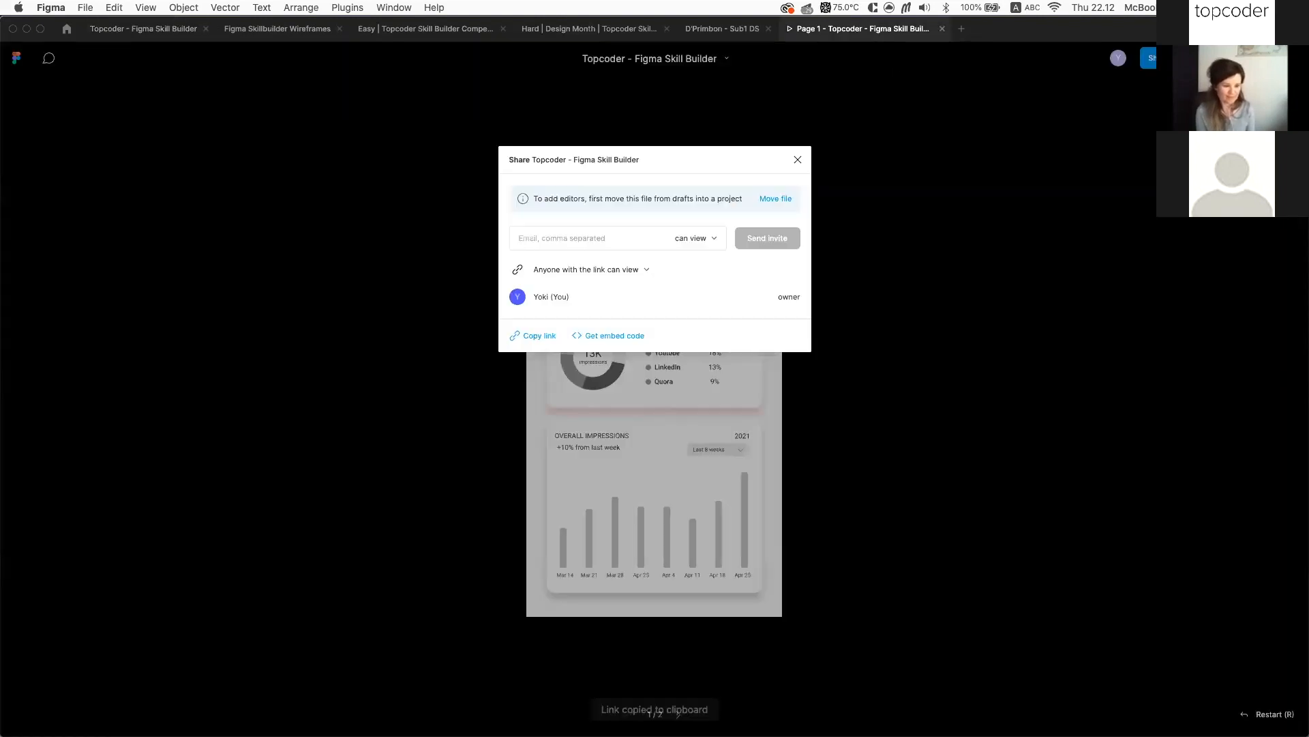
{"action": "left_click", "coordinate": [798, 161]}
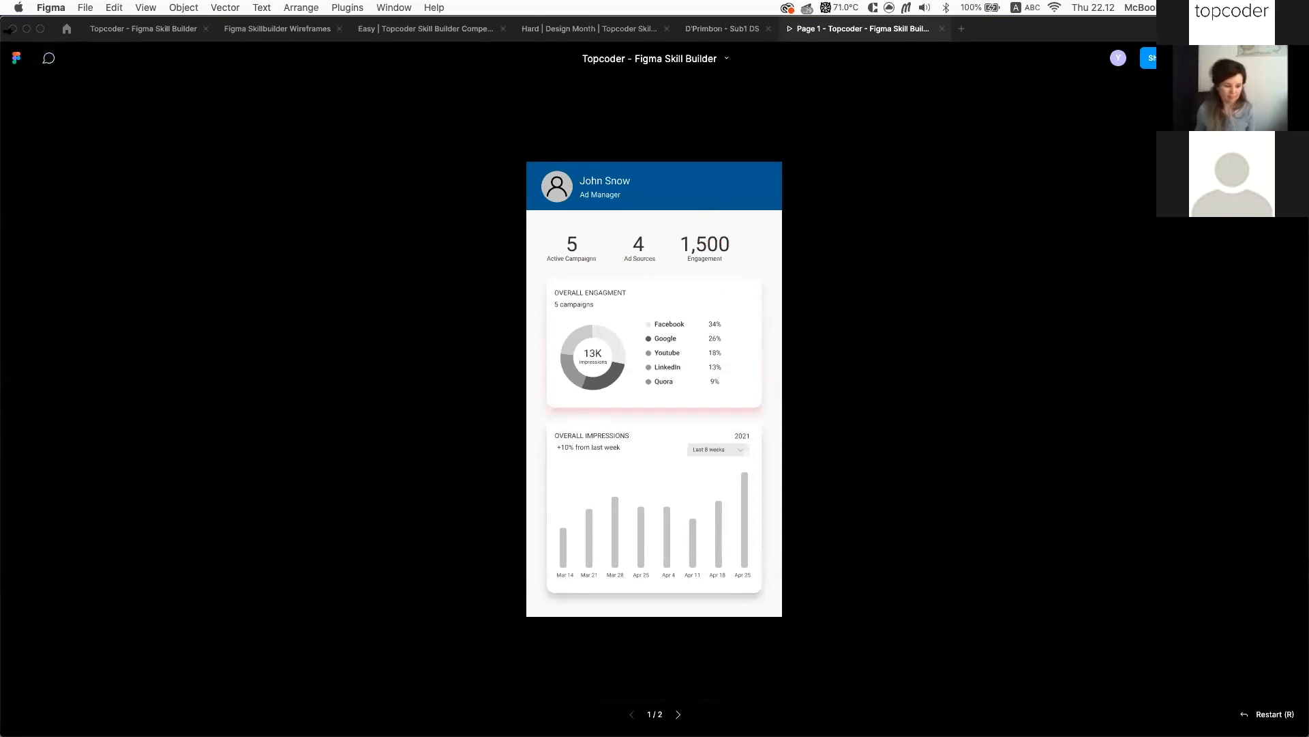
{"action": "left_click", "coordinate": [48, 58]}
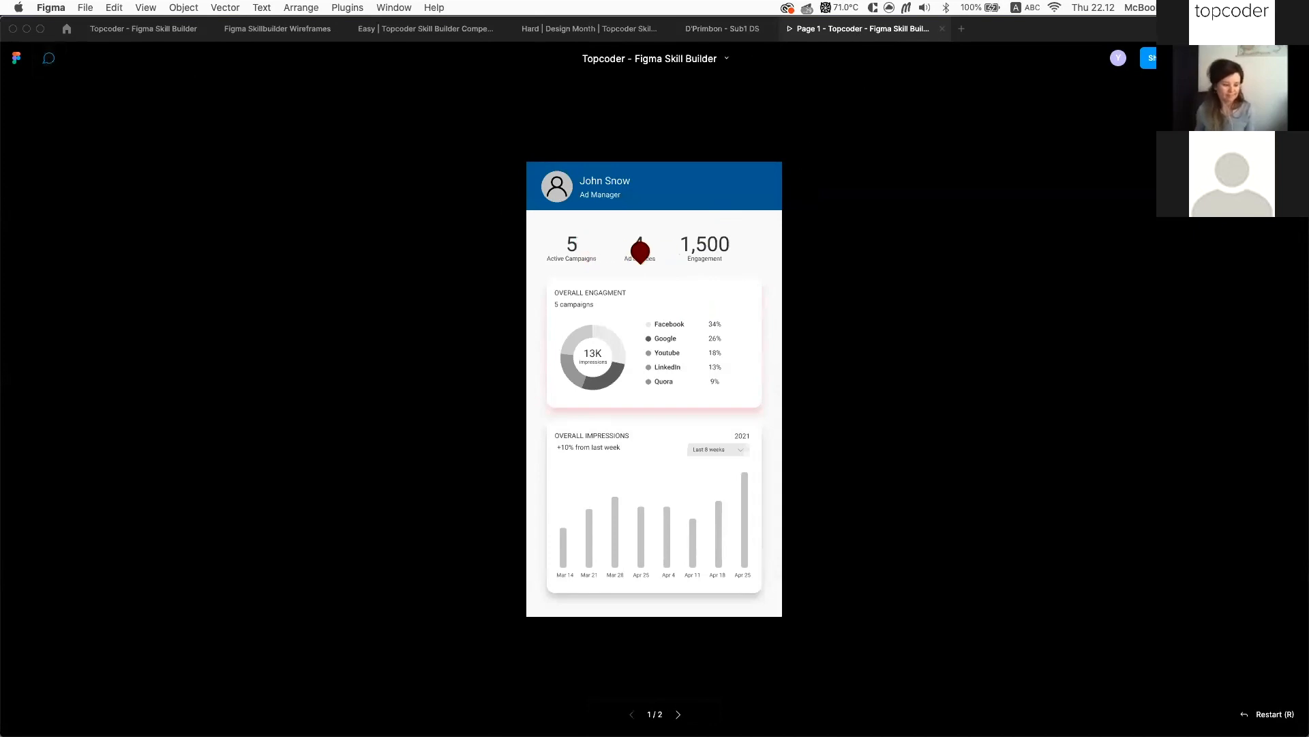
{"action": "left_click", "coordinate": [729, 307]}
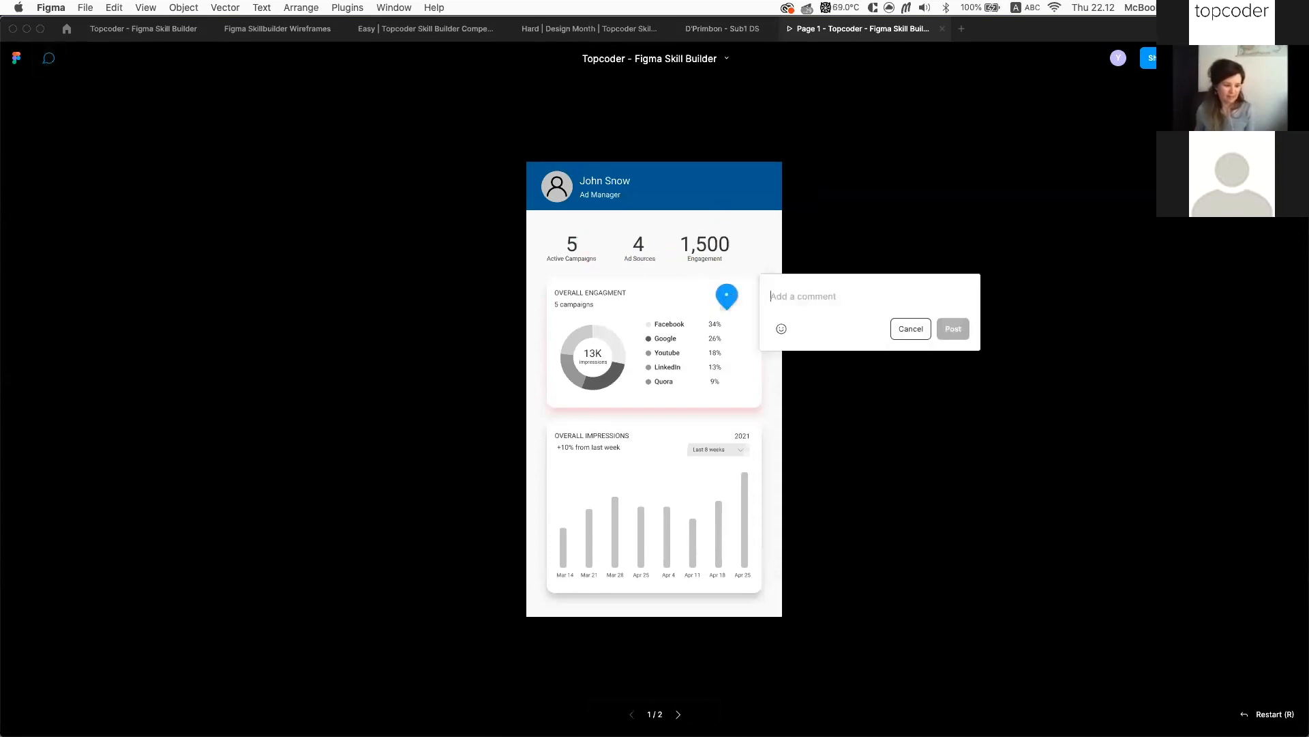
{"action": "type", "text": "H"}
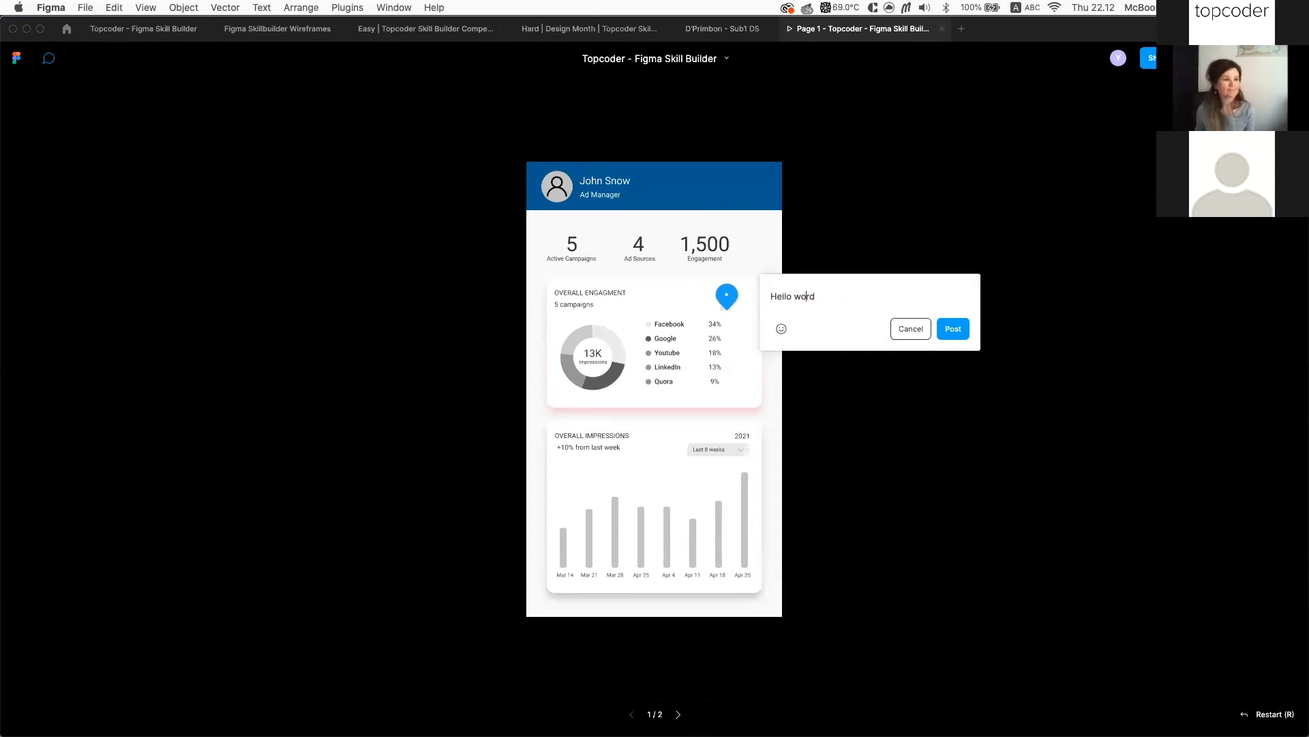
{"action": "type", "text": "ello world"}
{"action": "key", "text": "Return"}
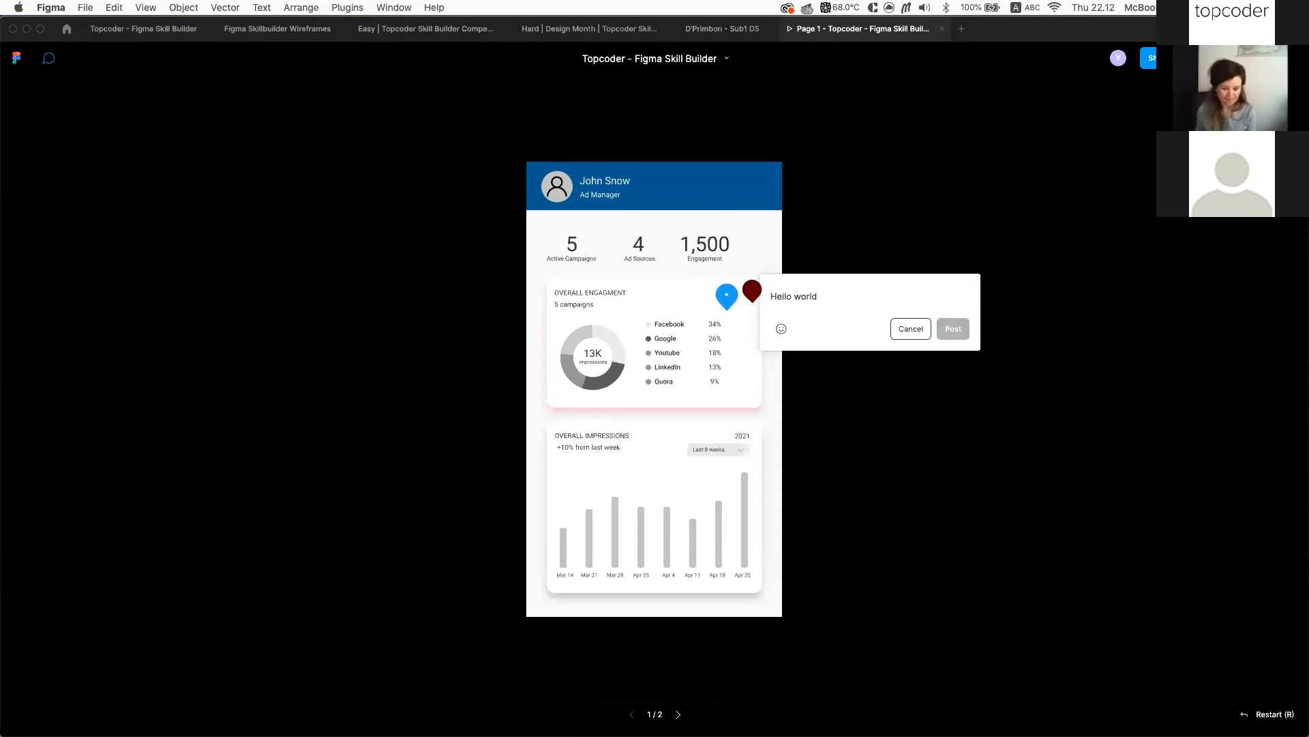
{"action": "key", "text": "Escape"}
{"action": "key", "text": "Escape"}
{"action": "left_click", "coordinate": [156, 29]}
{"action": "scroll", "coordinate": [642, 204], "scroll_direction": "down", "scroll_amount": 6}
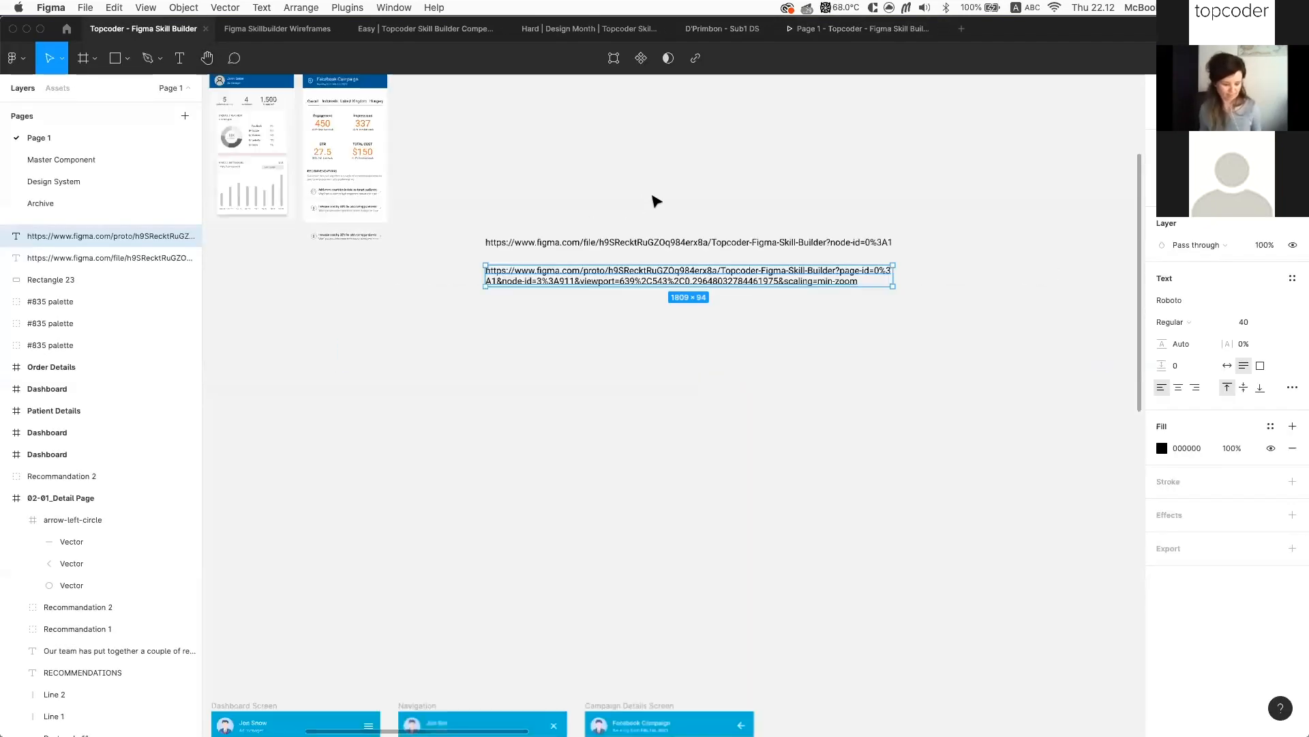
{"action": "left_click", "coordinate": [628, 371]}
{"action": "scroll", "coordinate": [628, 371], "scroll_direction": "down", "scroll_amount": 5}
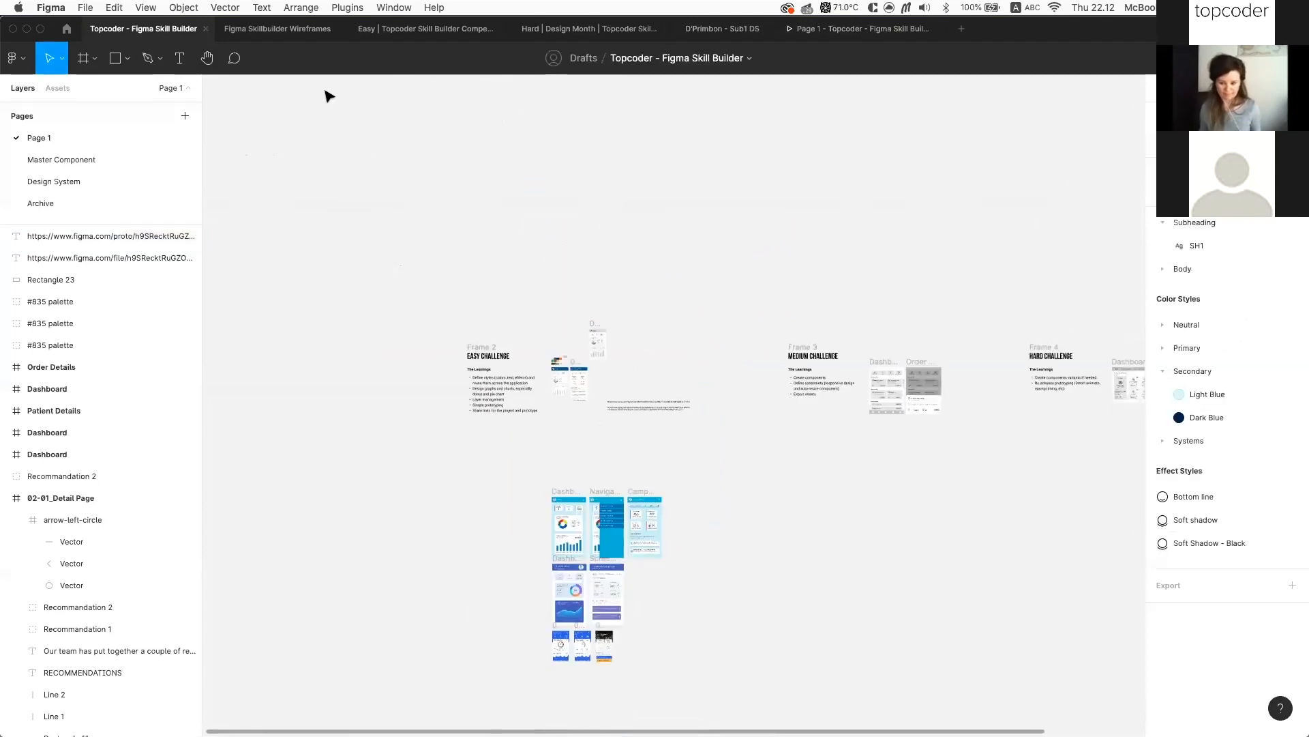
{"action": "left_click", "coordinate": [234, 58]}
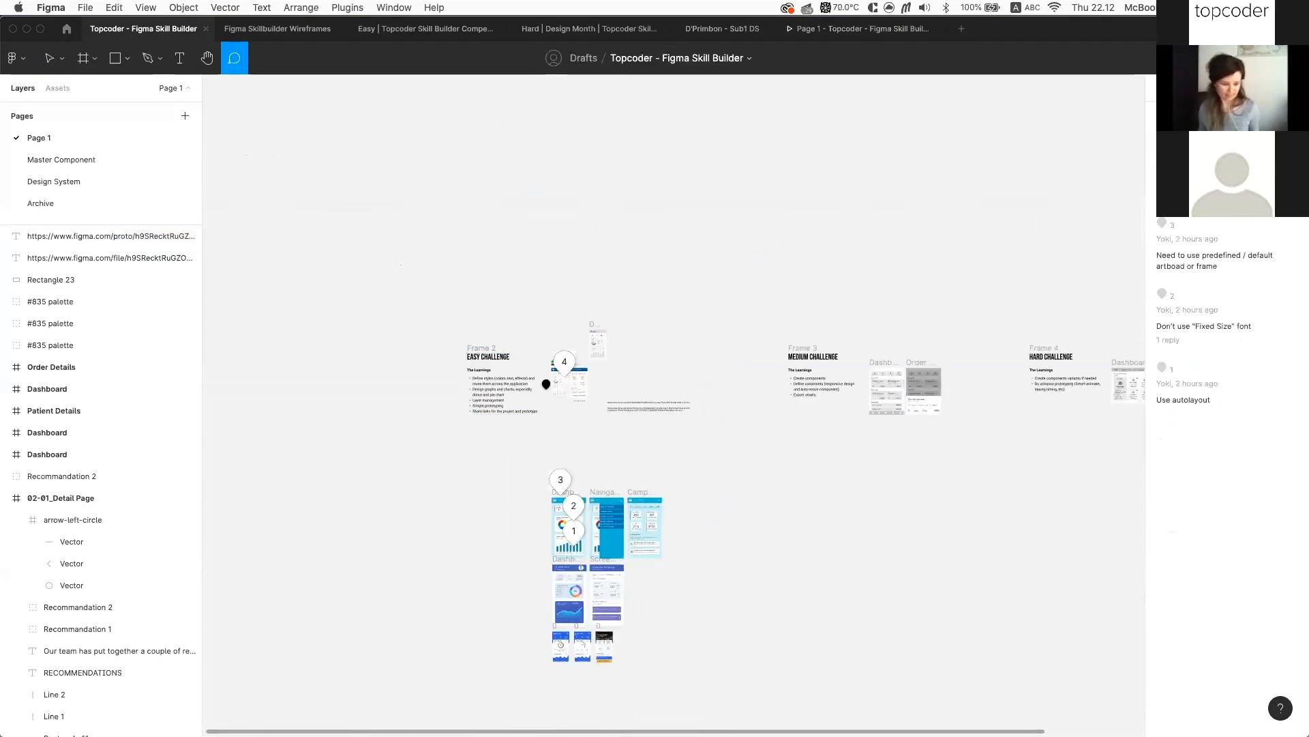
{"action": "scroll", "coordinate": [546, 382], "scroll_direction": "up", "scroll_amount": 5}
{"action": "scroll", "coordinate": [603, 345], "scroll_direction": "up", "scroll_amount": 2}
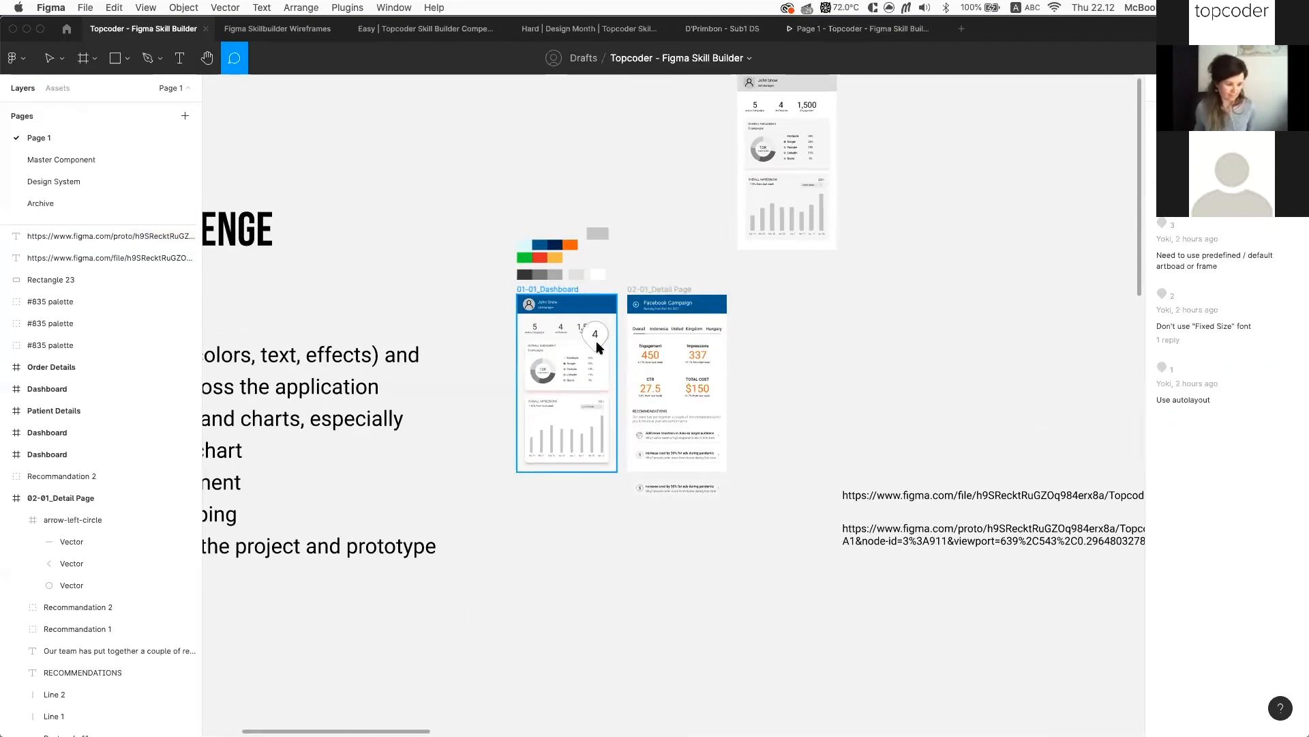
{"action": "left_click", "coordinate": [597, 341]}
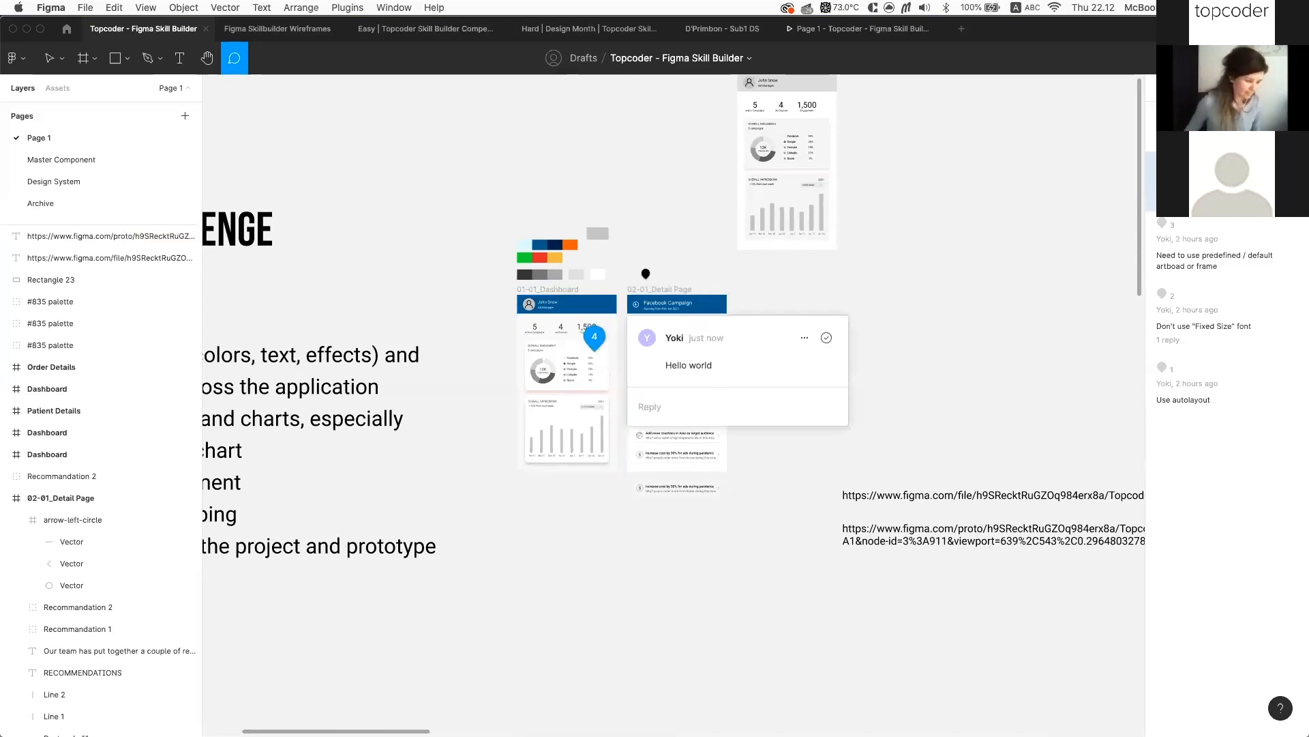
{"action": "scroll", "coordinate": [599, 308], "scroll_direction": "up", "scroll_amount": 3}
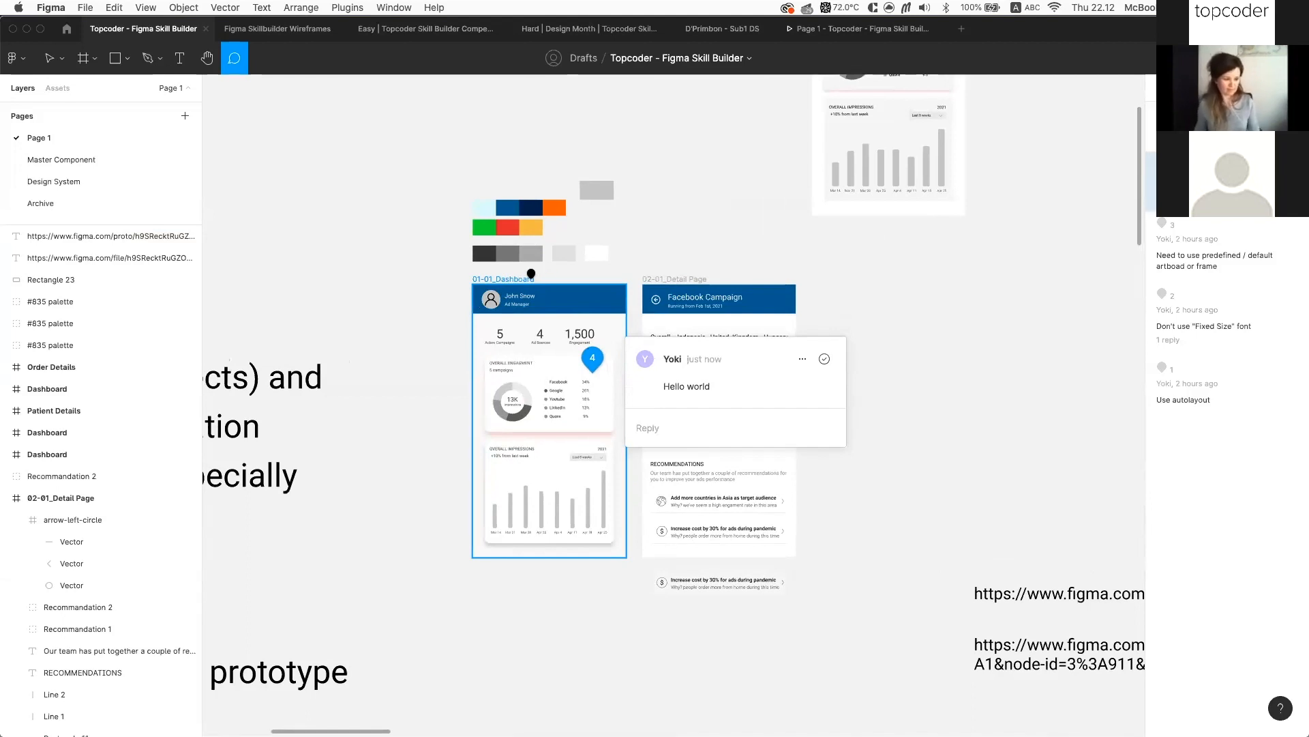
{"action": "left_click", "coordinate": [623, 253]}
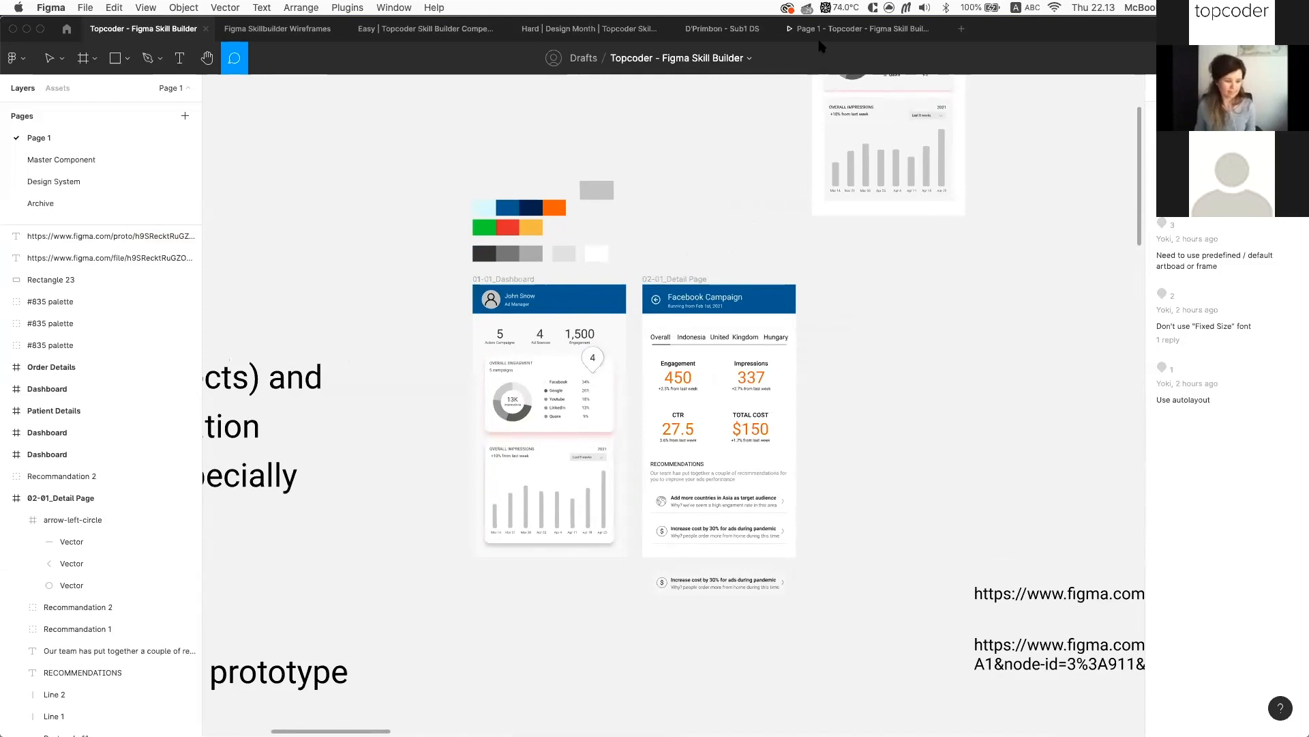
{"action": "key", "text": "Escape"}
{"action": "scroll", "coordinate": [757, 222], "scroll_direction": "down", "scroll_amount": 5}
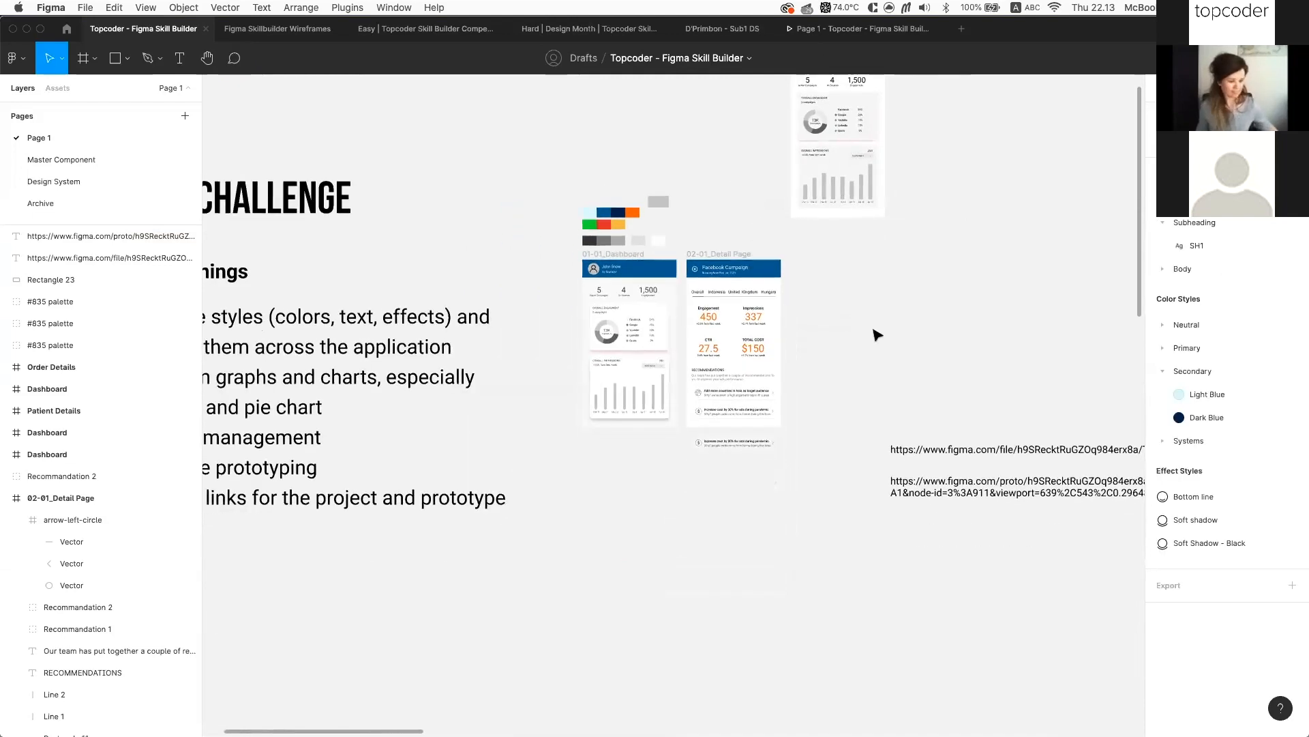
{"action": "scroll", "coordinate": [623, 211], "scroll_direction": "up", "scroll_amount": 3}
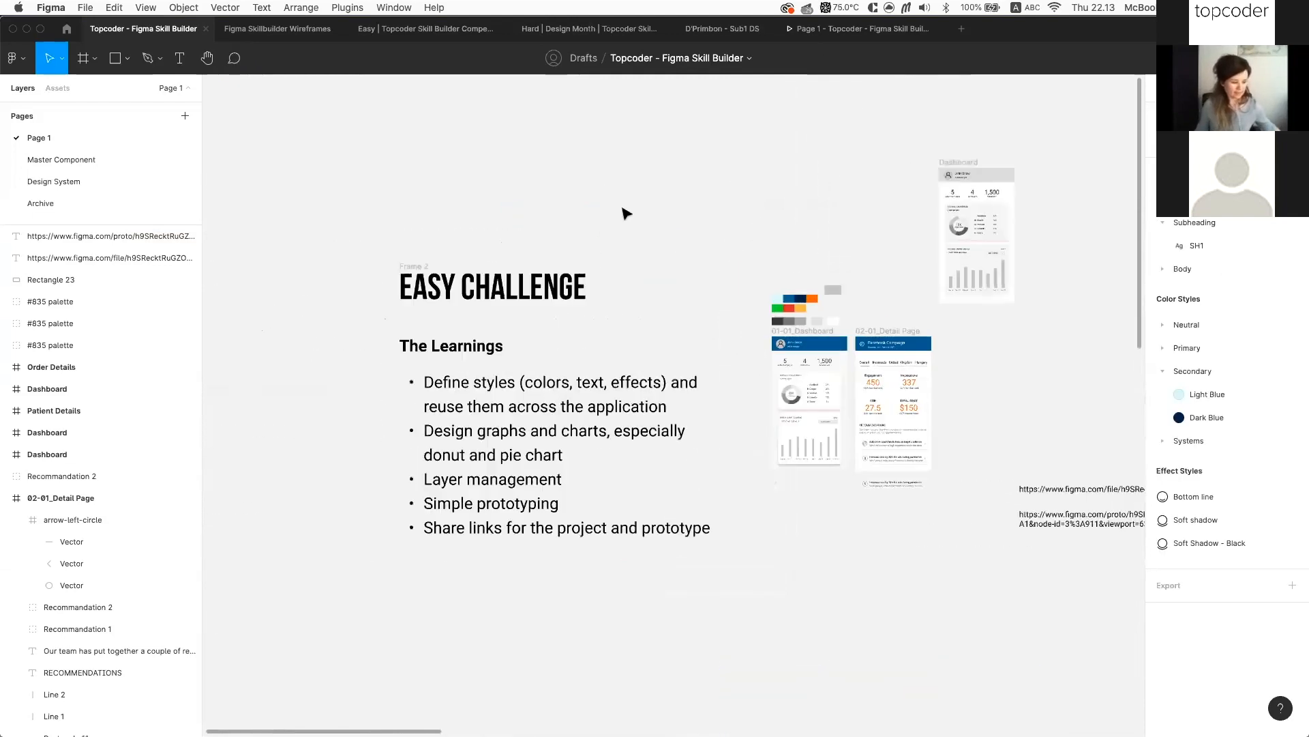
{"action": "scroll", "coordinate": [690, 579], "scroll_direction": "right", "scroll_amount": 2}
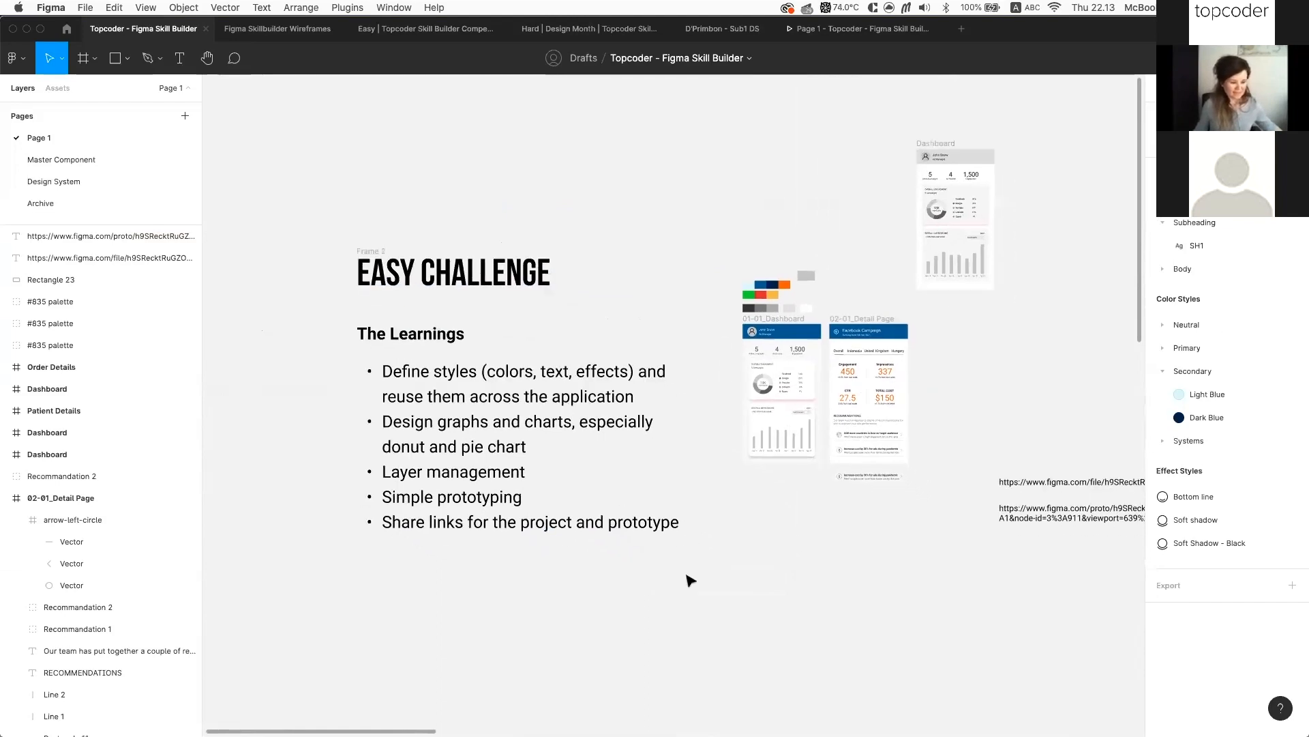
{"action": "scroll", "coordinate": [690, 579], "scroll_direction": "right", "scroll_amount": 2}
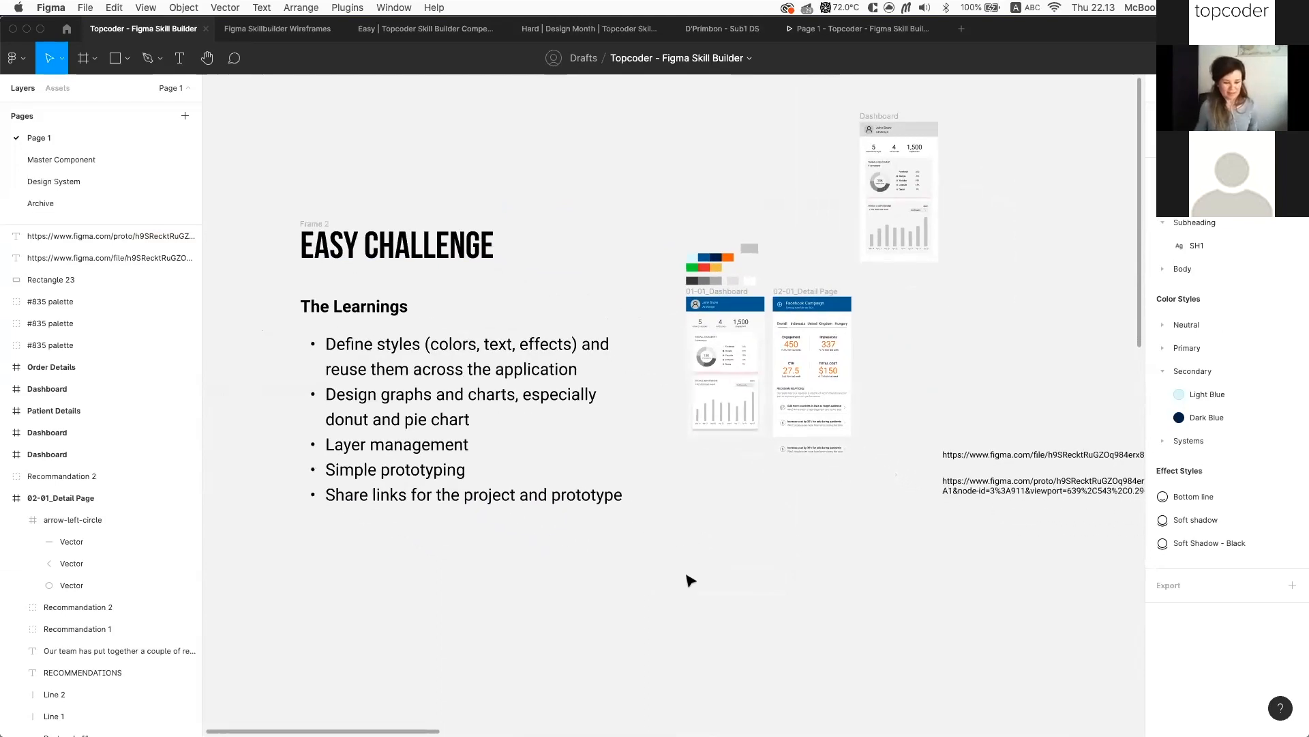
{"action": "scroll", "coordinate": [689, 579], "scroll_direction": "right", "scroll_amount": 10}
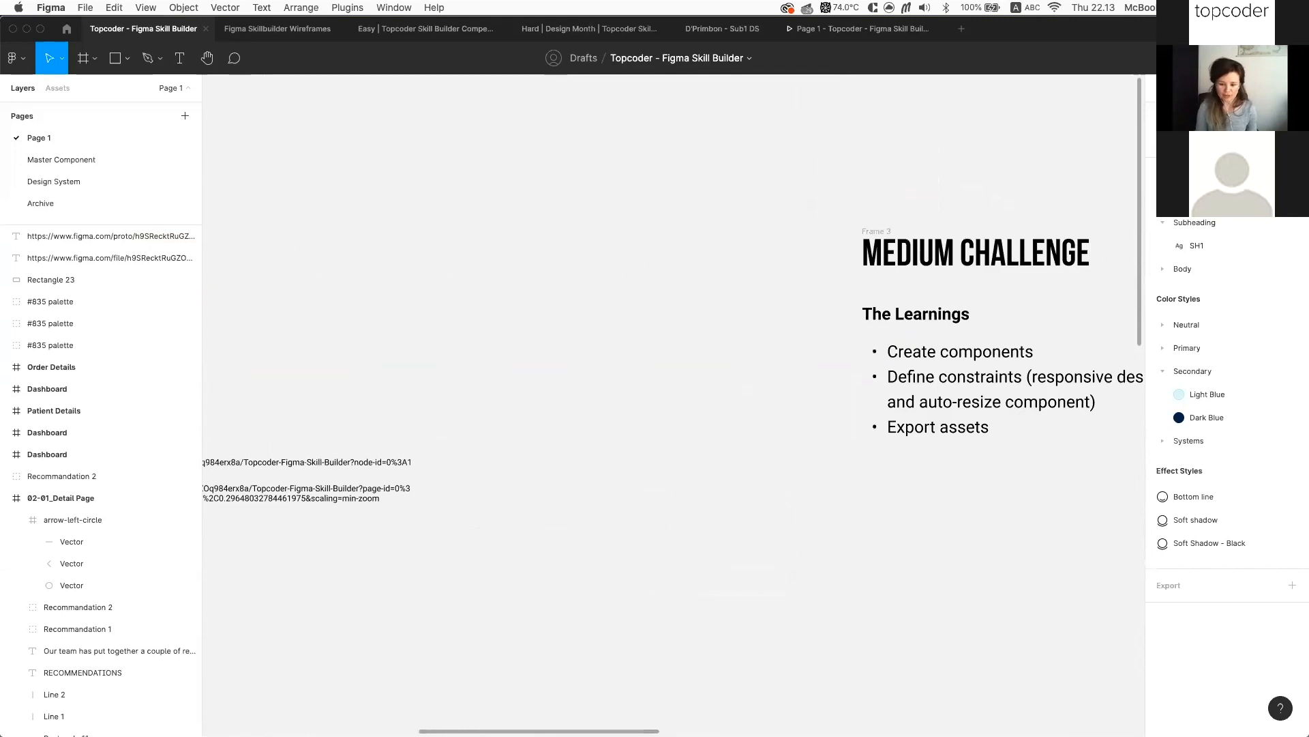
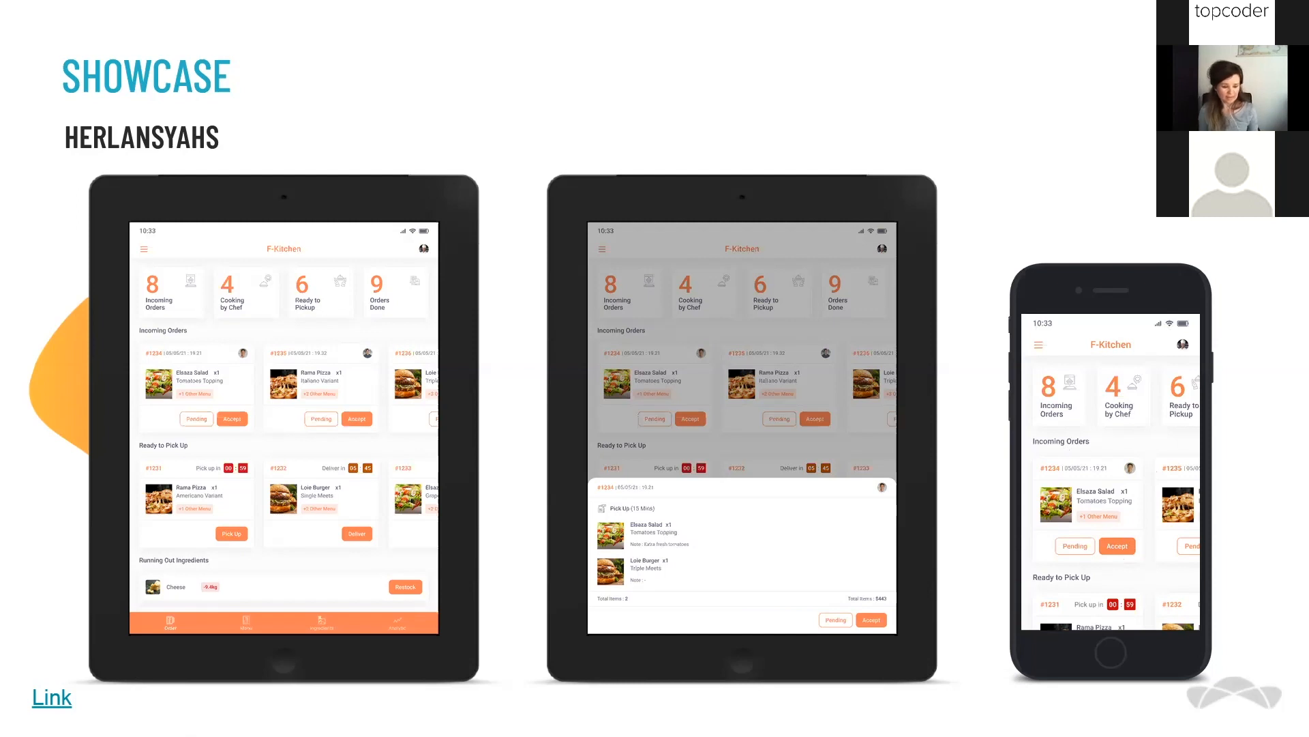
Advance to the IAMINFINITE showcase slide of restaurant order-dashboard designs
{"action": "key", "text": "Right"}
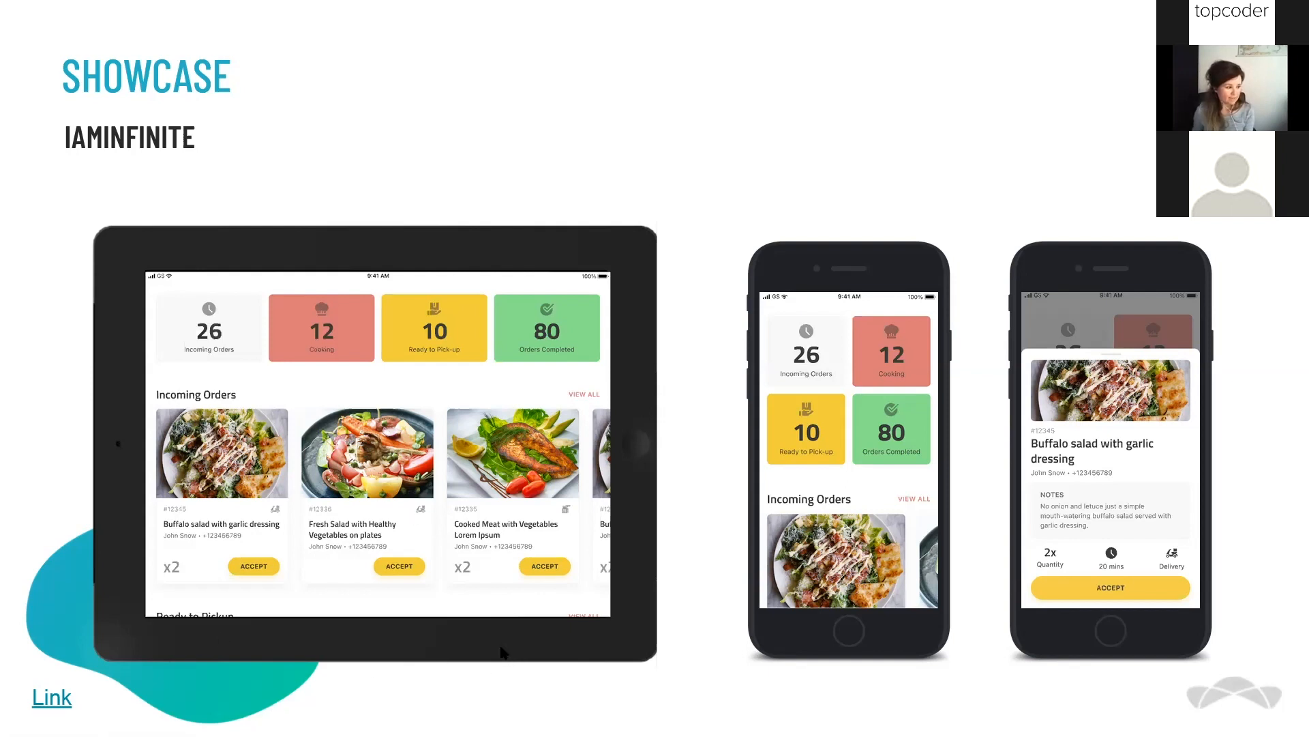
Advance past the BELLADWI showcase slide to the live demonstration slide
{"action": "key", "text": "Right"}
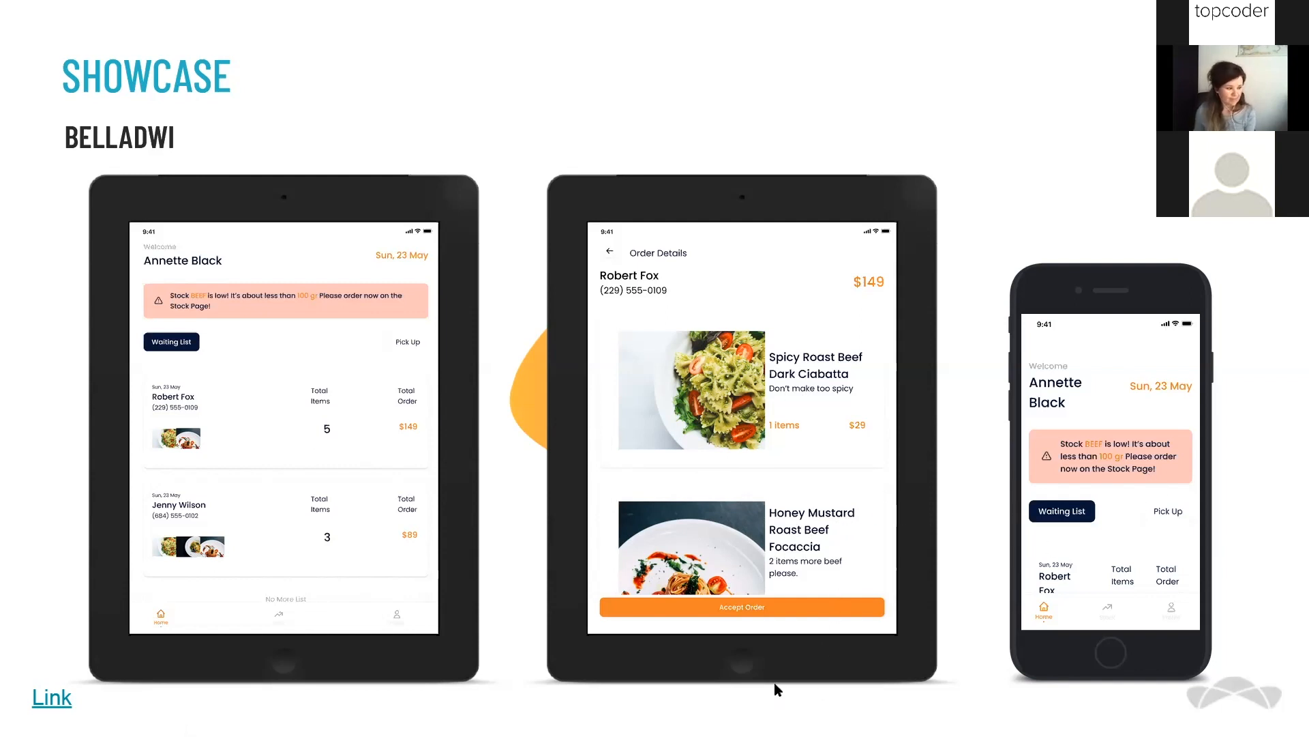
{"action": "key", "text": "Right"}
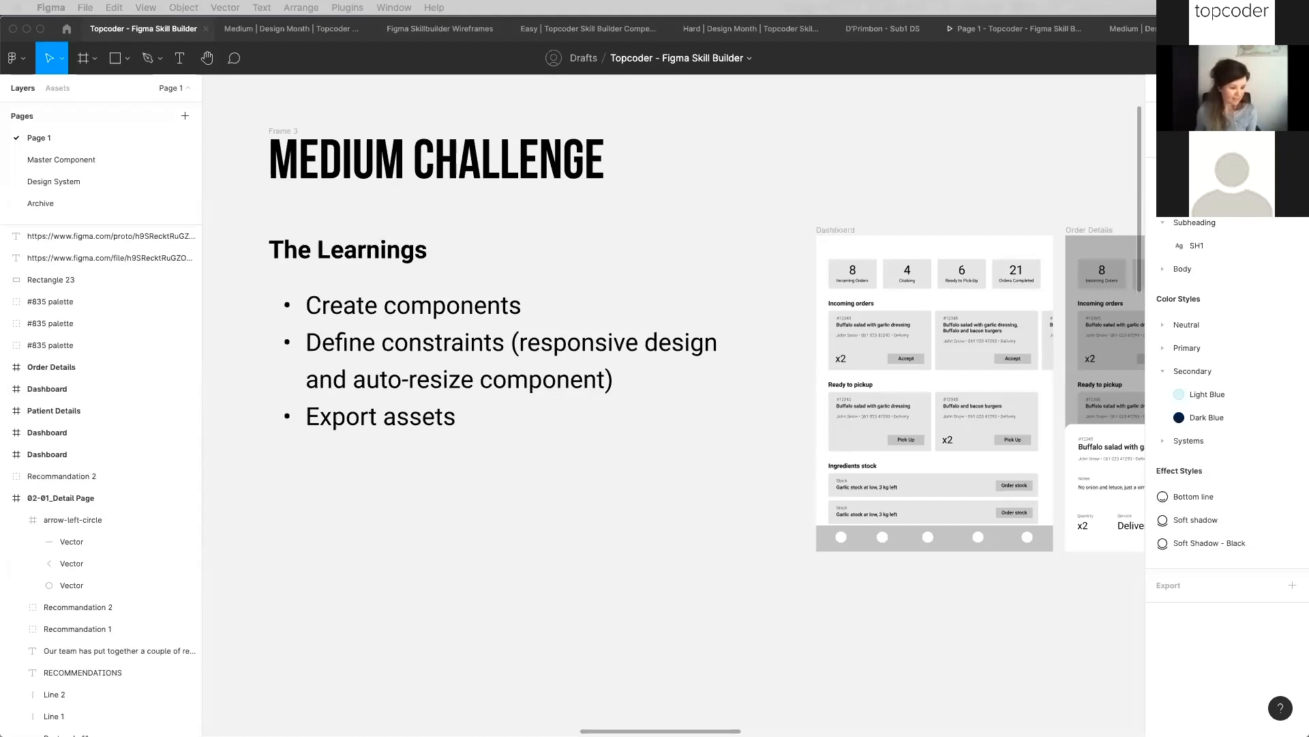
{"action": "mouse_move", "coordinate": [1021, 736]}
{"action": "left_mouse_down"}
{"action": "mouse_move", "coordinate": [1020, 684]}
{"action": "mouse_move", "coordinate": [1021, 736]}
{"action": "left_mouse_up"}
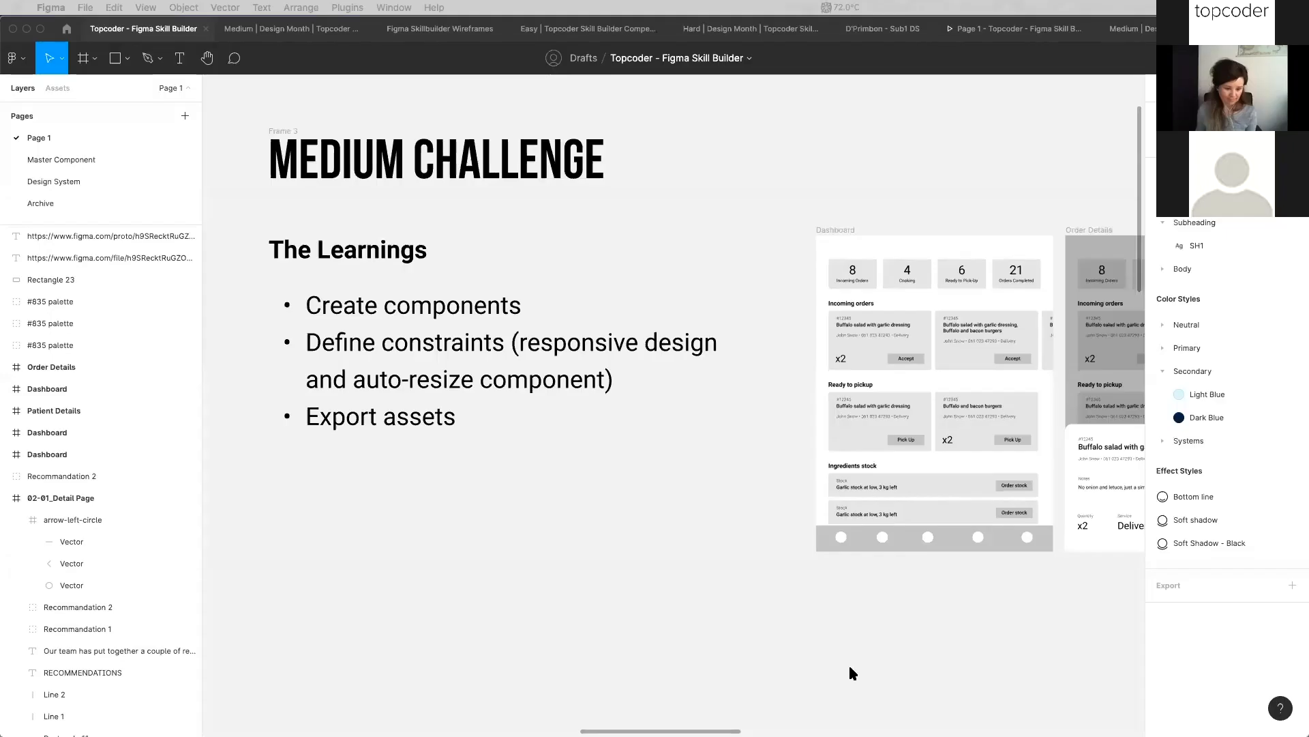
{"action": "scroll", "coordinate": [682, 442], "scroll_direction": "down", "scroll_amount": 3}
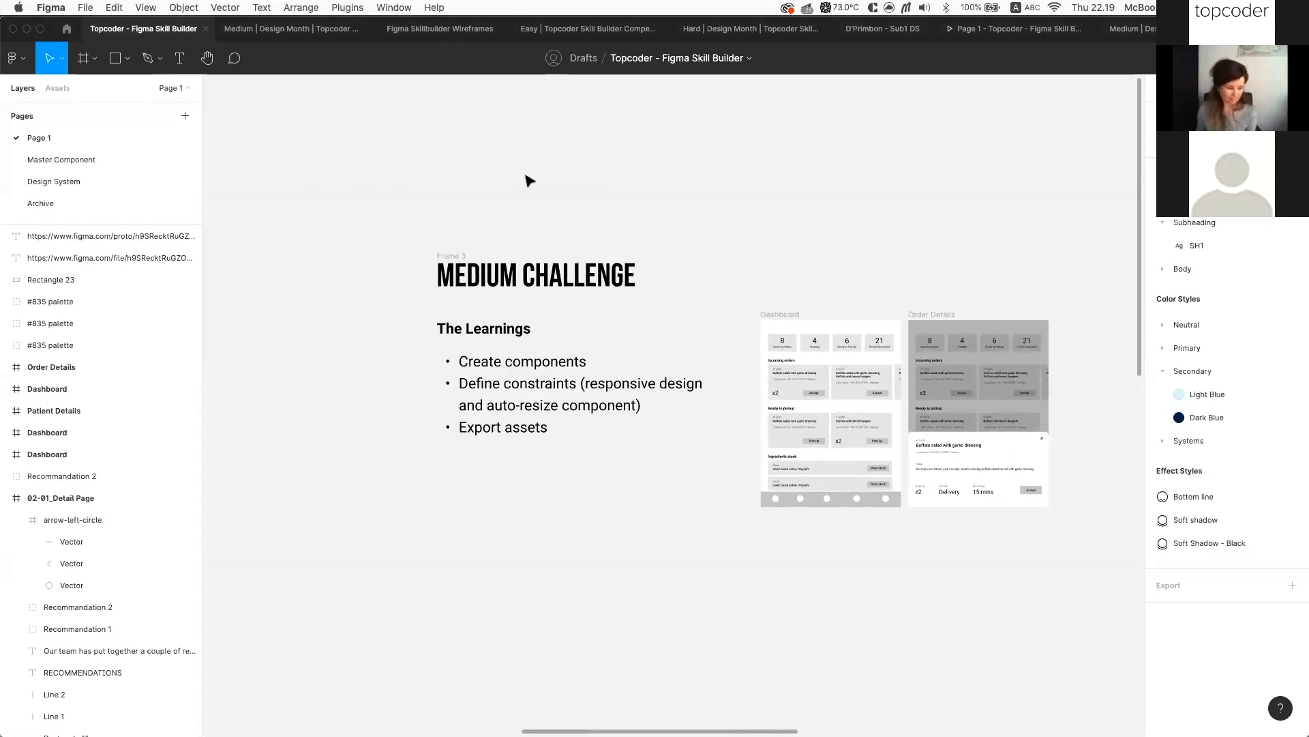
{"action": "scroll", "coordinate": [530, 181], "scroll_direction": "up", "scroll_amount": 1}
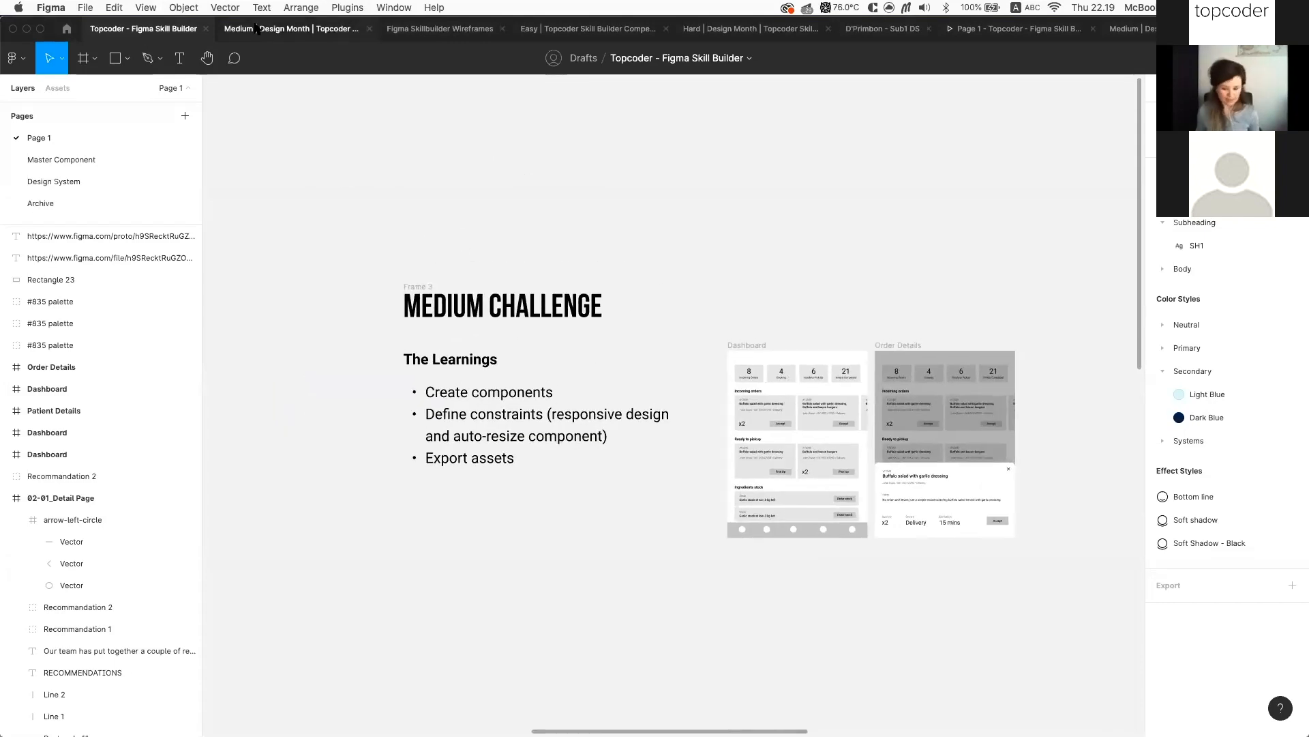
{"action": "left_click", "coordinate": [257, 28]}
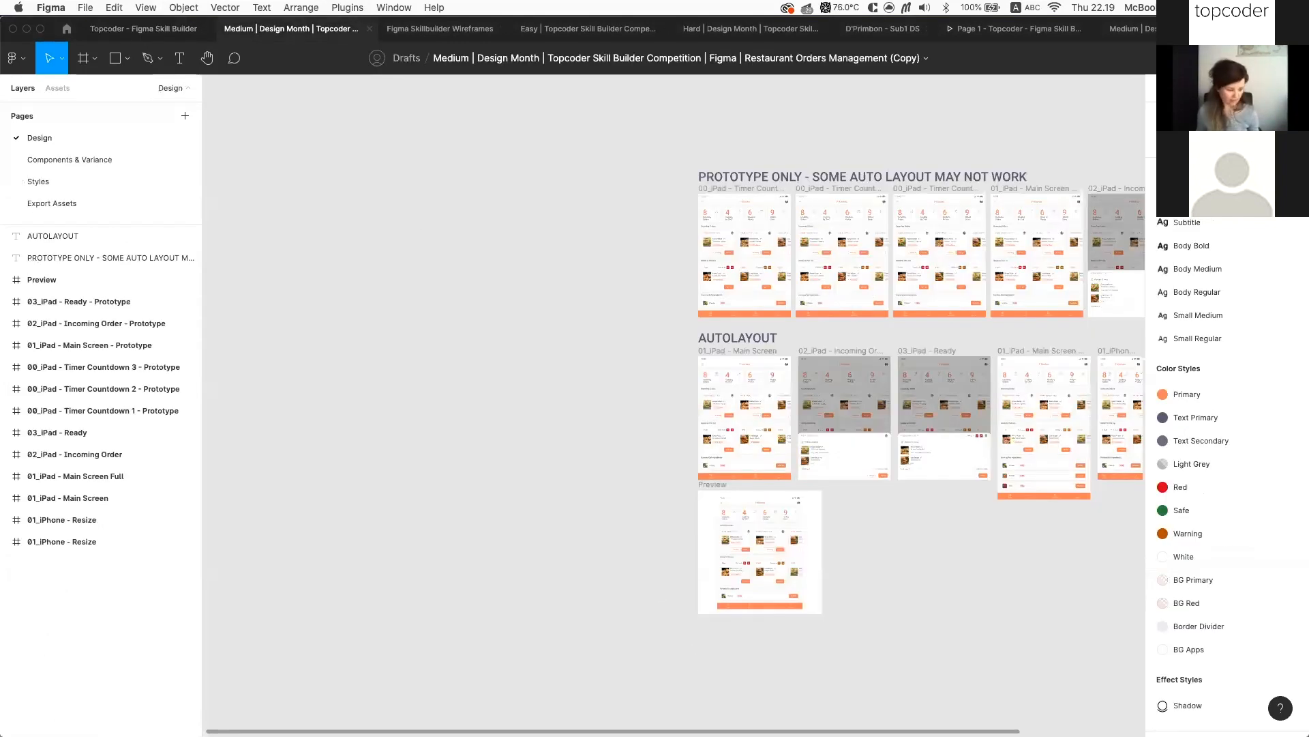
{"action": "scroll", "coordinate": [624, 520], "scroll_direction": "up", "scroll_amount": 5}
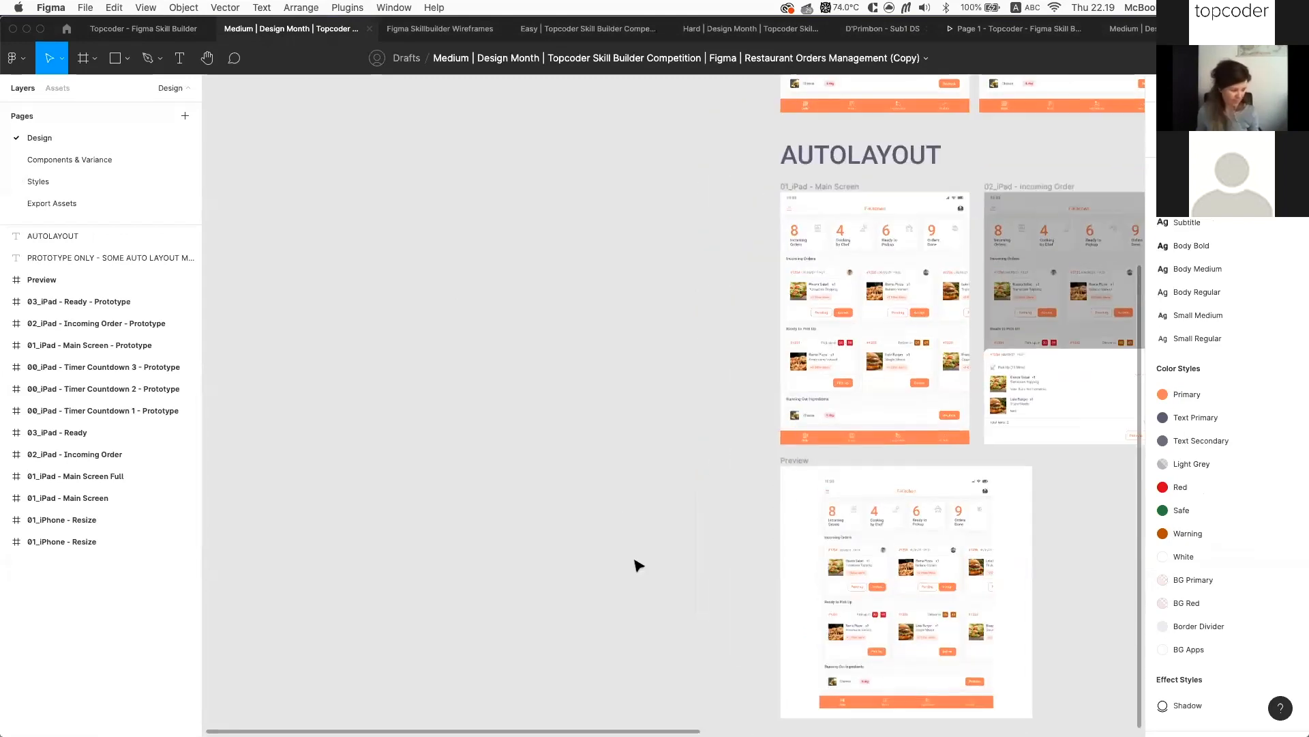
{"action": "scroll", "coordinate": [818, 545], "scroll_direction": "right", "scroll_amount": 3}
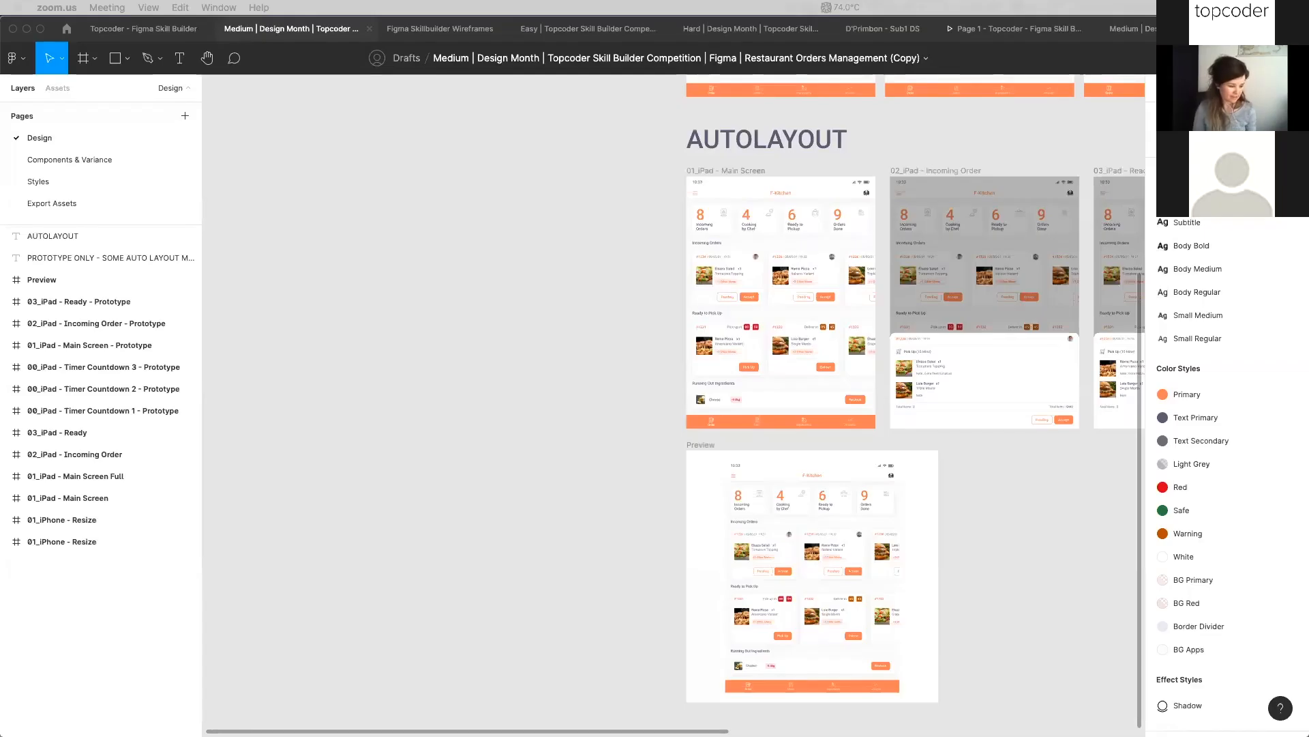
{"action": "left_click", "coordinate": [396, 459]}
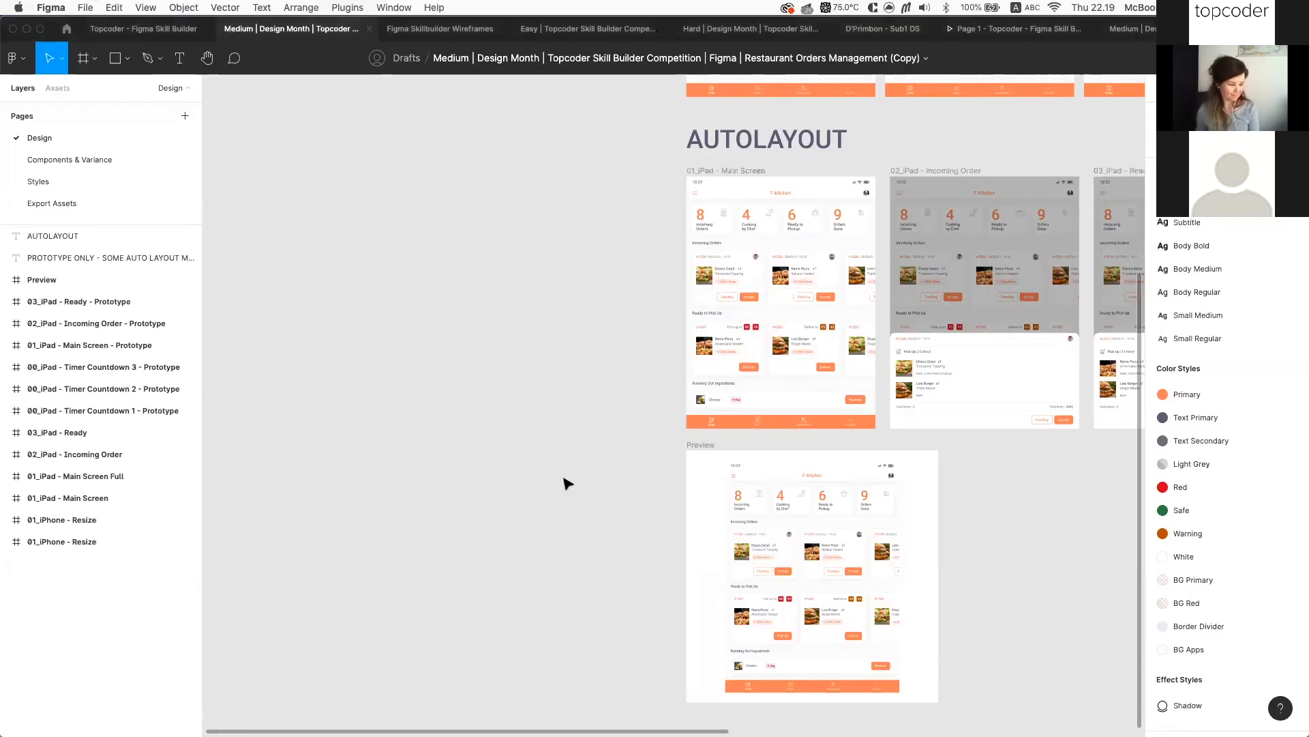
{"action": "scroll", "coordinate": [566, 483], "scroll_direction": "right", "scroll_amount": 8}
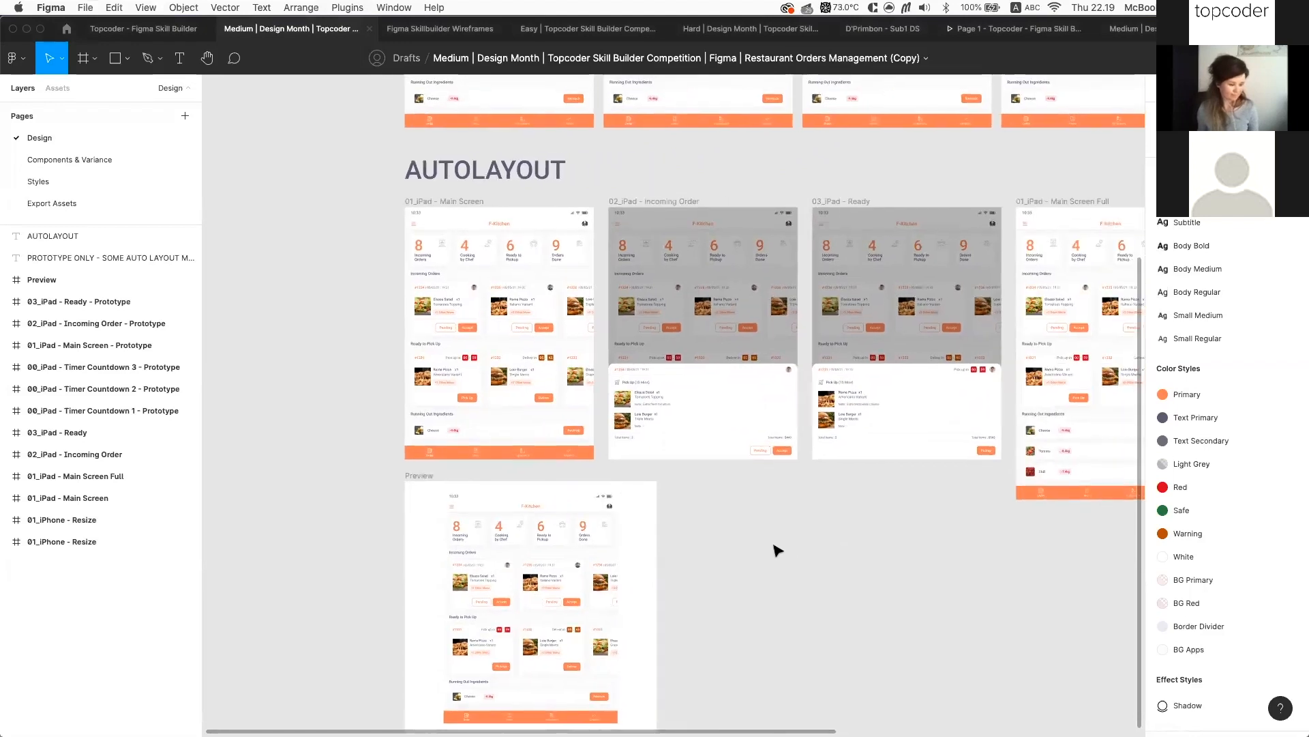
{"action": "scroll", "coordinate": [778, 550], "scroll_direction": "right", "scroll_amount": 12}
{"action": "left_click", "coordinate": [682, 480]}
{"action": "scroll", "coordinate": [678, 477], "scroll_direction": "up", "scroll_amount": 3, "text": "ctrl"}
{"action": "left_click", "coordinate": [449, 417]}
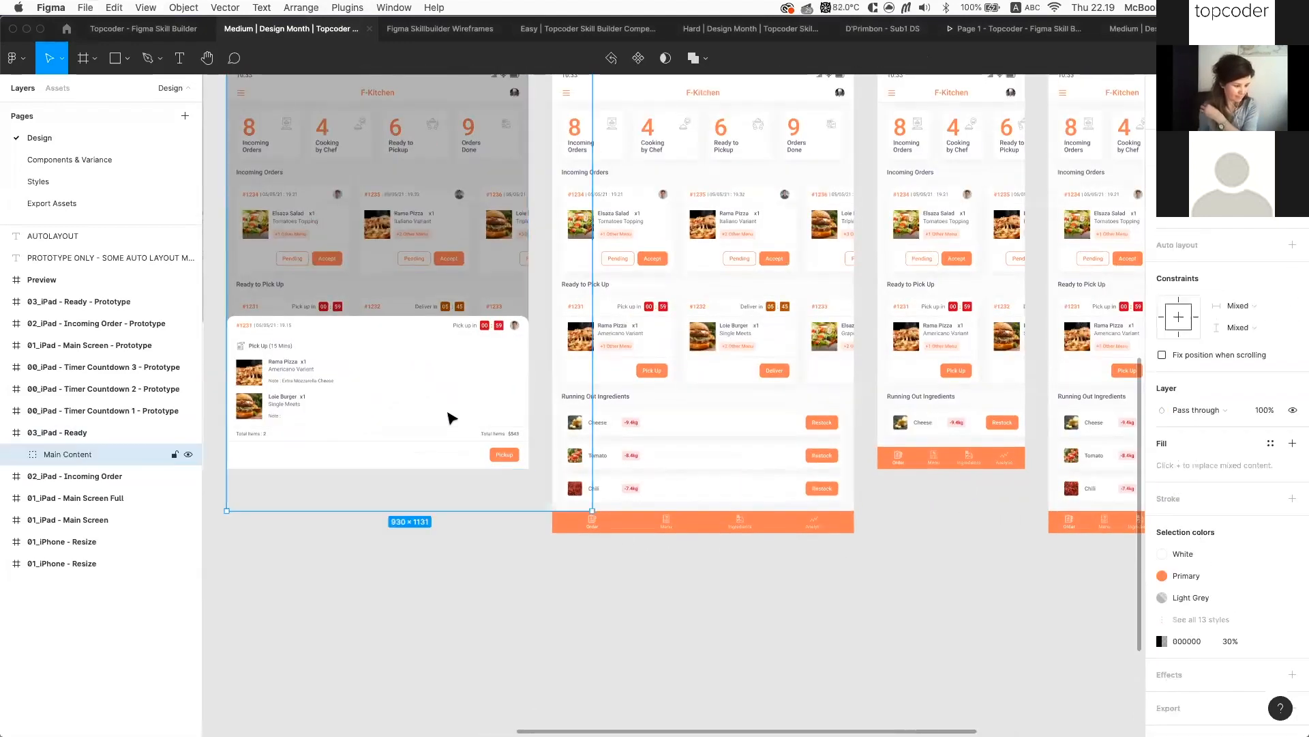
{"action": "left_click", "coordinate": [449, 417]}
{"action": "scroll", "coordinate": [453, 418], "scroll_direction": "left", "scroll_amount": 10}
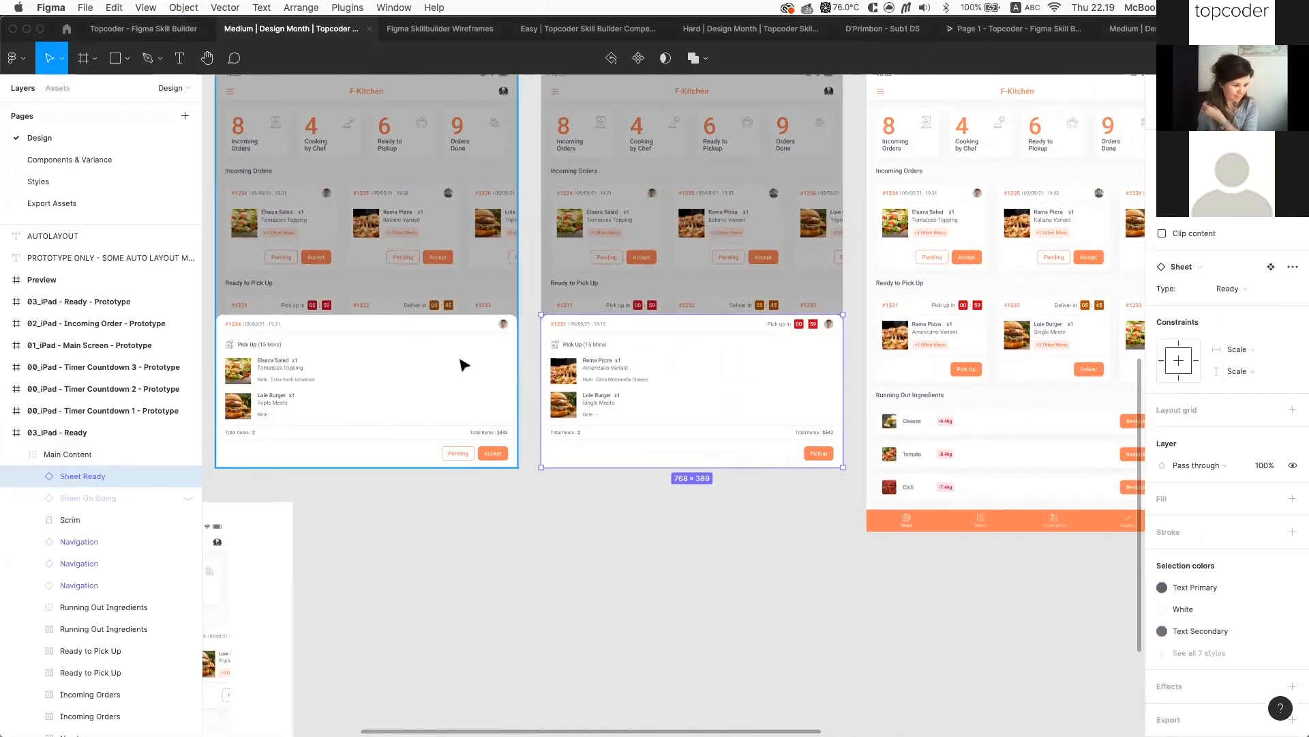
{"action": "scroll", "coordinate": [637, 372], "scroll_direction": "up", "scroll_amount": 5, "text": "ctrl"}
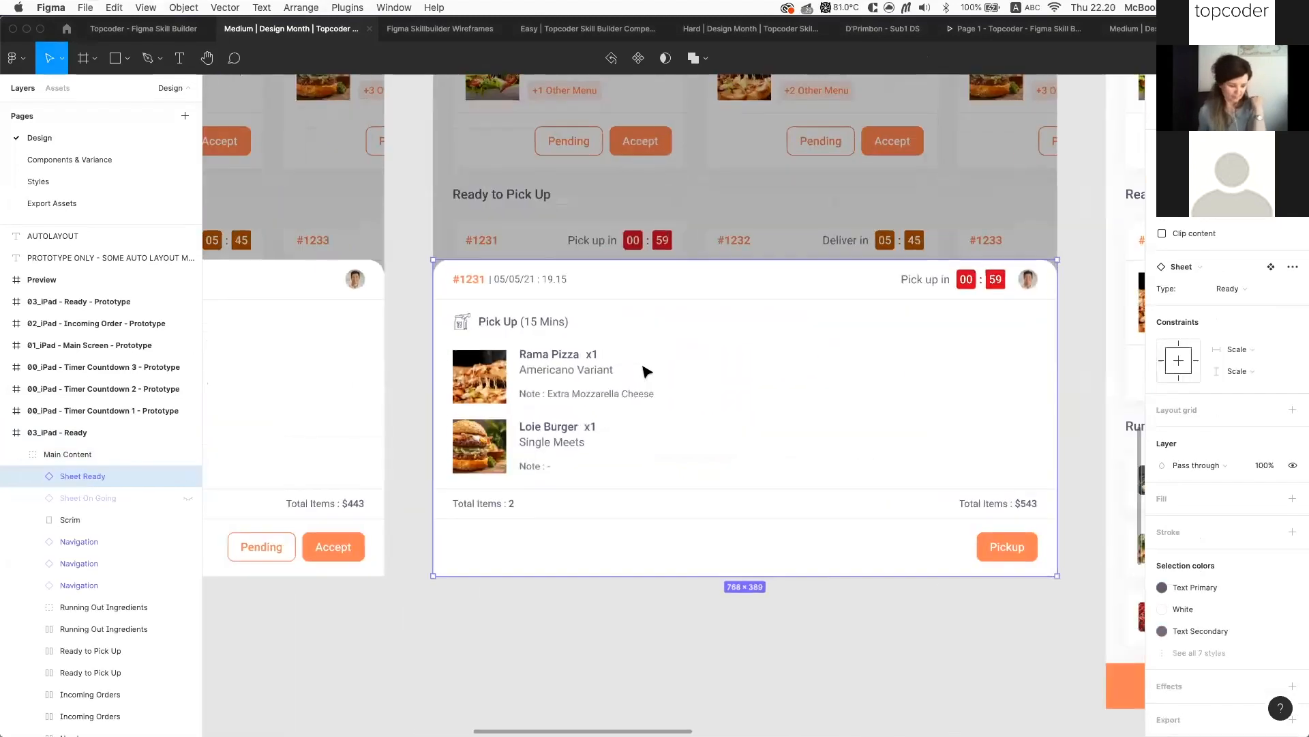
{"action": "scroll", "coordinate": [638, 371], "scroll_direction": "down", "scroll_amount": 5, "text": "ctrl"}
{"action": "left_click", "coordinate": [143, 28]}
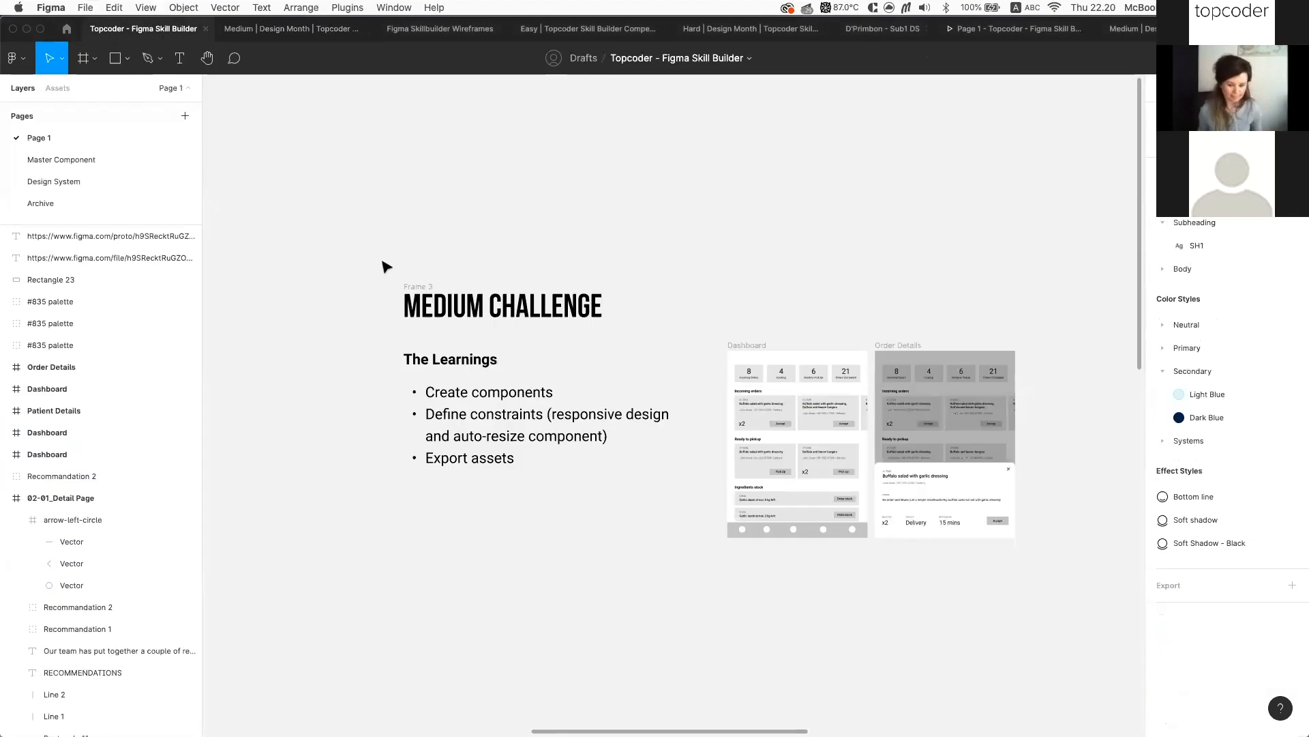
{"action": "scroll", "coordinate": [471, 375], "scroll_direction": "up", "scroll_amount": 5, "text": "ctrl"}
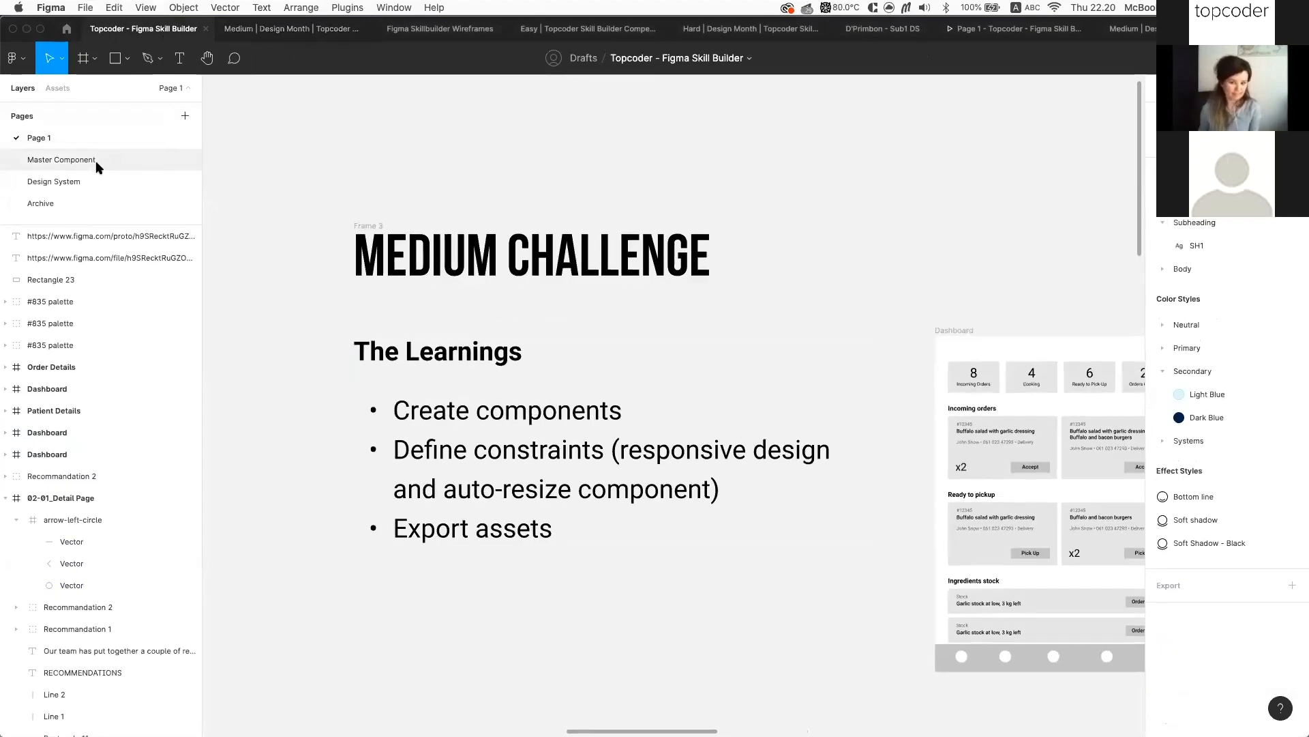
{"action": "left_click", "coordinate": [290, 32]}
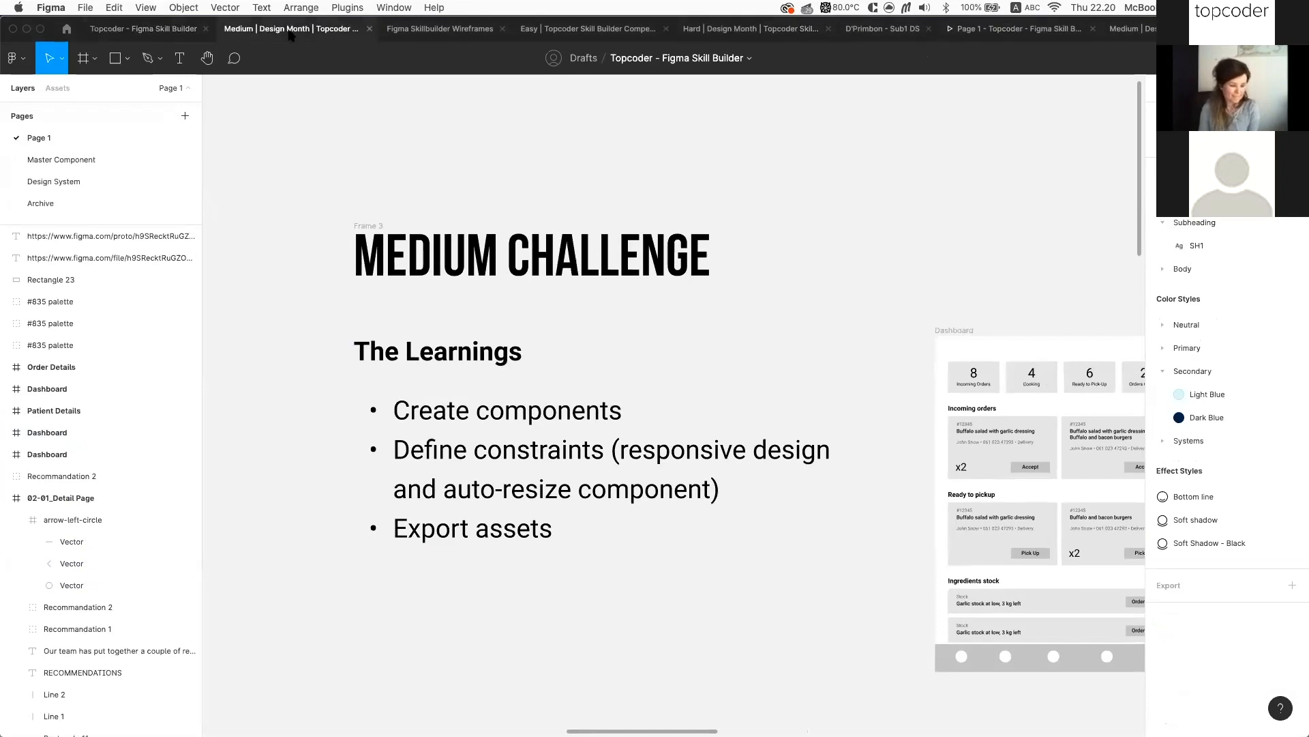
Pan and zoom over the AUTOLAYOUT iPad Main Screen, Incoming Order, Ready and Preview frames
{"action": "scroll", "coordinate": [600, 416], "scroll_direction": "down", "scroll_amount": 5}
{"action": "scroll", "coordinate": [486, 347], "scroll_direction": "left", "scroll_amount": 1}
{"action": "scroll", "coordinate": [487, 346], "scroll_direction": "up", "scroll_amount": 1}
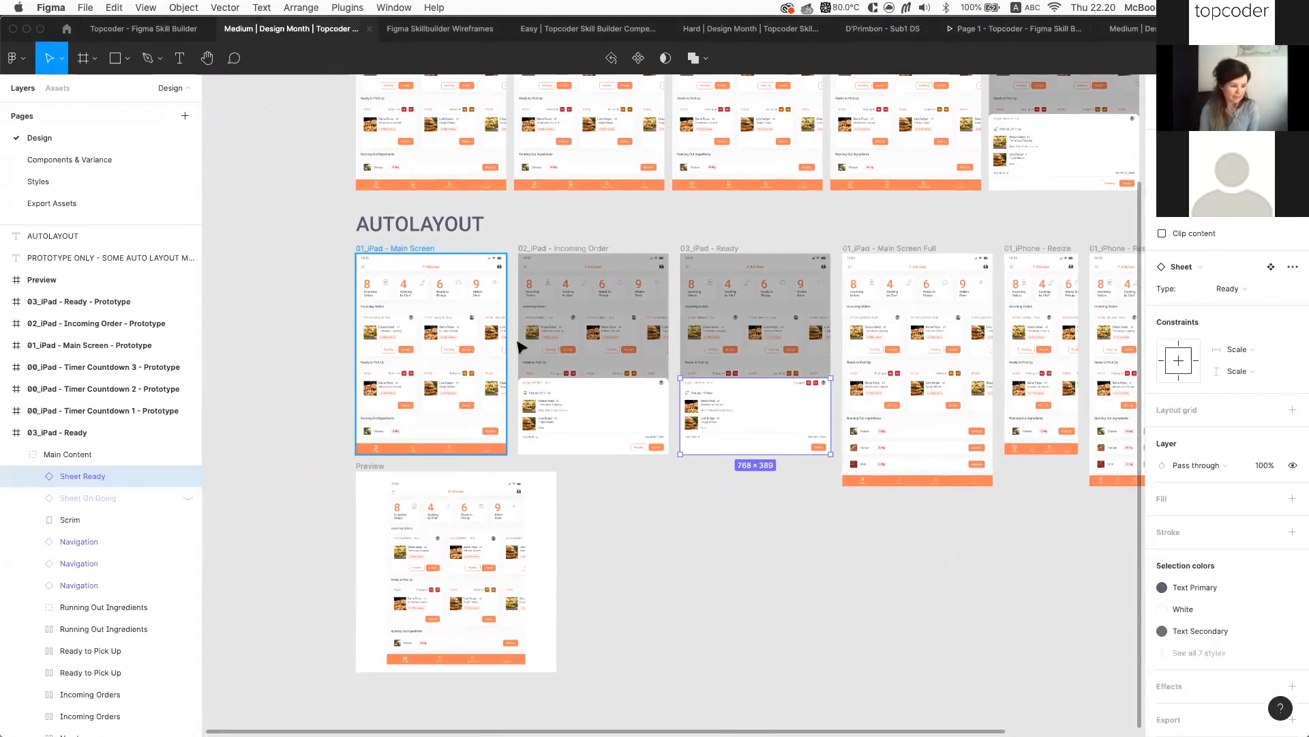
{"action": "scroll", "coordinate": [519, 348], "scroll_direction": "up", "scroll_amount": 5}
{"action": "scroll", "coordinate": [667, 343], "scroll_direction": "down", "scroll_amount": 5}
{"action": "scroll", "coordinate": [668, 342], "scroll_direction": "up", "scroll_amount": 3}
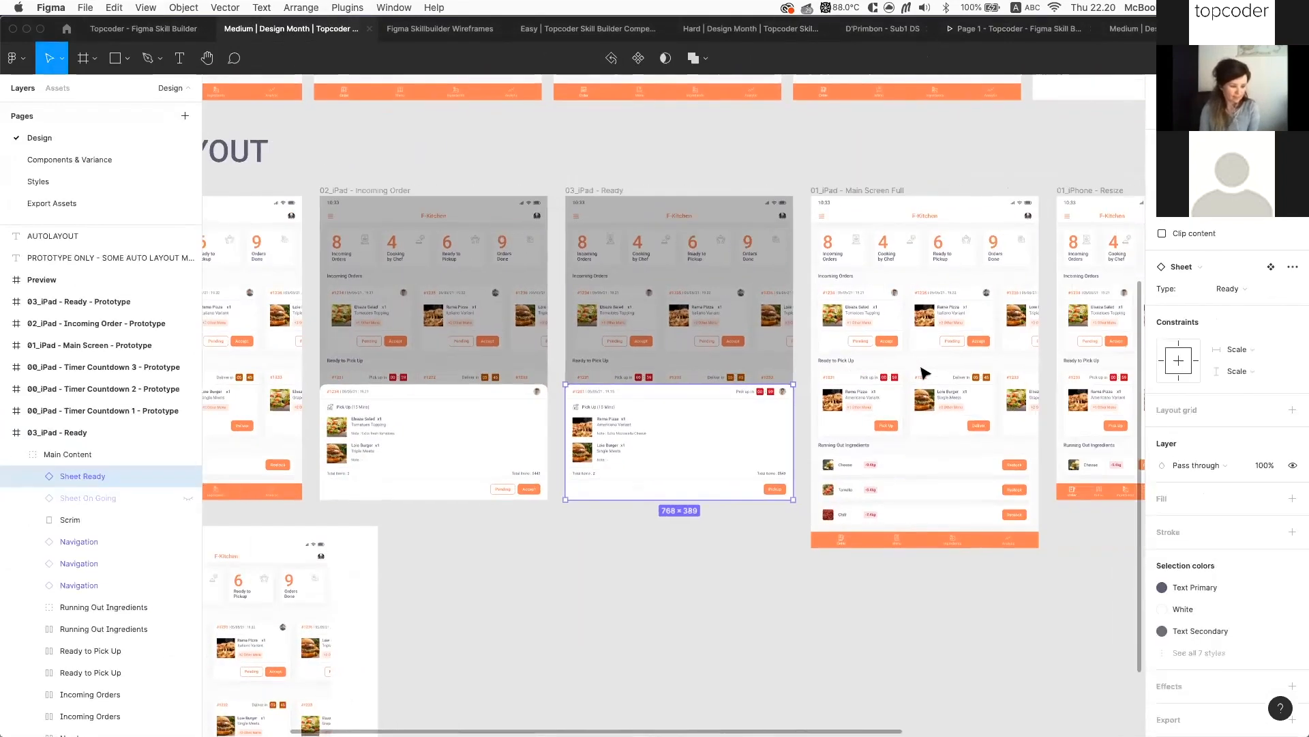
{"action": "scroll", "coordinate": [955, 355], "scroll_direction": "right", "scroll_amount": 5}
{"action": "scroll", "coordinate": [982, 337], "scroll_direction": "up", "scroll_amount": 3}
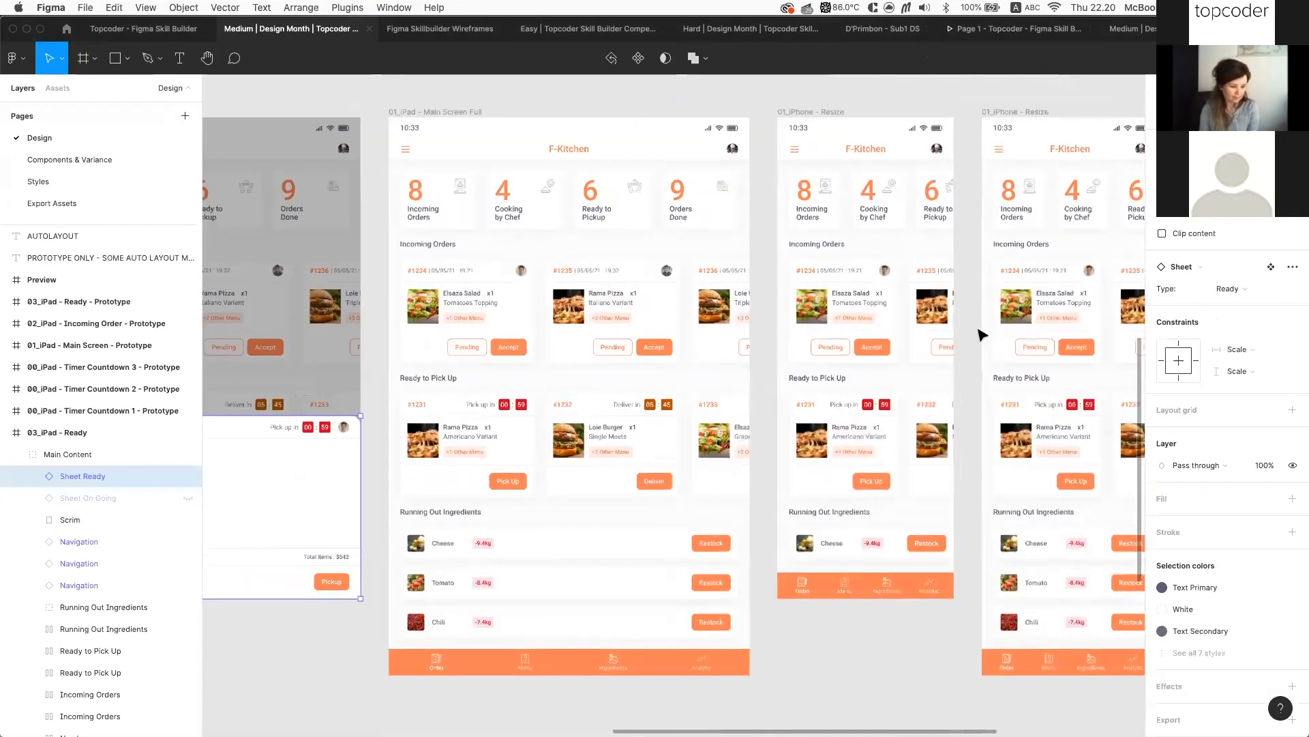
{"action": "scroll", "coordinate": [900, 332], "scroll_direction": "up", "scroll_amount": 3}
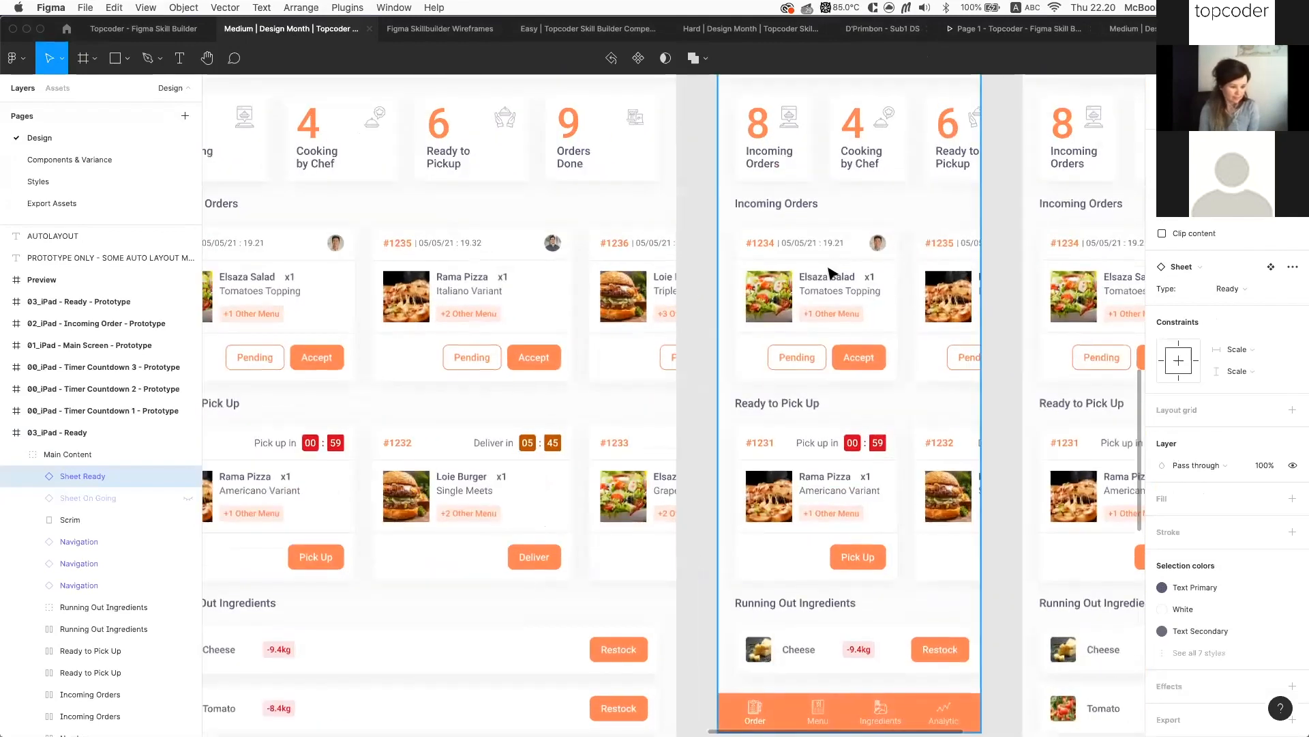
{"action": "scroll", "coordinate": [807, 290], "scroll_direction": "down", "scroll_amount": 3}
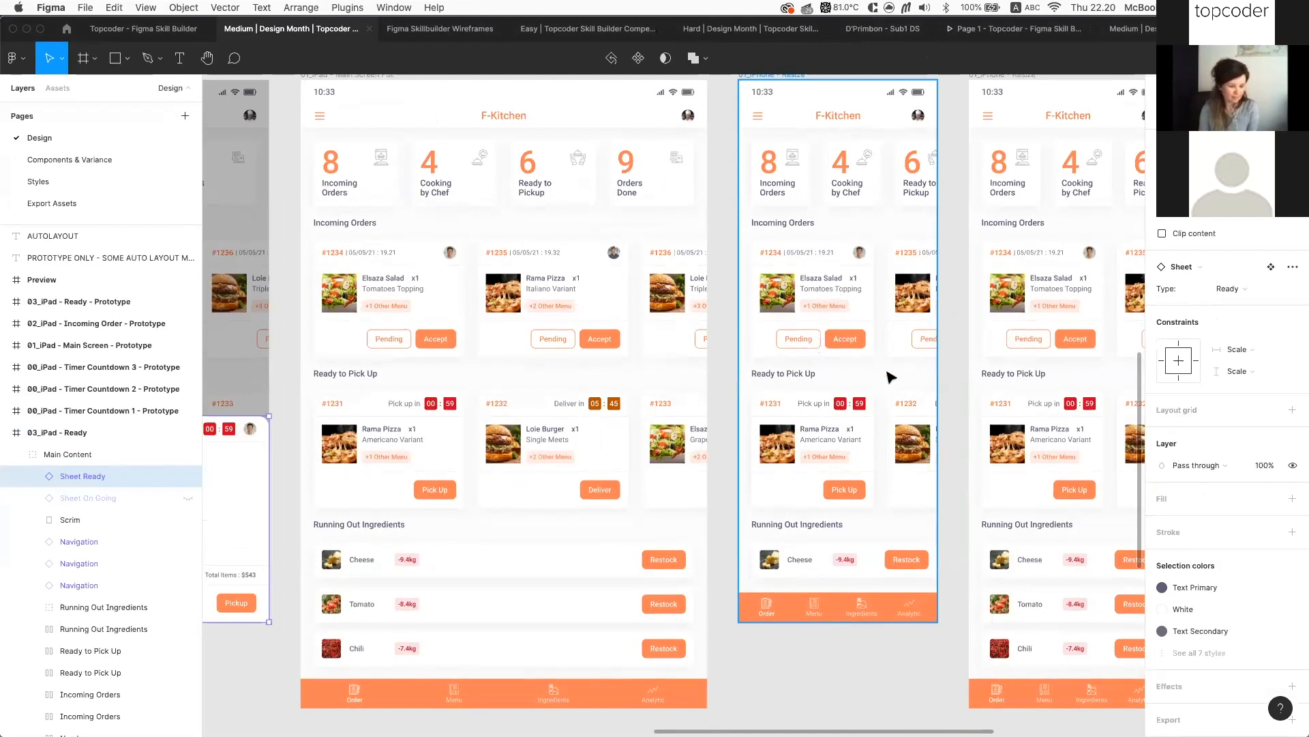
{"action": "scroll", "coordinate": [890, 376], "scroll_direction": "down", "scroll_amount": 5}
{"action": "scroll", "coordinate": [937, 386], "scroll_direction": "up", "scroll_amount": 3}
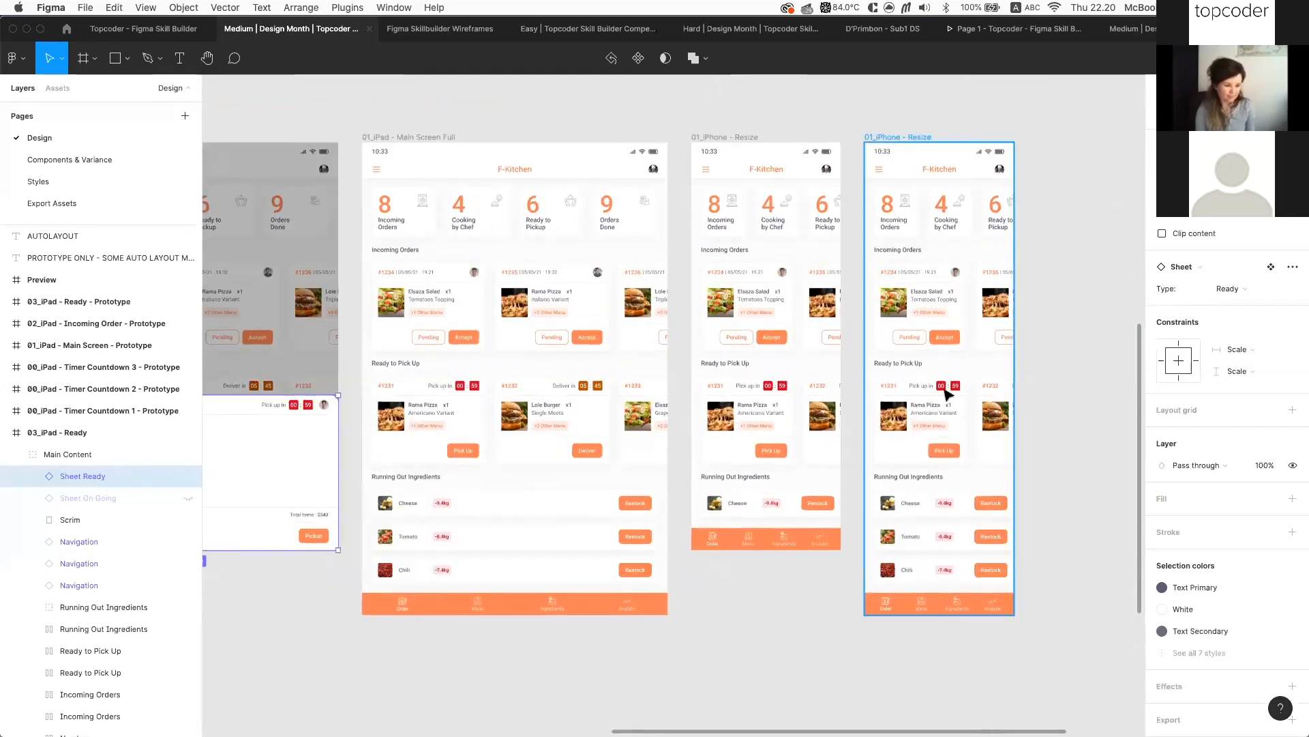
{"action": "scroll", "coordinate": [880, 327], "scroll_direction": "down", "scroll_amount": 3}
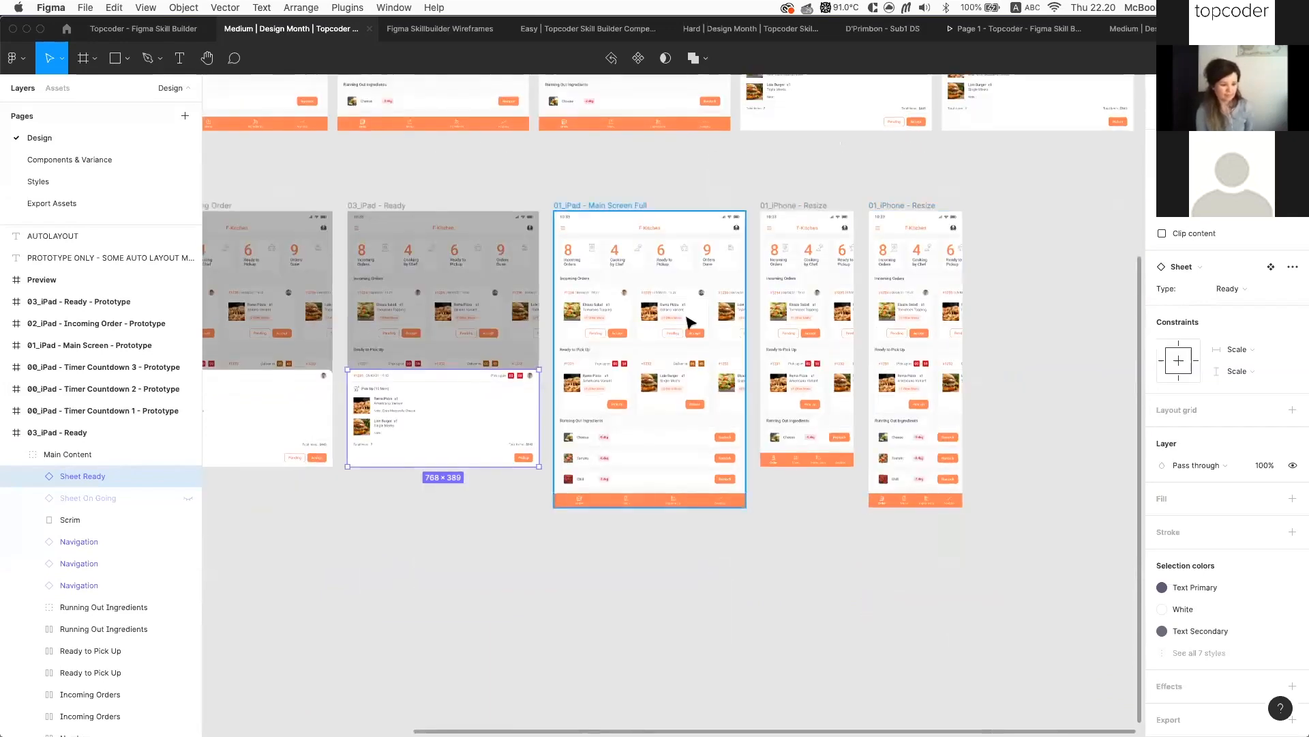
{"action": "scroll", "coordinate": [691, 323], "scroll_direction": "up", "scroll_amount": 4}
{"action": "scroll", "coordinate": [941, 331], "scroll_direction": "down", "scroll_amount": 2}
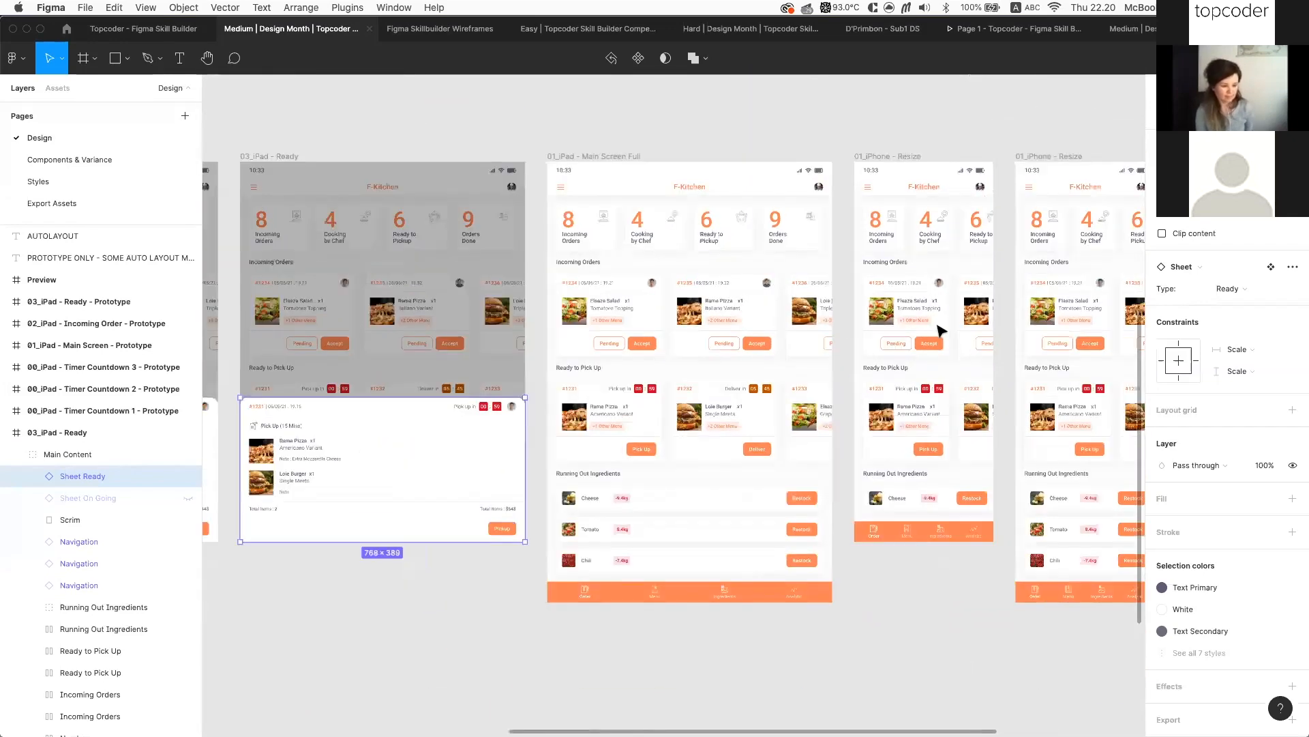
{"action": "scroll", "coordinate": [941, 331], "scroll_direction": "down", "scroll_amount": 4}
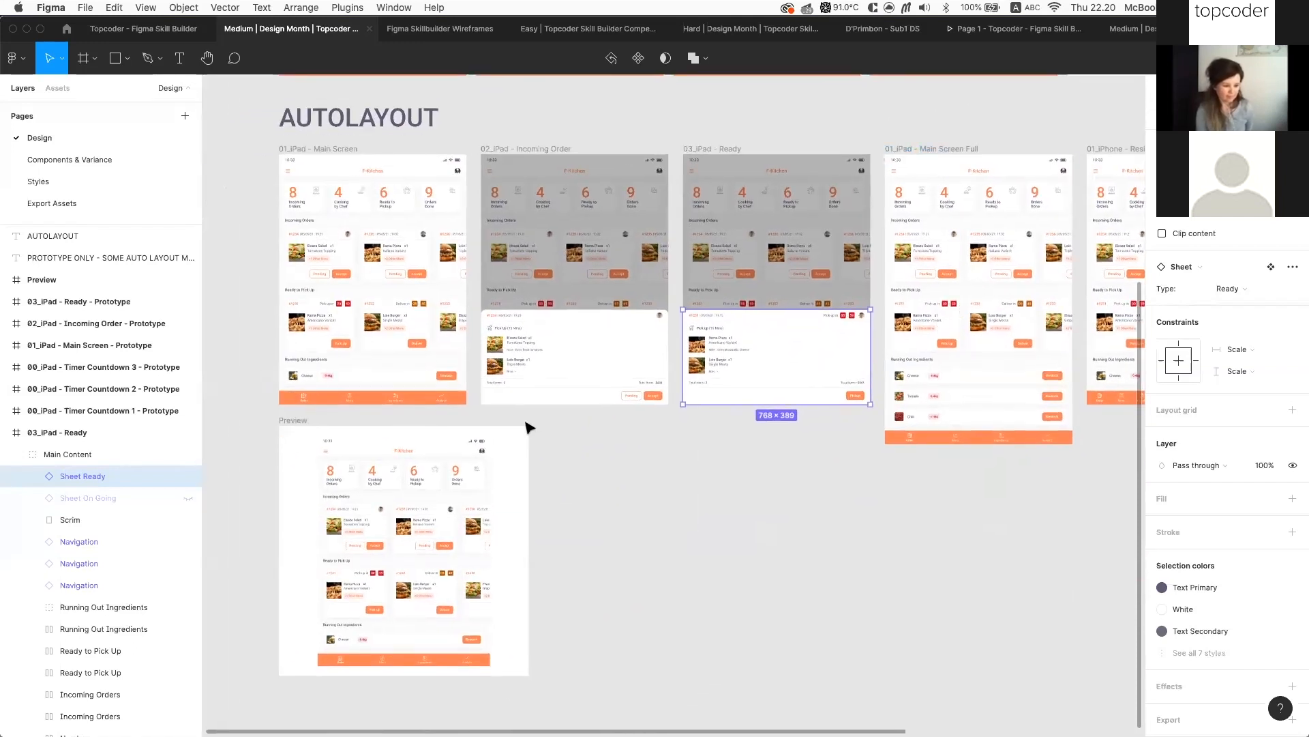
{"action": "scroll", "coordinate": [528, 427], "scroll_direction": "right", "scroll_amount": 2}
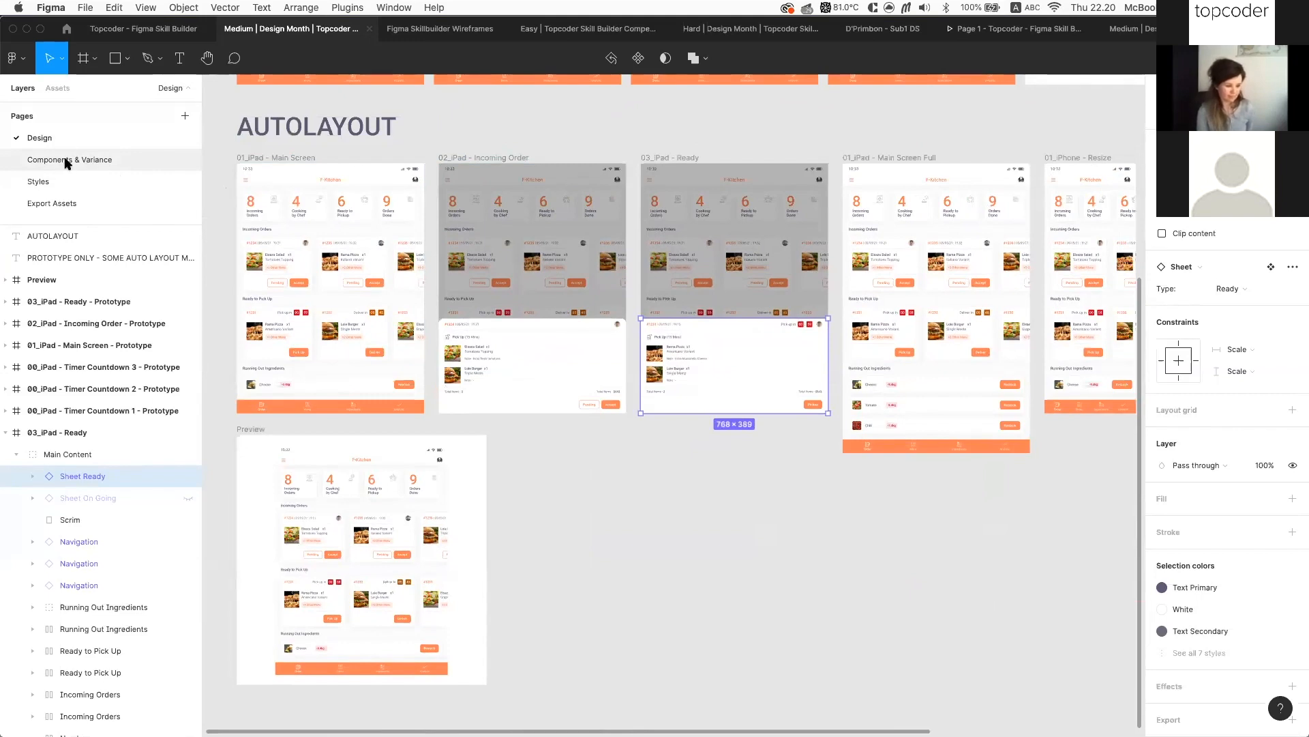
{"action": "scroll", "coordinate": [343, 254], "scroll_direction": "up", "scroll_amount": 5}
{"action": "scroll", "coordinate": [343, 254], "scroll_direction": "left", "scroll_amount": 3}
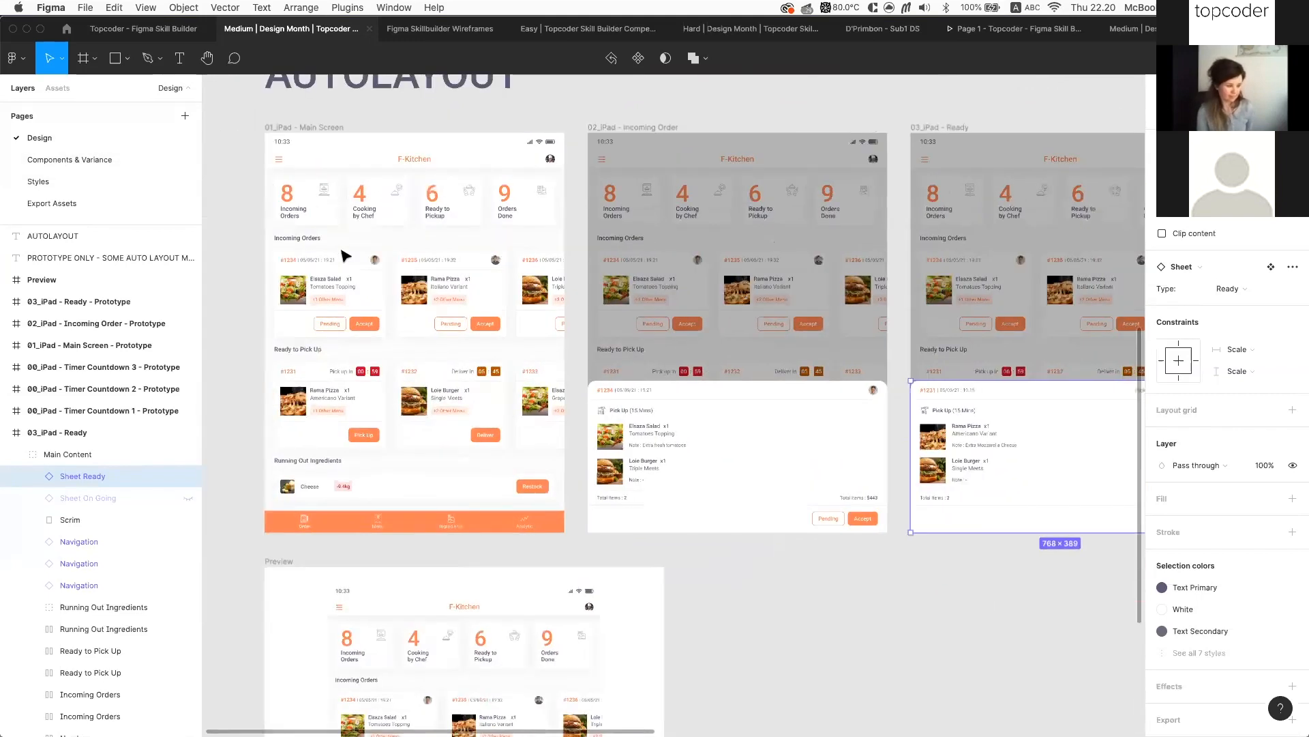
{"action": "scroll", "coordinate": [372, 228], "scroll_direction": "up", "scroll_amount": 7}
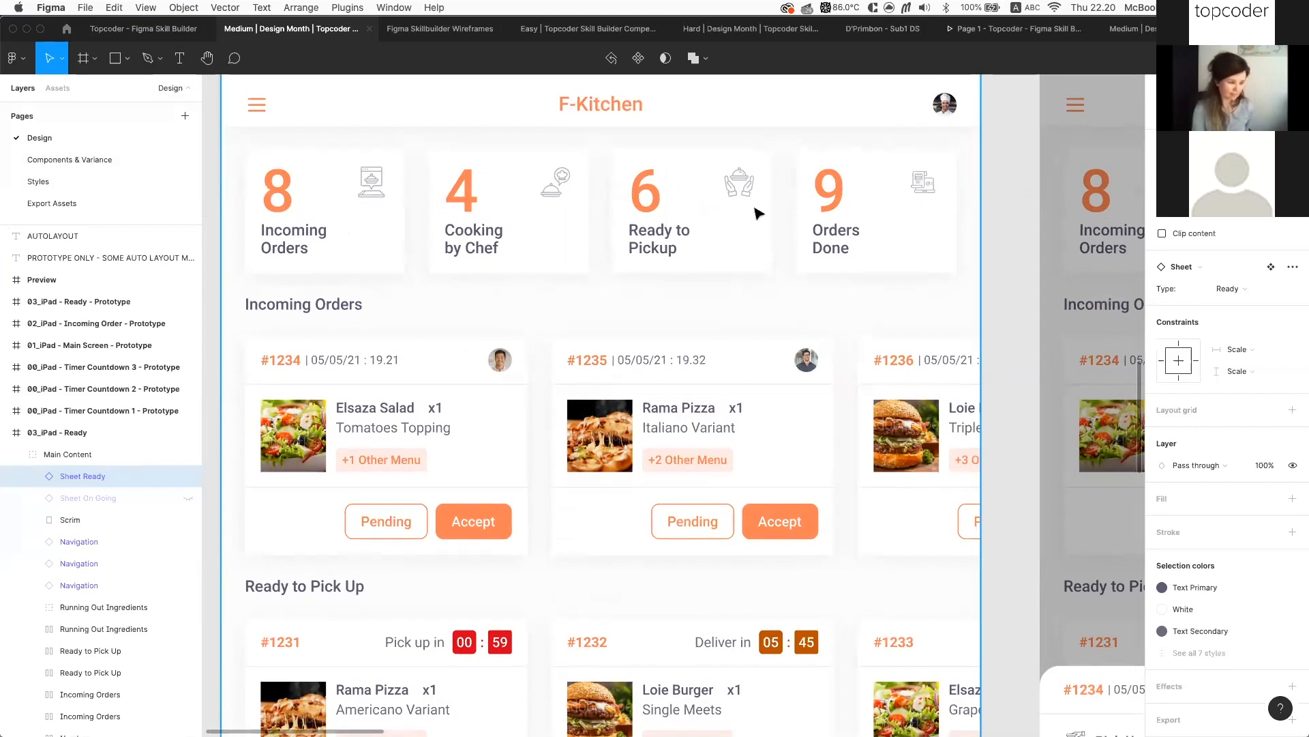
{"action": "scroll", "coordinate": [670, 215], "scroll_direction": "down", "scroll_amount": 5}
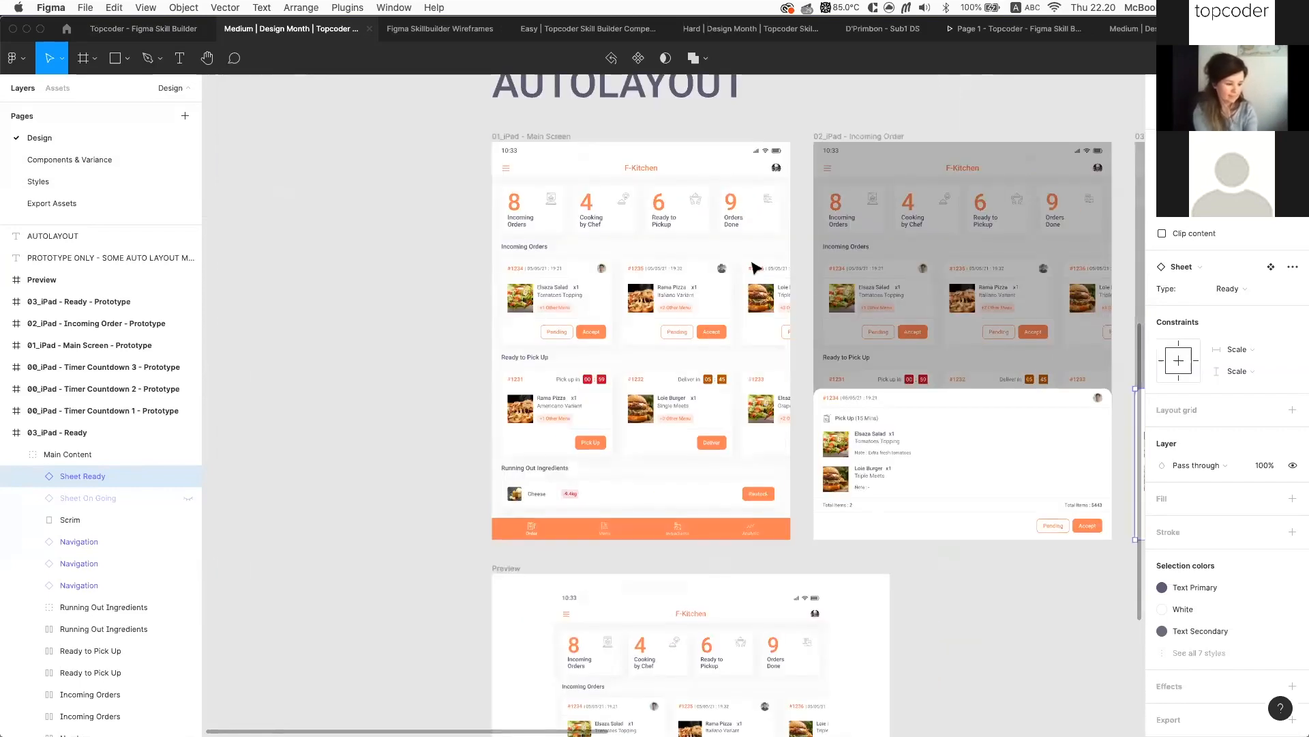
Return to the Skill Builder file and zoom in on the Dashboard Screen's Active Campaigns stats card
{"action": "left_click", "coordinate": [159, 31]}
{"action": "scroll", "coordinate": [338, 293], "scroll_direction": "left", "scroll_amount": 5}
{"action": "scroll", "coordinate": [382, 307], "scroll_direction": "up", "scroll_amount": 5}
{"action": "left_click", "coordinate": [468, 279]}
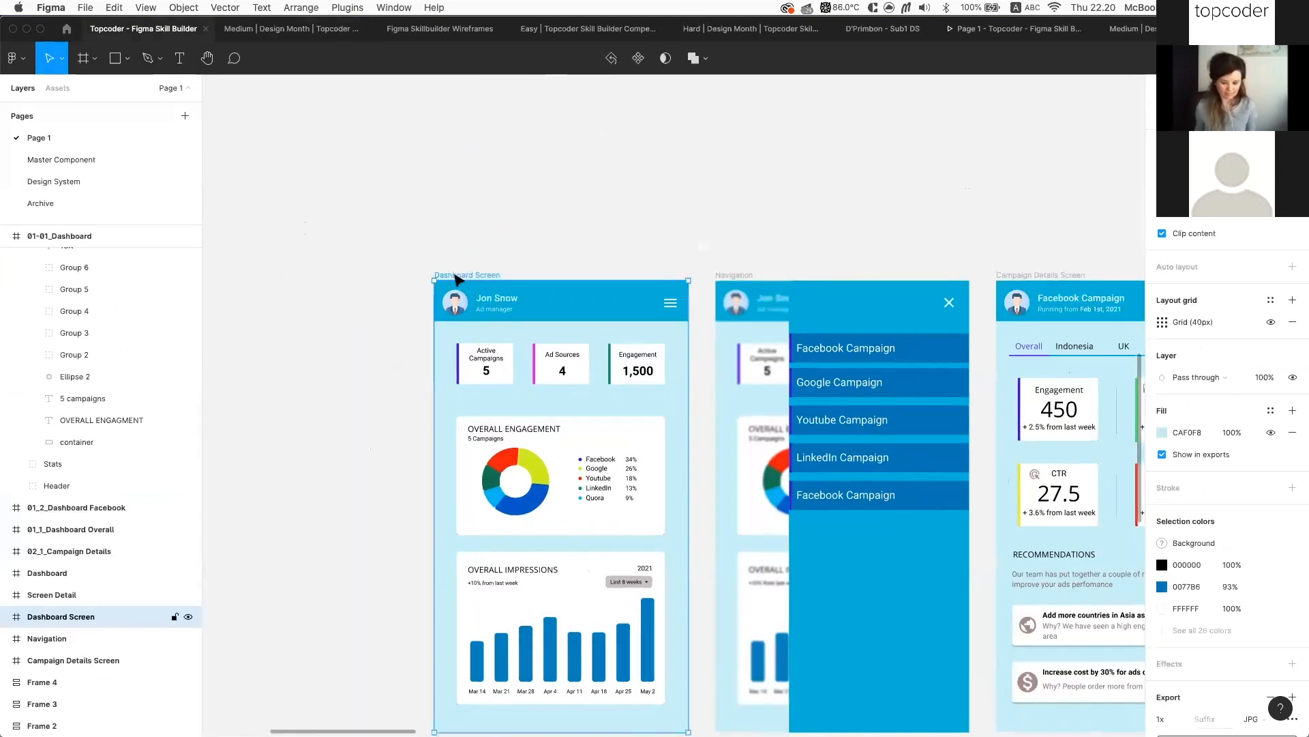
{"action": "left_click", "coordinate": [516, 490]}
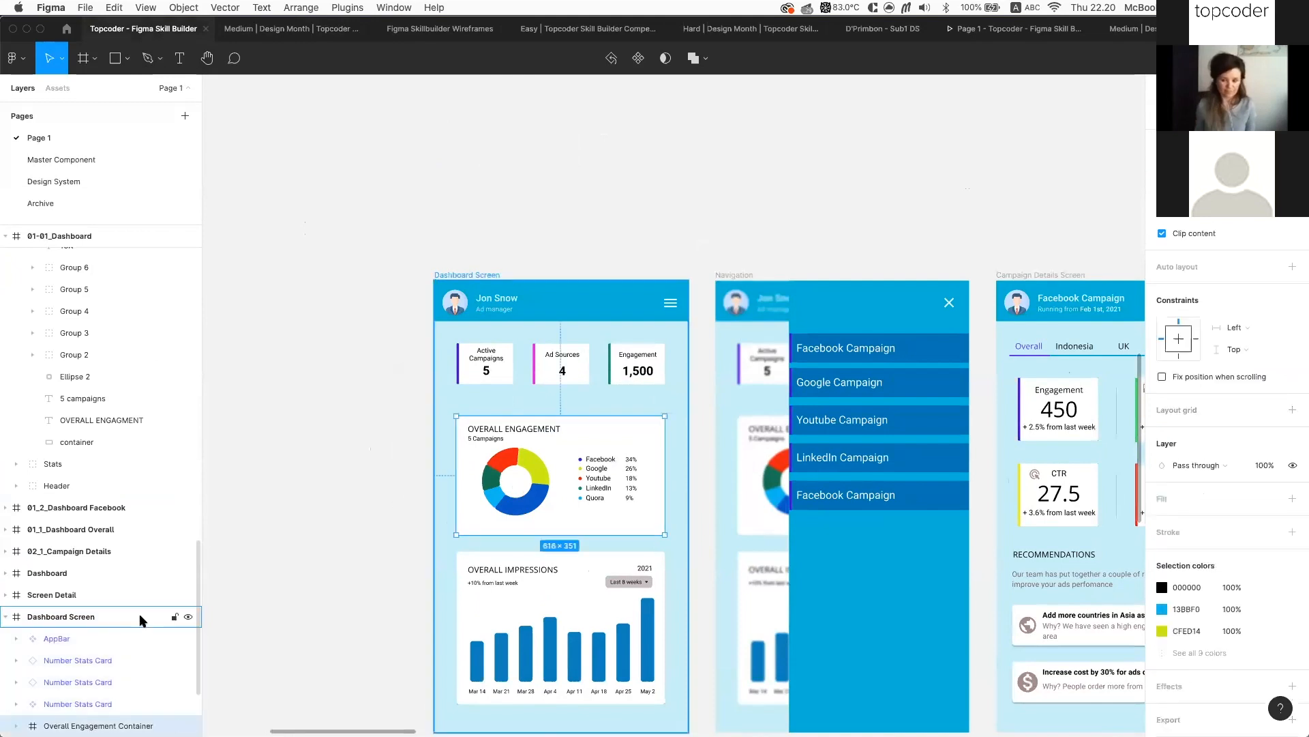
{"action": "left_click", "coordinate": [487, 368]}
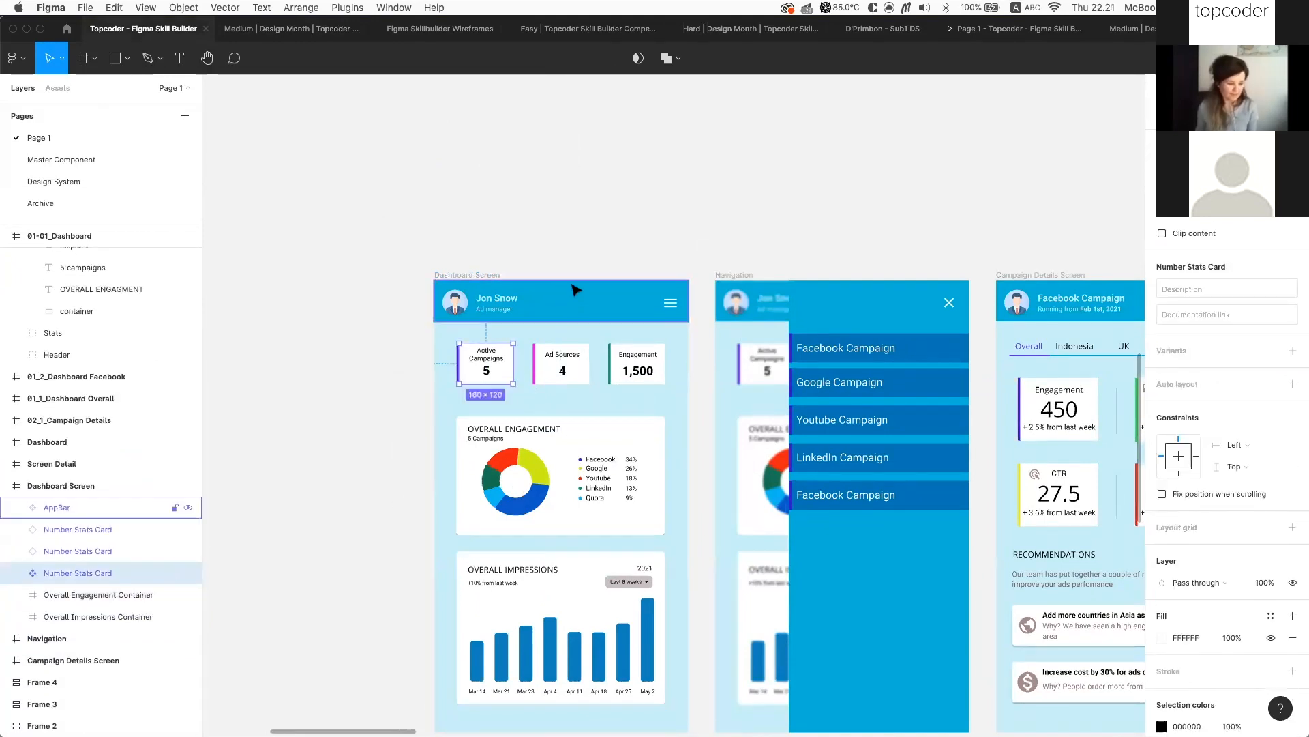
{"action": "scroll", "coordinate": [486, 351], "scroll_direction": "up", "scroll_amount": 5}
{"action": "scroll", "coordinate": [494, 361], "scroll_direction": "down", "scroll_amount": 3}
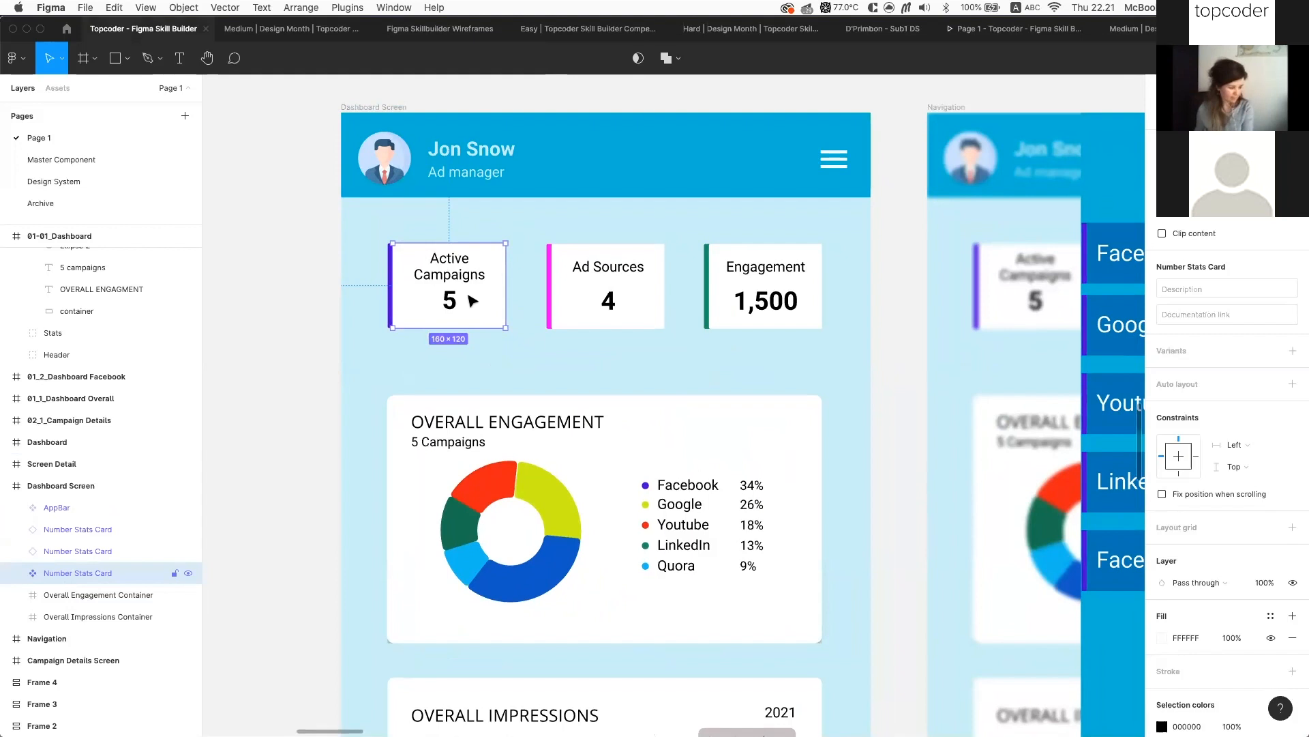
{"action": "scroll", "coordinate": [449, 300], "scroll_direction": "left", "scroll_amount": 5}
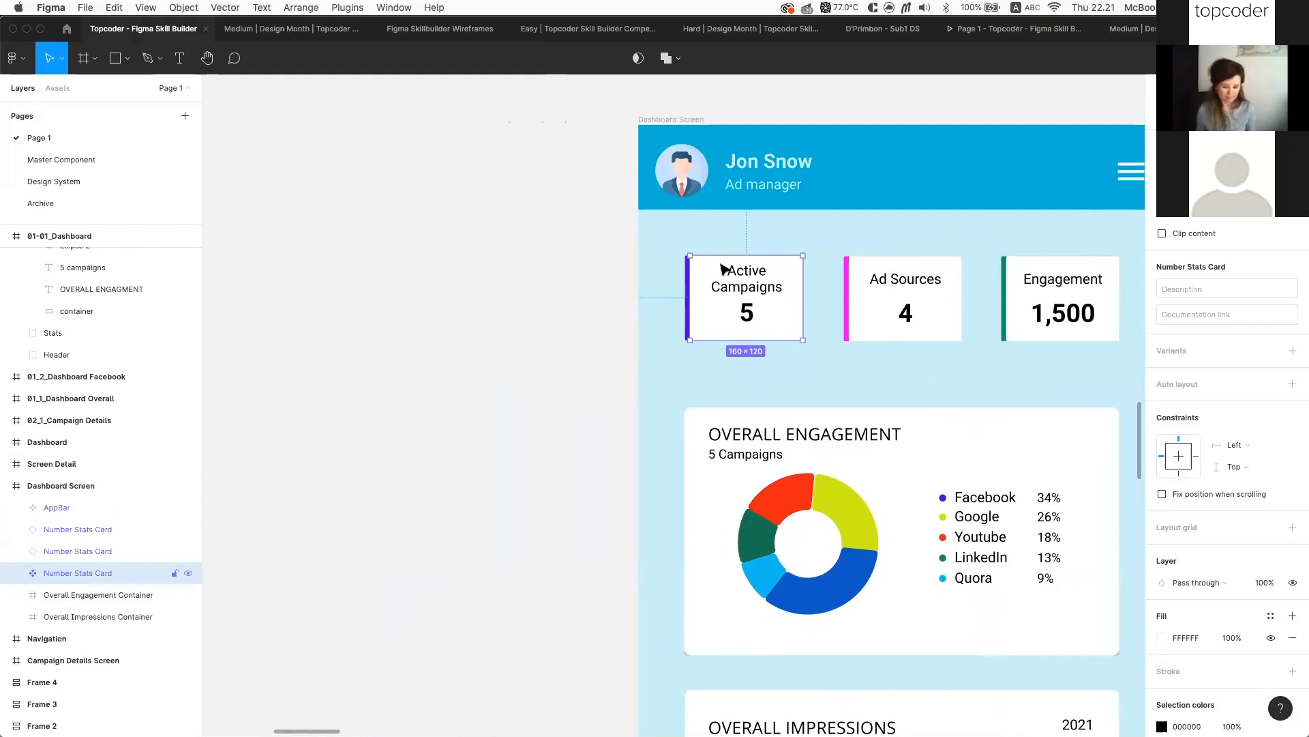
{"action": "scroll", "coordinate": [737, 273], "scroll_direction": "right", "scroll_amount": 1}
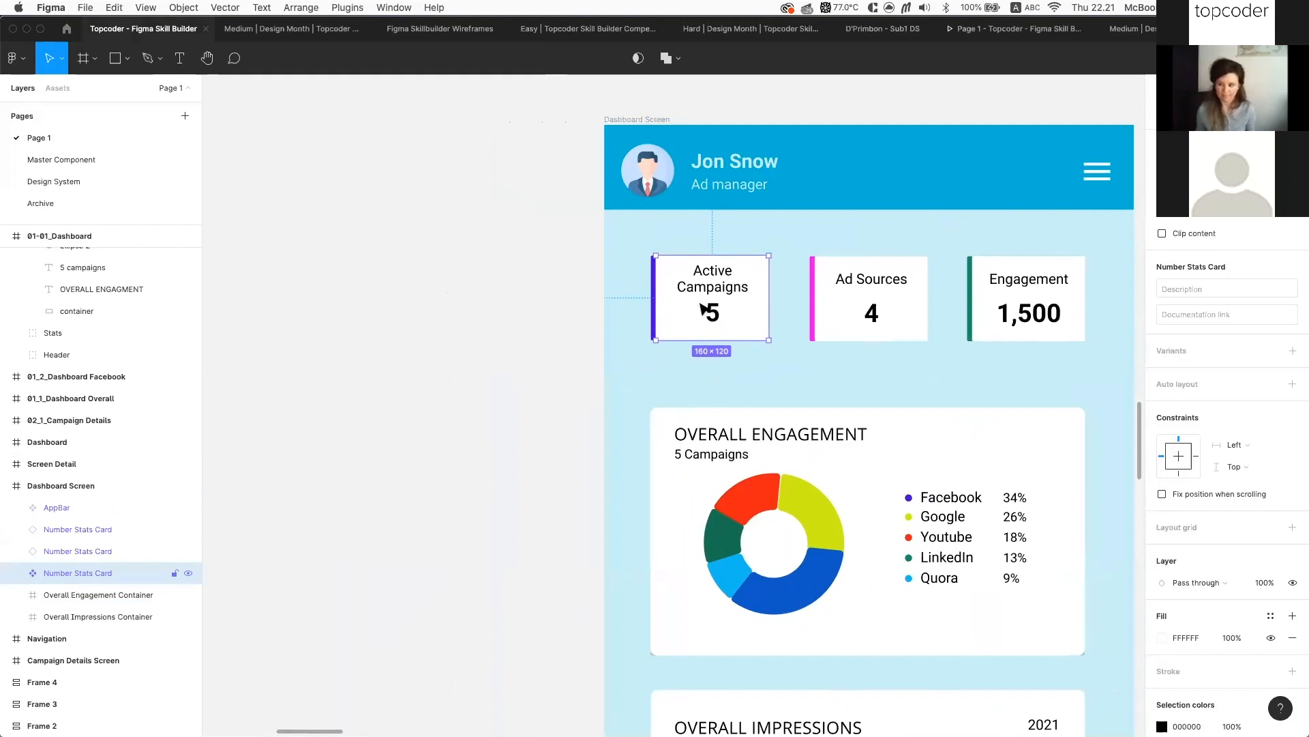
{"action": "key", "text": "super+d"}
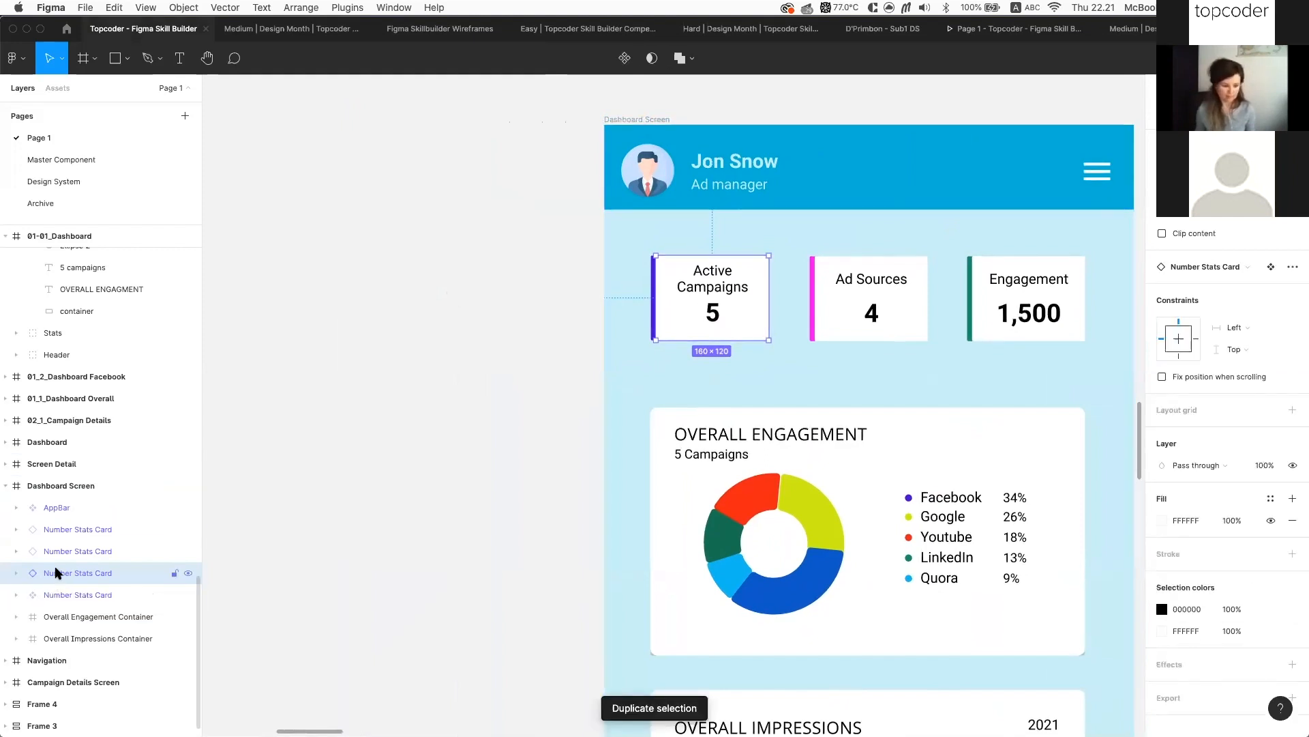
{"action": "left_click", "coordinate": [34, 596]}
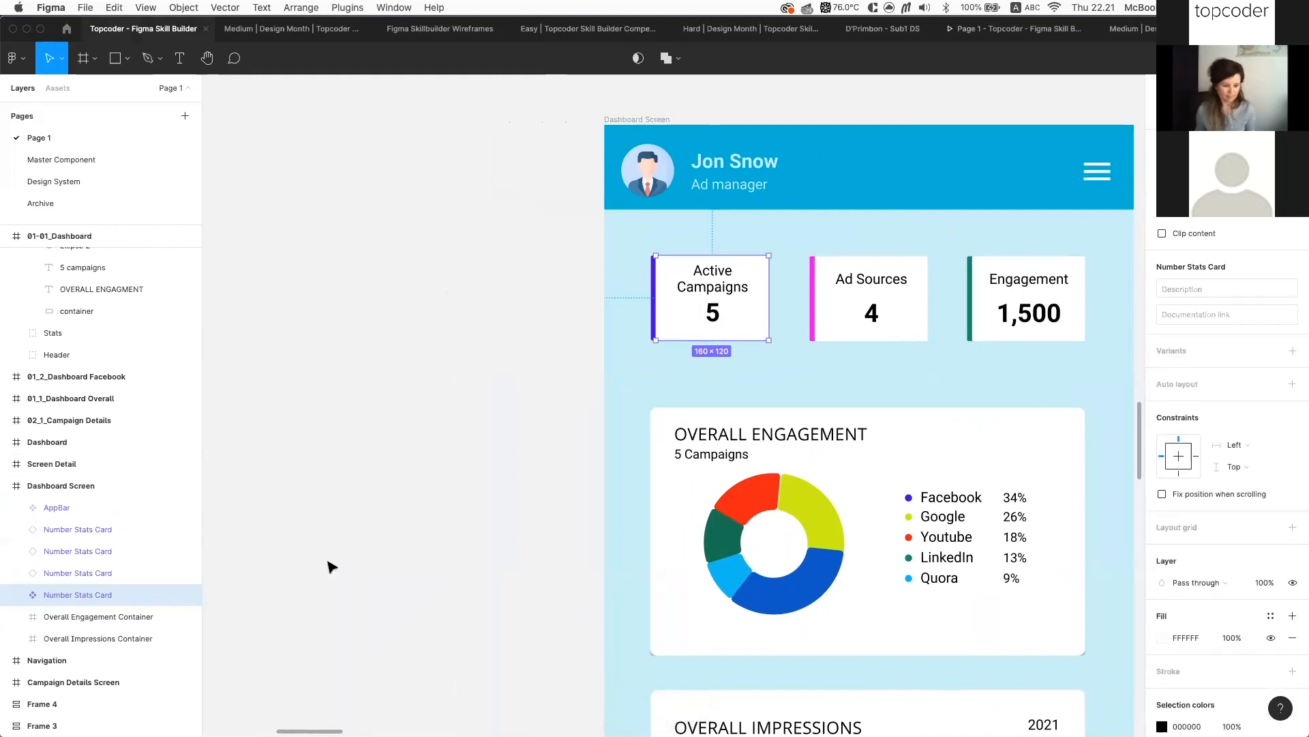
{"action": "key", "text": "super+x"}
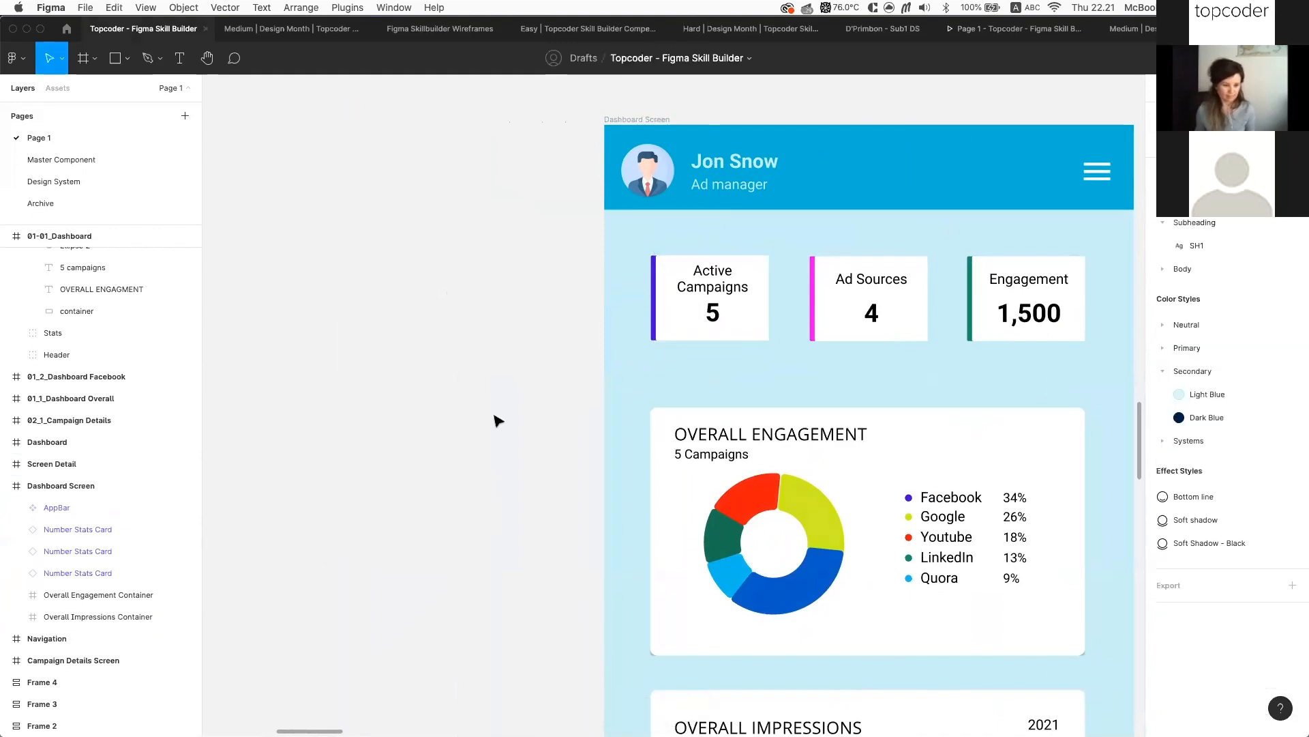
{"action": "scroll", "coordinate": [495, 415], "scroll_direction": "left", "scroll_amount": 4}
{"action": "scroll", "coordinate": [495, 395], "scroll_direction": "up", "scroll_amount": 3}
{"action": "key", "text": "super+v"}
{"action": "scroll", "coordinate": [494, 394], "scroll_direction": "down", "scroll_amount": 2}
{"action": "scroll", "coordinate": [495, 399], "scroll_direction": "down", "scroll_amount": 3}
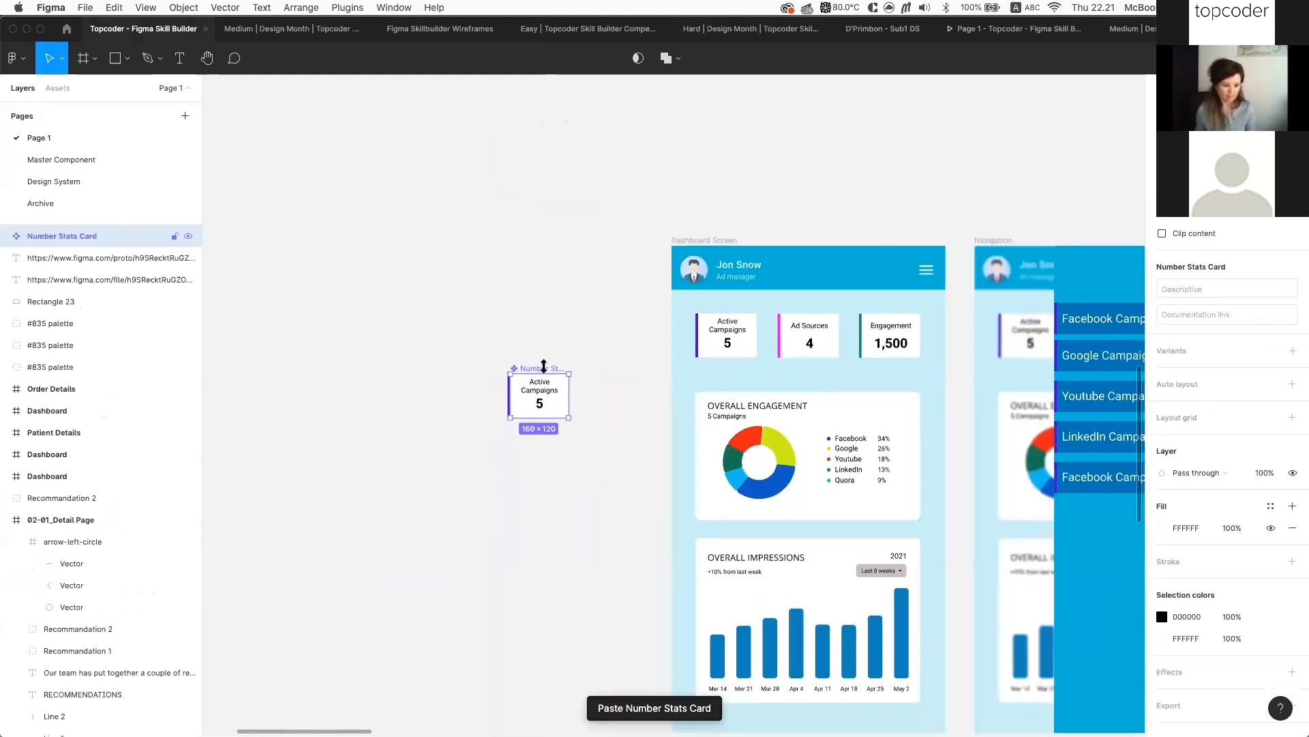
{"action": "scroll", "coordinate": [539, 354], "scroll_direction": "up", "scroll_amount": 5}
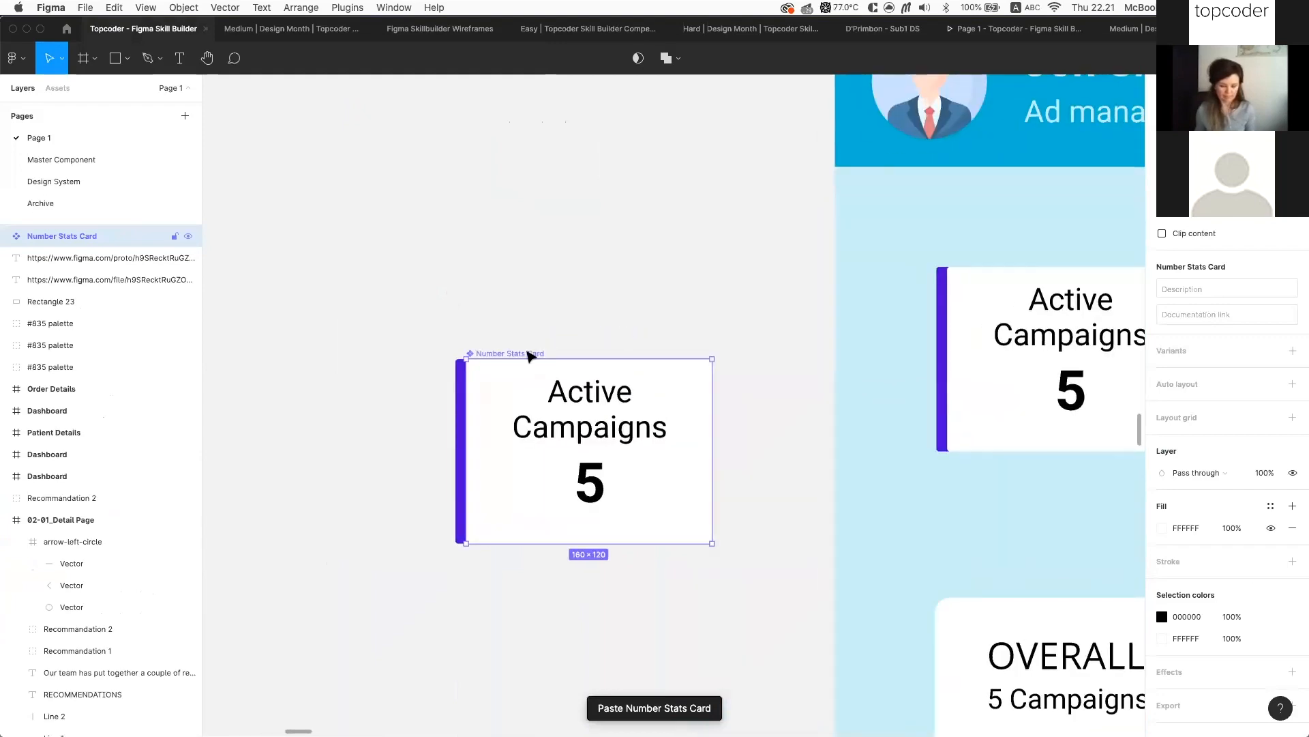
{"action": "scroll", "coordinate": [523, 354], "scroll_direction": "down", "scroll_amount": 3}
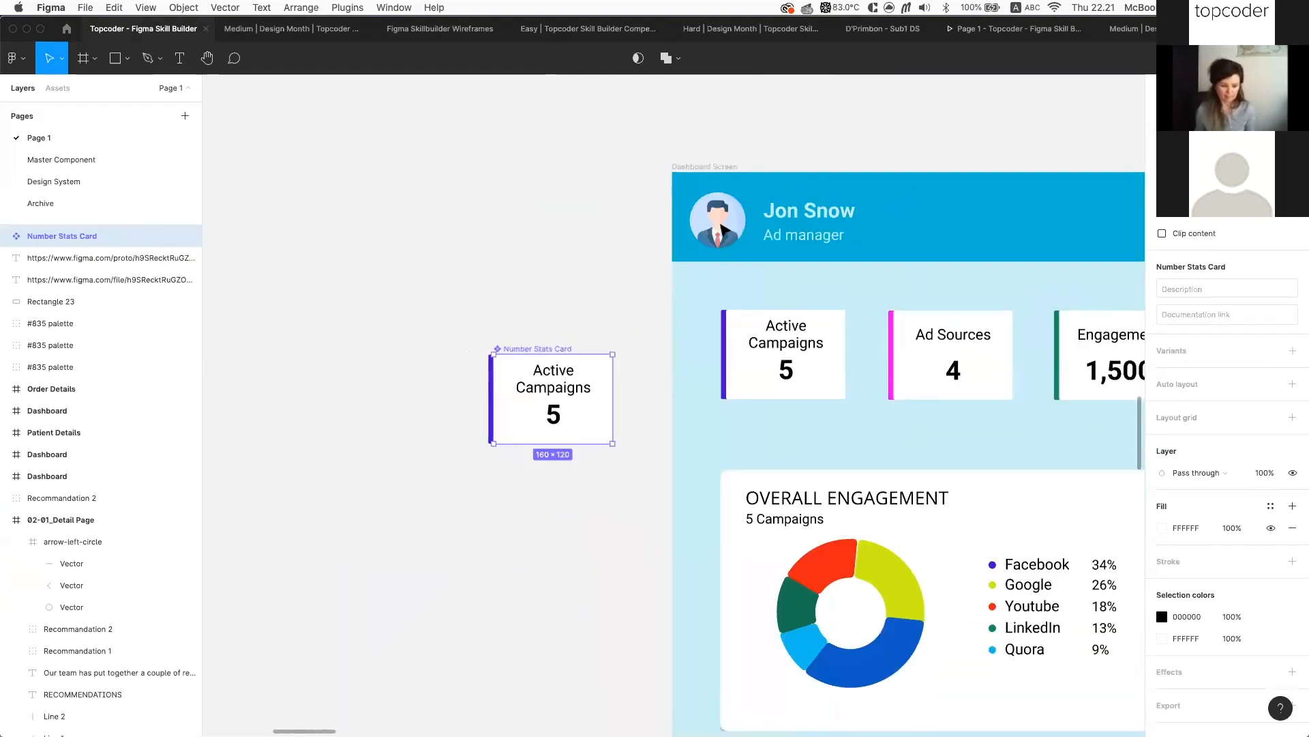
{"action": "scroll", "coordinate": [754, 341], "scroll_direction": "right", "scroll_amount": 2}
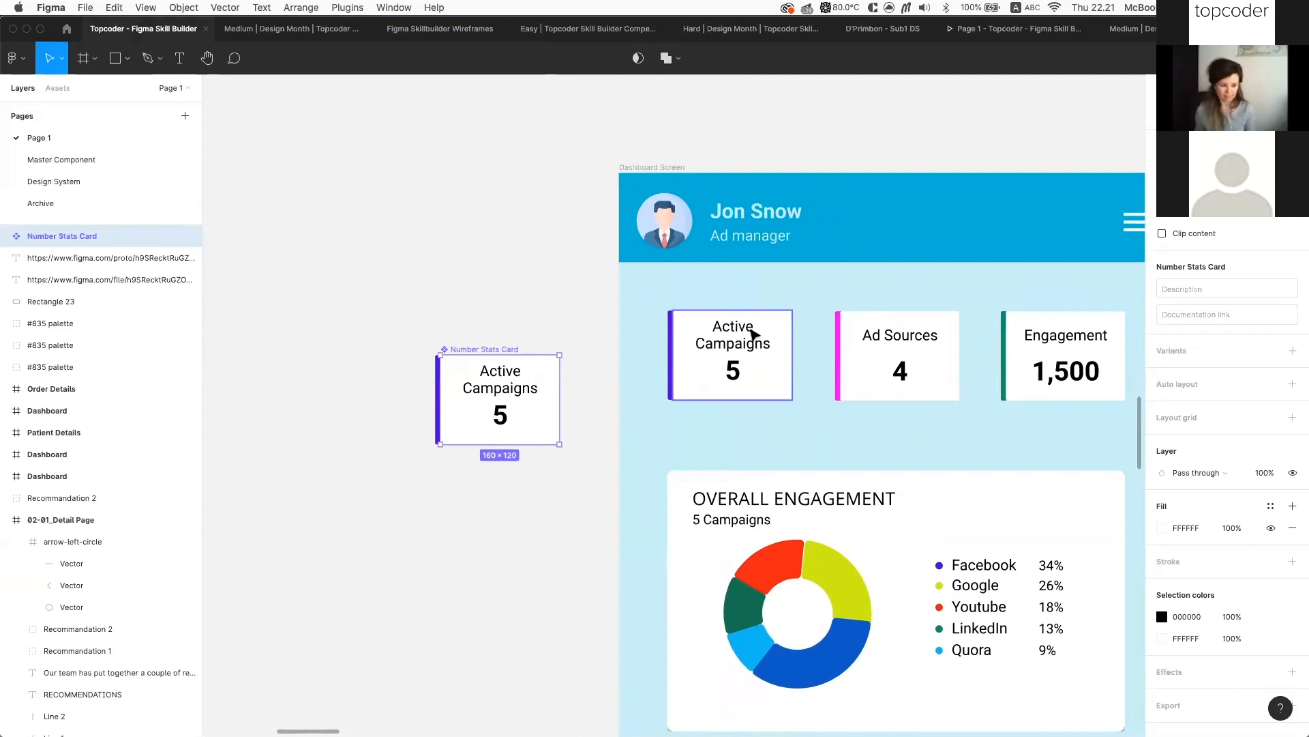
{"action": "scroll", "coordinate": [751, 336], "scroll_direction": "down", "scroll_amount": 2}
{"action": "scroll", "coordinate": [751, 337], "scroll_direction": "right", "scroll_amount": 5}
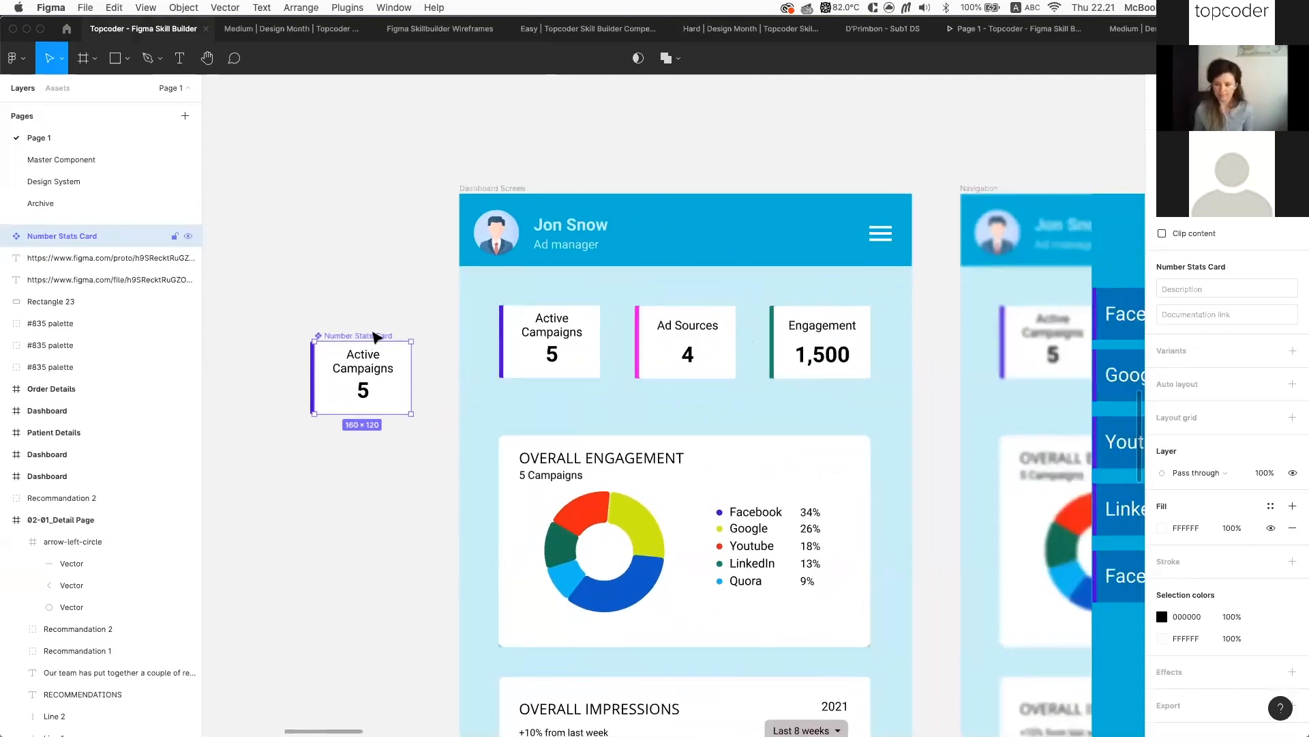
{"action": "key", "text": "super+z"}
{"action": "key", "text": "super+z"}
{"action": "key", "text": "super+z"}
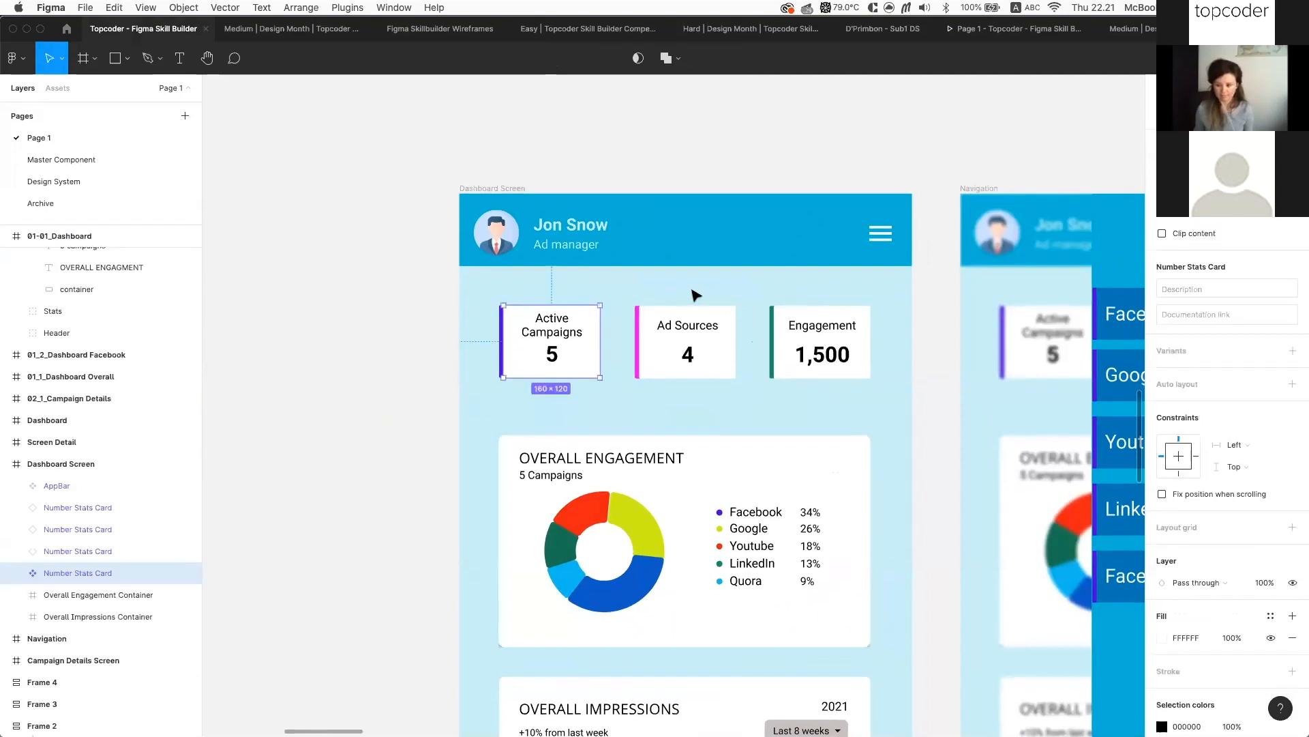
{"action": "key", "text": "super+z"}
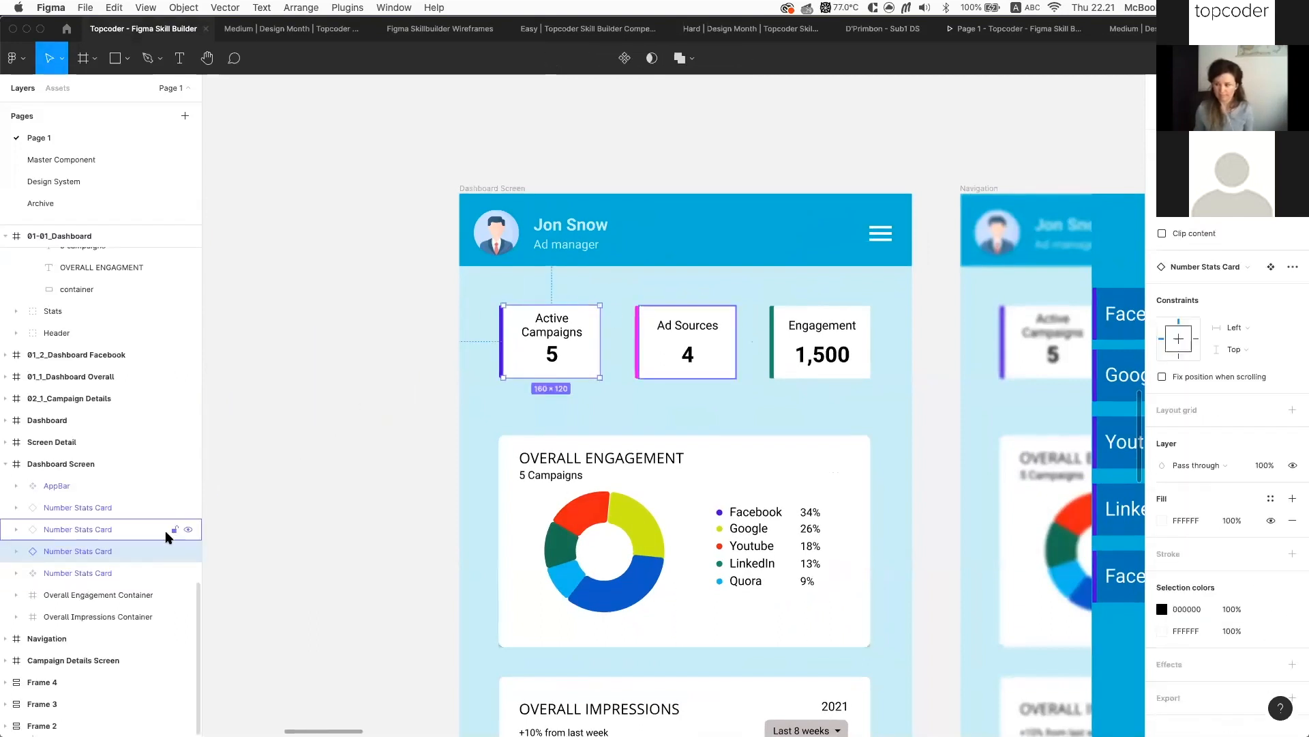
{"action": "key", "text": "super+z"}
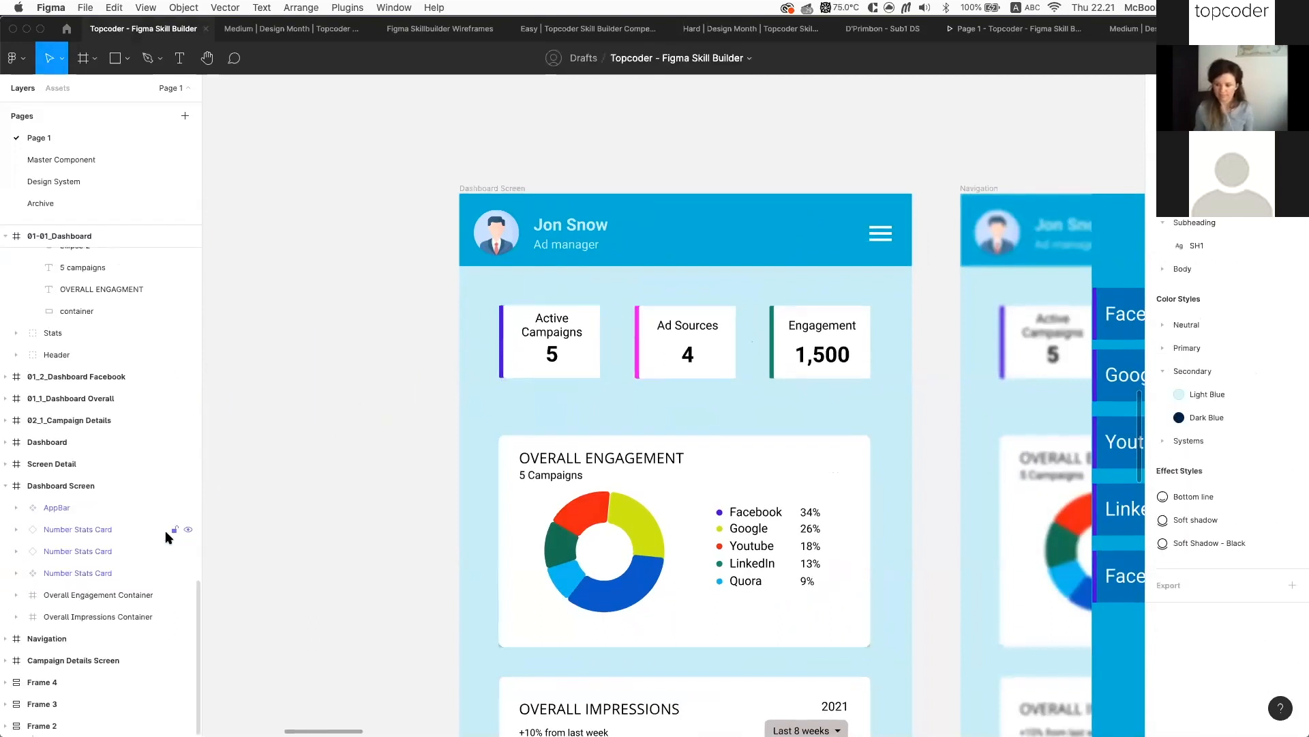
{"action": "left_click", "coordinate": [507, 185]}
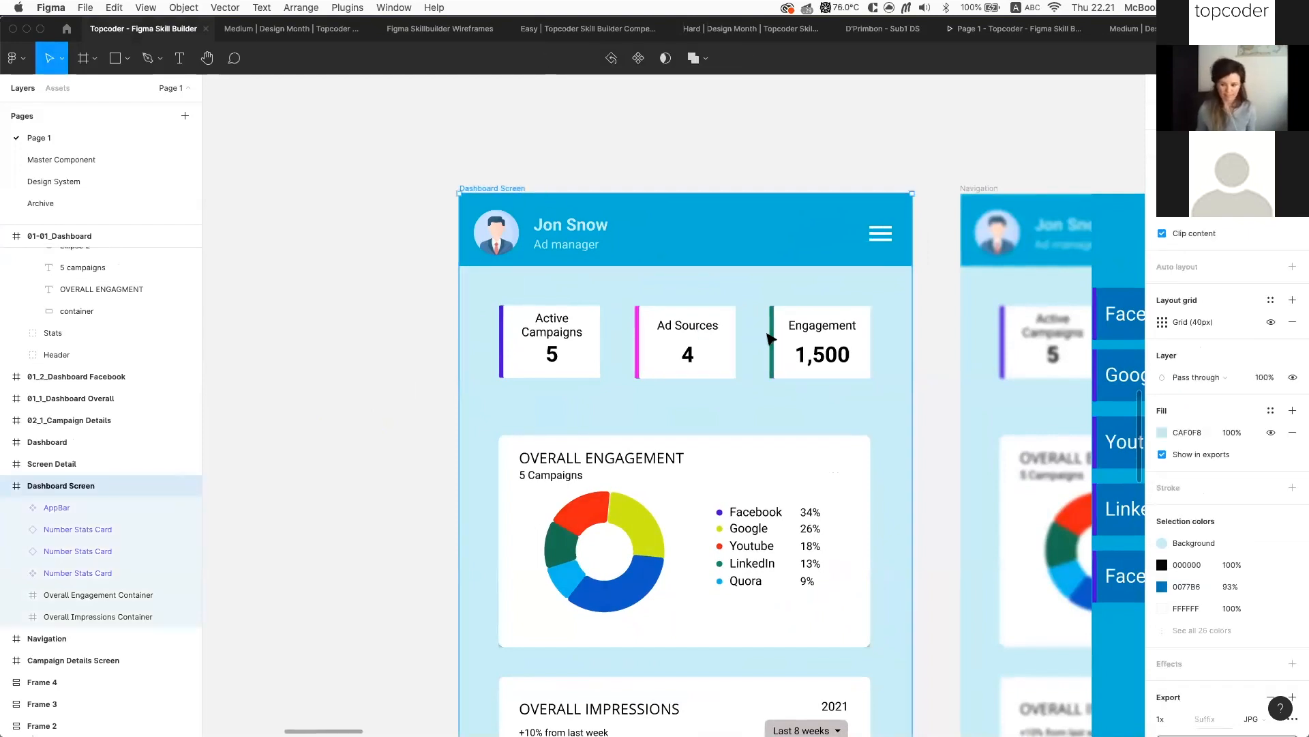
Set the Active Campaigns card's horizontal constraint to Left and right
{"action": "left_click", "coordinate": [551, 341]}
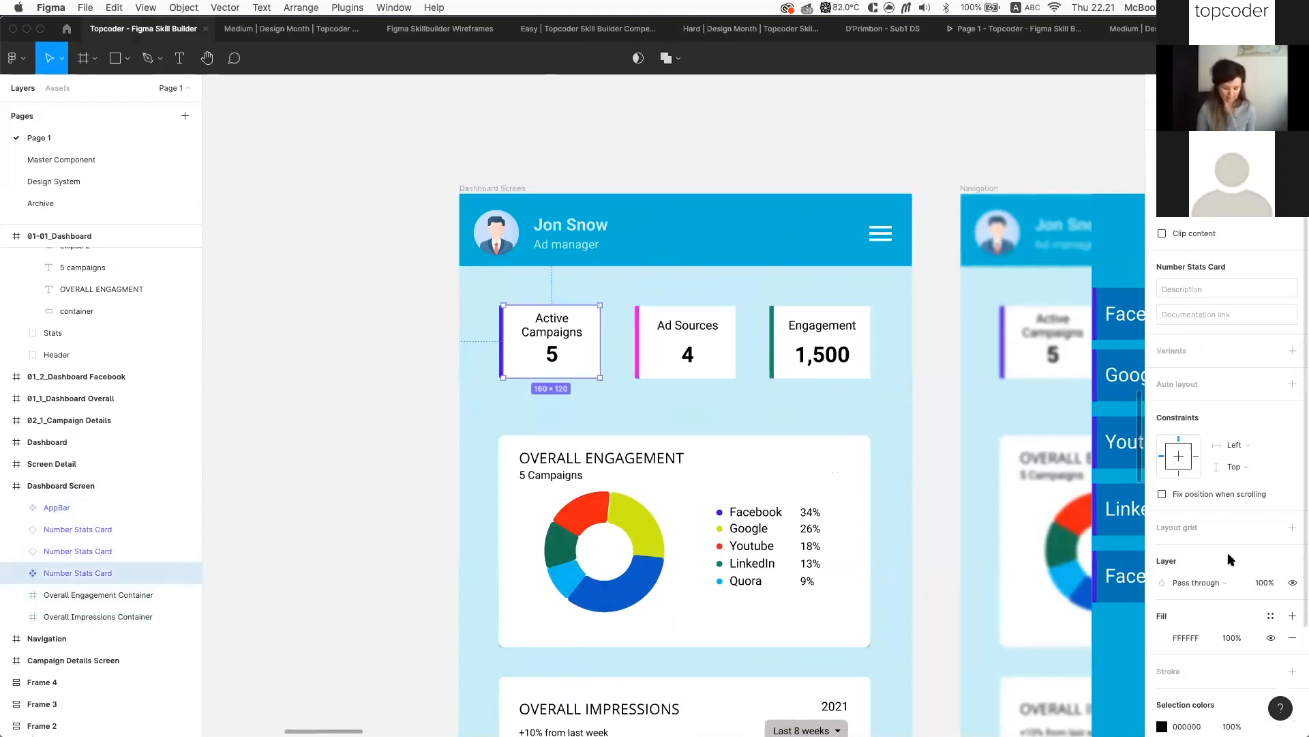
{"action": "left_click", "coordinate": [1250, 447]}
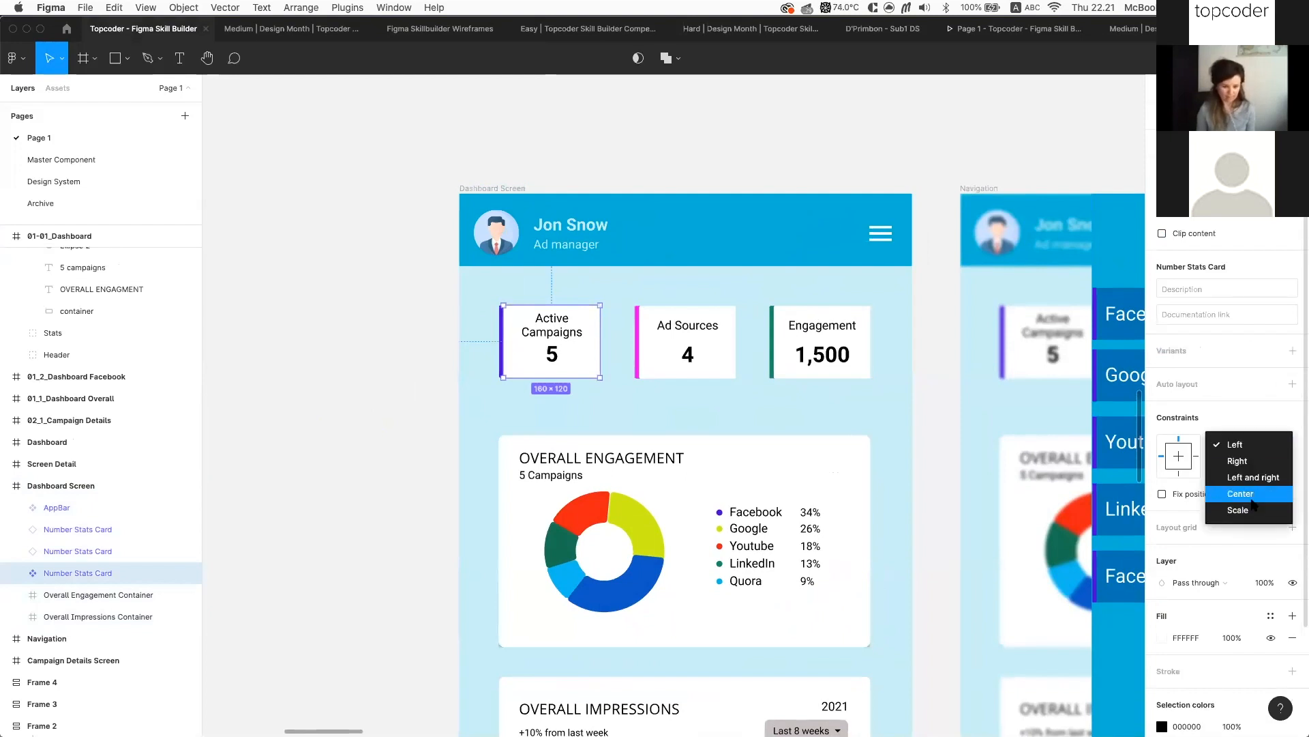
{"action": "left_click", "coordinate": [1253, 478]}
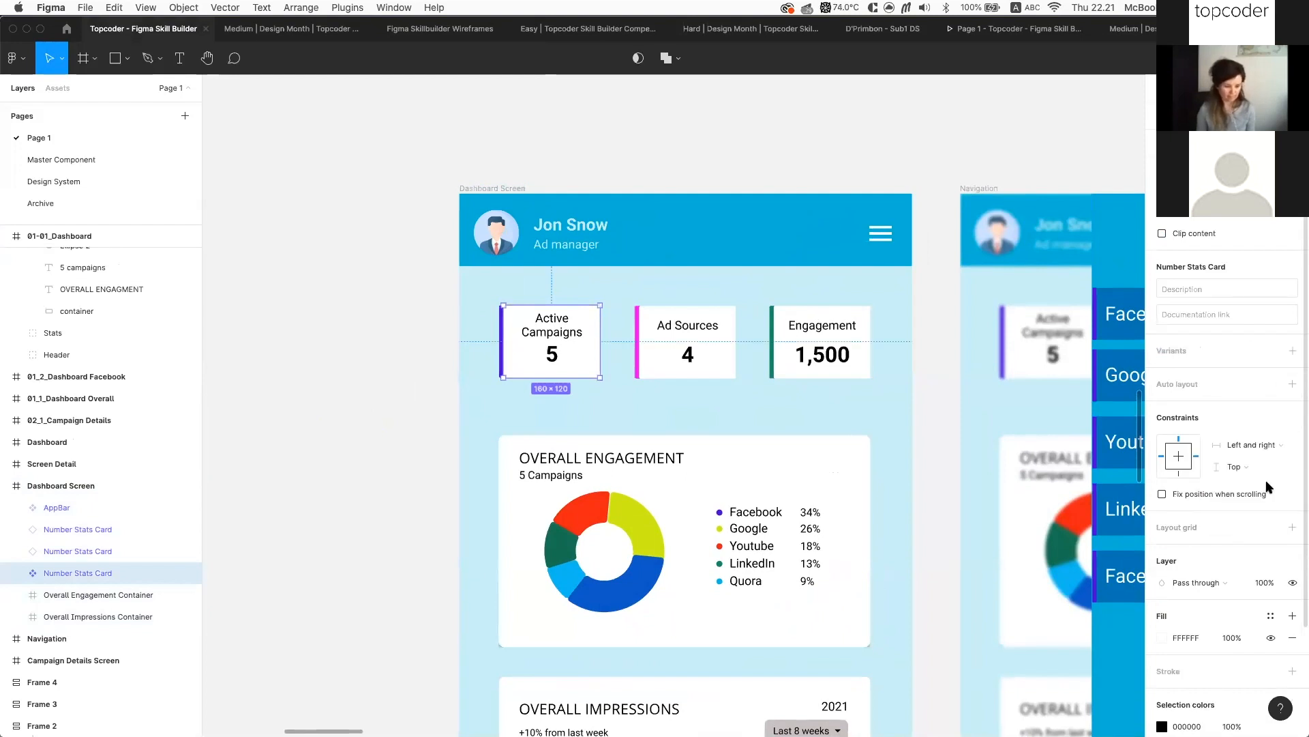
Resize the Dashboard Screen frame to test the card stretching, then undo the resize
{"action": "left_click", "coordinate": [505, 191]}
{"action": "mouse_move", "coordinate": [913, 326]}
{"action": "left_mouse_down"}
{"action": "mouse_move", "coordinate": [876, 326]}
{"action": "mouse_move", "coordinate": [893, 327]}
{"action": "left_mouse_up"}
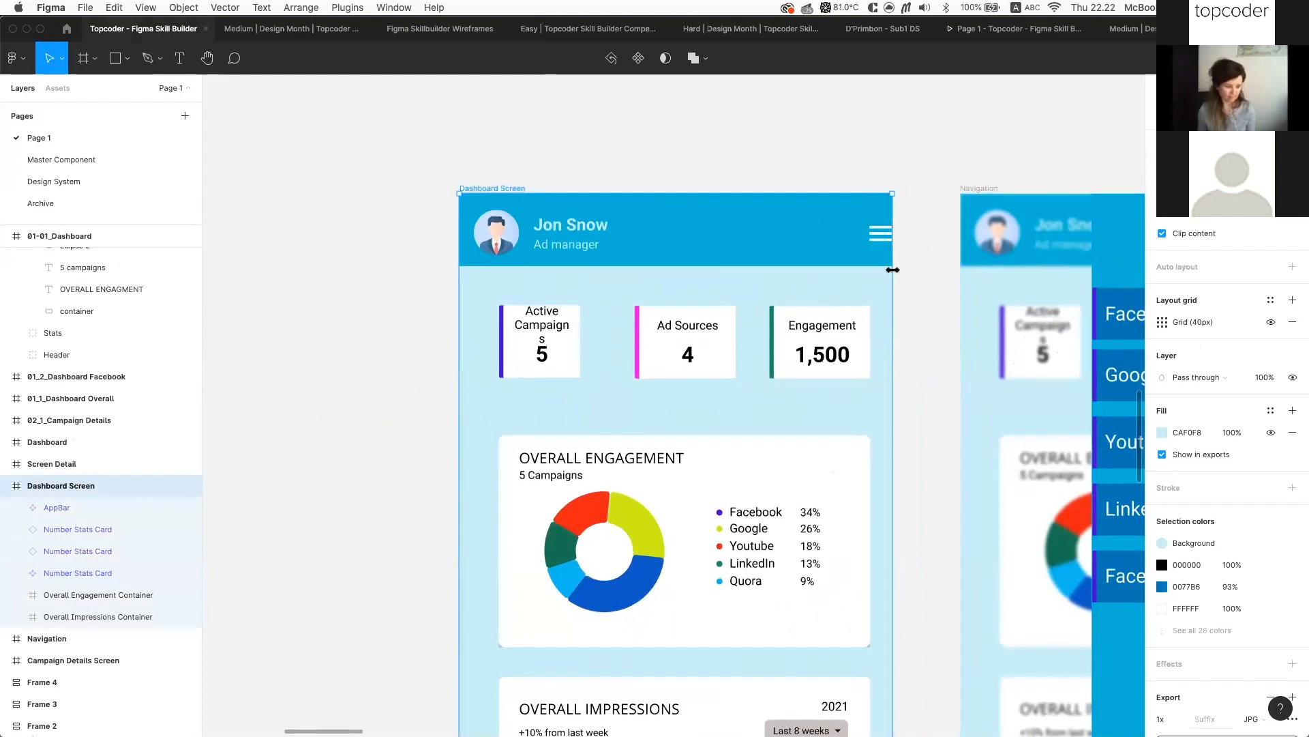
{"action": "mouse_move", "coordinate": [890, 266]}
{"action": "left_mouse_down"}
{"action": "mouse_move", "coordinate": [915, 273]}
{"action": "mouse_move", "coordinate": [893, 274]}
{"action": "left_mouse_up"}
{"action": "left_click", "coordinate": [658, 345]}
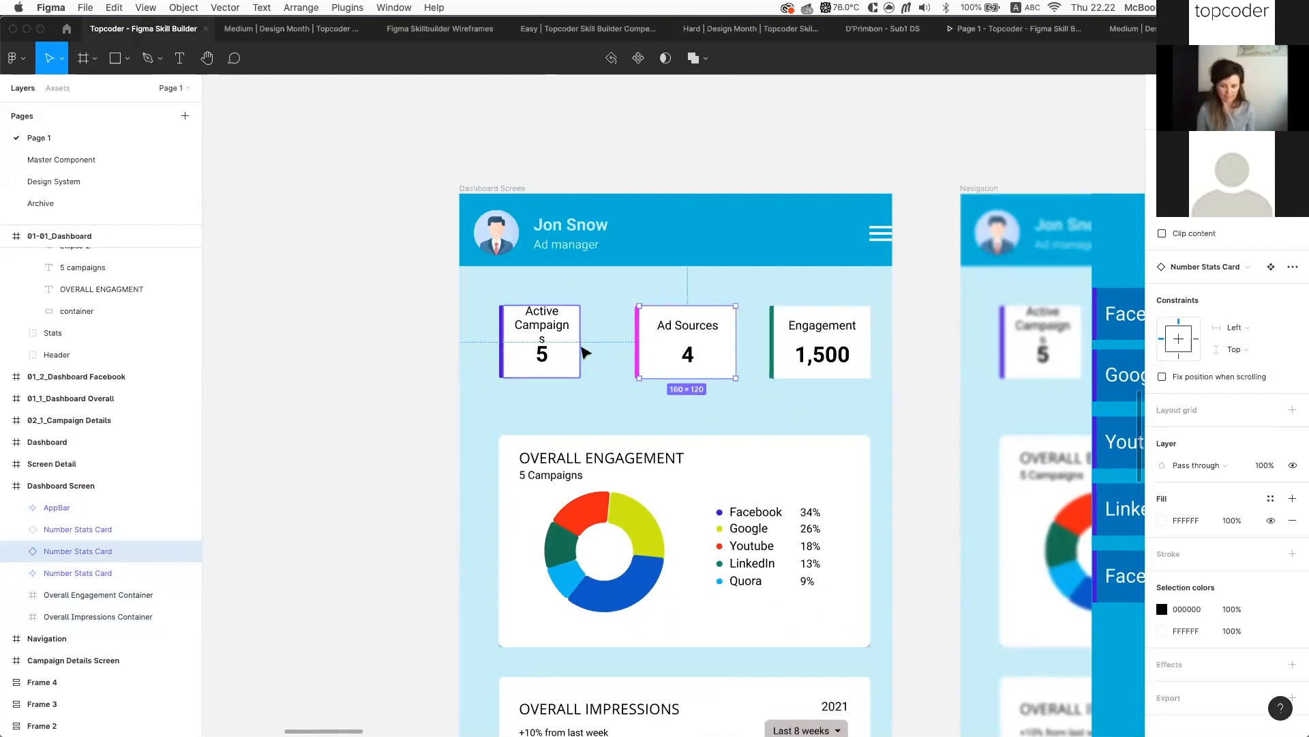
{"action": "key", "text": "super+z"}
{"action": "key", "text": "super+z"}
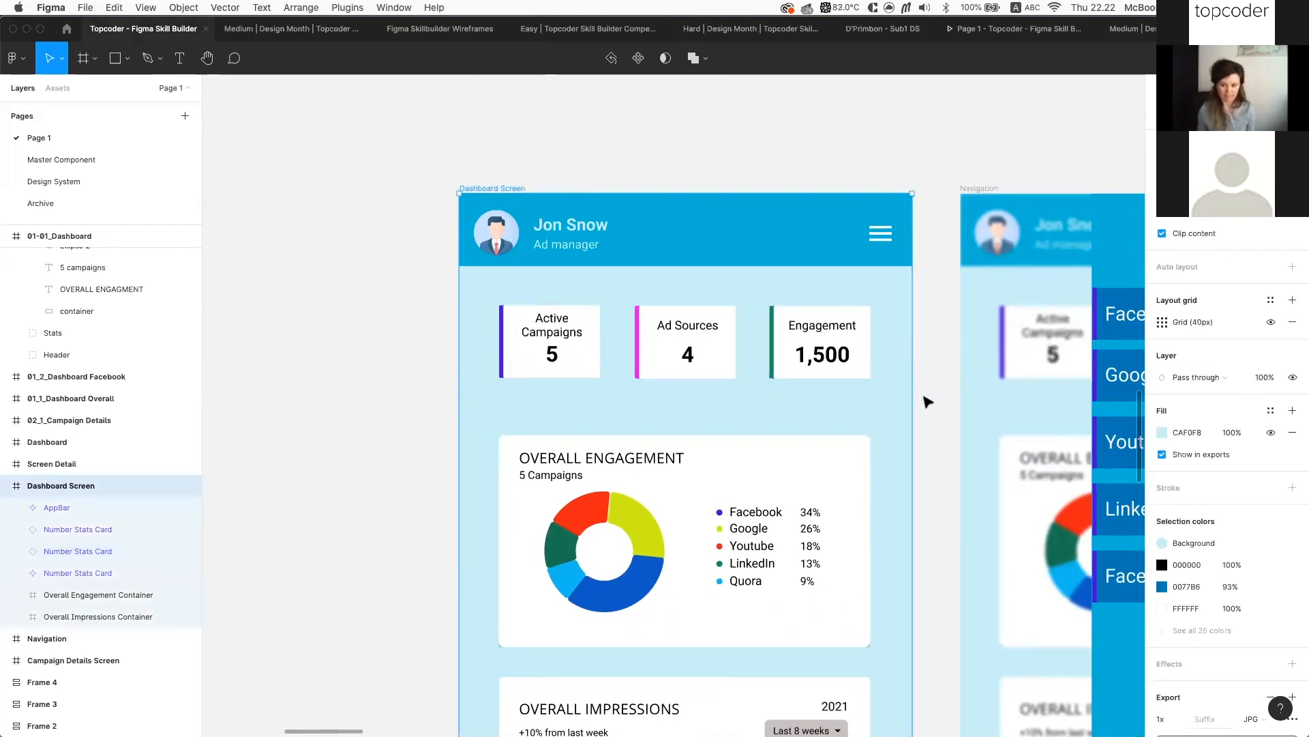
{"action": "left_click", "coordinate": [925, 395]}
{"action": "scroll", "coordinate": [924, 396], "scroll_direction": "down", "scroll_amount": 5}
{"action": "scroll", "coordinate": [924, 395], "scroll_direction": "right", "scroll_amount": 2}
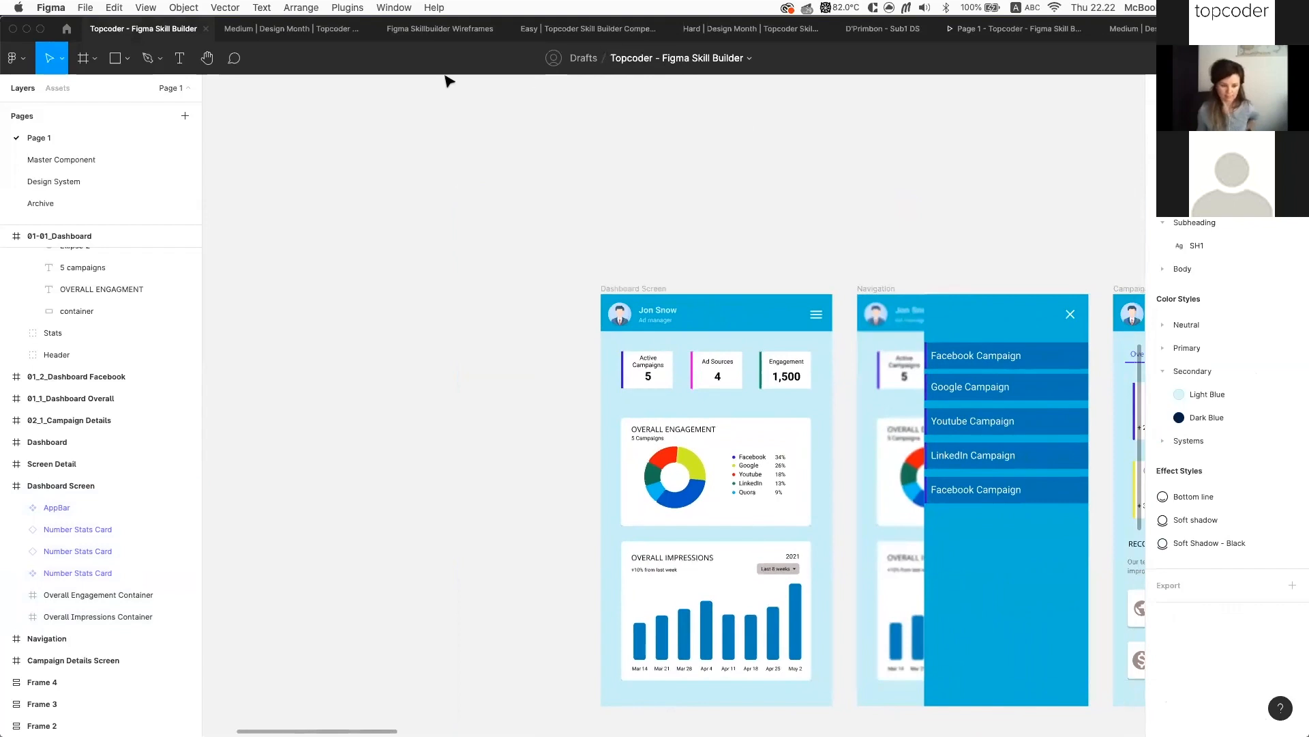
Look over The Learnings frame's bullet text, then move on to the restaurant orders file
{"action": "left_click", "coordinate": [292, 29]}
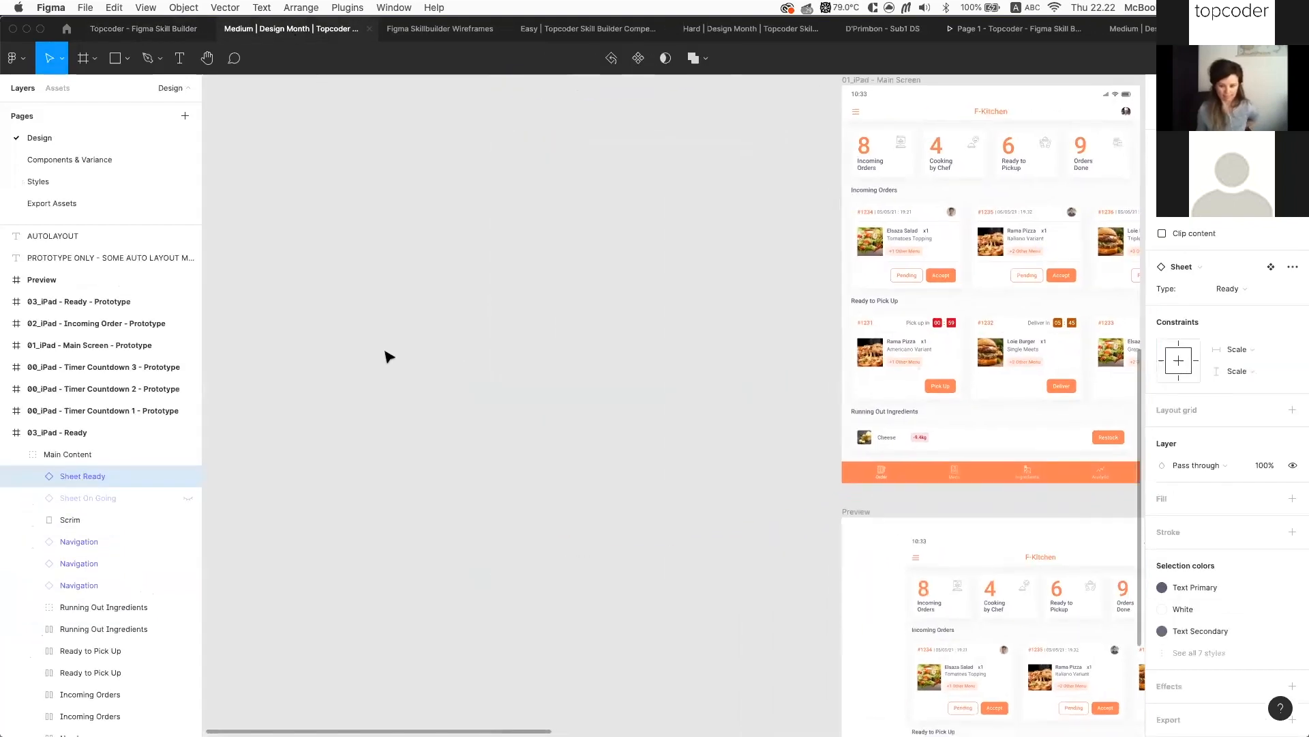
{"action": "left_click", "coordinate": [164, 29]}
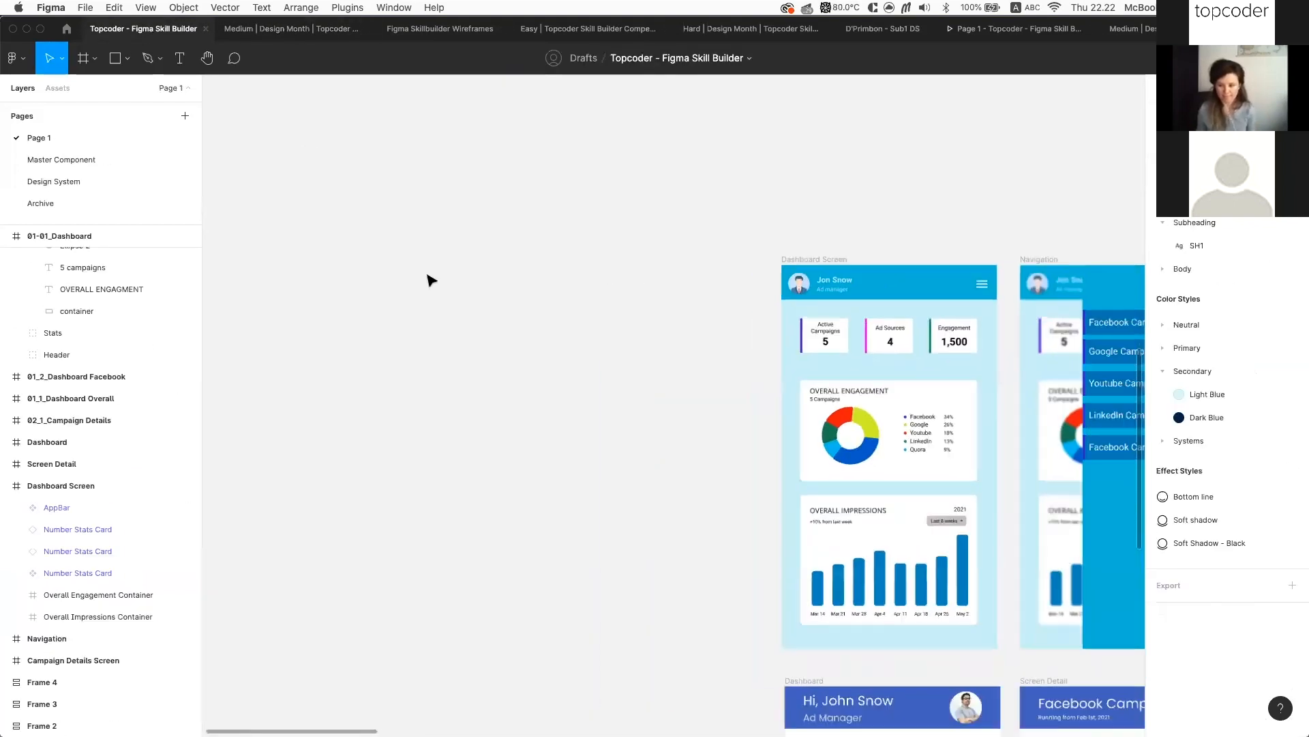
{"action": "scroll", "coordinate": [523, 217], "scroll_direction": "down", "scroll_amount": 10}
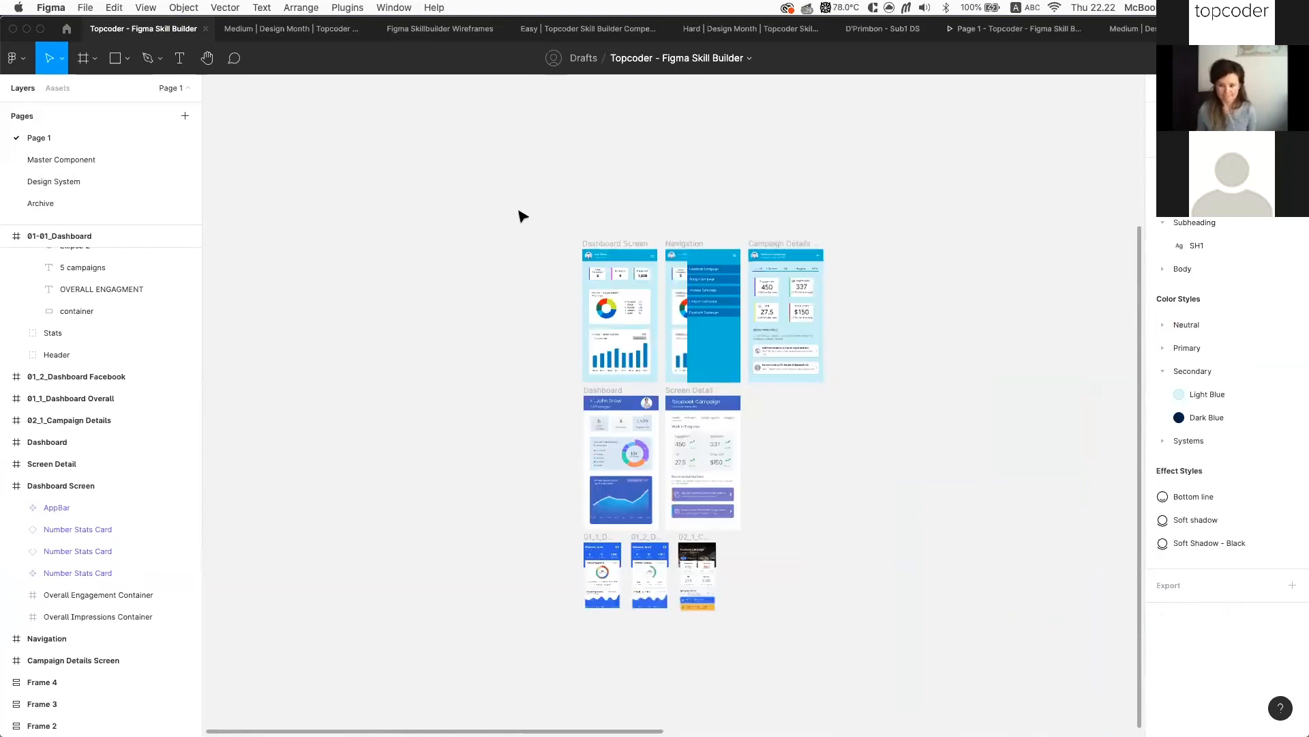
{"action": "scroll", "coordinate": [730, 660], "scroll_direction": "right", "scroll_amount": 5}
{"action": "scroll", "coordinate": [730, 661], "scroll_direction": "up", "scroll_amount": 4}
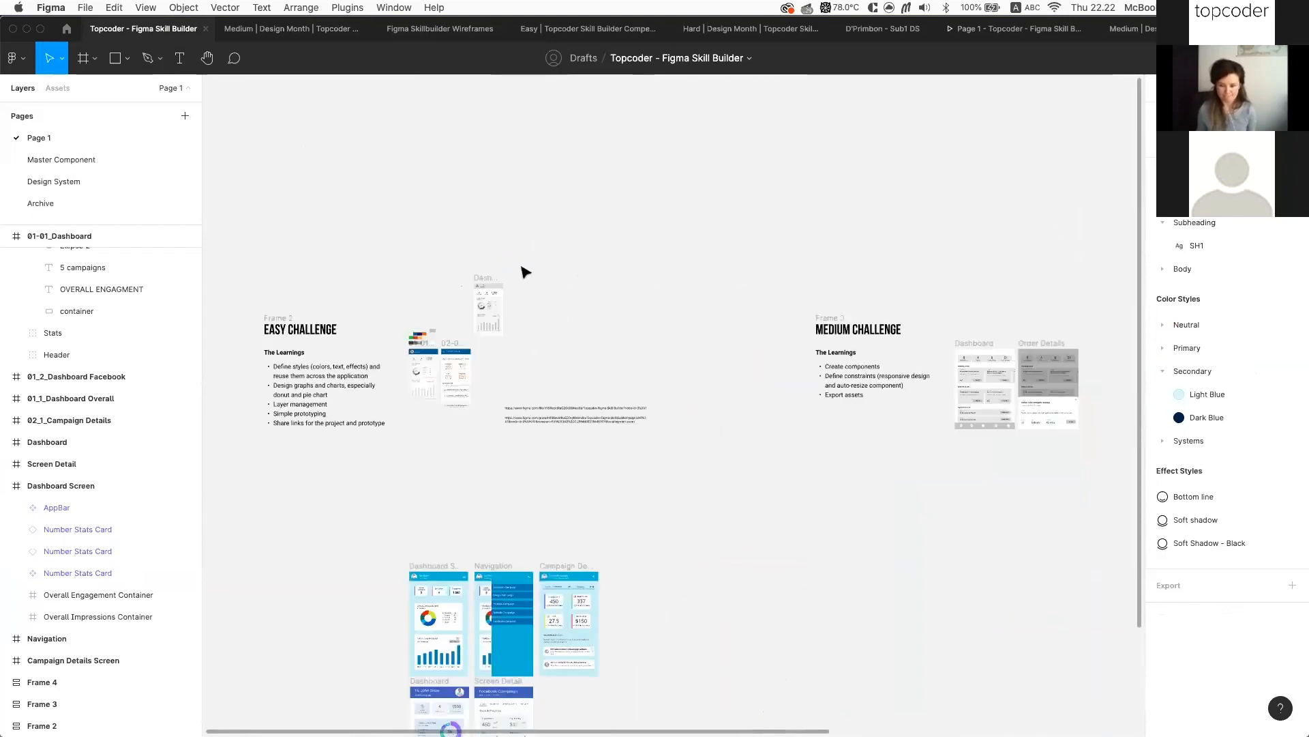
{"action": "scroll", "coordinate": [457, 221], "scroll_direction": "up", "scroll_amount": 10}
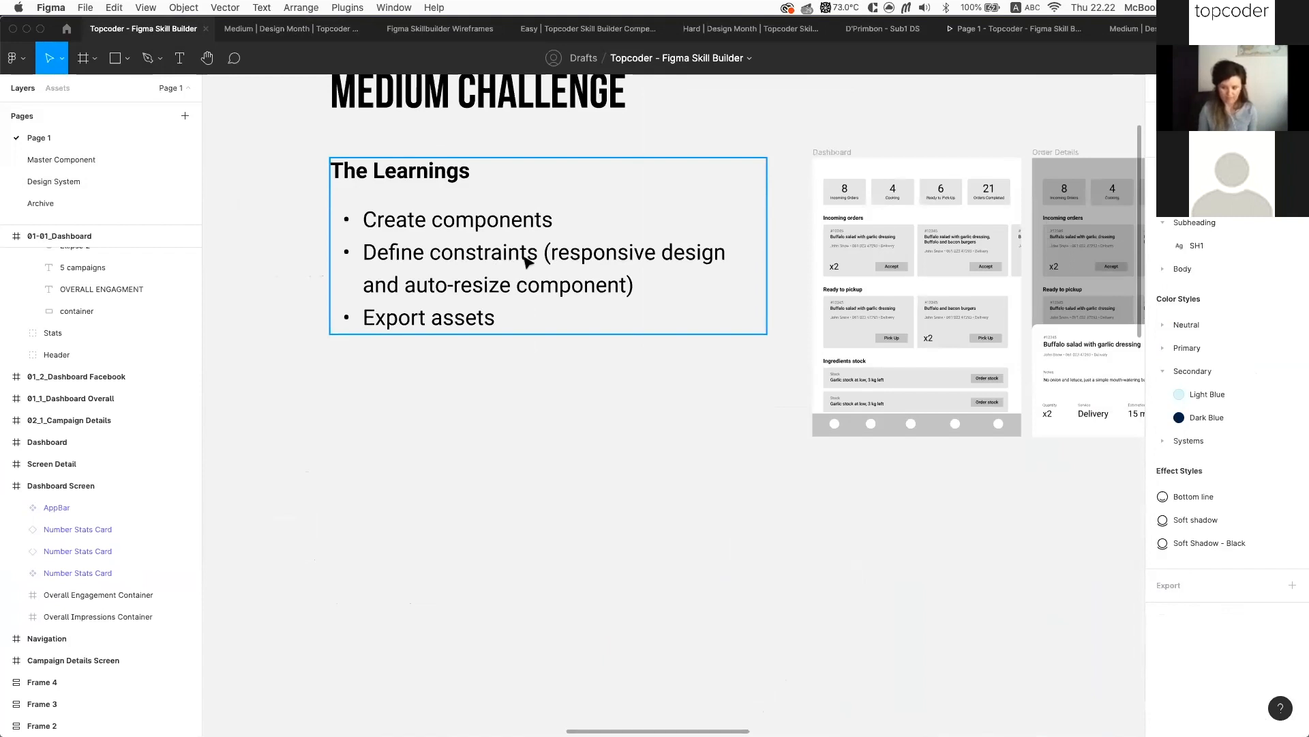
{"action": "scroll", "coordinate": [699, 266], "scroll_direction": "right", "scroll_amount": 2}
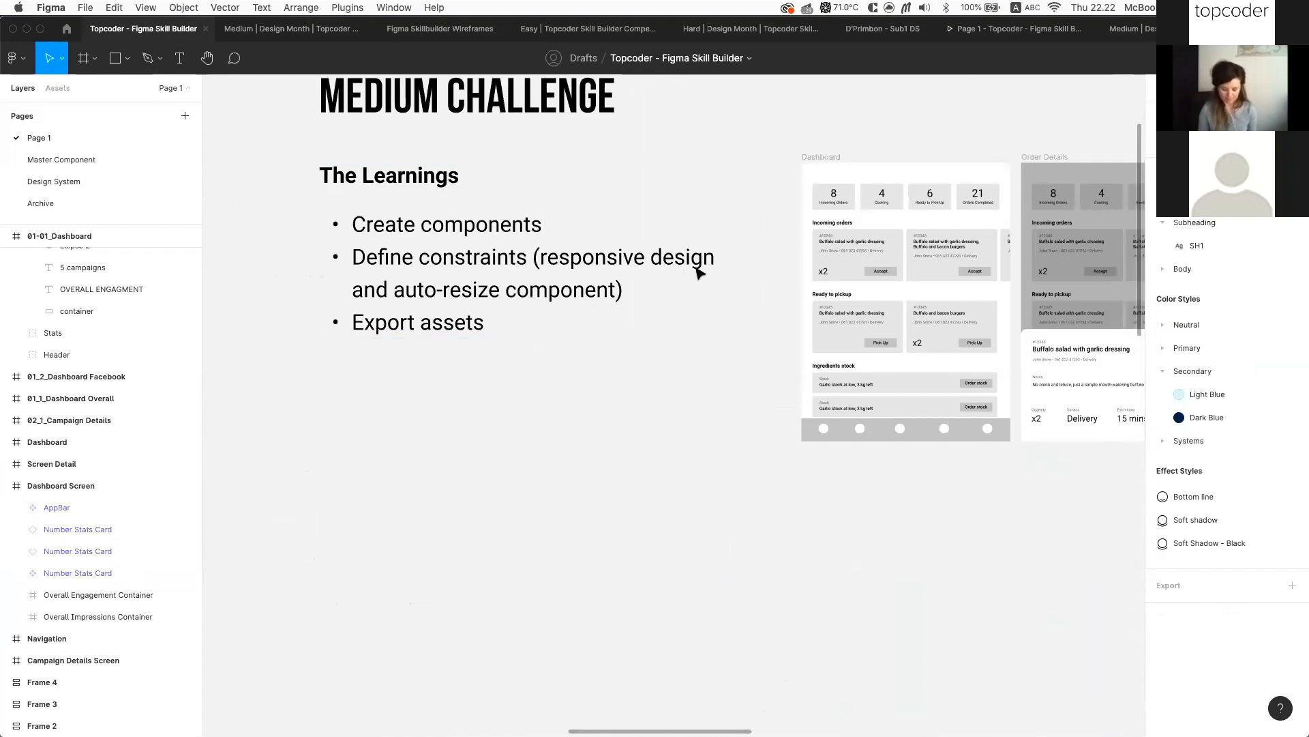
{"action": "left_click", "coordinate": [678, 271]}
{"action": "left_click", "coordinate": [678, 272]}
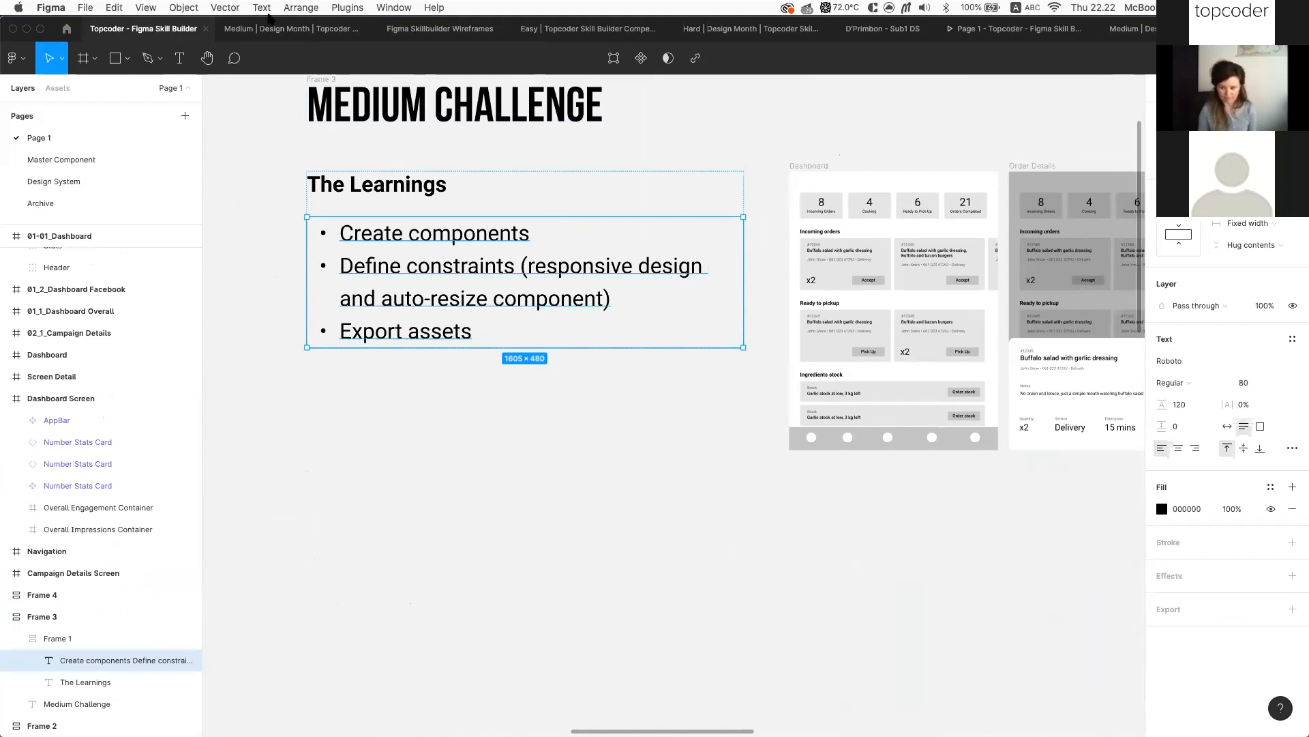
{"action": "left_click", "coordinate": [261, 32]}
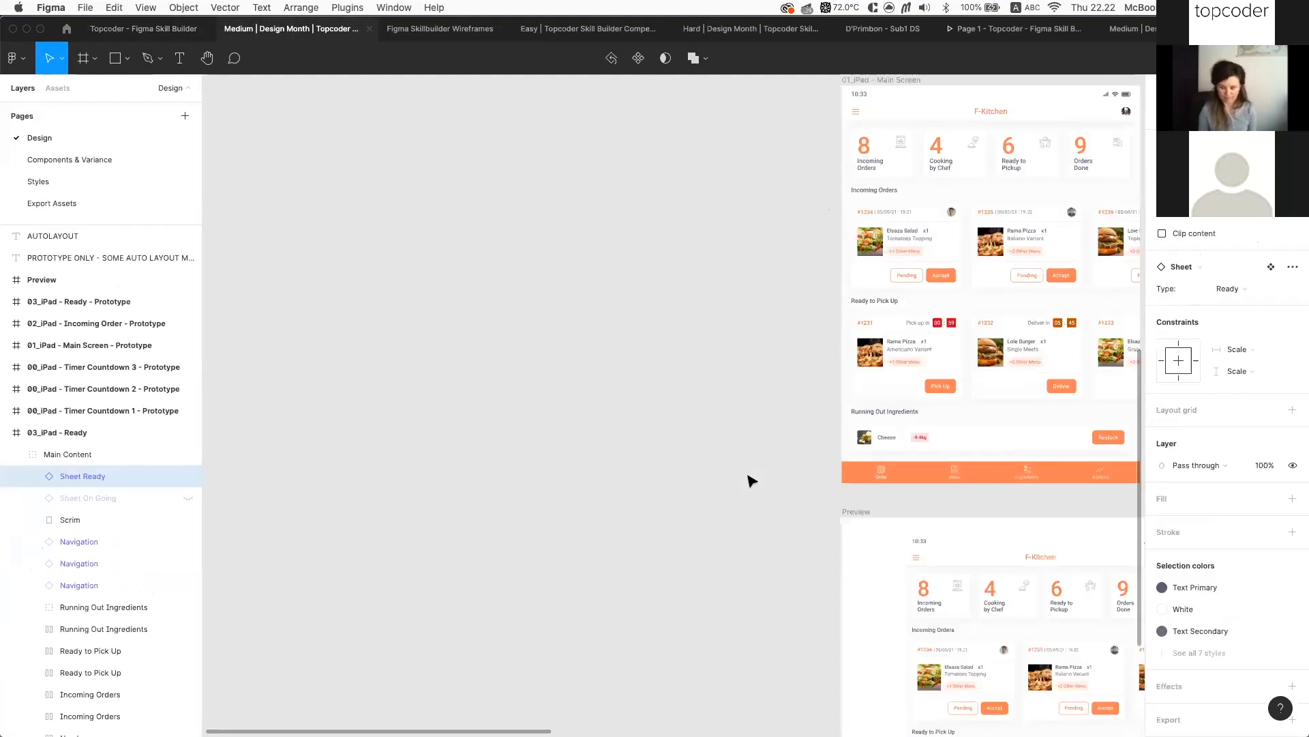
Move both iPhone Resize frames about 235 px to the right
{"action": "scroll", "coordinate": [751, 476], "scroll_direction": "down", "scroll_amount": 5}
{"action": "scroll", "coordinate": [751, 482], "scroll_direction": "right", "scroll_amount": 5}
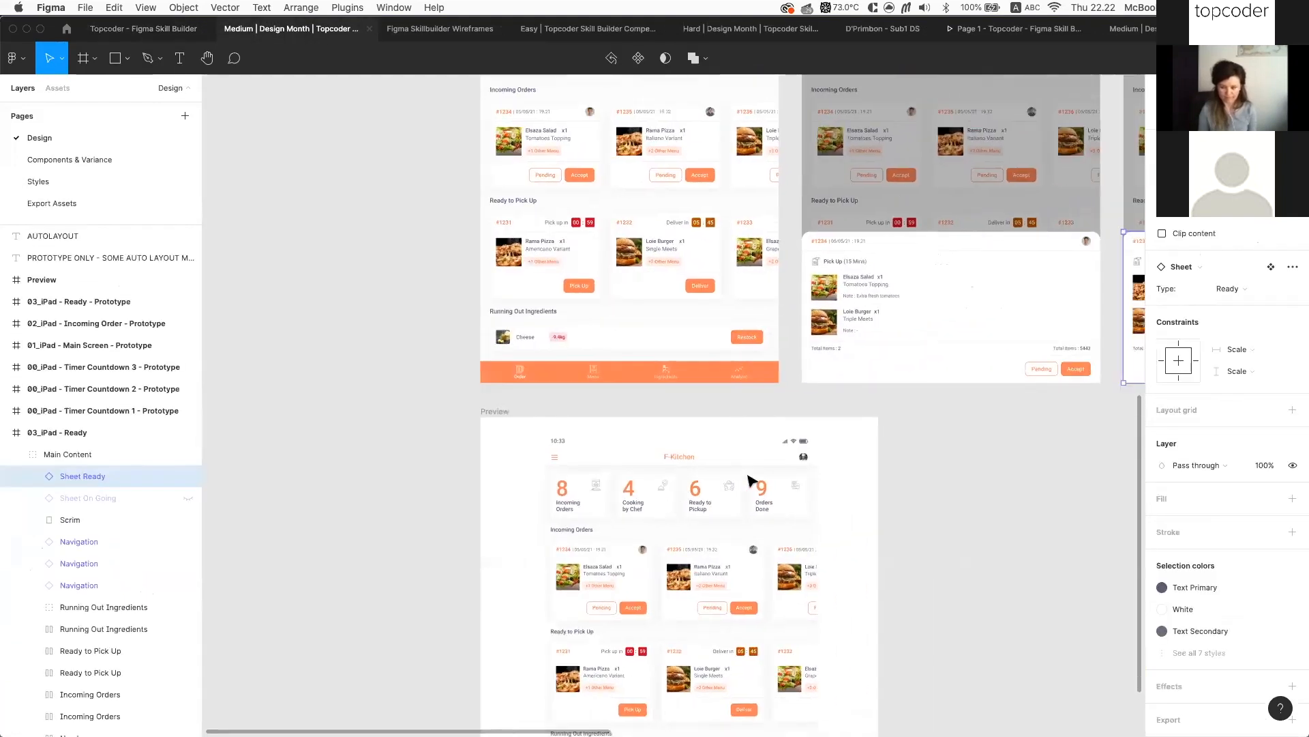
{"action": "scroll", "coordinate": [853, 417], "scroll_direction": "up", "scroll_amount": 5}
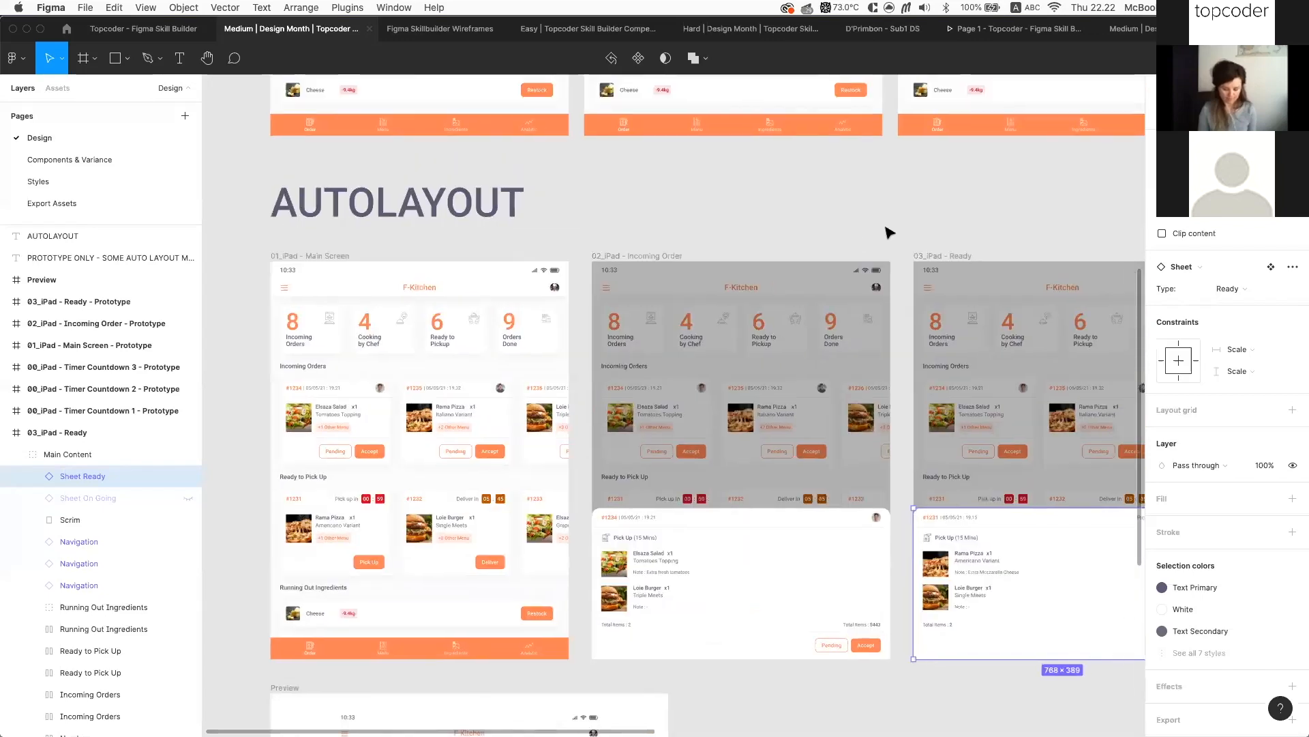
{"action": "scroll", "coordinate": [864, 262], "scroll_direction": "down", "scroll_amount": 5}
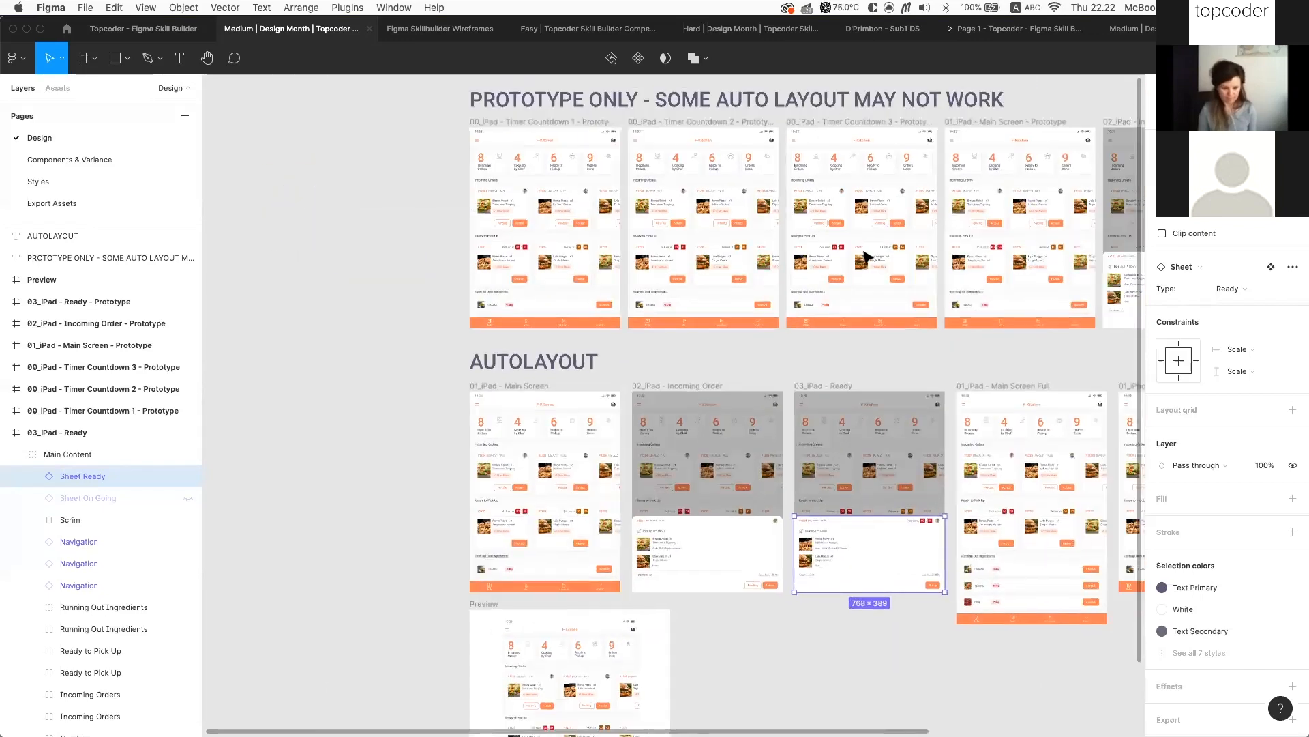
{"action": "scroll", "coordinate": [884, 394], "scroll_direction": "right", "scroll_amount": 4}
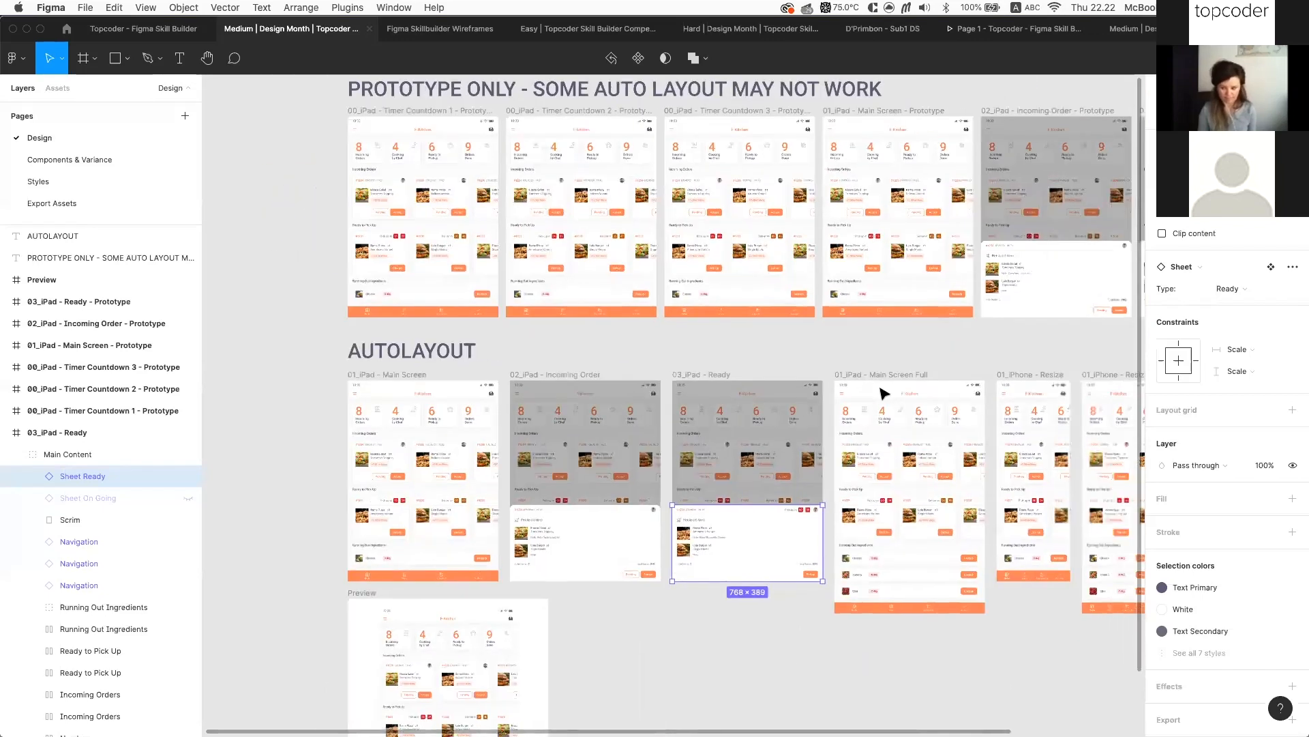
{"action": "scroll", "coordinate": [886, 392], "scroll_direction": "up", "scroll_amount": 10}
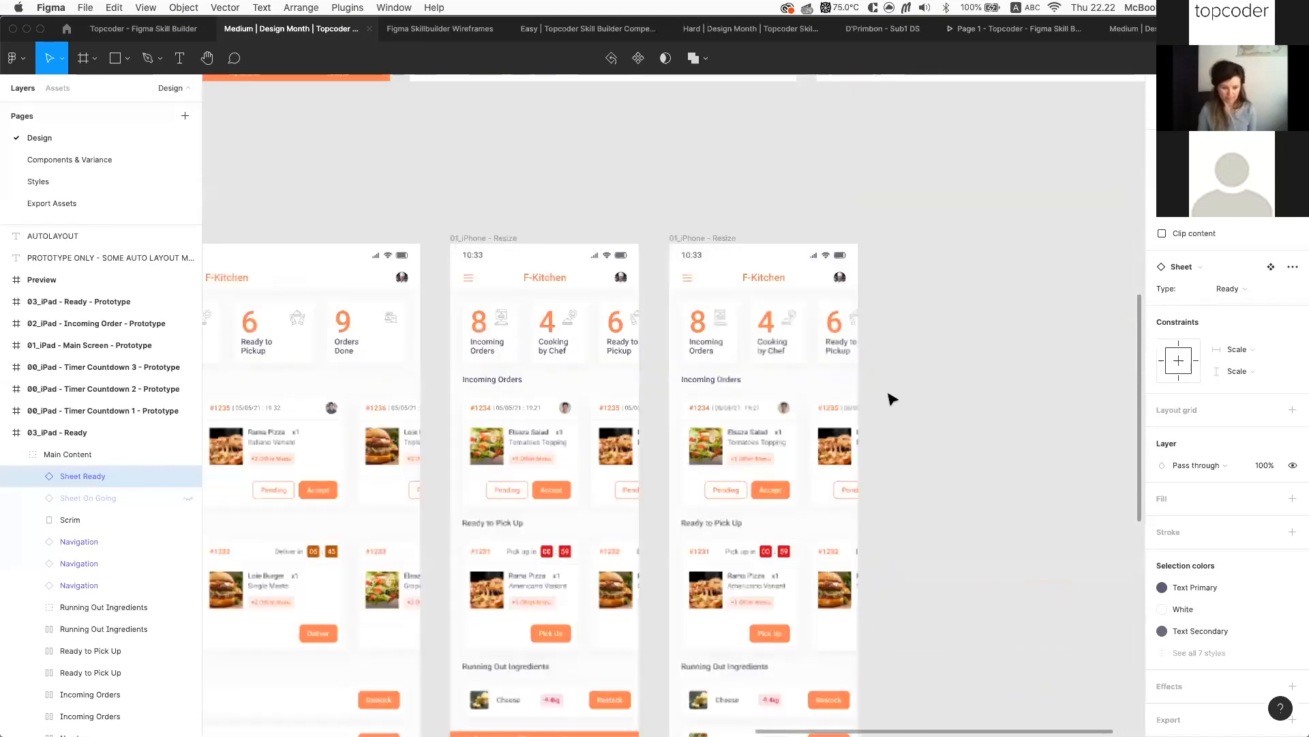
{"action": "scroll", "coordinate": [890, 398], "scroll_direction": "up", "scroll_amount": 1}
{"action": "scroll", "coordinate": [641, 273], "scroll_direction": "up", "scroll_amount": 3}
{"action": "scroll", "coordinate": [577, 191], "scroll_direction": "down", "scroll_amount": 3}
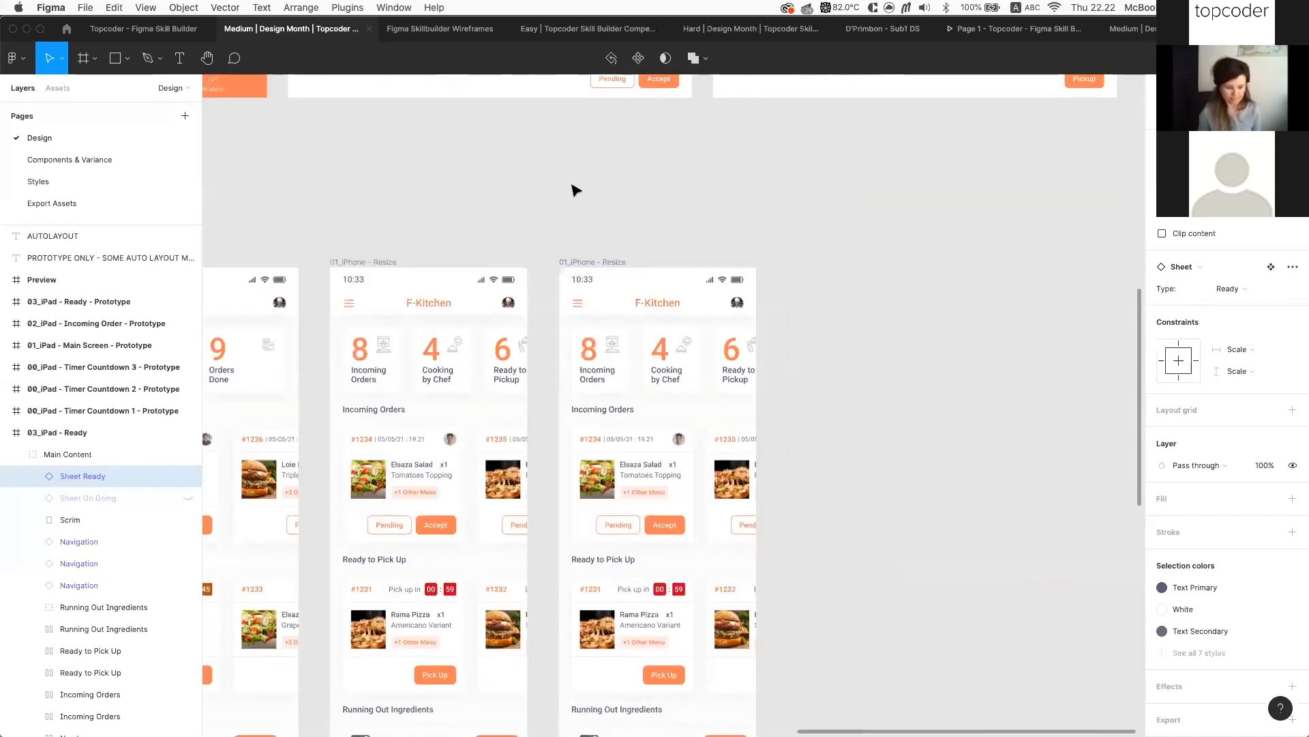
{"action": "scroll", "coordinate": [576, 191], "scroll_direction": "down", "scroll_amount": 2}
{"action": "left_click", "coordinate": [378, 191]}
{"action": "left_click", "coordinate": [572, 191], "text": "shift"}
{"action": "left_click_drag", "start_coordinate": [568, 191], "coordinate": [730, 190]}
{"action": "left_click", "coordinate": [963, 309]}
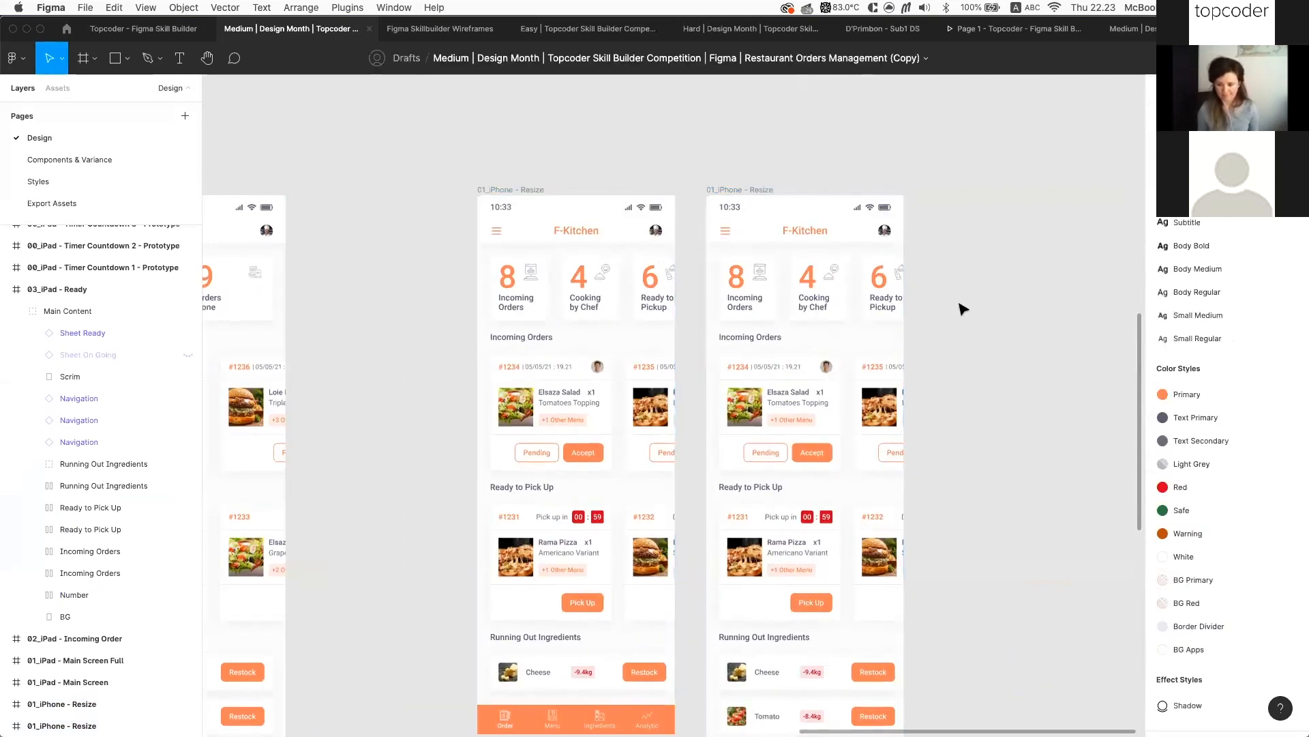
Paste a copy of the Sheet On Going order sheet and drag it to the right
{"action": "scroll", "coordinate": [963, 309], "scroll_direction": "down", "scroll_amount": 3}
{"action": "scroll", "coordinate": [692, 175], "scroll_direction": "up", "scroll_amount": 2}
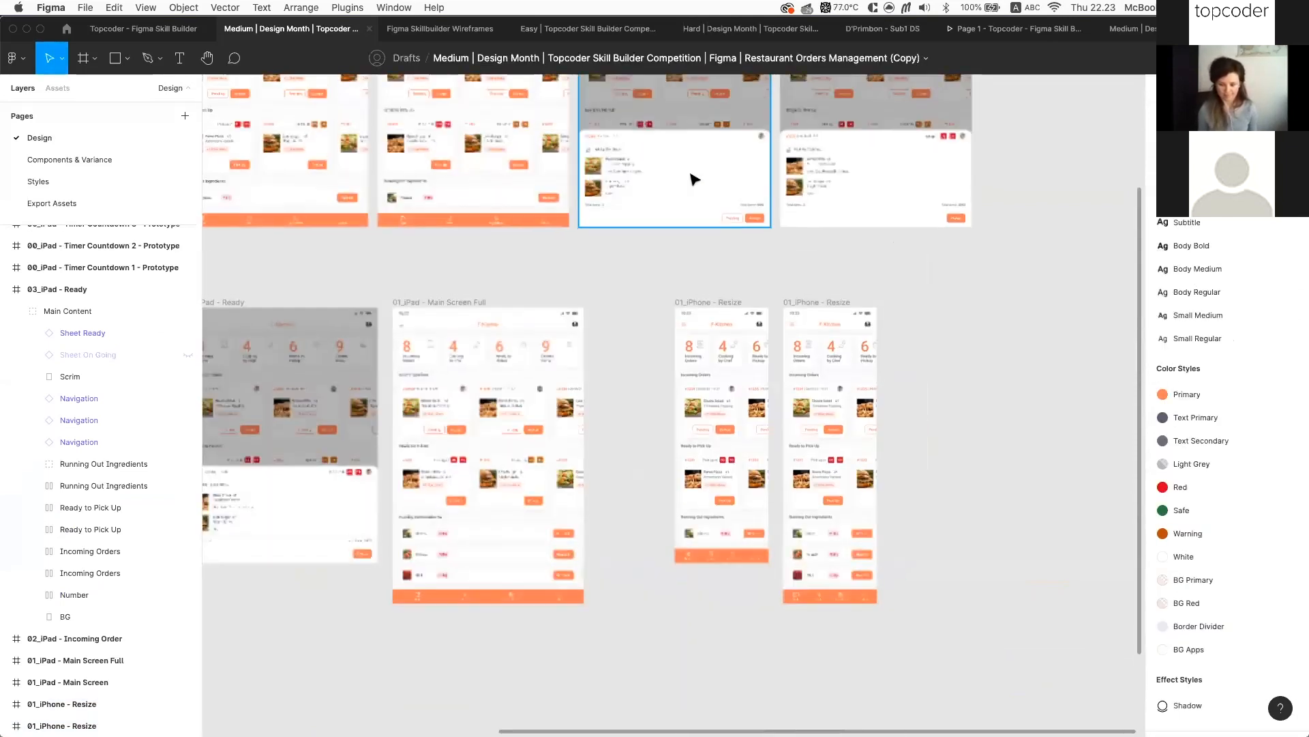
{"action": "left_click", "coordinate": [696, 176]}
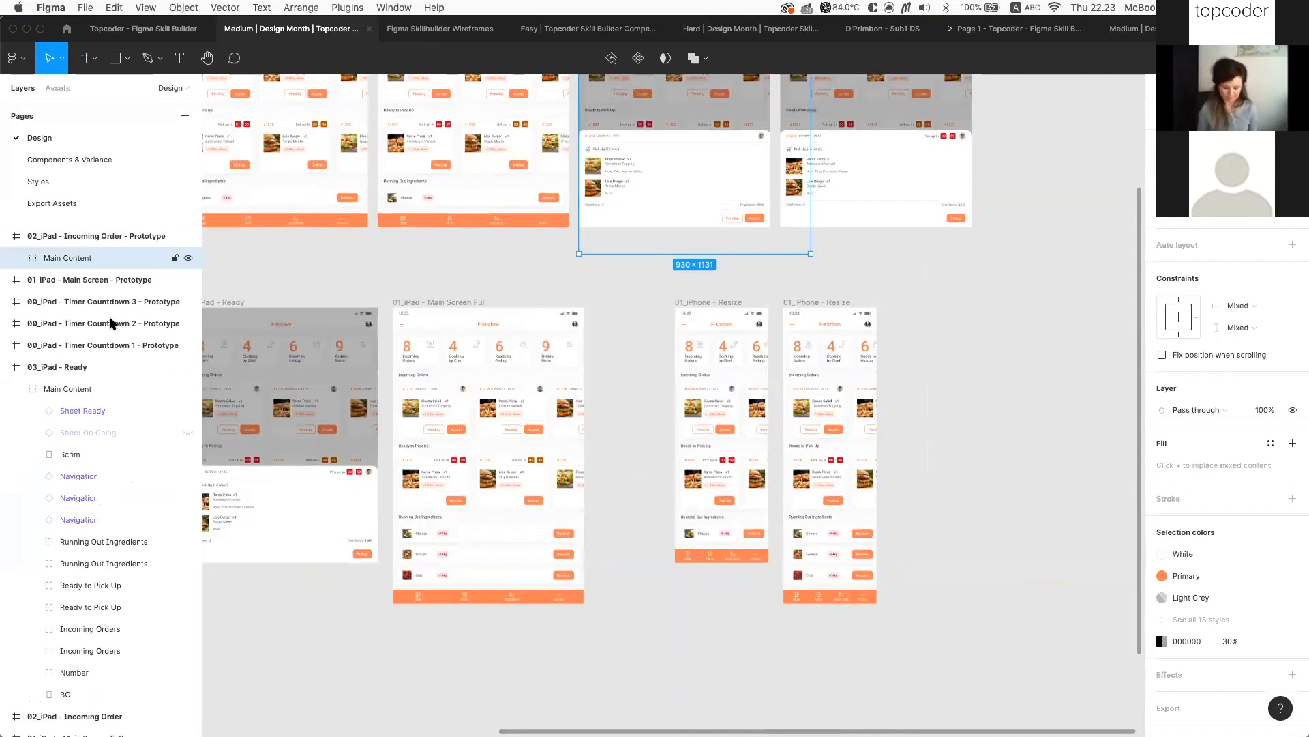
{"action": "left_click", "coordinate": [691, 158]}
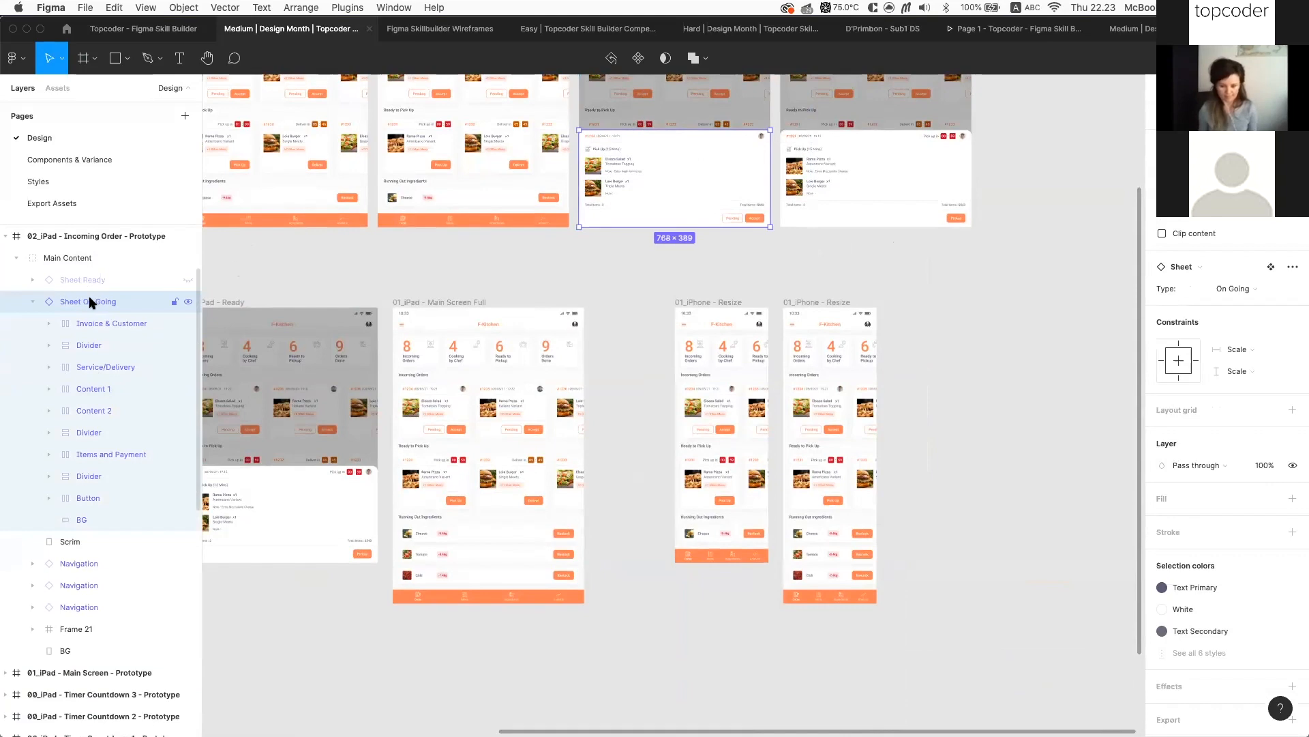
{"action": "left_click", "coordinate": [1014, 525]}
{"action": "scroll", "coordinate": [1014, 526], "scroll_direction": "up", "scroll_amount": 5}
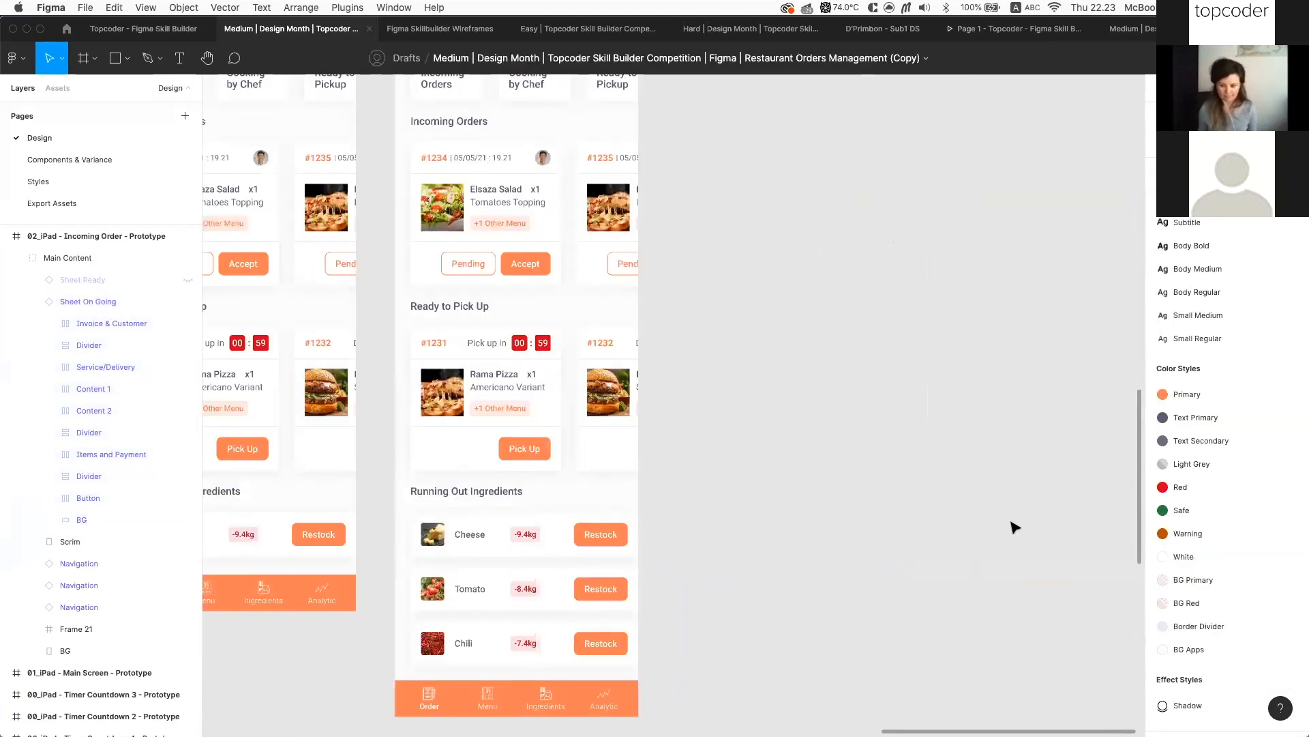
{"action": "scroll", "coordinate": [1015, 526], "scroll_direction": "right", "scroll_amount": 1}
{"action": "scroll", "coordinate": [1014, 526], "scroll_direction": "down", "scroll_amount": 1}
{"action": "key", "text": "super+v"}
{"action": "left_click_drag", "start_coordinate": [776, 467], "coordinate": [997, 436]}
{"action": "scroll", "coordinate": [913, 450], "scroll_direction": "right", "scroll_amount": 4}
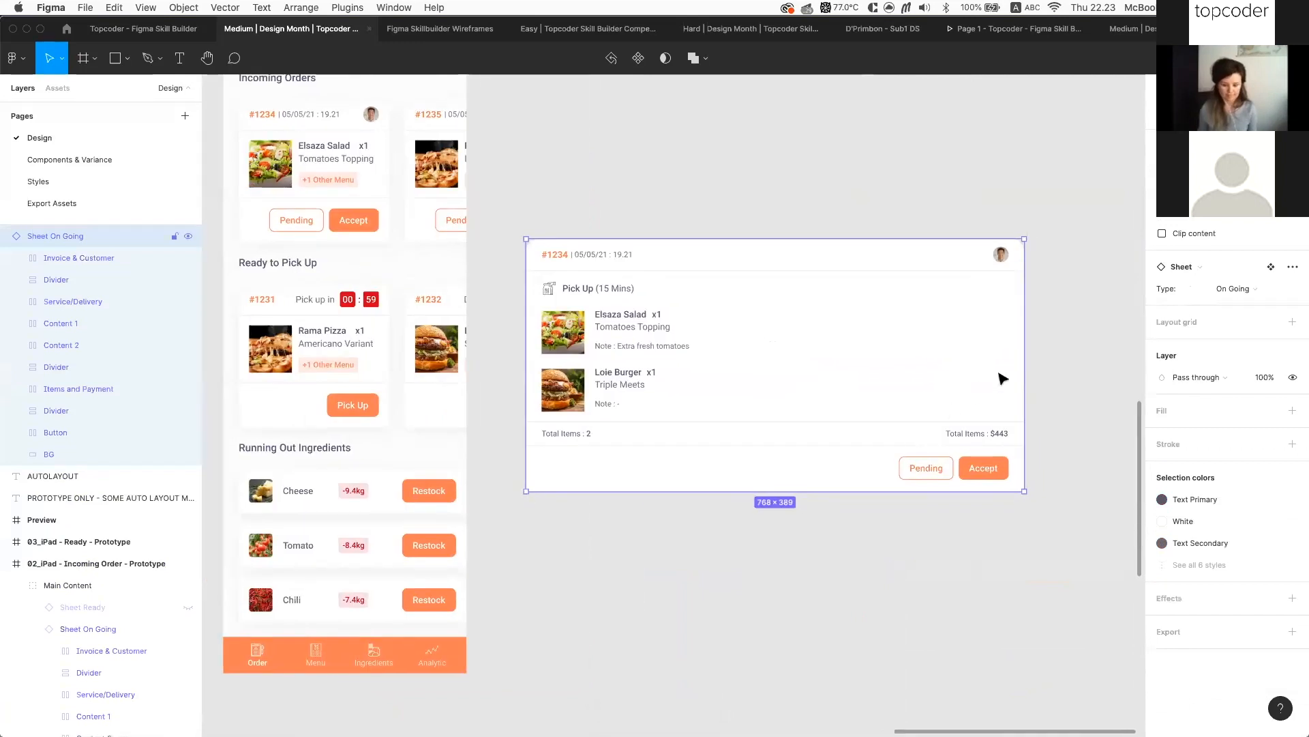
Narrow the Sheet On Going copy to 358 px wide
{"action": "left_click_drag", "start_coordinate": [1022, 366], "coordinate": [759, 406]}
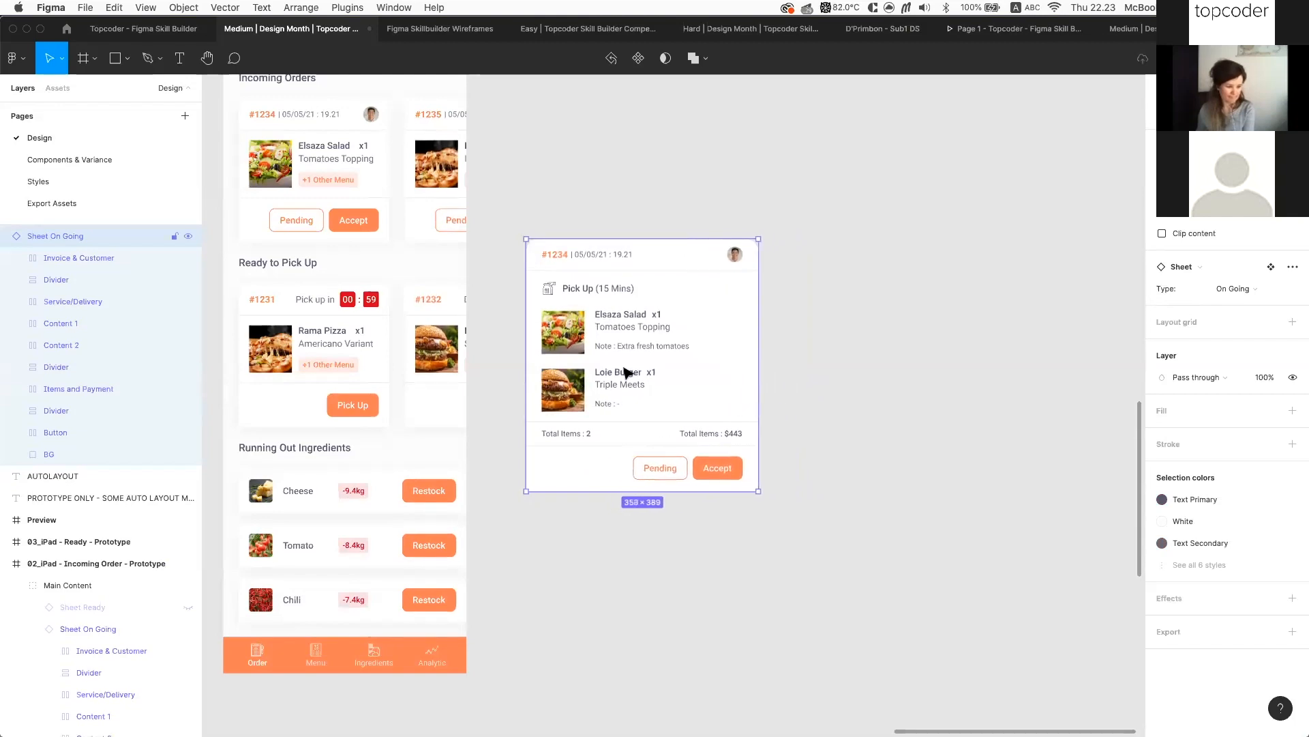
{"action": "scroll", "coordinate": [688, 350], "scroll_direction": "up", "scroll_amount": 1}
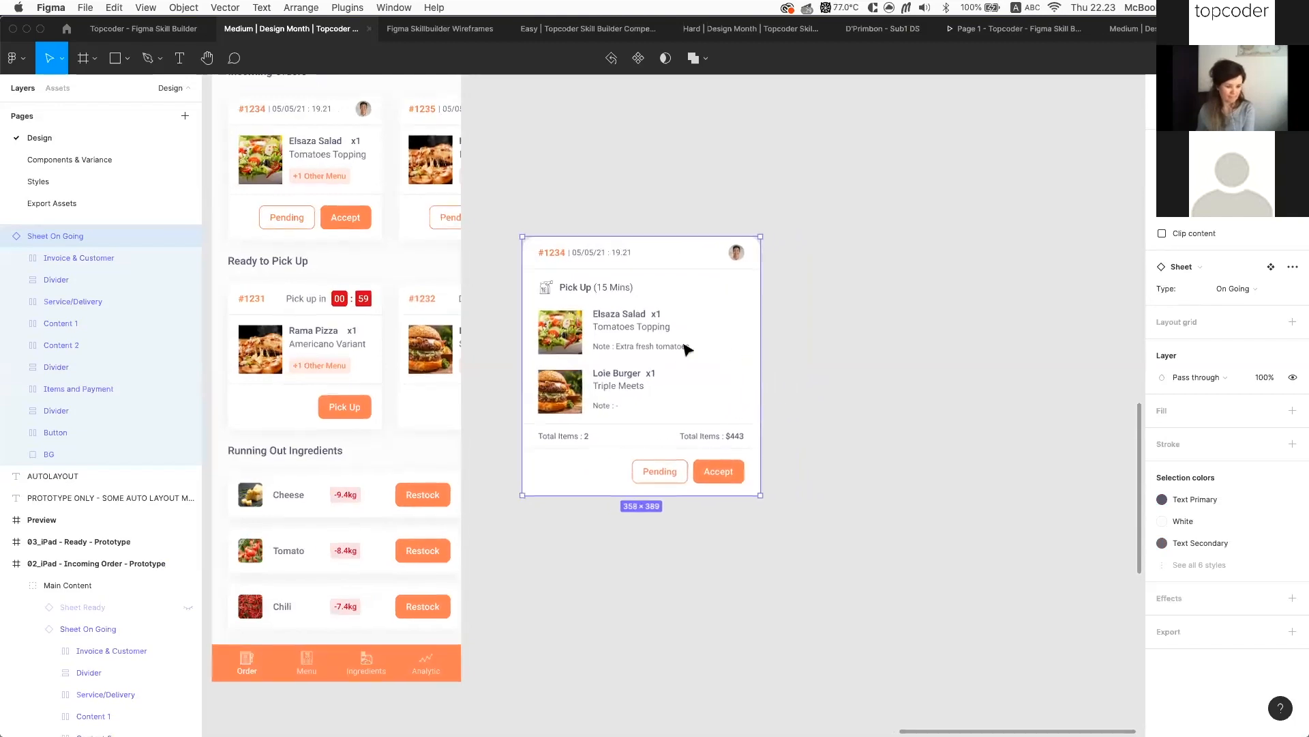
{"action": "scroll", "coordinate": [641, 350], "scroll_direction": "up", "scroll_amount": 3}
{"action": "left_click", "coordinate": [627, 326]}
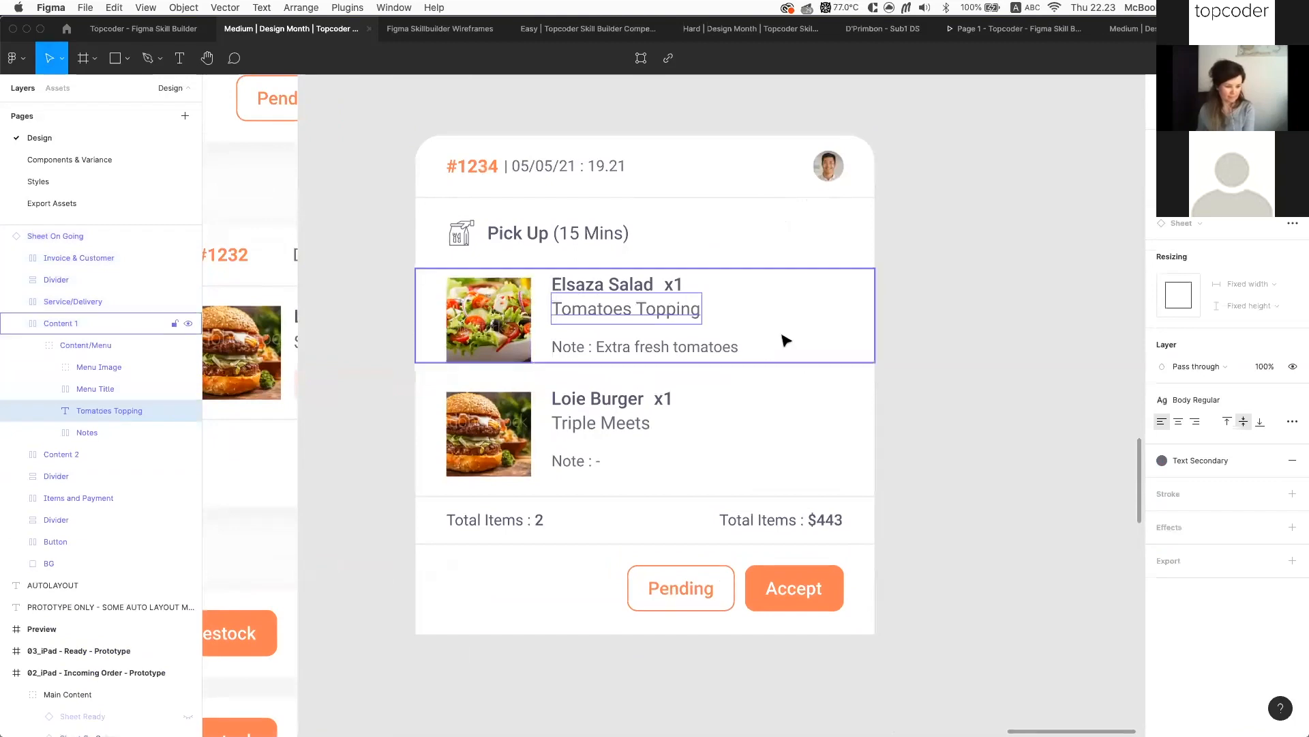
{"action": "left_click", "coordinate": [916, 409]}
{"action": "scroll", "coordinate": [915, 409], "scroll_direction": "down", "scroll_amount": 5}
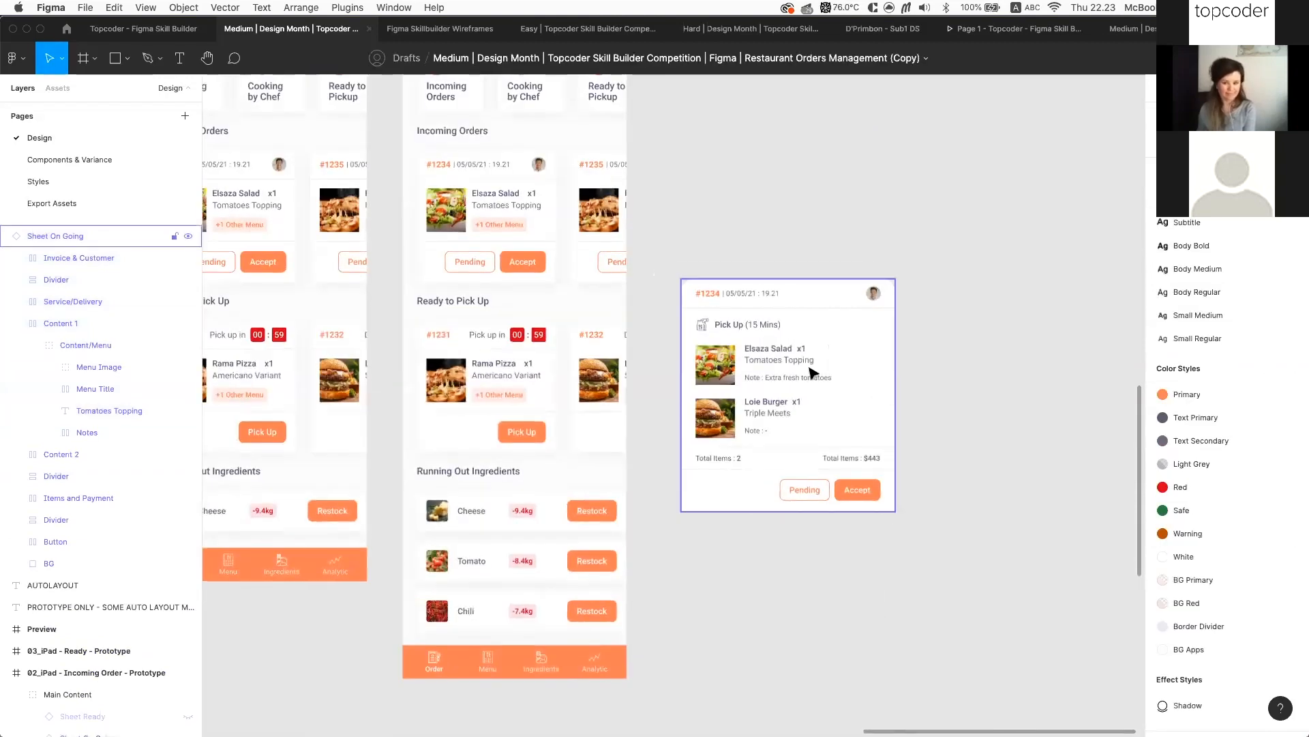
Move the sheet beside the iPhone frames and duplicate an iPhone Resize frame to its right
{"action": "left_click", "coordinate": [788, 292]}
{"action": "left_click_drag", "start_coordinate": [788, 292], "coordinate": [754, 457]}
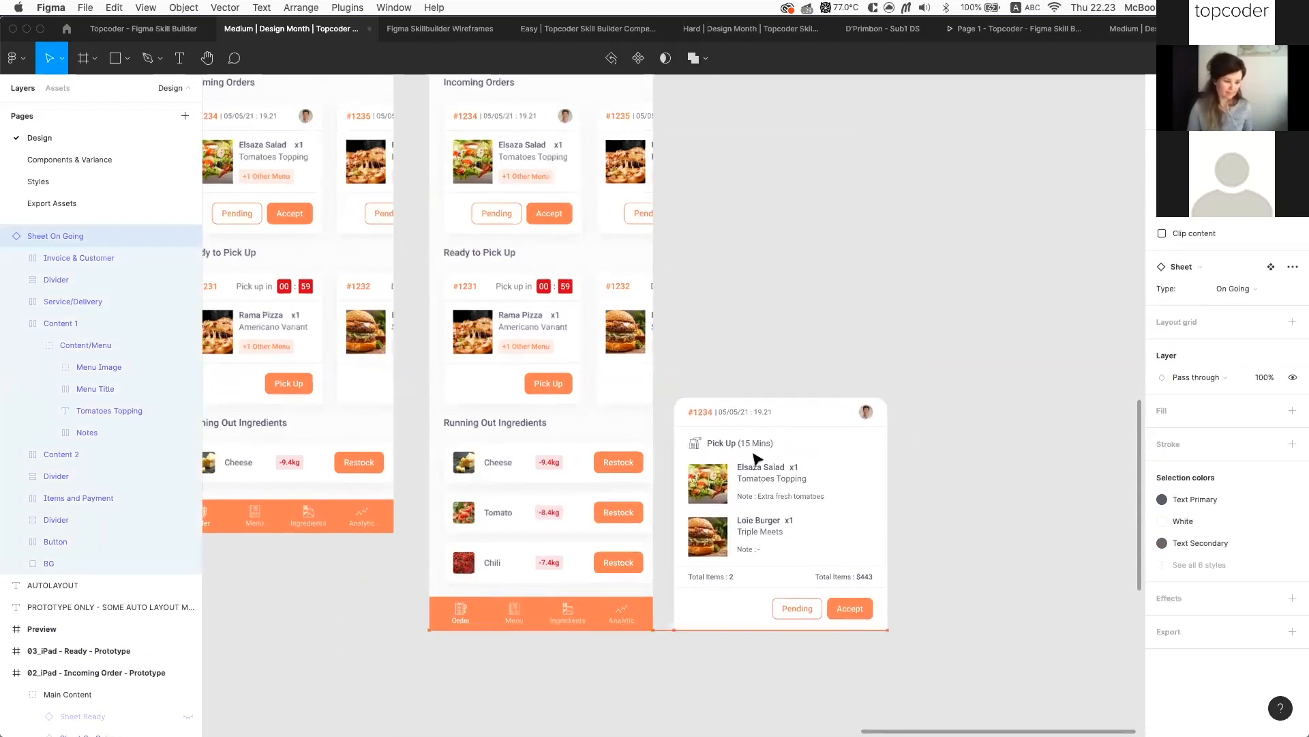
{"action": "scroll", "coordinate": [755, 453], "scroll_direction": "down", "scroll_amount": 5}
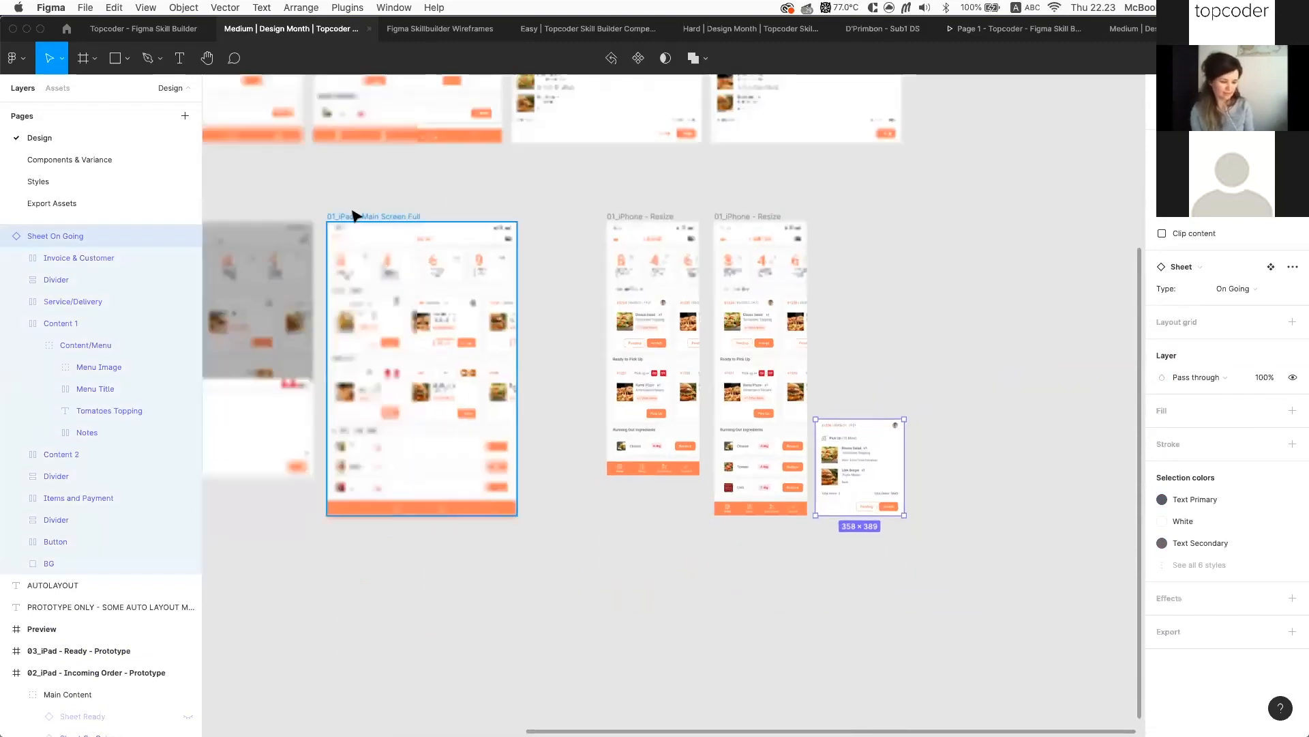
{"action": "scroll", "coordinate": [861, 440], "scroll_direction": "up", "scroll_amount": 3}
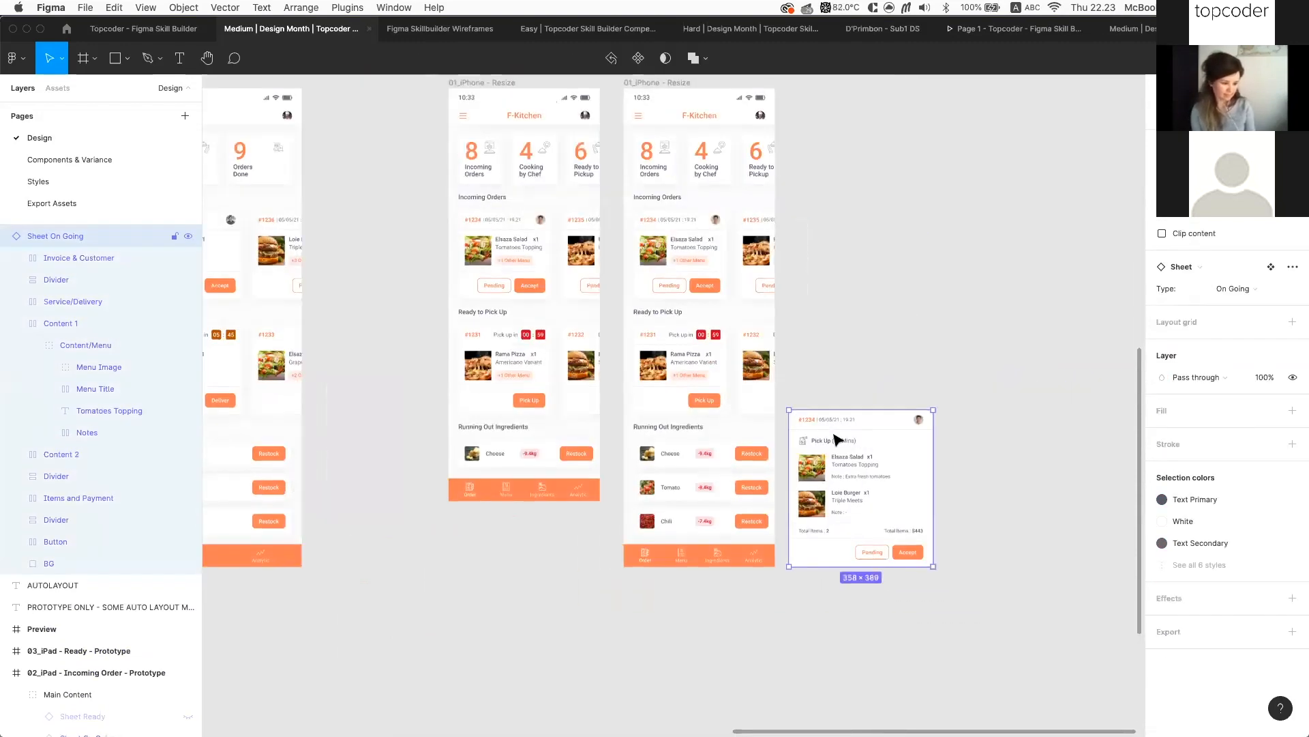
{"action": "scroll", "coordinate": [837, 440], "scroll_direction": "up", "scroll_amount": 3}
{"action": "left_click_drag", "start_coordinate": [629, 184], "coordinate": [980, 210]}
{"action": "scroll", "coordinate": [1064, 198], "scroll_direction": "right", "scroll_amount": 1}
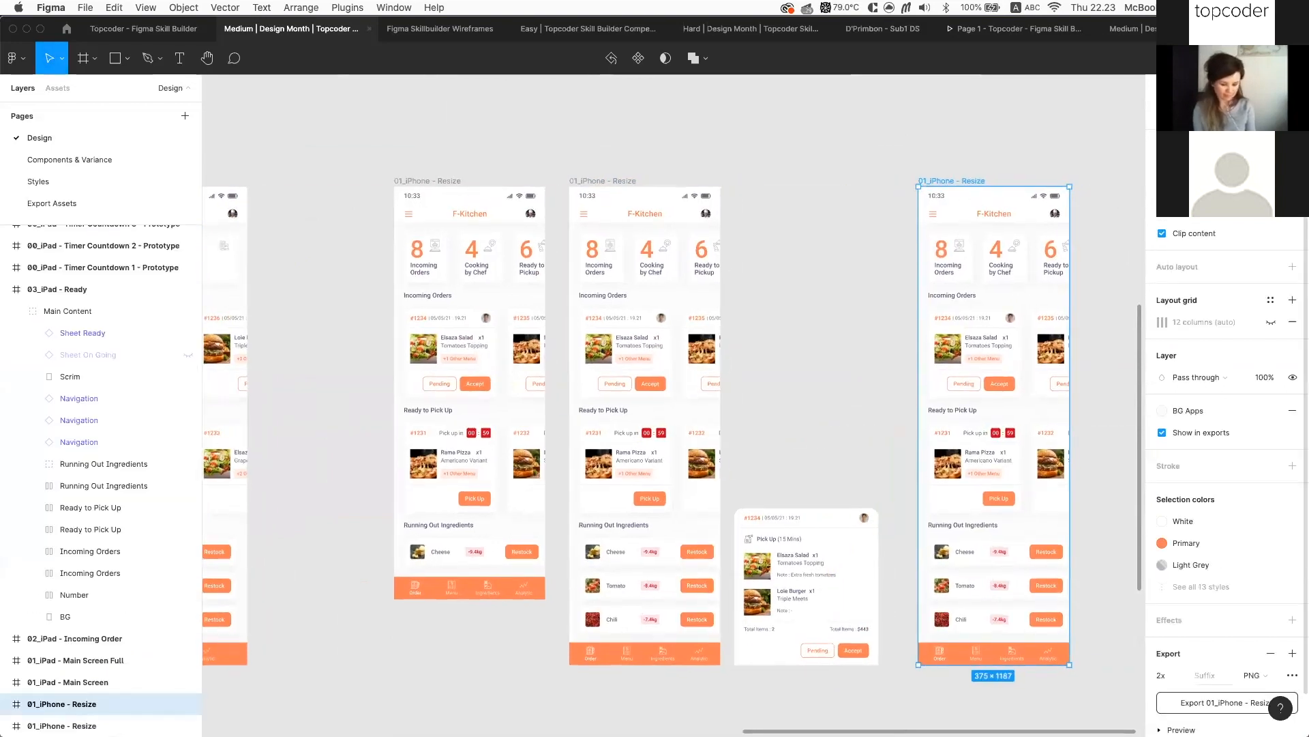
Cover the third iPhone frame with a black (000) rectangle at 40% opacity
{"action": "key", "text": "r"}
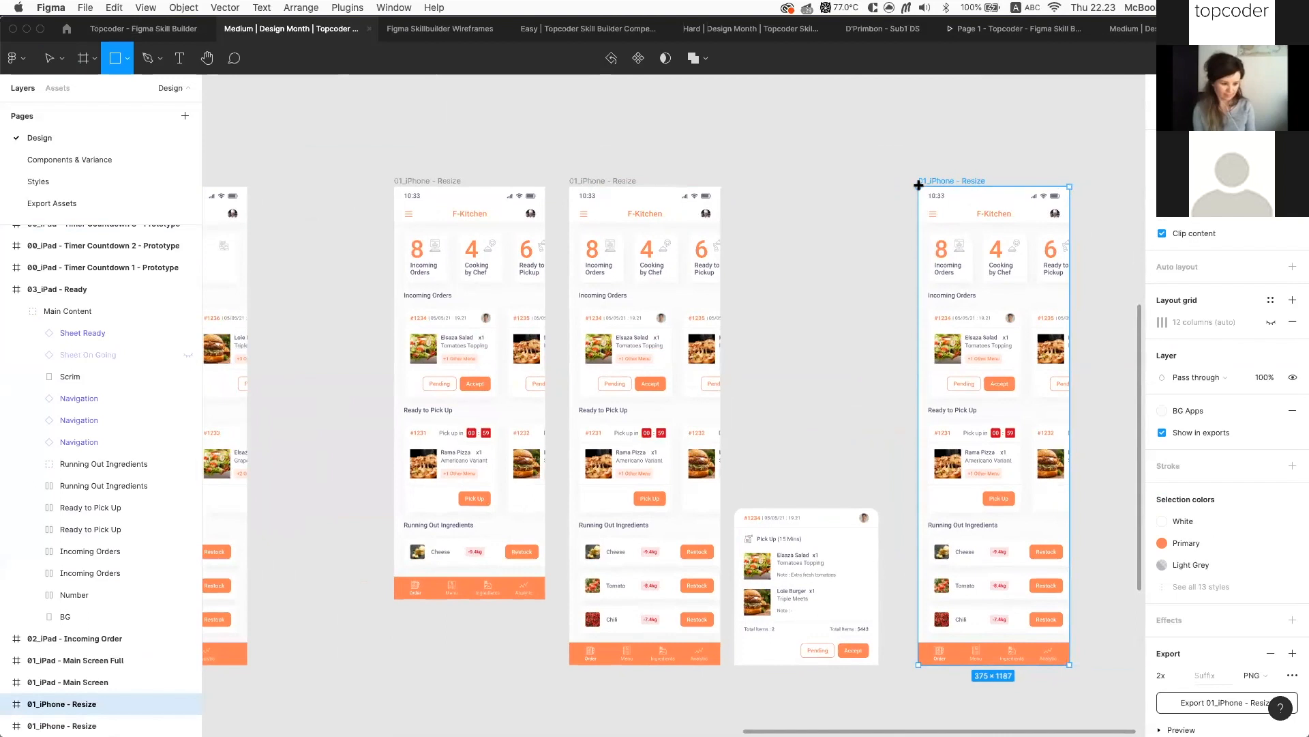
{"action": "mouse_move", "coordinate": [919, 187]}
{"action": "left_mouse_down"}
{"action": "mouse_move", "coordinate": [1097, 661]}
{"action": "mouse_move", "coordinate": [1070, 666]}
{"action": "left_mouse_up"}
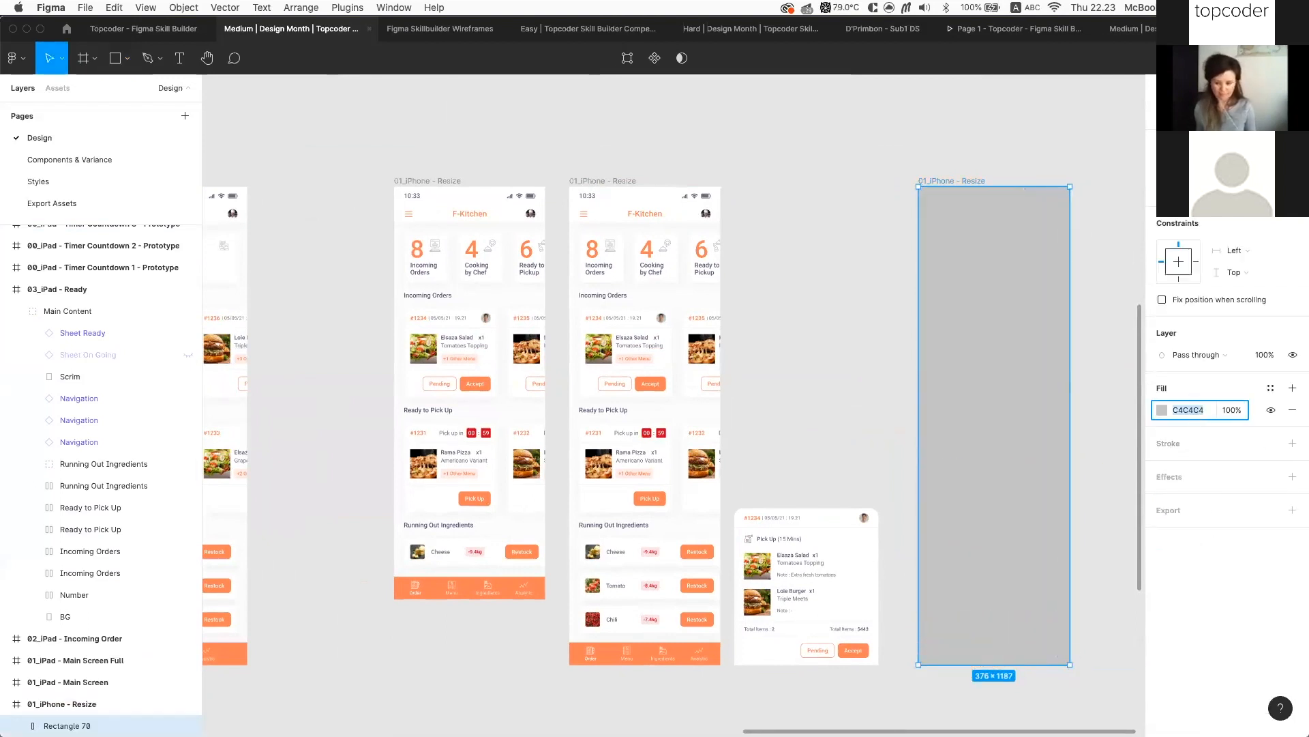
{"action": "type", "text": "000"}
{"action": "key", "text": "Return"}
{"action": "key", "text": "4"}
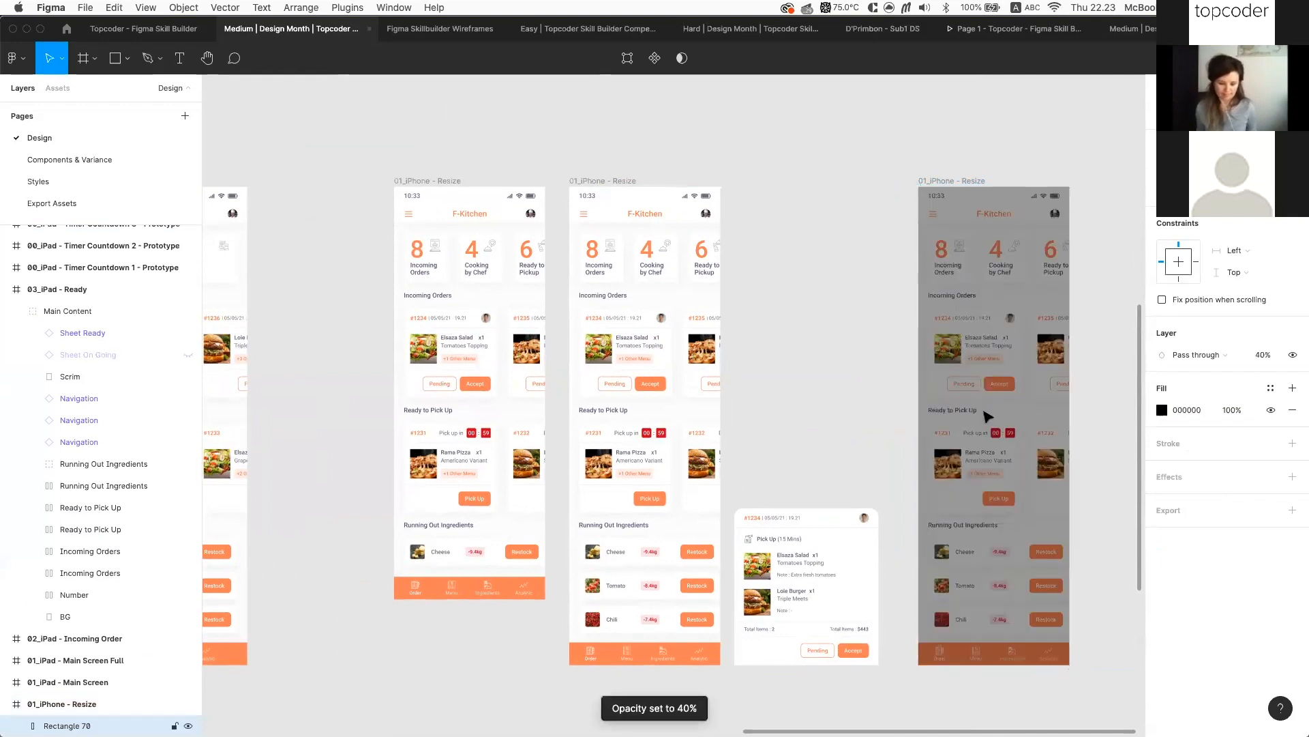
Fit the order sheet to 375 px wide and place it at the frame's bottom
{"action": "left_click_drag", "start_coordinate": [795, 552], "coordinate": [983, 509]}
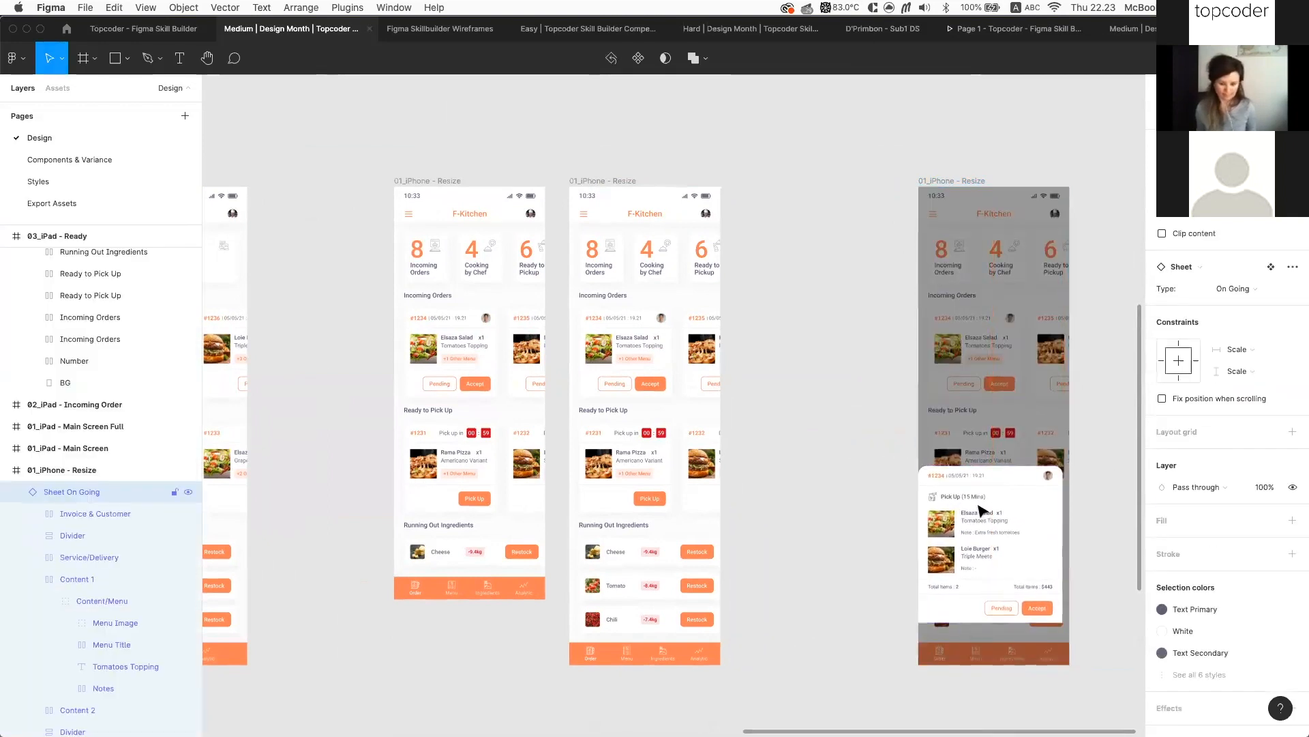
{"action": "scroll", "coordinate": [980, 512], "scroll_direction": "up", "scroll_amount": 8}
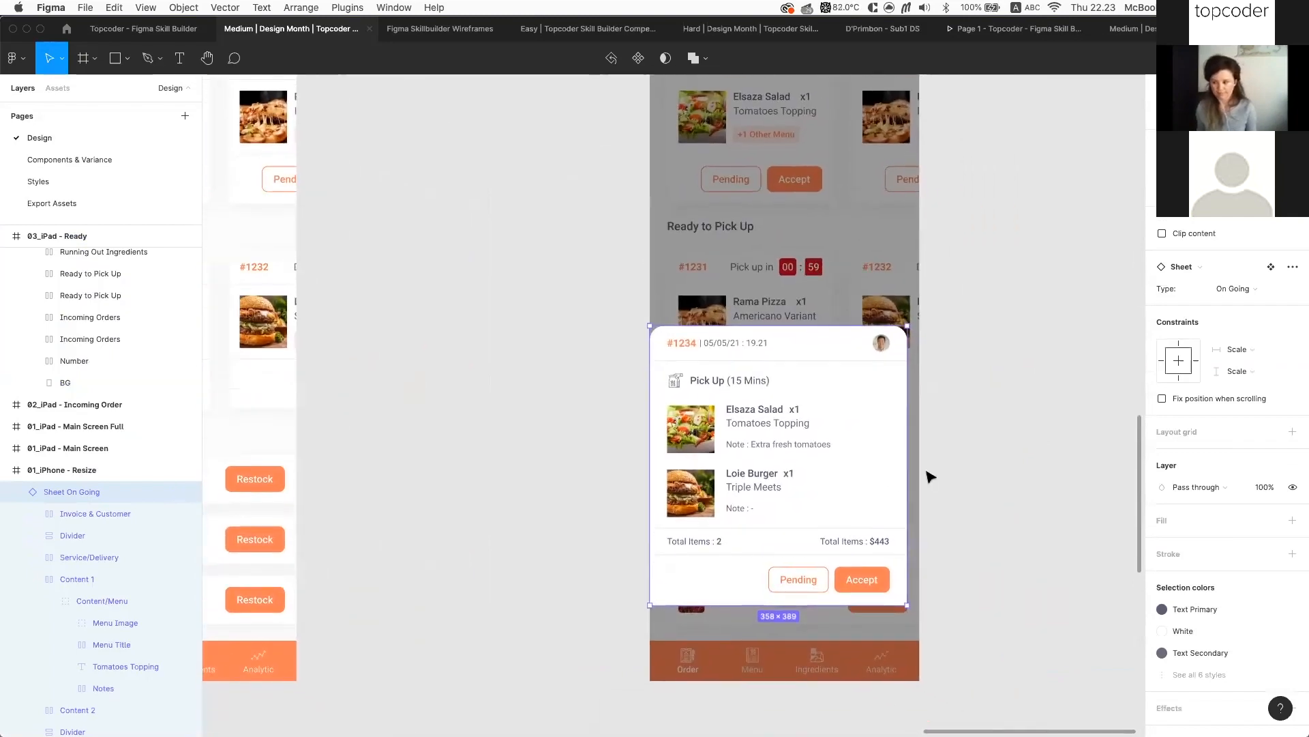
{"action": "scroll", "coordinate": [911, 472], "scroll_direction": "up", "scroll_amount": 3}
{"action": "mouse_move", "coordinate": [905, 472]}
{"action": "left_mouse_down"}
{"action": "mouse_move", "coordinate": [825, 468]}
{"action": "mouse_move", "coordinate": [903, 472]}
{"action": "left_mouse_up"}
{"action": "scroll", "coordinate": [826, 467], "scroll_direction": "down", "scroll_amount": 2}
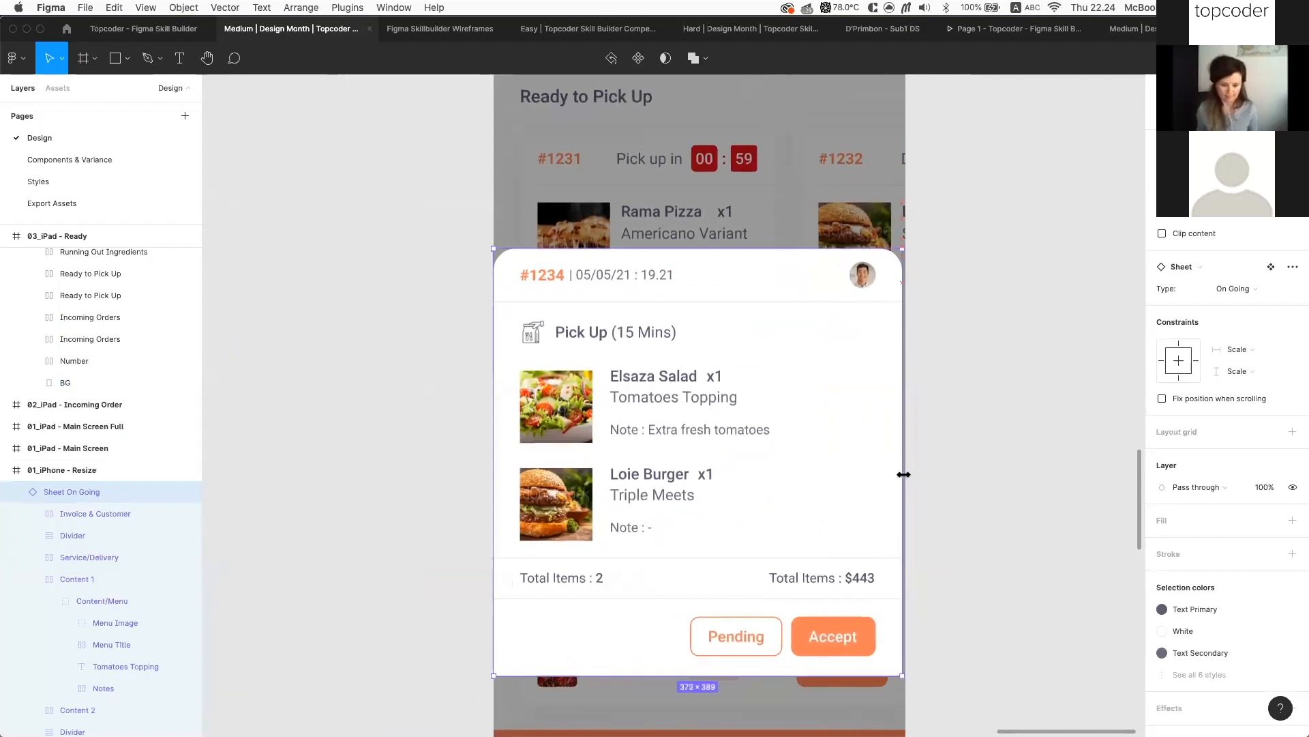
{"action": "scroll", "coordinate": [906, 457], "scroll_direction": "down", "scroll_amount": 2}
{"action": "left_click_drag", "start_coordinate": [896, 420], "coordinate": [900, 420]}
{"action": "scroll", "coordinate": [819, 414], "scroll_direction": "down", "scroll_amount": 2}
{"action": "left_click_drag", "start_coordinate": [817, 410], "coordinate": [812, 525]}
{"action": "scroll", "coordinate": [893, 424], "scroll_direction": "down", "scroll_amount": 3}
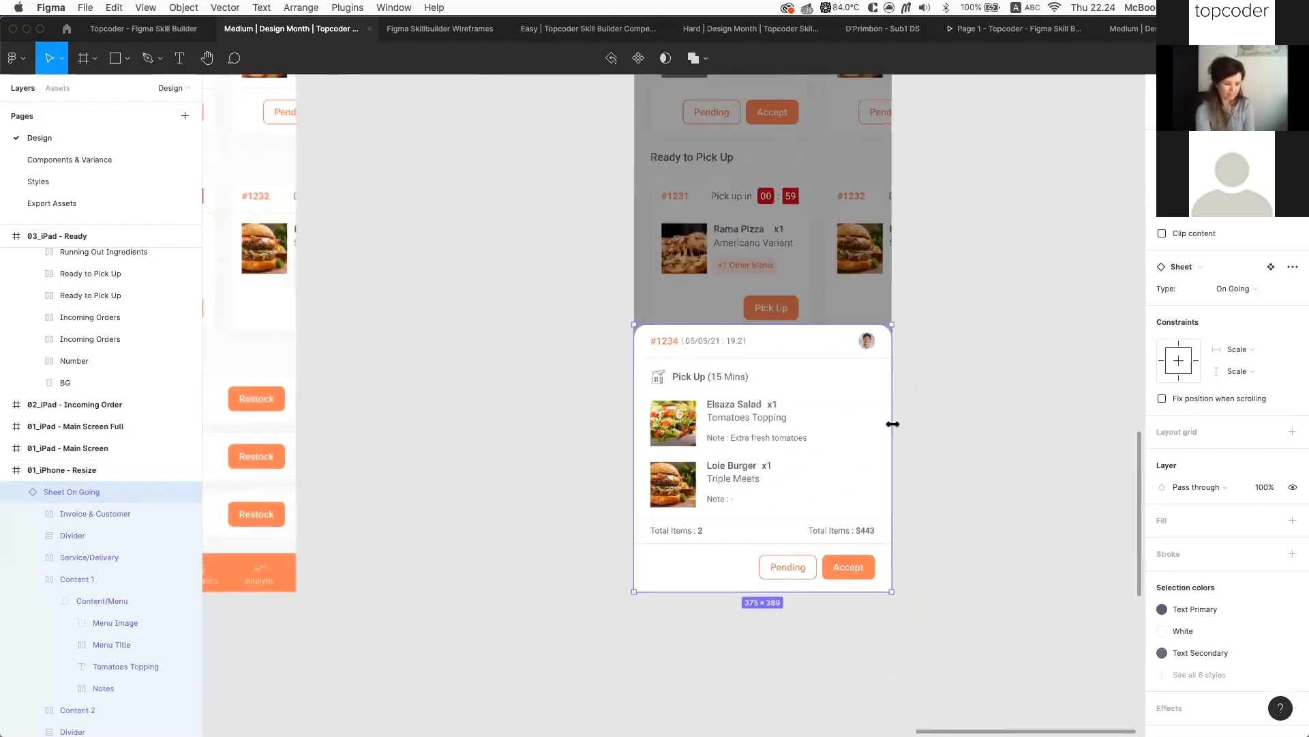
{"action": "scroll", "coordinate": [909, 304], "scroll_direction": "down", "scroll_amount": 5}
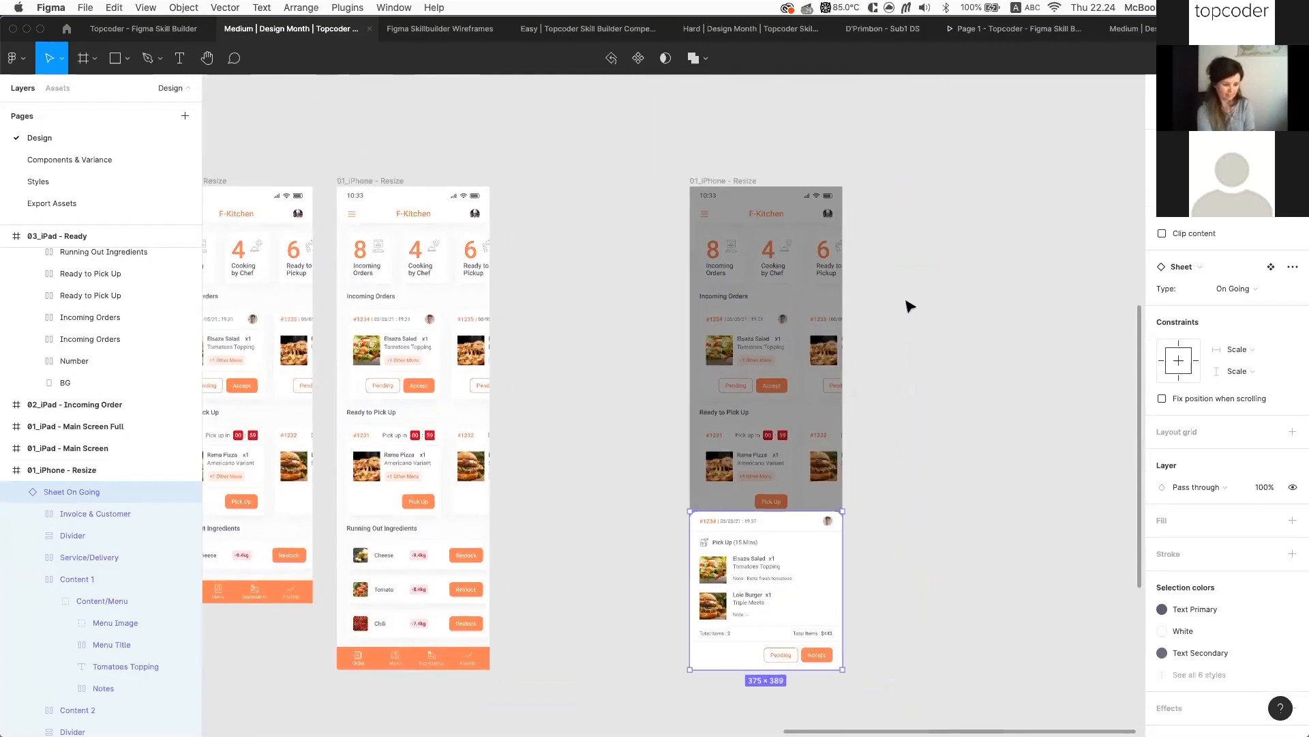
Move the 01_iPhone - Resize frame next to the other iPhone frame
{"action": "left_click", "coordinate": [743, 181]}
{"action": "left_click_drag", "start_coordinate": [744, 181], "coordinate": [575, 184]}
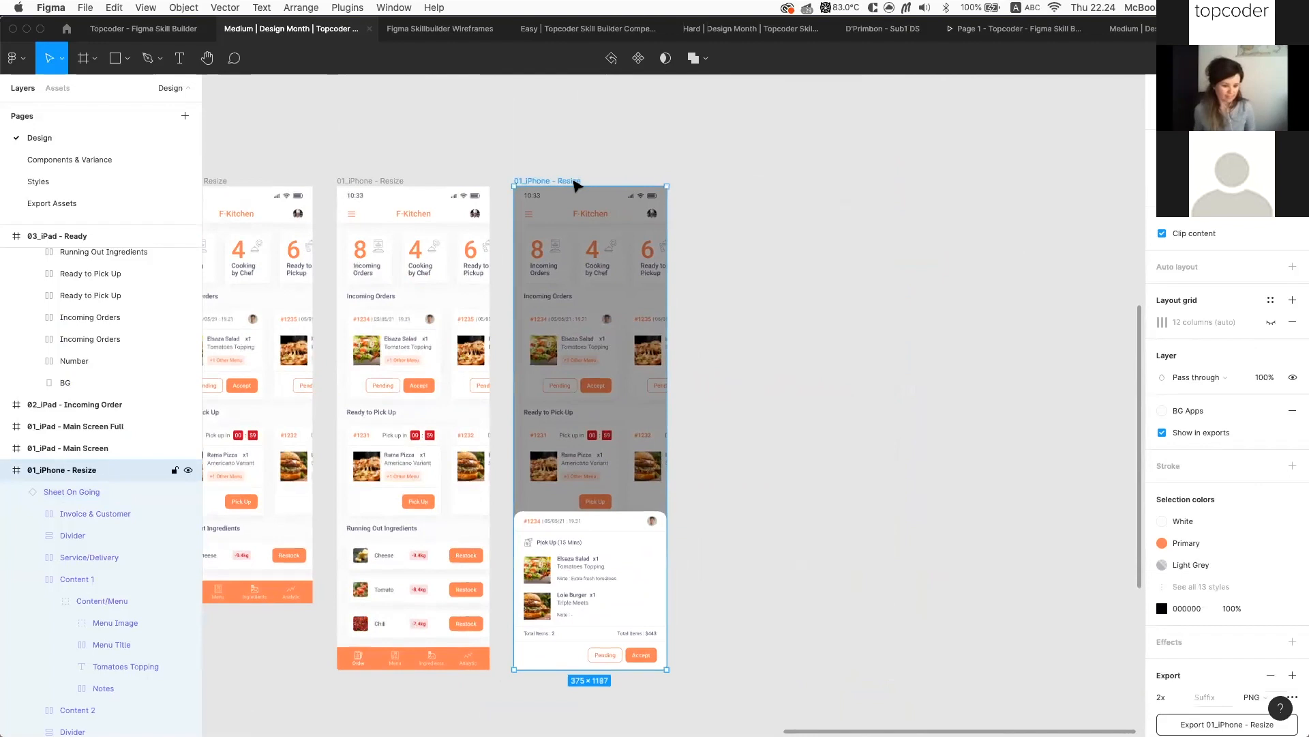
{"action": "scroll", "coordinate": [783, 292], "scroll_direction": "left", "scroll_amount": 3}
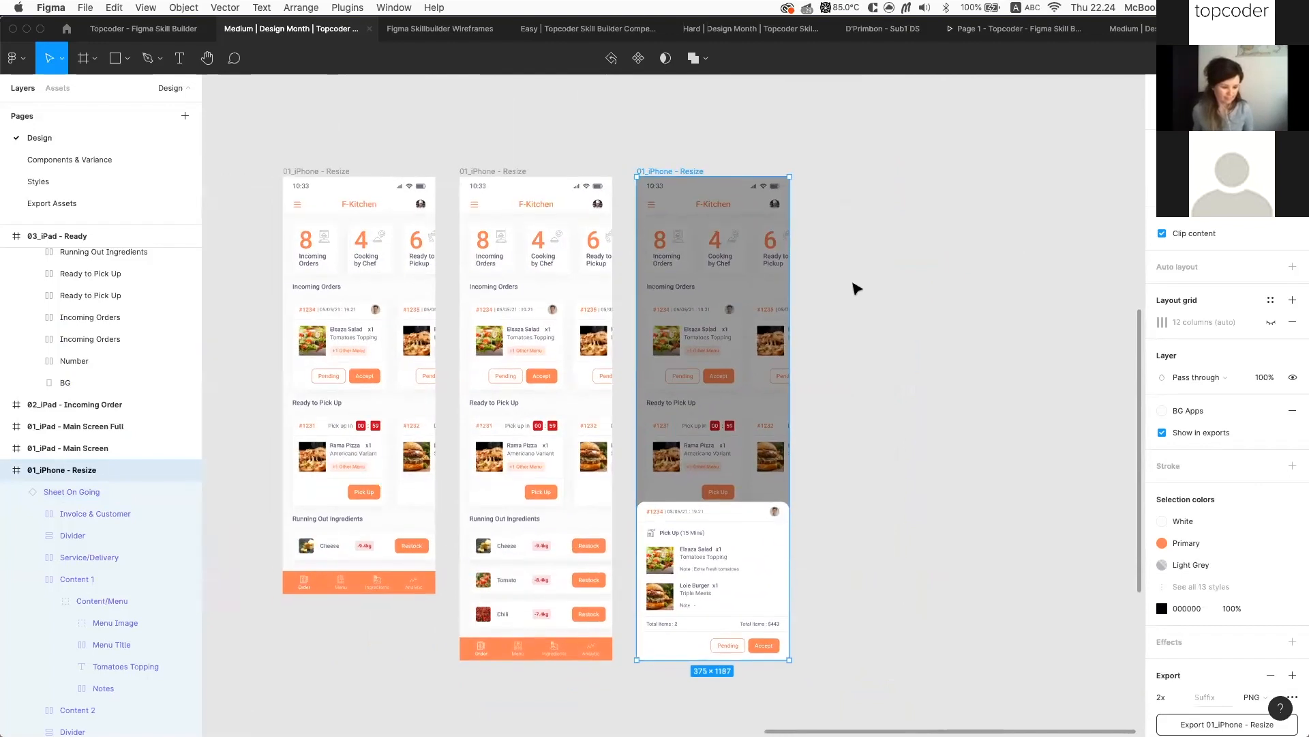
{"action": "scroll", "coordinate": [856, 288], "scroll_direction": "left", "scroll_amount": 2}
{"action": "scroll", "coordinate": [854, 287], "scroll_direction": "down", "scroll_amount": 3}
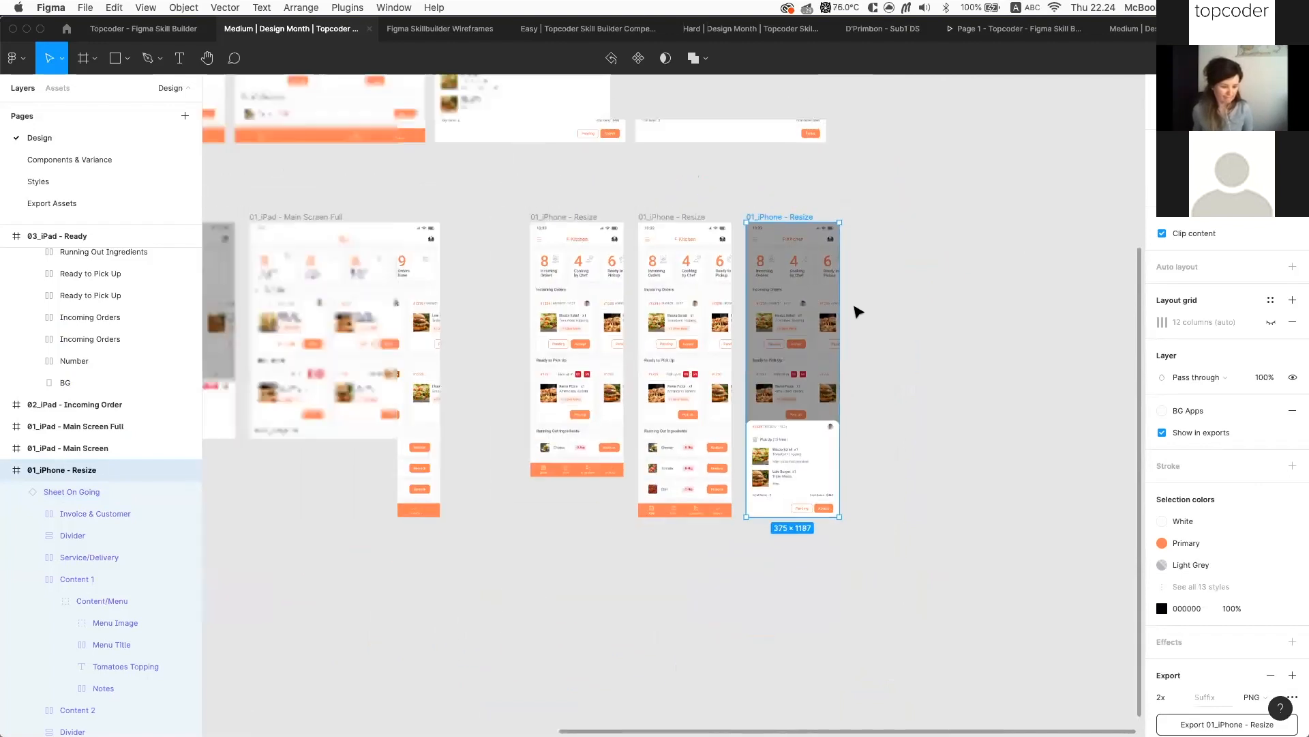
{"action": "scroll", "coordinate": [842, 386], "scroll_direction": "up", "scroll_amount": 1}
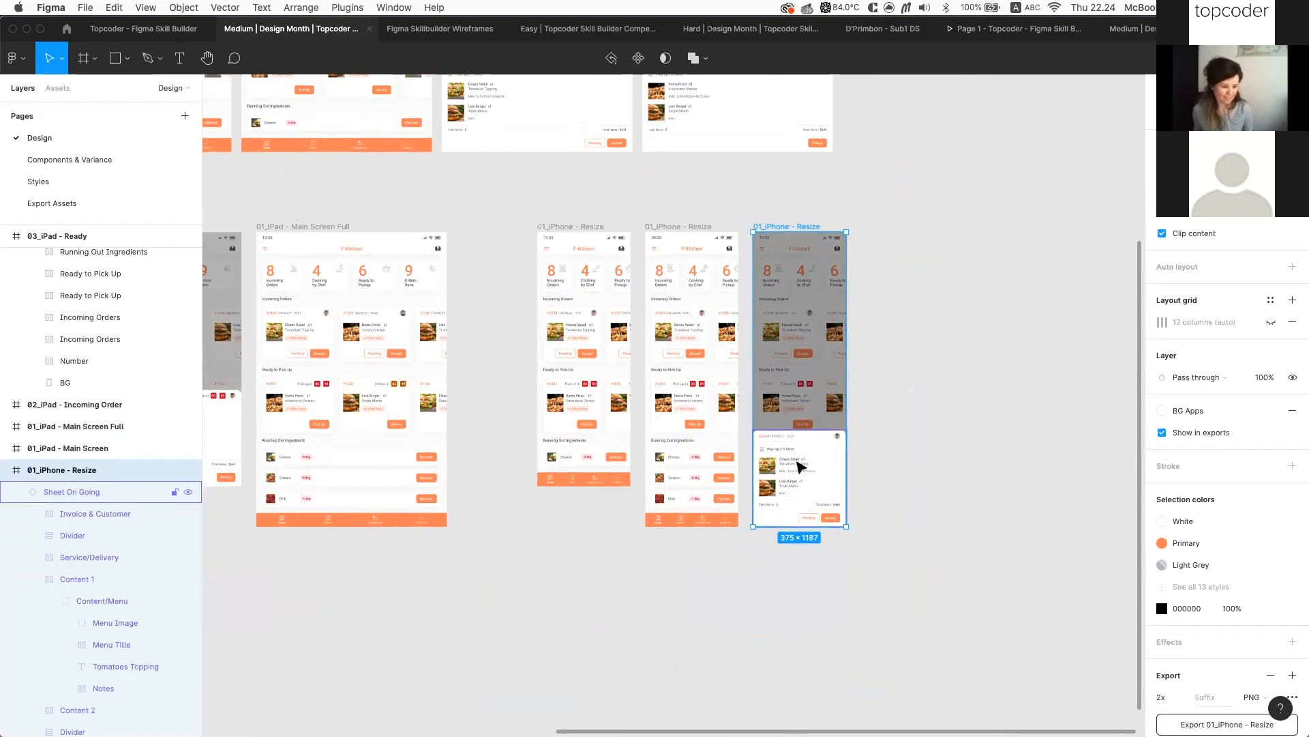
{"action": "scroll", "coordinate": [805, 469], "scroll_direction": "left", "scroll_amount": 1}
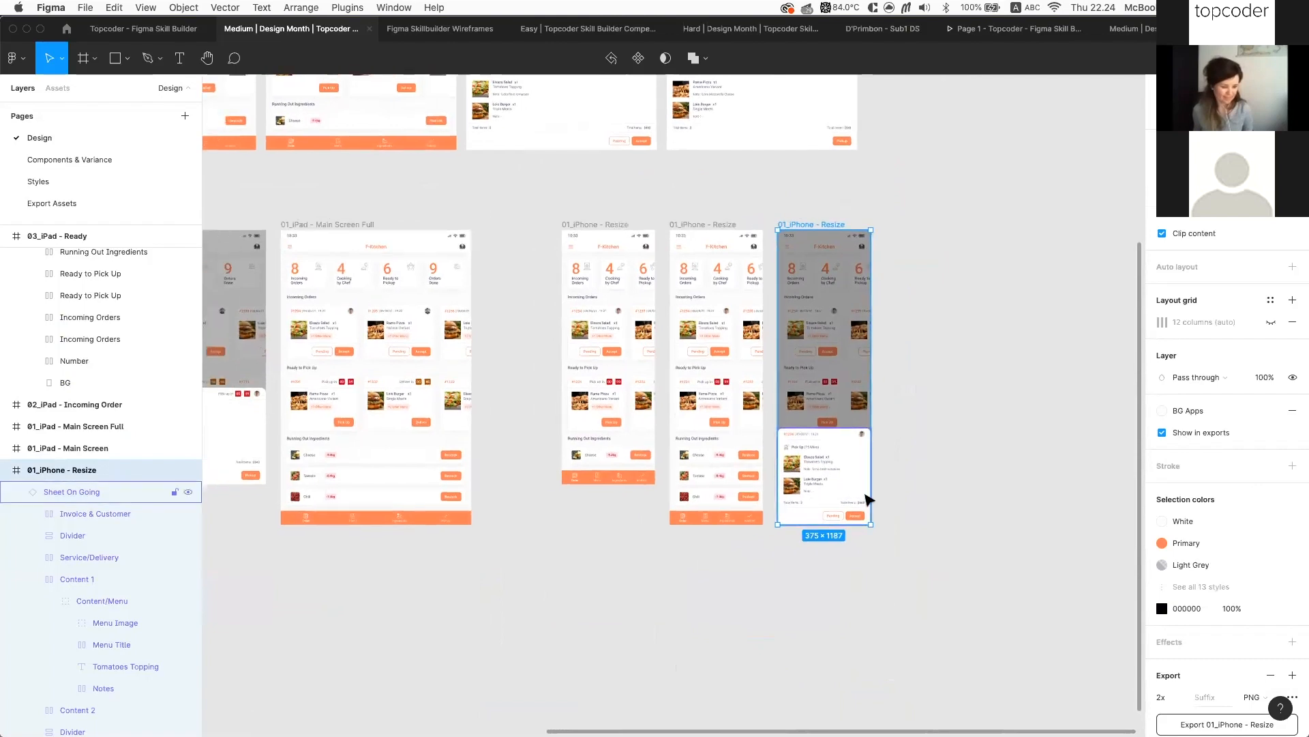
Duplicate the frame's Sheet On Going card as a standalone copy alongside it
{"action": "left_click", "coordinate": [866, 497]}
{"action": "scroll", "coordinate": [960, 502], "scroll_direction": "up", "scroll_amount": 5}
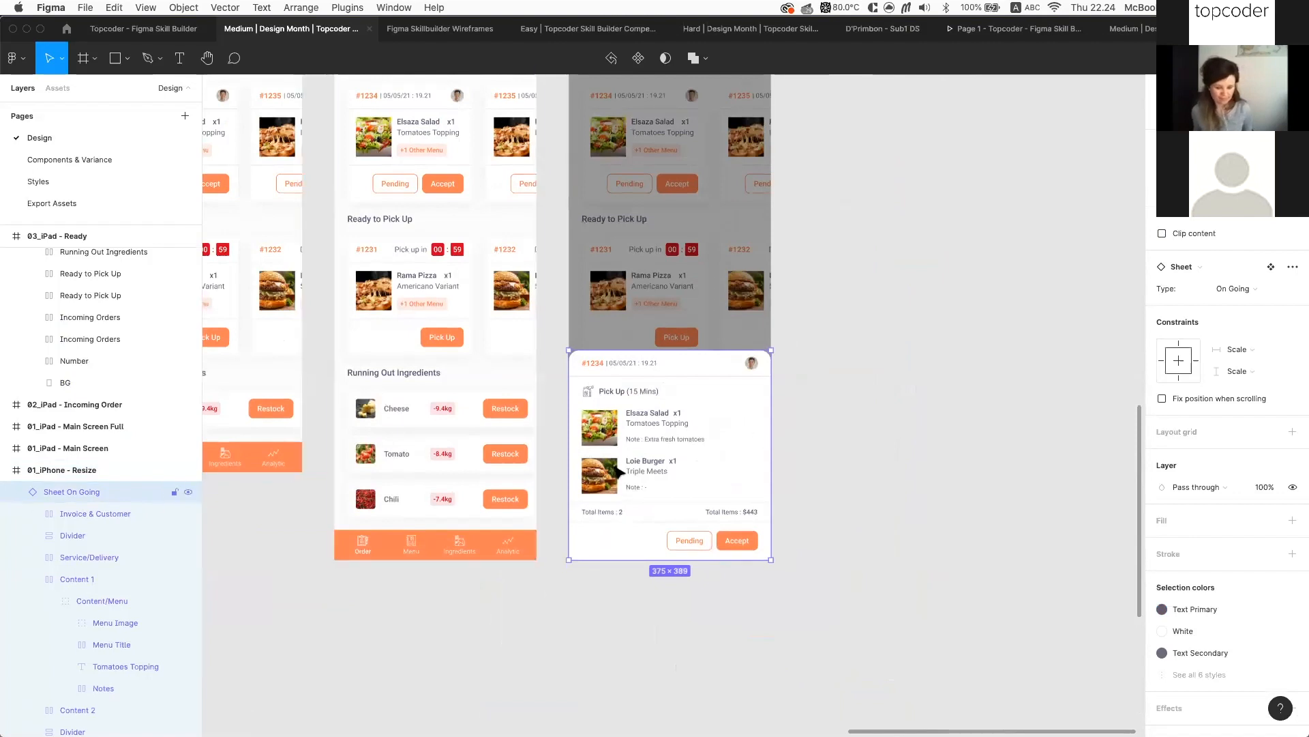
{"action": "scroll", "coordinate": [564, 366], "scroll_direction": "right", "scroll_amount": 2}
{"action": "left_click_drag", "start_coordinate": [610, 417], "coordinate": [950, 418]}
{"action": "scroll", "coordinate": [1056, 413], "scroll_direction": "right", "scroll_amount": 2}
{"action": "scroll", "coordinate": [1056, 412], "scroll_direction": "up", "scroll_amount": 3}
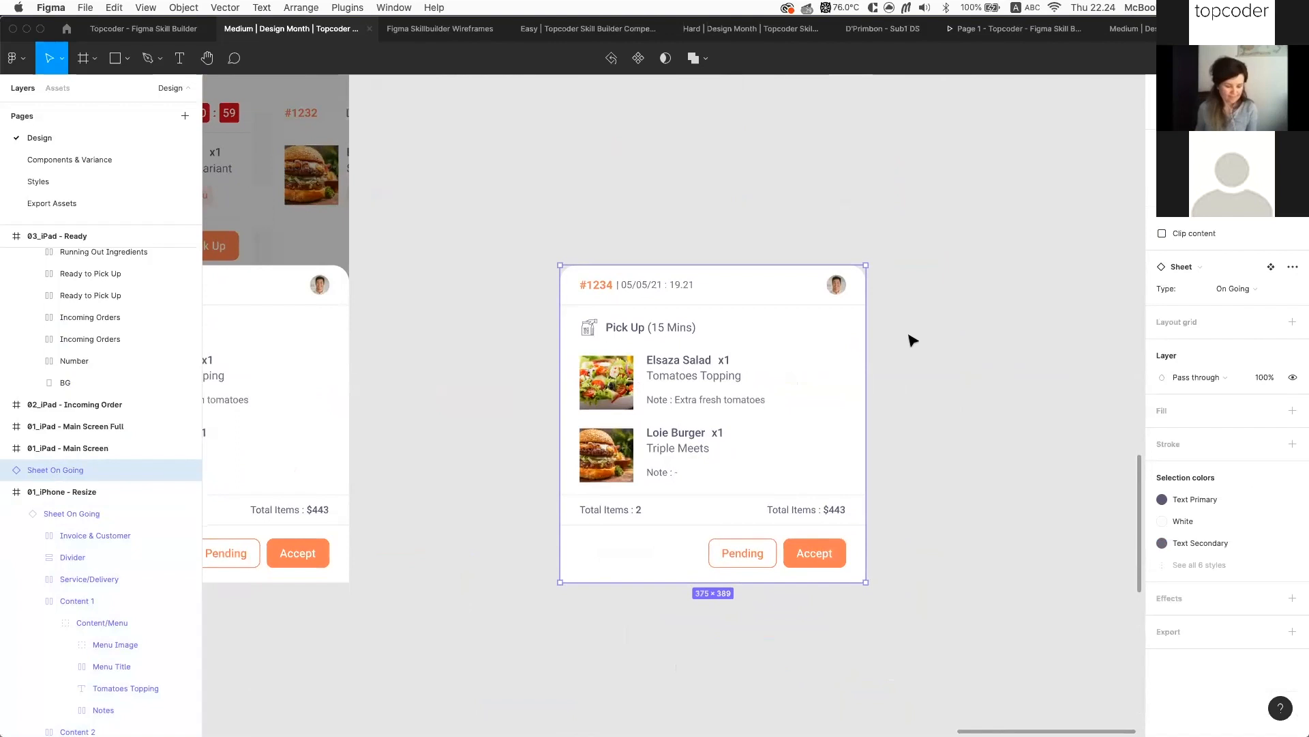
Widen the order card copy to 583 px and detach it from its component
{"action": "left_click_drag", "start_coordinate": [865, 337], "coordinate": [1035, 338]}
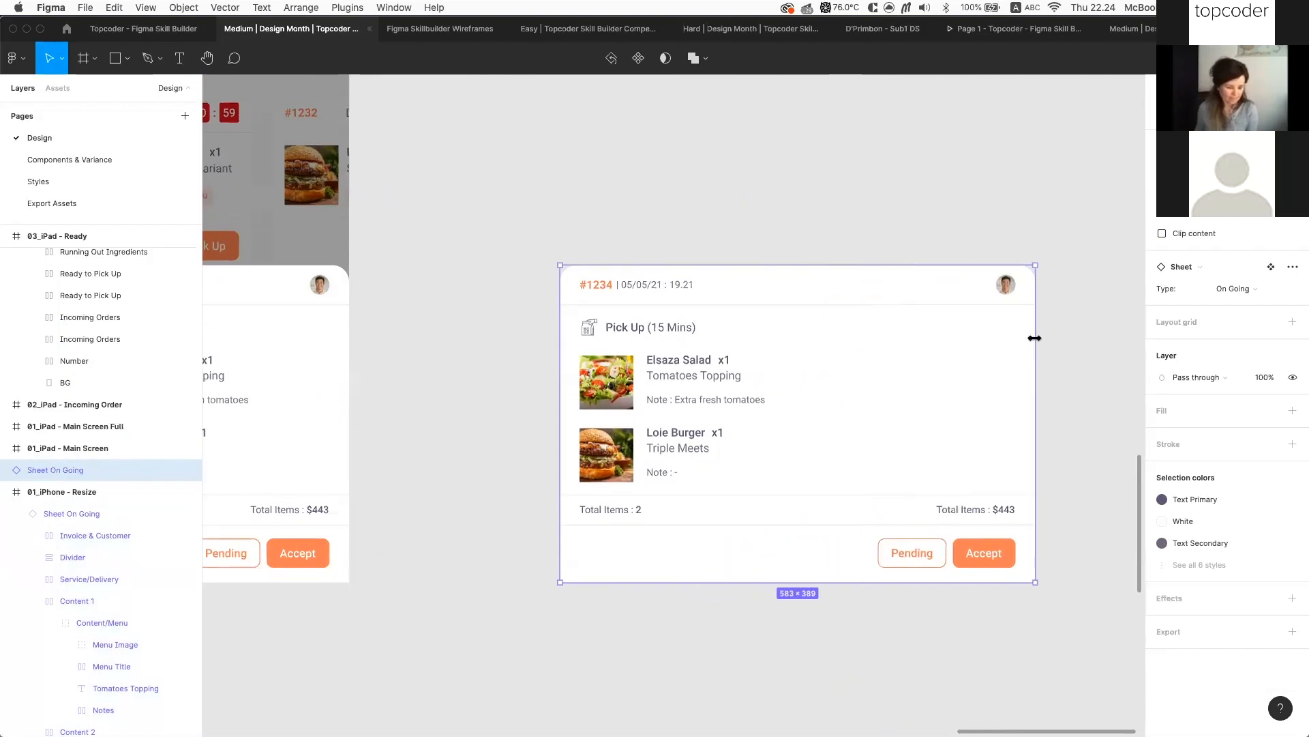
{"action": "left_click", "coordinate": [687, 287], "text": "super"}
{"action": "scroll", "coordinate": [646, 284], "scroll_direction": "up", "scroll_amount": 3}
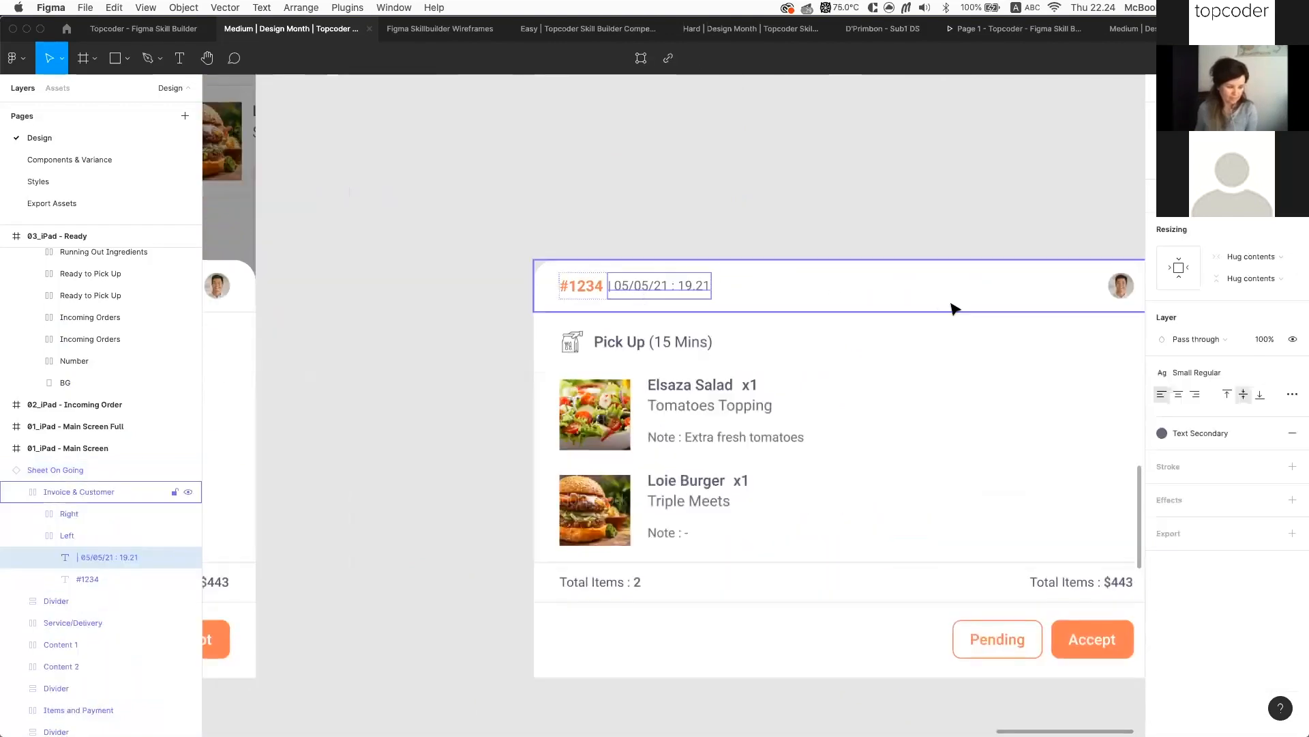
{"action": "left_click", "coordinate": [582, 285]}
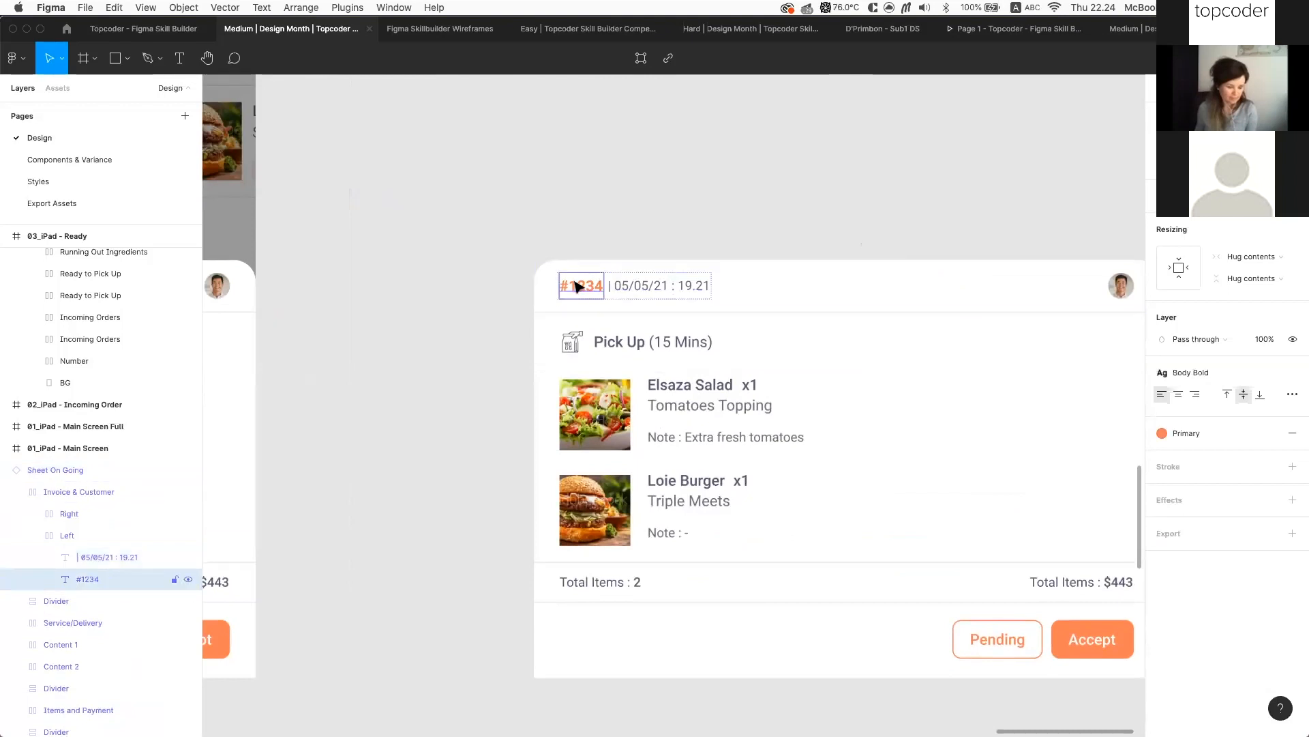
{"action": "left_click", "coordinate": [790, 227]}
{"action": "left_click", "coordinate": [576, 322]}
{"action": "scroll", "coordinate": [576, 322], "scroll_direction": "right", "scroll_amount": 2}
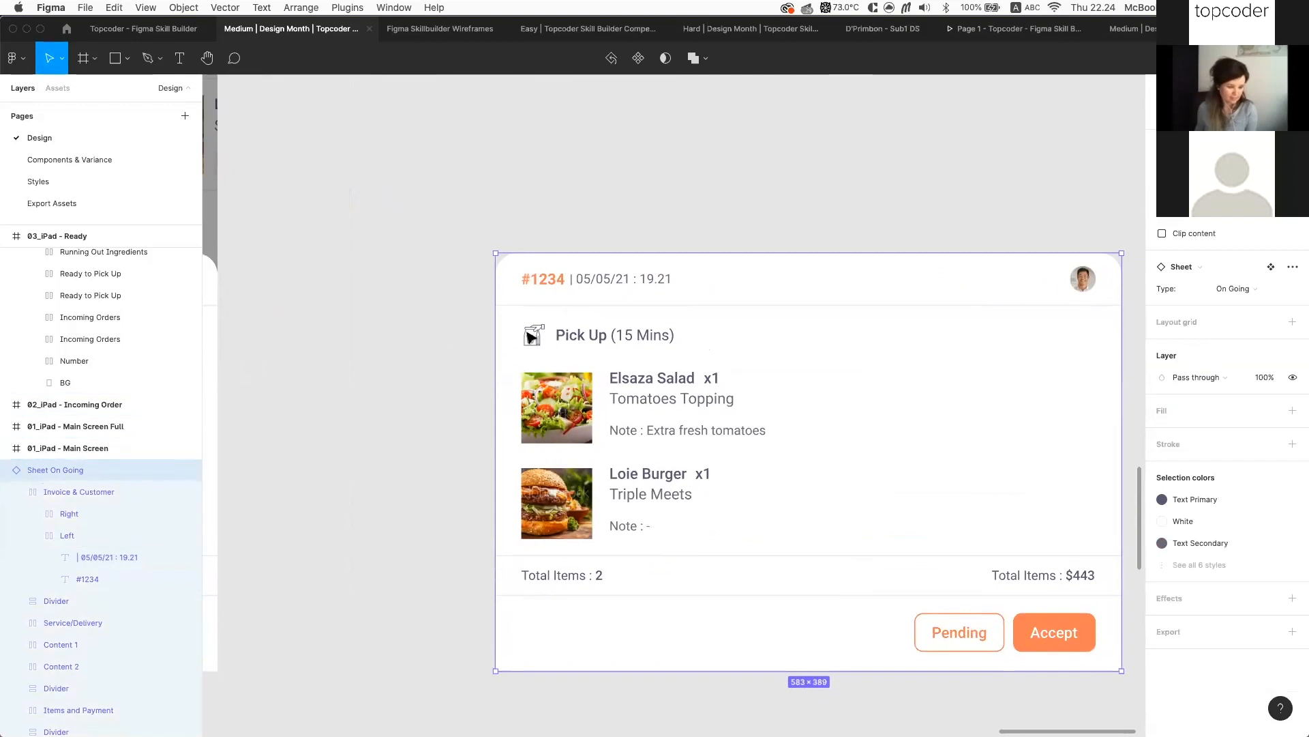
{"action": "key", "text": "alt"}
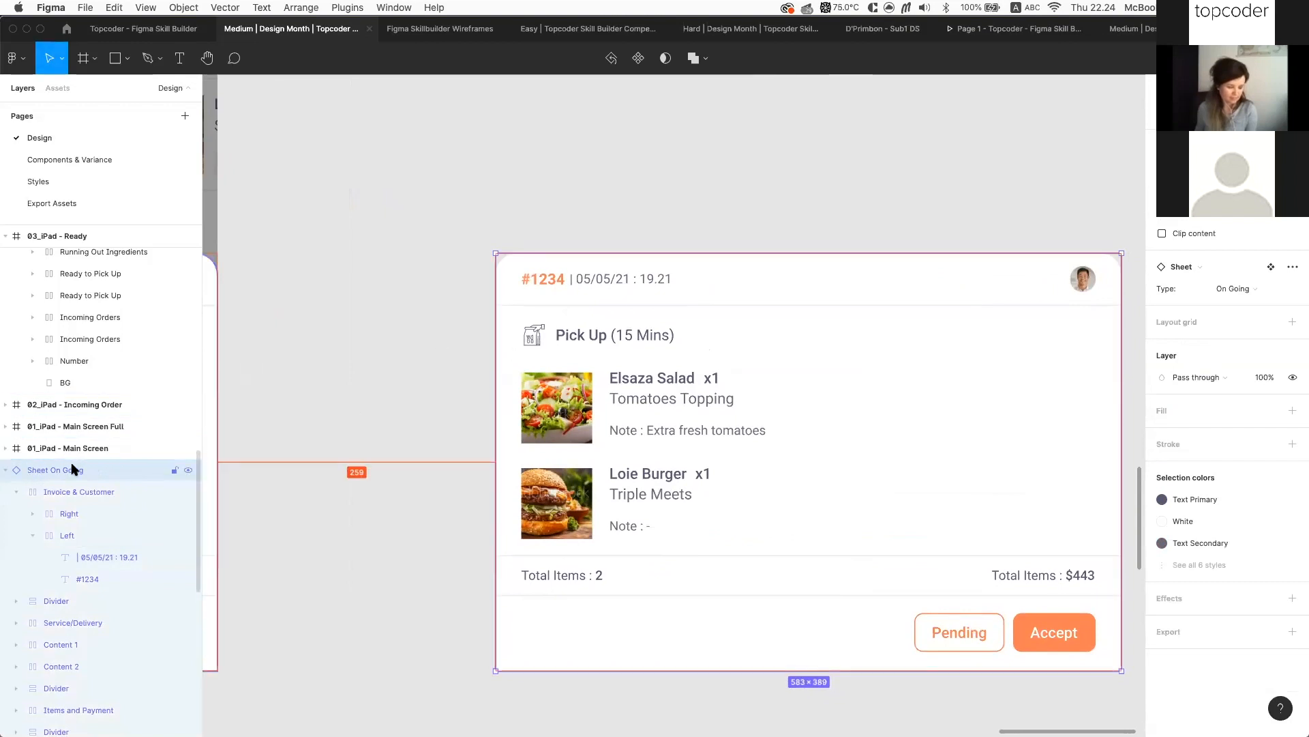
{"action": "key", "text": "super+alt+b"}
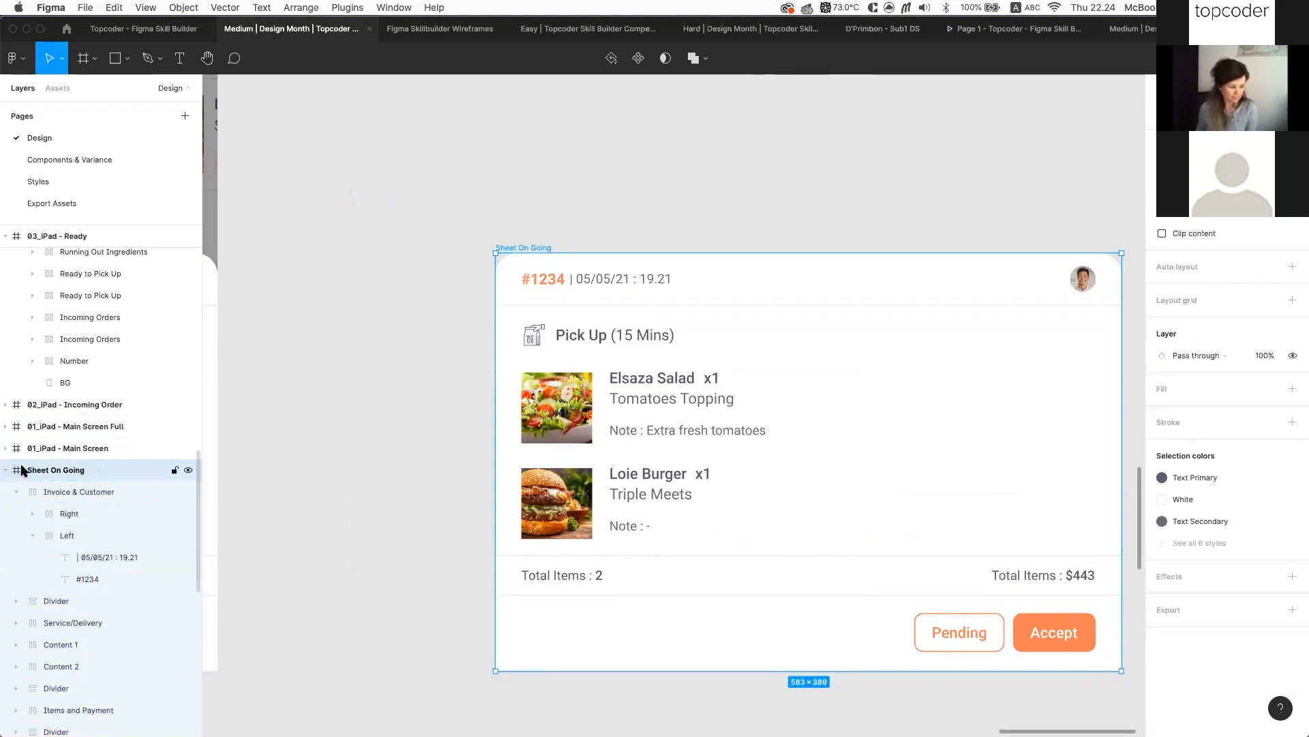
Test-edit the #1234 order number text, then restore it
{"action": "double_click", "coordinate": [564, 286]}
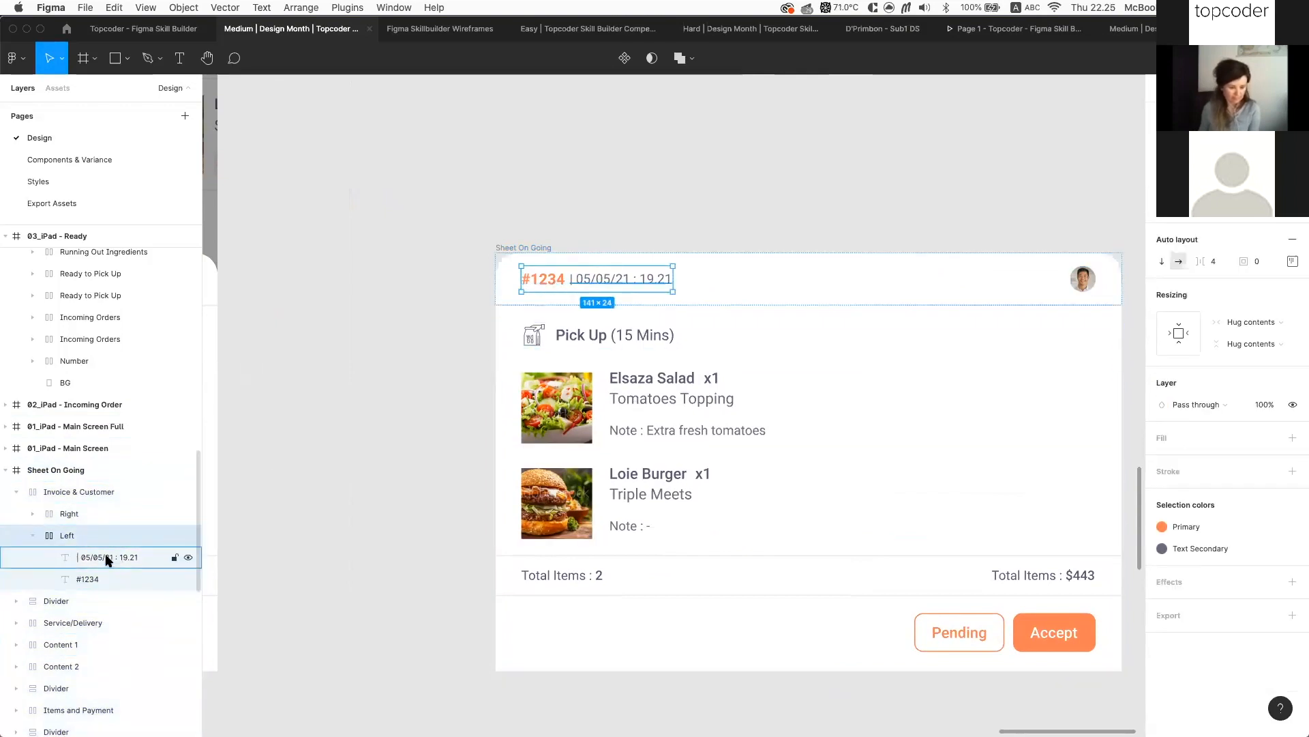
{"action": "double_click", "coordinate": [559, 280]}
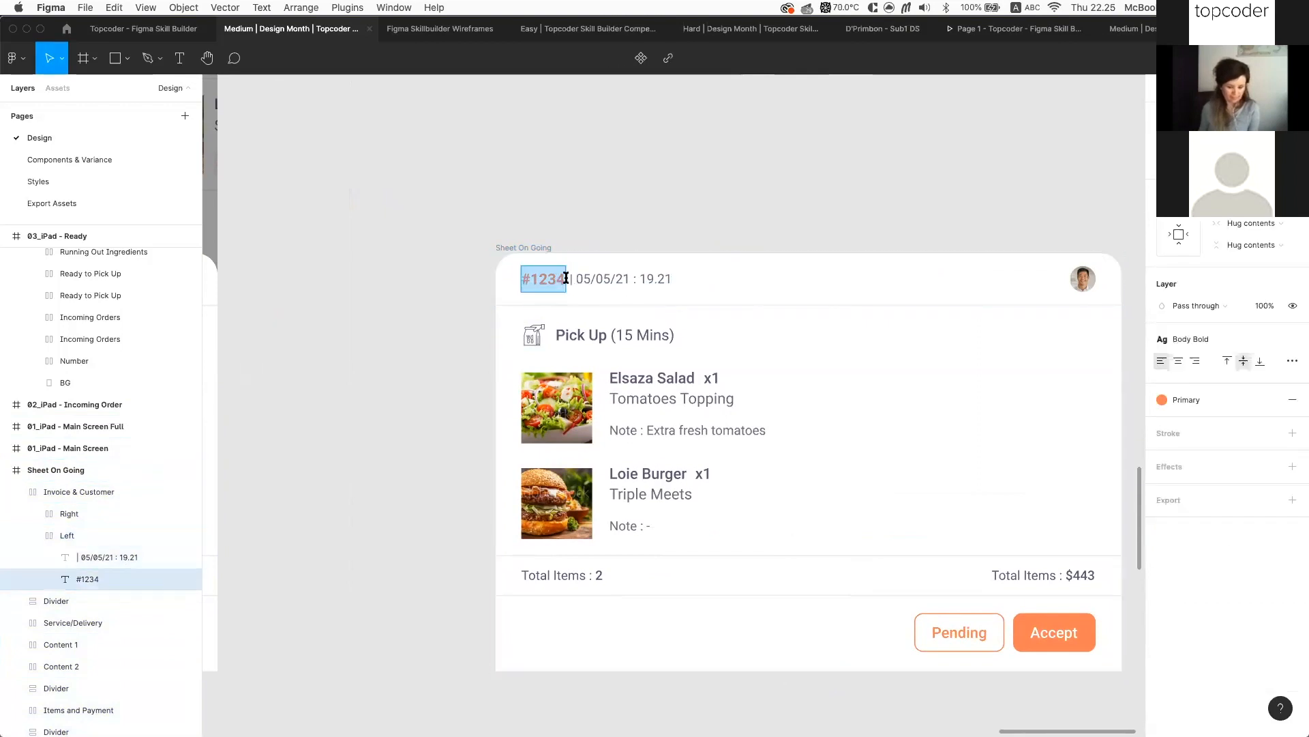
{"action": "type", "text": "adadad"}
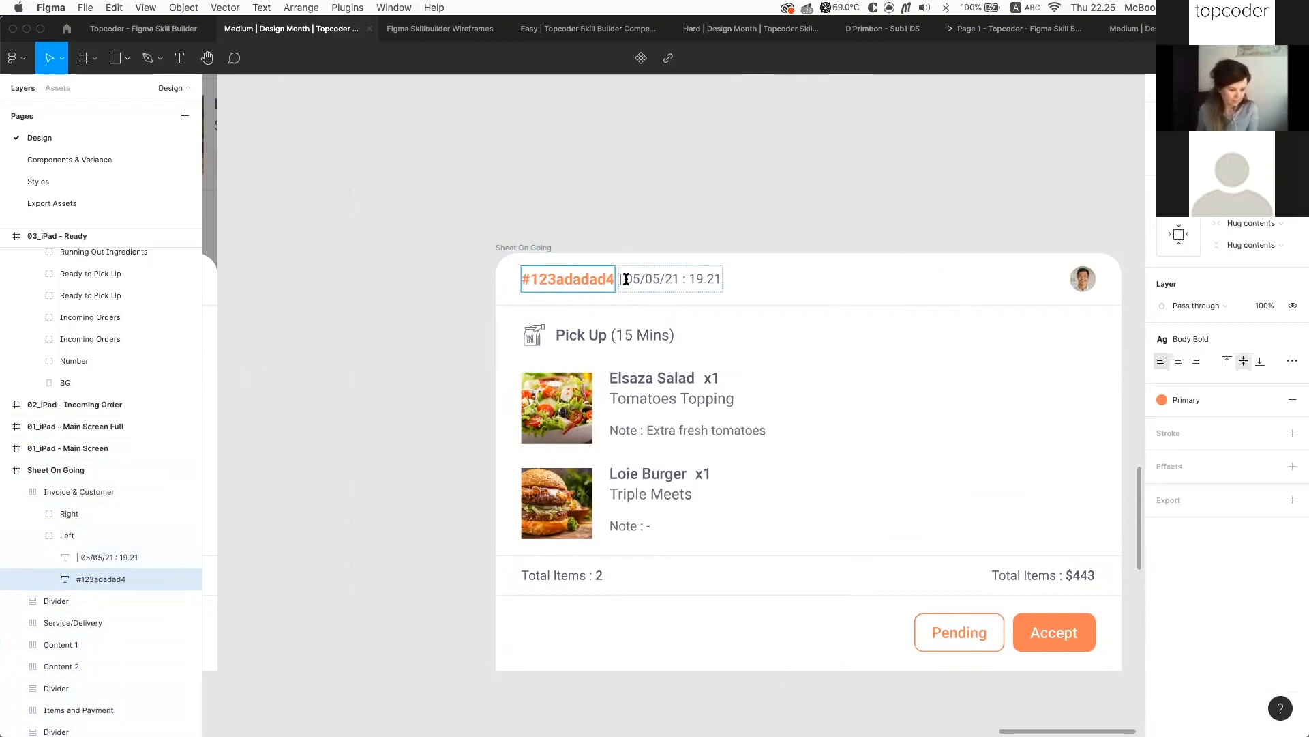
{"action": "scroll", "coordinate": [626, 278], "scroll_direction": "up", "scroll_amount": 3}
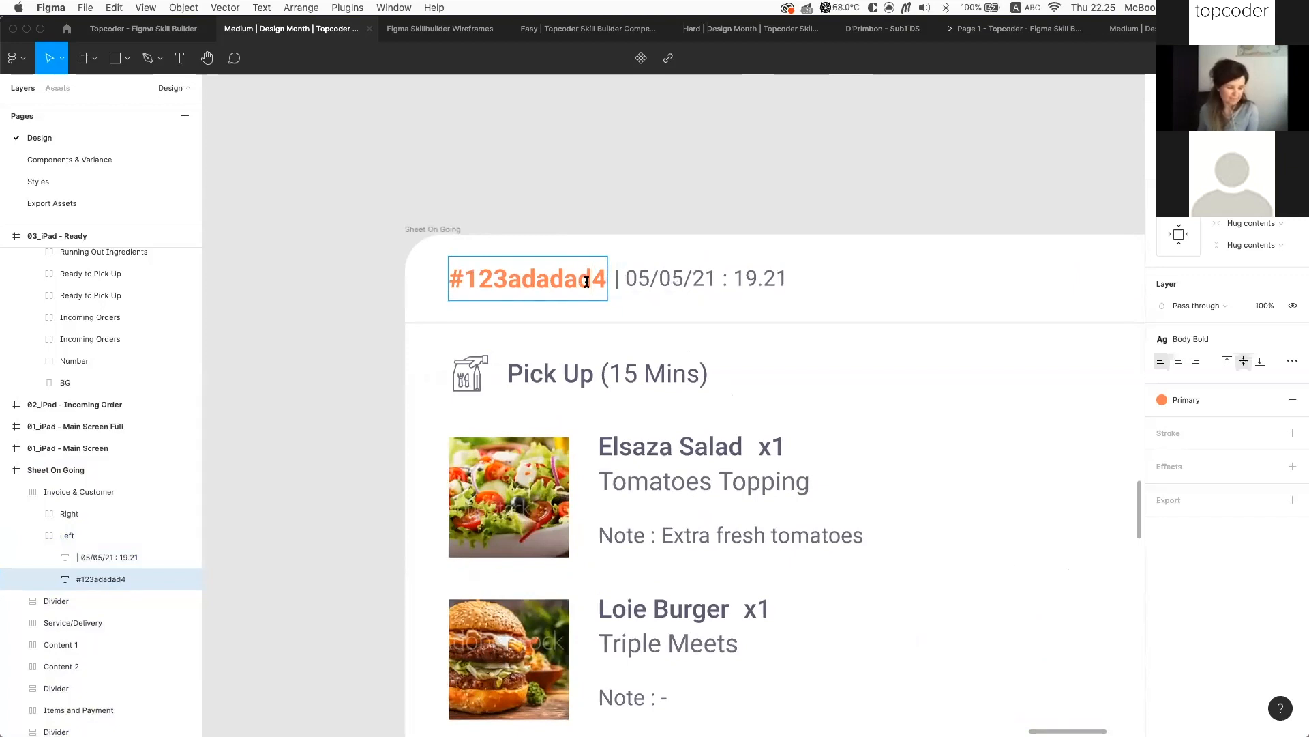
{"action": "key", "text": "BackSpace"}
{"action": "key", "text": "BackSpace"}
{"action": "key", "text": "BackSpace"}
{"action": "key", "text": "BackSpace"}
{"action": "key", "text": "BackSpace"}
{"action": "key", "text": "BackSpace"}
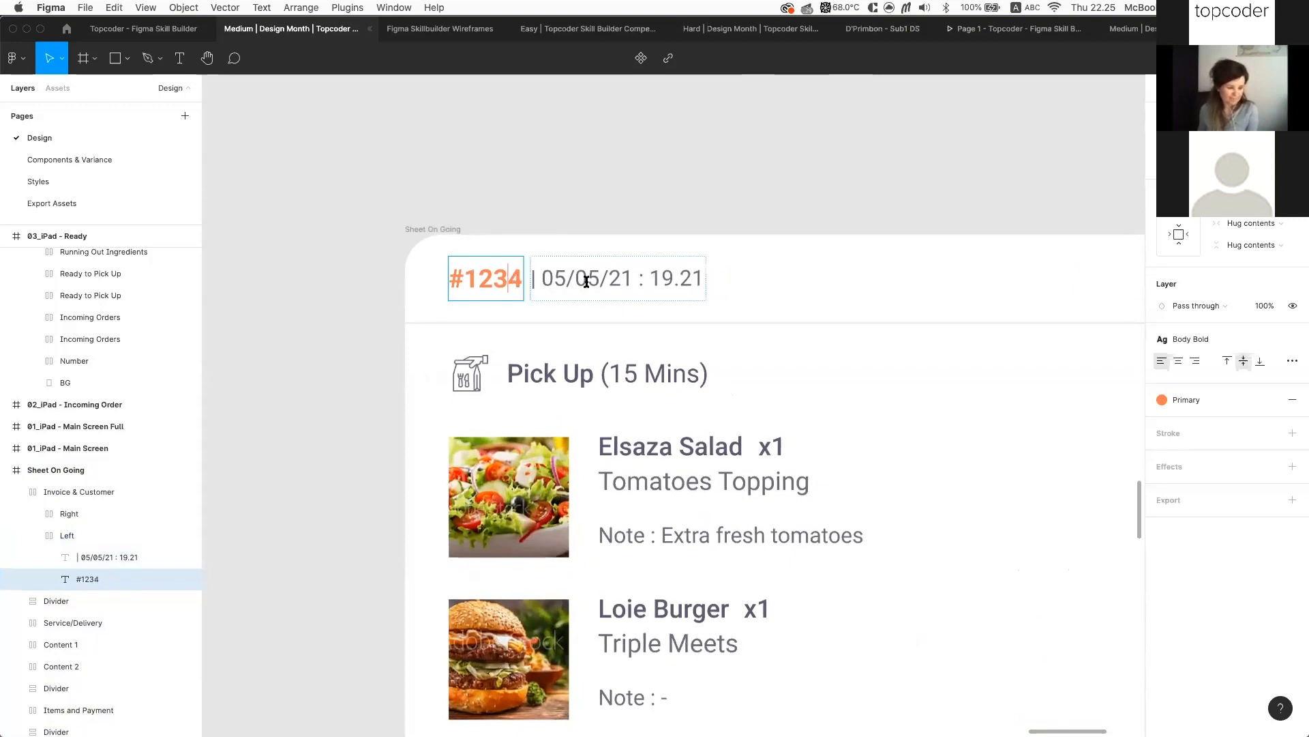
{"action": "left_click", "coordinate": [31, 535]}
{"action": "scroll", "coordinate": [597, 468], "scroll_direction": "down", "scroll_amount": 2}
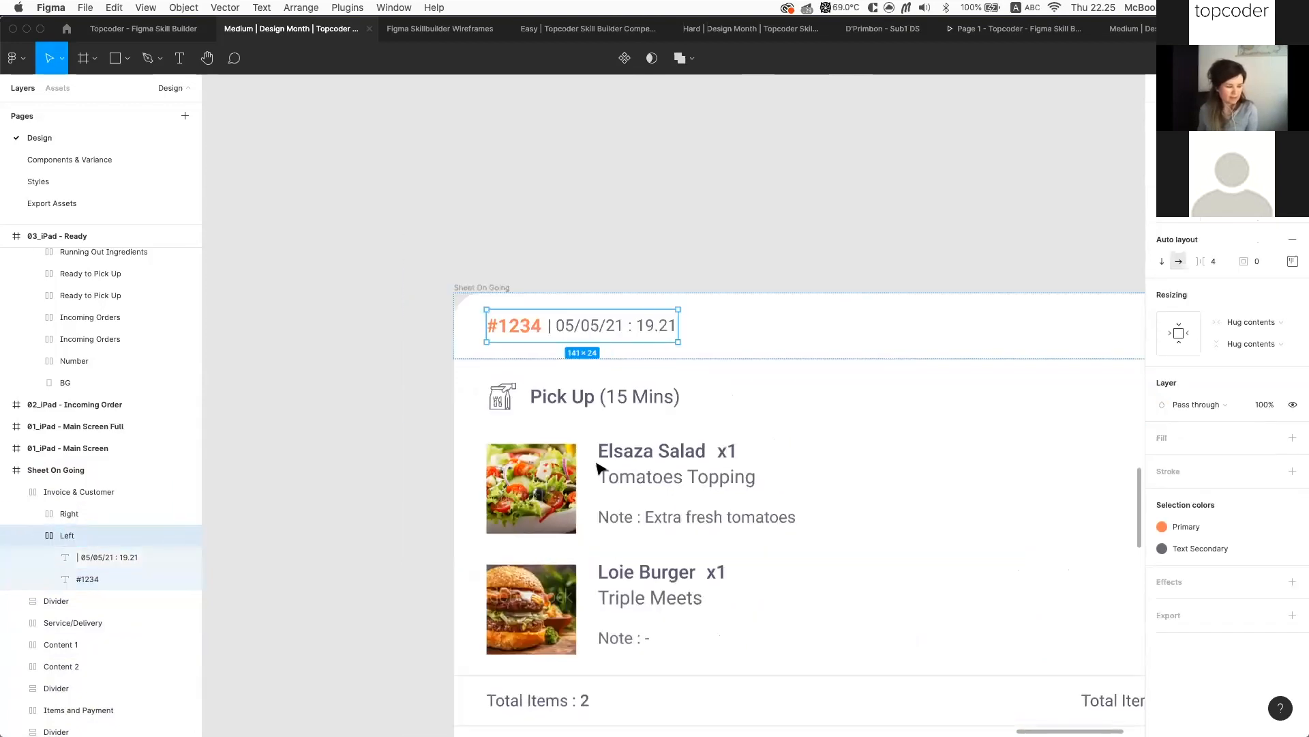
Find and select the Restock button inside the bottom ingredient card
{"action": "left_click", "coordinate": [897, 264]}
{"action": "scroll", "coordinate": [897, 264], "scroll_direction": "down", "scroll_amount": 2}
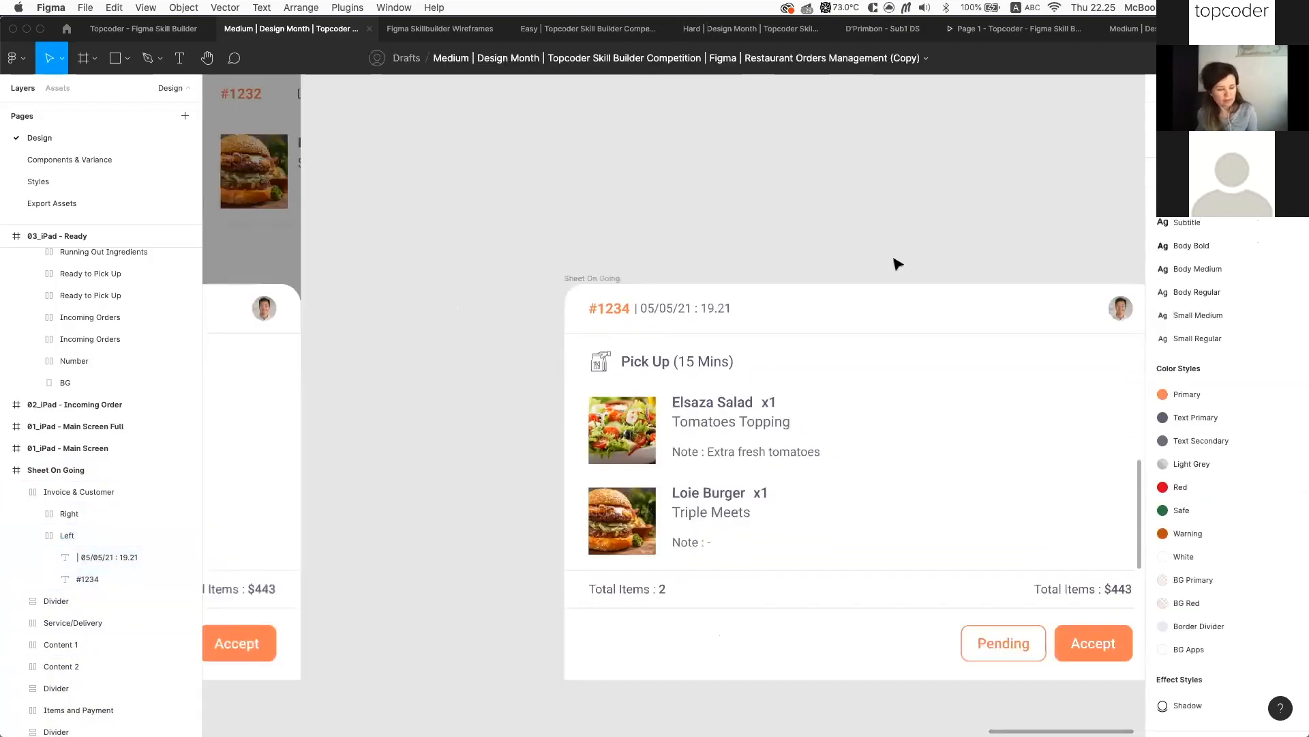
{"action": "scroll", "coordinate": [897, 264], "scroll_direction": "down", "scroll_amount": 2}
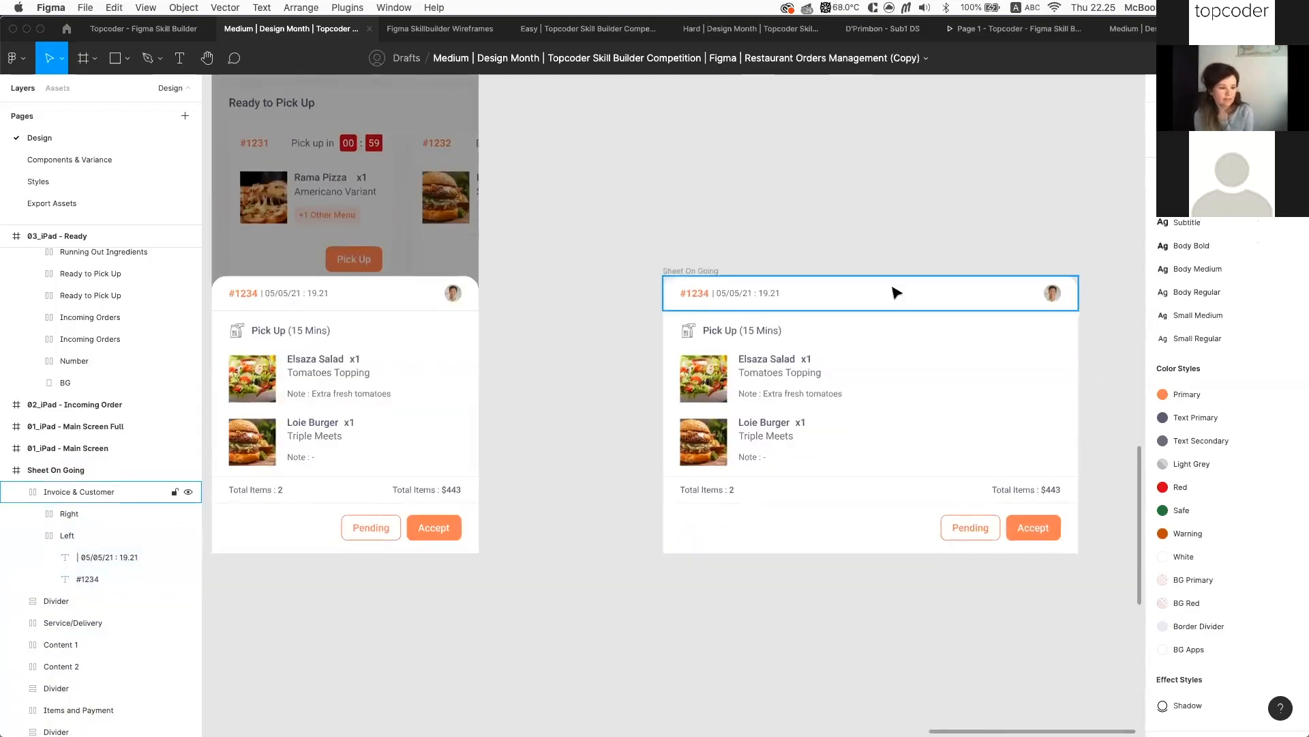
{"action": "scroll", "coordinate": [831, 437], "scroll_direction": "down", "scroll_amount": 5}
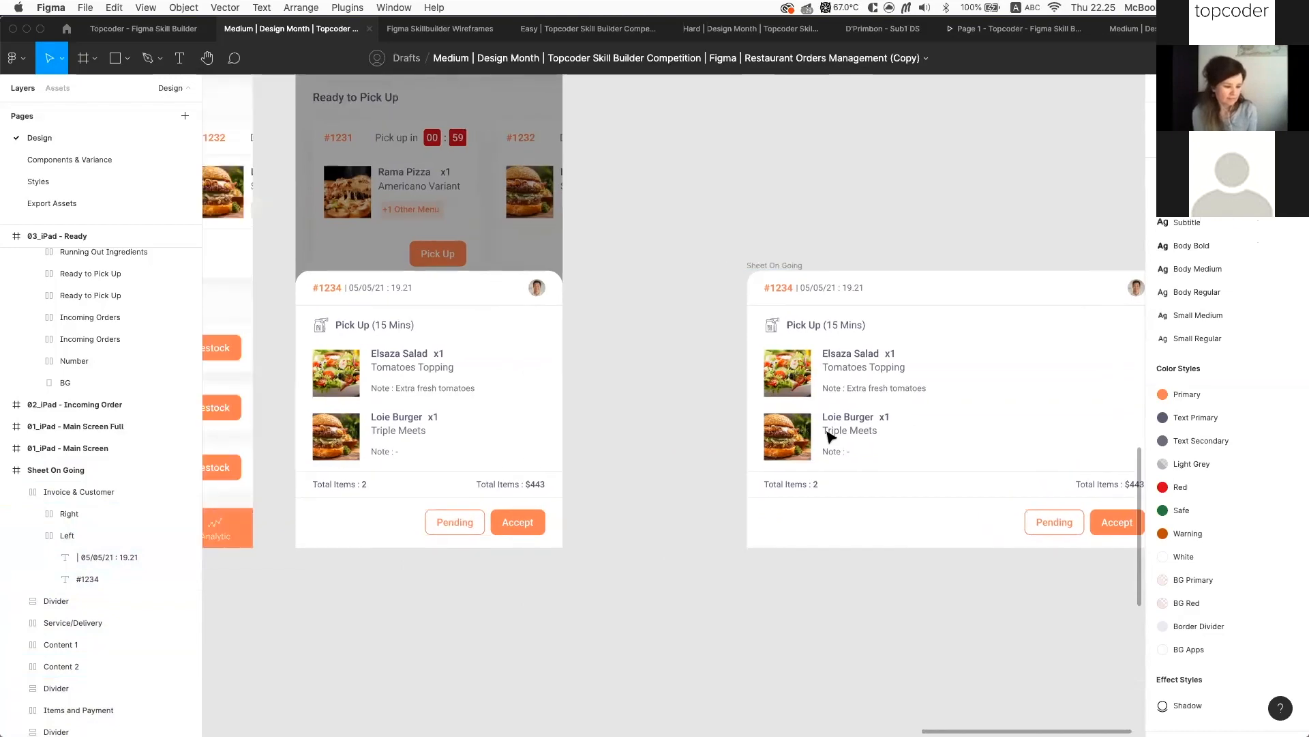
{"action": "scroll", "coordinate": [652, 437], "scroll_direction": "down", "scroll_amount": 2}
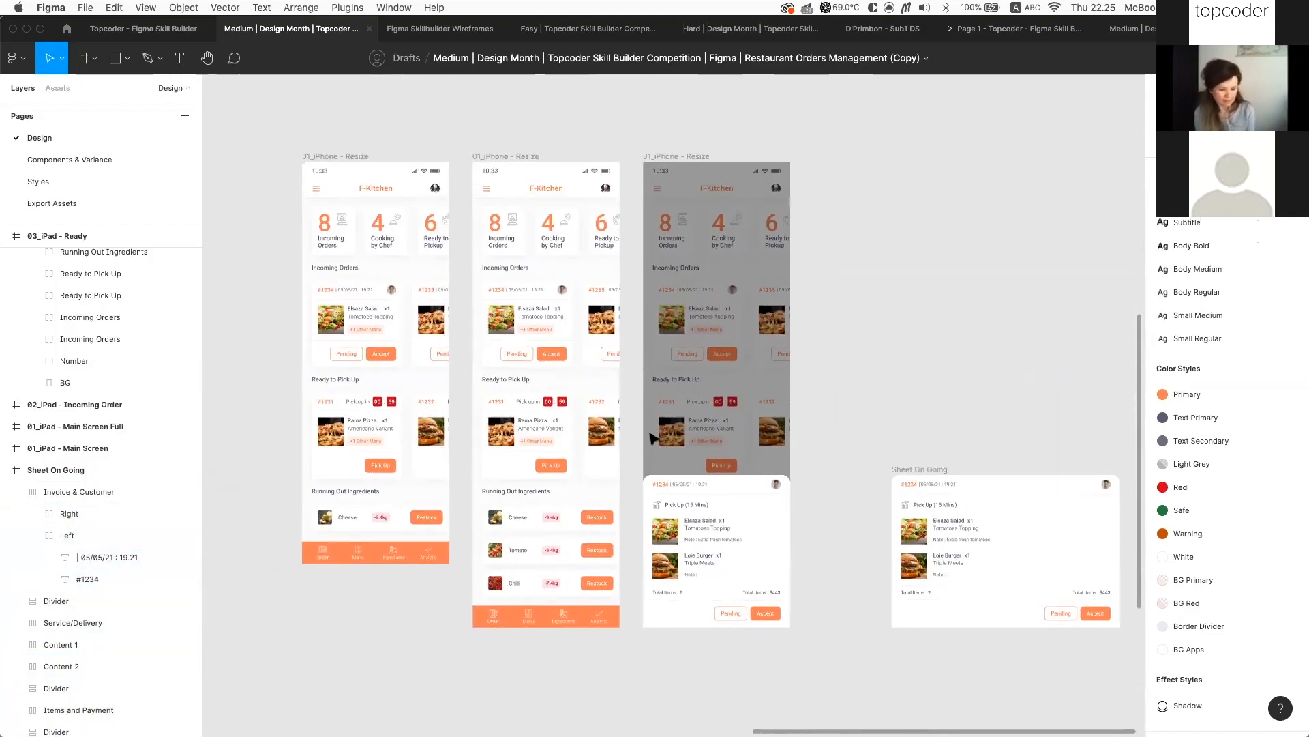
{"action": "scroll", "coordinate": [624, 436], "scroll_direction": "up", "scroll_amount": 1}
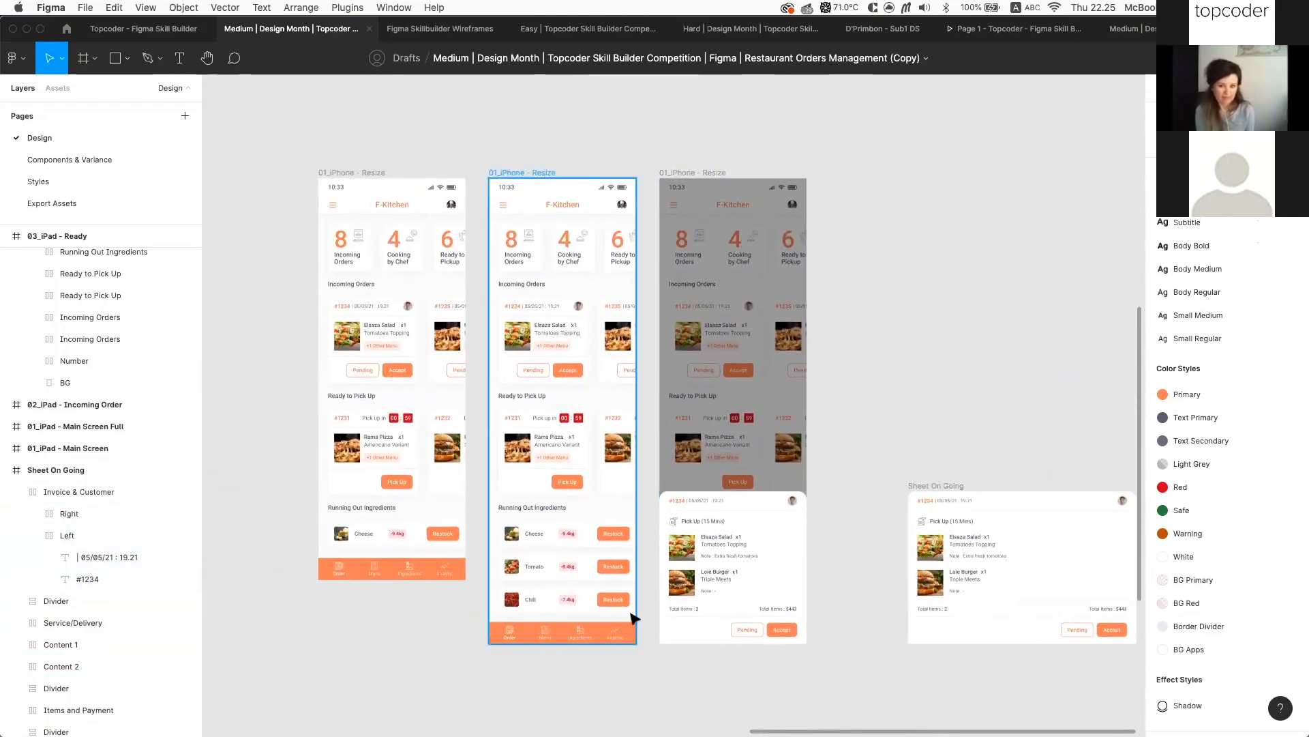
{"action": "scroll", "coordinate": [652, 648], "scroll_direction": "up", "scroll_amount": 4}
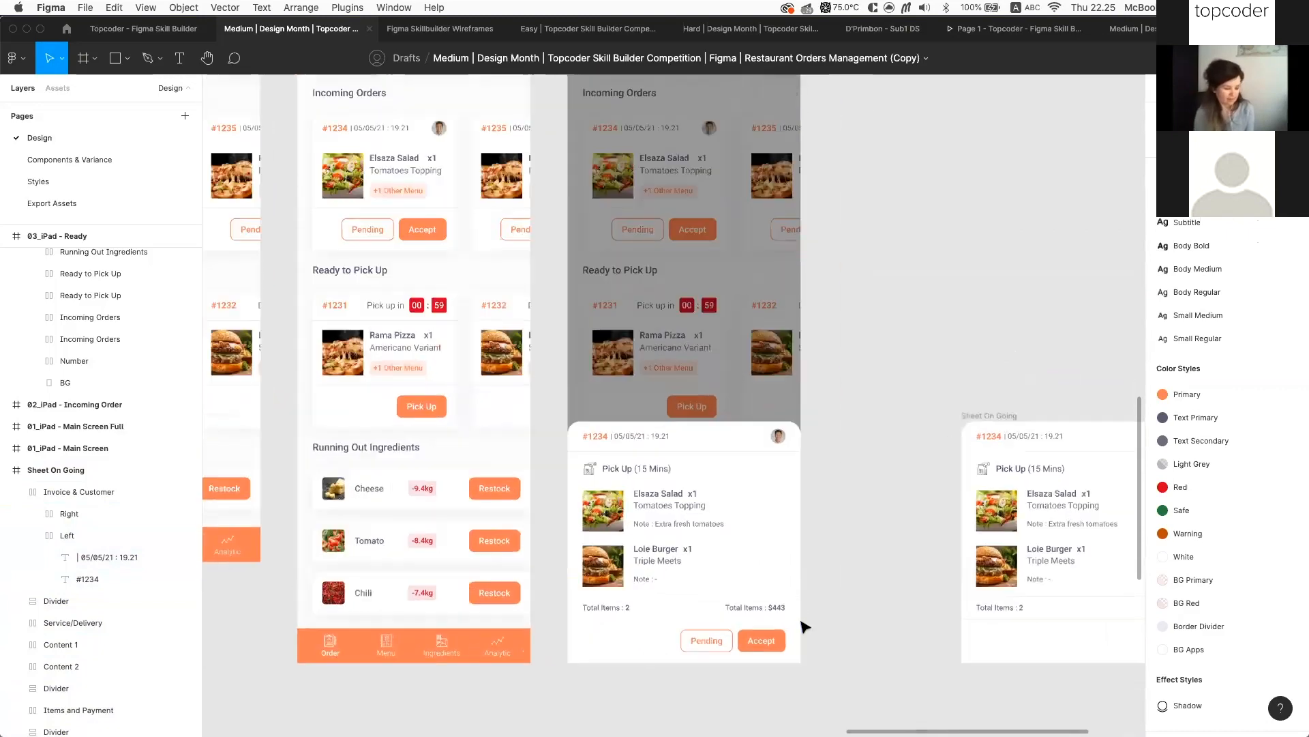
{"action": "scroll", "coordinate": [804, 626], "scroll_direction": "up", "scroll_amount": 3}
{"action": "scroll", "coordinate": [564, 582], "scroll_direction": "down", "scroll_amount": 1}
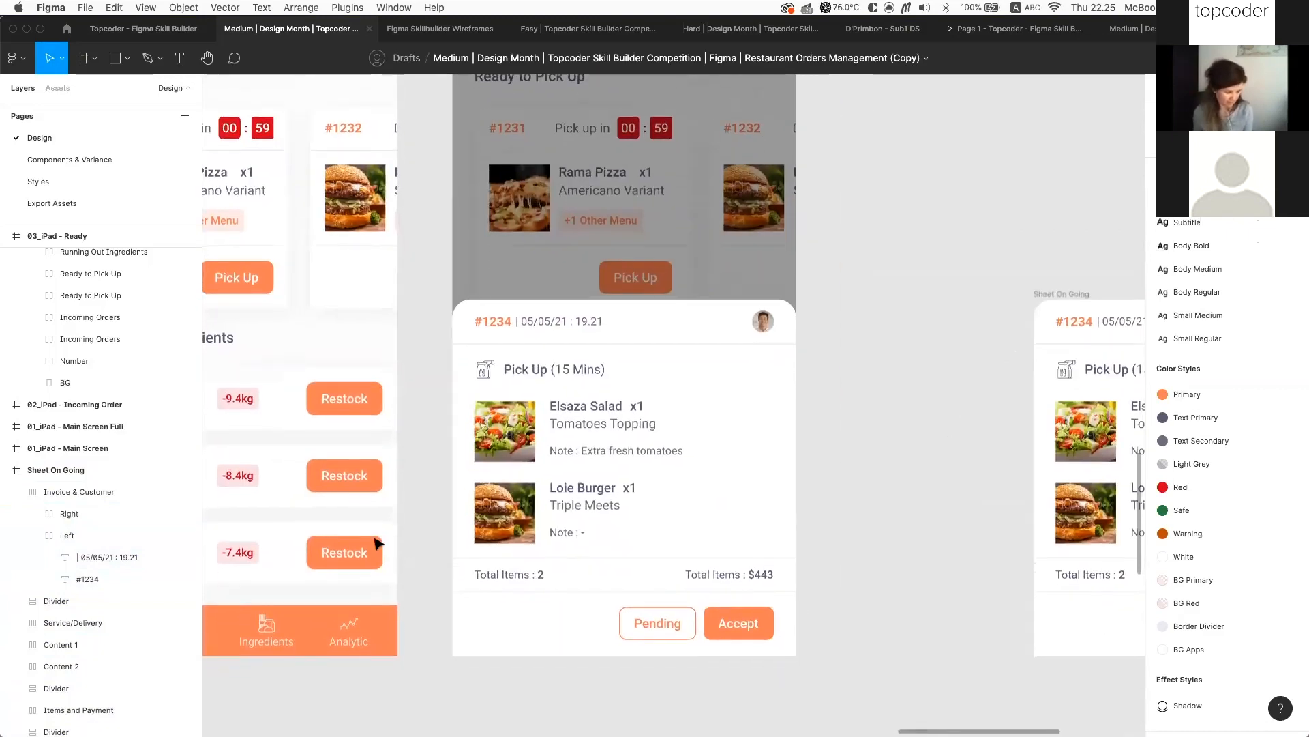
{"action": "scroll", "coordinate": [377, 543], "scroll_direction": "down", "scroll_amount": 1}
{"action": "scroll", "coordinate": [377, 543], "scroll_direction": "left", "scroll_amount": 1}
{"action": "left_click", "coordinate": [377, 543]}
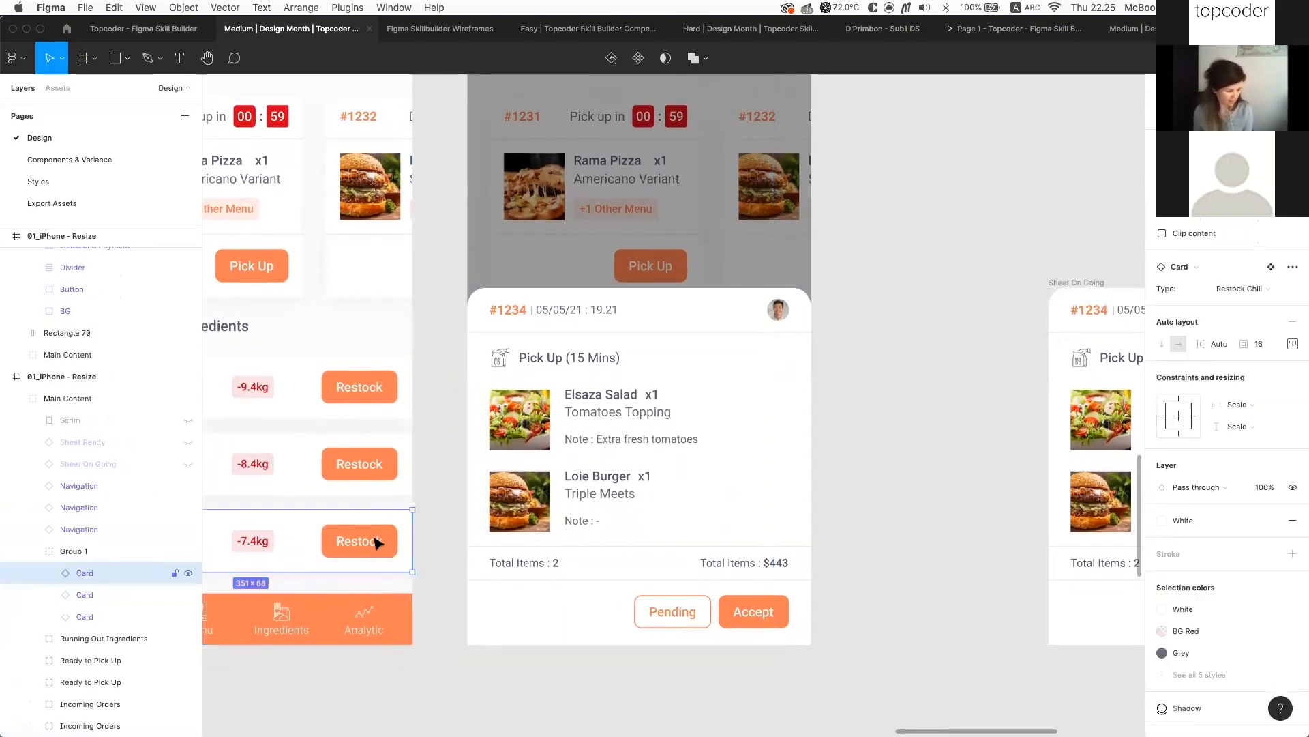
{"action": "left_click", "coordinate": [391, 544]}
Pan back to the #1234 Pick Up order card
{"action": "scroll", "coordinate": [893, 503], "scroll_direction": "up", "scroll_amount": 5}
{"action": "scroll", "coordinate": [893, 503], "scroll_direction": "right", "scroll_amount": 3}
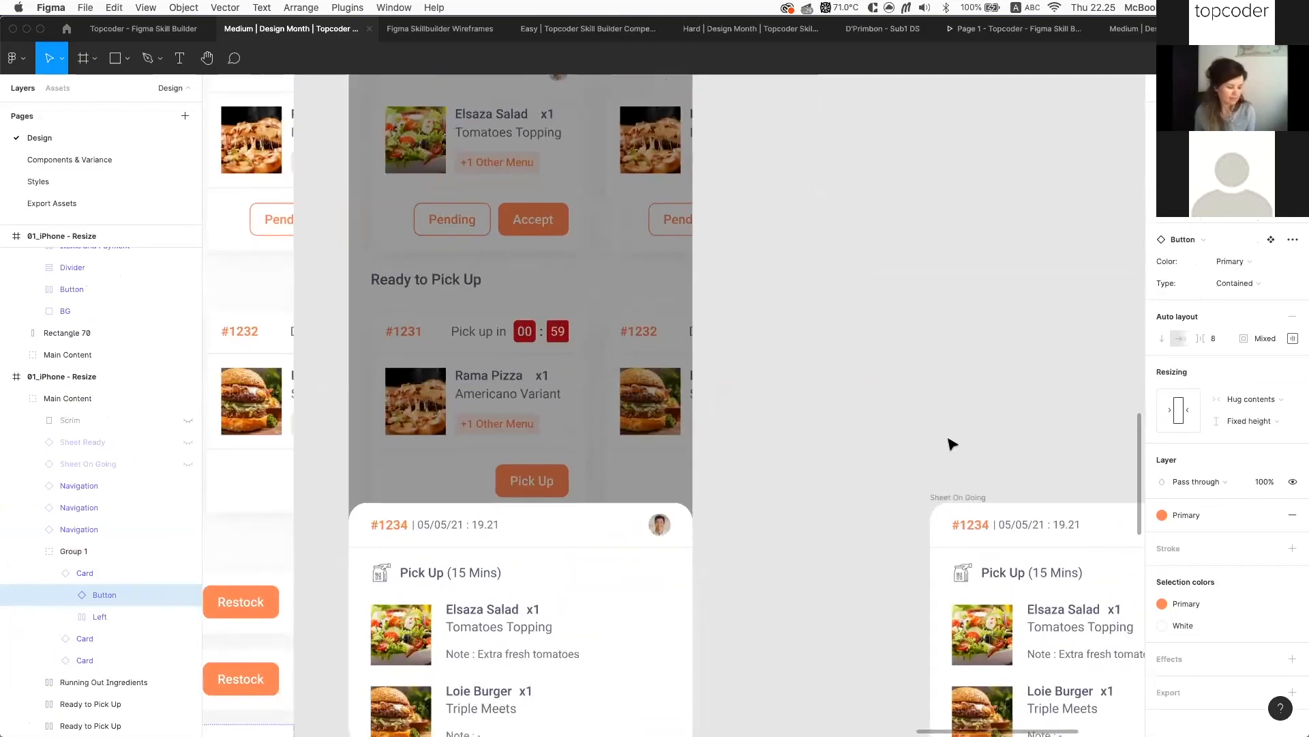
{"action": "scroll", "coordinate": [750, 625], "scroll_direction": "down", "scroll_amount": 10}
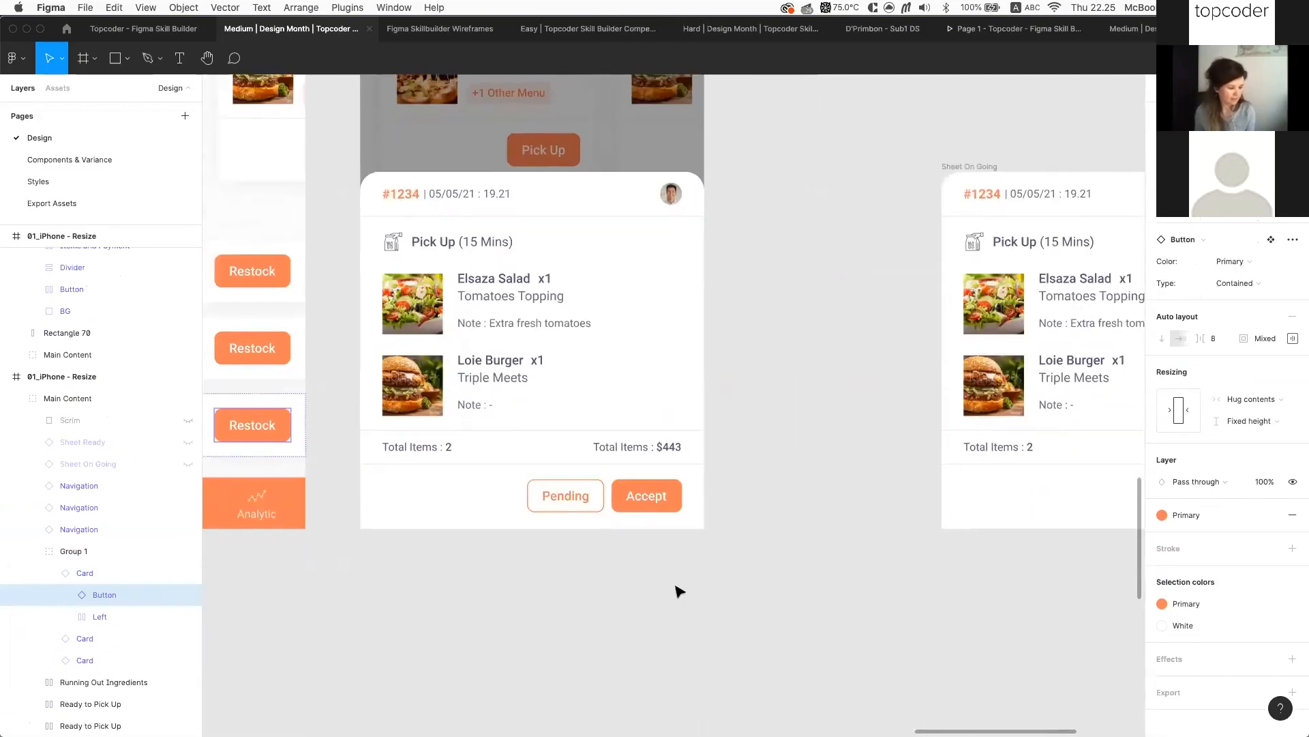
{"action": "scroll", "coordinate": [677, 591], "scroll_direction": "left", "scroll_amount": 4}
{"action": "scroll", "coordinate": [678, 585], "scroll_direction": "left", "scroll_amount": 1}
{"action": "left_click", "coordinate": [678, 584]}
{"action": "scroll", "coordinate": [678, 559], "scroll_direction": "down", "scroll_amount": 1}
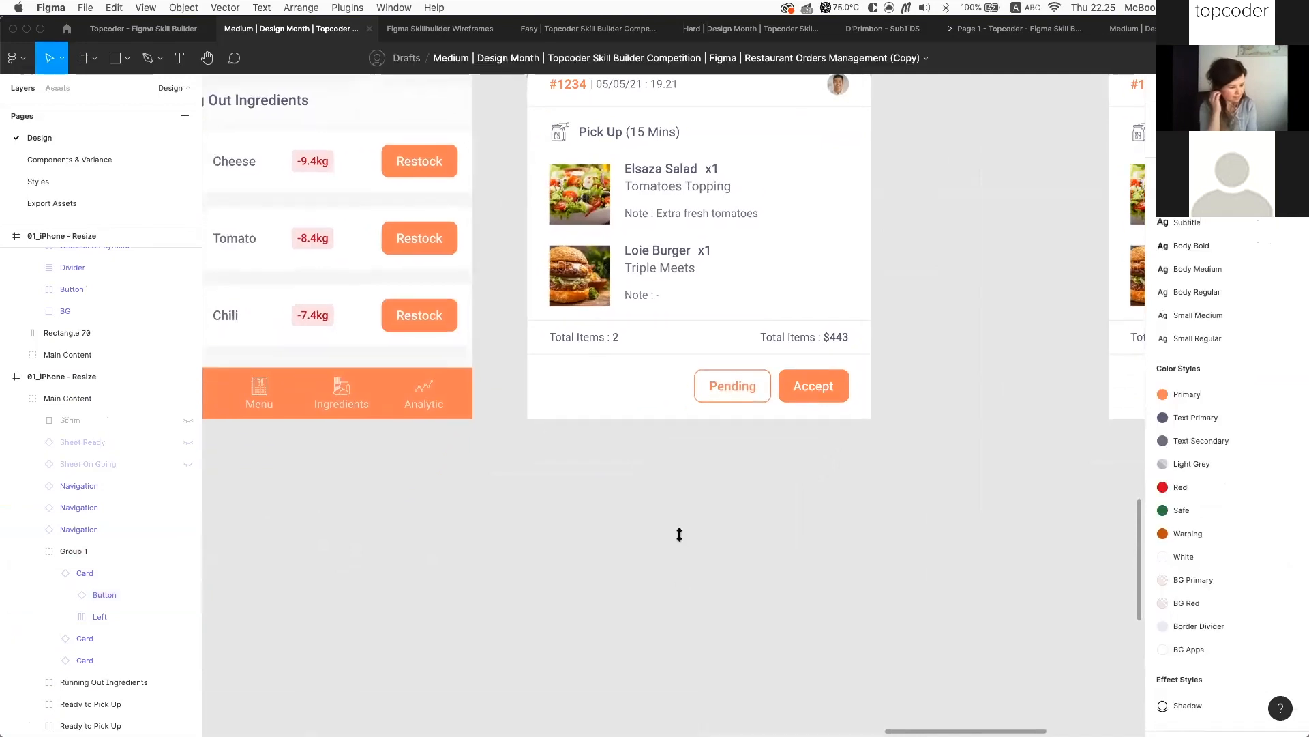
Paste the Restock button and stretch it to 330 × 36 under the order card
{"action": "key", "text": "super+v"}
{"action": "left_click", "coordinate": [668, 487]}
{"action": "scroll", "coordinate": [573, 439], "scroll_direction": "up", "scroll_amount": 5}
{"action": "key", "text": "super+v"}
{"action": "scroll", "coordinate": [573, 439], "scroll_direction": "down", "scroll_amount": 5}
{"action": "left_click_drag", "start_coordinate": [686, 503], "coordinate": [847, 529]}
{"action": "key", "text": "super+z"}
Paste a copy of the 375 × 52 Pending/Accept button row and align it under the order card
{"action": "left_click", "coordinate": [782, 334]}
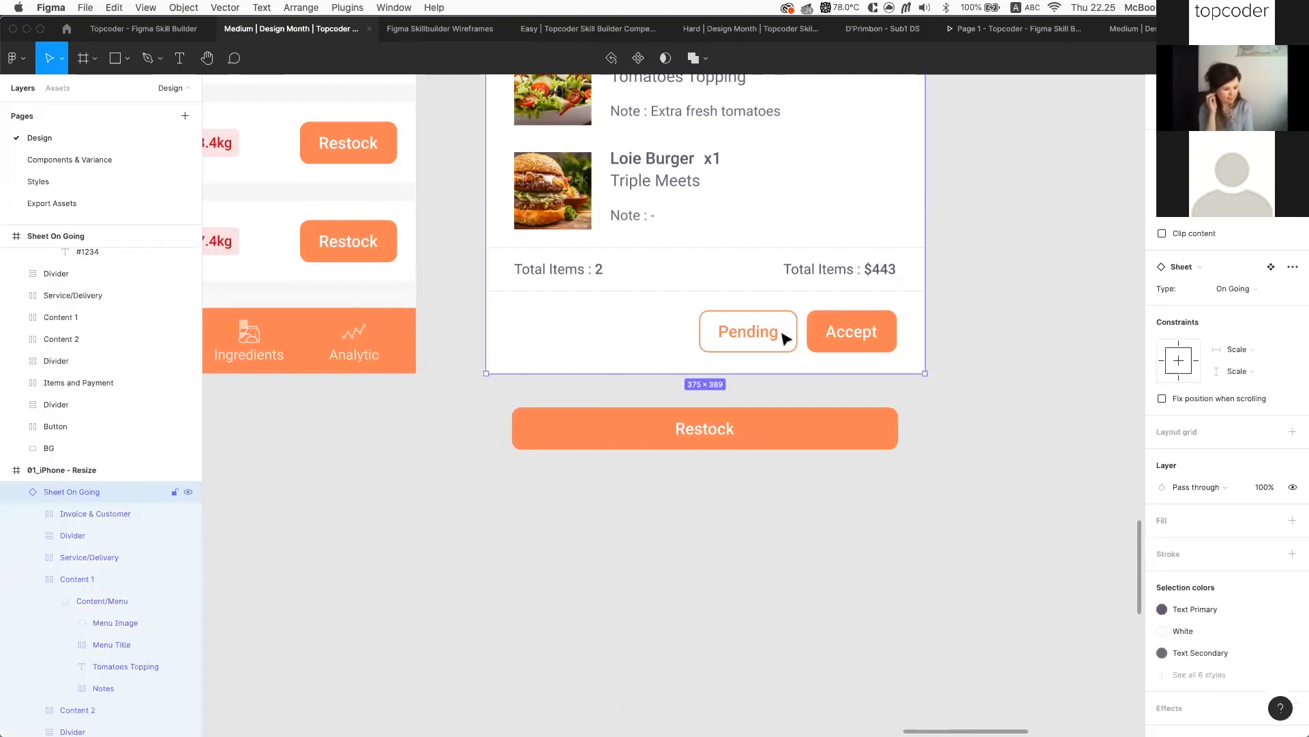
{"action": "left_click", "coordinate": [783, 334], "text": "super"}
{"action": "left_click", "coordinate": [80, 493]}
{"action": "left_click", "coordinate": [515, 594]}
{"action": "scroll", "coordinate": [515, 594], "scroll_direction": "up", "scroll_amount": 5}
{"action": "key", "text": "super+v"}
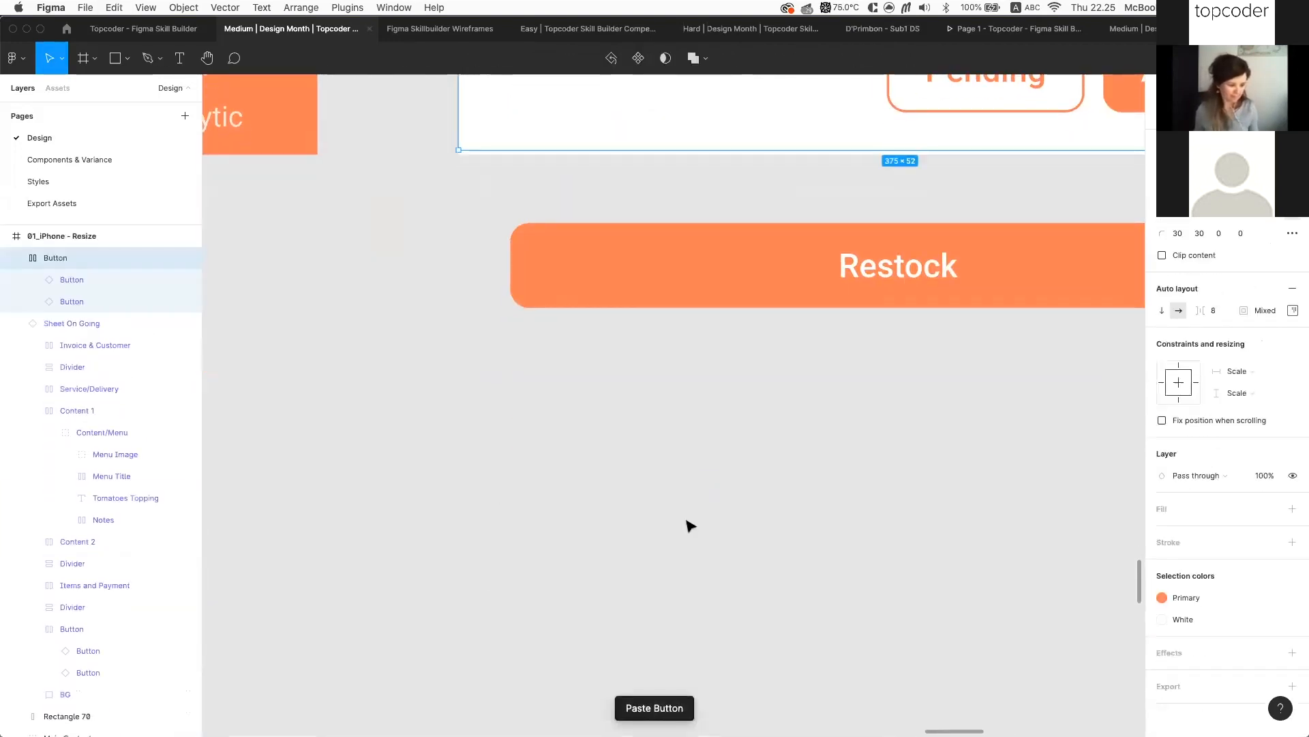
{"action": "key", "text": "super+z"}
{"action": "scroll", "coordinate": [687, 525], "scroll_direction": "down", "scroll_amount": 3}
{"action": "key", "text": "super+v"}
{"action": "scroll", "coordinate": [688, 525], "scroll_direction": "down", "scroll_amount": 3}
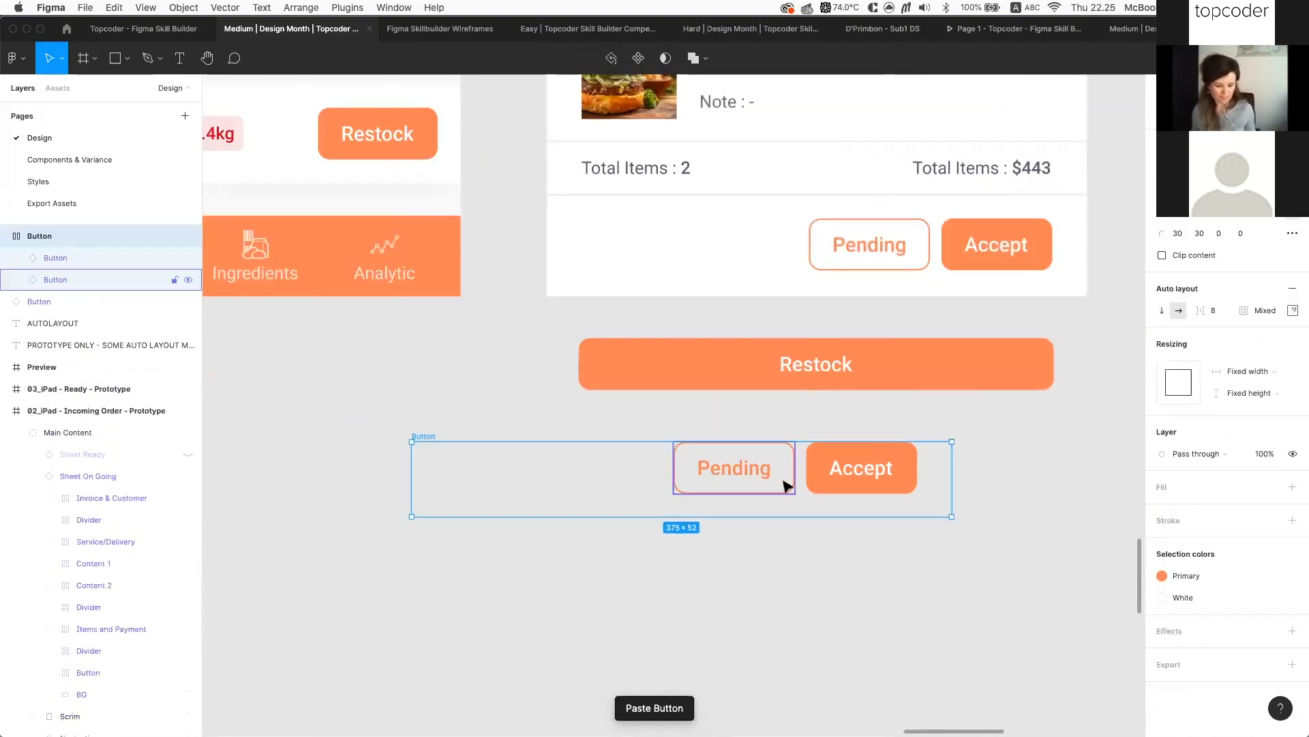
{"action": "left_click_drag", "start_coordinate": [434, 436], "coordinate": [565, 437]}
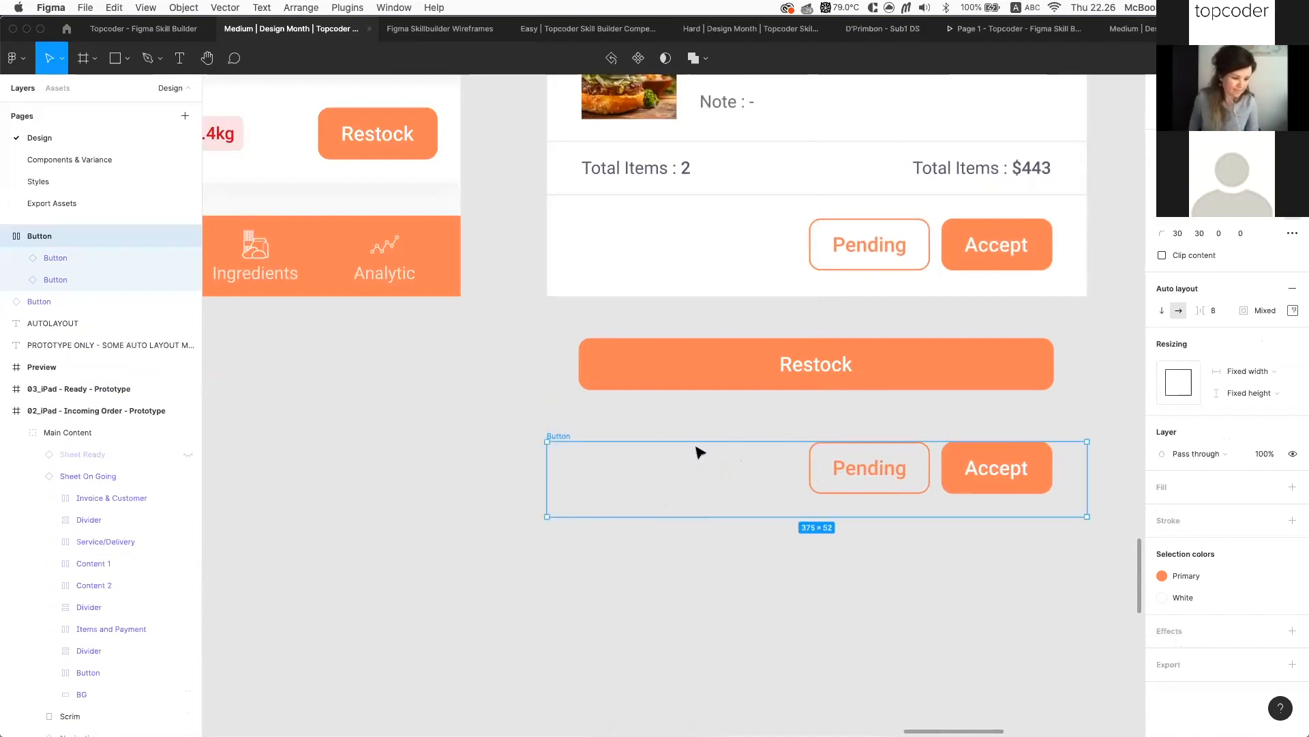
{"action": "left_click", "coordinate": [881, 470]}
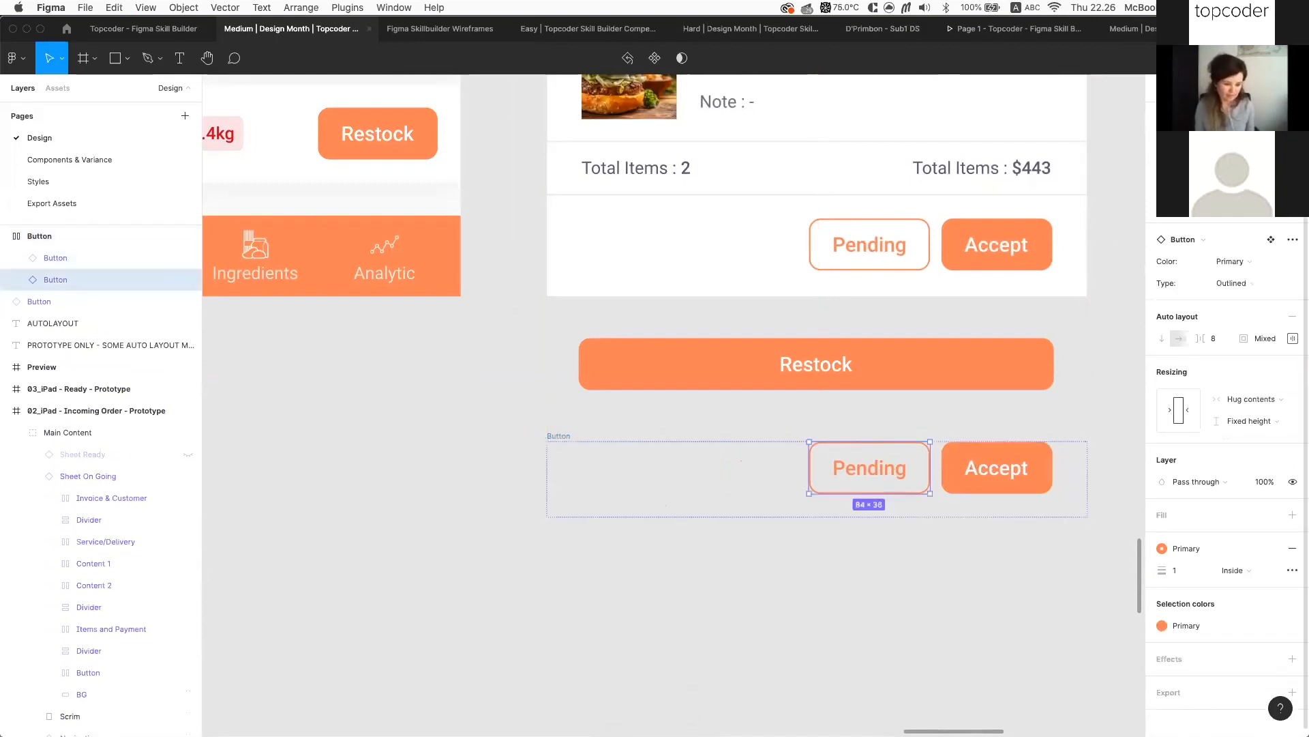
{"action": "left_click", "coordinate": [1018, 464]}
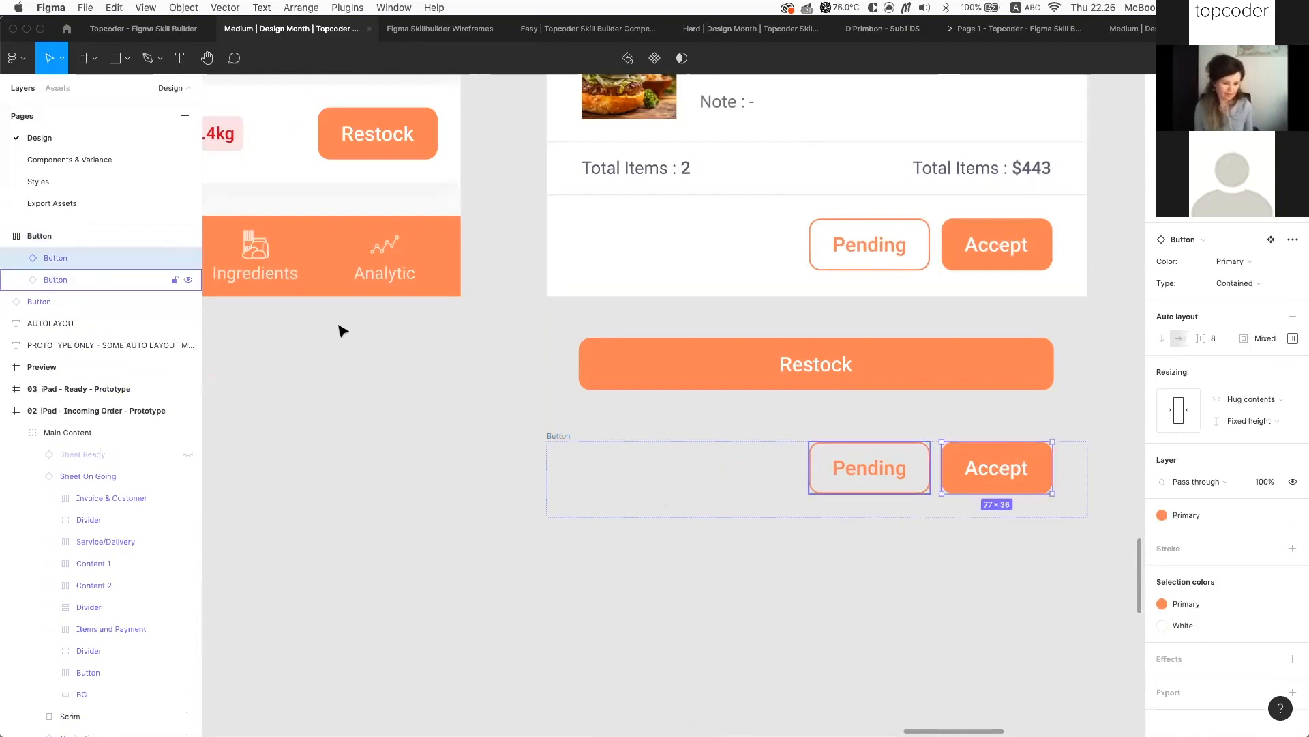
{"action": "left_click", "coordinate": [86, 279], "text": "shift"}
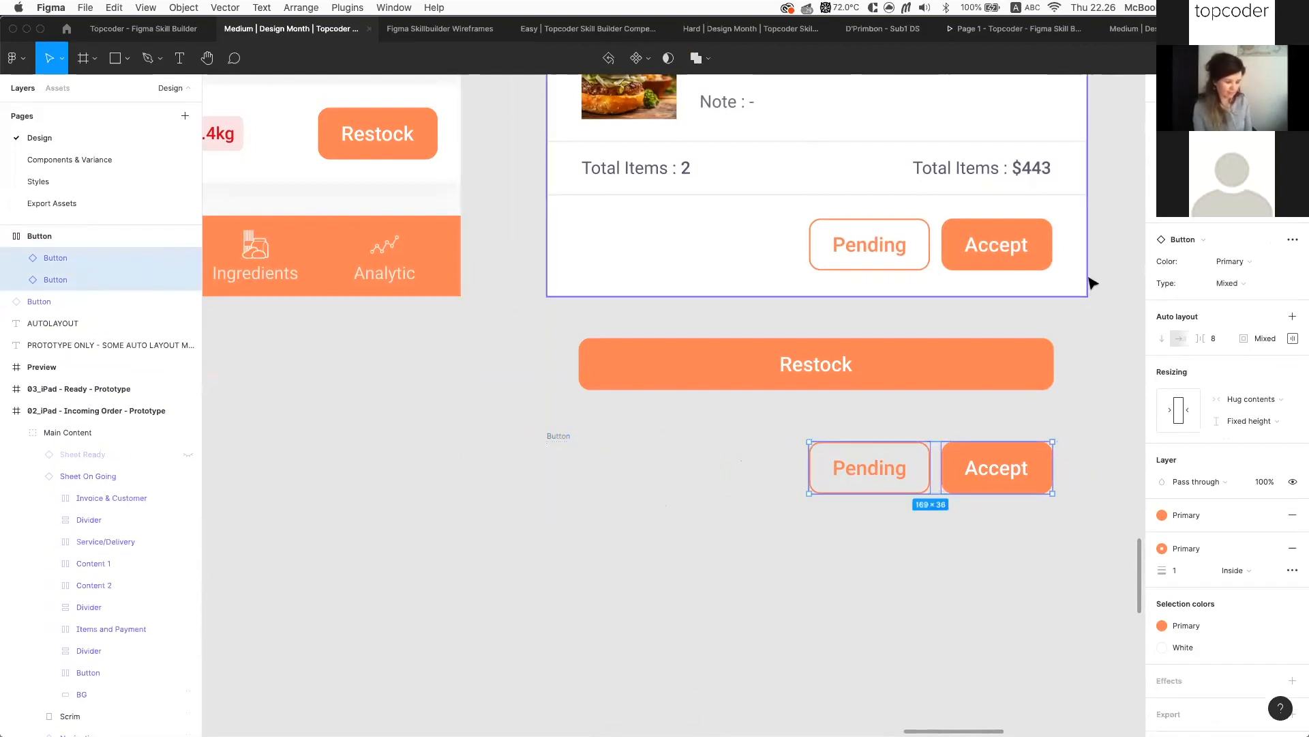
{"action": "left_click", "coordinate": [1286, 402]}
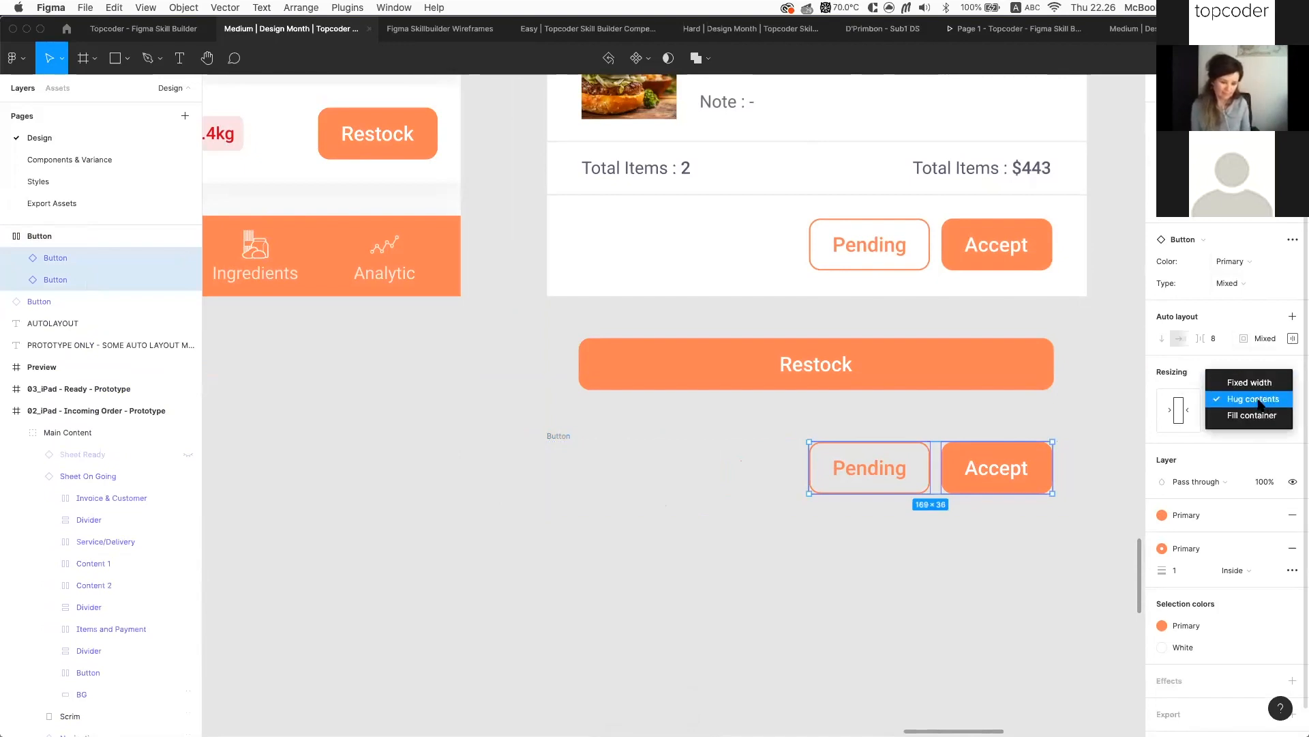
{"action": "left_click", "coordinate": [1081, 504]}
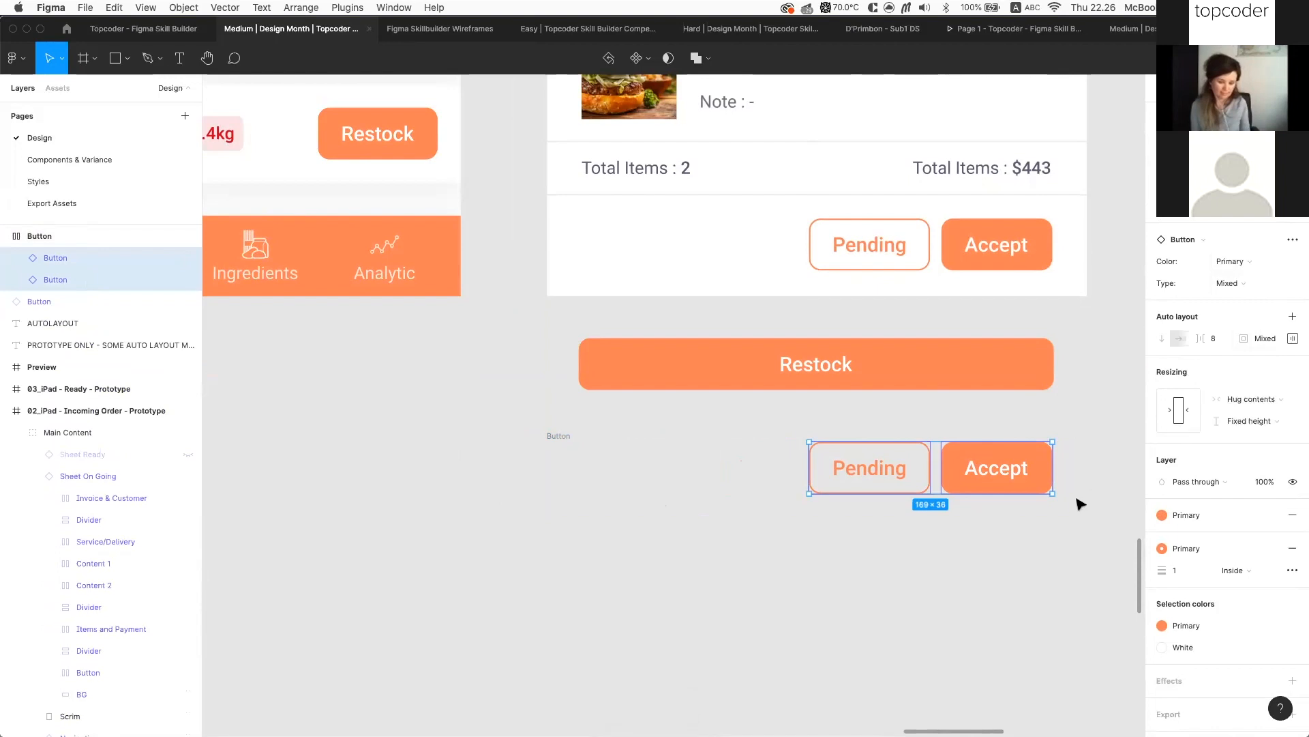
{"action": "double_click", "coordinate": [999, 470]}
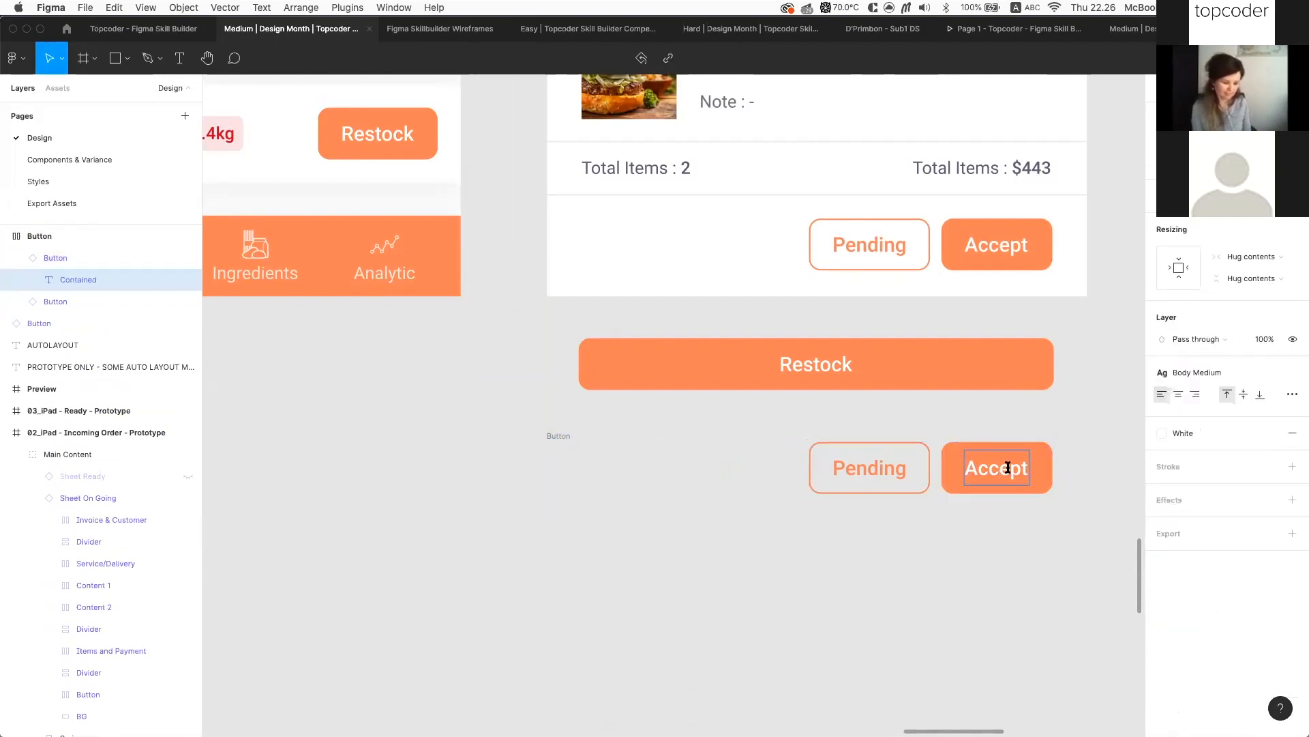
{"action": "type", "text": "dadadad"}
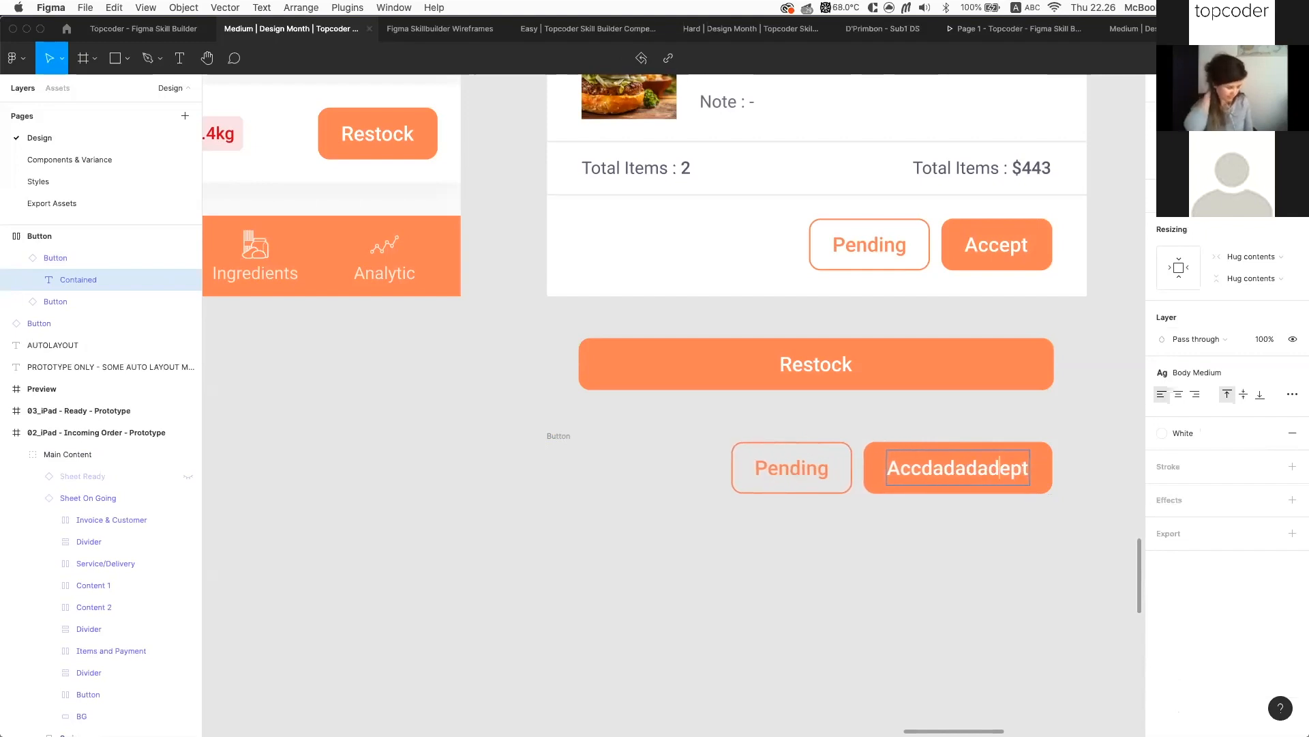
{"action": "key", "text": "BackSpace"}
{"action": "key", "text": "BackSpace"}
{"action": "key", "text": "BackSpace"}
{"action": "key", "text": "BackSpace"}
{"action": "key", "text": "BackSpace"}
{"action": "key", "text": "BackSpace"}
{"action": "key", "text": "BackSpace"}
{"action": "key", "text": "Escape"}
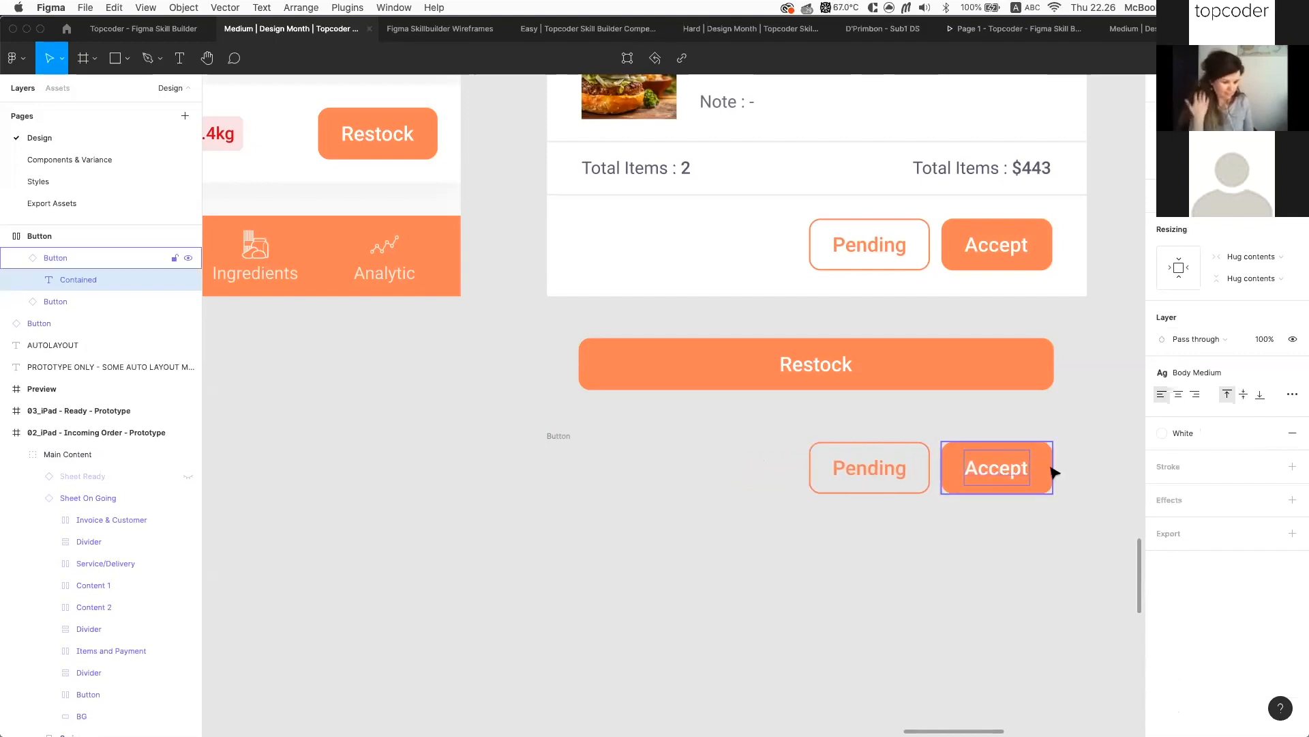
{"action": "key", "text": "Escape"}
{"action": "scroll", "coordinate": [989, 470], "scroll_direction": "up", "scroll_amount": 3}
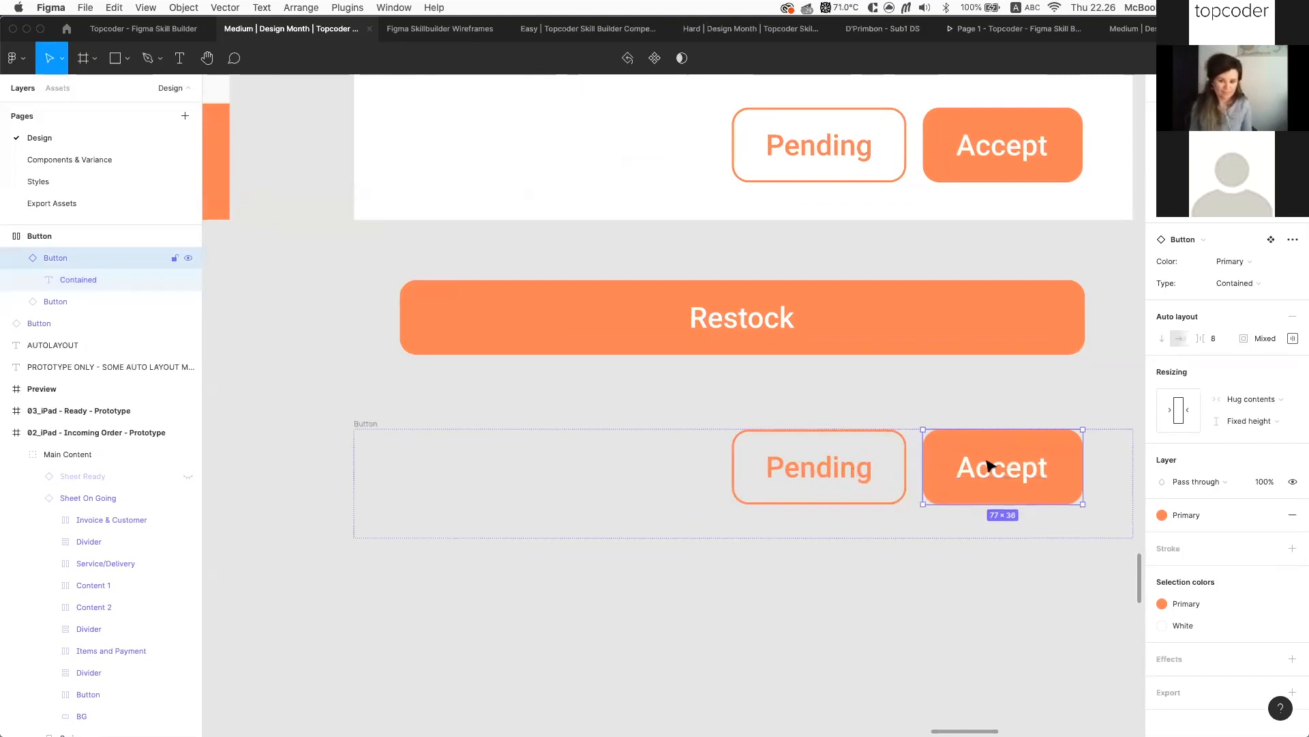
{"action": "scroll", "coordinate": [828, 464], "scroll_direction": "down", "scroll_amount": 3}
{"action": "left_click", "coordinate": [827, 464]}
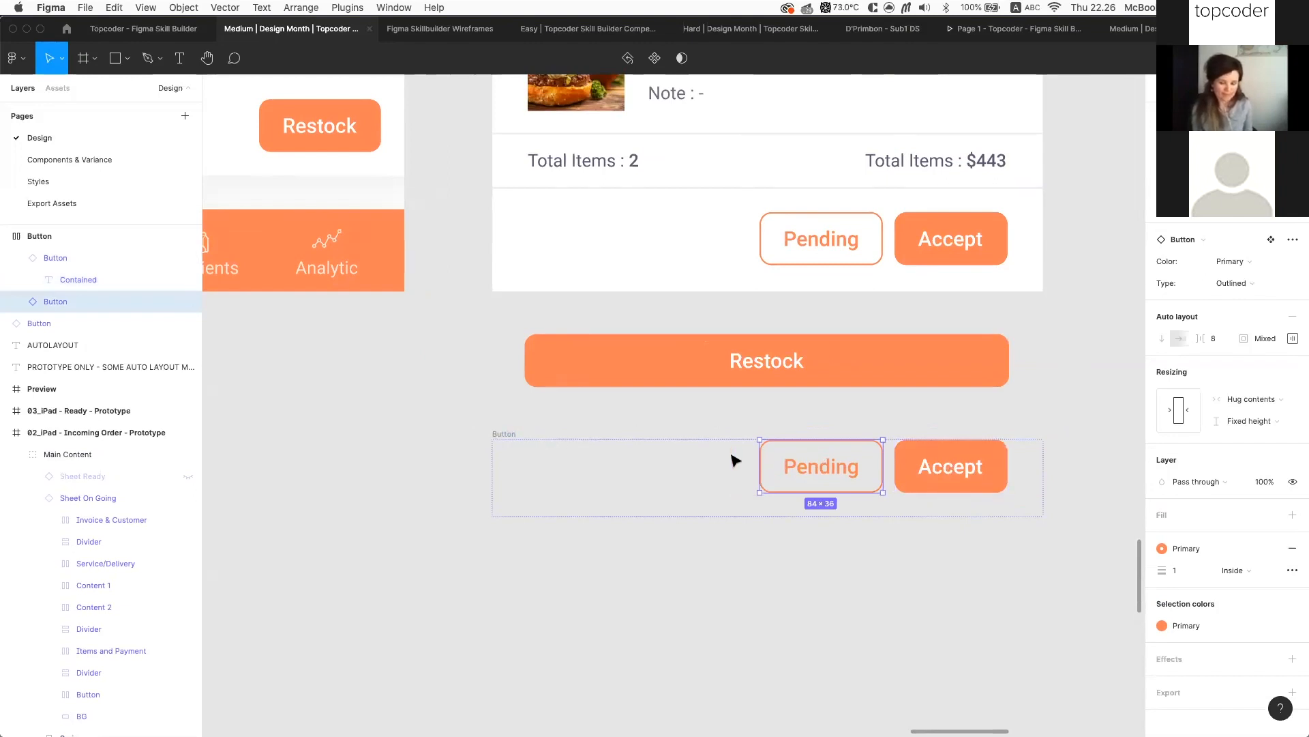
Centre the Pending and Accept buttons using the row's auto layout alignment grid
{"action": "left_click", "coordinate": [508, 433]}
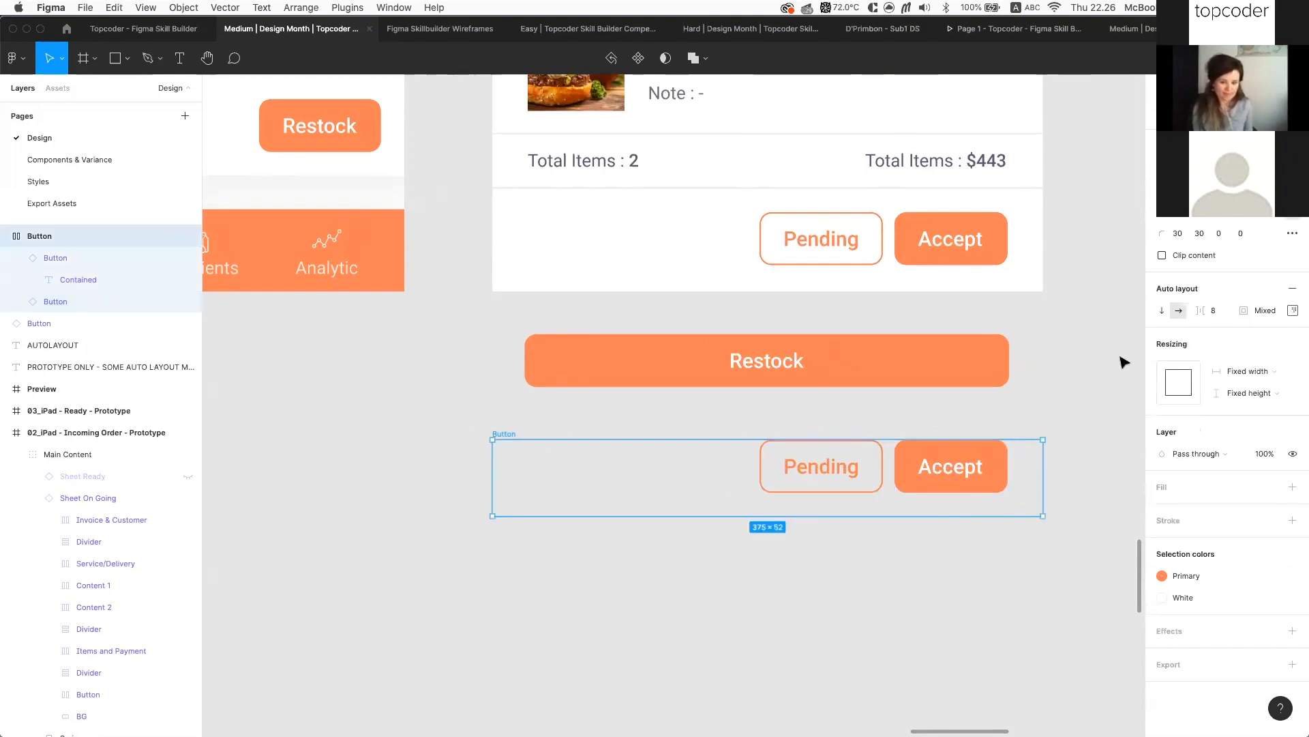
{"action": "left_click", "coordinate": [1293, 310]}
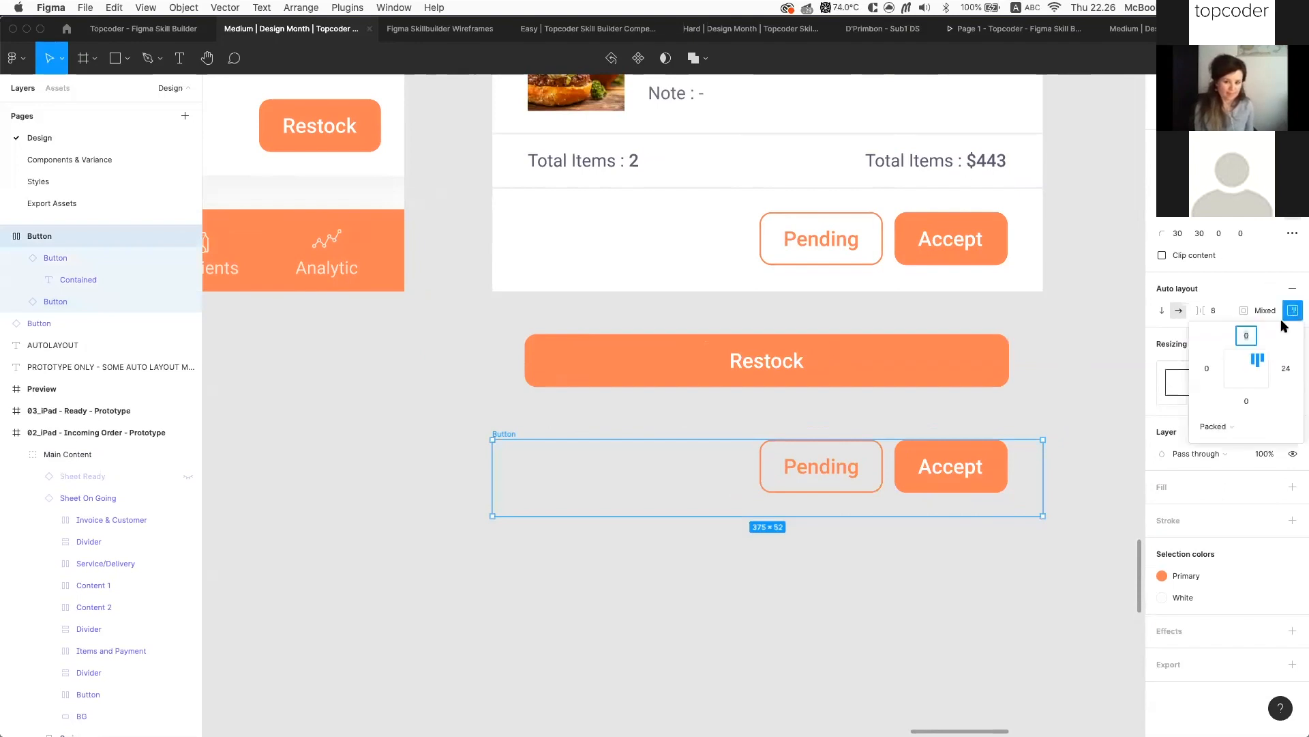
{"action": "left_click", "coordinate": [1243, 370]}
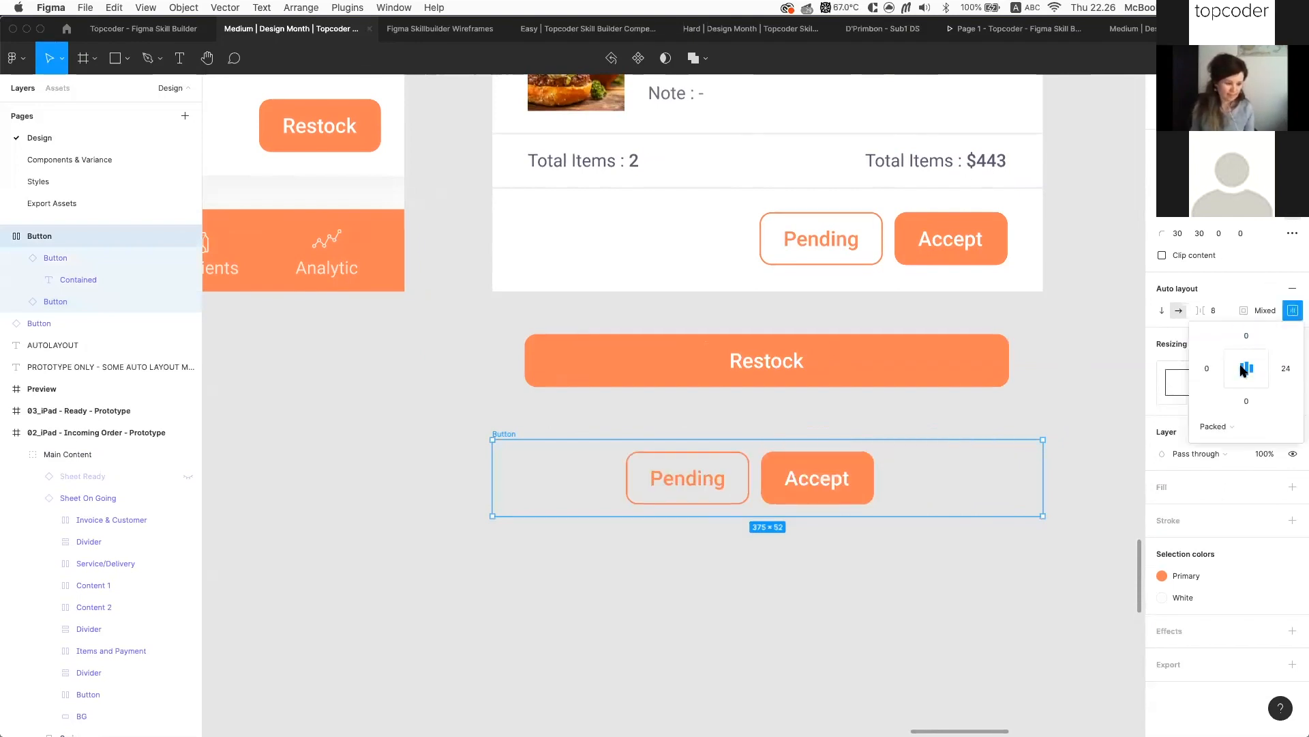
{"action": "left_click", "coordinate": [1246, 359]}
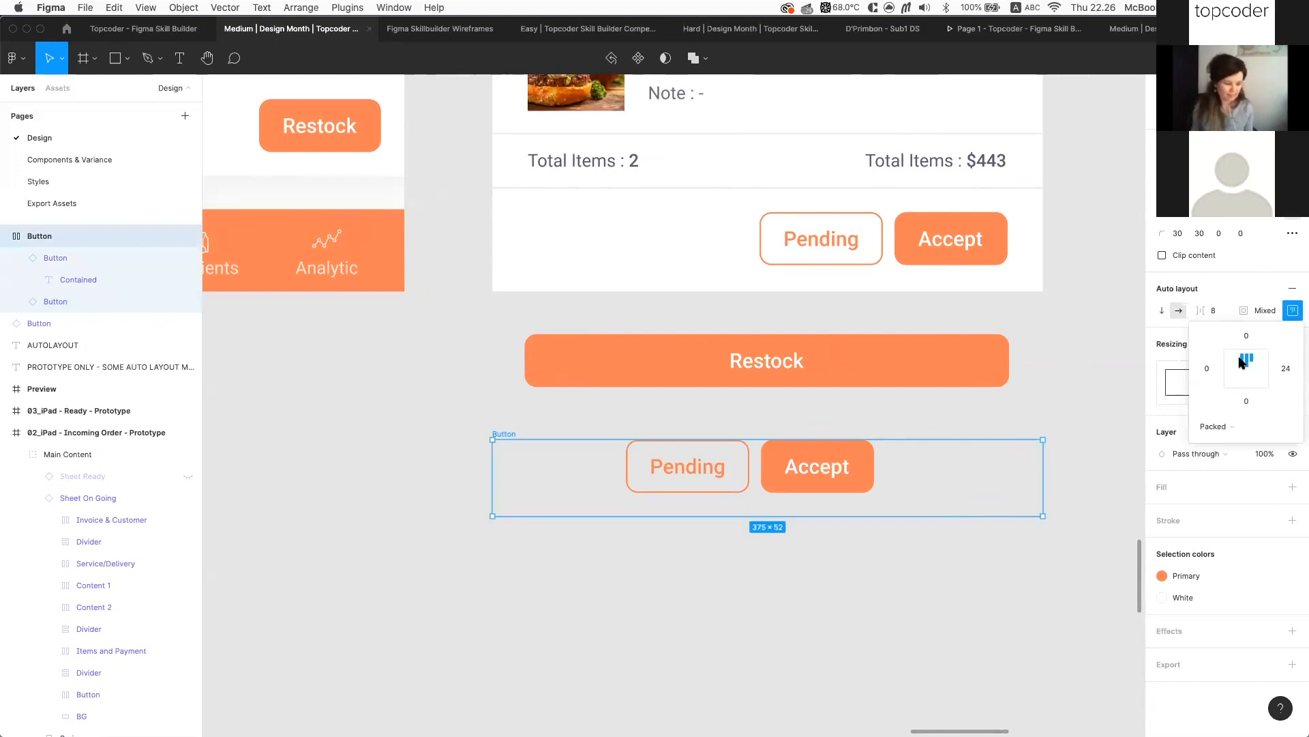
{"action": "left_click", "coordinate": [1232, 359]}
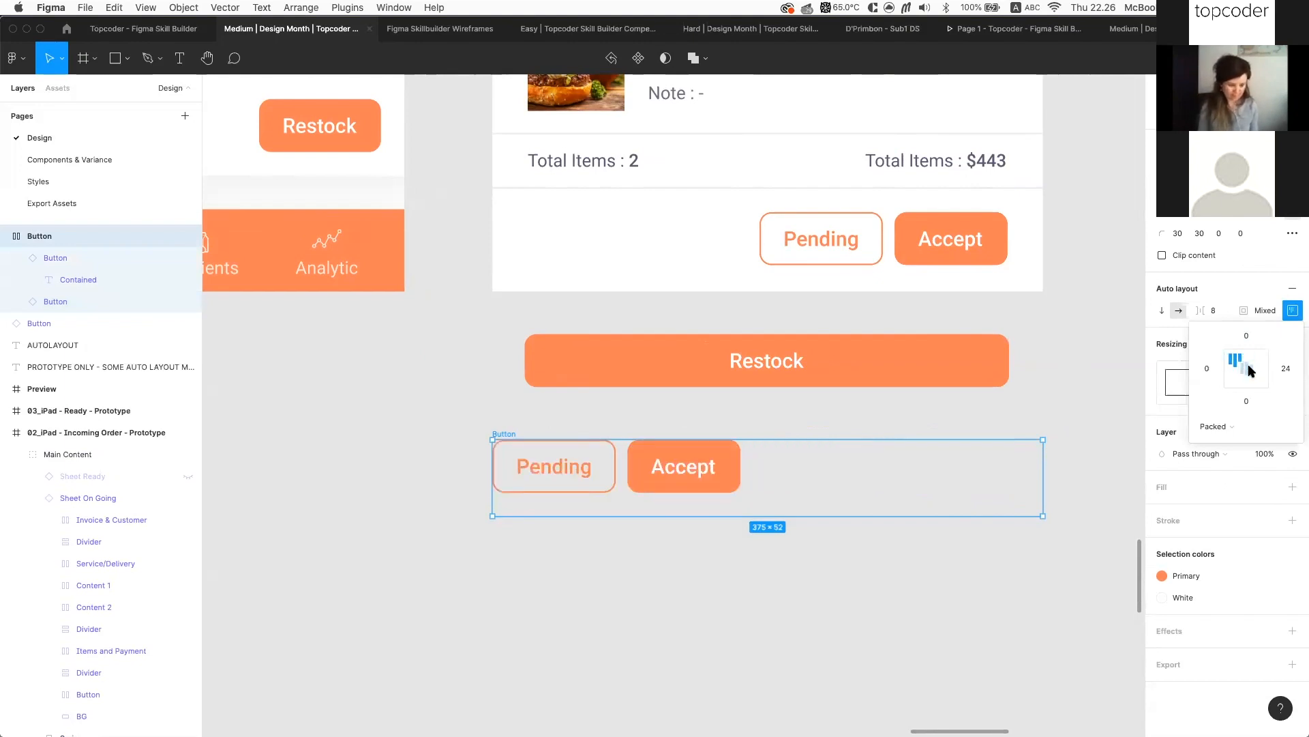
{"action": "left_click", "coordinate": [1251, 370]}
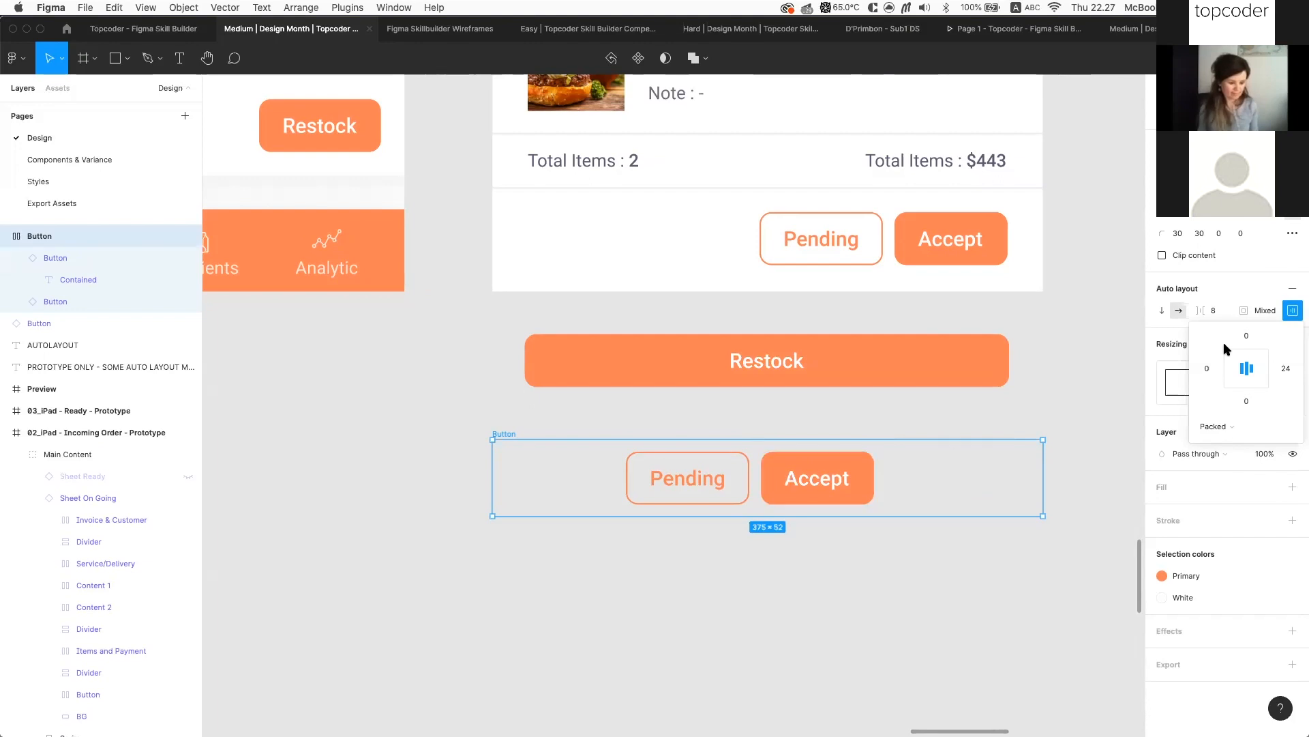
Duplicate the button row below the original and remove the duplicate's auto layout
{"action": "left_click", "coordinate": [990, 601]}
{"action": "left_click", "coordinate": [764, 486]}
{"action": "left_click", "coordinate": [515, 432]}
{"action": "left_click_drag", "start_coordinate": [513, 433], "coordinate": [521, 532]}
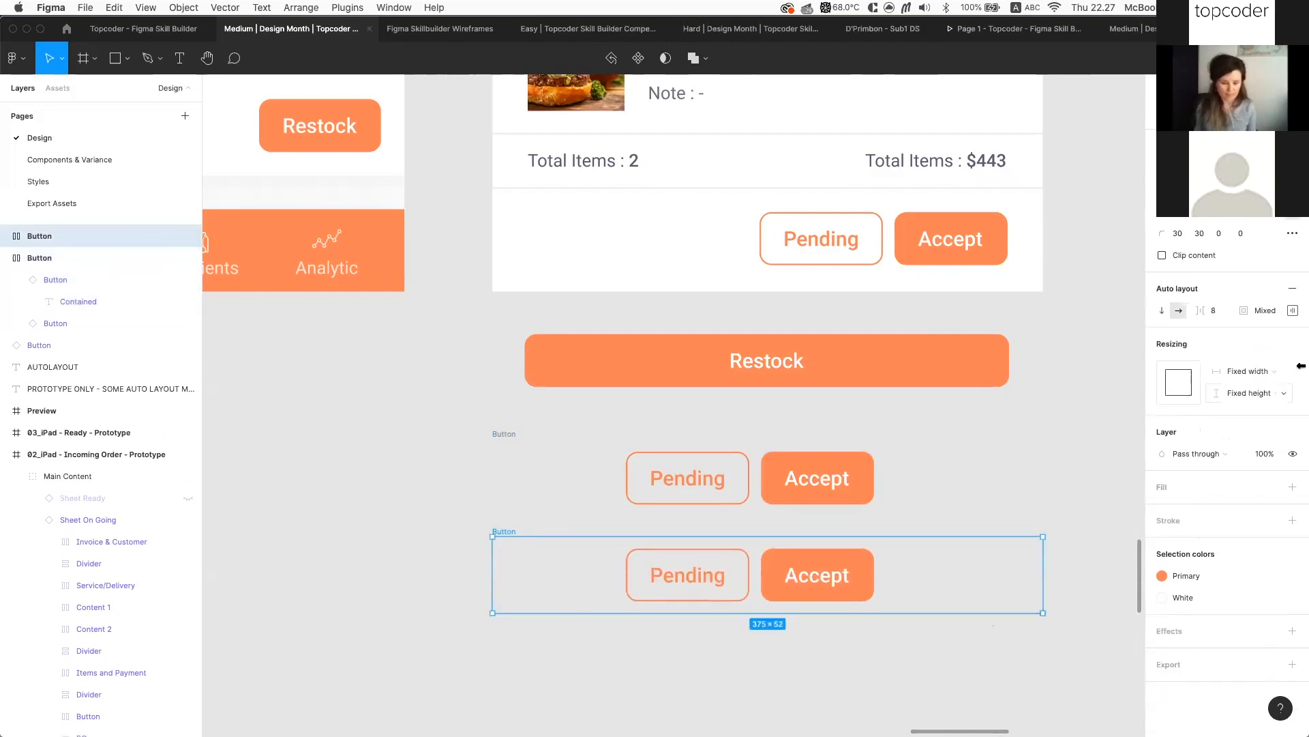
{"action": "left_click", "coordinate": [1294, 293]}
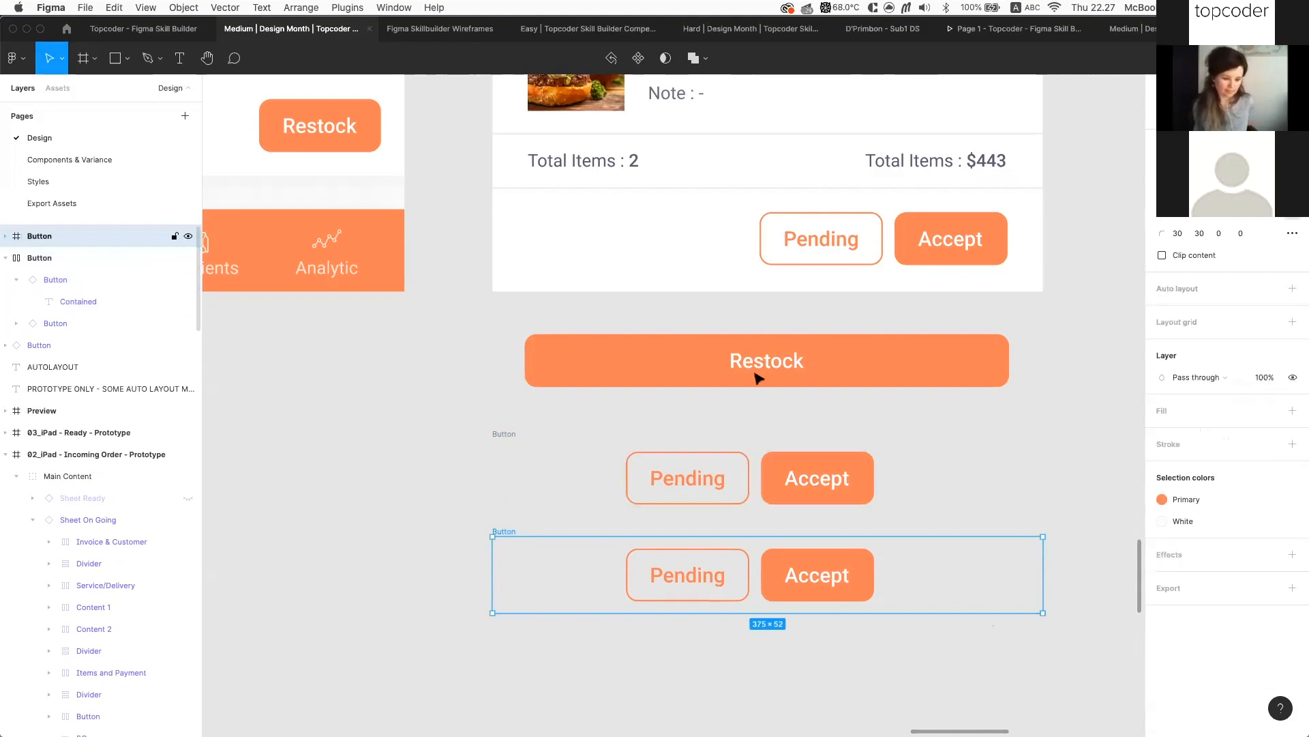
{"action": "left_click", "coordinate": [829, 558]}
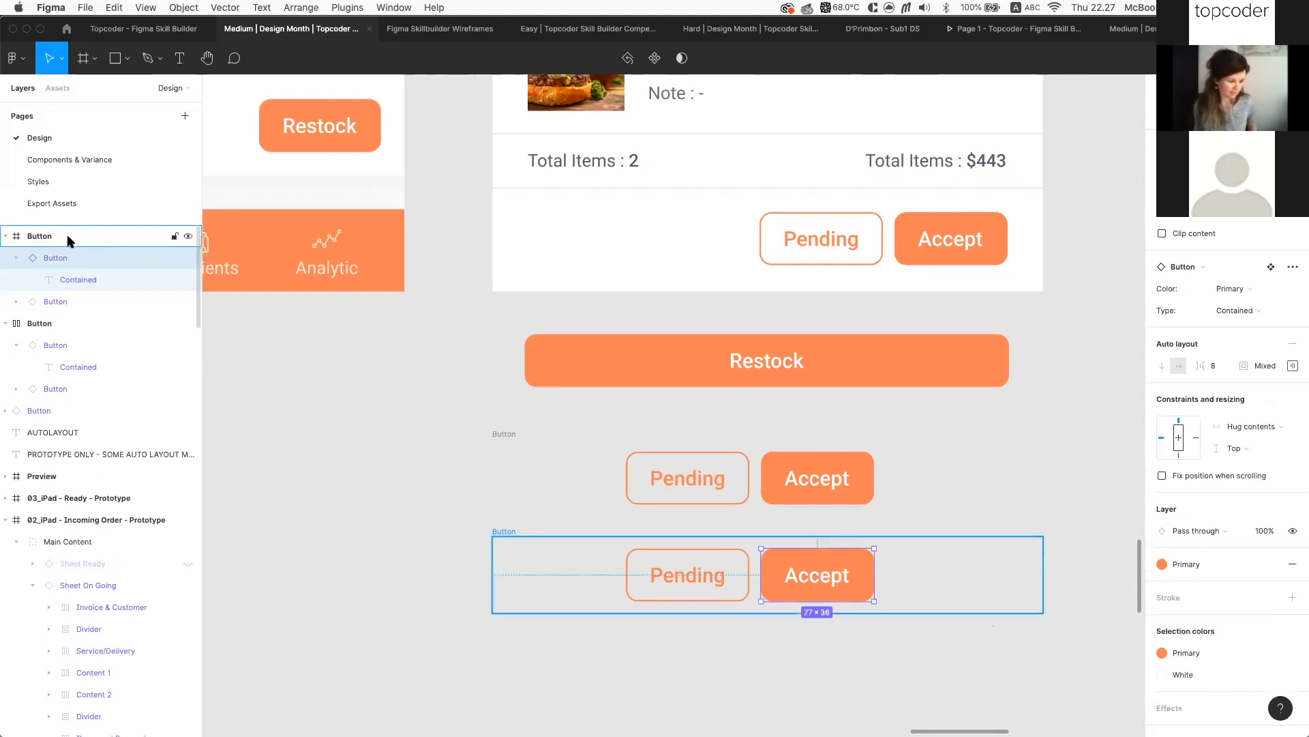
{"action": "left_click", "coordinate": [16, 258]}
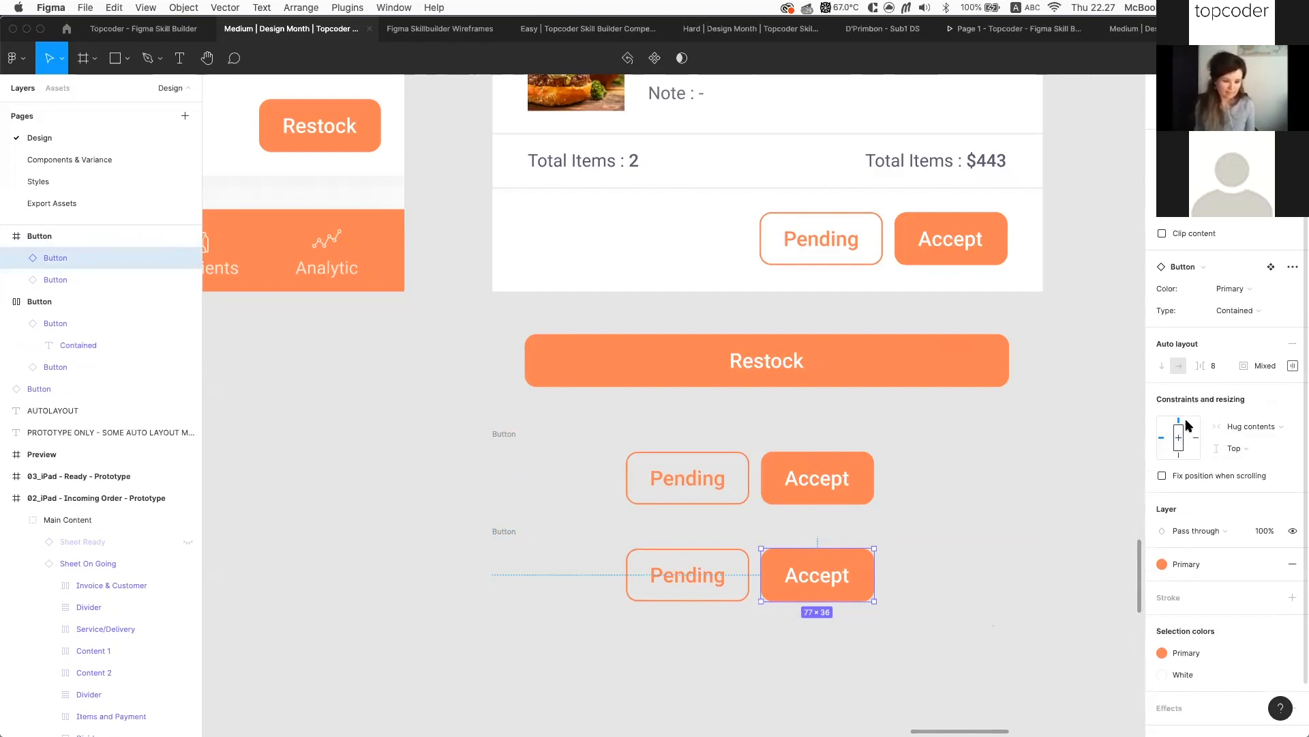
Select the Pending button in the upper button row
{"action": "left_click", "coordinate": [1012, 522]}
{"action": "scroll", "coordinate": [1009, 520], "scroll_direction": "down", "scroll_amount": 5}
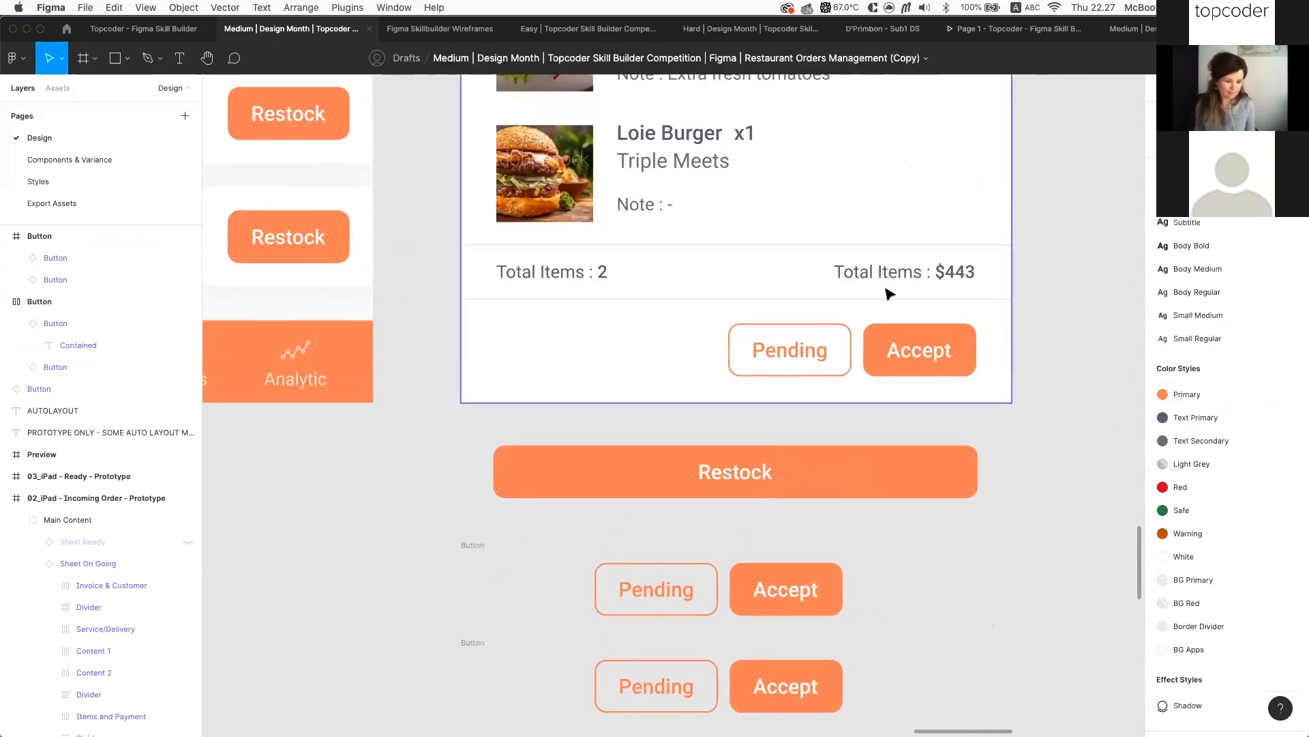
{"action": "scroll", "coordinate": [872, 278], "scroll_direction": "up", "scroll_amount": 3}
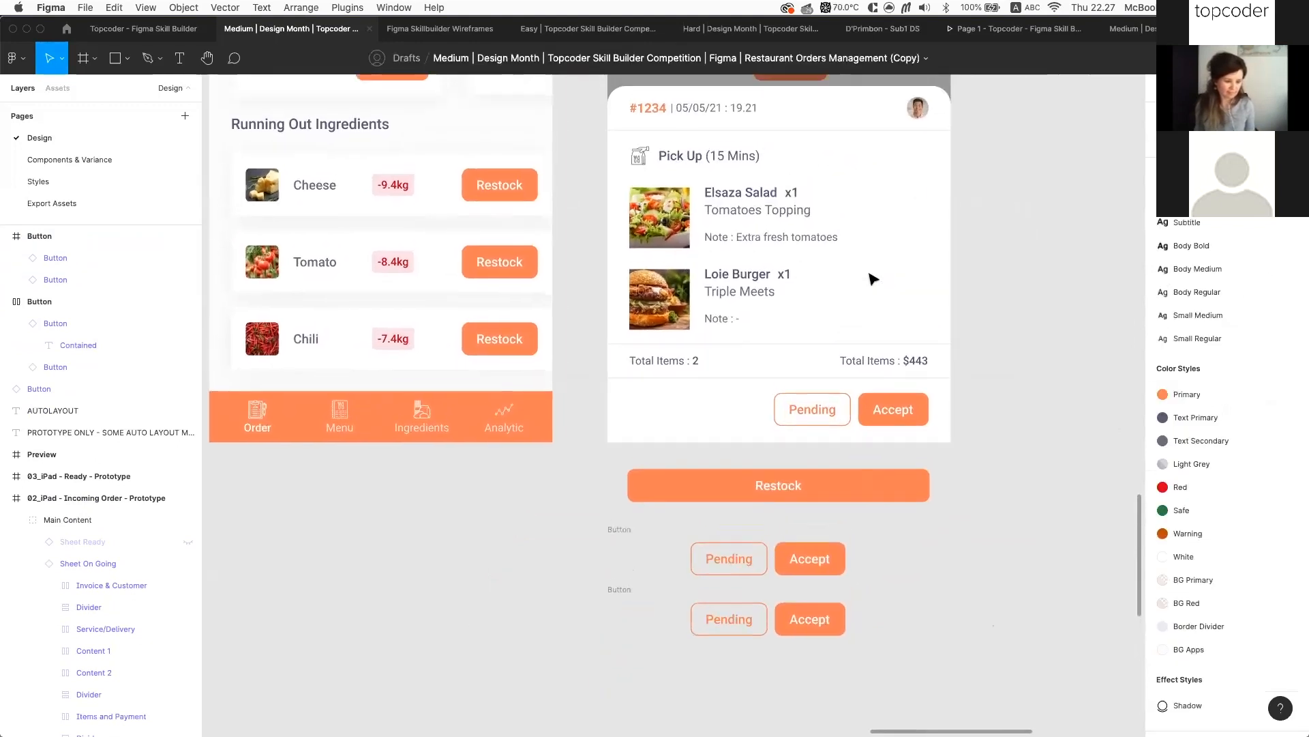
{"action": "scroll", "coordinate": [701, 622], "scroll_direction": "up", "scroll_amount": 5}
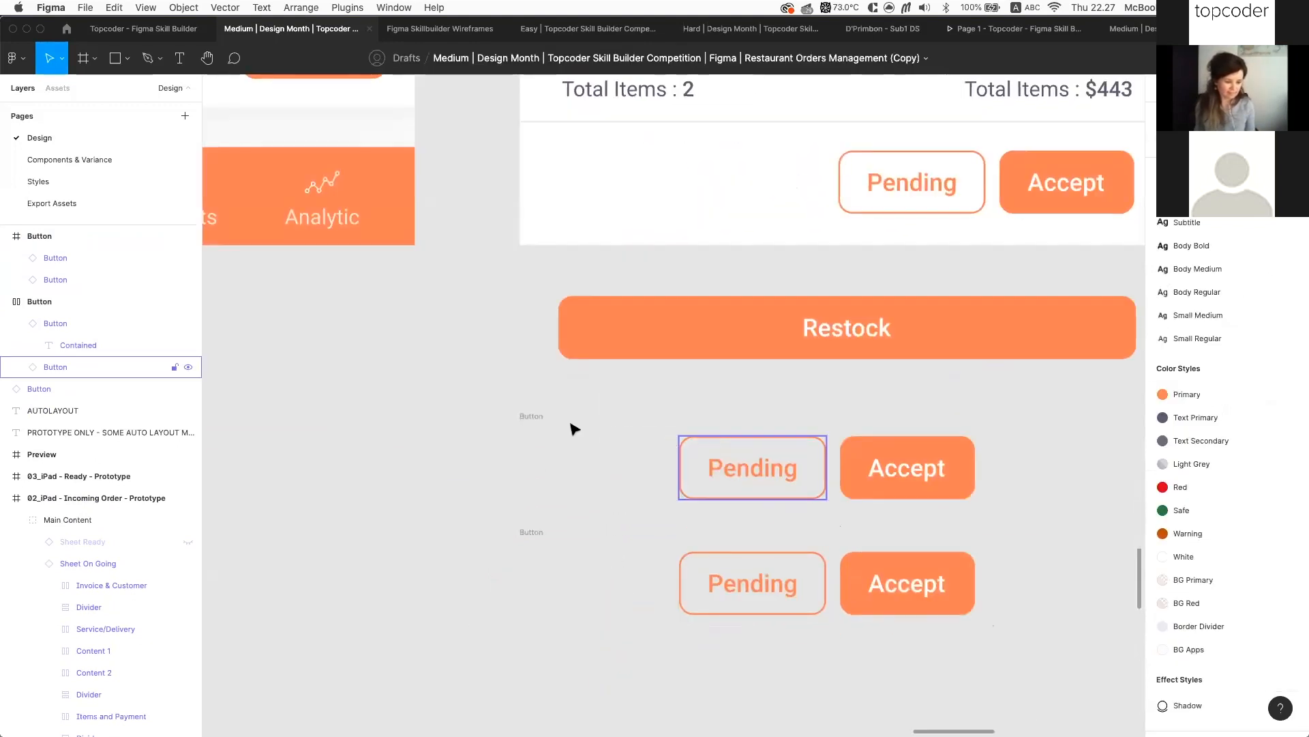
{"action": "left_click", "coordinate": [544, 415]}
{"action": "scroll", "coordinate": [850, 459], "scroll_direction": "right", "scroll_amount": 1}
{"action": "scroll", "coordinate": [854, 459], "scroll_direction": "right", "scroll_amount": 1}
{"action": "left_click", "coordinate": [694, 468]}
Set both Pending and Accept buttons' width to Fill container, stretching them to 351 wide
{"action": "left_click", "coordinate": [857, 460], "text": "shift"}
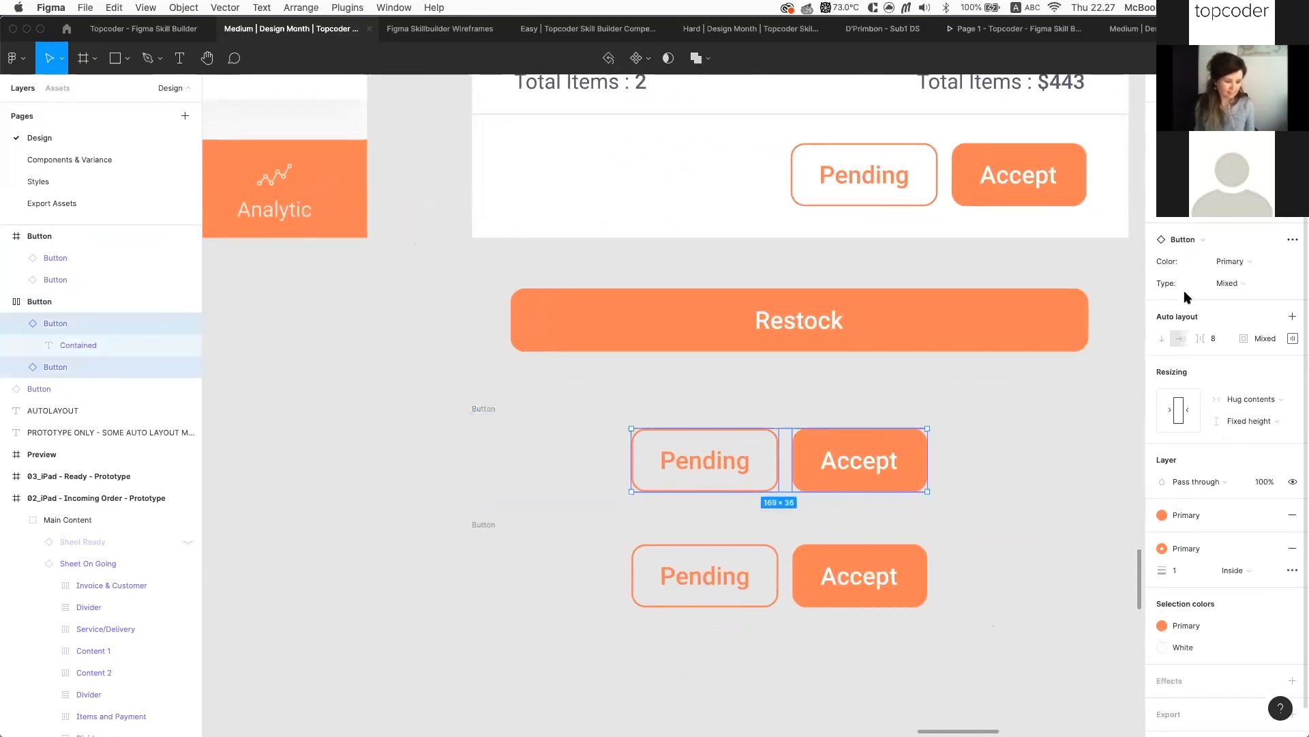
{"action": "left_click", "coordinate": [1277, 399]}
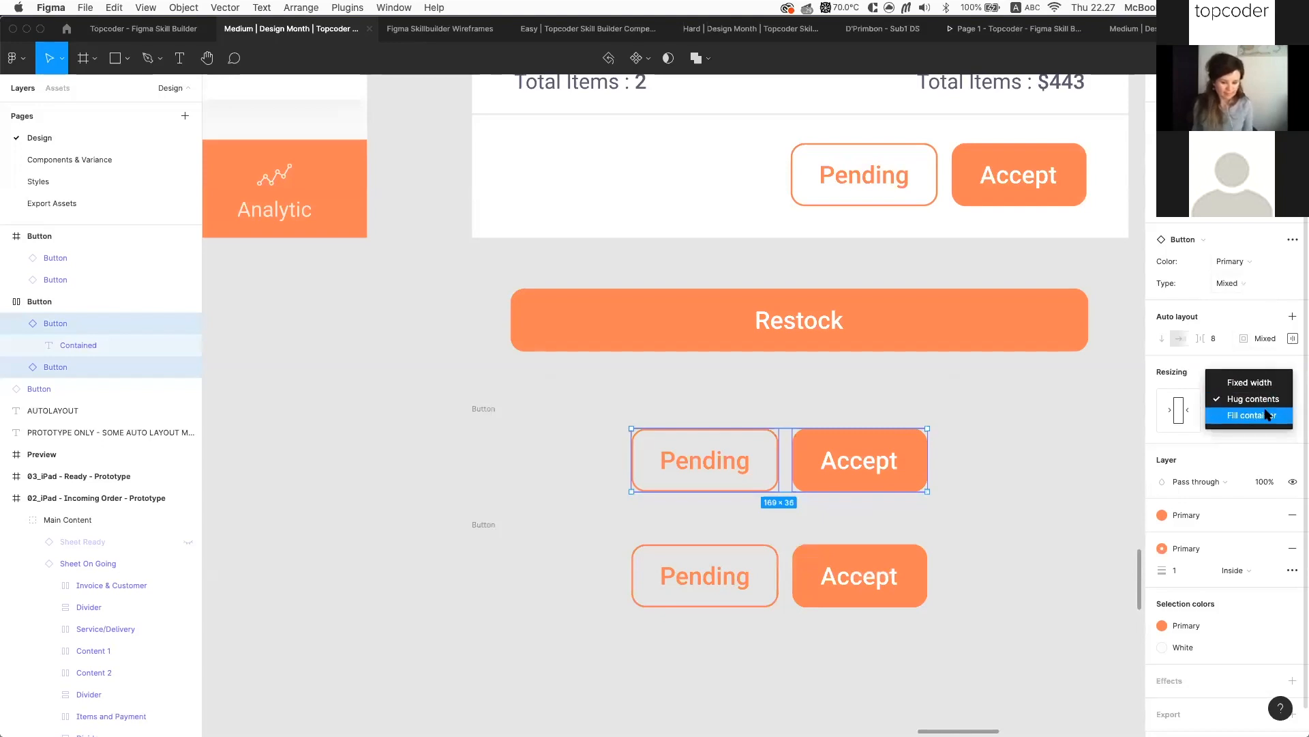
{"action": "left_click", "coordinate": [1267, 416]}
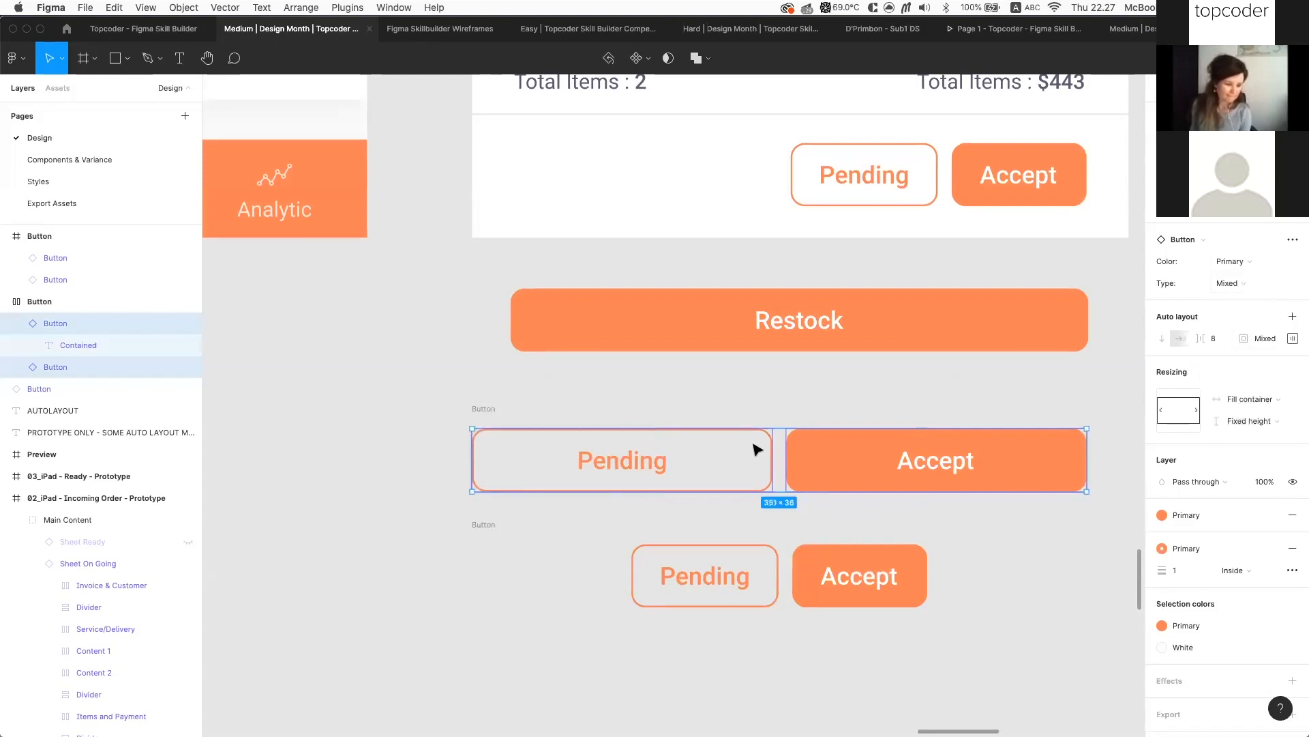
{"action": "left_click", "coordinate": [481, 407]}
Select the order card's Pending/Accept button row
{"action": "scroll", "coordinate": [546, 407], "scroll_direction": "right", "scroll_amount": 3}
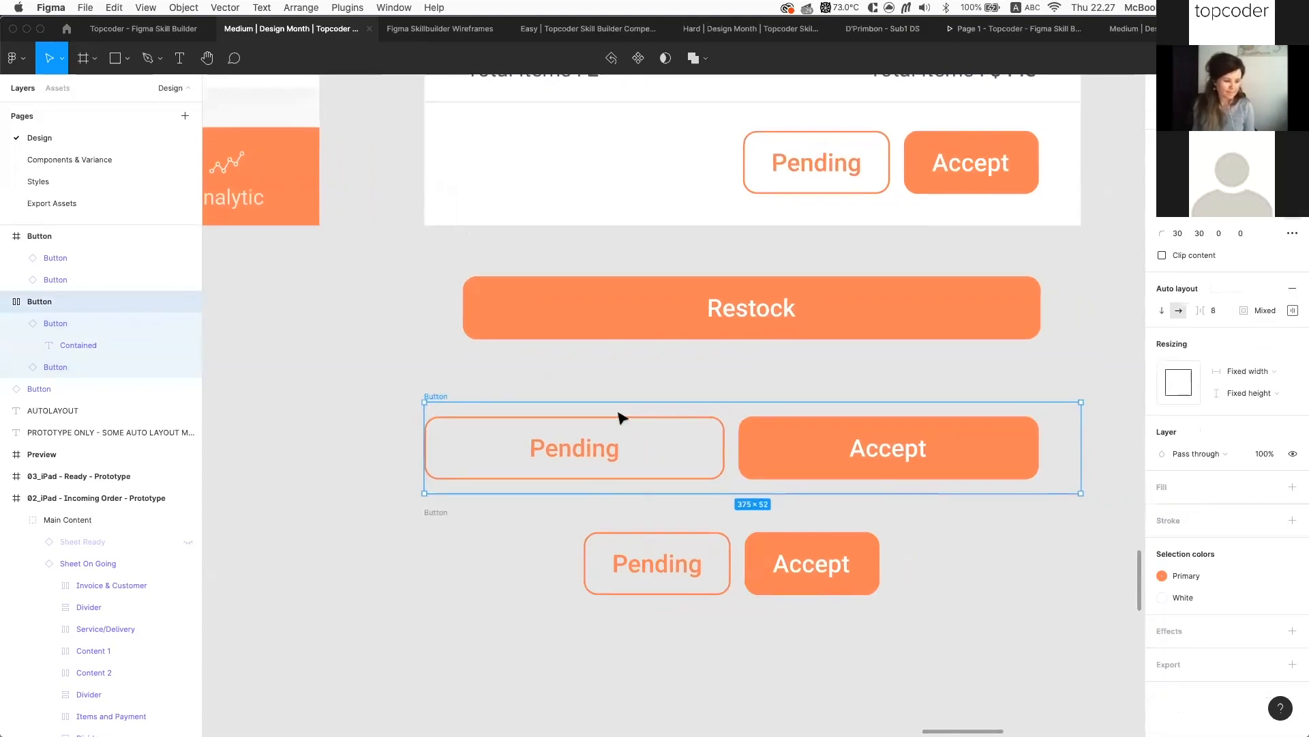
{"action": "scroll", "coordinate": [620, 418], "scroll_direction": "up", "scroll_amount": 2}
{"action": "left_click", "coordinate": [721, 225]}
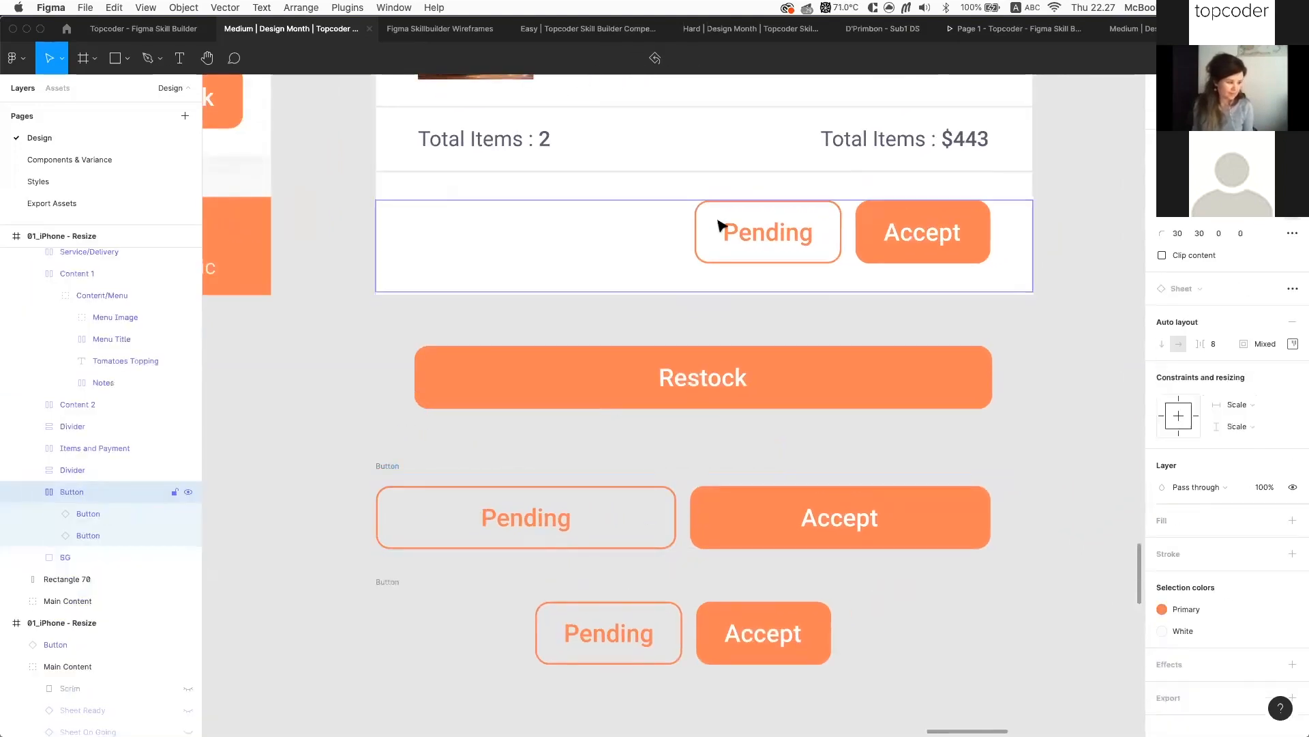
{"action": "scroll", "coordinate": [660, 242], "scroll_direction": "down", "scroll_amount": 5}
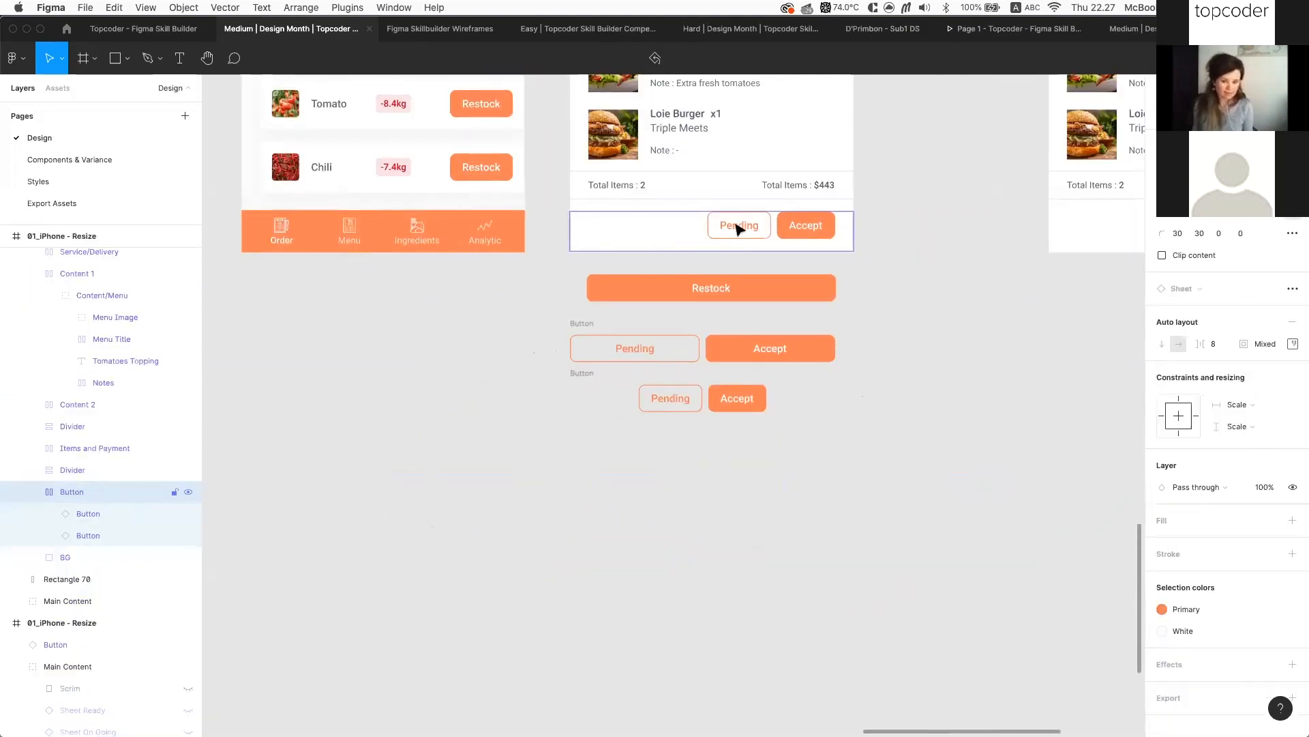
{"action": "scroll", "coordinate": [739, 226], "scroll_direction": "up", "scroll_amount": 5}
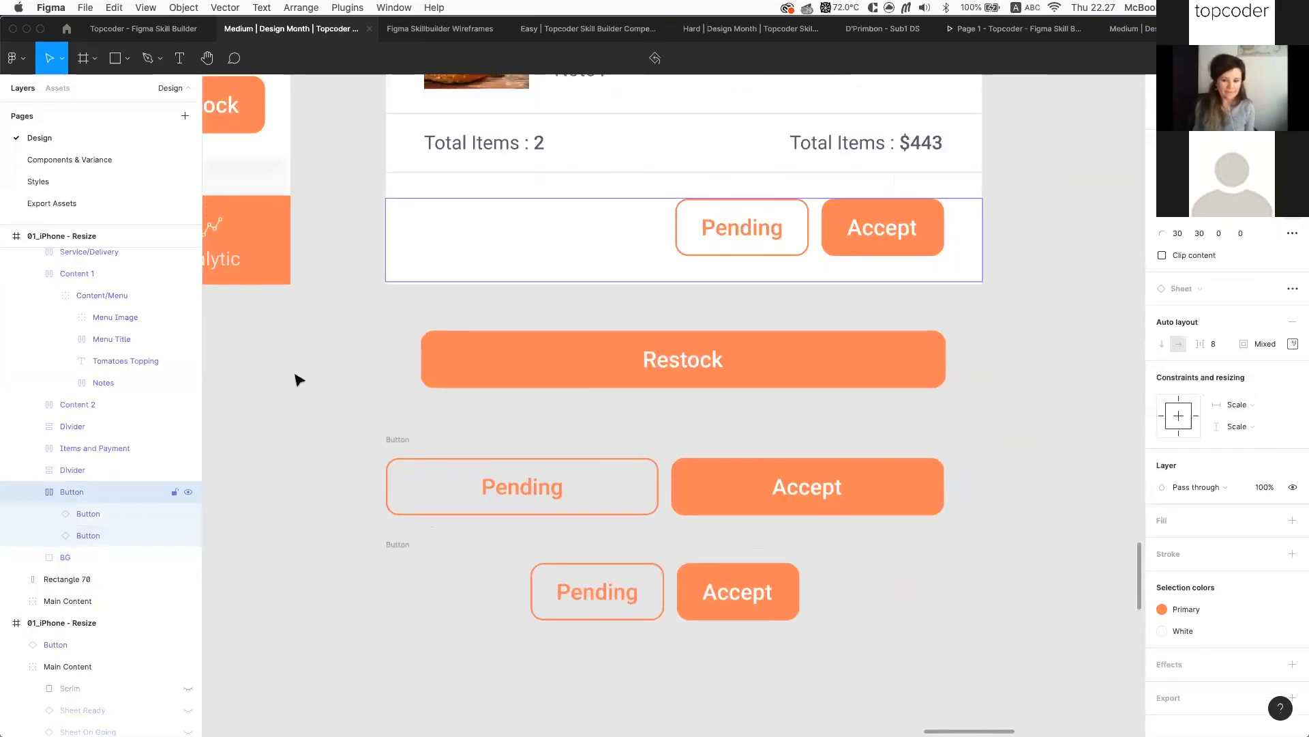
{"action": "scroll", "coordinate": [75, 437], "scroll_direction": "up", "scroll_amount": 4}
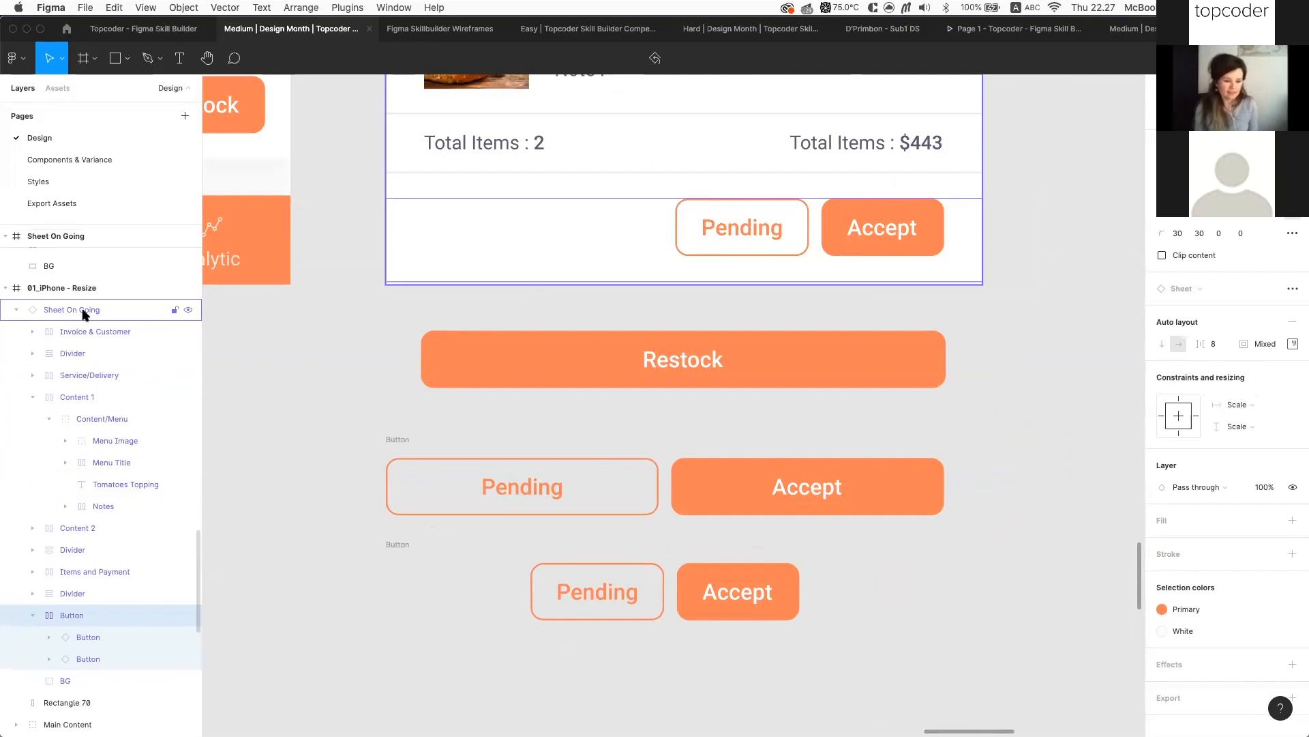
{"action": "scroll", "coordinate": [116, 432], "scroll_direction": "down", "scroll_amount": 3}
Centre-align the order card's button row and set both buttons to Fill container width
{"action": "left_click", "coordinate": [1293, 344]}
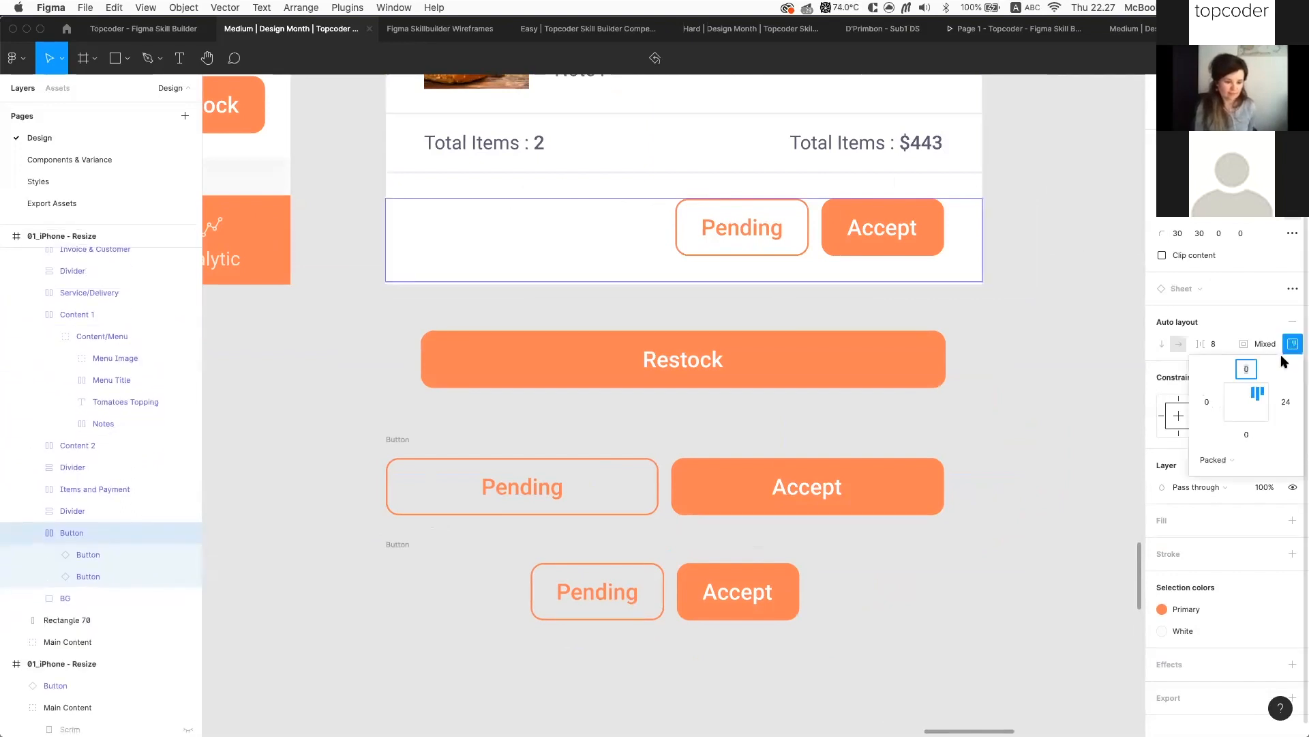
{"action": "left_click", "coordinate": [1247, 394]}
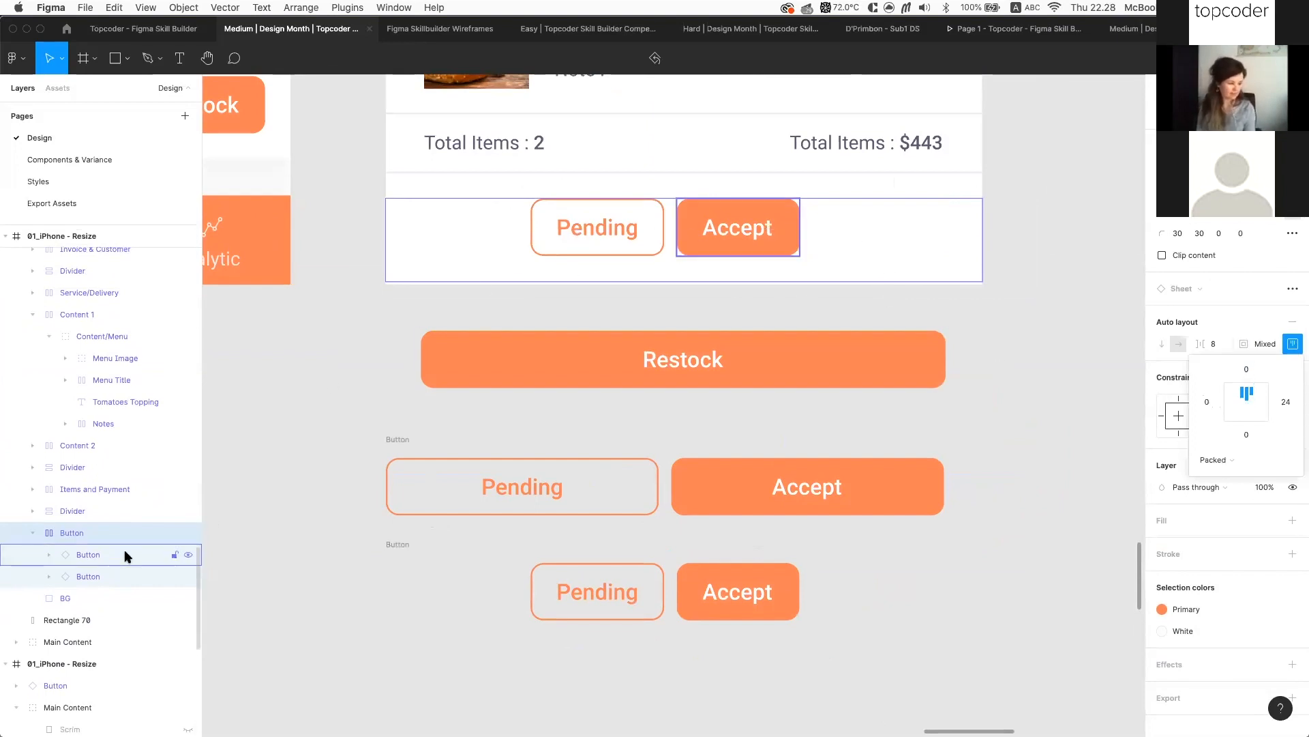
{"action": "key", "text": "Return"}
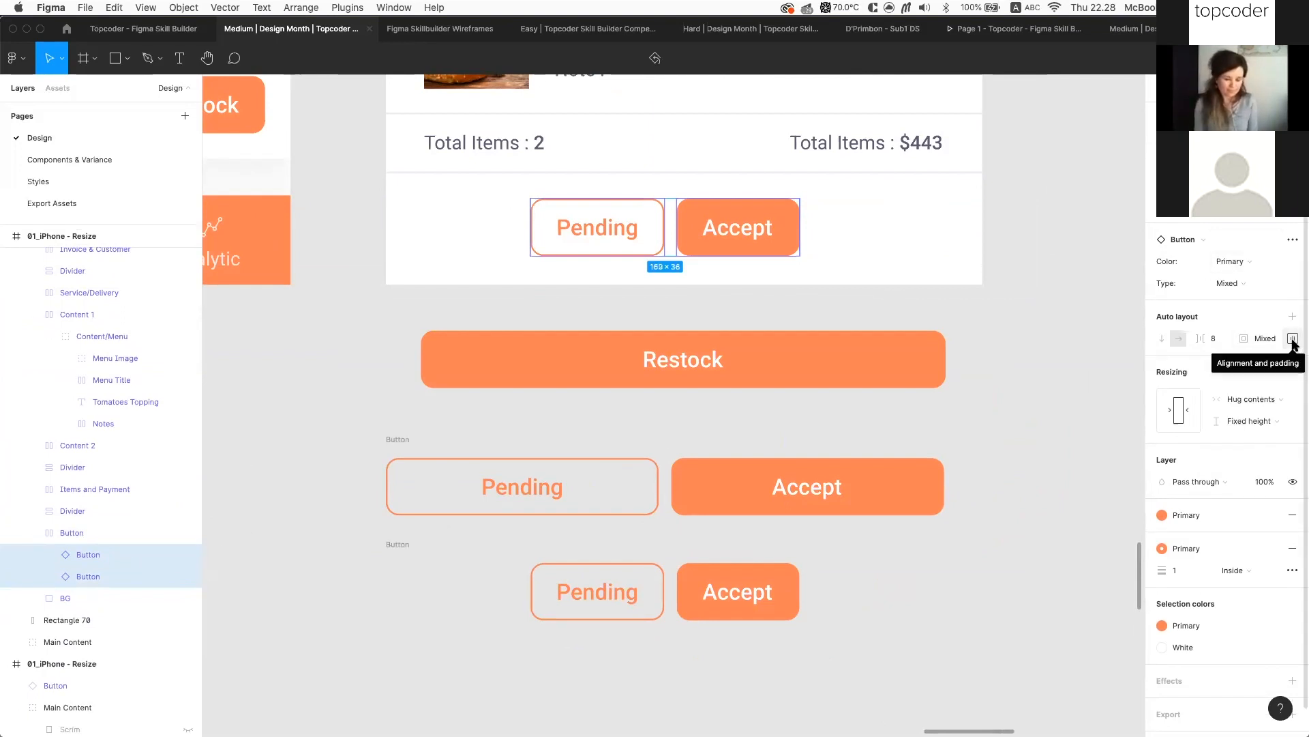
{"action": "left_click", "coordinate": [1285, 404]}
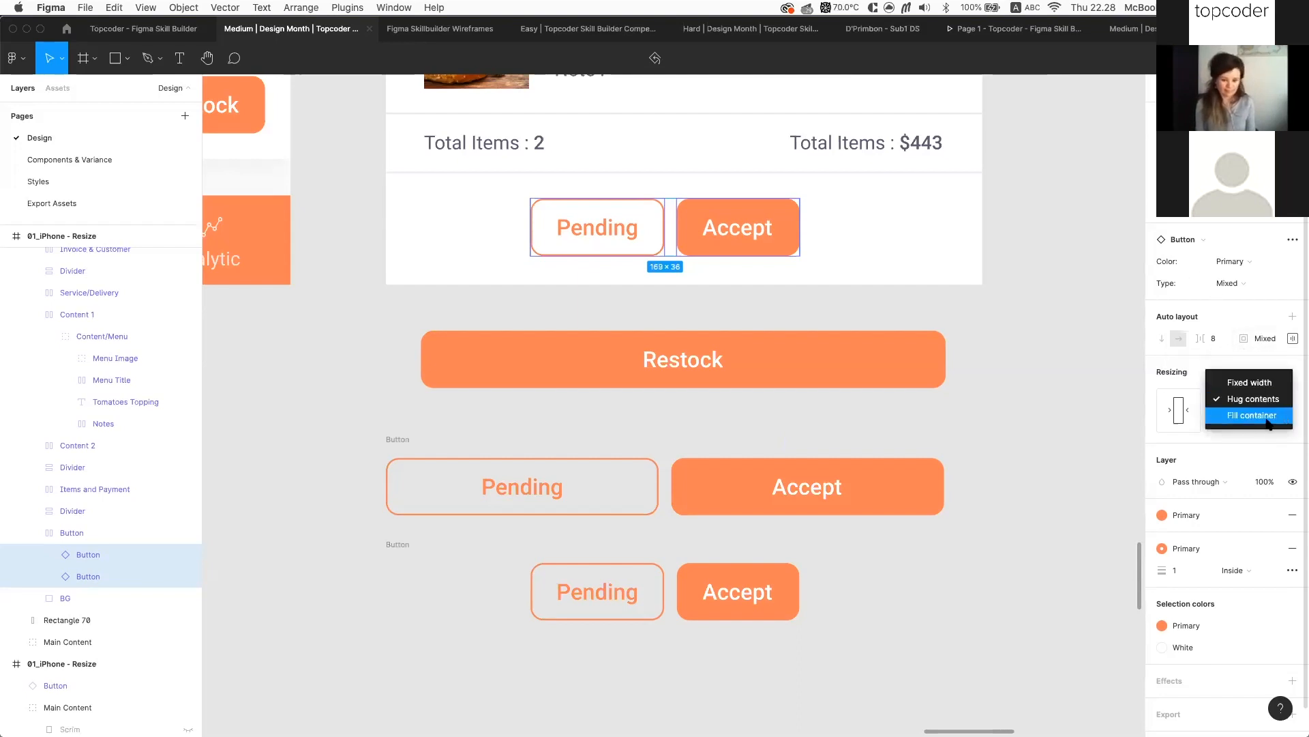
{"action": "left_click", "coordinate": [1267, 419]}
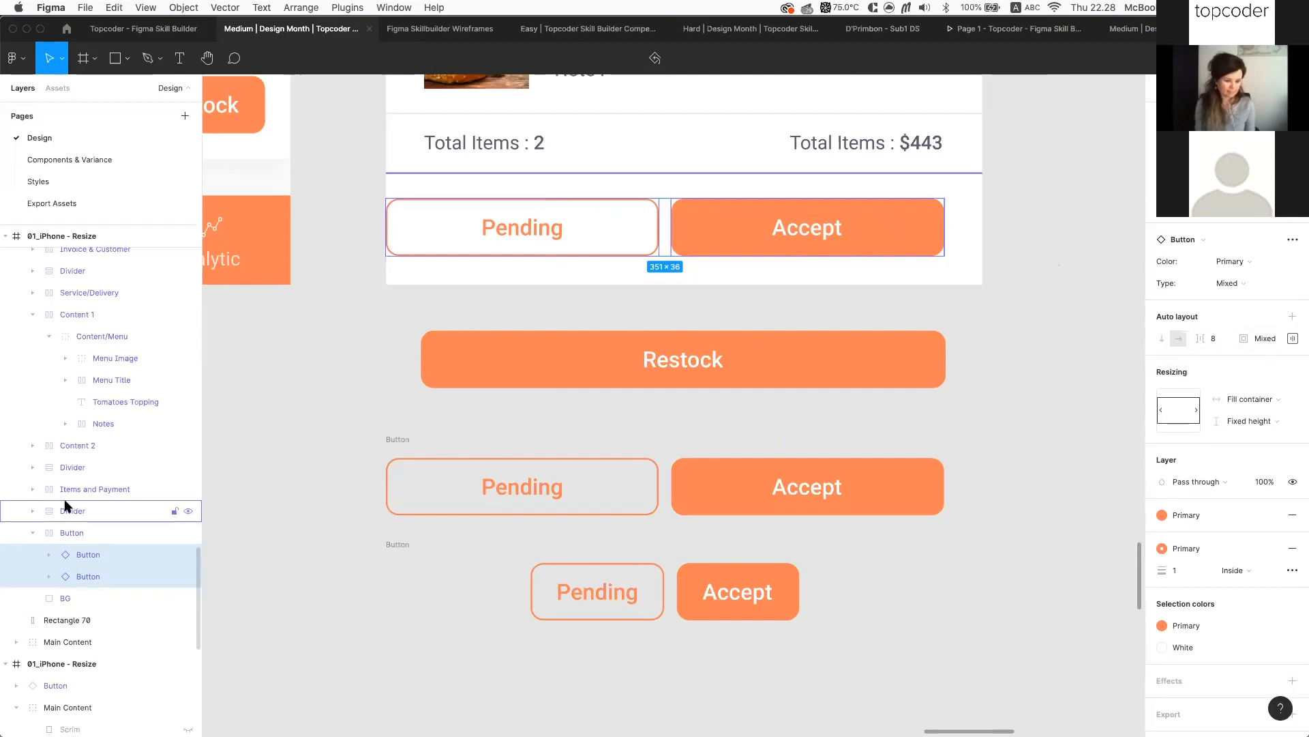
Set the row's padding to 0 so the buttons reach the card's edges
{"action": "left_click", "coordinate": [69, 533]}
{"action": "left_click", "coordinate": [1293, 343]}
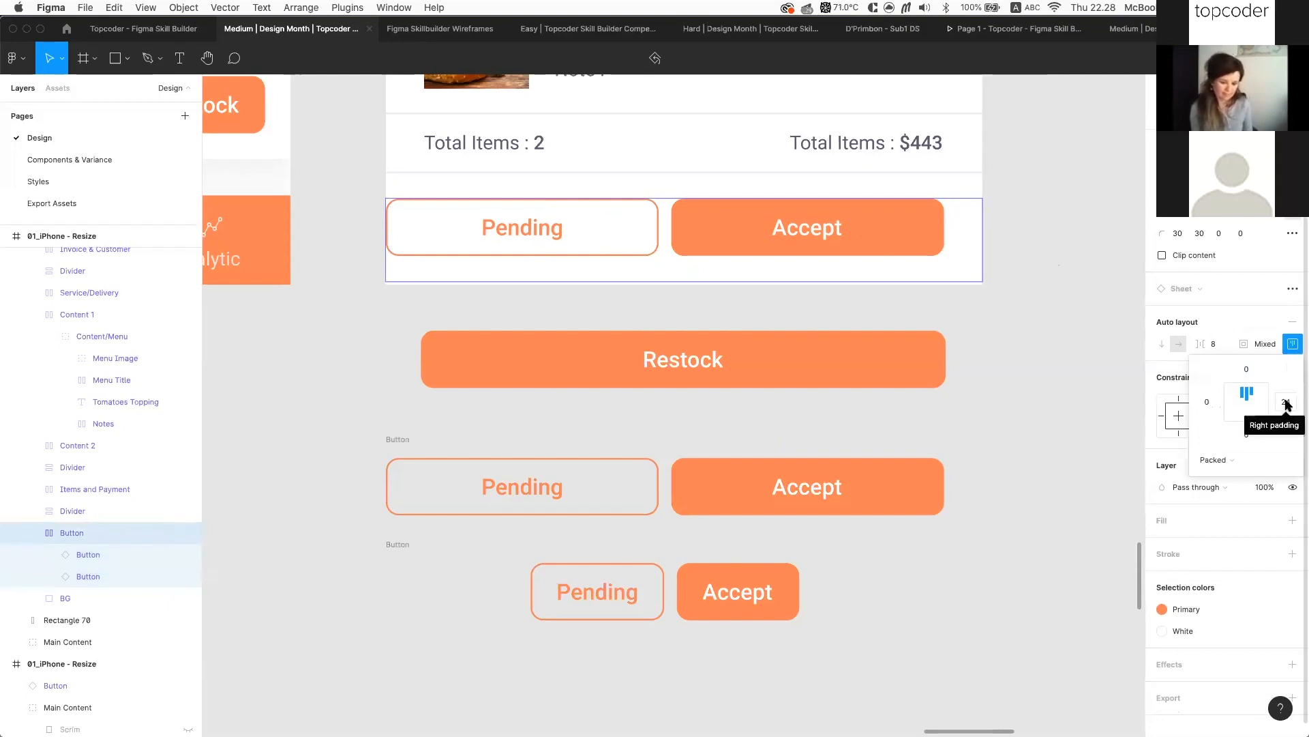
{"action": "left_click", "coordinate": [1270, 346]}
{"action": "type", "text": "0"}
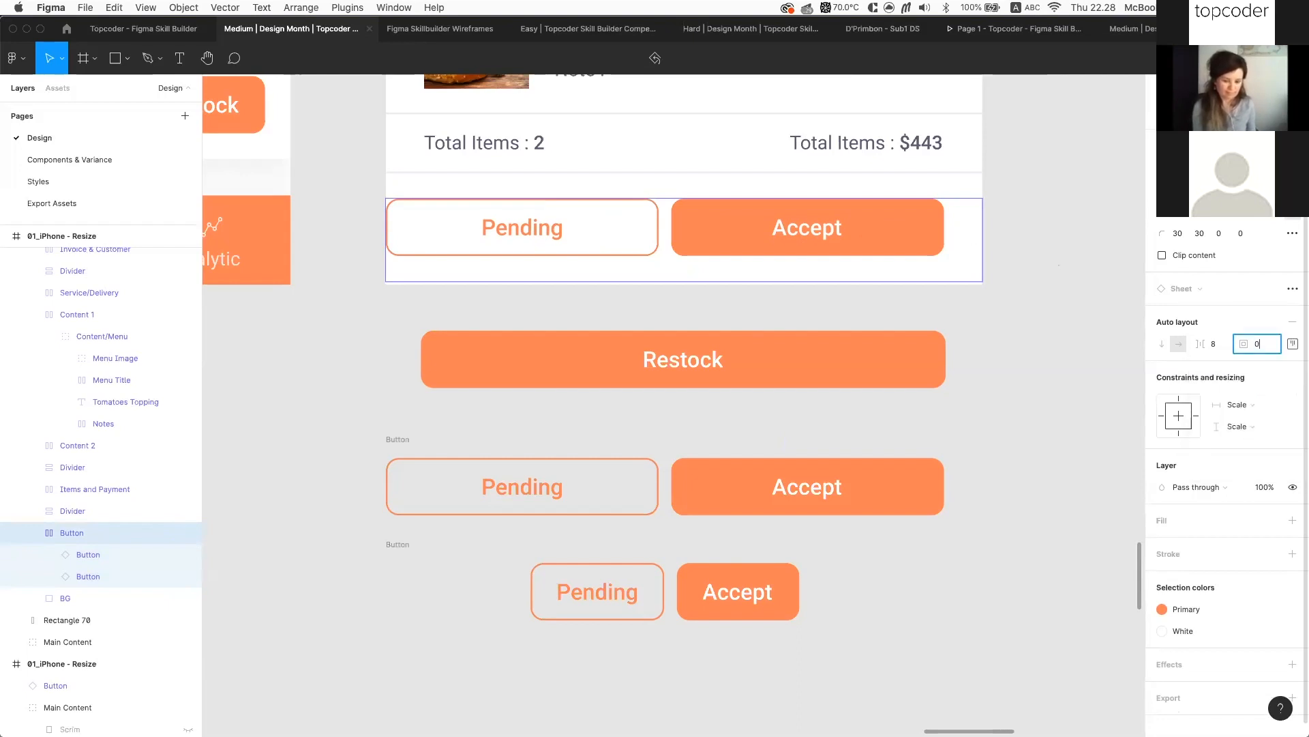
{"action": "key", "text": "Return"}
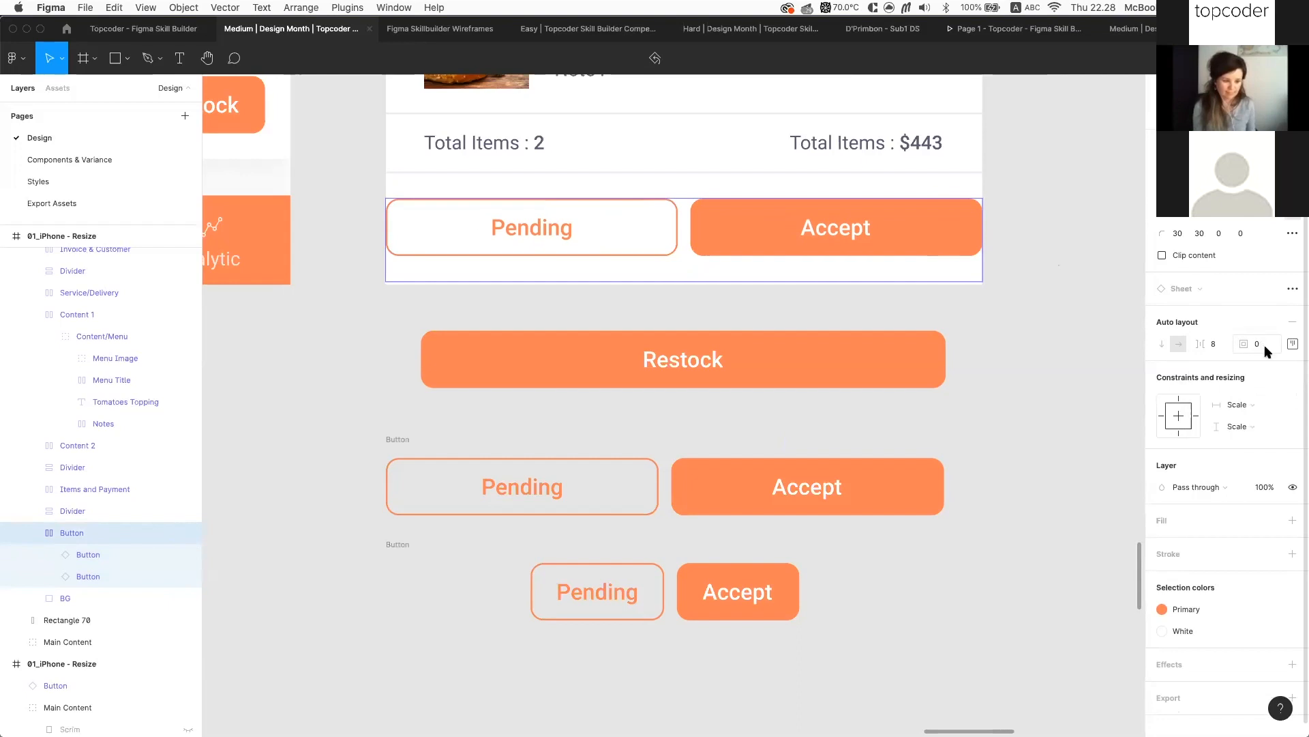
{"action": "left_click", "coordinate": [498, 296]}
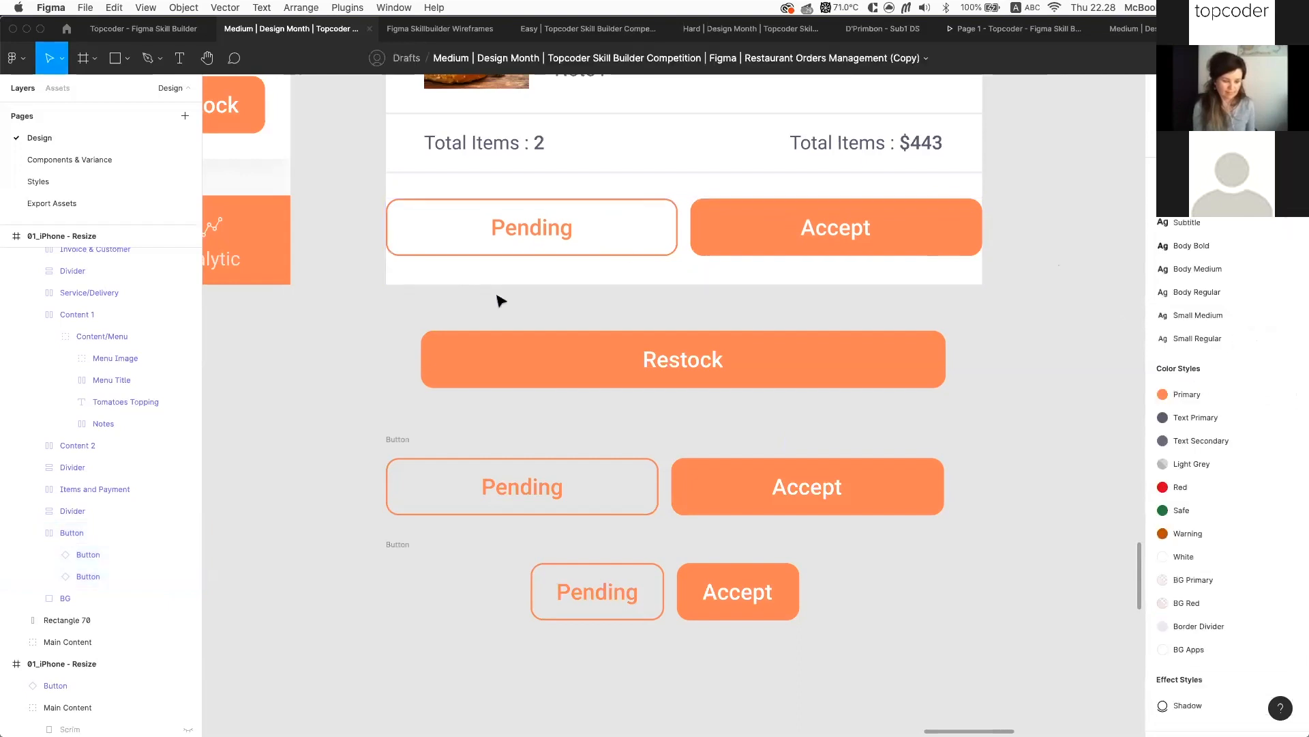
{"action": "scroll", "coordinate": [443, 286], "scroll_direction": "up", "scroll_amount": 2}
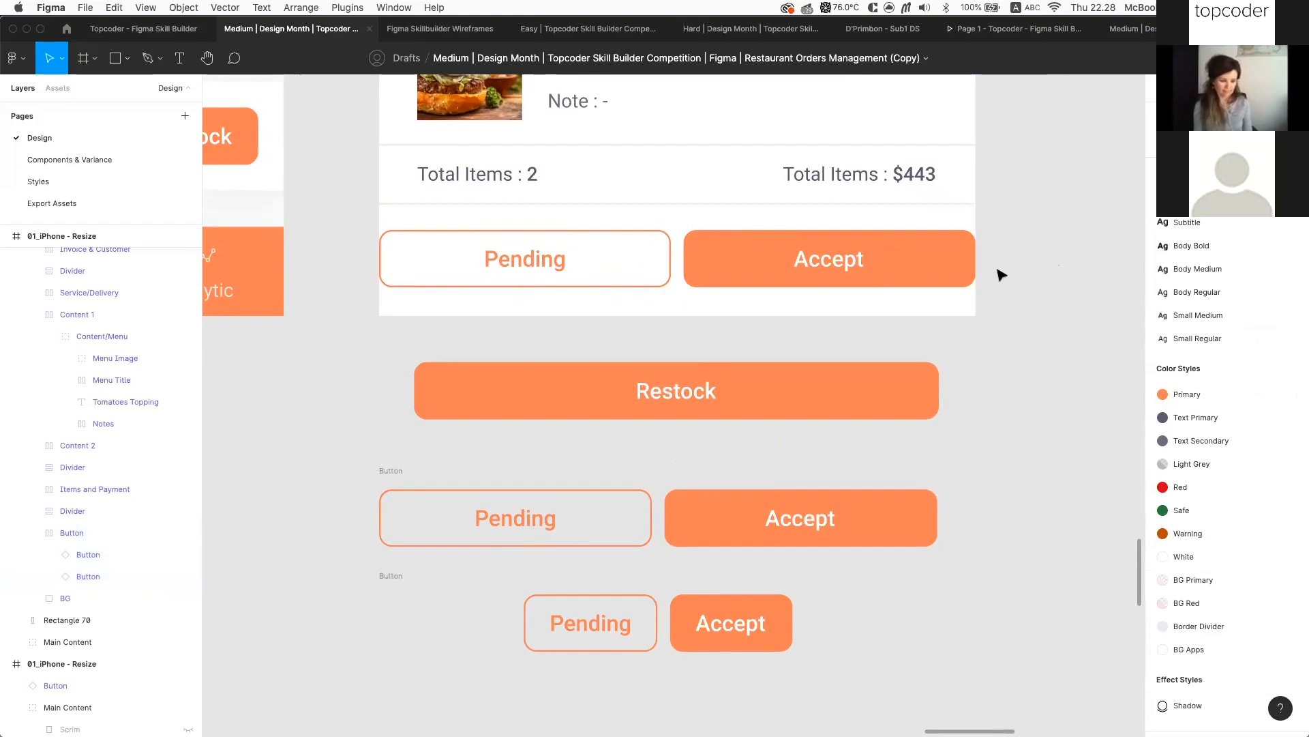
Give the order card's button row 24 left and right padding
{"action": "left_click", "coordinate": [944, 267]}
{"action": "scroll", "coordinate": [767, 242], "scroll_direction": "up", "scroll_amount": 5}
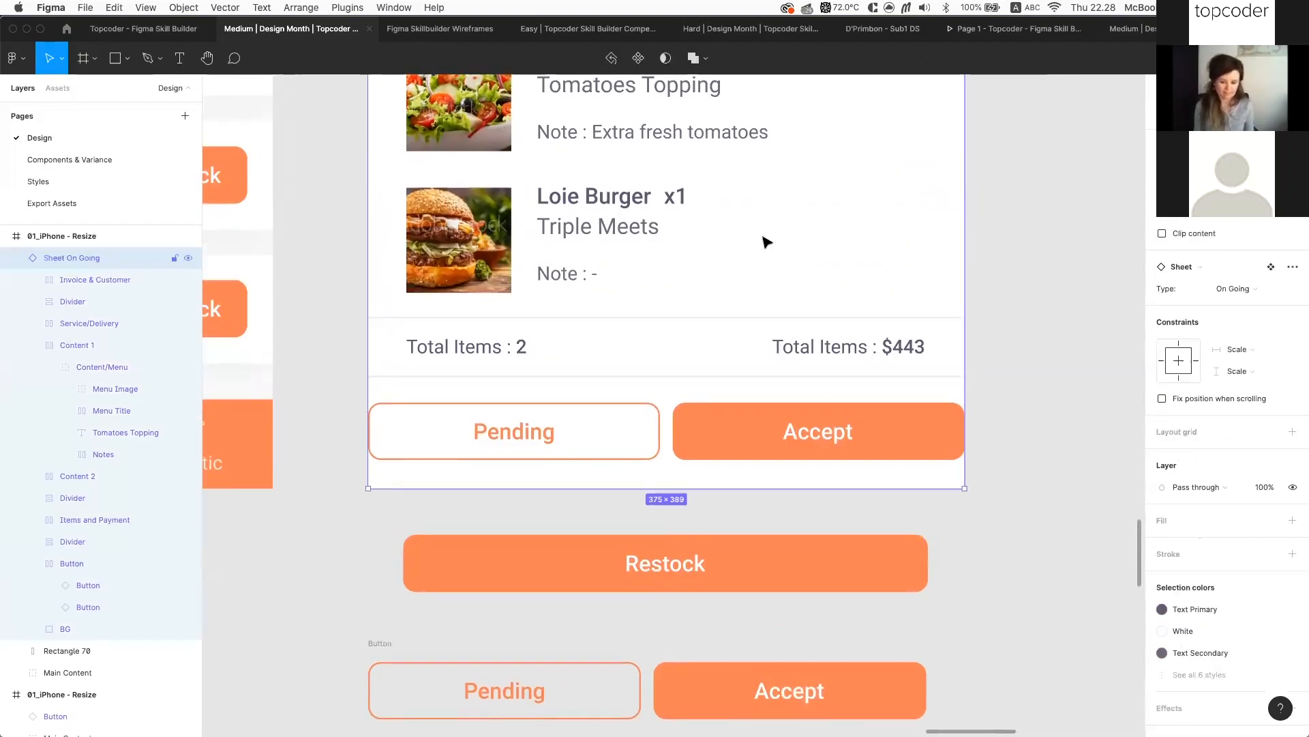
{"action": "scroll", "coordinate": [482, 452], "scroll_direction": "up", "scroll_amount": 8}
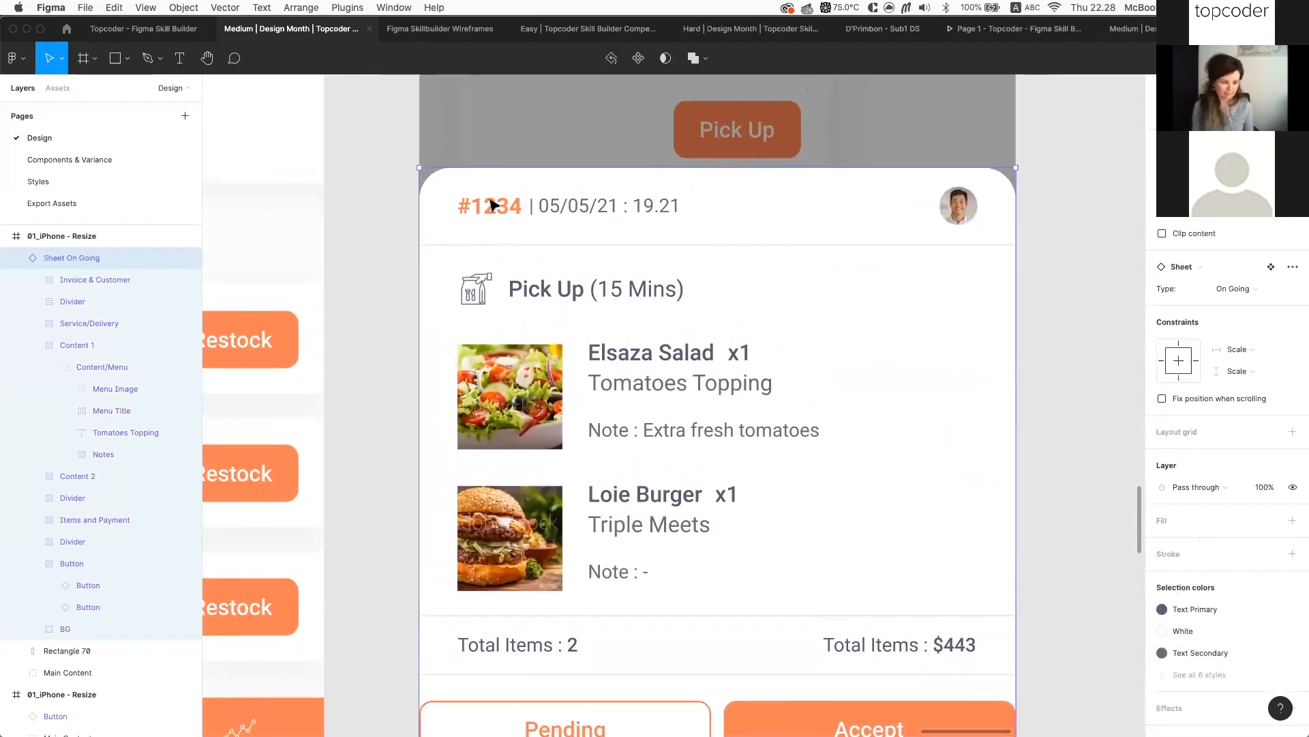
{"action": "scroll", "coordinate": [437, 533], "scroll_direction": "up", "scroll_amount": 3}
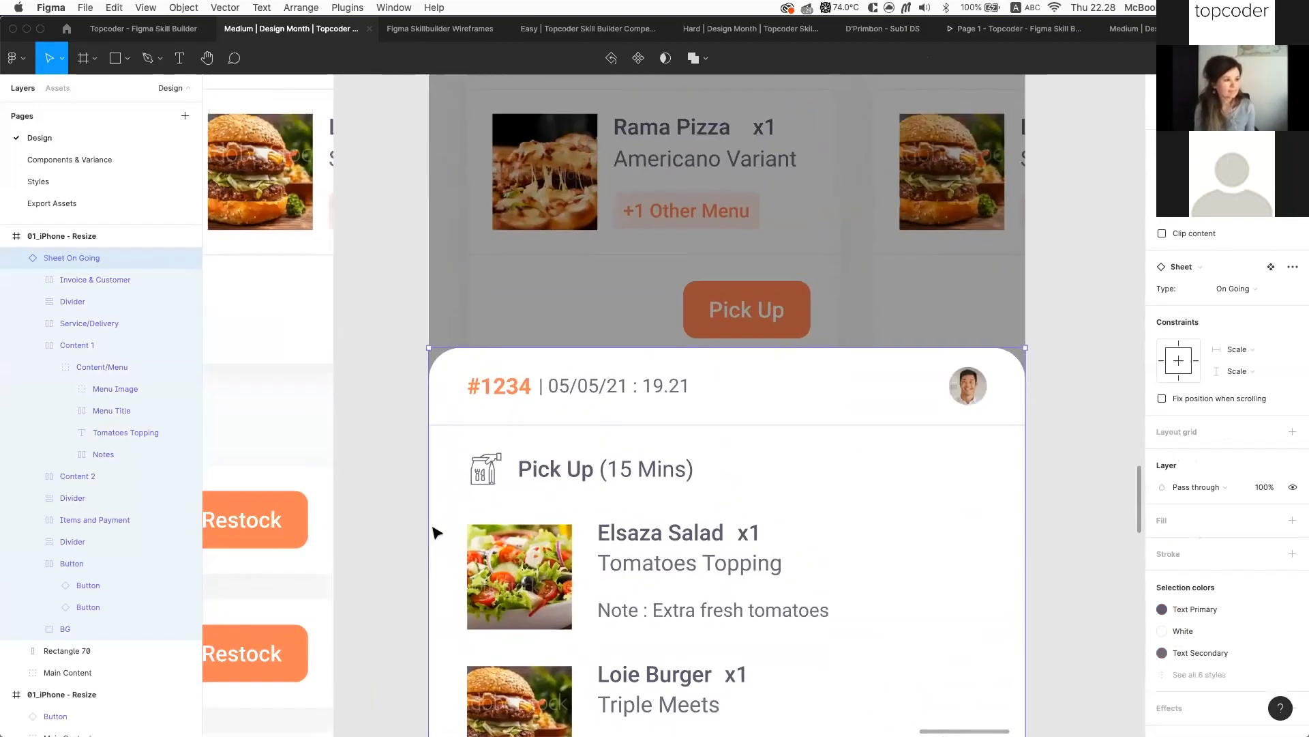
{"action": "scroll", "coordinate": [437, 533], "scroll_direction": "down", "scroll_amount": 5}
{"action": "left_click", "coordinate": [556, 500]}
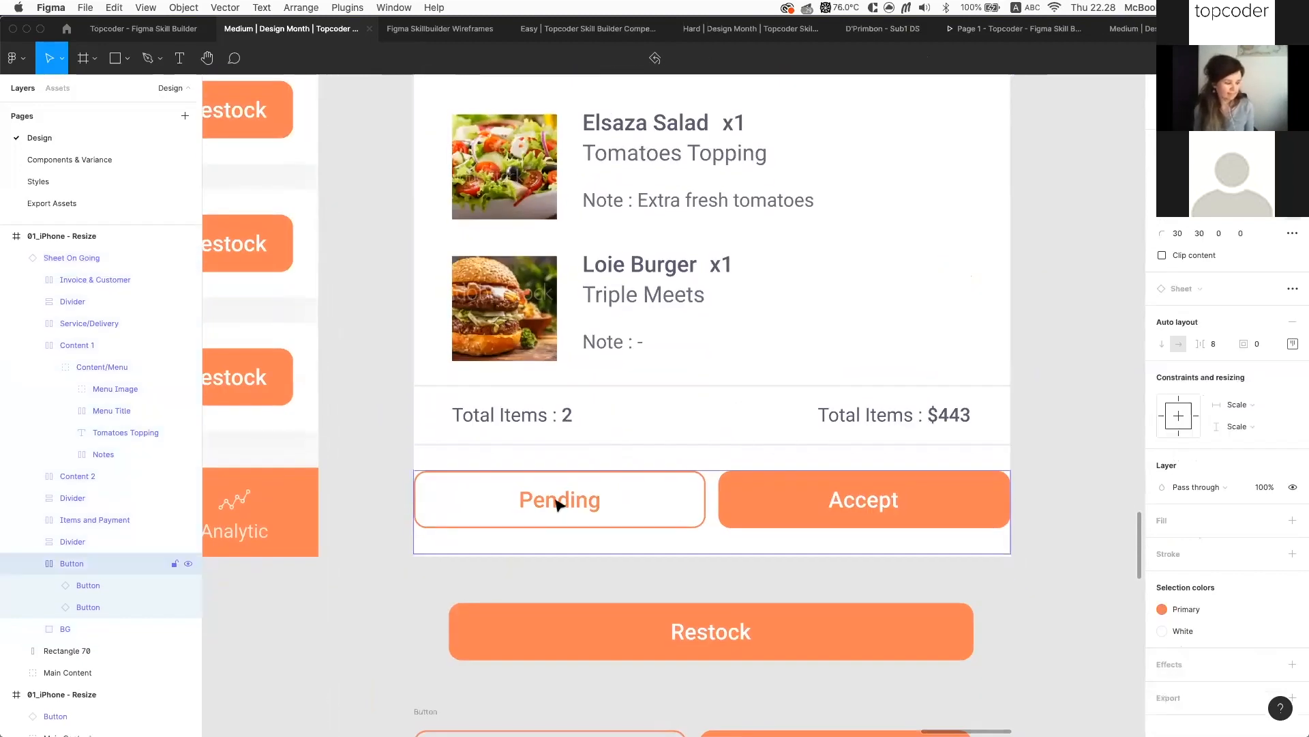
{"action": "left_click", "coordinate": [1293, 343]}
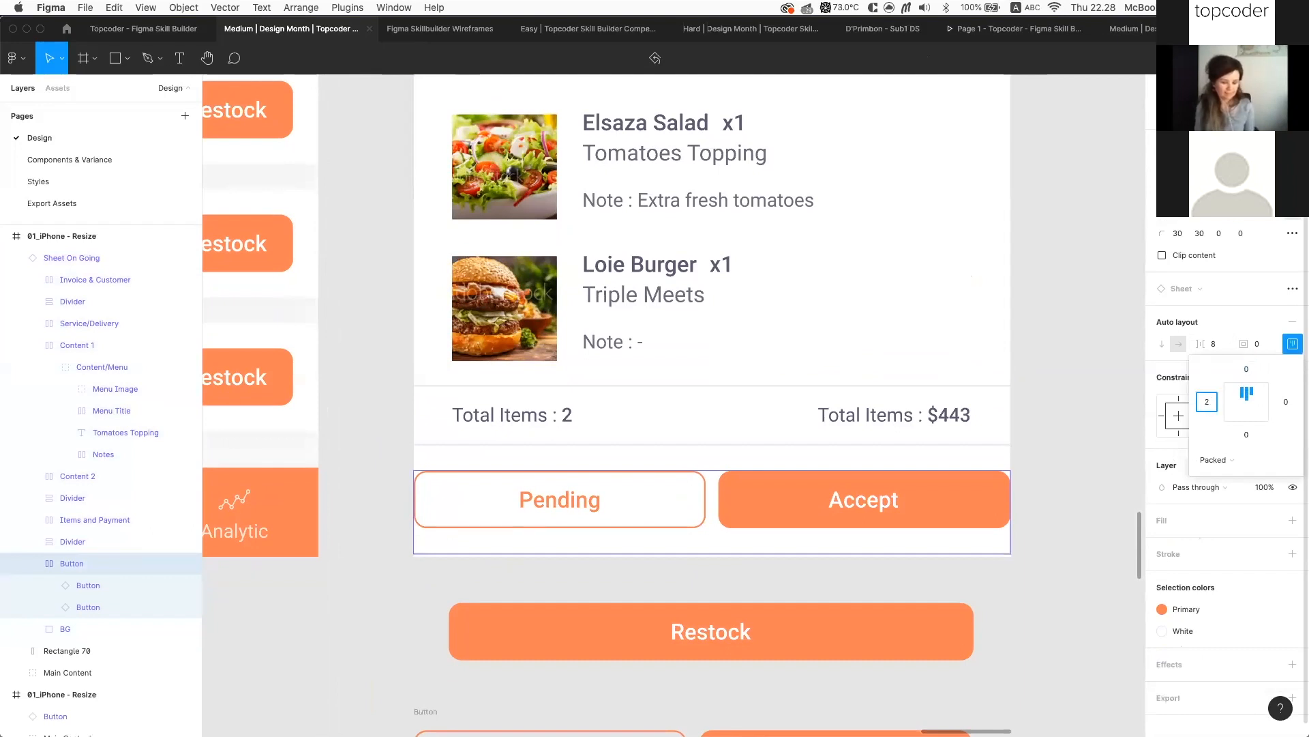
{"action": "type", "text": "24"}
{"action": "key", "text": "Tab"}
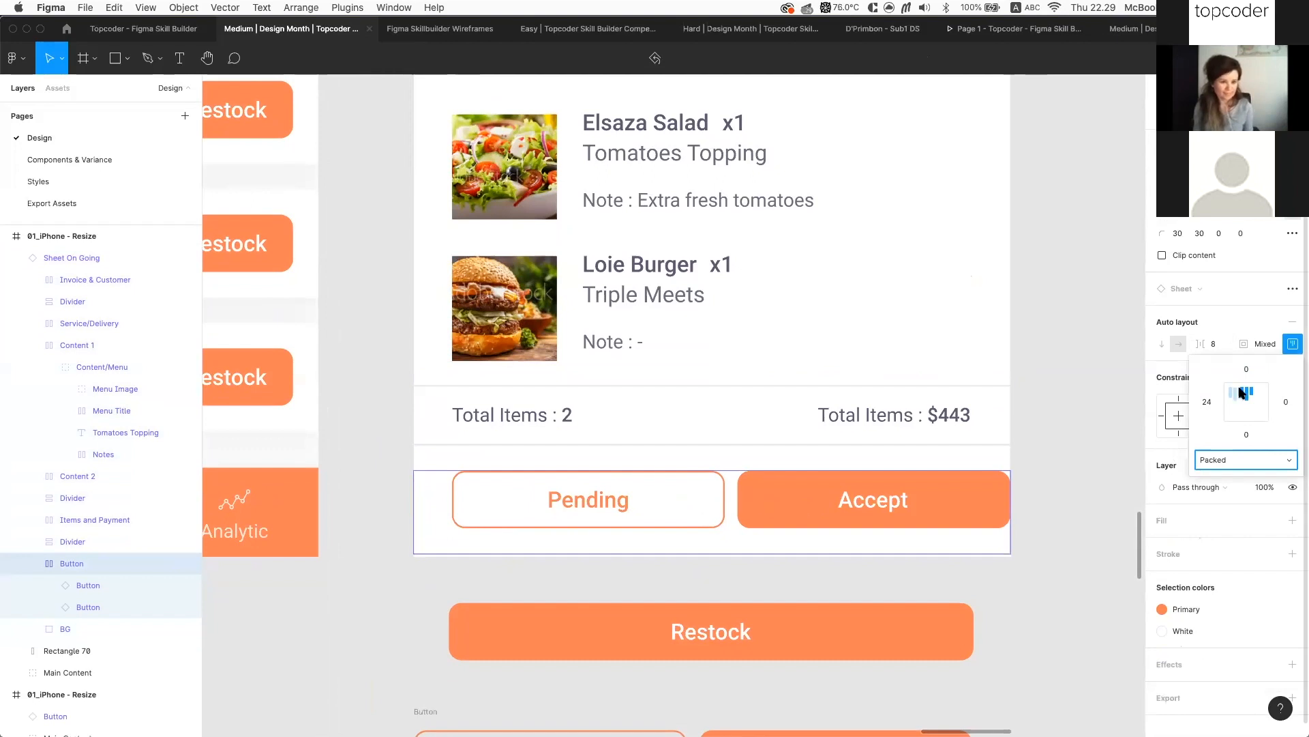
{"action": "left_click", "coordinate": [1286, 402]}
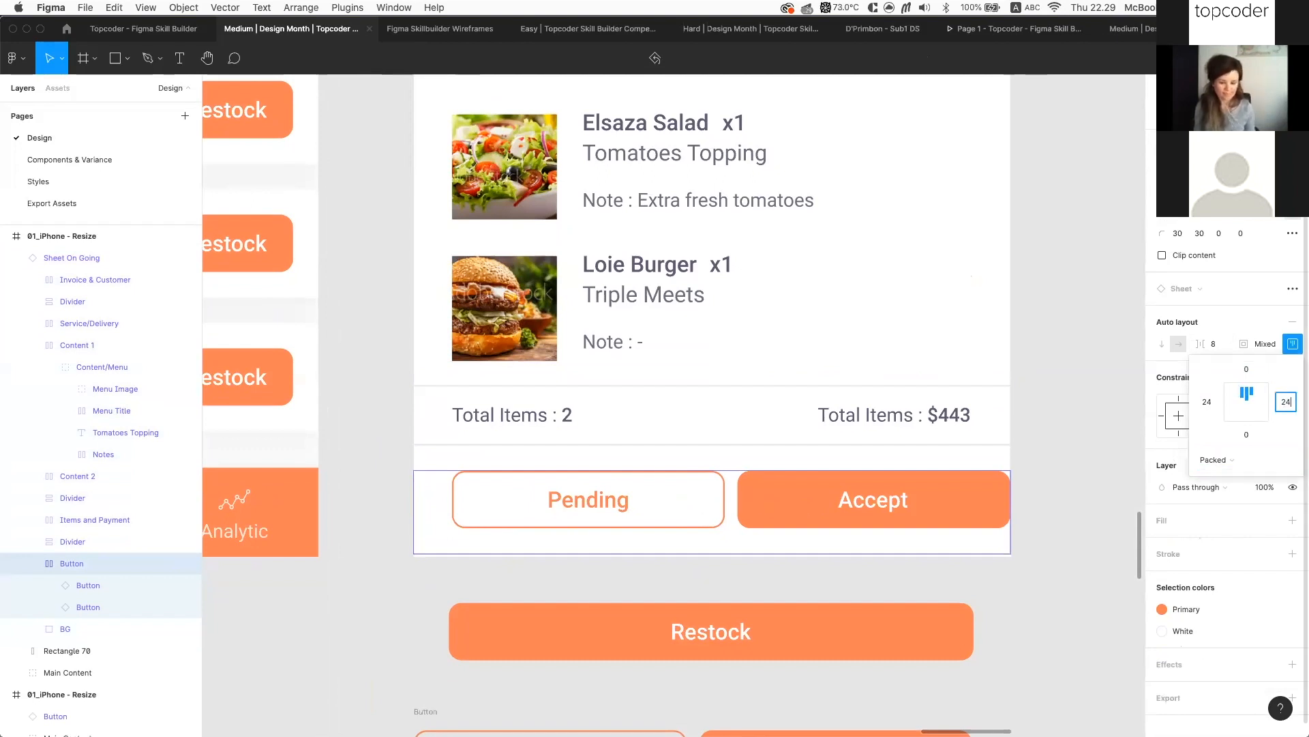
{"action": "key", "text": "Return"}
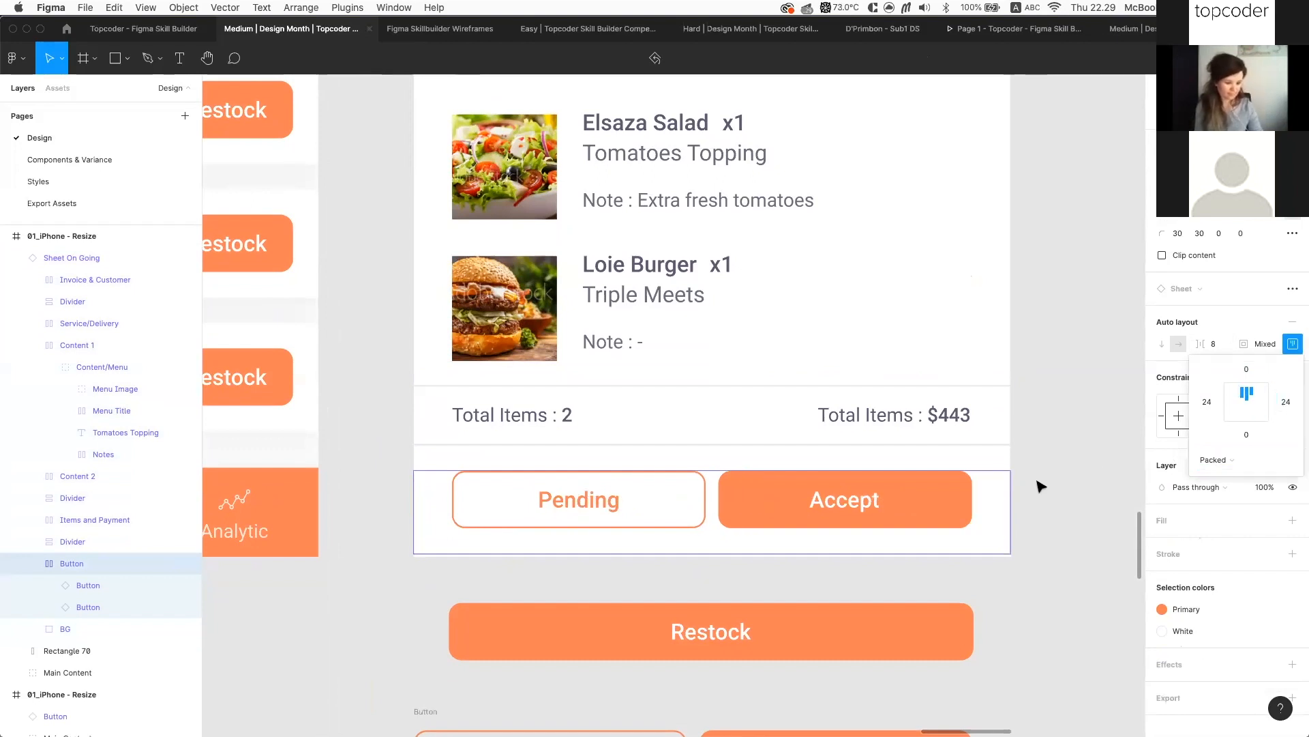
{"action": "left_click", "coordinate": [963, 500]}
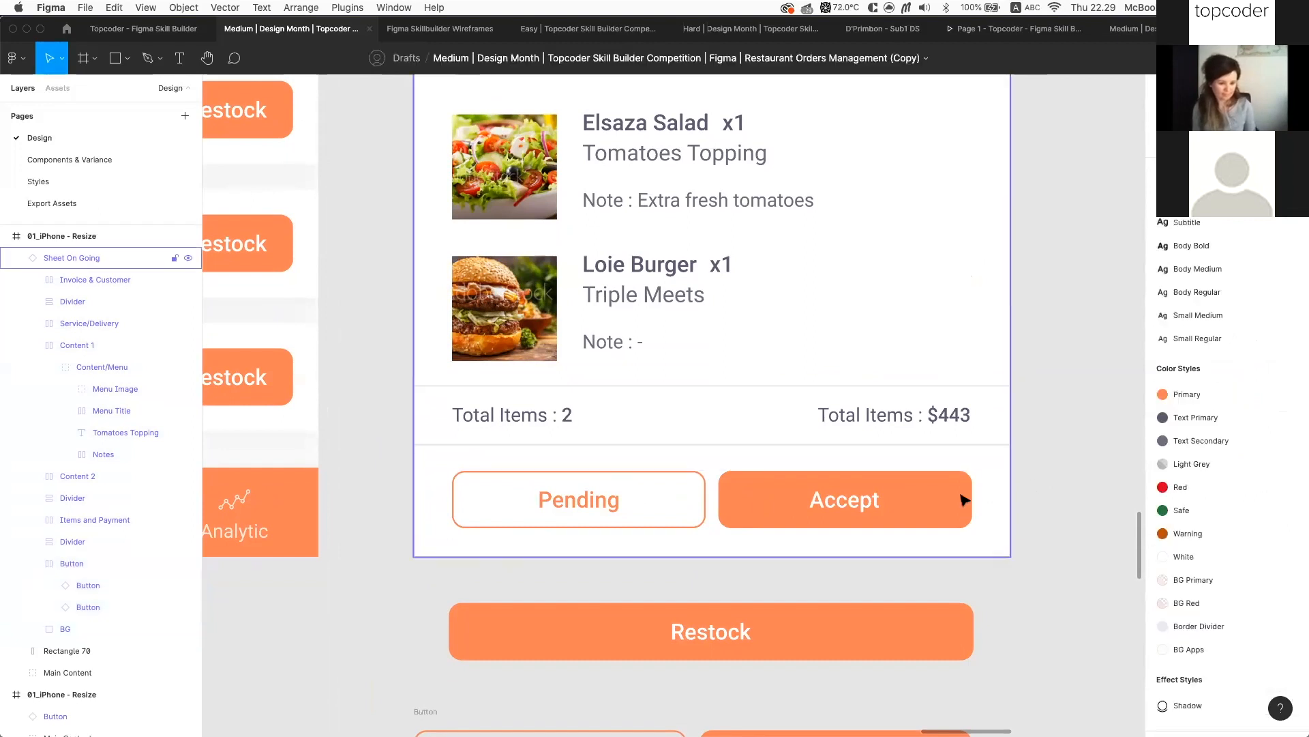
{"action": "left_click", "coordinate": [964, 500]}
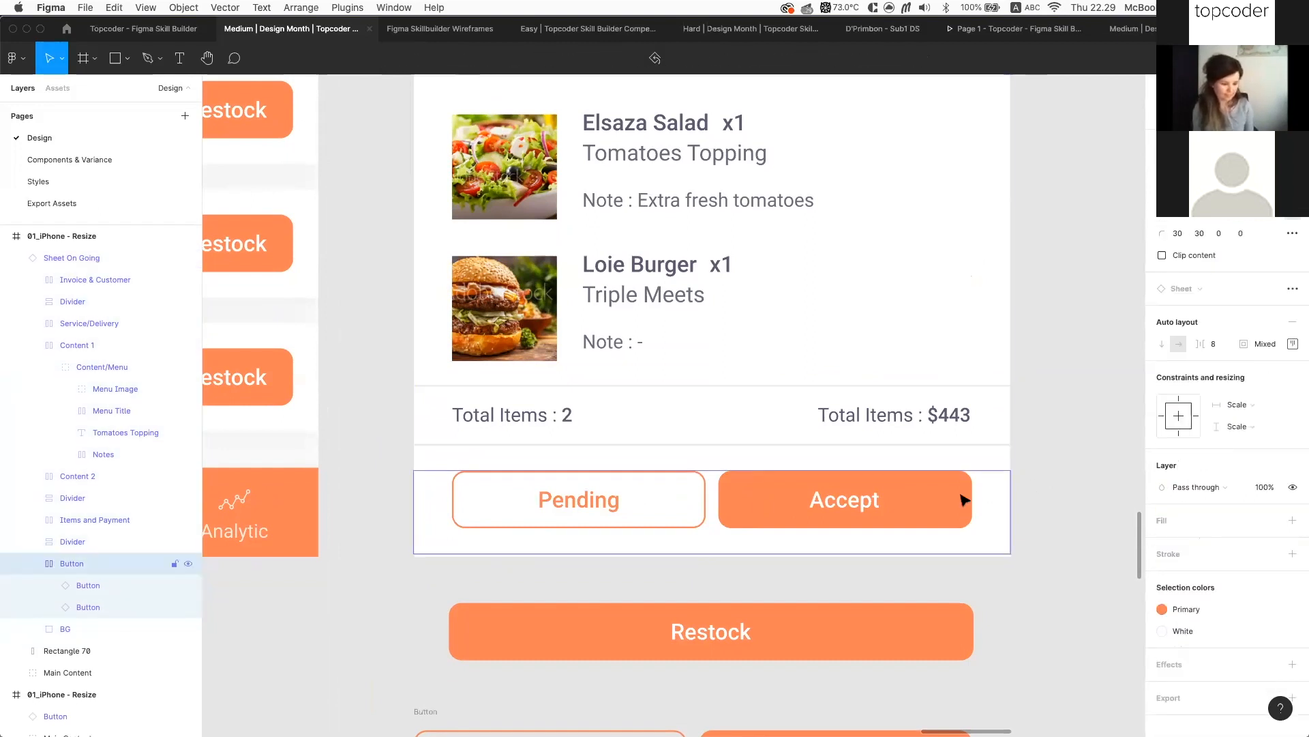
{"action": "scroll", "coordinate": [1061, 500], "scroll_direction": "down", "scroll_amount": 3}
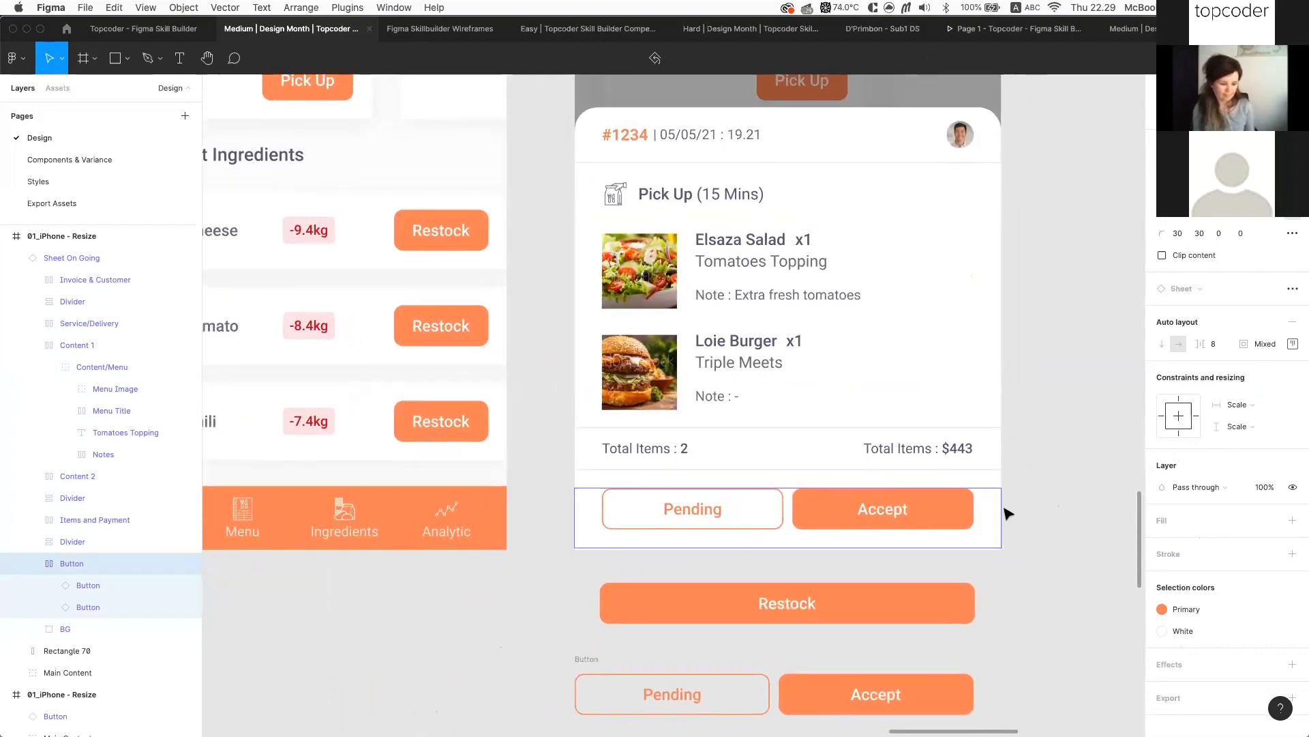
{"action": "left_click", "coordinate": [1038, 535]}
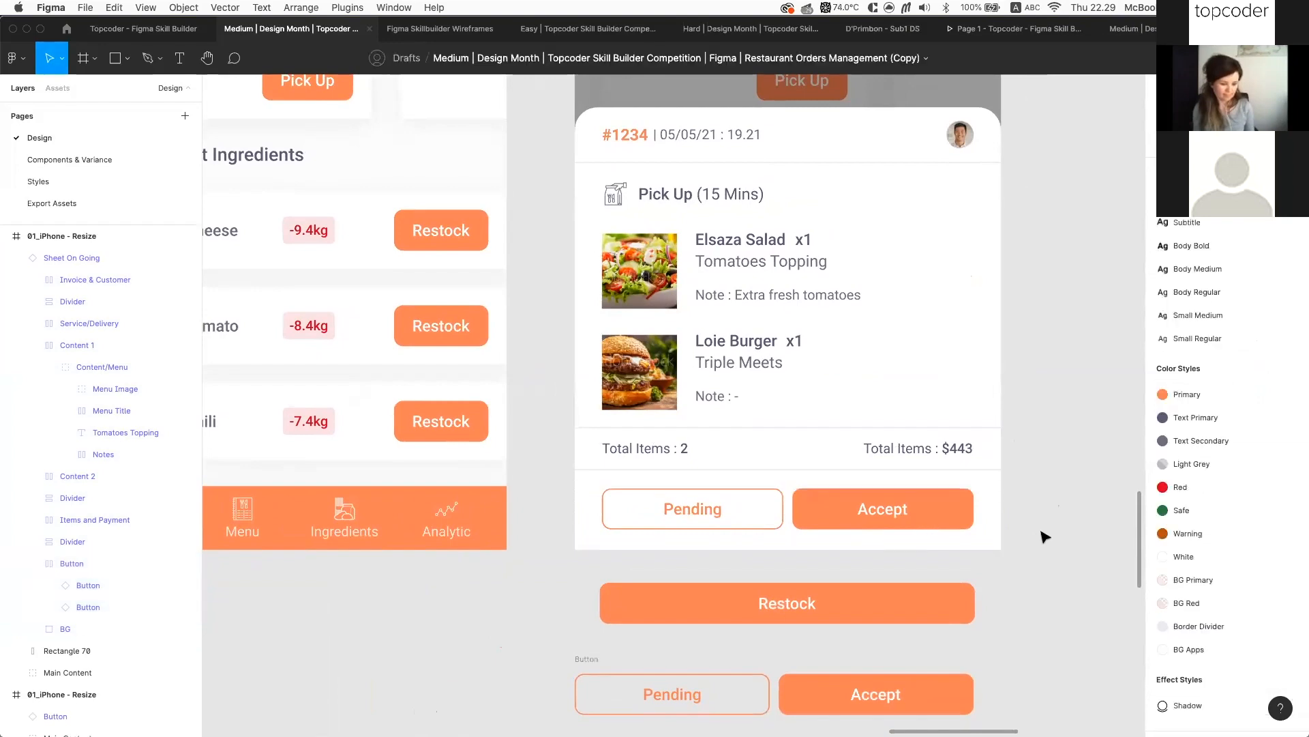
Pan around the high-fidelity design and switch to the 'Topcoder - Figma Skill Builder' file
{"action": "scroll", "coordinate": [1042, 535], "scroll_direction": "down", "scroll_amount": 3}
{"action": "left_click", "coordinate": [787, 477]}
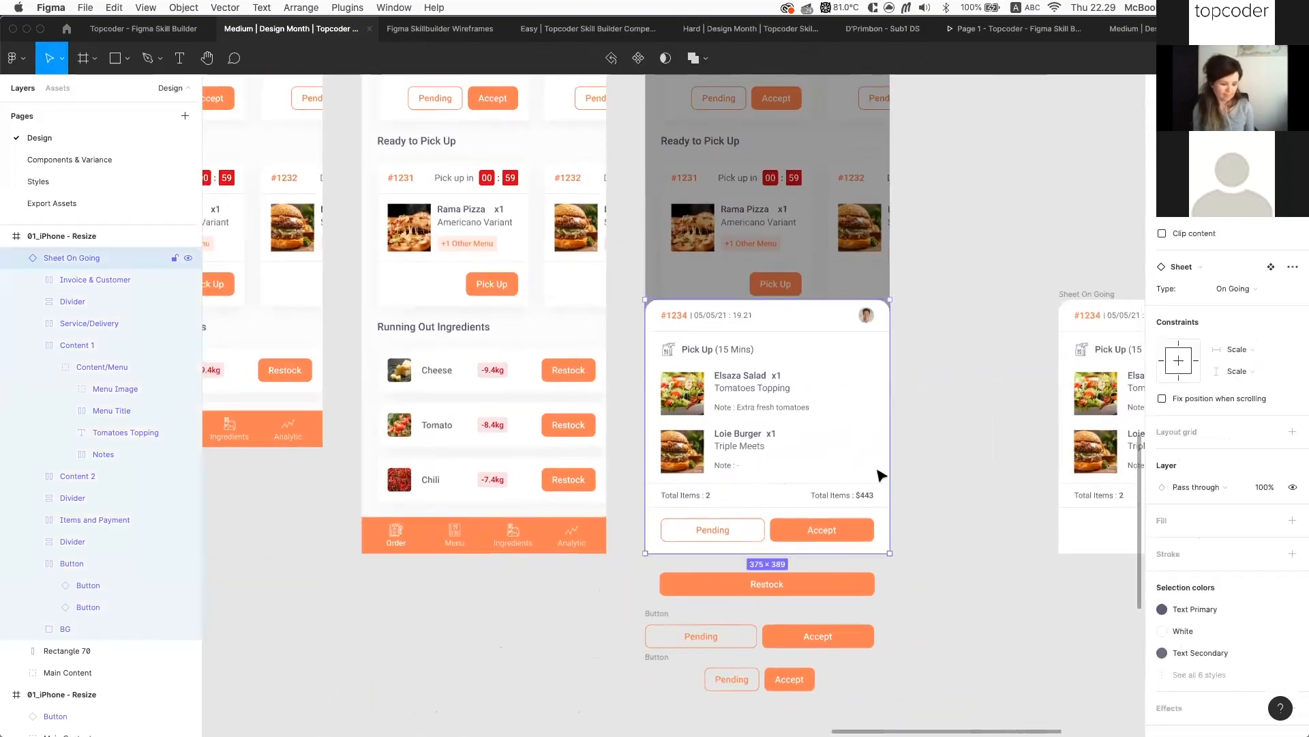
{"action": "scroll", "coordinate": [893, 471], "scroll_direction": "right", "scroll_amount": 3}
{"action": "scroll", "coordinate": [920, 399], "scroll_direction": "up", "scroll_amount": 3}
{"action": "scroll", "coordinate": [921, 399], "scroll_direction": "left", "scroll_amount": 1}
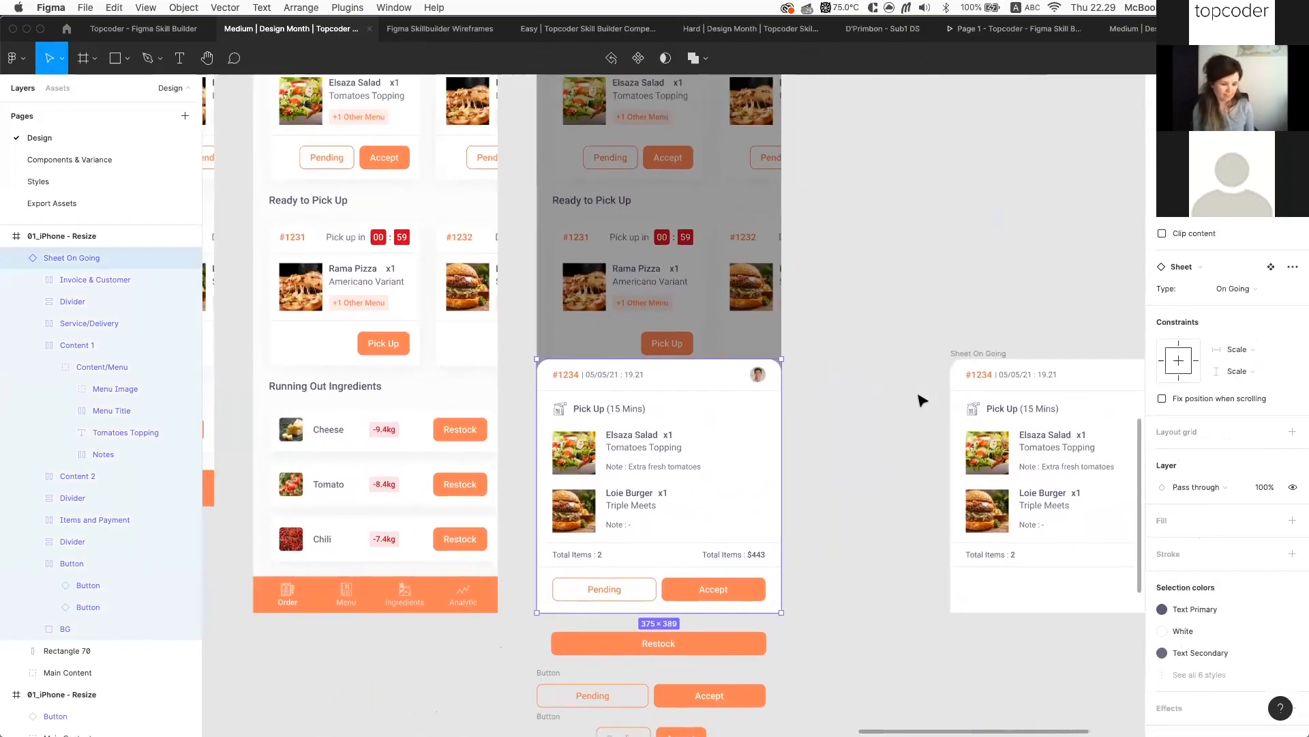
{"action": "scroll", "coordinate": [724, 267], "scroll_direction": "up", "scroll_amount": 2}
{"action": "scroll", "coordinate": [725, 267], "scroll_direction": "left", "scroll_amount": 1}
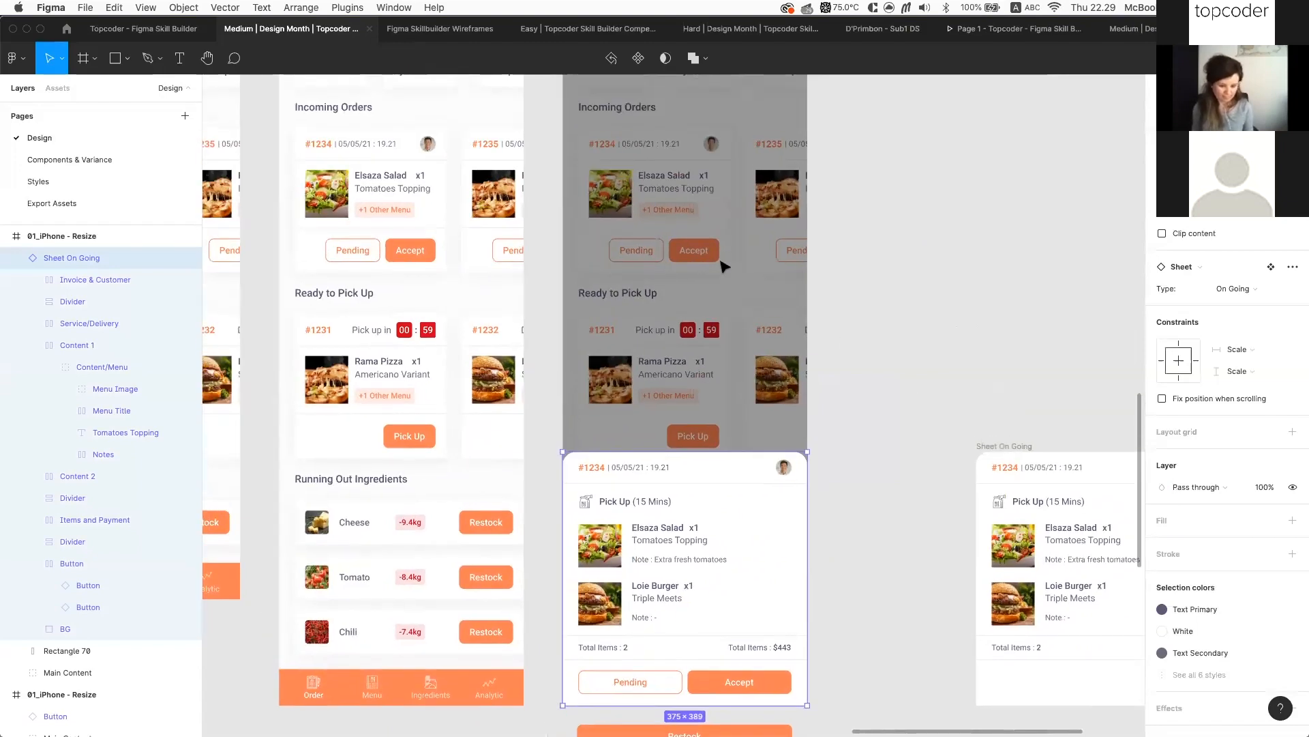
{"action": "scroll", "coordinate": [561, 239], "scroll_direction": "up", "scroll_amount": 4}
{"action": "scroll", "coordinate": [822, 193], "scroll_direction": "left", "scroll_amount": 1}
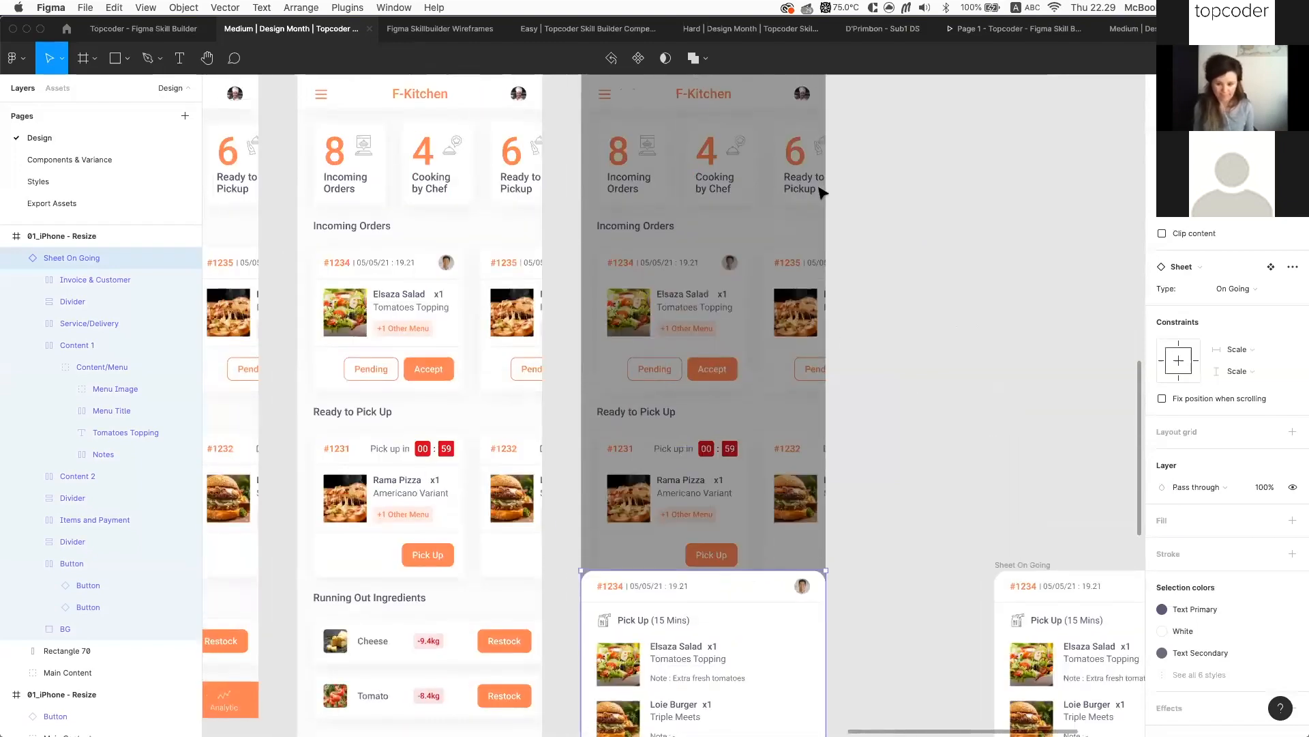
{"action": "scroll", "coordinate": [831, 194], "scroll_direction": "down", "scroll_amount": 4}
{"action": "scroll", "coordinate": [830, 195], "scroll_direction": "left", "scroll_amount": 2}
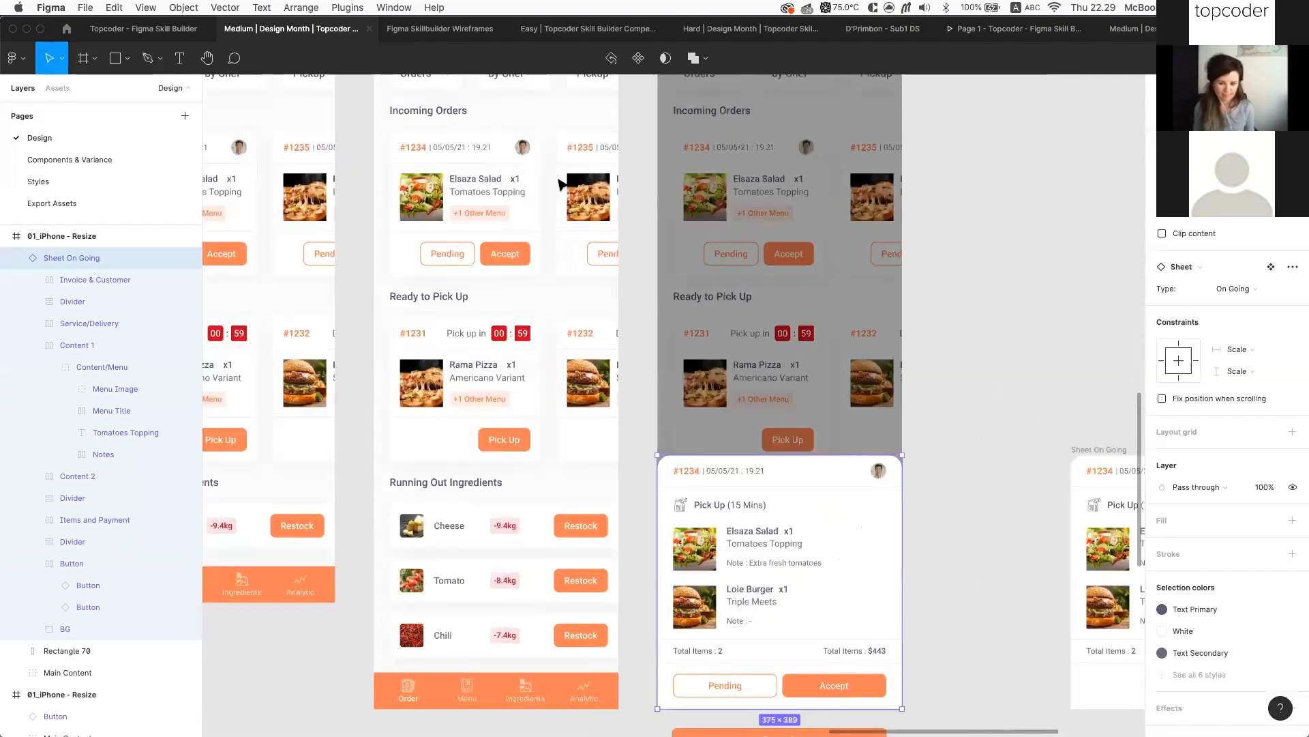
{"action": "scroll", "coordinate": [631, 330], "scroll_direction": "down", "scroll_amount": 4}
{"action": "scroll", "coordinate": [631, 330], "scroll_direction": "left", "scroll_amount": 2}
{"action": "key", "text": "ctrl+shift+Tab"}
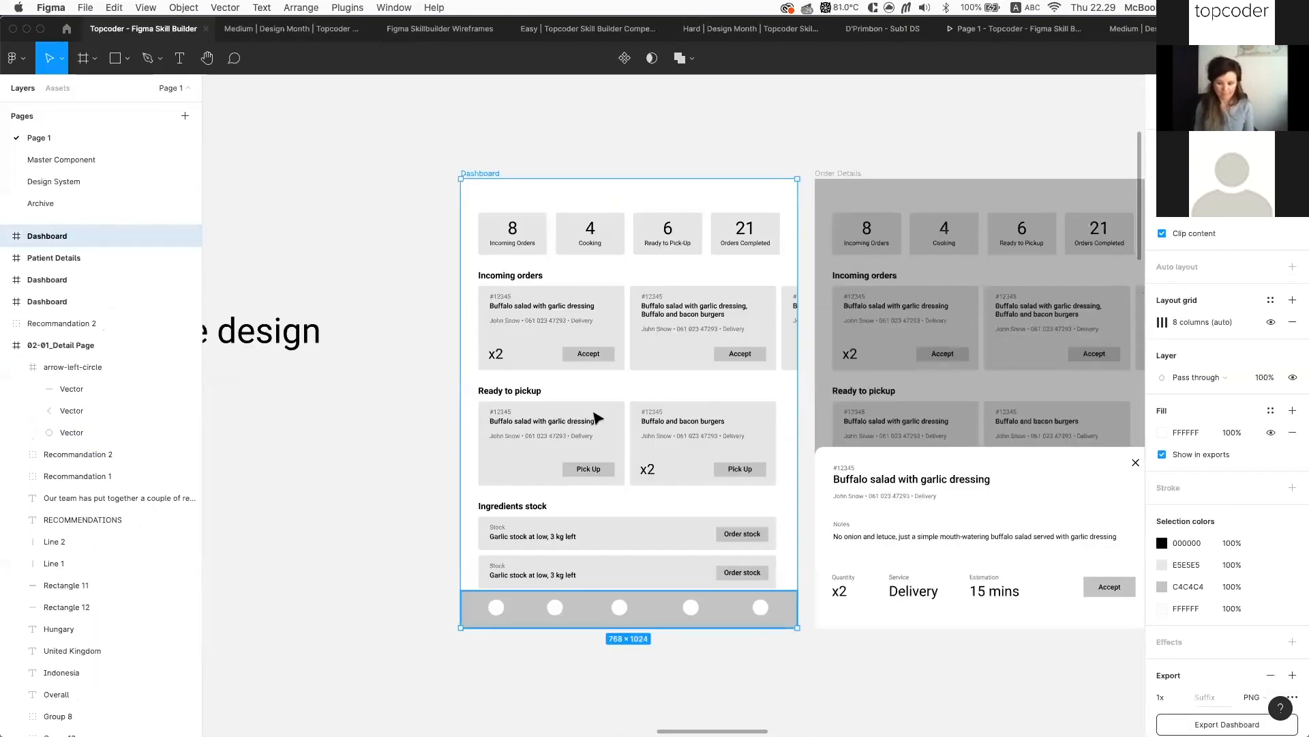
Test the Incoming orders group's vertical constraints by stretching the Dashboard frame, then pin it back to Top
{"action": "left_click", "coordinate": [552, 327]}
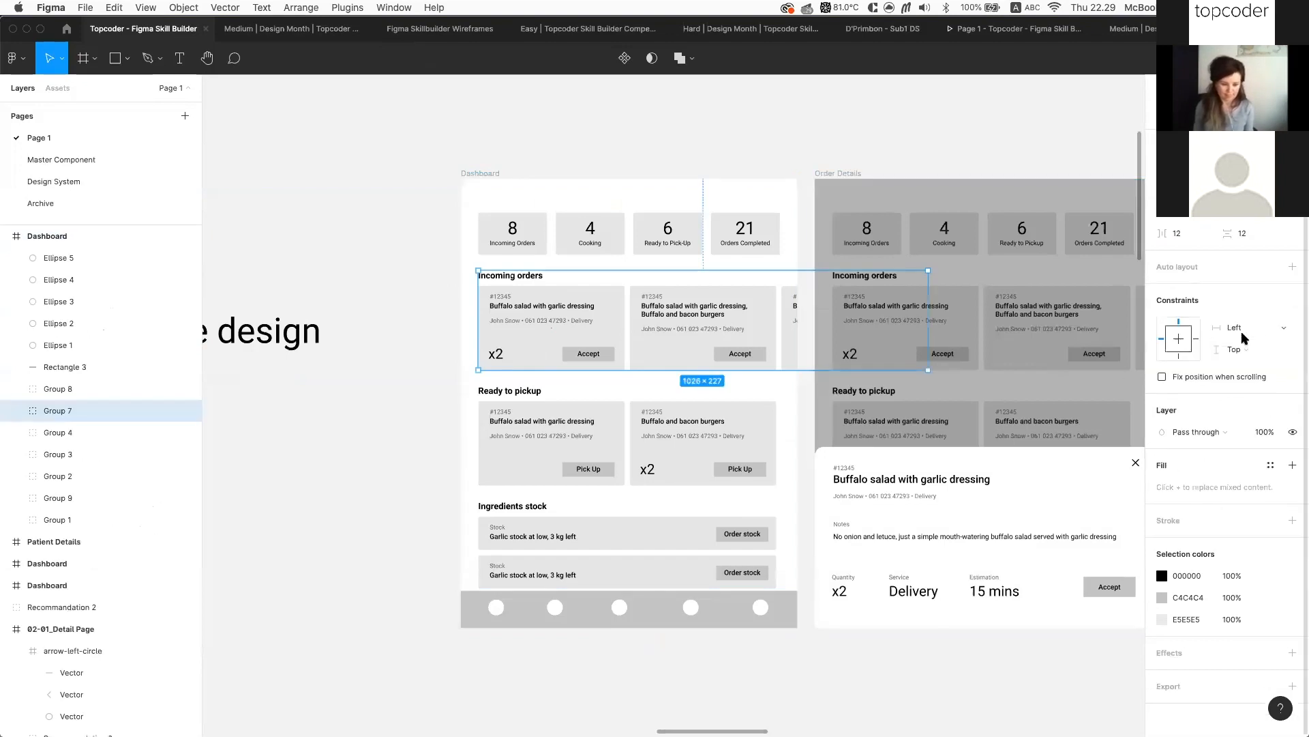
{"action": "left_click", "coordinate": [1178, 339]}
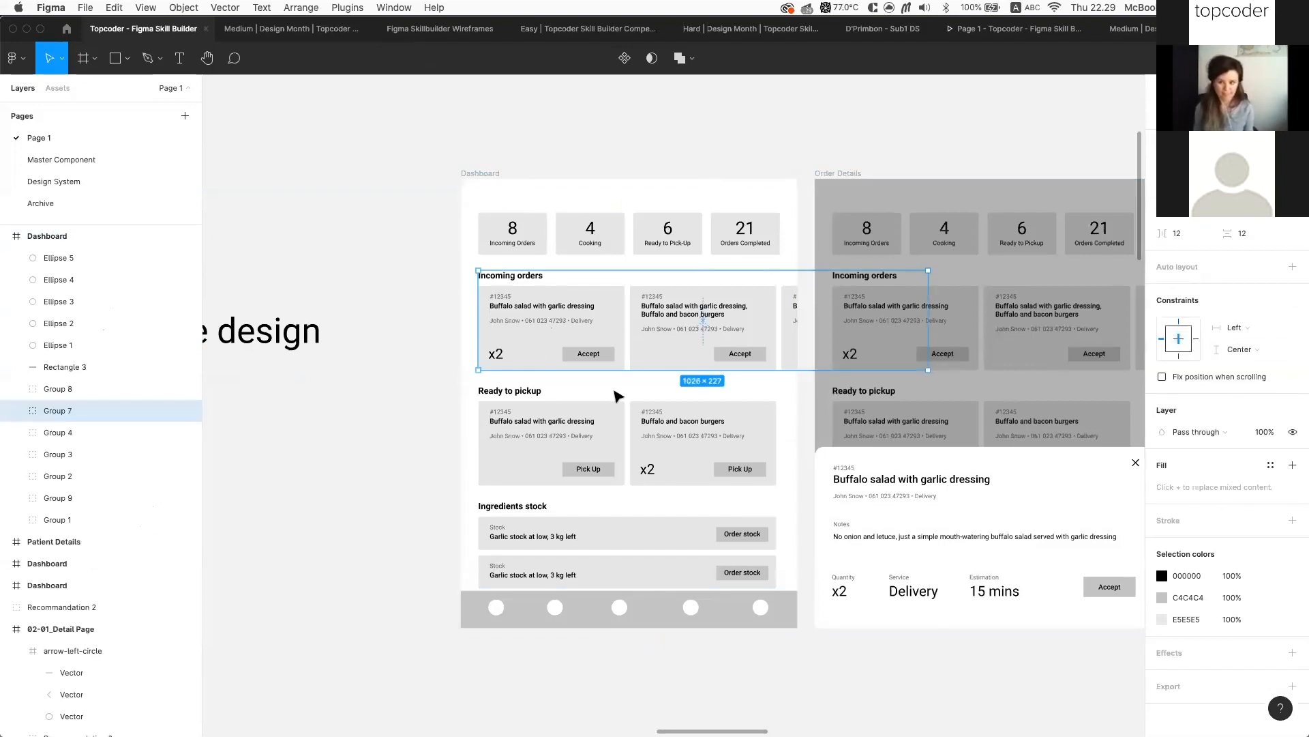
{"action": "left_click", "coordinate": [615, 391]}
{"action": "left_click_drag", "start_coordinate": [683, 655], "coordinate": [689, 631]}
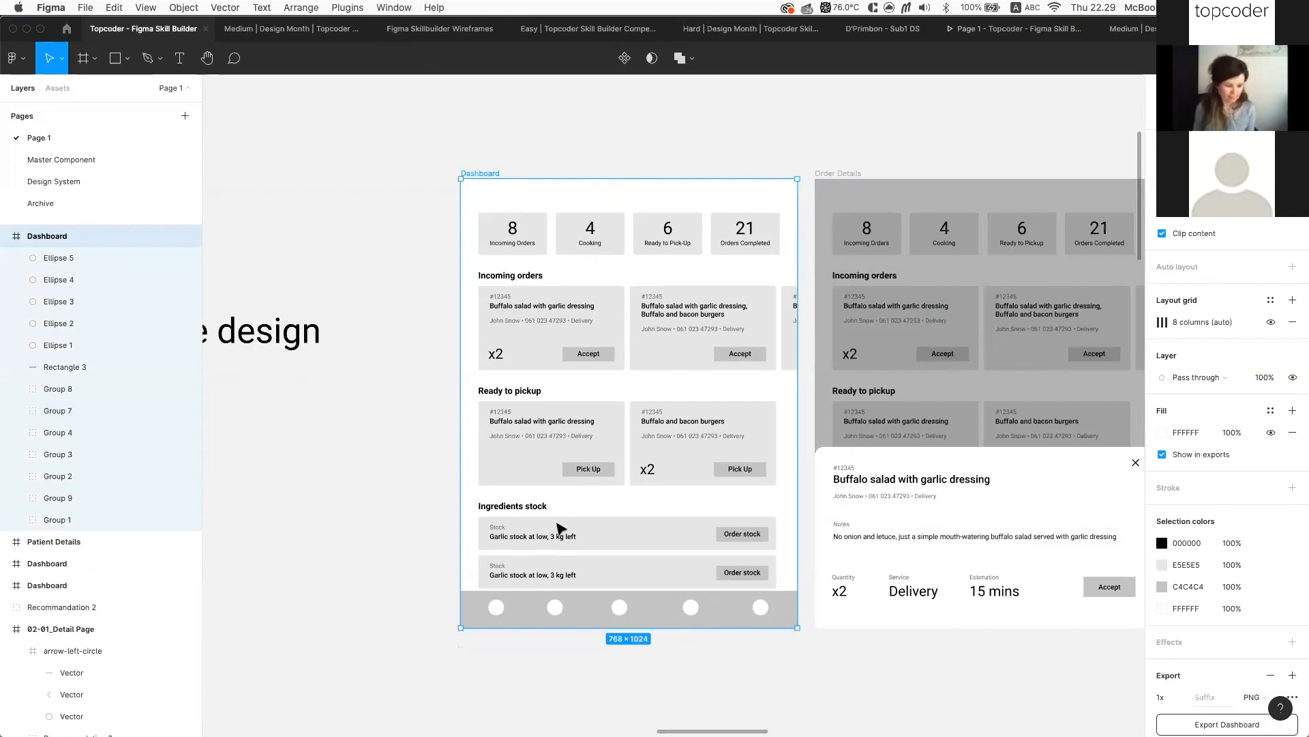
{"action": "left_click", "coordinate": [573, 318]}
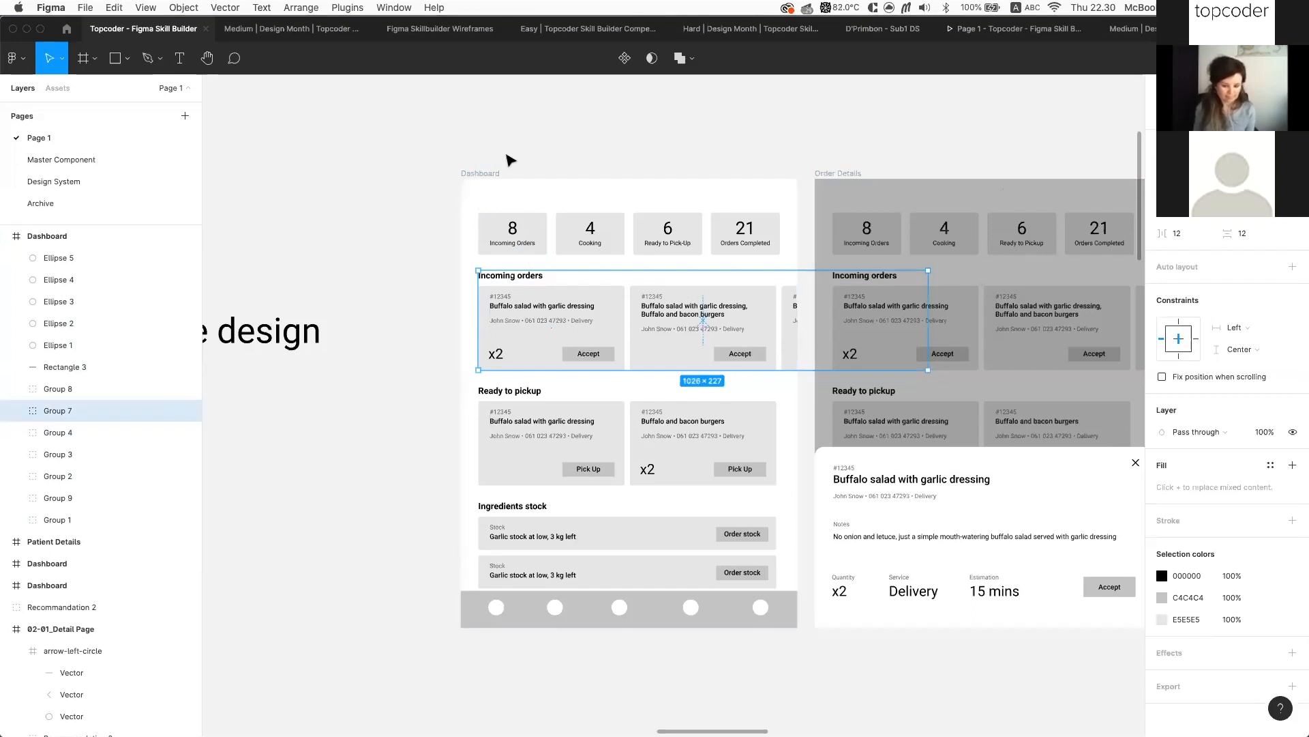
{"action": "left_click", "coordinate": [1182, 325]}
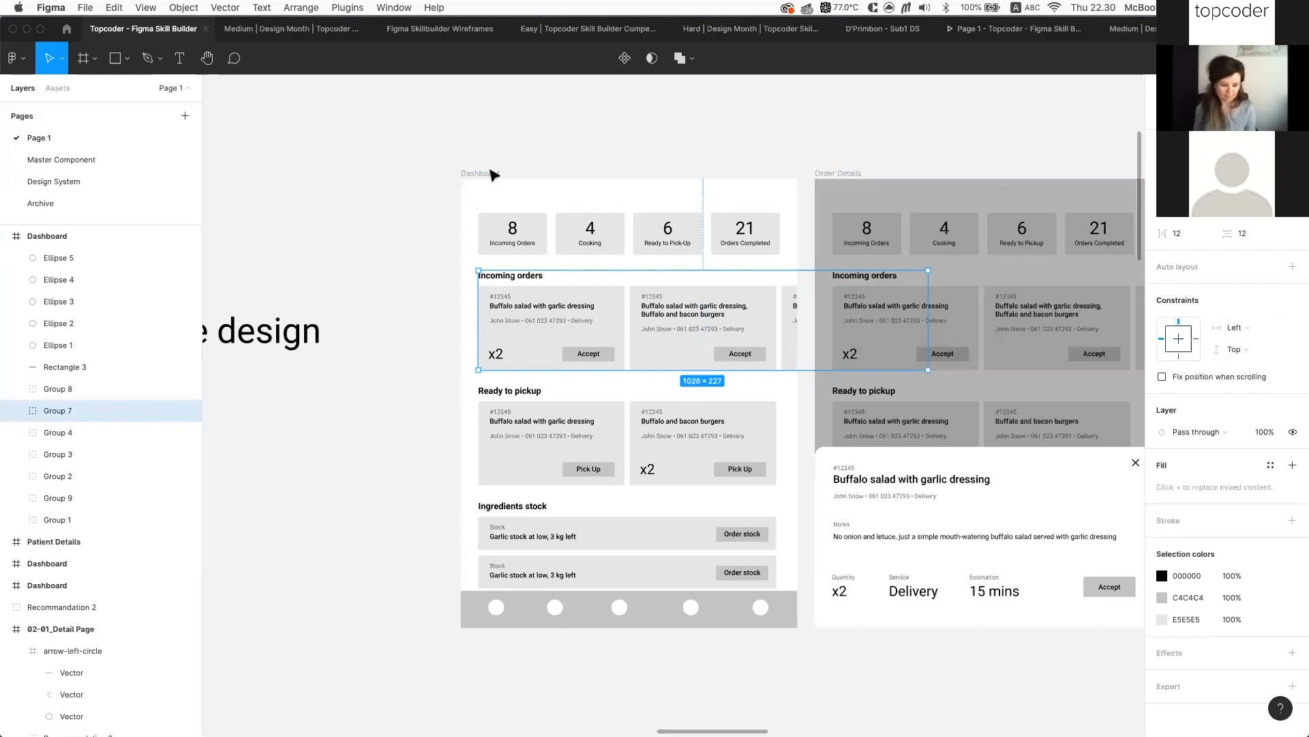
{"action": "left_click", "coordinate": [493, 173]}
{"action": "left_click_drag", "start_coordinate": [667, 630], "coordinate": [671, 680]}
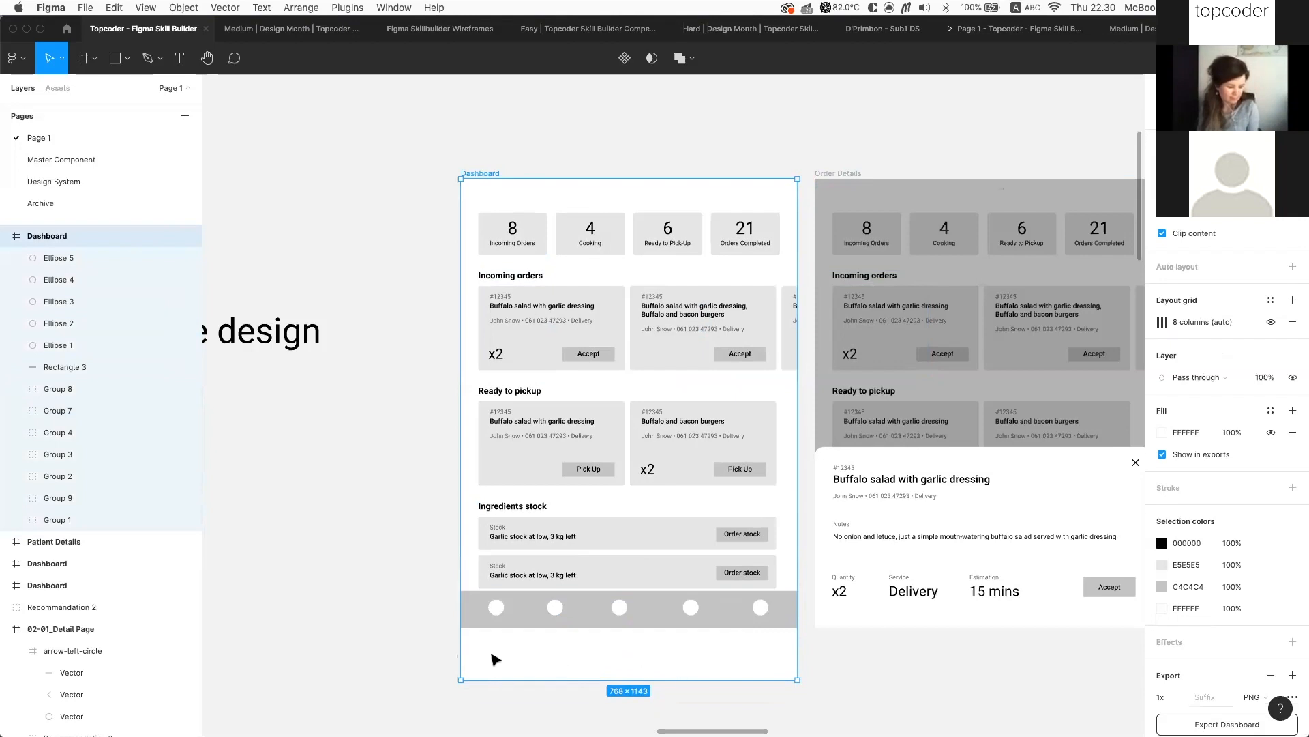
Group the nav circles and bar with Cmd+G, move the group down, and constrain it to Bottom
{"action": "left_click_drag", "start_coordinate": [443, 629], "coordinate": [788, 590]}
{"action": "scroll", "coordinate": [122, 447], "scroll_direction": "up", "scroll_amount": 2}
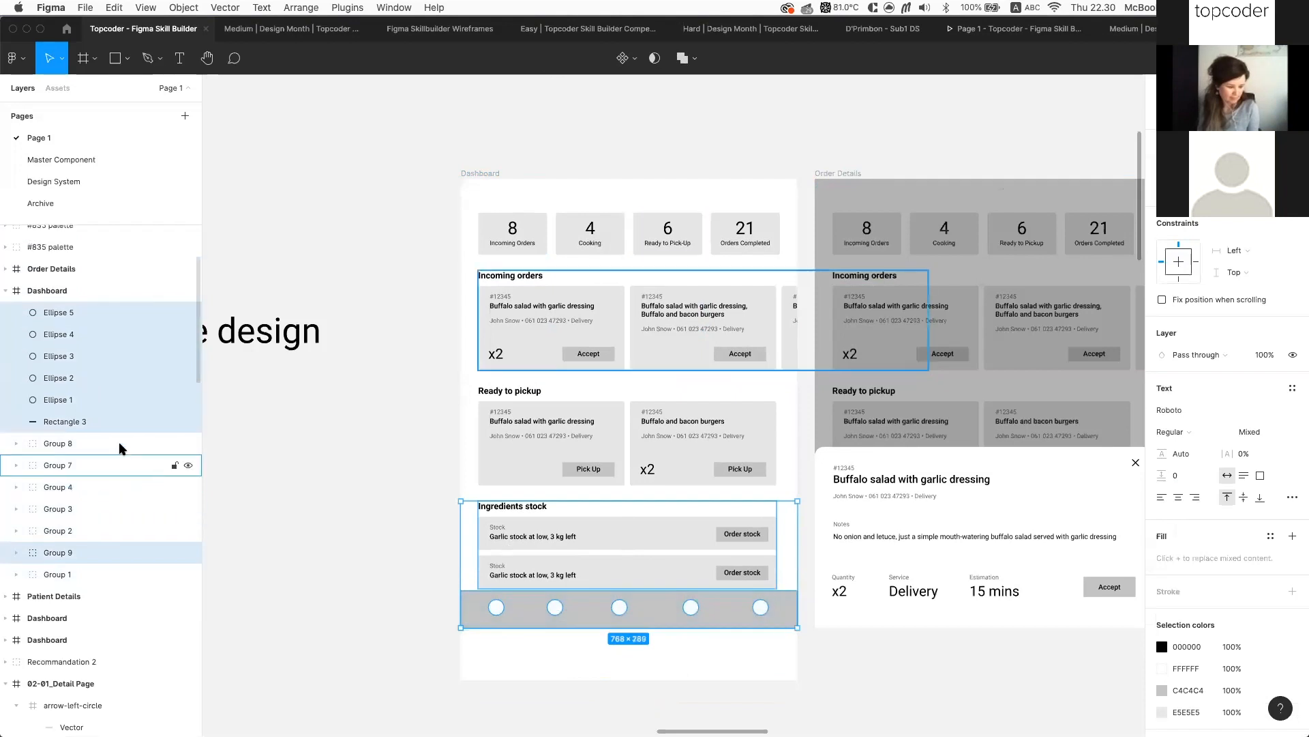
{"action": "left_click_drag", "start_coordinate": [447, 655], "coordinate": [793, 609]}
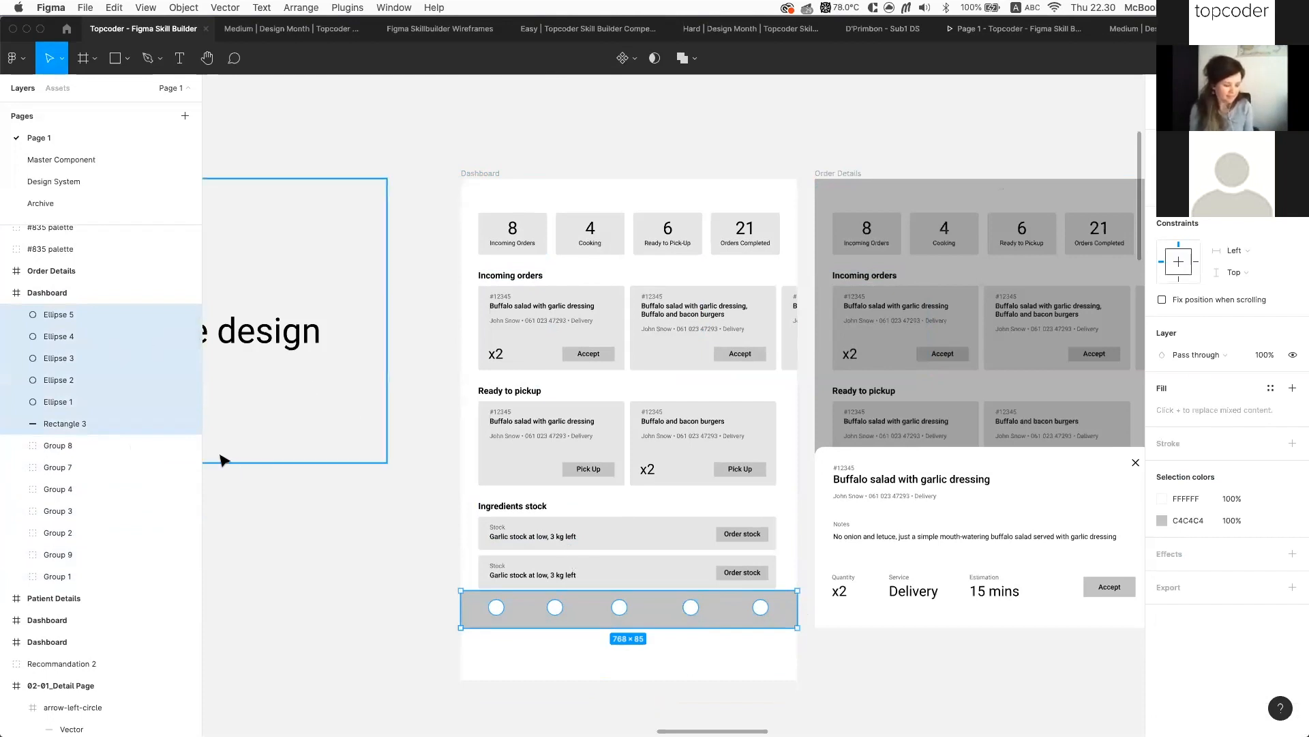
{"action": "key", "text": "super+g"}
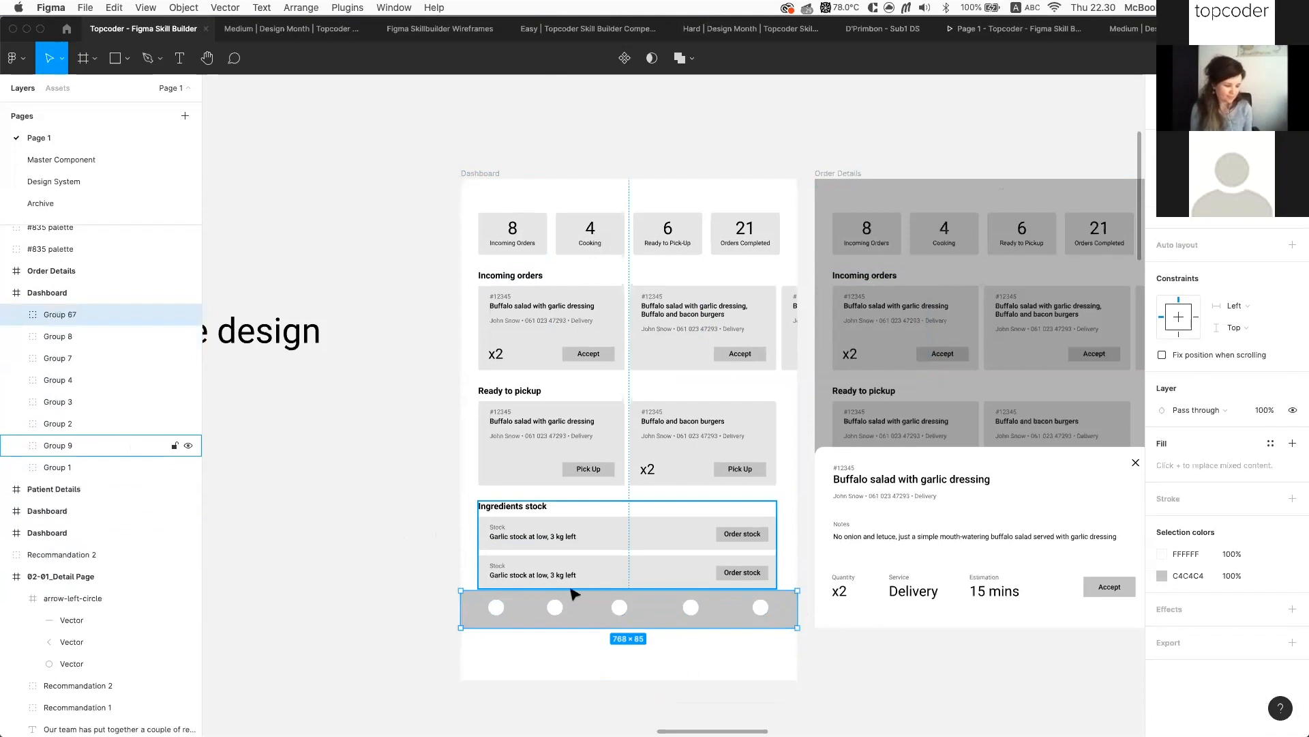
{"action": "left_click_drag", "start_coordinate": [768, 614], "coordinate": [772, 672]}
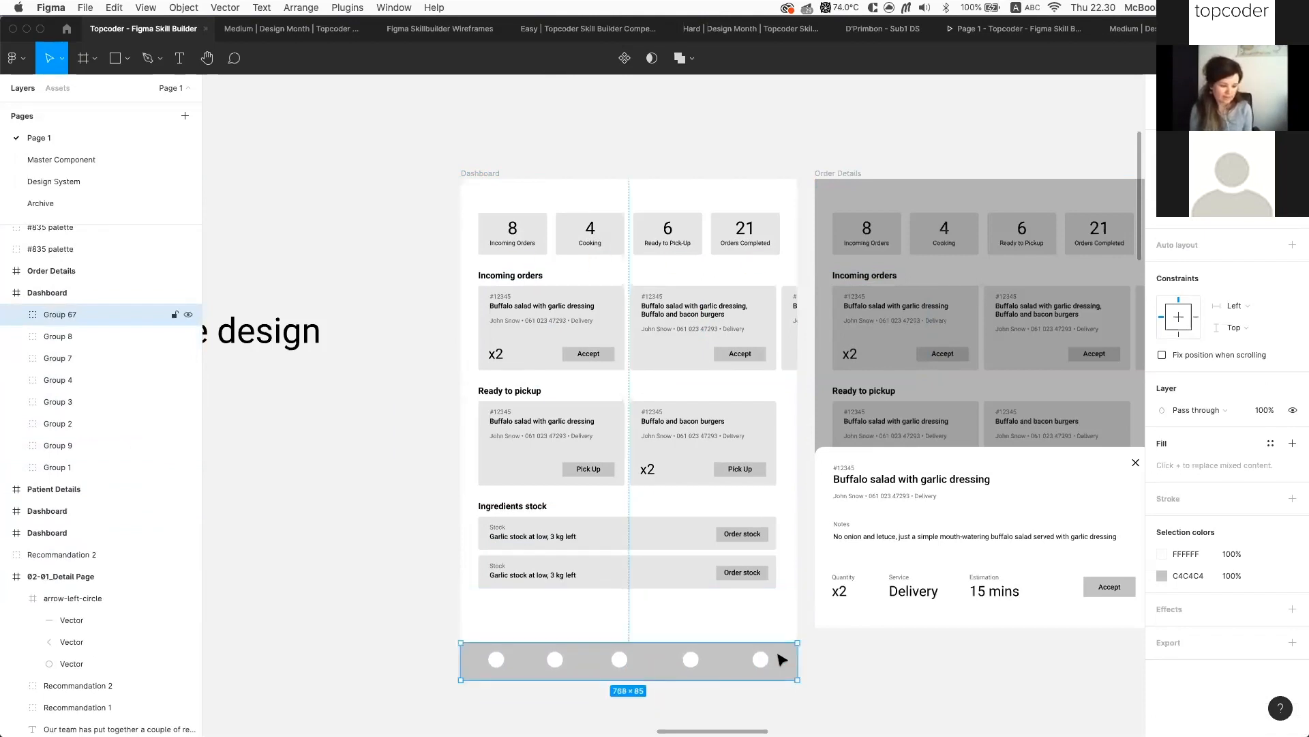
{"action": "left_click", "coordinate": [1179, 334]}
Resize the Dashboard frame to 768 × 1058 to confirm the nav bar stays docked
{"action": "left_click", "coordinate": [484, 175]}
{"action": "scroll", "coordinate": [622, 409], "scroll_direction": "down", "scroll_amount": 2}
{"action": "left_click_drag", "start_coordinate": [678, 634], "coordinate": [707, 596]}
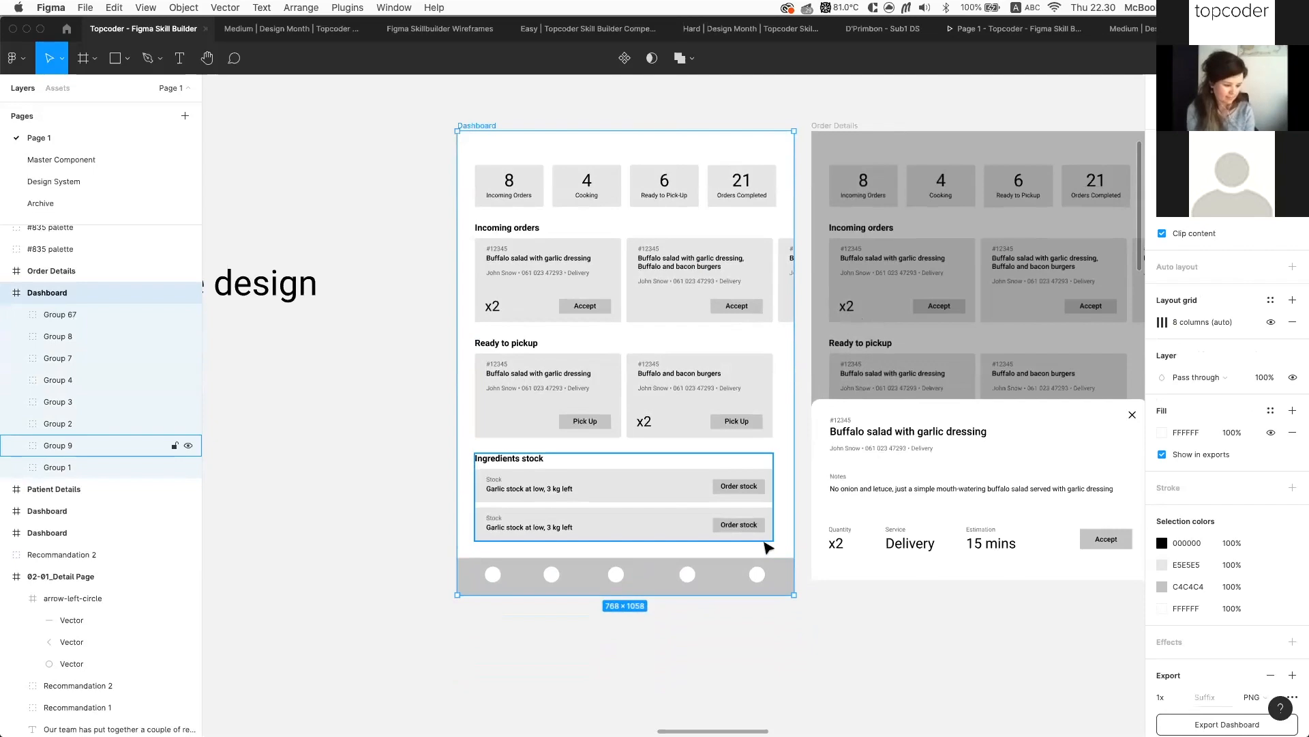
{"action": "scroll", "coordinate": [768, 547], "scroll_direction": "up", "scroll_amount": 1}
{"action": "scroll", "coordinate": [769, 548], "scroll_direction": "right", "scroll_amount": 2}
{"action": "double_click", "coordinate": [532, 519]}
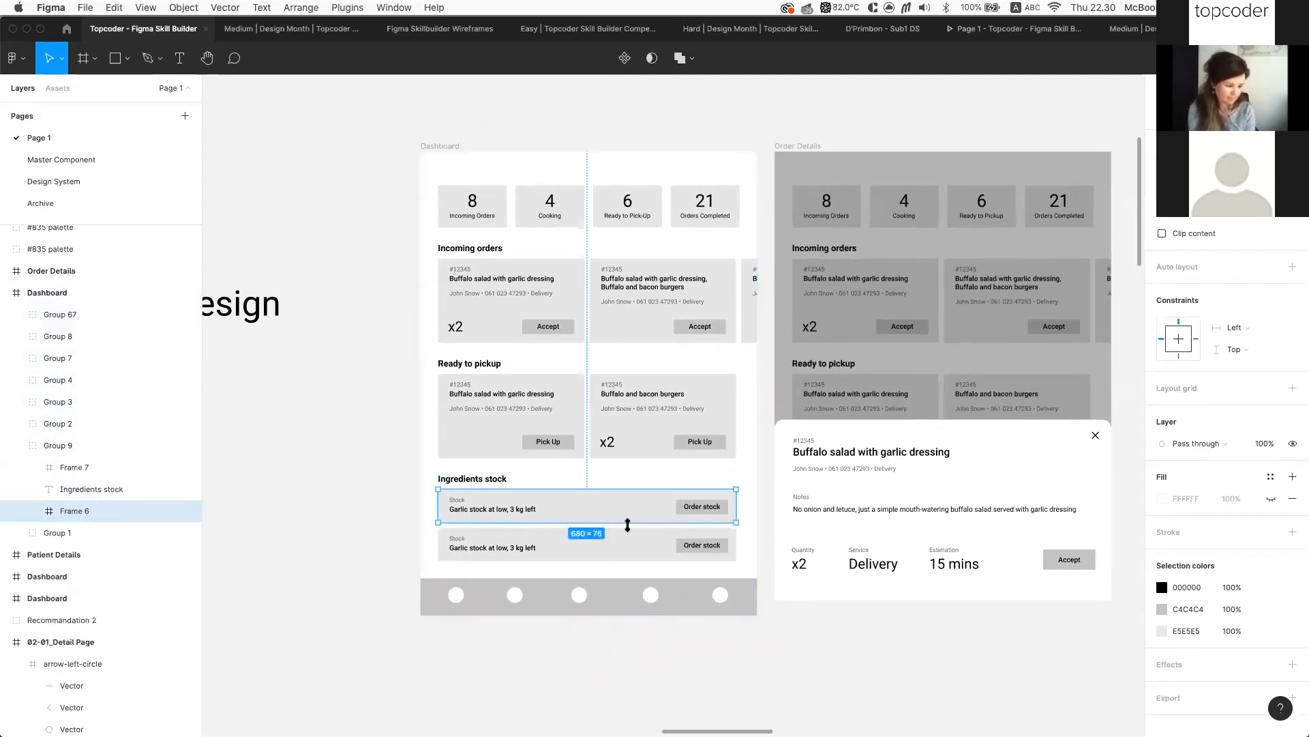
{"action": "scroll", "coordinate": [628, 525], "scroll_direction": "up", "scroll_amount": 3}
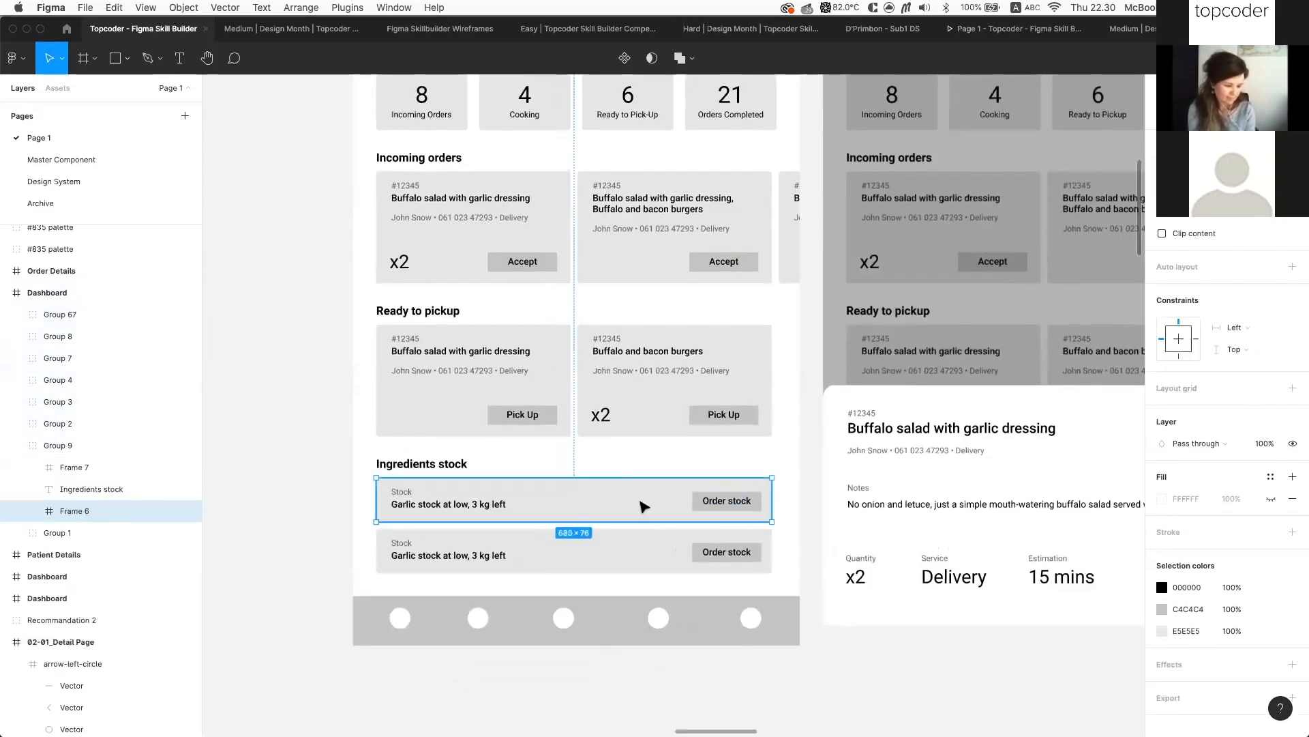
{"action": "double_click", "coordinate": [428, 492]}
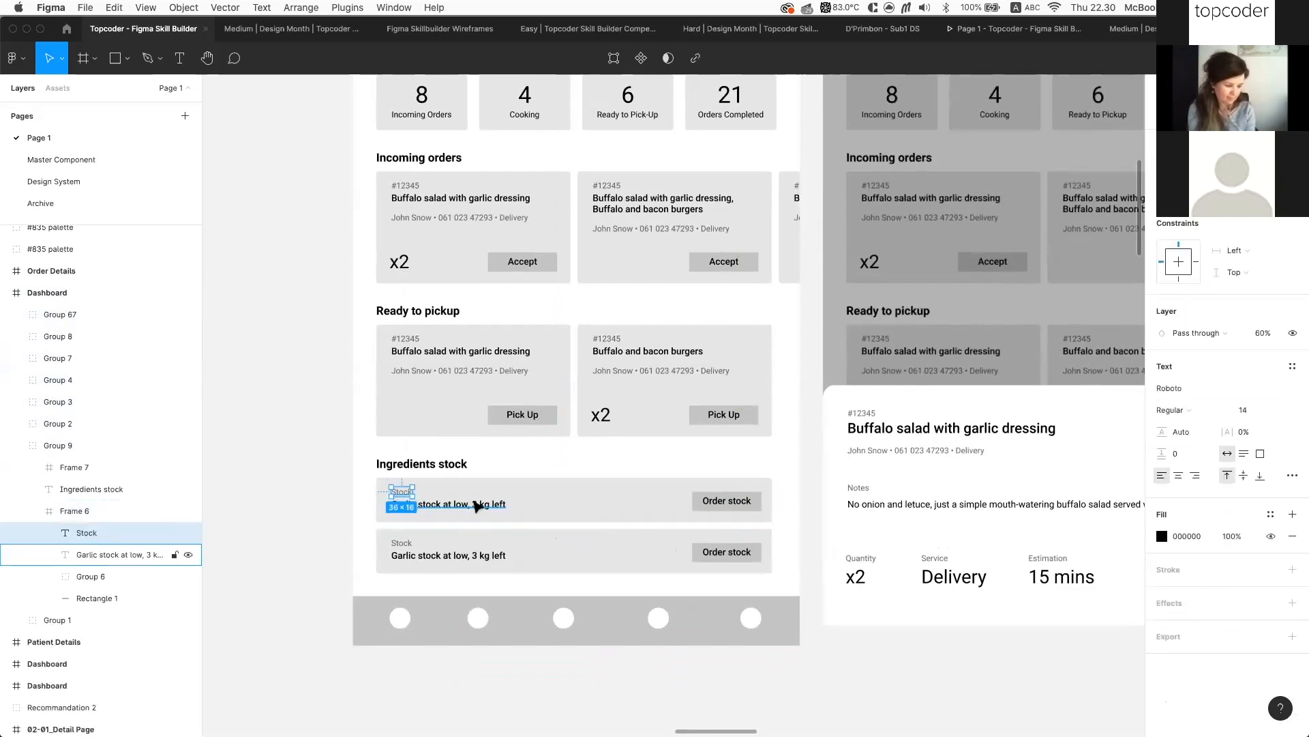
{"action": "left_click", "coordinate": [475, 505], "text": "shift"}
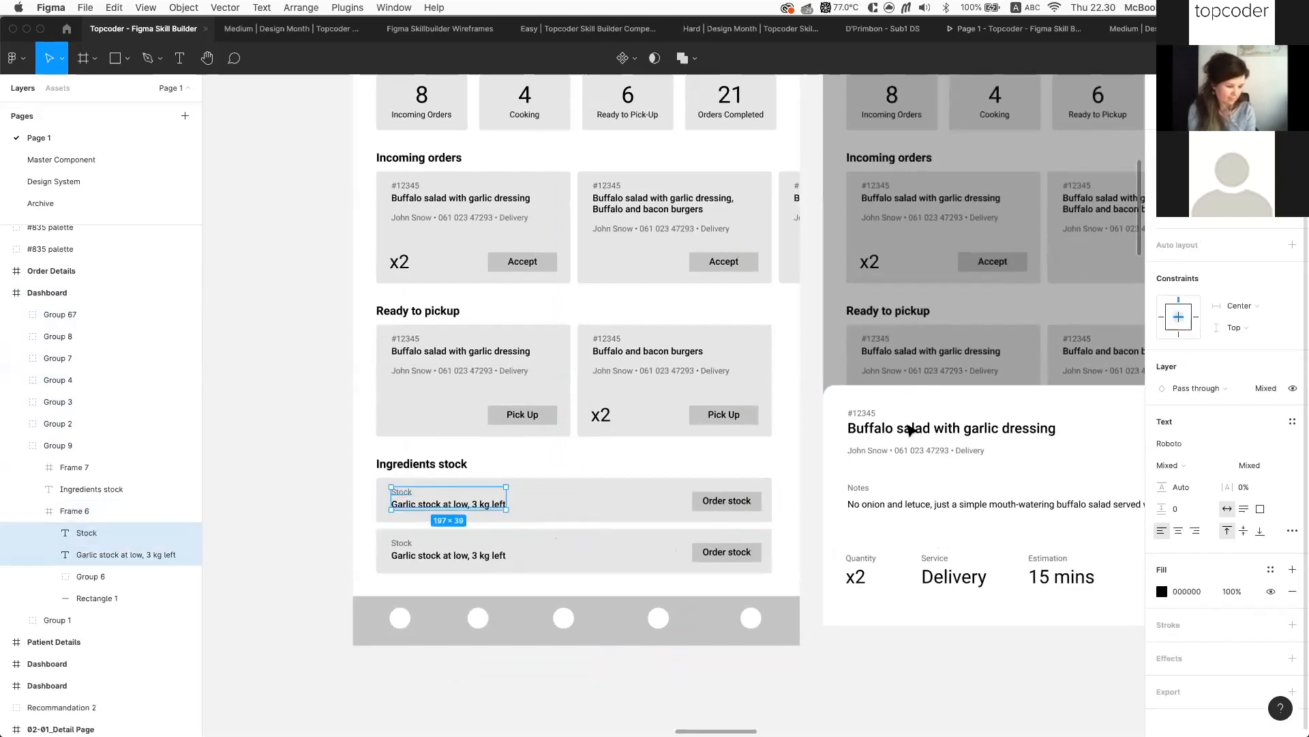
{"action": "left_click", "coordinate": [665, 499]}
{"action": "left_click", "coordinate": [660, 502]}
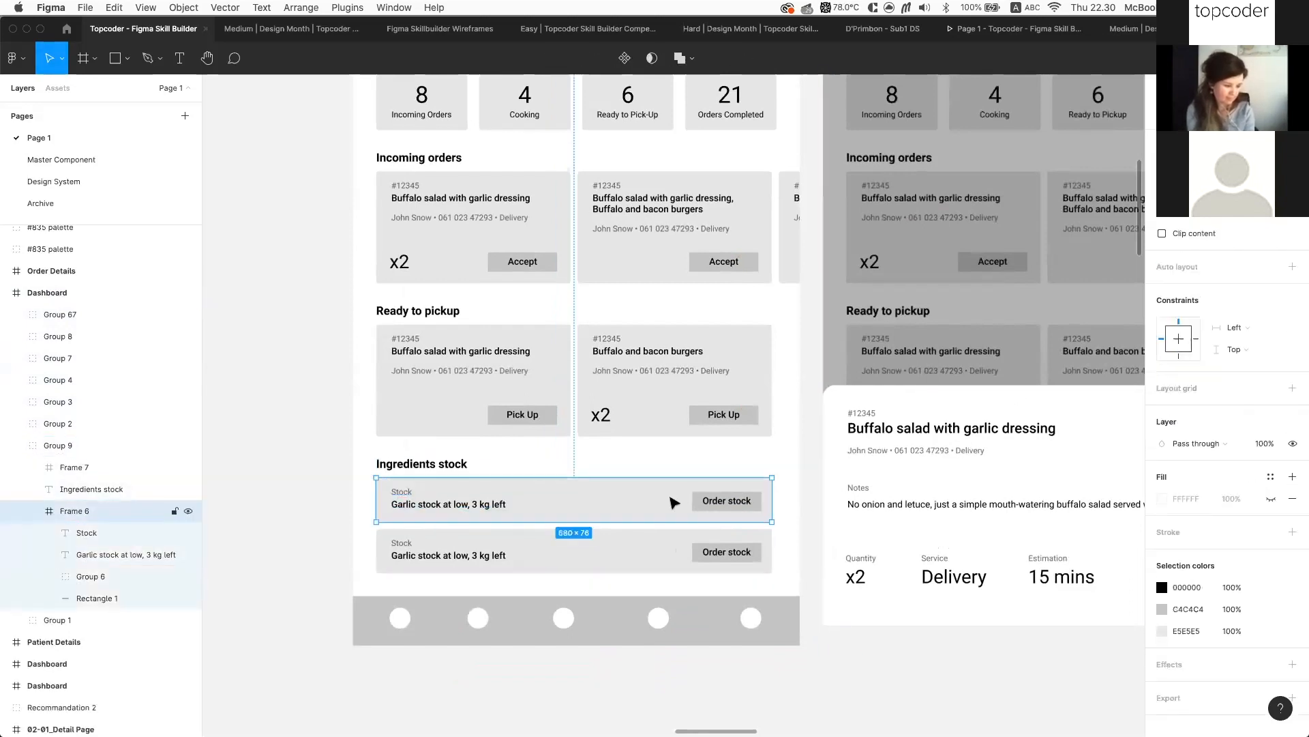
{"action": "mouse_move", "coordinate": [773, 500]}
{"action": "left_mouse_down"}
{"action": "mouse_move", "coordinate": [717, 499]}
{"action": "mouse_move", "coordinate": [784, 500]}
{"action": "mouse_move", "coordinate": [729, 506]}
{"action": "mouse_move", "coordinate": [784, 512]}
{"action": "mouse_move", "coordinate": [692, 512]}
{"action": "mouse_move", "coordinate": [794, 512]}
{"action": "mouse_move", "coordinate": [562, 513]}
{"action": "mouse_move", "coordinate": [765, 517]}
{"action": "mouse_move", "coordinate": [775, 535]}
{"action": "mouse_move", "coordinate": [807, 510]}
{"action": "mouse_move", "coordinate": [785, 512]}
{"action": "mouse_move", "coordinate": [772, 491]}
{"action": "left_mouse_up"}
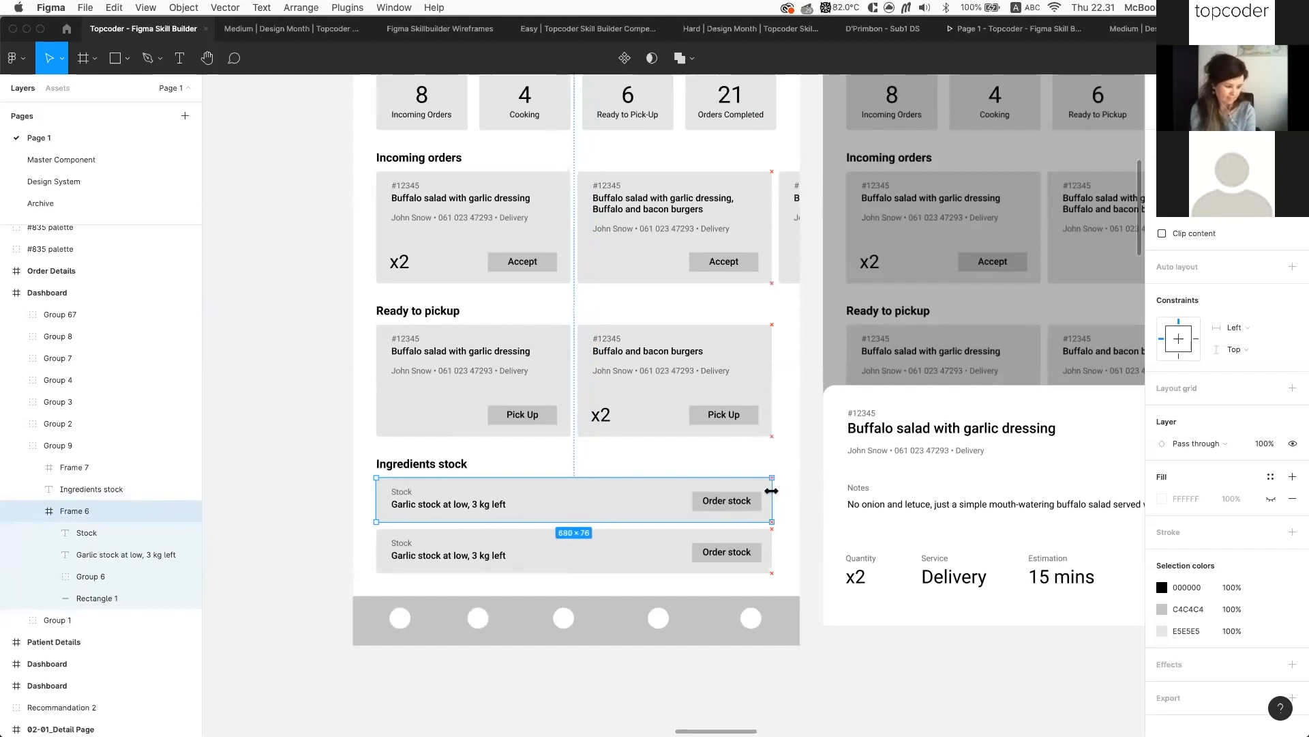
{"action": "double_click", "coordinate": [408, 493]}
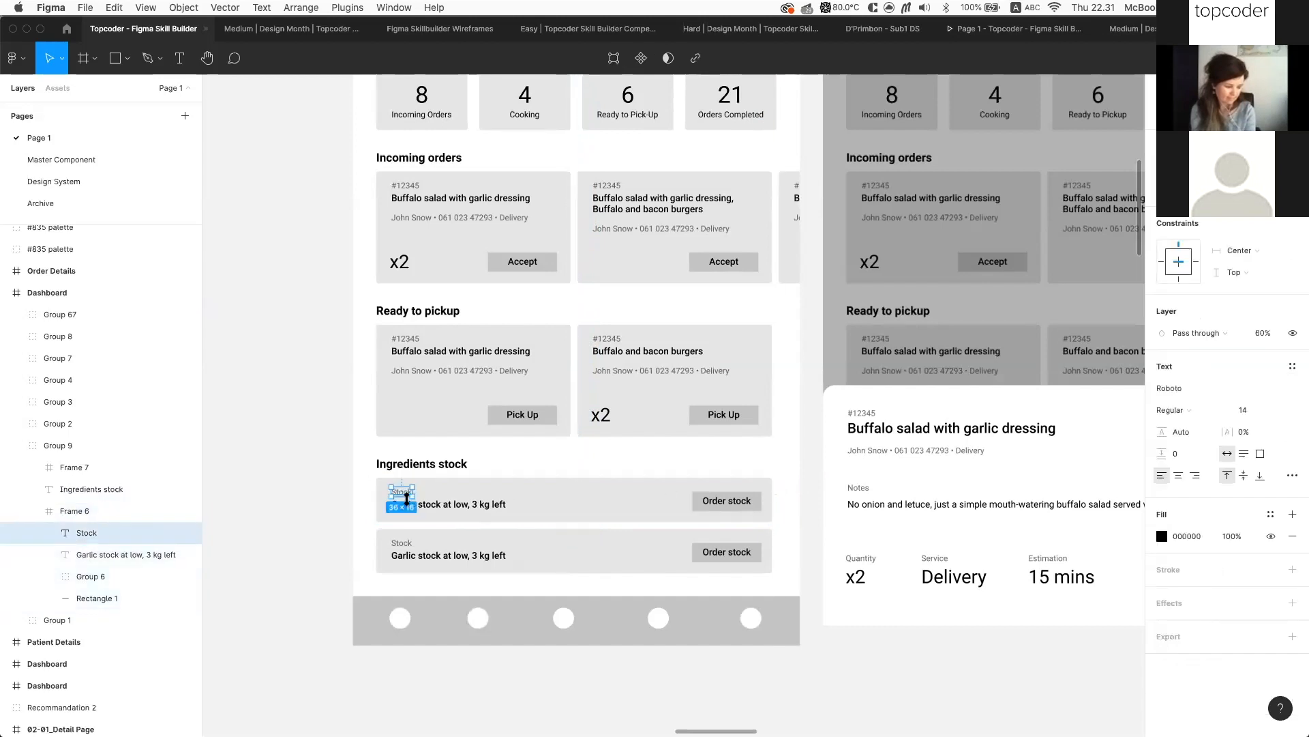
{"action": "left_click", "coordinate": [443, 507], "text": "shift"}
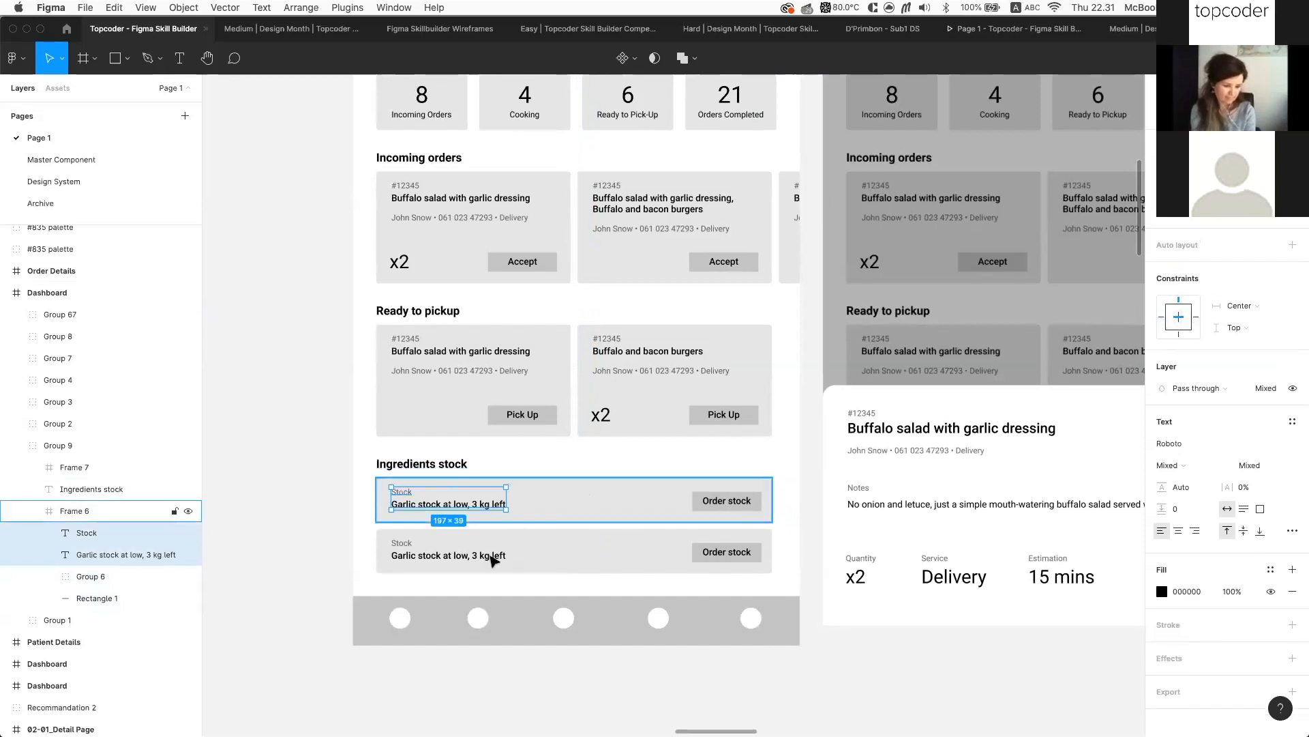
{"action": "left_click", "coordinate": [1162, 317]}
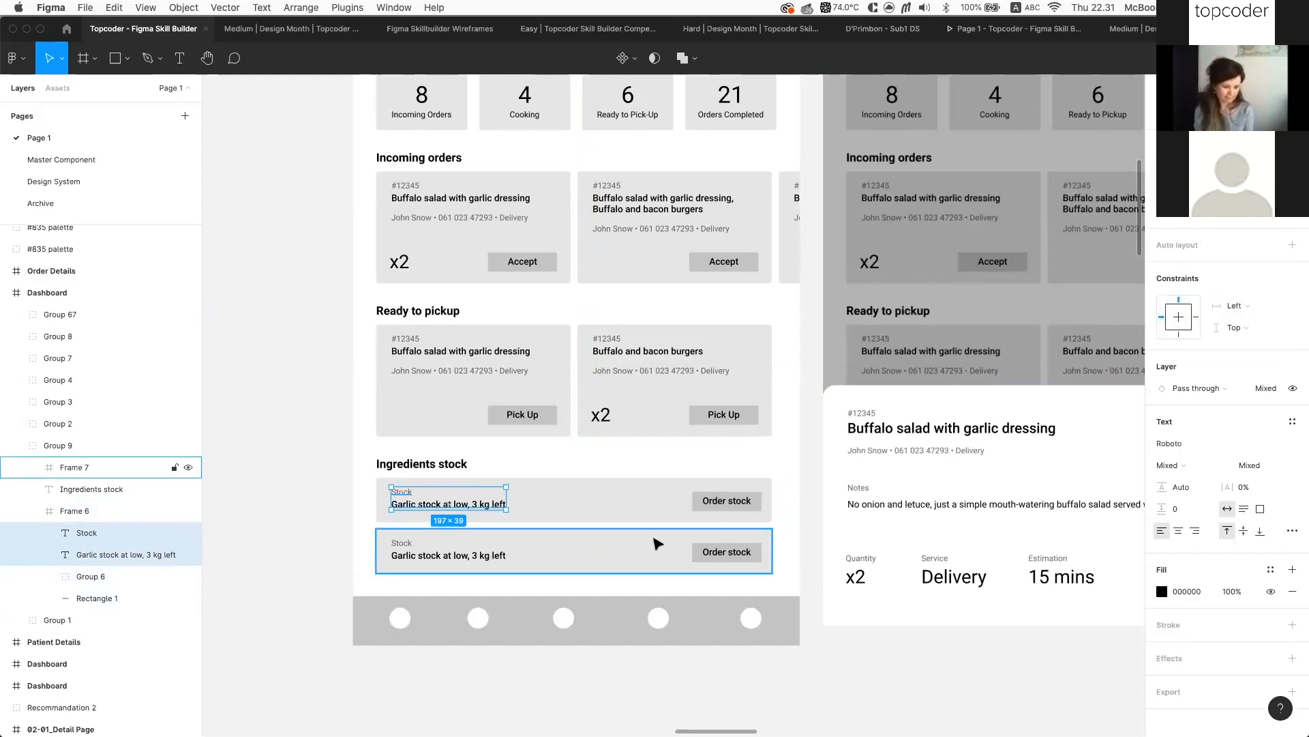
{"action": "left_click", "coordinate": [761, 510]}
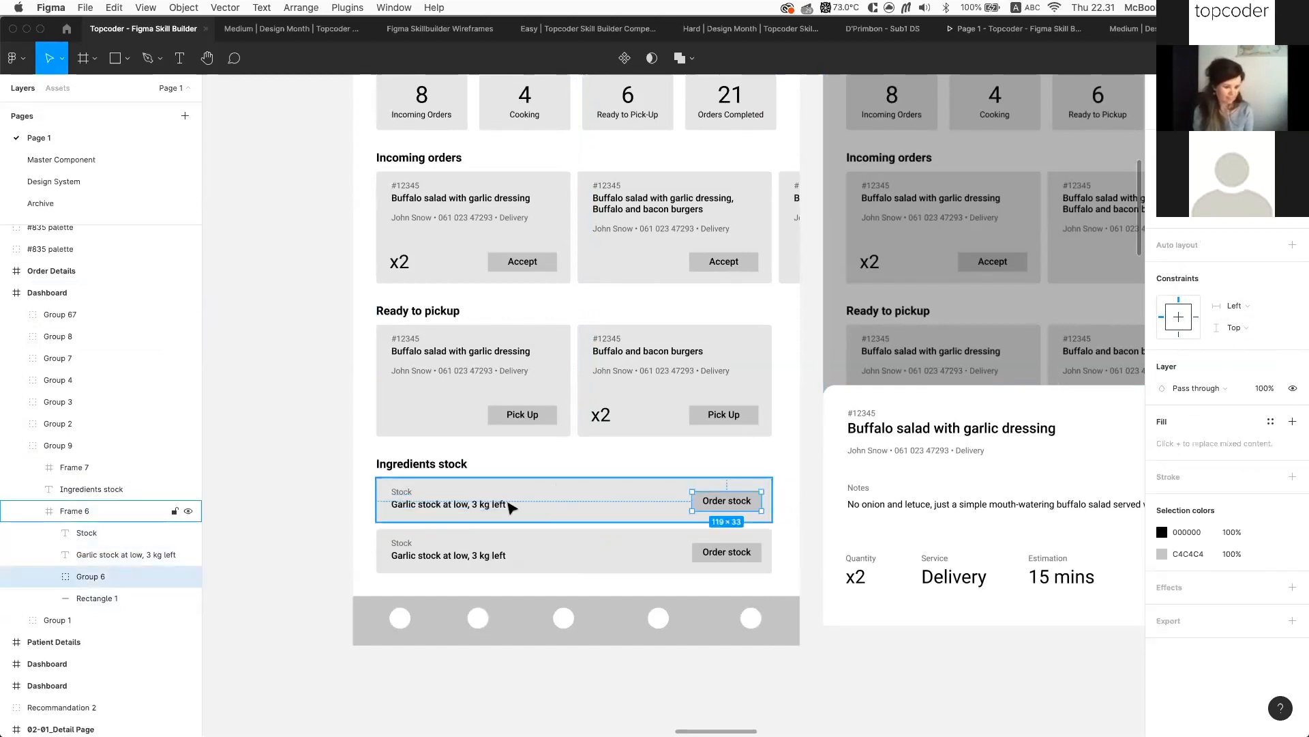
{"action": "left_click", "coordinate": [468, 504]}
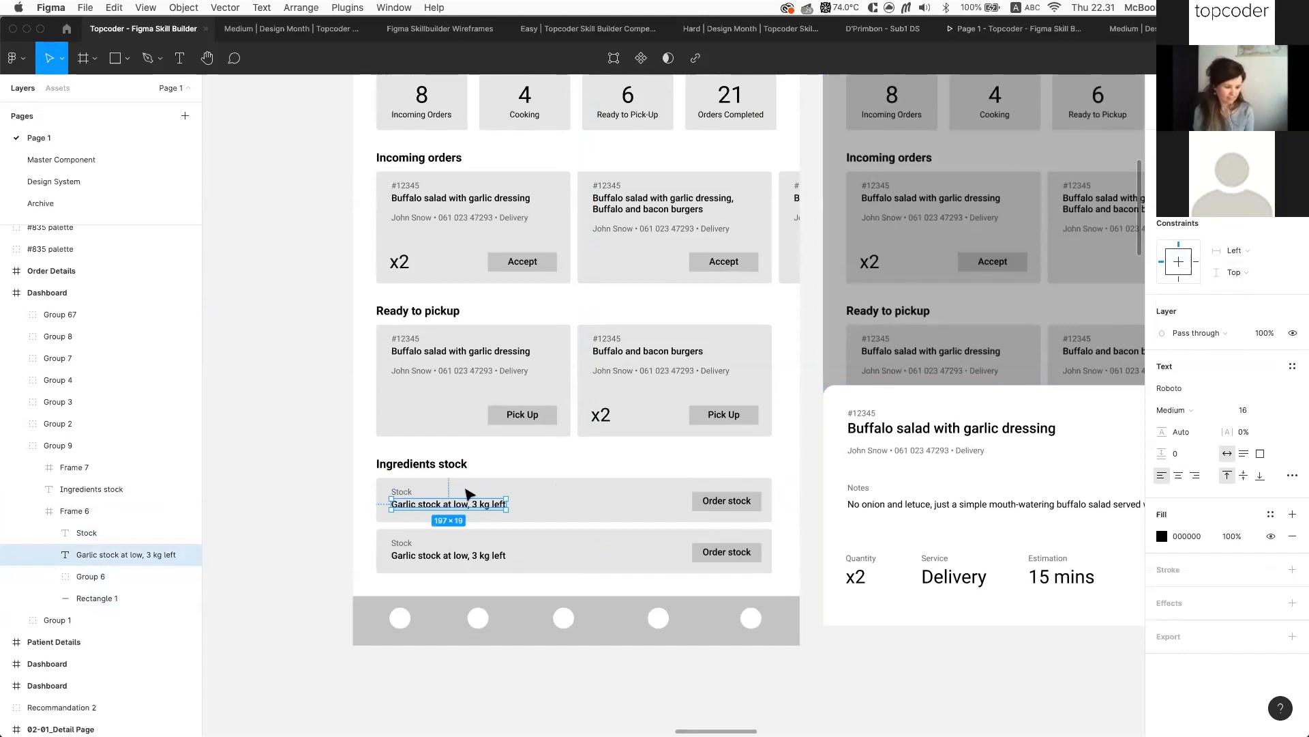
{"action": "scroll", "coordinate": [442, 513], "scroll_direction": "up", "scroll_amount": 3}
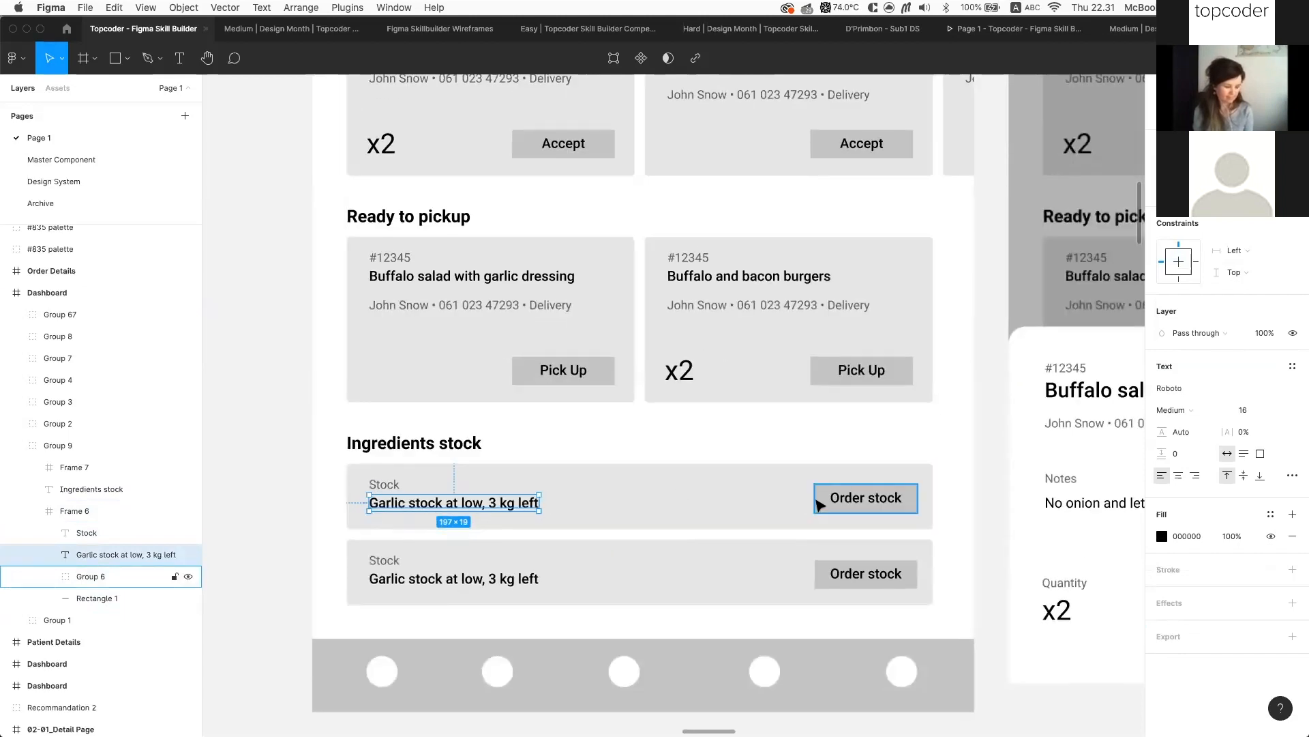
{"action": "left_click", "coordinate": [1251, 254]}
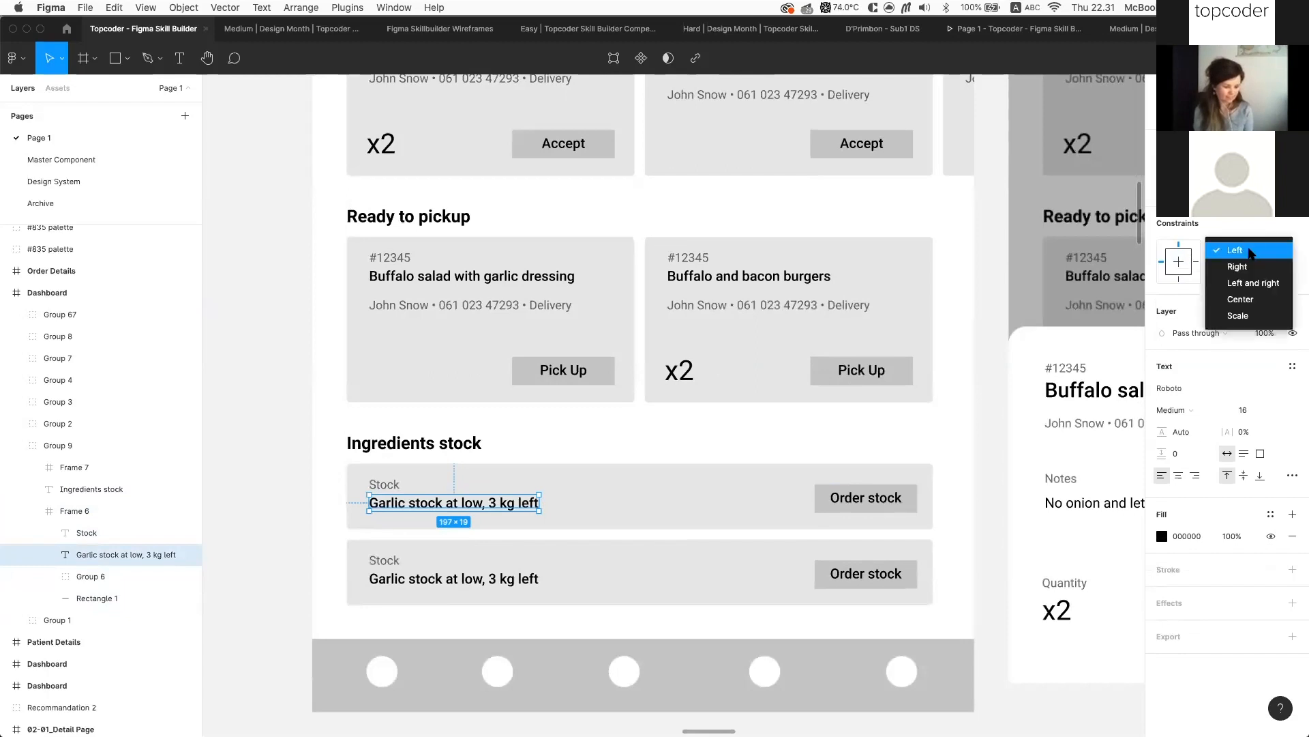
{"action": "left_click", "coordinate": [1252, 315]}
{"action": "key", "text": "Escape"}
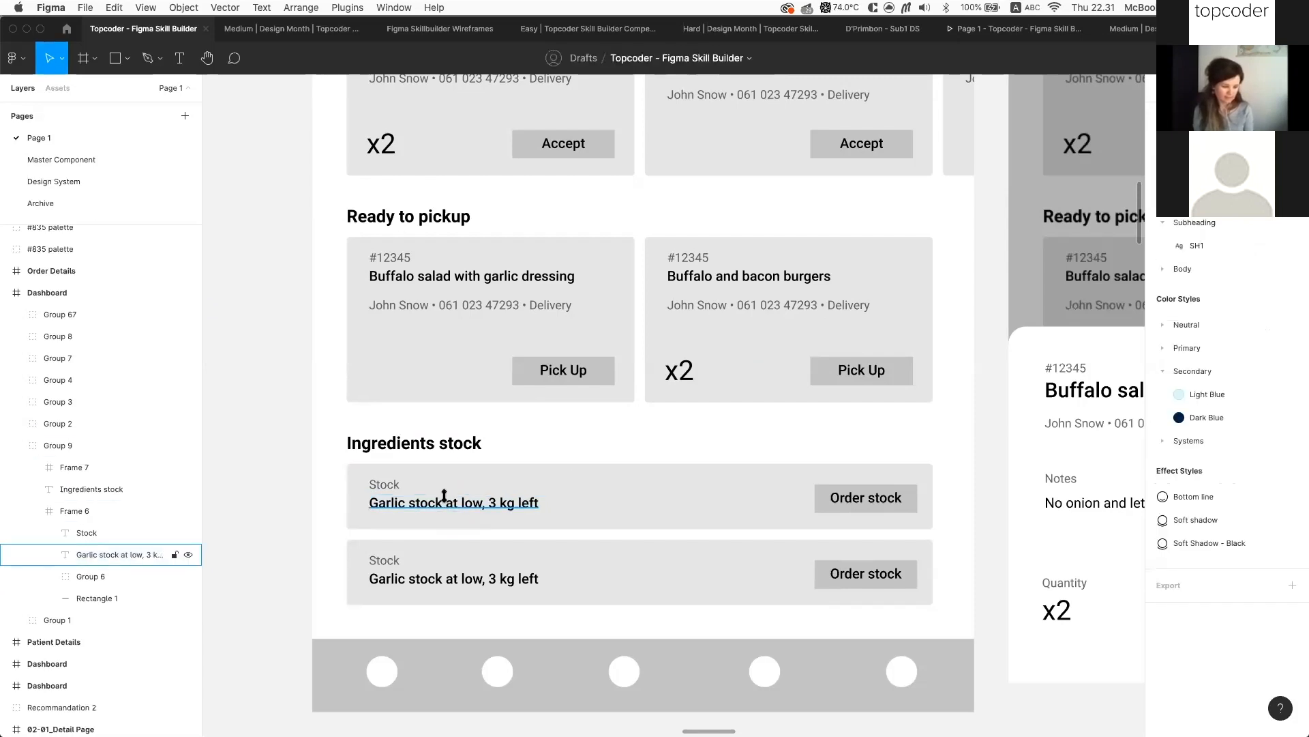
{"action": "double_click", "coordinate": [409, 504]}
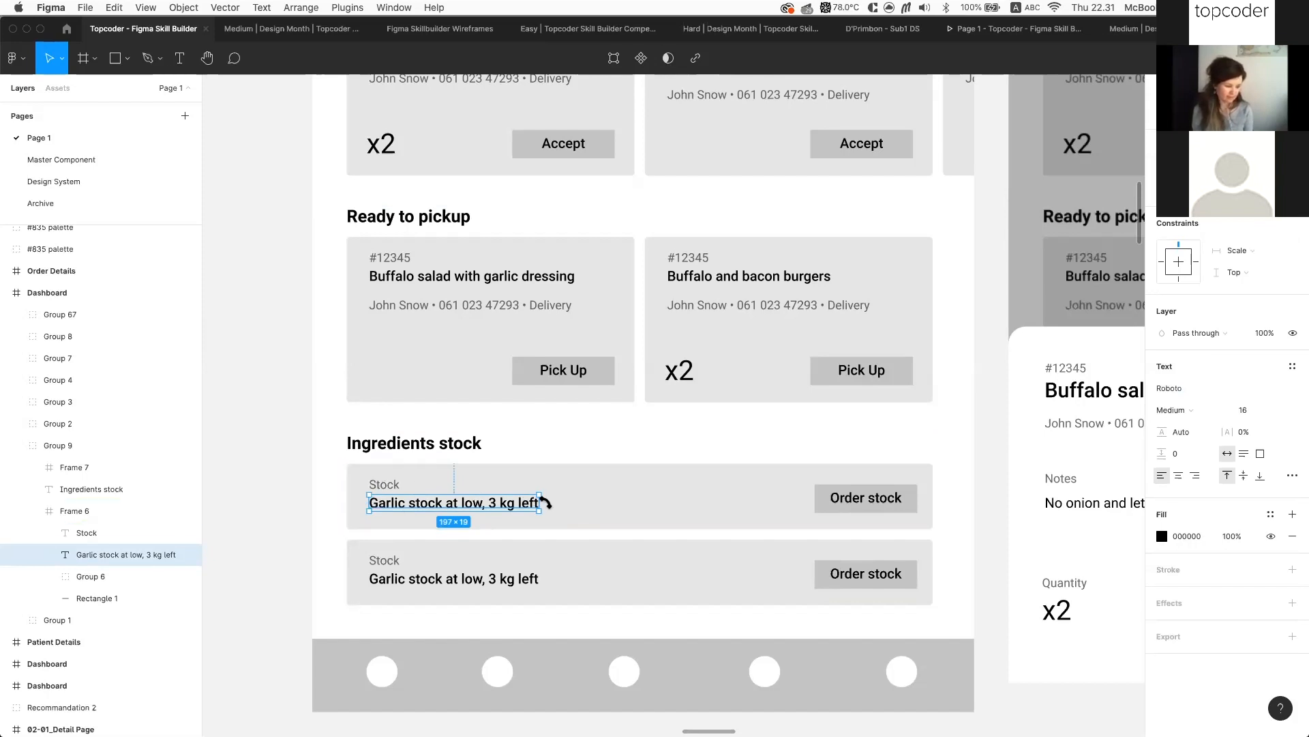
{"action": "left_click", "coordinate": [643, 509]}
{"action": "double_click", "coordinate": [645, 511]}
{"action": "double_click", "coordinate": [645, 510]}
{"action": "left_click", "coordinate": [922, 489]}
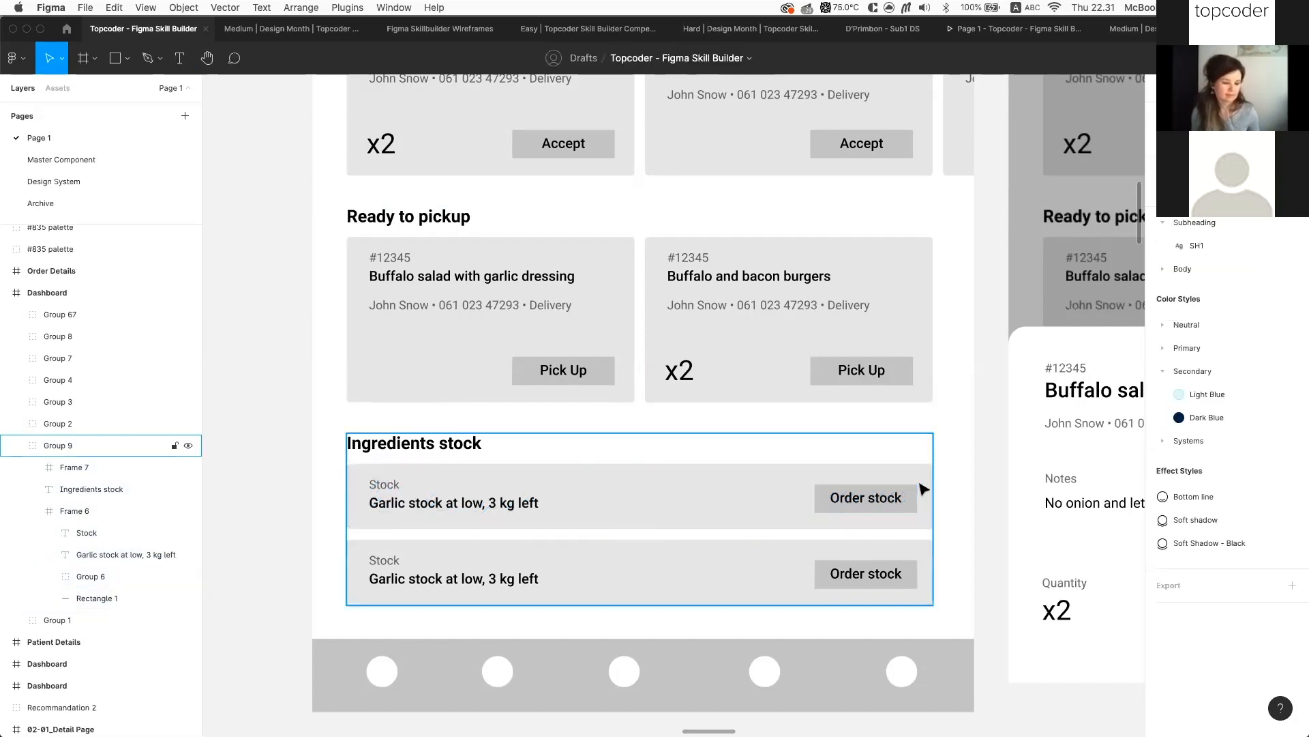
{"action": "left_click", "coordinate": [922, 489]}
{"action": "left_click_drag", "start_coordinate": [934, 488], "coordinate": [1030, 482]}
{"action": "key", "text": "super+z"}
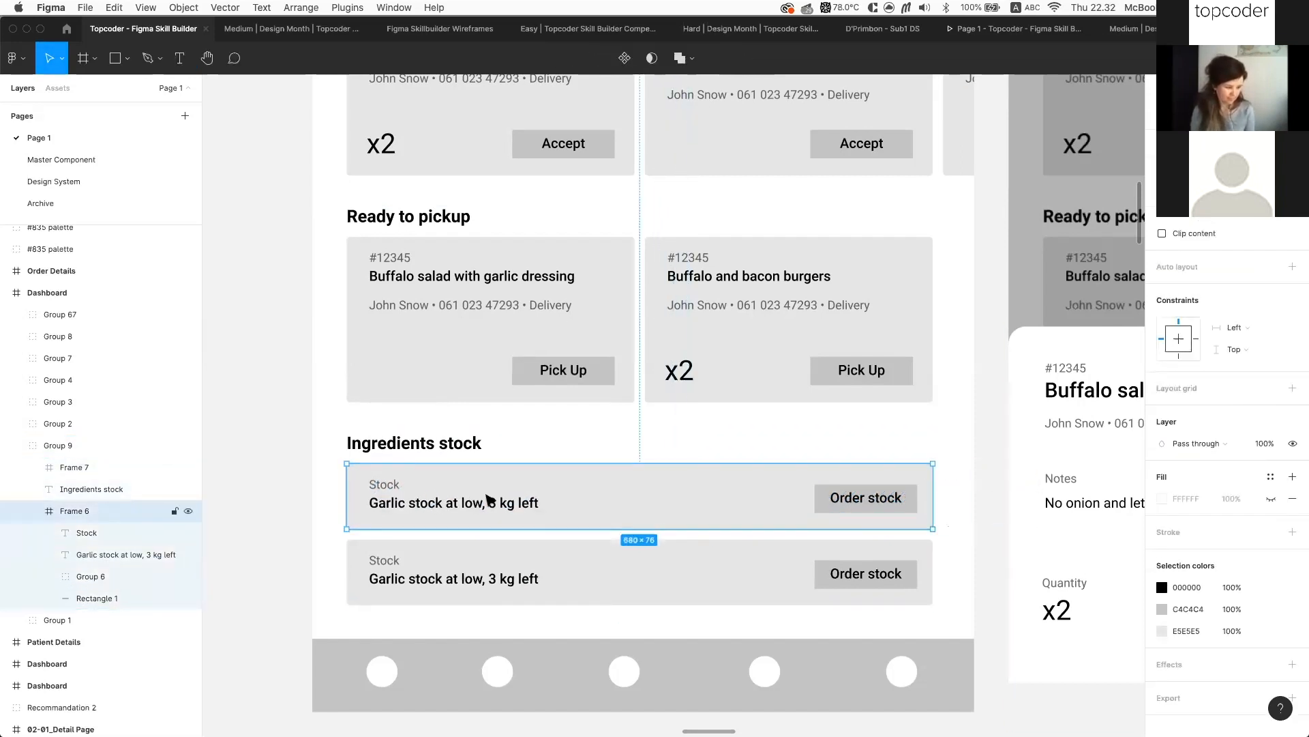
Pin the Garlic stock text Left and right, then trial-widen the card and undo it
{"action": "left_click", "coordinate": [485, 502]}
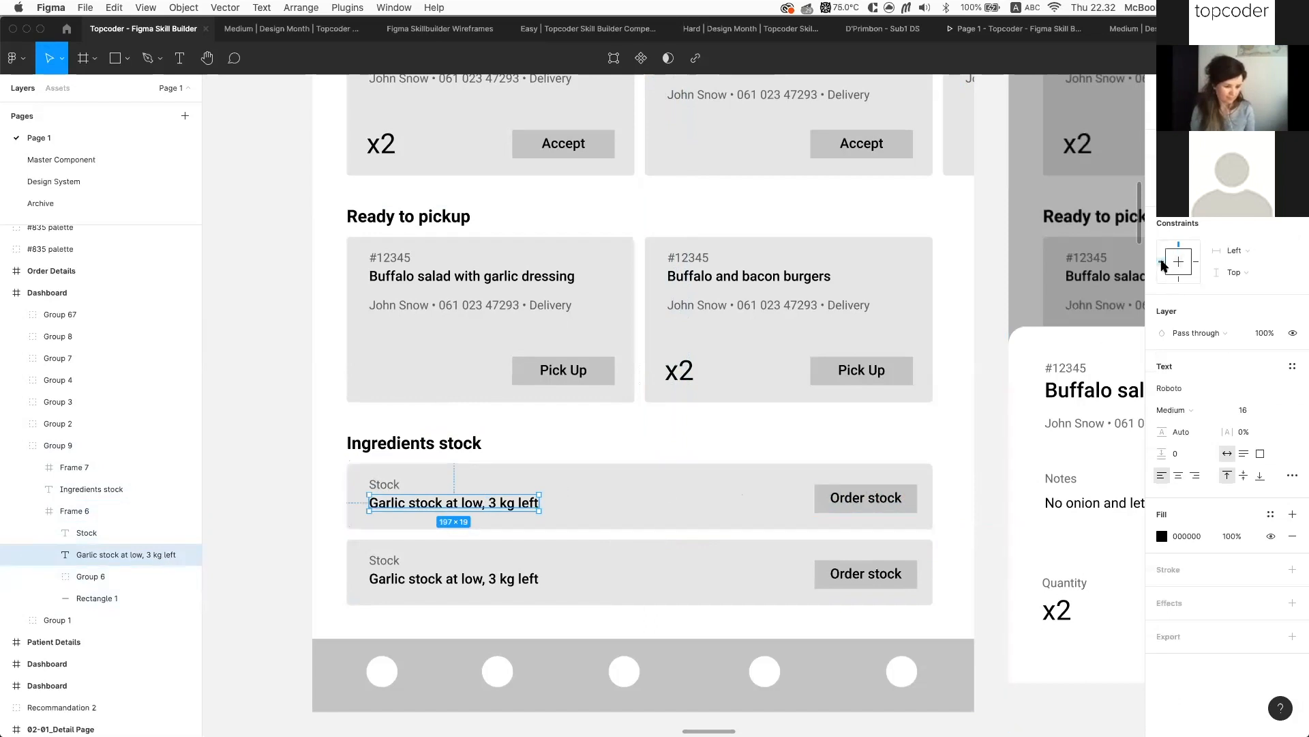
{"action": "left_click", "coordinate": [1241, 251]}
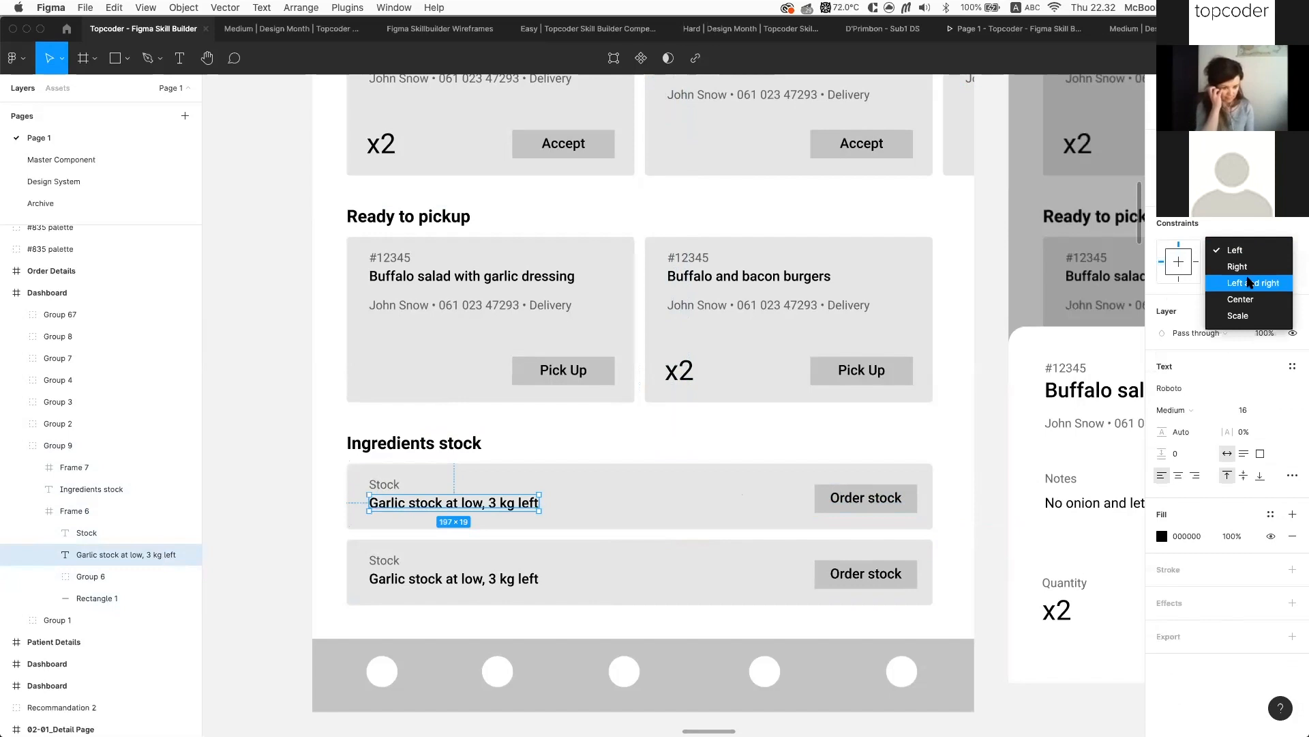
{"action": "left_click", "coordinate": [1248, 283]}
{"action": "double_click", "coordinate": [594, 488]}
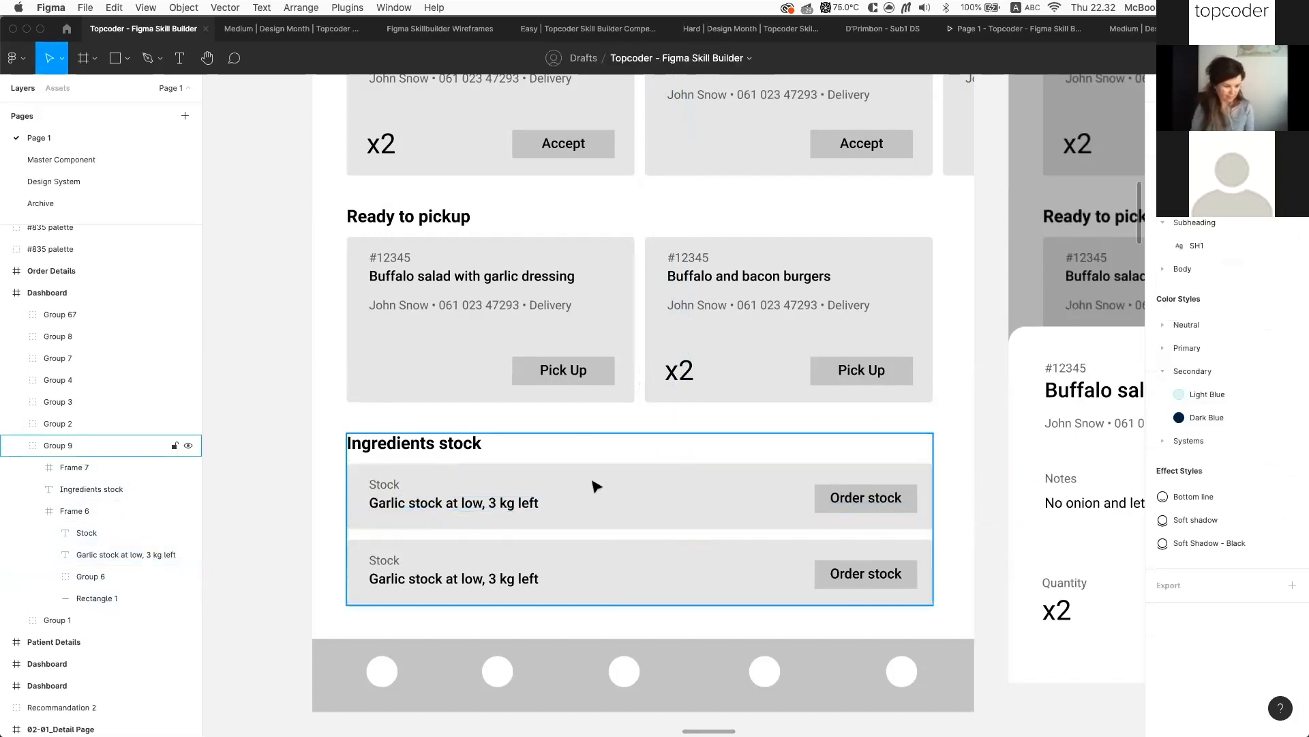
{"action": "left_click_drag", "start_coordinate": [990, 488], "coordinate": [1044, 488]}
{"action": "left_click", "coordinate": [529, 502]}
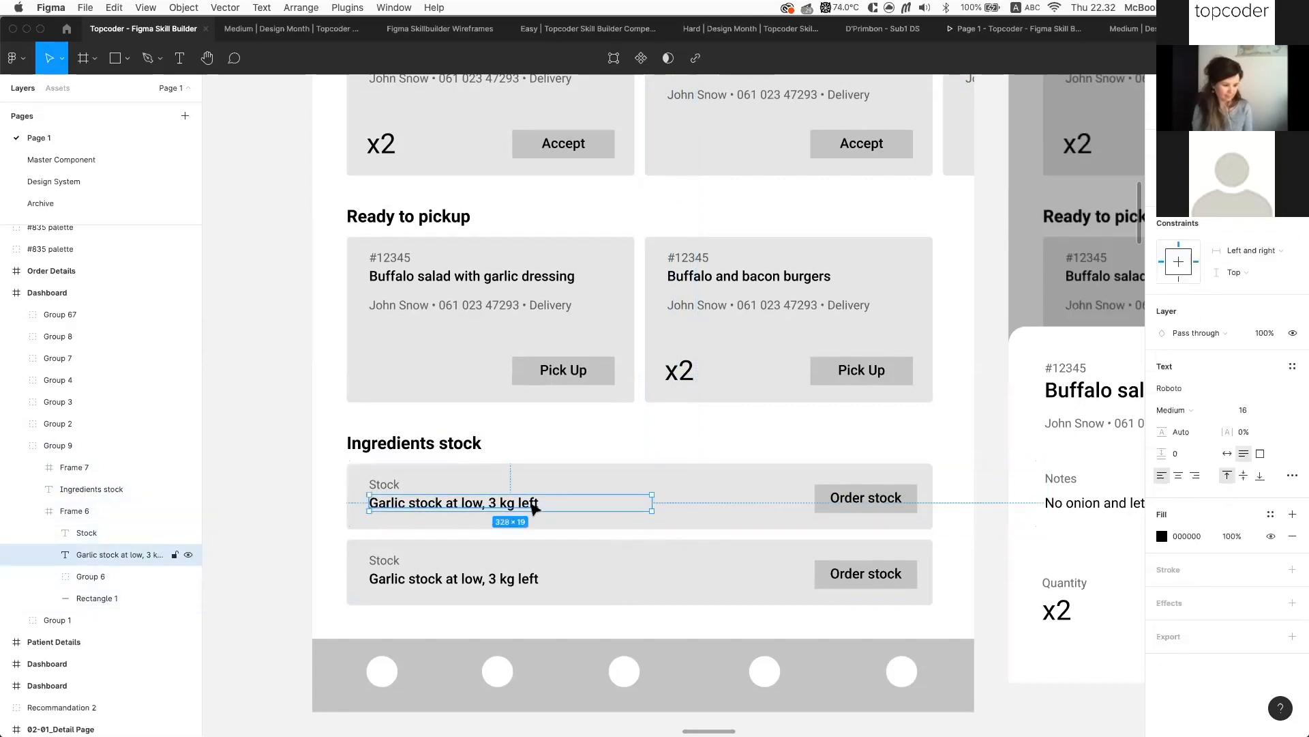
{"action": "key", "text": "super+z"}
{"action": "key", "text": "super+z"}
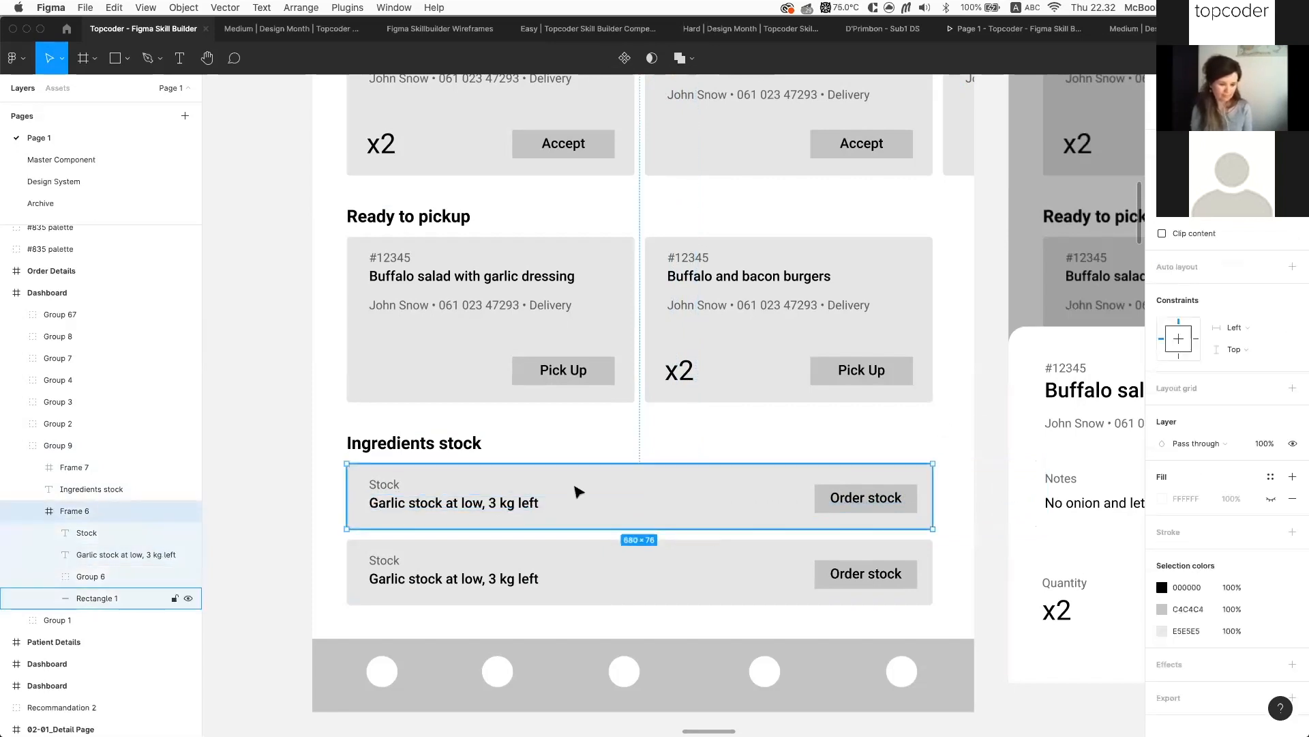
Reselect the Garlic stock text inside the first stock card
{"action": "double_click", "coordinate": [513, 501]}
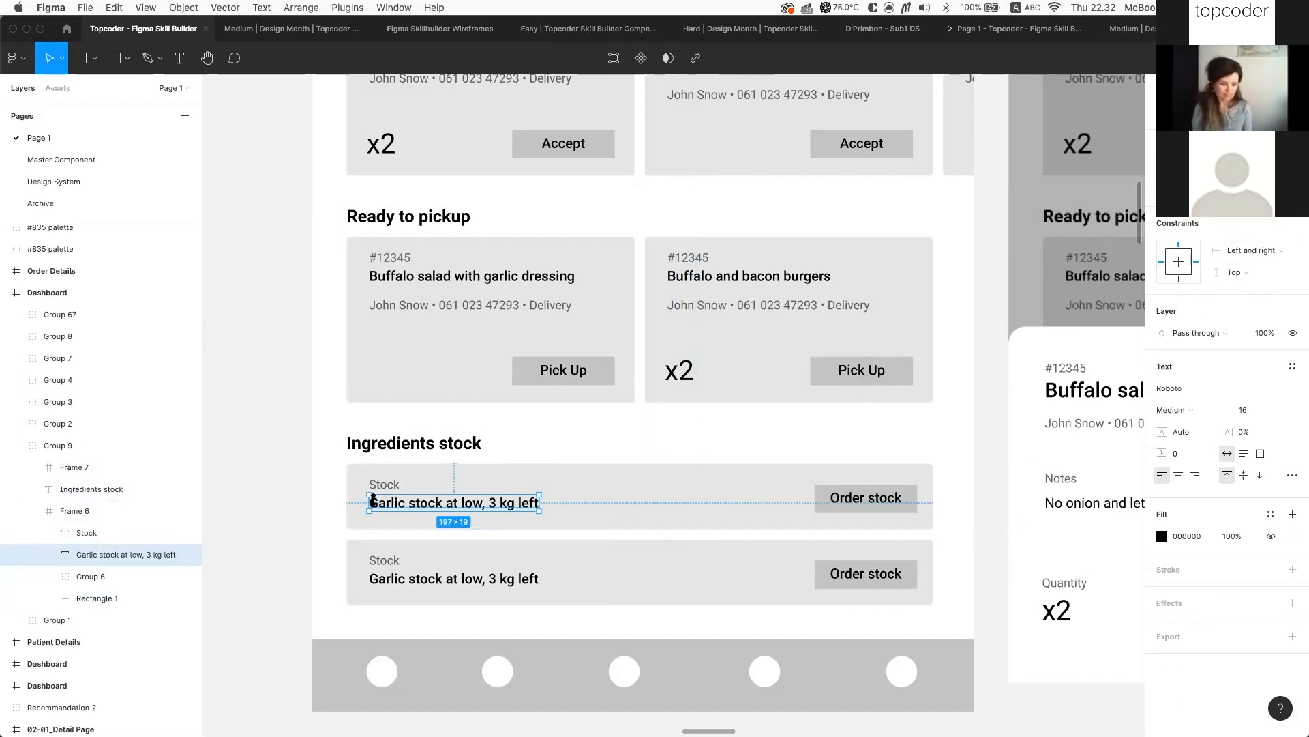
{"action": "scroll", "coordinate": [372, 502], "scroll_direction": "up", "scroll_amount": 5}
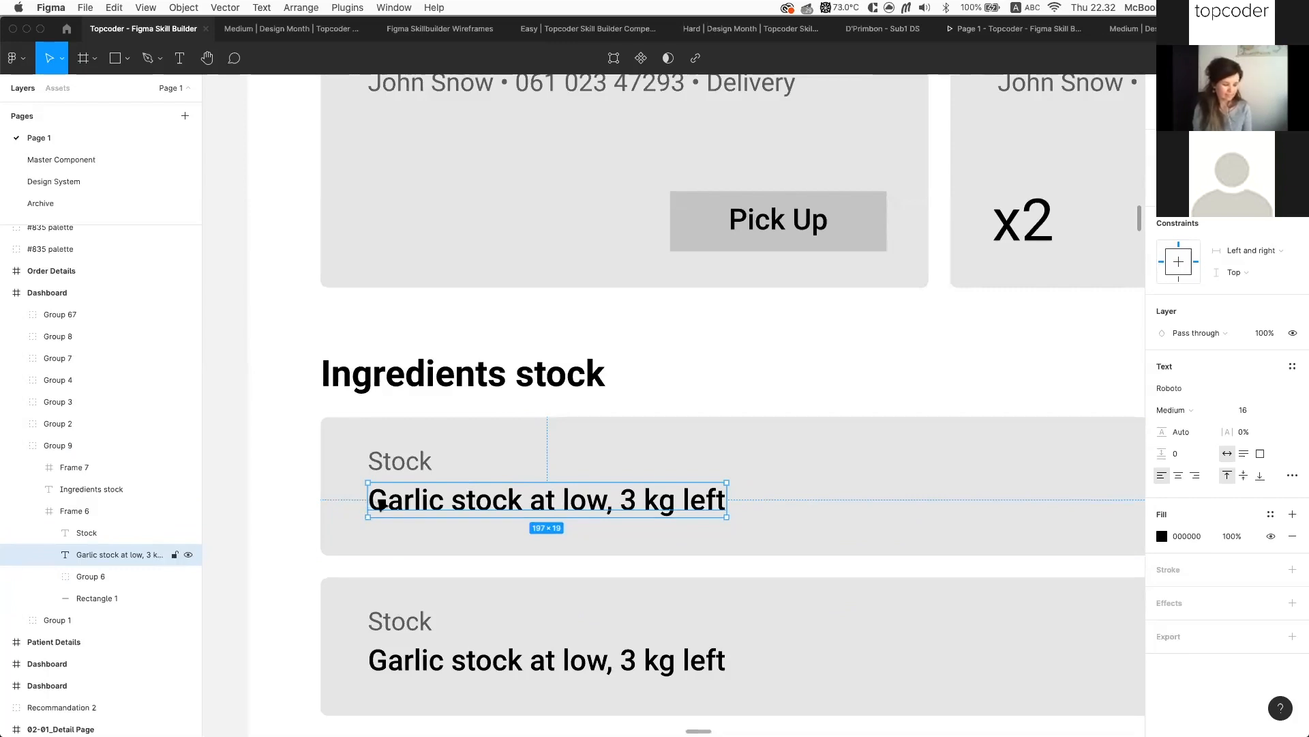
{"action": "scroll", "coordinate": [341, 477], "scroll_direction": "right", "scroll_amount": 2}
{"action": "left_click", "coordinate": [329, 444]}
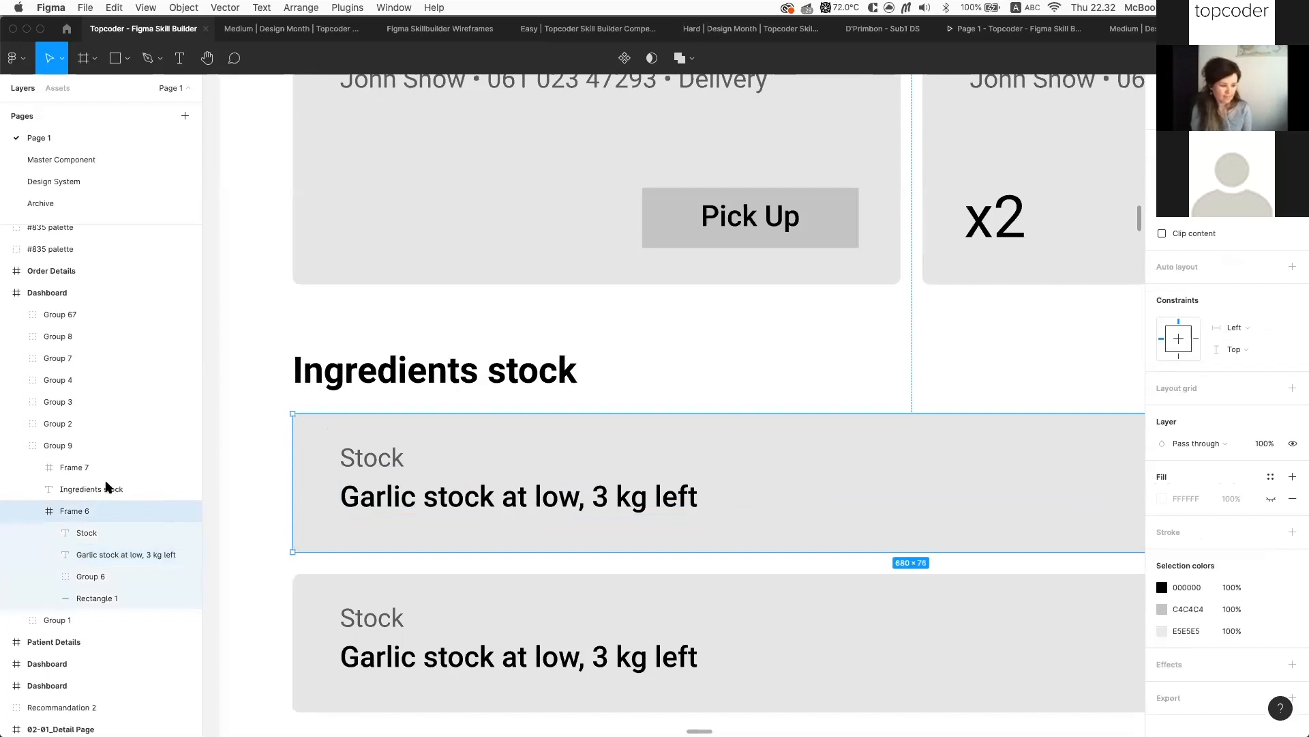
{"action": "scroll", "coordinate": [342, 462], "scroll_direction": "right", "scroll_amount": 1}
{"action": "scroll", "coordinate": [589, 481], "scroll_direction": "right", "scroll_amount": 2}
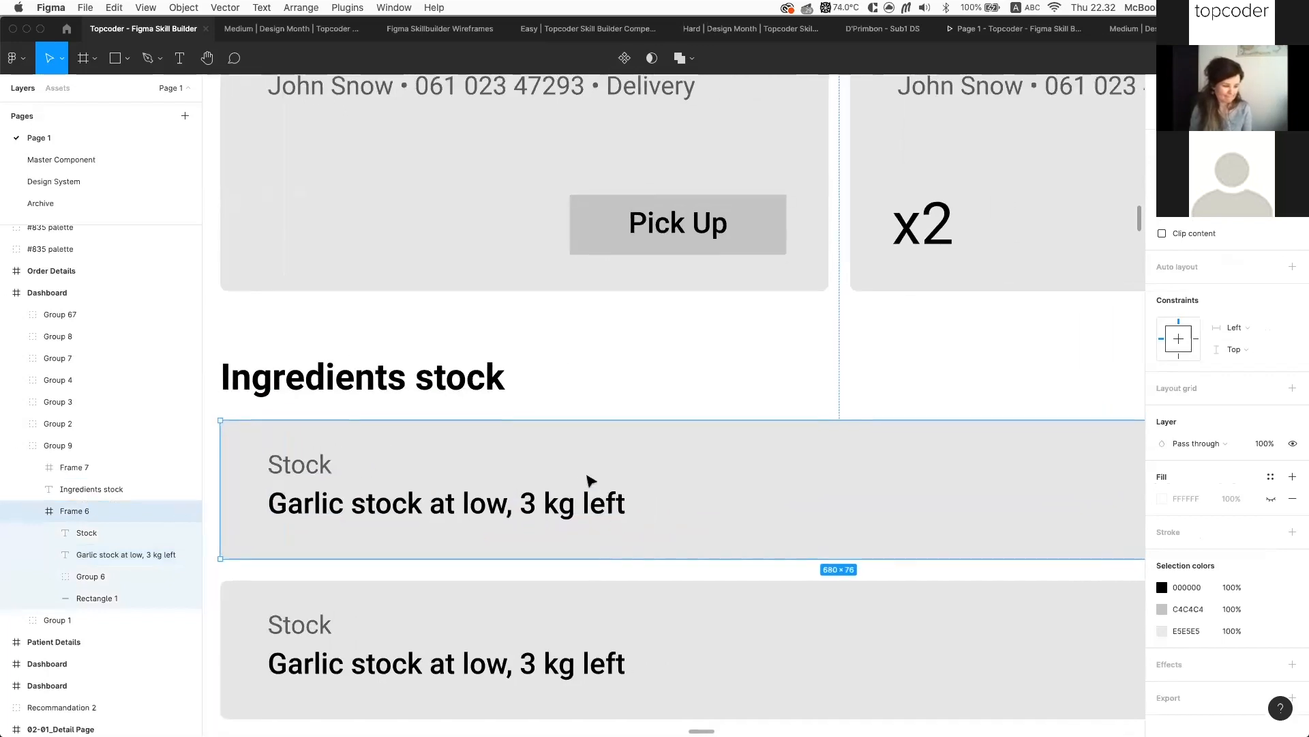
{"action": "scroll", "coordinate": [587, 482], "scroll_direction": "down", "scroll_amount": 3}
{"action": "left_click", "coordinate": [600, 497]}
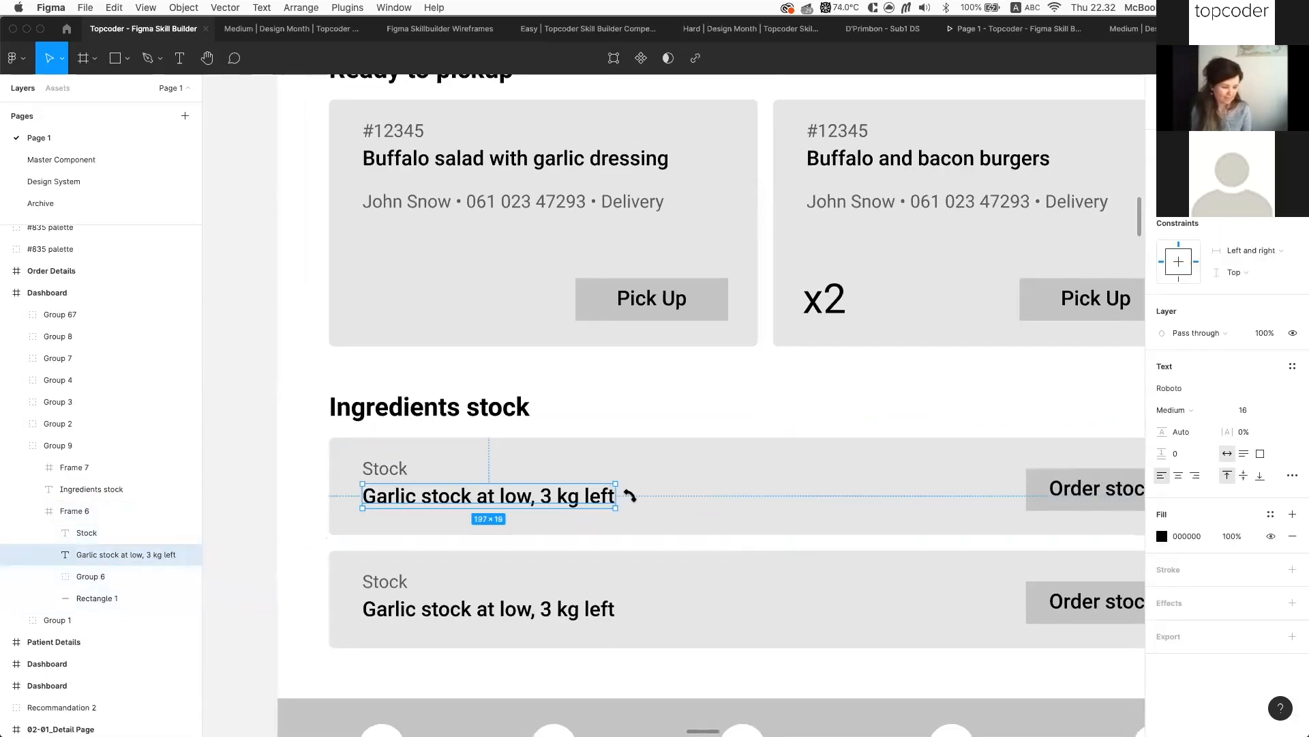
{"action": "scroll", "coordinate": [625, 497], "scroll_direction": "right", "scroll_amount": 5}
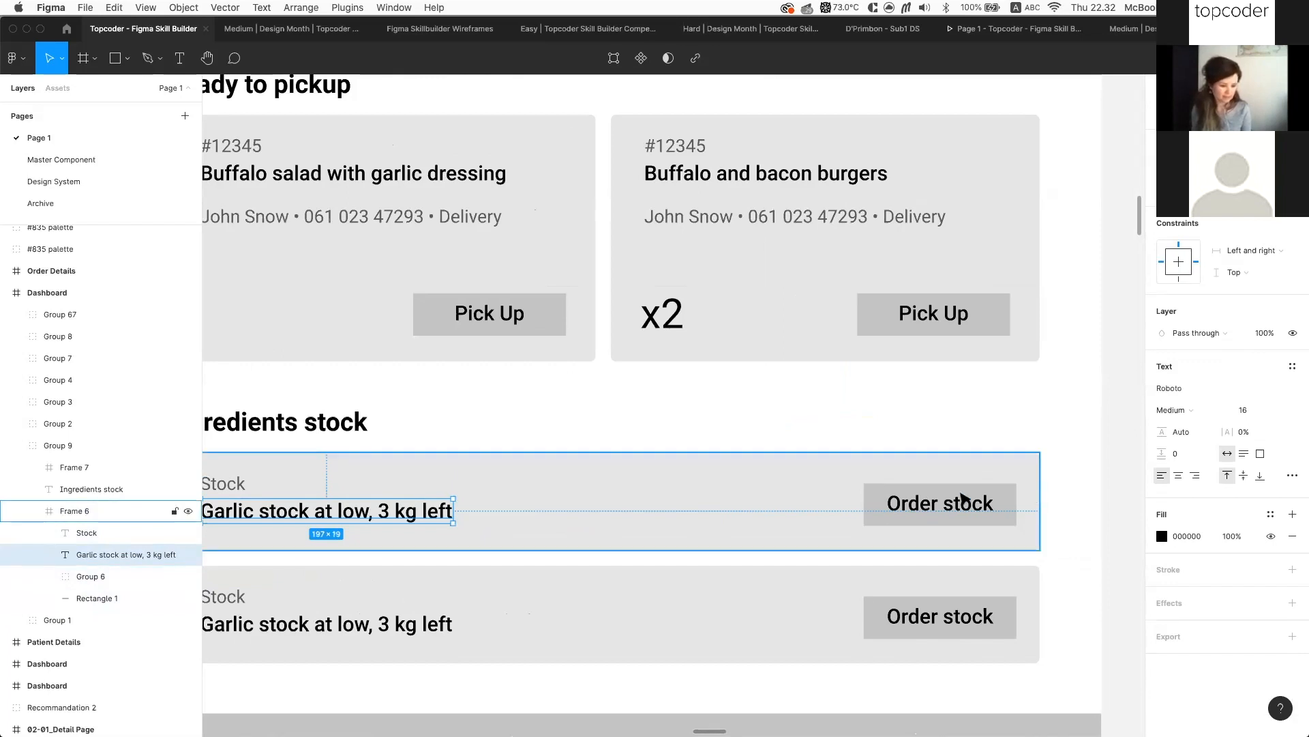
Measure the Garlic text's distances to the card edges
{"action": "key", "text": "alt"}
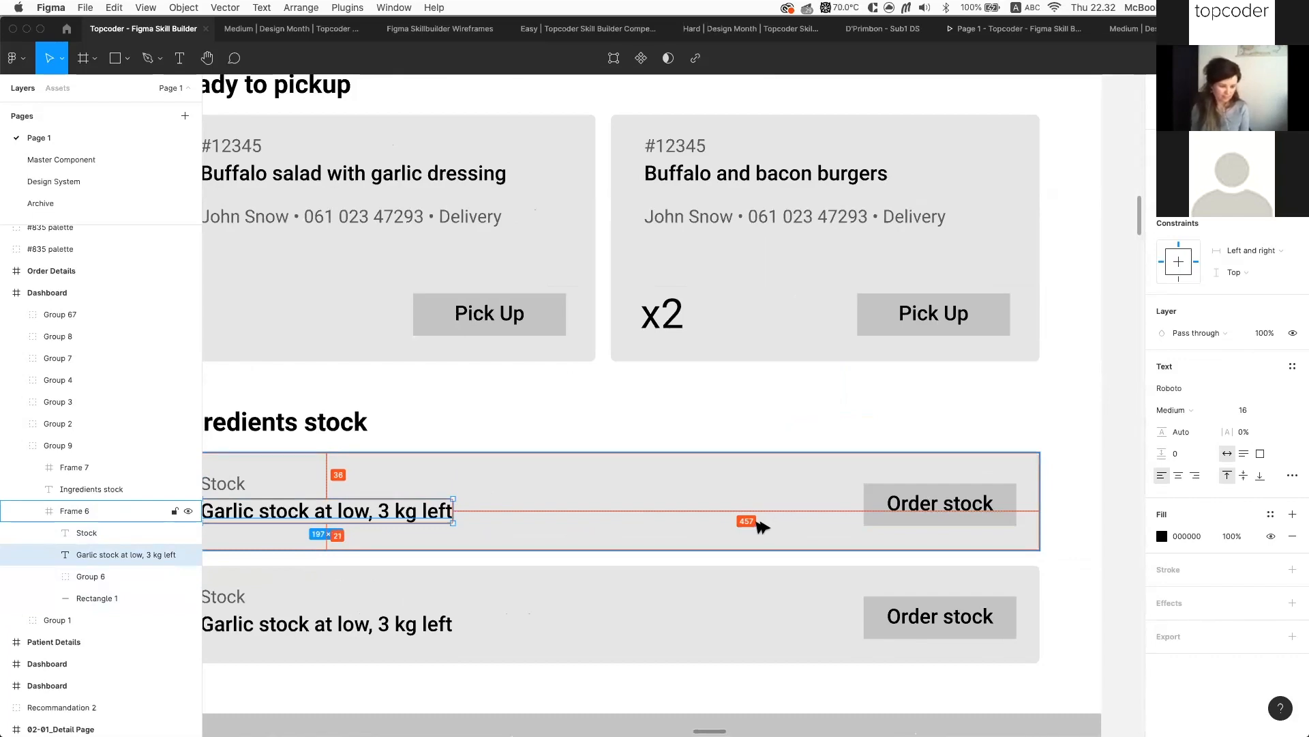
{"action": "scroll", "coordinate": [758, 525], "scroll_direction": "down", "scroll_amount": 3}
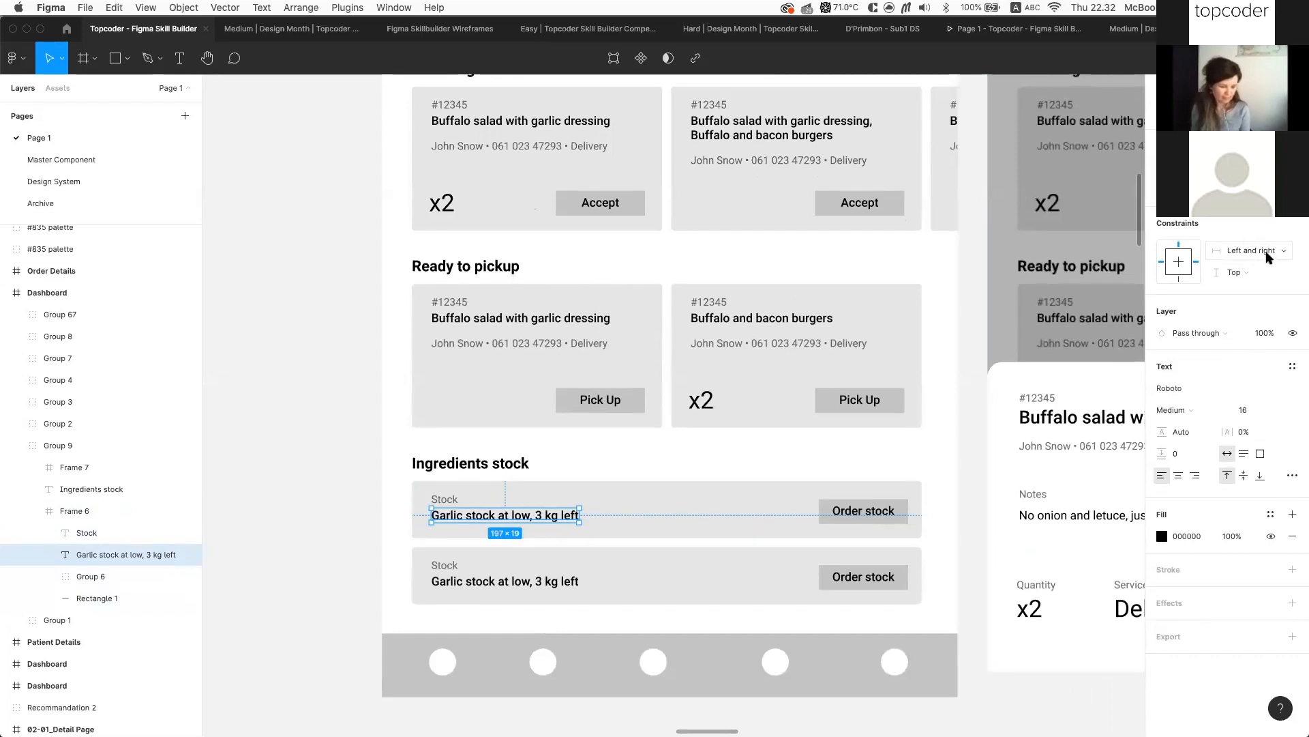
{"action": "key", "text": "alt"}
{"action": "scroll", "coordinate": [427, 535], "scroll_direction": "up", "scroll_amount": 5}
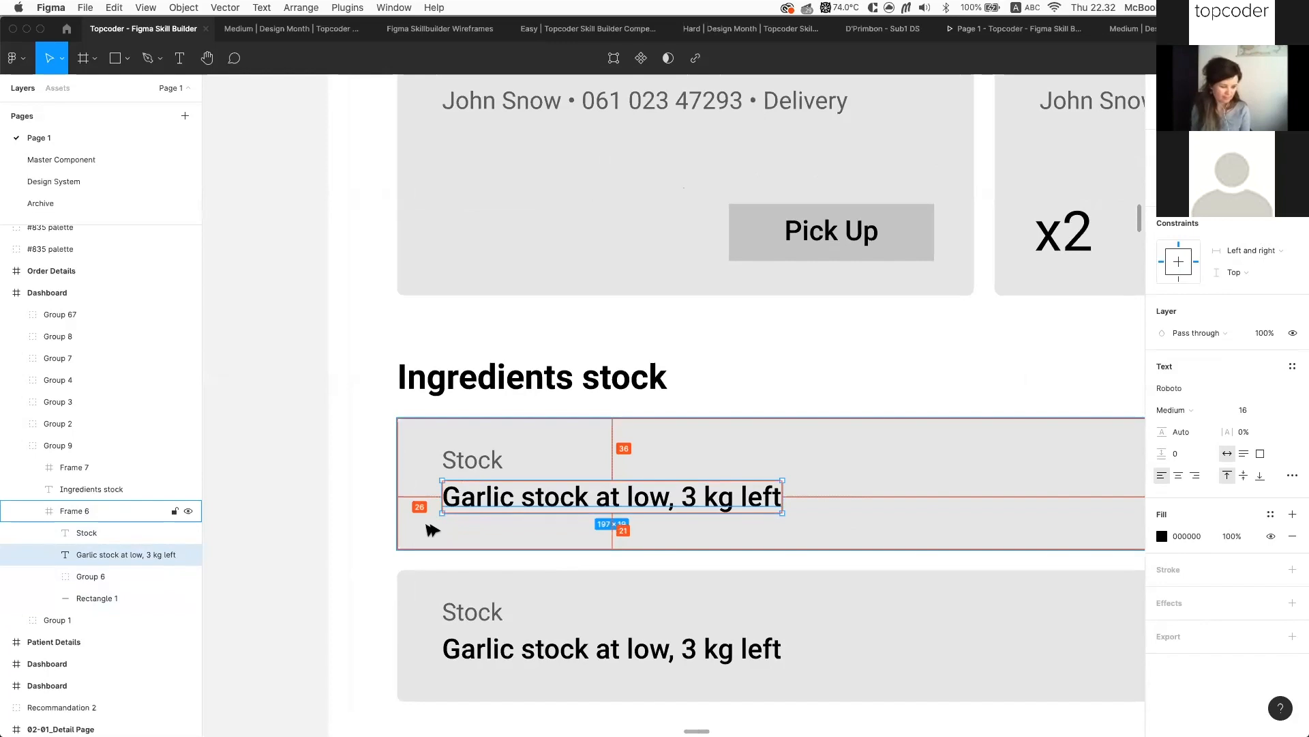
{"action": "scroll", "coordinate": [459, 526], "scroll_direction": "down", "scroll_amount": 3}
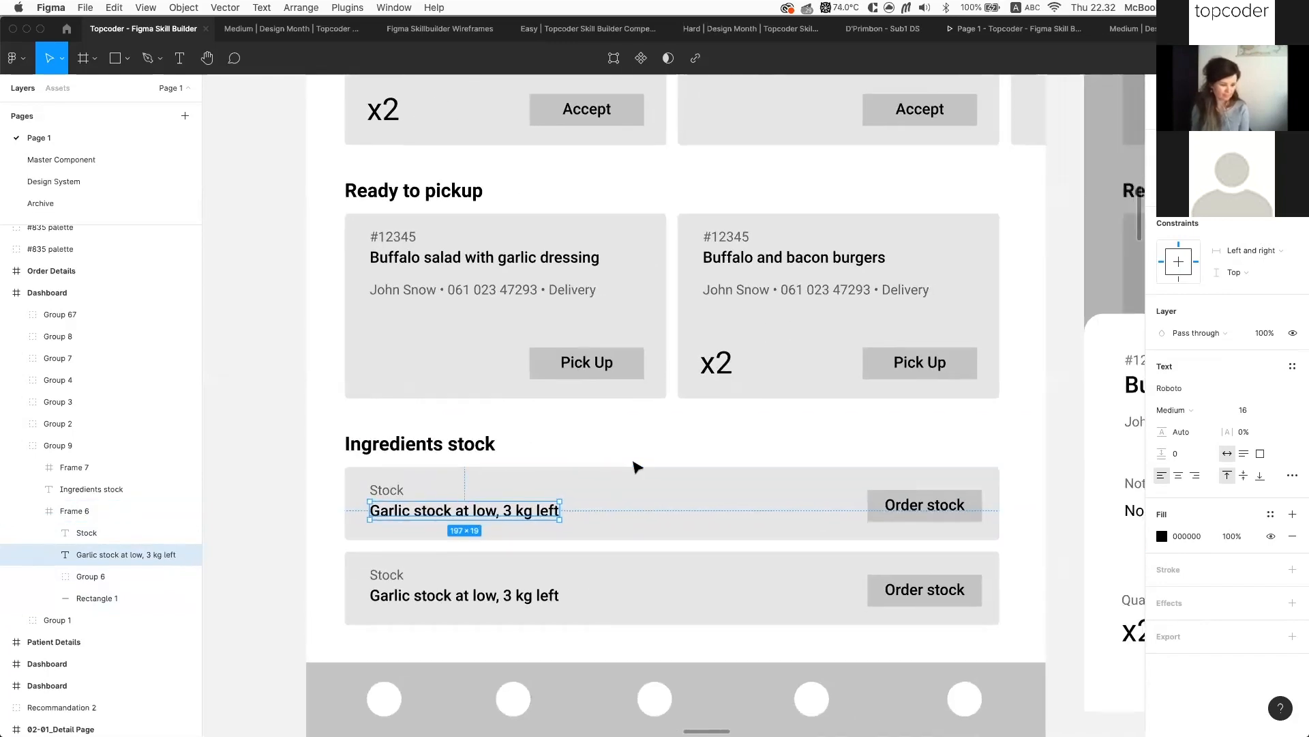
Drill into the ingredients stock group to select the card's background rectangle
{"action": "left_click", "coordinate": [634, 463]}
{"action": "left_click", "coordinate": [716, 487]}
{"action": "double_click", "coordinate": [716, 488]}
{"action": "double_click", "coordinate": [716, 488]}
{"action": "scroll", "coordinate": [716, 488], "scroll_direction": "right", "scroll_amount": 1}
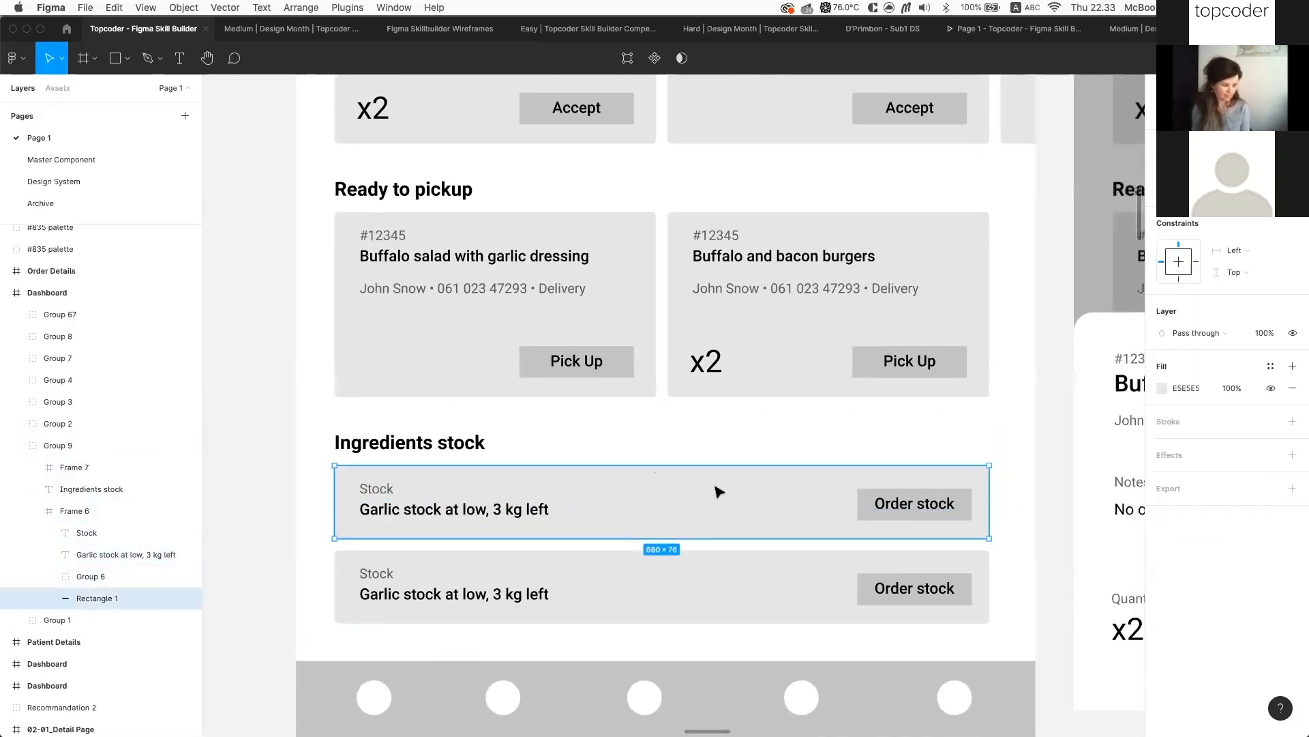
Trial-widen the first stock card to check the grey background, then undo
{"action": "scroll", "coordinate": [718, 491], "scroll_direction": "right", "scroll_amount": 1}
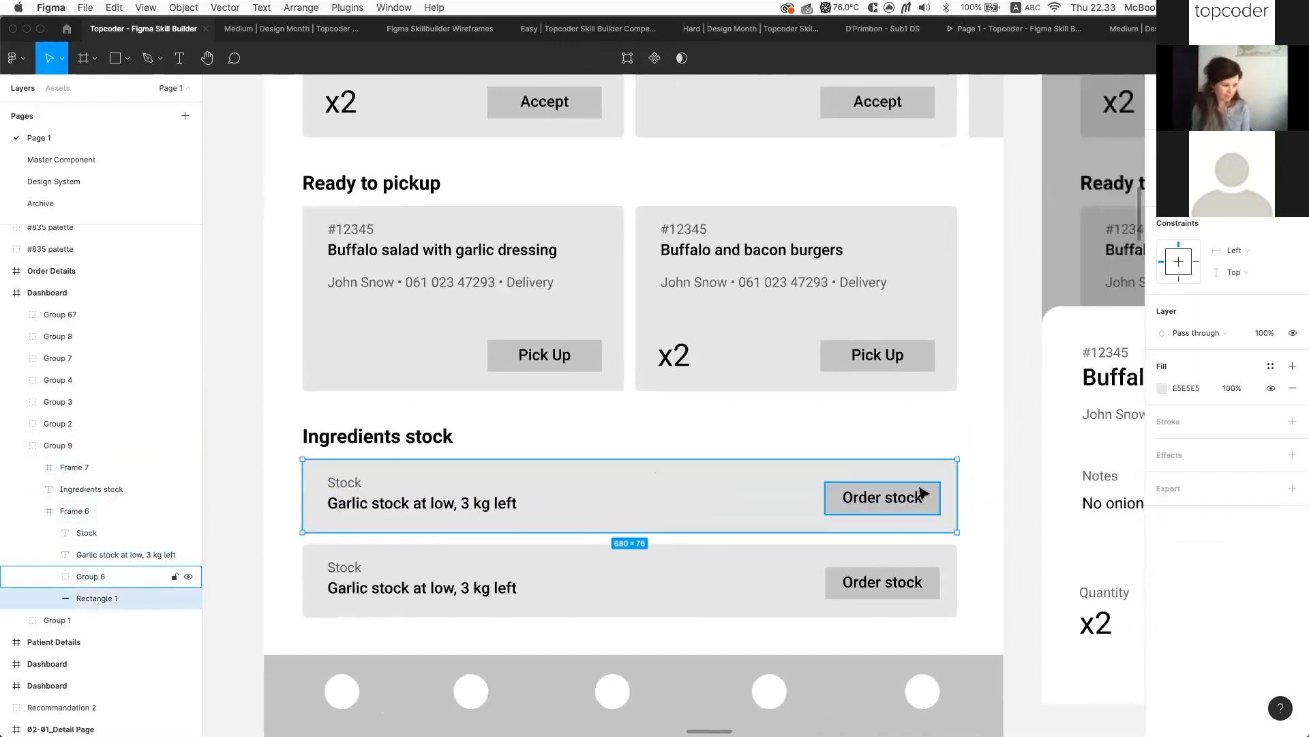
{"action": "left_click", "coordinate": [99, 517]}
{"action": "left_click_drag", "start_coordinate": [971, 491], "coordinate": [1057, 491]}
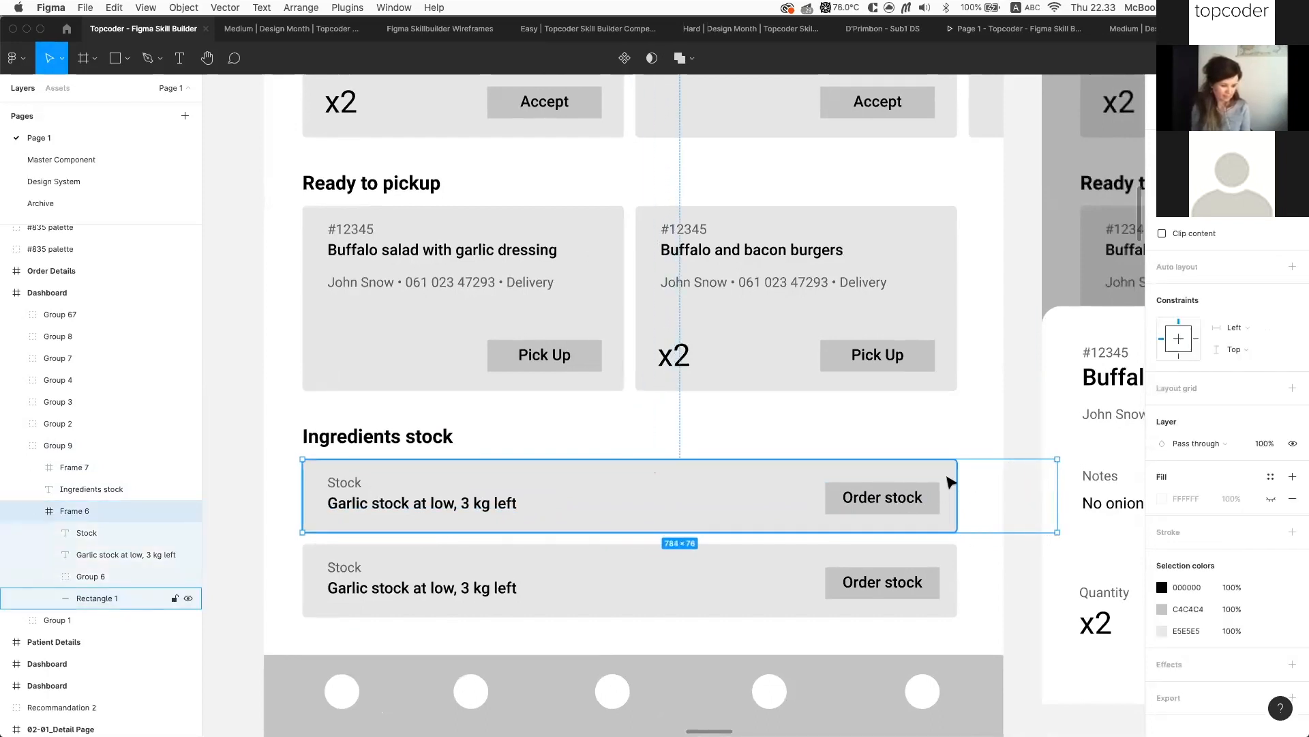
{"action": "left_click", "coordinate": [951, 482]}
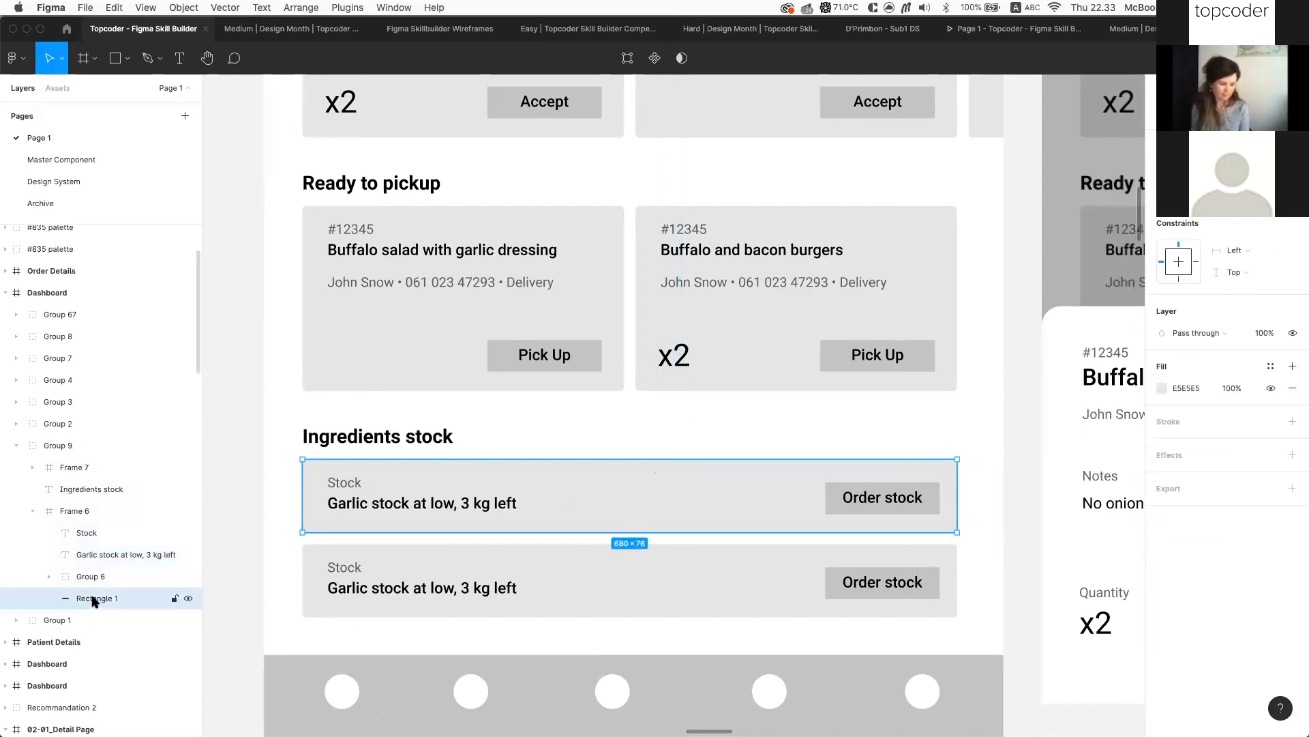
{"action": "key", "text": "super+z"}
{"action": "key", "text": "super+z"}
{"action": "key", "text": "super+z"}
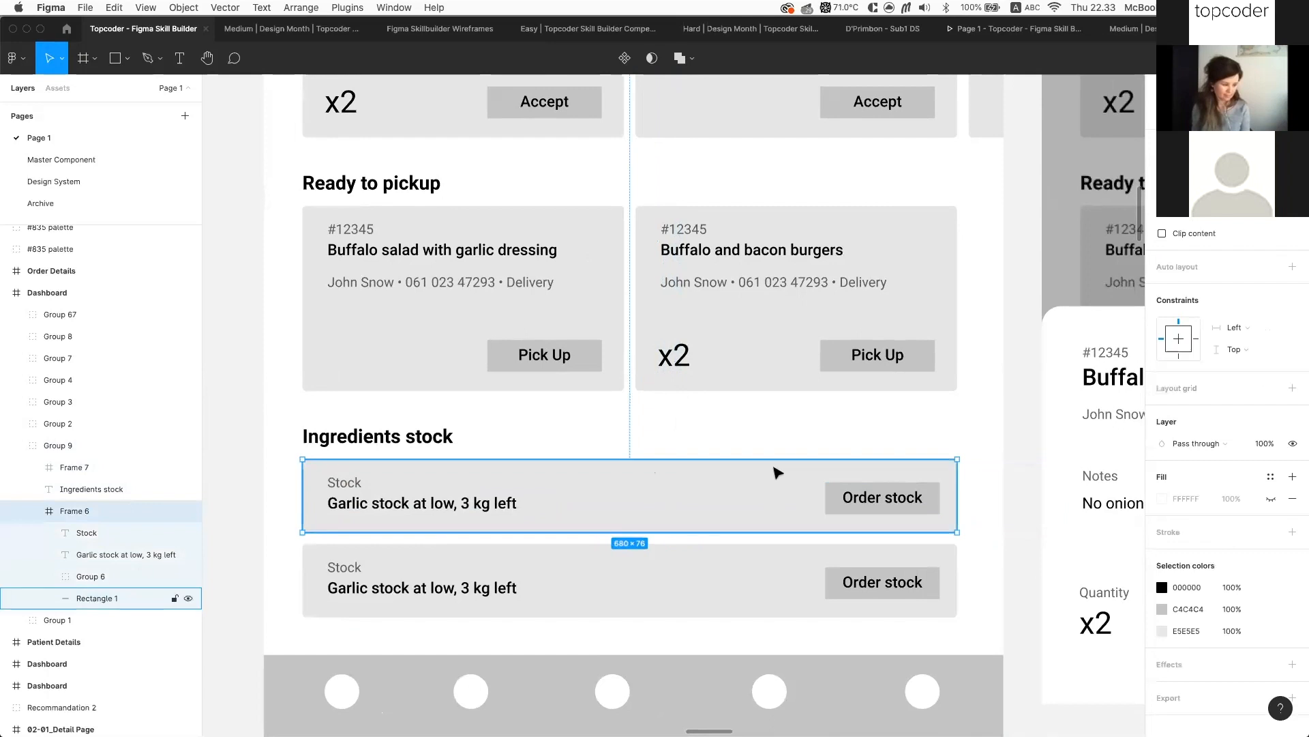
Make the background rectangle stretch horizontally, then widen the card to about 722 px
{"action": "left_click", "coordinate": [1245, 252]}
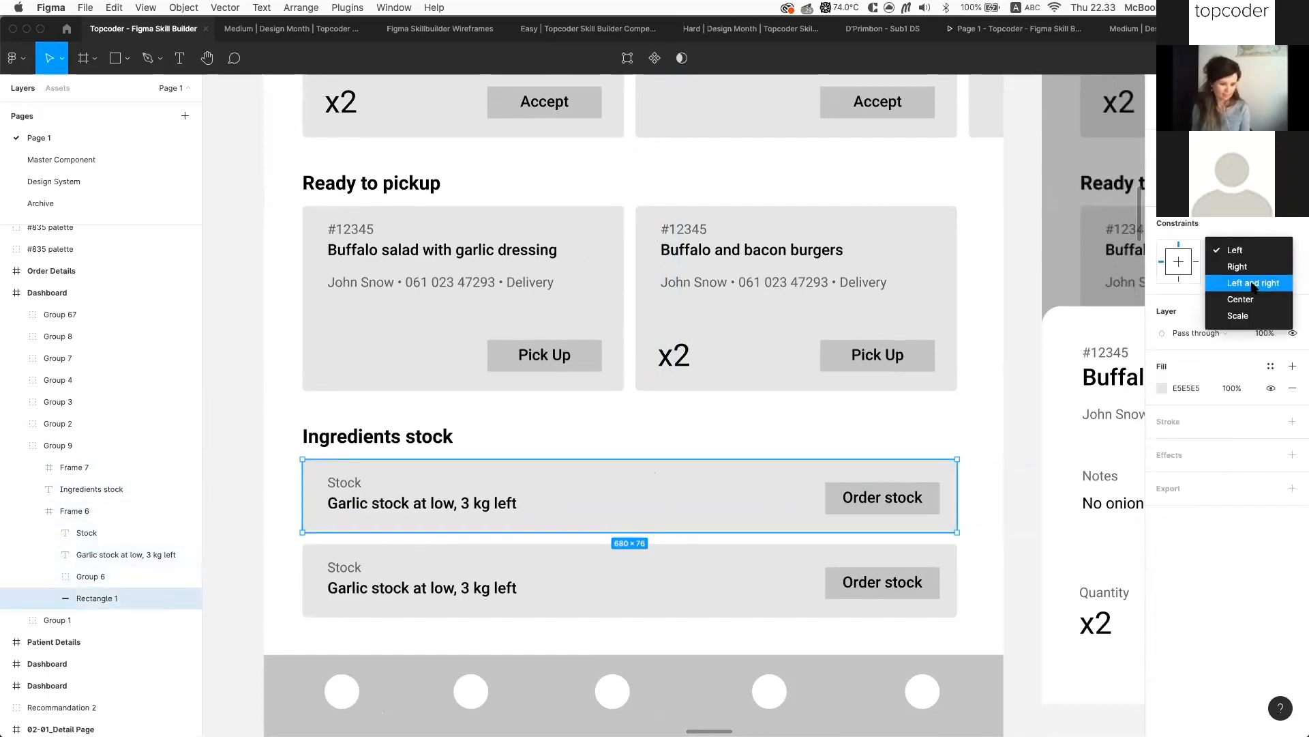
{"action": "left_click", "coordinate": [1251, 314]}
{"action": "left_click", "coordinate": [682, 434]}
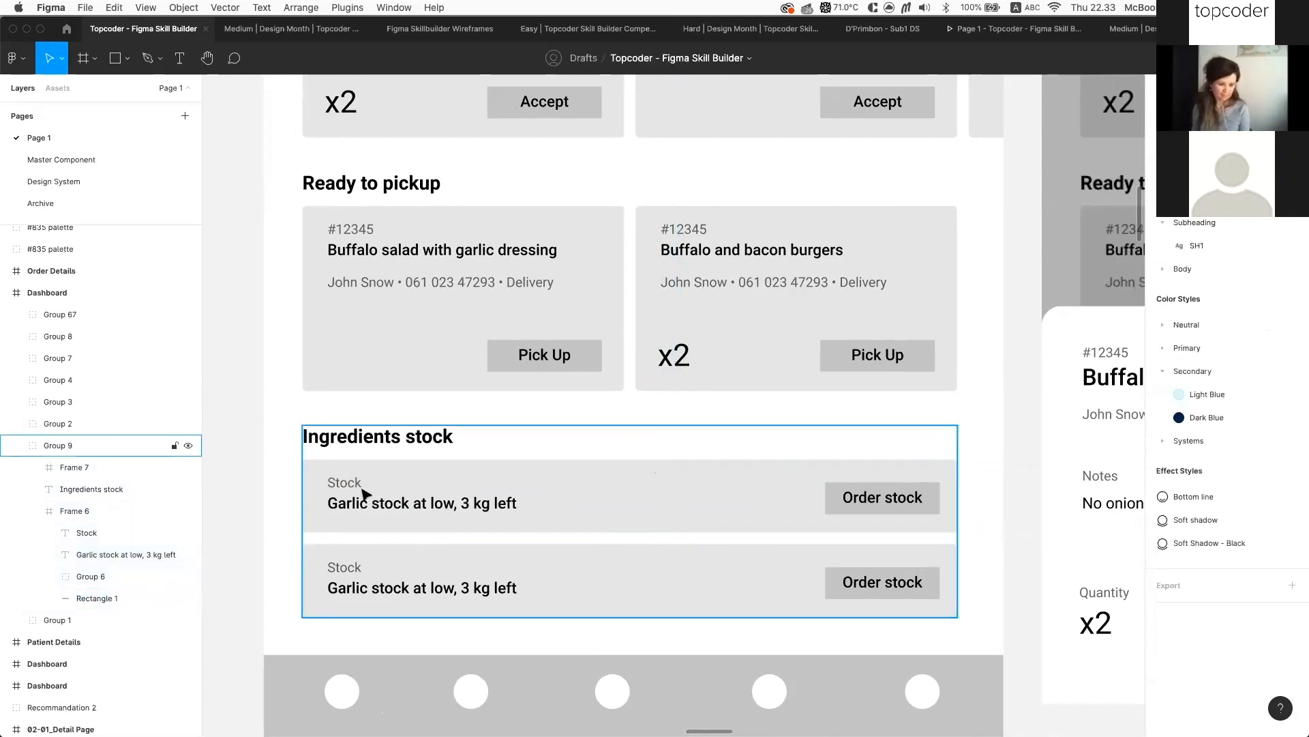
{"action": "double_click", "coordinate": [326, 496]}
{"action": "left_click_drag", "start_coordinate": [958, 471], "coordinate": [998, 474]}
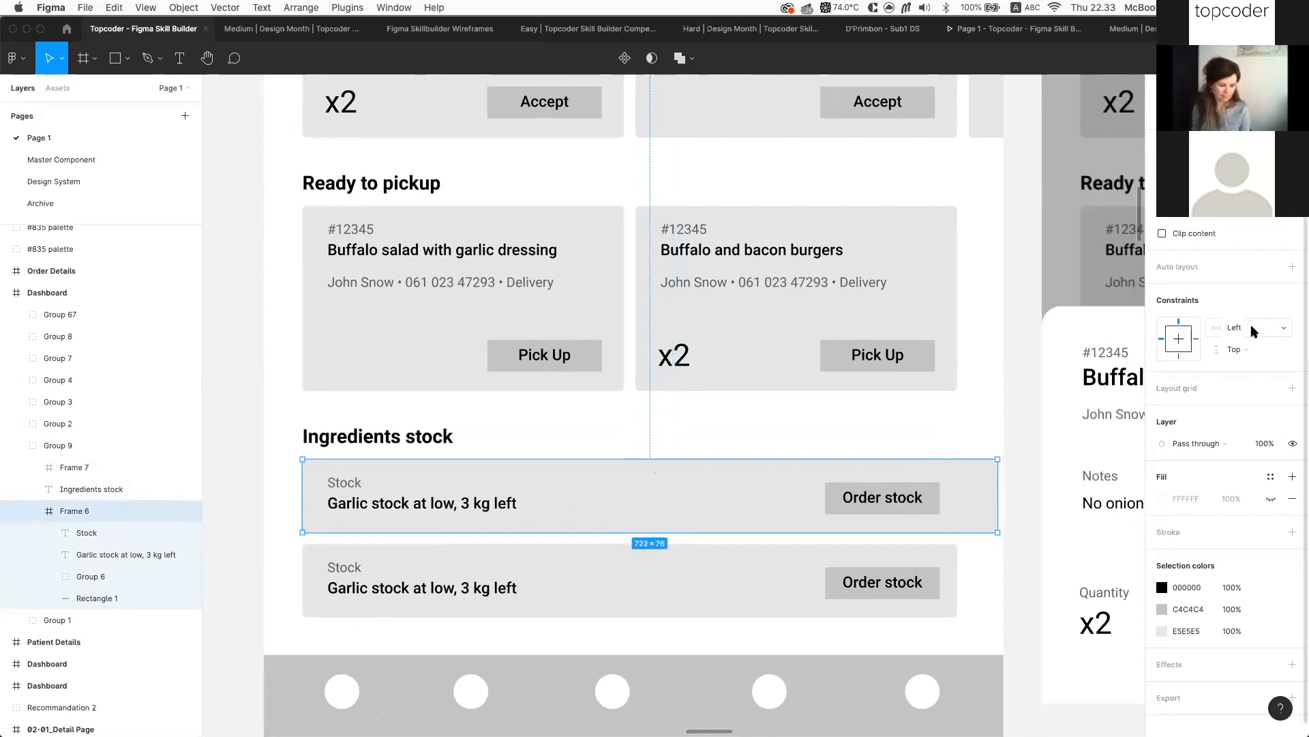
{"action": "left_click", "coordinate": [477, 503]}
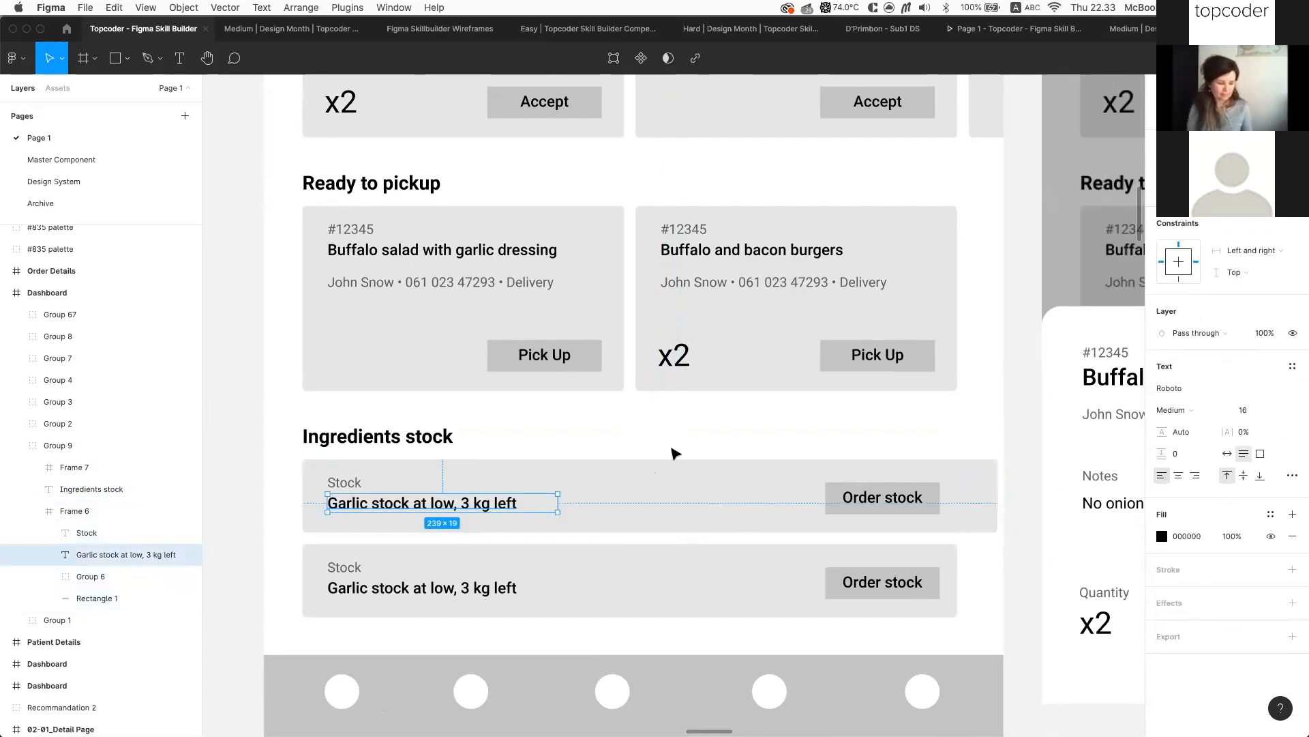
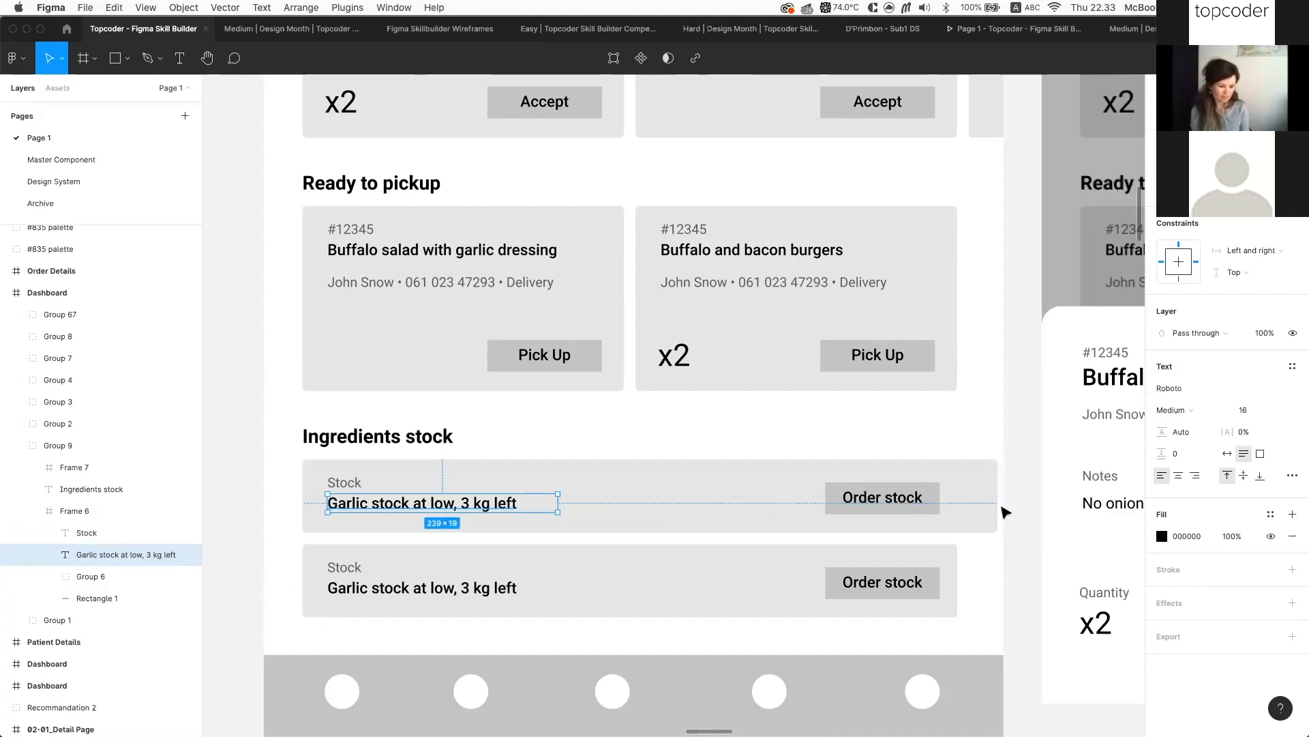
Narrow the first Ingredients stock card (Frame 6) from 722 to 680×76
{"action": "left_click", "coordinate": [1004, 512]}
{"action": "left_click", "coordinate": [980, 506]}
{"action": "left_click", "coordinate": [984, 507]}
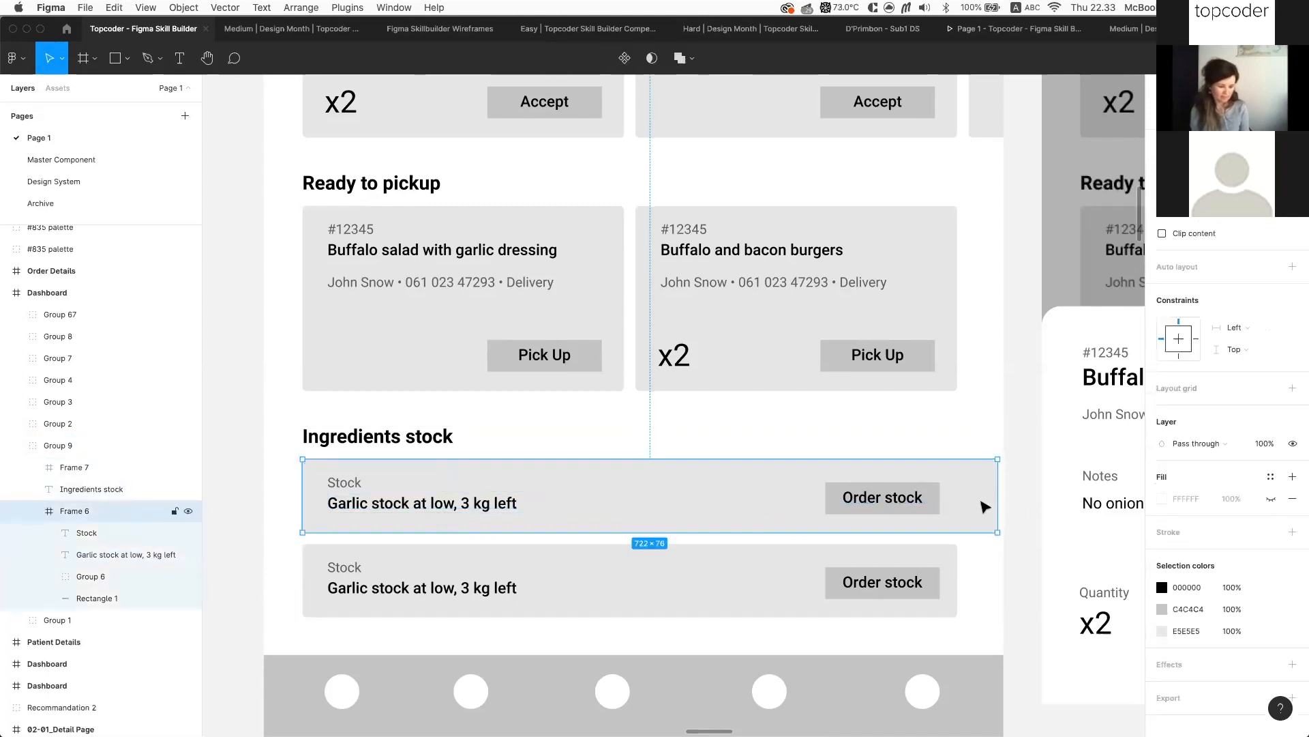
{"action": "left_click_drag", "start_coordinate": [997, 497], "coordinate": [957, 497]}
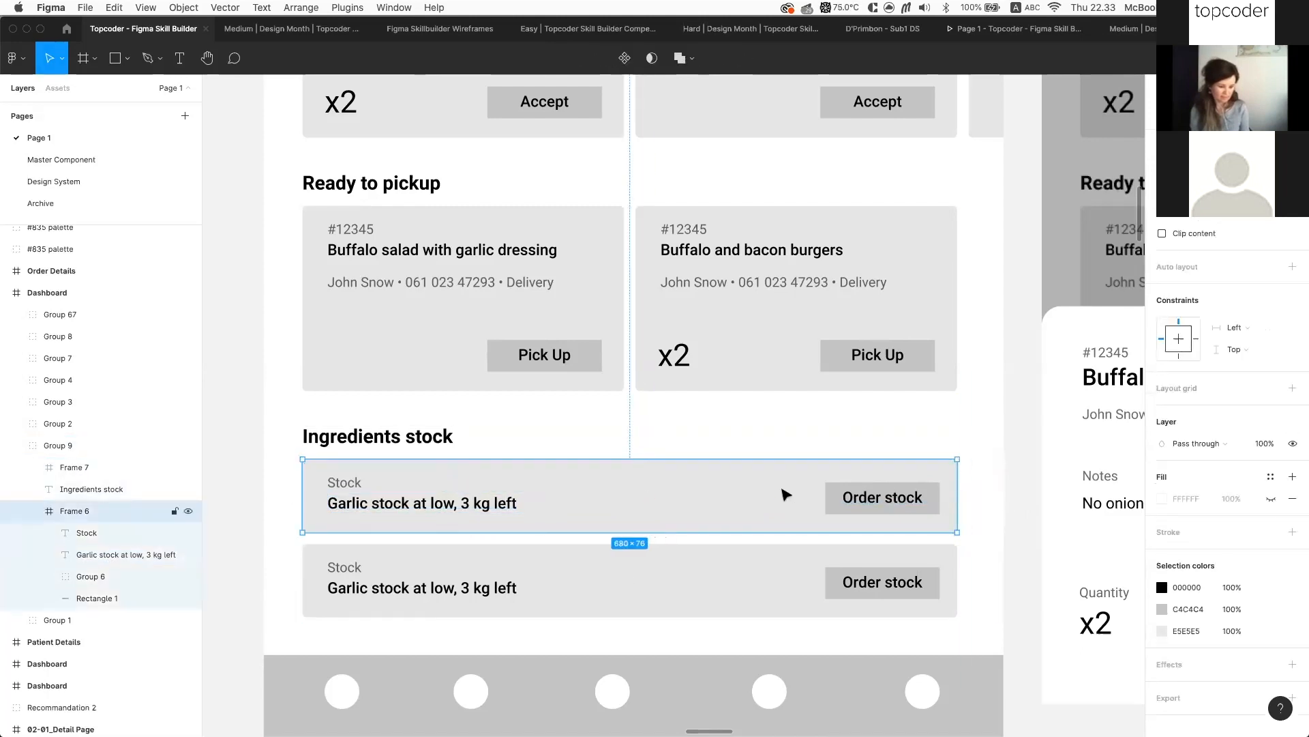
{"action": "scroll", "coordinate": [804, 295], "scroll_direction": "down", "scroll_amount": 6}
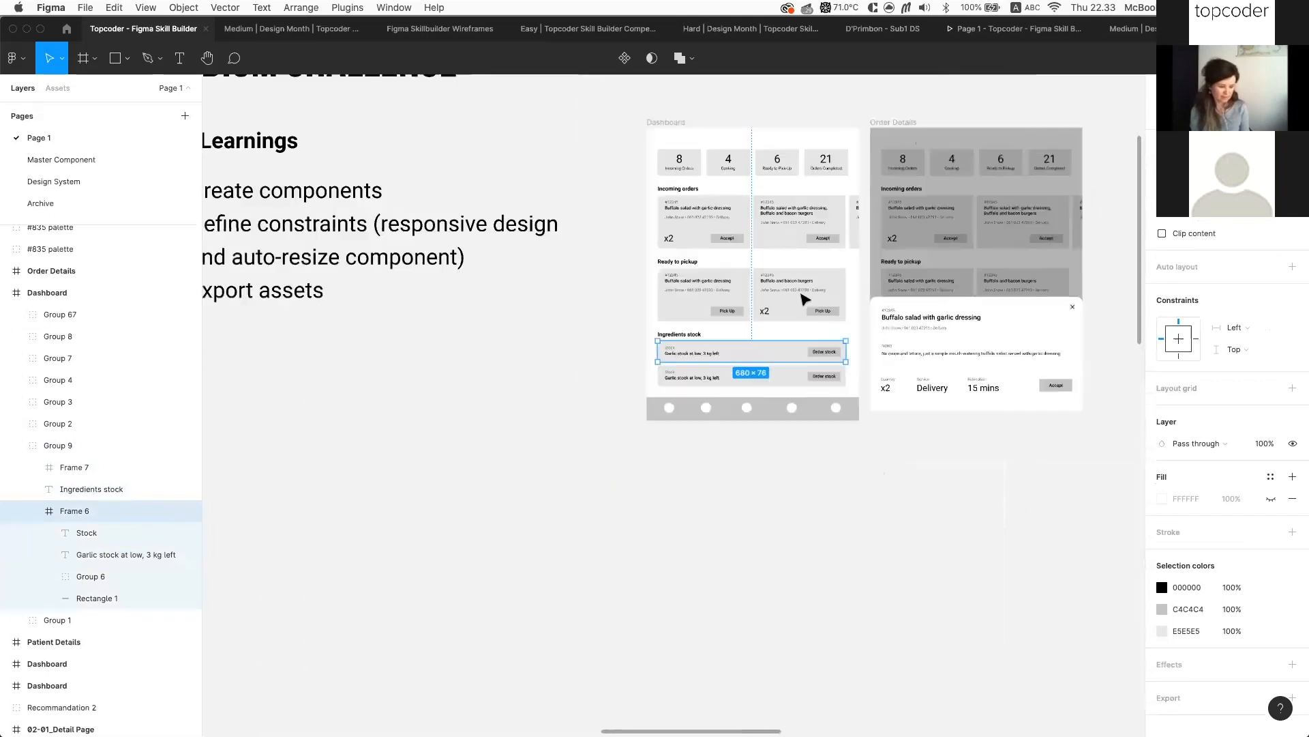
Select the learnings text on the Medium Challenge slide and switch to the Medium | Design Month file
{"action": "scroll", "coordinate": [565, 308], "scroll_direction": "up", "scroll_amount": 2}
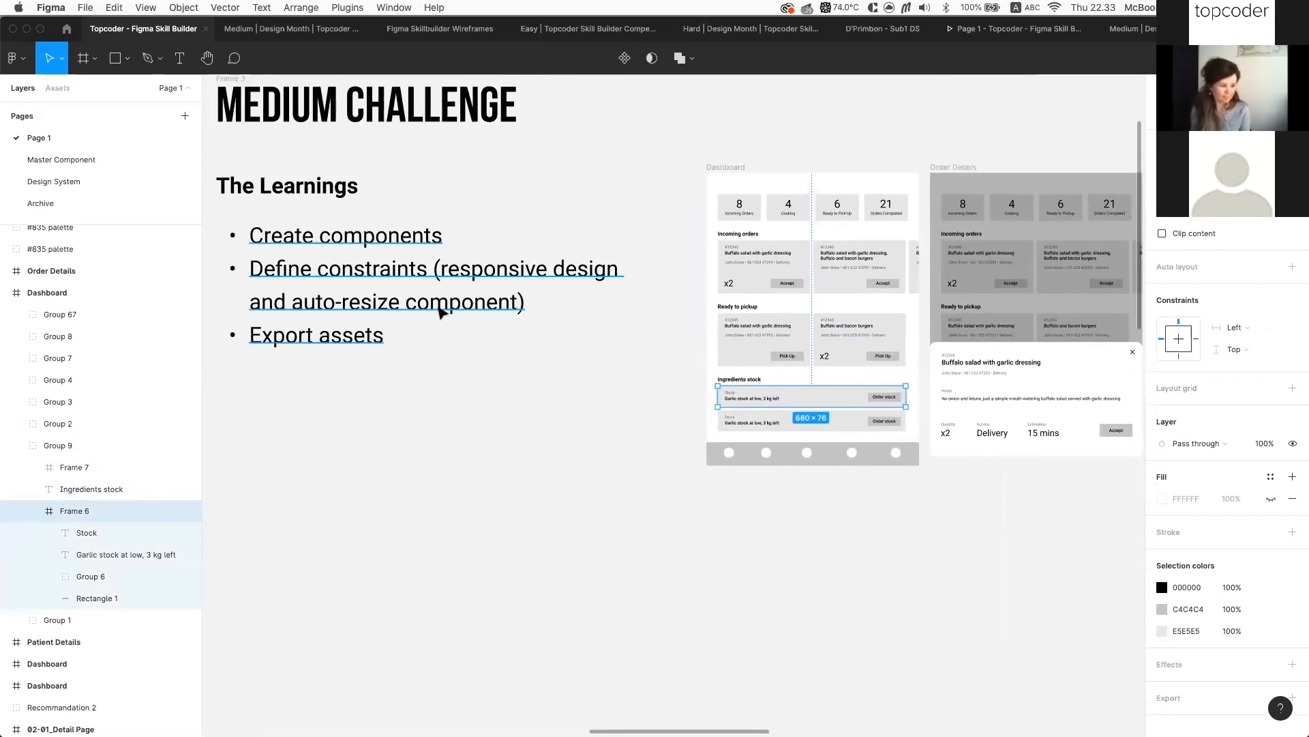
{"action": "left_click", "coordinate": [442, 313]}
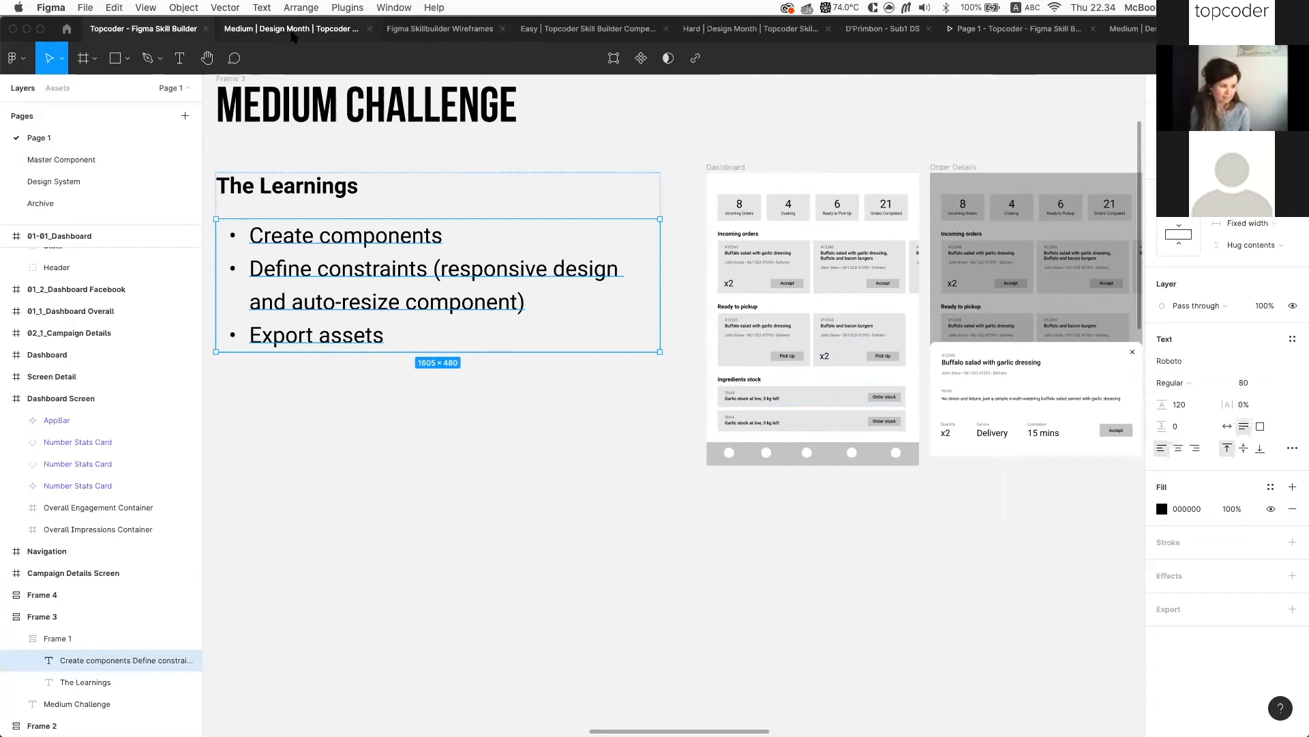
{"action": "left_click", "coordinate": [293, 34]}
{"action": "left_click", "coordinate": [759, 352]}
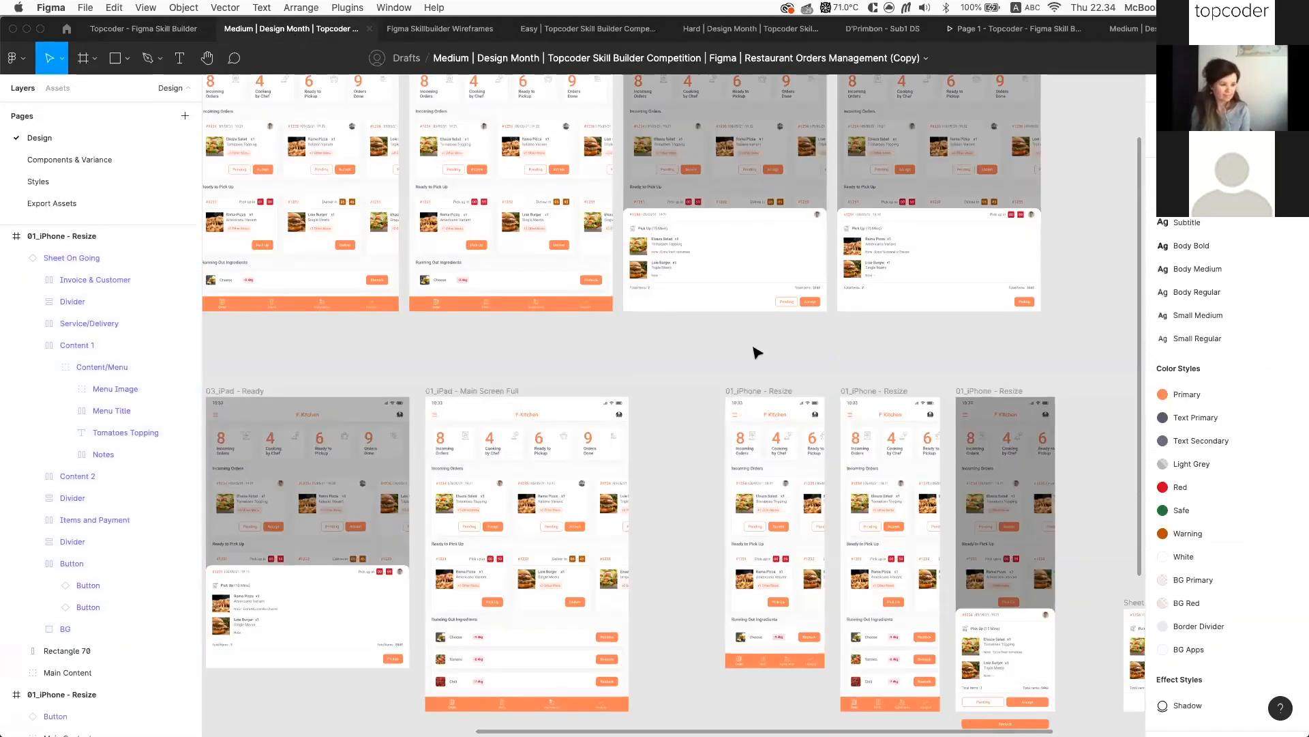
{"action": "scroll", "coordinate": [550, 491], "scroll_direction": "down", "scroll_amount": 5}
{"action": "scroll", "coordinate": [550, 491], "scroll_direction": "up", "scroll_amount": 6}
{"action": "scroll", "coordinate": [597, 365], "scroll_direction": "down", "scroll_amount": 4}
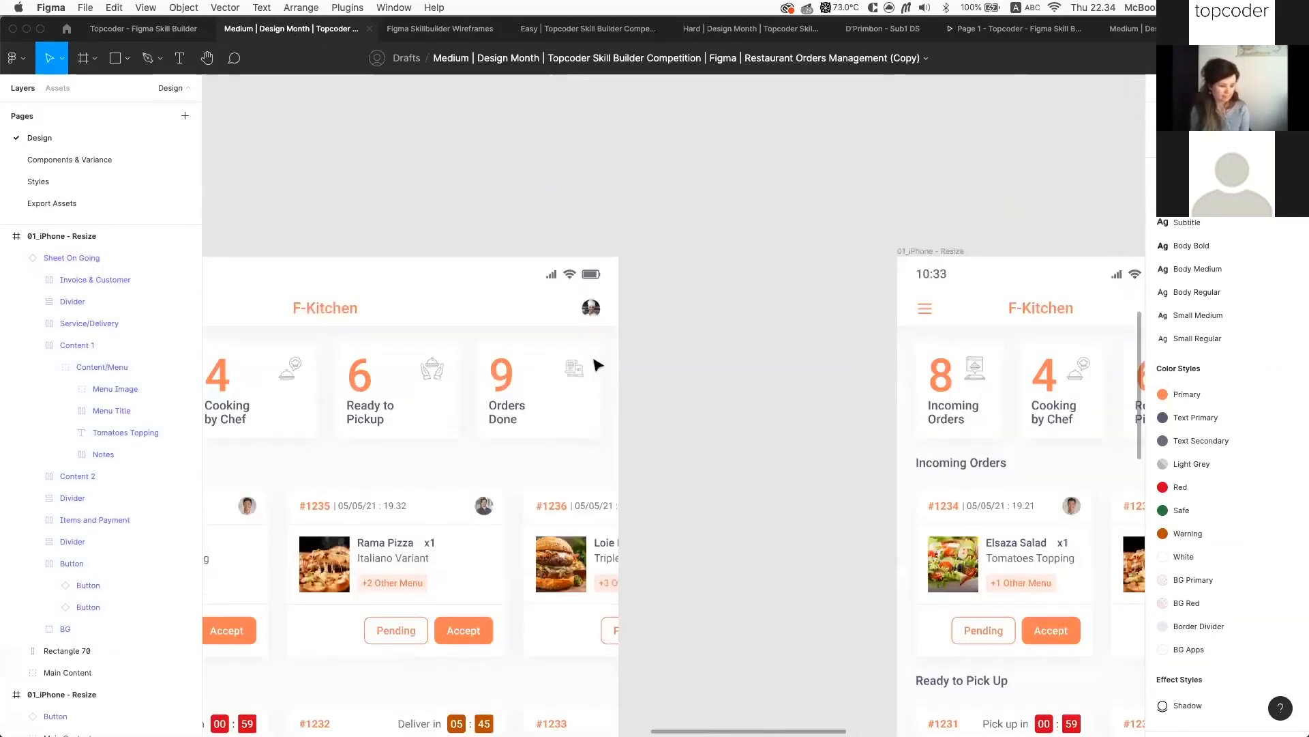
{"action": "scroll", "coordinate": [585, 351], "scroll_direction": "up", "scroll_amount": 4}
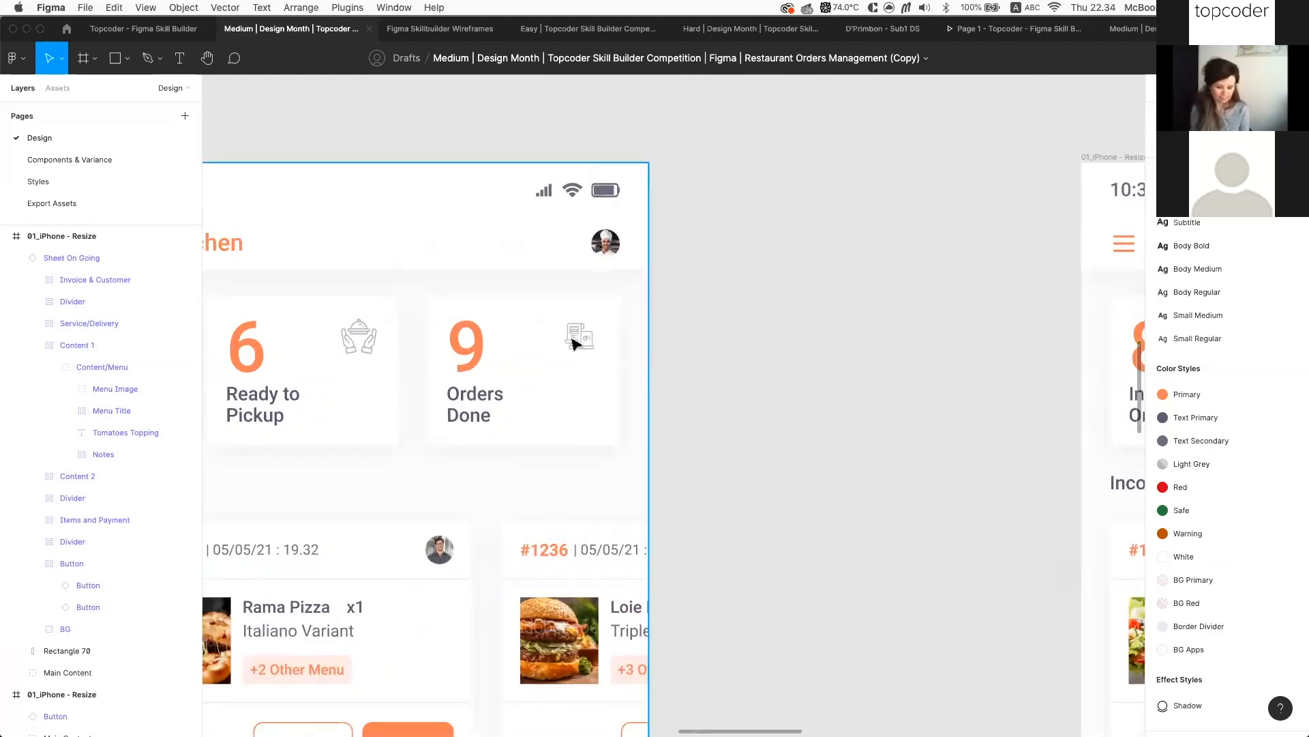
{"action": "double_click", "coordinate": [600, 343]}
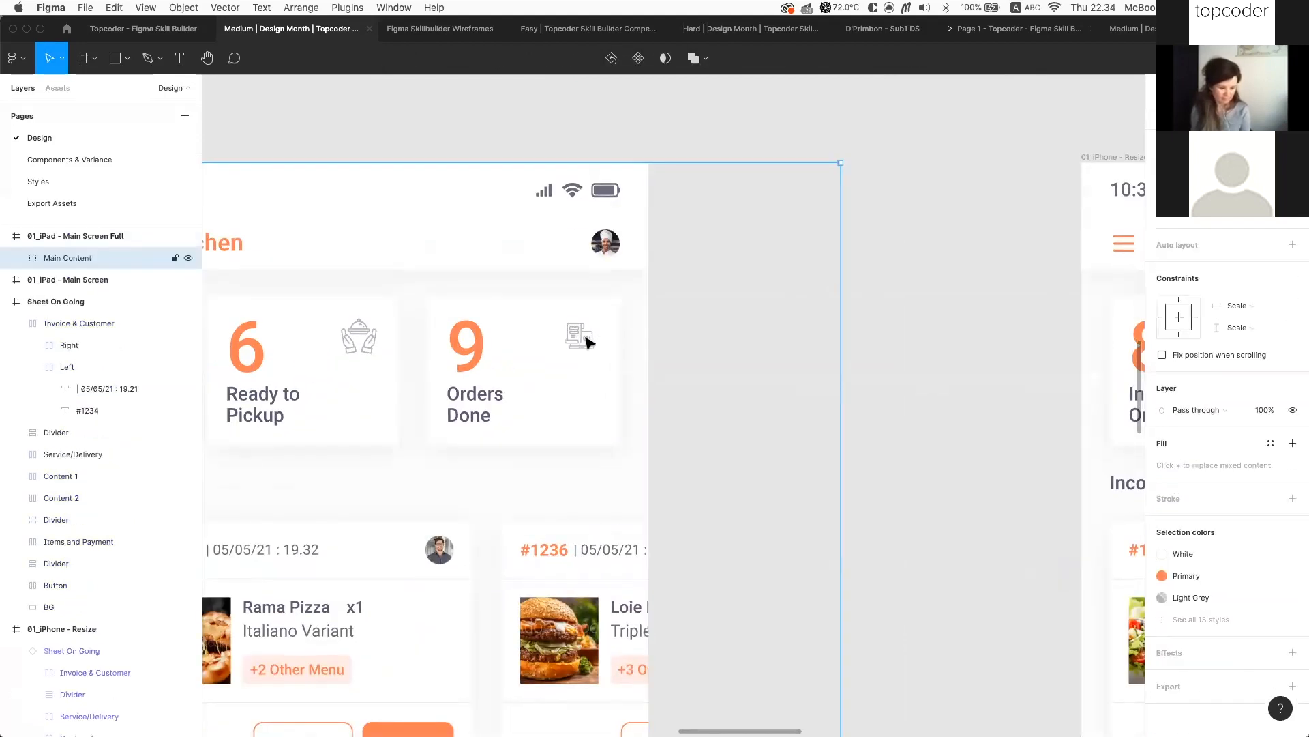
{"action": "left_click", "coordinate": [1250, 88]}
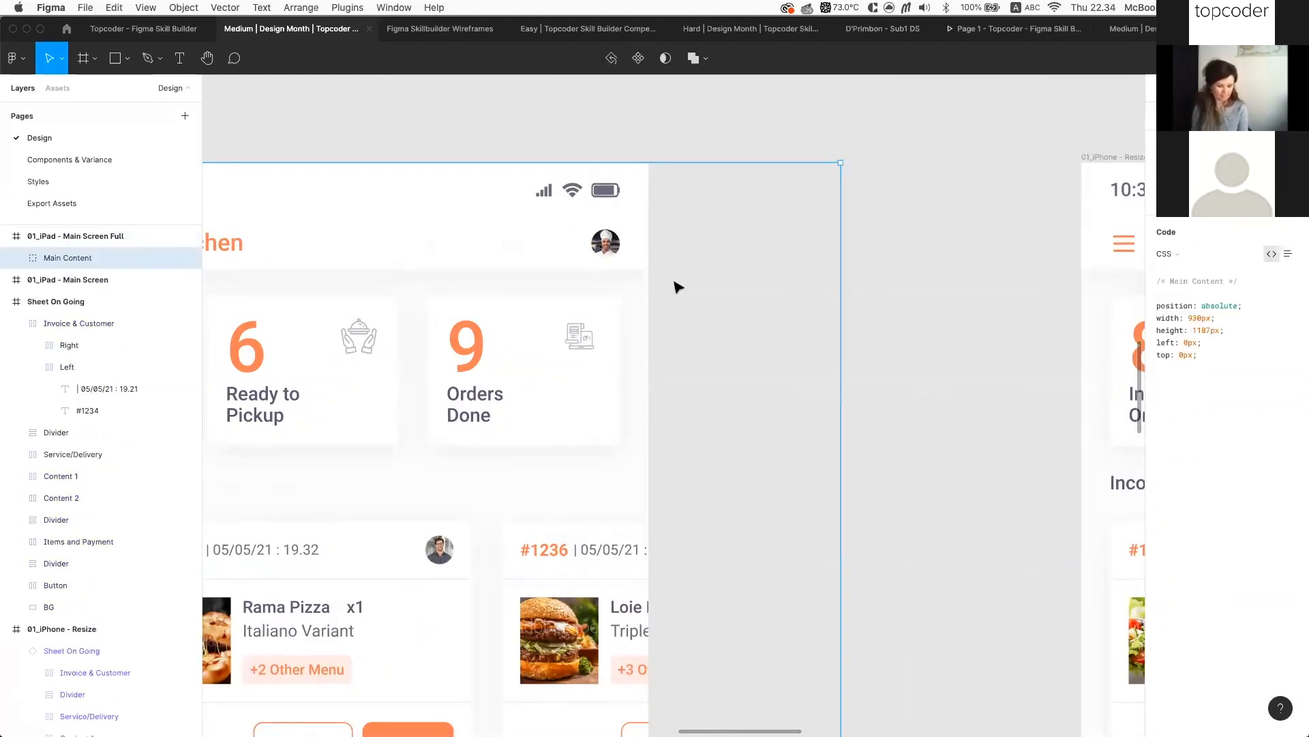
{"action": "double_click", "coordinate": [578, 341]}
{"action": "double_click", "coordinate": [578, 341]}
{"action": "double_click", "coordinate": [578, 341]}
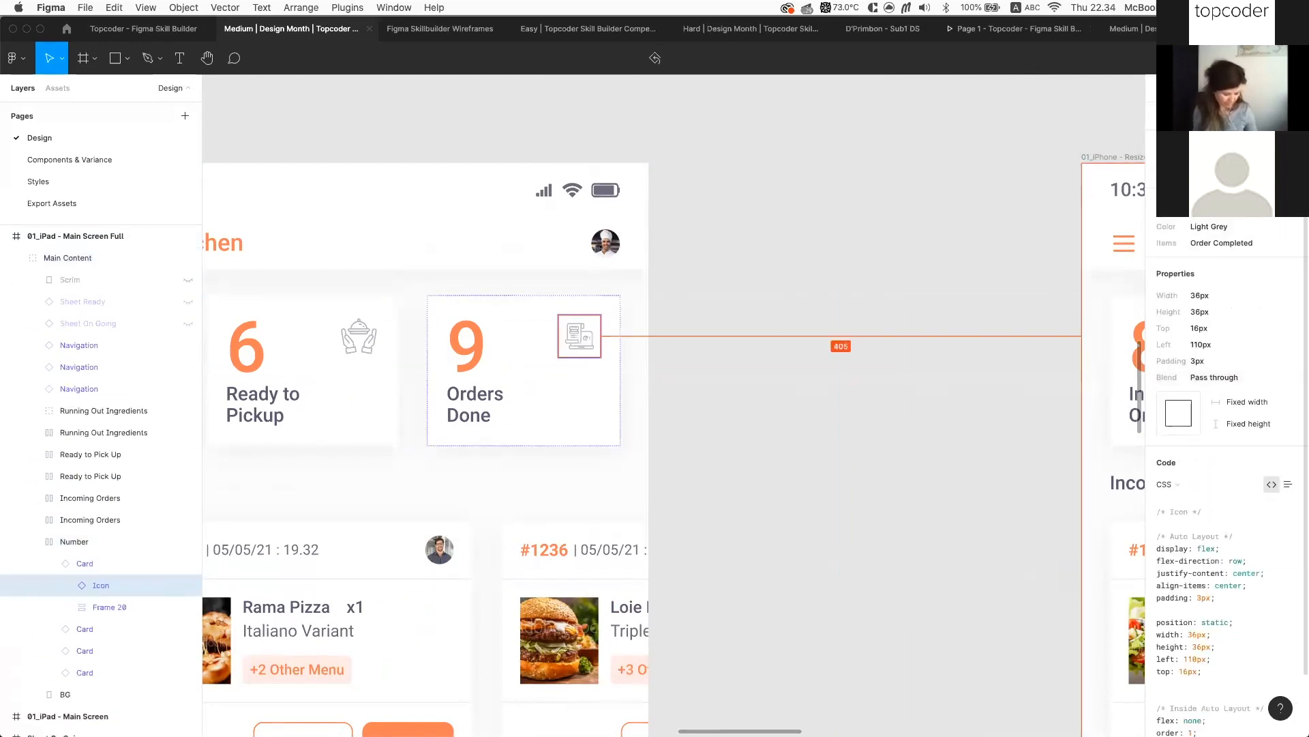
{"action": "scroll", "coordinate": [1200, 546], "scroll_direction": "down", "scroll_amount": 2}
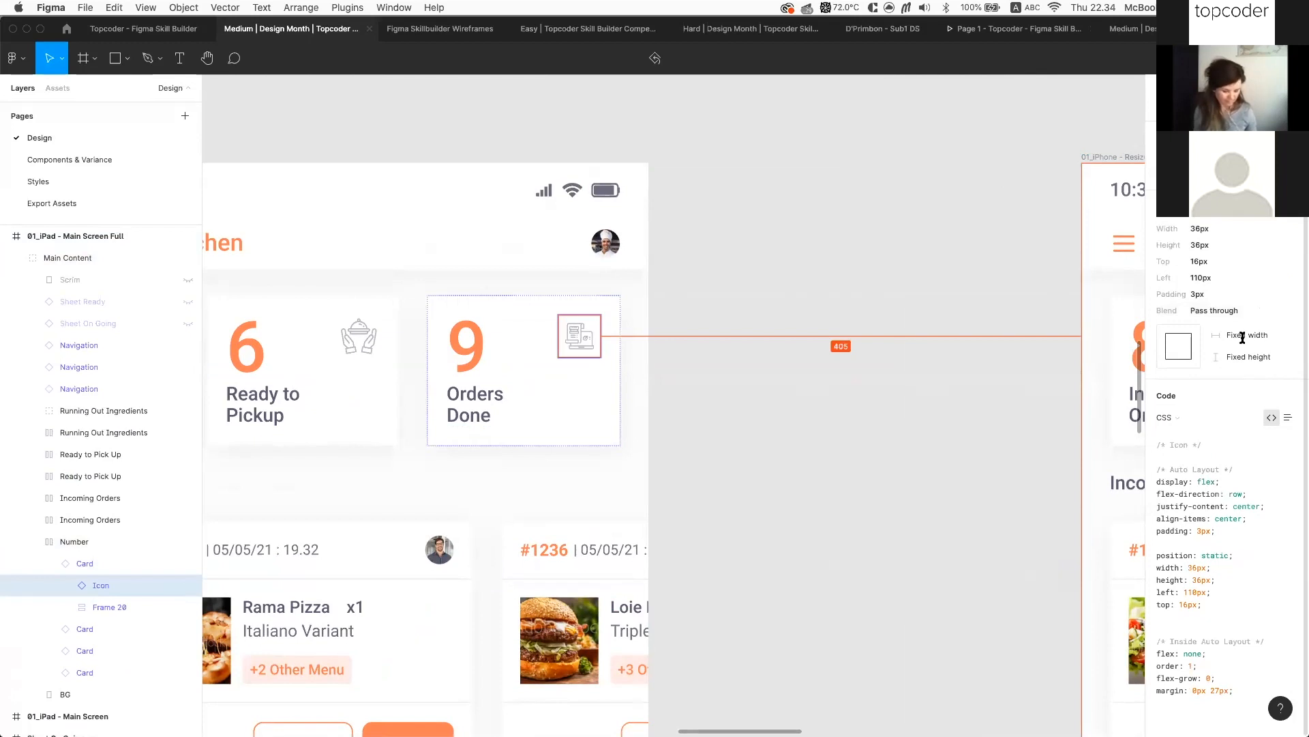
{"action": "scroll", "coordinate": [1201, 544], "scroll_direction": "up", "scroll_amount": 2}
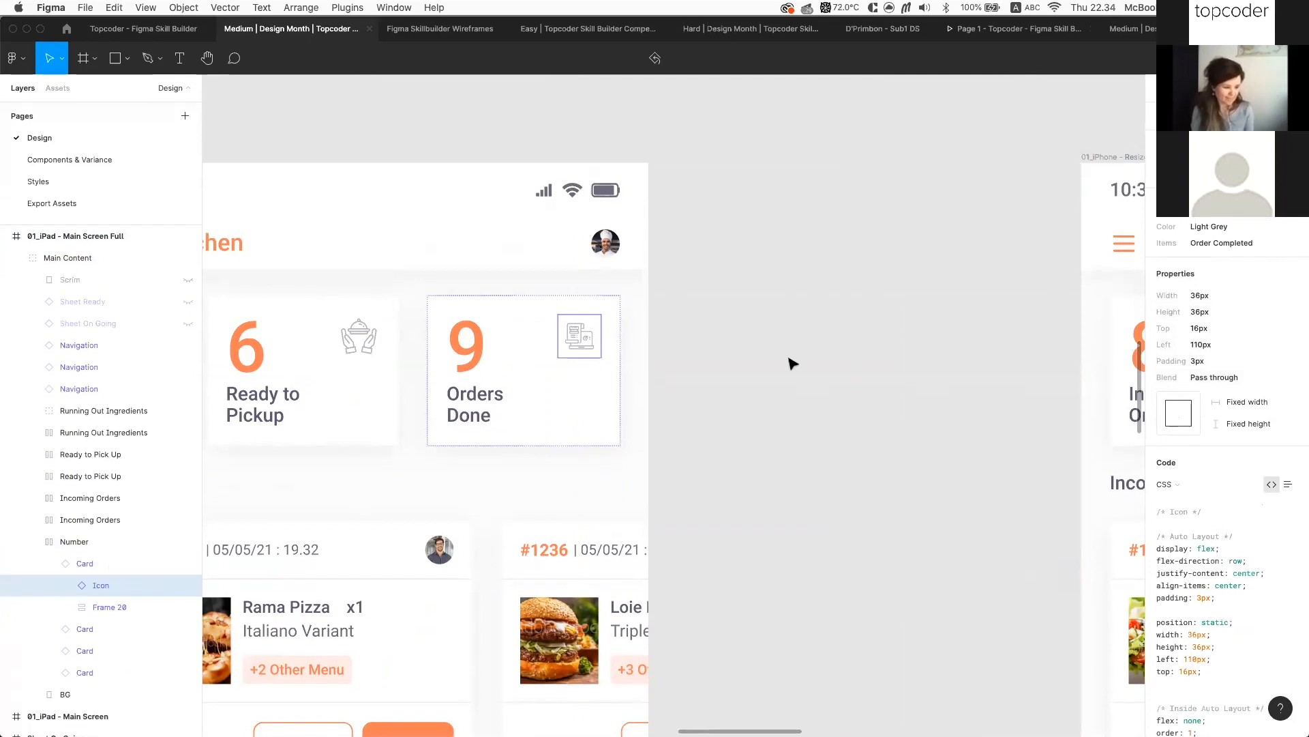
{"action": "scroll", "coordinate": [792, 363], "scroll_direction": "down", "scroll_amount": 5}
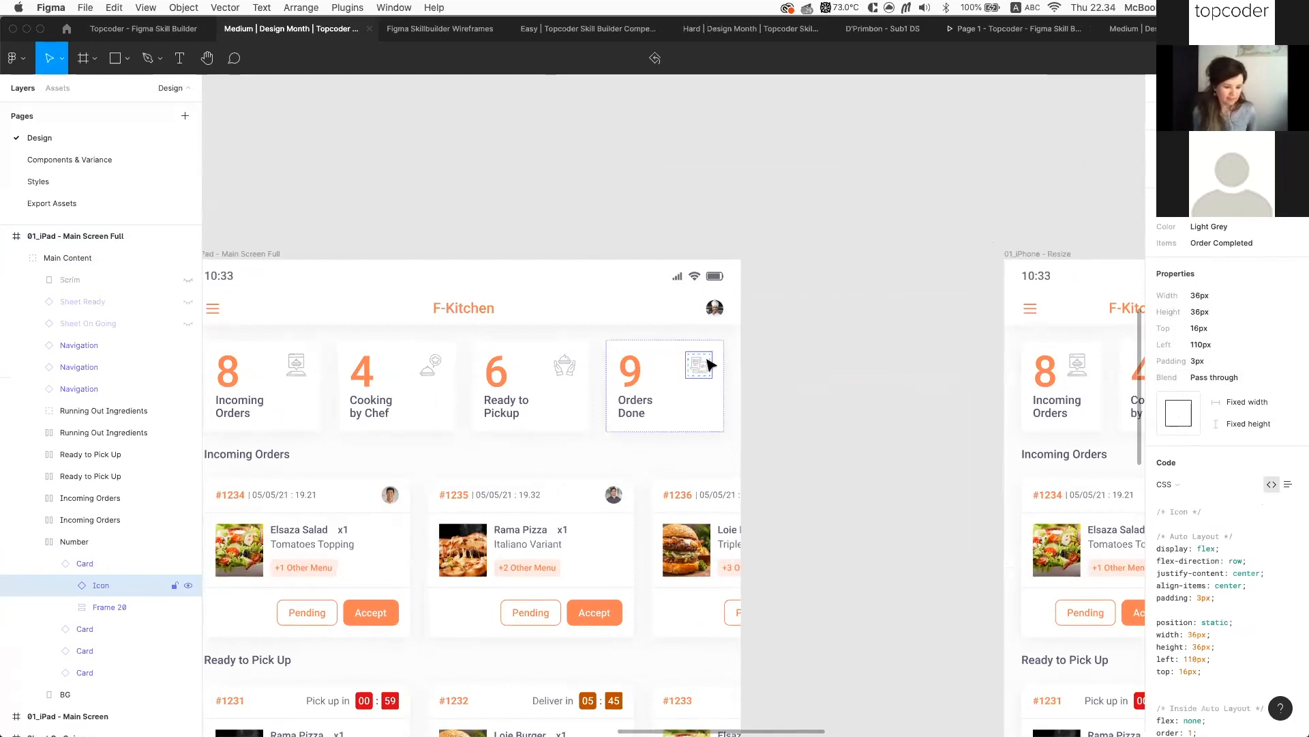
{"action": "scroll", "coordinate": [709, 365], "scroll_direction": "left", "scroll_amount": 2}
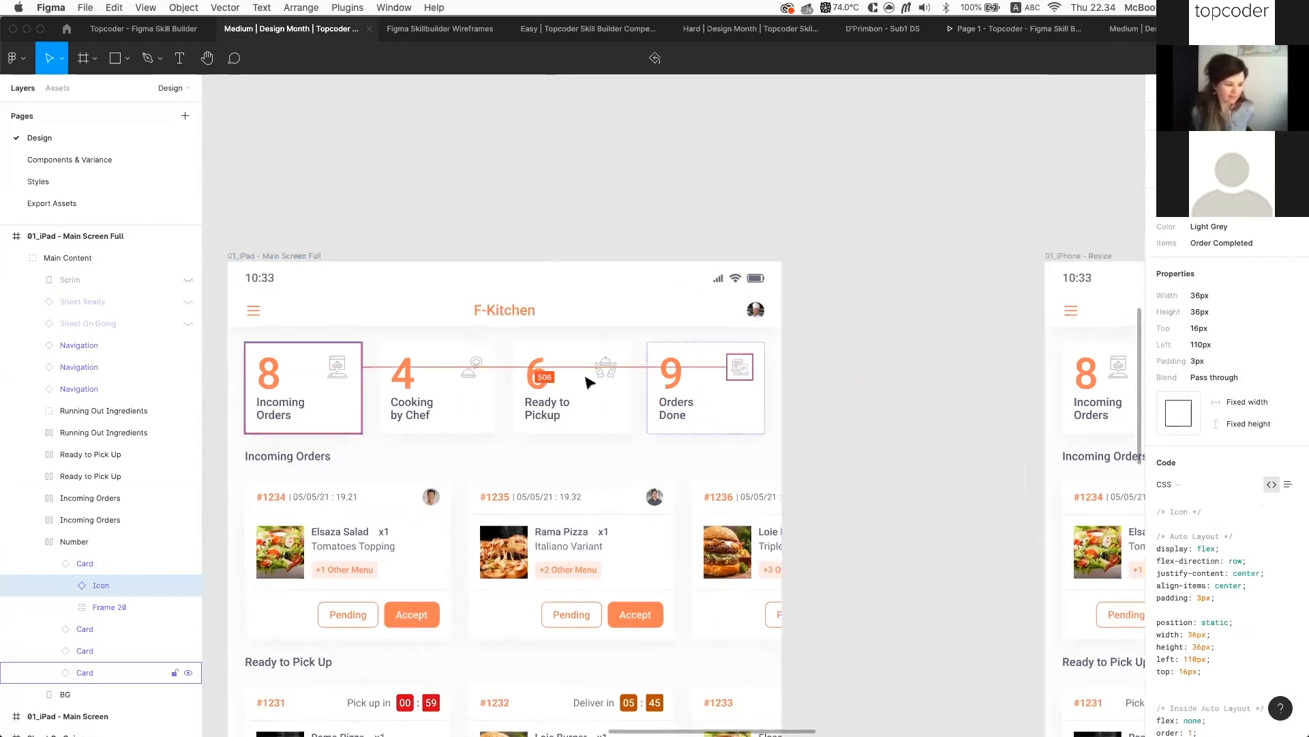
{"action": "left_click", "coordinate": [845, 347]}
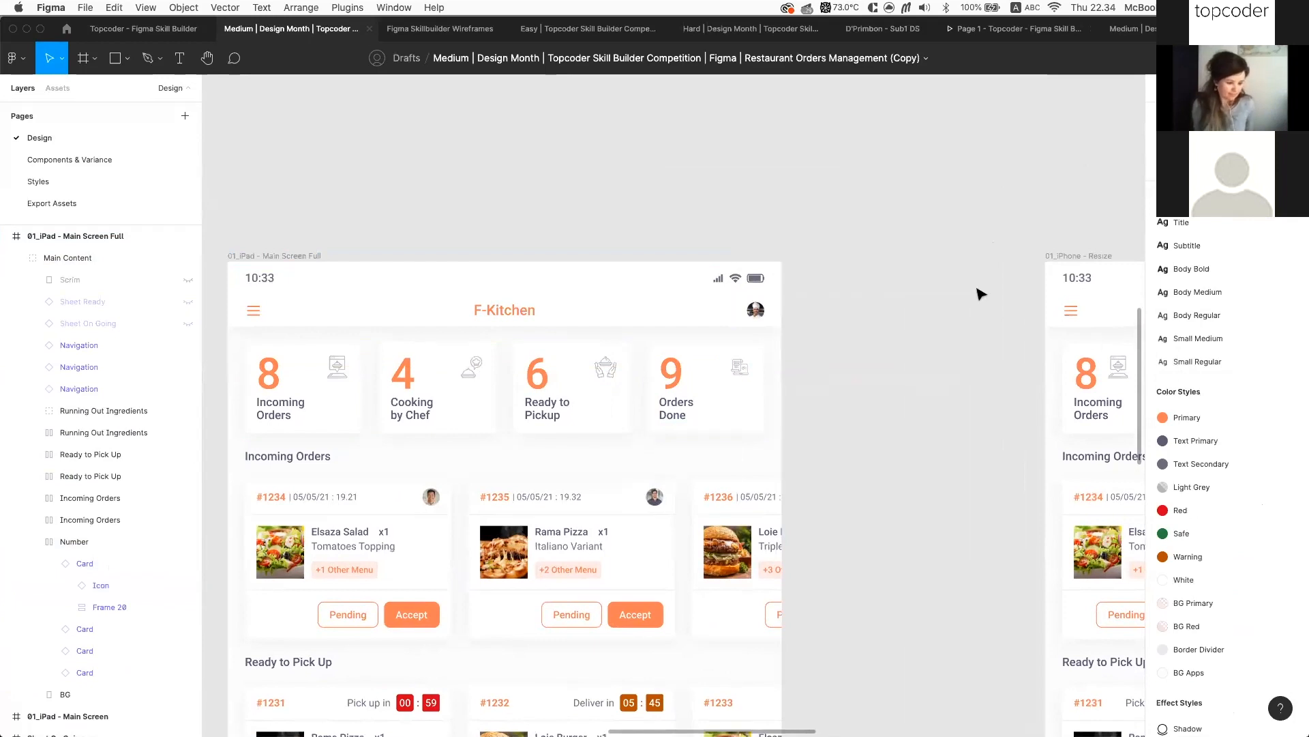
{"action": "scroll", "coordinate": [1221, 478], "scroll_direction": "down", "scroll_amount": 1}
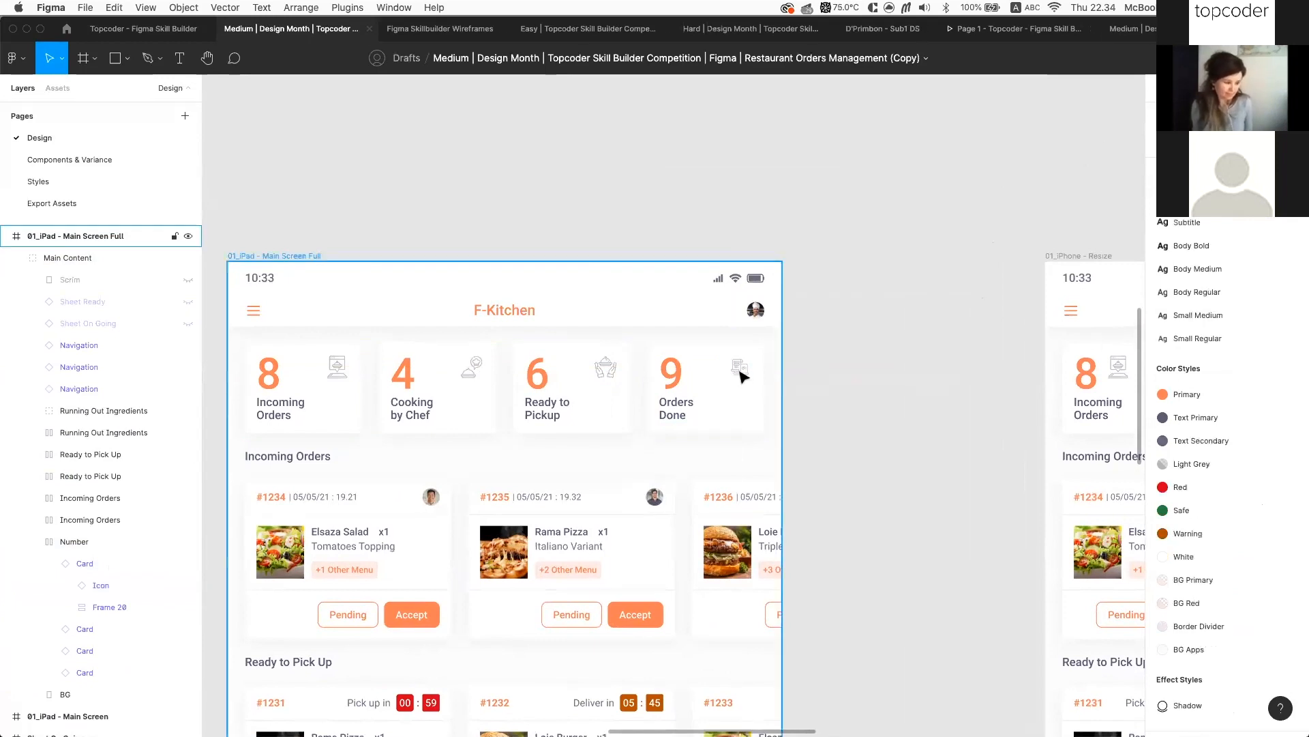
Select the Orders Done card's icon, zoom to it, and open its swap-instance list
{"action": "left_click", "coordinate": [742, 376]}
{"action": "double_click", "coordinate": [742, 376]}
{"action": "double_click", "coordinate": [742, 376]}
{"action": "key", "text": "shift+2"}
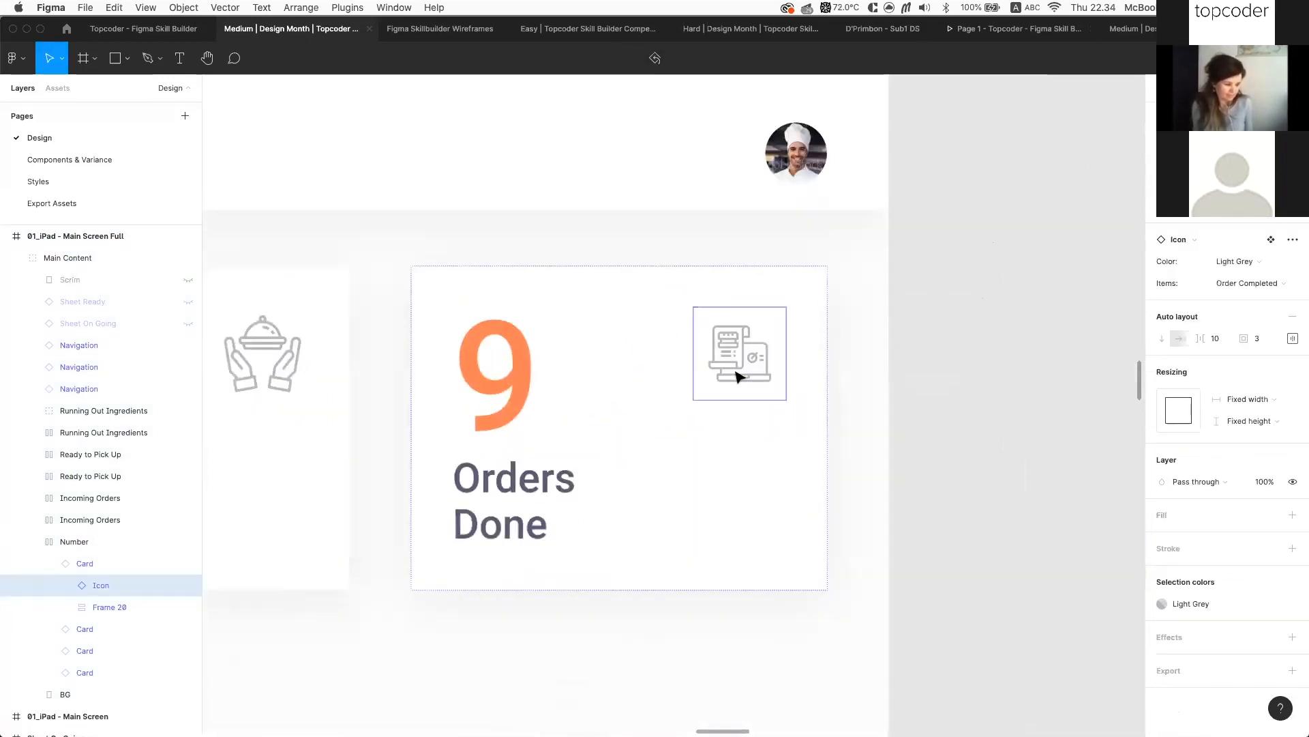
{"action": "scroll", "coordinate": [628, 357], "scroll_direction": "left", "scroll_amount": 2}
{"action": "scroll", "coordinate": [628, 356], "scroll_direction": "down", "scroll_amount": 1}
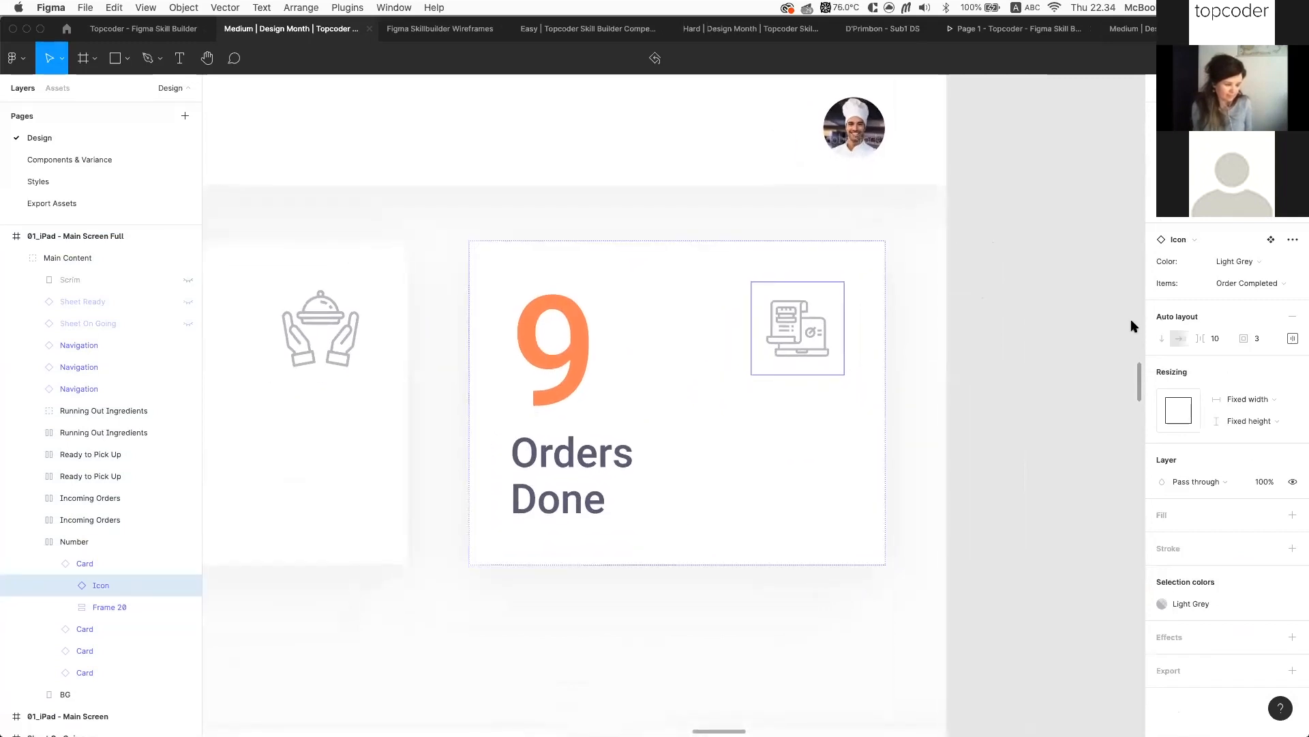
{"action": "left_click", "coordinate": [1202, 243]}
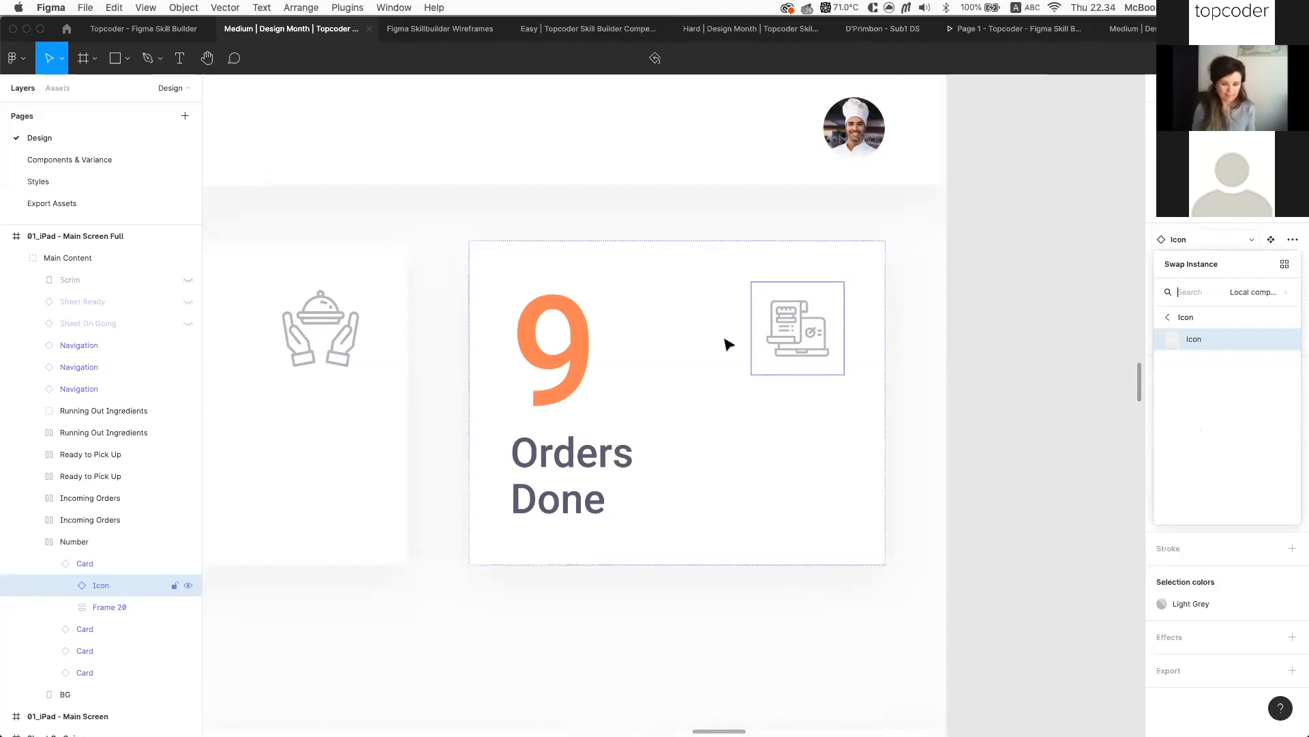
{"action": "scroll", "coordinate": [682, 354], "scroll_direction": "left", "scroll_amount": 3}
Select the Ready to Pickup card's Icon instance and jump to its main component
{"action": "left_click", "coordinate": [63, 588]}
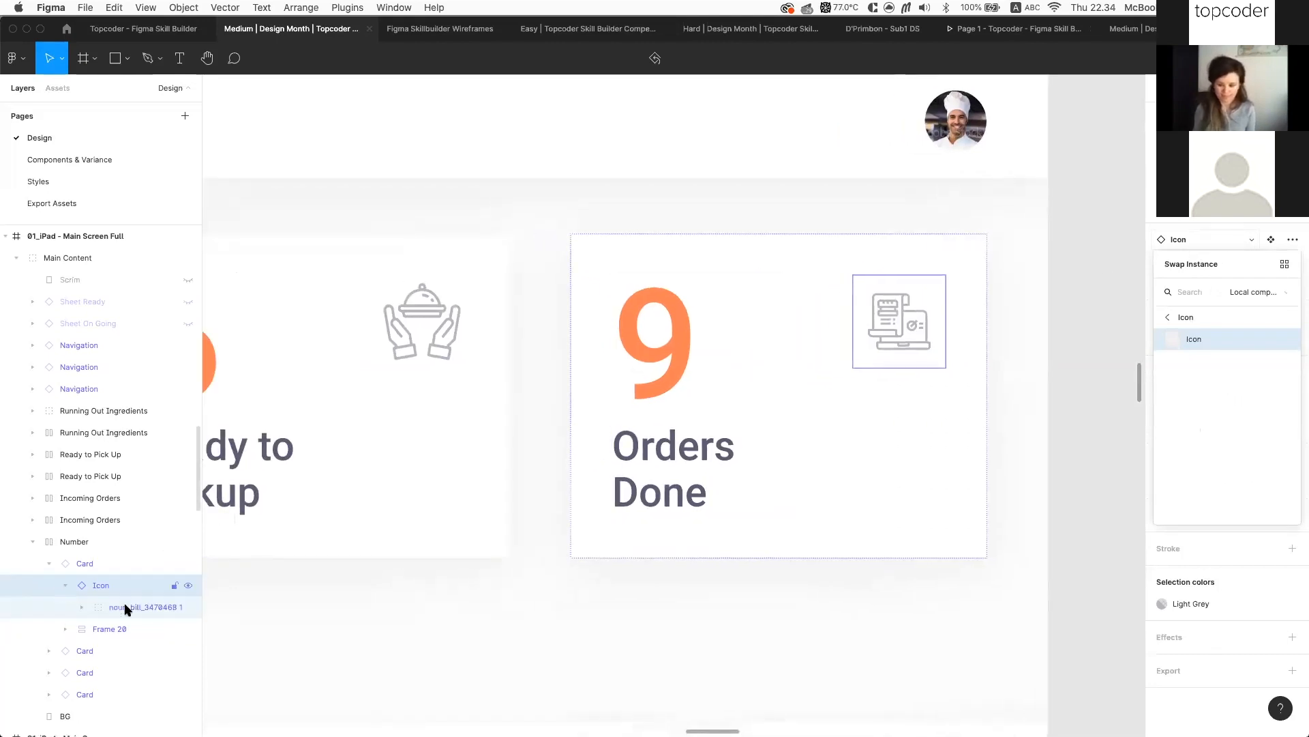
{"action": "left_click", "coordinate": [395, 289]}
{"action": "double_click", "coordinate": [410, 318]}
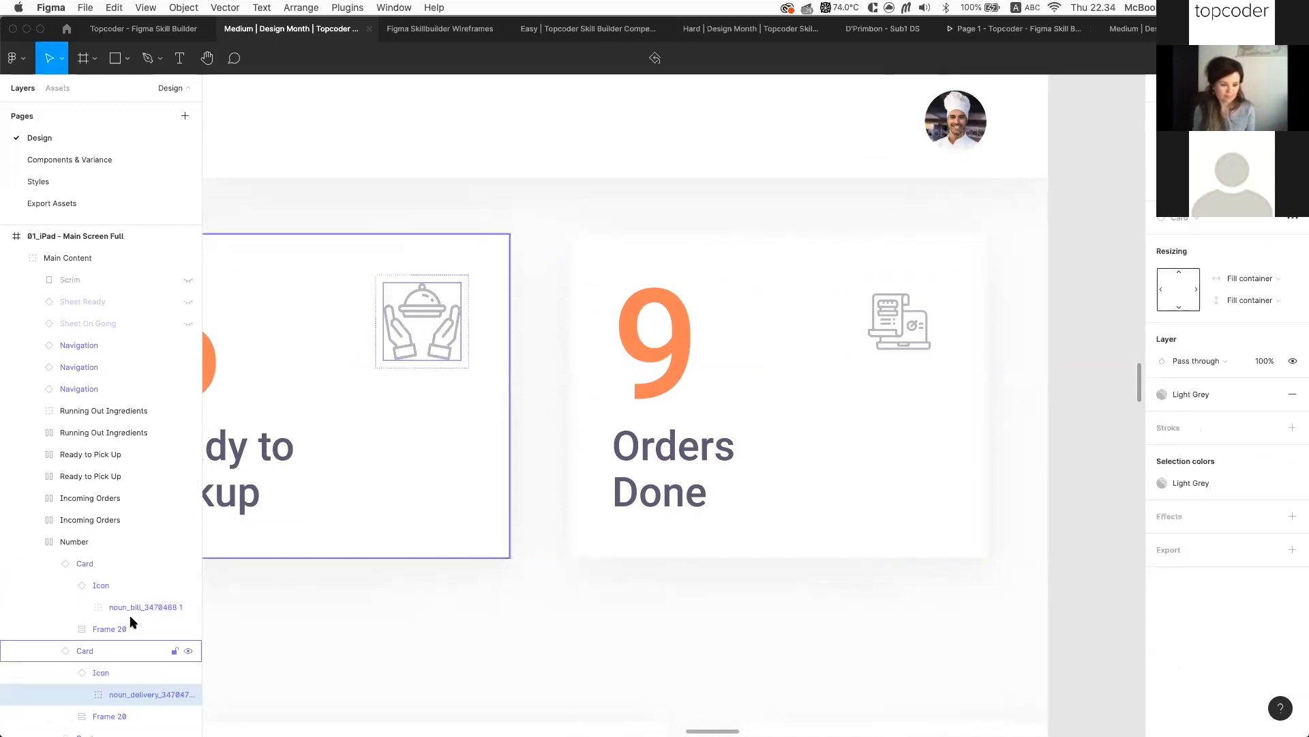
{"action": "left_click", "coordinate": [100, 673]}
{"action": "key", "text": "ctrl+alt+super+k"}
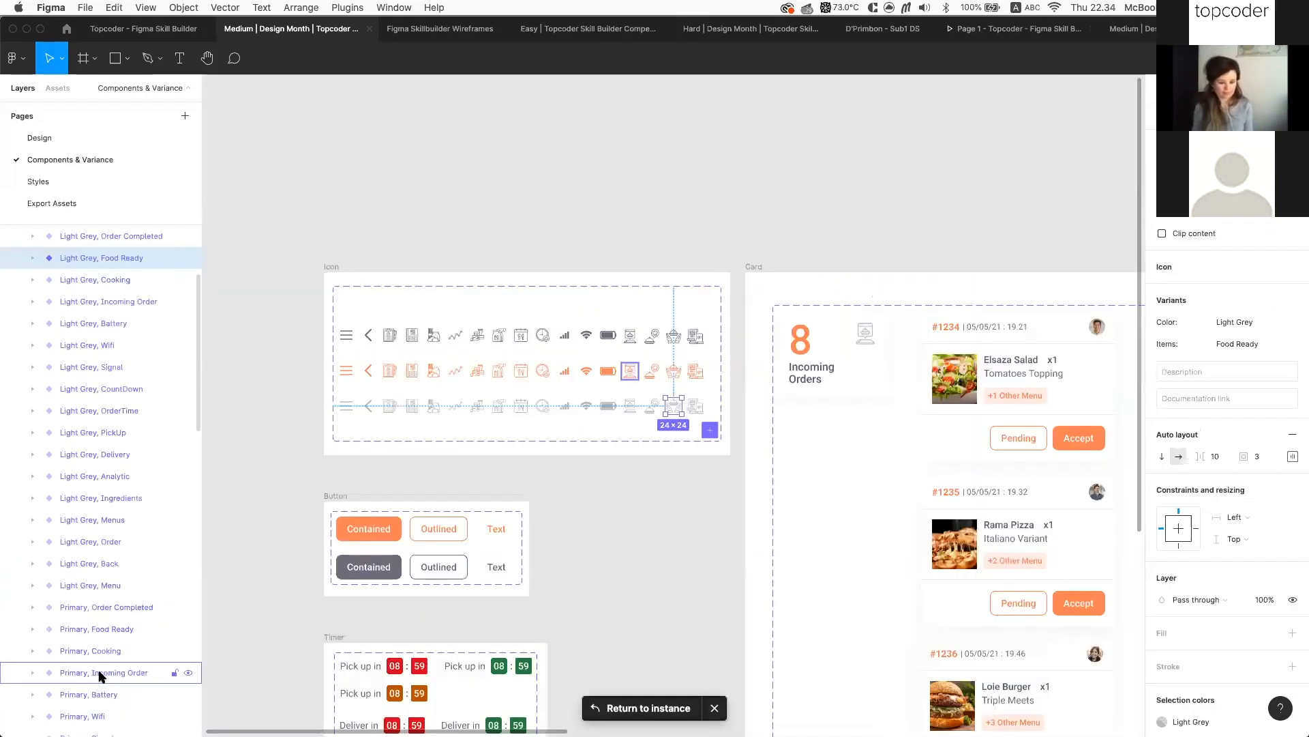
Select the Icon component set and review its 68 variants' Color and Items properties
{"action": "scroll", "coordinate": [543, 453], "scroll_direction": "up", "scroll_amount": 5}
{"action": "scroll", "coordinate": [643, 313], "scroll_direction": "up", "scroll_amount": 5}
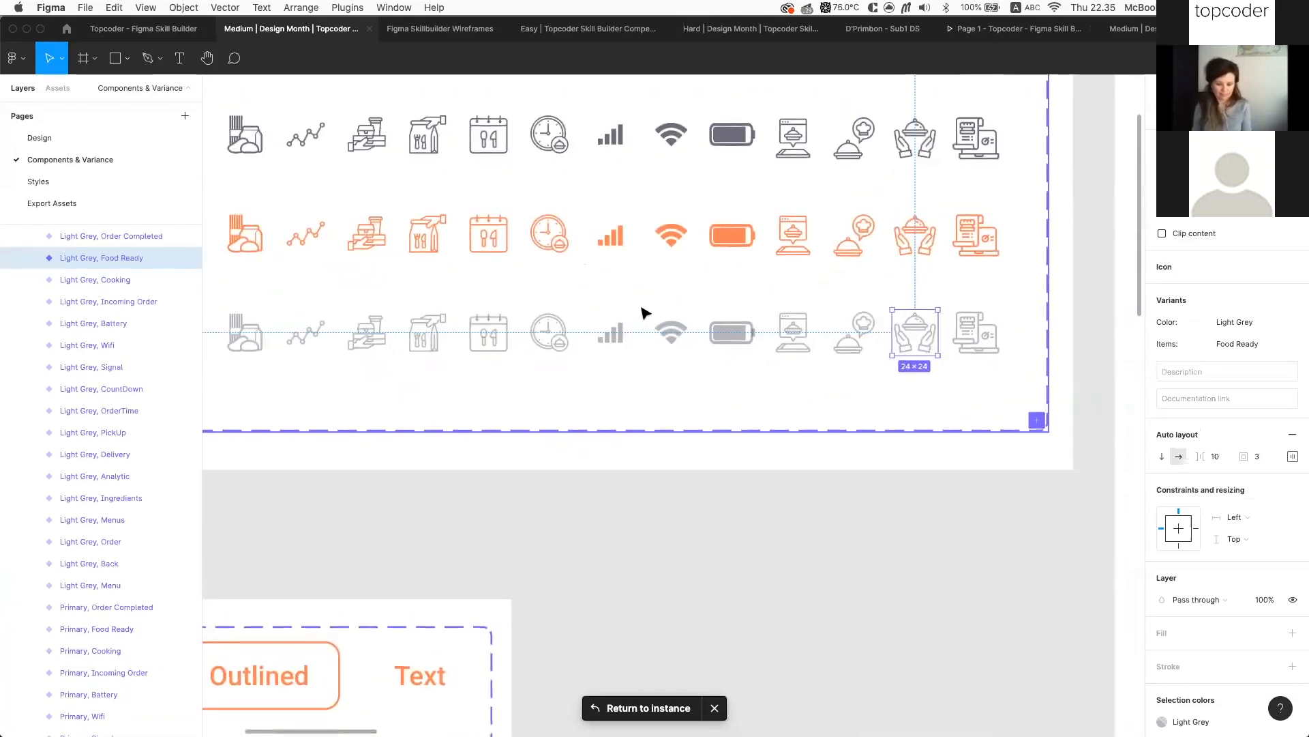
{"action": "scroll", "coordinate": [293, 284], "scroll_direction": "down", "scroll_amount": 5}
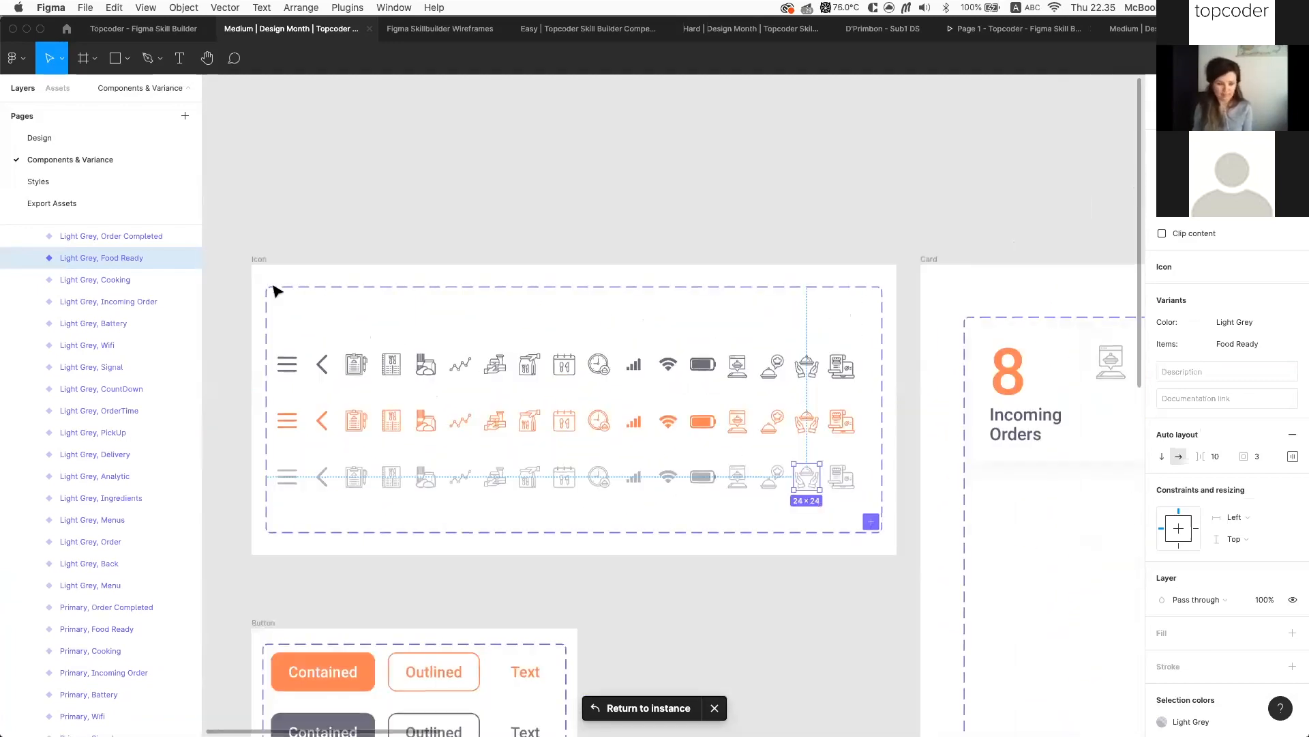
{"action": "left_click", "coordinate": [273, 287]}
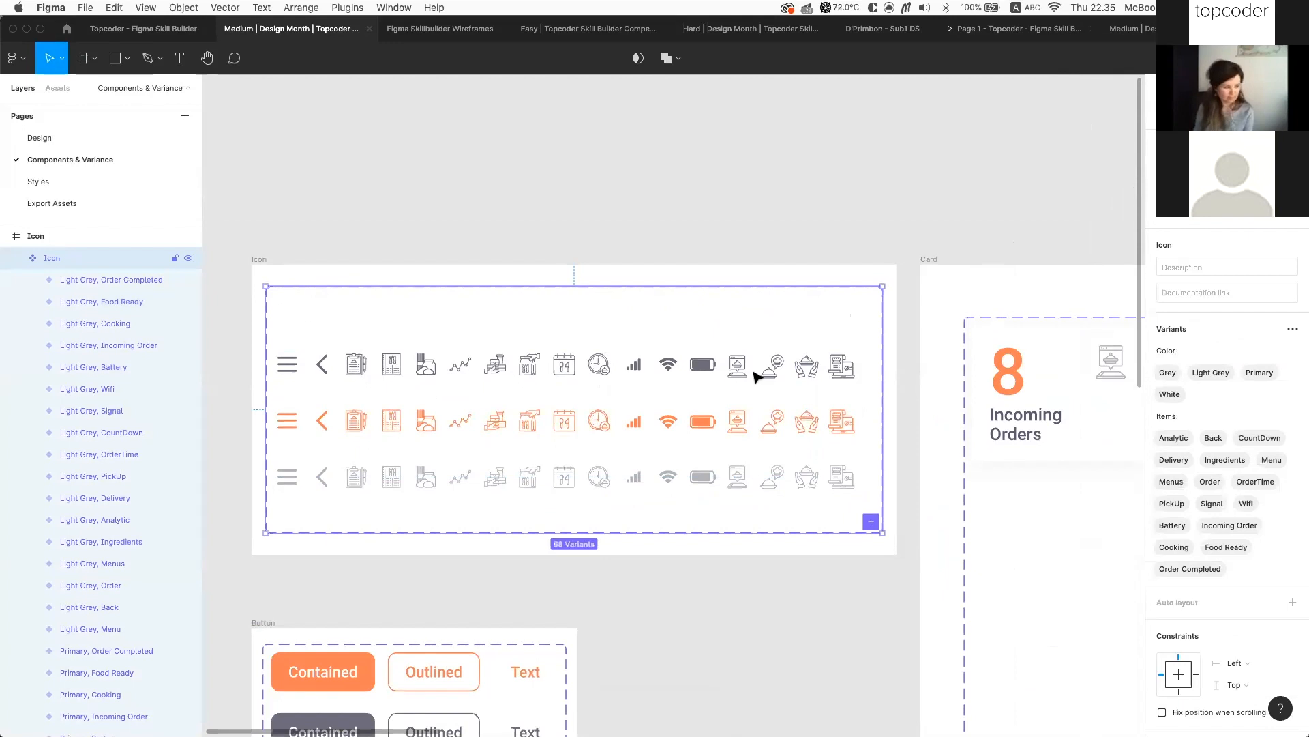
{"action": "scroll", "coordinate": [497, 362], "scroll_direction": "up", "scroll_amount": 5}
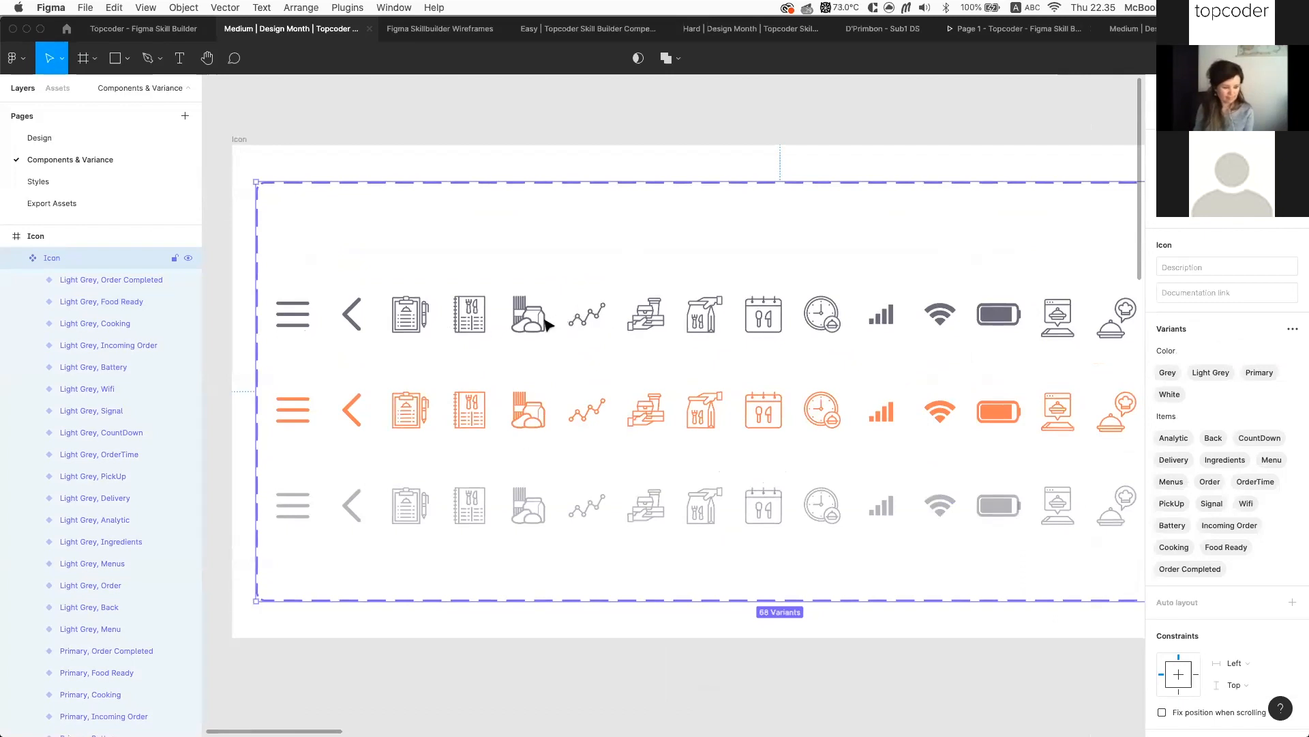
{"action": "scroll", "coordinate": [545, 322], "scroll_direction": "down", "scroll_amount": 3}
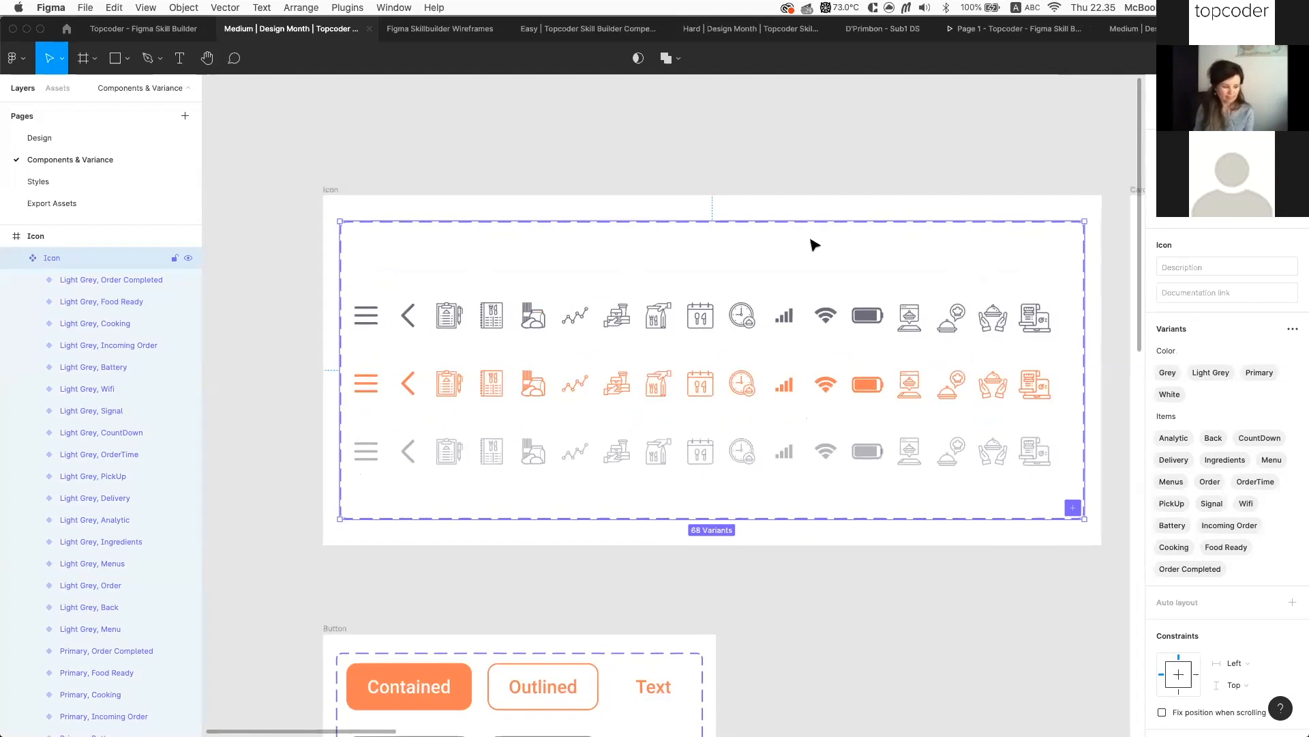
{"action": "scroll", "coordinate": [973, 253], "scroll_direction": "right", "scroll_amount": 3}
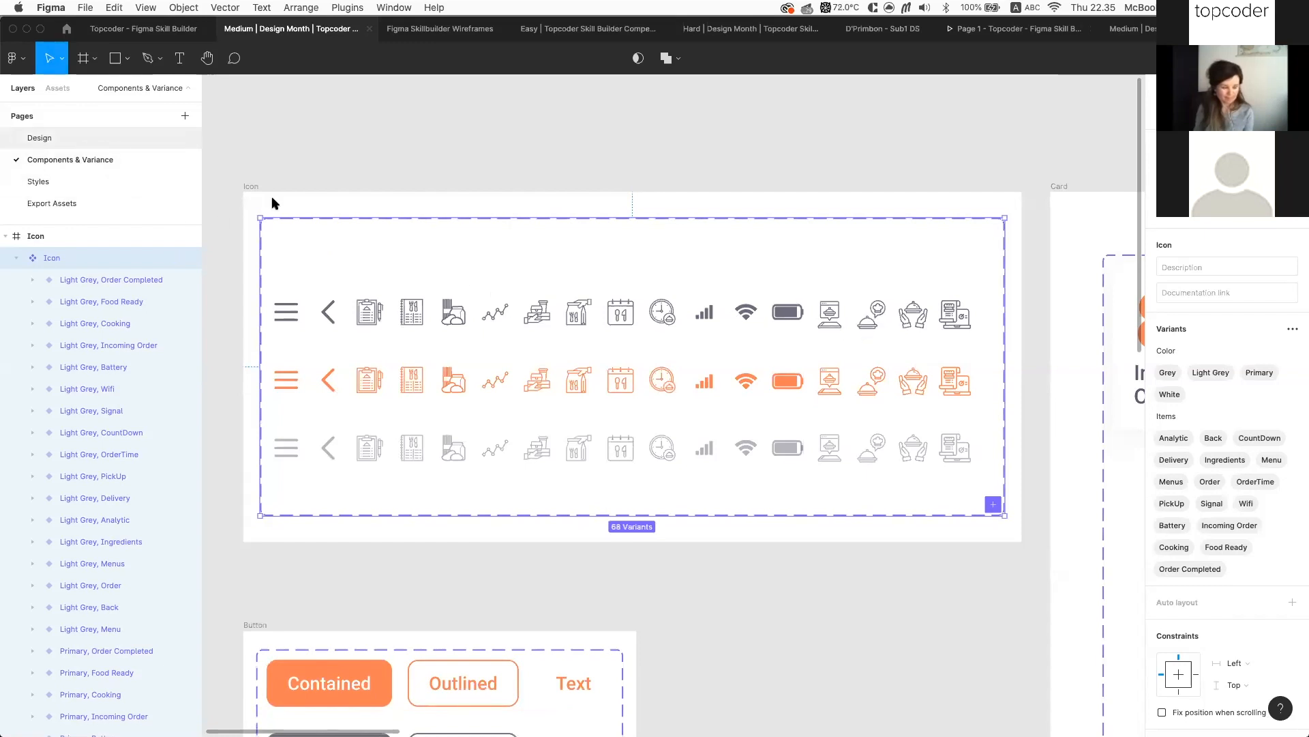
{"action": "left_click", "coordinate": [38, 137]}
Give the Orders Done card's Icon instance an SVG export setting
{"action": "left_click", "coordinate": [902, 338]}
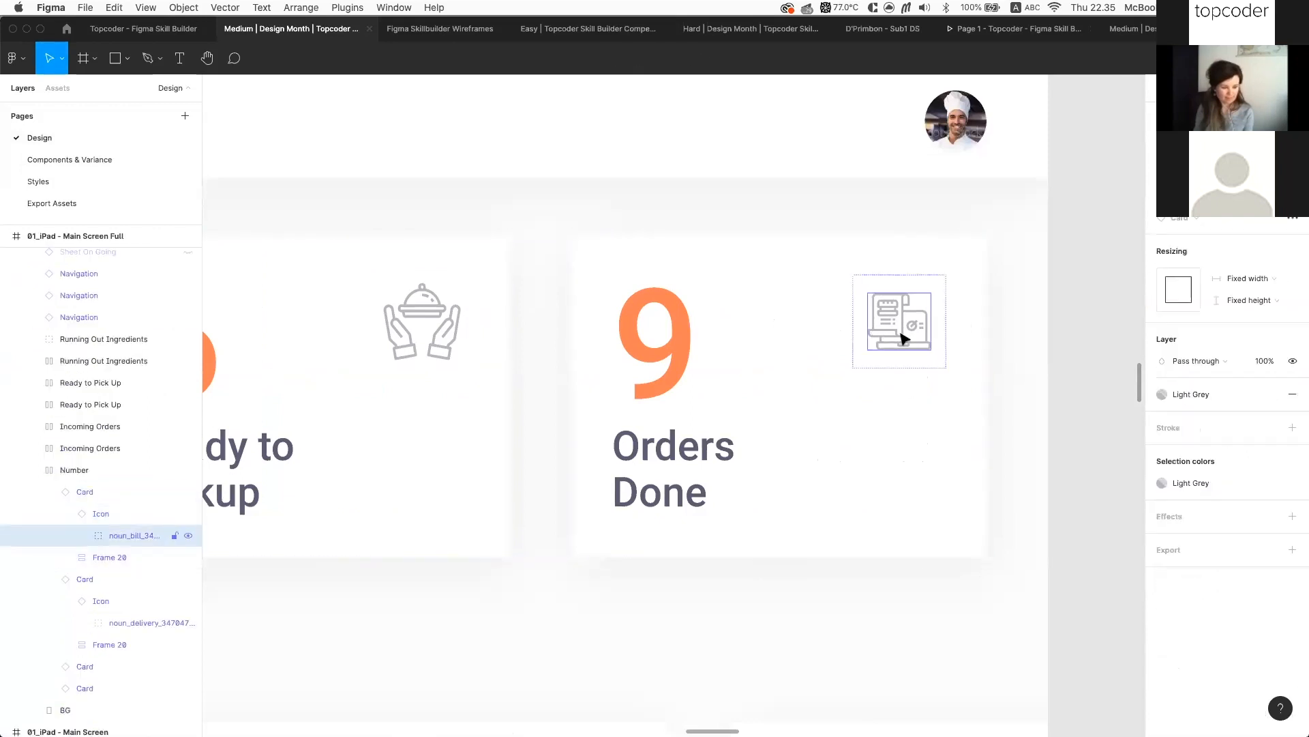
{"action": "key", "text": "Escape"}
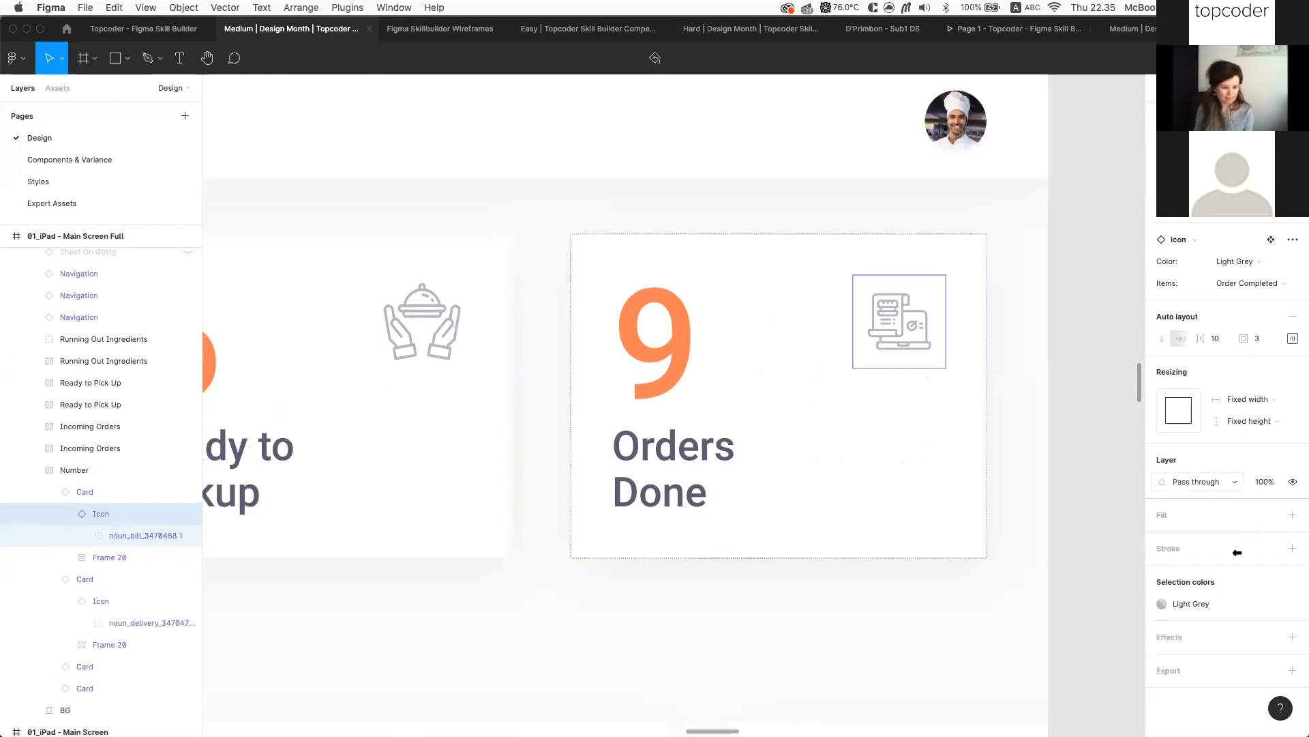
{"action": "left_click", "coordinate": [1293, 669]}
{"action": "scroll", "coordinate": [1274, 665], "scroll_direction": "down", "scroll_amount": 2}
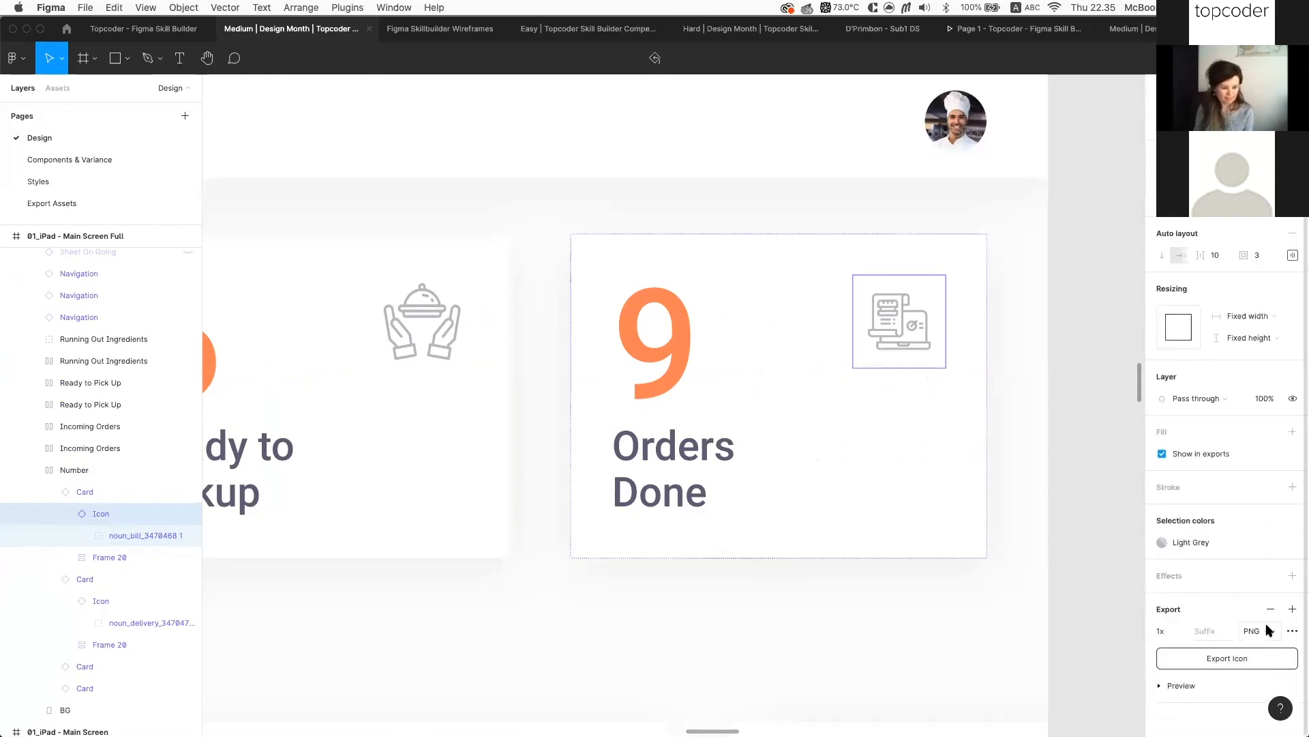
{"action": "left_click", "coordinate": [1268, 629]}
{"action": "left_click", "coordinate": [1259, 660]}
Export the icon as Icon.svg into a new 'Assets' folder inside Submission
{"action": "scroll", "coordinate": [1228, 423], "scroll_direction": "up", "scroll_amount": 2}
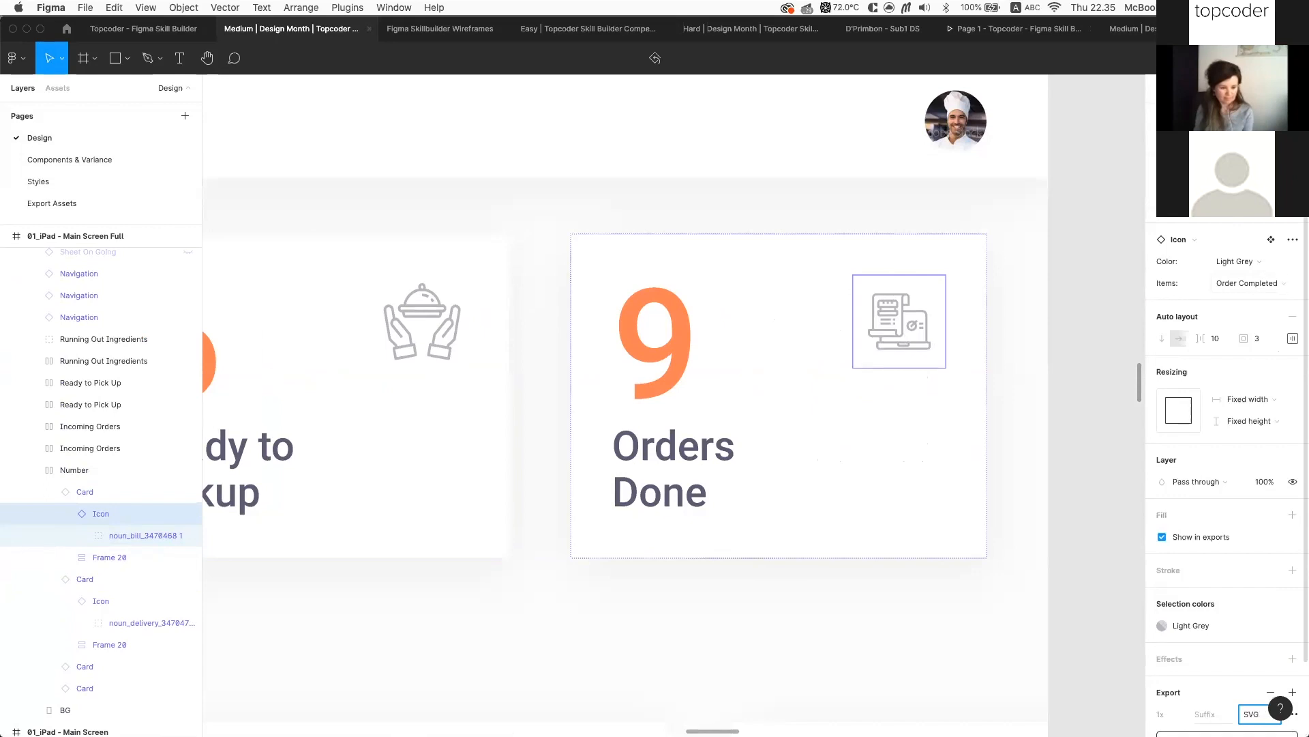
{"action": "scroll", "coordinate": [1229, 611], "scroll_direction": "down", "scroll_amount": 2}
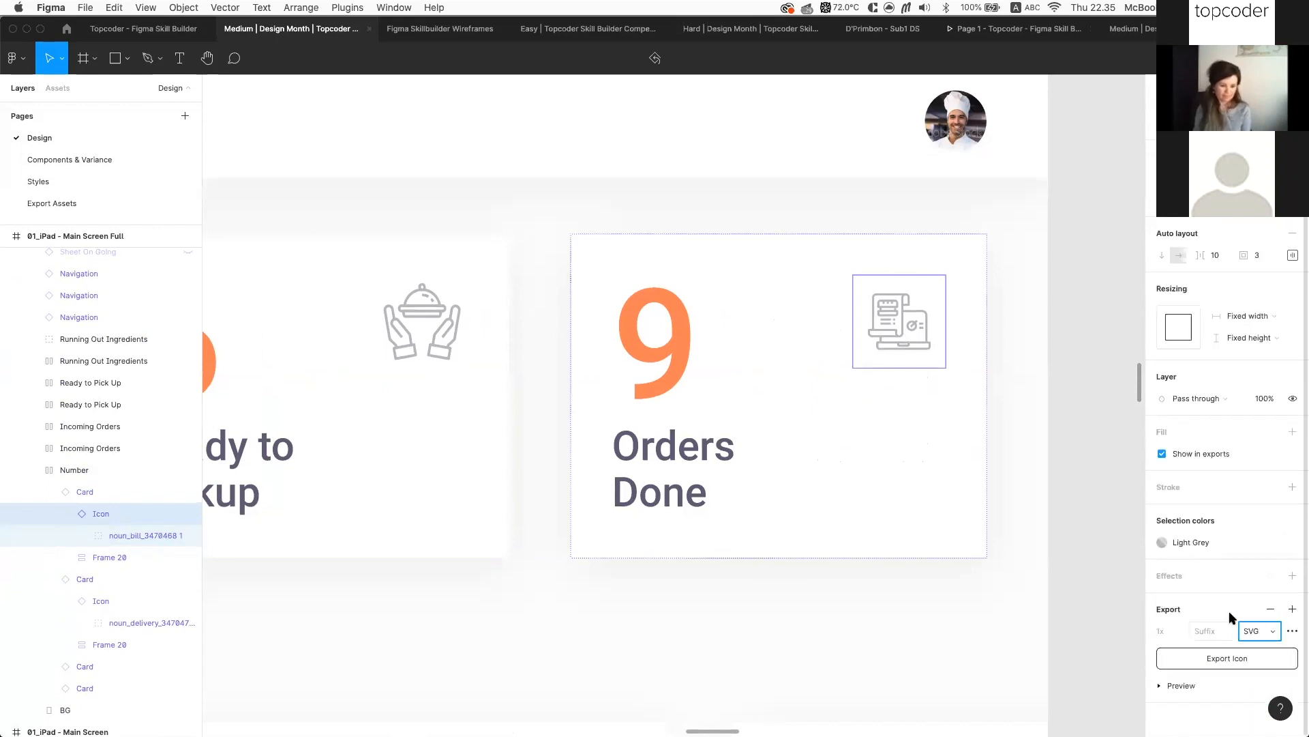
{"action": "left_click", "coordinate": [1227, 658]}
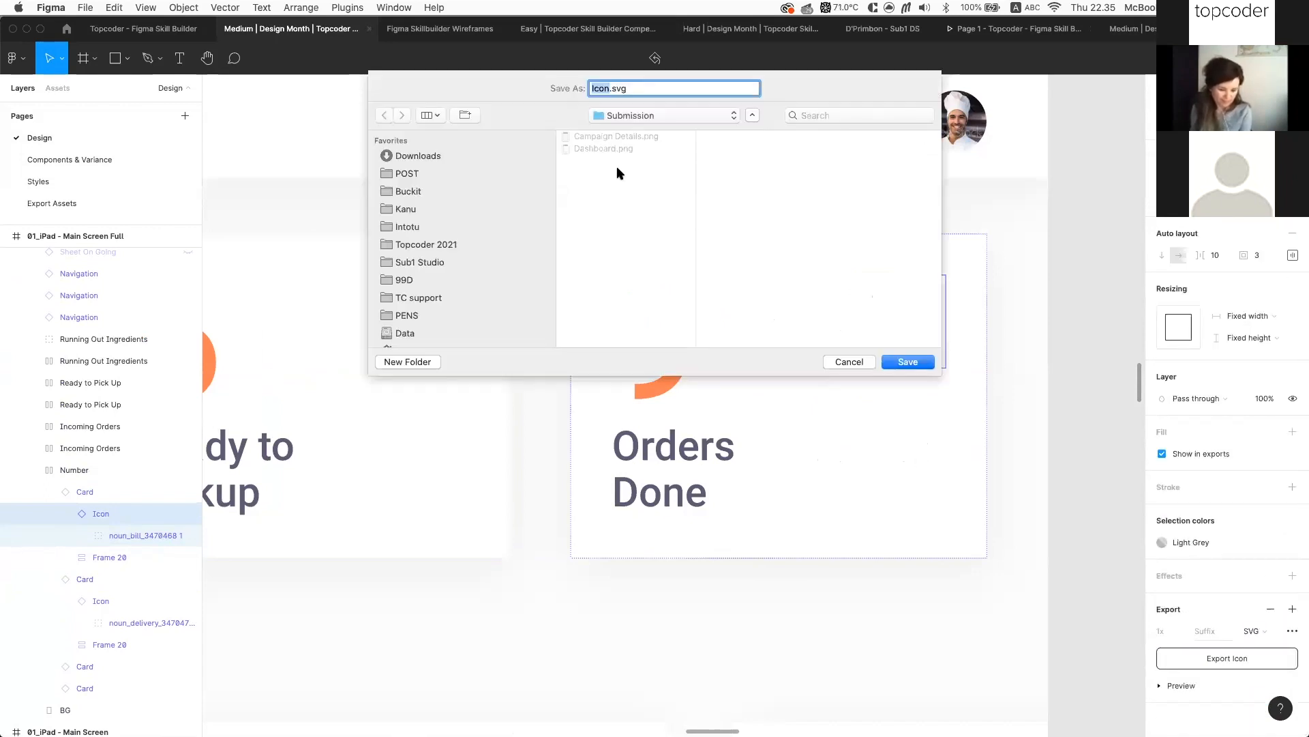
{"action": "left_click", "coordinate": [428, 368]}
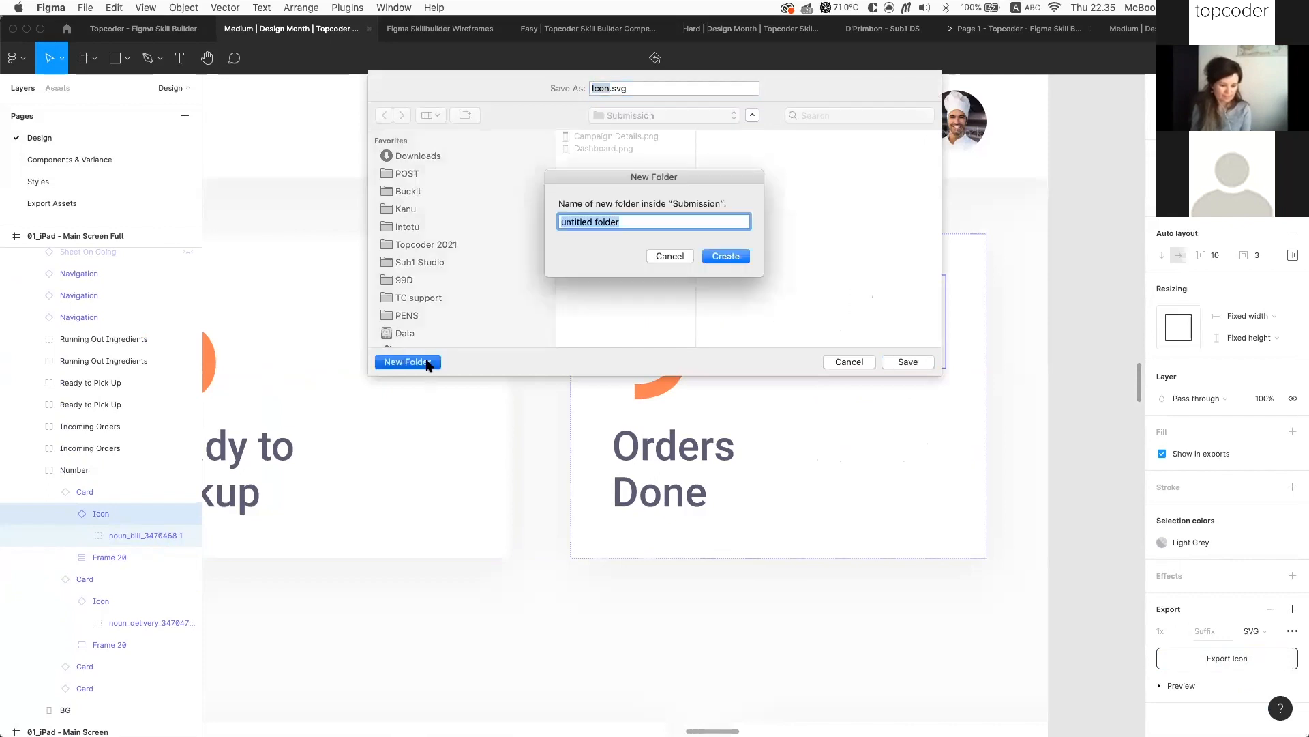
{"action": "type", "text": "Asset"}
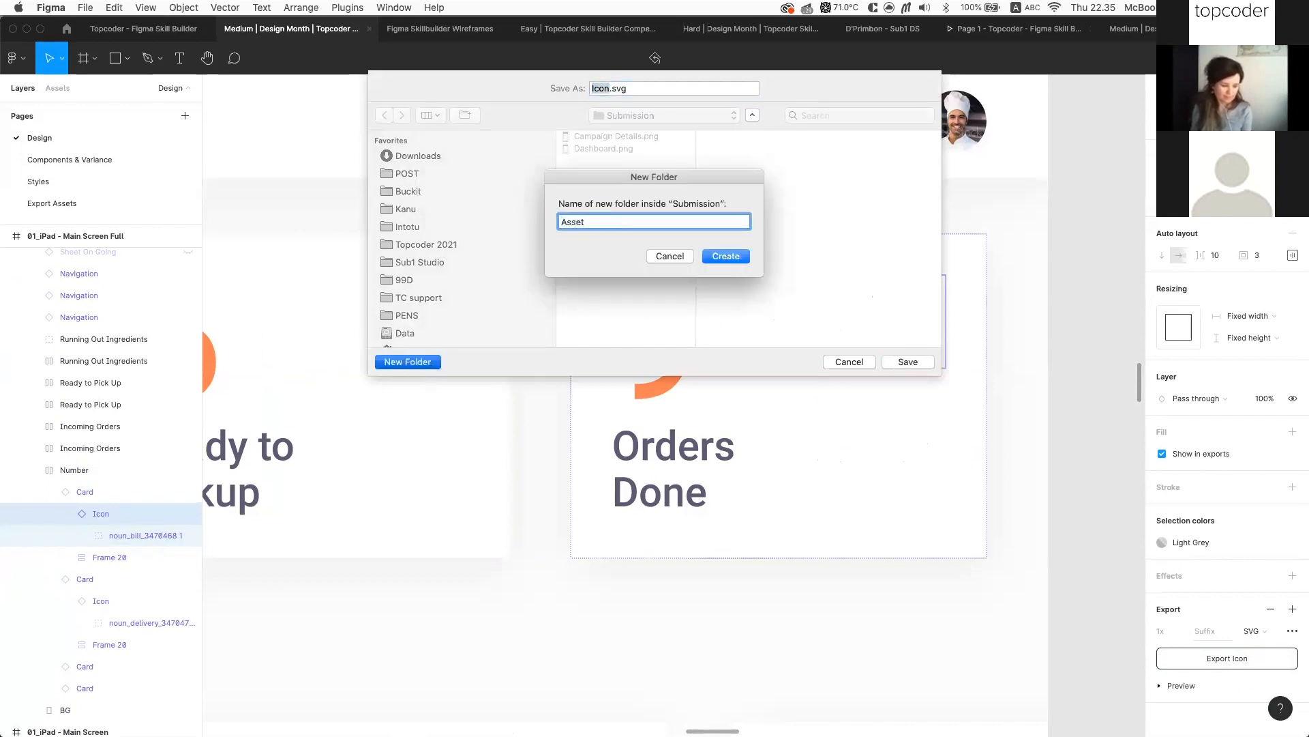
{"action": "type", "text": "s"}
{"action": "key", "text": "Return"}
{"action": "left_click", "coordinate": [904, 363]}
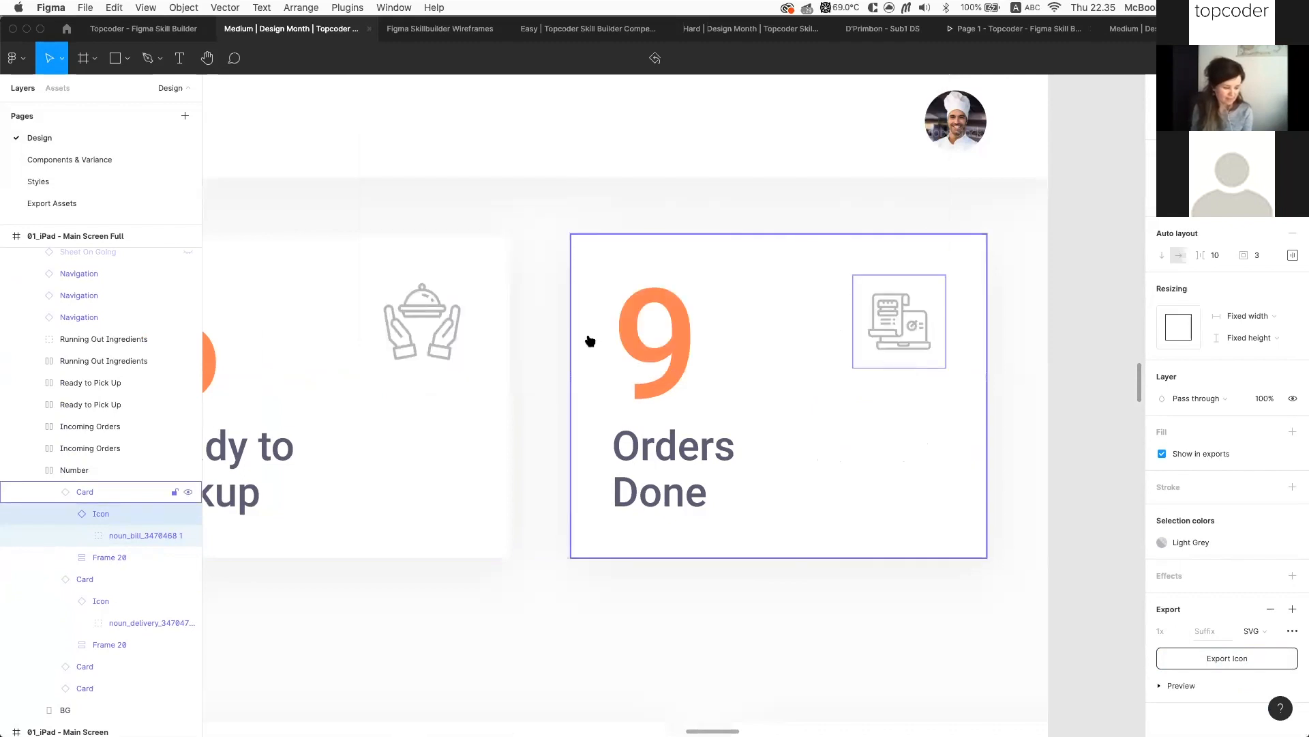
Check the exported Icon.svg in Finder's Submission > Assets folder, then return to Figma
{"action": "left_click", "coordinate": [630, 688]}
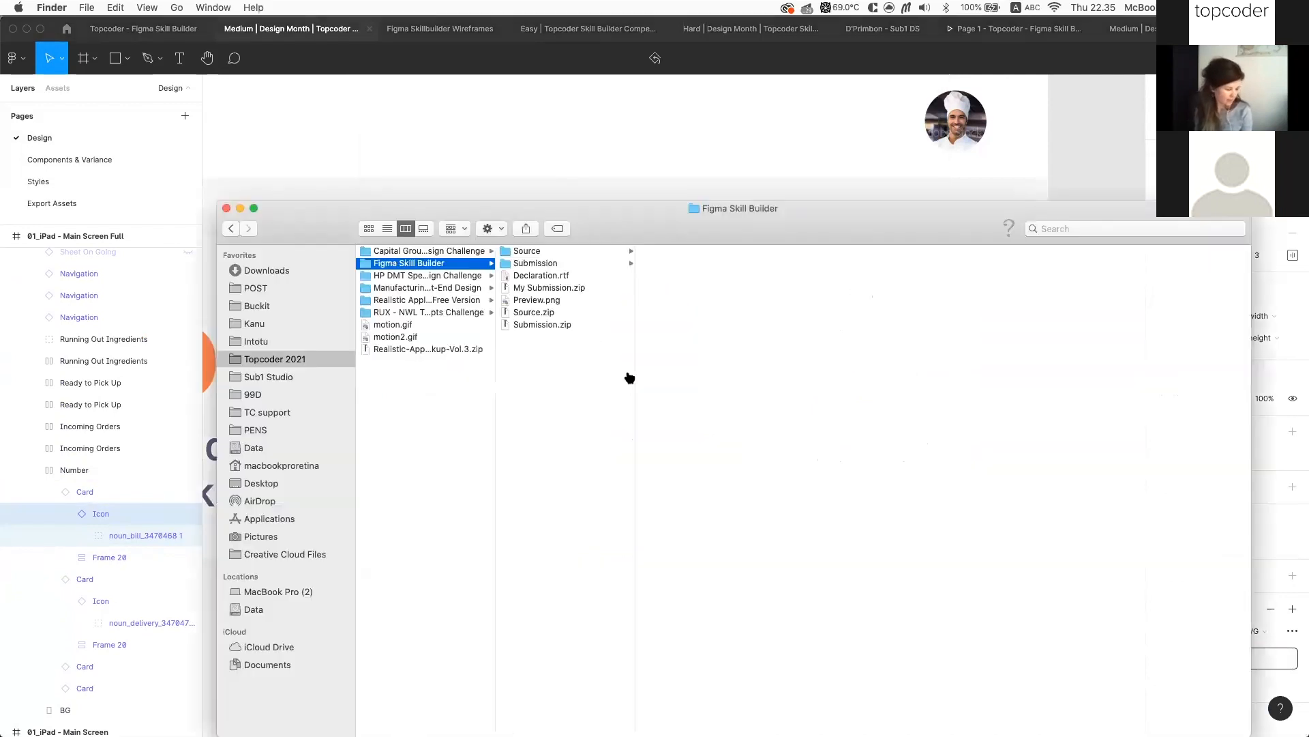
{"action": "left_click", "coordinate": [573, 263]}
{"action": "left_click", "coordinate": [682, 254]}
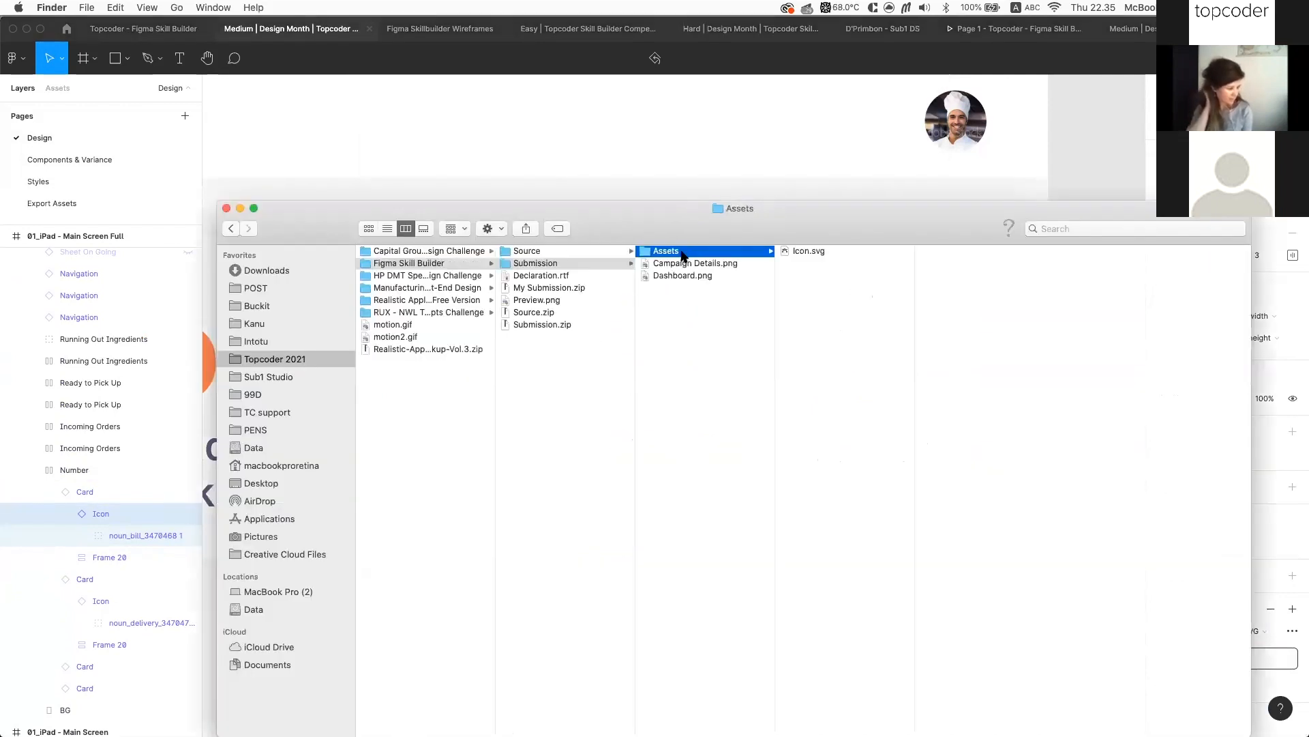
{"action": "left_click", "coordinate": [815, 253]}
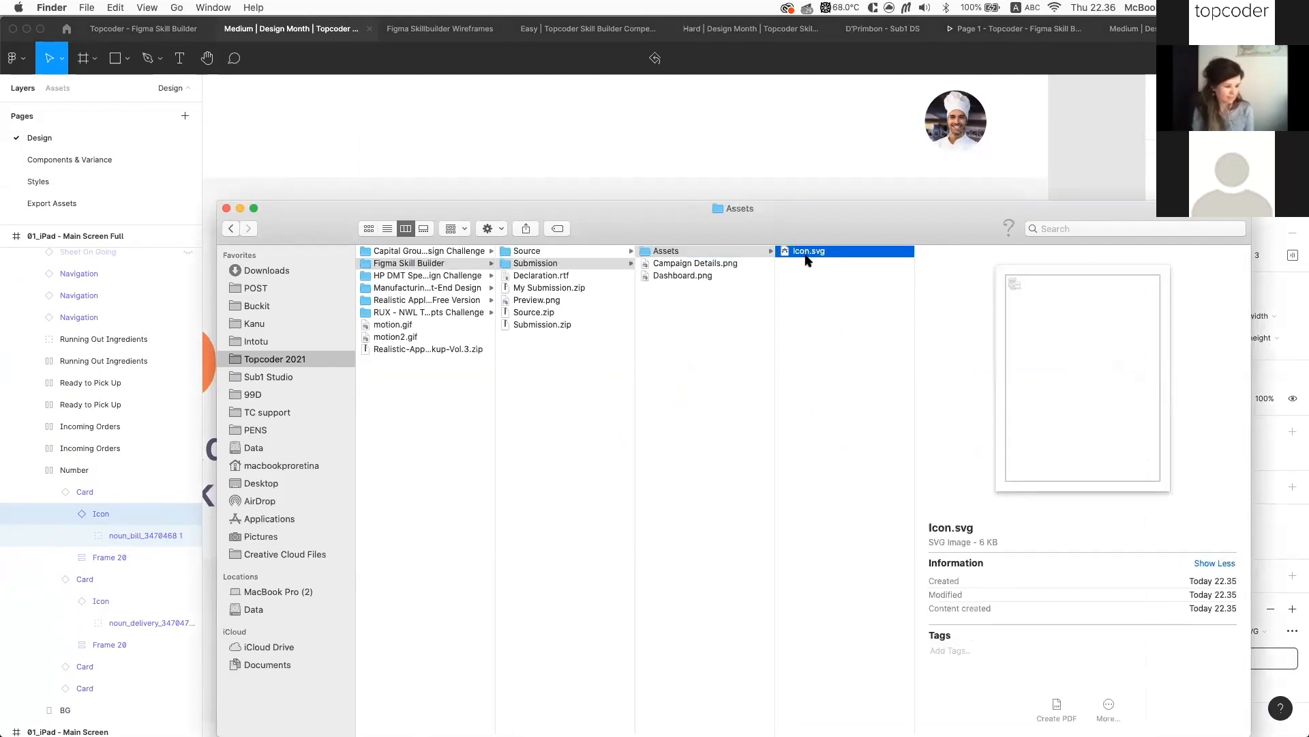
{"action": "key", "text": "super+Tab"}
{"action": "left_click", "coordinate": [458, 330]}
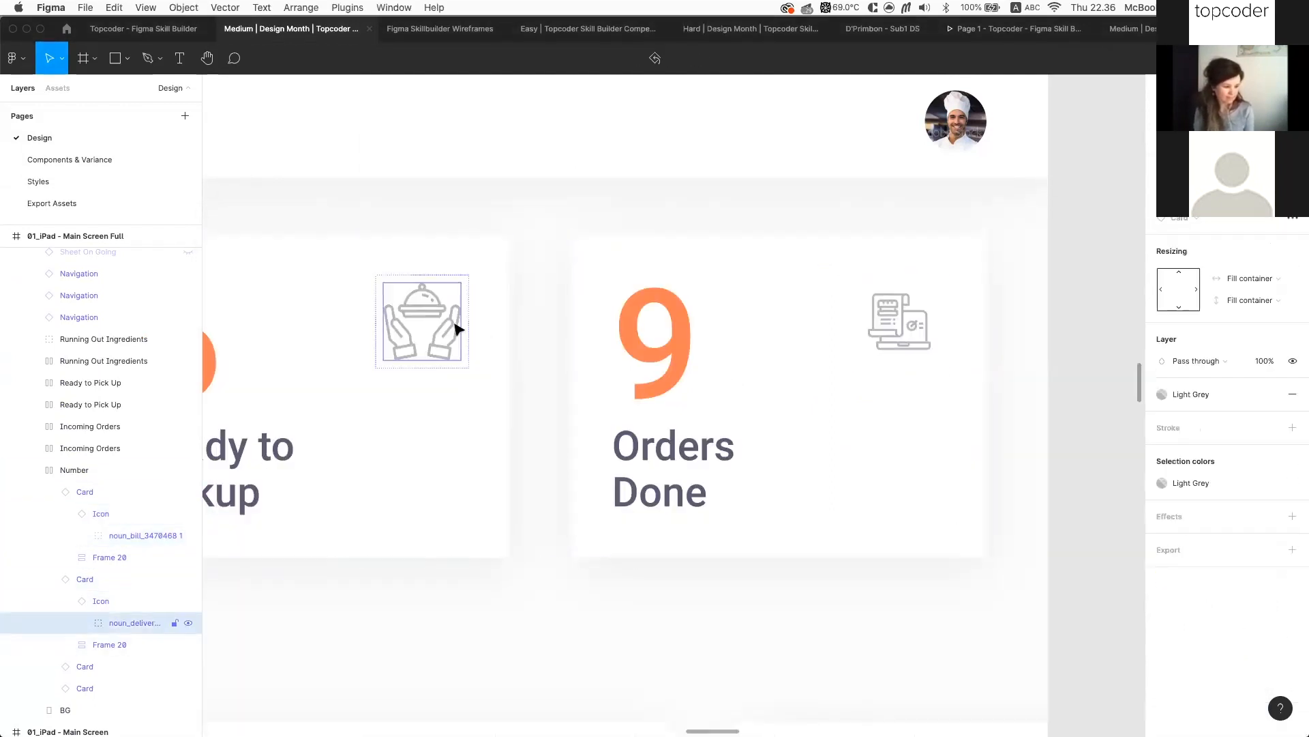
Give the left card's Food Ready Icon instance an SVG export setting
{"action": "left_click", "coordinate": [134, 594]}
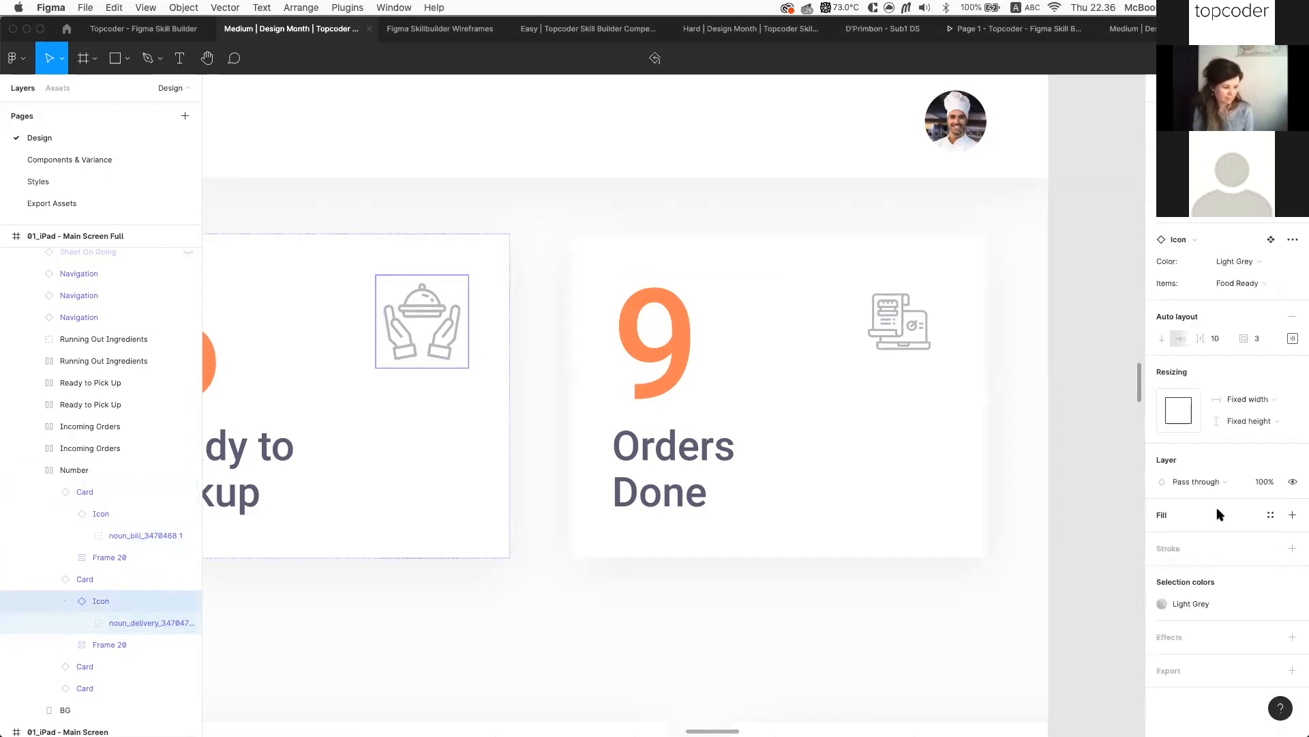
{"action": "left_click", "coordinate": [1293, 670]}
{"action": "scroll", "coordinate": [1240, 683], "scroll_direction": "down", "scroll_amount": 3}
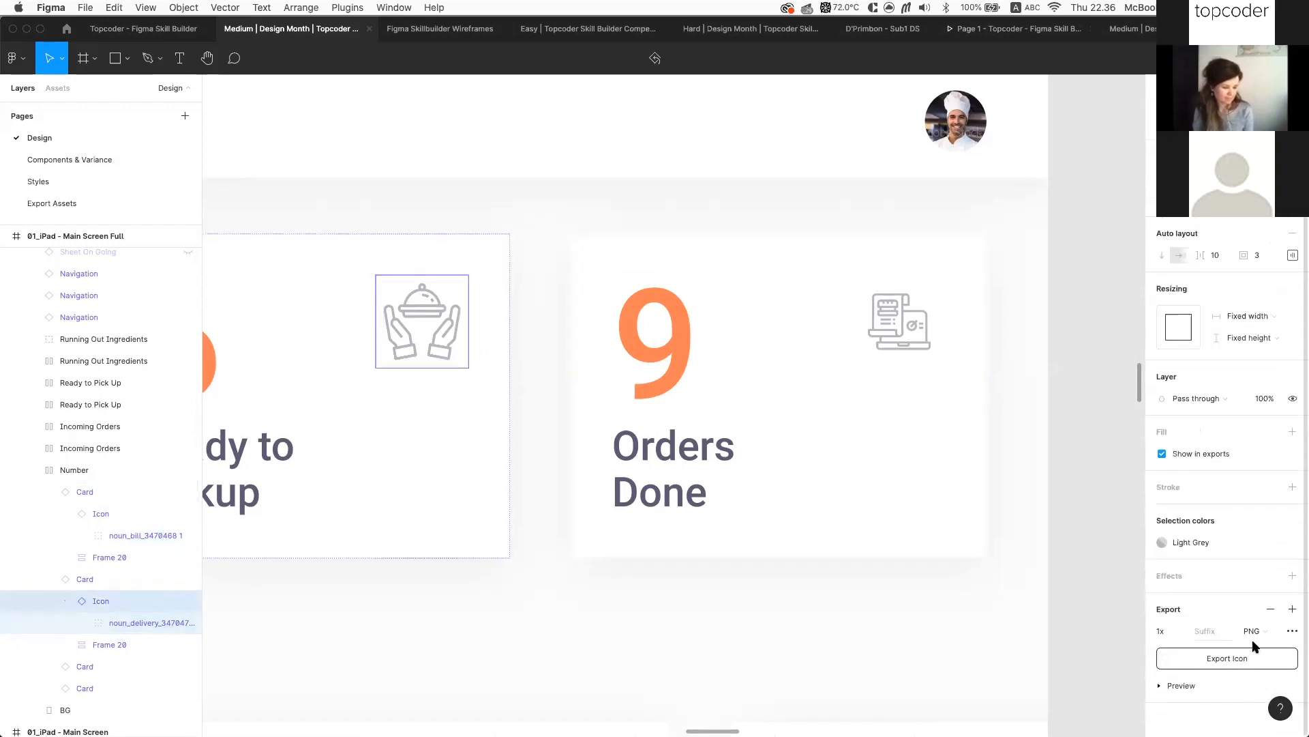
{"action": "left_click", "coordinate": [1258, 631]}
{"action": "left_click", "coordinate": [1250, 665]}
Try exporting it to Assets, then decline replacing Icon.svg and cancel the save
{"action": "left_click", "coordinate": [1221, 659]}
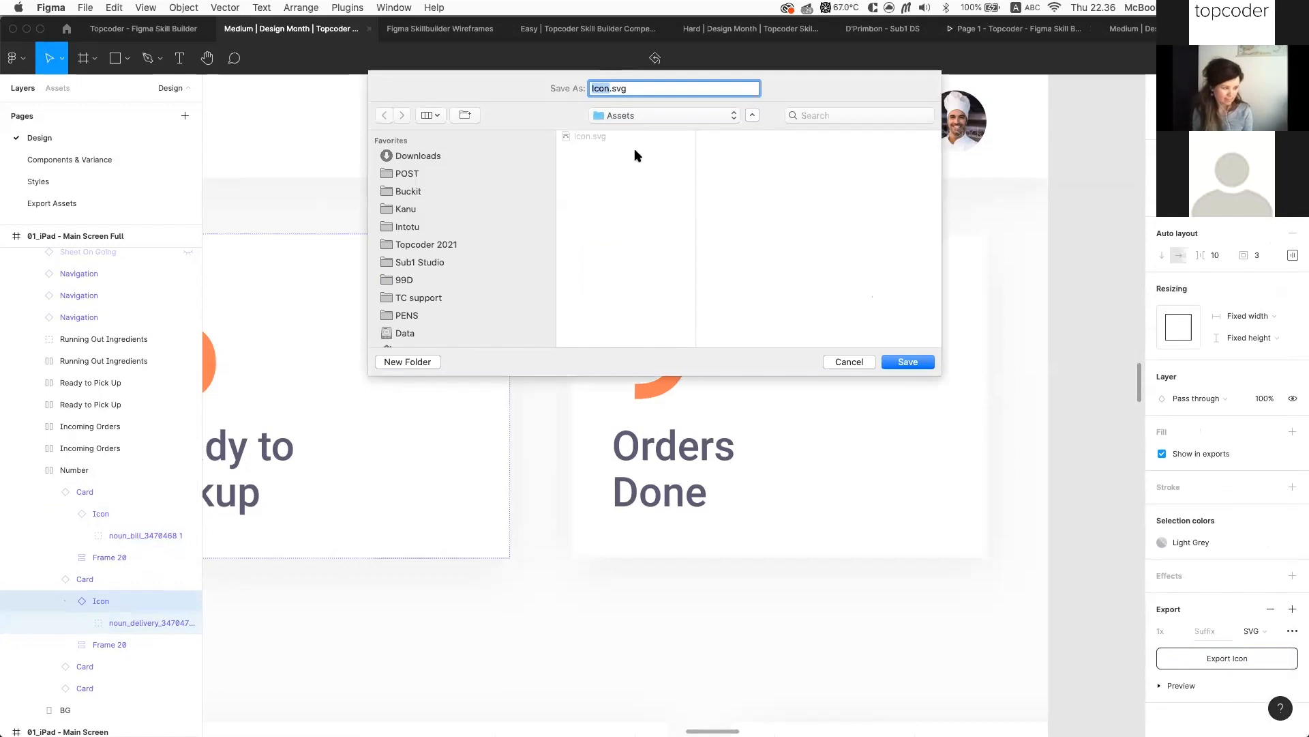
{"action": "left_click", "coordinate": [904, 363]}
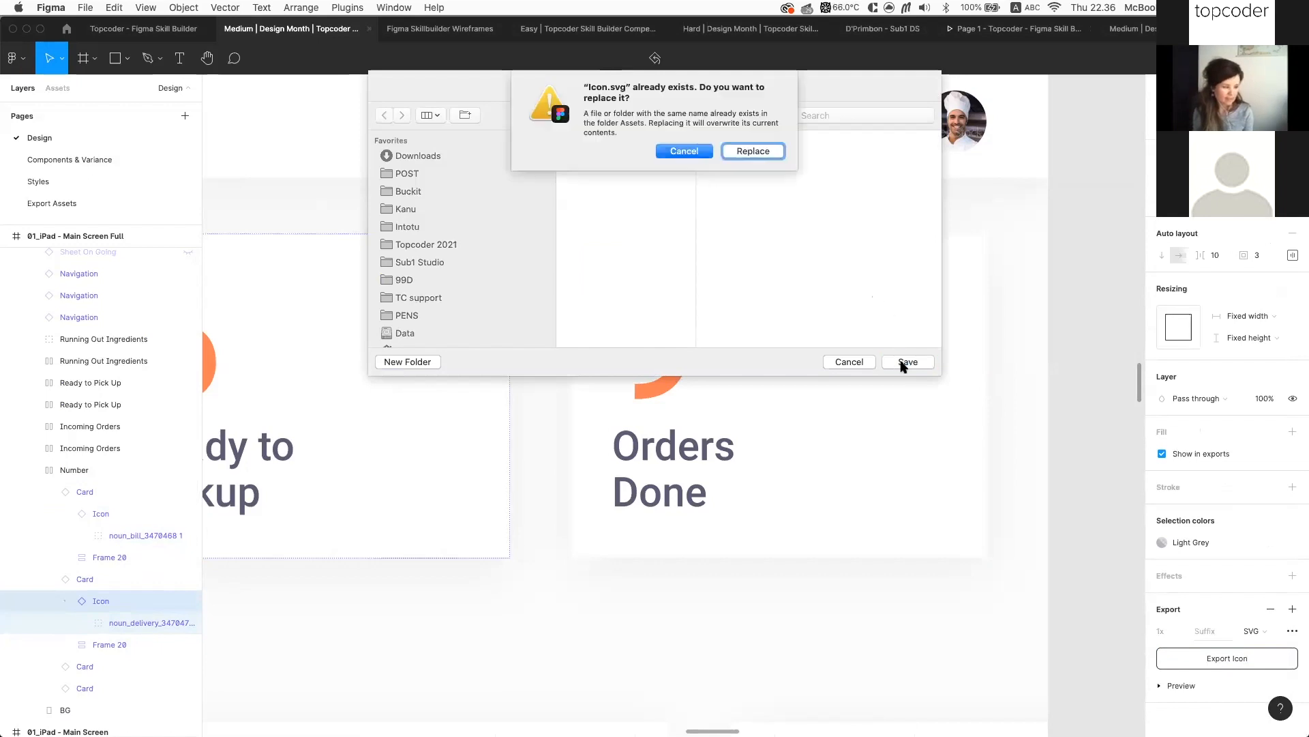
{"action": "left_click", "coordinate": [682, 152]}
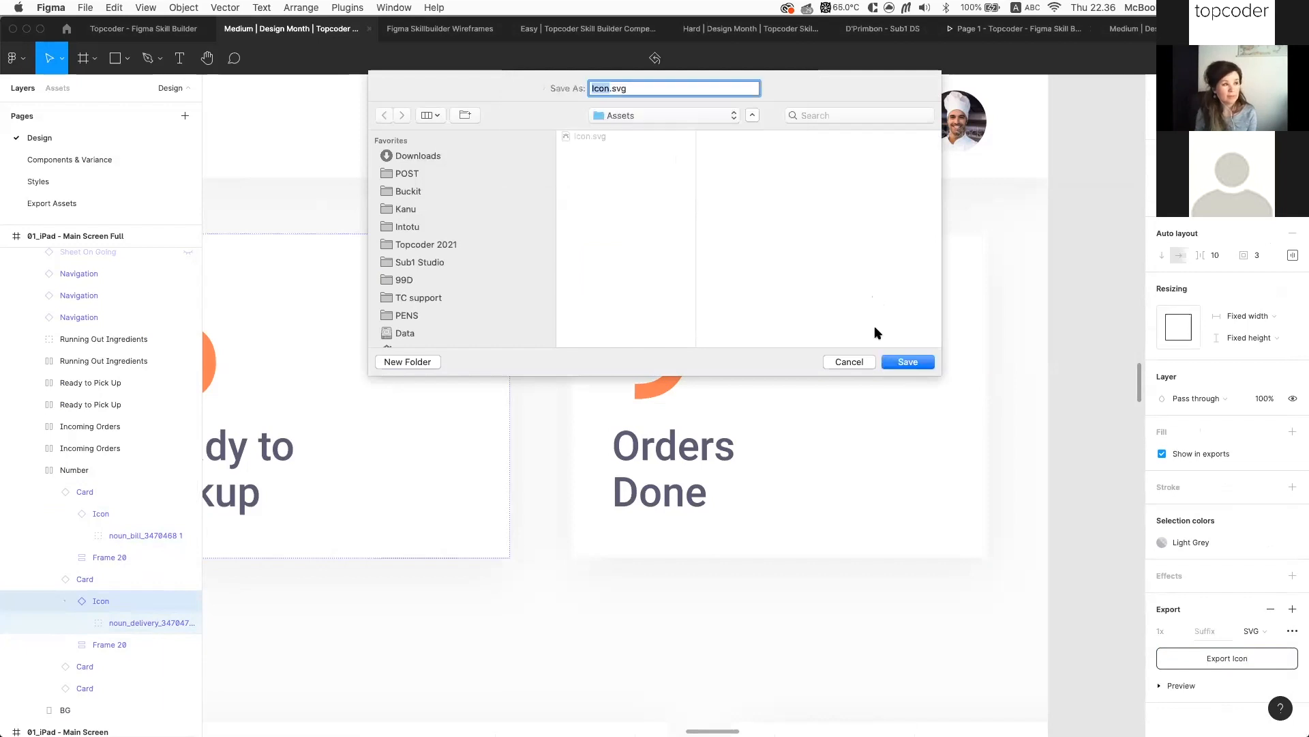
{"action": "left_click", "coordinate": [849, 361]}
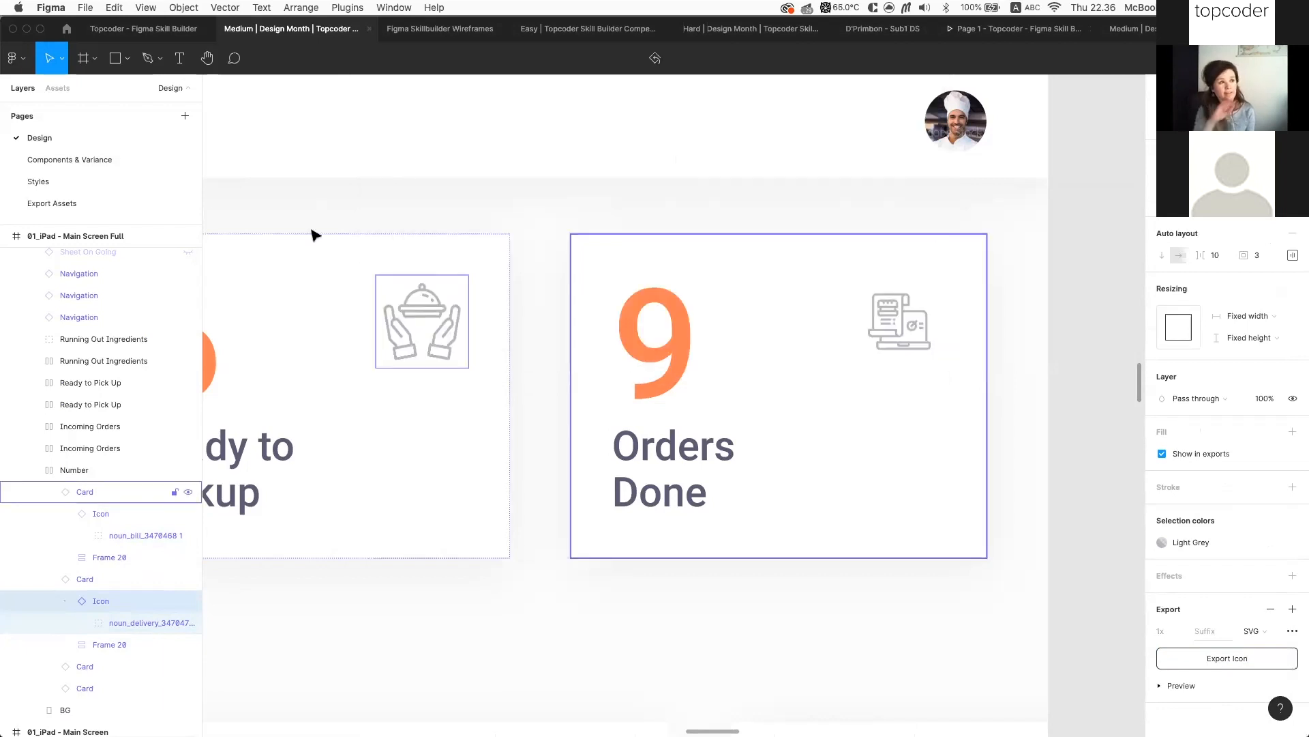
Select the Icon component set on the Components & Variance page
{"action": "left_click", "coordinate": [86, 162]}
{"action": "left_click", "coordinate": [292, 319]}
{"action": "scroll", "coordinate": [301, 321], "scroll_direction": "left", "scroll_amount": 2}
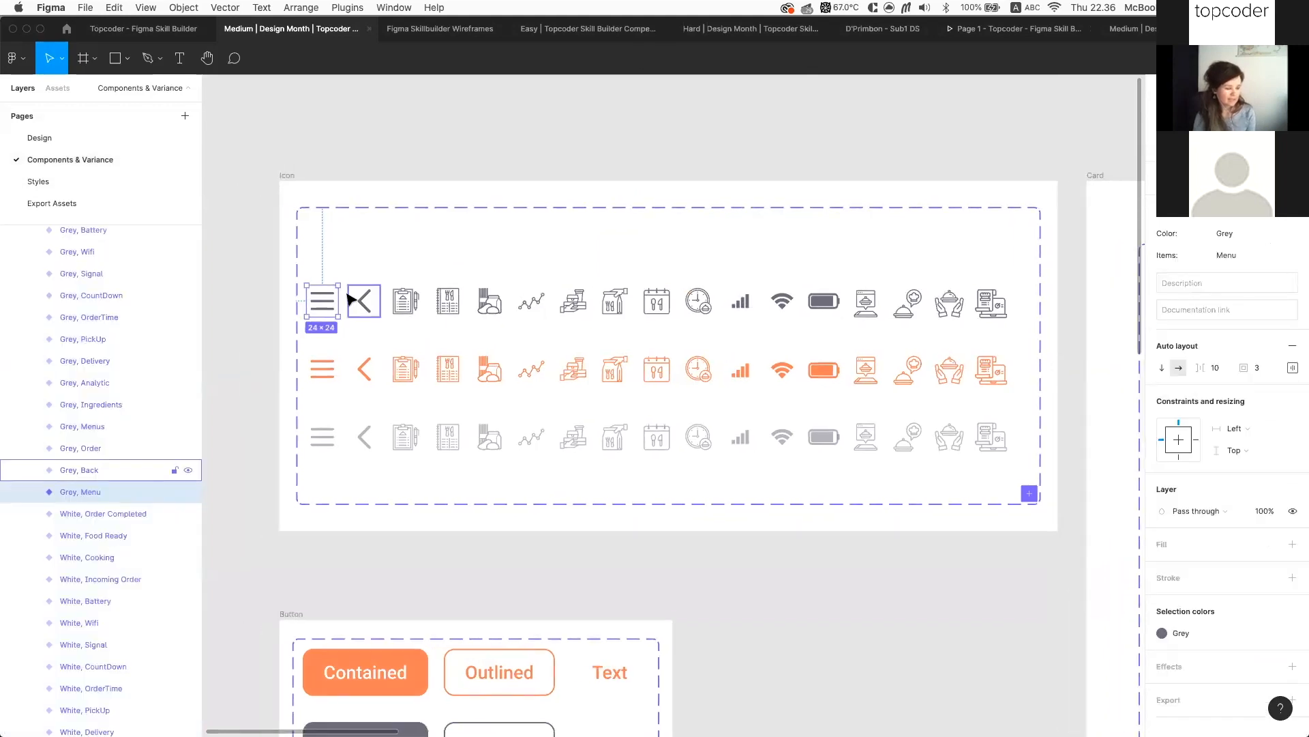
{"action": "scroll", "coordinate": [106, 302], "scroll_direction": "up", "scroll_amount": 3}
{"action": "scroll", "coordinate": [101, 293], "scroll_direction": "up", "scroll_amount": 15}
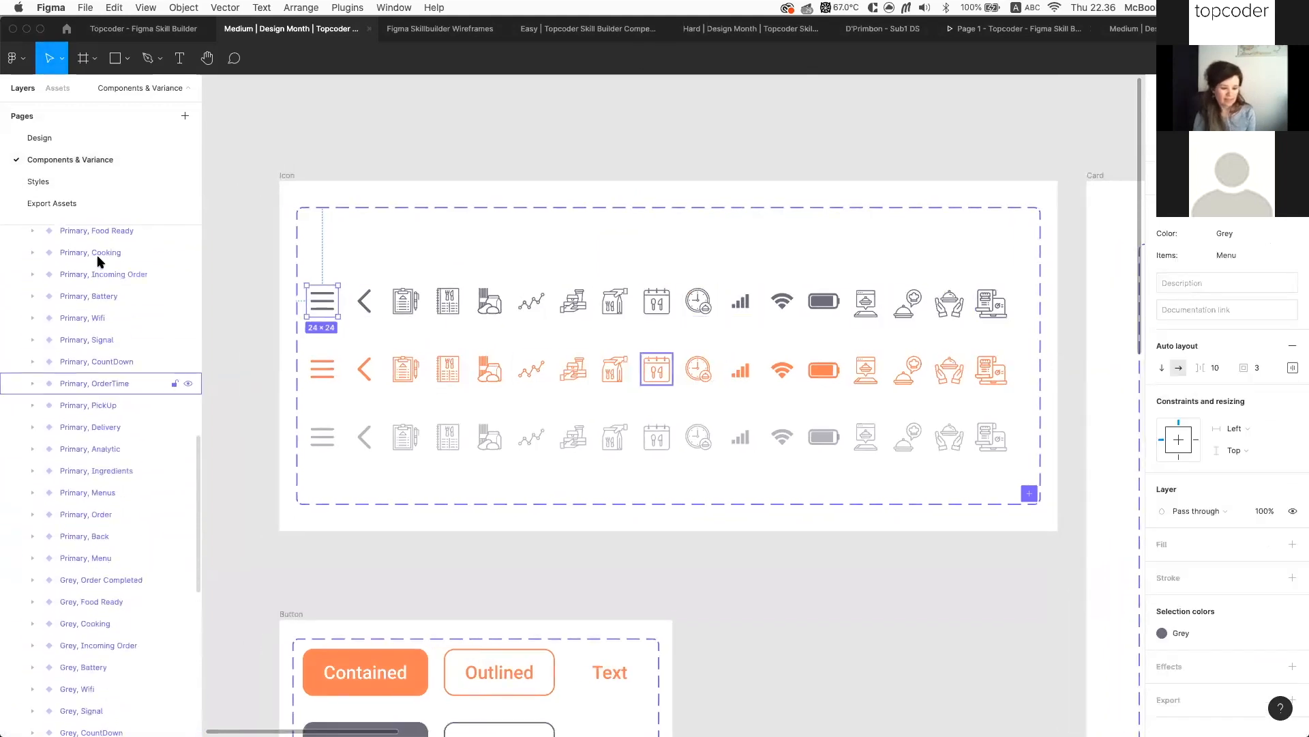
{"action": "left_click", "coordinate": [92, 360]}
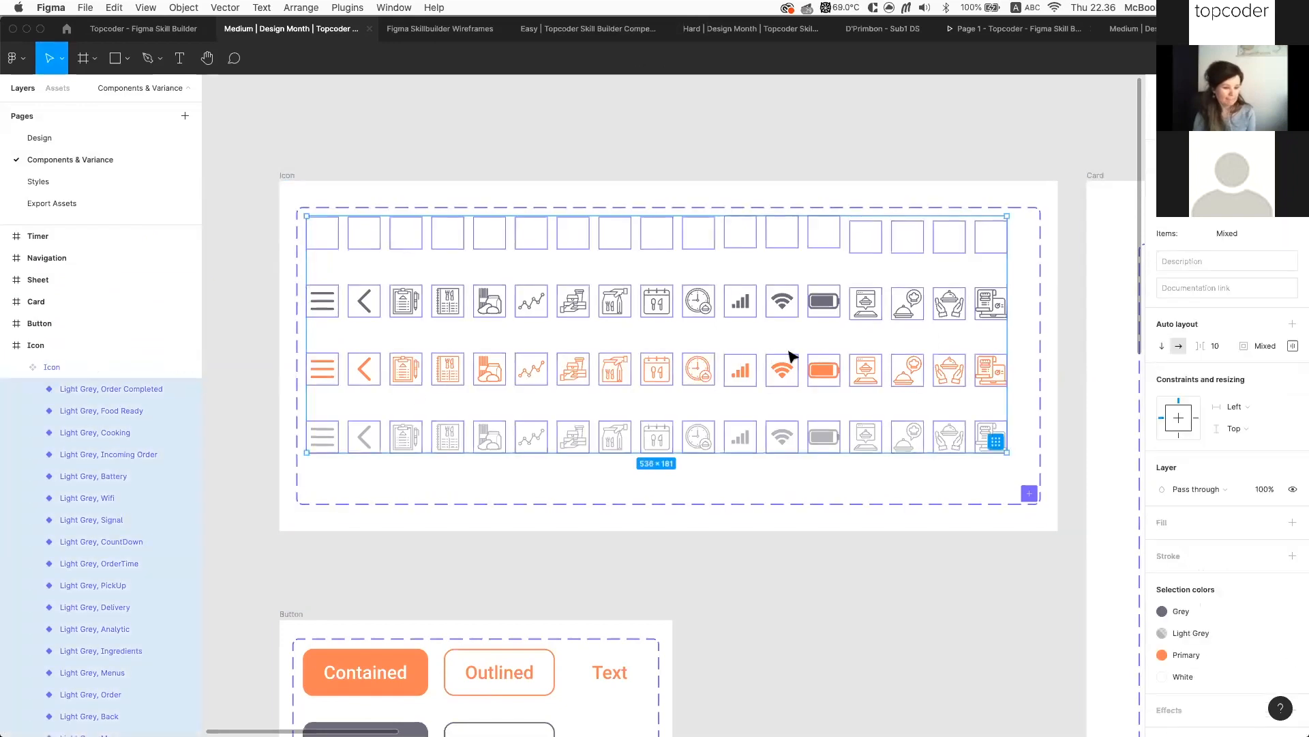
{"action": "scroll", "coordinate": [1166, 503], "scroll_direction": "down", "scroll_amount": 2}
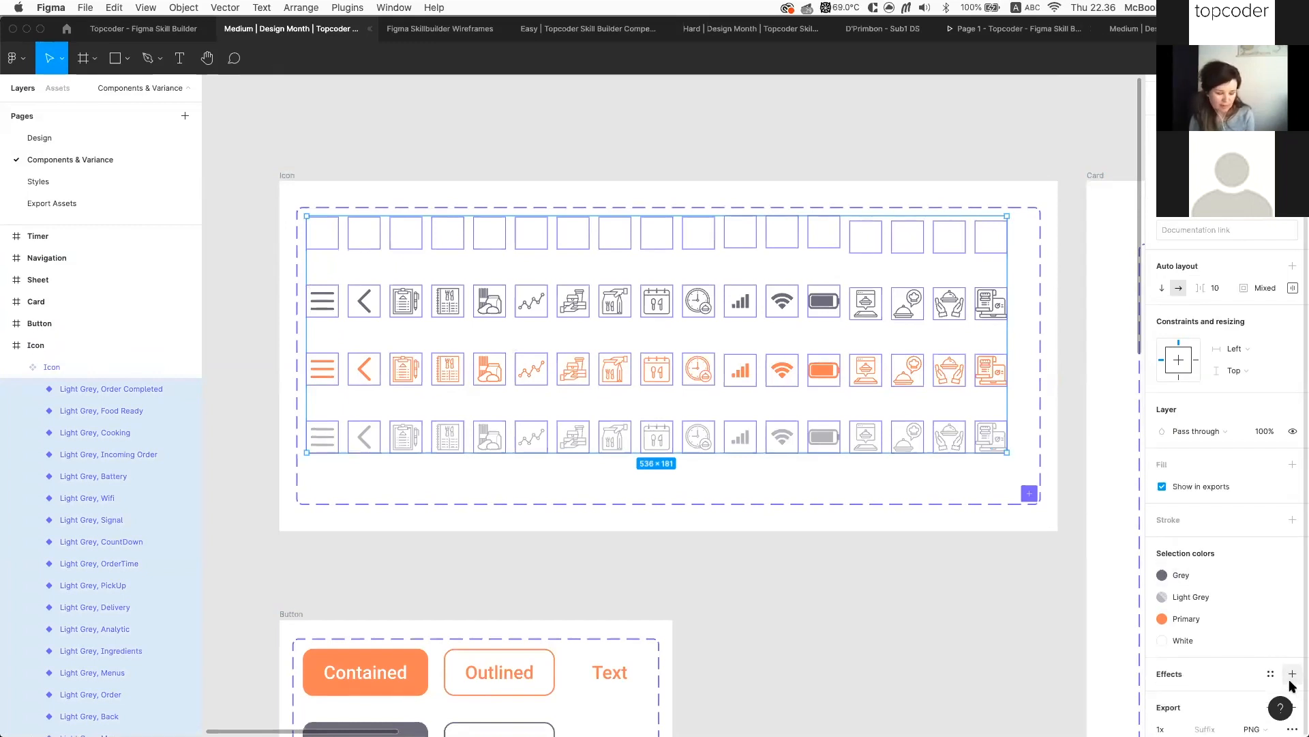
{"action": "left_click", "coordinate": [608, 564]}
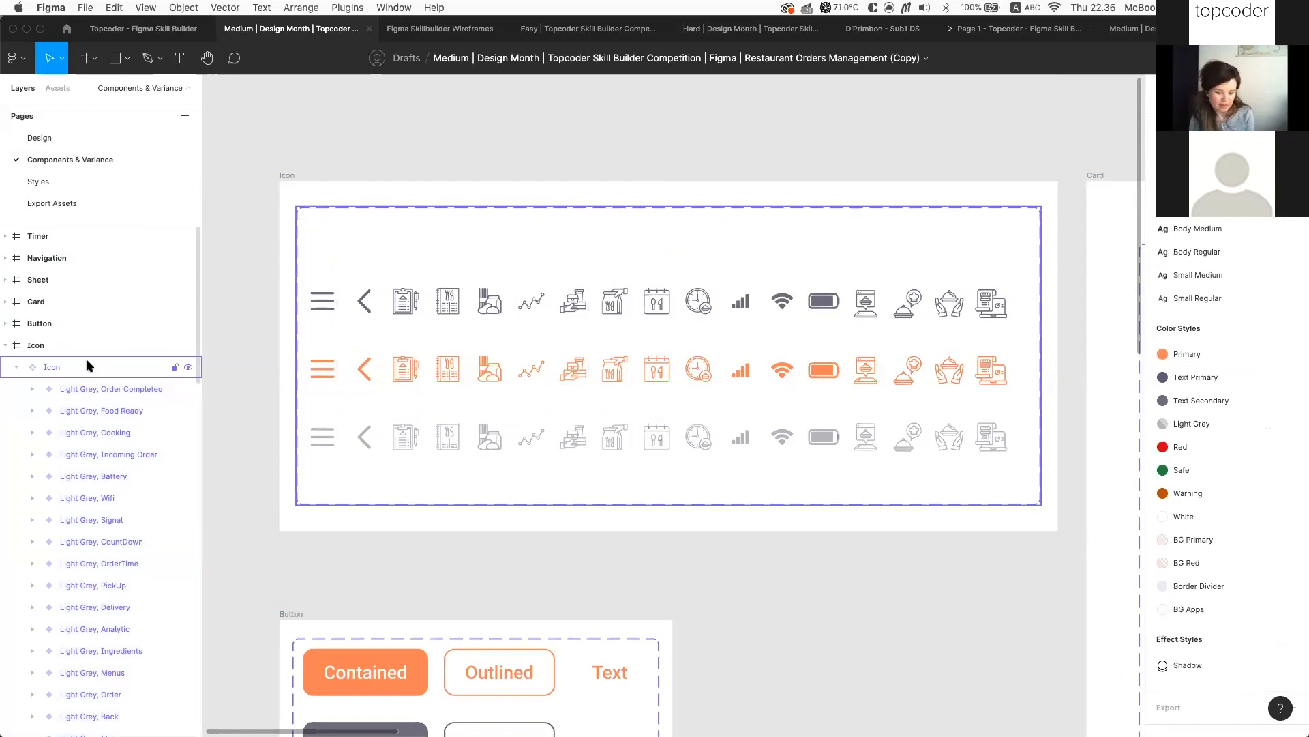
{"action": "left_click", "coordinate": [81, 367]}
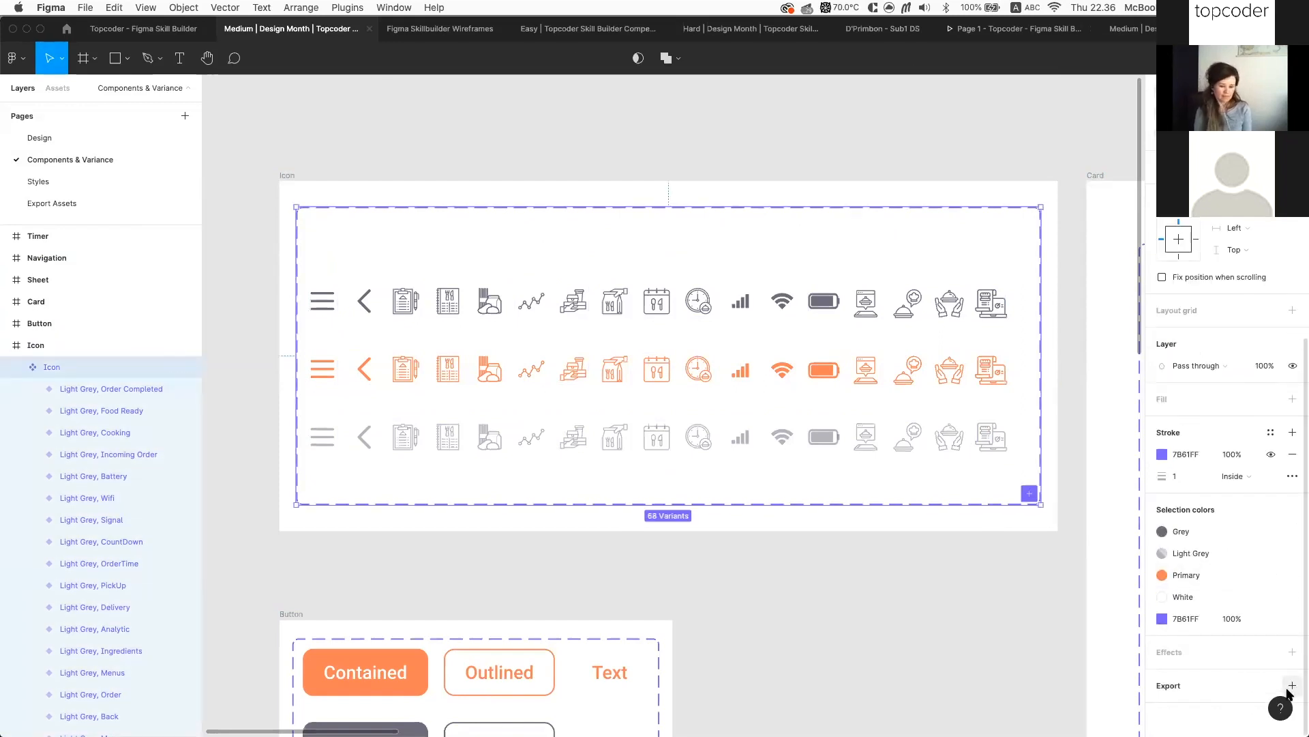
Add an SVG export setting to the Icon component set, then cancel saving it as one file
{"action": "left_click", "coordinate": [1293, 687]}
{"action": "scroll", "coordinate": [1289, 694], "scroll_direction": "down", "scroll_amount": 3}
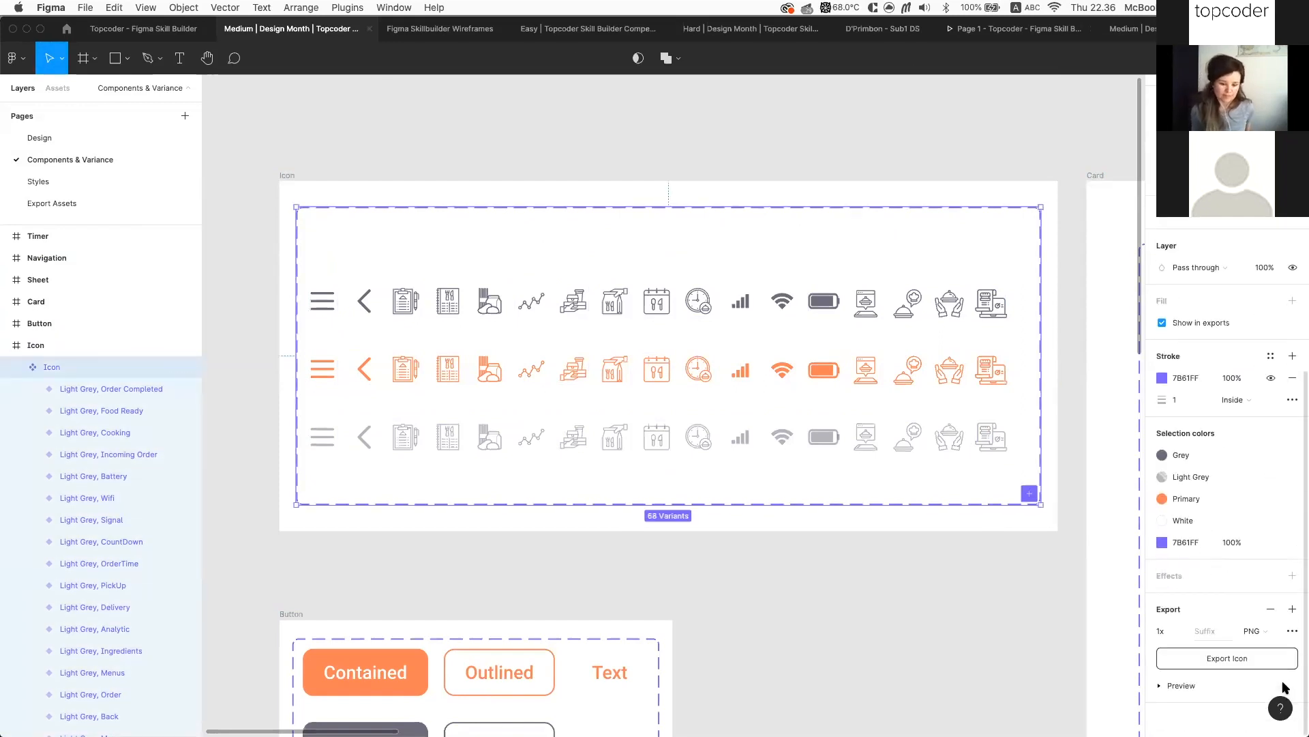
{"action": "left_click", "coordinate": [1253, 631]}
{"action": "left_click", "coordinate": [1260, 663]}
{"action": "left_click", "coordinate": [1228, 659]}
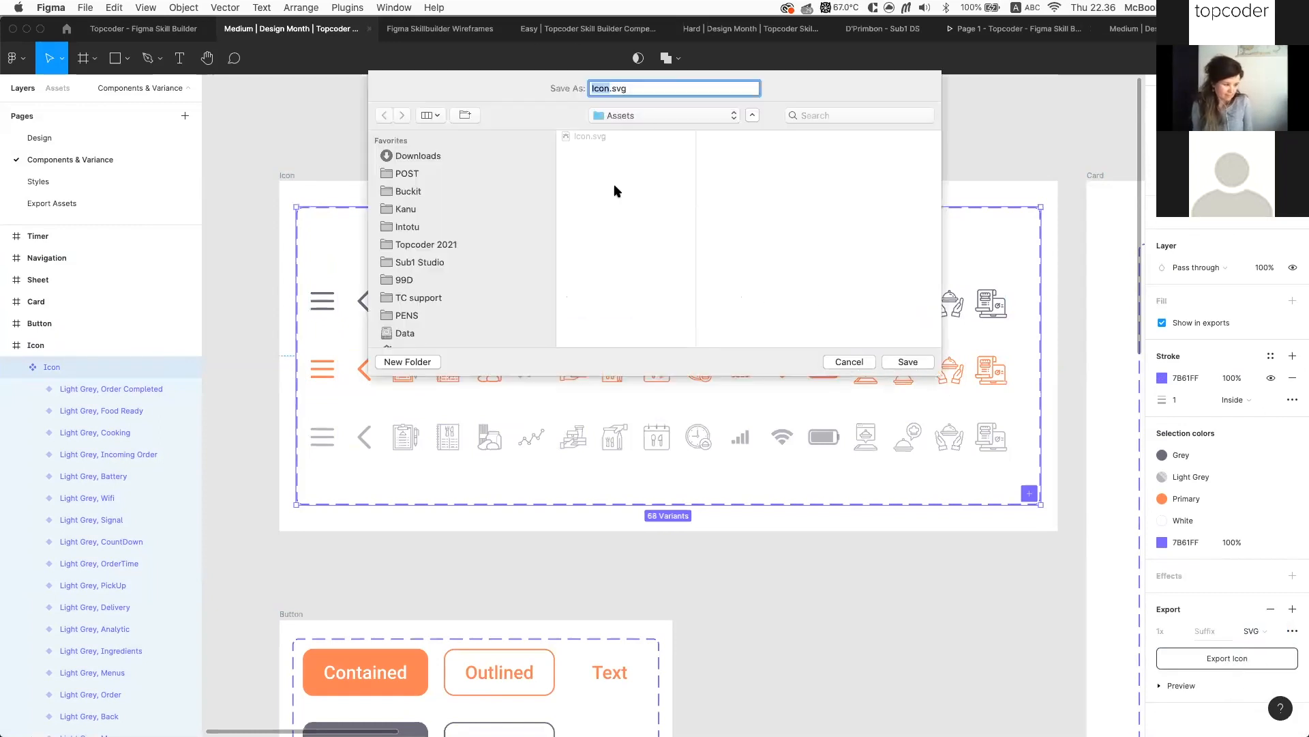
{"action": "left_click", "coordinate": [849, 362]}
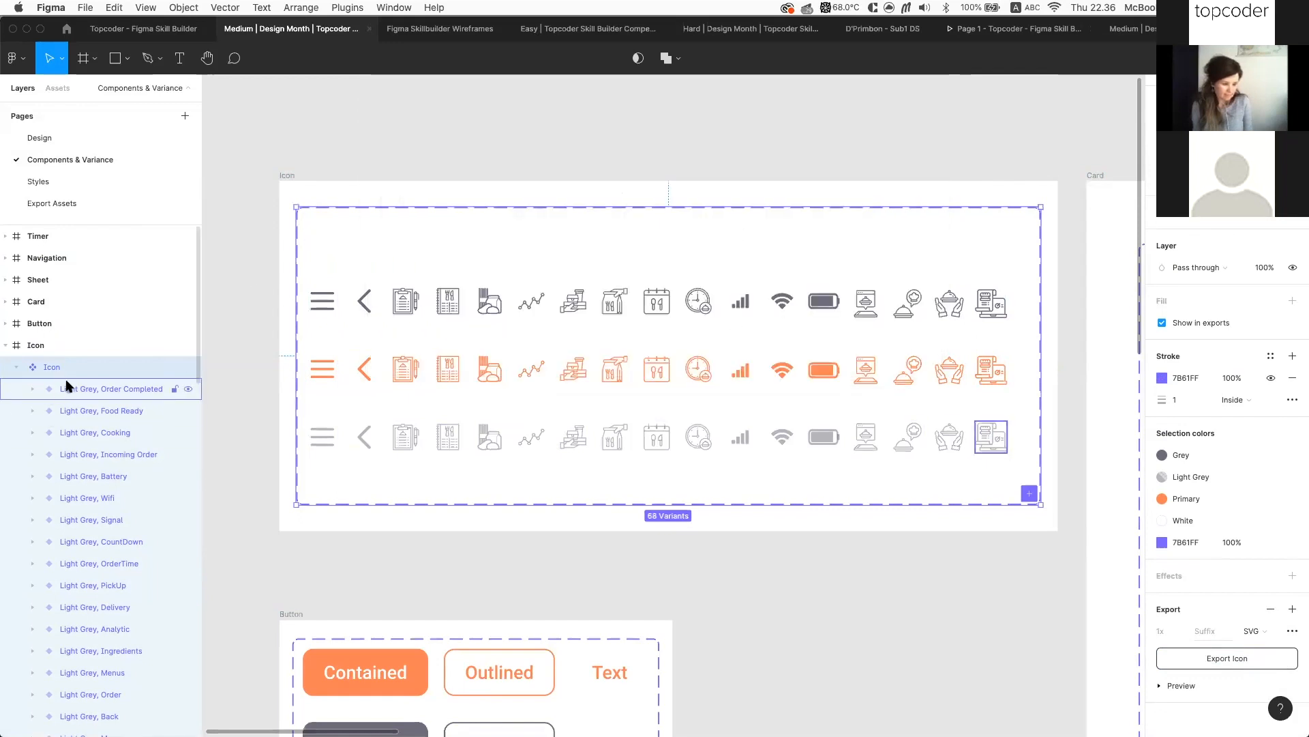
Select all 68 icon variants and export them as separate files into the Assets folder
{"action": "key", "text": "Return"}
{"action": "left_click", "coordinate": [1227, 680]}
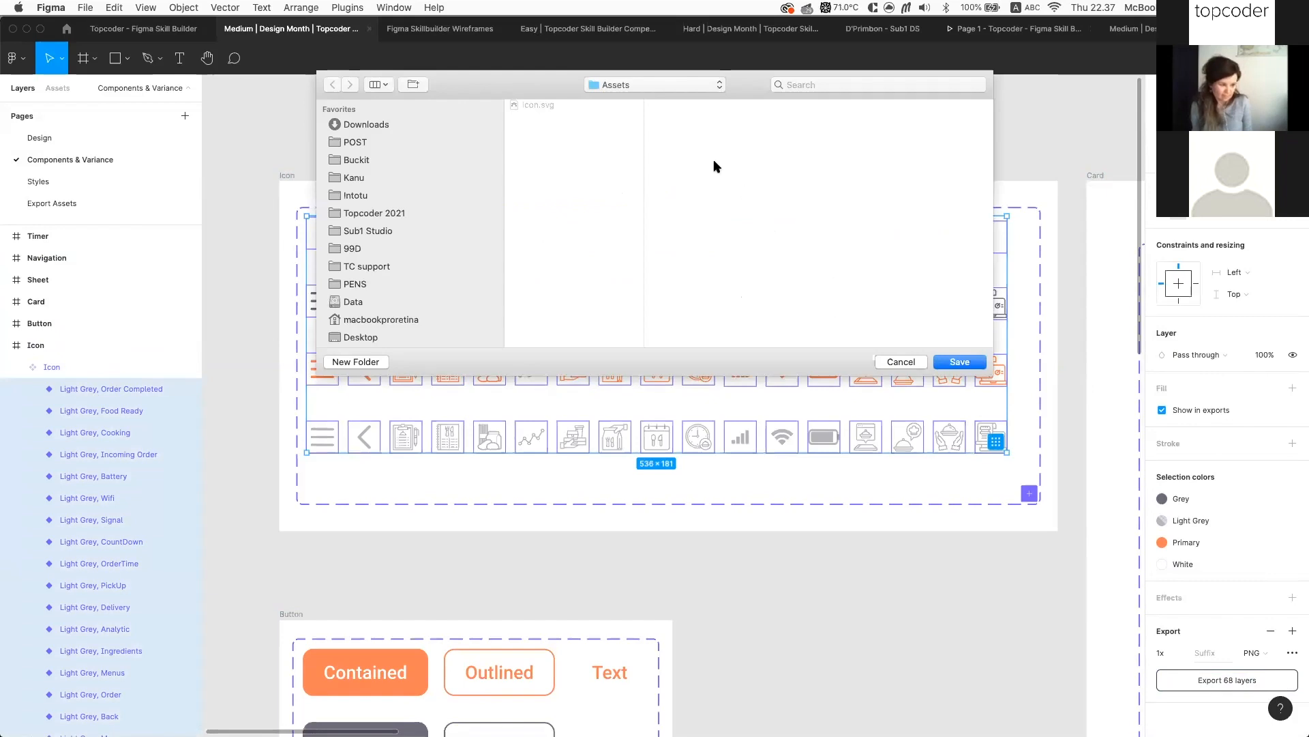
{"action": "key", "text": "Escape"}
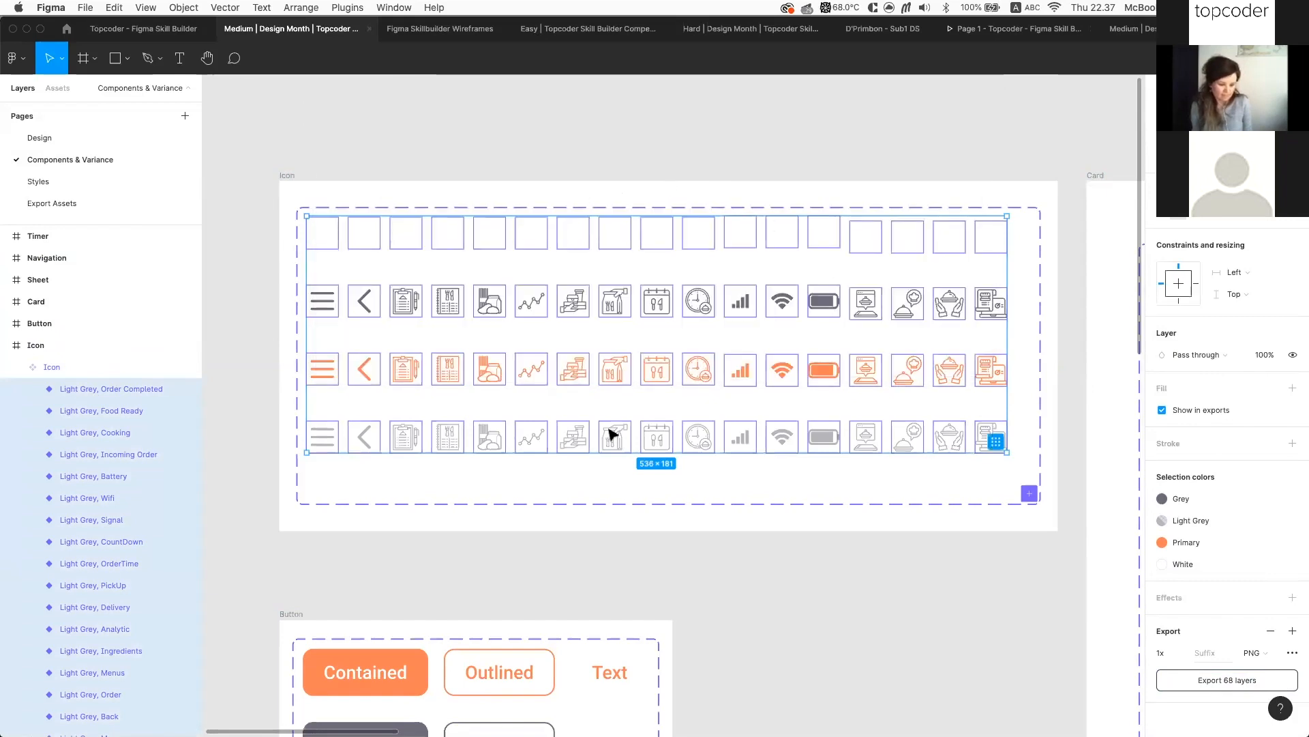
{"action": "key", "text": "super+Tab"}
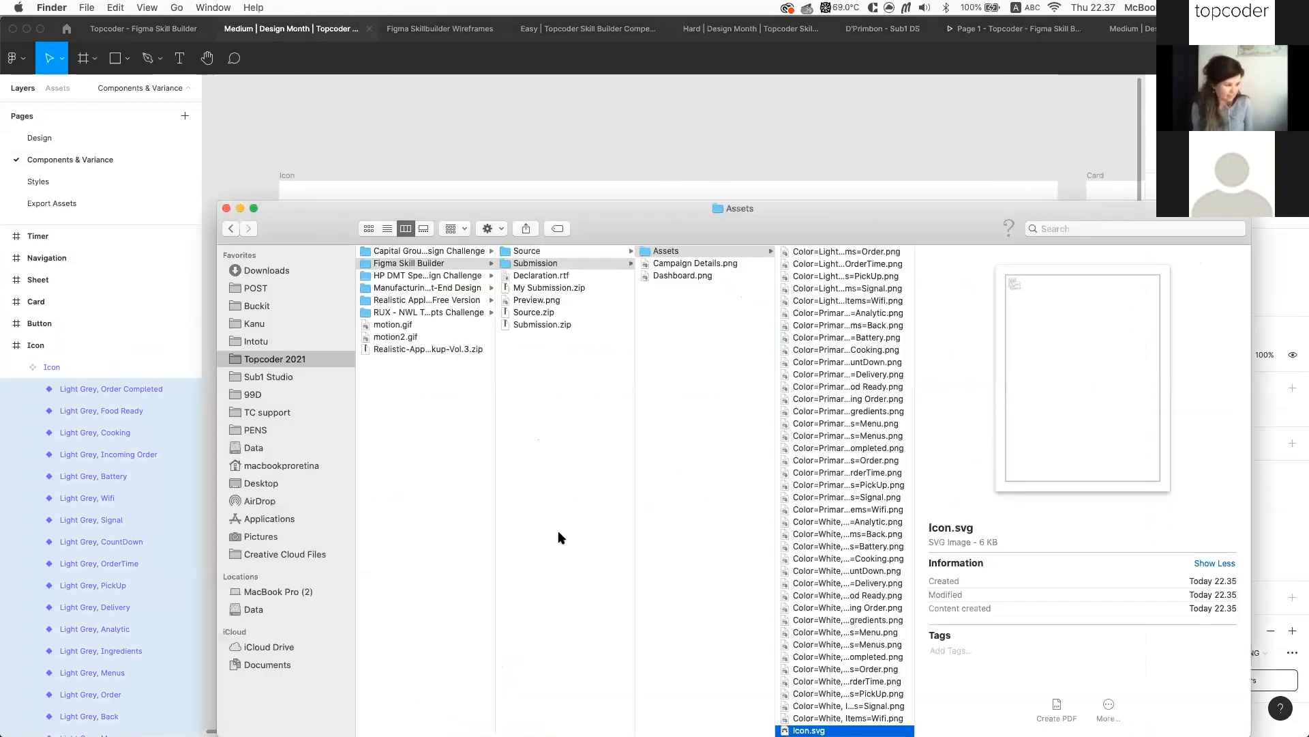
Preview Color=Primary, Items=Battery.png in Finder, widen the name column, and return to Figma
{"action": "left_click", "coordinate": [852, 337]}
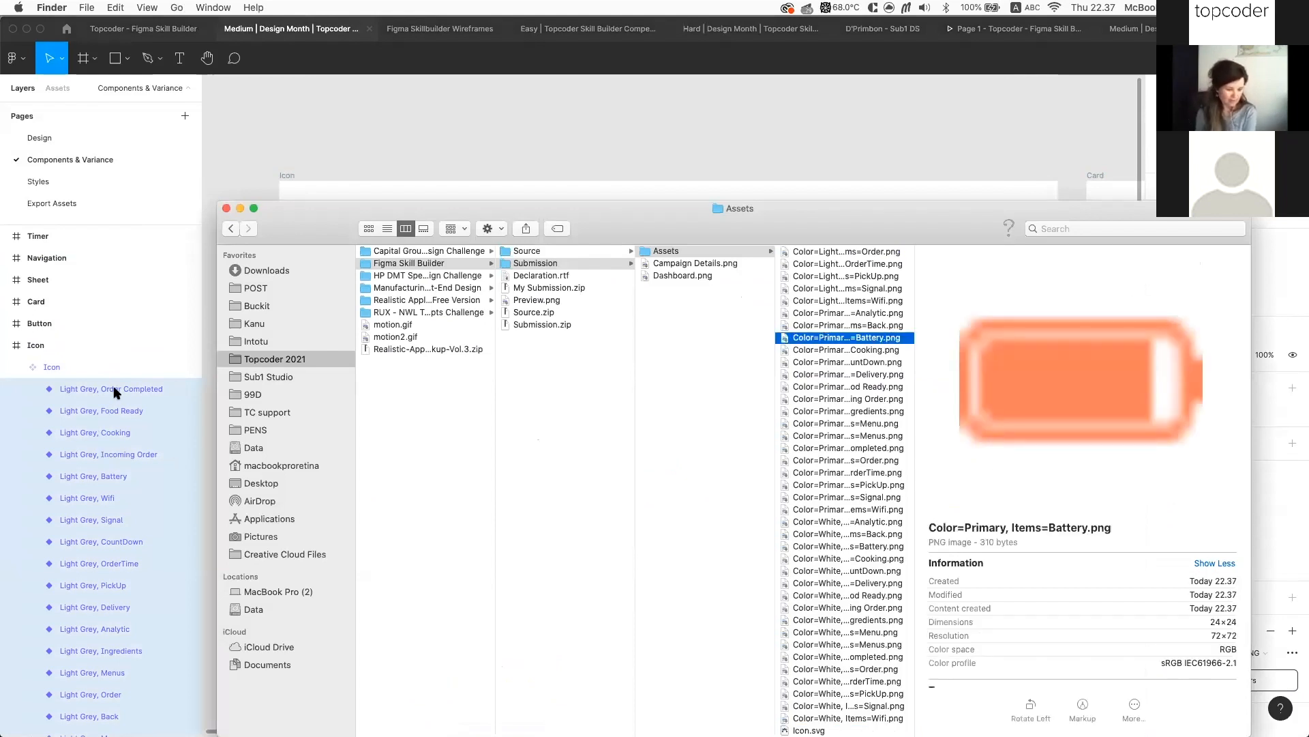
{"action": "left_click_drag", "start_coordinate": [915, 318], "coordinate": [1000, 325]}
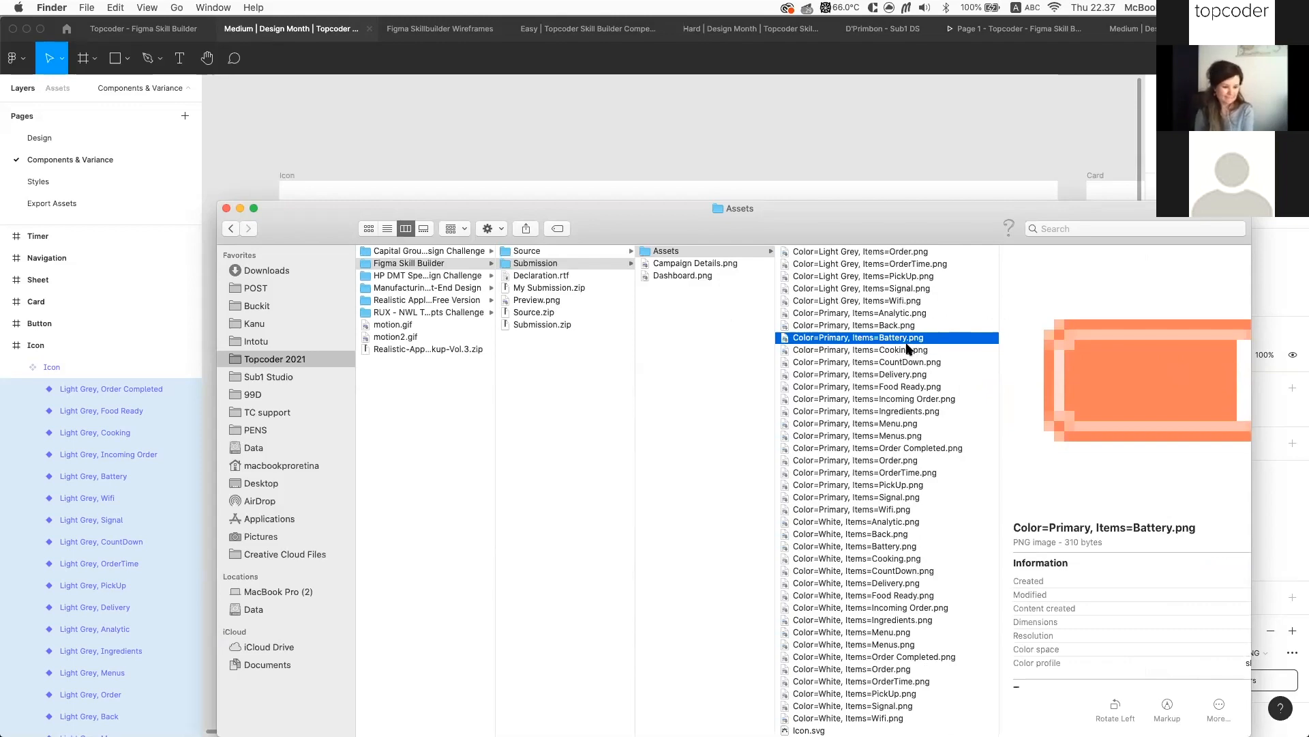
{"action": "left_click", "coordinate": [955, 190]}
{"action": "left_click", "coordinate": [334, 221]}
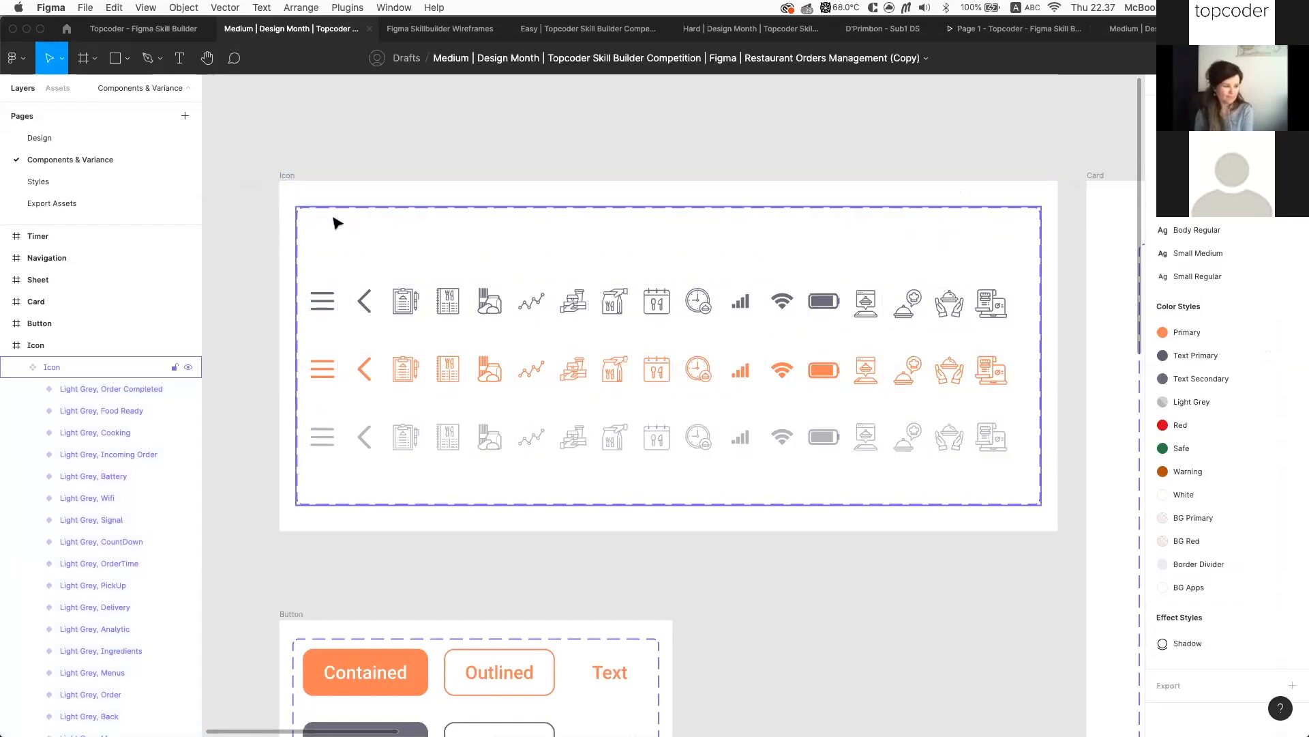
{"action": "left_click", "coordinate": [334, 221]}
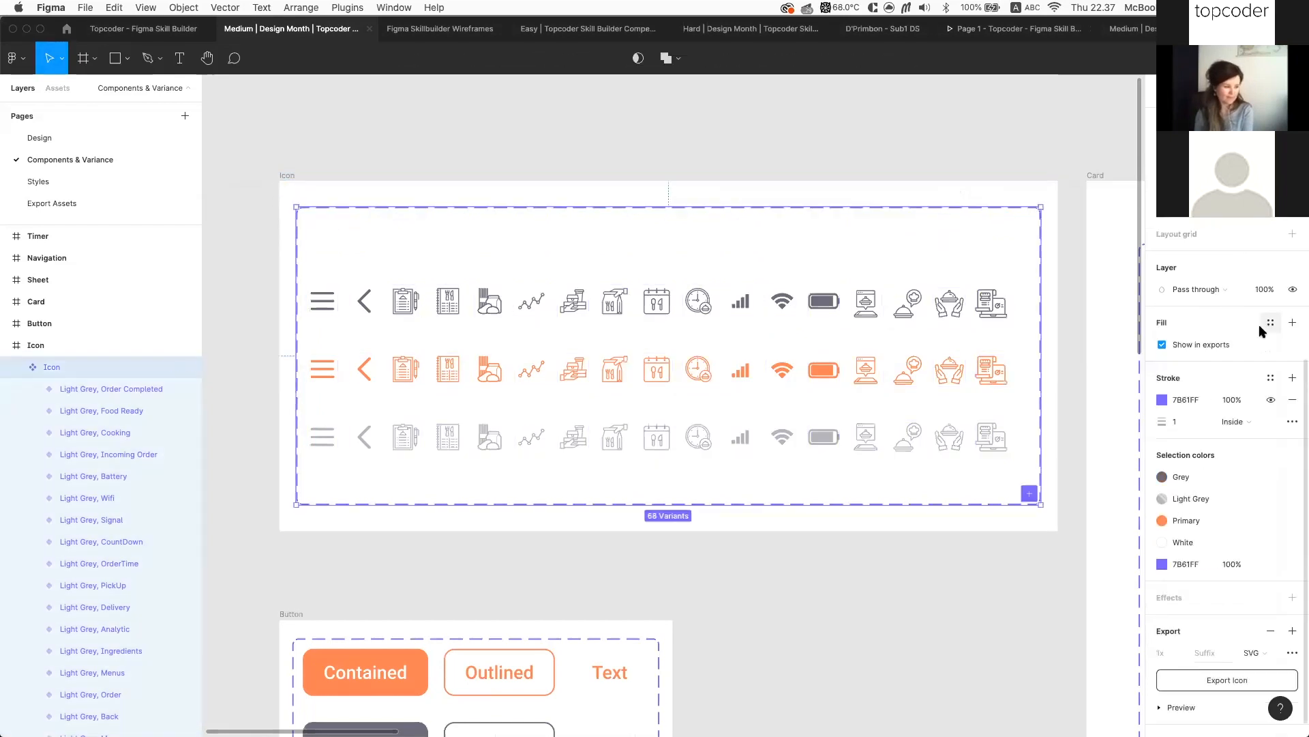
{"action": "left_click", "coordinate": [531, 301]}
{"action": "left_click", "coordinate": [581, 203]}
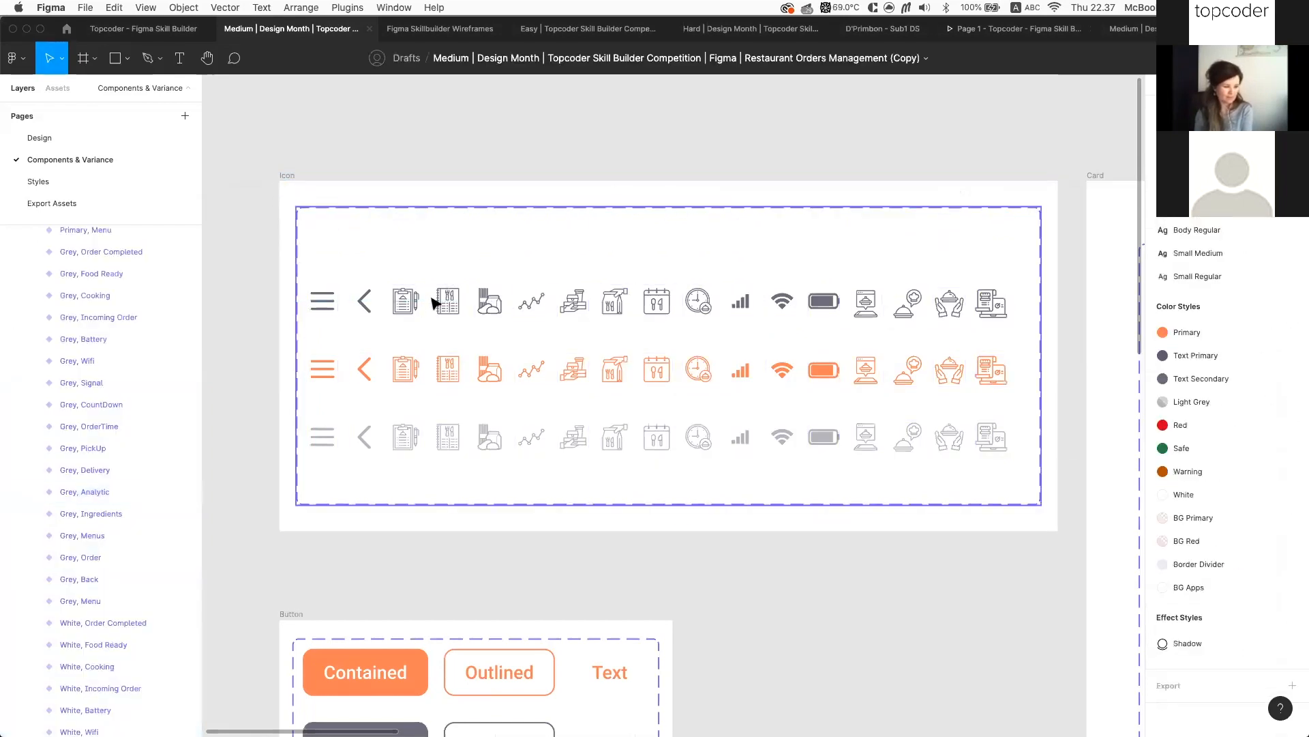
{"action": "left_click", "coordinate": [501, 293]}
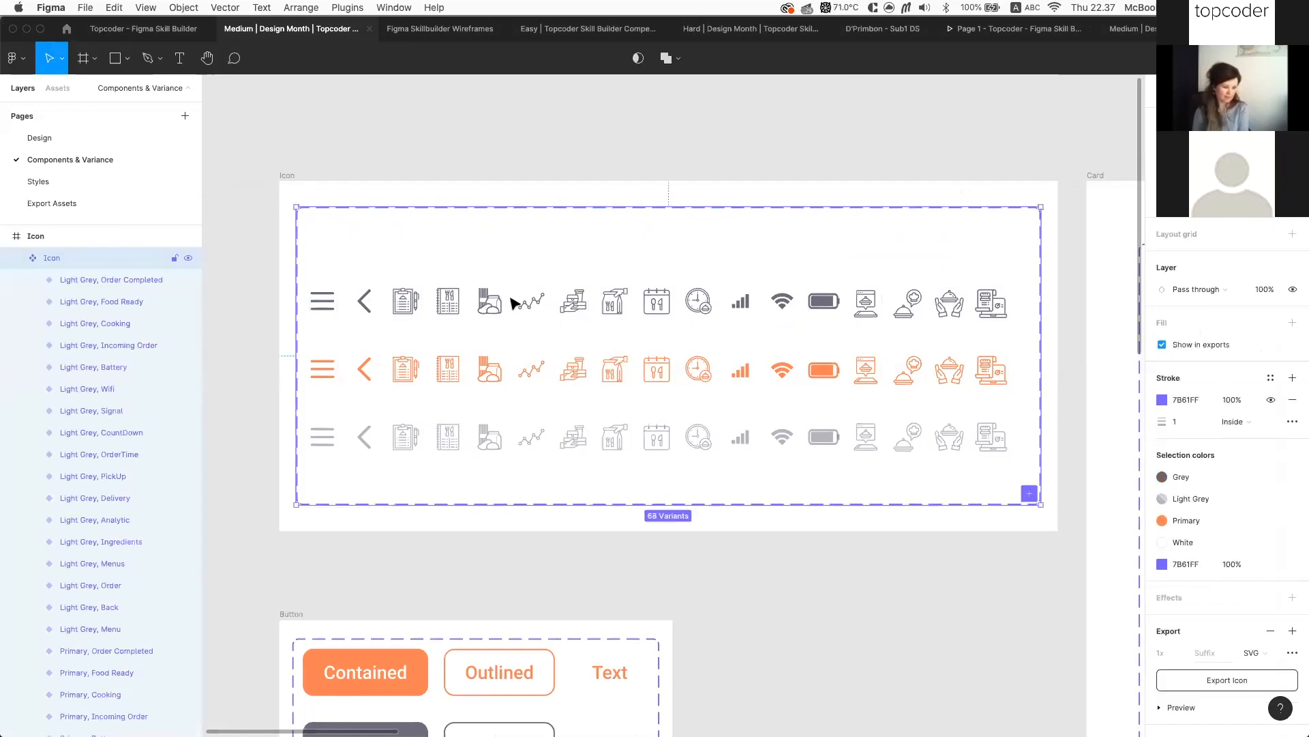
{"action": "scroll", "coordinate": [1145, 394], "scroll_direction": "down", "scroll_amount": 1}
{"action": "scroll", "coordinate": [1170, 402], "scroll_direction": "up", "scroll_amount": 5}
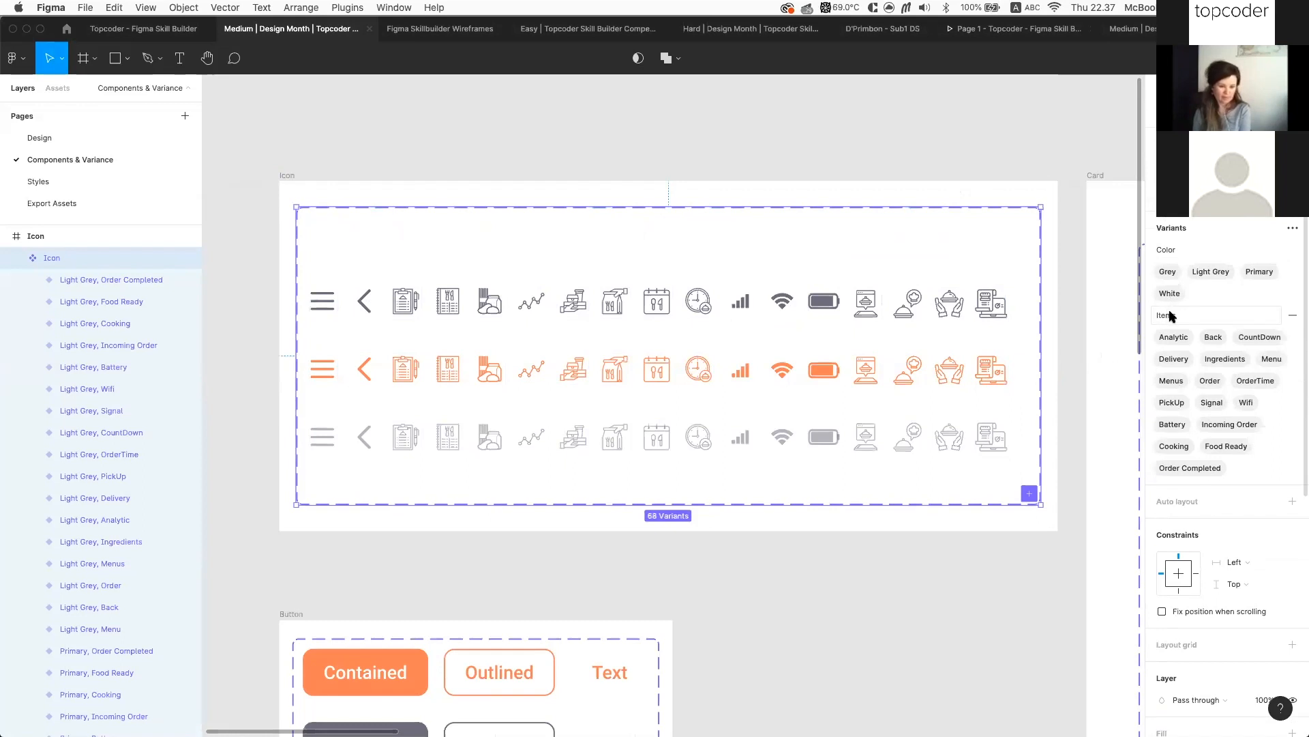
{"action": "left_click", "coordinate": [1292, 228]}
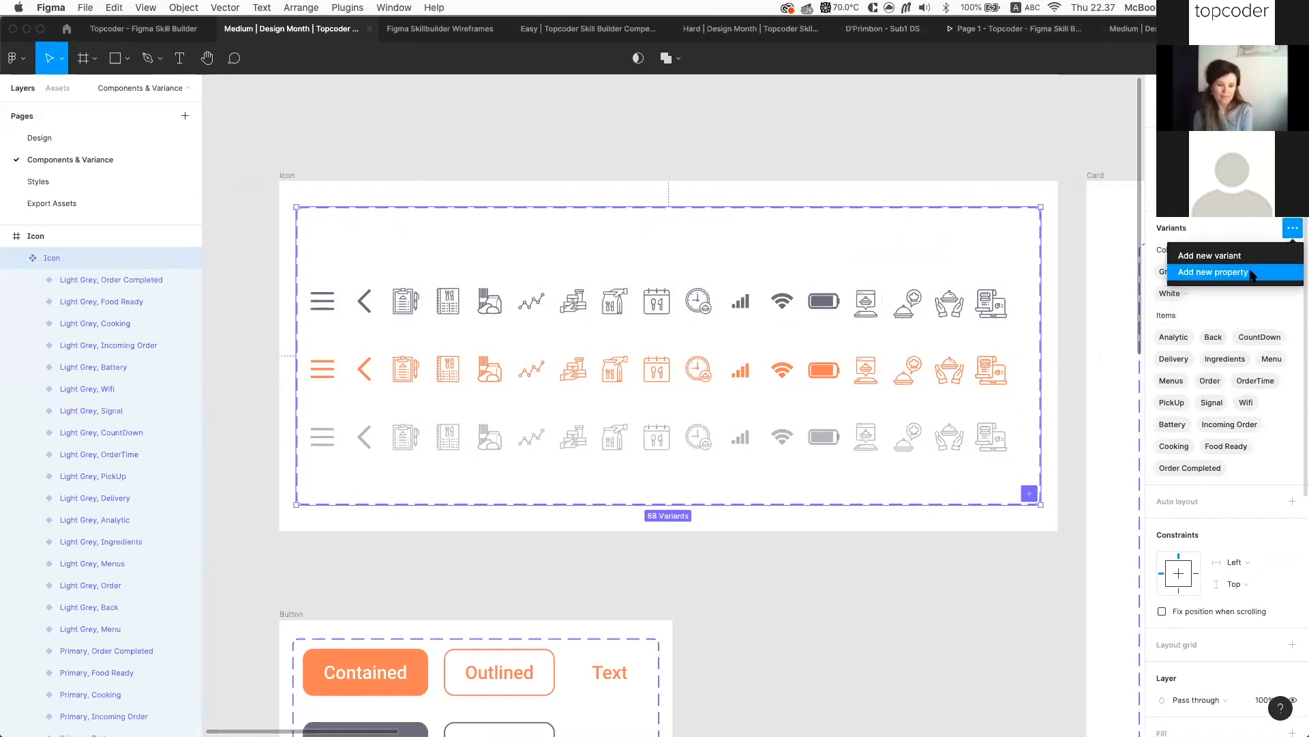
{"action": "left_click", "coordinate": [1248, 273]}
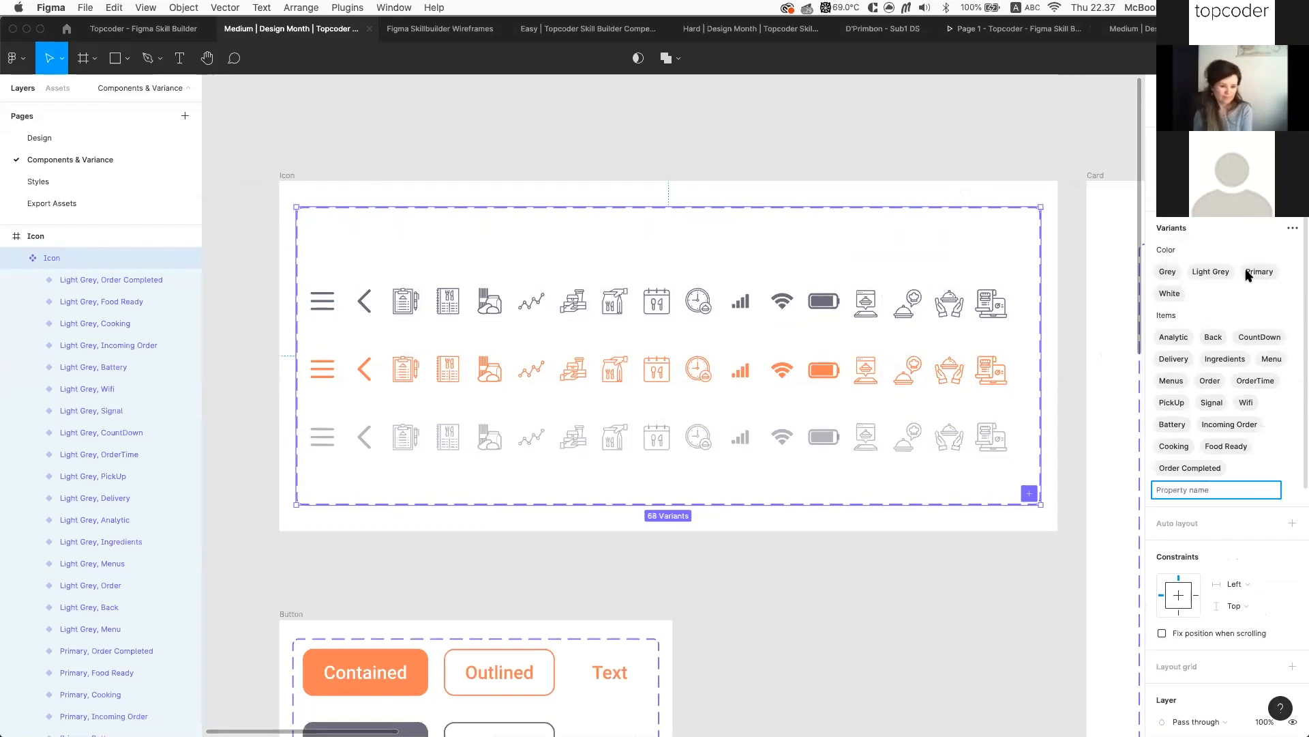
{"action": "key", "text": "Escape"}
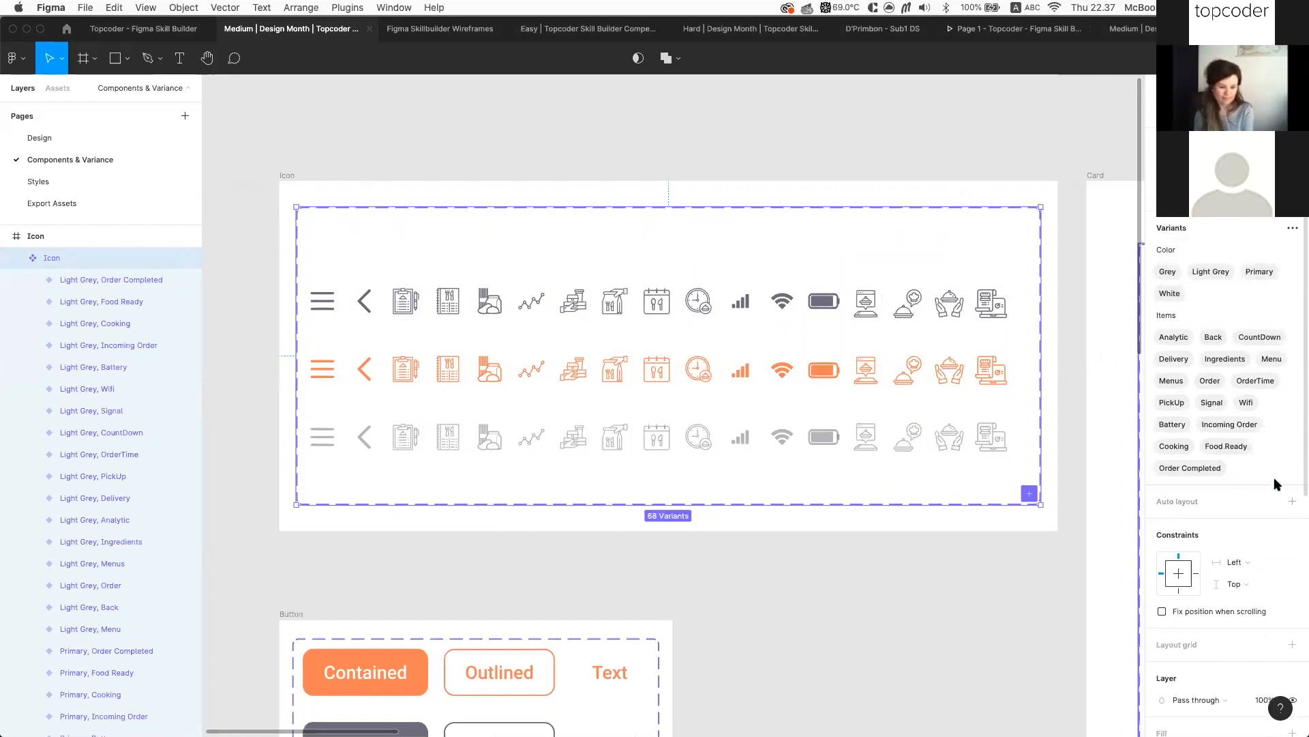
{"action": "left_click", "coordinate": [757, 578]}
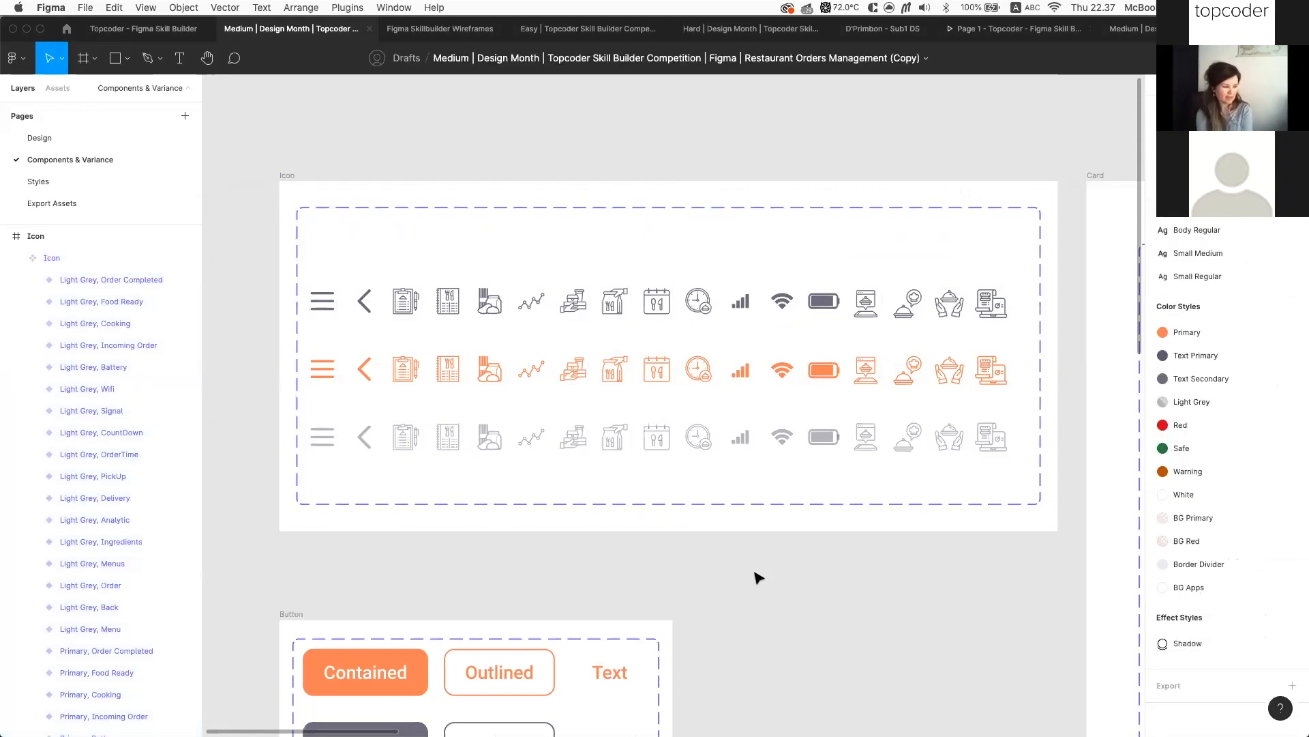
{"action": "left_click", "coordinate": [444, 313]}
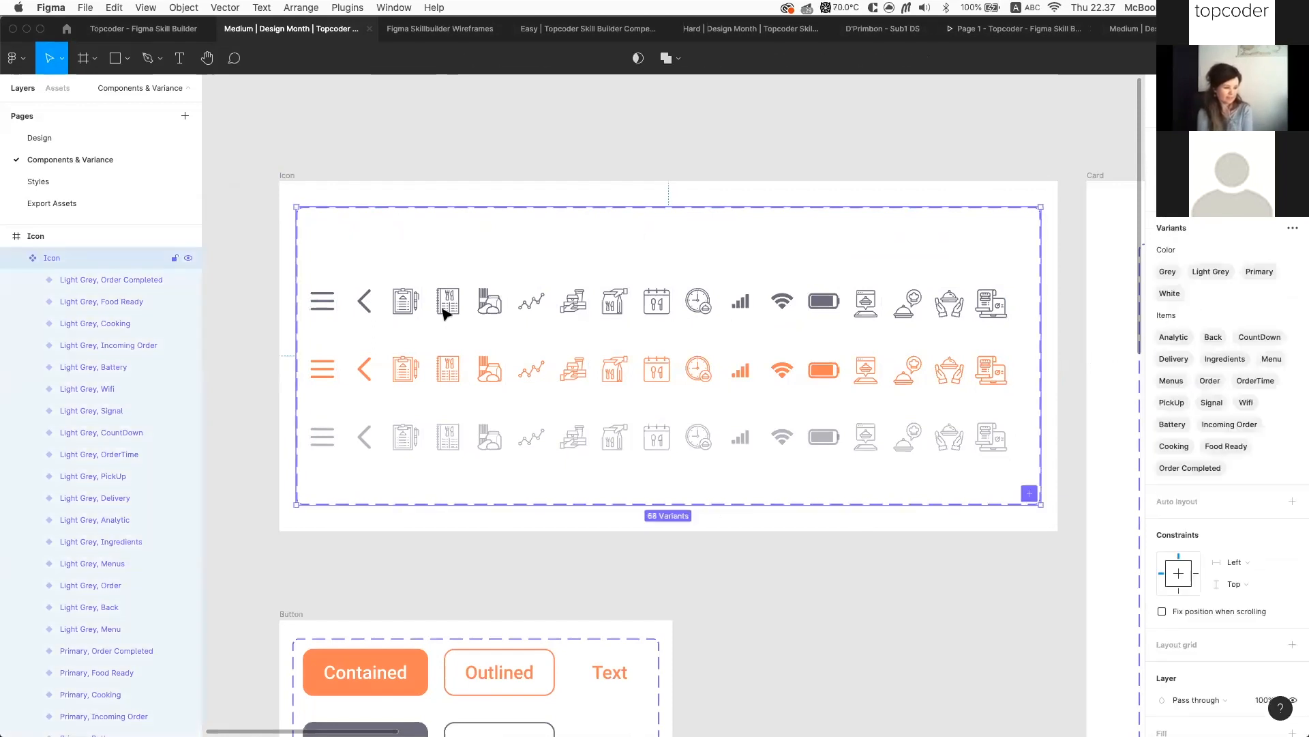
{"action": "scroll", "coordinate": [444, 313], "scroll_direction": "down", "scroll_amount": 5}
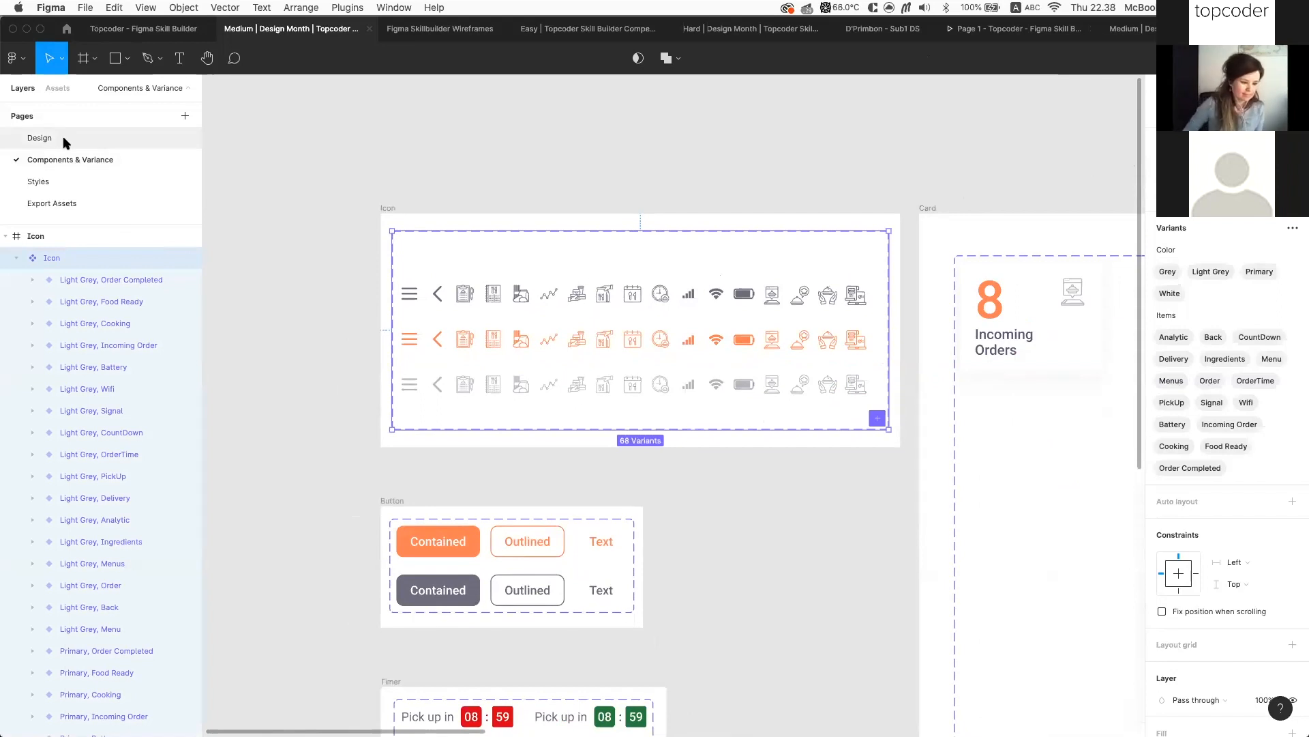
{"action": "scroll", "coordinate": [938, 205], "scroll_direction": "up", "scroll_amount": 10}
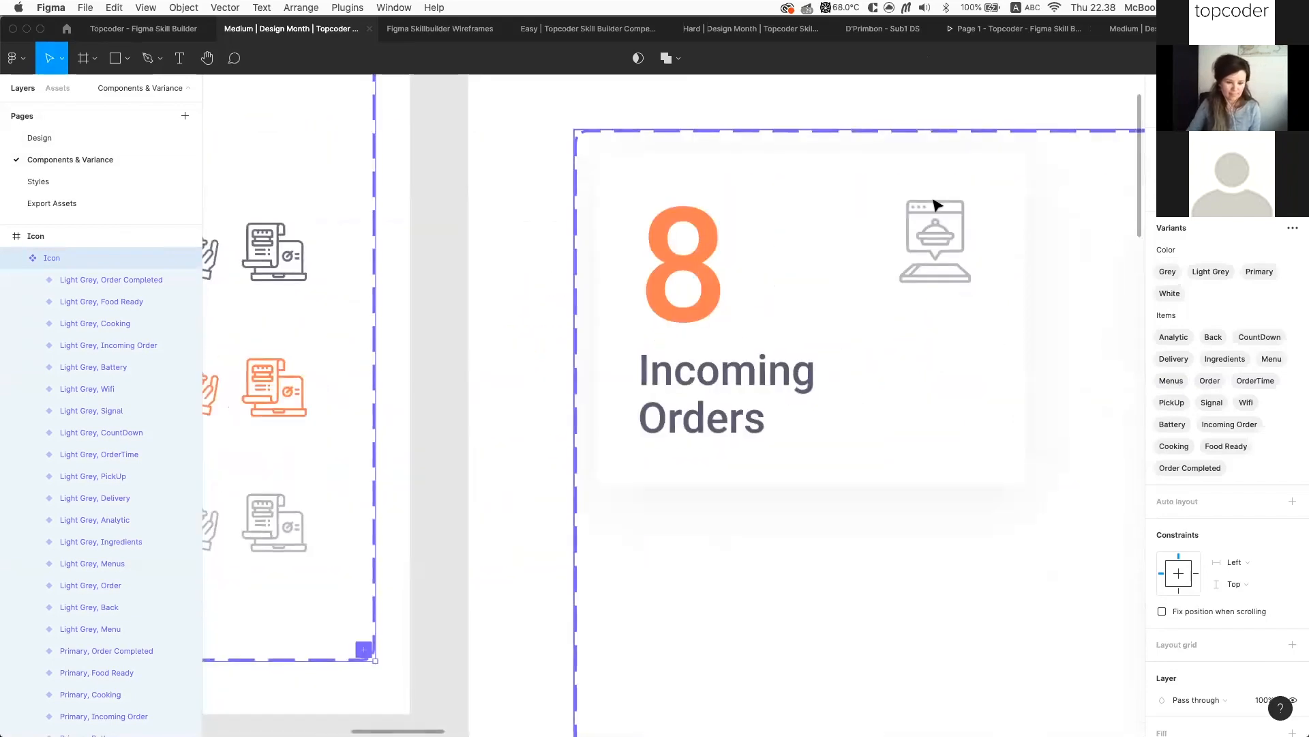
{"action": "left_click", "coordinate": [951, 221]}
{"action": "double_click", "coordinate": [950, 225]}
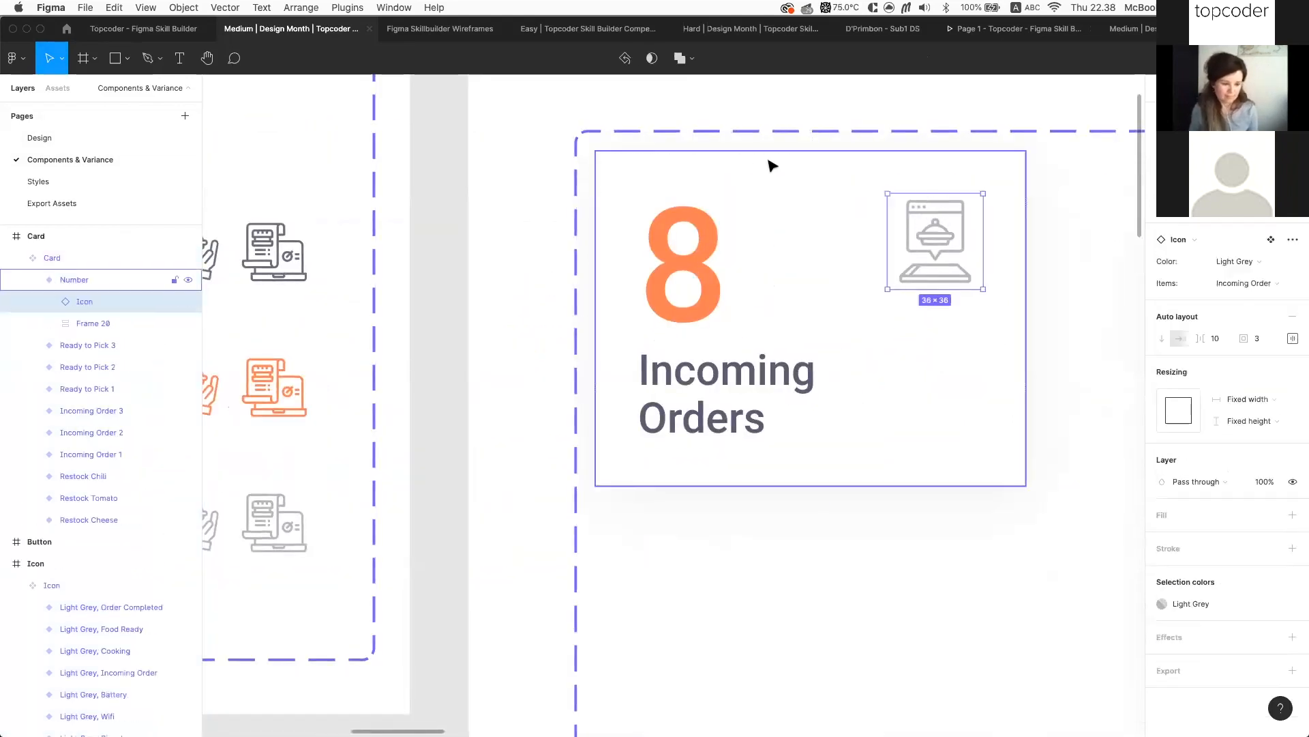
{"action": "scroll", "coordinate": [770, 266], "scroll_direction": "right", "scroll_amount": 2}
{"action": "scroll", "coordinate": [771, 266], "scroll_direction": "up", "scroll_amount": 1}
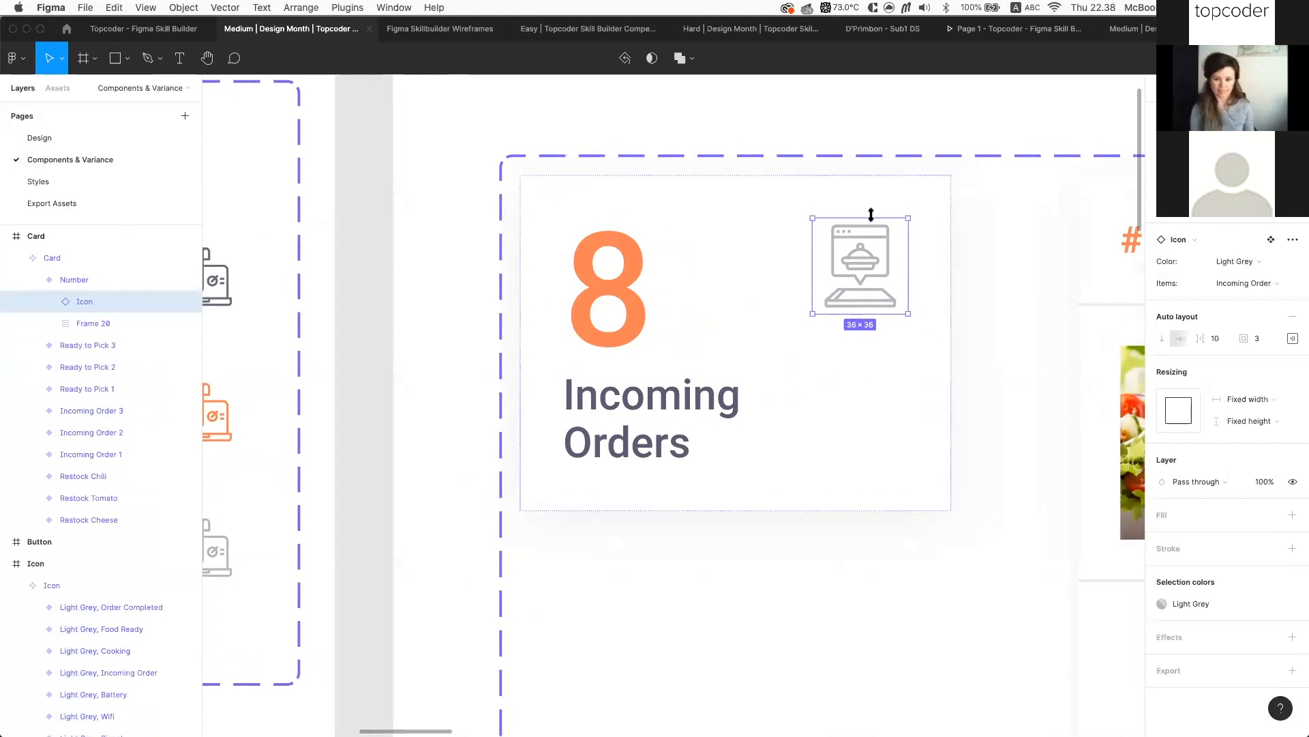
{"action": "scroll", "coordinate": [953, 217], "scroll_direction": "up", "scroll_amount": 1}
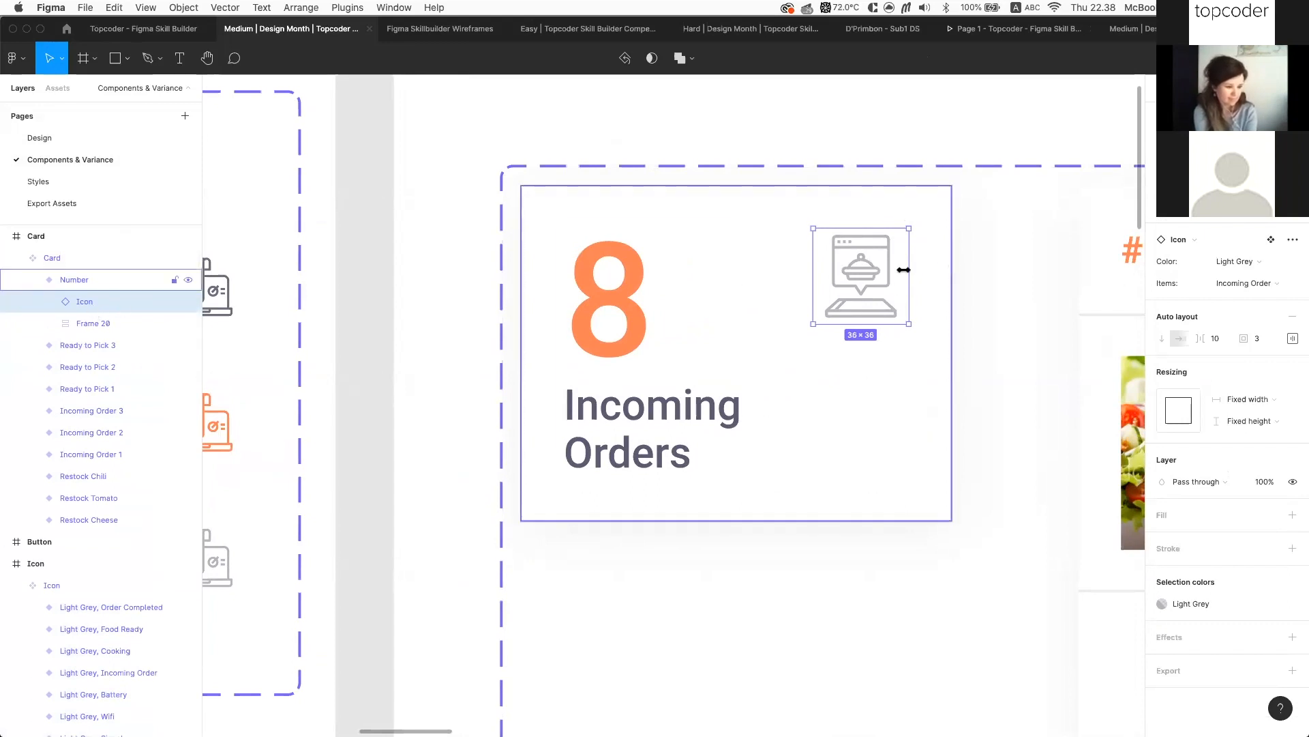
{"action": "scroll", "coordinate": [897, 278], "scroll_direction": "up", "scroll_amount": 3}
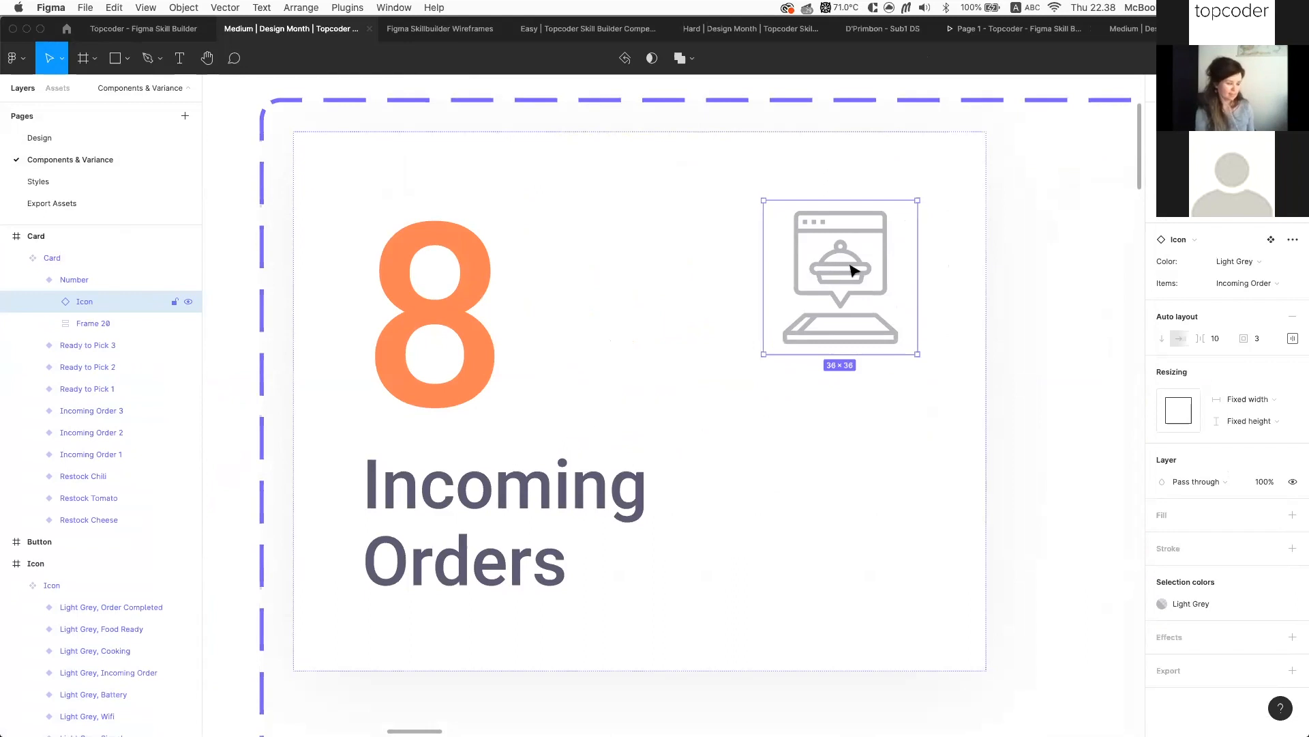
{"action": "scroll", "coordinate": [880, 262], "scroll_direction": "down", "scroll_amount": 2}
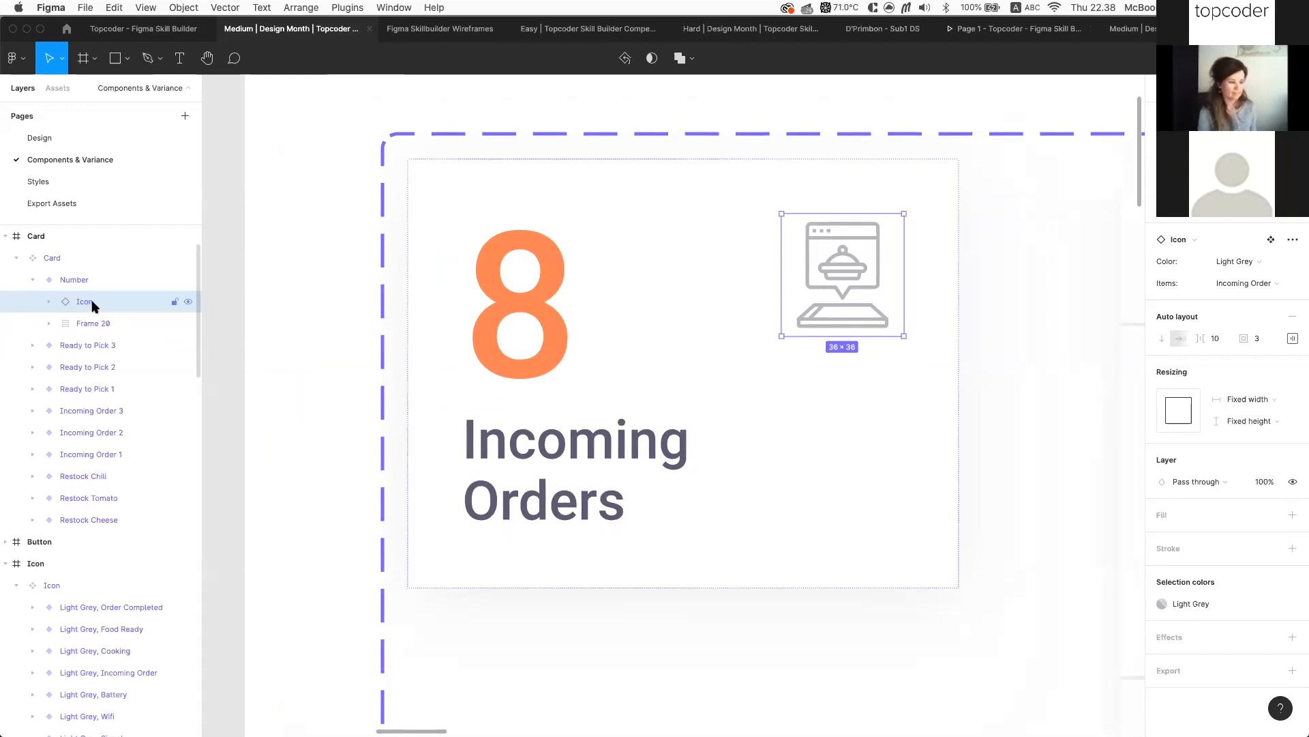
{"action": "scroll", "coordinate": [609, 346], "scroll_direction": "down", "scroll_amount": 3}
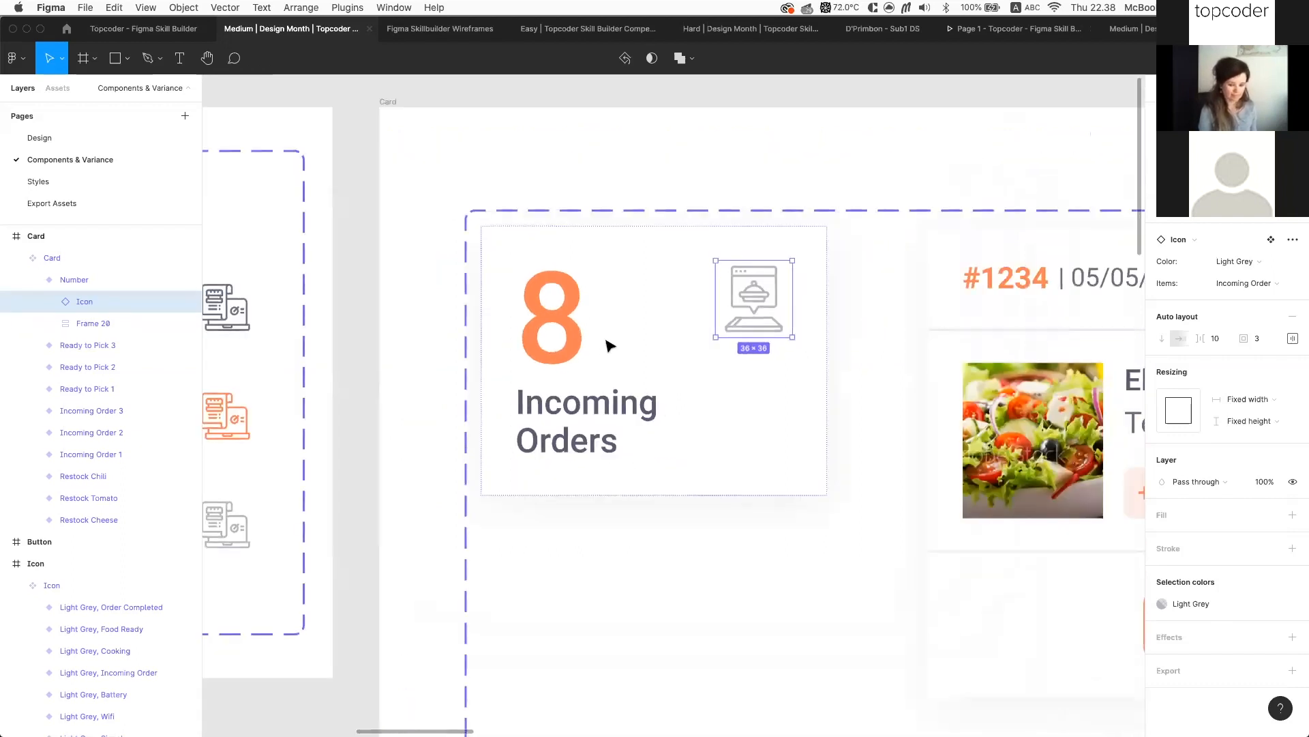
{"action": "scroll", "coordinate": [600, 439], "scroll_direction": "down", "scroll_amount": 2}
{"action": "scroll", "coordinate": [682, 444], "scroll_direction": "right", "scroll_amount": 2}
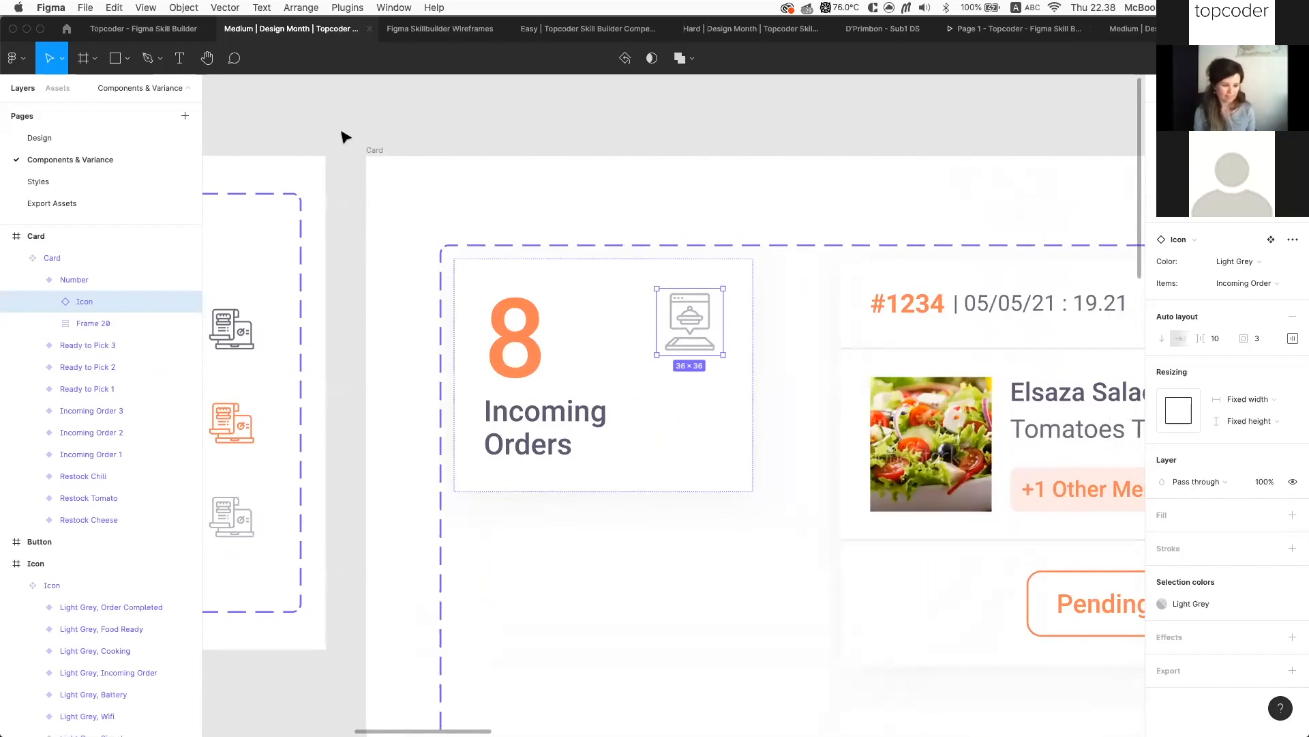
{"action": "left_click", "coordinate": [155, 27]}
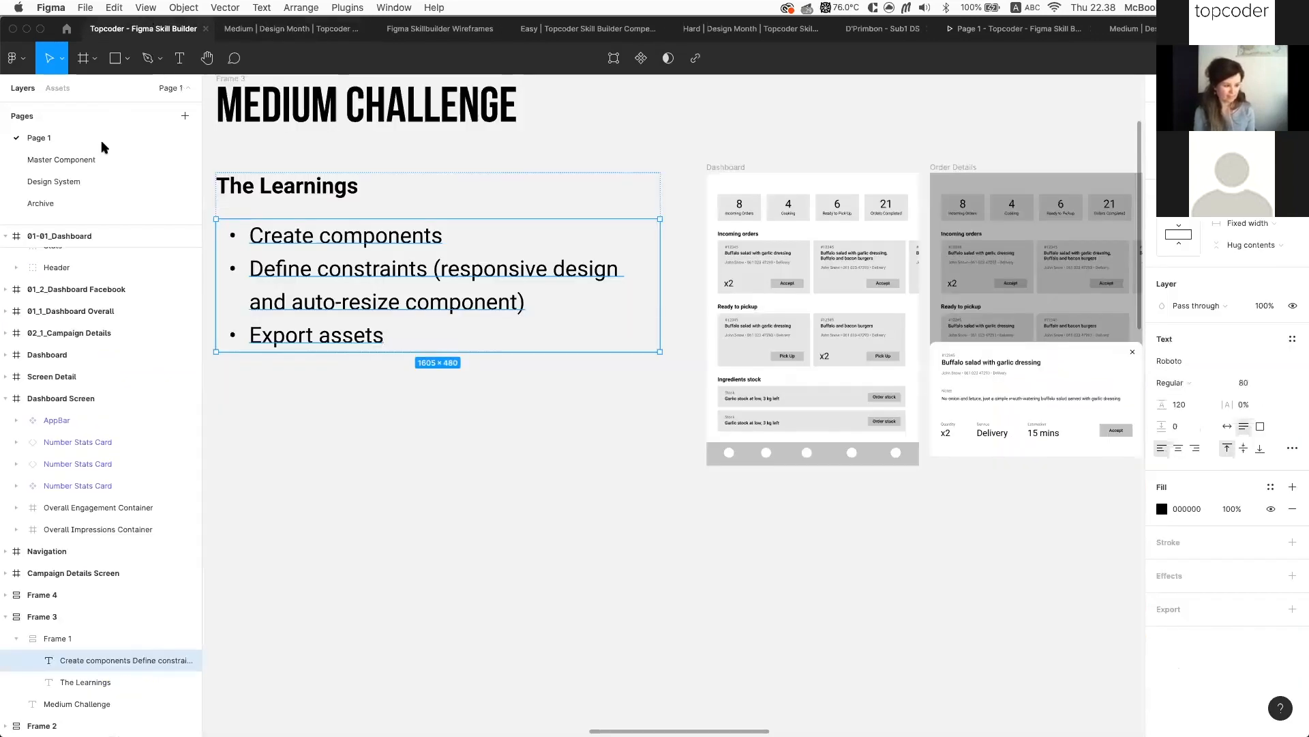
{"action": "left_click", "coordinate": [87, 161]}
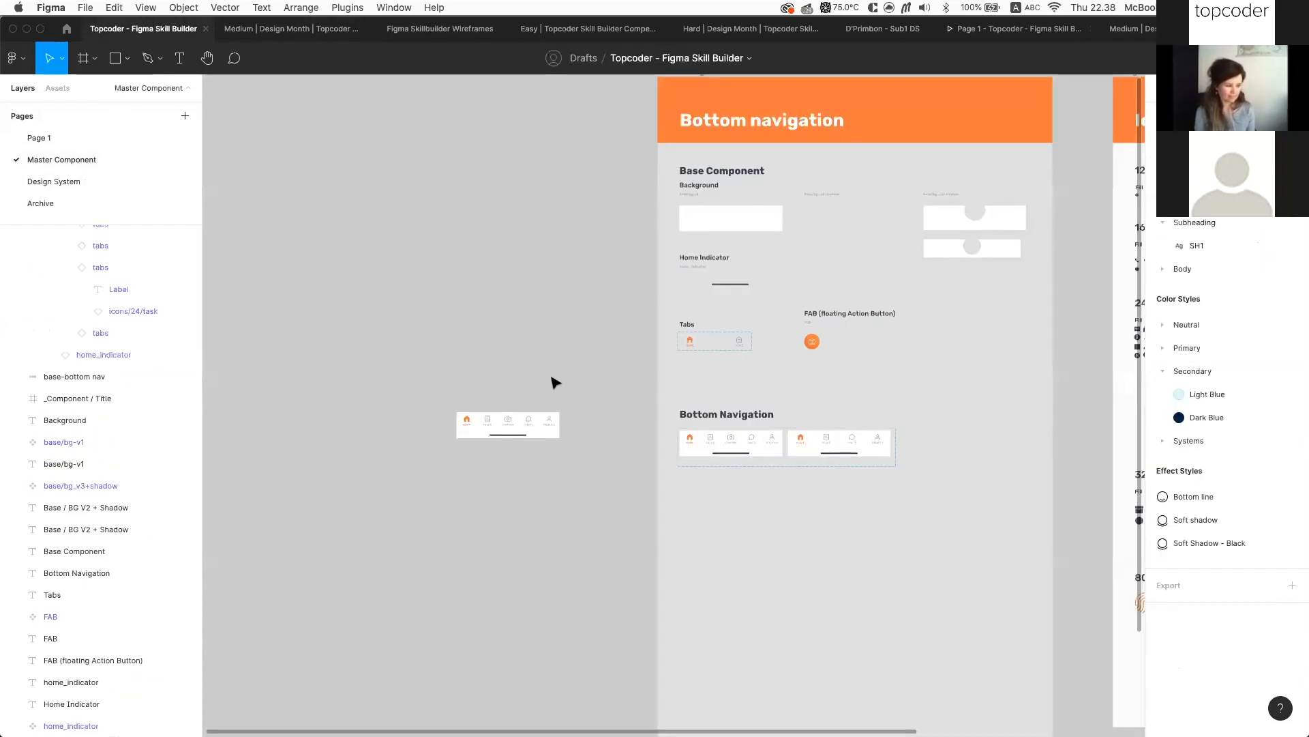
{"action": "scroll", "coordinate": [780, 380], "scroll_direction": "up", "scroll_amount": 10}
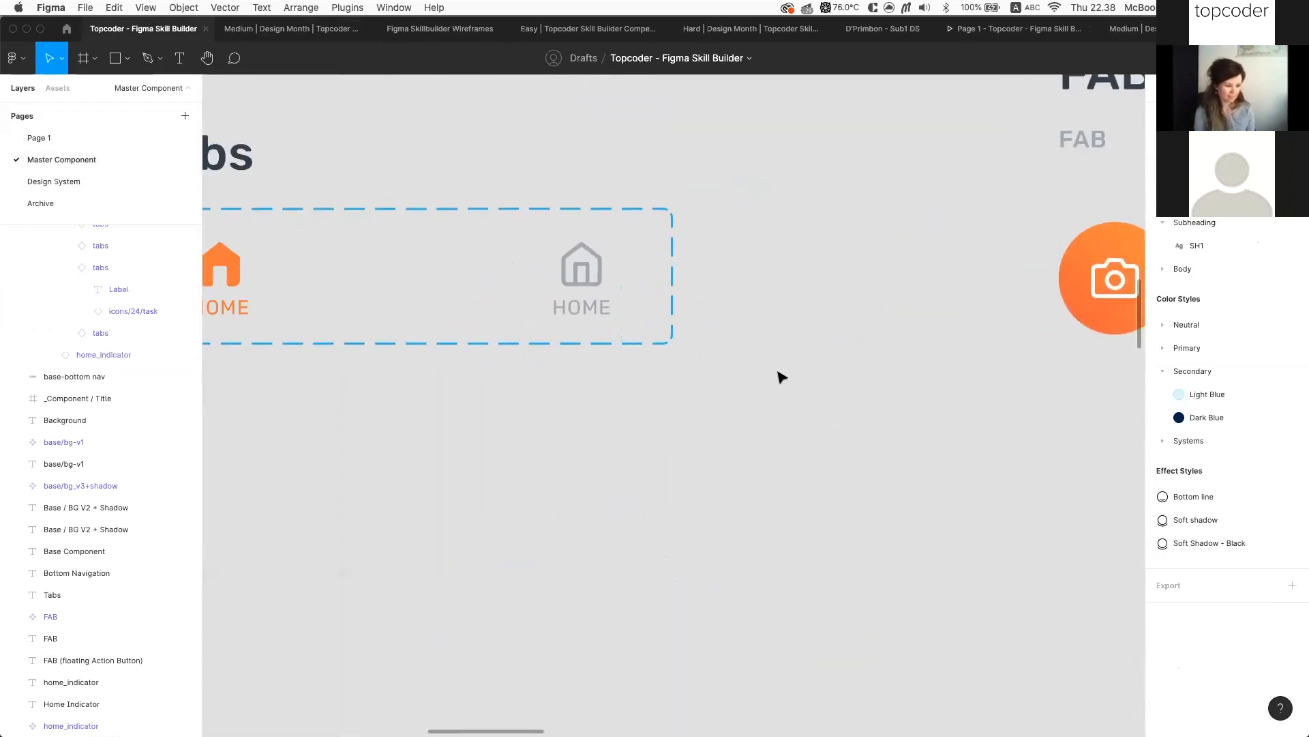
{"action": "scroll", "coordinate": [648, 327], "scroll_direction": "left", "scroll_amount": 5}
{"action": "left_click", "coordinate": [437, 256]}
{"action": "scroll", "coordinate": [584, 371], "scroll_direction": "down", "scroll_amount": 2}
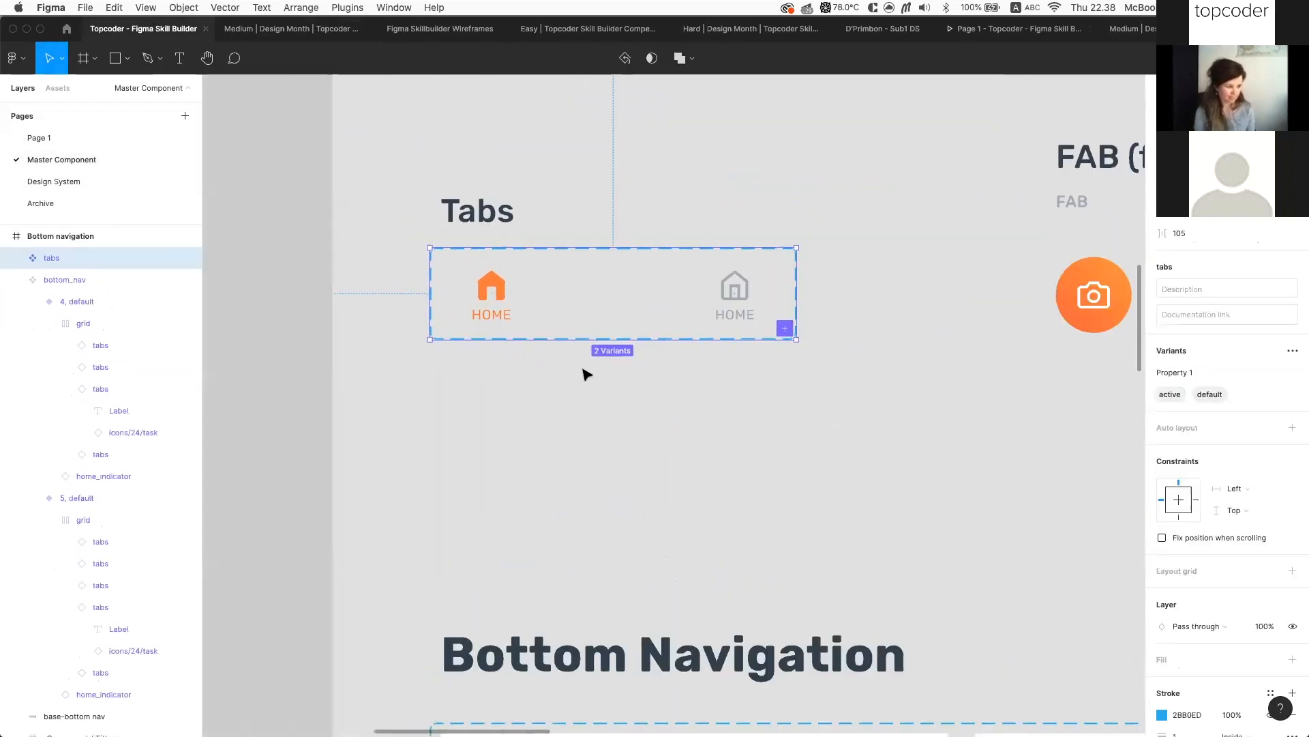
{"action": "scroll", "coordinate": [585, 374], "scroll_direction": "down", "scroll_amount": 5}
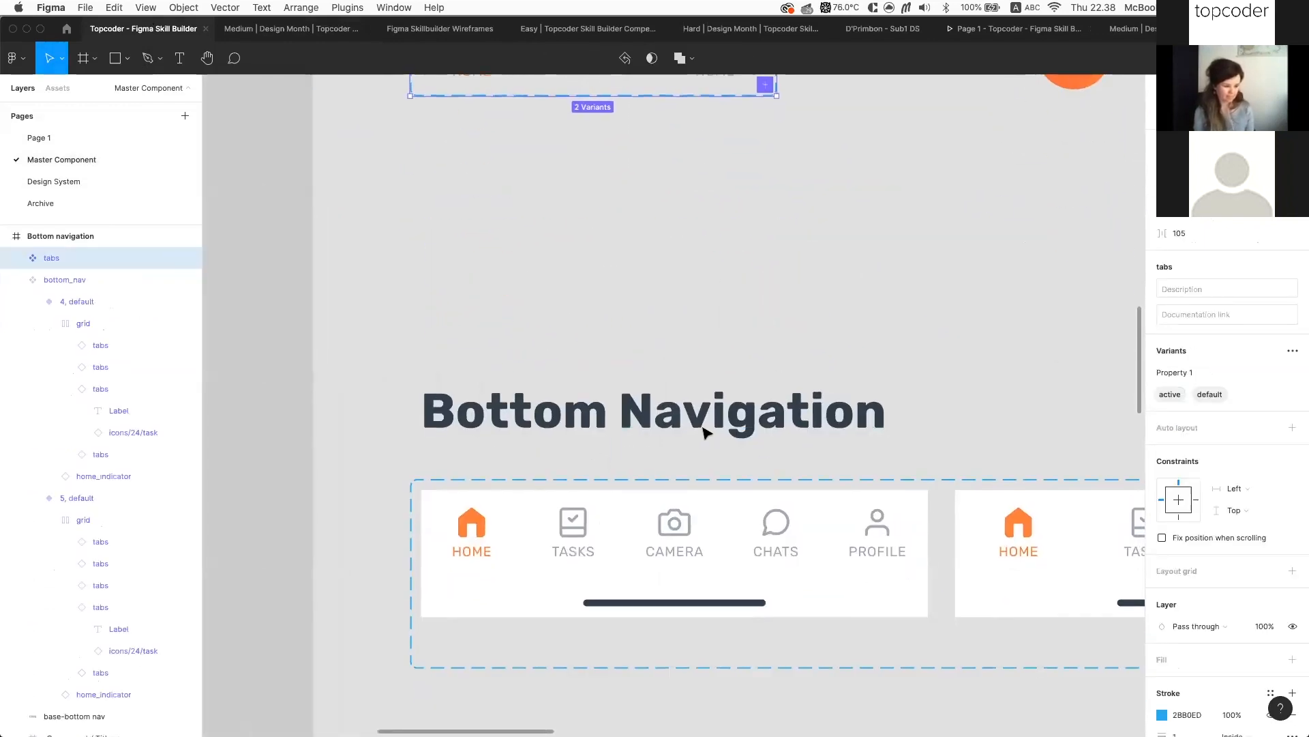
{"action": "scroll", "coordinate": [705, 432], "scroll_direction": "up", "scroll_amount": 4}
{"action": "scroll", "coordinate": [605, 297], "scroll_direction": "up", "scroll_amount": 3}
{"action": "scroll", "coordinate": [607, 296], "scroll_direction": "up", "scroll_amount": 2}
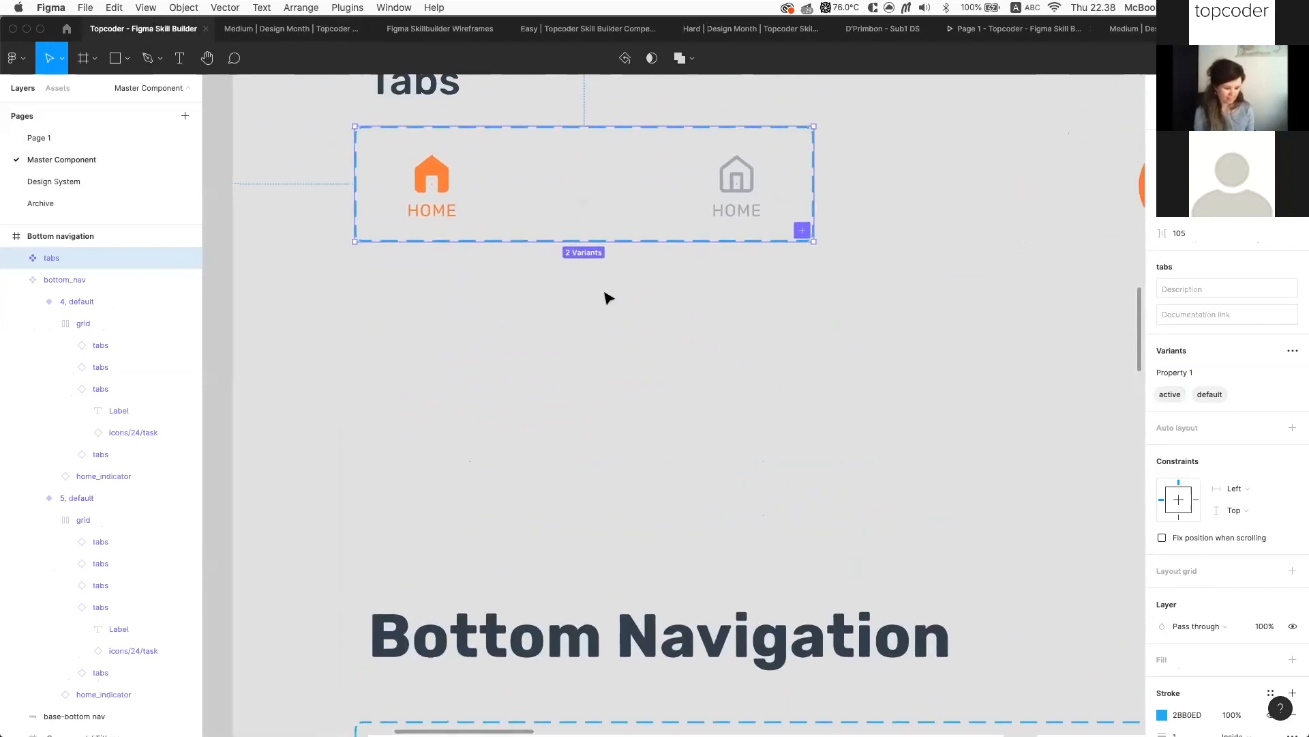
{"action": "scroll", "coordinate": [469, 196], "scroll_direction": "up", "scroll_amount": 3}
{"action": "scroll", "coordinate": [469, 197], "scroll_direction": "up", "scroll_amount": 3}
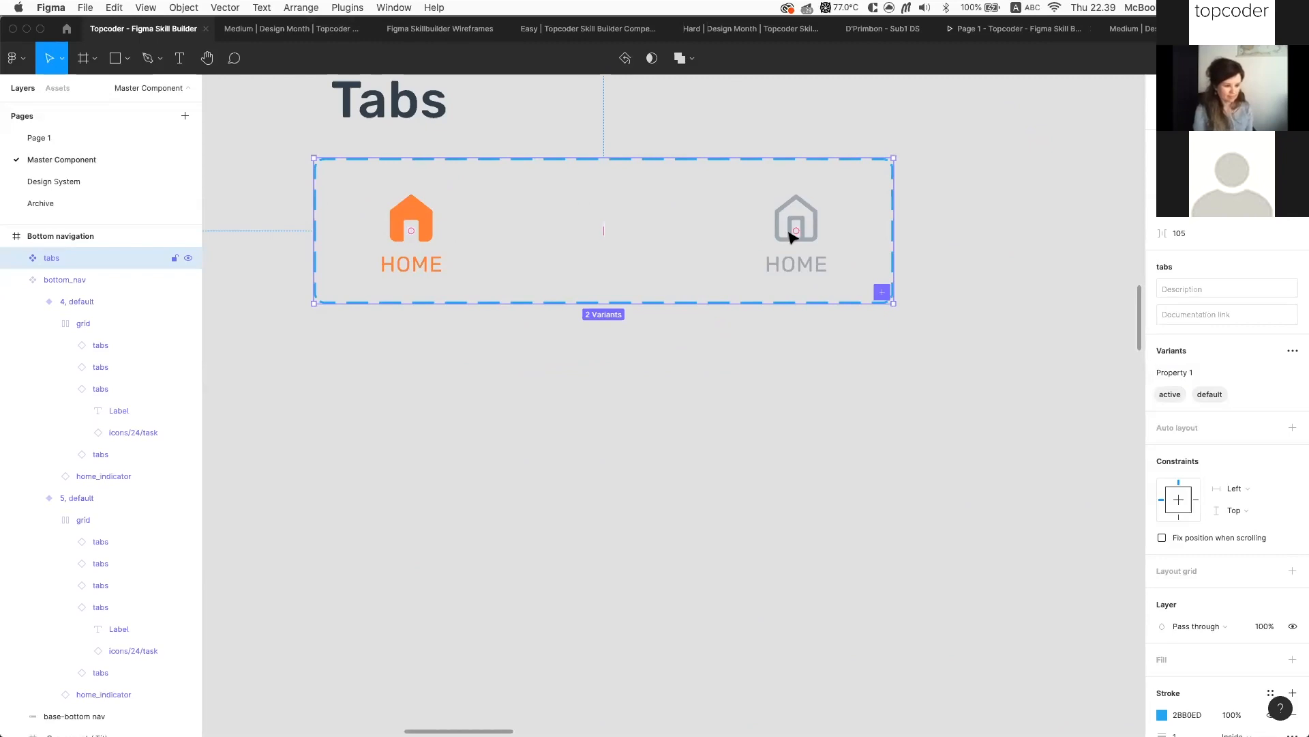
{"action": "scroll", "coordinate": [791, 237], "scroll_direction": "down", "scroll_amount": 3}
{"action": "scroll", "coordinate": [791, 237], "scroll_direction": "down", "scroll_amount": 5}
{"action": "scroll", "coordinate": [791, 237], "scroll_direction": "down", "scroll_amount": 2}
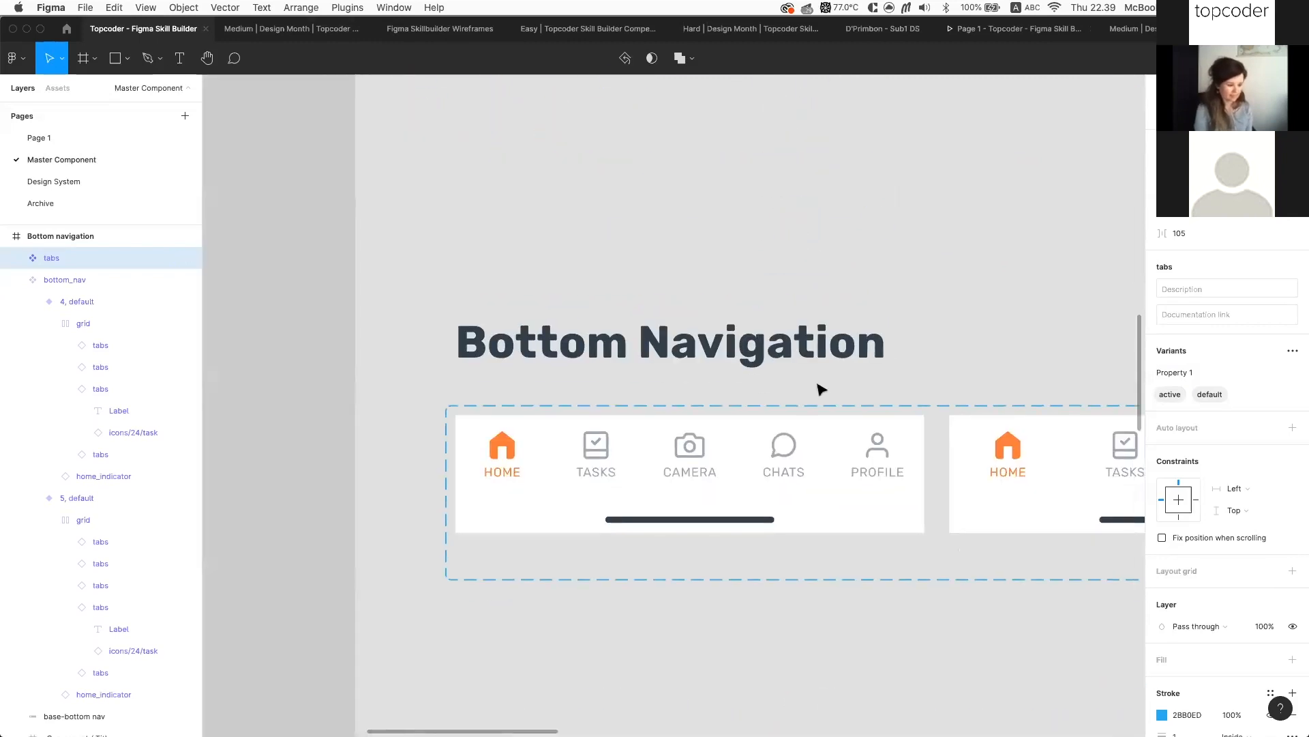
{"action": "left_click", "coordinate": [802, 457]}
{"action": "scroll", "coordinate": [802, 457], "scroll_direction": "right", "scroll_amount": 2}
{"action": "scroll", "coordinate": [802, 457], "scroll_direction": "up", "scroll_amount": 1}
{"action": "scroll", "coordinate": [802, 457], "scroll_direction": "left", "scroll_amount": 3}
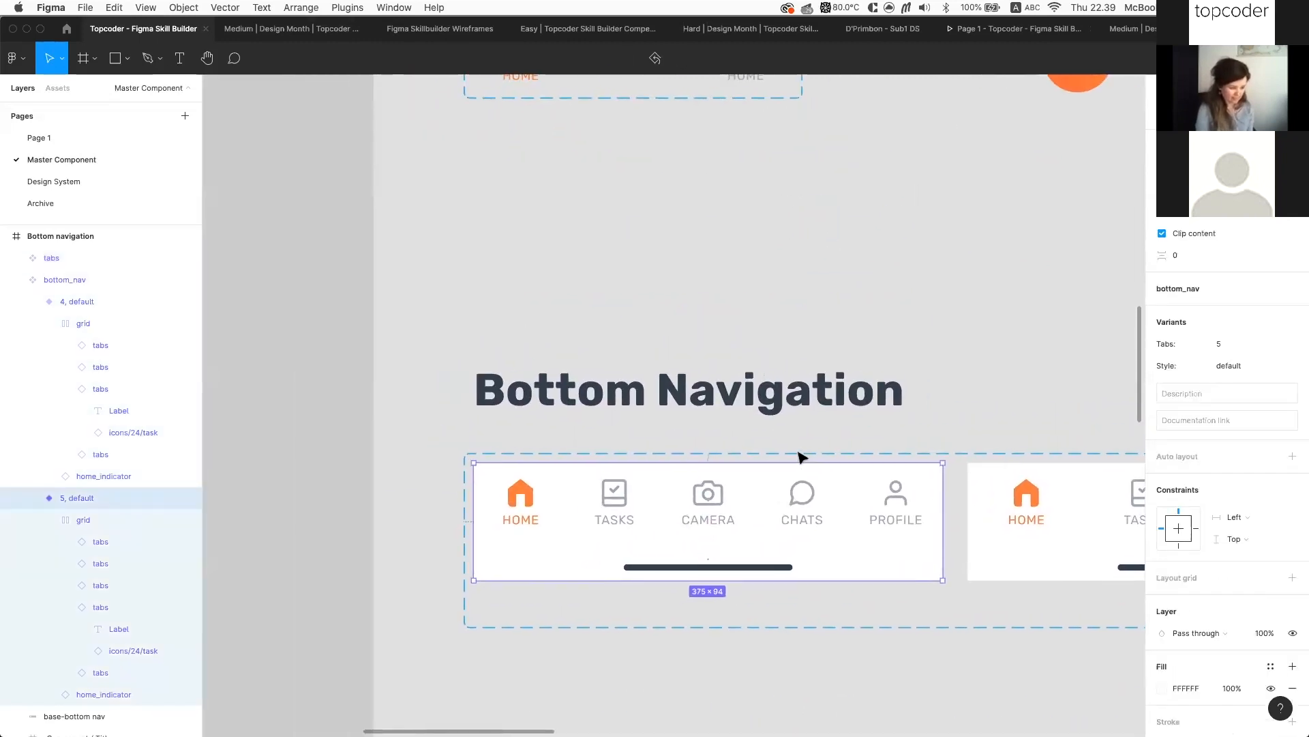
{"action": "scroll", "coordinate": [802, 457], "scroll_direction": "left", "scroll_amount": 1}
{"action": "scroll", "coordinate": [802, 457], "scroll_direction": "right", "scroll_amount": 4}
{"action": "scroll", "coordinate": [802, 457], "scroll_direction": "down", "scroll_amount": 3}
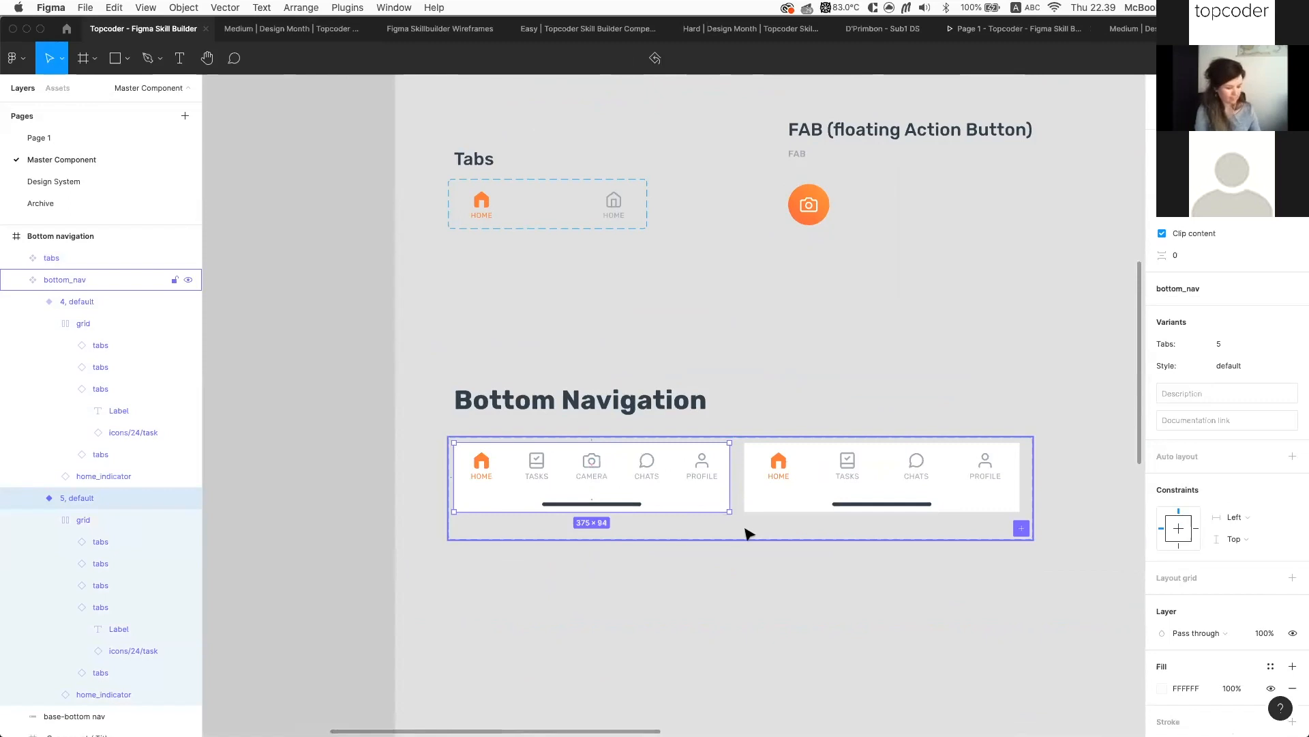
{"action": "left_click", "coordinate": [749, 534]}
{"action": "scroll", "coordinate": [737, 506], "scroll_direction": "left", "scroll_amount": 8}
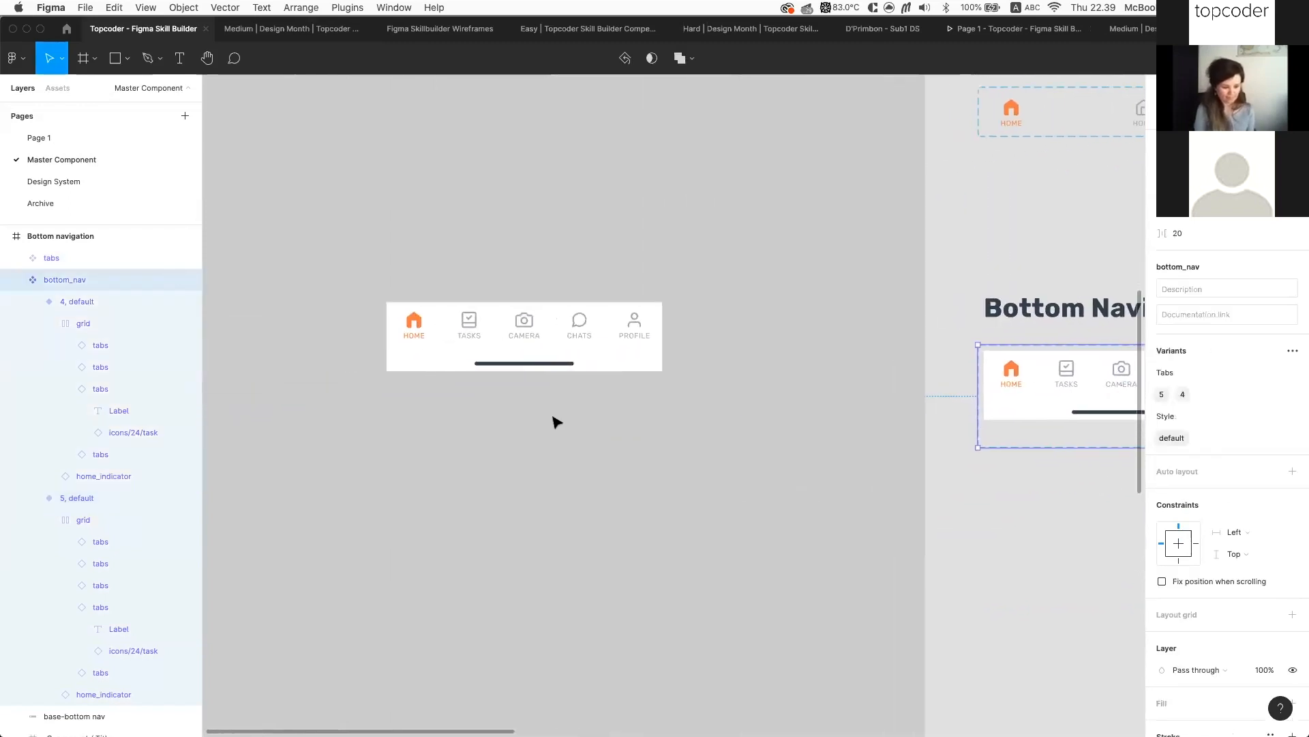
{"action": "scroll", "coordinate": [554, 418], "scroll_direction": "up", "scroll_amount": 5}
{"action": "left_click", "coordinate": [576, 268]}
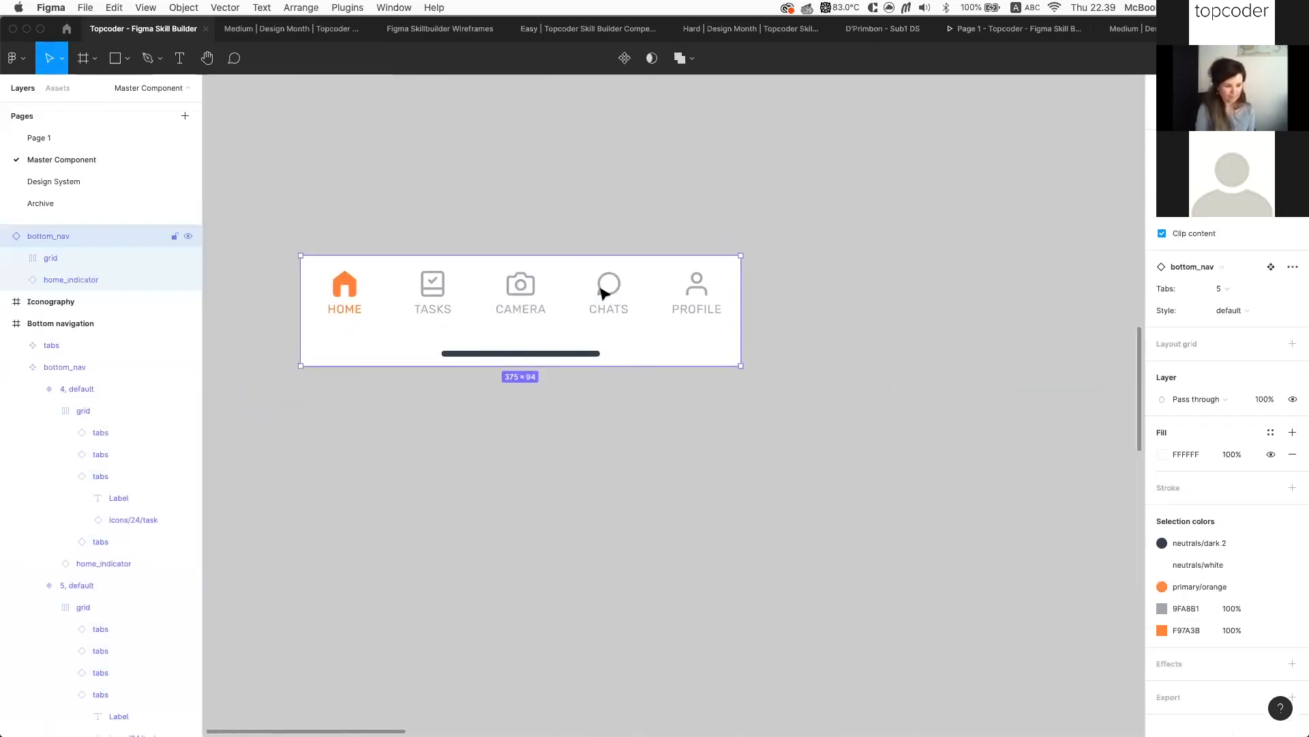
{"action": "scroll", "coordinate": [693, 298], "scroll_direction": "up", "scroll_amount": 3}
{"action": "scroll", "coordinate": [694, 298], "scroll_direction": "down", "scroll_amount": 4}
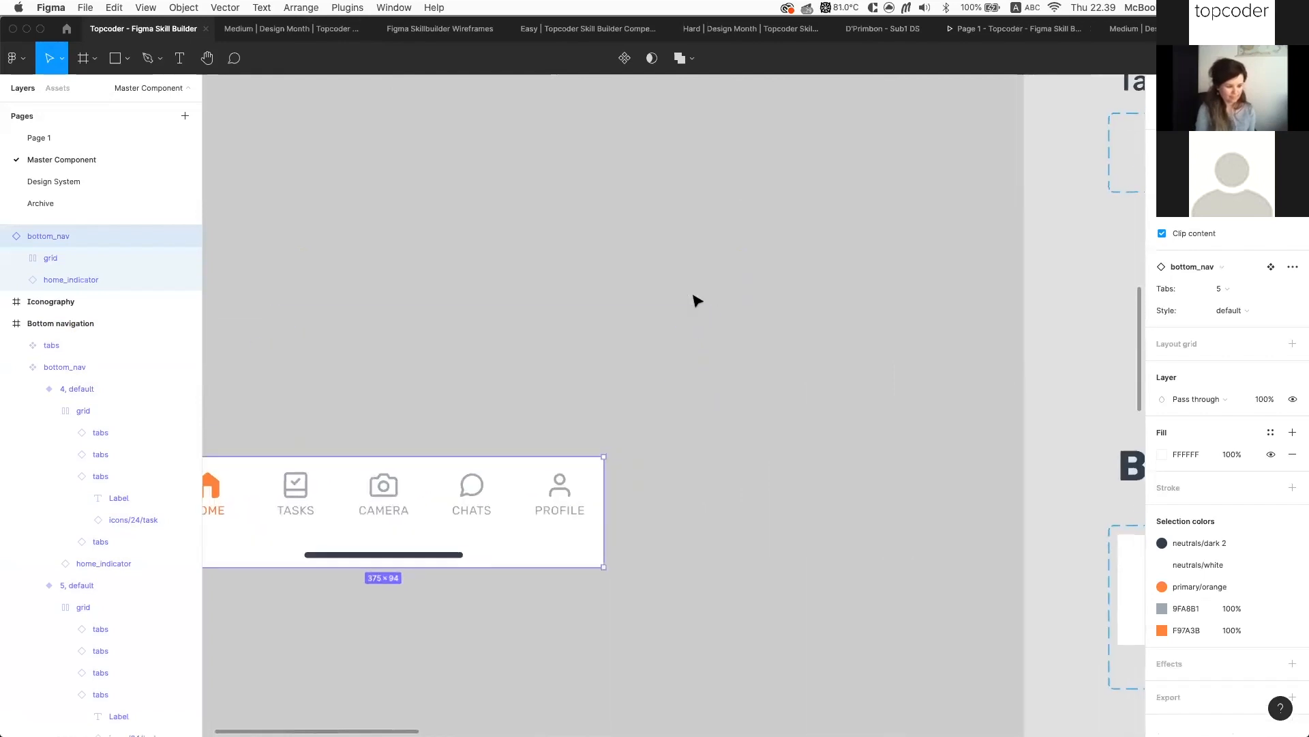
{"action": "scroll", "coordinate": [711, 327], "scroll_direction": "right", "scroll_amount": 5}
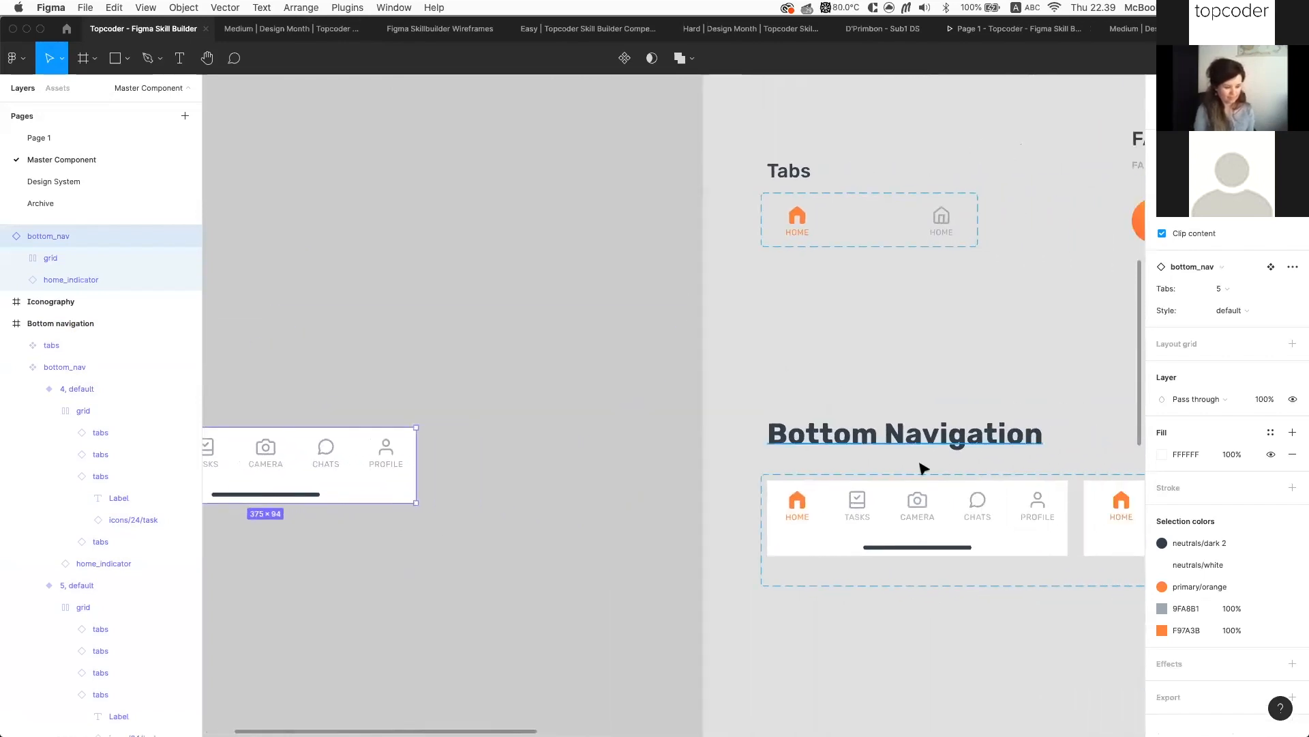
{"action": "scroll", "coordinate": [861, 508], "scroll_direction": "up", "scroll_amount": 5}
{"action": "left_click", "coordinate": [857, 504]}
{"action": "left_click", "coordinate": [853, 504]}
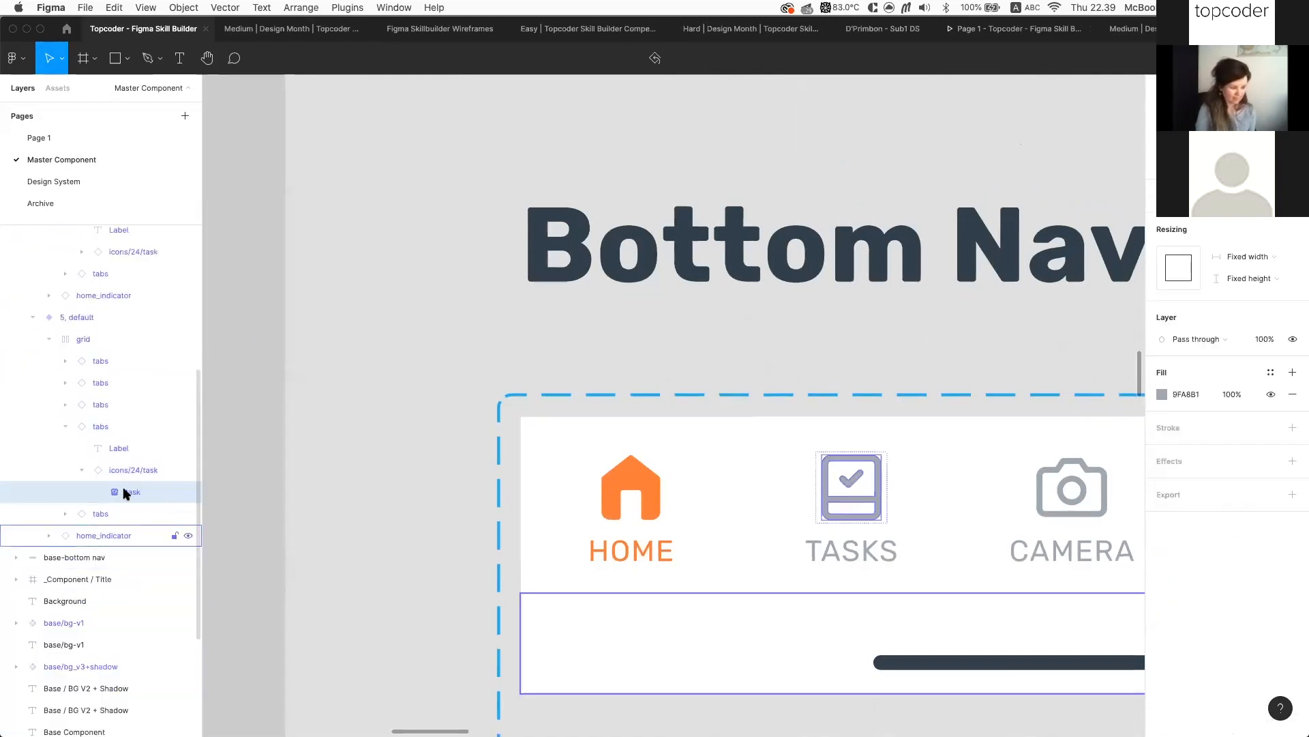
{"action": "left_click", "coordinate": [127, 476]}
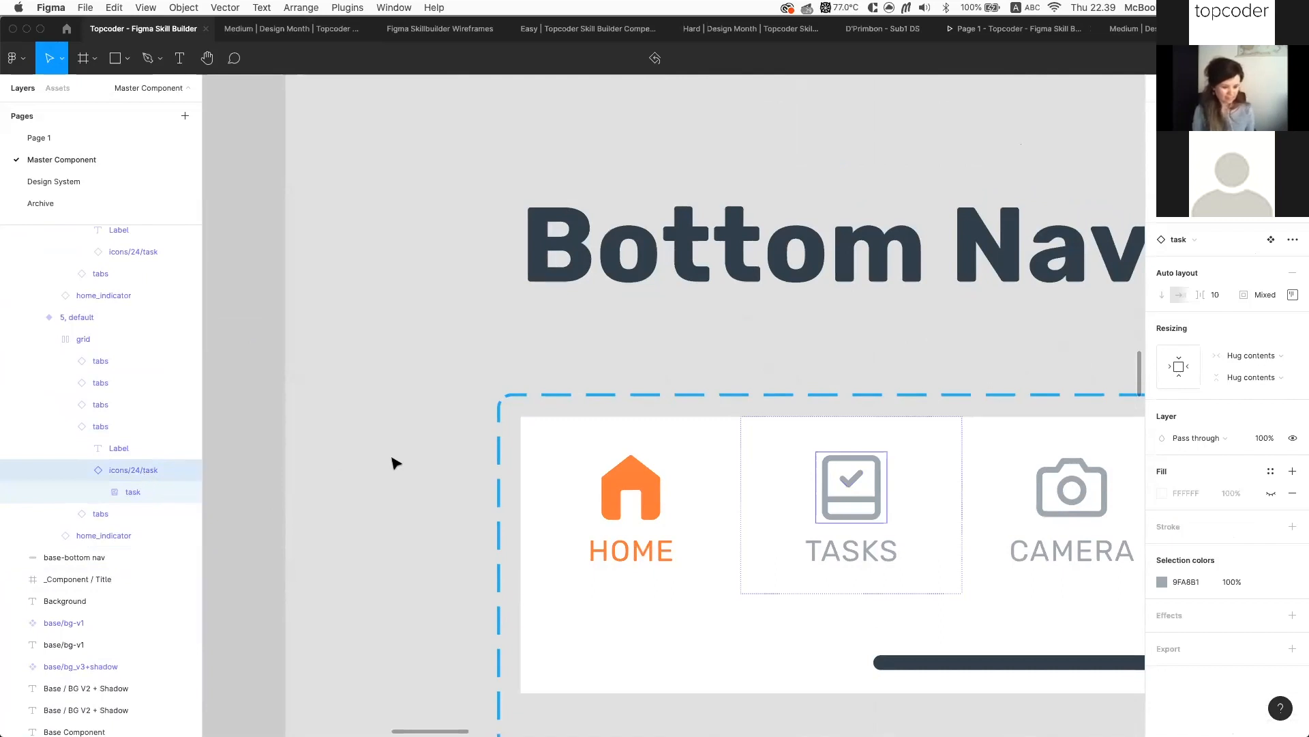
{"action": "scroll", "coordinate": [392, 462], "scroll_direction": "down", "scroll_amount": 5}
{"action": "scroll", "coordinate": [393, 462], "scroll_direction": "left", "scroll_amount": 9}
{"action": "scroll", "coordinate": [395, 463], "scroll_direction": "left", "scroll_amount": 3}
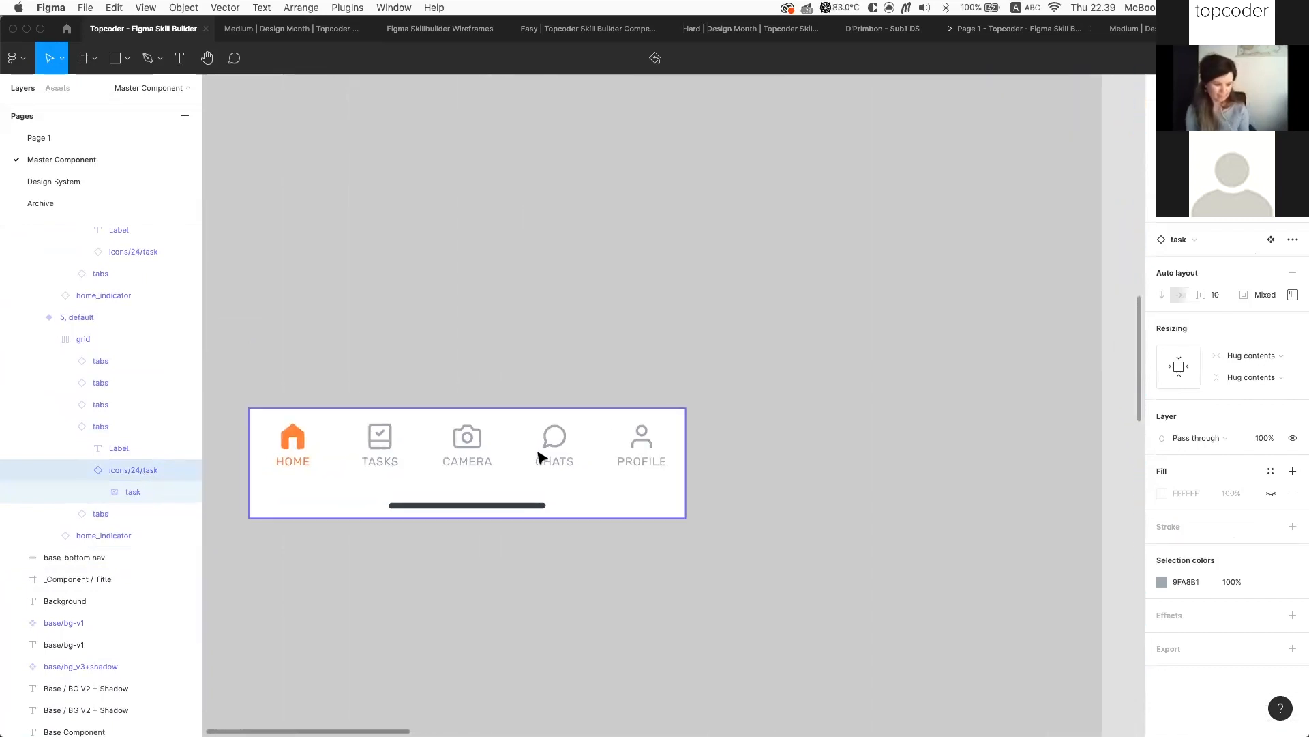
{"action": "left_click", "coordinate": [543, 455]}
{"action": "scroll", "coordinate": [549, 453], "scroll_direction": "up", "scroll_amount": 3}
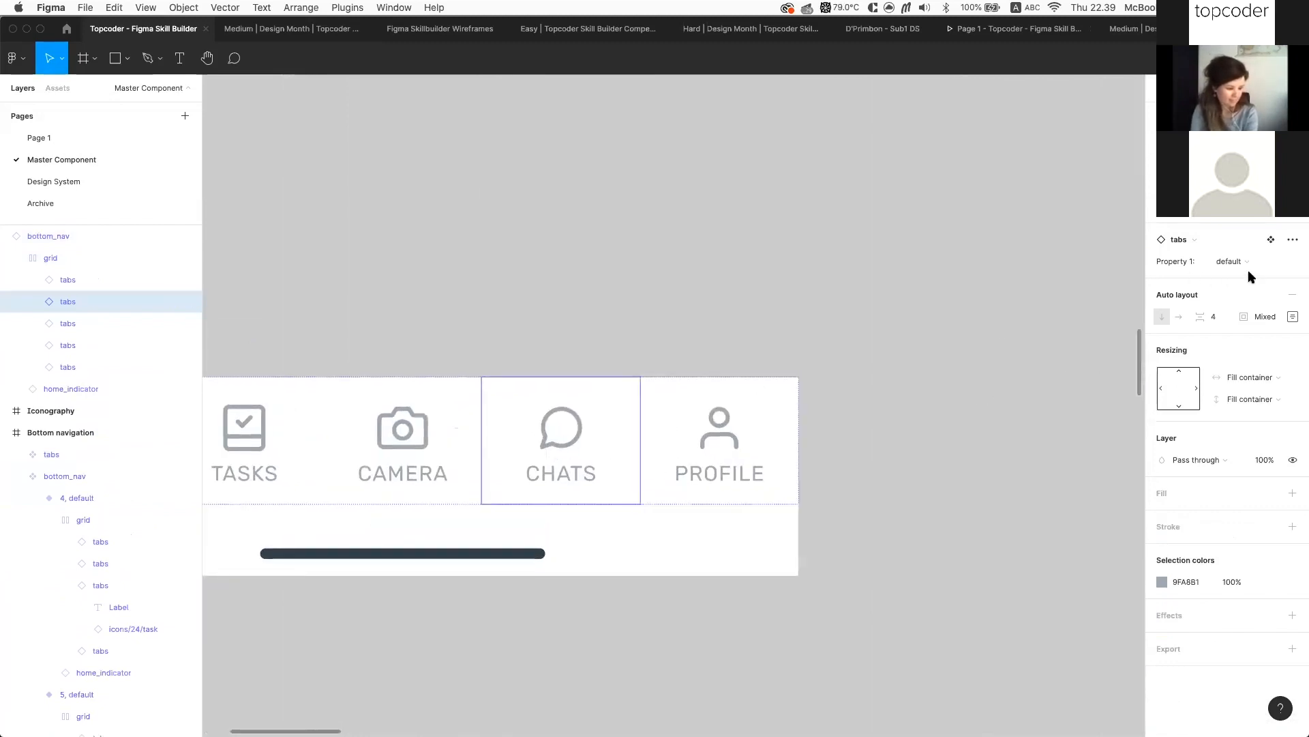
{"action": "left_click", "coordinate": [1268, 262]}
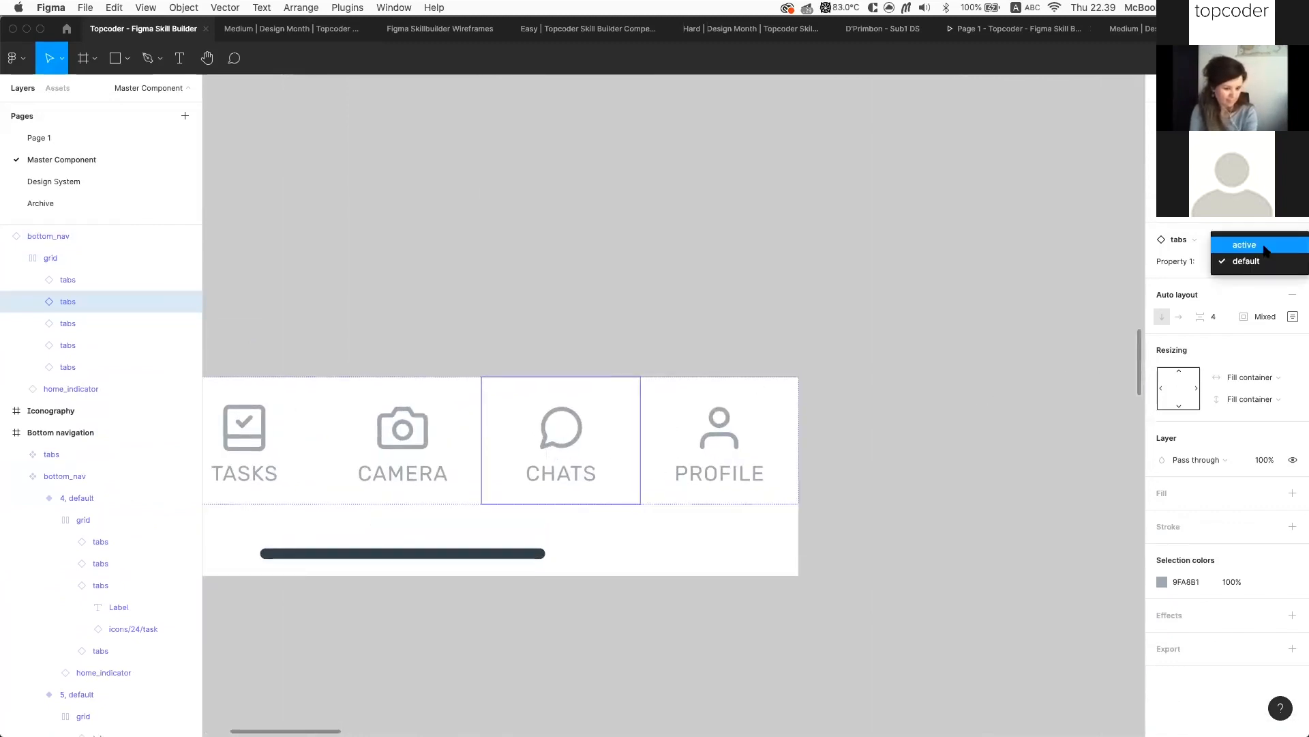
{"action": "left_click", "coordinate": [1265, 246]}
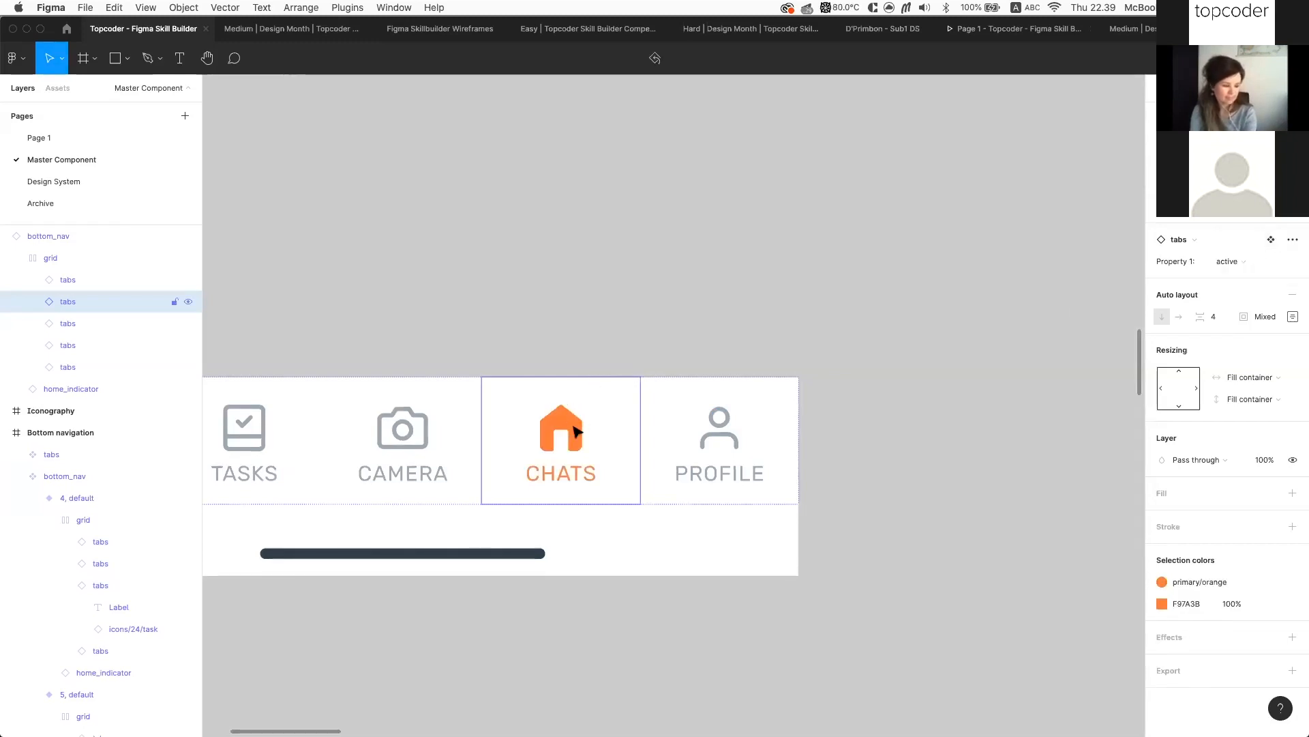
{"action": "scroll", "coordinate": [738, 434], "scroll_direction": "down", "scroll_amount": 3}
{"action": "scroll", "coordinate": [737, 434], "scroll_direction": "up", "scroll_amount": 5}
{"action": "scroll", "coordinate": [738, 433], "scroll_direction": "right", "scroll_amount": 10}
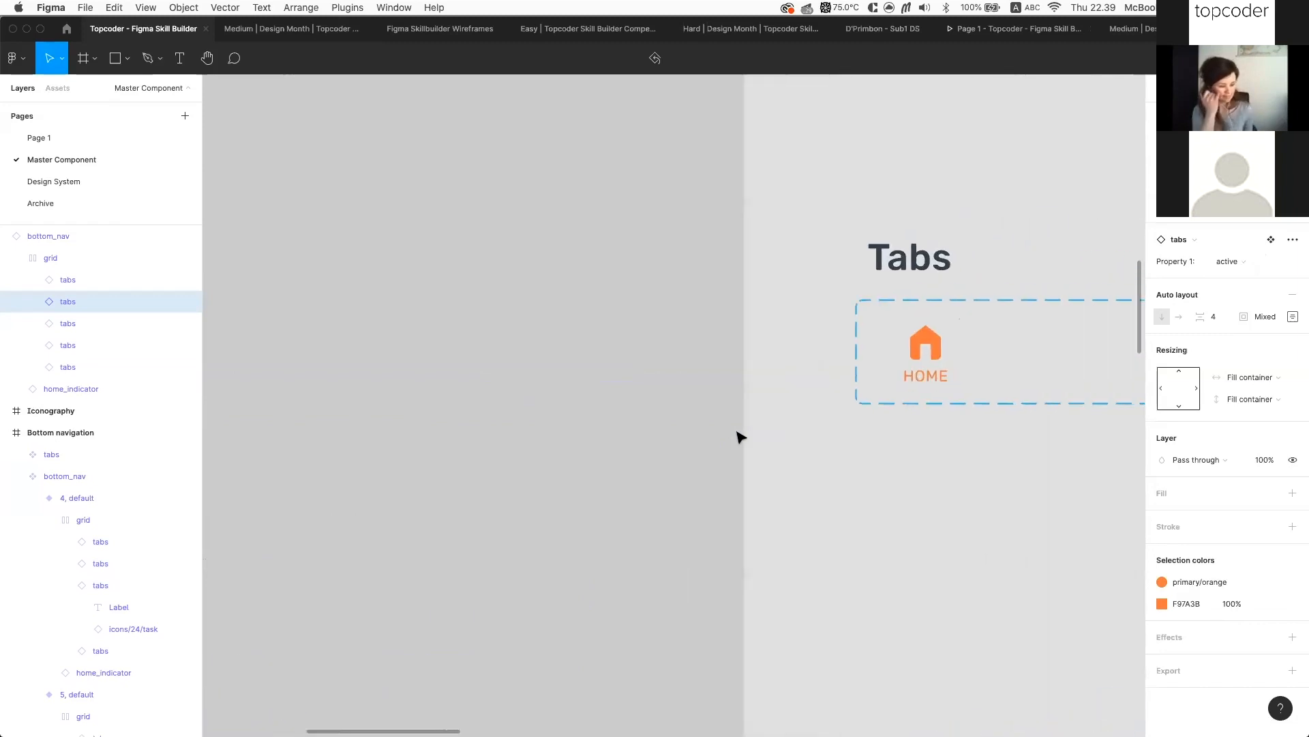
{"action": "scroll", "coordinate": [777, 393], "scroll_direction": "down", "scroll_amount": 3}
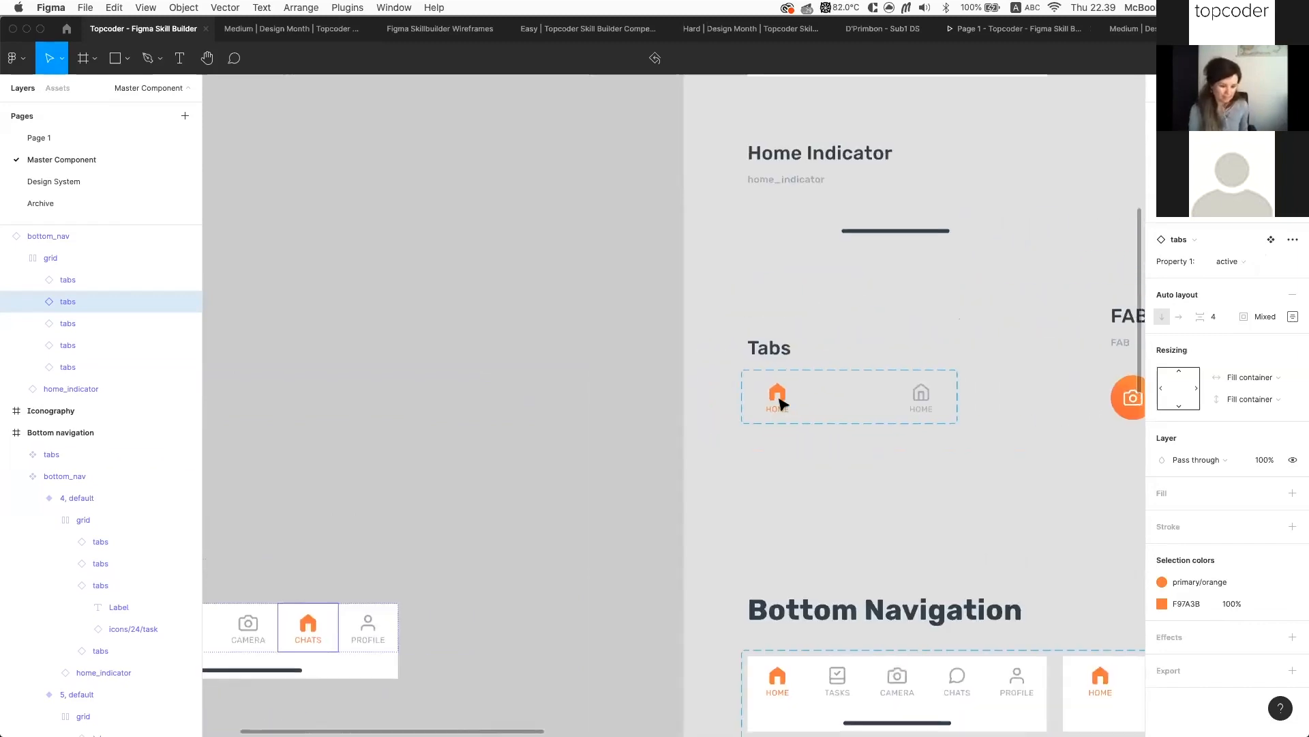
{"action": "scroll", "coordinate": [807, 375], "scroll_direction": "up", "scroll_amount": 3}
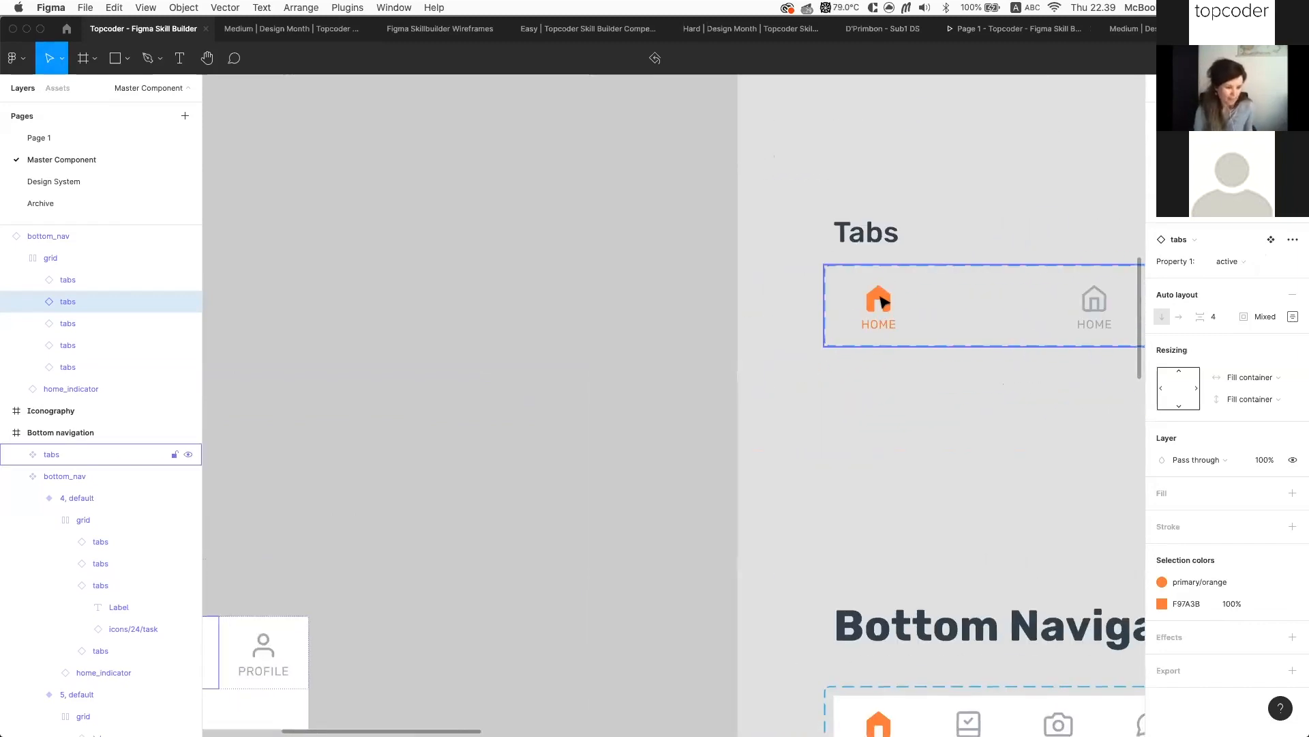
{"action": "scroll", "coordinate": [882, 298], "scroll_direction": "up", "scroll_amount": 3}
{"action": "scroll", "coordinate": [567, 453], "scroll_direction": "left", "scroll_amount": 2}
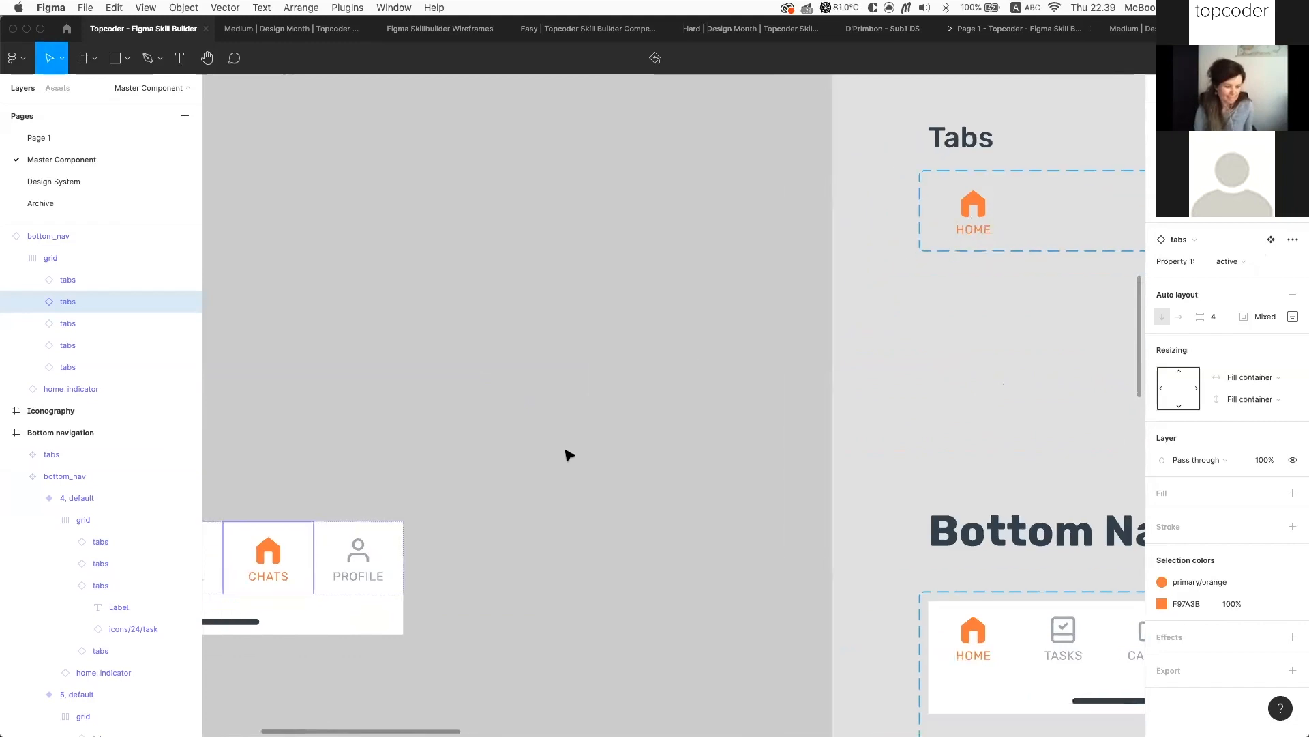
{"action": "scroll", "coordinate": [412, 503], "scroll_direction": "up", "scroll_amount": 5}
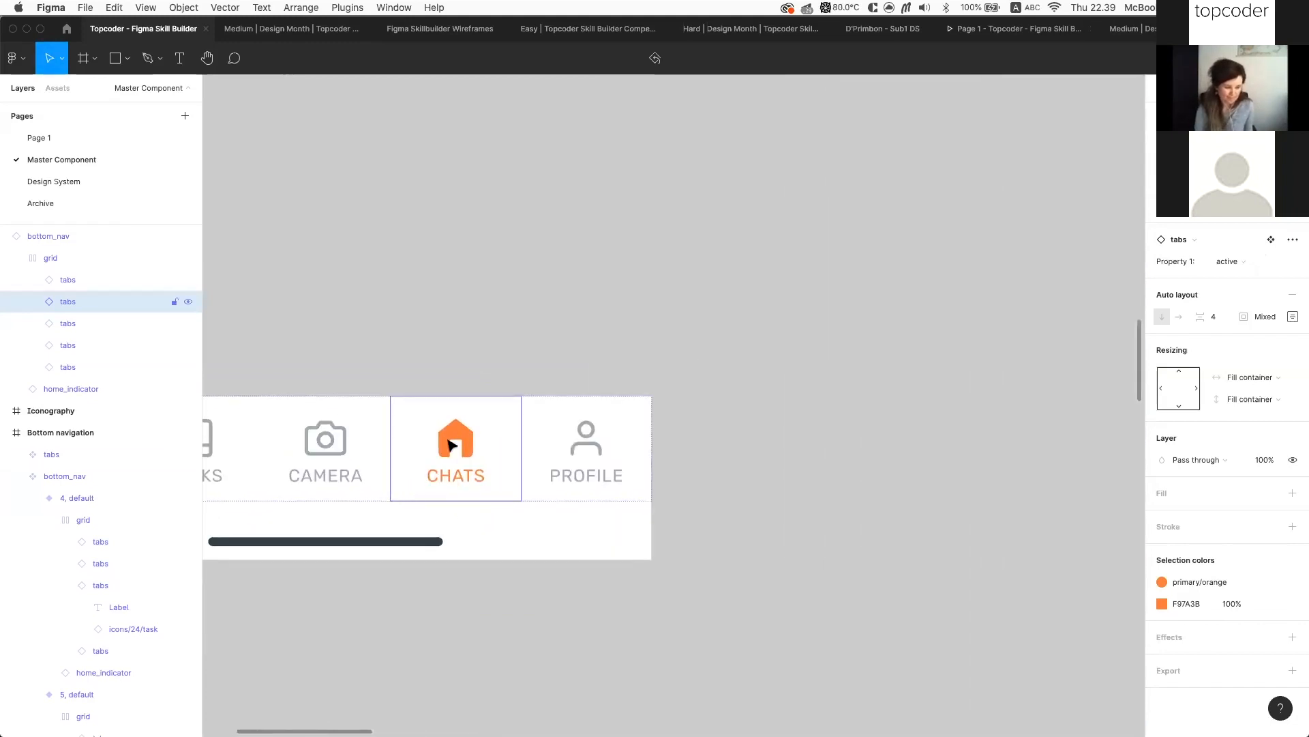
{"action": "key", "text": "super+z"}
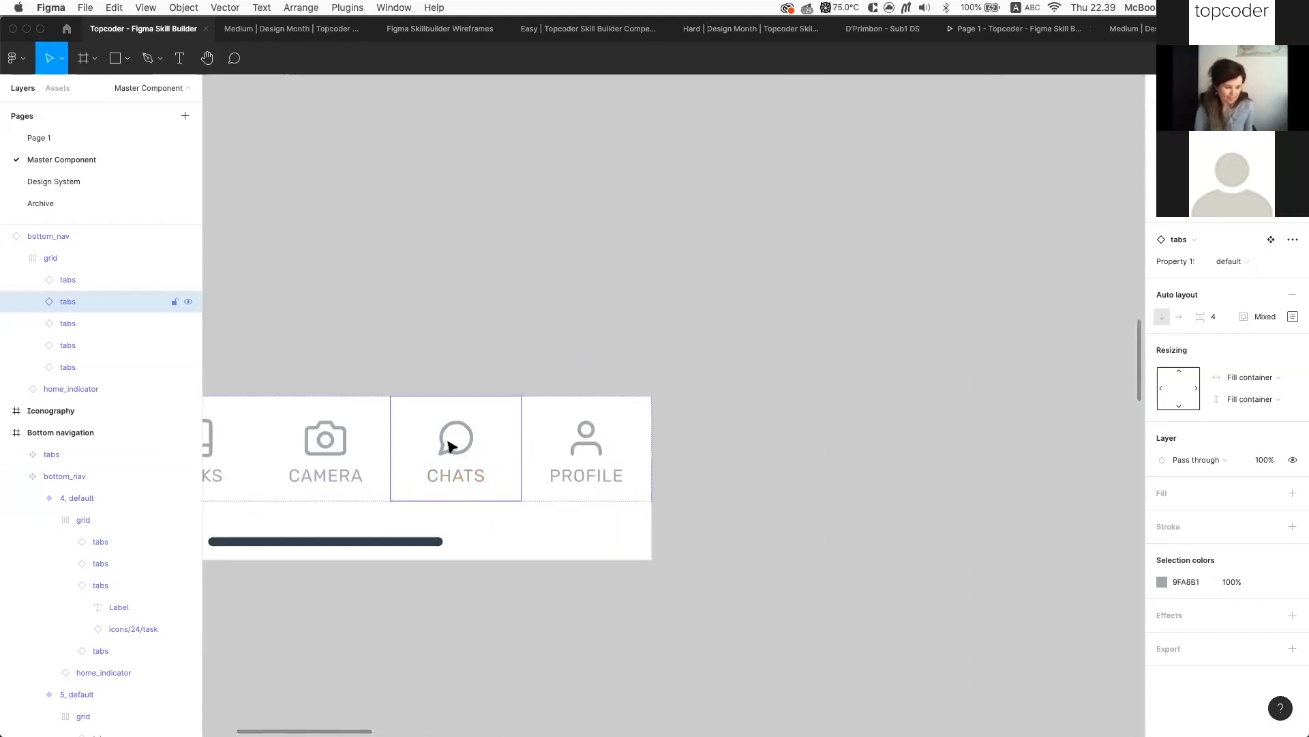
{"action": "double_click", "coordinate": [460, 451]}
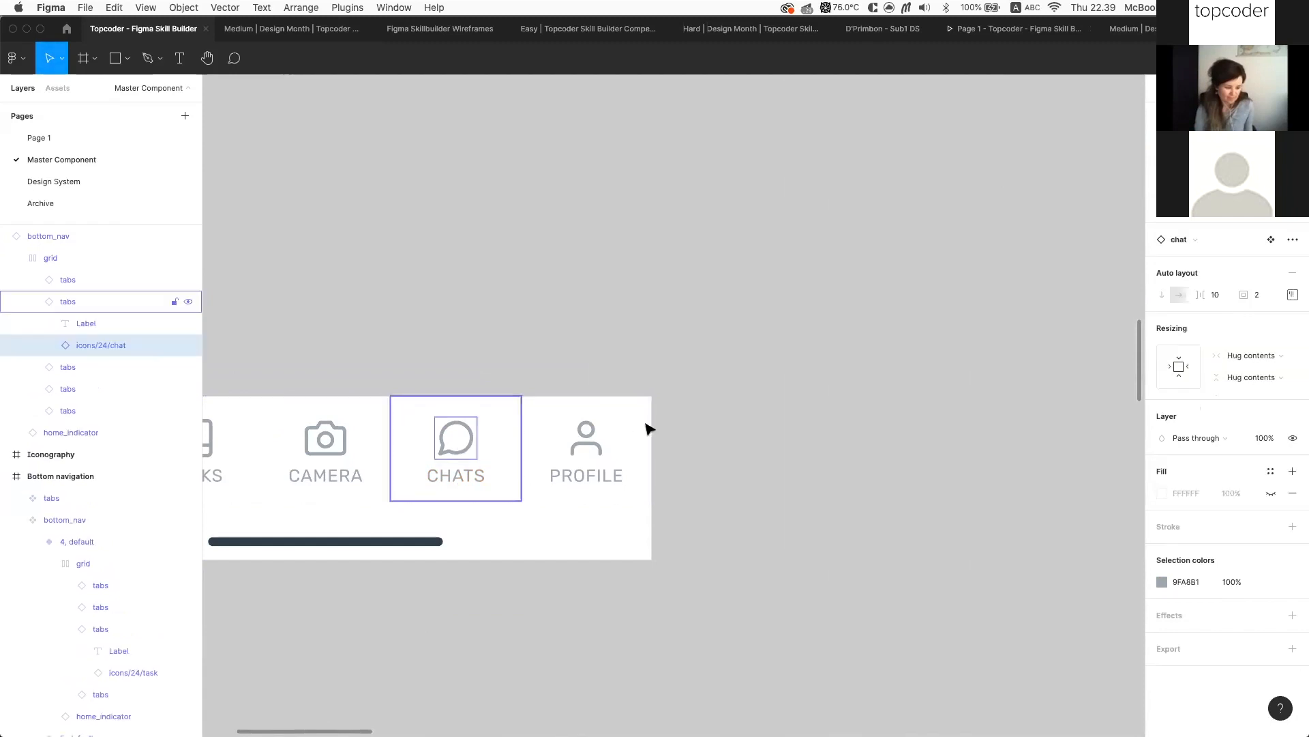
{"action": "scroll", "coordinate": [754, 430], "scroll_direction": "right", "scroll_amount": 2}
{"action": "scroll", "coordinate": [755, 430], "scroll_direction": "up", "scroll_amount": 2}
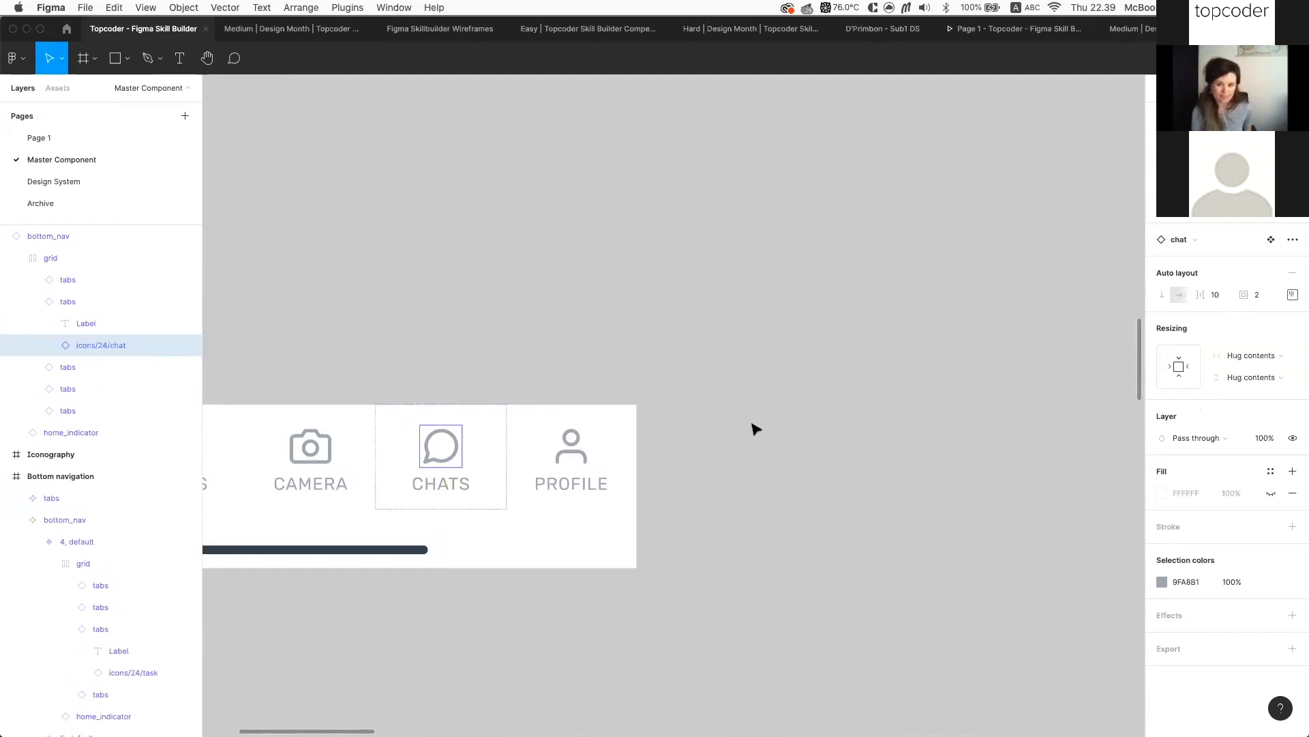
{"action": "scroll", "coordinate": [714, 399], "scroll_direction": "right", "scroll_amount": 14}
{"action": "scroll", "coordinate": [713, 399], "scroll_direction": "down", "scroll_amount": 1}
{"action": "scroll", "coordinate": [713, 399], "scroll_direction": "left", "scroll_amount": 1}
{"action": "scroll", "coordinate": [546, 379], "scroll_direction": "up", "scroll_amount": 5}
Rename the active HOME tab's orange home icon layer to 'icon'
{"action": "left_click", "coordinate": [401, 342], "text": "super"}
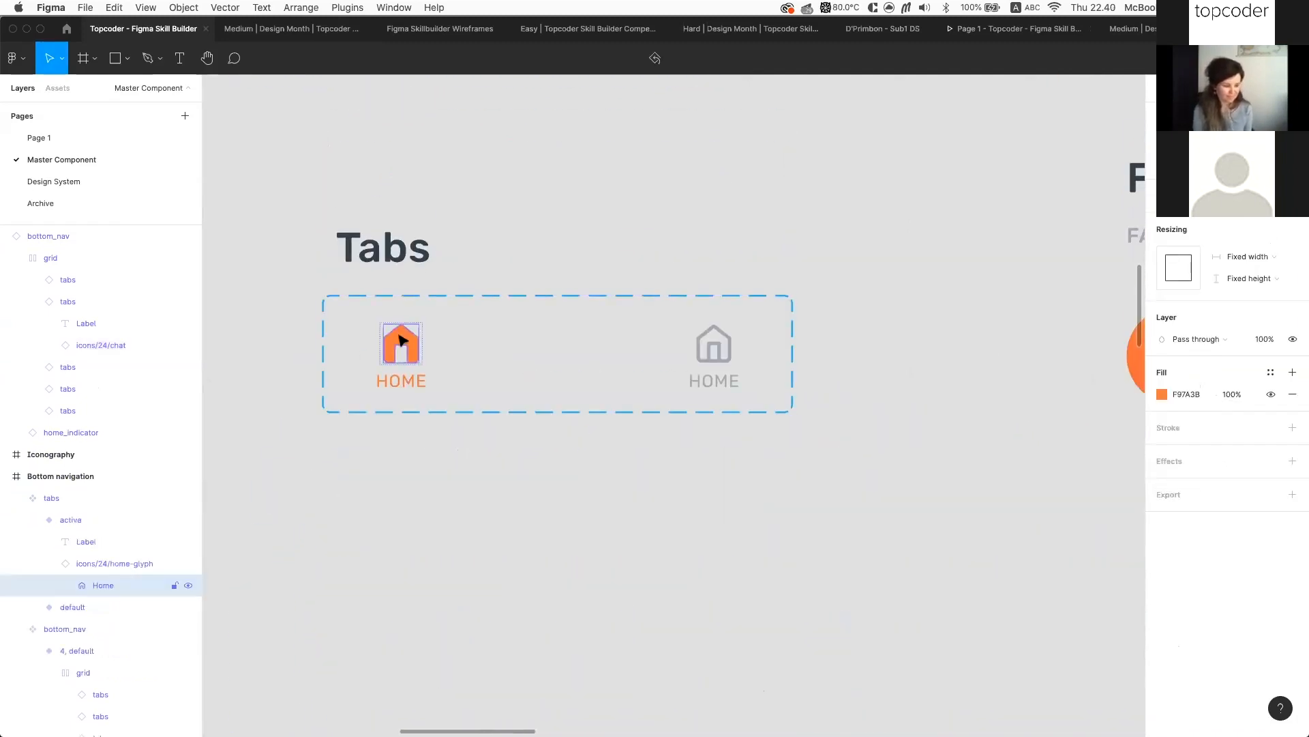
{"action": "left_click", "coordinate": [106, 563]}
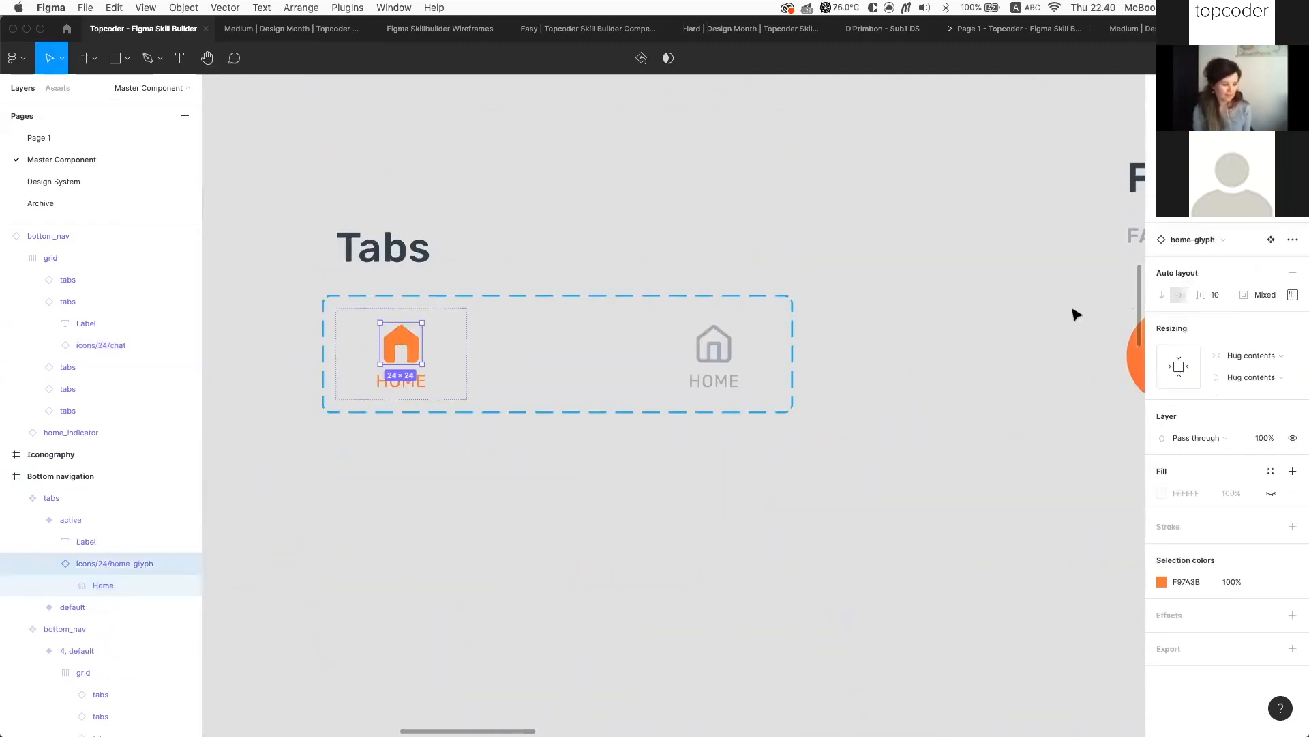
{"action": "double_click", "coordinate": [100, 564]}
{"action": "left_click", "coordinate": [82, 563]}
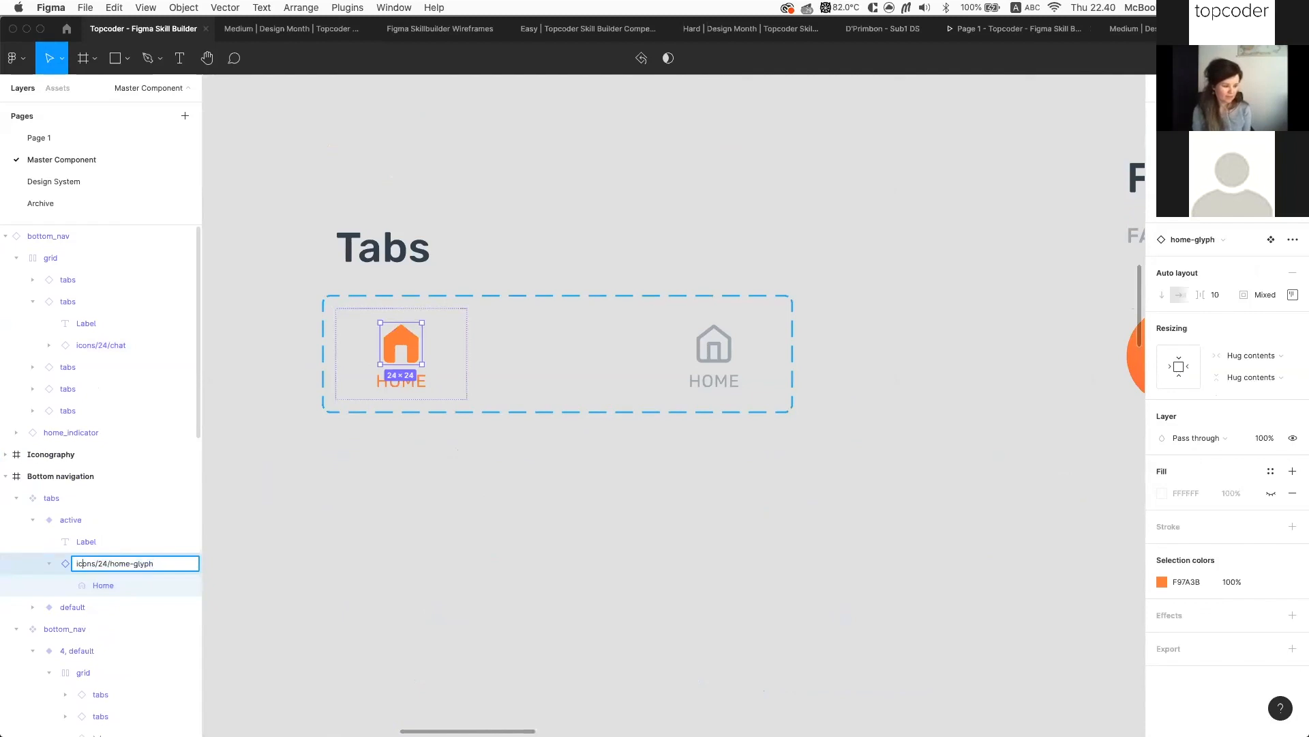
{"action": "key", "text": "super+shift+Right"}
{"action": "key", "text": "BackSpace"}
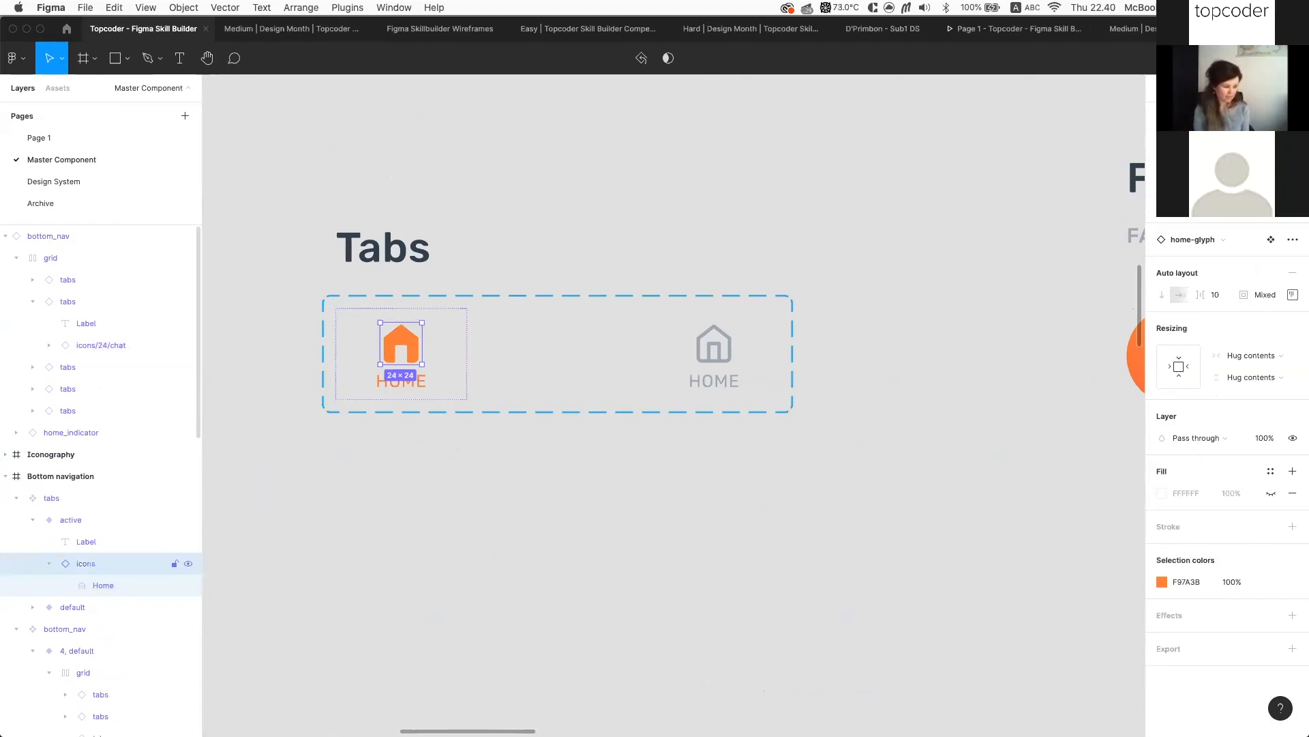
{"action": "key", "text": "BackSpace"}
{"action": "key", "text": "Return"}
Rename the default HOME variant's grey home icon layer to 'icon' as well
{"action": "left_click", "coordinate": [706, 356]}
{"action": "left_click", "coordinate": [706, 356]}
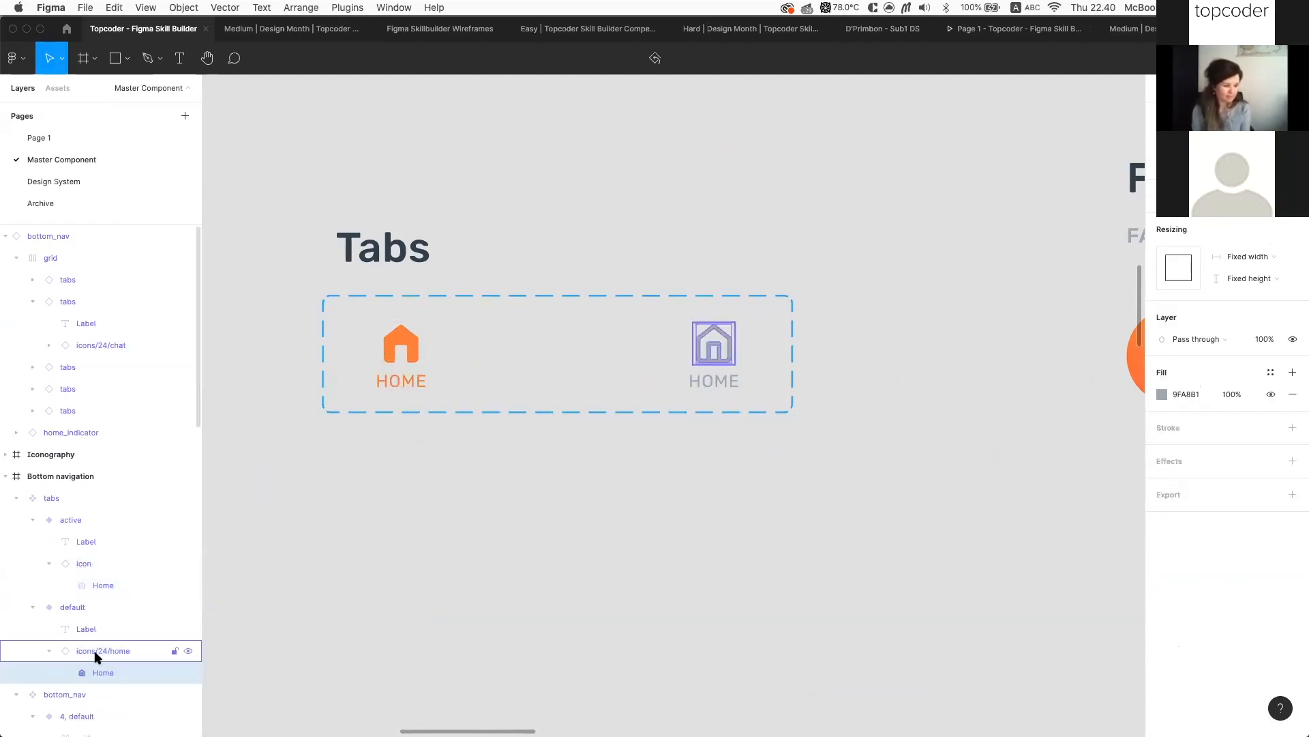
{"action": "double_click", "coordinate": [102, 651]}
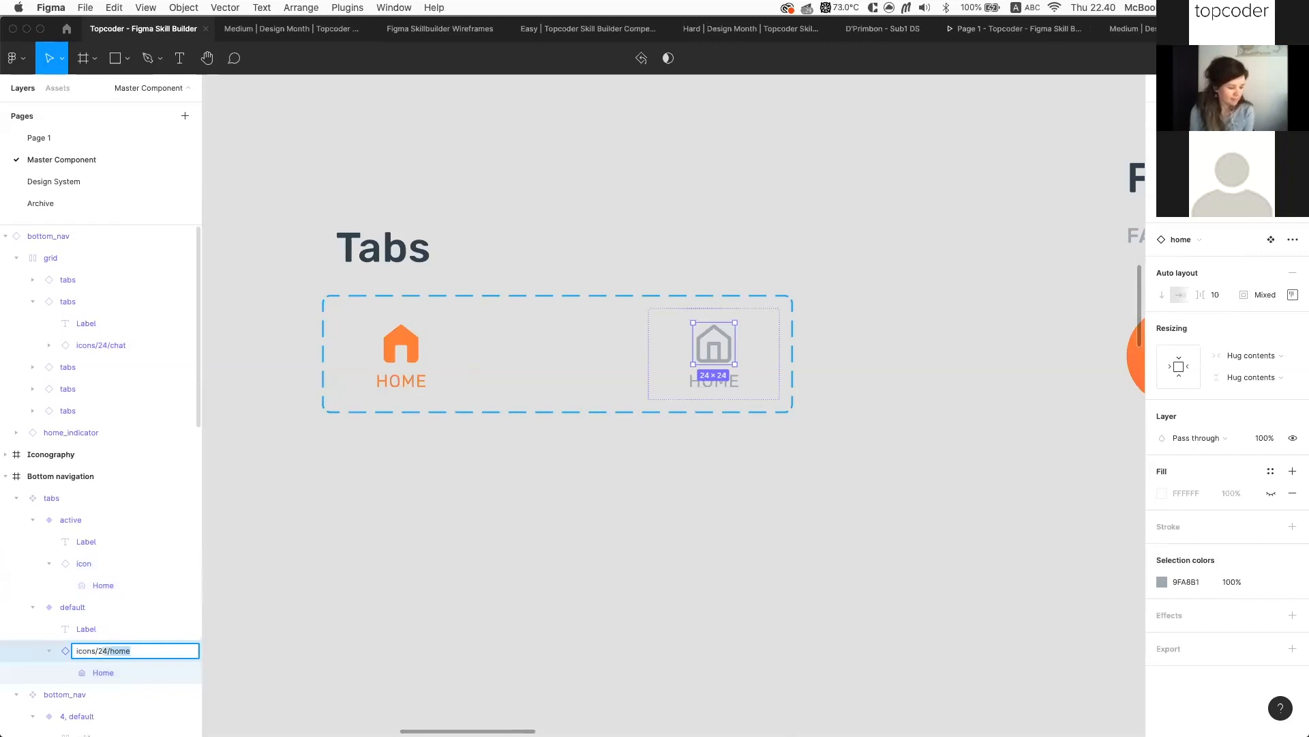
{"action": "key", "text": "BackSpace"}
{"action": "key", "text": "Return"}
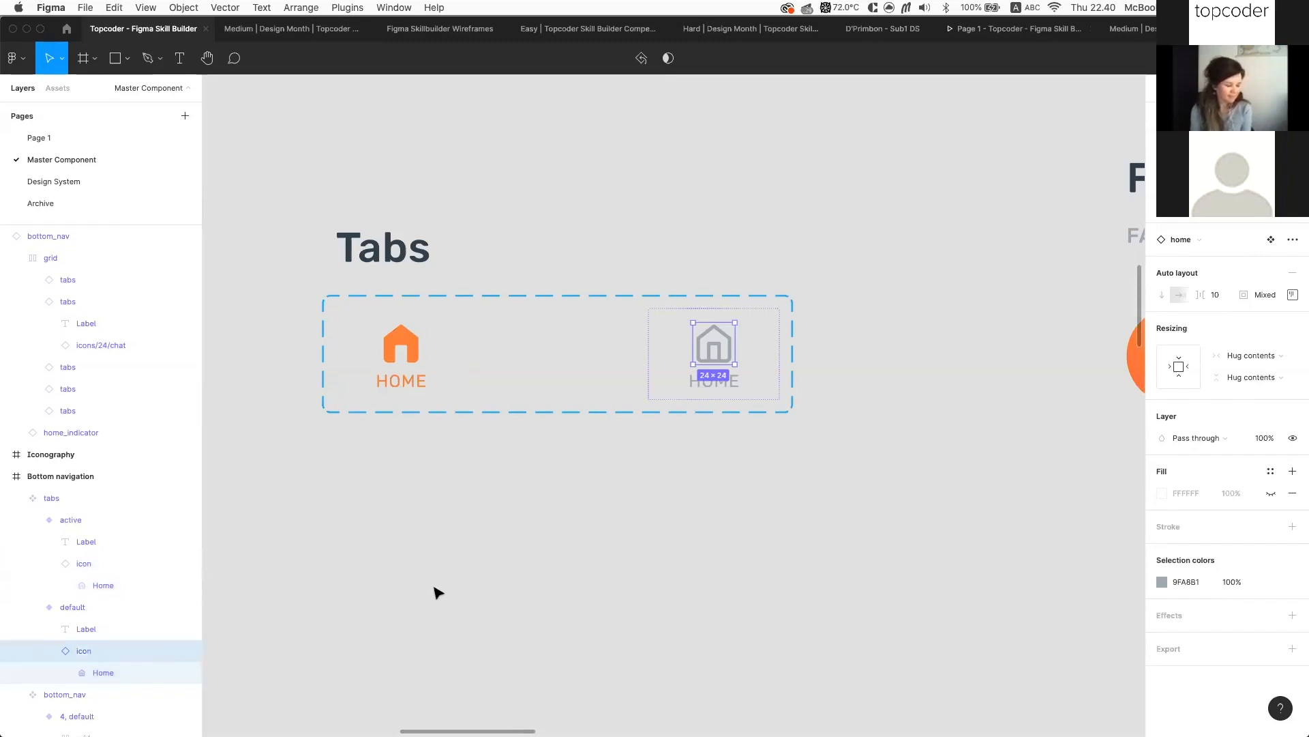
{"action": "left_click", "coordinate": [455, 588]}
{"action": "scroll", "coordinate": [455, 587], "scroll_direction": "down", "scroll_amount": 10}
{"action": "left_click", "coordinate": [525, 505]}
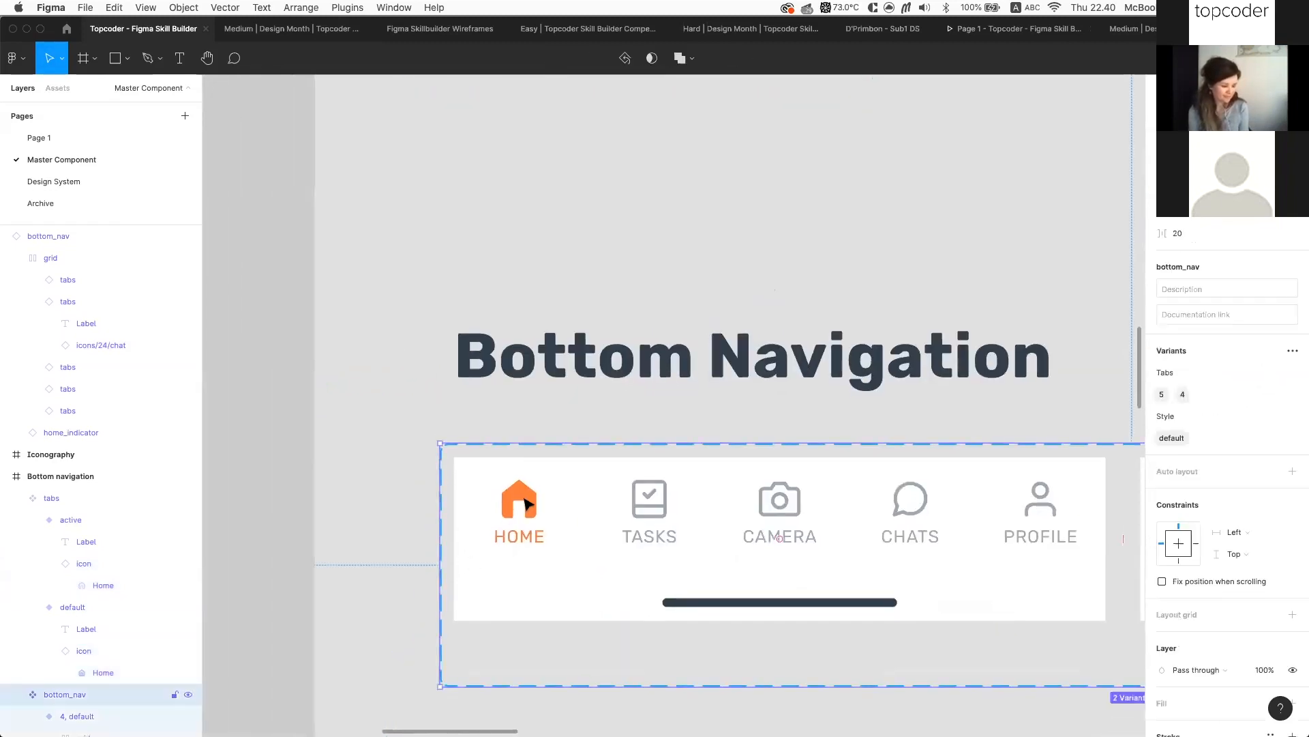
Drill into the bottom nav's HOME and TASKS tabs to reach the TASKS icon
{"action": "left_click", "coordinate": [525, 505]}
{"action": "double_click", "coordinate": [525, 504]}
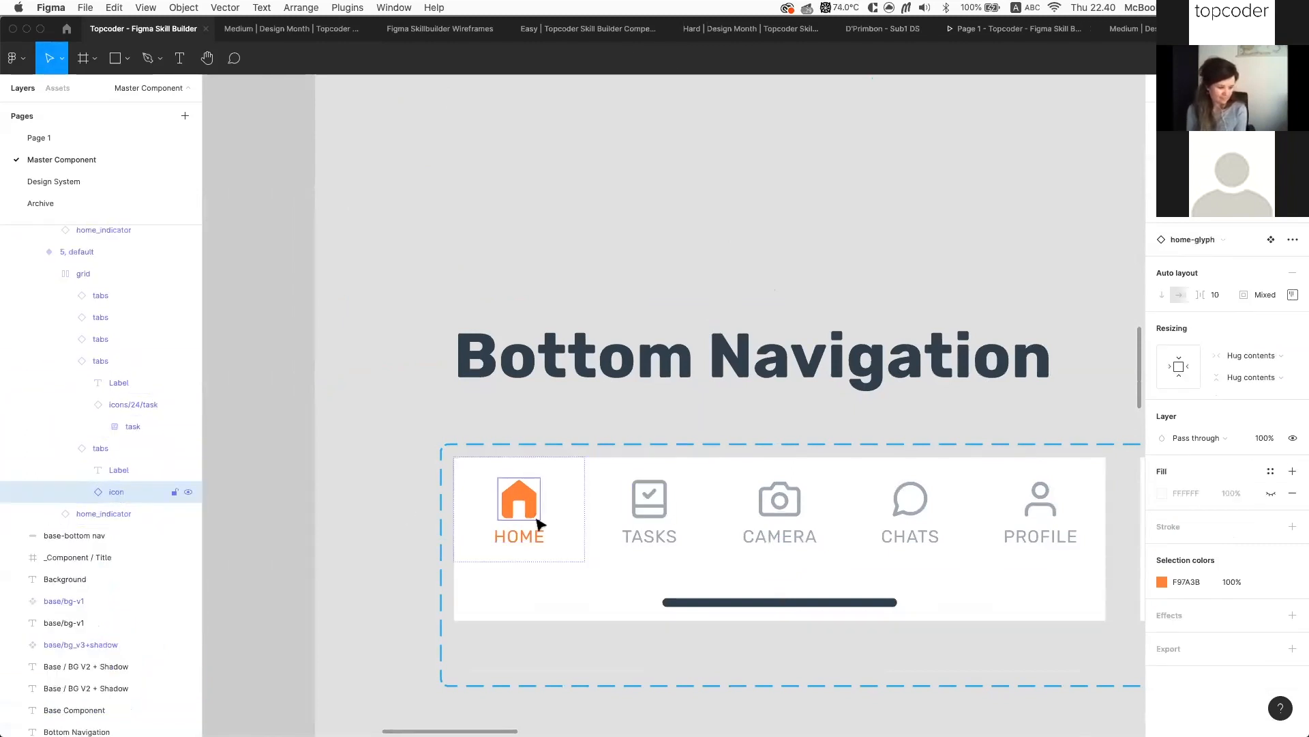
{"action": "left_click", "coordinate": [650, 509]}
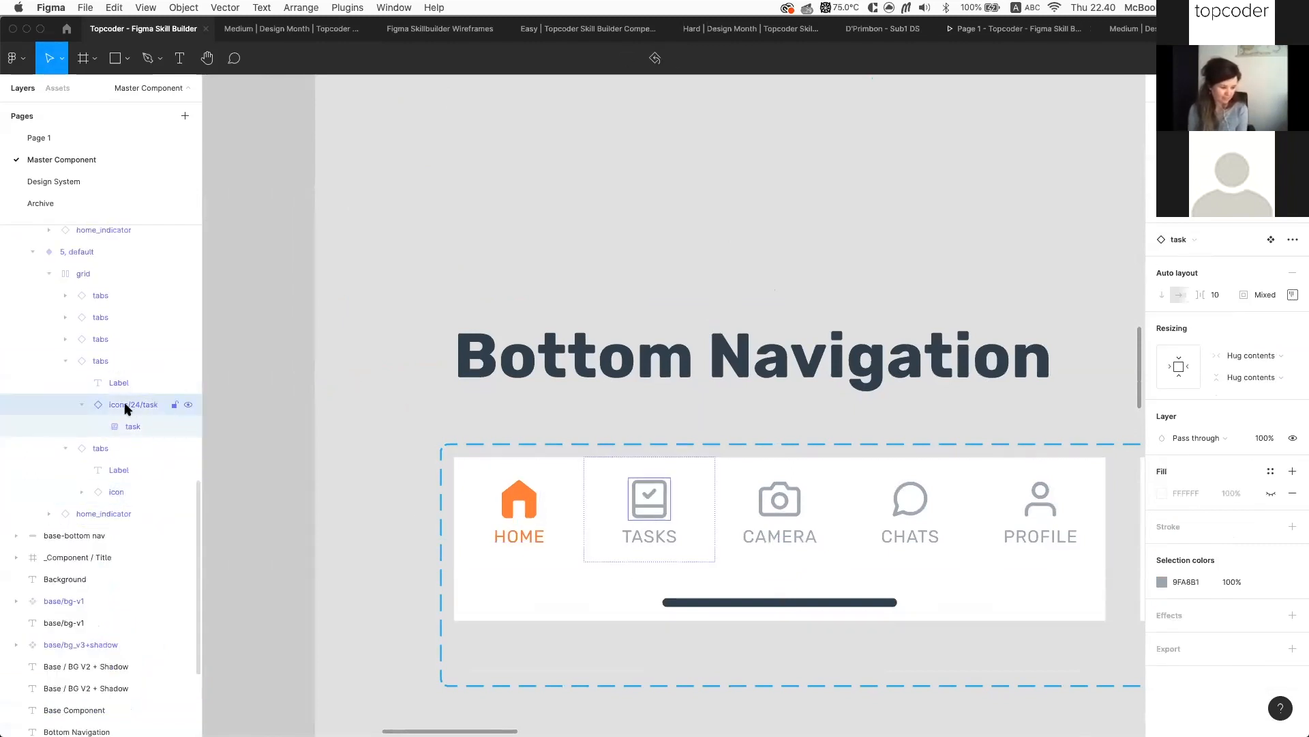
{"action": "left_click", "coordinate": [515, 505]}
{"action": "left_click", "coordinate": [515, 504]}
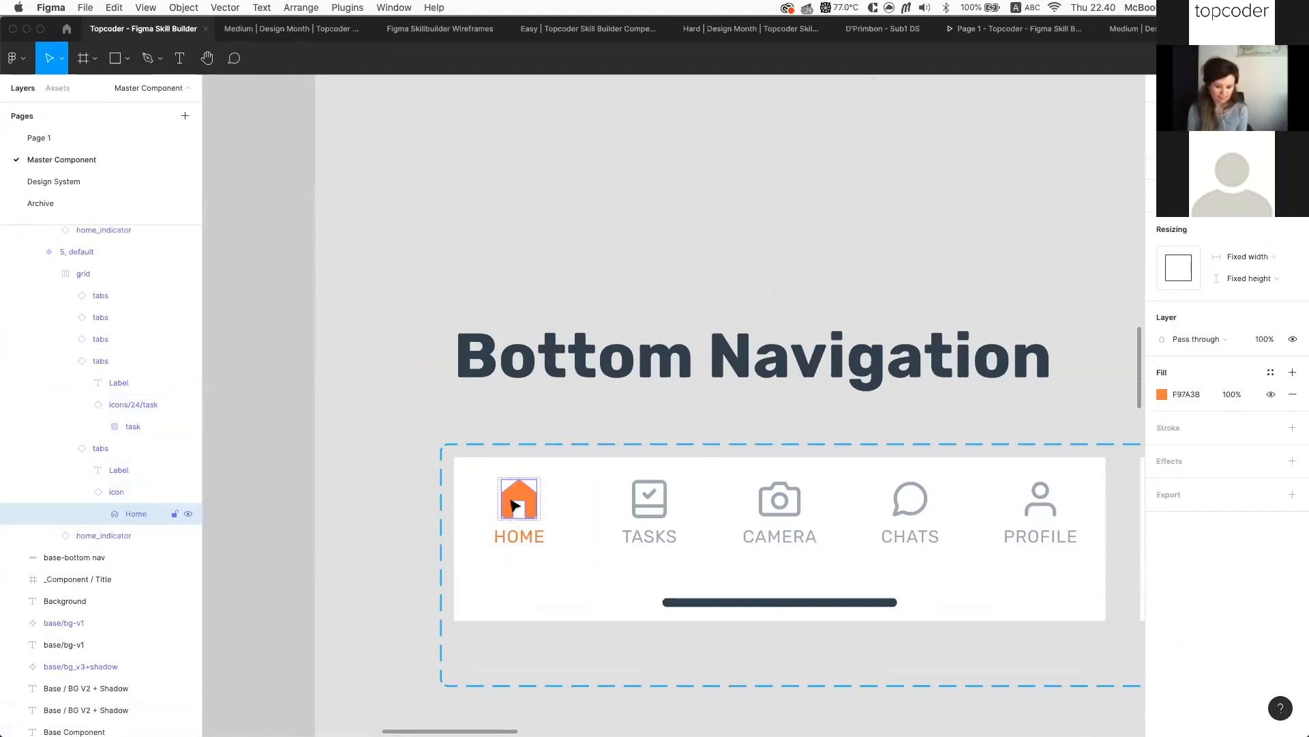
{"action": "double_click", "coordinate": [650, 505]}
{"action": "scroll", "coordinate": [651, 504], "scroll_direction": "down", "scroll_amount": 6}
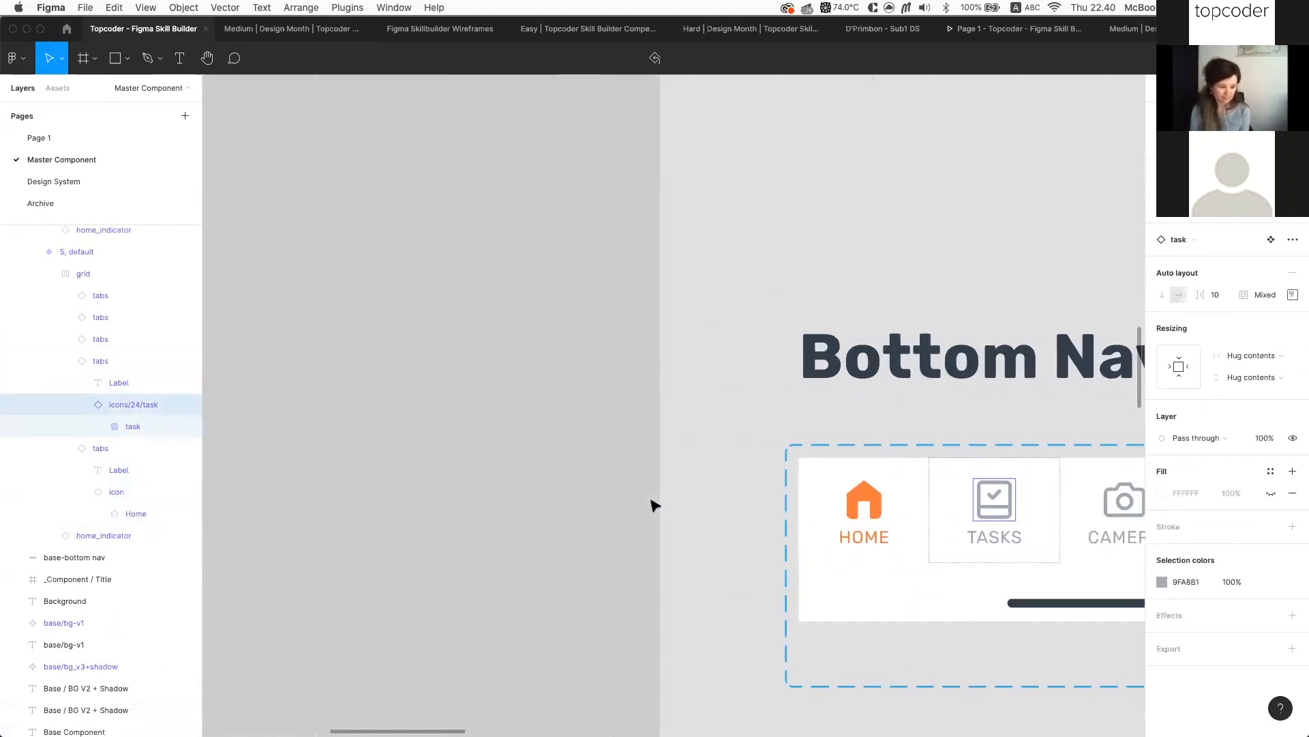
{"action": "right_click", "coordinate": [652, 498]}
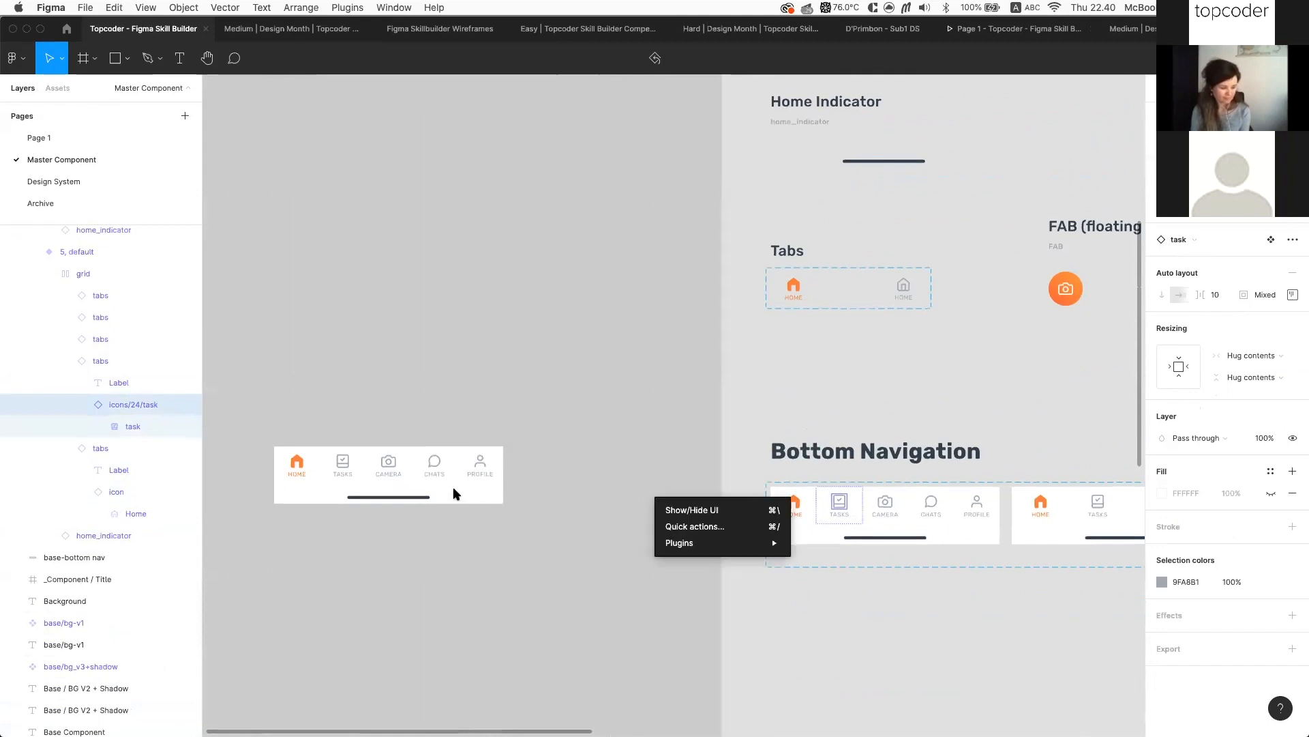
{"action": "left_click", "coordinate": [453, 486]}
Move the standalone bottom_nav instance and drill into its PROFILE tab's icon layer
{"action": "left_click_drag", "start_coordinate": [420, 478], "coordinate": [621, 513]}
{"action": "scroll", "coordinate": [621, 513], "scroll_direction": "up", "scroll_amount": 5}
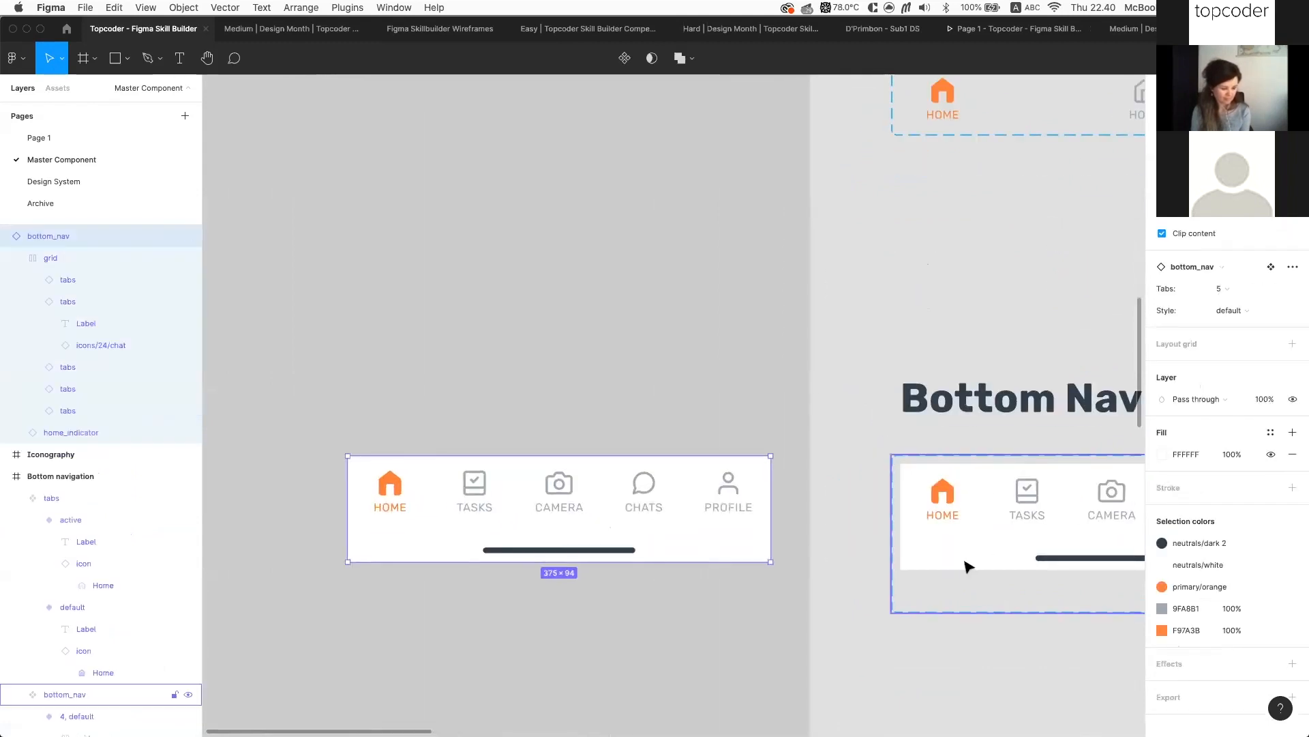
{"action": "scroll", "coordinate": [964, 564], "scroll_direction": "right", "scroll_amount": 4}
{"action": "scroll", "coordinate": [917, 273], "scroll_direction": "up", "scroll_amount": 3}
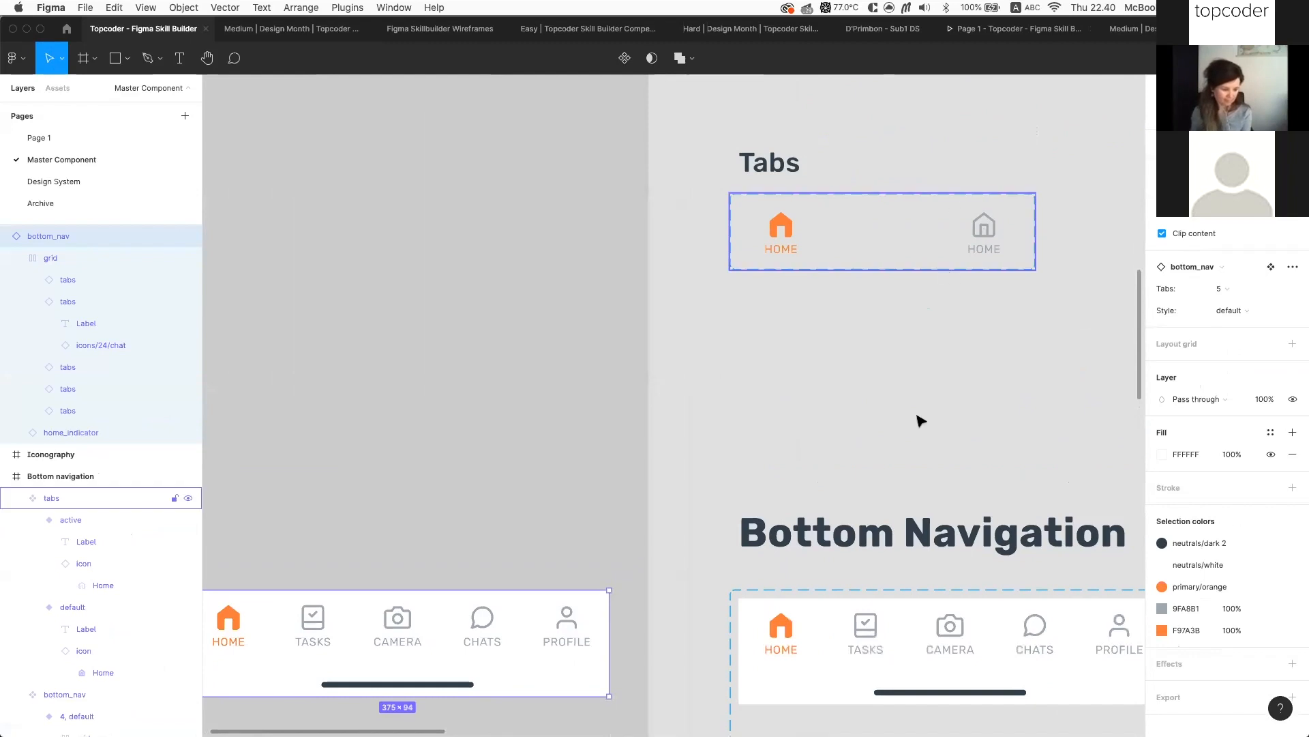
{"action": "scroll", "coordinate": [941, 307], "scroll_direction": "down", "scroll_amount": 2}
{"action": "scroll", "coordinate": [941, 307], "scroll_direction": "left", "scroll_amount": 1}
{"action": "double_click", "coordinate": [606, 553]}
{"action": "double_click", "coordinate": [591, 546]}
{"action": "double_click", "coordinate": [592, 552]}
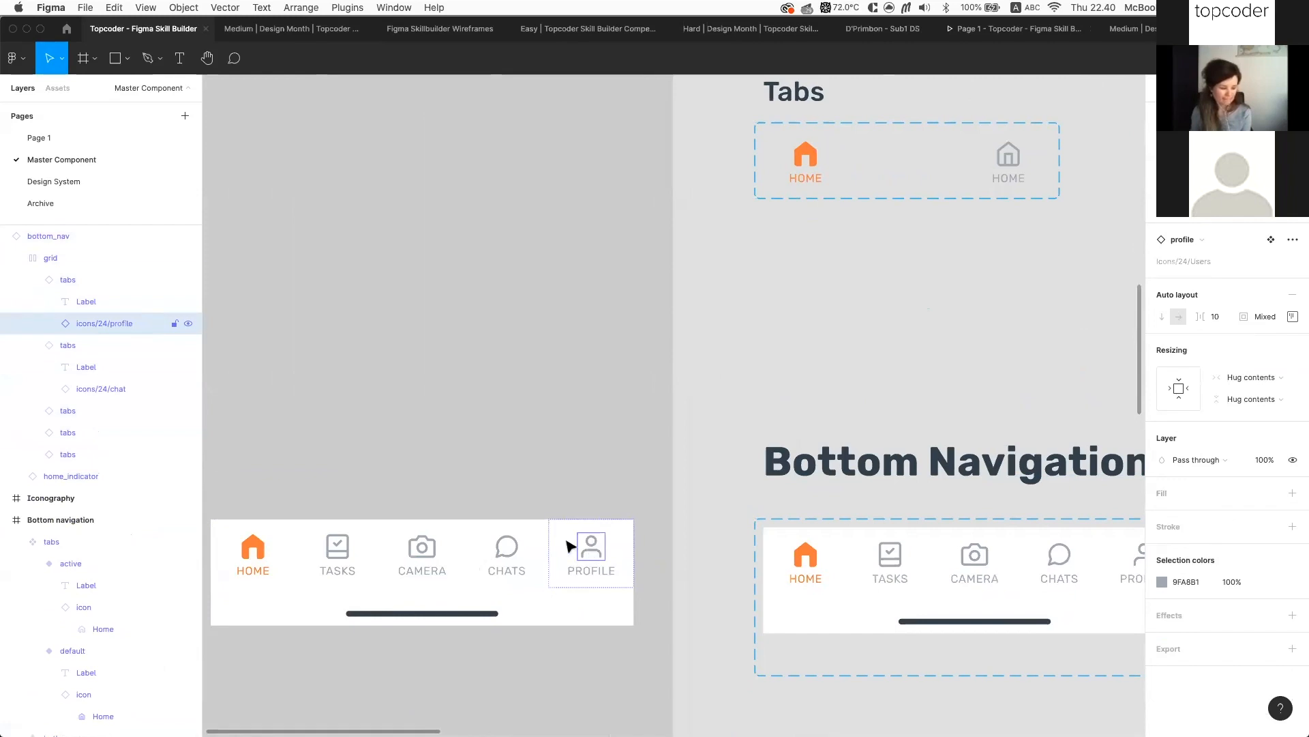
{"action": "scroll", "coordinate": [568, 544], "scroll_direction": "down", "scroll_amount": 1}
{"action": "scroll", "coordinate": [568, 544], "scroll_direction": "right", "scroll_amount": 1}
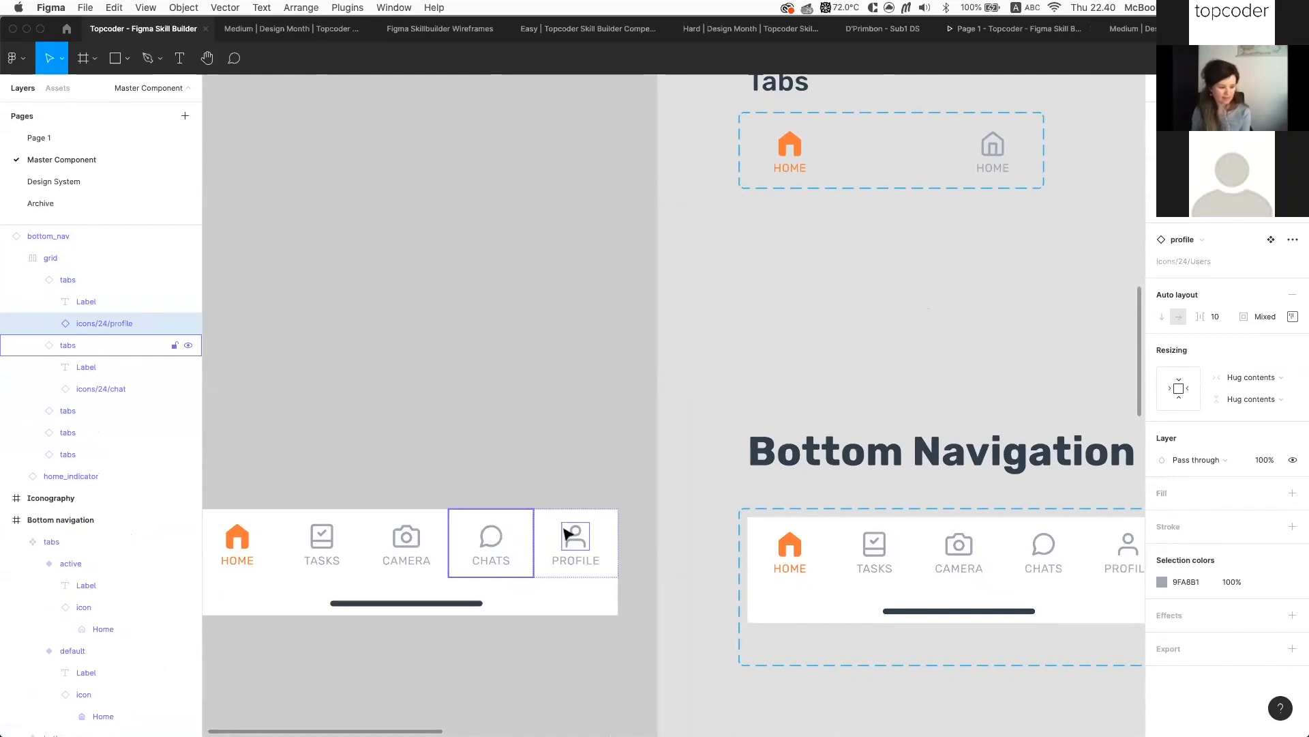
{"action": "scroll", "coordinate": [638, 535], "scroll_direction": "down", "scroll_amount": 1}
{"action": "scroll", "coordinate": [703, 535], "scroll_direction": "right", "scroll_amount": 2}
{"action": "scroll", "coordinate": [771, 531], "scroll_direction": "right", "scroll_amount": 1}
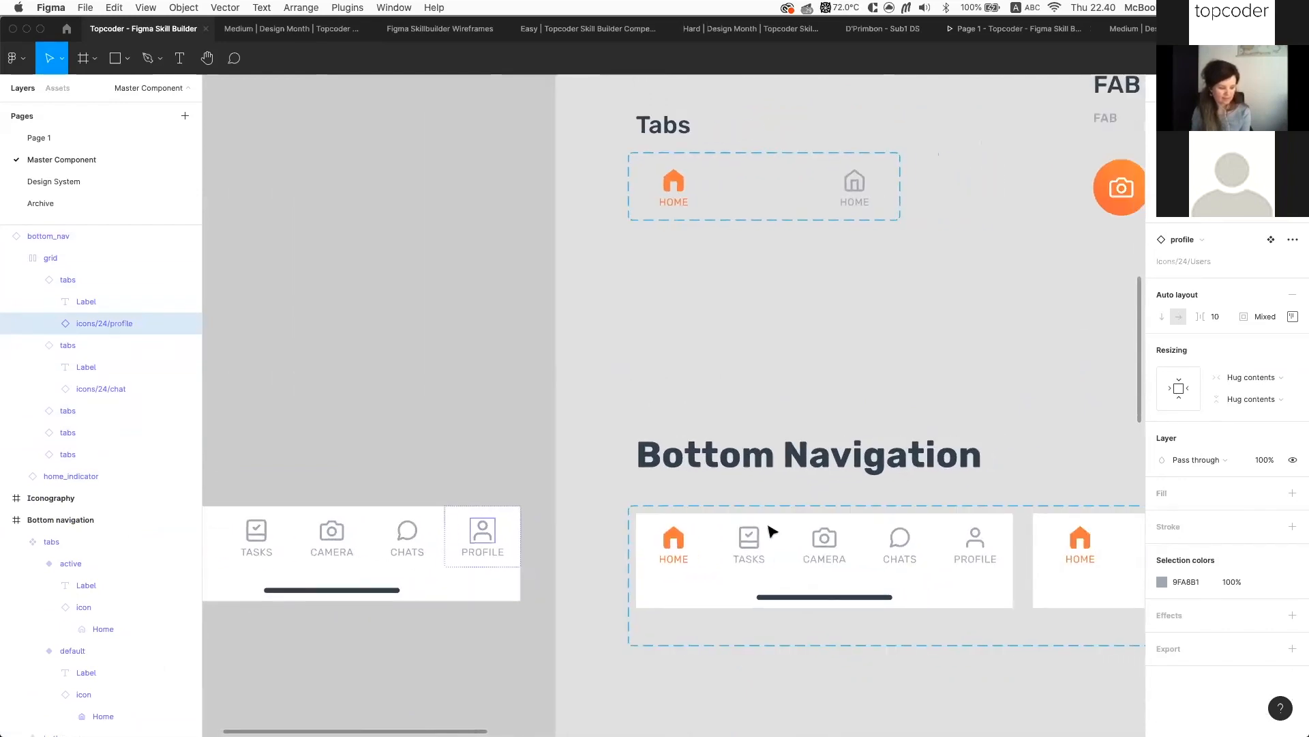
{"action": "scroll", "coordinate": [774, 533], "scroll_direction": "down", "scroll_amount": 1}
{"action": "scroll", "coordinate": [758, 532], "scroll_direction": "up", "scroll_amount": 3}
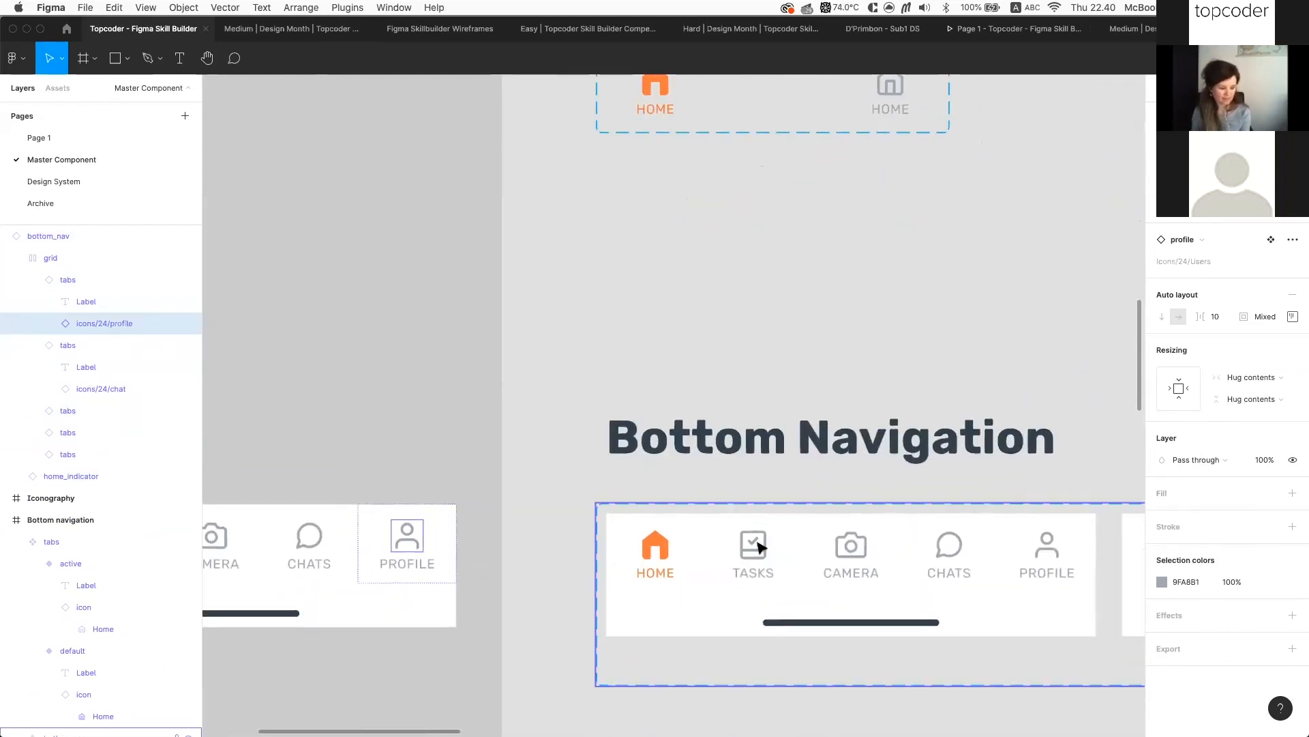
{"action": "scroll", "coordinate": [758, 545], "scroll_direction": "up", "scroll_amount": 4}
Rename the five-tab variant's TASKS icon layer from icons/24/task to 'icon'
{"action": "left_click", "coordinate": [753, 550]}
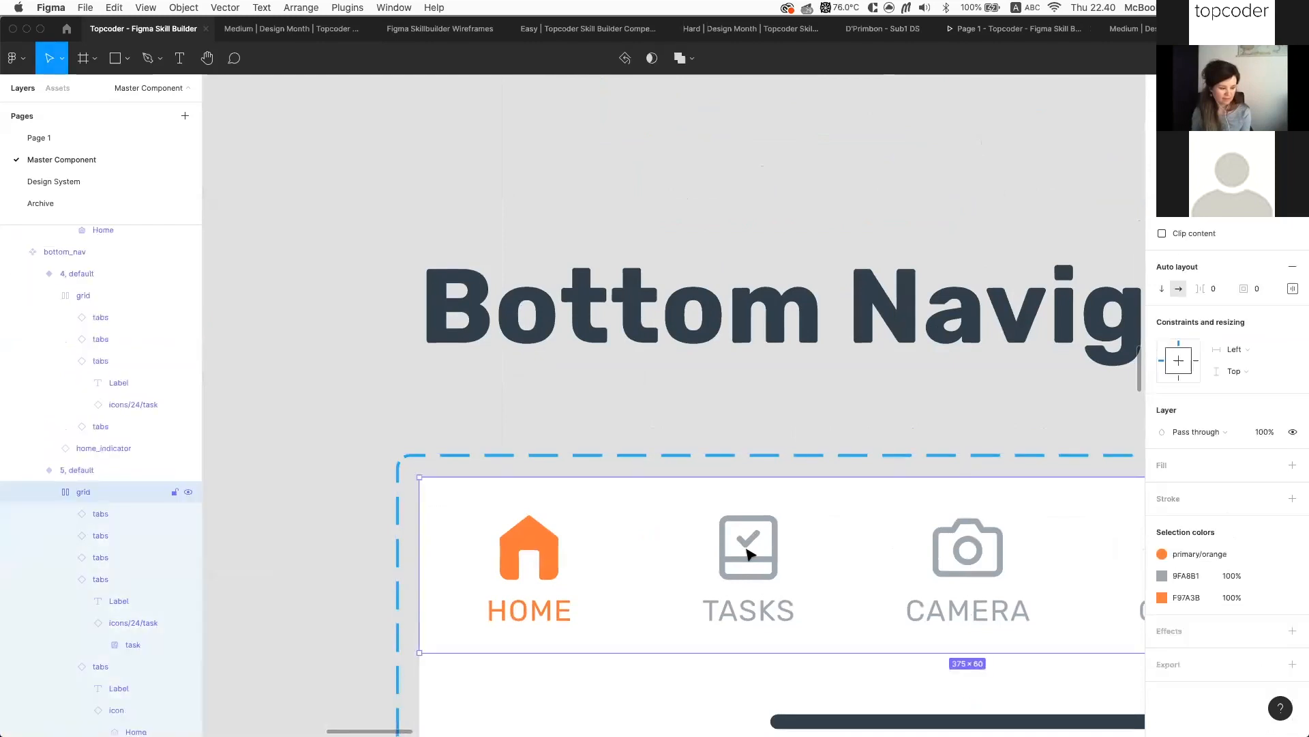
{"action": "double_click", "coordinate": [749, 554]}
{"action": "scroll", "coordinate": [103, 620], "scroll_direction": "down", "scroll_amount": 1}
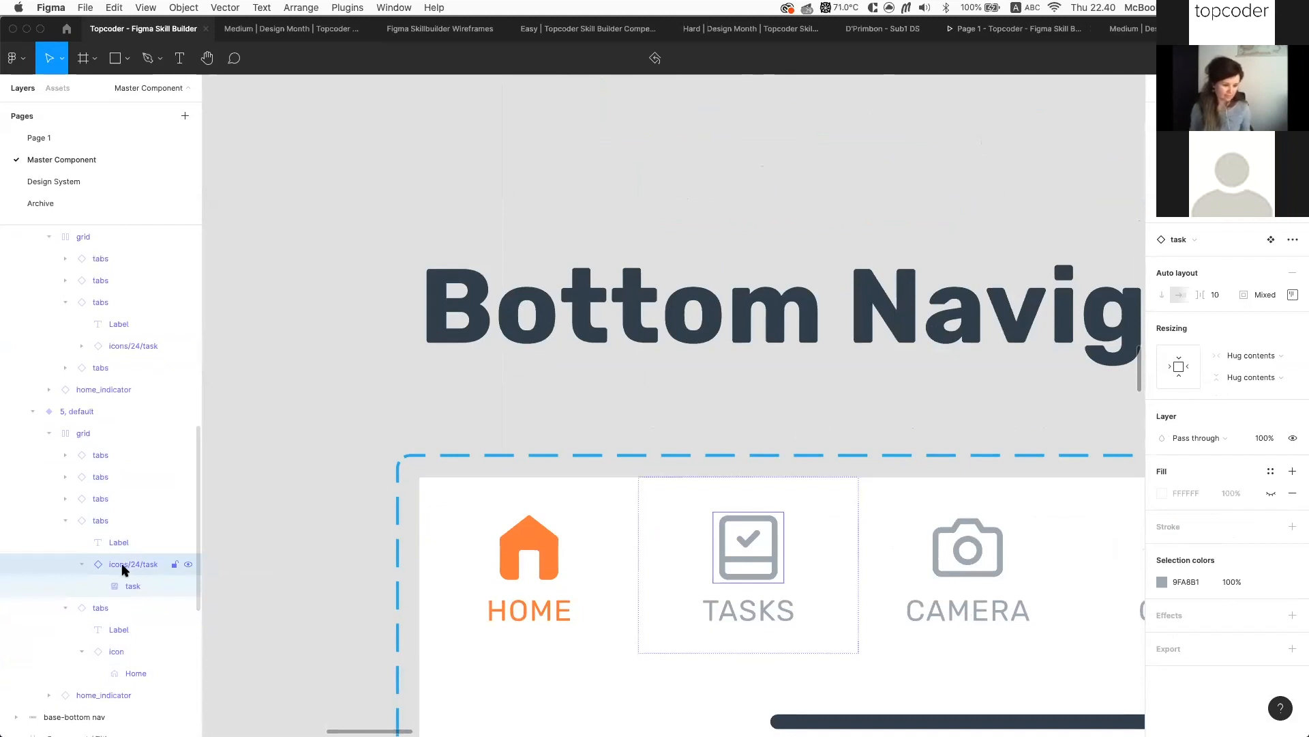
{"action": "scroll", "coordinate": [886, 545], "scroll_direction": "right", "scroll_amount": 5}
{"action": "scroll", "coordinate": [940, 528], "scroll_direction": "right", "scroll_amount": 5}
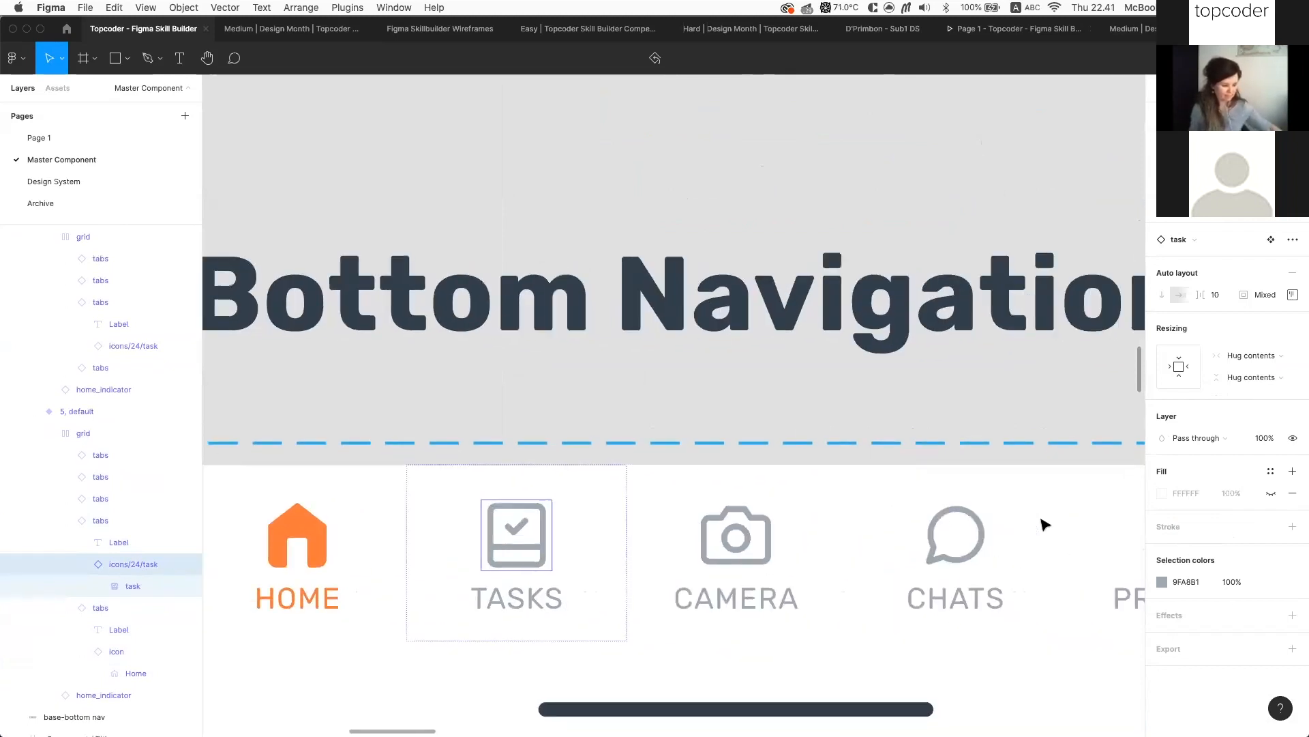
{"action": "scroll", "coordinate": [473, 503], "scroll_direction": "left", "scroll_amount": 4}
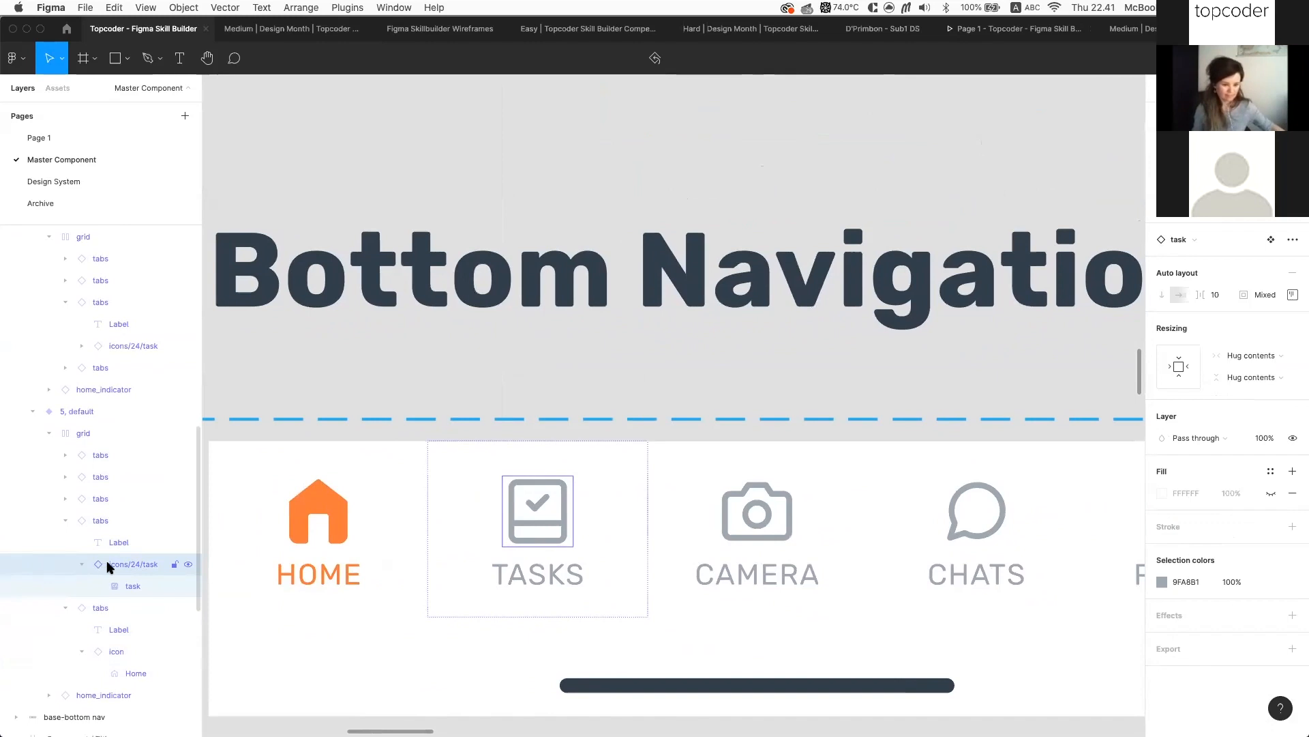
{"action": "double_click", "coordinate": [125, 566]}
{"action": "left_click", "coordinate": [129, 565]}
{"action": "key", "text": "shift+End"}
{"action": "key", "text": "BackSpace"}
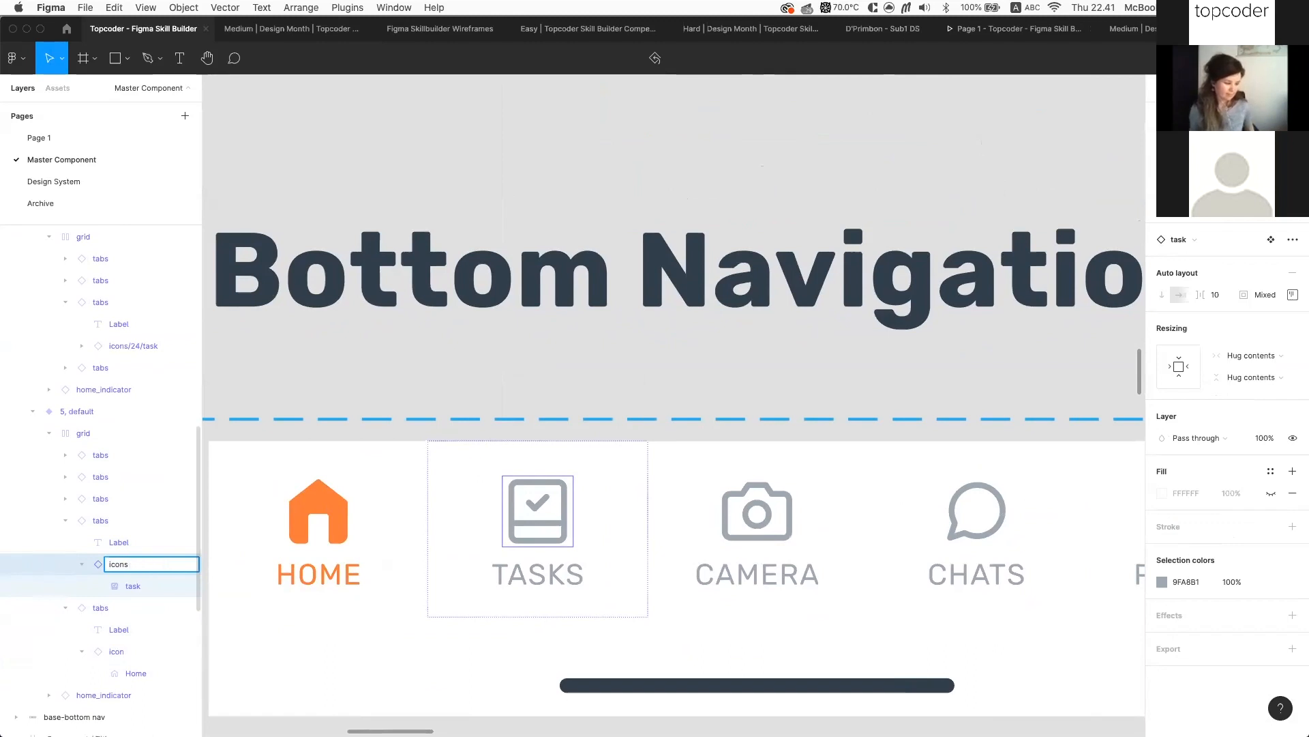
{"action": "key", "text": "Return"}
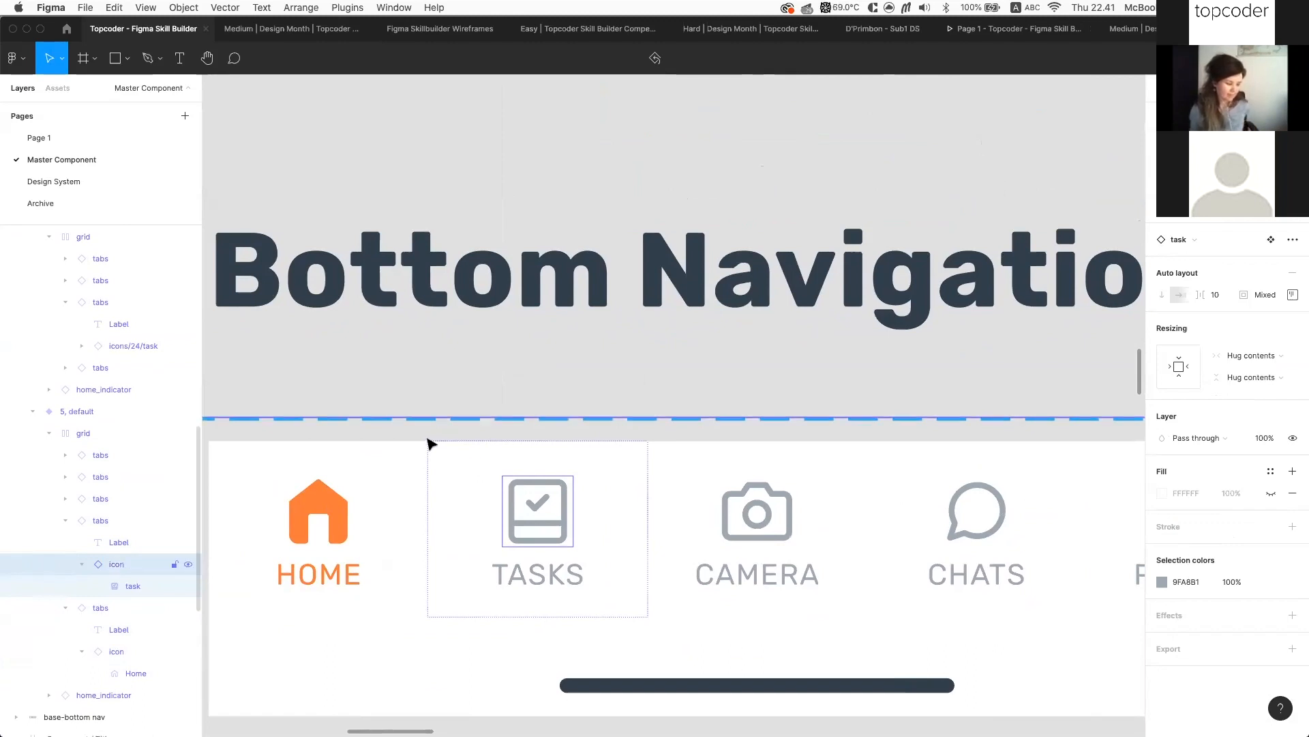
Review the renamed TASKS icon, briefly opening and closing its context menu
{"action": "scroll", "coordinate": [468, 430], "scroll_direction": "down", "scroll_amount": 3}
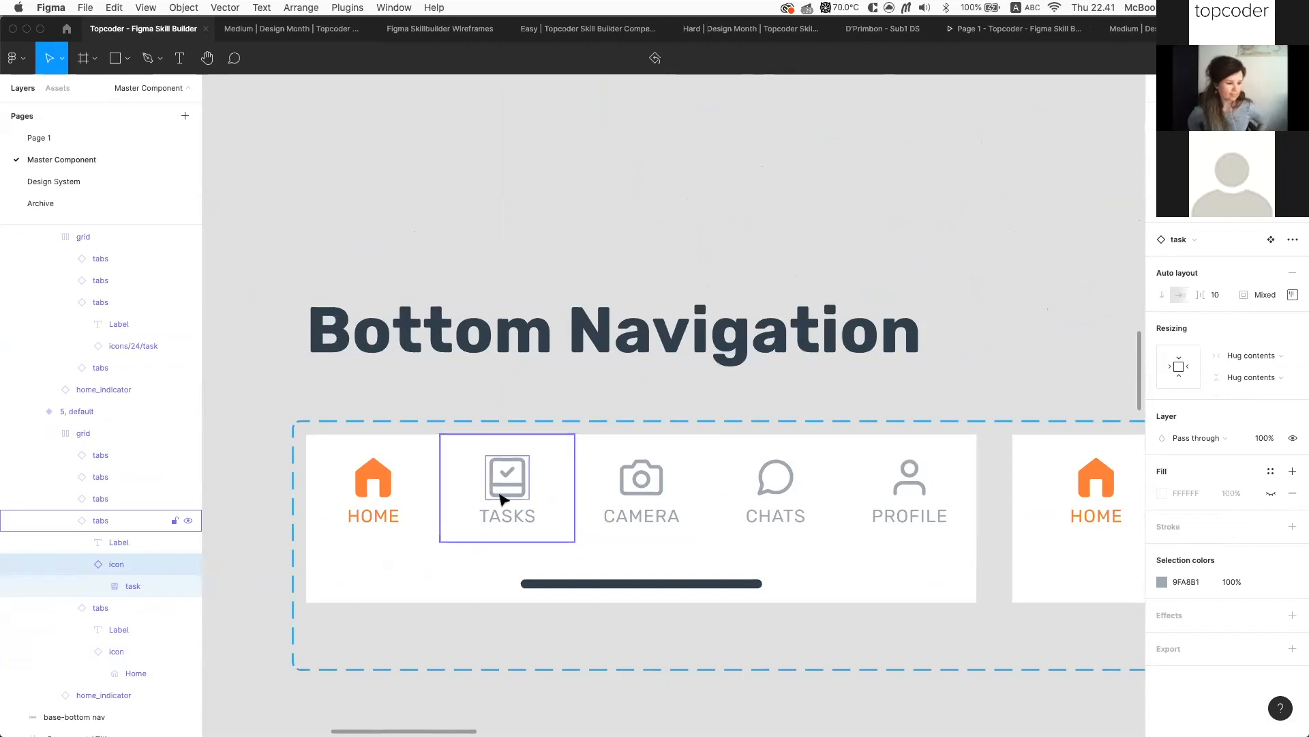
{"action": "scroll", "coordinate": [506, 494], "scroll_direction": "up", "scroll_amount": 3}
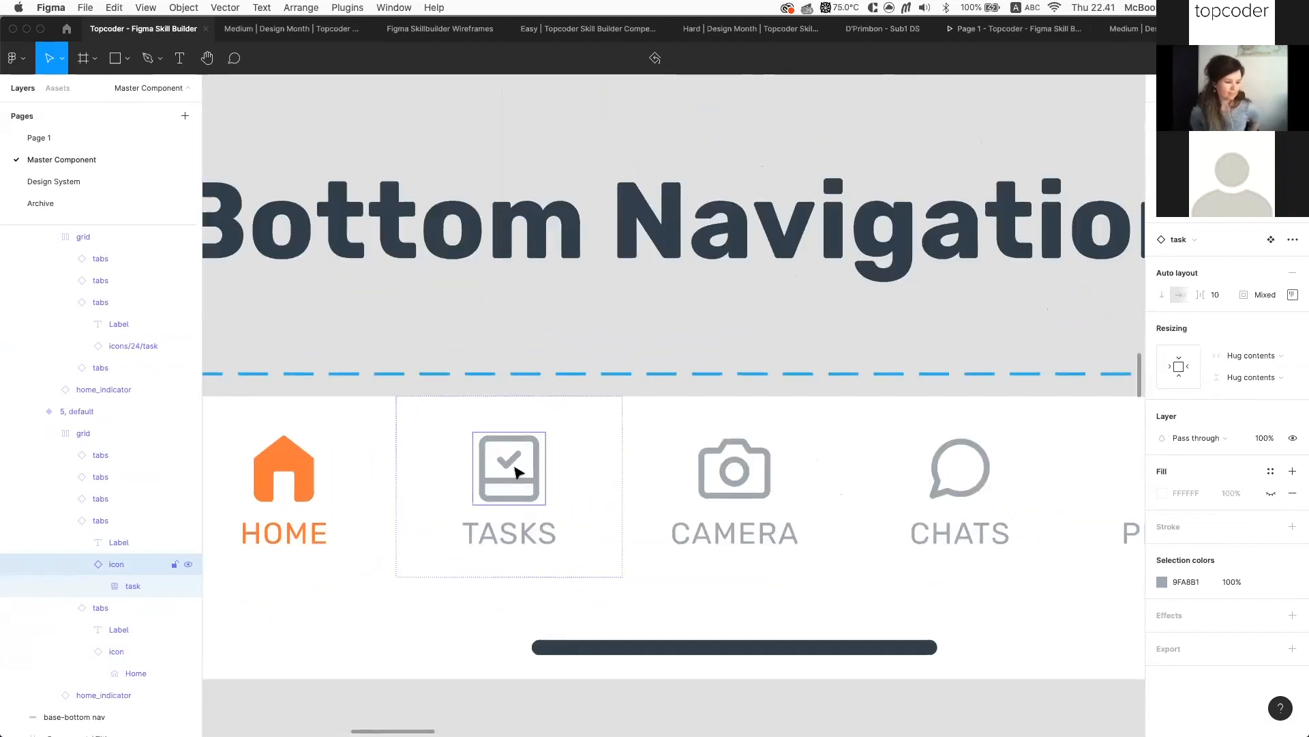
{"action": "scroll", "coordinate": [579, 462], "scroll_direction": "down", "scroll_amount": 5}
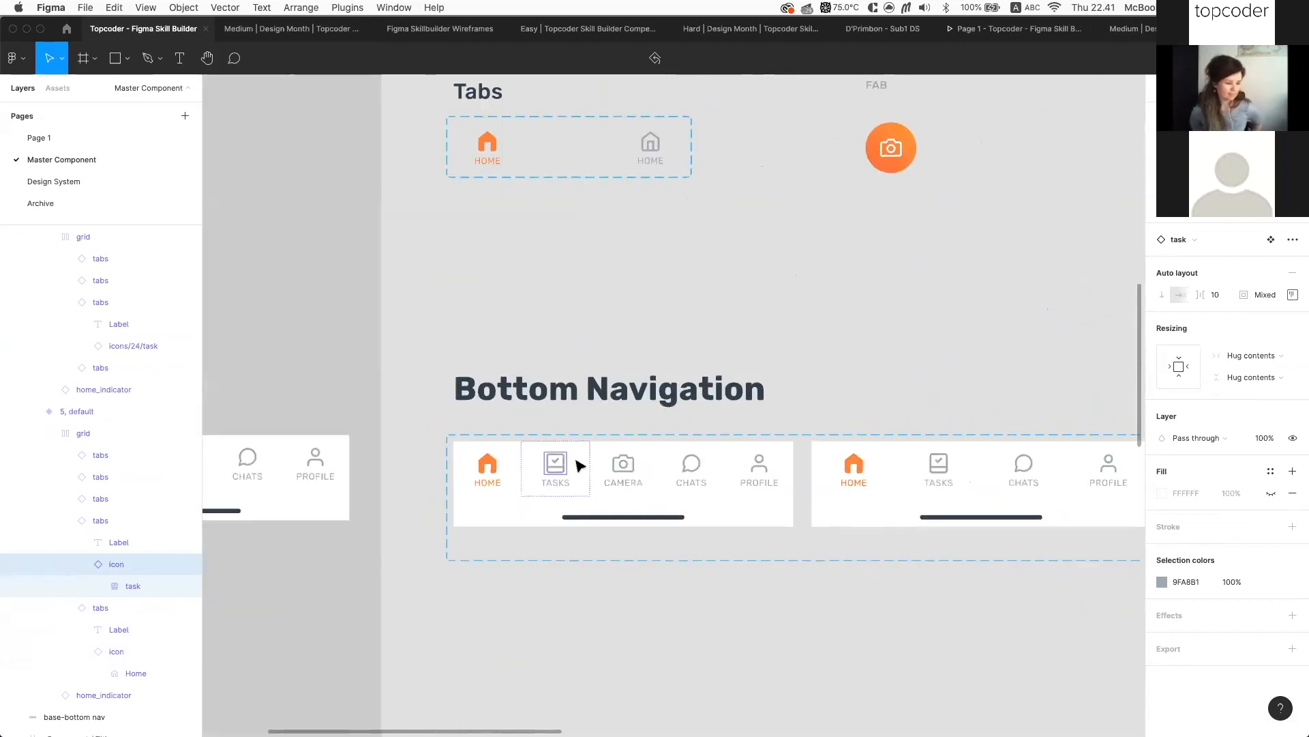
{"action": "scroll", "coordinate": [546, 471], "scroll_direction": "up", "scroll_amount": 3}
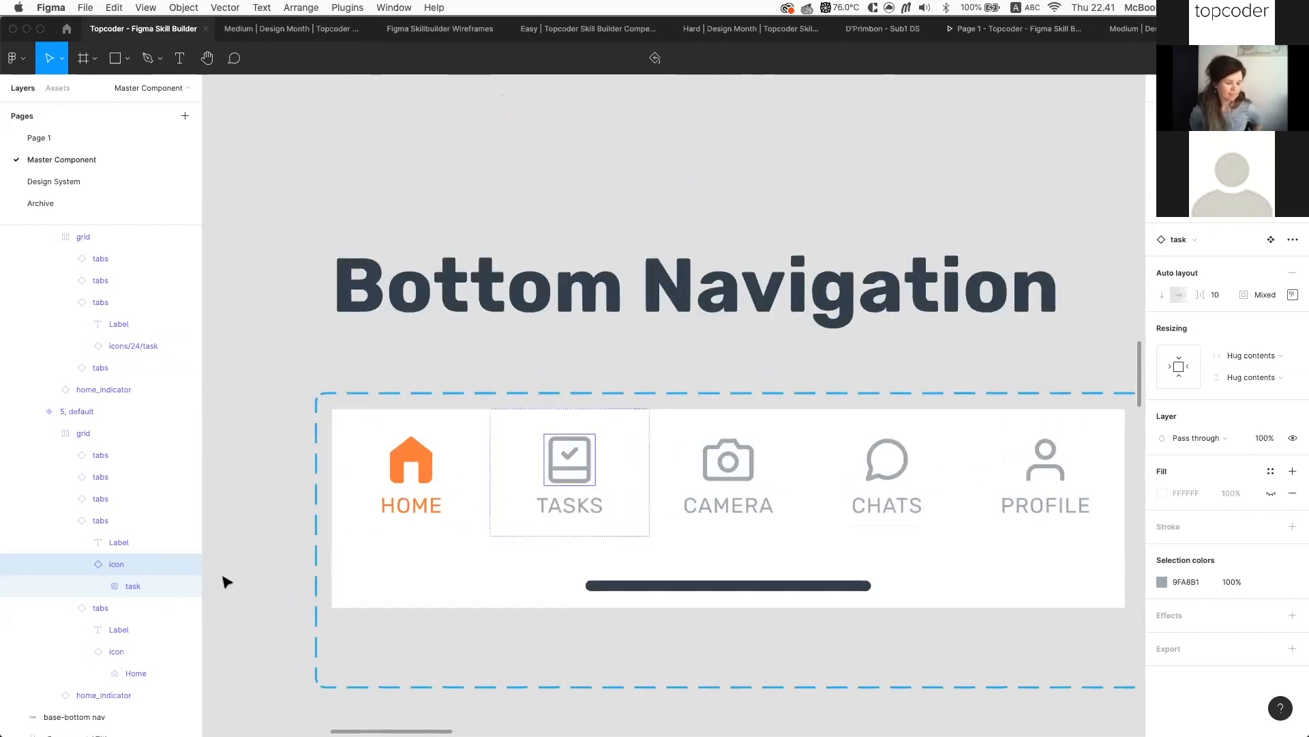
{"action": "scroll", "coordinate": [588, 453], "scroll_direction": "up", "scroll_amount": 5}
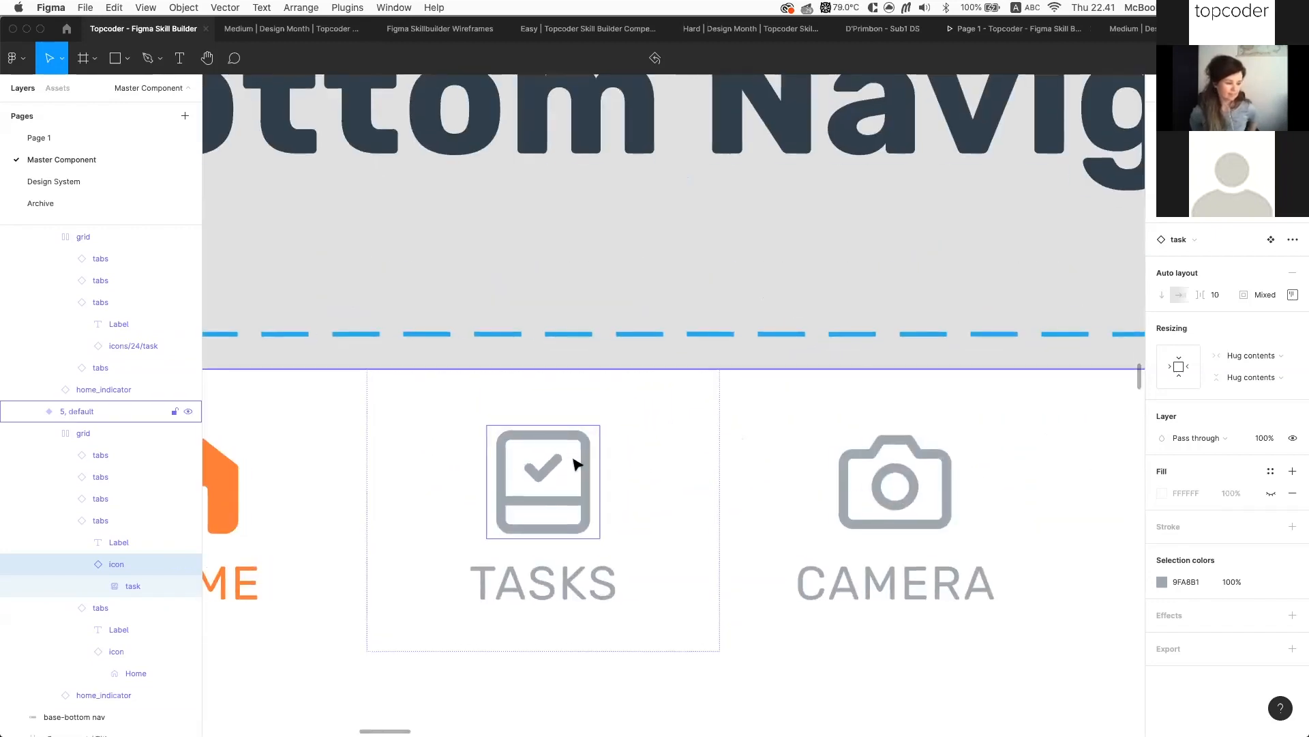
{"action": "right_click", "coordinate": [555, 490]}
{"action": "key", "text": "Escape"}
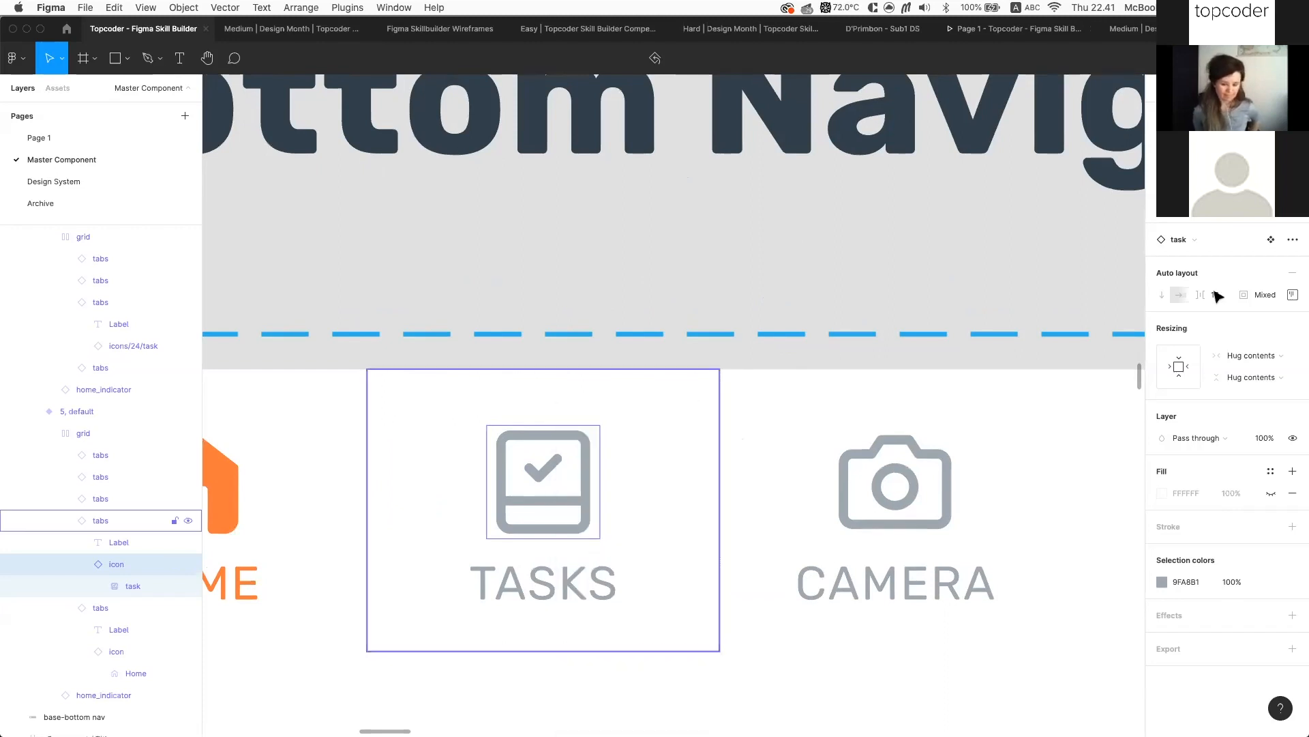
Jump to the task icon's main component in the 24 px Outline icon grid
{"action": "left_click", "coordinate": [1271, 241]}
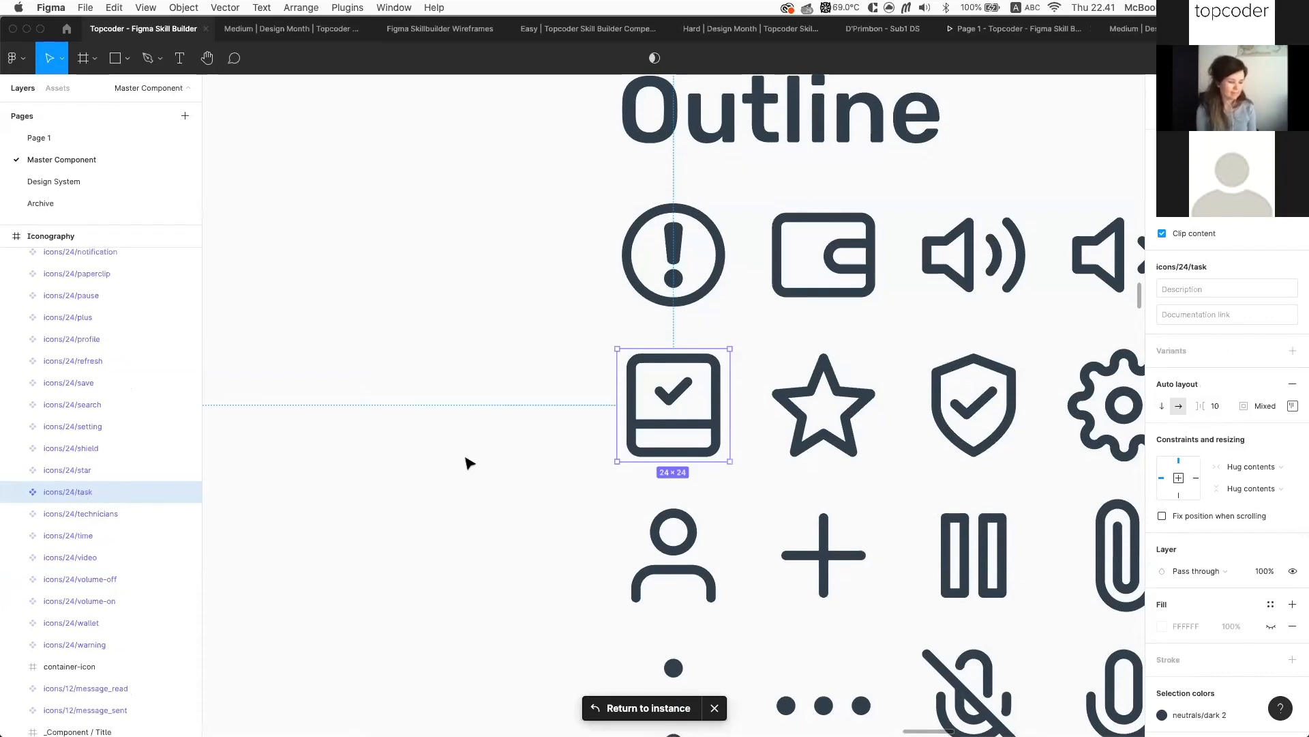
{"action": "scroll", "coordinate": [471, 460], "scroll_direction": "down", "scroll_amount": 3}
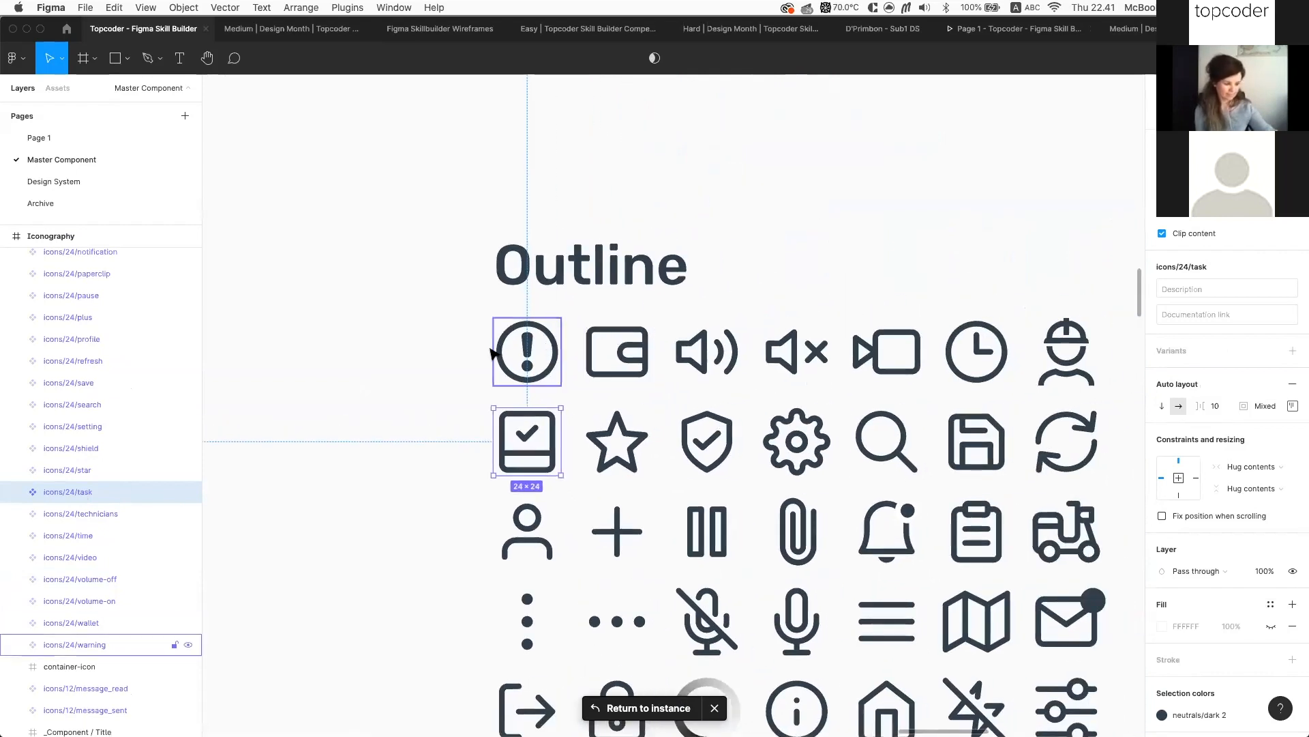
{"action": "scroll", "coordinate": [453, 380], "scroll_direction": "right", "scroll_amount": 3}
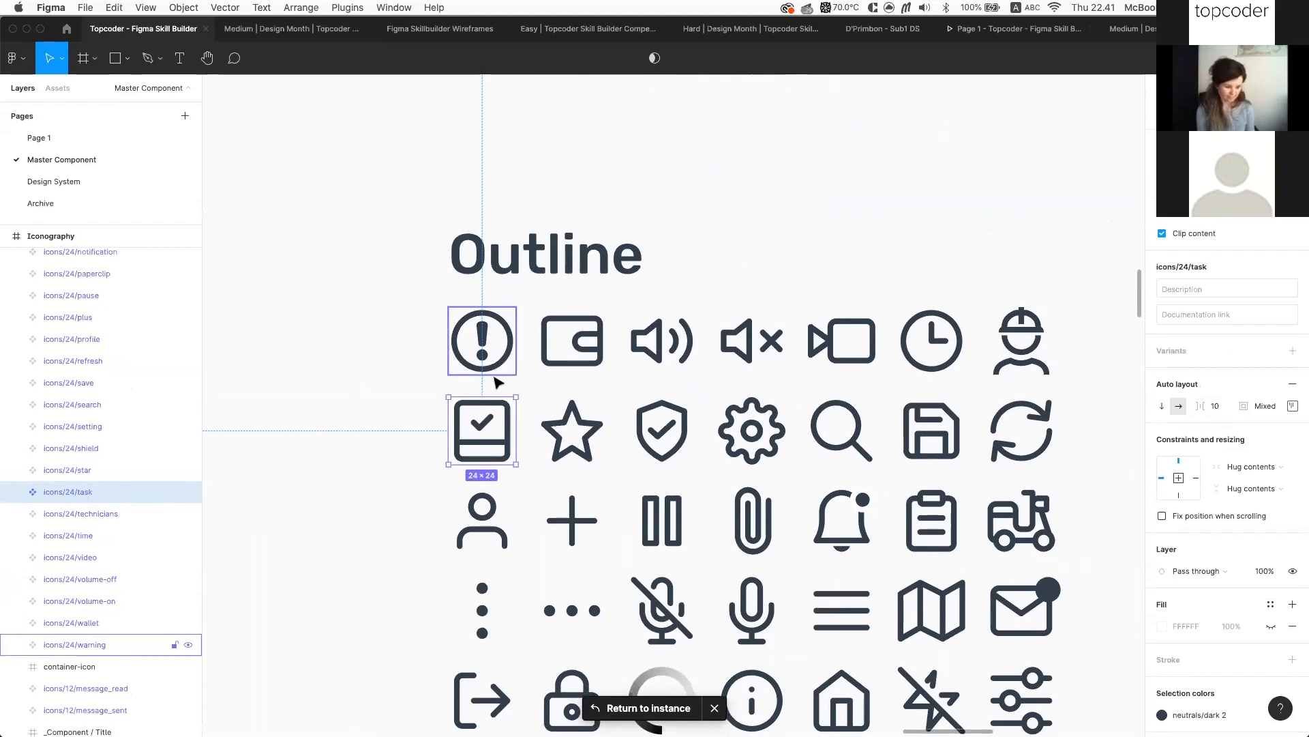
{"action": "scroll", "coordinate": [501, 380], "scroll_direction": "down", "scroll_amount": 5}
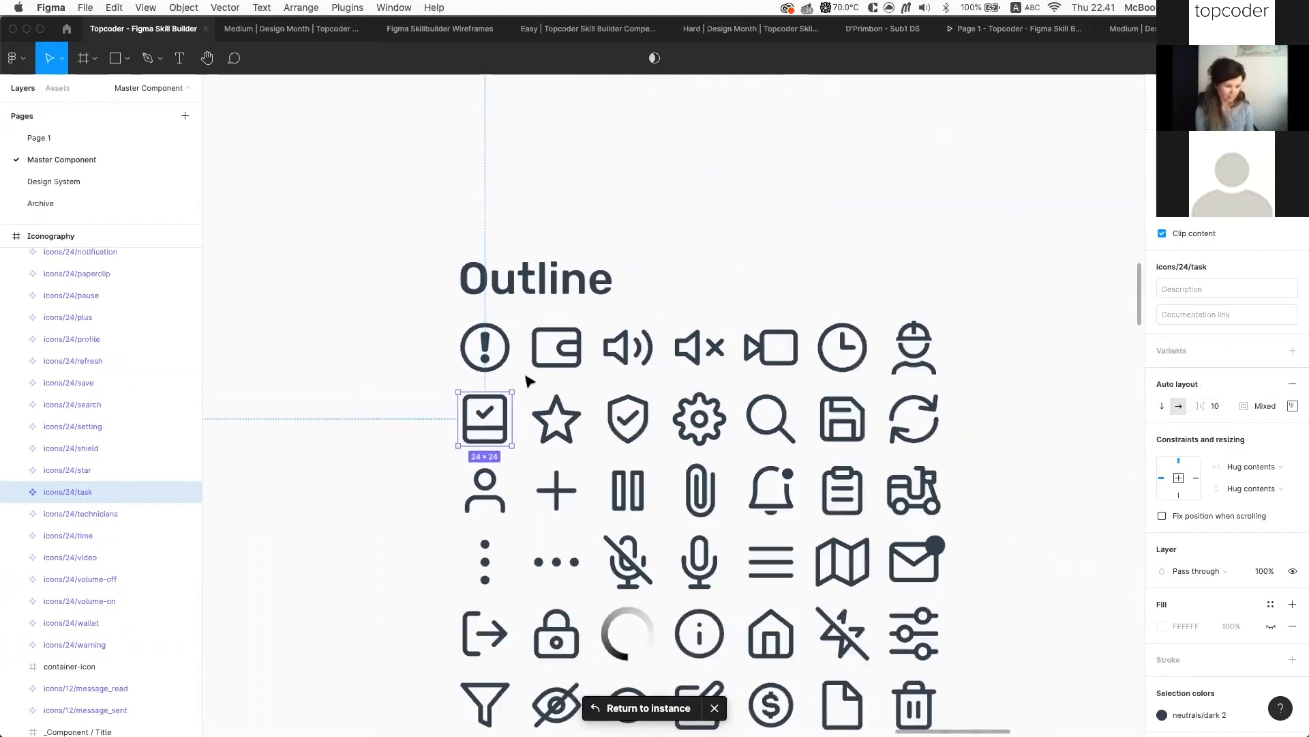
{"action": "scroll", "coordinate": [541, 380], "scroll_direction": "right", "scroll_amount": 3}
{"action": "scroll", "coordinate": [642, 368], "scroll_direction": "right", "scroll_amount": 2}
{"action": "scroll", "coordinate": [643, 369], "scroll_direction": "down", "scroll_amount": 1}
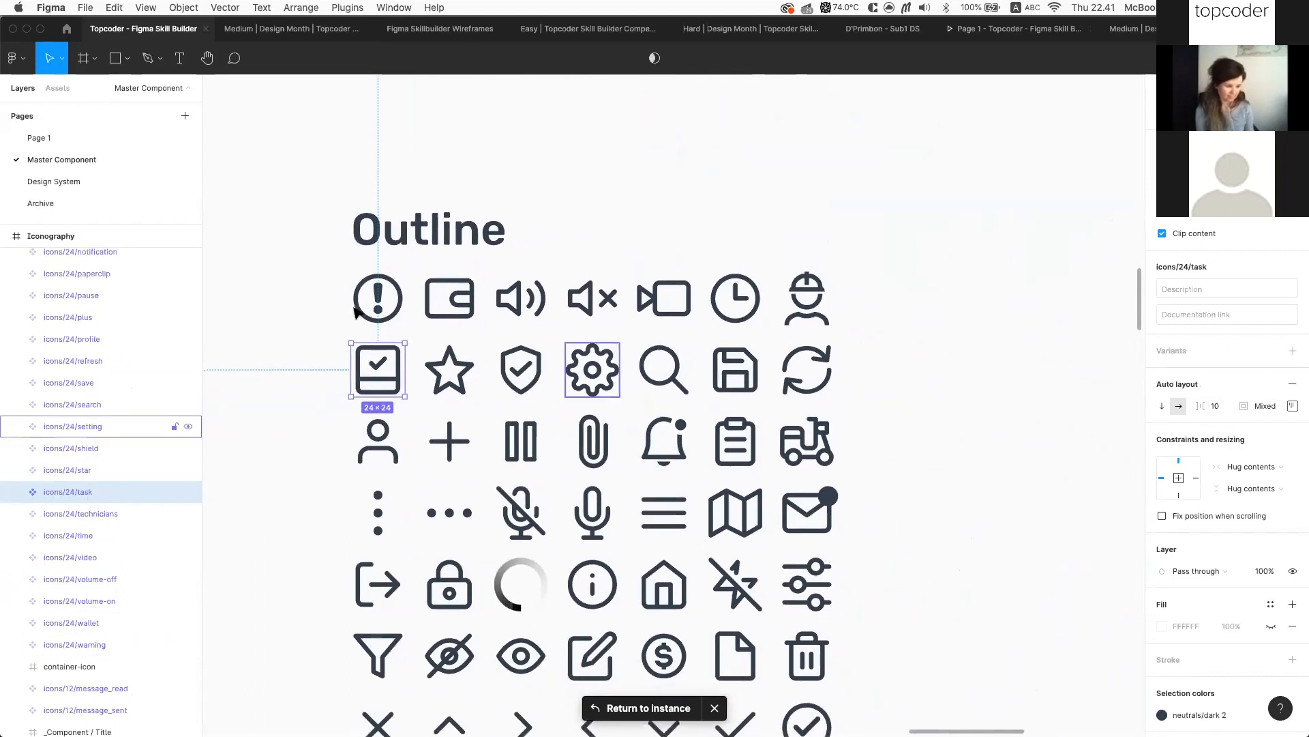
Check the warning, wallet and volume-on icons, then marquee-select the top five Outline rows
{"action": "left_click", "coordinate": [379, 299]}
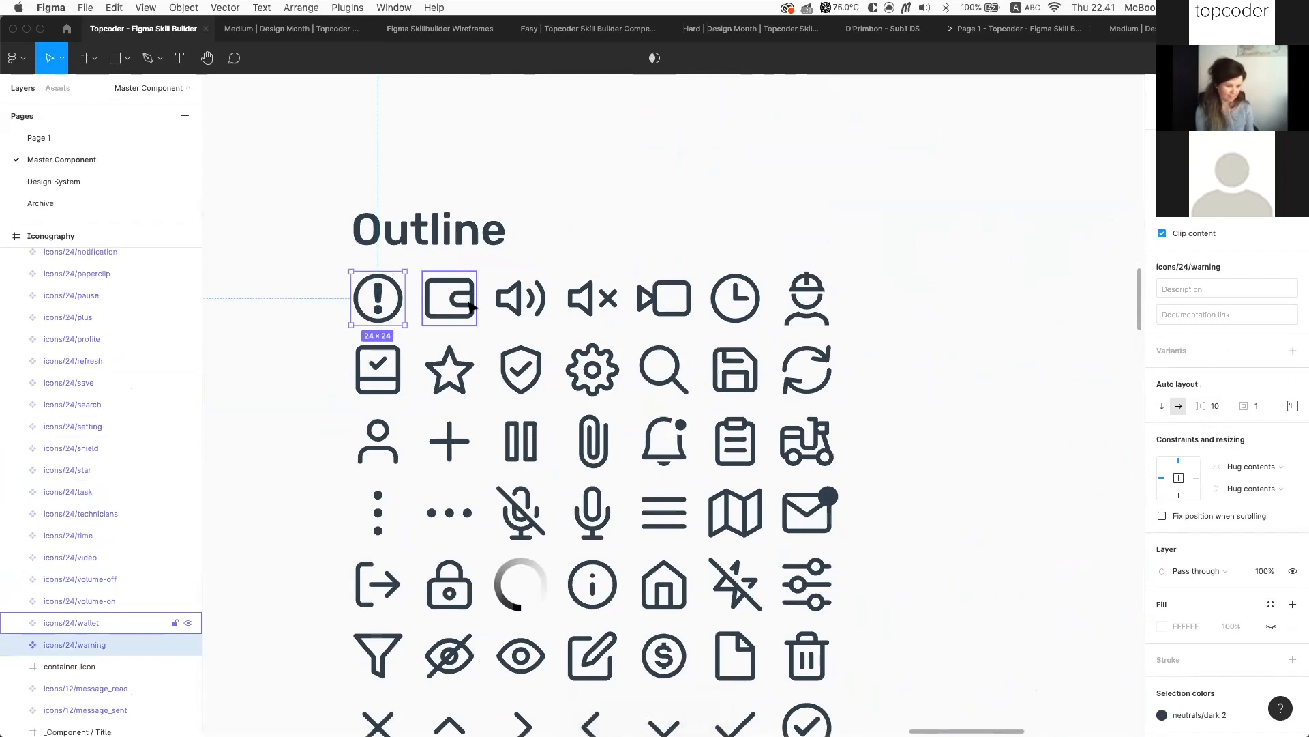
{"action": "left_click", "coordinate": [469, 308]}
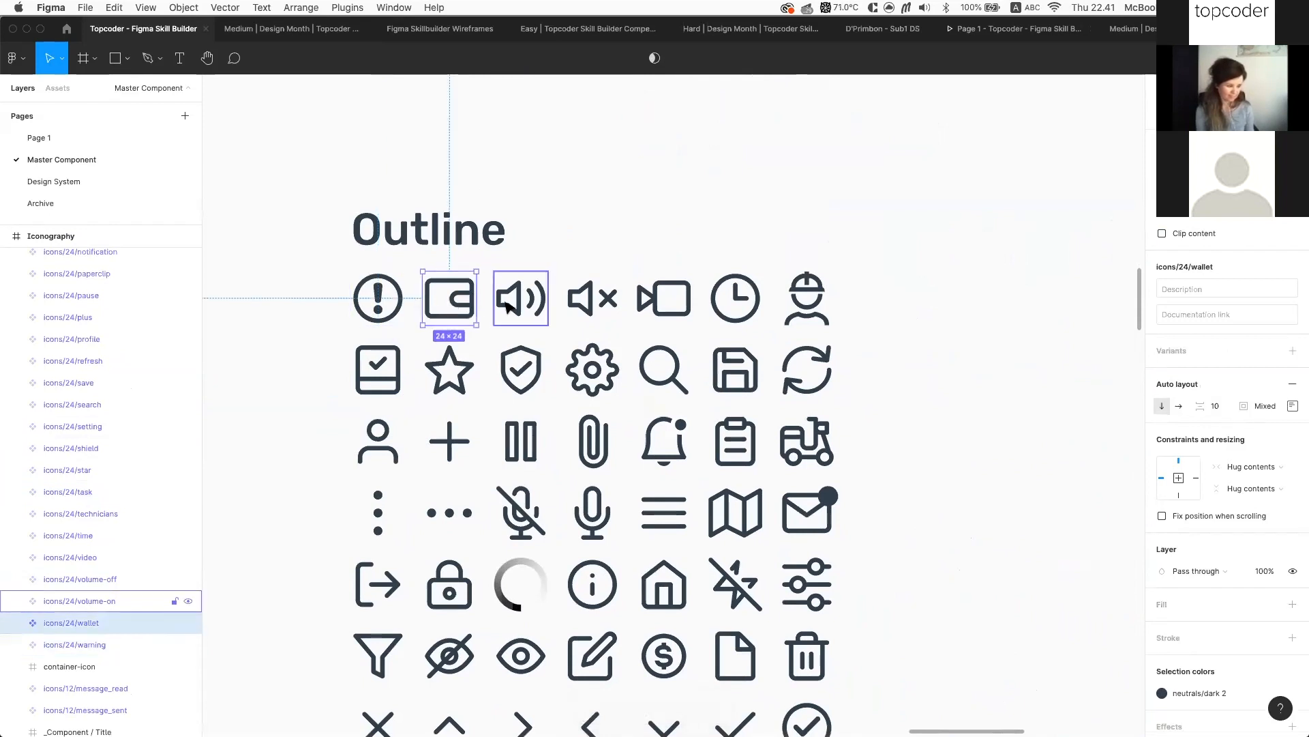
{"action": "left_click", "coordinate": [521, 303]}
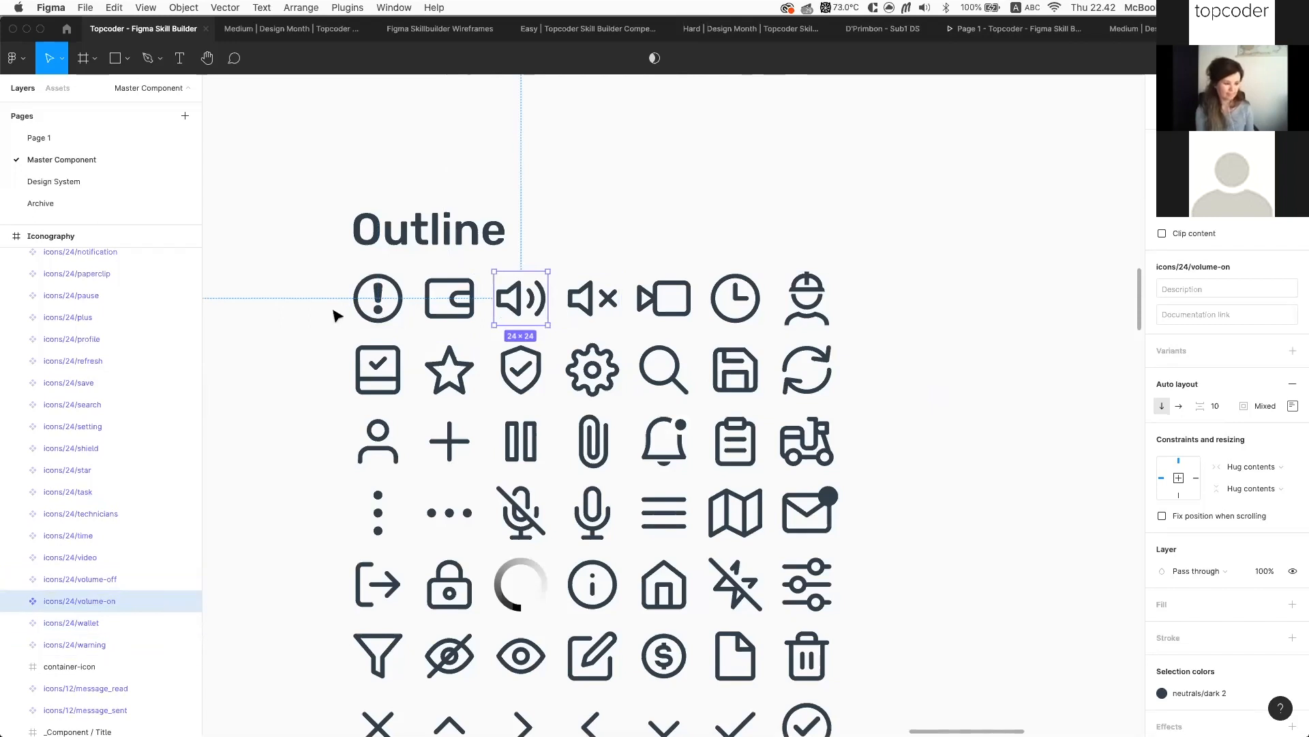
{"action": "left_click", "coordinate": [356, 308]}
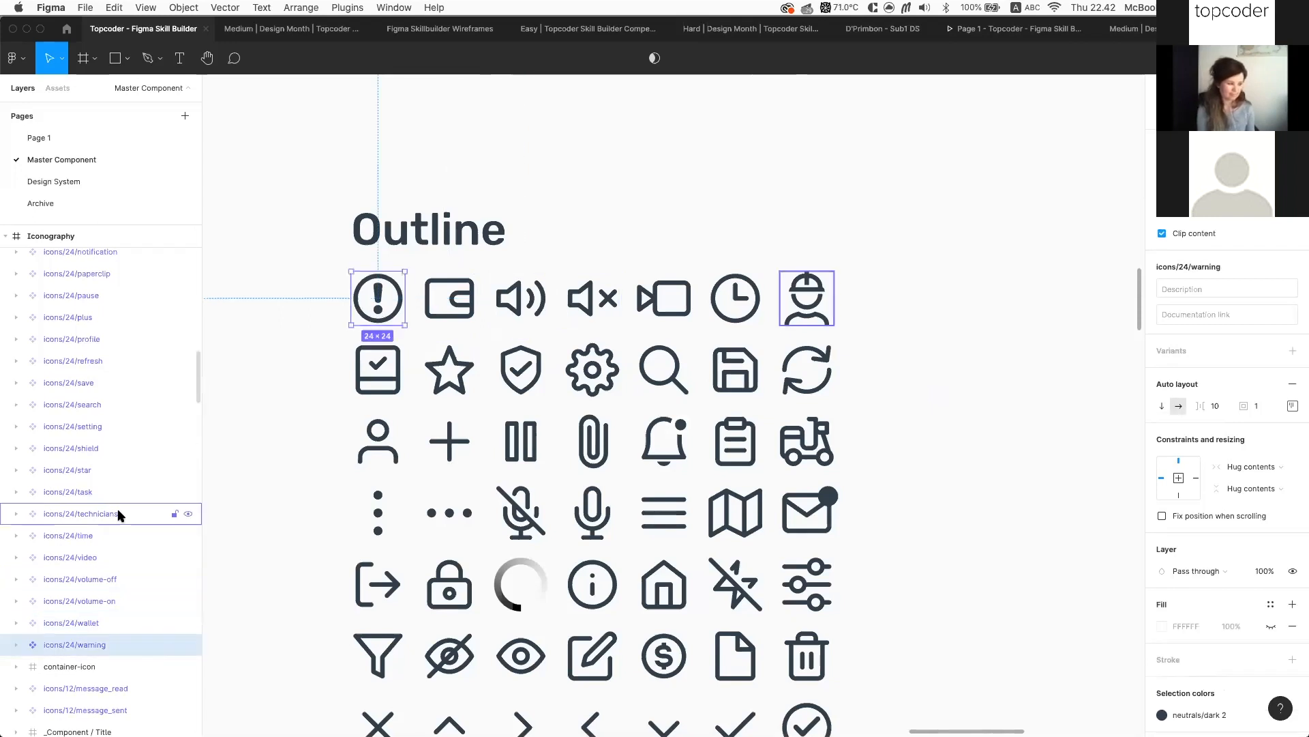
{"action": "left_click", "coordinate": [313, 312]}
{"action": "left_click", "coordinate": [360, 283]}
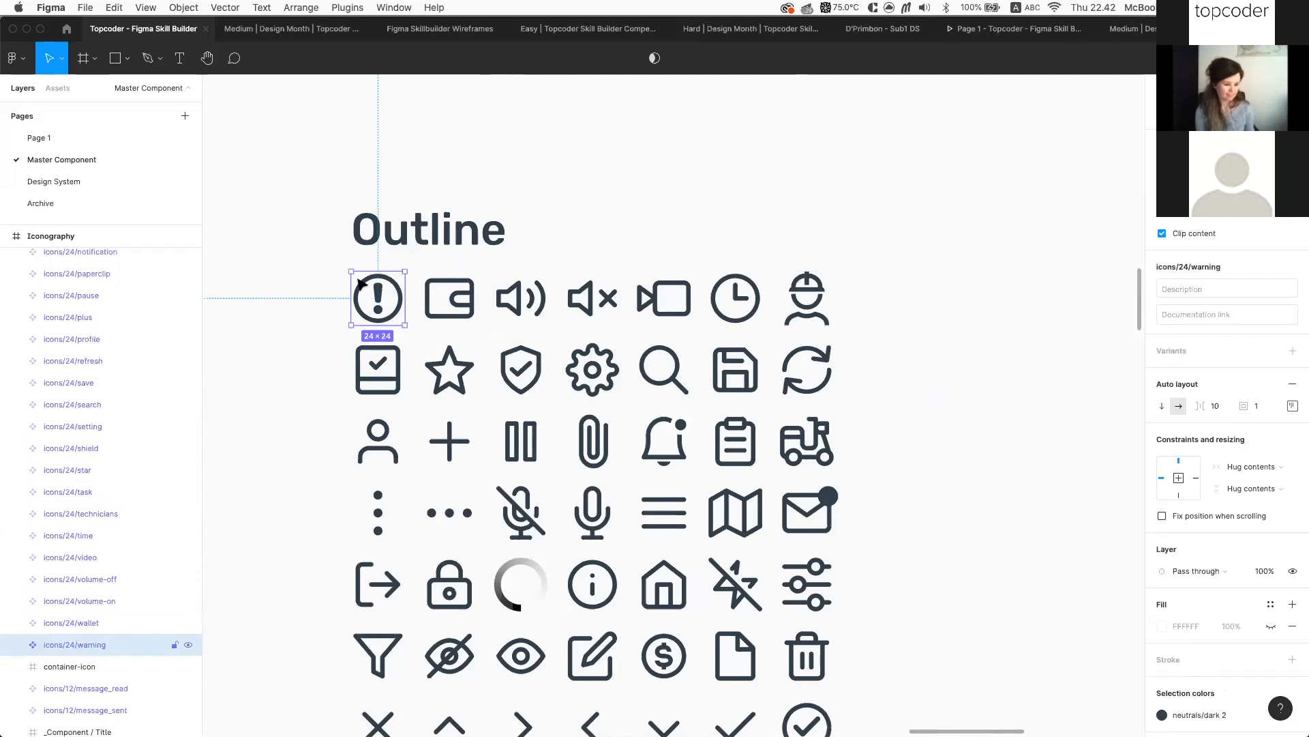
{"action": "scroll", "coordinate": [356, 323], "scroll_direction": "down", "scroll_amount": 2}
{"action": "left_click_drag", "start_coordinate": [333, 282], "coordinate": [792, 551]}
Add an export setting to the selected icons and switch its format from PNG to SVG
{"action": "scroll", "coordinate": [1167, 576], "scroll_direction": "down", "scroll_amount": 3}
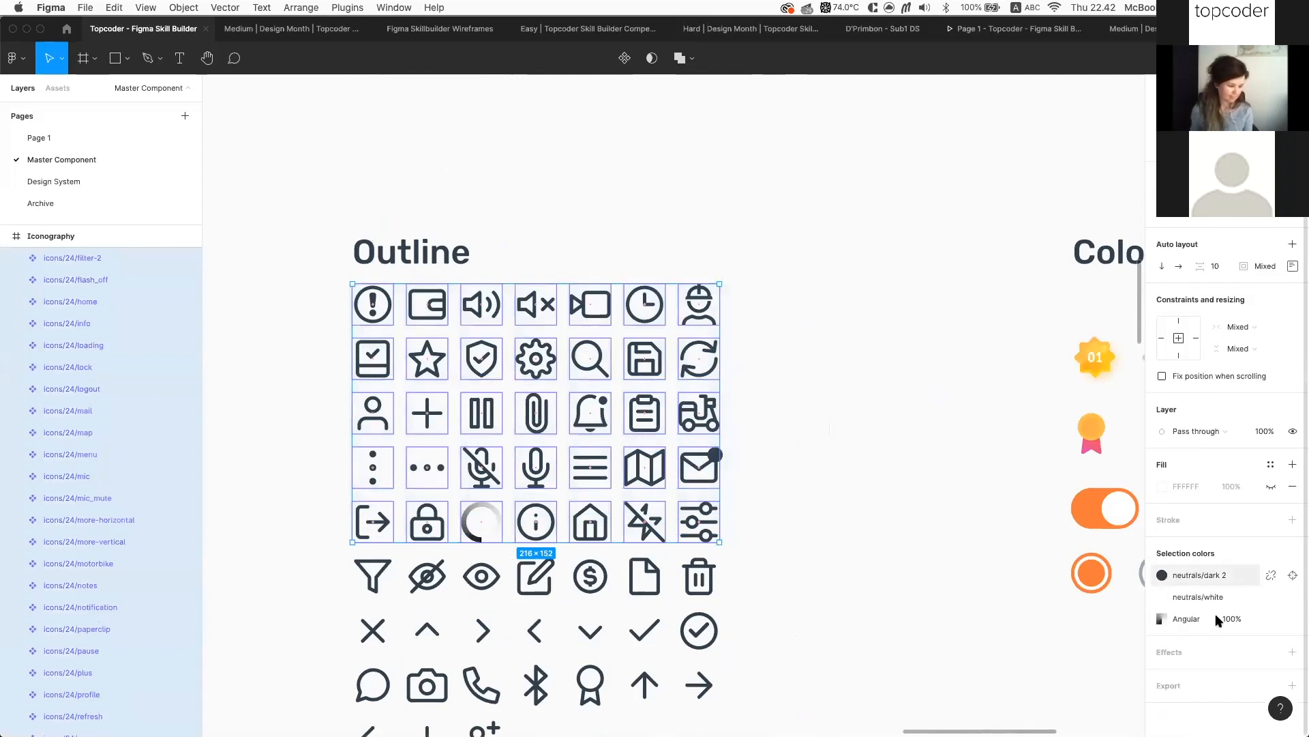
{"action": "left_click", "coordinate": [1291, 685]}
{"action": "scroll", "coordinate": [1287, 685], "scroll_direction": "down", "scroll_amount": 2}
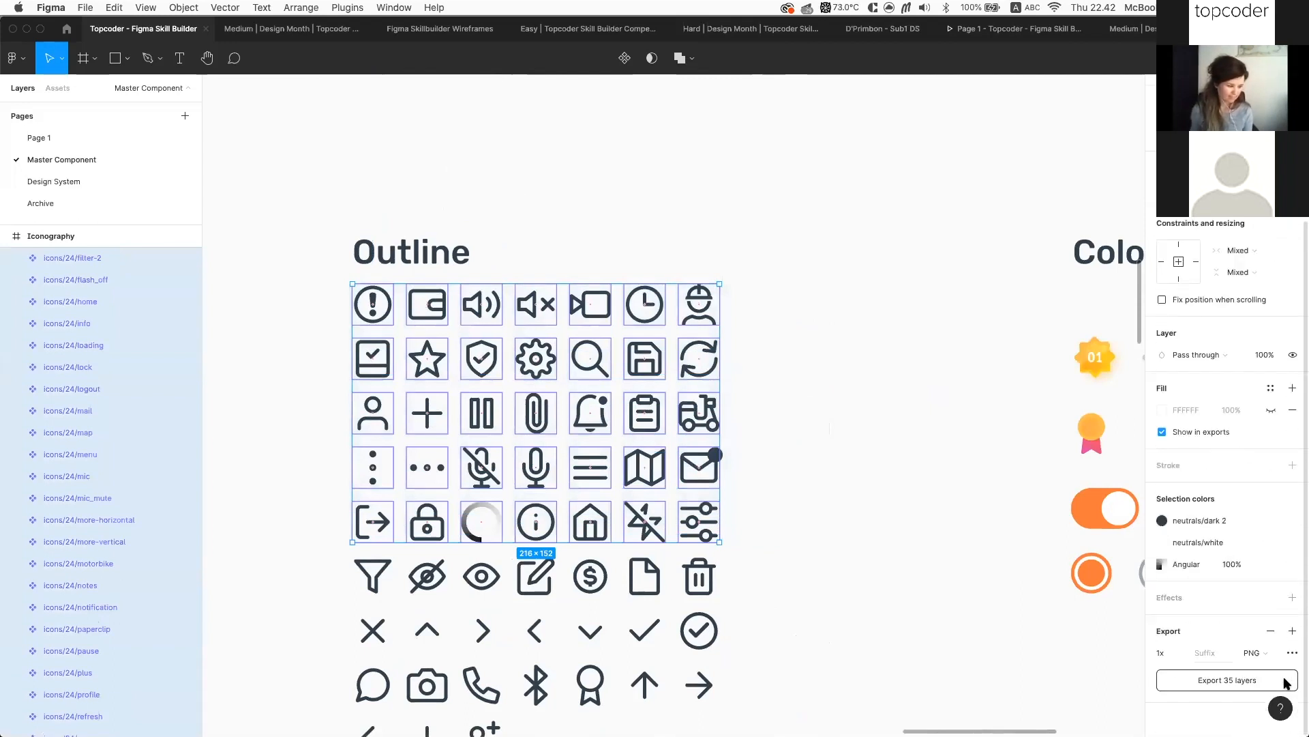
{"action": "left_click", "coordinate": [1269, 654]}
{"action": "left_click", "coordinate": [1269, 685]}
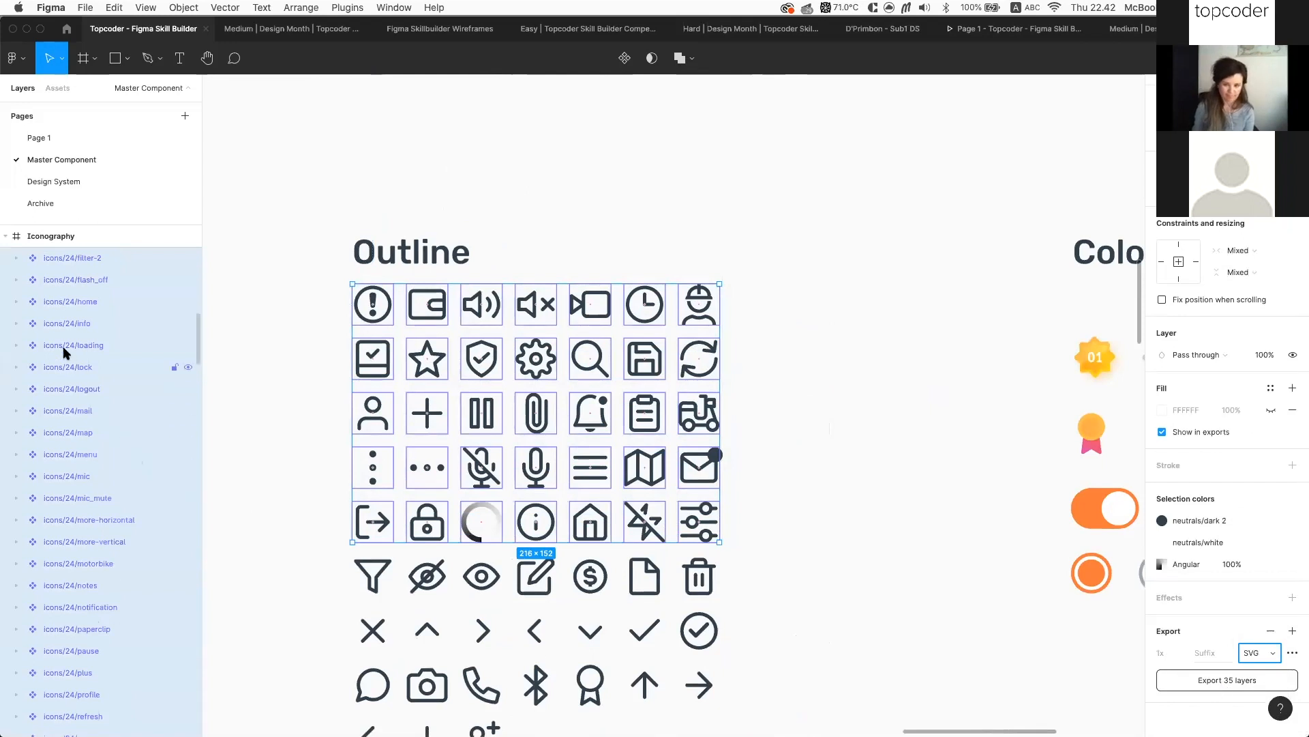
Export all 35 layers as SVG files and save them to the Assets folder
{"action": "left_click", "coordinate": [1213, 682]}
{"action": "scroll", "coordinate": [600, 210], "scroll_direction": "down", "scroll_amount": 15}
{"action": "scroll", "coordinate": [602, 145], "scroll_direction": "up", "scroll_amount": 8}
{"action": "scroll", "coordinate": [602, 173], "scroll_direction": "up", "scroll_amount": 8}
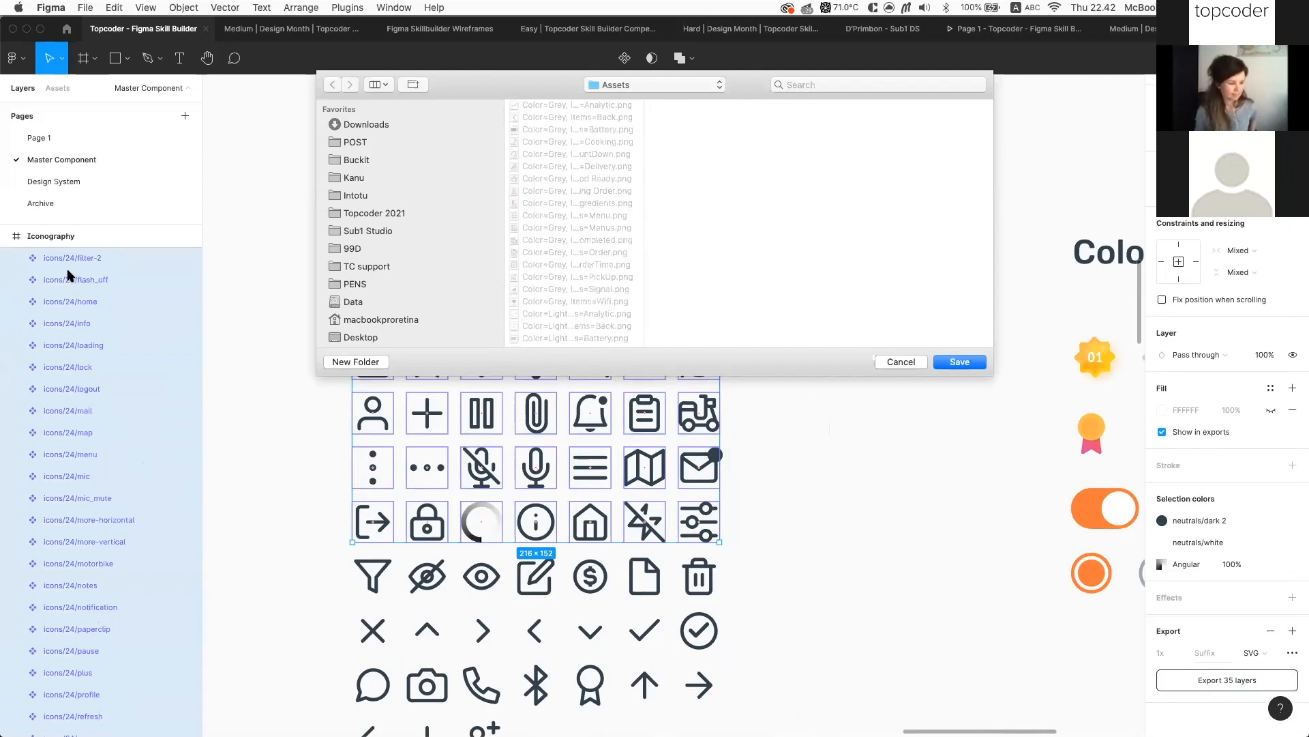
{"action": "left_click", "coordinate": [967, 363]}
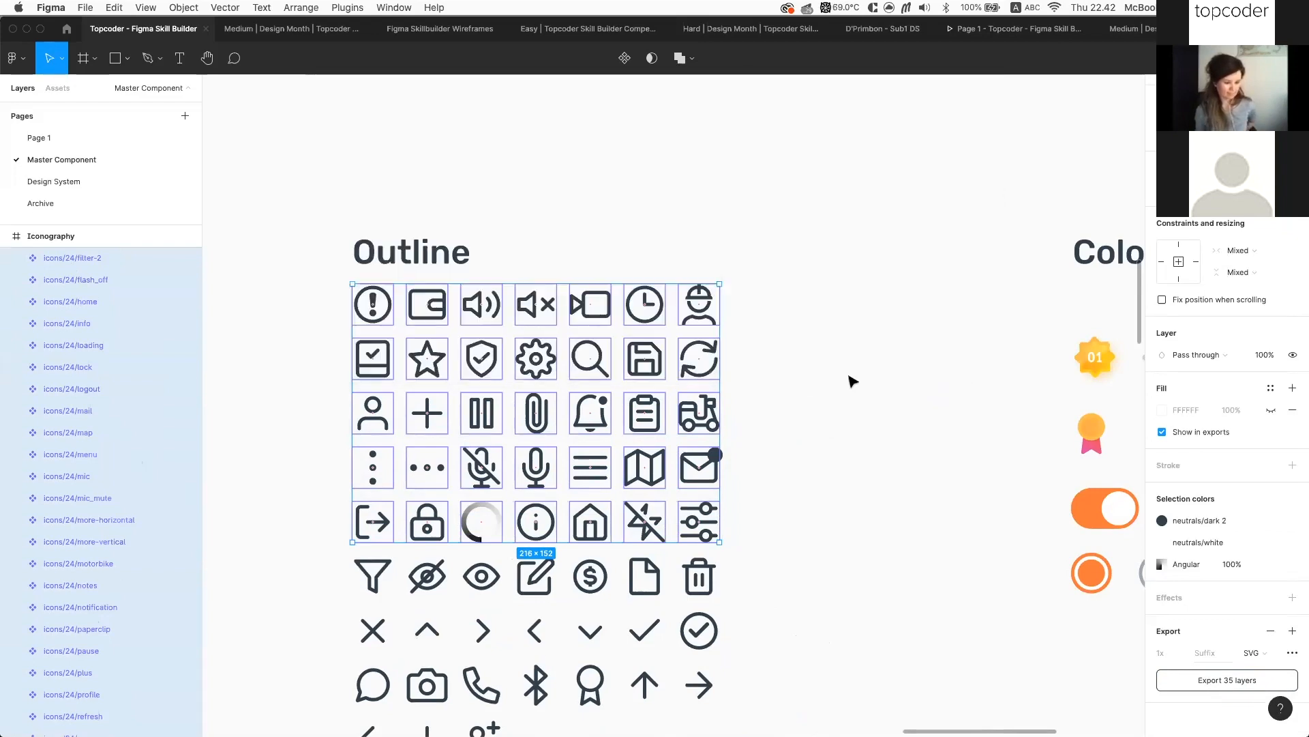
{"action": "key", "text": "super+Tab"}
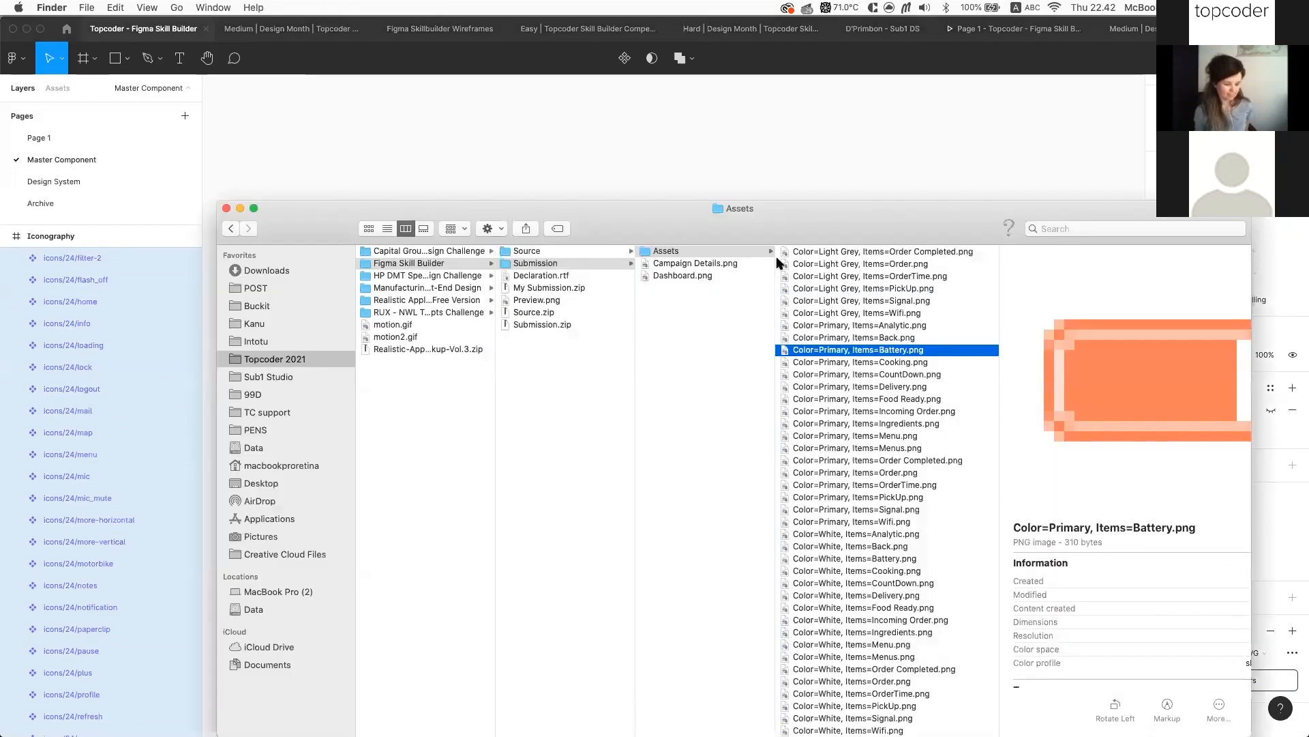
Verify the SVGs in Assets > icons > 24, then return to Figma and select icons/24/filter-2
{"action": "scroll", "coordinate": [857, 341], "scroll_direction": "up", "scroll_amount": 10}
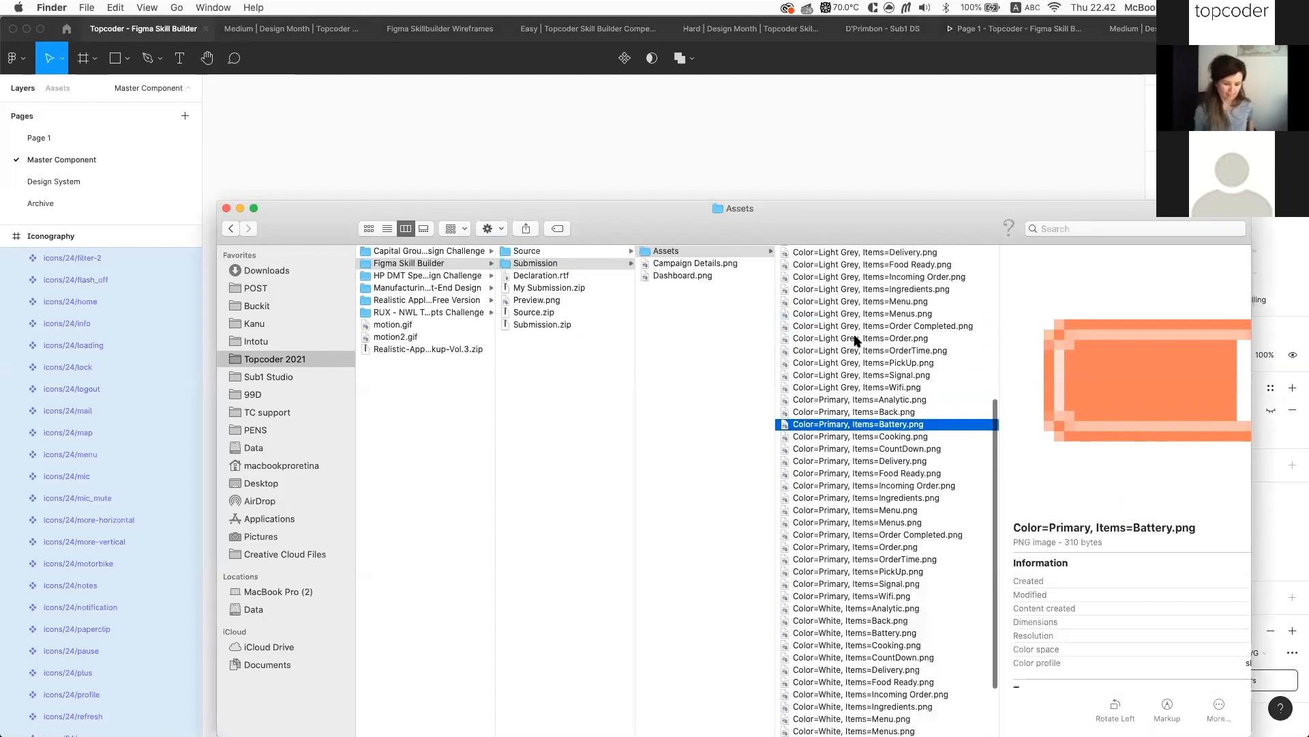
{"action": "scroll", "coordinate": [857, 341], "scroll_direction": "up", "scroll_amount": 4}
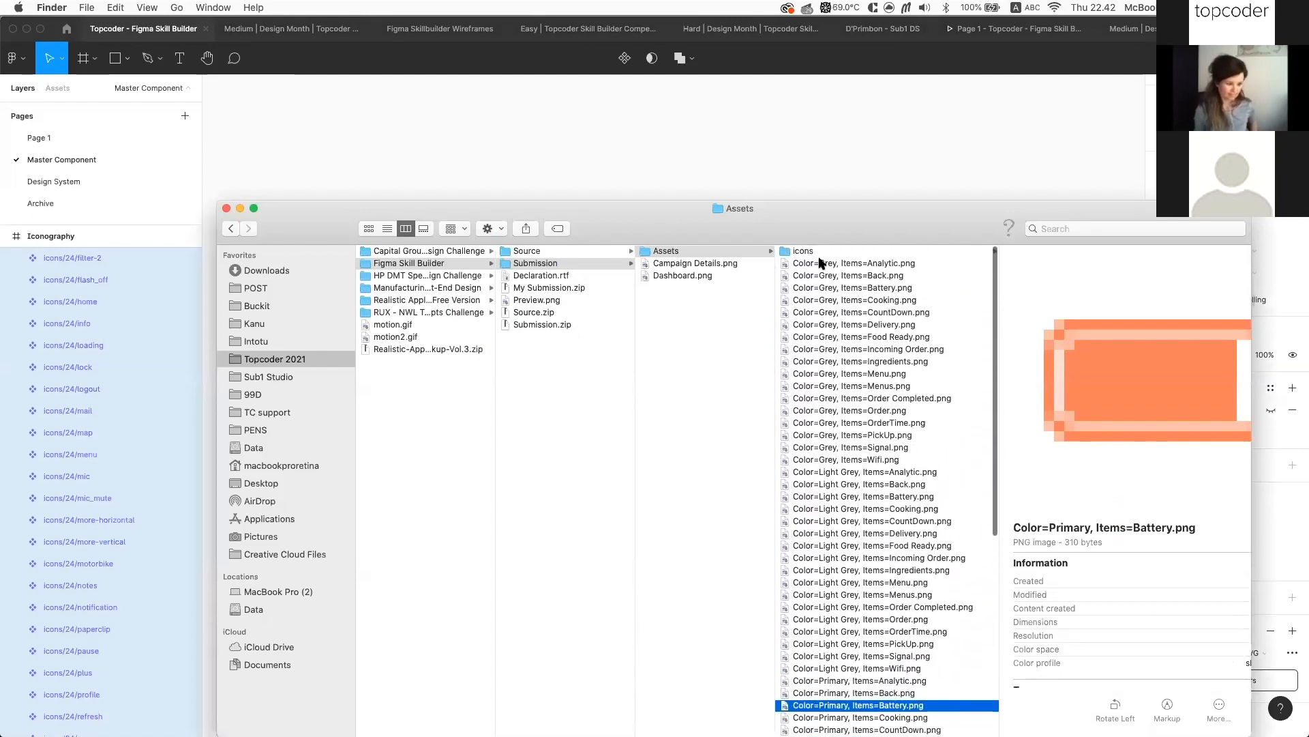
{"action": "left_click", "coordinate": [811, 252]}
{"action": "left_click", "coordinate": [1023, 253]}
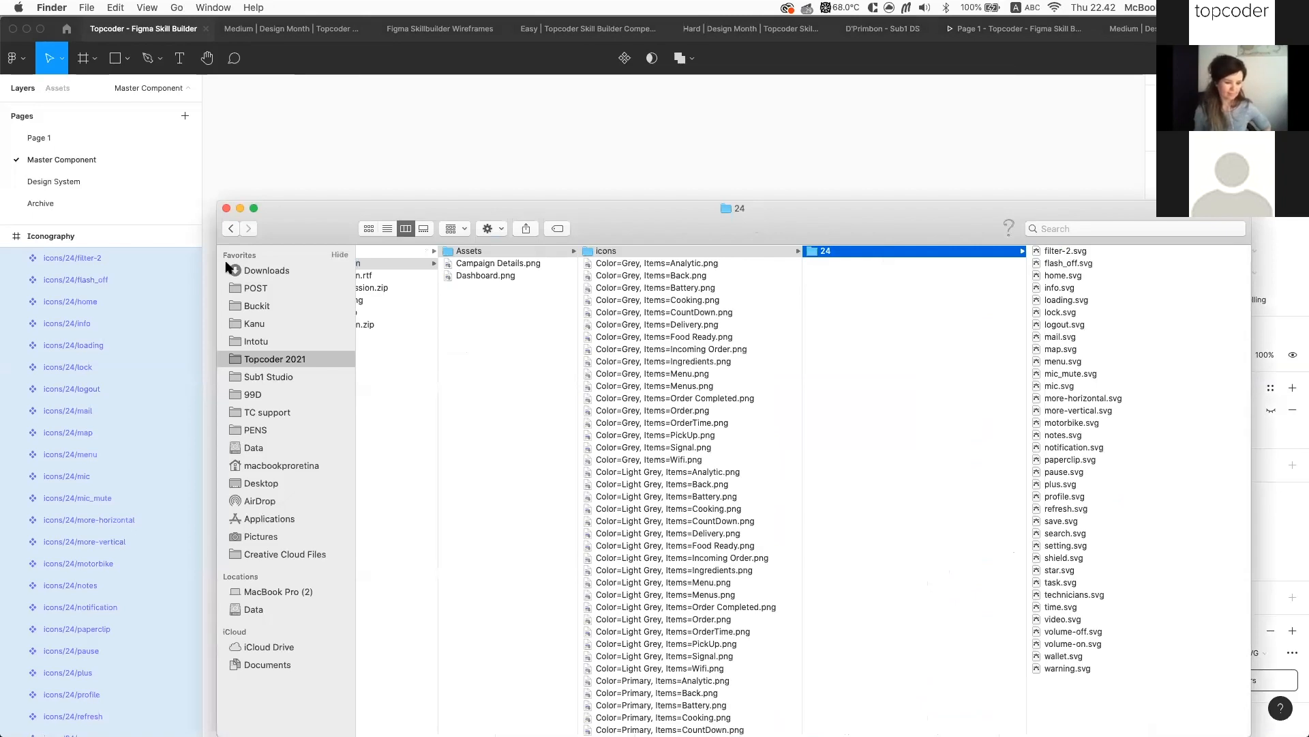
{"action": "left_click", "coordinate": [175, 269]}
{"action": "left_click", "coordinate": [107, 258]}
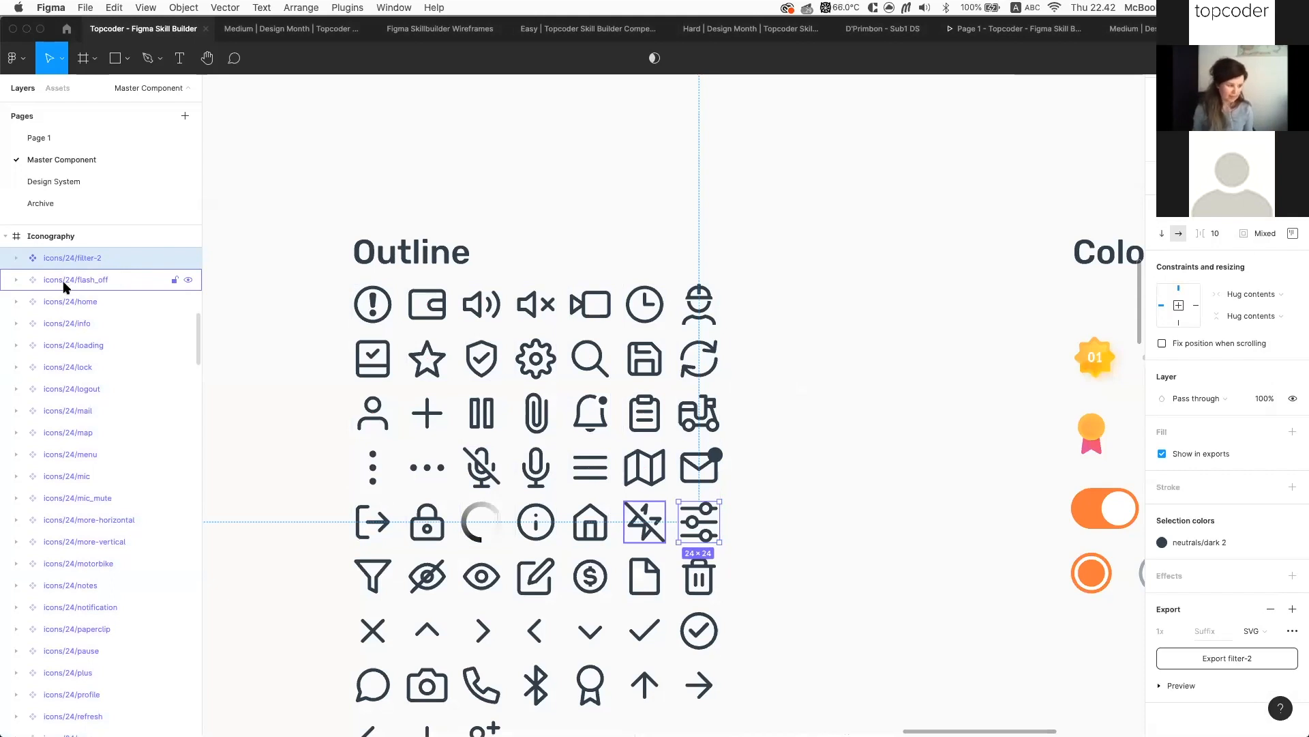
Switch to Page 1 and bring the Dashboard and Order Details wireframes into view
{"action": "left_click", "coordinate": [538, 213]}
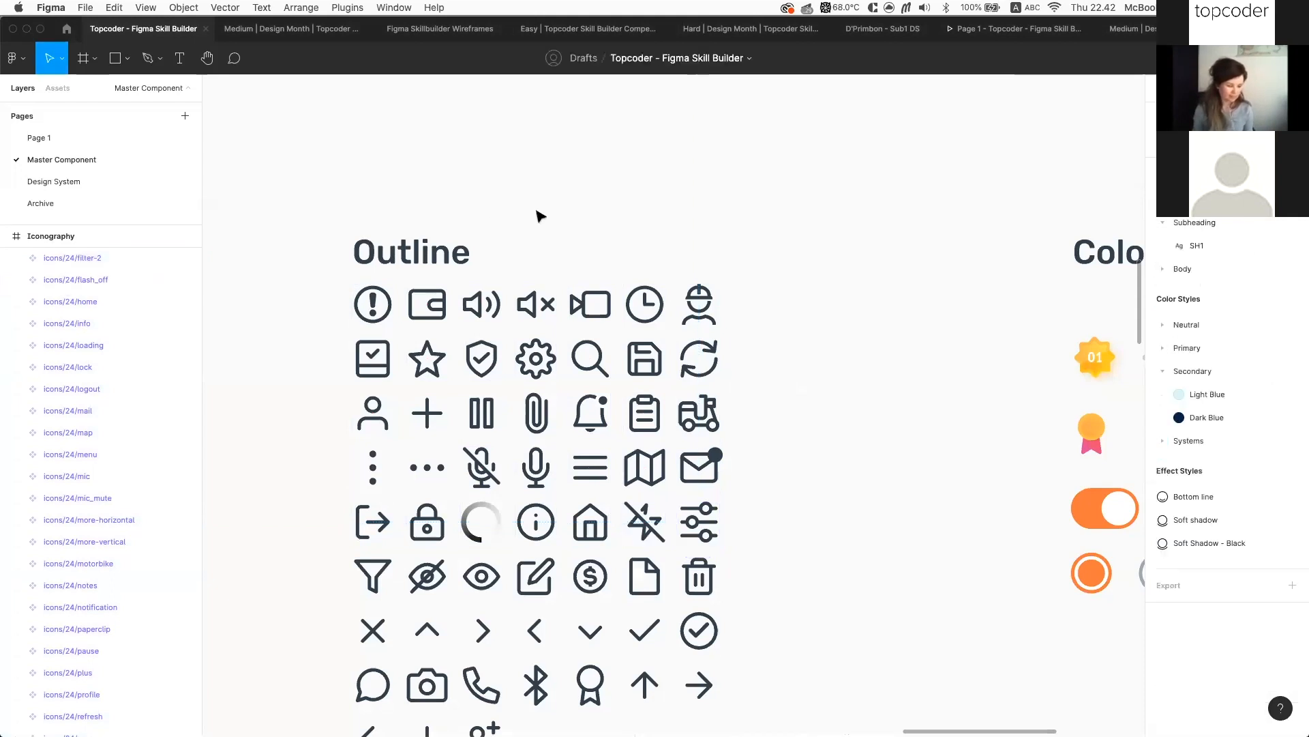
{"action": "scroll", "coordinate": [699, 208], "scroll_direction": "down", "scroll_amount": 5}
{"action": "scroll", "coordinate": [351, 204], "scroll_direction": "up", "scroll_amount": 2}
{"action": "left_click", "coordinate": [59, 137]}
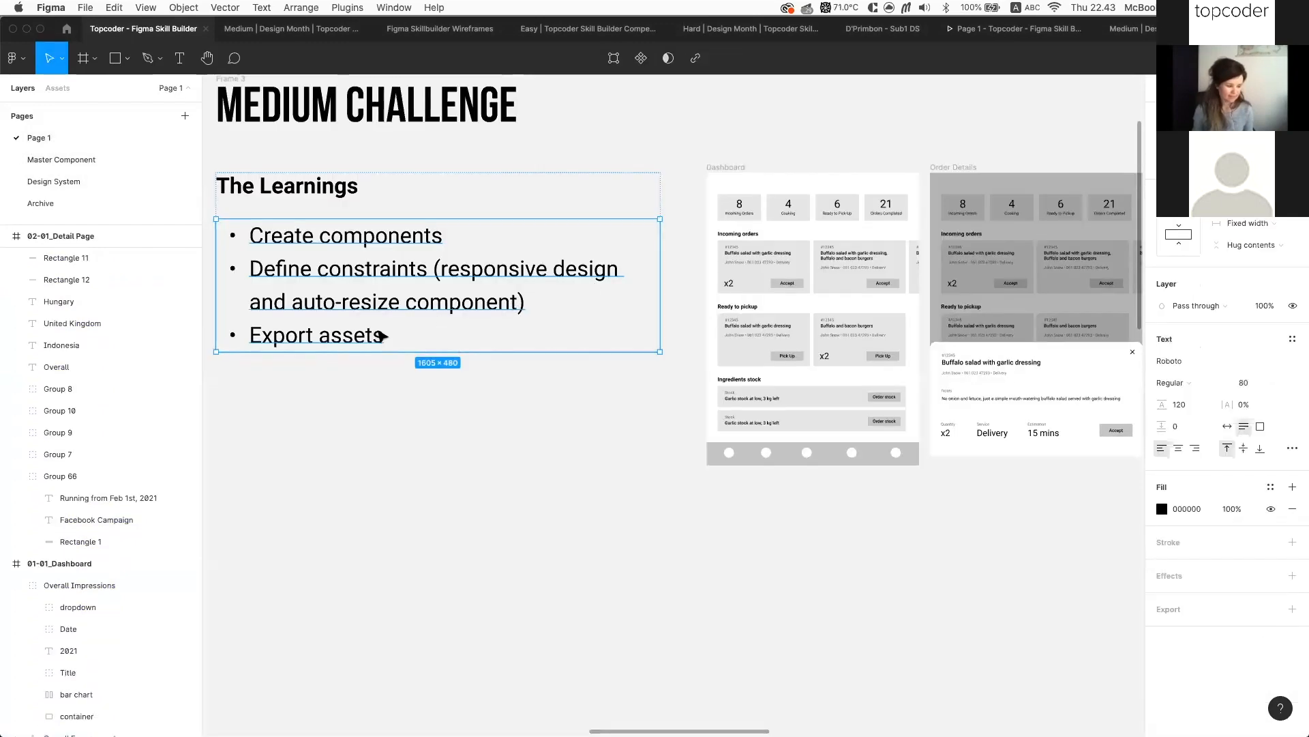
{"action": "left_click", "coordinate": [417, 425]}
{"action": "scroll", "coordinate": [418, 424], "scroll_direction": "down", "scroll_amount": 3}
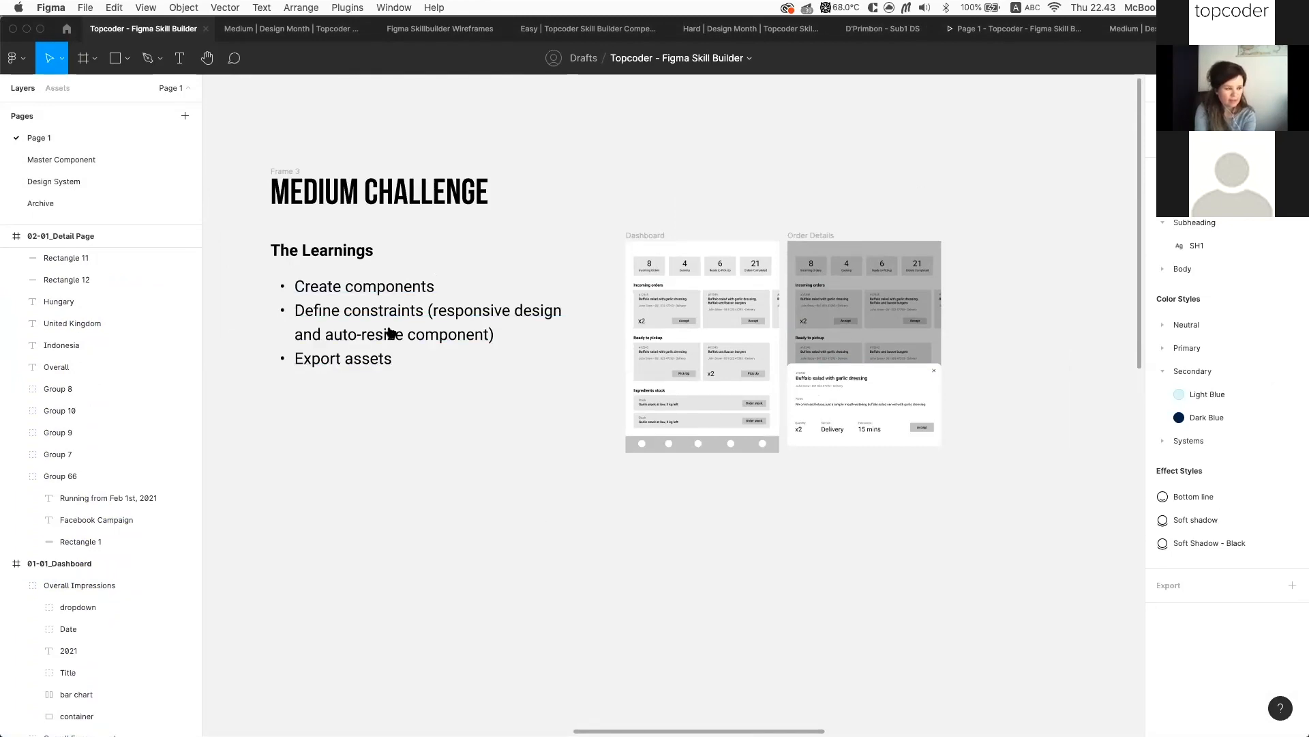
{"action": "key", "text": "super+Tab"}
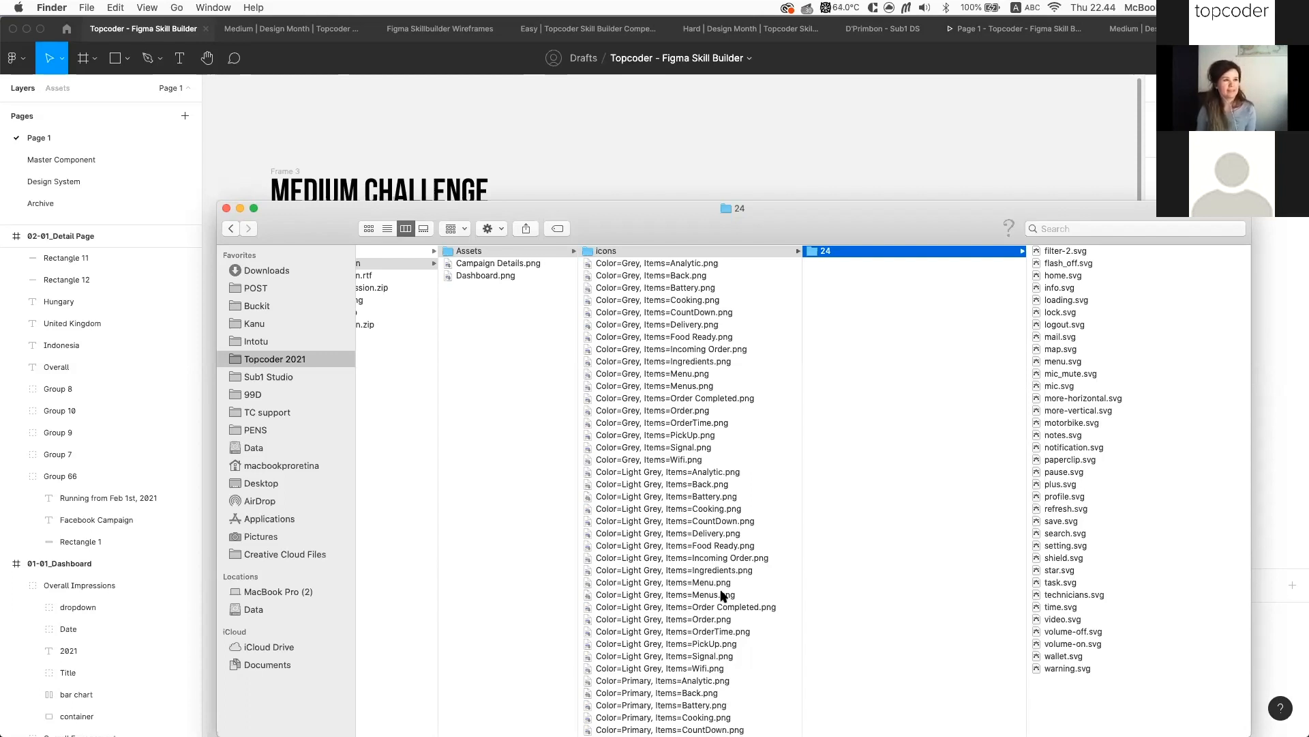
{"action": "left_click", "coordinate": [872, 162]}
{"action": "scroll", "coordinate": [842, 195], "scroll_direction": "up", "scroll_amount": 5}
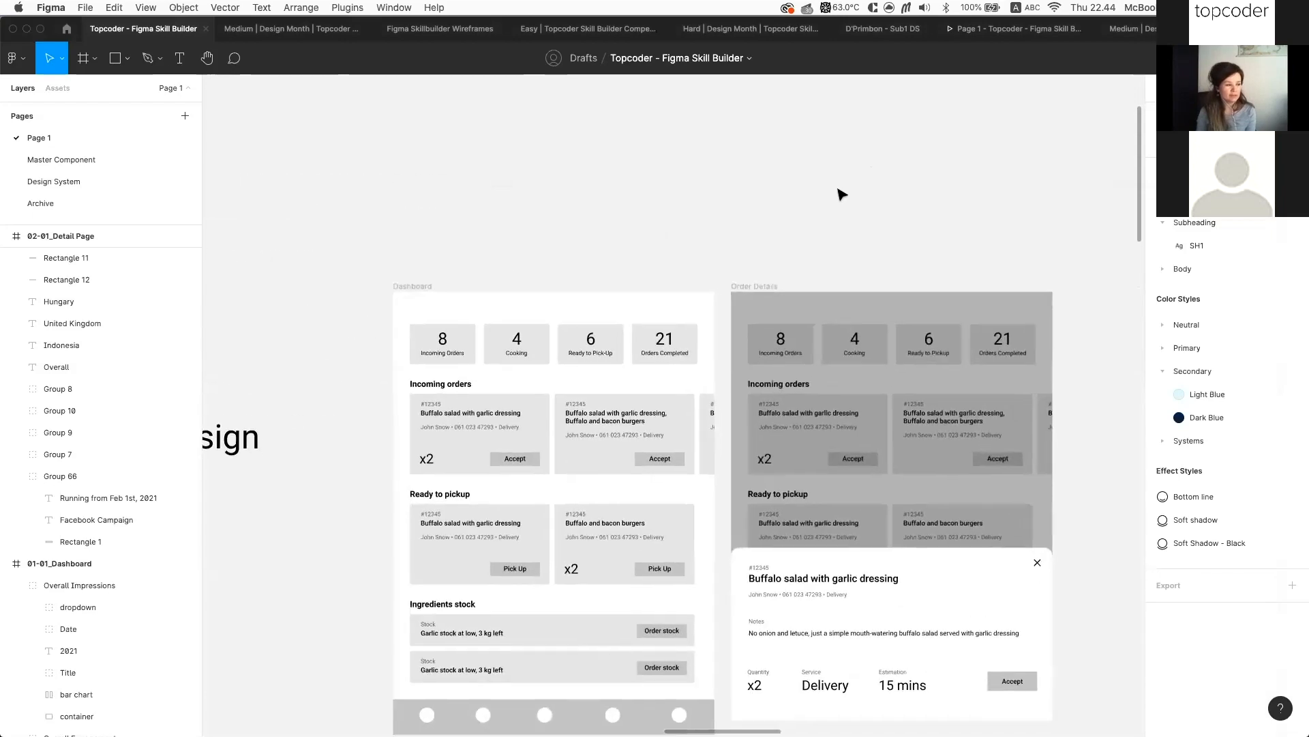
Inspect the Number variant card in Medium | Design Month, then open Skill Builder's Design System page
{"action": "left_click", "coordinate": [314, 28]}
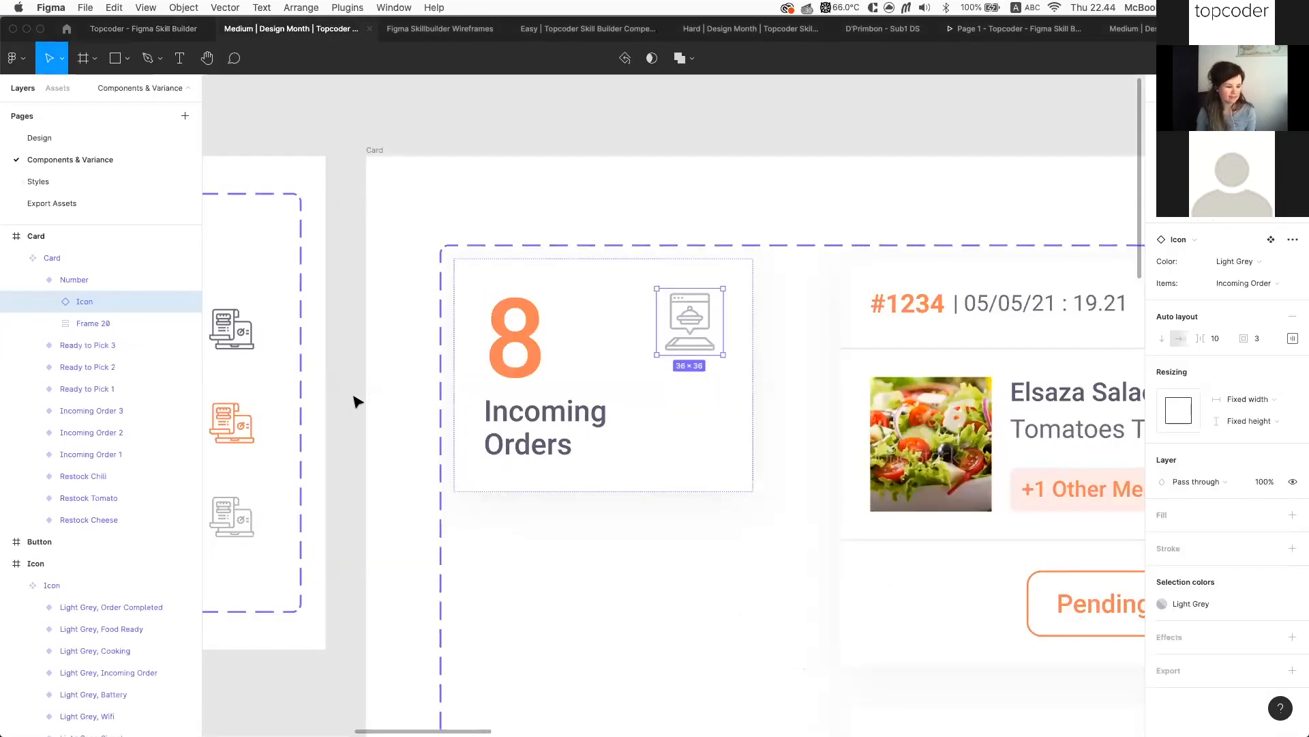
{"action": "left_click", "coordinate": [354, 396]}
{"action": "scroll", "coordinate": [354, 396], "scroll_direction": "down", "scroll_amount": 5}
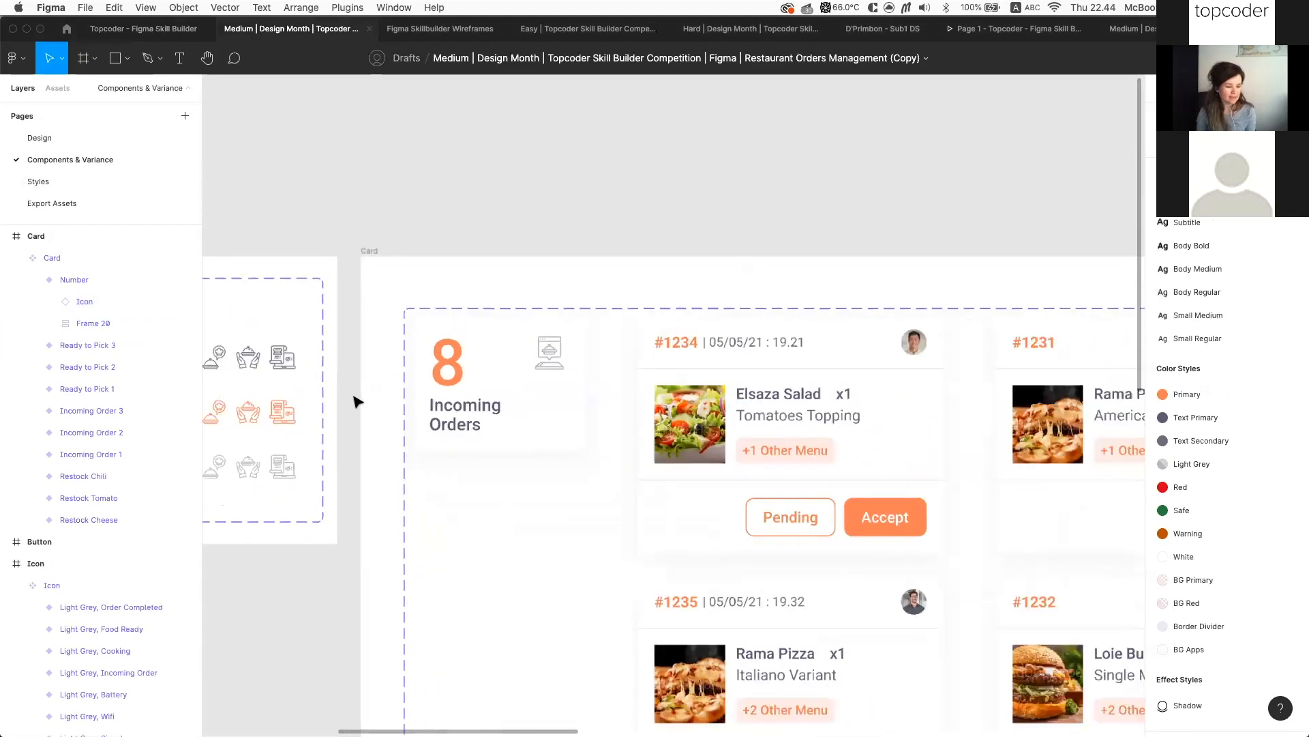
{"action": "left_click", "coordinate": [448, 423]}
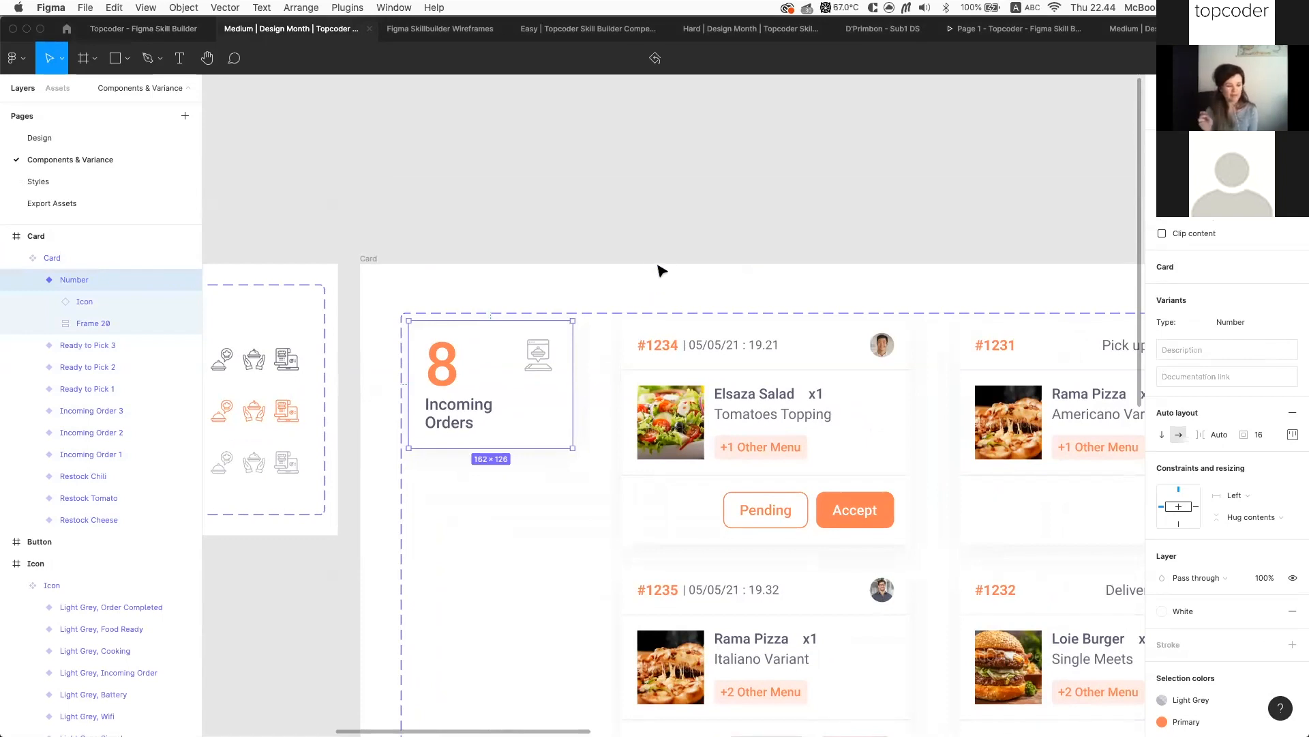
{"action": "scroll", "coordinate": [660, 270], "scroll_direction": "left", "scroll_amount": 3}
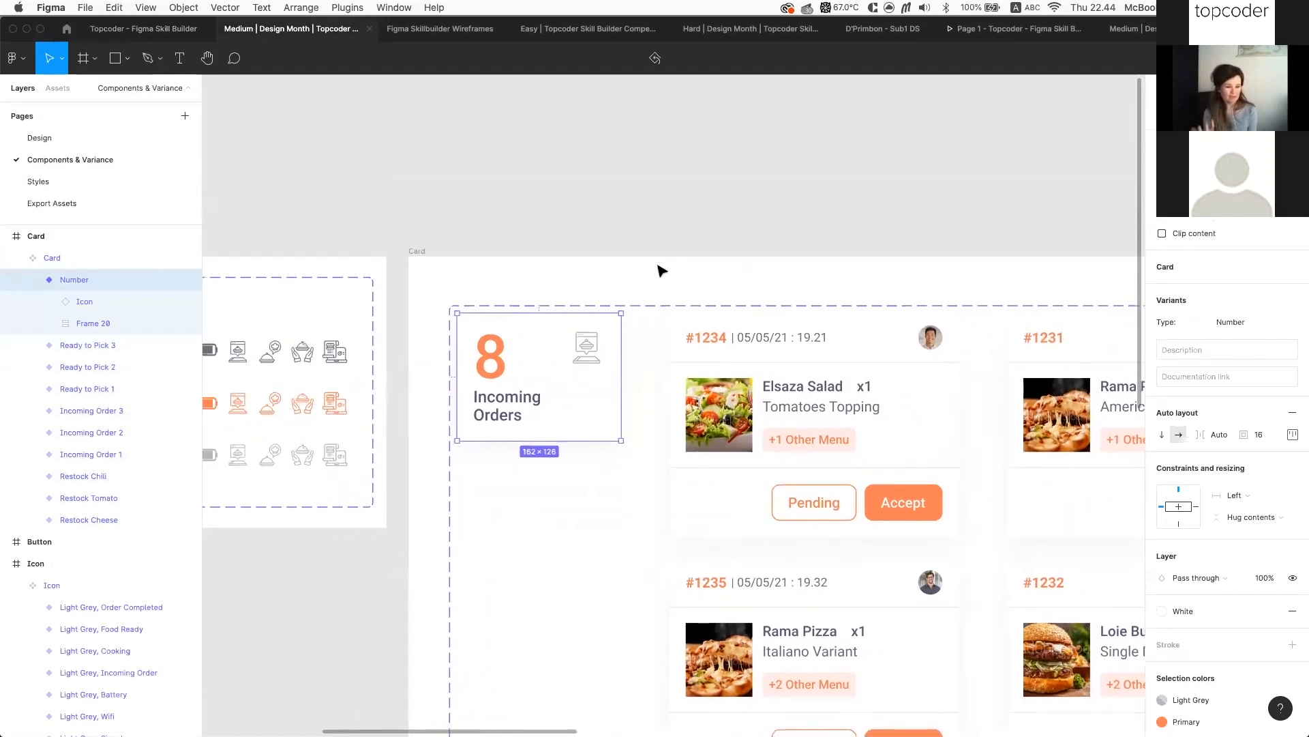
{"action": "scroll", "coordinate": [660, 270], "scroll_direction": "left", "scroll_amount": 3}
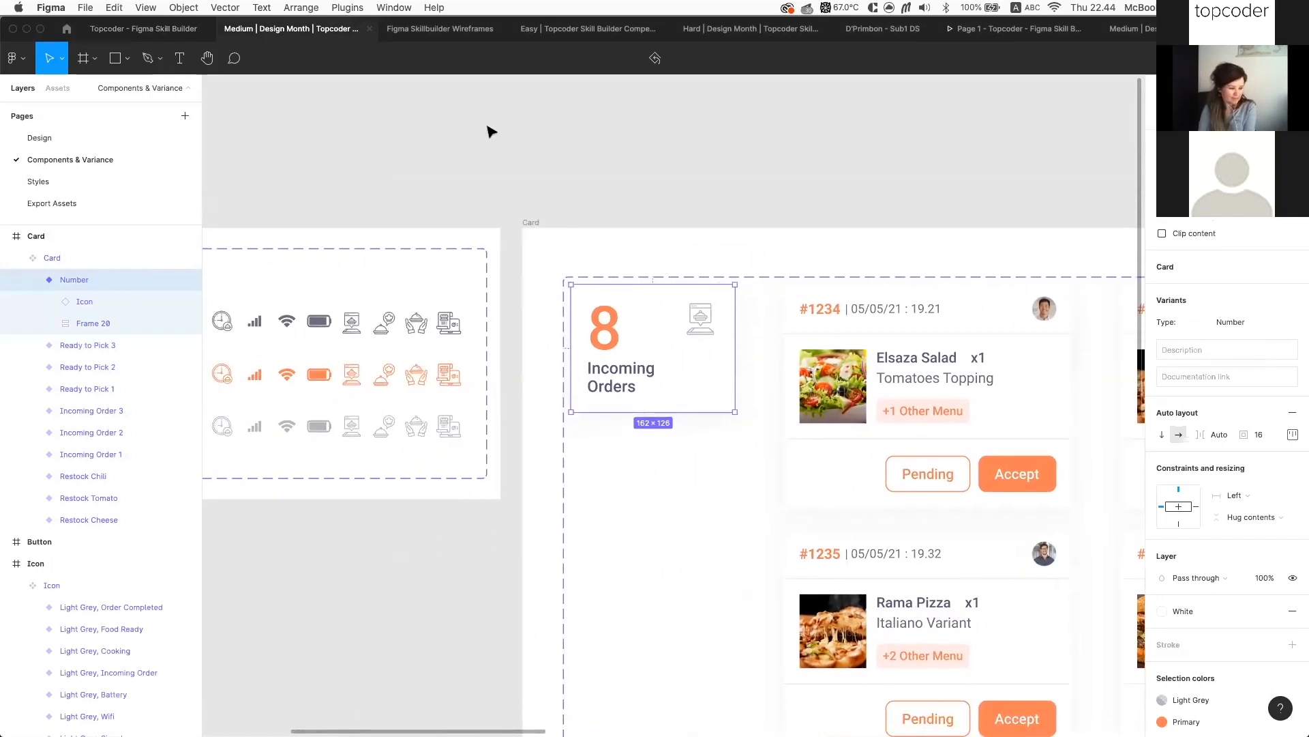
{"action": "left_click", "coordinate": [144, 29]}
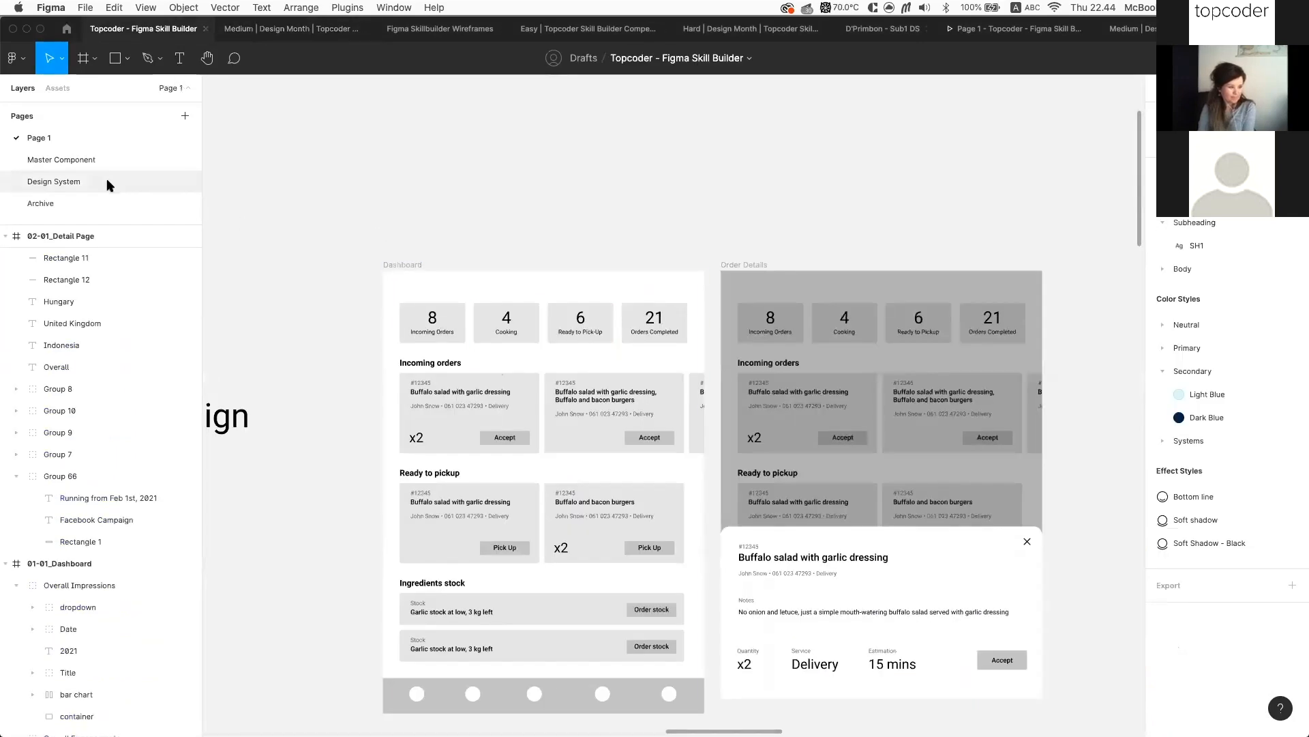
{"action": "left_click", "coordinate": [109, 181]}
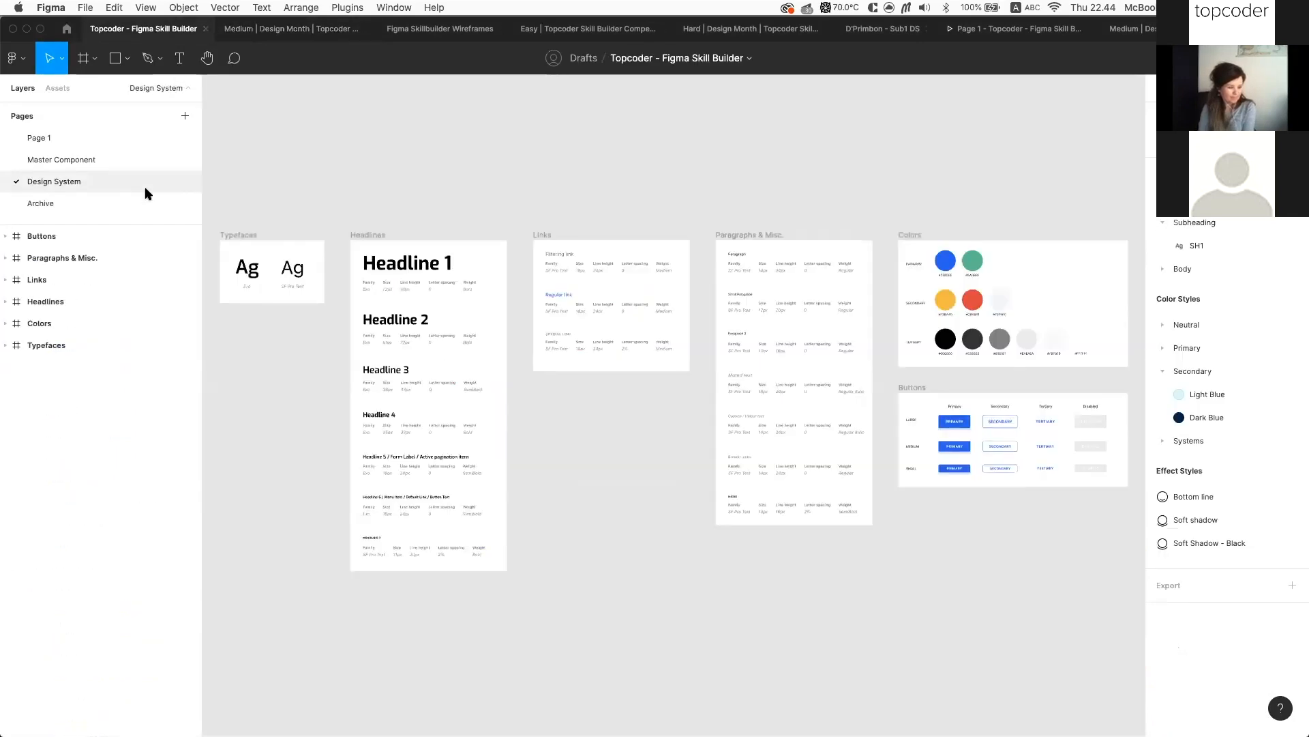
Open the Master Component page and reach empty canvas above the Iconography frame
{"action": "left_click", "coordinate": [99, 160]}
{"action": "scroll", "coordinate": [783, 300], "scroll_direction": "down", "scroll_amount": 1}
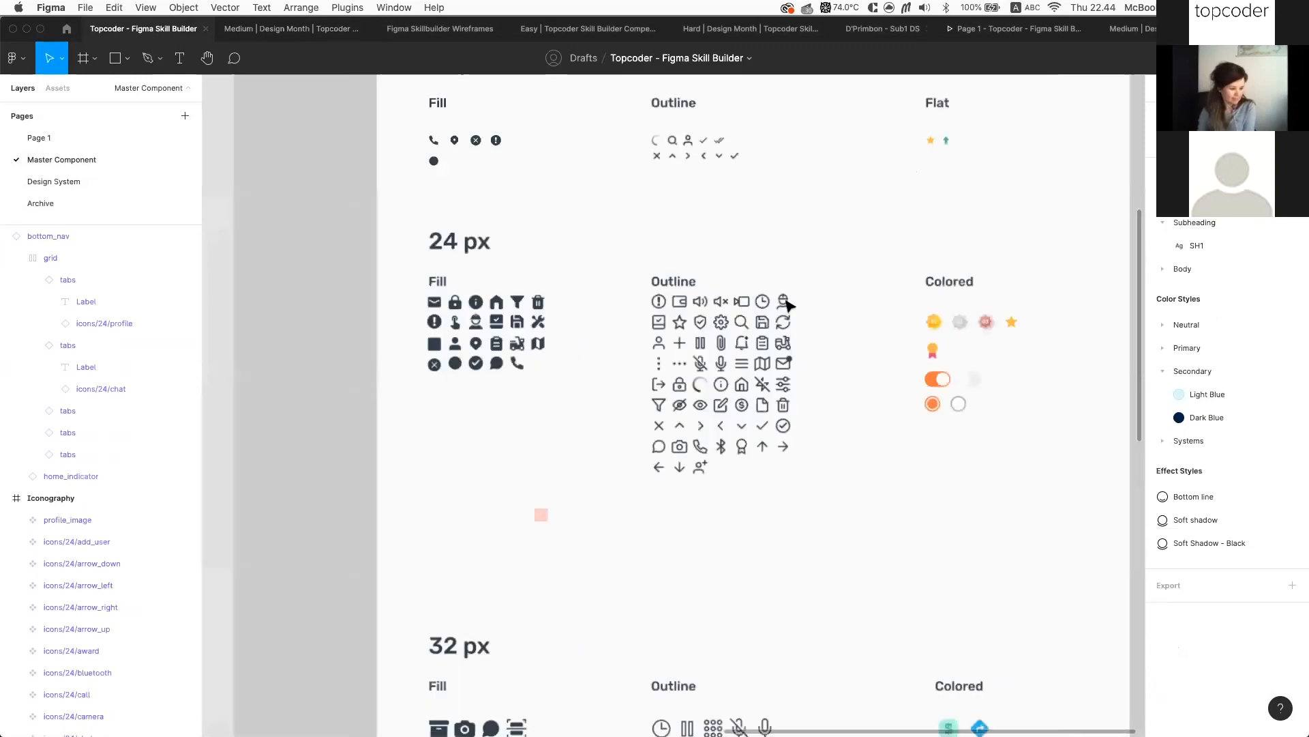
{"action": "scroll", "coordinate": [778, 295], "scroll_direction": "up", "scroll_amount": 5, "text": "ctrl"}
{"action": "scroll", "coordinate": [660, 263], "scroll_direction": "up", "scroll_amount": 1}
{"action": "scroll", "coordinate": [941, 503], "scroll_direction": "down", "scroll_amount": 2}
{"action": "scroll", "coordinate": [923, 520], "scroll_direction": "right", "scroll_amount": 3}
{"action": "scroll", "coordinate": [924, 520], "scroll_direction": "up", "scroll_amount": 4, "text": "ctrl"}
{"action": "left_click", "coordinate": [754, 527]}
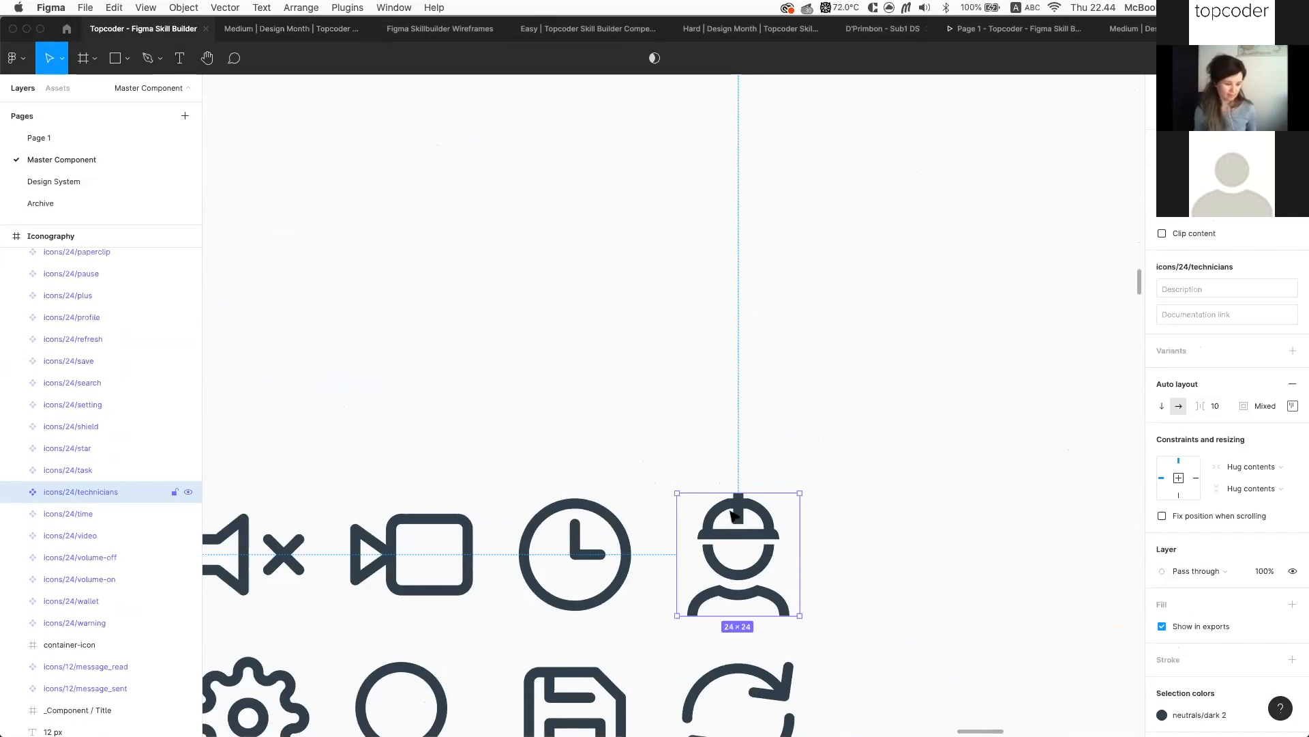
{"action": "scroll", "coordinate": [709, 515], "scroll_direction": "up", "scroll_amount": 10}
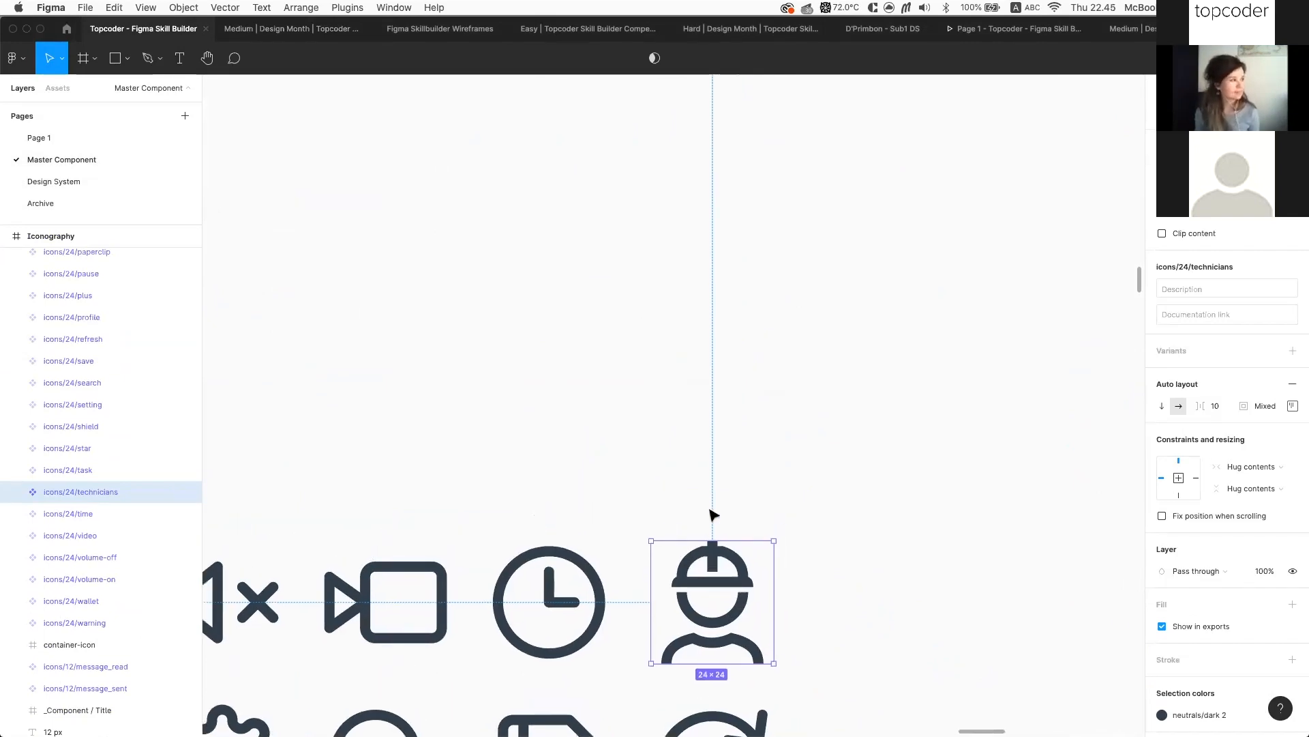
{"action": "scroll", "coordinate": [744, 487], "scroll_direction": "up", "scroll_amount": 15}
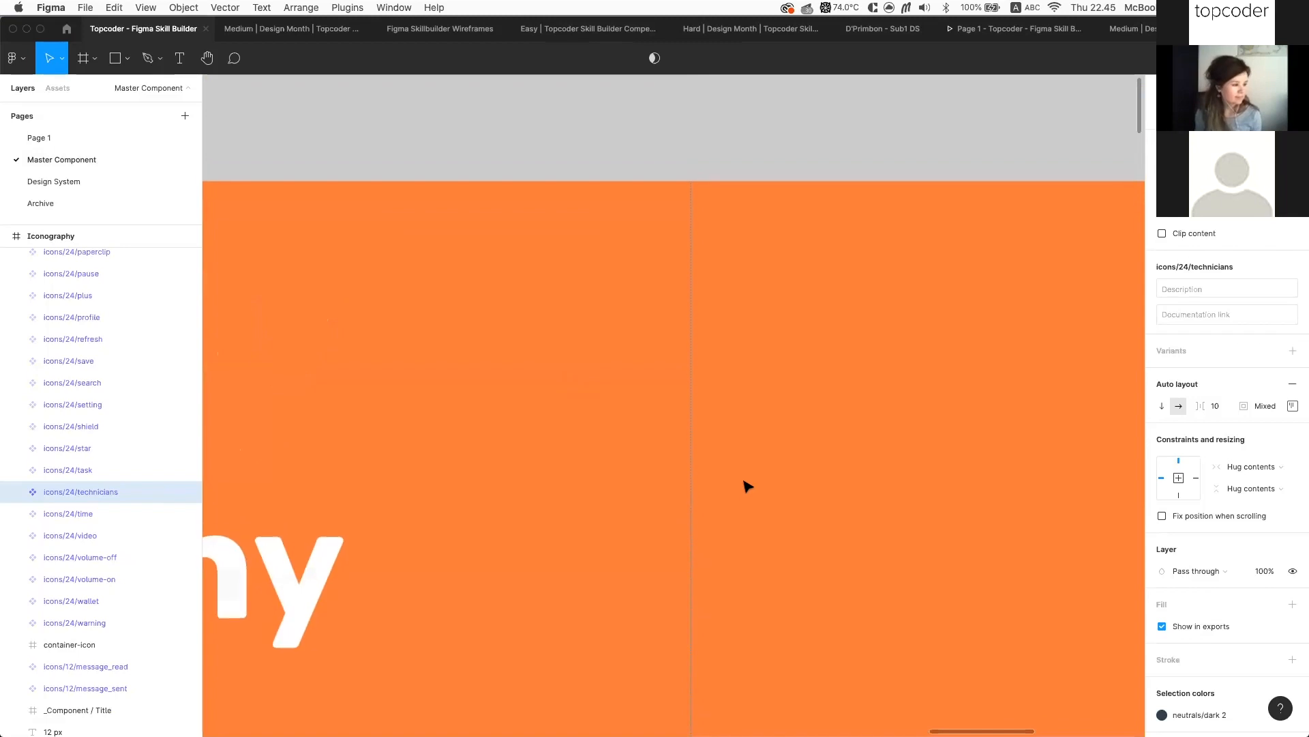
Draw a new 24×24 frame, Frame 1, on the empty canvas
{"action": "key", "text": "f"}
{"action": "left_click_drag", "start_coordinate": [701, 325], "coordinate": [758, 383]}
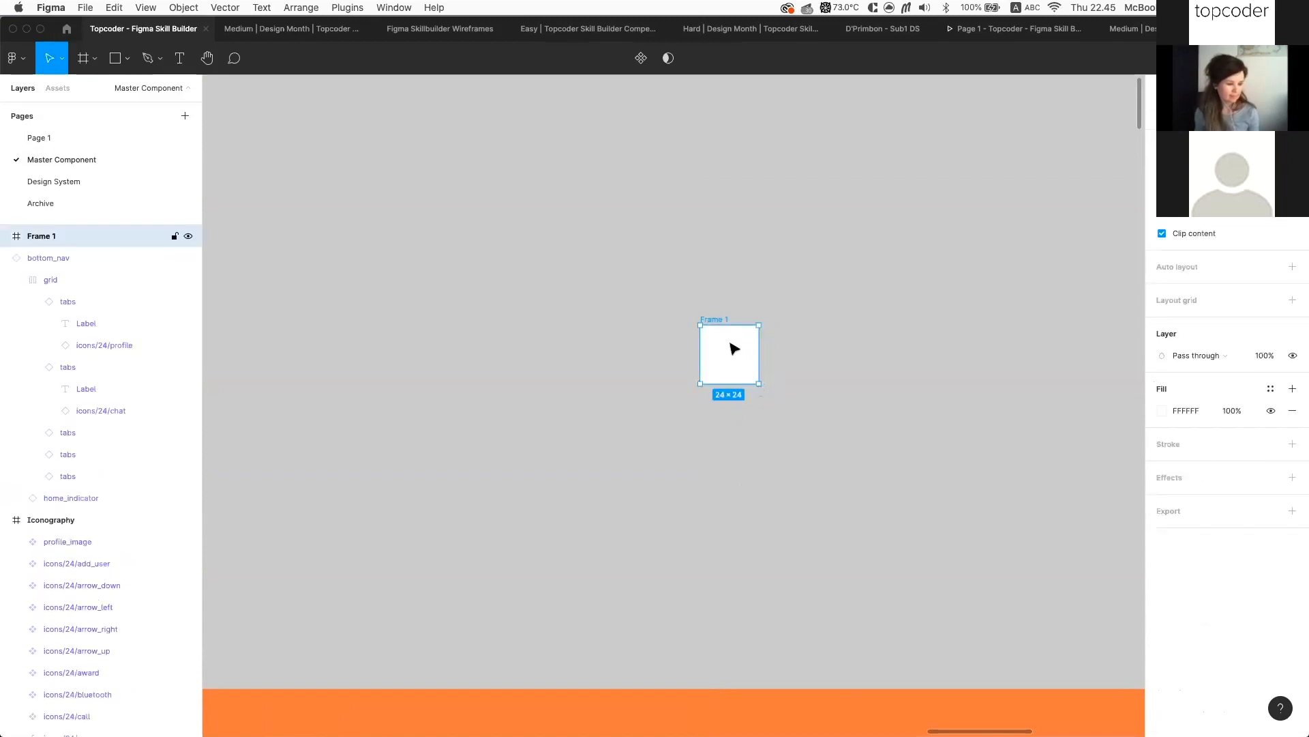
{"action": "scroll", "coordinate": [731, 345], "scroll_direction": "down", "scroll_amount": 10}
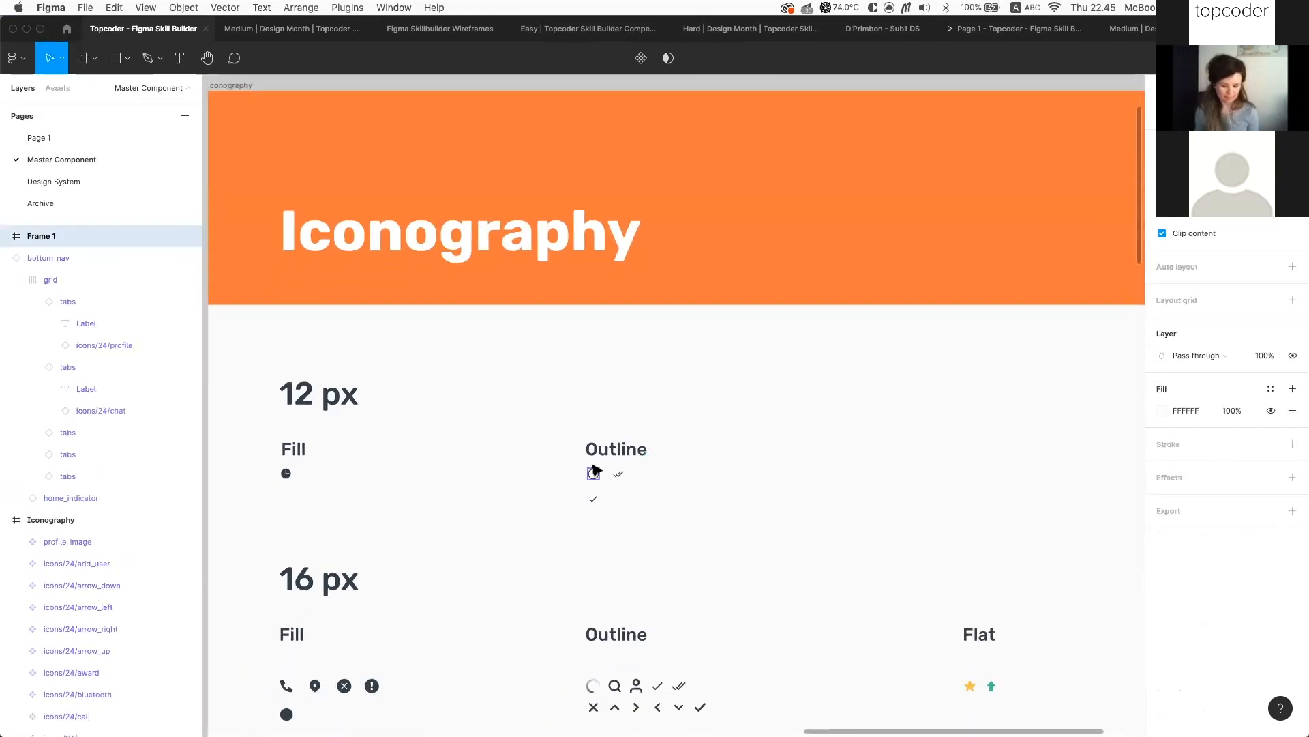
{"action": "scroll", "coordinate": [595, 478], "scroll_direction": "up", "scroll_amount": 5}
Paste the 12×12 clock icon into Frame 1 and scale it to 20×20, centred with 2 px margins
{"action": "left_click", "coordinate": [595, 478]}
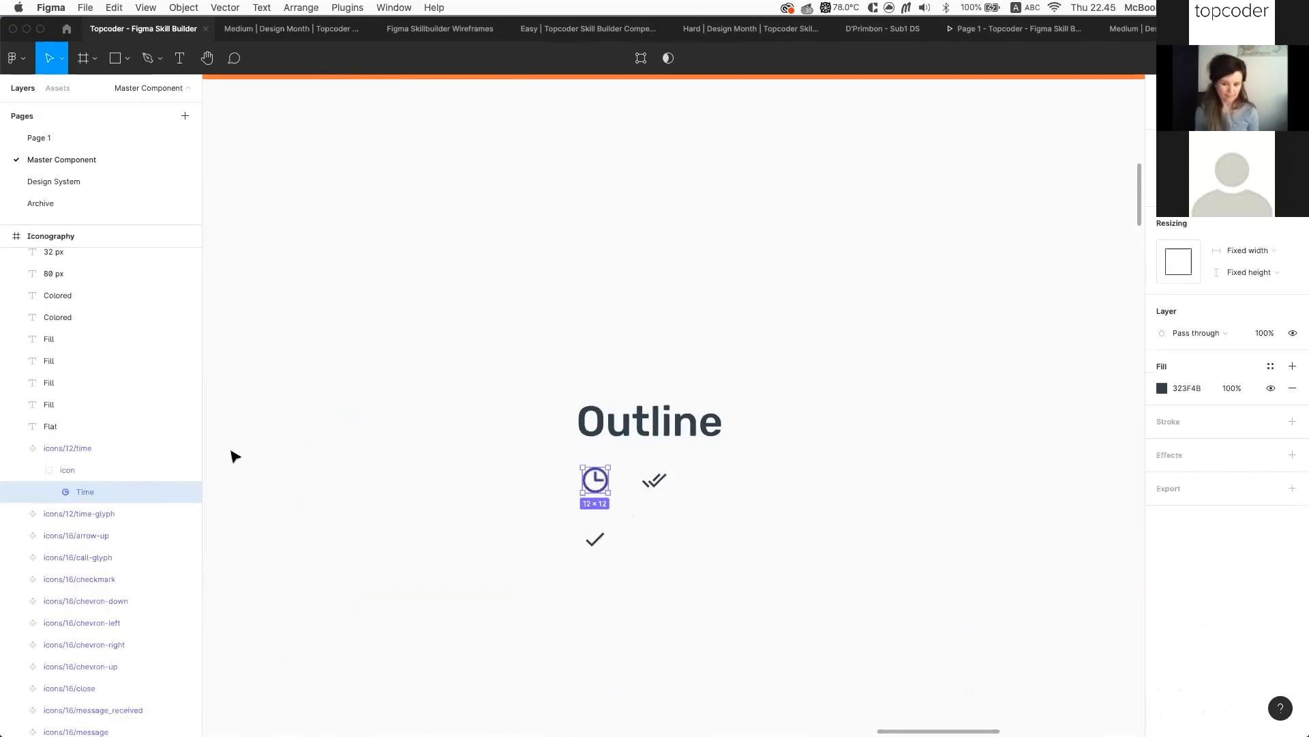
{"action": "scroll", "coordinate": [854, 305], "scroll_direction": "up", "scroll_amount": 15}
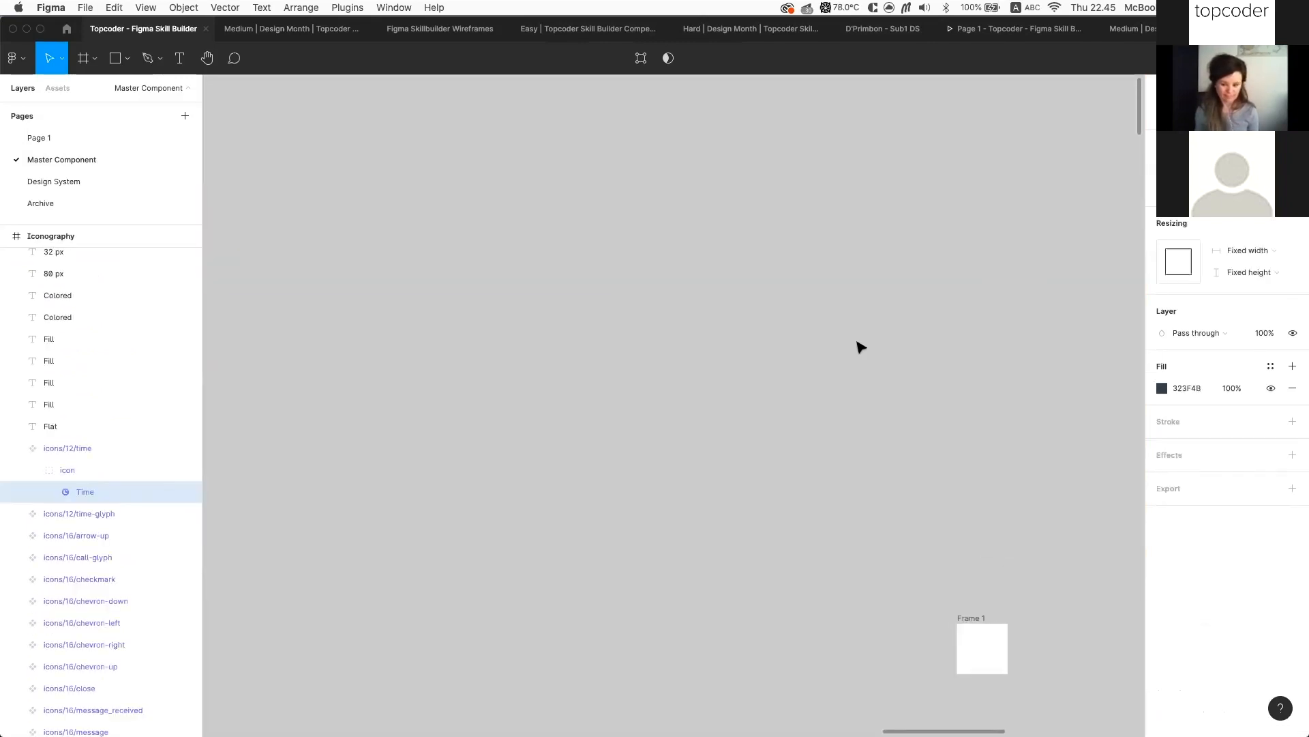
{"action": "scroll", "coordinate": [997, 560], "scroll_direction": "up", "scroll_amount": 2}
{"action": "scroll", "coordinate": [996, 560], "scroll_direction": "up", "scroll_amount": 2}
{"action": "scroll", "coordinate": [994, 559], "scroll_direction": "down", "scroll_amount": 5}
{"action": "left_click", "coordinate": [913, 439]}
{"action": "scroll", "coordinate": [913, 439], "scroll_direction": "up", "scroll_amount": 3}
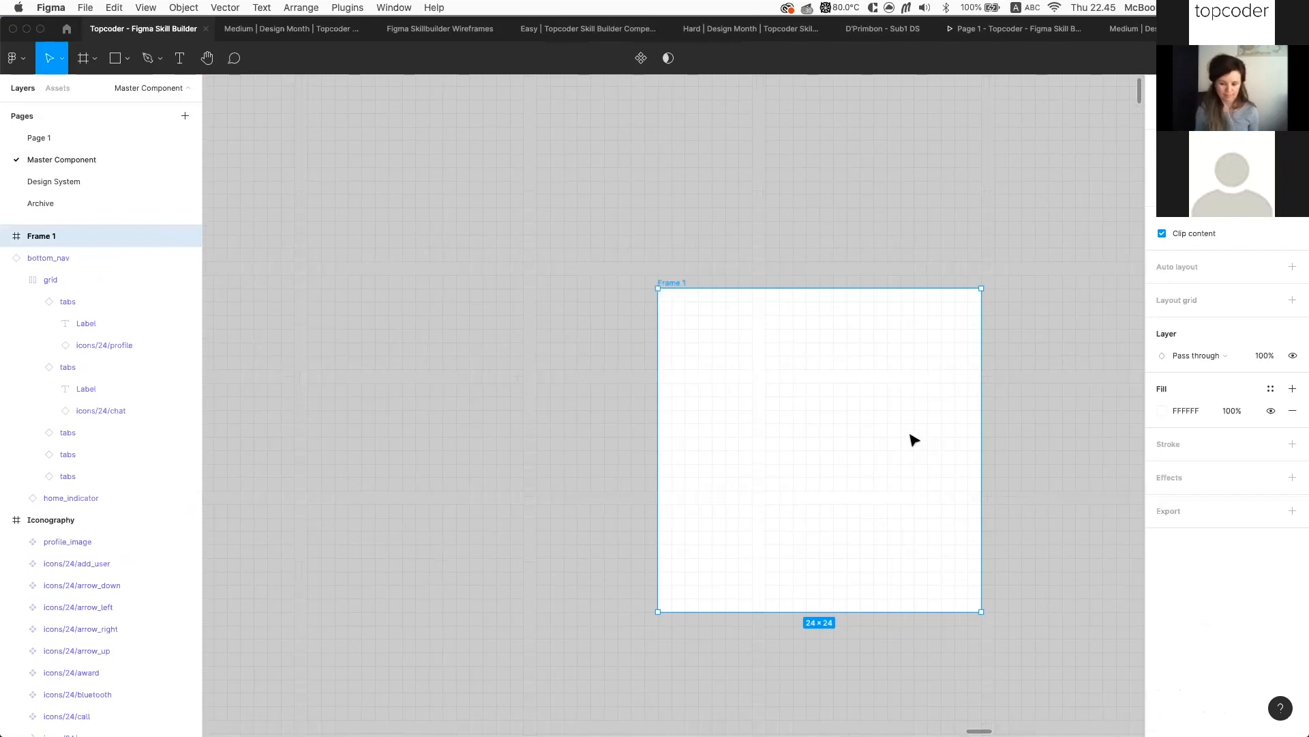
{"action": "scroll", "coordinate": [915, 441], "scroll_direction": "right", "scroll_amount": 1}
{"action": "key", "text": "super+v"}
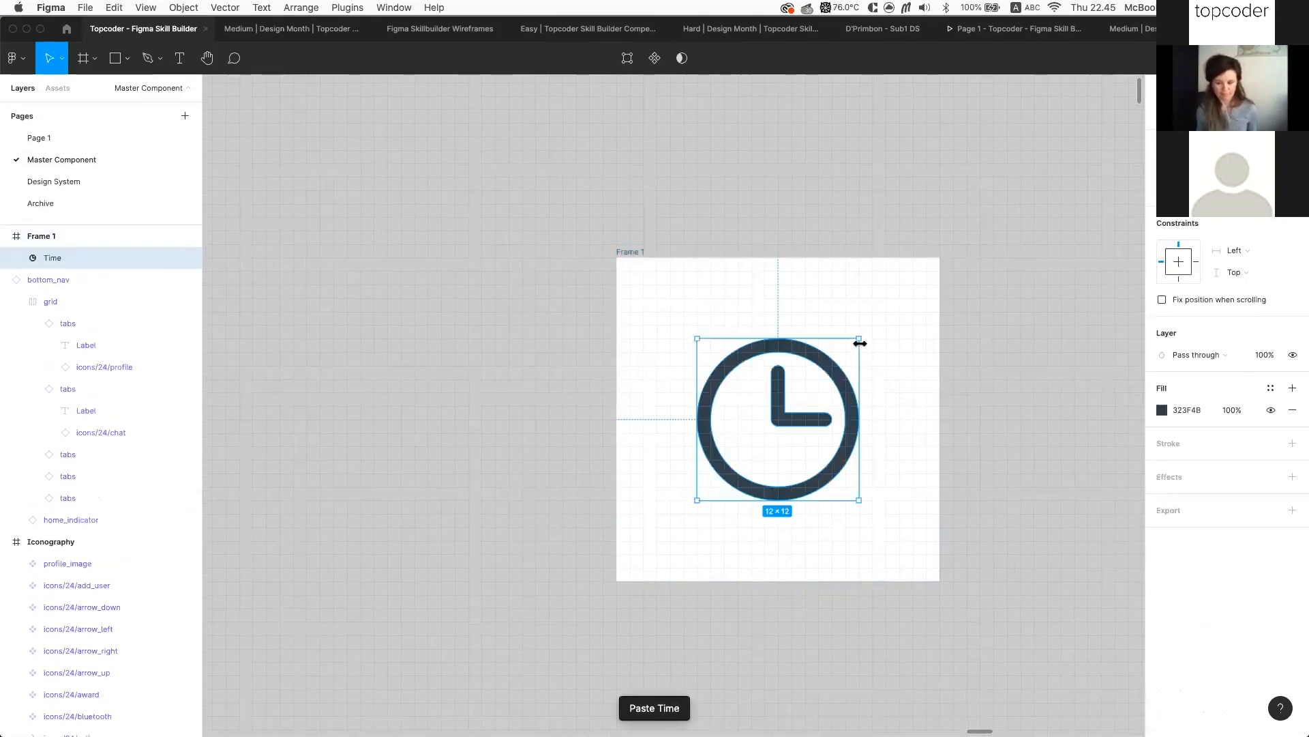
{"action": "key", "text": "alt"}
{"action": "left_click_drag", "start_coordinate": [862, 333], "coordinate": [914, 303]}
{"action": "key", "text": "alt"}
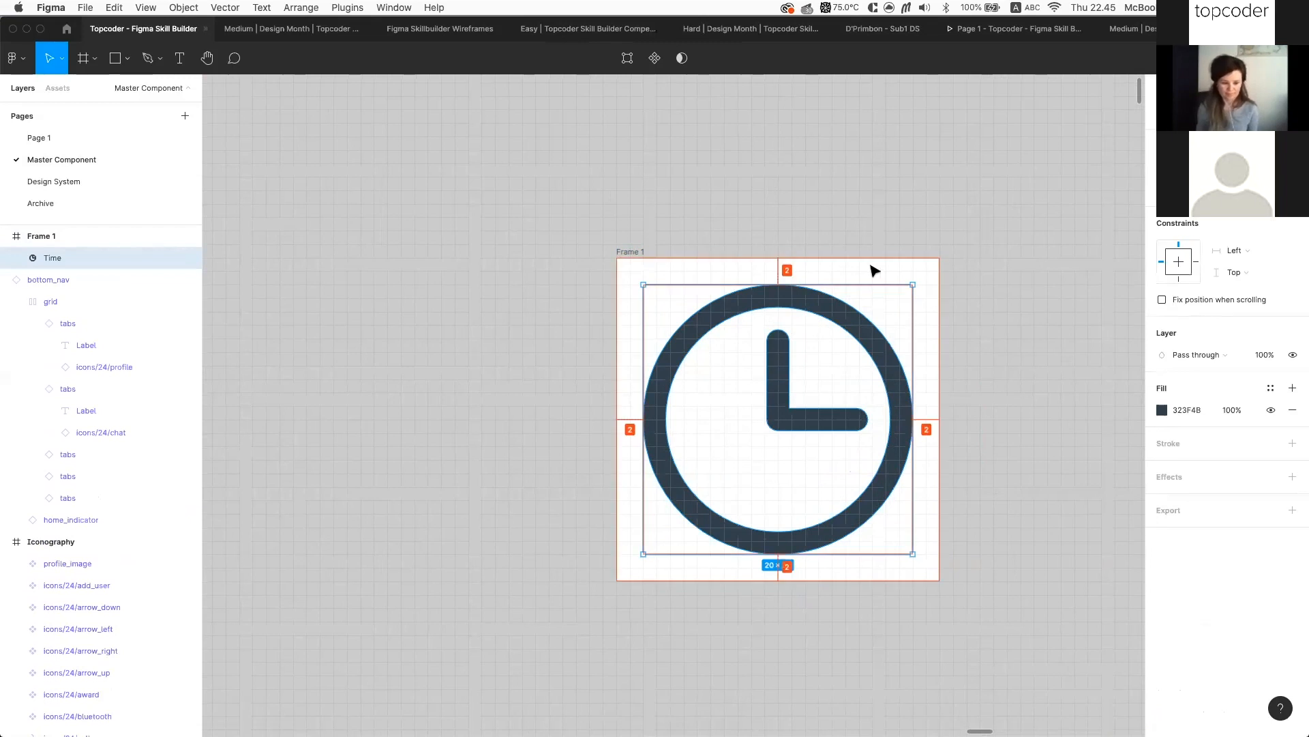
{"action": "left_click", "coordinate": [622, 252]}
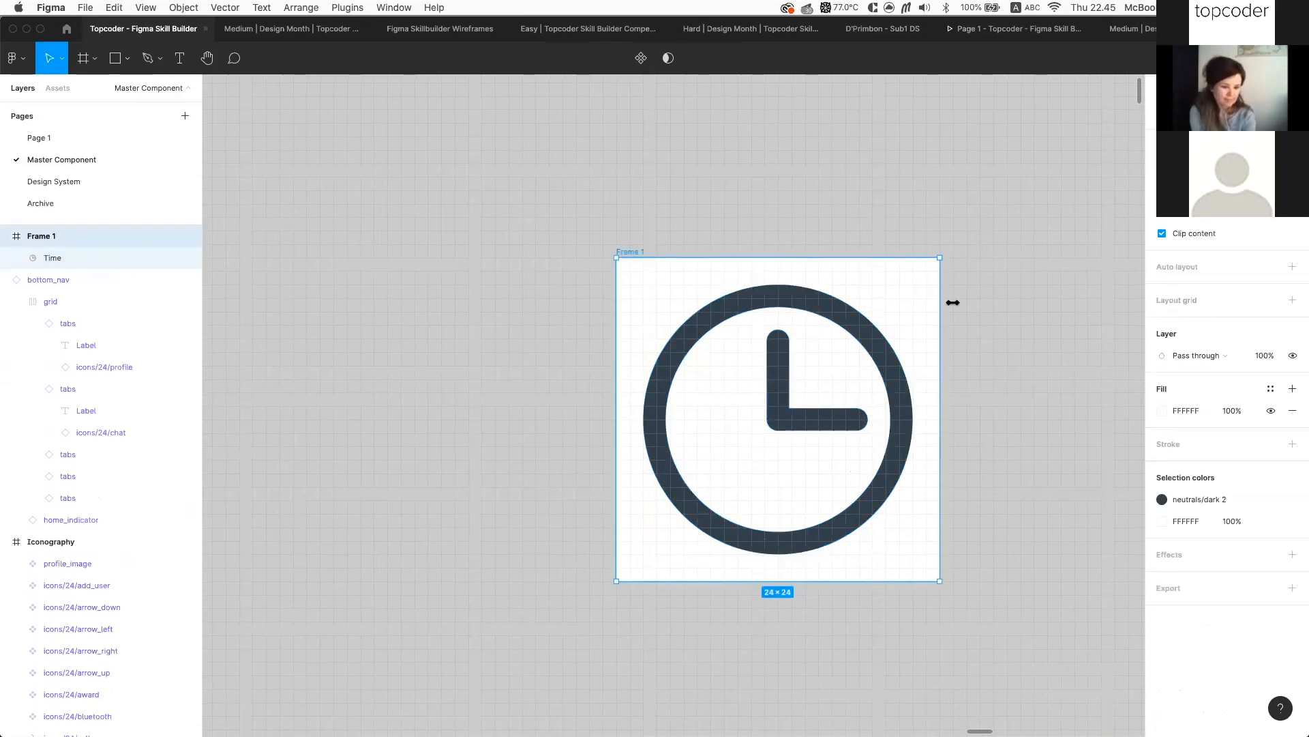
Inspect the clock's vector points and confirm its 2 px spacing to the frame edges
{"action": "double_click", "coordinate": [878, 365]}
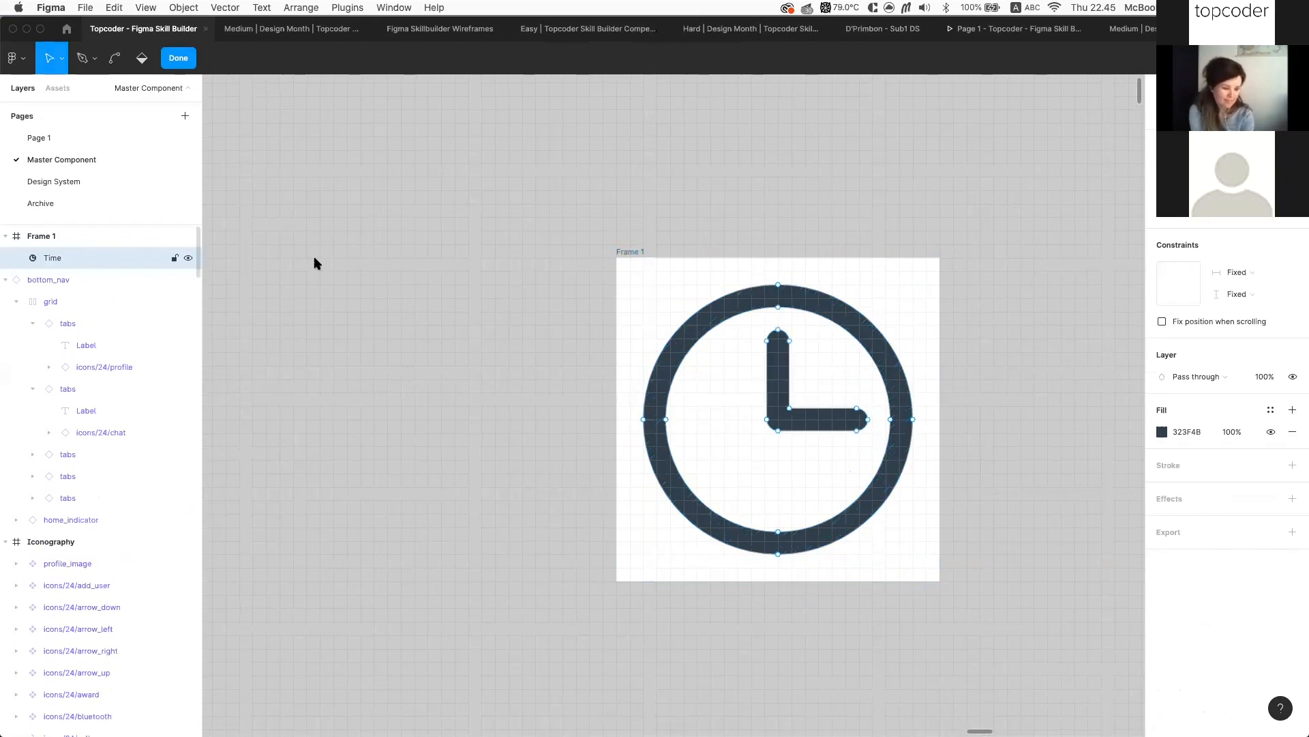
{"action": "key", "text": "Escape"}
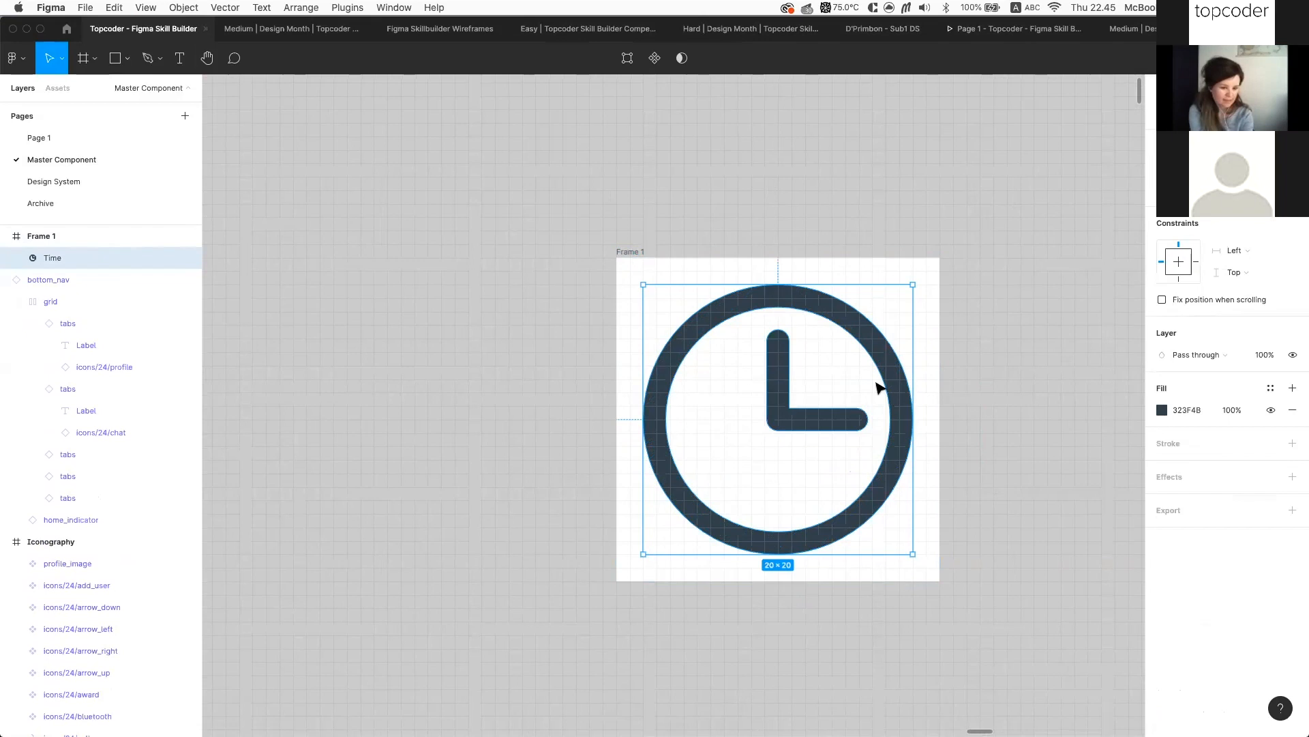
{"action": "scroll", "coordinate": [879, 388], "scroll_direction": "right", "scroll_amount": 2}
{"action": "scroll", "coordinate": [878, 388], "scroll_direction": "up", "scroll_amount": 1}
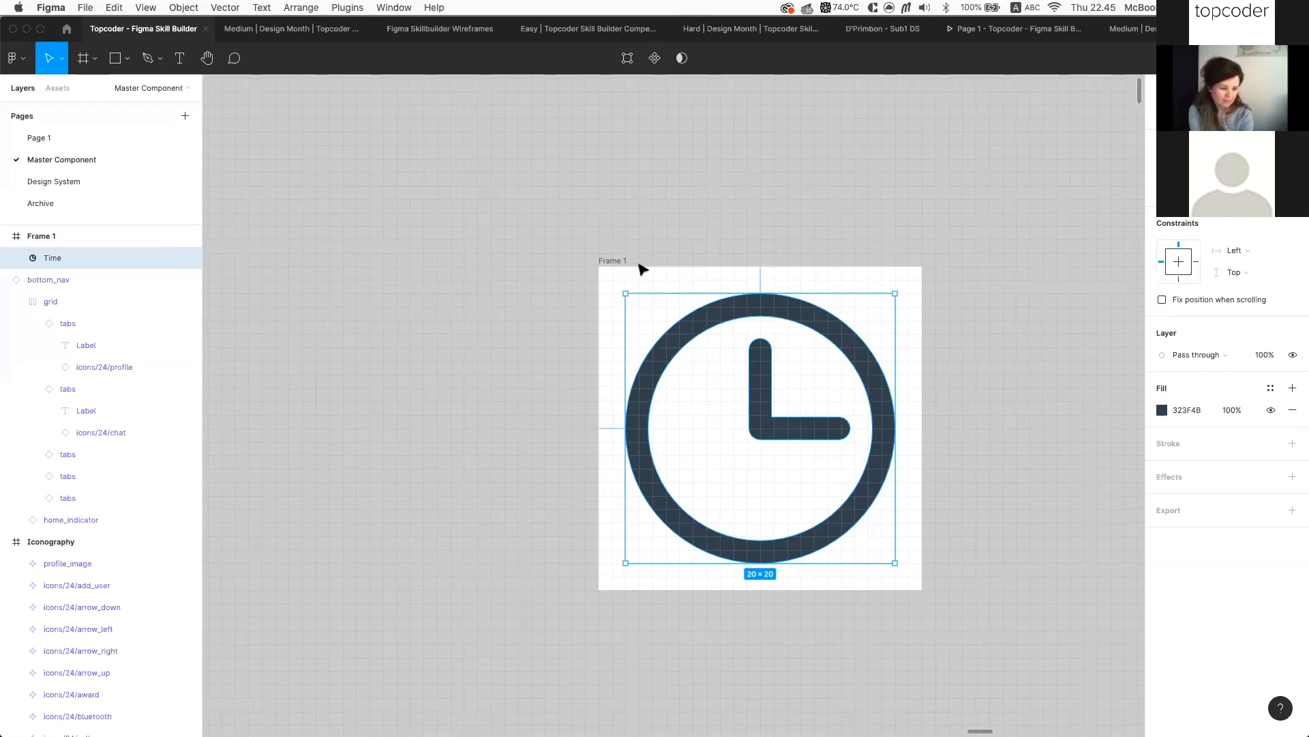
{"action": "key", "text": "alt"}
{"action": "scroll", "coordinate": [938, 283], "scroll_direction": "right", "scroll_amount": 1}
{"action": "scroll", "coordinate": [939, 284], "scroll_direction": "up", "scroll_amount": 1}
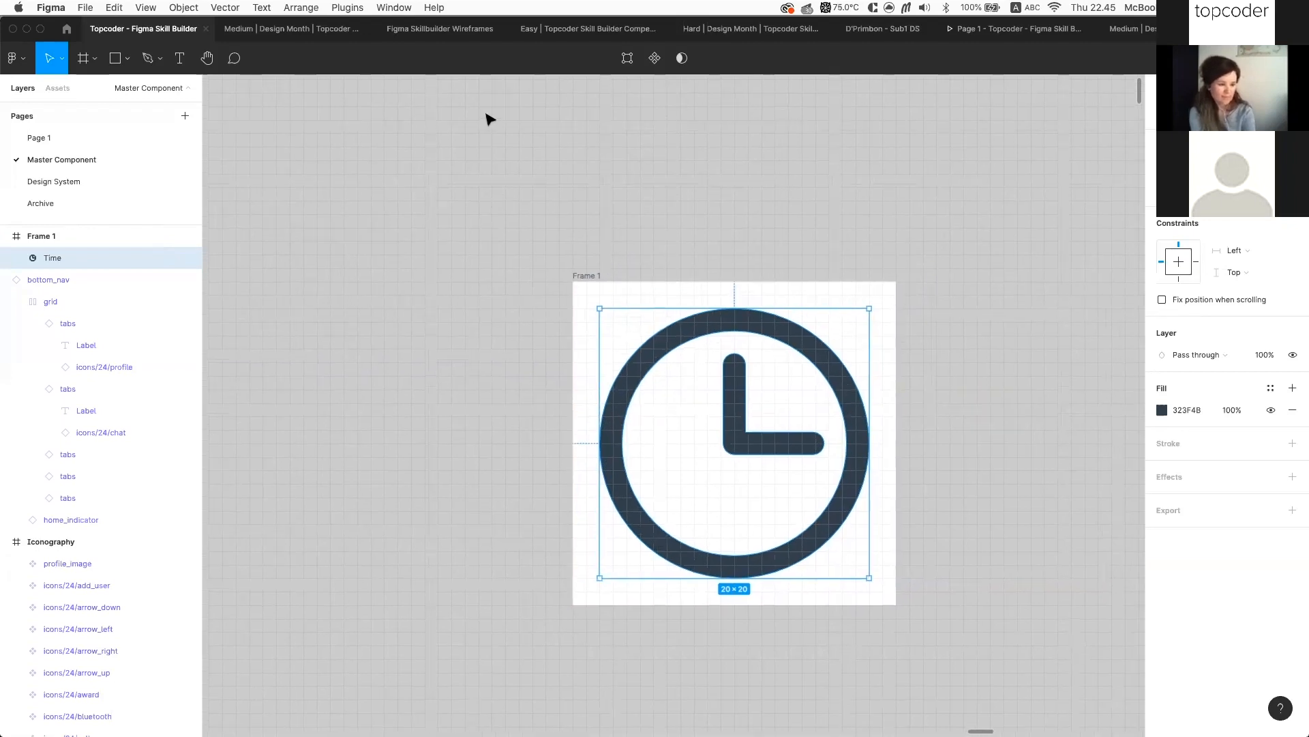
Hide Frame 1's white FFFFFF fill so the clock sits on a transparent frame
{"action": "left_click", "coordinate": [515, 166]}
{"action": "left_click", "coordinate": [586, 276]}
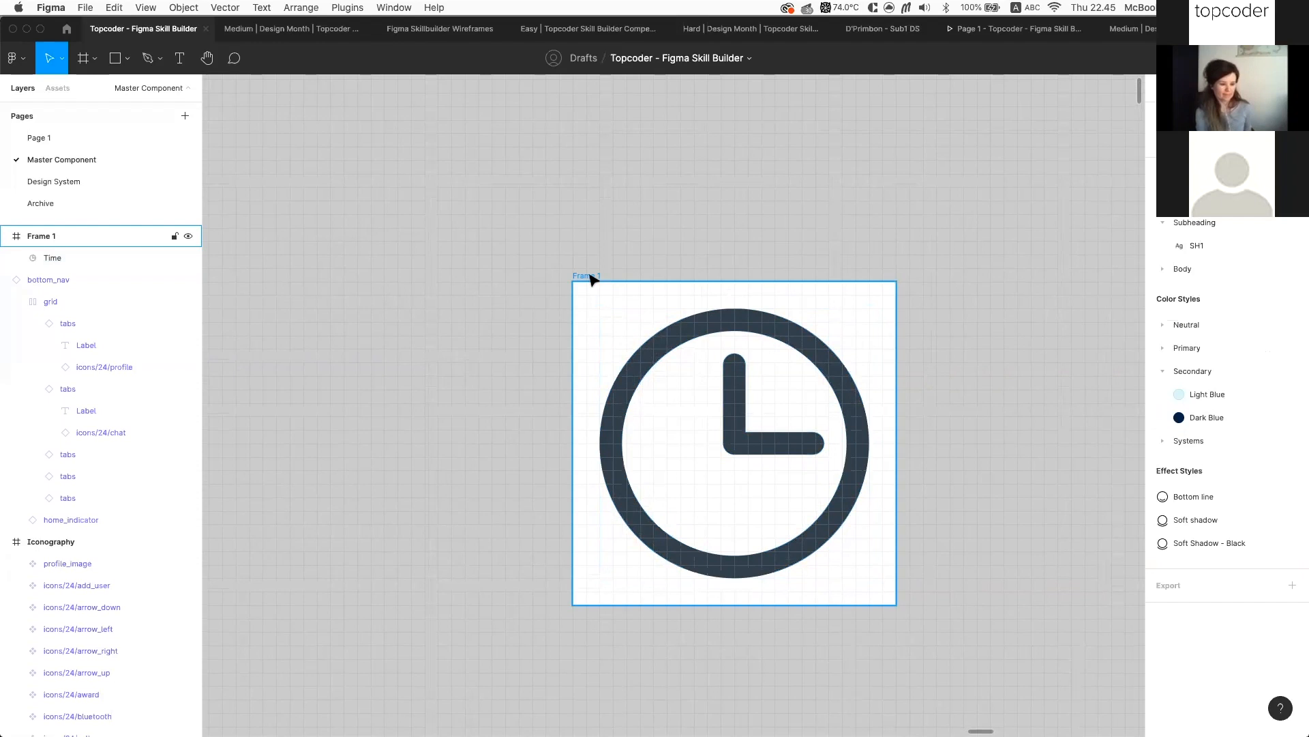
{"action": "left_click", "coordinate": [693, 337]}
{"action": "scroll", "coordinate": [833, 345], "scroll_direction": "right", "scroll_amount": 2}
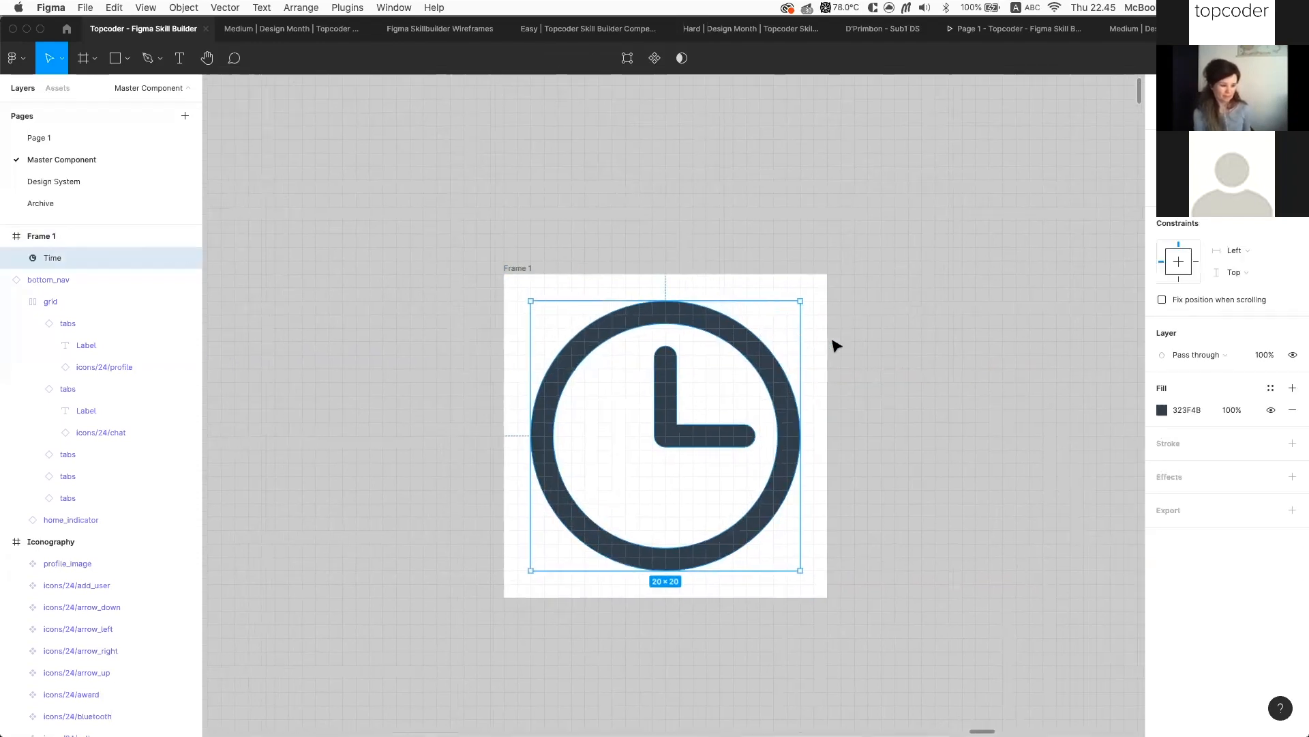
{"action": "scroll", "coordinate": [850, 345], "scroll_direction": "right", "scroll_amount": 2}
{"action": "left_click", "coordinate": [462, 274]}
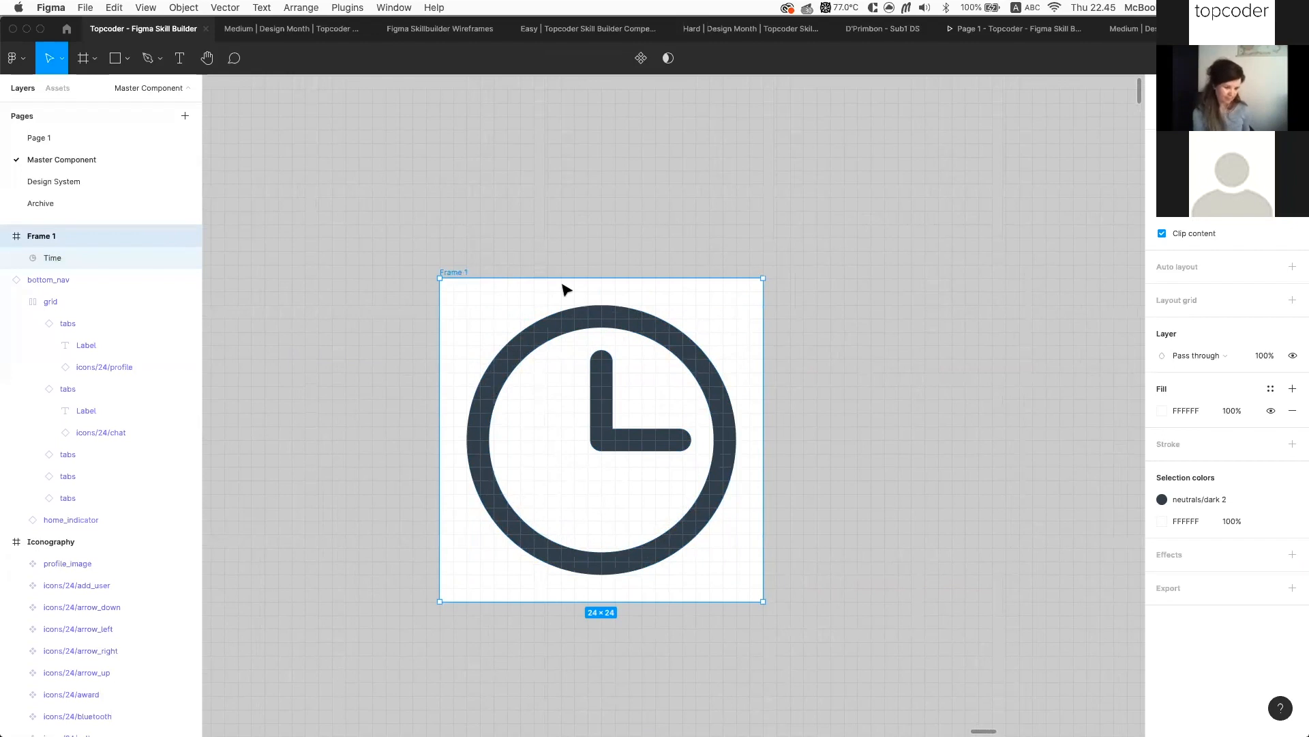
{"action": "left_click", "coordinate": [1272, 410]}
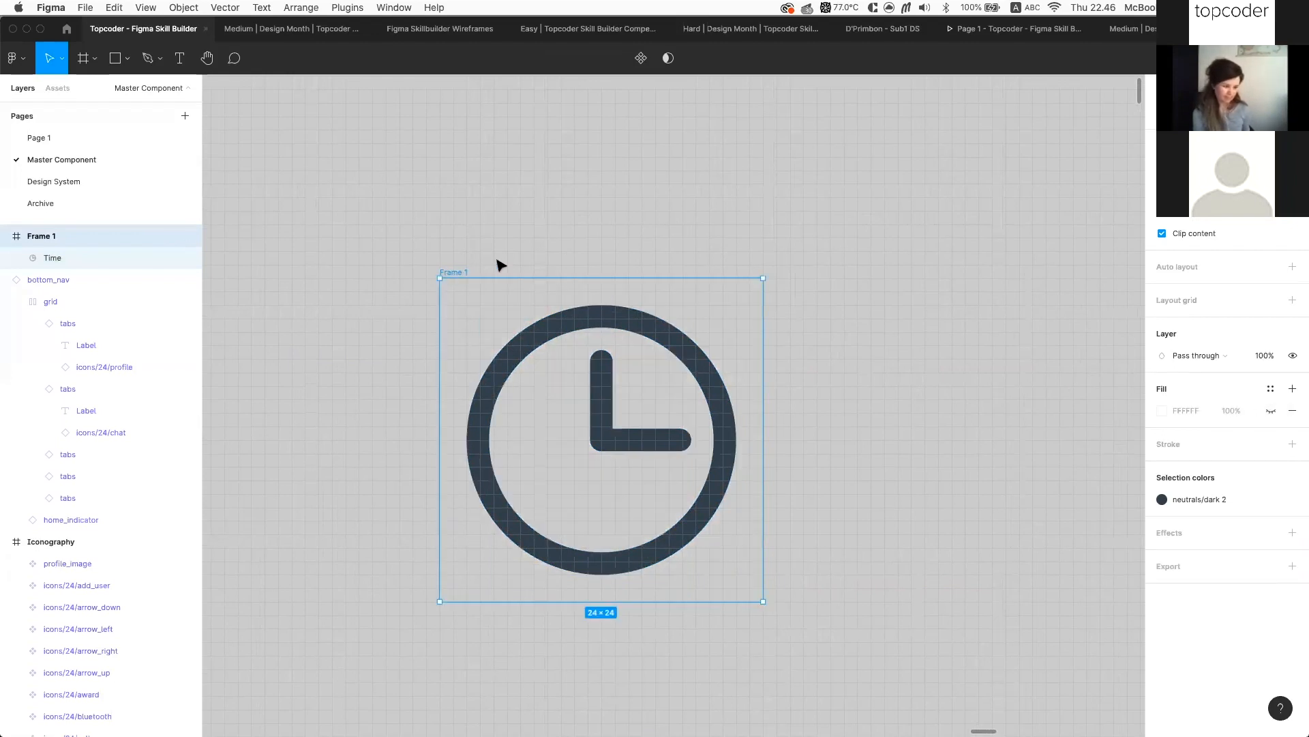
{"action": "scroll", "coordinate": [499, 265], "scroll_direction": "down", "scroll_amount": 5}
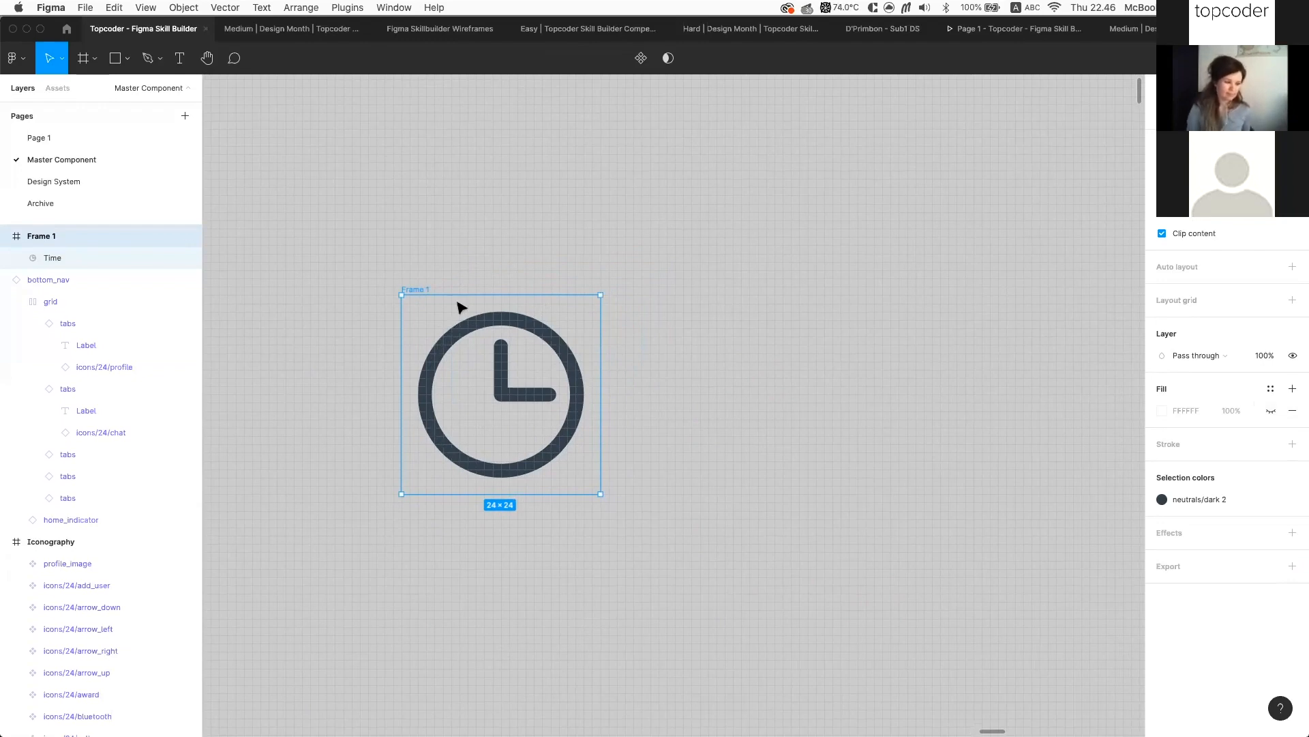
{"action": "left_click", "coordinate": [508, 326]}
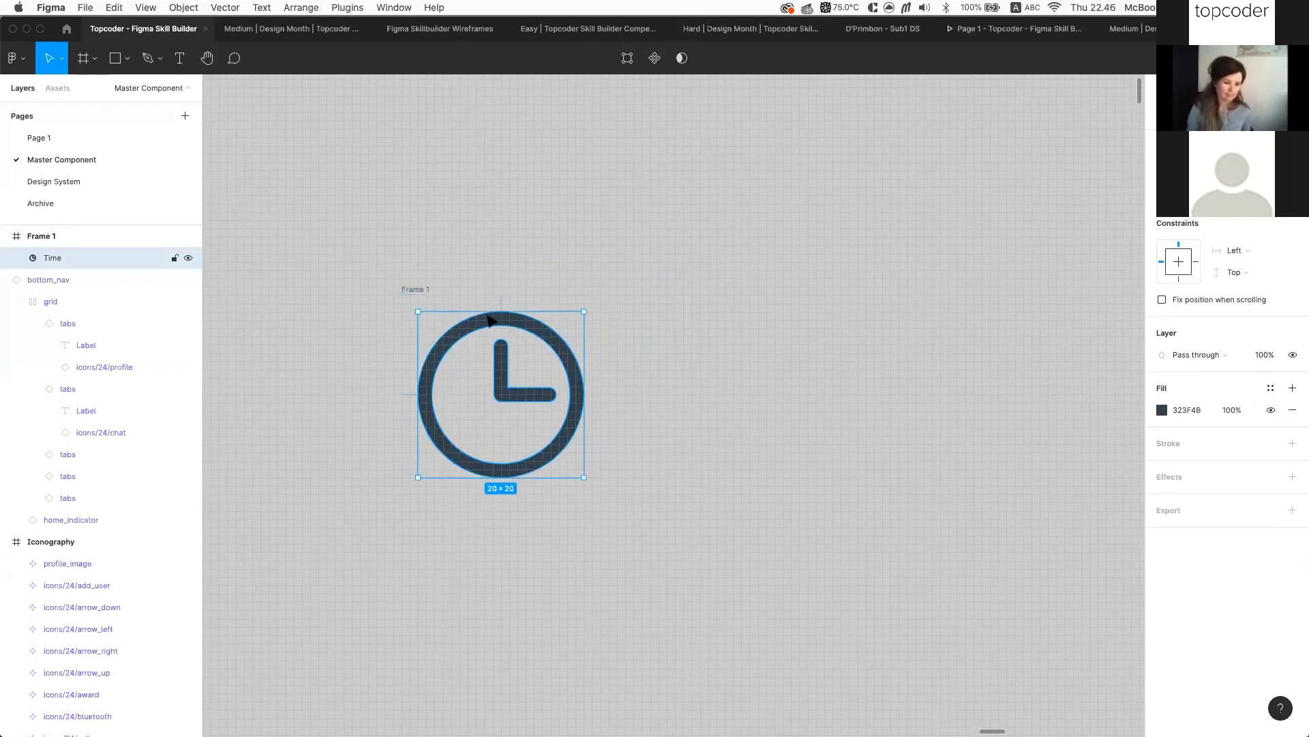
Copy the wallet icon's vector from the 24 px Outline icons
{"action": "left_click", "coordinate": [426, 290]}
{"action": "scroll", "coordinate": [618, 360], "scroll_direction": "down", "scroll_amount": 5}
{"action": "scroll", "coordinate": [618, 361], "scroll_direction": "left", "scroll_amount": 3}
{"action": "scroll", "coordinate": [617, 360], "scroll_direction": "down", "scroll_amount": 15}
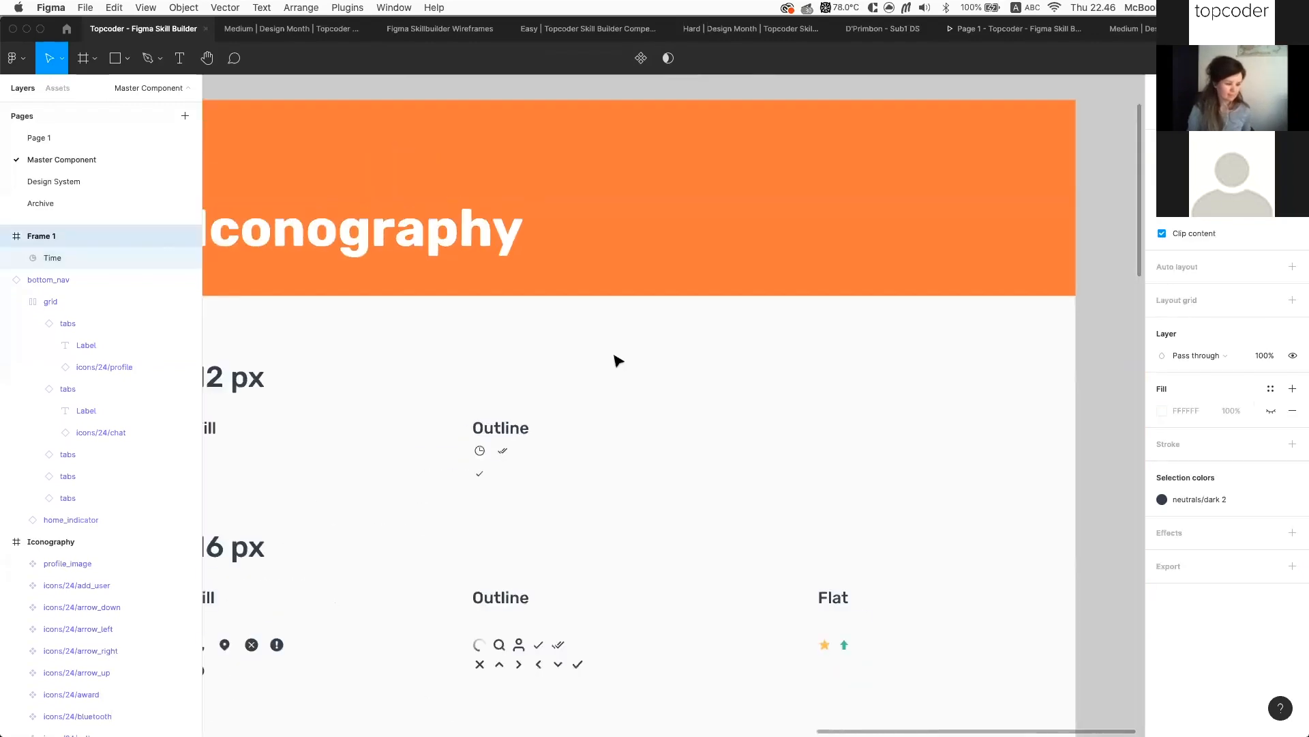
{"action": "scroll", "coordinate": [641, 306], "scroll_direction": "left", "scroll_amount": 3}
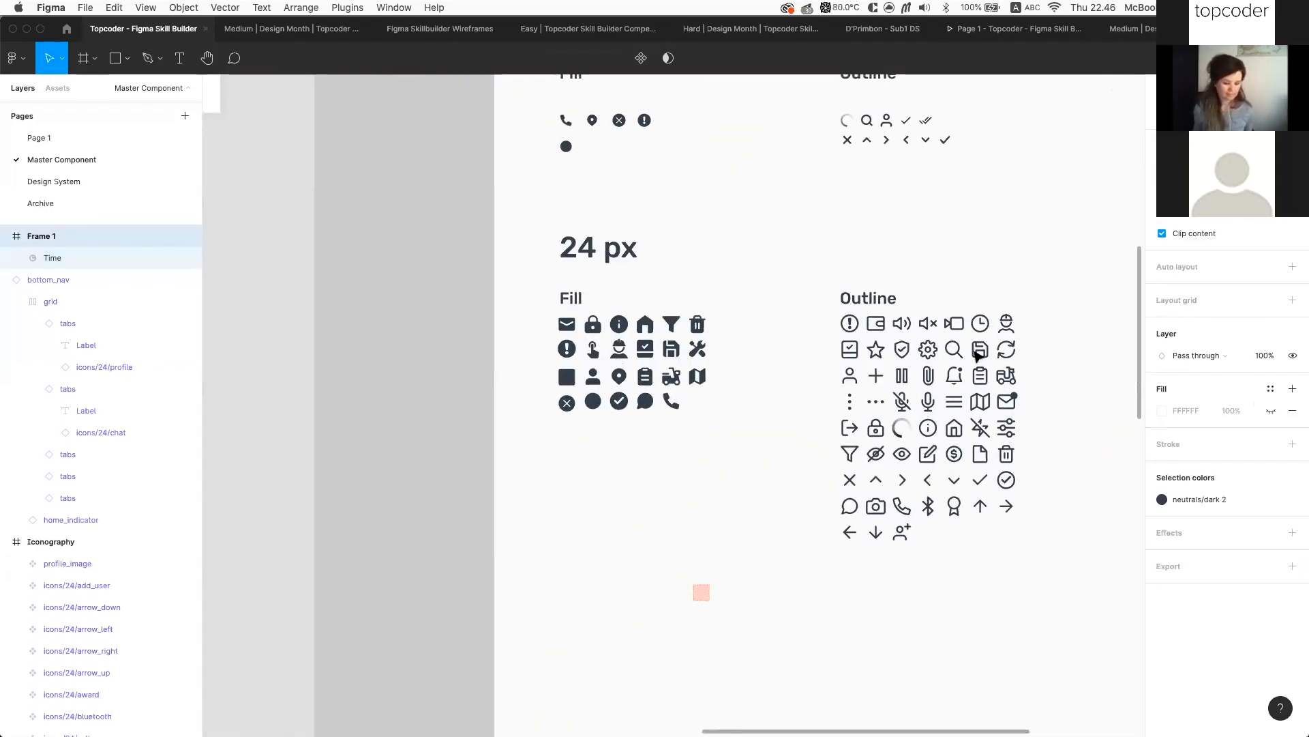
{"action": "scroll", "coordinate": [962, 336], "scroll_direction": "up", "scroll_amount": 5}
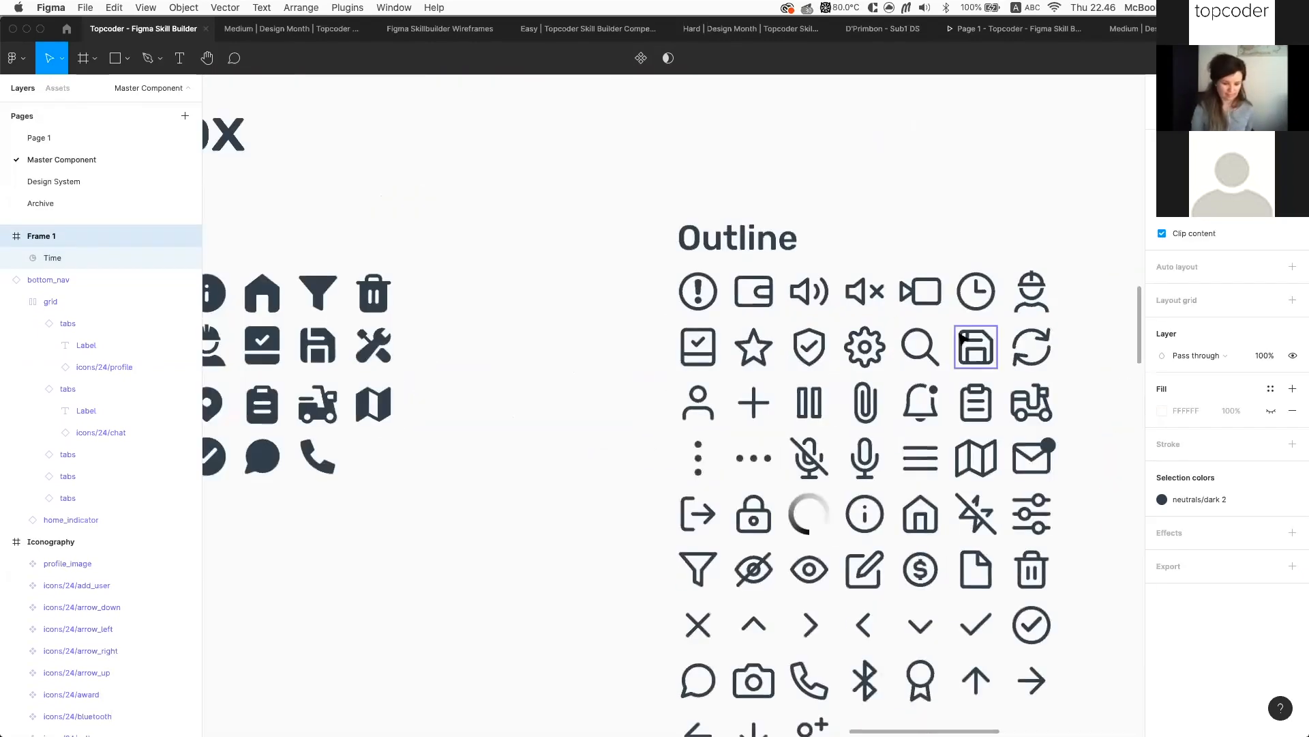
{"action": "double_click", "coordinate": [765, 295]}
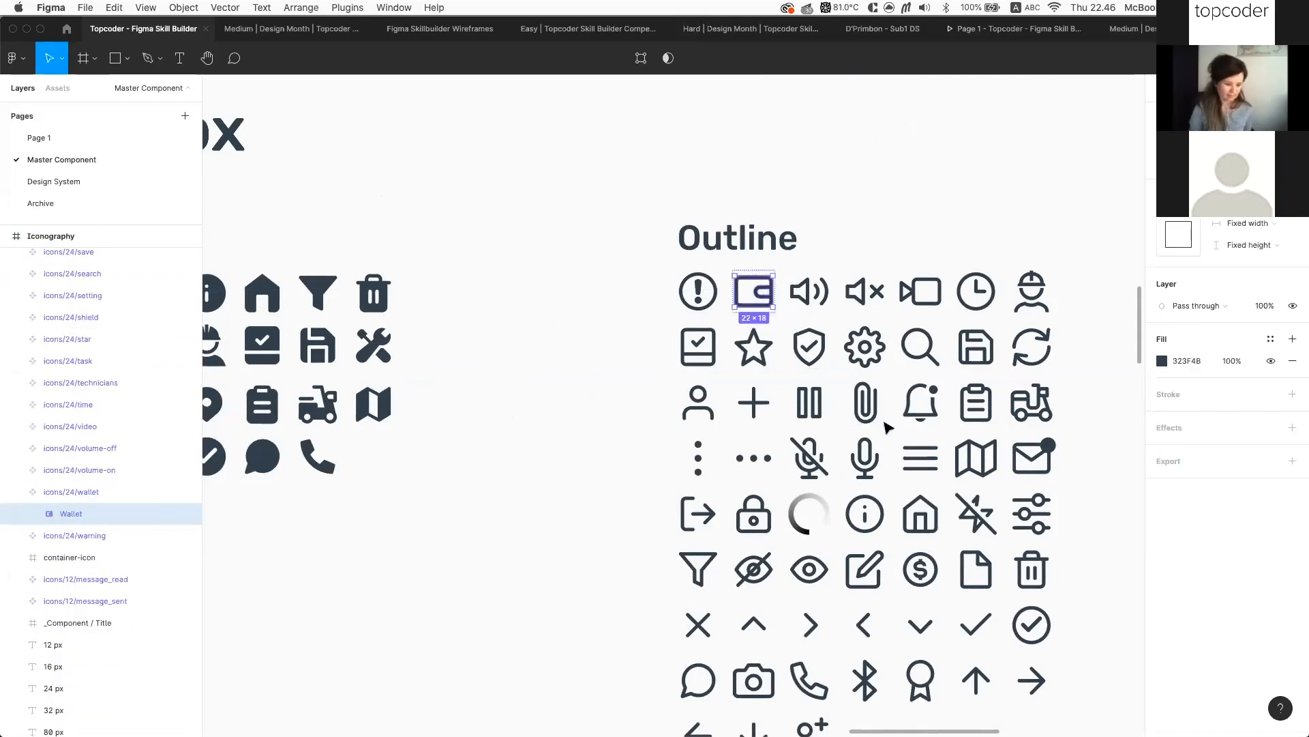
{"action": "scroll", "coordinate": [867, 349], "scroll_direction": "down", "scroll_amount": 10}
{"action": "scroll", "coordinate": [873, 356], "scroll_direction": "up", "scroll_amount": 10}
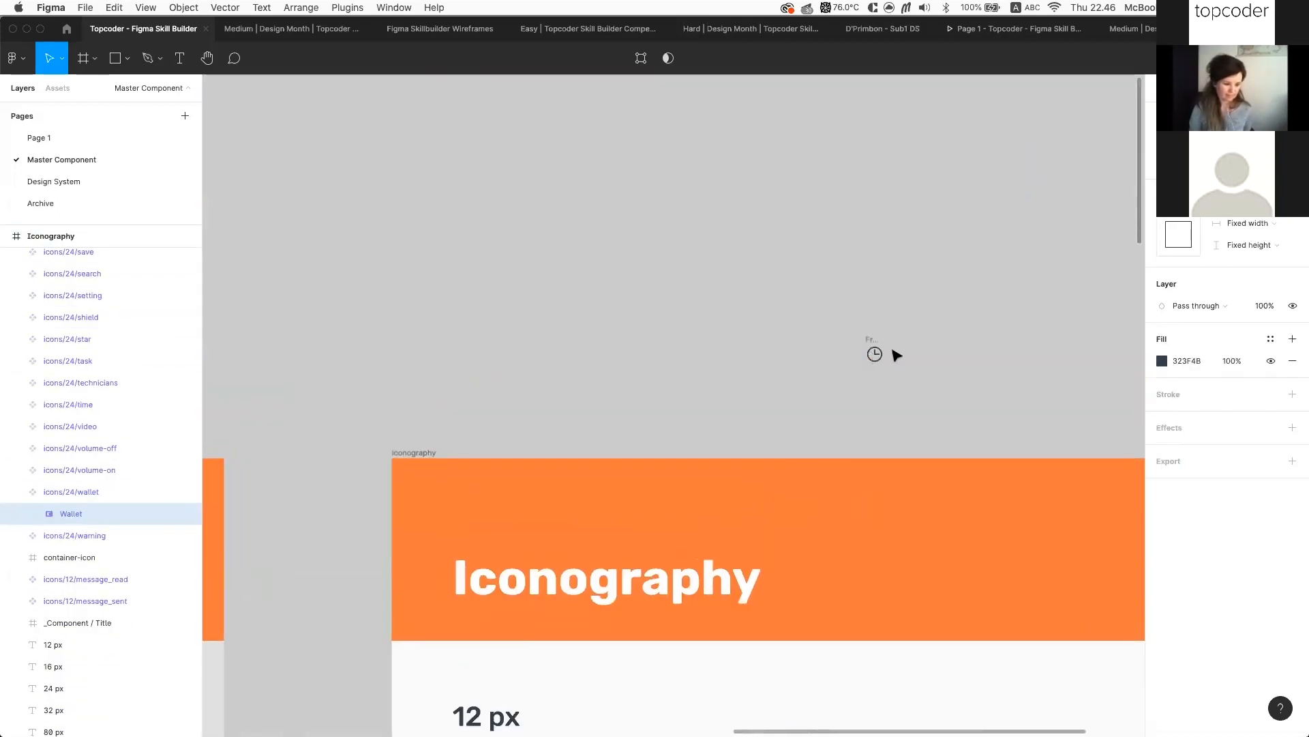
{"action": "scroll", "coordinate": [895, 353], "scroll_direction": "up", "scroll_amount": 5}
Show Frame 1's white fill again and Alt-drag a duplicate 20×20 clock out beside it
{"action": "left_click", "coordinate": [590, 290]}
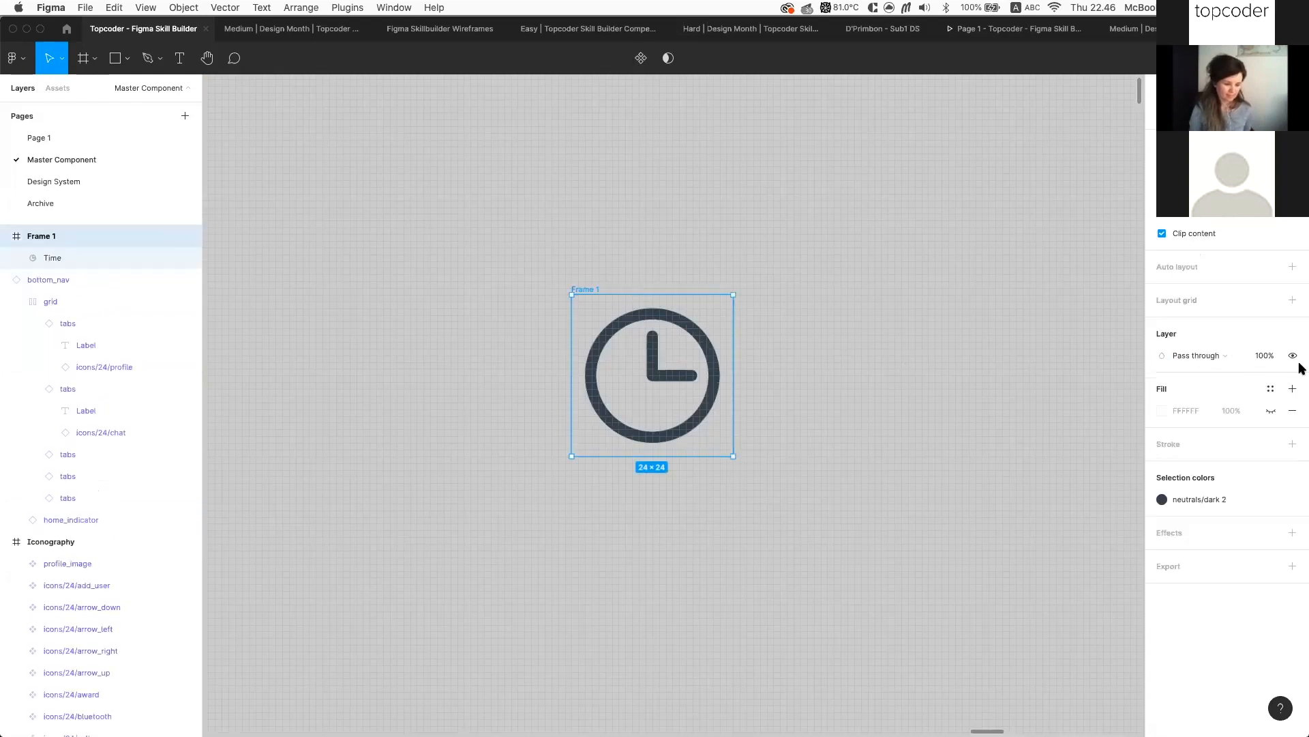
{"action": "left_click", "coordinate": [1270, 410]}
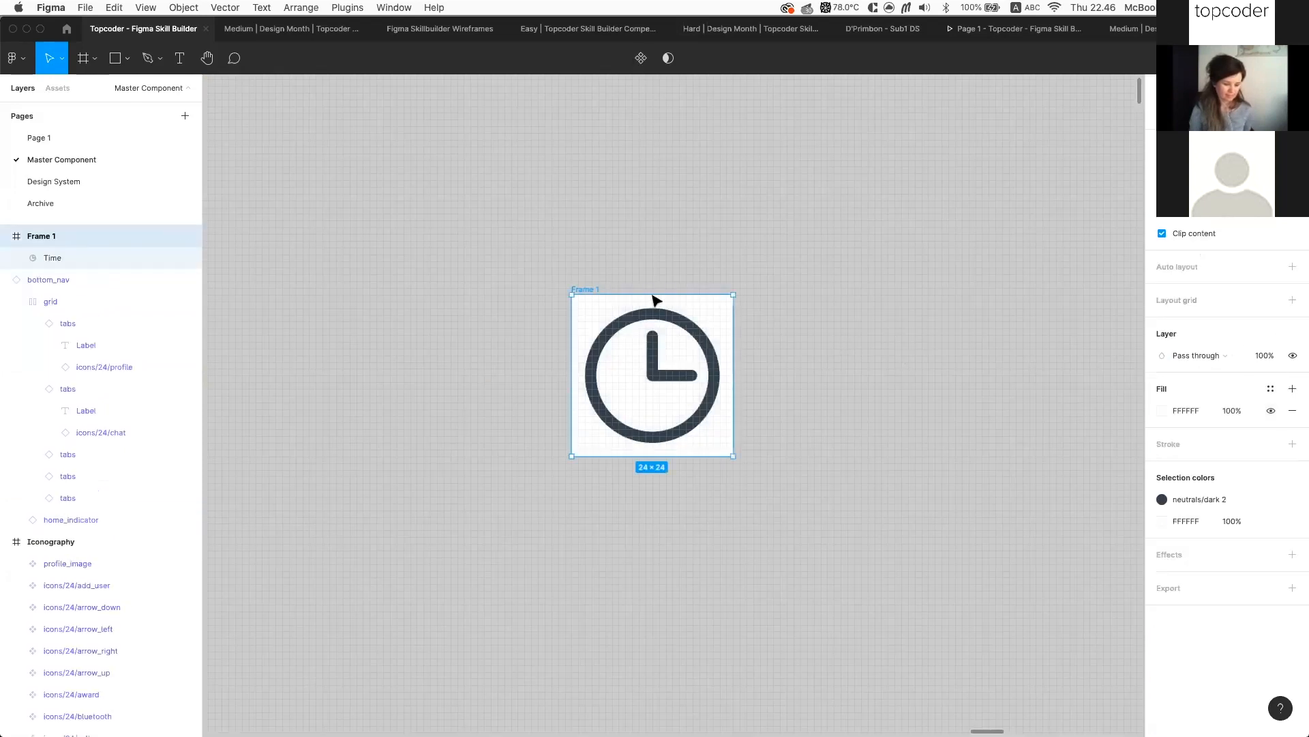
{"action": "left_click", "coordinate": [612, 330]}
{"action": "scroll", "coordinate": [845, 333], "scroll_direction": "right", "scroll_amount": 5}
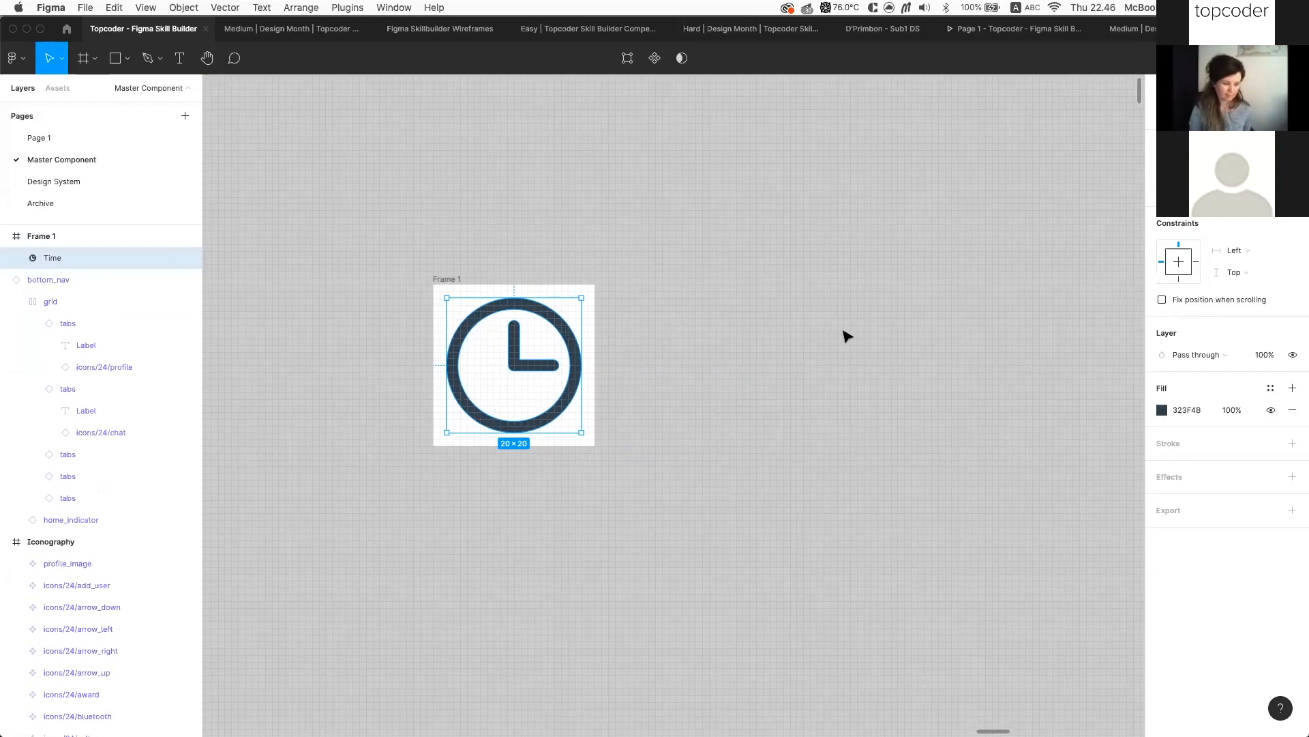
{"action": "left_click_drag", "start_coordinate": [508, 310], "coordinate": [733, 178]}
{"action": "scroll", "coordinate": [852, 249], "scroll_direction": "right", "scroll_amount": 3}
{"action": "scroll", "coordinate": [853, 249], "scroll_direction": "up", "scroll_amount": 2}
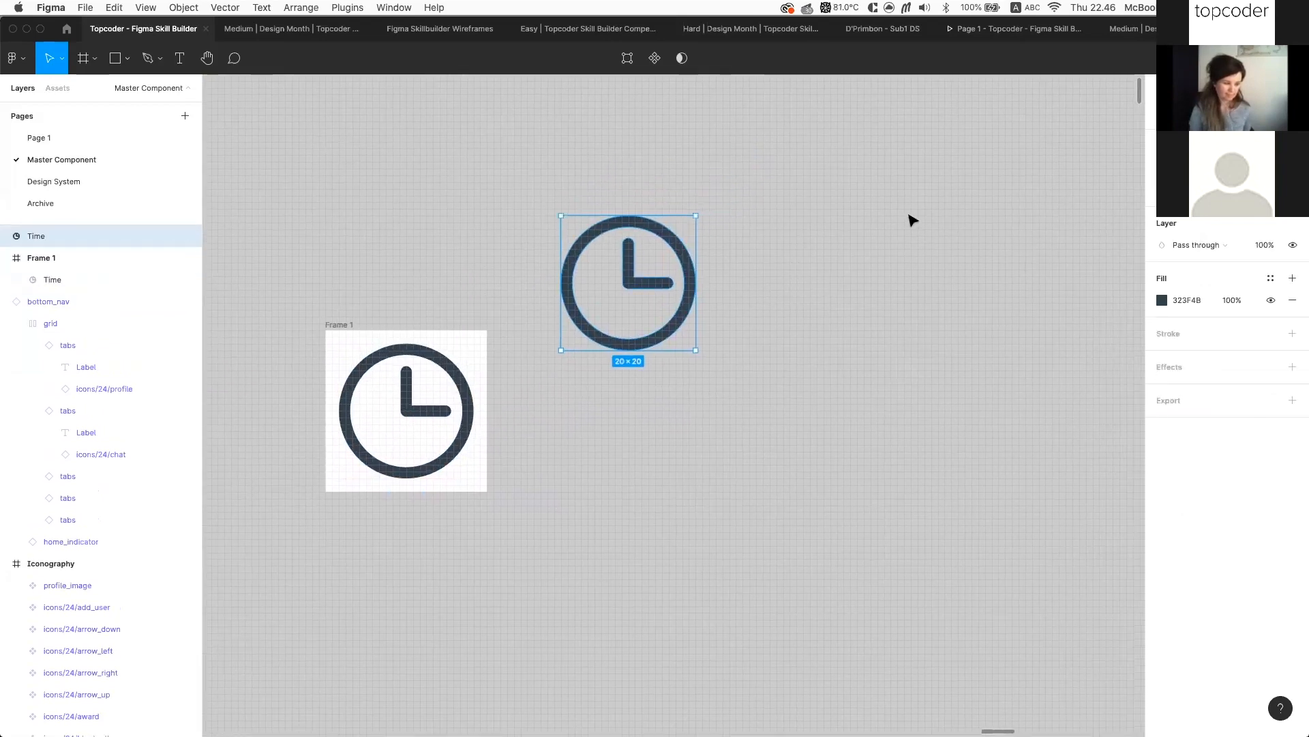
Paste the wallet icon and place it beside the clock copy
{"action": "key", "text": "super+v"}
{"action": "left_click_drag", "start_coordinate": [709, 358], "coordinate": [846, 227]}
{"action": "left_click", "coordinate": [641, 254]}
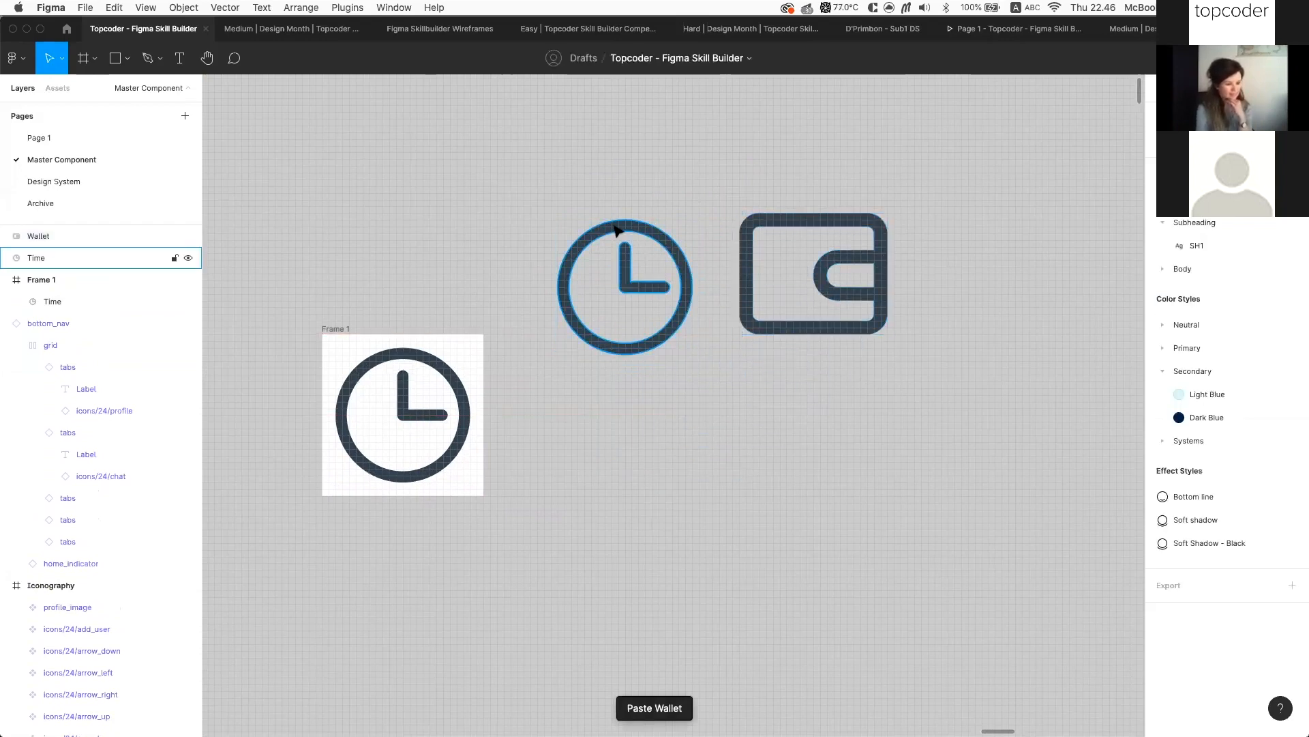
{"action": "left_click", "coordinate": [621, 230]}
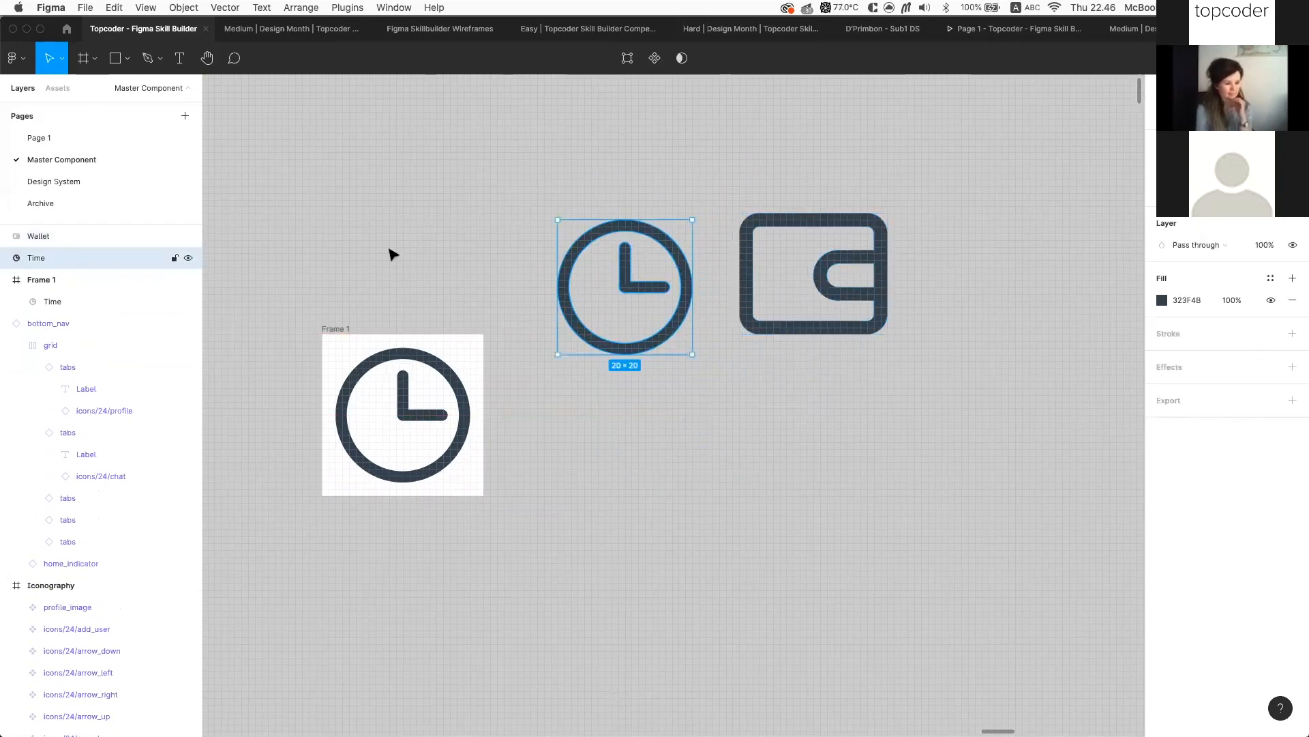
Rename the clock layer 'icon - Time' and make it a component
{"action": "double_click", "coordinate": [92, 264]}
{"action": "type", "text": "icon"}
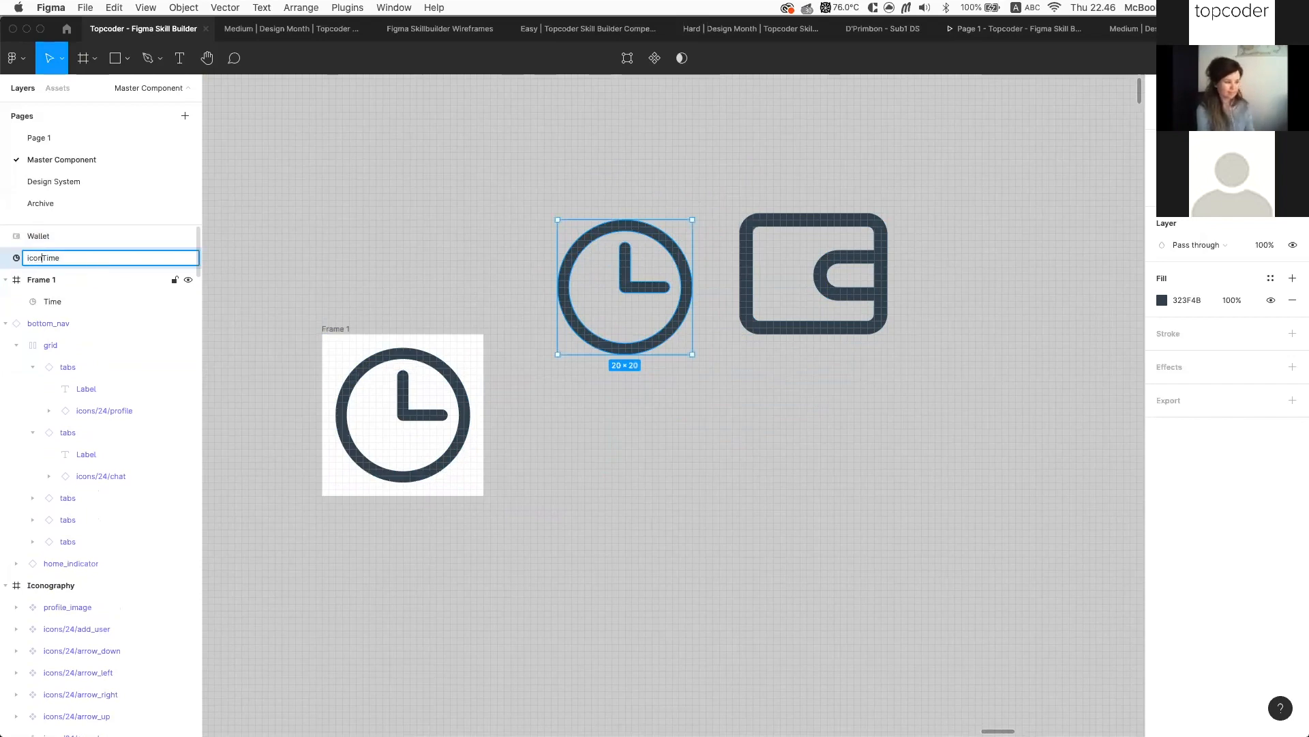
{"action": "type", "text": " -"}
{"action": "key", "text": "Return"}
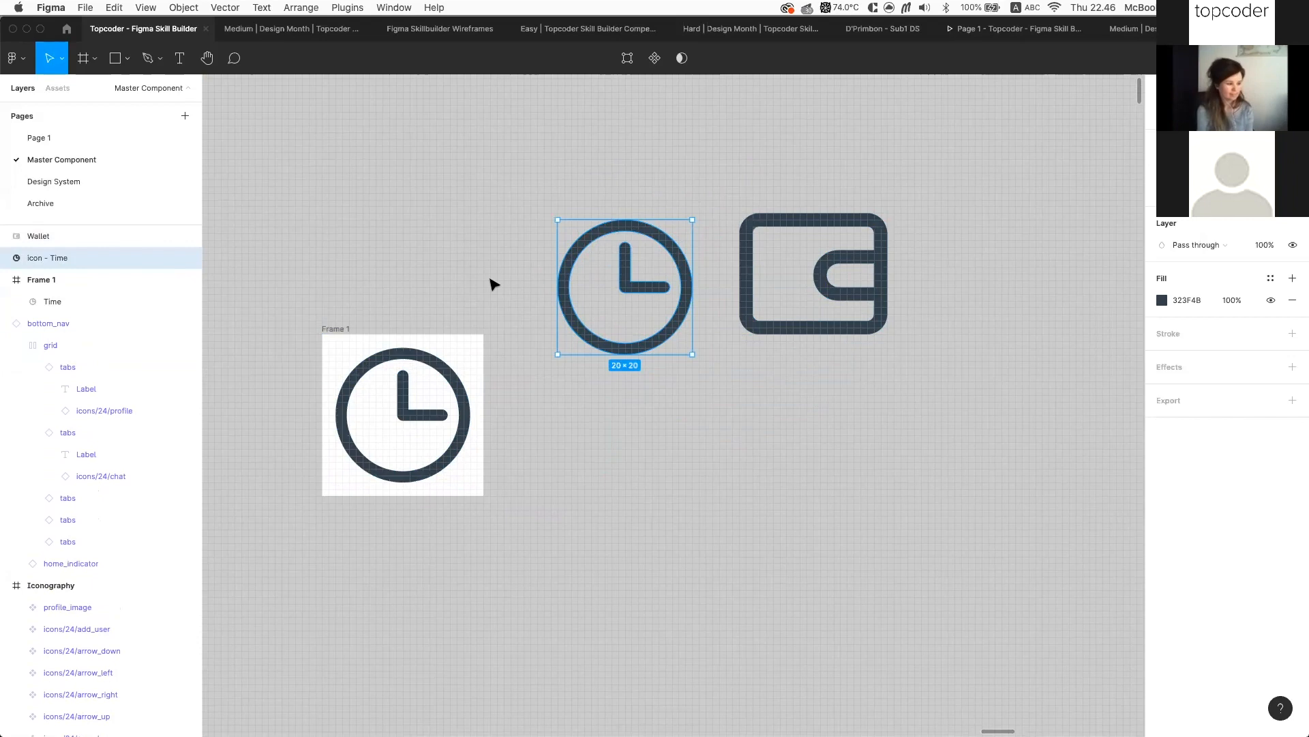
{"action": "right_click", "coordinate": [605, 285]}
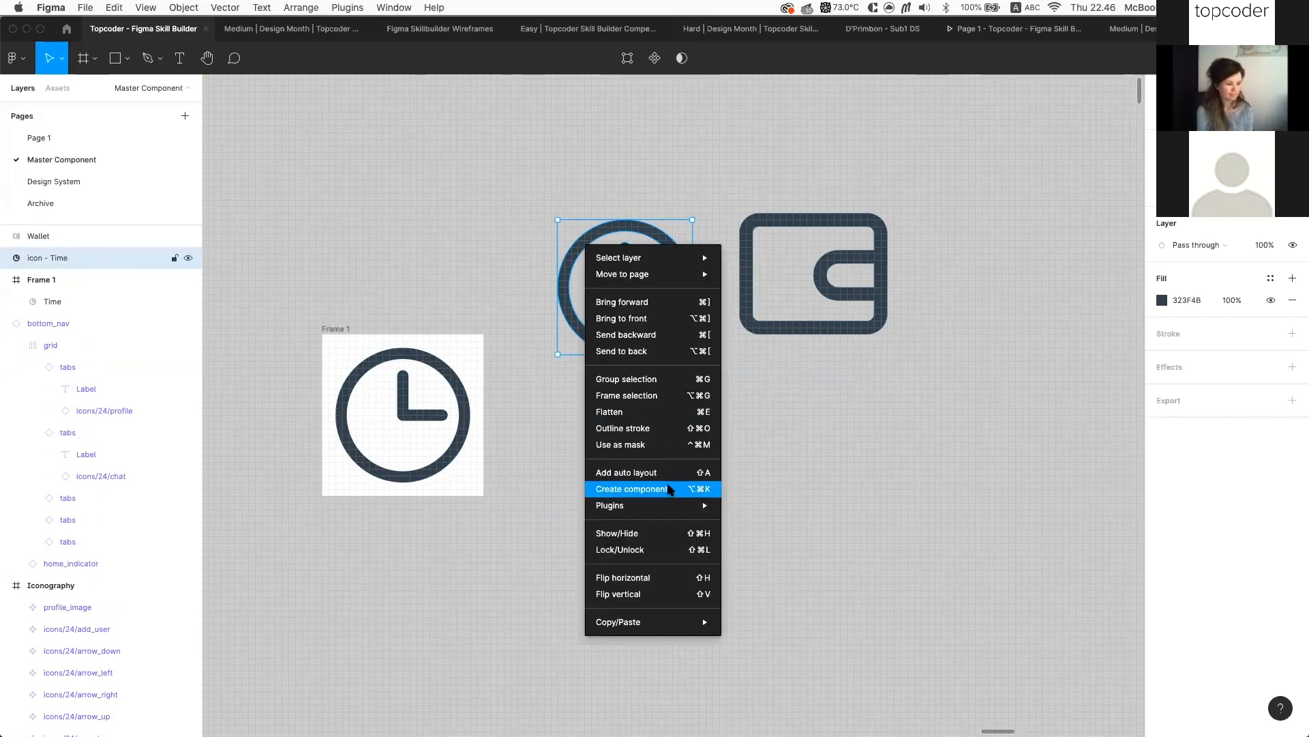
{"action": "left_click", "coordinate": [672, 488]}
Rename the wallet layer 'icon-Wallet' and make it a component
{"action": "left_click", "coordinate": [762, 228]}
{"action": "key", "text": "super+r"}
{"action": "key", "text": "Left"}
{"action": "type", "text": "ic"}
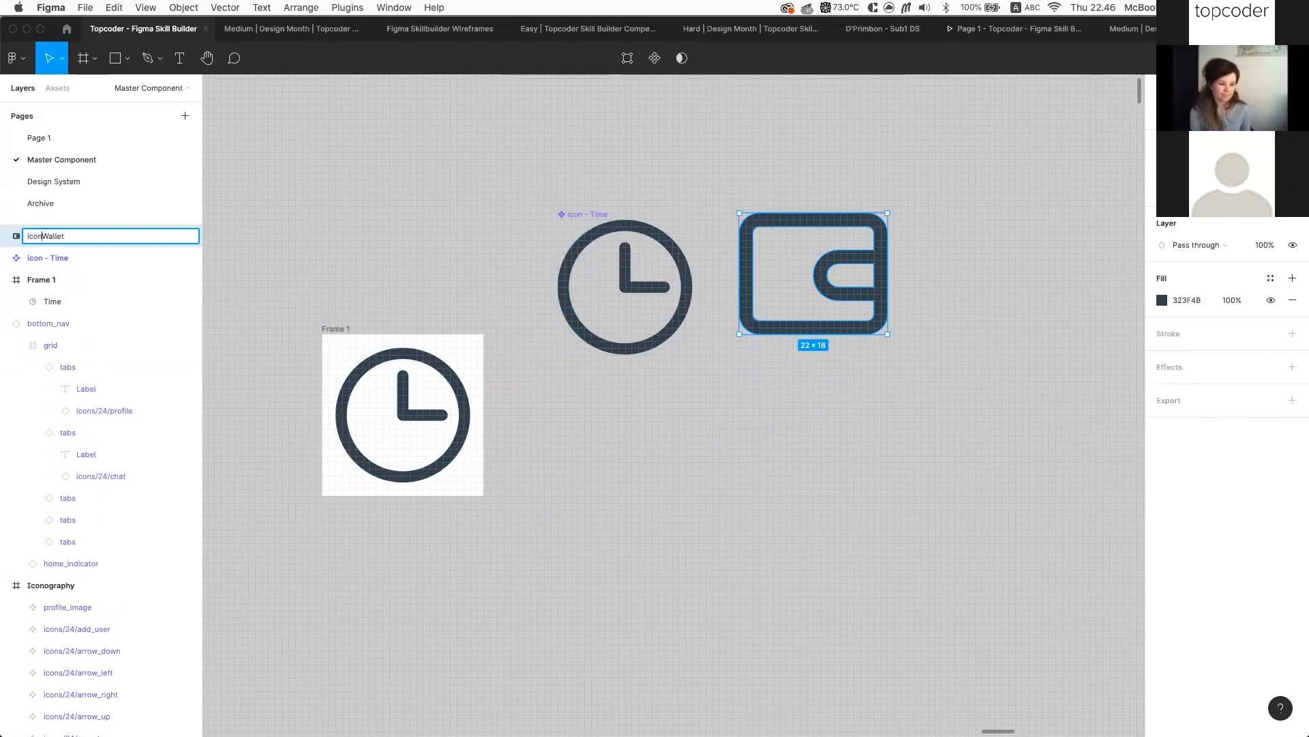
{"action": "key", "text": "Return"}
{"action": "right_click", "coordinate": [785, 214]}
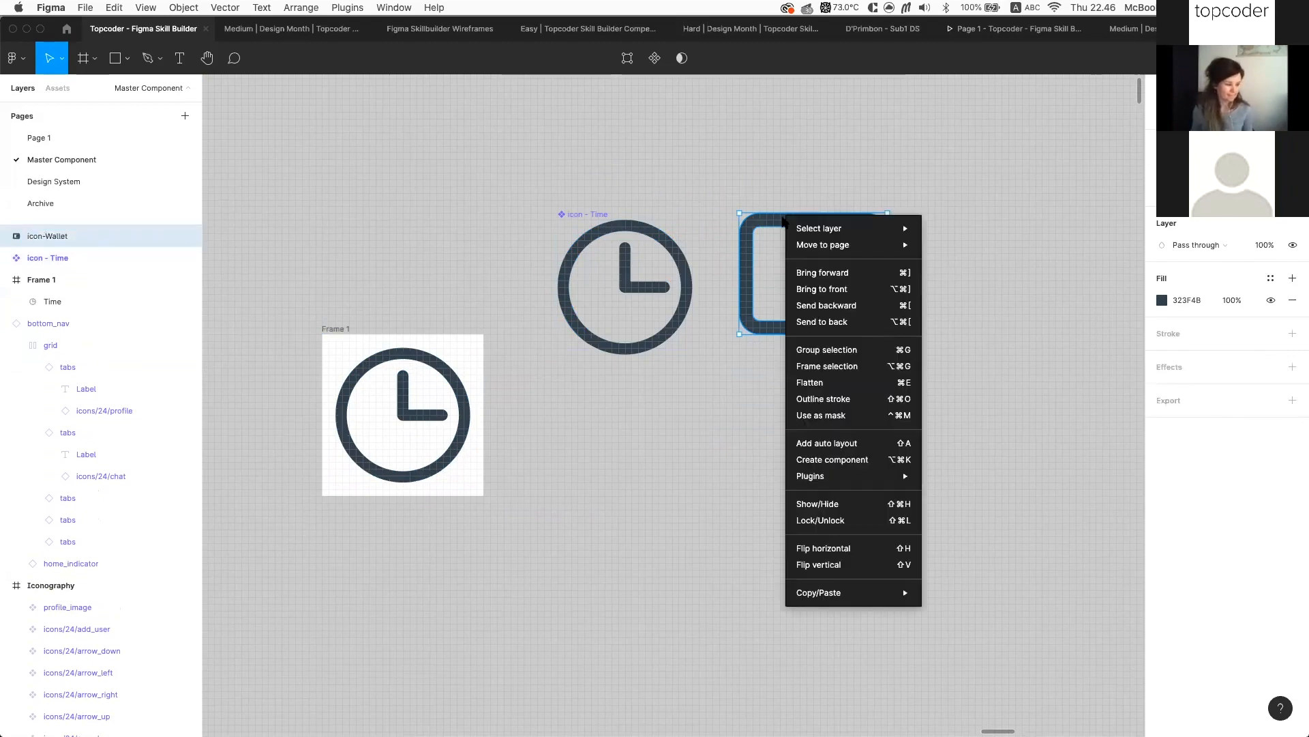
{"action": "left_click", "coordinate": [860, 459]}
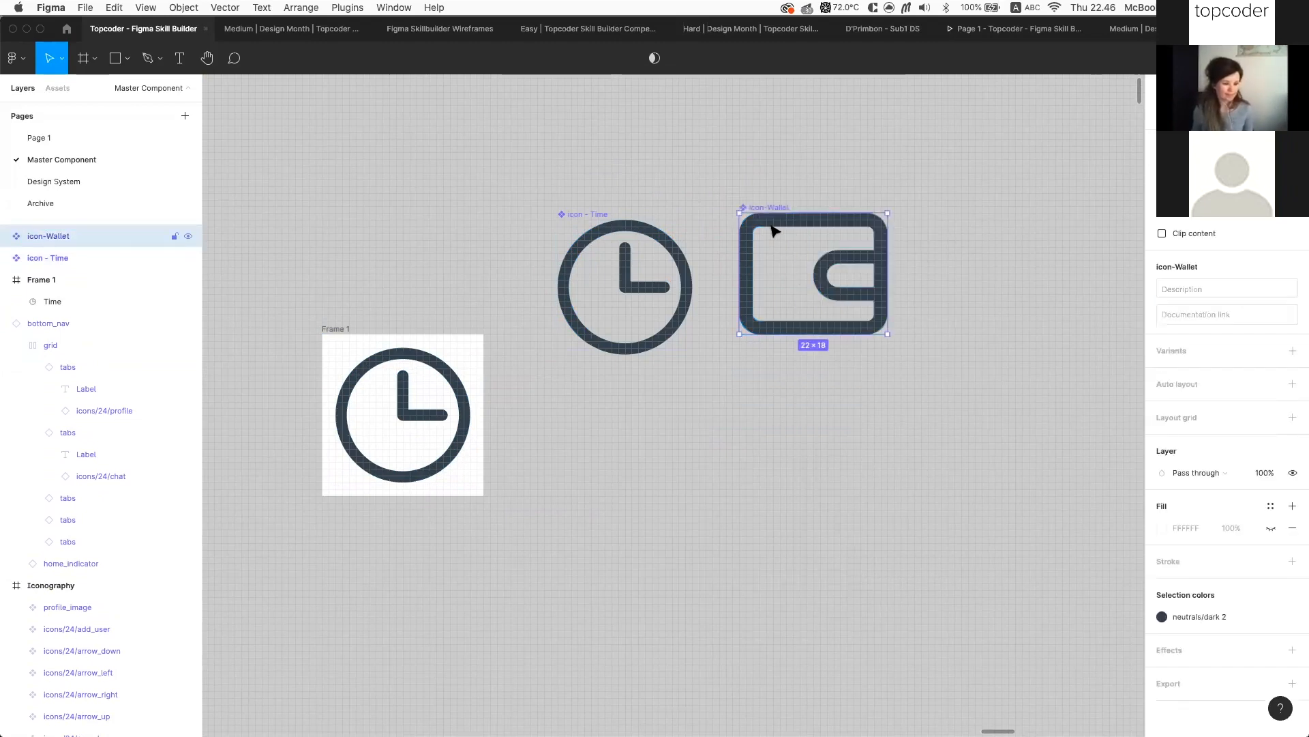
Nudge the icon-Wallet component into place and review both new components
{"action": "left_click_drag", "start_coordinate": [770, 211], "coordinate": [763, 225]}
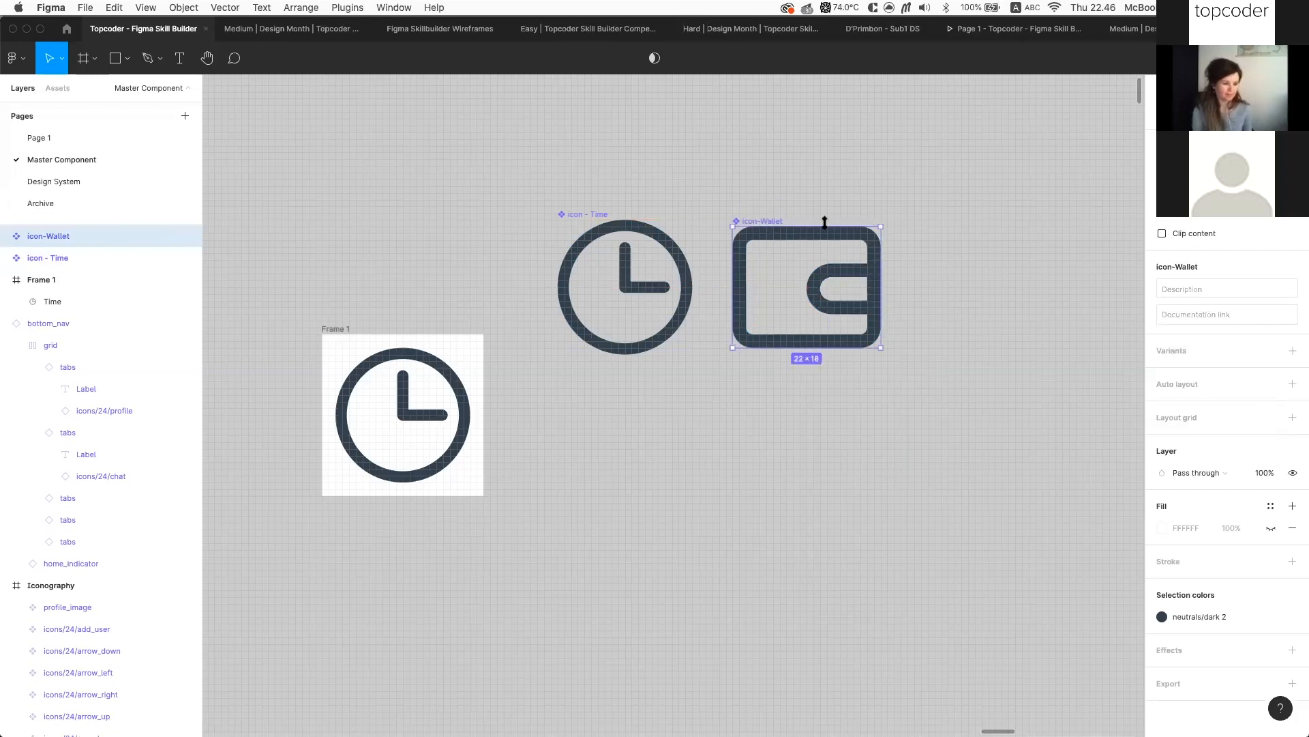
{"action": "left_click", "coordinate": [603, 216], "text": "shift"}
{"action": "left_click", "coordinate": [846, 211]}
{"action": "left_click", "coordinate": [764, 226]}
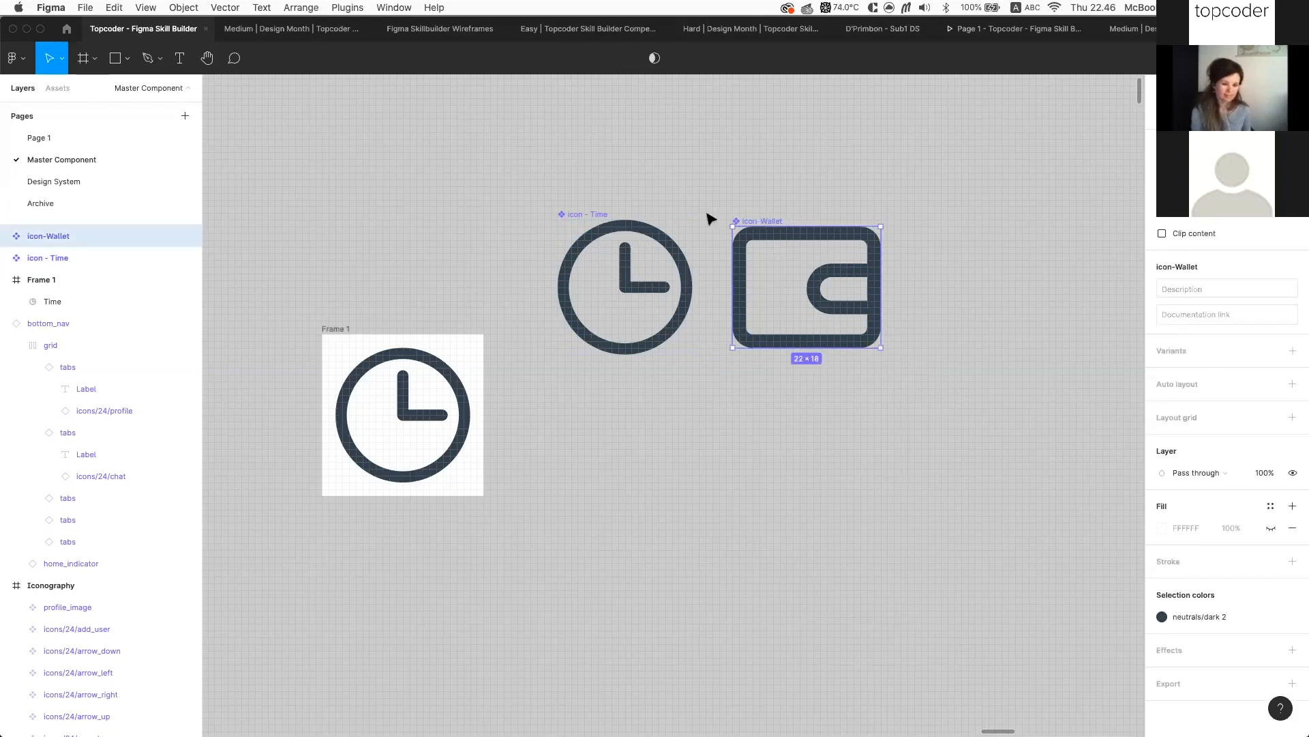
{"action": "left_click", "coordinate": [598, 213]}
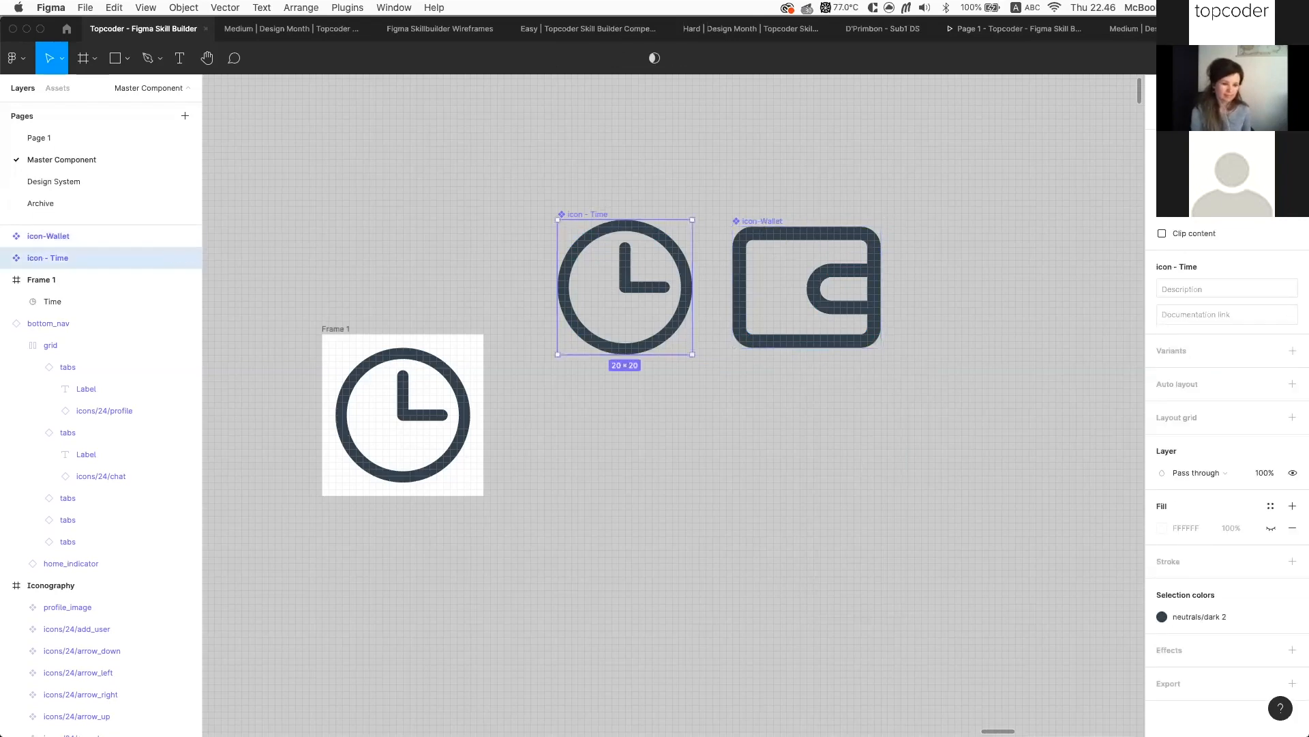
{"action": "left_click", "coordinate": [780, 220]}
{"action": "scroll", "coordinate": [845, 392], "scroll_direction": "down", "scroll_amount": 5}
{"action": "scroll", "coordinate": [845, 394], "scroll_direction": "down", "scroll_amount": 10}
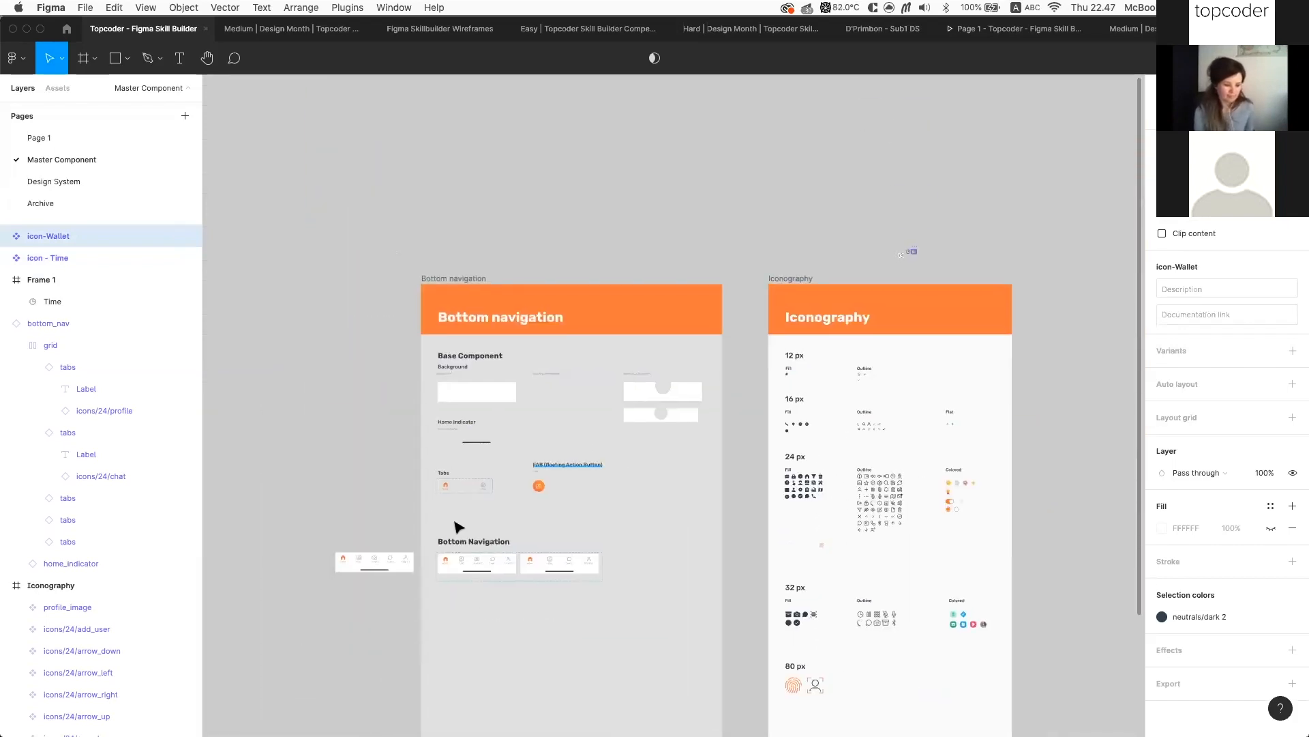
{"action": "scroll", "coordinate": [374, 529], "scroll_direction": "up", "scroll_amount": 10}
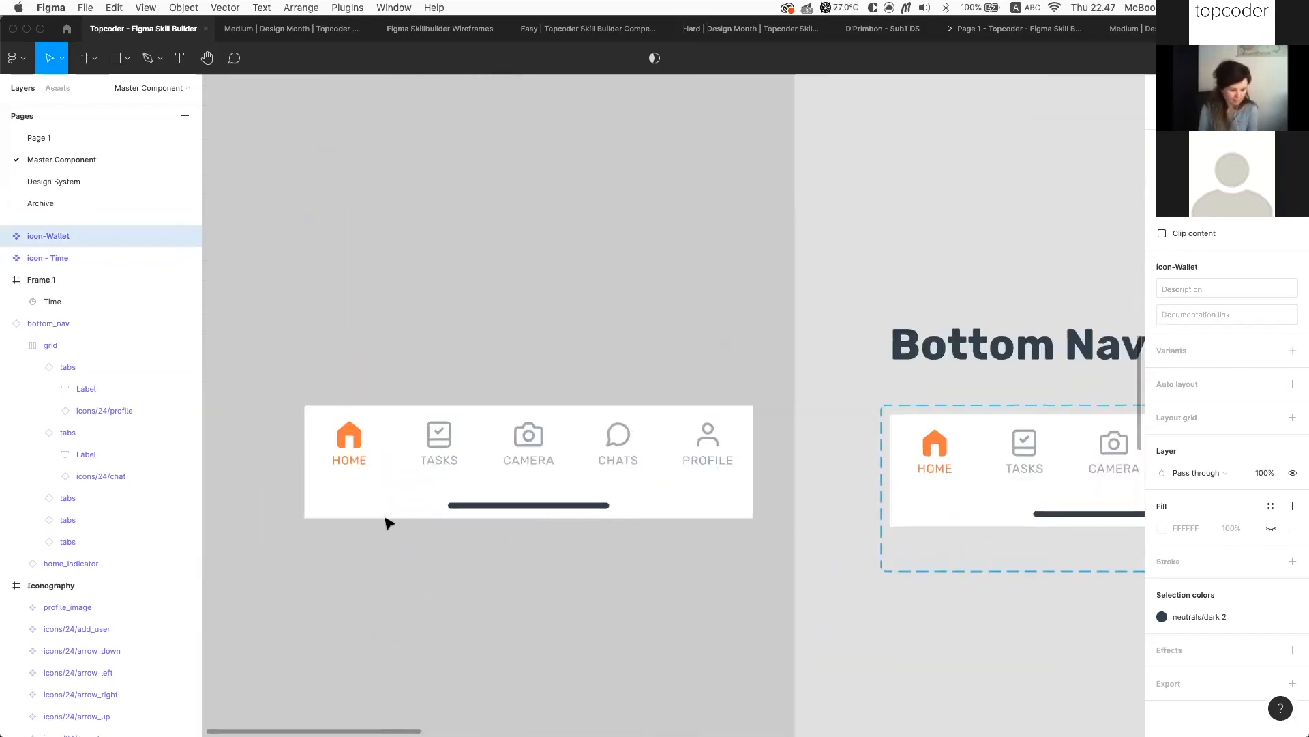
Paste a standalone copy of the Camera tab and give it a white fill
{"action": "left_click", "coordinate": [529, 437]}
{"action": "left_click", "coordinate": [530, 436]}
{"action": "left_click", "coordinate": [534, 436]}
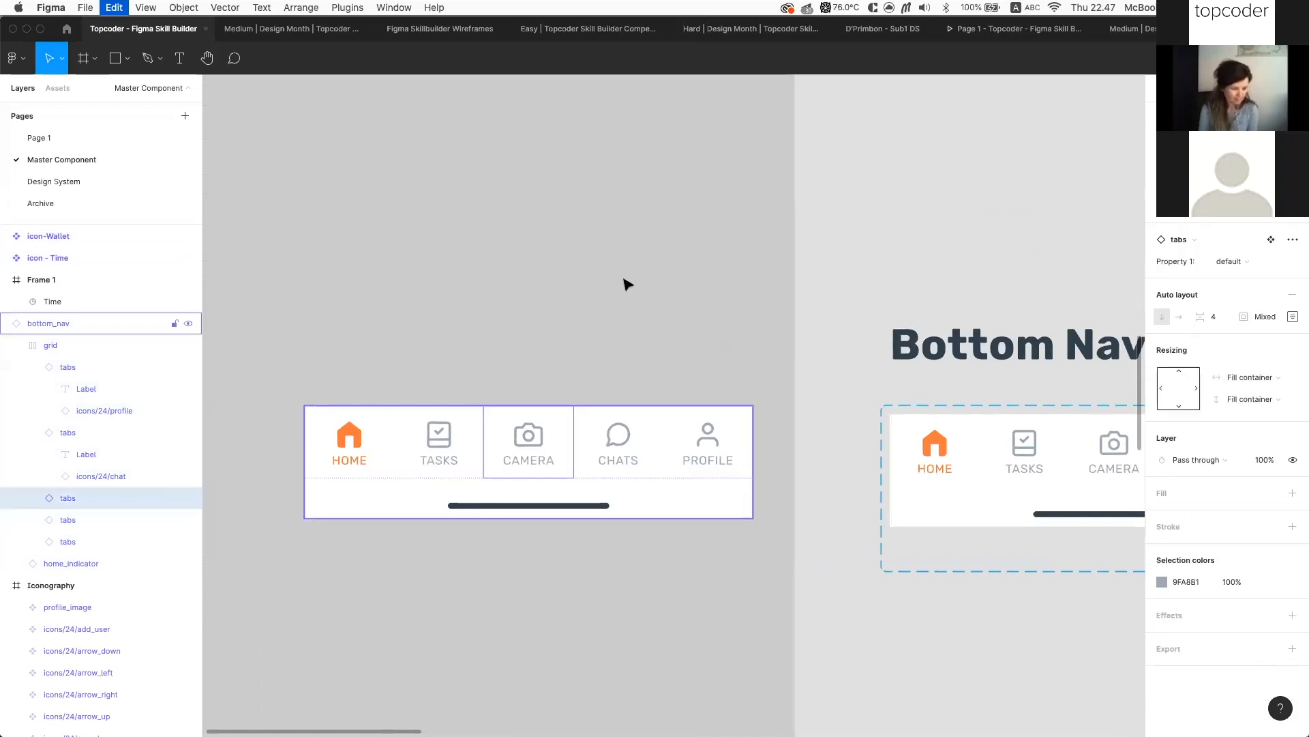
{"action": "scroll", "coordinate": [624, 284], "scroll_direction": "up", "scroll_amount": 15}
{"action": "scroll", "coordinate": [626, 283], "scroll_direction": "down", "scroll_amount": 15}
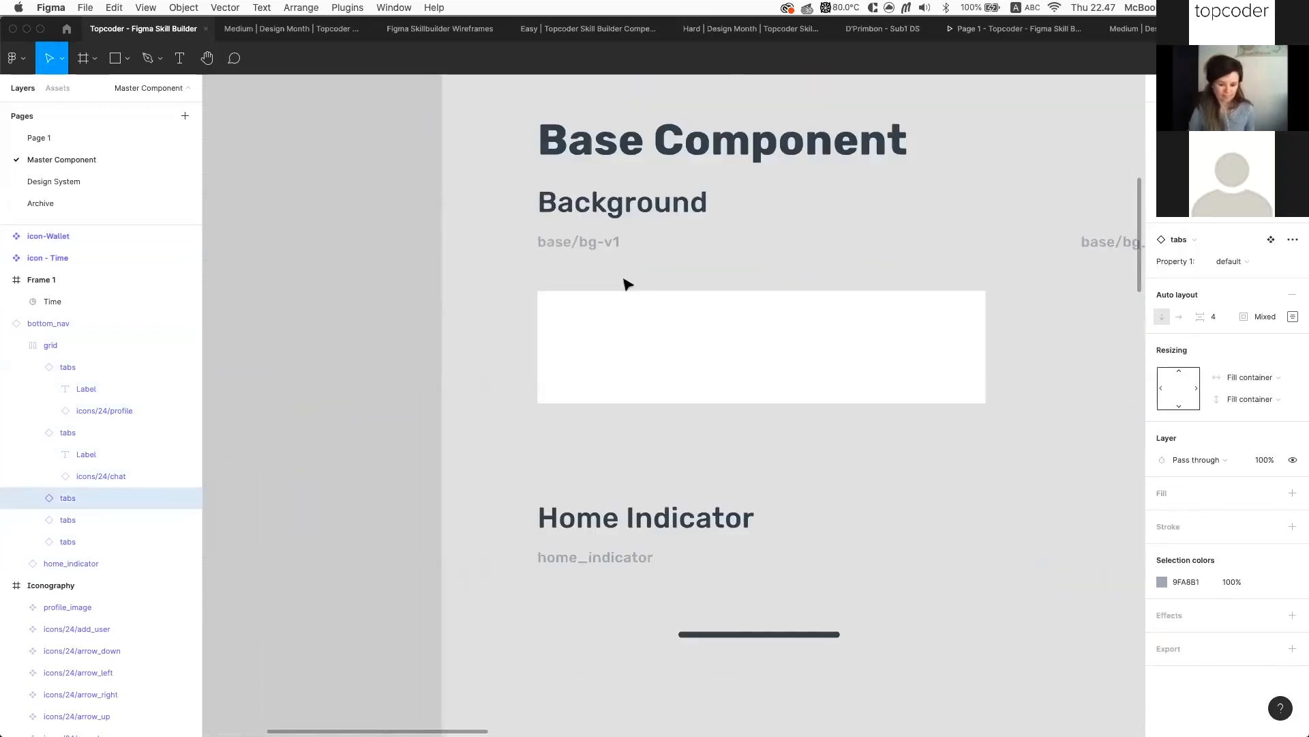
{"action": "scroll", "coordinate": [627, 284], "scroll_direction": "down", "scroll_amount": 5}
{"action": "scroll", "coordinate": [627, 284], "scroll_direction": "left", "scroll_amount": 3}
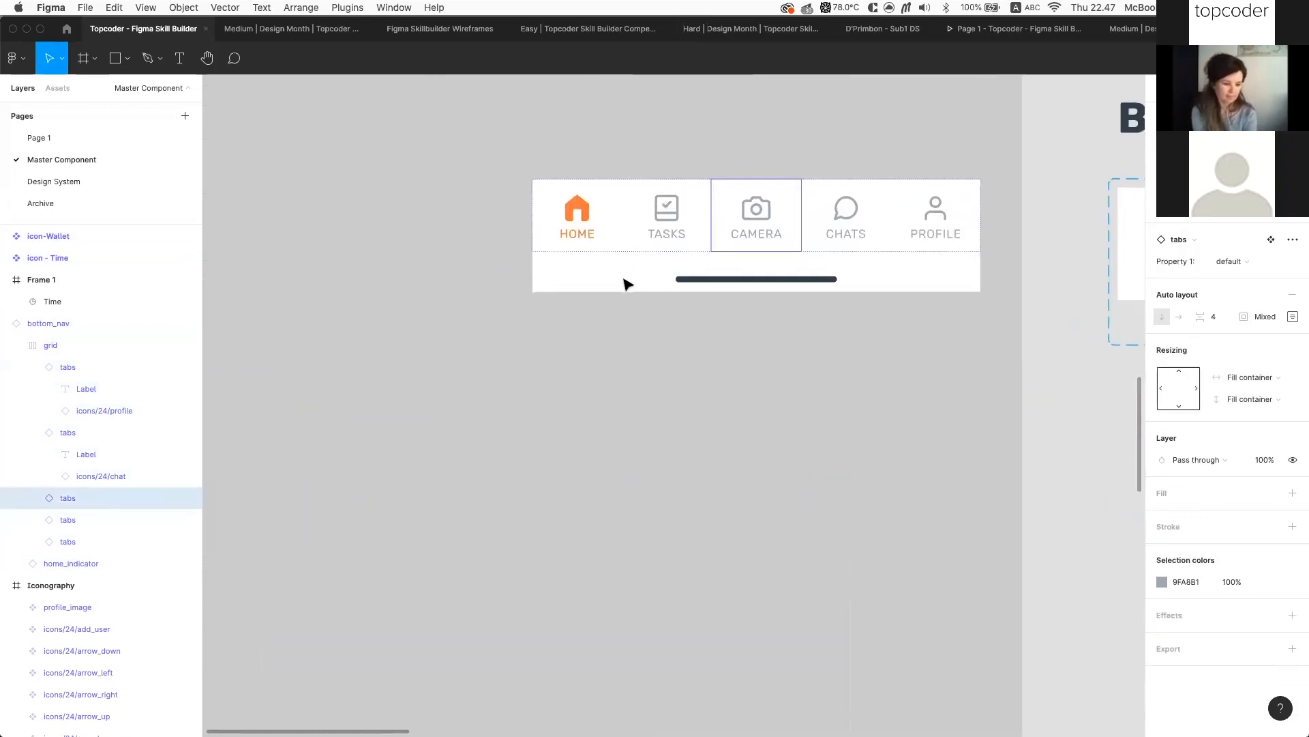
{"action": "left_click", "coordinate": [802, 362]}
{"action": "scroll", "coordinate": [802, 362], "scroll_direction": "up", "scroll_amount": 5}
{"action": "key", "text": "cmd+v"}
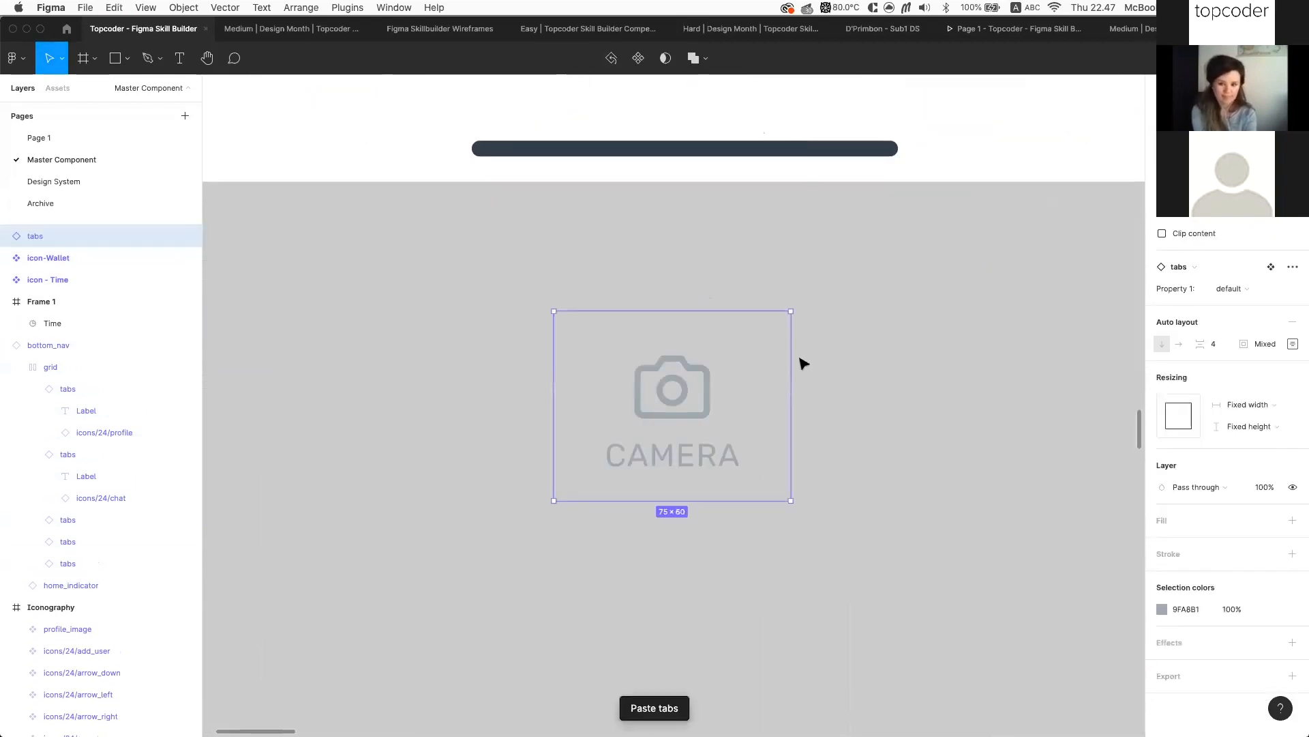
{"action": "left_click", "coordinate": [1292, 520]}
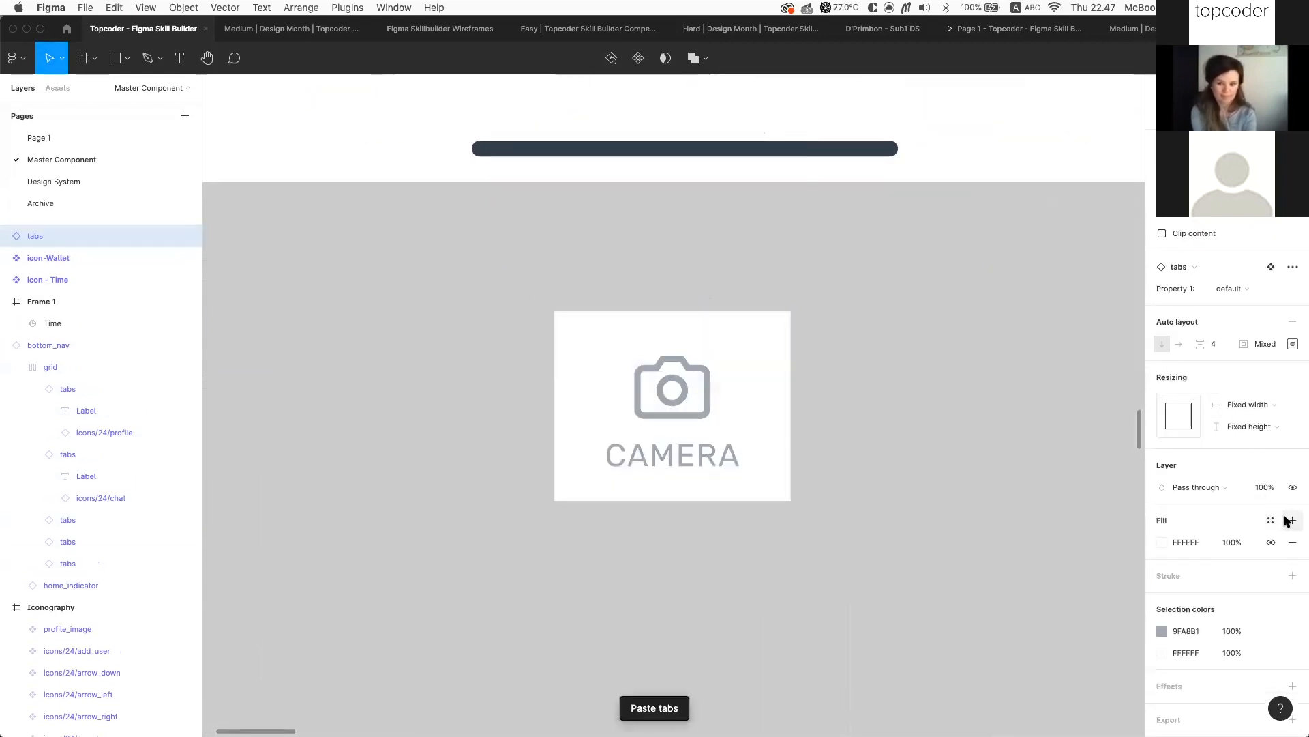
Shorten the tab label from CAMERA to CAM and make its width hug the text
{"action": "left_click", "coordinate": [696, 416], "text": "super"}
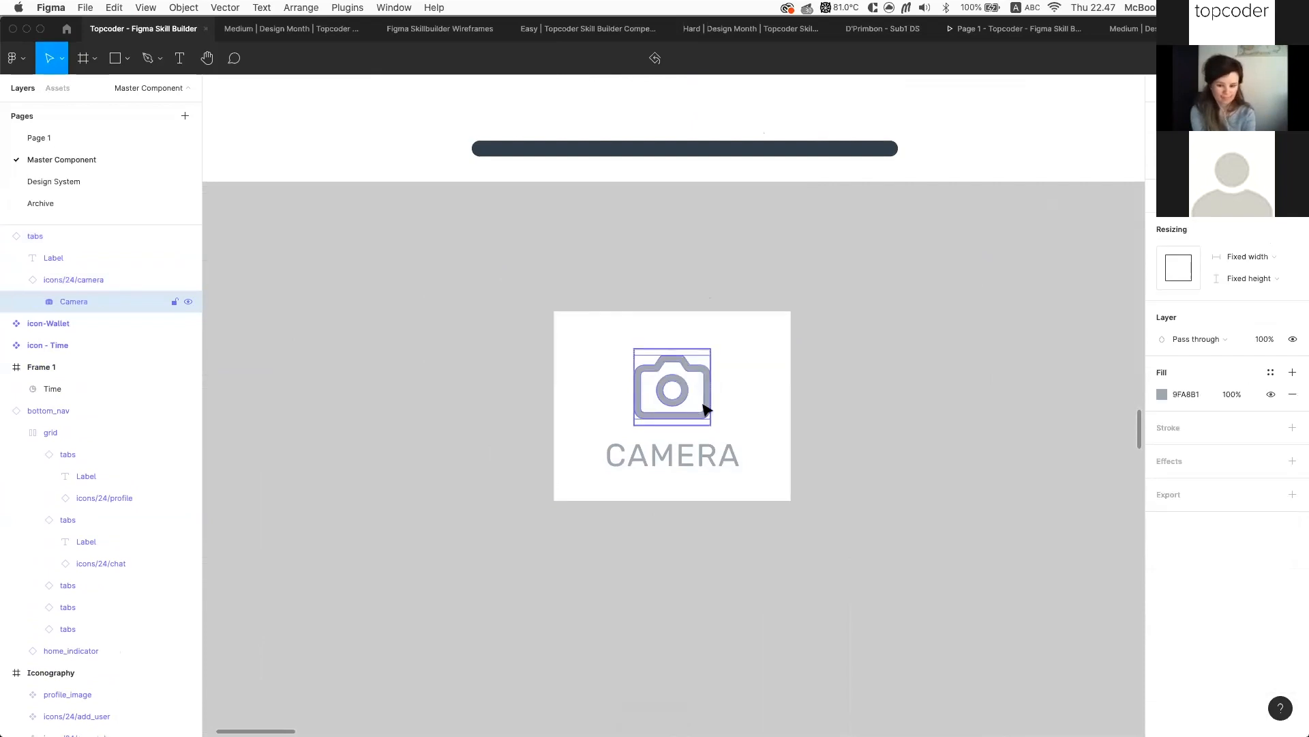
{"action": "left_click", "coordinate": [707, 460]}
{"action": "double_click", "coordinate": [681, 455]}
{"action": "key", "text": "Right"}
{"action": "key", "text": "super+a"}
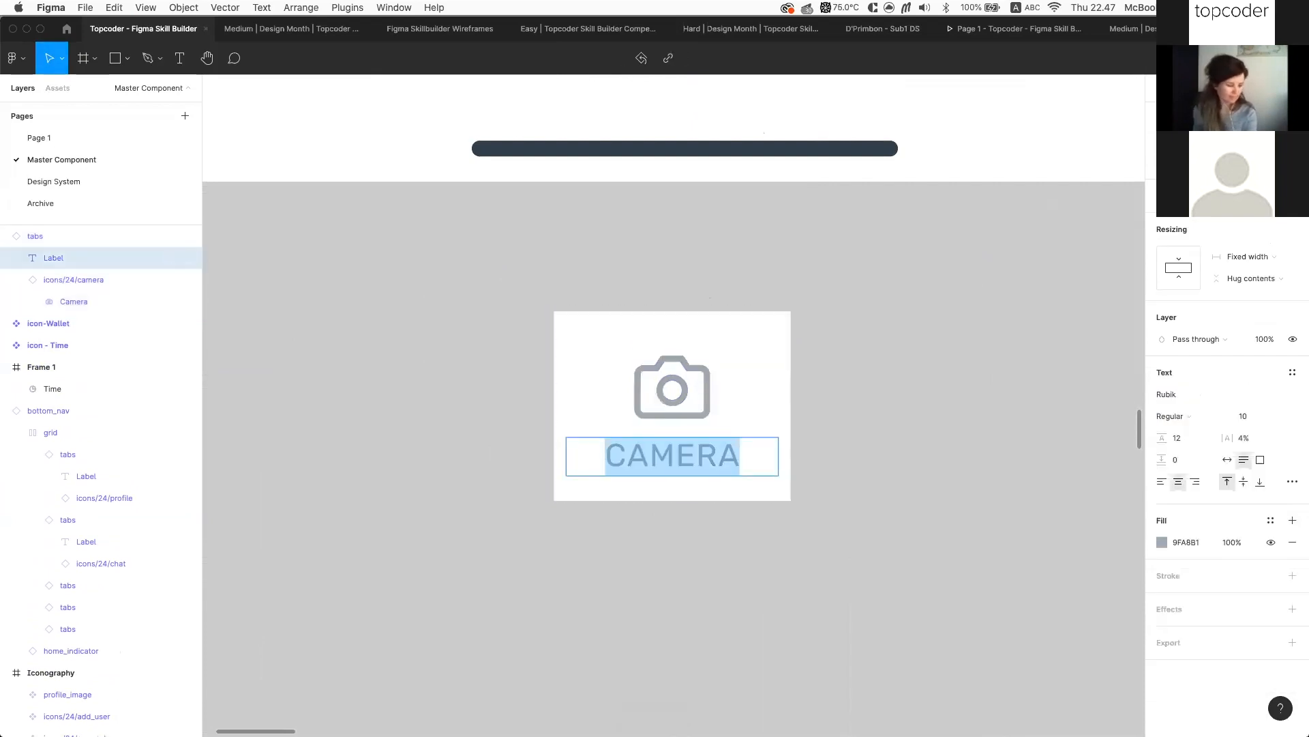
{"action": "type", "text": "CAM"}
{"action": "key", "text": "Escape"}
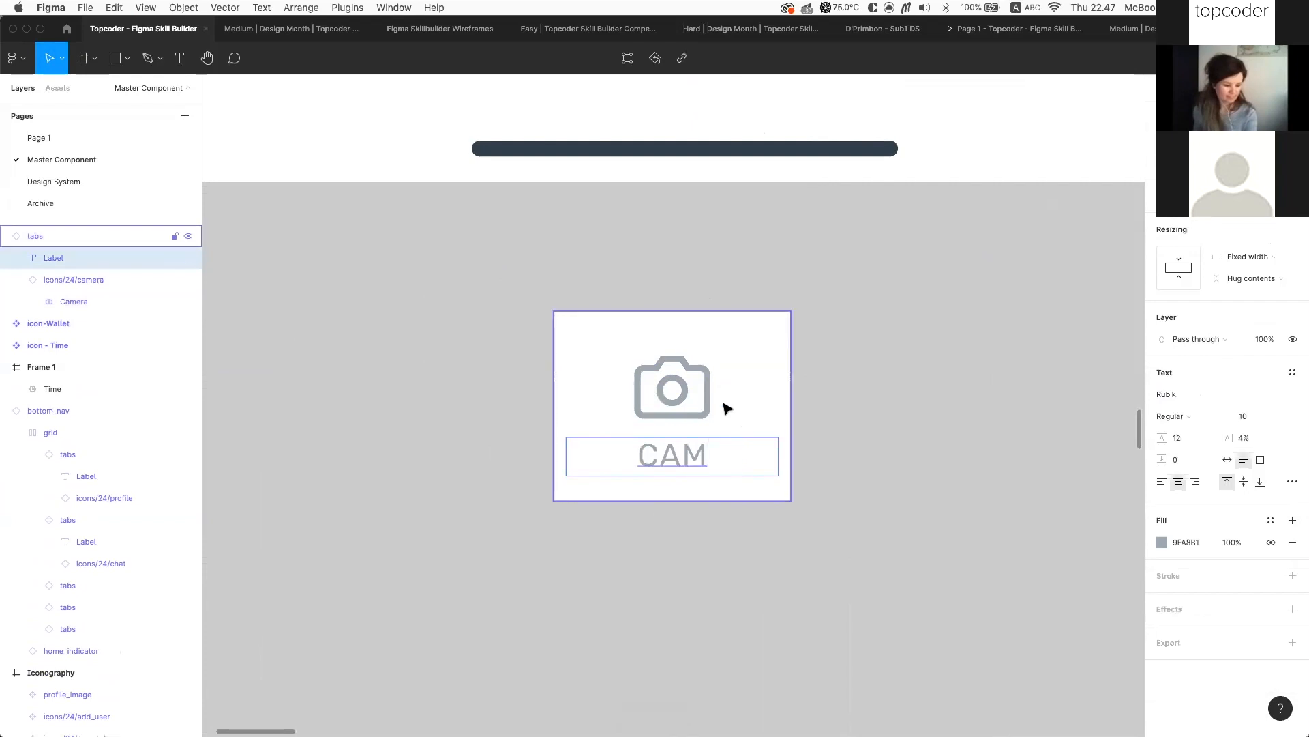
{"action": "left_click", "coordinate": [75, 279], "text": "shift"}
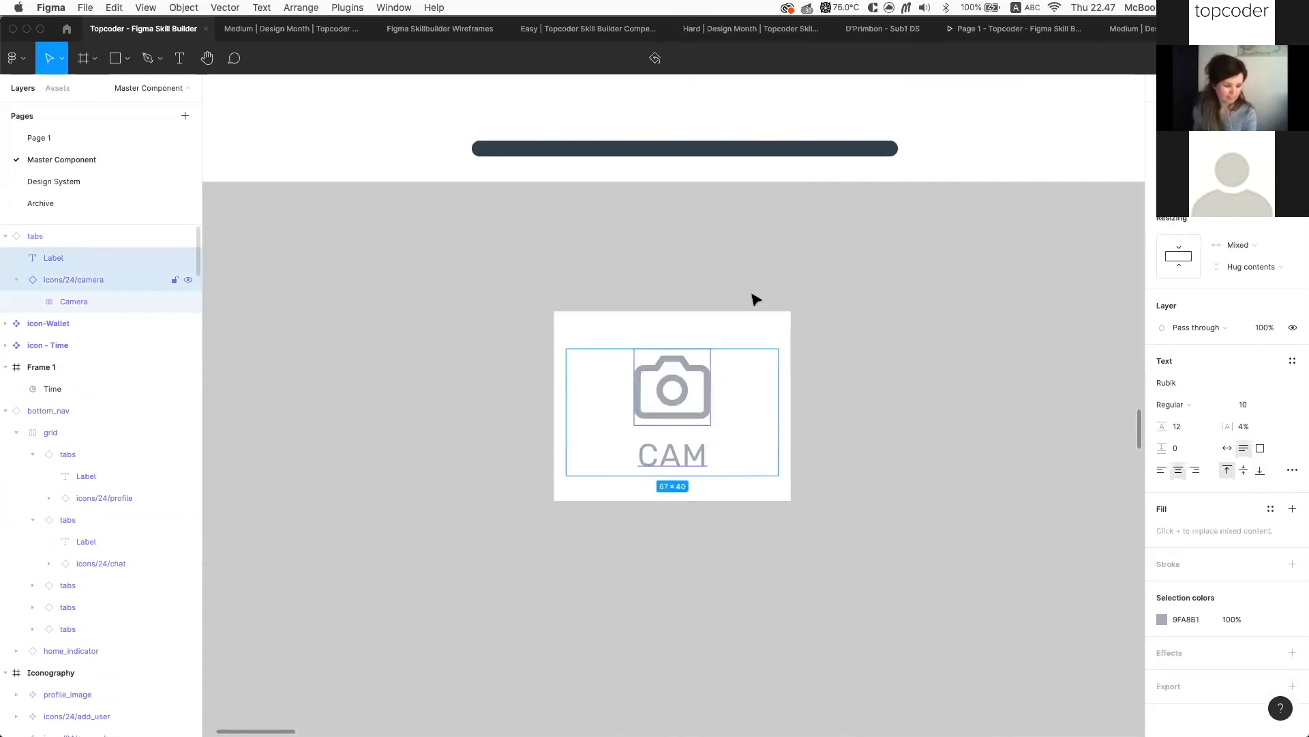
{"action": "left_click", "coordinate": [1230, 450]}
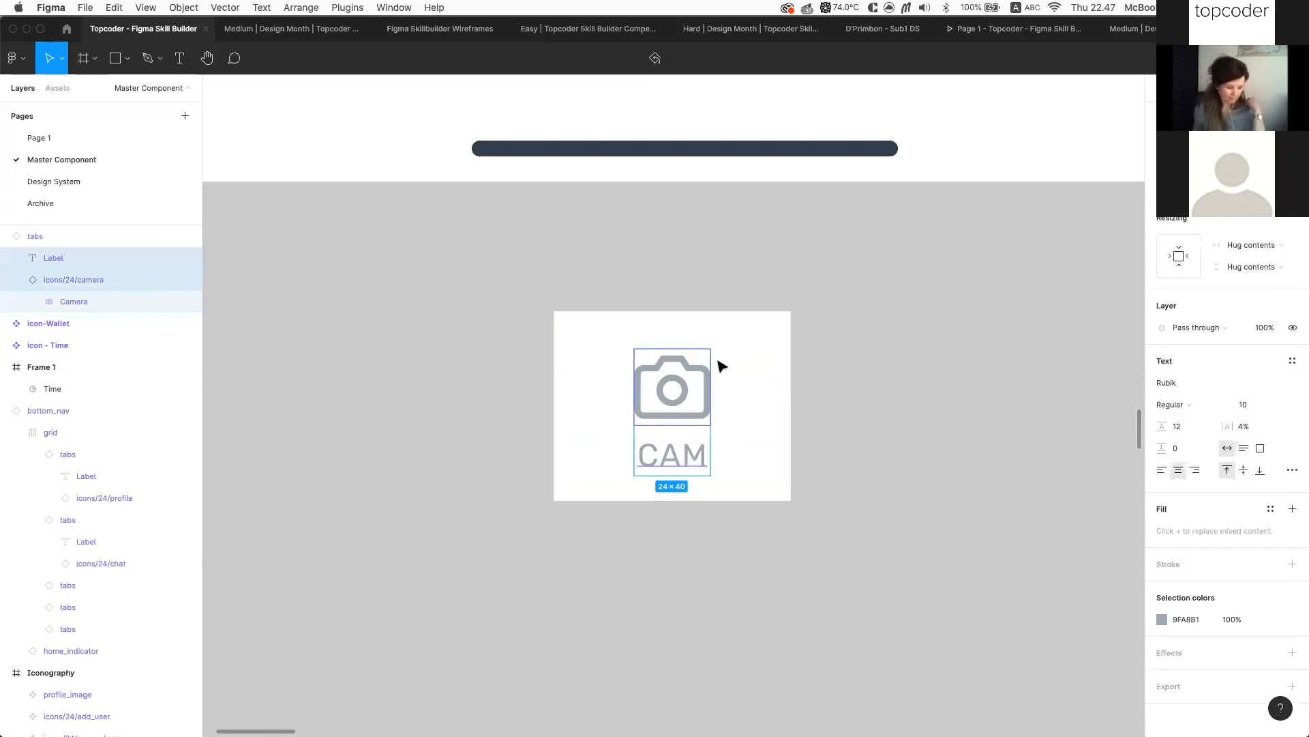
Narrow the tab frame to 40 wide and begin adjusting its left padding
{"action": "left_click", "coordinate": [769, 384]}
{"action": "left_click_drag", "start_coordinate": [792, 388], "coordinate": [706, 386]}
{"action": "left_click", "coordinate": [662, 395]}
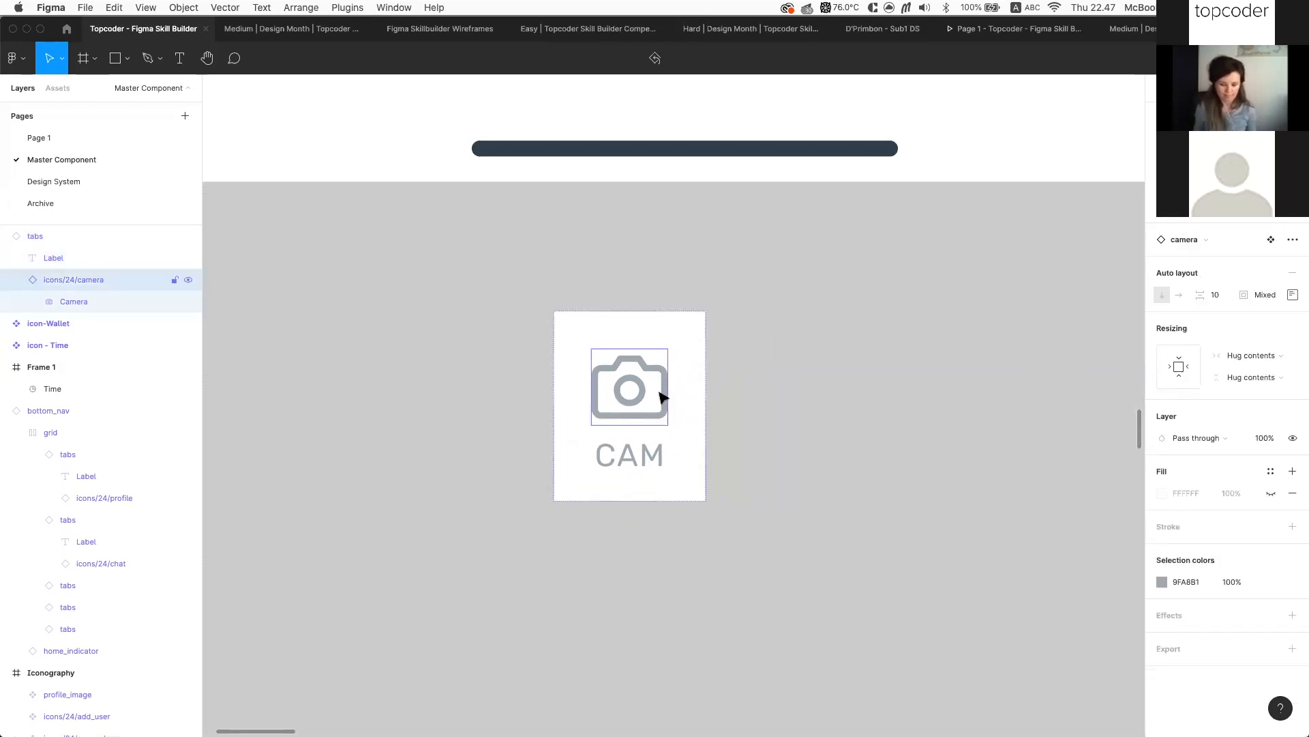
{"action": "left_click", "coordinate": [706, 354]}
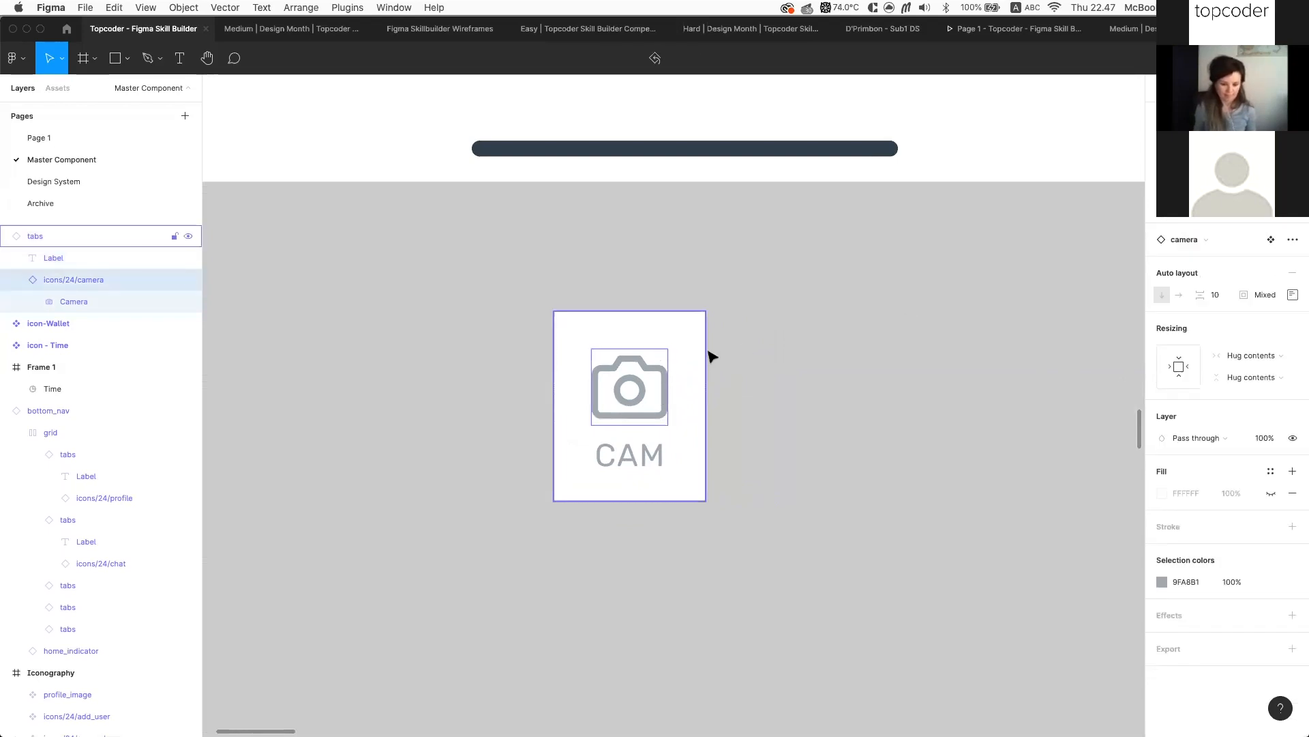
{"action": "scroll", "coordinate": [707, 372], "scroll_direction": "up", "scroll_amount": 5}
{"action": "left_click_drag", "start_coordinate": [703, 403], "coordinate": [643, 403]}
{"action": "left_click", "coordinate": [1293, 343]}
{"action": "left_click", "coordinate": [1209, 402]}
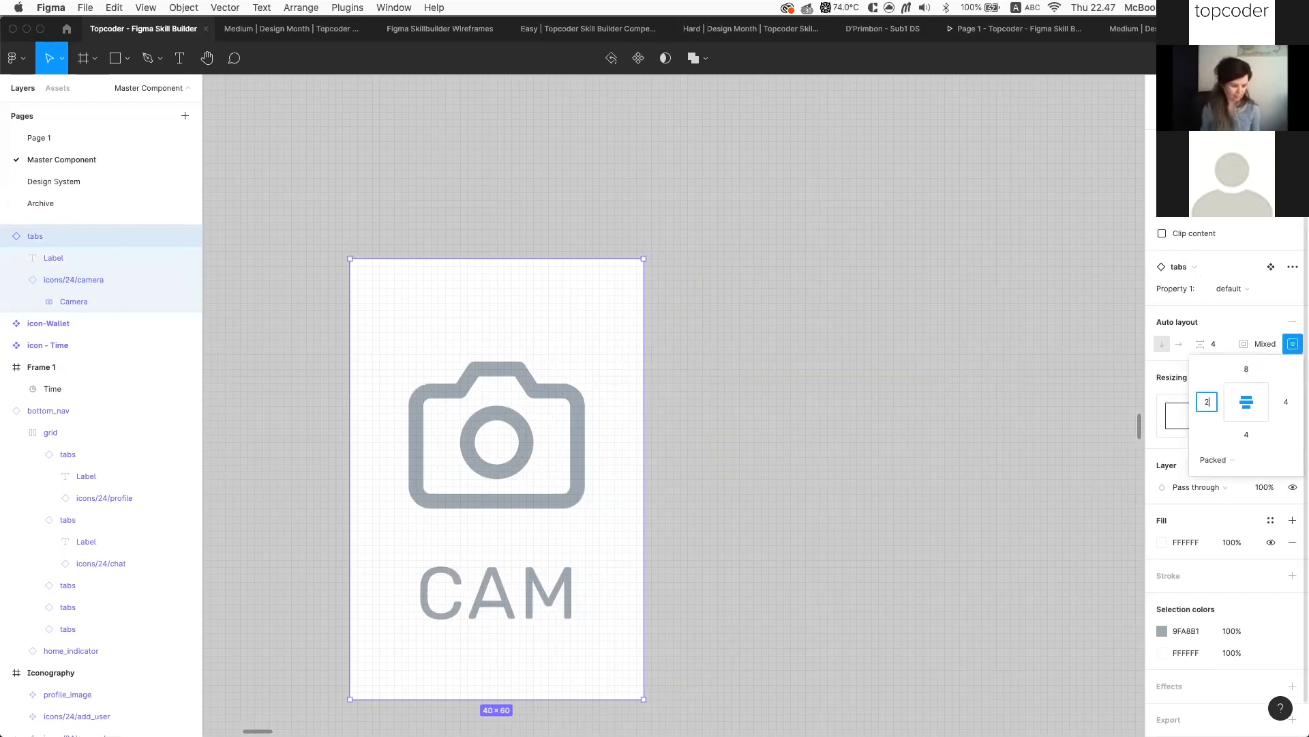
Set the tab's left and right padding to 2 and make its width hug contents
{"action": "left_click", "coordinate": [1289, 403]}
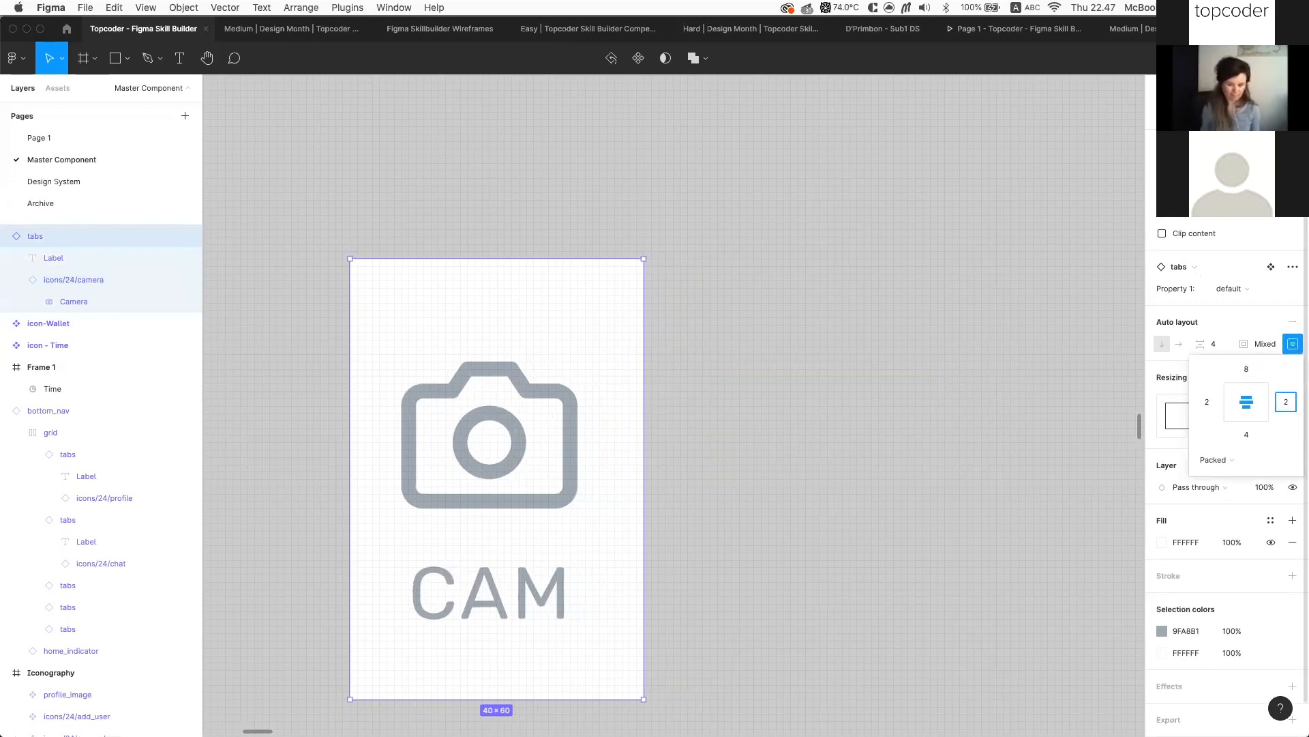
{"action": "key", "text": "Return"}
{"action": "left_click", "coordinate": [963, 414]}
{"action": "left_click", "coordinate": [635, 398]}
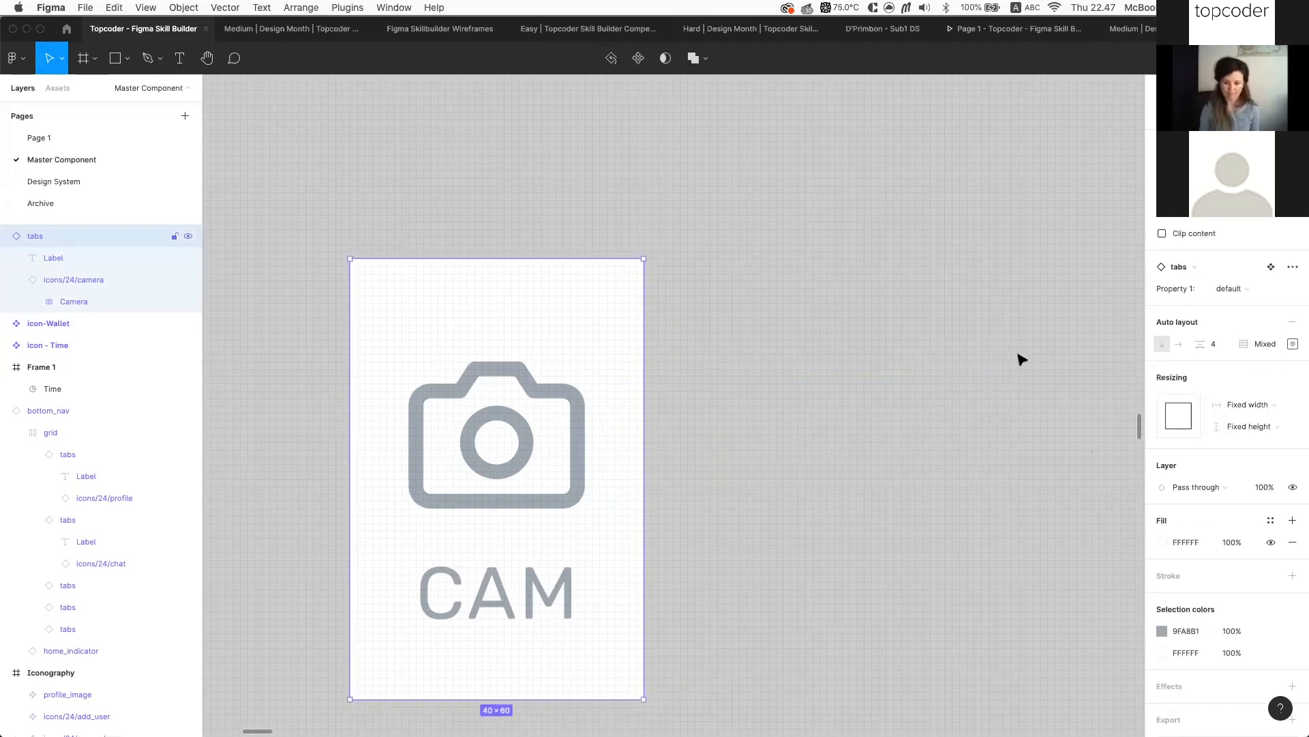
{"action": "left_click", "coordinate": [1274, 405]}
{"action": "left_click", "coordinate": [1270, 425]}
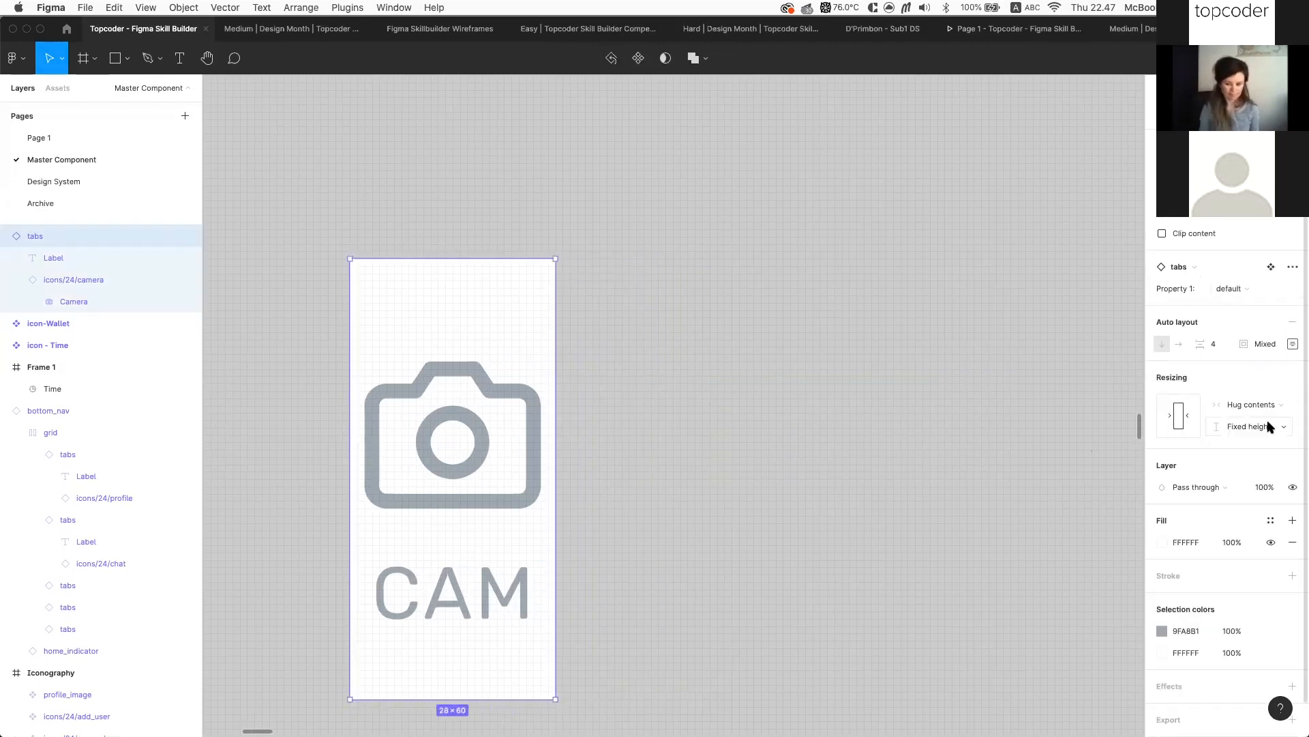
Swap the camera icon for the icon-Wallet component, searching 'wal'
{"action": "left_click", "coordinate": [827, 439]}
{"action": "double_click", "coordinate": [453, 391]}
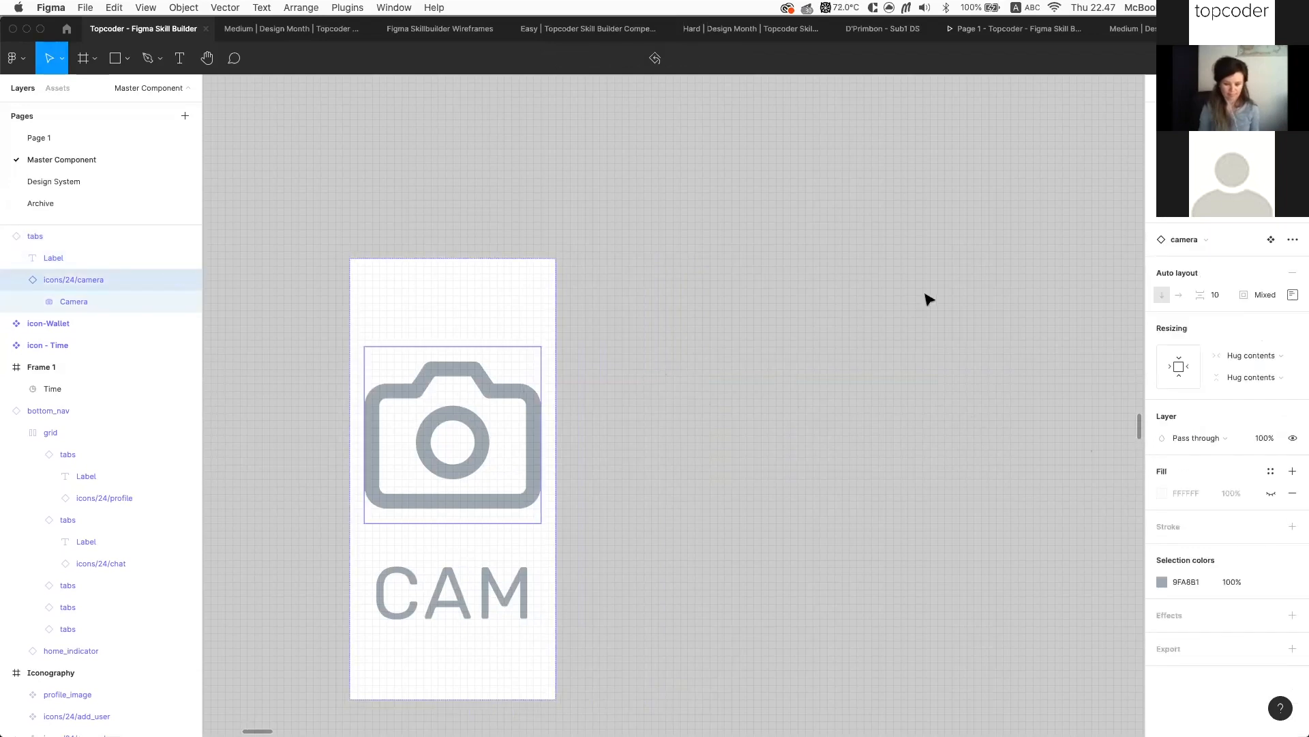
{"action": "left_click", "coordinate": [1203, 238]}
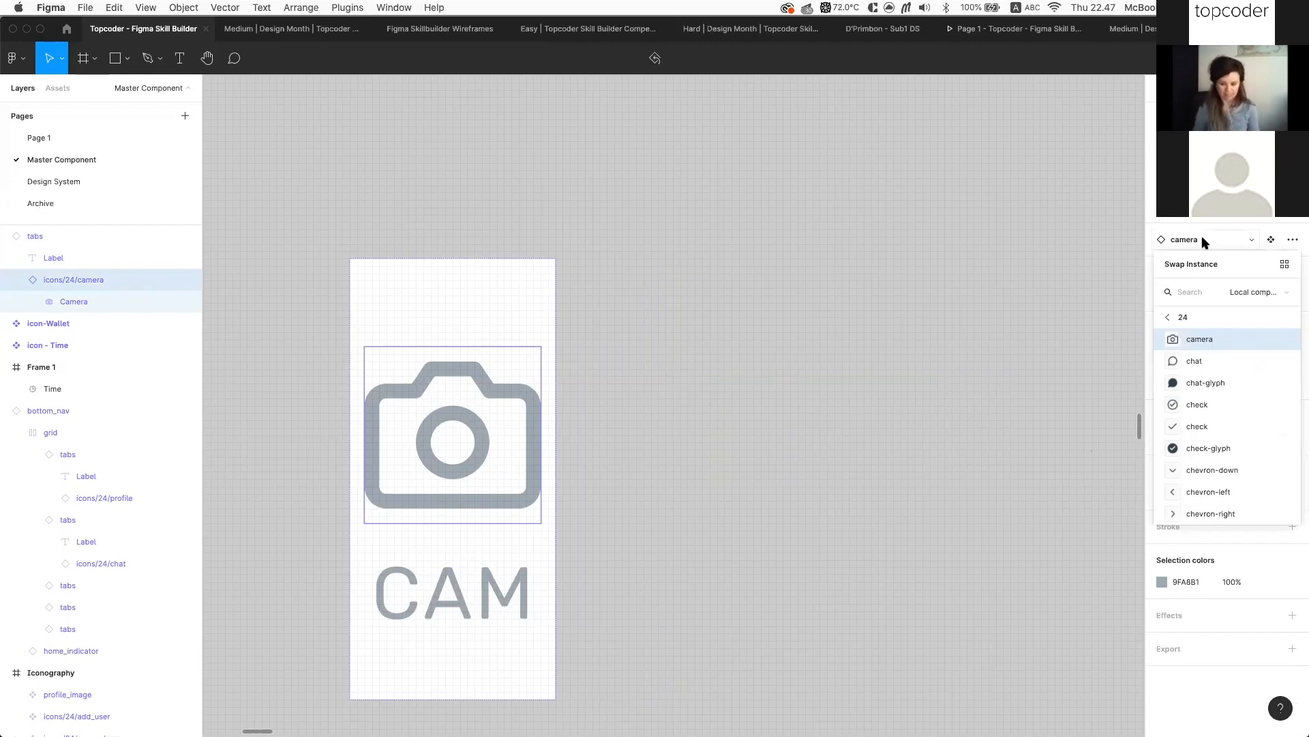
{"action": "type", "text": "wal"}
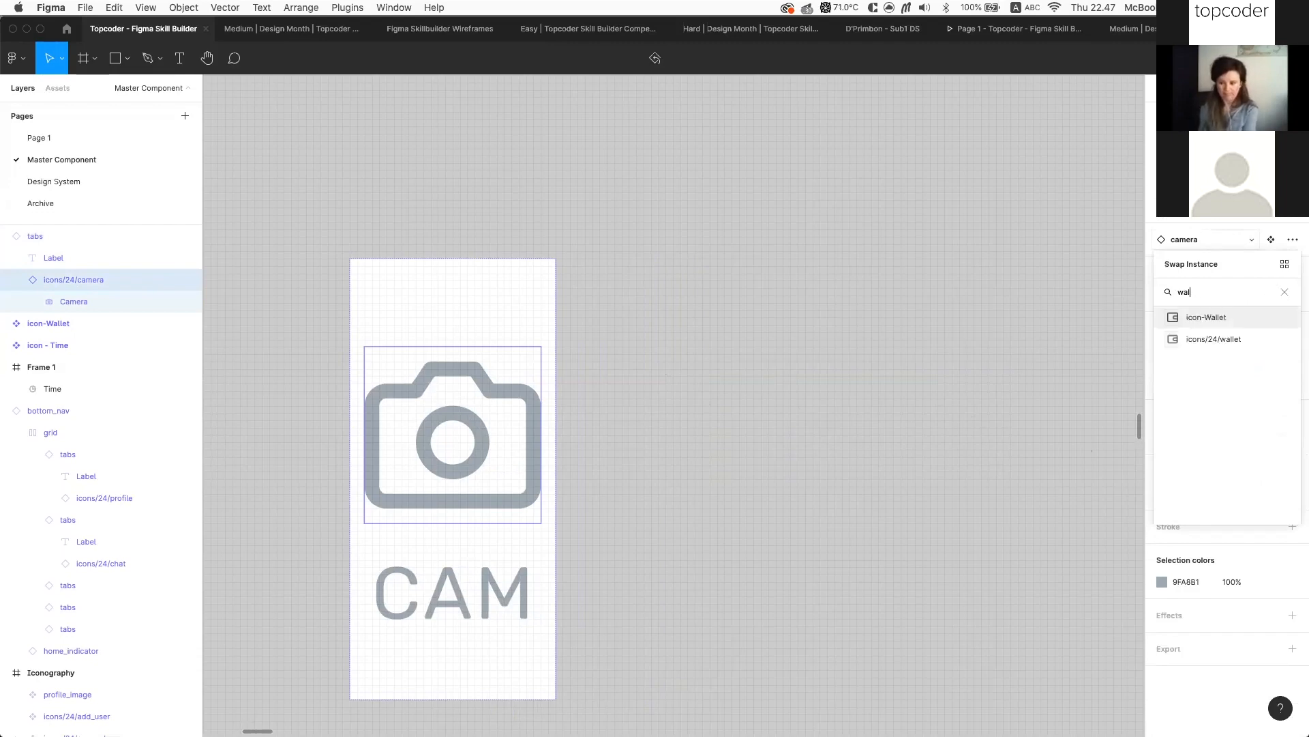
{"action": "left_click", "coordinate": [1209, 317]}
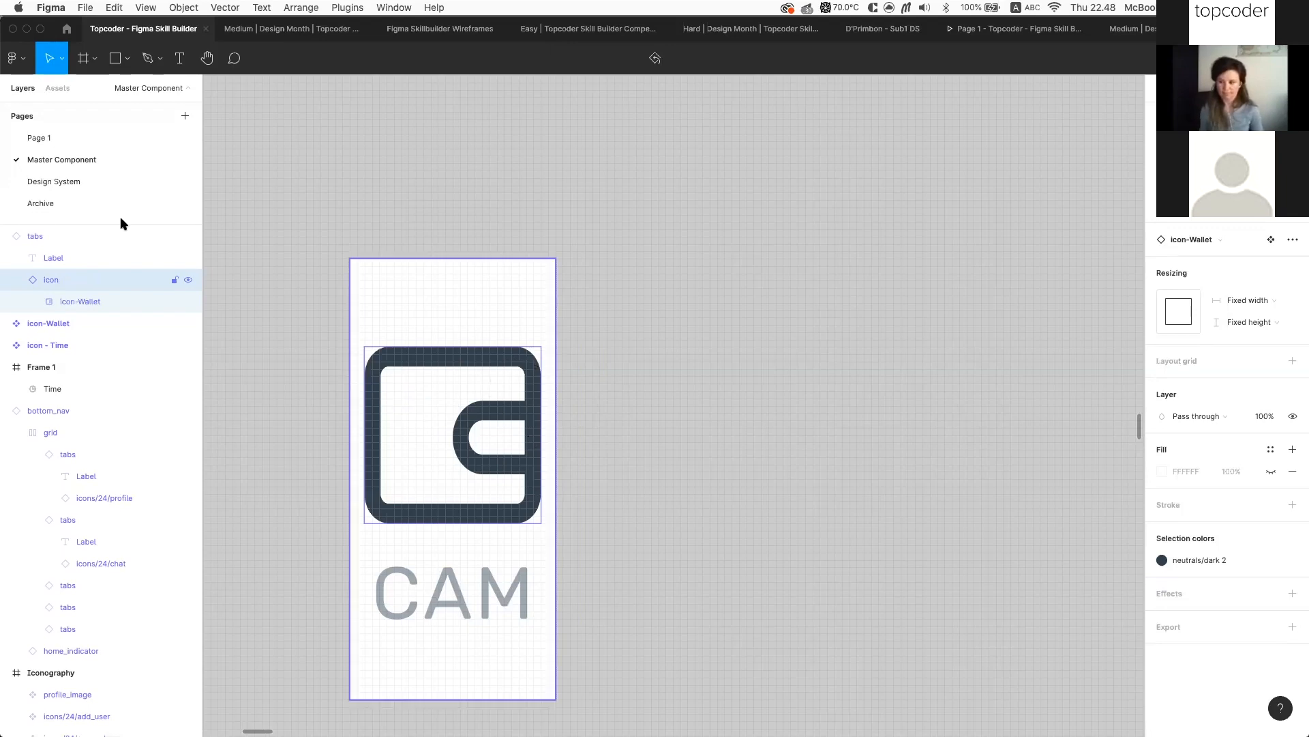
Detach the tabs instance with Cmd+Opt+B and reset the wallet icon's overrides
{"action": "left_click", "coordinate": [69, 235]}
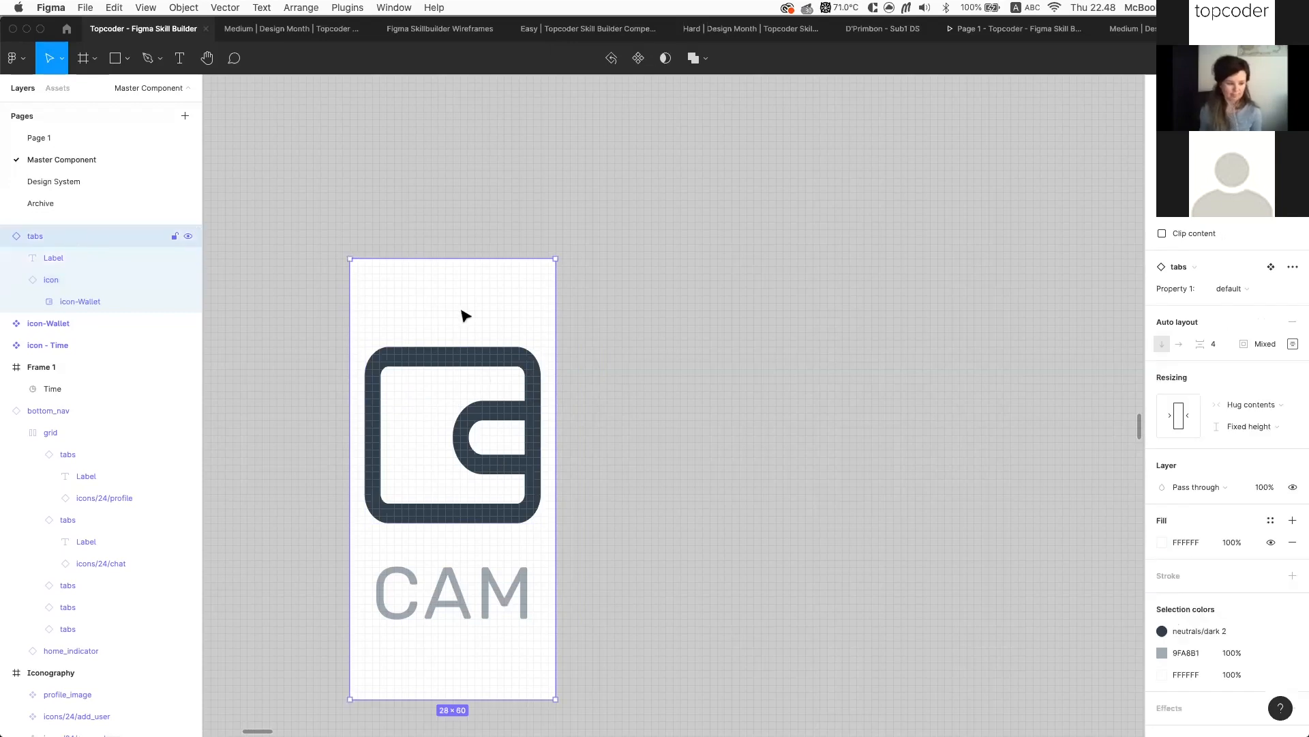
{"action": "key", "text": "alt+super+b"}
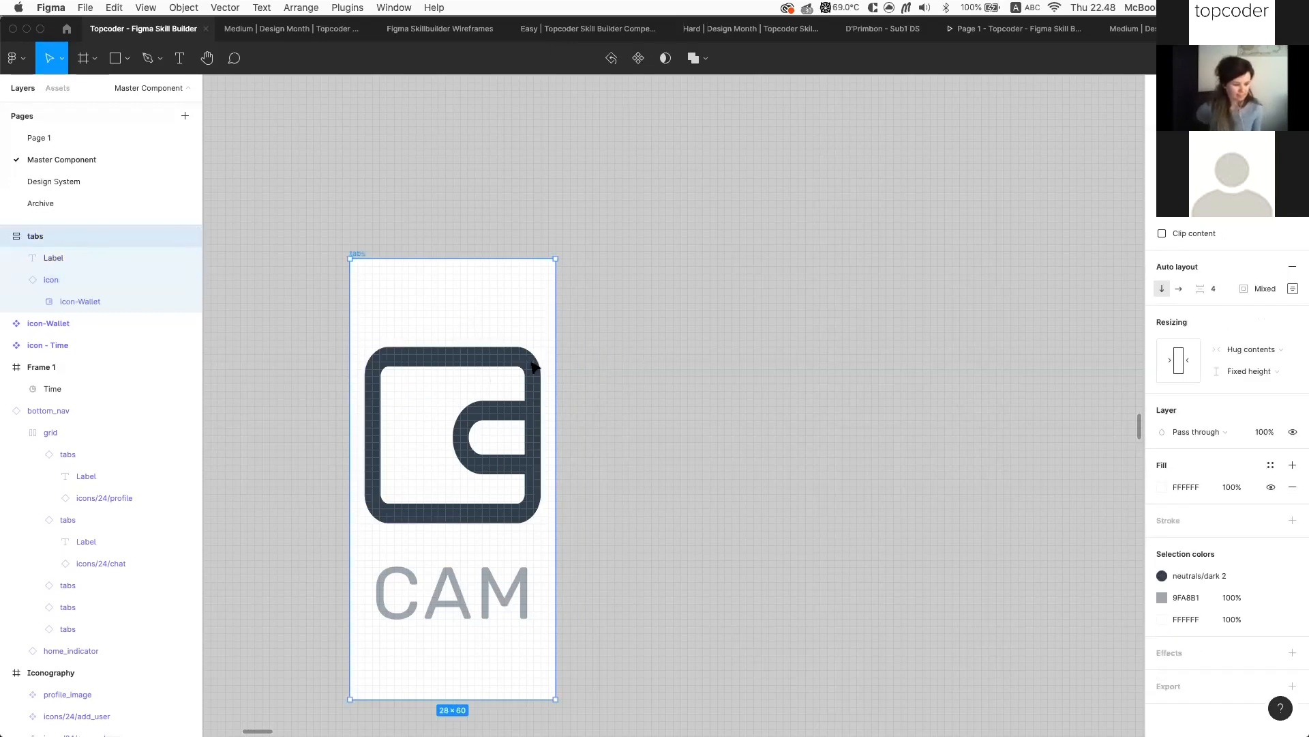
{"action": "left_click", "coordinate": [52, 280]}
{"action": "left_click", "coordinate": [1295, 243]}
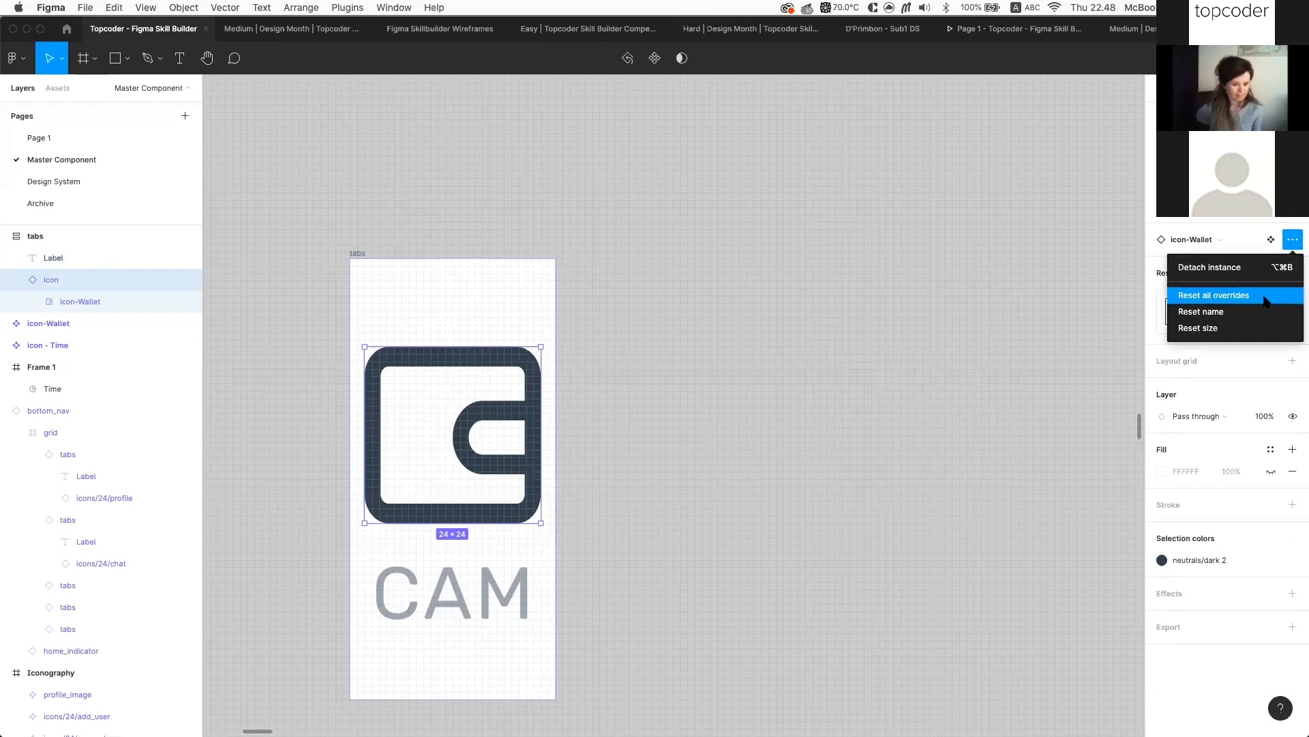
{"action": "left_click", "coordinate": [1265, 300]}
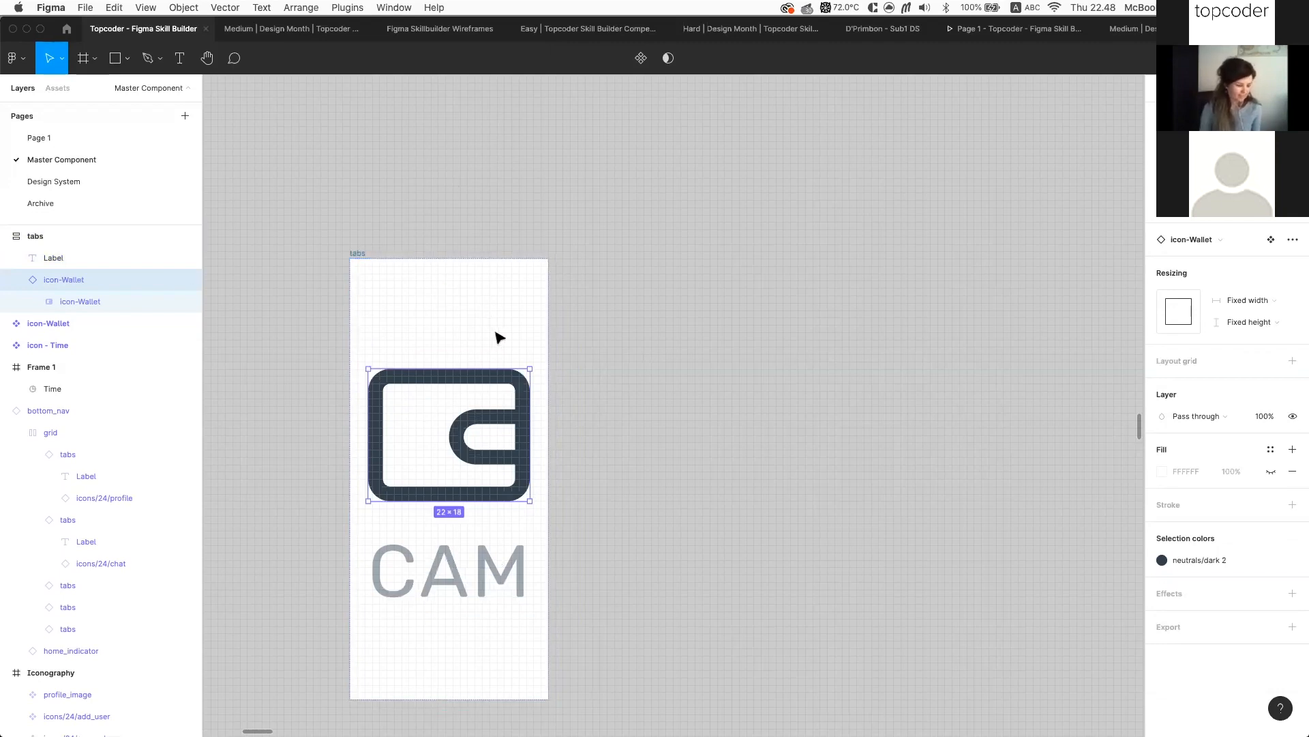
Swap the wallet icon in the tabs frame for the icon - Time clock component
{"action": "left_click", "coordinate": [356, 253]}
{"action": "left_click_drag", "start_coordinate": [361, 255], "coordinate": [669, 255]}
{"action": "key", "text": "super+z"}
{"action": "left_click", "coordinate": [458, 389]}
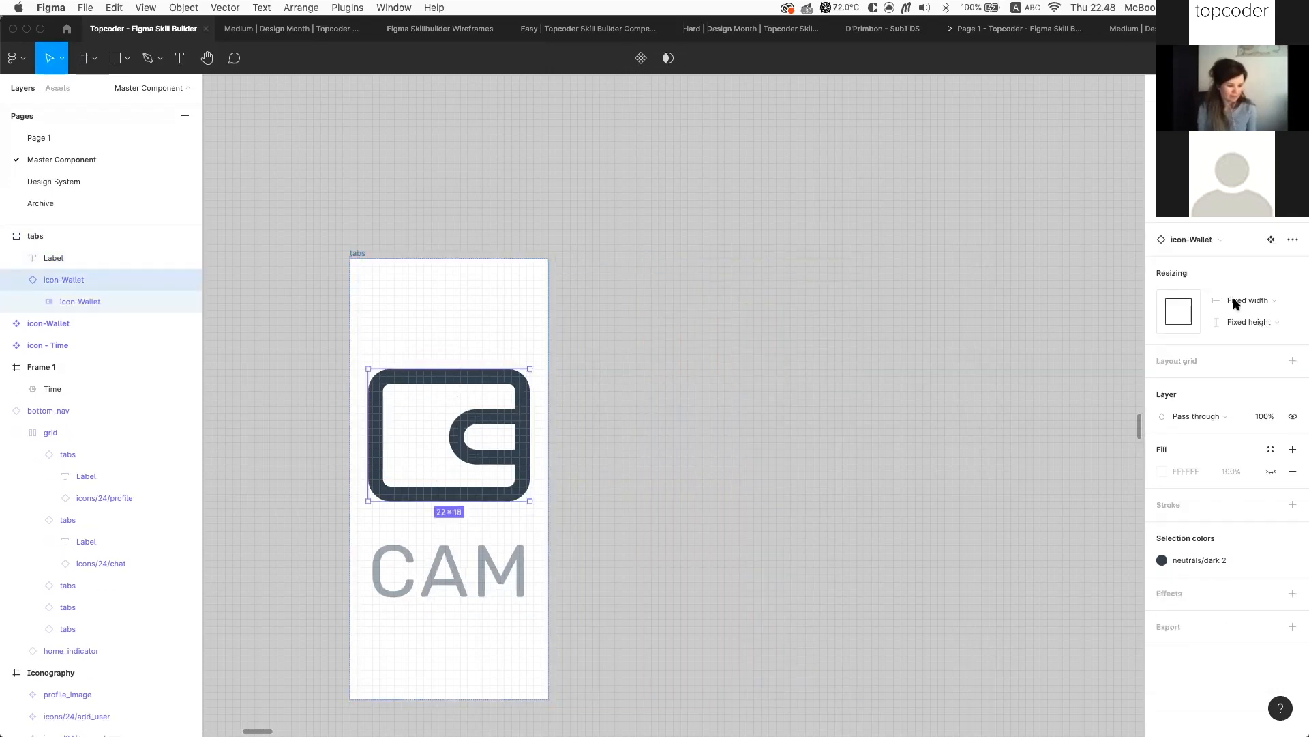
{"action": "left_click", "coordinate": [1220, 239]}
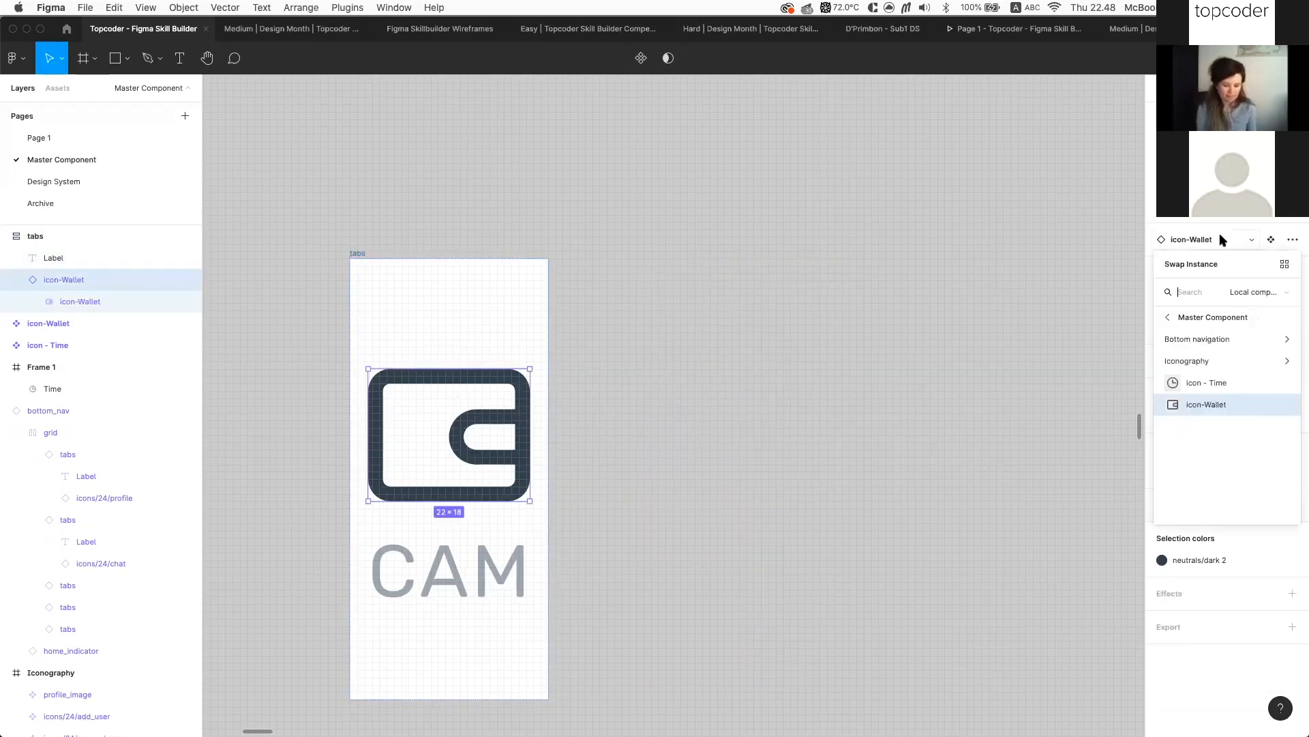
{"action": "left_click", "coordinate": [1227, 383]}
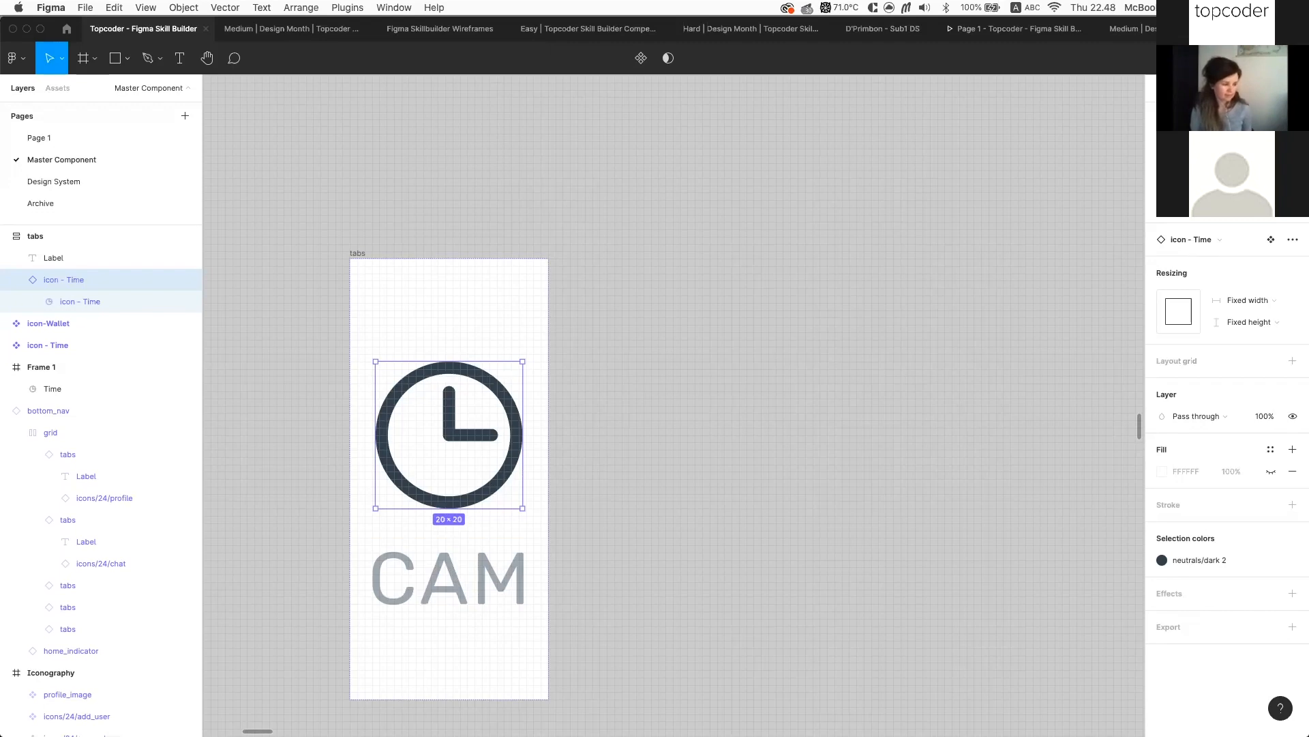
Duplicate Frame 1 as Frame 2 and resize it to 32×32
{"action": "scroll", "coordinate": [574, 208], "scroll_direction": "down", "scroll_amount": 5}
{"action": "scroll", "coordinate": [574, 208], "scroll_direction": "up", "scroll_amount": 8}
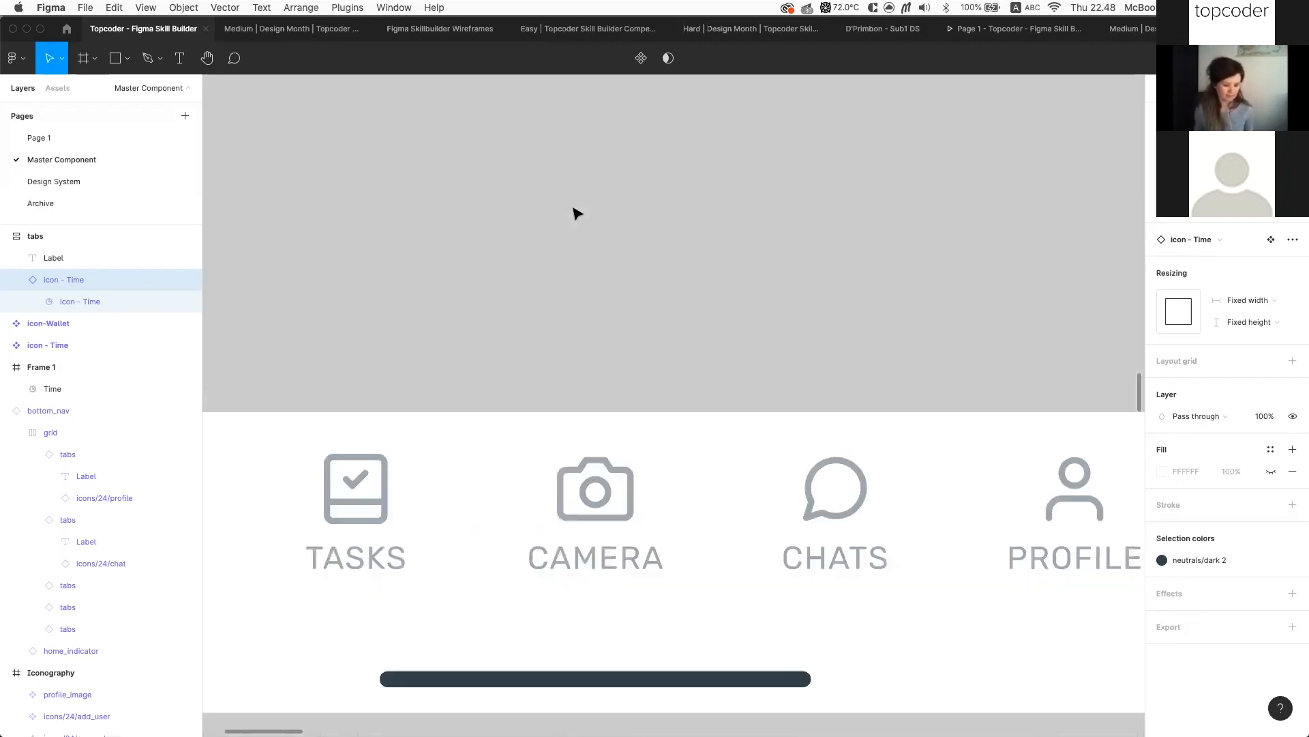
{"action": "scroll", "coordinate": [576, 214], "scroll_direction": "down", "scroll_amount": 5}
{"action": "scroll", "coordinate": [576, 216], "scroll_direction": "up", "scroll_amount": 8}
{"action": "scroll", "coordinate": [577, 216], "scroll_direction": "down", "scroll_amount": 3}
{"action": "scroll", "coordinate": [576, 217], "scroll_direction": "up", "scroll_amount": 5}
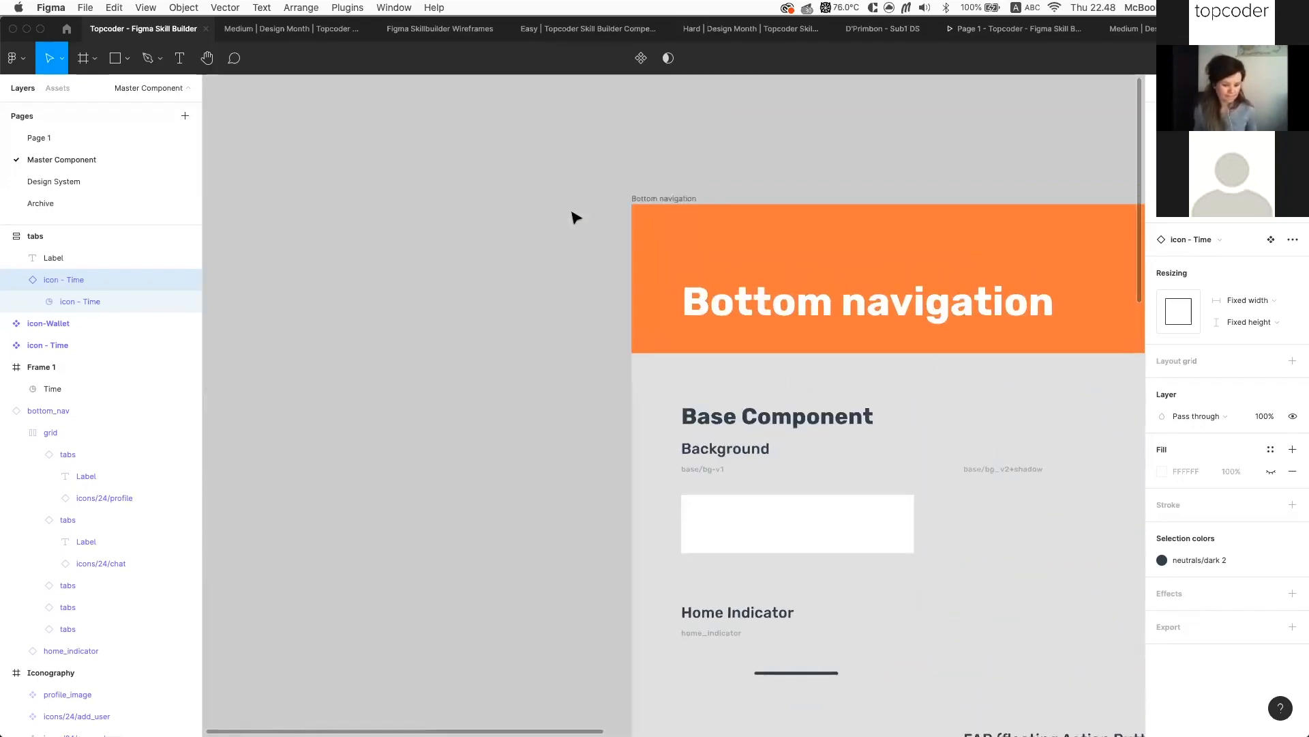
{"action": "scroll", "coordinate": [577, 218], "scroll_direction": "up", "scroll_amount": 8}
{"action": "scroll", "coordinate": [577, 218], "scroll_direction": "down", "scroll_amount": 5}
{"action": "scroll", "coordinate": [576, 217], "scroll_direction": "down", "scroll_amount": 1}
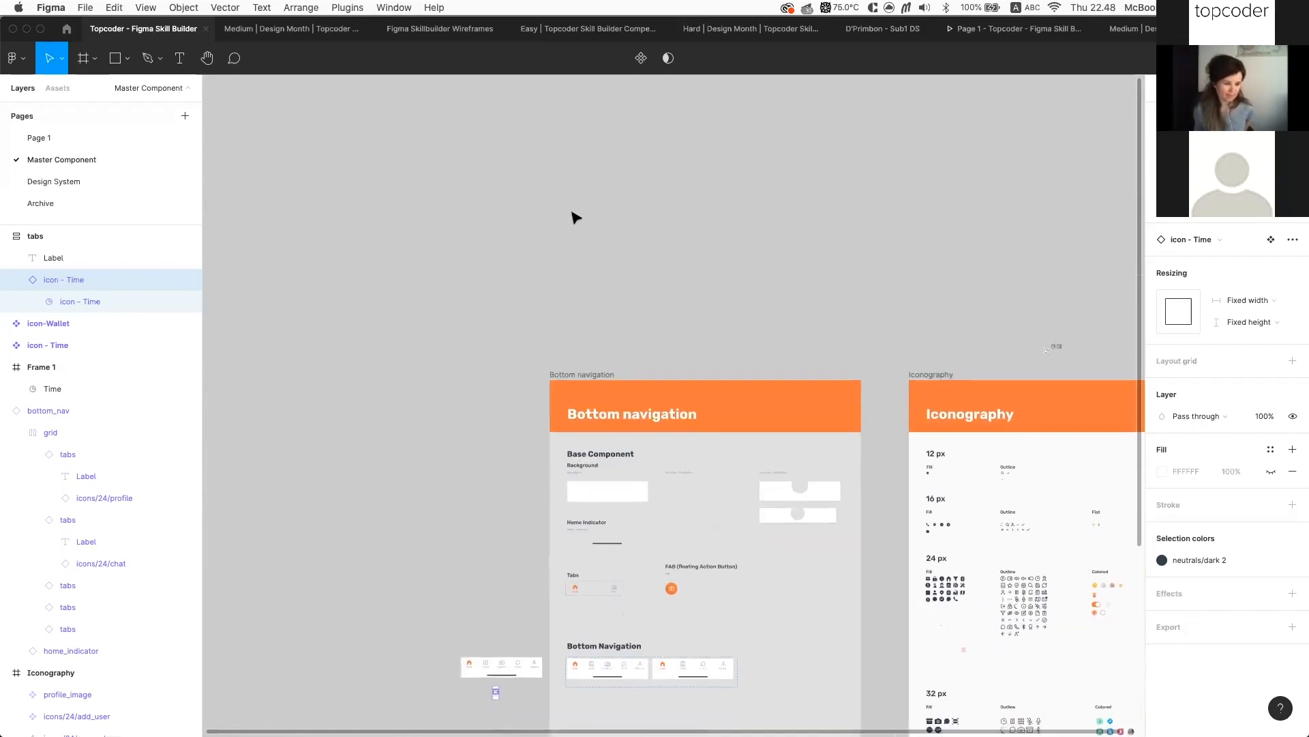
{"action": "scroll", "coordinate": [576, 217], "scroll_direction": "right", "scroll_amount": 1}
{"action": "scroll", "coordinate": [1050, 316], "scroll_direction": "up", "scroll_amount": 10}
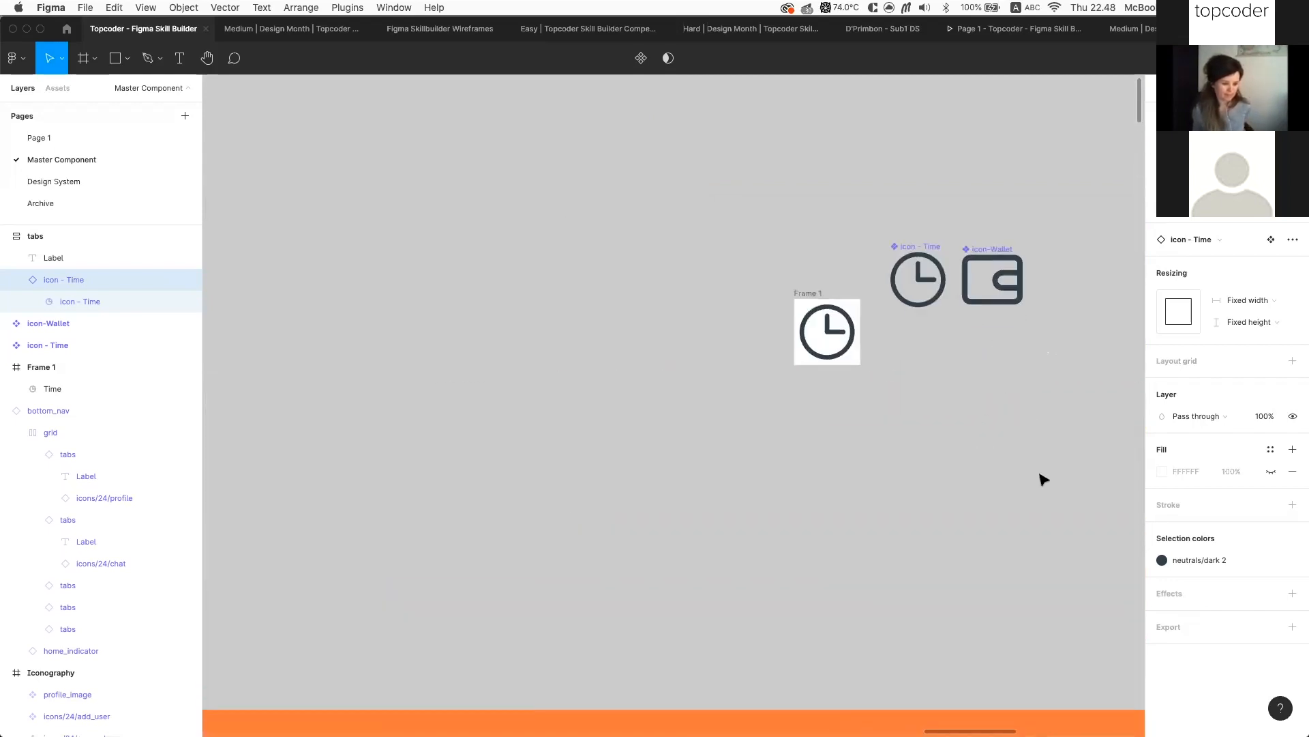
{"action": "left_click", "coordinate": [392, 127]}
{"action": "left_click_drag", "start_coordinate": [392, 128], "coordinate": [744, 201]}
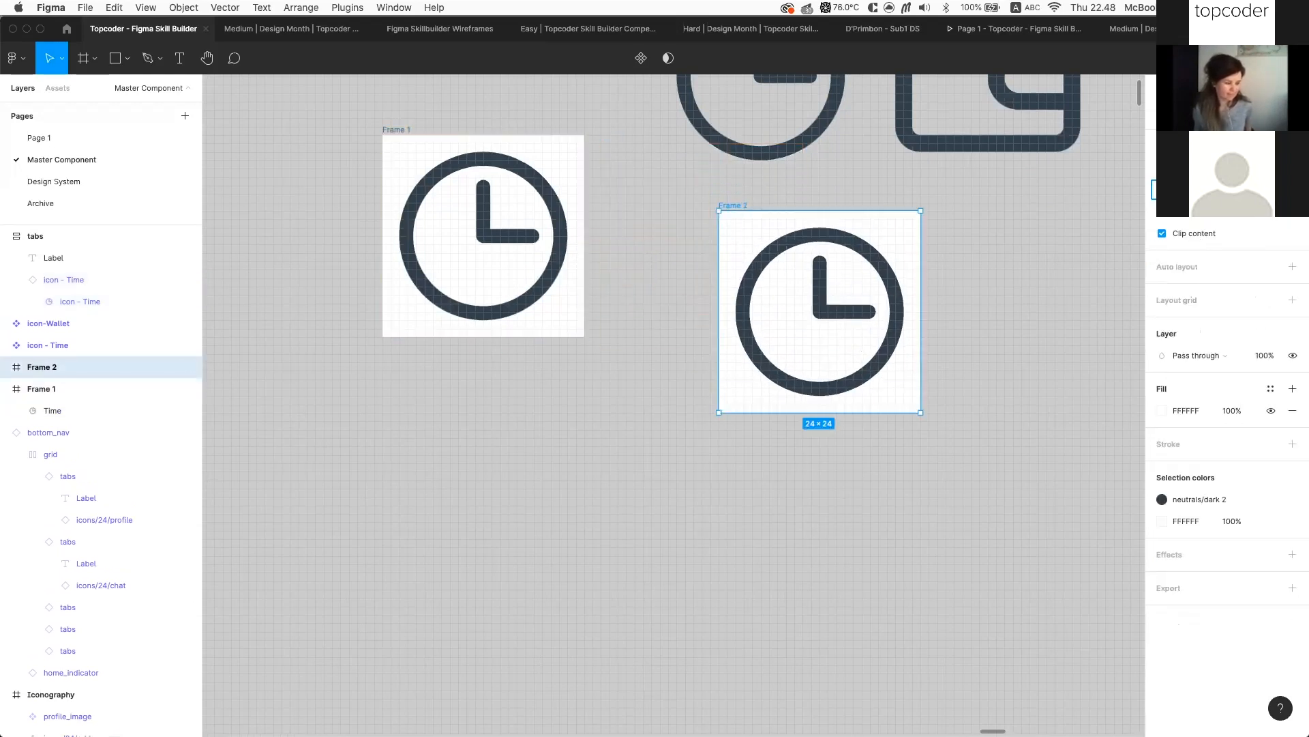
{"action": "type", "text": "32"}
{"action": "key", "text": "Return"}
Enlarge the clock icon inside Frame 2 to 28×28
{"action": "left_click", "coordinate": [900, 295]}
{"action": "left_click_drag", "start_coordinate": [904, 393], "coordinate": [966, 464]}
{"action": "left_click", "coordinate": [1021, 435]}
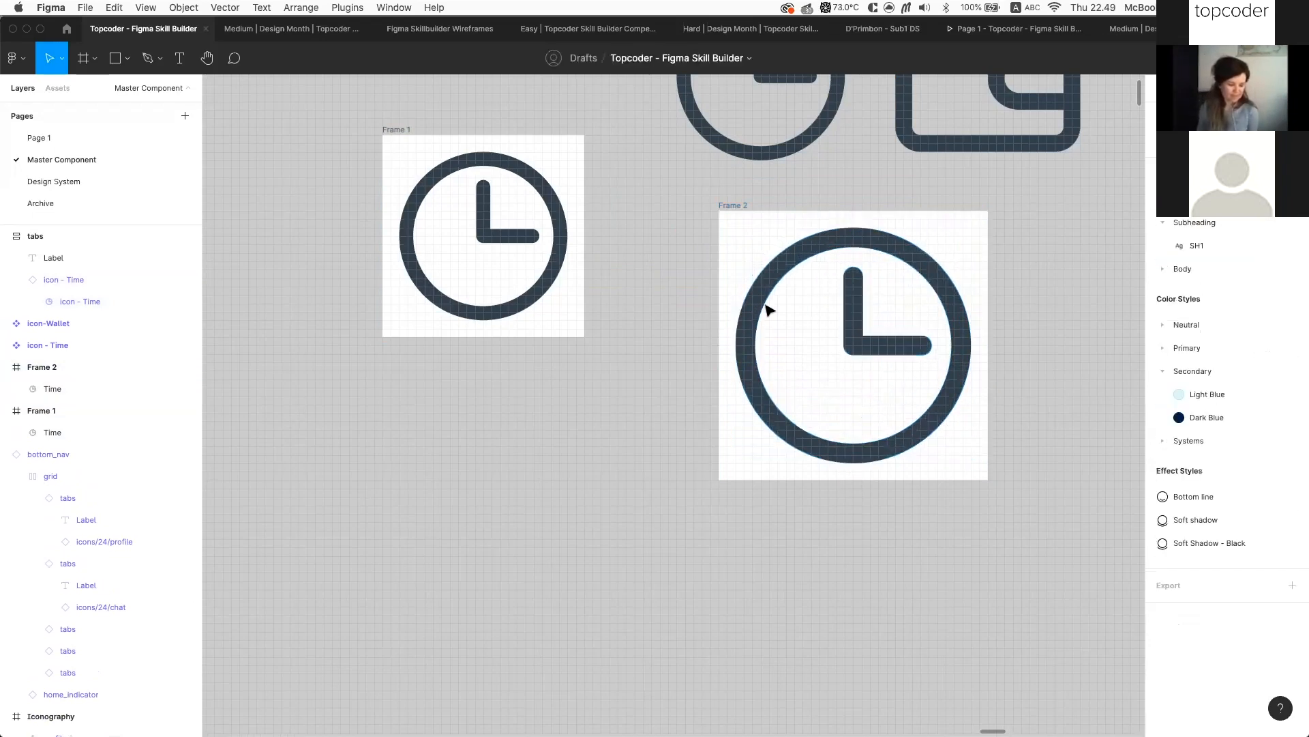
Place Frame 1 beside Frame 2 and line up icon - Time next to icon-Wallet
{"action": "scroll", "coordinate": [766, 304], "scroll_direction": "down", "scroll_amount": 3}
{"action": "left_click", "coordinate": [765, 255]}
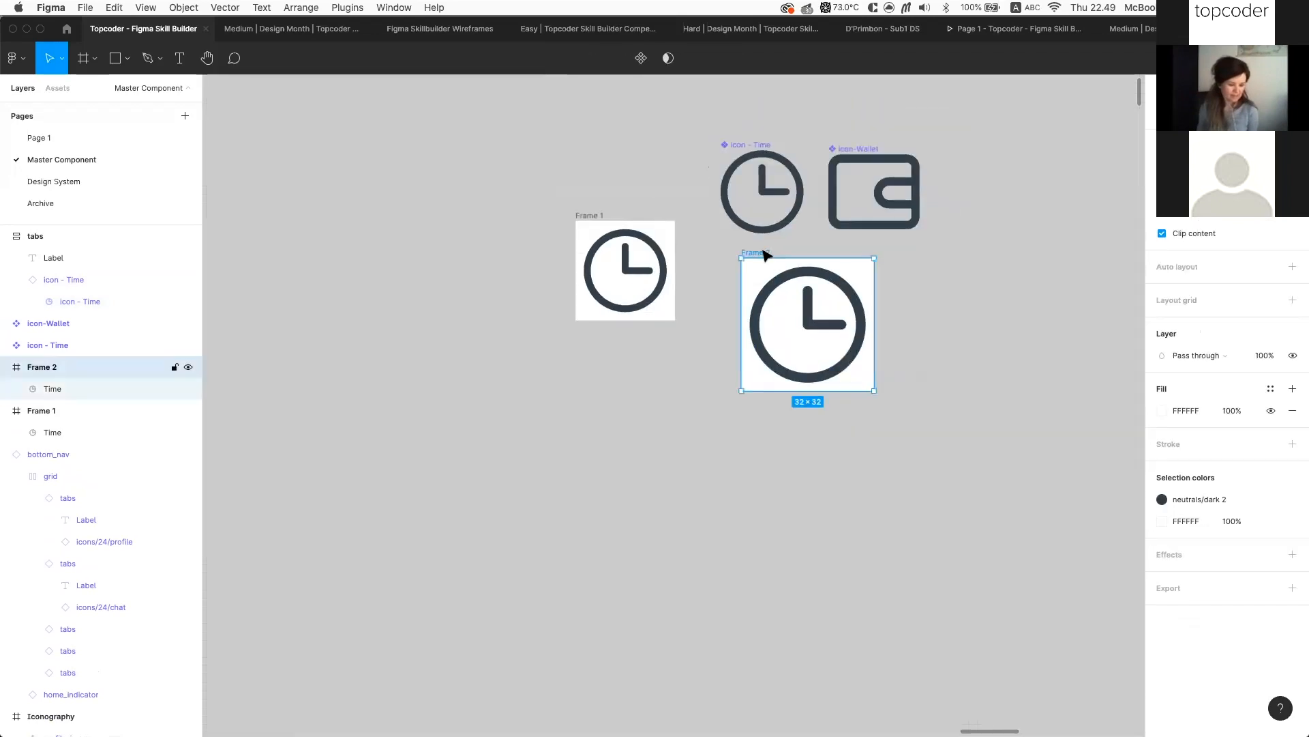
{"action": "left_click_drag", "start_coordinate": [589, 216], "coordinate": [644, 256]}
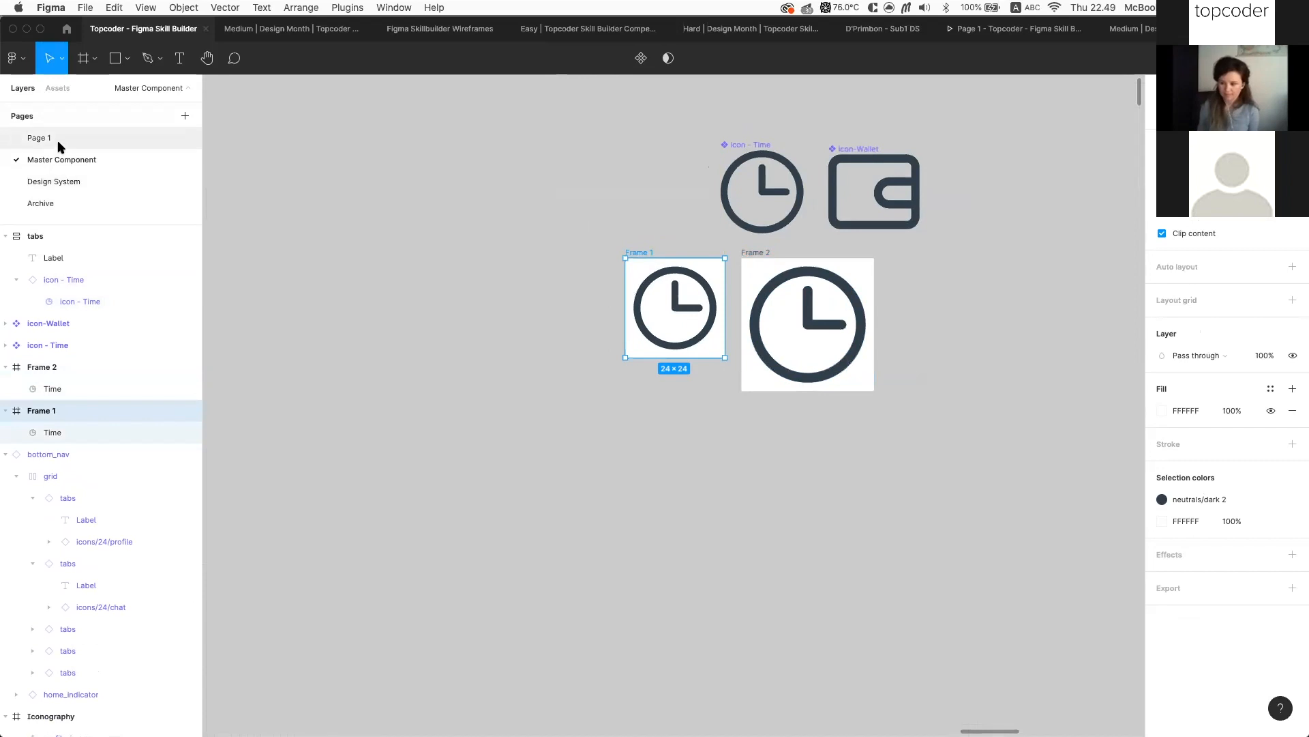
{"action": "left_click", "coordinate": [757, 254]}
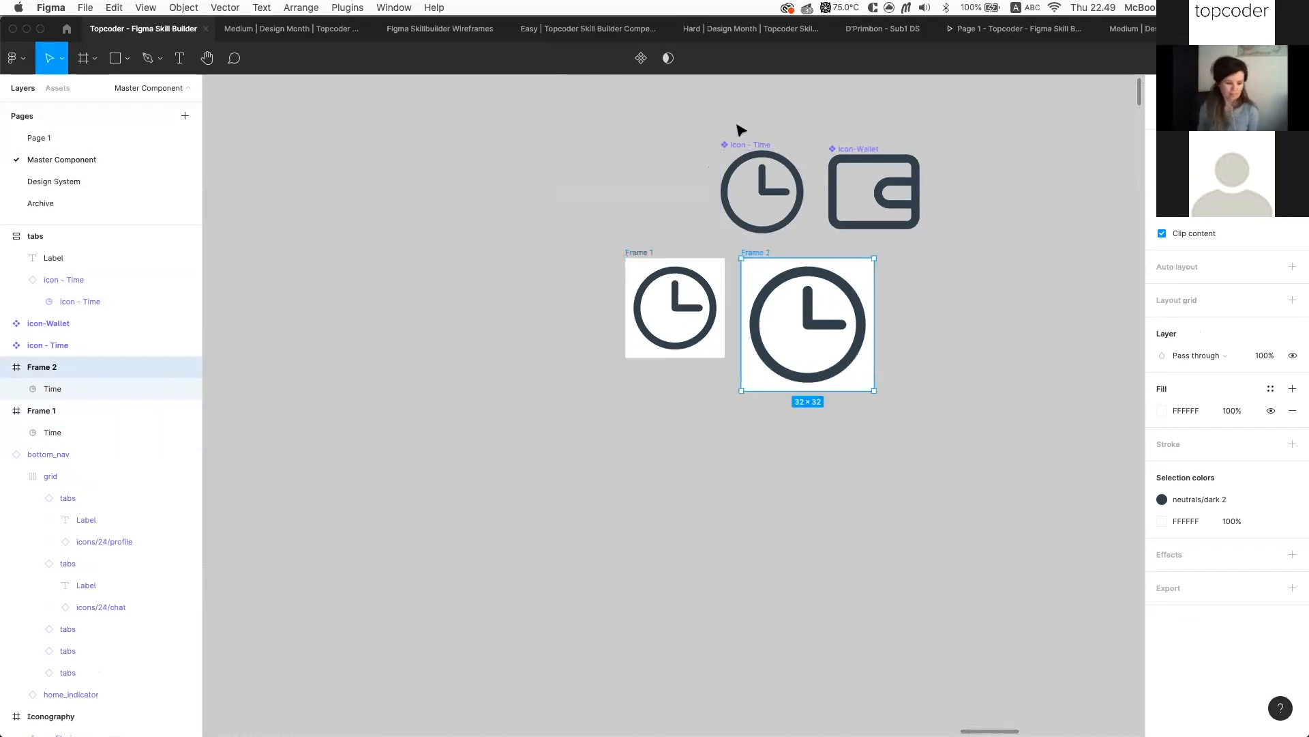
{"action": "left_click_drag", "start_coordinate": [735, 141], "coordinate": [760, 141]}
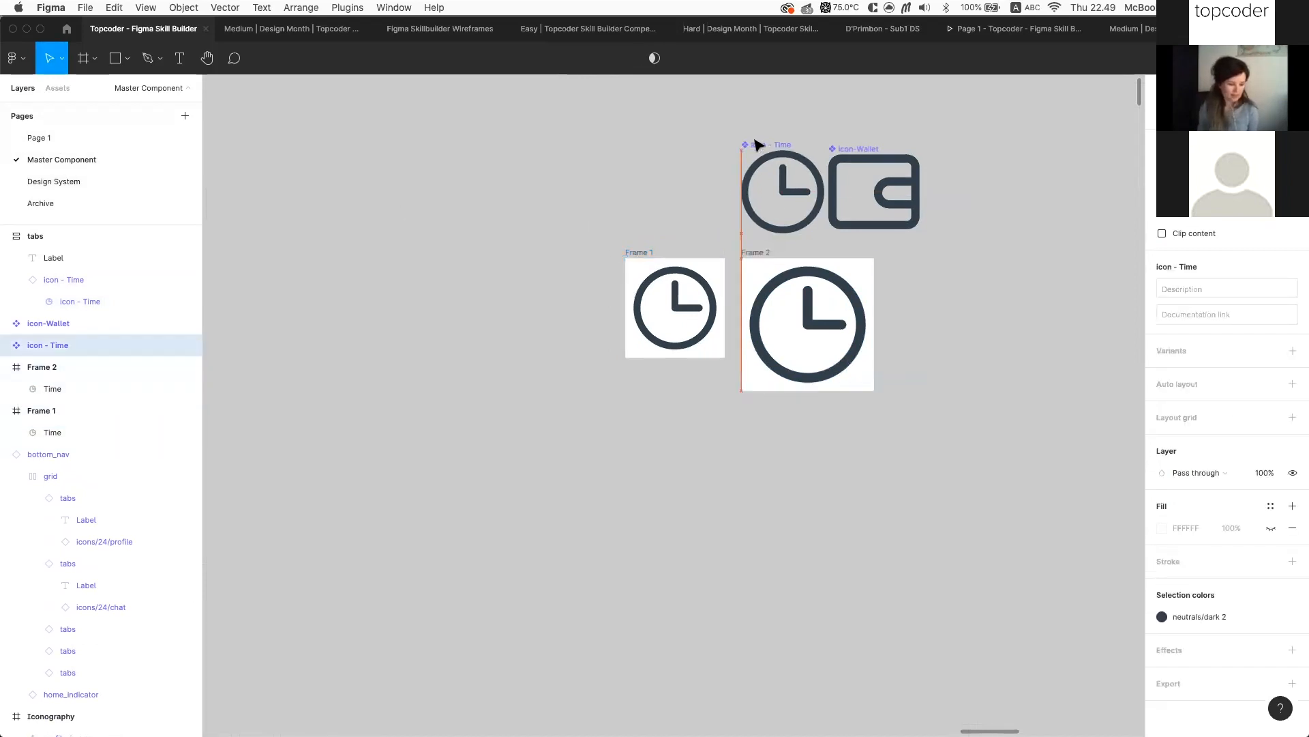
{"action": "left_click_drag", "start_coordinate": [872, 146], "coordinate": [880, 149]}
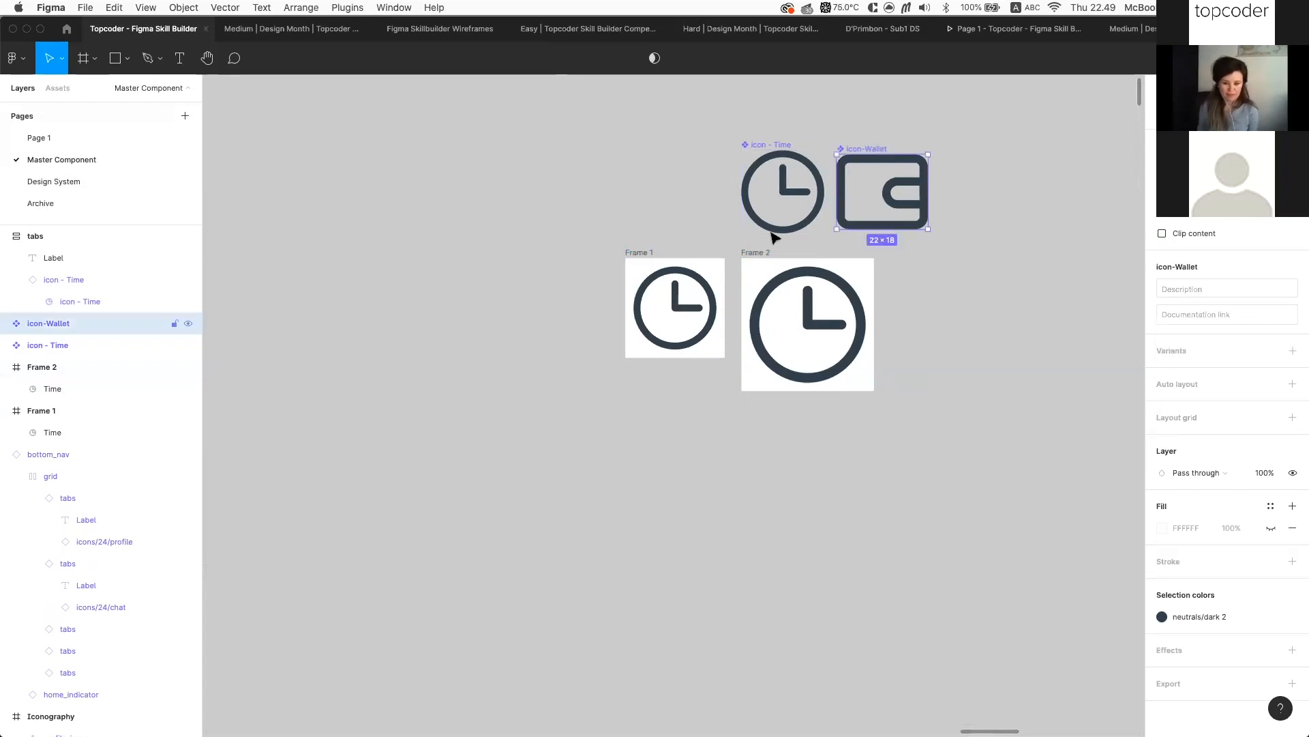
{"action": "left_click", "coordinate": [759, 255]}
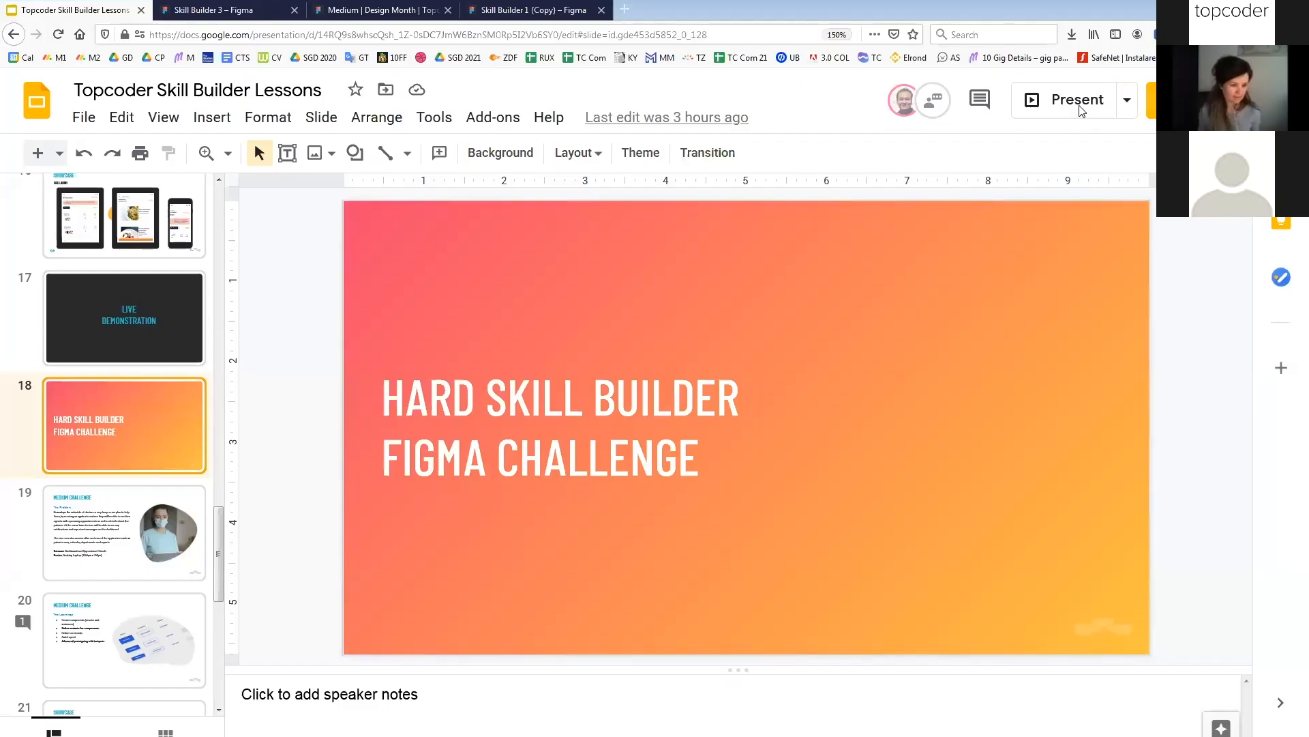
Present the deck full screen and advance to slide 19, MEDIUM CHALLENGE
{"action": "left_click", "coordinate": [1079, 100]}
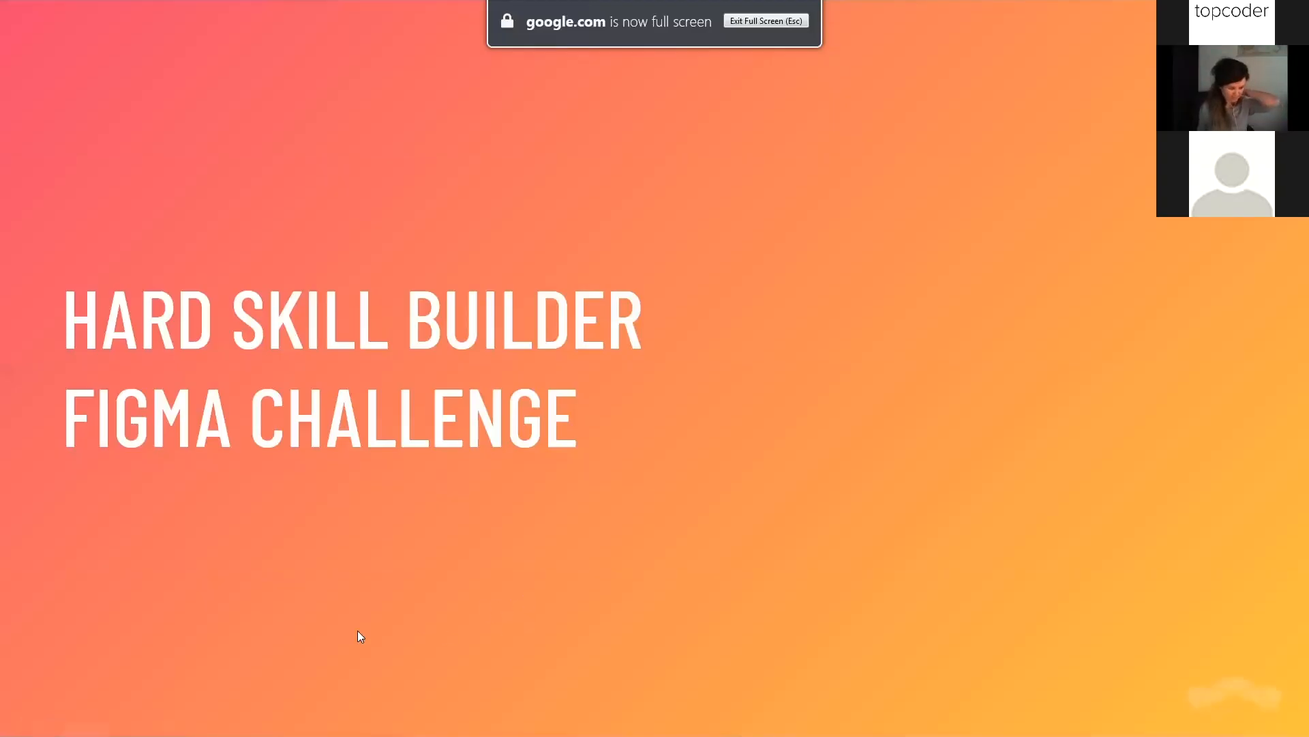
{"action": "left_click", "coordinate": [167, 595]}
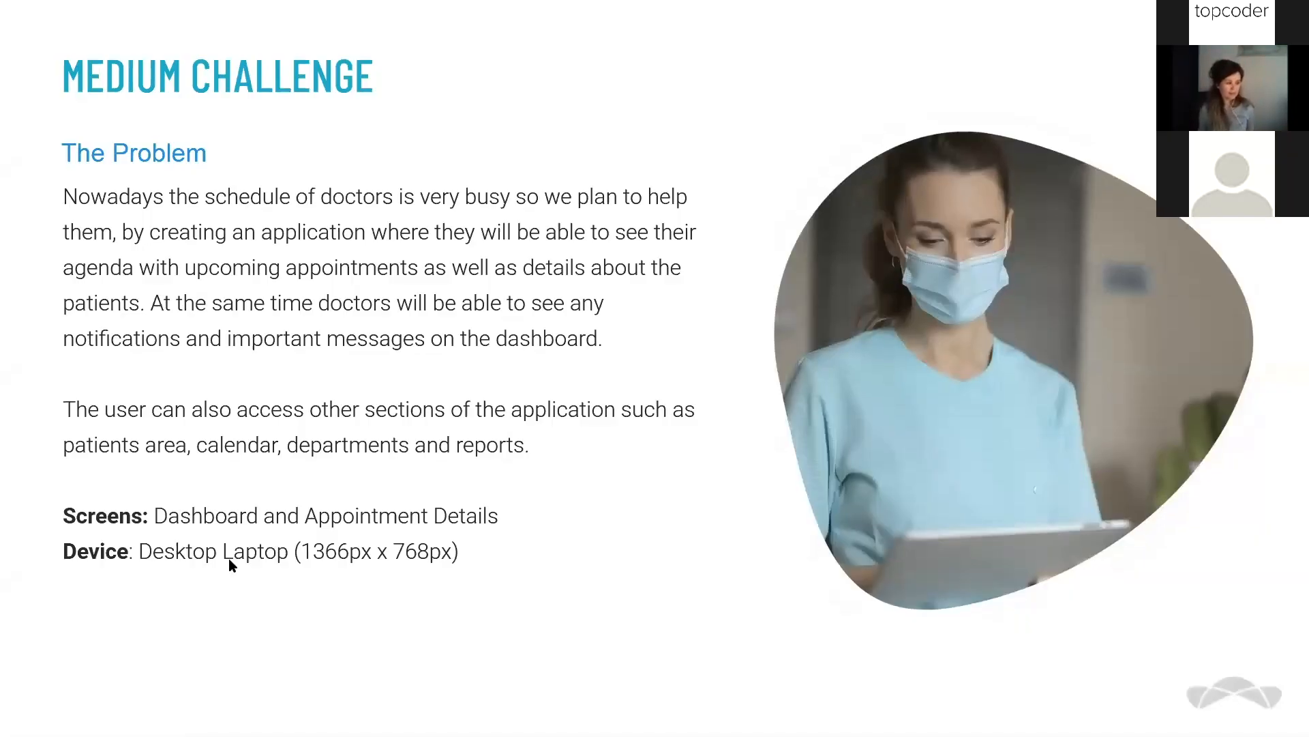
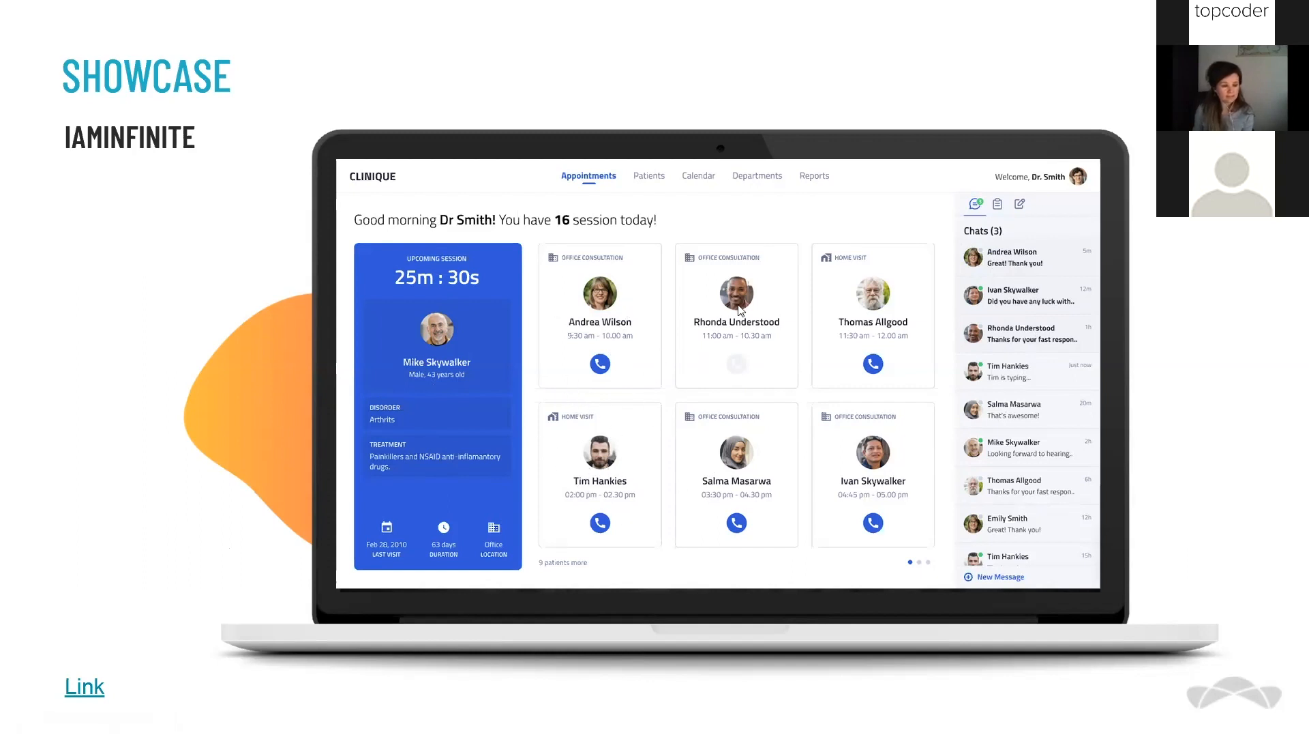
Advance to the HERLANSYAHS slide showing the Docpointment doctor dashboard
{"action": "left_click", "coordinate": [978, 390]}
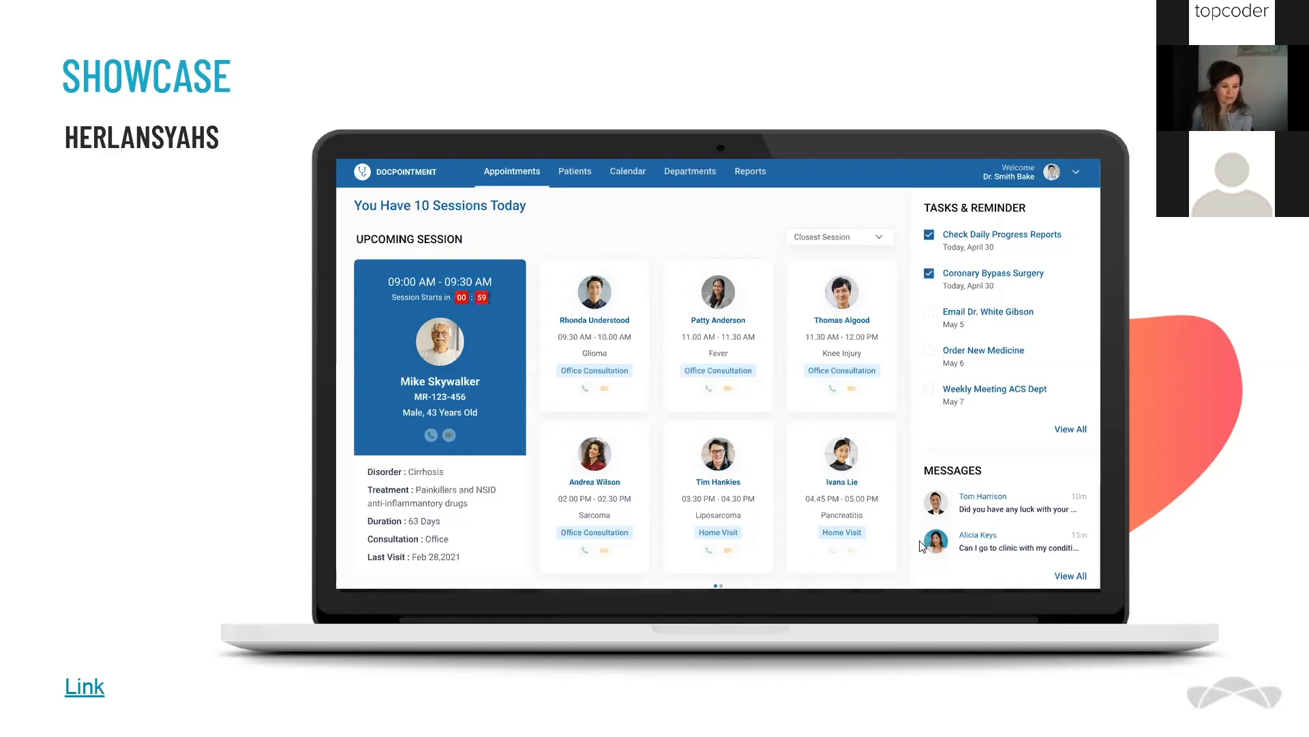
Advance the presentation to the Live Demonstration slide
{"action": "left_click", "coordinate": [872, 608]}
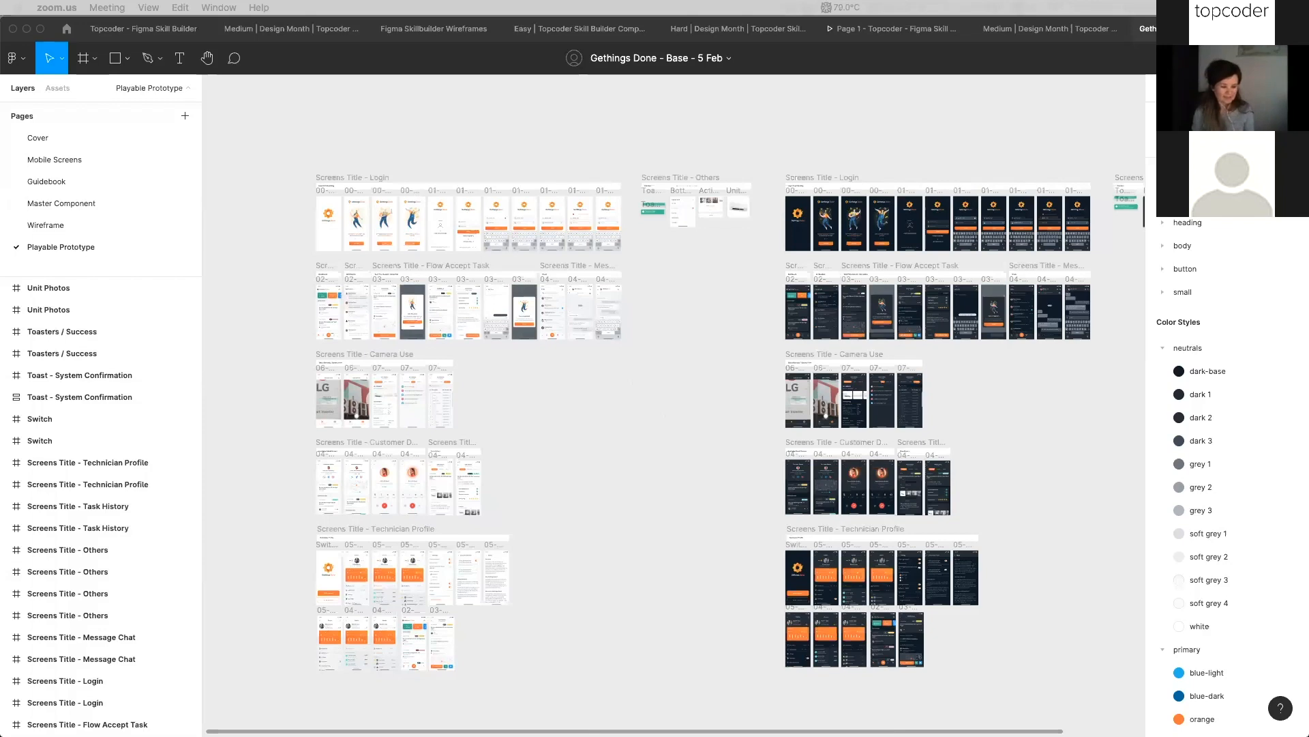
Switch to the Topcoder - Figma Skill Builder file, glance at its menus, then go Home
{"action": "left_click", "coordinate": [144, 30]}
{"action": "left_click", "coordinate": [167, 30]}
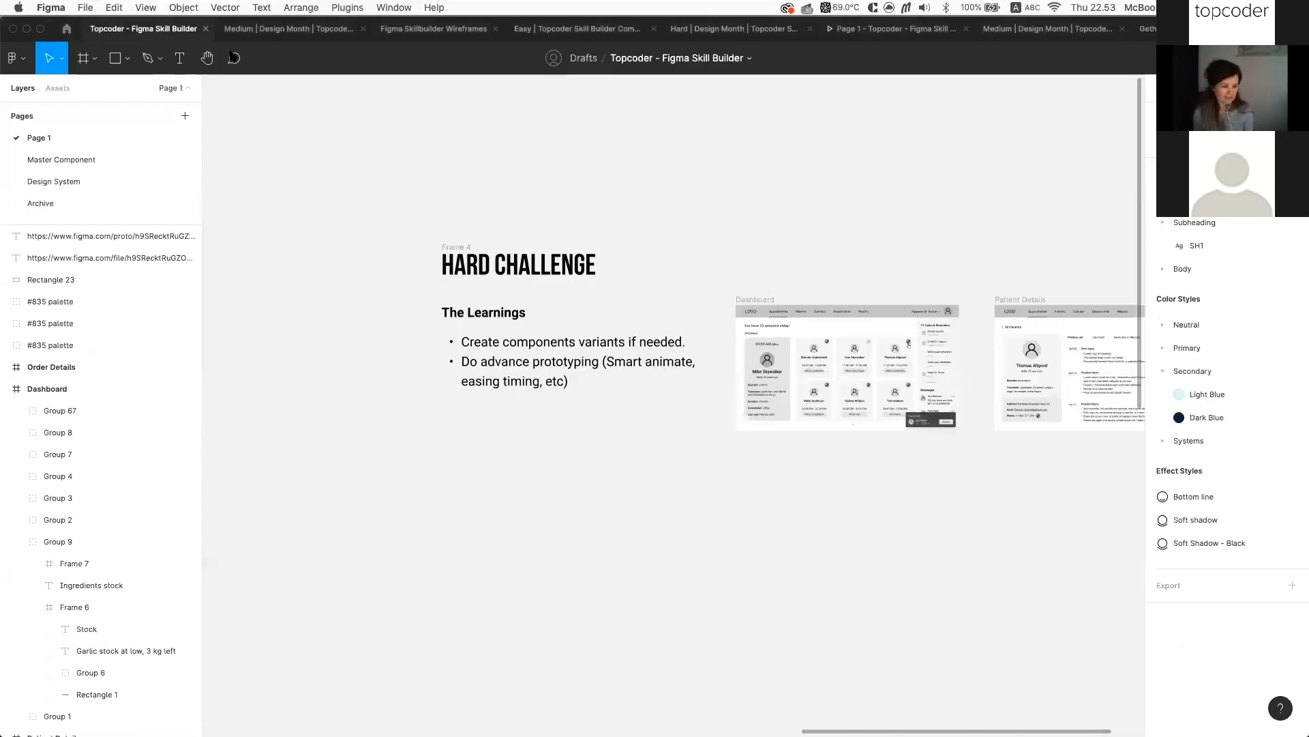
{"action": "left_click", "coordinate": [60, 10]}
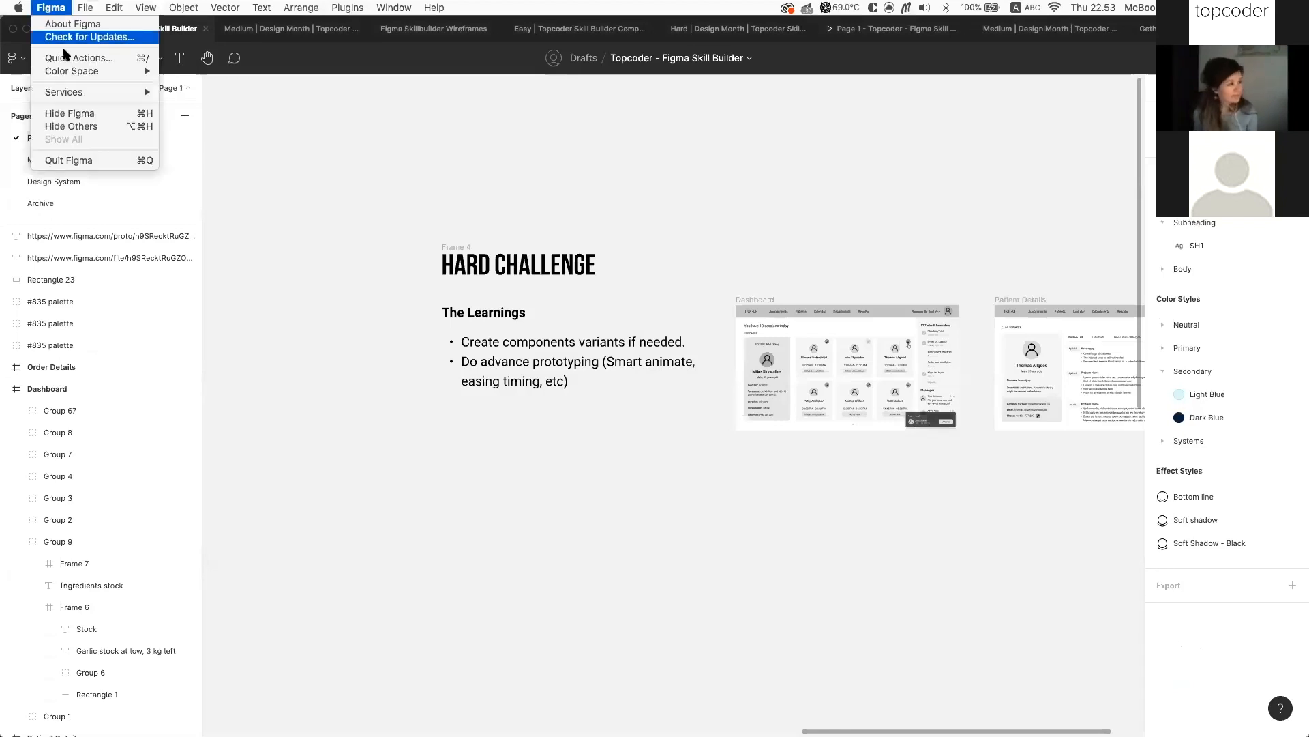
{"action": "mouse_move", "coordinate": [87, 9]}
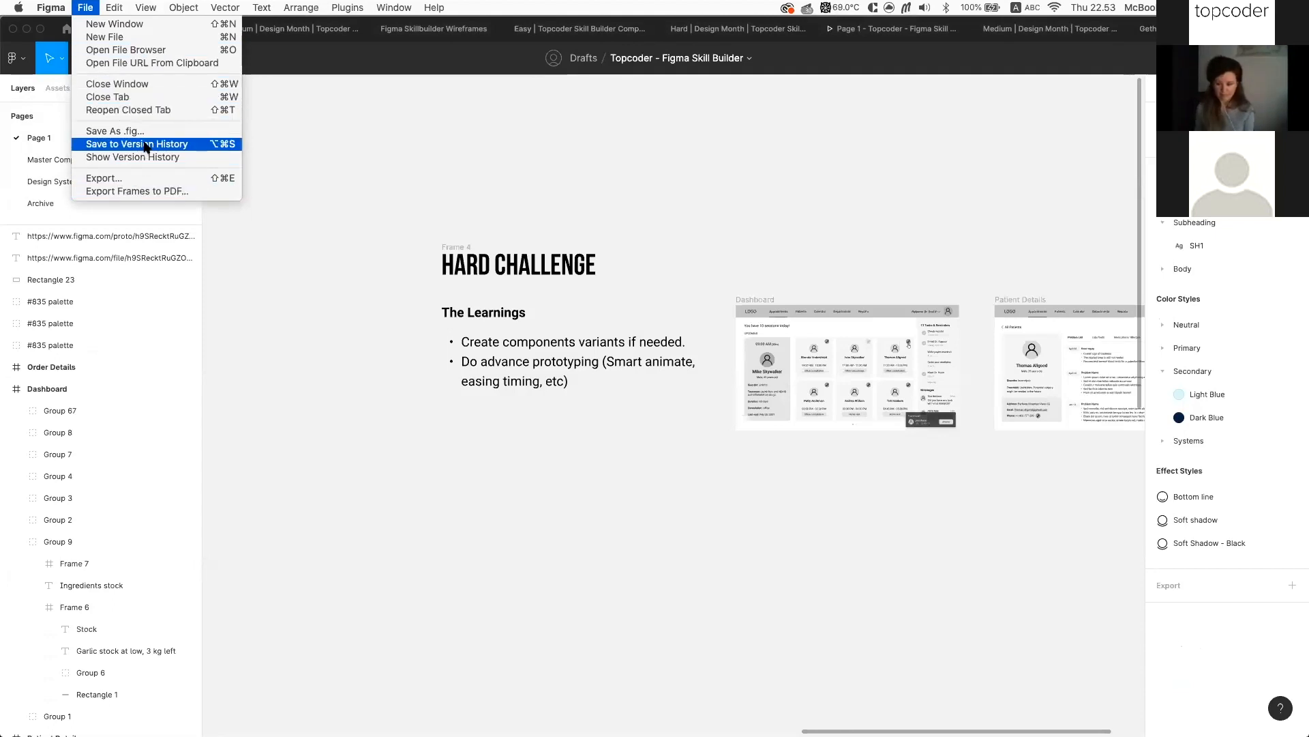
{"action": "left_click", "coordinate": [141, 37]}
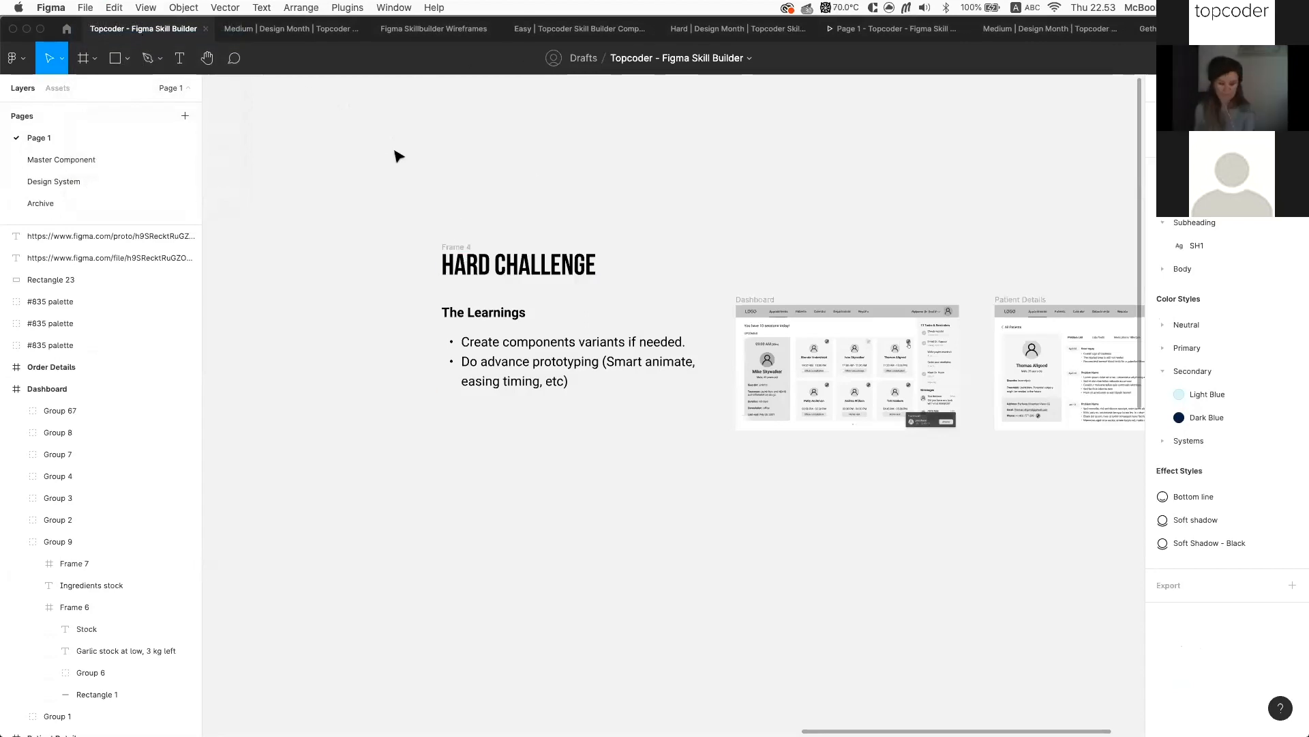
{"action": "left_click", "coordinate": [67, 29]}
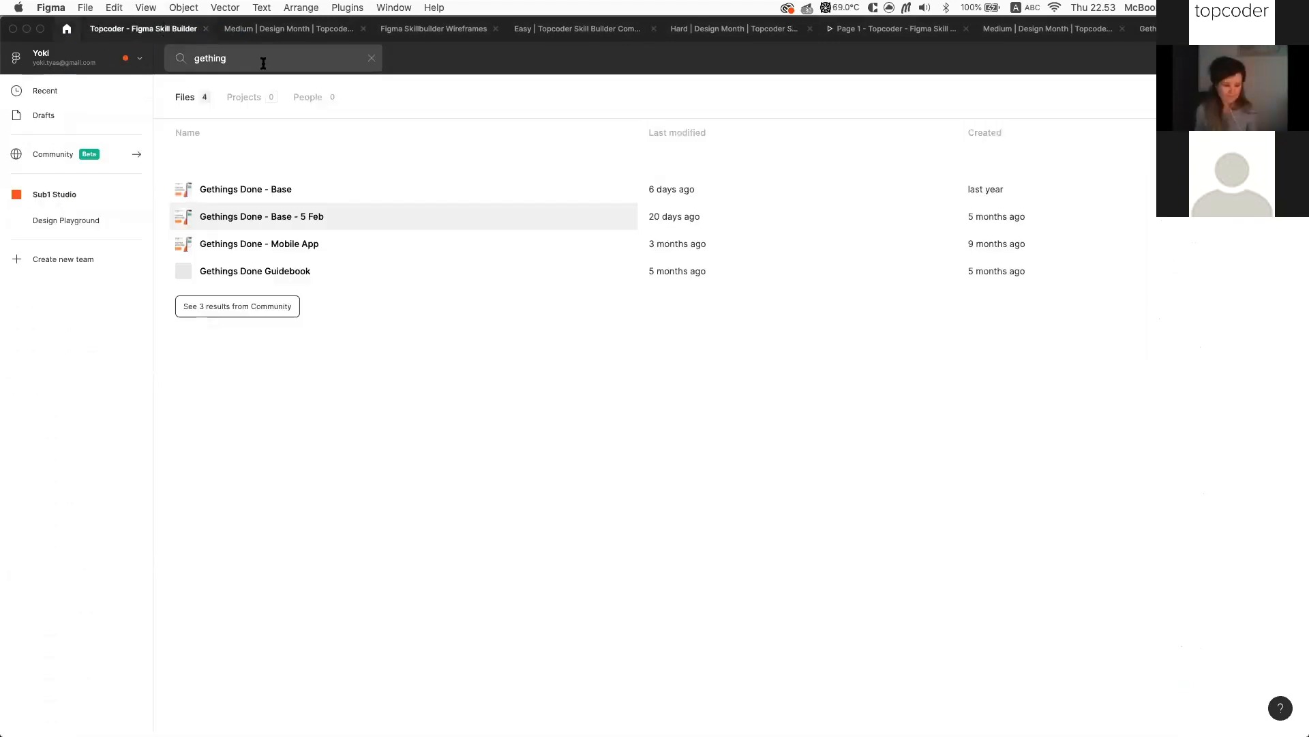
Clear the 'gething' search and choose Import from the new-file menu beside Drafts
{"action": "left_click", "coordinate": [372, 58]}
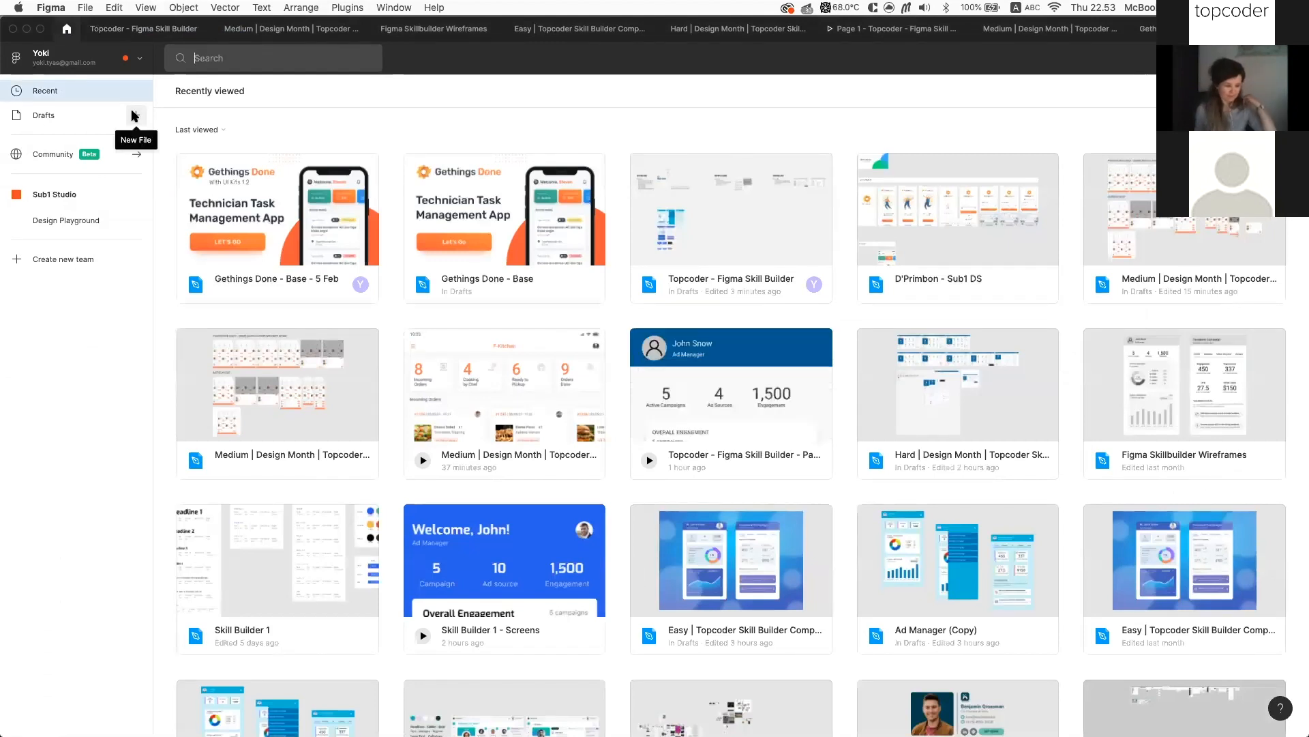
{"action": "left_click", "coordinate": [134, 116]}
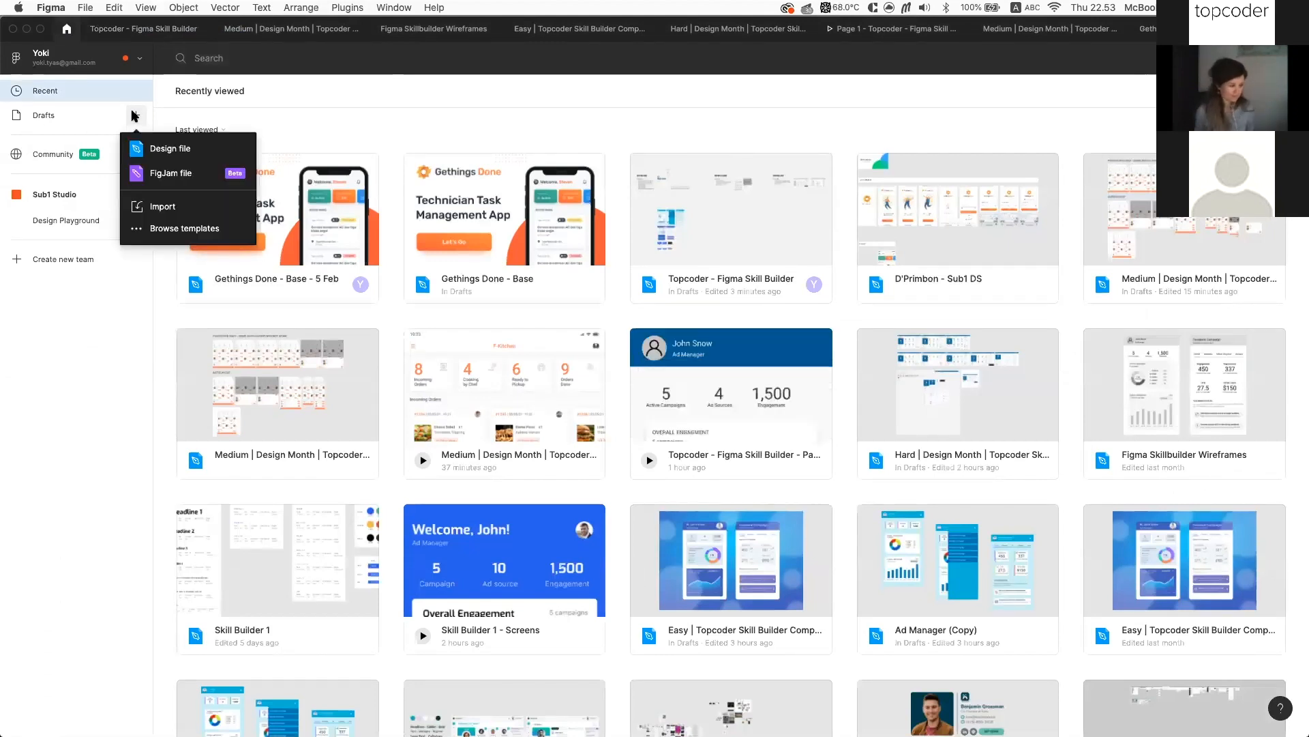
{"action": "left_click", "coordinate": [163, 207]}
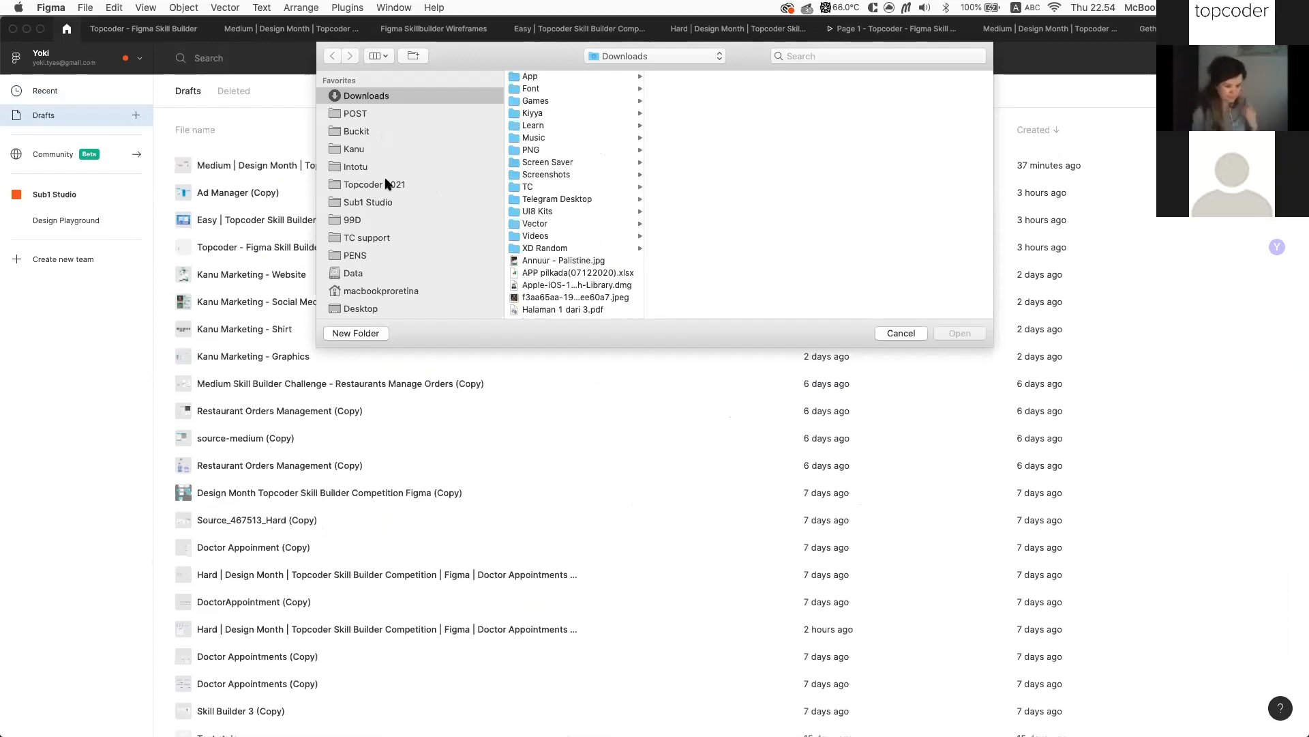
Browse the Topcoder 2021 and Sub1 Studio folders in the Open dialog
{"action": "left_click", "coordinate": [364, 184]}
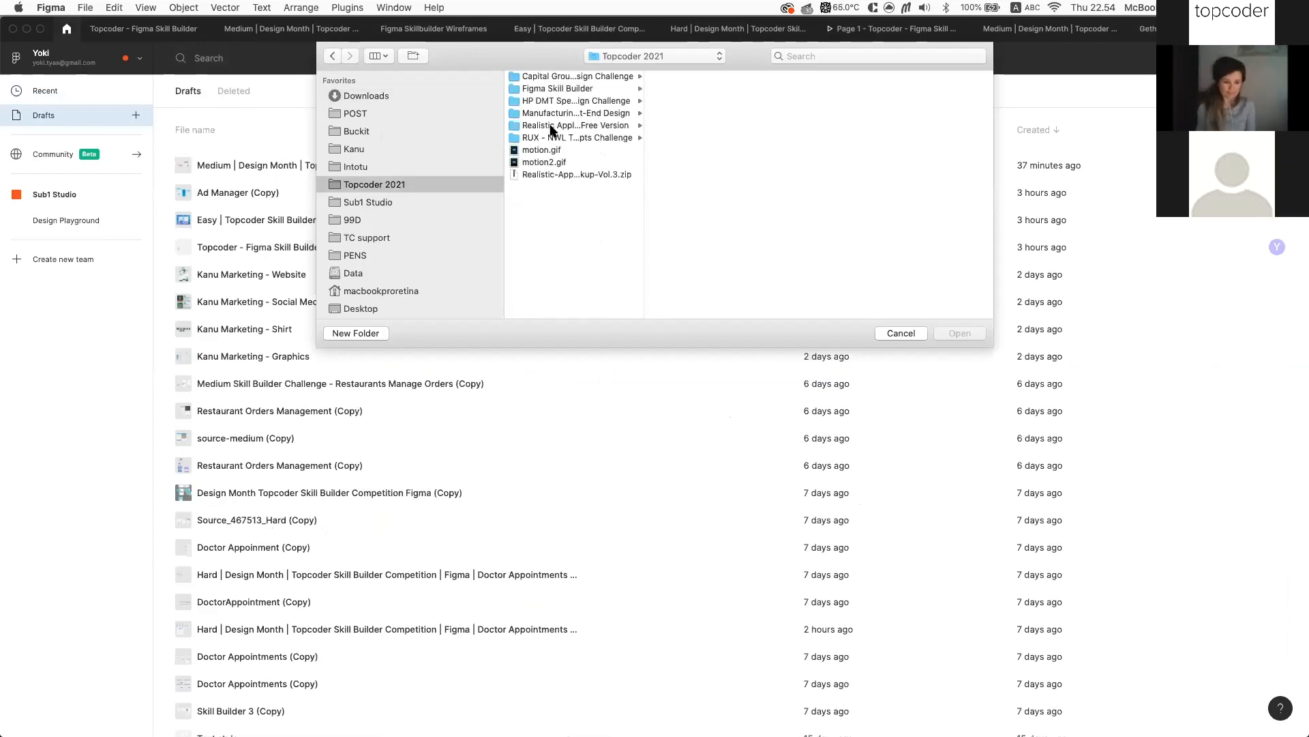
{"action": "left_click_drag", "start_coordinate": [644, 124], "coordinate": [681, 125]}
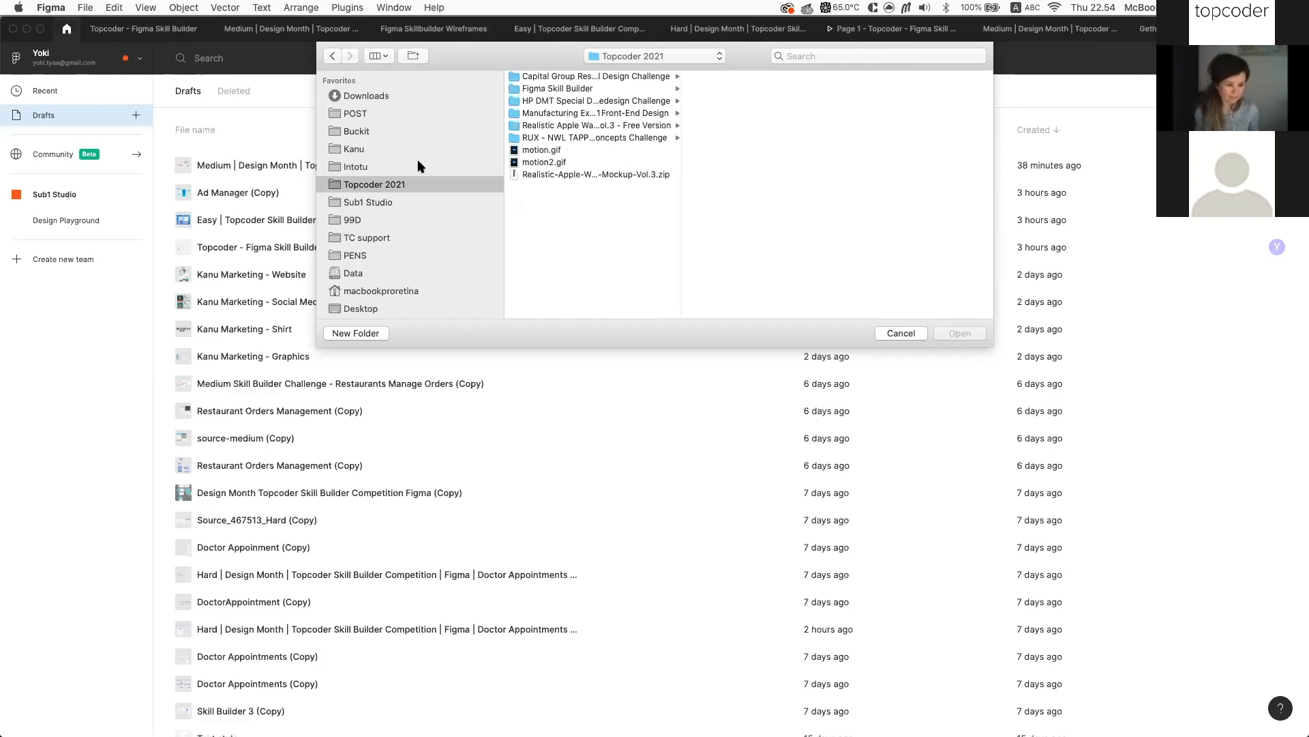
{"action": "left_click", "coordinate": [380, 202]}
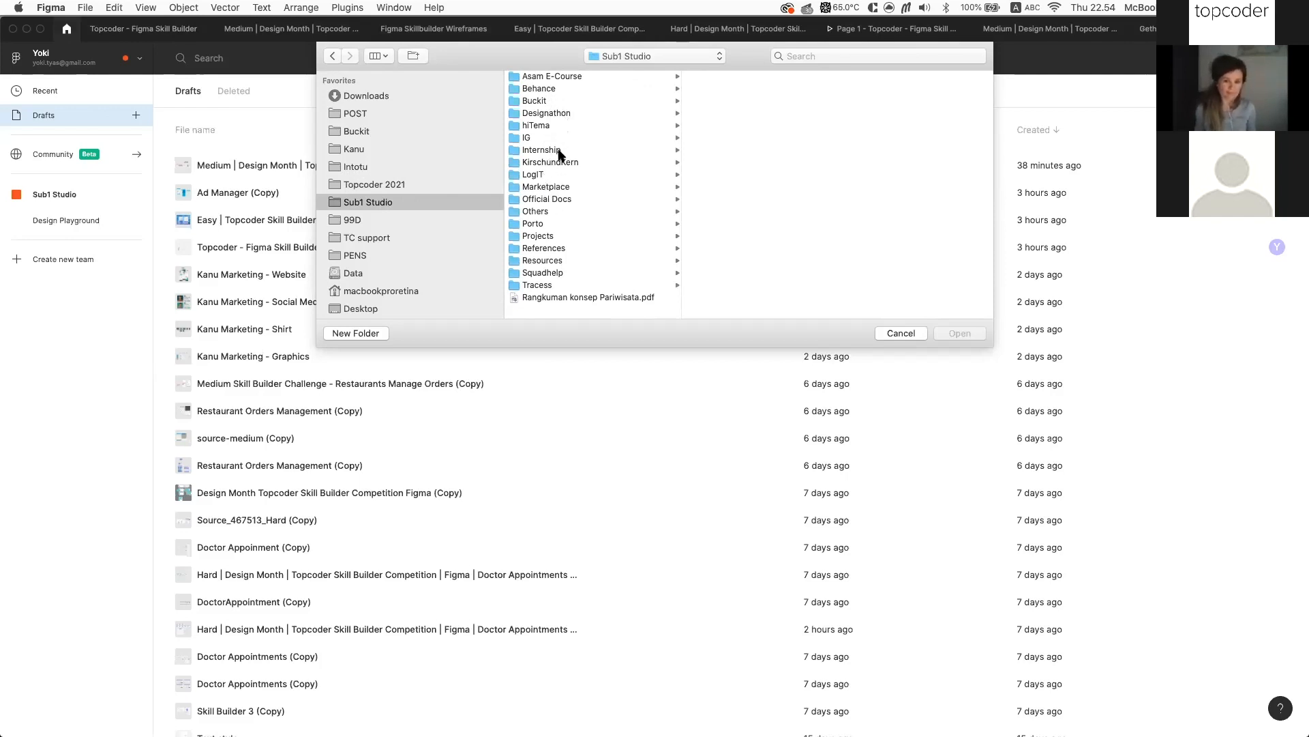
{"action": "left_click", "coordinate": [390, 184]}
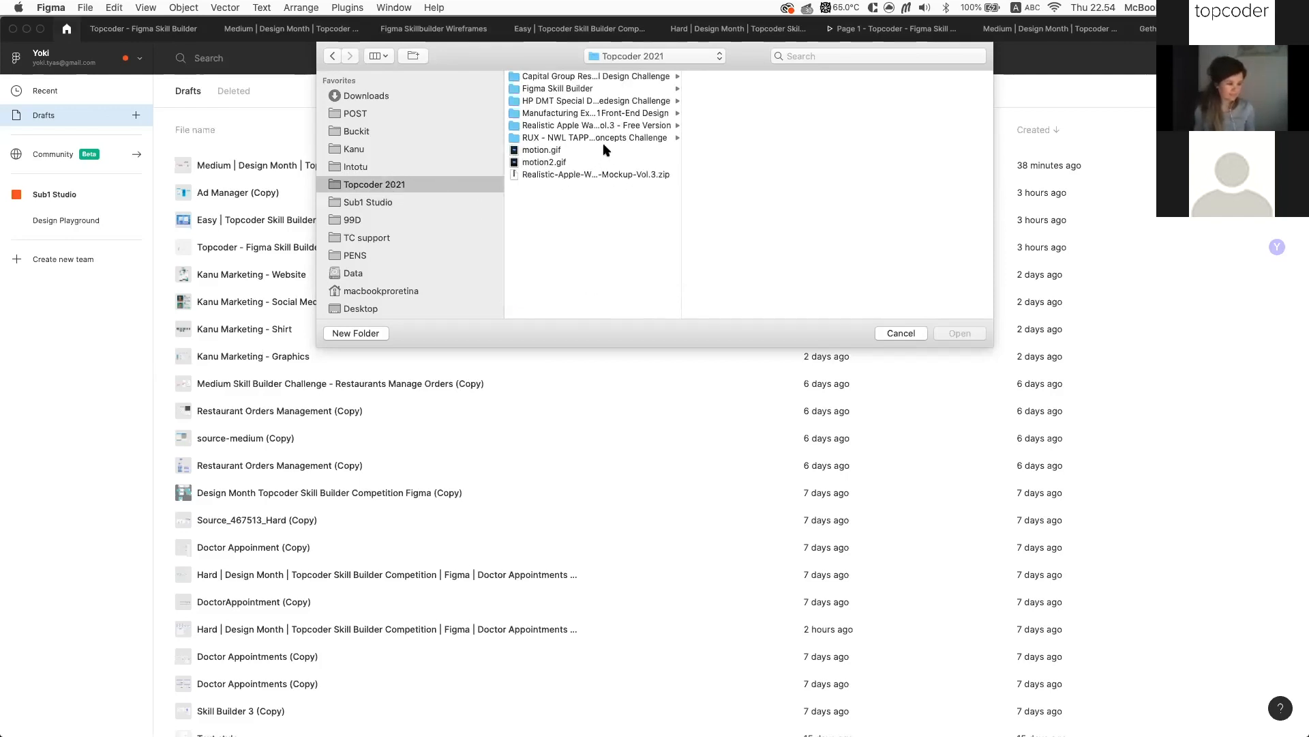
{"action": "scroll", "coordinate": [374, 181], "scroll_direction": "down", "scroll_amount": 5}
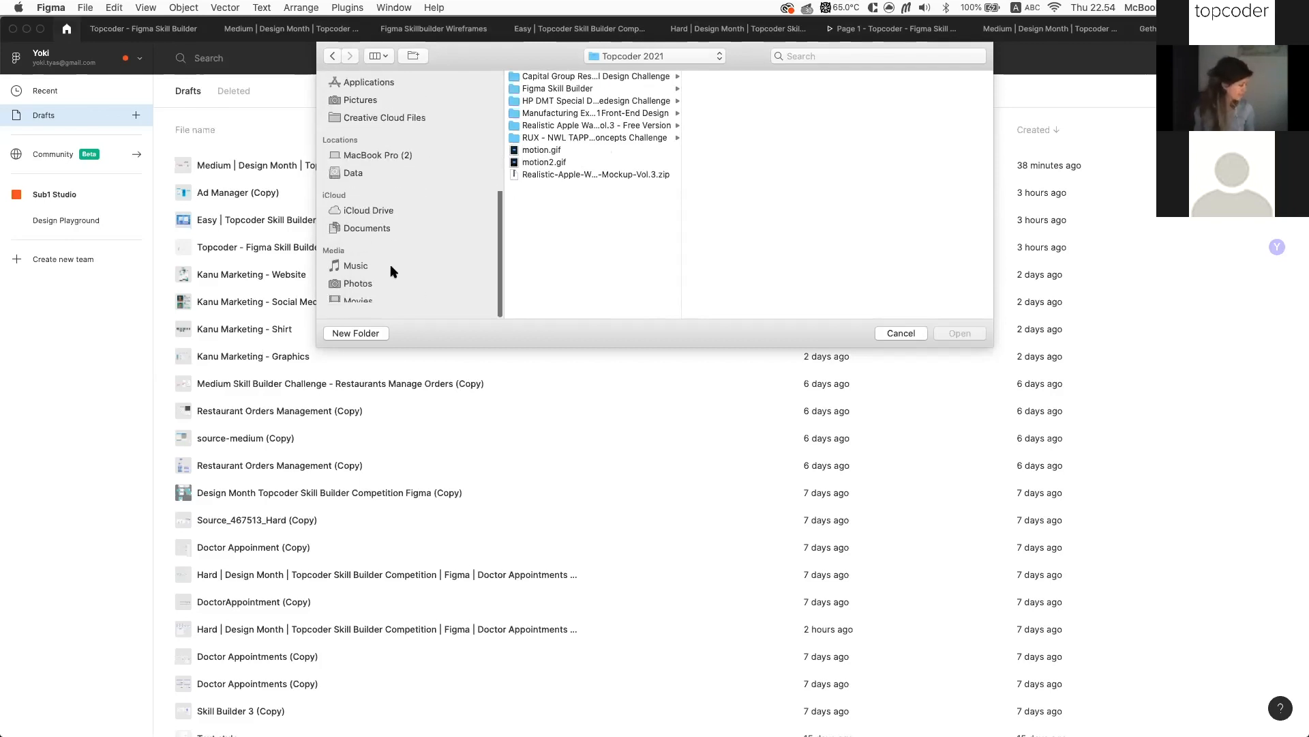
{"action": "scroll", "coordinate": [390, 204], "scroll_direction": "up", "scroll_amount": 4}
Import base-design.sketch from Data > Topcoder 2020 > Medical App Source
{"action": "left_click", "coordinate": [371, 157]}
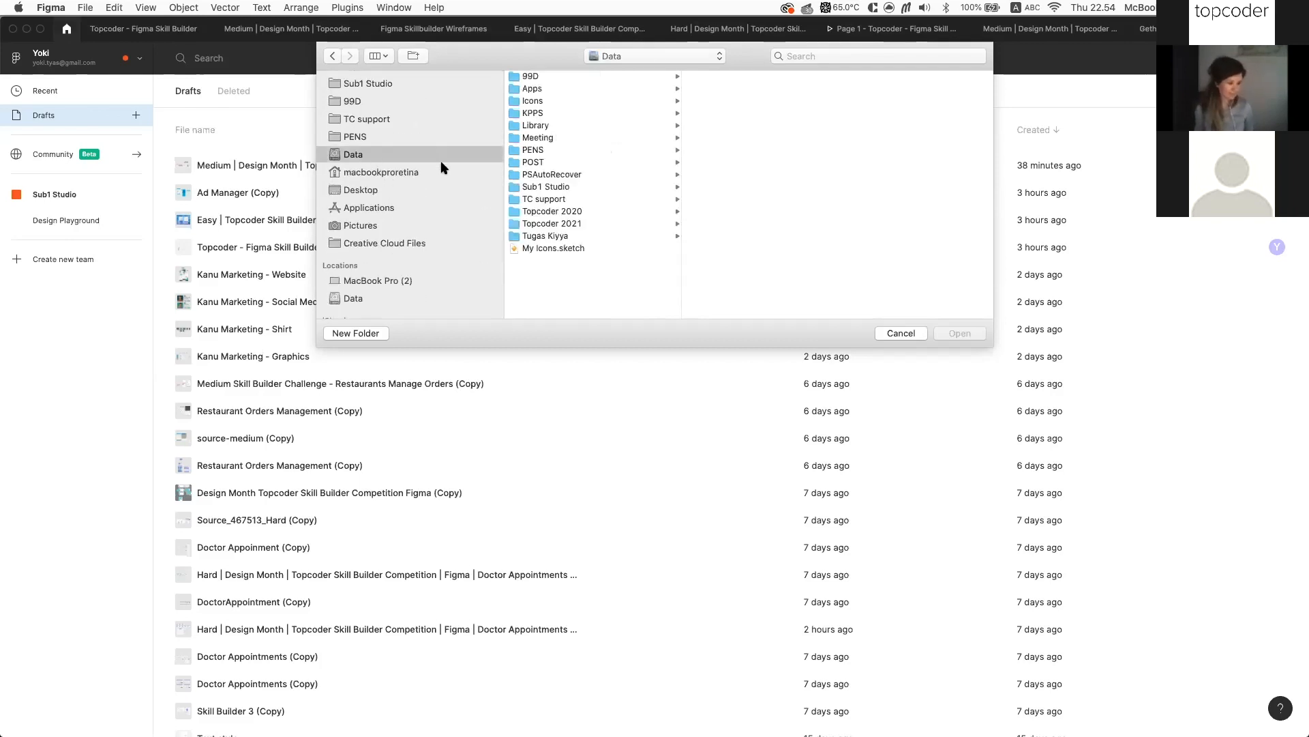
{"action": "left_click", "coordinate": [566, 212]}
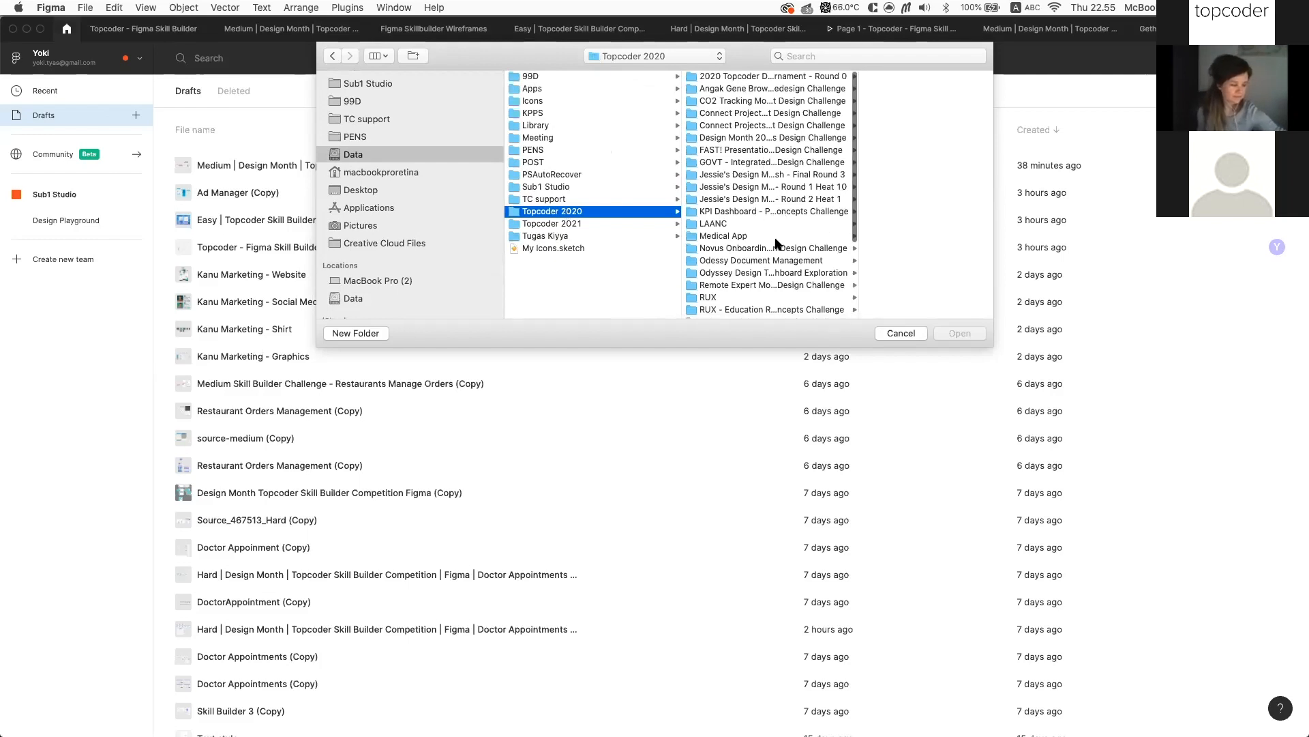
{"action": "left_click", "coordinate": [764, 236]}
{"action": "left_click", "coordinate": [869, 77]}
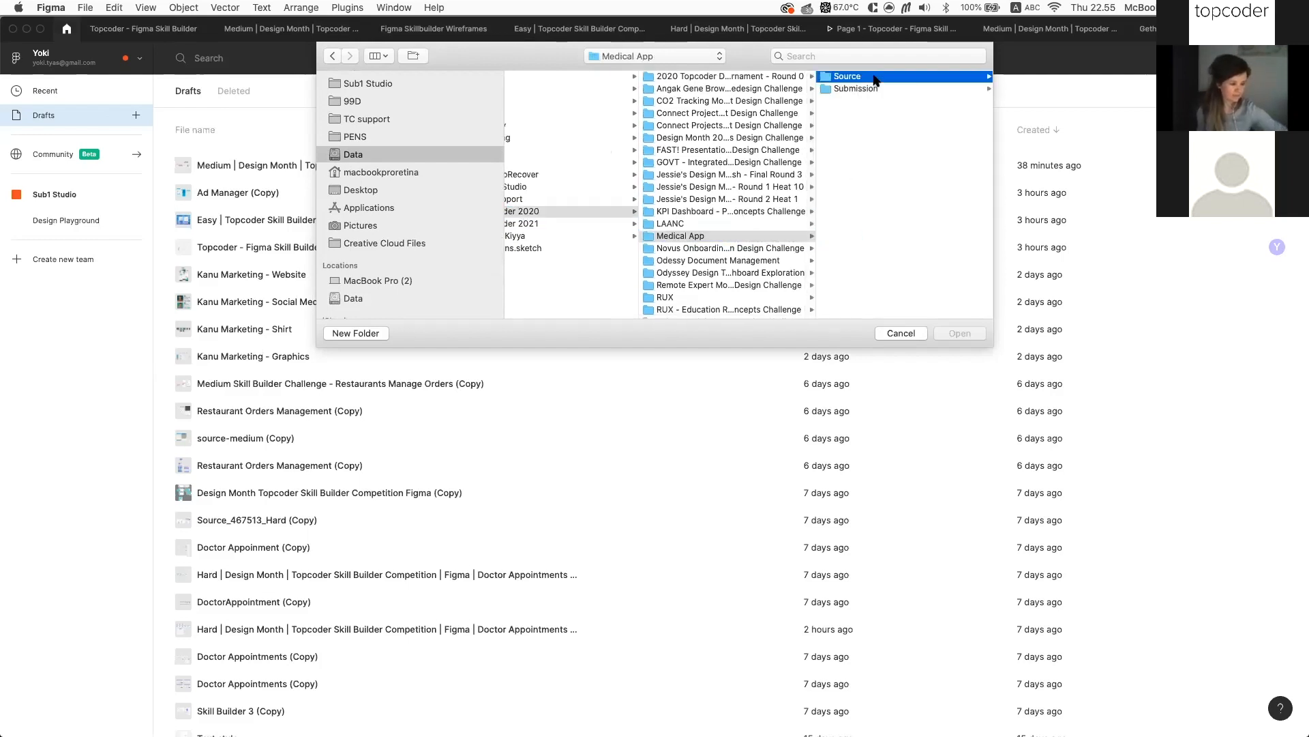
{"action": "scroll", "coordinate": [734, 181], "scroll_direction": "left", "scroll_amount": 5}
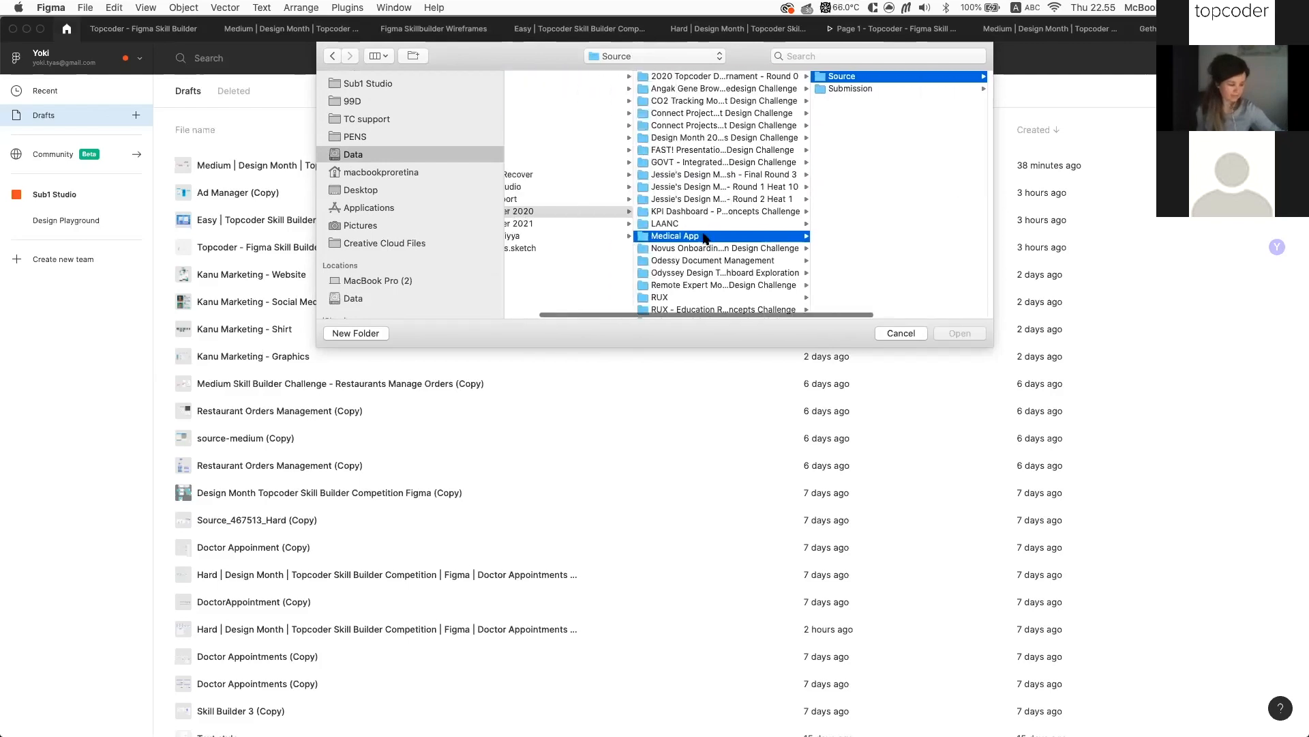
{"action": "scroll", "coordinate": [712, 241], "scroll_direction": "down", "scroll_amount": 3}
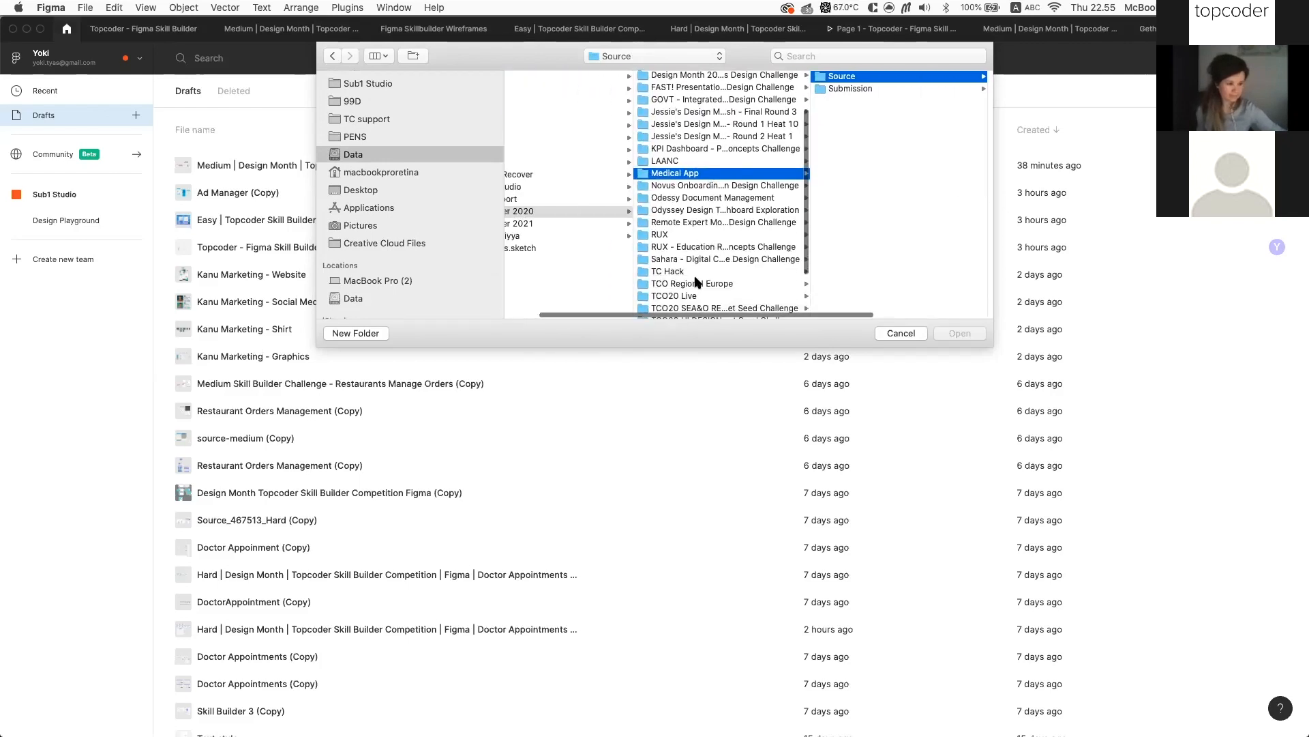
{"action": "scroll", "coordinate": [697, 281], "scroll_direction": "down", "scroll_amount": 3}
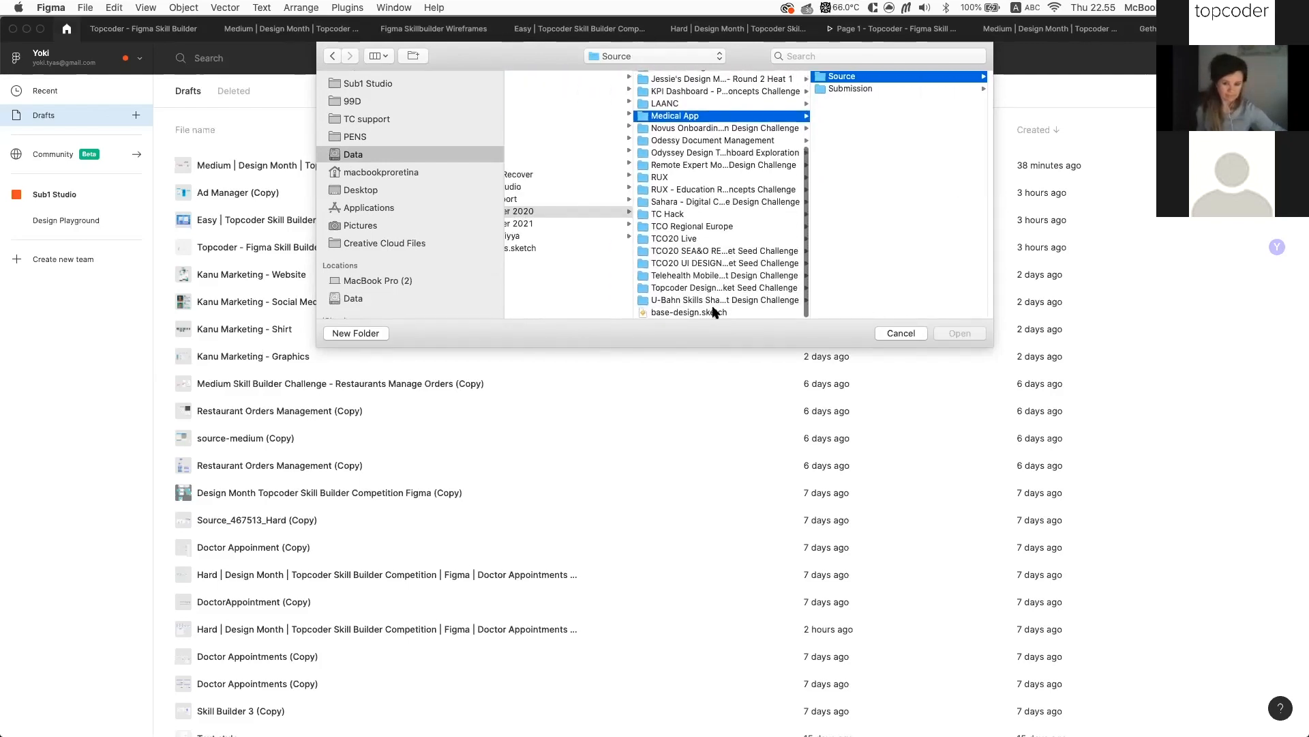
{"action": "left_click", "coordinate": [715, 314]}
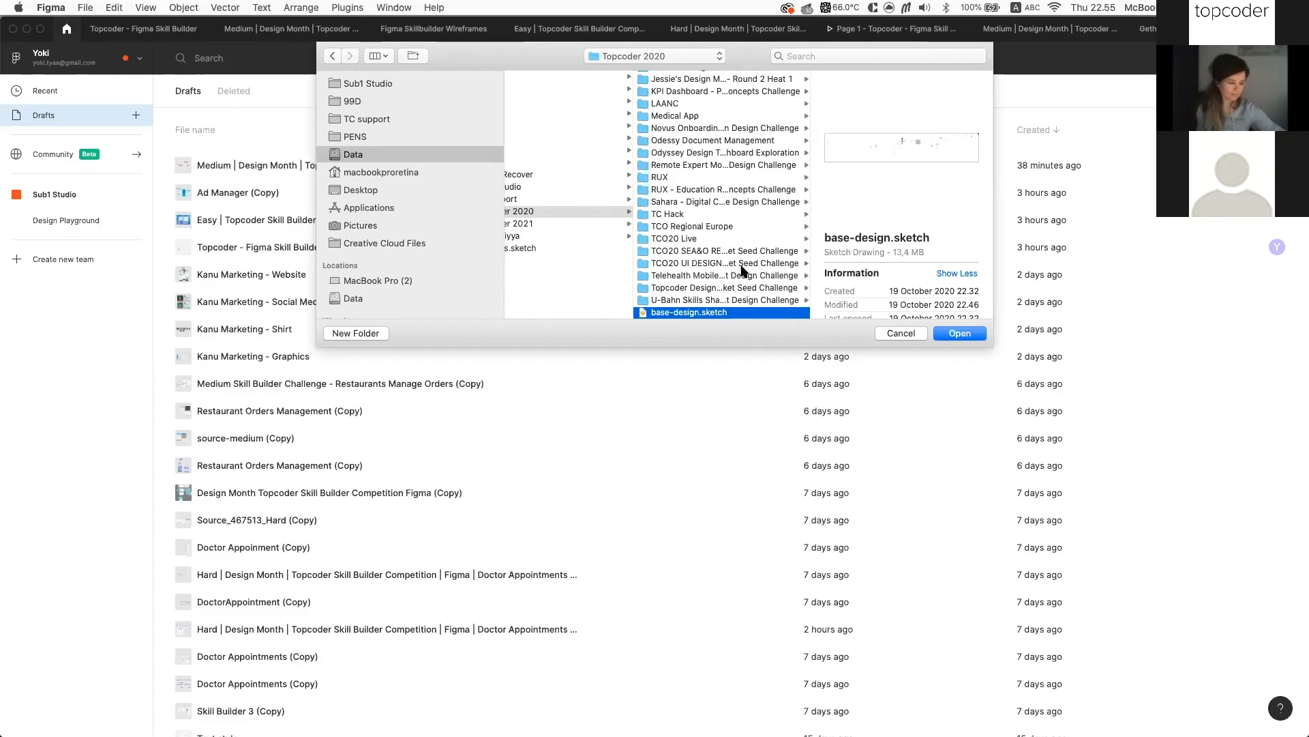
{"action": "left_click", "coordinate": [952, 334]}
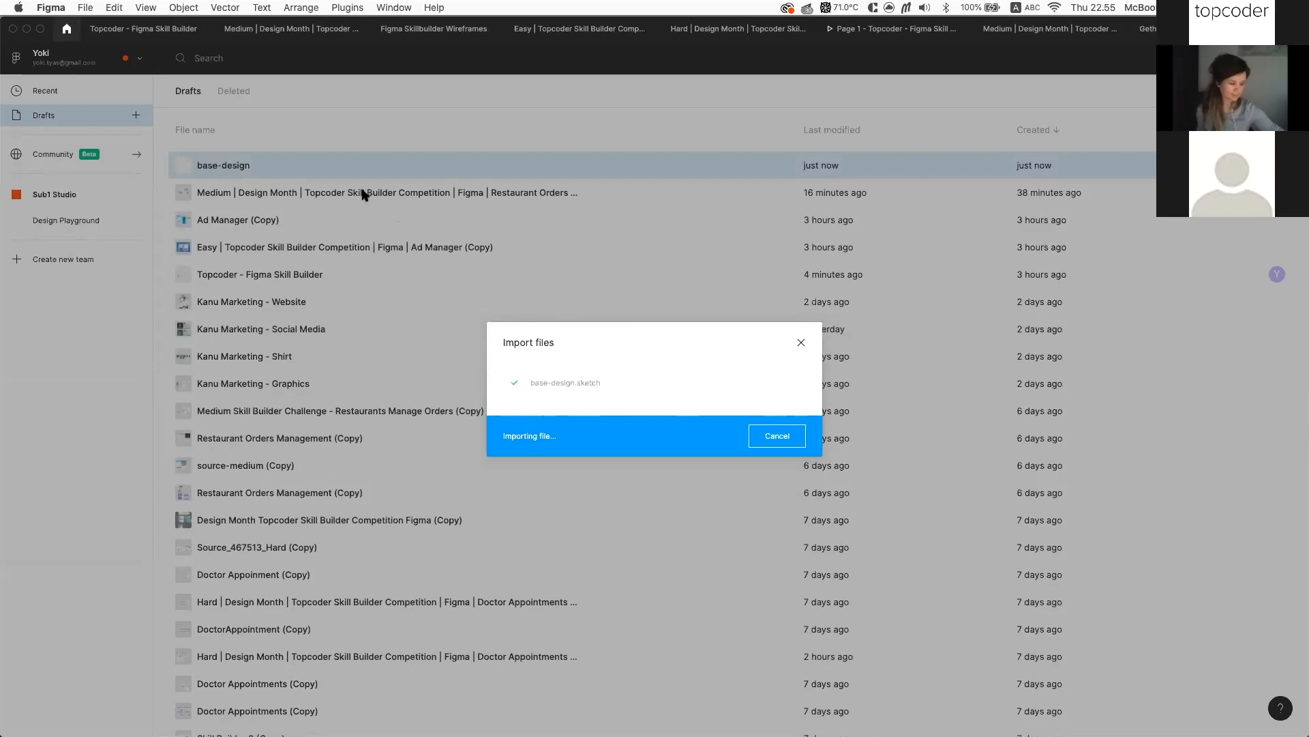
{"action": "left_click", "coordinate": [788, 435]}
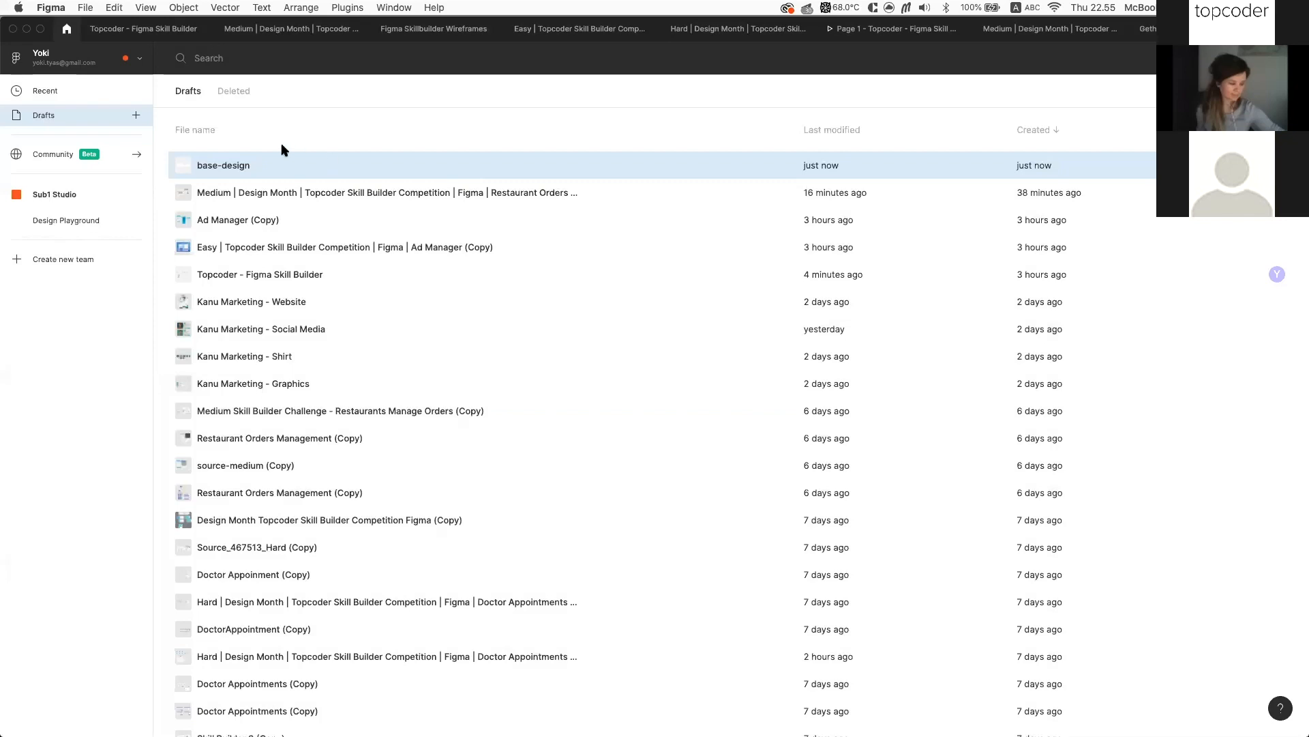
{"action": "double_click", "coordinate": [254, 165]}
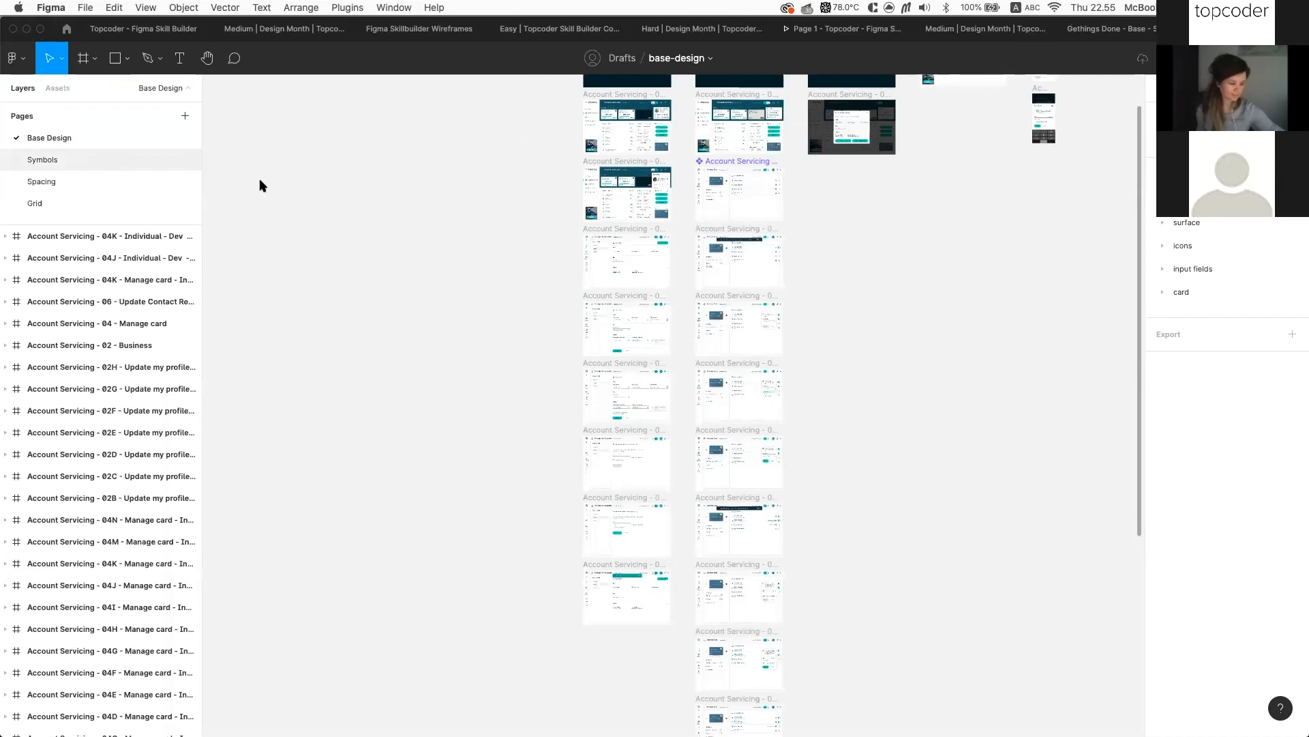
{"action": "scroll", "coordinate": [977, 456], "scroll_direction": "up", "scroll_amount": 10}
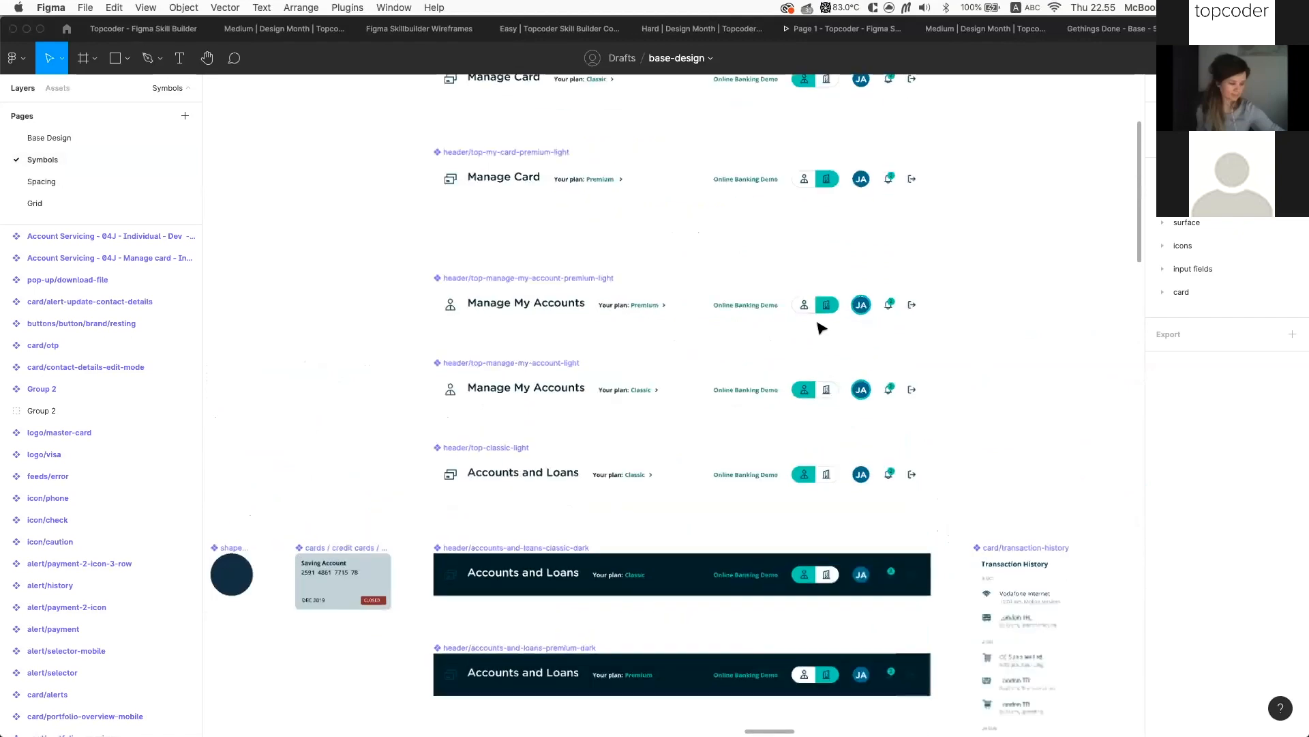
{"action": "left_click", "coordinate": [467, 292]}
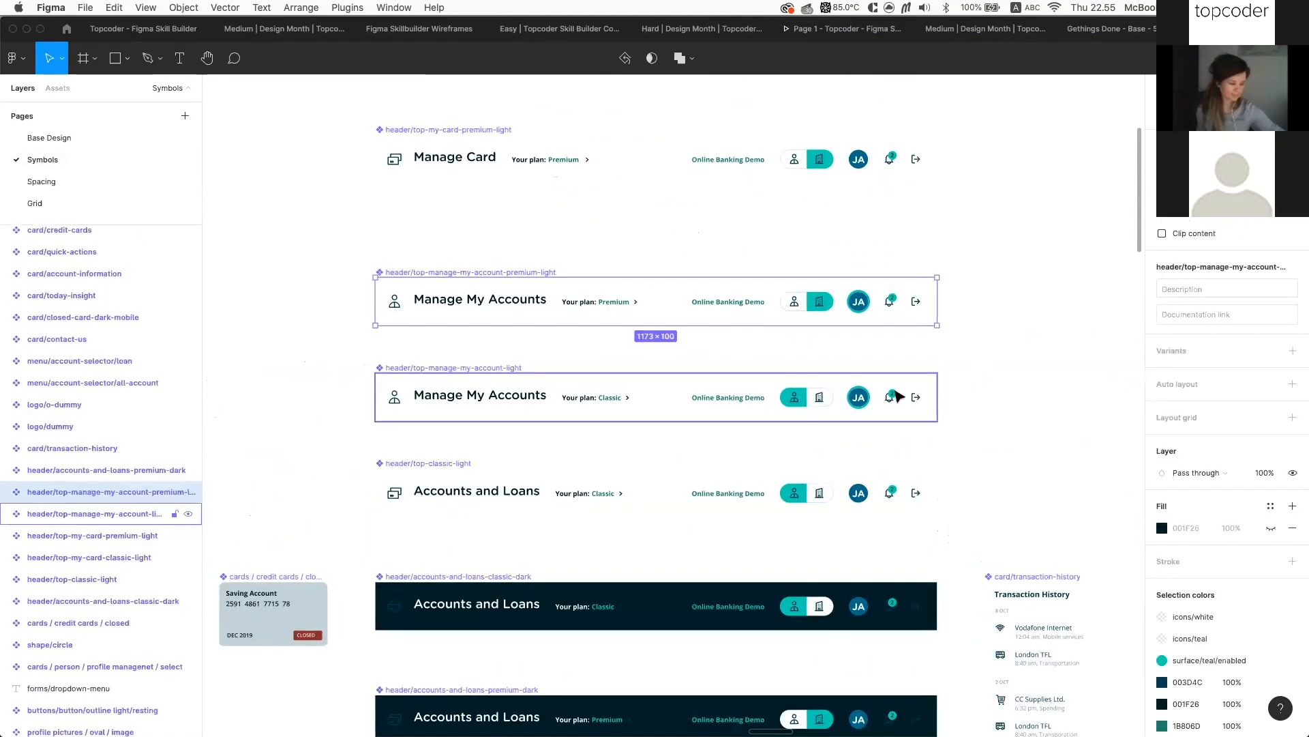
{"action": "scroll", "coordinate": [899, 397], "scroll_direction": "down", "scroll_amount": 5}
{"action": "left_click", "coordinate": [577, 477]}
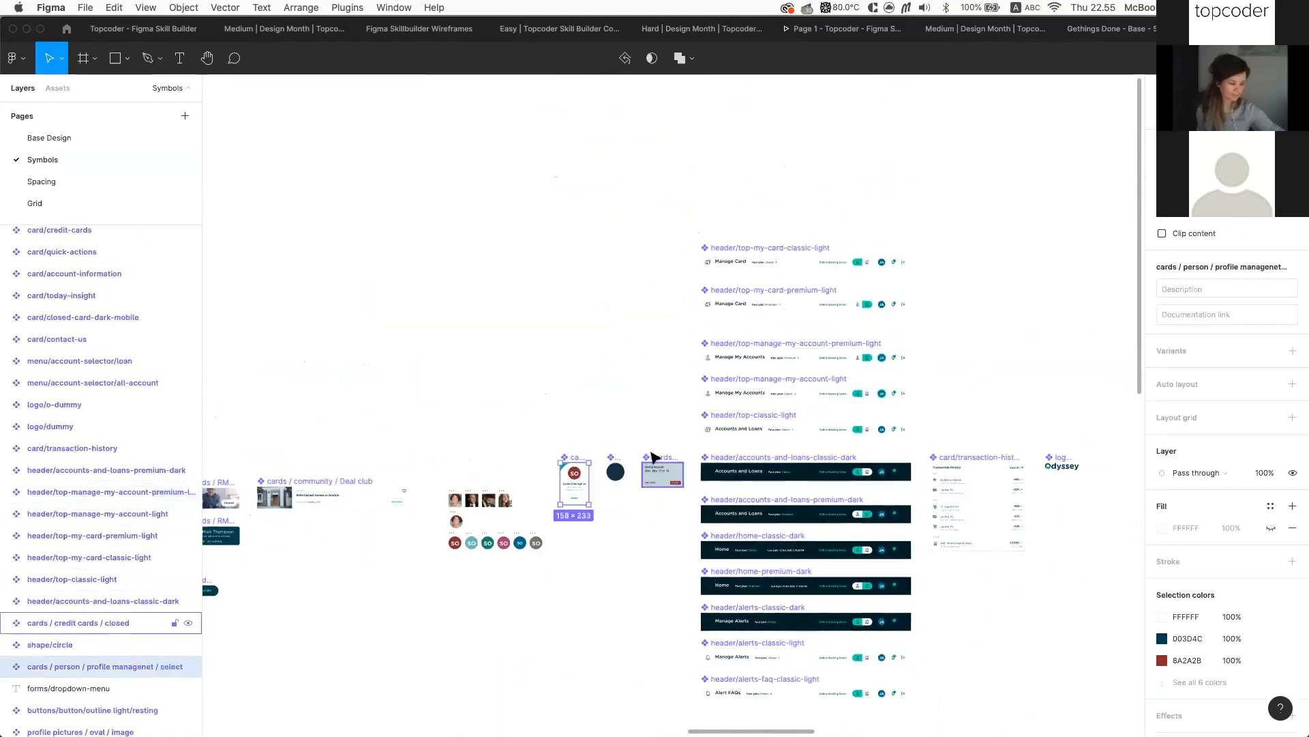
{"action": "left_click", "coordinate": [655, 459]}
{"action": "scroll", "coordinate": [656, 455], "scroll_direction": "left", "scroll_amount": 10}
{"action": "scroll", "coordinate": [525, 426], "scroll_direction": "up", "scroll_amount": 10}
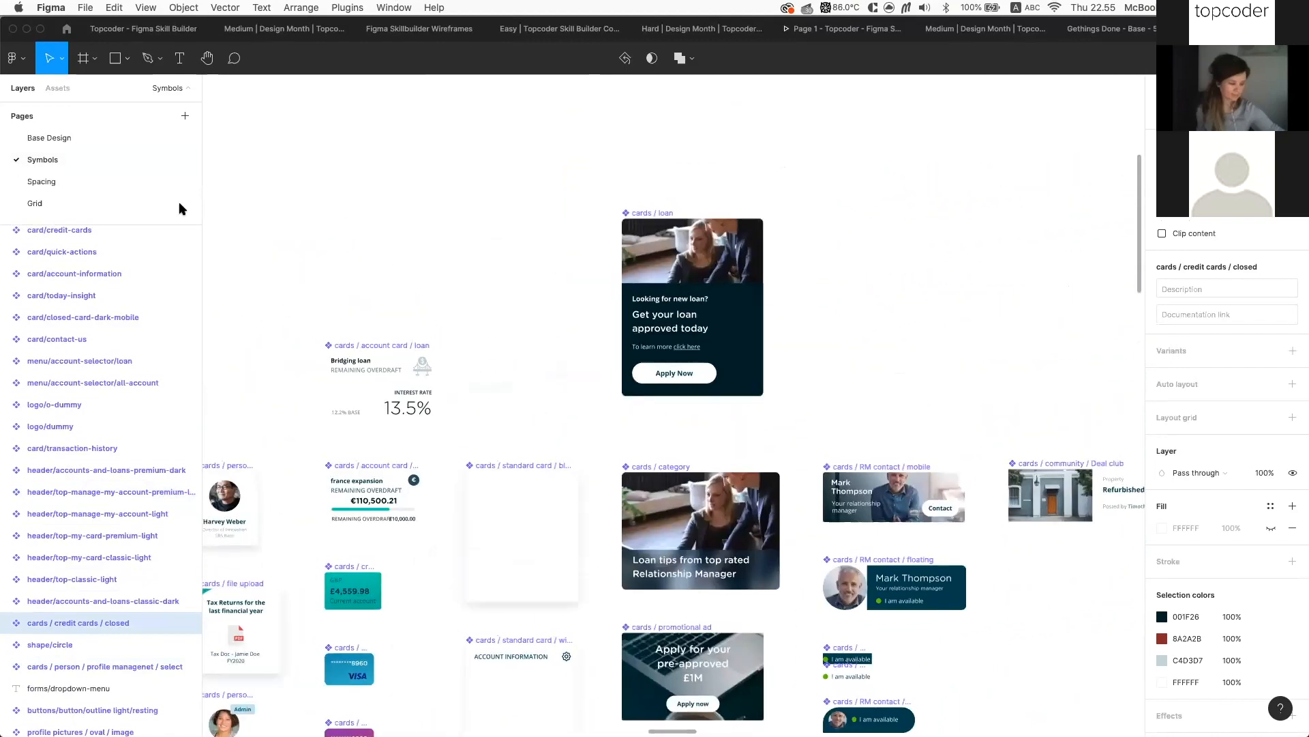
{"action": "left_click", "coordinate": [78, 139]}
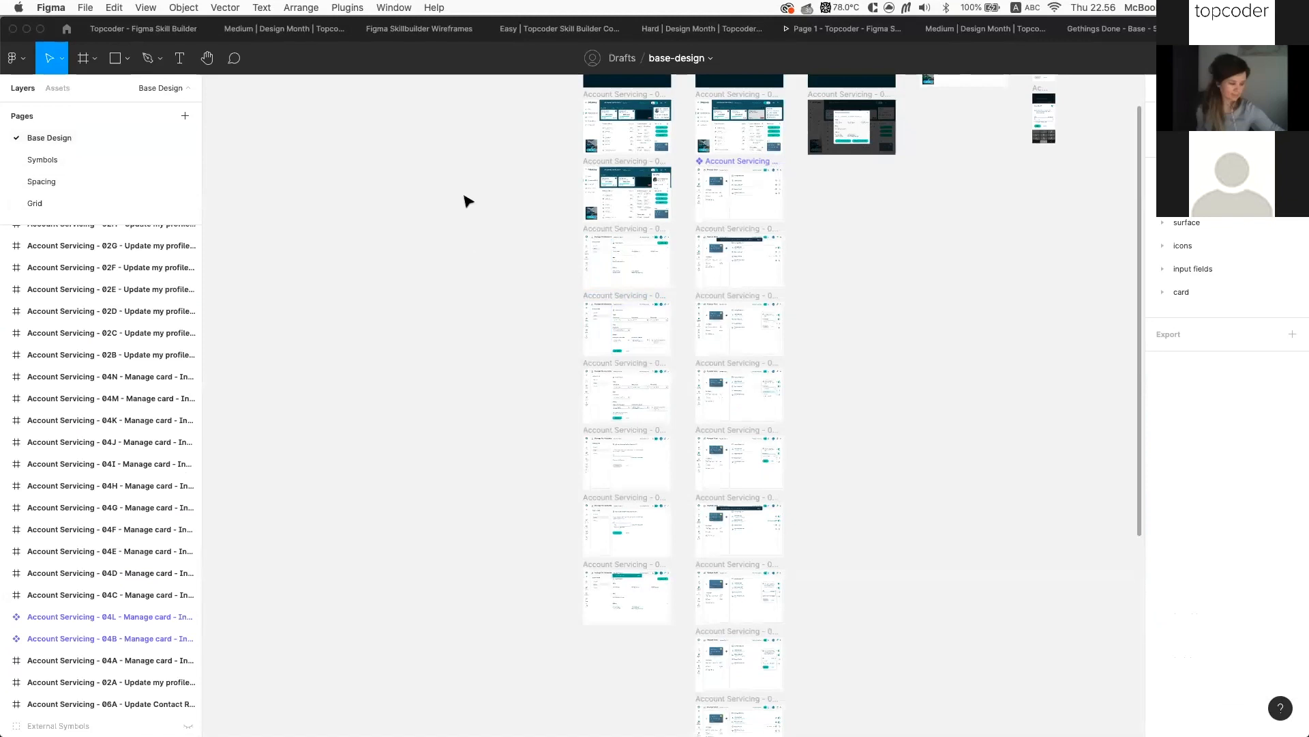
{"action": "scroll", "coordinate": [379, 181], "scroll_direction": "up", "scroll_amount": 1}
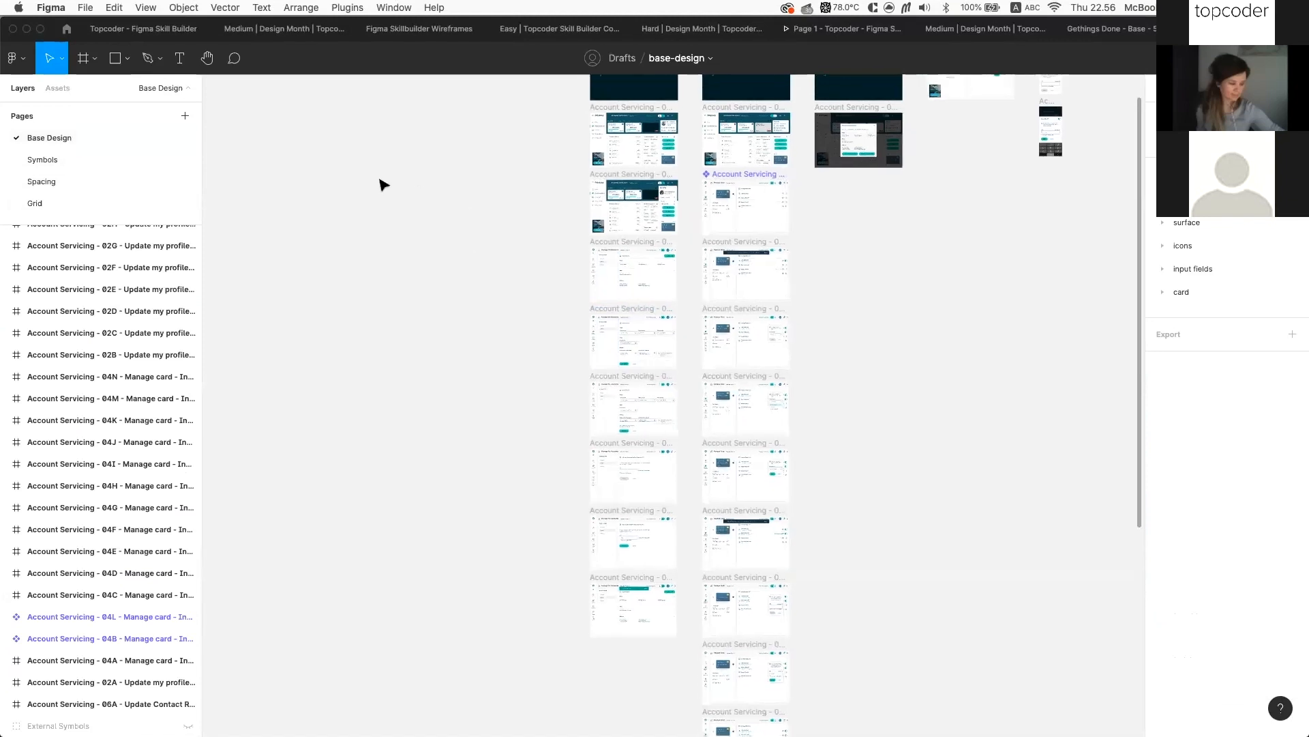
{"action": "left_click", "coordinate": [82, 163]}
{"action": "scroll", "coordinate": [489, 205], "scroll_direction": "down", "scroll_amount": 6, "text": "ctrl"}
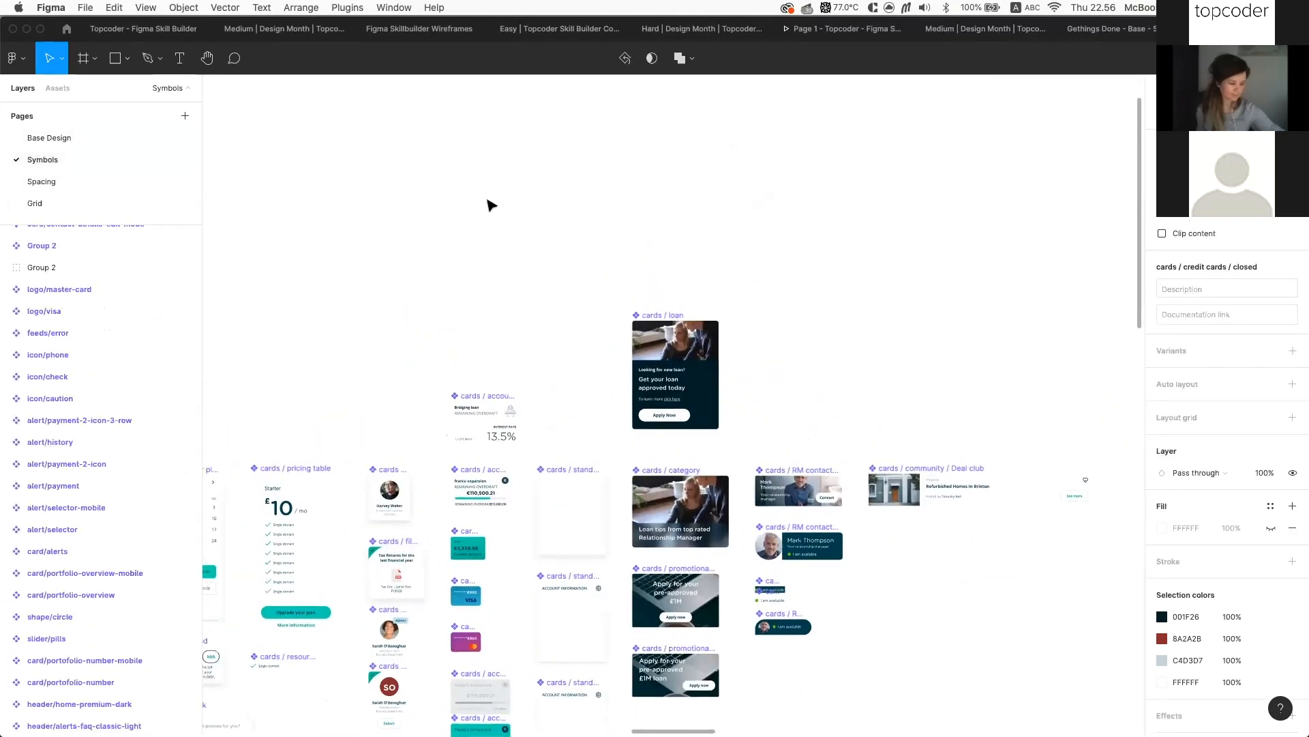
{"action": "scroll", "coordinate": [490, 205], "scroll_direction": "down", "scroll_amount": 6, "text": "ctrl"}
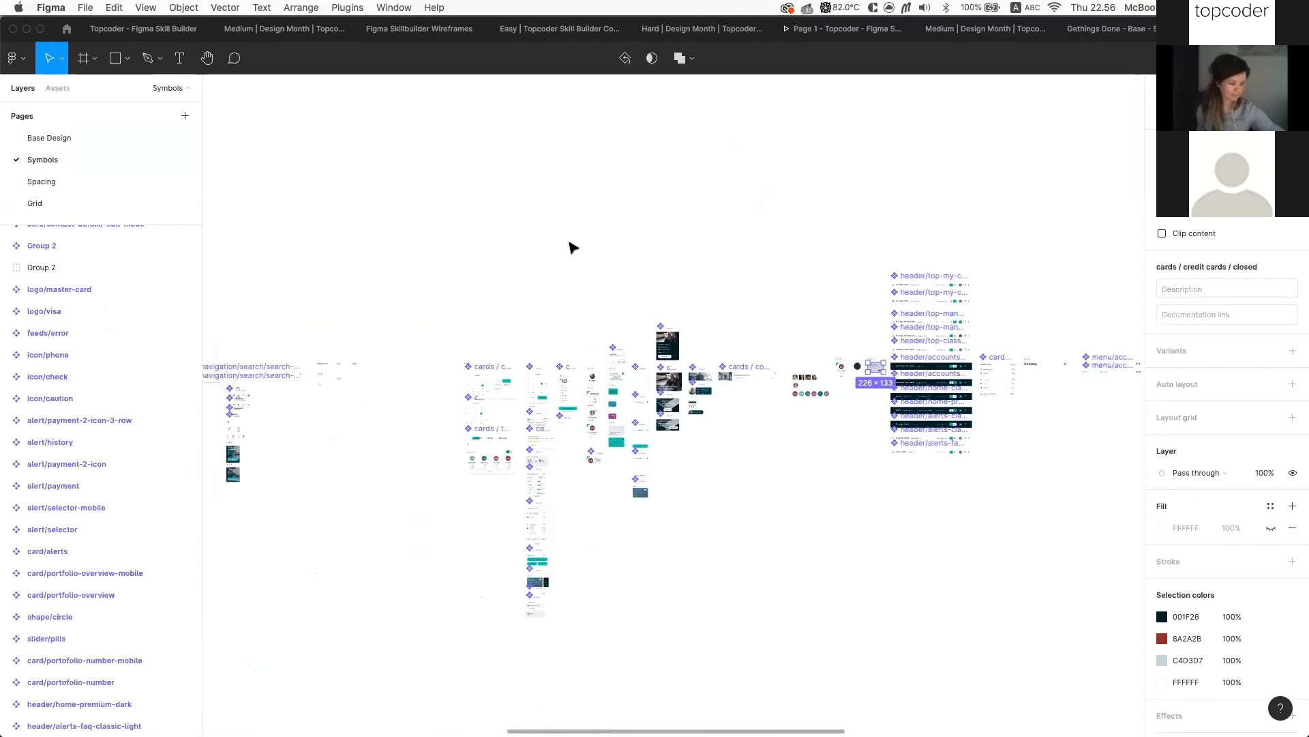
{"action": "scroll", "coordinate": [572, 246], "scroll_direction": "left", "scroll_amount": 3}
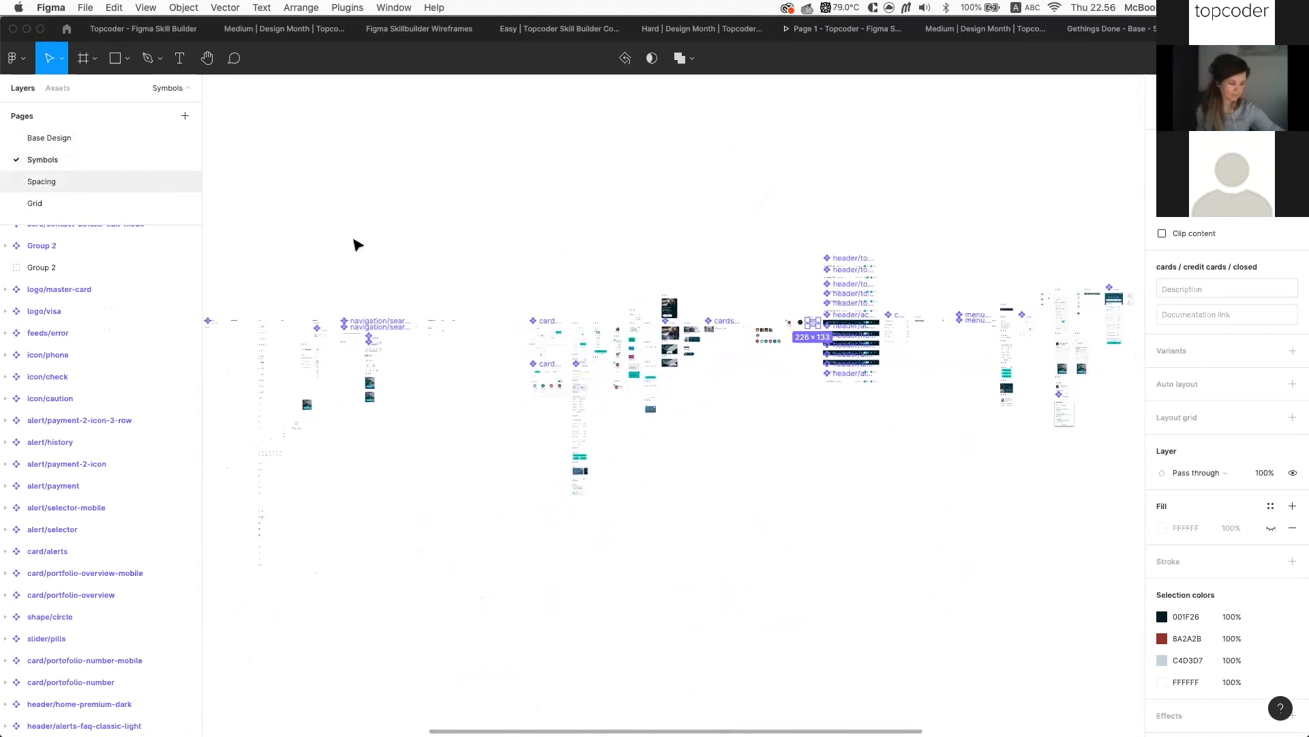
{"action": "scroll", "coordinate": [387, 256], "scroll_direction": "left", "scroll_amount": 3}
{"action": "scroll", "coordinate": [387, 257], "scroll_direction": "left", "scroll_amount": 15}
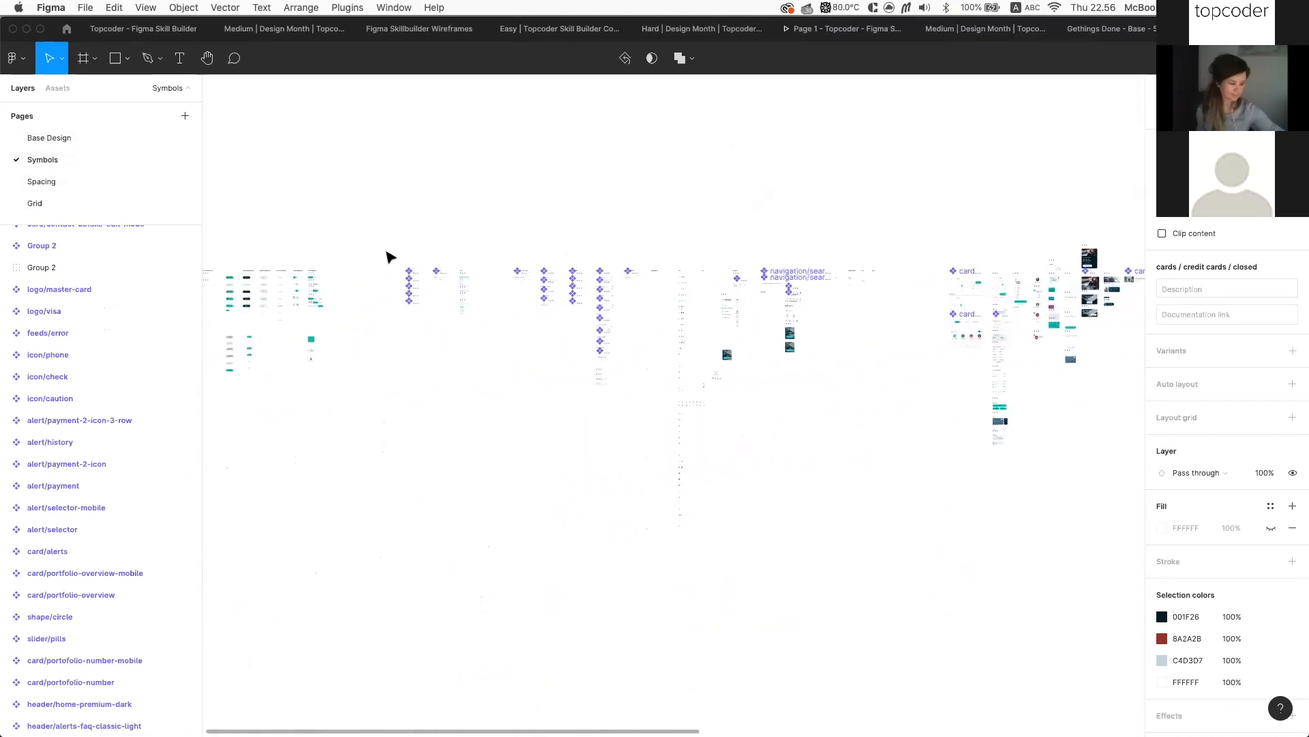
{"action": "scroll", "coordinate": [459, 257], "scroll_direction": "up", "scroll_amount": 3}
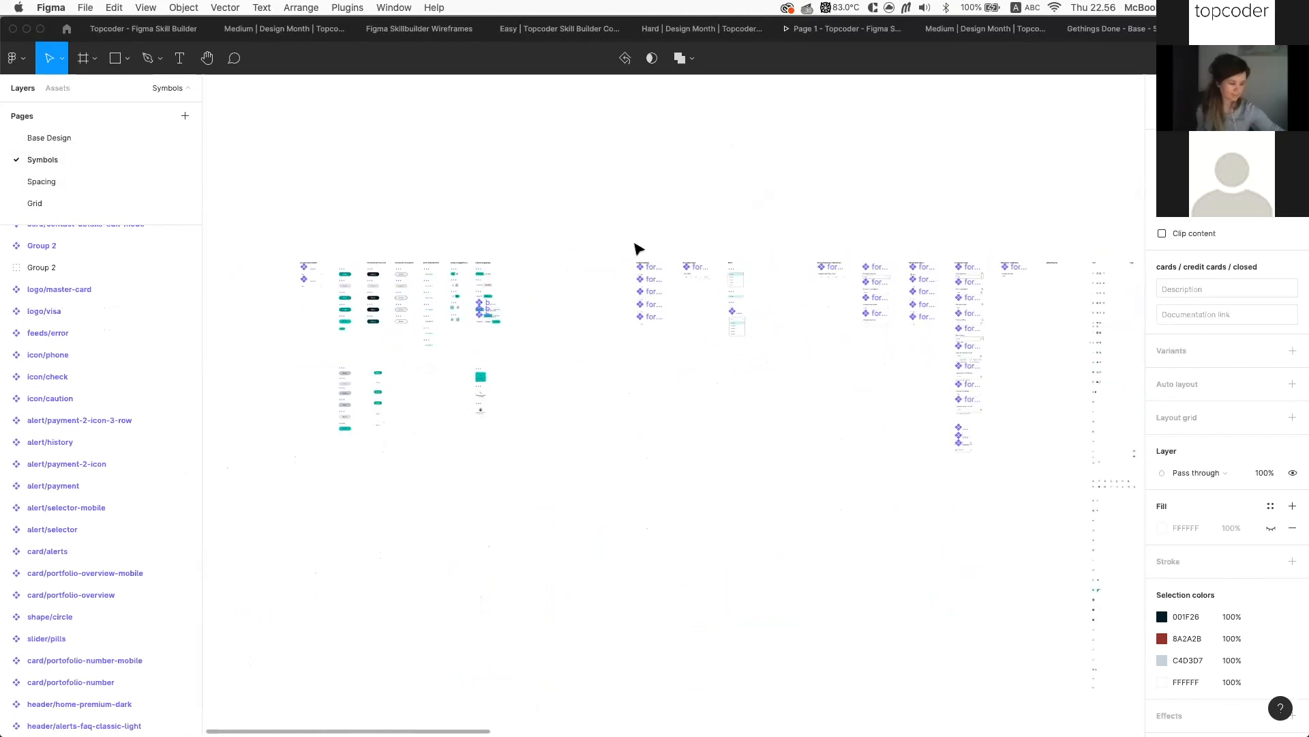
{"action": "left_click", "coordinate": [71, 138]}
{"action": "scroll", "coordinate": [471, 241], "scroll_direction": "down", "scroll_amount": 5}
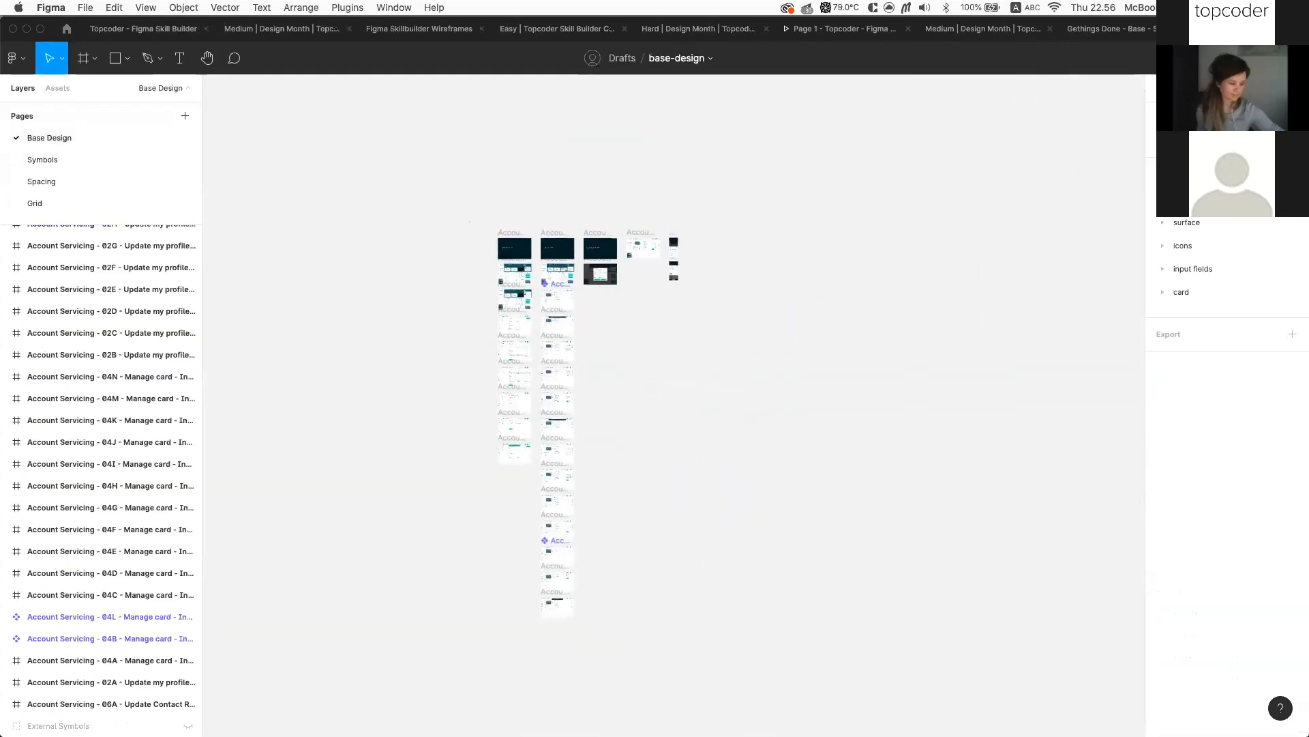
Close the base-design file with Cmd+W
{"action": "key", "text": "super+w"}
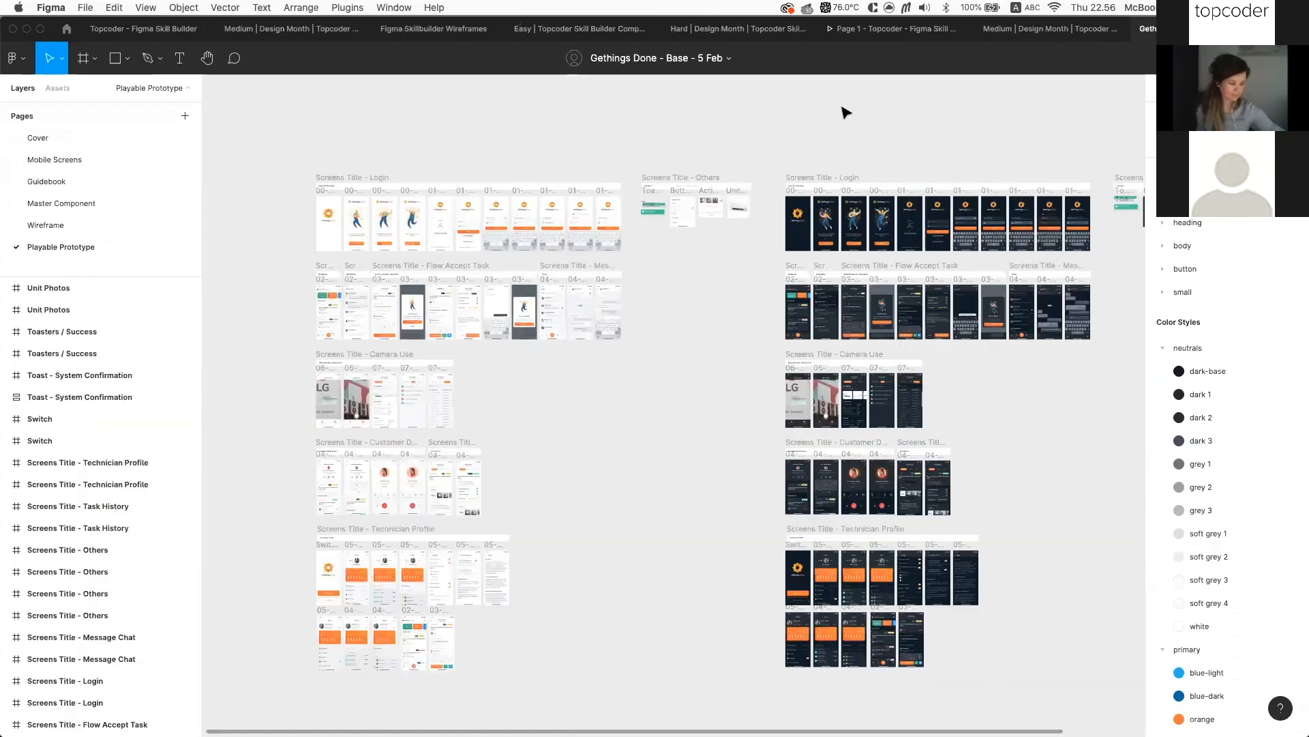
{"action": "scroll", "coordinate": [443, 142], "scroll_direction": "left", "scroll_amount": 3}
{"action": "scroll", "coordinate": [443, 142], "scroll_direction": "up", "scroll_amount": 1}
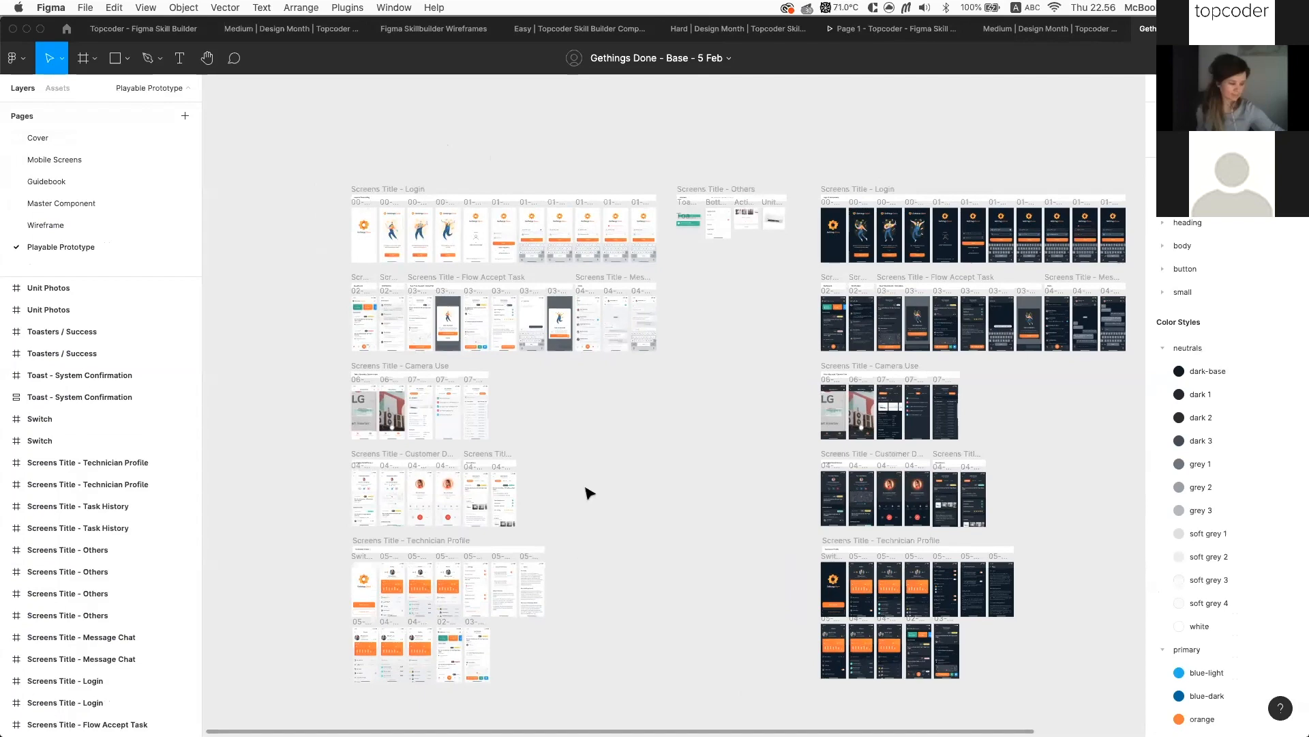
Select the components-and-prototyping bullet in the Skill Builder file, then return to Gethings Done
{"action": "left_click", "coordinate": [144, 29]}
{"action": "scroll", "coordinate": [593, 400], "scroll_direction": "up", "scroll_amount": 5}
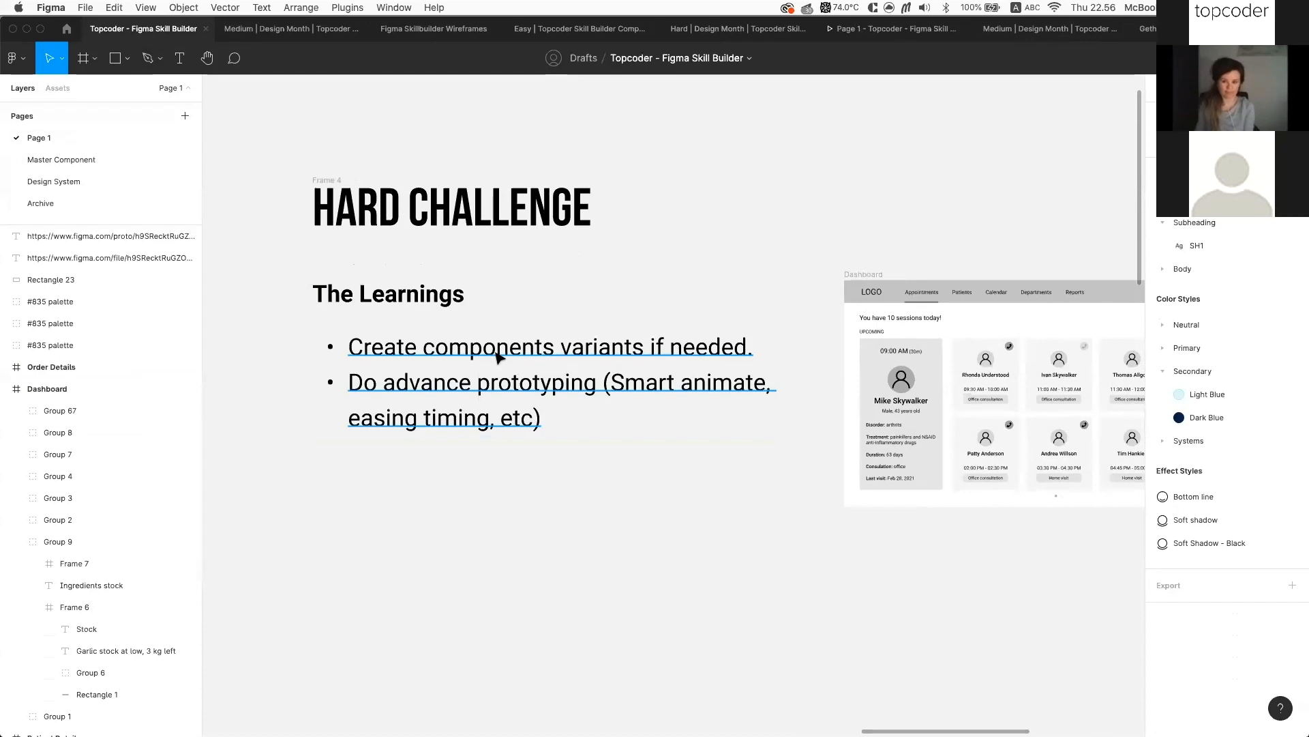
{"action": "left_click", "coordinate": [389, 348], "text": "super"}
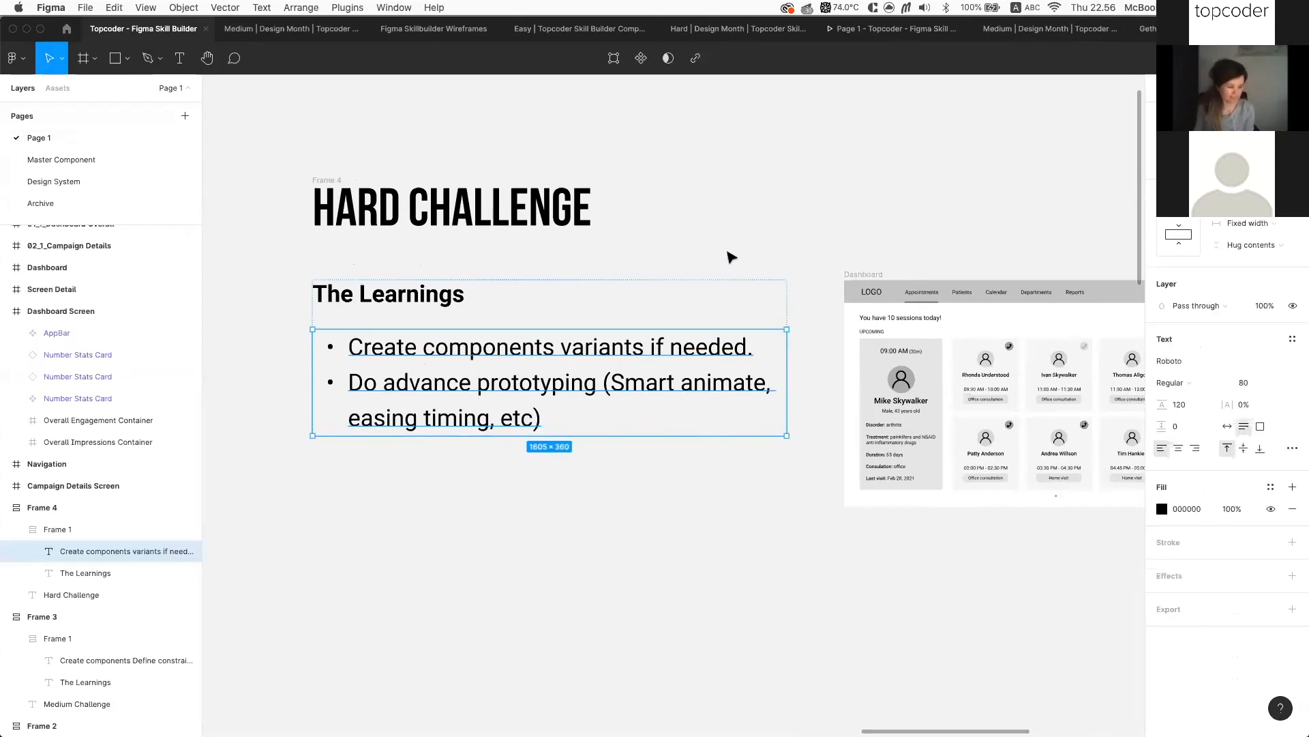
{"action": "left_click", "coordinate": [1148, 28]}
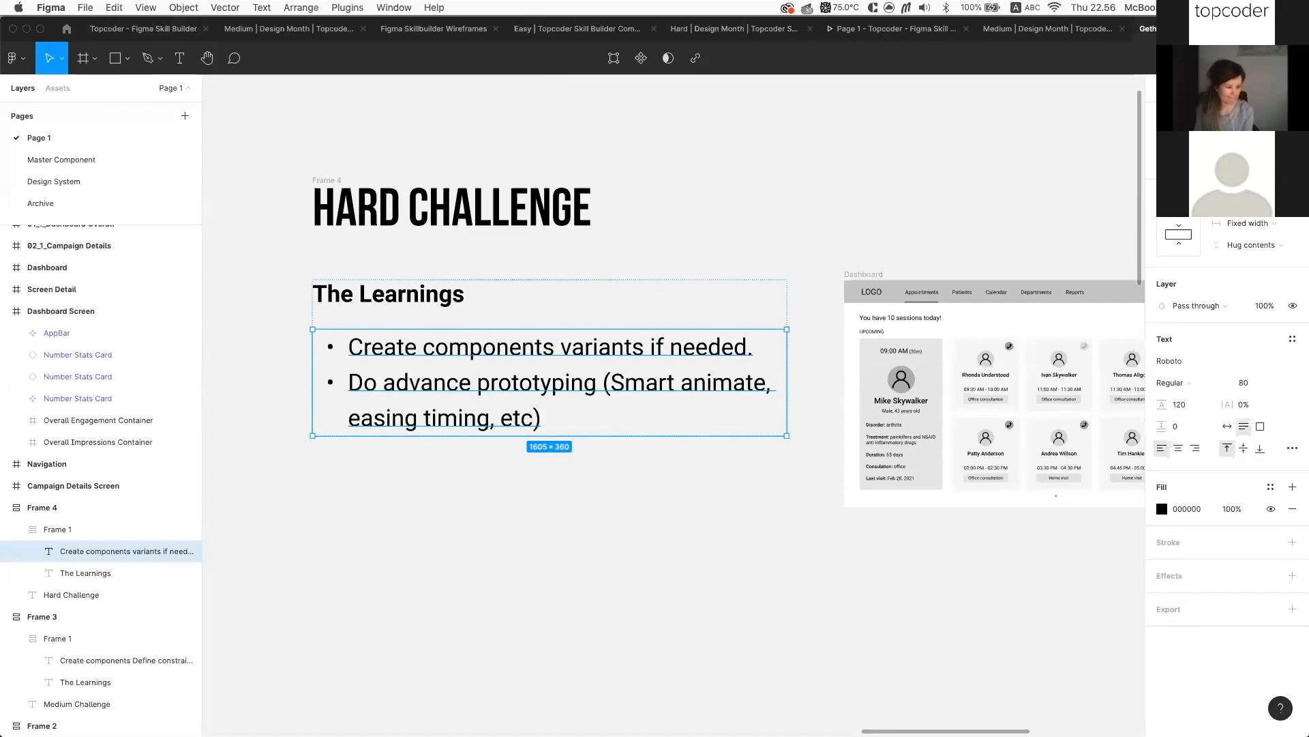
Open the Master Component page and pan around to survey its components
{"action": "left_click", "coordinate": [82, 203]}
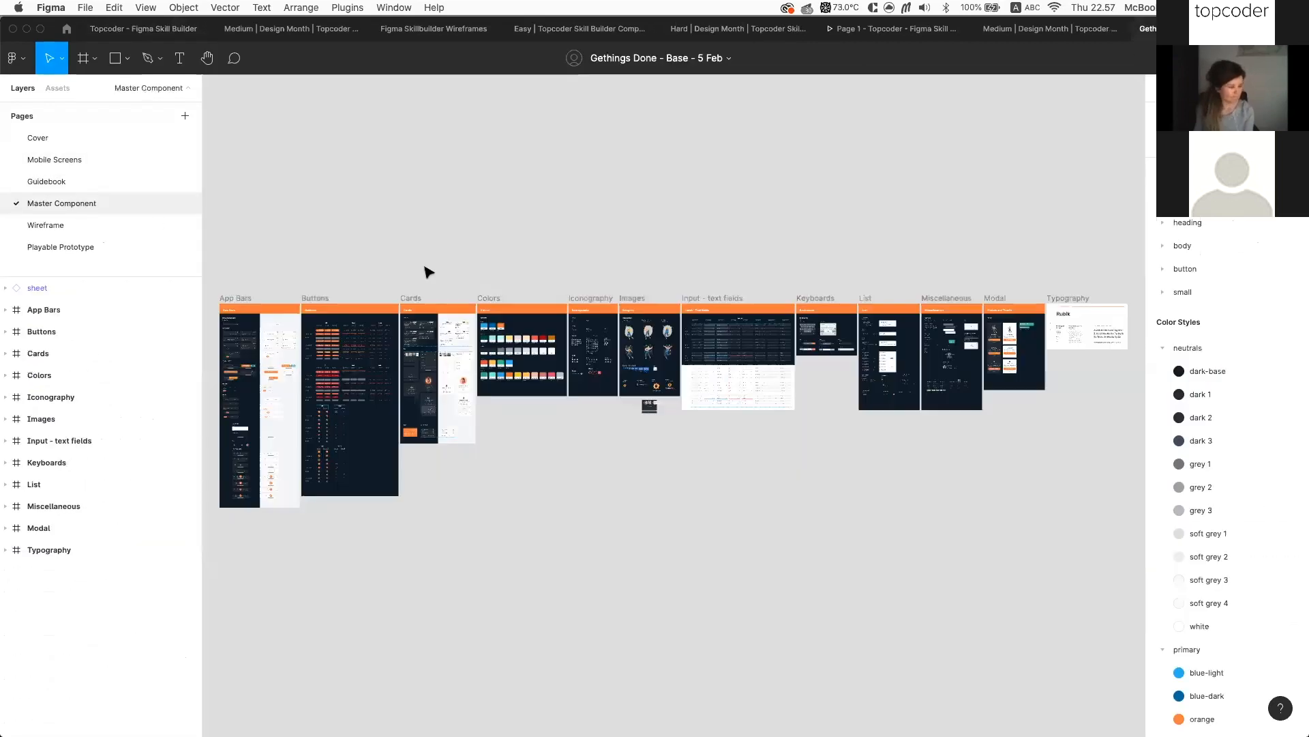
{"action": "scroll", "coordinate": [508, 370], "scroll_direction": "up", "scroll_amount": 10}
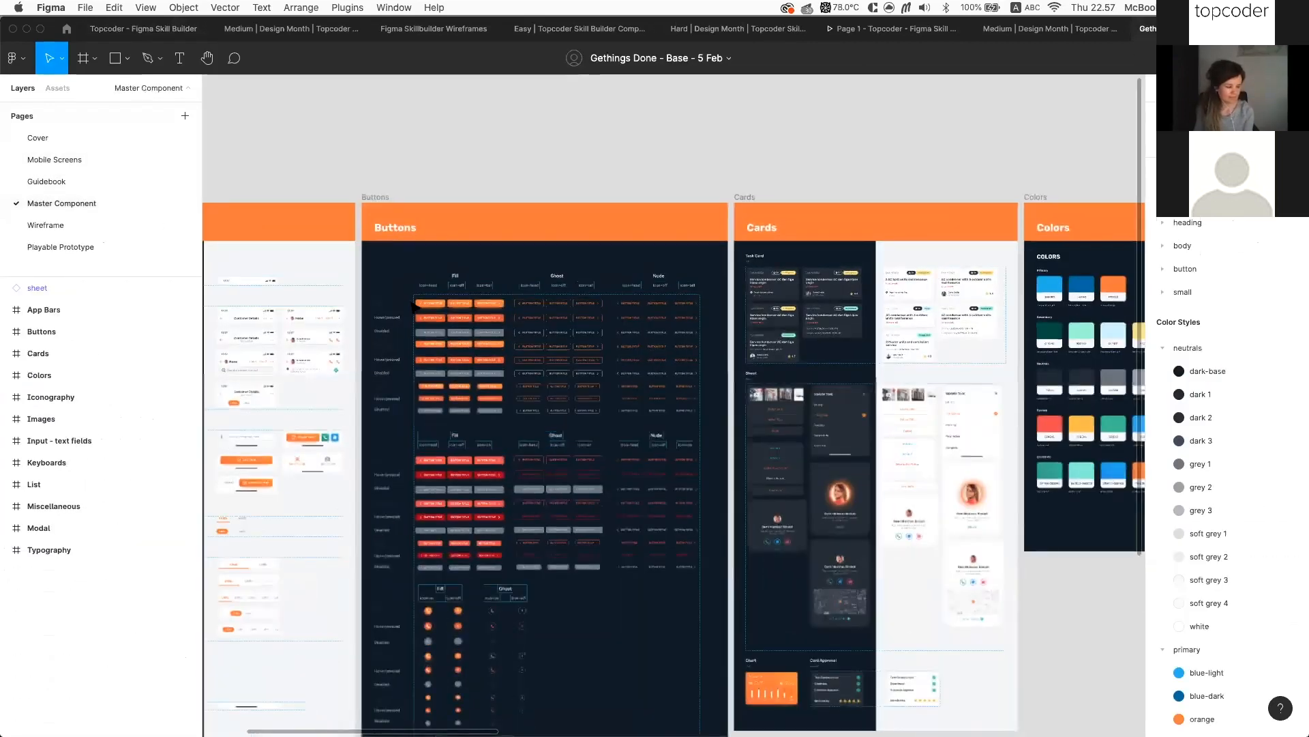
{"action": "scroll", "coordinate": [480, 348], "scroll_direction": "up", "scroll_amount": 8}
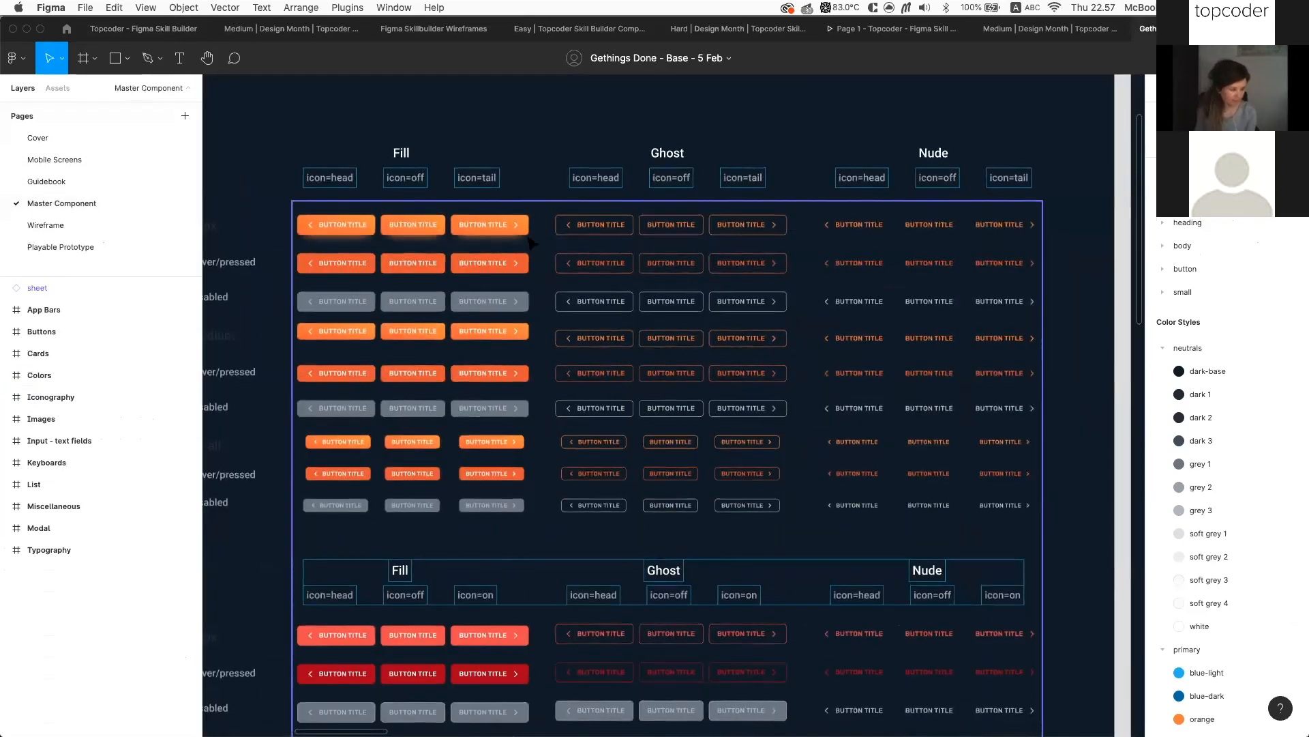
{"action": "scroll", "coordinate": [532, 244], "scroll_direction": "left", "scroll_amount": 5}
{"action": "scroll", "coordinate": [532, 244], "scroll_direction": "left", "scroll_amount": 2}
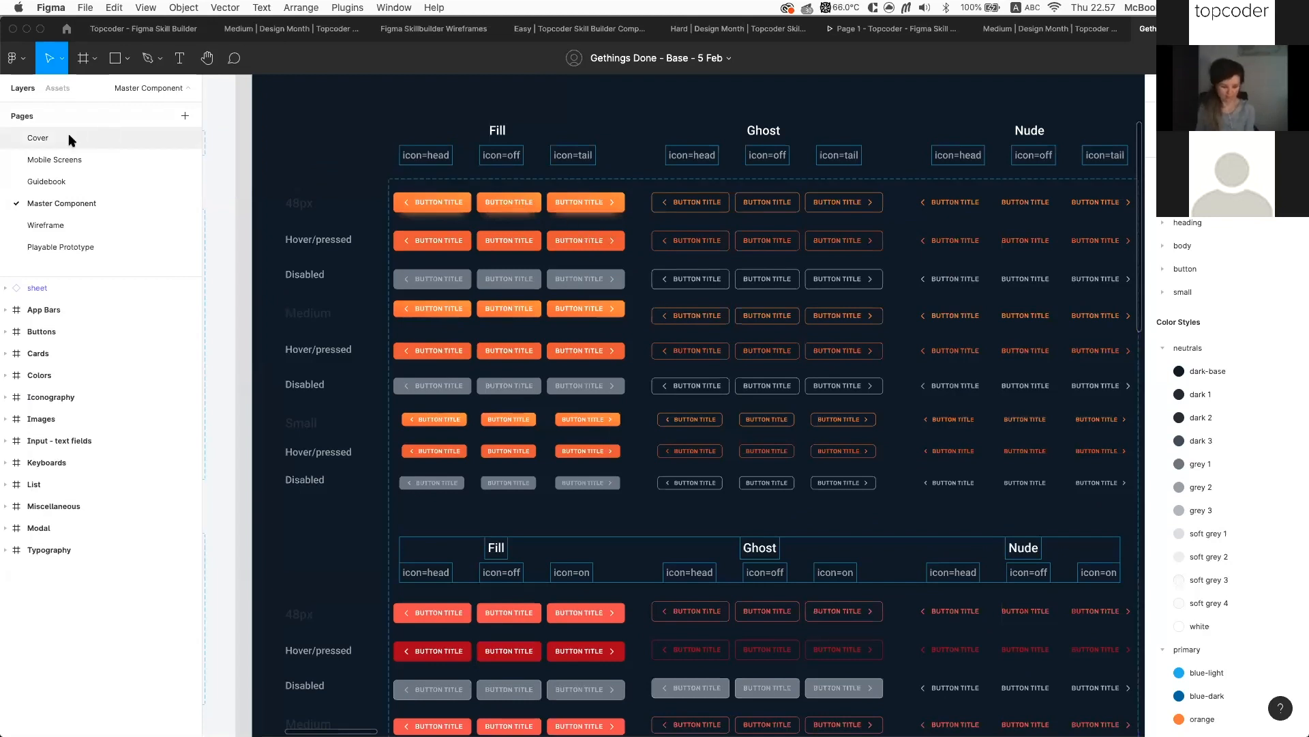
{"action": "scroll", "coordinate": [536, 389], "scroll_direction": "right", "scroll_amount": 2}
{"action": "scroll", "coordinate": [537, 389], "scroll_direction": "down", "scroll_amount": 1}
{"action": "scroll", "coordinate": [537, 389], "scroll_direction": "down", "scroll_amount": 2}
{"action": "scroll", "coordinate": [537, 389], "scroll_direction": "right", "scroll_amount": 2}
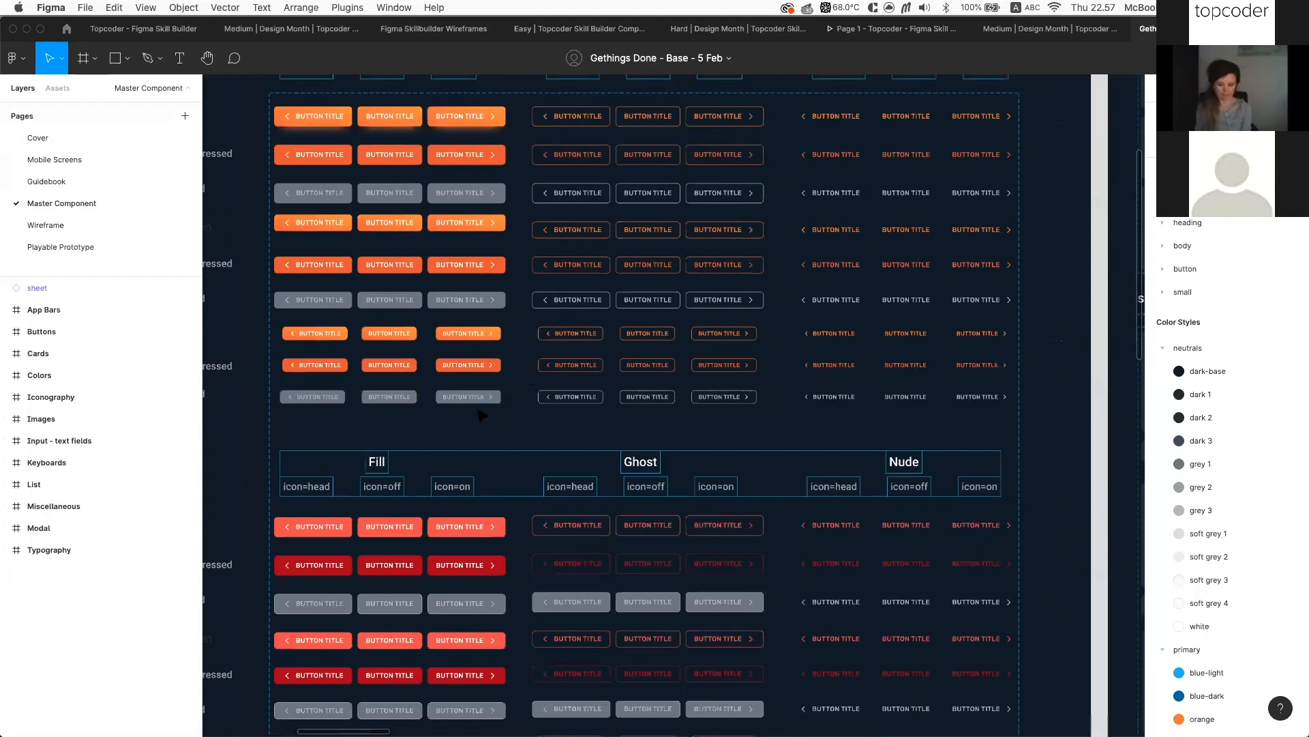
{"action": "scroll", "coordinate": [501, 392], "scroll_direction": "down", "scroll_amount": 1}
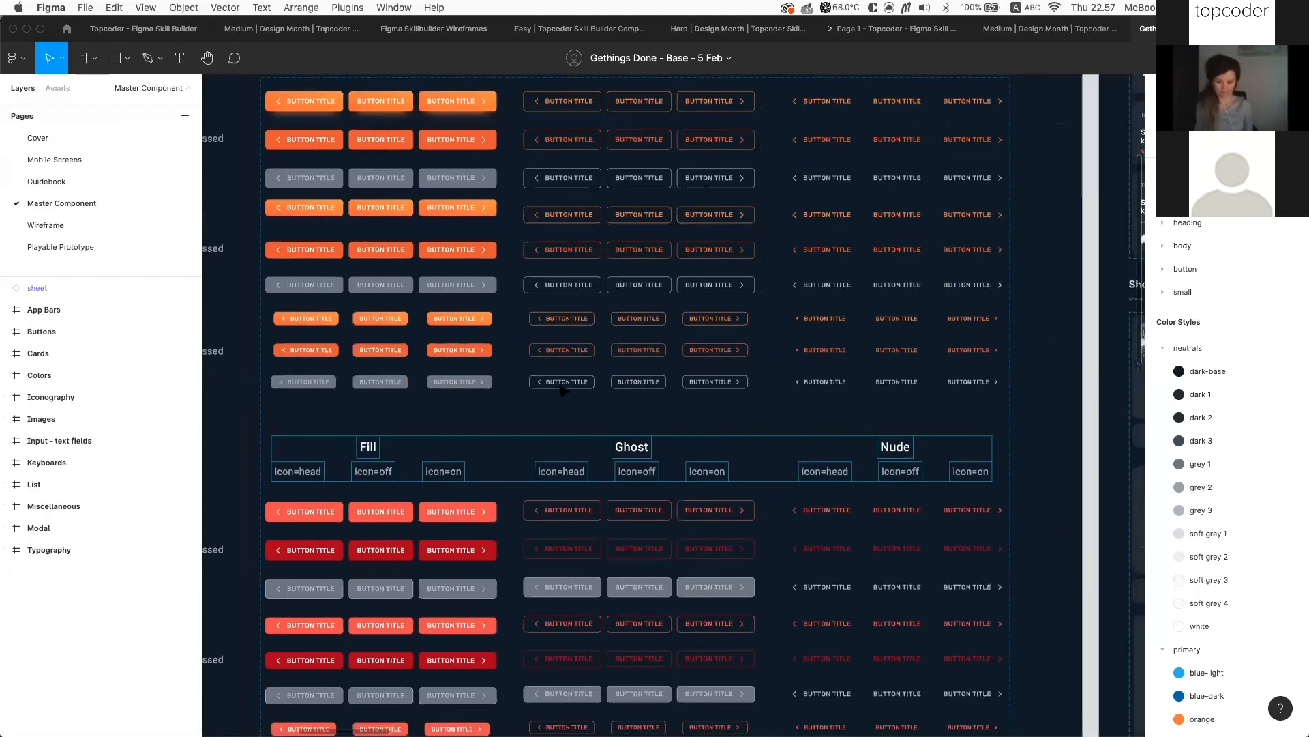
{"action": "scroll", "coordinate": [501, 392], "scroll_direction": "down", "scroll_amount": 2}
{"action": "scroll", "coordinate": [502, 392], "scroll_direction": "left", "scroll_amount": 1}
{"action": "scroll", "coordinate": [507, 304], "scroll_direction": "down", "scroll_amount": 3}
{"action": "scroll", "coordinate": [507, 303], "scroll_direction": "left", "scroll_amount": 1}
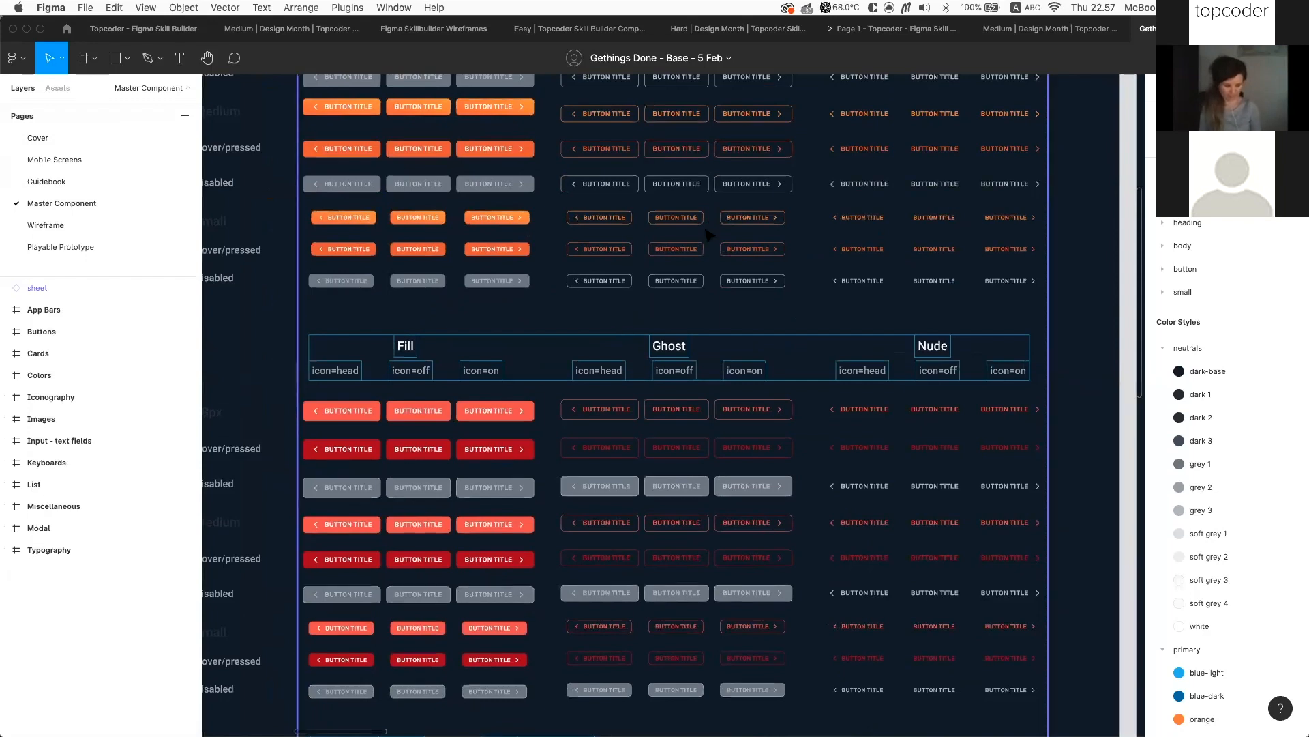
{"action": "scroll", "coordinate": [563, 559], "scroll_direction": "down", "scroll_amount": 2}
{"action": "scroll", "coordinate": [564, 559], "scroll_direction": "left", "scroll_amount": 3}
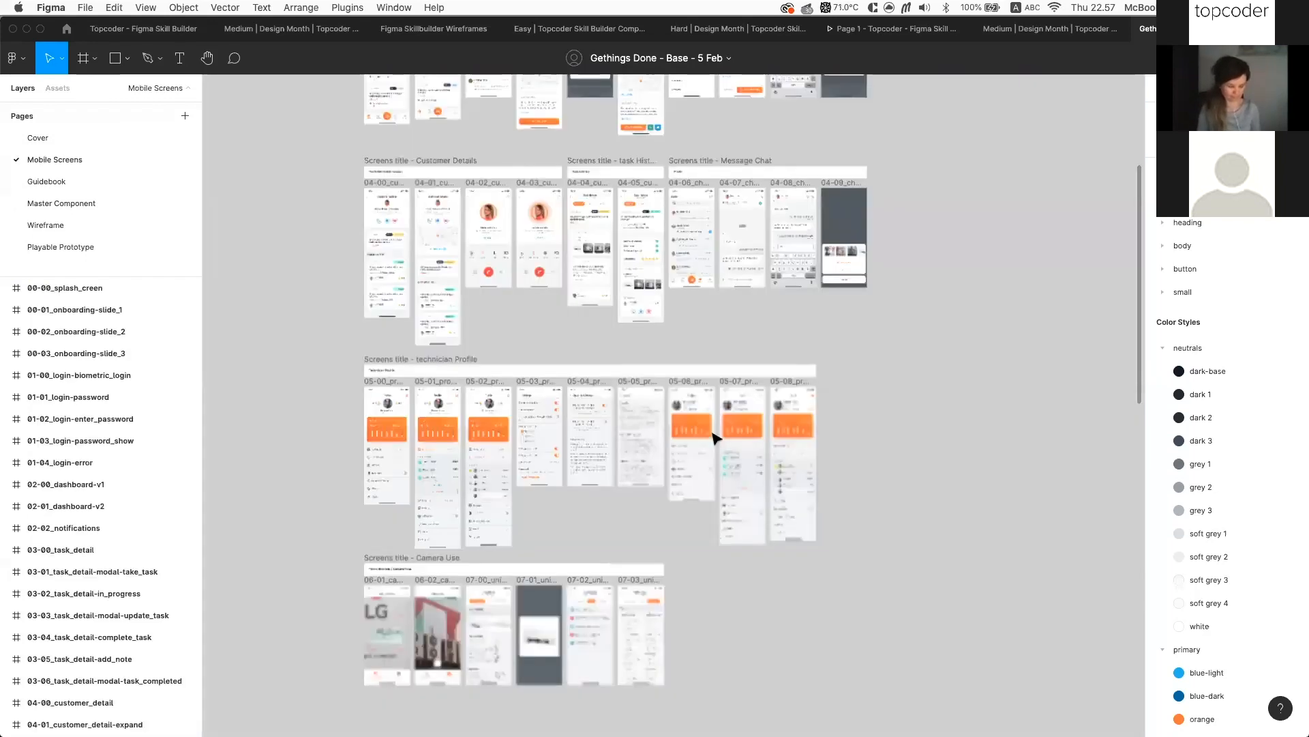
{"action": "scroll", "coordinate": [715, 437], "scroll_direction": "down", "scroll_amount": 2}
{"action": "scroll", "coordinate": [715, 437], "scroll_direction": "left", "scroll_amount": 3}
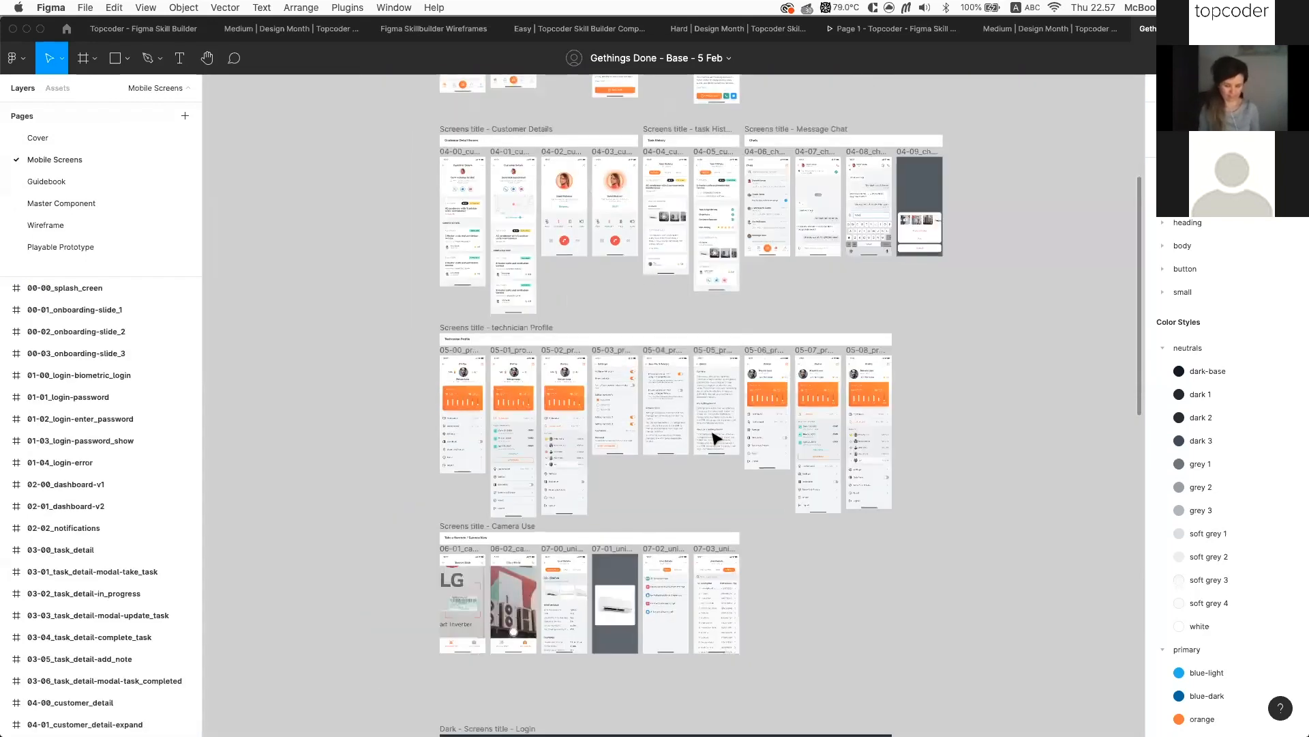
{"action": "scroll", "coordinate": [715, 437], "scroll_direction": "up", "scroll_amount": 3}
{"action": "scroll", "coordinate": [714, 437], "scroll_direction": "up", "scroll_amount": 5}
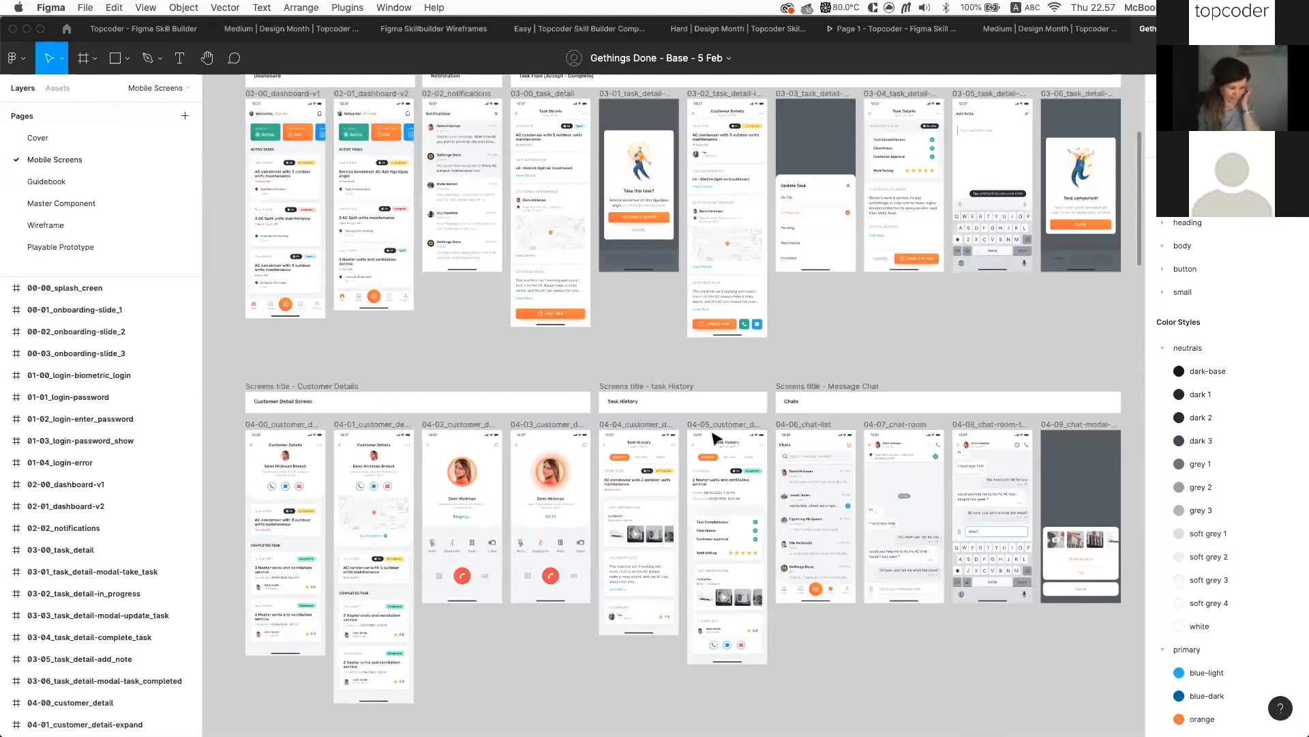
{"action": "scroll", "coordinate": [715, 437], "scroll_direction": "up", "scroll_amount": 3}
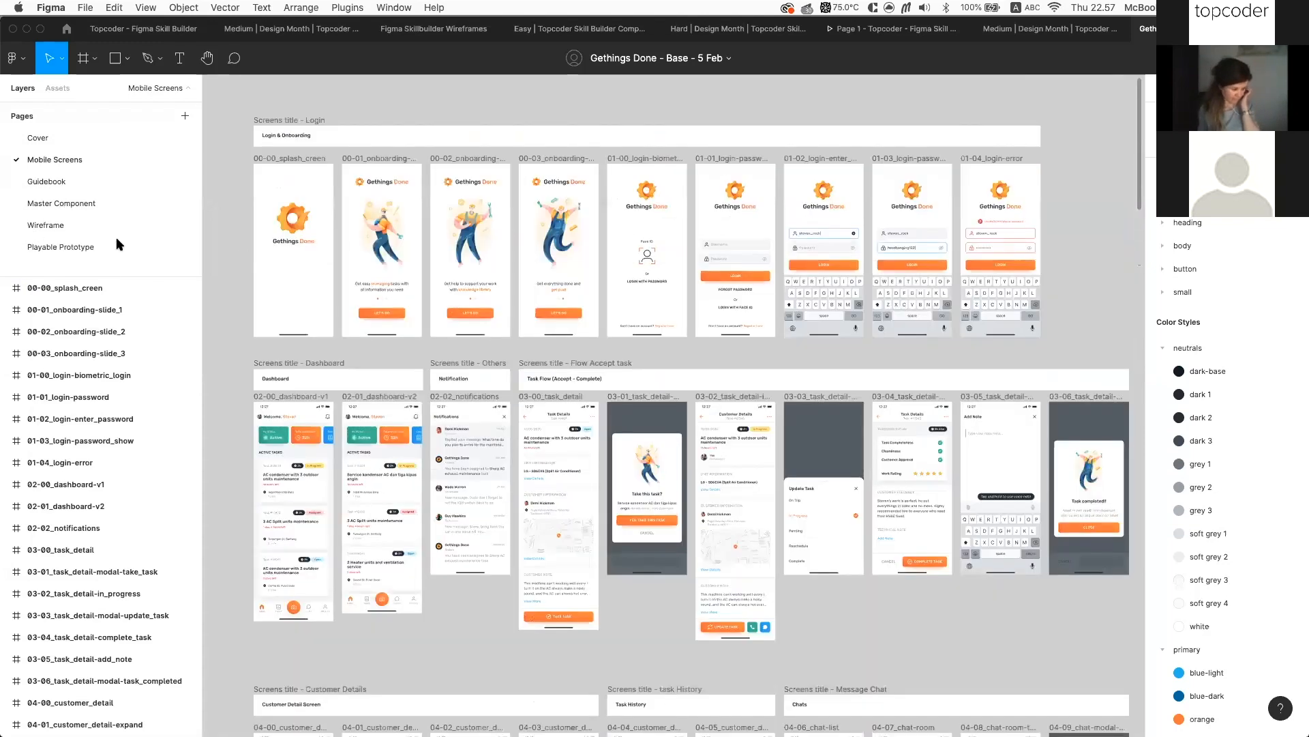
{"action": "scroll", "coordinate": [395, 363], "scroll_direction": "down", "scroll_amount": 1}
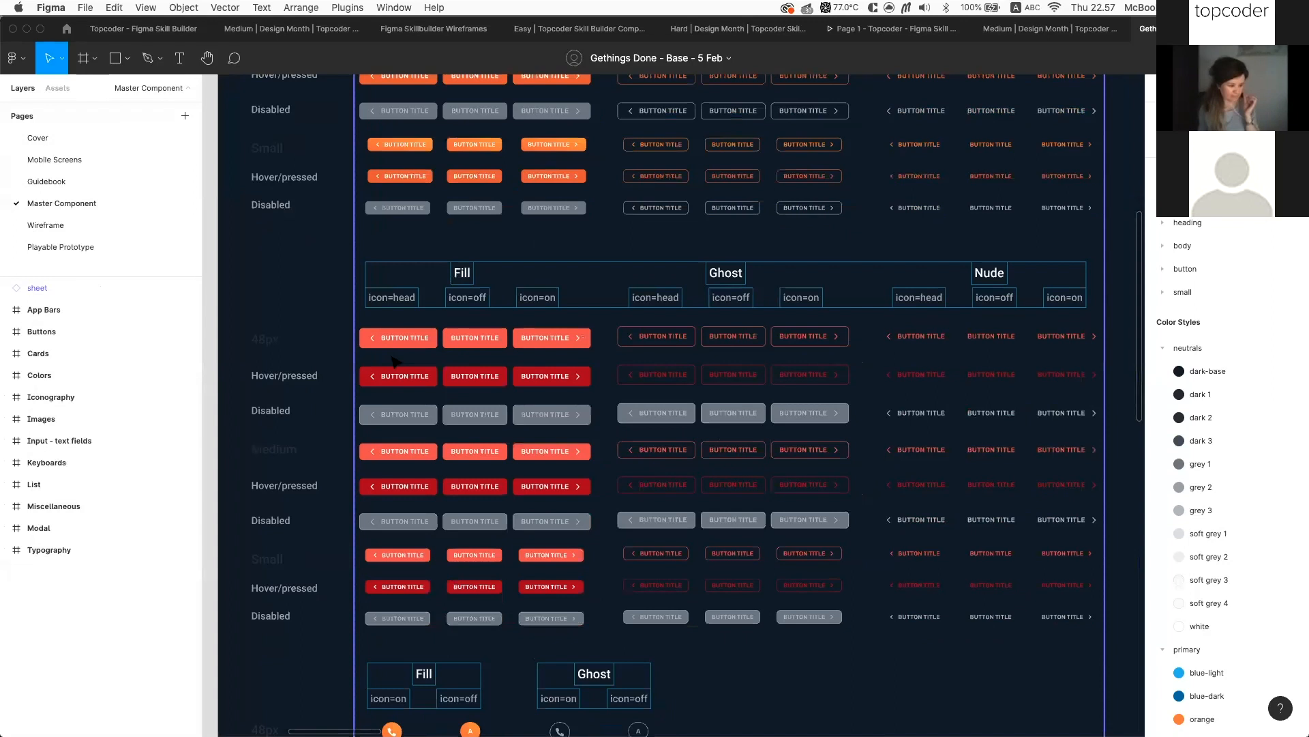
{"action": "scroll", "coordinate": [619, 327], "scroll_direction": "down", "scroll_amount": 1}
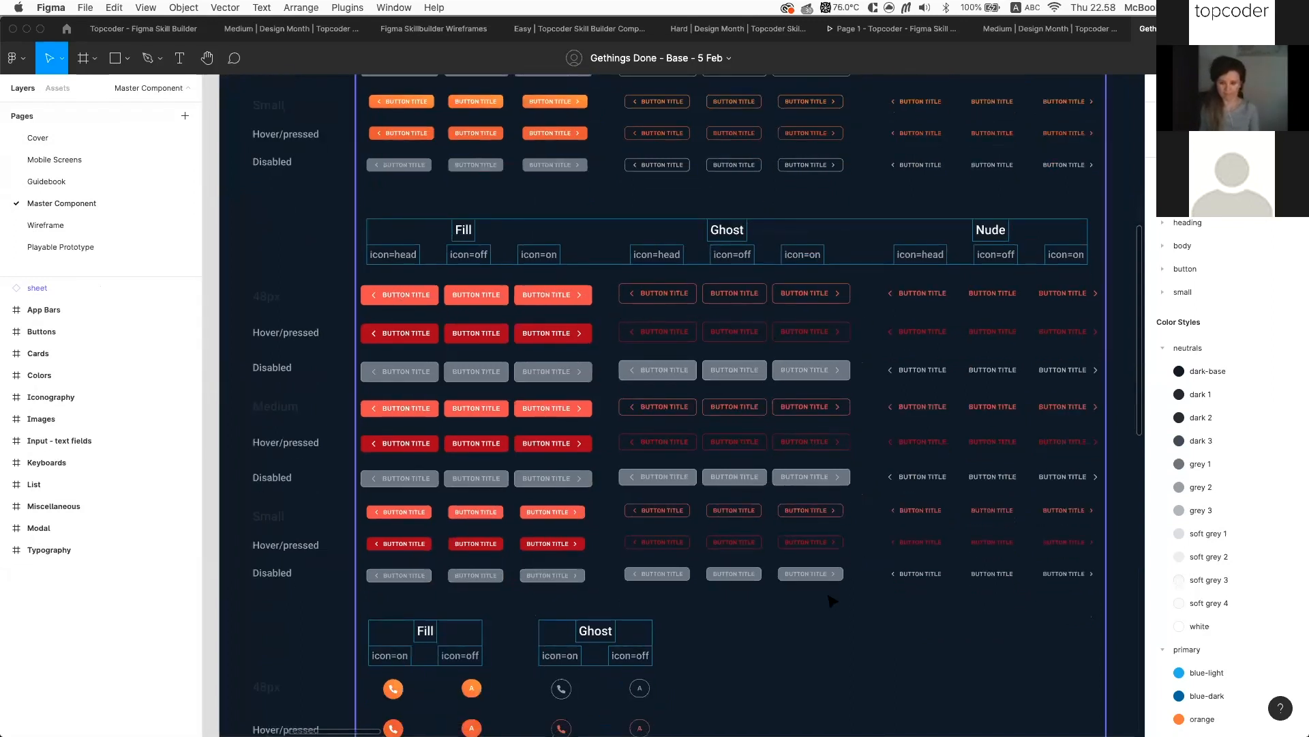
{"action": "scroll", "coordinate": [832, 600], "scroll_direction": "up", "scroll_amount": 1}
{"action": "scroll", "coordinate": [832, 600], "scroll_direction": "right", "scroll_amount": 1}
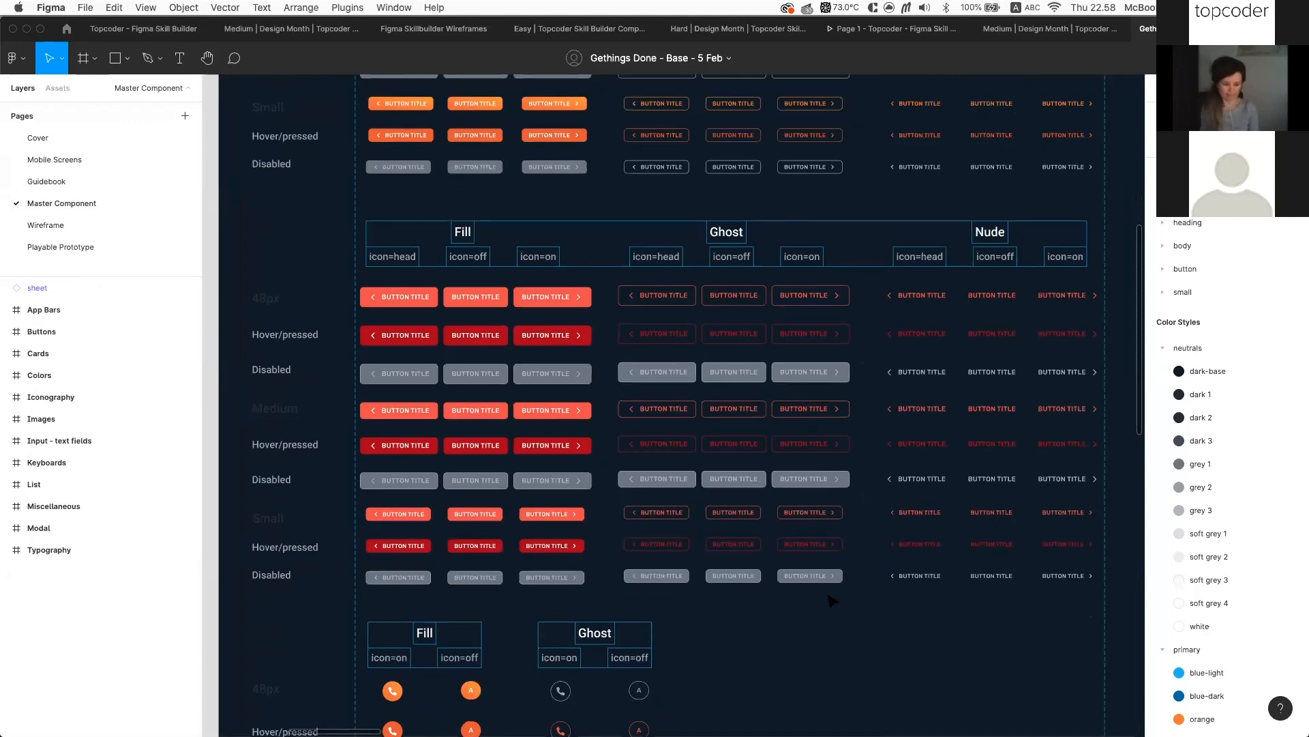
{"action": "scroll", "coordinate": [832, 417], "scroll_direction": "up", "scroll_amount": 1}
{"action": "scroll", "coordinate": [832, 418], "scroll_direction": "right", "scroll_amount": 1}
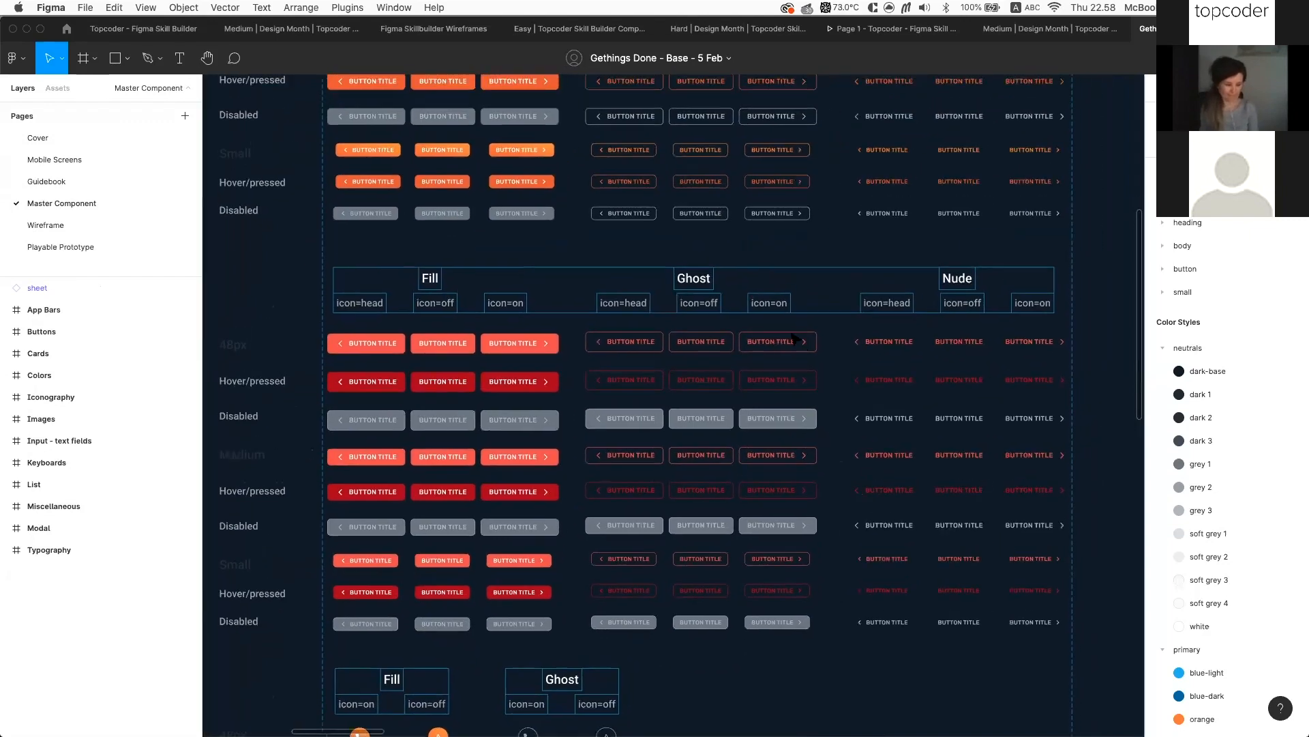
{"action": "scroll", "coordinate": [777, 329], "scroll_direction": "up", "scroll_amount": 3}
{"action": "scroll", "coordinate": [778, 329], "scroll_direction": "left", "scroll_amount": 1}
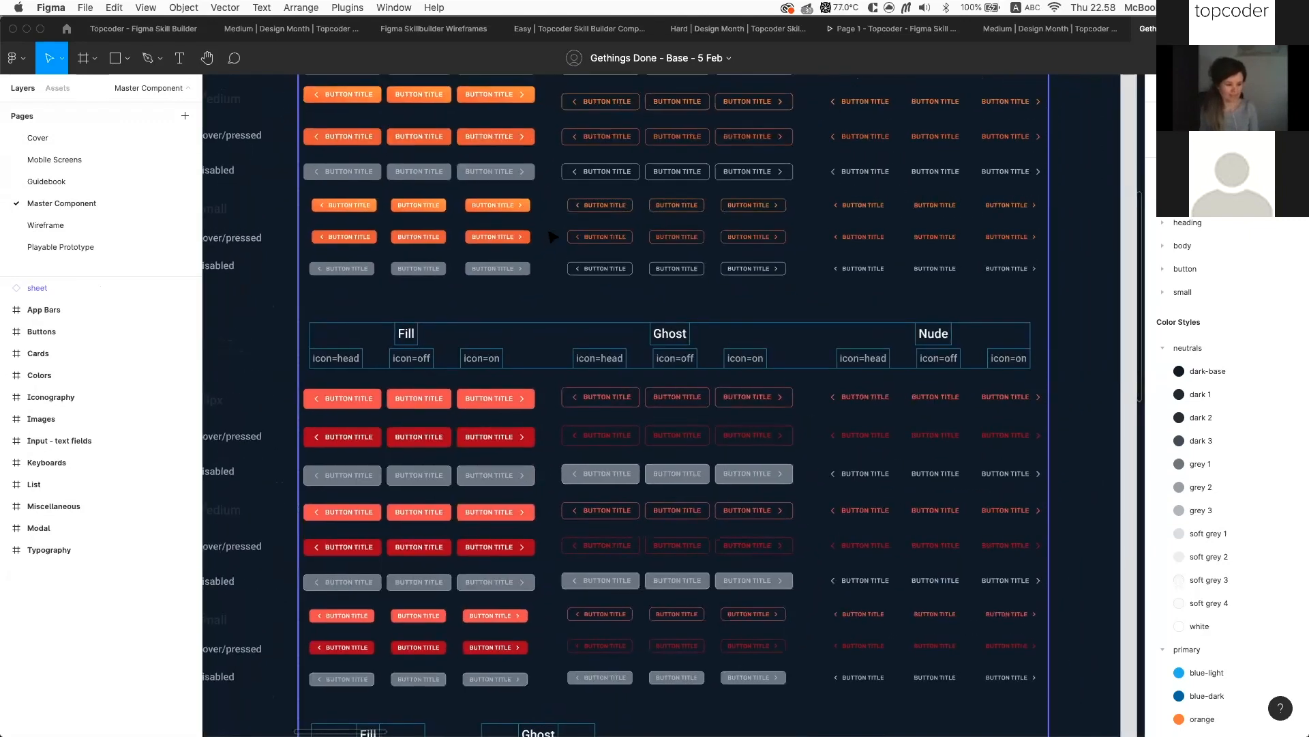
{"action": "scroll", "coordinate": [513, 266], "scroll_direction": "up", "scroll_amount": 4}
{"action": "scroll", "coordinate": [513, 266], "scroll_direction": "left", "scroll_amount": 1}
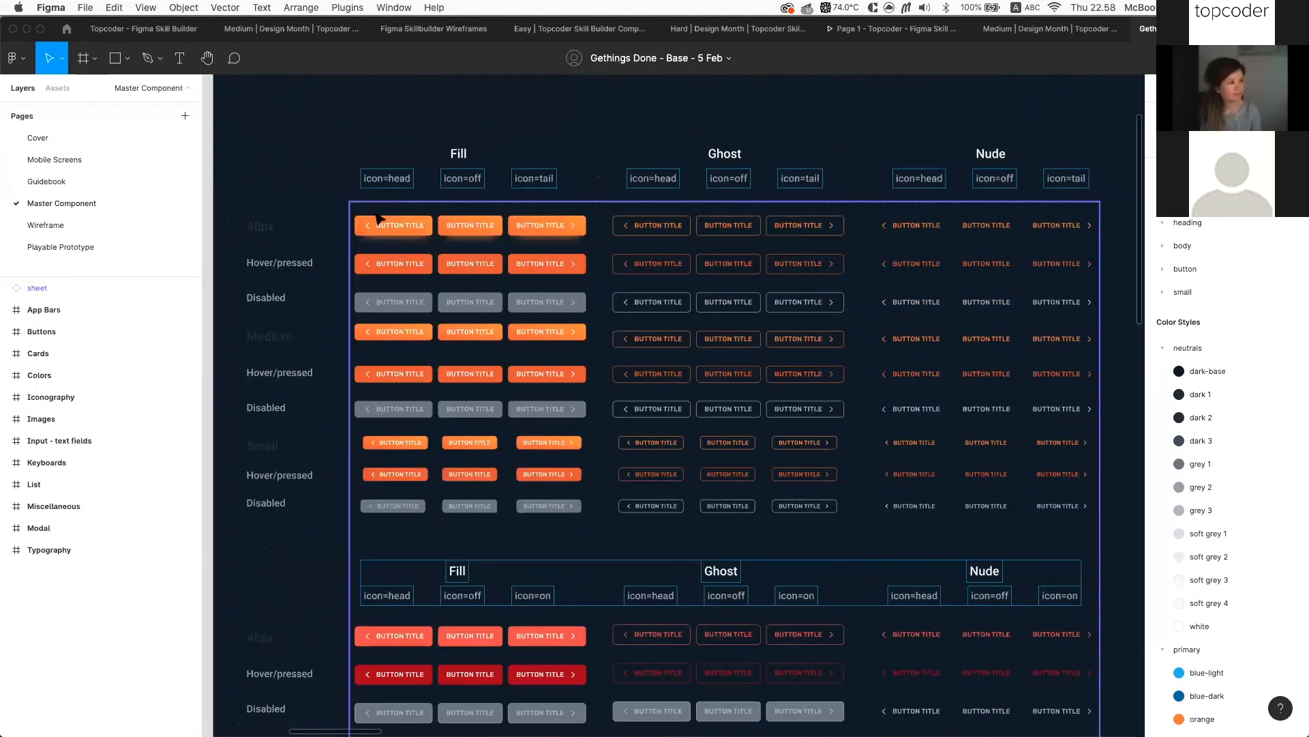
{"action": "scroll", "coordinate": [438, 213], "scroll_direction": "up", "scroll_amount": 3}
{"action": "scroll", "coordinate": [617, 211], "scroll_direction": "down", "scroll_amount": 1}
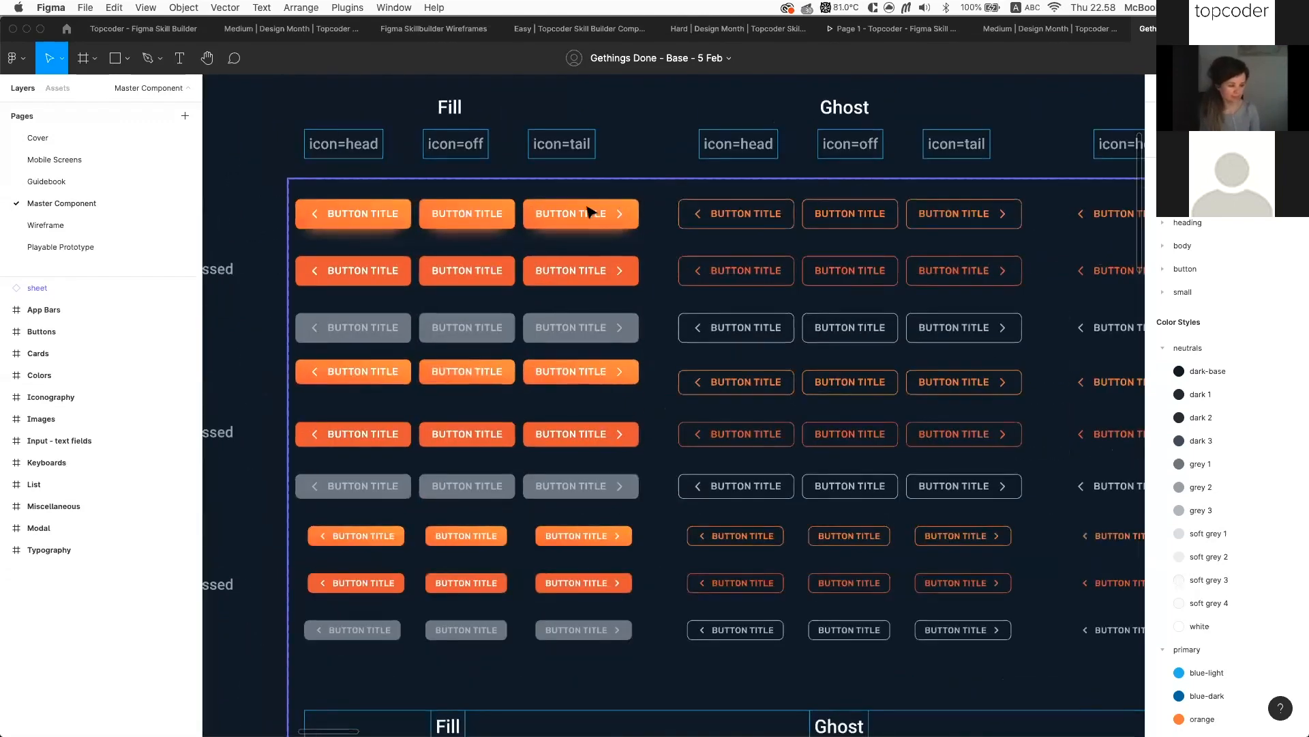
{"action": "scroll", "coordinate": [567, 216], "scroll_direction": "left", "scroll_amount": 1}
{"action": "scroll", "coordinate": [566, 215], "scroll_direction": "left", "scroll_amount": 5}
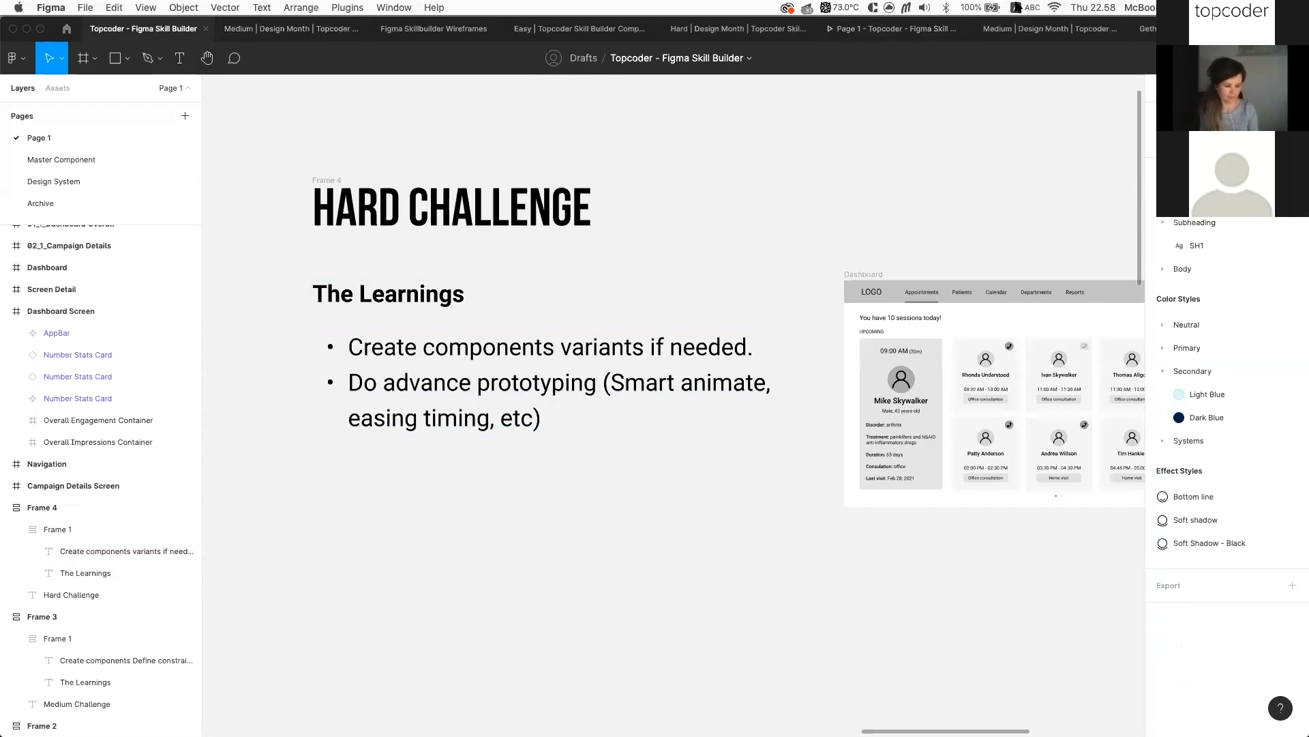
On Gethings Done's Mobile Screens page, add a 375×812 iPhone 11 Pro frame
{"action": "left_click", "coordinate": [1167, 29]}
{"action": "scroll", "coordinate": [634, 188], "scroll_direction": "up", "scroll_amount": 3}
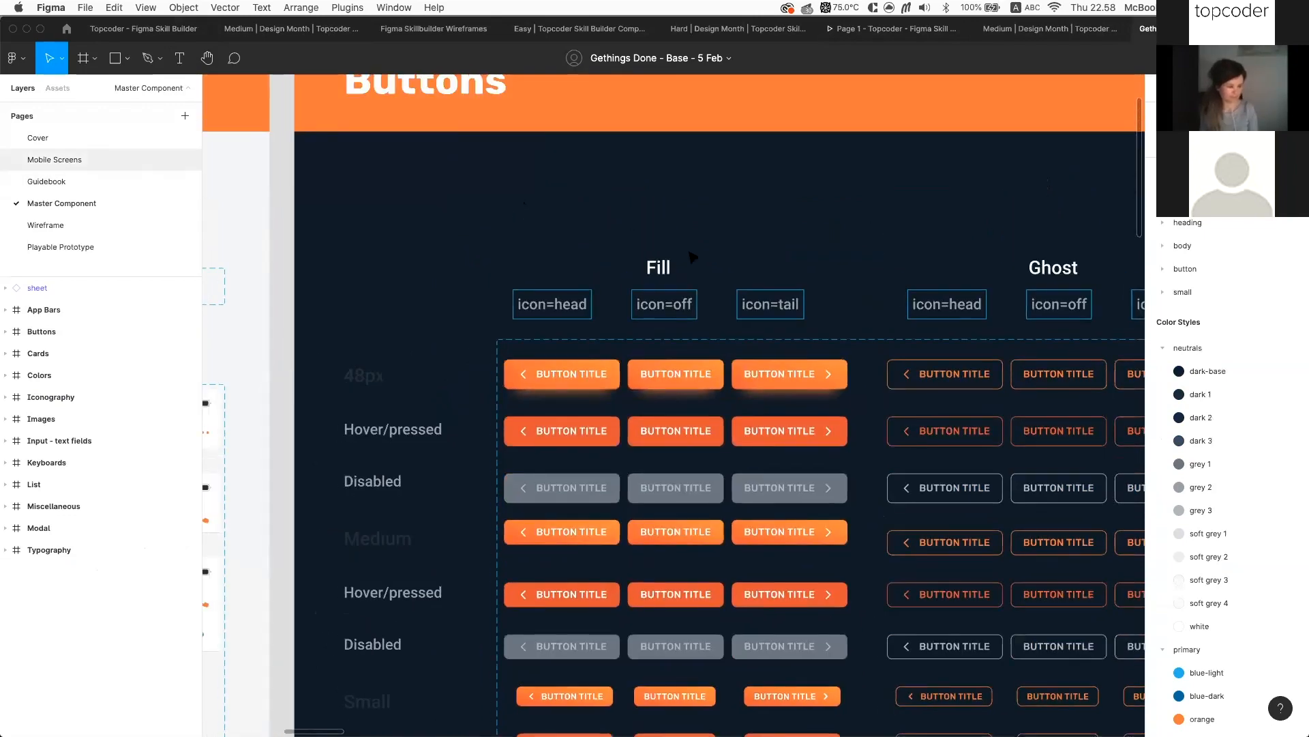
{"action": "left_click", "coordinate": [55, 160]}
{"action": "scroll", "coordinate": [668, 410], "scroll_direction": "up", "scroll_amount": 5}
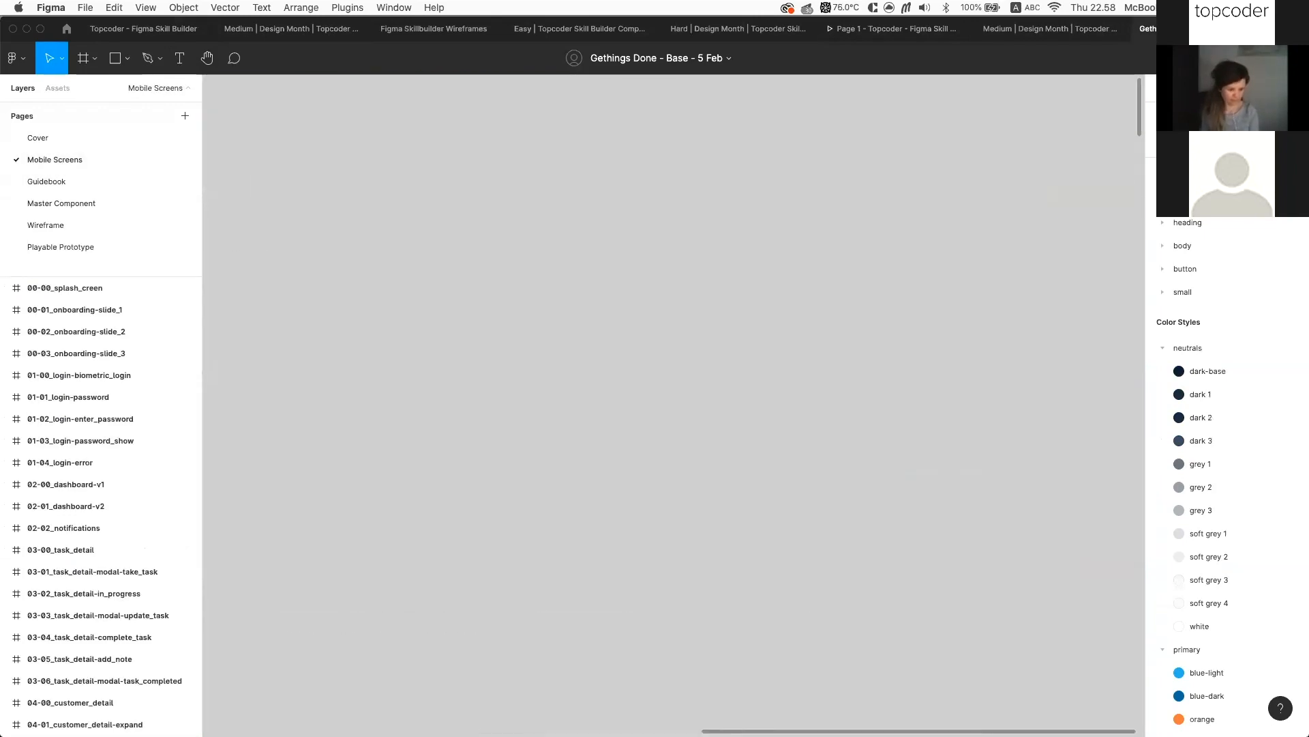
{"action": "key", "text": "f"}
{"action": "left_click", "coordinate": [1200, 178]}
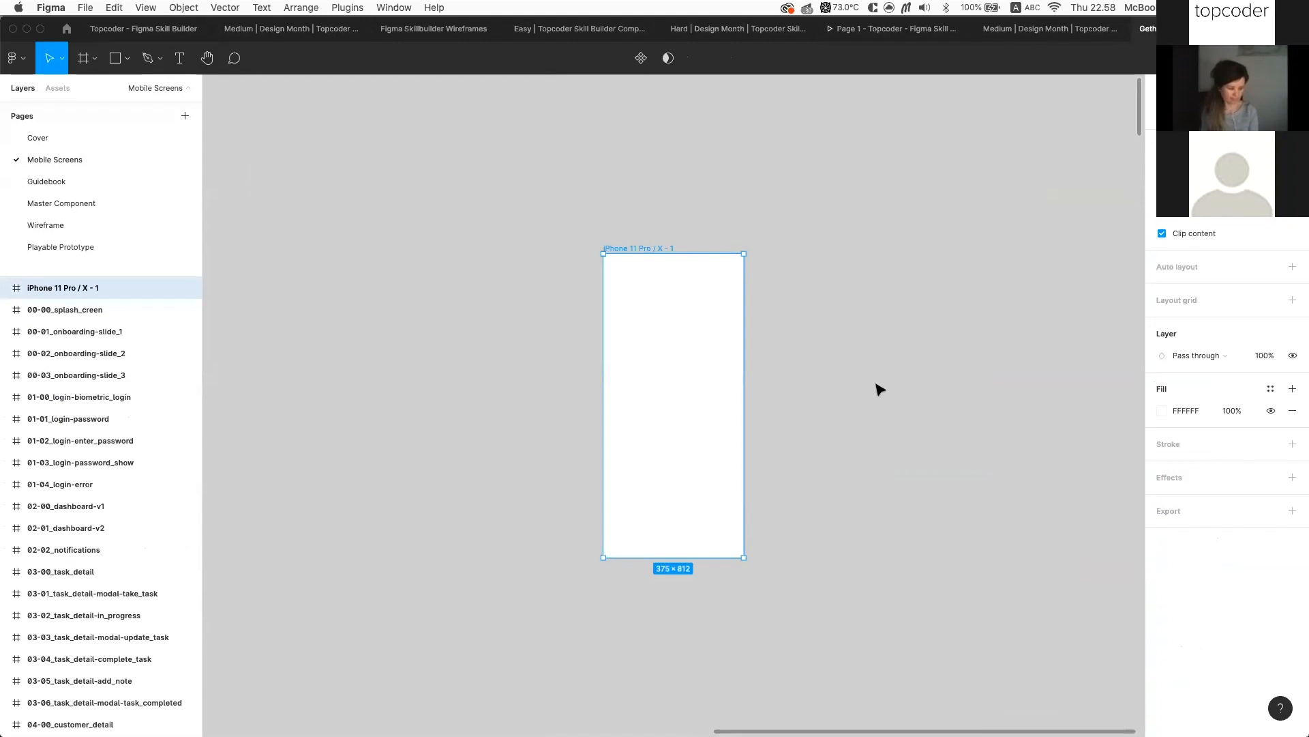
Search Assets for 'button' and drop the BUTTON TITLE component into the frame
{"action": "scroll", "coordinate": [787, 467], "scroll_direction": "up", "scroll_amount": 5}
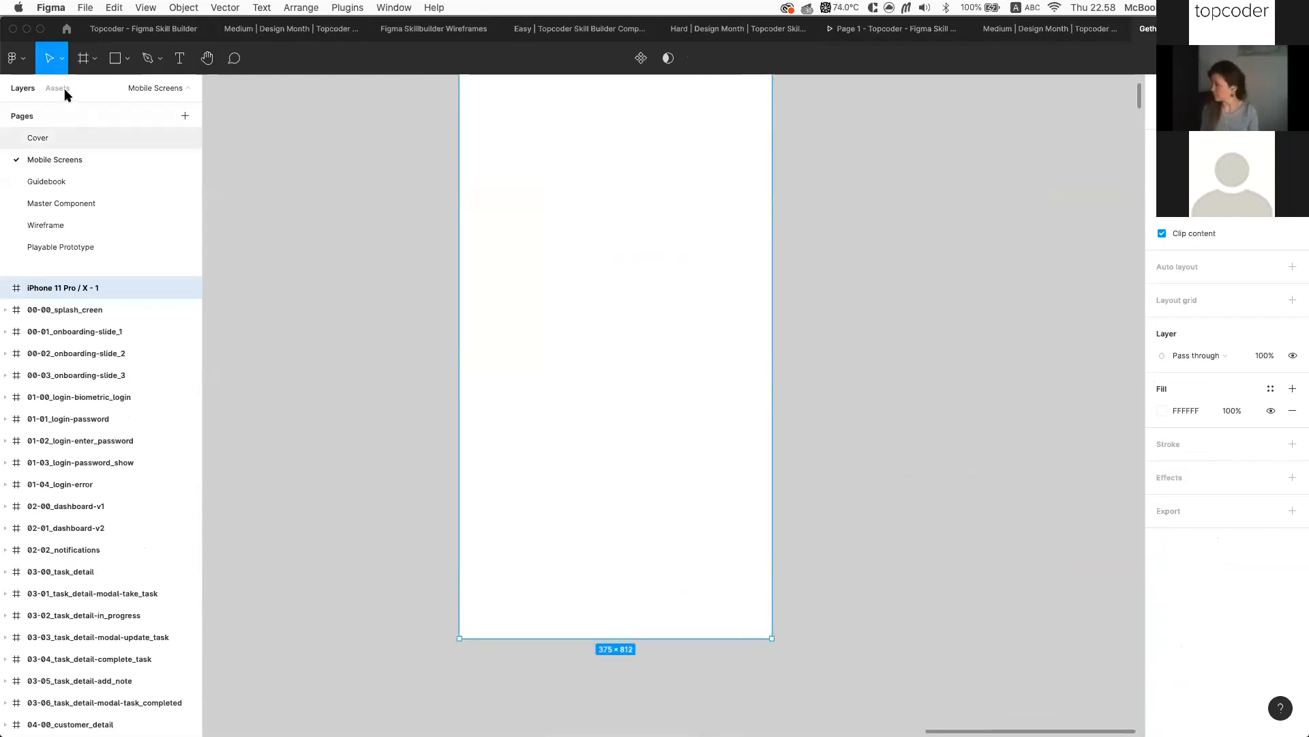
{"action": "left_click", "coordinate": [58, 88]}
{"action": "type", "text": "bu"}
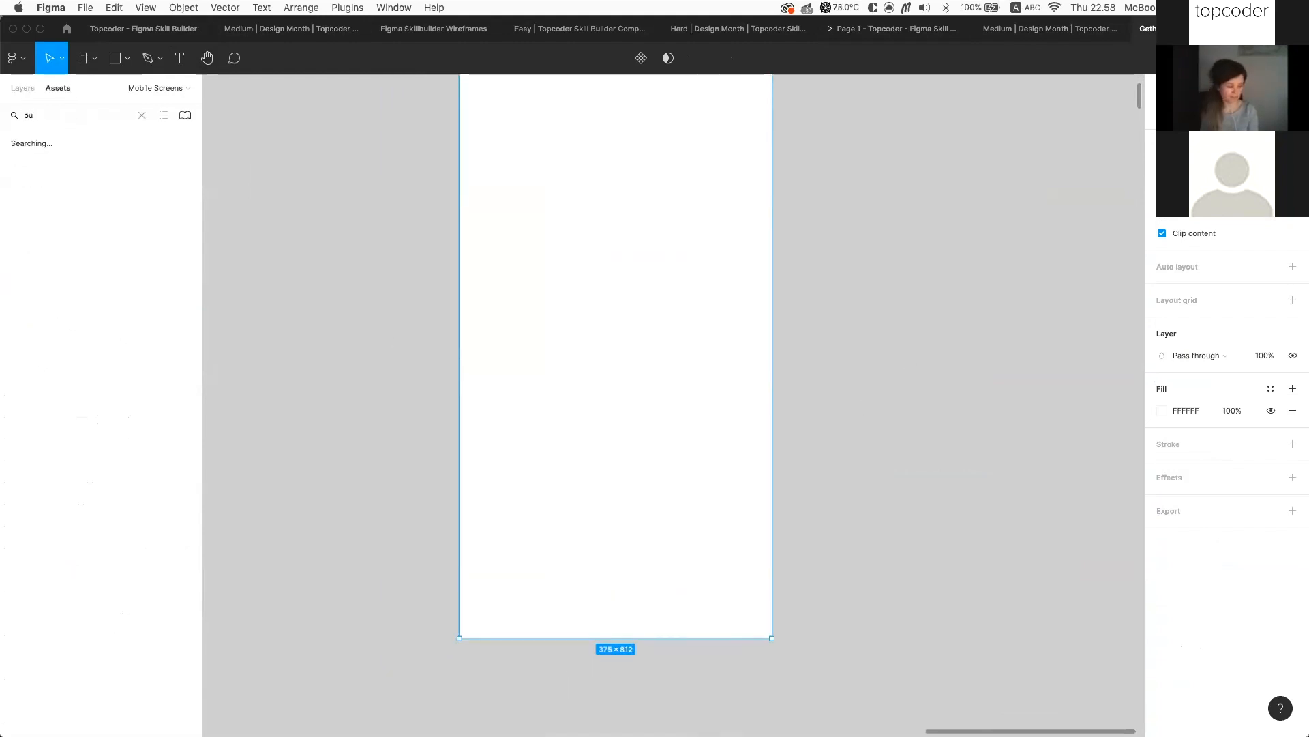
{"action": "type", "text": "tton"}
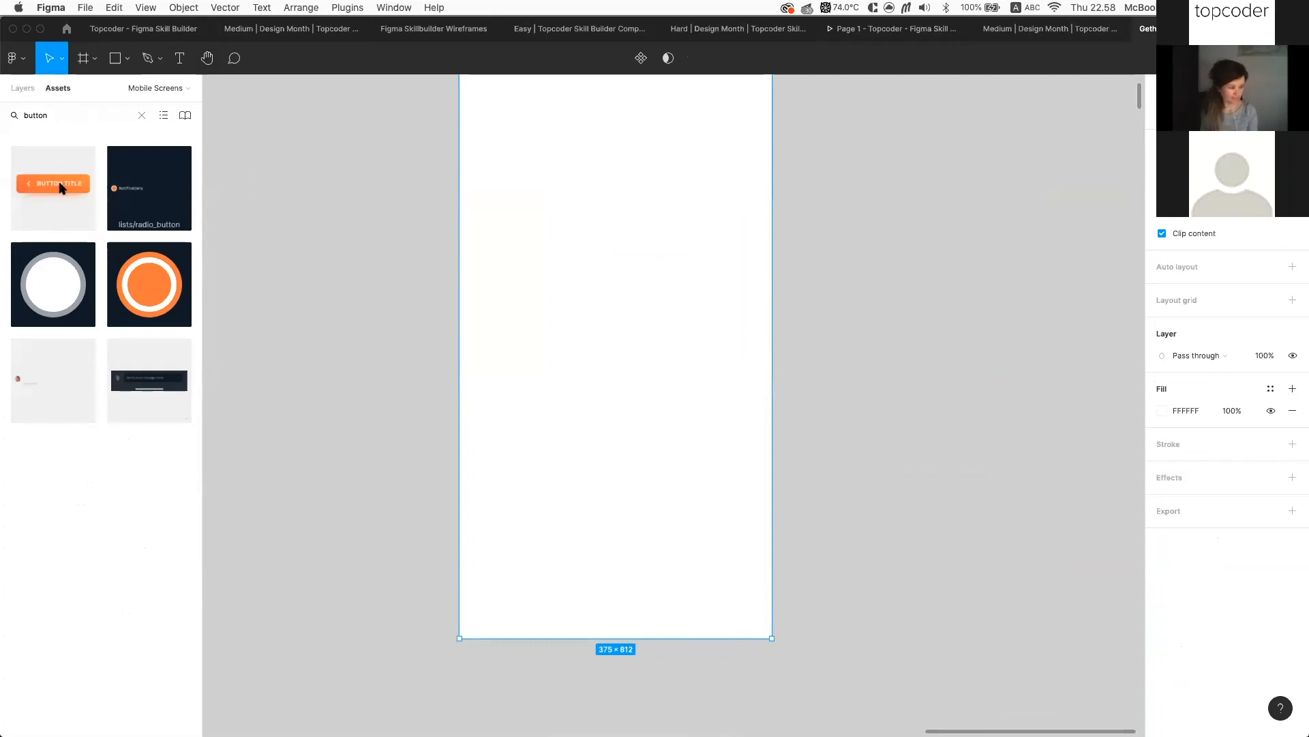
{"action": "left_click_drag", "start_coordinate": [38, 190], "coordinate": [565, 176]}
{"action": "scroll", "coordinate": [565, 176], "scroll_direction": "up", "scroll_amount": 5}
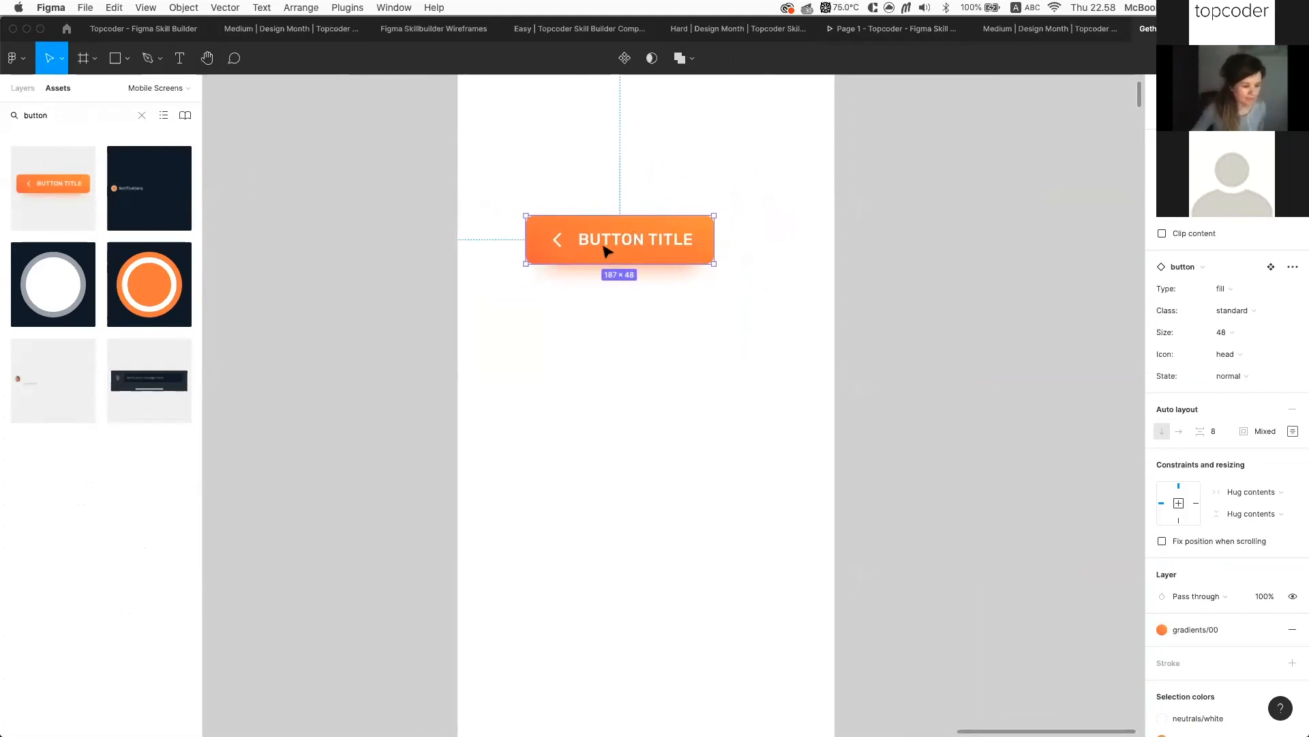
Nudge the button right and set it to ghost type, size 32, chevron icon after title
{"action": "left_click_drag", "start_coordinate": [606, 250], "coordinate": [626, 252]}
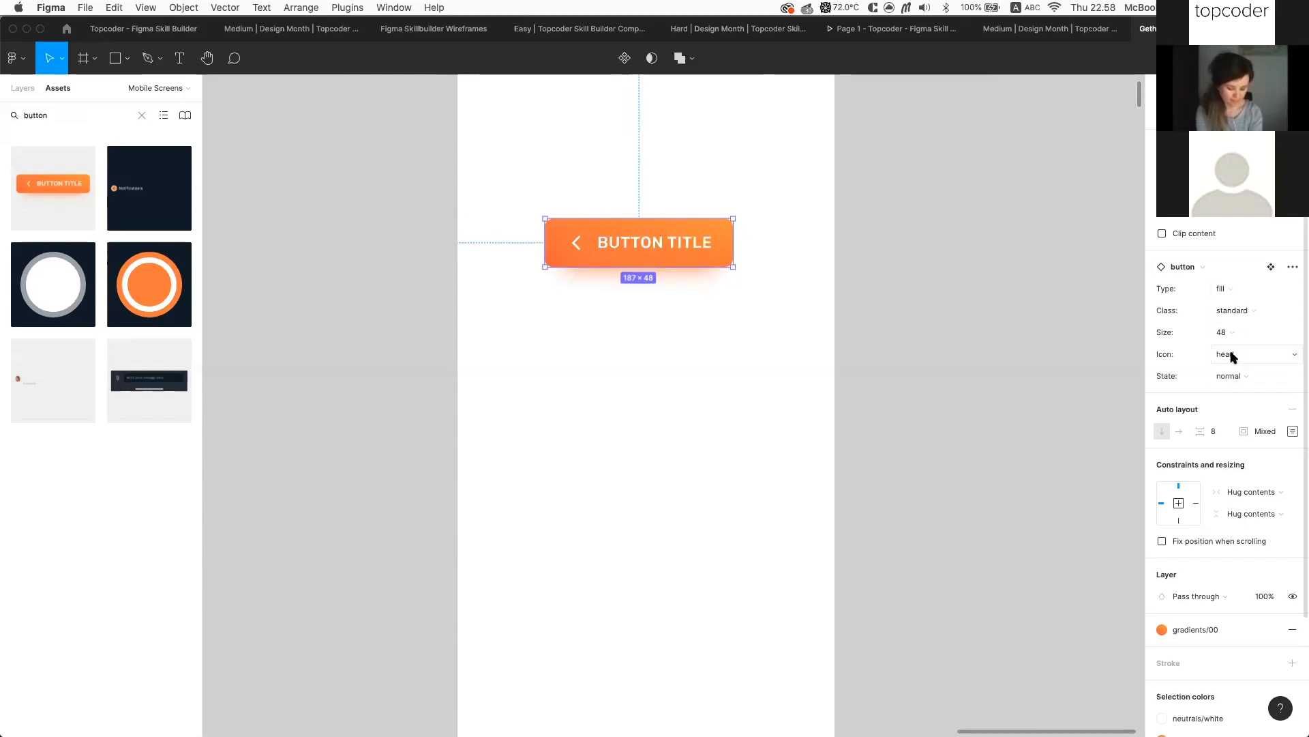
{"action": "left_click", "coordinate": [1258, 288]}
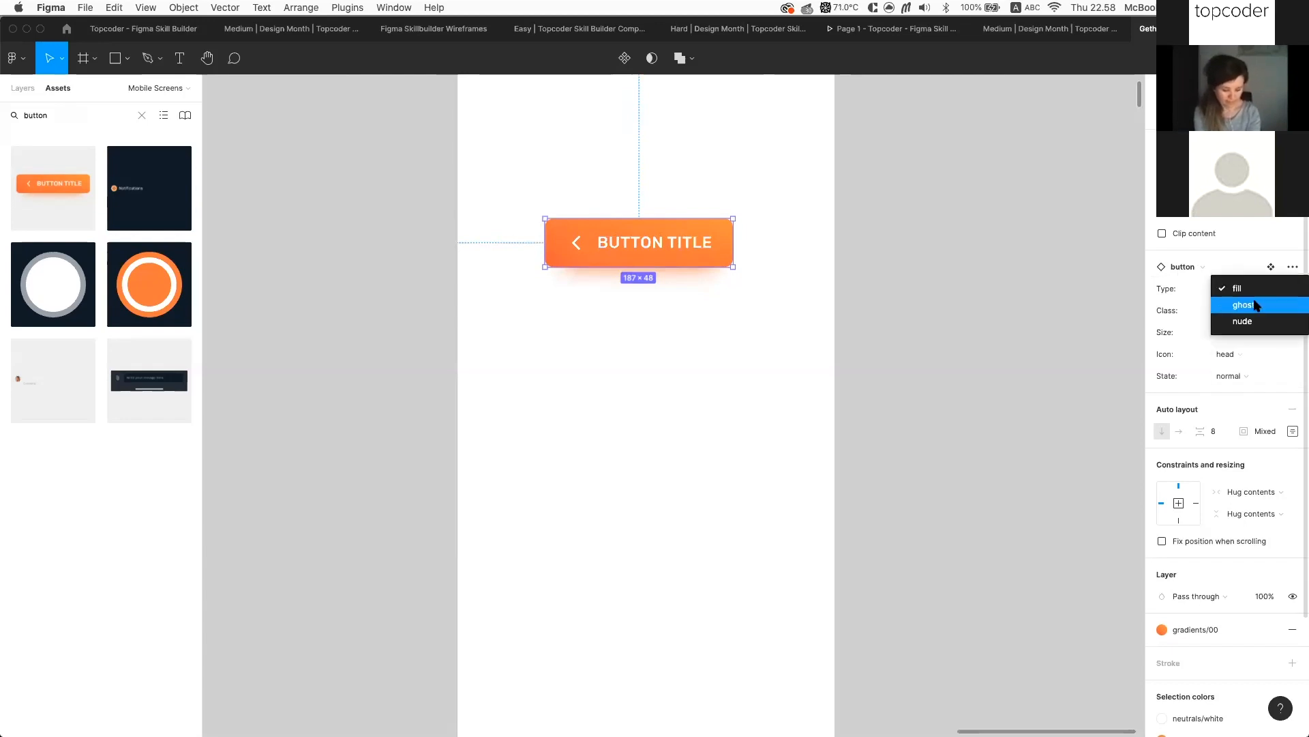
{"action": "left_click", "coordinate": [1256, 304]}
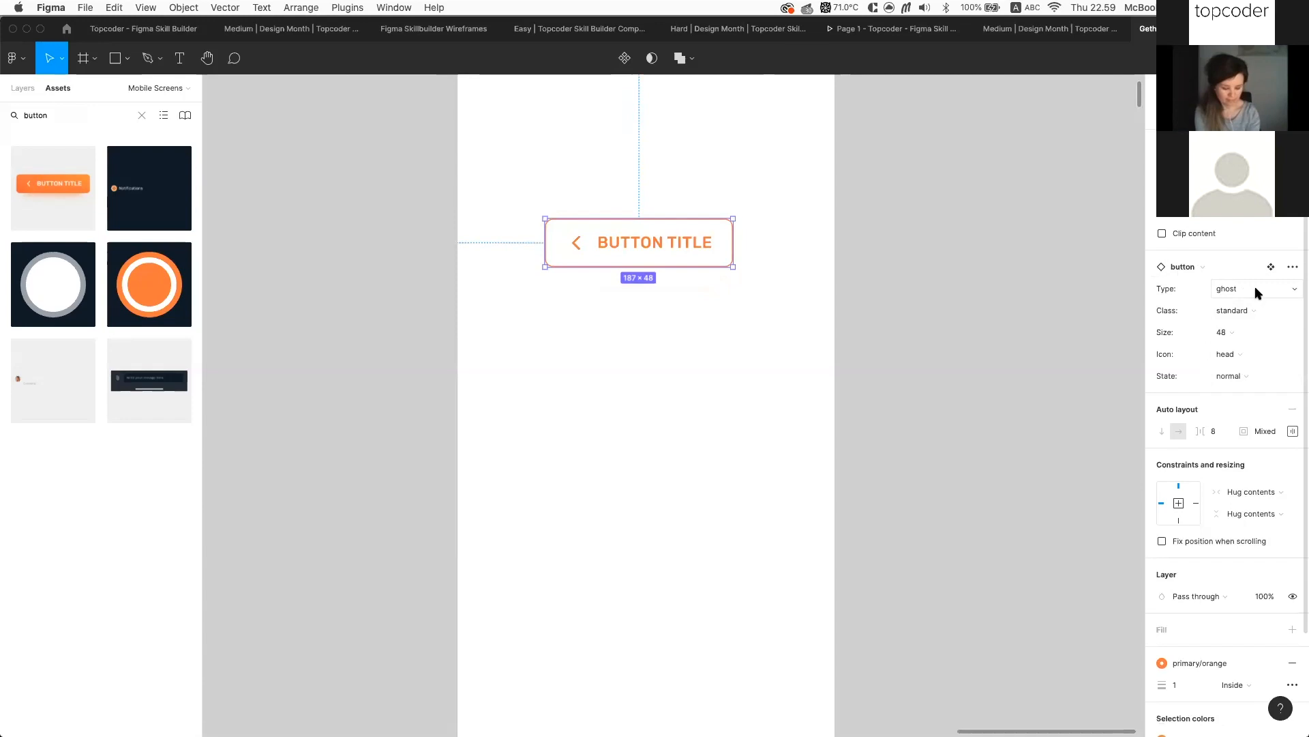
{"action": "left_click", "coordinate": [1257, 289]}
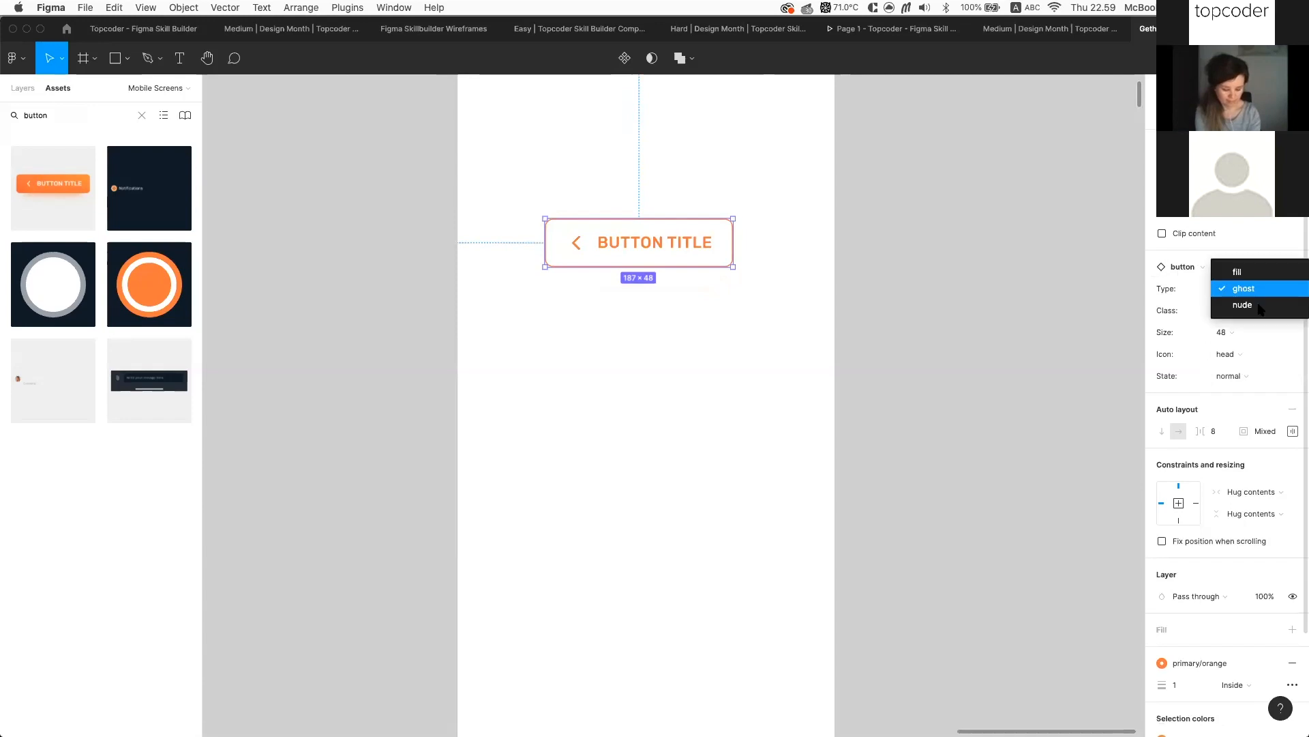
{"action": "left_click", "coordinate": [1168, 312]}
{"action": "left_click", "coordinate": [1224, 332]}
{"action": "left_click", "coordinate": [1250, 348]}
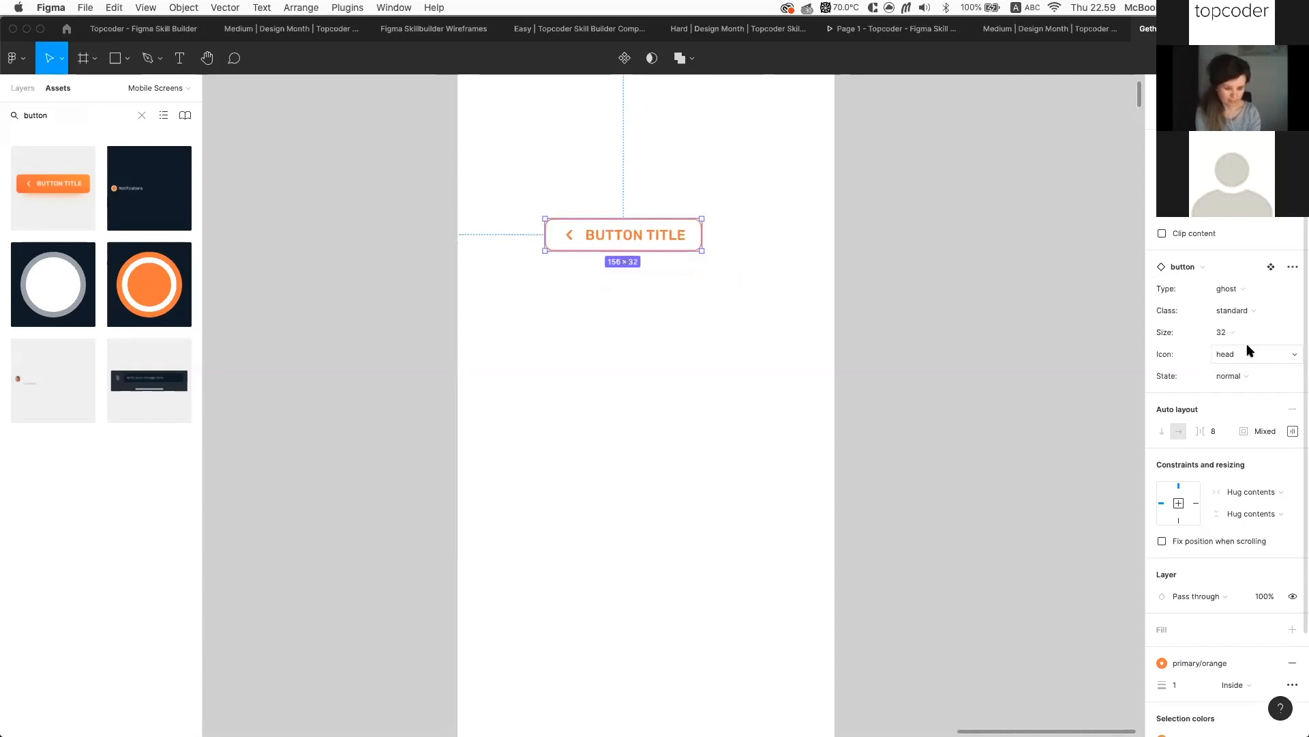
{"action": "left_click", "coordinate": [1245, 354]}
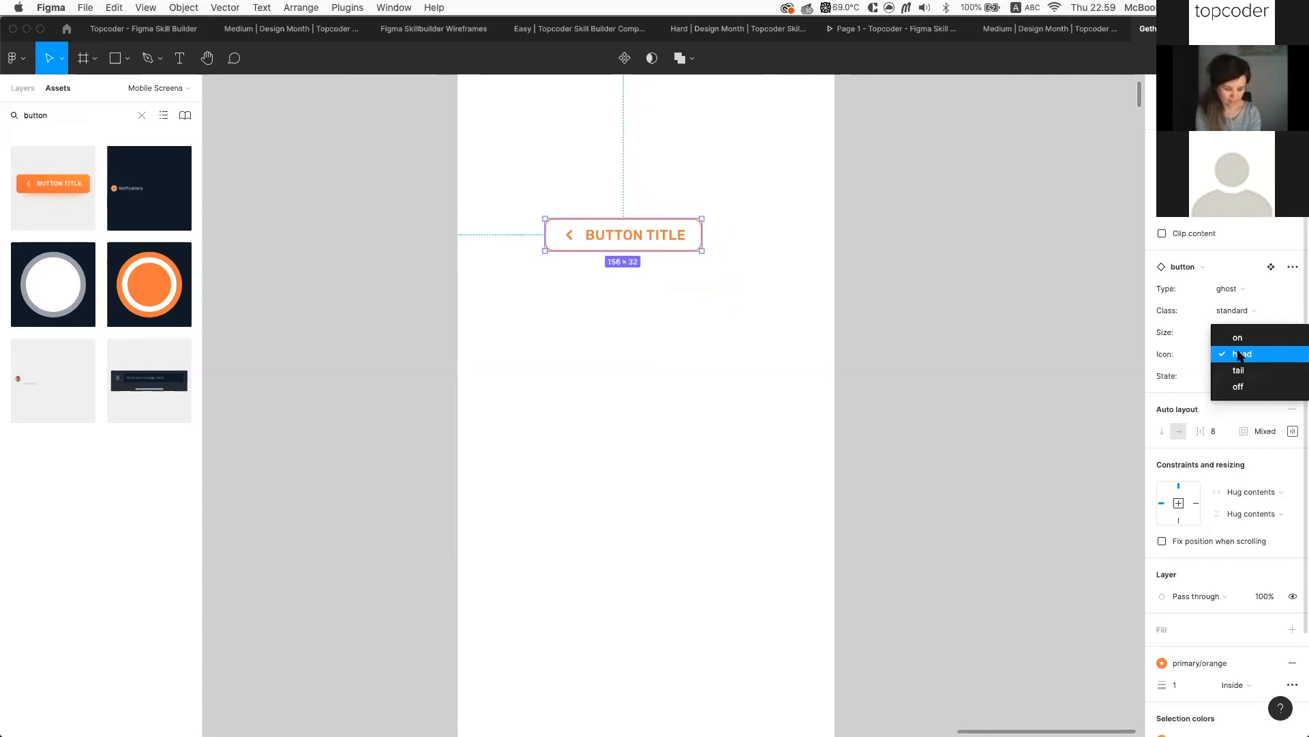
{"action": "left_click", "coordinate": [1269, 370]}
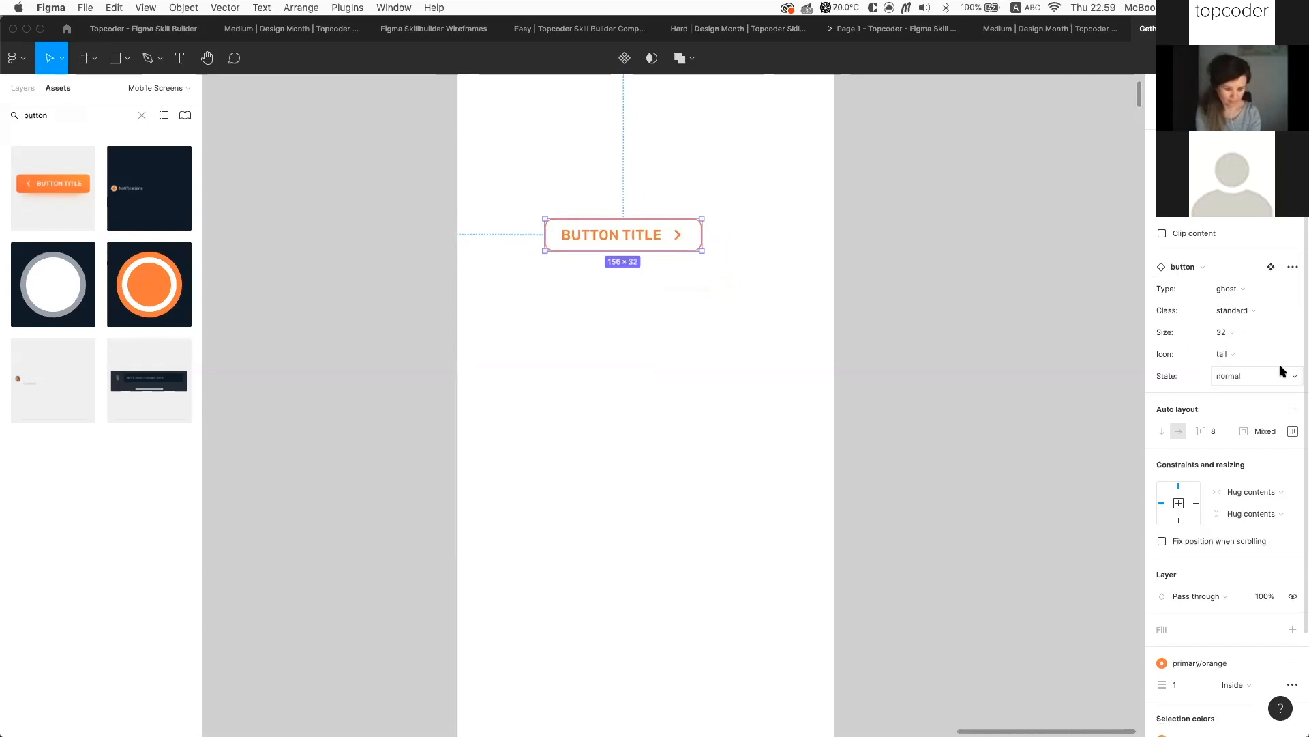
Try the red dangerous class on the button, then revert it to standard
{"action": "left_click", "coordinate": [1239, 374]}
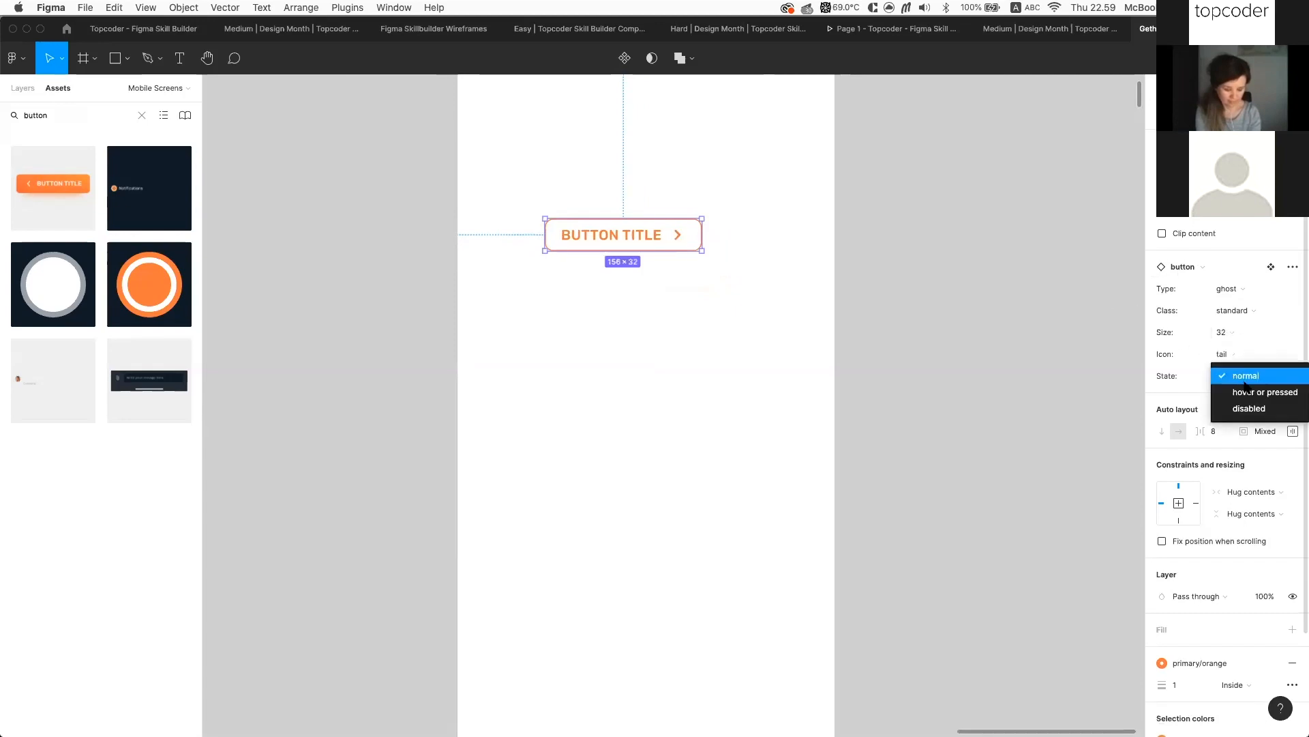
{"action": "left_click", "coordinate": [1254, 326]}
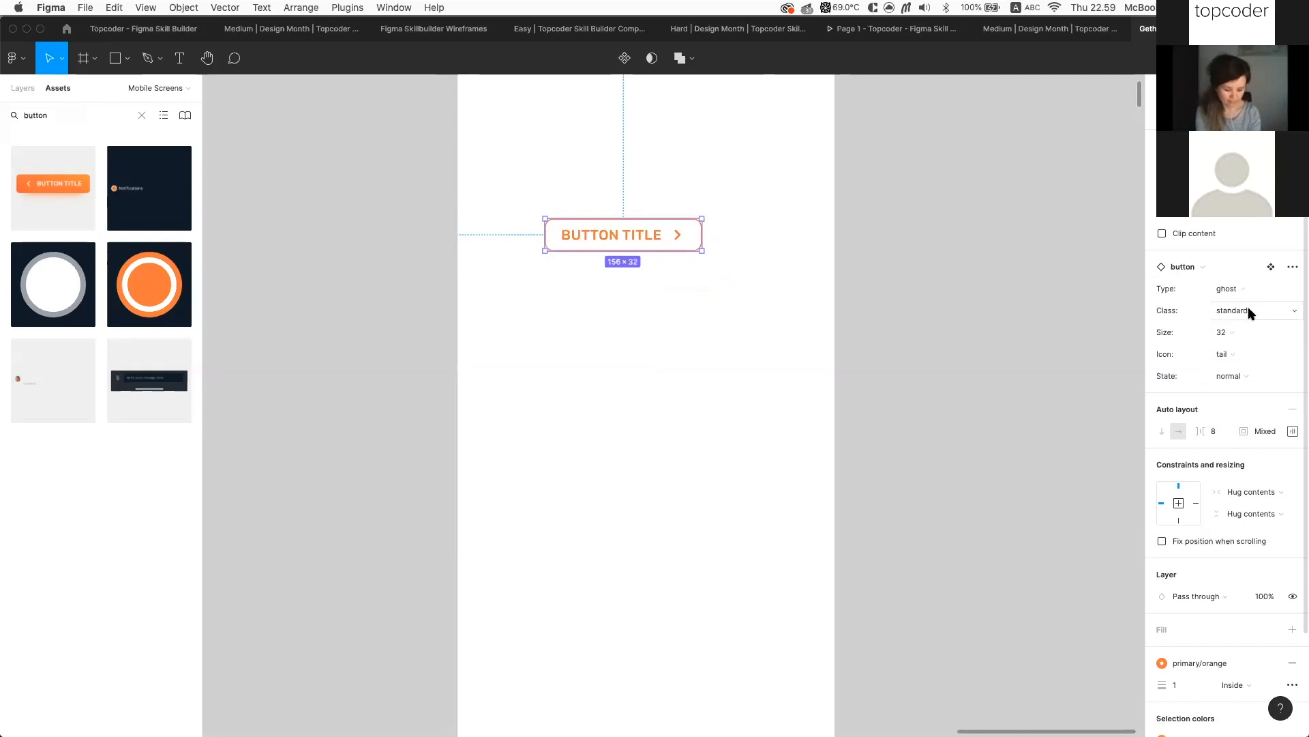
{"action": "left_click", "coordinate": [1248, 311]}
{"action": "left_click", "coordinate": [1254, 326]}
{"action": "left_click", "coordinate": [1238, 311]}
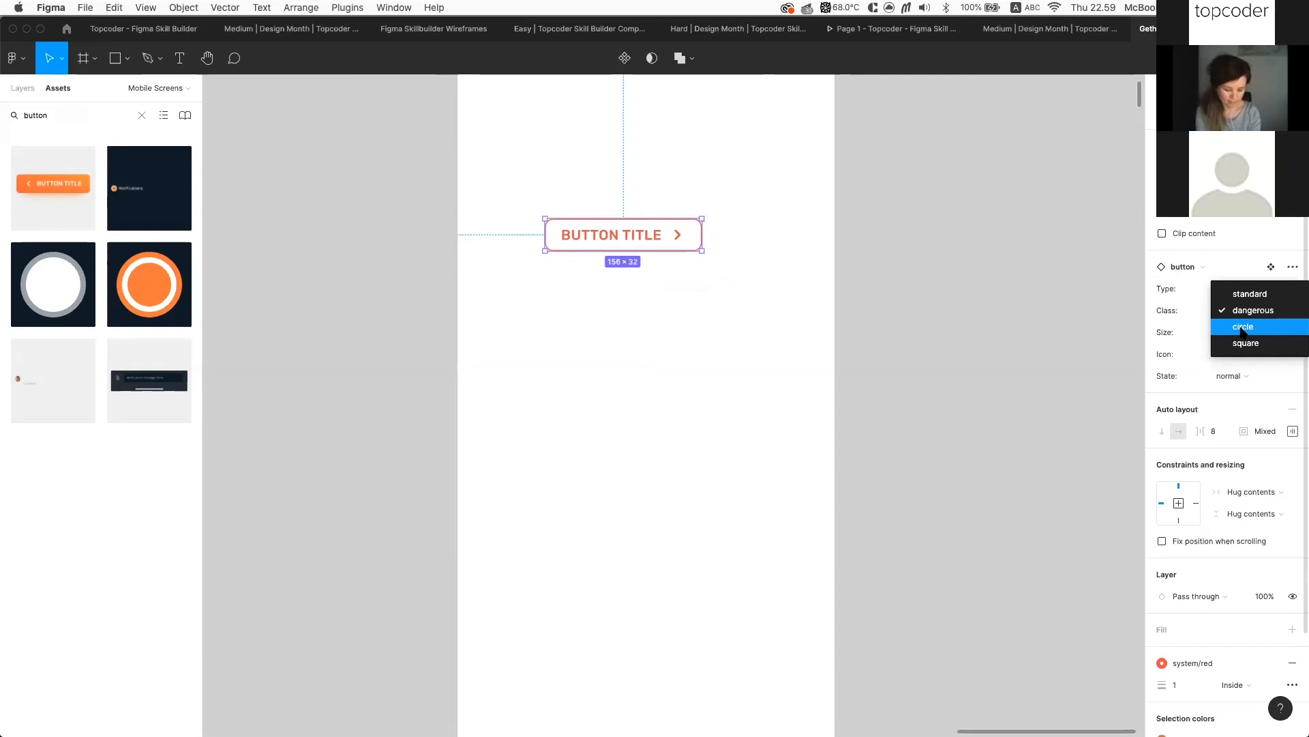
{"action": "left_click", "coordinate": [1248, 293]}
Make the button solid orange again and switch its state to disabled
{"action": "left_click", "coordinate": [1243, 288]}
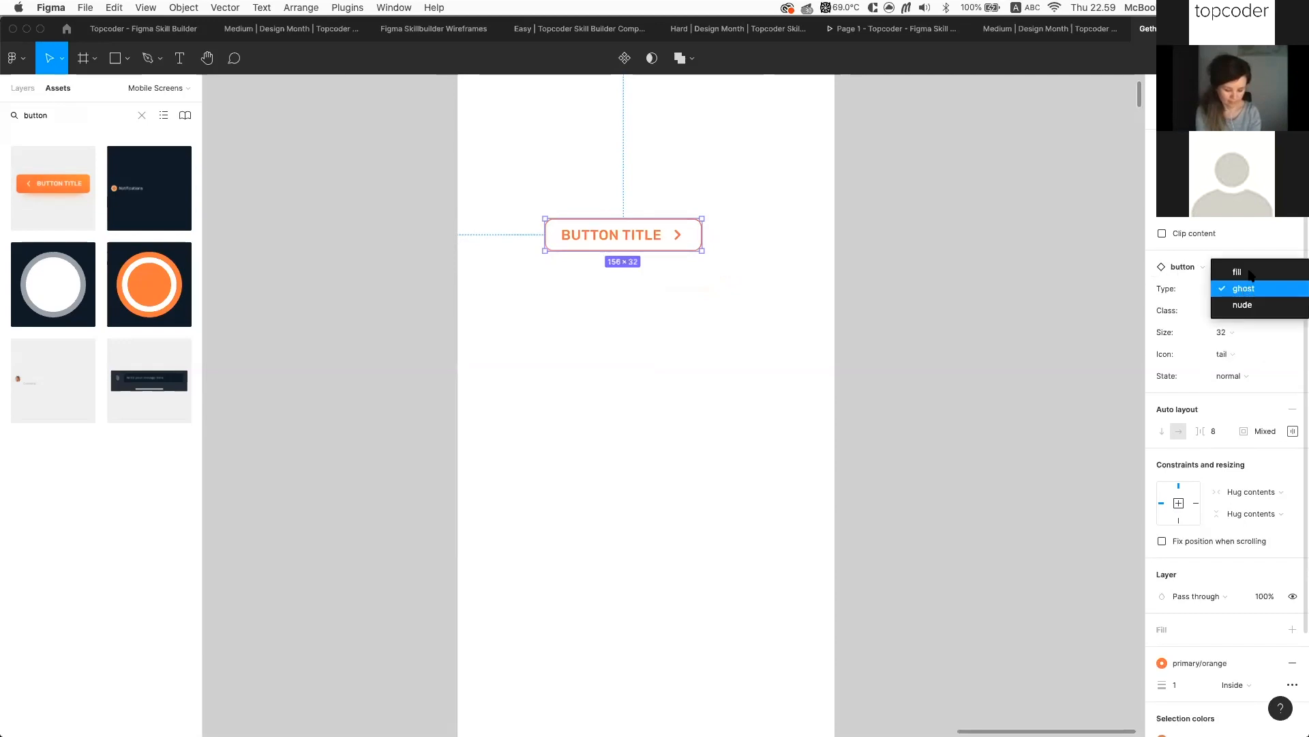
{"action": "left_click", "coordinate": [1251, 273]}
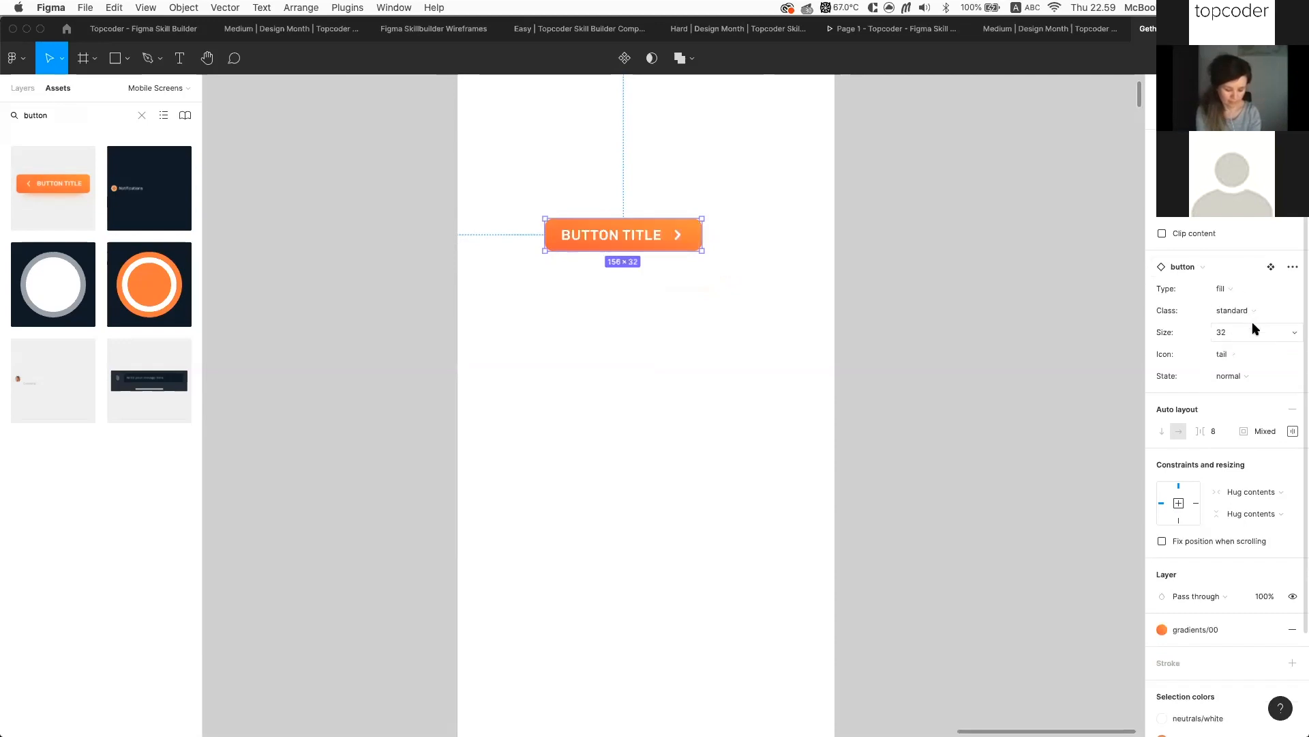
{"action": "left_click", "coordinate": [1257, 314]}
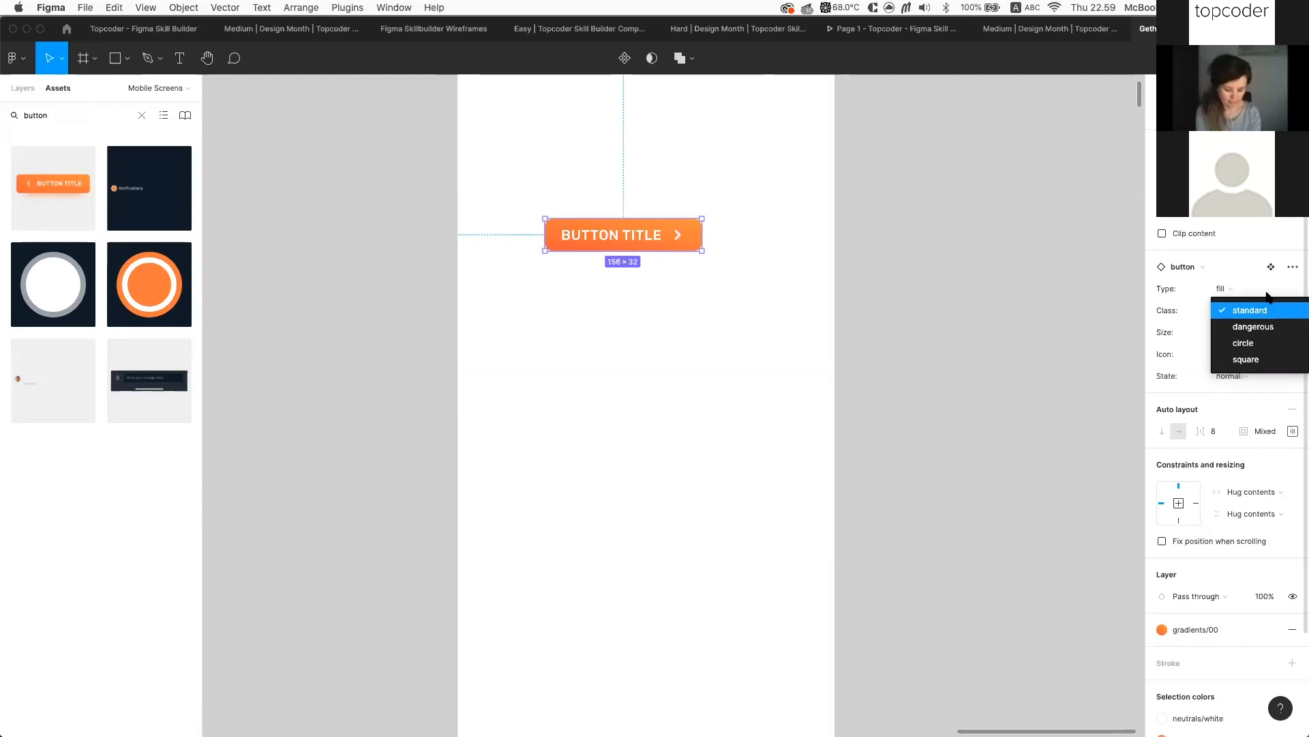
{"action": "left_click", "coordinate": [1265, 305]}
{"action": "left_click", "coordinate": [1248, 376]}
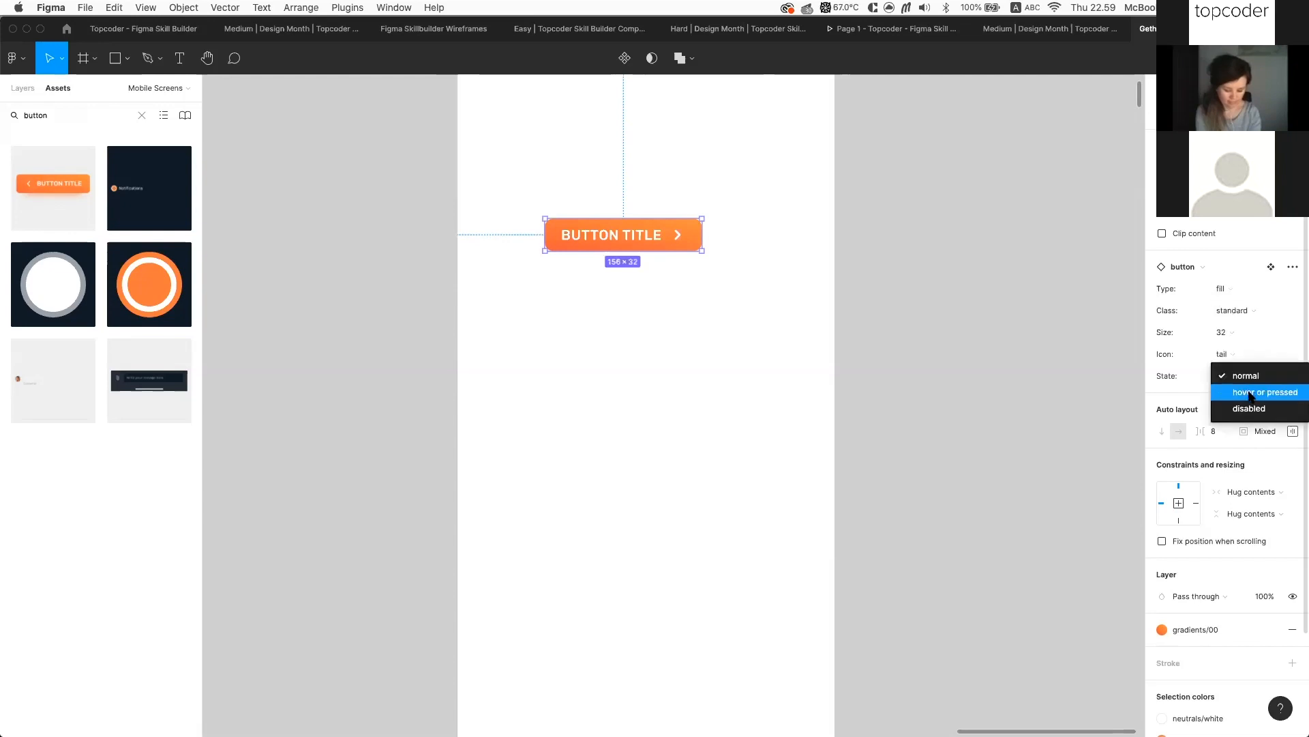
{"action": "left_click", "coordinate": [1251, 395]}
{"action": "left_click", "coordinate": [1252, 376]}
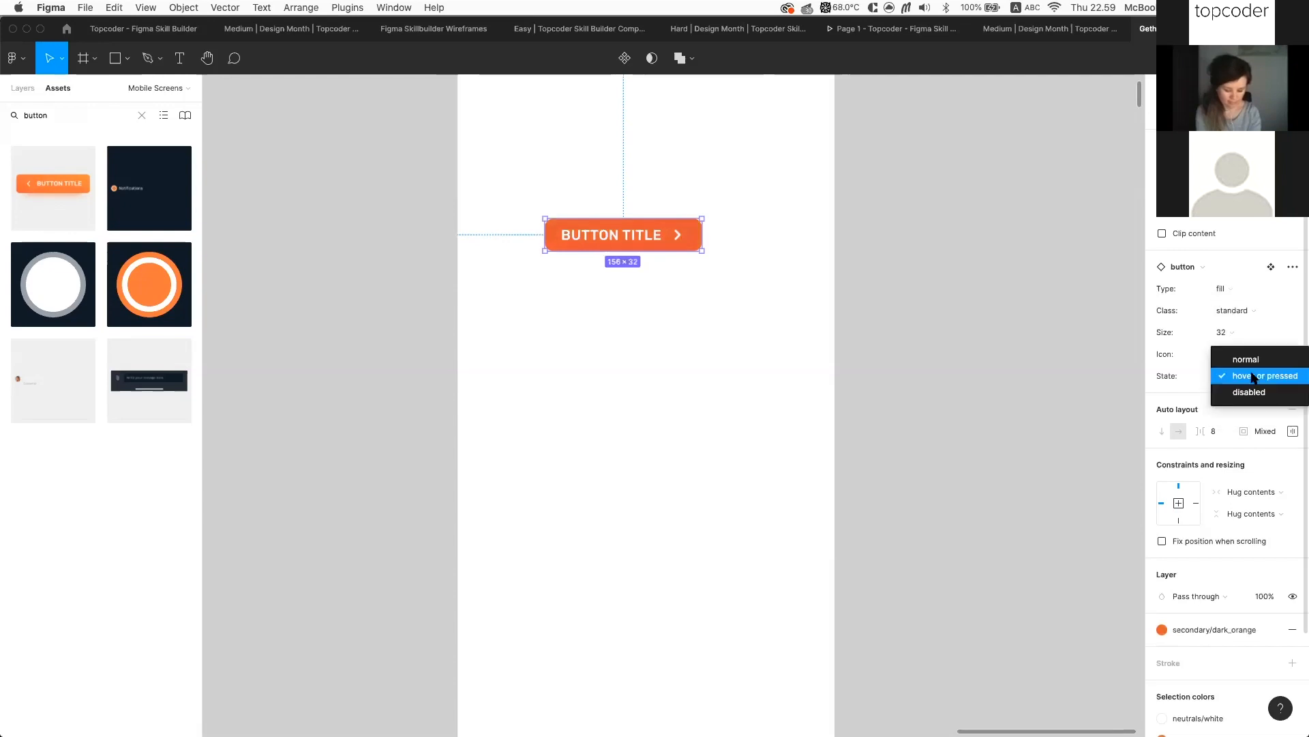
{"action": "left_click", "coordinate": [1249, 393]}
Show the layer tree and expand the button layer to see its parts
{"action": "scroll", "coordinate": [750, 246], "scroll_direction": "left", "scroll_amount": 3}
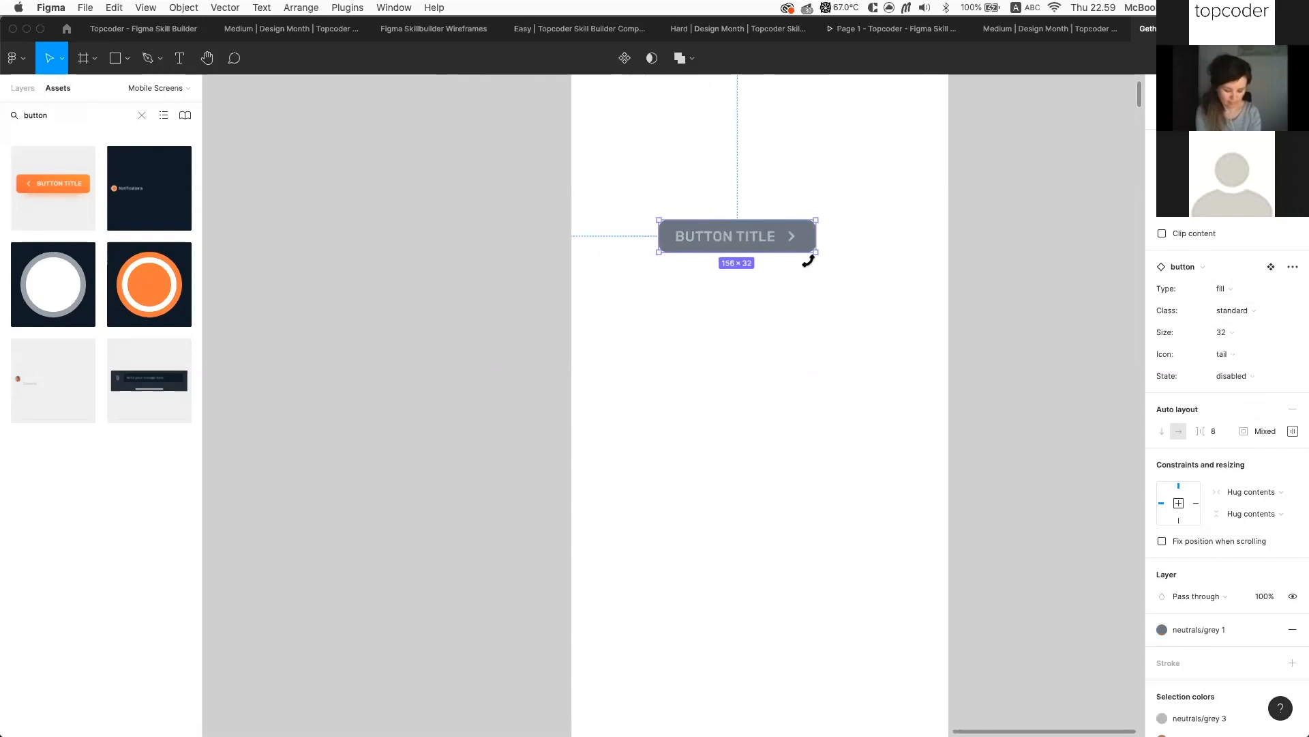
{"action": "scroll", "coordinate": [809, 260], "scroll_direction": "up", "scroll_amount": 3, "text": "ctrl"}
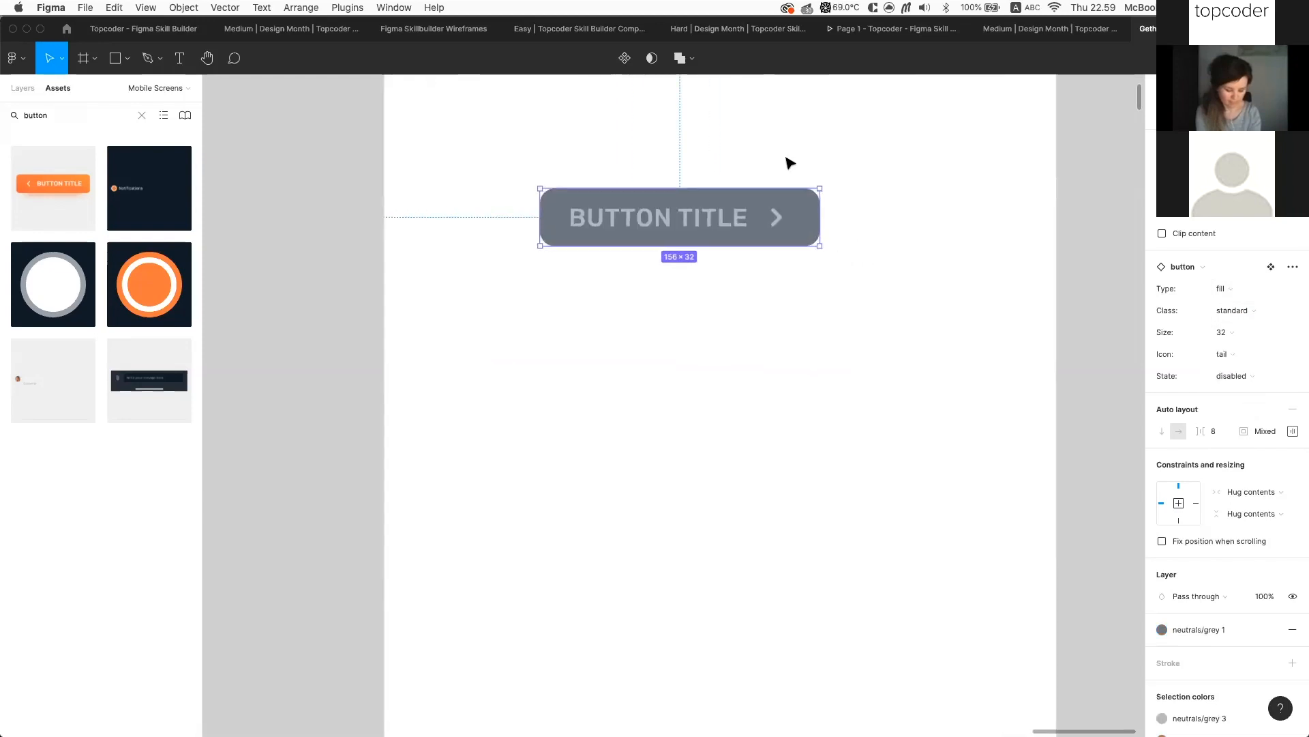
{"action": "scroll", "coordinate": [976, 301], "scroll_direction": "up", "scroll_amount": 2}
{"action": "scroll", "coordinate": [976, 301], "scroll_direction": "left", "scroll_amount": 1}
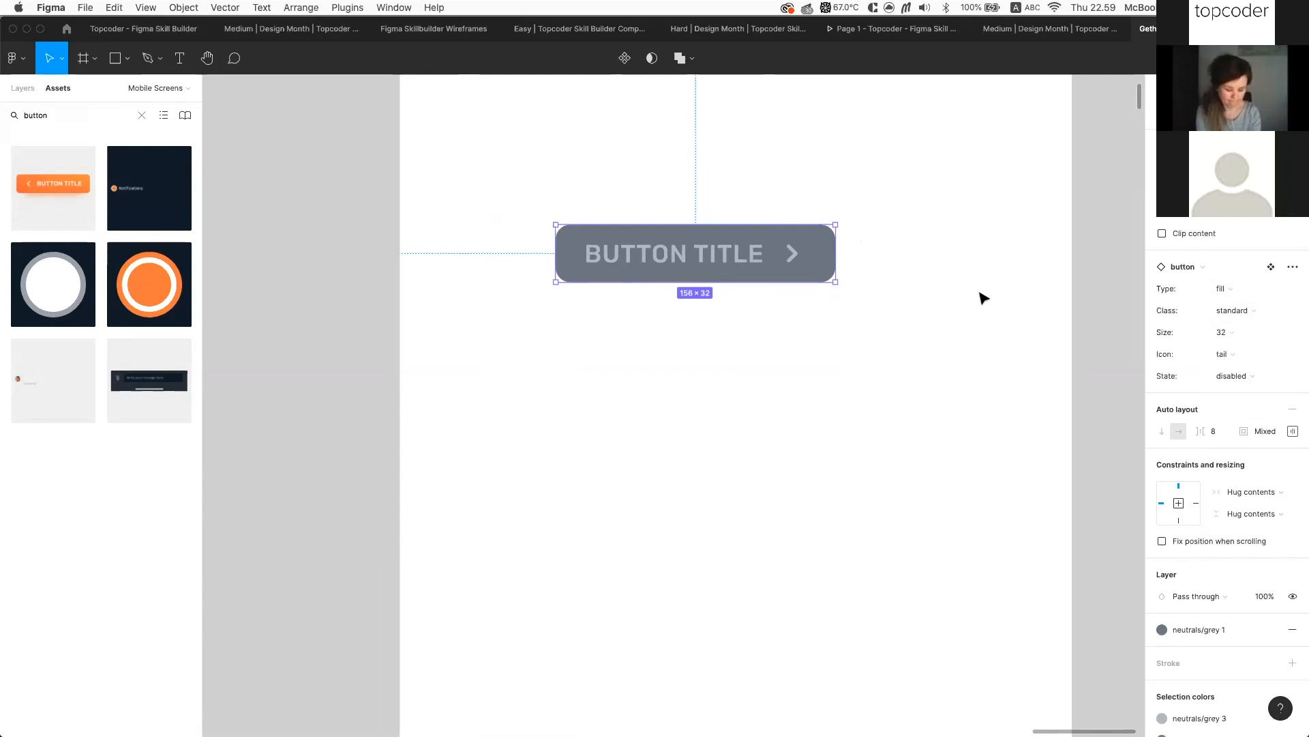
{"action": "left_click", "coordinate": [22, 88]}
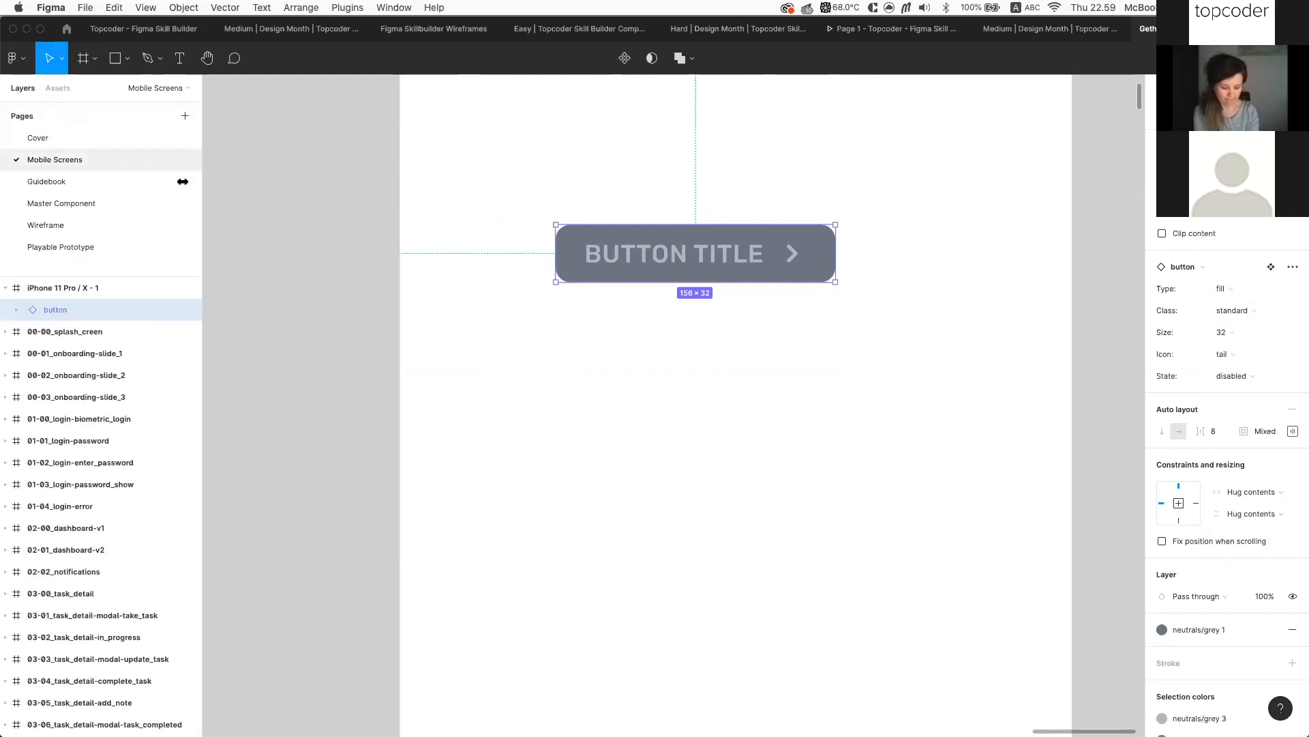
{"action": "left_click", "coordinate": [18, 309]}
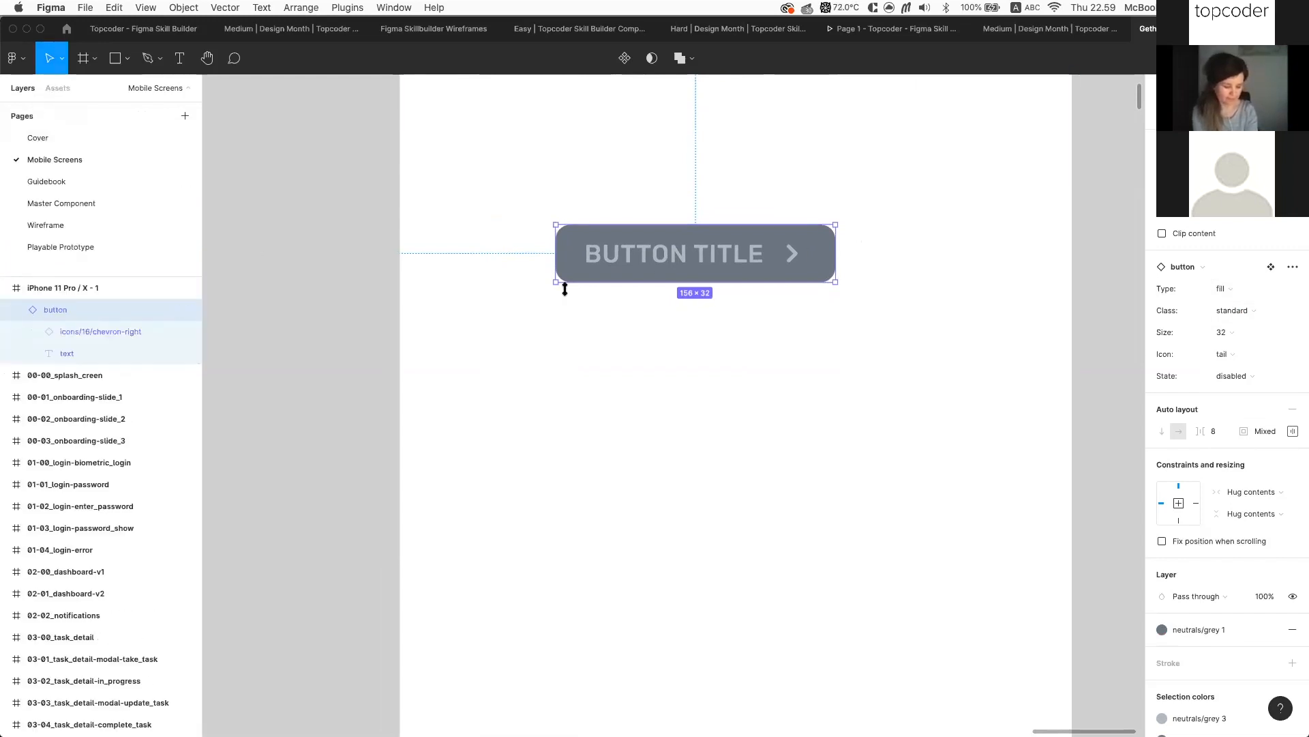
{"action": "scroll", "coordinate": [715, 334], "scroll_direction": "left", "scroll_amount": 1}
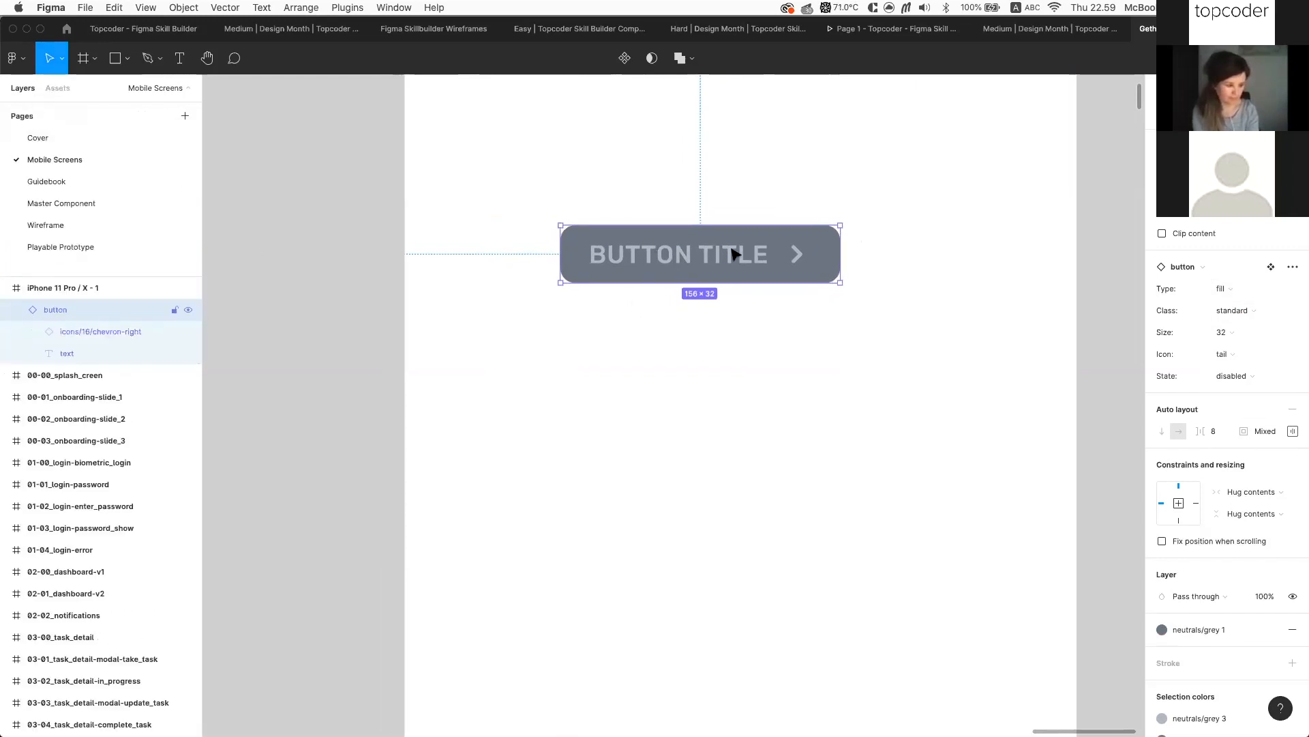
{"action": "scroll", "coordinate": [734, 254], "scroll_direction": "up", "scroll_amount": 3}
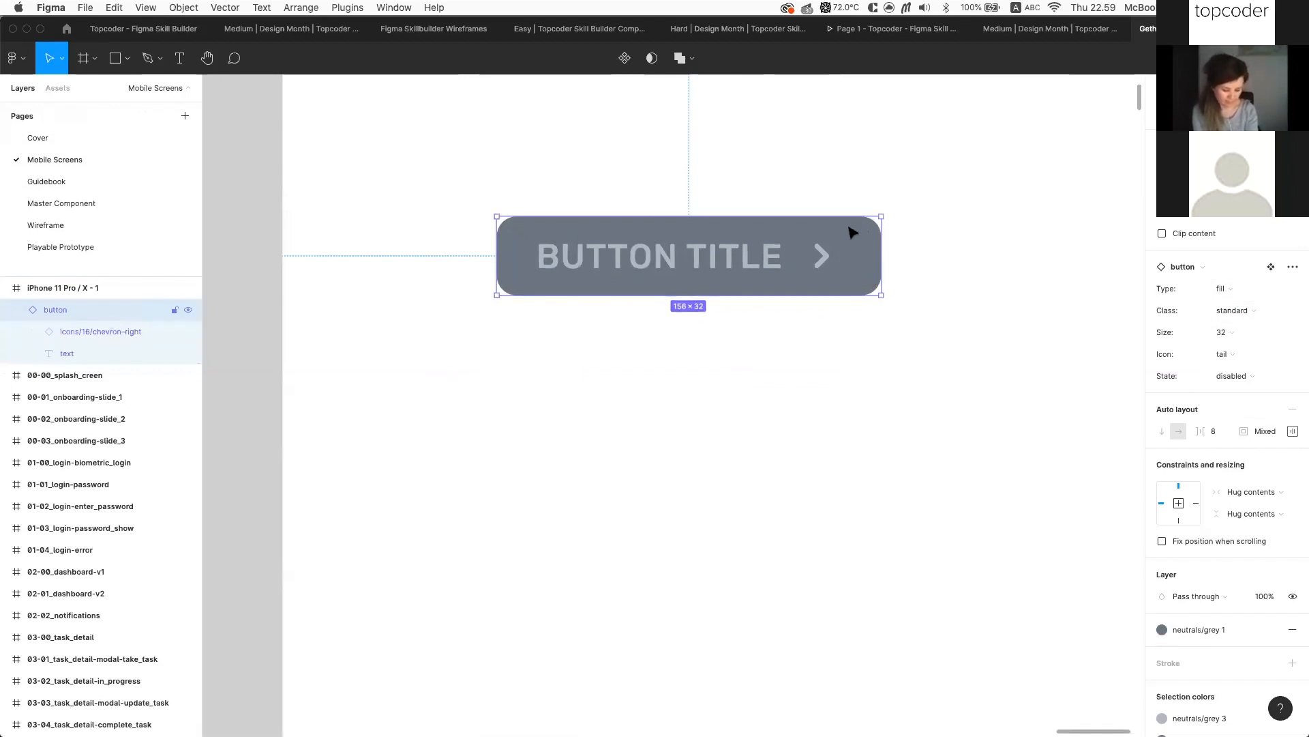
{"action": "scroll", "coordinate": [1218, 551], "scroll_direction": "down", "scroll_amount": 3}
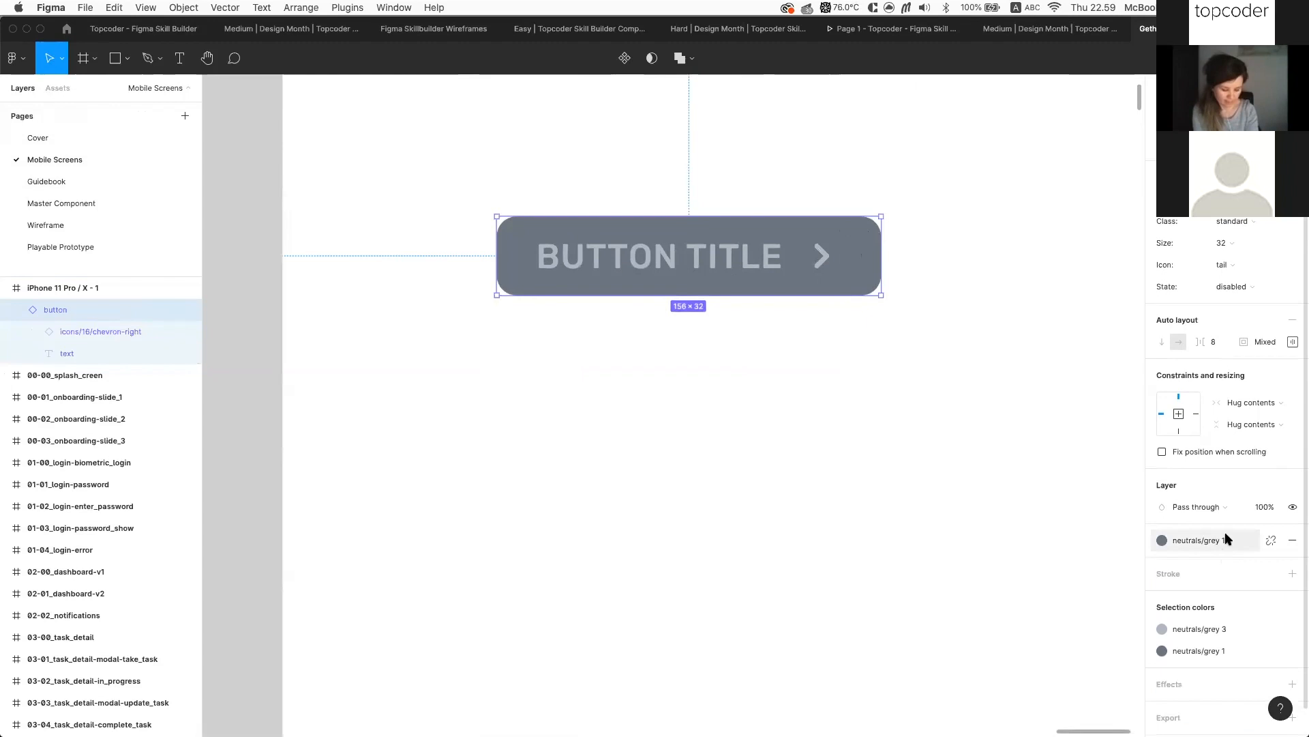
Try a dark 1 fill, then reselect the button, keeping its disabled state
{"action": "left_click", "coordinate": [1218, 542]}
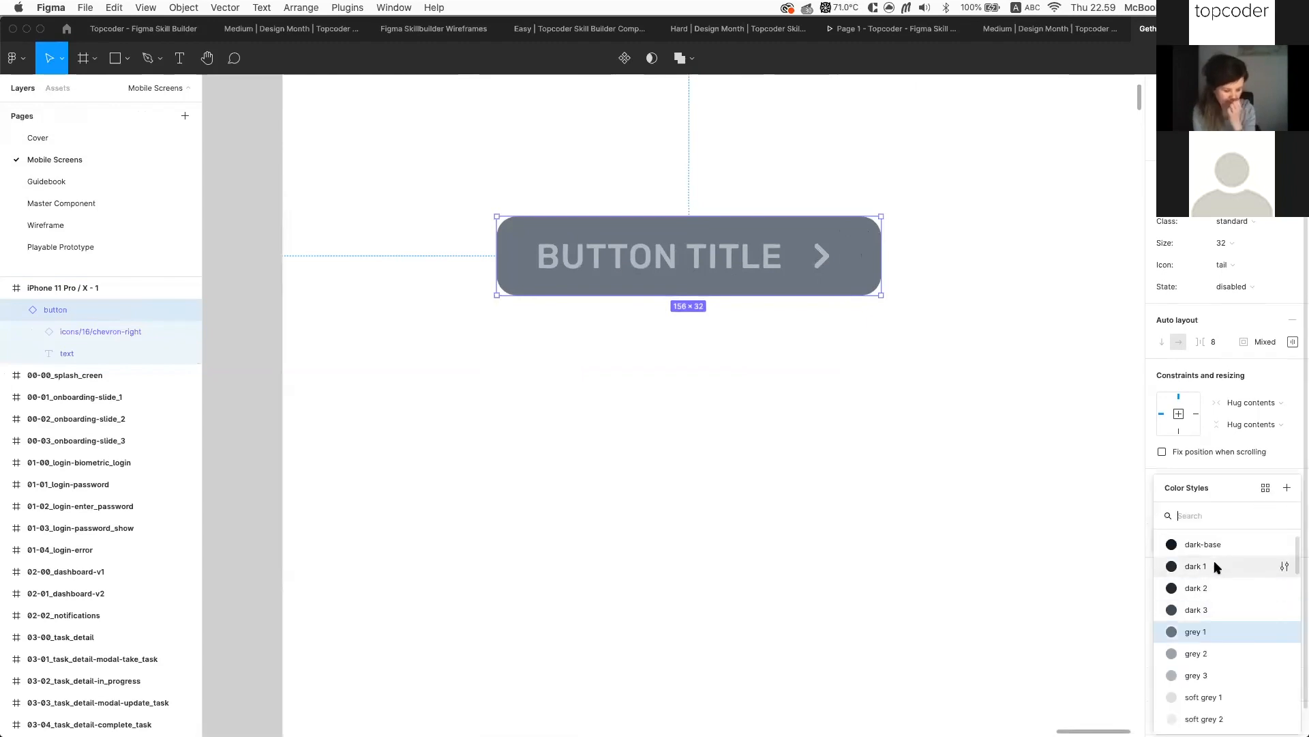
{"action": "left_click", "coordinate": [1218, 567]}
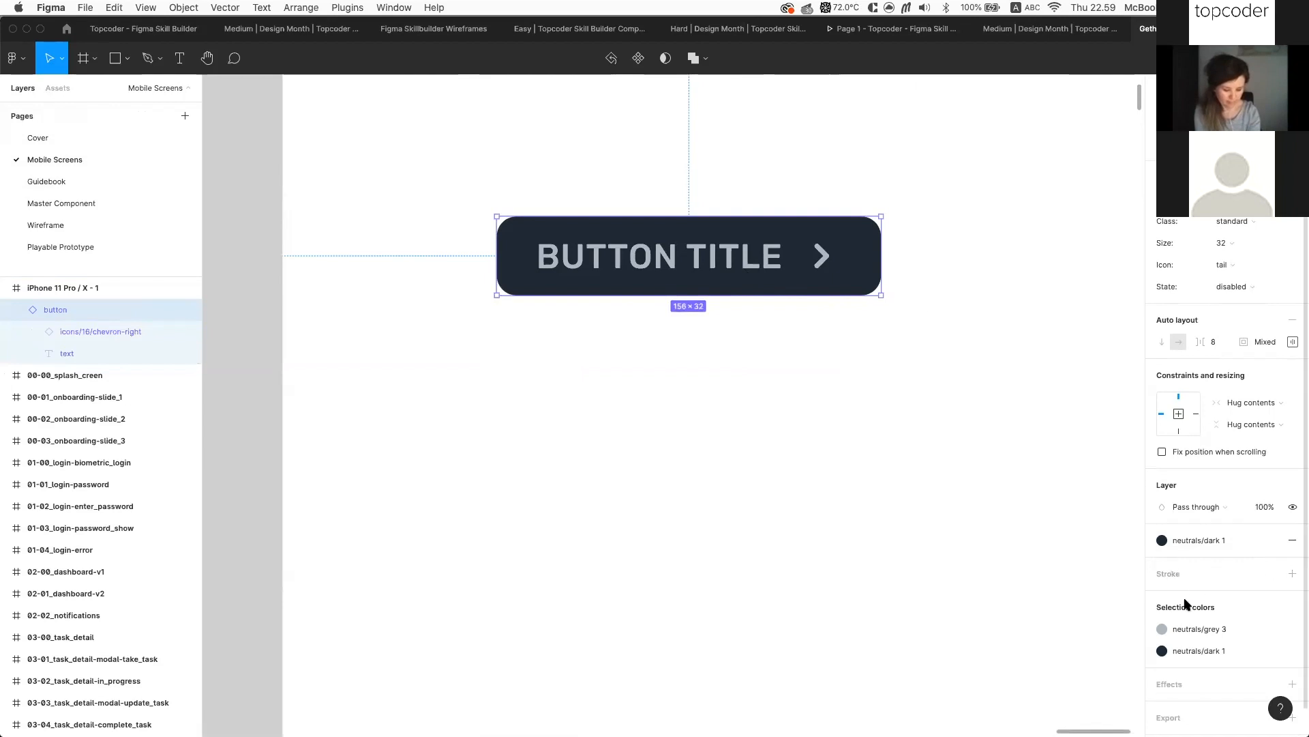
{"action": "left_click", "coordinate": [1200, 627]}
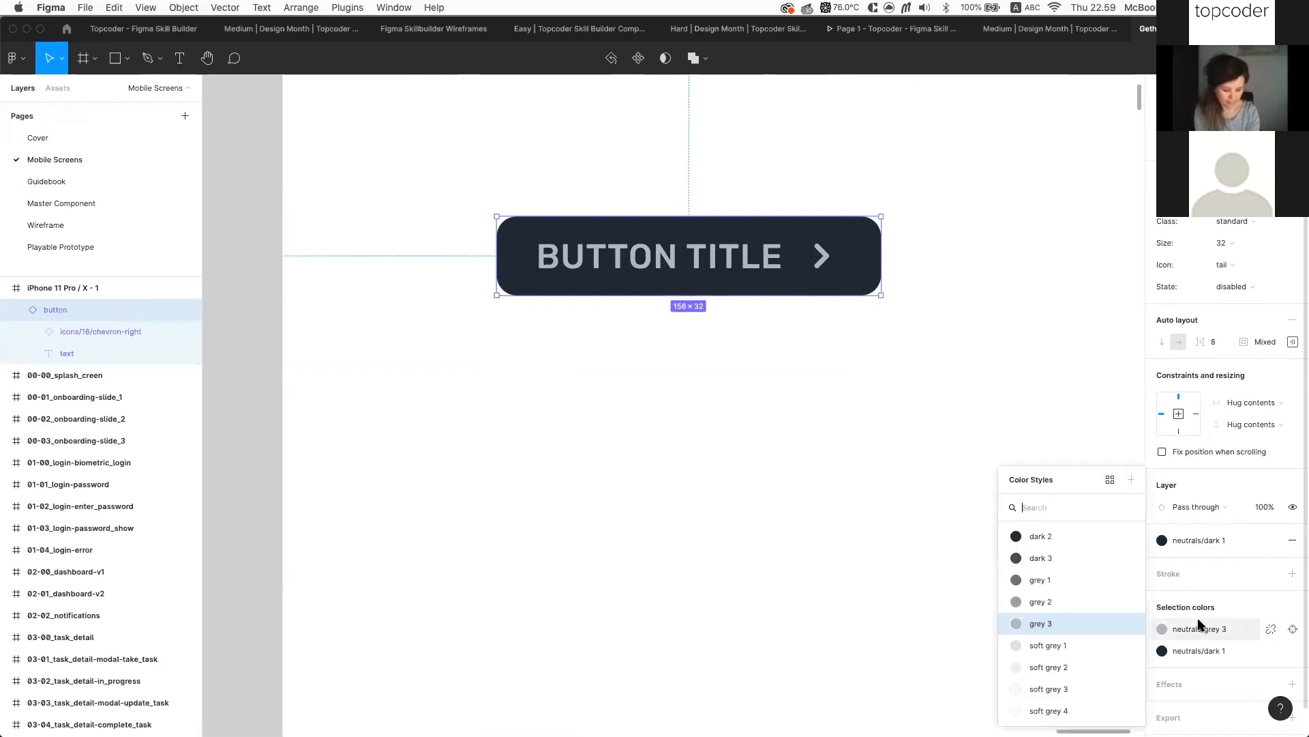
{"action": "left_click", "coordinate": [1082, 415]}
{"action": "left_click", "coordinate": [788, 263]}
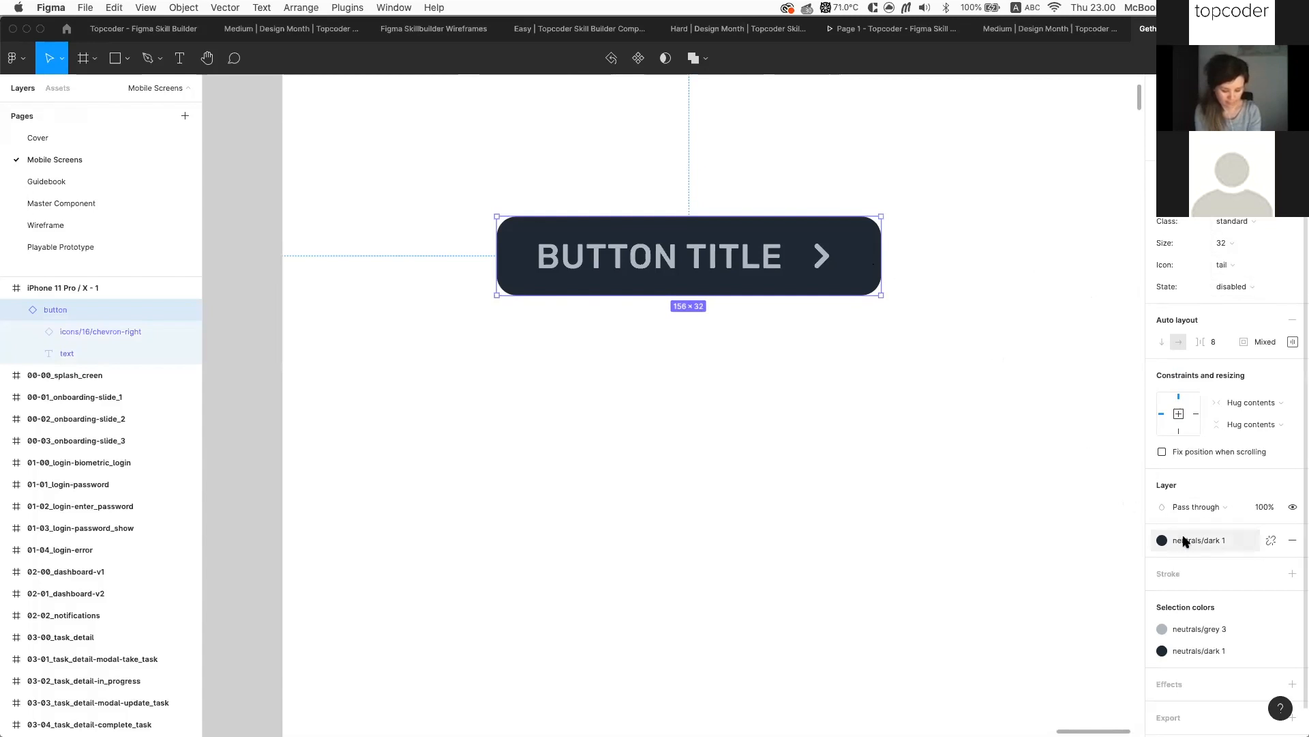
{"action": "left_click", "coordinate": [1261, 293]}
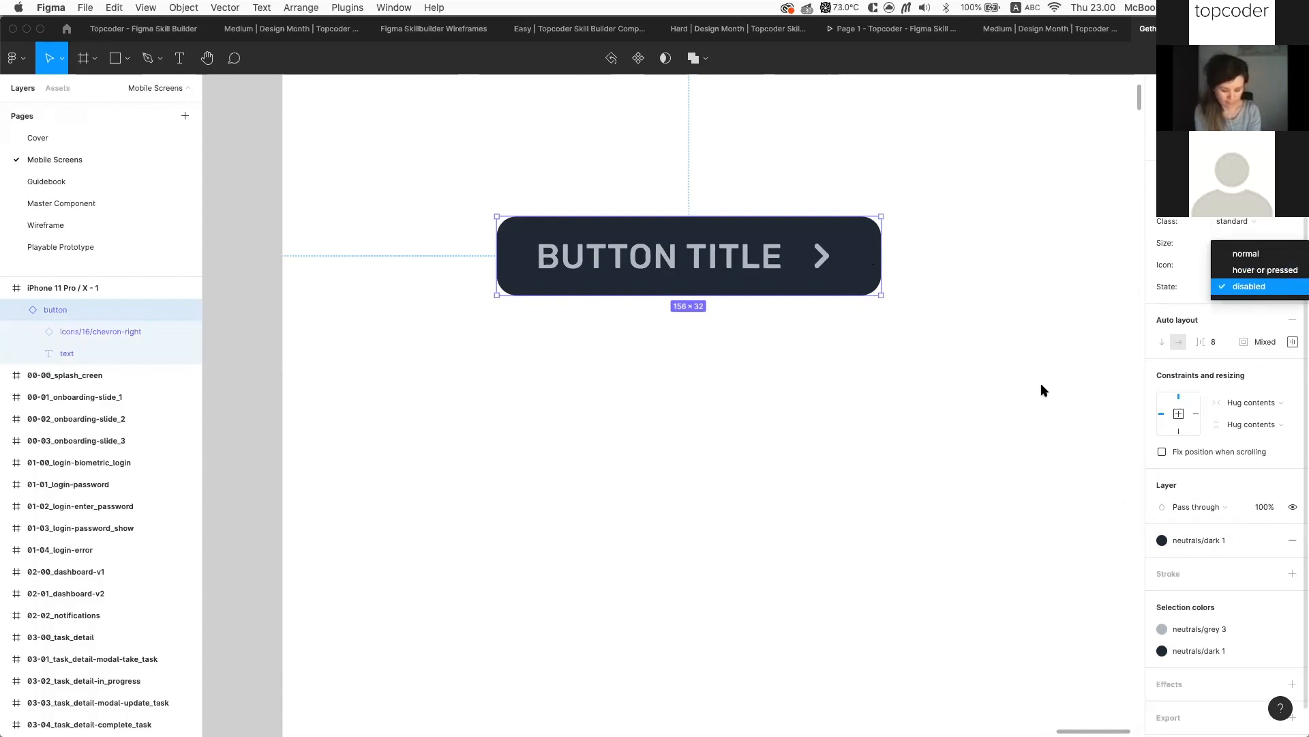
{"action": "key", "text": "Escape"}
Give the button a primary/orange fill and neutrals/white text colour
{"action": "left_click", "coordinate": [1196, 539]}
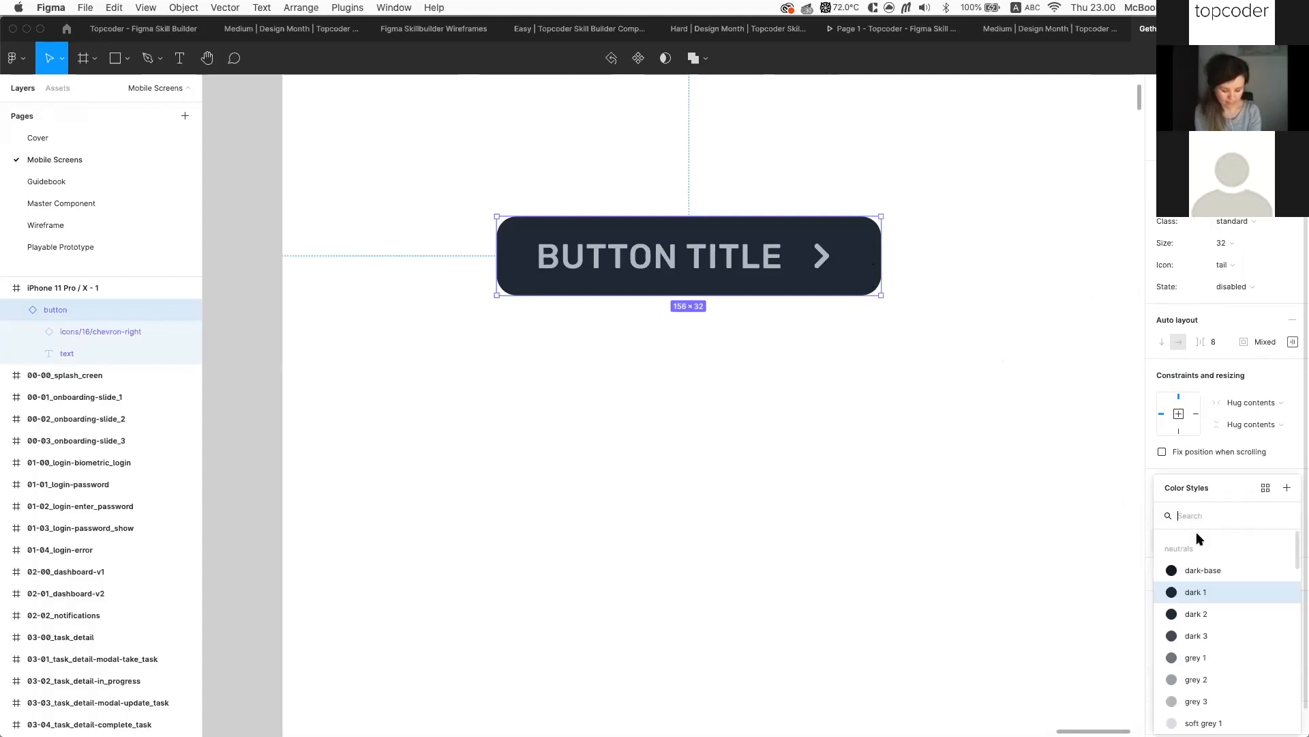
{"action": "scroll", "coordinate": [1201, 575], "scroll_direction": "down", "scroll_amount": 5}
{"action": "scroll", "coordinate": [1201, 575], "scroll_direction": "down", "scroll_amount": 10}
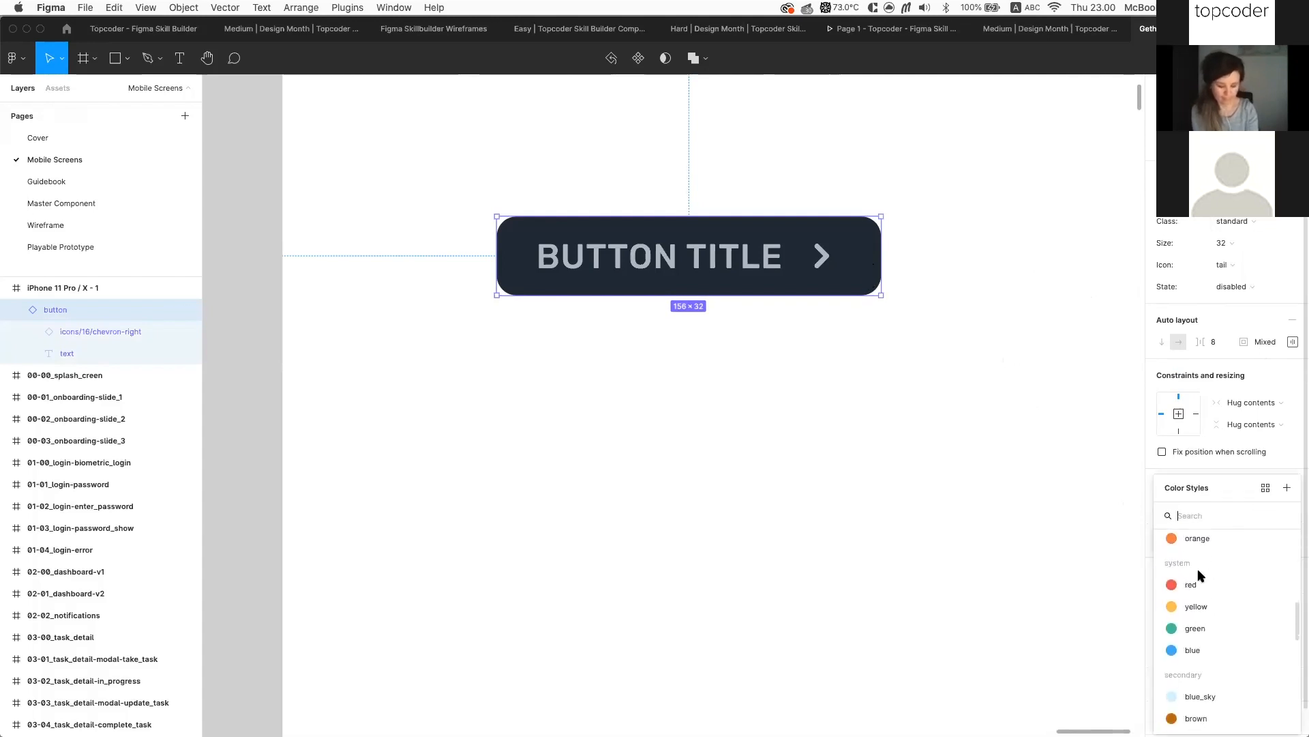
{"action": "scroll", "coordinate": [1199, 575], "scroll_direction": "up", "scroll_amount": 6}
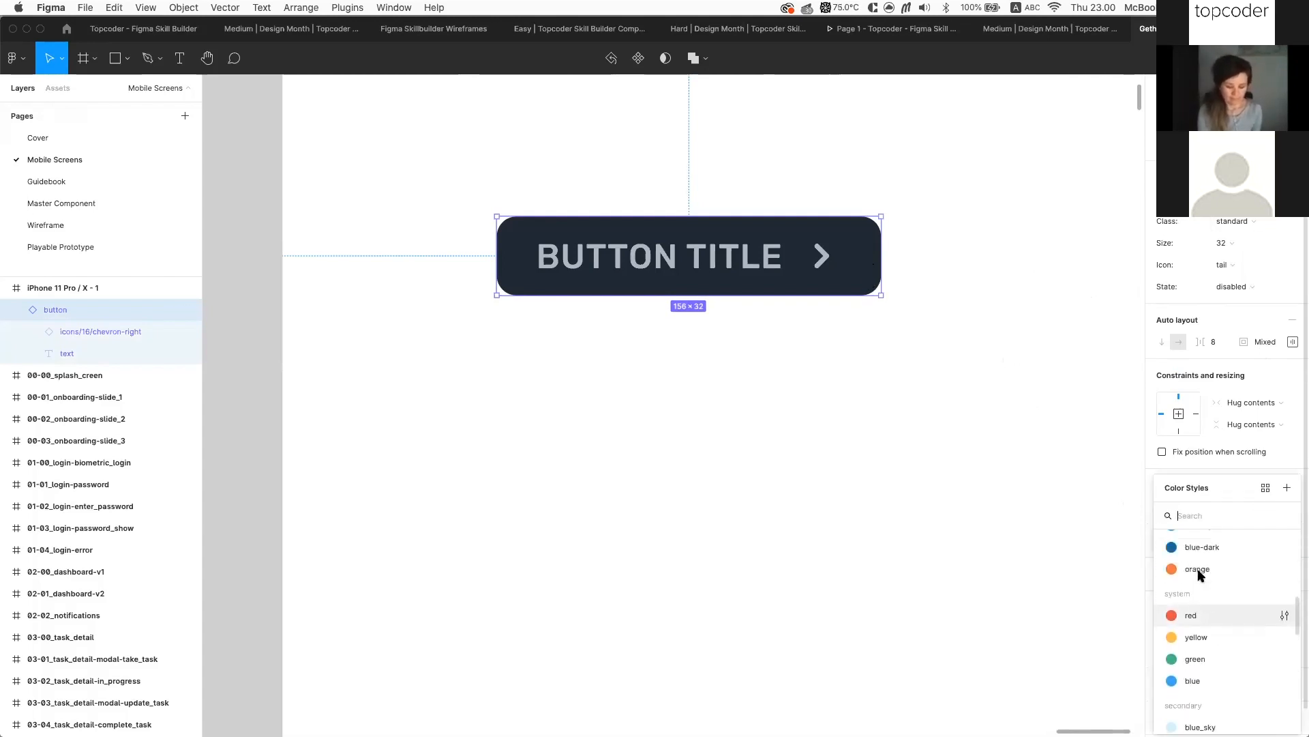
{"action": "left_click", "coordinate": [1208, 566]}
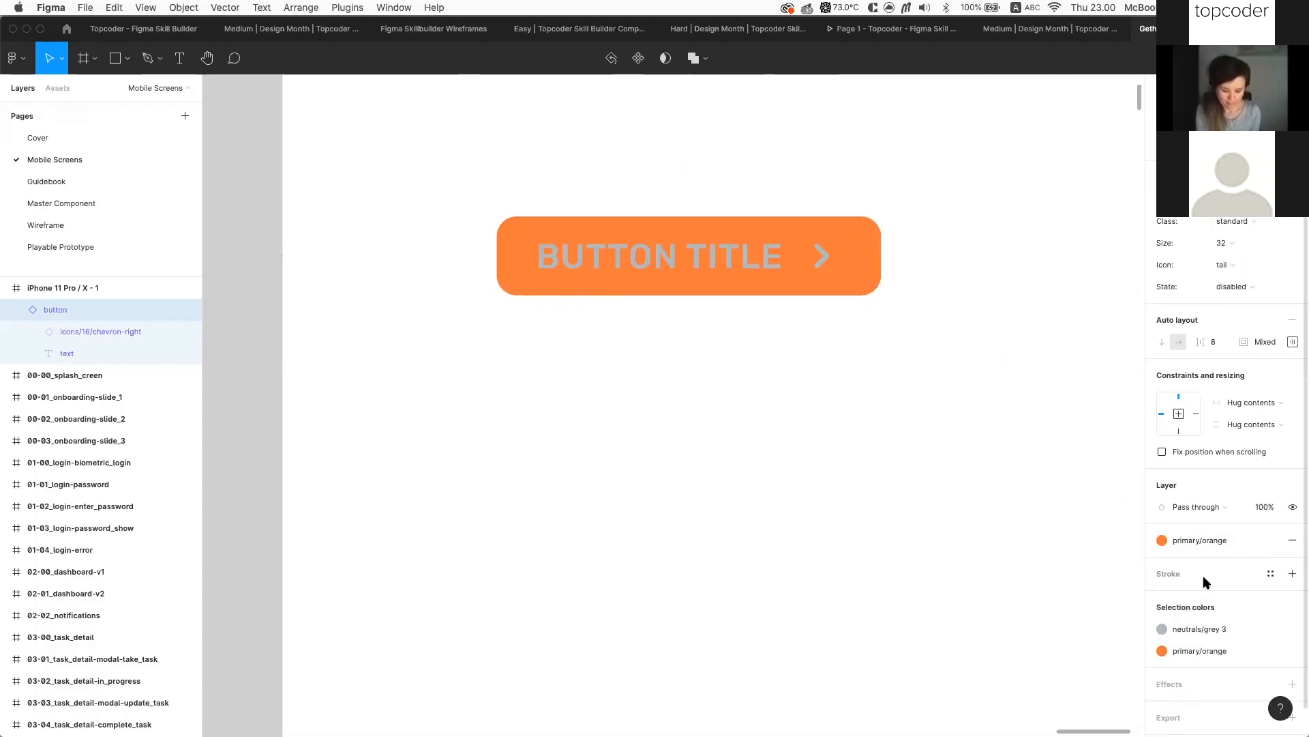
{"action": "left_click", "coordinate": [1195, 627]}
{"action": "scroll", "coordinate": [1078, 617], "scroll_direction": "down", "scroll_amount": 2}
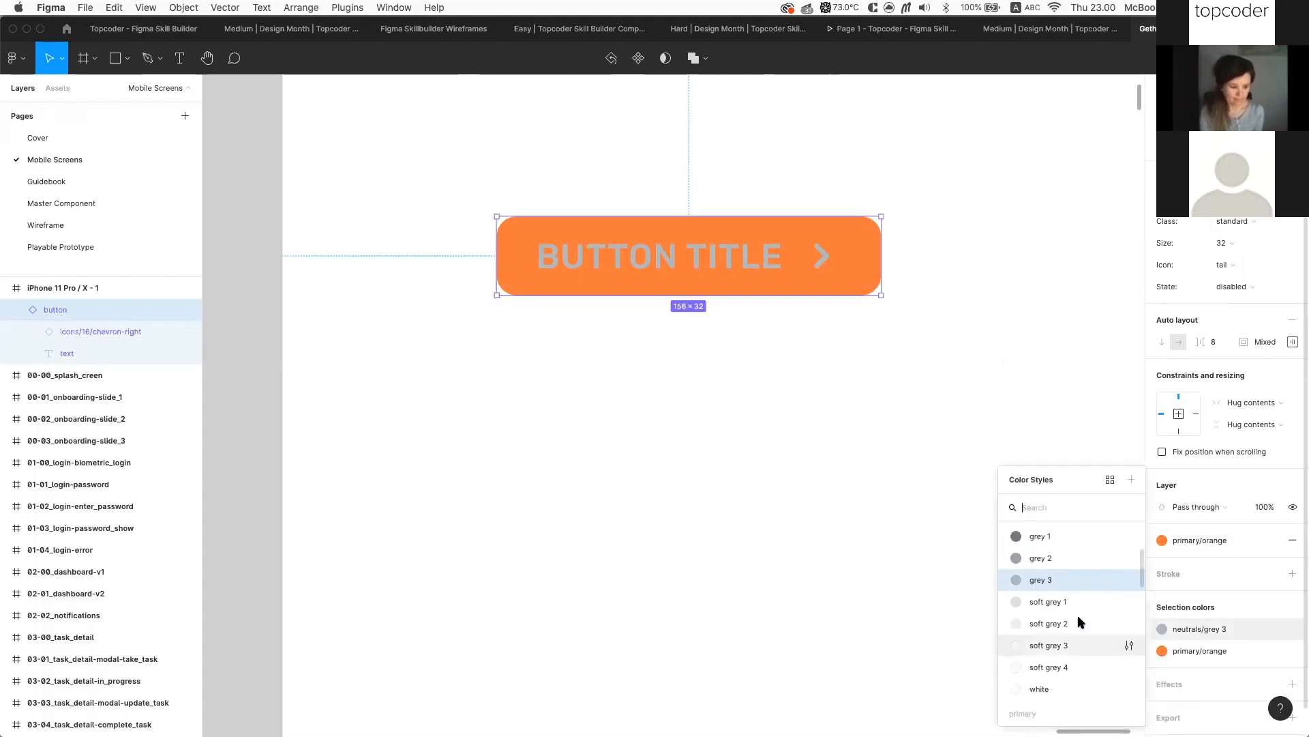
{"action": "left_click", "coordinate": [1055, 685]}
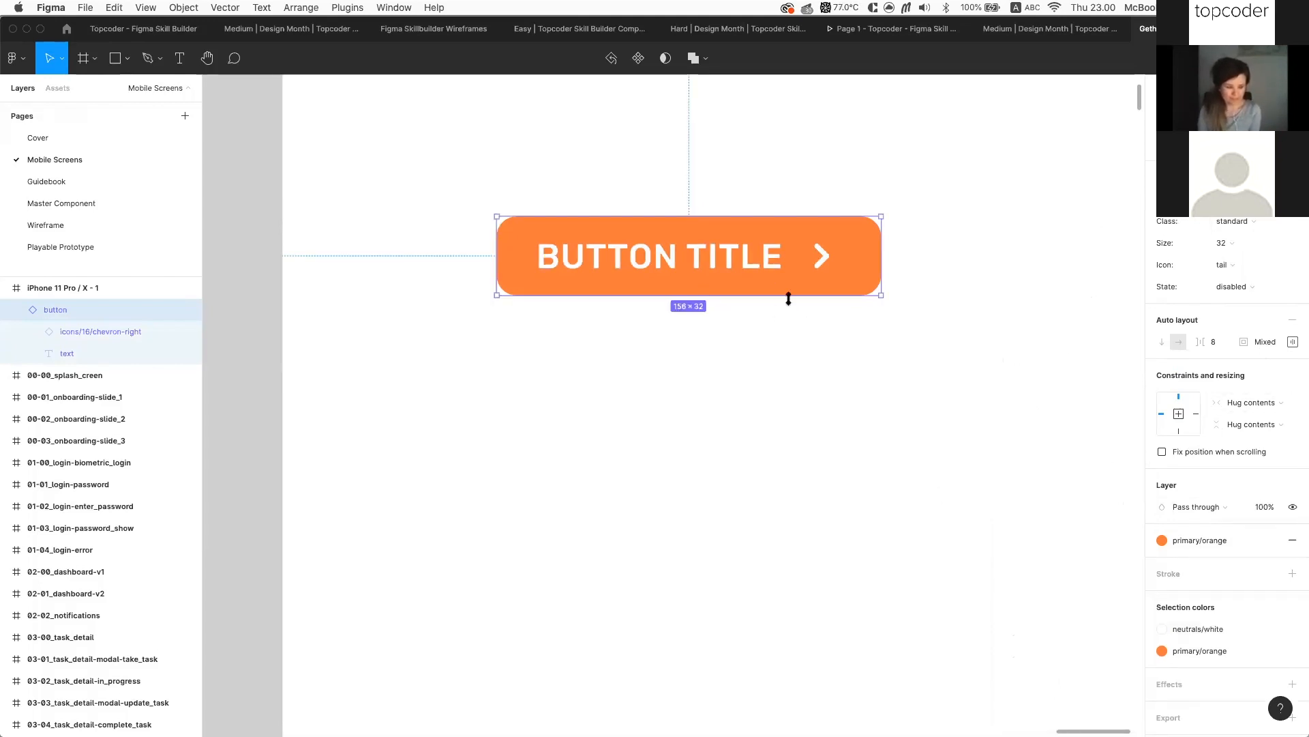
Make the orange button 48 px tall by dragging its bottom edge
{"action": "left_click_drag", "start_coordinate": [742, 294], "coordinate": [743, 331]}
{"action": "scroll", "coordinate": [750, 368], "scroll_direction": "up", "scroll_amount": 3}
{"action": "scroll", "coordinate": [661, 363], "scroll_direction": "down", "scroll_amount": 3}
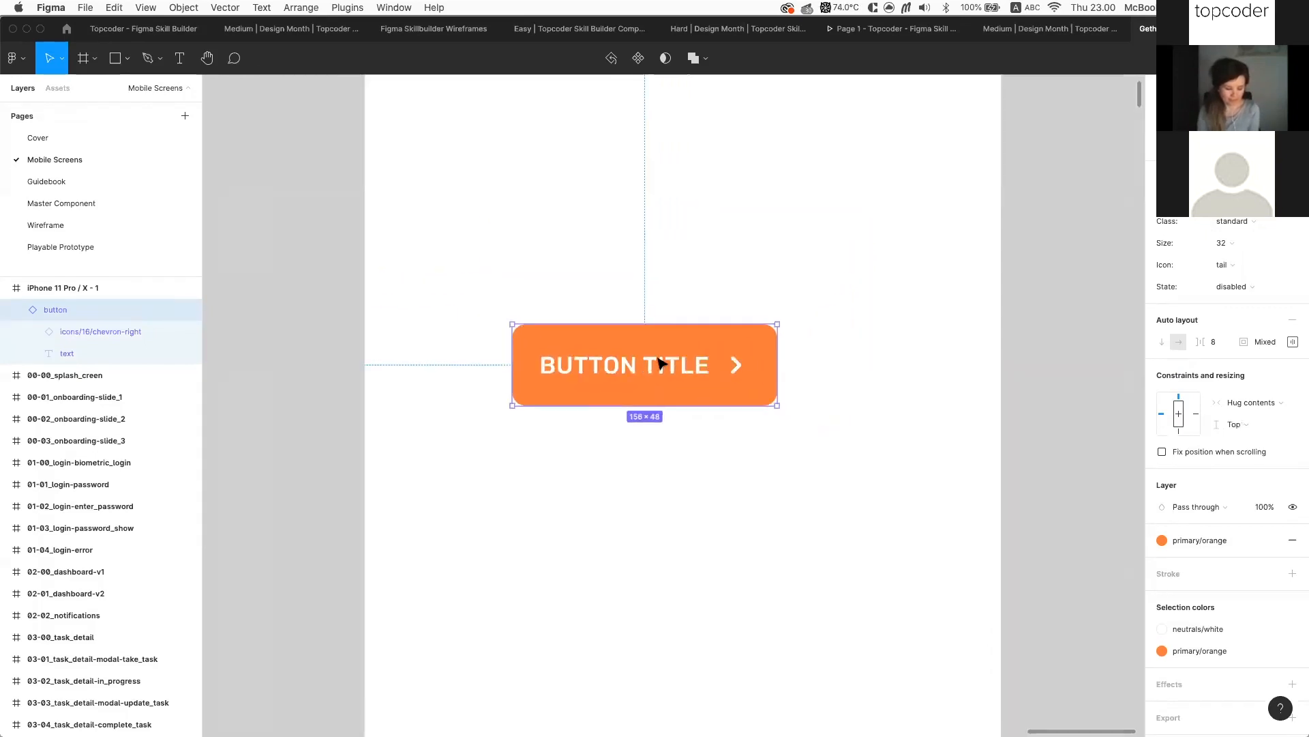
Duplicate the button, reset all overrides, and set the copy to normal state, size 48
{"action": "left_click_drag", "start_coordinate": [577, 387], "coordinate": [718, 228]}
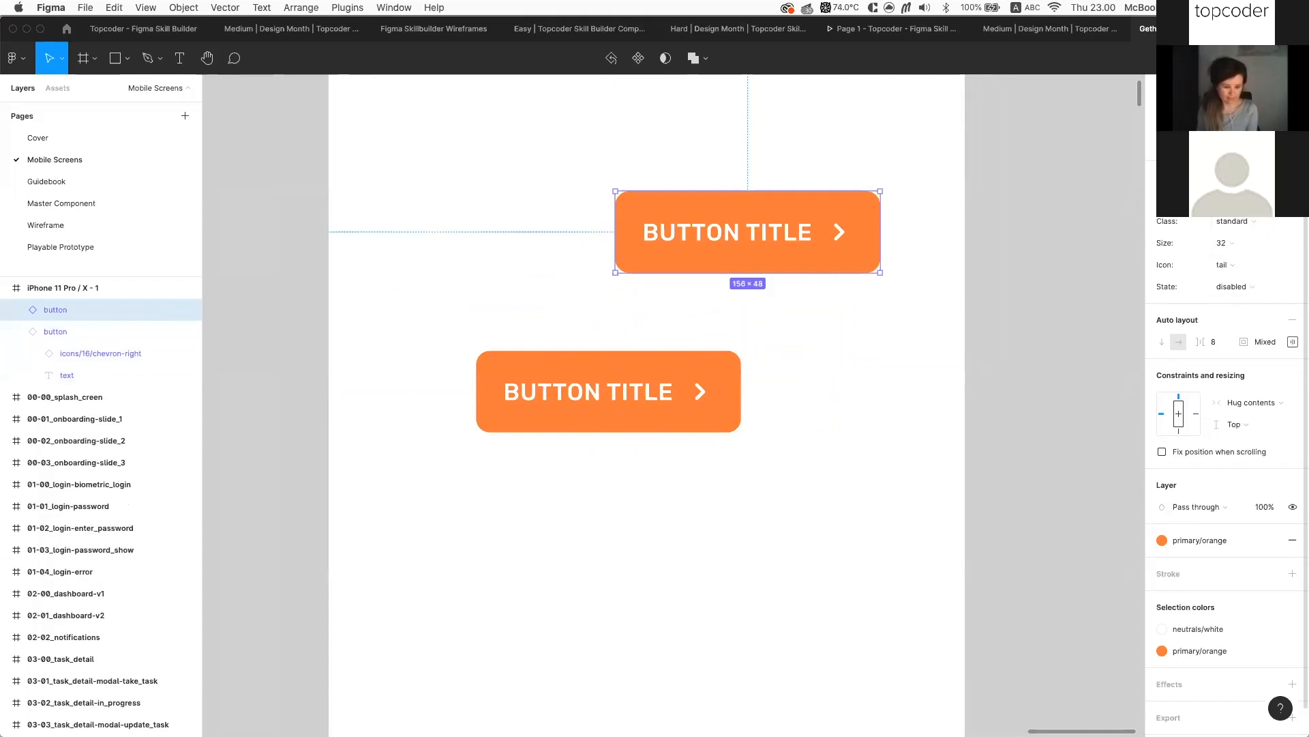
{"action": "left_click", "coordinate": [1292, 178]}
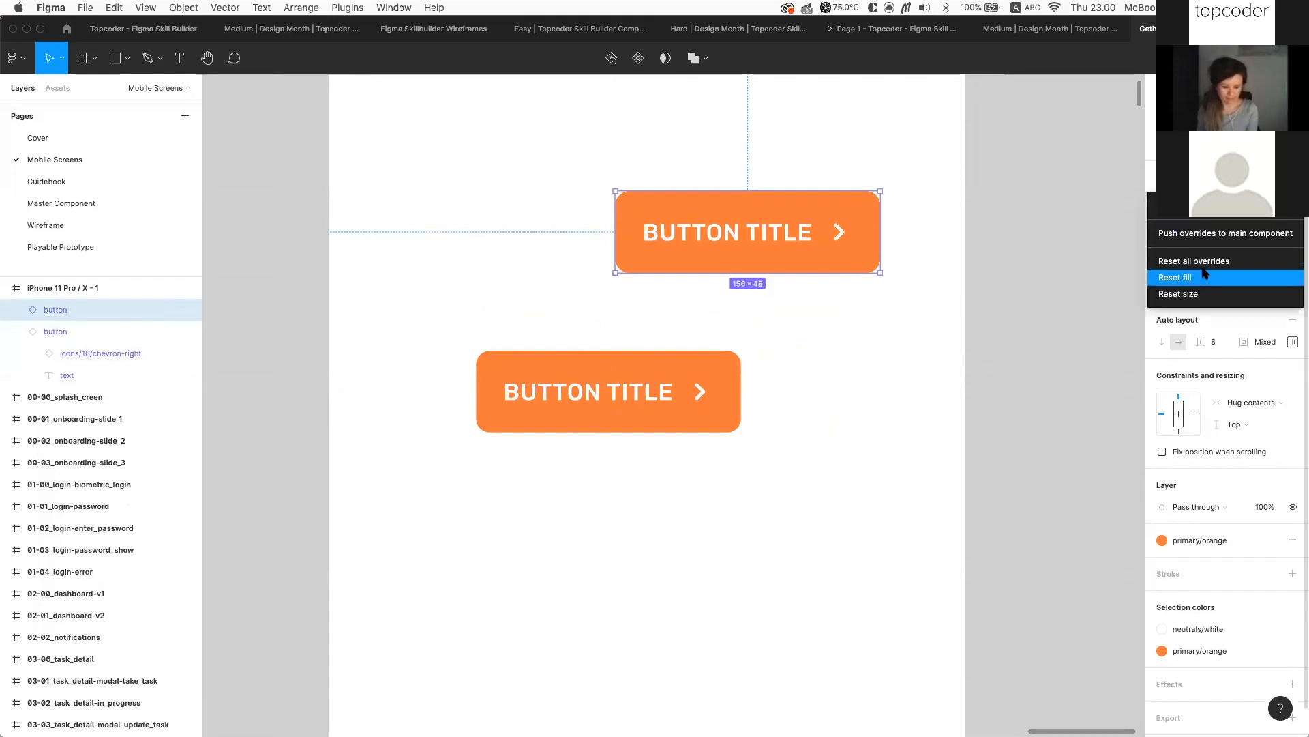
{"action": "left_click", "coordinate": [1206, 261]}
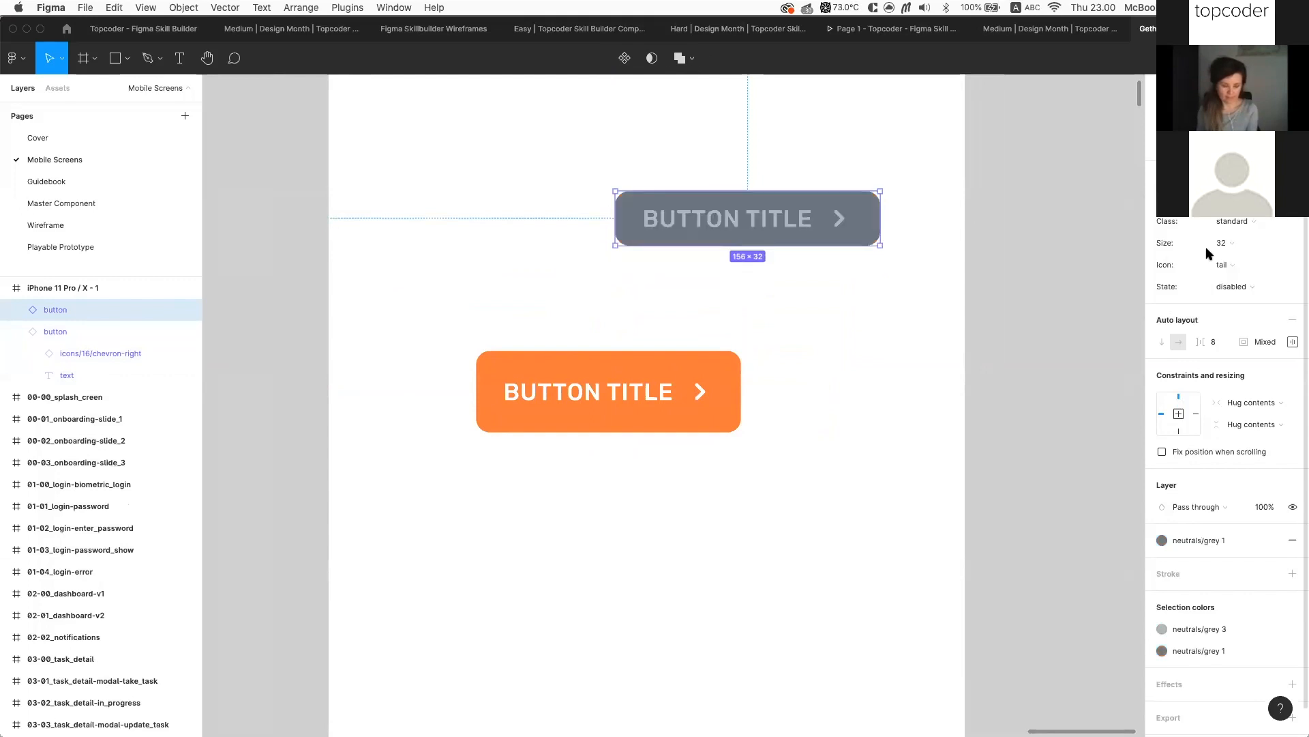
{"action": "left_click", "coordinate": [1246, 294]}
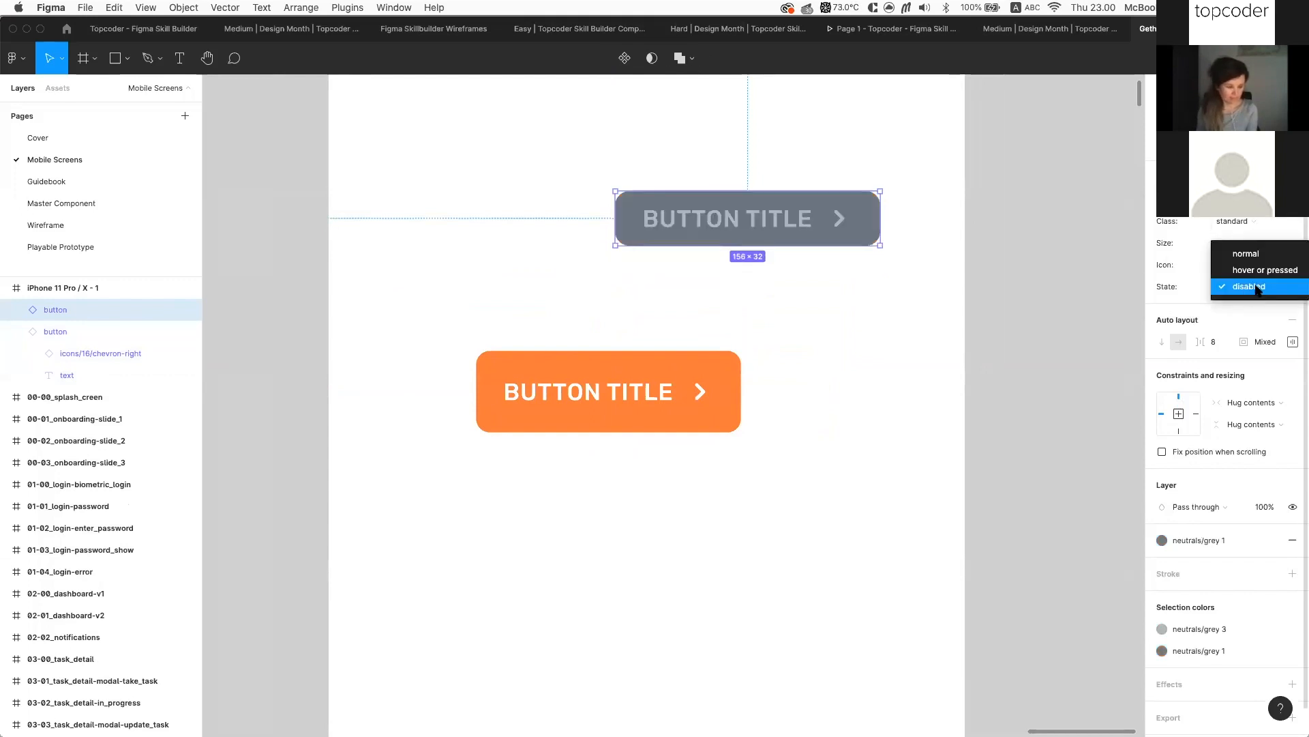
{"action": "left_click", "coordinate": [1267, 252]}
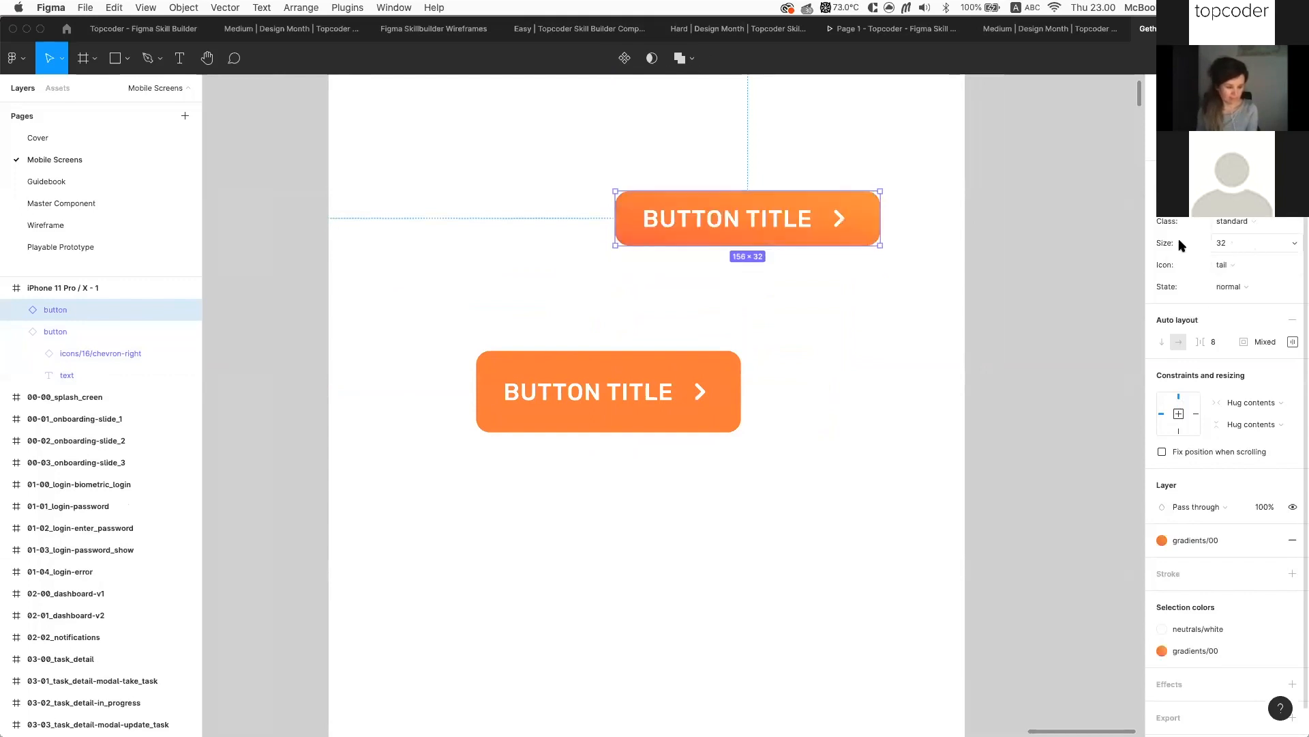
{"action": "left_click", "coordinate": [1240, 240]}
{"action": "left_click", "coordinate": [1242, 232]}
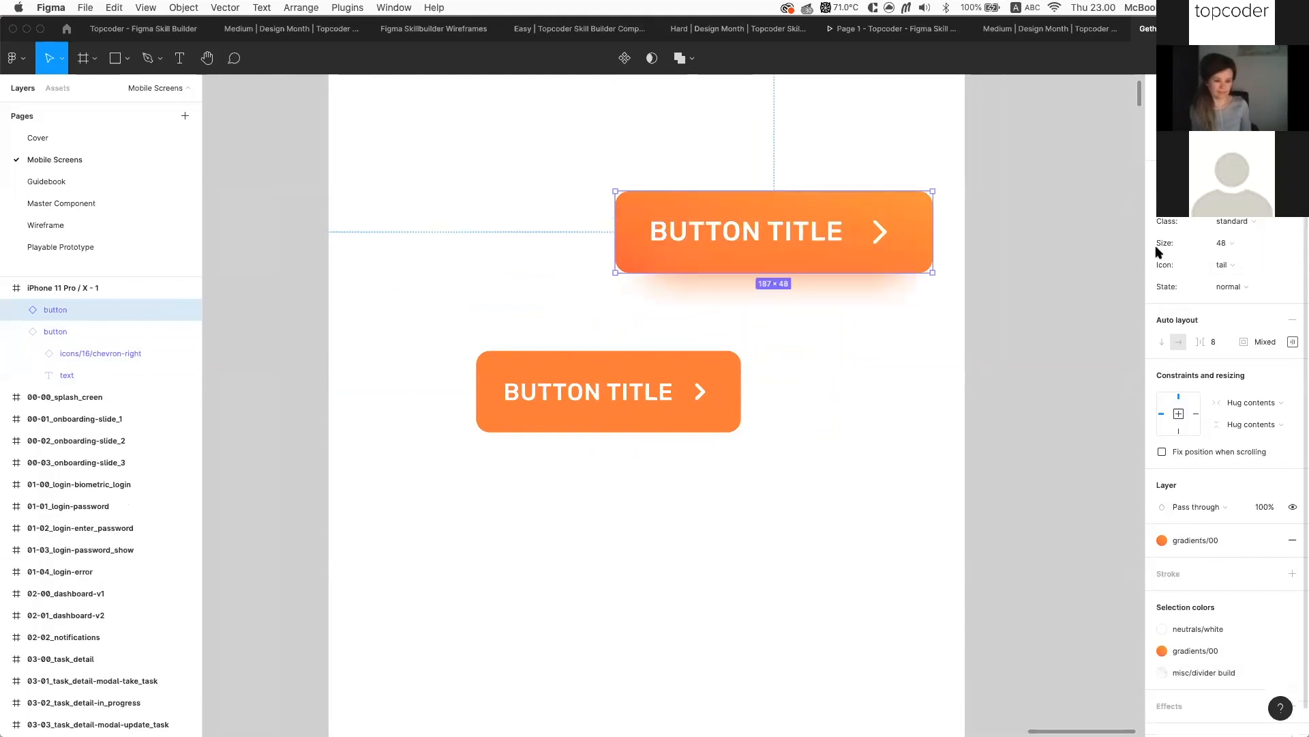
{"action": "left_click", "coordinate": [997, 301]}
{"action": "scroll", "coordinate": [999, 304], "scroll_direction": "down", "scroll_amount": 5}
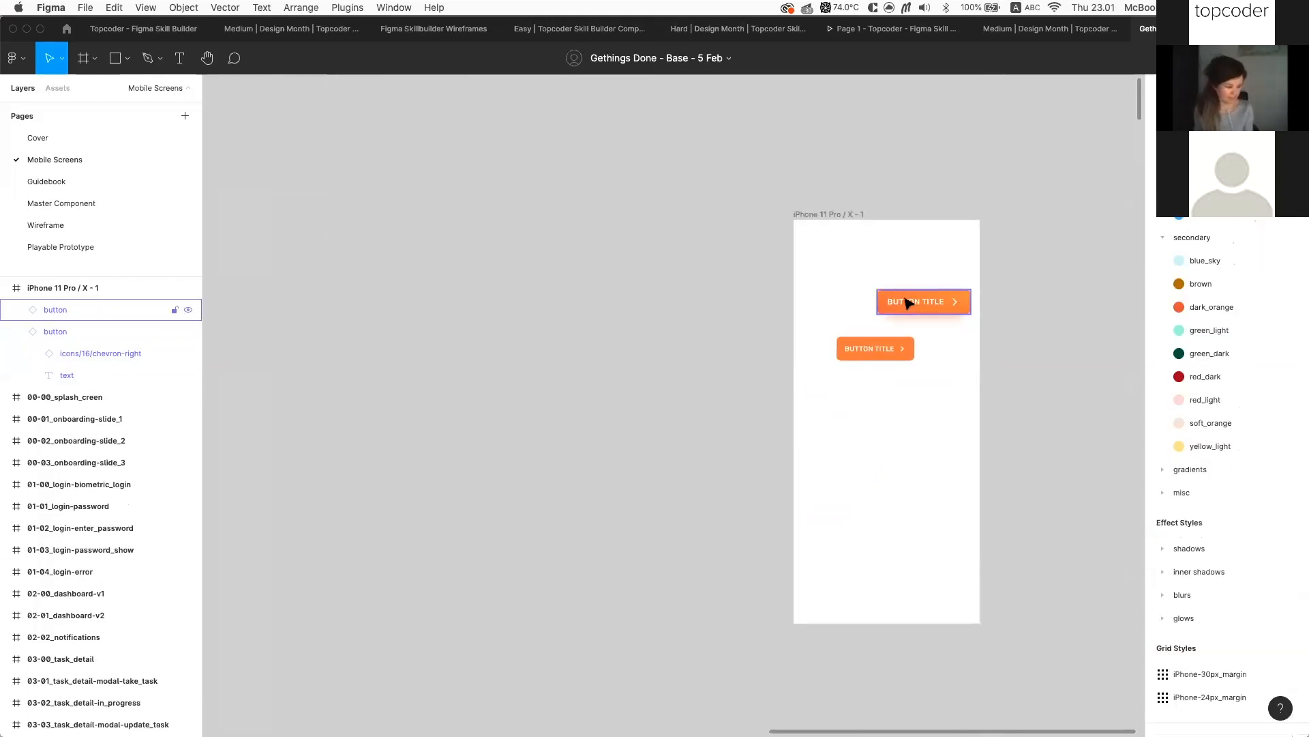
Switch files and open the Medium | Design Month Components & Variance page
{"action": "left_click", "coordinate": [136, 29]}
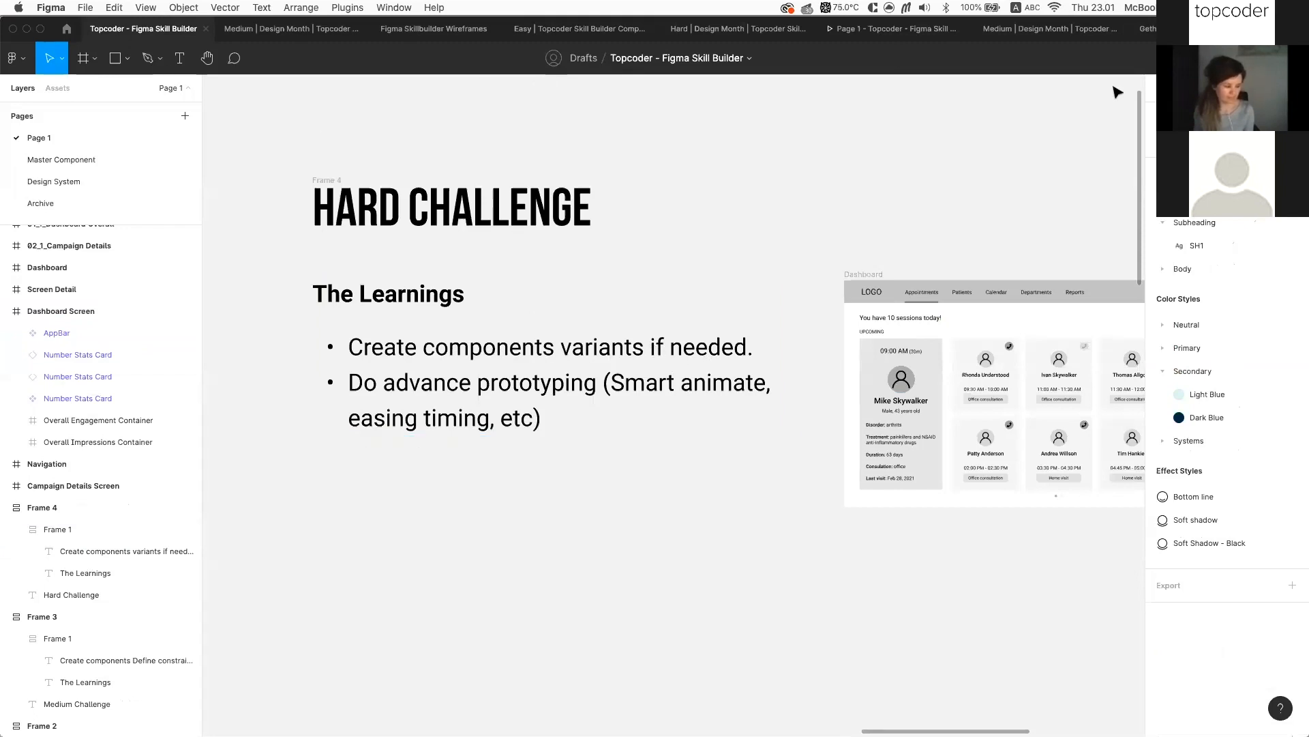
{"action": "left_click", "coordinate": [1171, 29]}
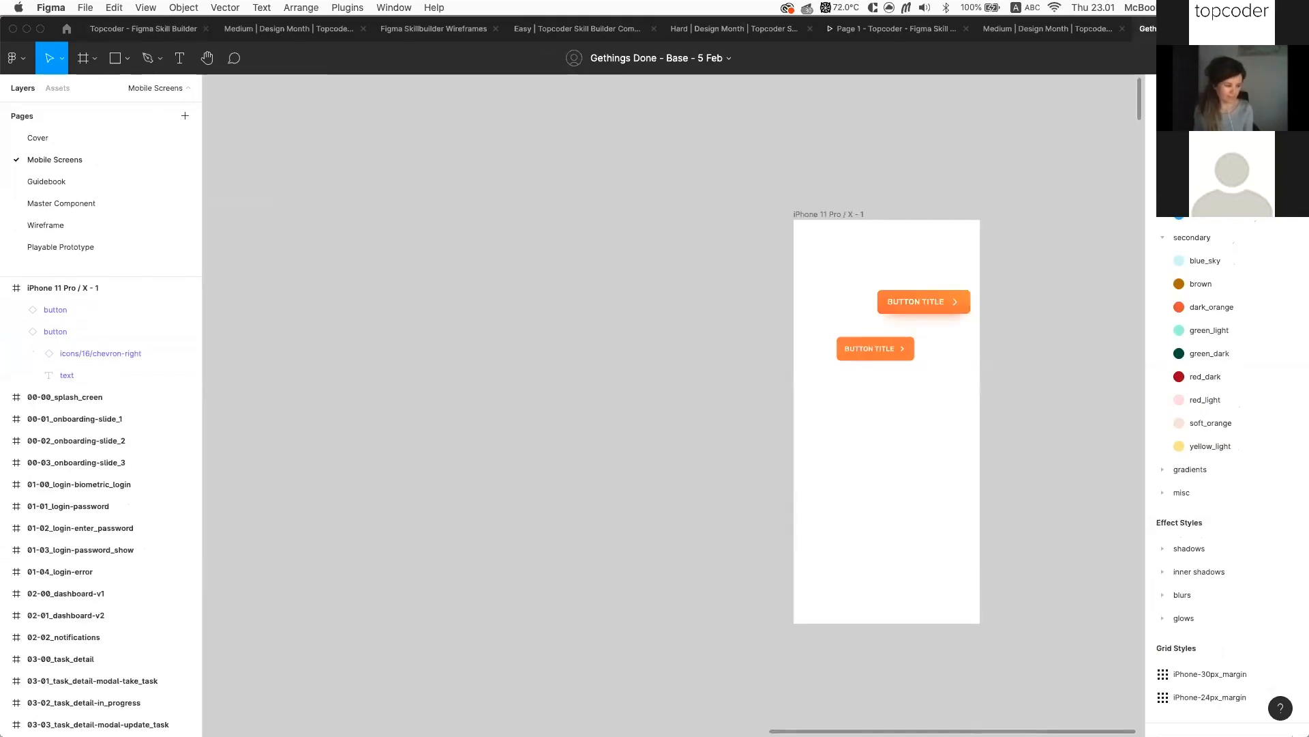
{"action": "left_click", "coordinate": [242, 27]}
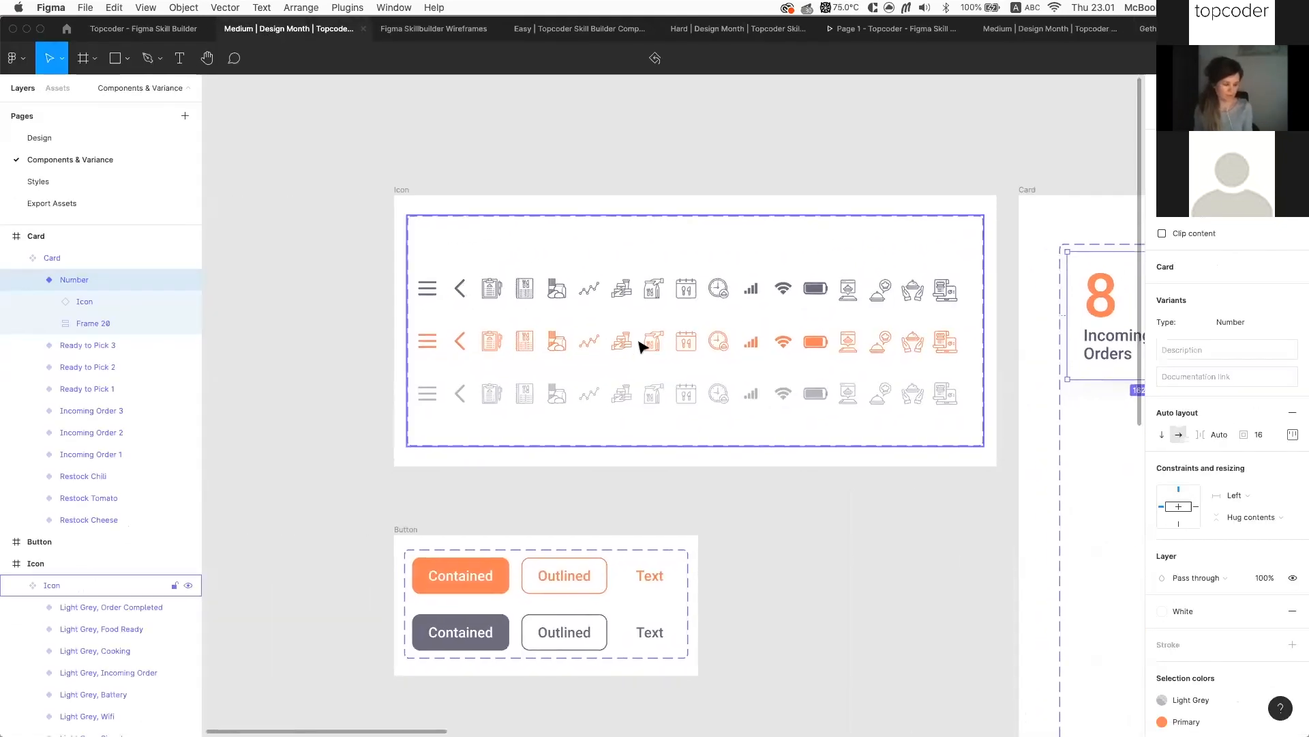
Pan and zoom the canvas onto the Number card variant (8 Incoming Orders)
{"action": "scroll", "coordinate": [639, 341], "scroll_direction": "up", "scroll_amount": 3}
{"action": "scroll", "coordinate": [486, 286], "scroll_direction": "right", "scroll_amount": 2}
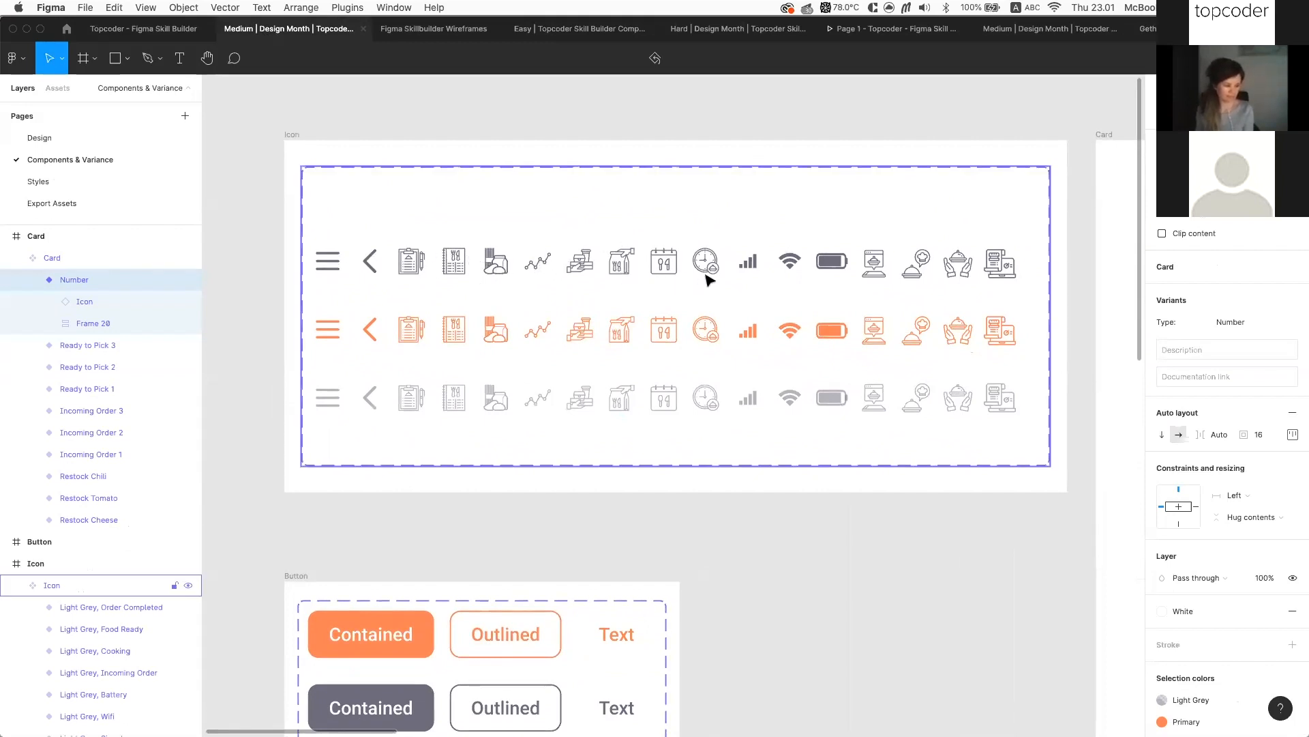
{"action": "scroll", "coordinate": [680, 343], "scroll_direction": "down", "scroll_amount": 5}
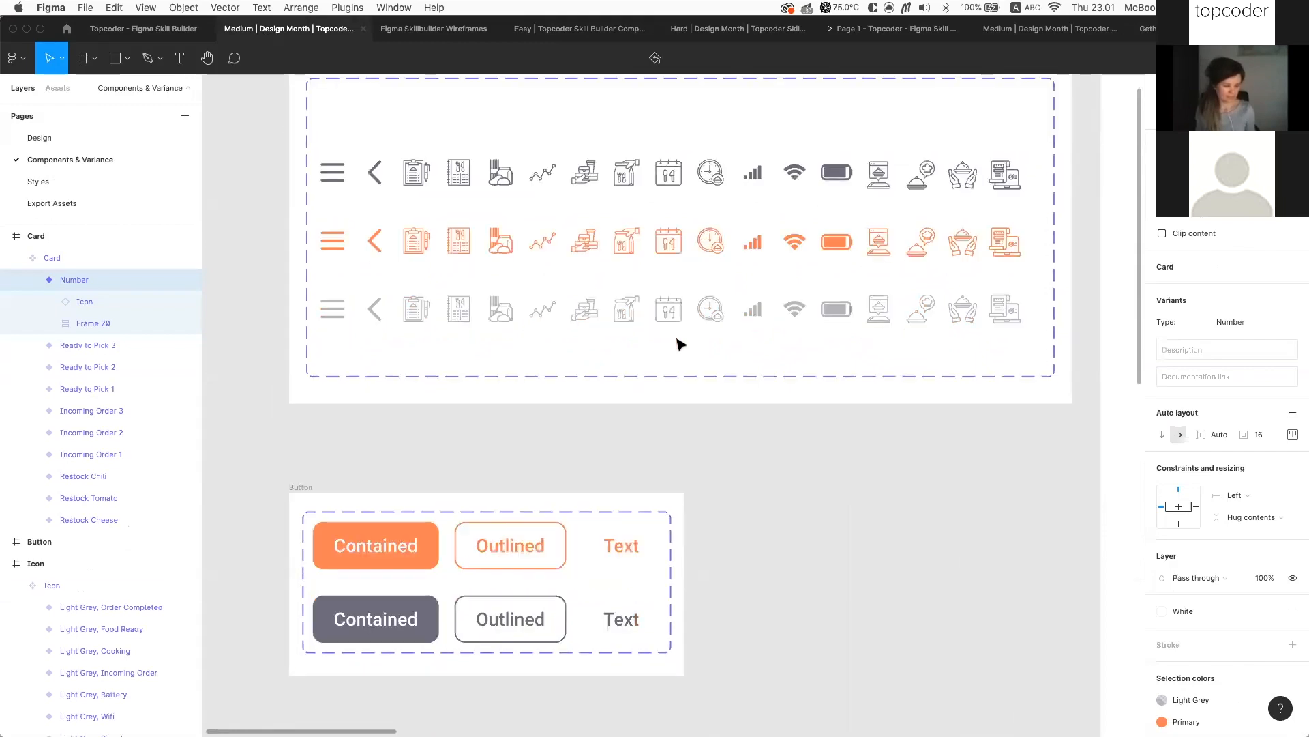
{"action": "scroll", "coordinate": [503, 503], "scroll_direction": "left", "scroll_amount": 3}
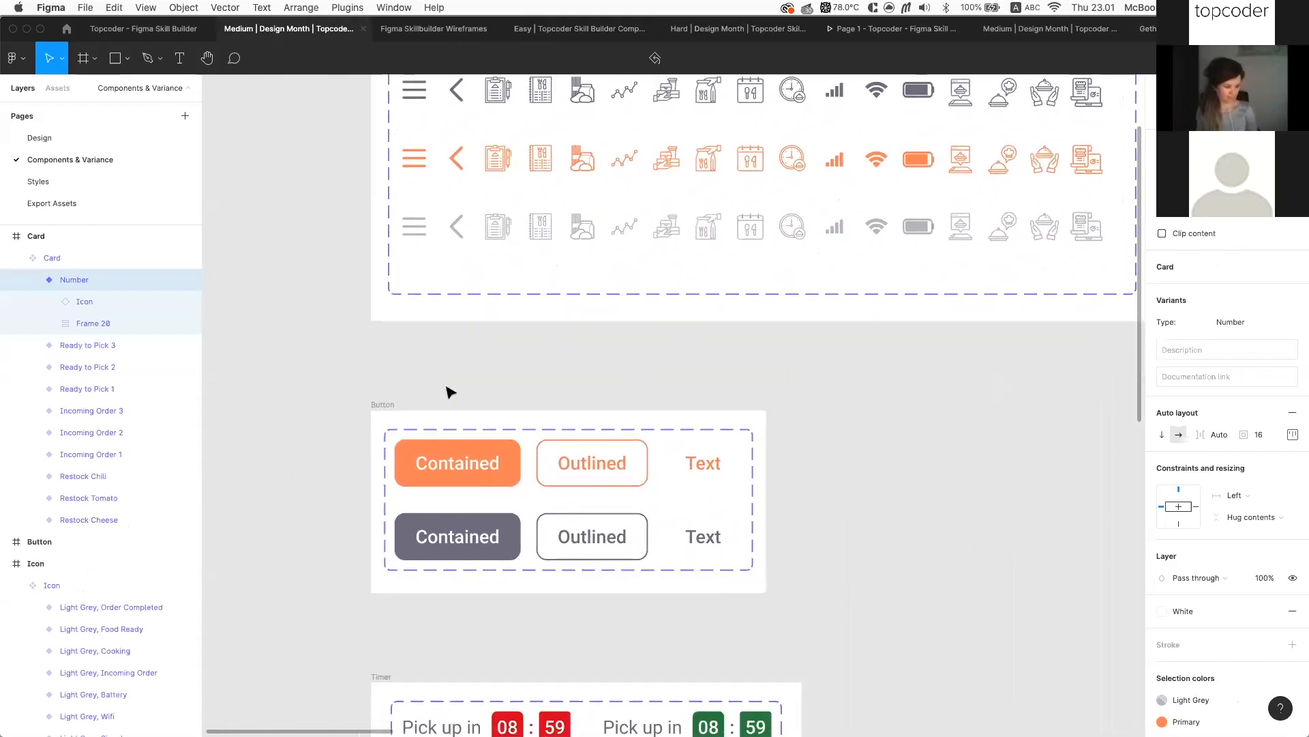
{"action": "scroll", "coordinate": [454, 409], "scroll_direction": "down", "scroll_amount": 3}
{"action": "scroll", "coordinate": [463, 419], "scroll_direction": "up", "scroll_amount": 5}
{"action": "scroll", "coordinate": [482, 527], "scroll_direction": "down", "scroll_amount": 4}
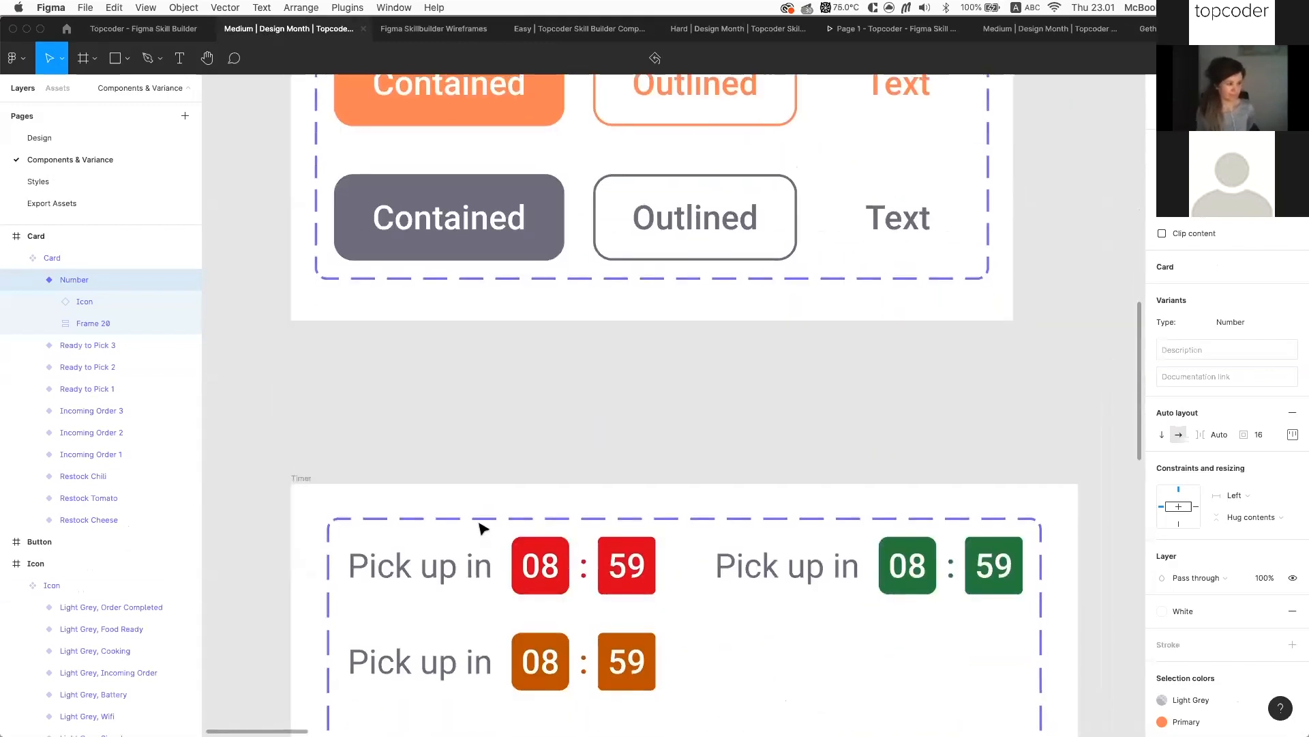
{"action": "scroll", "coordinate": [483, 528], "scroll_direction": "down", "scroll_amount": 5}
{"action": "scroll", "coordinate": [498, 522], "scroll_direction": "down", "scroll_amount": 2}
{"action": "scroll", "coordinate": [684, 470], "scroll_direction": "down", "scroll_amount": 5}
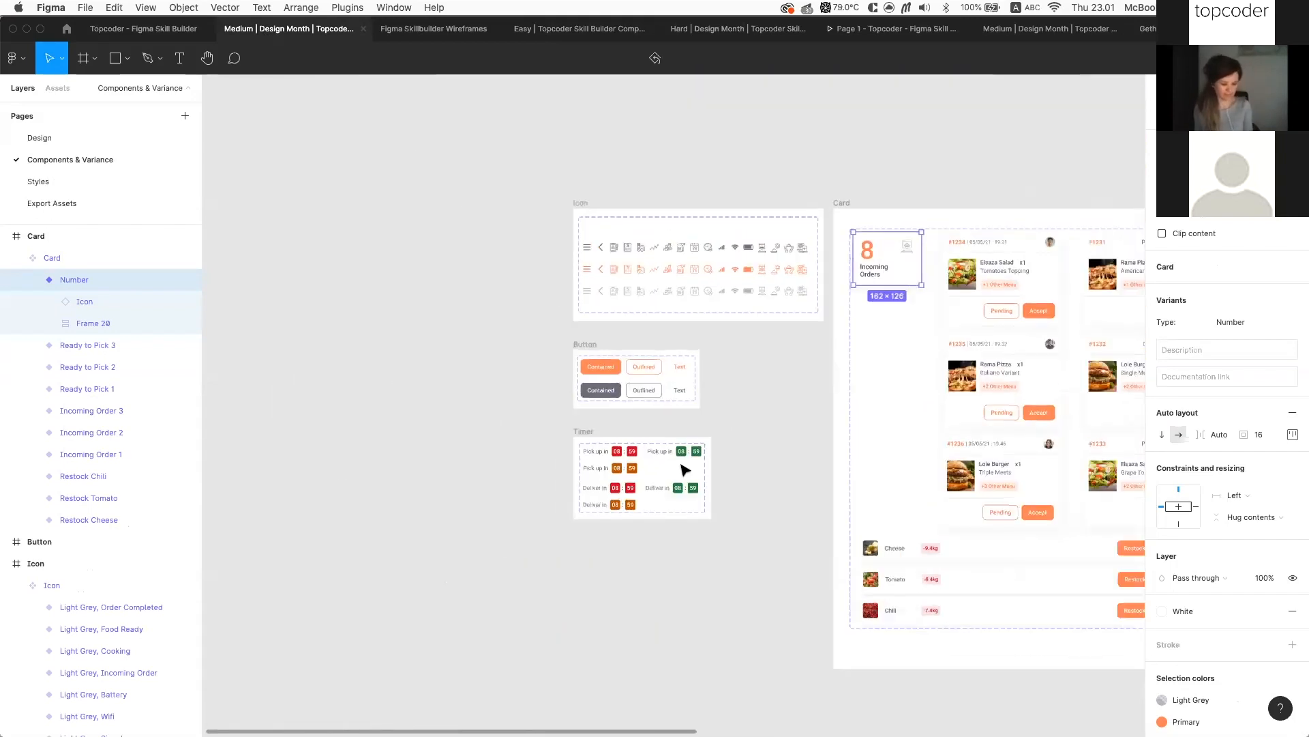
{"action": "scroll", "coordinate": [868, 509], "scroll_direction": "right", "scroll_amount": 3}
{"action": "scroll", "coordinate": [870, 511], "scroll_direction": "down", "scroll_amount": 2}
{"action": "scroll", "coordinate": [873, 511], "scroll_direction": "up", "scroll_amount": 2}
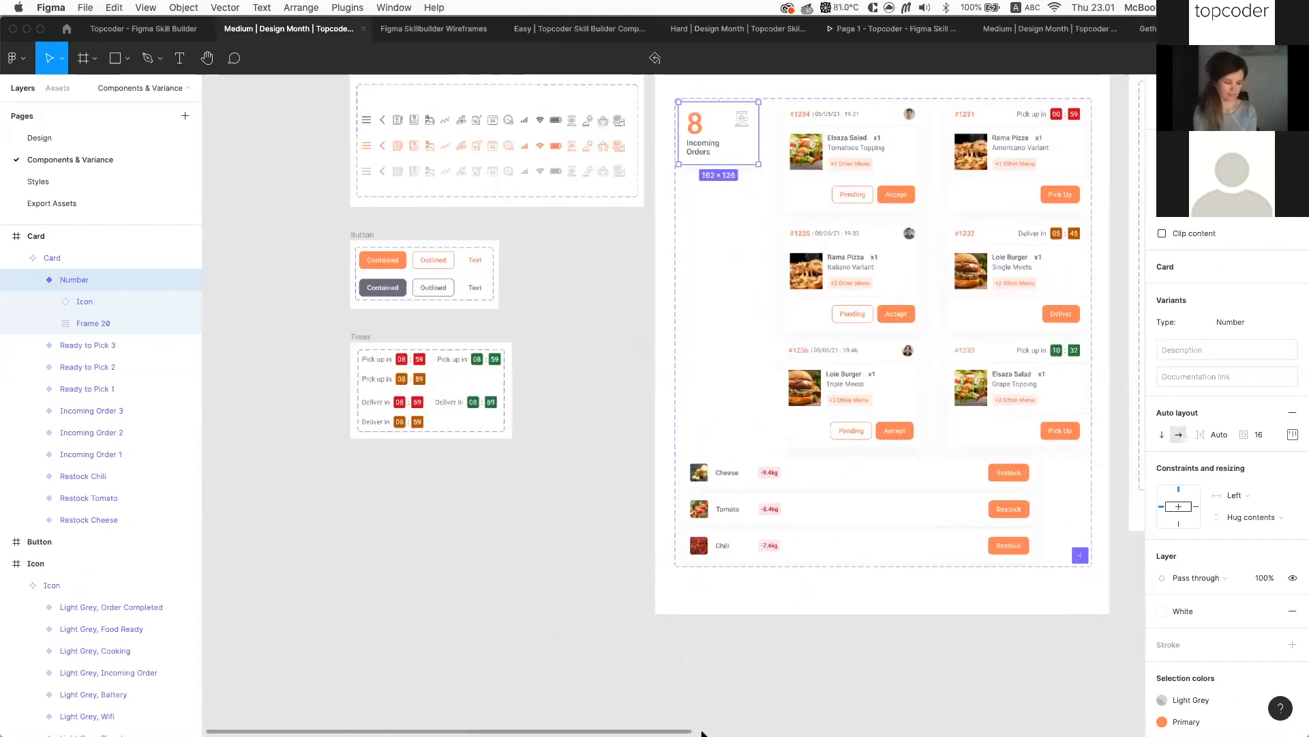
{"action": "scroll", "coordinate": [719, 301], "scroll_direction": "up", "scroll_amount": 4}
{"action": "scroll", "coordinate": [740, 300], "scroll_direction": "up", "scroll_amount": 3}
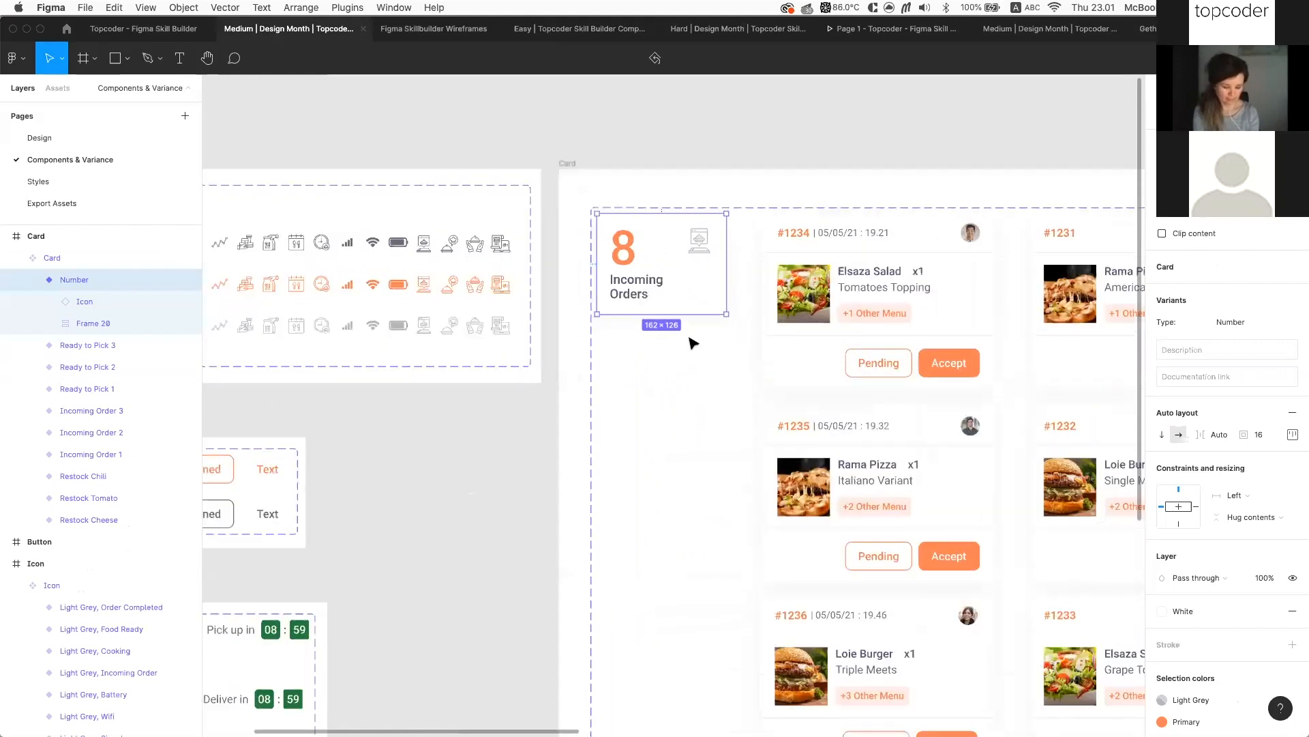
{"action": "scroll", "coordinate": [675, 330], "scroll_direction": "up", "scroll_amount": 1}
{"action": "scroll", "coordinate": [860, 132], "scroll_direction": "up", "scroll_amount": 1}
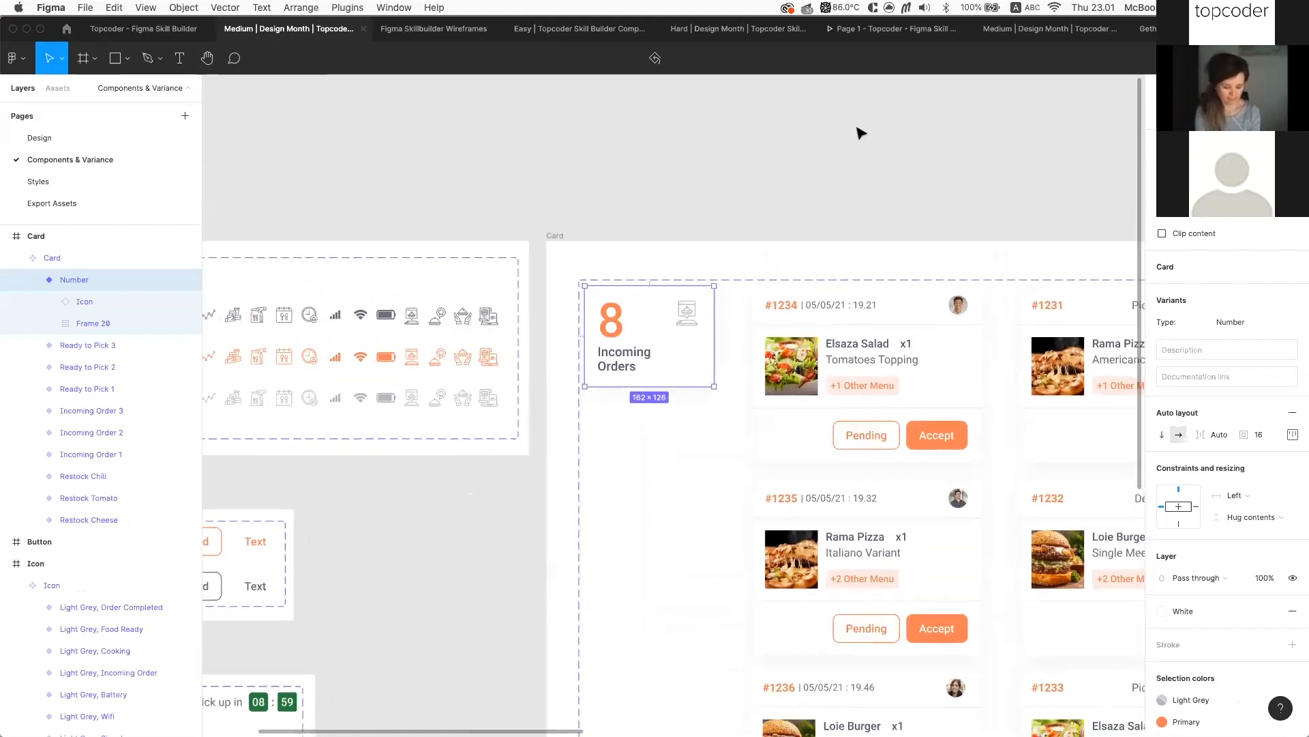
Paste onto the empty canvas, then undo that paste
{"action": "left_click", "coordinate": [845, 190]}
{"action": "scroll", "coordinate": [845, 191], "scroll_direction": "up", "scroll_amount": 5}
{"action": "scroll", "coordinate": [227, 204], "scroll_direction": "up", "scroll_amount": 3}
{"action": "key", "text": "super+v"}
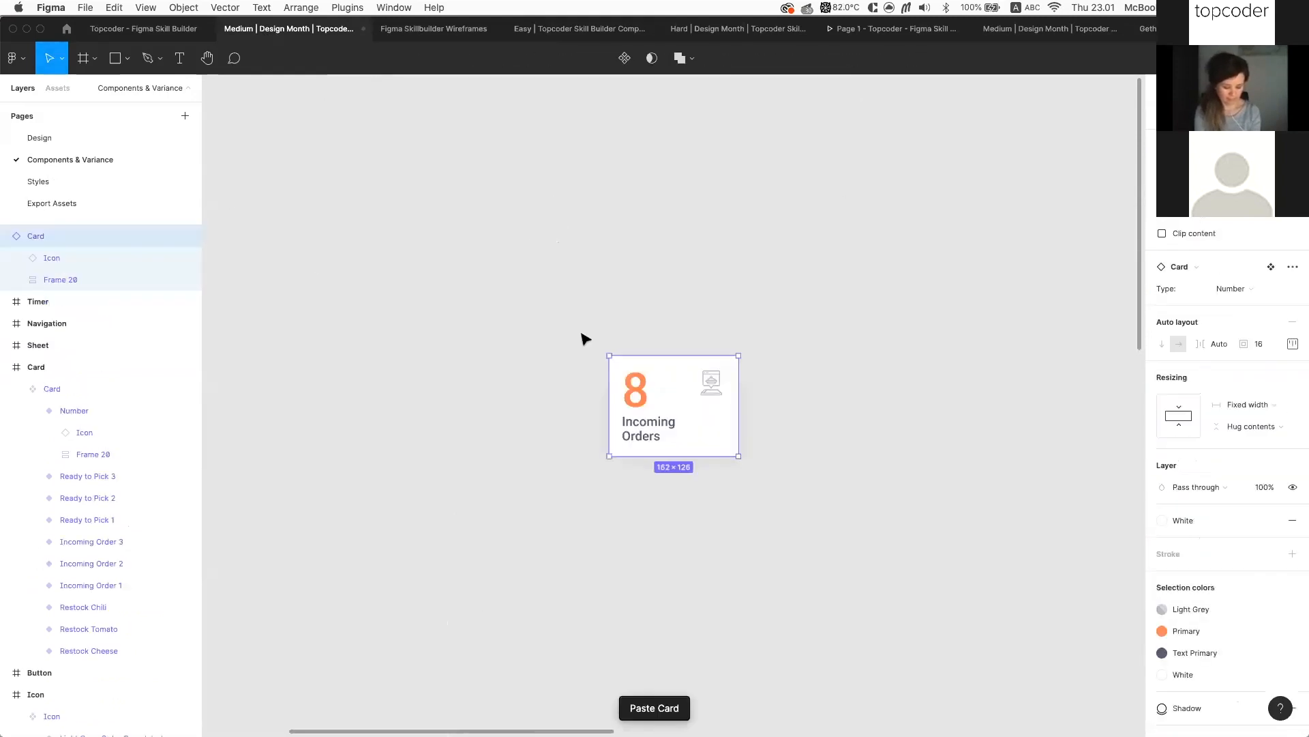
{"action": "scroll", "coordinate": [620, 428], "scroll_direction": "down", "scroll_amount": 7}
{"action": "key", "text": "super+z"}
{"action": "scroll", "coordinate": [620, 429], "scroll_direction": "down", "scroll_amount": 5}
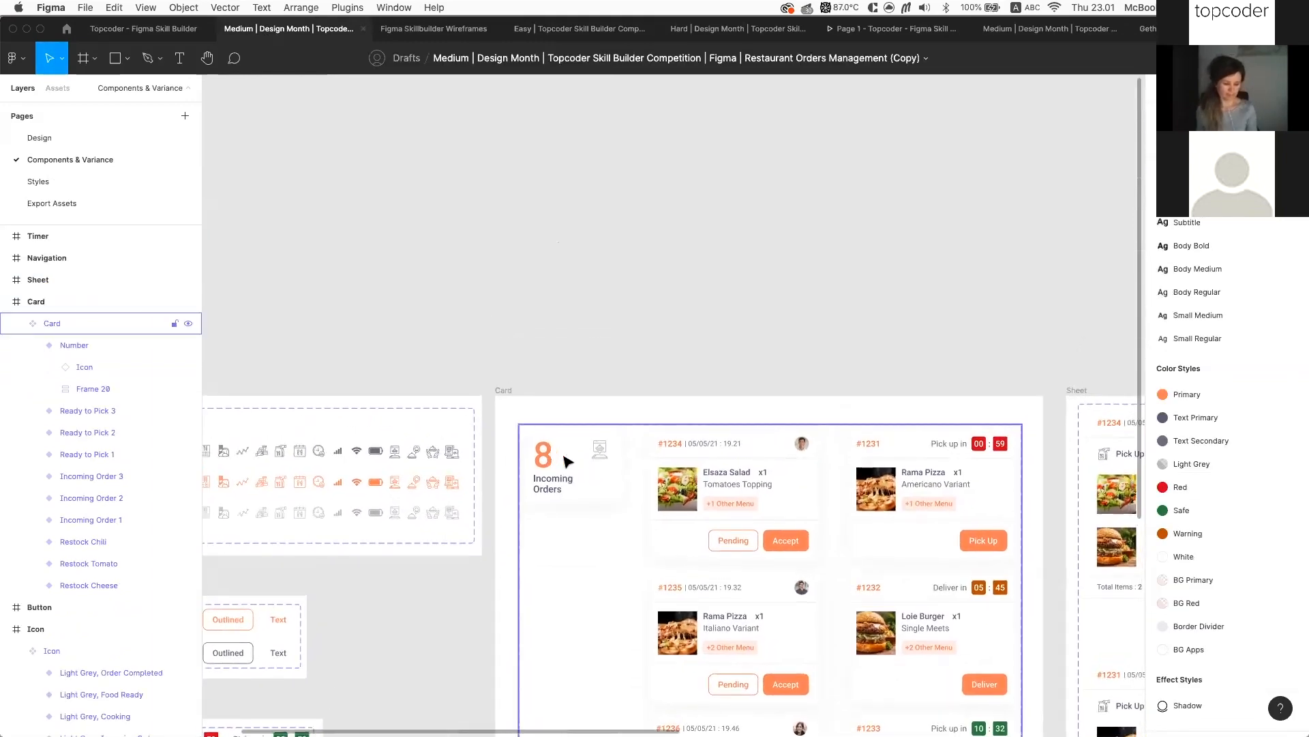
Copy the Number card variant and paste it as an instance on empty canvas
{"action": "left_click", "coordinate": [568, 464]}
{"action": "key", "text": "super+c"}
{"action": "left_click", "coordinate": [639, 313]}
{"action": "scroll", "coordinate": [639, 313], "scroll_direction": "up", "scroll_amount": 5}
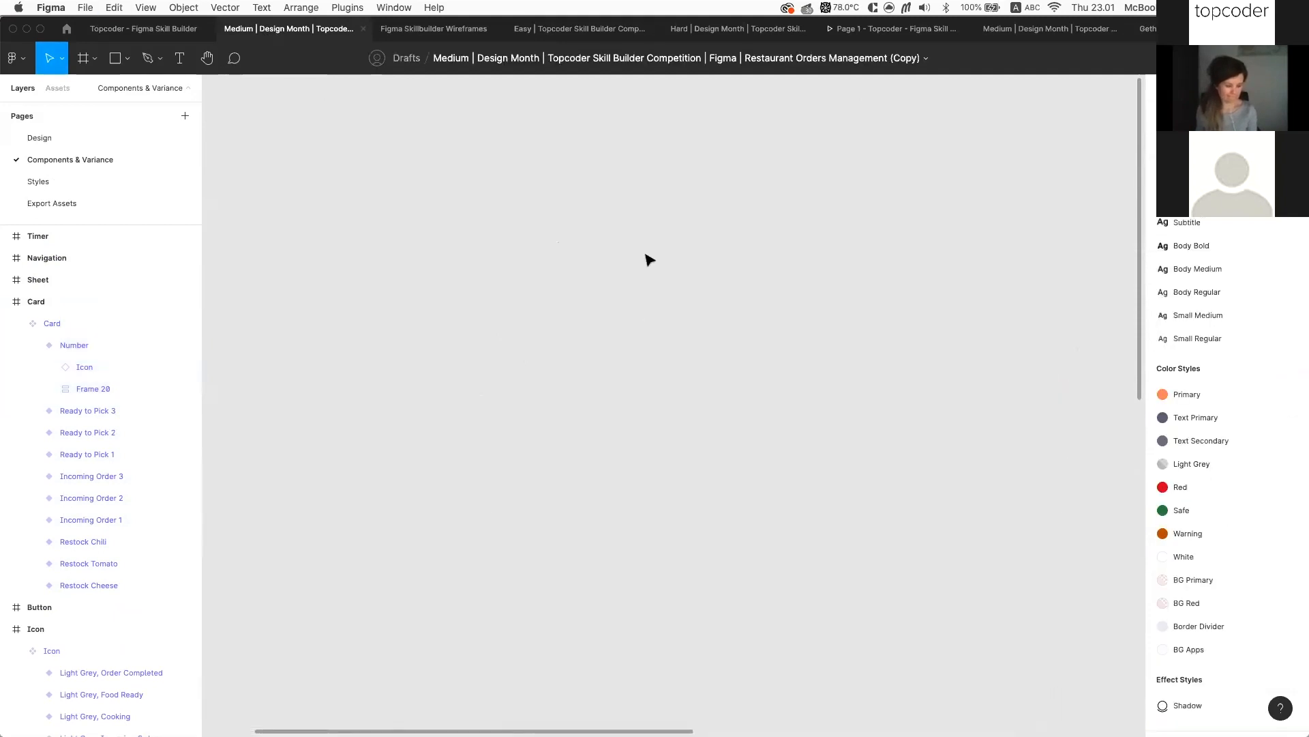
{"action": "key", "text": "super+v"}
{"action": "scroll", "coordinate": [697, 355], "scroll_direction": "down", "scroll_amount": 5}
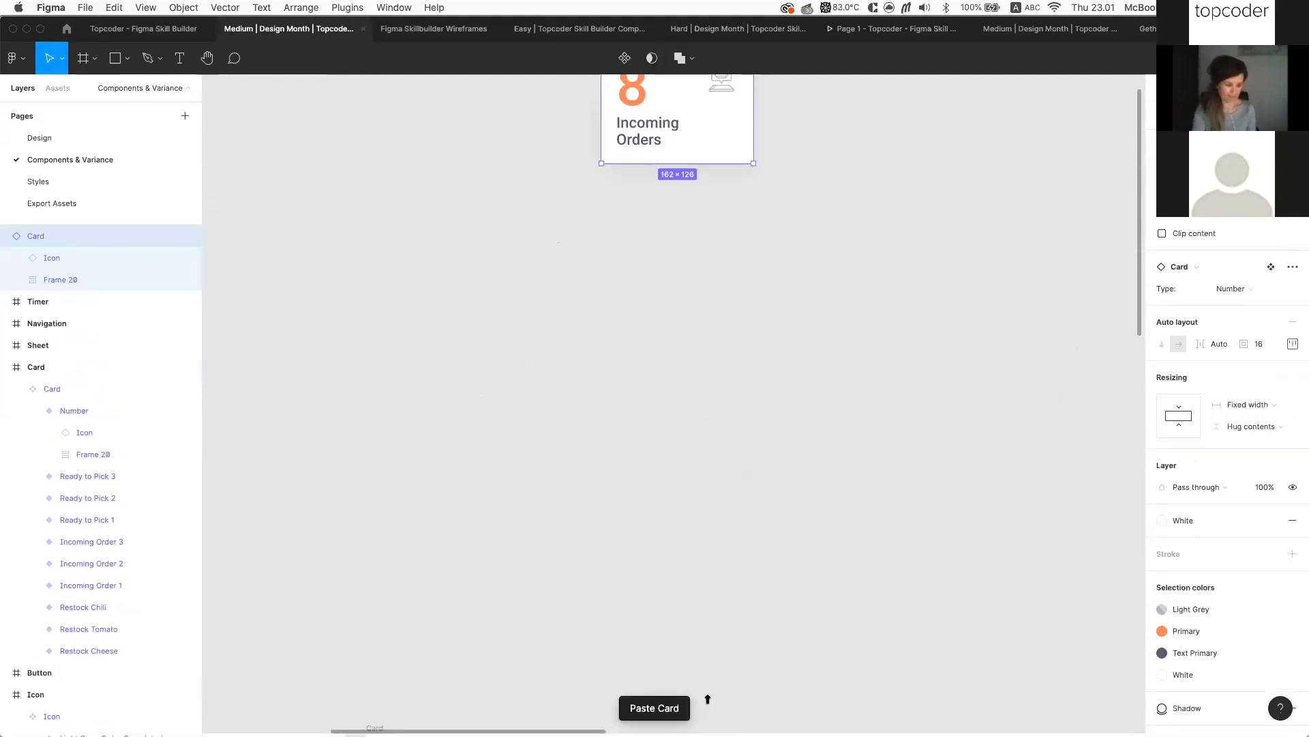
{"action": "scroll", "coordinate": [711, 704], "scroll_direction": "down", "scroll_amount": 10}
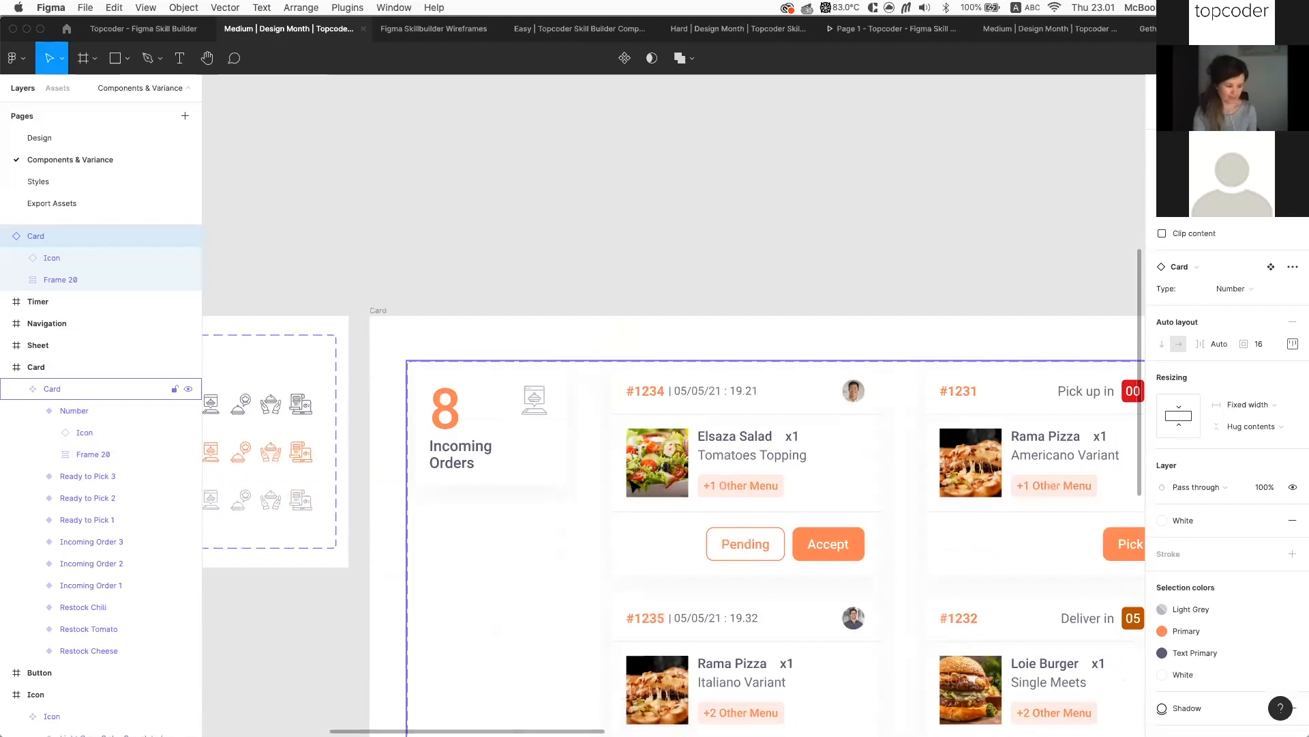
Undo an accidental paste of the card into the Card component set
{"action": "left_click", "coordinate": [520, 433]}
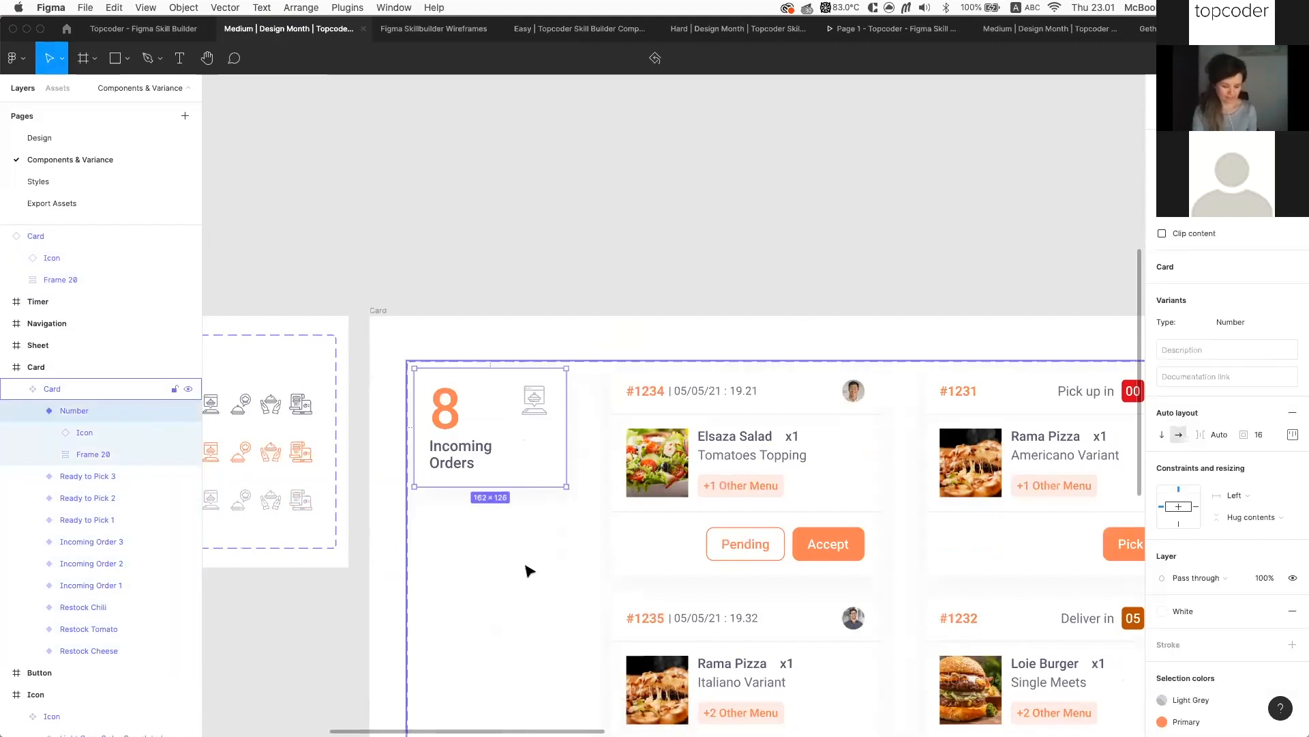
{"action": "left_click", "coordinate": [575, 552]}
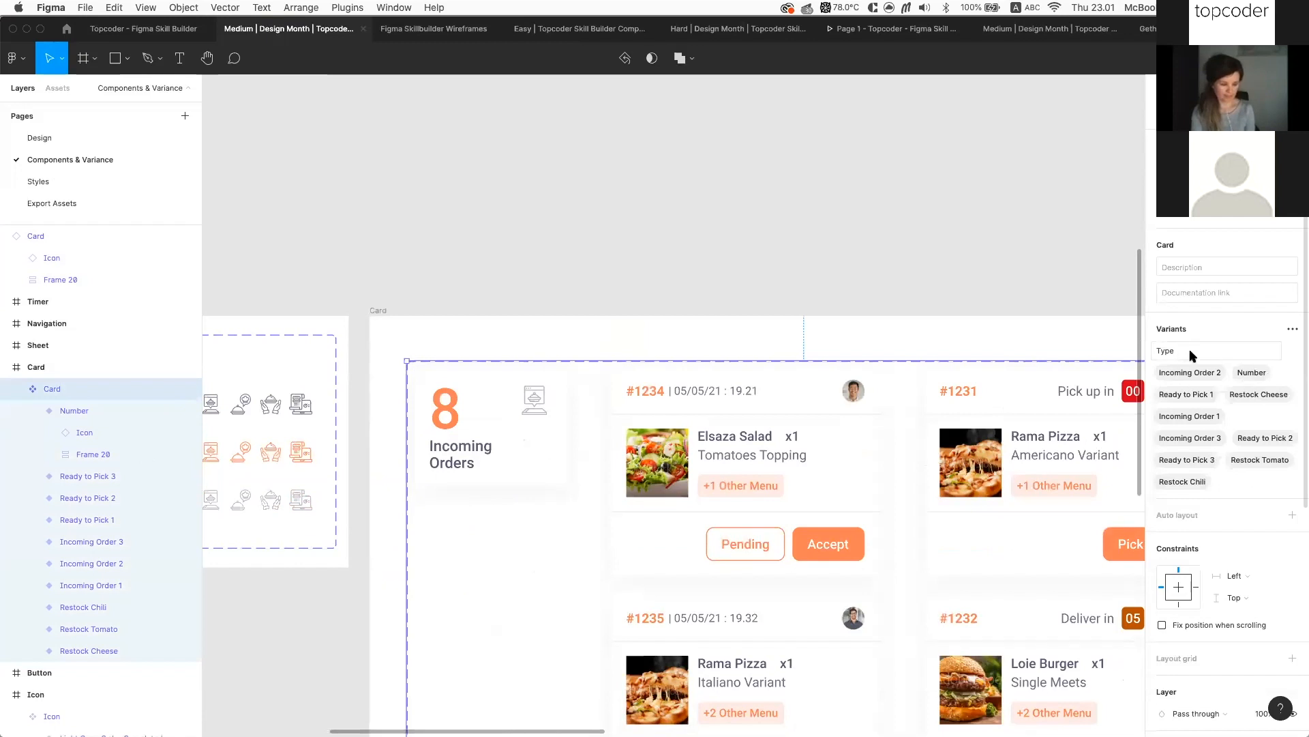
{"action": "scroll", "coordinate": [1197, 382], "scroll_direction": "down", "scroll_amount": 2}
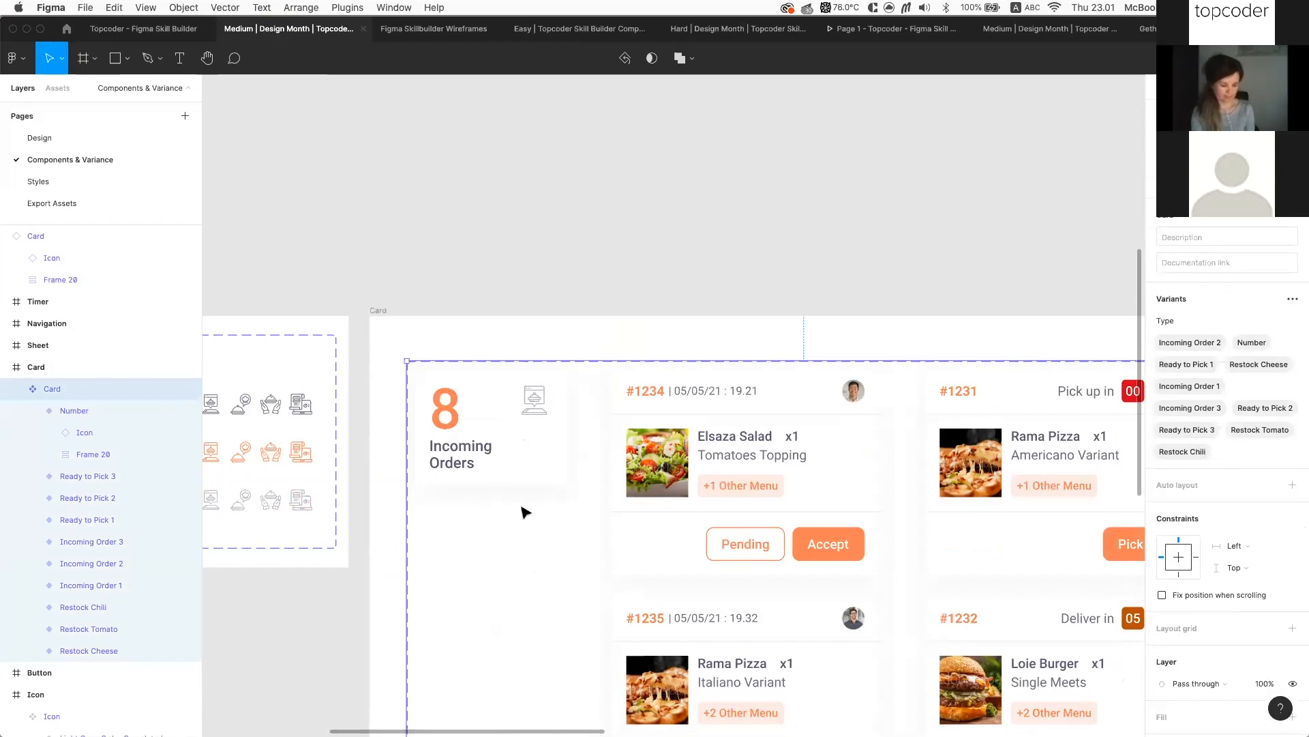
{"action": "key", "text": "super+v"}
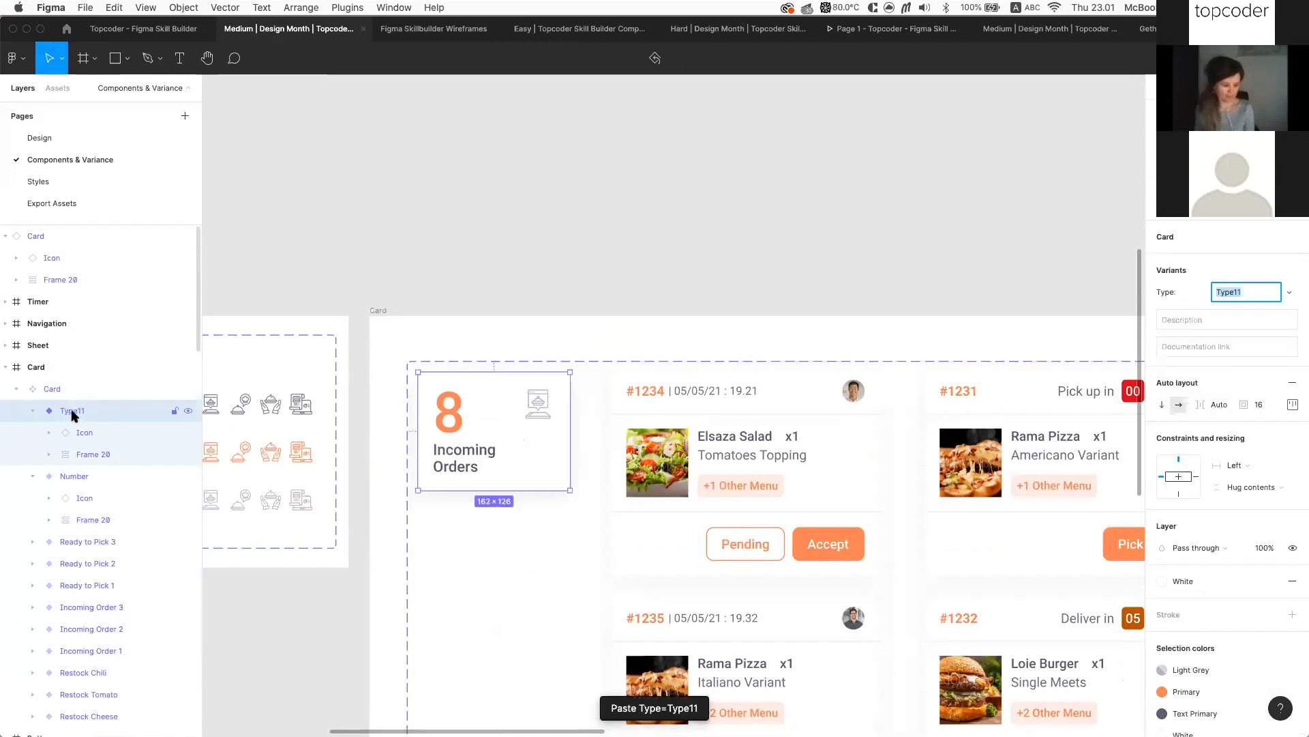
{"action": "key", "text": "super+z"}
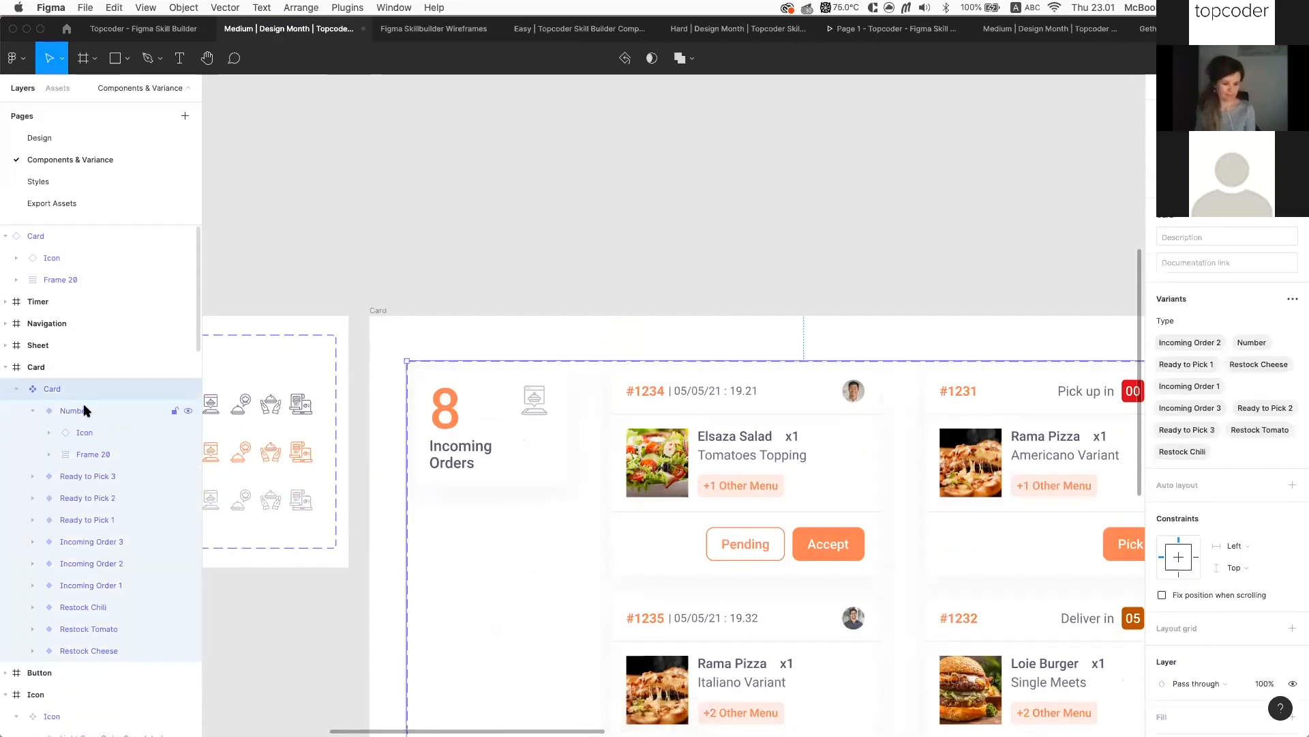
{"action": "left_click", "coordinate": [829, 209]}
{"action": "scroll", "coordinate": [830, 209], "scroll_direction": "up", "scroll_amount": 6}
{"action": "scroll", "coordinate": [829, 224], "scroll_direction": "down", "scroll_amount": 4}
{"action": "scroll", "coordinate": [829, 223], "scroll_direction": "up", "scroll_amount": 2}
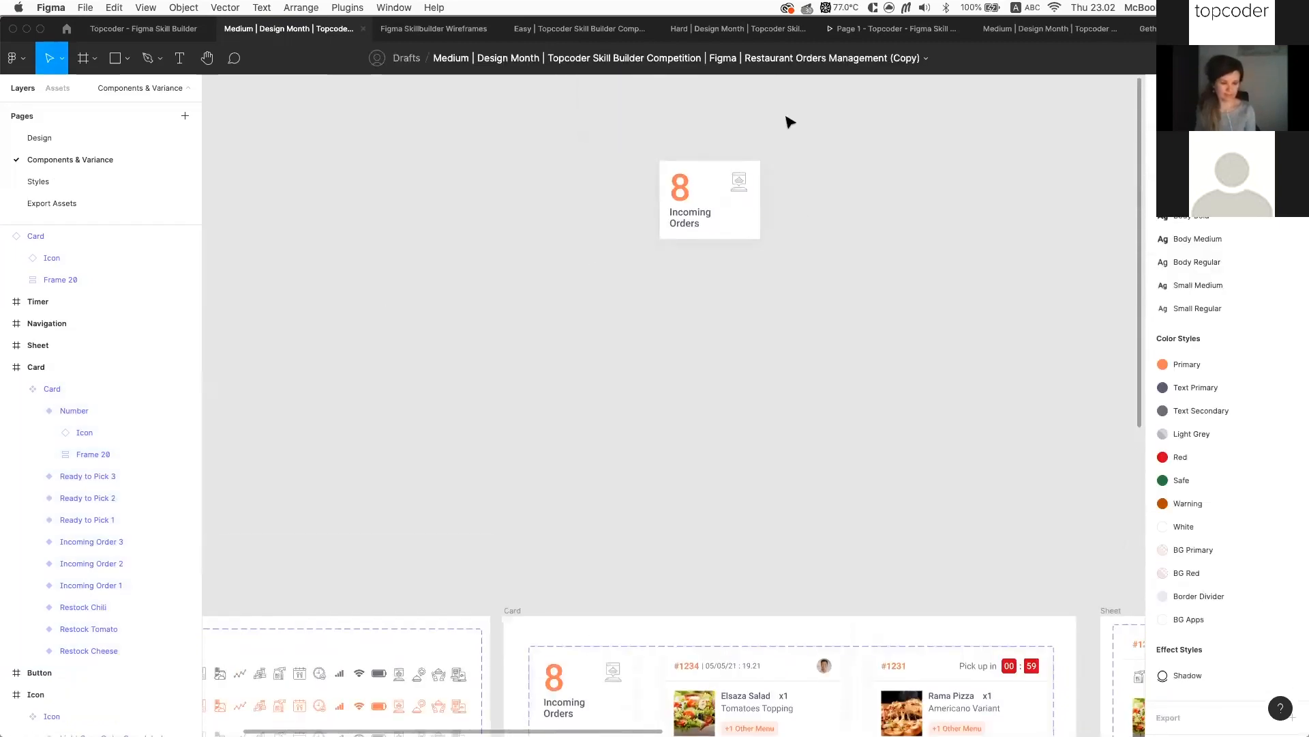
Switch the pasted card instance's Type to Ready to Pick 1
{"action": "left_click_drag", "start_coordinate": [725, 194], "coordinate": [604, 553]}
{"action": "scroll", "coordinate": [605, 553], "scroll_direction": "down", "scroll_amount": 2}
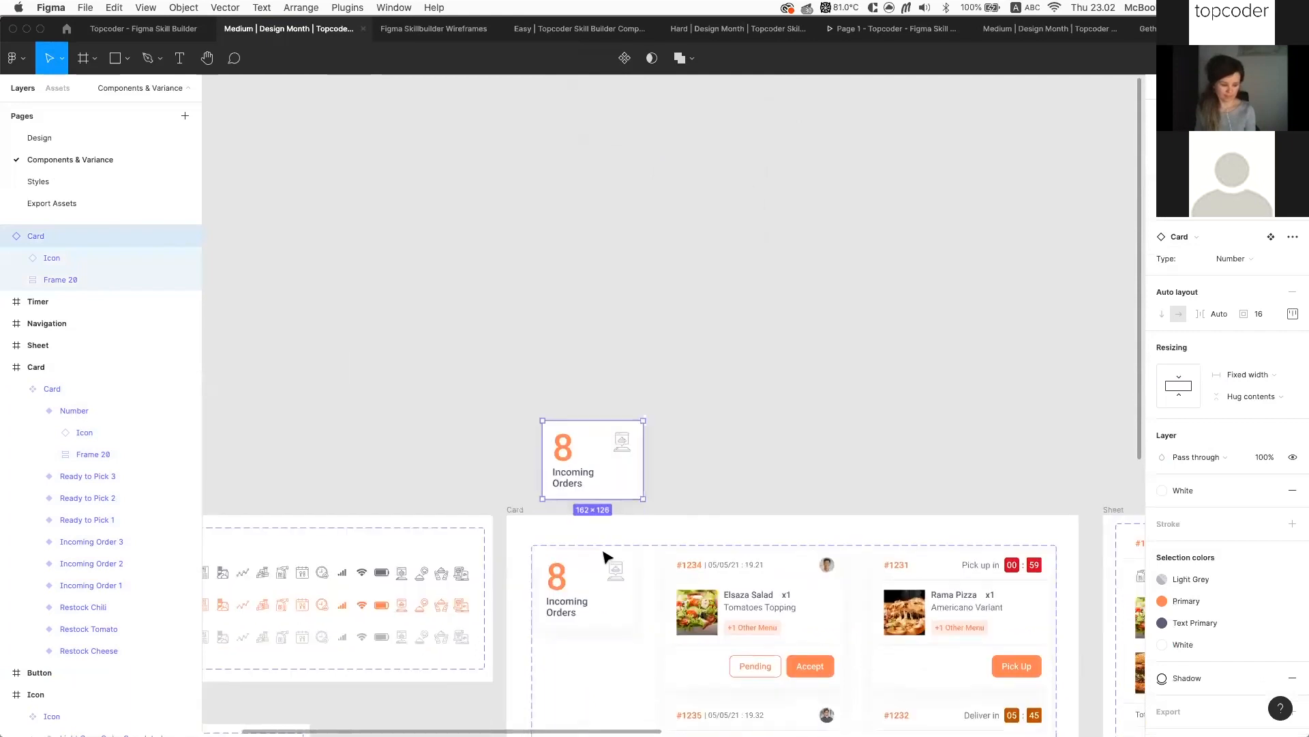
{"action": "scroll", "coordinate": [576, 554], "scroll_direction": "up", "scroll_amount": 5, "text": "super"}
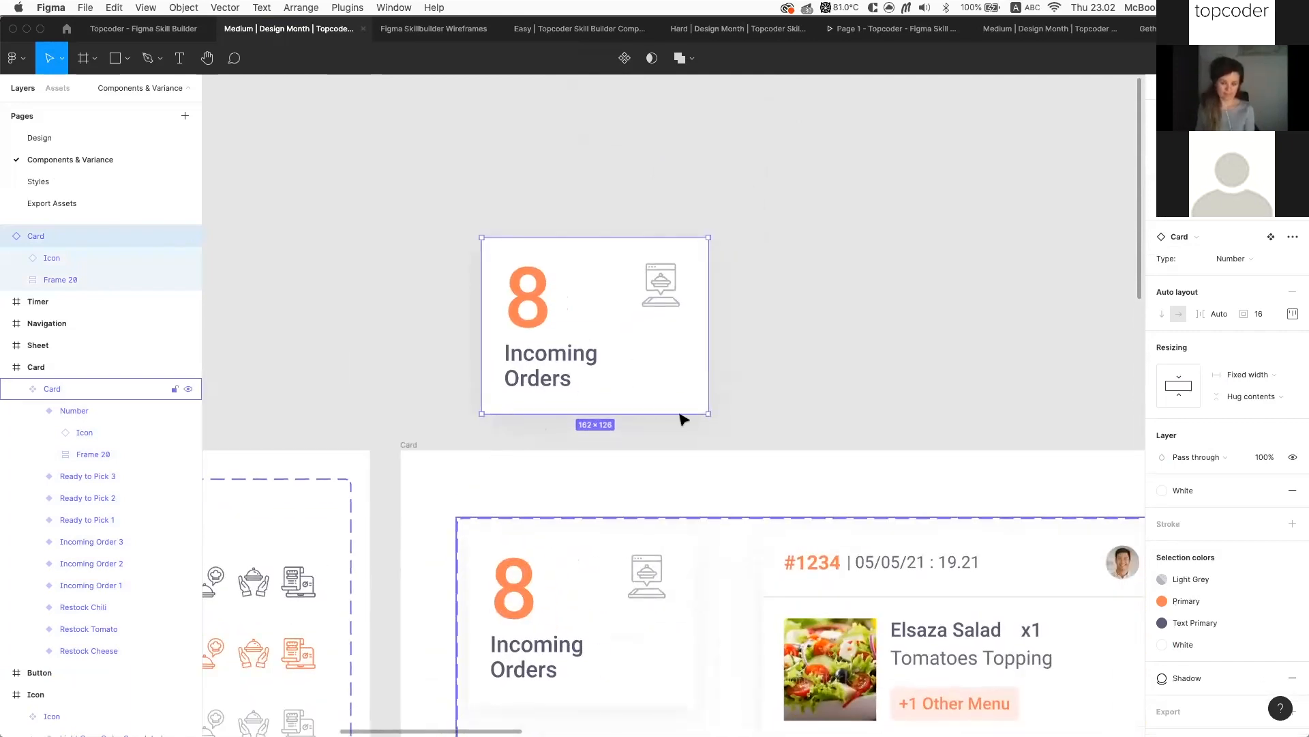
{"action": "left_click", "coordinate": [458, 520]}
{"action": "left_click", "coordinate": [805, 327]}
{"action": "scroll", "coordinate": [750, 300], "scroll_direction": "down", "scroll_amount": 2}
{"action": "left_click", "coordinate": [634, 277]}
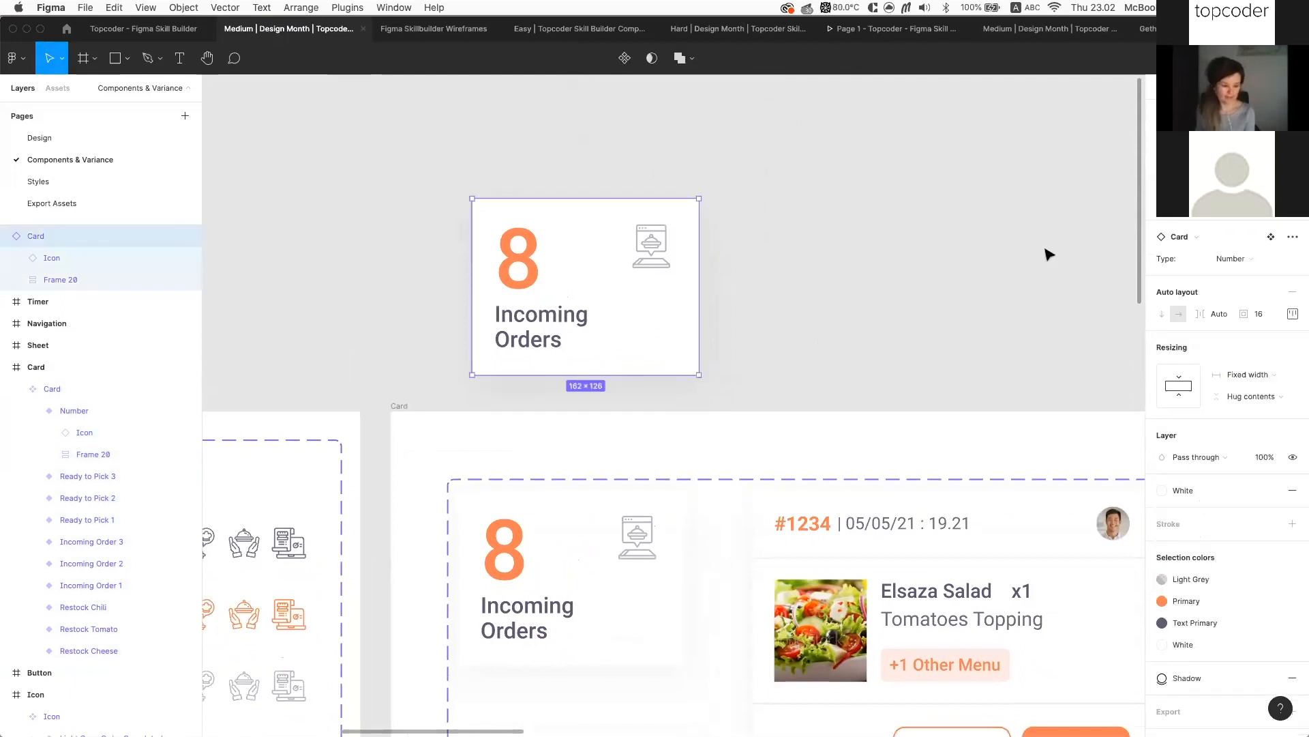
{"action": "left_click", "coordinate": [1243, 259]}
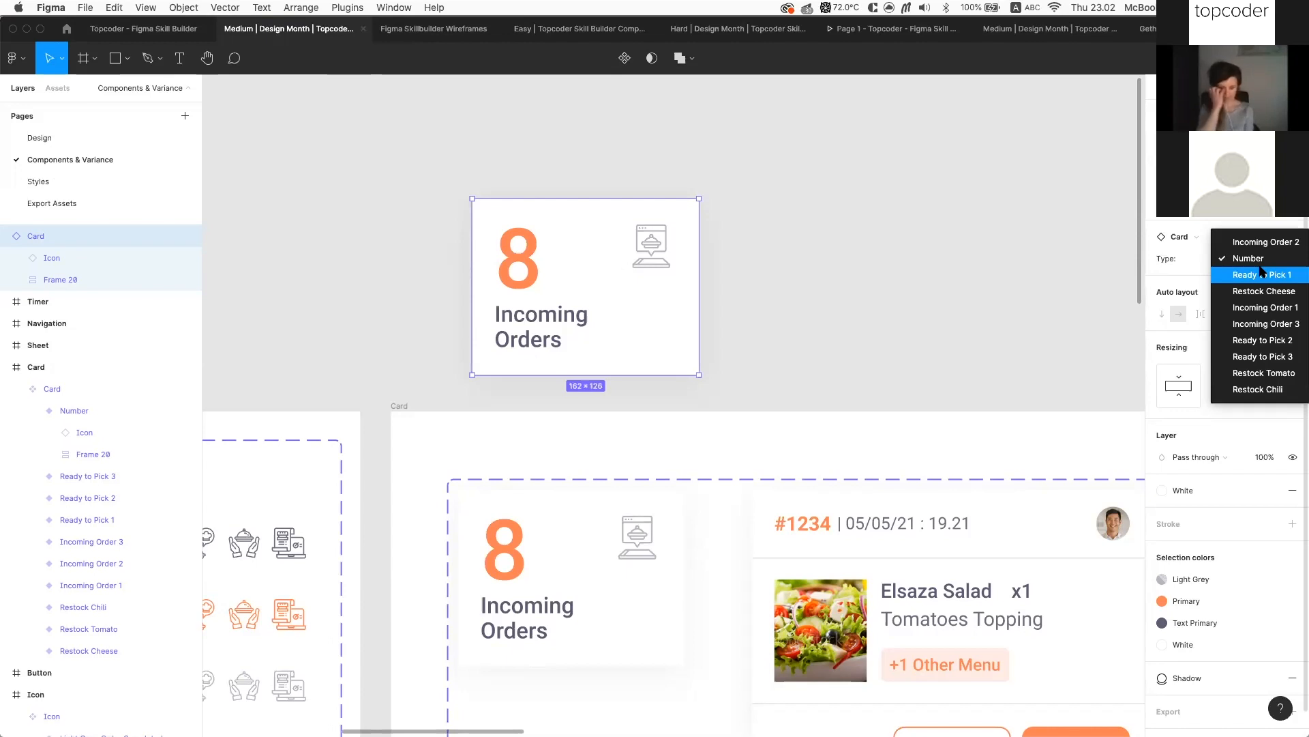
{"action": "left_click", "coordinate": [1261, 273]}
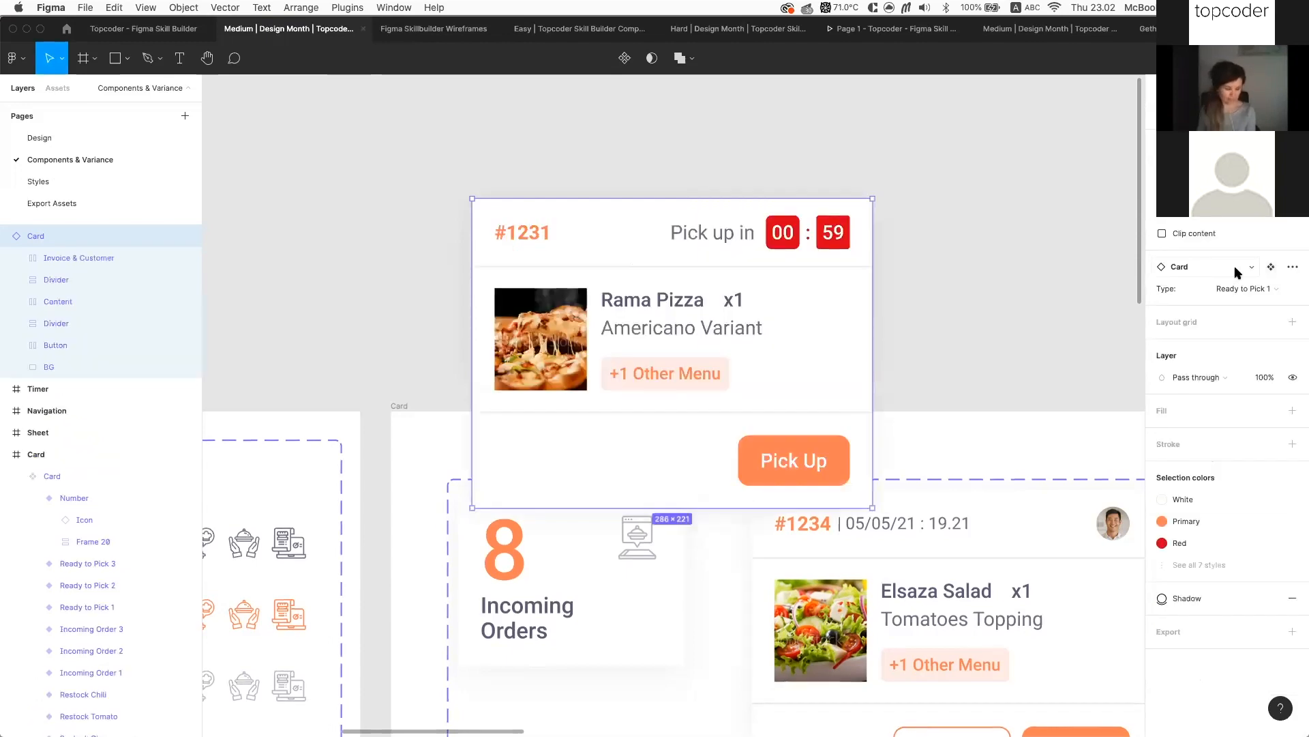
Move the Rama Pizza card up and to the left into place
{"action": "scroll", "coordinate": [672, 229], "scroll_direction": "down", "scroll_amount": 3}
{"action": "scroll", "coordinate": [671, 229], "scroll_direction": "up", "scroll_amount": 2}
{"action": "left_click_drag", "start_coordinate": [616, 341], "coordinate": [594, 235]}
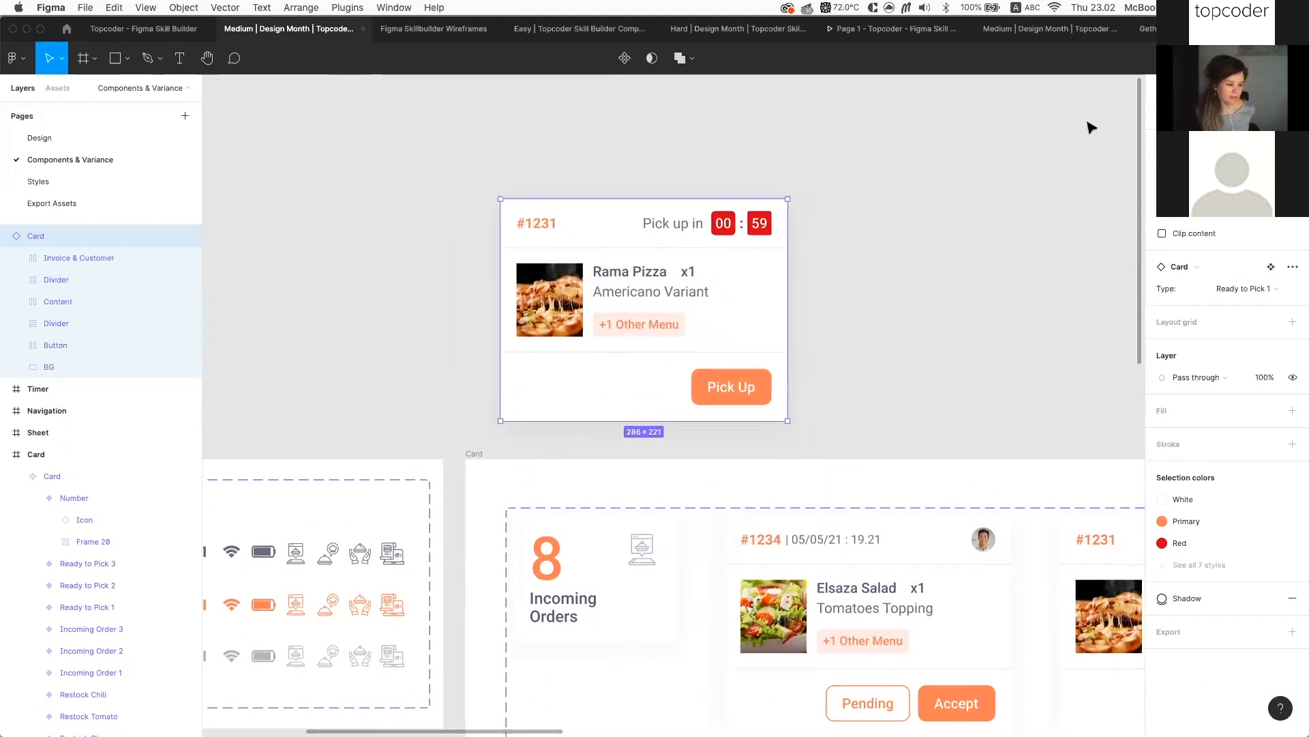
{"action": "scroll", "coordinate": [740, 313], "scroll_direction": "down", "scroll_amount": 5}
{"action": "scroll", "coordinate": [739, 313], "scroll_direction": "left", "scroll_amount": 3}
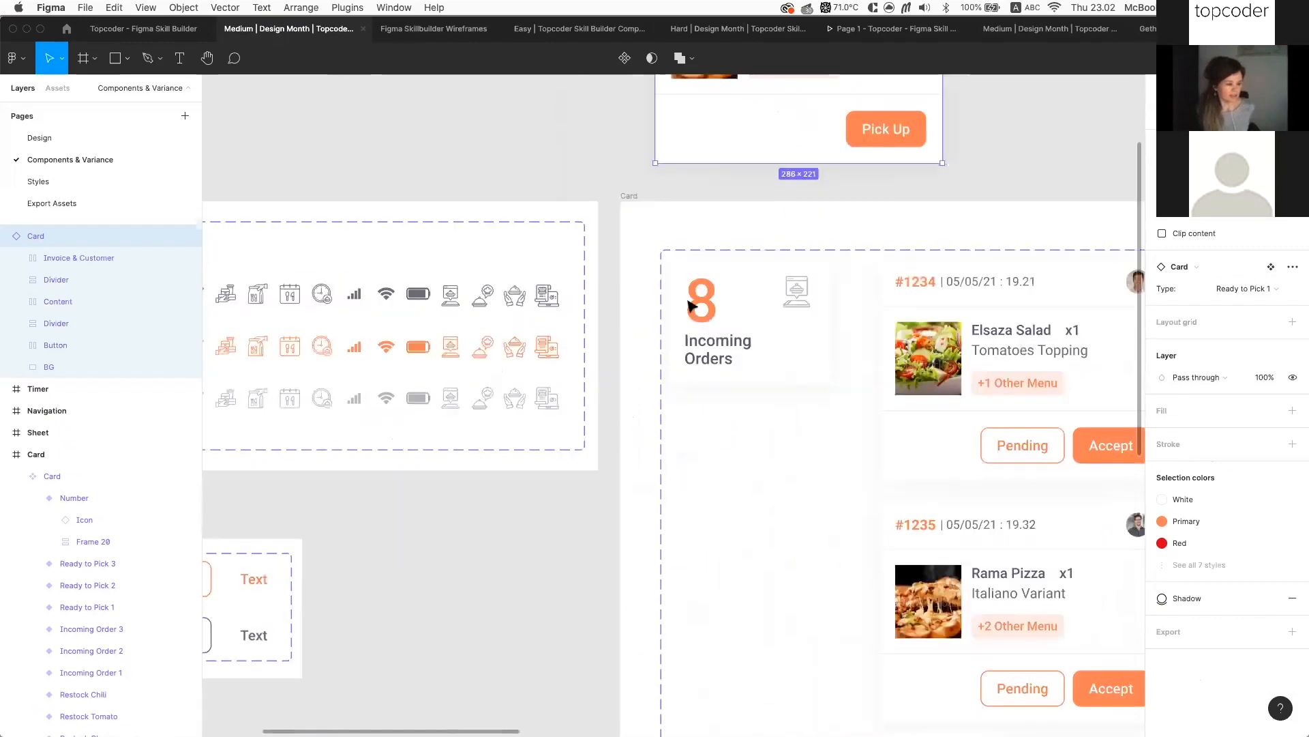
{"action": "scroll", "coordinate": [525, 263], "scroll_direction": "down", "scroll_amount": 3}
{"action": "scroll", "coordinate": [525, 262], "scroll_direction": "left", "scroll_amount": 3}
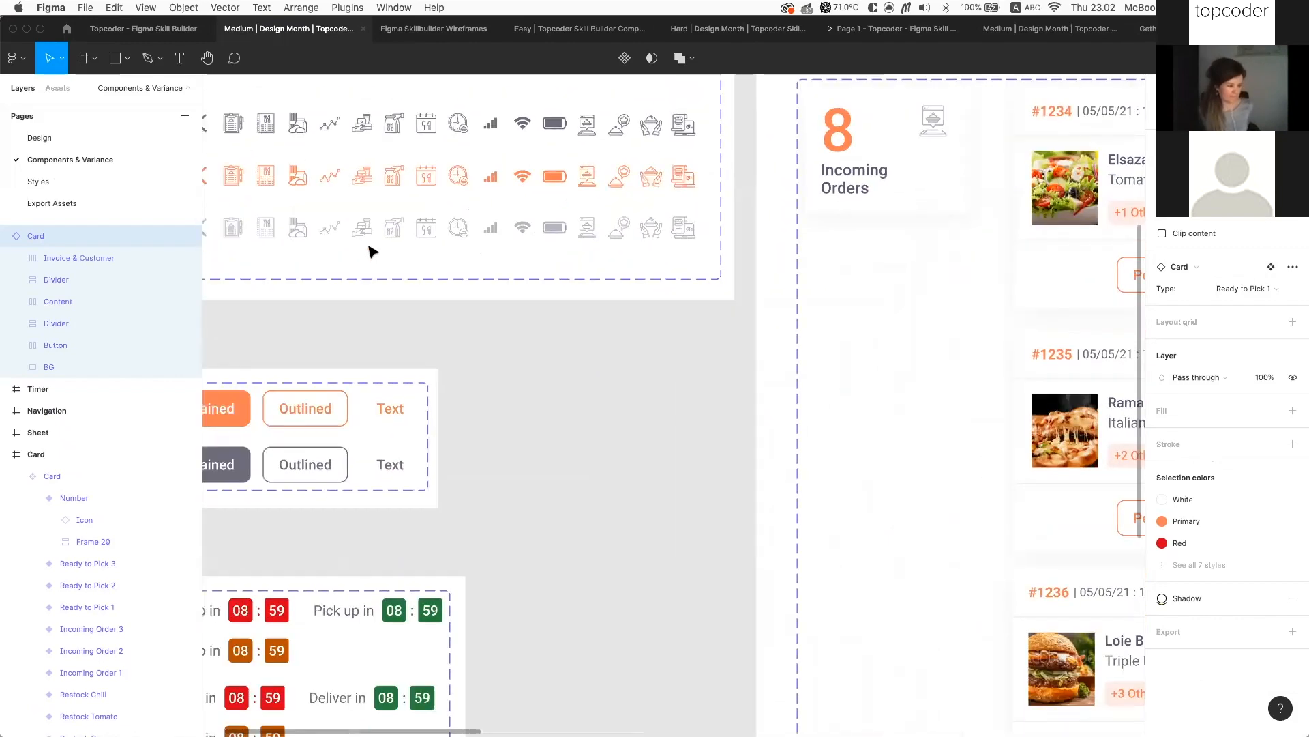
{"action": "scroll", "coordinate": [751, 262], "scroll_direction": "down", "scroll_amount": 3}
{"action": "scroll", "coordinate": [751, 262], "scroll_direction": "left", "scroll_amount": 3}
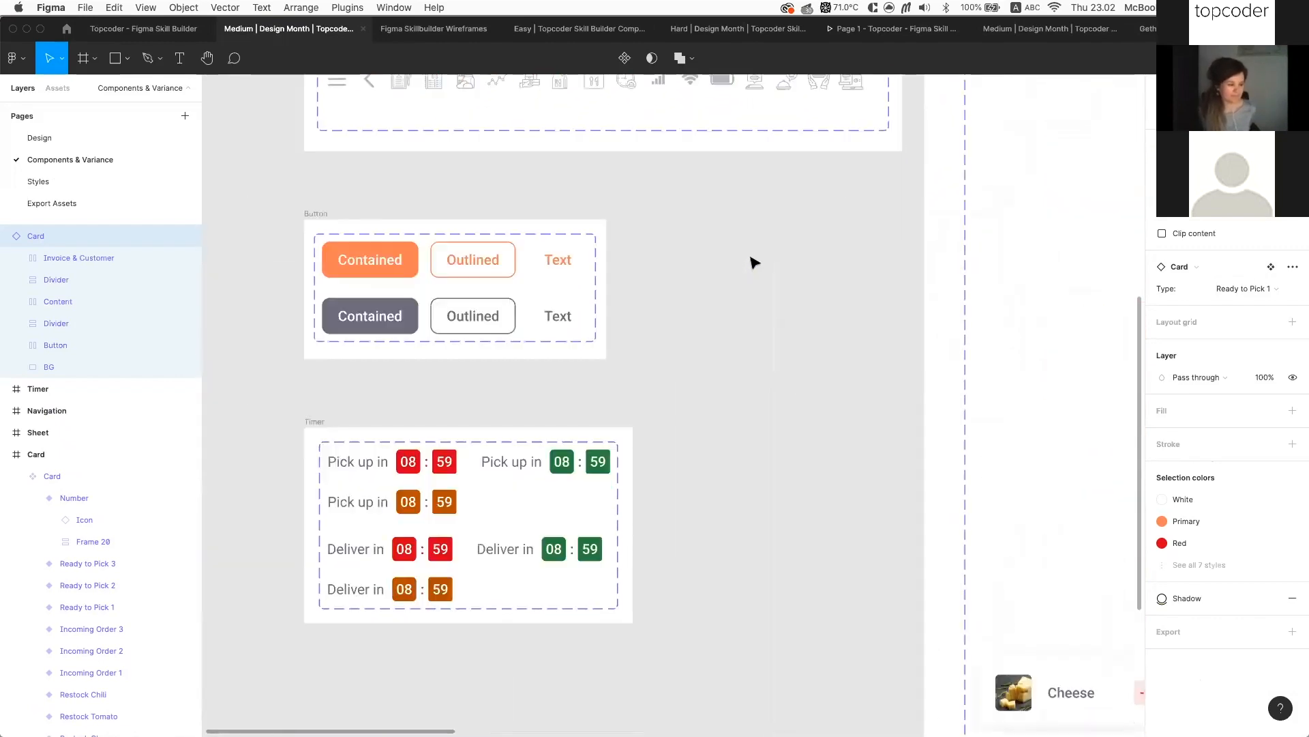
Paste the button as a standalone instance beside the Button set, undoing a paste into the set
{"action": "scroll", "coordinate": [757, 261], "scroll_direction": "up", "scroll_amount": 2}
{"action": "left_click", "coordinate": [762, 261]}
{"action": "key", "text": "super+v"}
{"action": "key", "text": "super+z"}
{"action": "scroll", "coordinate": [771, 265], "scroll_direction": "up", "scroll_amount": 5}
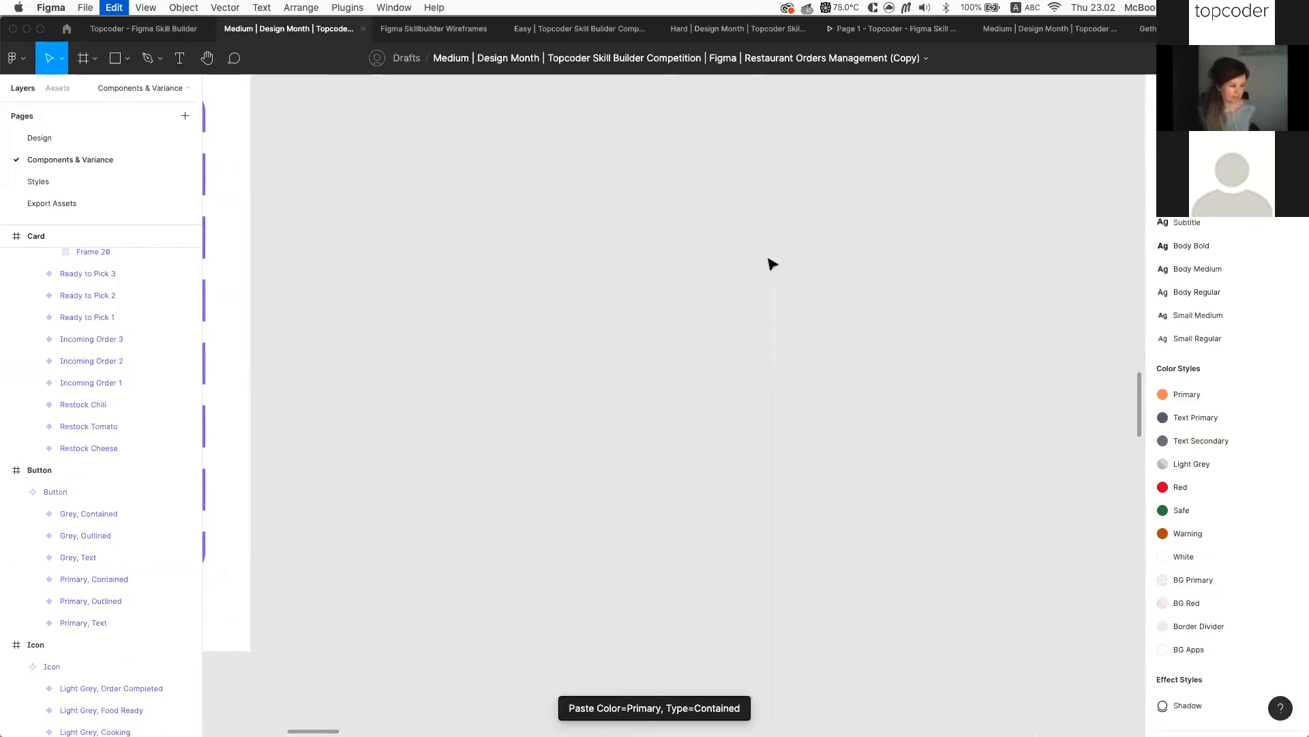
{"action": "key", "text": "super+v"}
{"action": "scroll", "coordinate": [762, 267], "scroll_direction": "down", "scroll_amount": 1}
{"action": "scroll", "coordinate": [743, 275], "scroll_direction": "down", "scroll_amount": 5}
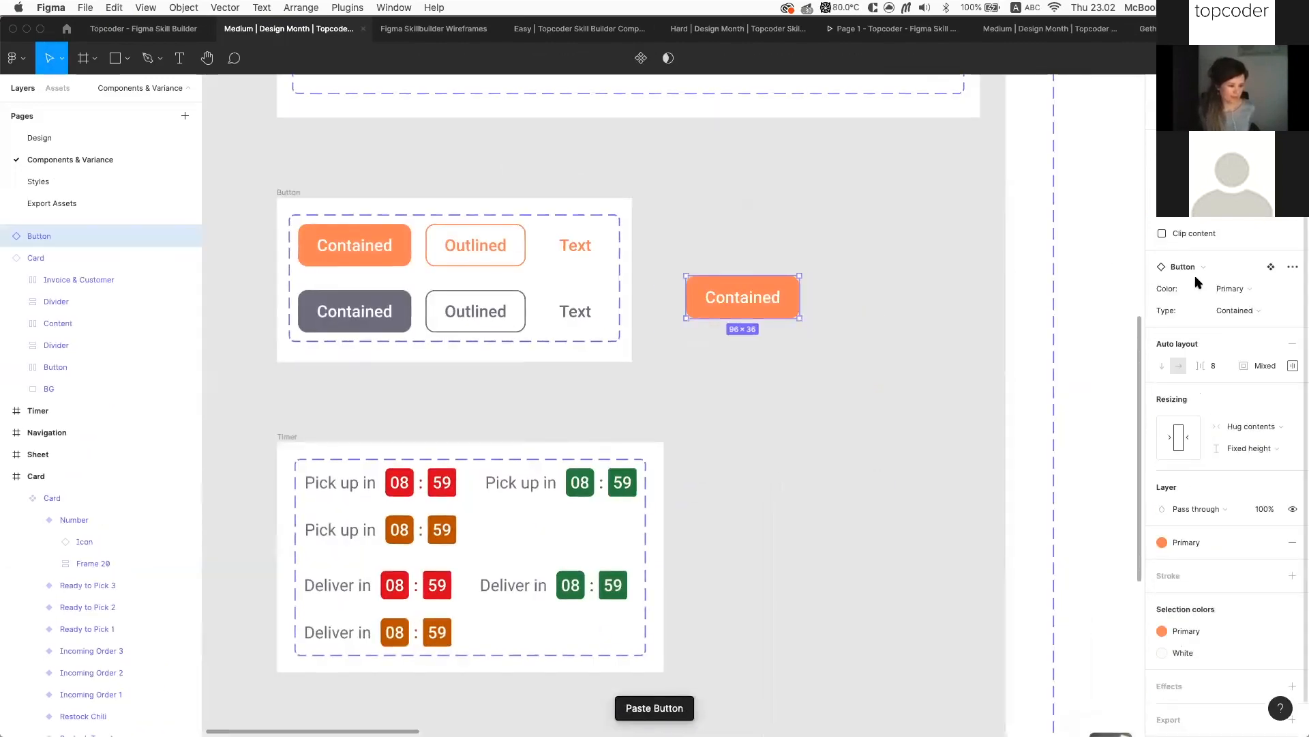
Keep the Primary colour and try the Outlined and Text button types
{"action": "left_click", "coordinate": [1260, 292]}
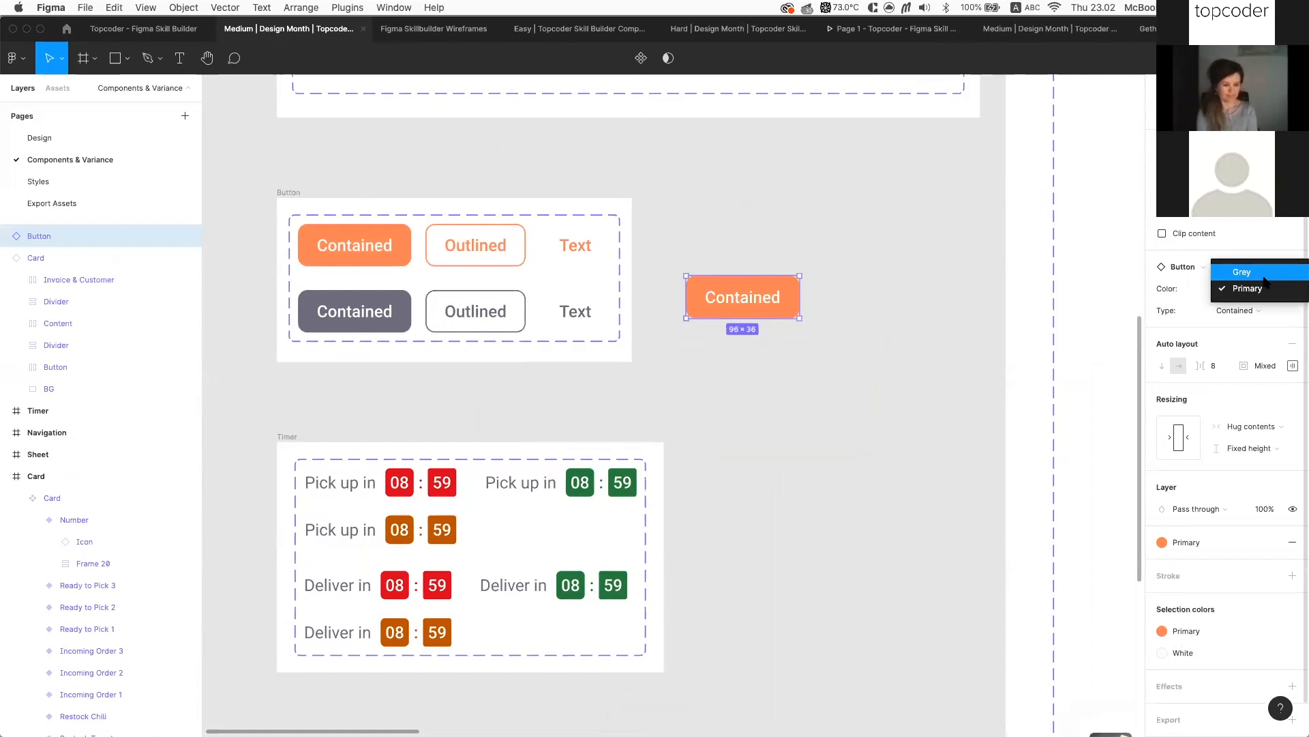
{"action": "left_click", "coordinate": [1251, 288]}
{"action": "left_click", "coordinate": [1249, 311]}
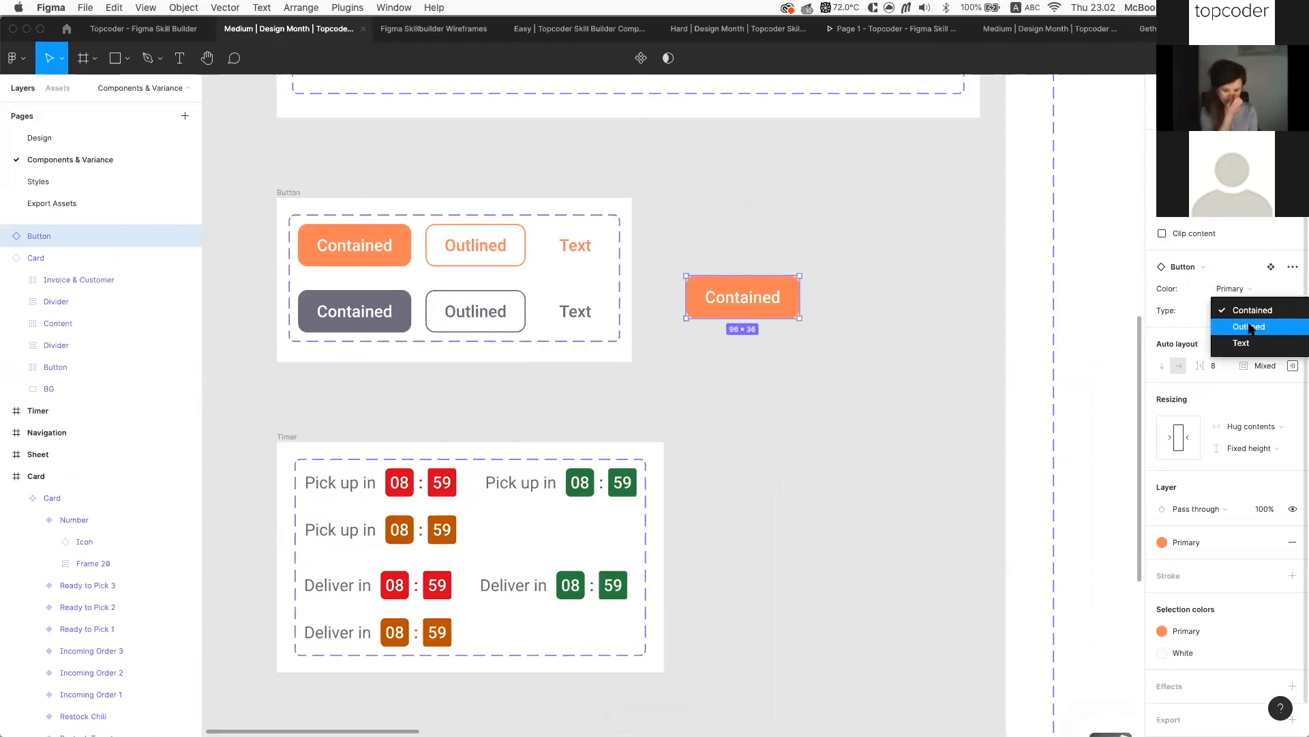
{"action": "left_click", "coordinate": [1250, 327]}
{"action": "left_click", "coordinate": [1251, 319]}
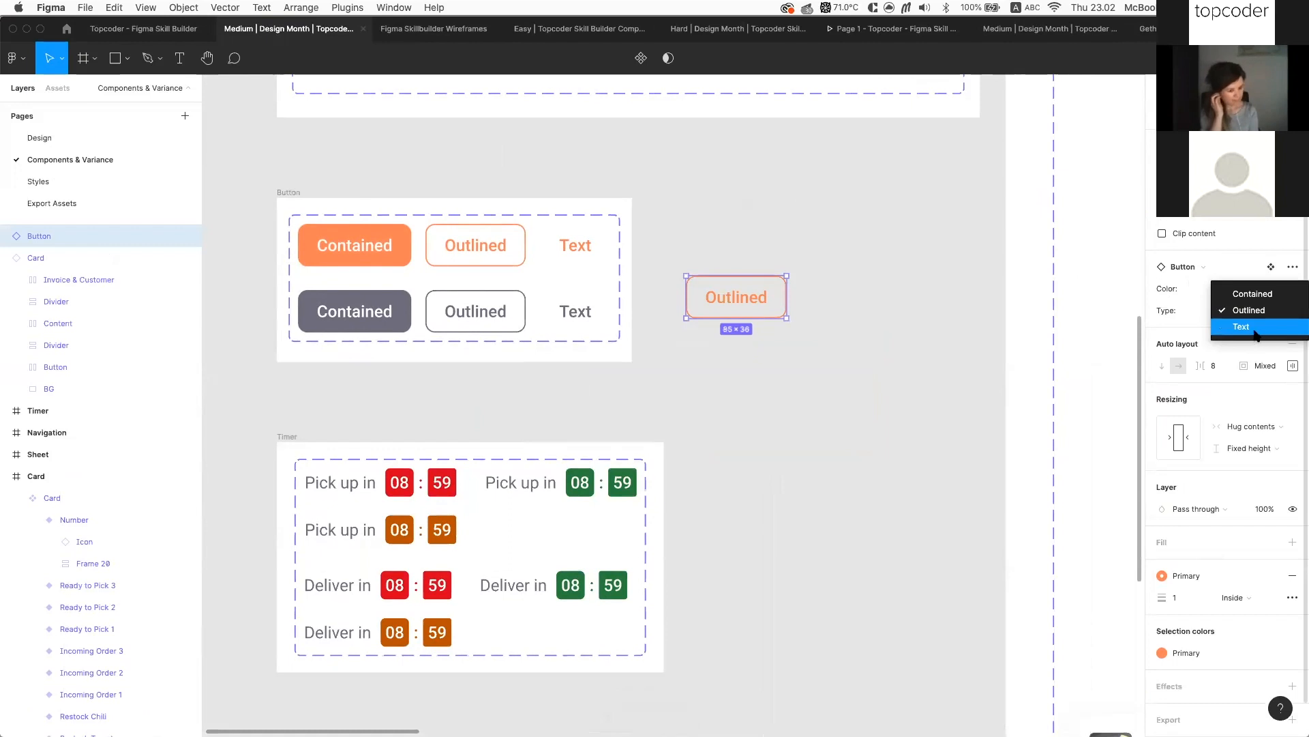
{"action": "left_click", "coordinate": [1253, 329]}
Switch the button back through Outlined to the Contained type
{"action": "left_click", "coordinate": [1250, 307]}
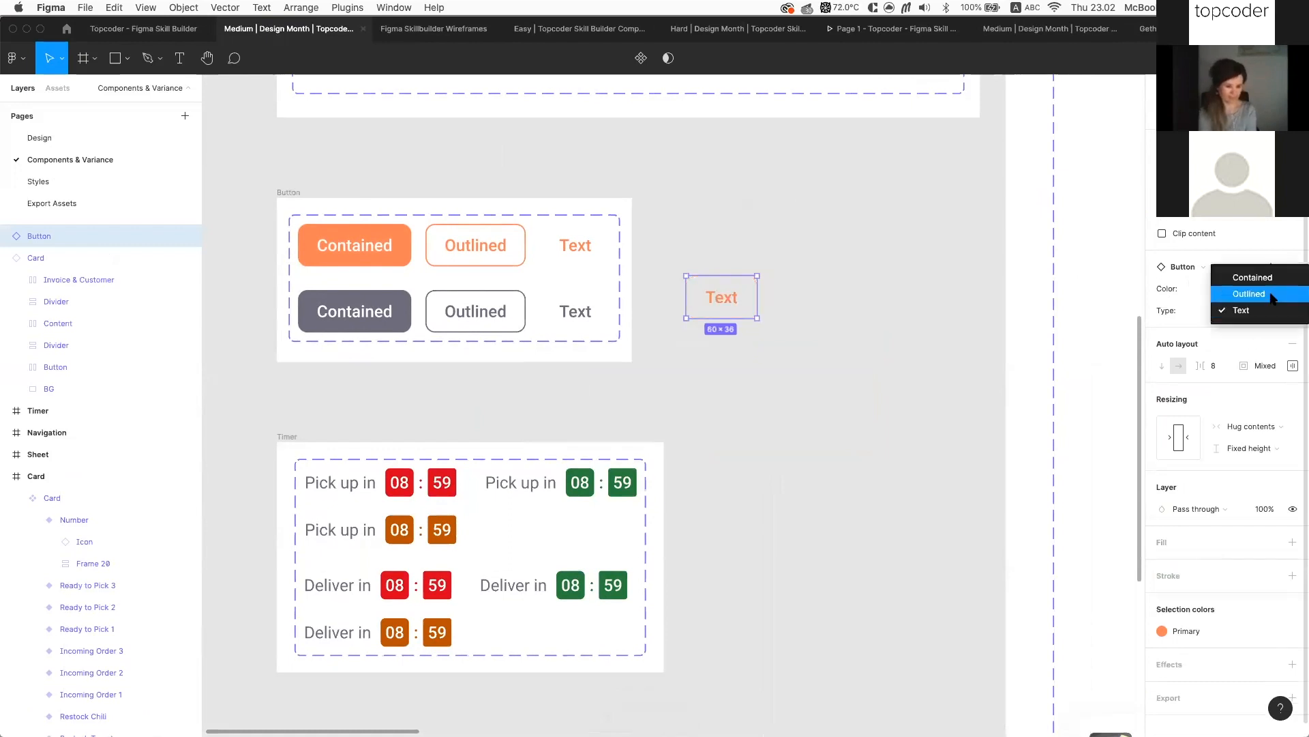
{"action": "left_click", "coordinate": [1270, 293]}
{"action": "left_click", "coordinate": [1271, 307]}
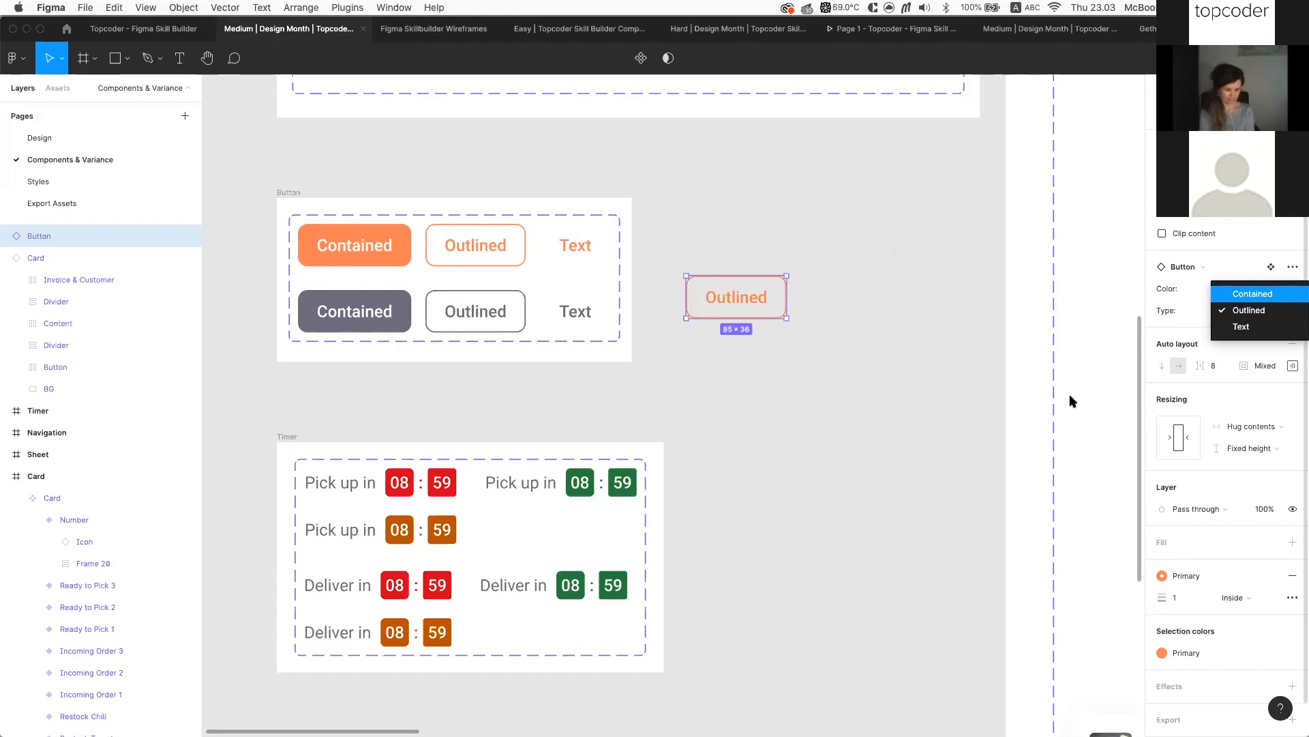
{"action": "left_click", "coordinate": [1253, 293]}
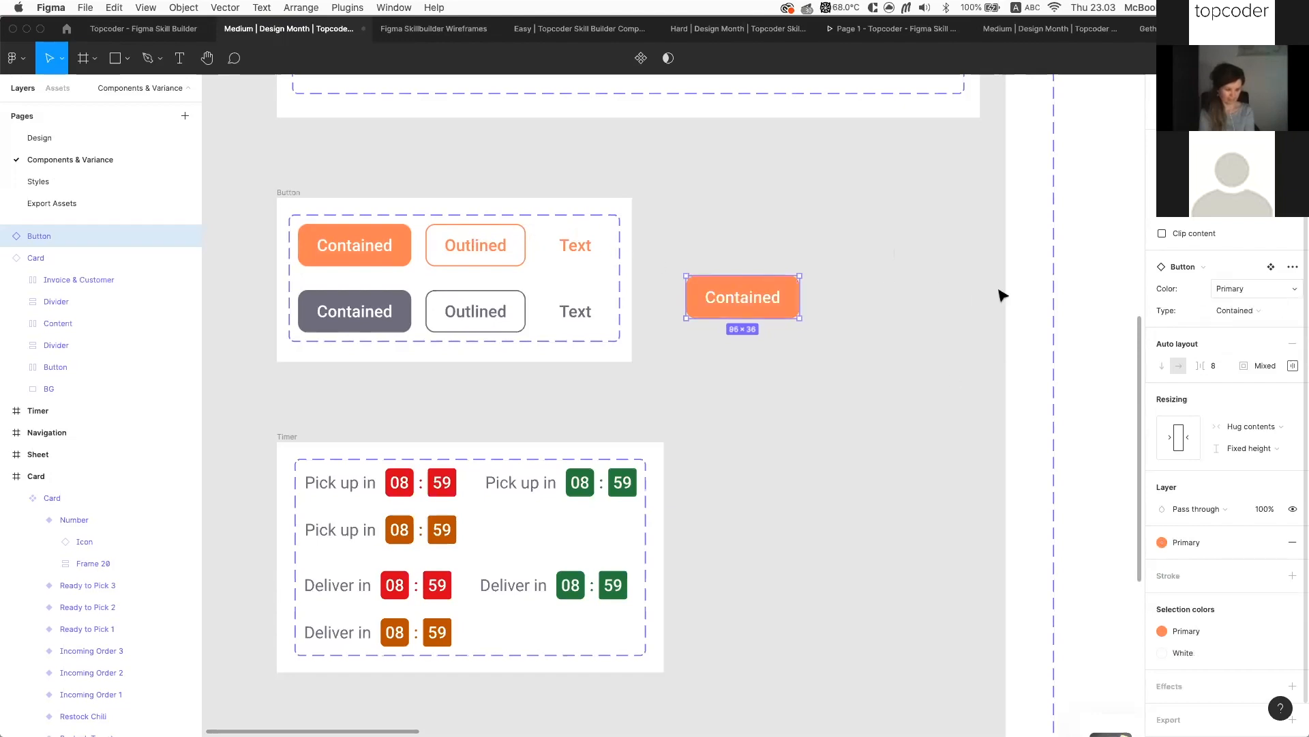
{"action": "scroll", "coordinate": [928, 301], "scroll_direction": "up", "scroll_amount": 7}
{"action": "scroll", "coordinate": [928, 302], "scroll_direction": "right", "scroll_amount": 6}
{"action": "scroll", "coordinate": [928, 302], "scroll_direction": "down", "scroll_amount": 2}
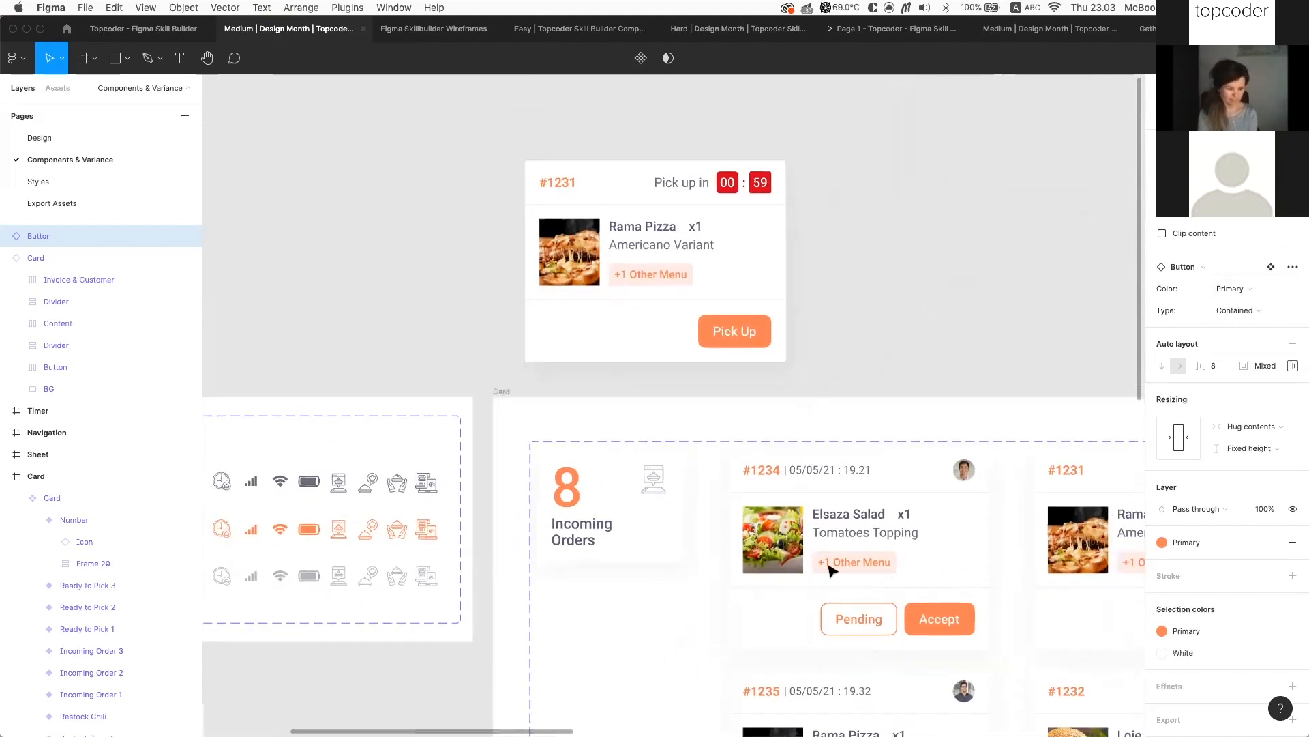
{"action": "left_click", "coordinate": [831, 570]}
{"action": "scroll", "coordinate": [831, 573], "scroll_direction": "down", "scroll_amount": 2}
{"action": "scroll", "coordinate": [831, 573], "scroll_direction": "right", "scroll_amount": 2}
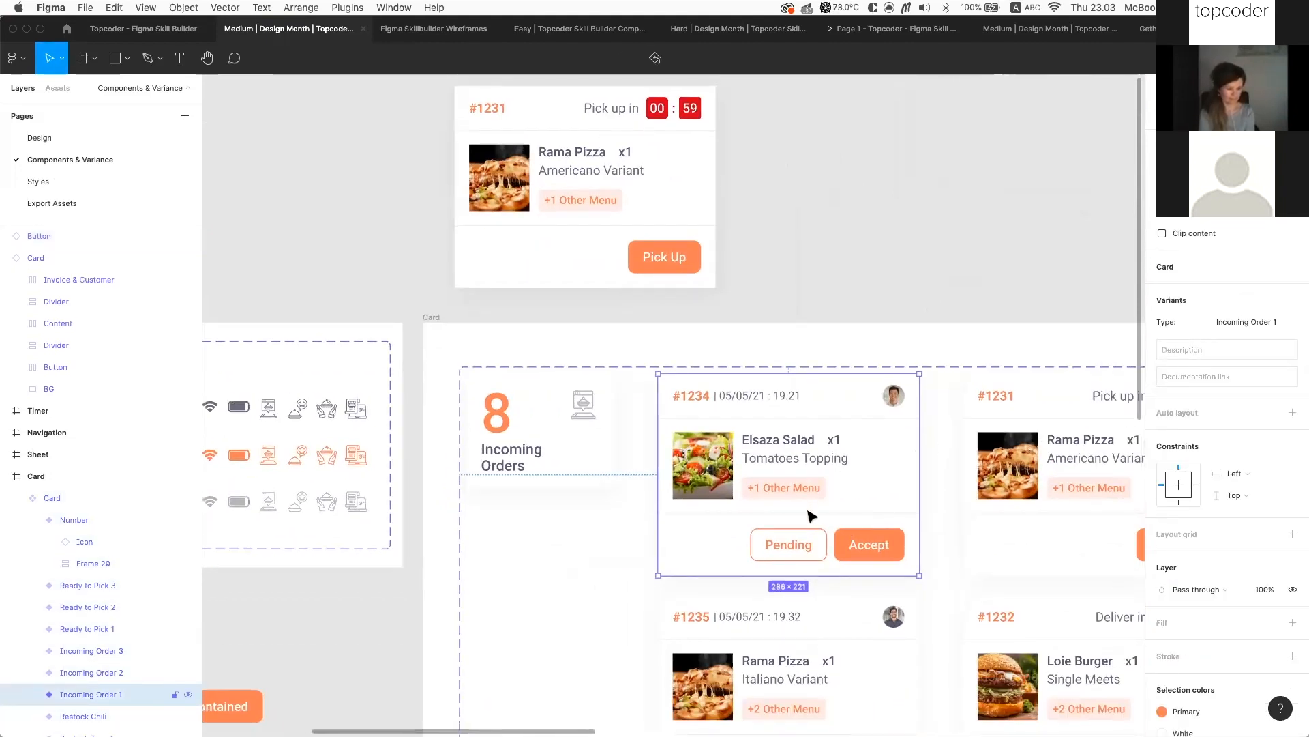
{"action": "left_click", "coordinate": [704, 247]}
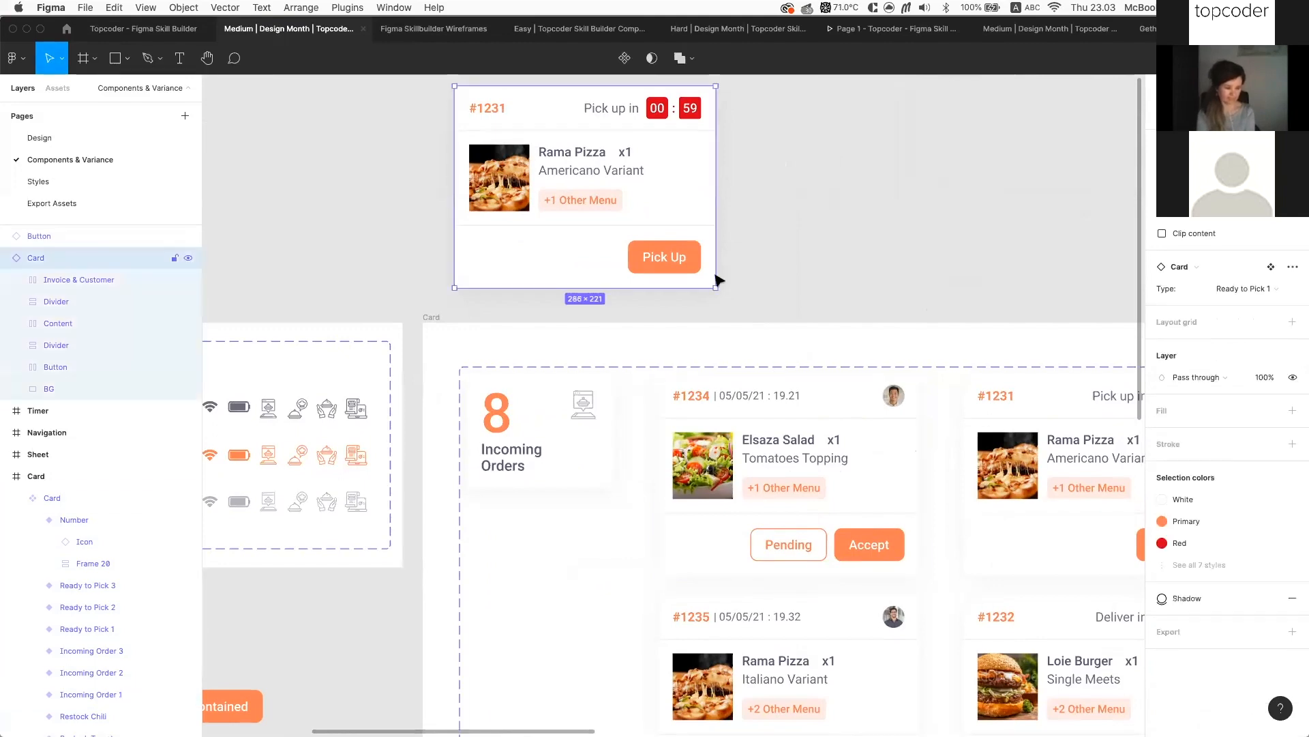
{"action": "left_click", "coordinate": [853, 505]}
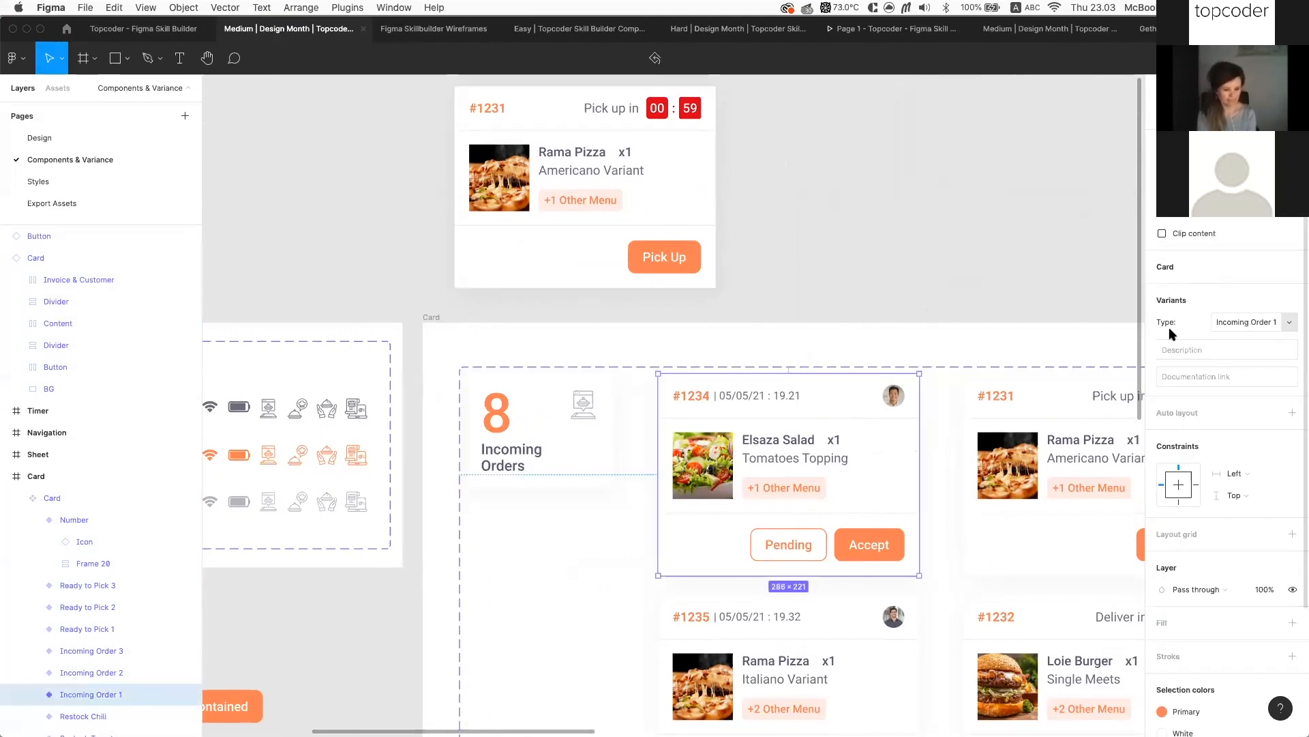
{"action": "scroll", "coordinate": [907, 459], "scroll_direction": "right", "scroll_amount": 5}
{"action": "scroll", "coordinate": [907, 459], "scroll_direction": "down", "scroll_amount": 2}
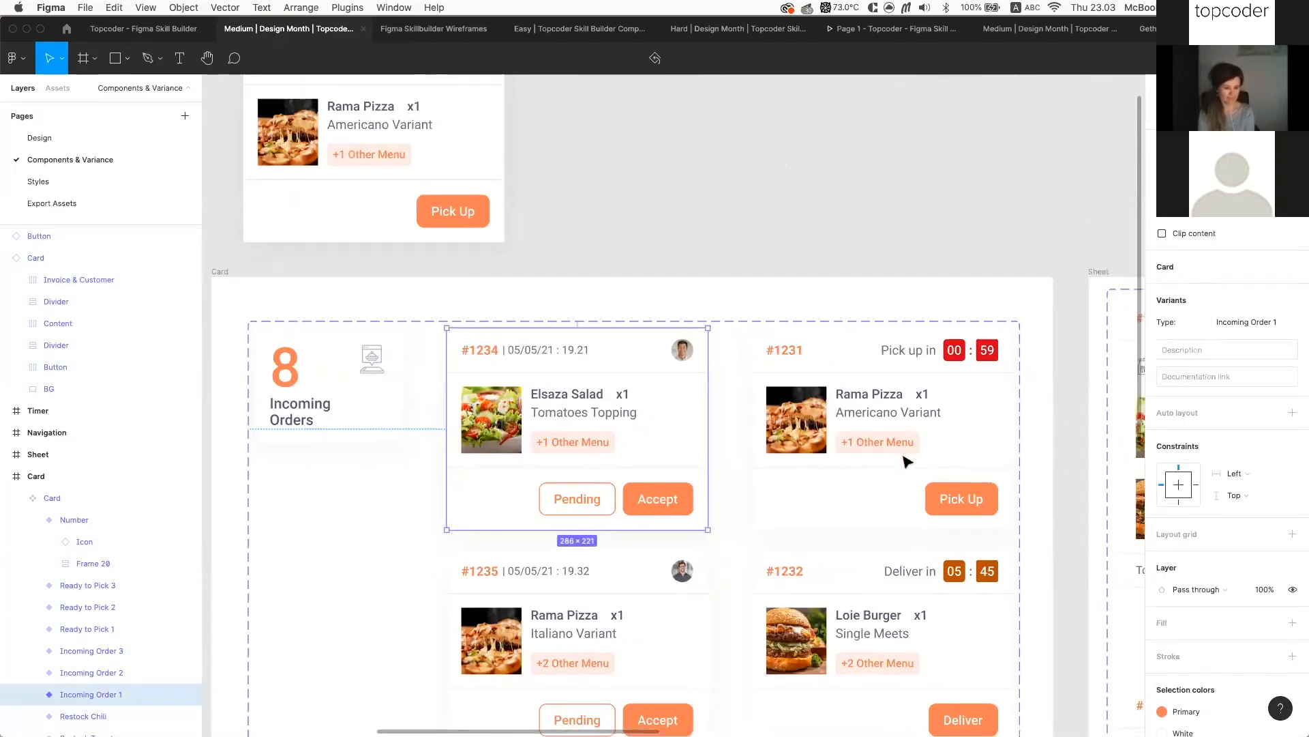
{"action": "left_click", "coordinate": [907, 459]}
{"action": "scroll", "coordinate": [880, 392], "scroll_direction": "right", "scroll_amount": 1}
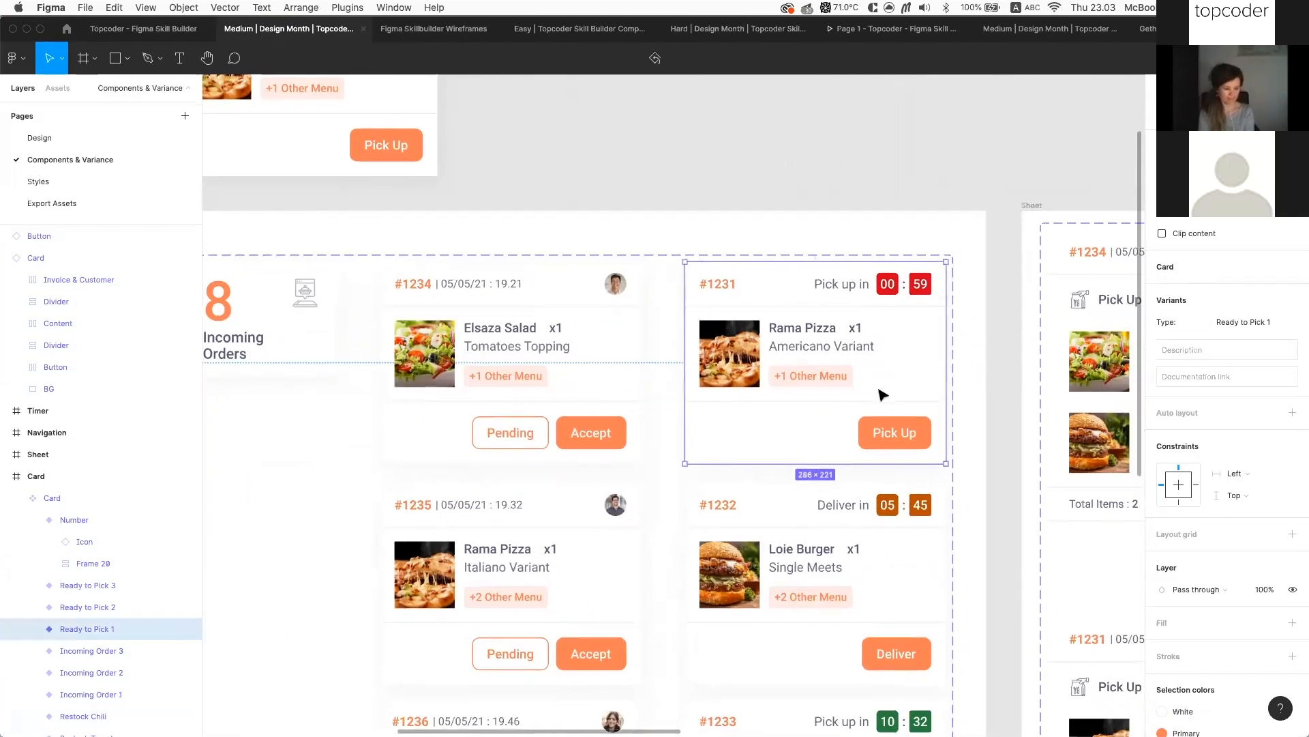
{"action": "scroll", "coordinate": [880, 392], "scroll_direction": "down", "scroll_amount": 2}
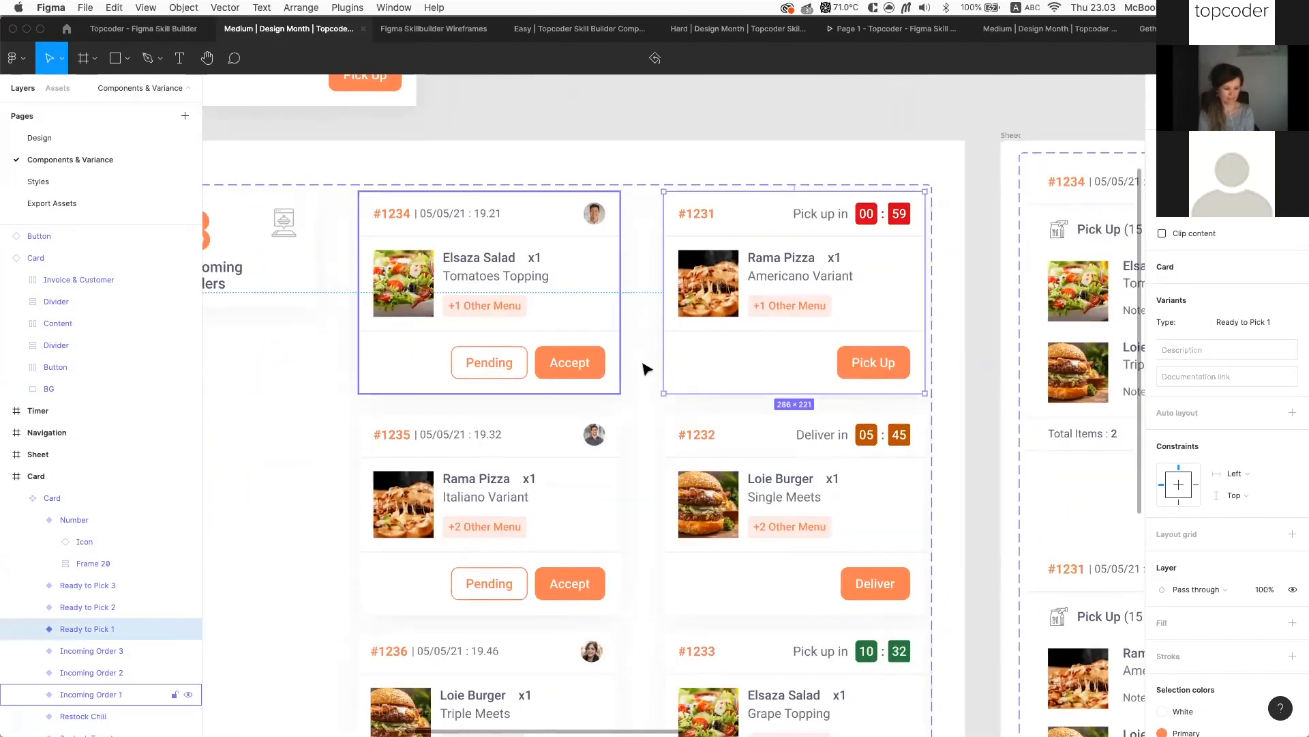
{"action": "scroll", "coordinate": [553, 406], "scroll_direction": "up", "scroll_amount": 3}
{"action": "scroll", "coordinate": [553, 406], "scroll_direction": "left", "scroll_amount": 1}
{"action": "left_click", "coordinate": [552, 406]}
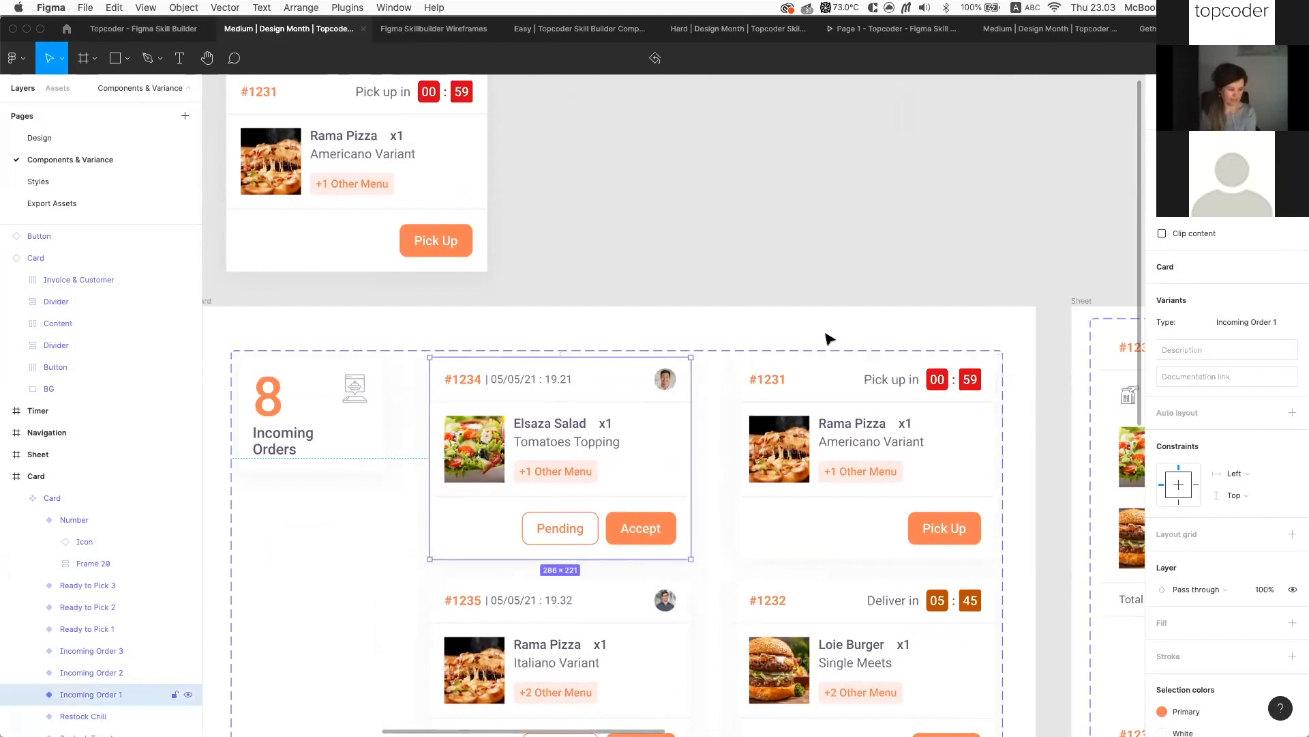
{"action": "scroll", "coordinate": [617, 451], "scroll_direction": "down", "scroll_amount": 2}
{"action": "scroll", "coordinate": [596, 432], "scroll_direction": "down", "scroll_amount": 4}
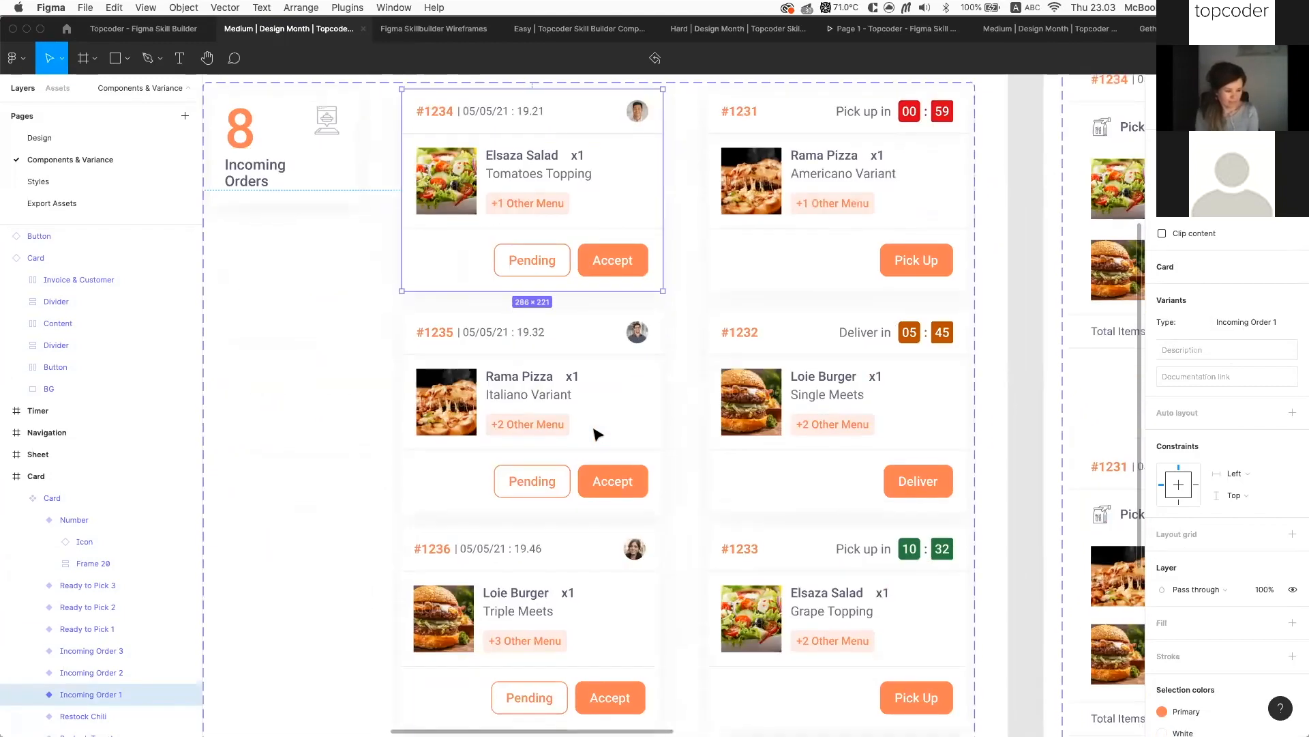
{"action": "scroll", "coordinate": [598, 471], "scroll_direction": "down", "scroll_amount": 5}
{"action": "left_click", "coordinate": [585, 527]}
{"action": "scroll", "coordinate": [598, 447], "scroll_direction": "up", "scroll_amount": 5}
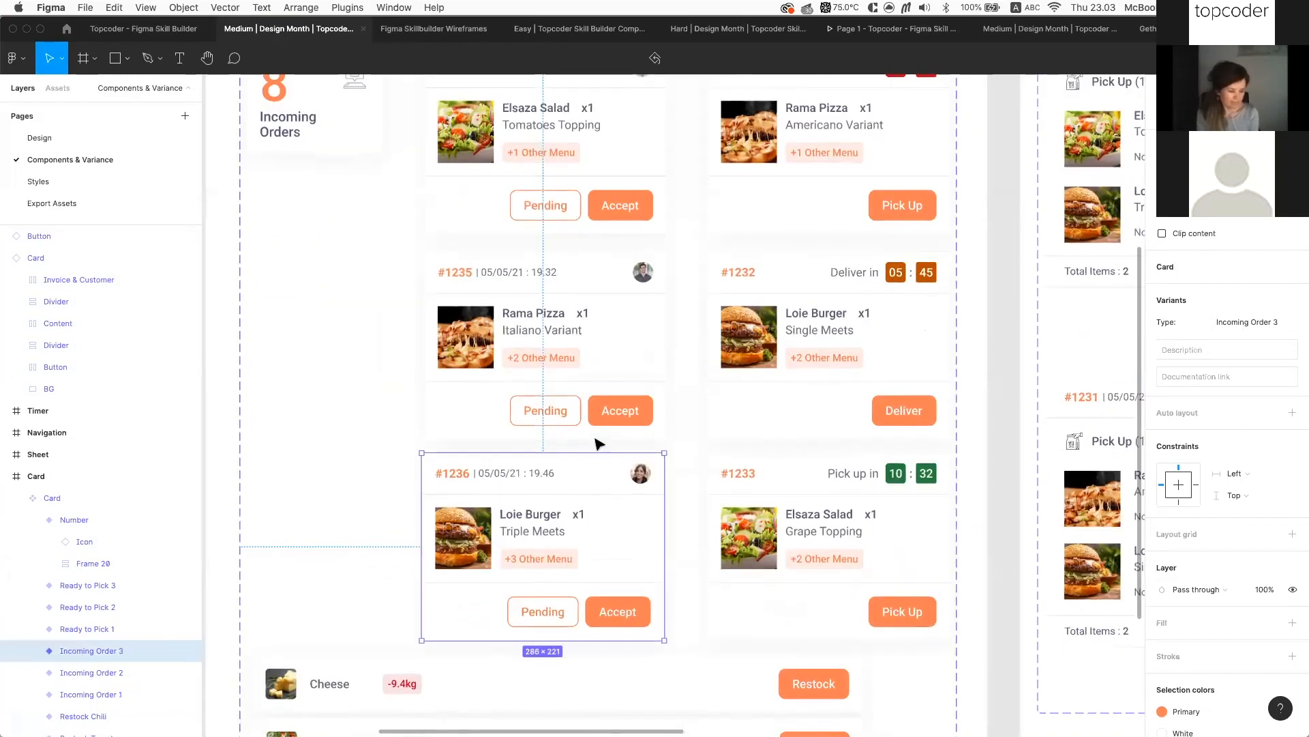
{"action": "left_click", "coordinate": [600, 357], "text": "shift"}
{"action": "left_click", "coordinate": [618, 218], "text": "shift"}
{"action": "scroll", "coordinate": [617, 219], "scroll_direction": "up", "scroll_amount": 1}
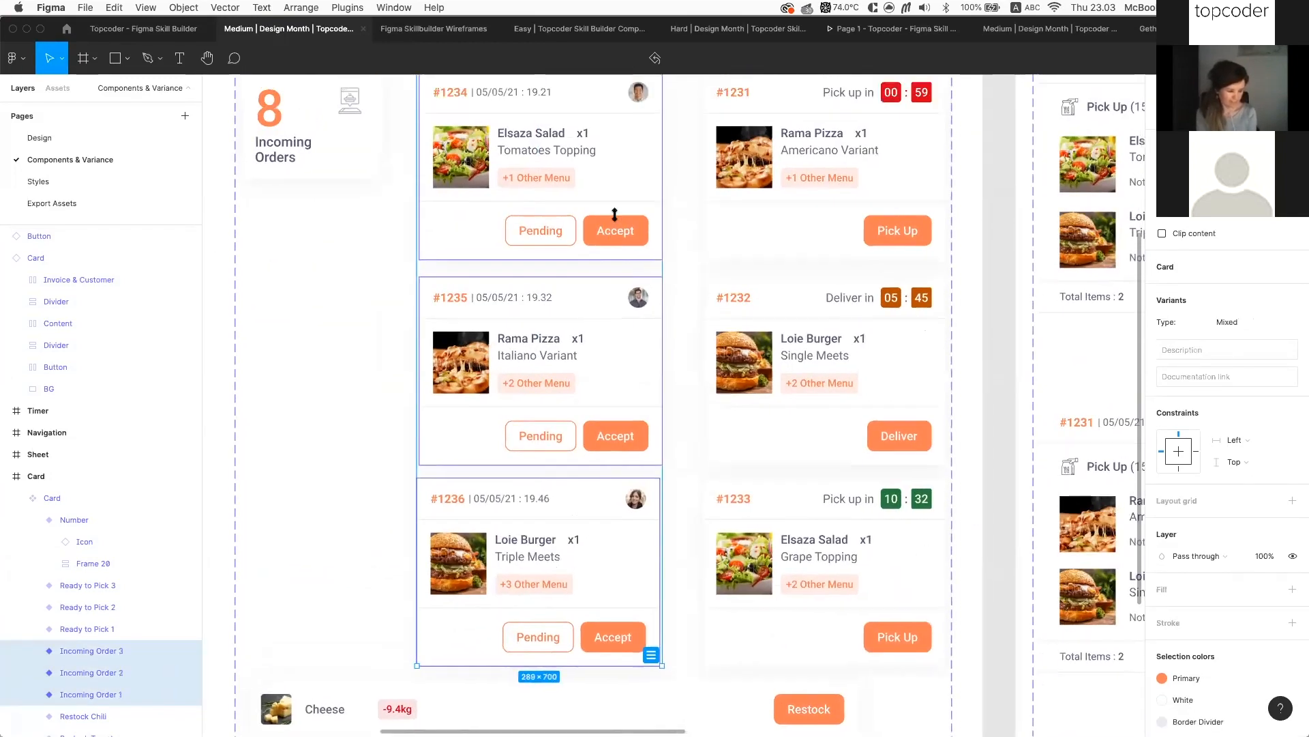
{"action": "scroll", "coordinate": [617, 216], "scroll_direction": "up", "scroll_amount": 3}
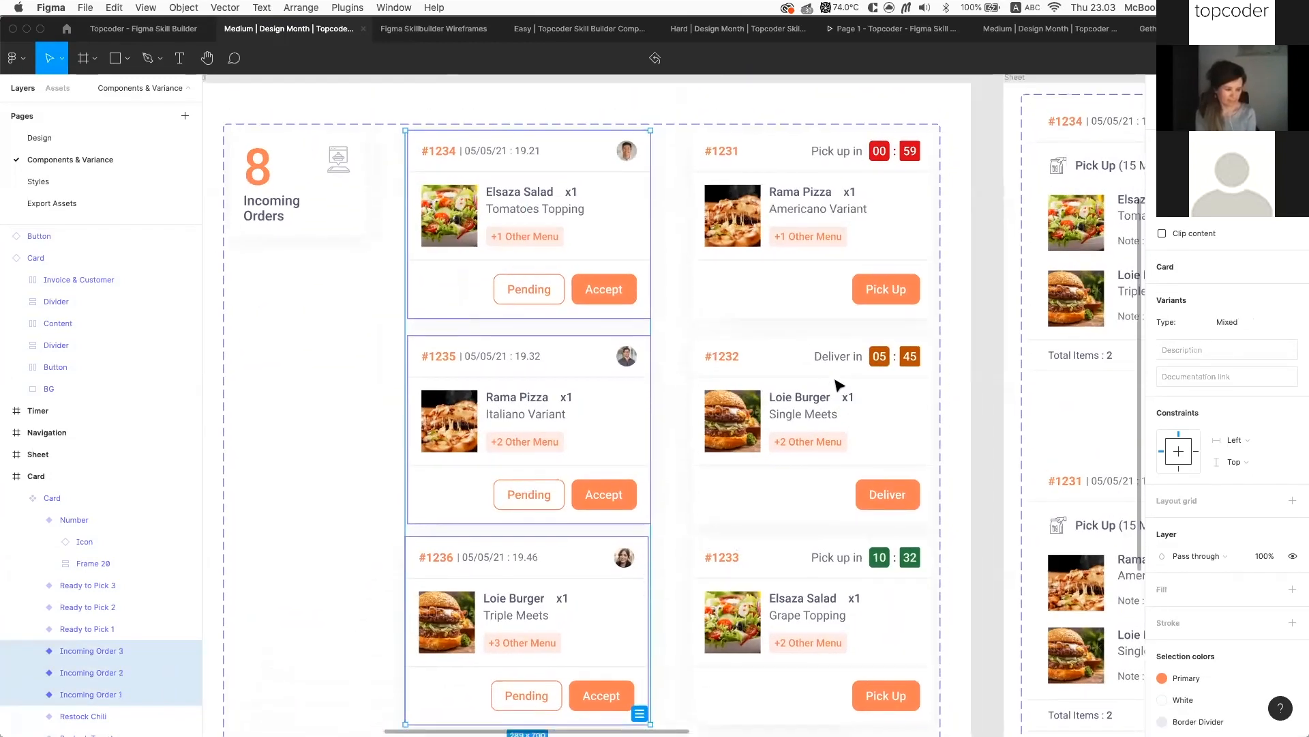
{"action": "scroll", "coordinate": [623, 330], "scroll_direction": "up", "scroll_amount": 3}
{"action": "scroll", "coordinate": [623, 330], "scroll_direction": "left", "scroll_amount": 2}
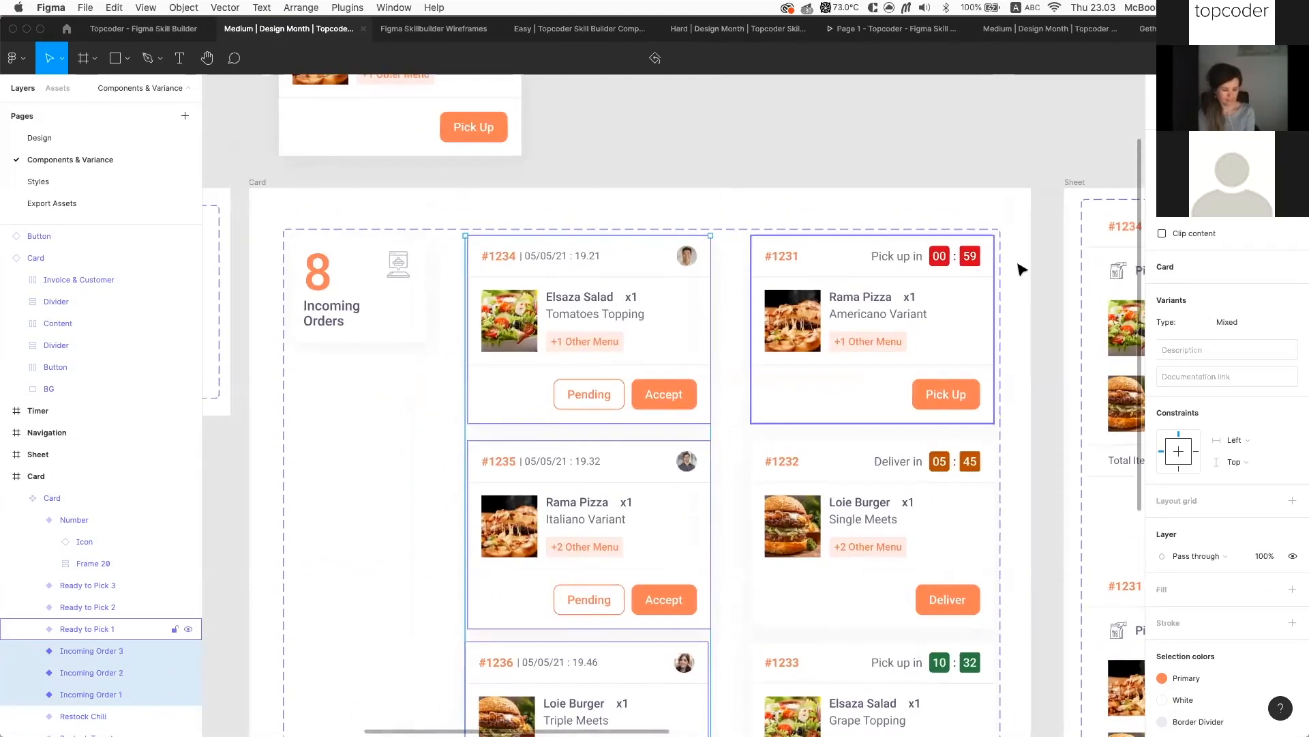
{"action": "left_click", "coordinate": [840, 149]}
{"action": "left_click", "coordinate": [854, 296]}
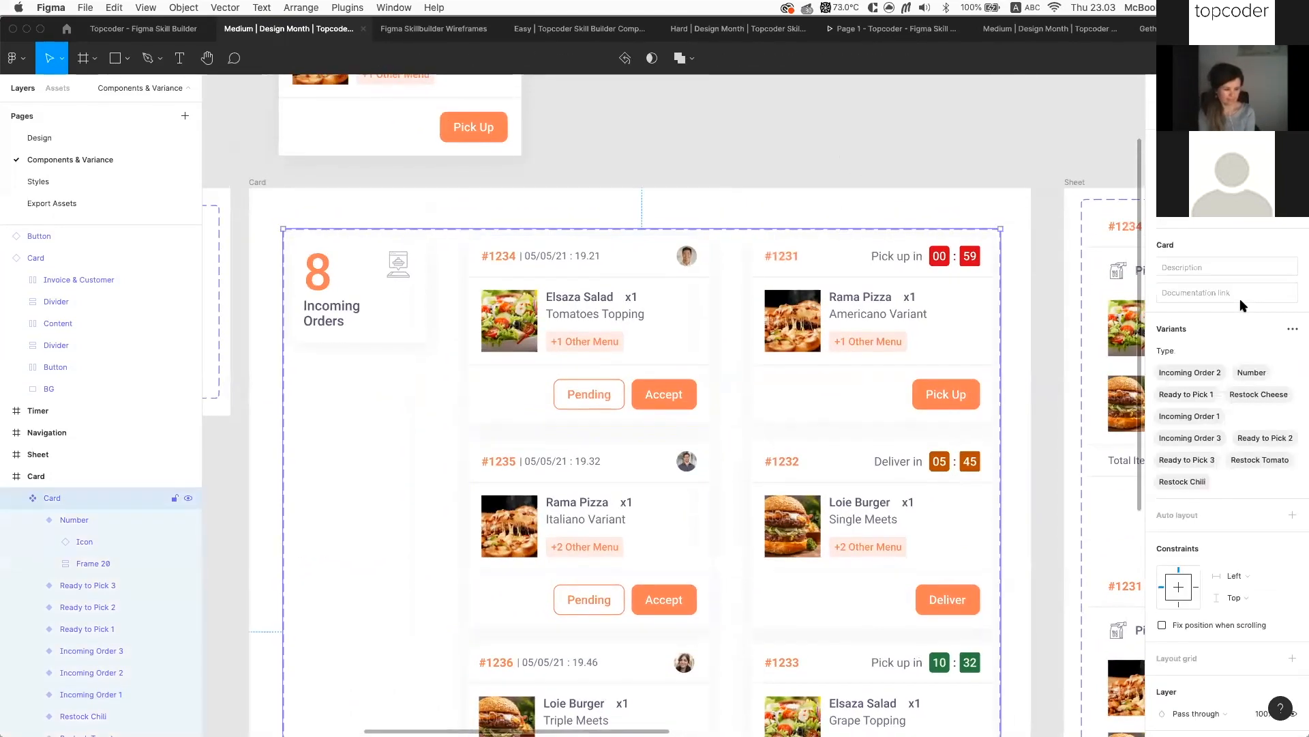
{"action": "left_click", "coordinate": [688, 330]}
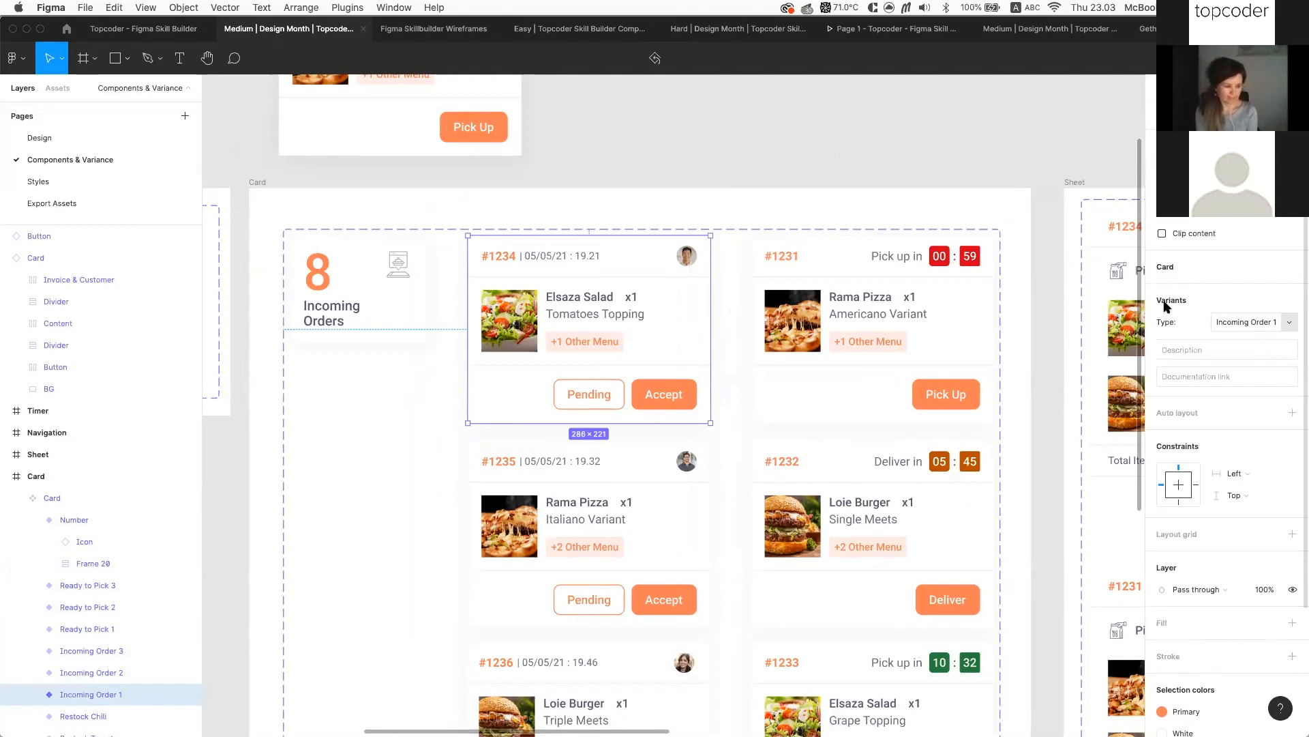
{"action": "scroll", "coordinate": [672, 296], "scroll_direction": "down", "scroll_amount": 3}
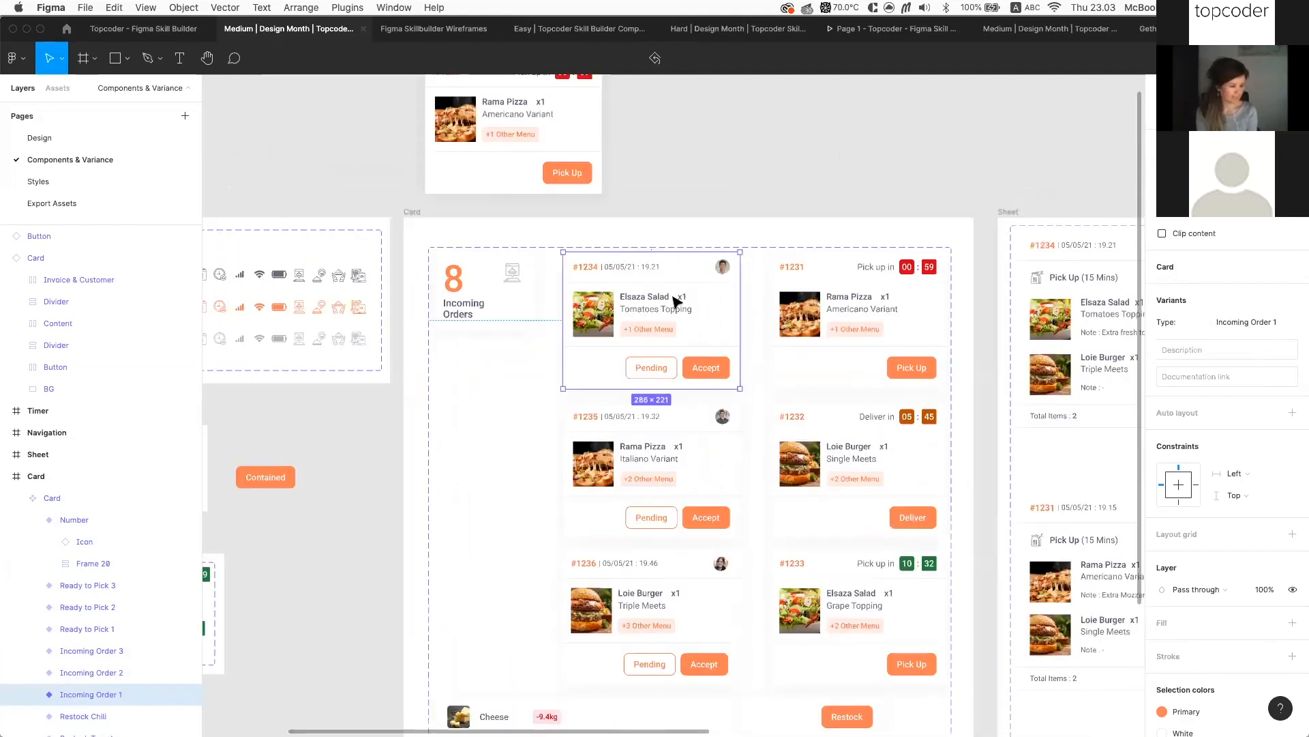
{"action": "key", "text": "Escape"}
{"action": "left_click", "coordinate": [673, 296]}
Select the six order cards and move them above the Card set
{"action": "scroll", "coordinate": [672, 296], "scroll_direction": "down", "scroll_amount": 5}
{"action": "scroll", "coordinate": [606, 407], "scroll_direction": "up", "scroll_amount": 3}
{"action": "scroll", "coordinate": [605, 408], "scroll_direction": "right", "scroll_amount": 2}
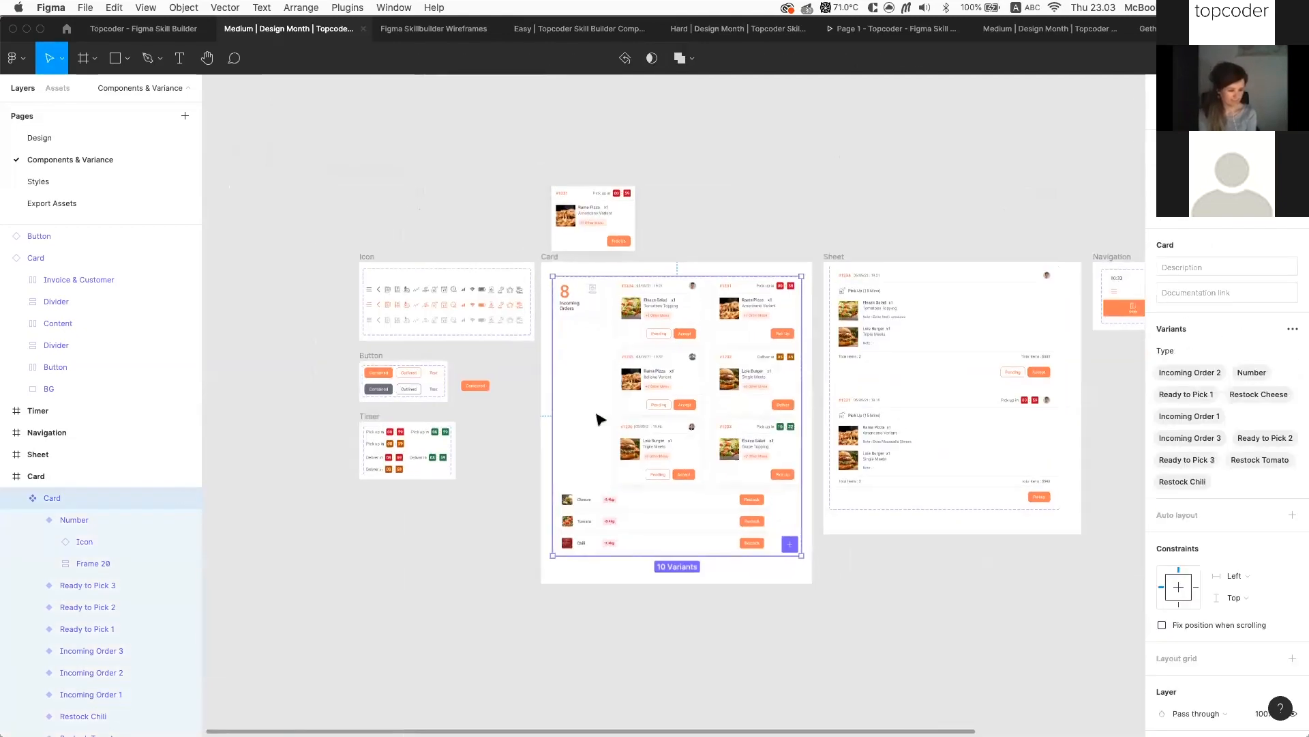
{"action": "scroll", "coordinate": [606, 512], "scroll_direction": "up", "scroll_amount": 1}
{"action": "left_click_drag", "start_coordinate": [546, 395], "coordinate": [680, 573]}
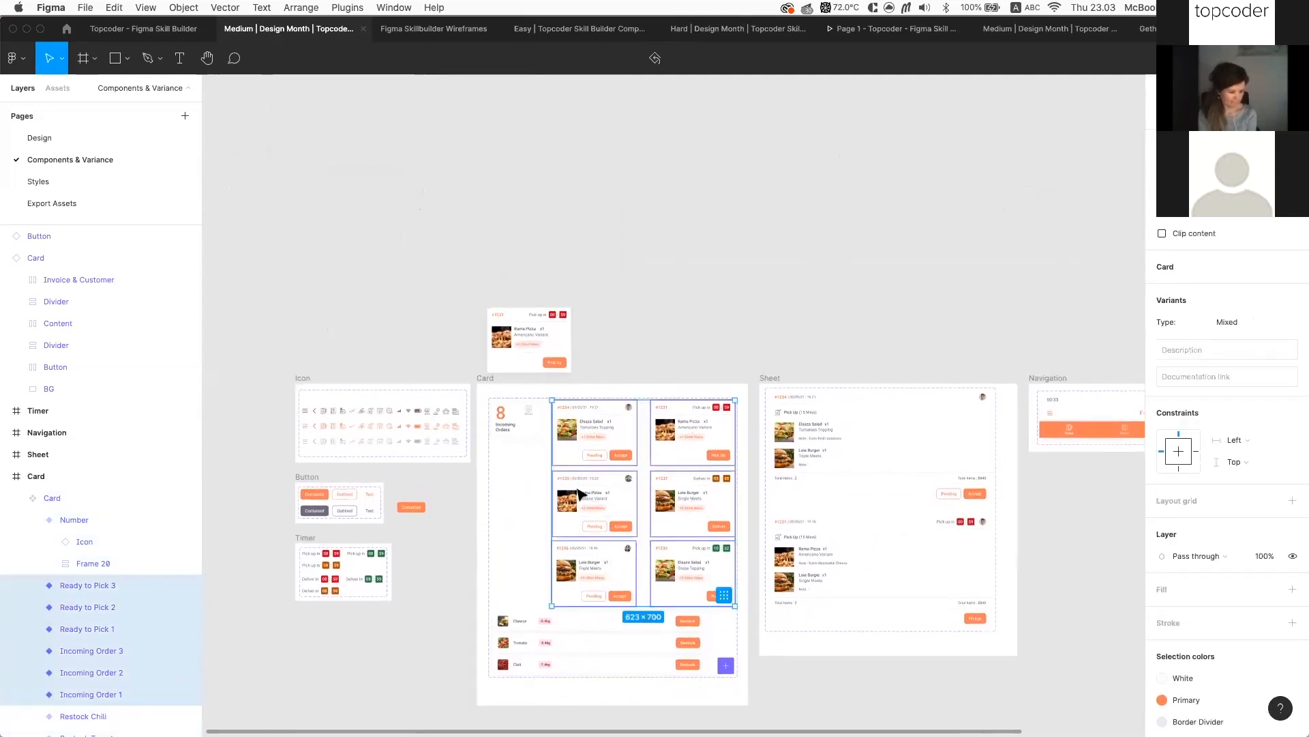
{"action": "left_click_drag", "start_coordinate": [585, 424], "coordinate": [720, 159]}
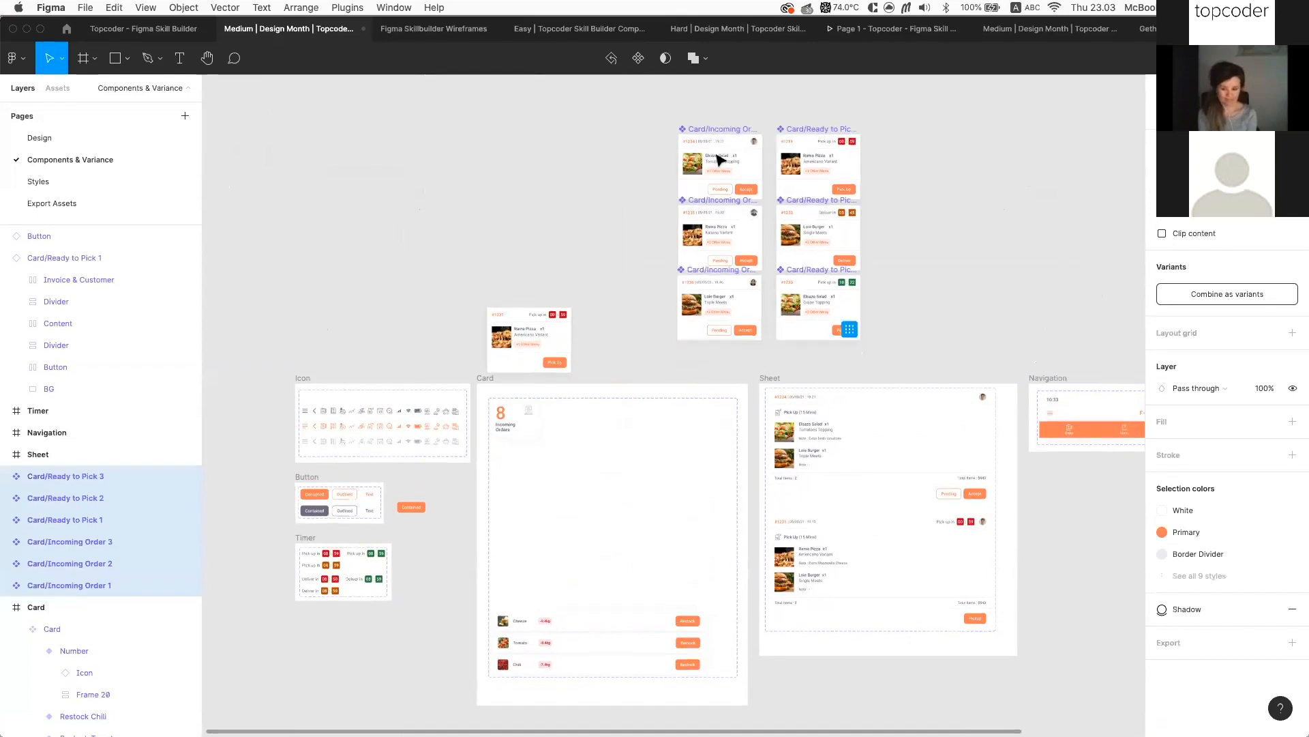
Combine the six cards as variants and rename Property 1 to Type
{"action": "scroll", "coordinate": [716, 161], "scroll_direction": "up", "scroll_amount": 3}
{"action": "scroll", "coordinate": [493, 304], "scroll_direction": "up", "scroll_amount": 2}
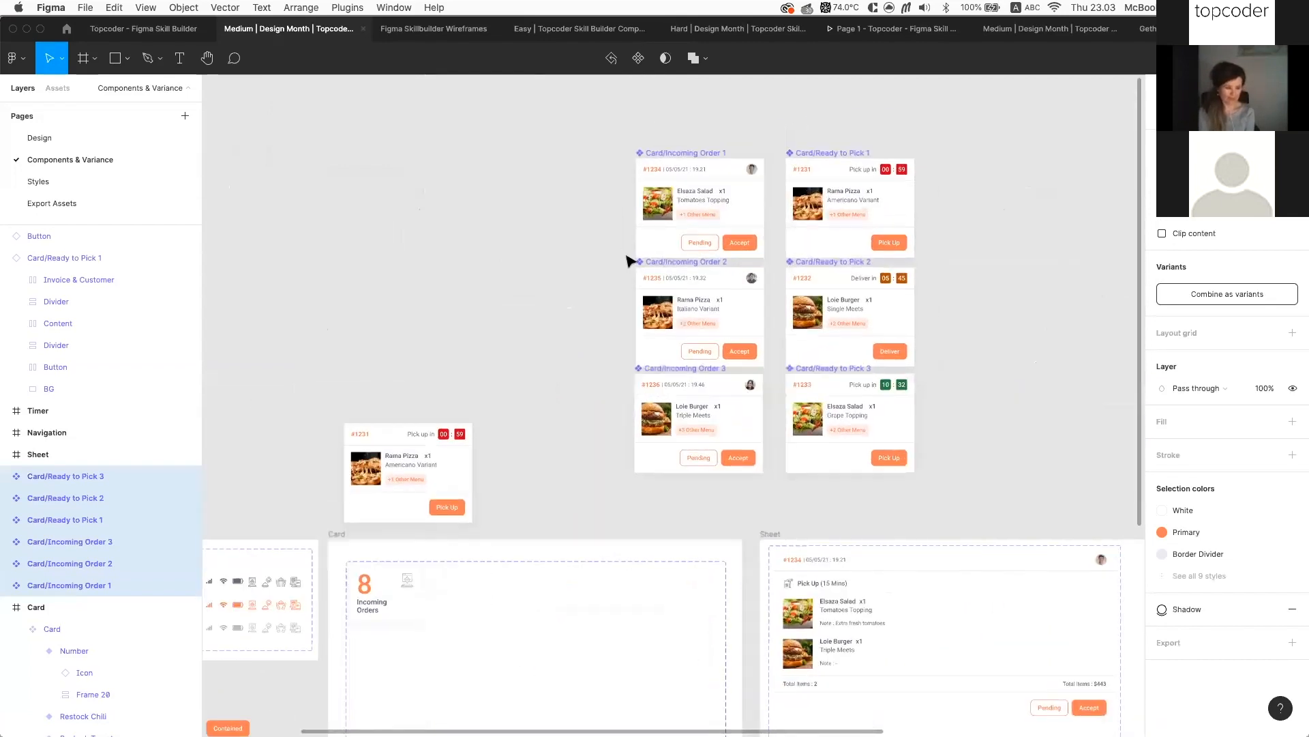
{"action": "scroll", "coordinate": [492, 304], "scroll_direction": "up", "scroll_amount": 3}
{"action": "scroll", "coordinate": [493, 304], "scroll_direction": "right", "scroll_amount": 2}
{"action": "left_click", "coordinate": [1235, 296]}
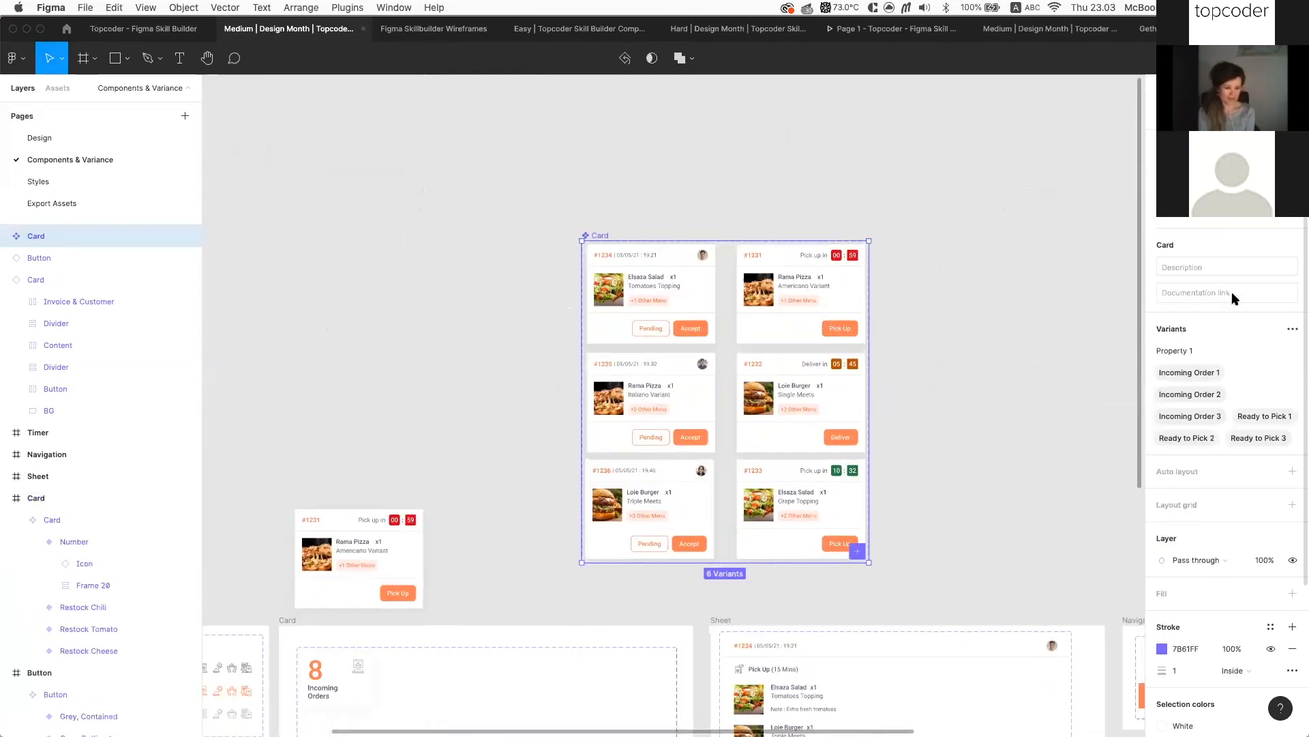
{"action": "left_click", "coordinate": [1193, 351]}
{"action": "key", "text": "super+a"}
{"action": "type", "text": "Ty"}
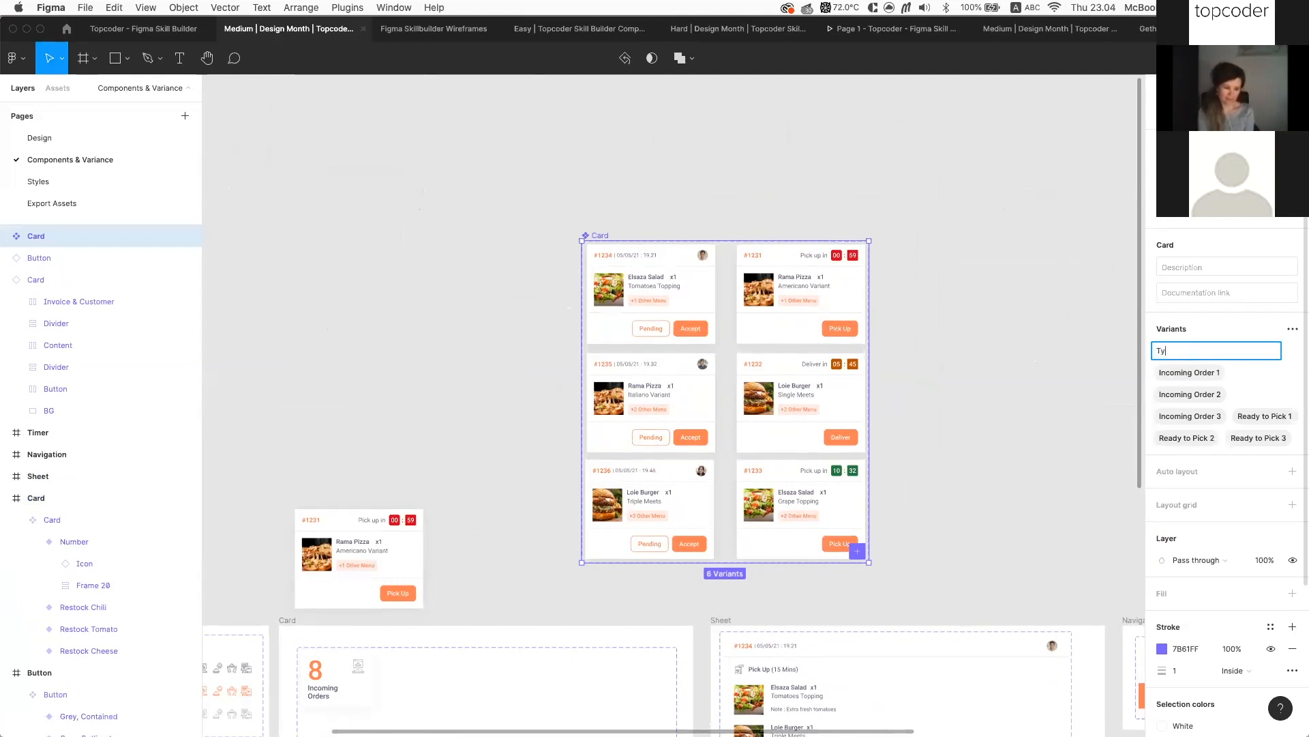
{"action": "type", "text": "pe"}
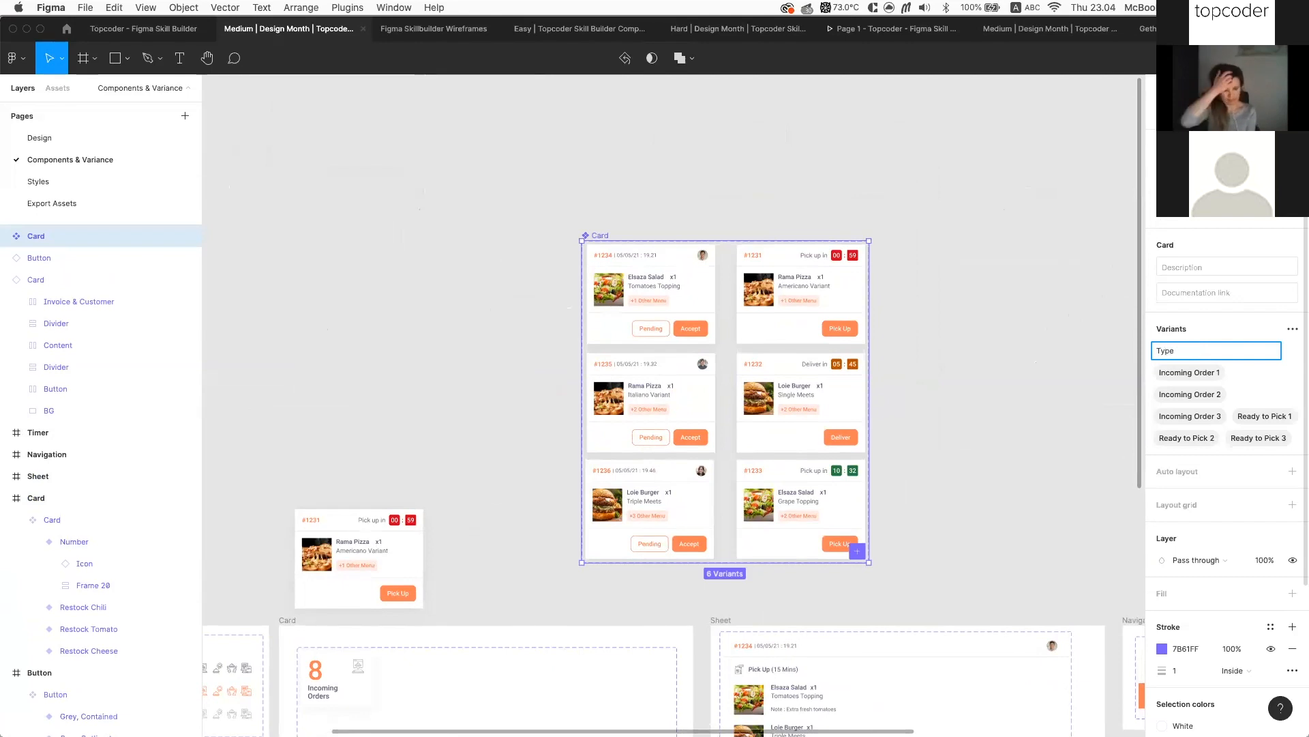
Rename the new component set to Card-Incoming Order
{"action": "left_click", "coordinate": [1058, 375]}
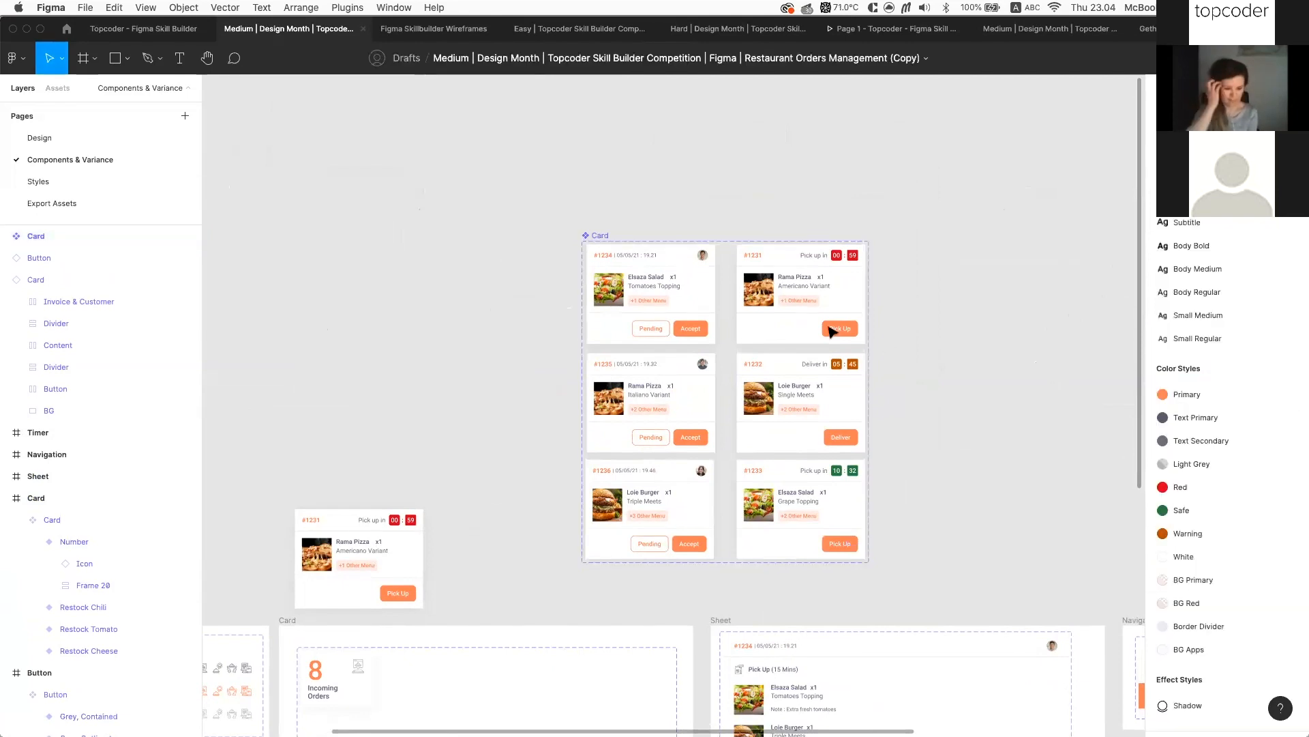
{"action": "scroll", "coordinate": [828, 330], "scroll_direction": "up", "scroll_amount": 5}
{"action": "left_click", "coordinate": [377, 157]}
{"action": "key", "text": "super+r"}
{"action": "type", "text": "Inc"}
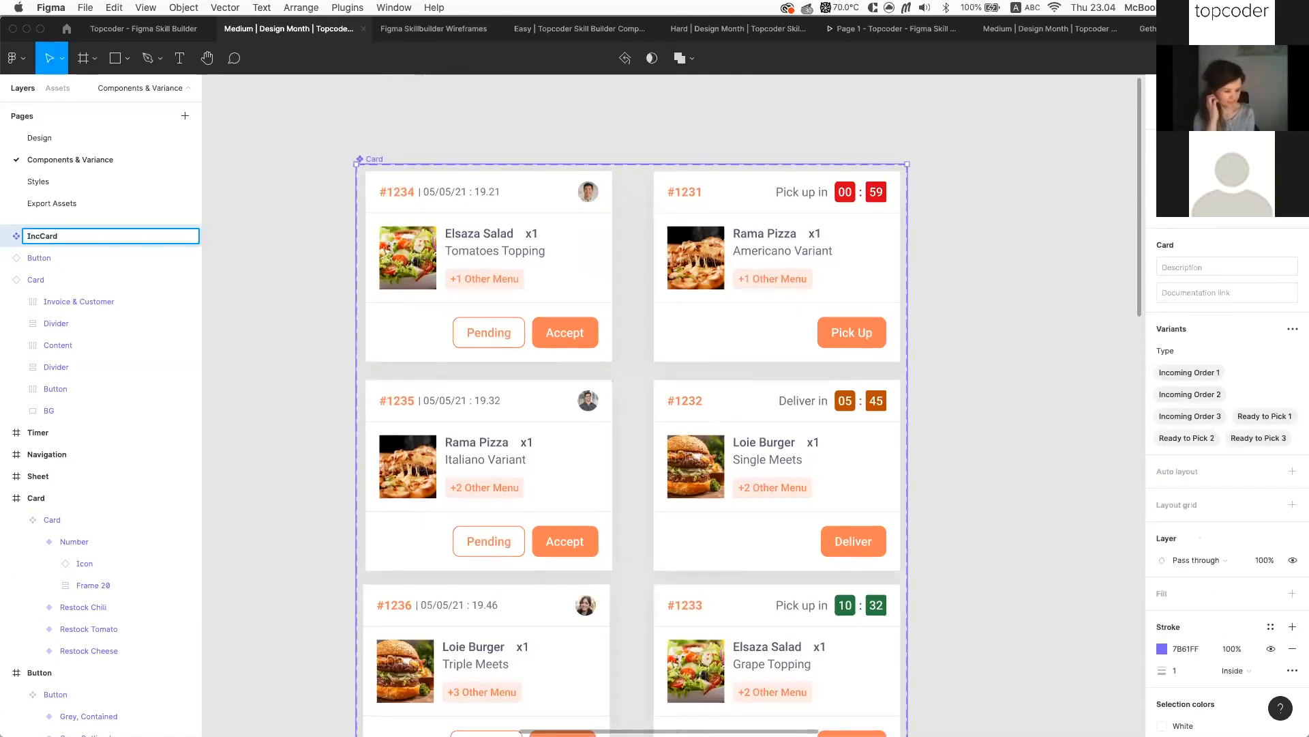
{"action": "key", "text": "BackSpace"}
{"action": "key", "text": "BackSpace"}
{"action": "key", "text": "BackSpace"}
{"action": "key", "text": "BackSpace"}
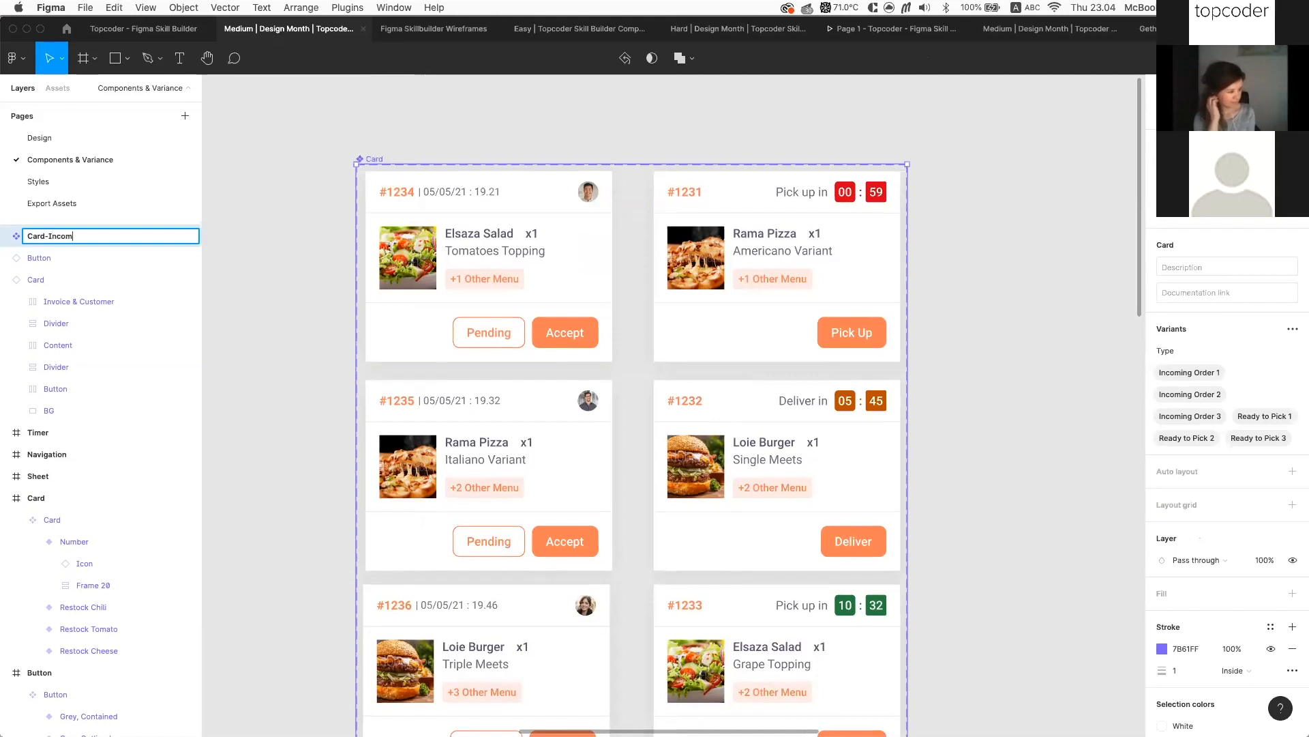
{"action": "type", "text": "-Incoming Order"}
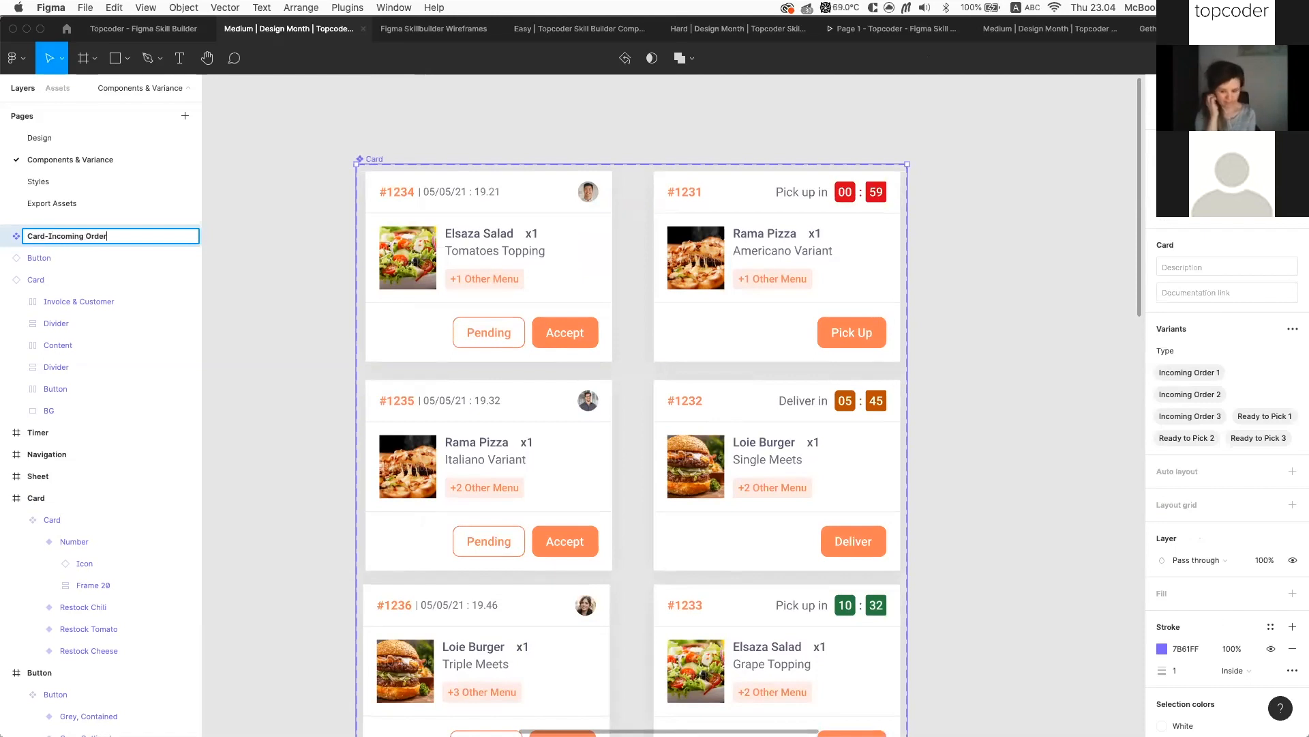
{"action": "key", "text": "Return"}
Rename the Incoming Order 1 variant's type to default
{"action": "left_click", "coordinate": [482, 267]}
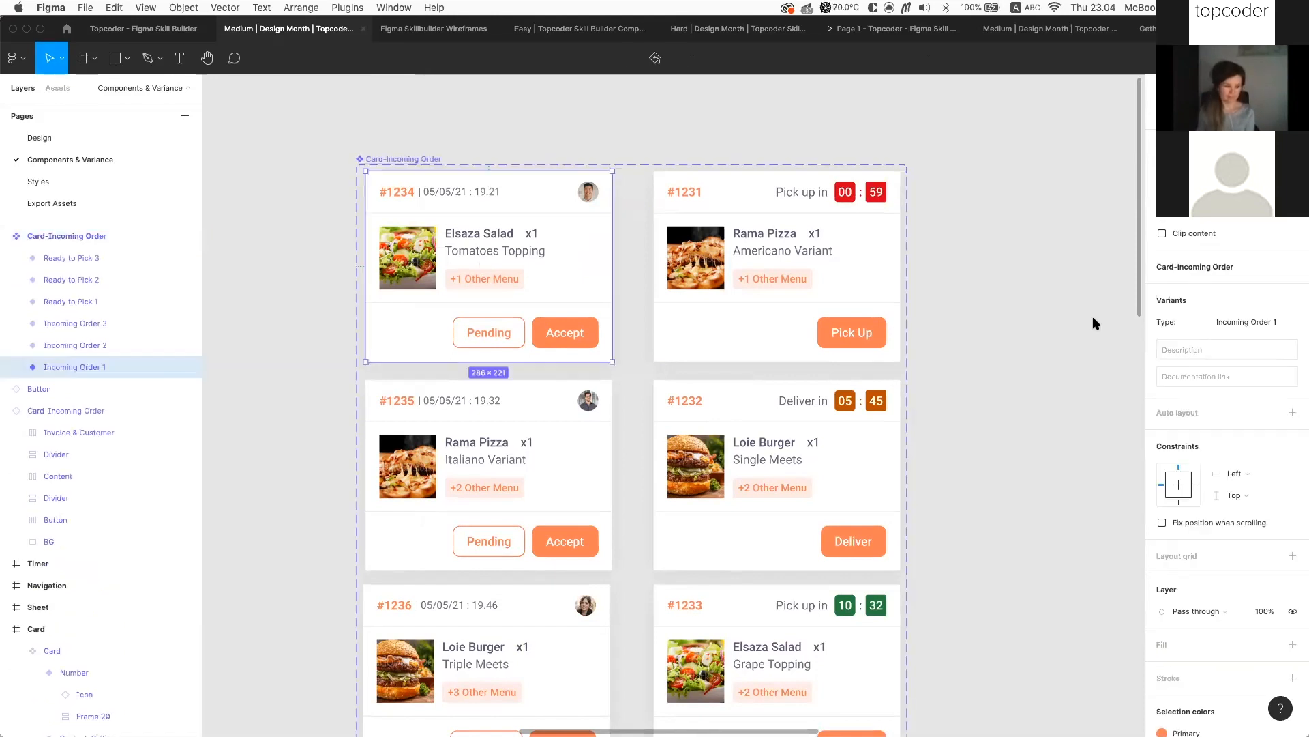
{"action": "left_click", "coordinate": [1265, 321]}
{"action": "type", "text": "defau"}
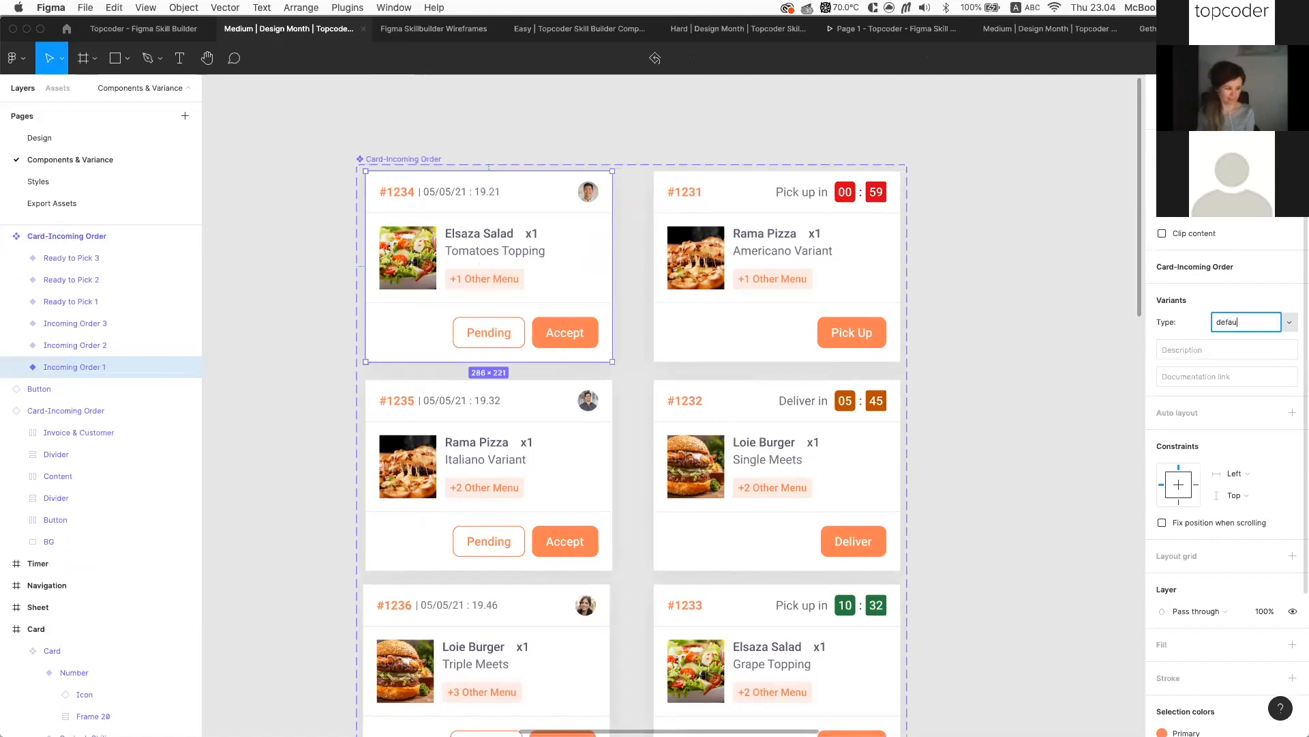
{"action": "key", "text": "Return"}
Rename the #1231 Ready to Pick 1 variant's type to pickup, then to ready
{"action": "left_click", "coordinate": [857, 293]}
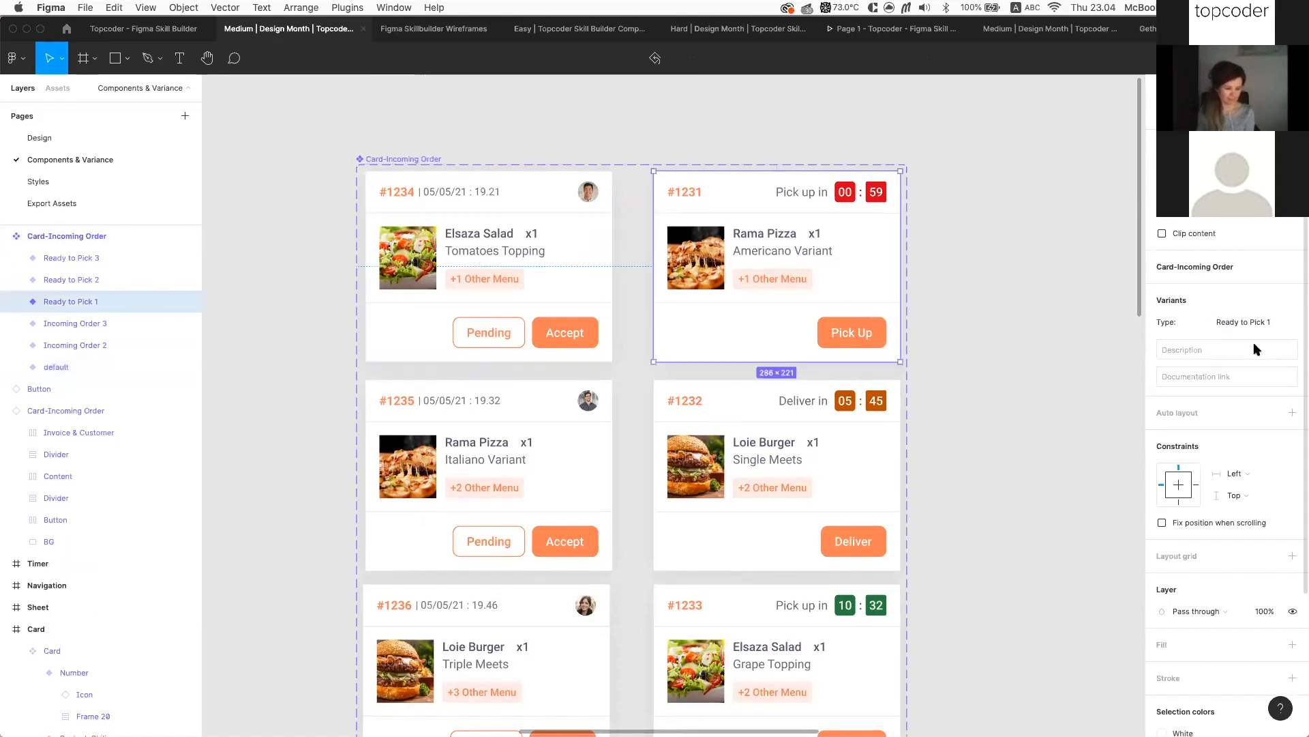
{"action": "left_click", "coordinate": [1264, 326]}
{"action": "type", "text": "pic"}
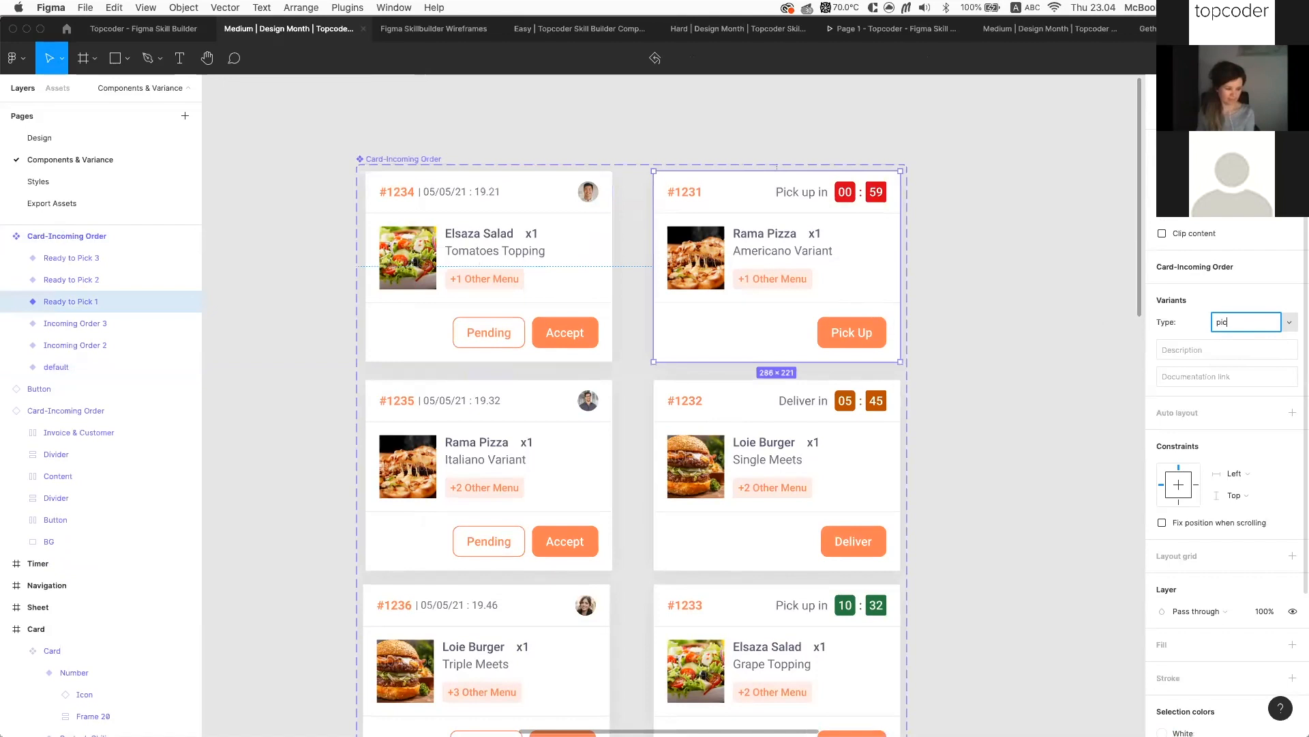
{"action": "type", "text": "kup"}
{"action": "key", "text": "Return"}
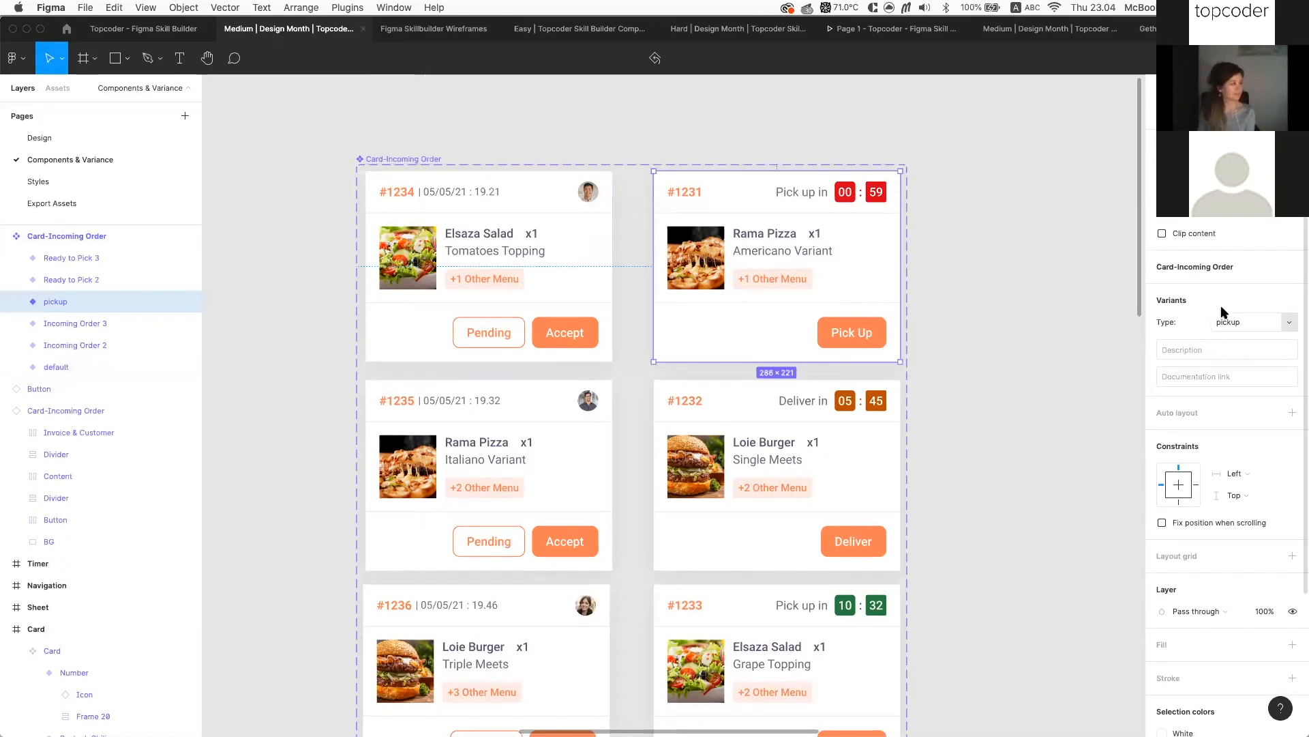
{"action": "left_click", "coordinate": [1235, 322]}
{"action": "type", "text": "ready"}
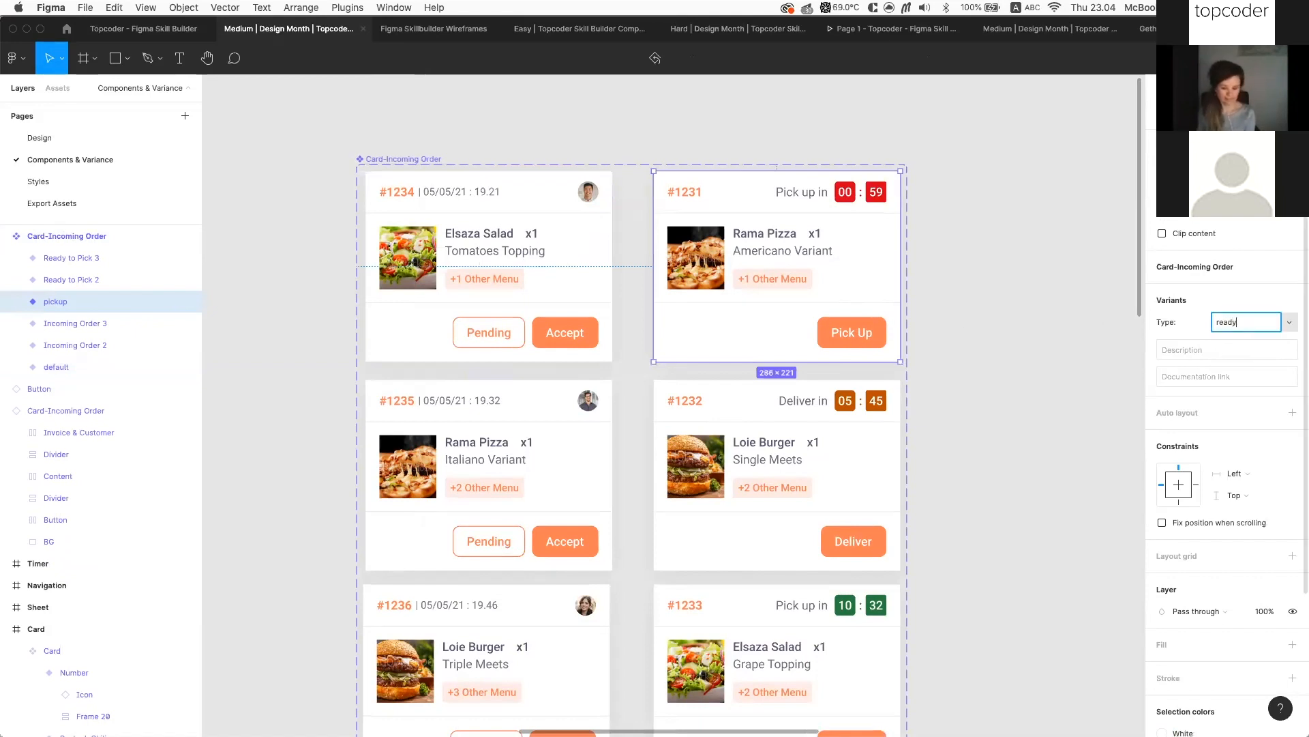
{"action": "key", "text": "Return"}
Inspect the header and timer layers inside order cards #1232 and #1233
{"action": "scroll", "coordinate": [809, 450], "scroll_direction": "down", "scroll_amount": 1}
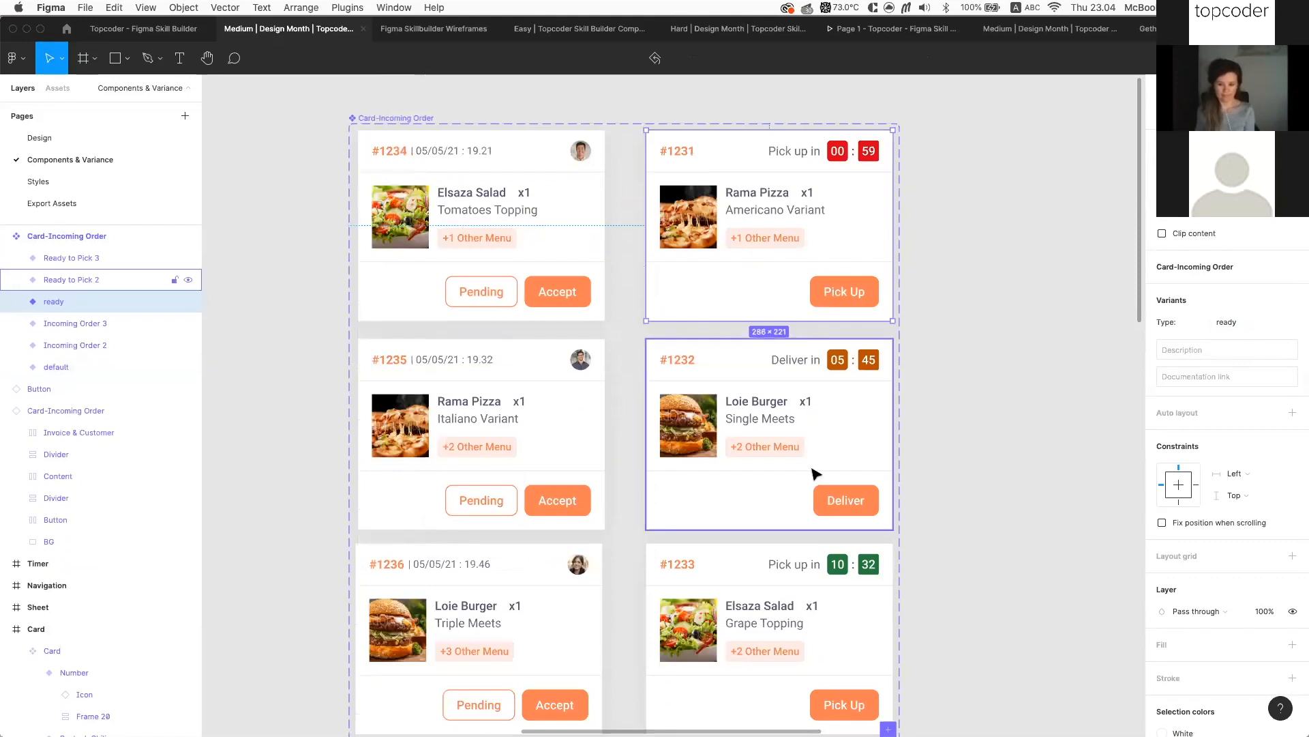
{"action": "scroll", "coordinate": [816, 473], "scroll_direction": "down", "scroll_amount": 5}
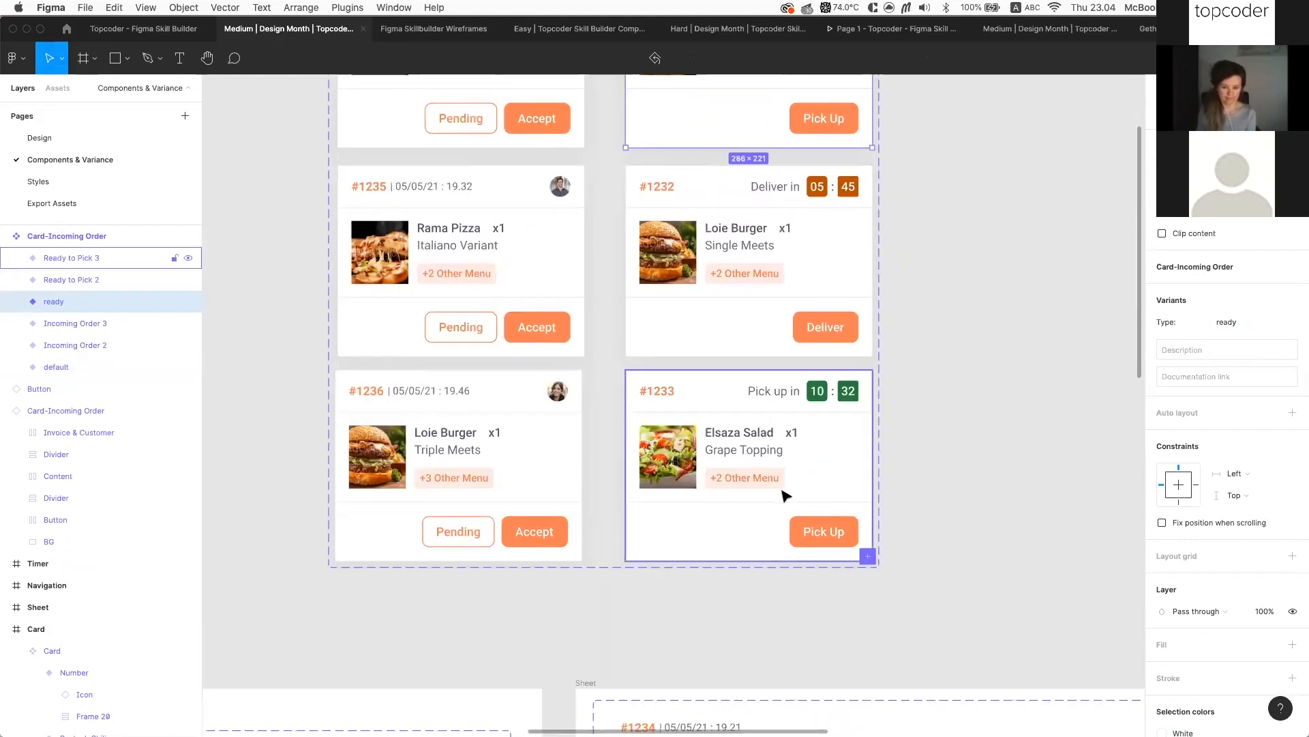
{"action": "left_click", "coordinate": [785, 495]}
{"action": "scroll", "coordinate": [750, 532], "scroll_direction": "up", "scroll_amount": 3}
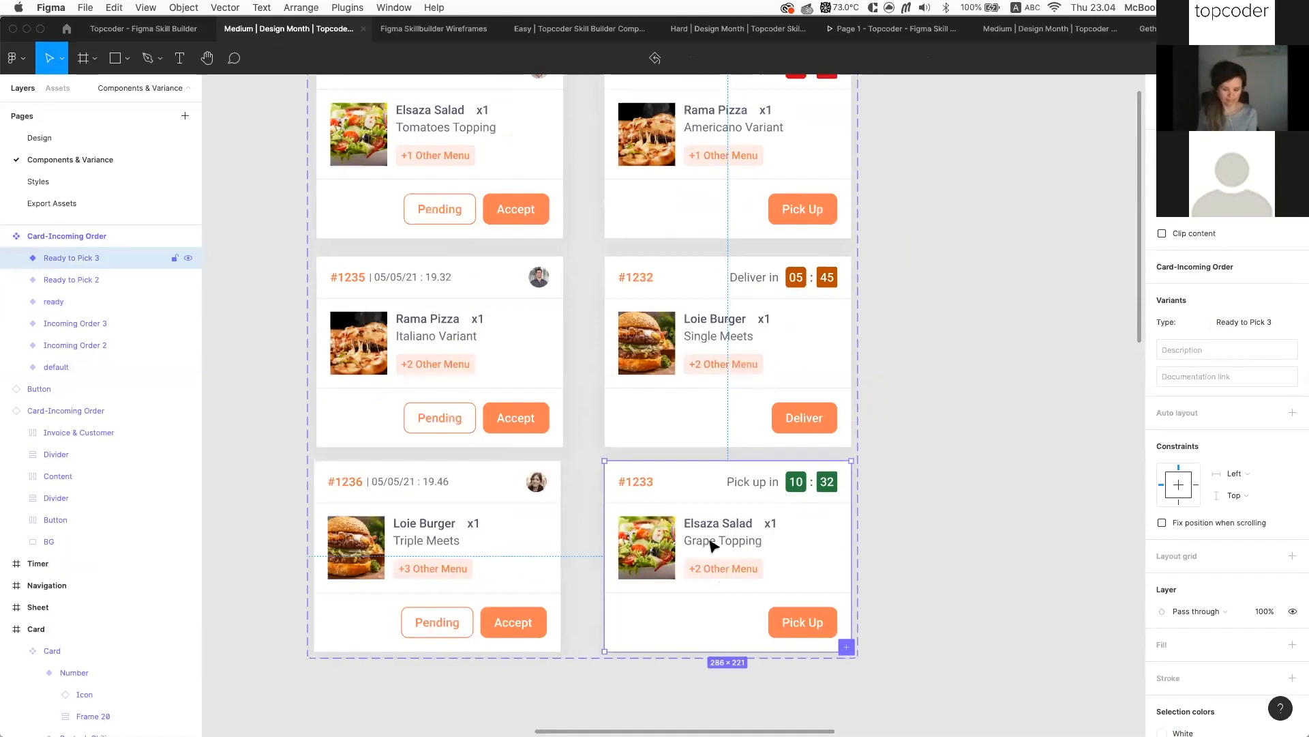
{"action": "scroll", "coordinate": [784, 570], "scroll_direction": "up", "scroll_amount": 1}
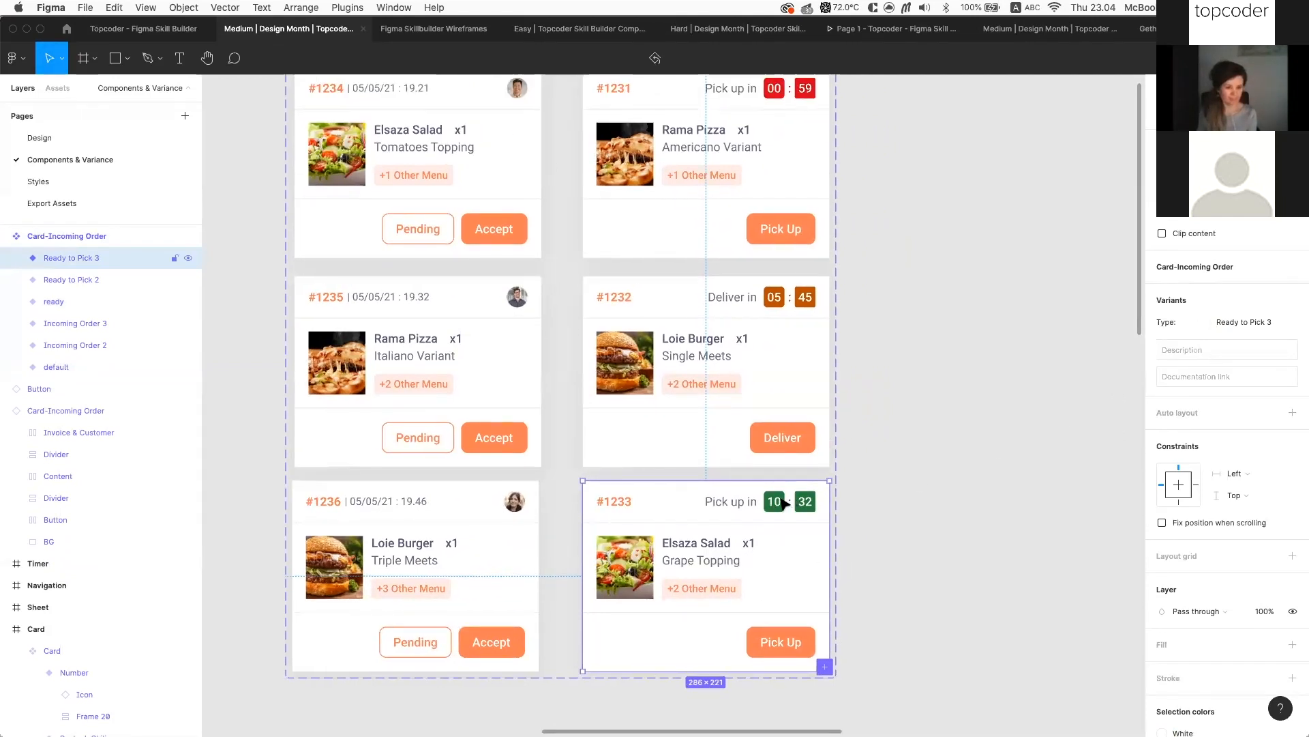
{"action": "scroll", "coordinate": [779, 503], "scroll_direction": "up", "scroll_amount": 5}
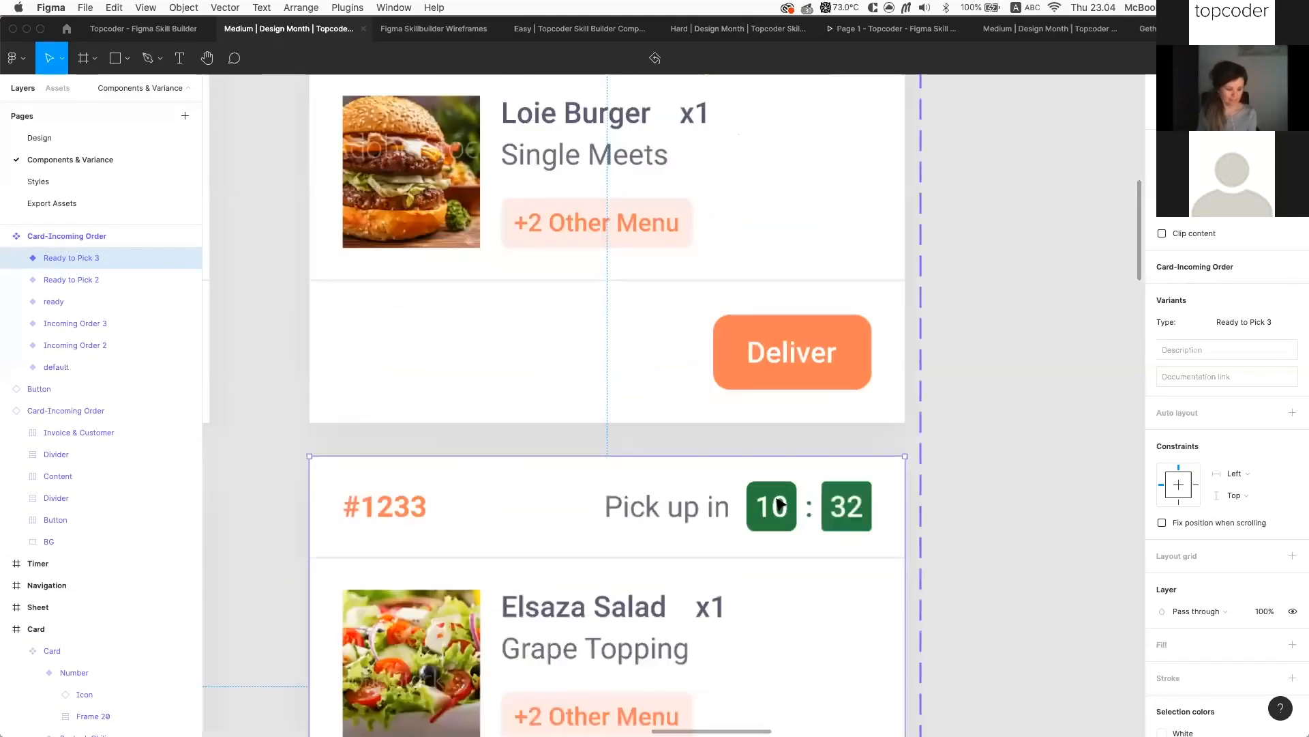
{"action": "scroll", "coordinate": [779, 503], "scroll_direction": "up", "scroll_amount": 3}
{"action": "scroll", "coordinate": [780, 503], "scroll_direction": "down", "scroll_amount": 3}
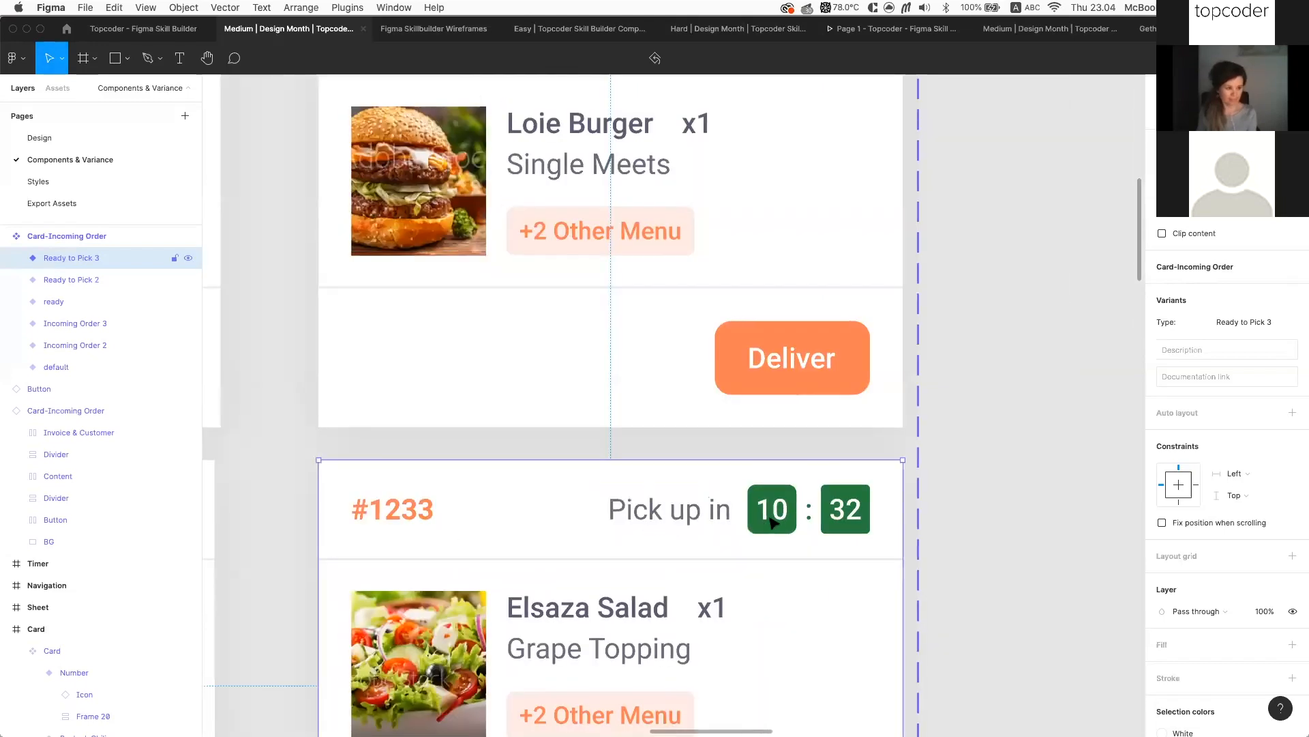
{"action": "scroll", "coordinate": [790, 514], "scroll_direction": "down", "scroll_amount": 5}
{"action": "scroll", "coordinate": [790, 288], "scroll_direction": "up", "scroll_amount": 2}
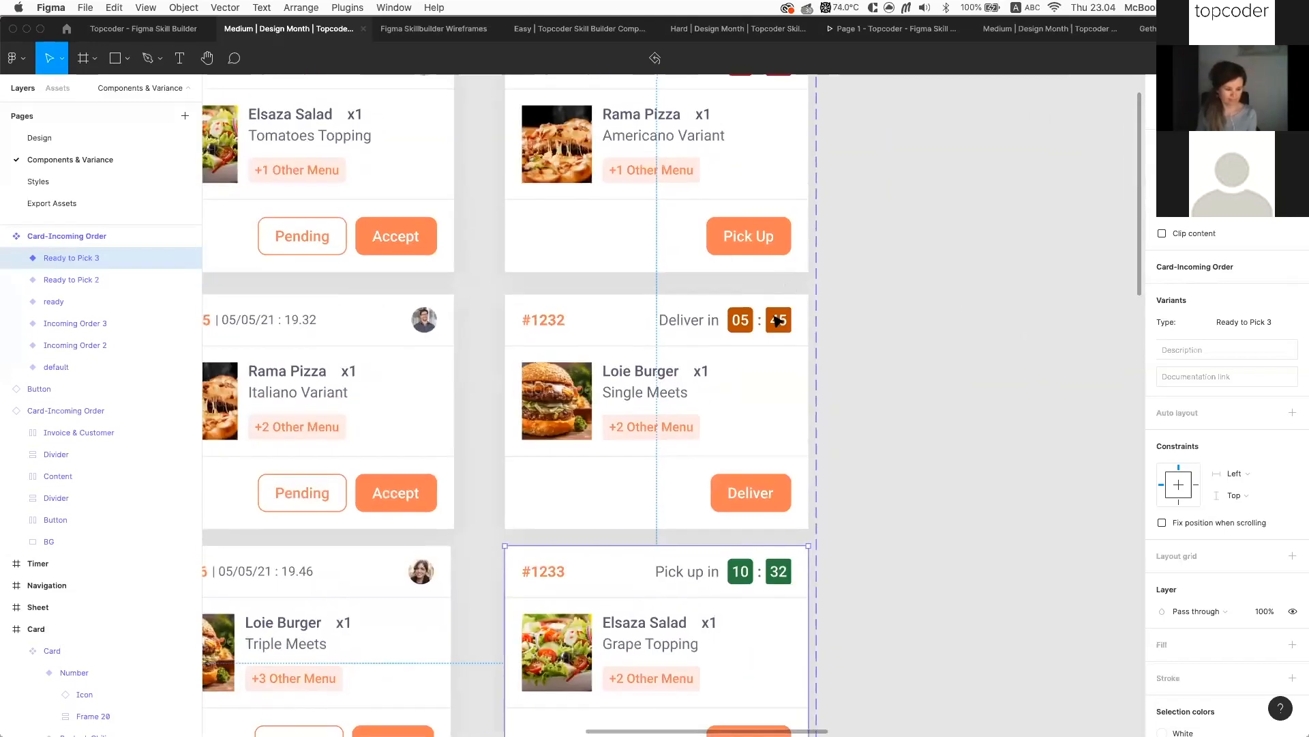
{"action": "scroll", "coordinate": [750, 574], "scroll_direction": "down", "scroll_amount": 3}
{"action": "scroll", "coordinate": [756, 578], "scroll_direction": "down", "scroll_amount": 1}
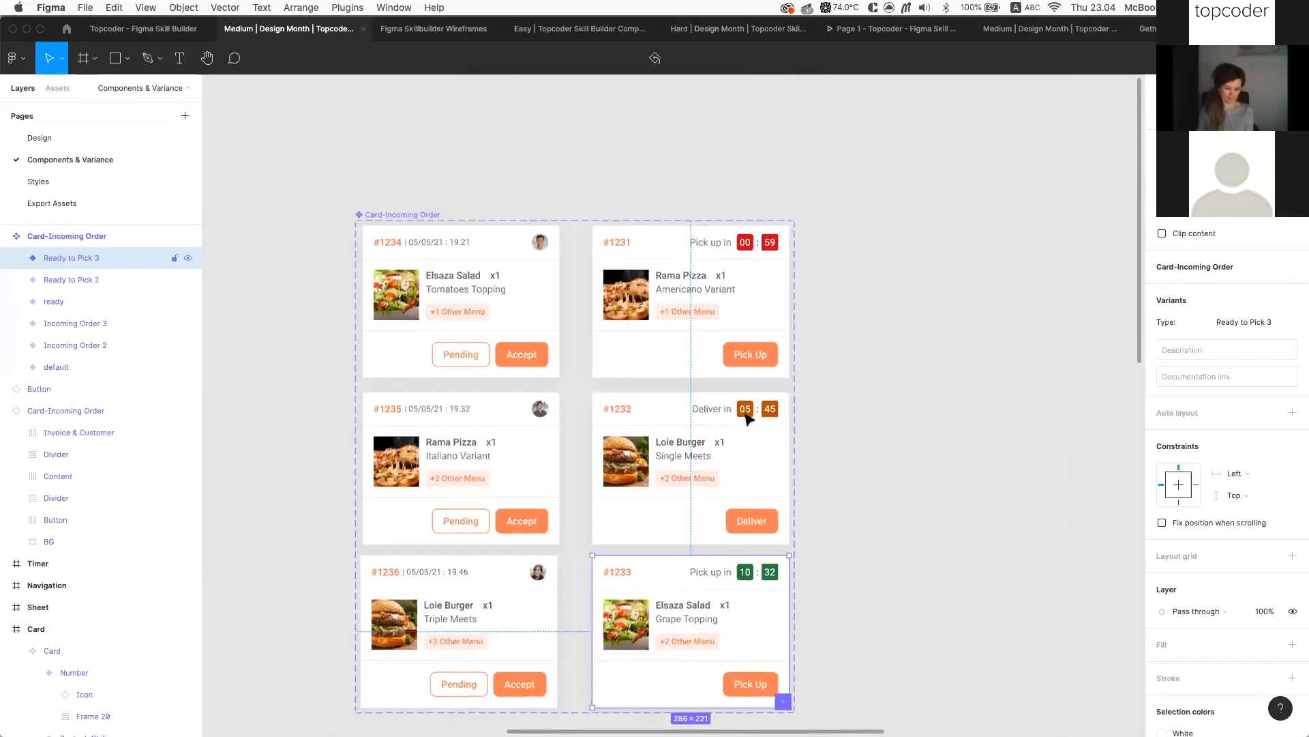
{"action": "scroll", "coordinate": [742, 555], "scroll_direction": "up", "scroll_amount": 2}
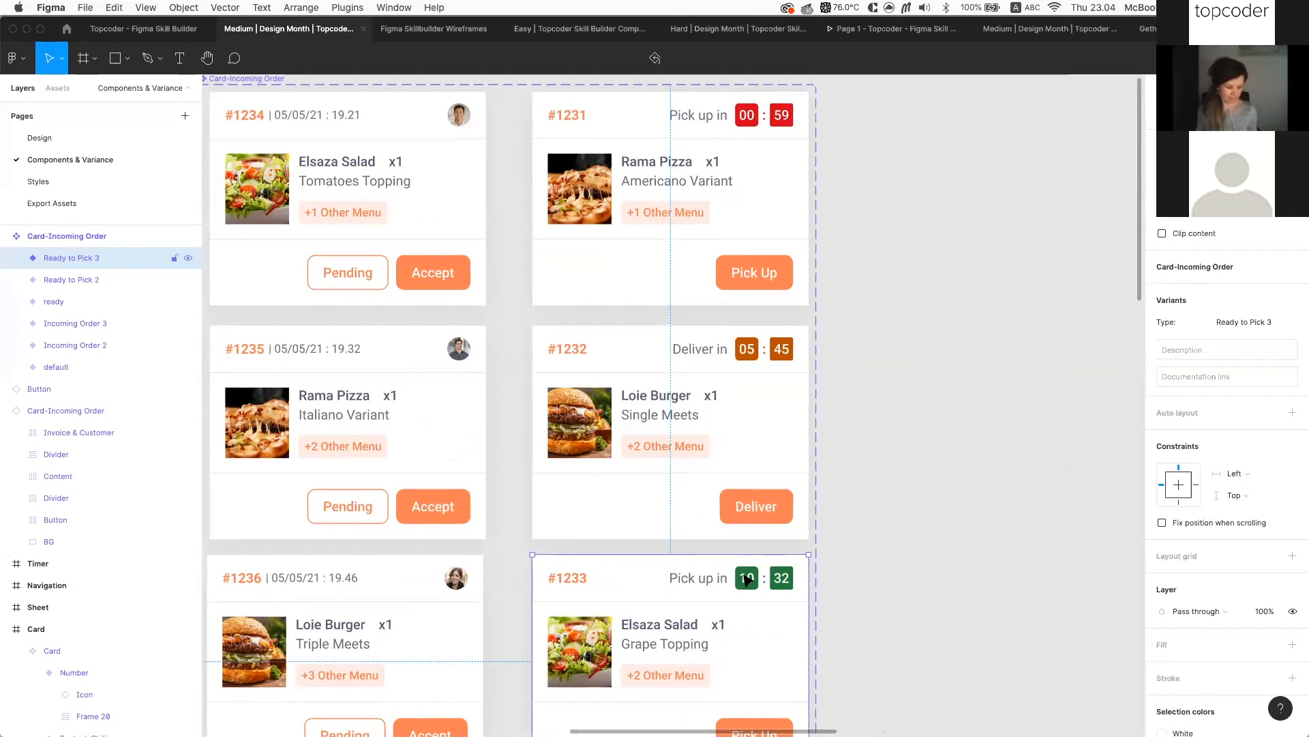
{"action": "scroll", "coordinate": [747, 580], "scroll_direction": "down", "scroll_amount": 2}
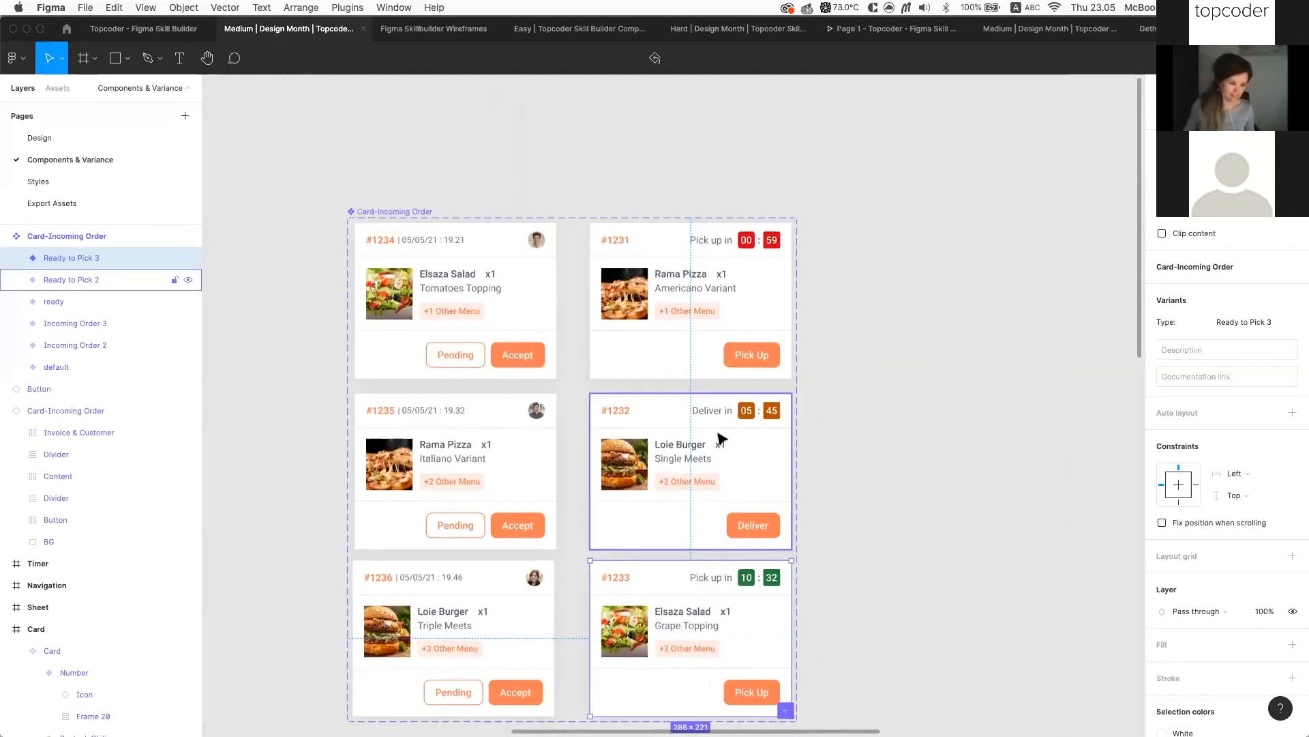
{"action": "scroll", "coordinate": [756, 423], "scroll_direction": "up", "scroll_amount": 2}
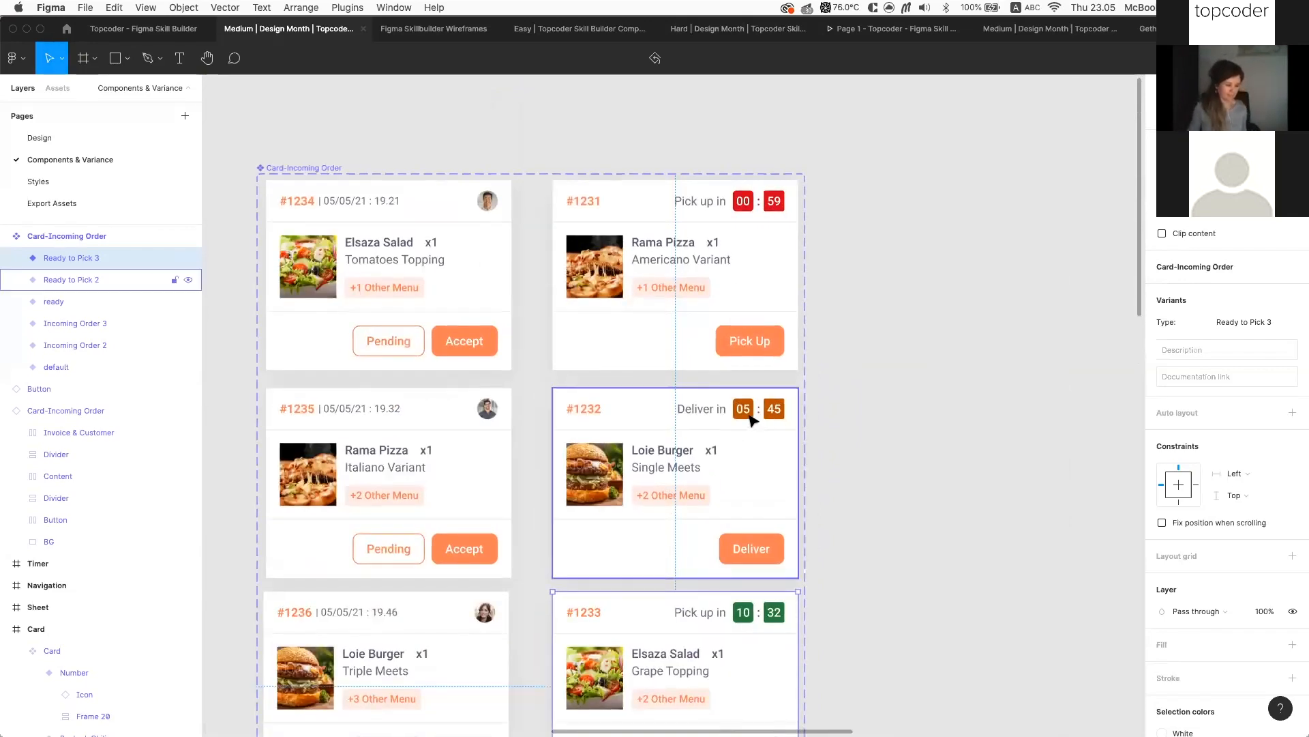
{"action": "double_click", "coordinate": [769, 422]}
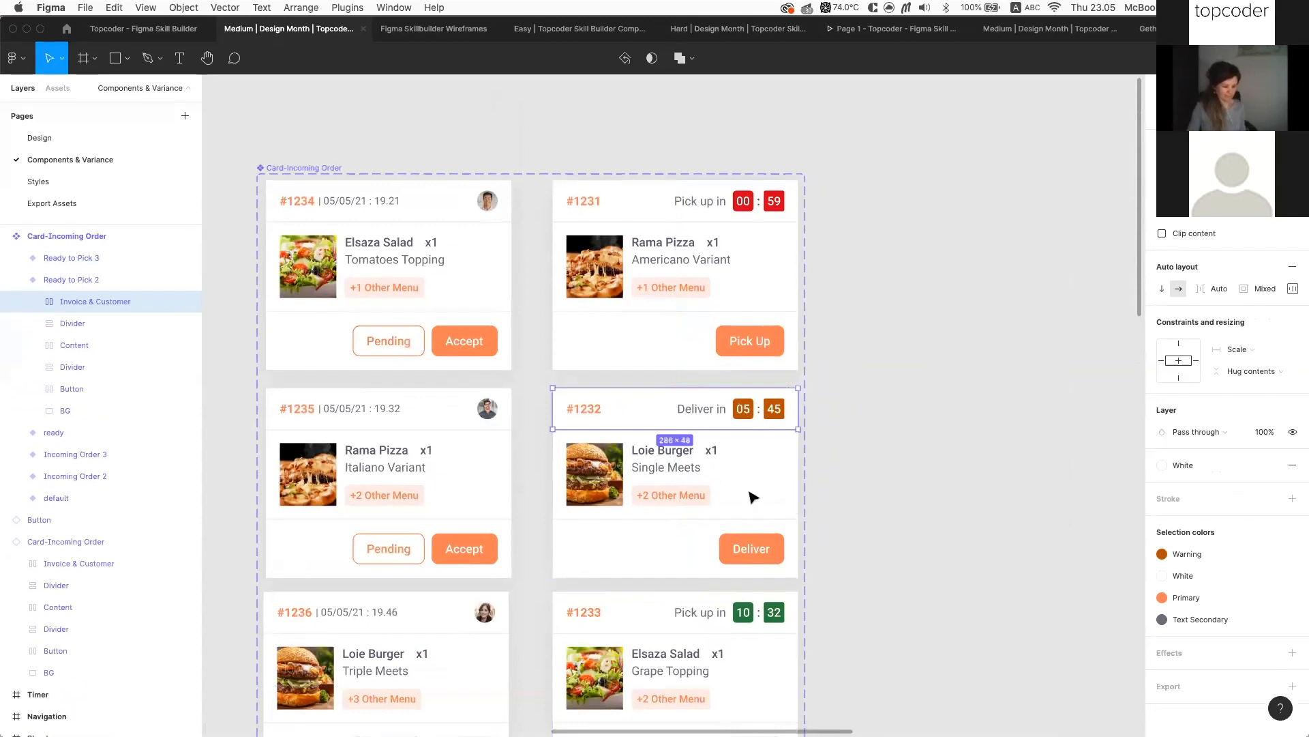
{"action": "left_click", "coordinate": [745, 619]}
{"action": "scroll", "coordinate": [750, 614], "scroll_direction": "up", "scroll_amount": 2}
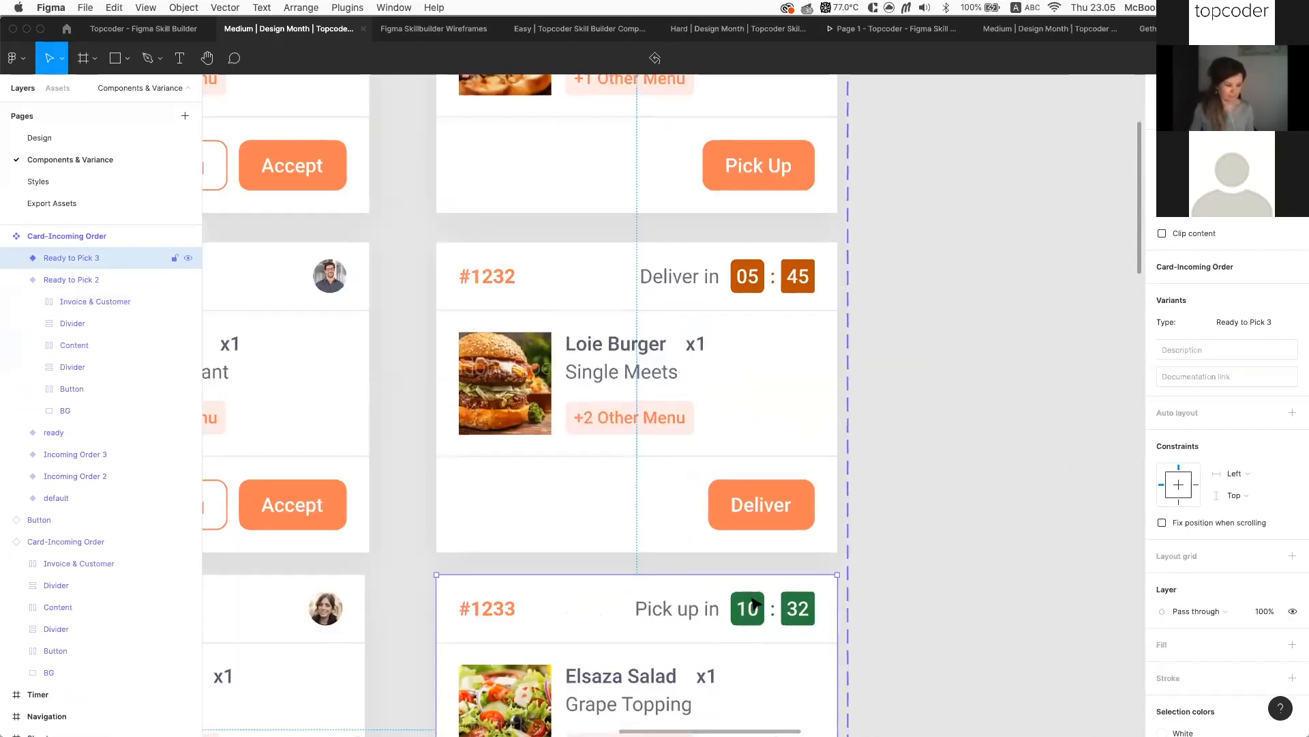
{"action": "left_click", "coordinate": [749, 607], "text": "super"}
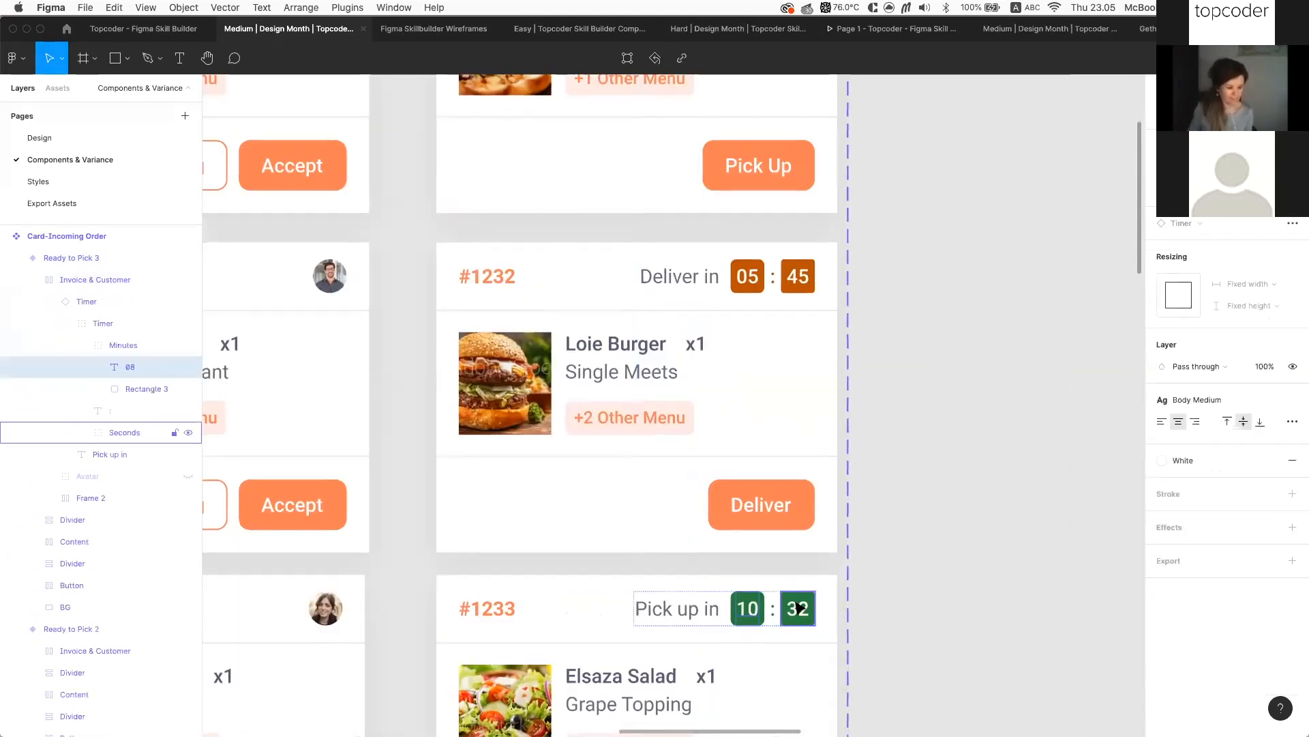
{"action": "scroll", "coordinate": [799, 609], "scroll_direction": "down", "scroll_amount": 5}
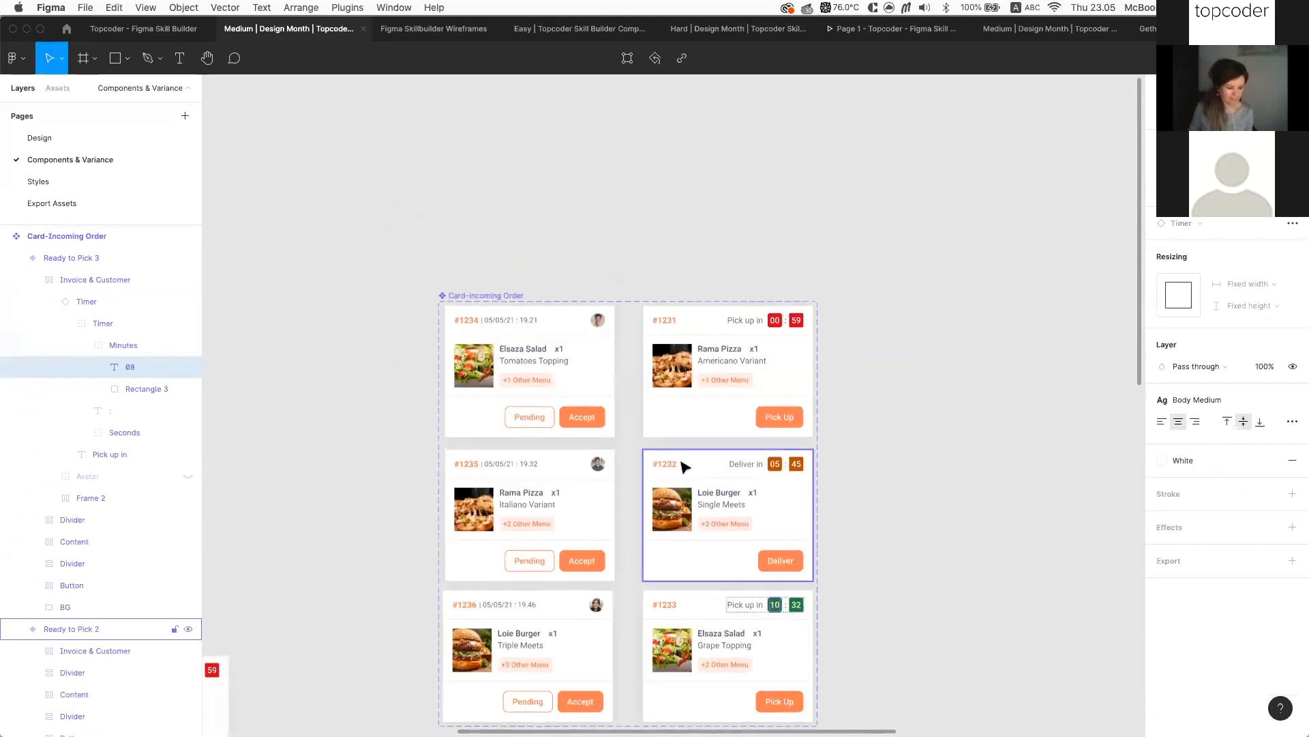
{"action": "scroll", "coordinate": [684, 466], "scroll_direction": "down", "scroll_amount": 2}
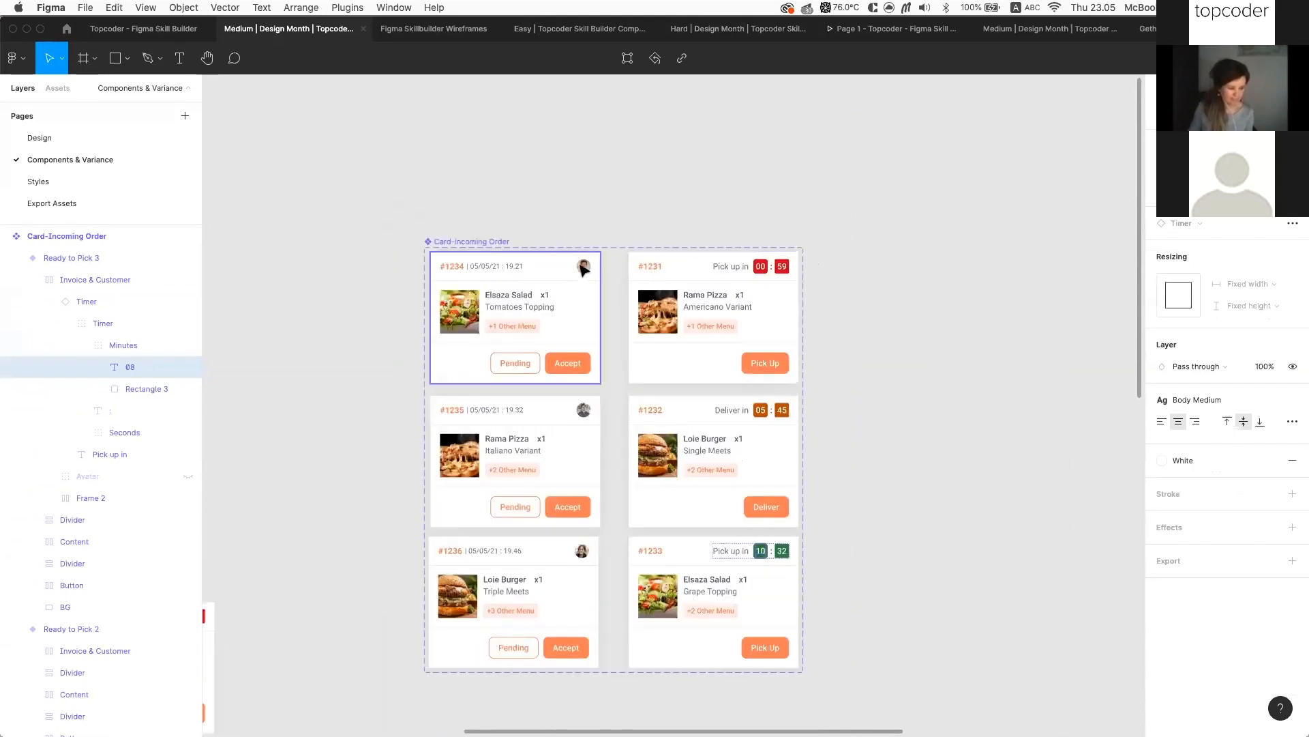
Select the four lower cards #1235, #1232, #1236 and #1233 together
{"action": "left_click", "coordinate": [844, 417]}
{"action": "scroll", "coordinate": [768, 503], "scroll_direction": "up", "scroll_amount": 3}
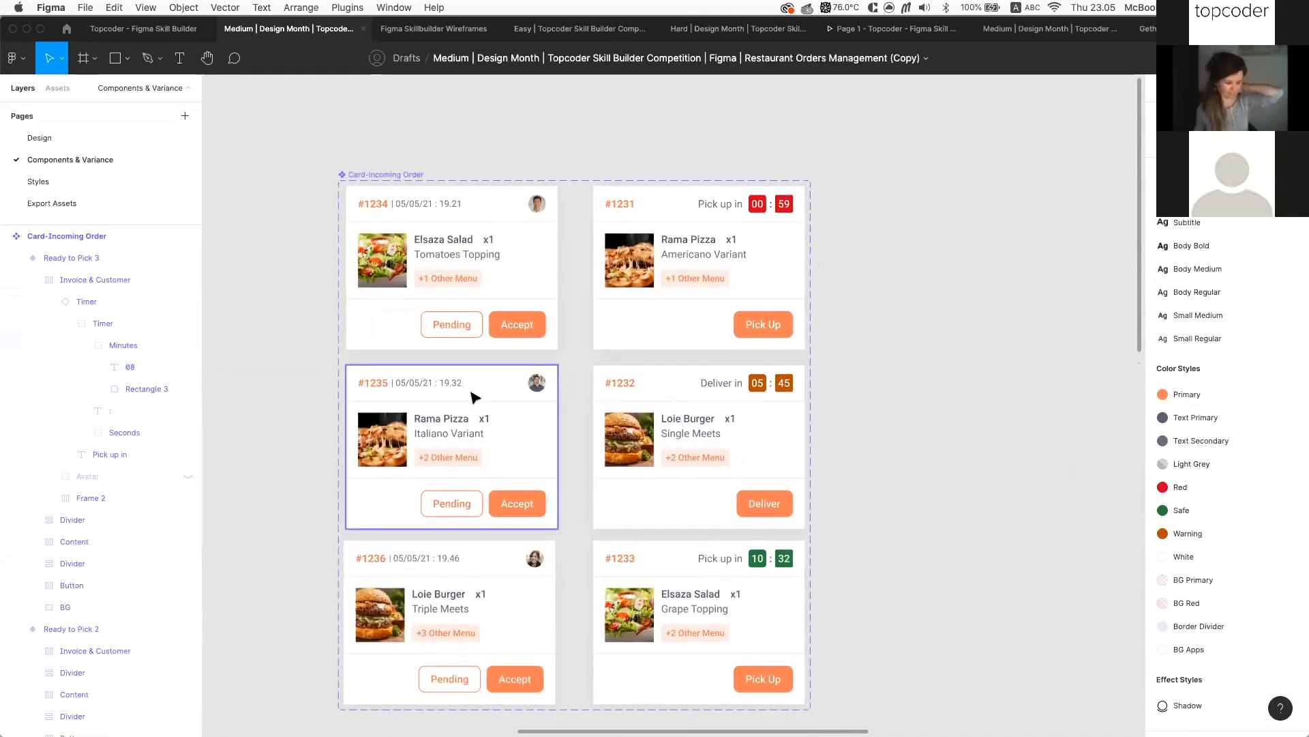
{"action": "left_click", "coordinate": [475, 397]}
{"action": "left_click", "coordinate": [722, 493], "text": "shift"}
{"action": "left_click", "coordinate": [496, 578], "text": "shift"}
{"action": "left_click", "coordinate": [673, 622], "text": "shift"}
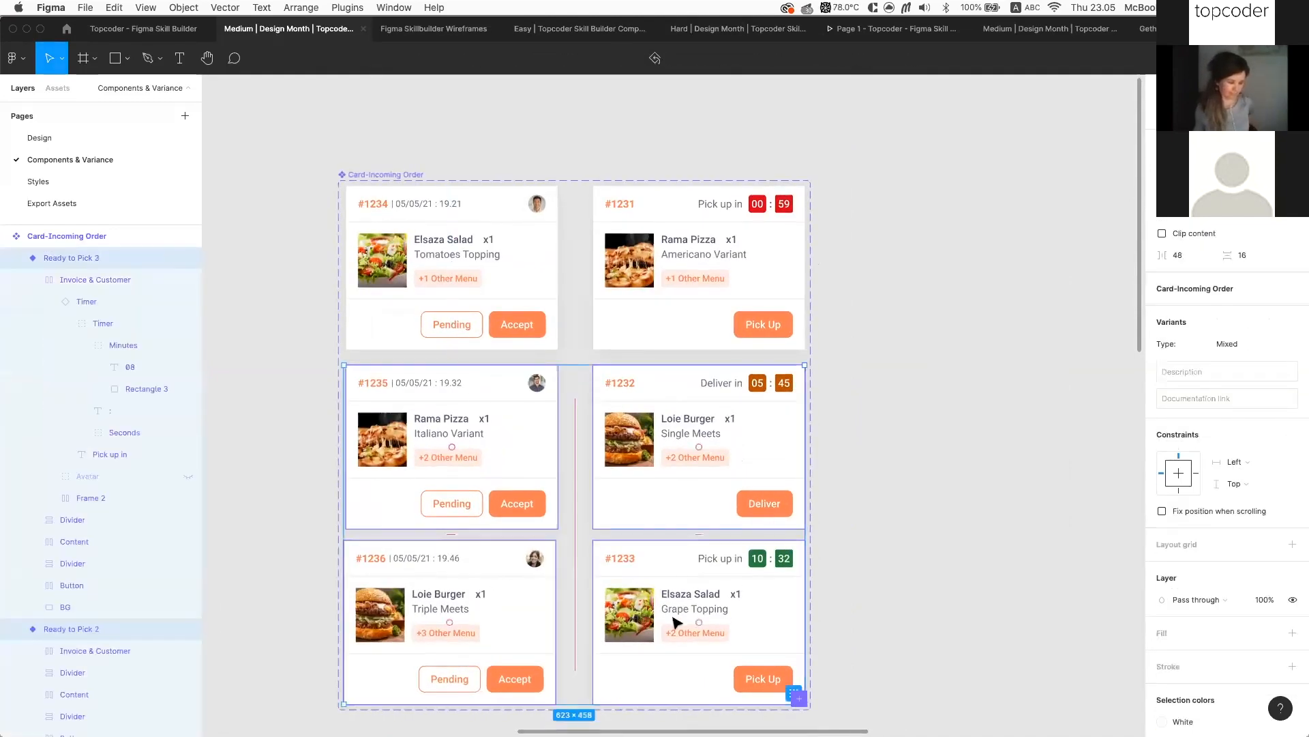
Delete the four selected cards and shrink the Card-Incoming Order set to fit the remaining two
{"action": "key", "text": "Delete"}
{"action": "left_click", "coordinate": [409, 175]}
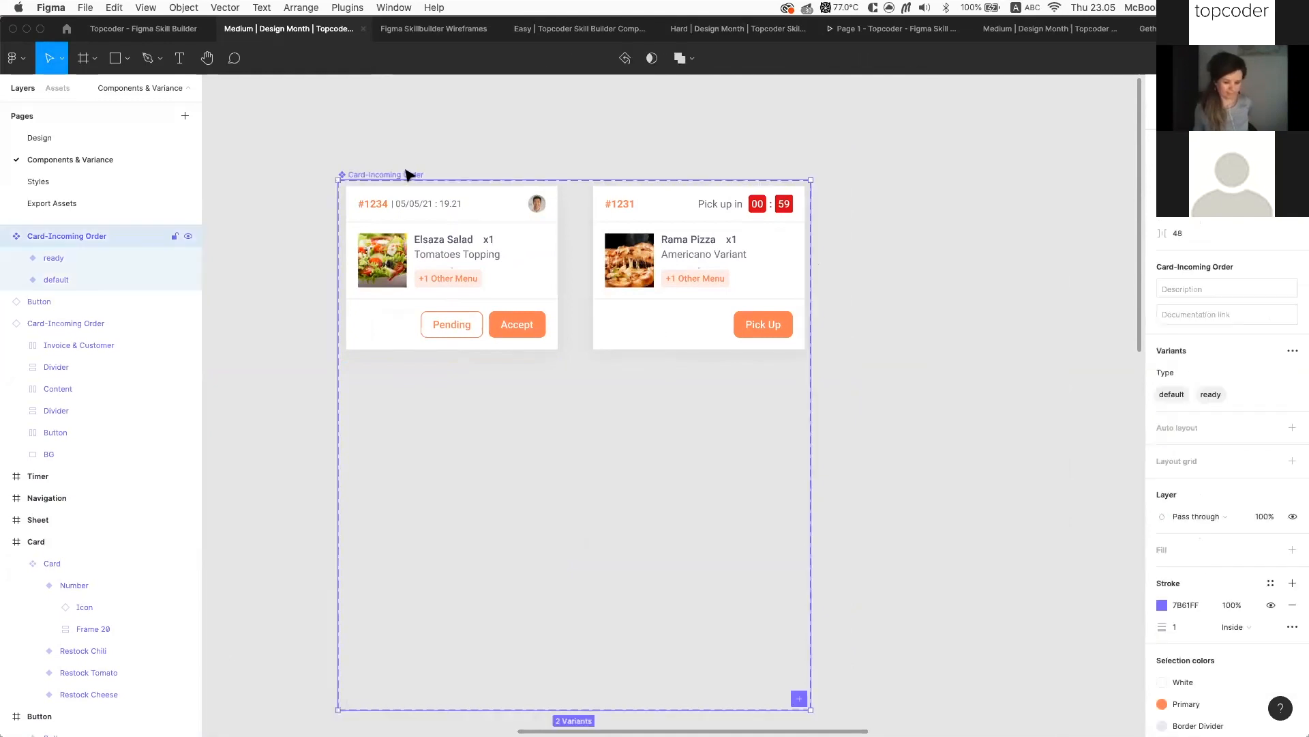
{"action": "left_click_drag", "start_coordinate": [584, 707], "coordinate": [641, 382]}
Rename the Elsaza Salad default variant's Type to 'confirm'
{"action": "left_click", "coordinate": [535, 287]}
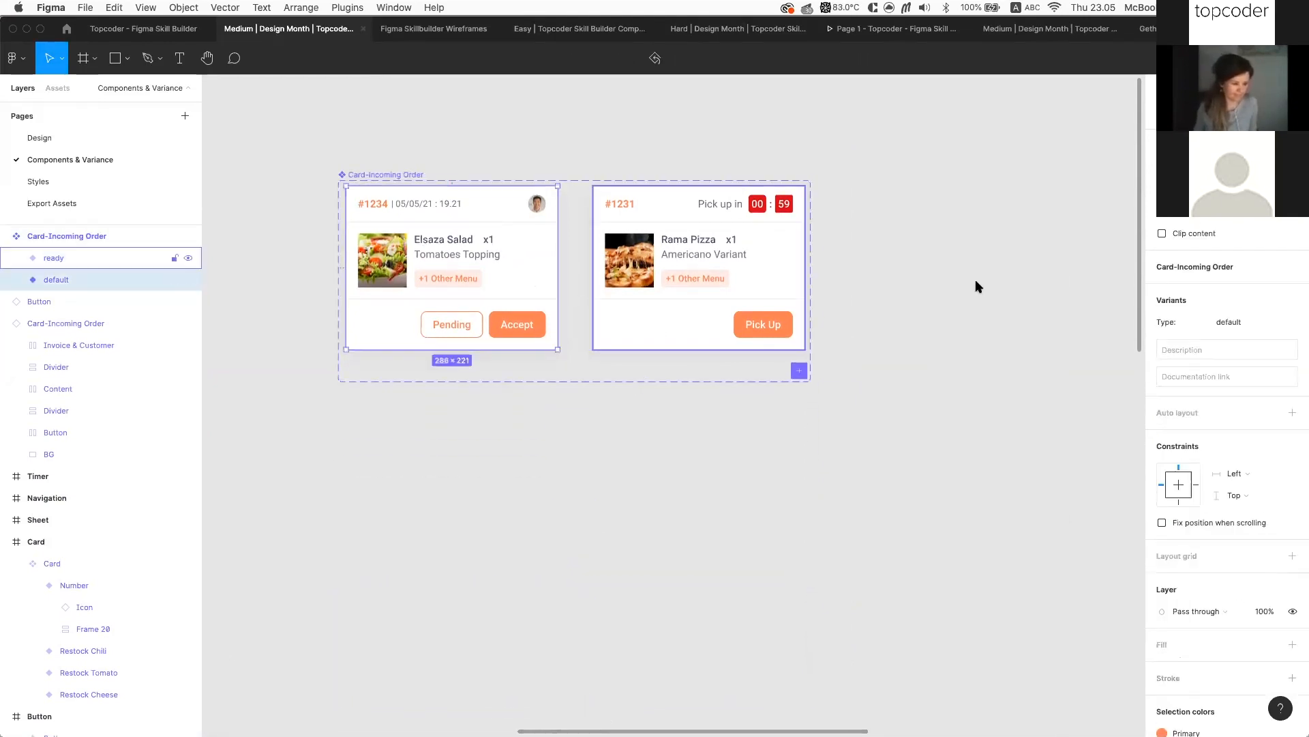
{"action": "left_click", "coordinate": [1259, 319]}
{"action": "type", "text": "conf"}
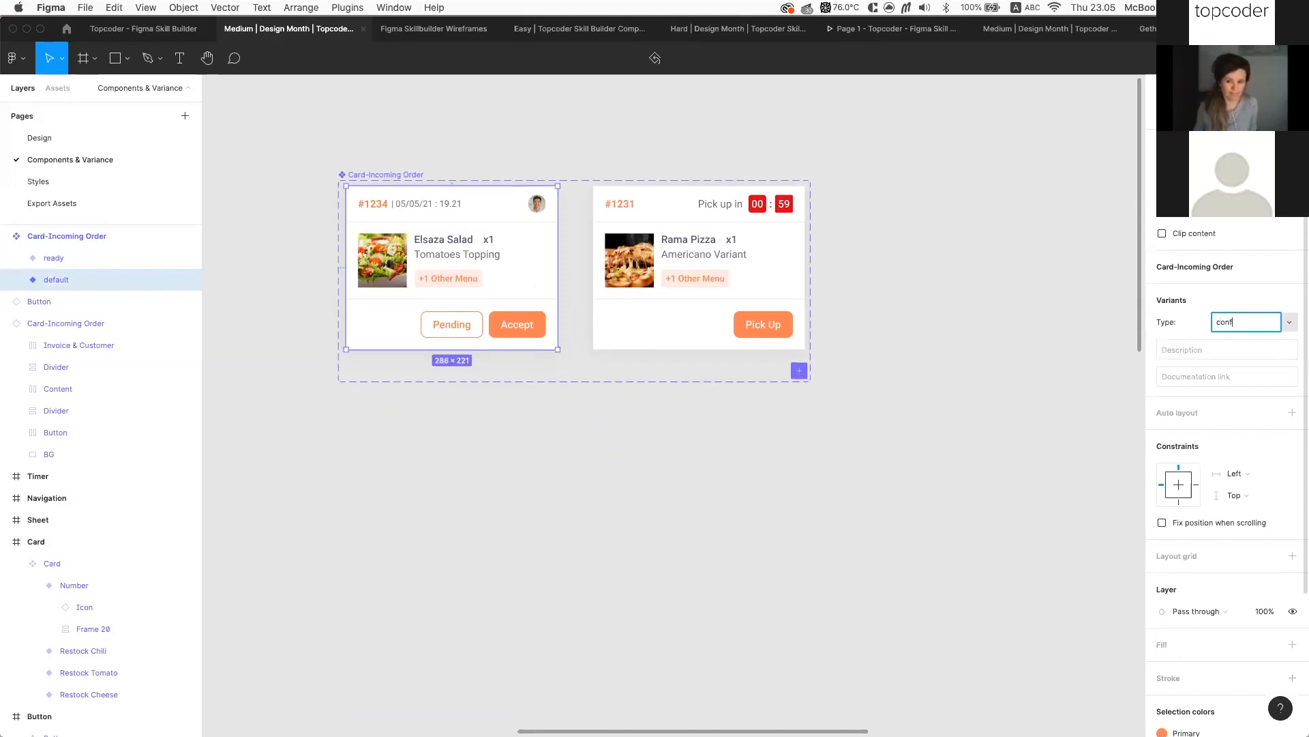
{"action": "type", "text": "irm"}
{"action": "key", "text": "BackSpace"}
{"action": "type", "text": "rm"}
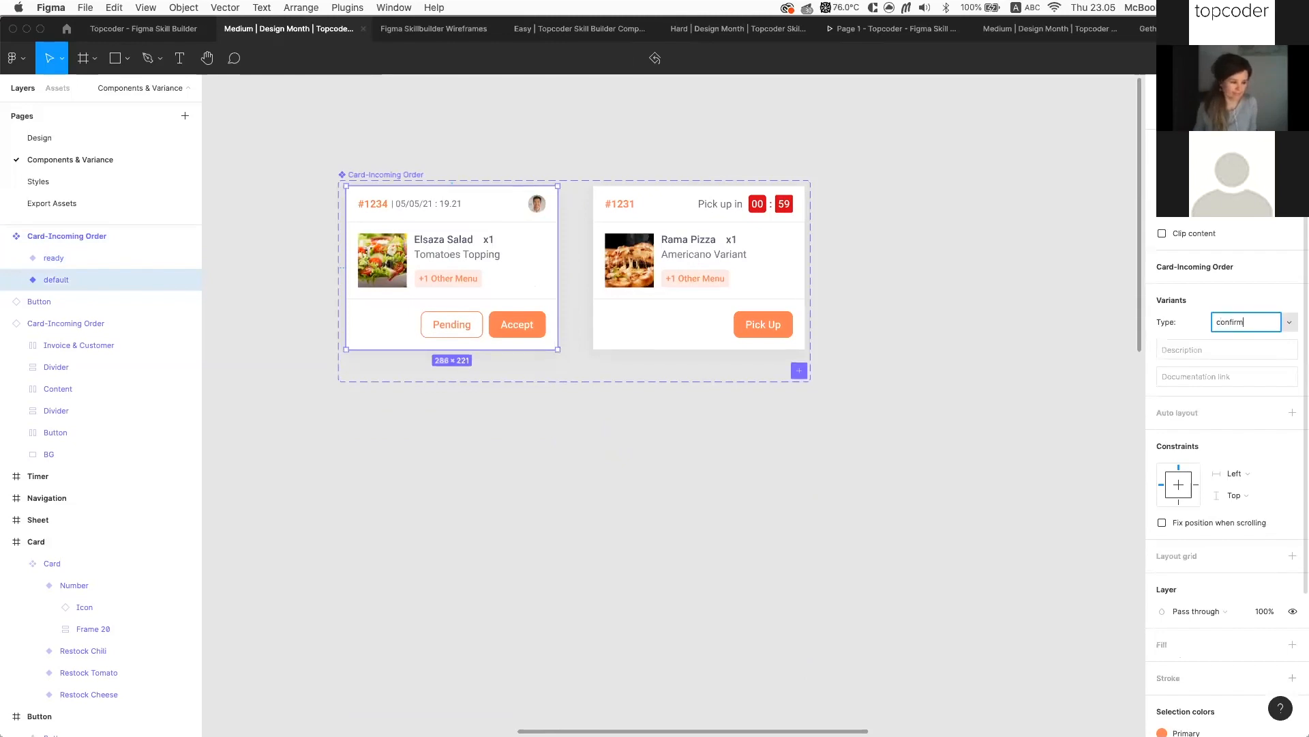
{"action": "key", "text": "Return"}
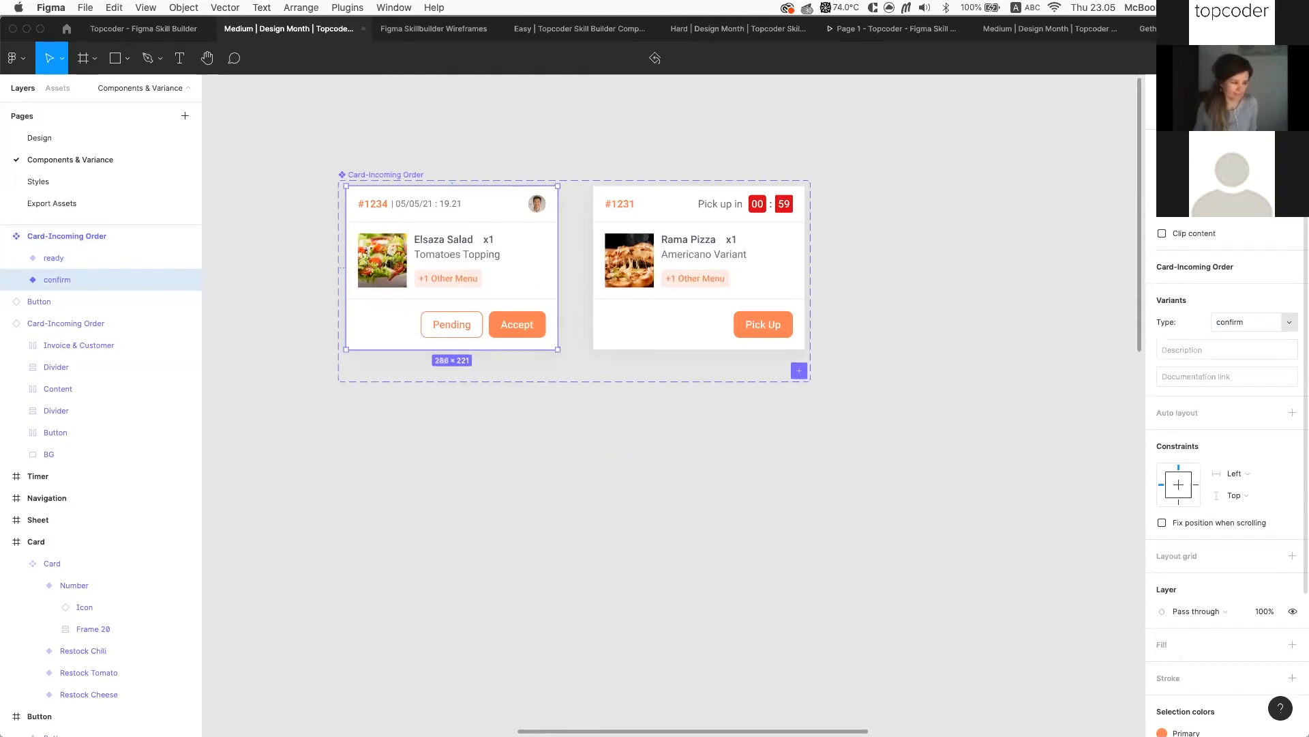
{"action": "left_click", "coordinate": [733, 300]}
{"action": "left_click", "coordinate": [792, 430]}
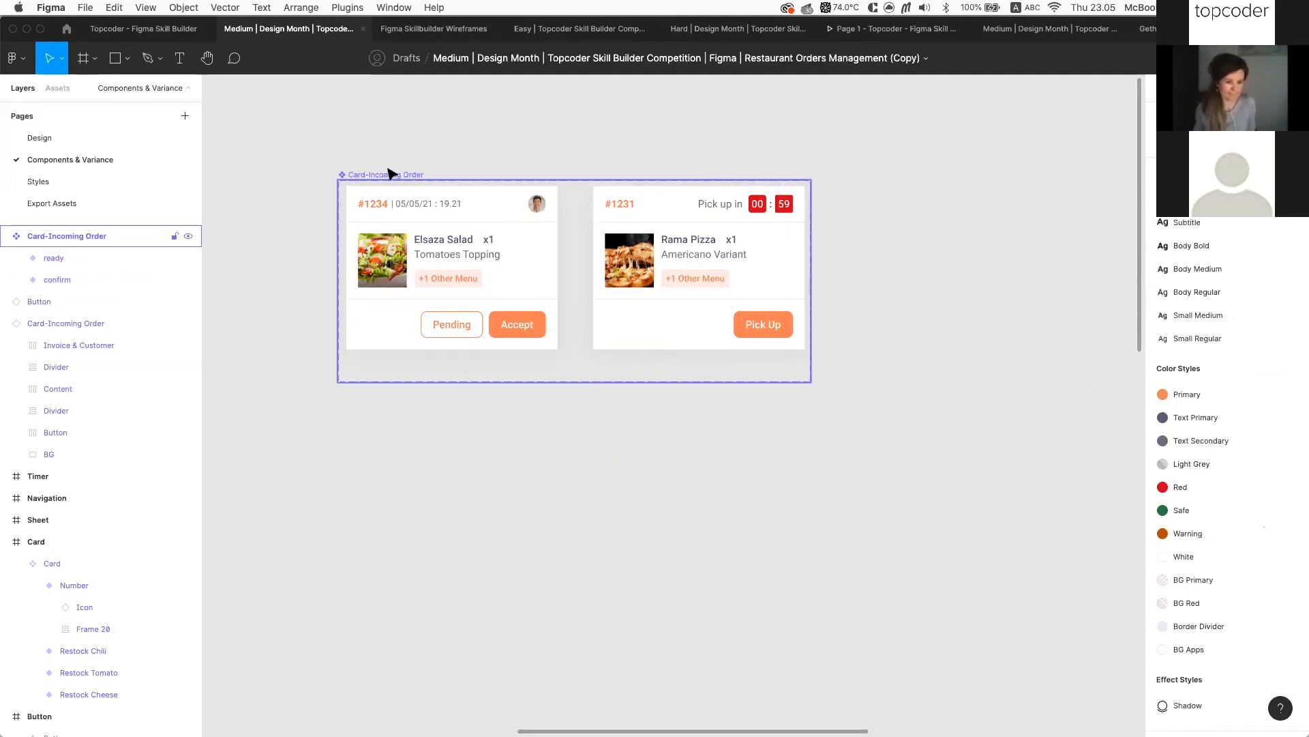
{"action": "left_click", "coordinate": [409, 228]}
{"action": "left_click", "coordinate": [582, 449]}
{"action": "scroll", "coordinate": [581, 448], "scroll_direction": "down", "scroll_amount": 3}
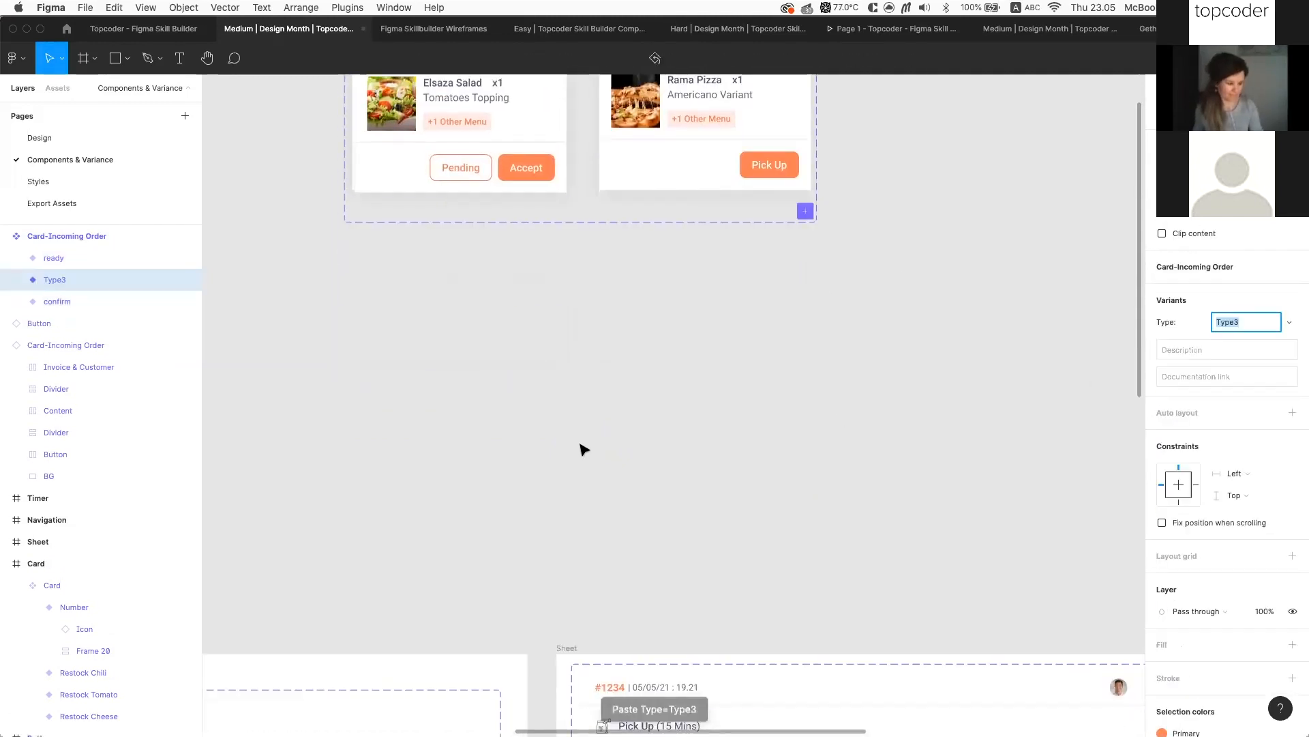
Paste a Card-Incoming Order instance and switch it to the ready variant
{"action": "scroll", "coordinate": [622, 457], "scroll_direction": "down", "scroll_amount": 3}
{"action": "key", "text": "ctrl+v"}
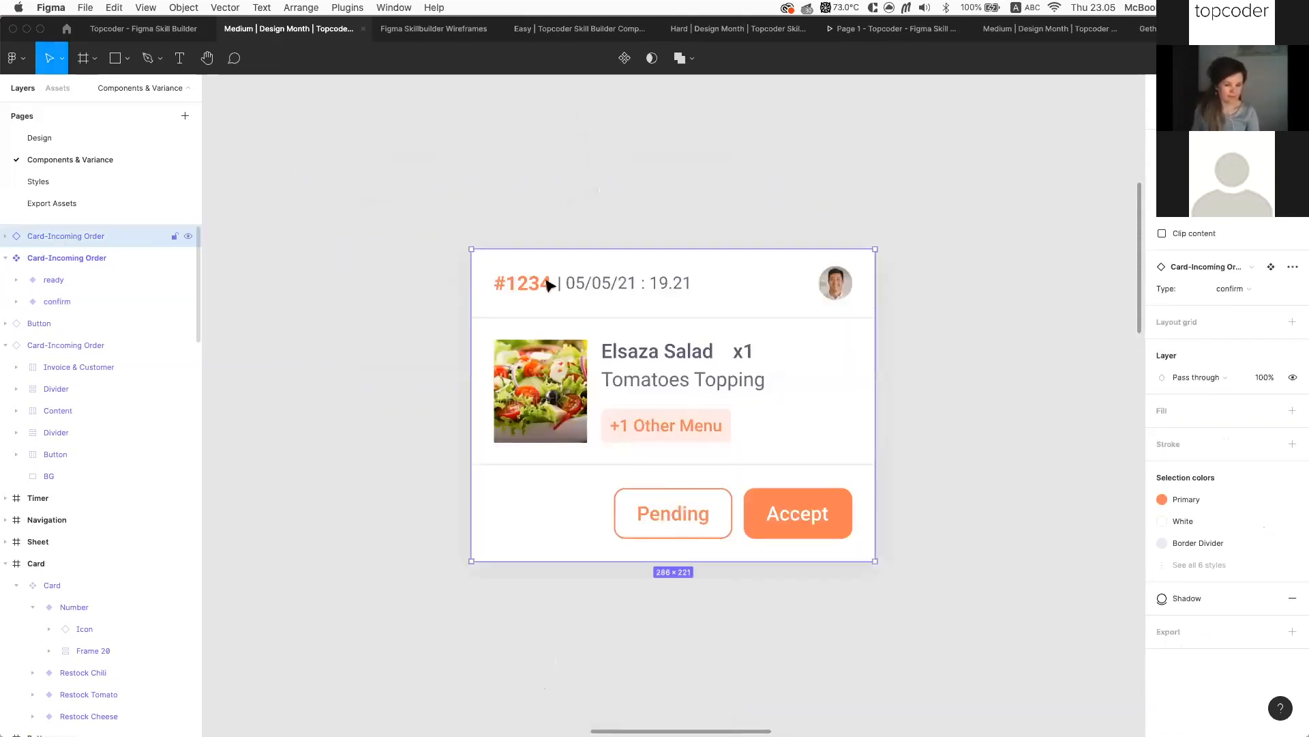
{"action": "left_click", "coordinate": [1269, 291]}
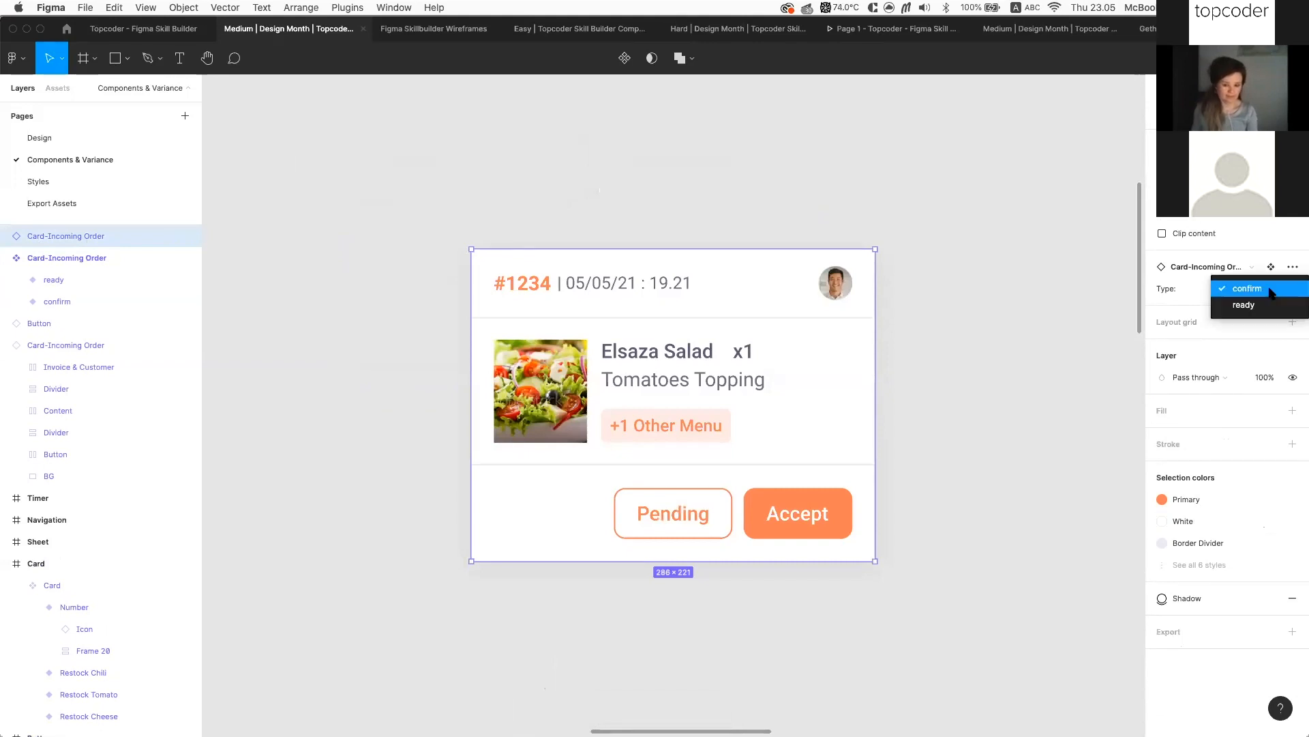
{"action": "left_click", "coordinate": [1274, 304]}
{"action": "left_click", "coordinate": [1271, 287]}
{"action": "left_click", "coordinate": [1011, 380]}
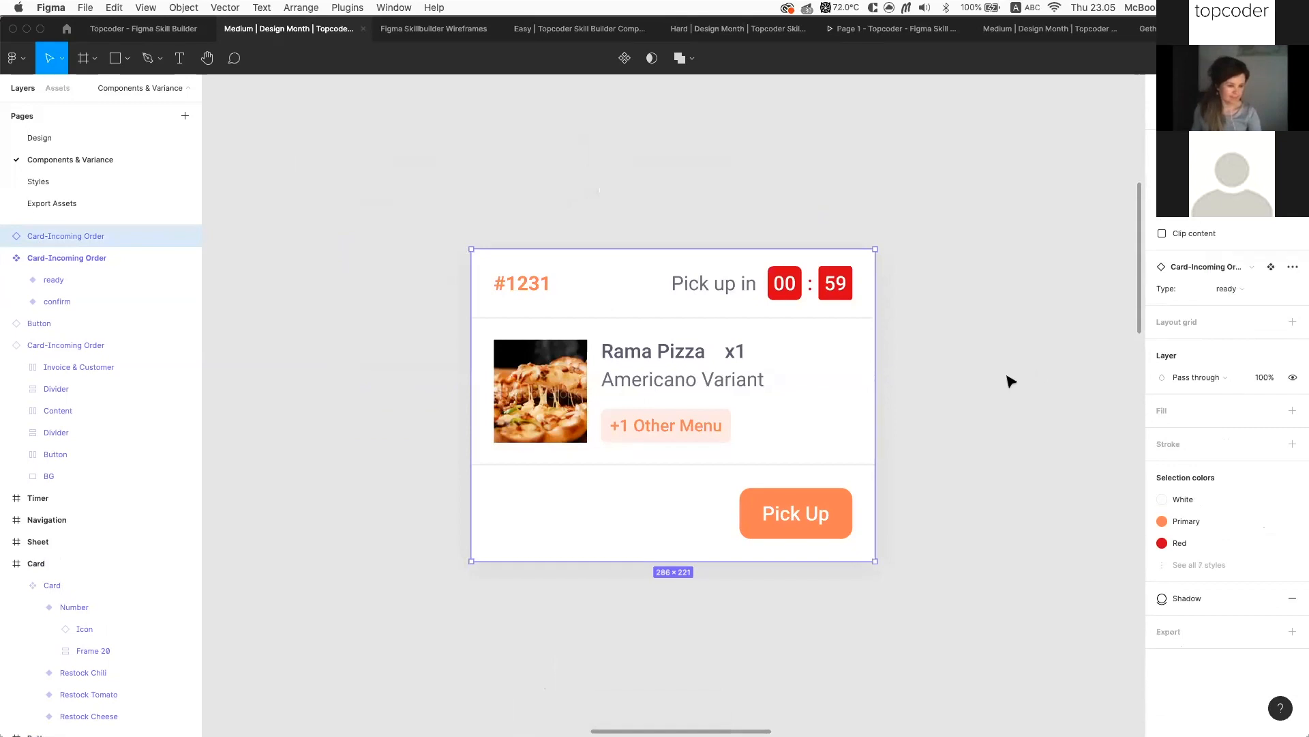
Change the Pick Up button label to 'Delivery' and reselect the whole card
{"action": "double_click", "coordinate": [827, 512]}
{"action": "type", "text": "Deli"}
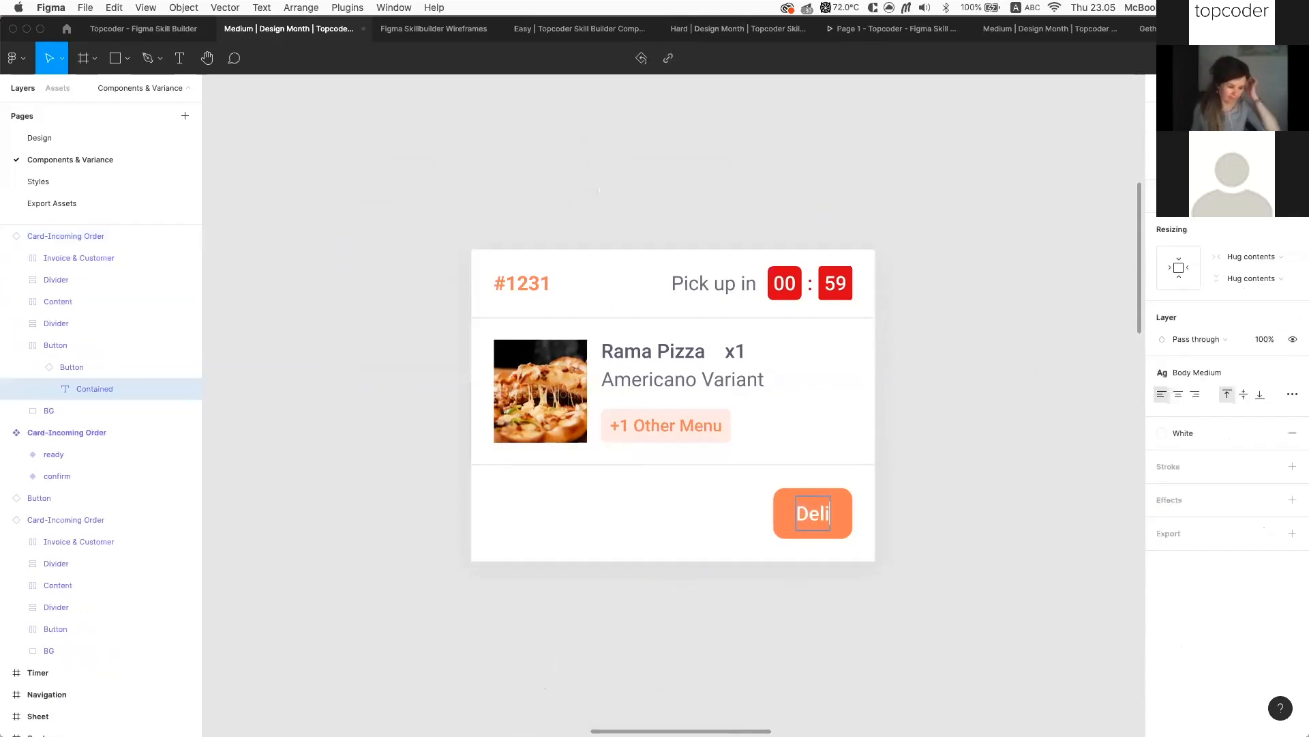
{"action": "type", "text": "very"}
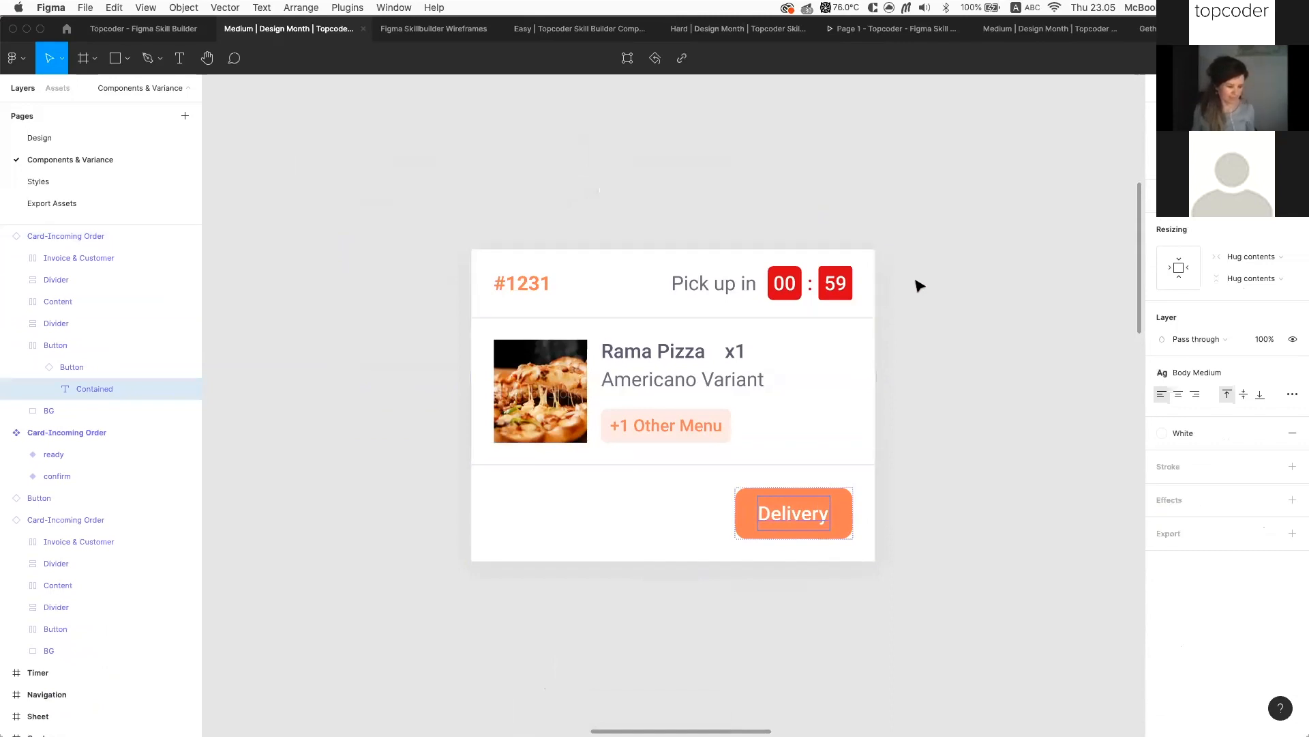
{"action": "left_click", "coordinate": [920, 285]}
{"action": "left_click", "coordinate": [517, 266]}
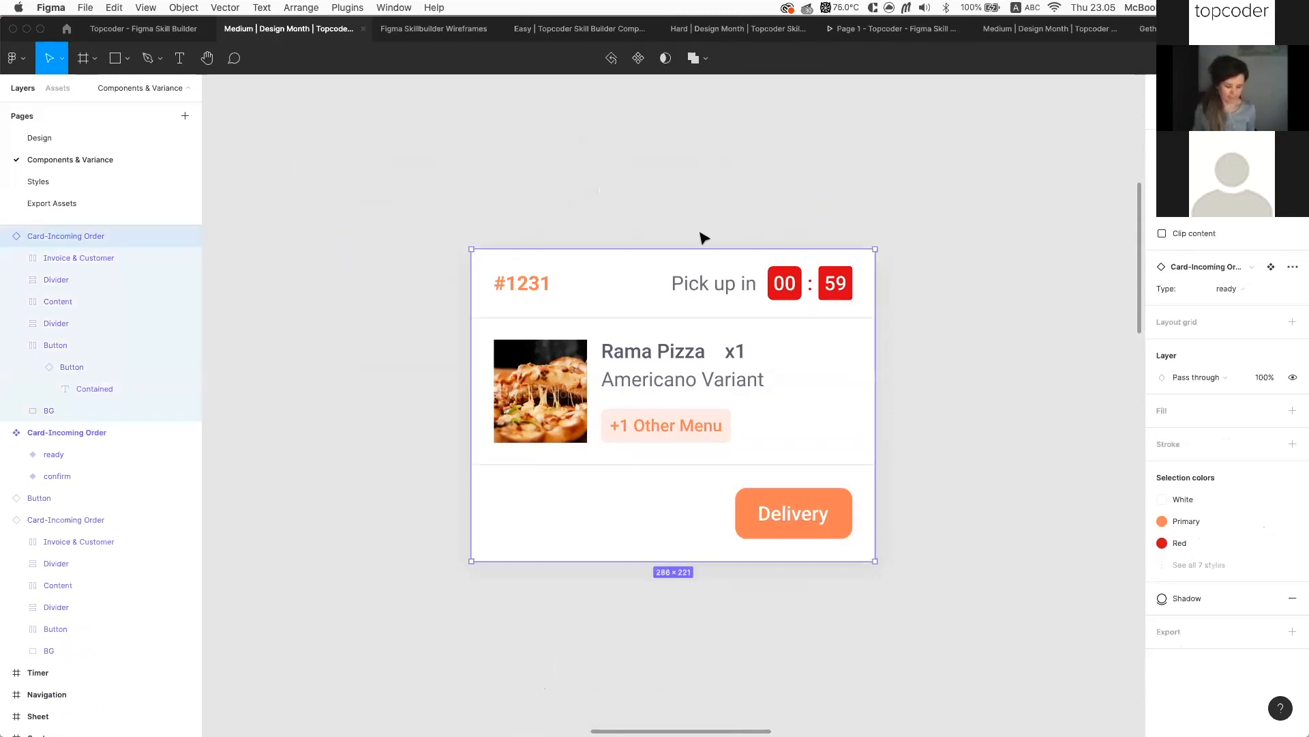
{"action": "scroll", "coordinate": [918, 289], "scroll_direction": "up", "scroll_amount": 3}
{"action": "scroll", "coordinate": [920, 289], "scroll_direction": "down", "scroll_amount": 2}
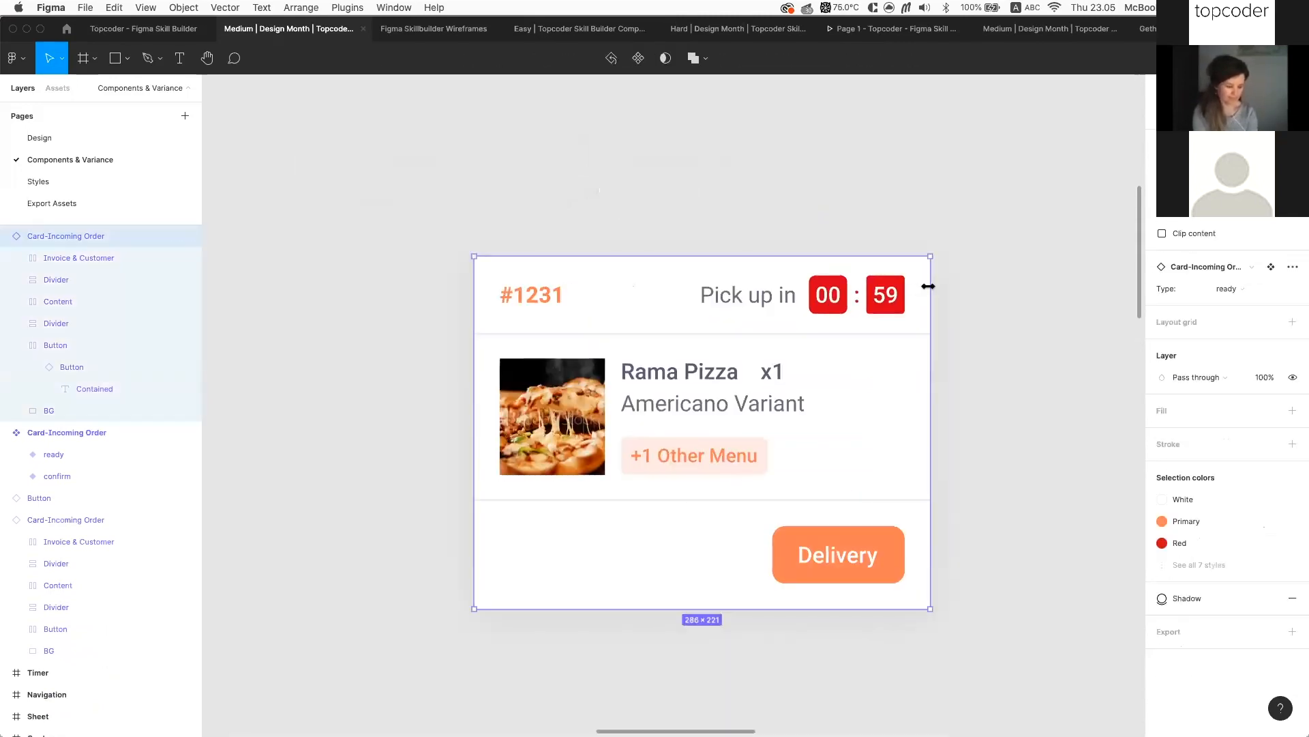
Inspect the timer's minutes, seconds and red background box layers
{"action": "left_click", "coordinate": [833, 282], "text": "super"}
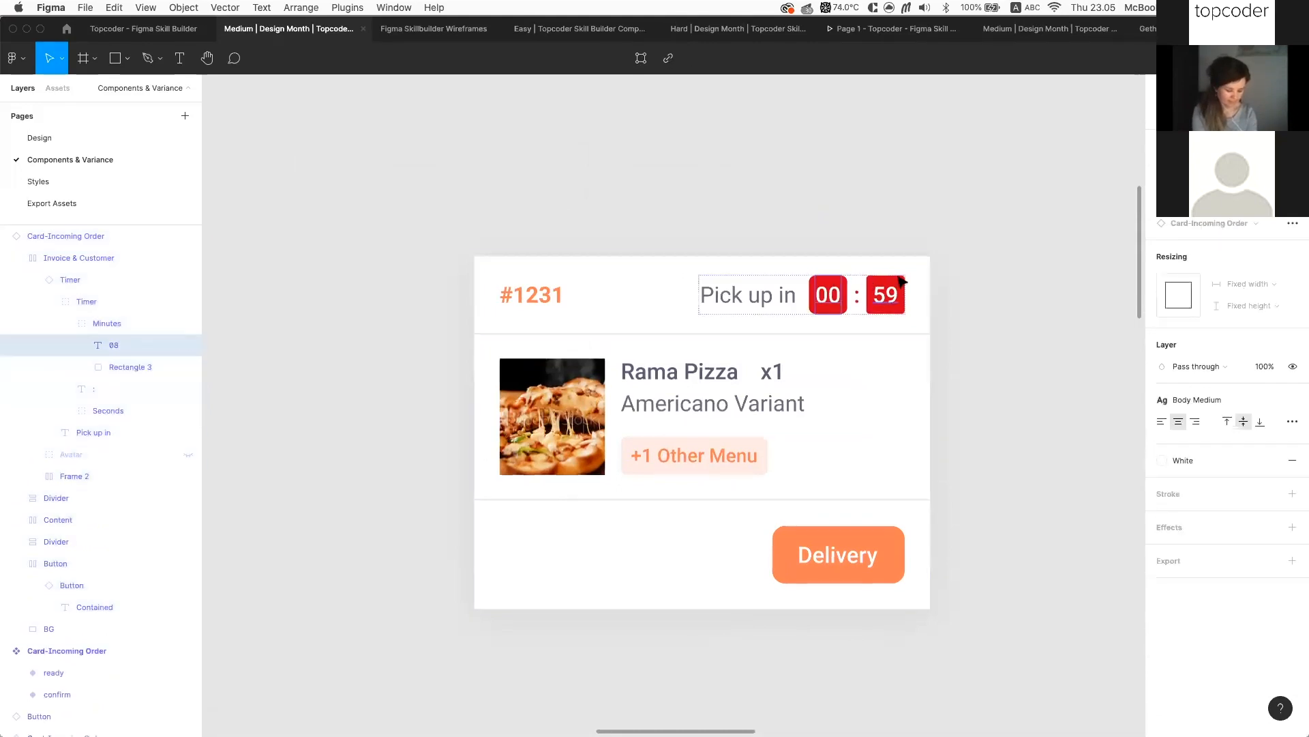
{"action": "left_click", "coordinate": [902, 281], "text": "super"}
{"action": "scroll", "coordinate": [905, 282], "scroll_direction": "up", "scroll_amount": 2}
{"action": "left_click", "coordinate": [911, 290], "text": "super"}
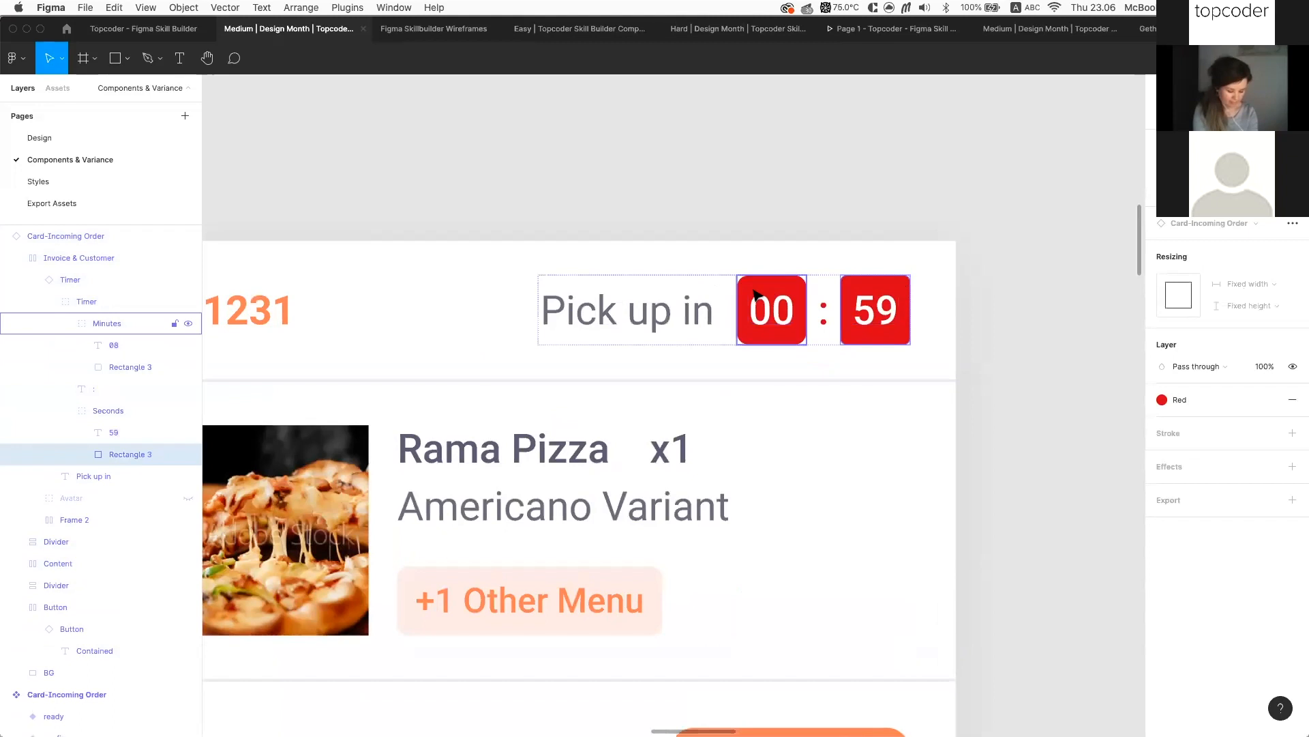
{"action": "scroll", "coordinate": [755, 295], "scroll_direction": "down", "scroll_amount": 3}
{"action": "left_click", "coordinate": [613, 264]}
Replace the card's Red selection colour with the green Safe style
{"action": "left_click", "coordinate": [515, 296]}
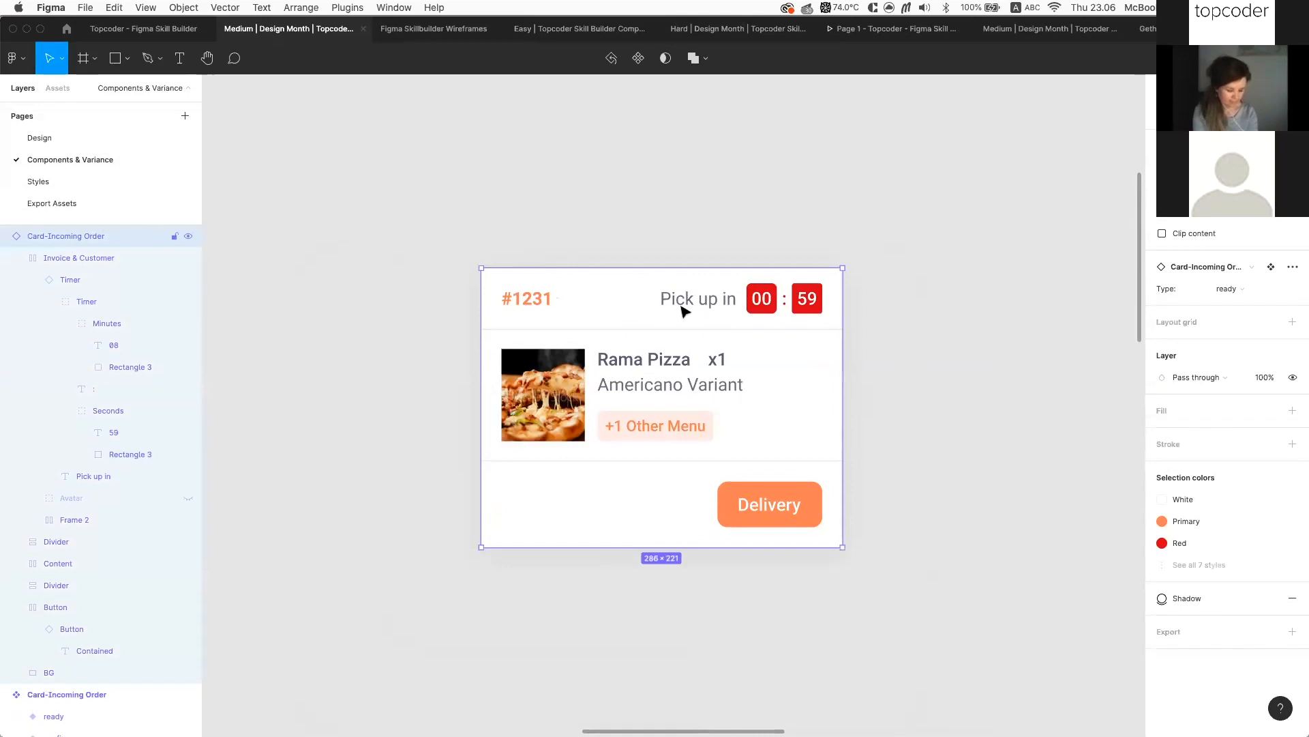
{"action": "scroll", "coordinate": [892, 461], "scroll_direction": "down", "scroll_amount": 1}
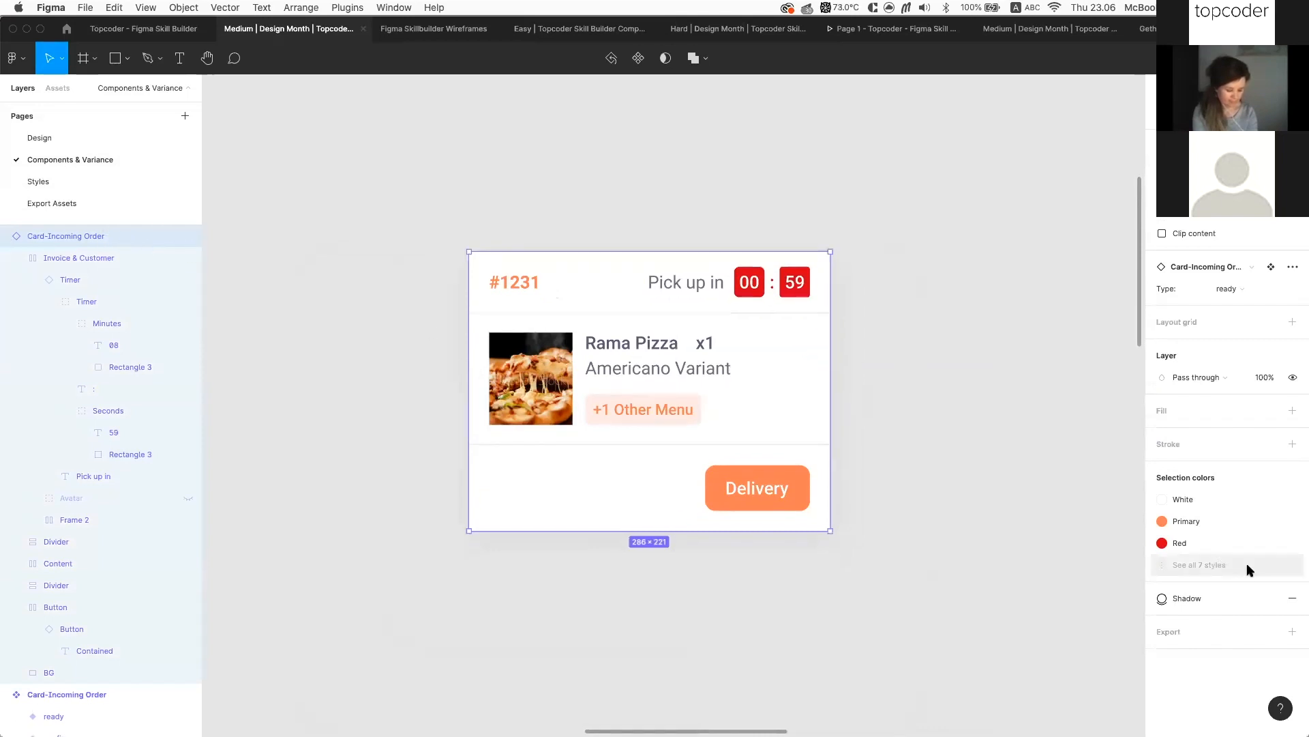
{"action": "left_click", "coordinate": [1218, 565]}
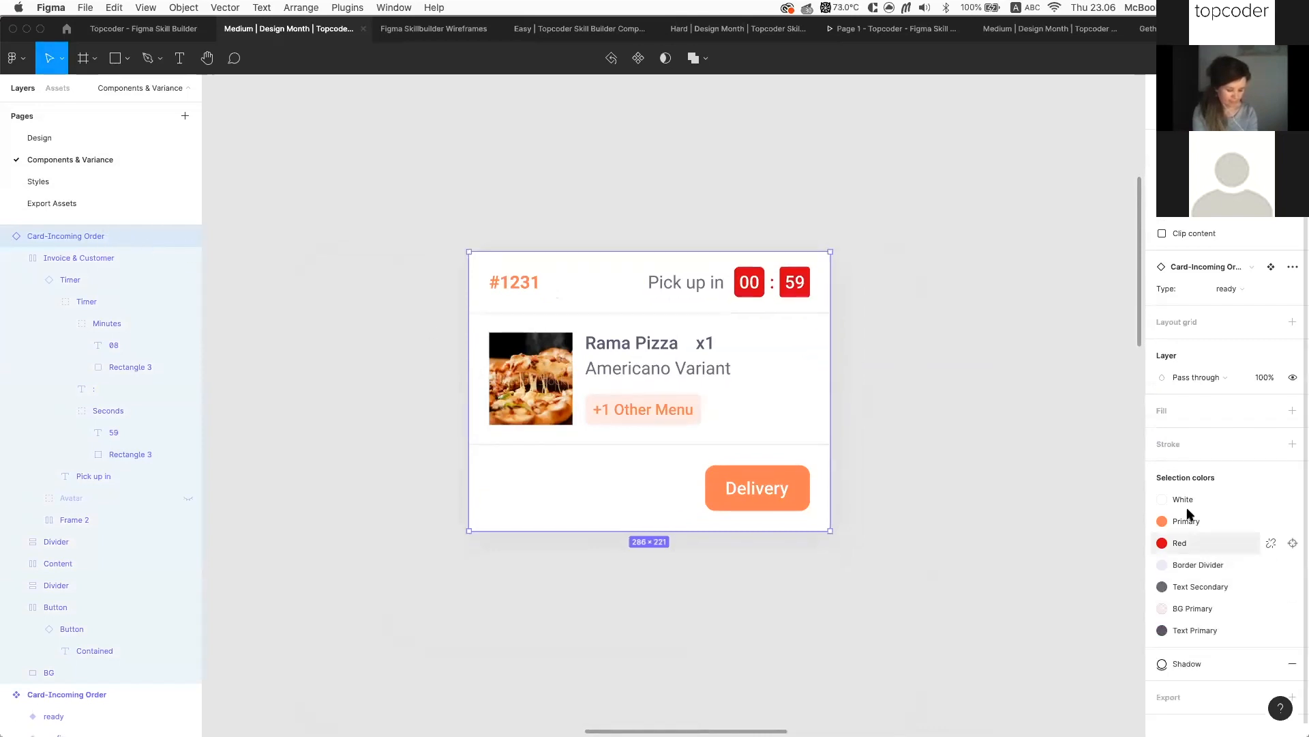
{"action": "left_click", "coordinate": [1187, 545]}
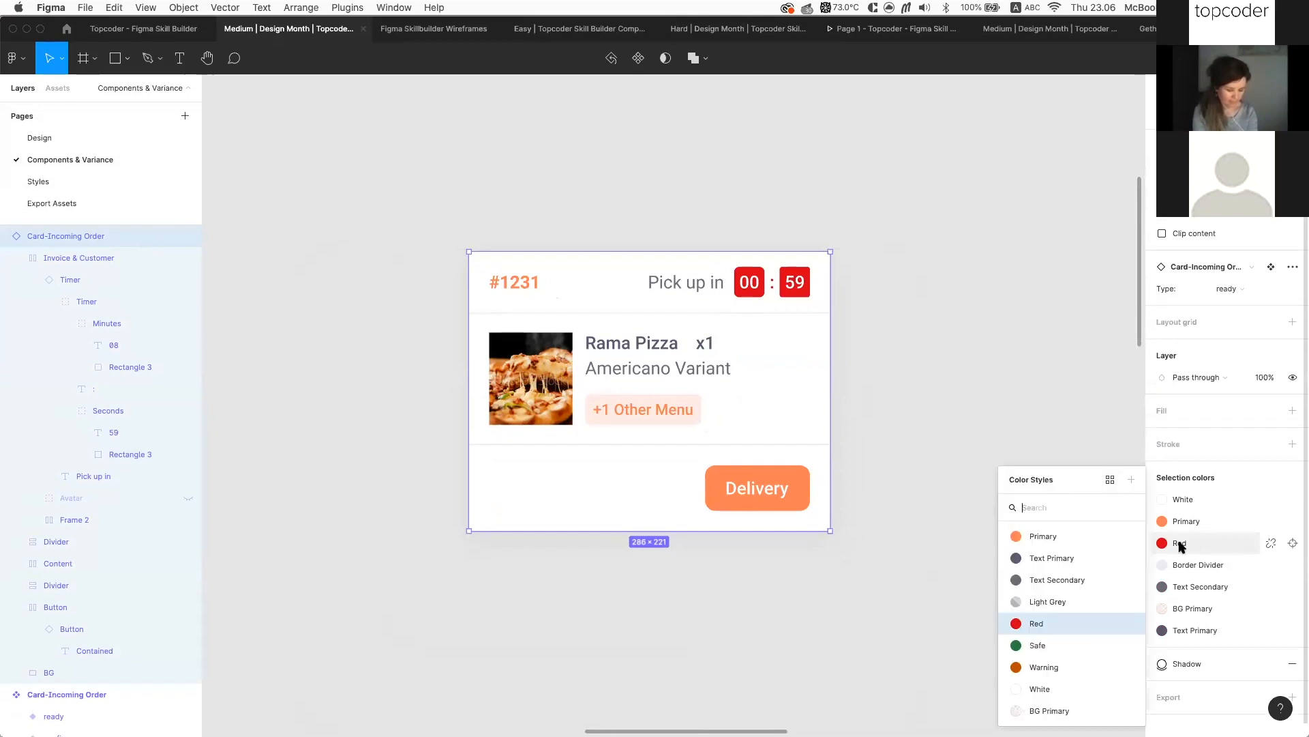
{"action": "left_click", "coordinate": [1056, 645]}
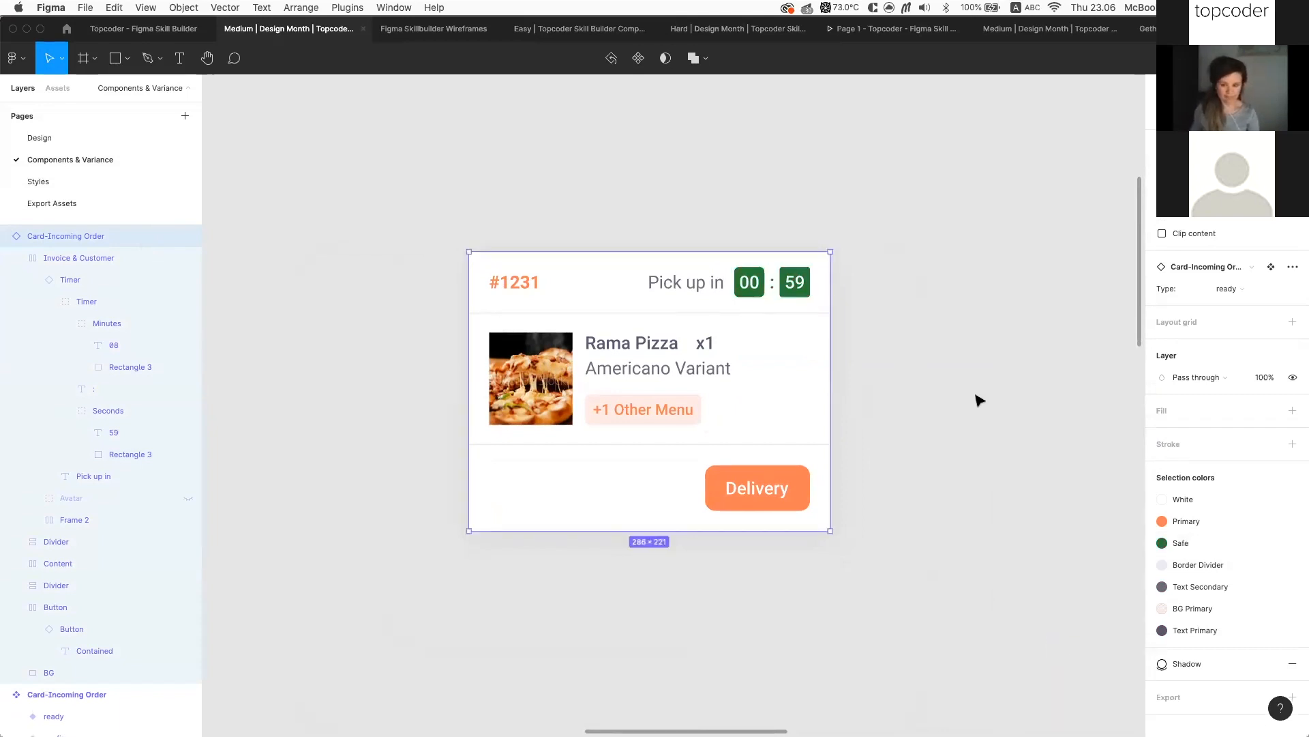
{"action": "left_click", "coordinate": [979, 398]}
Widen the order card to 334 px
{"action": "scroll", "coordinate": [979, 399], "scroll_direction": "down", "scroll_amount": 2}
{"action": "left_click", "coordinate": [844, 387]}
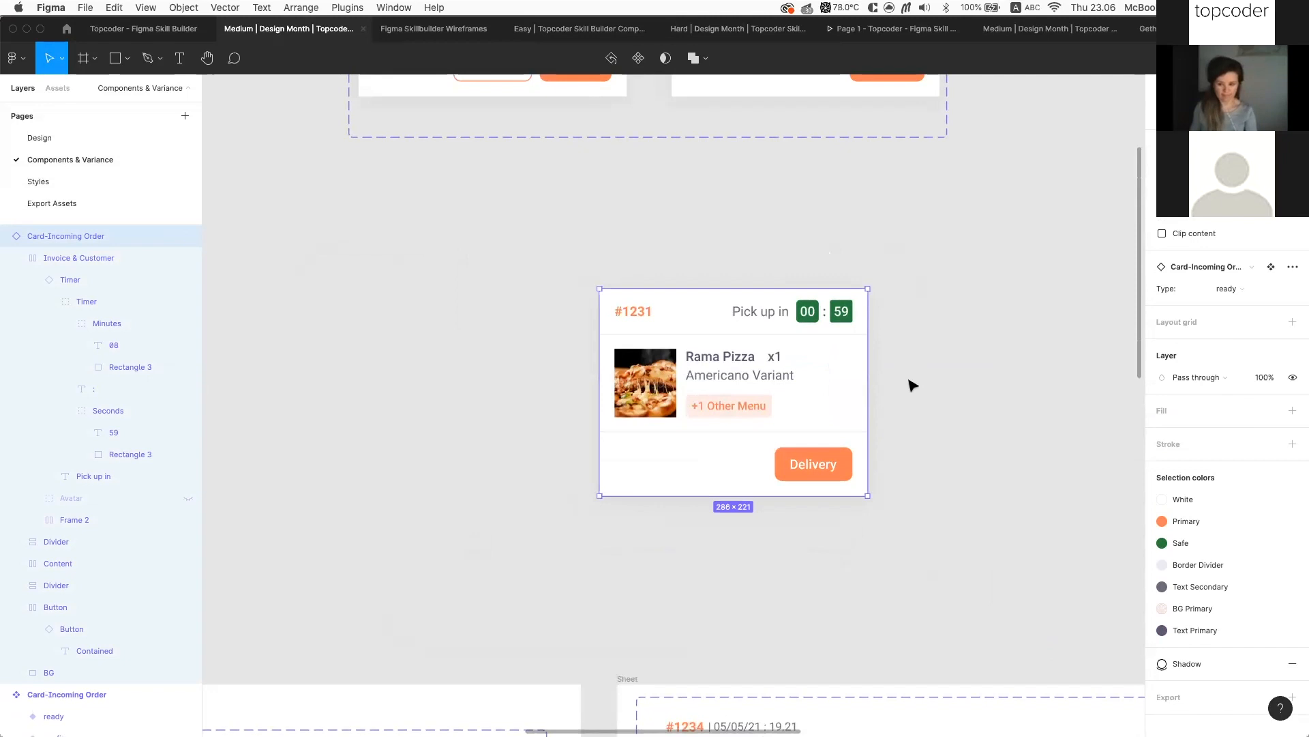
{"action": "scroll", "coordinate": [912, 386], "scroll_direction": "down", "scroll_amount": 3}
{"action": "mouse_move", "coordinate": [893, 442]}
{"action": "left_mouse_down"}
{"action": "mouse_move", "coordinate": [923, 444]}
{"action": "mouse_move", "coordinate": [873, 444]}
{"action": "mouse_move", "coordinate": [897, 443]}
{"action": "left_mouse_up"}
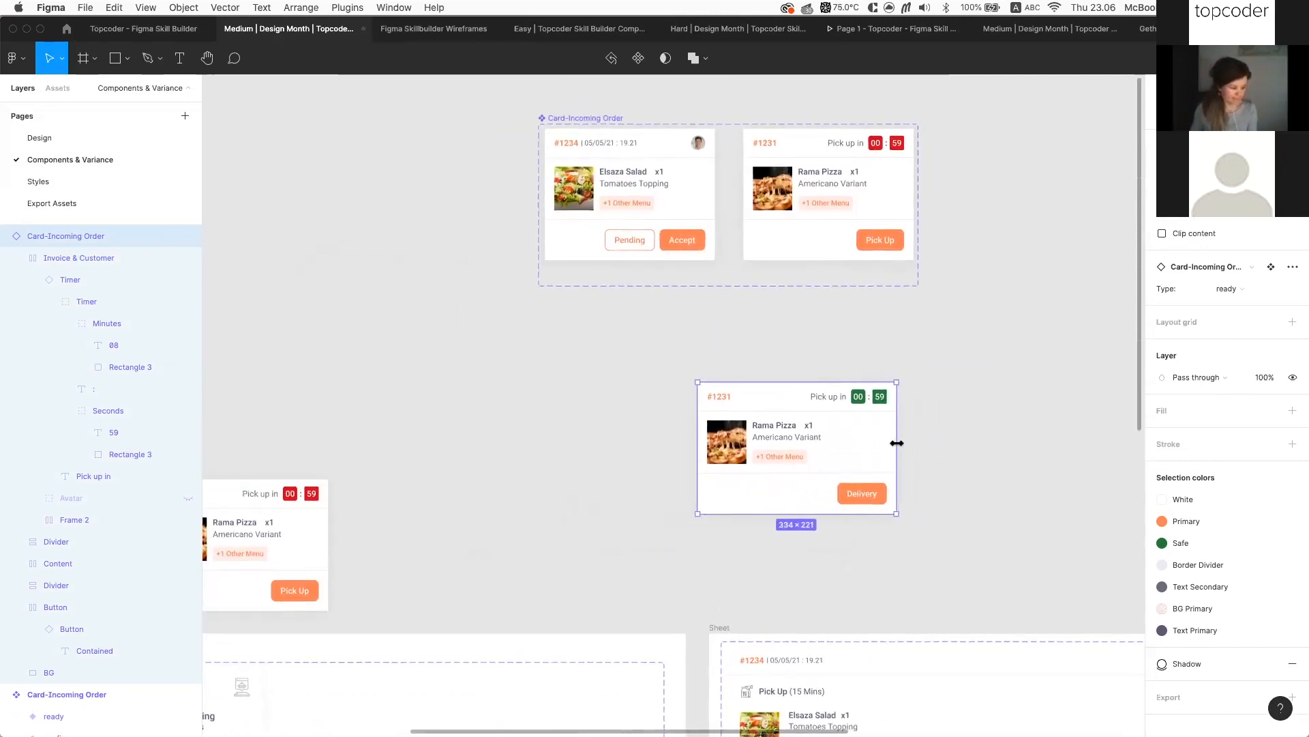
{"action": "scroll", "coordinate": [903, 386], "scroll_direction": "down", "scroll_amount": 2}
{"action": "scroll", "coordinate": [904, 388], "scroll_direction": "left", "scroll_amount": 3}
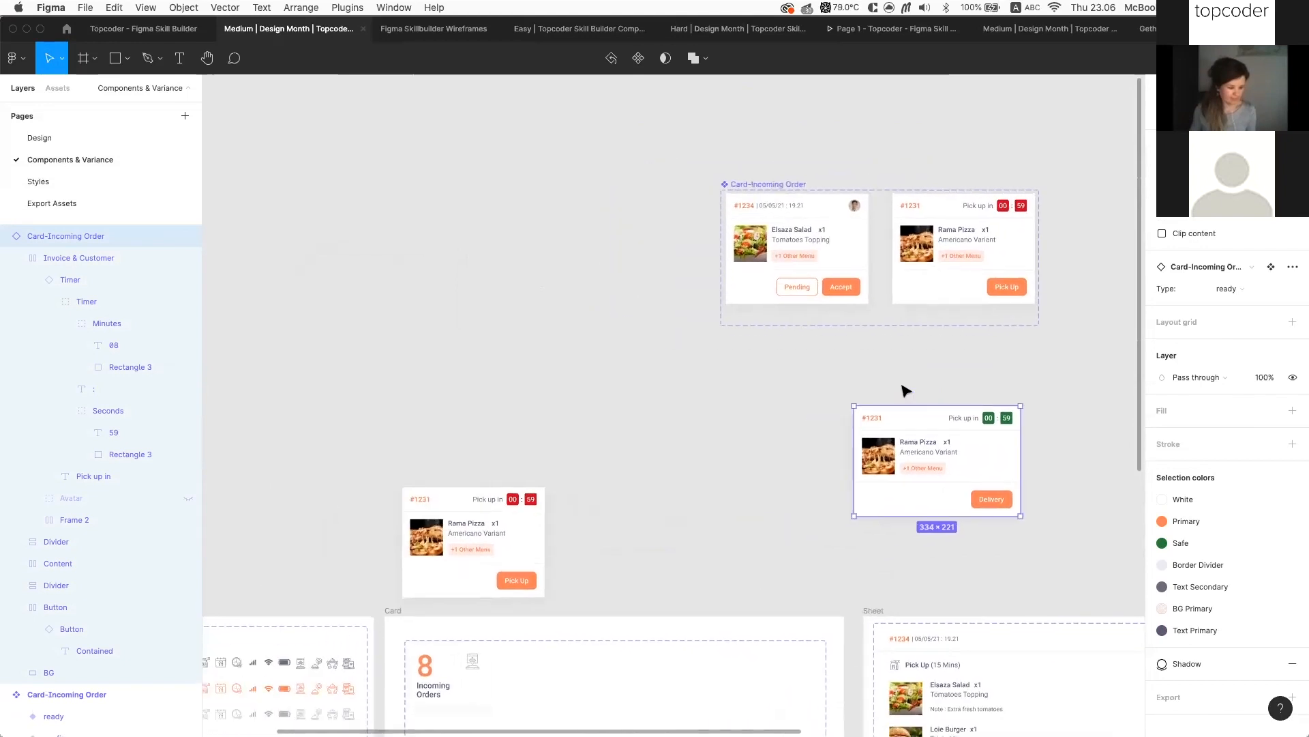
{"action": "left_click", "coordinate": [143, 29]}
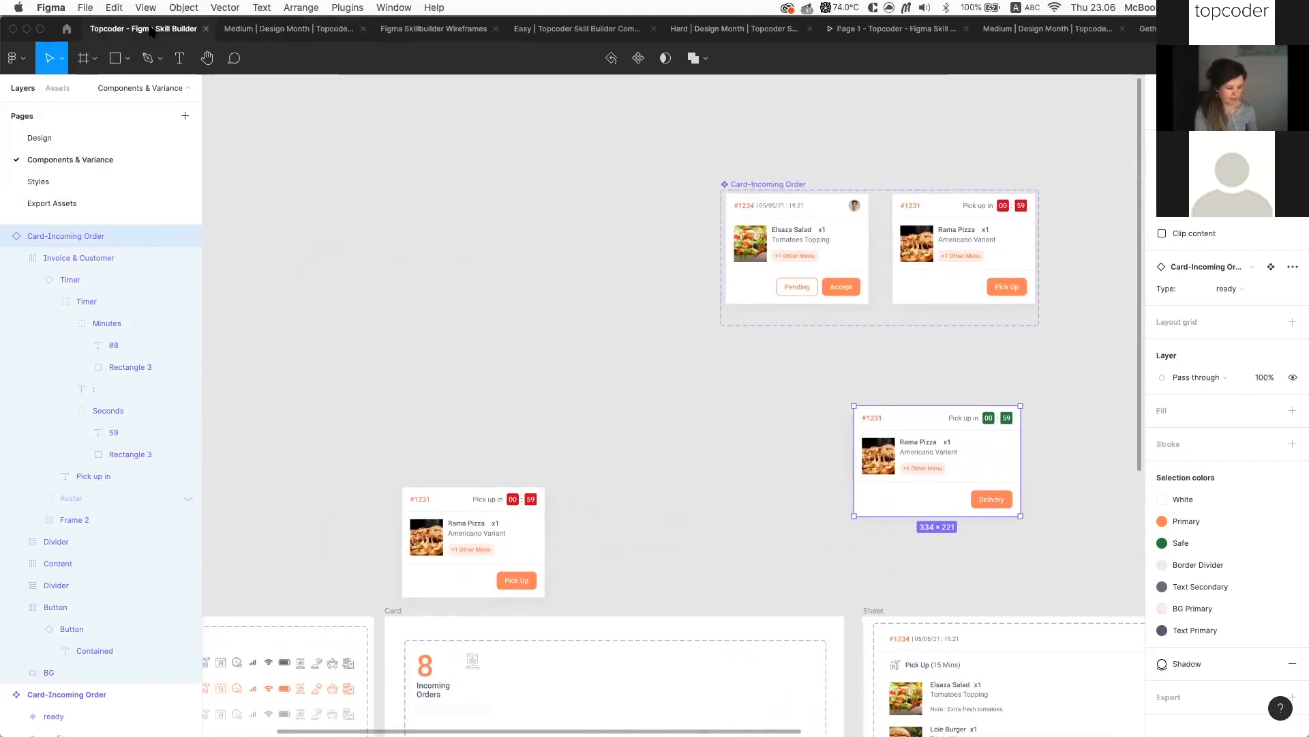
In the dashboard prototype, follow Engagement to Facebook Campaign and back, then return to Gethings Done
{"action": "left_click", "coordinate": [450, 307]}
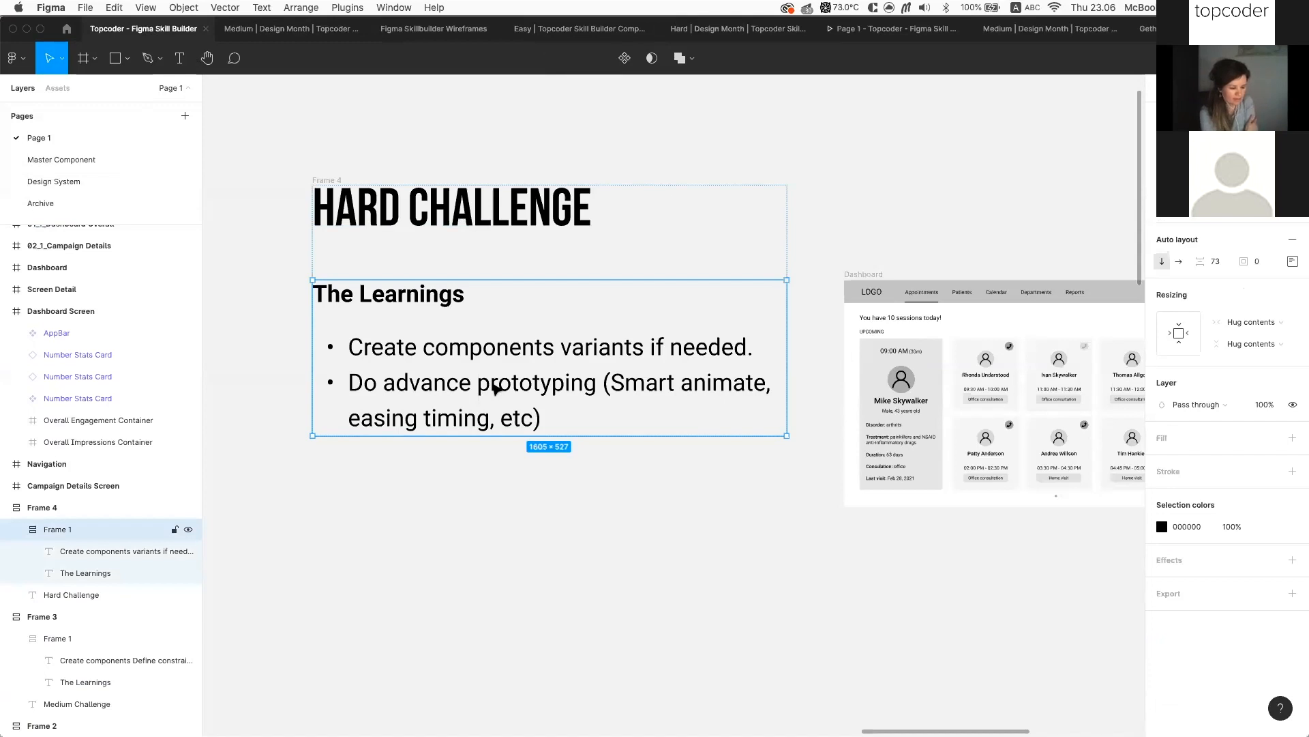
{"action": "left_click", "coordinate": [773, 150]}
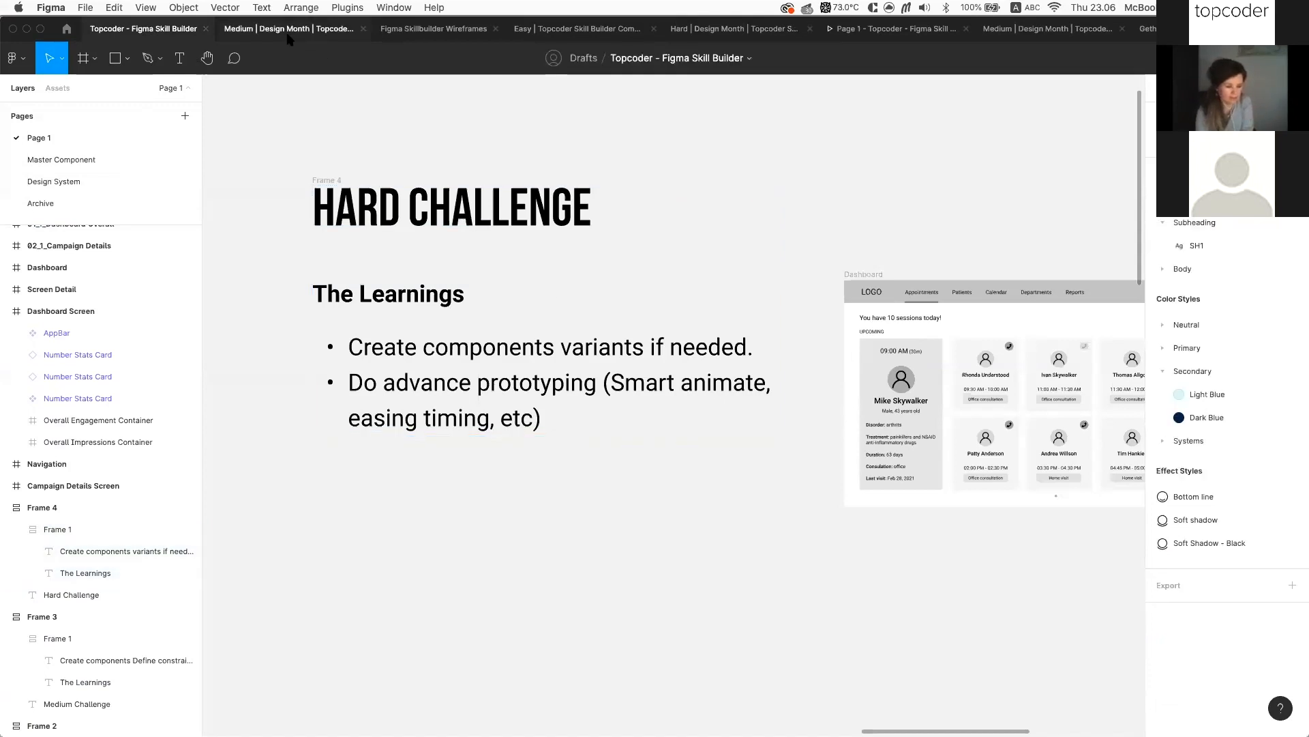
{"action": "left_click", "coordinate": [853, 28]}
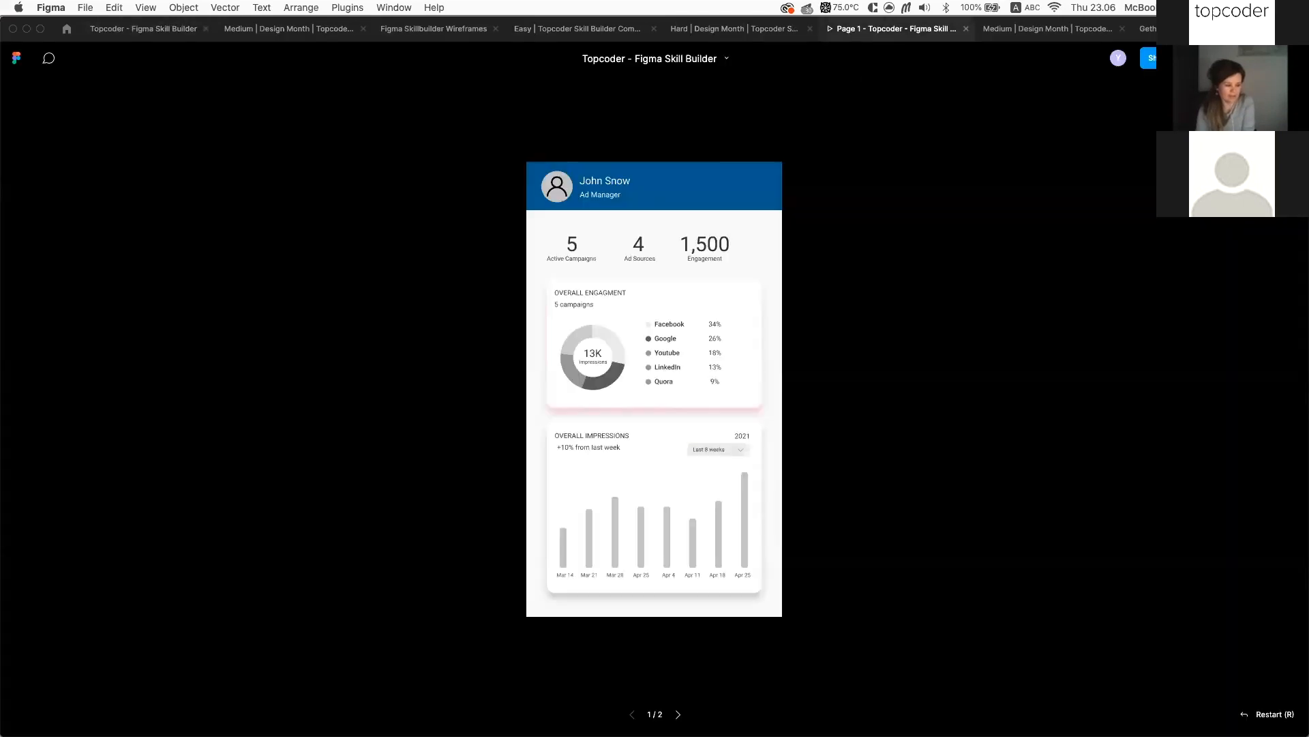
{"action": "left_click", "coordinate": [590, 192]}
{"action": "left_click", "coordinate": [724, 289]}
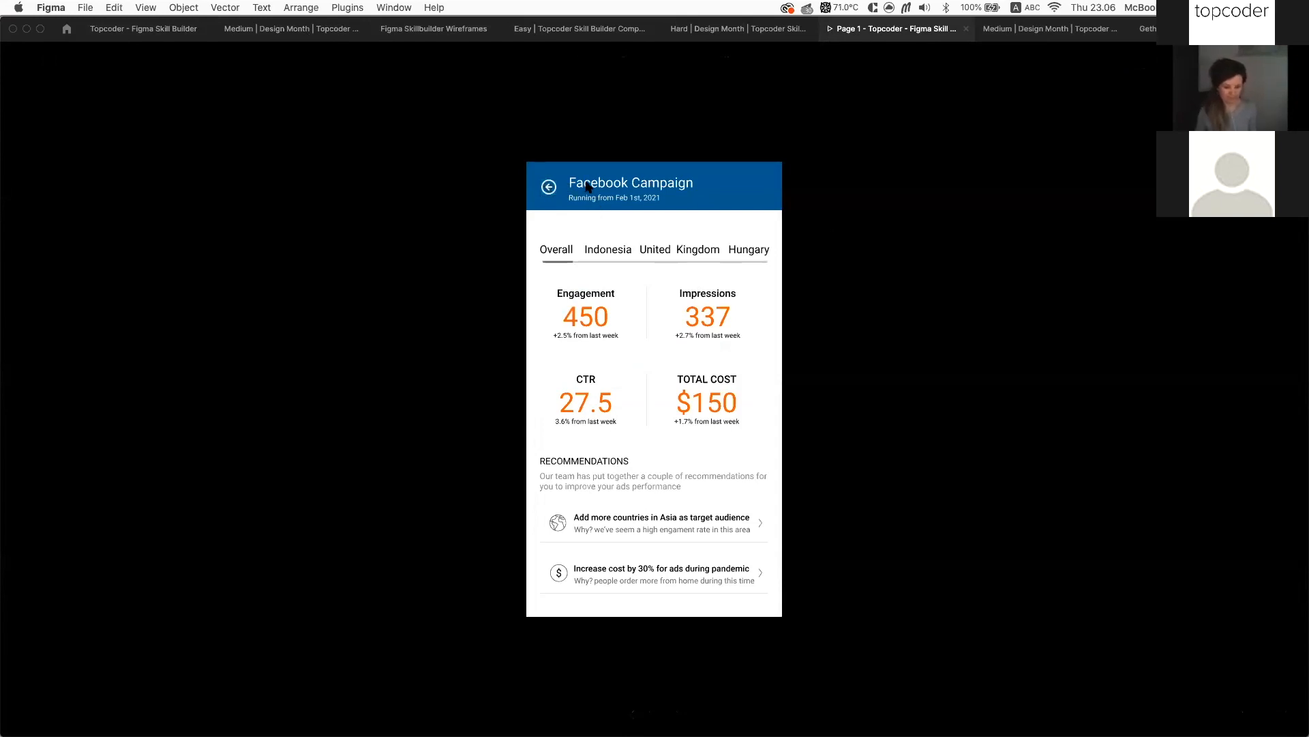
{"action": "left_click", "coordinate": [550, 188]}
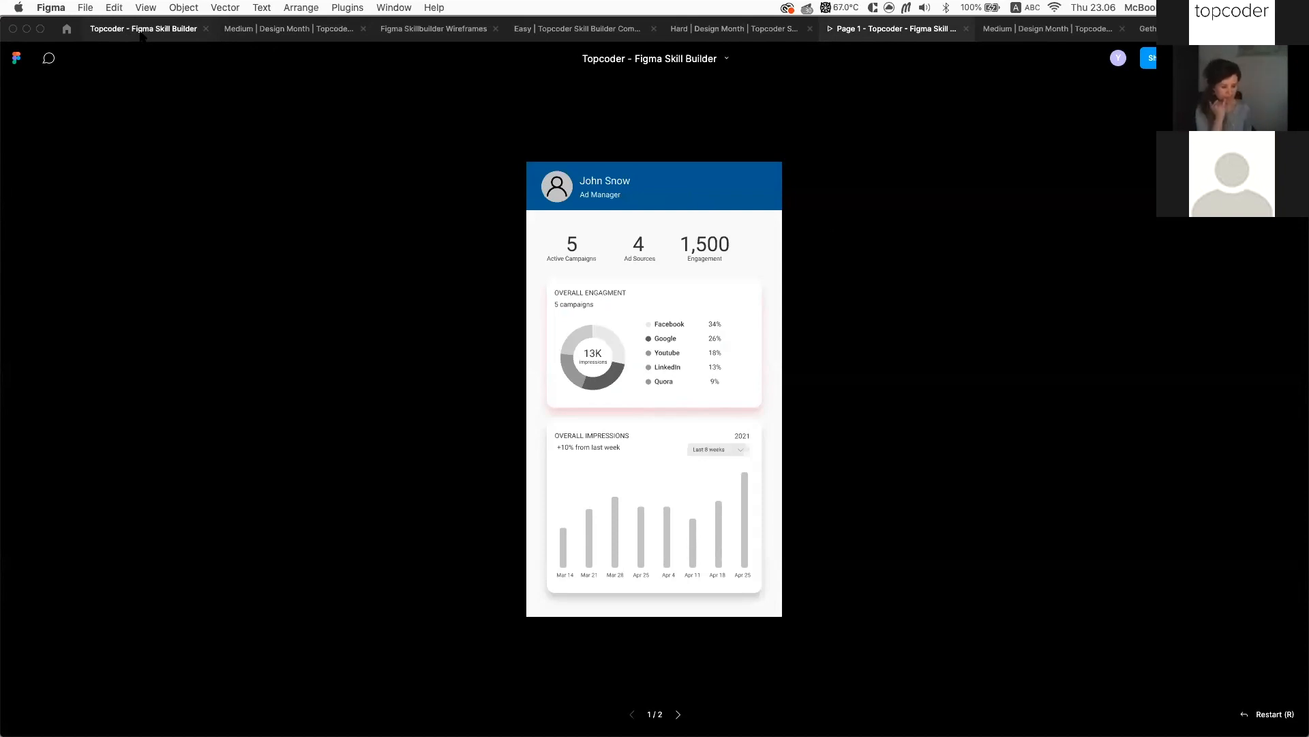
{"action": "left_click", "coordinate": [1147, 29]}
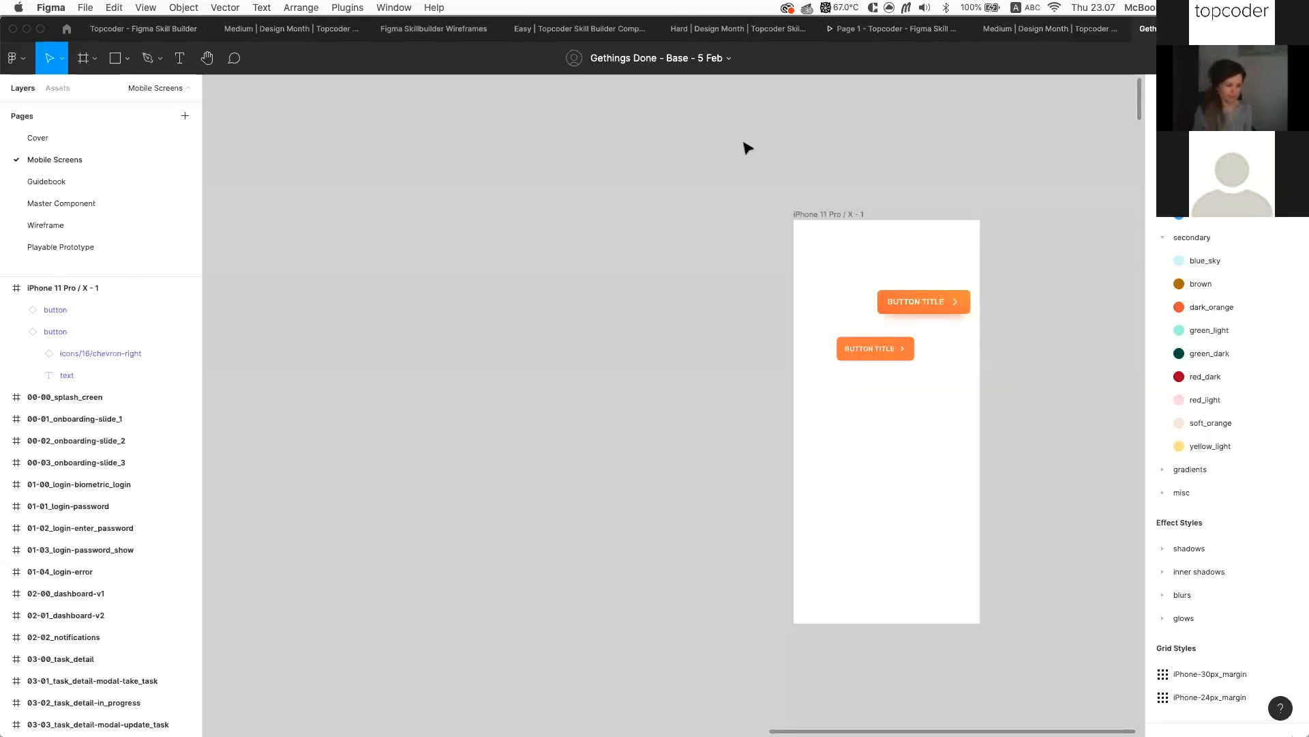
Delete the iPhone 11 Pro / X - 1 test frame
{"action": "scroll", "coordinate": [747, 148], "scroll_direction": "right", "scroll_amount": 1}
{"action": "scroll", "coordinate": [747, 148], "scroll_direction": "up", "scroll_amount": 1}
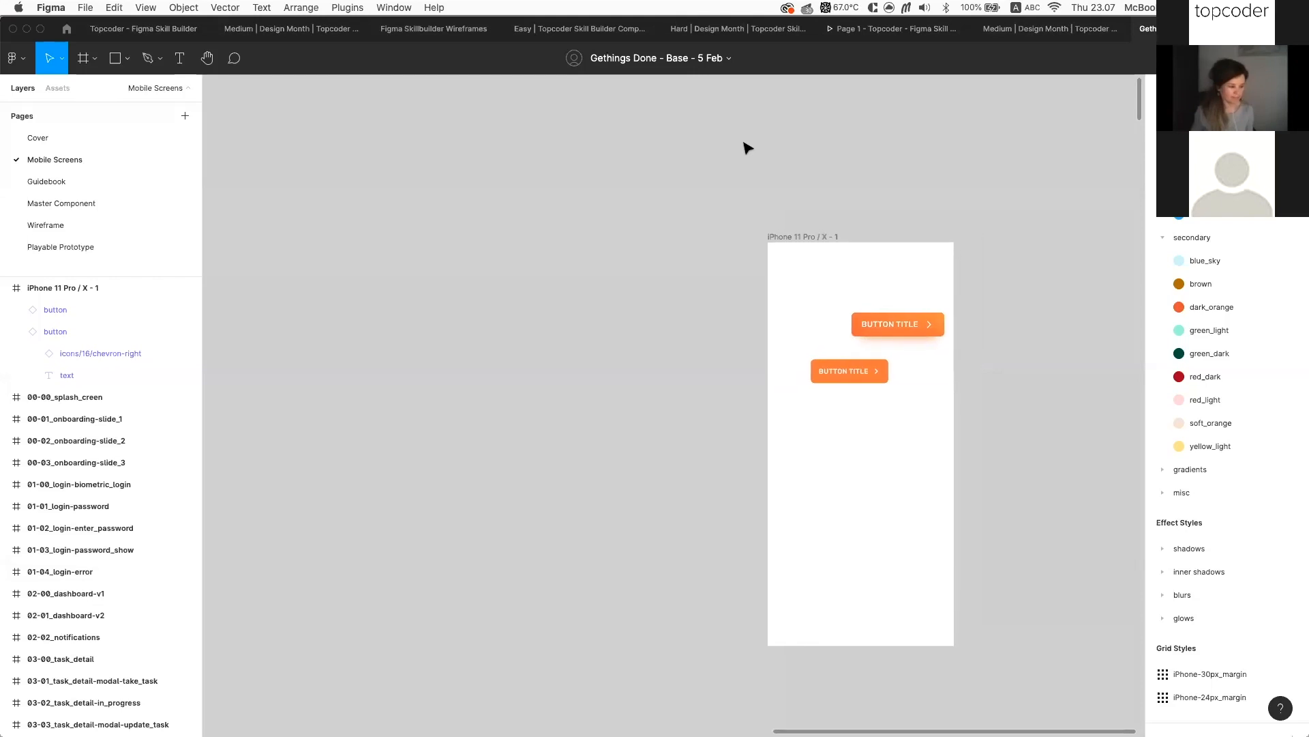
{"action": "left_click", "coordinate": [827, 235]}
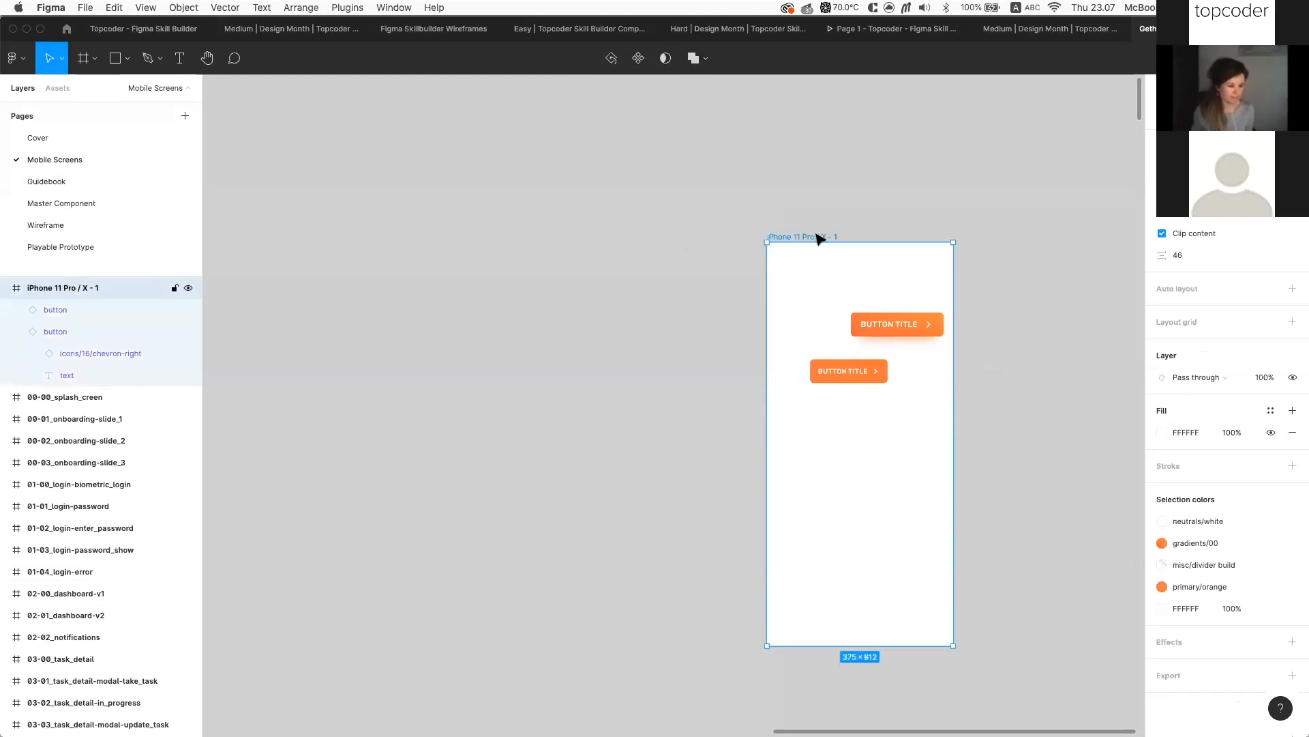
{"action": "key", "text": "Delete"}
Present the prototype from the Playable Prototype page
{"action": "left_click", "coordinate": [94, 246]}
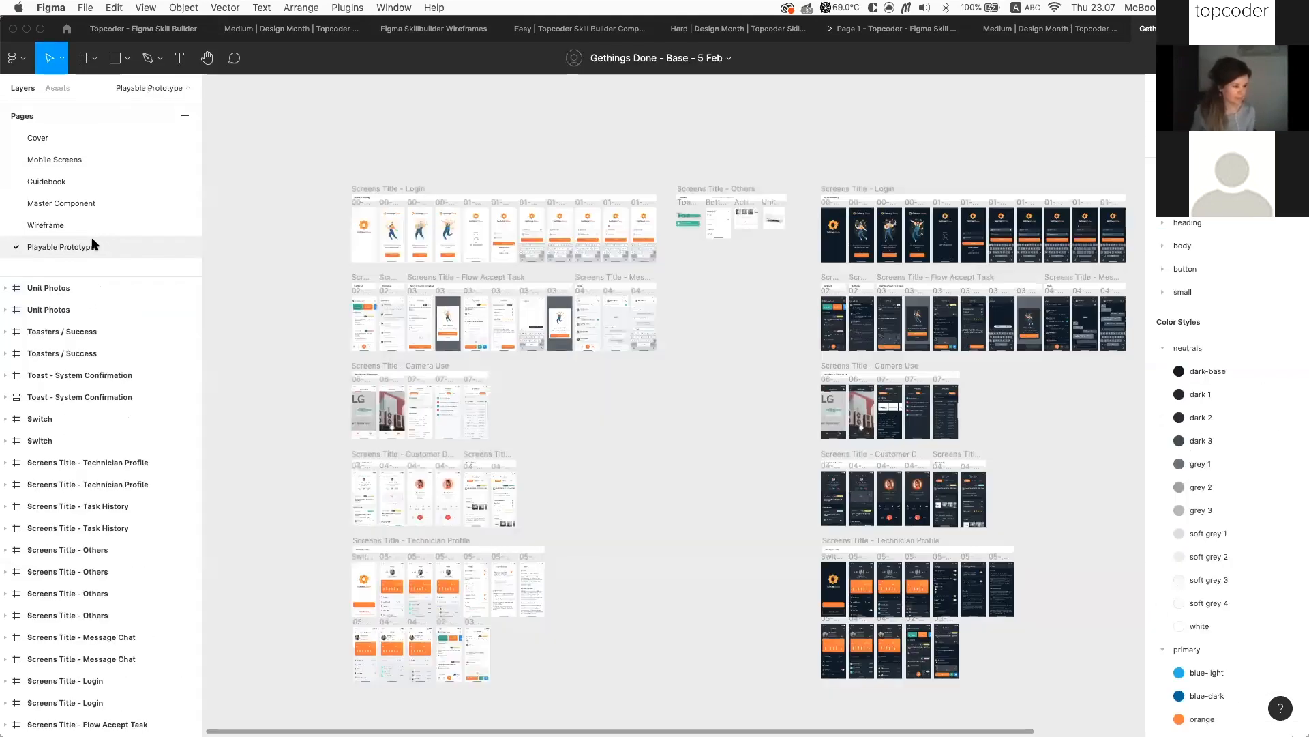
{"action": "scroll", "coordinate": [360, 217], "scroll_direction": "up", "scroll_amount": 3}
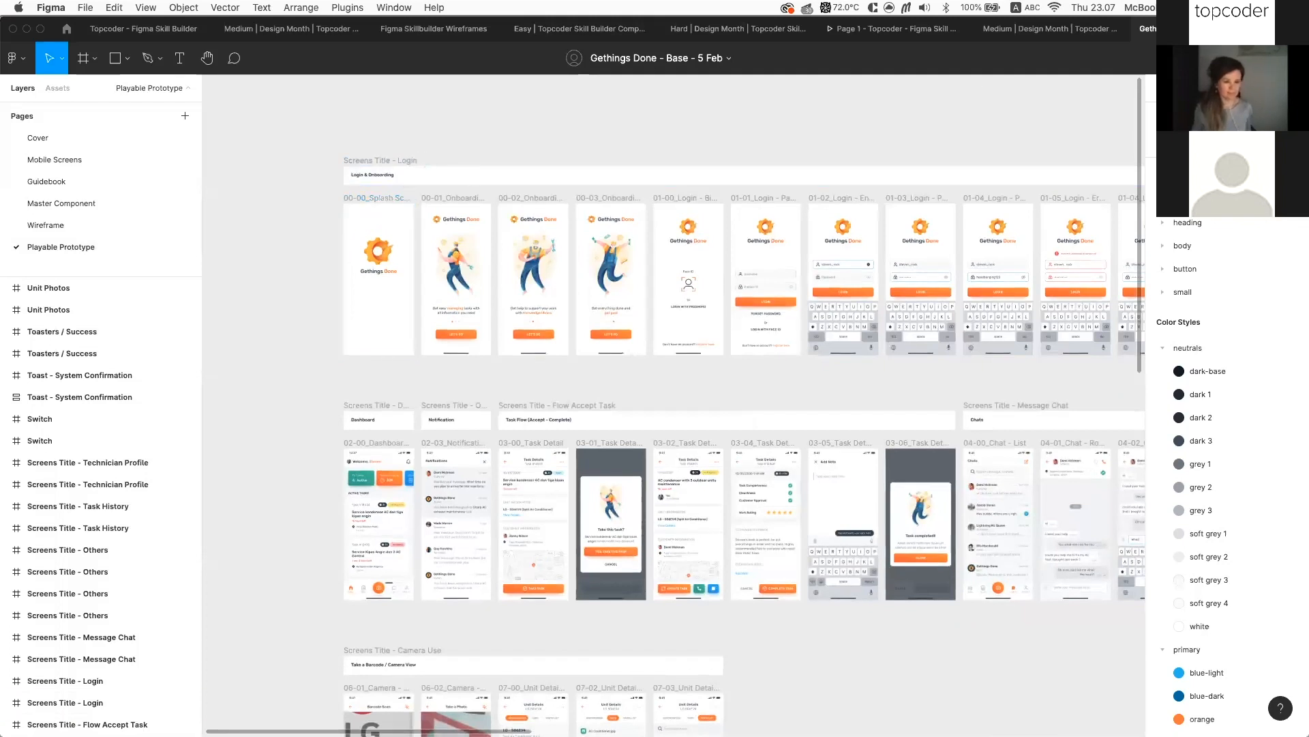
{"action": "key", "text": "super+alt+Return"}
{"action": "left_click", "coordinate": [1072, 30]}
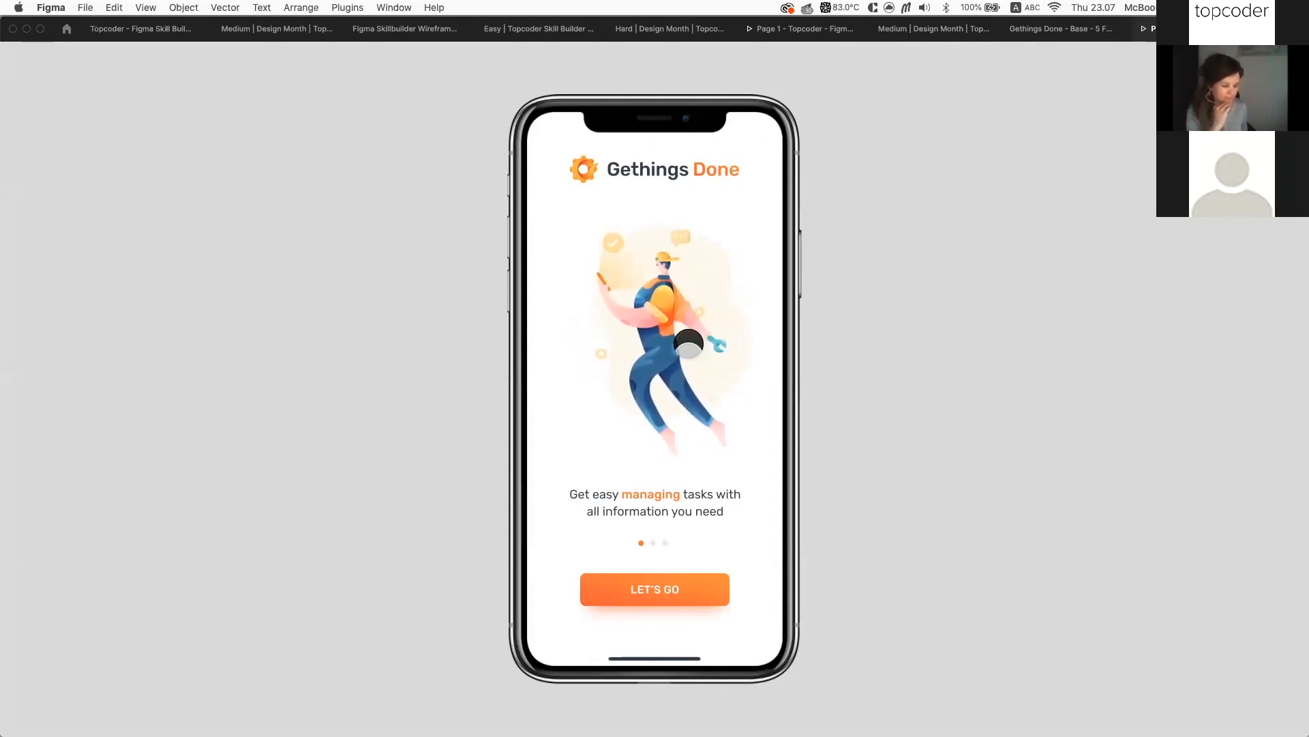
Swipe the onboarding carousel back and forth, ending on the third 'get paid' slide
{"action": "left_click_drag", "start_coordinate": [716, 370], "coordinate": [580, 331]}
{"action": "left_click_drag", "start_coordinate": [687, 340], "coordinate": [568, 312]}
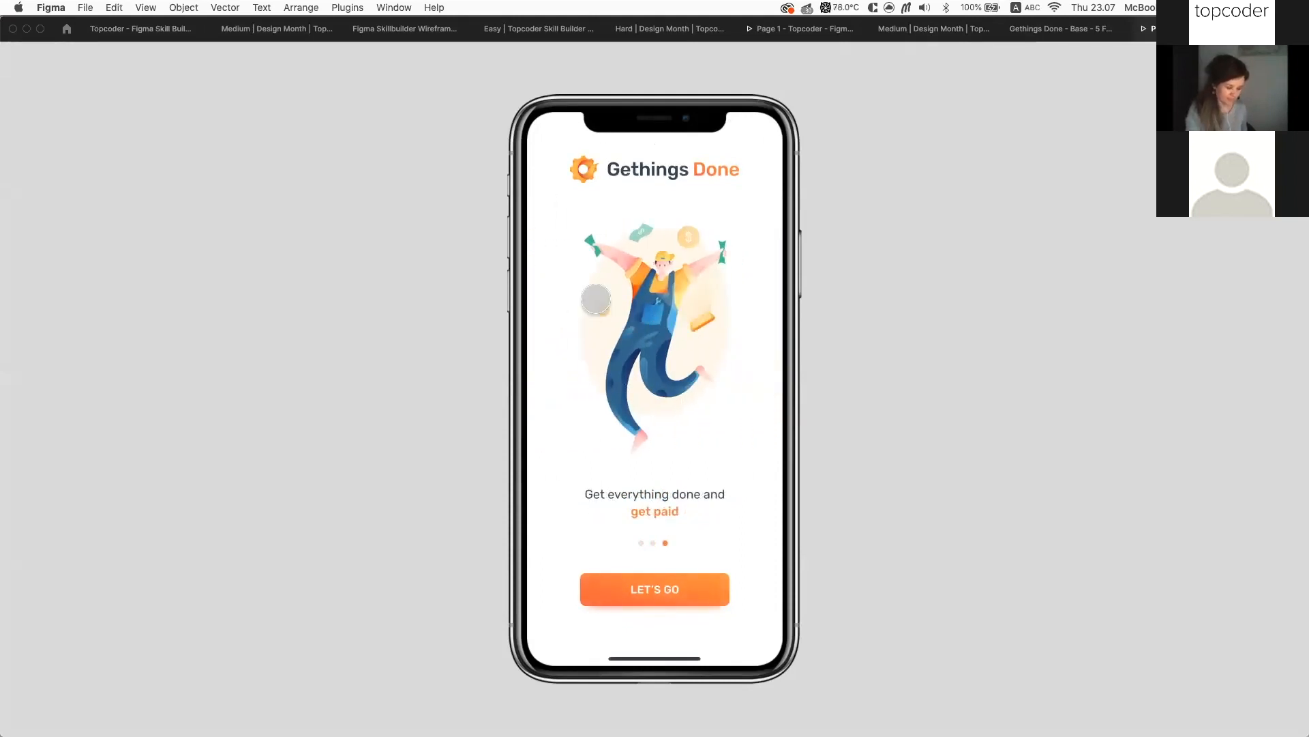
{"action": "left_click_drag", "start_coordinate": [619, 298], "coordinate": [736, 318]}
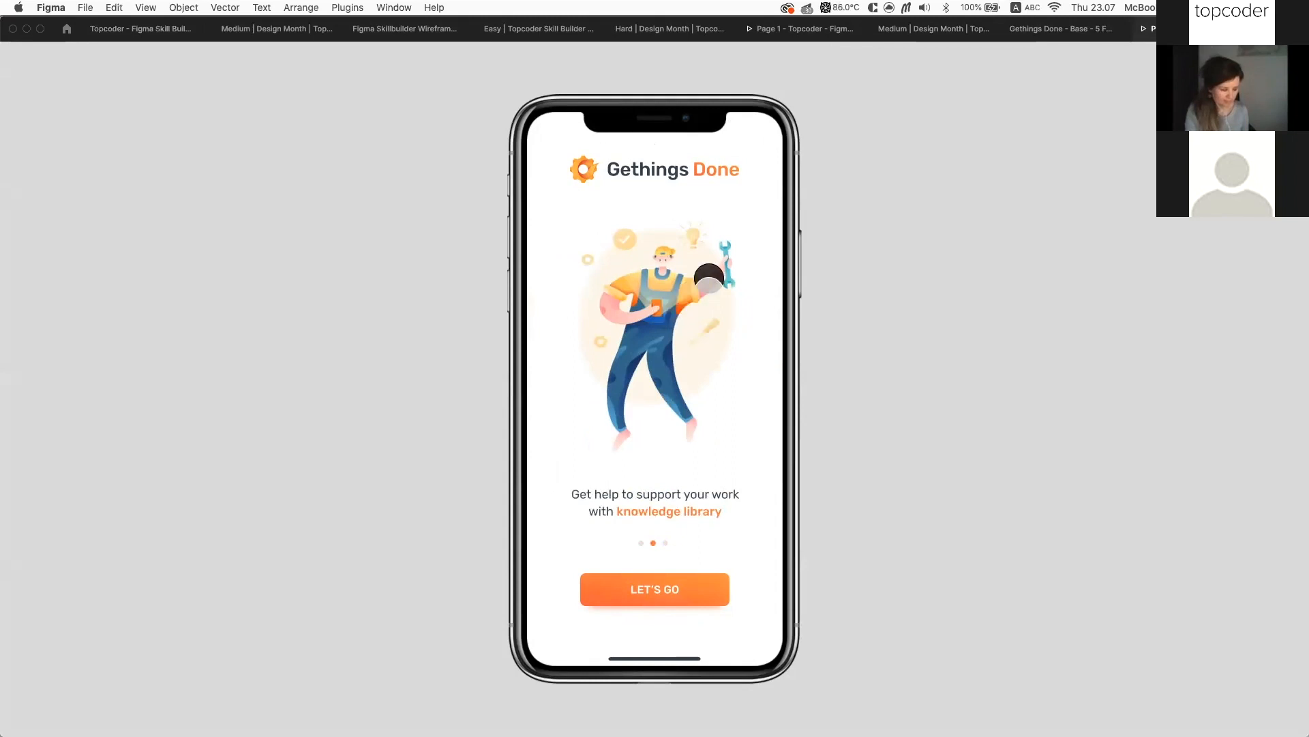
{"action": "left_click_drag", "start_coordinate": [690, 288], "coordinate": [754, 319]}
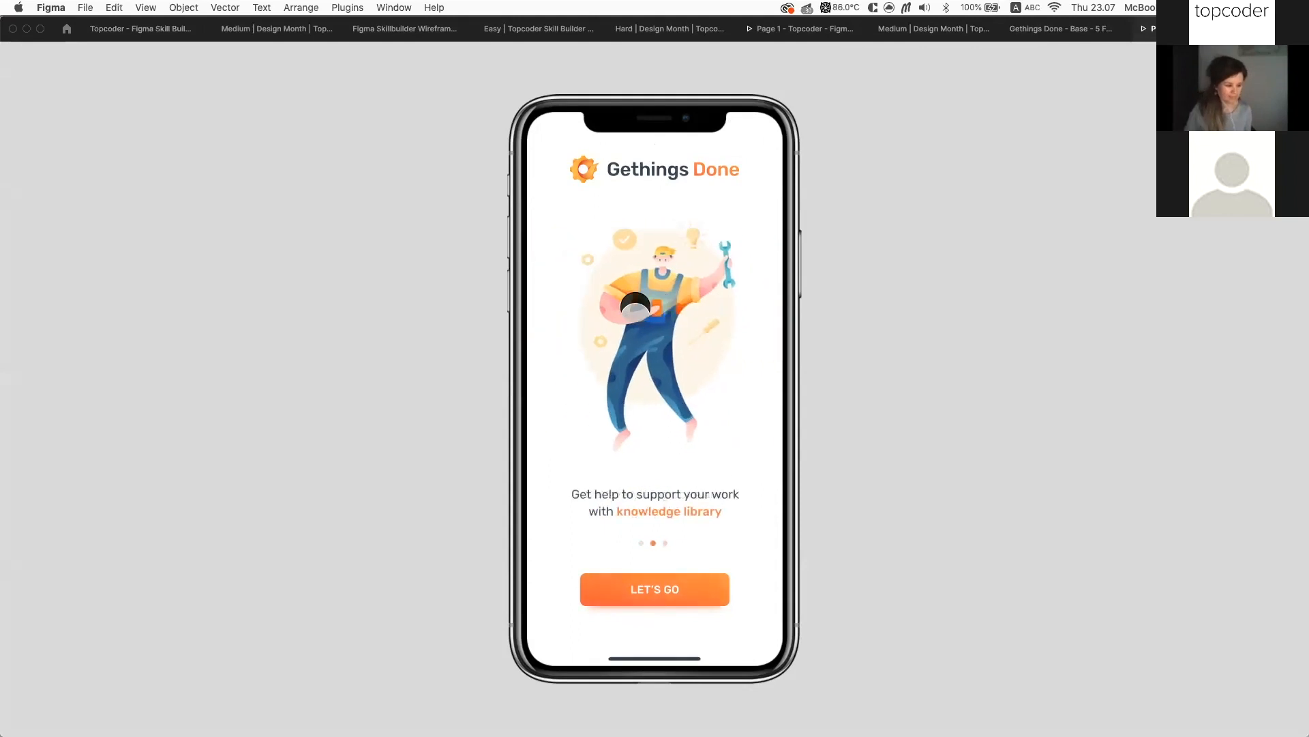
{"action": "left_click_drag", "start_coordinate": [718, 306], "coordinate": [557, 257]}
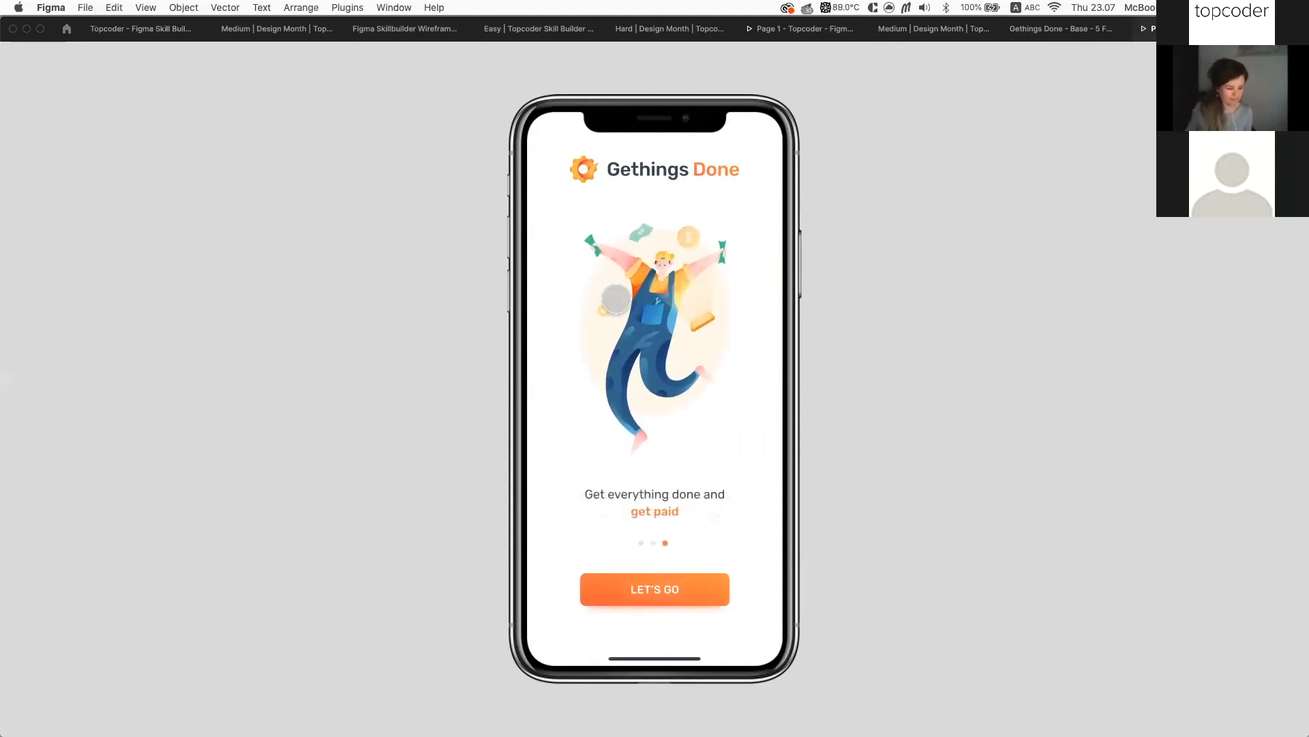
{"action": "left_click", "coordinate": [745, 551]}
{"action": "left_click_drag", "start_coordinate": [565, 364], "coordinate": [710, 375]}
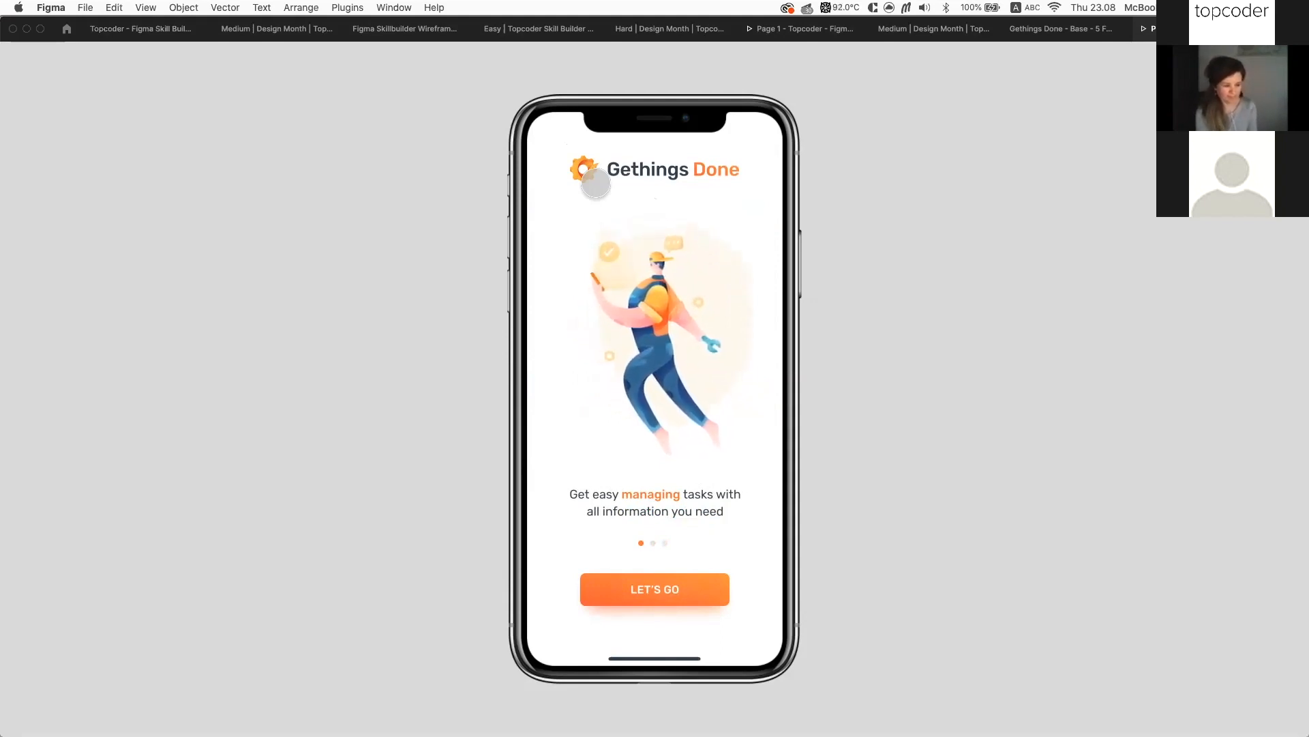
{"action": "left_click_drag", "start_coordinate": [690, 399], "coordinate": [553, 336]}
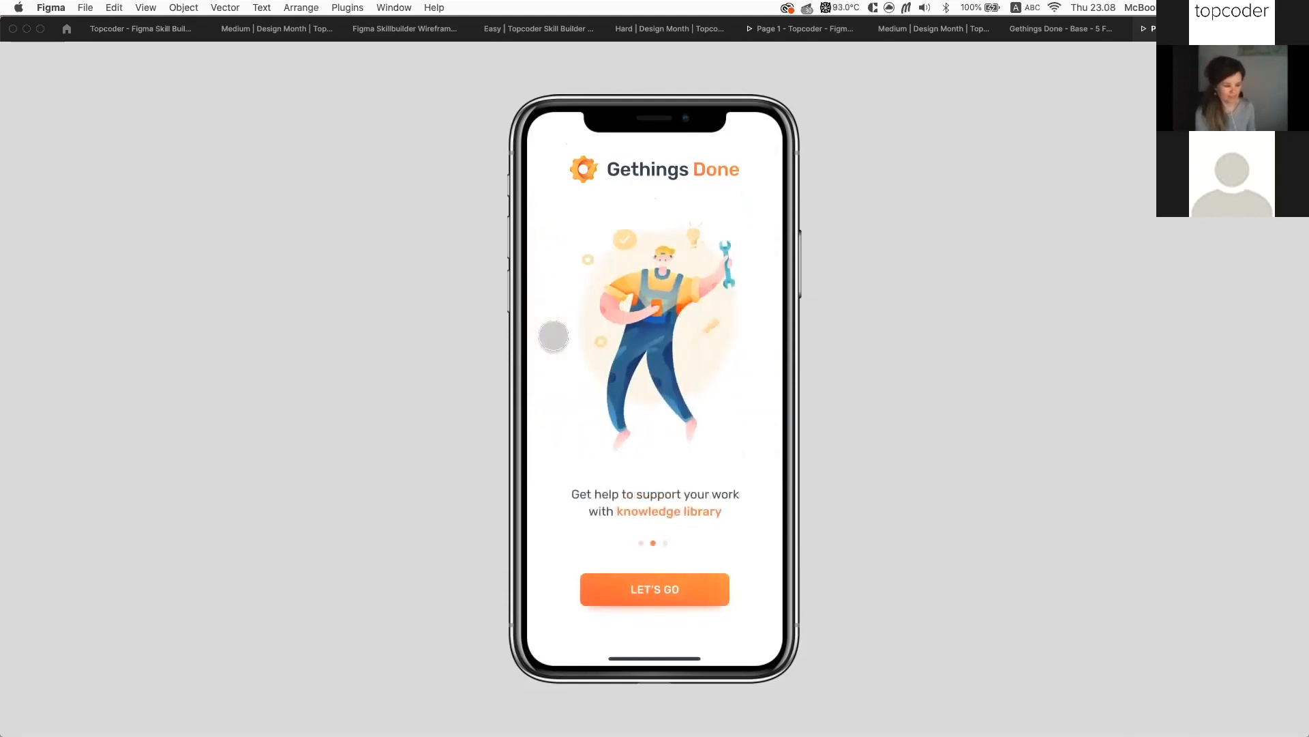
{"action": "left_click_drag", "start_coordinate": [714, 335], "coordinate": [563, 307]}
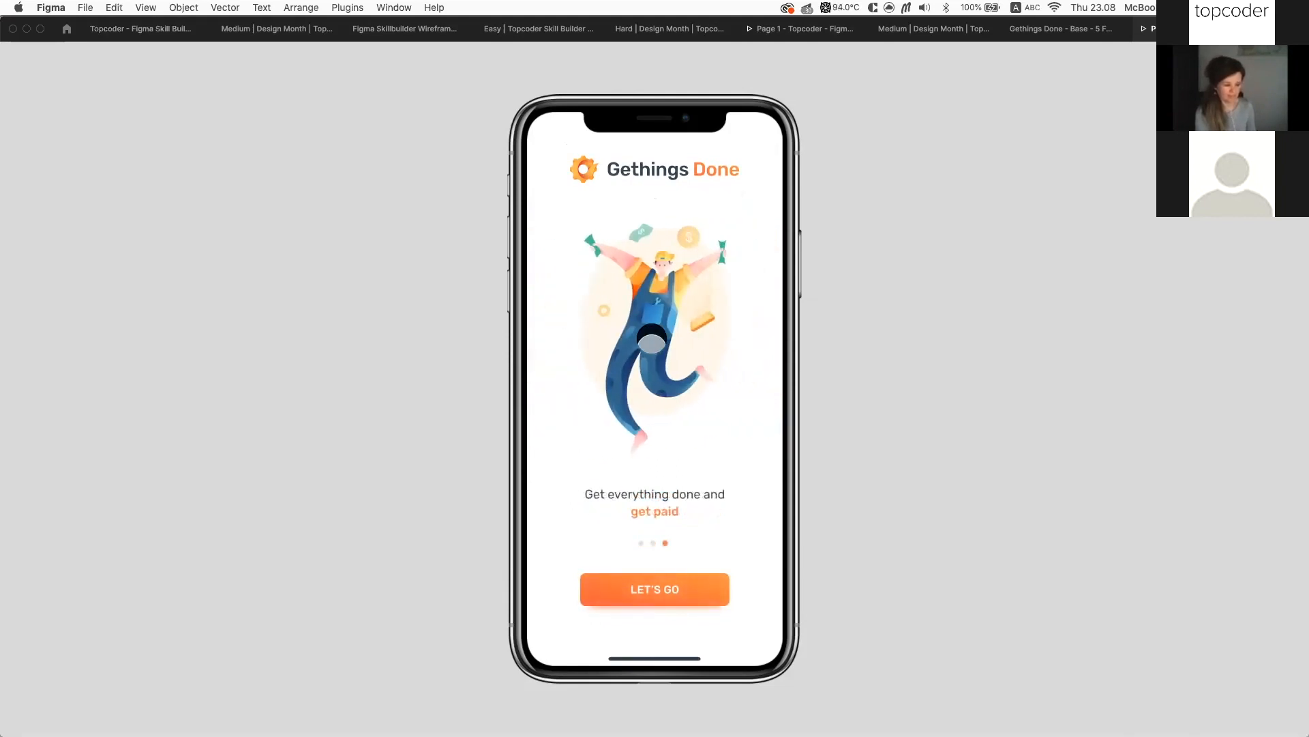
Move from onboarding past Face ID to the password login form and fill the username
{"action": "left_click", "coordinate": [654, 589]}
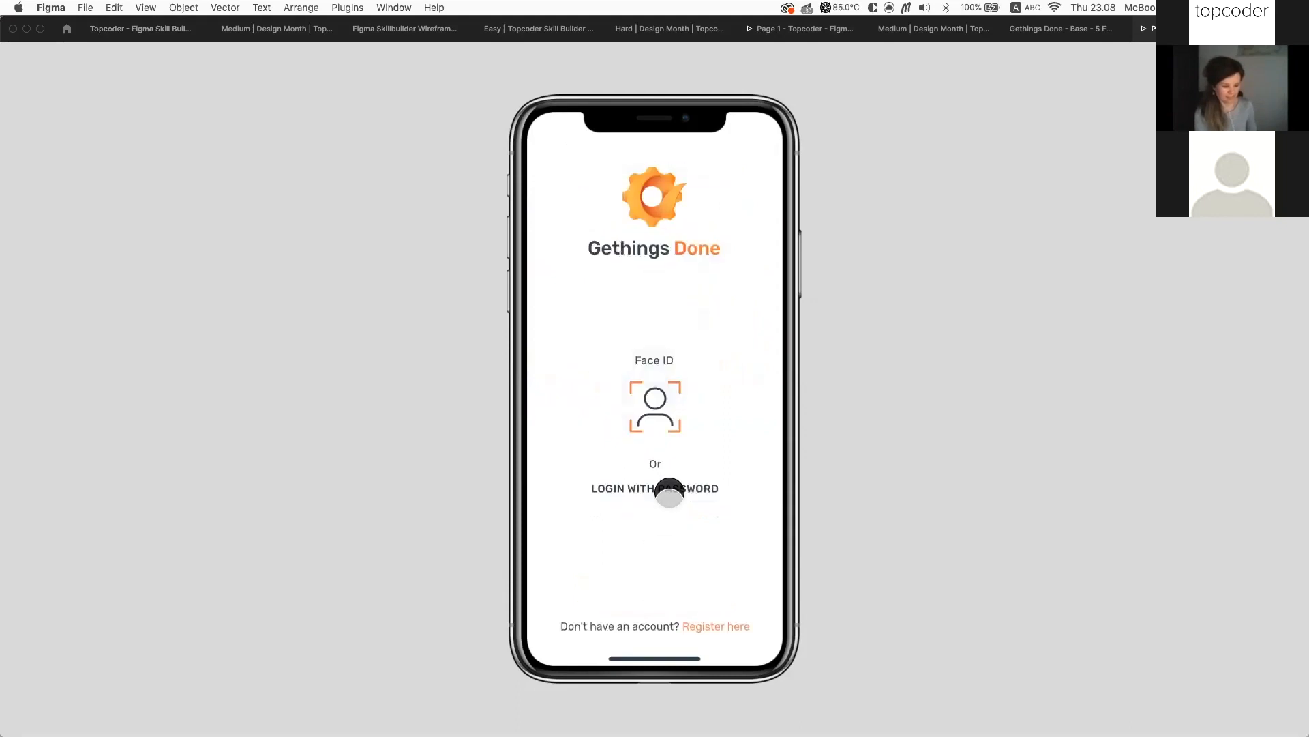
{"action": "left_click", "coordinate": [656, 409]}
{"action": "left_click", "coordinate": [676, 481]}
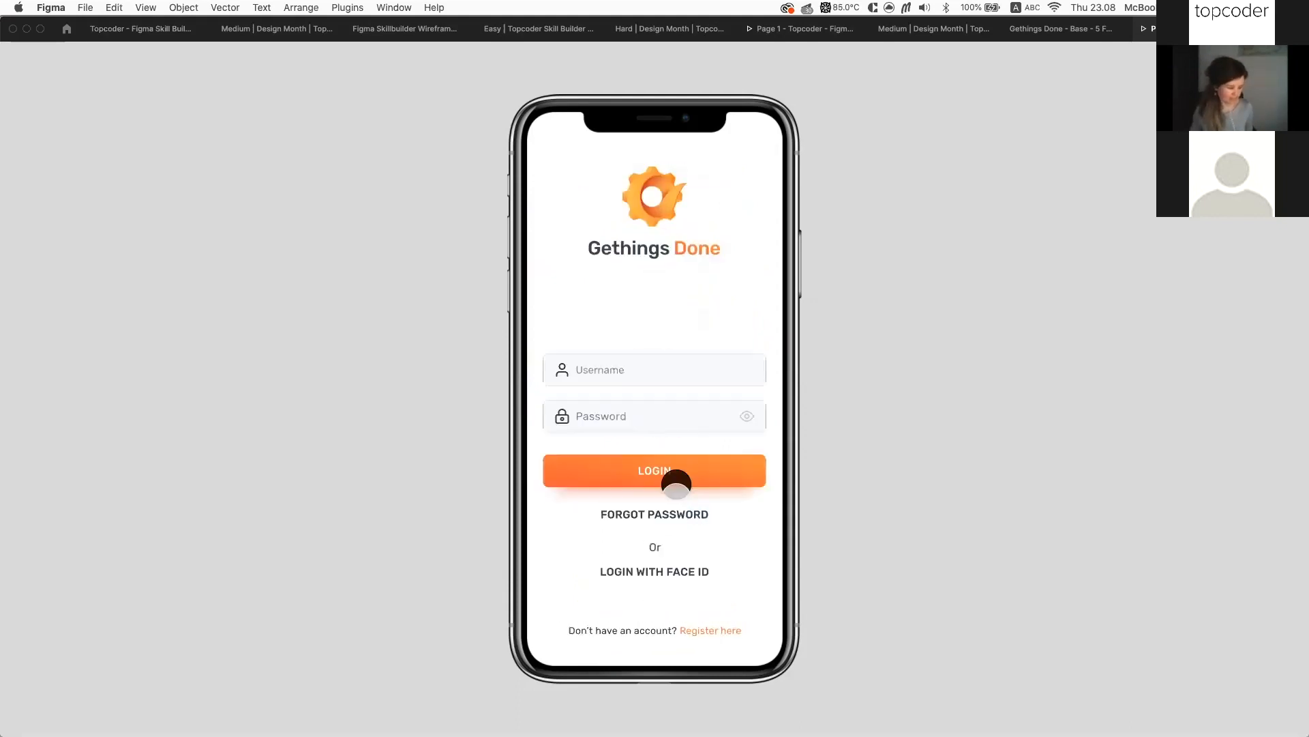
{"action": "left_click", "coordinate": [671, 408]}
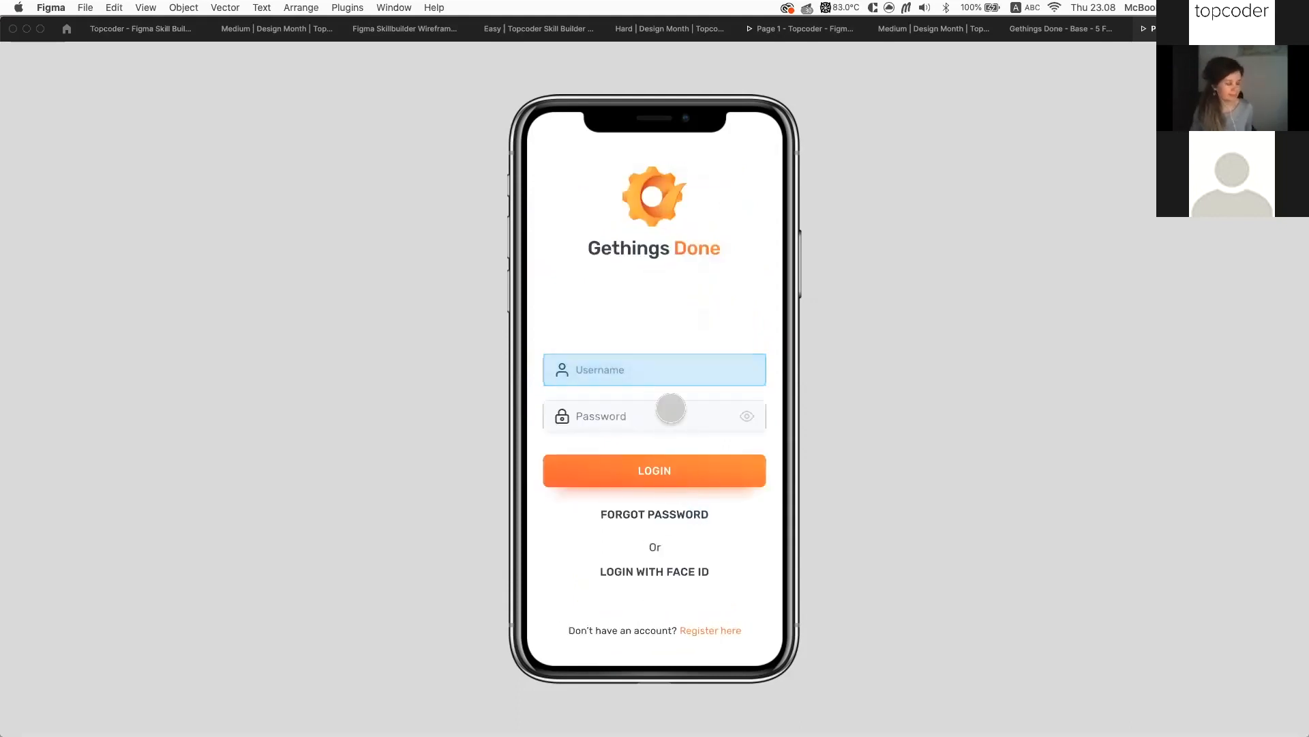
{"action": "left_click", "coordinate": [666, 364]}
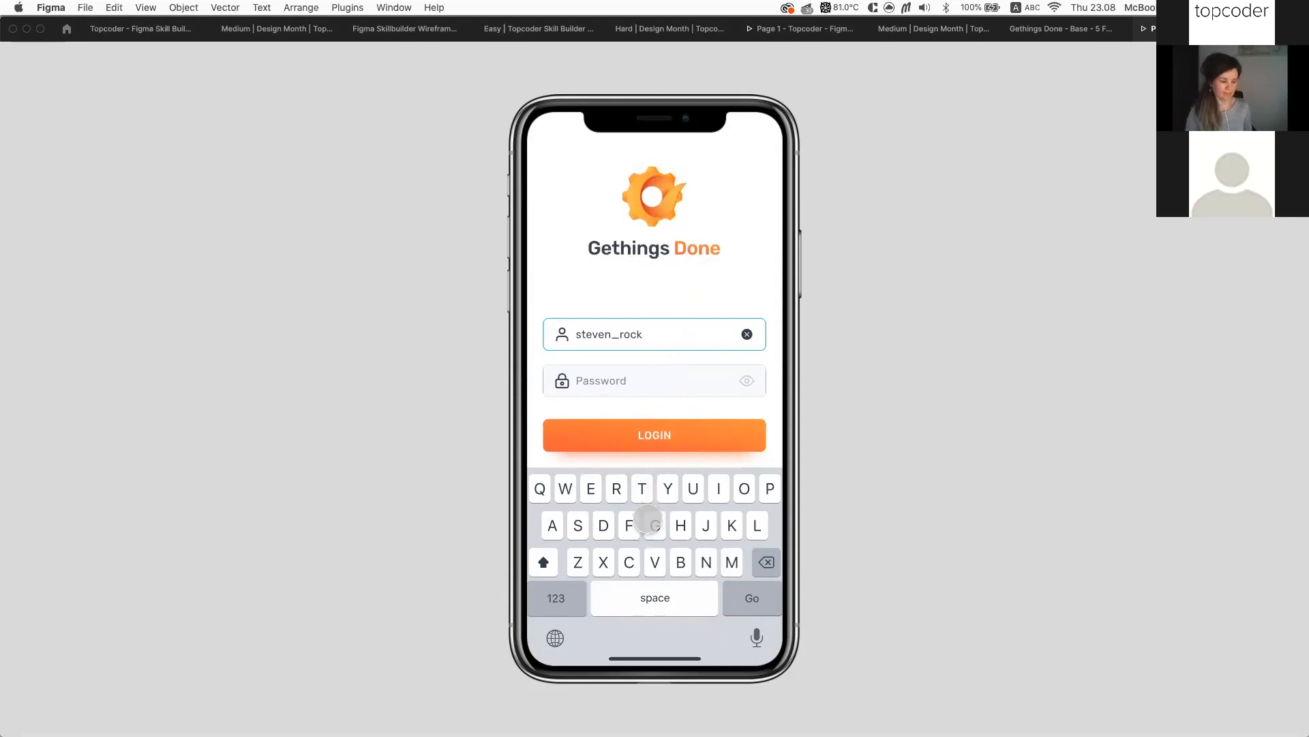
{"action": "left_click", "coordinate": [650, 365]}
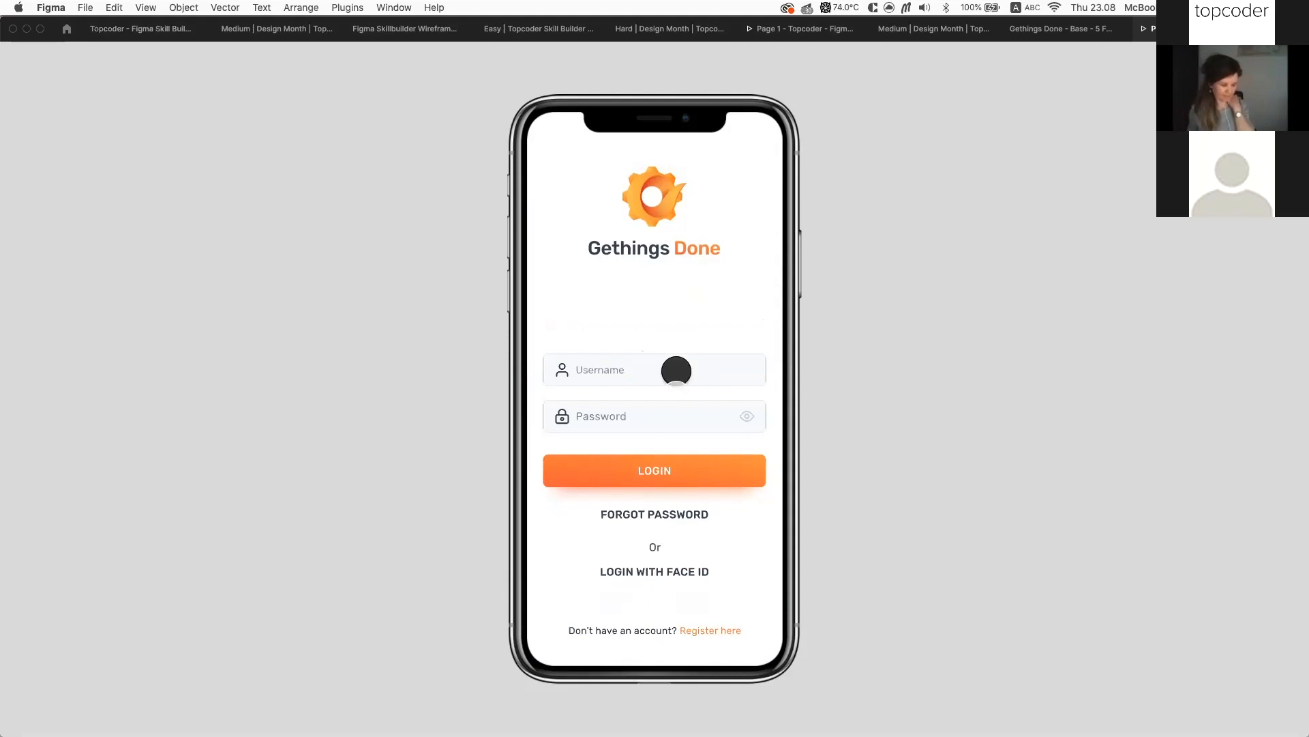
{"action": "left_click", "coordinate": [676, 370]}
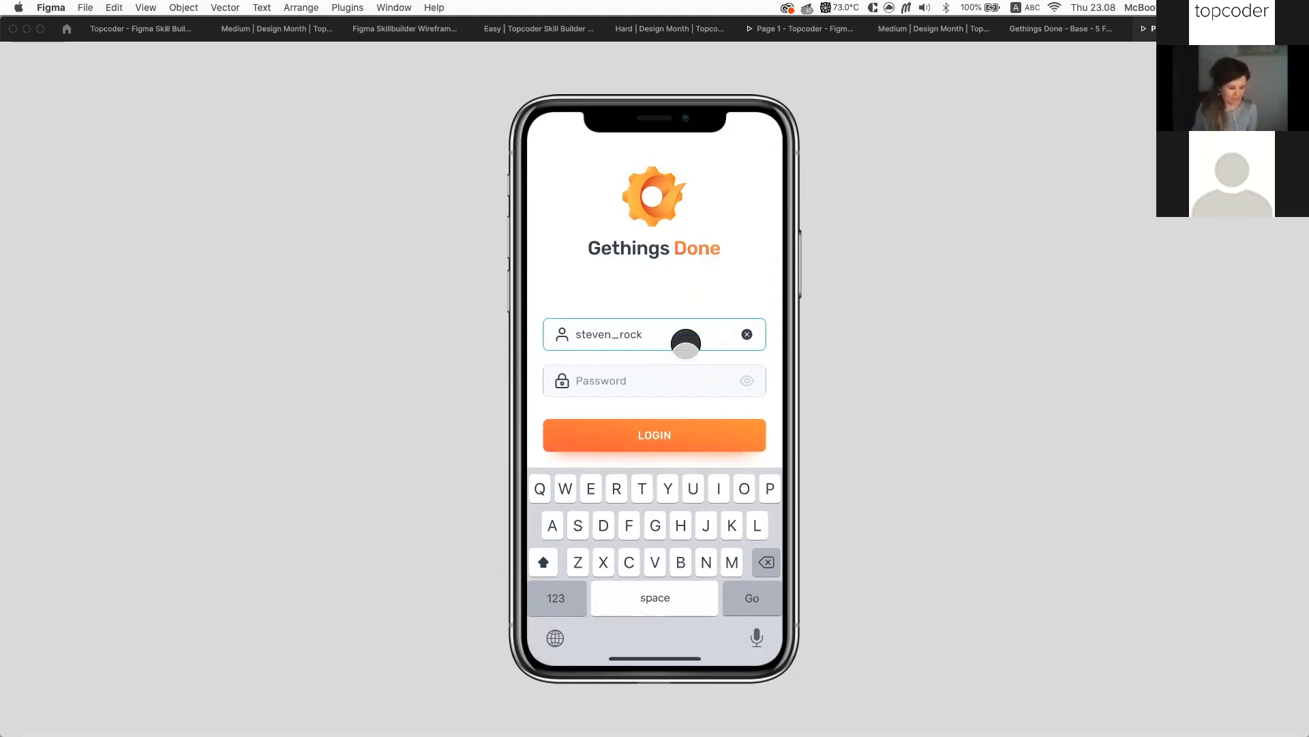
Enter and reveal the password, then log in to reach the home screen
{"action": "left_click", "coordinate": [662, 432]}
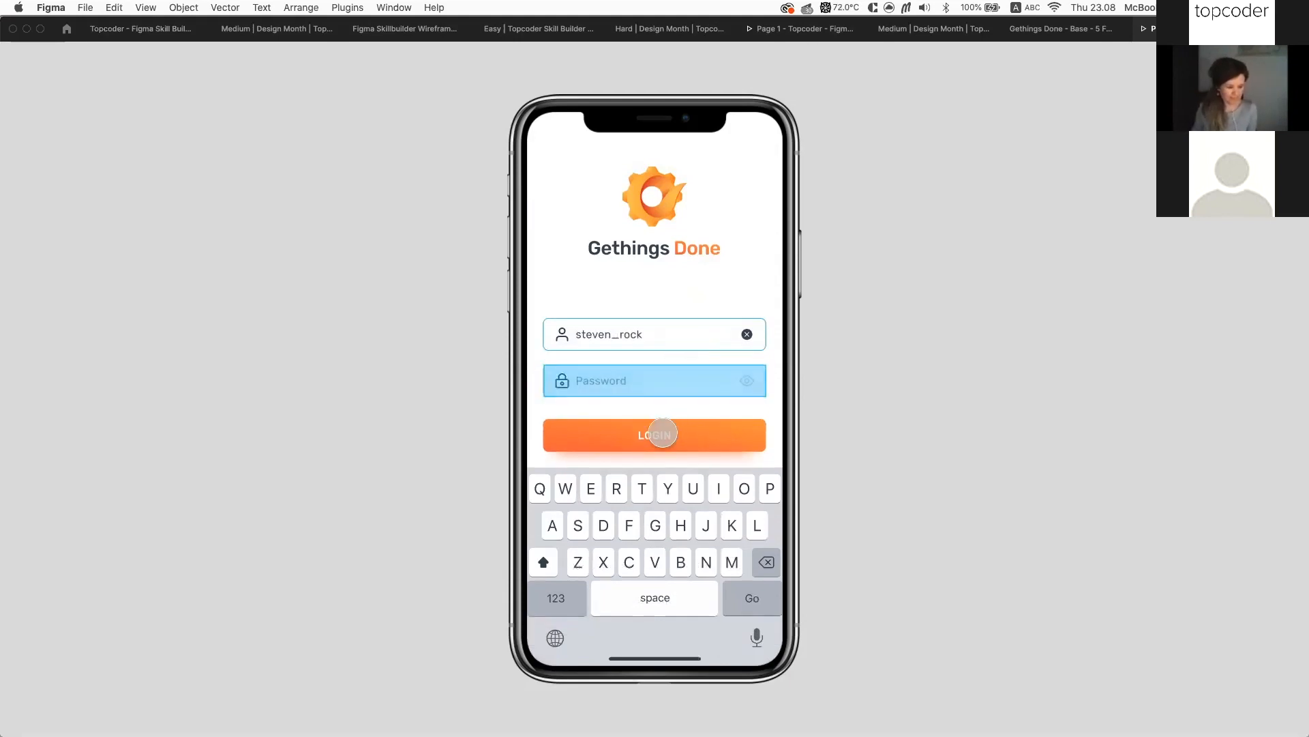
{"action": "left_click", "coordinate": [693, 384]}
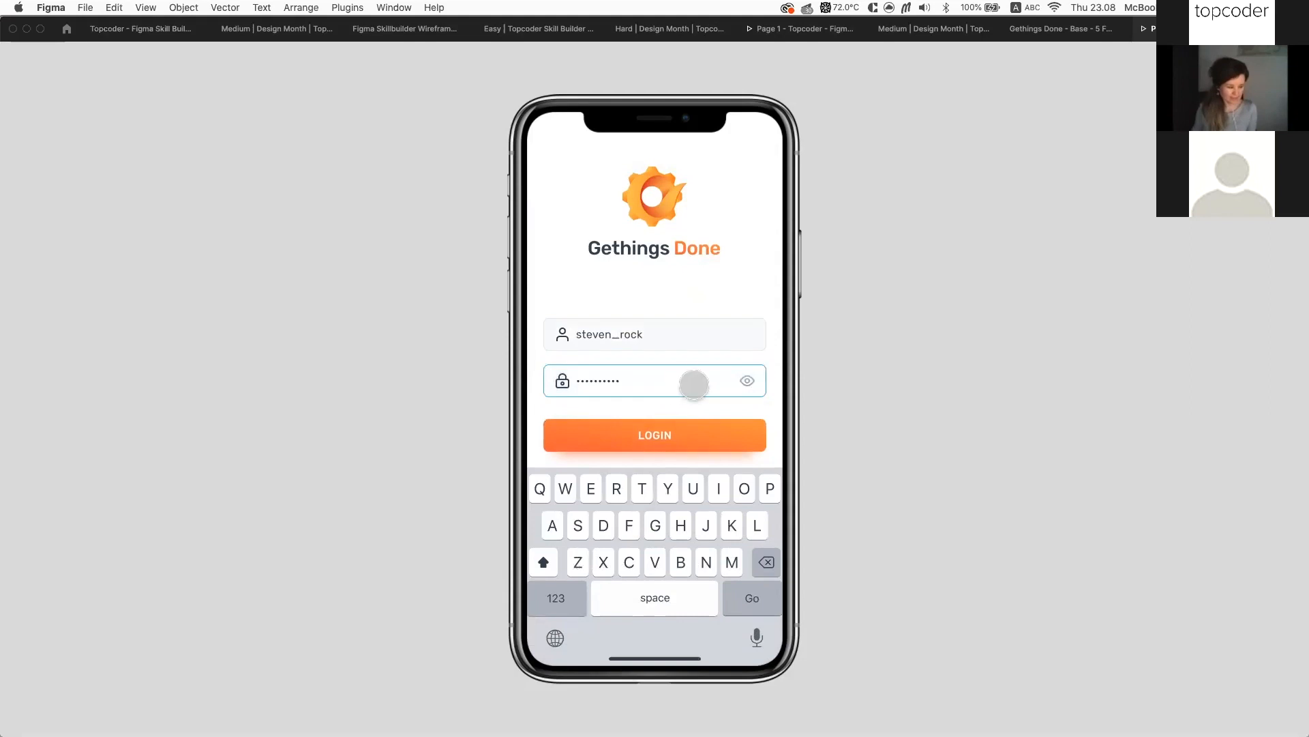
{"action": "left_click", "coordinate": [742, 375]}
{"action": "left_click", "coordinate": [707, 432]}
{"action": "left_click", "coordinate": [703, 333]}
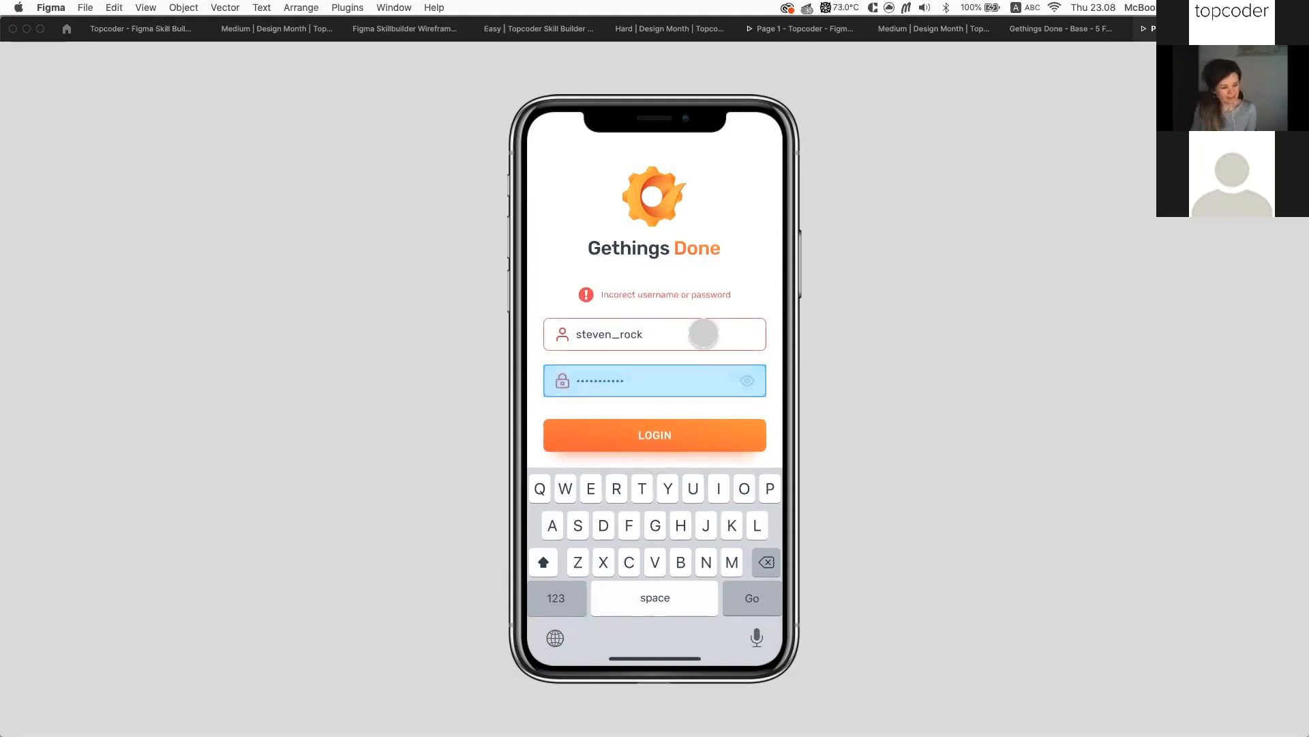
{"action": "left_click", "coordinate": [695, 359]}
{"action": "left_click", "coordinate": [682, 429]}
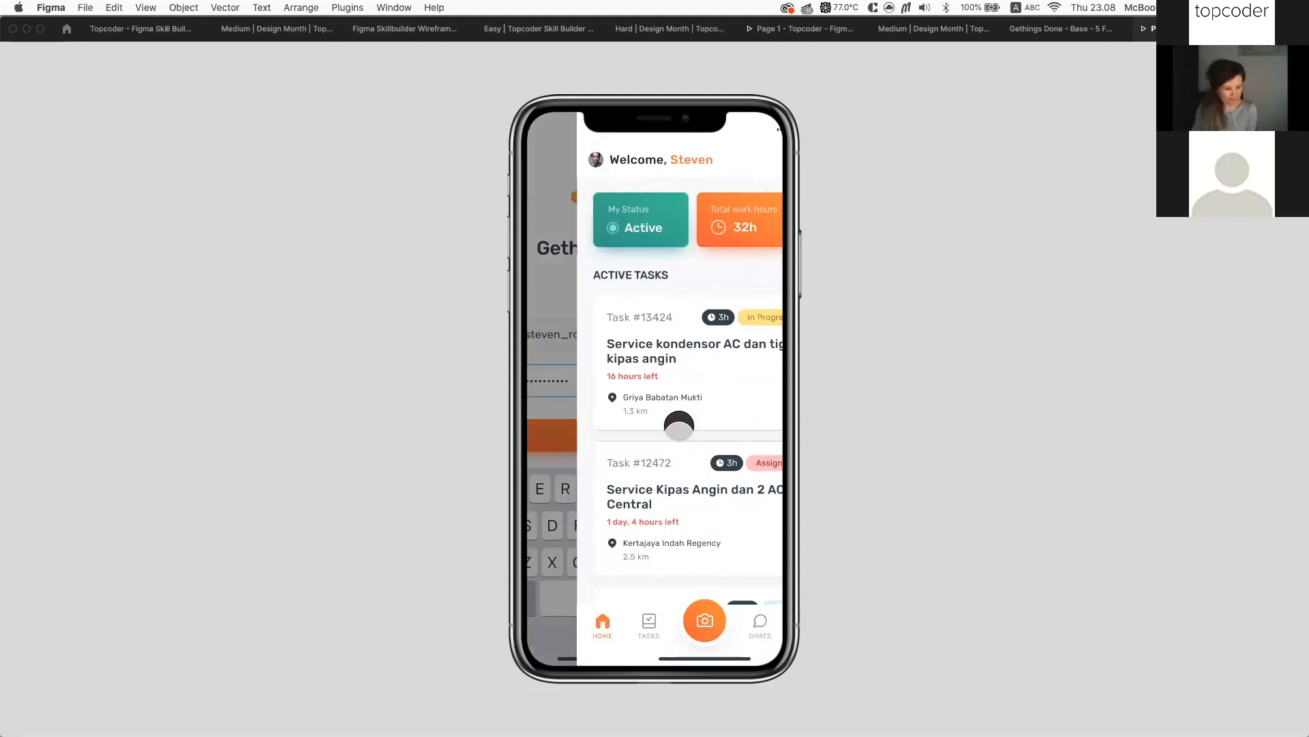
Slide the home screen's status cards sideways to show more
{"action": "mouse_move", "coordinate": [689, 211]}
{"action": "left_mouse_down"}
{"action": "mouse_move", "coordinate": [611, 211]}
{"action": "mouse_move", "coordinate": [705, 217]}
{"action": "left_mouse_up"}
{"action": "left_click", "coordinate": [669, 326]}
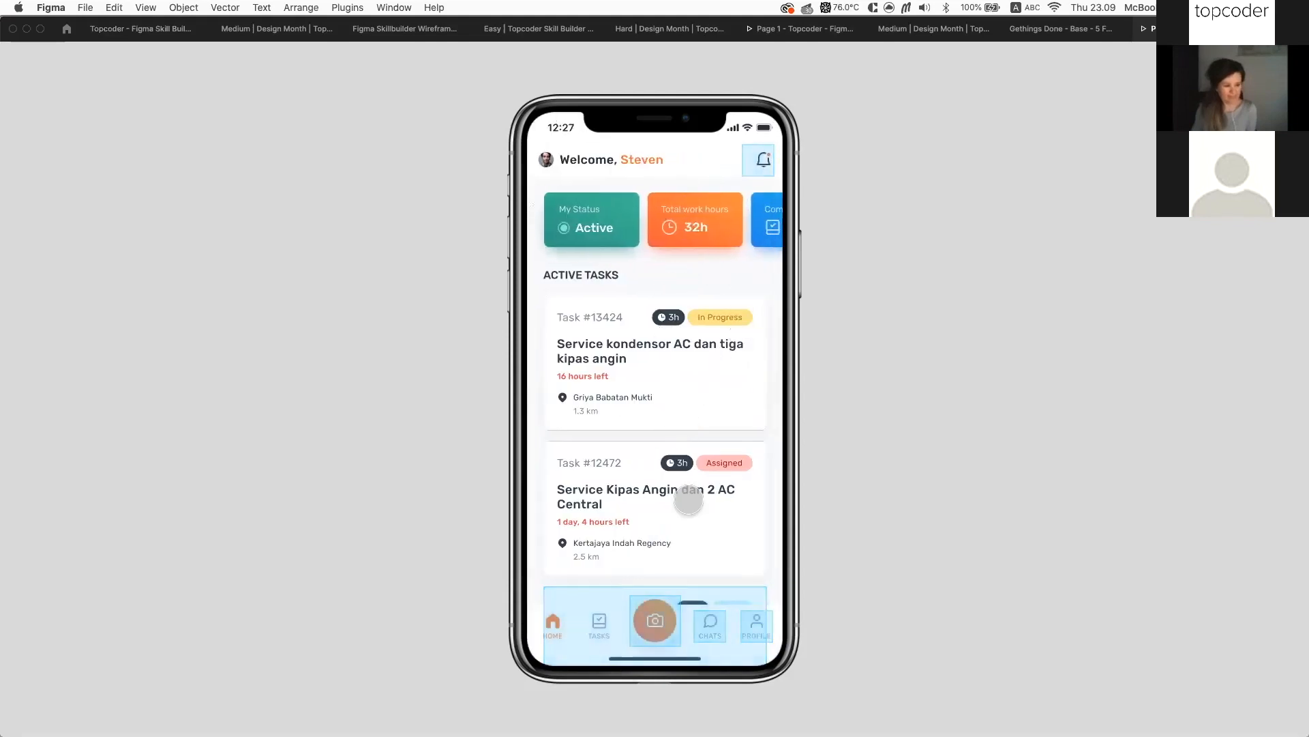
{"action": "scroll", "coordinate": [691, 532], "scroll_direction": "down", "scroll_amount": 2}
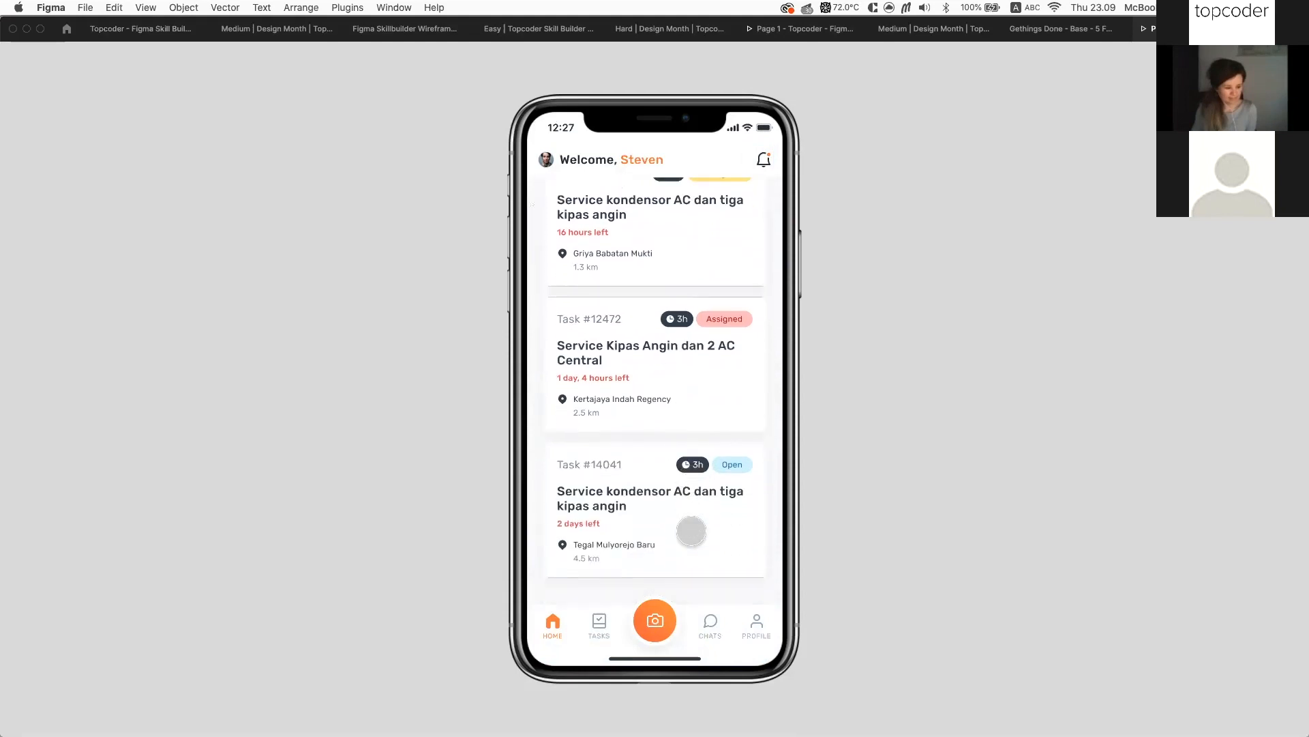
{"action": "scroll", "coordinate": [691, 532], "scroll_direction": "up", "scroll_amount": 2}
{"action": "left_click_drag", "start_coordinate": [753, 208], "coordinate": [722, 206]}
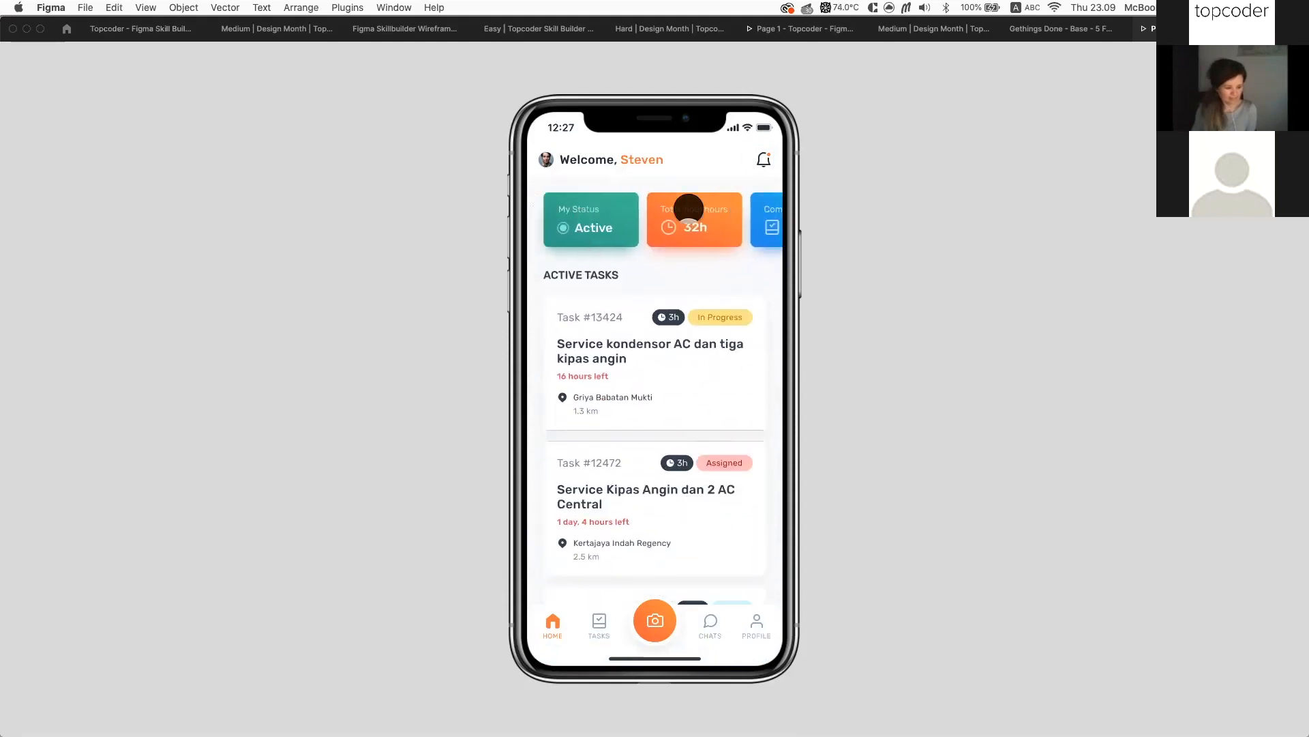
Open Profile Version 1, toggle Dark Mode on and off, and return home
{"action": "left_click", "coordinate": [759, 625]}
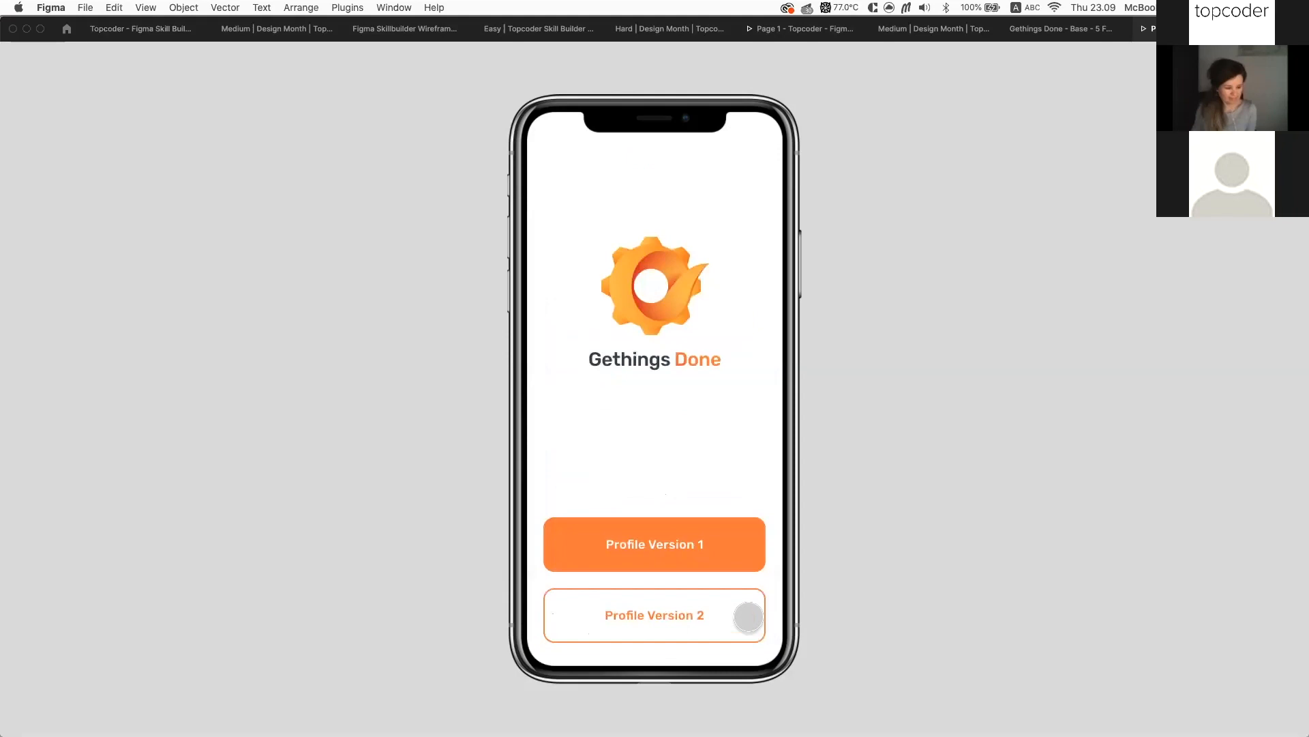
{"action": "left_click", "coordinate": [688, 547]}
{"action": "scroll", "coordinate": [675, 380], "scroll_direction": "down", "scroll_amount": 3}
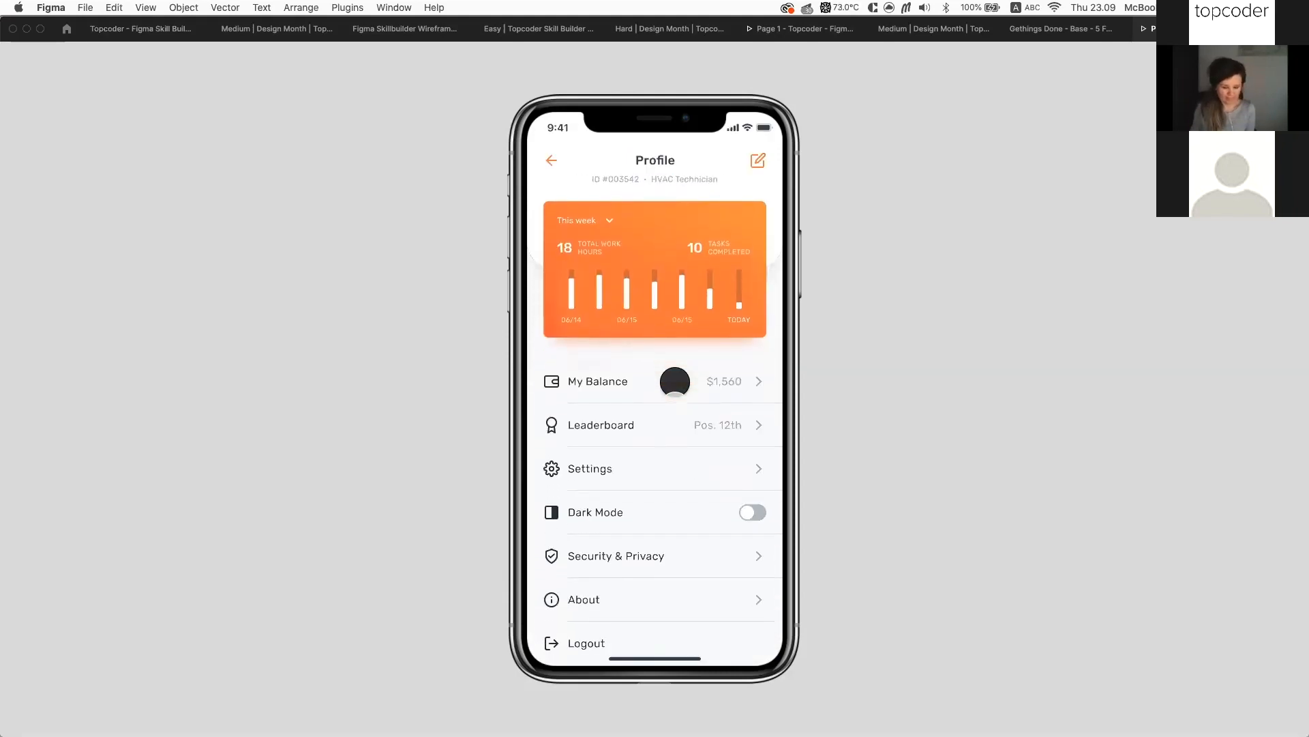
{"action": "left_click", "coordinate": [753, 512]}
{"action": "left_click", "coordinate": [753, 512]}
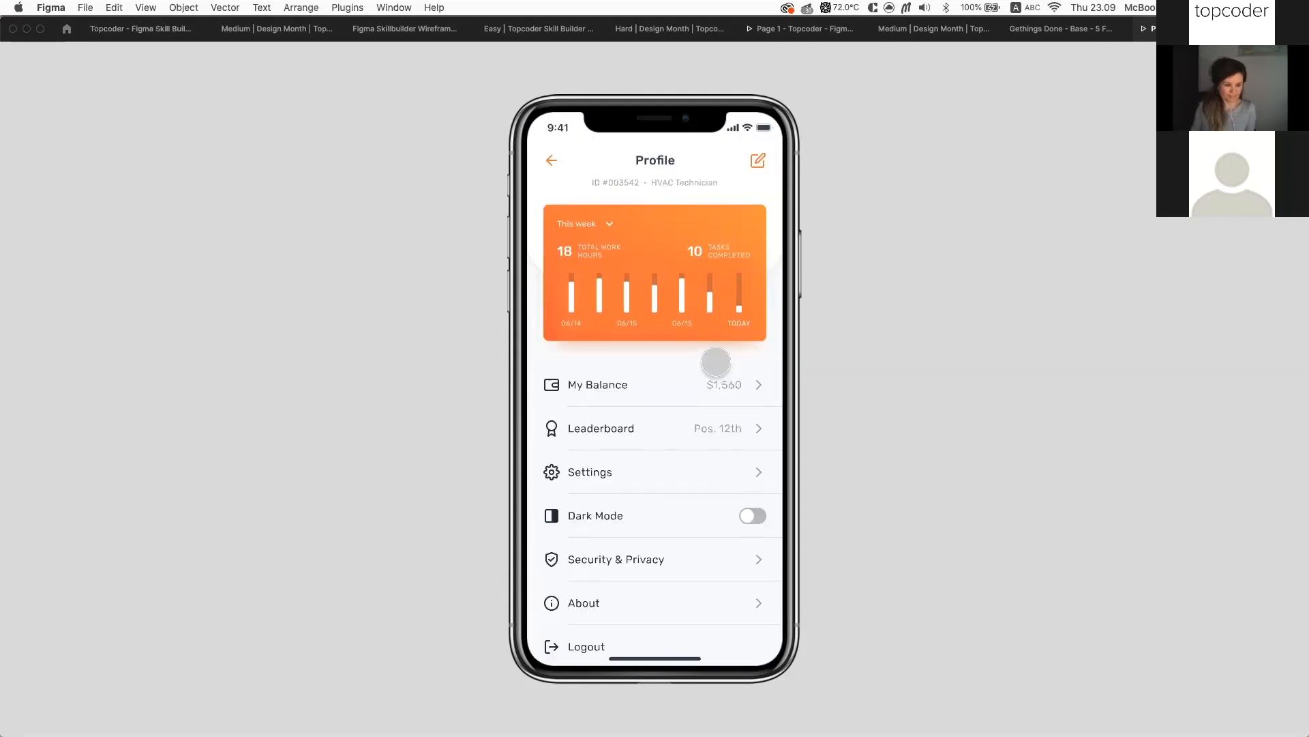
{"action": "scroll", "coordinate": [719, 382], "scroll_direction": "up", "scroll_amount": 3}
{"action": "left_click", "coordinate": [558, 154]}
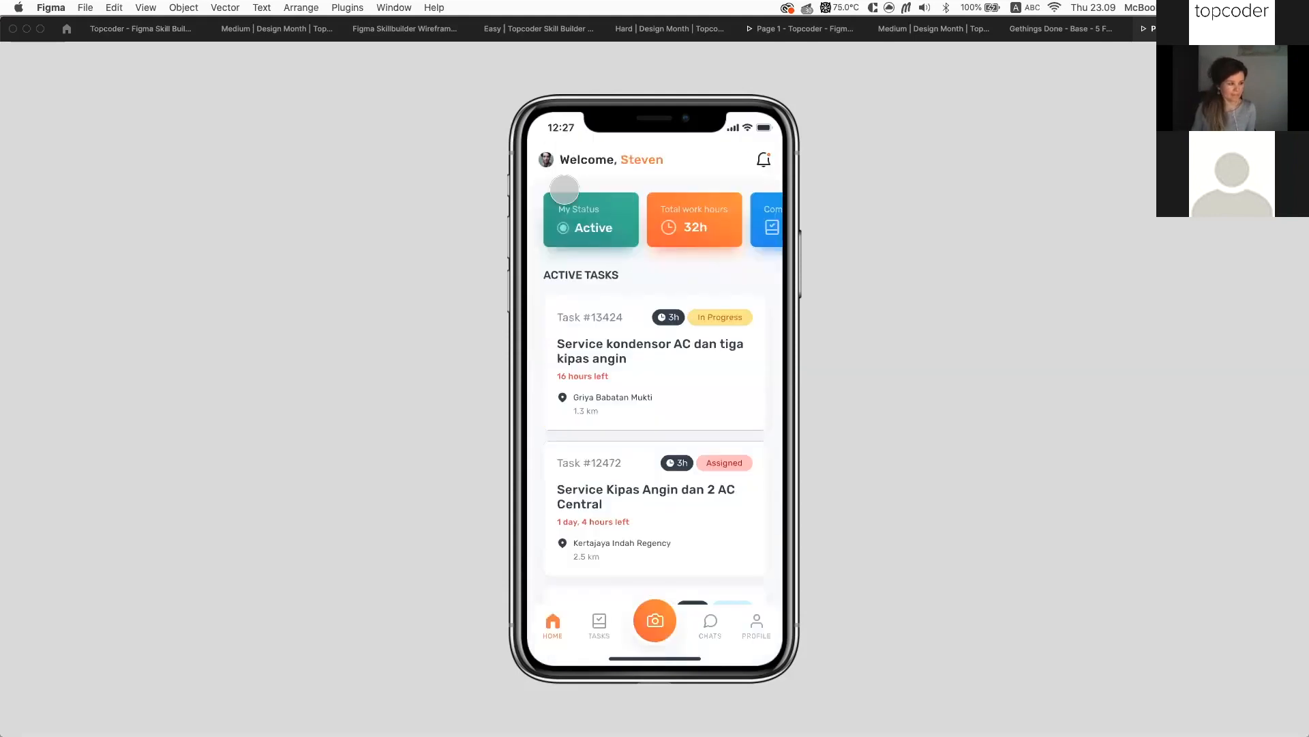
Take Task #14041, confirm with YES, then back out to Home
{"action": "left_click", "coordinate": [594, 618]}
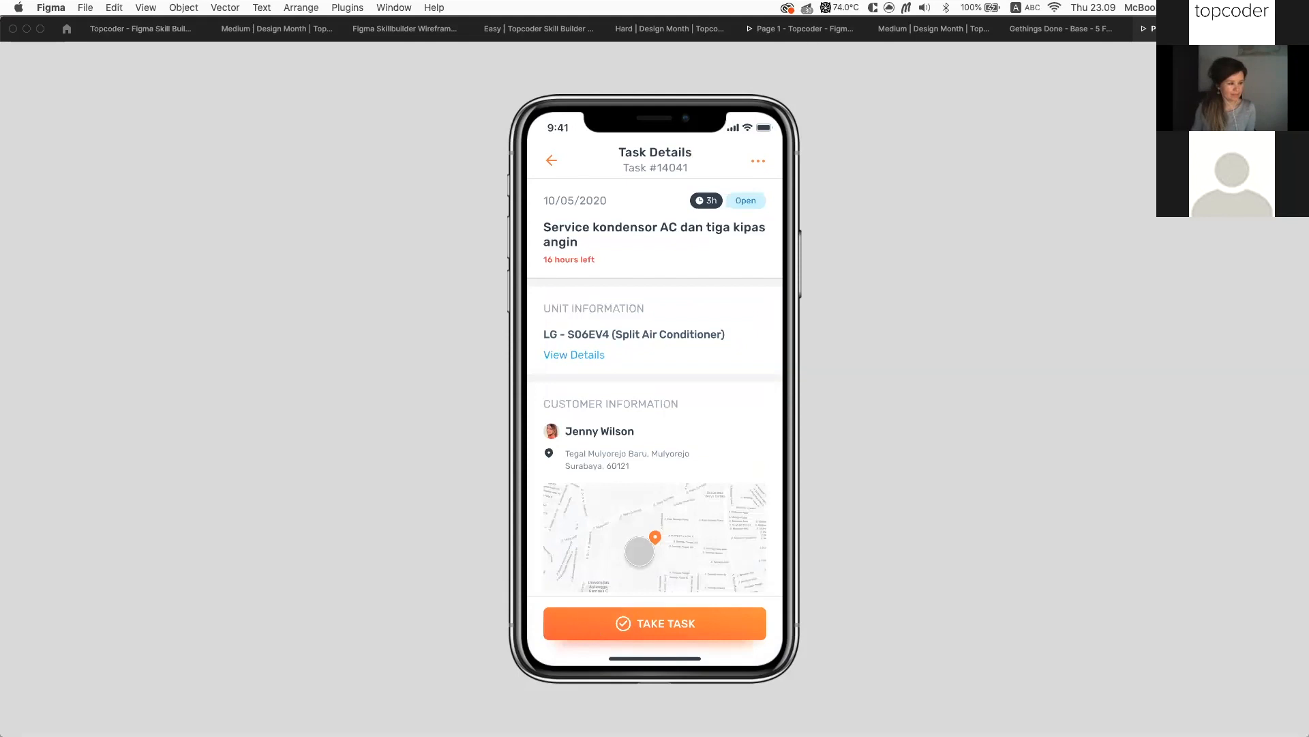
{"action": "scroll", "coordinate": [639, 549], "scroll_direction": "down", "scroll_amount": 4}
{"action": "scroll", "coordinate": [639, 550], "scroll_direction": "up", "scroll_amount": 4}
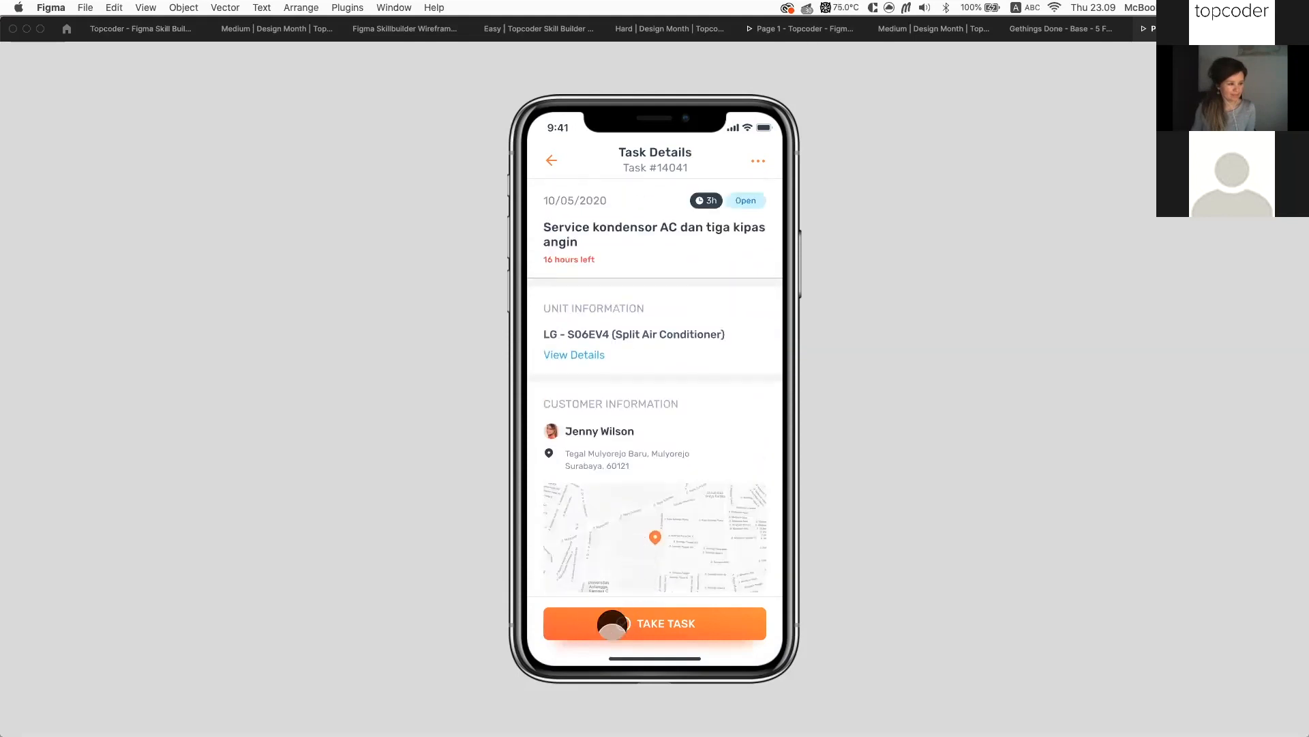
{"action": "left_click", "coordinate": [613, 625]}
{"action": "left_click", "coordinate": [662, 477]}
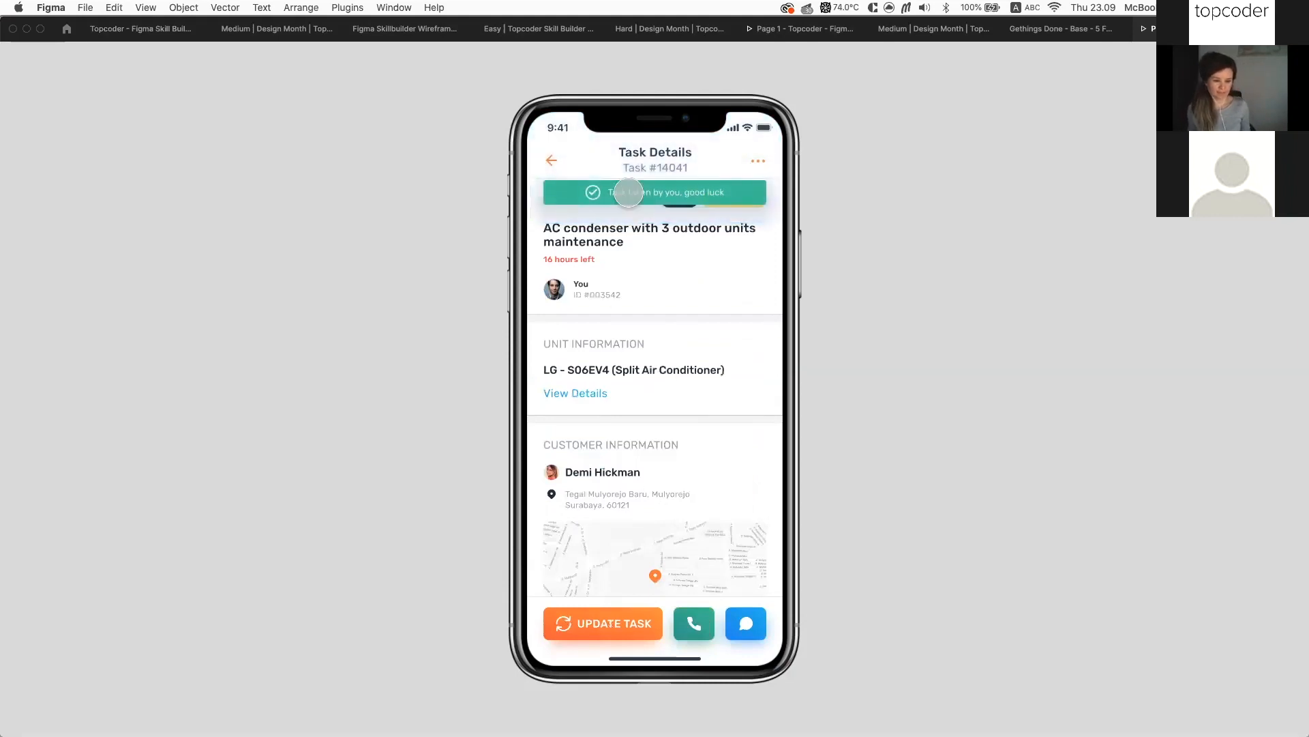
{"action": "left_click", "coordinate": [548, 161]}
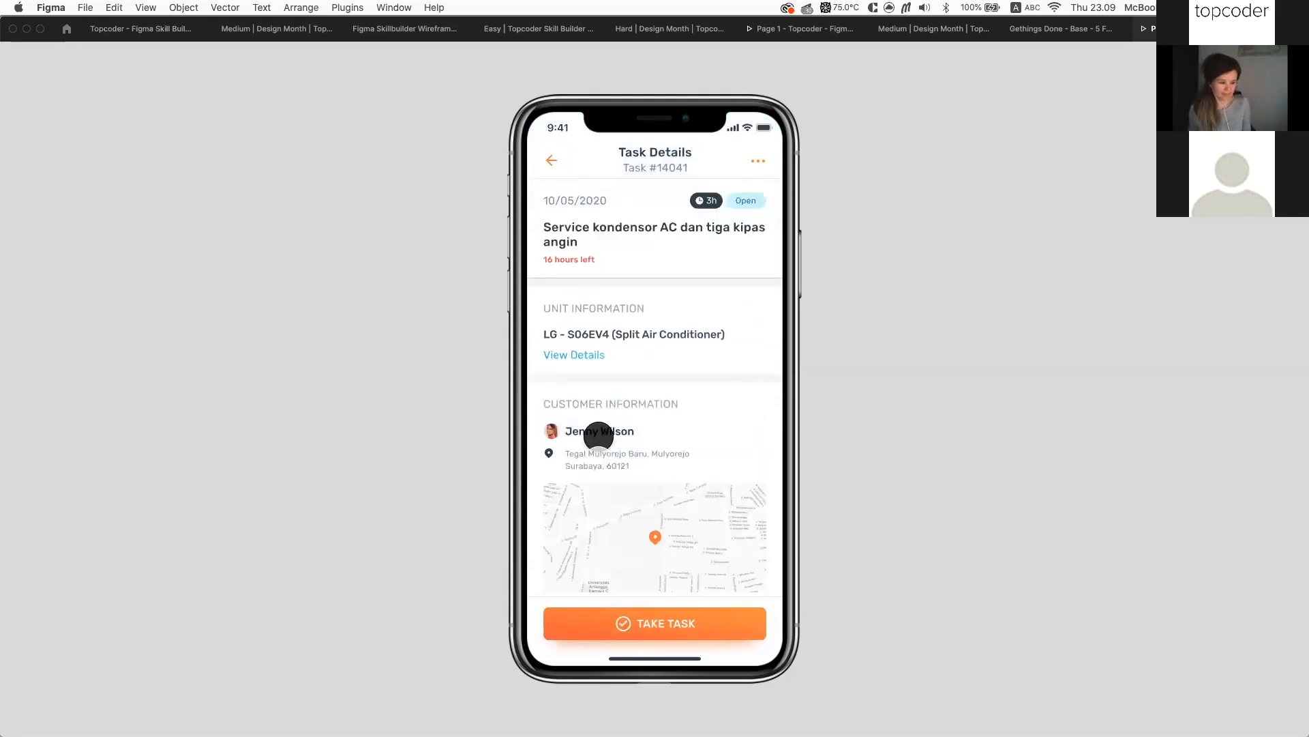
{"action": "left_click", "coordinate": [560, 167]}
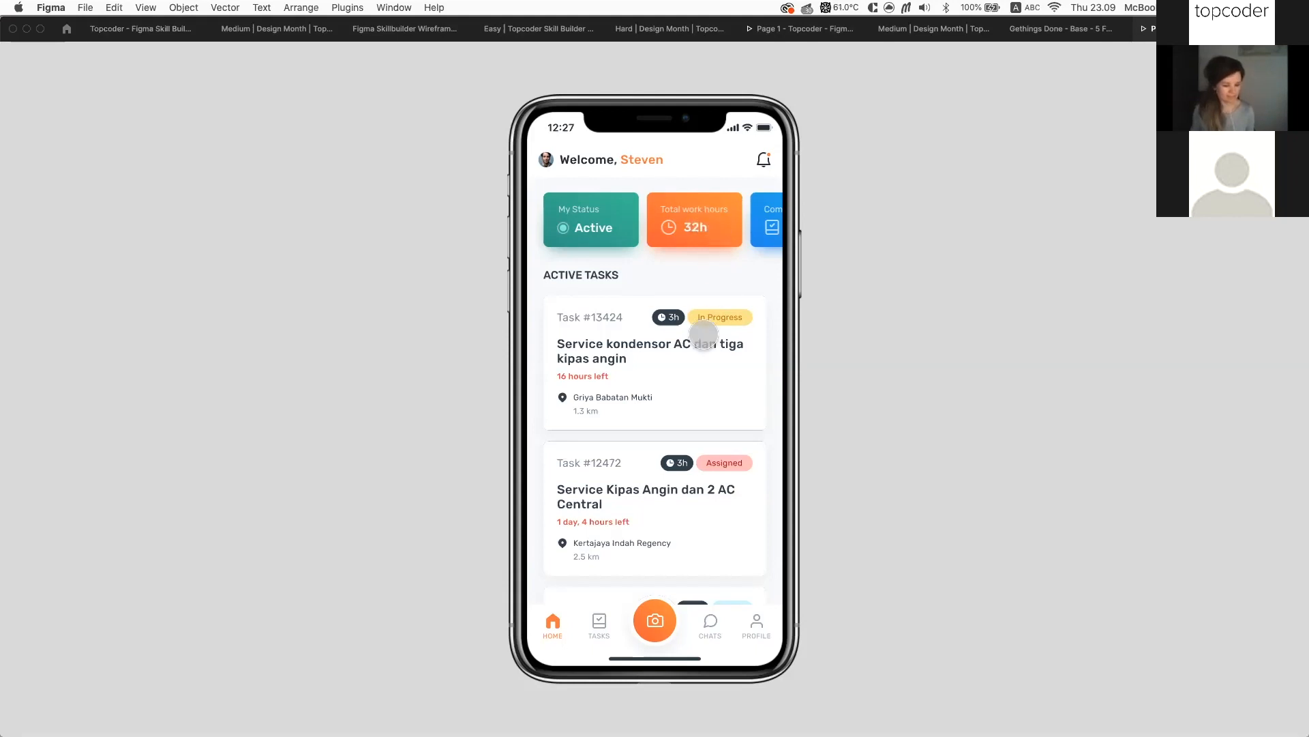
Open the customer's conversation from CHATS, focus the message field, then return to Skill Builder
{"action": "scroll", "coordinate": [702, 331], "scroll_direction": "down", "scroll_amount": 3}
{"action": "scroll", "coordinate": [703, 332], "scroll_direction": "up", "scroll_amount": 3}
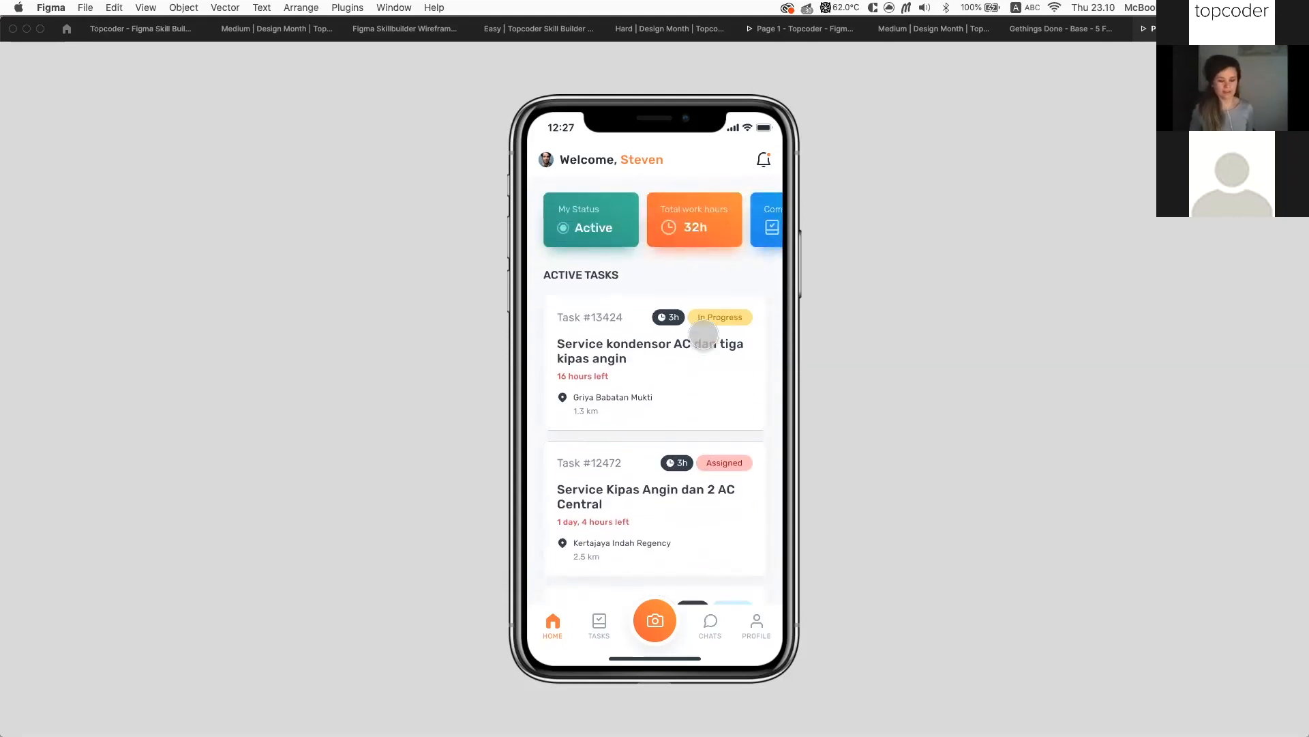
{"action": "left_click", "coordinate": [707, 621]}
{"action": "left_click", "coordinate": [702, 481]}
{"action": "left_click", "coordinate": [675, 261]}
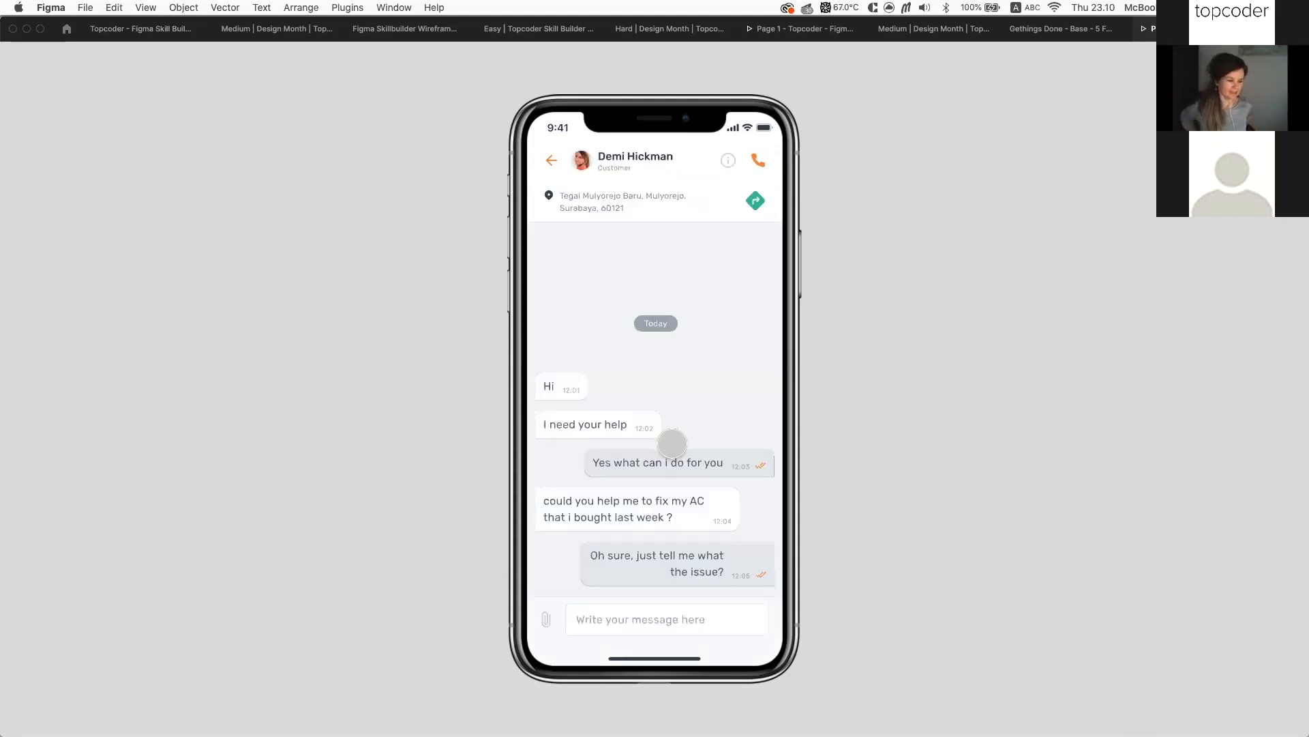
{"action": "left_click", "coordinate": [661, 617]}
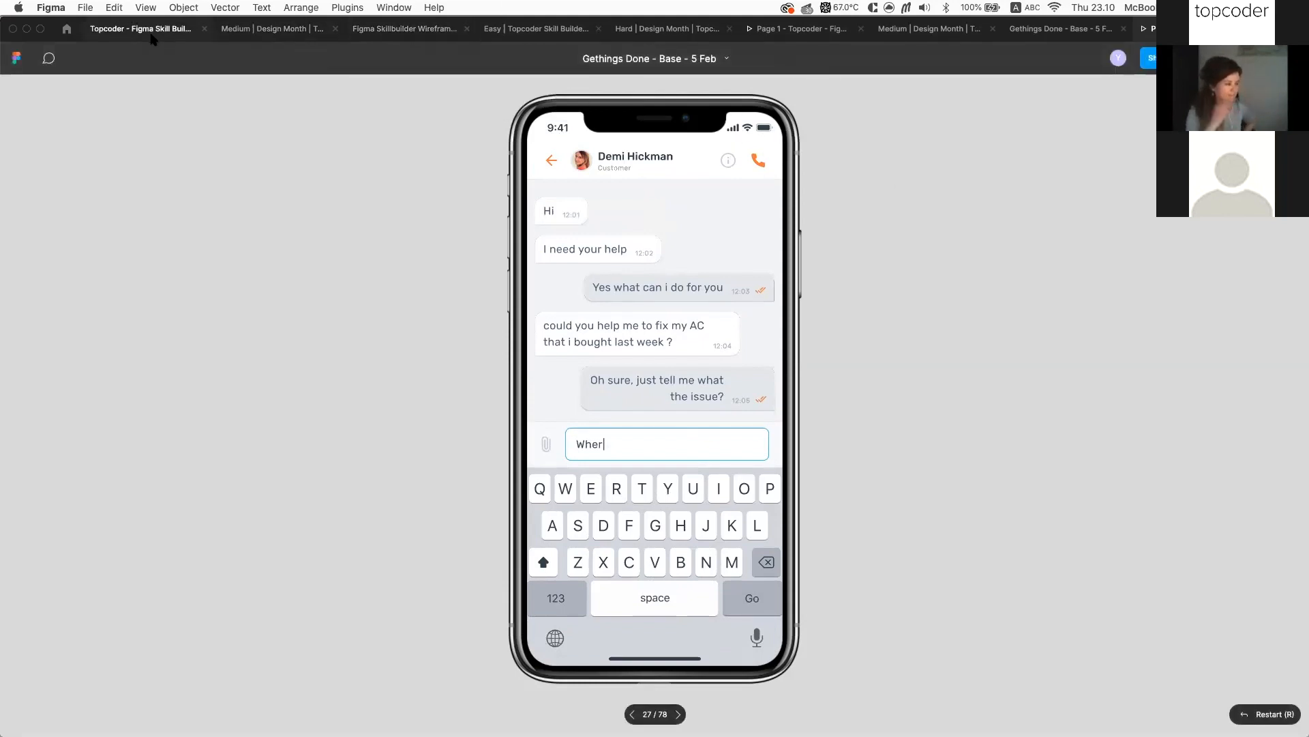
{"action": "left_click", "coordinate": [130, 30]}
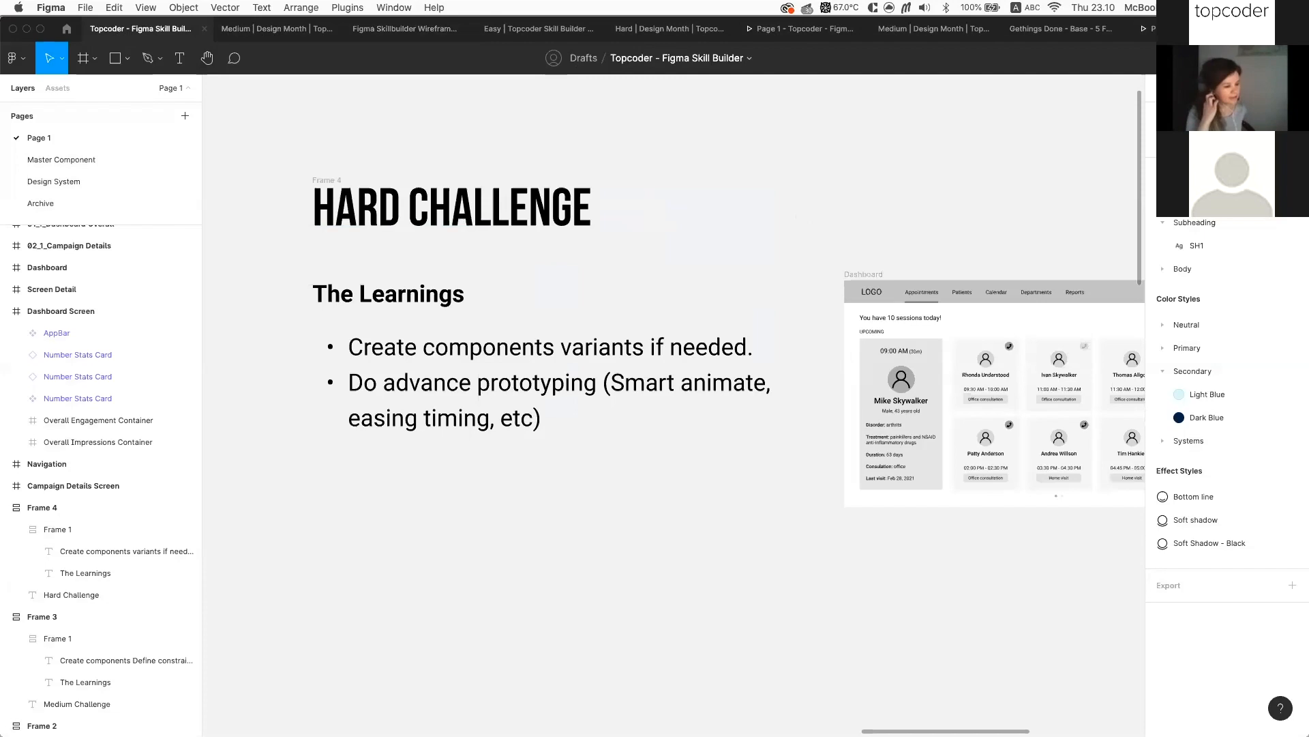
View slide 21, the IAMINFINITE showcase, in the browser deck, then switch back to Figma
{"action": "key", "text": "super+Tab"}
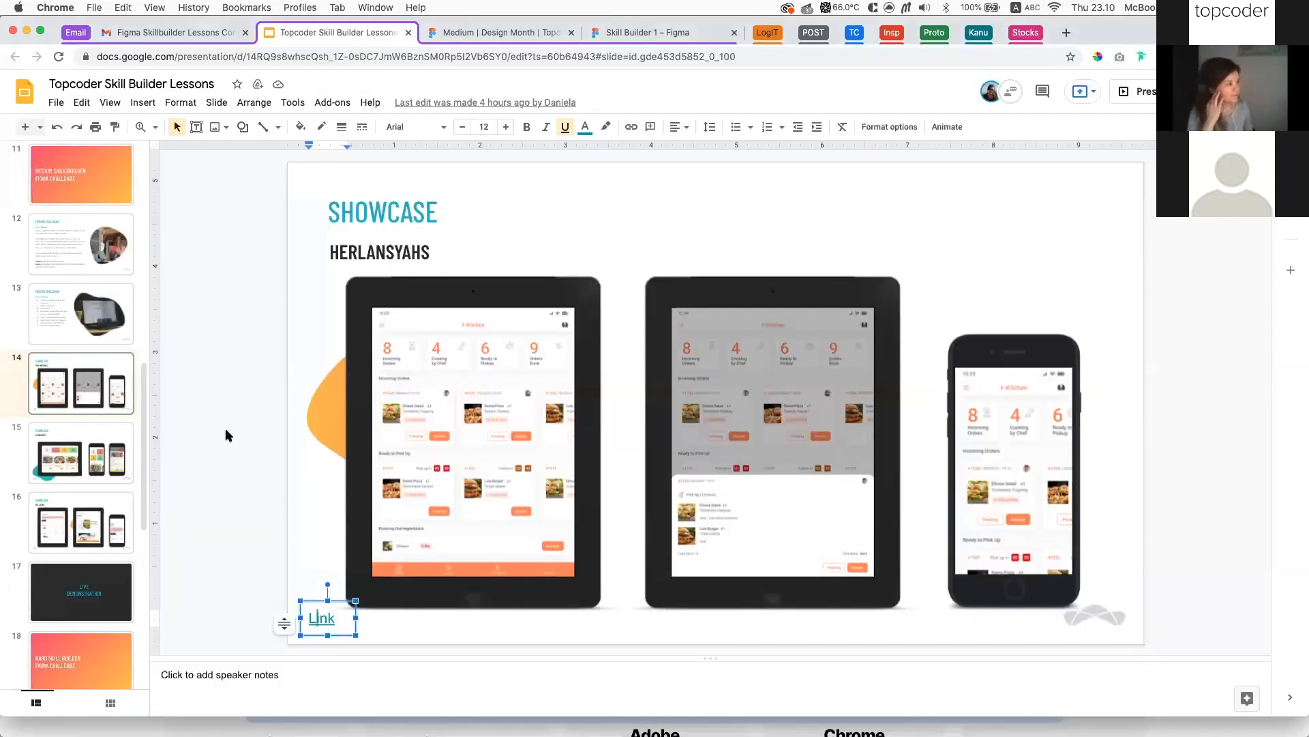
{"action": "scroll", "coordinate": [61, 537], "scroll_direction": "down", "scroll_amount": 7}
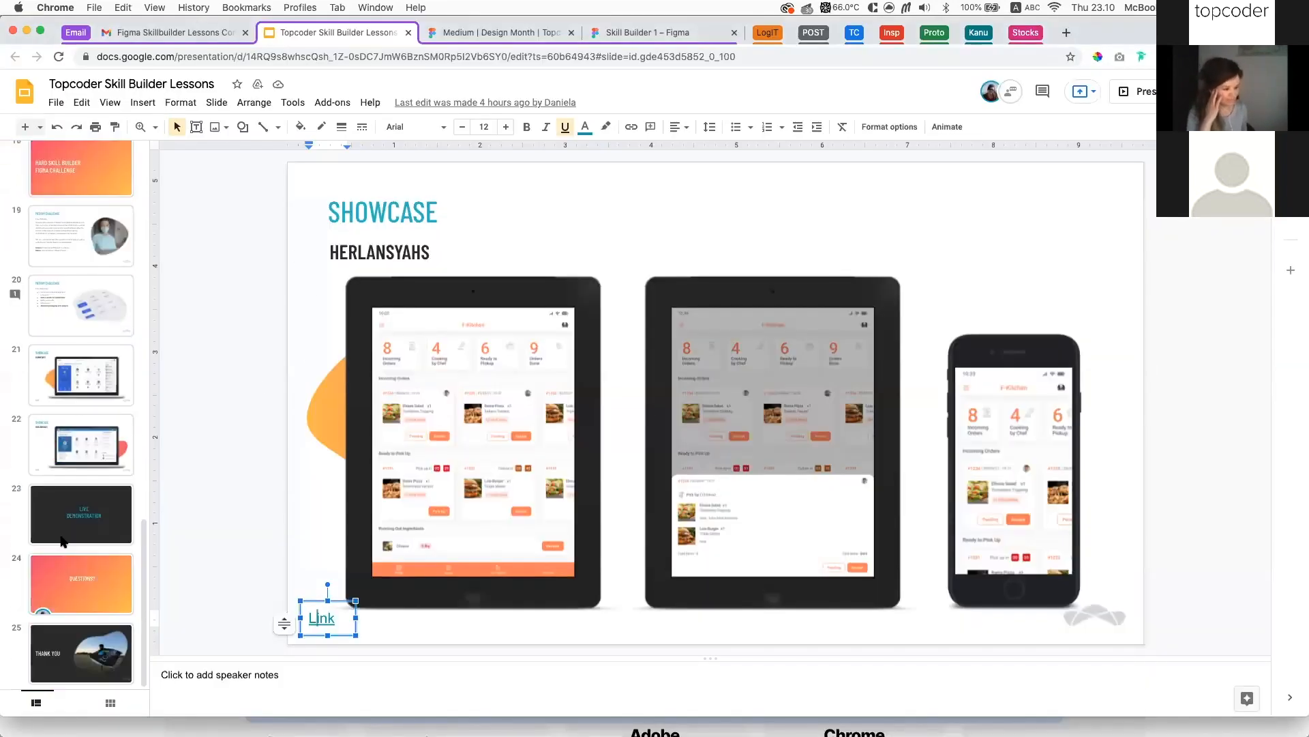
{"action": "left_click", "coordinate": [80, 387]}
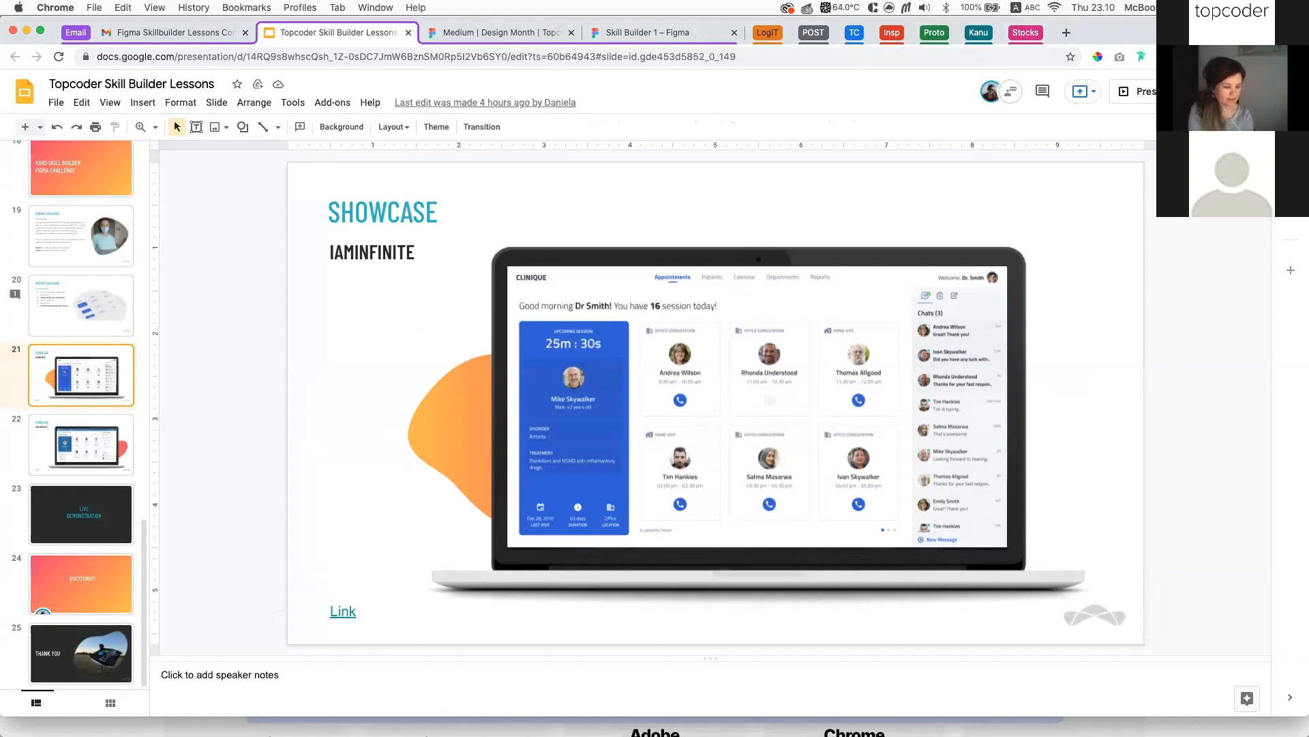
{"action": "key", "text": "super+Tab"}
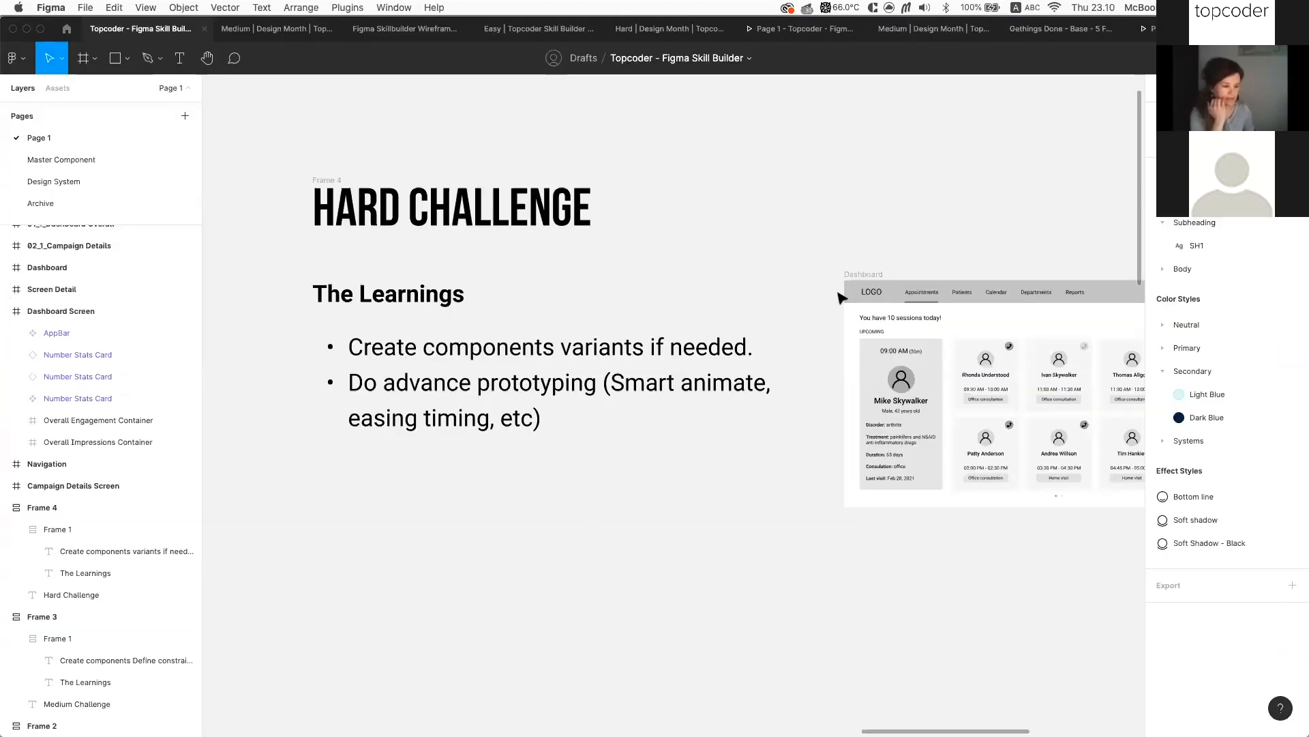
Switch to the Gethings Done - Base - 5 Feb design file
{"action": "left_click", "coordinate": [1040, 29]}
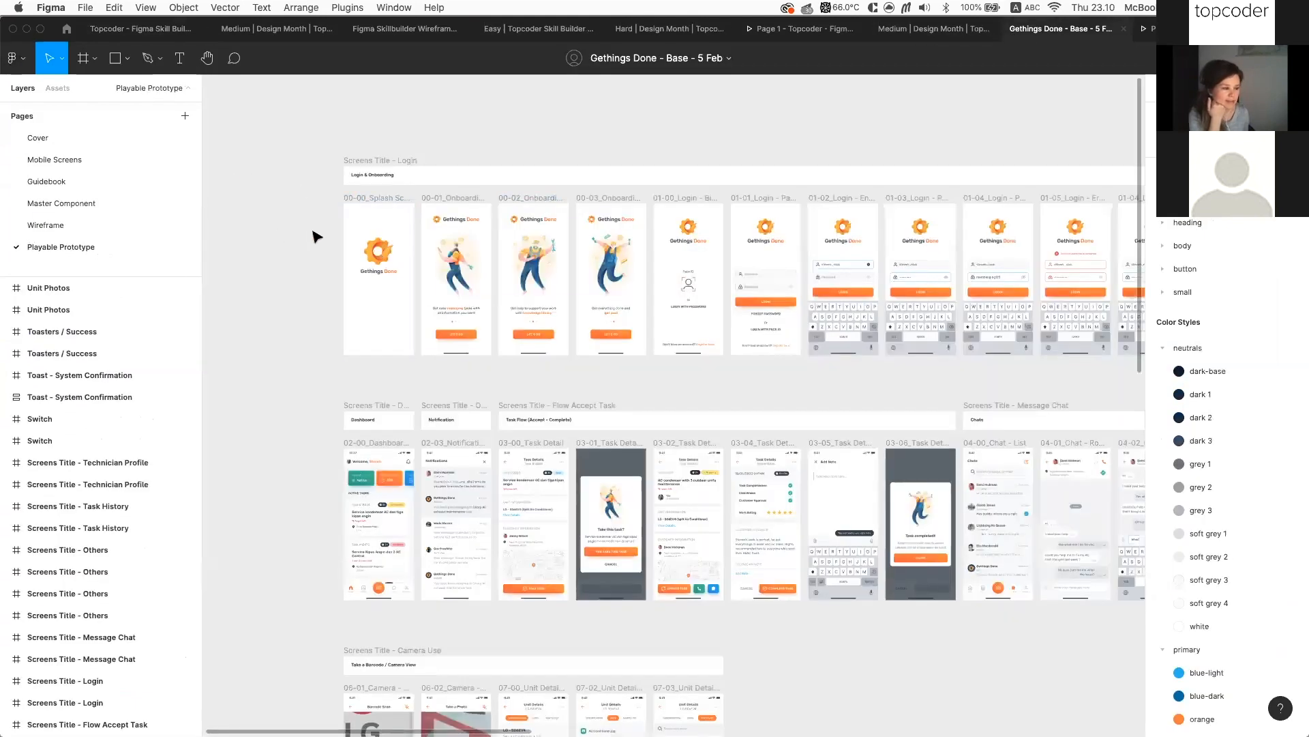
{"action": "scroll", "coordinate": [316, 236], "scroll_direction": "up", "scroll_amount": 5}
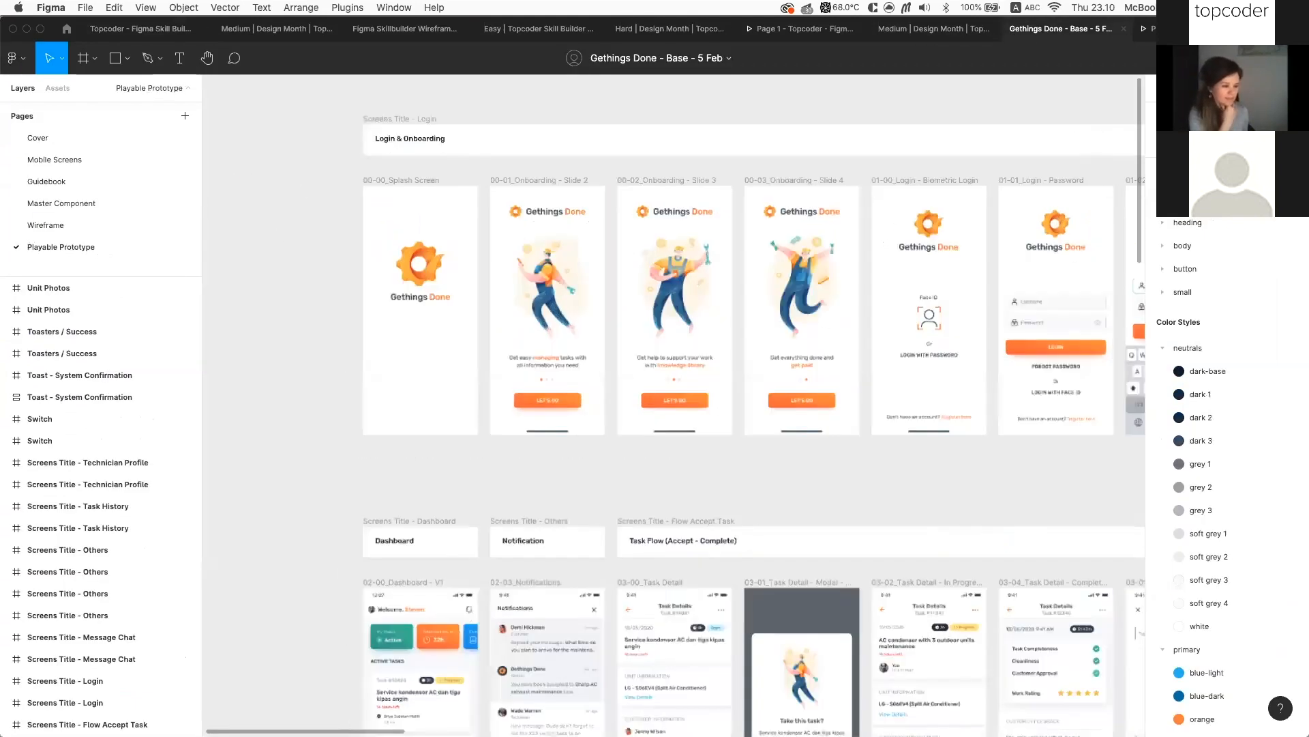
{"action": "scroll", "coordinate": [938, 258], "scroll_direction": "down", "scroll_amount": 5}
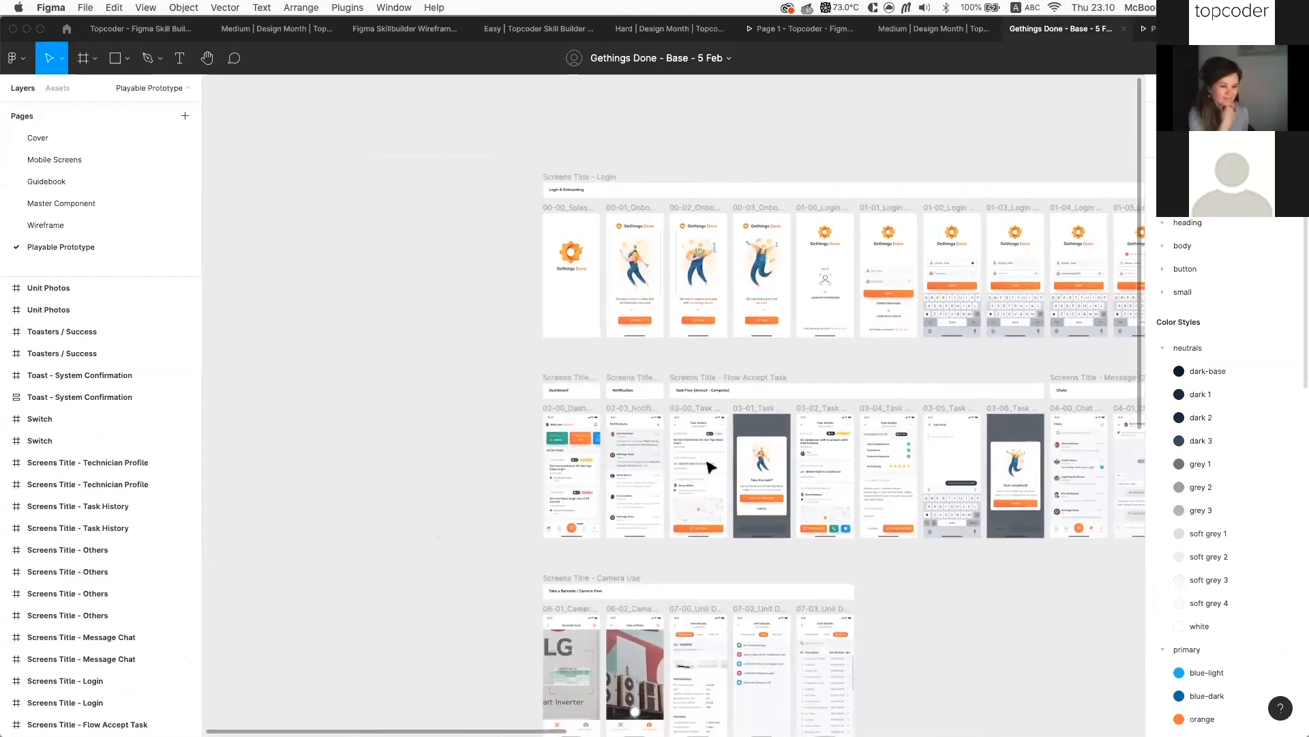
Show the prototype connections and zoom in on the 00-00_Splash Screen frame
{"action": "key", "text": "shift+e"}
{"action": "scroll", "coordinate": [598, 254], "scroll_direction": "down", "scroll_amount": 2}
{"action": "scroll", "coordinate": [597, 254], "scroll_direction": "right", "scroll_amount": 2}
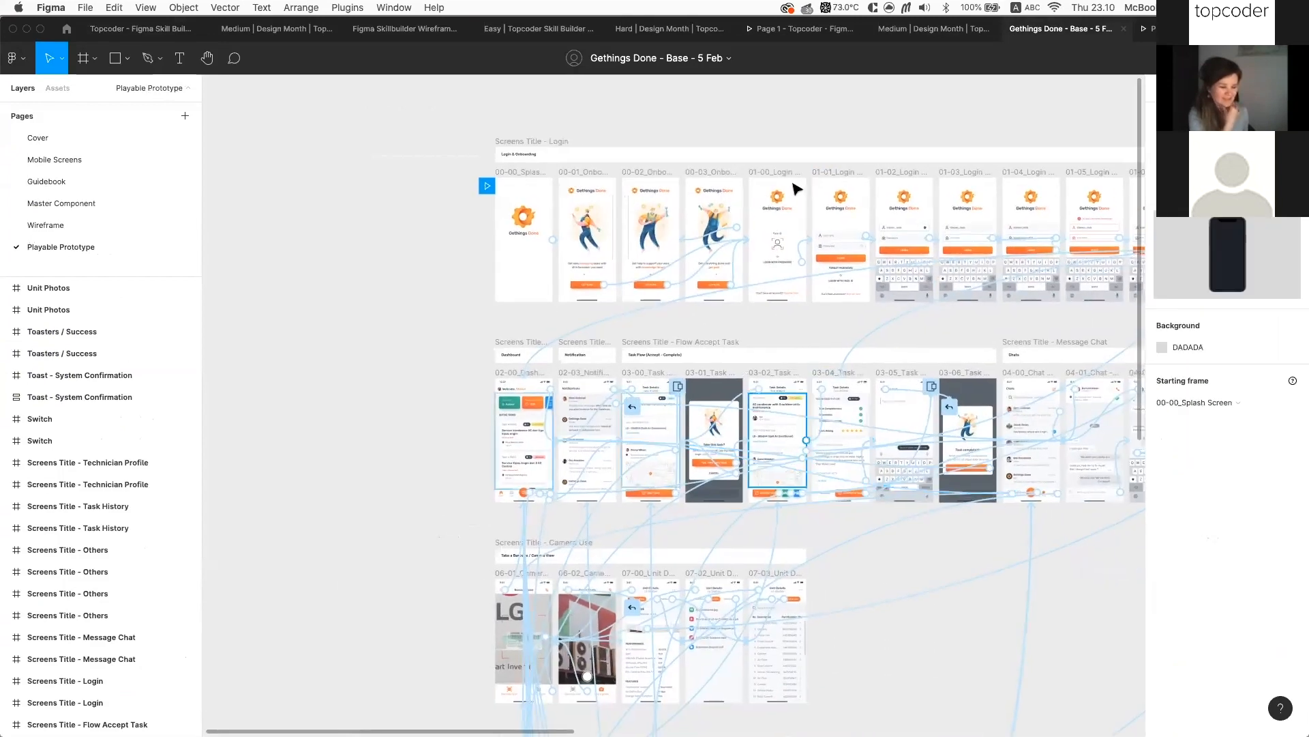
{"action": "scroll", "coordinate": [304, 248], "scroll_direction": "up", "scroll_amount": 5}
{"action": "scroll", "coordinate": [501, 336], "scroll_direction": "right", "scroll_amount": 2}
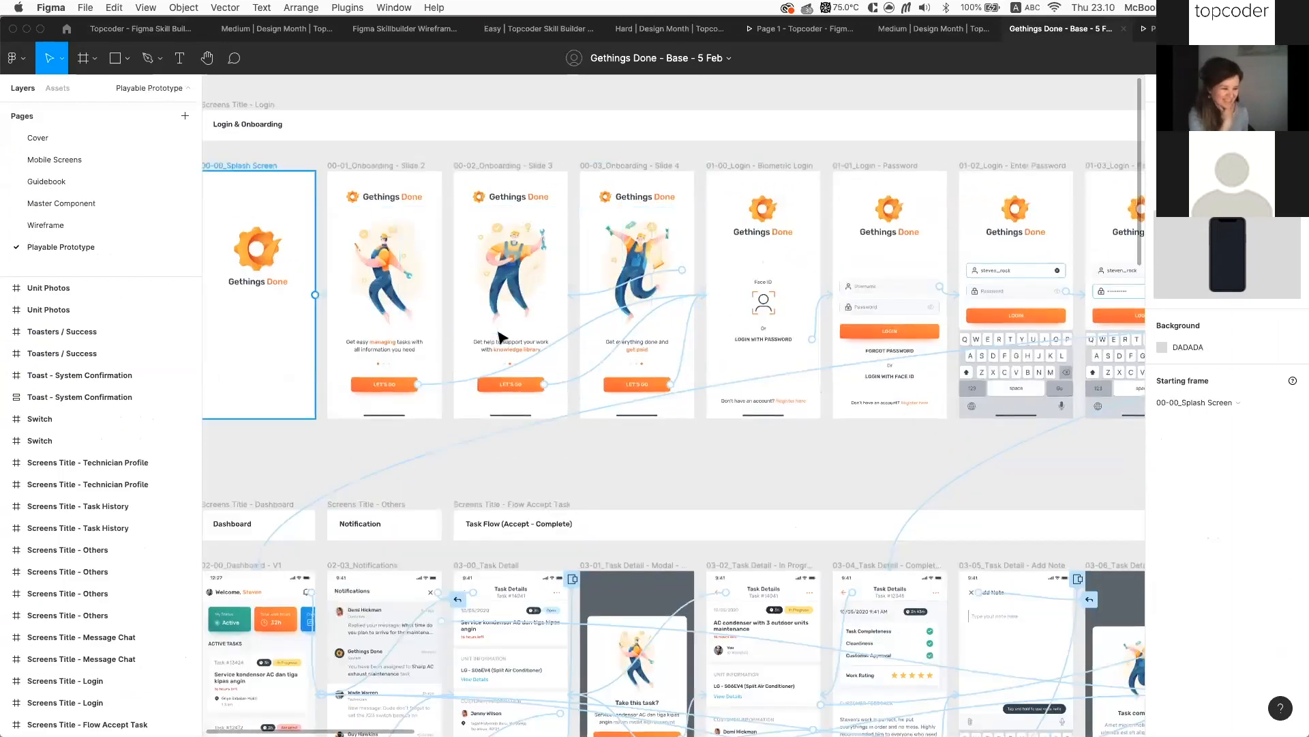
{"action": "scroll", "coordinate": [617, 453], "scroll_direction": "up", "scroll_amount": 4}
{"action": "scroll", "coordinate": [476, 293], "scroll_direction": "up", "scroll_amount": 6}
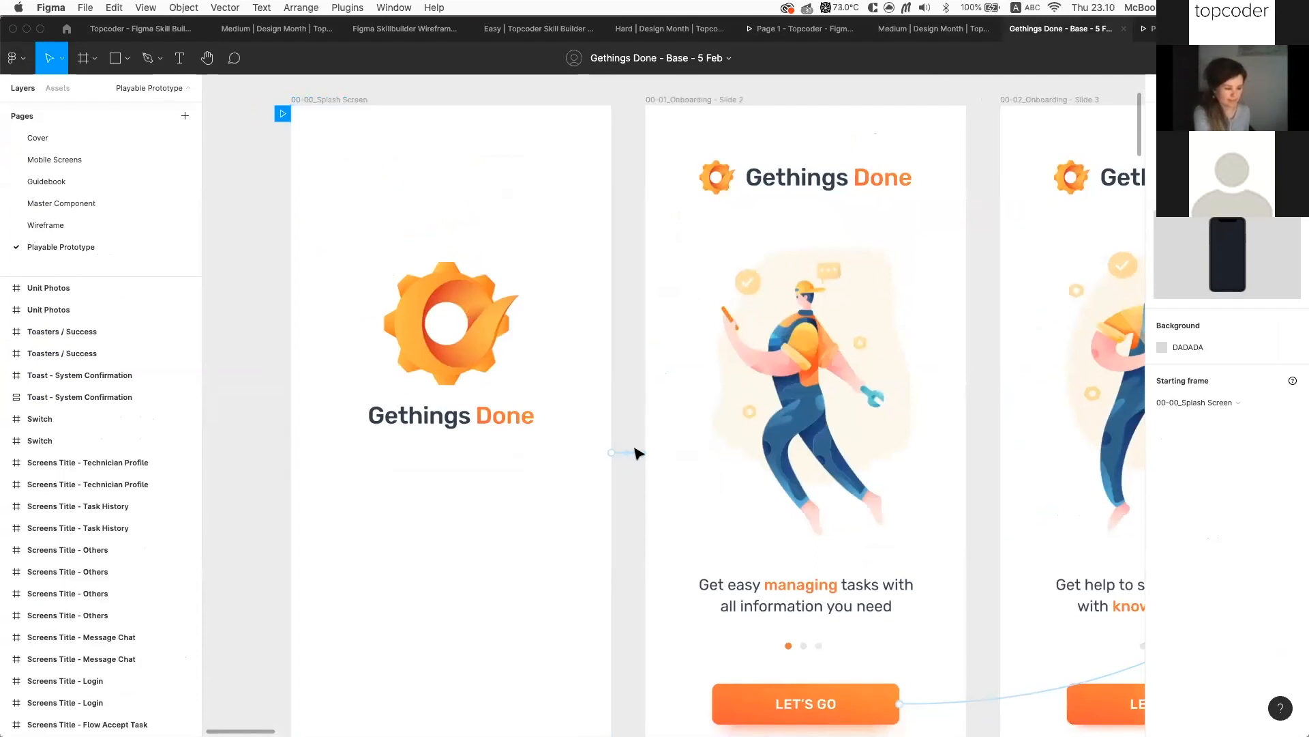
Inspect the splash screen interaction: After delay 4000ms, Dissolve, Ease out, 500ms to onboarding
{"action": "left_click", "coordinate": [636, 452]}
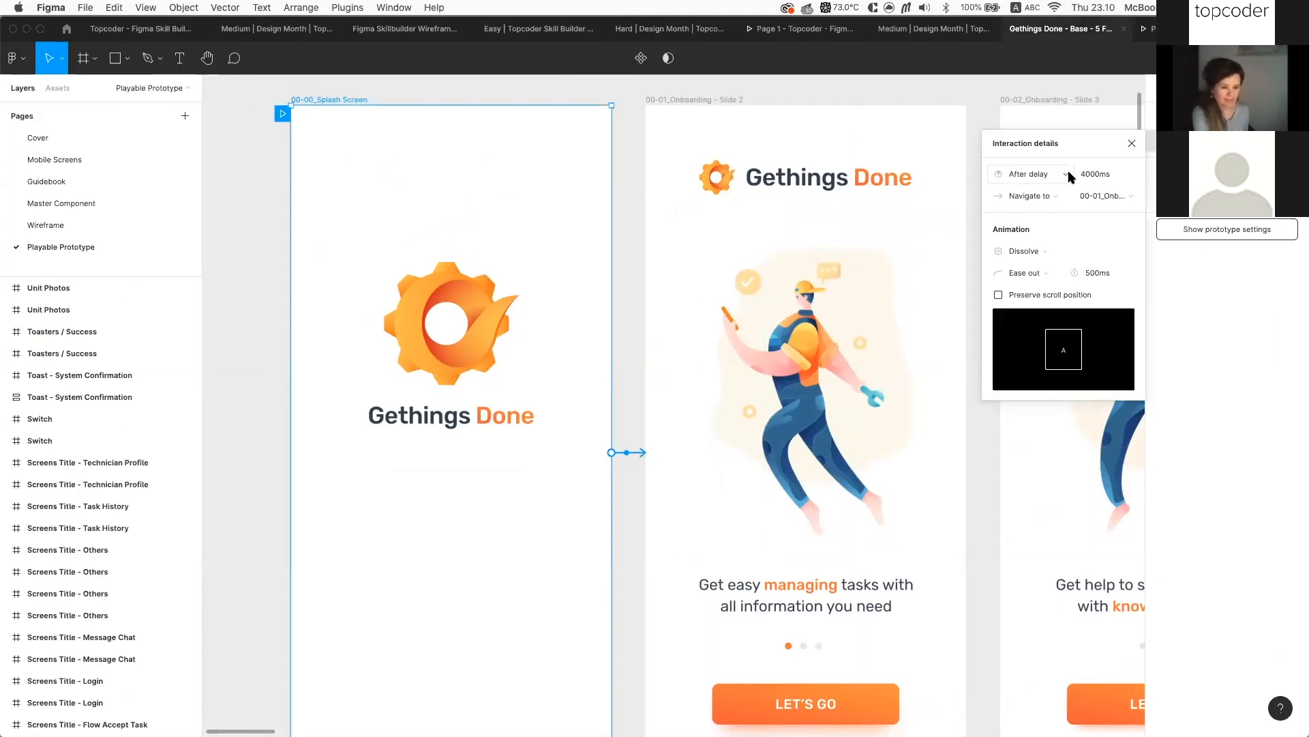
{"action": "left_click", "coordinate": [1067, 174]}
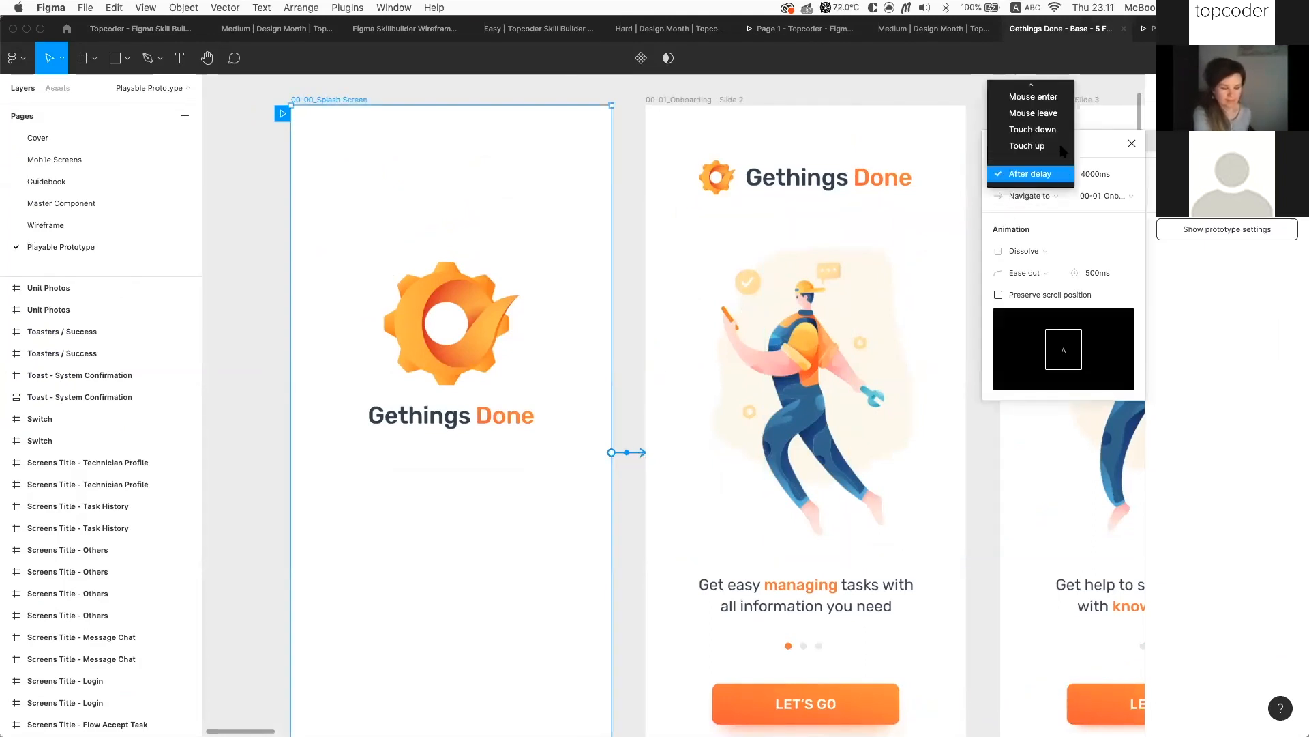
{"action": "scroll", "coordinate": [1062, 149], "scroll_direction": "up", "scroll_amount": 3}
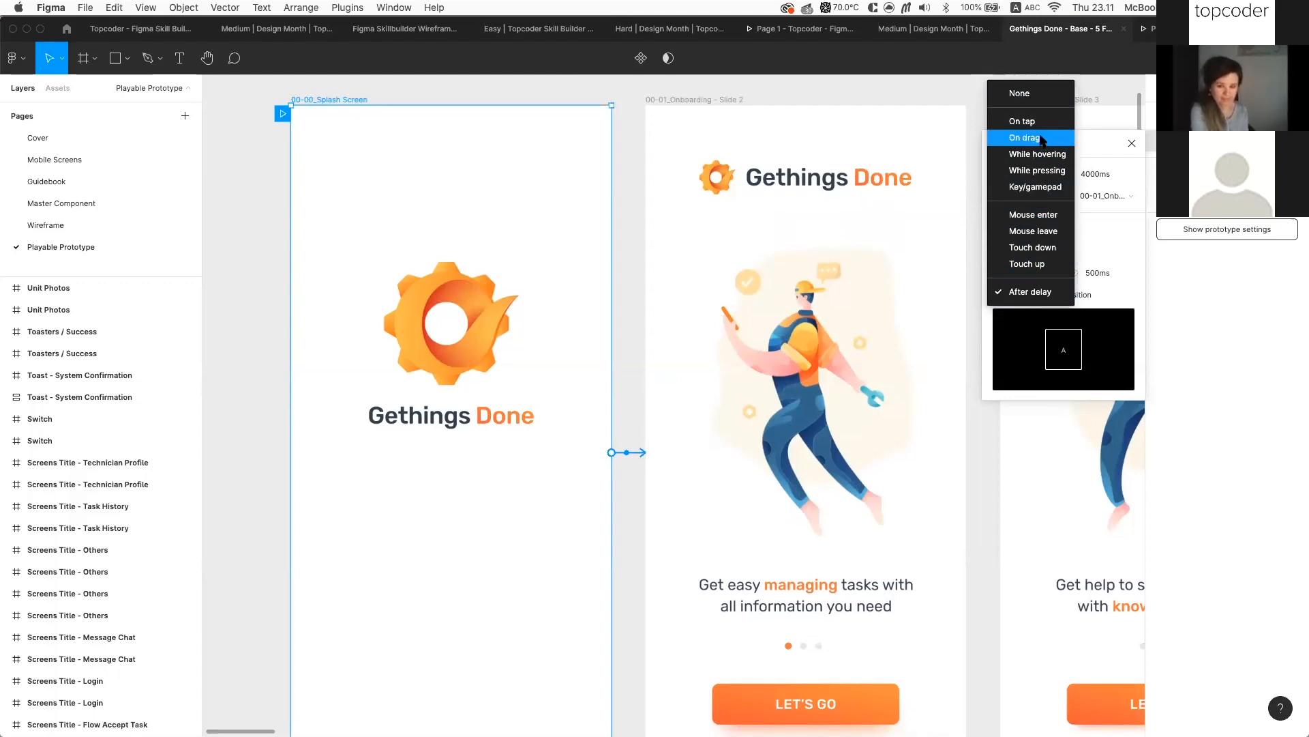
{"action": "left_click", "coordinate": [1122, 128]}
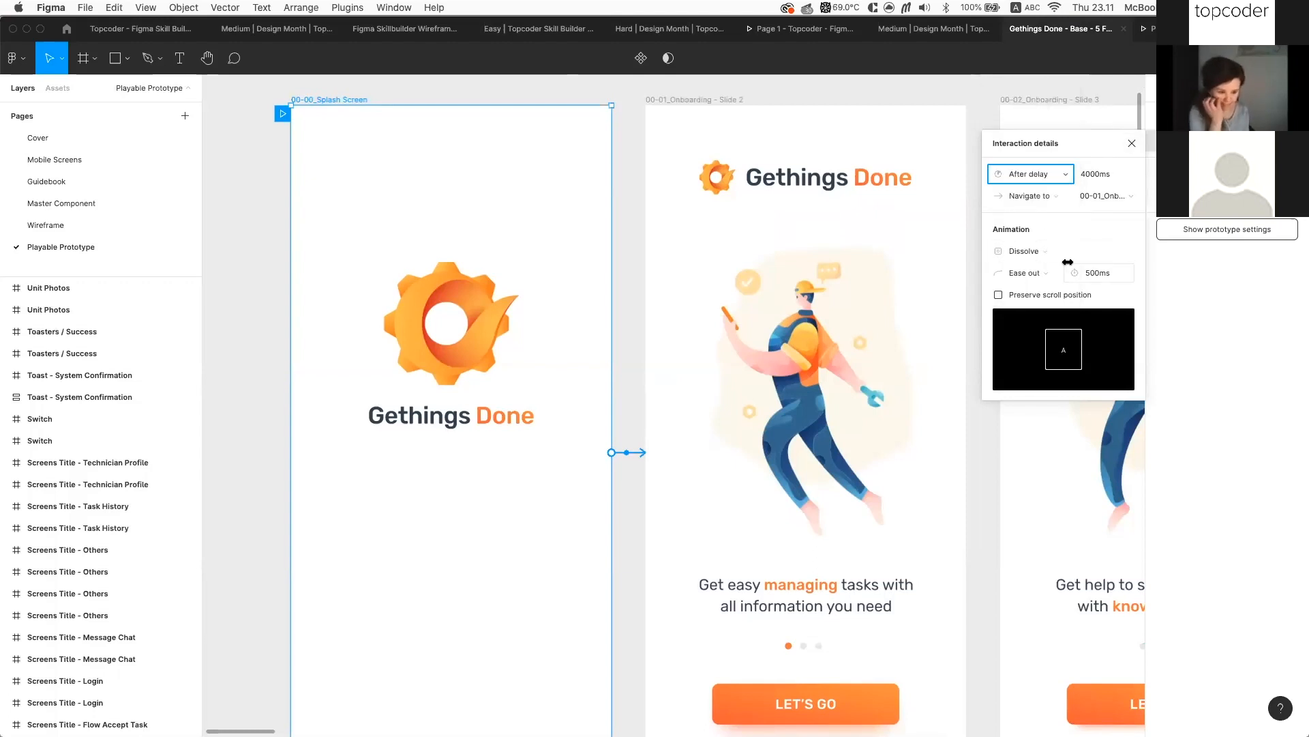
{"action": "left_click", "coordinate": [1085, 250]}
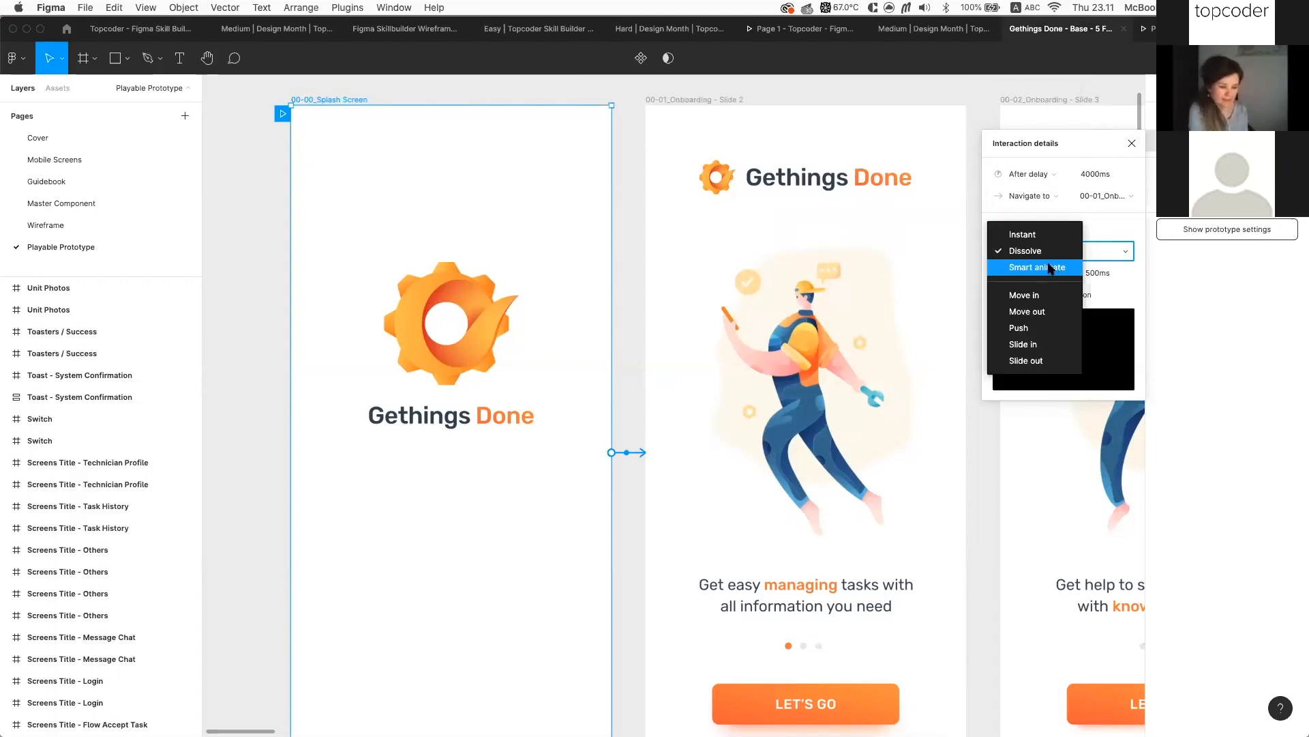
{"action": "left_click", "coordinate": [982, 468]}
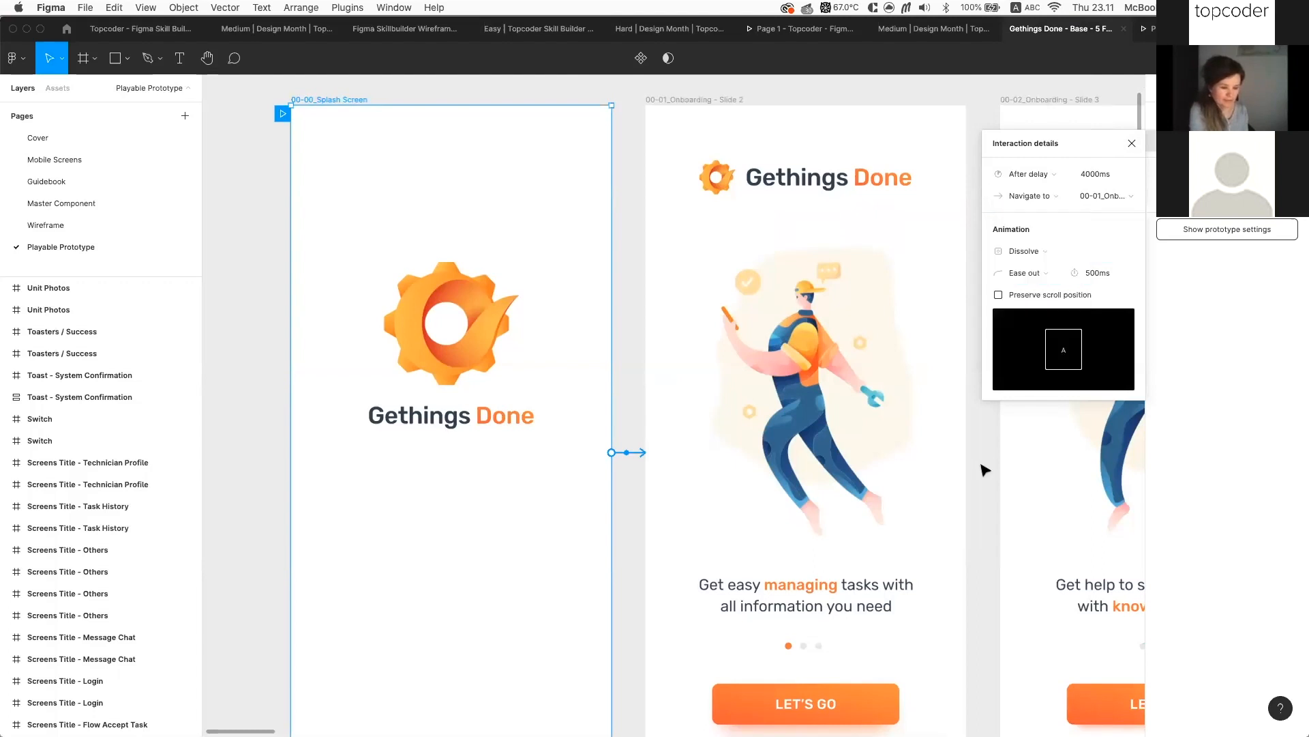
Close the splash screen's interaction details and move over to the onboarding slides
{"action": "scroll", "coordinate": [982, 467], "scroll_direction": "right", "scroll_amount": 5}
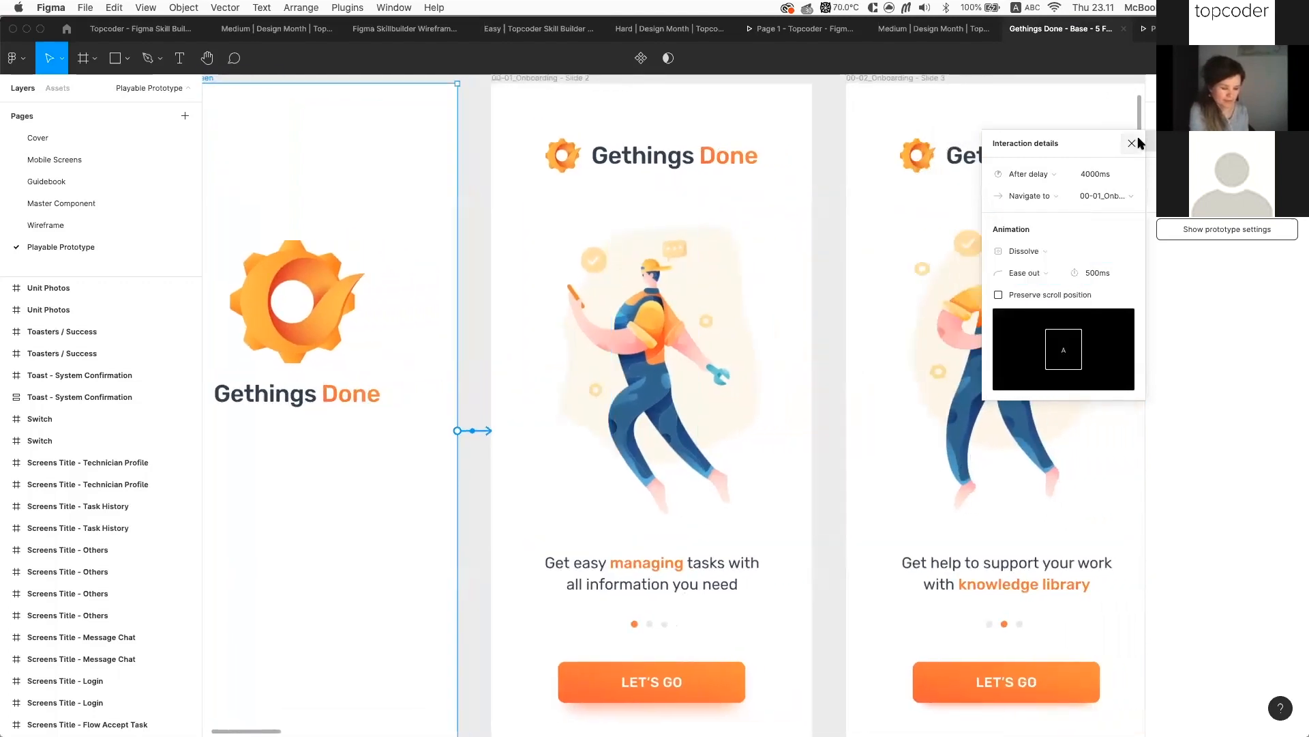
{"action": "left_click", "coordinate": [1132, 143]}
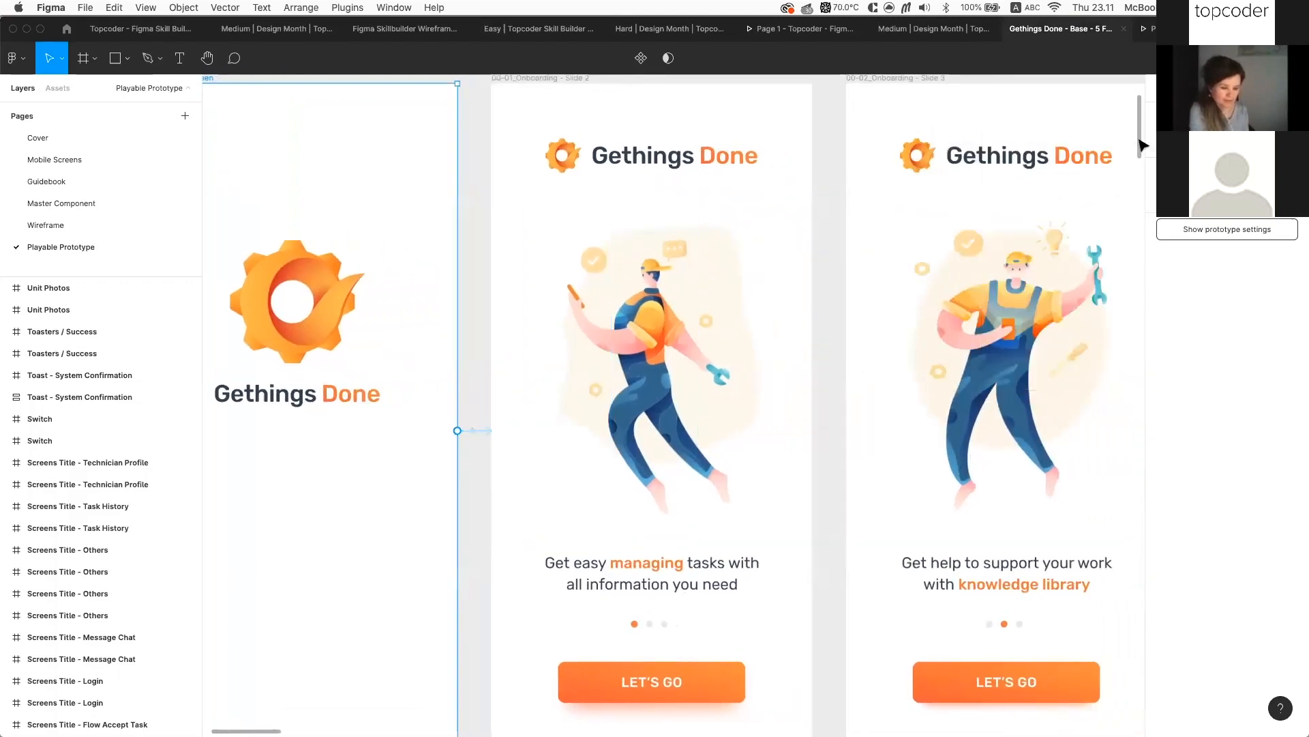
{"action": "scroll", "coordinate": [917, 258], "scroll_direction": "right", "scroll_amount": 2}
{"action": "scroll", "coordinate": [919, 258], "scroll_direction": "down", "scroll_amount": 2}
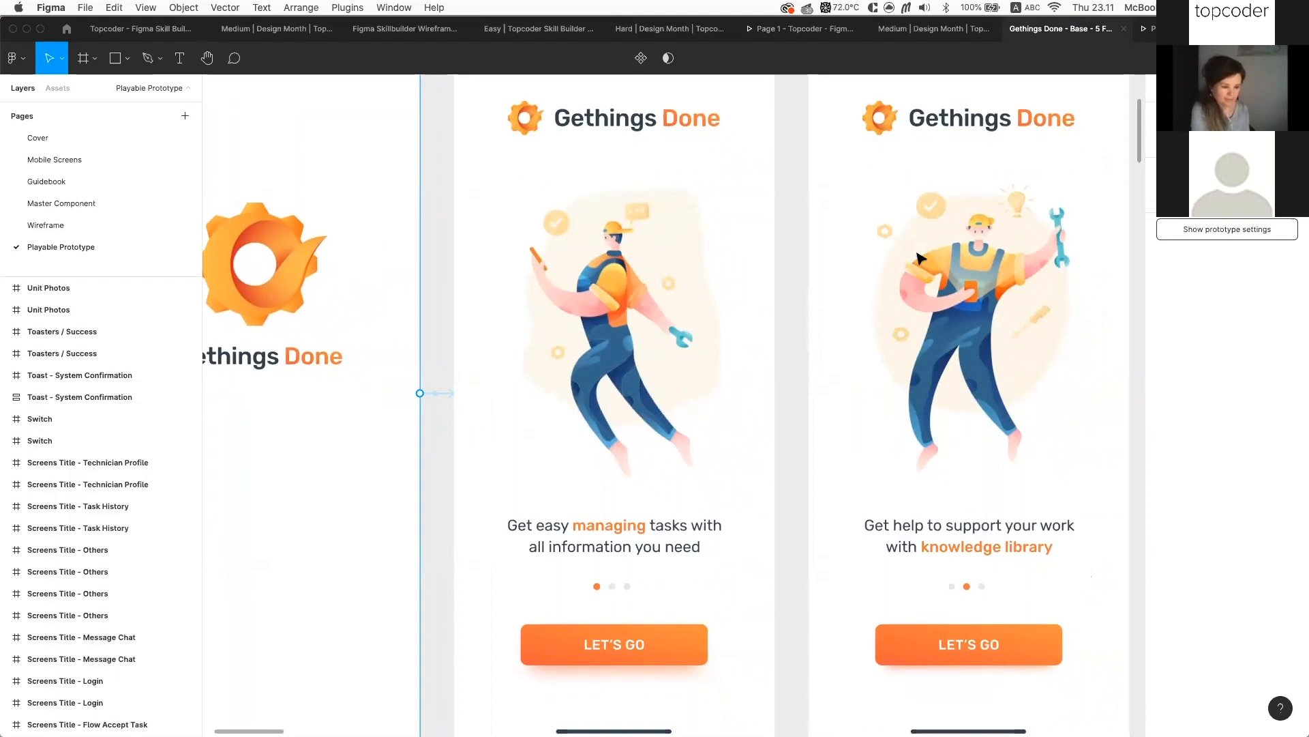
{"action": "scroll", "coordinate": [791, 546], "scroll_direction": "down", "scroll_amount": 3}
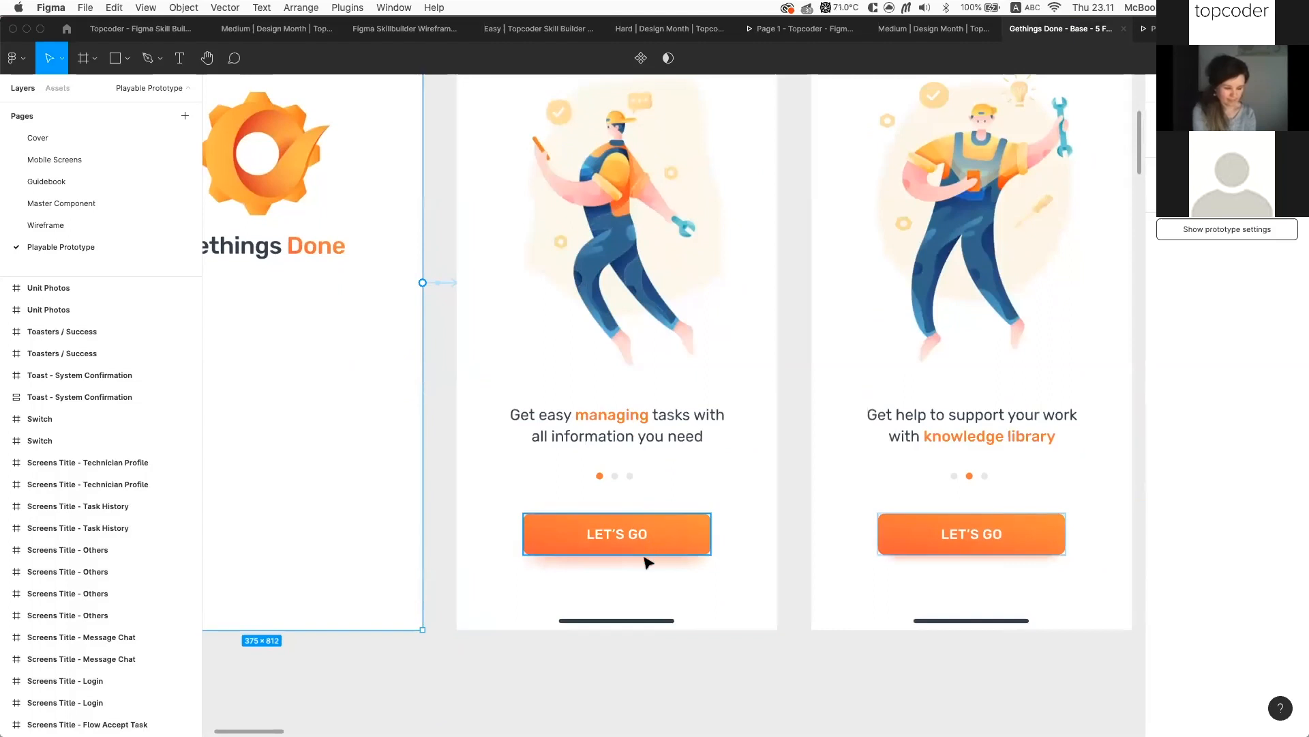
{"action": "scroll", "coordinate": [745, 567], "scroll_direction": "right", "scroll_amount": 2}
{"action": "scroll", "coordinate": [745, 567], "scroll_direction": "up", "scroll_amount": 1}
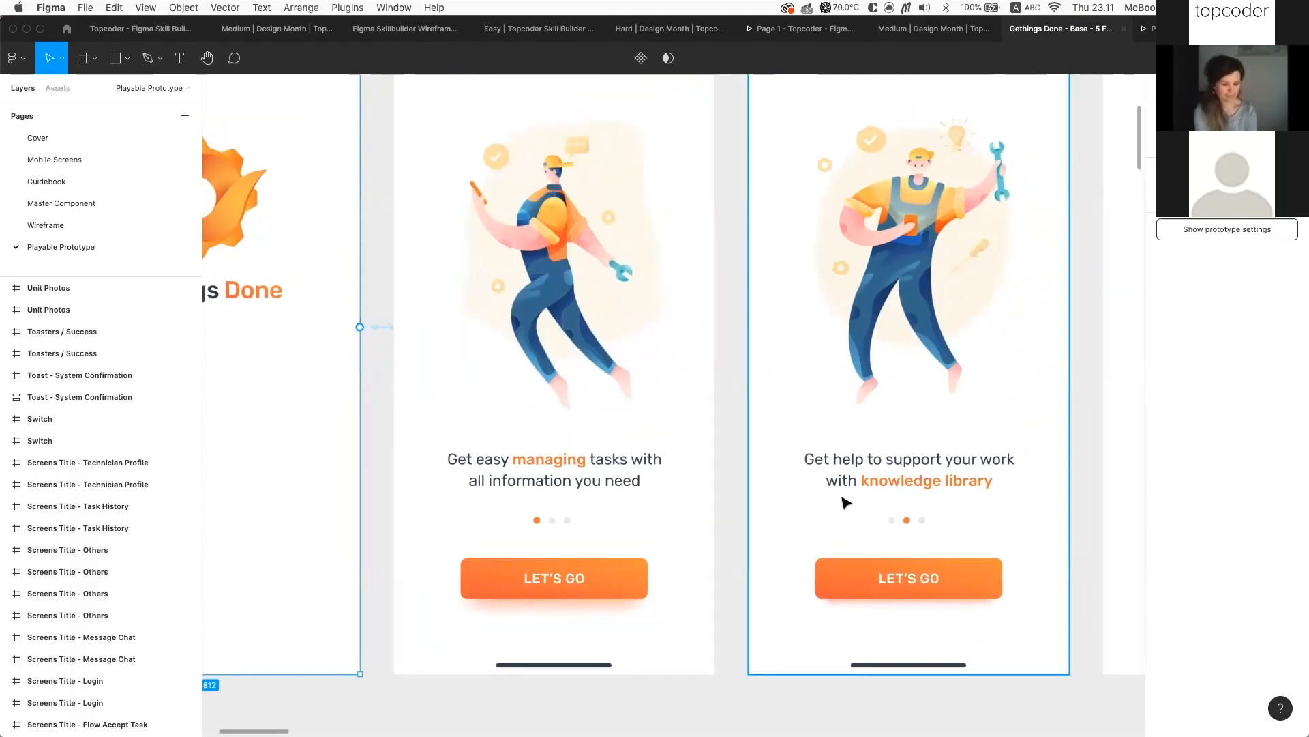
{"action": "scroll", "coordinate": [845, 503], "scroll_direction": "down", "scroll_amount": 5}
Inspect Slide 2's On drag Smart animate interaction to Slide 3 and list trigger alternatives
{"action": "left_click", "coordinate": [704, 612]}
{"action": "left_click", "coordinate": [660, 280]}
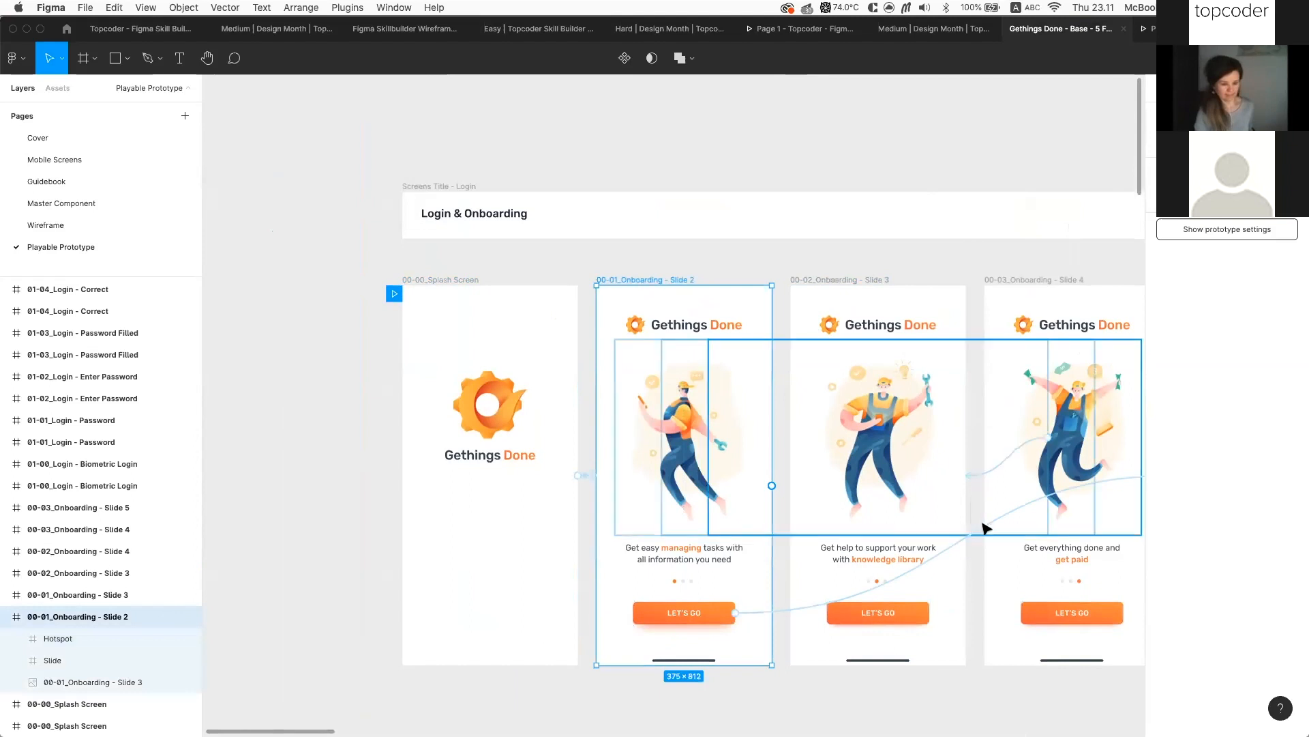
{"action": "left_click", "coordinate": [991, 472]}
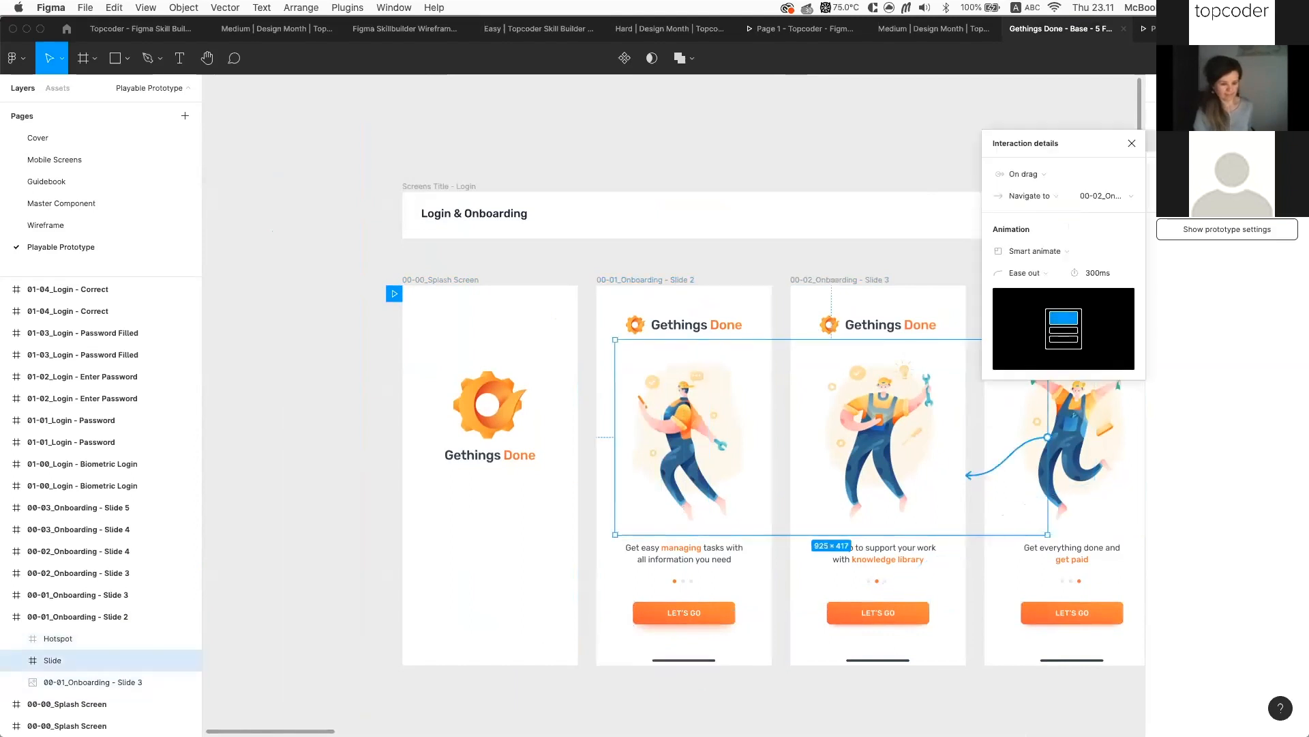
{"action": "scroll", "coordinate": [991, 472], "scroll_direction": "up", "scroll_amount": 3}
{"action": "scroll", "coordinate": [1051, 174], "scroll_direction": "down", "scroll_amount": 2}
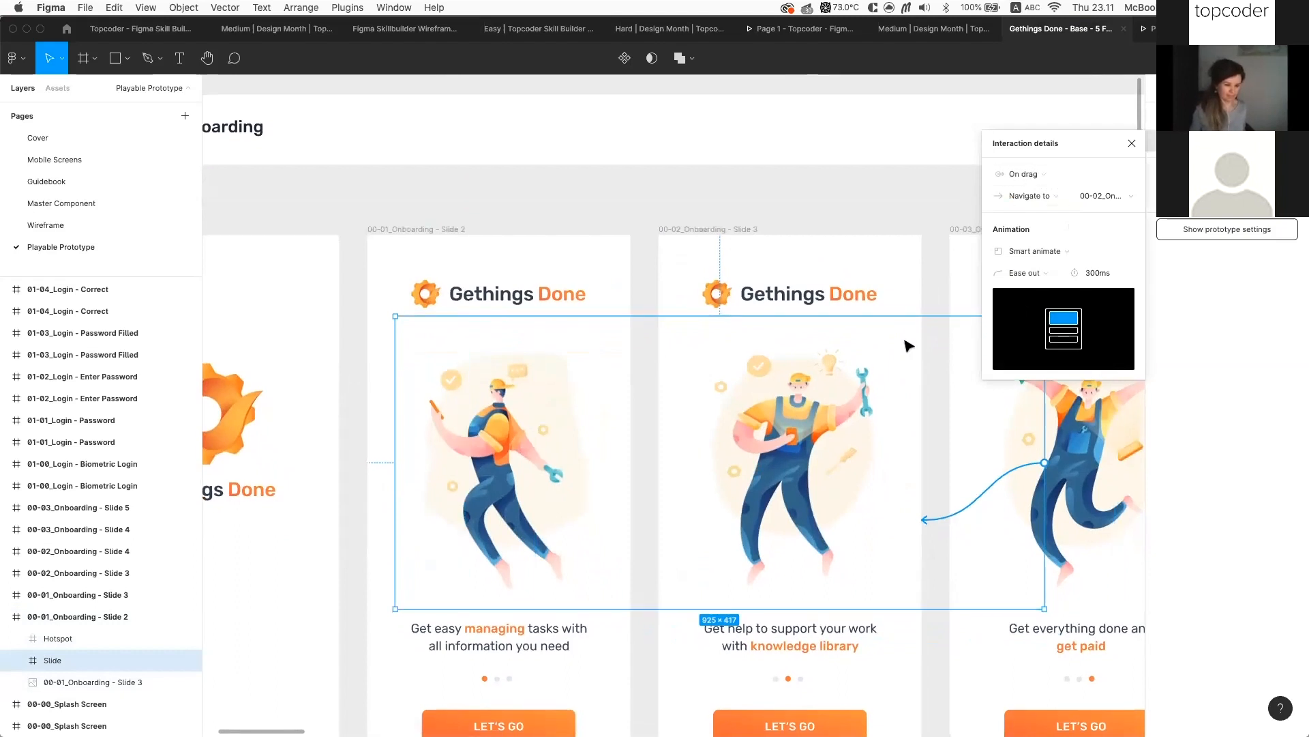
{"action": "scroll", "coordinate": [909, 345], "scroll_direction": "down", "scroll_amount": 2}
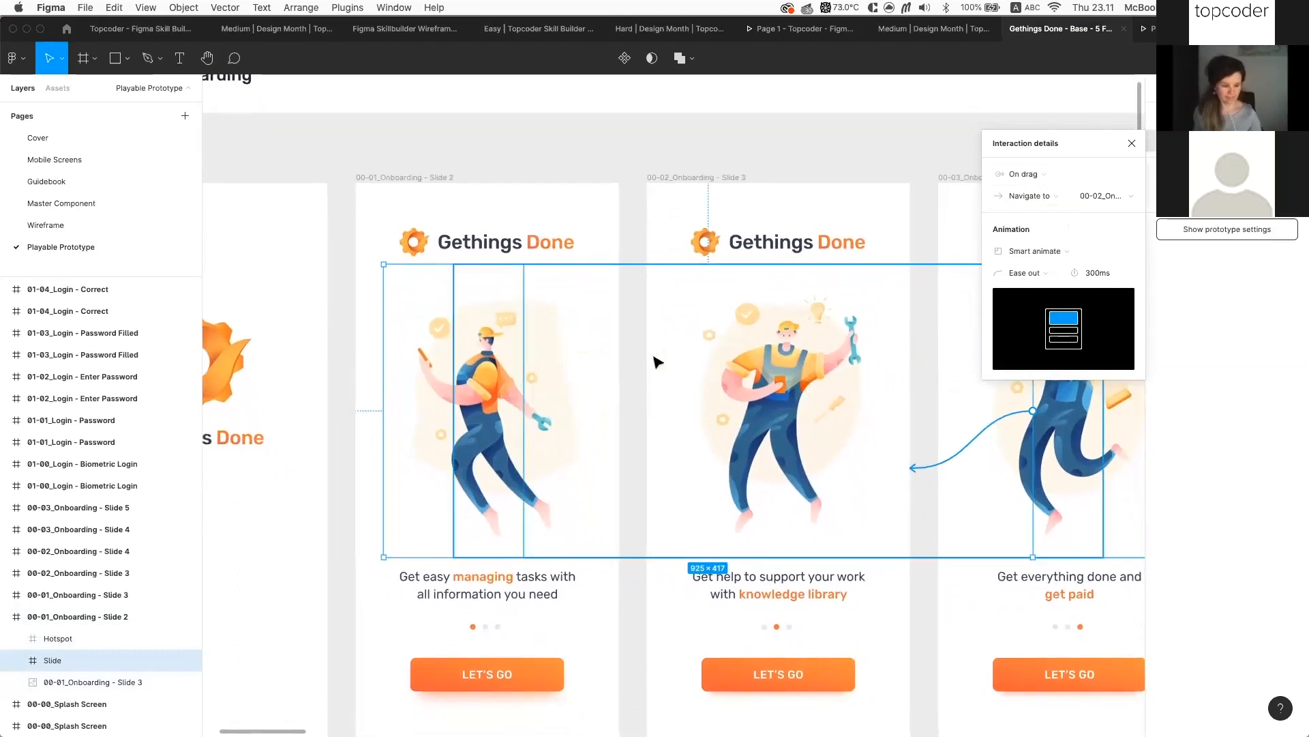
{"action": "scroll", "coordinate": [1009, 389], "scroll_direction": "right", "scroll_amount": 4}
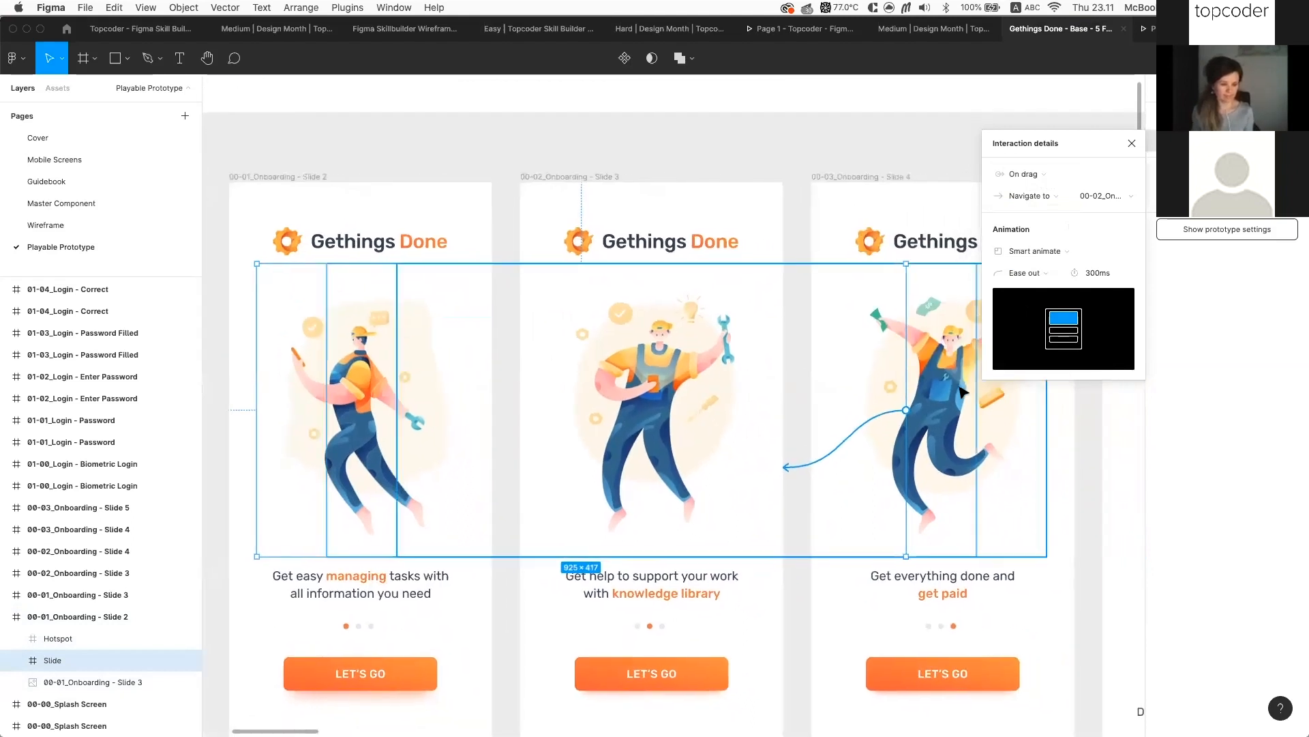
{"action": "scroll", "coordinate": [955, 393], "scroll_direction": "right", "scroll_amount": 2}
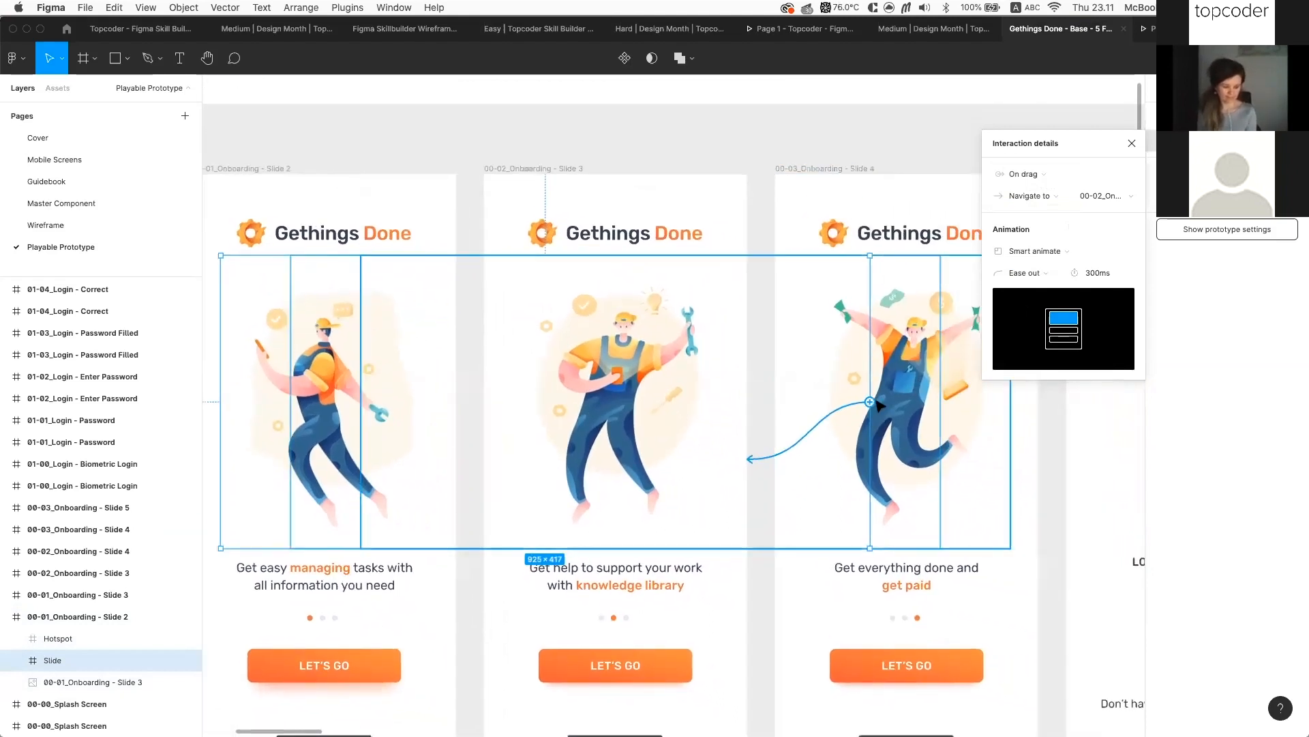
{"action": "left_click", "coordinate": [1057, 174]}
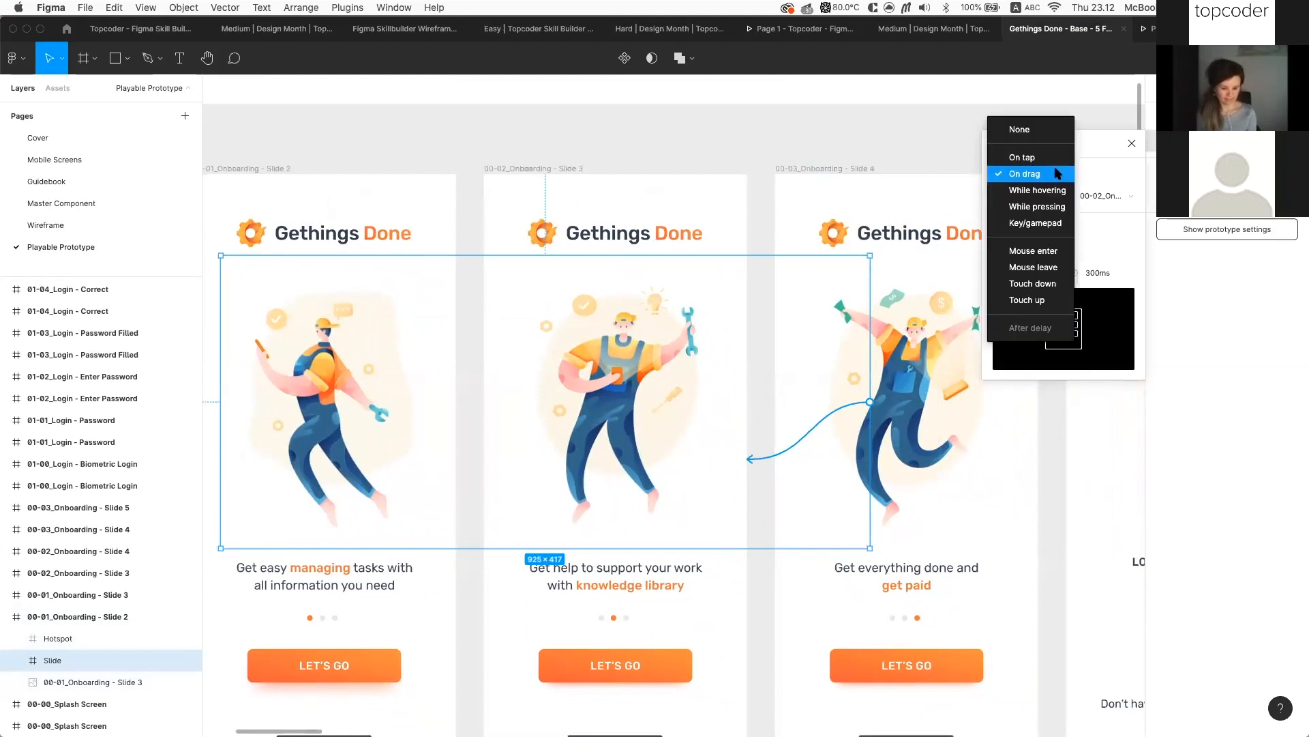
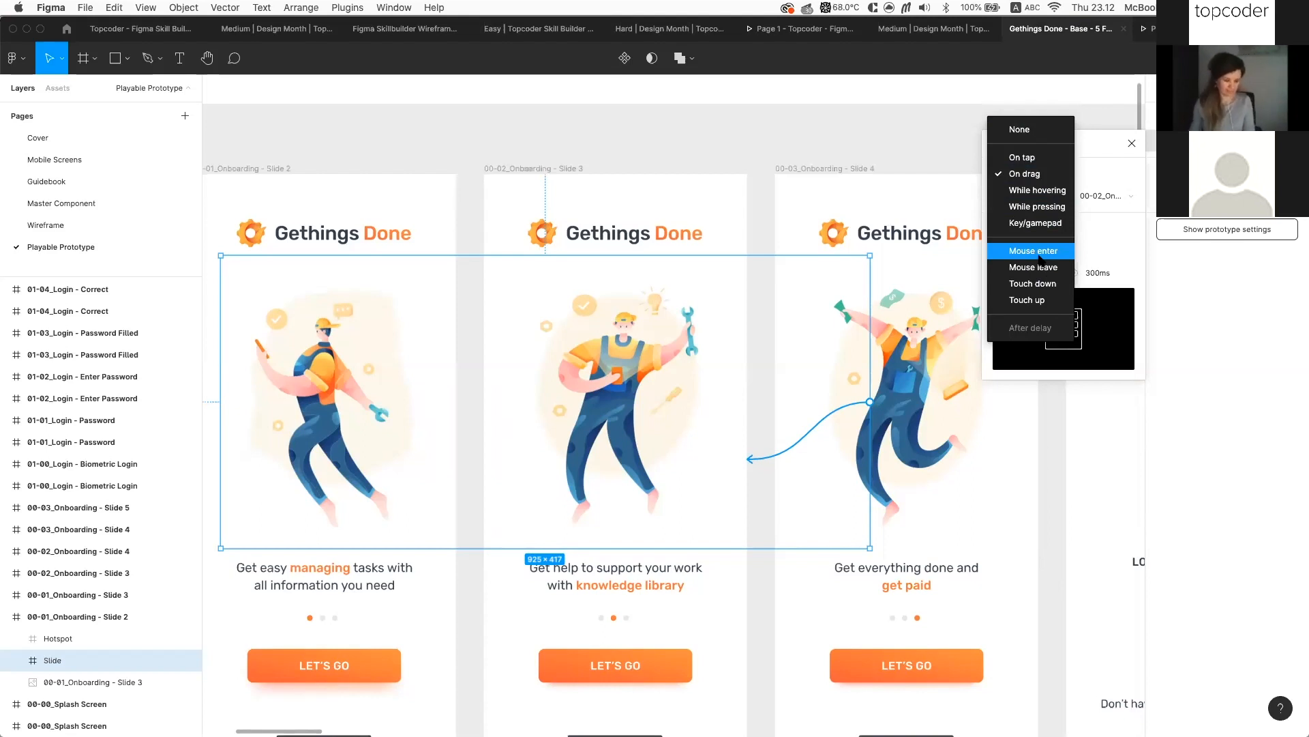
Keep On drag as the Slide hotspot's interaction trigger
{"action": "left_click", "coordinate": [780, 155]}
{"action": "scroll", "coordinate": [783, 157], "scroll_direction": "right", "scroll_amount": 2}
{"action": "scroll", "coordinate": [783, 157], "scroll_direction": "up", "scroll_amount": 1}
{"action": "scroll", "coordinate": [783, 157], "scroll_direction": "right", "scroll_amount": 2}
{"action": "scroll", "coordinate": [783, 158], "scroll_direction": "down", "scroll_amount": 1}
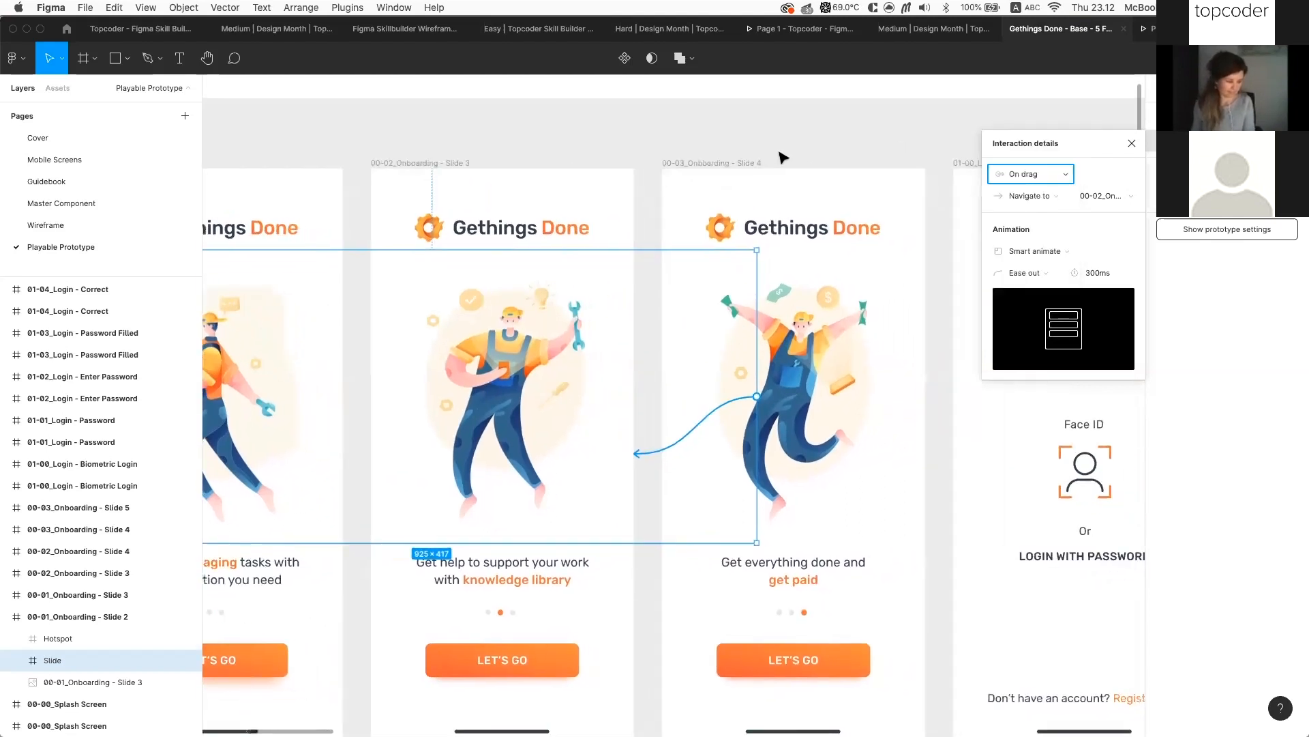
{"action": "scroll", "coordinate": [783, 157], "scroll_direction": "right", "scroll_amount": 1}
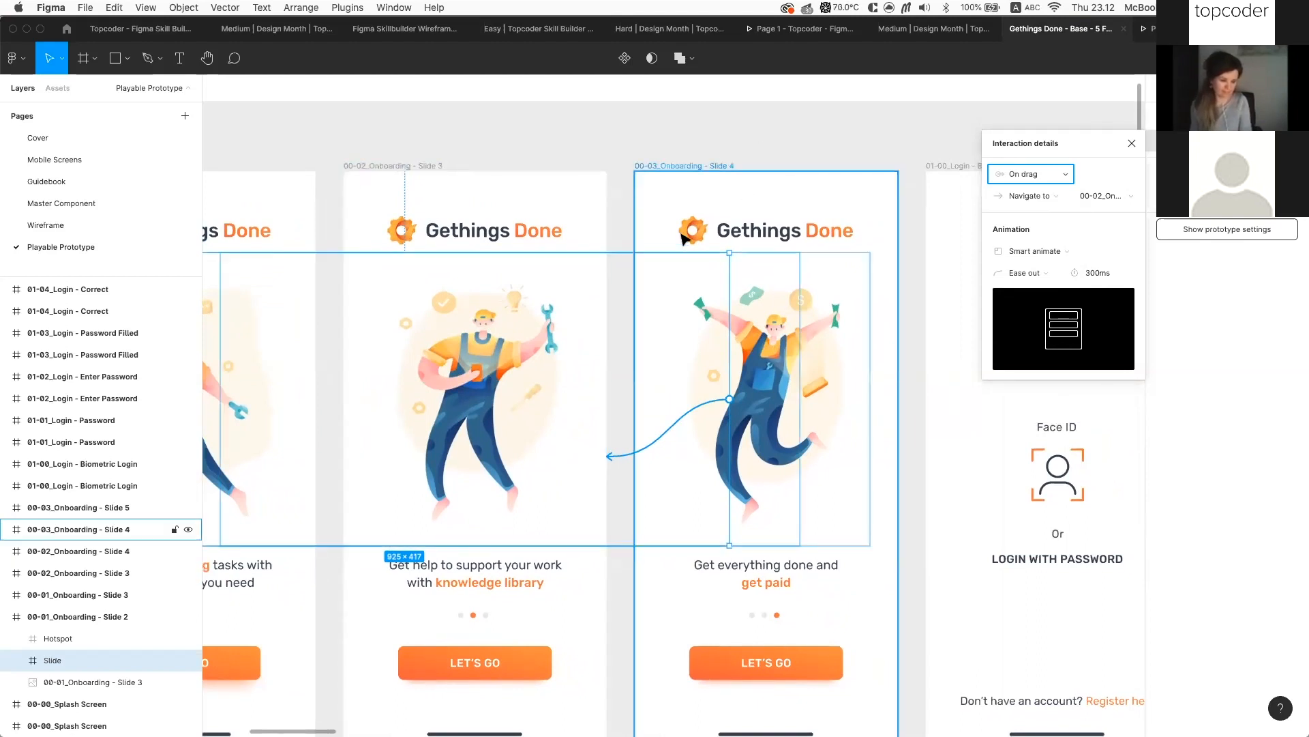
Close the hotspot's interaction details and select the Slide 4 onboarding frame
{"action": "scroll", "coordinate": [725, 166], "scroll_direction": "down", "scroll_amount": 1}
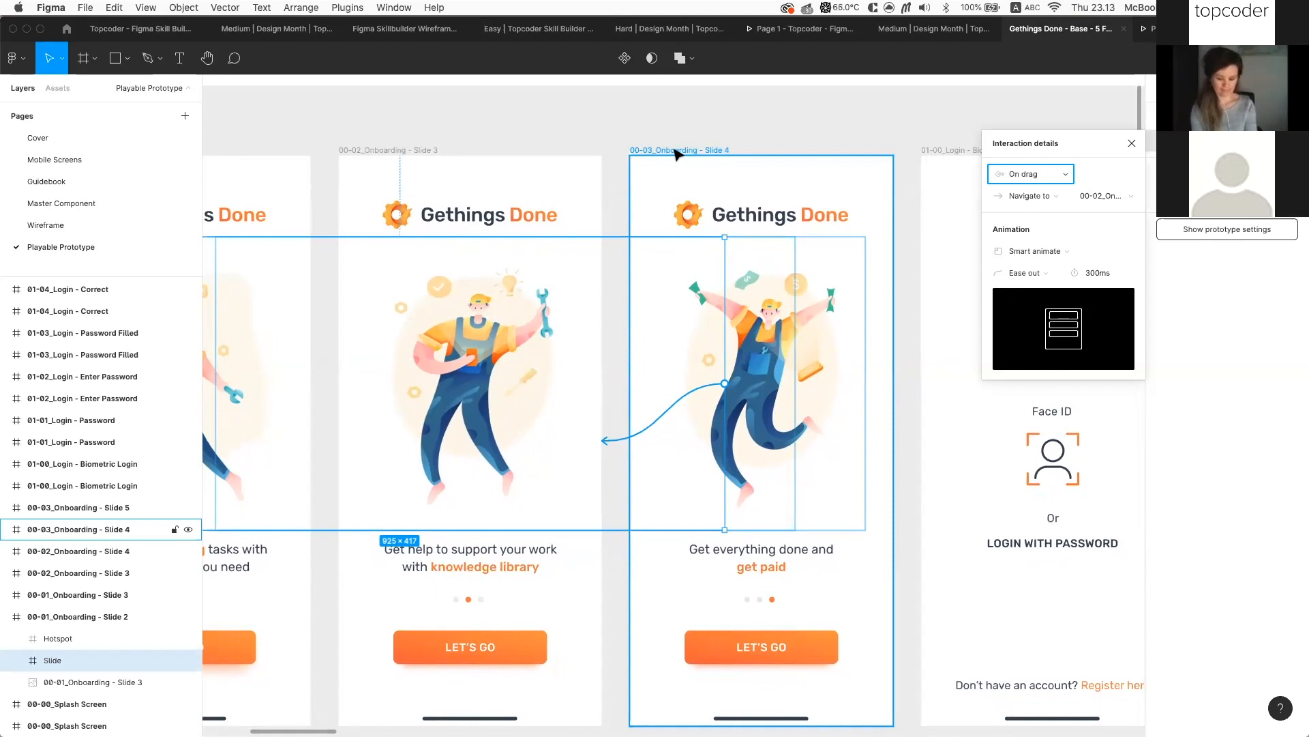
{"action": "left_click", "coordinate": [725, 117]}
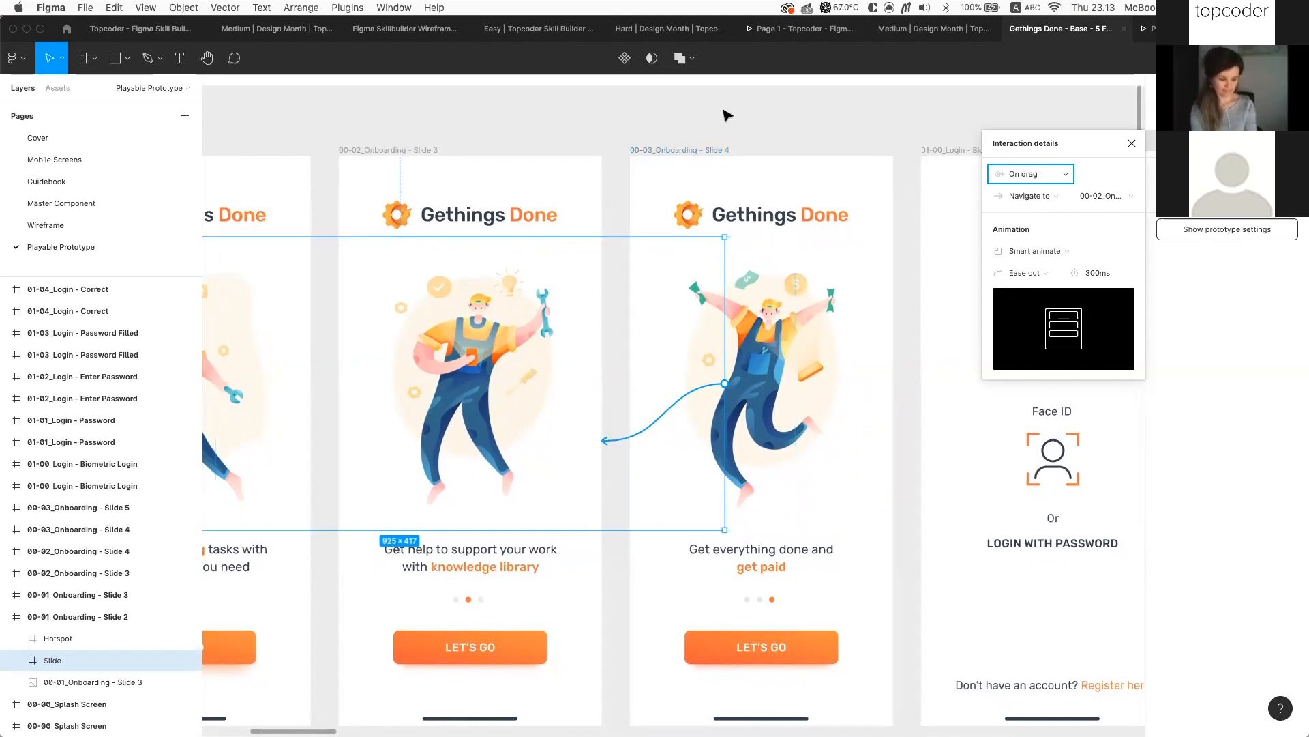
{"action": "left_click", "coordinate": [714, 166]}
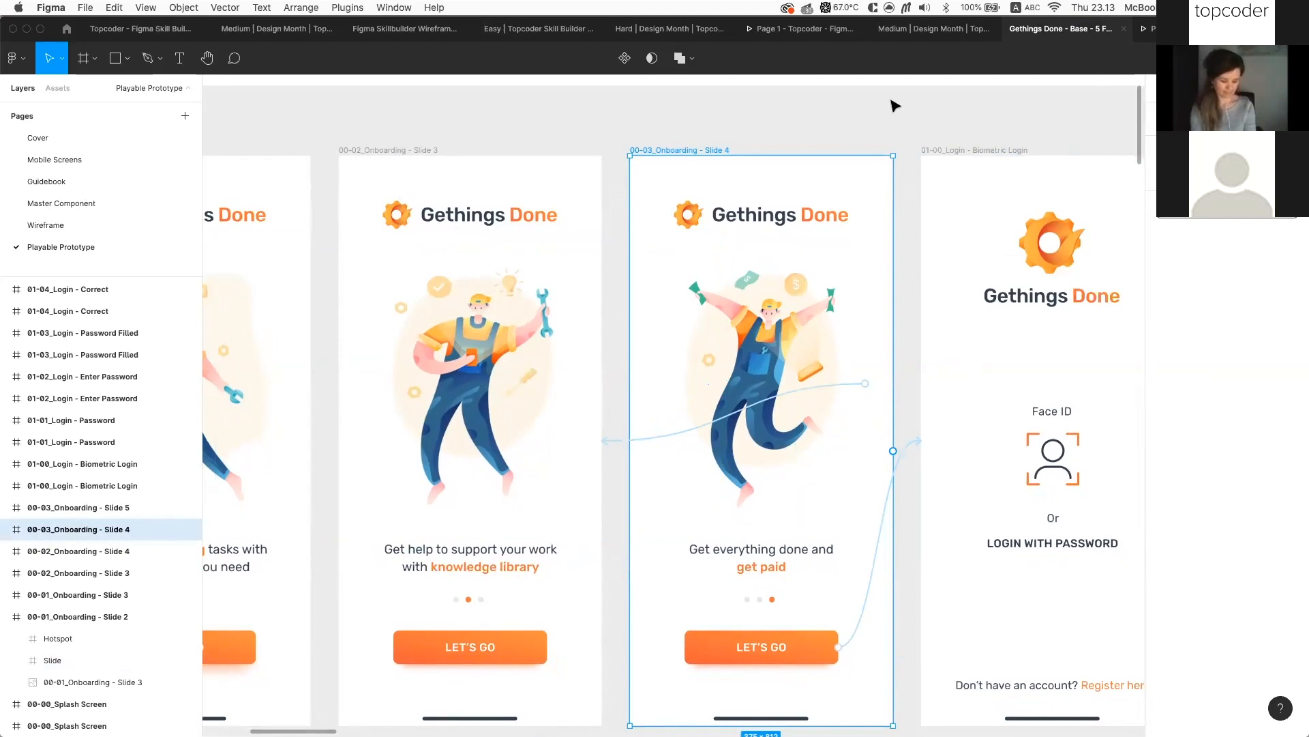
Zoom out and back in over the Login & Onboarding frames, then switch to the Master Component page
{"action": "scroll", "coordinate": [776, 129], "scroll_direction": "down", "scroll_amount": 2}
{"action": "scroll", "coordinate": [776, 129], "scroll_direction": "down", "scroll_amount": 2}
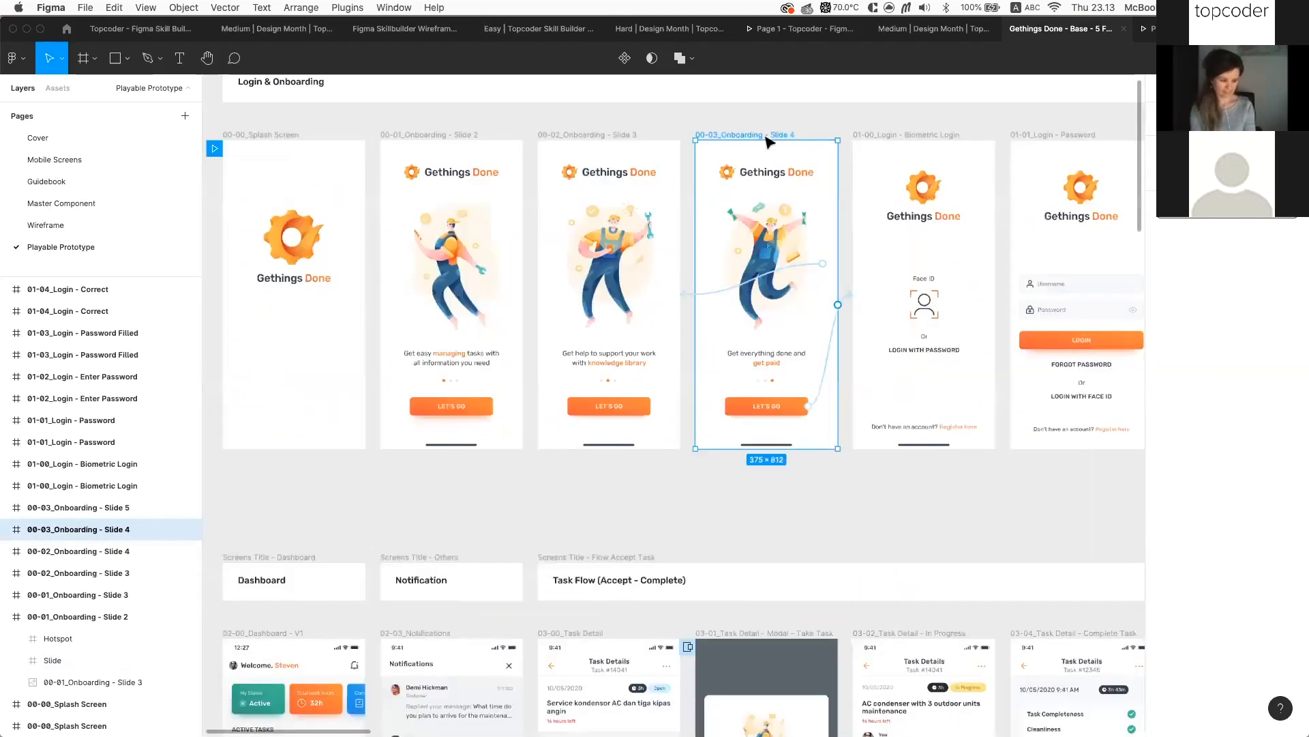
{"action": "scroll", "coordinate": [755, 174], "scroll_direction": "up", "scroll_amount": 3}
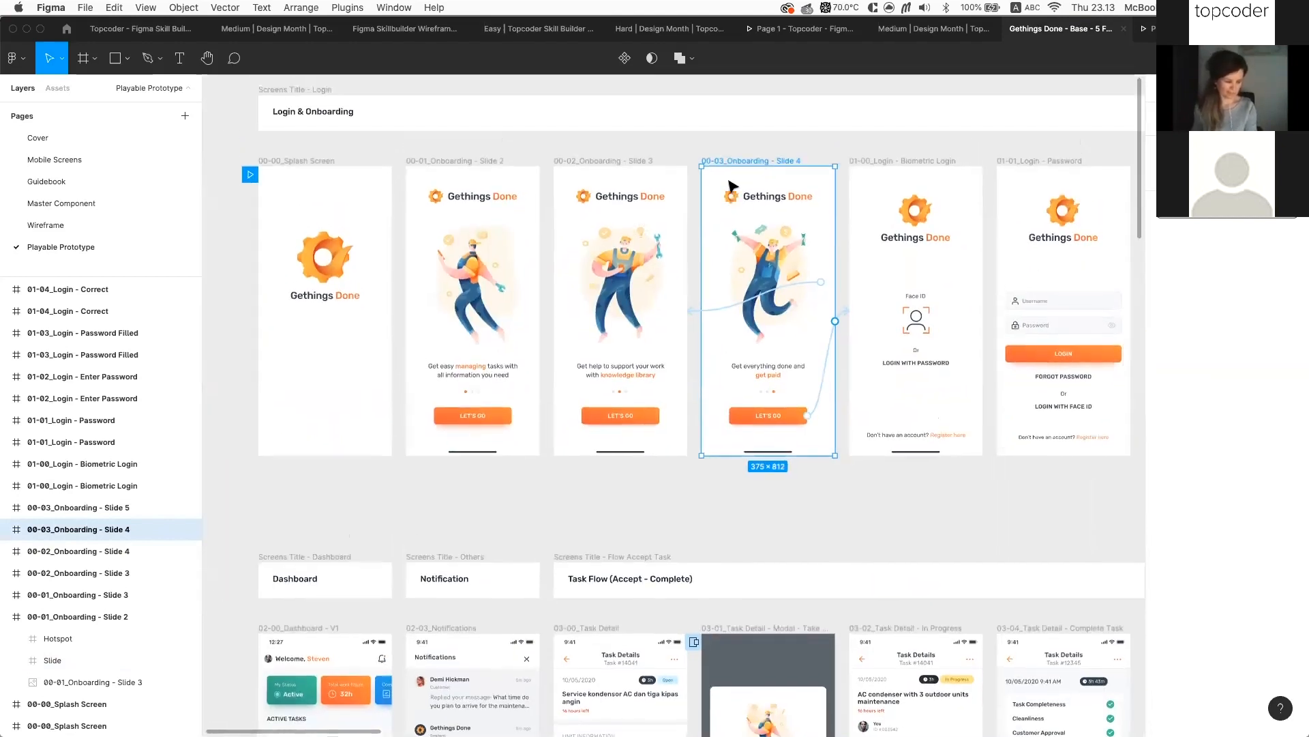
{"action": "scroll", "coordinate": [750, 187], "scroll_direction": "down", "scroll_amount": 3}
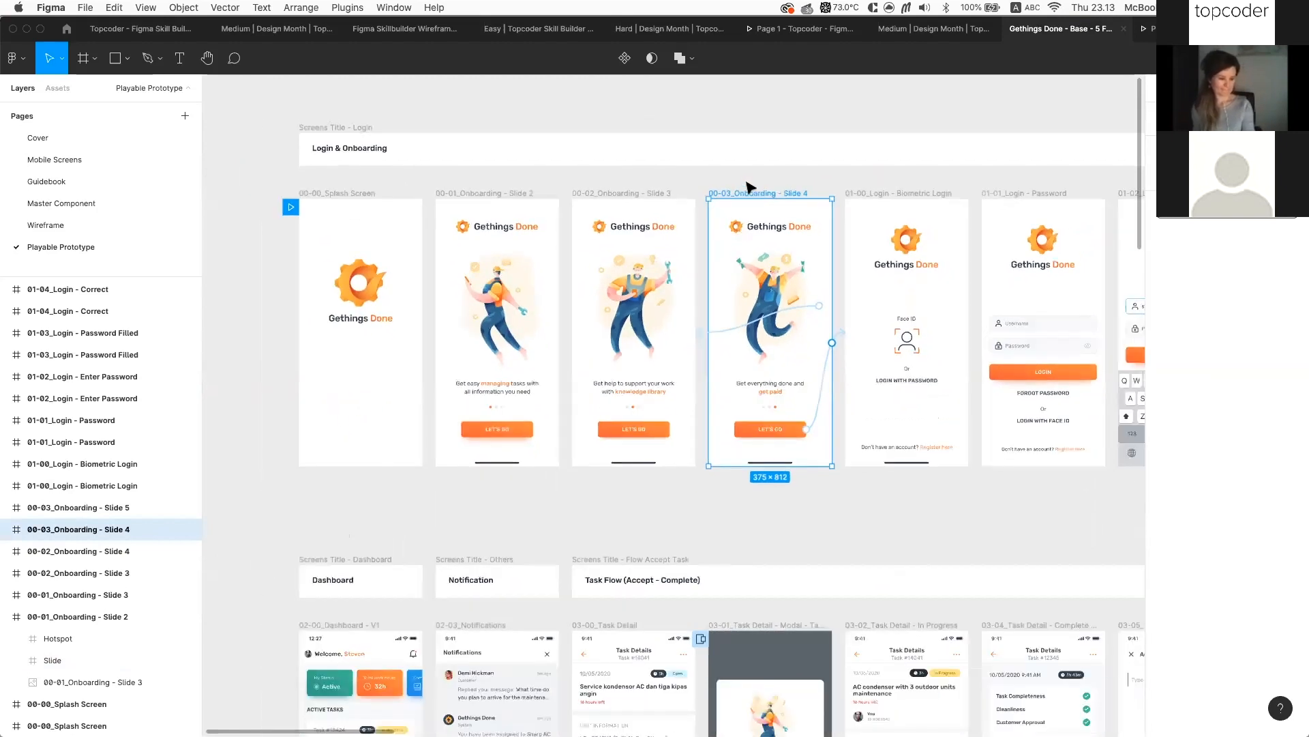
{"action": "scroll", "coordinate": [751, 188], "scroll_direction": "down", "scroll_amount": 2}
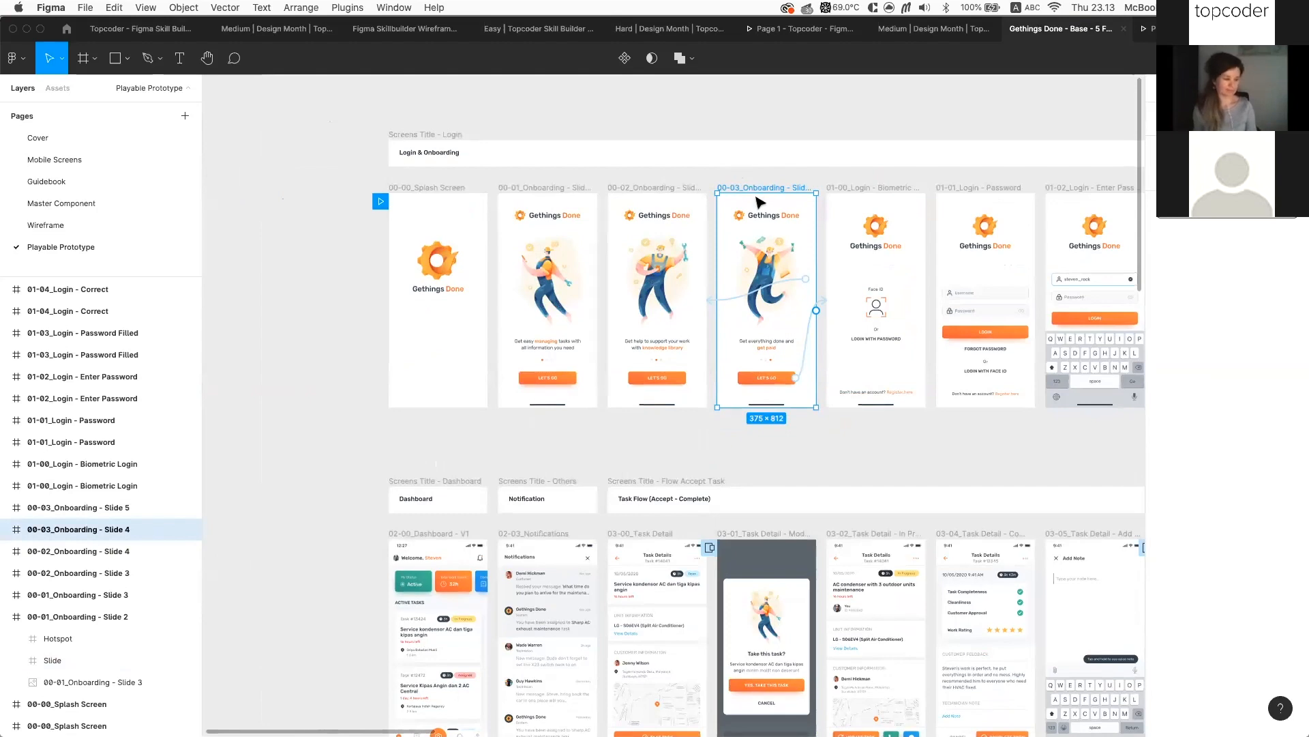
{"action": "scroll", "coordinate": [757, 198], "scroll_direction": "up", "scroll_amount": 3}
{"action": "scroll", "coordinate": [759, 202], "scroll_direction": "up", "scroll_amount": 5}
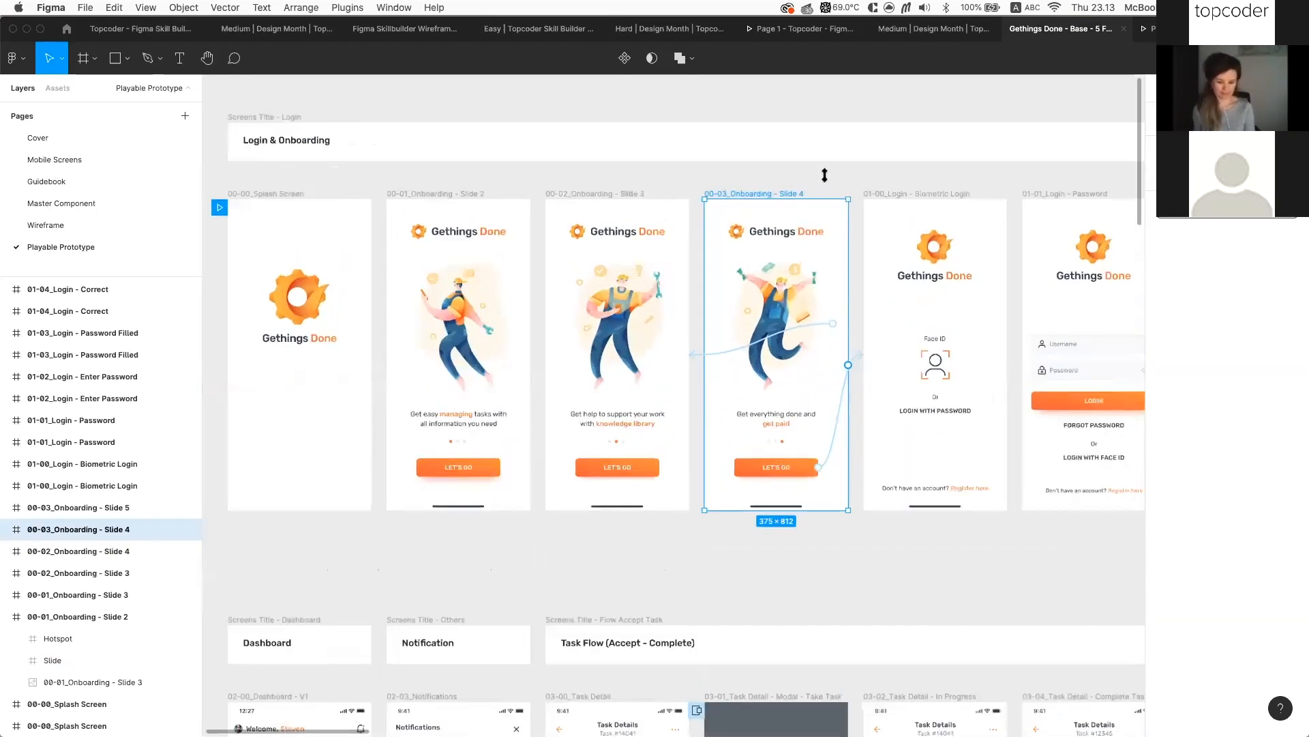
{"action": "scroll", "coordinate": [854, 183], "scroll_direction": "left", "scroll_amount": 3}
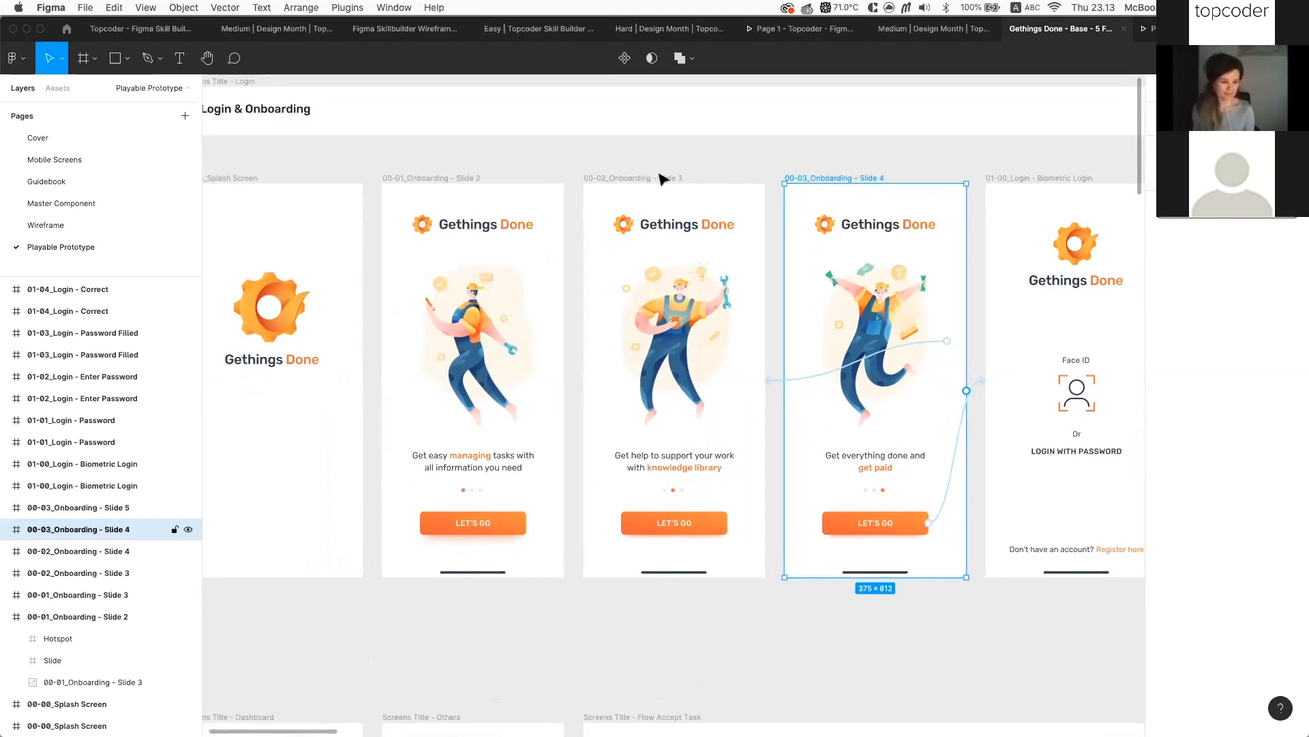
{"action": "left_click", "coordinate": [75, 202]}
Select the icon=tail Fill button component on the Buttons sheet
{"action": "scroll", "coordinate": [858, 350], "scroll_direction": "right", "scroll_amount": 2}
{"action": "scroll", "coordinate": [858, 350], "scroll_direction": "down", "scroll_amount": 1}
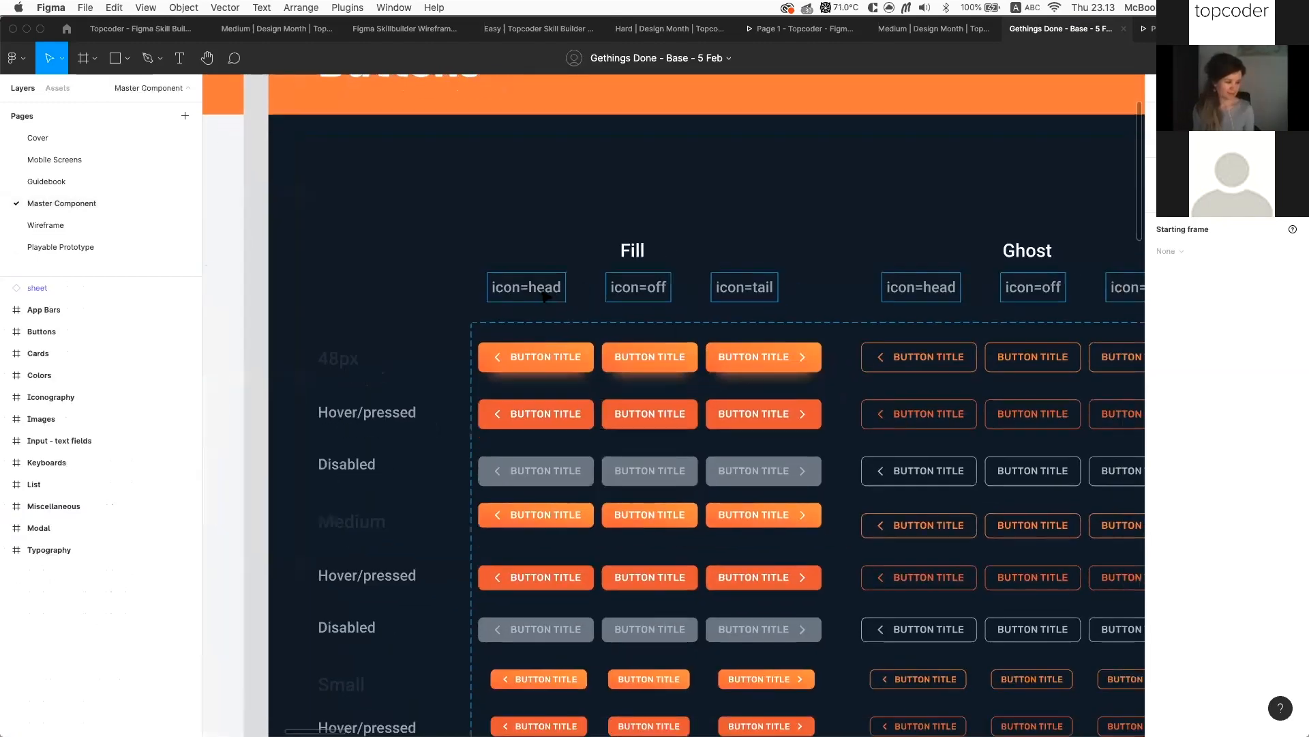
{"action": "scroll", "coordinate": [853, 327], "scroll_direction": "right", "scroll_amount": 3}
{"action": "scroll", "coordinate": [853, 327], "scroll_direction": "down", "scroll_amount": 1}
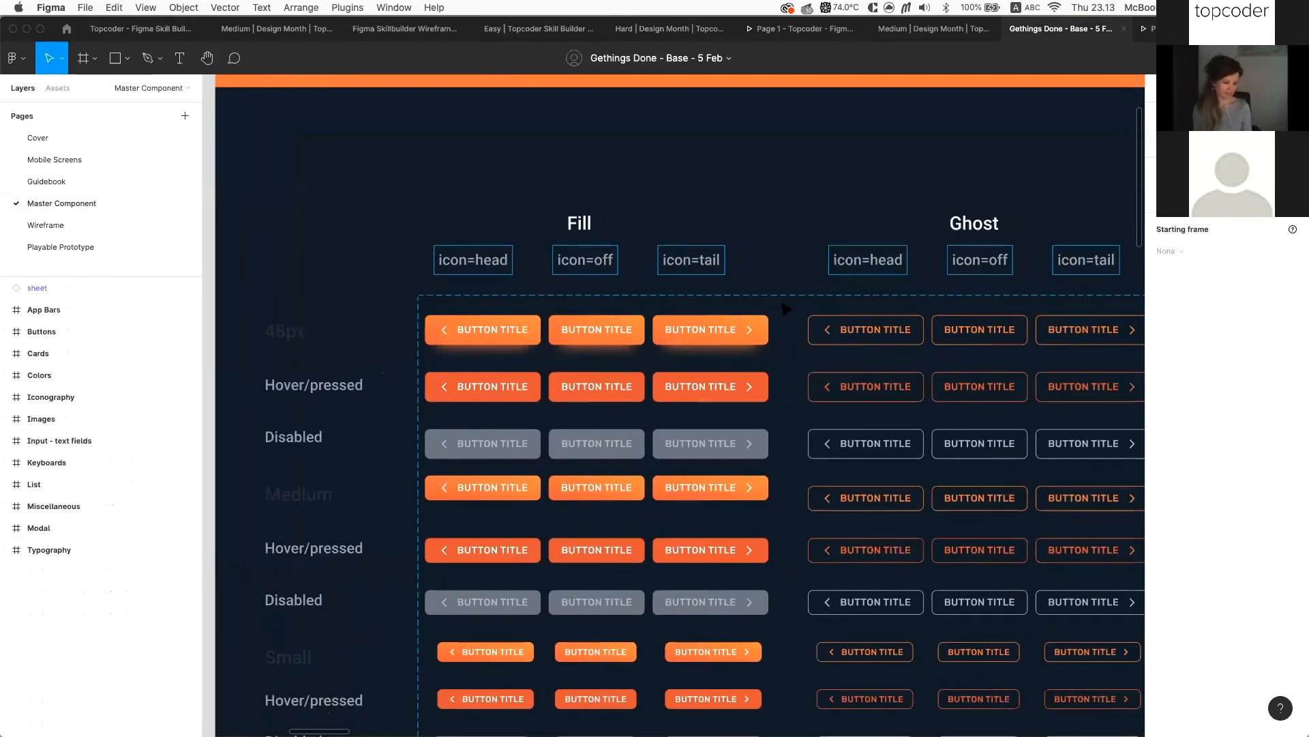
{"action": "scroll", "coordinate": [844, 293], "scroll_direction": "right", "scroll_amount": 2}
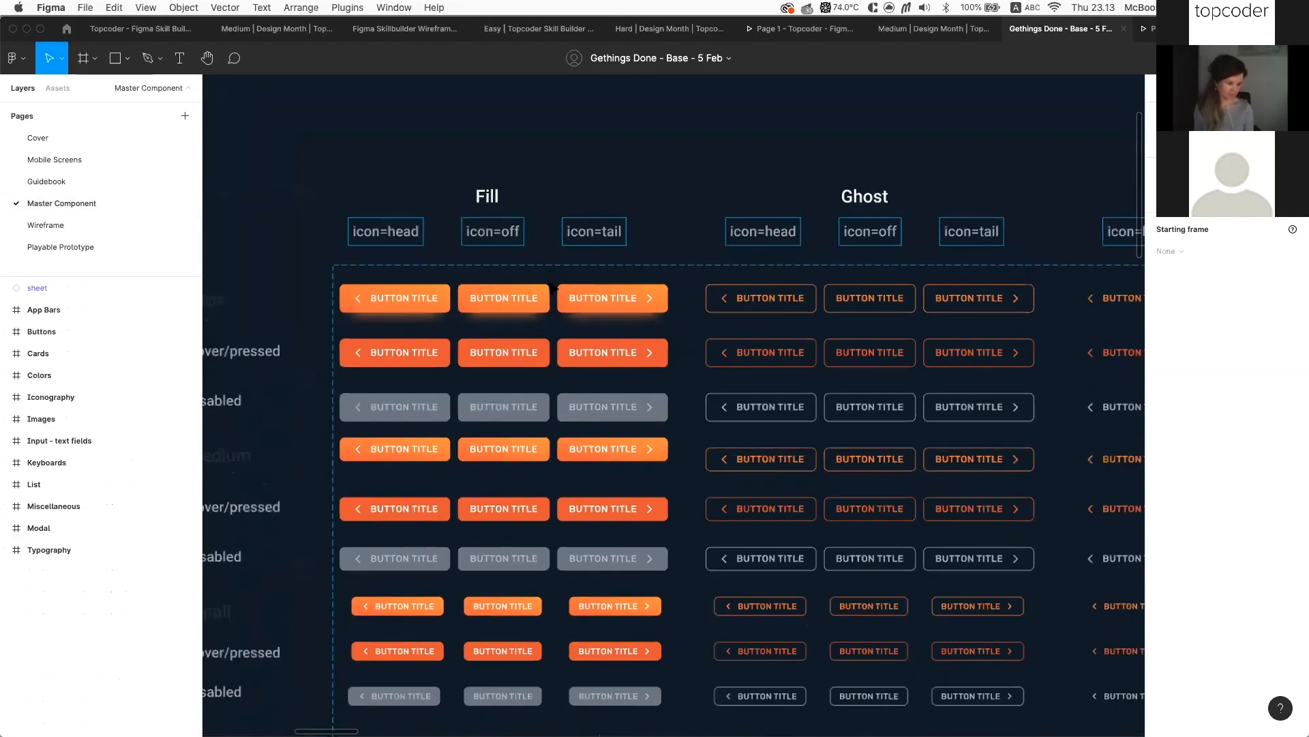
{"action": "scroll", "coordinate": [598, 288], "scroll_direction": "right", "scroll_amount": 3}
{"action": "scroll", "coordinate": [598, 288], "scroll_direction": "down", "scroll_amount": 1}
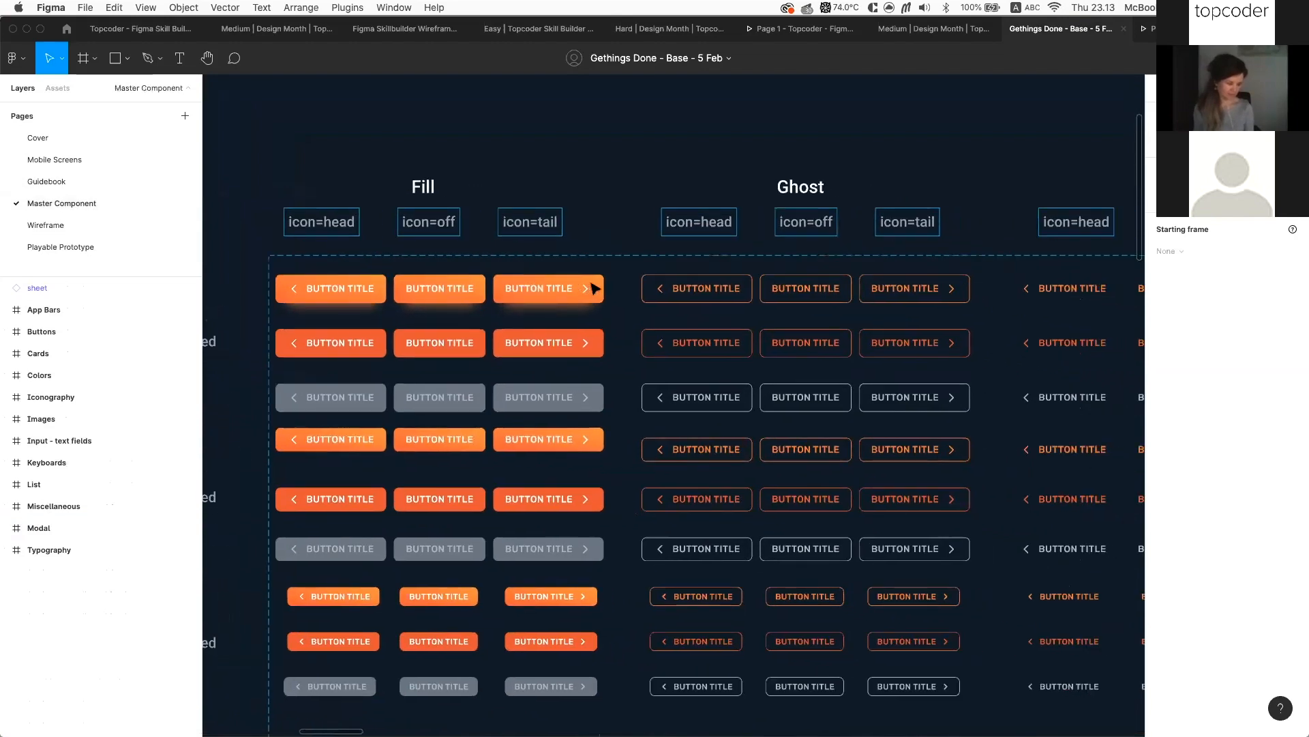
{"action": "scroll", "coordinate": [643, 287], "scroll_direction": "right", "scroll_amount": 1}
{"action": "left_click", "coordinate": [539, 283]}
{"action": "mouse_move", "coordinate": [587, 284]}
{"action": "left_mouse_down"}
{"action": "mouse_move", "coordinate": [631, 288]}
{"action": "mouse_move", "coordinate": [590, 289]}
{"action": "left_mouse_up"}
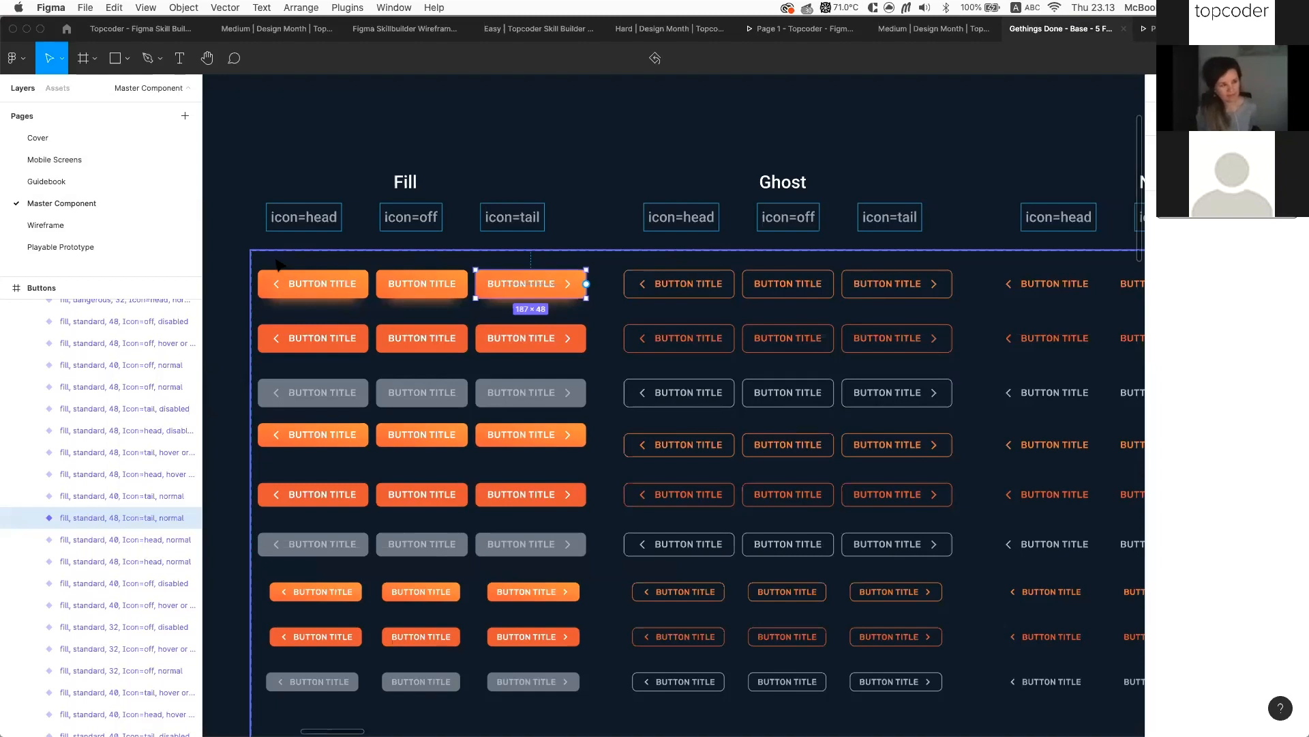
Return to the Playable Prototype page and zoom out to the full screen layout
{"action": "left_click", "coordinate": [106, 245]}
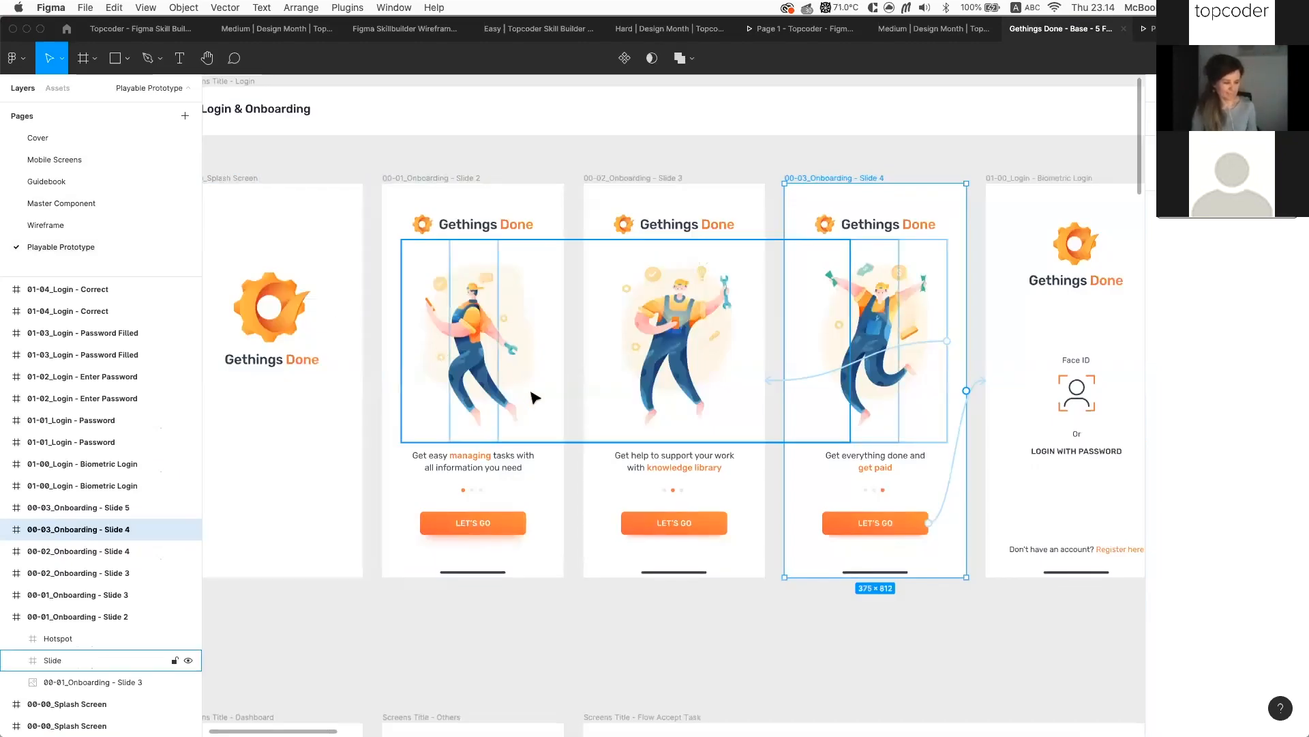
{"action": "left_click", "coordinate": [149, 211]}
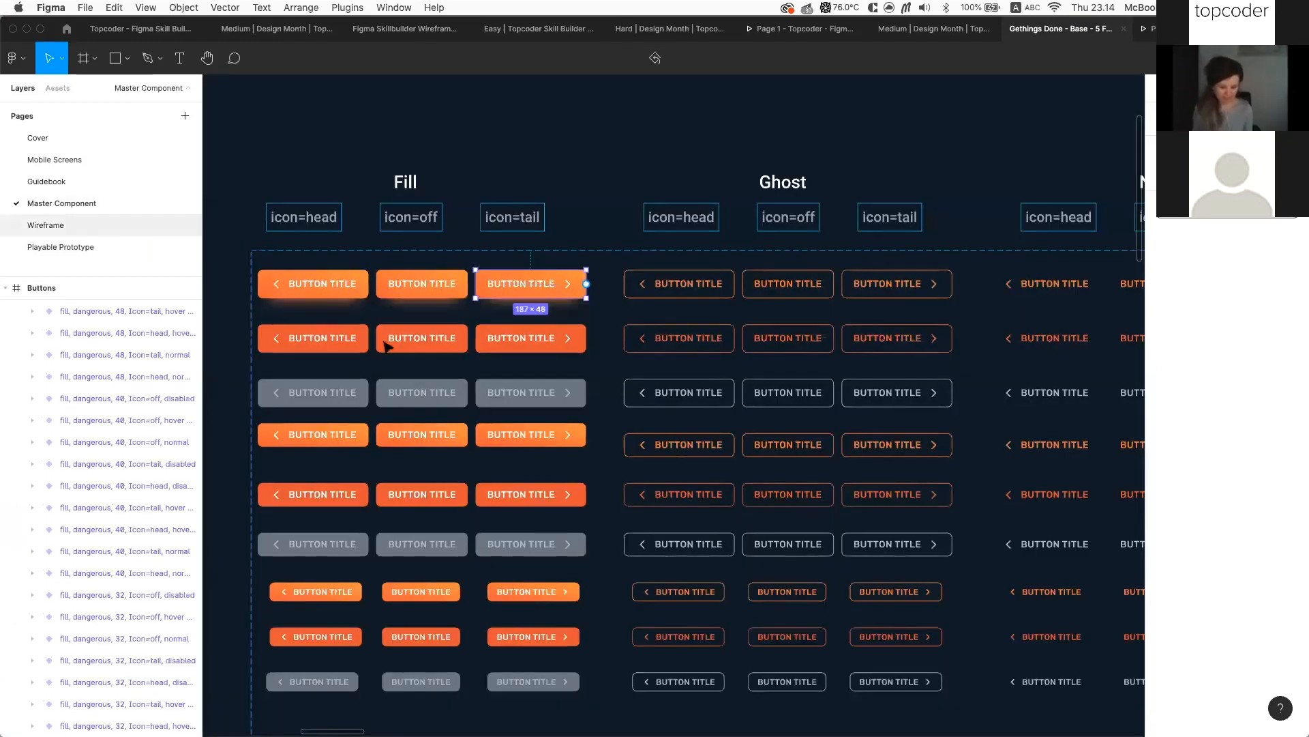
{"action": "scroll", "coordinate": [599, 413], "scroll_direction": "down", "scroll_amount": 1}
{"action": "scroll", "coordinate": [599, 413], "scroll_direction": "right", "scroll_amount": 1}
{"action": "scroll", "coordinate": [600, 413], "scroll_direction": "down", "scroll_amount": 5}
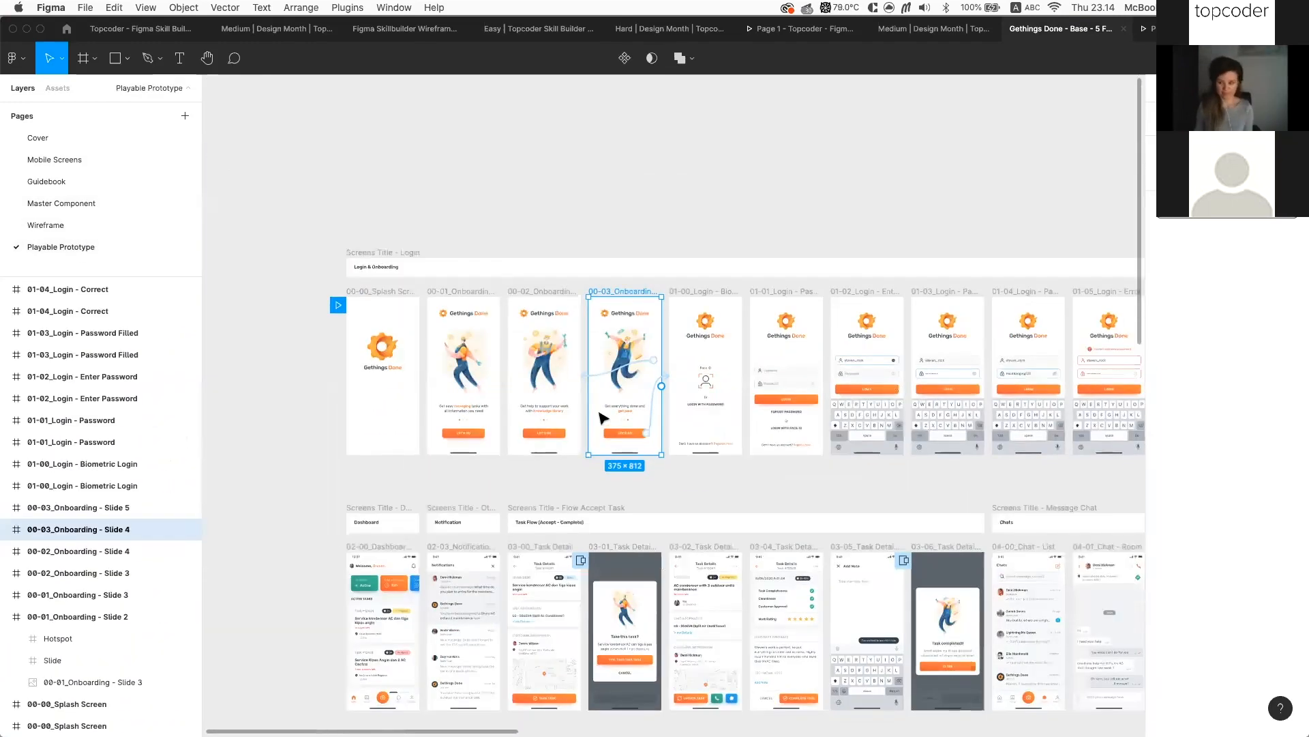
Deselect everything to reveal all prototype connections and zoom around the onboarding slides
{"action": "scroll", "coordinate": [682, 430], "scroll_direction": "right", "scroll_amount": 1}
{"action": "scroll", "coordinate": [750, 453], "scroll_direction": "up", "scroll_amount": 3}
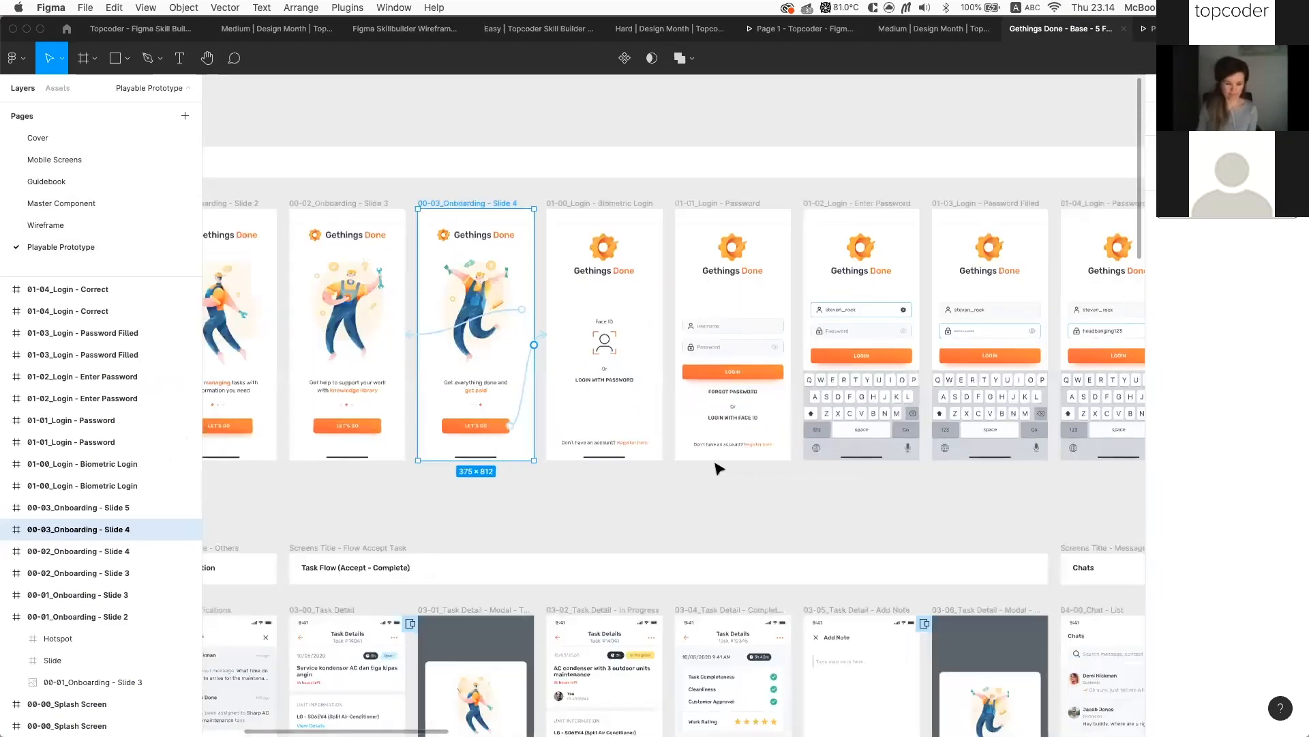
{"action": "left_click", "coordinate": [649, 480]}
{"action": "scroll", "coordinate": [542, 483], "scroll_direction": "left", "scroll_amount": 3}
{"action": "scroll", "coordinate": [542, 483], "scroll_direction": "down", "scroll_amount": 1}
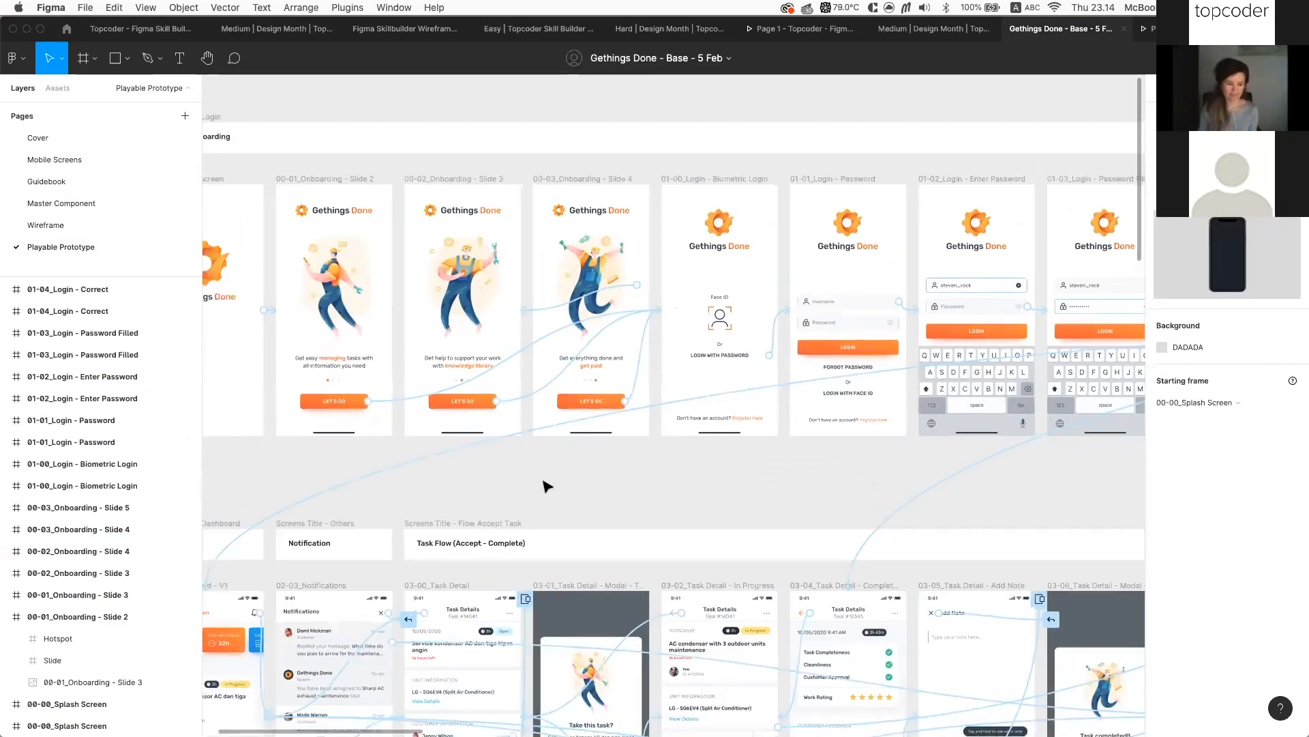
{"action": "scroll", "coordinate": [544, 485], "scroll_direction": "left", "scroll_amount": 3}
{"action": "scroll", "coordinate": [558, 270], "scroll_direction": "up", "scroll_amount": 2}
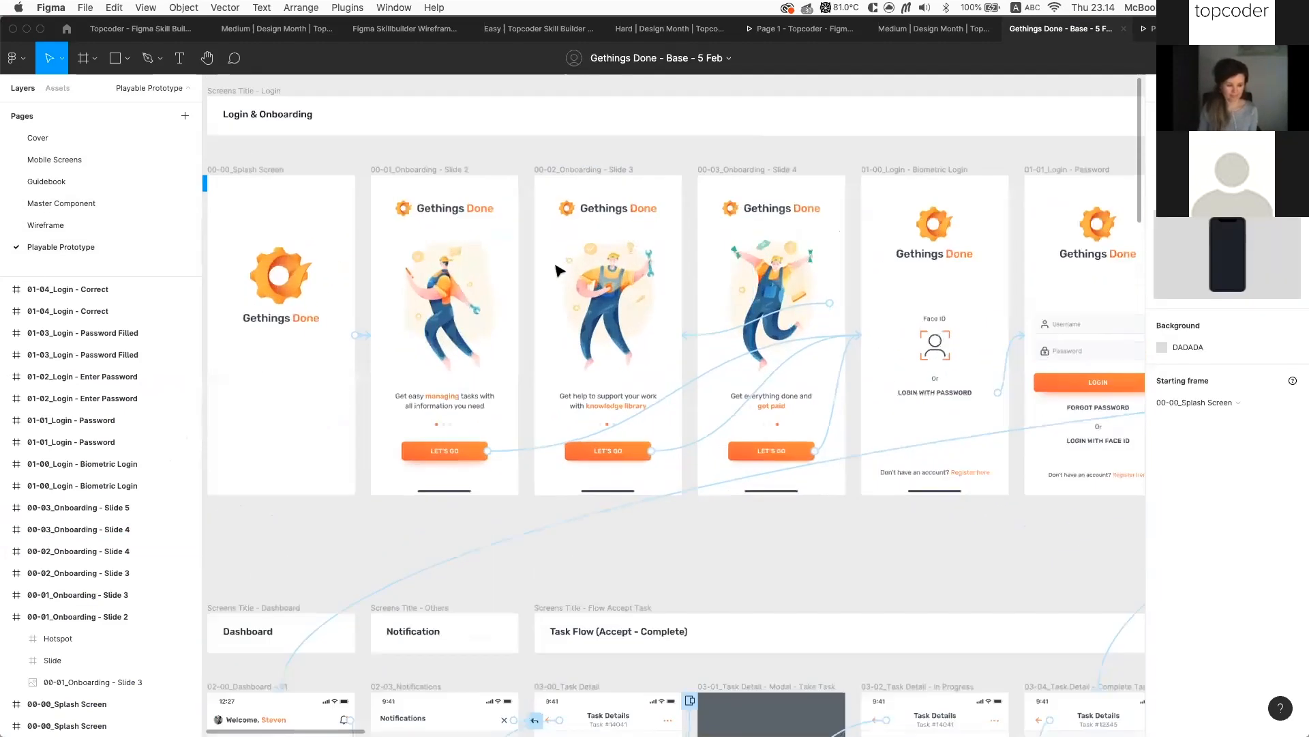
{"action": "scroll", "coordinate": [478, 287], "scroll_direction": "up", "scroll_amount": 3}
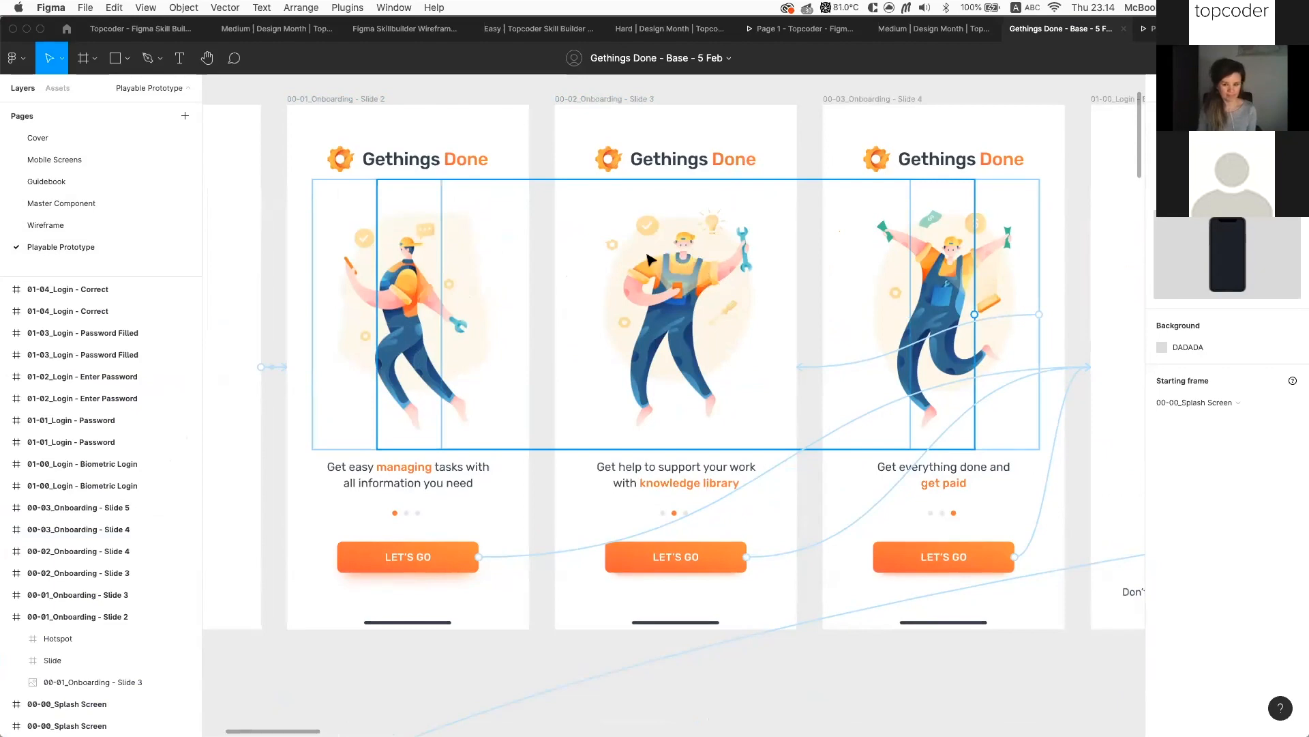
{"action": "scroll", "coordinate": [648, 257], "scroll_direction": "down", "scroll_amount": 5}
{"action": "scroll", "coordinate": [580, 285], "scroll_direction": "left", "scroll_amount": 3}
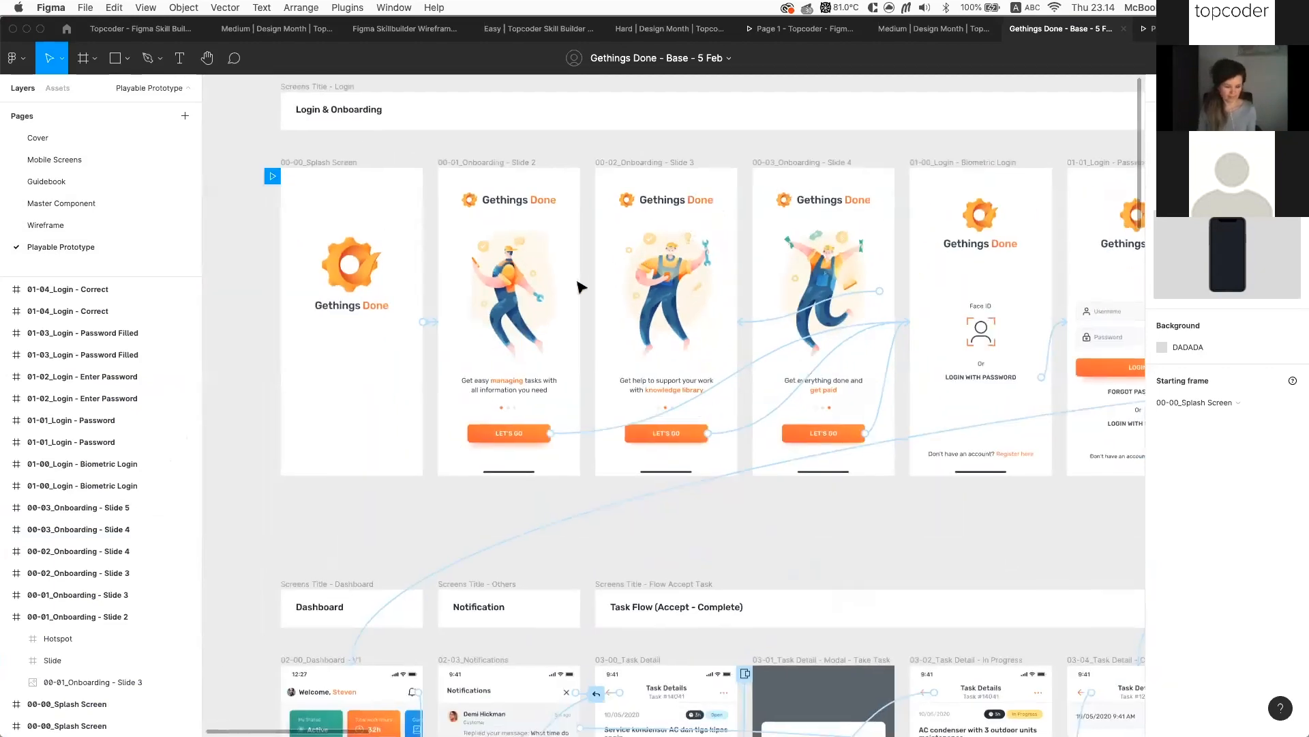
Select the Slide 3 and Slide 4 onboarding frames together
{"action": "left_click", "coordinate": [548, 202]}
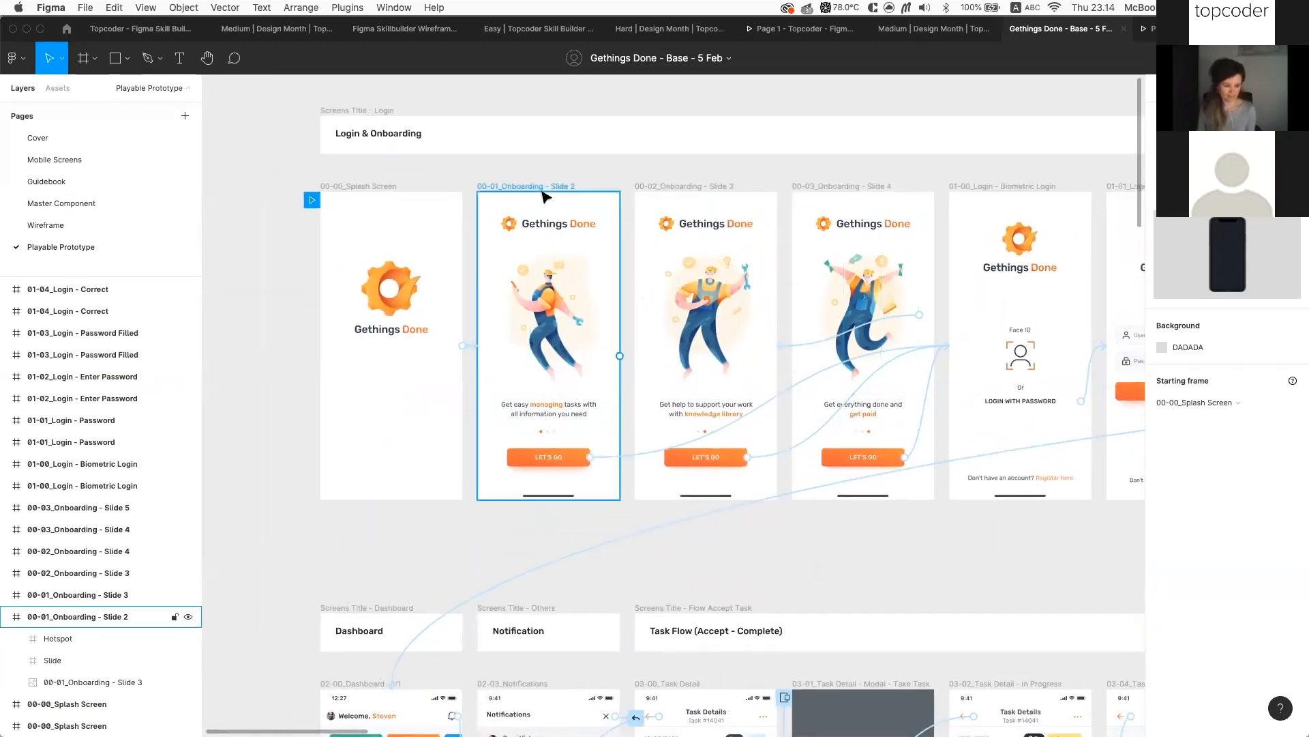
{"action": "left_click", "coordinate": [660, 193]}
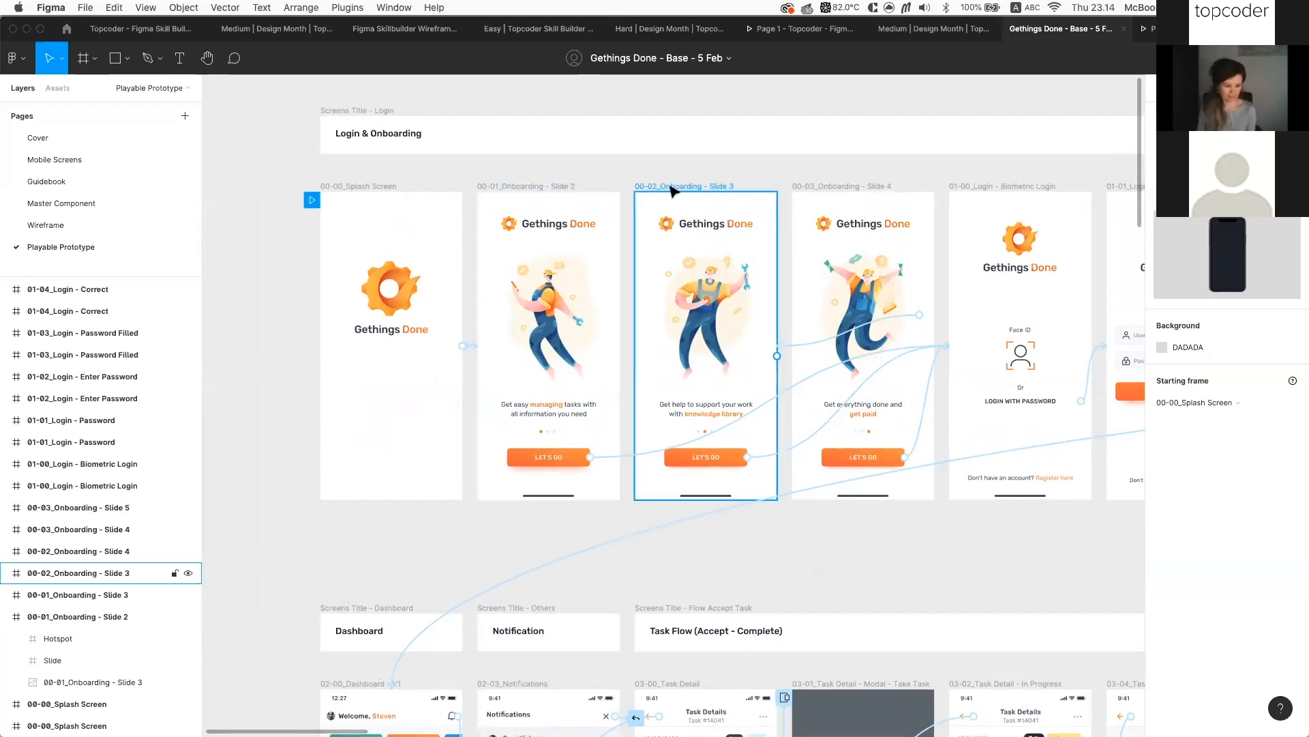
{"action": "left_click", "coordinate": [865, 188], "text": "shift"}
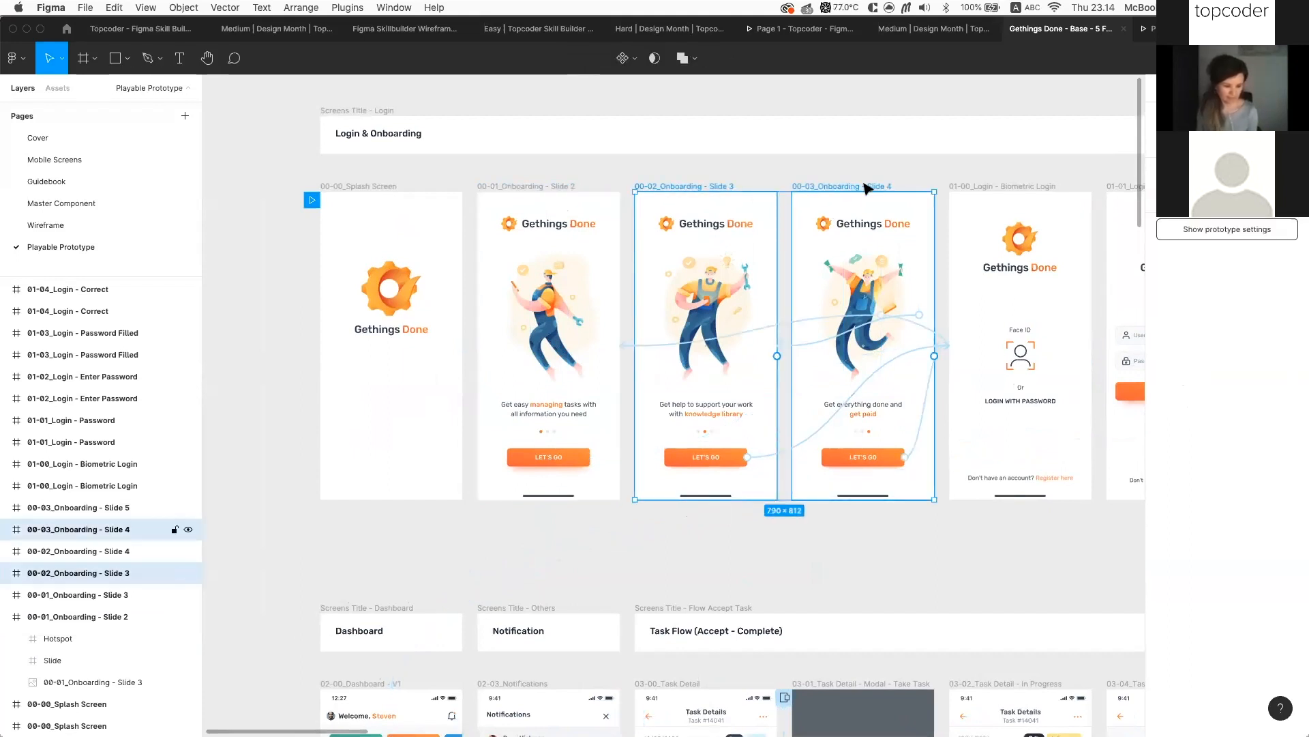
{"action": "key", "text": "BackSpace"}
{"action": "scroll", "coordinate": [566, 307], "scroll_direction": "up", "scroll_amount": 5}
{"action": "left_click", "coordinate": [579, 298]}
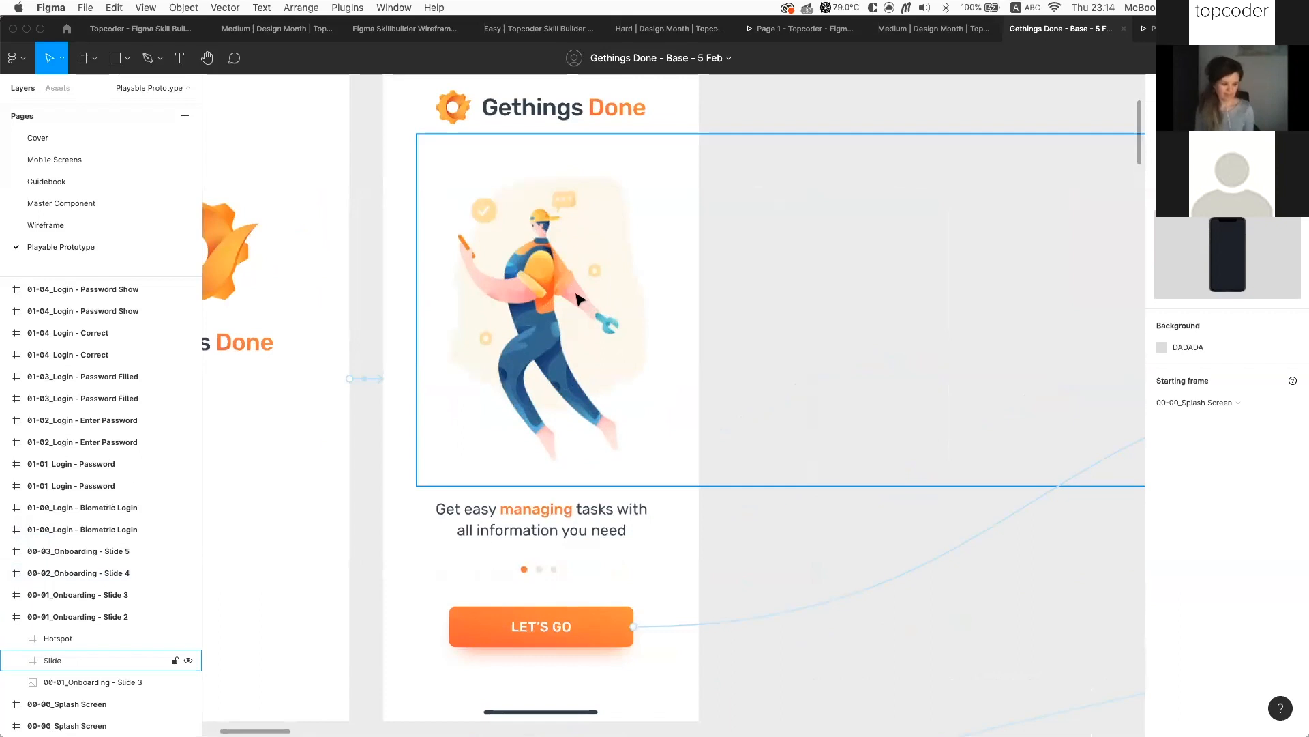
{"action": "double_click", "coordinate": [555, 301]}
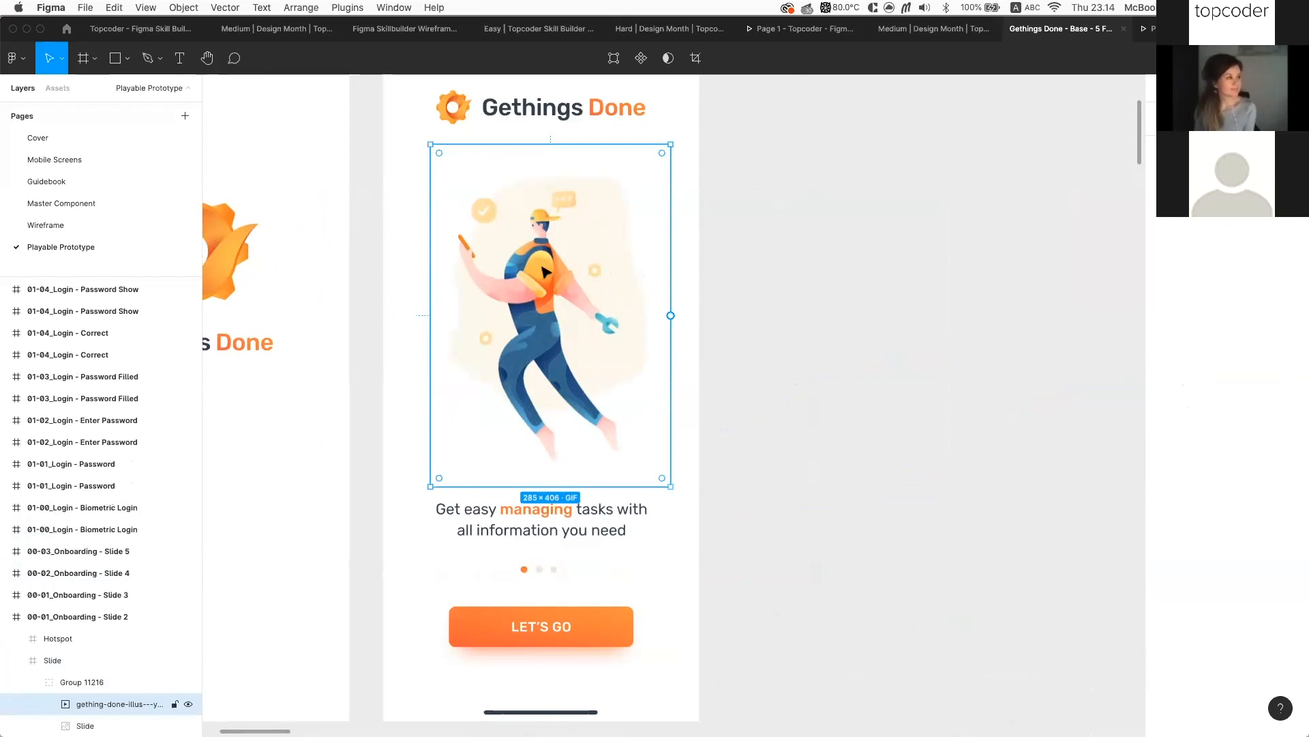
{"action": "scroll", "coordinate": [789, 307], "scroll_direction": "down", "scroll_amount": 5}
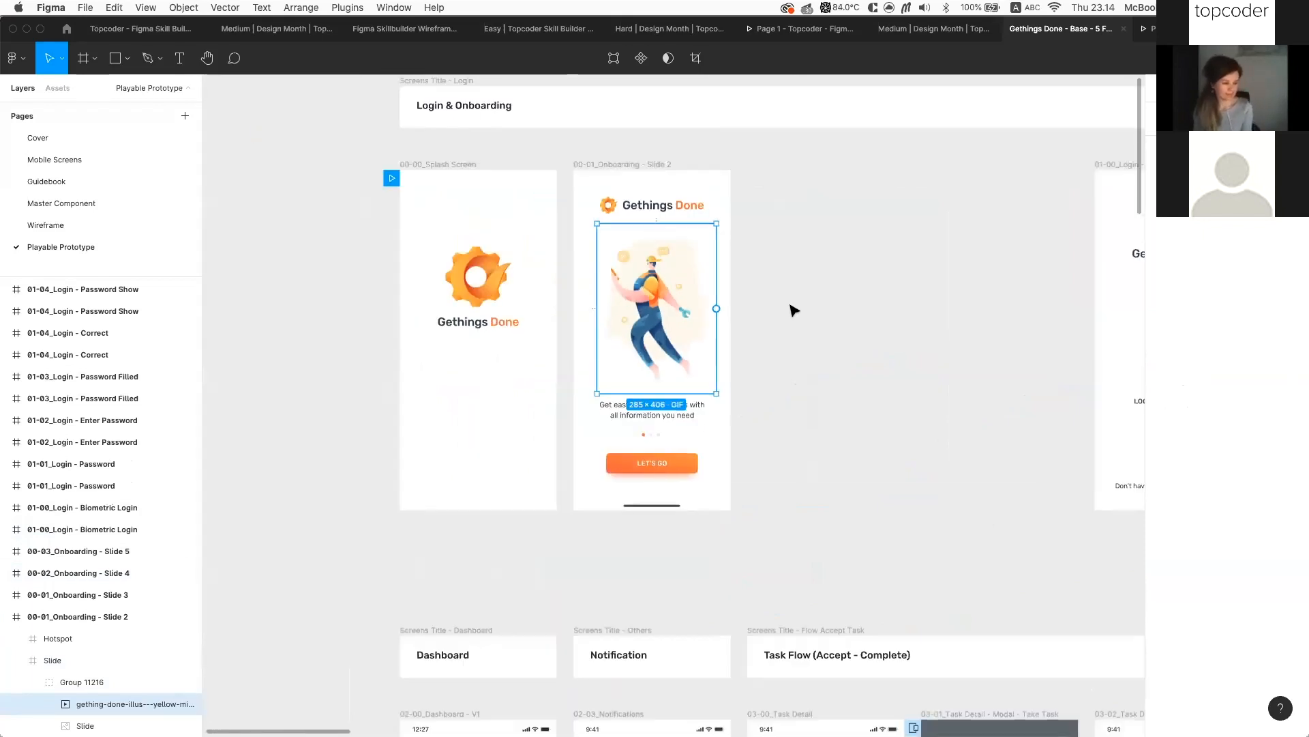
{"action": "left_click", "coordinate": [793, 309]}
{"action": "scroll", "coordinate": [793, 311], "scroll_direction": "down", "scroll_amount": 2}
{"action": "scroll", "coordinate": [760, 263], "scroll_direction": "down", "scroll_amount": 5}
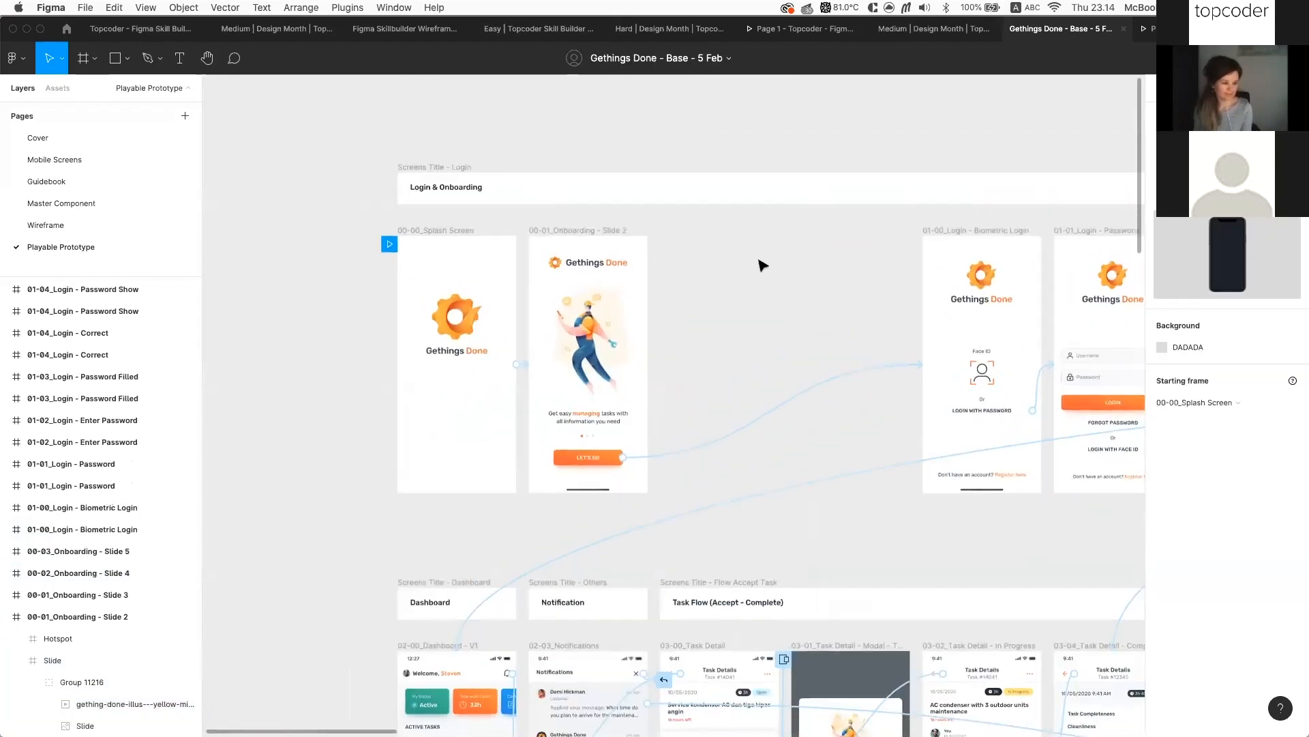
{"action": "scroll", "coordinate": [759, 262], "scroll_direction": "right", "scroll_amount": 5}
{"action": "scroll", "coordinate": [760, 263], "scroll_direction": "down", "scroll_amount": 2}
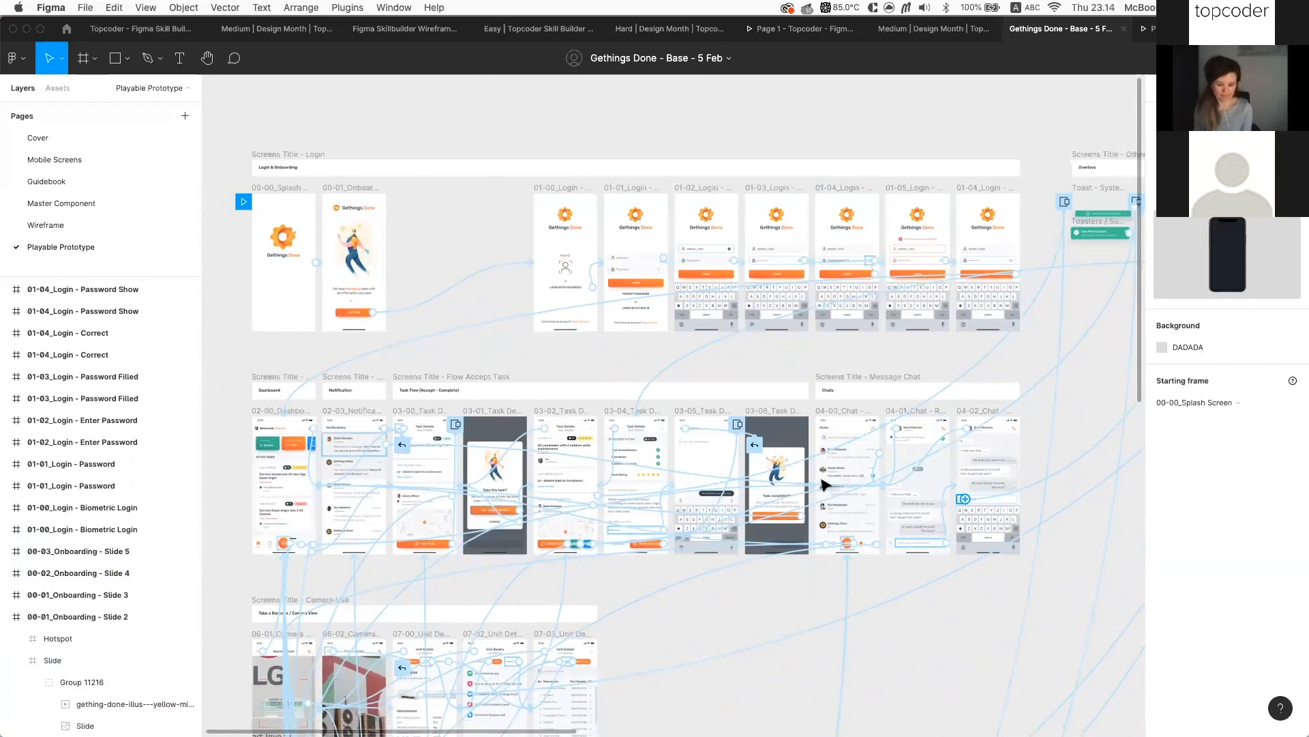
{"action": "scroll", "coordinate": [824, 484], "scroll_direction": "down", "scroll_amount": 2}
{"action": "scroll", "coordinate": [824, 484], "scroll_direction": "down", "scroll_amount": 4}
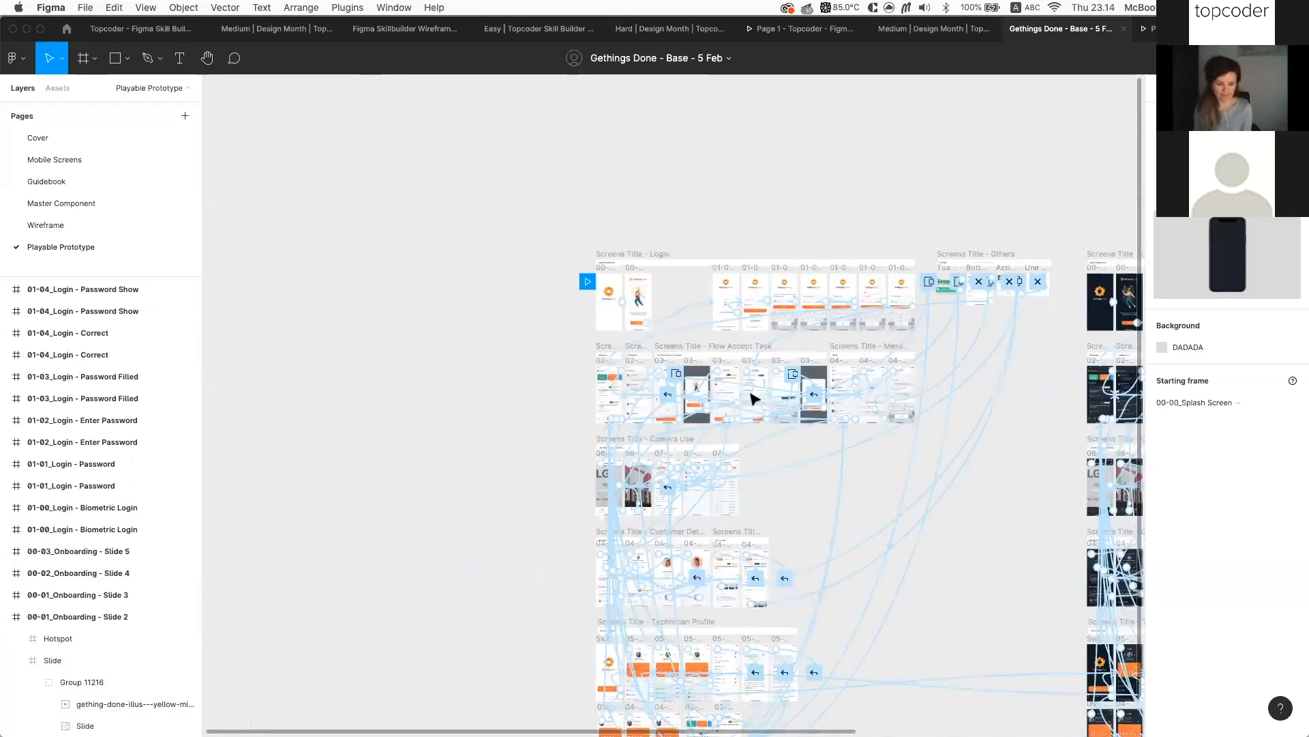
{"action": "scroll", "coordinate": [566, 326], "scroll_direction": "right", "scroll_amount": 2}
{"action": "scroll", "coordinate": [566, 326], "scroll_direction": "down", "scroll_amount": 5}
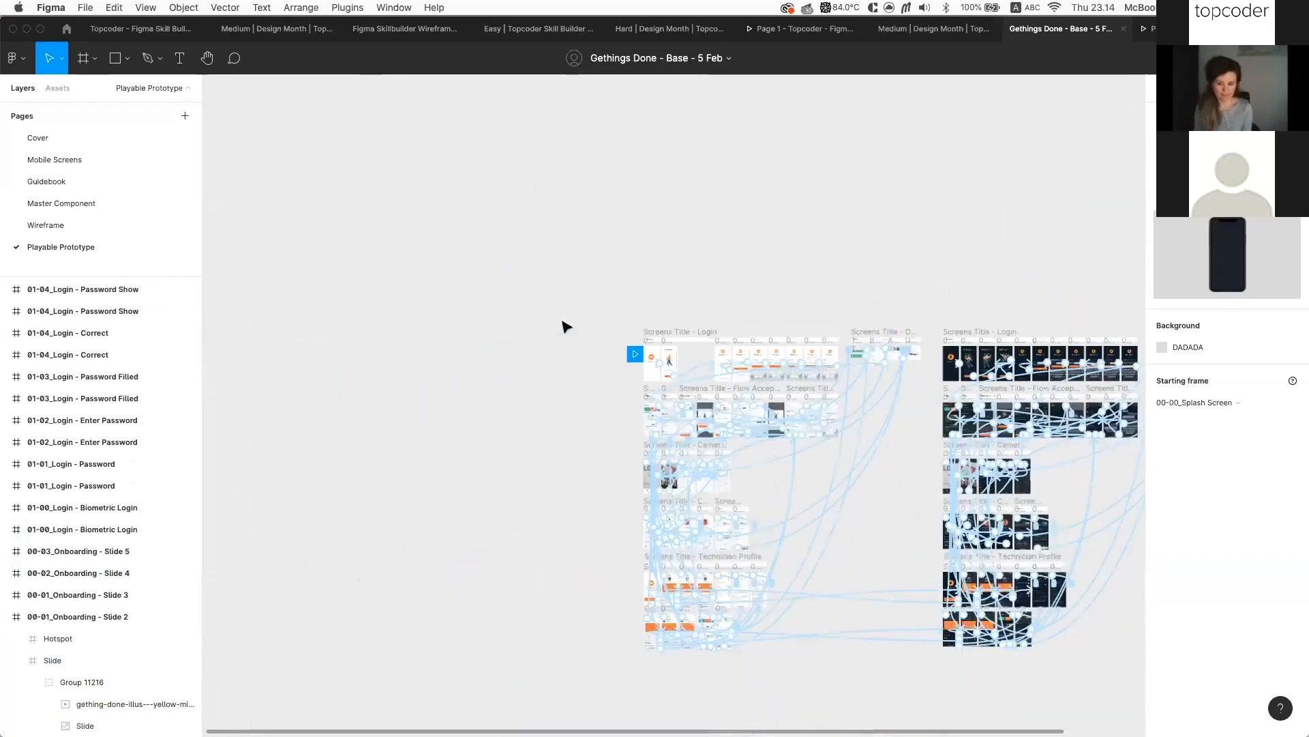
{"action": "scroll", "coordinate": [566, 326], "scroll_direction": "right", "scroll_amount": 1}
{"action": "scroll", "coordinate": [566, 326], "scroll_direction": "up", "scroll_amount": 4}
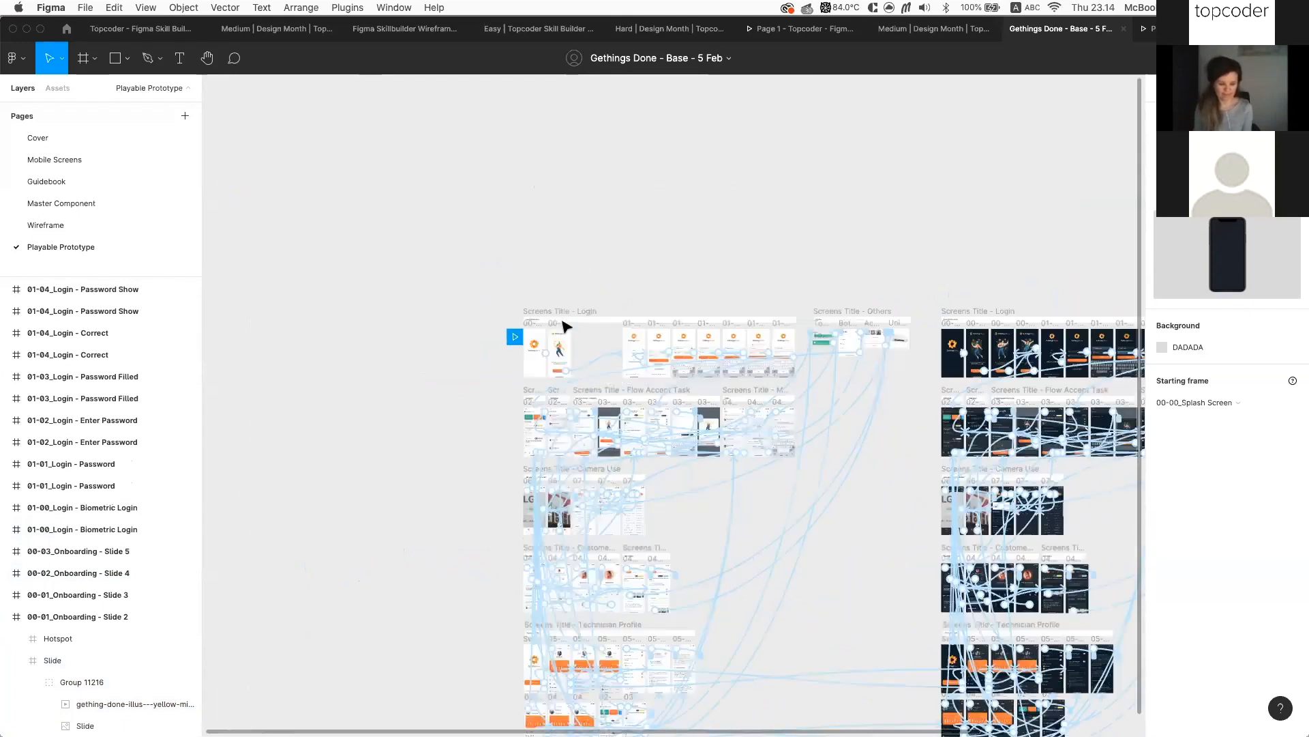
{"action": "scroll", "coordinate": [566, 326], "scroll_direction": "up", "scroll_amount": 2}
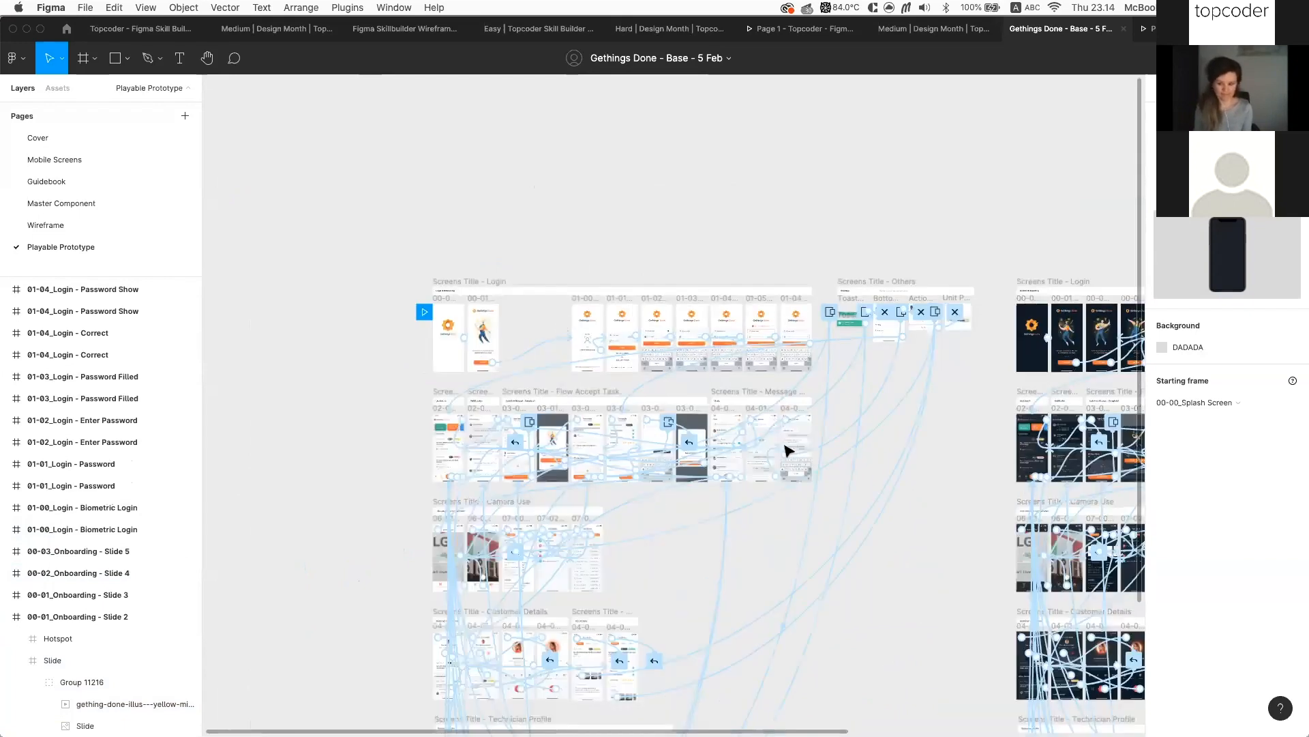
{"action": "scroll", "coordinate": [797, 473], "scroll_direction": "up", "scroll_amount": 2}
{"action": "scroll", "coordinate": [798, 468], "scroll_direction": "up", "scroll_amount": 2}
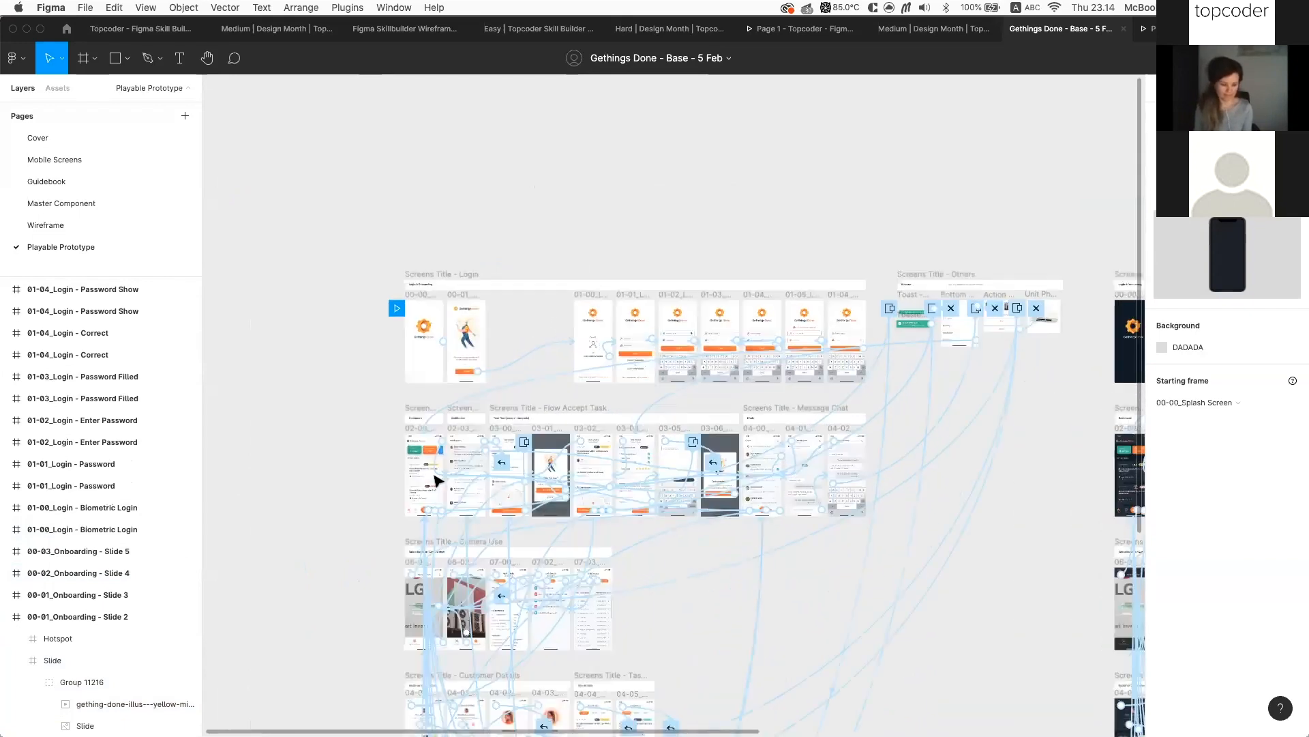
{"action": "scroll", "coordinate": [436, 479], "scroll_direction": "up", "scroll_amount": 2}
{"action": "scroll", "coordinate": [561, 330], "scroll_direction": "up", "scroll_amount": 2}
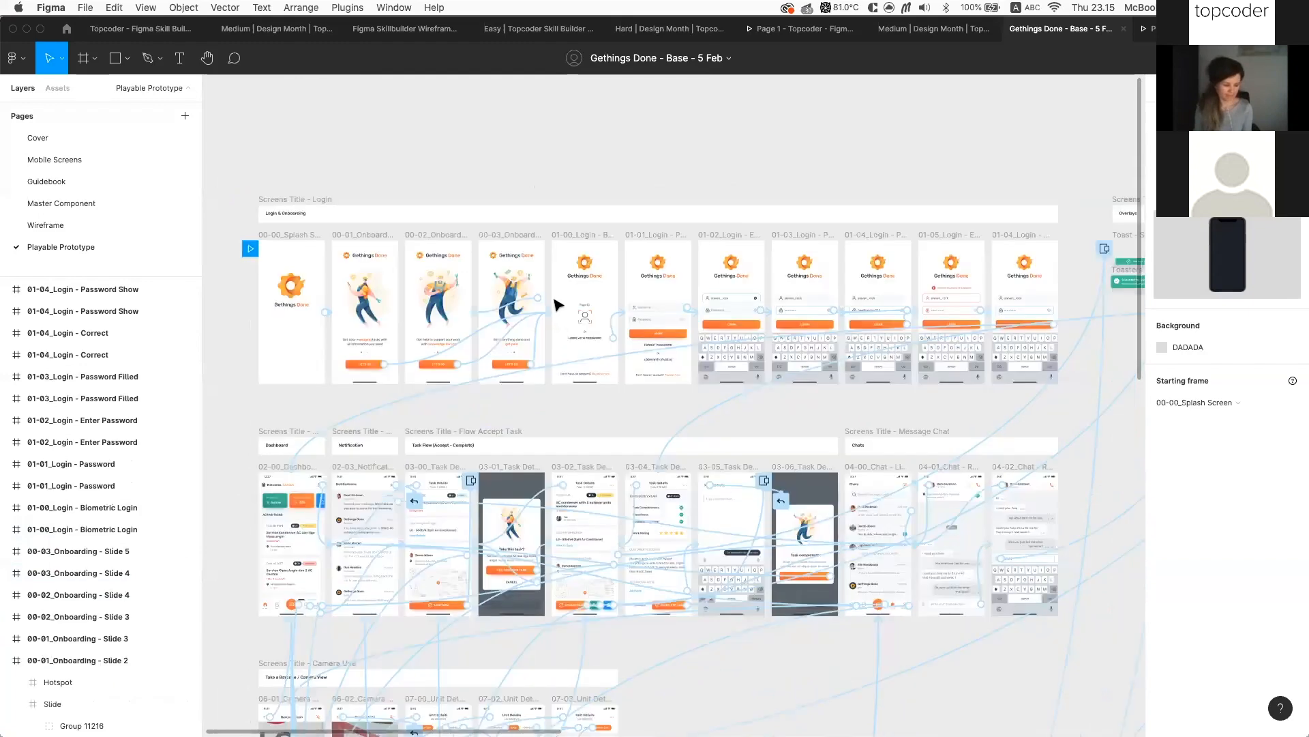
{"action": "scroll", "coordinate": [570, 295], "scroll_direction": "up", "scroll_amount": 2}
{"action": "scroll", "coordinate": [554, 295], "scroll_direction": "up", "scroll_amount": 2}
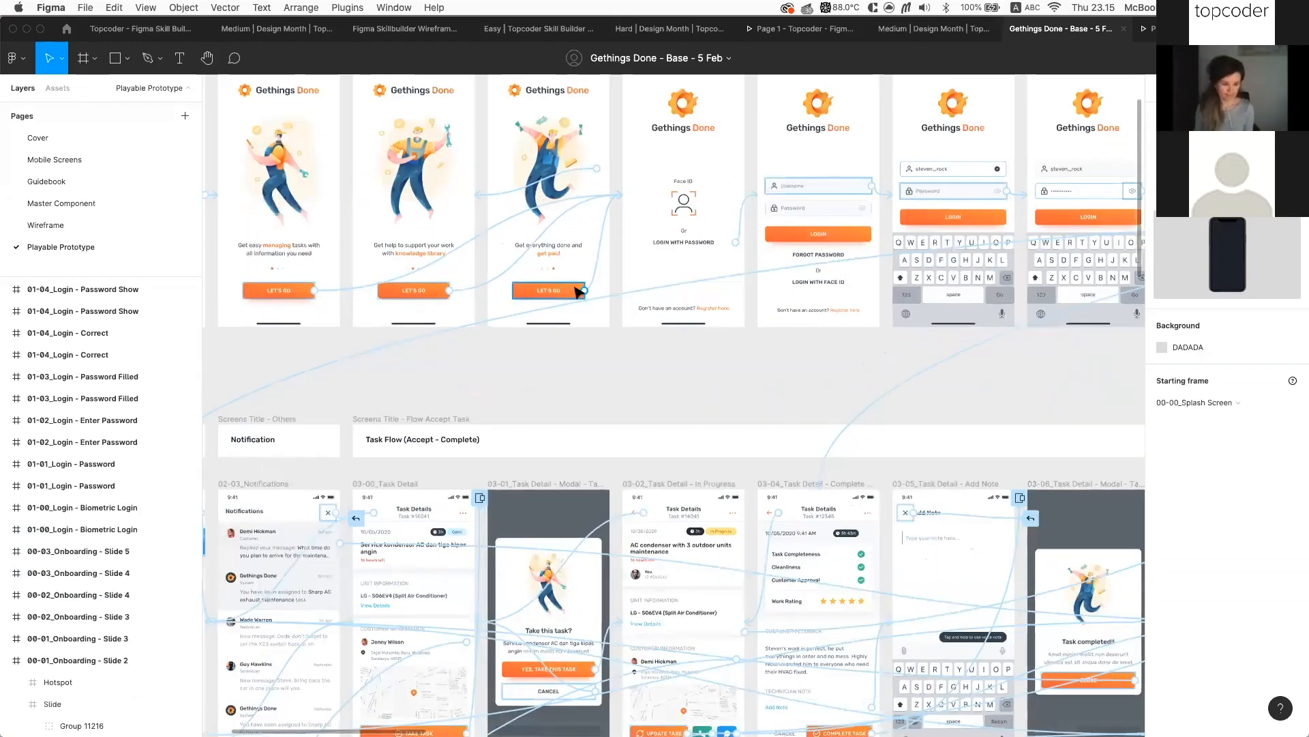
{"action": "scroll", "coordinate": [572, 295], "scroll_direction": "up", "scroll_amount": 2}
{"action": "scroll", "coordinate": [605, 272], "scroll_direction": "up", "scroll_amount": 2}
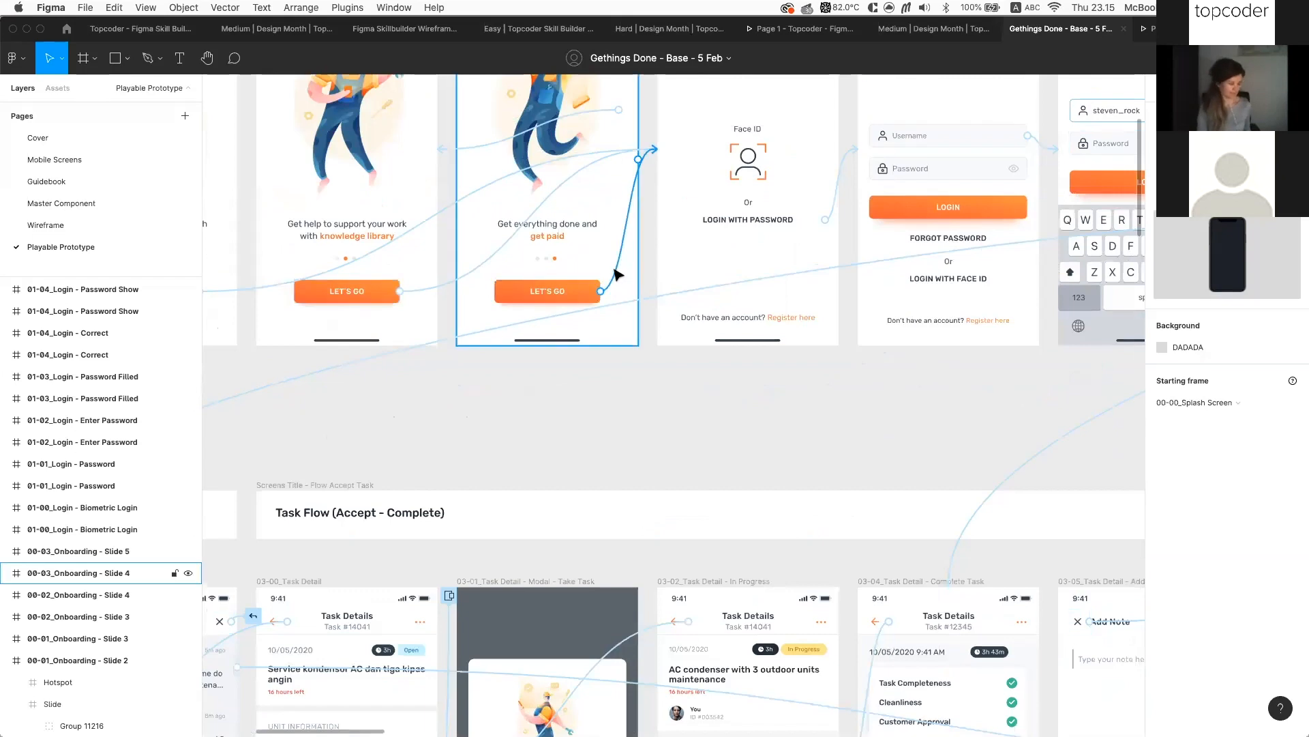
{"action": "scroll", "coordinate": [670, 339], "scroll_direction": "down", "scroll_amount": 3}
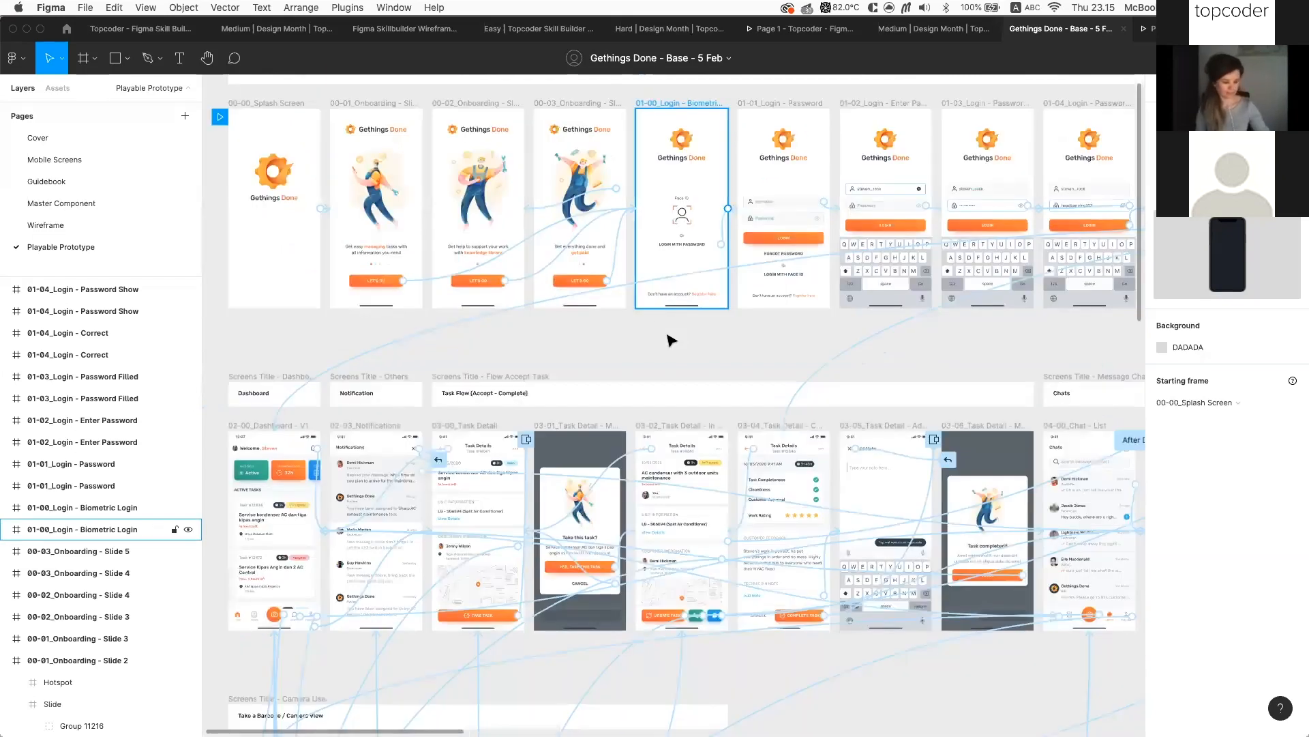
{"action": "scroll", "coordinate": [671, 339], "scroll_direction": "down", "scroll_amount": 3}
{"action": "scroll", "coordinate": [505, 239], "scroll_direction": "down", "scroll_amount": 2}
{"action": "scroll", "coordinate": [505, 238], "scroll_direction": "right", "scroll_amount": 3}
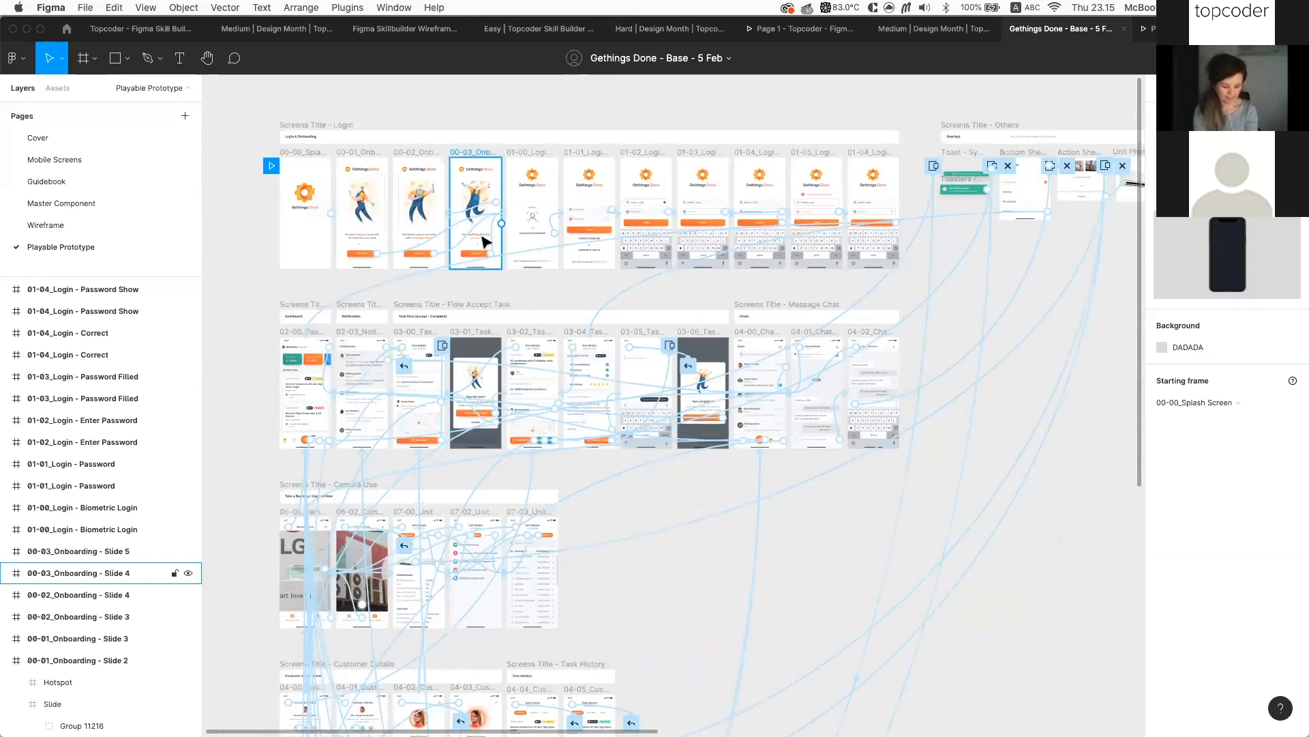
{"action": "scroll", "coordinate": [486, 241], "scroll_direction": "up", "scroll_amount": 5}
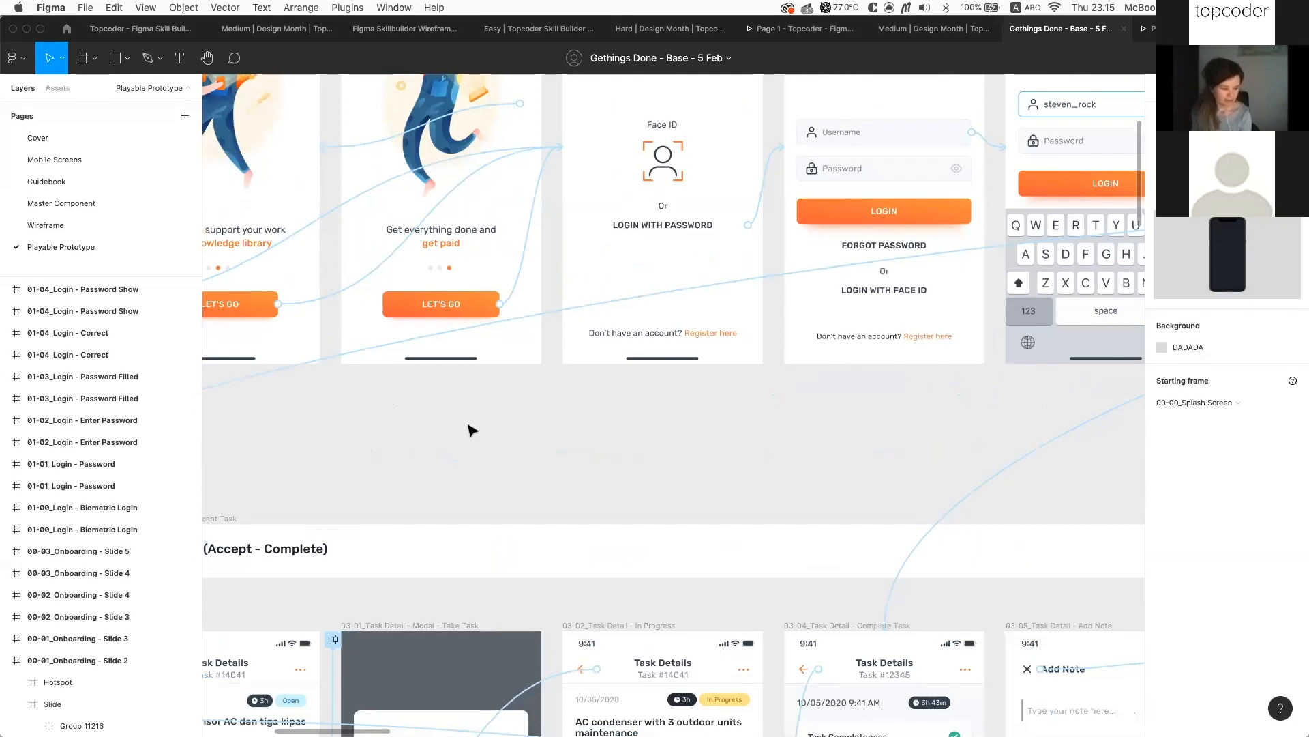
{"action": "scroll", "coordinate": [444, 430], "scroll_direction": "down", "scroll_amount": 5}
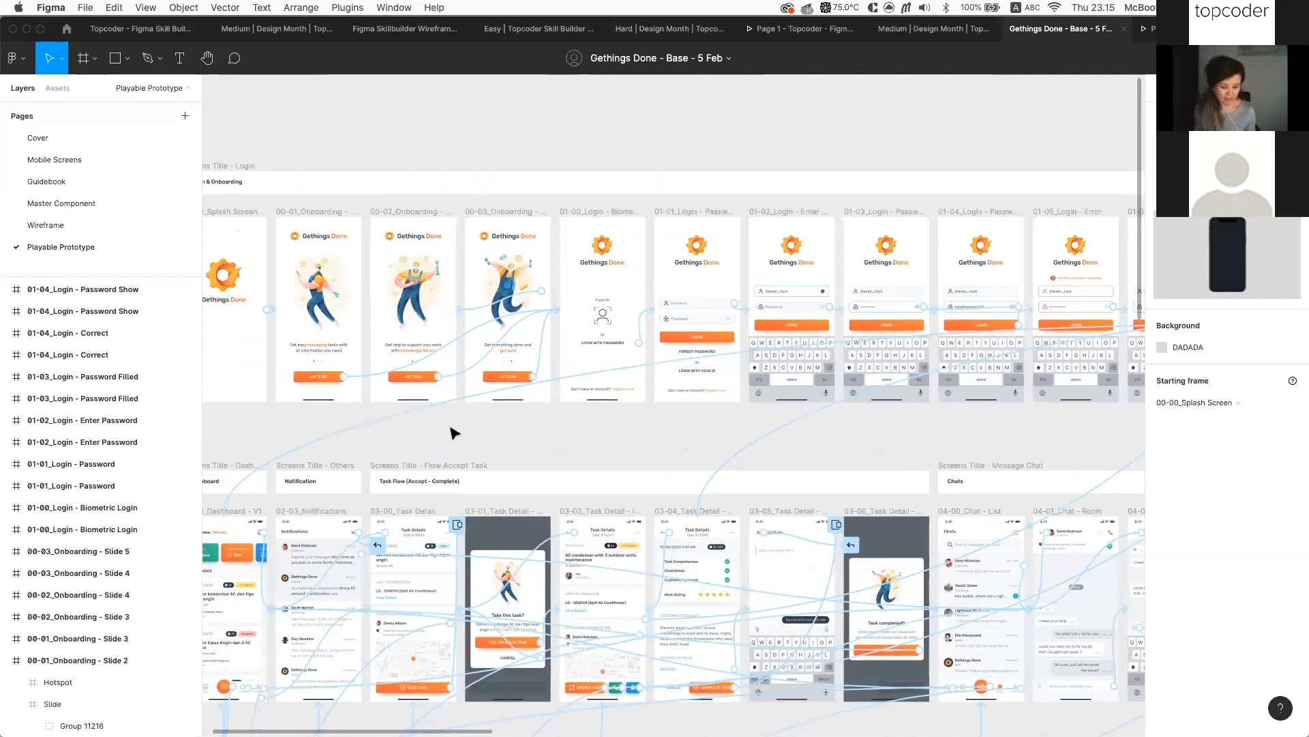
Follow the Link on the Showcase slide in Google Slides to the Figma prototype
{"action": "left_click", "coordinate": [182, 32]}
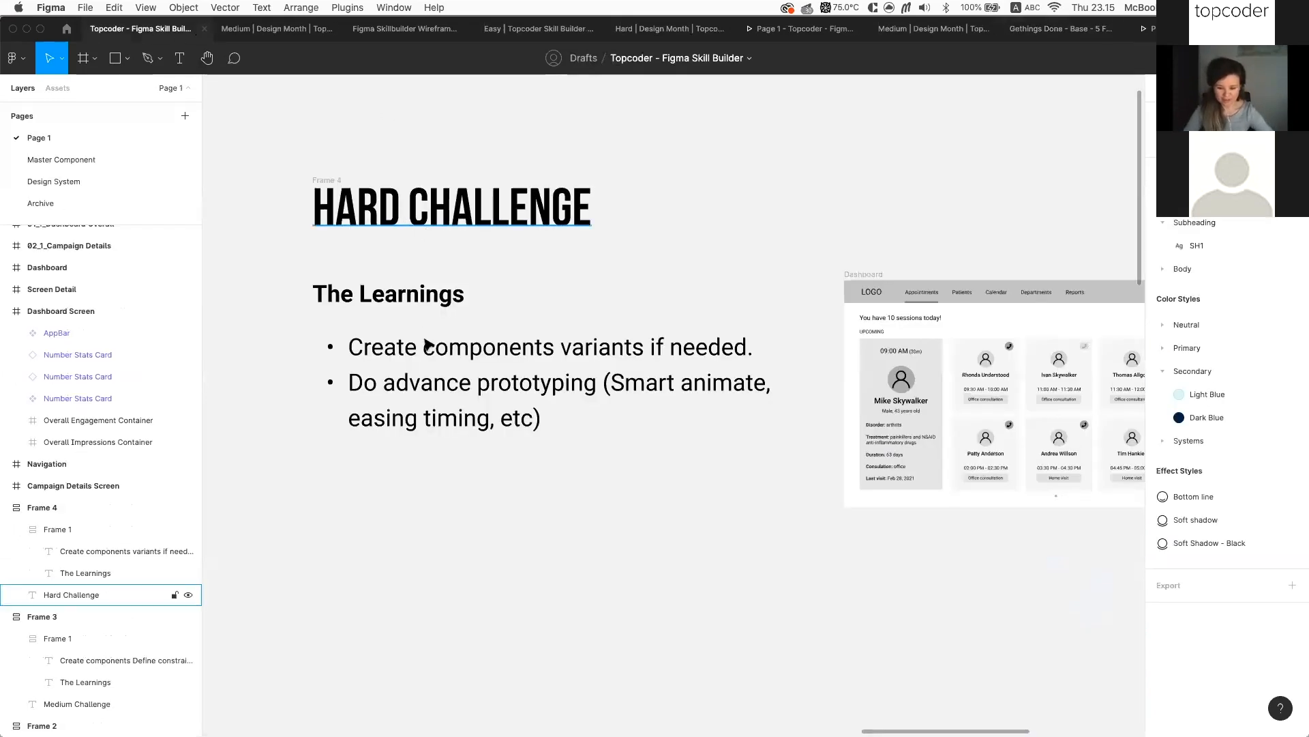
{"action": "key", "text": "super+Tab"}
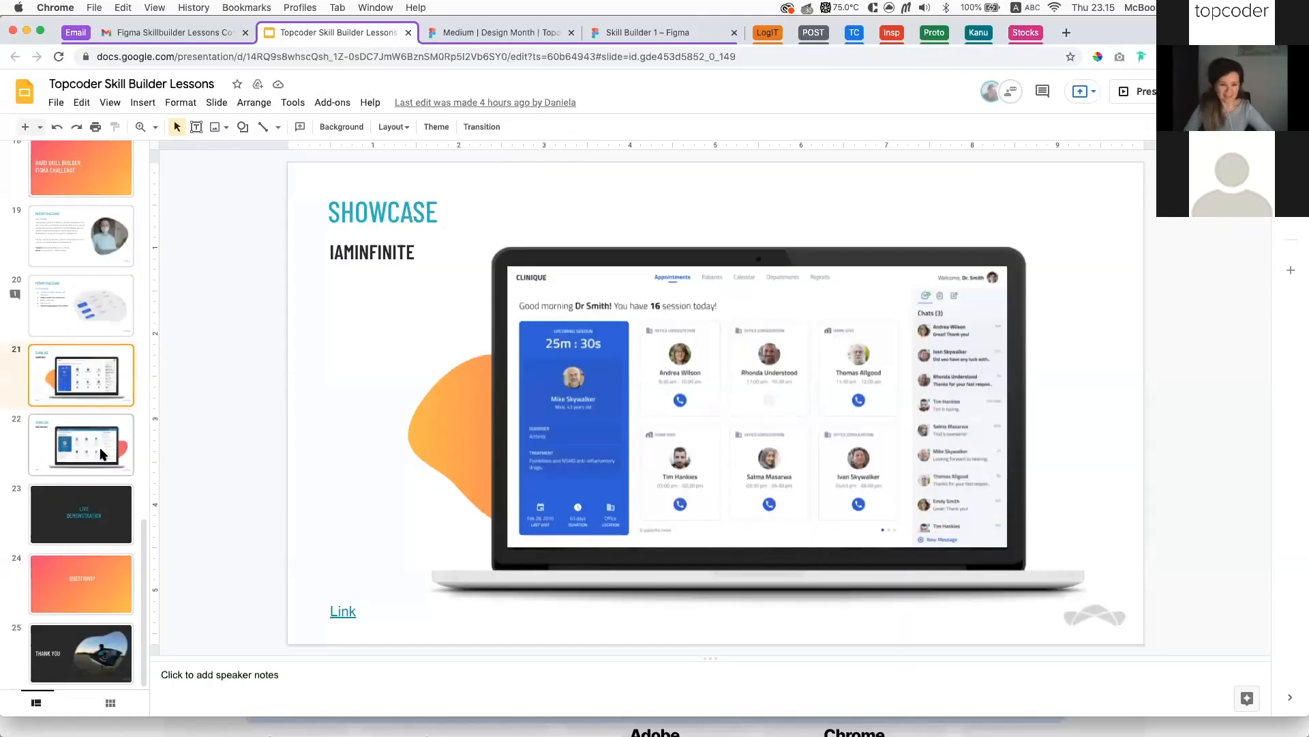
{"action": "left_click", "coordinate": [344, 612]}
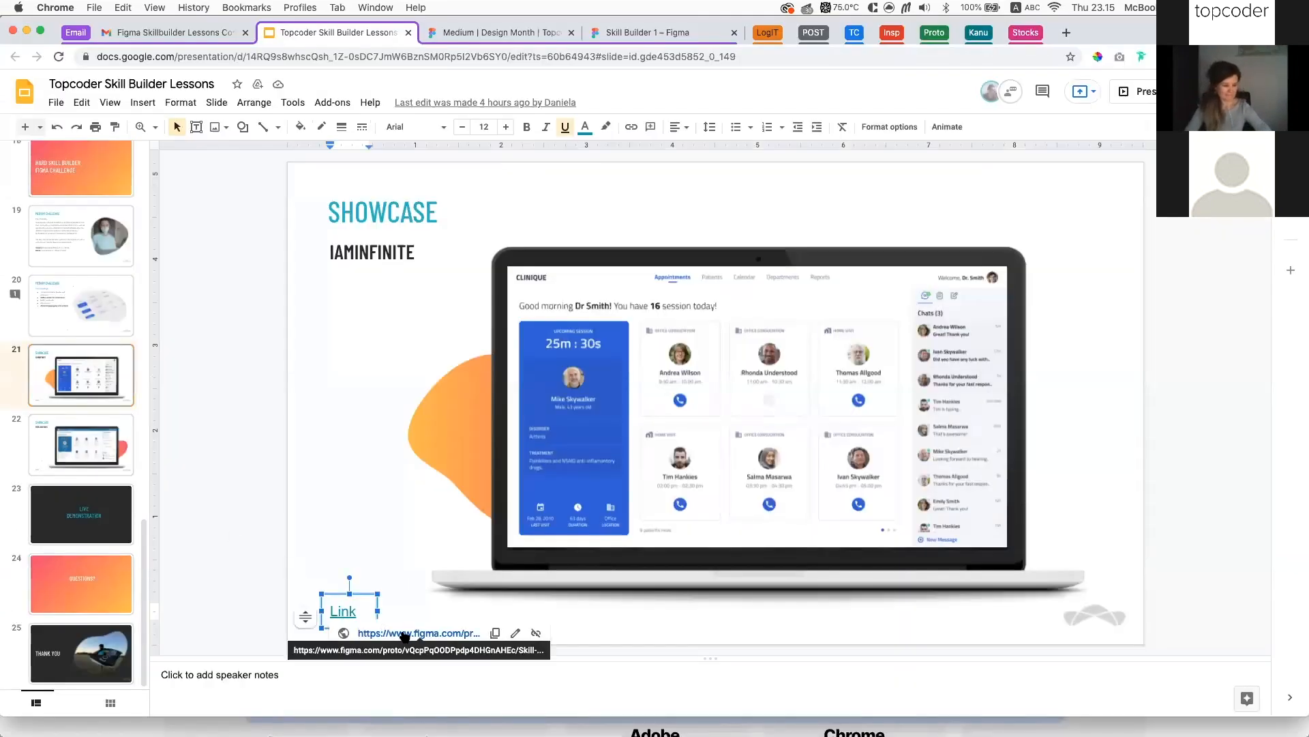
{"action": "left_click", "coordinate": [382, 632]}
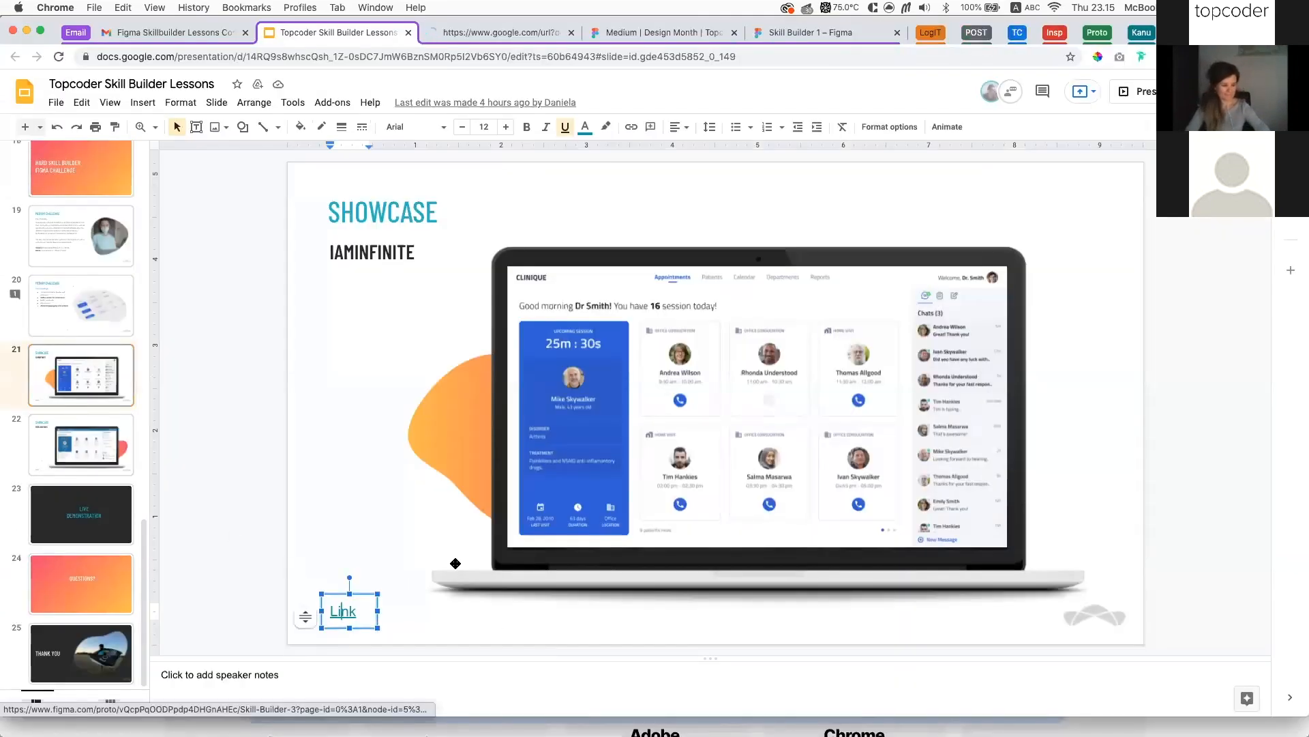
Choose an account to view the Skill Builder 3 prototype, then return to Figma
{"action": "left_click", "coordinate": [496, 34]}
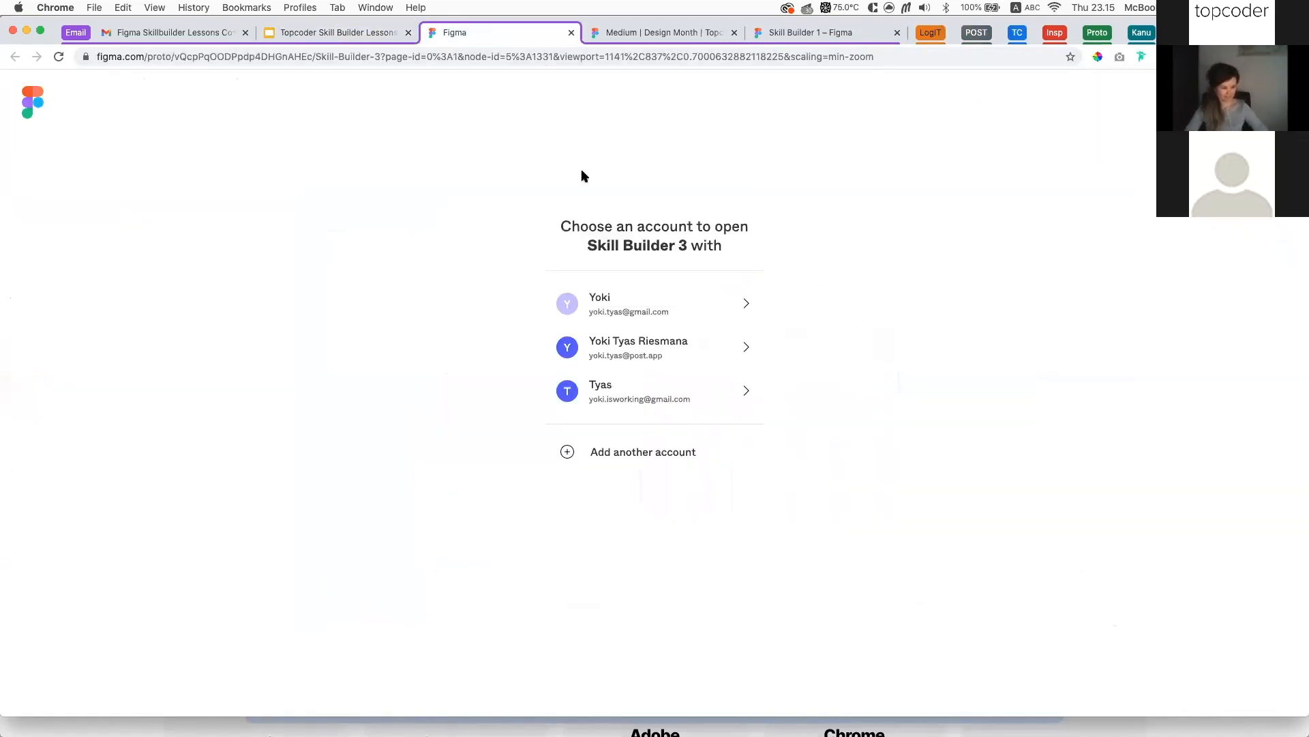
{"action": "left_click", "coordinate": [641, 307]}
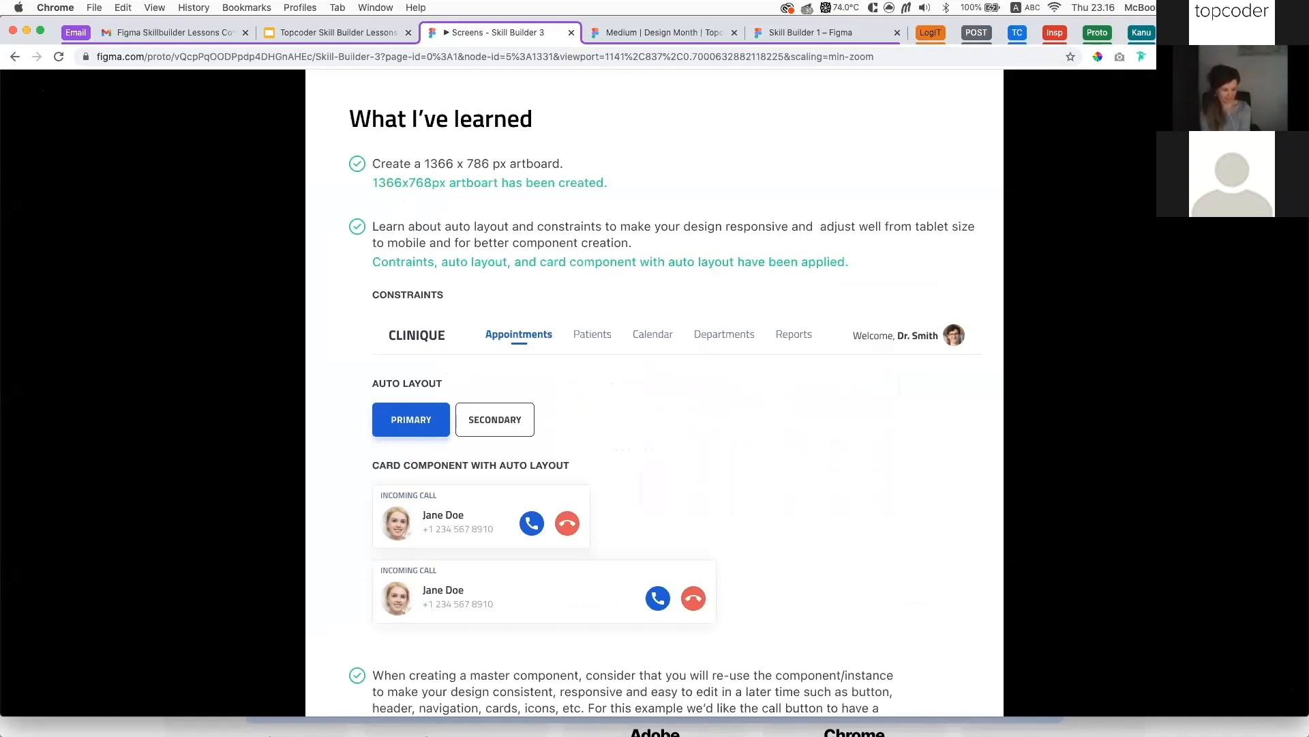
{"action": "key", "text": "super+Tab"}
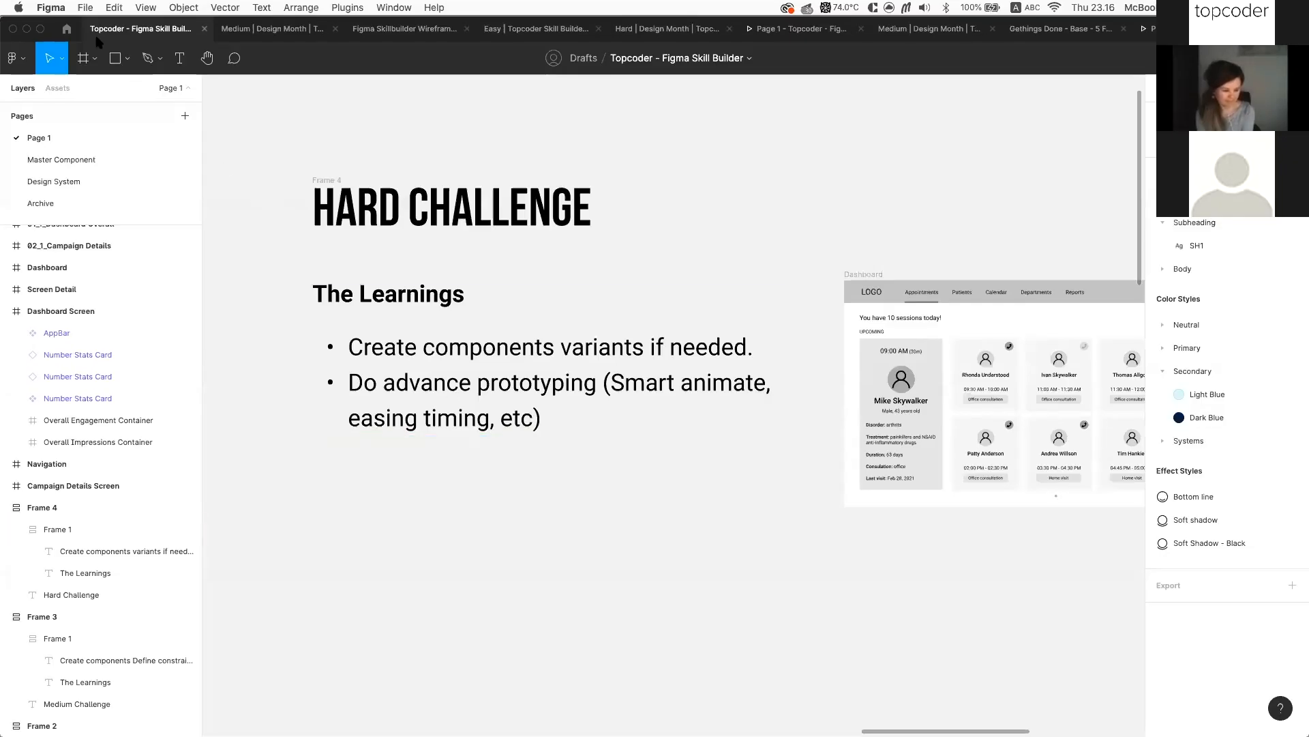
Check the account menu and account switcher on the Figma home browser, closing both
{"action": "left_click", "coordinate": [66, 34]}
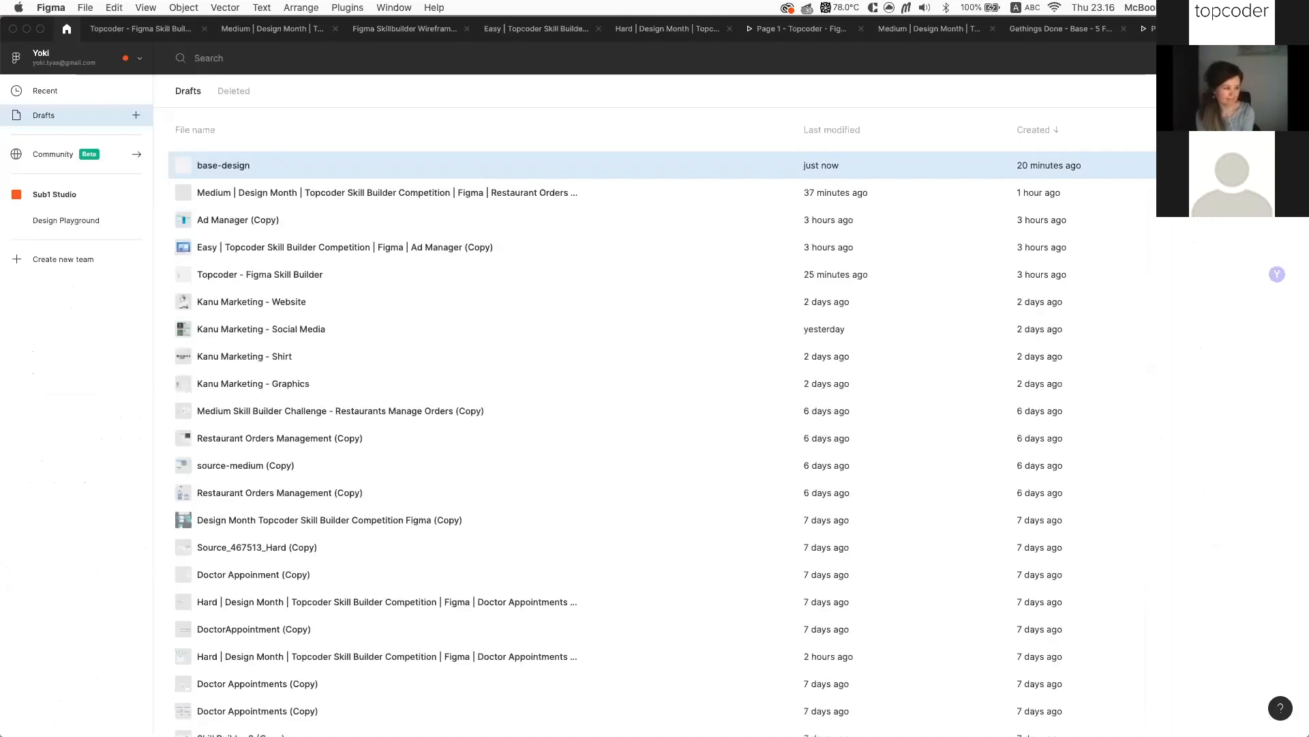
{"action": "left_click", "coordinate": [1284, 58]}
{"action": "mouse_move", "coordinate": [1220, 198]}
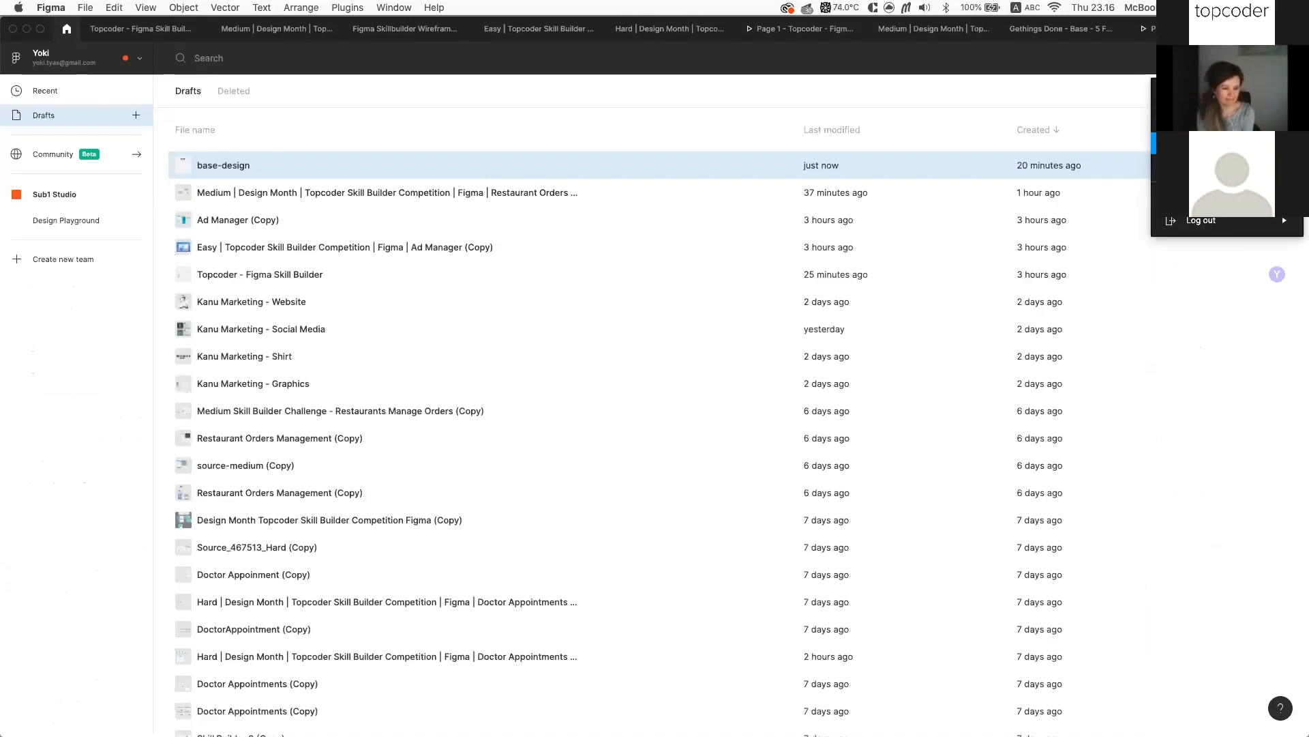
{"action": "left_click", "coordinate": [1098, 73]}
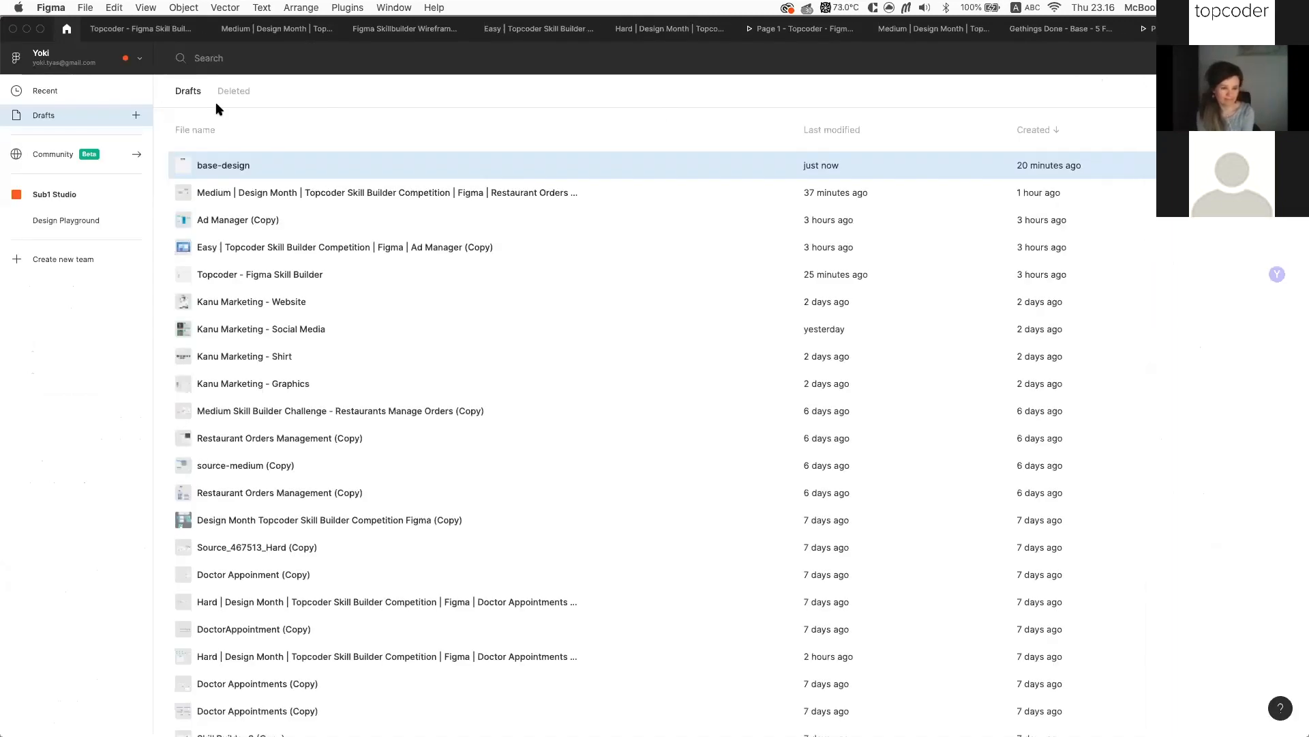
{"action": "left_click", "coordinate": [136, 71]}
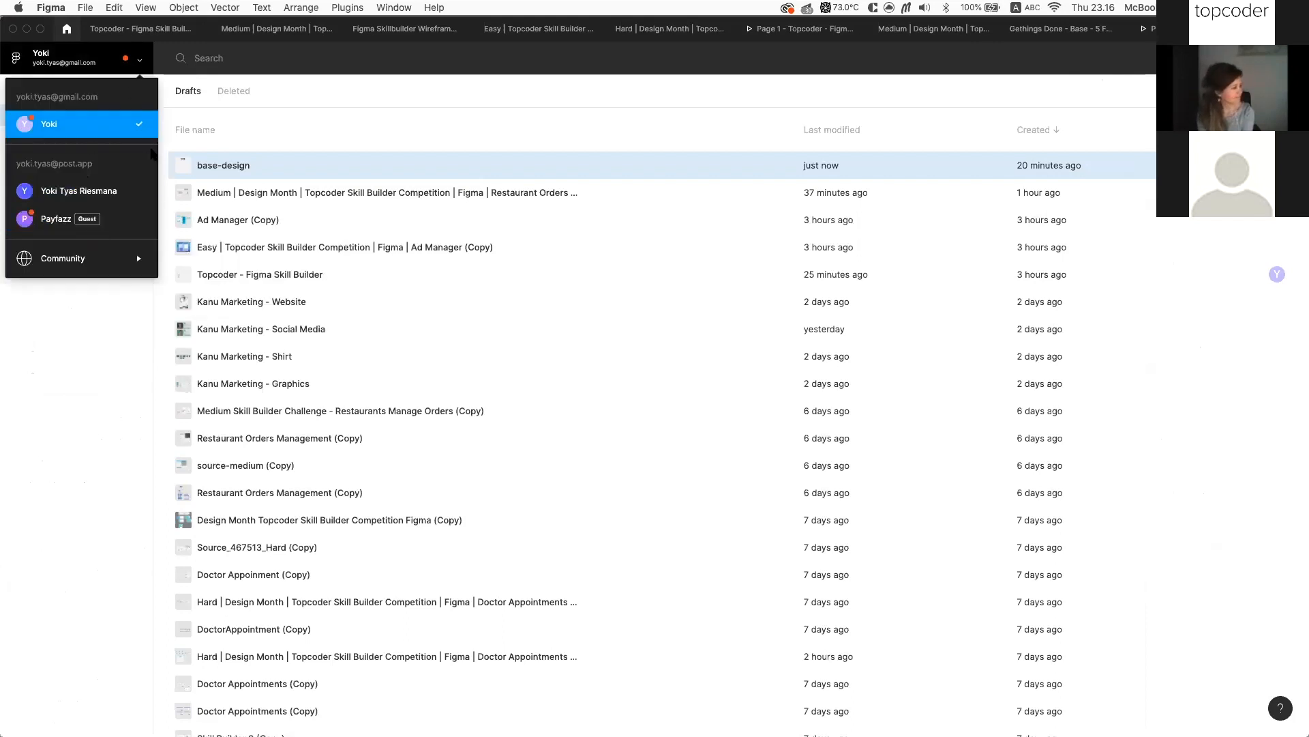
{"action": "left_click", "coordinate": [326, 101]}
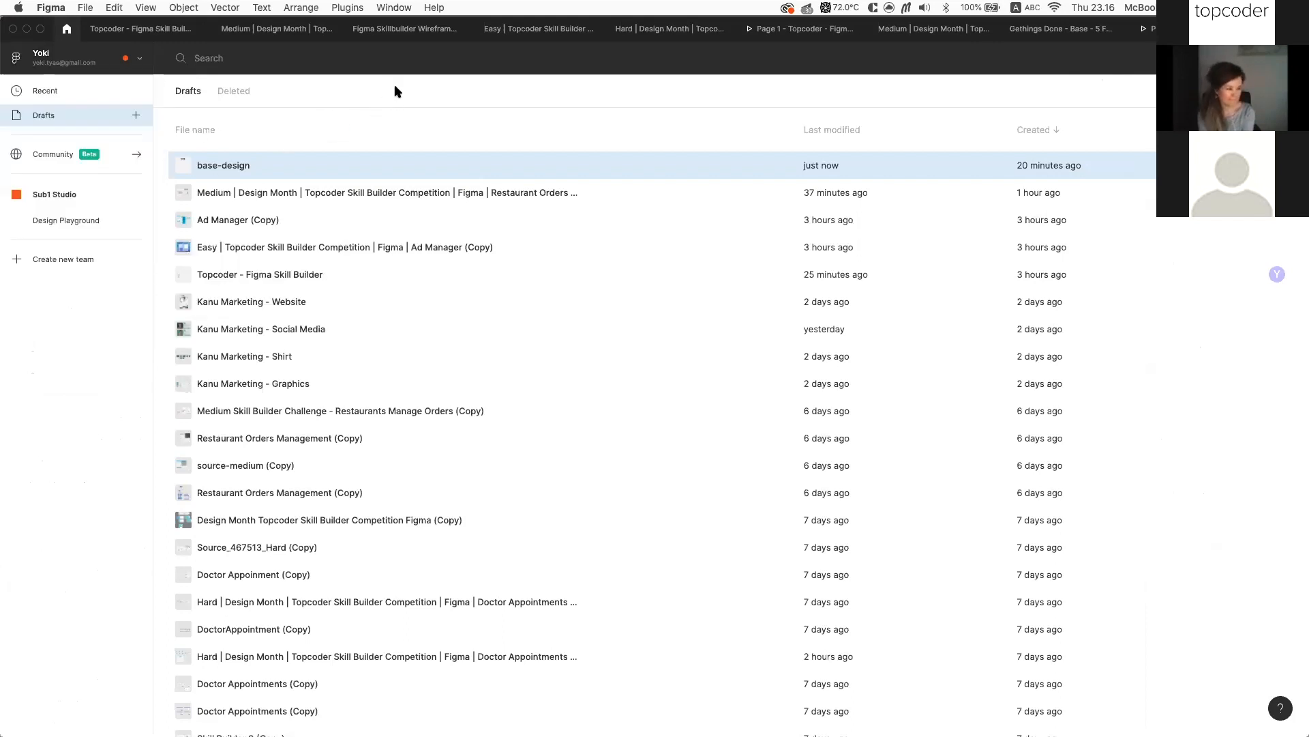
Open the Skill Builder 3 prototype from Recent, then return to the Topcoder - Figma Skill Builder file
{"action": "left_click", "coordinate": [79, 92]}
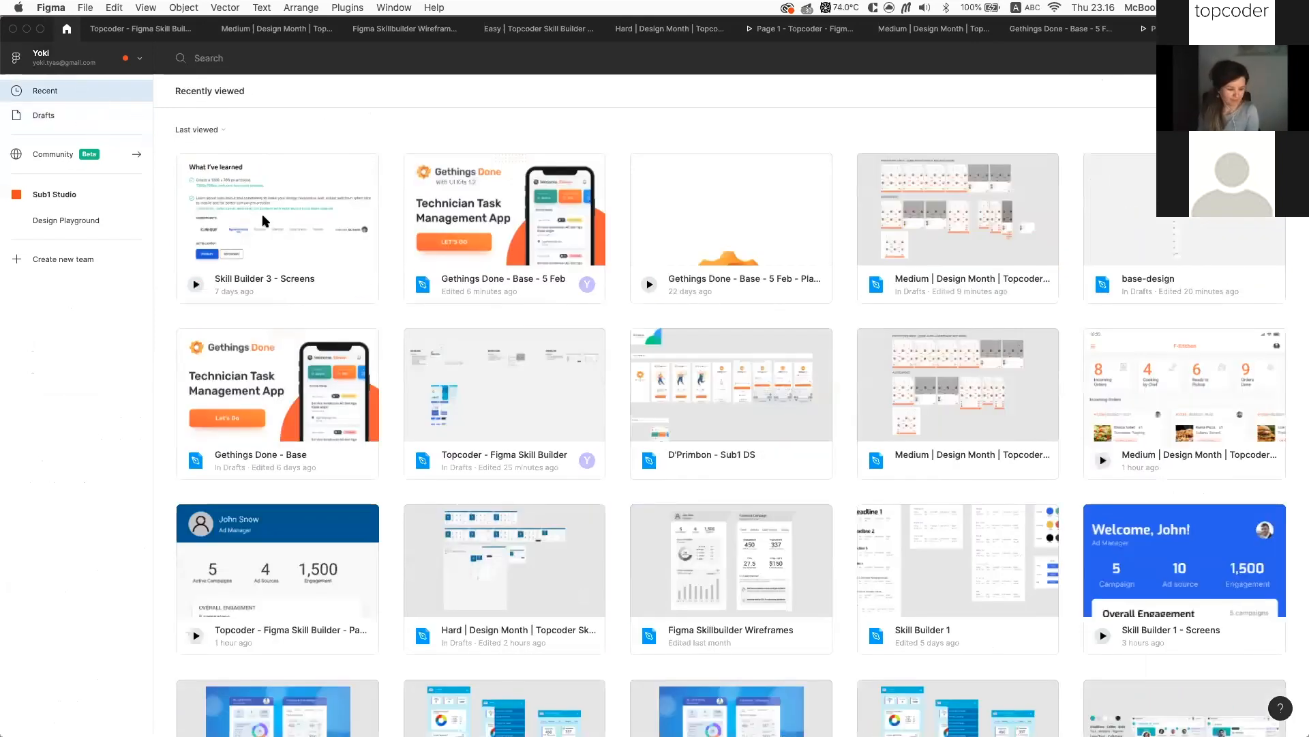
{"action": "left_click", "coordinate": [262, 215]}
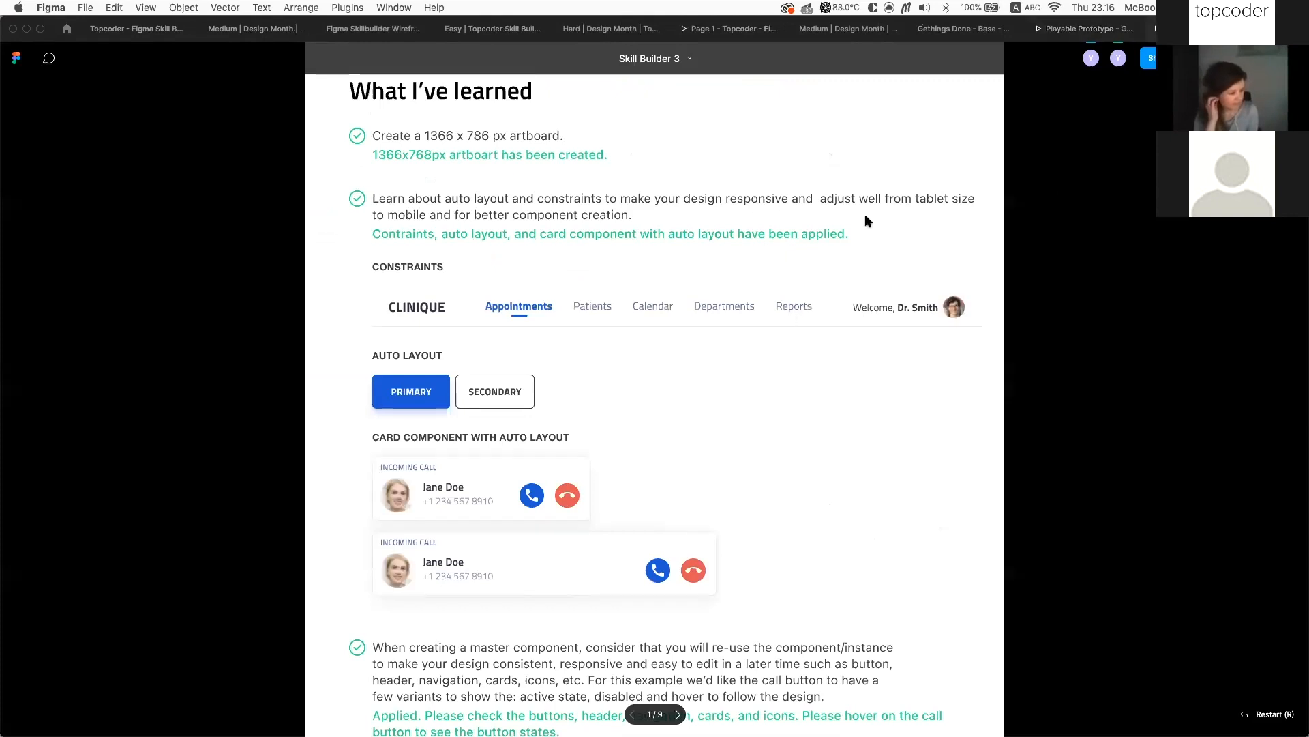
{"action": "scroll", "coordinate": [714, 156], "scroll_direction": "up", "scroll_amount": 1}
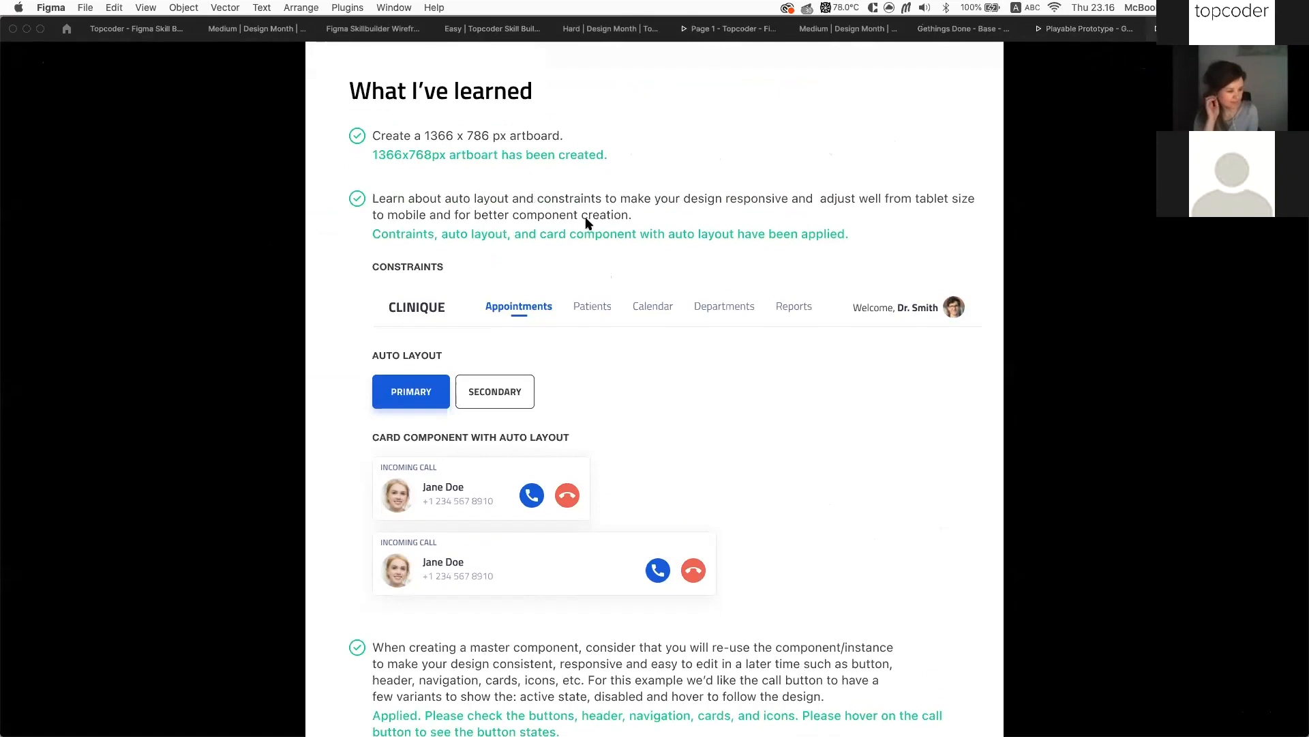
{"action": "scroll", "coordinate": [813, 245], "scroll_direction": "down", "scroll_amount": 2}
{"action": "scroll", "coordinate": [813, 246], "scroll_direction": "up", "scroll_amount": 2}
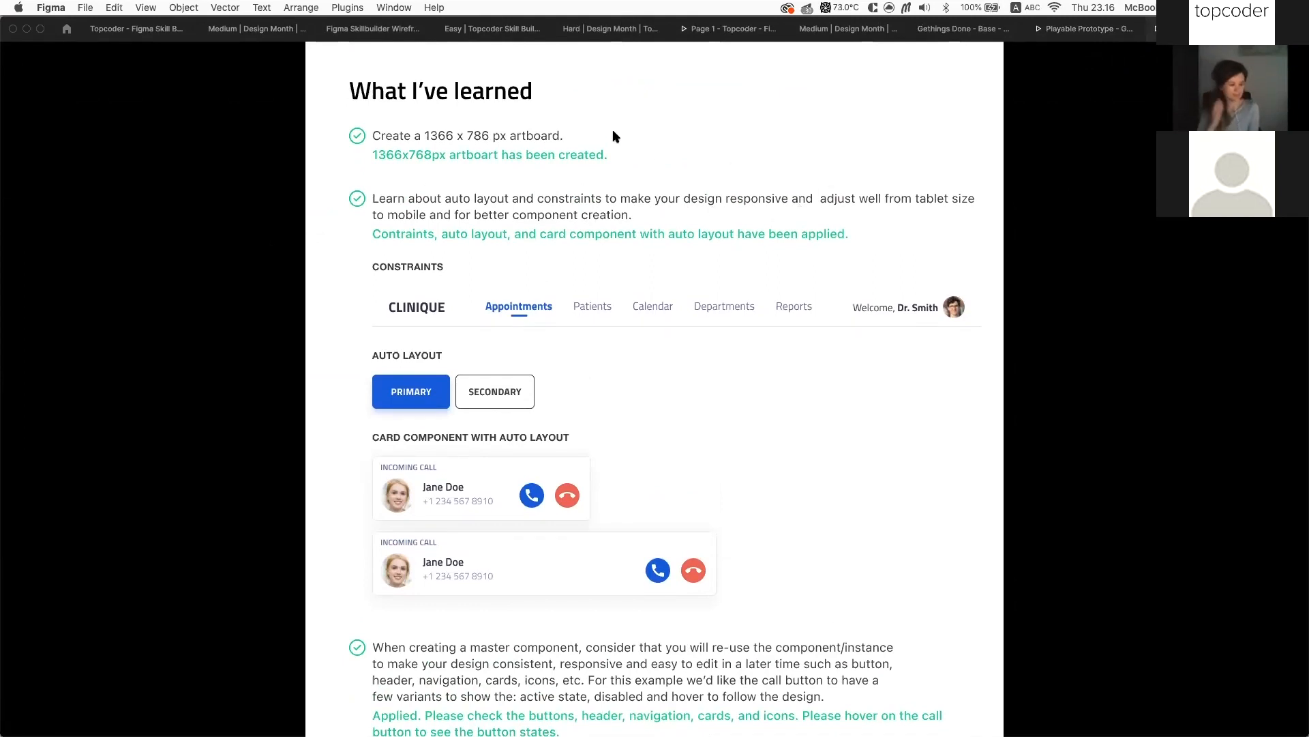
{"action": "left_click", "coordinate": [155, 30]}
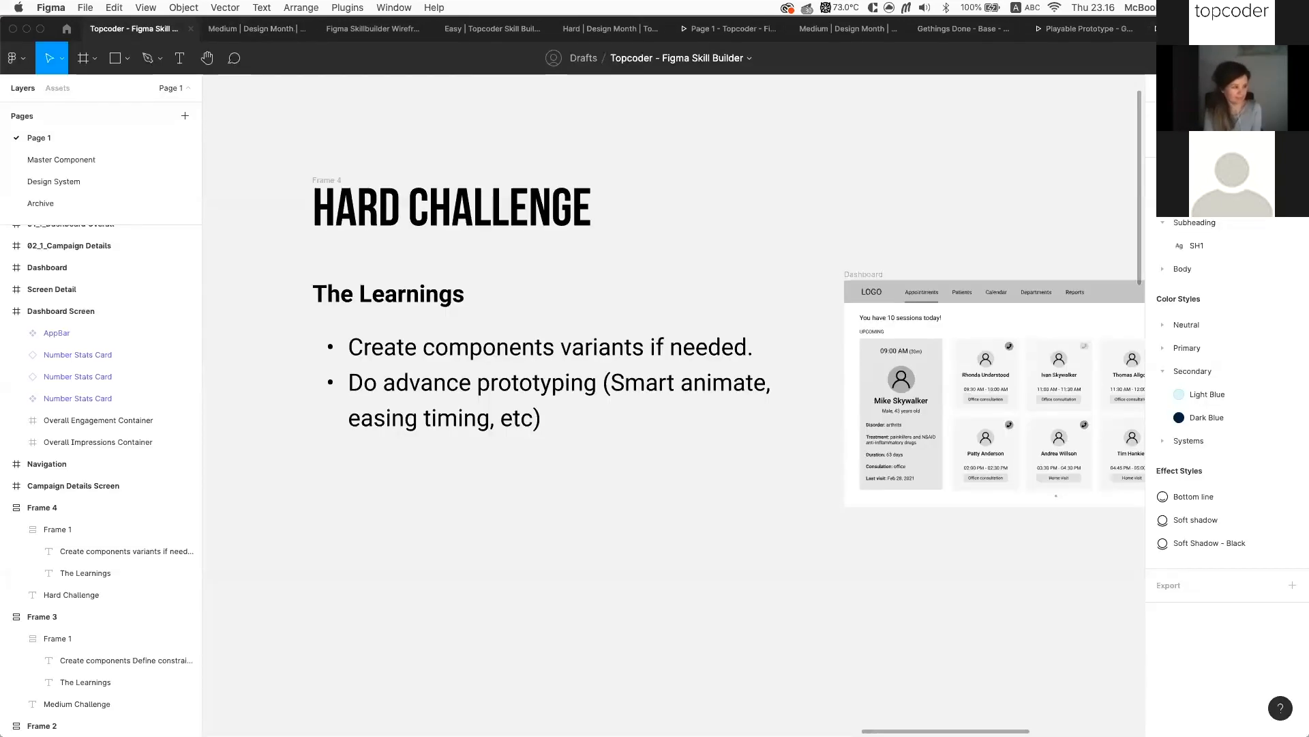
Switch to the Skill Builder 3 prototype and advance to the Clinique appointments dashboard
{"action": "scroll", "coordinate": [1000, 239], "scroll_direction": "down", "scroll_amount": 5}
{"action": "scroll", "coordinate": [996, 239], "scroll_direction": "left", "scroll_amount": 10}
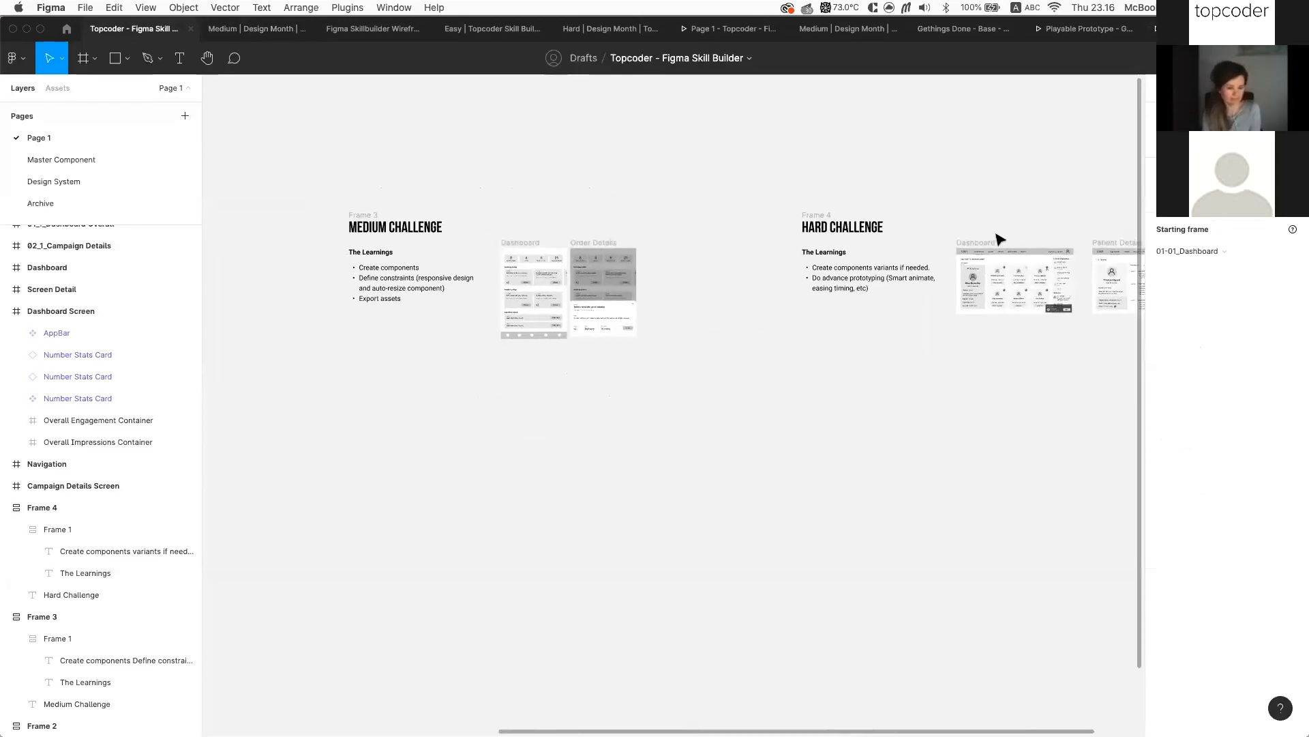
{"action": "scroll", "coordinate": [595, 369], "scroll_direction": "left", "scroll_amount": 15}
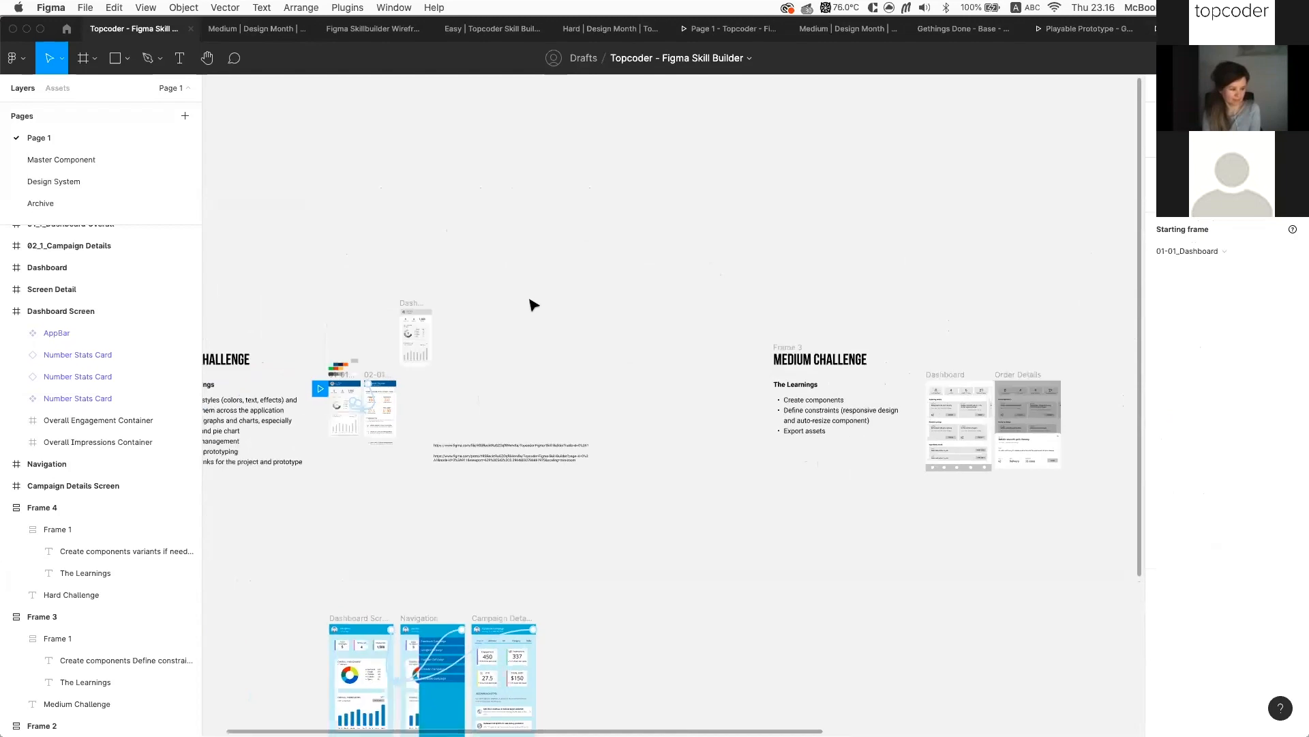
{"action": "scroll", "coordinate": [542, 301], "scroll_direction": "up", "scroll_amount": 10}
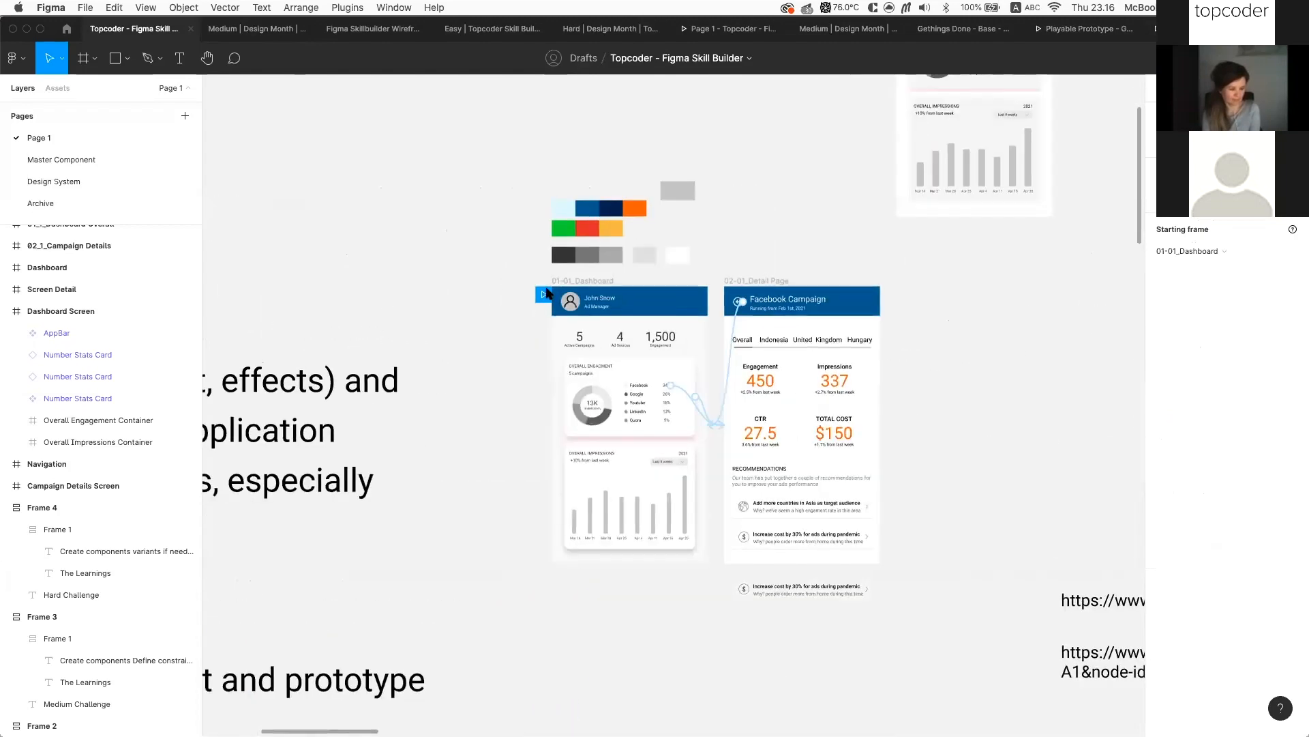
{"action": "scroll", "coordinate": [527, 299], "scroll_direction": "down", "scroll_amount": 5}
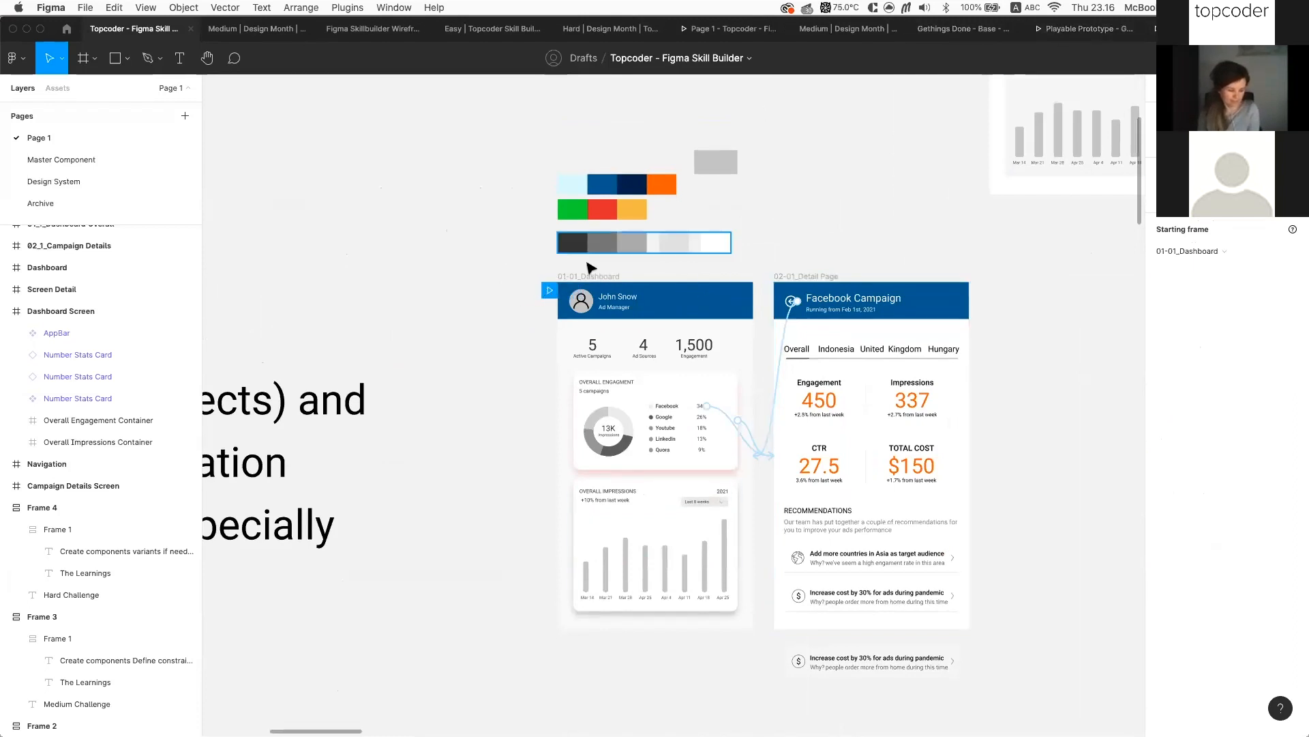
{"action": "left_click", "coordinate": [1206, 29]}
{"action": "key", "text": "Right"}
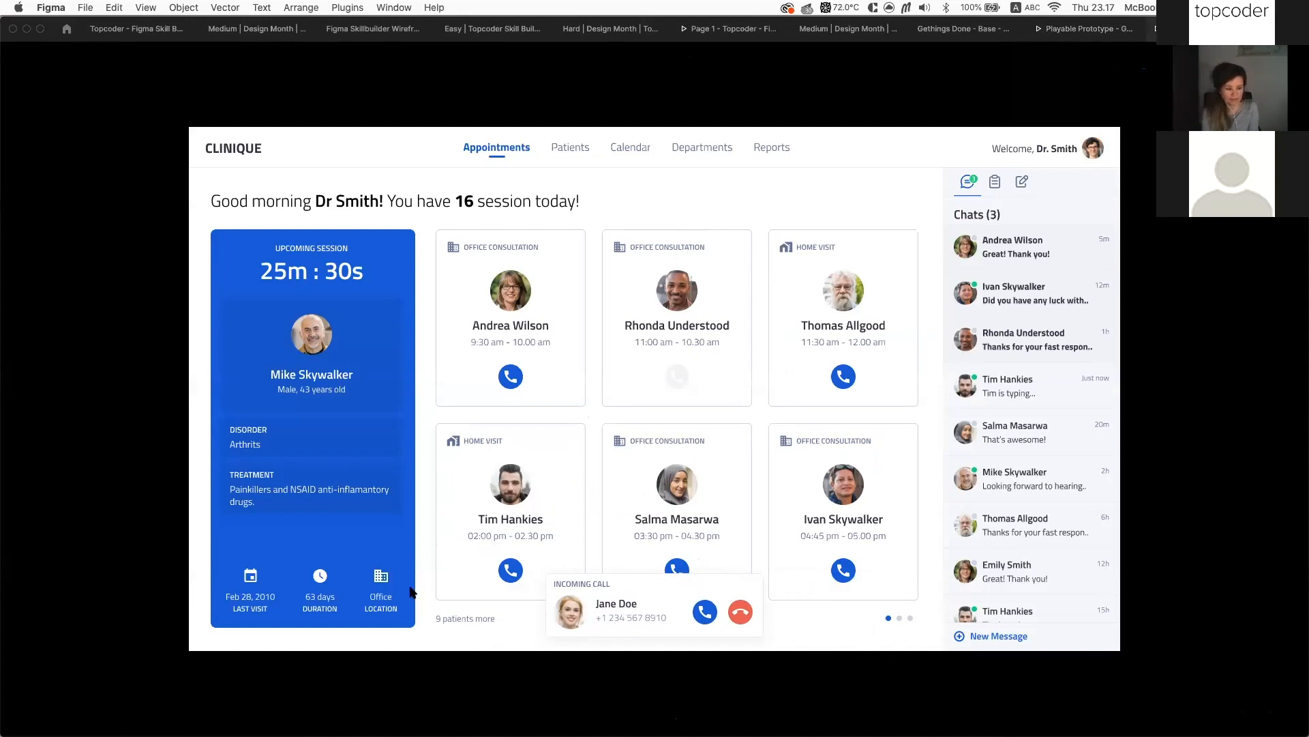
Probe the dashboard for hotspots and try the Tasks, Notes and Chats side panel tabs
{"action": "left_click", "coordinate": [371, 631]}
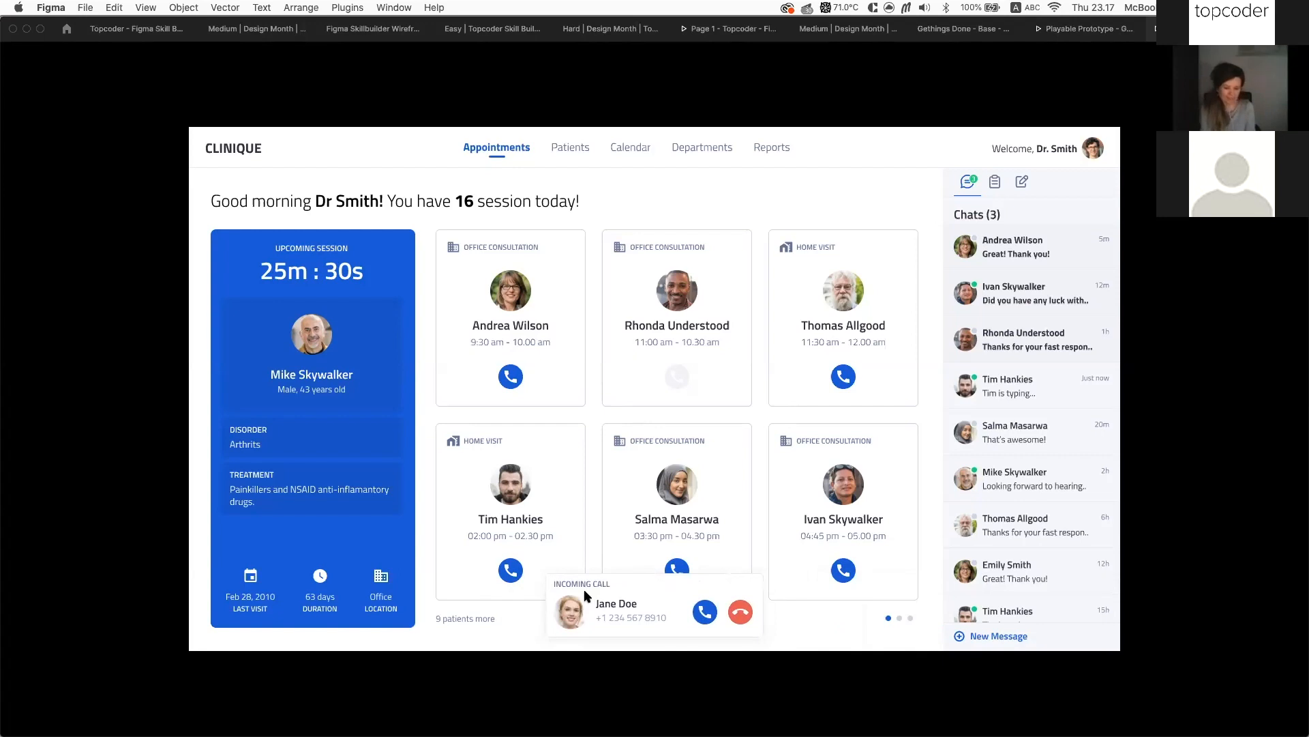
{"action": "left_click", "coordinate": [515, 633]}
{"action": "left_click", "coordinate": [518, 635]}
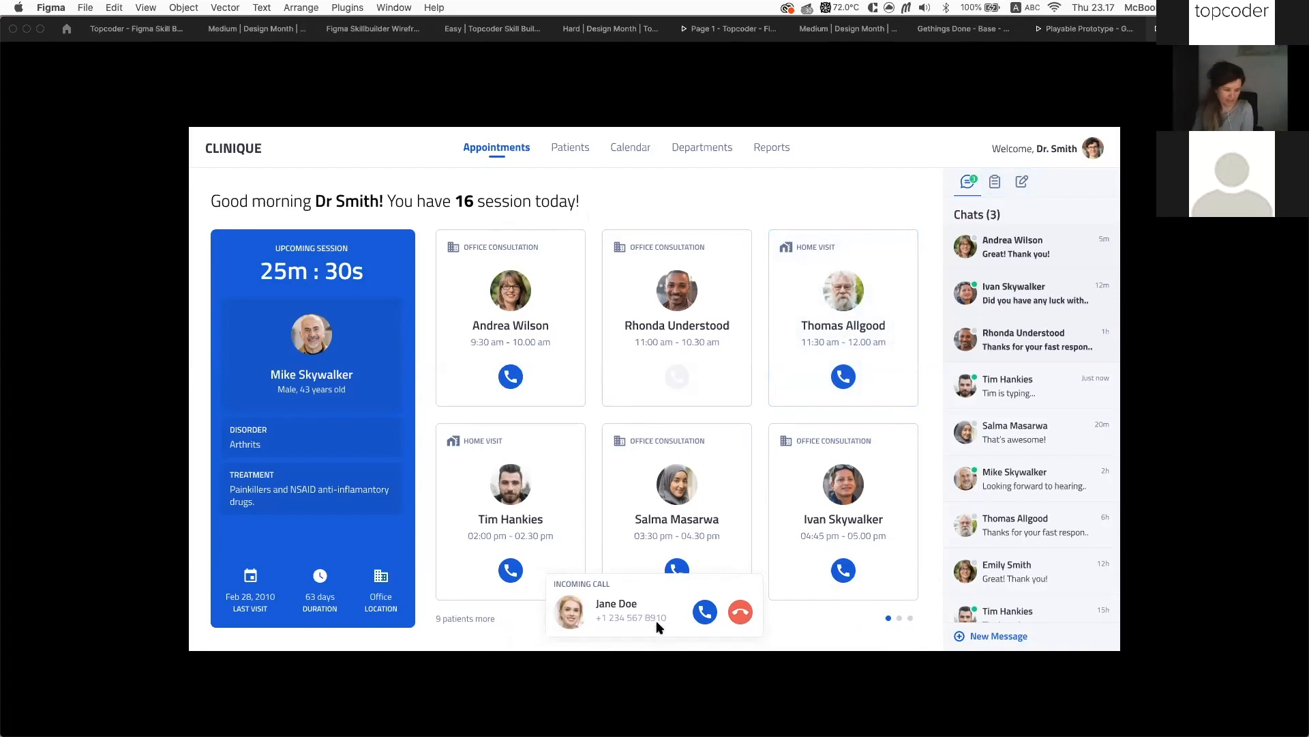
{"action": "left_click", "coordinate": [736, 457]}
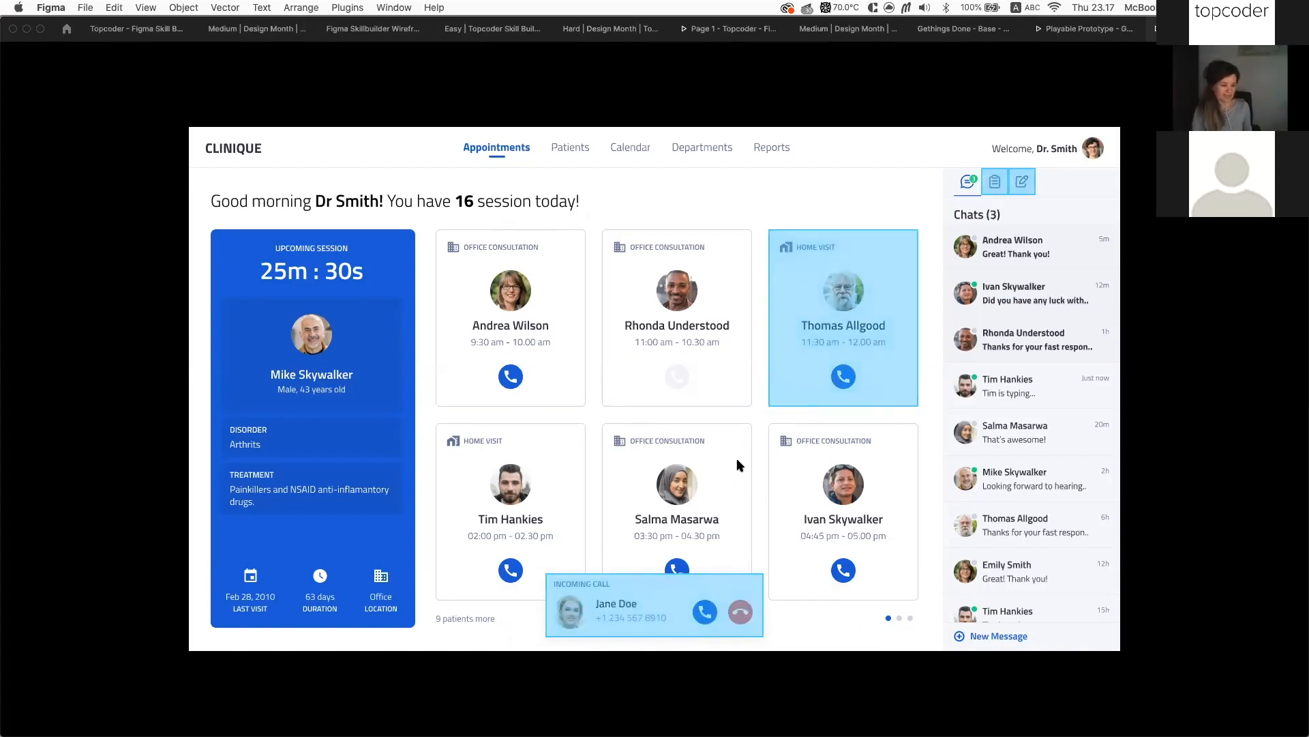
{"action": "left_click", "coordinate": [992, 186]}
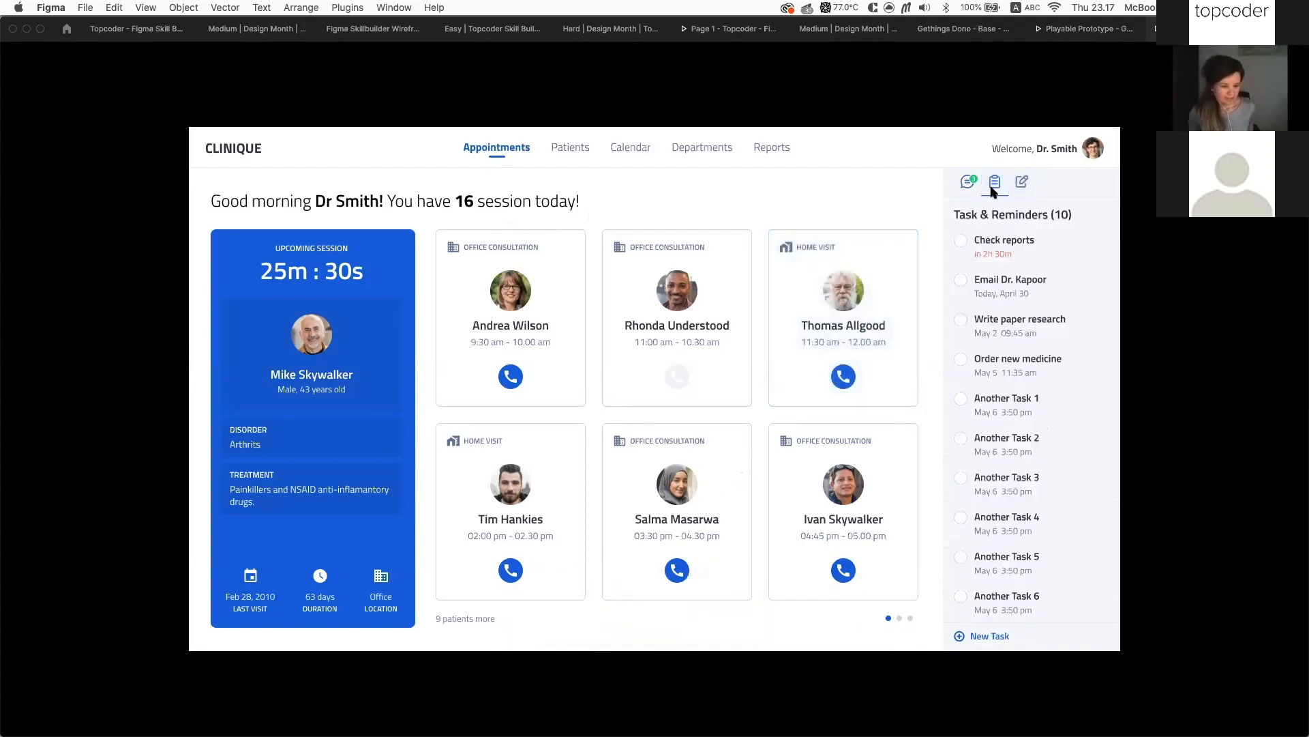
{"action": "left_click", "coordinate": [1023, 183]}
{"action": "left_click", "coordinate": [968, 182]}
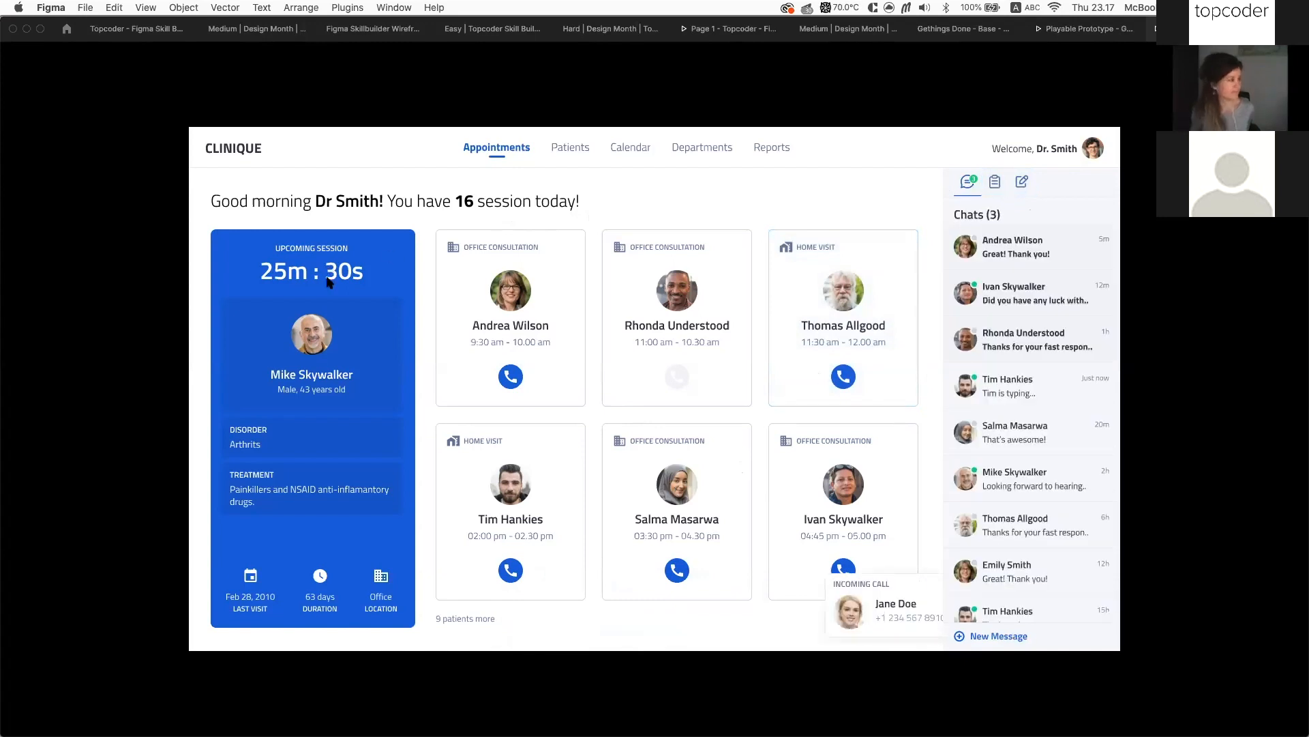
Test the incoming call card for clicks, then swipe it off to the right
{"action": "left_click", "coordinate": [641, 618]}
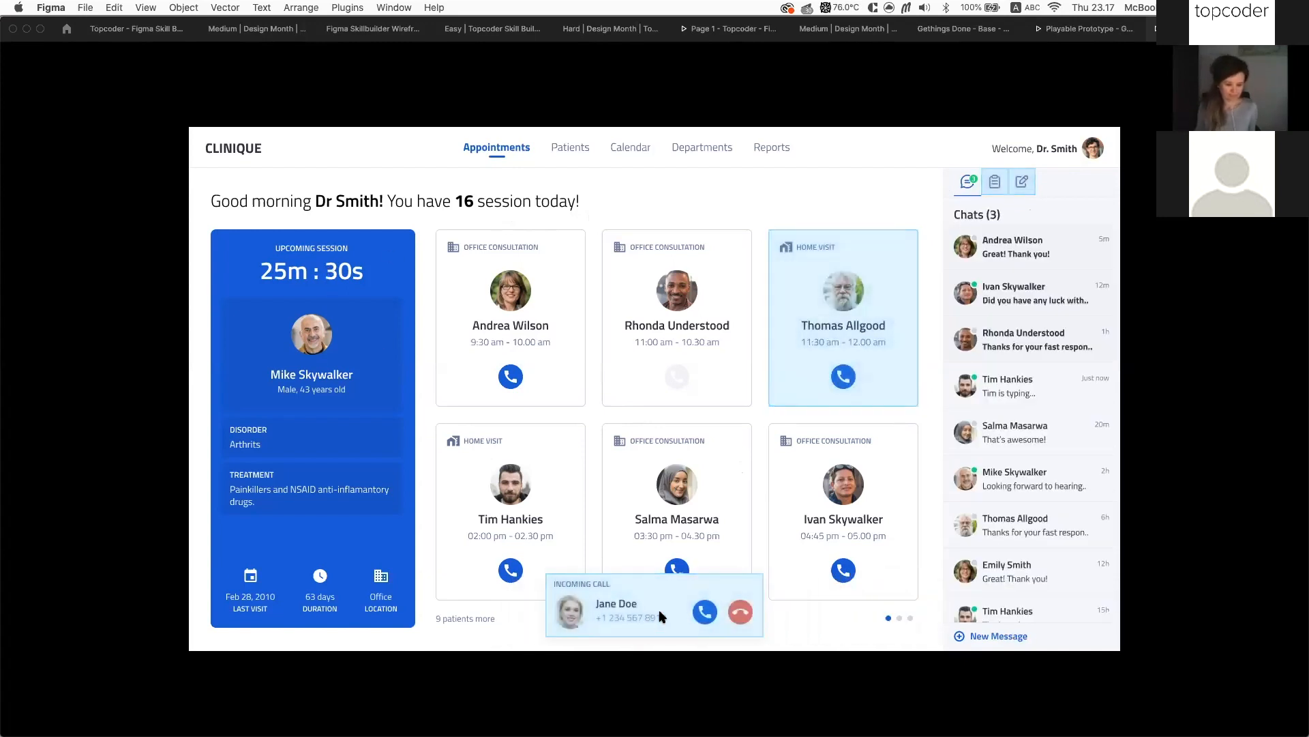
{"action": "left_click", "coordinate": [667, 594]}
{"action": "left_click", "coordinate": [649, 595]}
{"action": "left_click", "coordinate": [648, 594]}
{"action": "left_click", "coordinate": [617, 602]}
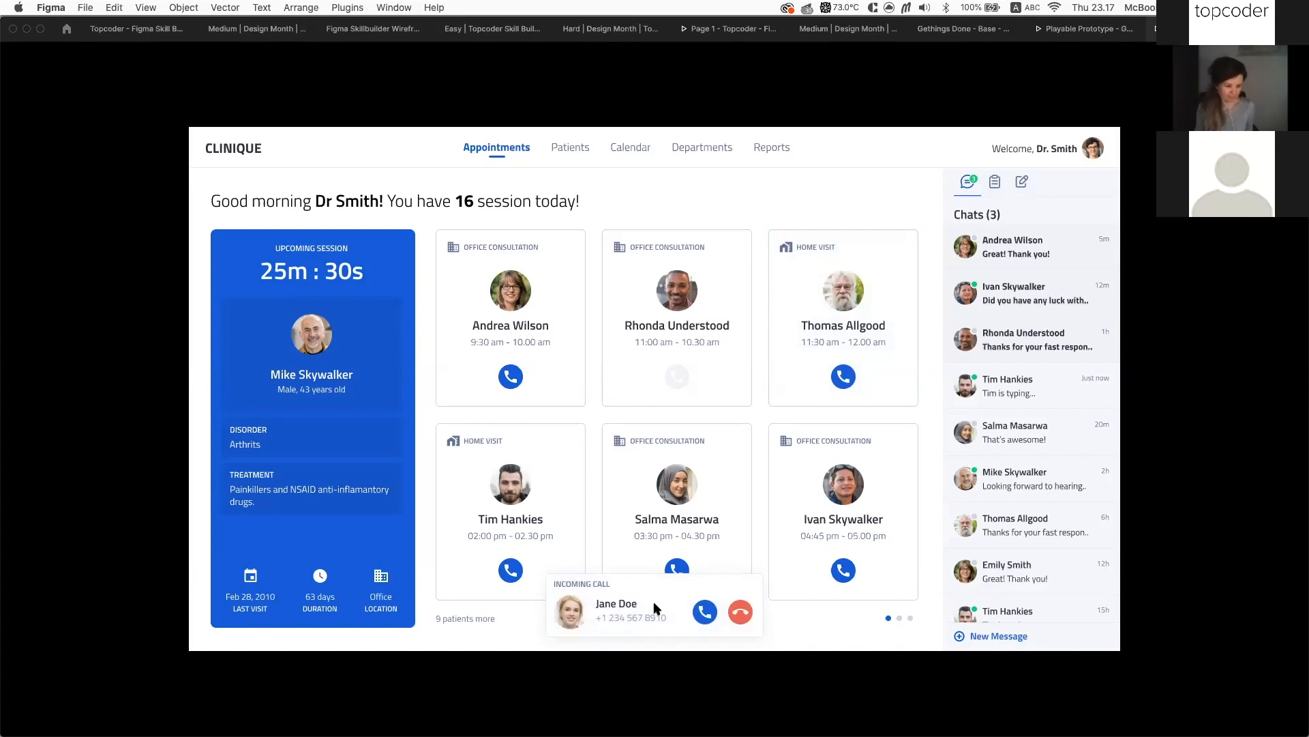
{"action": "left_click", "coordinate": [610, 525]}
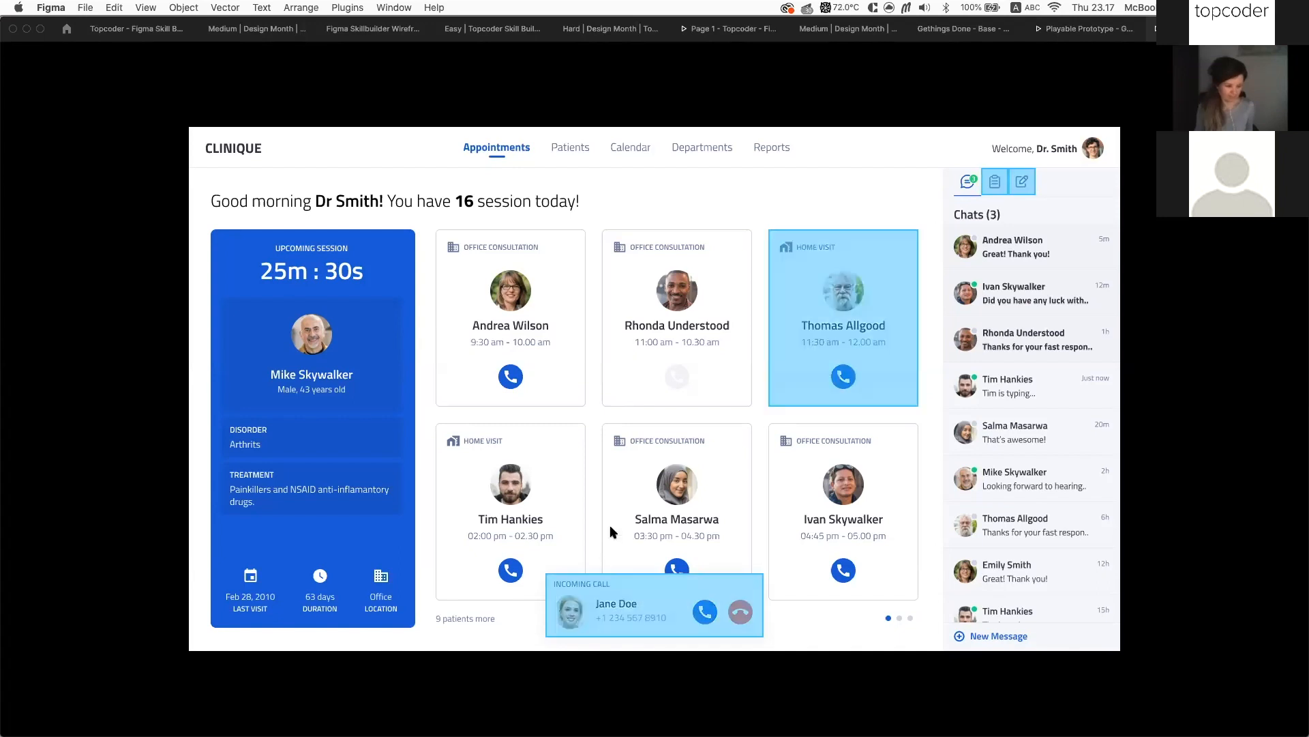
{"action": "left_click", "coordinate": [631, 558]}
{"action": "left_click", "coordinate": [620, 588]}
{"action": "left_click", "coordinate": [620, 588]}
{"action": "left_click", "coordinate": [631, 590]}
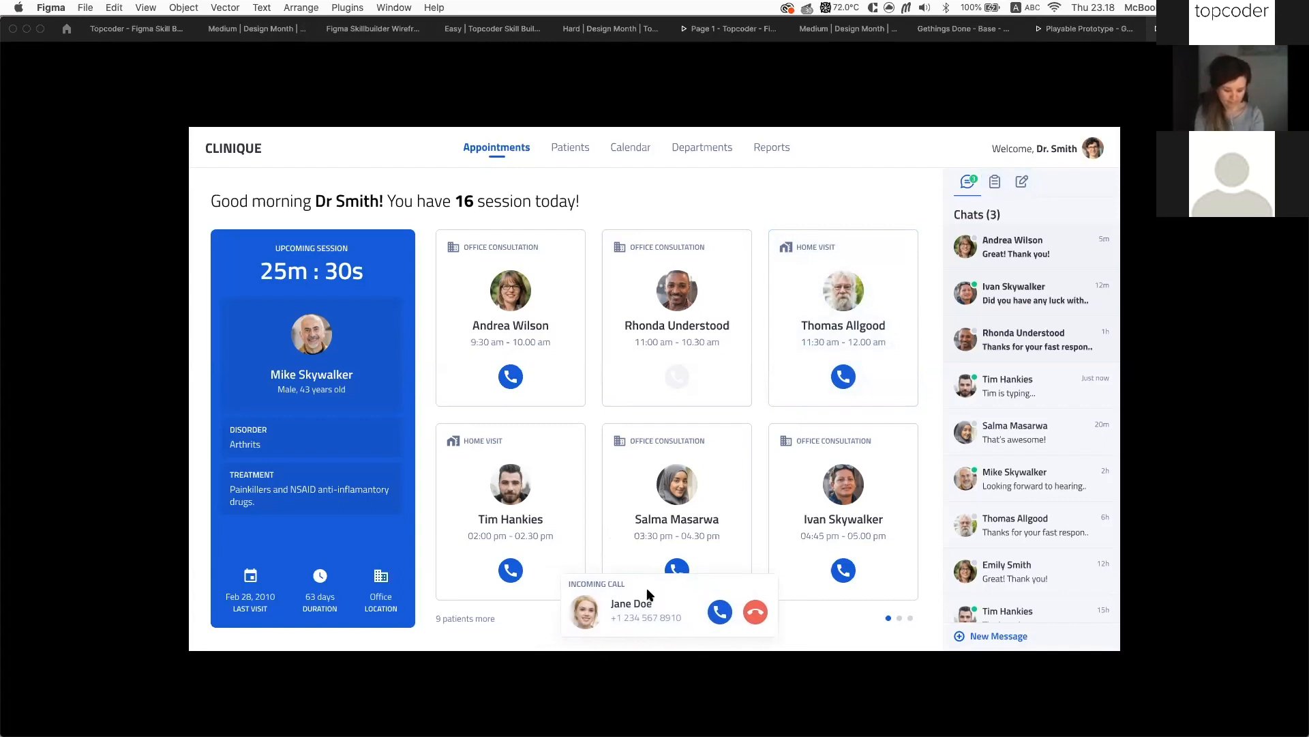
{"action": "left_click", "coordinate": [598, 592]}
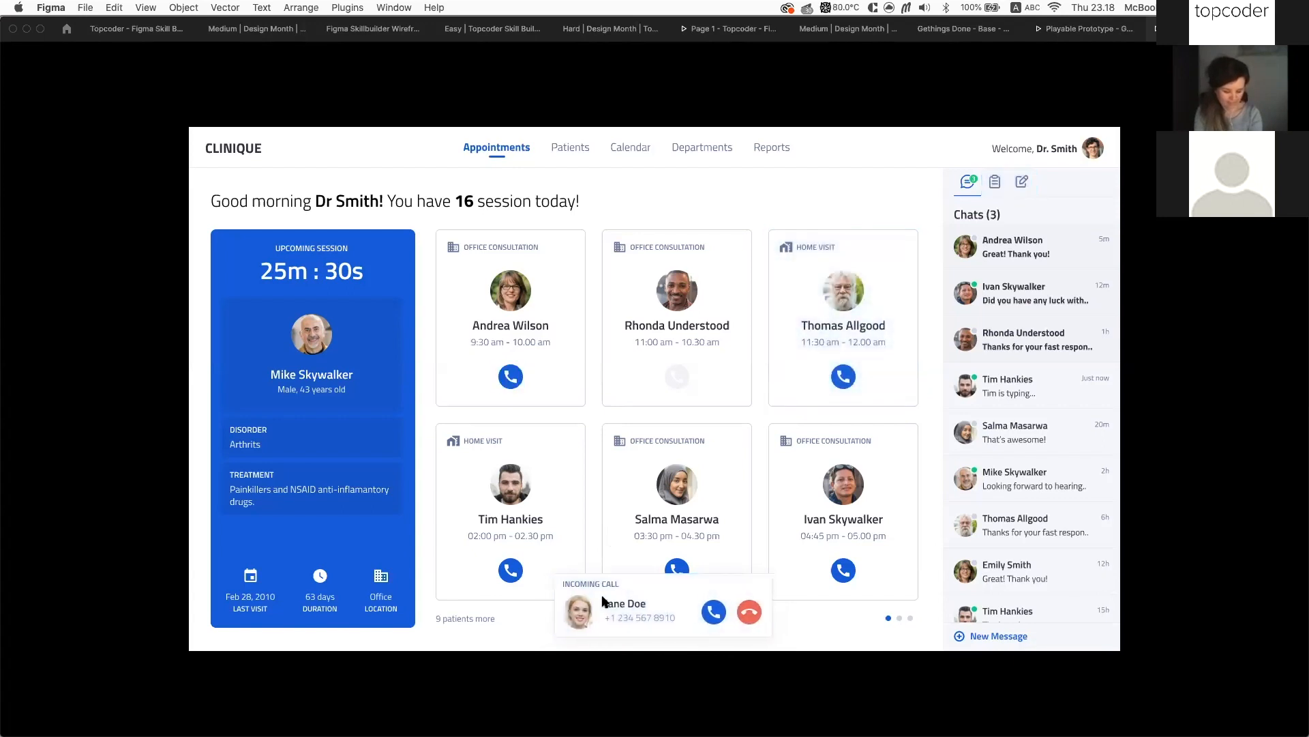
{"action": "left_click_drag", "start_coordinate": [674, 607], "coordinate": [999, 614]}
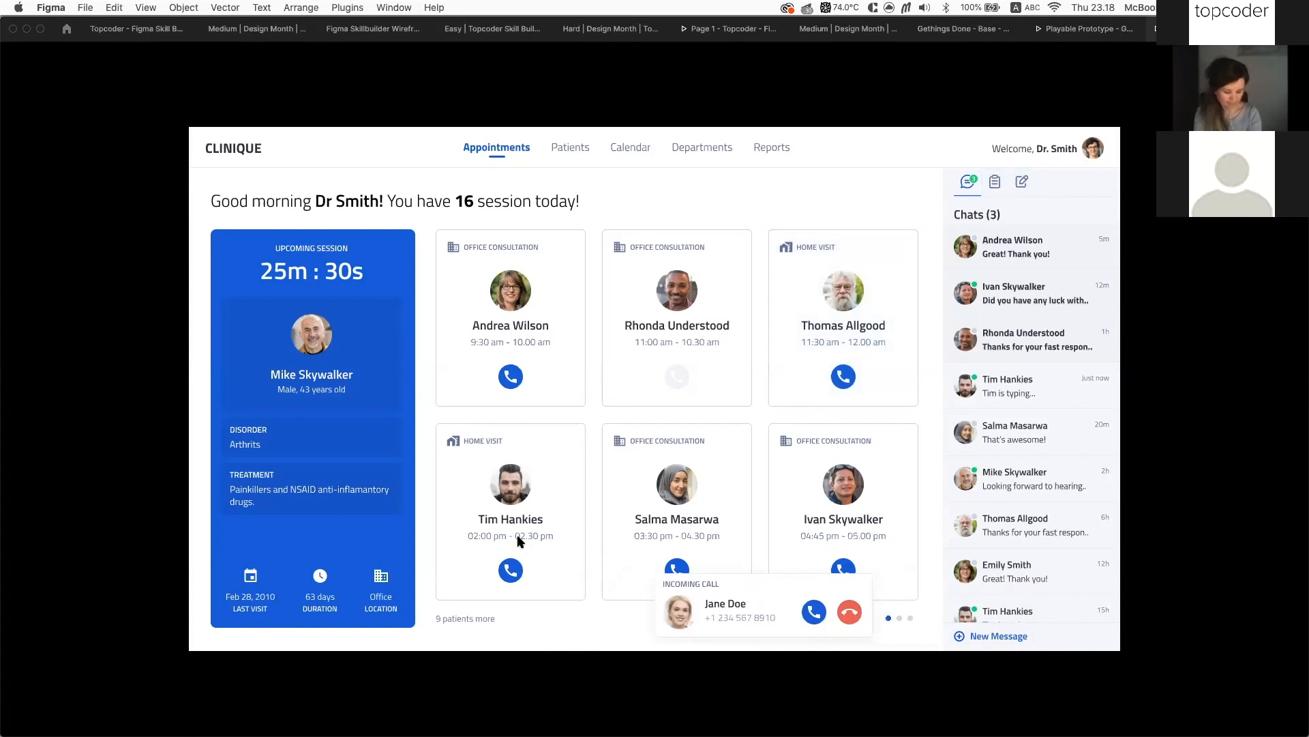
Check a few more areas for hotspots, then switch the prototype into comment mode
{"action": "left_click", "coordinate": [579, 499]}
{"action": "left_click", "coordinate": [598, 492]}
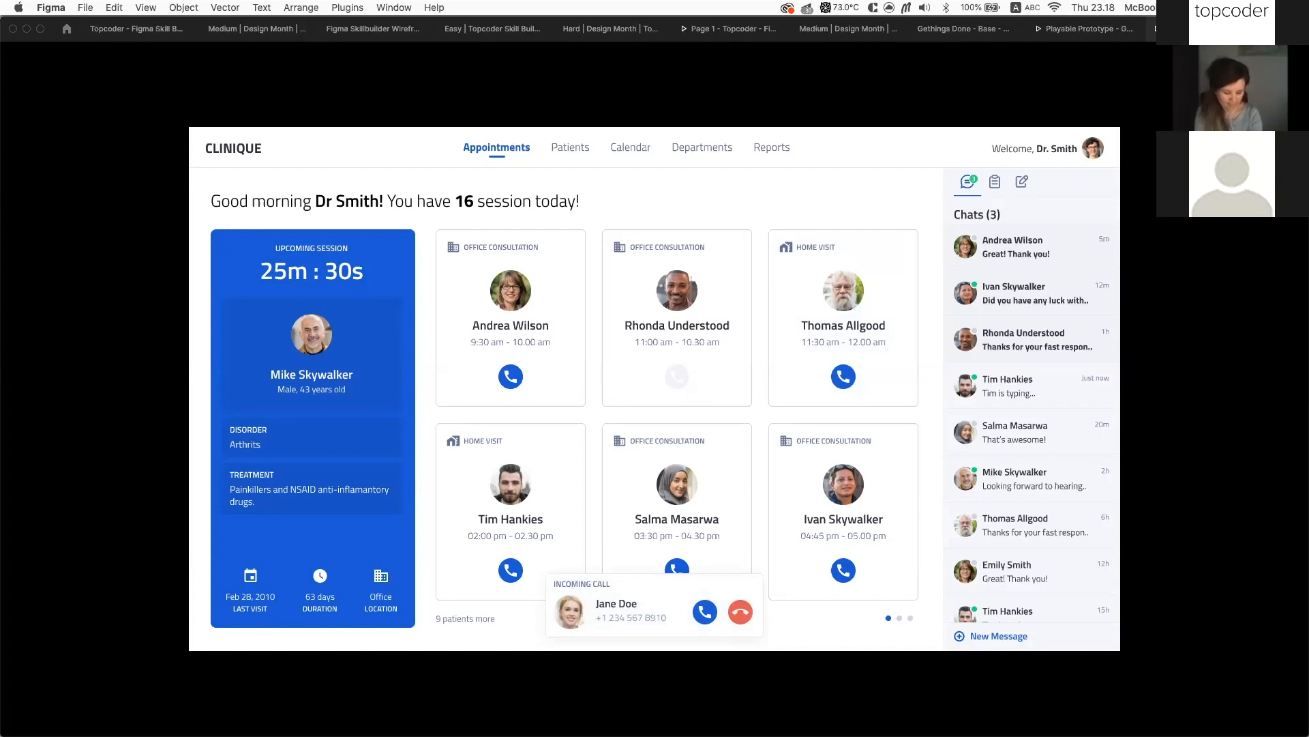
{"action": "left_click", "coordinate": [49, 59]}
{"action": "left_click", "coordinate": [50, 60]}
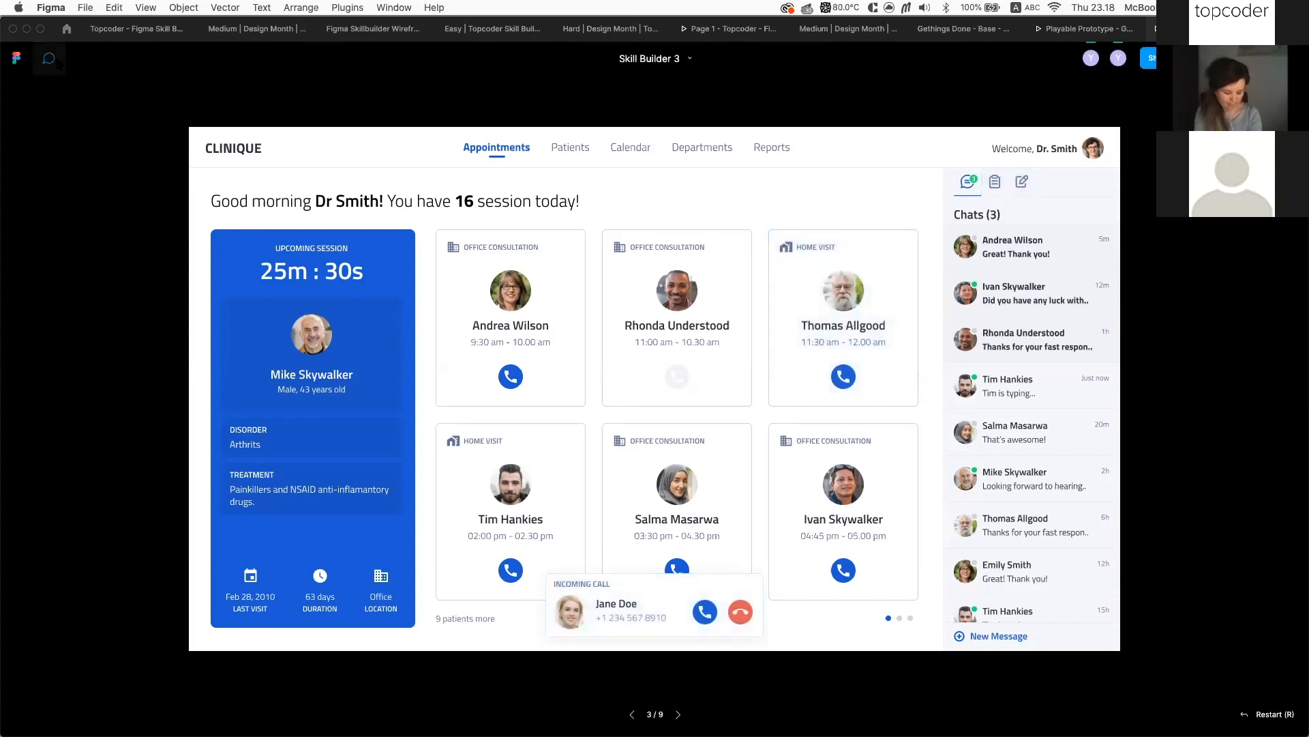
{"action": "left_click", "coordinate": [620, 571]}
{"action": "type", "text": "P"}
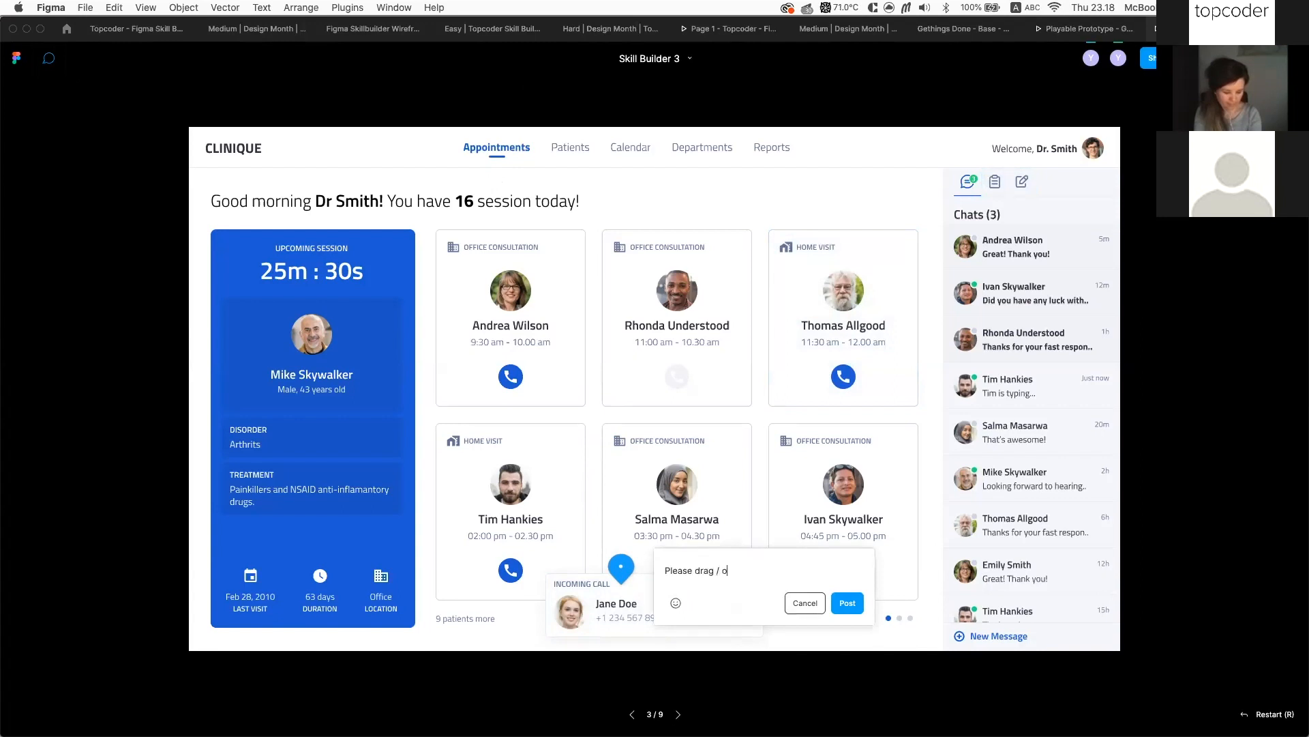
{"action": "type", "text": "lease drag / swipe this card"}
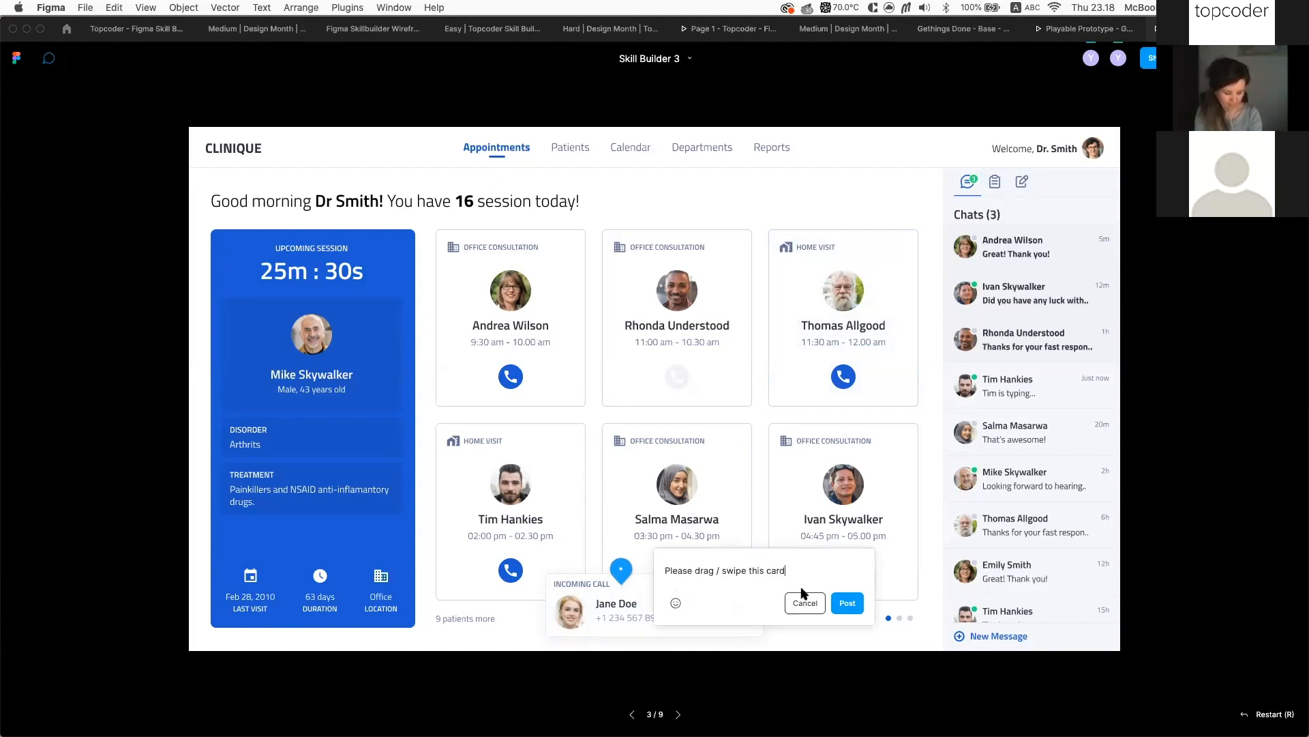
{"action": "type", "text": "Client note"}
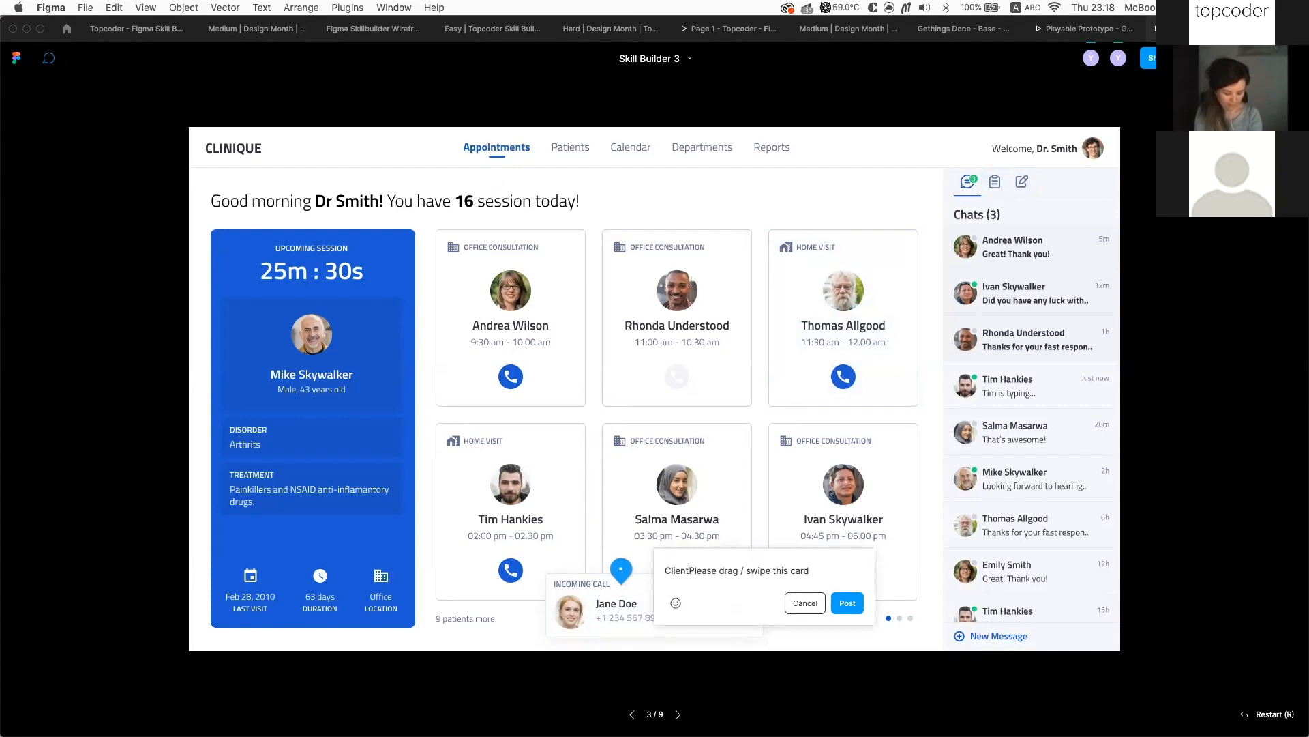
{"action": "type", "text": ":"}
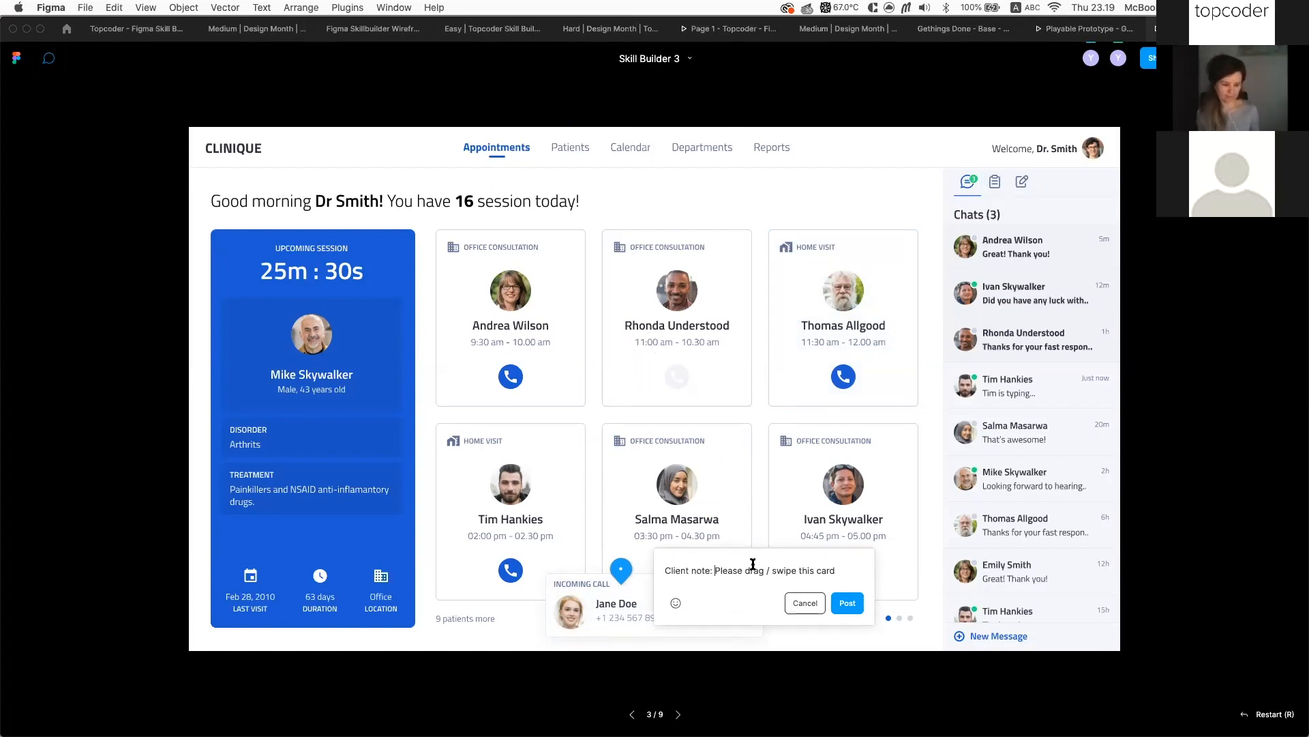
{"action": "key", "text": "shift+super+Left"}
{"action": "key", "text": "super+Right"}
{"action": "key", "text": "shift+super+Left"}
{"action": "key", "text": "BackSpace"}
{"action": "key", "text": "Escape"}
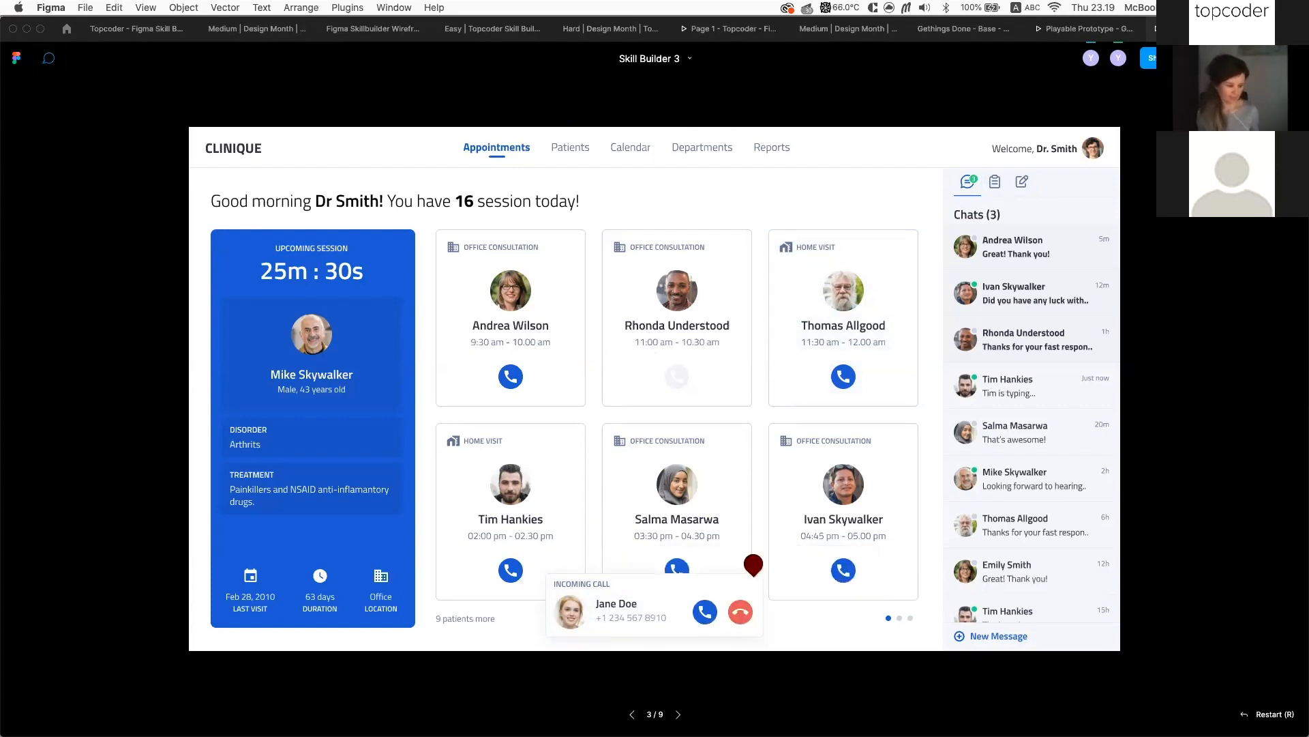
Open the Home Visit patient's detail page, then go back to the appointments dashboard
{"action": "left_click", "coordinate": [746, 279]}
{"action": "left_click", "coordinate": [813, 302]}
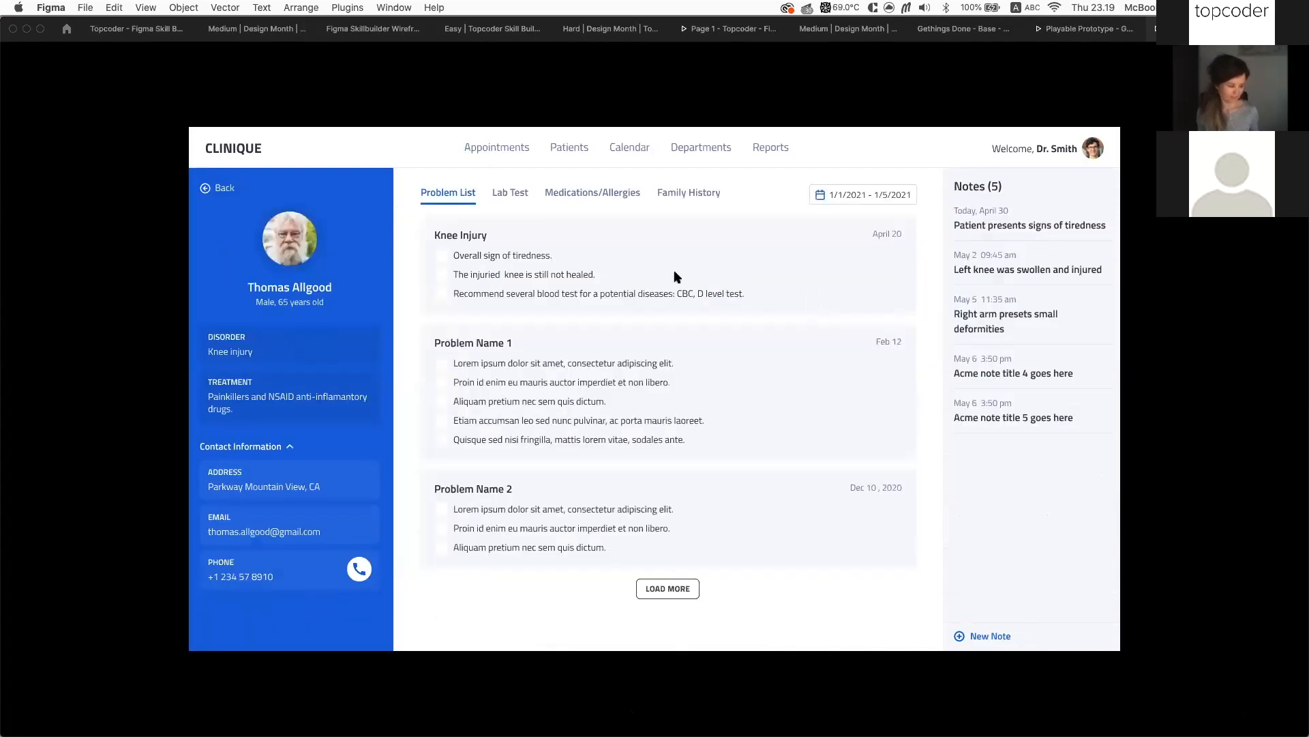
{"action": "left_click", "coordinate": [205, 188]}
{"action": "left_click", "coordinate": [683, 175]}
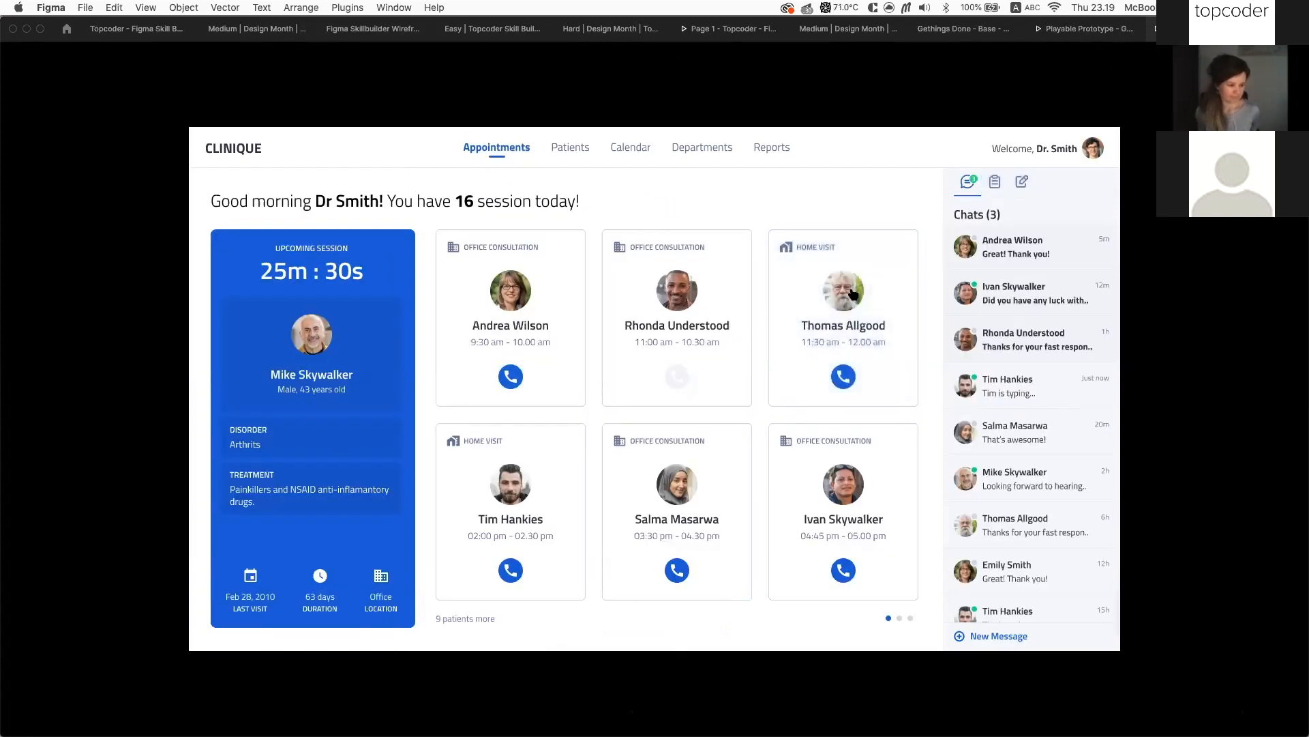
{"action": "left_click", "coordinate": [648, 329]}
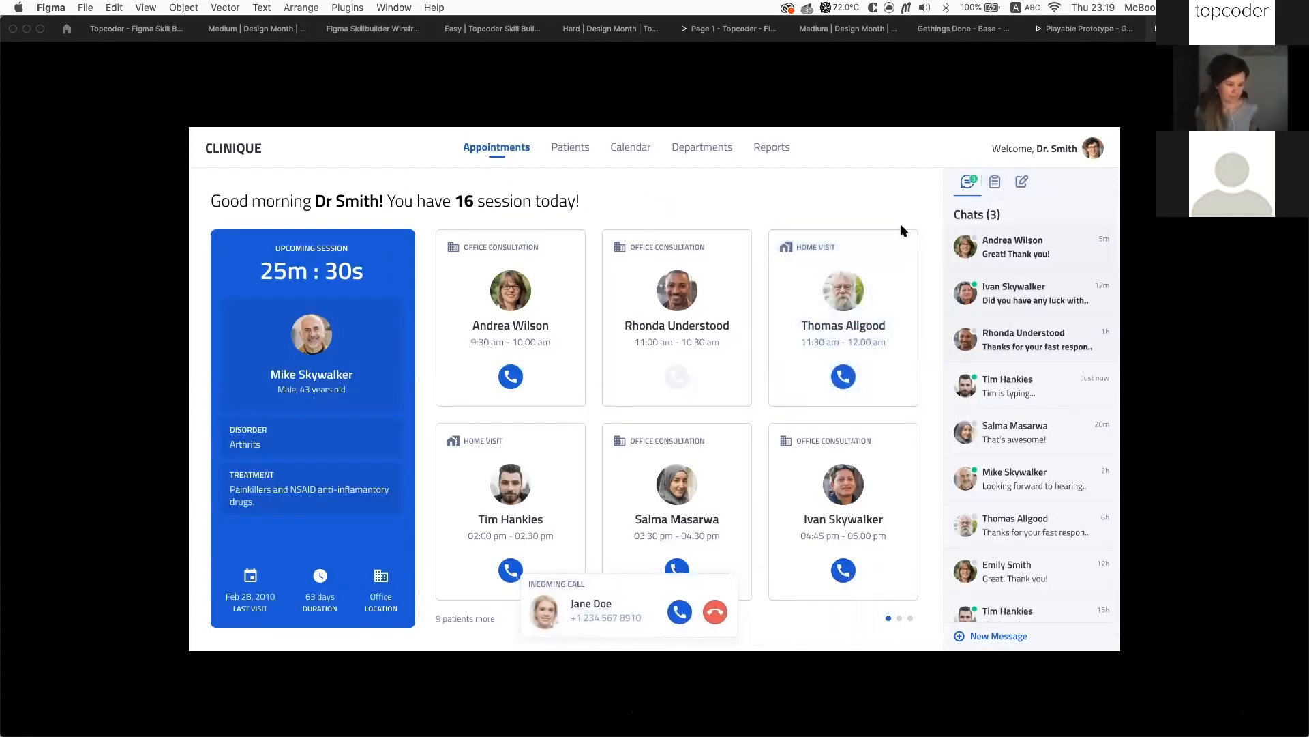
Reopen the Home Visit patient page and load Problem Name 3 and 4 with LOAD MORE
{"action": "left_click", "coordinate": [855, 270]}
{"action": "left_click", "coordinate": [362, 232]}
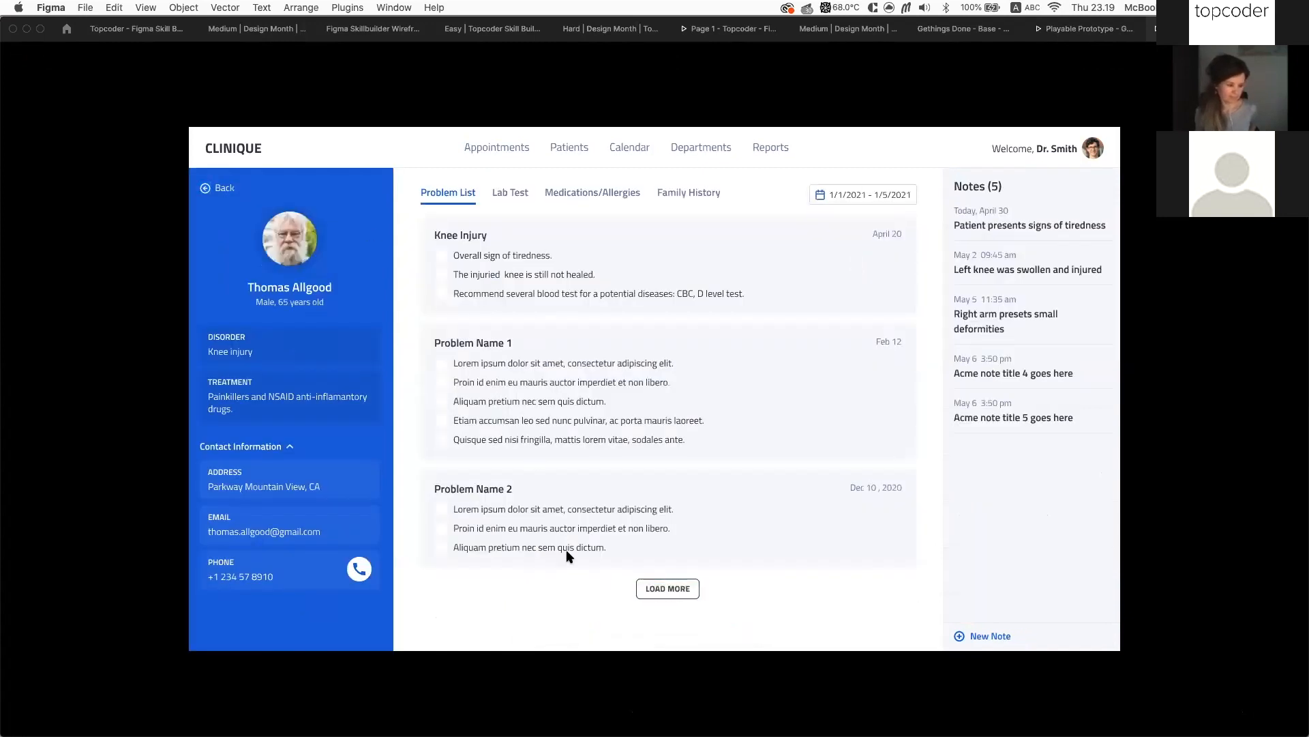
{"action": "left_click", "coordinate": [668, 589]}
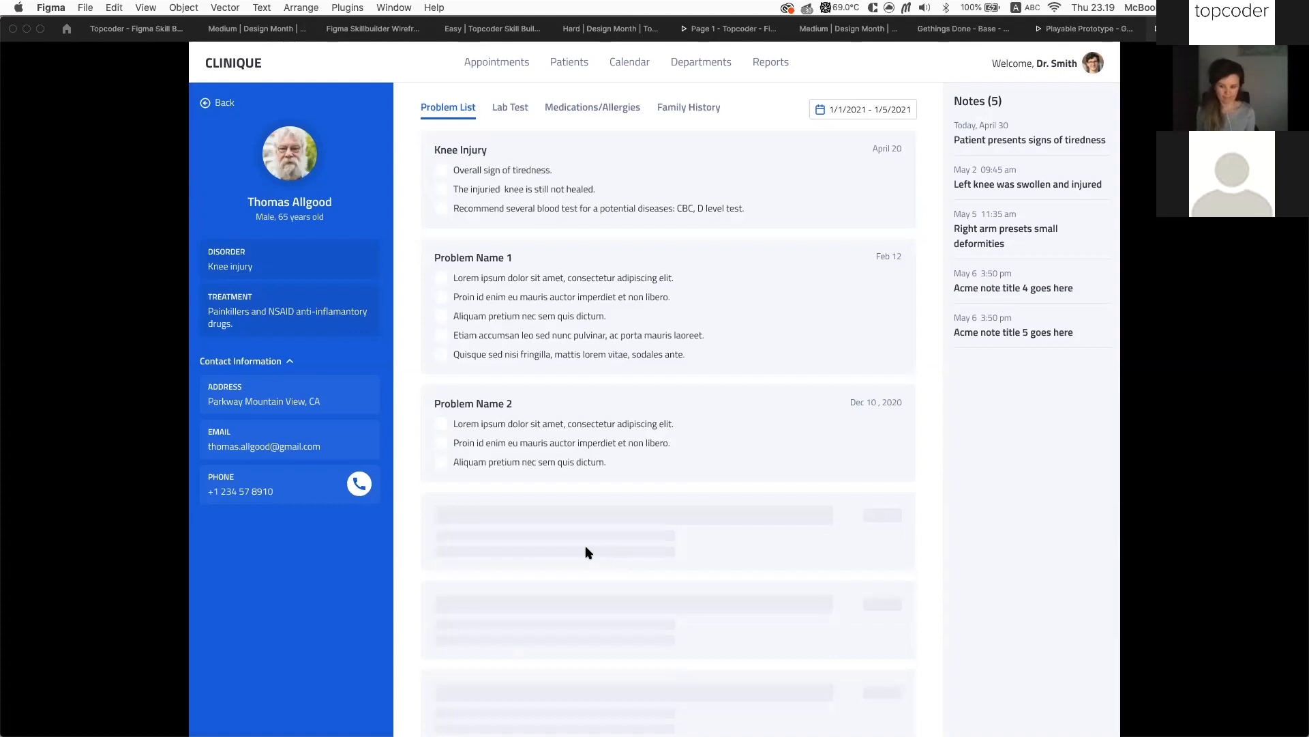
Hide the Figma toolbar around the prototype by unchecking Show Figma UI
{"action": "scroll", "coordinate": [580, 552], "scroll_direction": "down", "scroll_amount": 2}
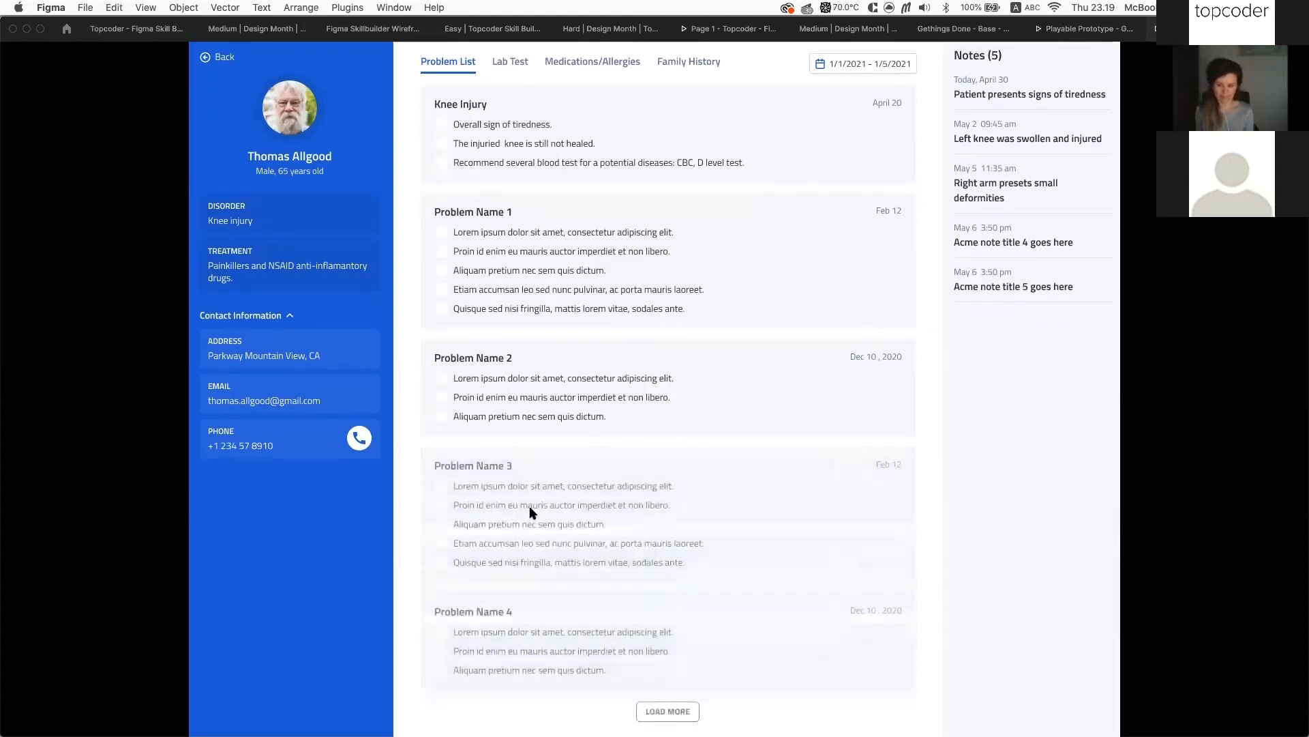
{"action": "scroll", "coordinate": [576, 516], "scroll_direction": "up", "scroll_amount": 2}
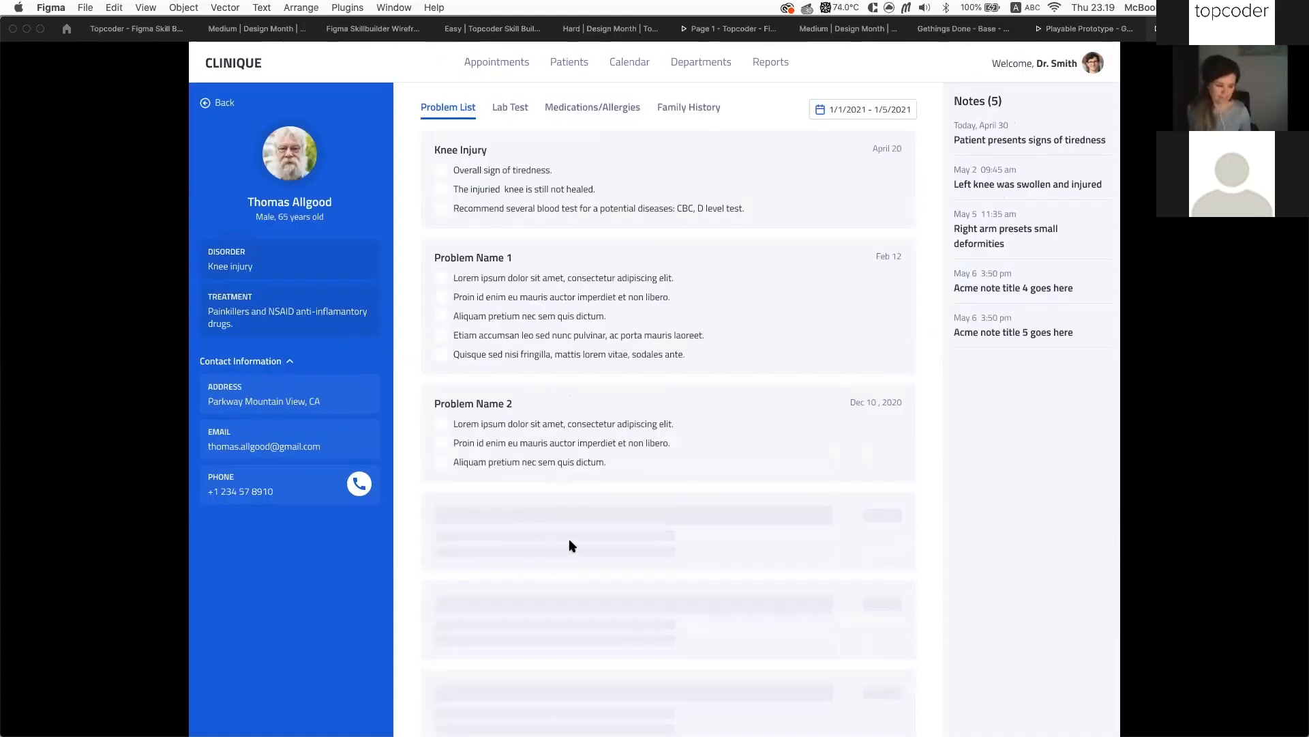
{"action": "scroll", "coordinate": [572, 556], "scroll_direction": "down", "scroll_amount": 2}
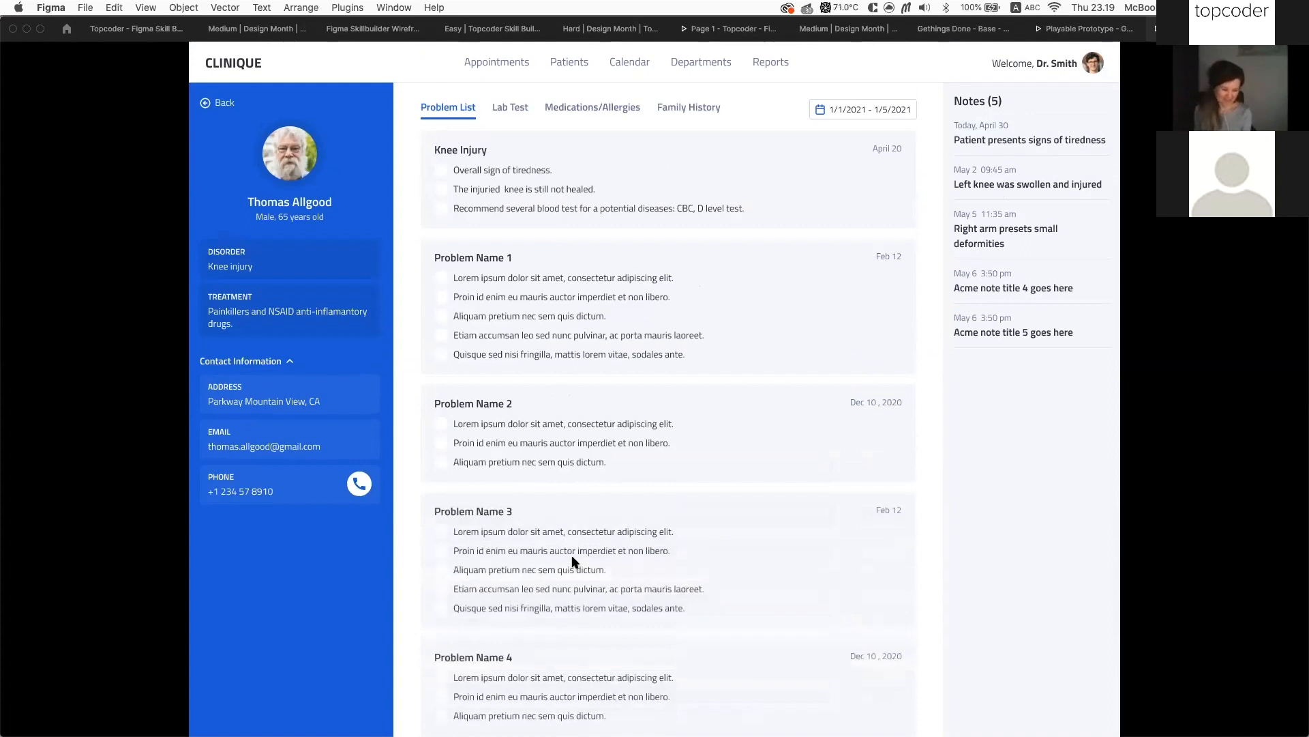
{"action": "scroll", "coordinate": [573, 561], "scroll_direction": "down", "scroll_amount": 2}
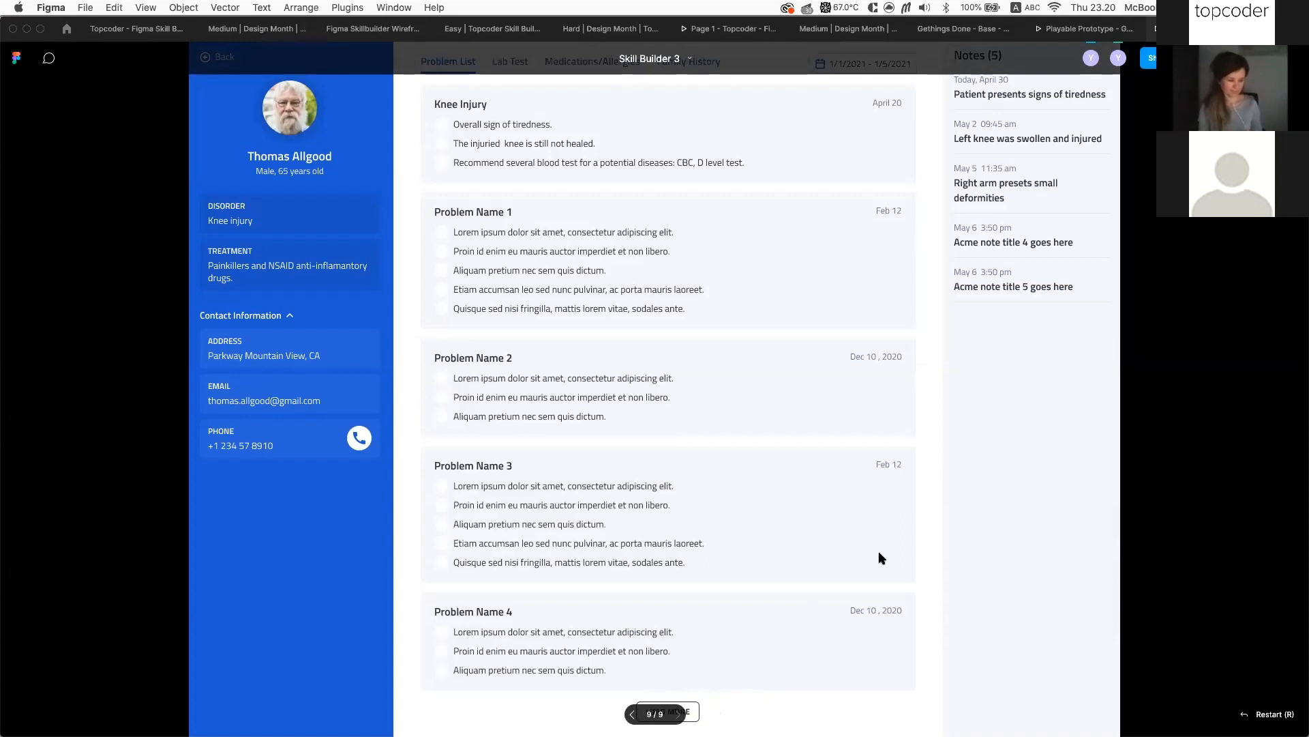
{"action": "left_click", "coordinate": [1250, 58]}
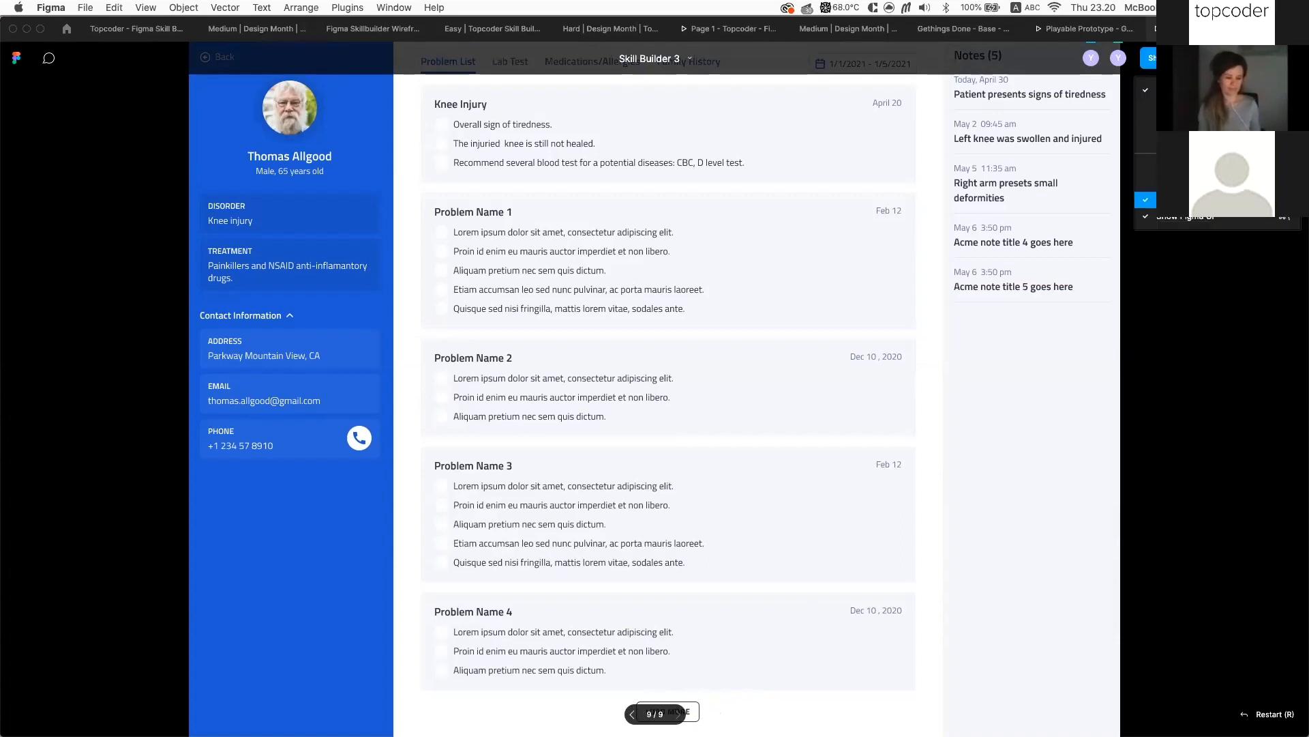
{"action": "left_click", "coordinate": [1207, 217]}
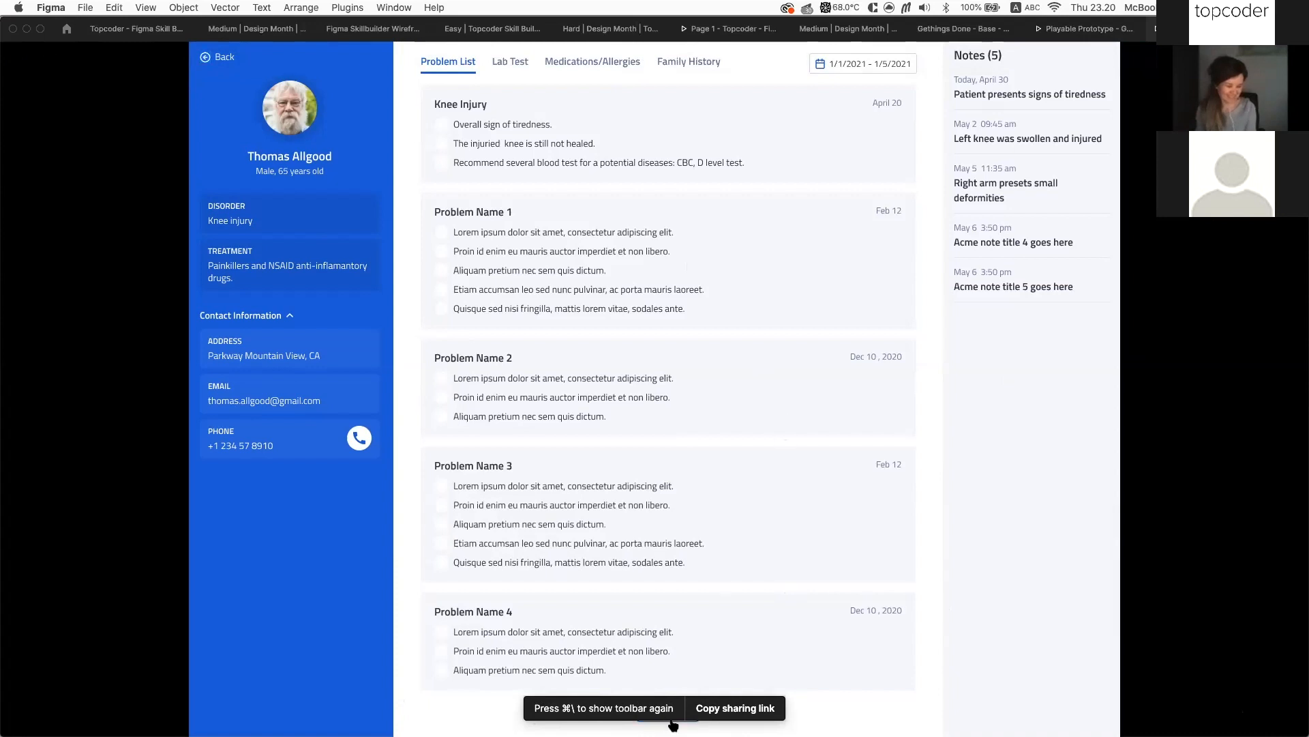
Load more problem entries again, then return to the Topcoder - Figma Skill Builder file
{"action": "scroll", "coordinate": [899, 581], "scroll_direction": "up", "scroll_amount": 1}
{"action": "scroll", "coordinate": [901, 586], "scroll_direction": "down", "scroll_amount": 1}
{"action": "scroll", "coordinate": [768, 423], "scroll_direction": "up", "scroll_amount": 1}
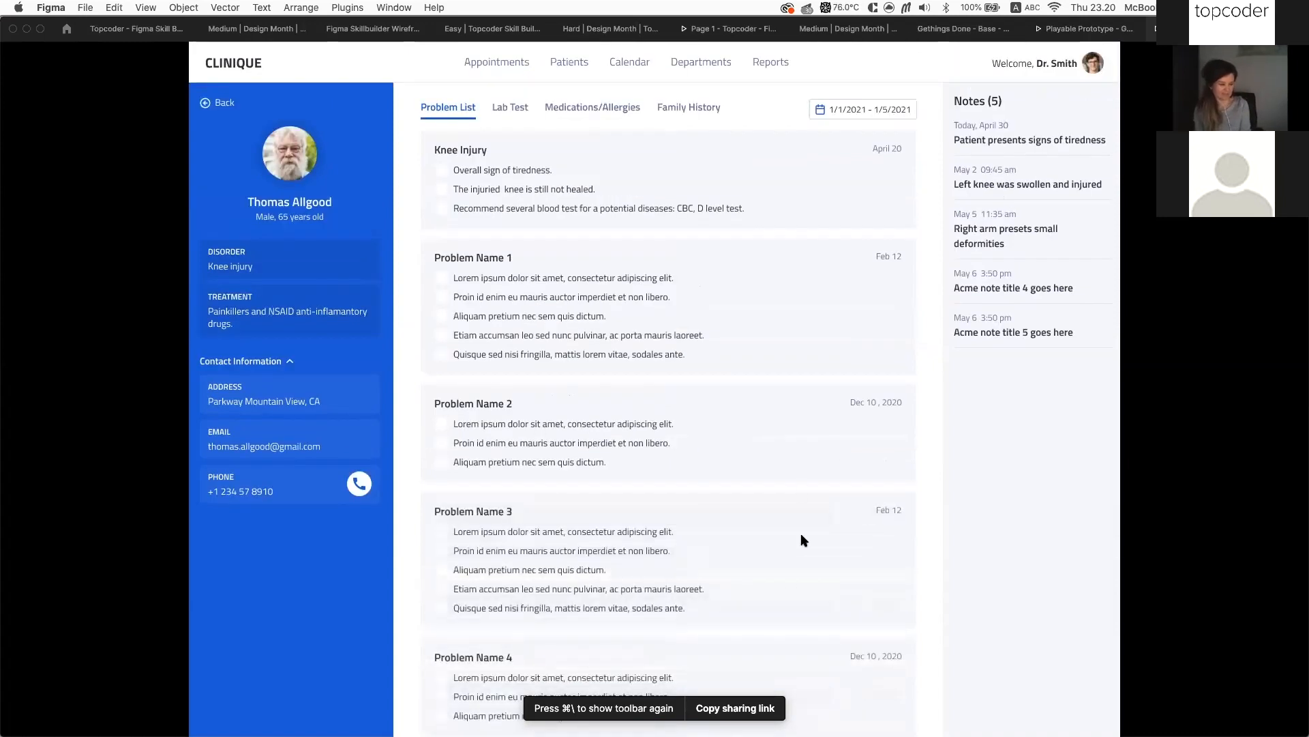
{"action": "scroll", "coordinate": [730, 559], "scroll_direction": "down", "scroll_amount": 1}
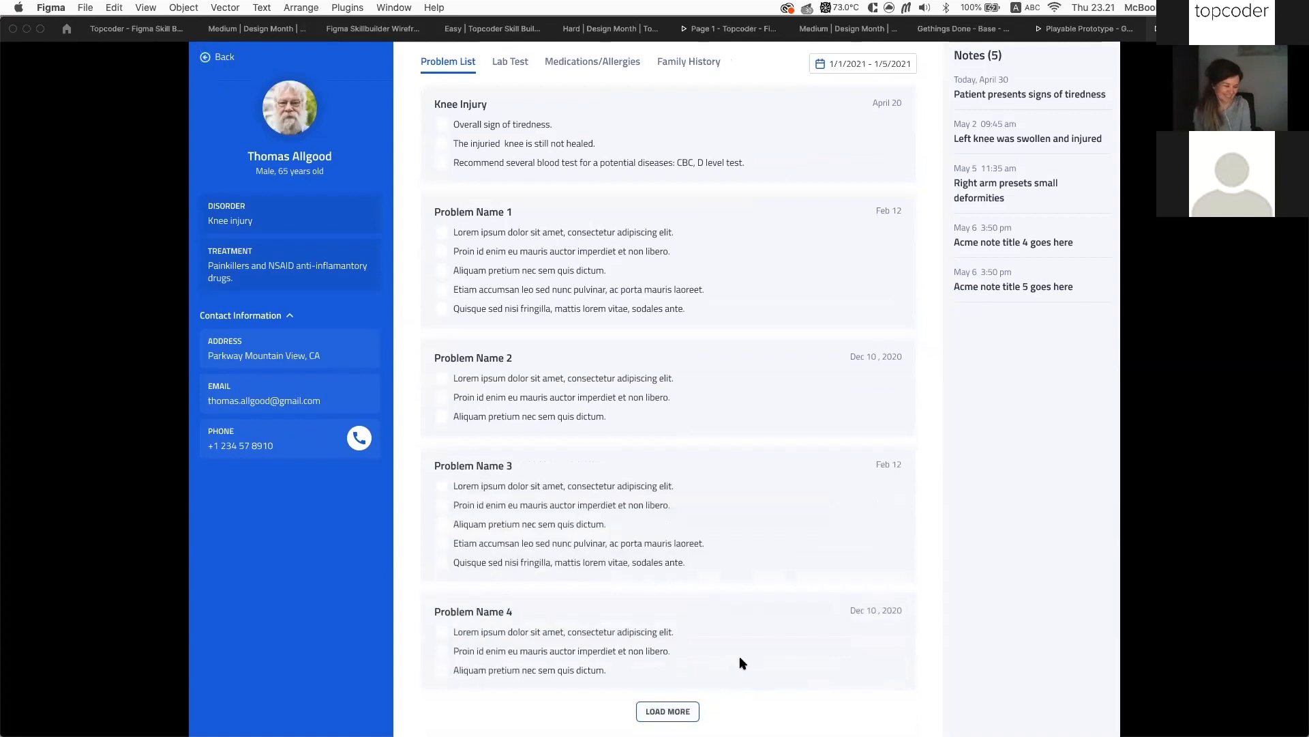
{"action": "left_click", "coordinate": [667, 712]}
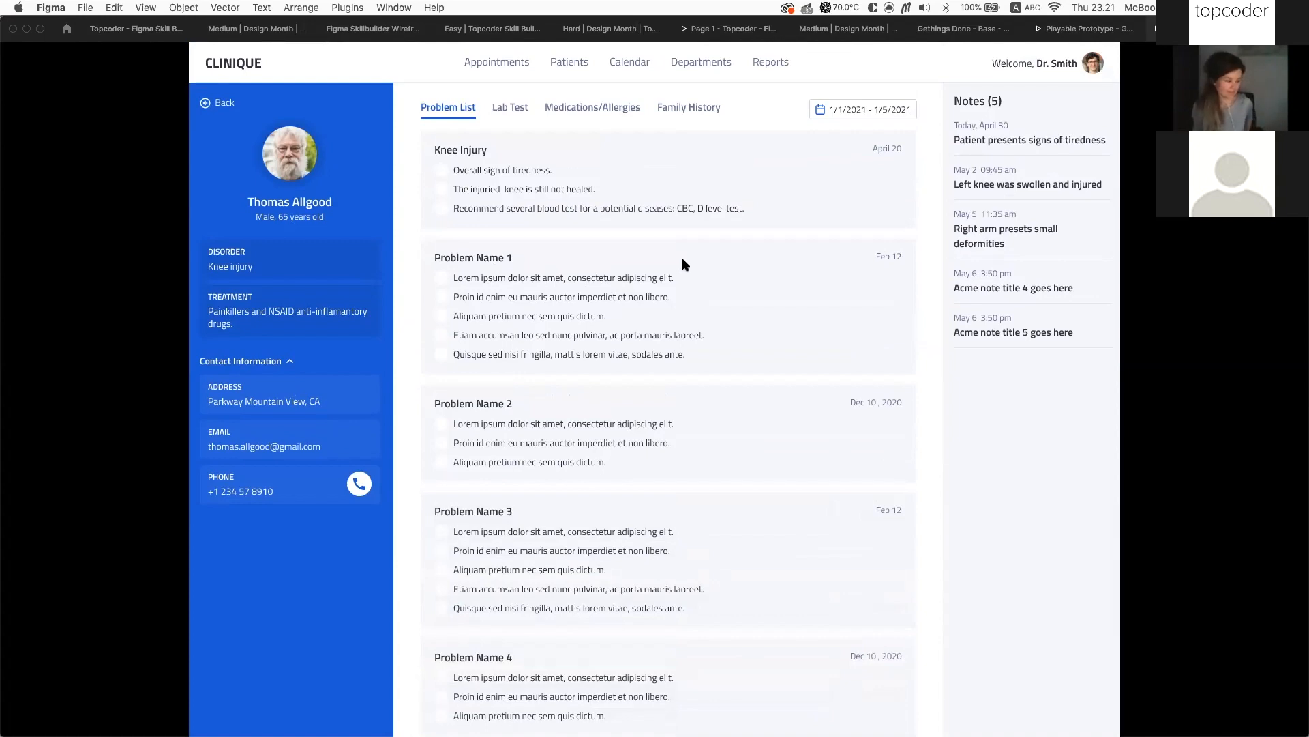
{"action": "left_click", "coordinate": [139, 30]}
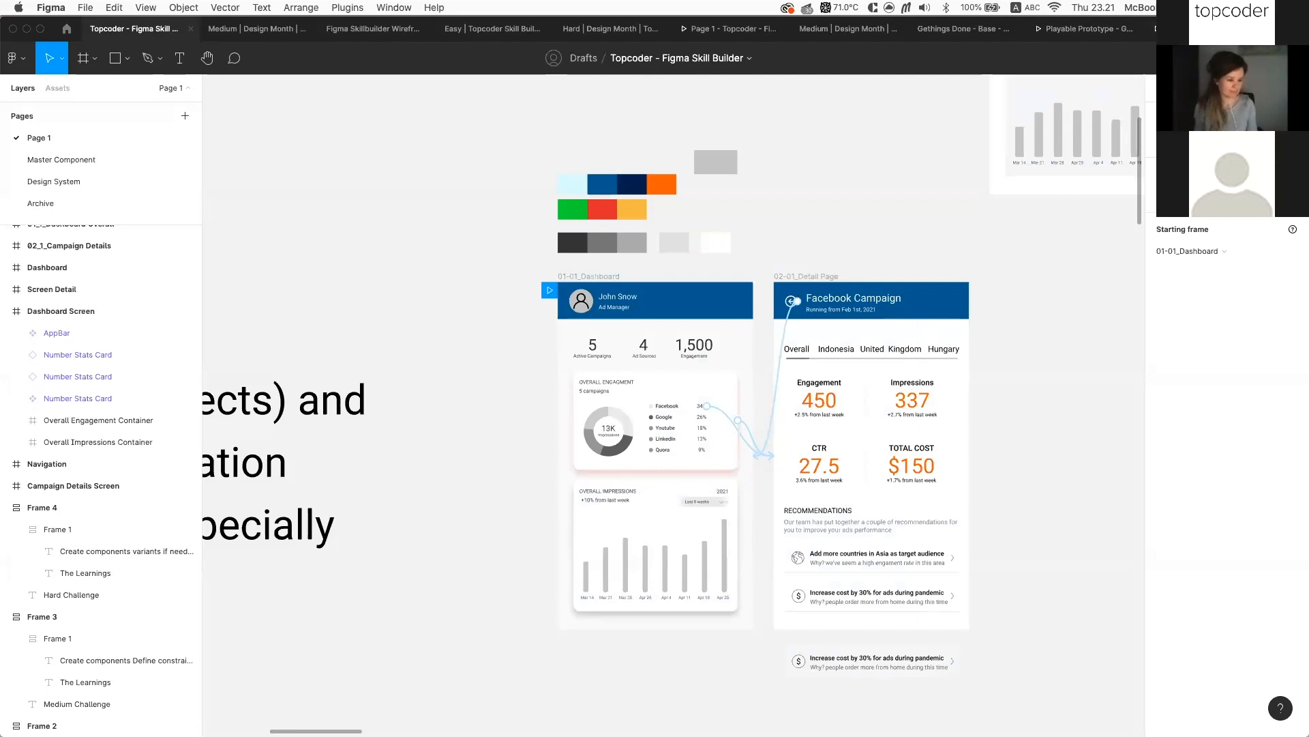
{"action": "left_click", "coordinate": [730, 30]}
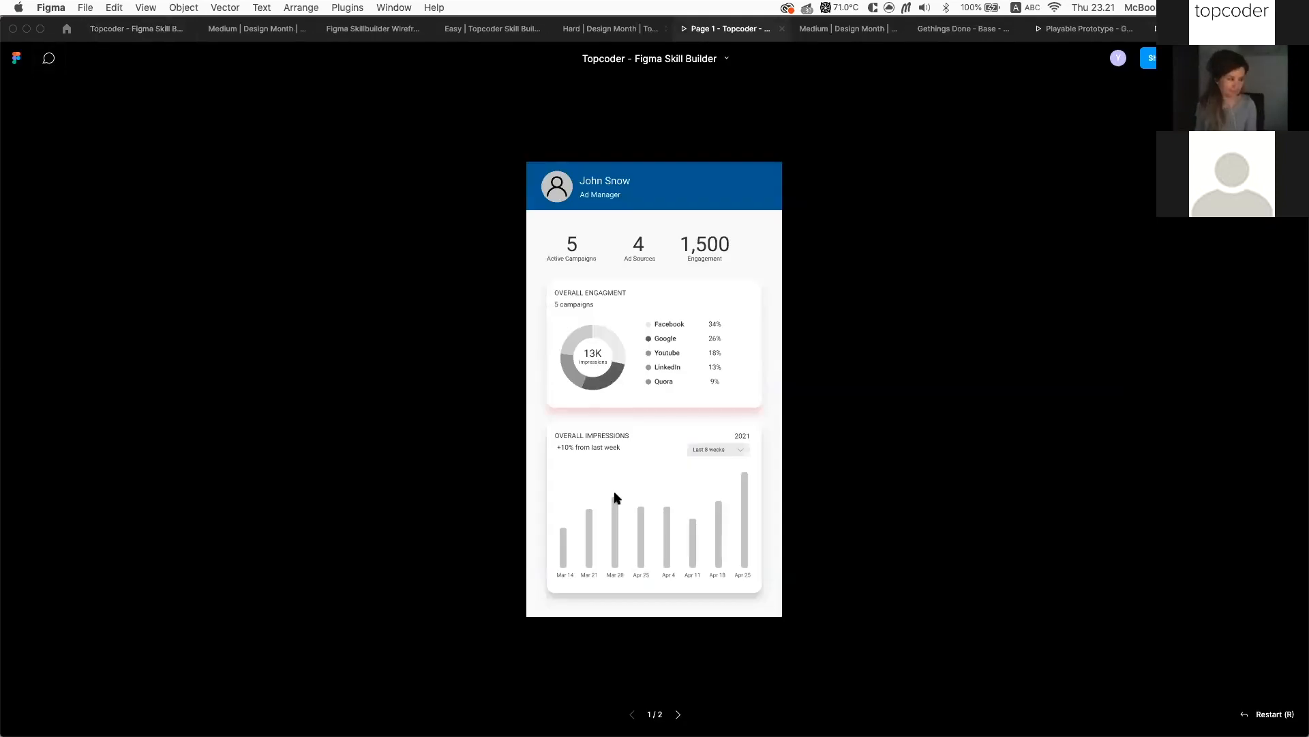
{"action": "left_click", "coordinate": [641, 464]}
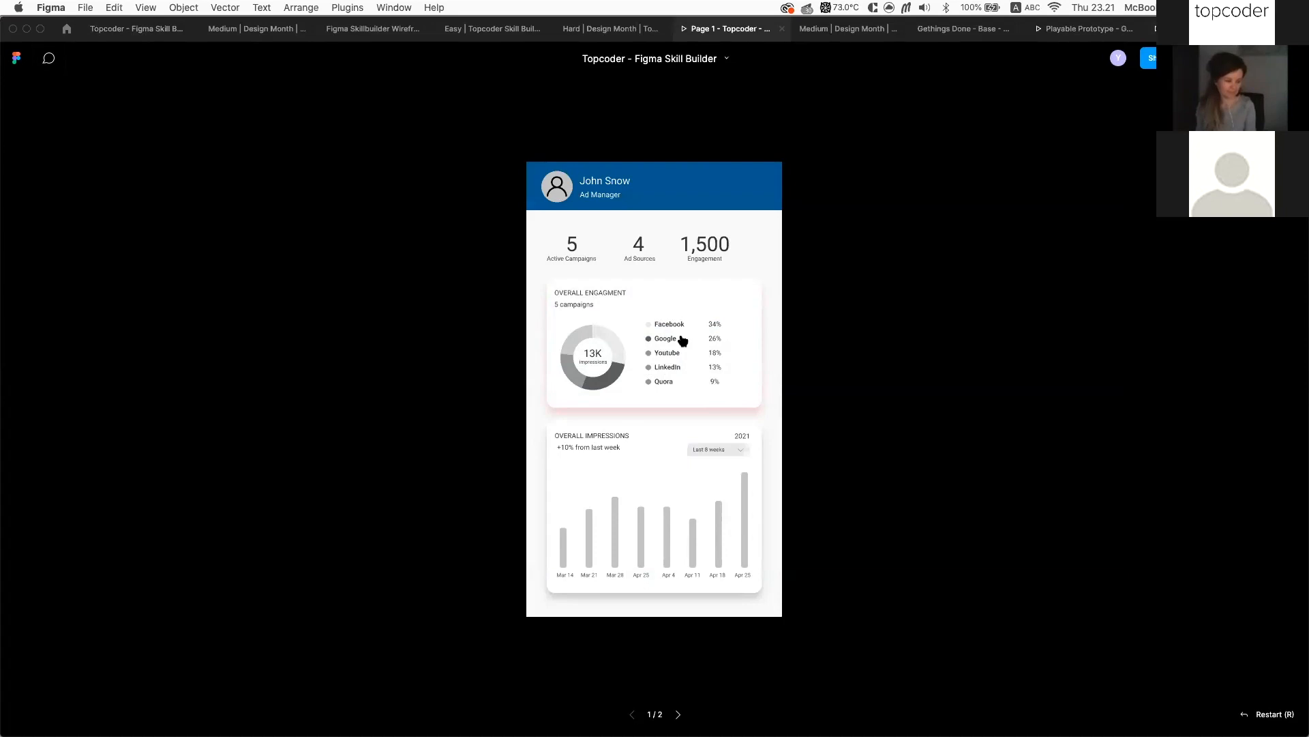
{"action": "left_click", "coordinate": [771, 386]}
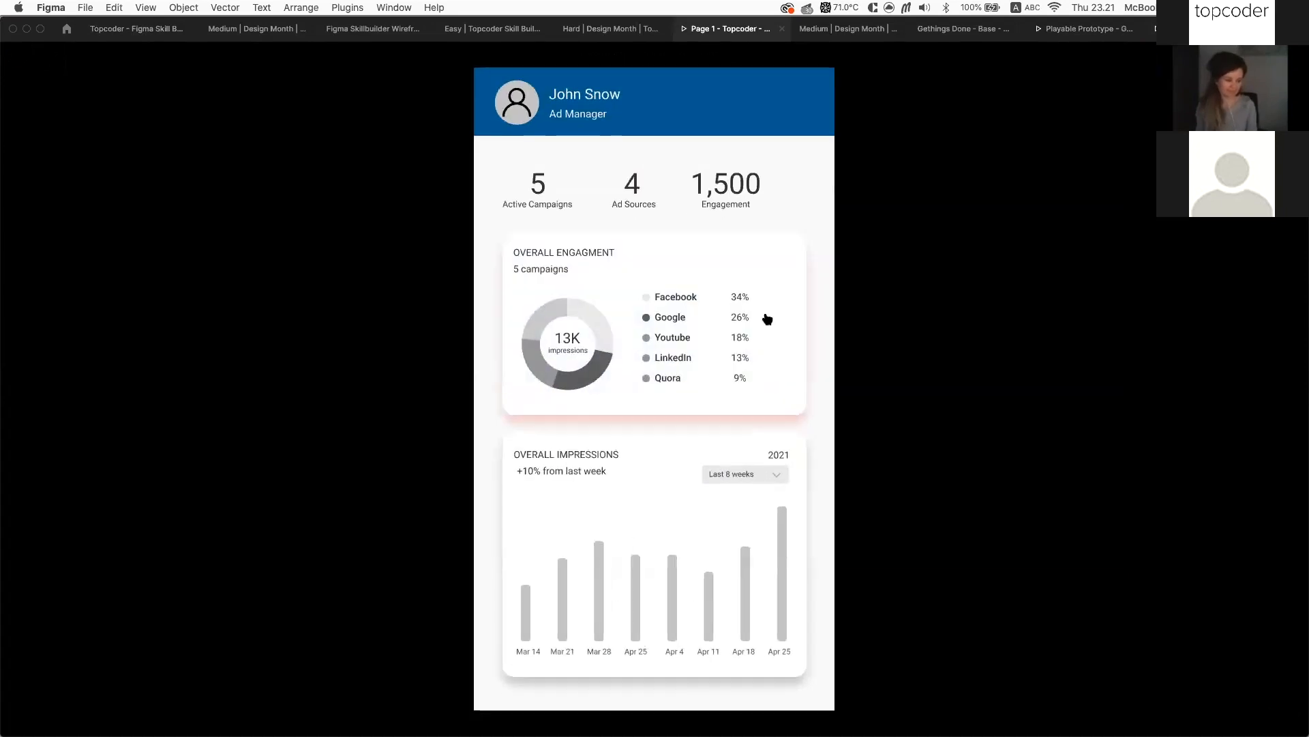
{"action": "left_click", "coordinate": [862, 155]}
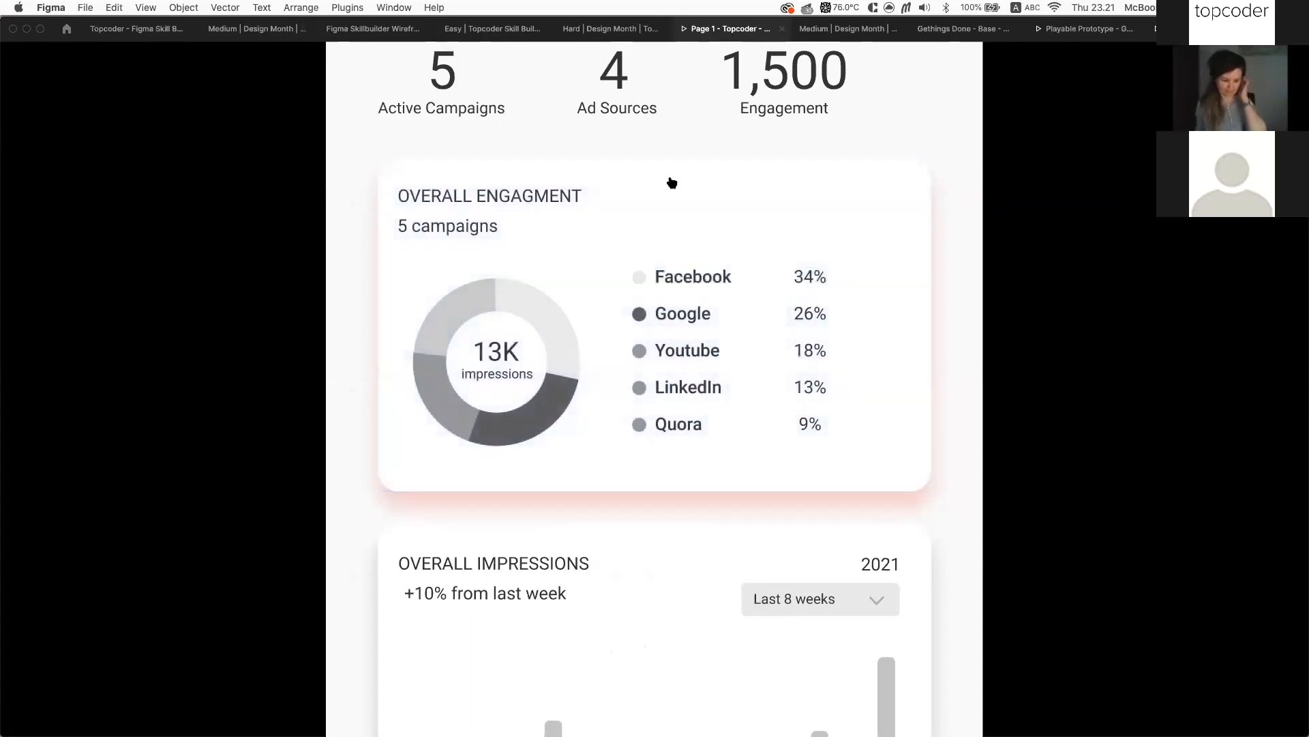
{"action": "left_click", "coordinate": [841, 121]}
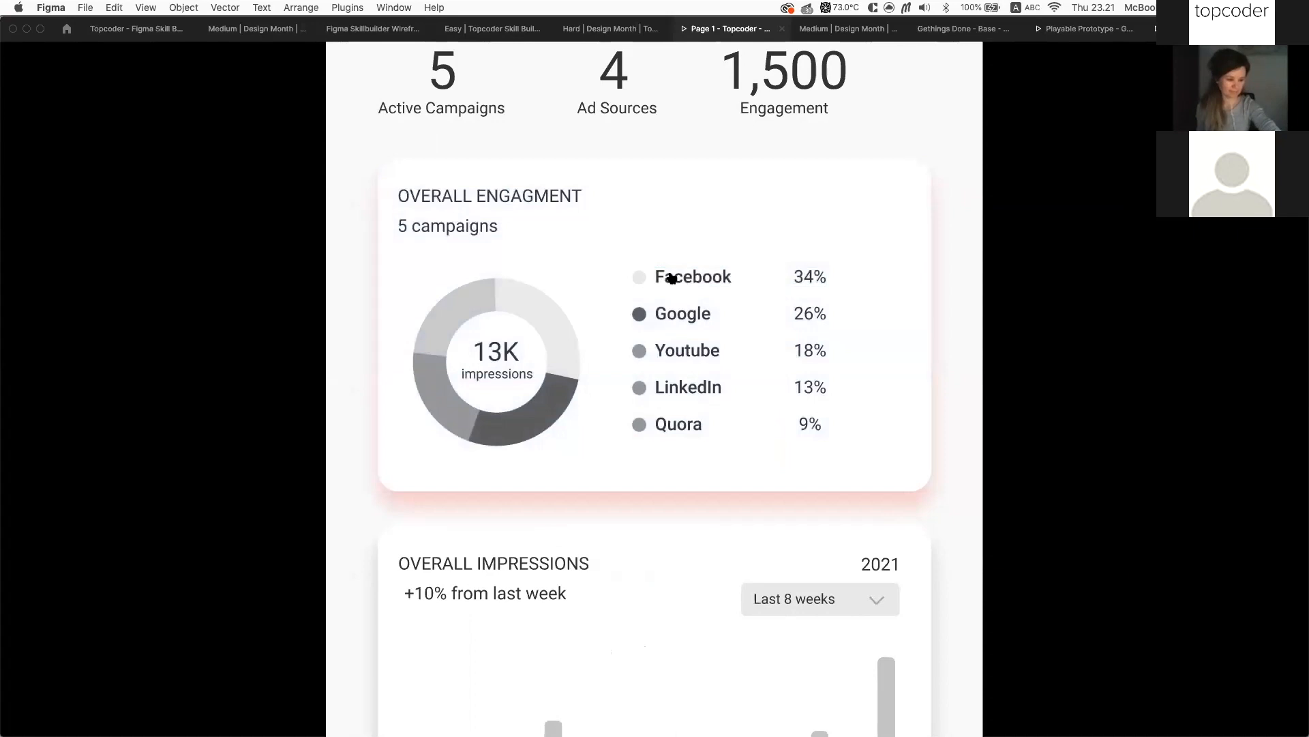
{"action": "left_click", "coordinate": [949, 127]}
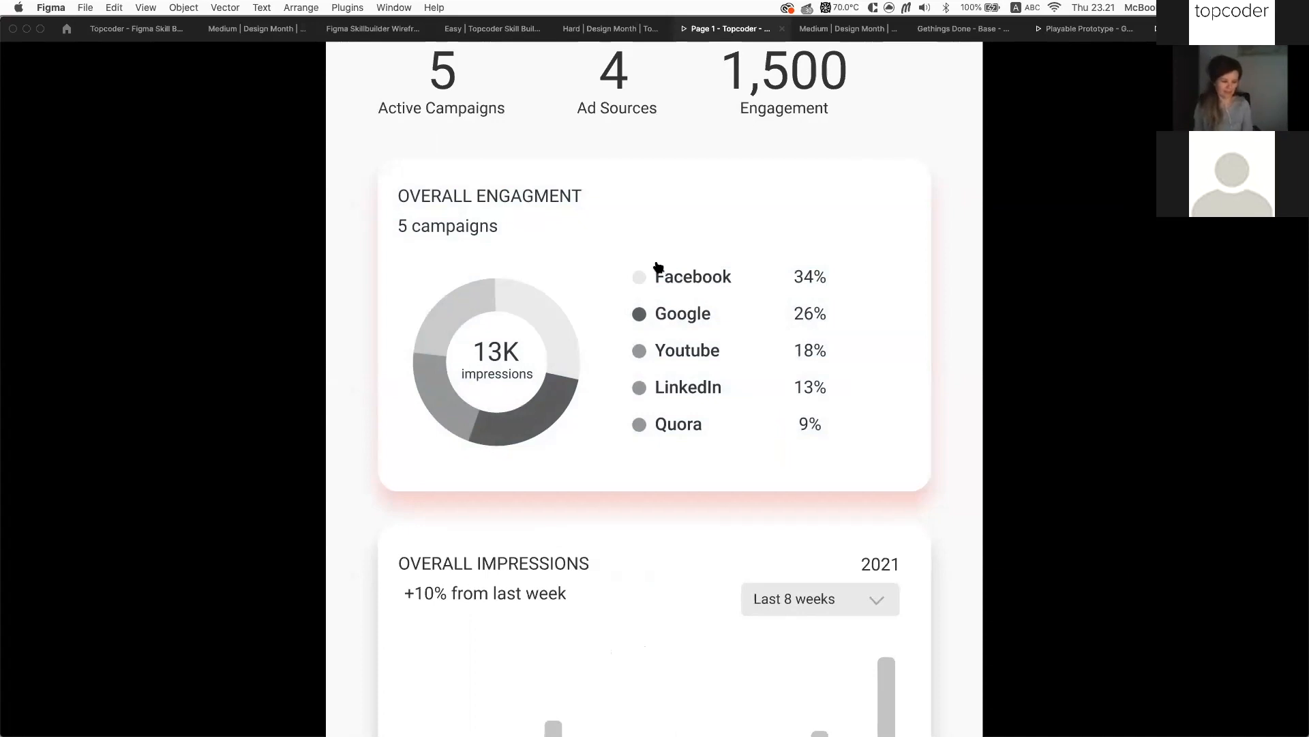
{"action": "scroll", "coordinate": [666, 269], "scroll_direction": "down", "scroll_amount": 5}
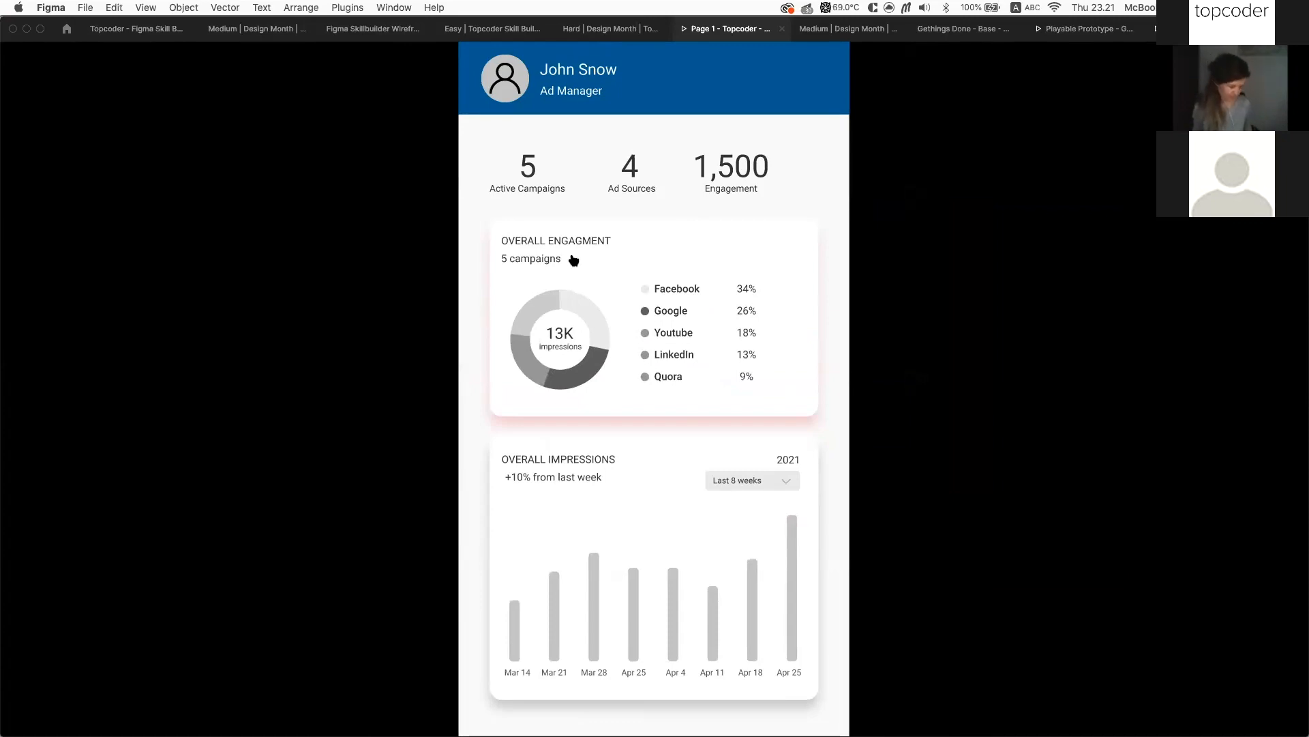
{"action": "left_click", "coordinate": [123, 31]}
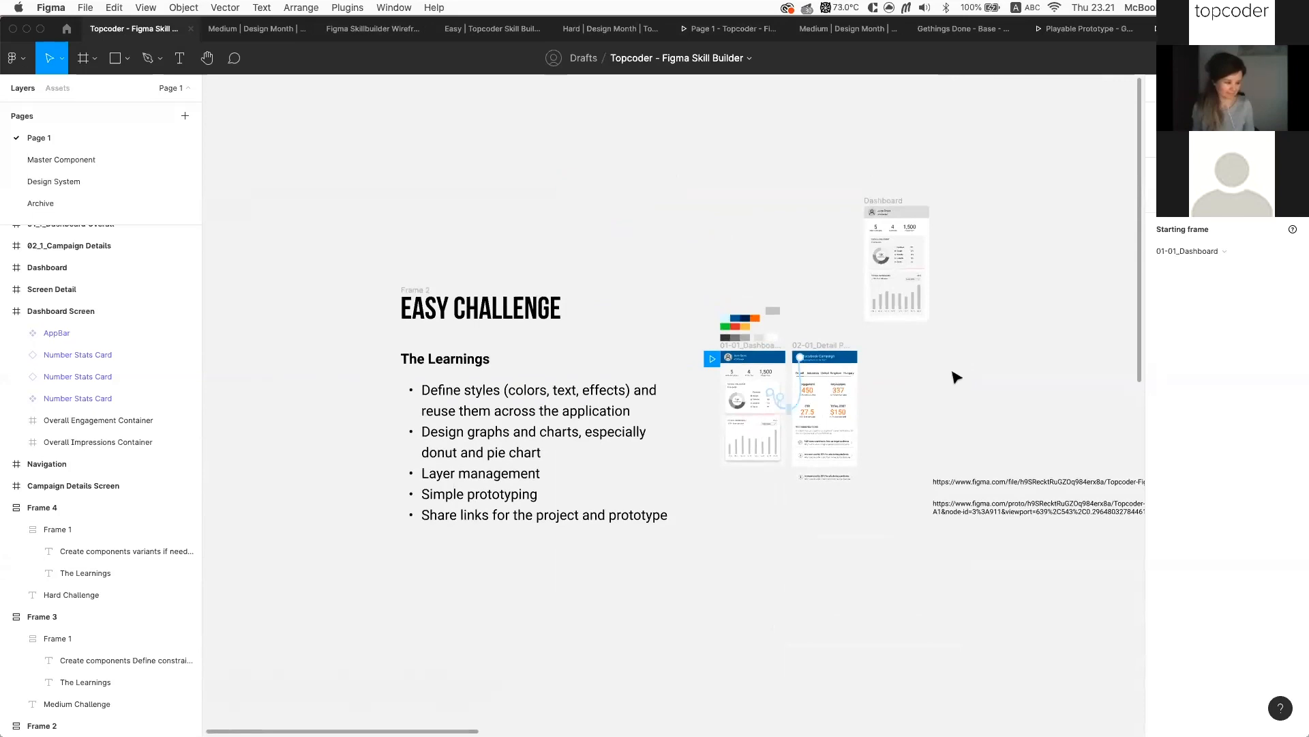
Pan the canvas right past the Easy and Medium Challenge frames to centre the Hard Challenge patient dashboard
{"action": "scroll", "coordinate": [957, 377], "scroll_direction": "right", "scroll_amount": 2}
{"action": "scroll", "coordinate": [957, 377], "scroll_direction": "down", "scroll_amount": 4}
{"action": "scroll", "coordinate": [956, 377], "scroll_direction": "right", "scroll_amount": 1}
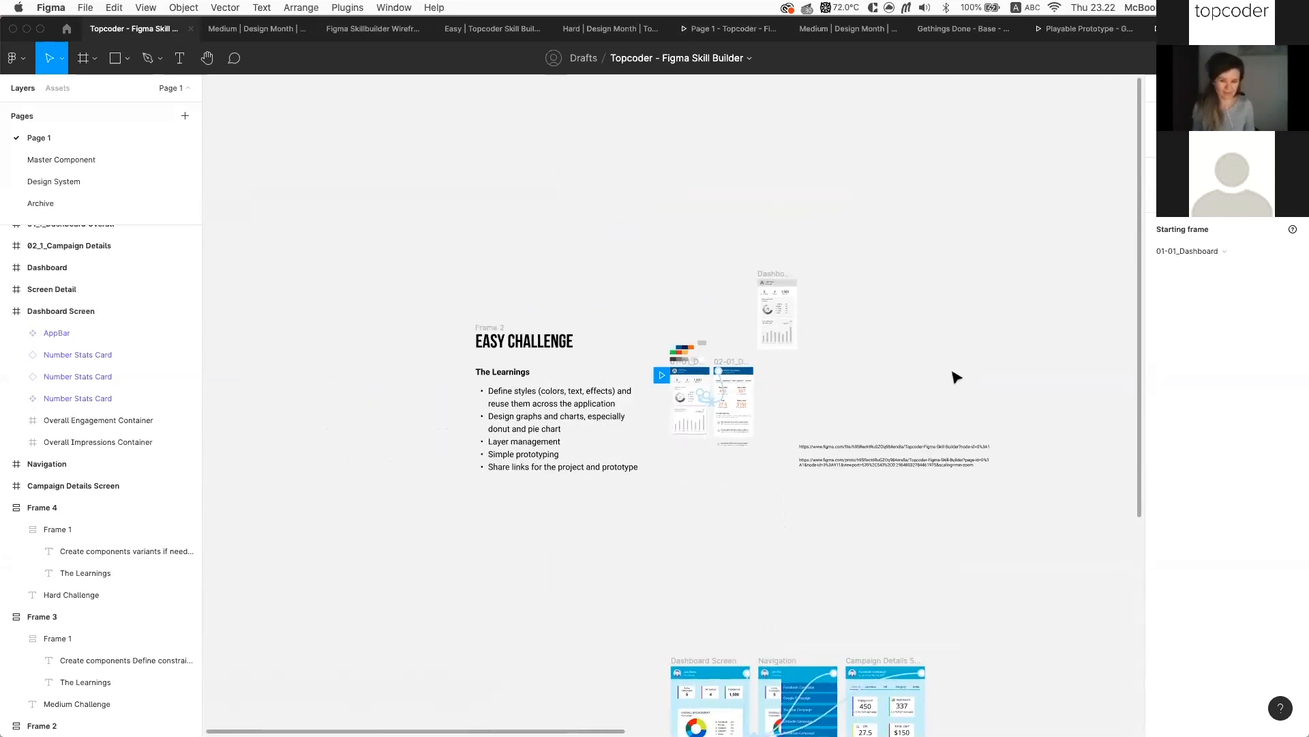
{"action": "scroll", "coordinate": [957, 377], "scroll_direction": "right", "scroll_amount": 4}
{"action": "scroll", "coordinate": [957, 377], "scroll_direction": "down", "scroll_amount": 3}
{"action": "scroll", "coordinate": [957, 377], "scroll_direction": "right", "scroll_amount": 5}
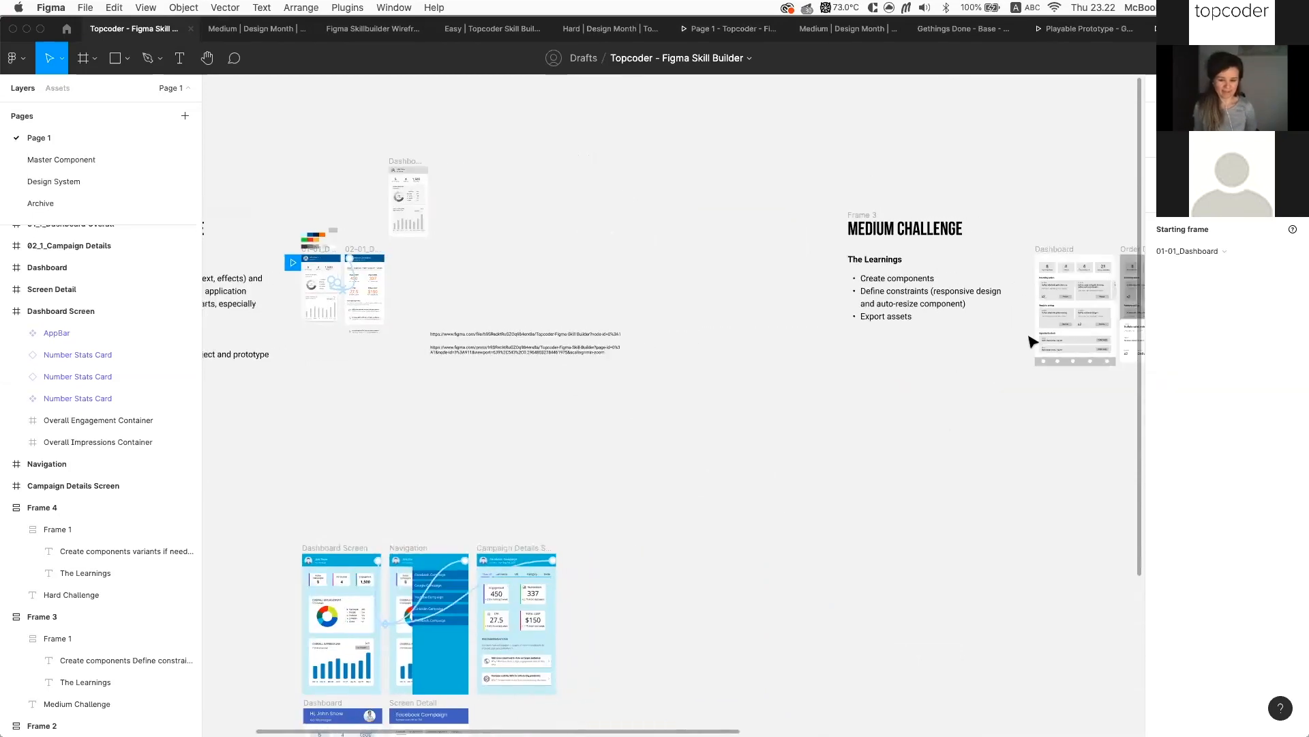
{"action": "scroll", "coordinate": [1032, 341], "scroll_direction": "right", "scroll_amount": 5}
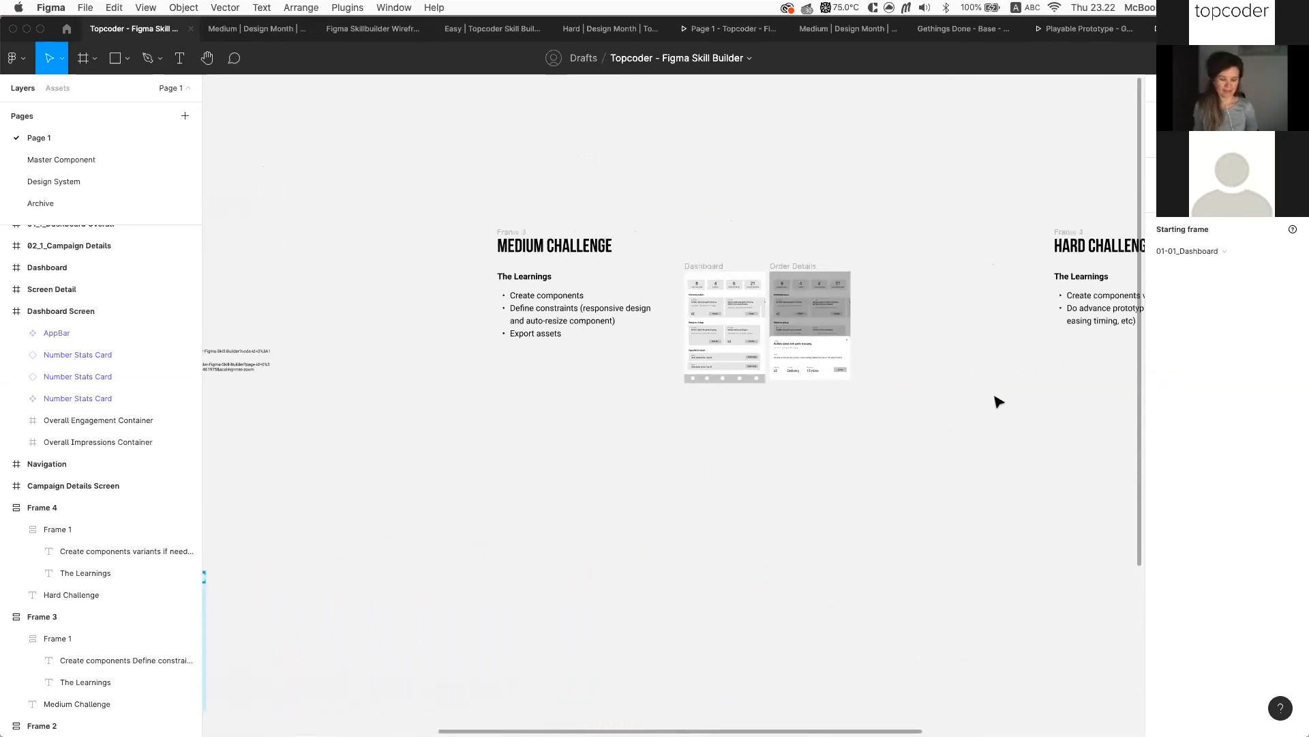
{"action": "scroll", "coordinate": [997, 401], "scroll_direction": "right", "scroll_amount": 5}
{"action": "scroll", "coordinate": [998, 400], "scroll_direction": "up", "scroll_amount": 3}
{"action": "scroll", "coordinate": [998, 399], "scroll_direction": "right", "scroll_amount": 3}
{"action": "scroll", "coordinate": [997, 400], "scroll_direction": "up", "scroll_amount": 2}
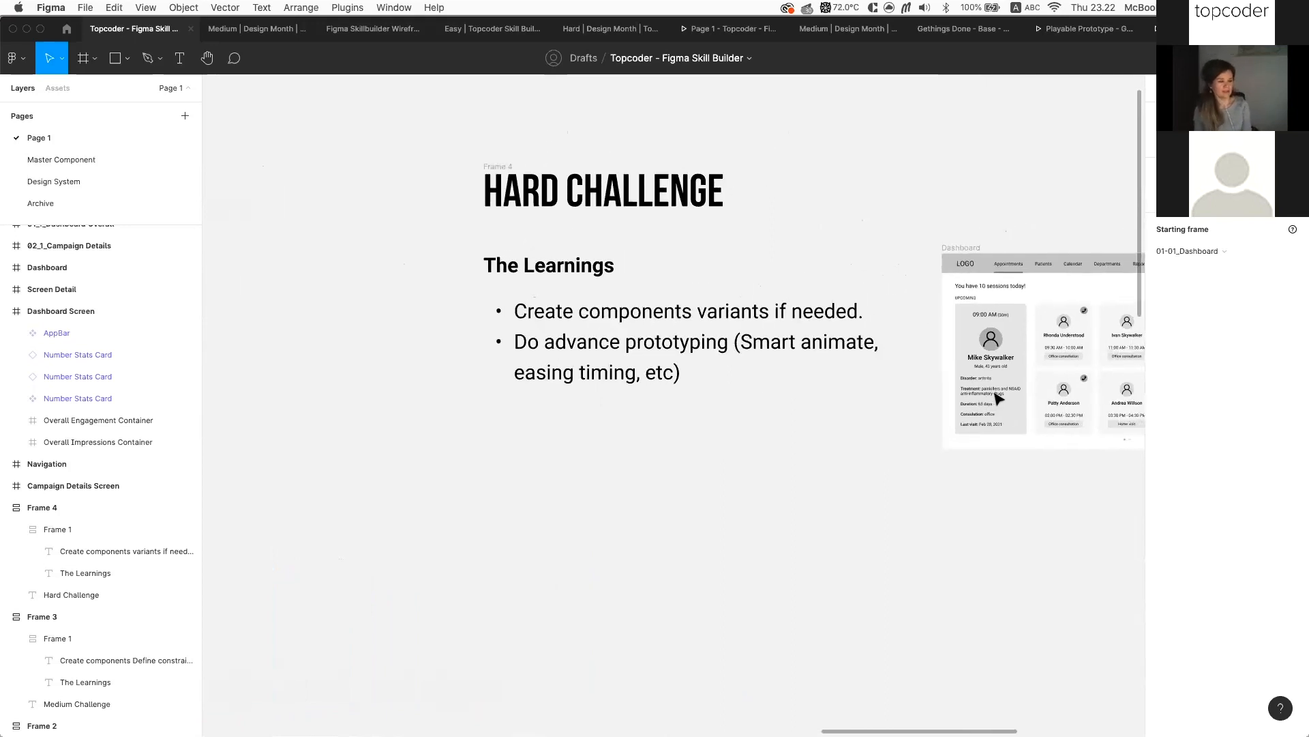